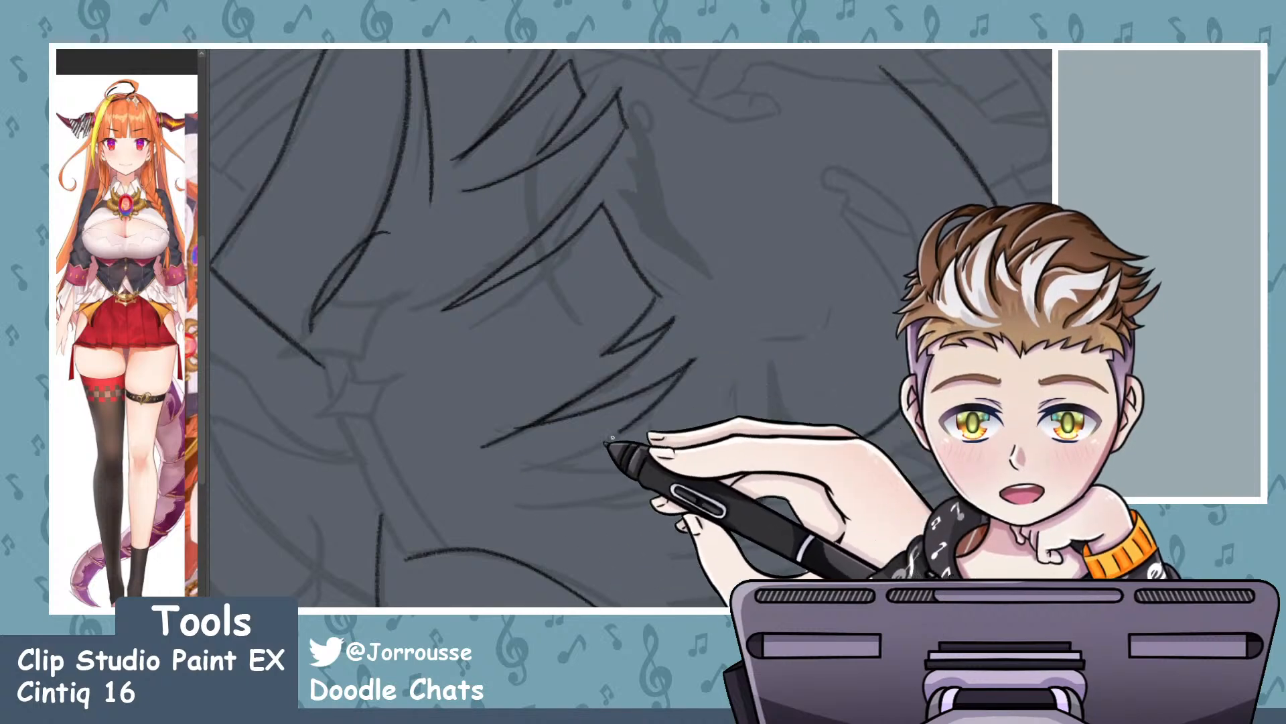
drag(536, 463, 717, 434)
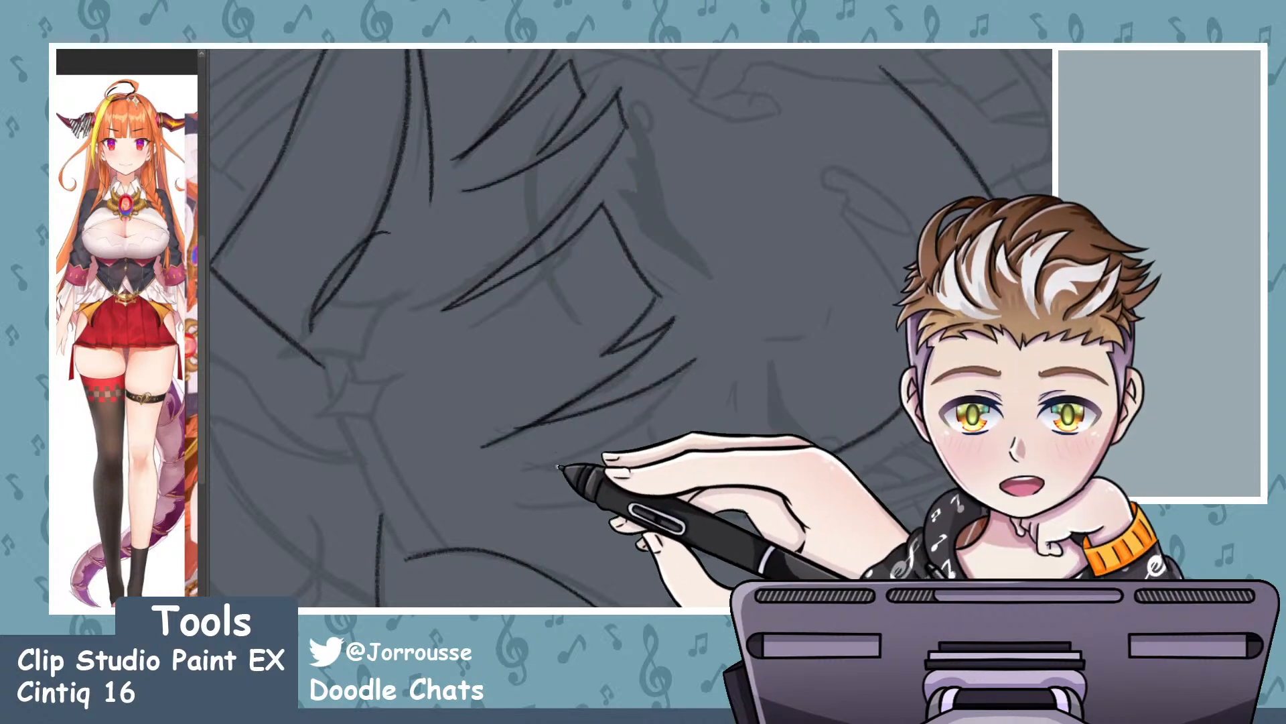
key(ctrl+z)
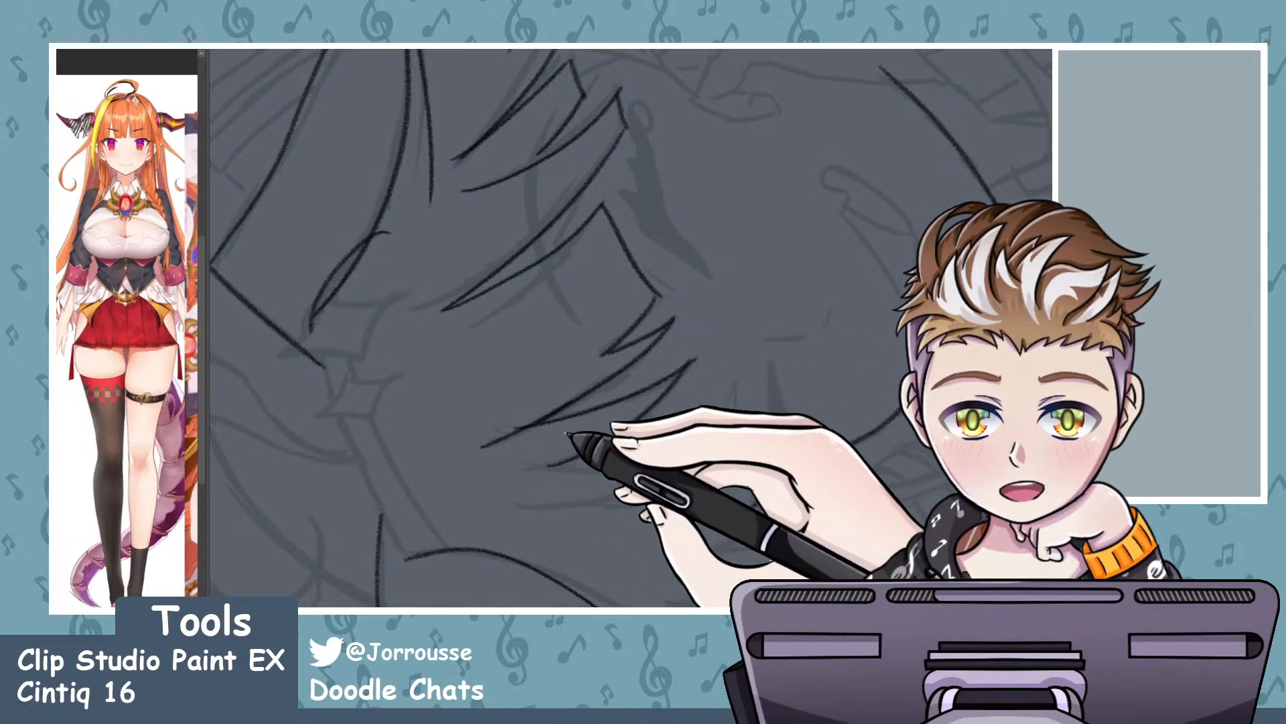
key(ctrl+minus)
drag(697, 401, 745, 399)
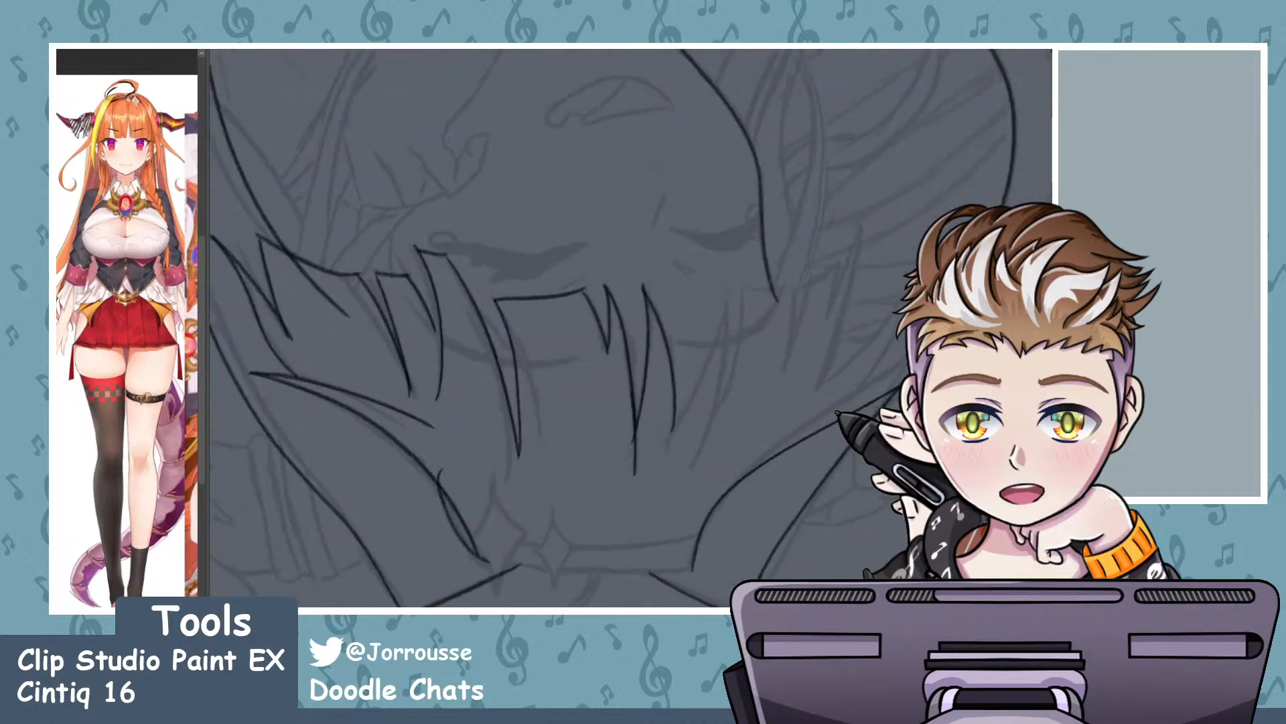
- Ink both edges of the next pointed bang strand over the forehead, tapering down from its tip along the sketch
key(ctrl+plus)
key(ctrl+plus)
drag(663, 213, 564, 475)
key(ctrl+z)
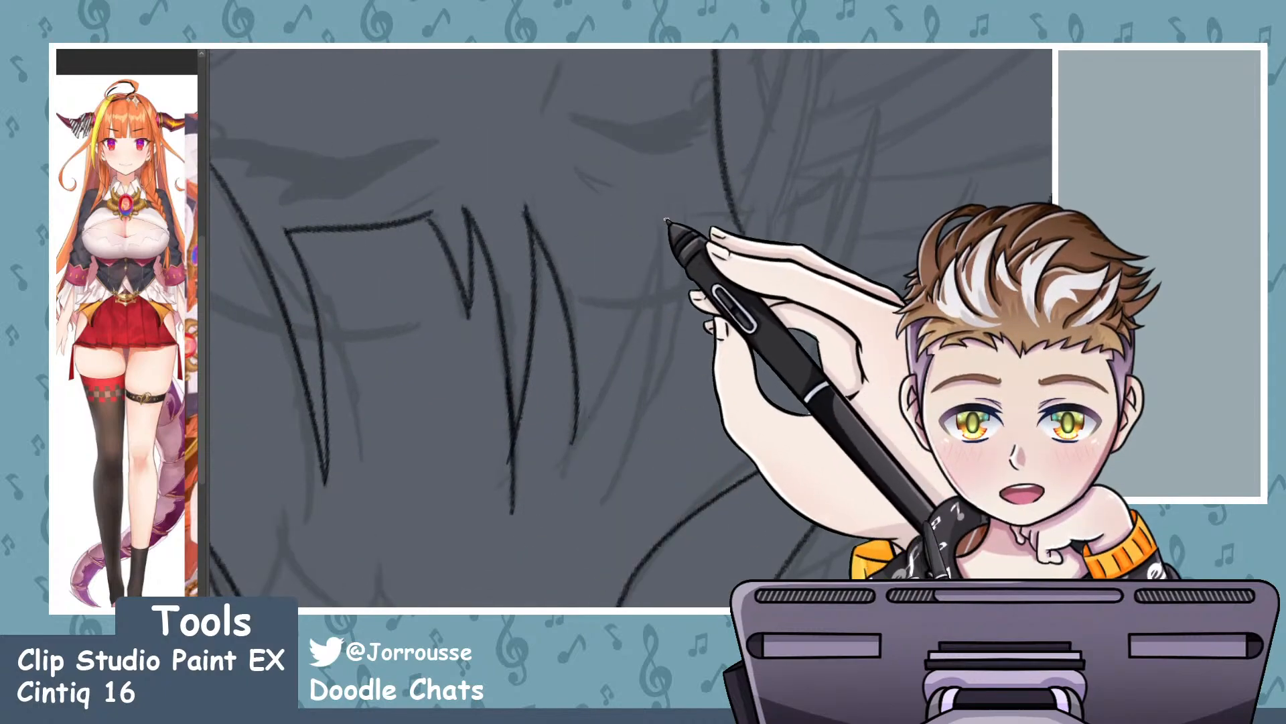
drag(665, 210, 557, 473)
key(ctrl+z)
drag(668, 210, 556, 474)
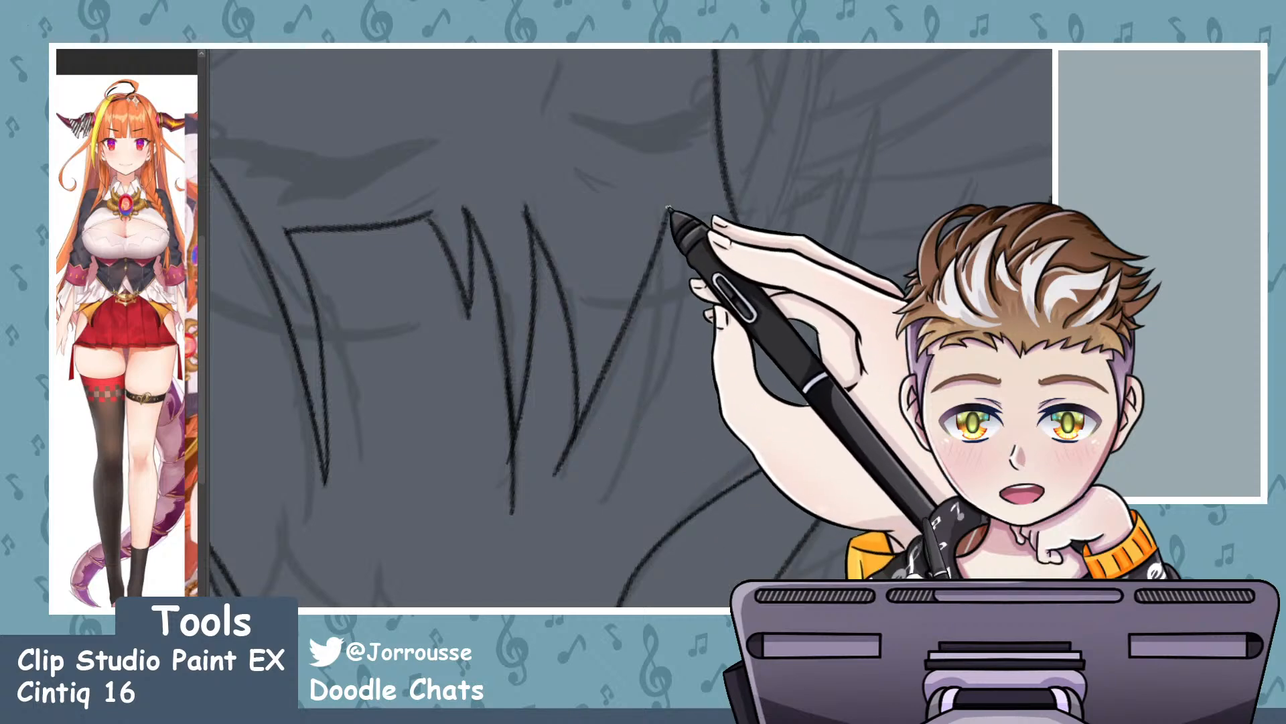
drag(668, 211, 603, 521)
key(ctrl+z)
drag(668, 210, 603, 523)
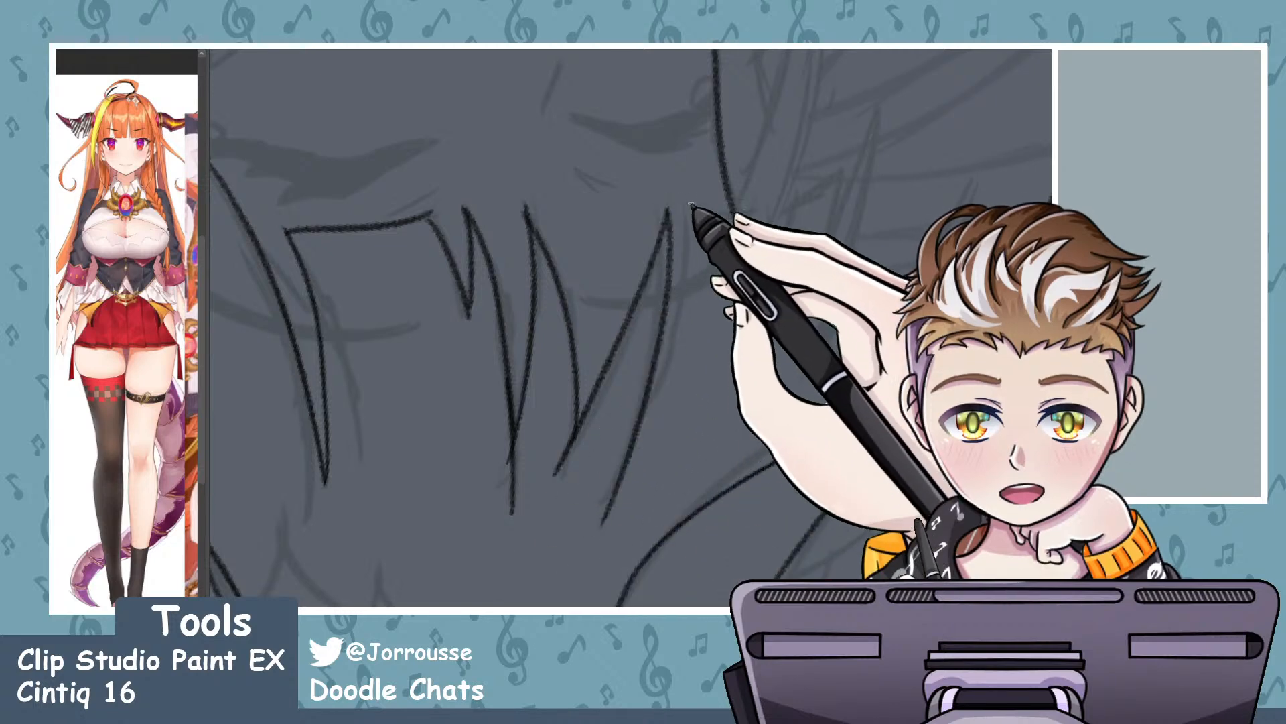
- Ink one edge of the narrow strand running close beside the last pointed bang, converging with it at the lower tip
drag(693, 209, 616, 479)
key(ctrl+z)
mouse_move(694, 211)
mouse_down()
mouse_move(688, 298)
mouse_move(620, 500)
mouse_up()
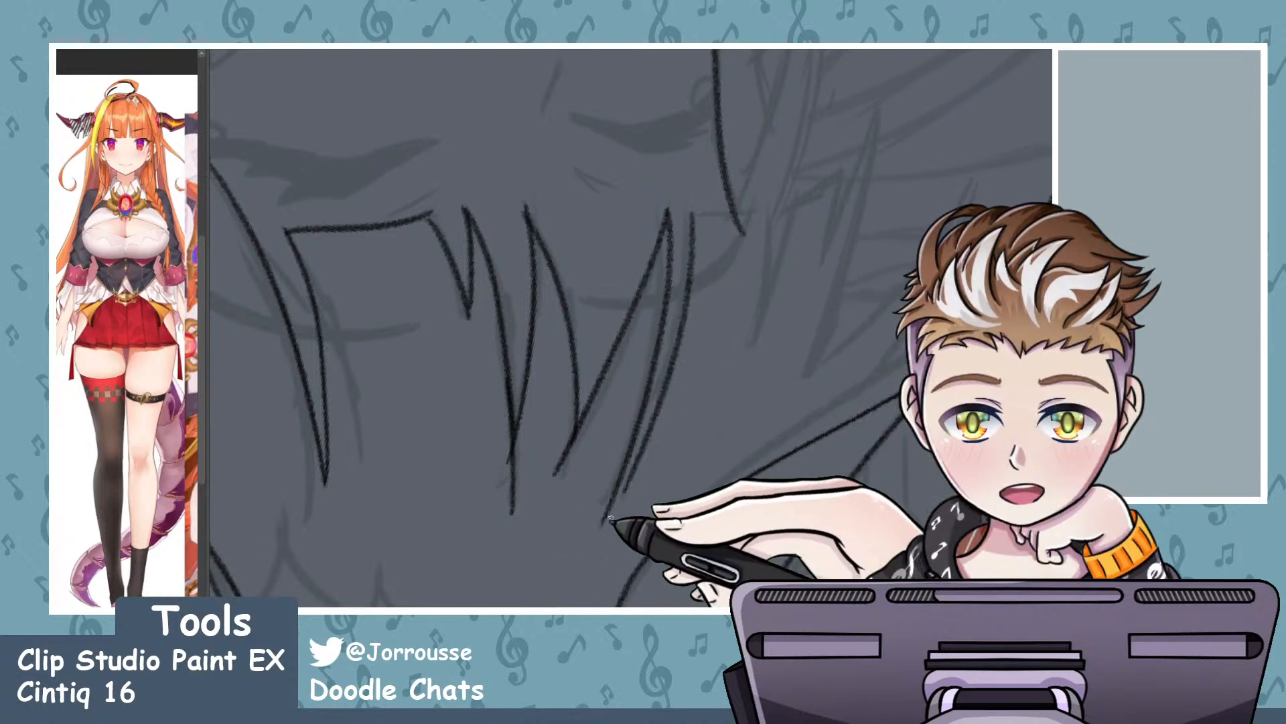
key(ctrl+z)
mouse_move(693, 213)
mouse_down()
mouse_move(653, 415)
mouse_move(621, 491)
mouse_up()
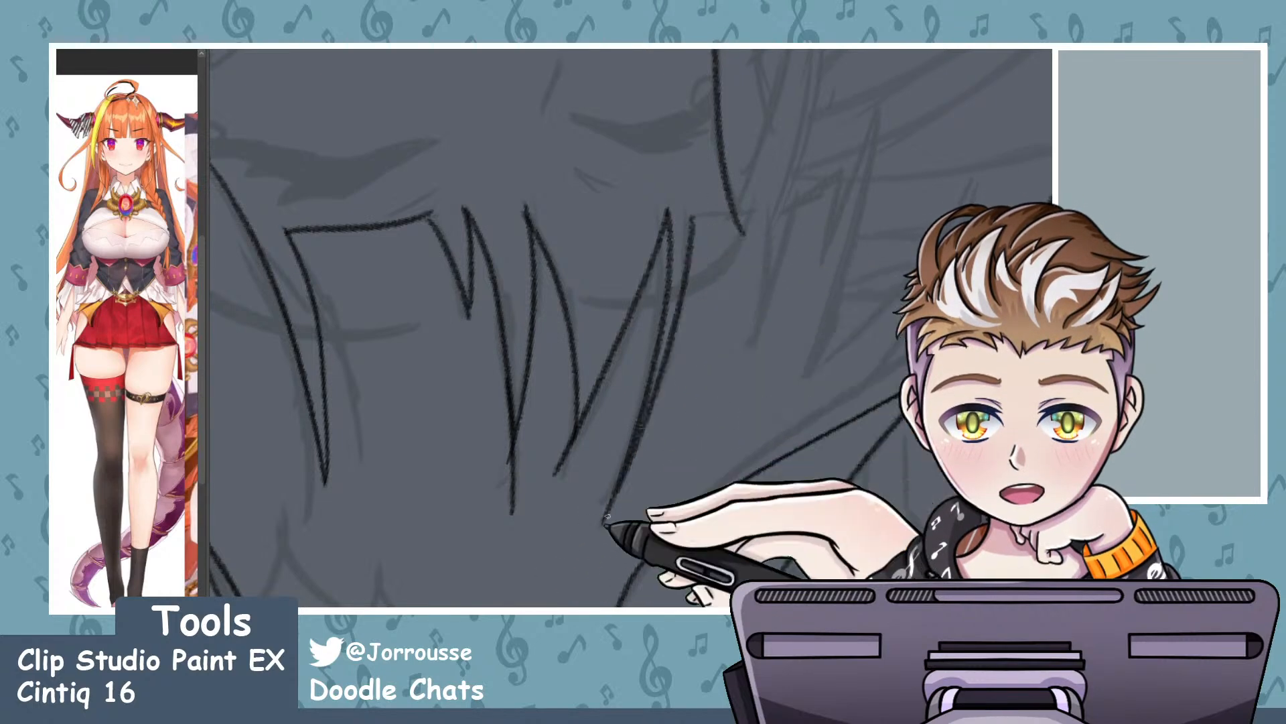
mouse_move(694, 218)
mouse_down()
mouse_move(765, 226)
mouse_move(609, 513)
mouse_up()
key(ctrl+z)
mouse_move(694, 217)
mouse_down()
mouse_move(761, 209)
mouse_move(730, 348)
mouse_up()
- Ink the jagged side bangs past the face outline as a connected zigzag of short and long pointed locks
drag(845, 171, 637, 109)
drag(536, 208, 702, 119)
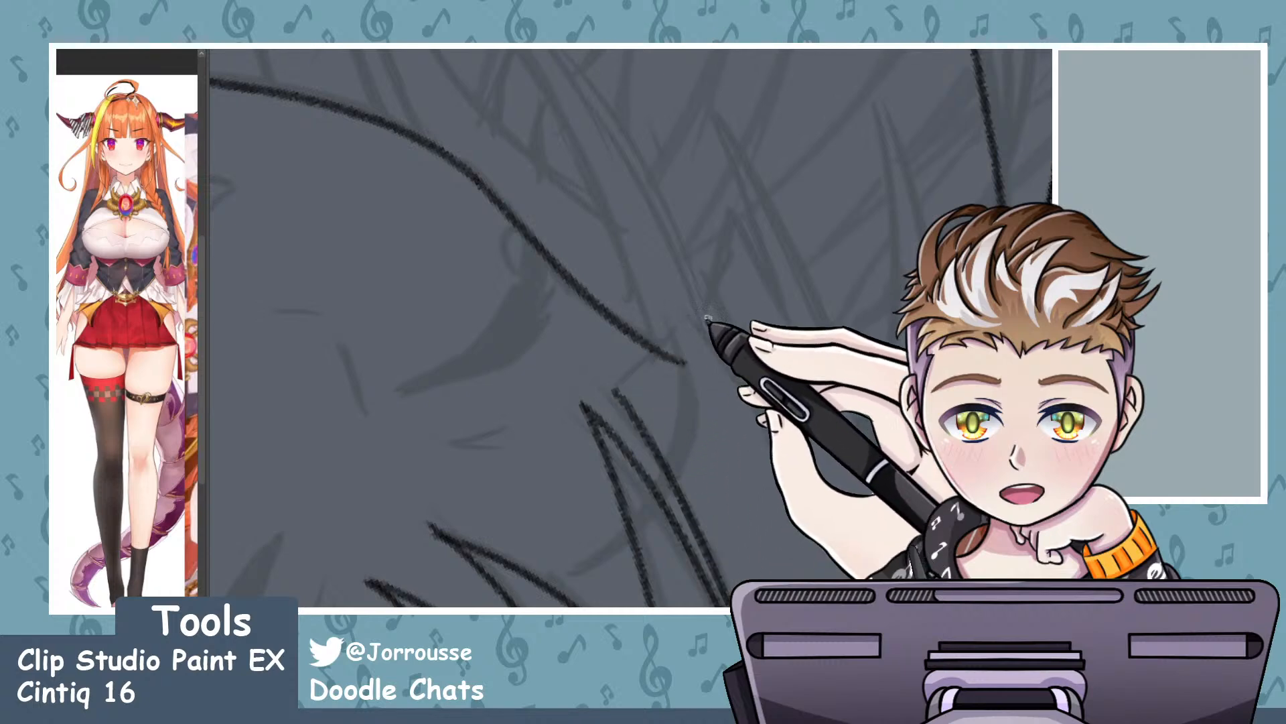
mouse_move(681, 324)
mouse_down()
mouse_move(656, 393)
mouse_move(707, 301)
mouse_up()
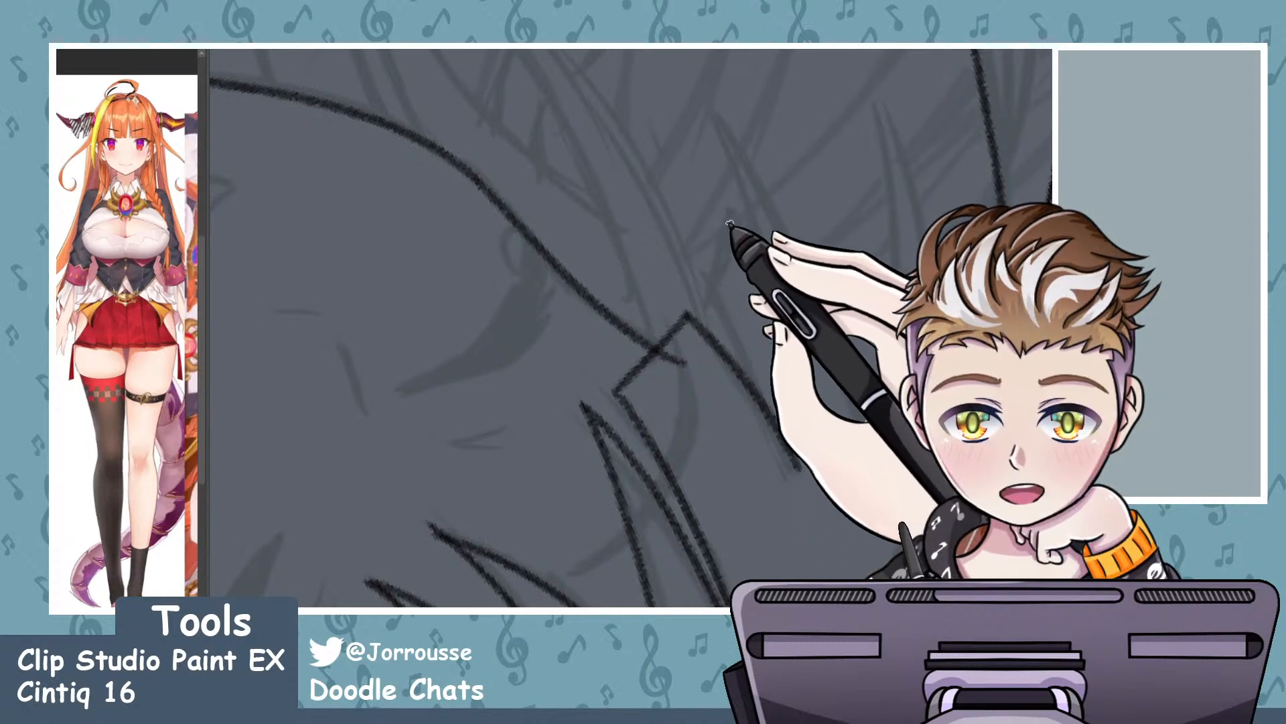
drag(732, 205, 712, 293)
key(ctrl+z)
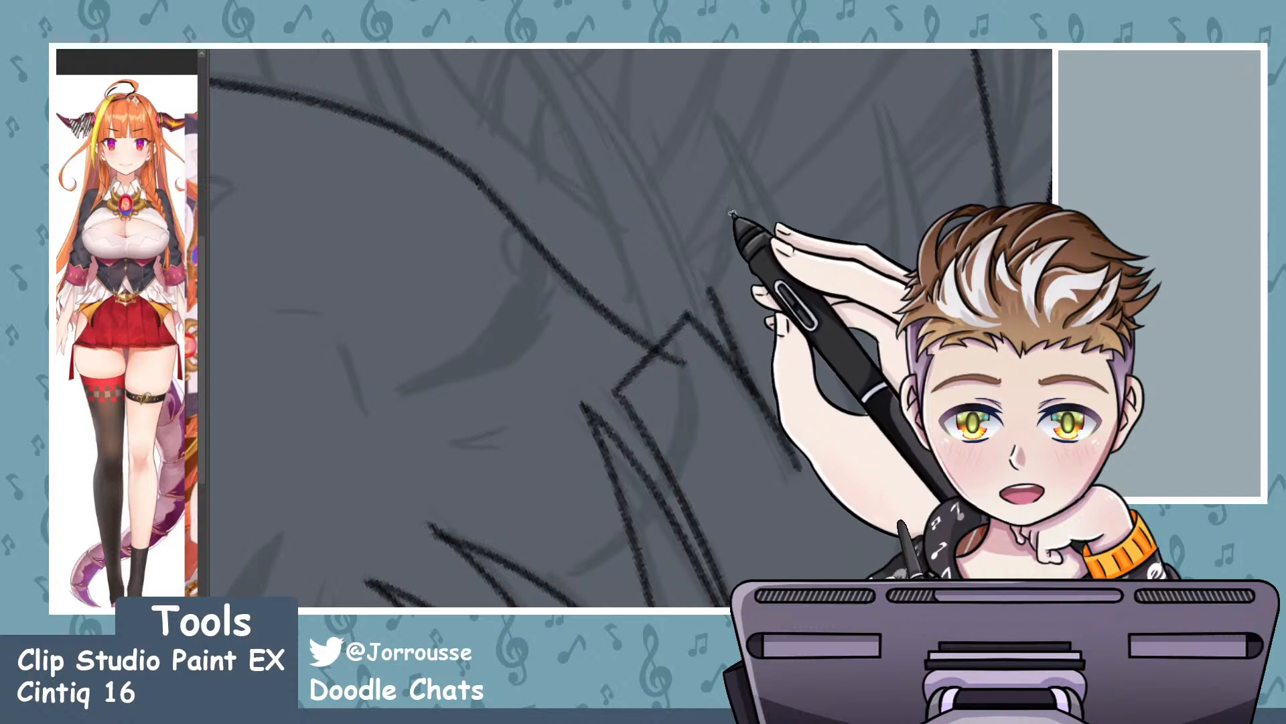
key(ctrl+y)
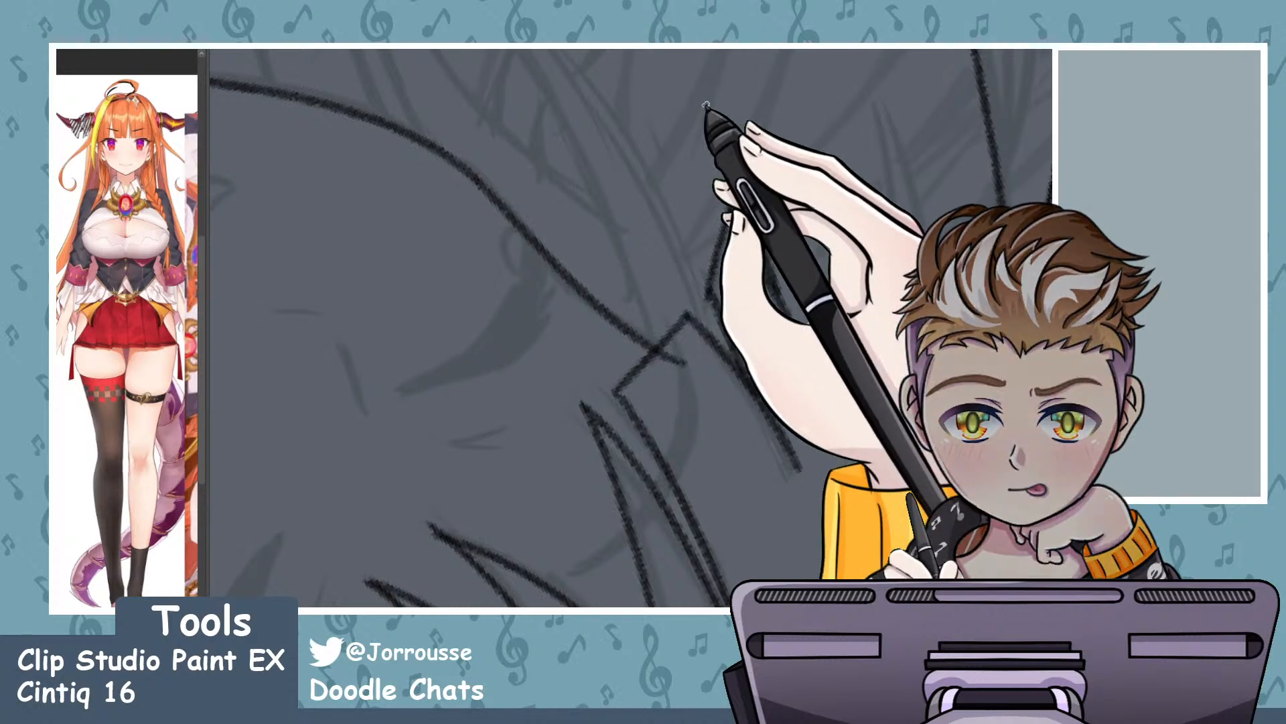
drag(869, 93, 883, 408)
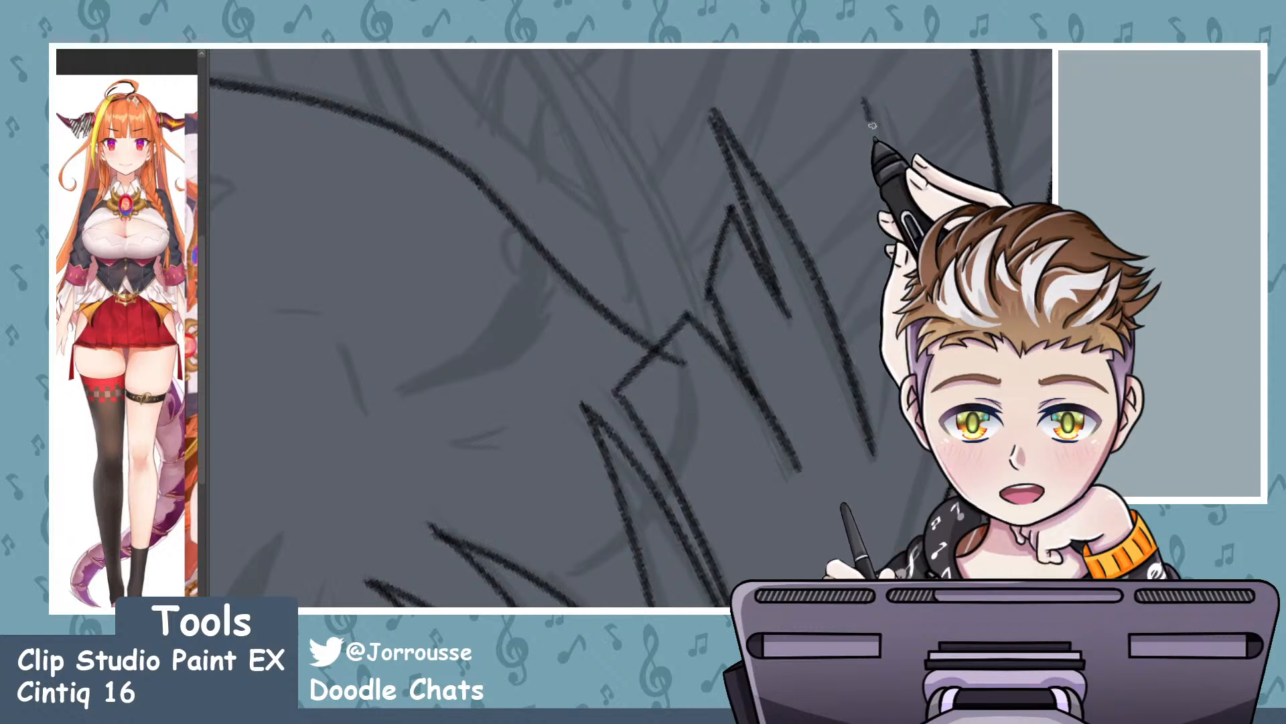
drag(863, 96, 921, 456)
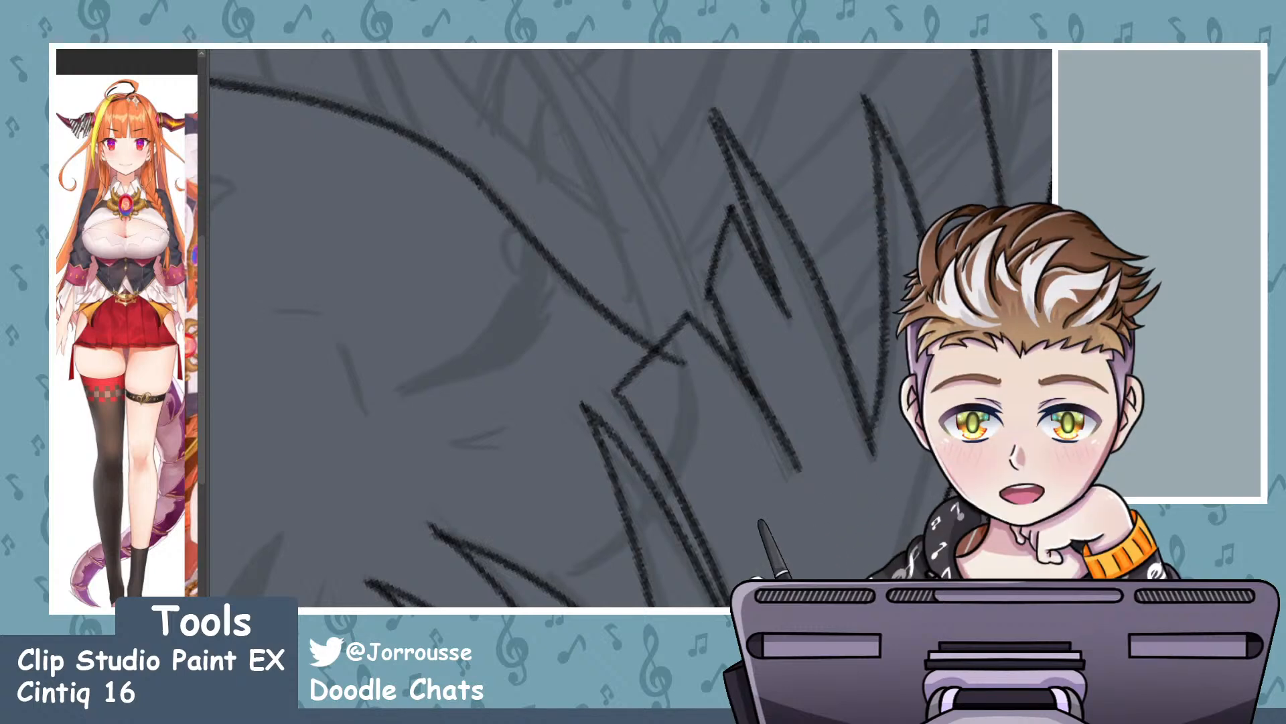
- Ink the upper end of the long curved side lock to join the bangs and add short strand lines inside the bangs
scroll(726, 138, down, 5)
scroll(771, 221, down, 8)
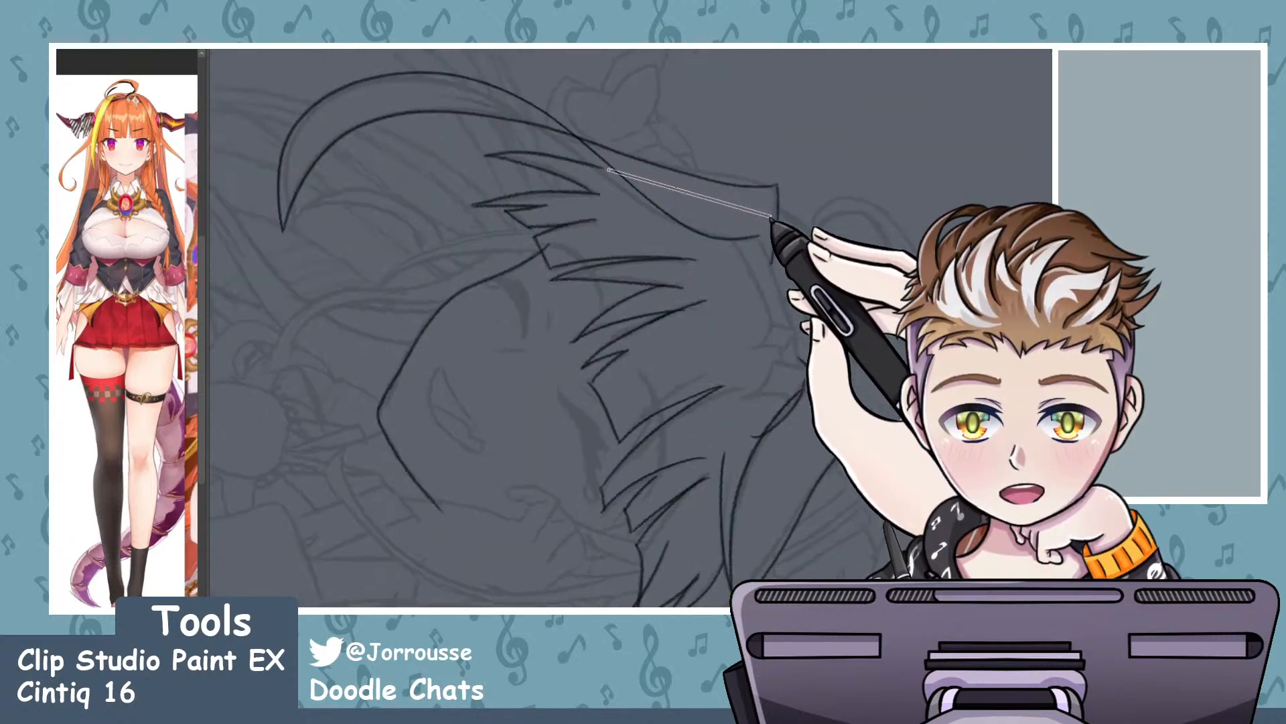
scroll(777, 225, down, 4)
scroll(409, 319, up, 8)
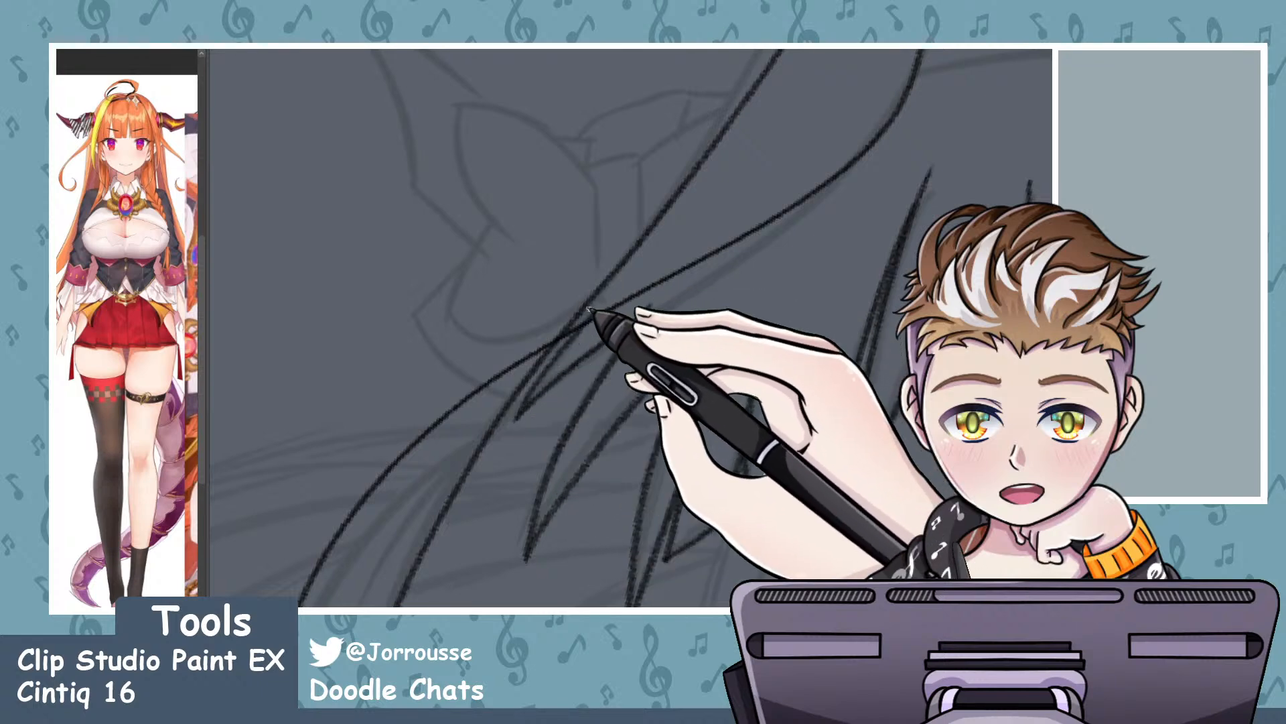
scroll(674, 295, down, 4)
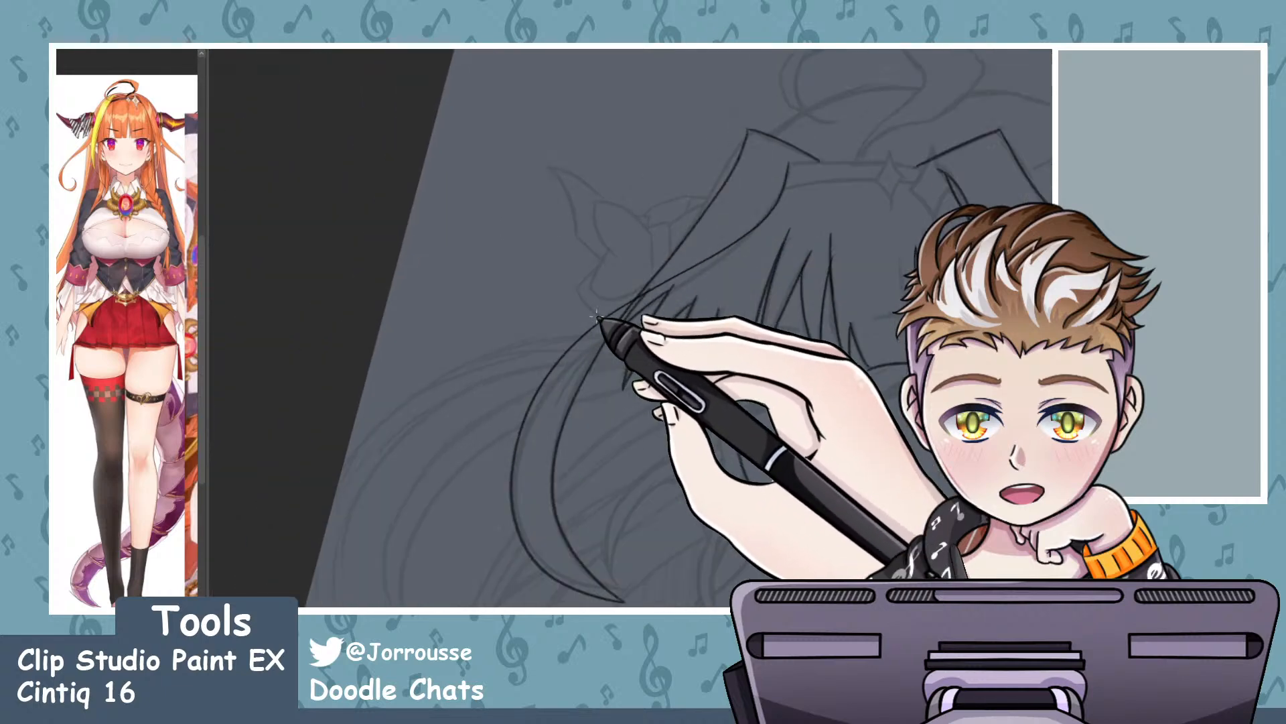
scroll(609, 322, up, 5)
drag(663, 255, 687, 233)
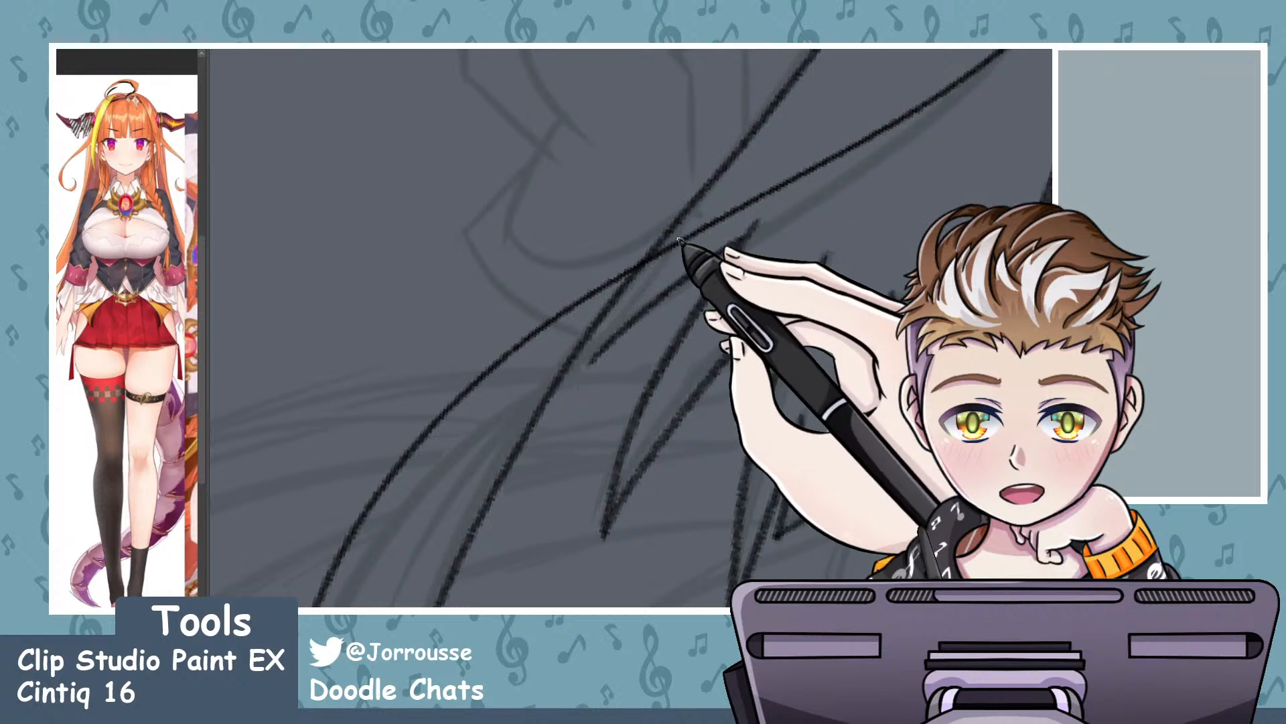
scroll(655, 236, down, 4)
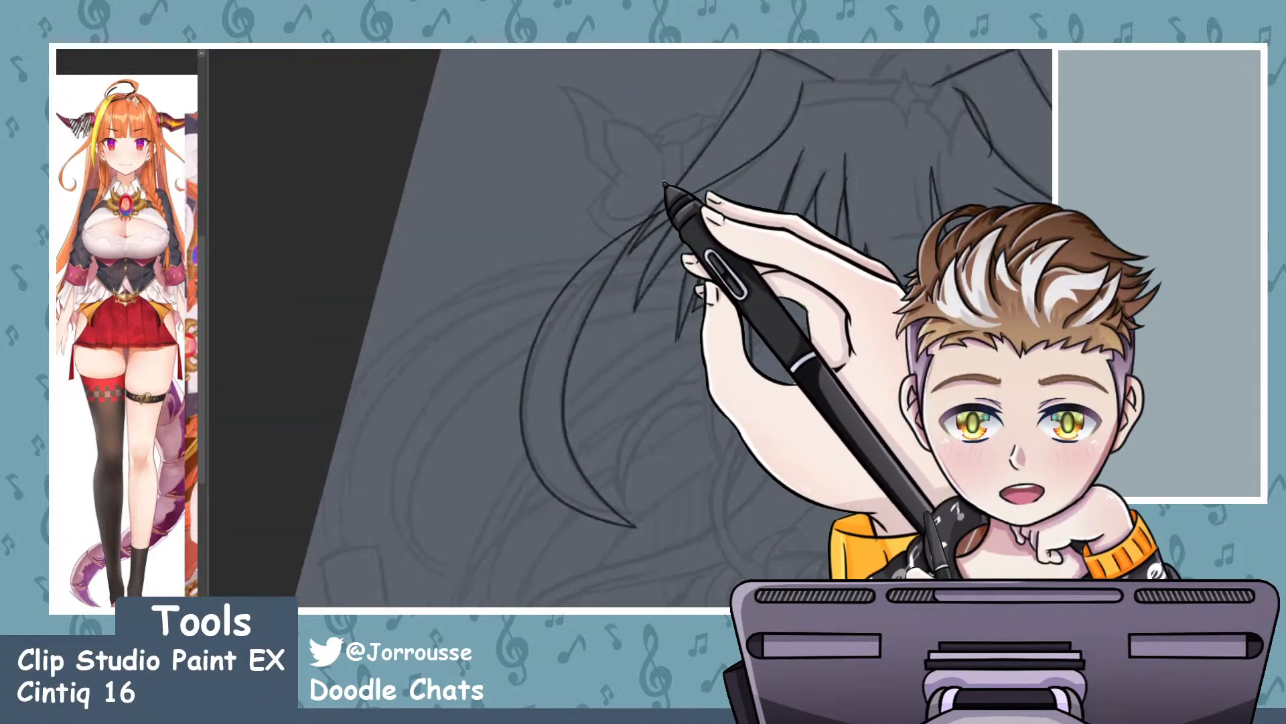
scroll(693, 152, up, 5)
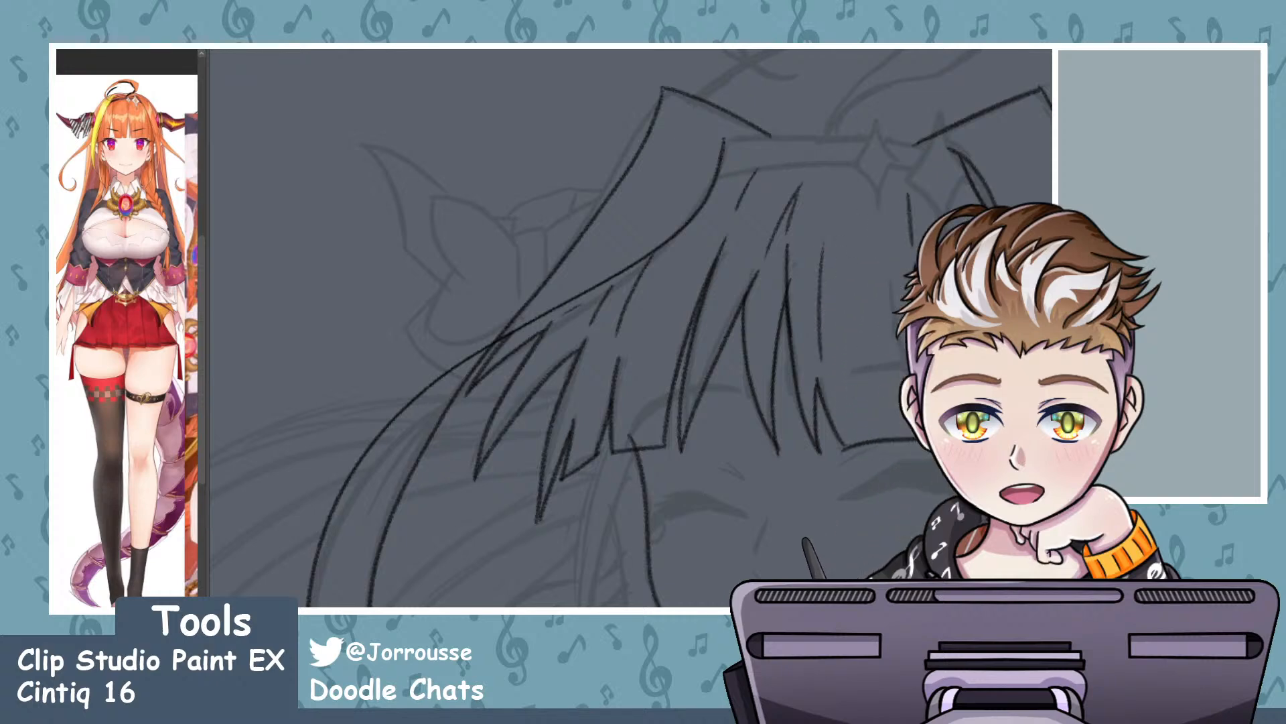
- Examine the inked bangs, side locks and face outline at several zoom levels against the underlying sketch
scroll(784, 232, down, 4)
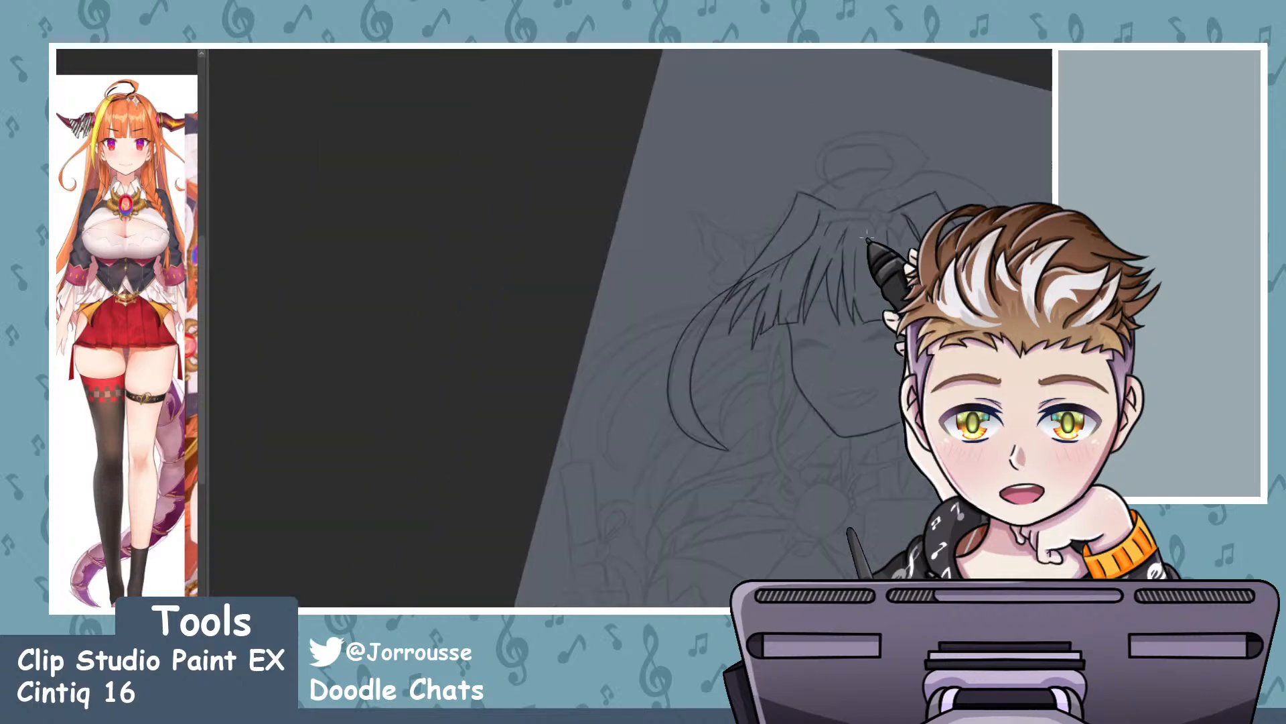
scroll(958, 245, up, 4)
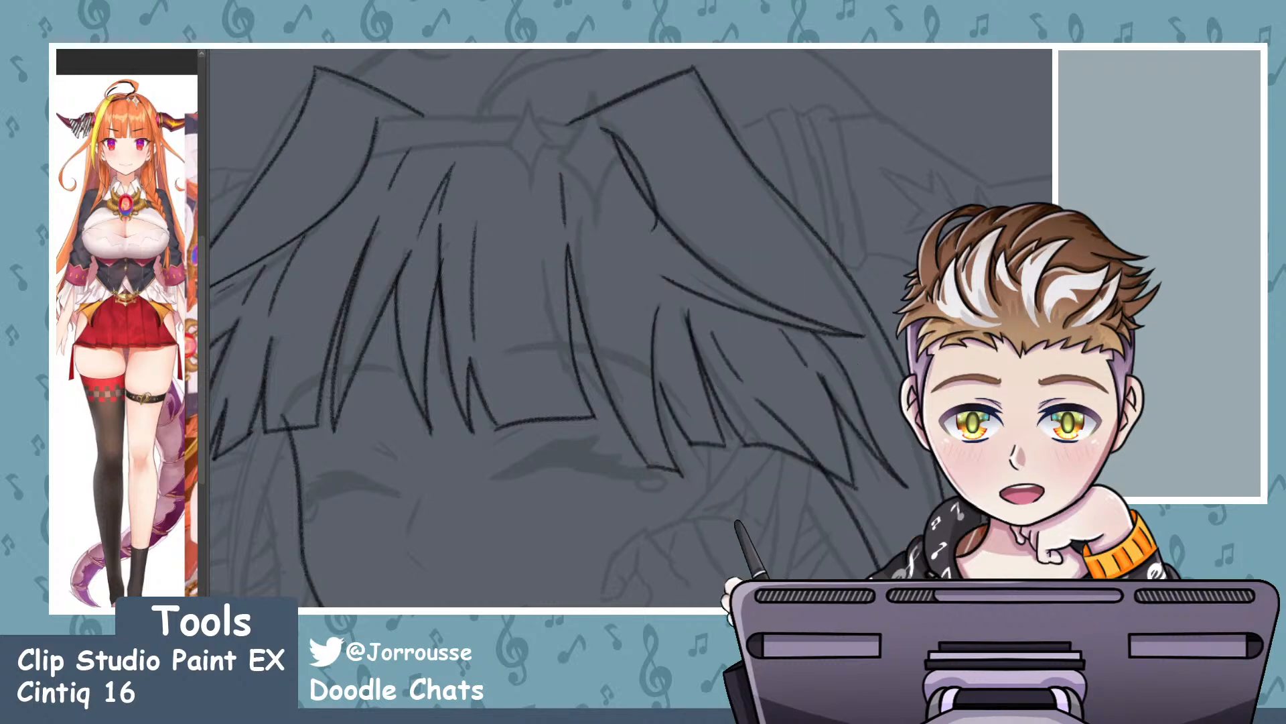
scroll(685, 335, down, 5)
scroll(556, 201, up, 5)
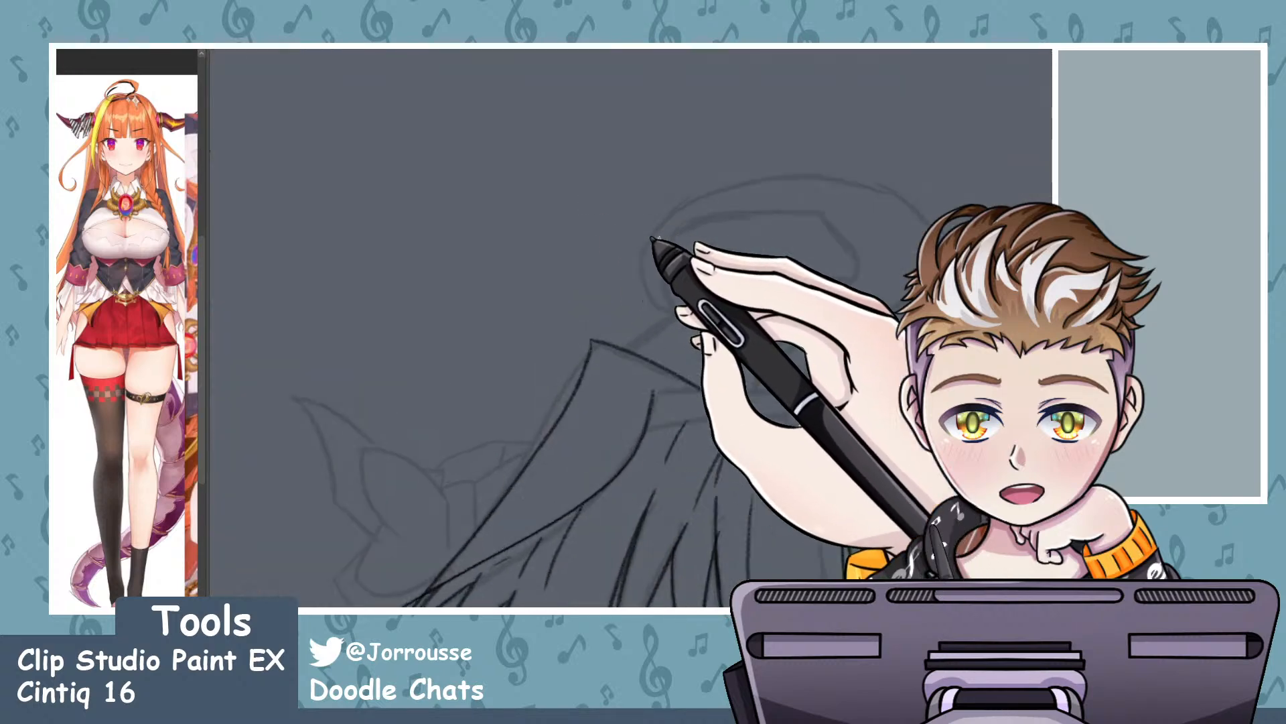
scroll(663, 239, down, 5)
scroll(643, 416, up, 3)
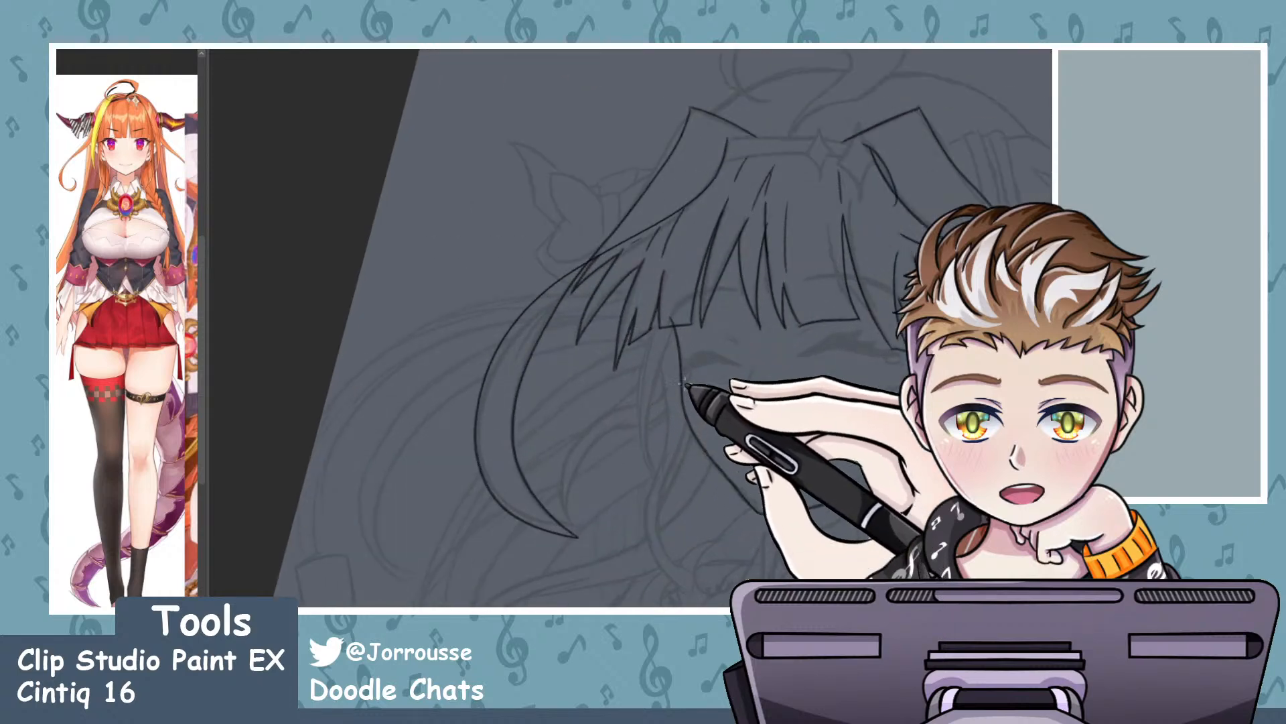
scroll(685, 383, down, 2)
scroll(772, 389, up, 5)
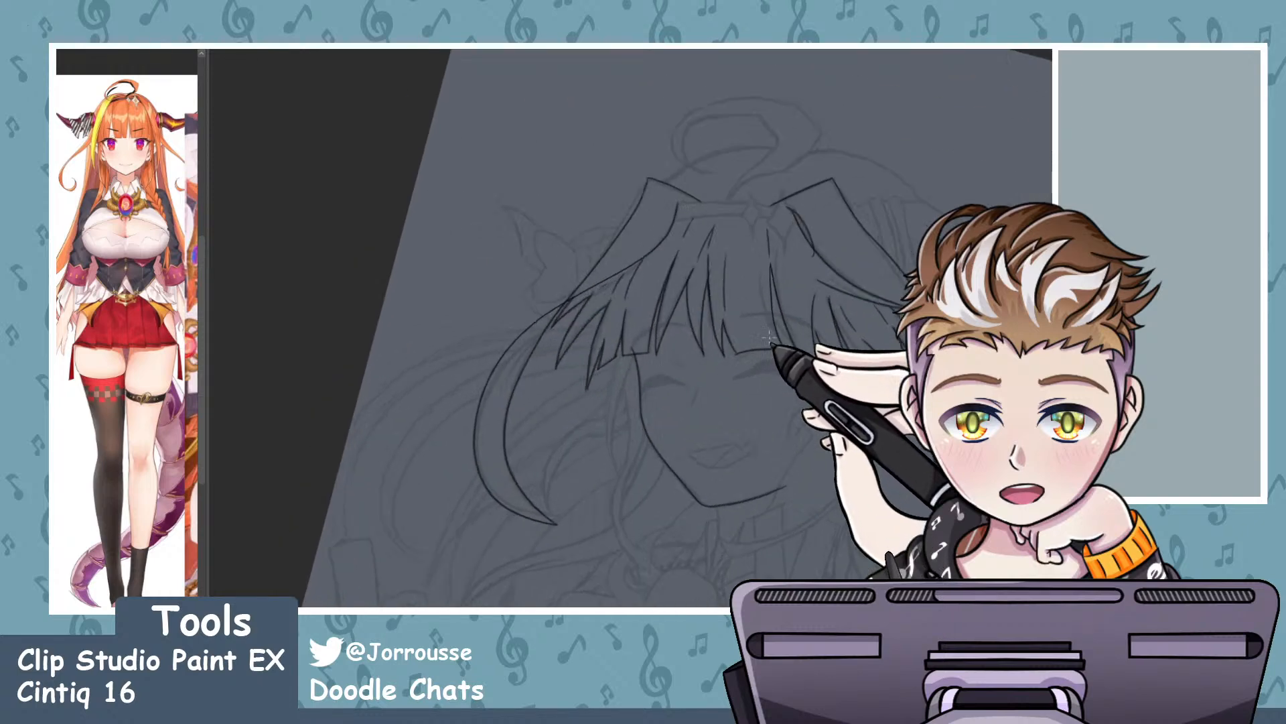
scroll(692, 148, down, 4)
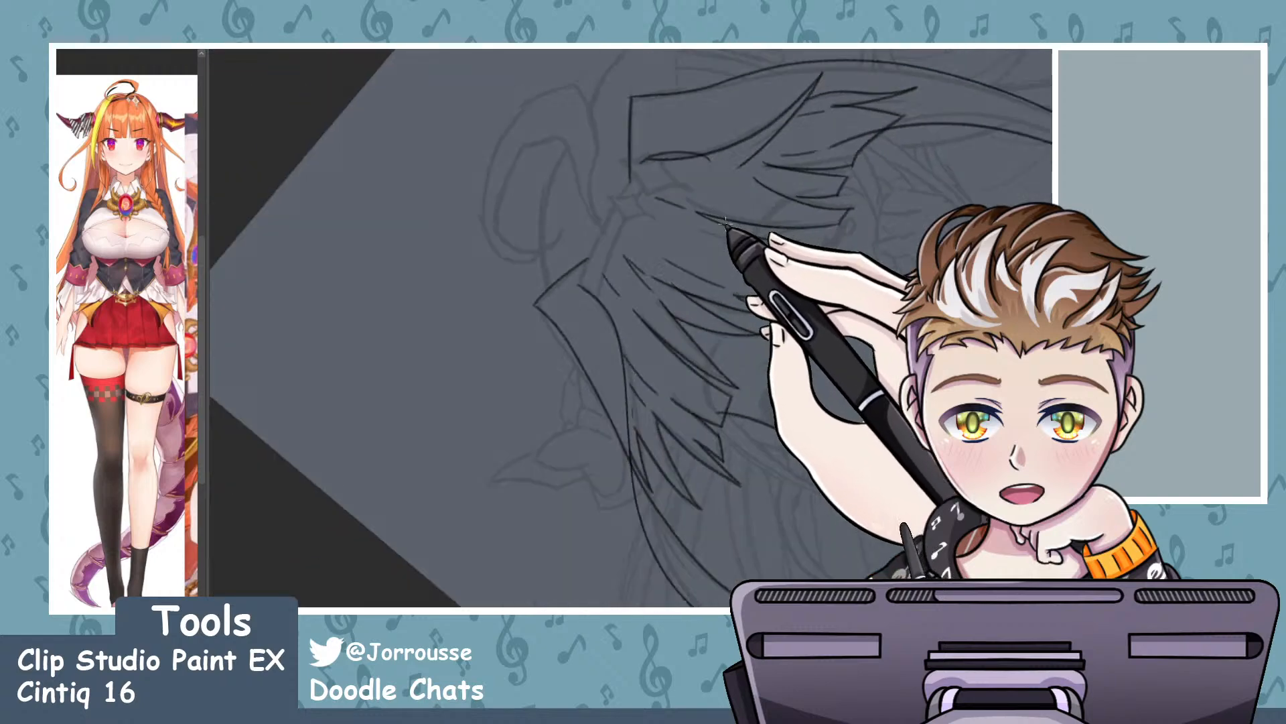
- Ink the curved crown outline from the base of the looped hair strand toward the angular lock beside the headband
drag(737, 235, 678, 143)
scroll(682, 147, up, 4)
scroll(753, 296, down, 3)
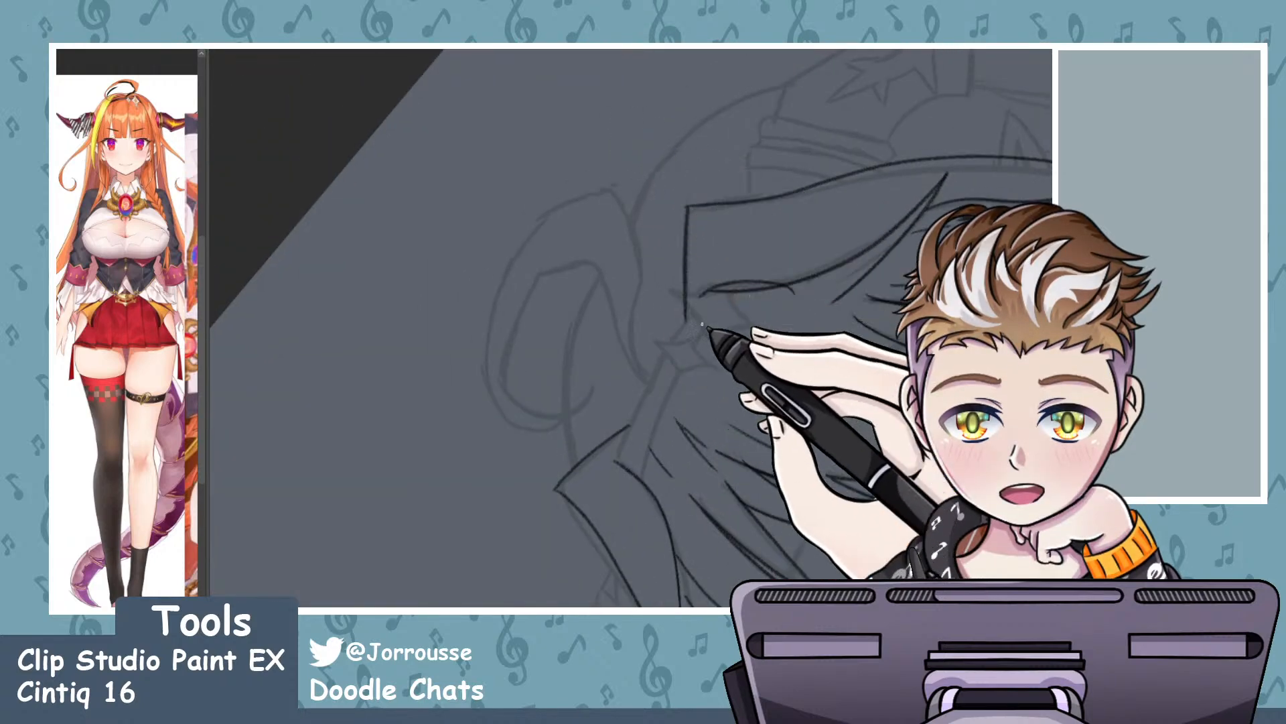
scroll(687, 268, down, 2)
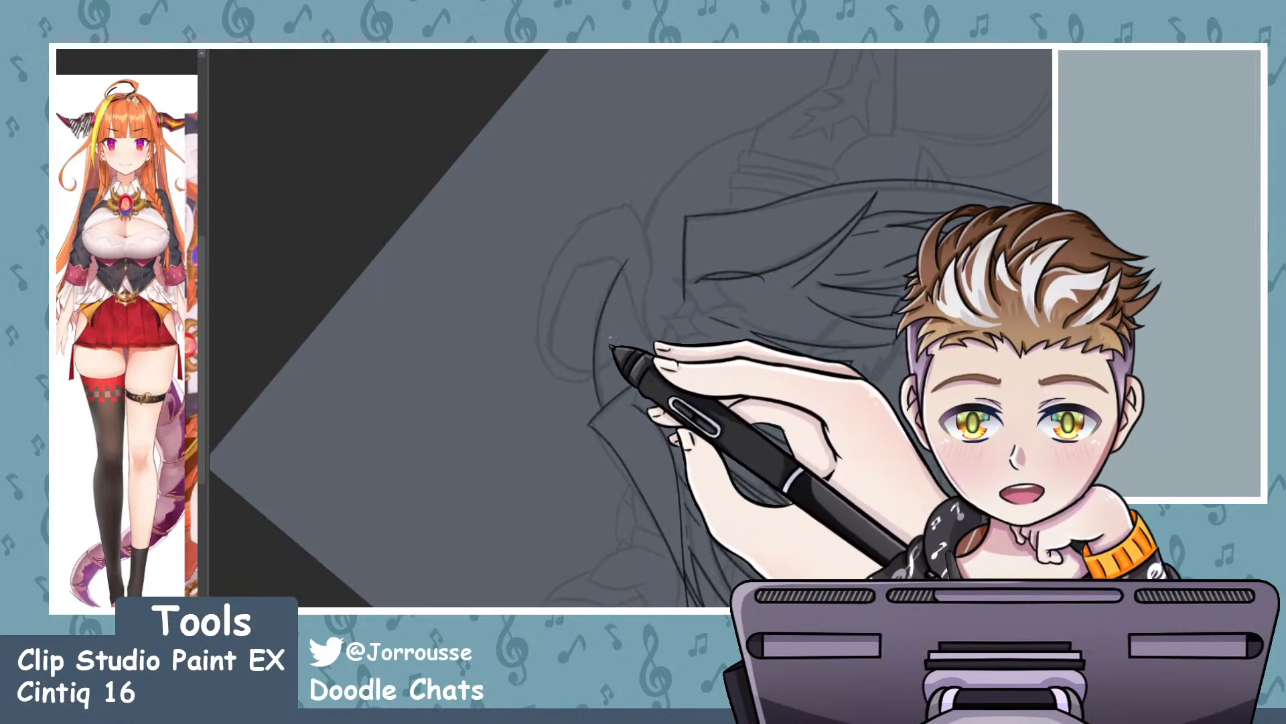
- Ink the arc of the head's crown outline on the other side of the looped strand, ending near the sketched horn
mouse_move(642, 238)
mouse_down()
mouse_move(735, 128)
mouse_move(759, 137)
mouse_up()
key(ctrl+z)
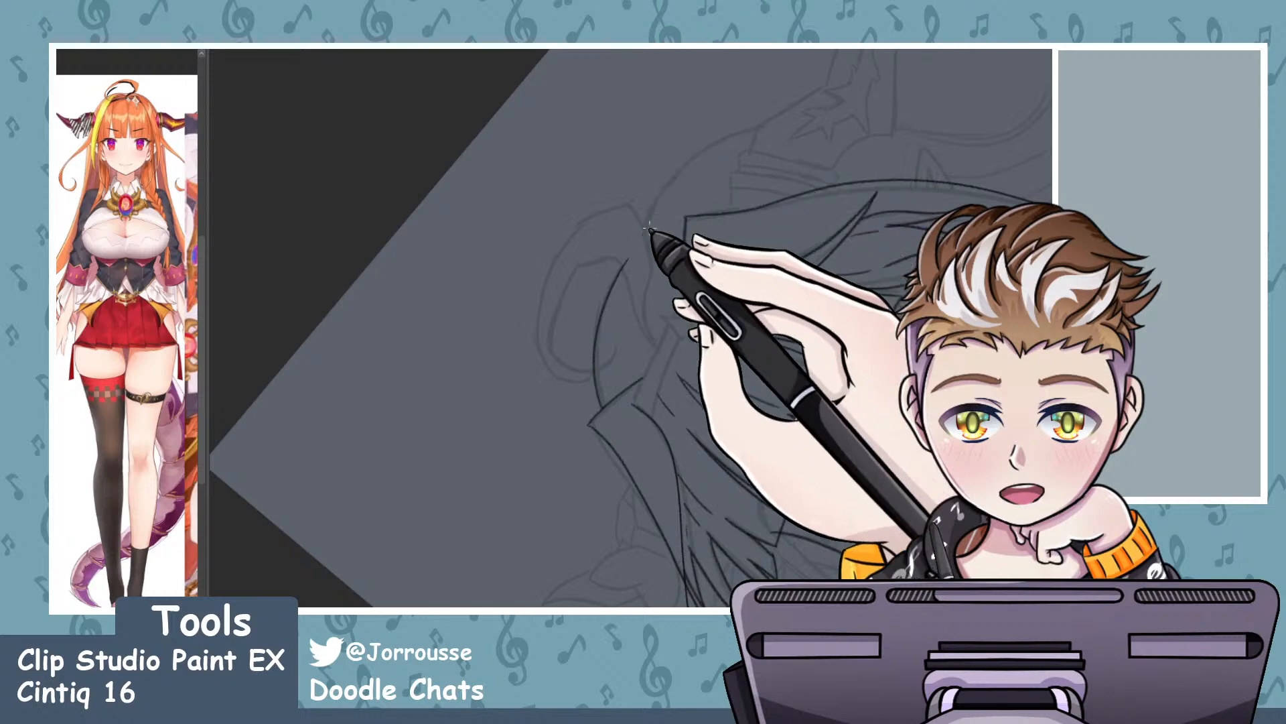
mouse_move(641, 241)
mouse_down()
mouse_move(651, 214)
mouse_move(790, 125)
mouse_up()
key(ctrl+z)
drag(646, 230, 772, 127)
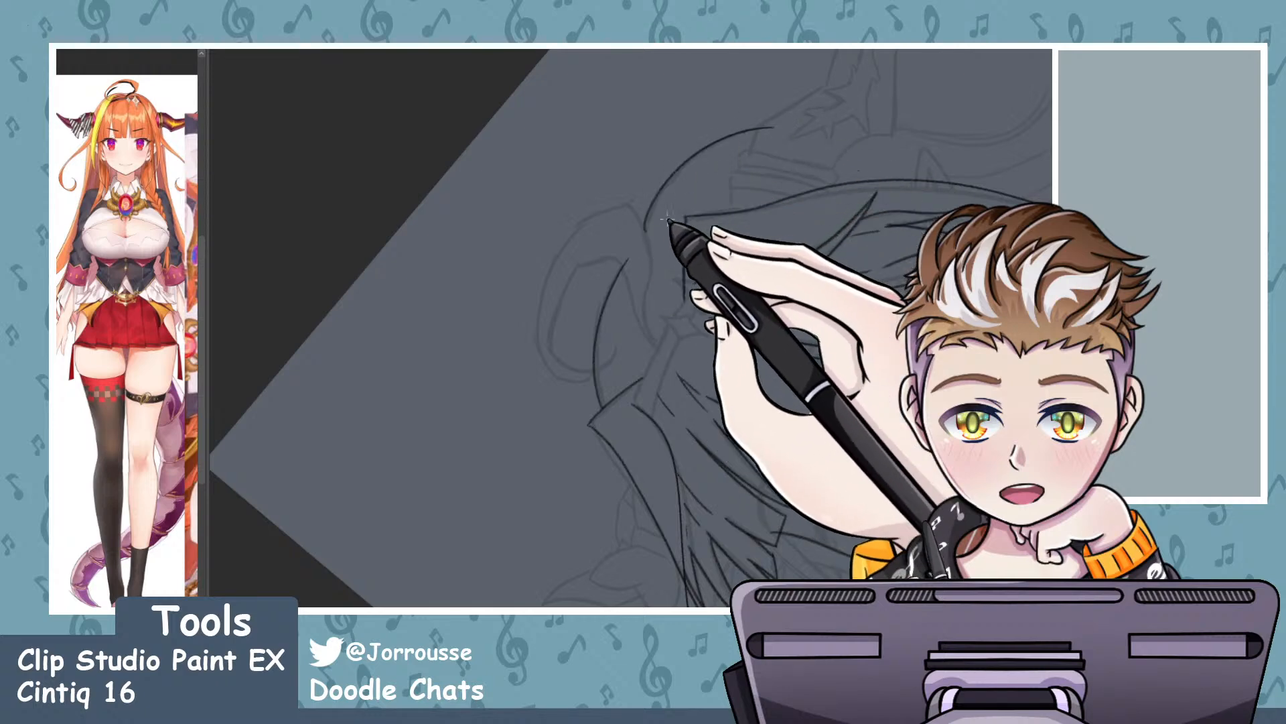
mouse_move(643, 239)
mouse_down()
mouse_move(670, 186)
mouse_move(784, 128)
mouse_up()
key(ctrl+z)
drag(642, 242, 770, 128)
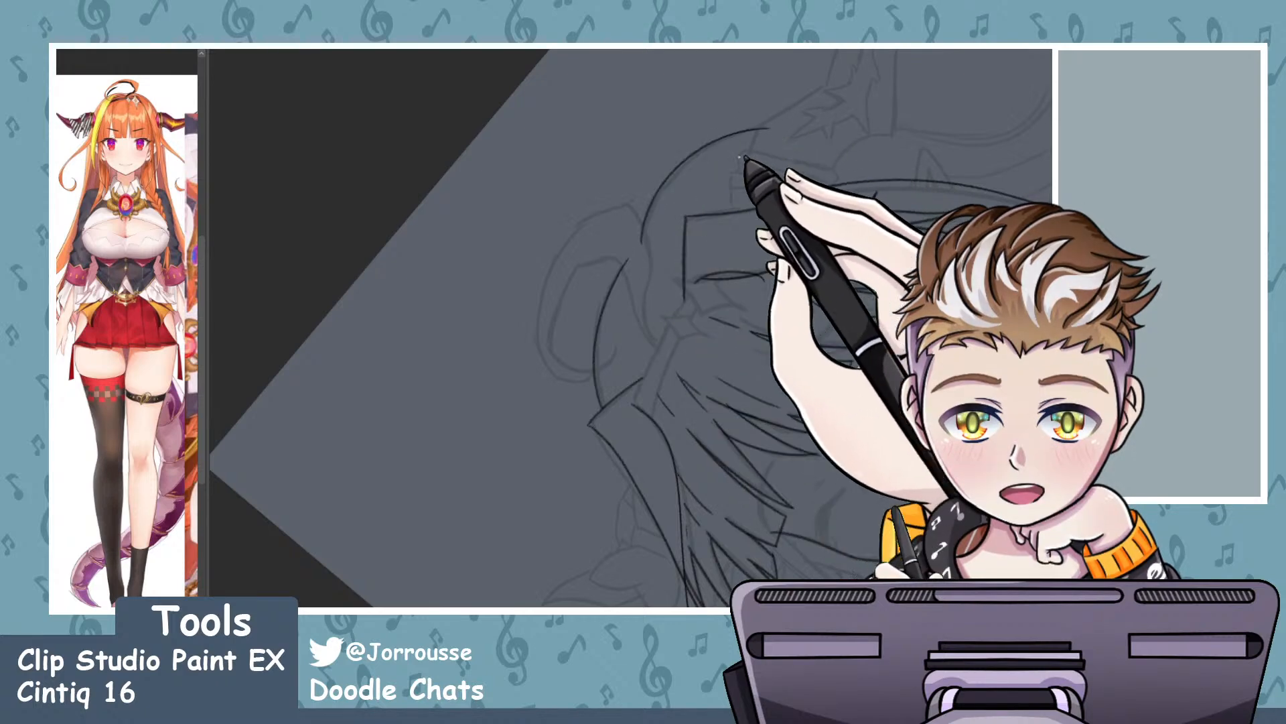
- Add short curved hair-strand lines inside the crown on both sides of the looped strand, following the head's outline
scroll(683, 240, up, 2)
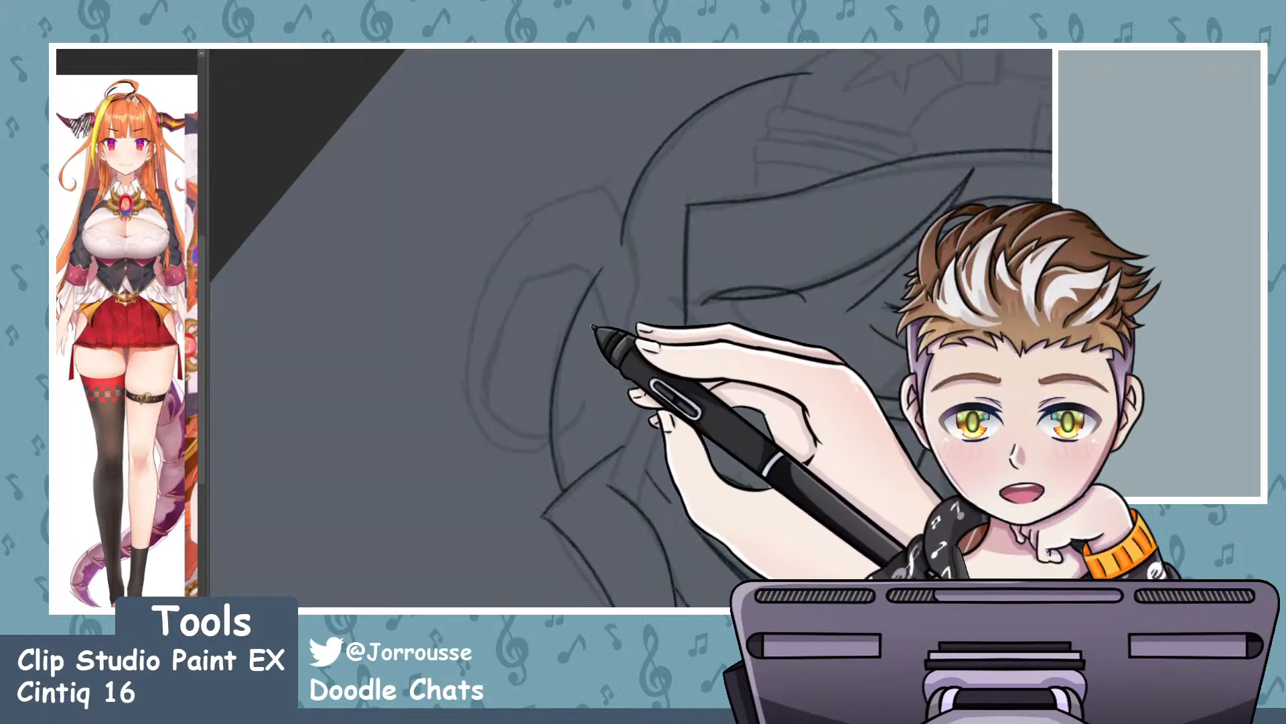
drag(579, 407, 589, 436)
drag(602, 346, 610, 390)
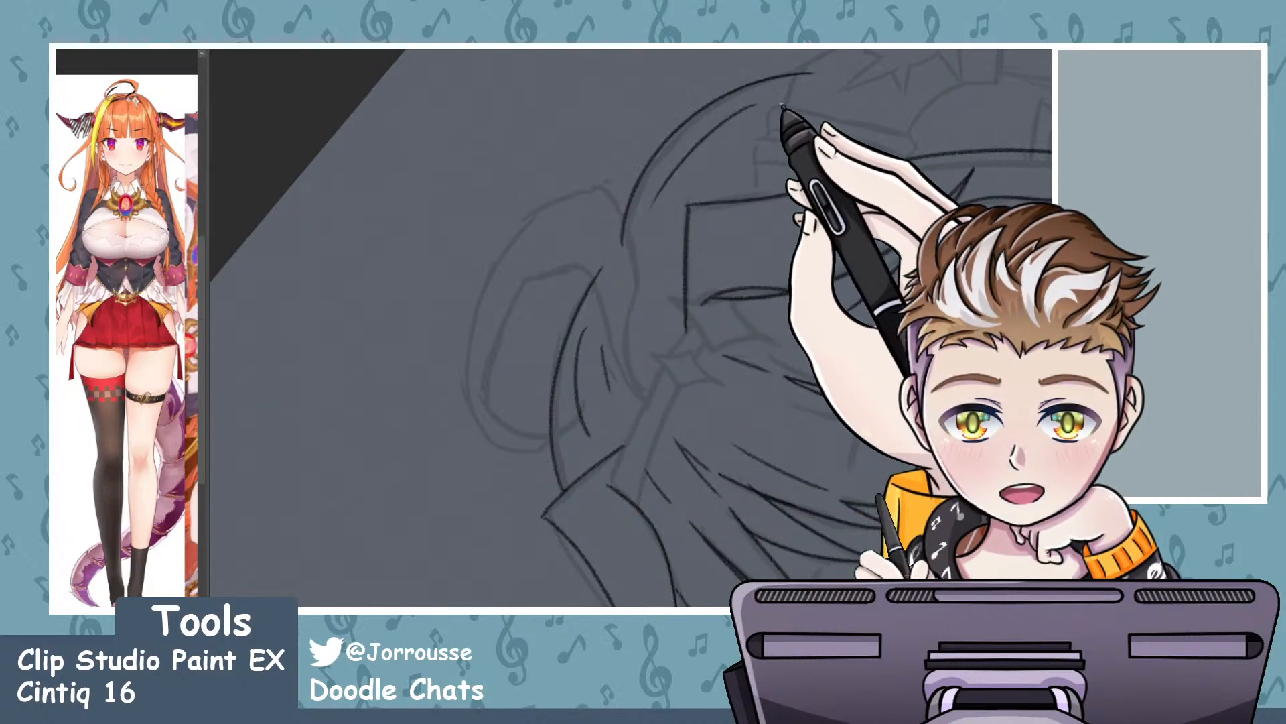
drag(655, 200, 779, 102)
drag(690, 165, 739, 145)
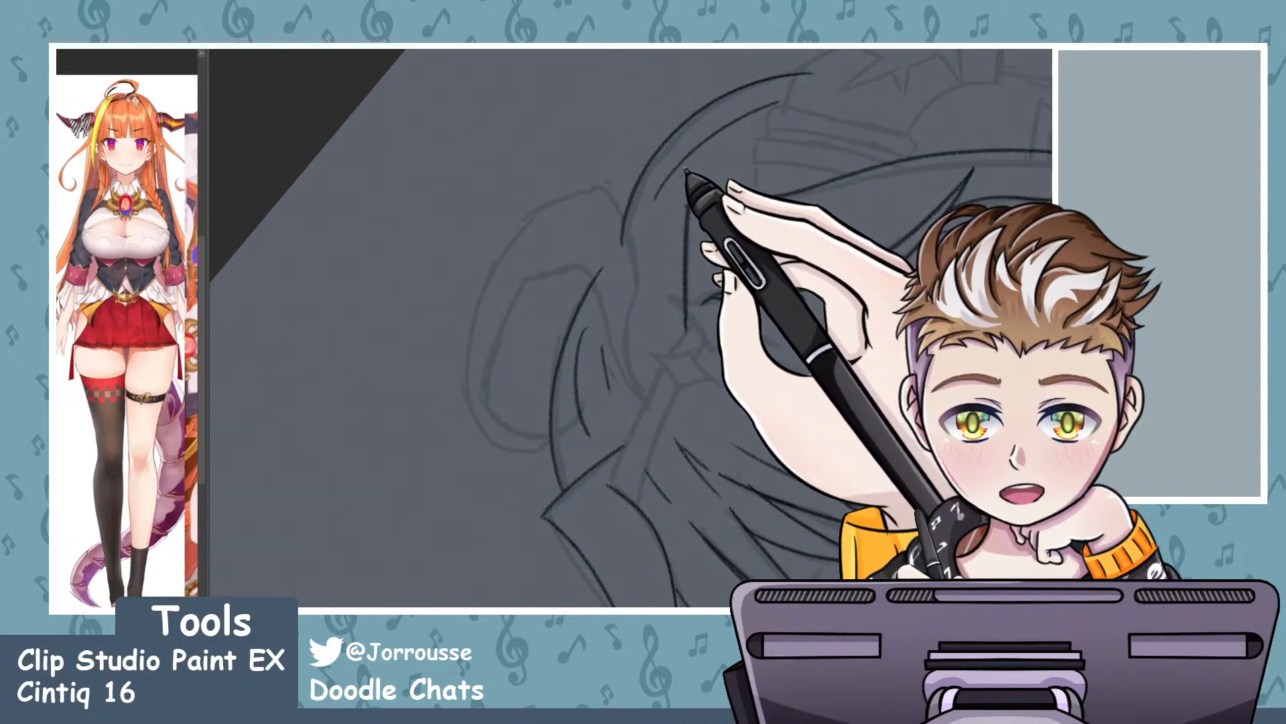
drag(710, 189, 743, 181)
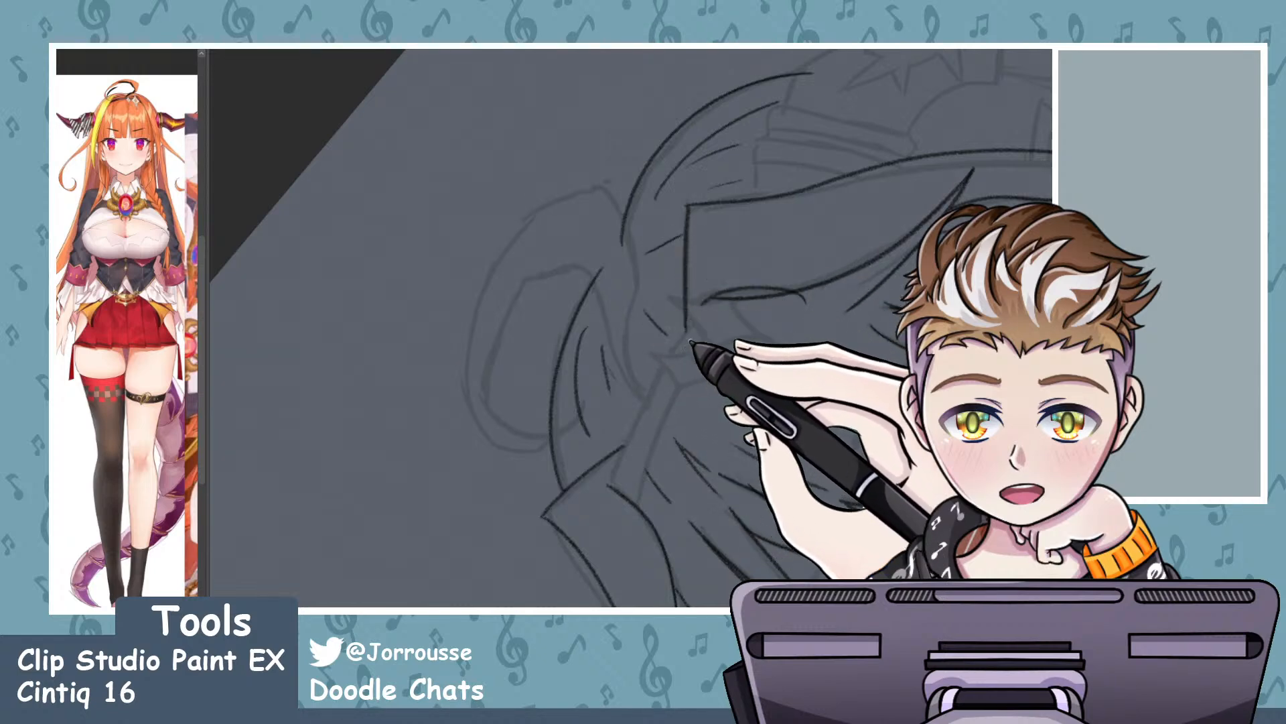
- Examine the inked crown, bangs and side locks against the sketch at several canvas angles and zoom levels
key(minus)
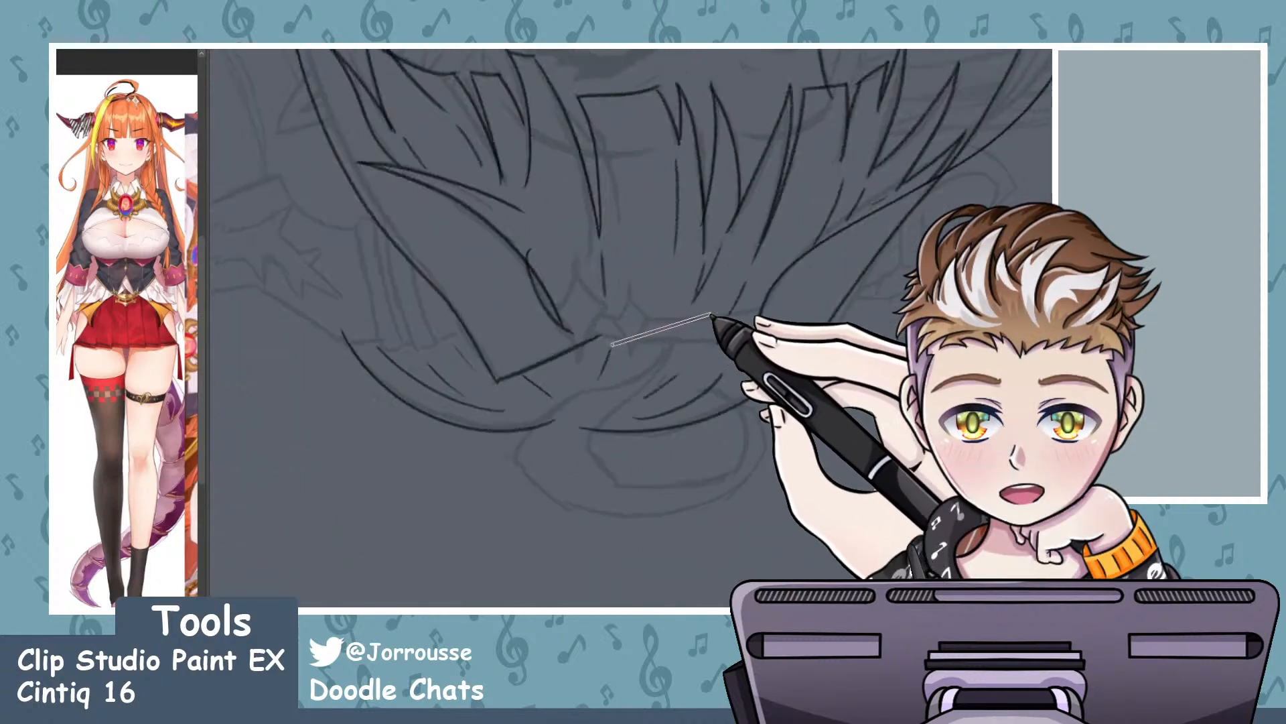
key(minus)
key(minus)
key(minus)
key(minus)
key(minus)
key(minus)
key(minus)
key(minus)
scroll(784, 305, down, 8)
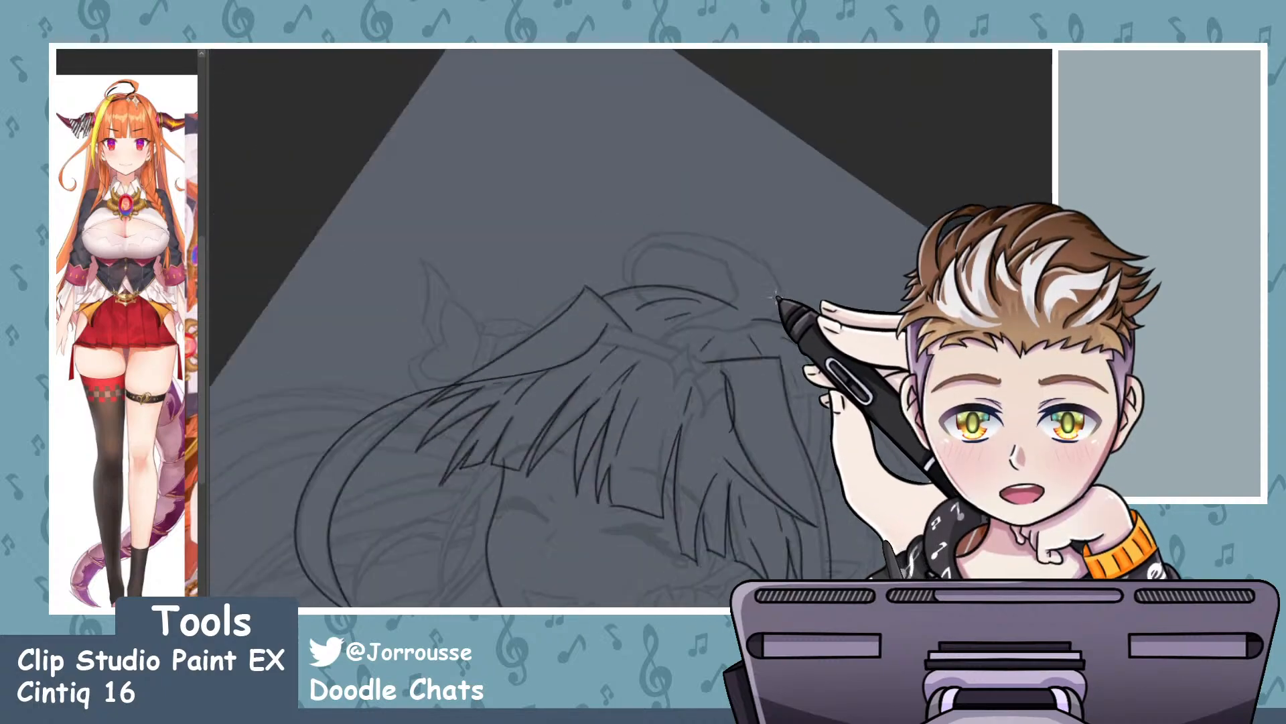
scroll(742, 388, up, 10)
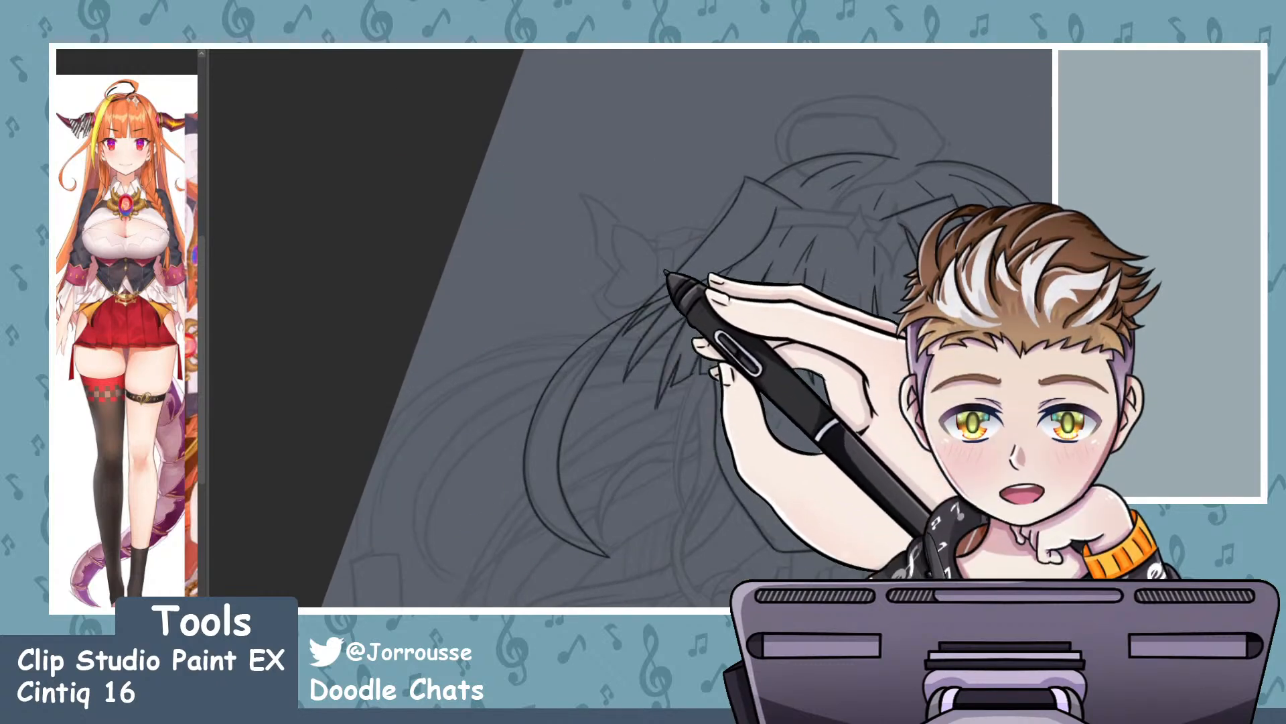
scroll(650, 253, up, 3)
scroll(653, 252, down, 2)
scroll(701, 244, up, 1)
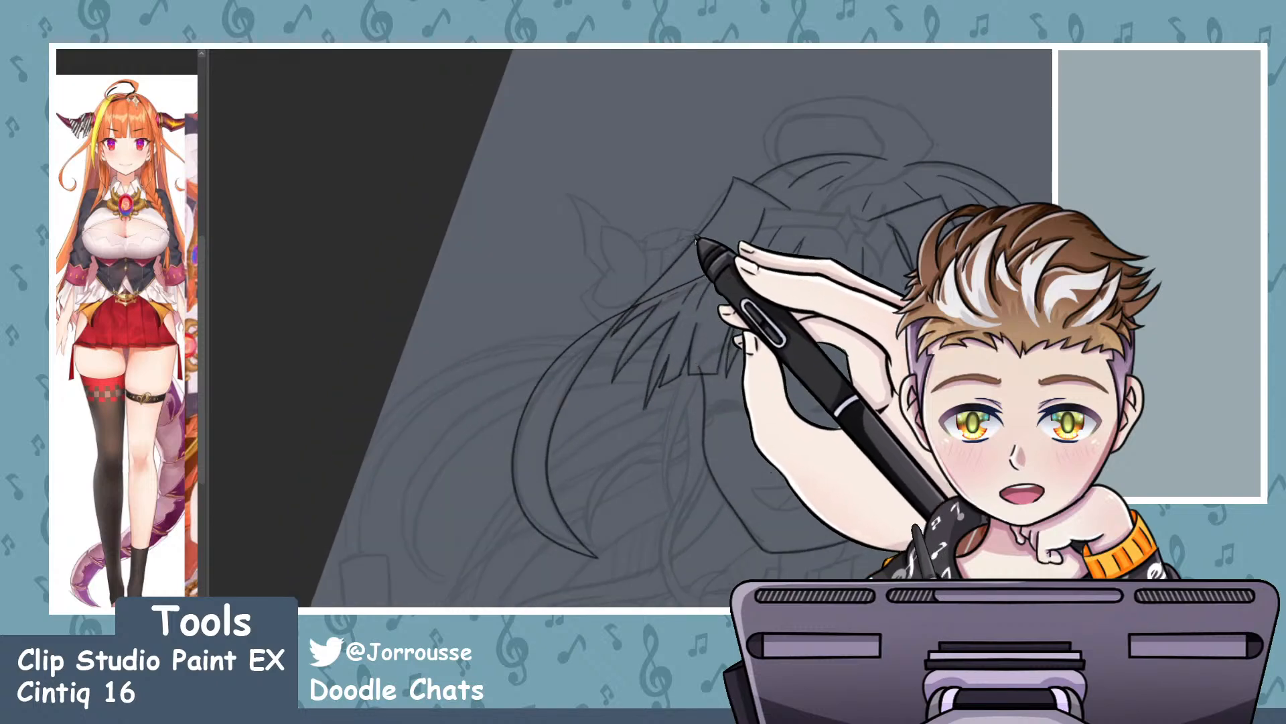
scroll(701, 241, down, 1)
key(minus)
key(minus)
scroll(563, 189, up, 1)
scroll(563, 189, up, 2)
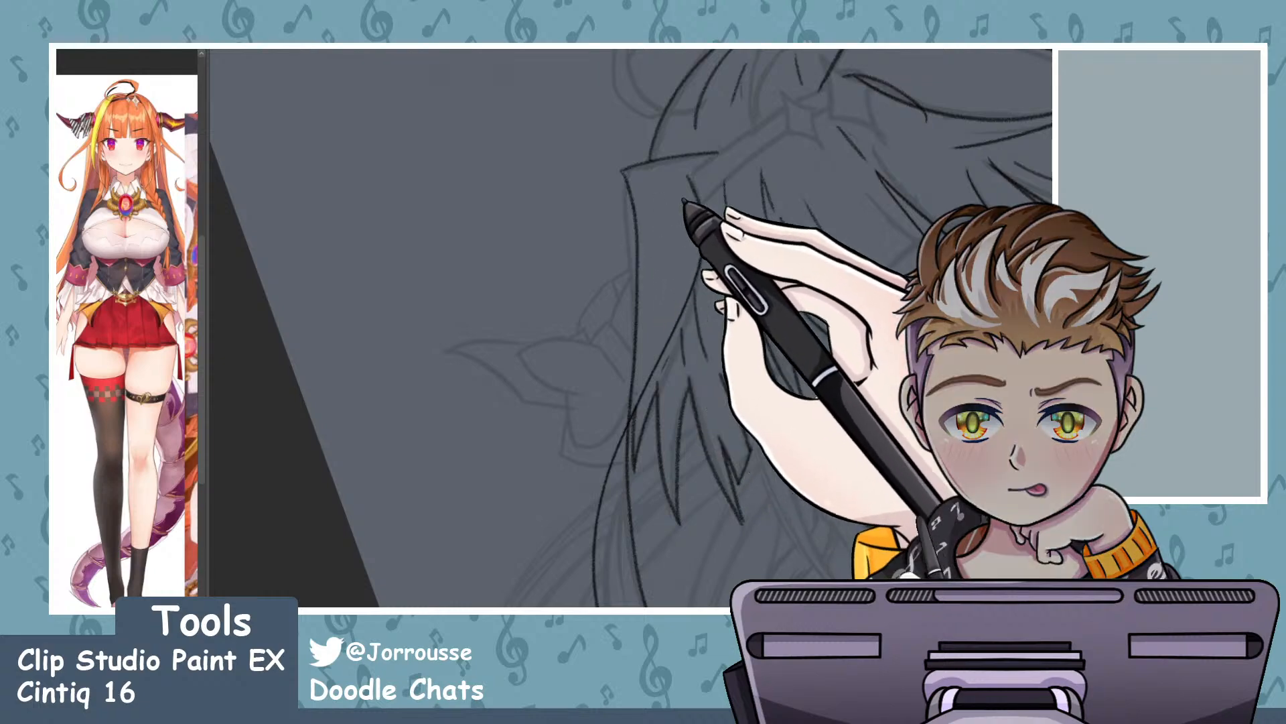
scroll(589, 296, down, 3)
scroll(789, 131, up, 3)
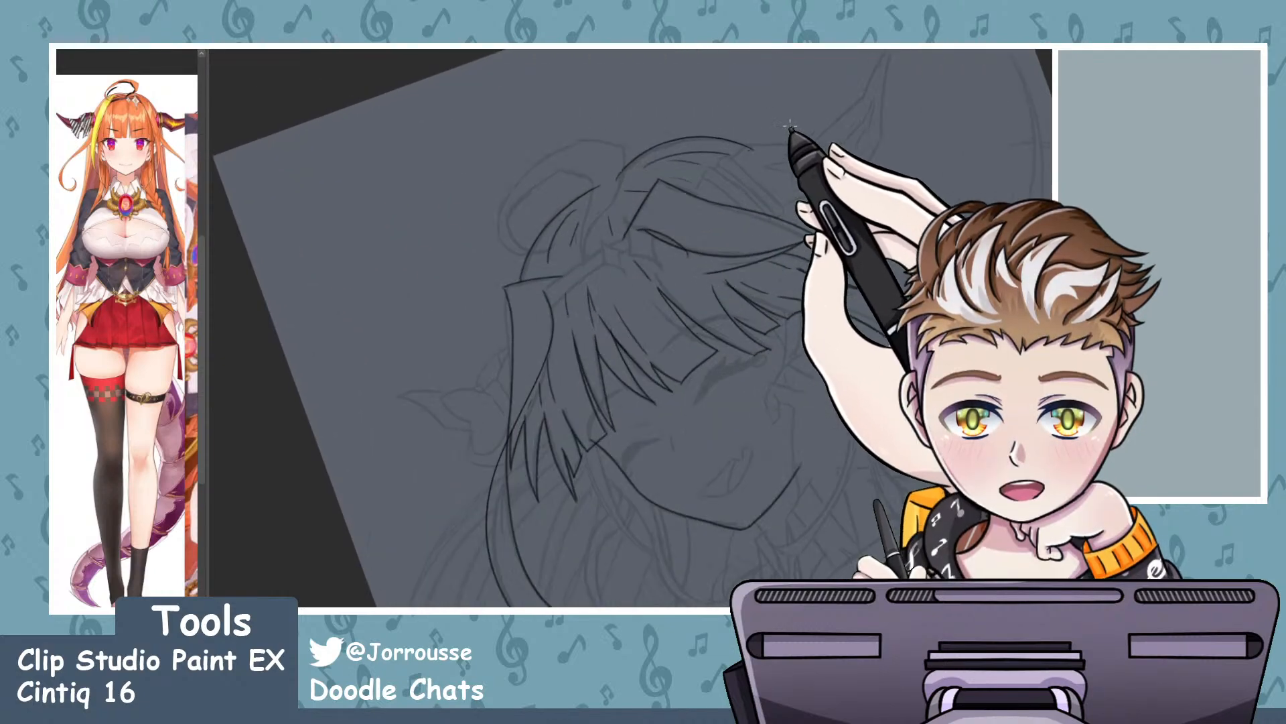
scroll(690, 207, down, 3)
drag(755, 221, 770, 213)
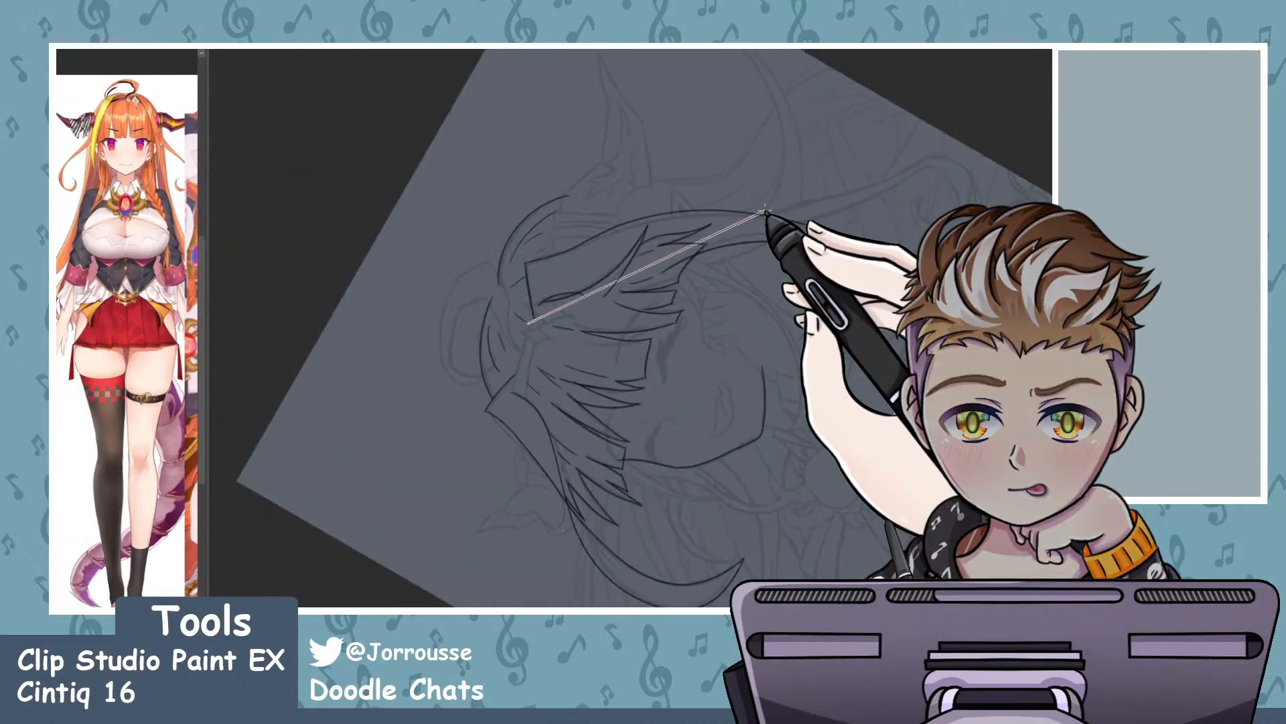
scroll(737, 340, down, 2)
scroll(726, 340, up, 3)
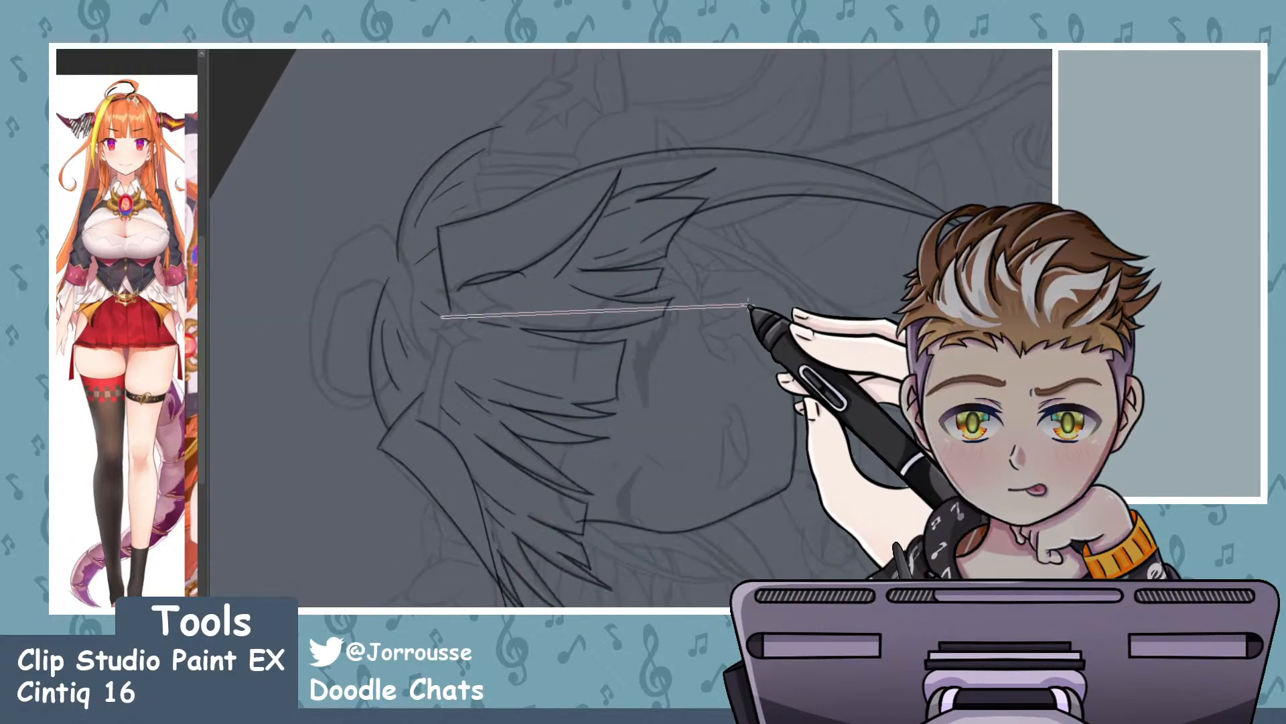
drag(755, 301, 750, 274)
scroll(752, 275, down, 3)
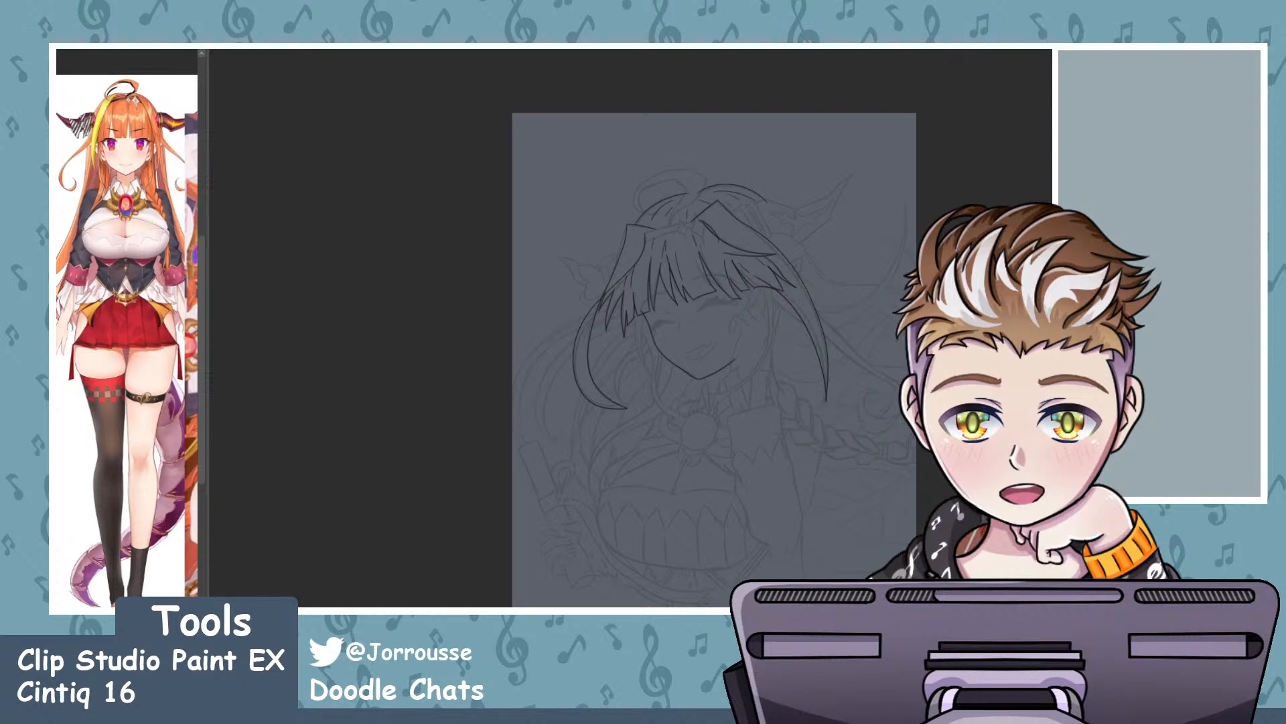
- Hide the rough sketch and mirror the canvas to check the inked hair and face outline on their own
scroll(737, 265, down, 2)
scroll(804, 299, up, 2)
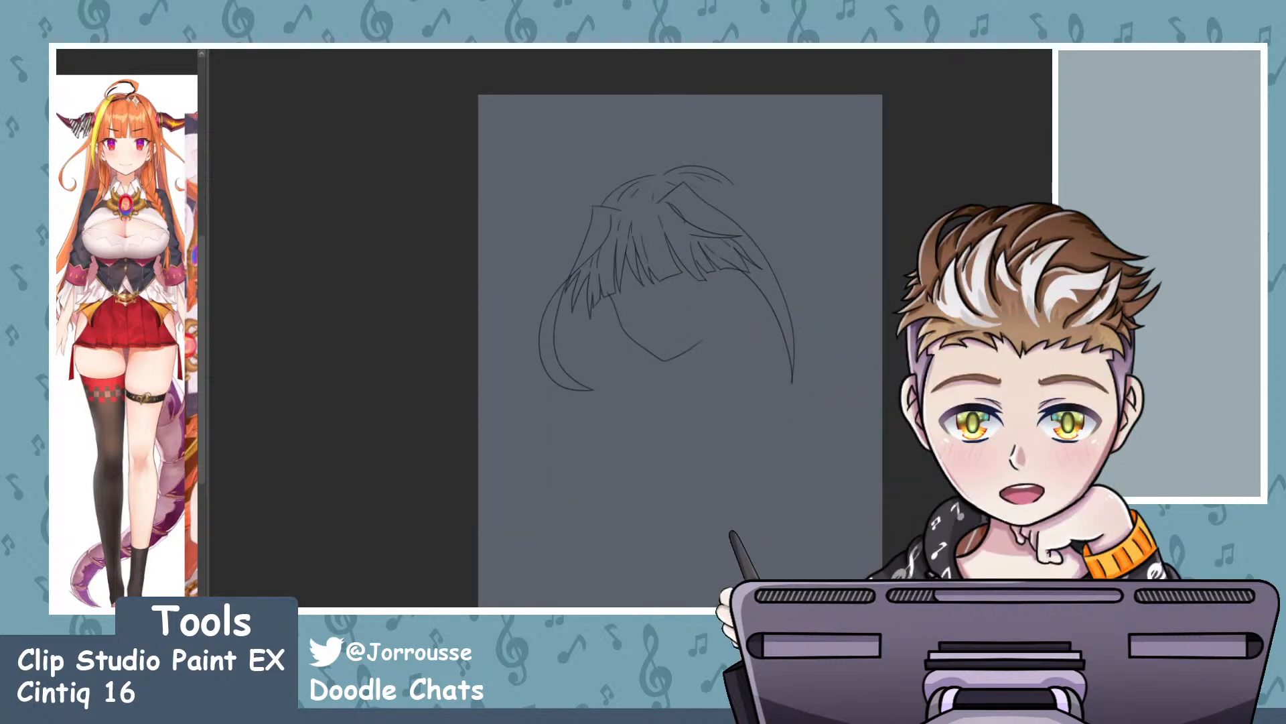
key(h)
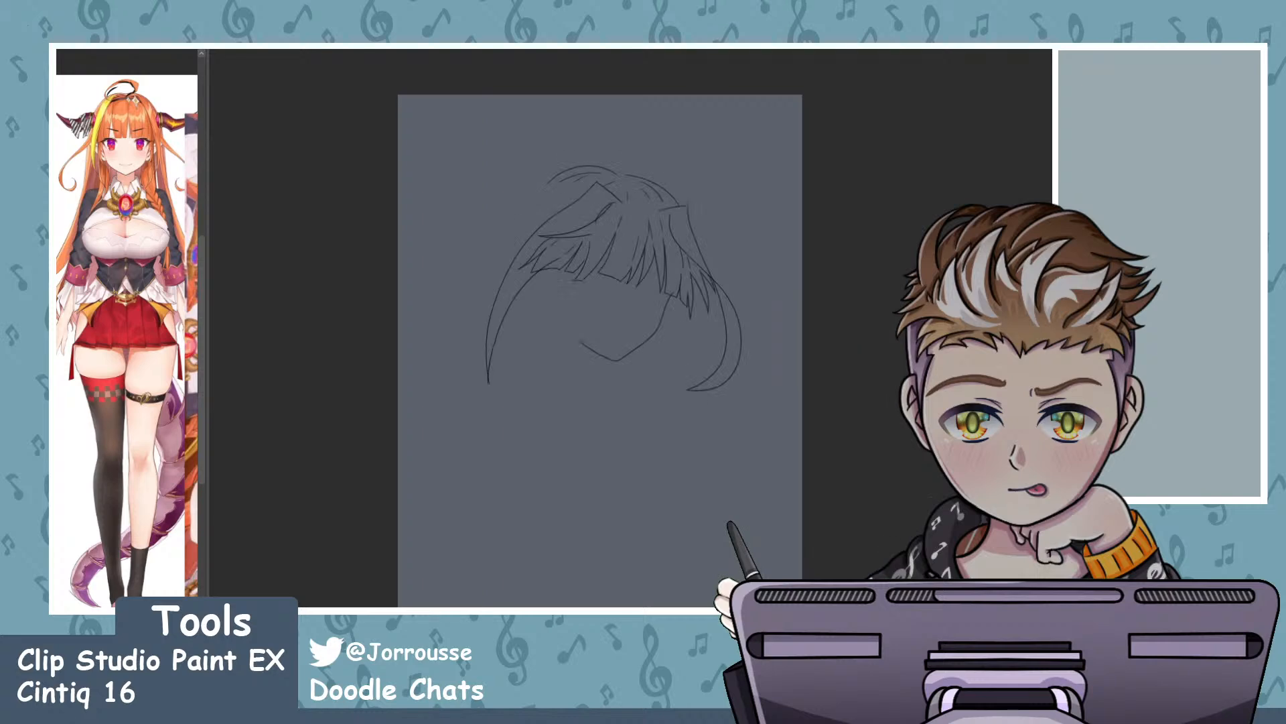
scroll(630, 329, up, 5)
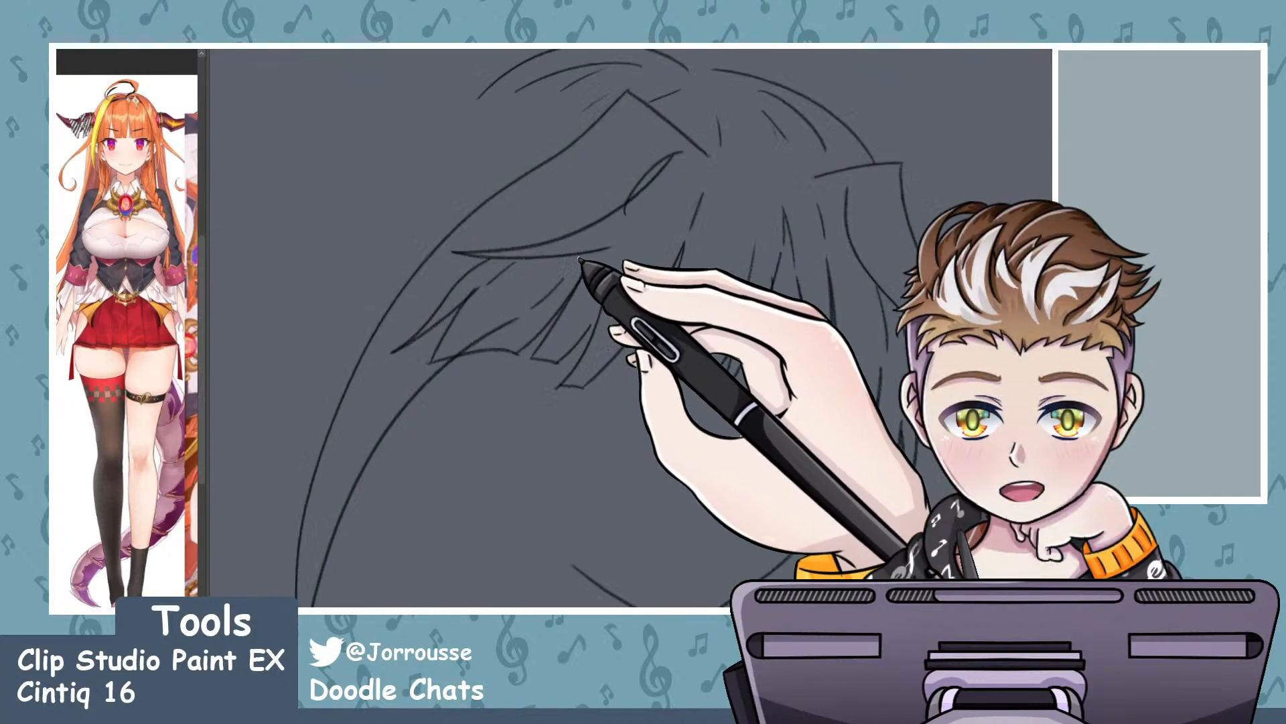
scroll(630, 328, up, 2)
scroll(359, 156, up, 1)
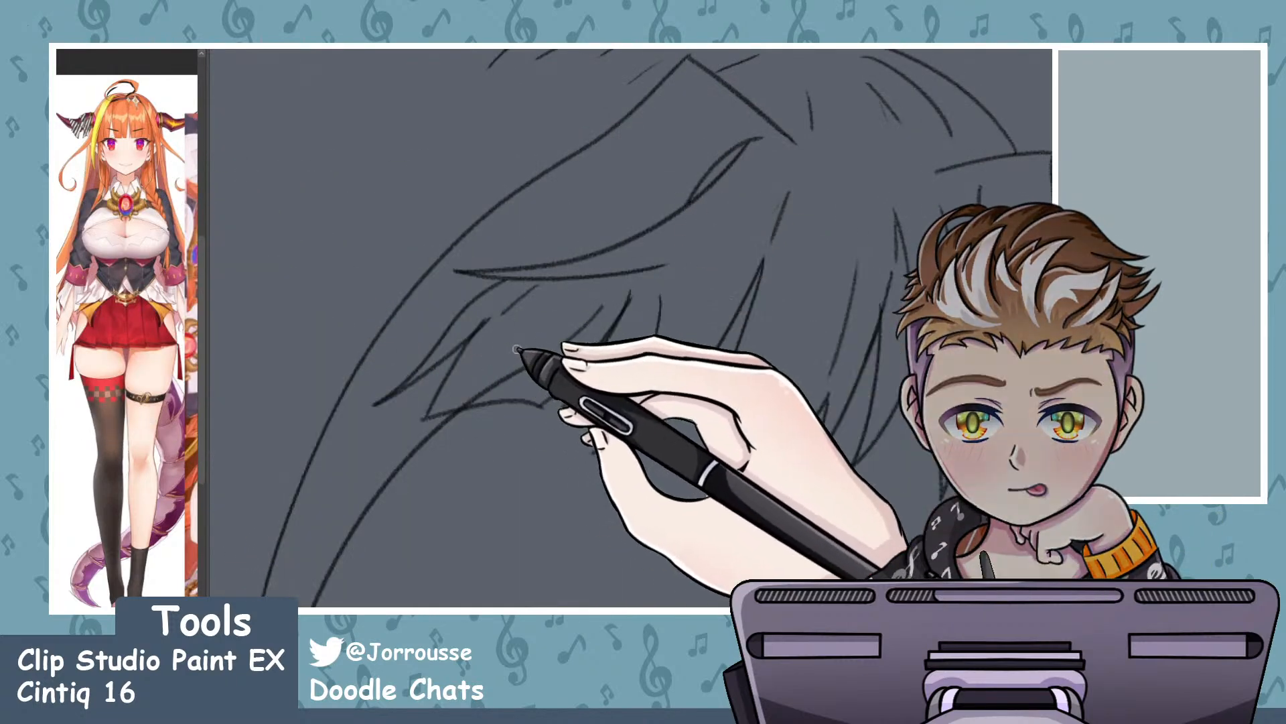
- Clean up the overlapping line ends around the tips of the bangs with the eraser
click(83, 408)
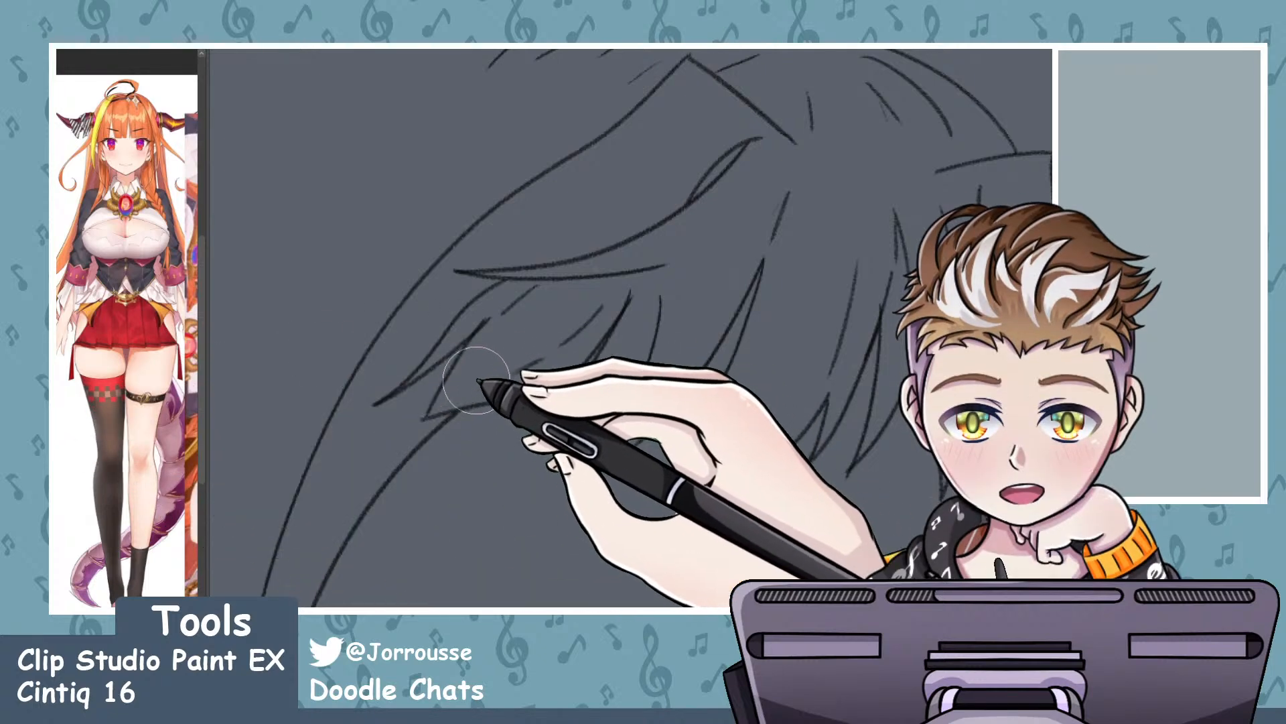
scroll(678, 290, down, 1)
drag(678, 290, 513, 213)
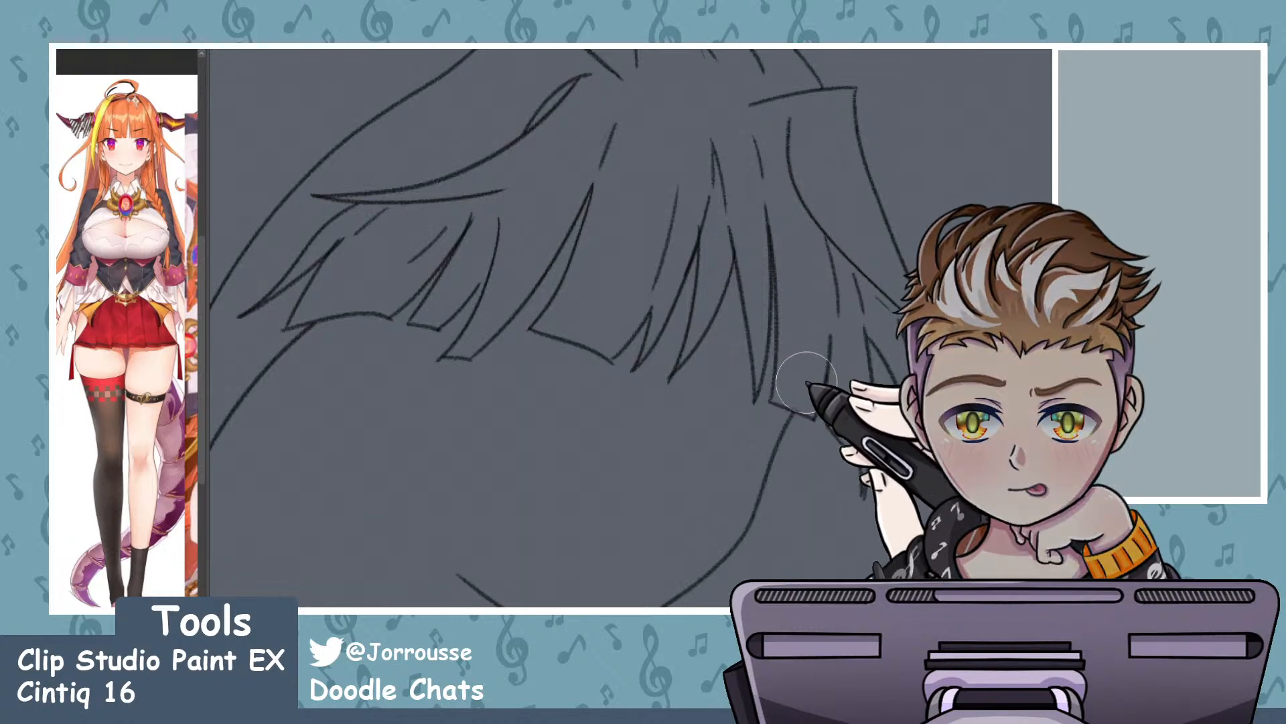
mouse_move(827, 272)
mouse_down()
mouse_move(596, 278)
mouse_move(595, 289)
mouse_move(794, 308)
mouse_move(839, 332)
mouse_up()
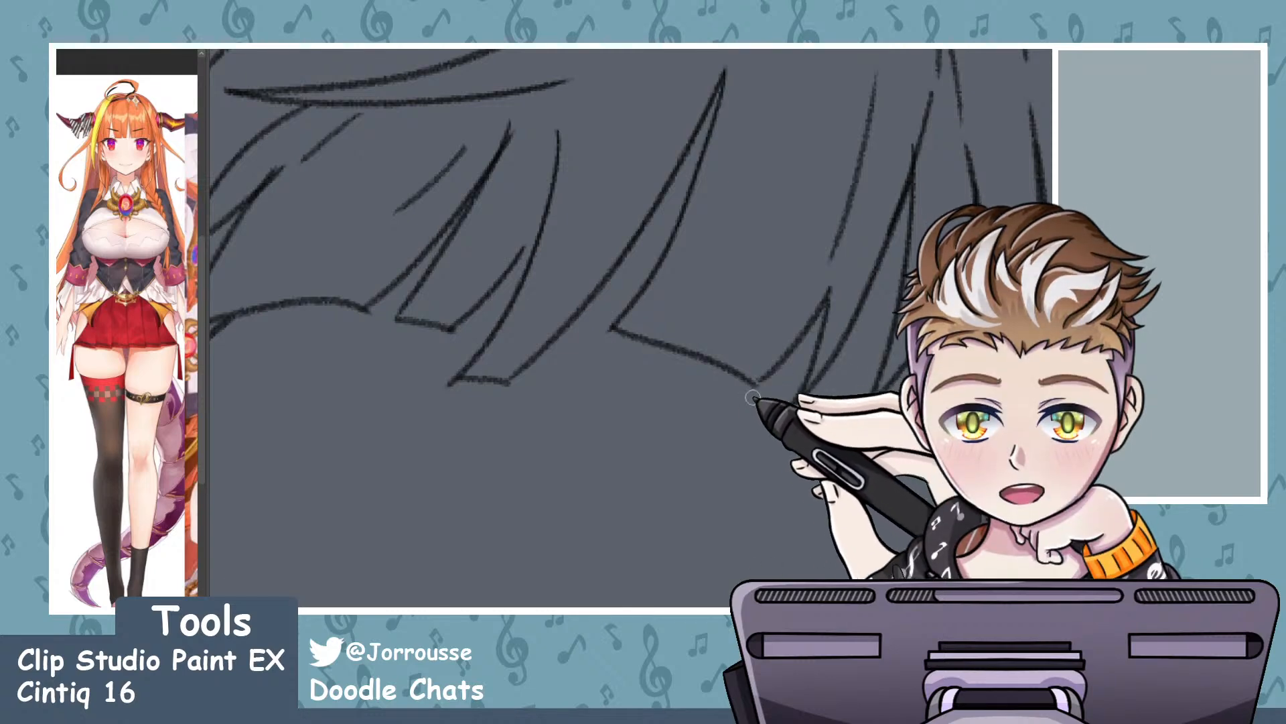
scroll(699, 352, down, 7)
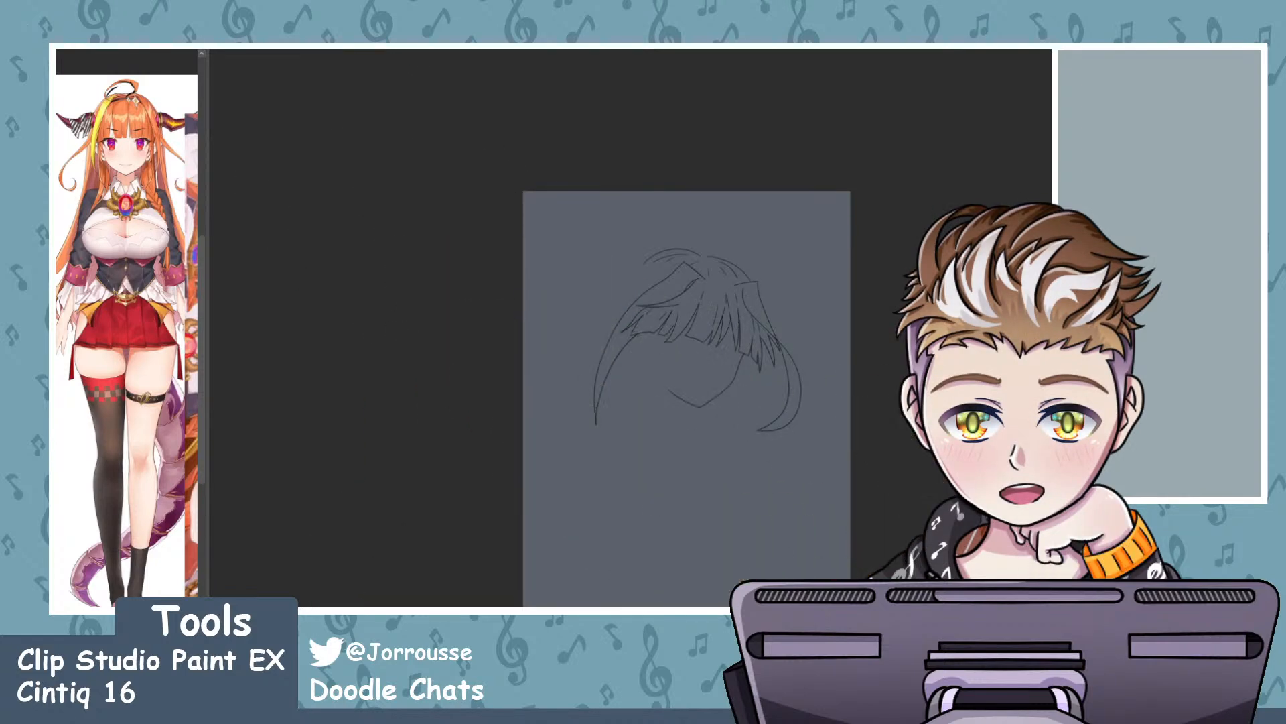
- Show the rough sketch again and ink the curved, pointed tip of the smaller horn beside the head
scroll(686, 335, up, 6)
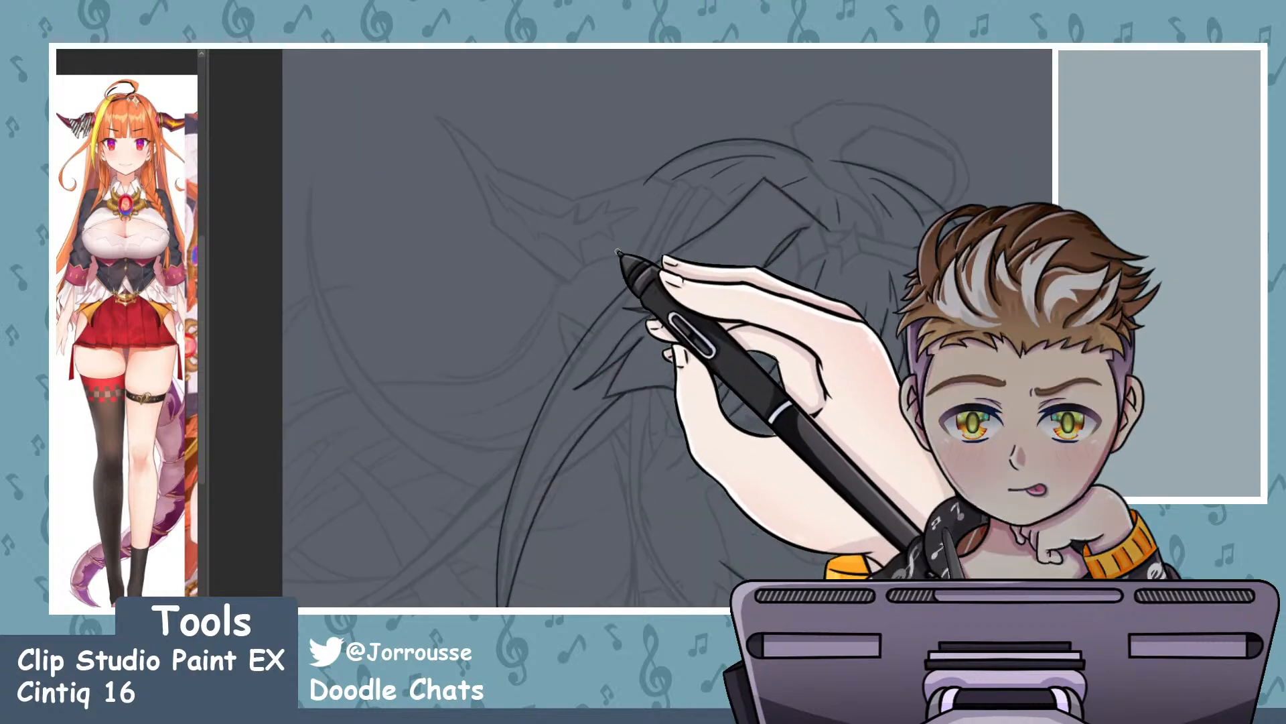
scroll(617, 252, down, 6)
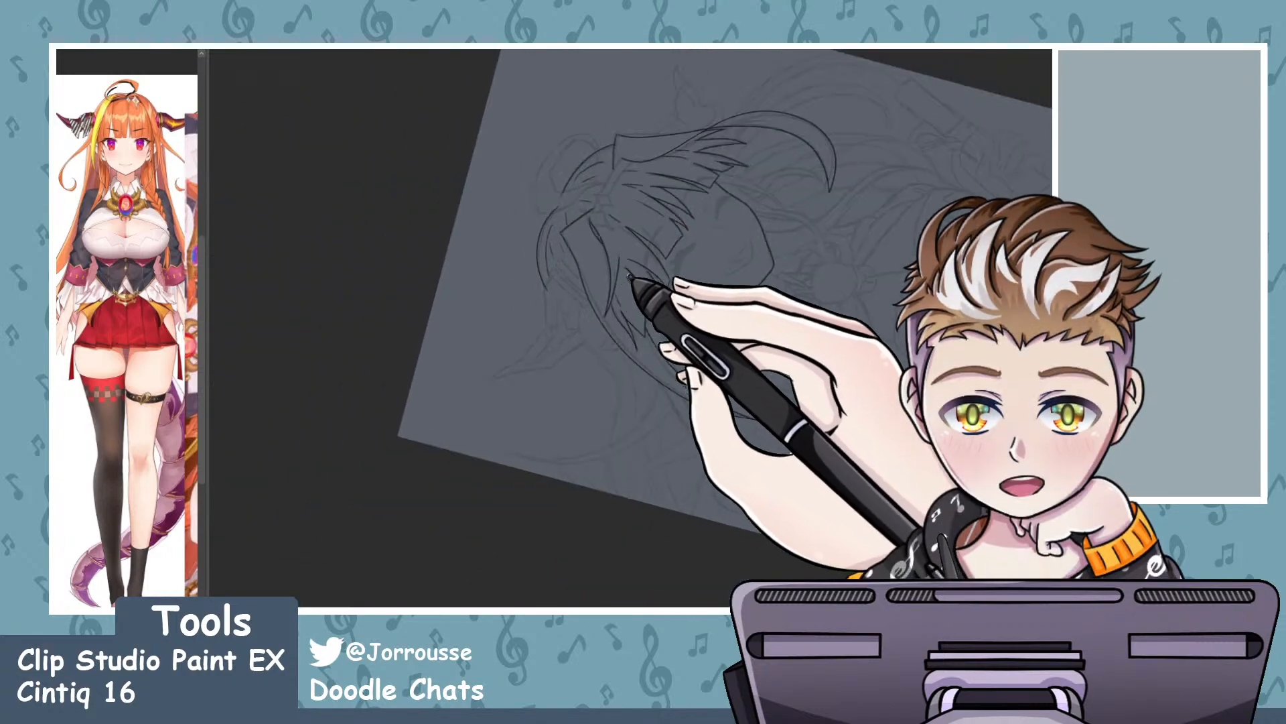
scroll(670, 201, up, 6)
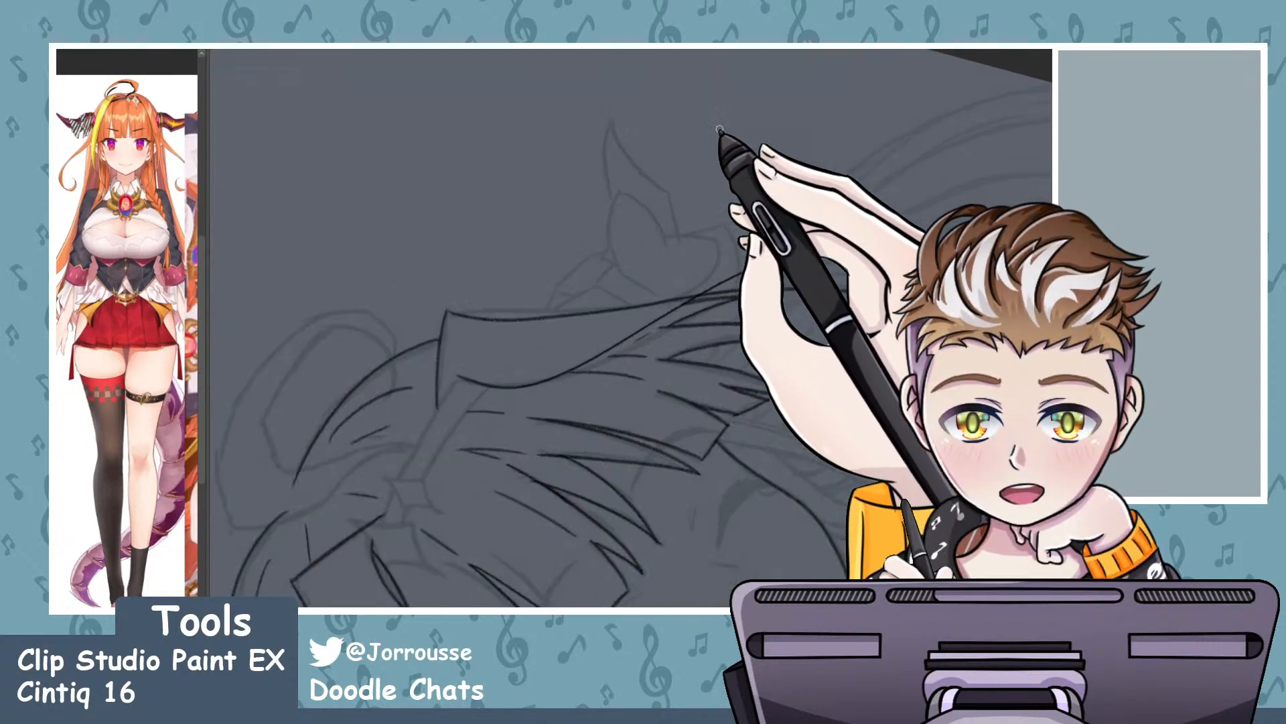
scroll(711, 148, up, 3)
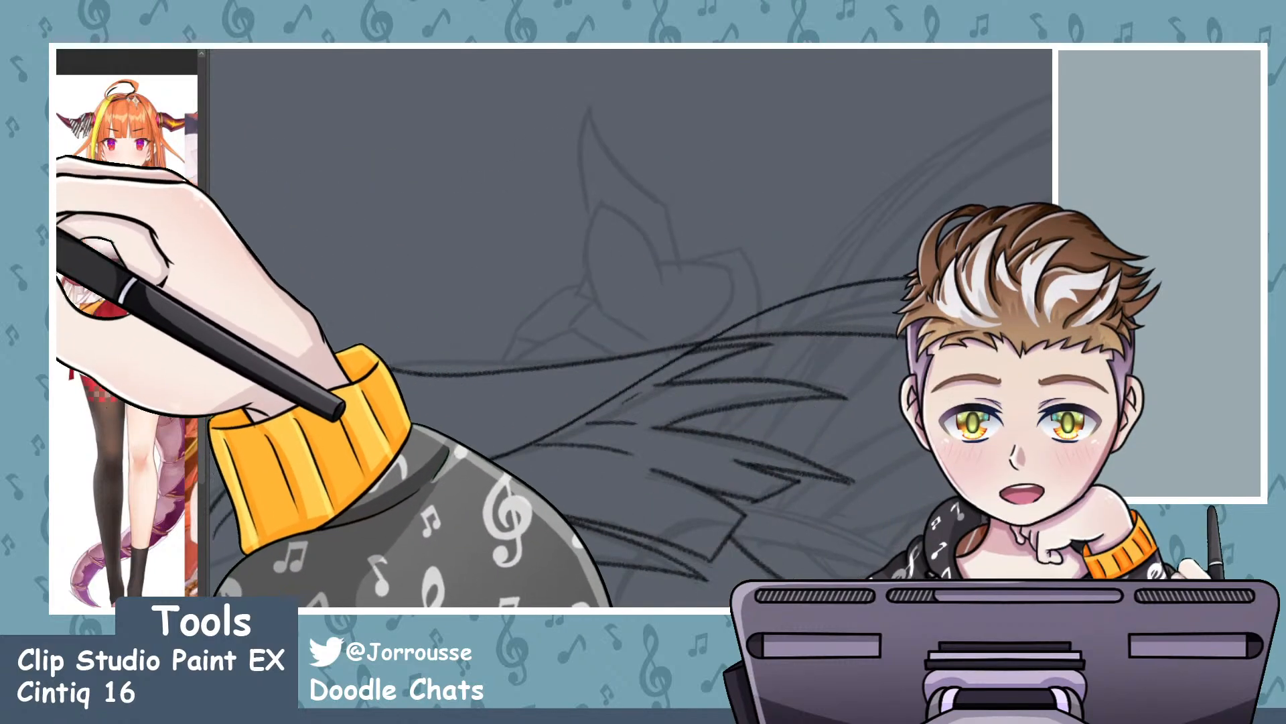
mouse_move(586, 106)
mouse_down()
mouse_move(588, 217)
mouse_move(591, 102)
mouse_move(662, 202)
mouse_up()
drag(588, 107, 662, 201)
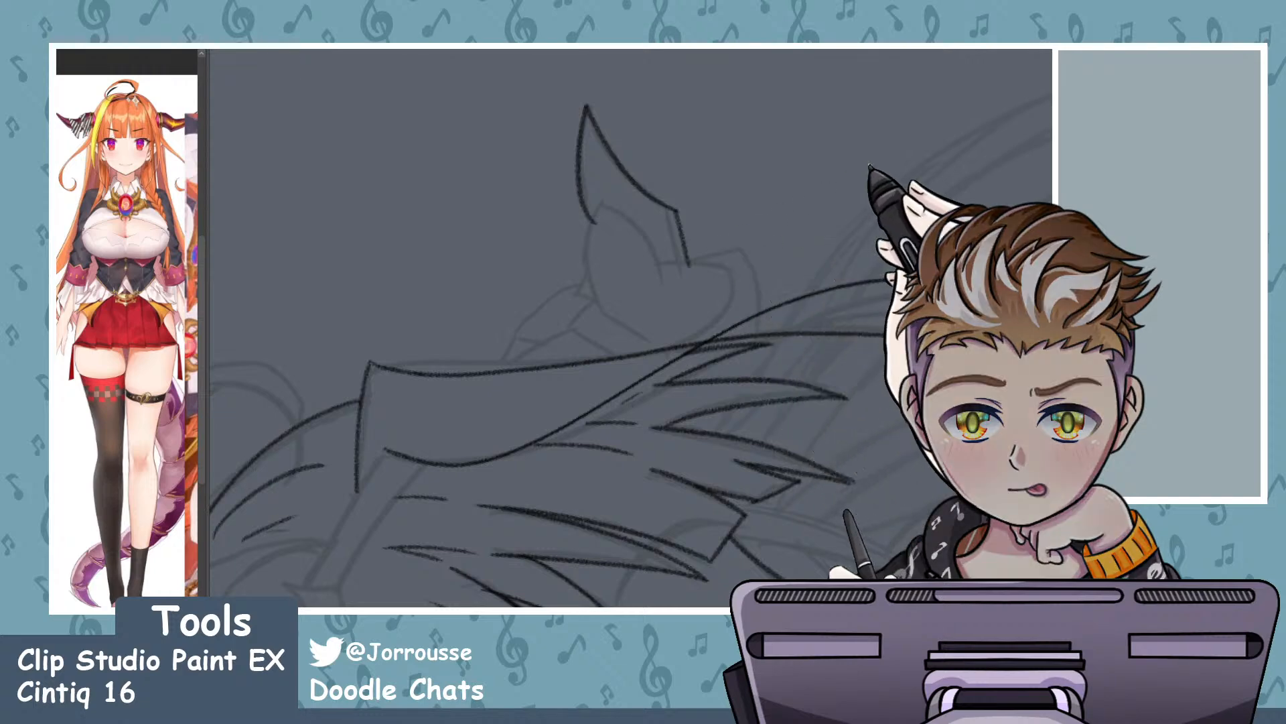
scroll(670, 201, up, 3)
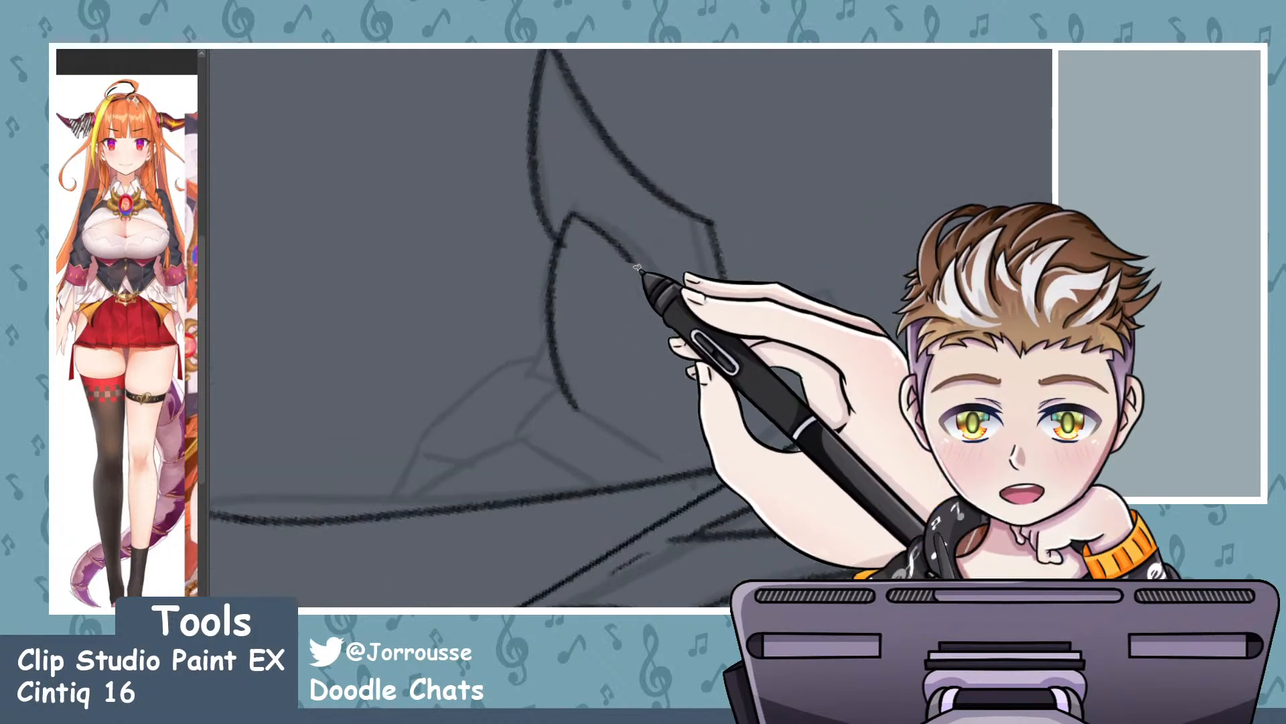
drag(568, 211, 638, 250)
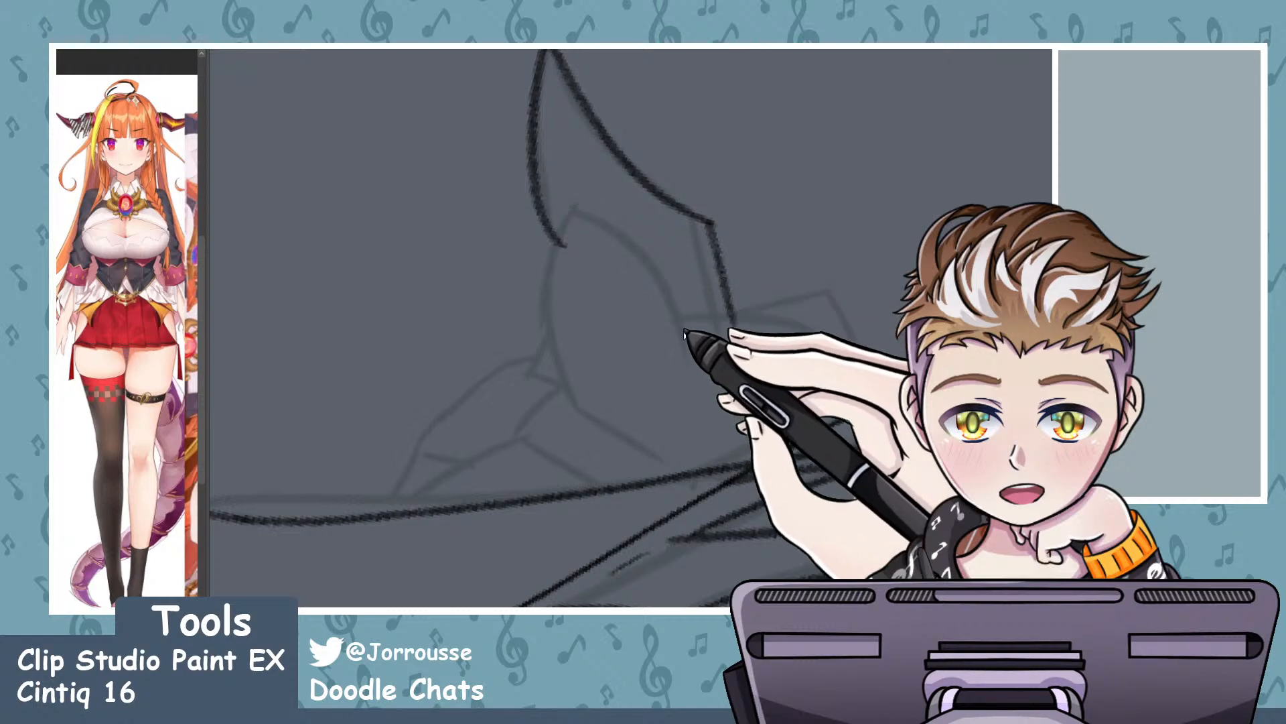
mouse_move(541, 246)
mouse_down()
mouse_move(690, 335)
mouse_move(580, 420)
mouse_move(562, 236)
mouse_move(541, 324)
mouse_move(564, 398)
mouse_up()
key(ctrl+z)
key(ctrl+z)
key(ctrl+z)
- Ink the rounded horn segment below the pointed tip, with an arched upper edge and a curved outer side
drag(550, 223, 701, 241)
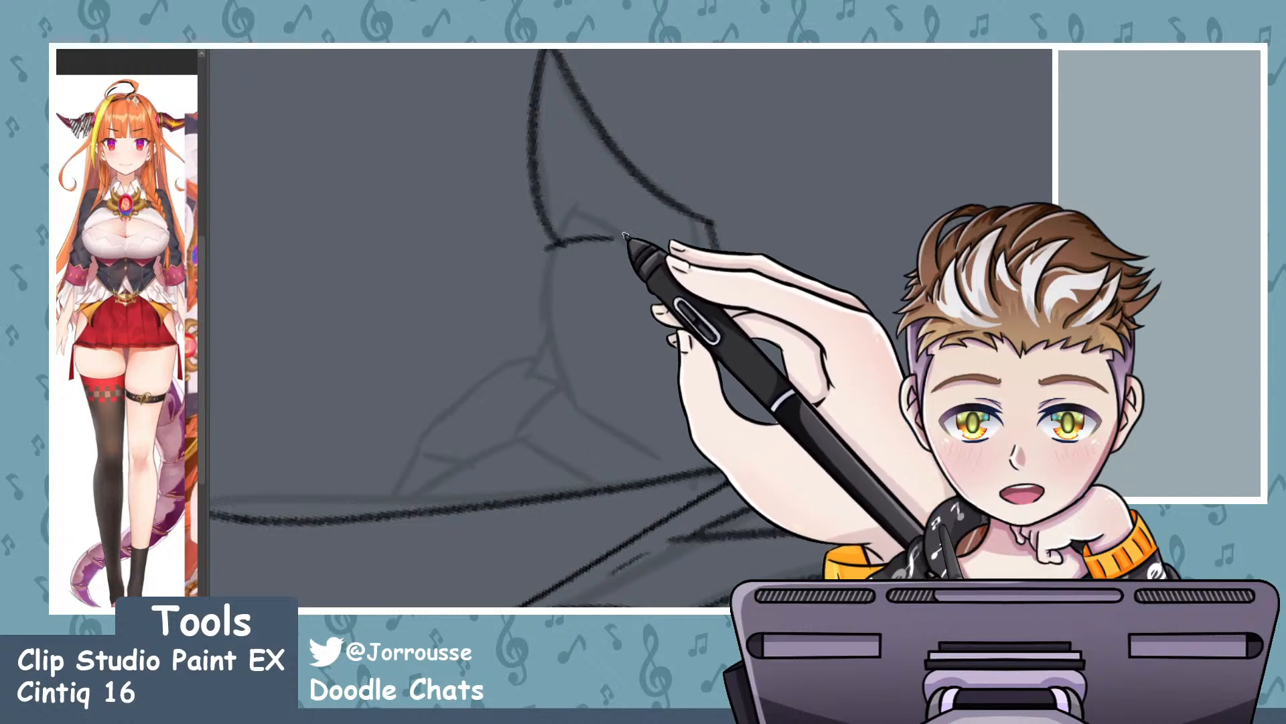
drag(581, 232, 618, 231)
drag(546, 248, 575, 410)
key(ctrl+z)
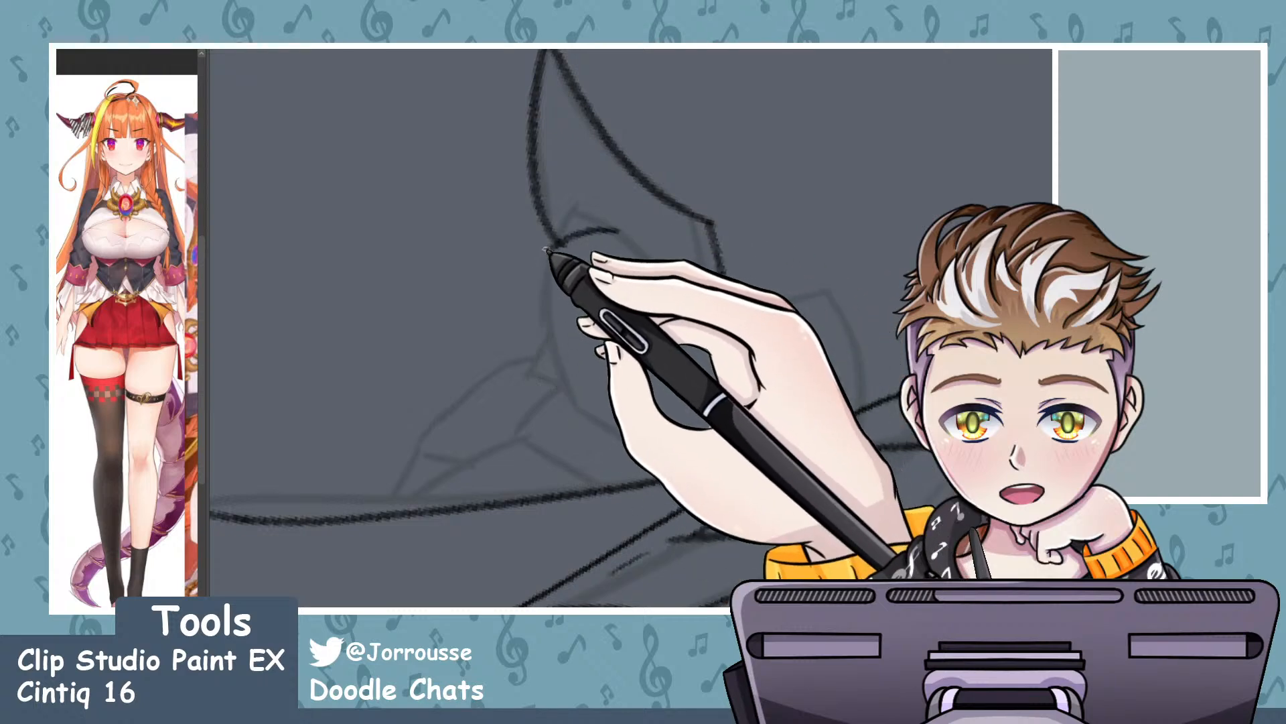
drag(545, 248, 582, 410)
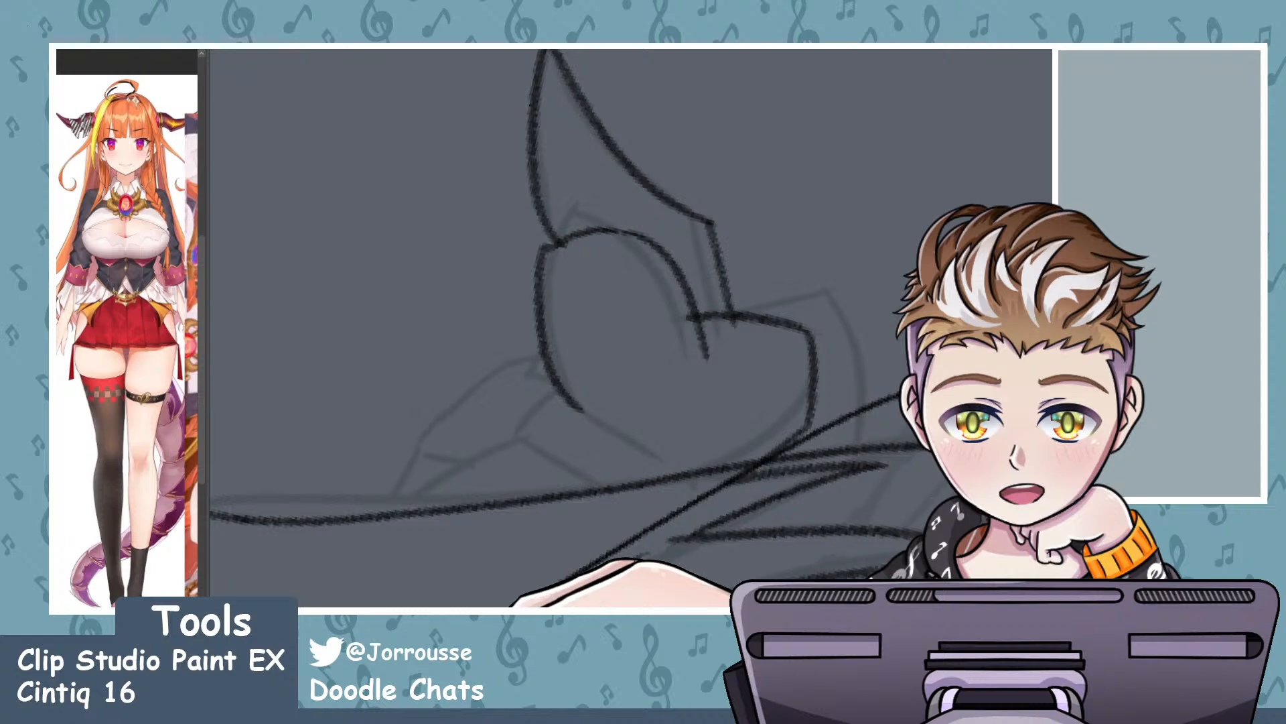
- Ink the short curved lines below the rounded horn segment and the inner edge of the horn's base down to the hair
drag(366, 509, 447, 476)
scroll(454, 476, up, 1)
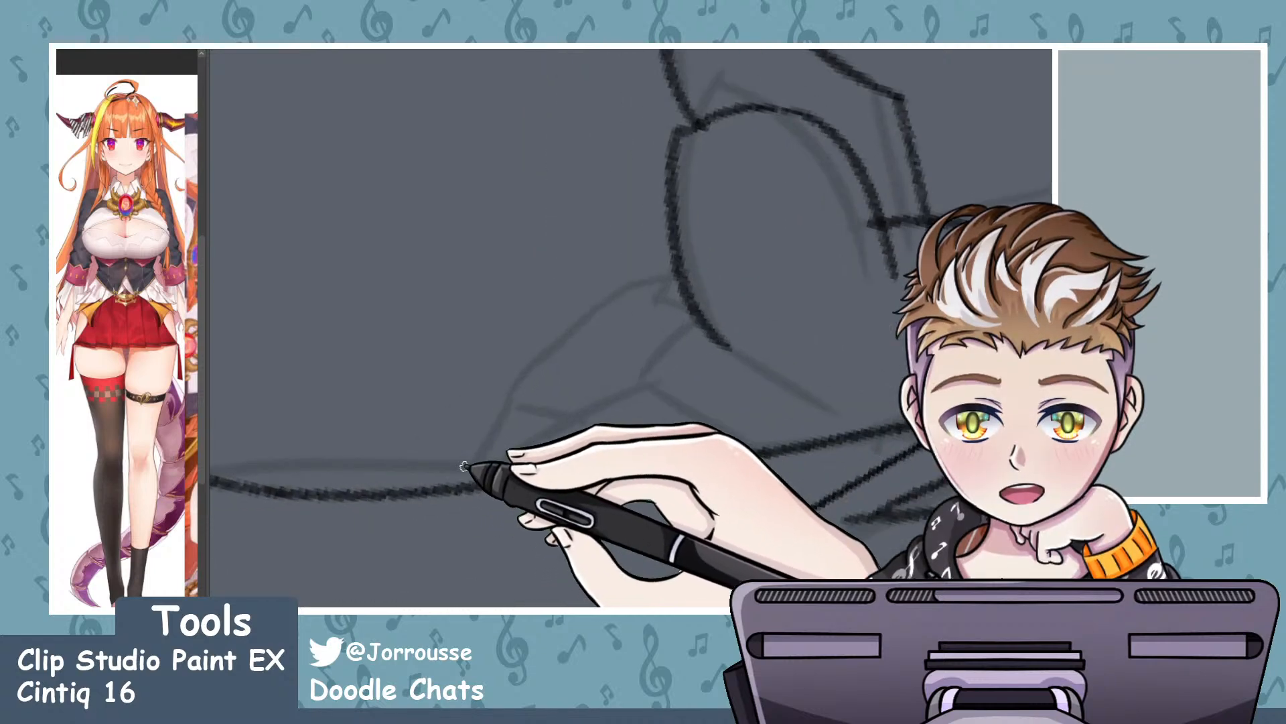
drag(696, 316, 645, 390)
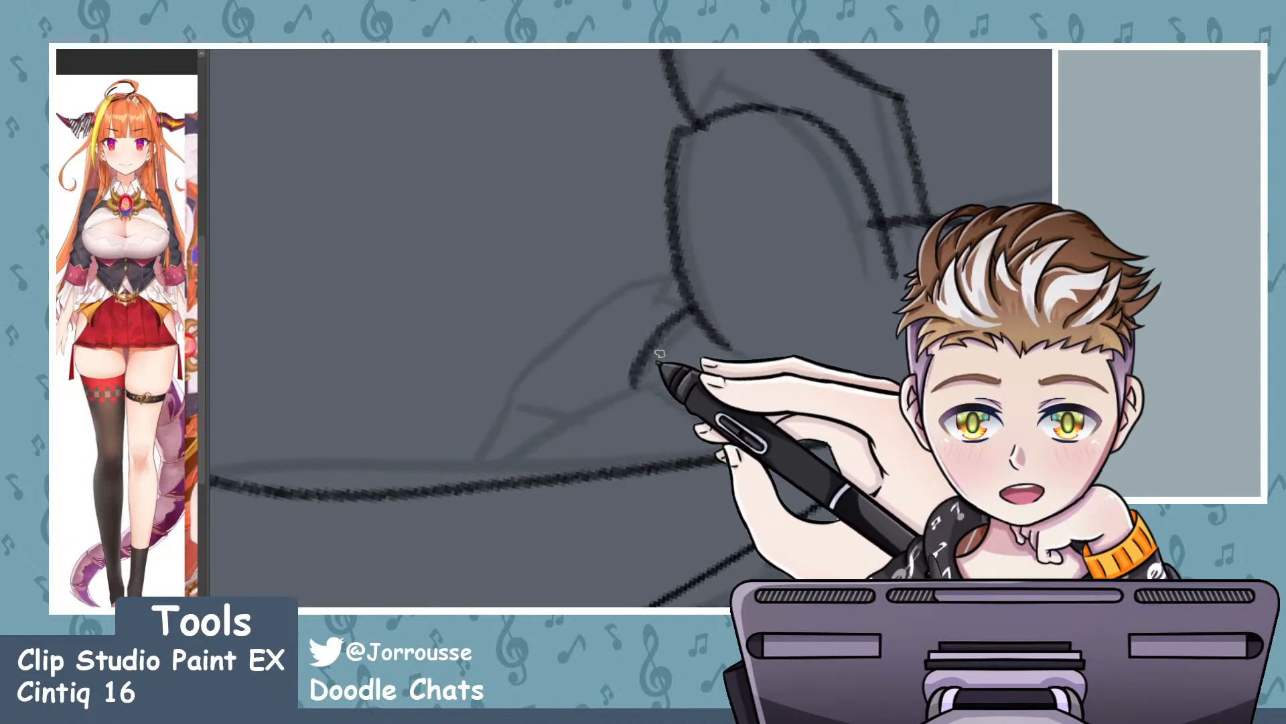
key(ctrl+z)
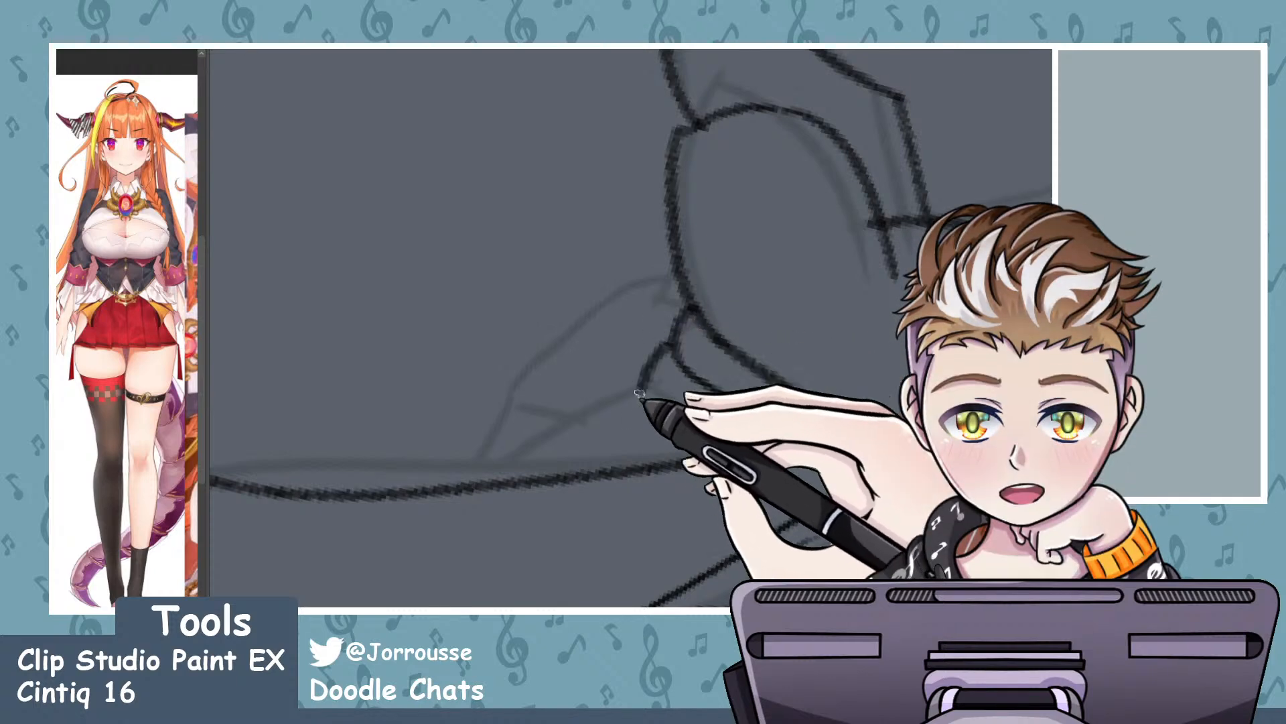
drag(658, 381, 487, 480)
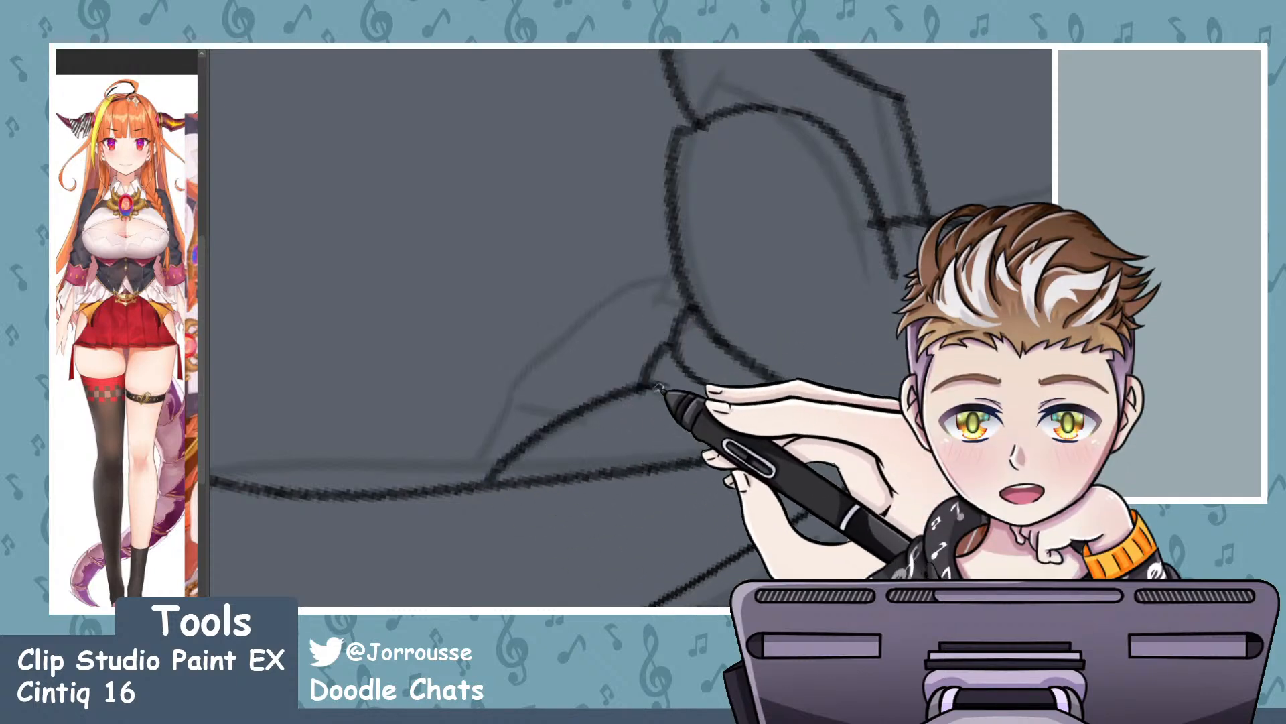
drag(659, 387, 762, 451)
- Ink the outer curve of the horn's base from the rounded segment to the hair, with its short dividing lines
drag(648, 284, 699, 318)
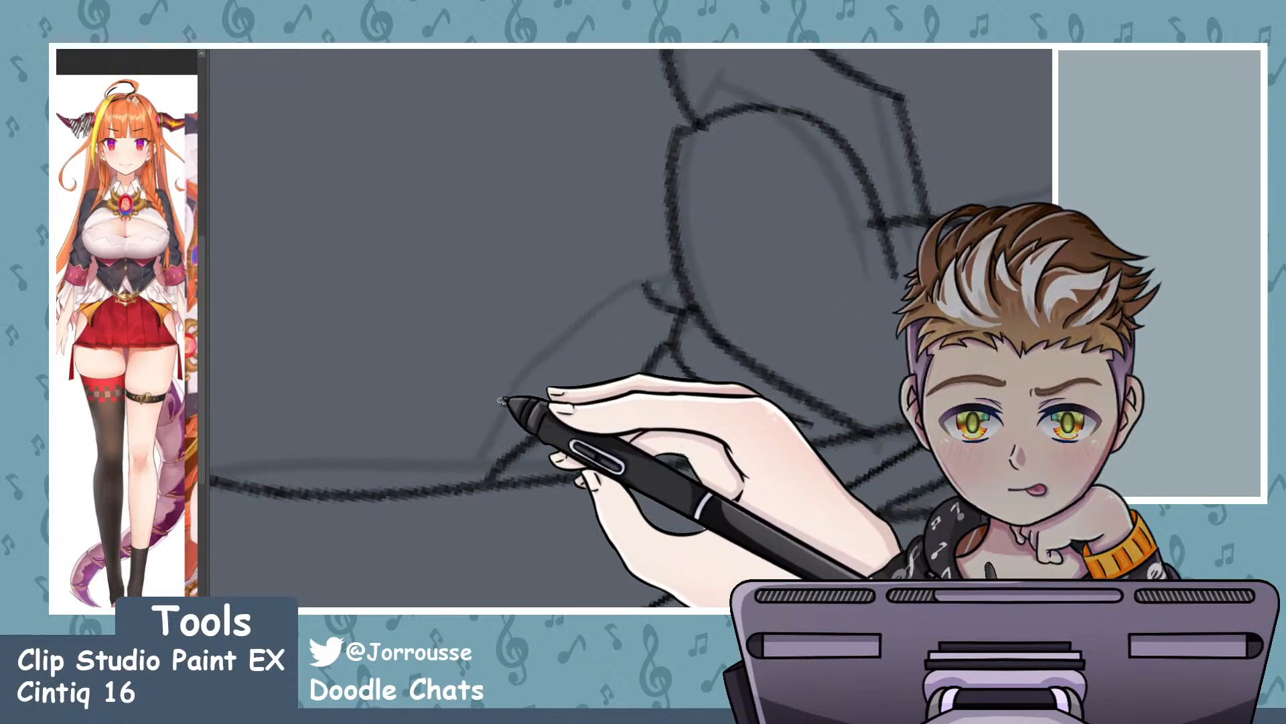
mouse_move(506, 404)
mouse_down()
mouse_move(630, 282)
mouse_move(683, 271)
mouse_up()
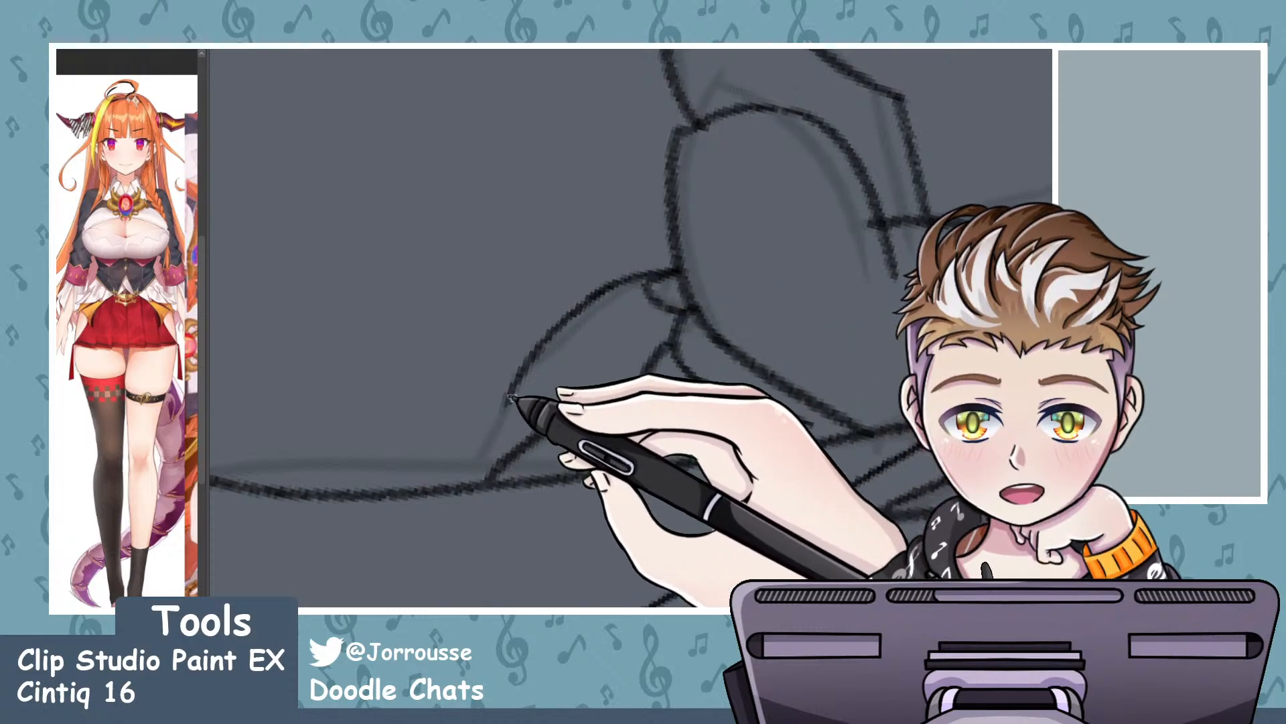
drag(512, 398, 476, 482)
key(ctrl+z)
key(ctrl+z)
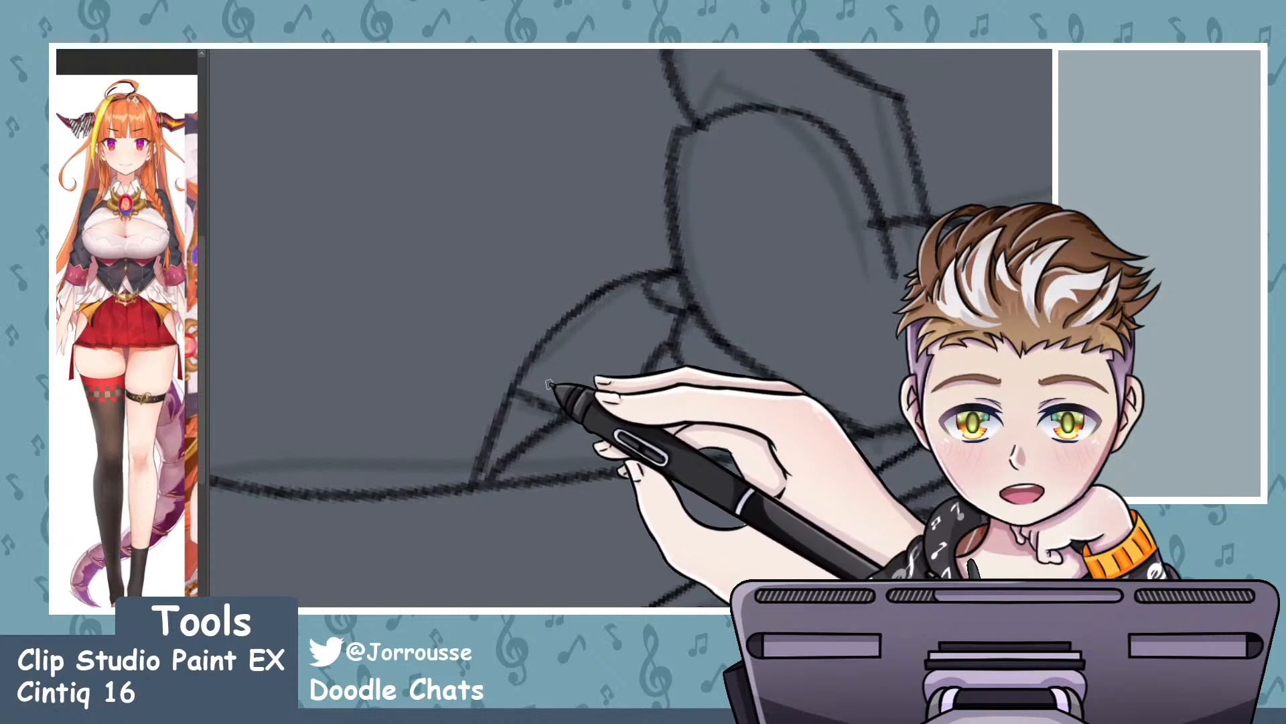
scroll(550, 383, down, 5)
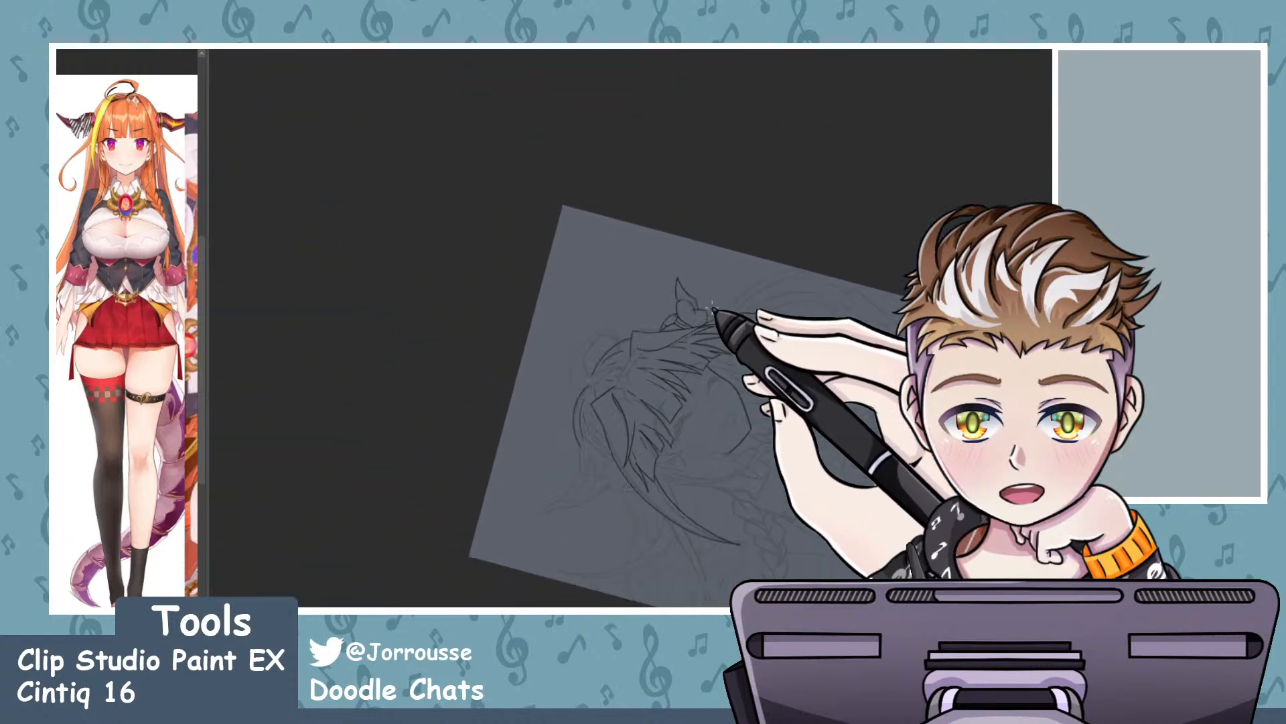
- Ink thin curved lines inside the horn's base and the angular segment edge beside the rounded horn segment
scroll(712, 309, up, 5)
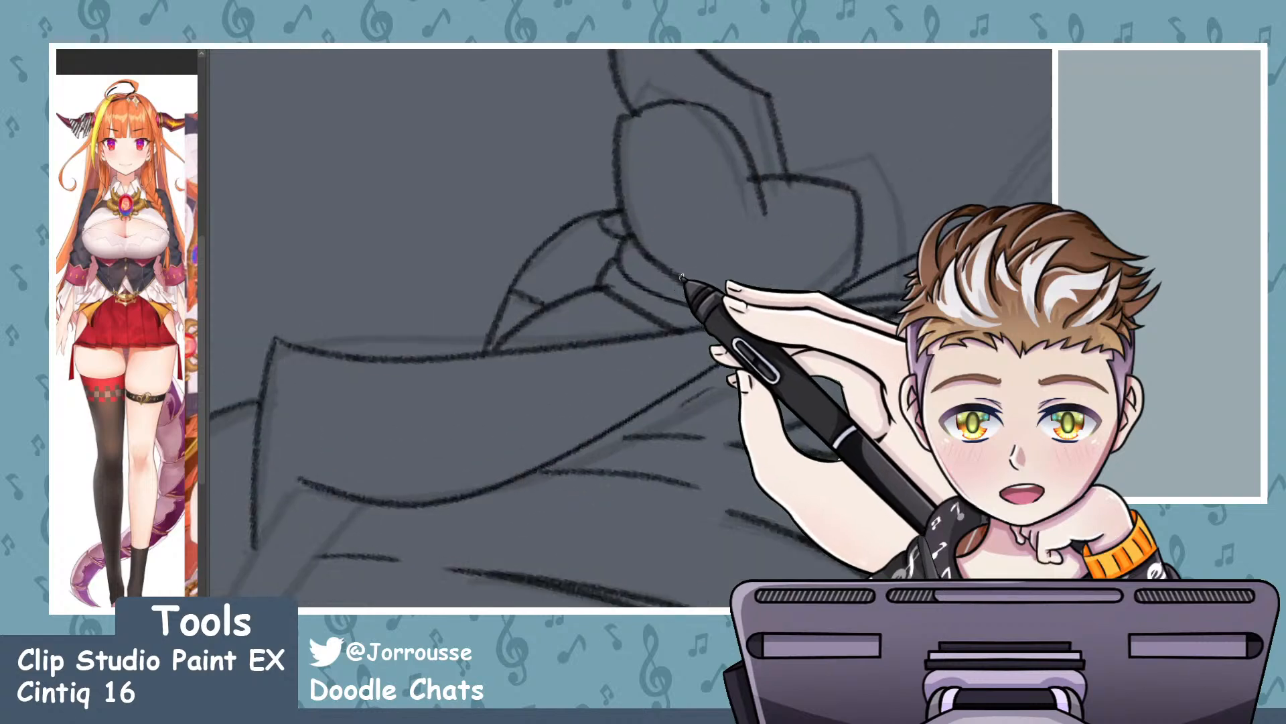
scroll(681, 277, up, 2)
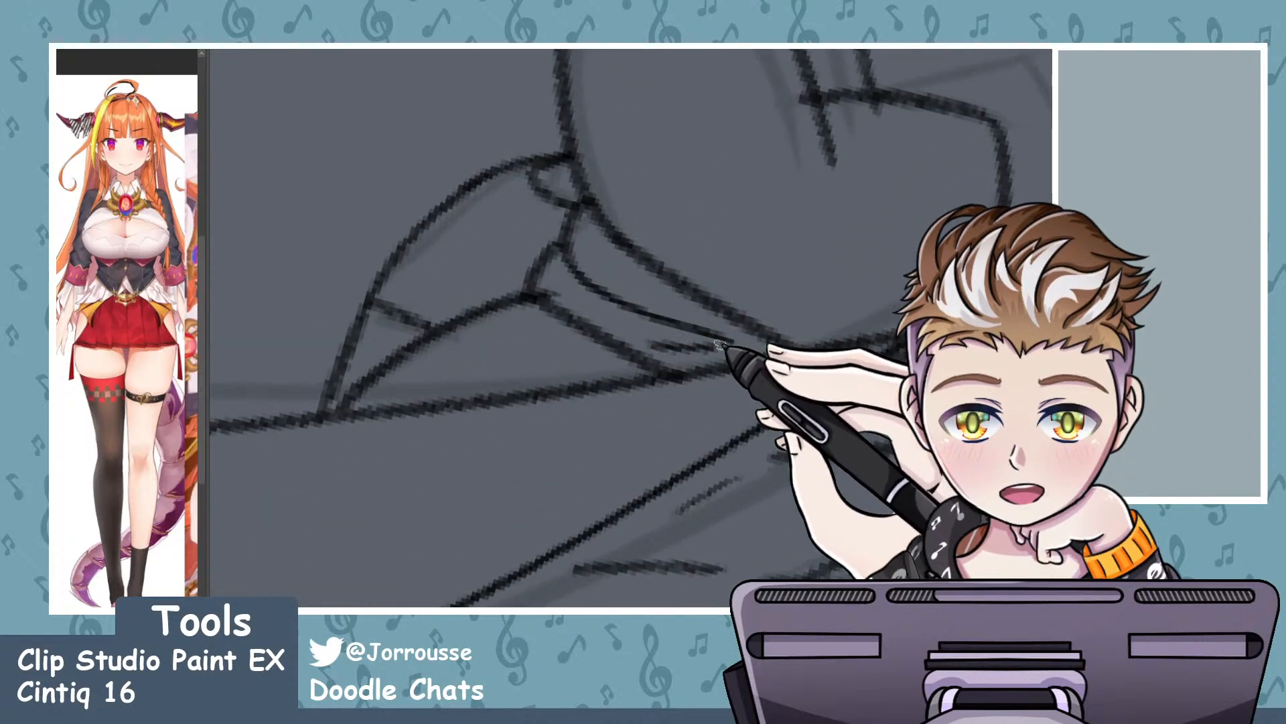
scroll(709, 302, down, 1)
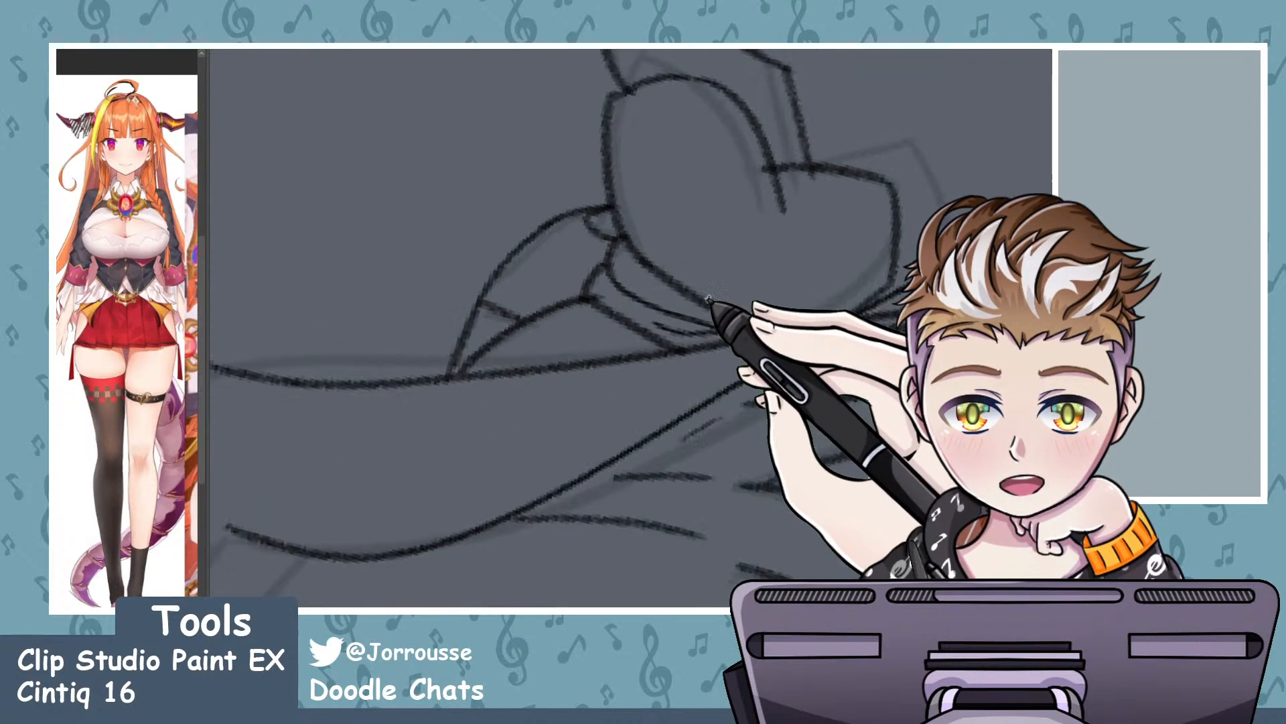
scroll(708, 299, down, 6)
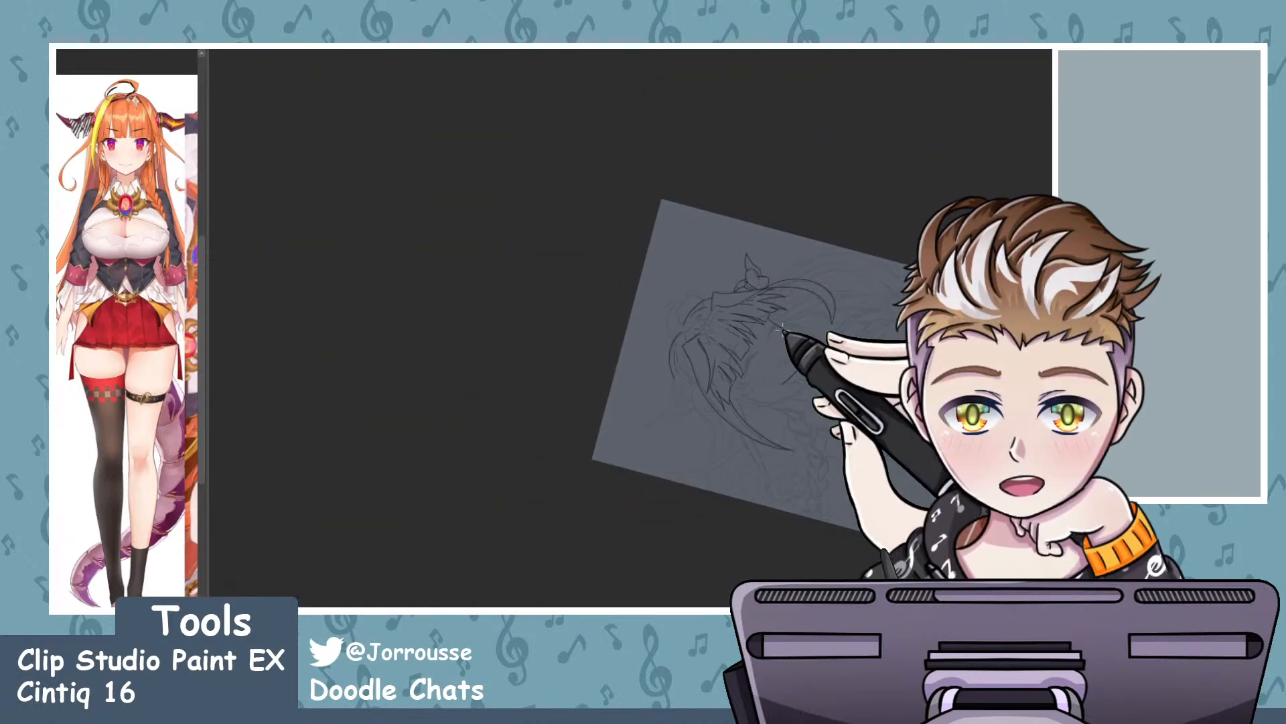
scroll(782, 329, up, 8)
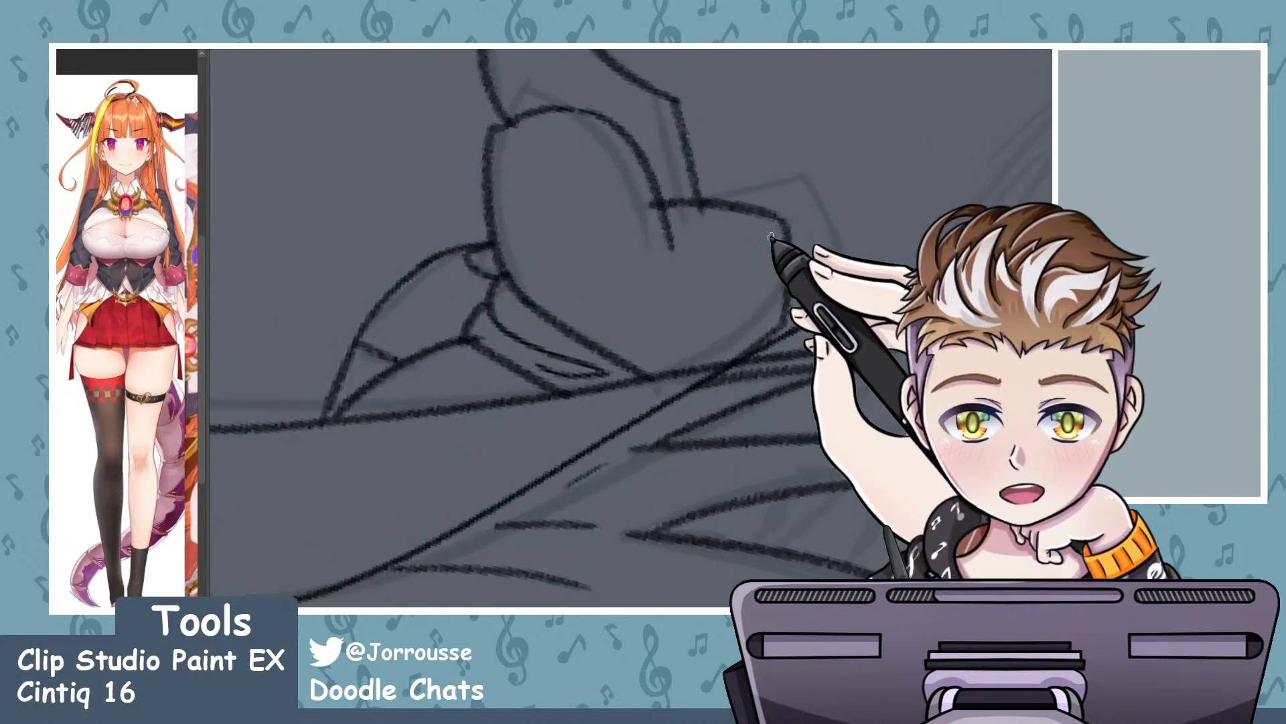
mouse_move(719, 195)
mouse_down()
mouse_move(814, 178)
mouse_move(831, 260)
mouse_up()
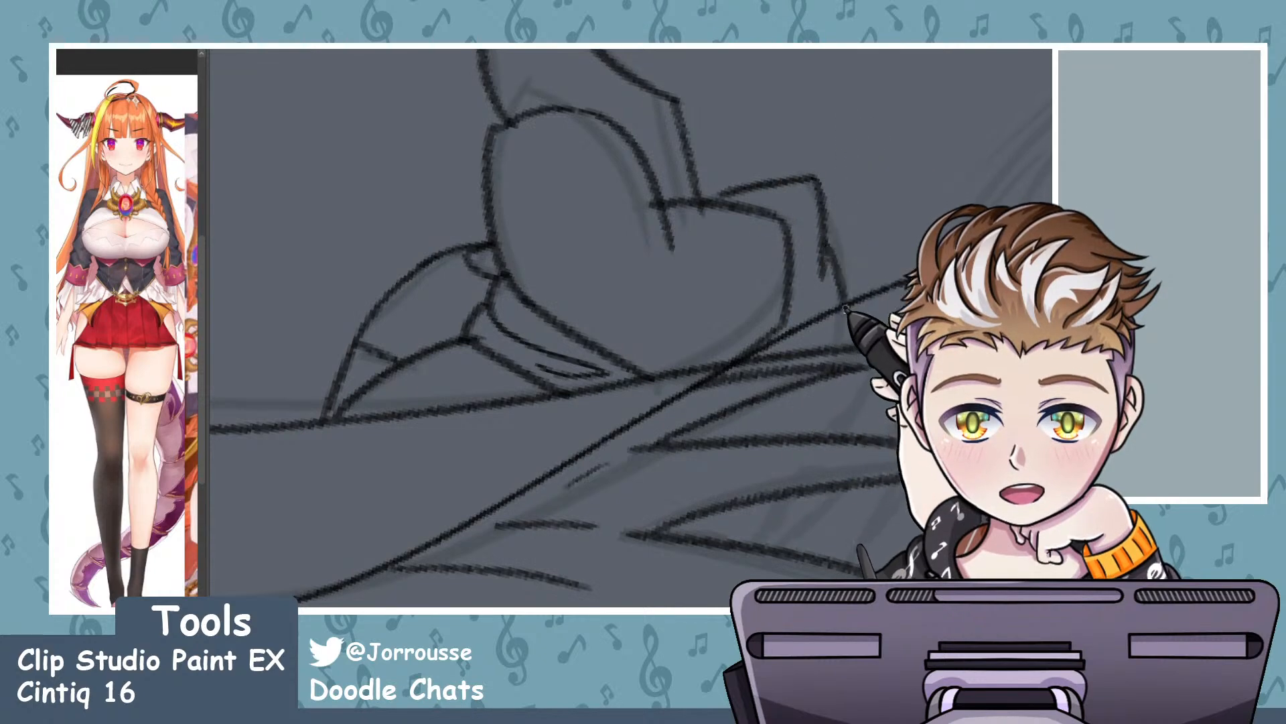
scroll(779, 262, down, 5)
scroll(801, 228, up, 3)
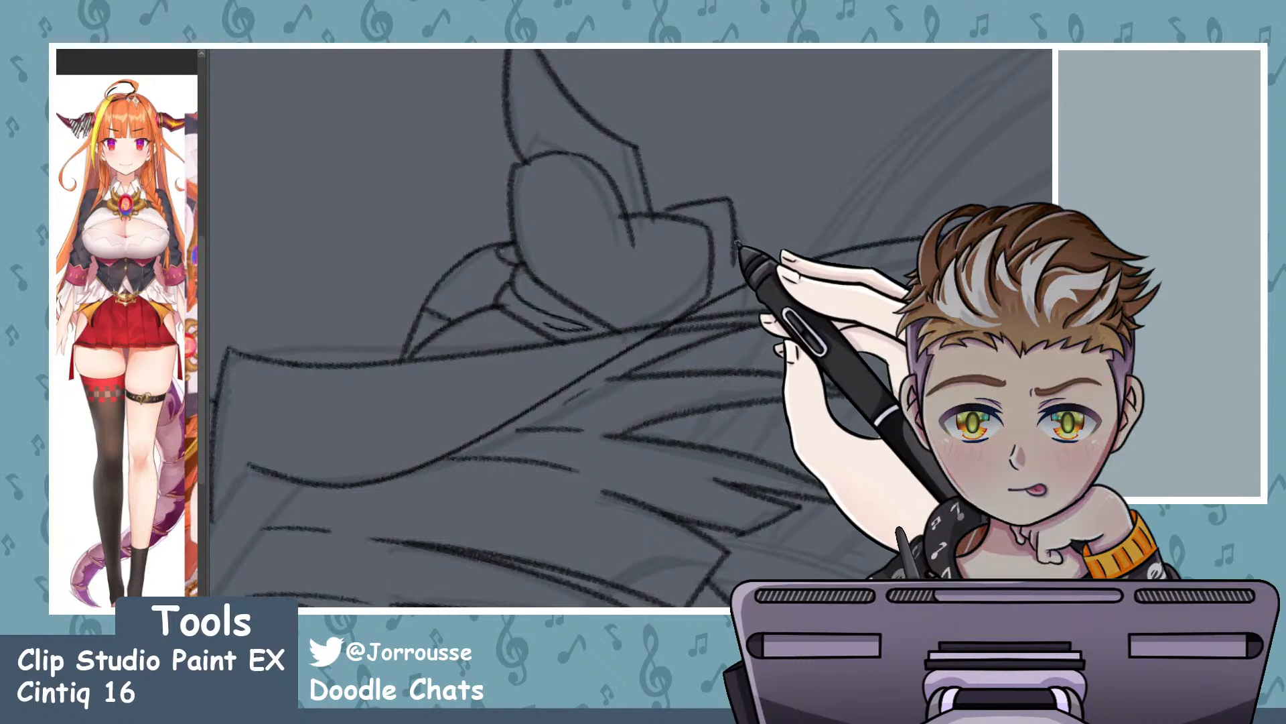
scroll(741, 233, down, 6)
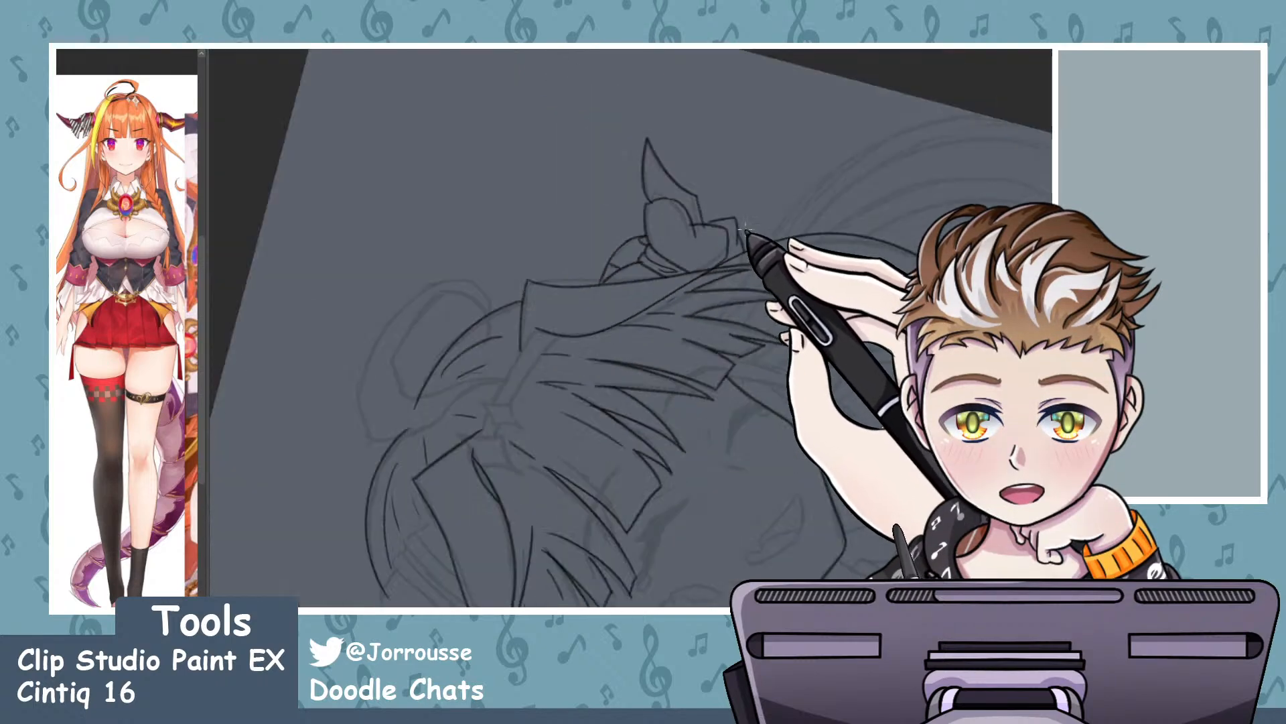
scroll(667, 409, up, 1)
scroll(711, 254, down, 4)
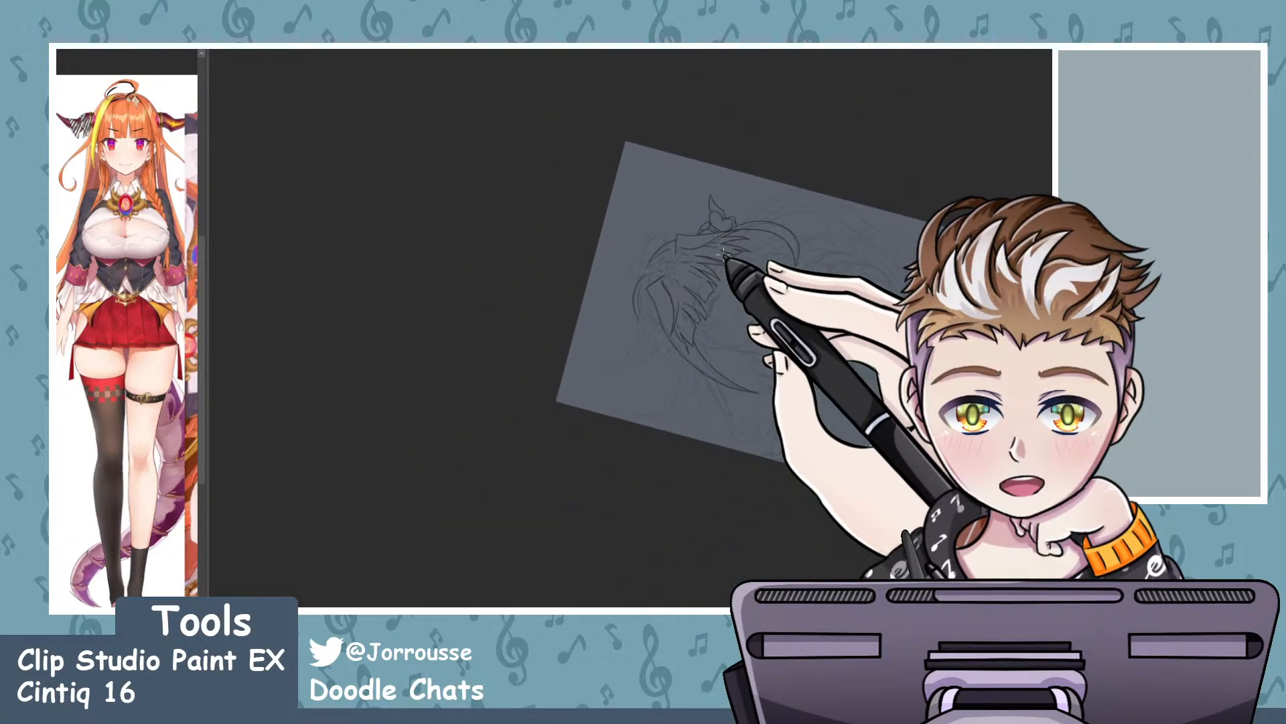
- Redraw the curved outer edge of the horn segment directly below the pointed tip
scroll(710, 181, up, 6)
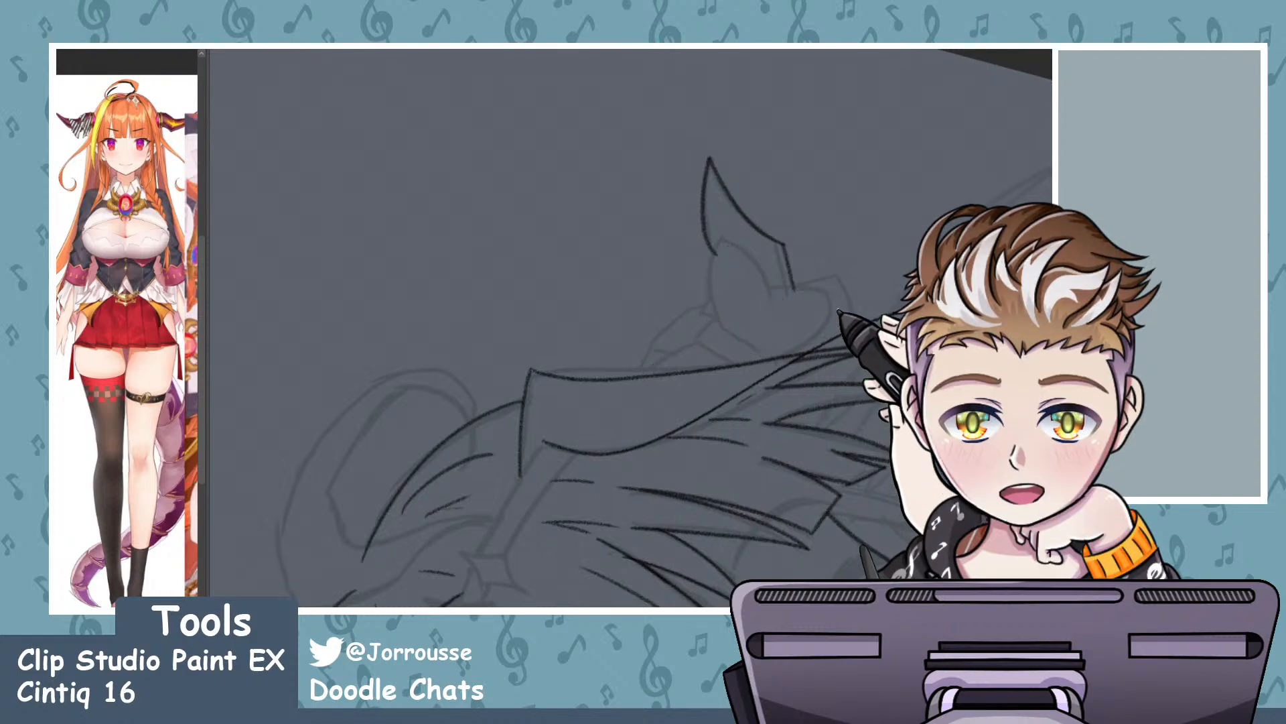
scroll(838, 312, up, 3)
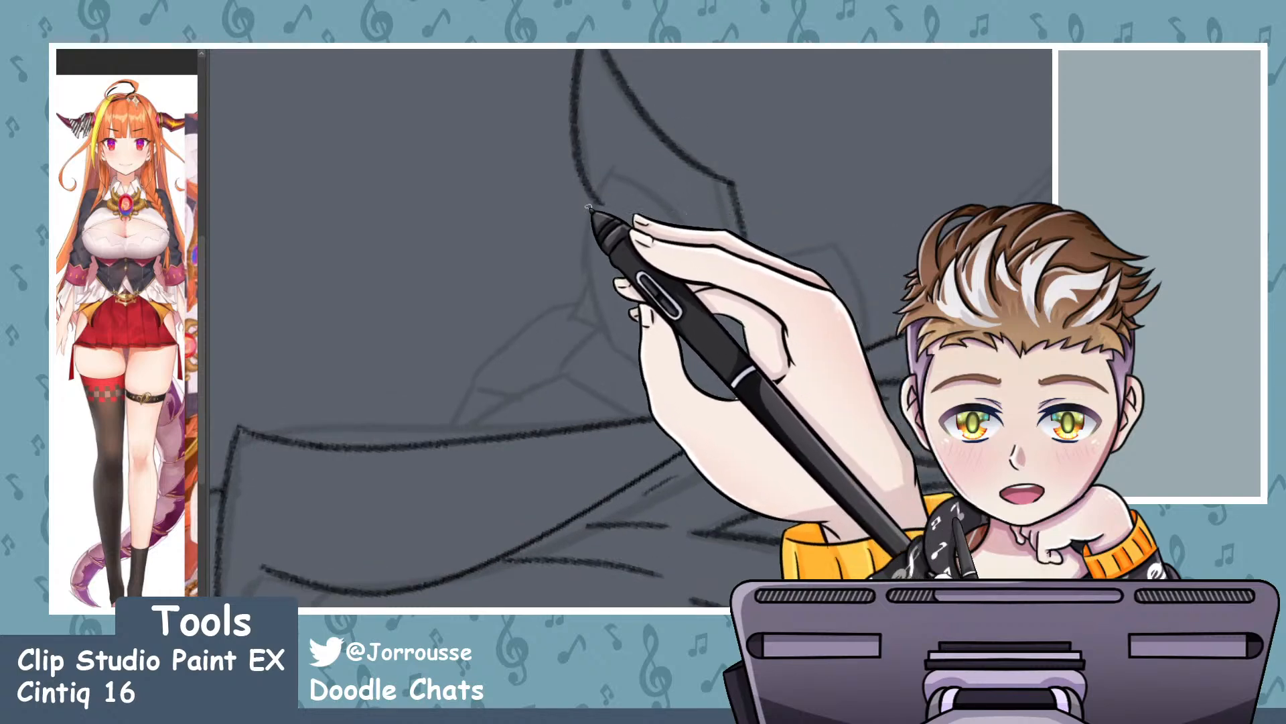
drag(609, 169, 616, 352)
key(ctrl+z)
drag(610, 166, 611, 346)
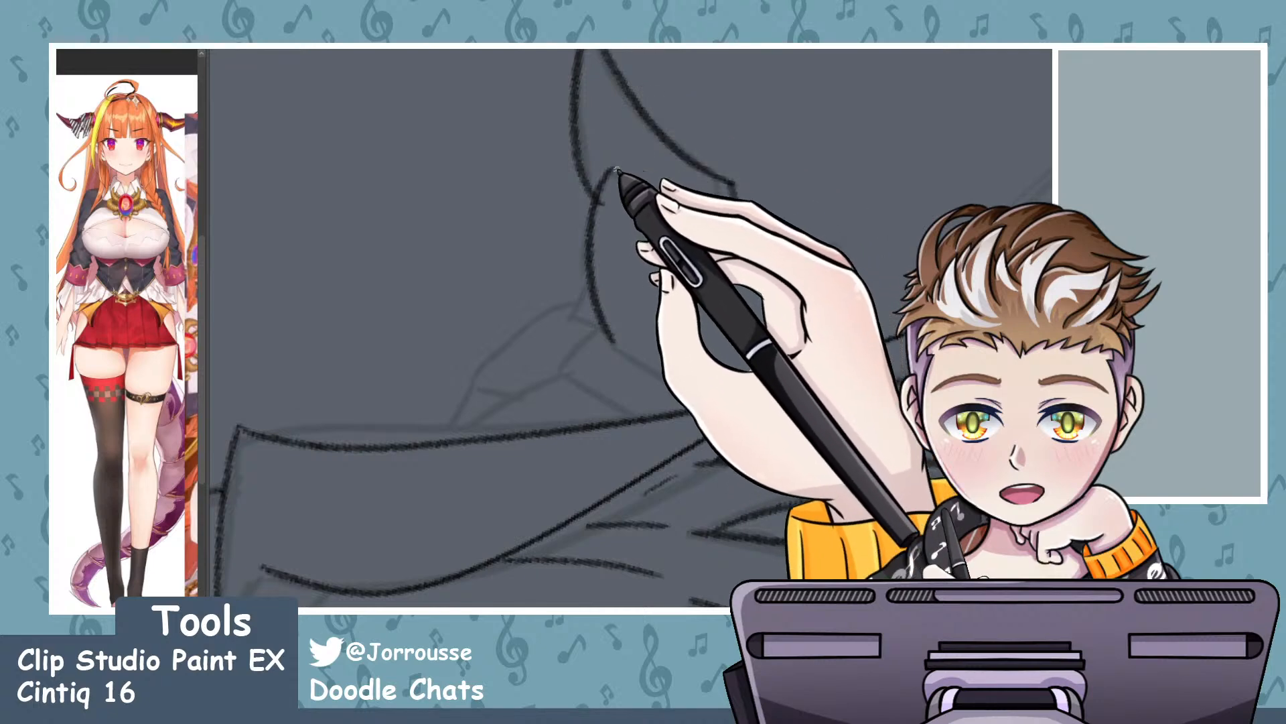
- Ink the segment's inward-curving upper edge from its pointed corner, with a line across beneath the horn tip and a side edge
mouse_move(610, 169)
mouse_down()
mouse_move(639, 188)
mouse_move(710, 292)
mouse_move(627, 182)
mouse_move(739, 284)
mouse_up()
key(ctrl+z)
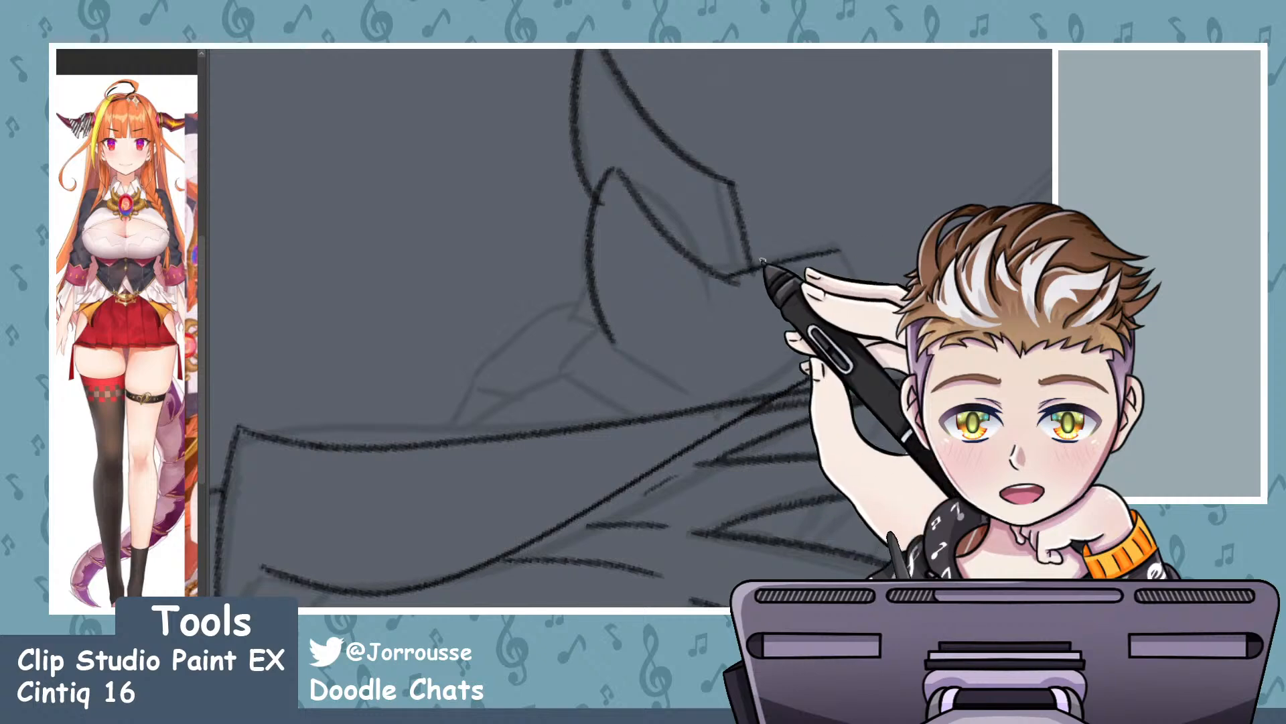
drag(698, 265, 838, 249)
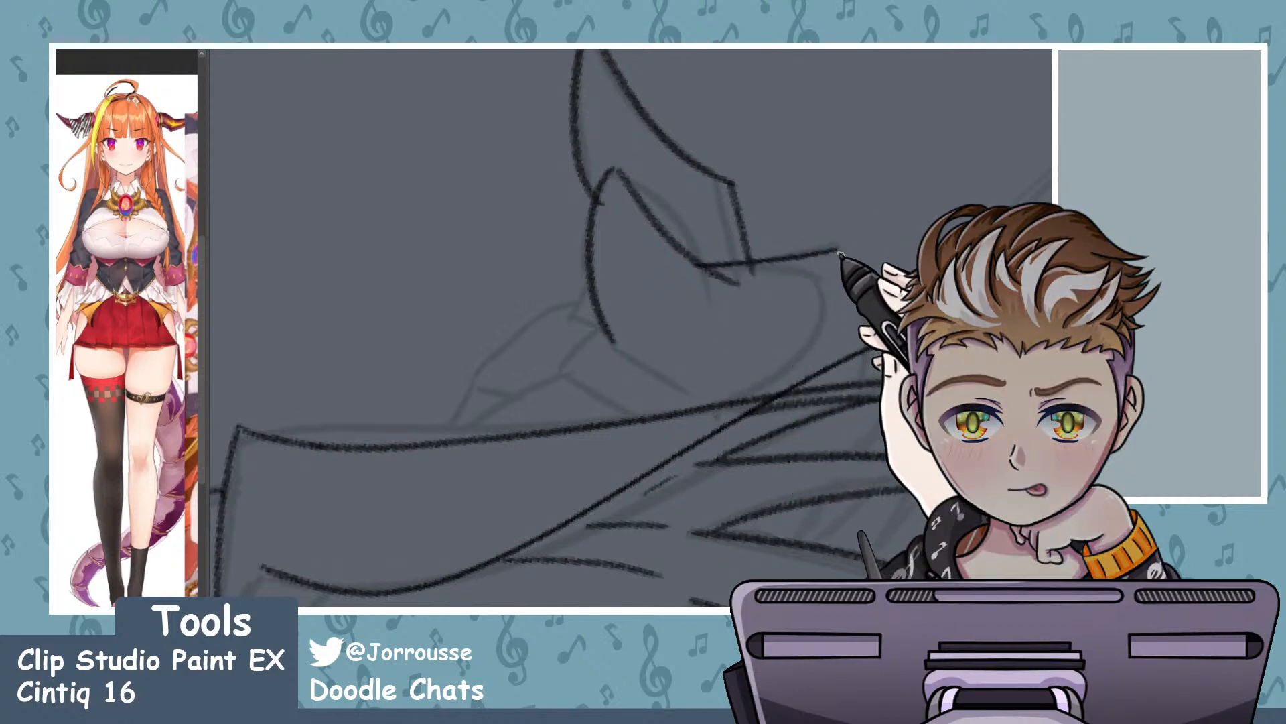
key(ctrl+z)
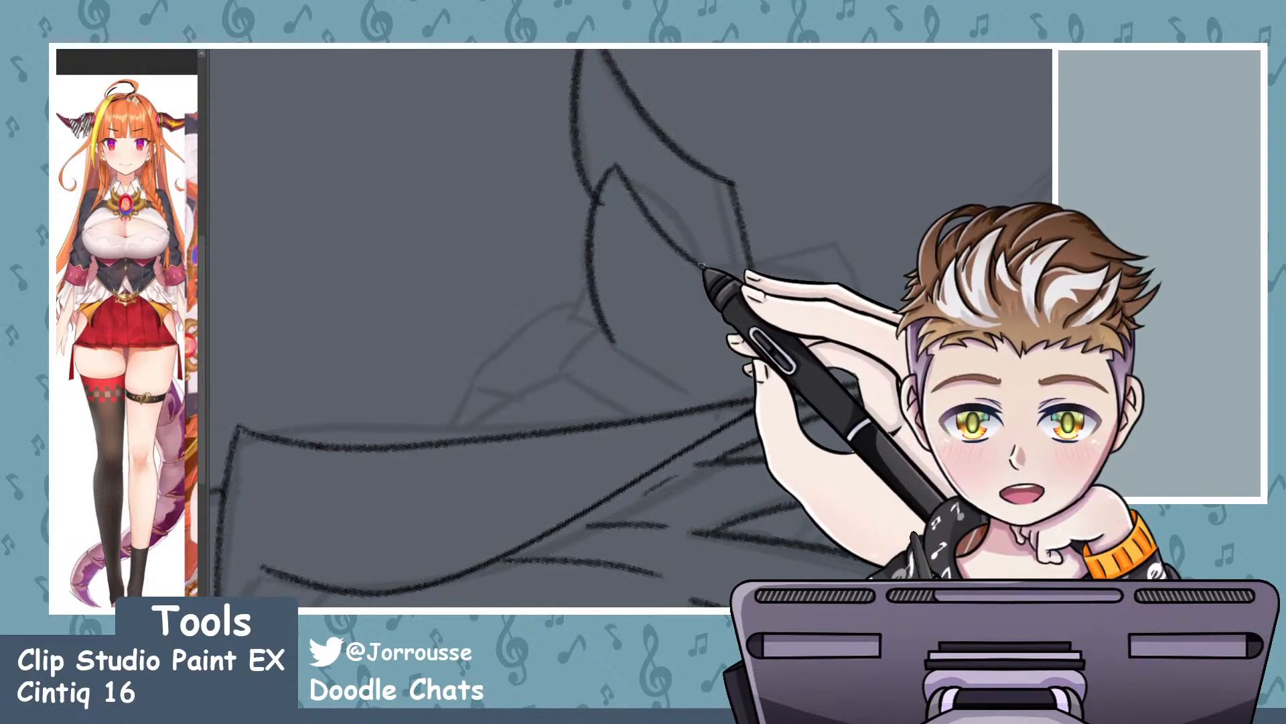
key(ctrl+z)
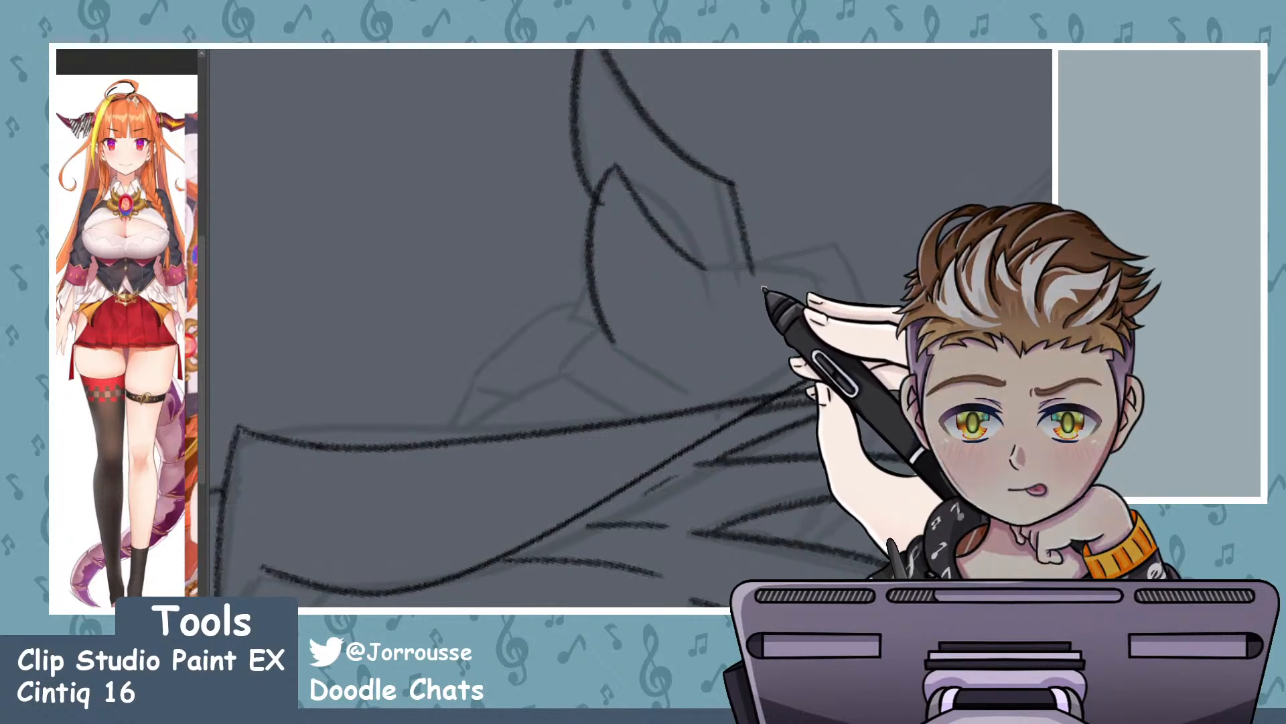
mouse_move(676, 271)
mouse_down()
mouse_move(812, 260)
mouse_move(707, 274)
mouse_up()
key(ctrl+z)
key(ctrl+z)
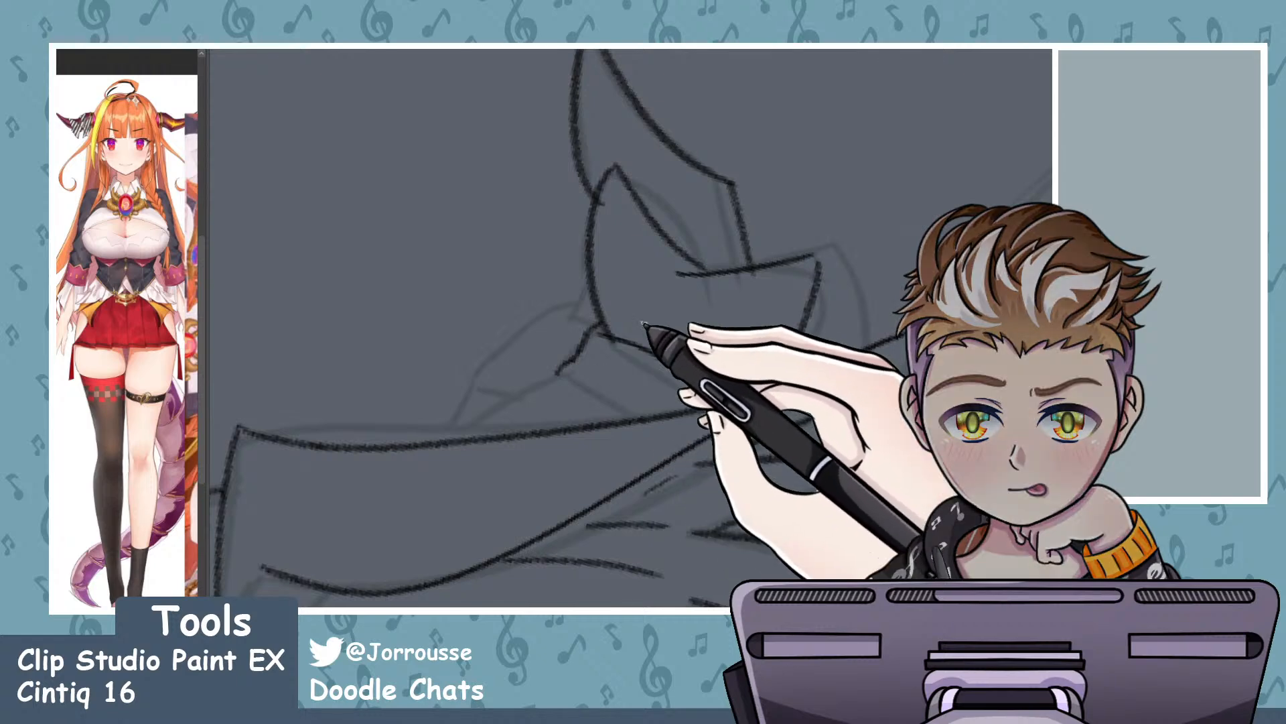
- Ink the inner lines of the horn's base, forking below the pointed segment and running down to the hair
drag(566, 380, 641, 419)
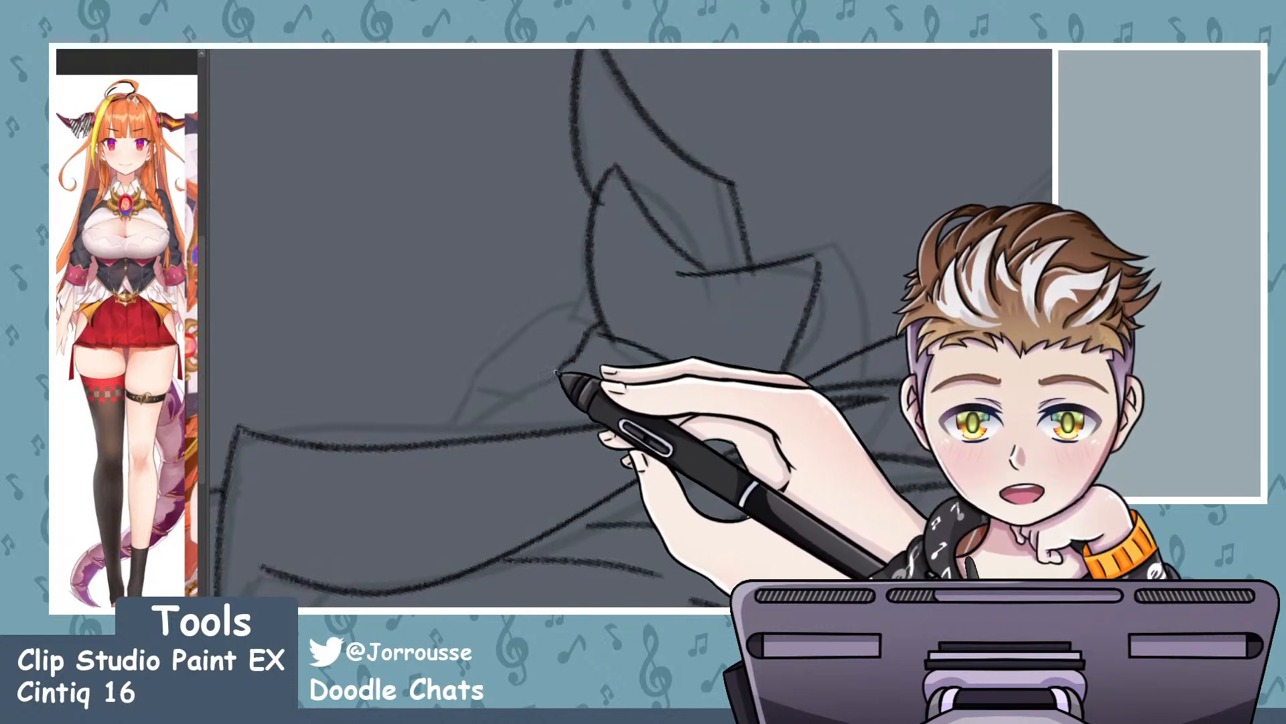
drag(557, 378, 469, 445)
key(ctrl+z)
drag(556, 379, 471, 448)
key(ctrl+z)
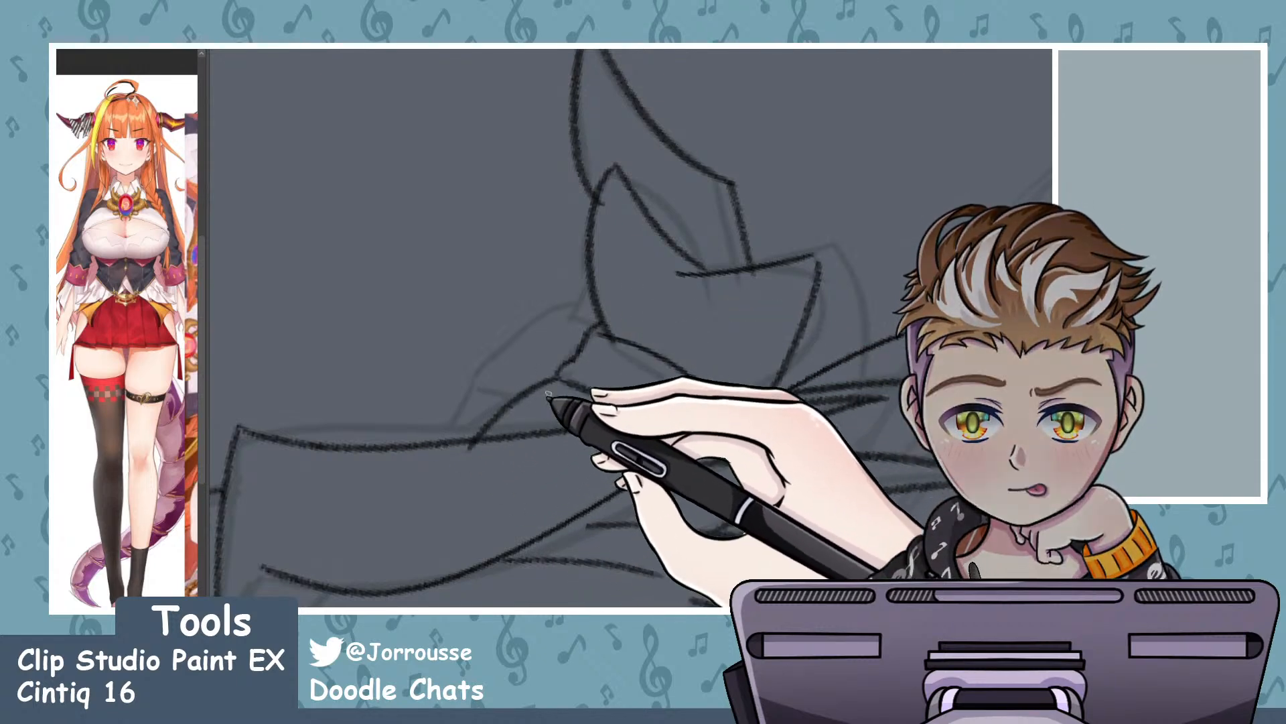
drag(556, 379, 456, 439)
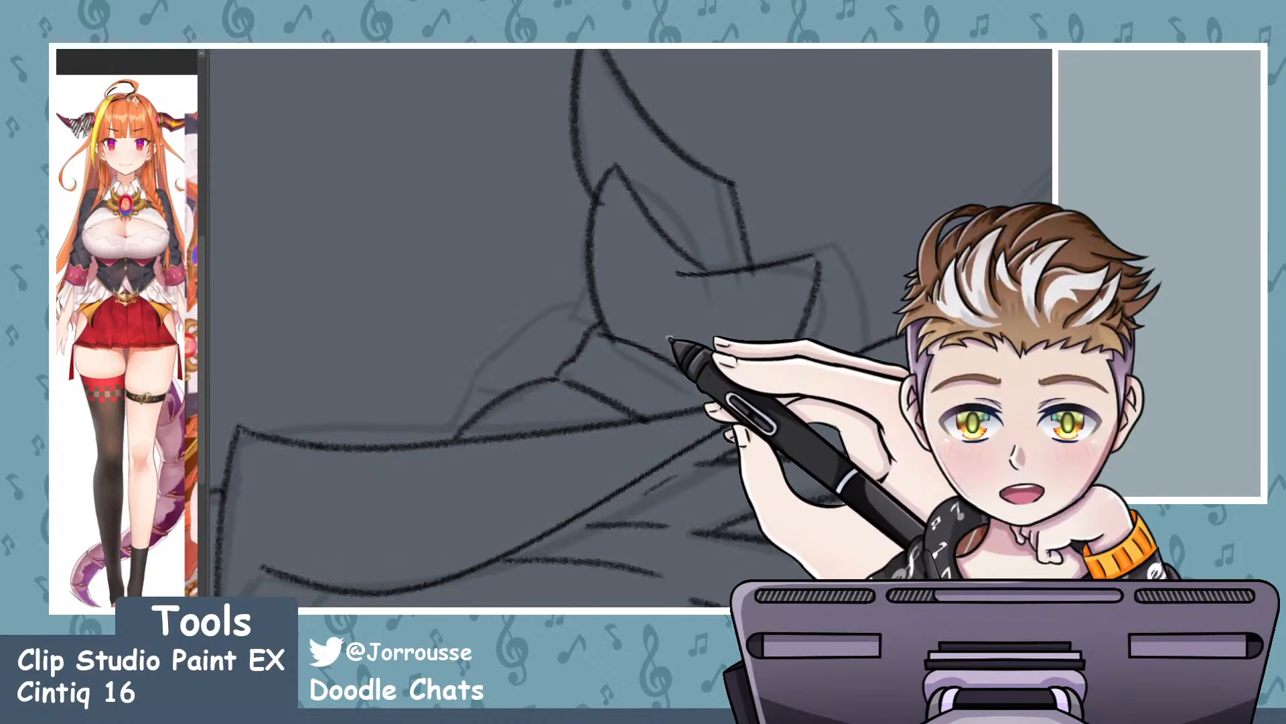
- Add a small V-shaped notch and a narrow leaf-shaped crack mark inside the pointed horn segment
drag(653, 340, 710, 298)
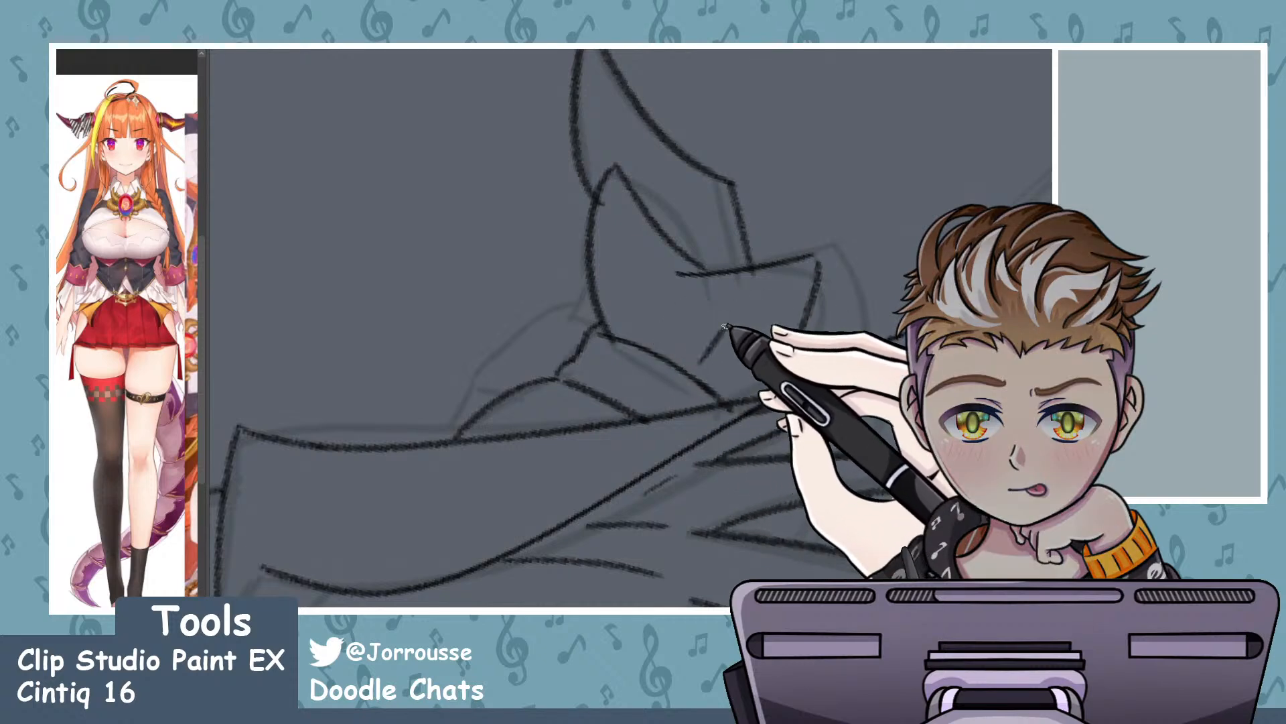
drag(653, 335, 709, 326)
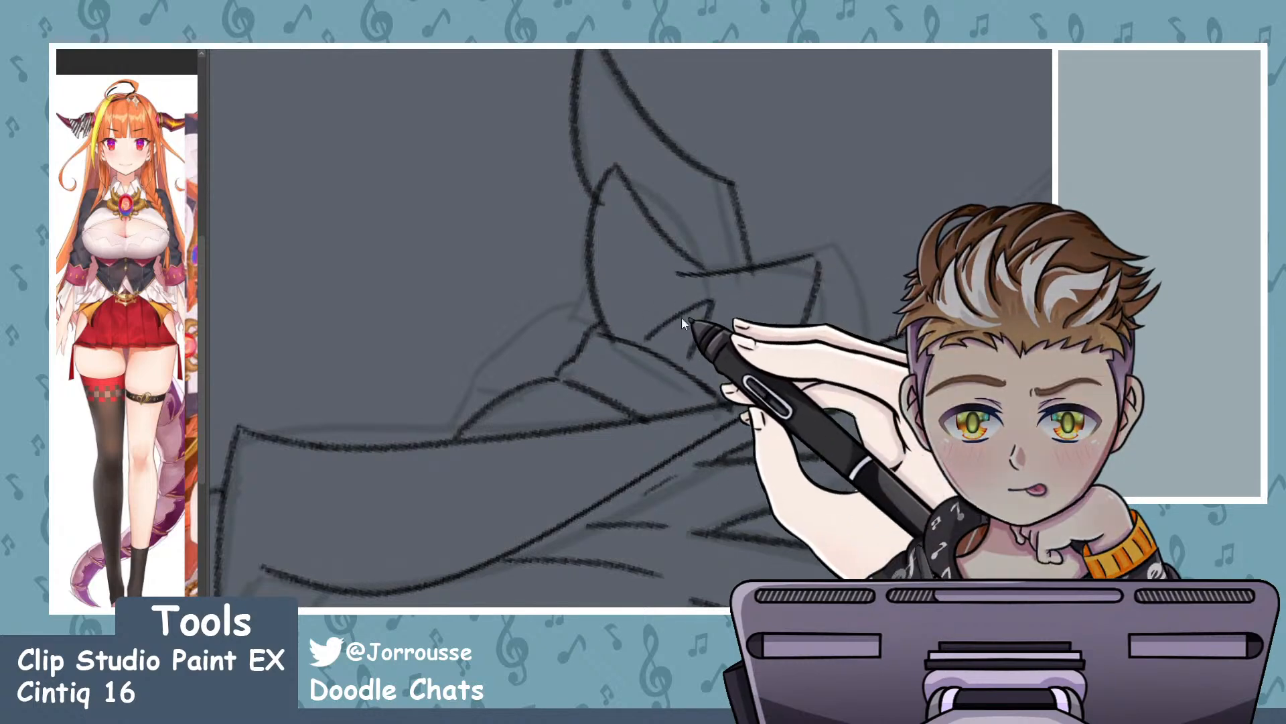
mouse_move(663, 338)
mouse_down()
mouse_move(697, 355)
mouse_move(693, 322)
mouse_move(694, 353)
mouse_up()
key(ctrl+z)
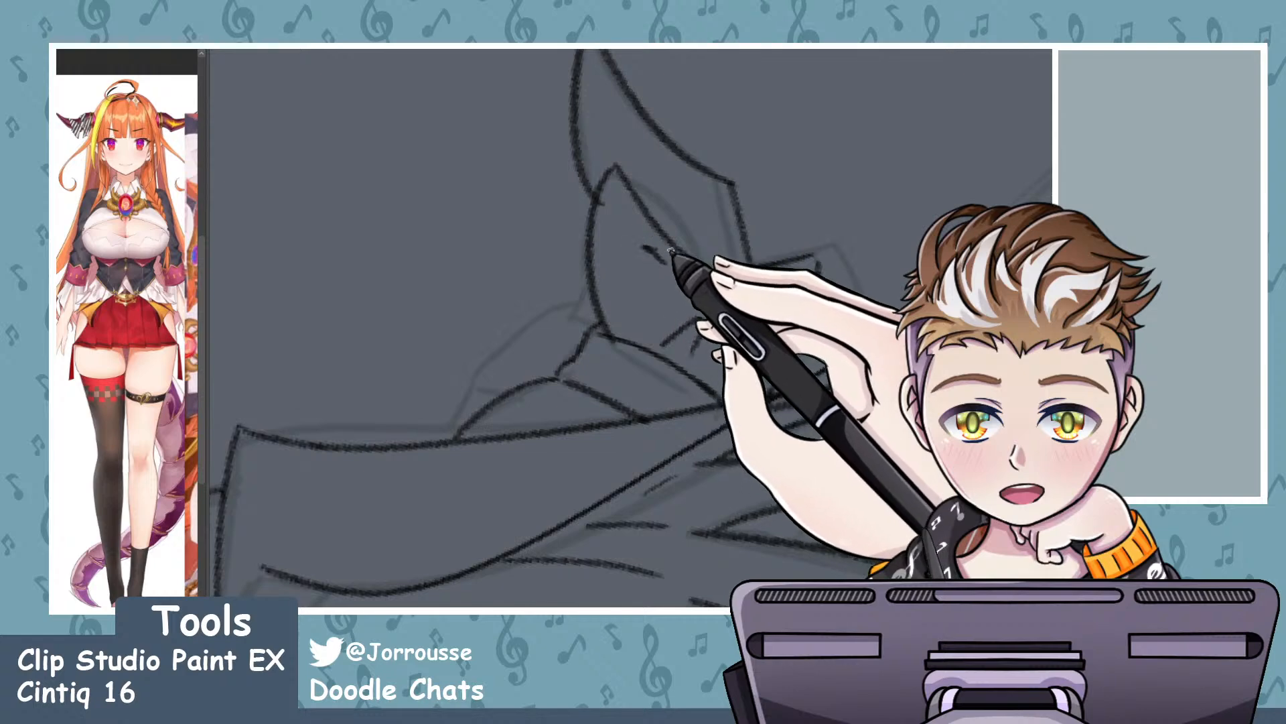
drag(624, 257, 660, 272)
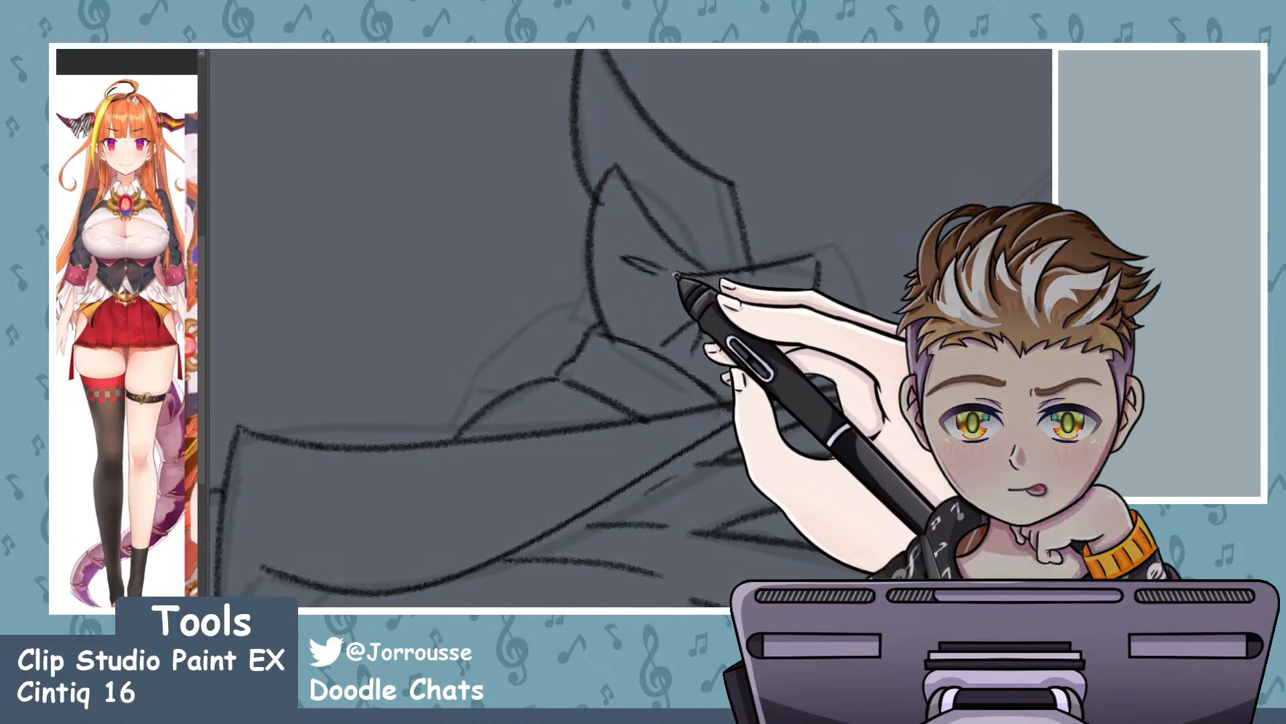
- Ink the edge of the next horn segment, arching out beside the pointed segment and curving down to the hair
scroll(711, 259, down, 9)
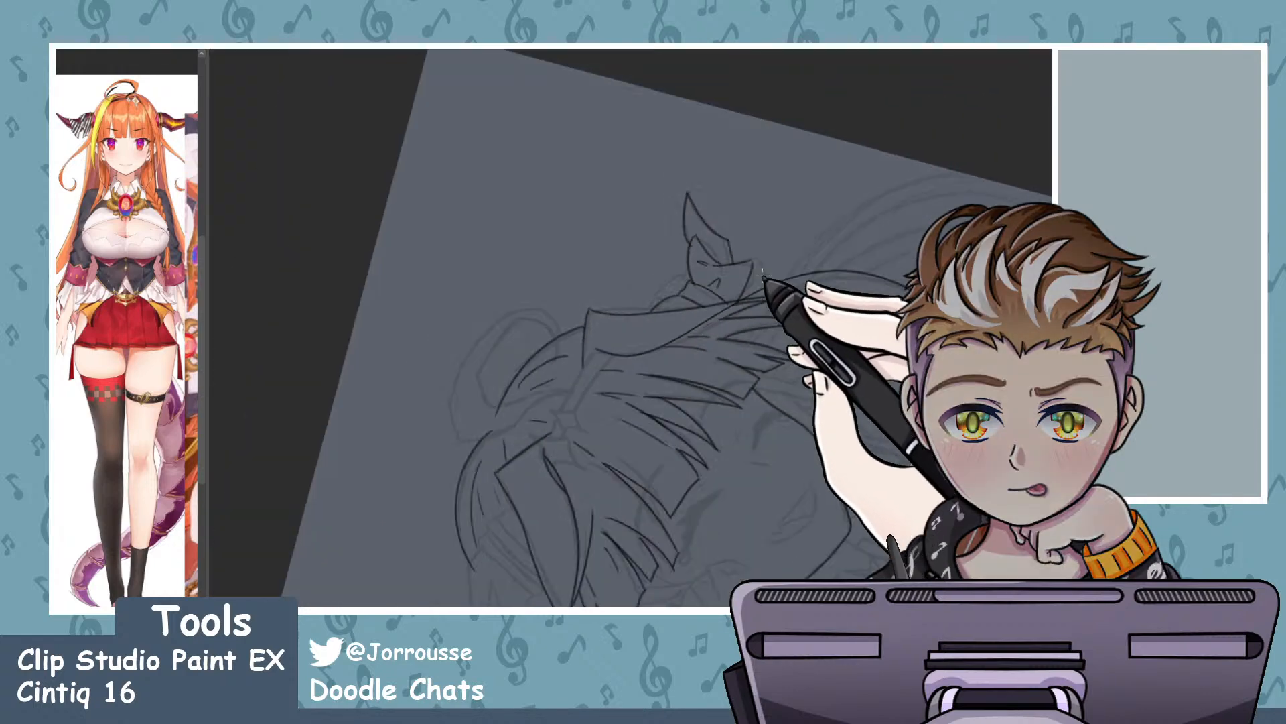
scroll(763, 258, up, 2)
scroll(774, 257, up, 8)
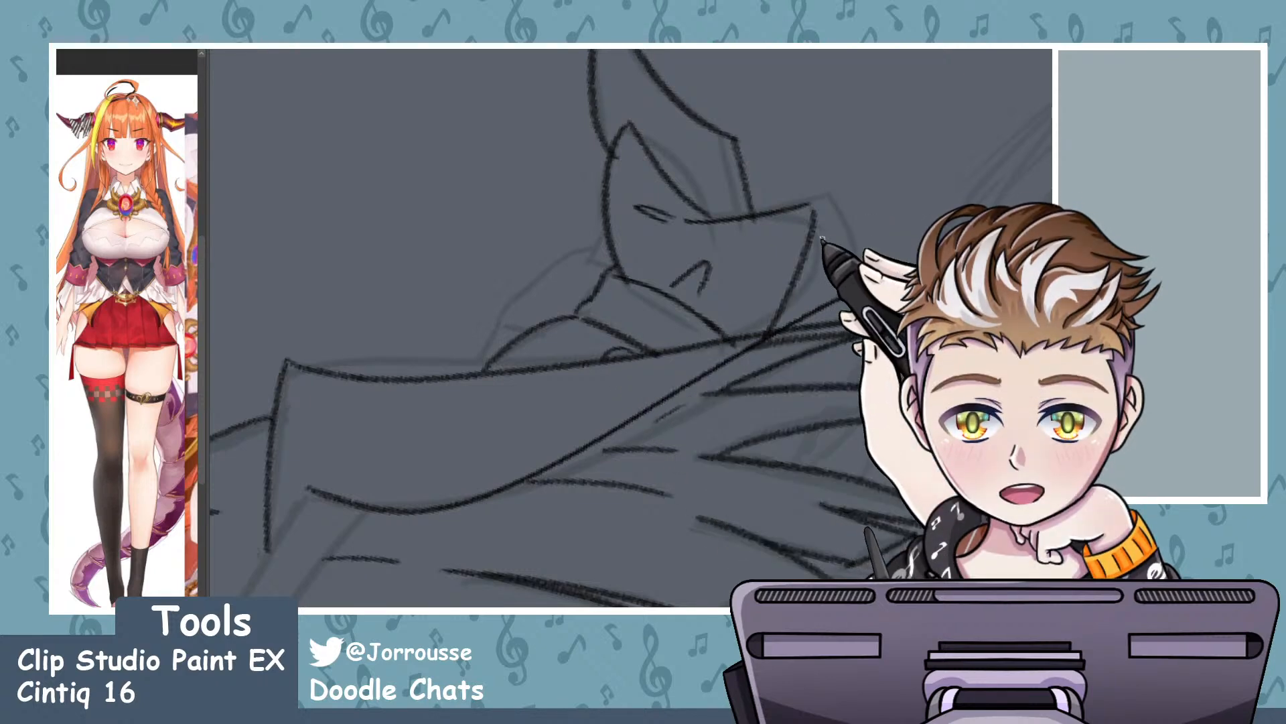
drag(816, 218, 865, 201)
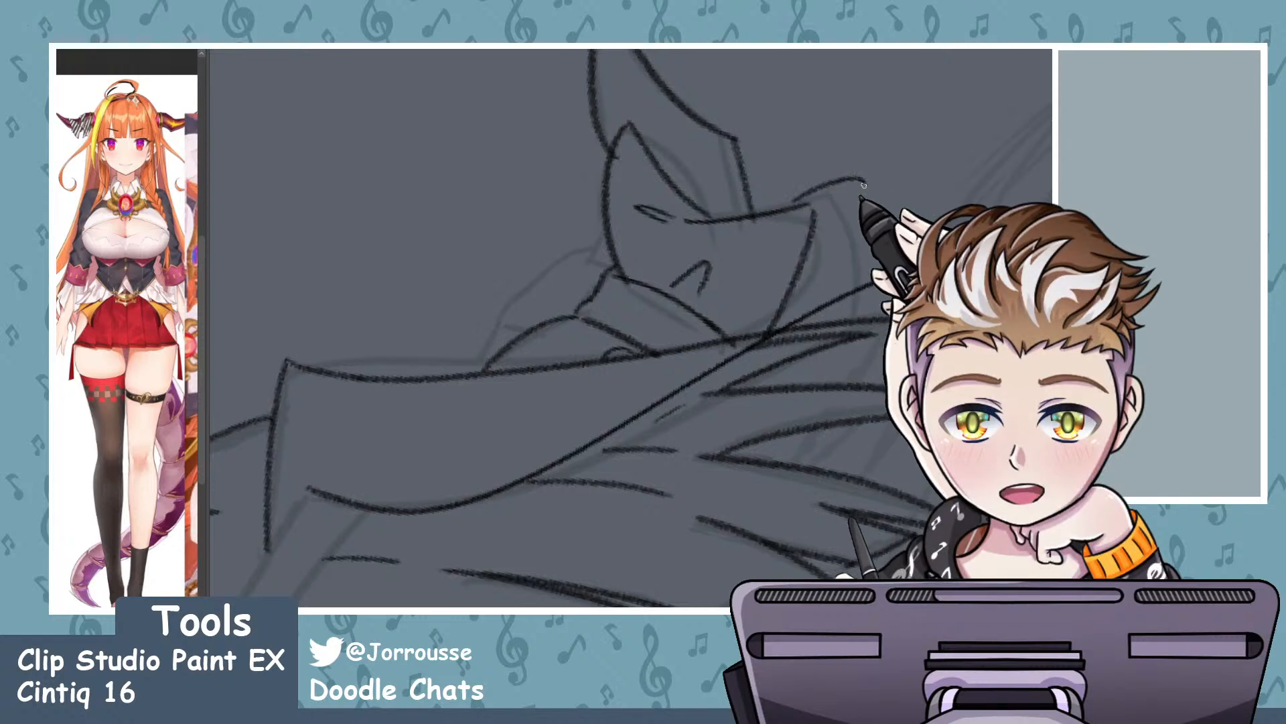
mouse_move(812, 196)
mouse_down()
mouse_move(861, 177)
mouse_move(891, 275)
mouse_up()
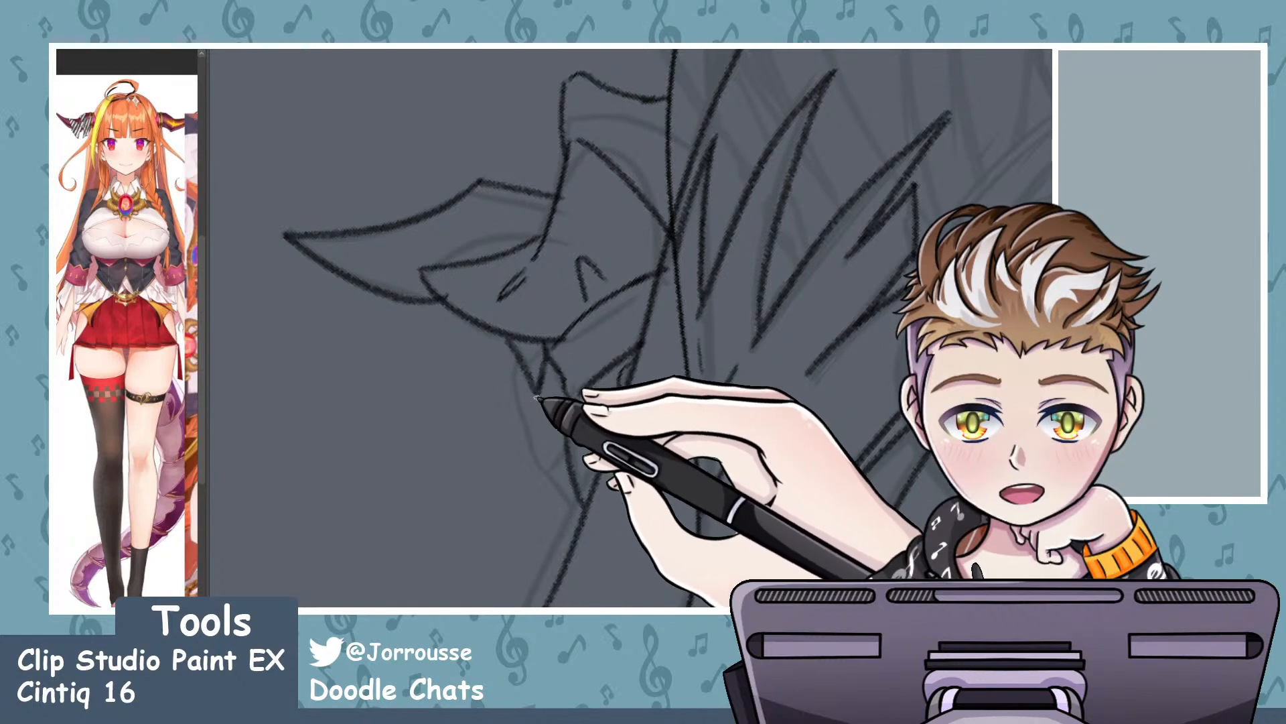
- Ink the outer edge of the horn's base down to the hair, with short detail lines along it
mouse_move(526, 382)
mouse_down()
mouse_move(555, 484)
mouse_move(591, 488)
mouse_up()
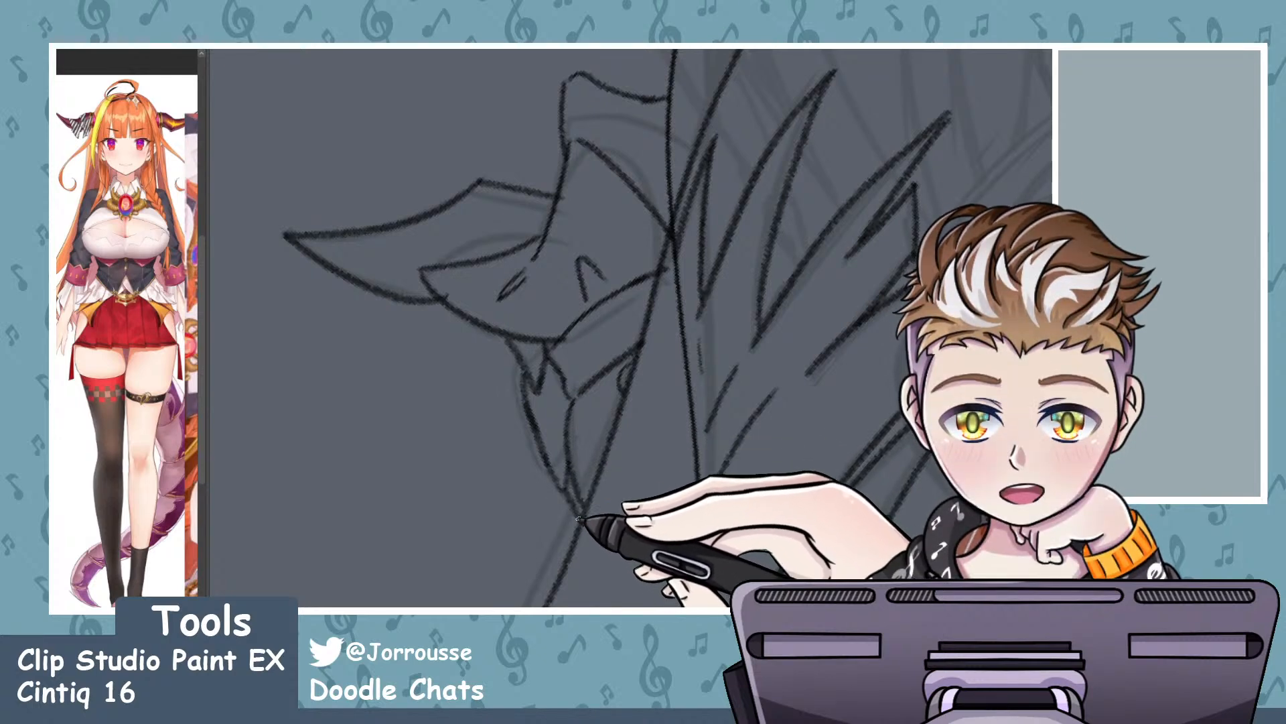
scroll(537, 380, down, 3)
drag(536, 380, 641, 387)
- Ink the base of the horn on the opposite side of the head, with a short stepped edge and two curved band lines
scroll(641, 388, down, 10)
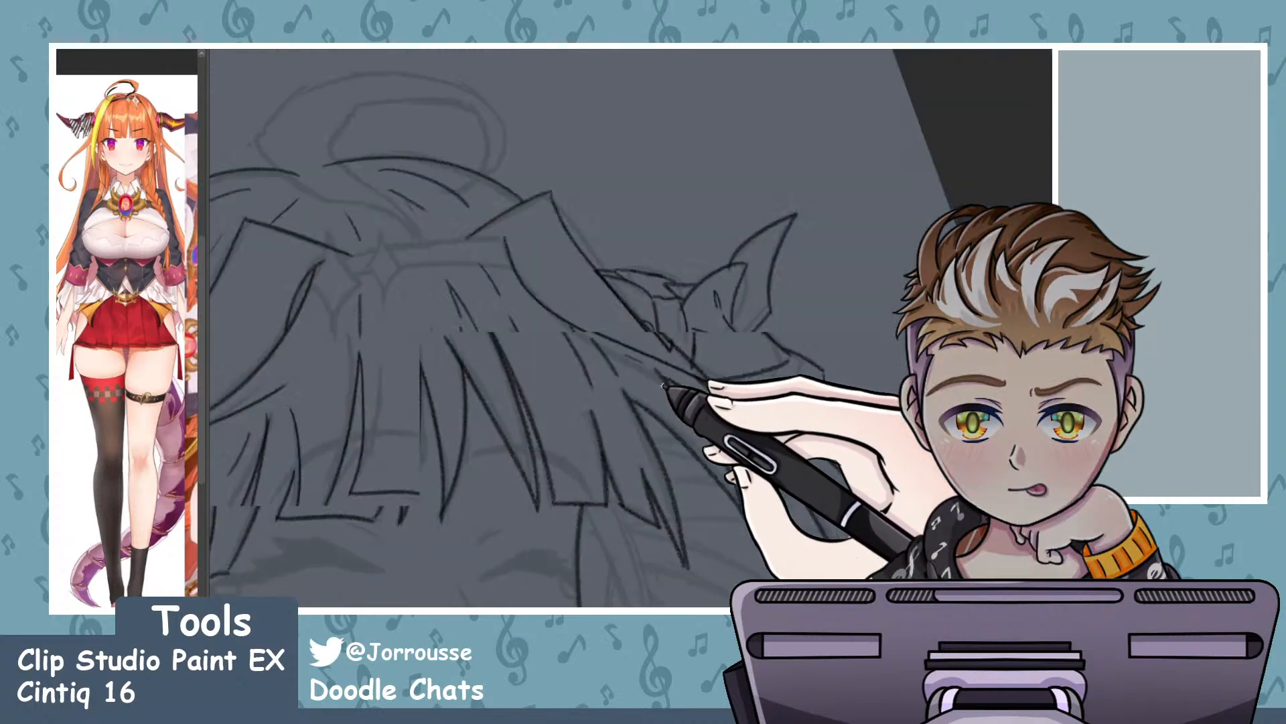
scroll(688, 395, up, 3)
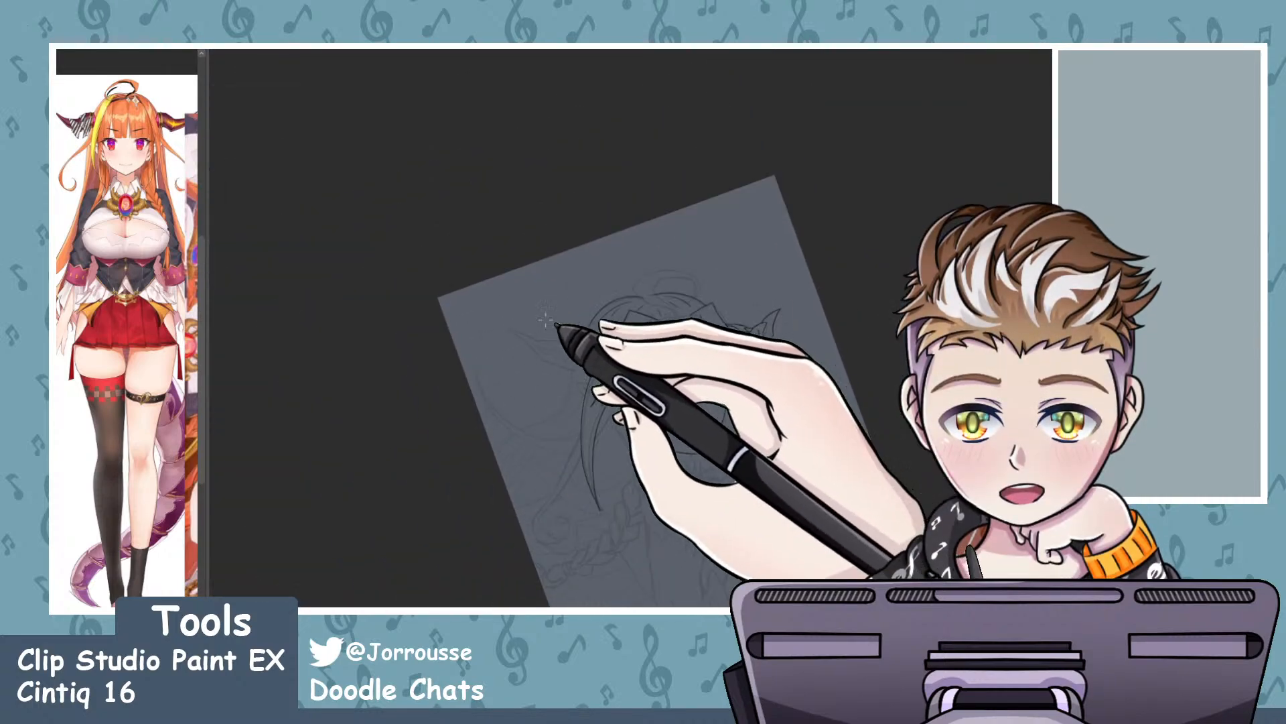
scroll(545, 319, up, 6)
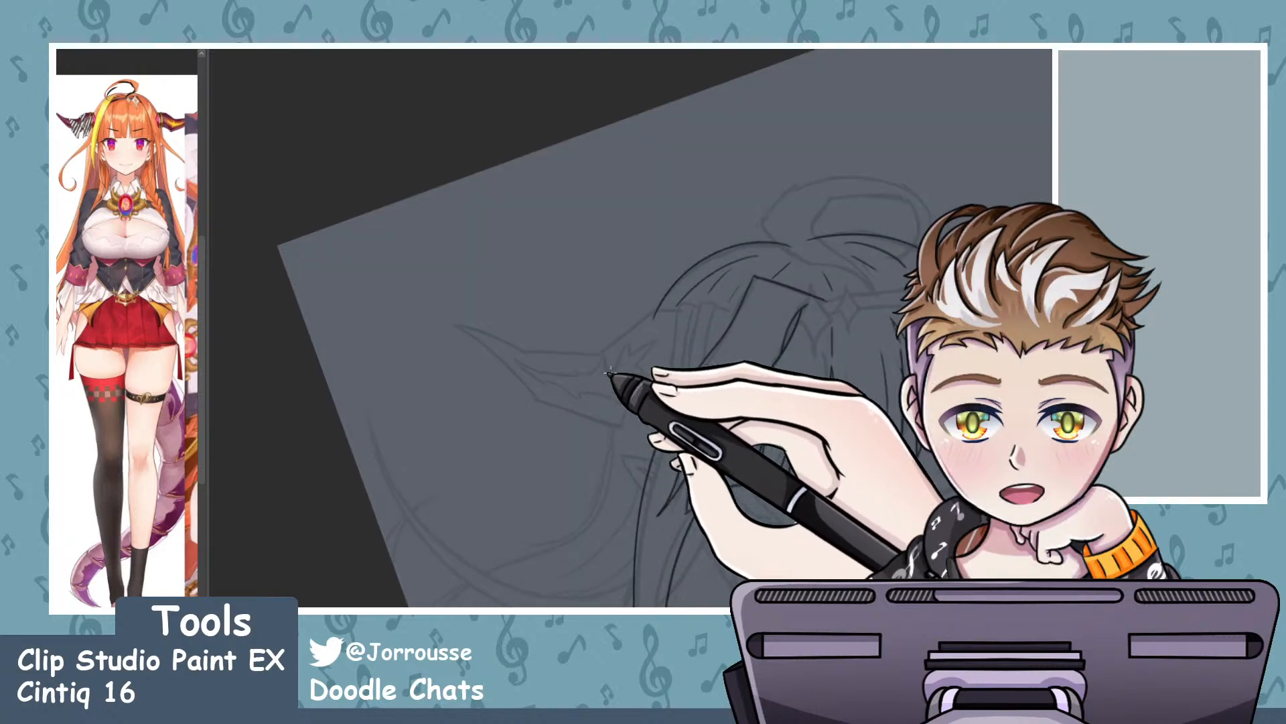
mouse_move(687, 293)
mouse_down()
mouse_move(742, 351)
mouse_move(641, 335)
mouse_move(574, 371)
mouse_move(583, 224)
mouse_move(654, 267)
mouse_move(594, 259)
mouse_move(605, 245)
mouse_up()
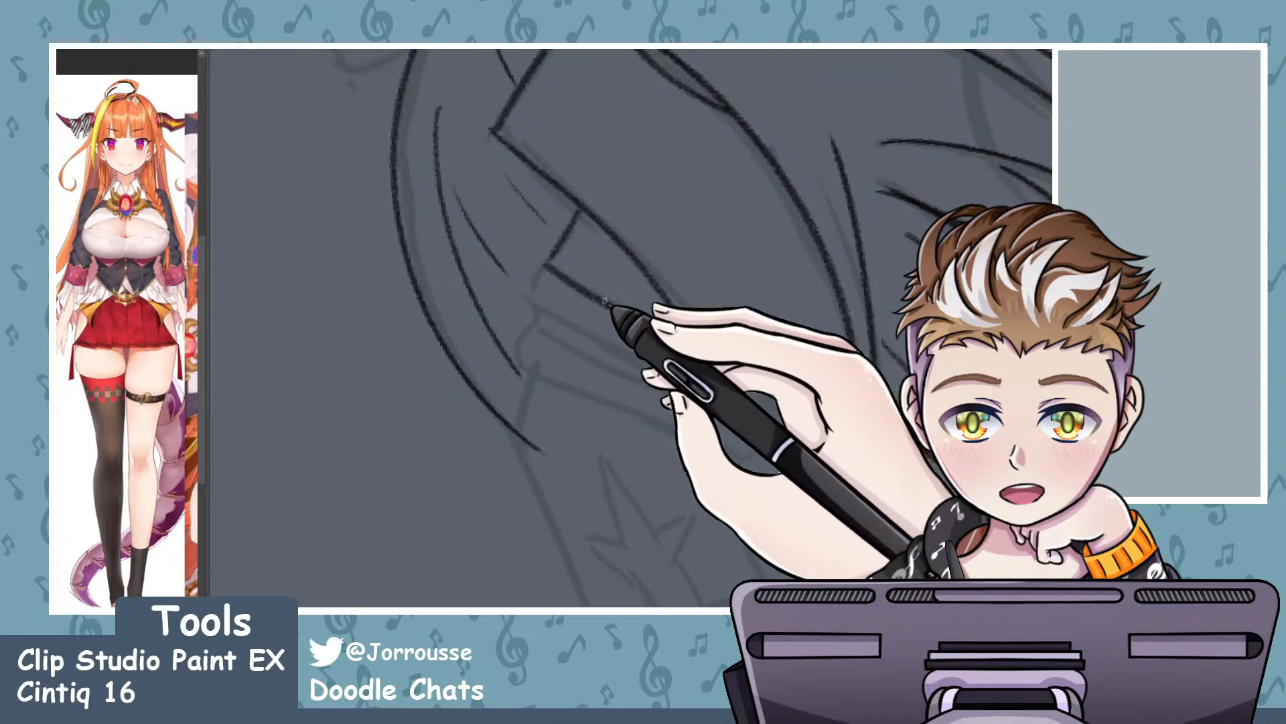
drag(553, 253, 529, 286)
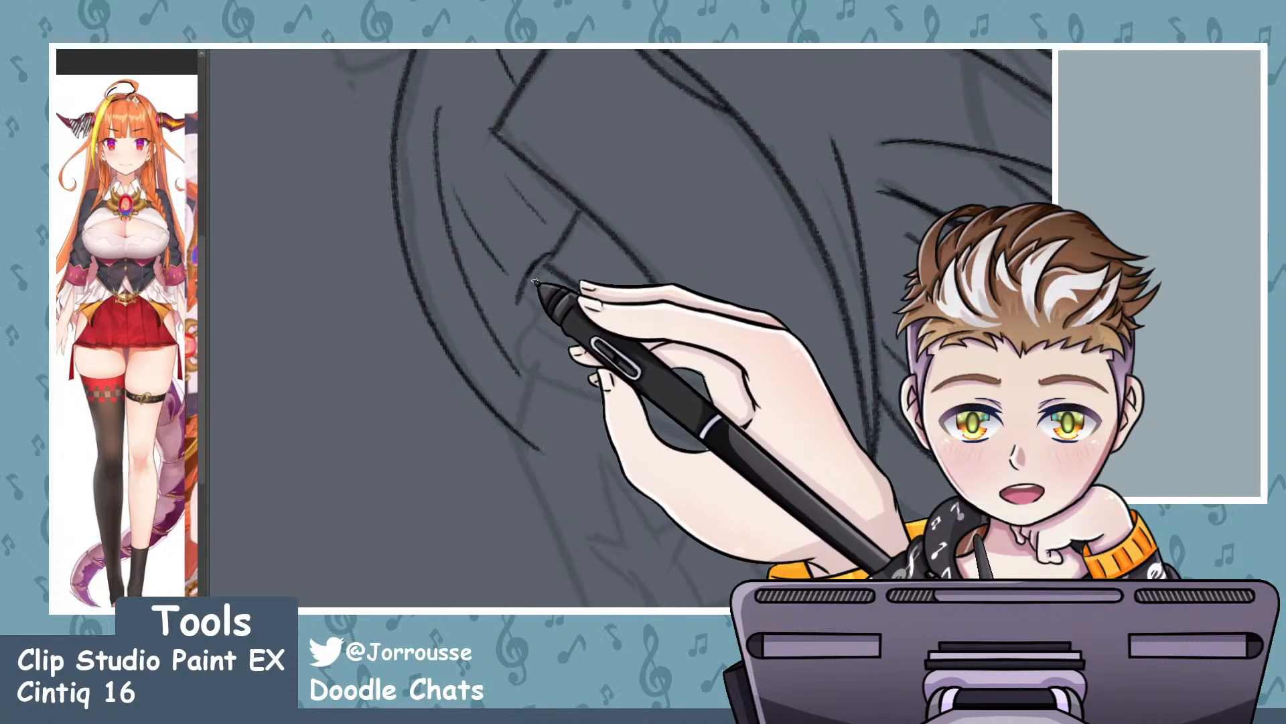
mouse_move(538, 262)
mouse_down()
mouse_move(522, 295)
mouse_move(674, 360)
mouse_up()
key(ctrl+z)
drag(524, 294, 695, 375)
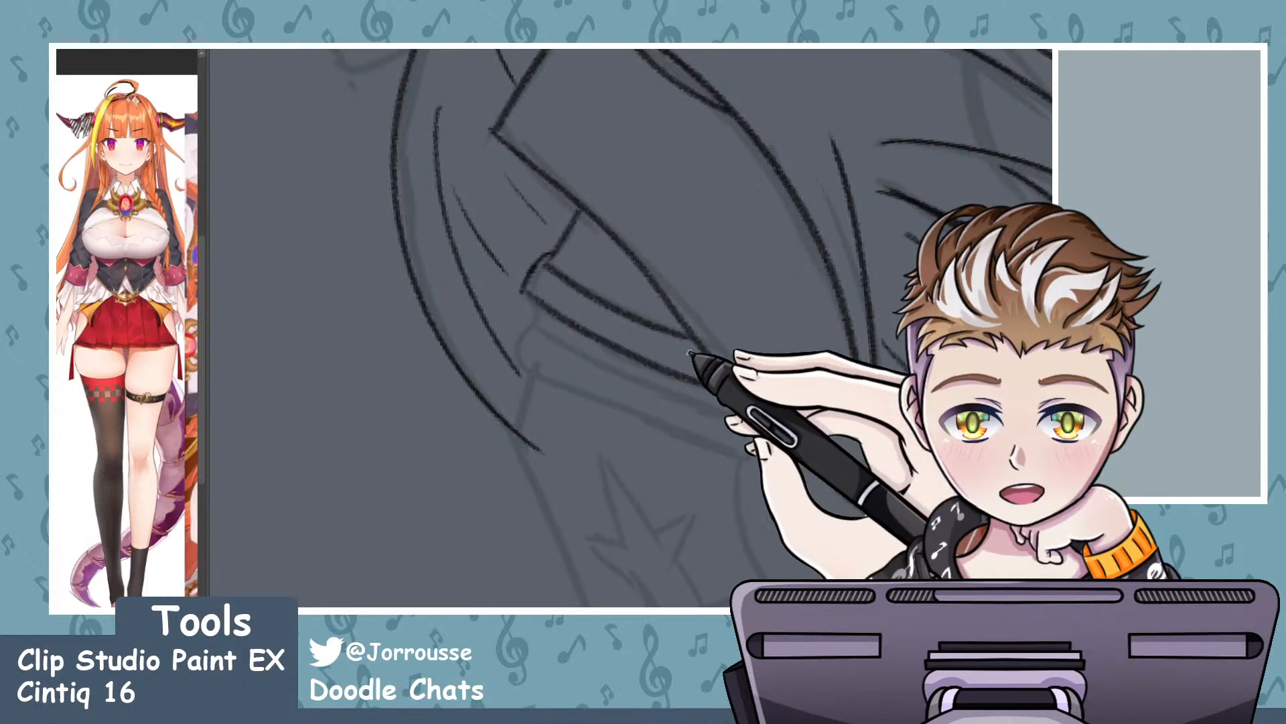
- Redraw the horn base's lower band line and ink a second curved band below it, with a stepped outer end and parallel inner line
key(ctrl+z)
drag(523, 293, 698, 380)
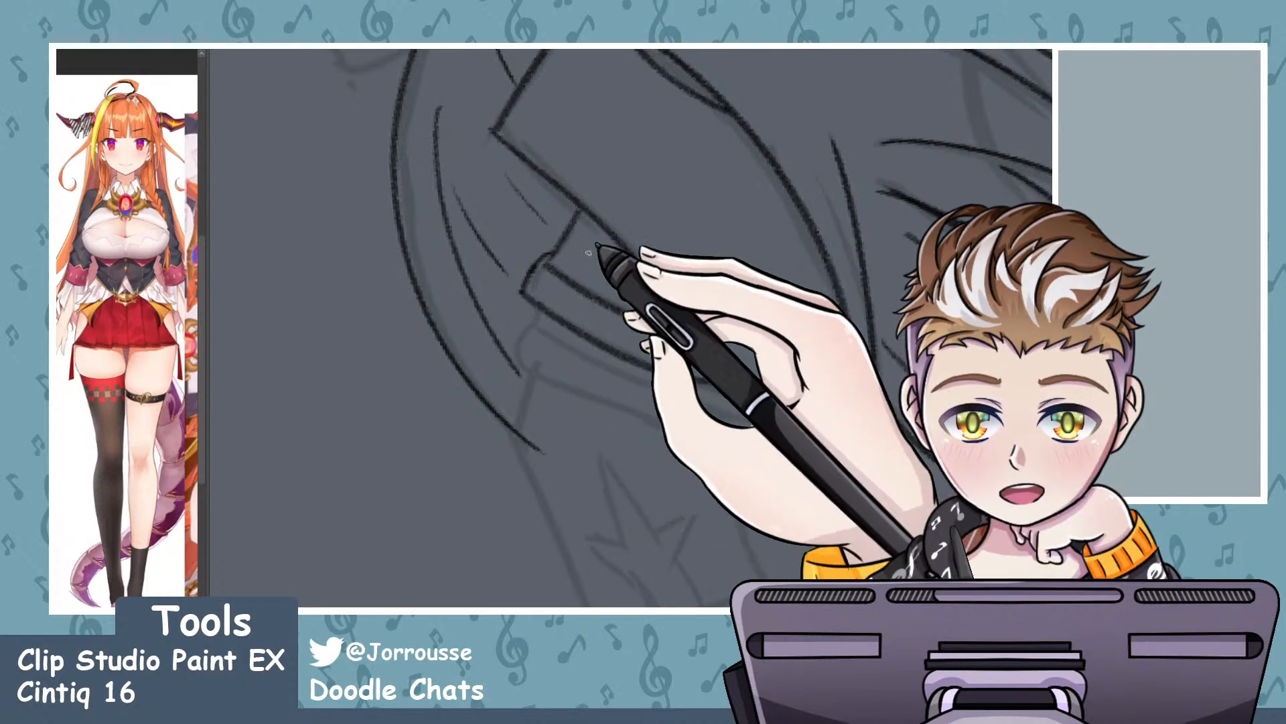
mouse_move(540, 307)
mouse_down()
mouse_move(515, 354)
mouse_move(514, 325)
mouse_move(515, 353)
mouse_up()
drag(515, 353, 698, 440)
drag(524, 358, 735, 453)
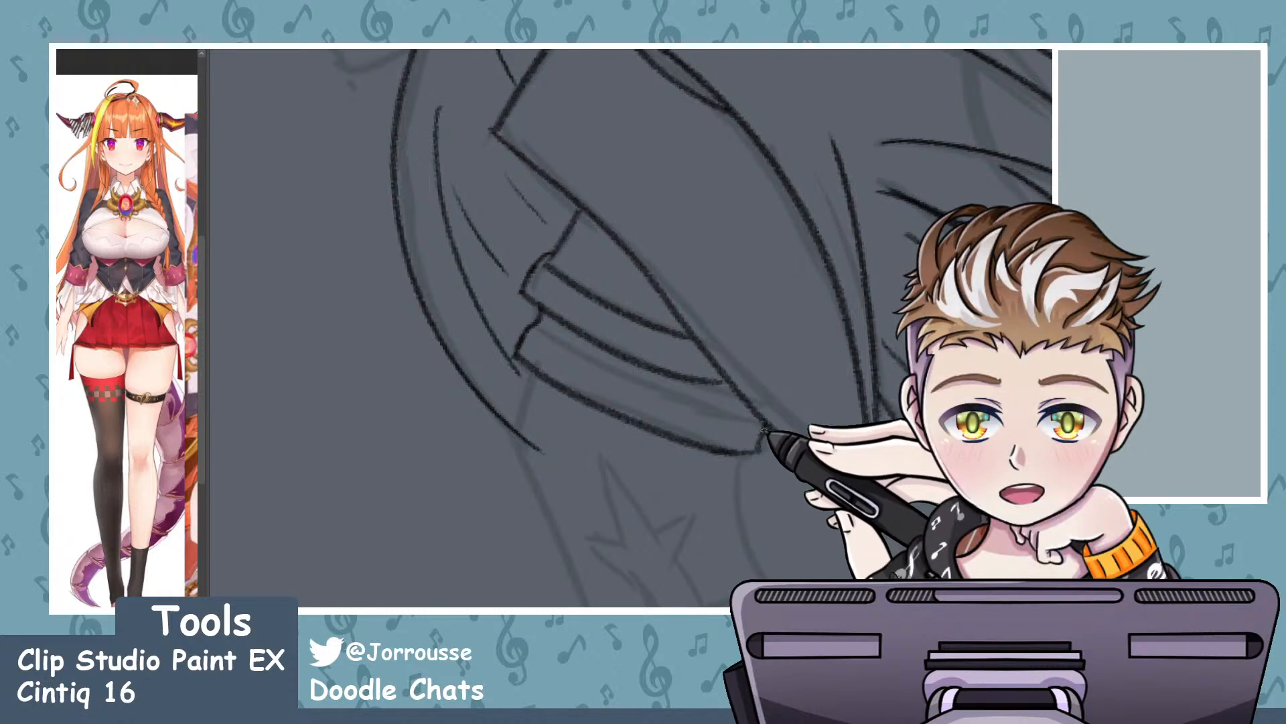
drag(541, 326, 756, 420)
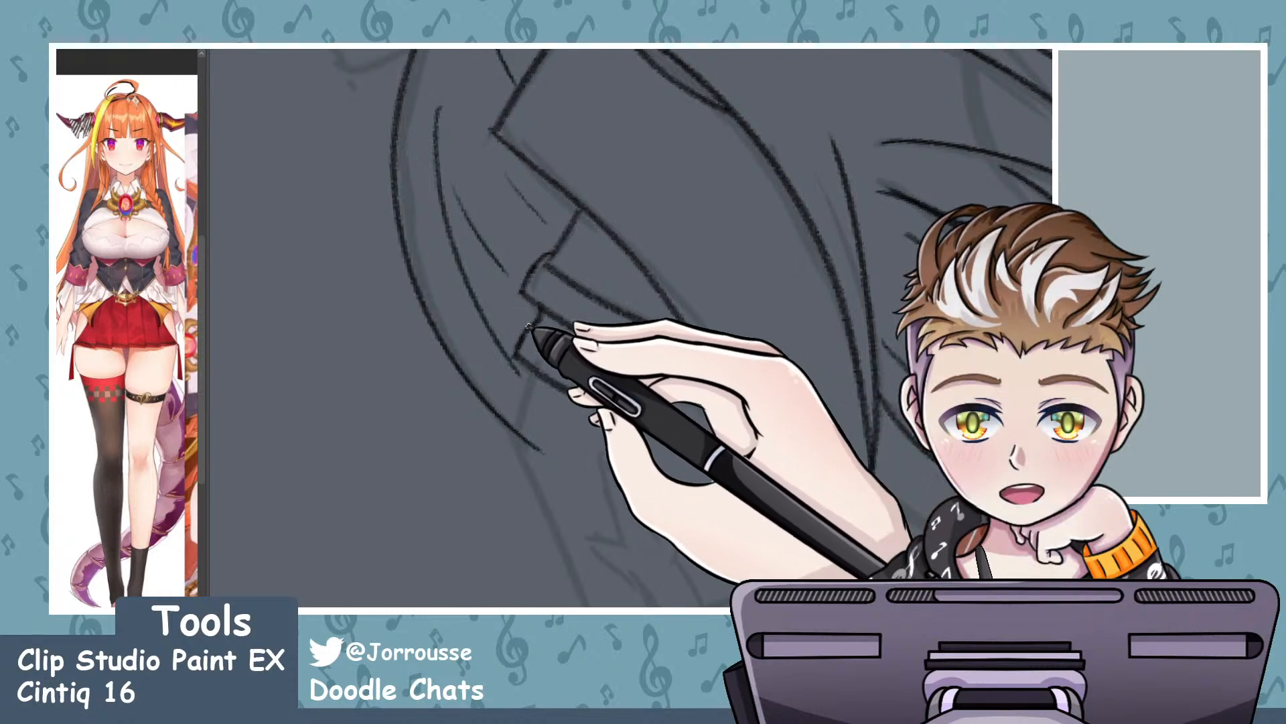
drag(540, 325, 756, 419)
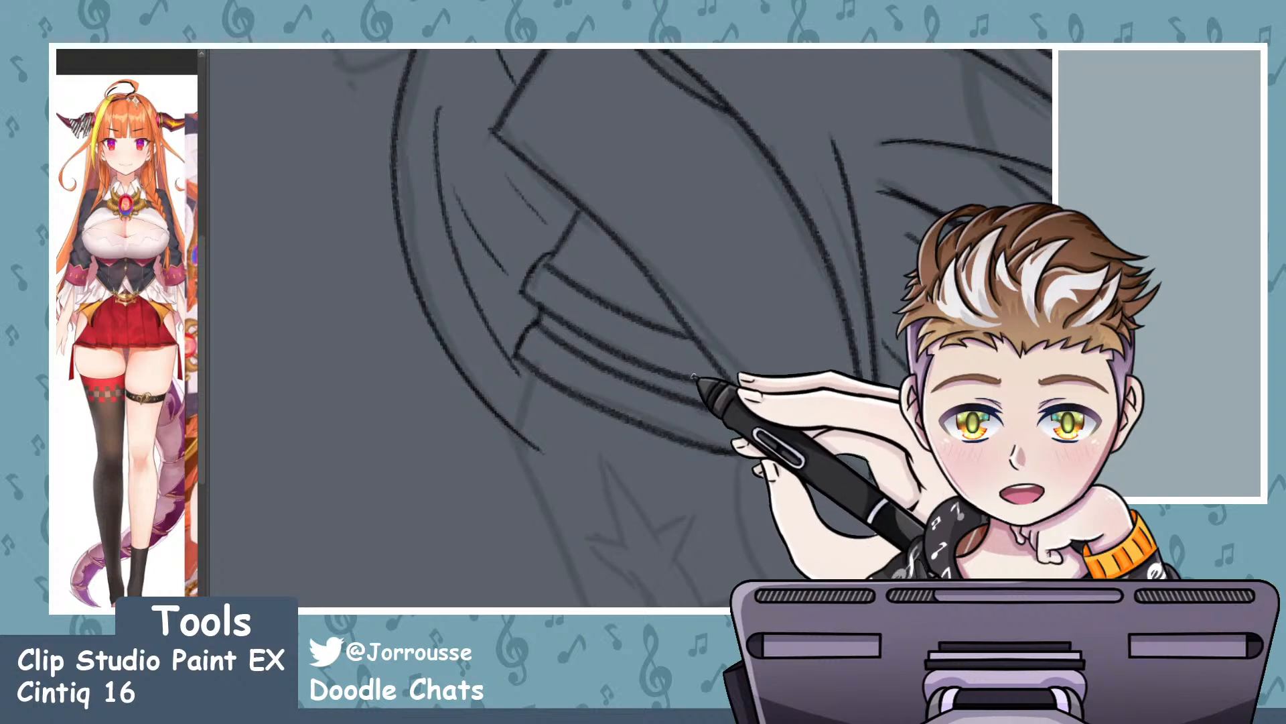
- Ink the horn's outer edge from the base bands, running straight to an angular bend and on to the start of the tip
scroll(676, 191, down, 8)
scroll(638, 325, up, 7)
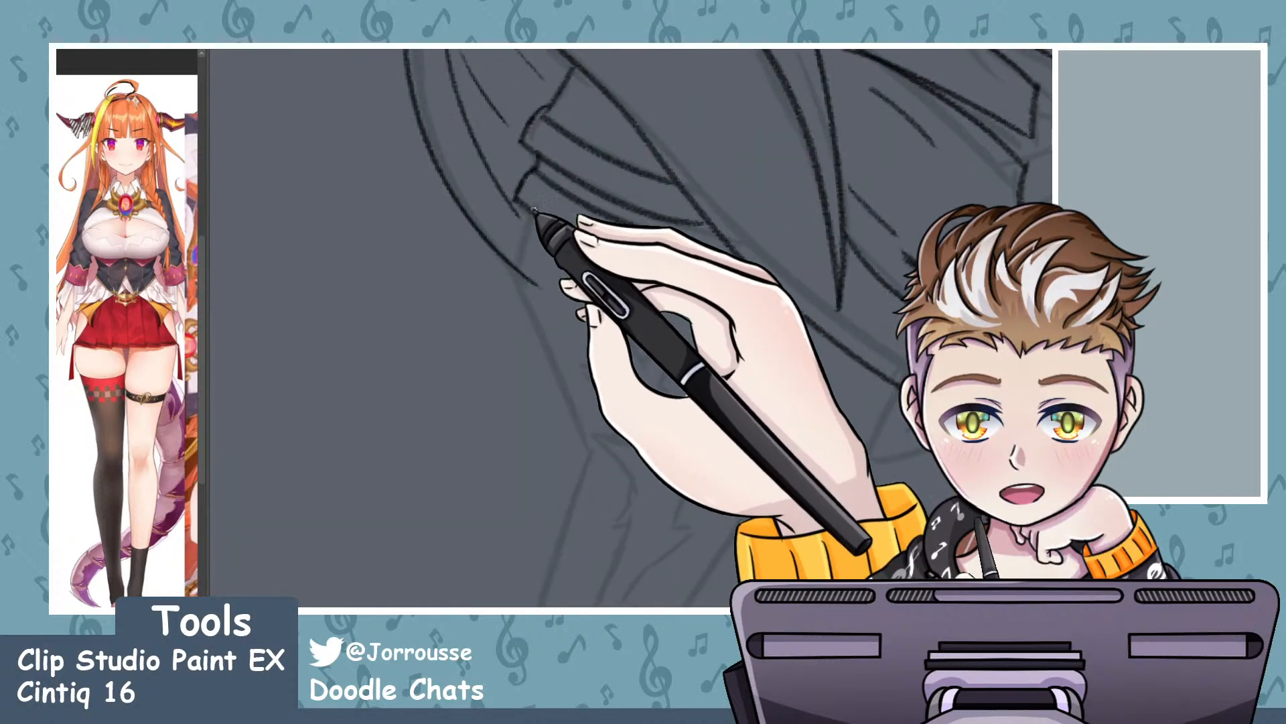
key(ctrl+z)
mouse_move(534, 213)
mouse_down()
mouse_move(515, 275)
mouse_move(580, 426)
mouse_up()
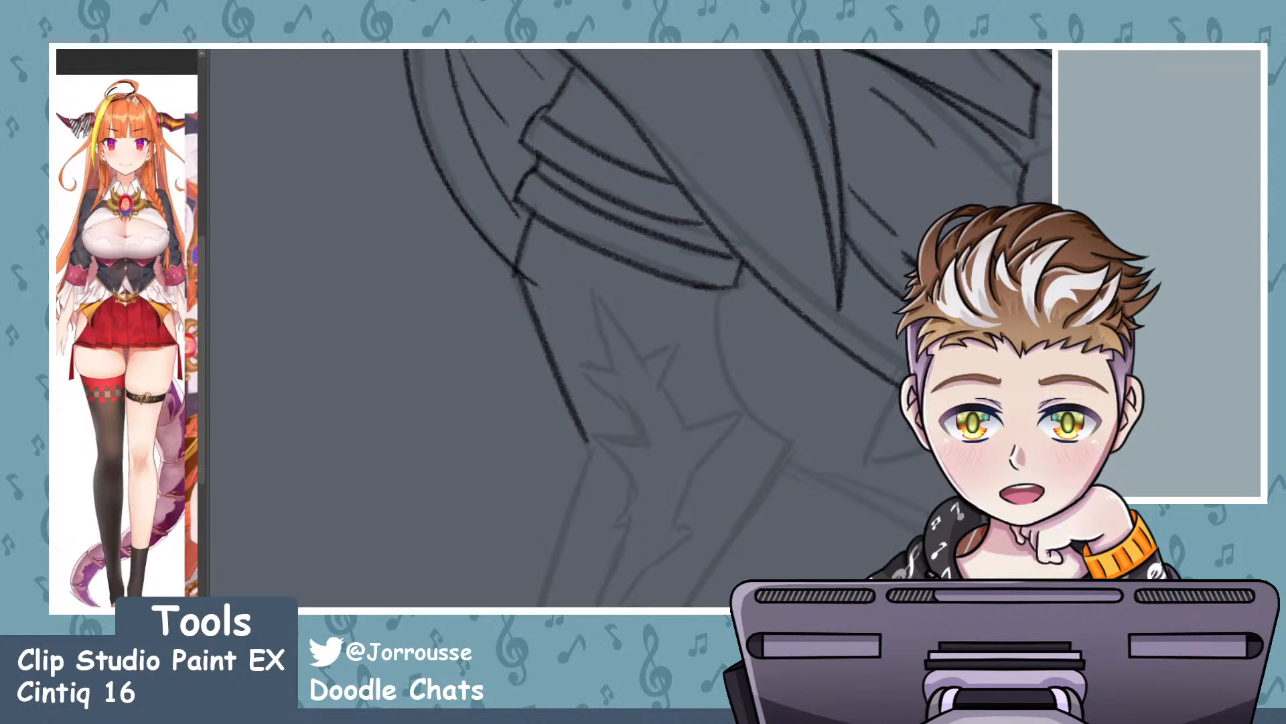
scroll(545, 264, down, 3)
scroll(524, 494, up, 3)
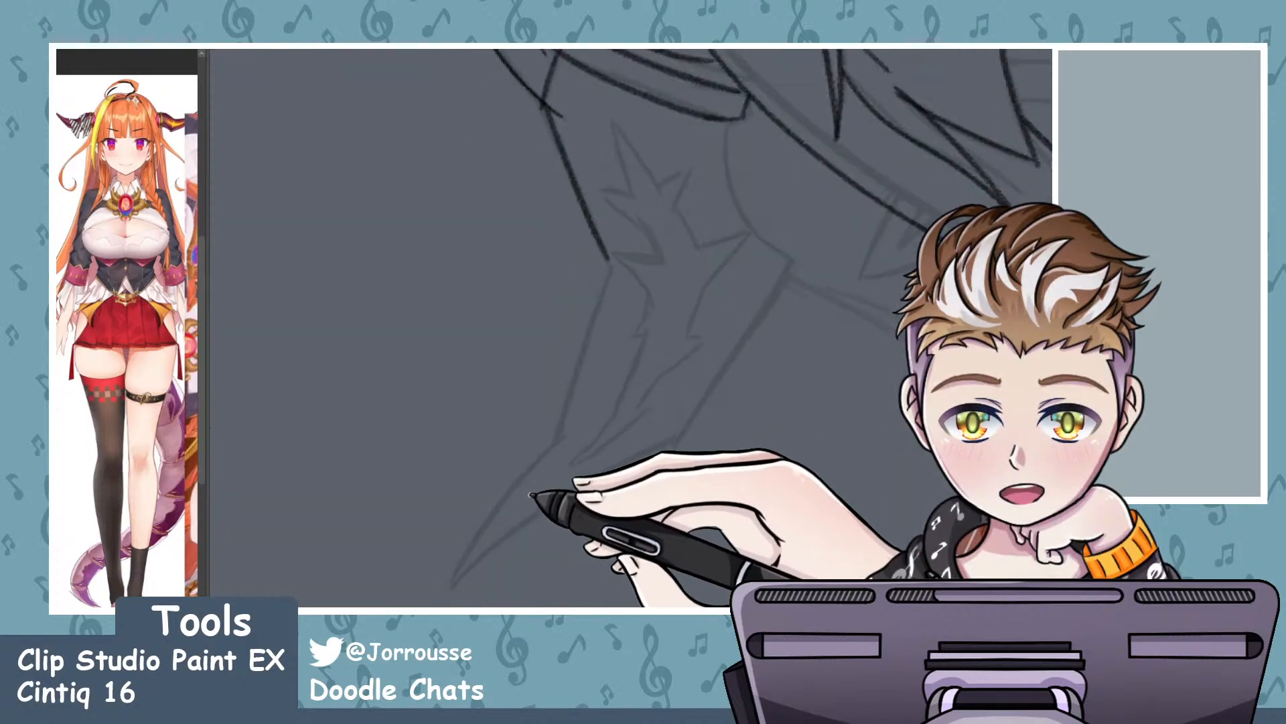
drag(606, 261, 589, 459)
drag(617, 264, 542, 495)
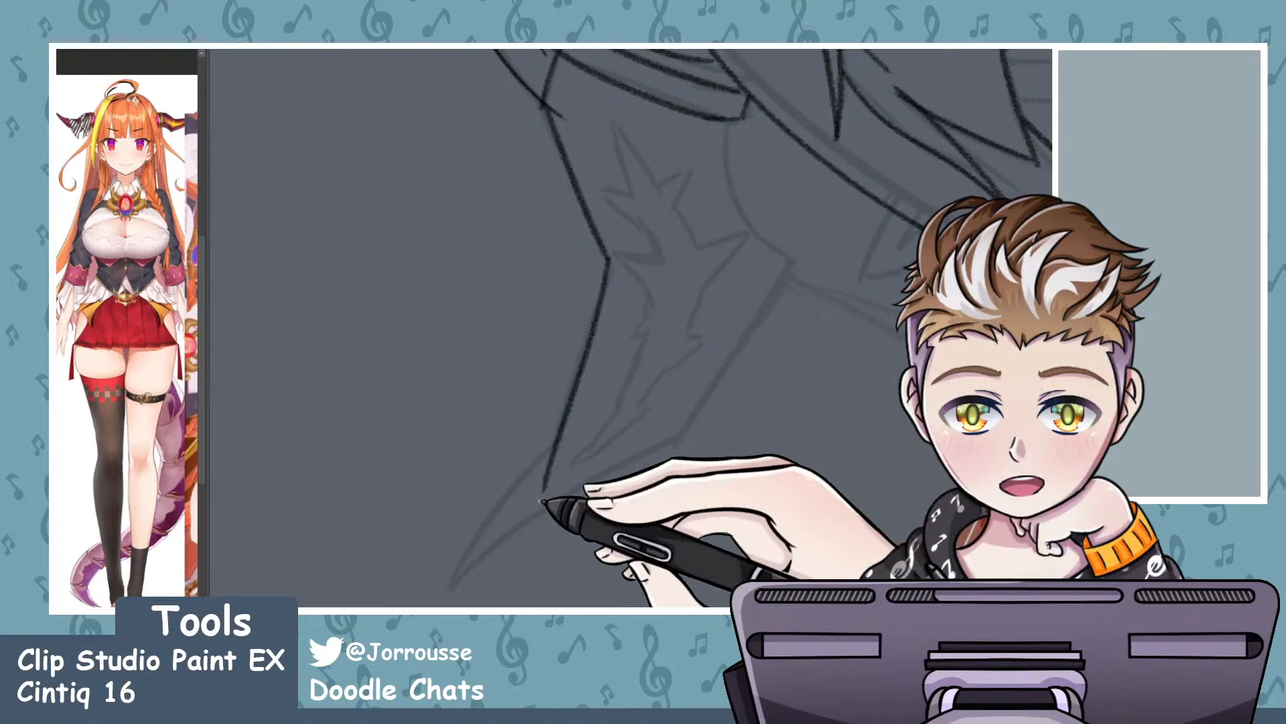
key(ctrl+z)
drag(611, 263, 538, 502)
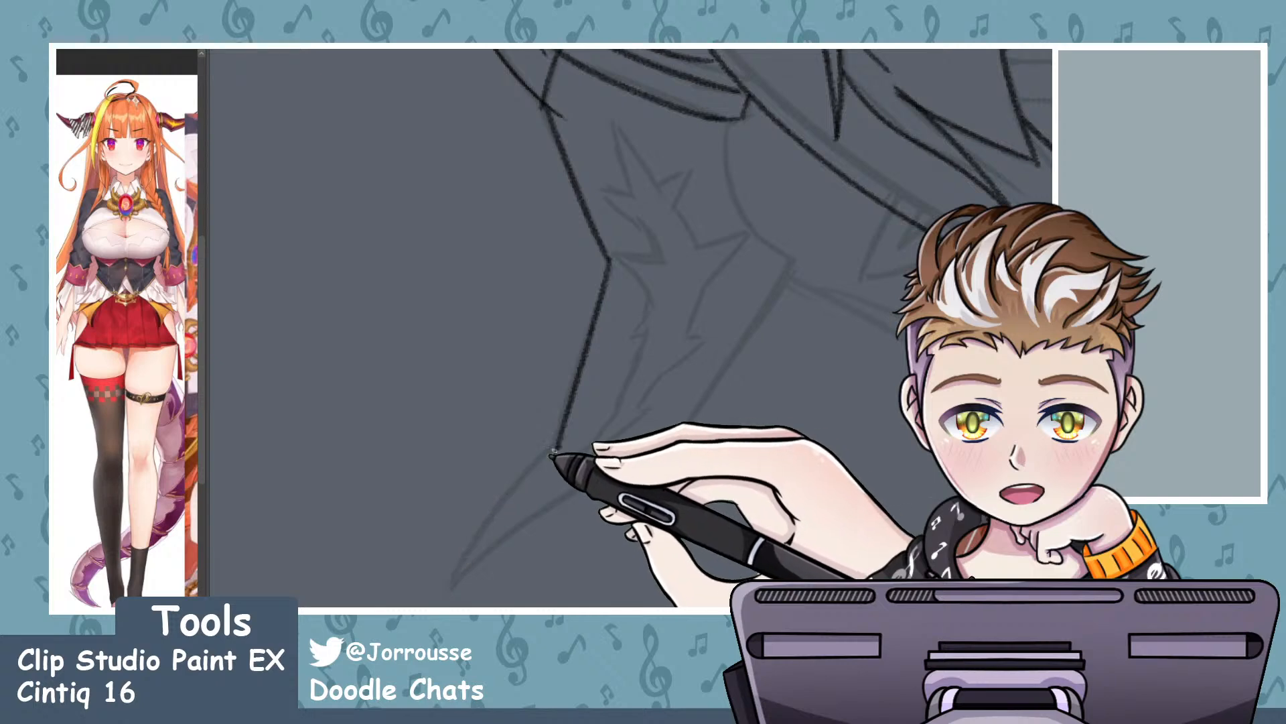
- Ink the horn's long pointed tip and its inner edge, angling back and curving up to the base bands
mouse_move(556, 450)
mouse_down()
mouse_move(443, 592)
mouse_move(577, 499)
mouse_up()
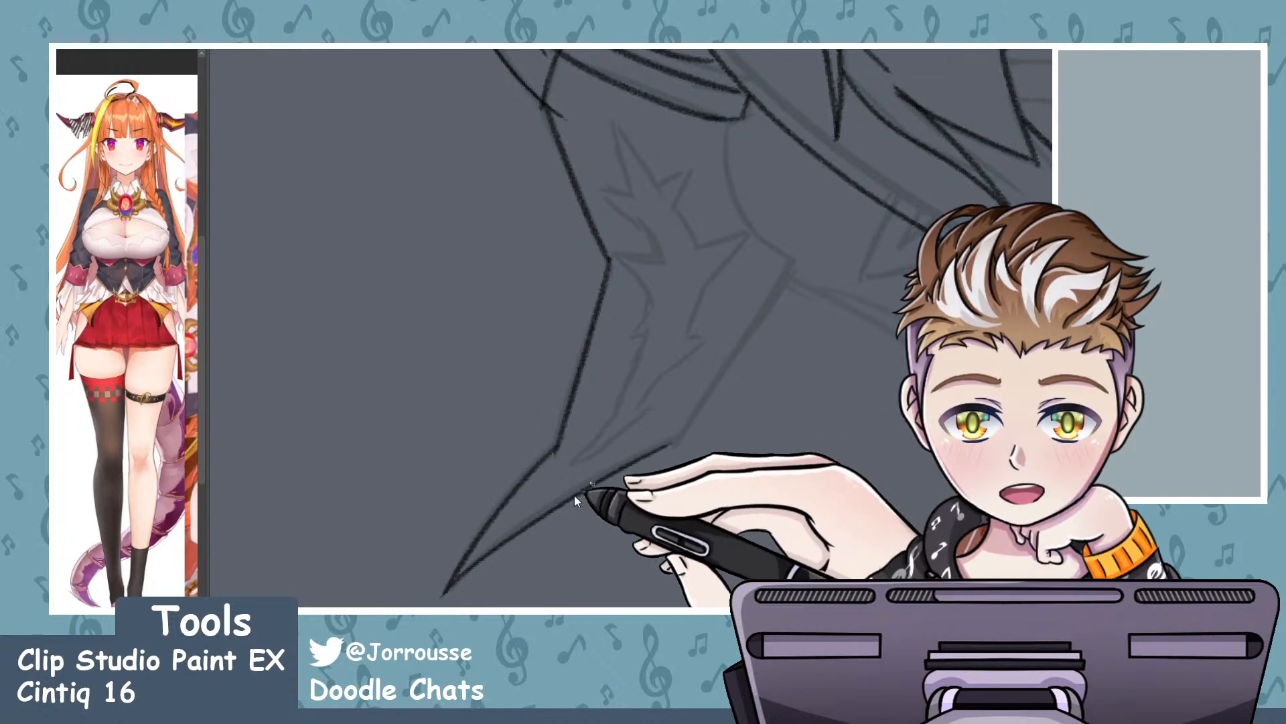
drag(475, 570, 686, 443)
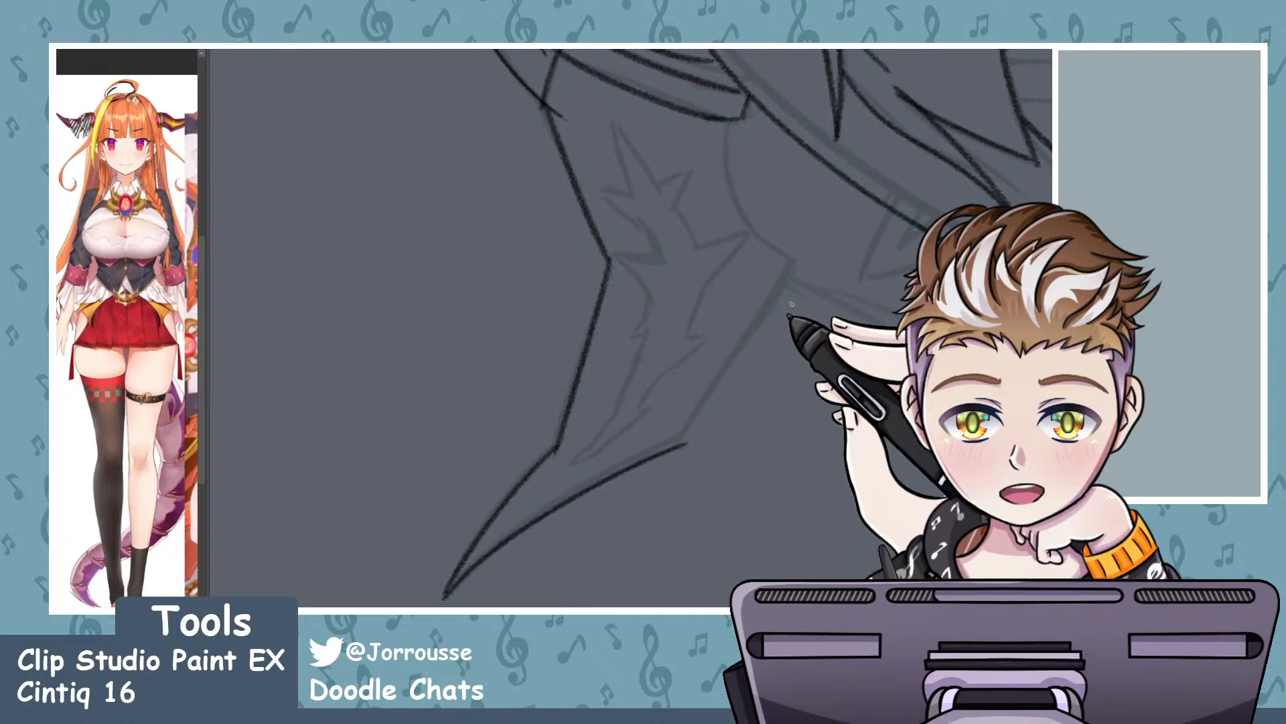
drag(791, 259, 683, 445)
drag(728, 126, 794, 261)
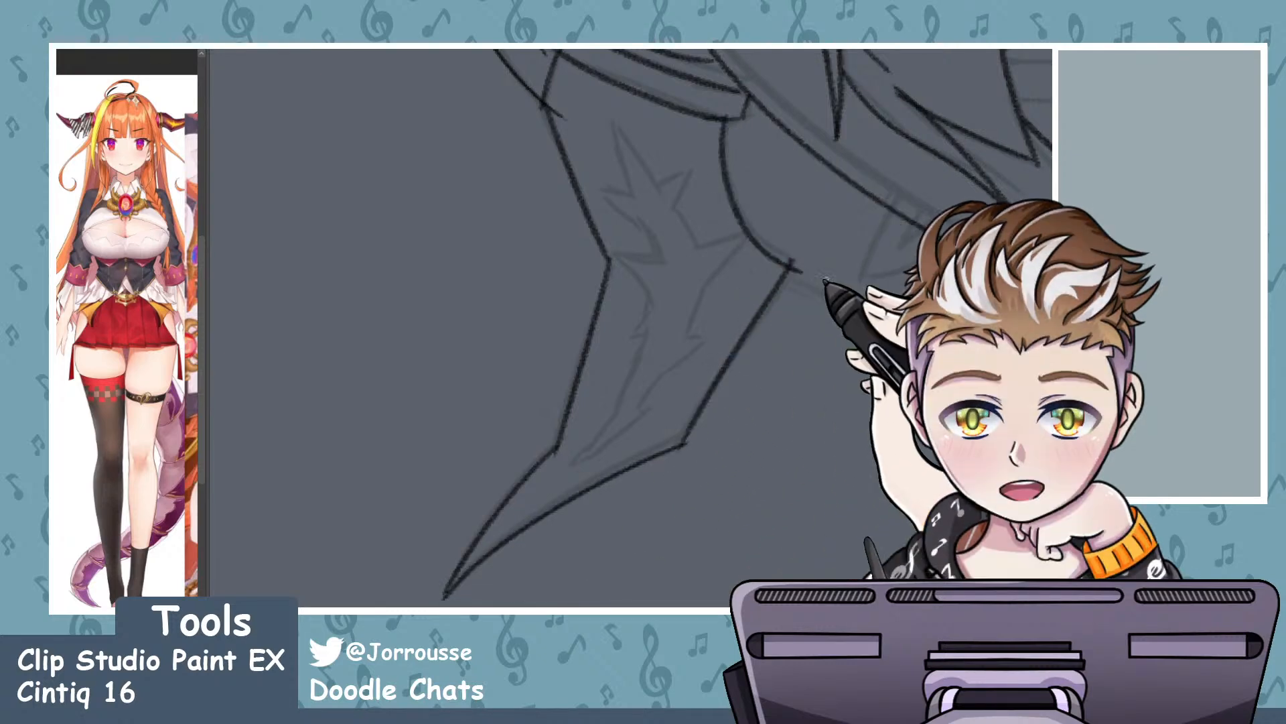
drag(728, 122, 797, 258)
drag(728, 122, 799, 258)
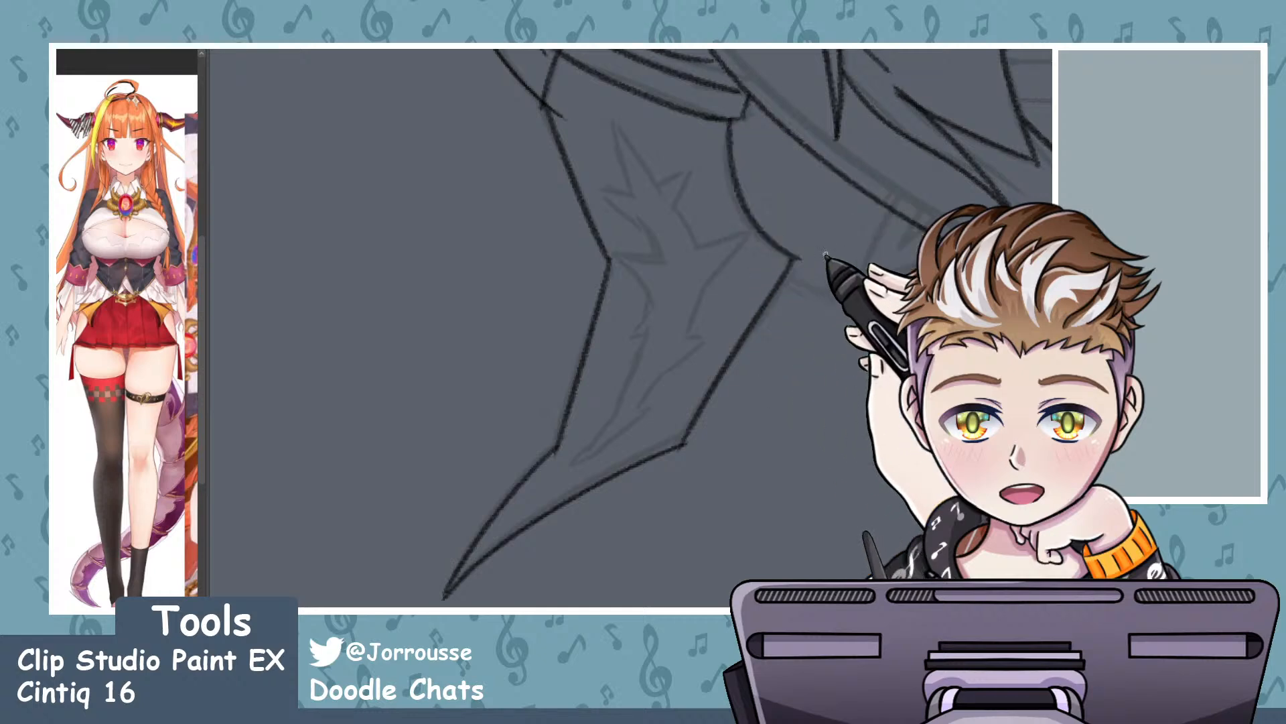
- Ink the smaller four-pointed star ornament in the hair above the bangs, with concave sides following the sketch
scroll(719, 355, down, 6)
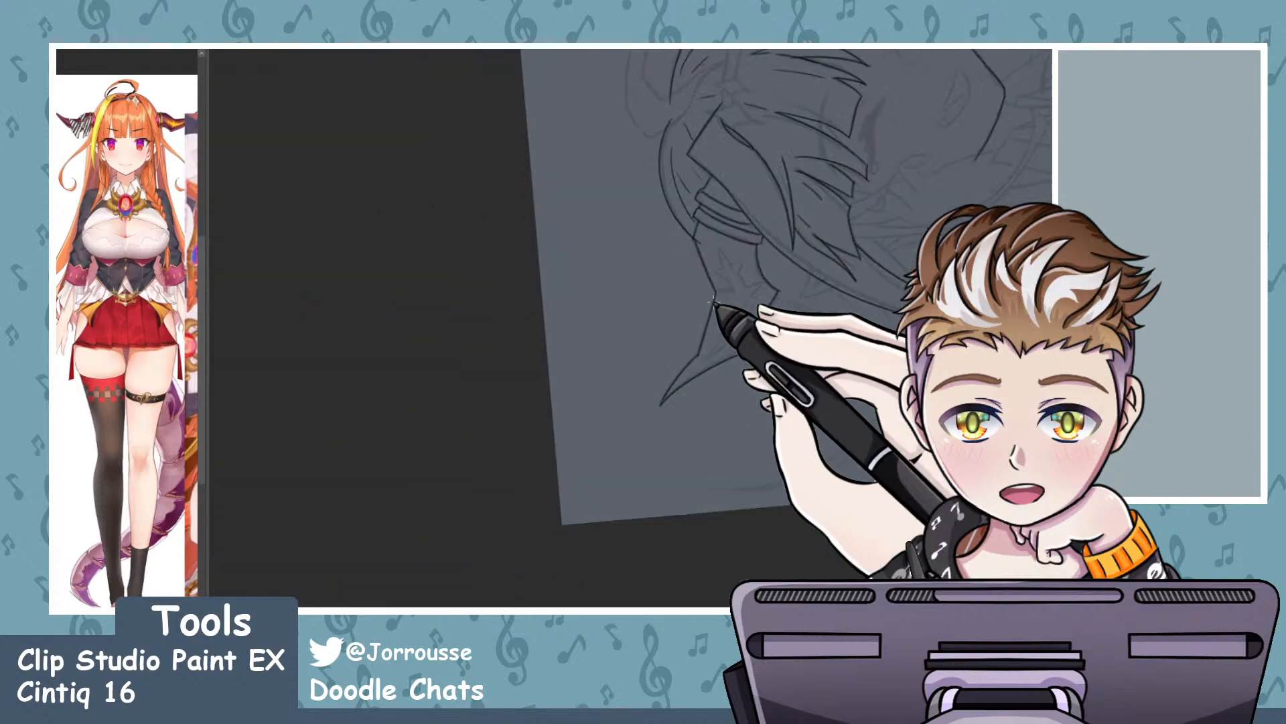
scroll(750, 134, up, 2)
scroll(710, 266, up, 3)
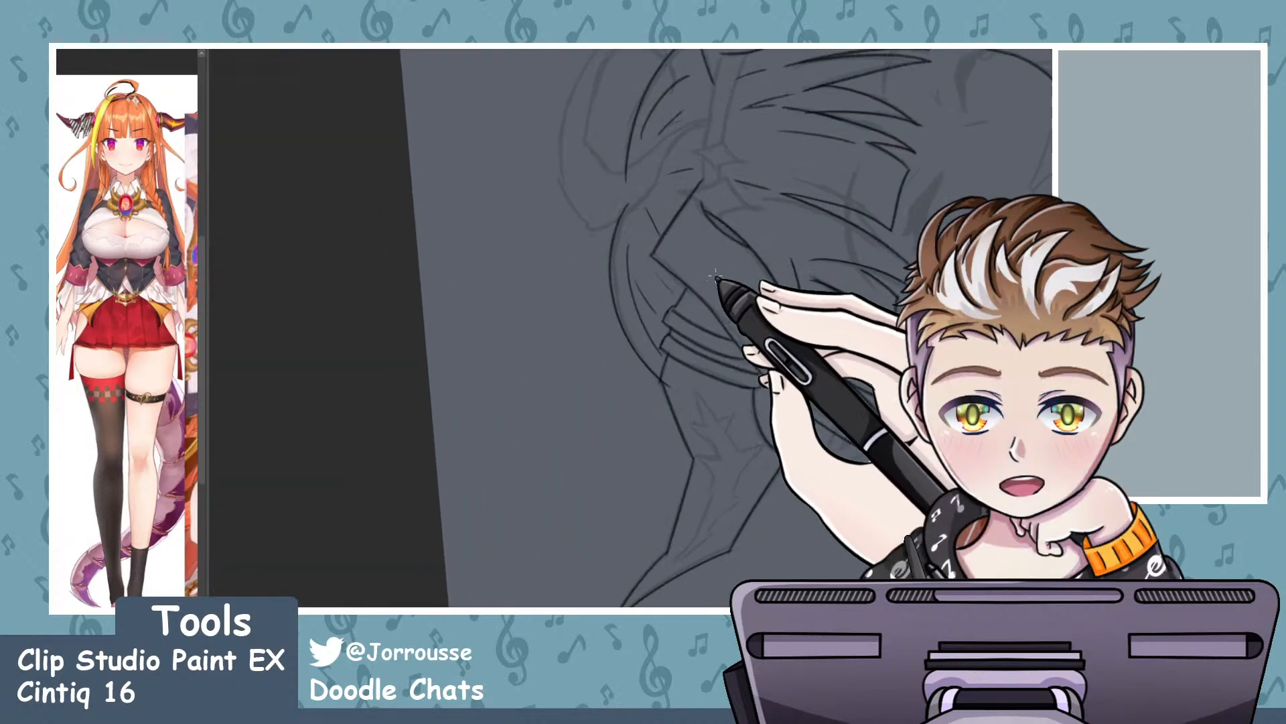
scroll(704, 228, down, 2)
scroll(735, 172, up, 2)
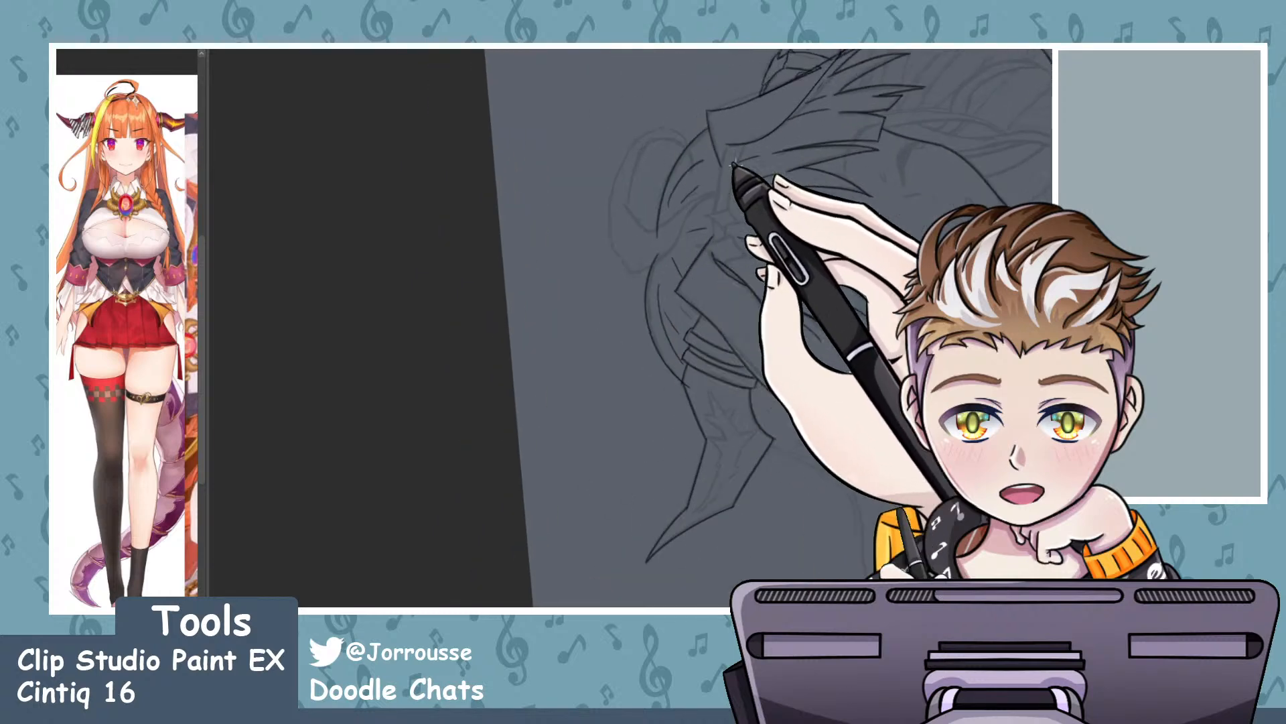
mouse_move(735, 172)
mouse_down()
mouse_move(741, 235)
mouse_move(718, 223)
mouse_move(842, 313)
mouse_up()
scroll(842, 314, up, 4)
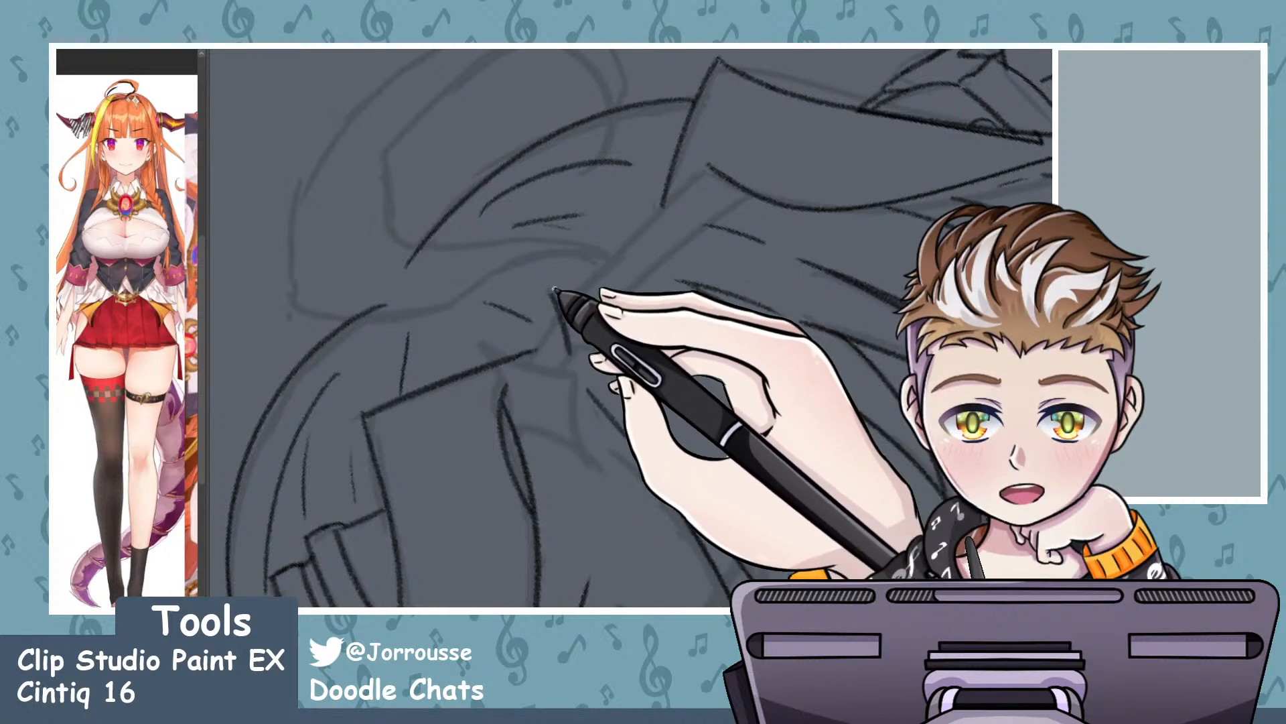
key(asciicircum)
key(asciicircum)
key(asciicircum)
key(asciicircum)
key(asciicircum)
key(asciicircum)
key(asciicircum)
key(asciicircum)
key(asciicircum)
key(asciicircum)
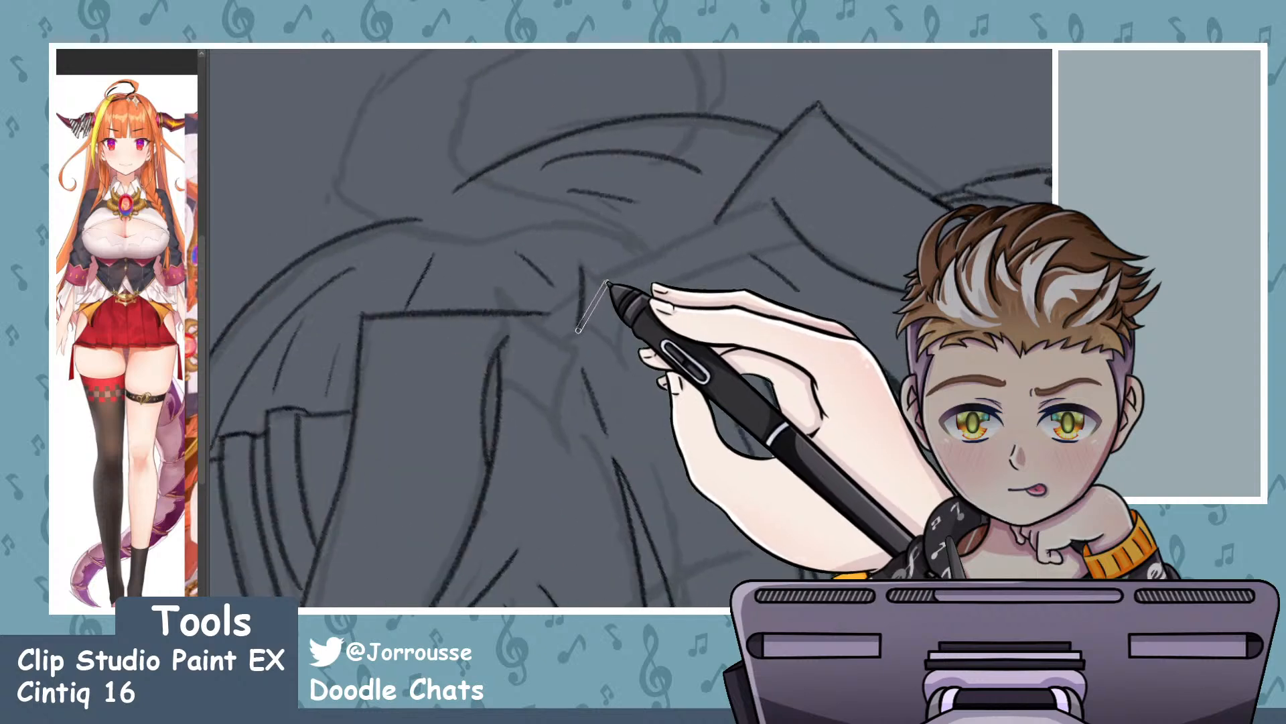
scroll(613, 280, up, 3)
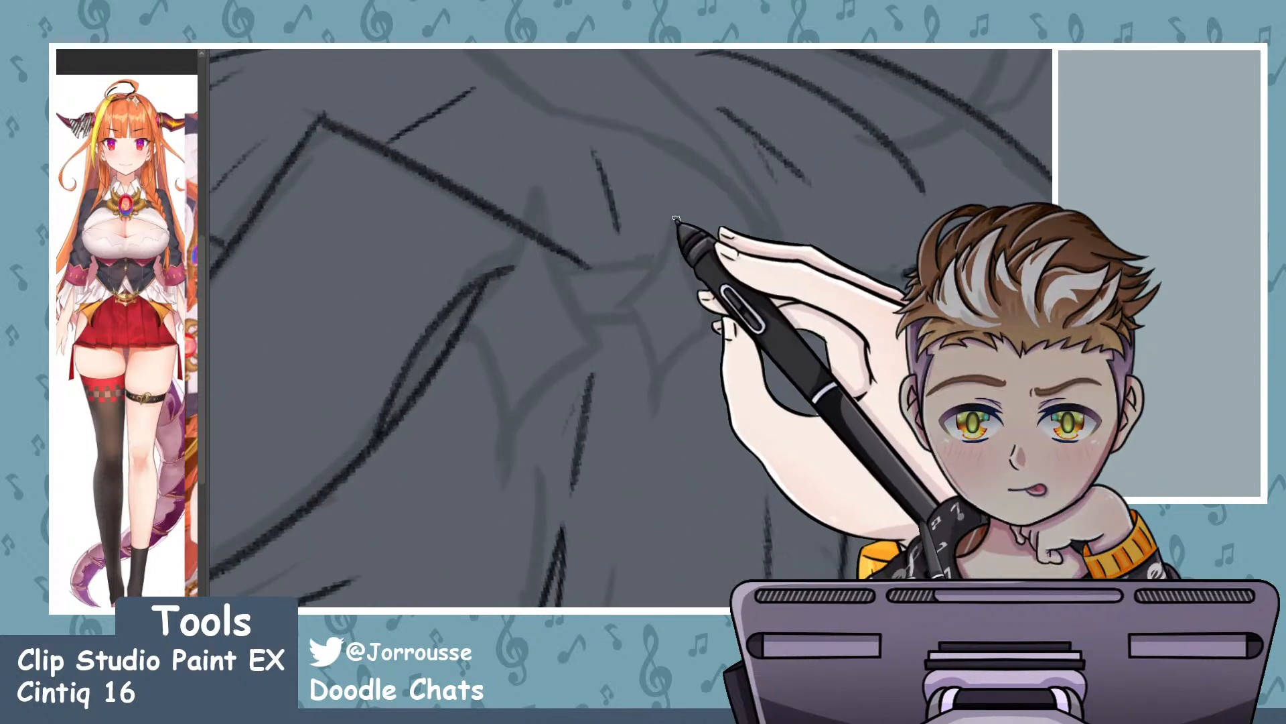
drag(676, 220, 624, 306)
drag(678, 221, 710, 269)
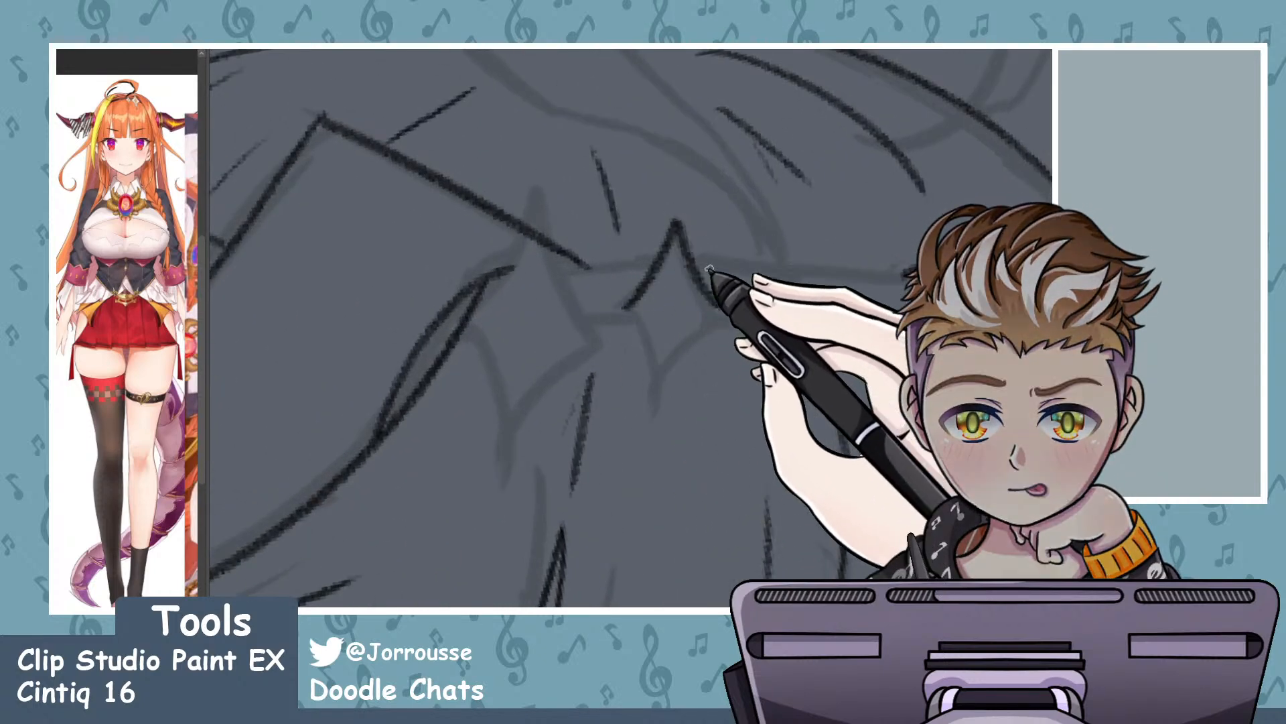
drag(626, 306, 662, 395)
key(ctrl+z)
drag(627, 306, 662, 395)
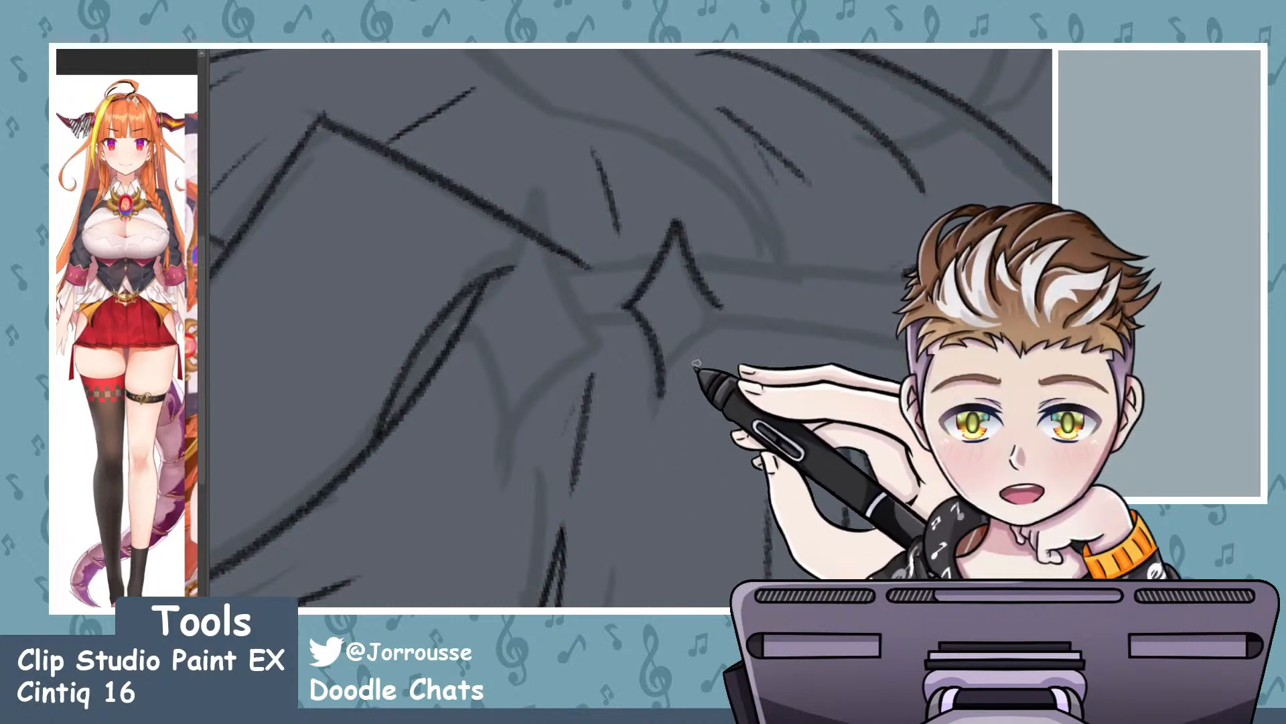
drag(715, 308, 687, 338)
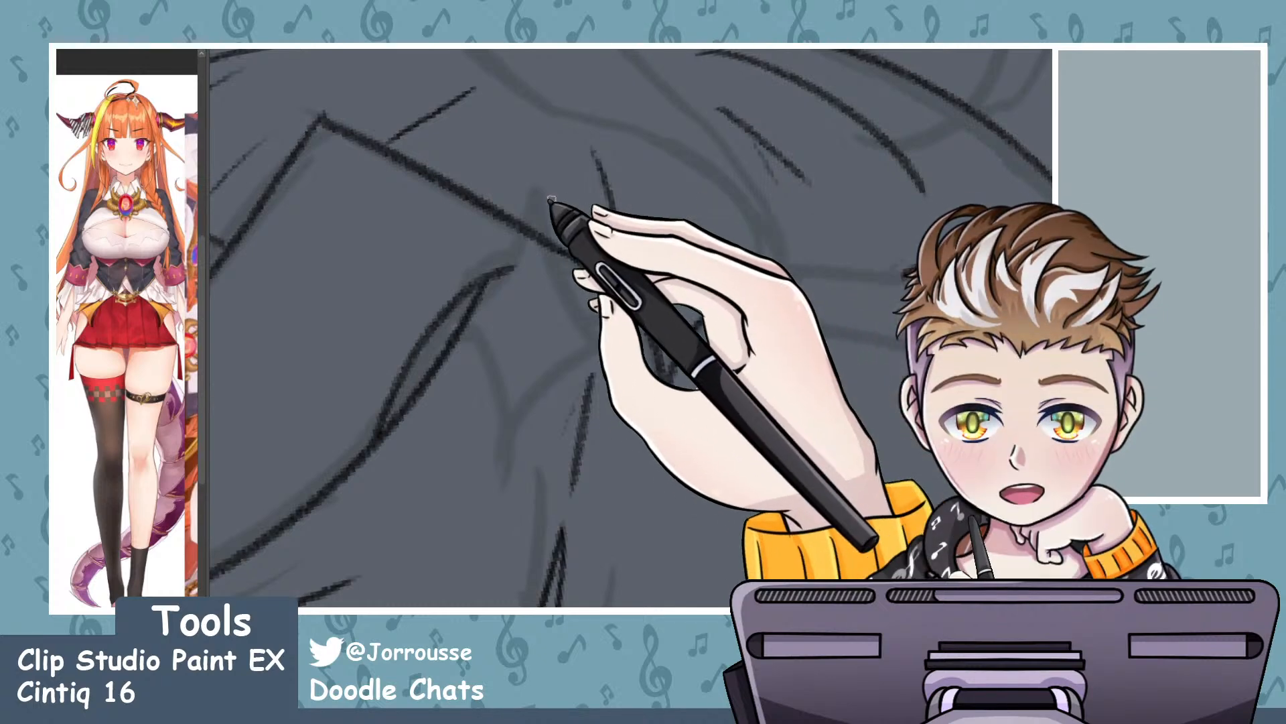
- Ink the larger four-pointed star ornament beside the small one, overlapping the corner of the bangs
drag(536, 196, 508, 272)
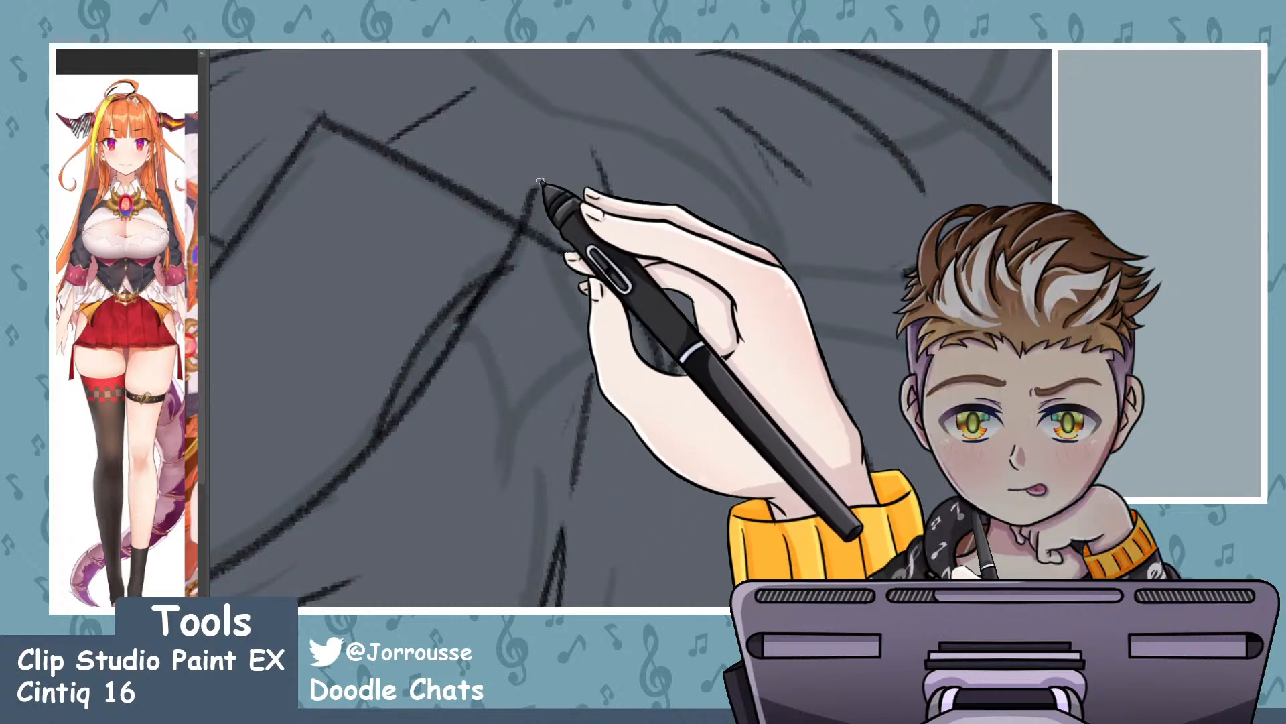
mouse_move(540, 195)
mouse_down()
mouse_move(580, 327)
mouse_move(603, 339)
mouse_up()
drag(536, 183, 623, 365)
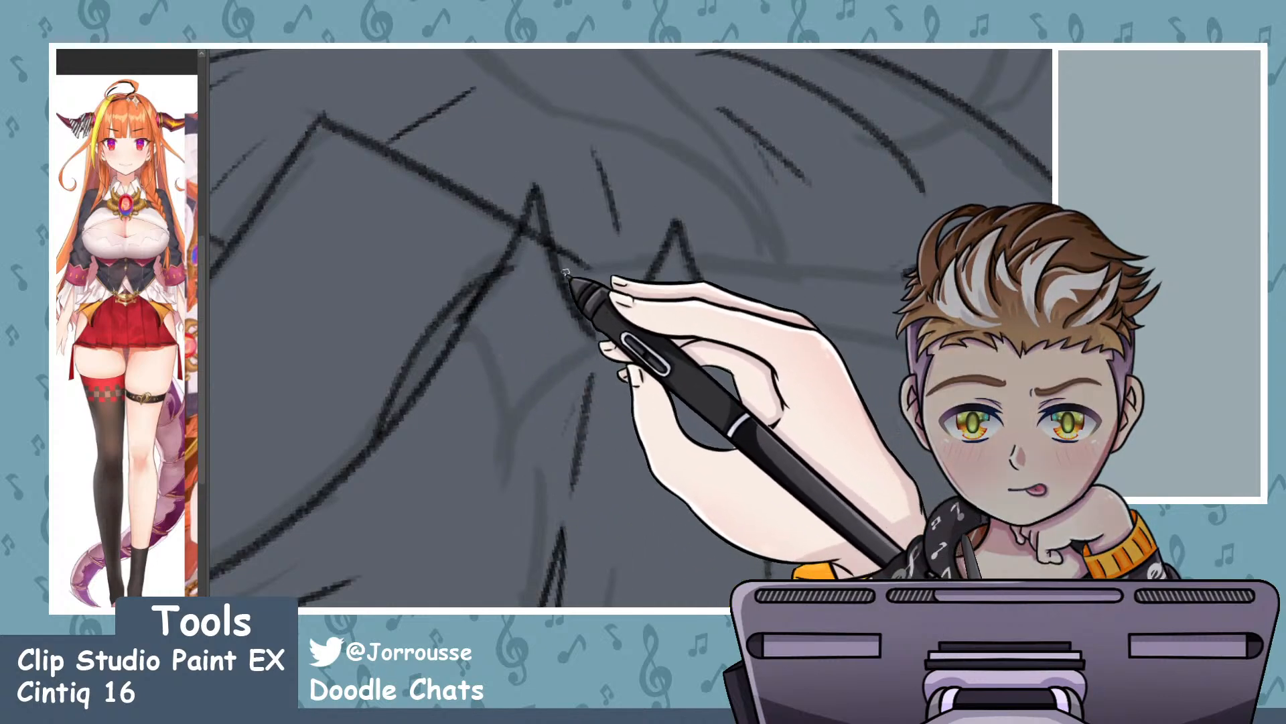
drag(540, 189, 584, 290)
drag(535, 191, 454, 327)
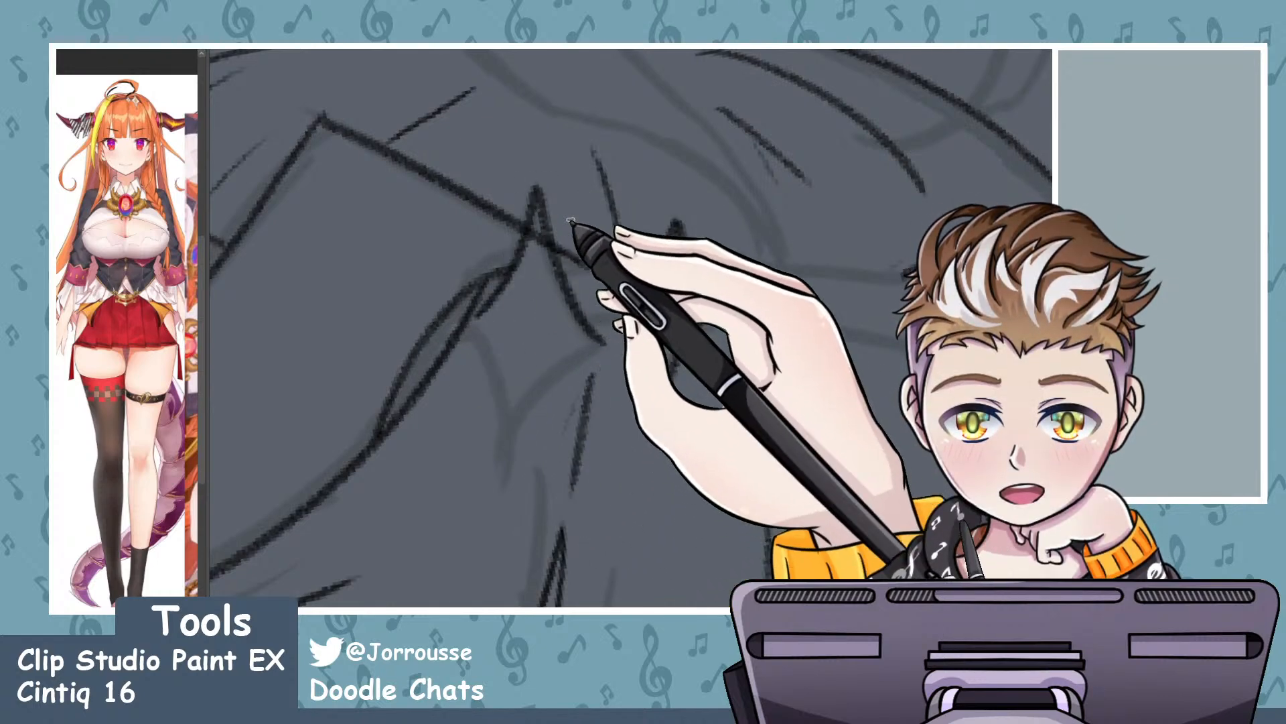
key(ctrl+z)
mouse_move(536, 190)
mouse_down()
mouse_move(451, 330)
mouse_move(504, 461)
mouse_up()
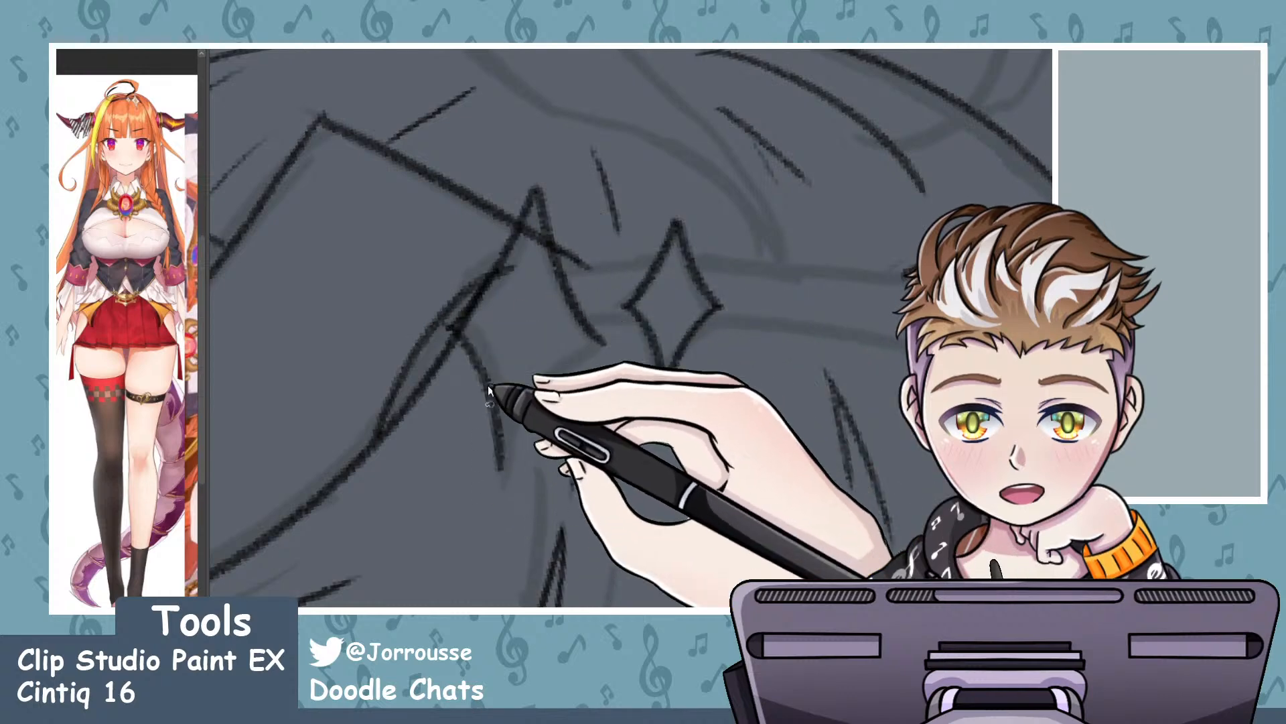
key(ctrl+z)
drag(458, 329, 513, 463)
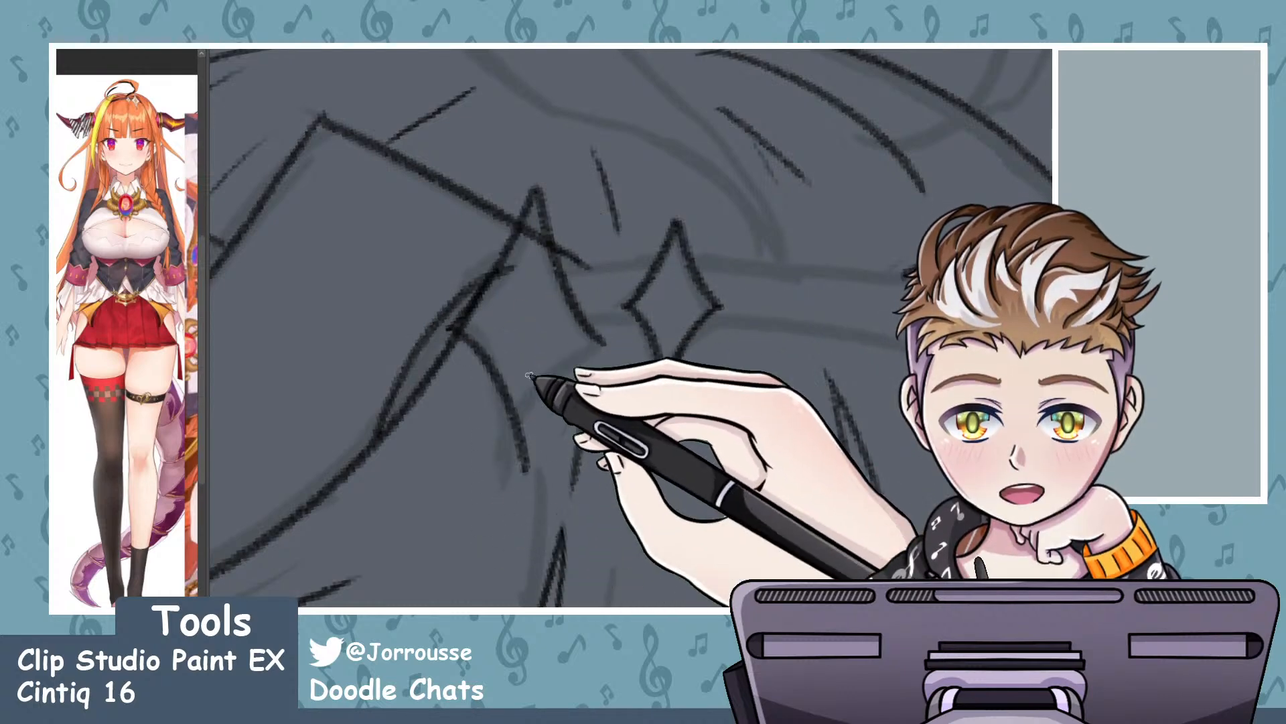
key(ctrl+z)
drag(458, 329, 516, 463)
key(ctrl+z)
drag(451, 329, 507, 464)
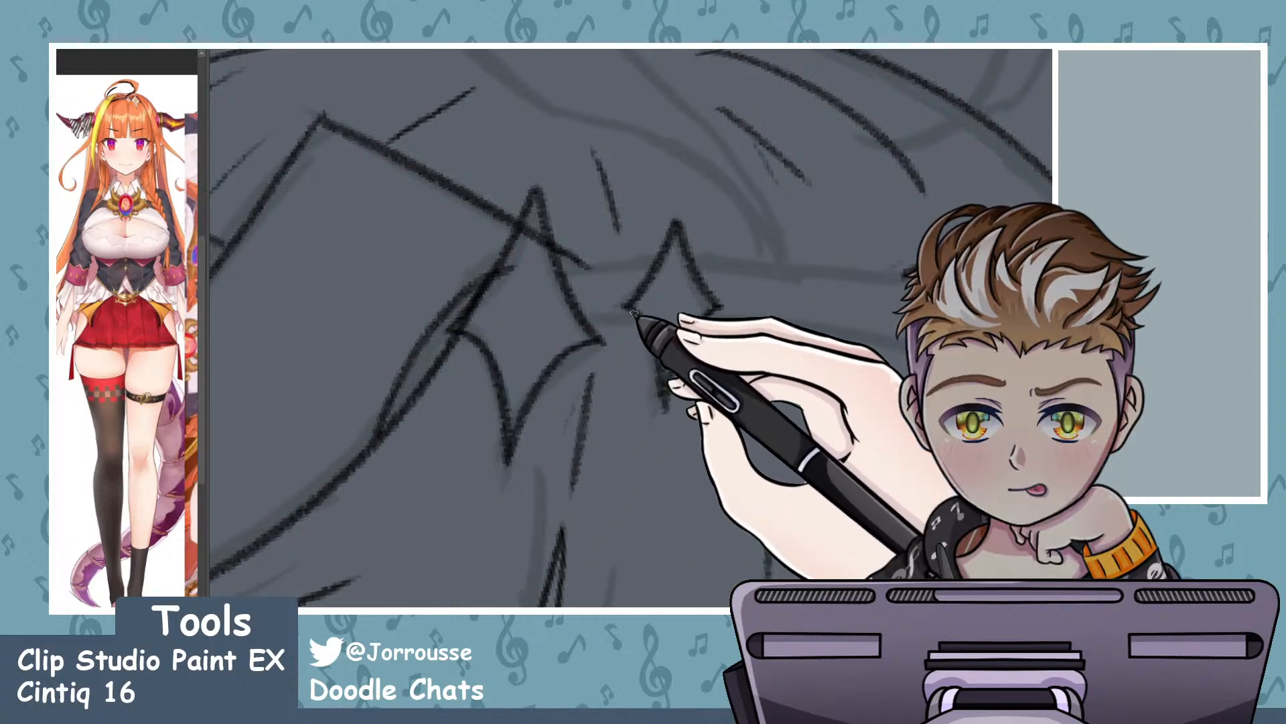
- Ink the short band segment connecting the two star ornaments with two parallel lines
scroll(634, 313, down, 8)
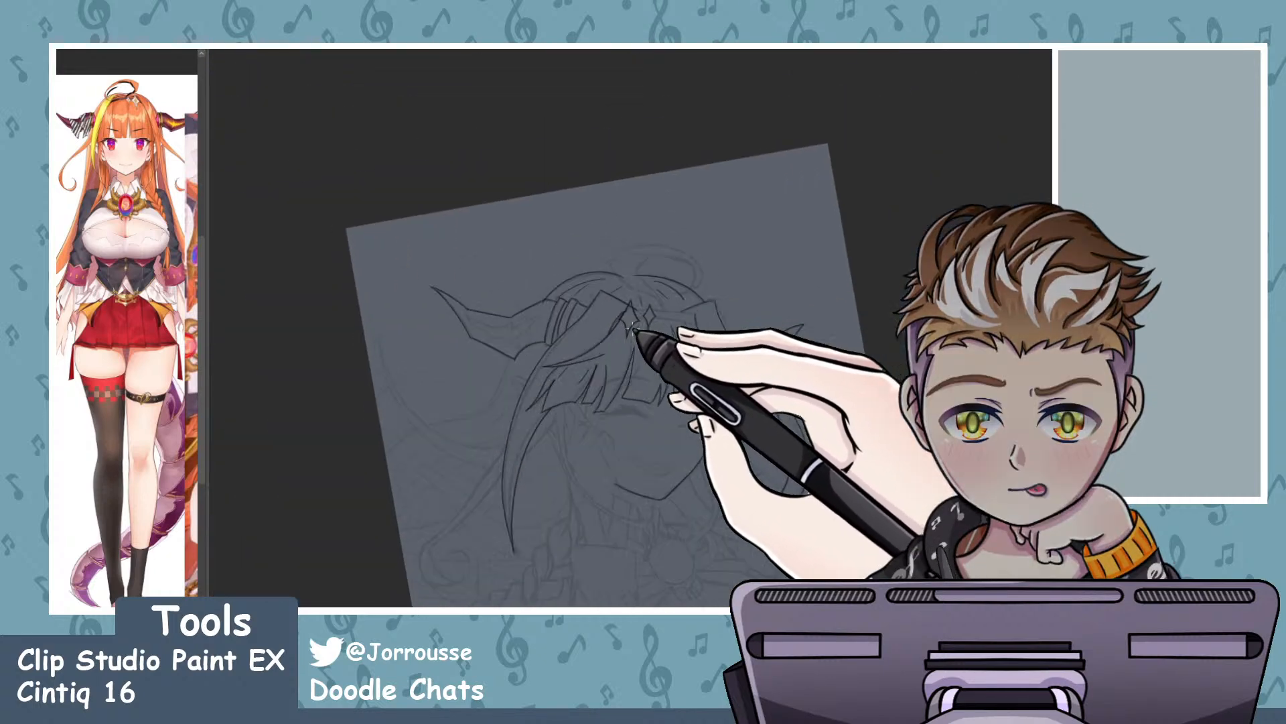
scroll(633, 328, up, 8)
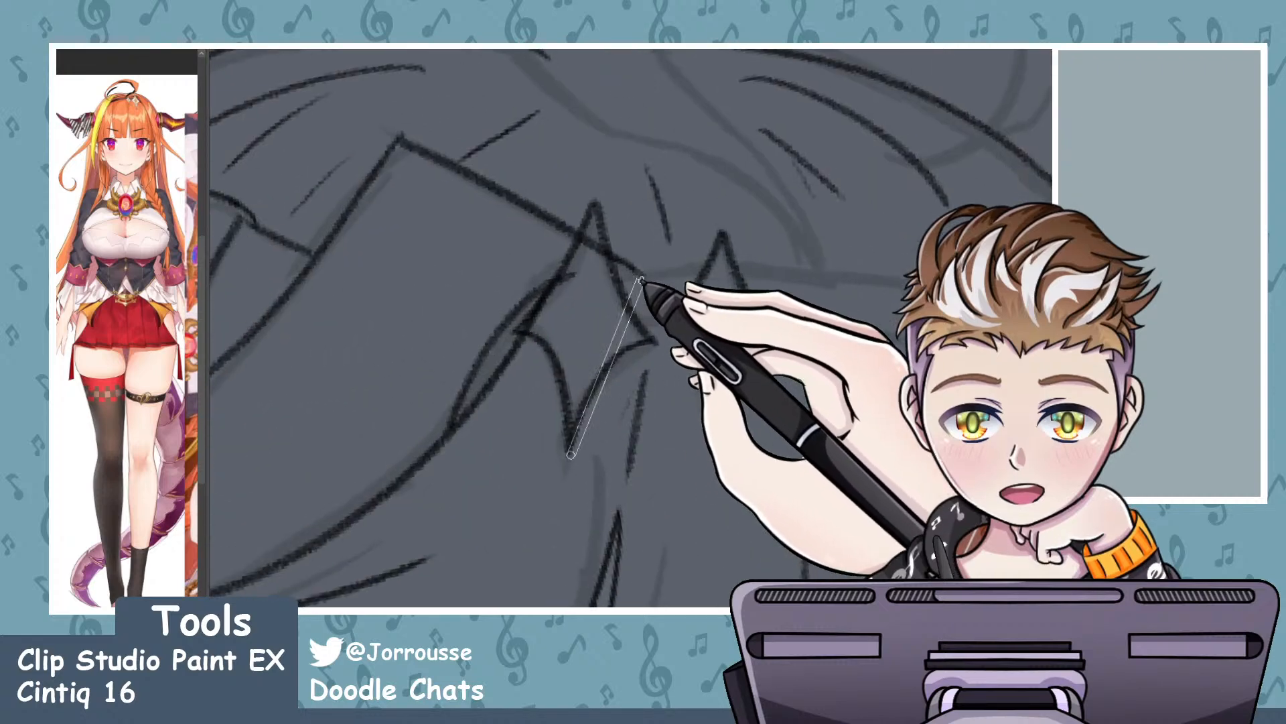
scroll(642, 280, up, 5)
scroll(652, 282, down, 3)
scroll(656, 284, up, 5)
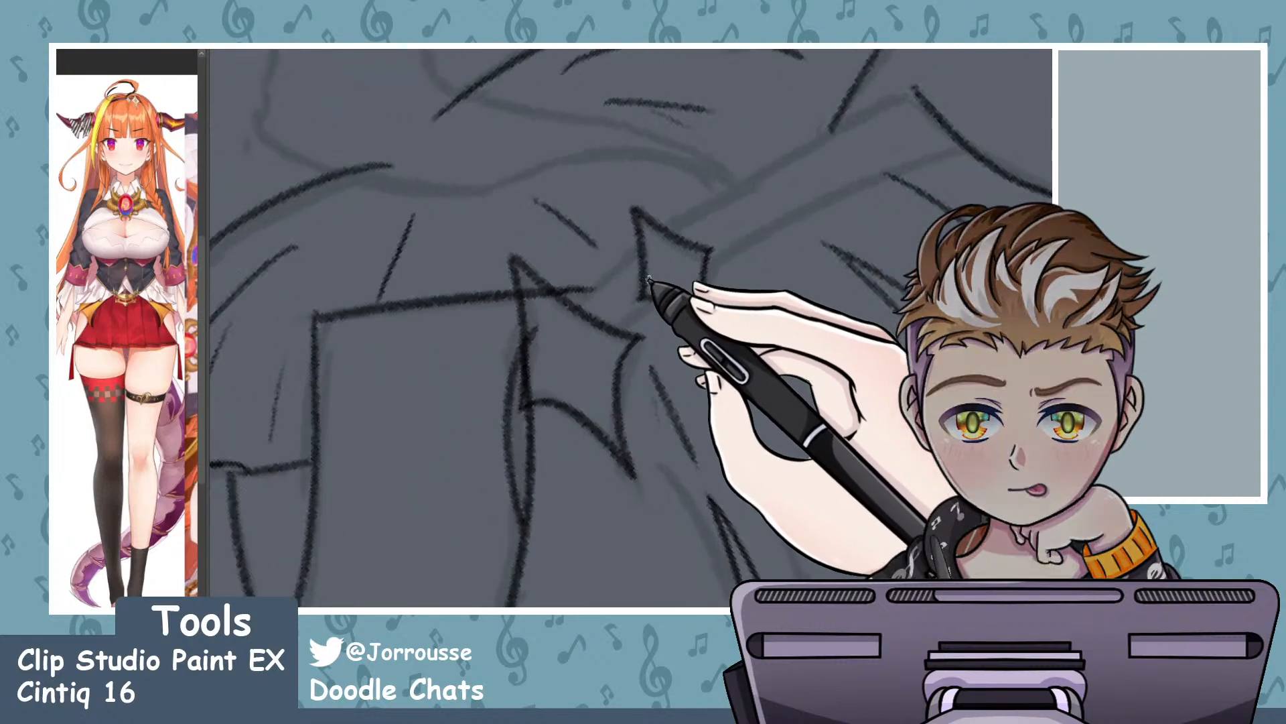
drag(573, 305, 638, 252)
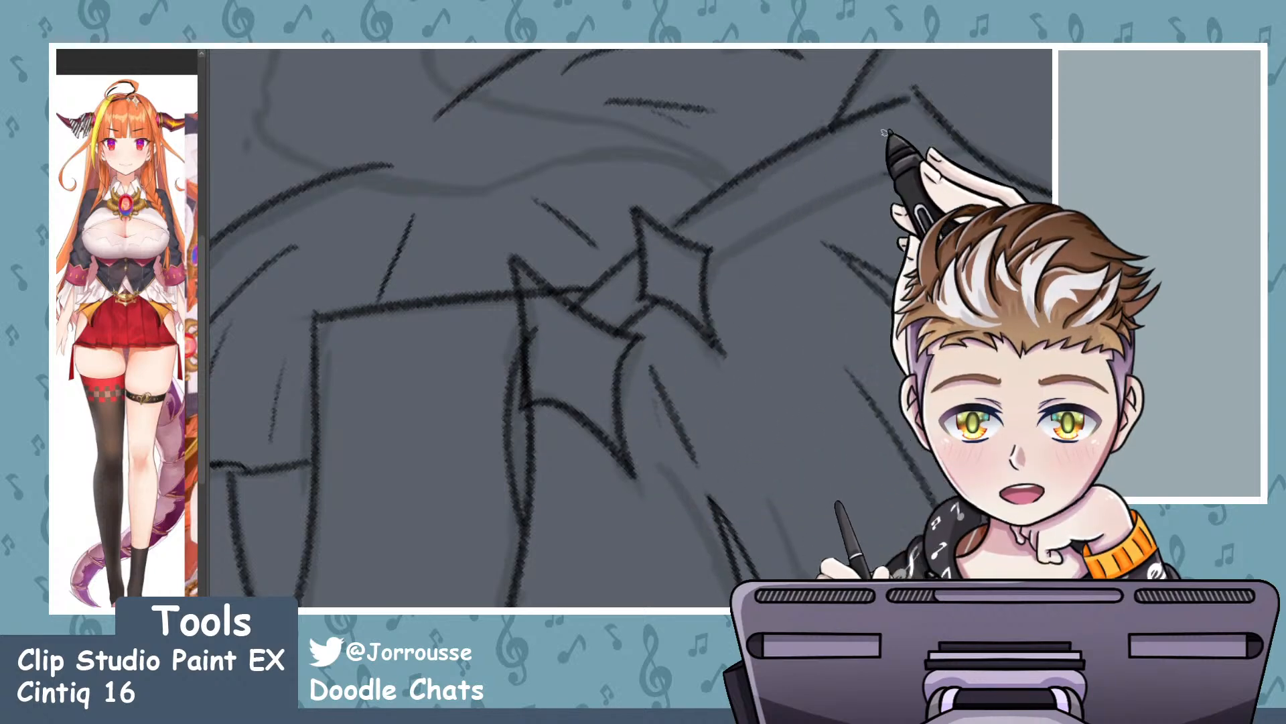
- Ink the headband's two parallel edges from the small star to the corner of the opposite hair section, redoing uneven strokes
mouse_move(672, 225)
mouse_down()
mouse_move(902, 101)
mouse_move(1051, 193)
mouse_up()
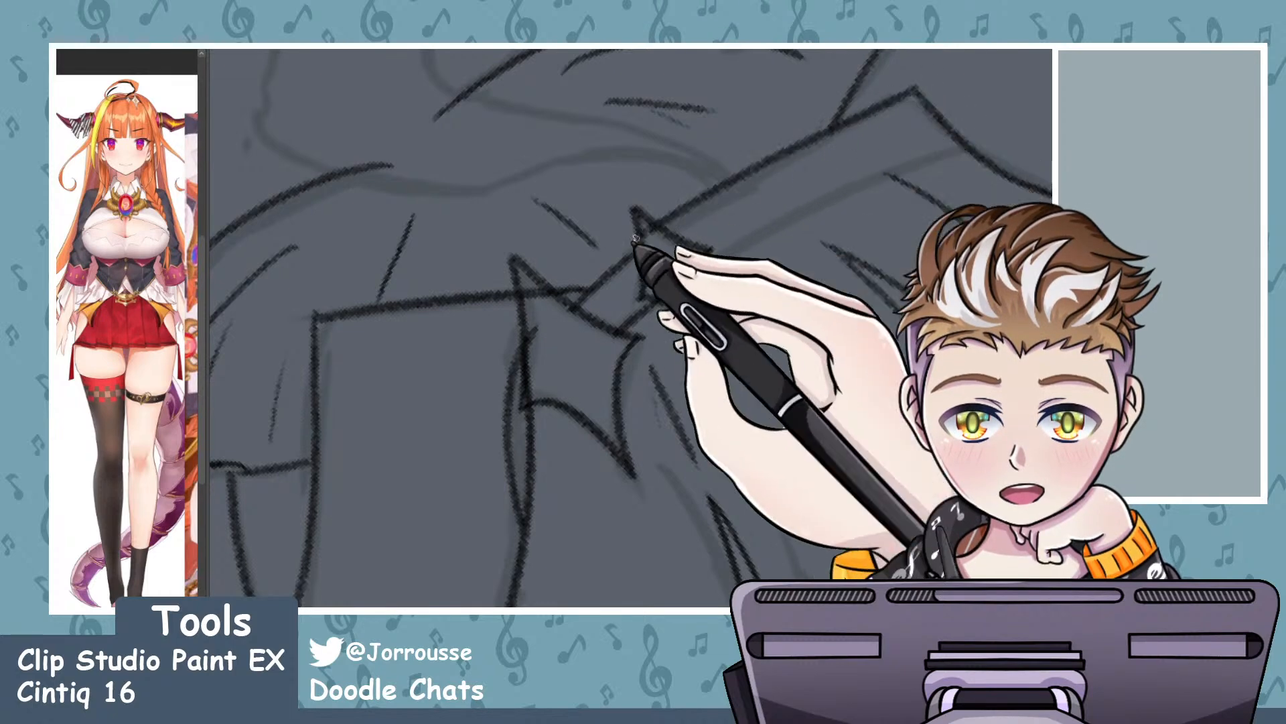
drag(672, 225, 905, 102)
drag(672, 224, 859, 134)
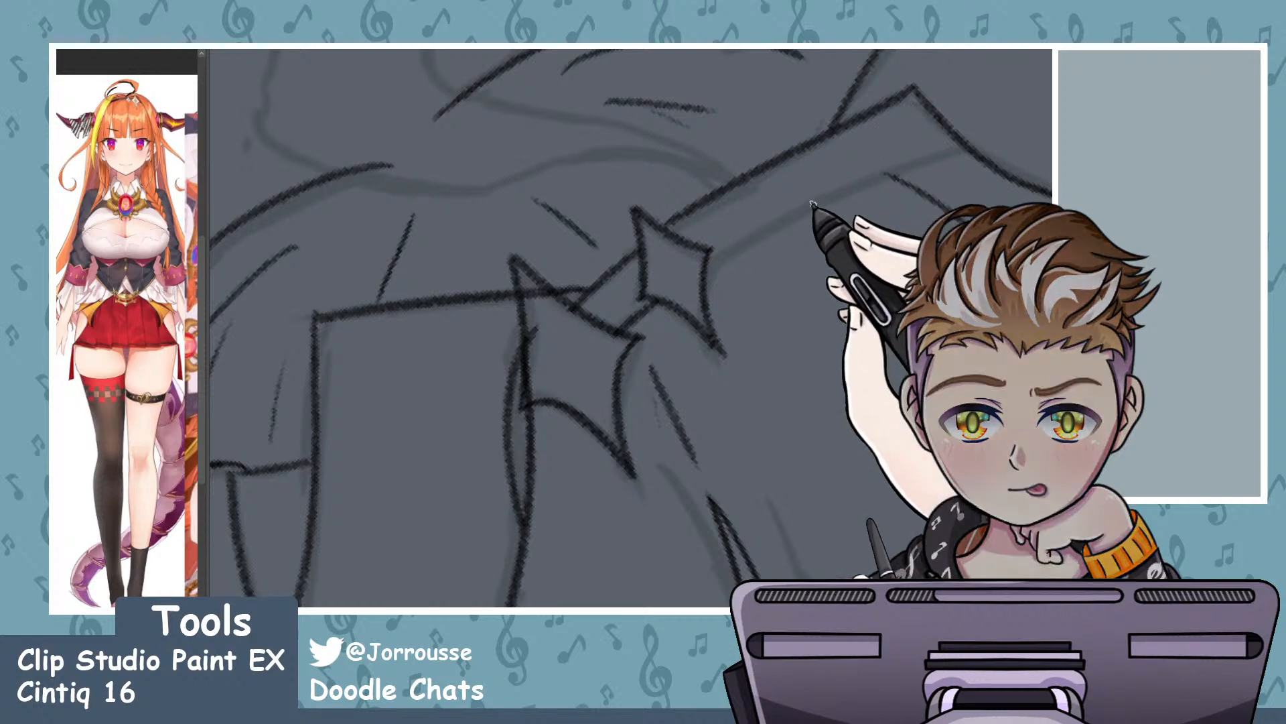
key(ctrl+z)
key(ctrl+z)
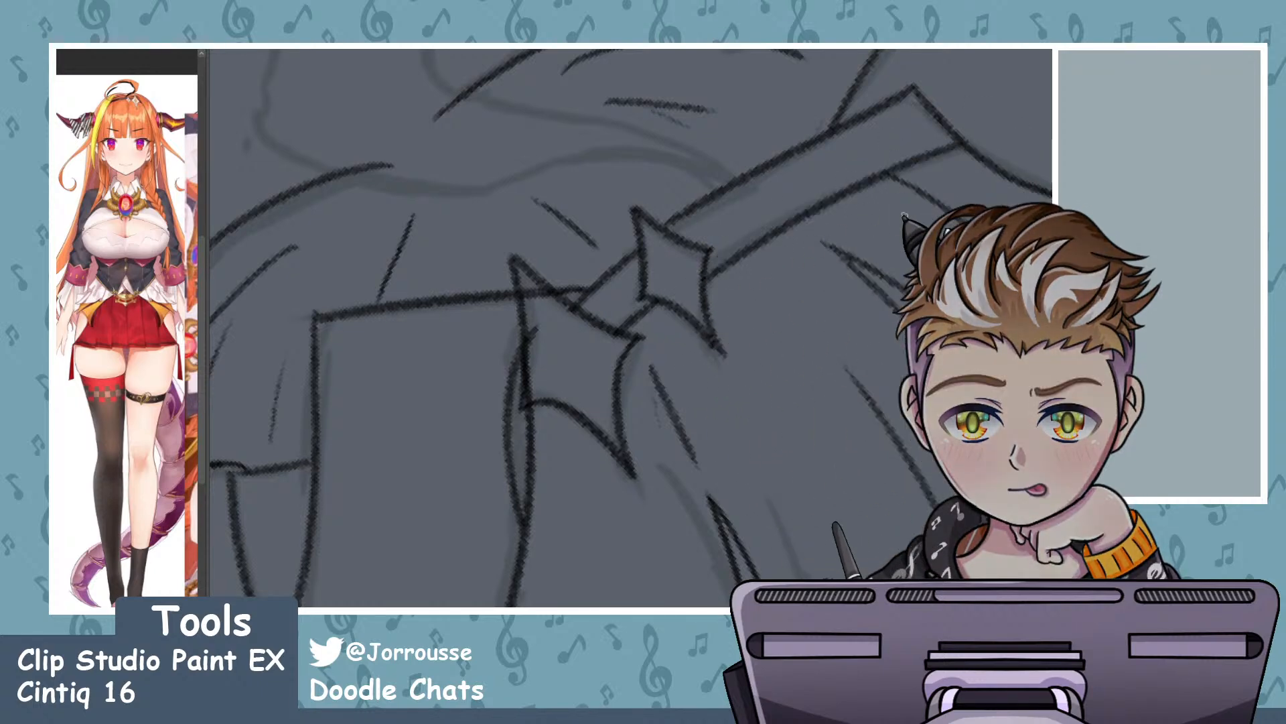
- Mirror the canvas horizontally and rotate it closer to upright to examine the inked stars, headband and head
scroll(670, 214, down, 2)
scroll(670, 226, up, 3)
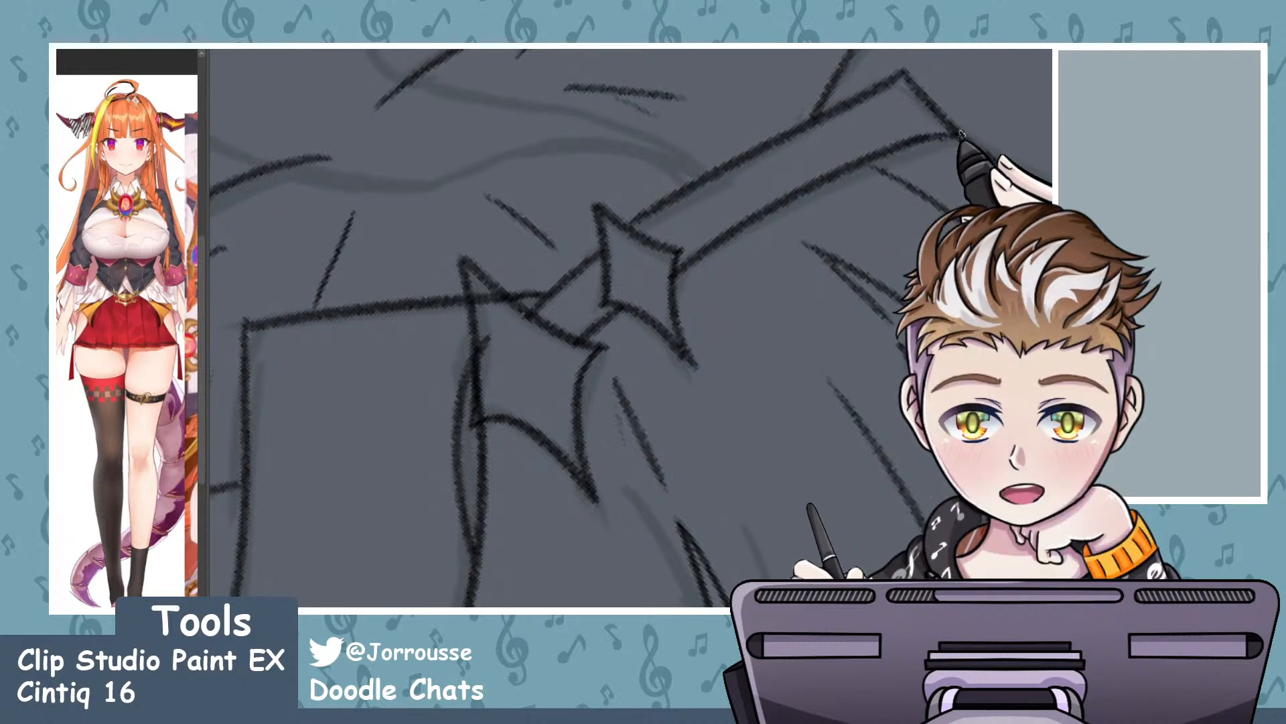
scroll(691, 266, down, 6)
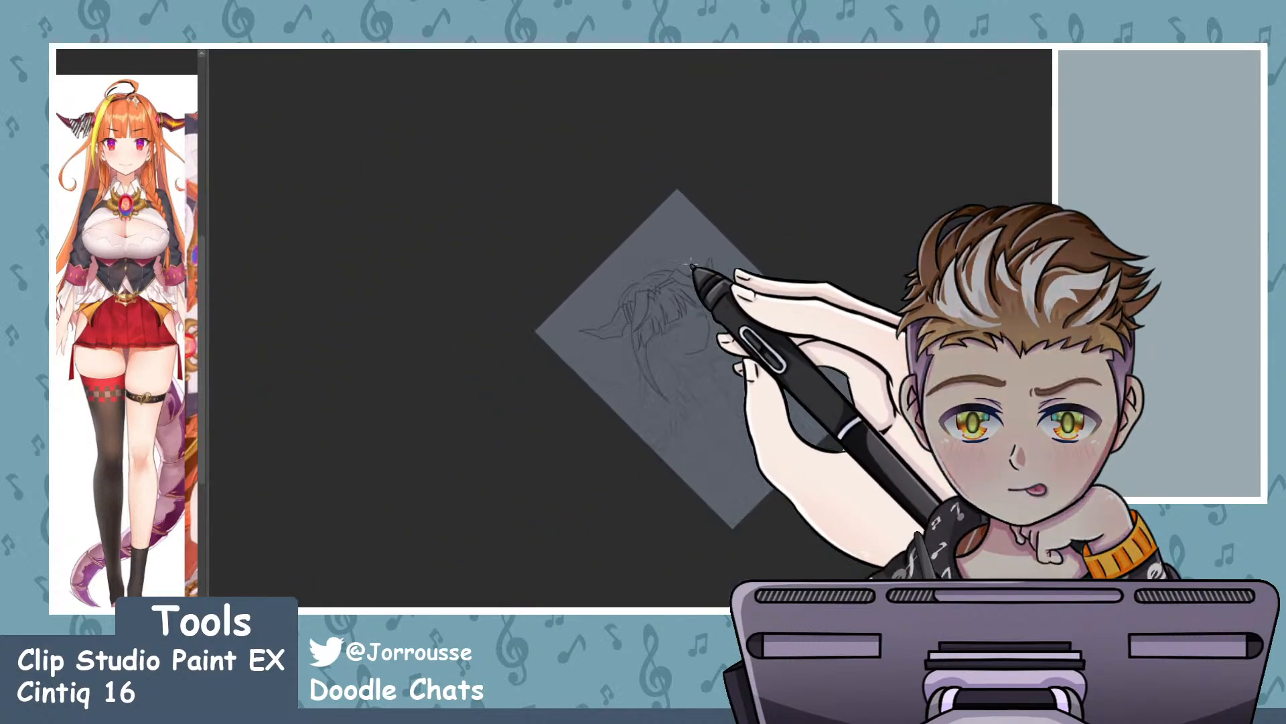
scroll(692, 266, up, 5)
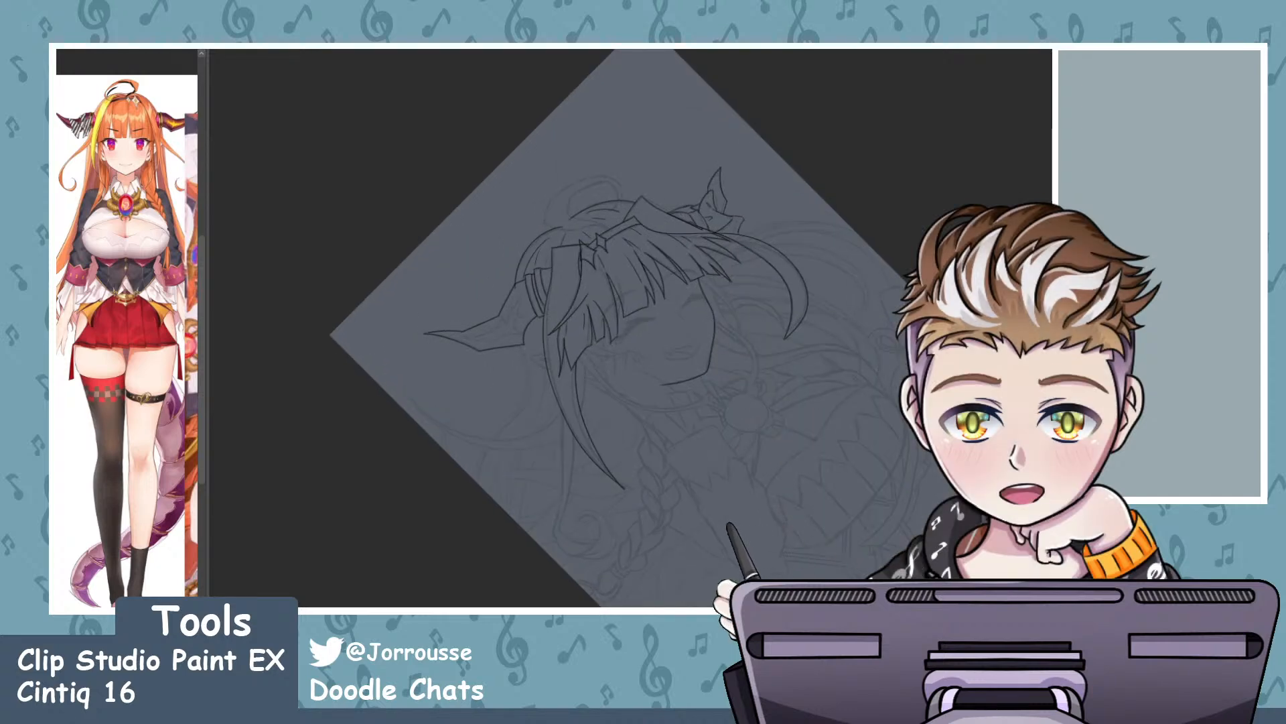
key(h)
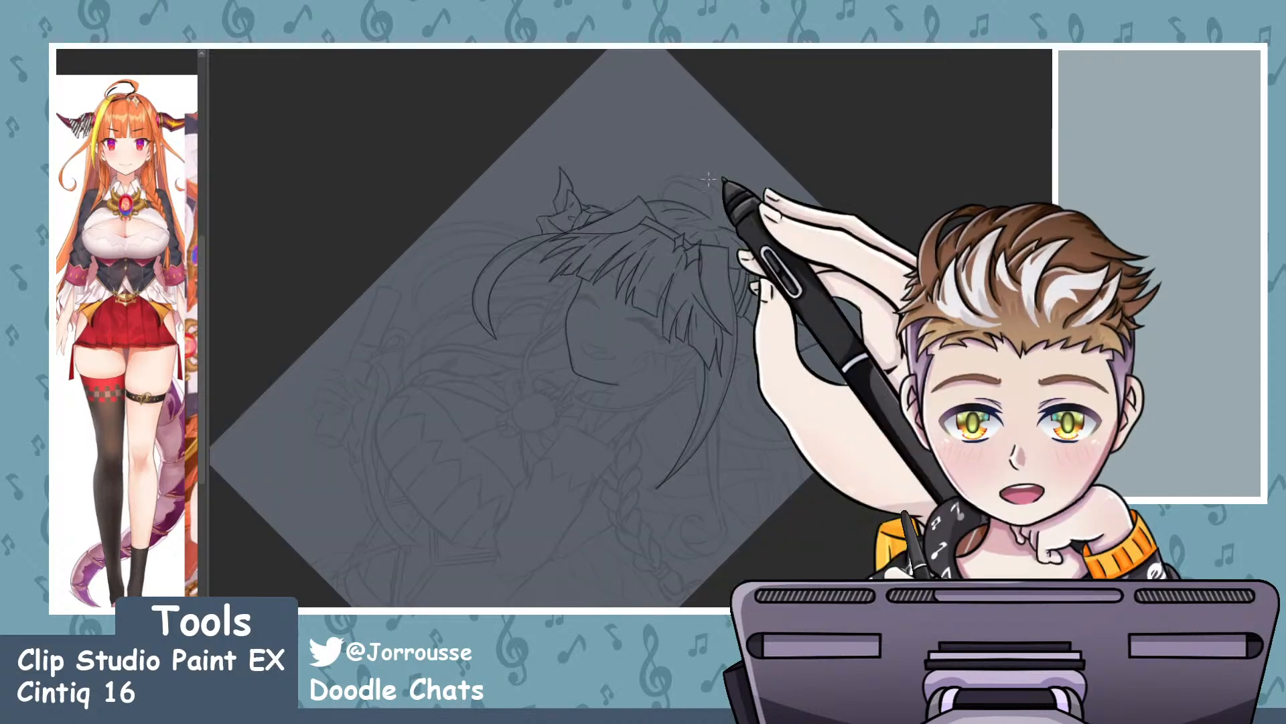
scroll(707, 181, down, 4)
scroll(718, 267, up, 3)
drag(635, 178, 516, 204)
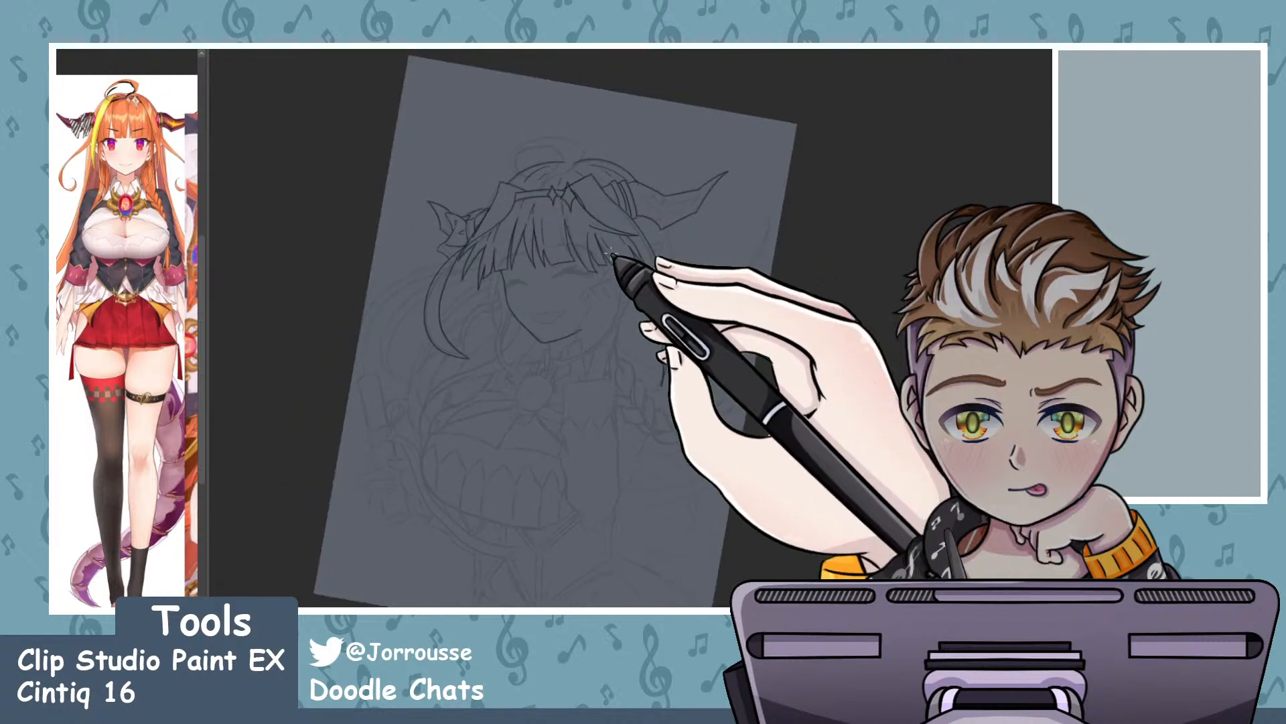
scroll(612, 256, down, 1)
scroll(615, 235, up, 5)
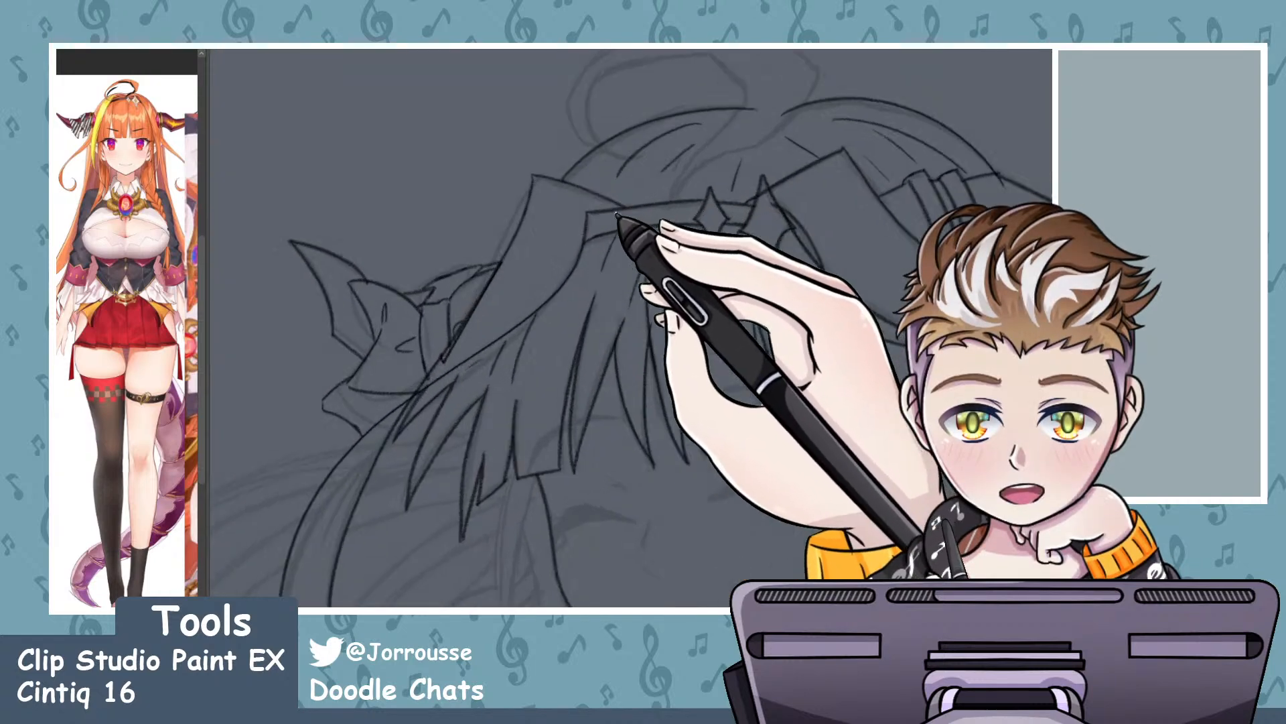
- Erase the hair-section lines that cross the inside of the larger star ornament
drag(617, 216, 752, 207)
scroll(752, 207, up, 2)
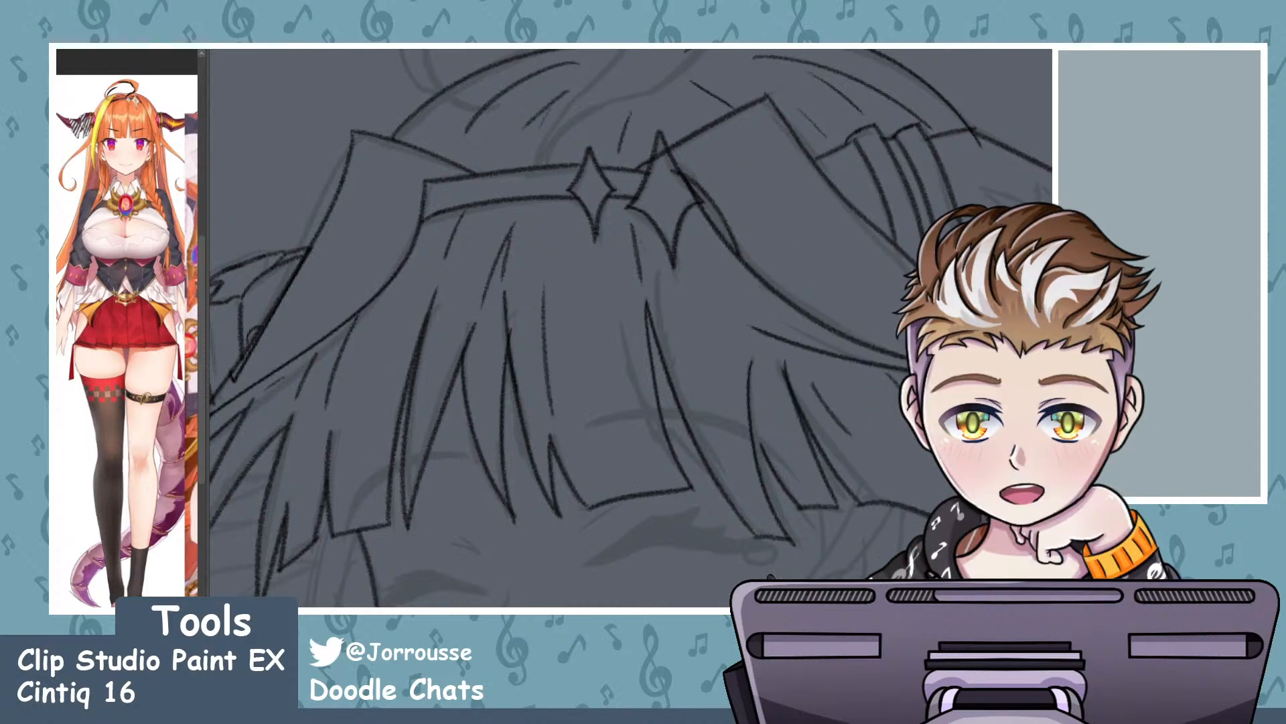
key(ctrl+z)
scroll(833, 234, up, 2)
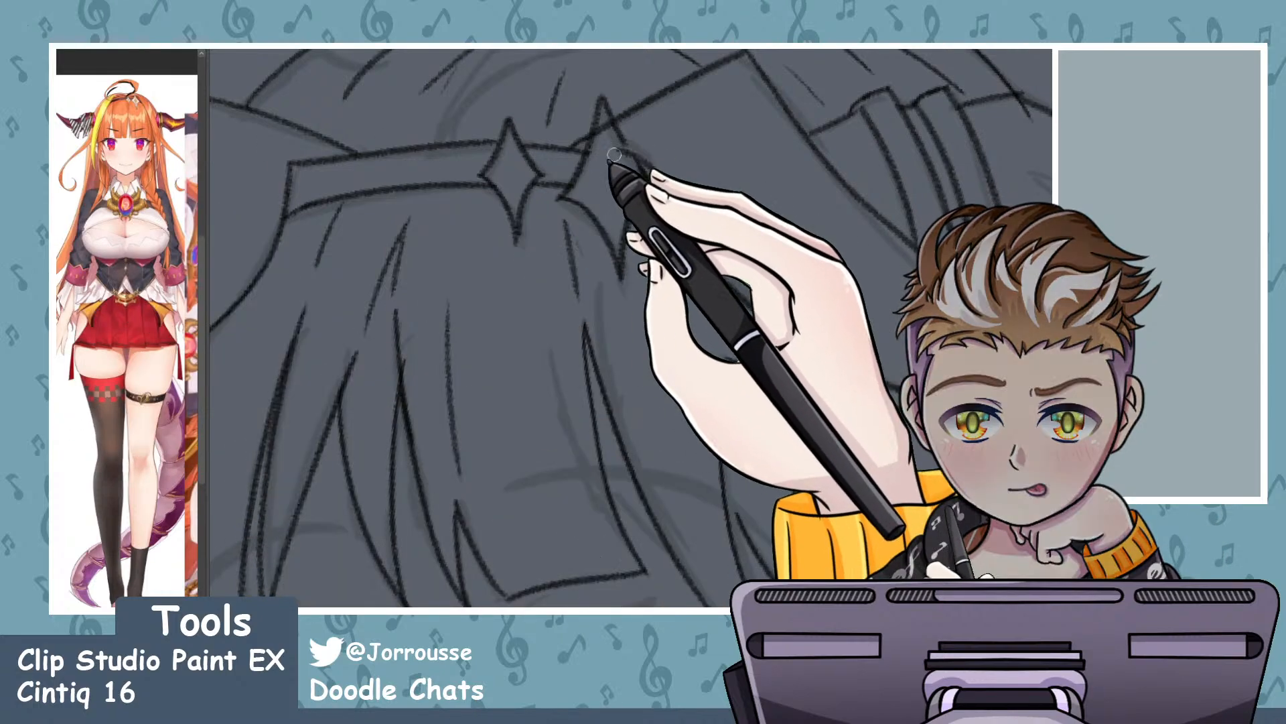
click(122, 423)
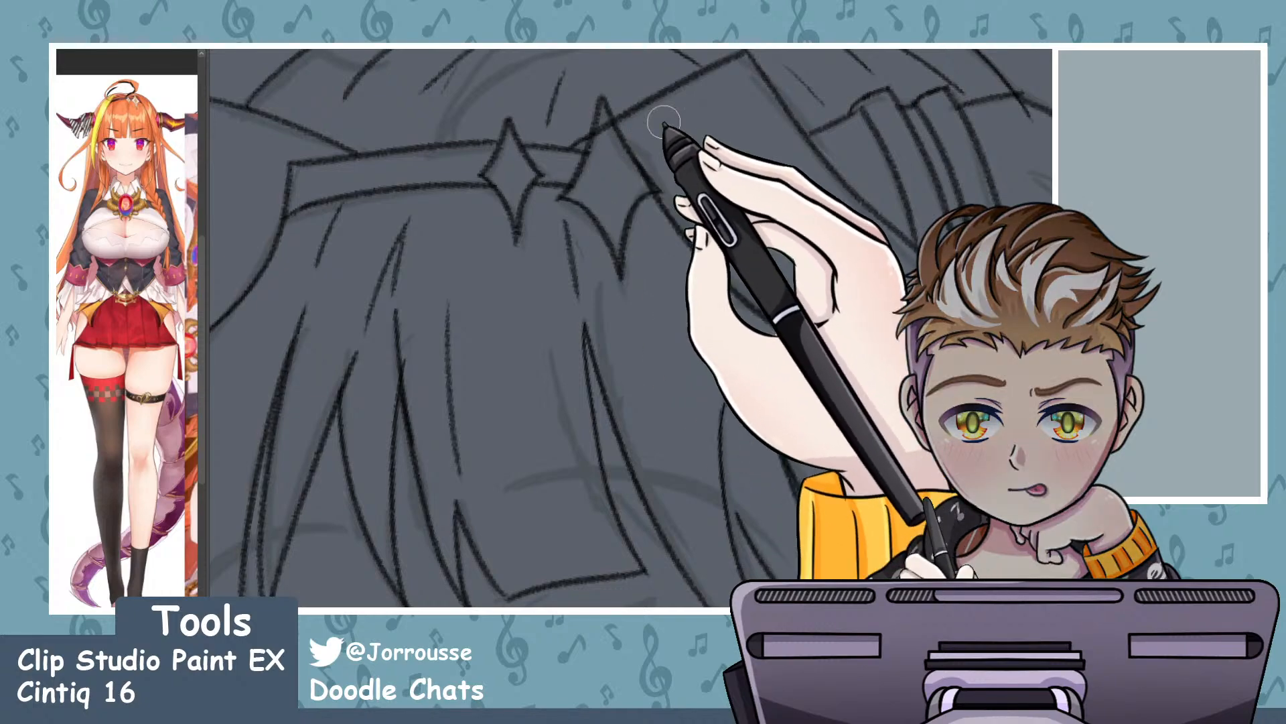
- Examine the headband and both star ornaments up close and against the whole head drawing
scroll(664, 134, down, 6)
scroll(699, 194, up, 1)
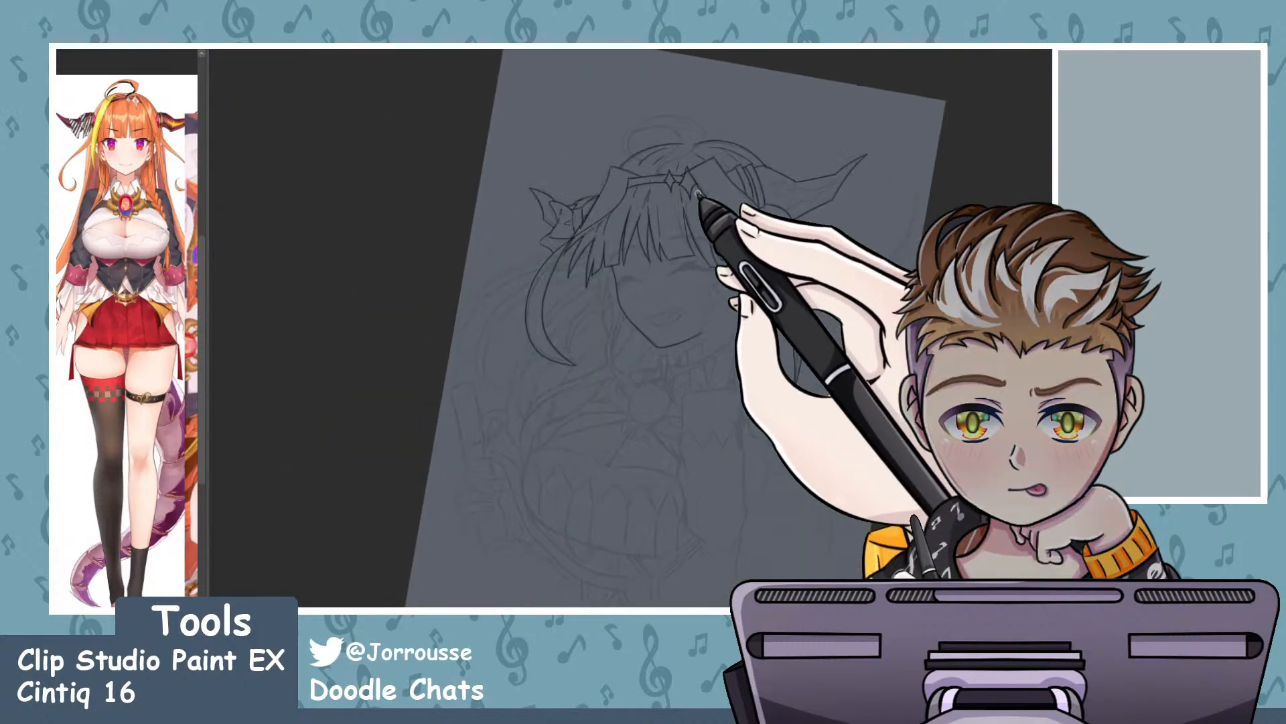
scroll(698, 194, down, 4)
scroll(737, 193, up, 4)
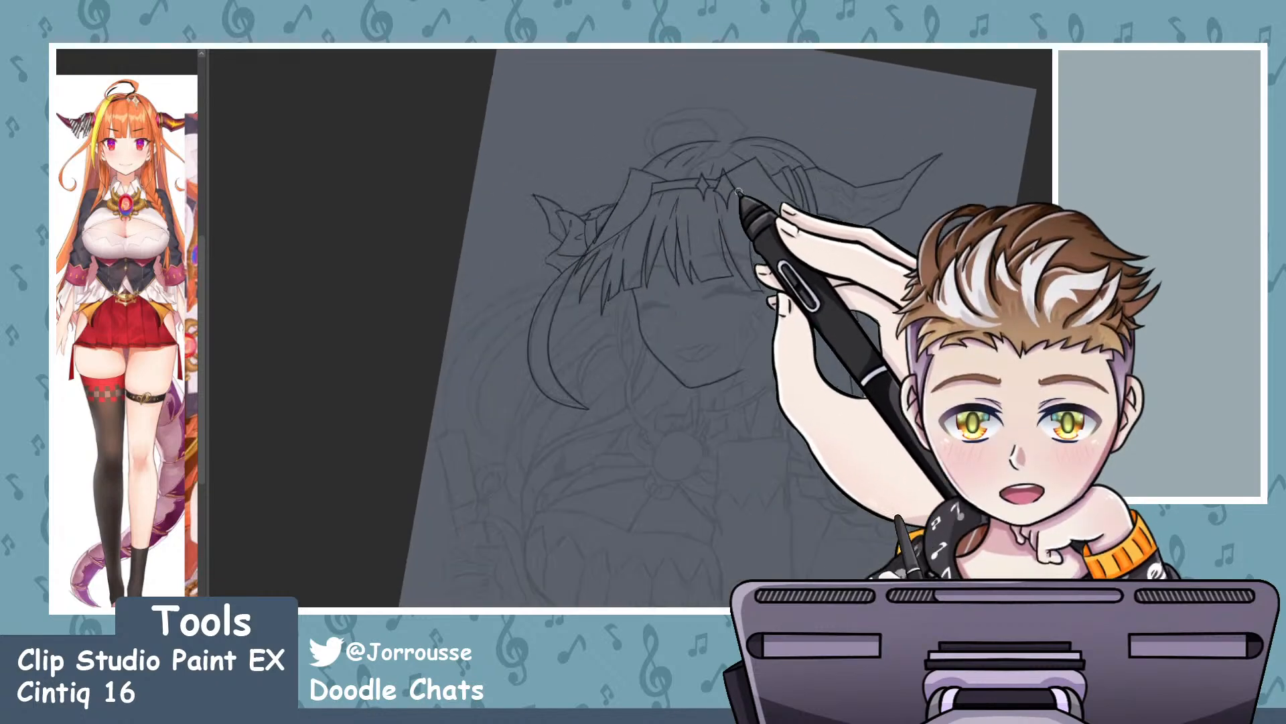
scroll(737, 192, up, 1)
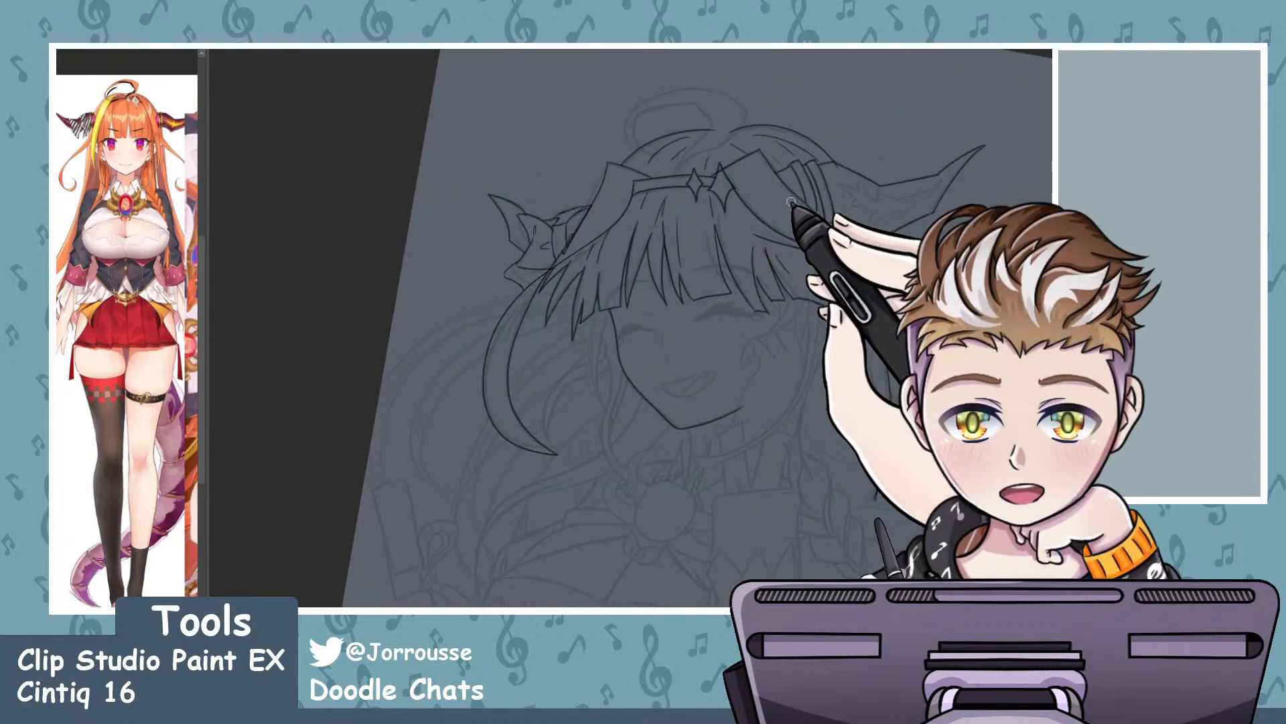
scroll(791, 201, up, 5)
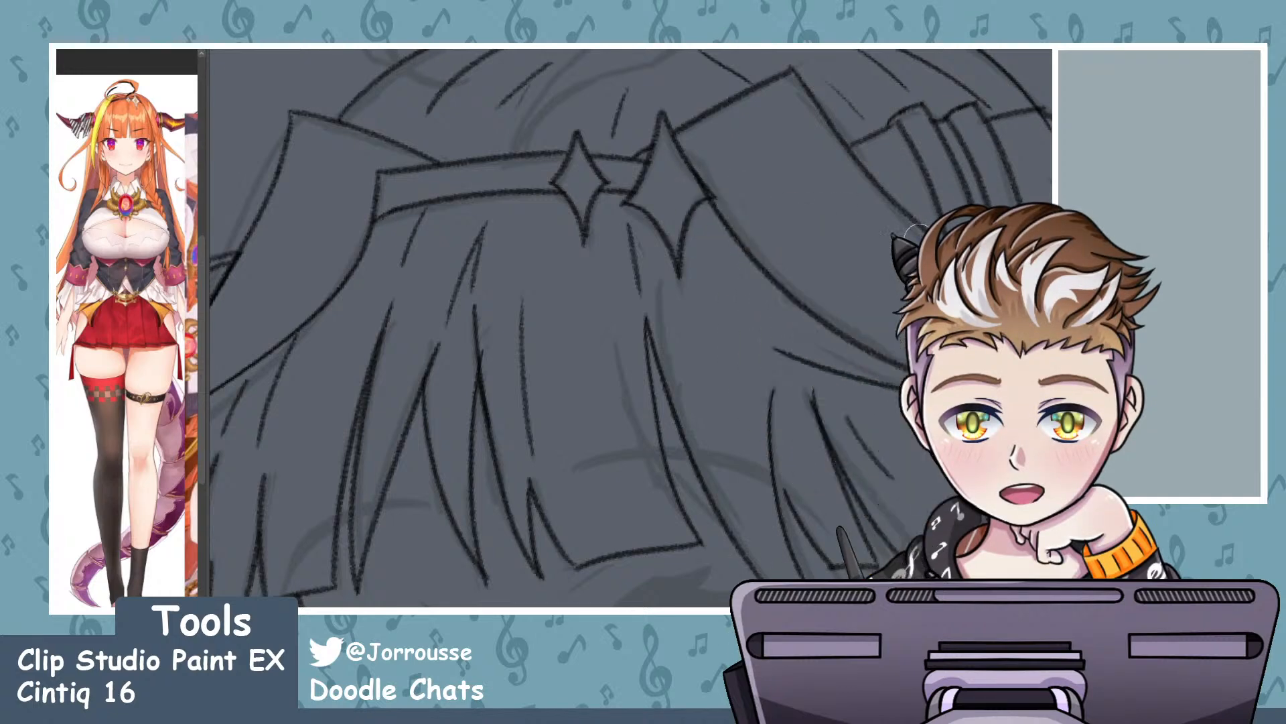
key(ctrl+z)
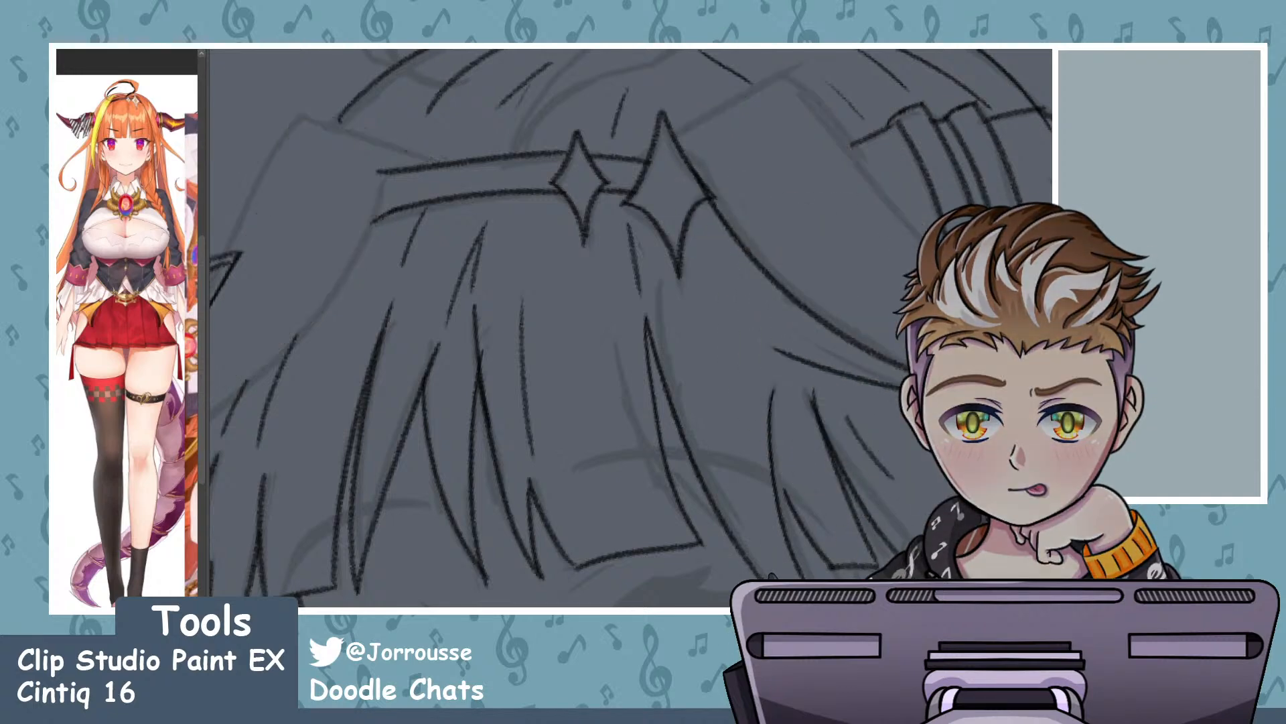
scroll(762, 261, up, 3)
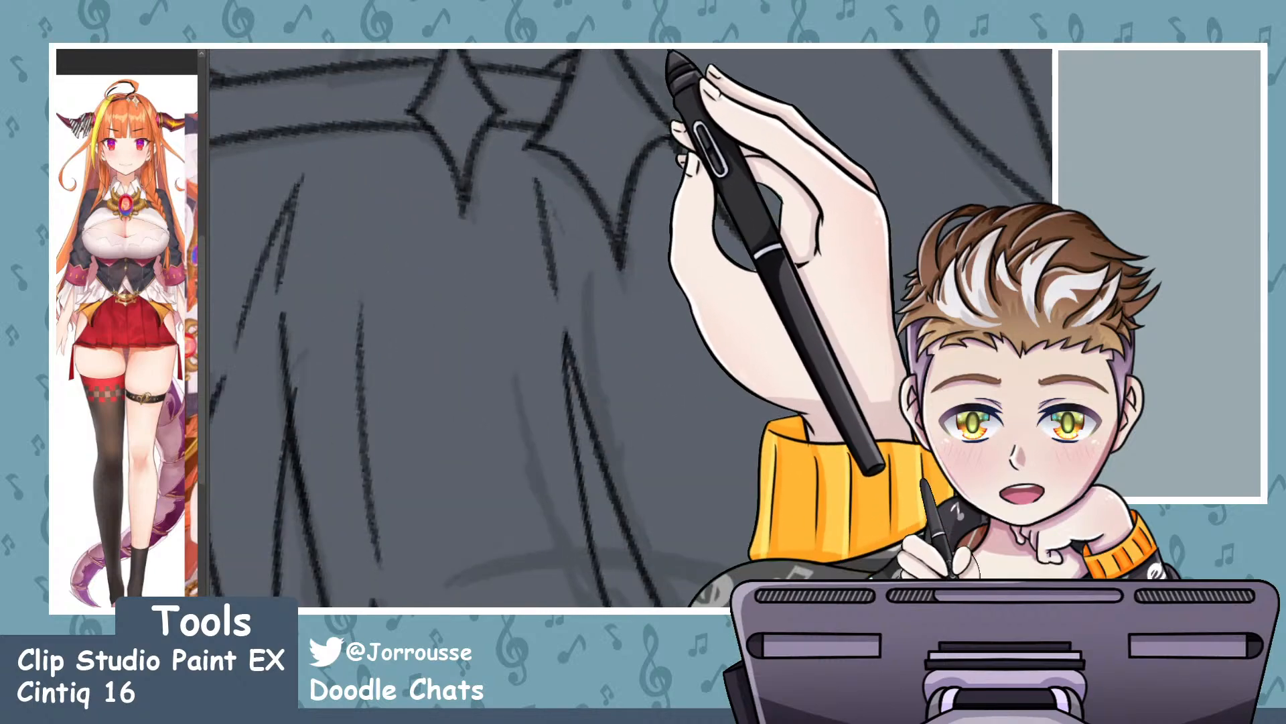
scroll(658, 64, down, 6)
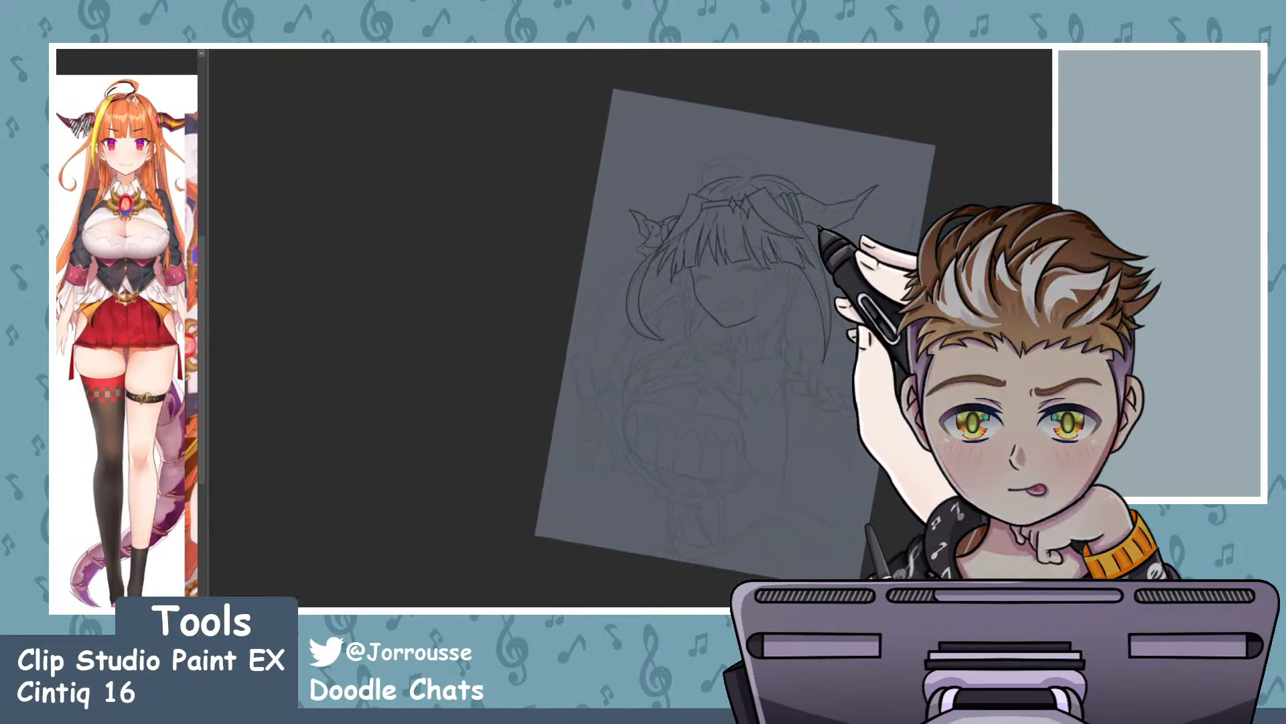
scroll(821, 231, up, 5)
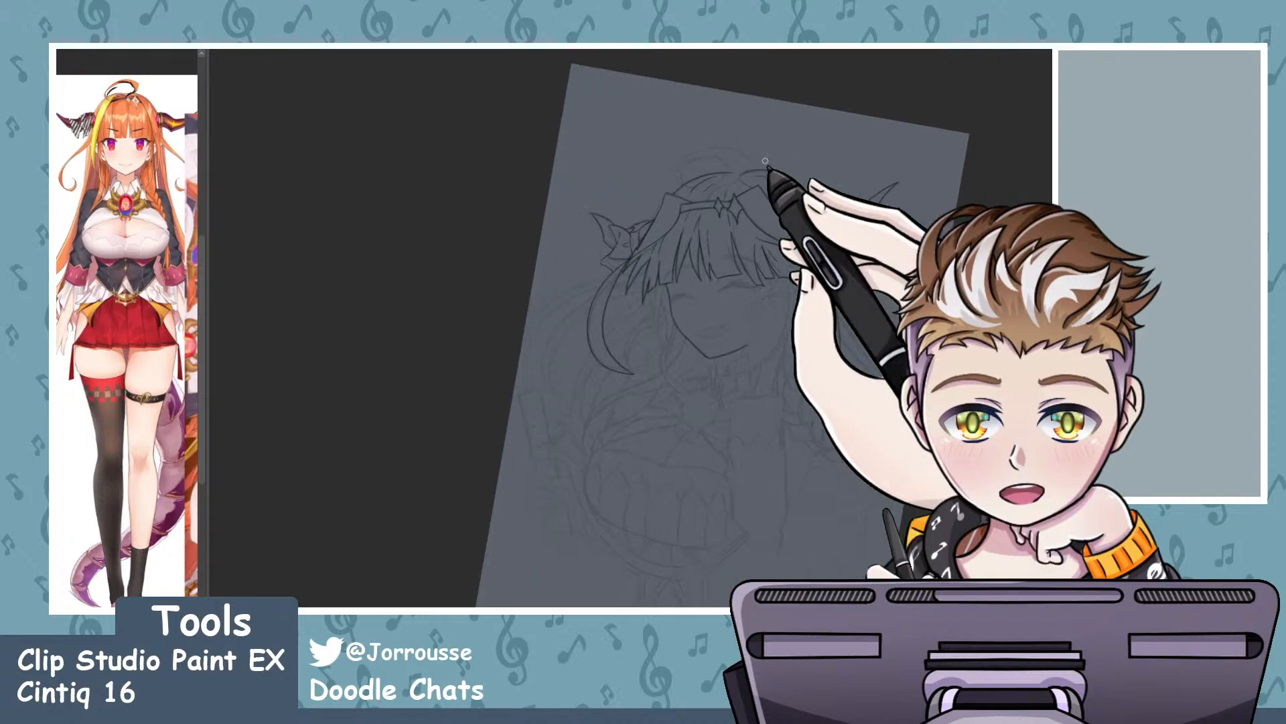
- Try to ink the inner outline of the looped hair strand above the head down to the headband, redoing uneven curves
scroll(729, 147, up, 6)
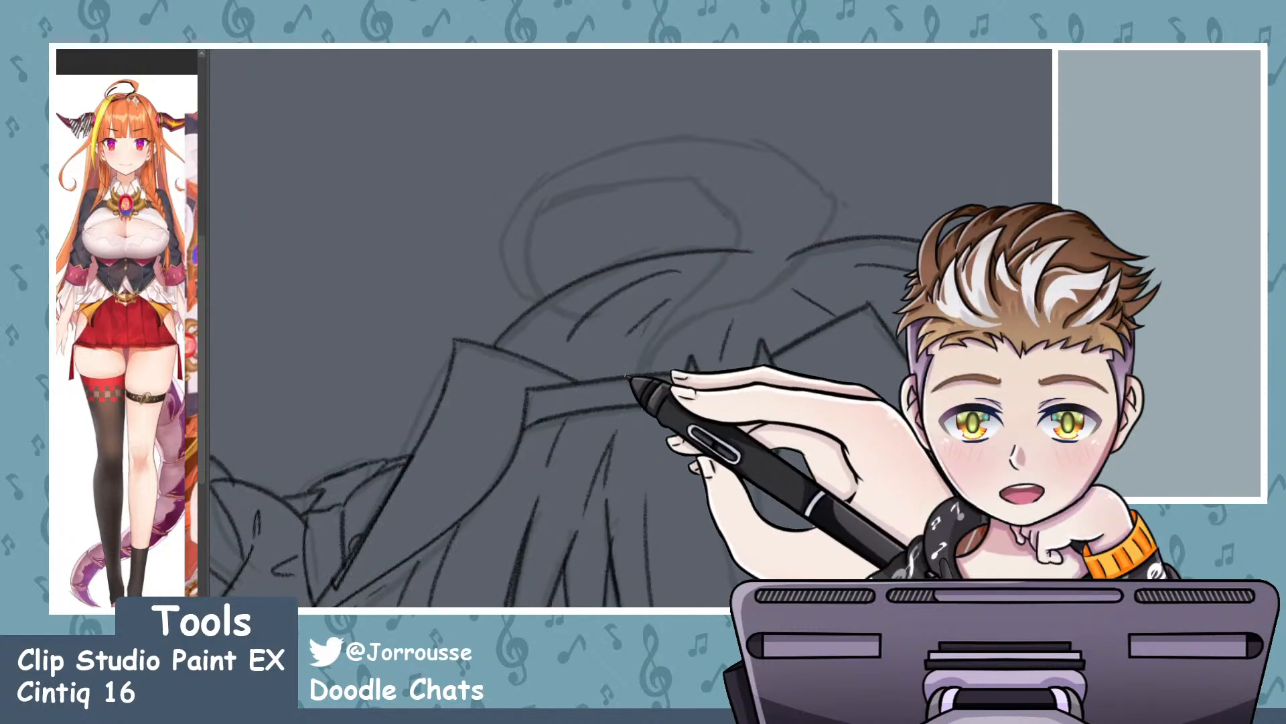
mouse_move(629, 377)
mouse_down()
mouse_move(724, 253)
mouse_move(546, 196)
mouse_up()
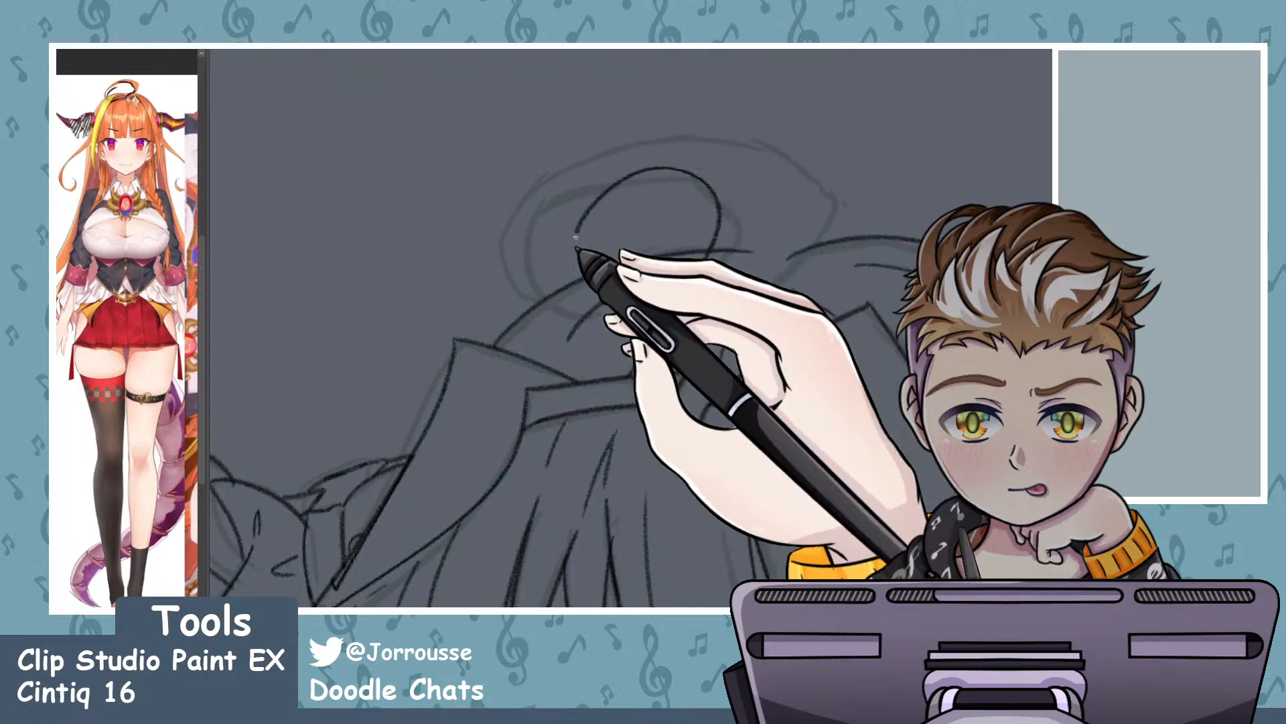
key(ctrl+z)
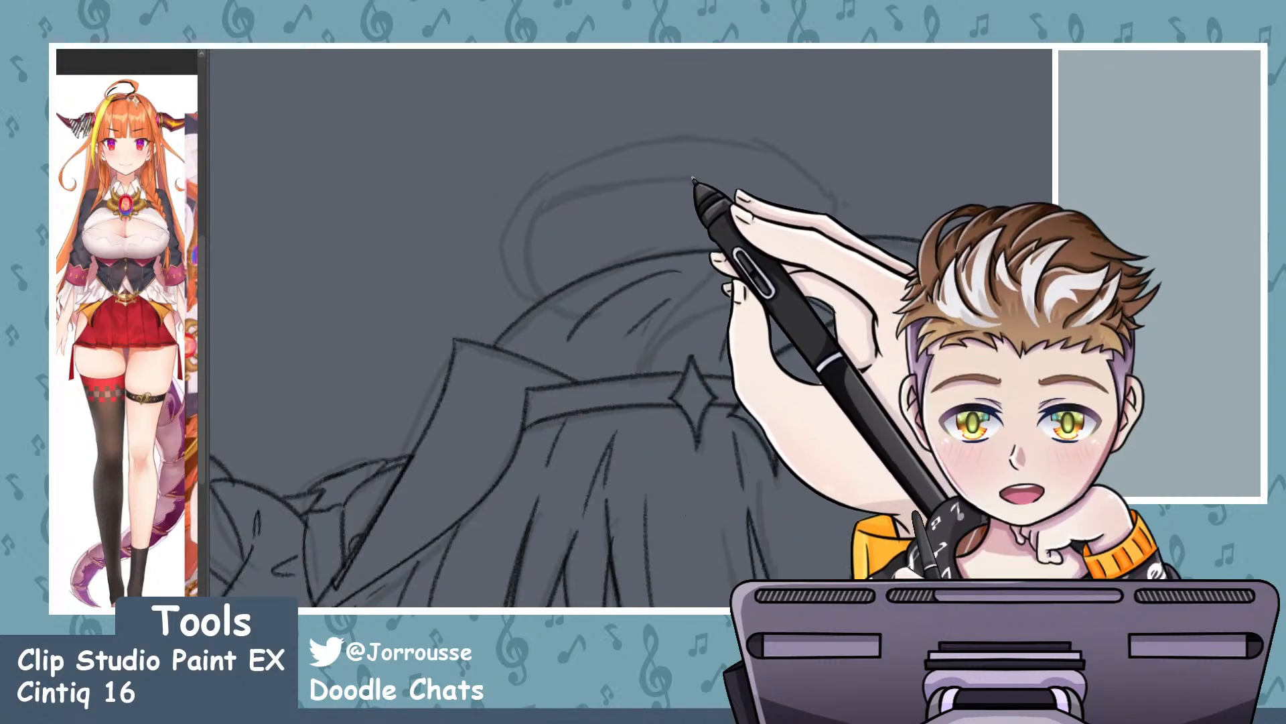
drag(697, 178, 530, 205)
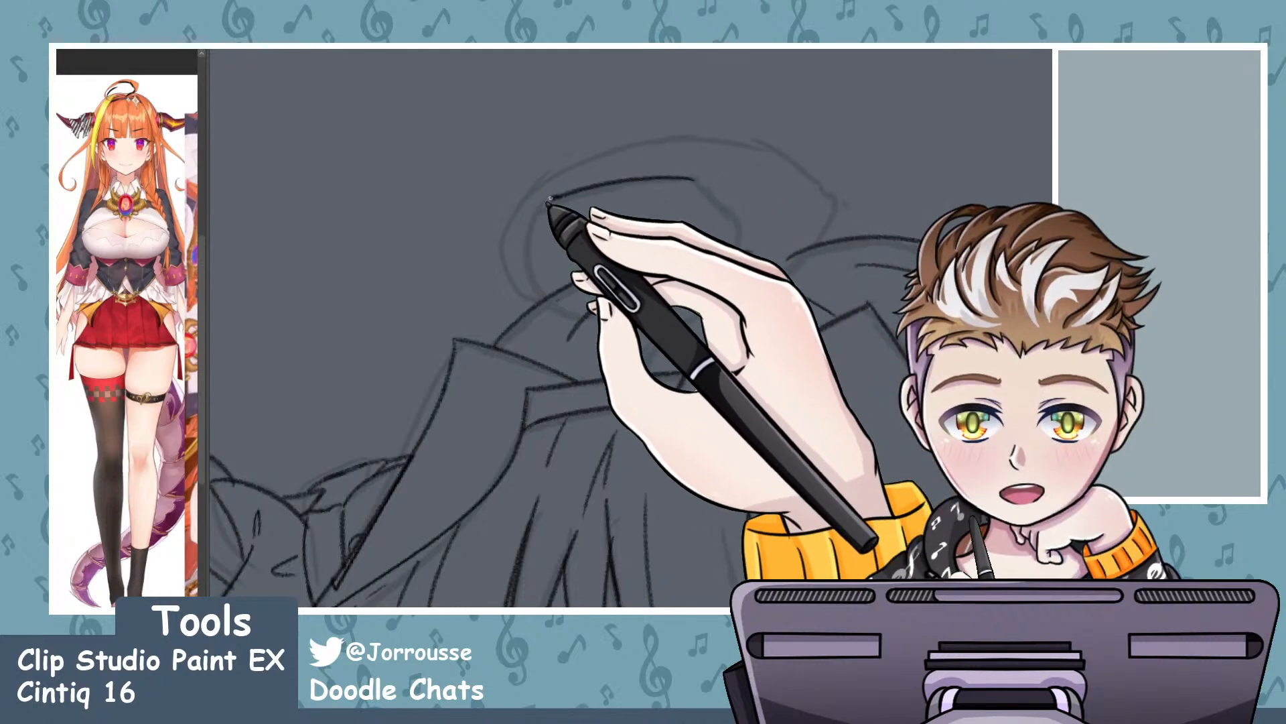
key(ctrl+z)
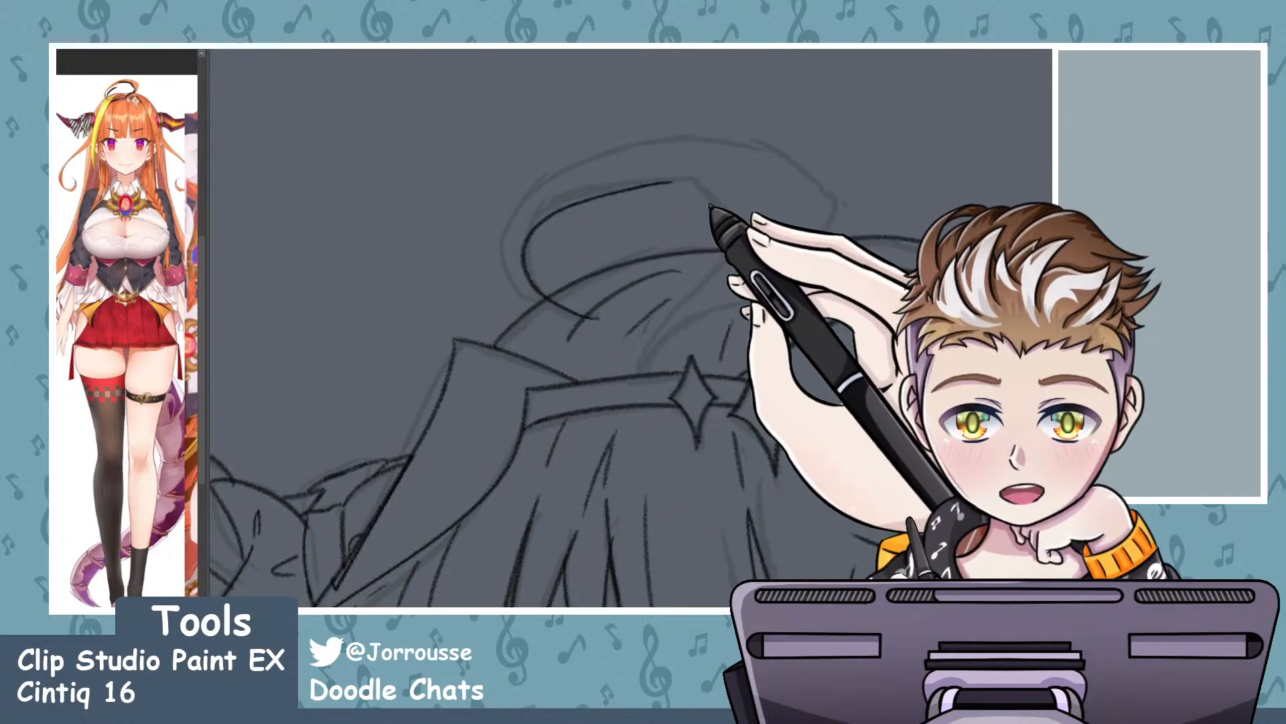
mouse_move(588, 313)
mouse_down()
mouse_move(554, 202)
mouse_move(676, 178)
mouse_up()
key(ctrl+z)
drag(597, 316, 680, 181)
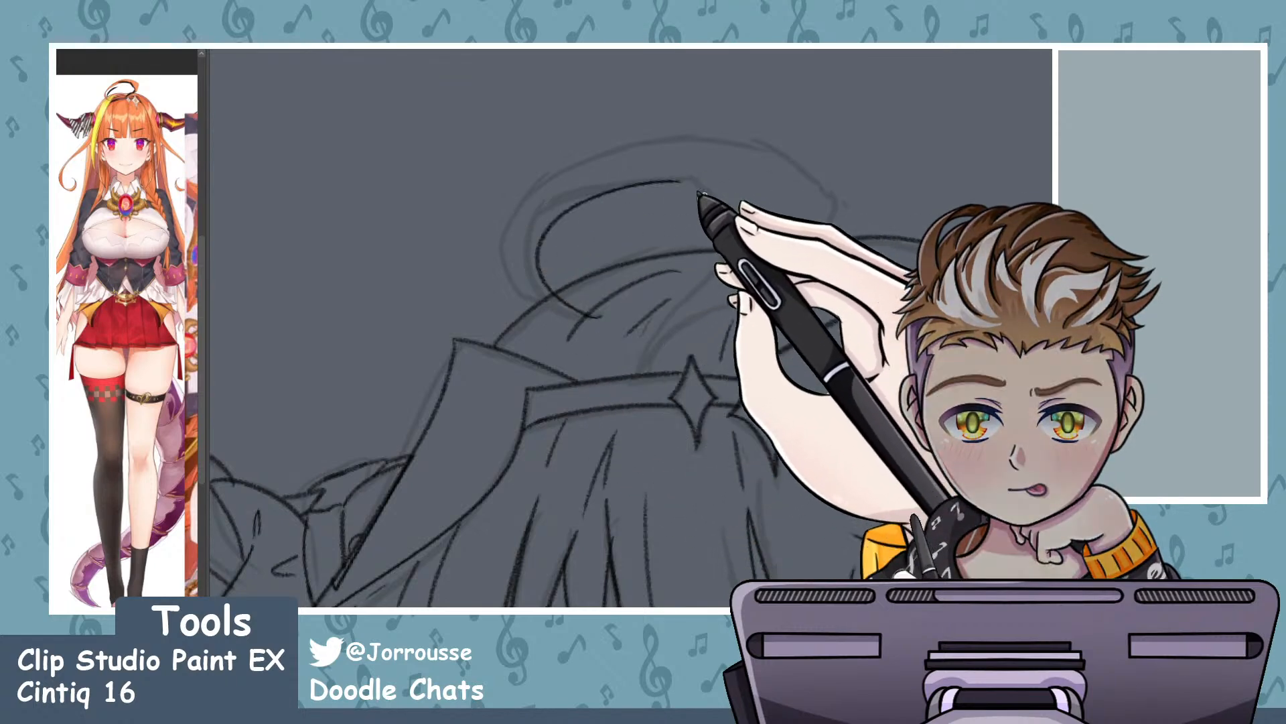
key(ctrl+z)
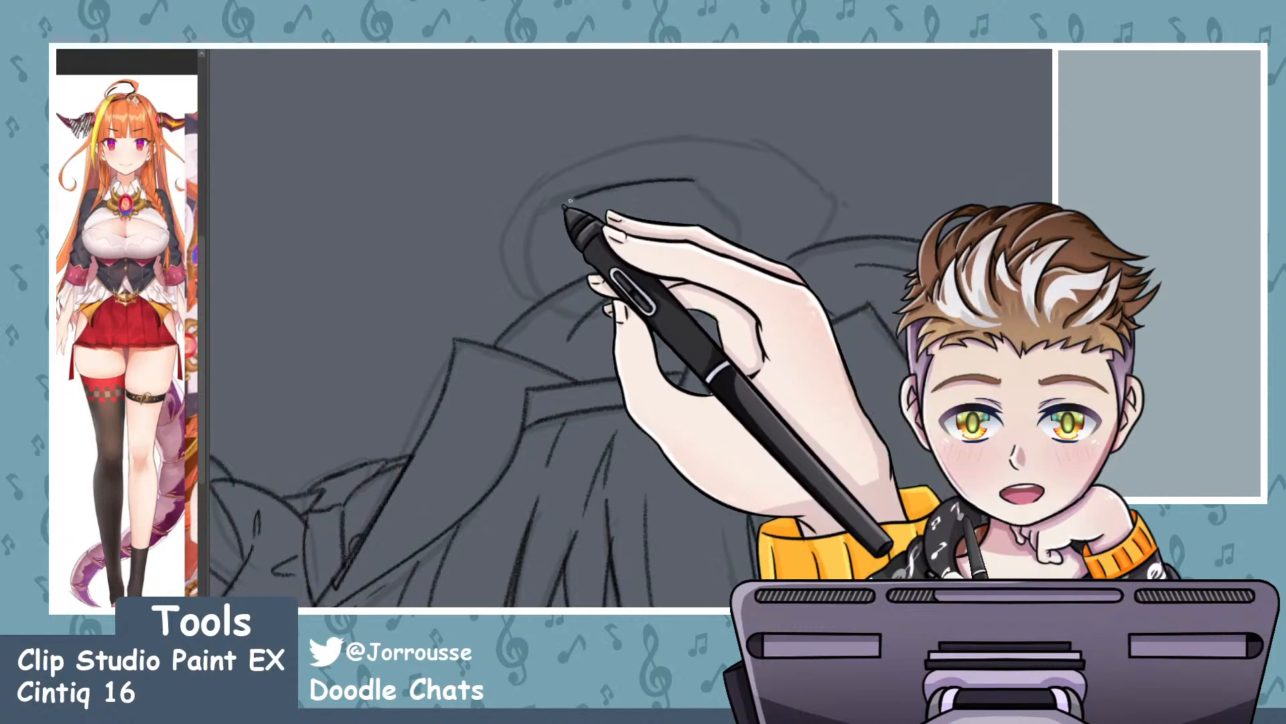
drag(570, 200, 607, 297)
drag(525, 253, 642, 181)
key(ctrl+z)
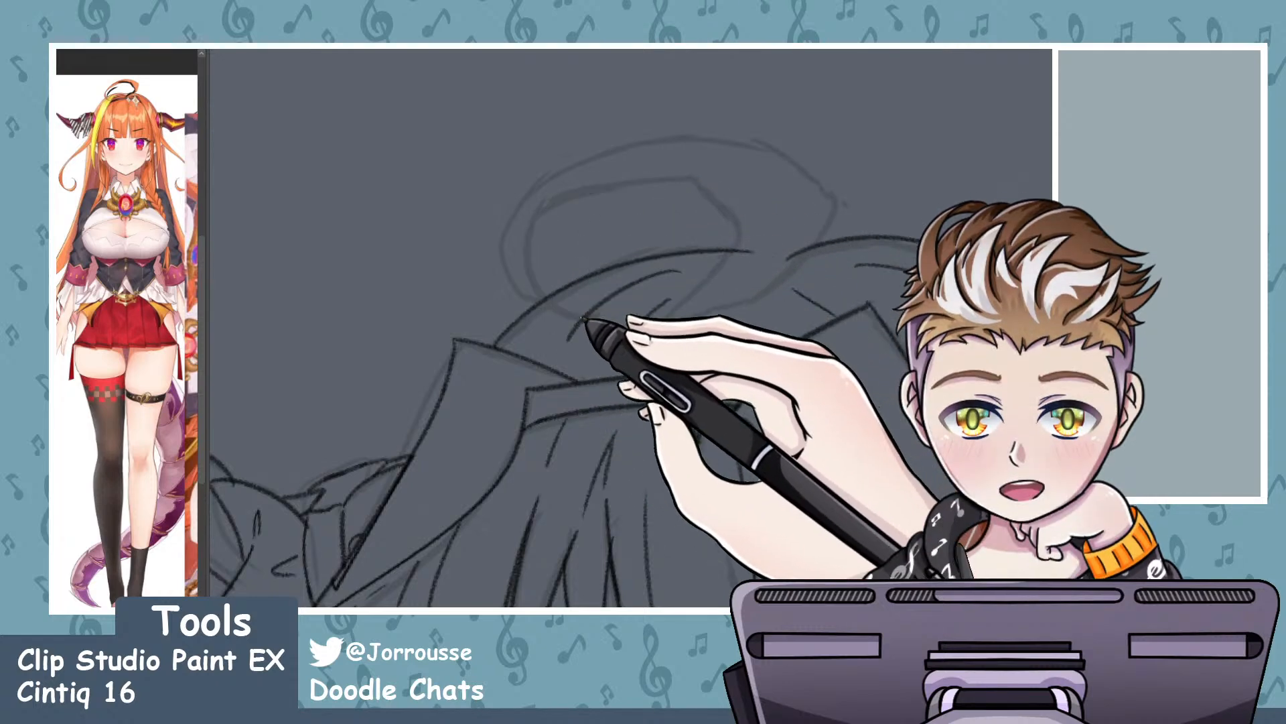
mouse_move(595, 319)
mouse_down()
mouse_move(559, 209)
mouse_move(690, 181)
mouse_move(653, 386)
mouse_up()
key(ctrl+z)
mouse_move(685, 181)
mouse_down()
mouse_move(717, 215)
mouse_move(634, 383)
mouse_up()
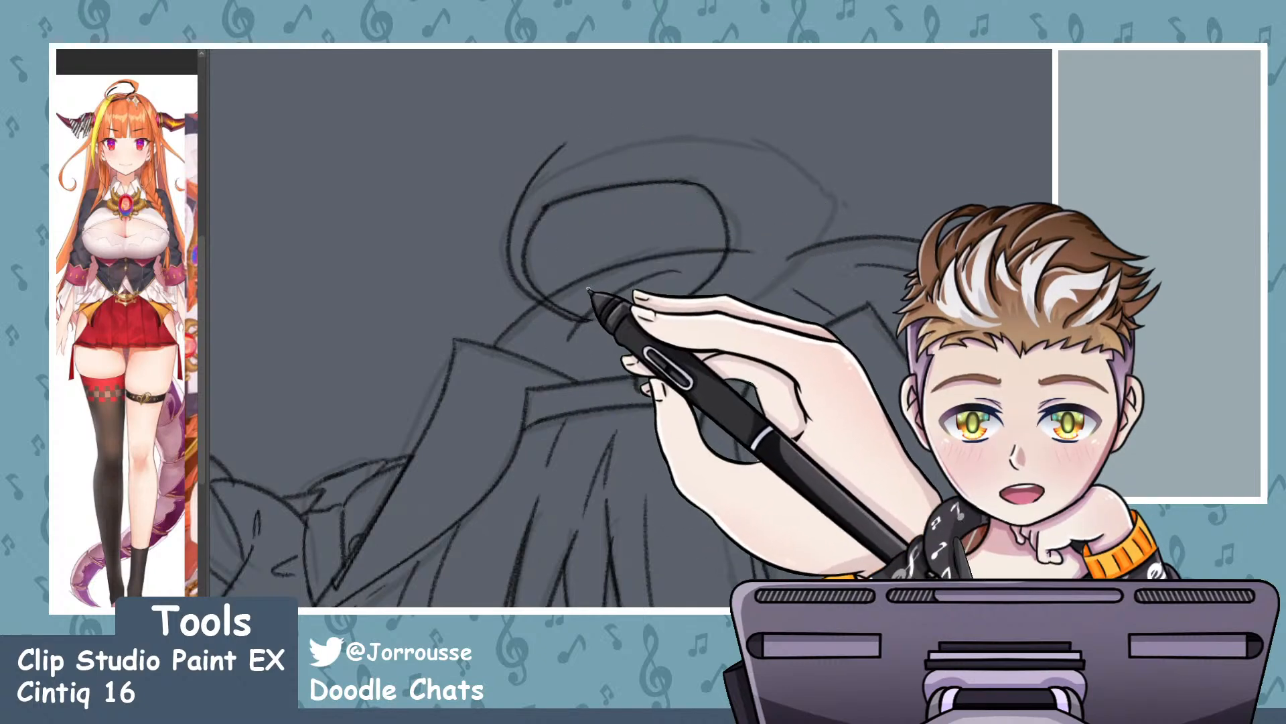
- Try to ink the outer outline of the looped strand around the inner loop and back down to the headband
drag(572, 154, 719, 128)
key(ctrl+z)
key(ctrl+z)
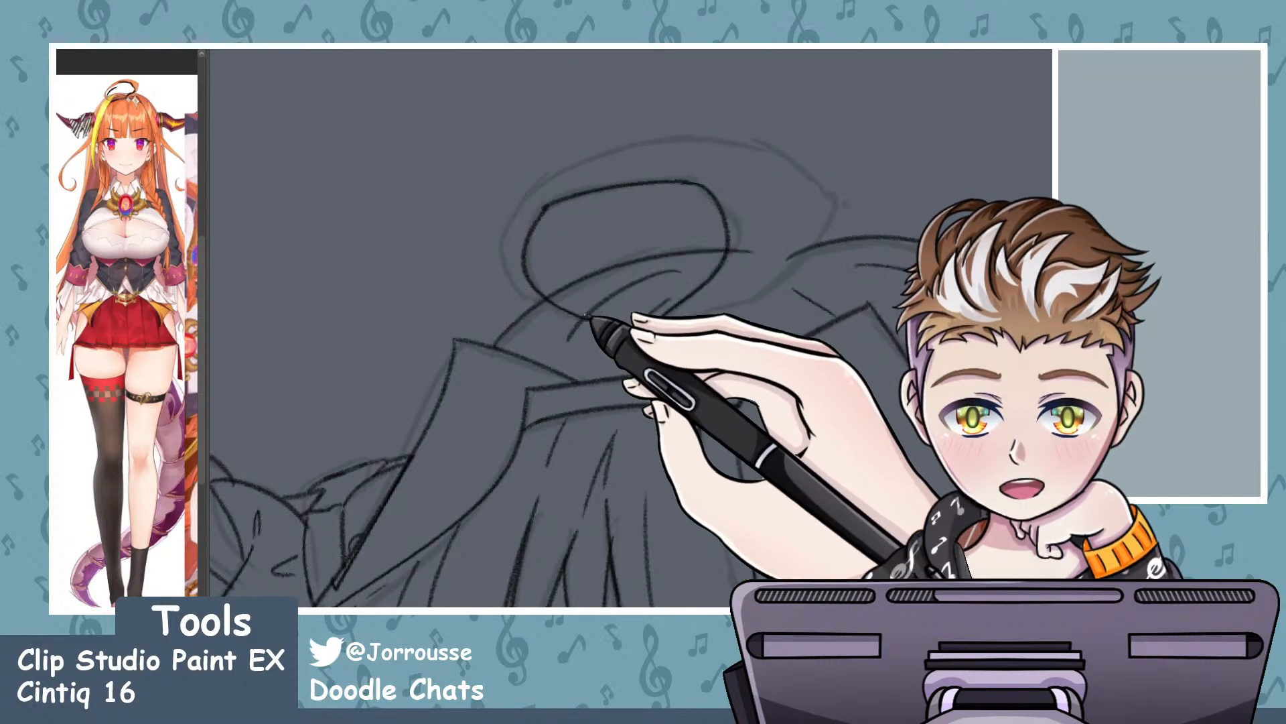
mouse_move(597, 320)
mouse_down()
mouse_move(516, 200)
mouse_move(631, 139)
mouse_move(789, 182)
mouse_up()
key(ctrl+z)
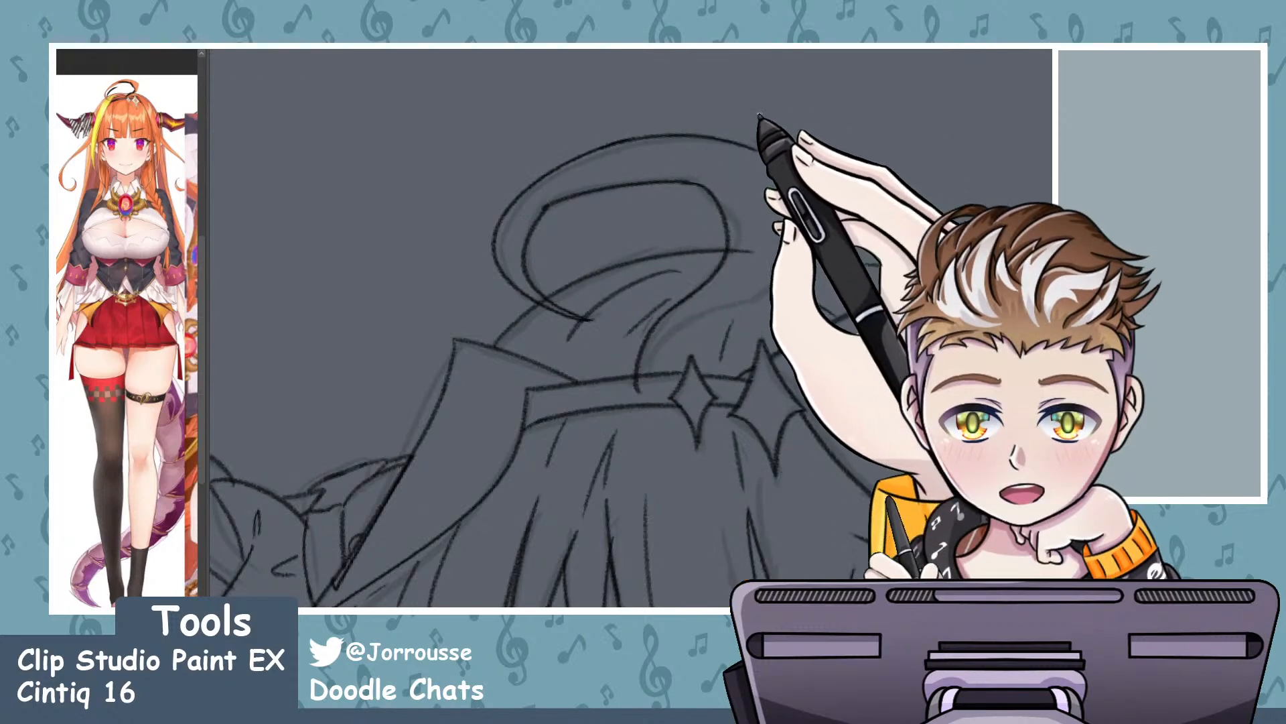
key(ctrl+z)
mouse_move(611, 146)
mouse_down()
mouse_move(781, 141)
mouse_move(842, 187)
mouse_up()
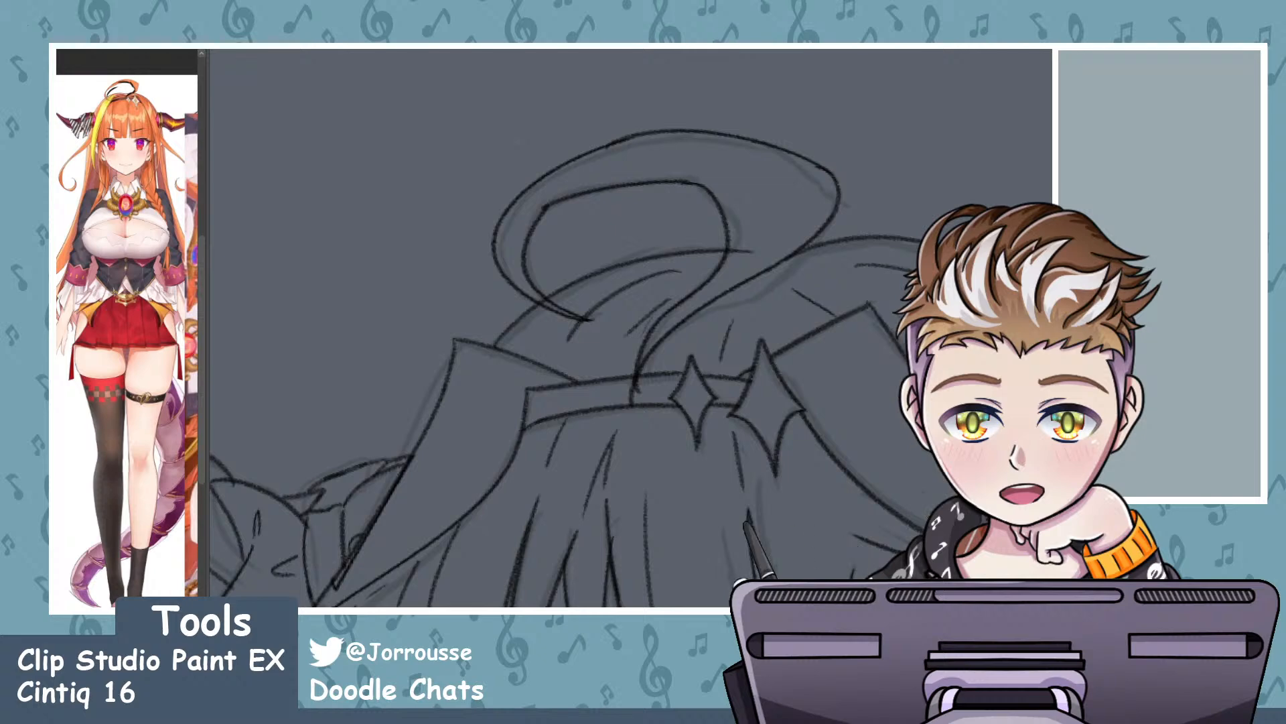
scroll(841, 209, down, 6)
scroll(853, 198, up, 1)
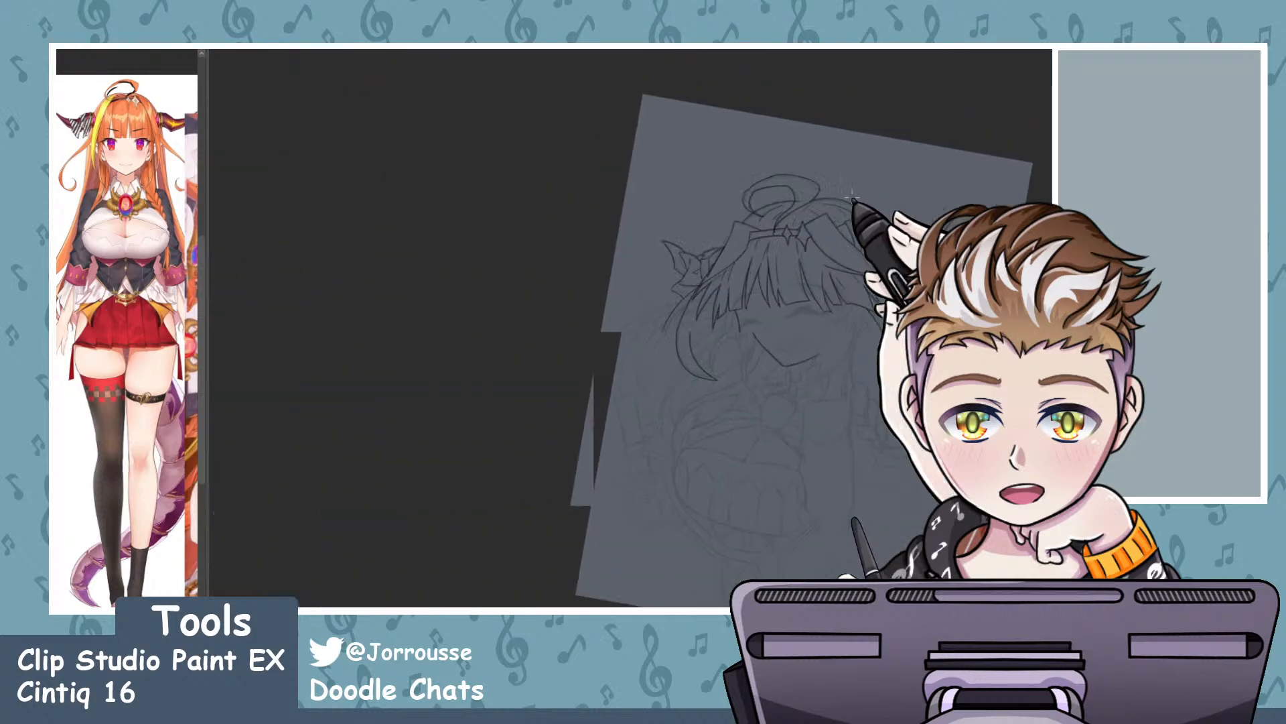
- Ink the upper edge and rounded left side of the looped hair strand's inner outline, redoing uneven curves
scroll(853, 196, up, 6)
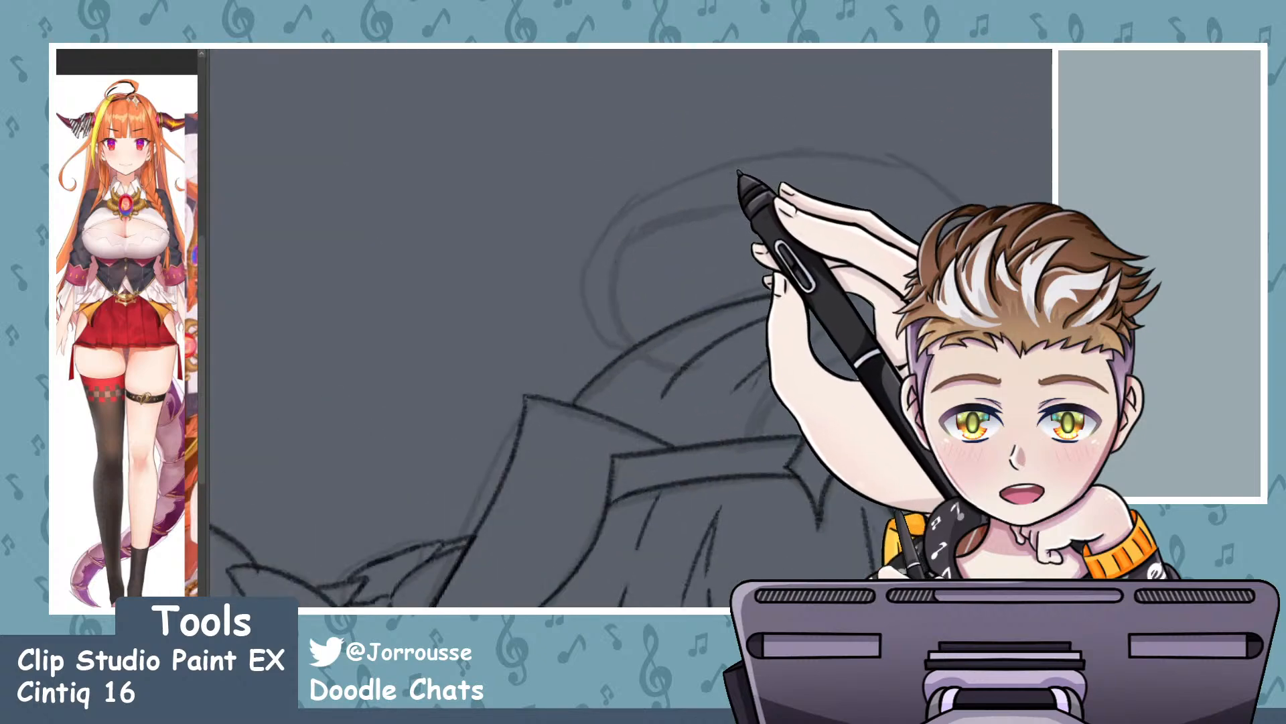
scroll(883, 251, up, 2)
drag(507, 247, 802, 179)
key(ctrl+z)
mouse_move(513, 228)
mouse_down()
mouse_move(518, 367)
mouse_move(603, 426)
mouse_up()
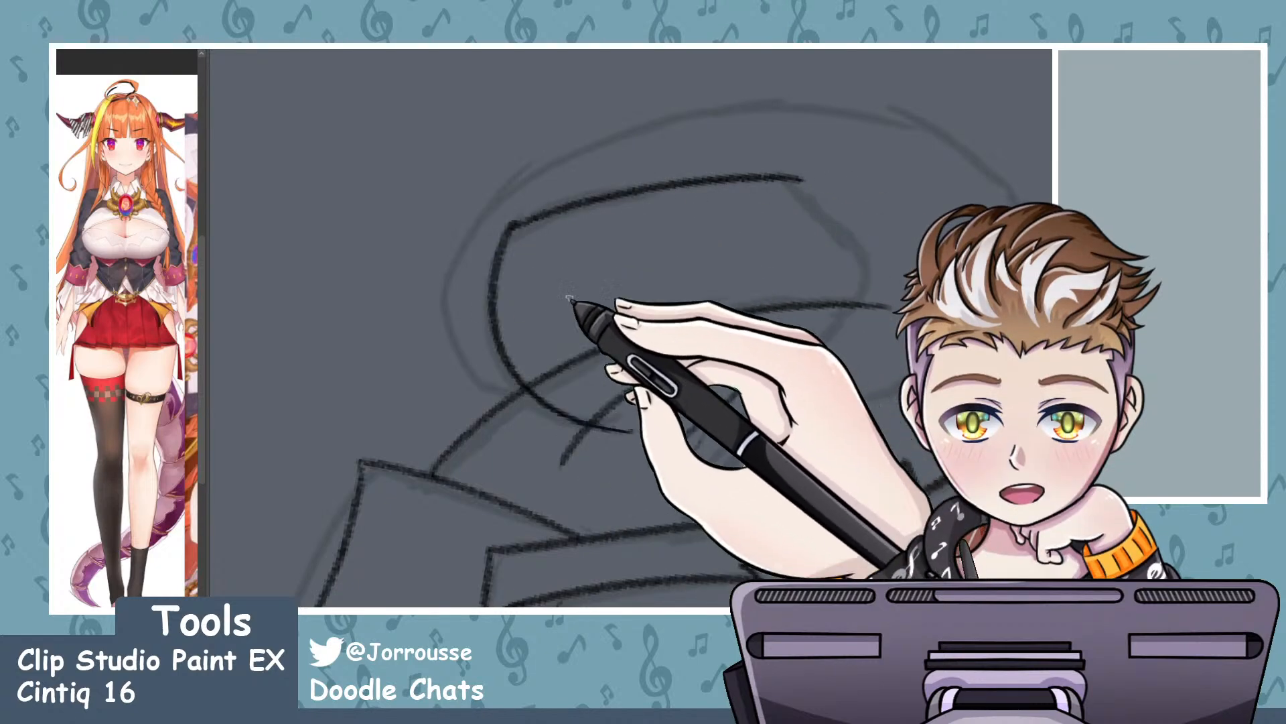
key(ctrl+z)
drag(513, 228, 650, 430)
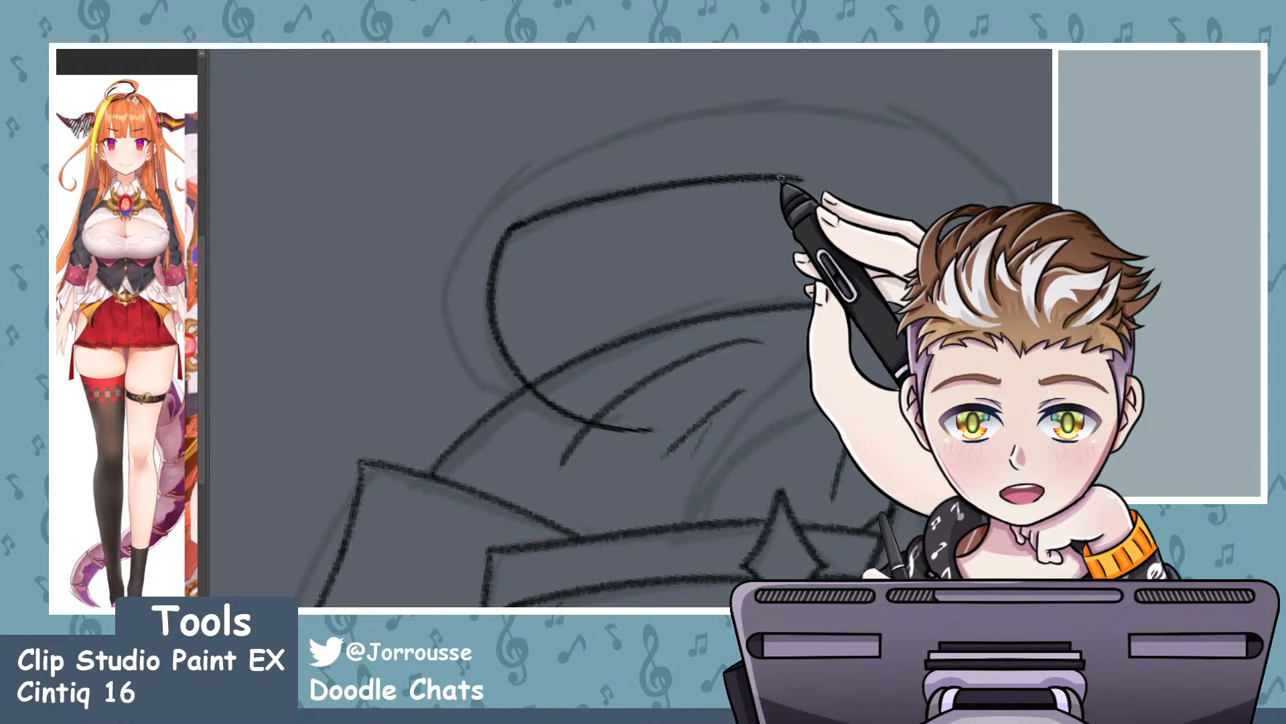
- Ink the right side of the strand's inner loop curving down to the headband, undoing uneven attempts
key(ctrl+z)
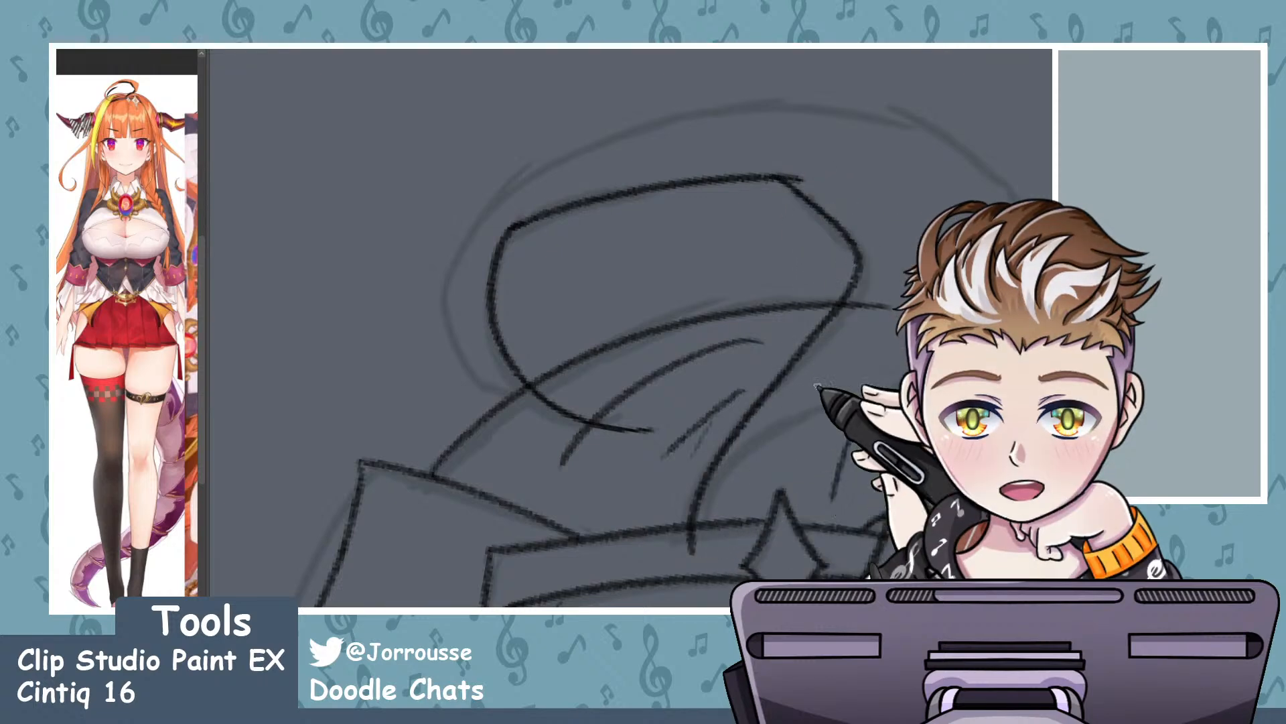
mouse_move(770, 178)
mouse_down()
mouse_move(848, 295)
mouse_move(700, 516)
mouse_up()
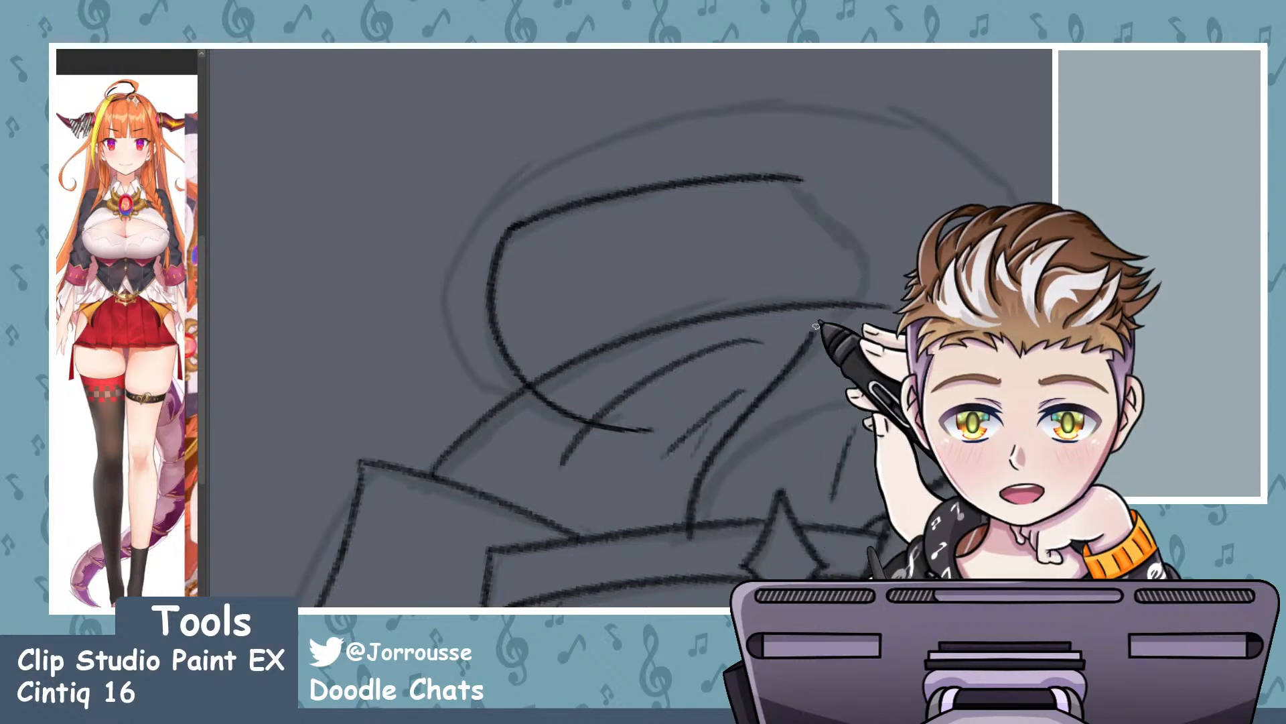
mouse_move(816, 326)
mouse_down()
mouse_move(769, 170)
mouse_move(831, 226)
mouse_move(698, 515)
mouse_up()
key(ctrl+z)
drag(767, 177, 843, 281)
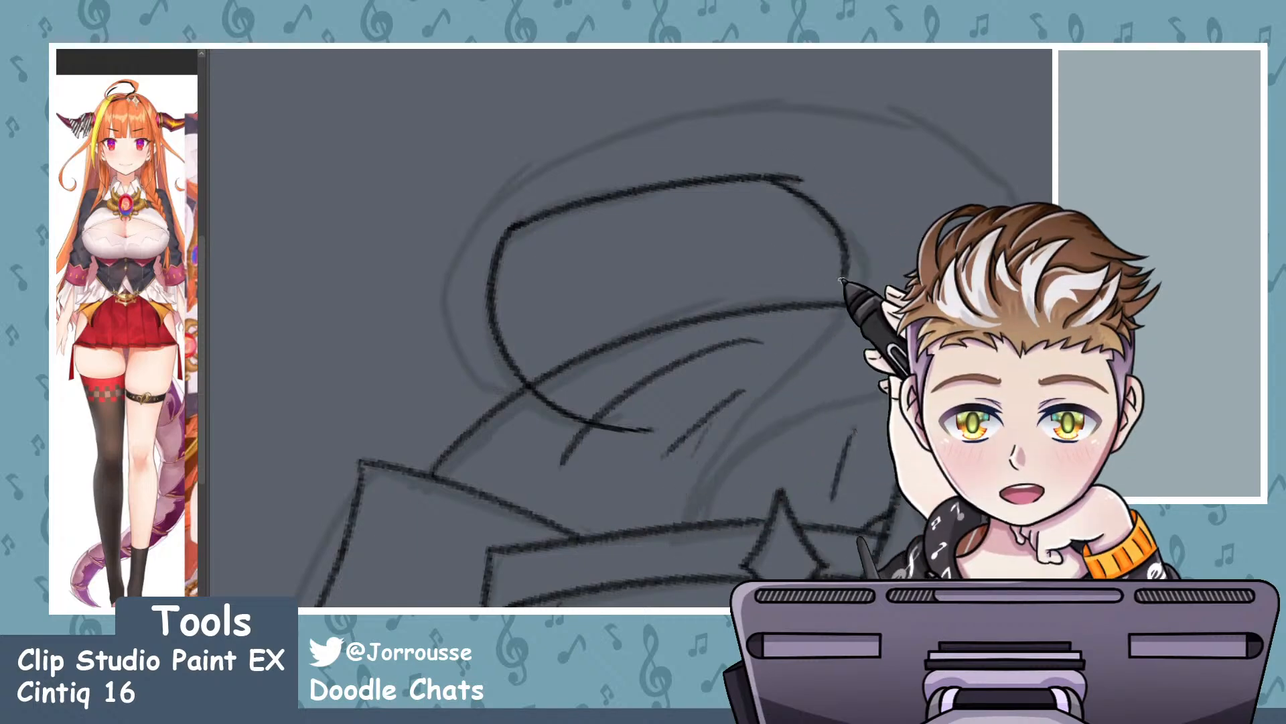
key(ctrl+z)
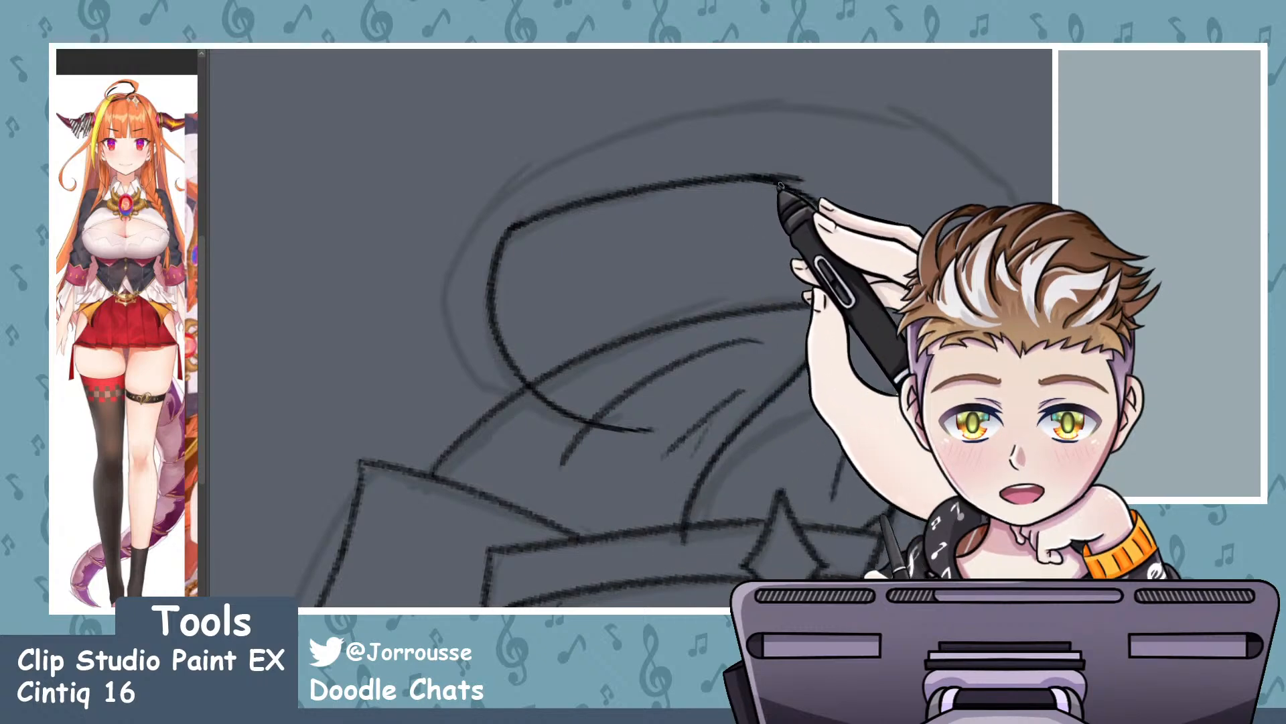
mouse_move(791, 179)
mouse_down()
mouse_move(630, 433)
mouse_move(489, 365)
mouse_move(583, 148)
mouse_up()
key(ctrl+z)
- Try to ink the outer outline of the loop along its left side and across its top
drag(627, 433, 534, 137)
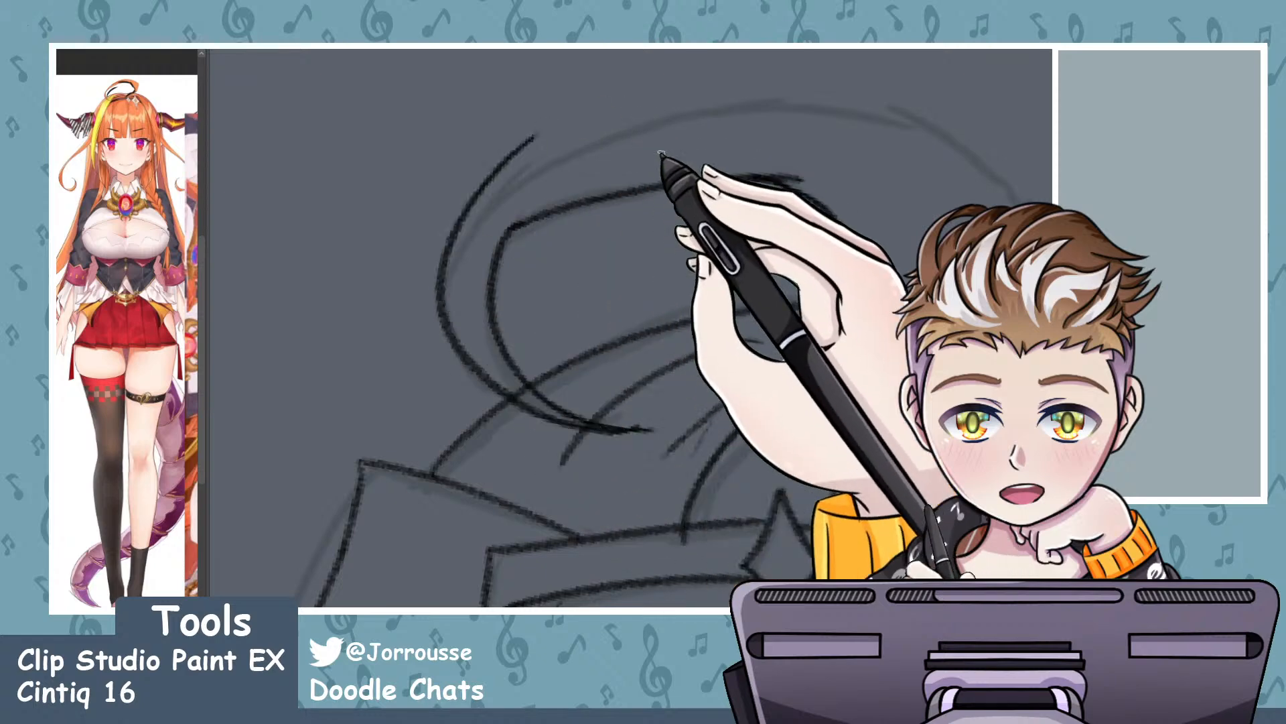
key(ctrl+z)
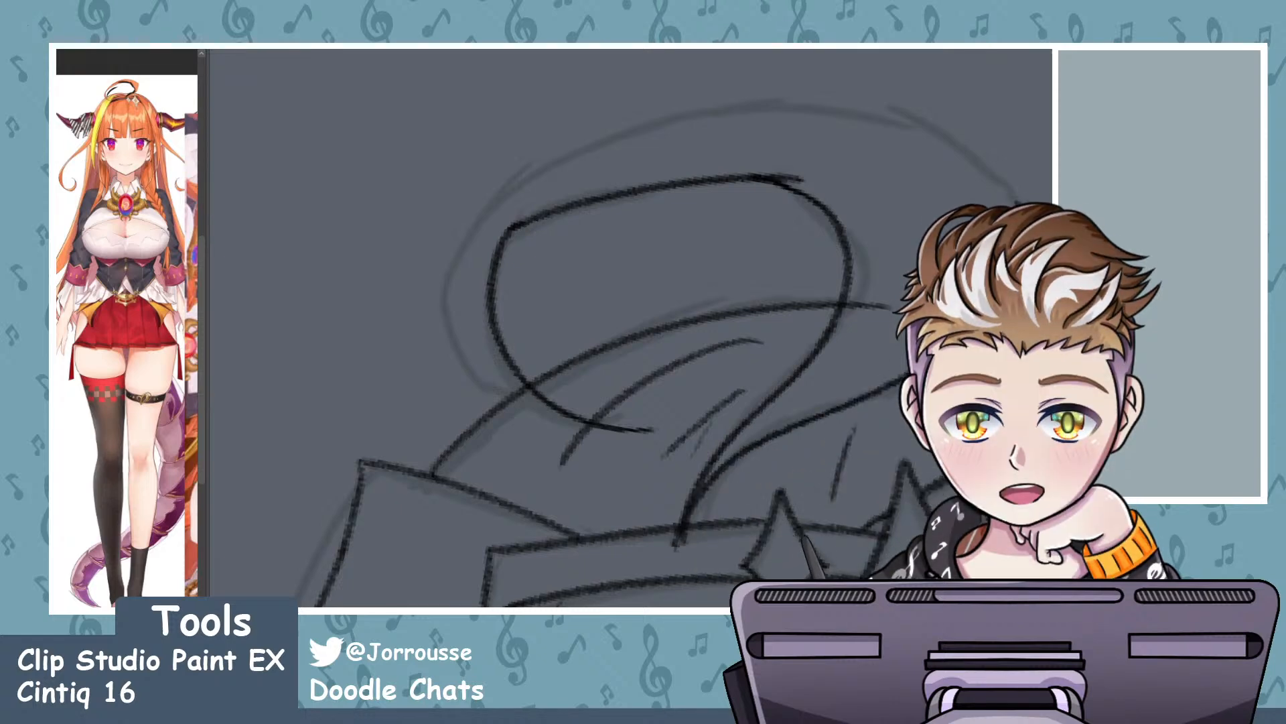
mouse_move(965, 159)
mouse_down()
mouse_move(812, 224)
mouse_move(755, 143)
mouse_move(714, 196)
mouse_move(666, 158)
mouse_move(677, 207)
mouse_move(621, 102)
mouse_up()
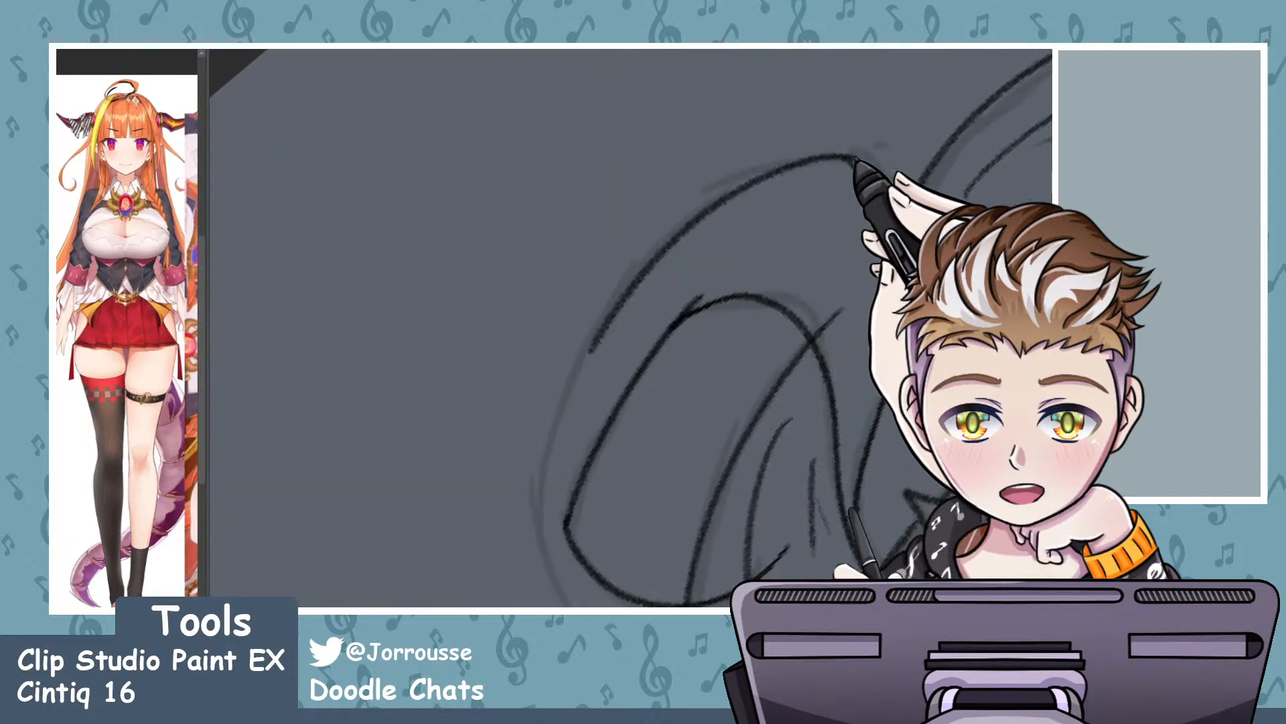
drag(767, 185, 587, 552)
key(ctrl+z)
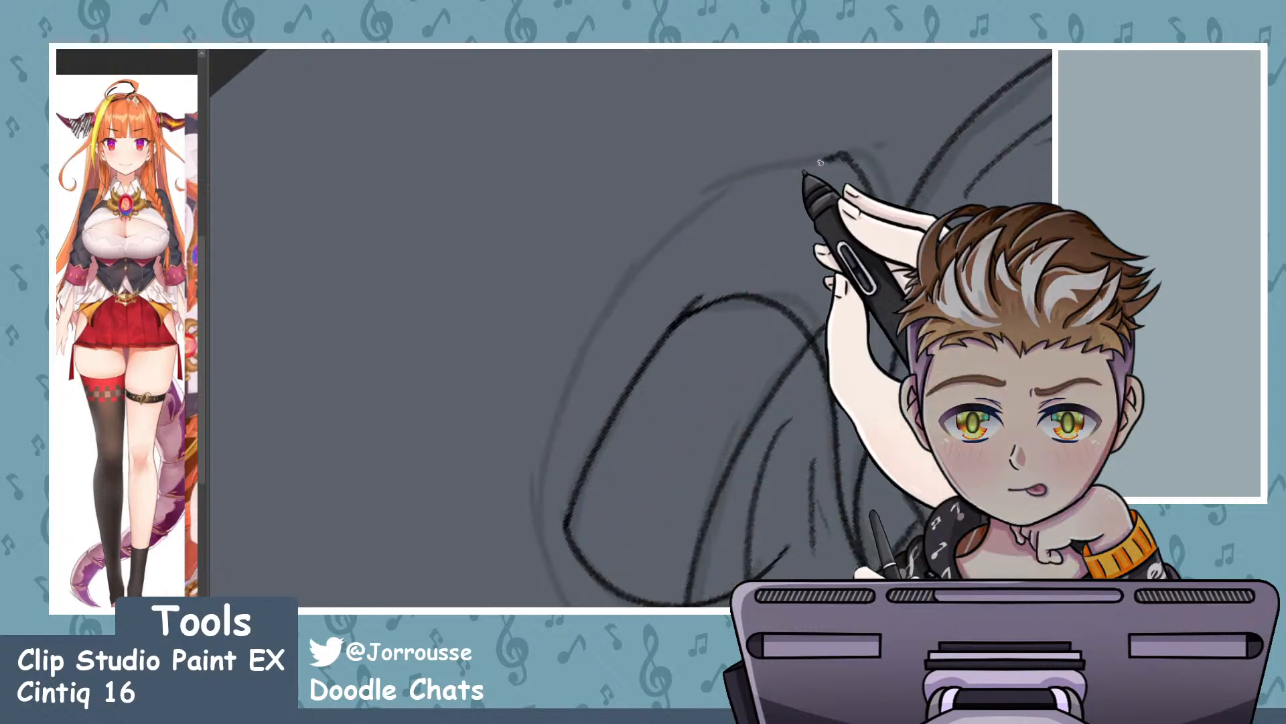
drag(786, 166, 539, 576)
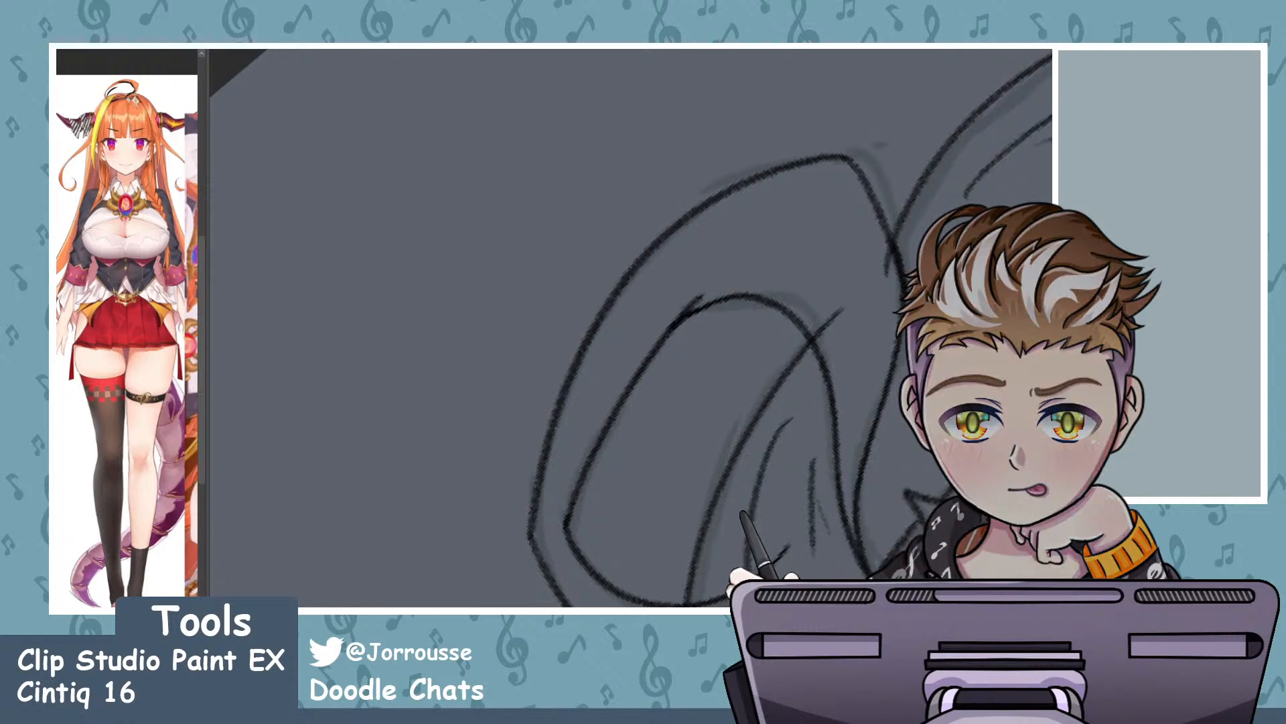
key(ctrl+at)
scroll(645, 192, down, 5)
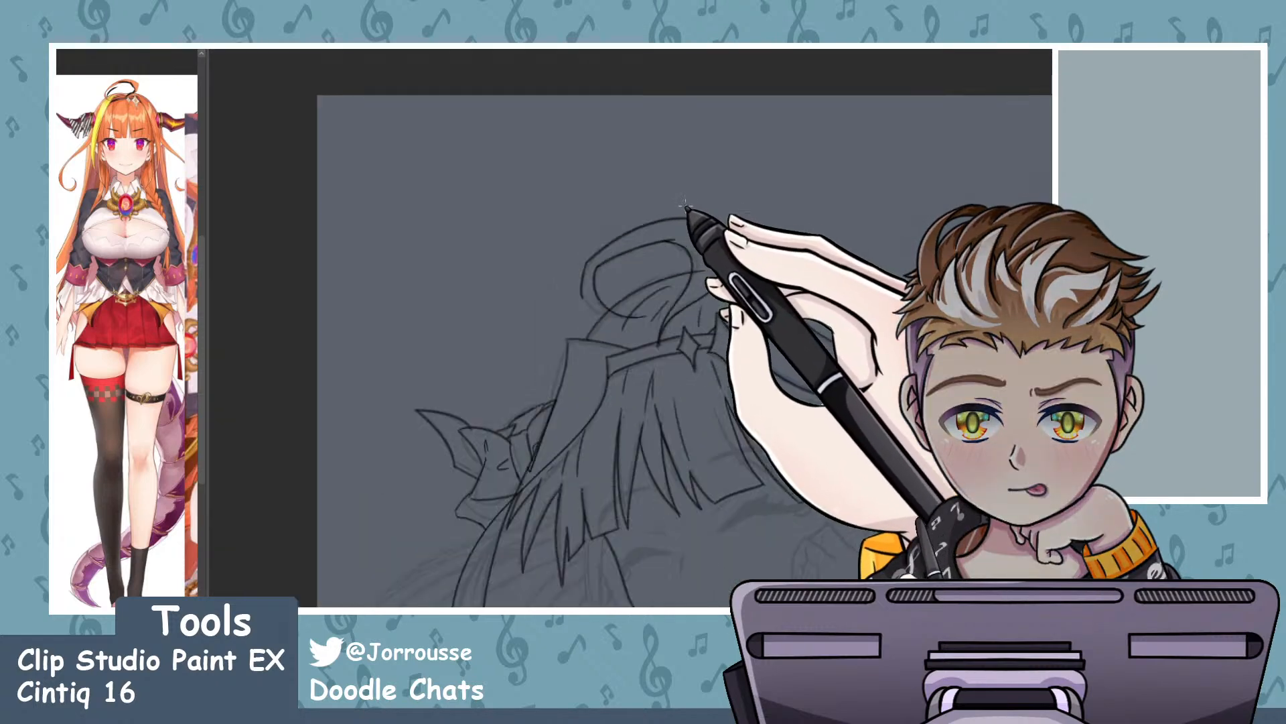
scroll(685, 204, down, 6)
scroll(611, 230, up, 5)
key(ctrl+z)
- Ink the loop's outer left curve closer to the inner outline and continue it in an arc over the top
scroll(689, 188, up, 3)
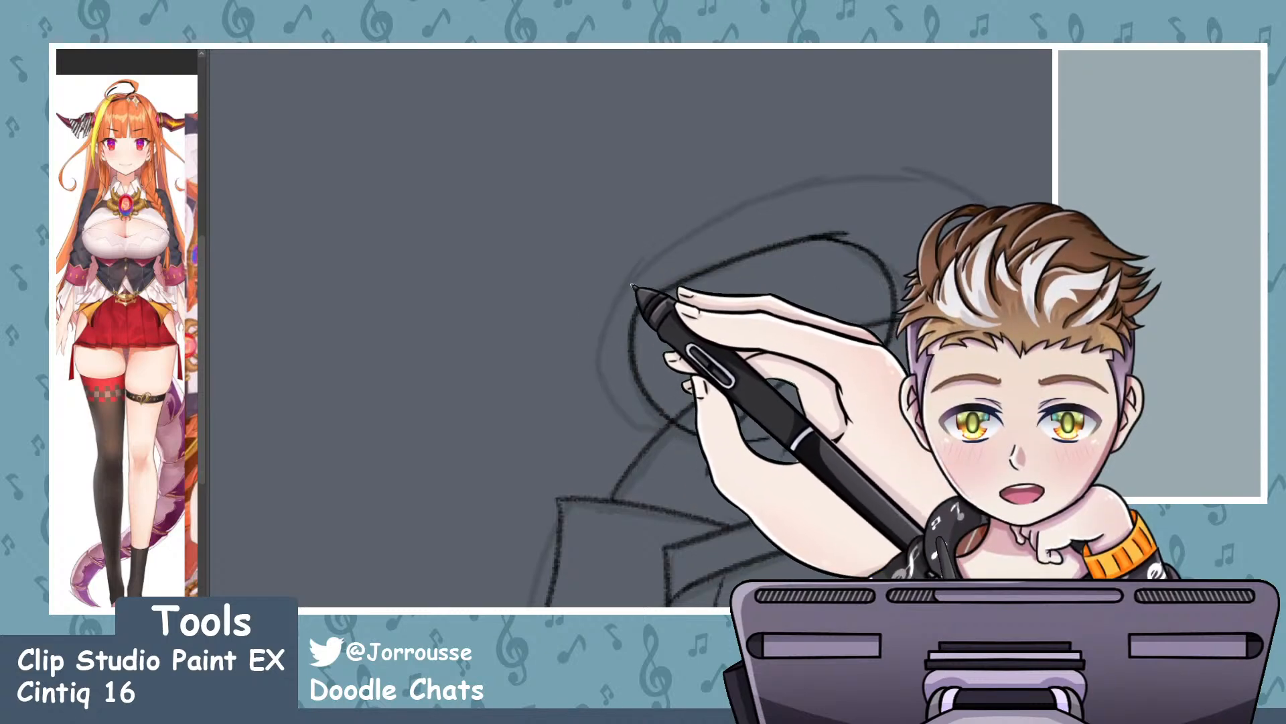
drag(640, 273, 611, 370)
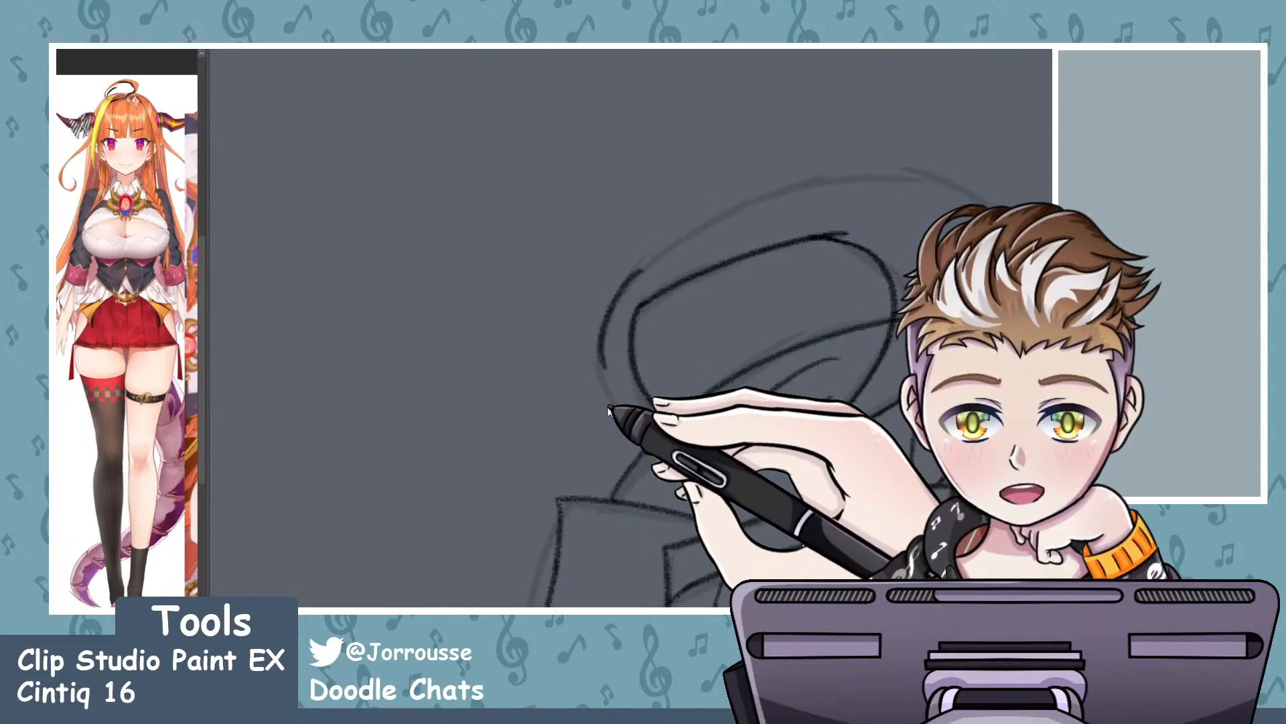
key(ctrl+z)
mouse_move(637, 272)
mouse_down()
mouse_move(719, 431)
mouse_move(627, 291)
mouse_move(620, 386)
mouse_up()
key(ctrl+z)
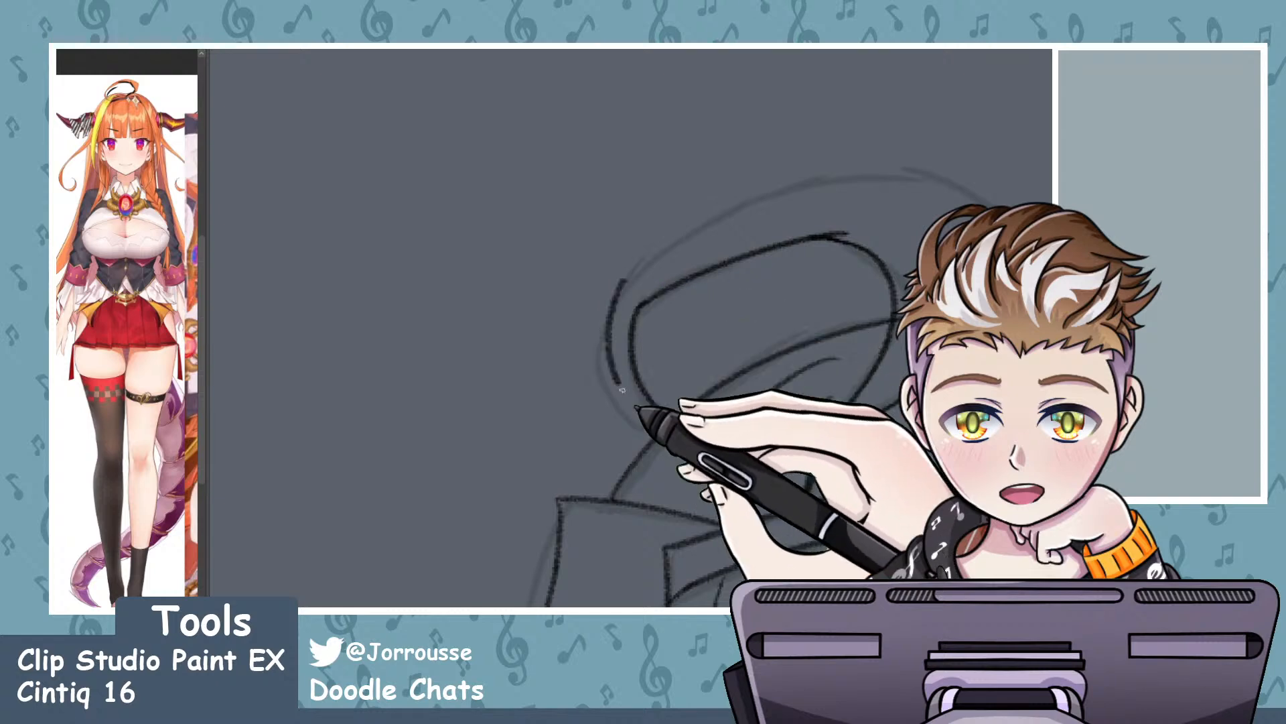
drag(615, 303, 745, 435)
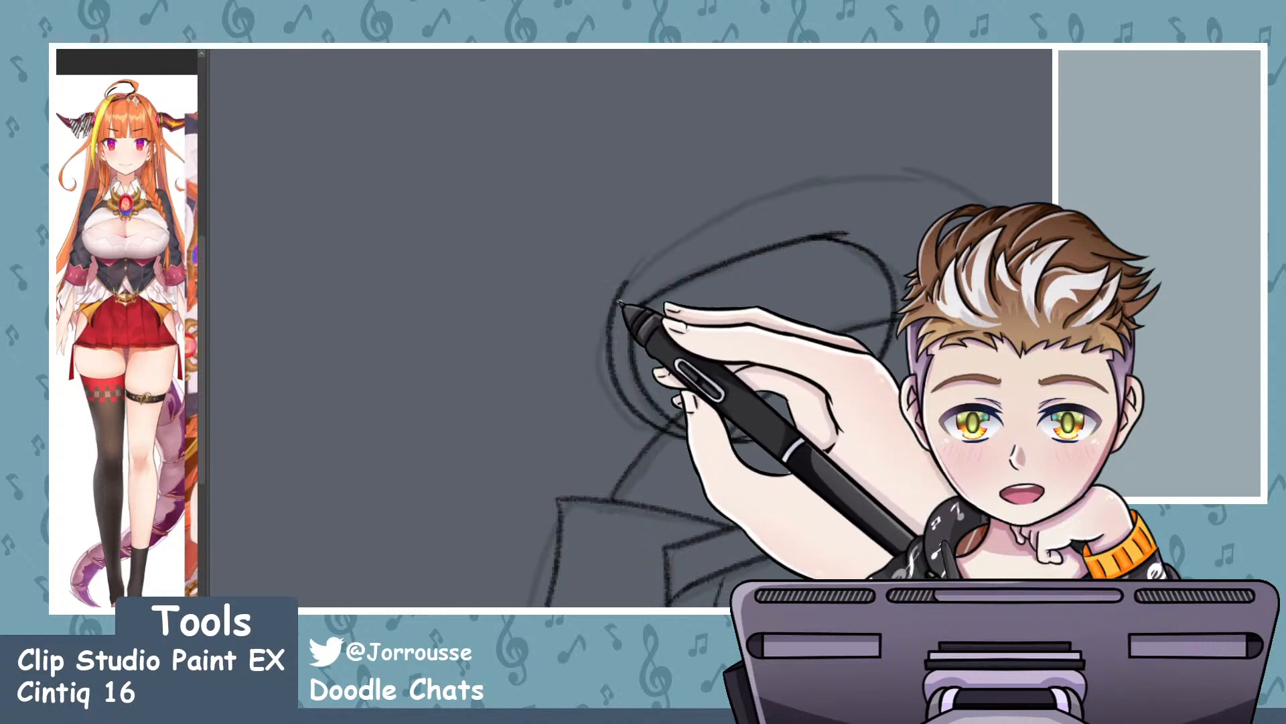
key(ctrl+z)
mouse_move(619, 289)
mouse_down()
mouse_move(829, 178)
mouse_move(986, 204)
mouse_up()
key(ctrl+z)
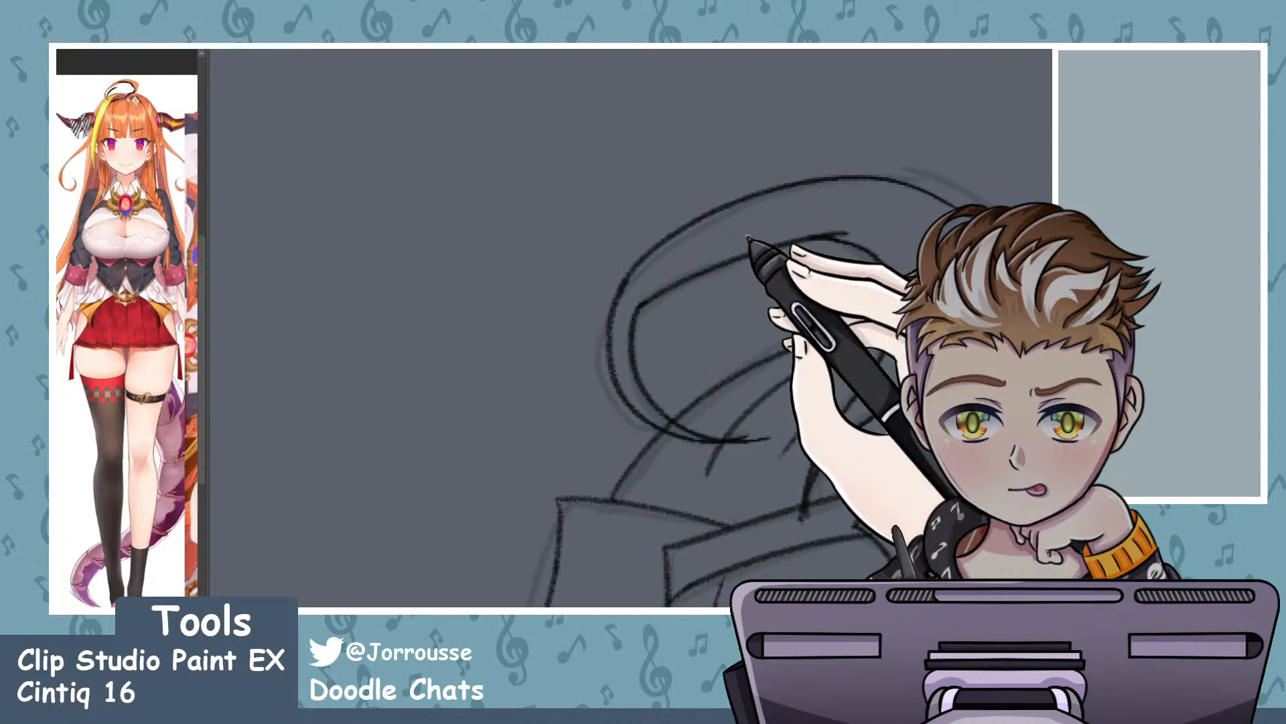
key(ctrl+z)
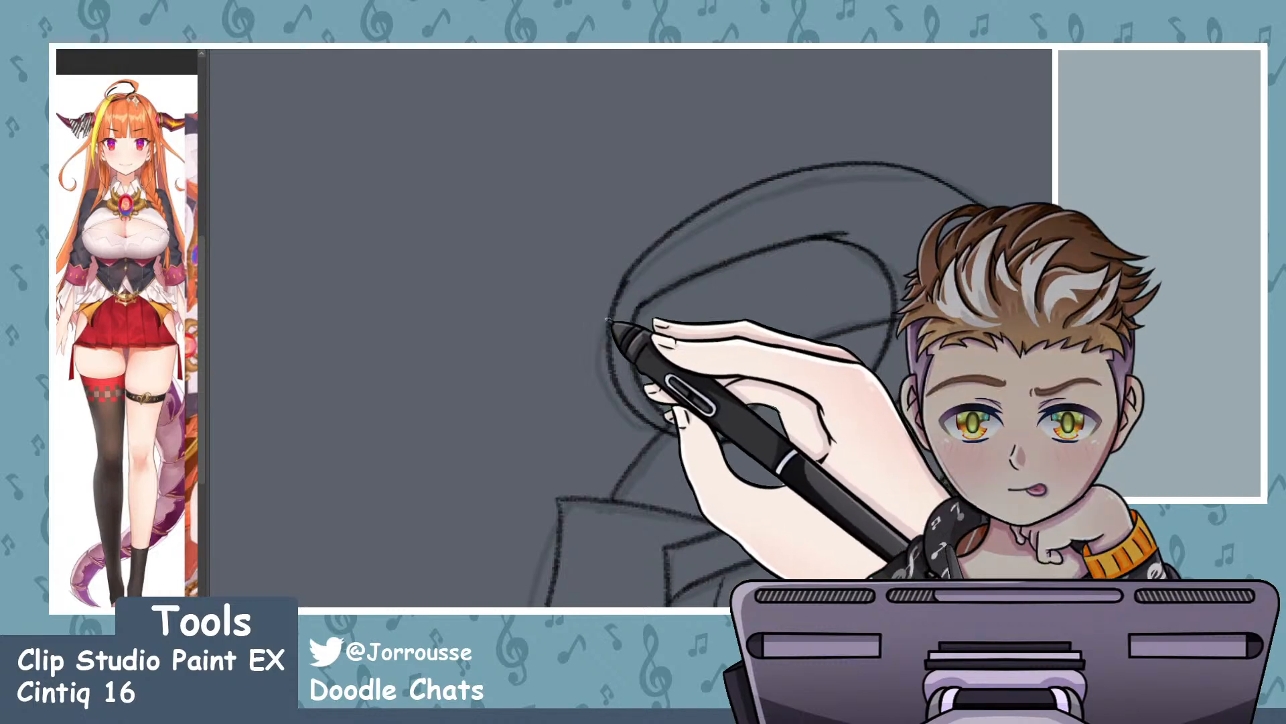
- Erase the stray line ends on the looped strand and the angular upper-left edge of its inner outline
key(ctrl+minus)
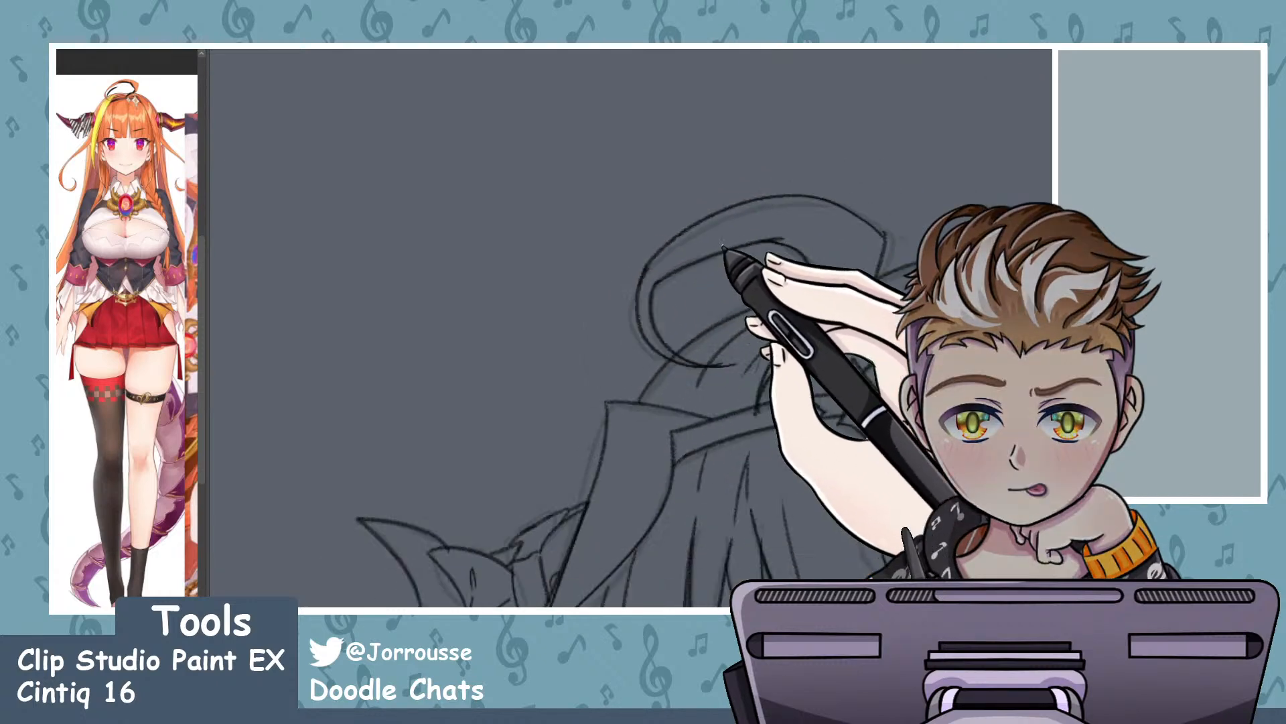
scroll(741, 253, down, 8)
scroll(777, 260, up, 7)
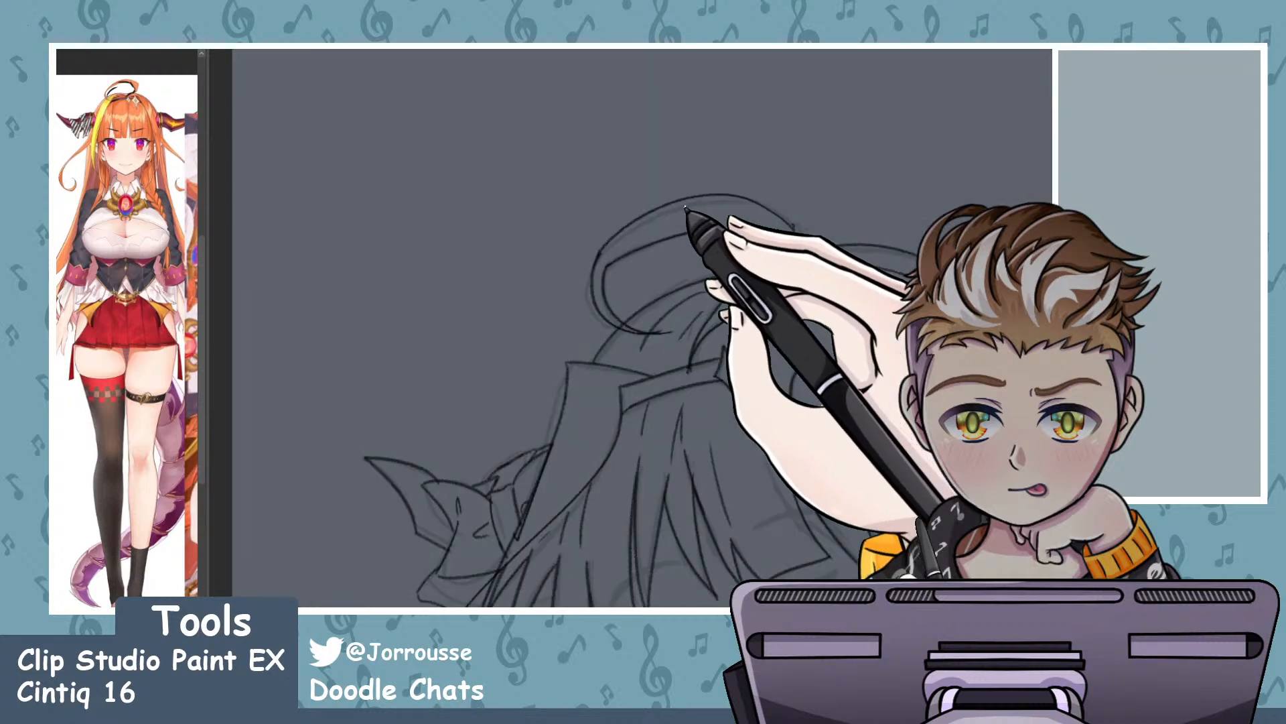
scroll(685, 208, up, 2)
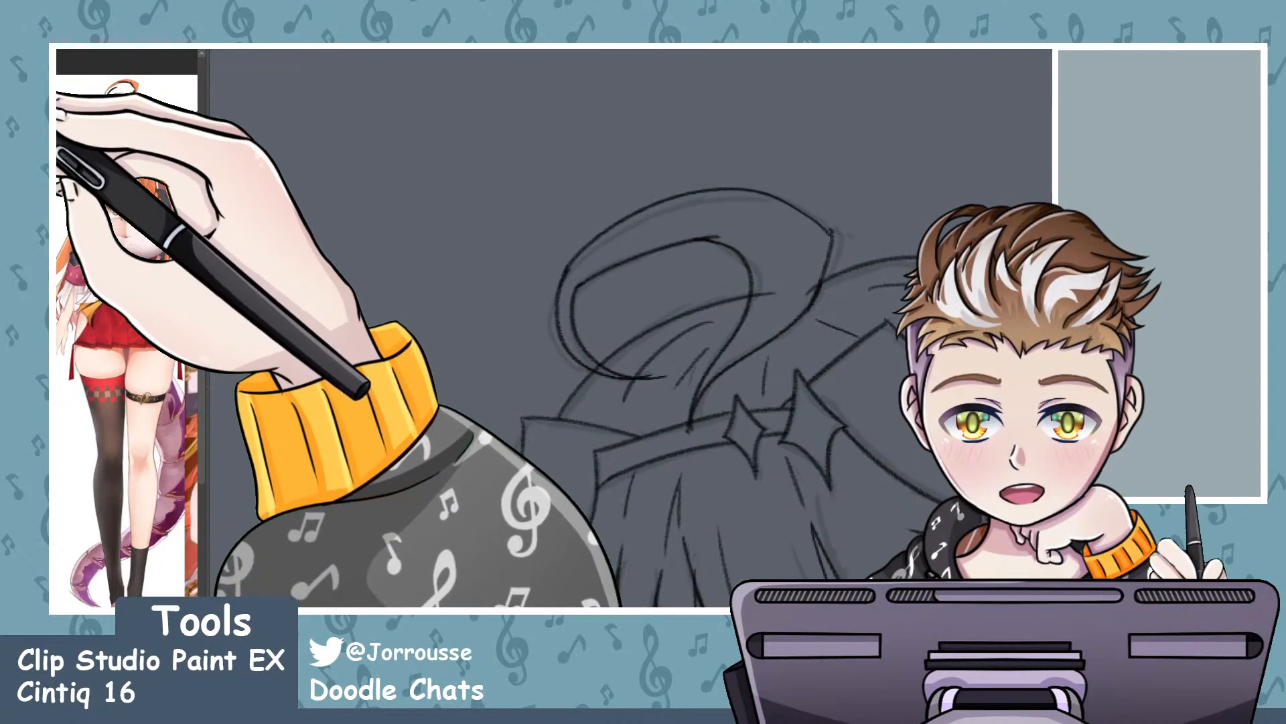
scroll(687, 210, up, 3)
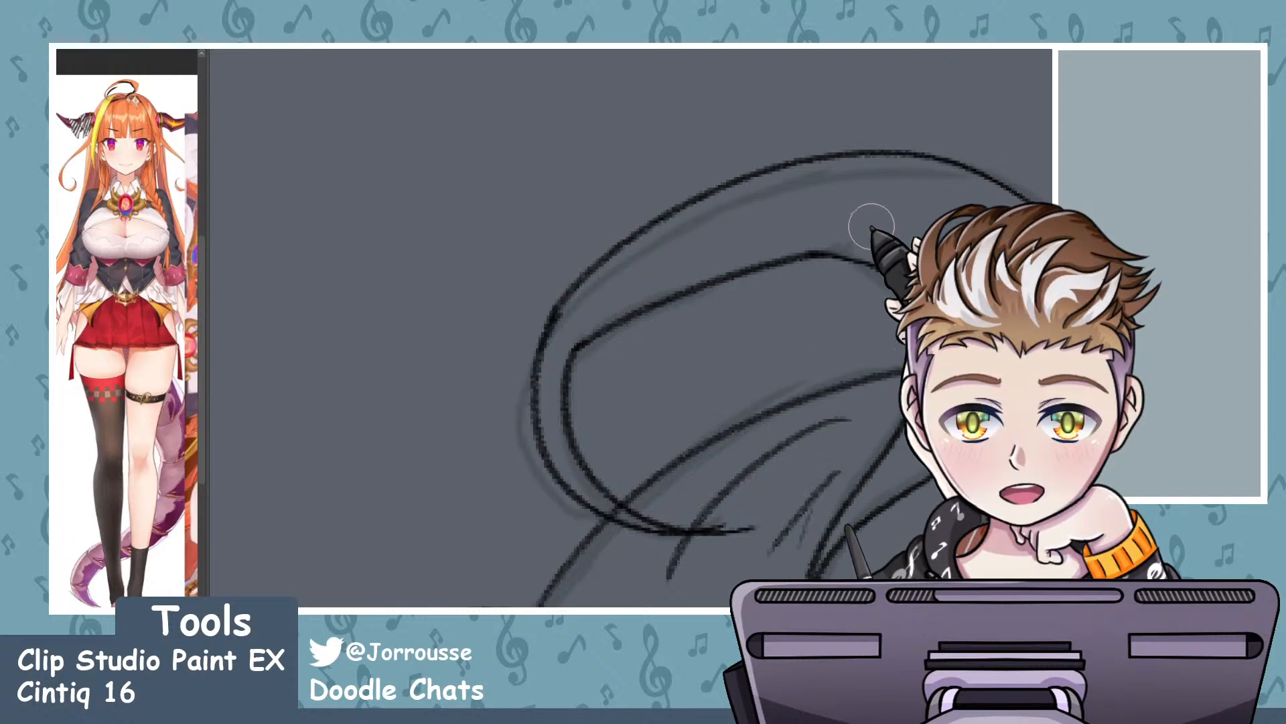
scroll(736, 398, down, 3)
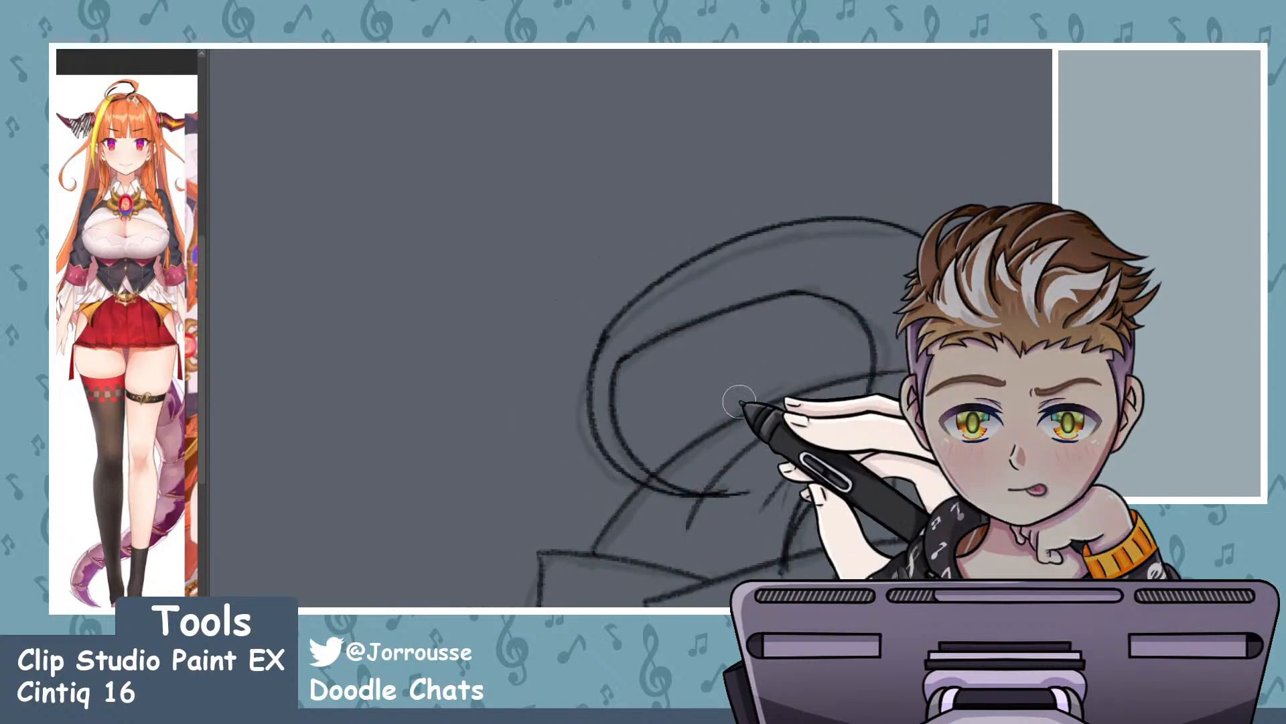
scroll(861, 409, up, 2)
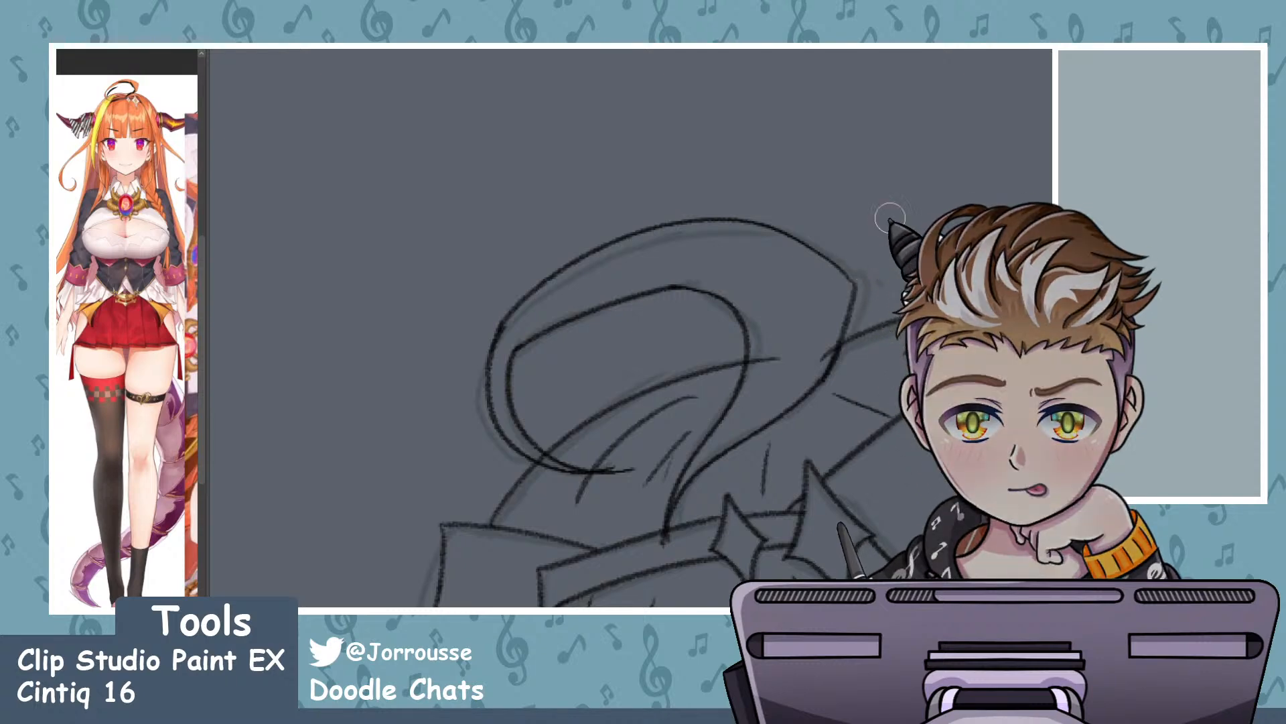
scroll(698, 359, down, 2)
scroll(683, 368, up, 3)
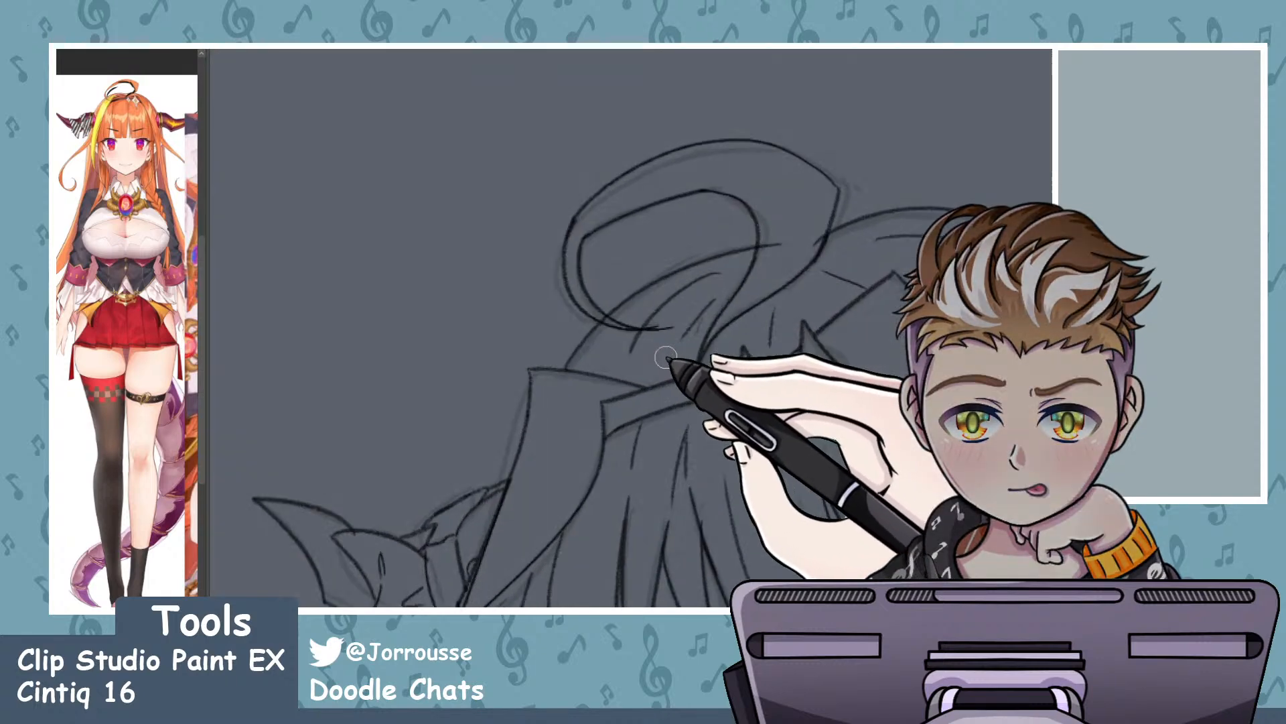
scroll(650, 356, up, 1)
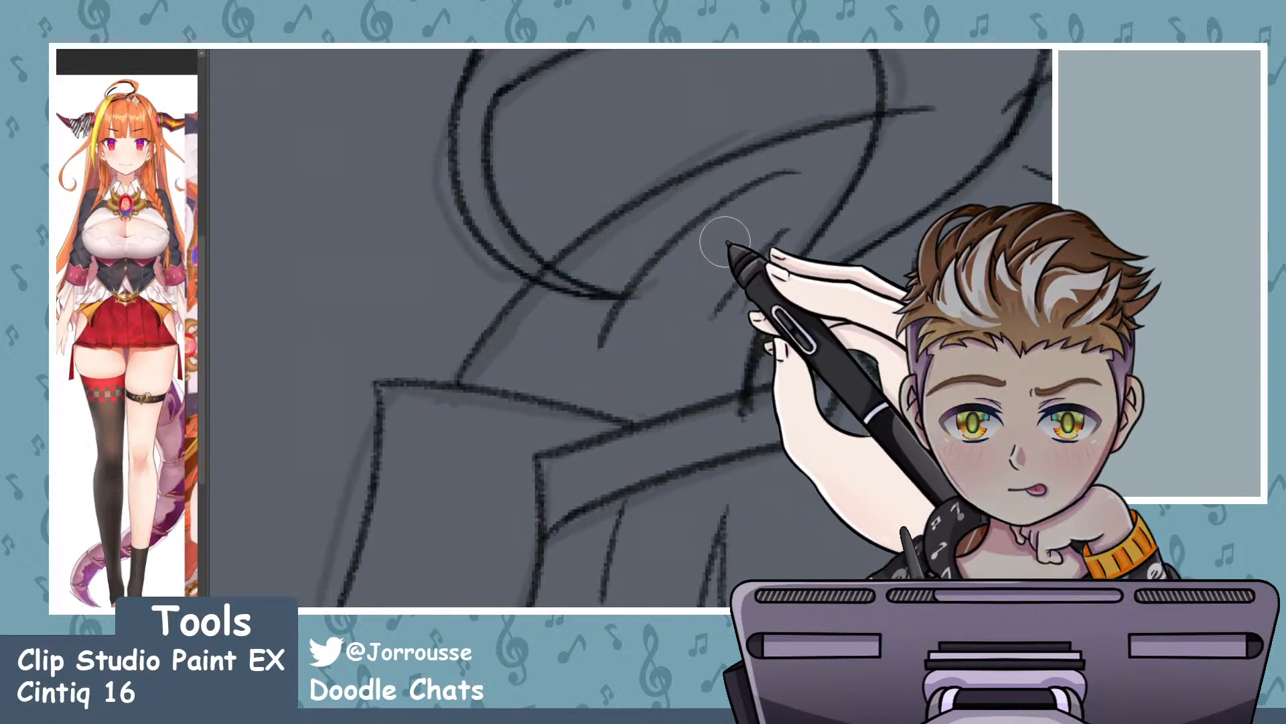
scroll(724, 241, down, 3)
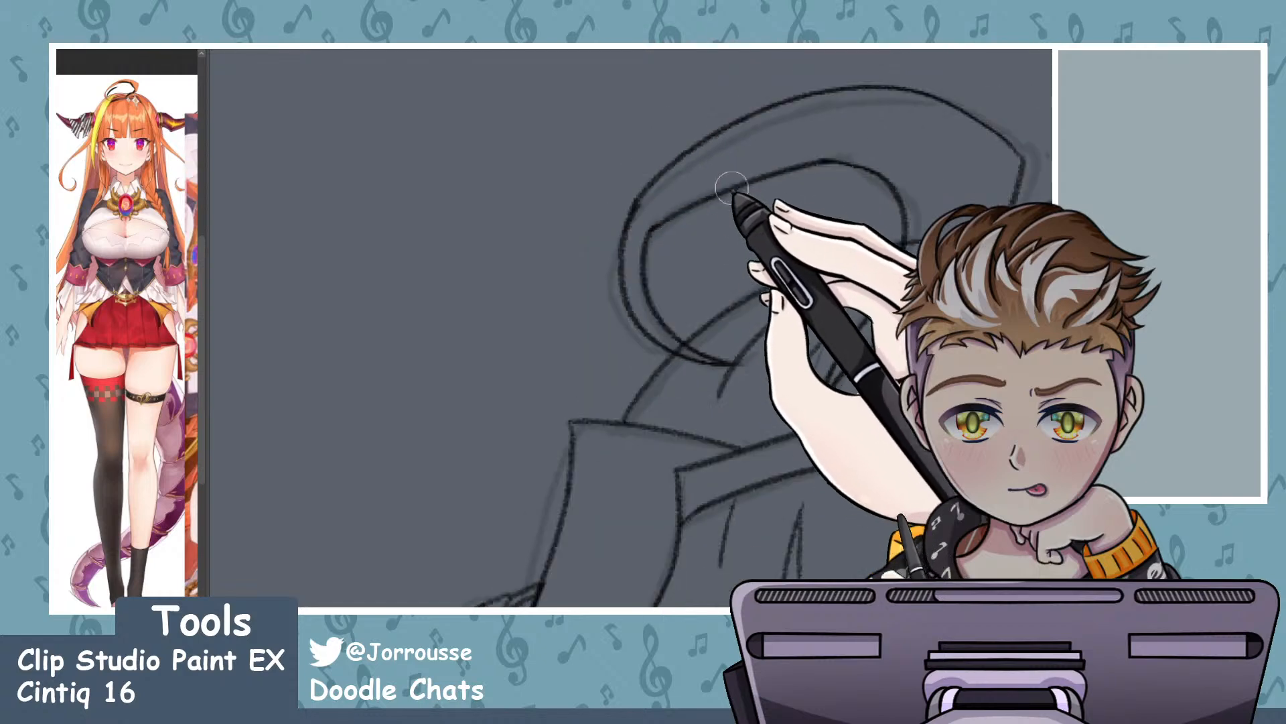
scroll(780, 164, up, 1)
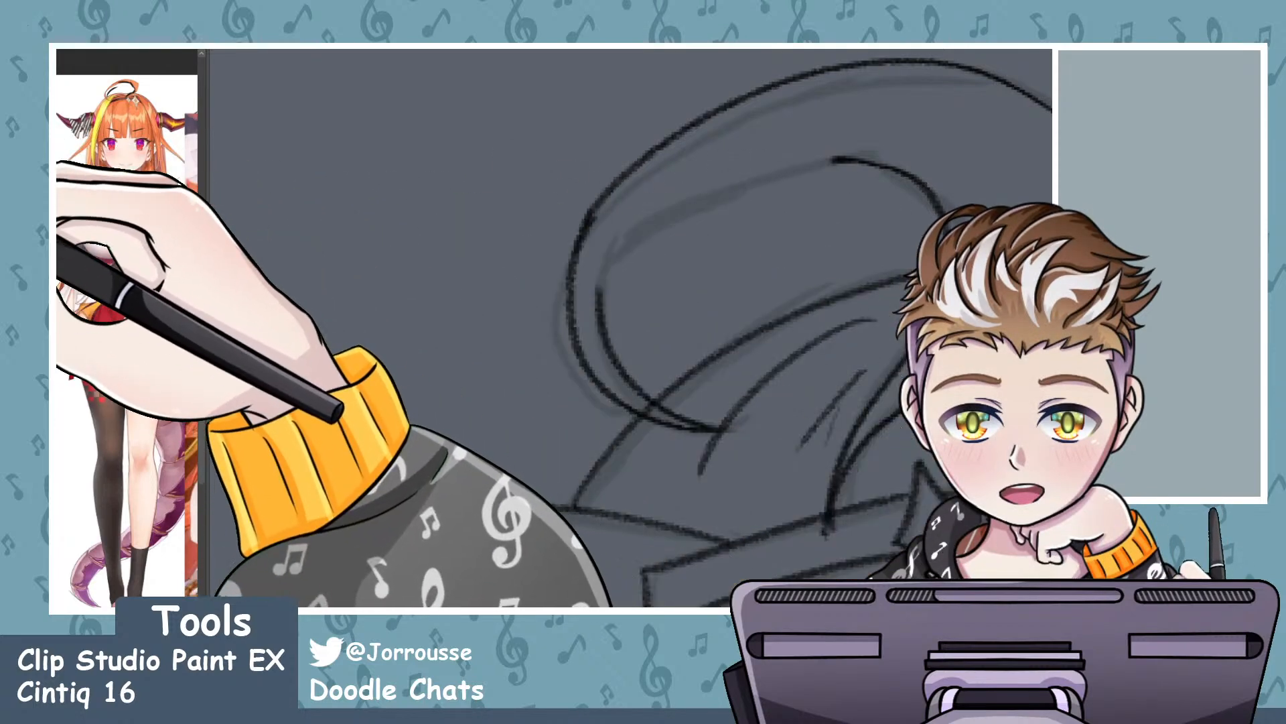
- Redraw the inner loop's upper-left edge as one smooth rounded curve joining the existing top and left lines
drag(596, 298, 790, 144)
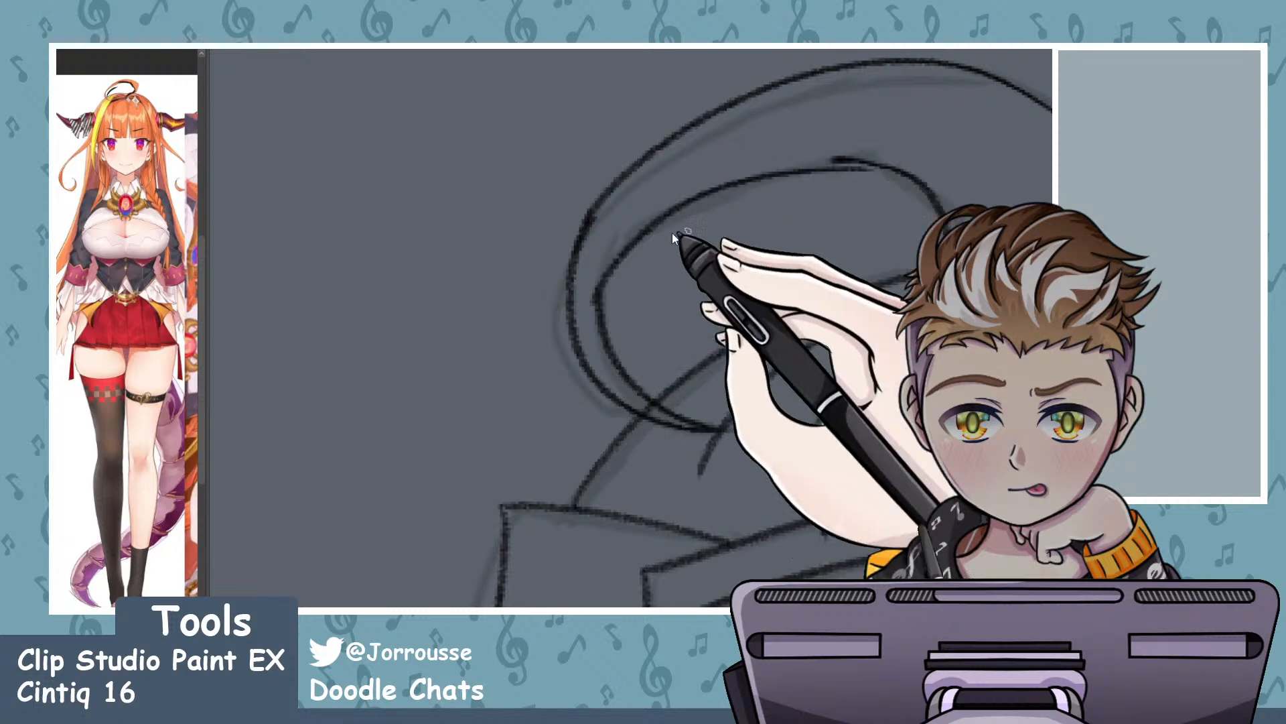
key(ctrl+z)
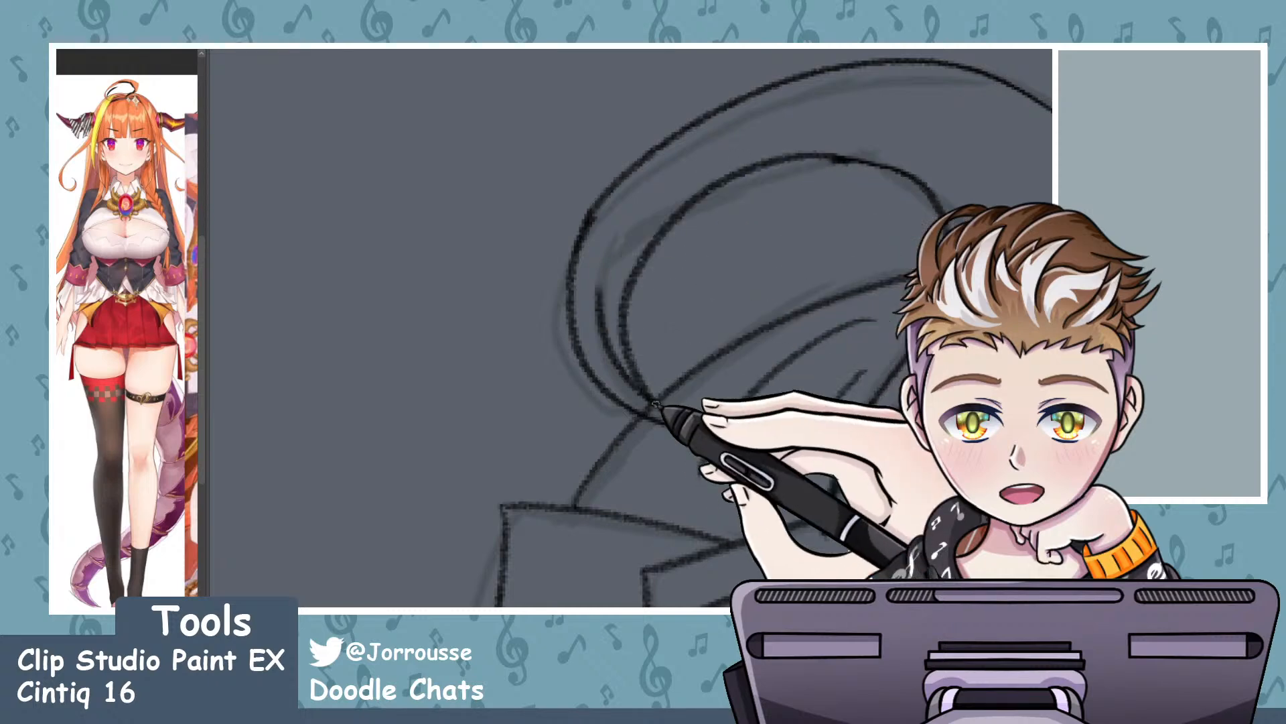
key(ctrl+z)
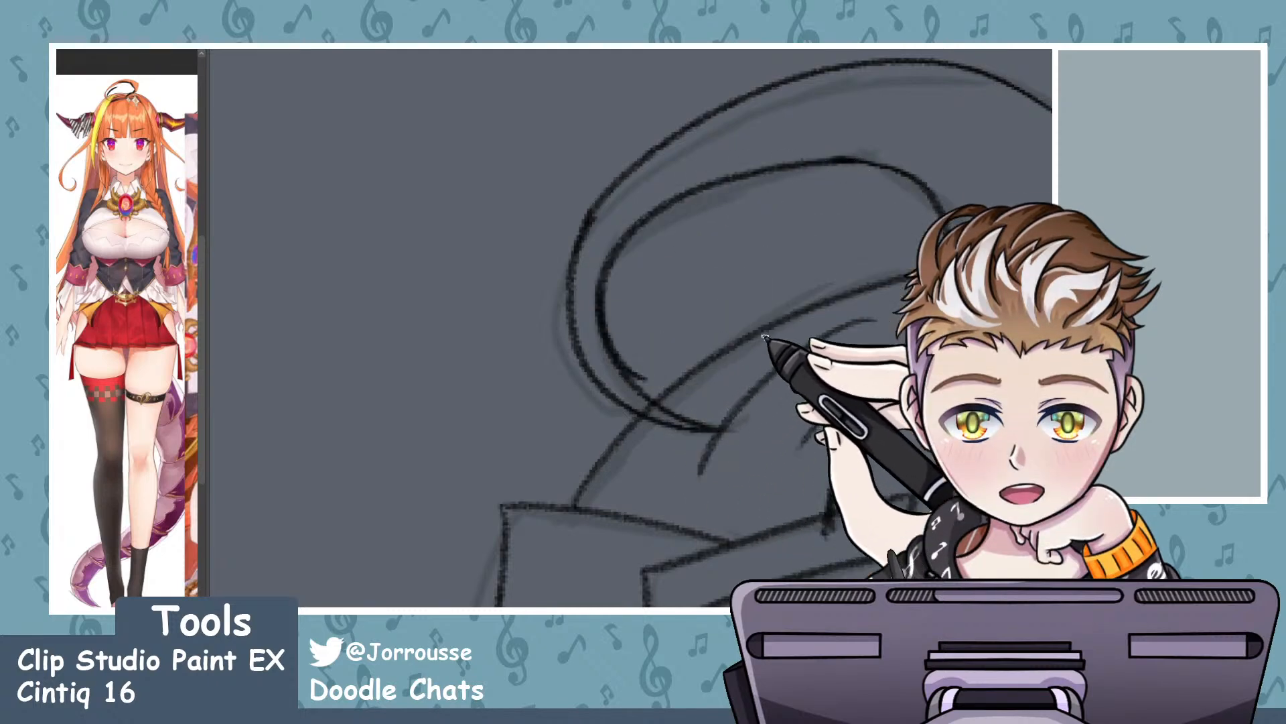
scroll(850, 286, down, 6)
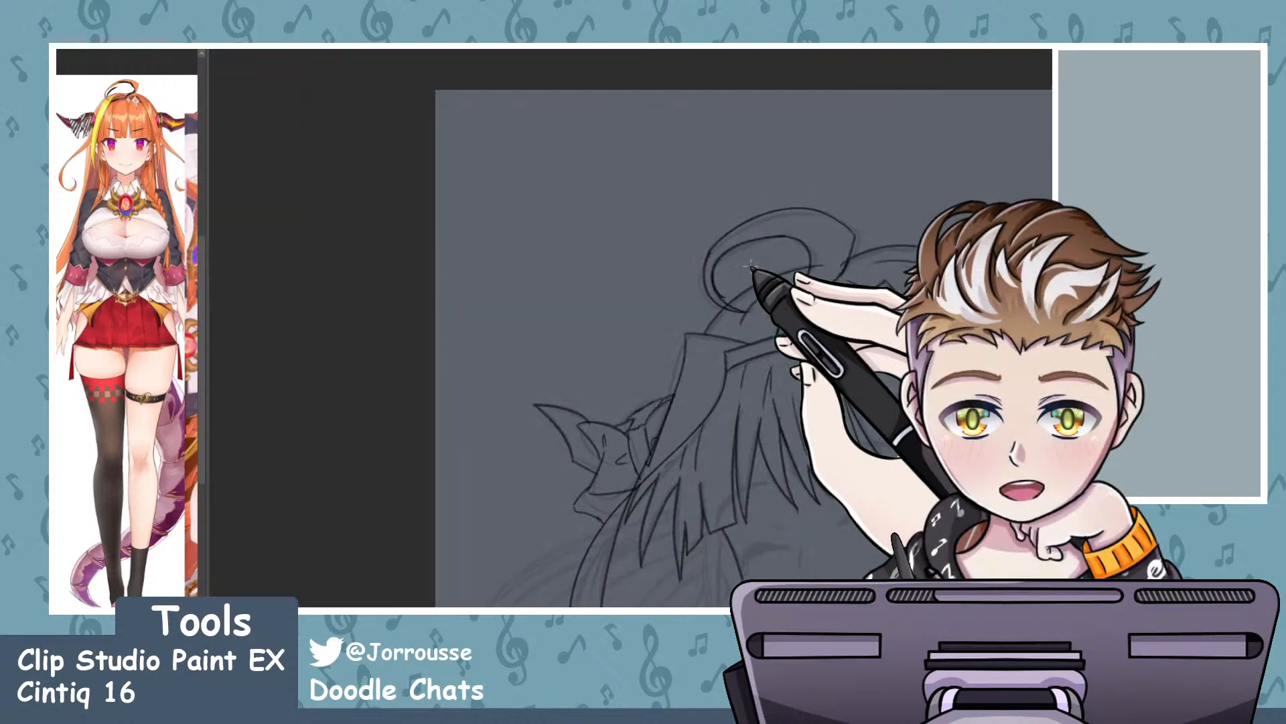
scroll(797, 279, up, 6)
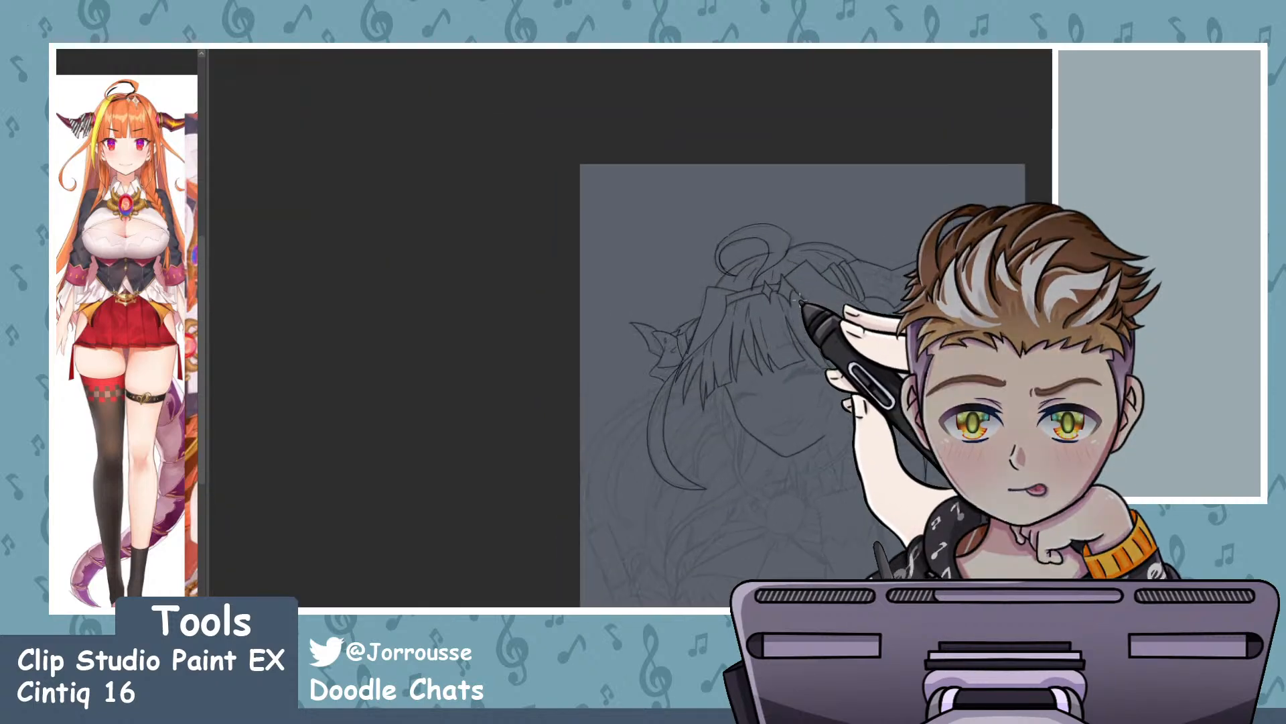
scroll(735, 258, up, 8)
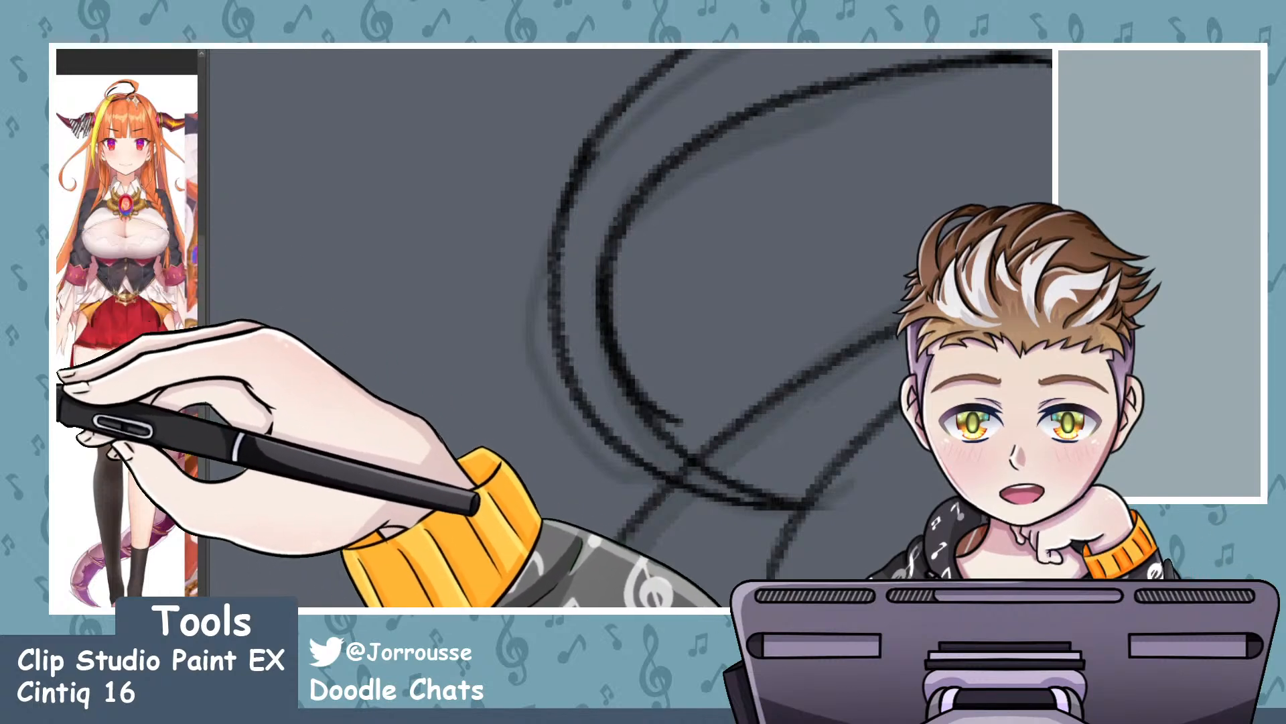
- Clean up the thickened spot and the stray line end on the left outlines of the looped strand
drag(634, 137, 620, 168)
key(p)
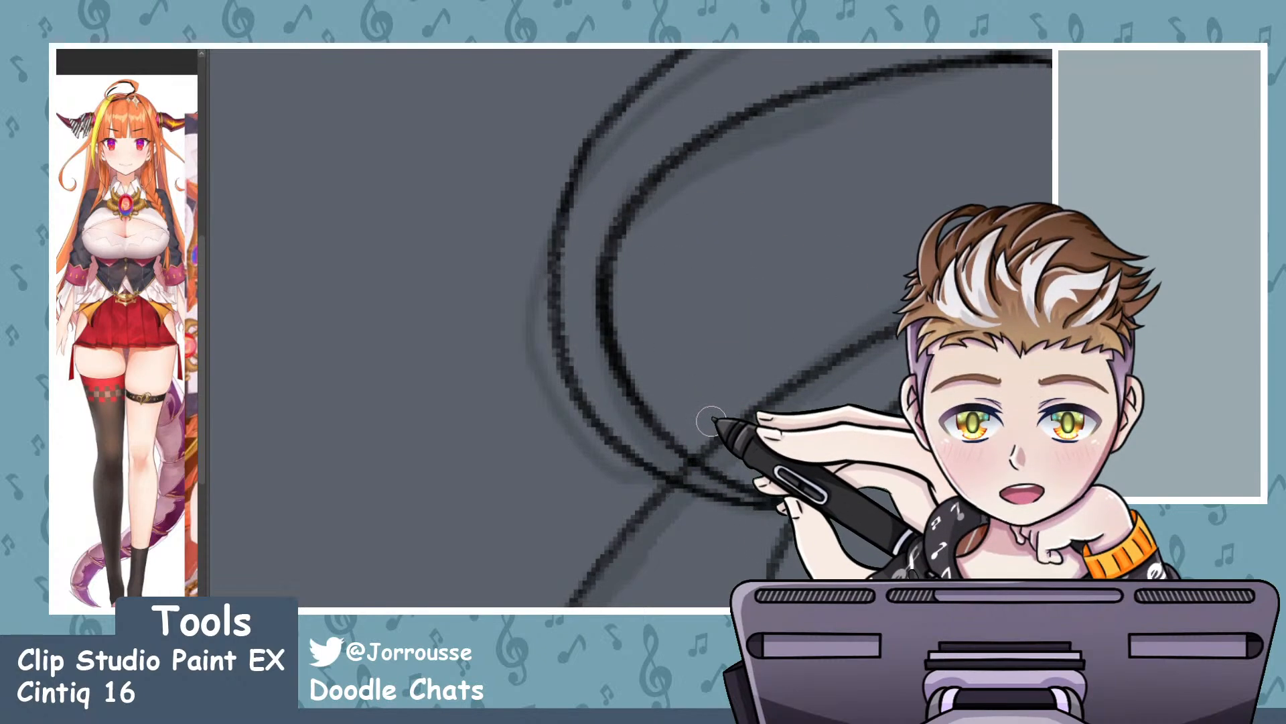
scroll(601, 423, down, 2)
scroll(601, 424, down, 4)
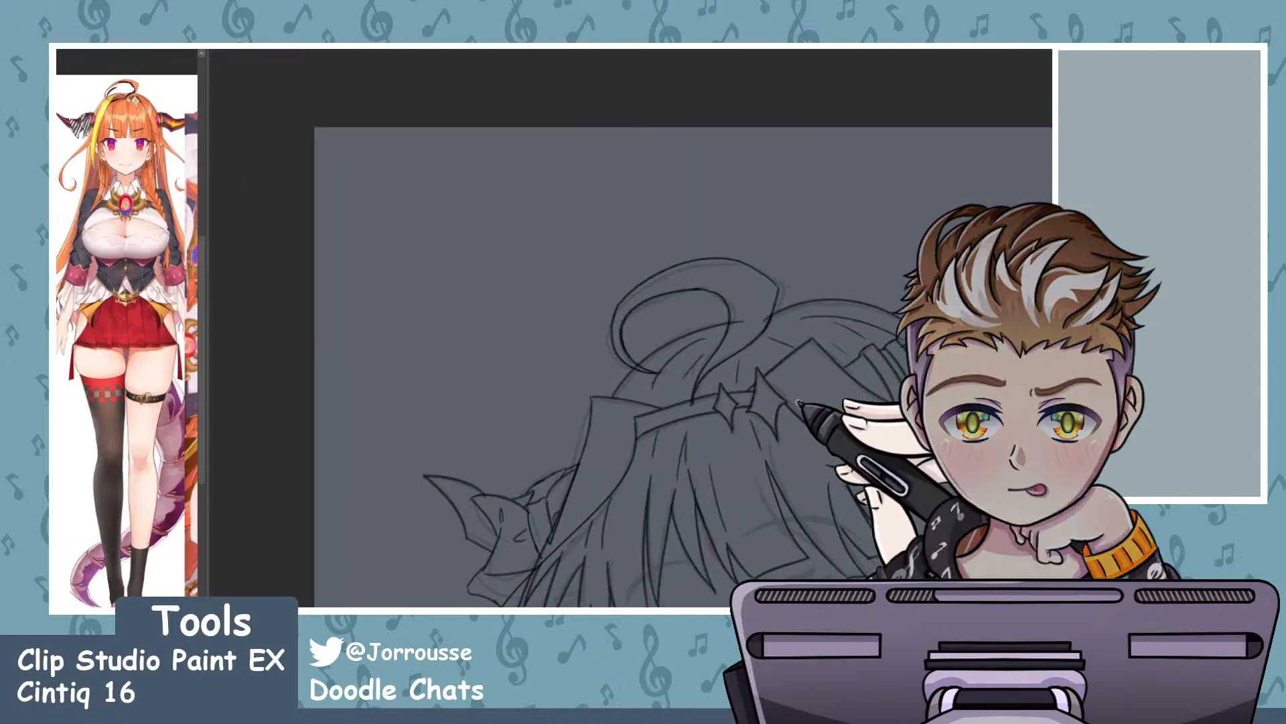
- Examine the inked loop, headband, star ornaments, horns and bangs up close and as a whole for gaps and flaws
scroll(767, 388, up, 6)
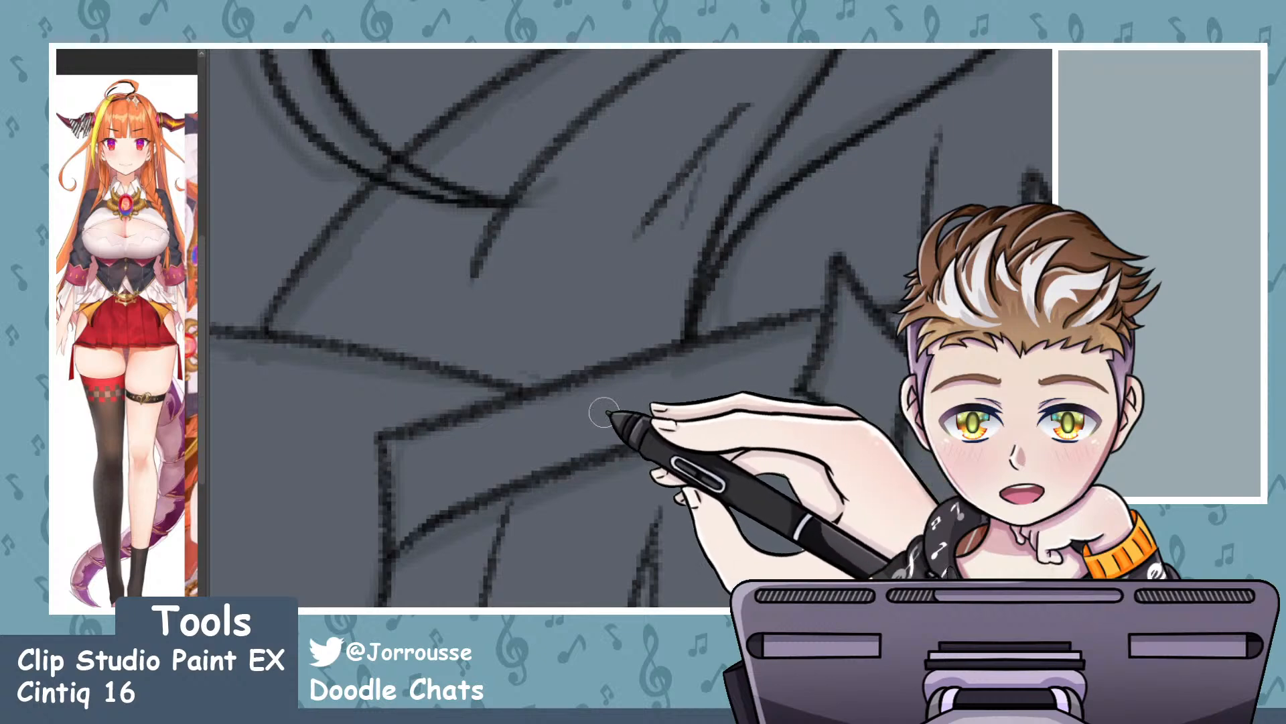
scroll(604, 411, down, 6)
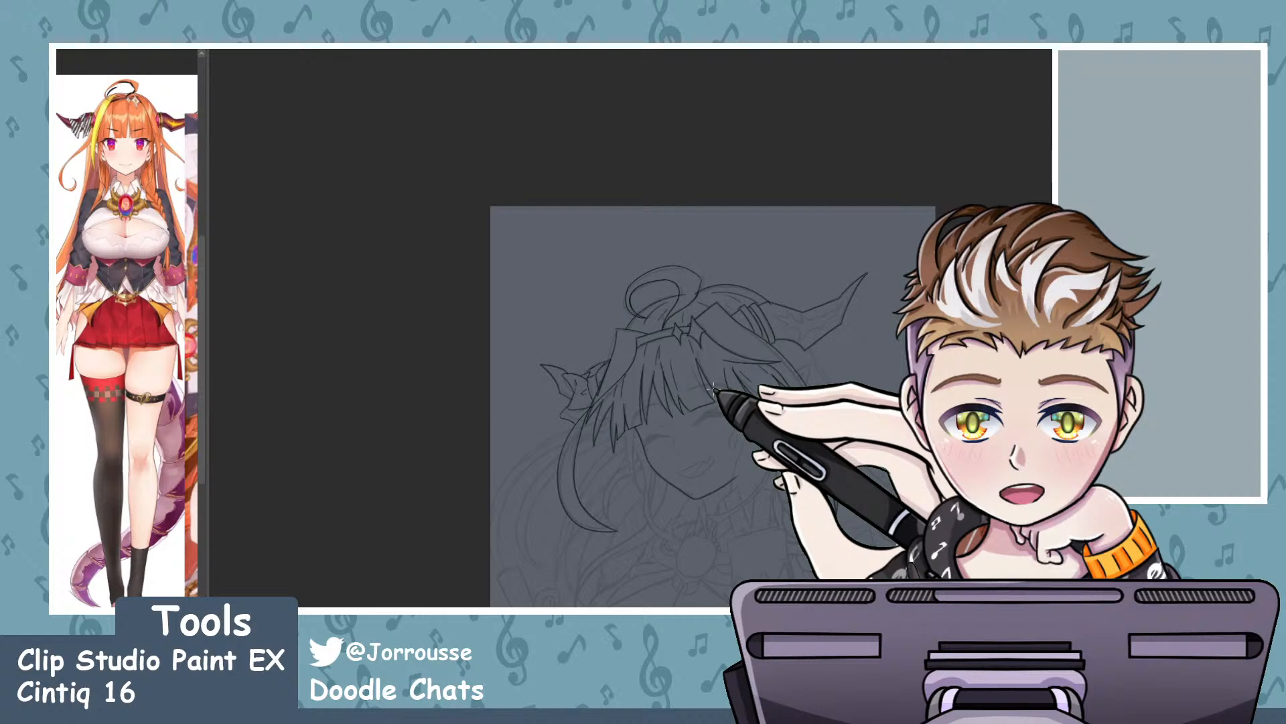
scroll(743, 387, up, 6)
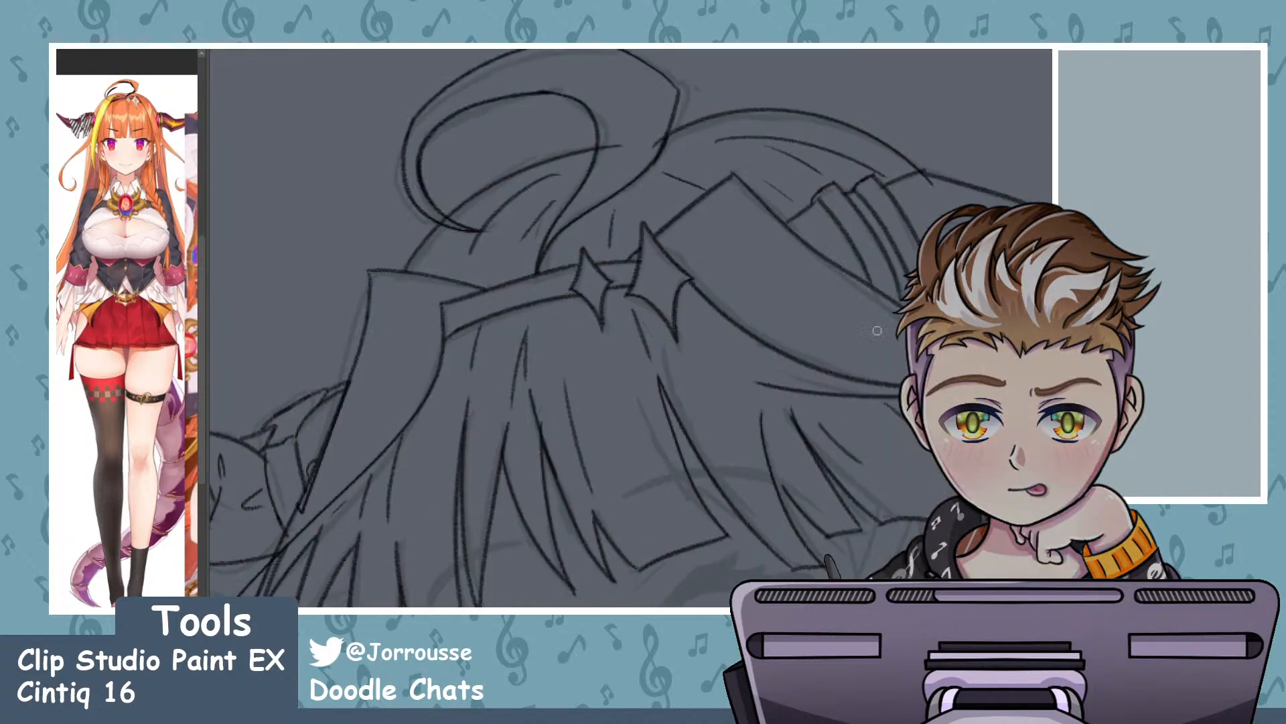
scroll(503, 215, down, 3)
scroll(478, 184, up, 4)
scroll(438, 250, up, 1)
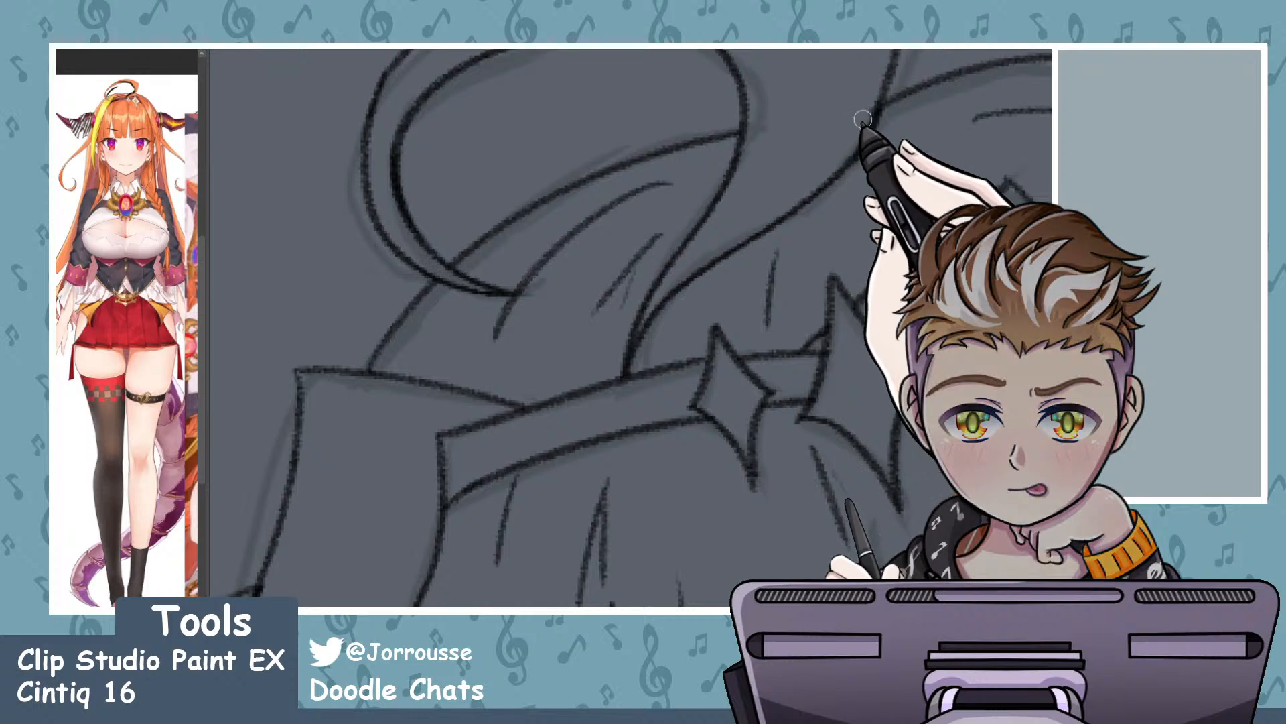
scroll(868, 117, down, 6)
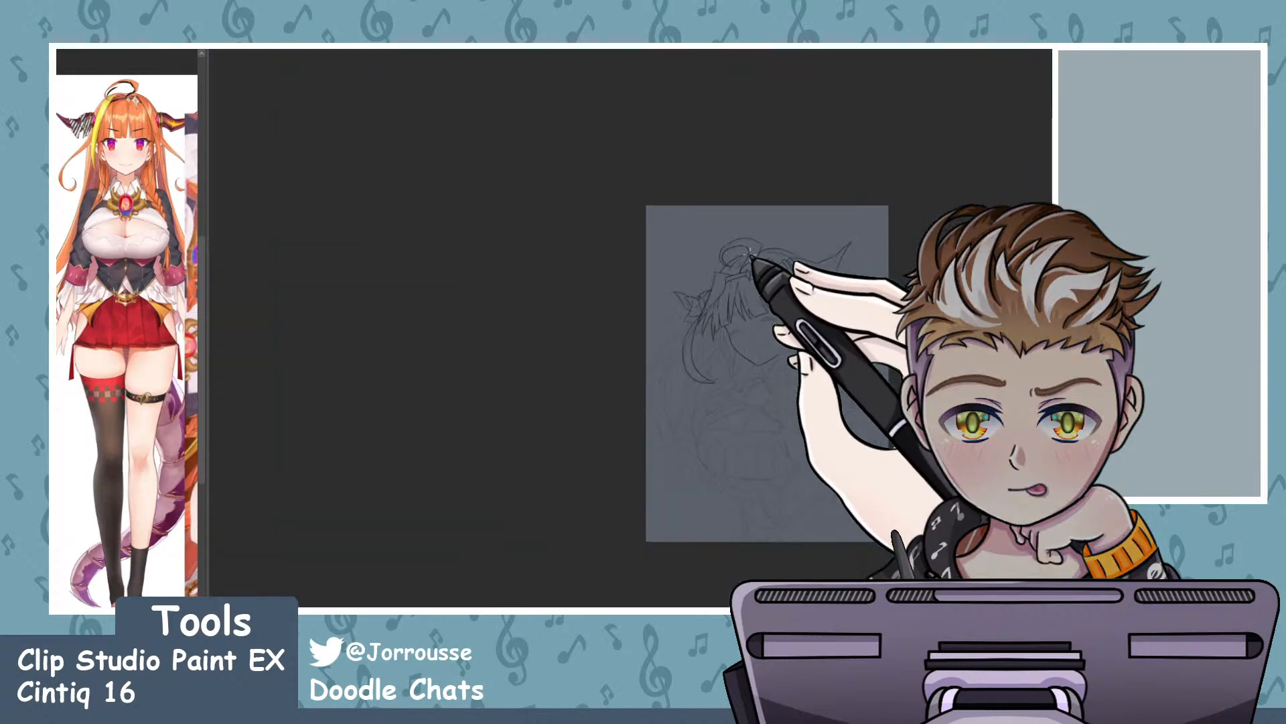
scroll(784, 288, up, 2)
scroll(784, 288, down, 2)
scroll(787, 268, up, 6)
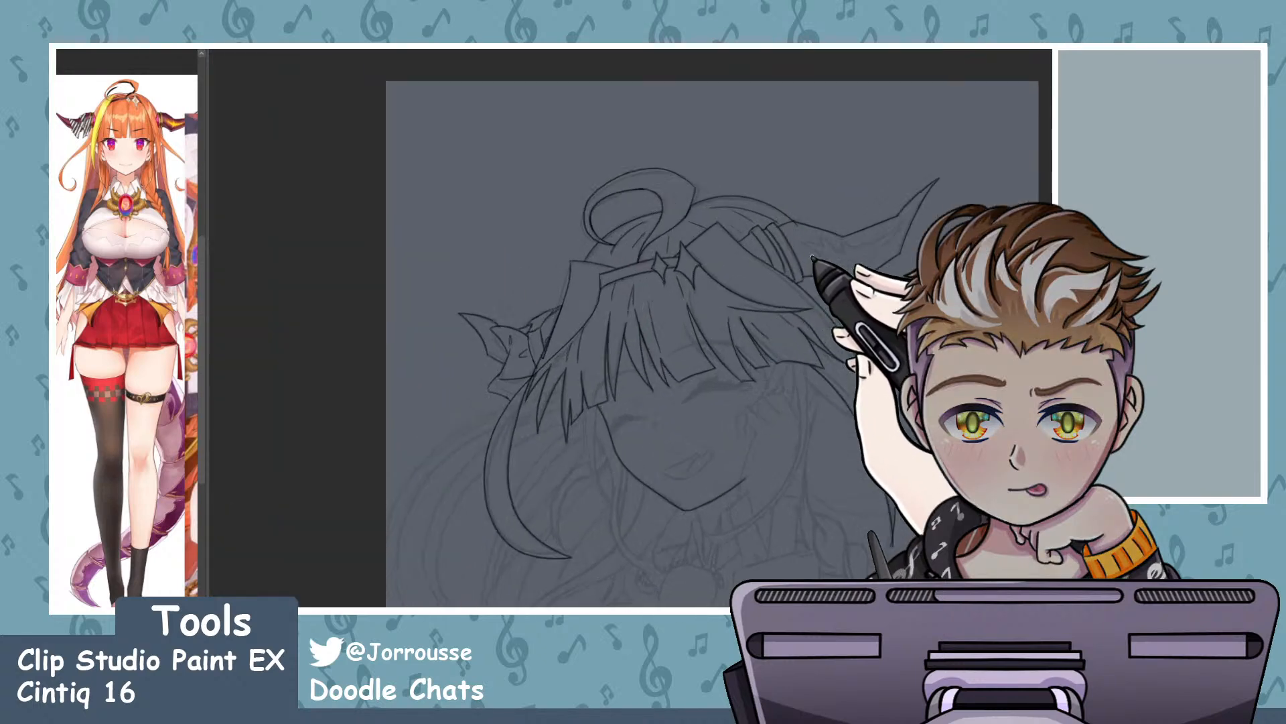
scroll(794, 221, up, 3)
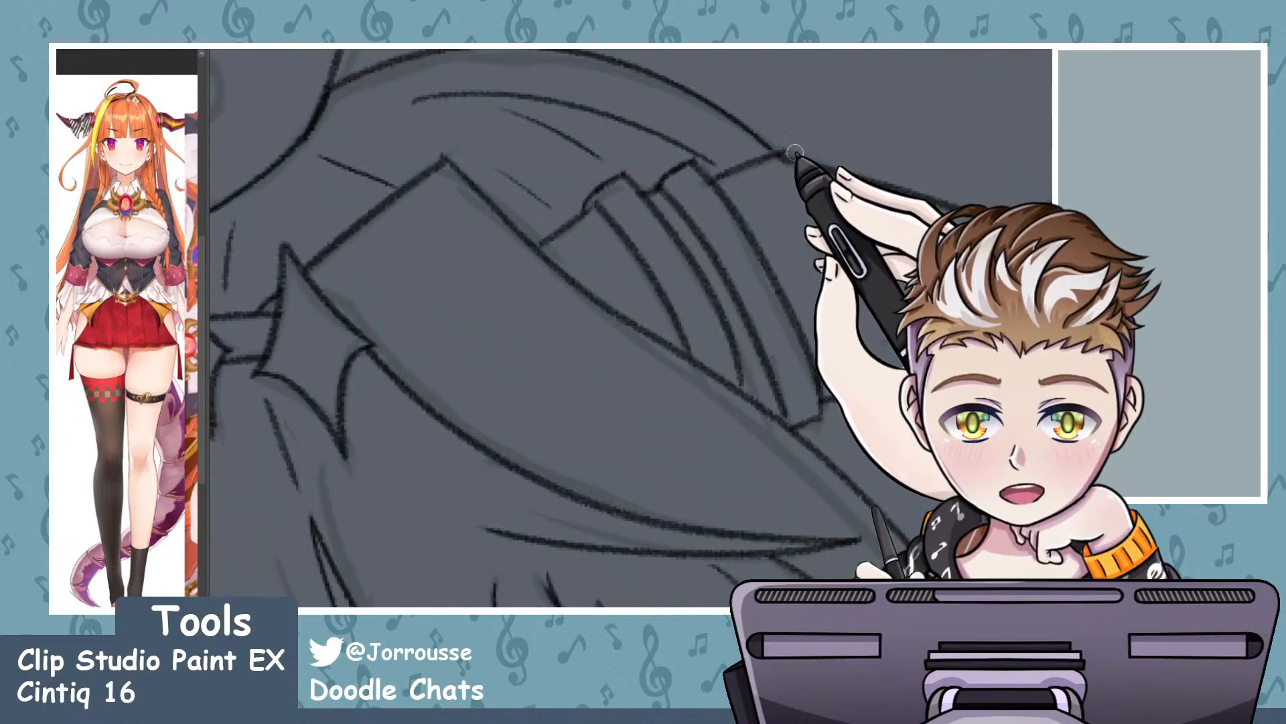
scroll(804, 201, down, 3)
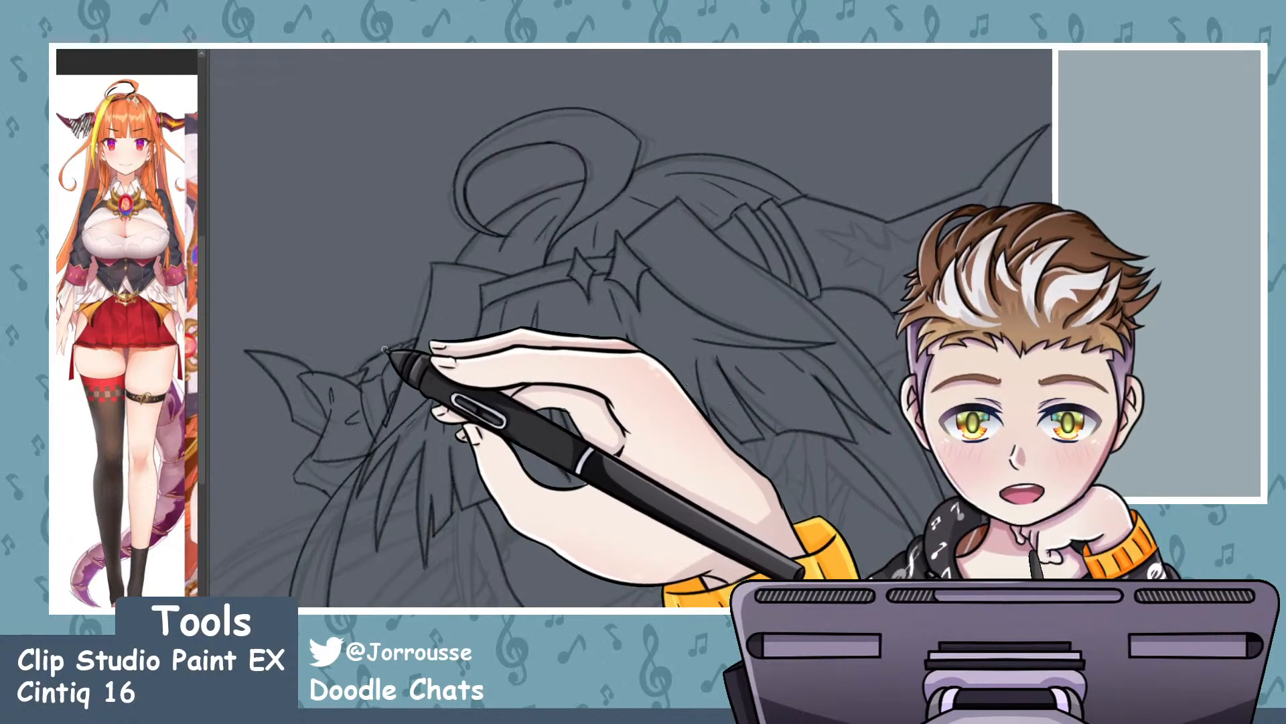
scroll(385, 349, down, 5)
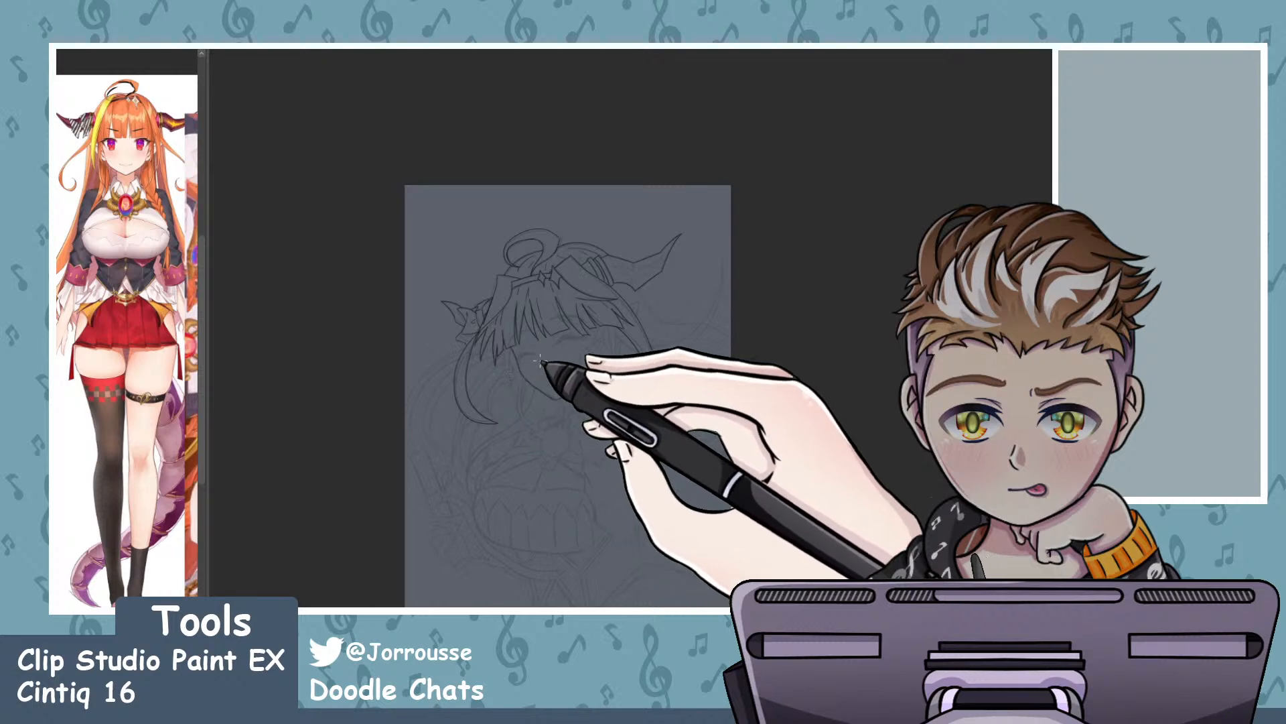
scroll(570, 352, up, 3)
scroll(767, 285, down, 2)
scroll(744, 335, up, 1)
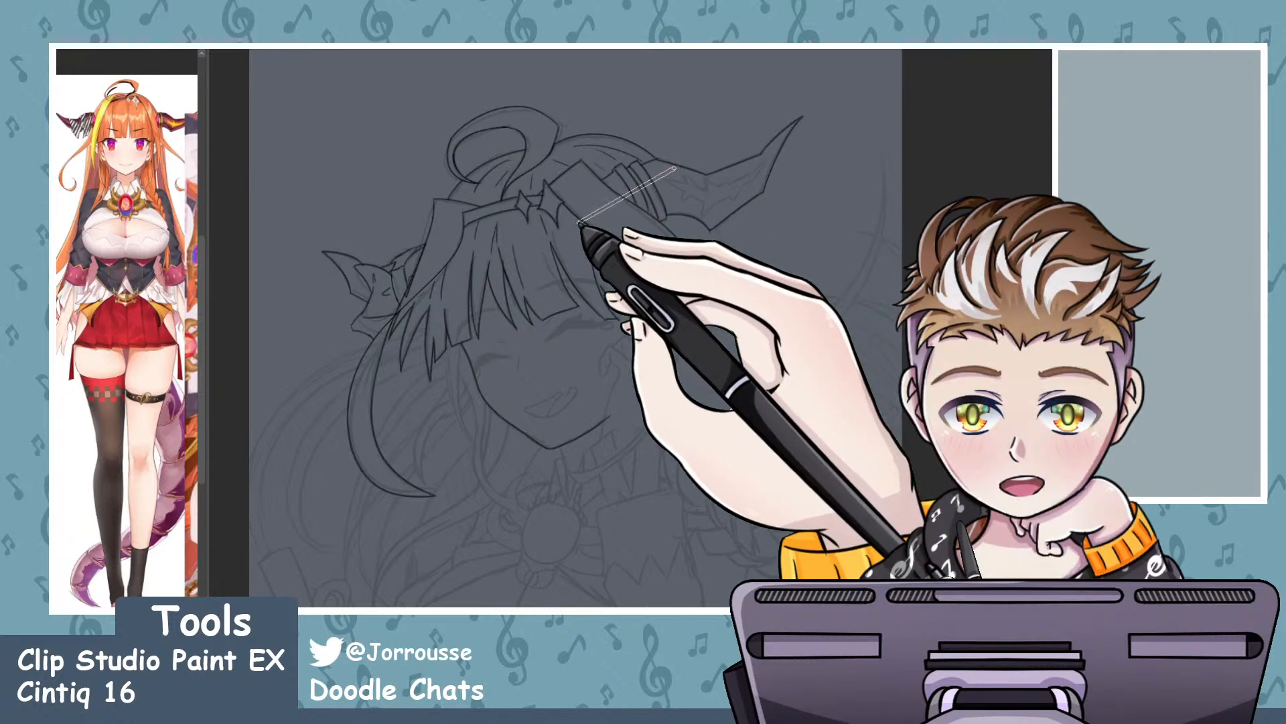
scroll(583, 229, up, 4)
scroll(569, 137, down, 4)
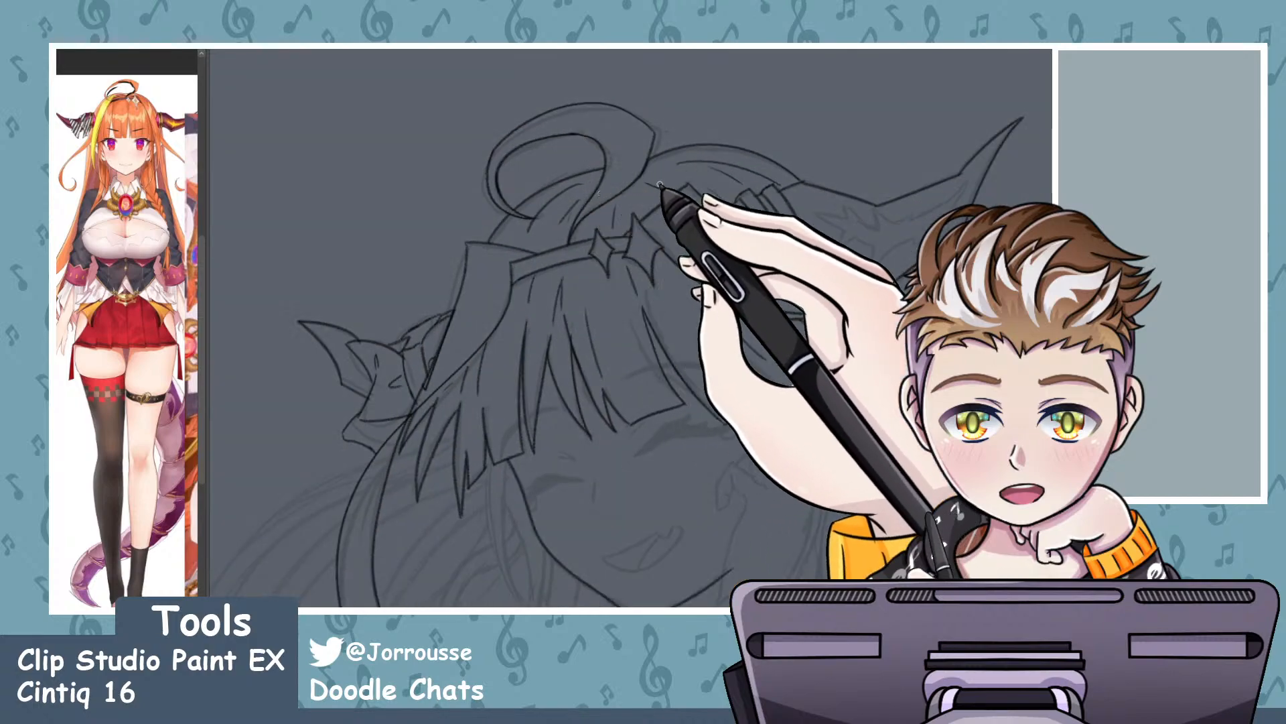
- Rotate the canvas and try to ink the long strand curling outward beneath the right horn, from its tip to the hair
scroll(664, 193, down, 2)
key(minus)
key(minus)
scroll(750, 299, down, 2)
scroll(719, 163, up, 5)
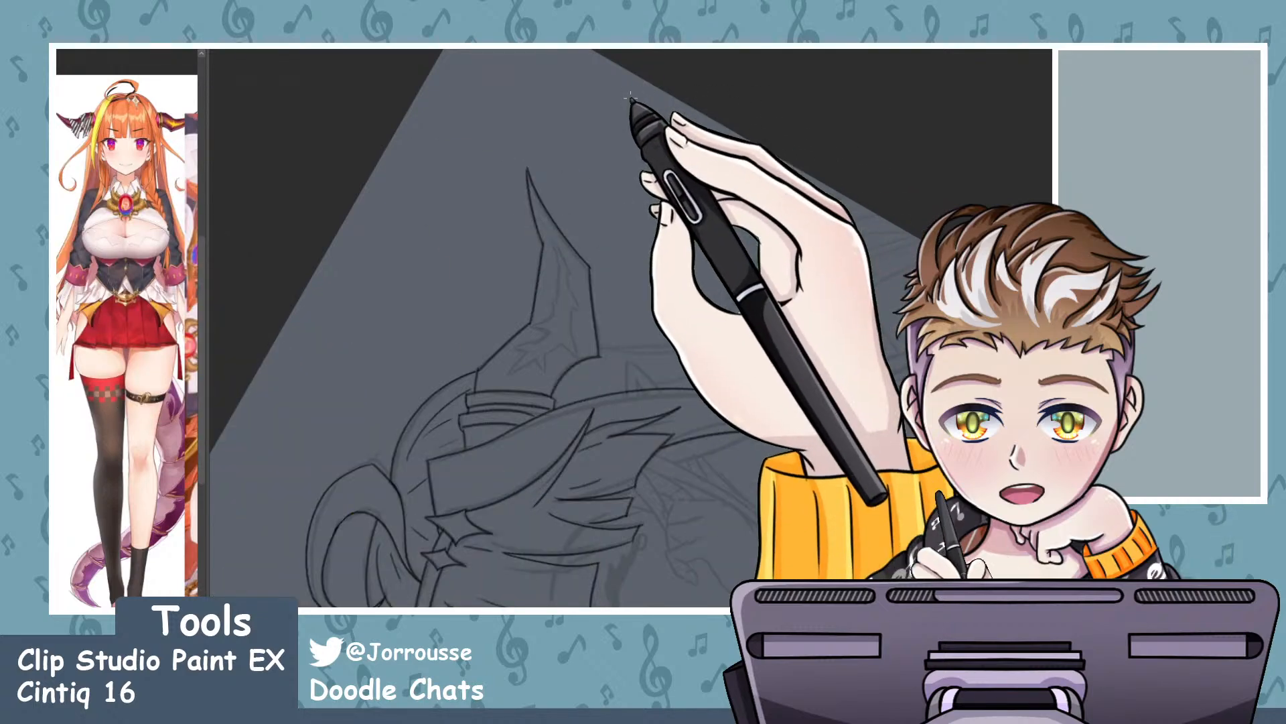
drag(631, 105, 706, 427)
key(ctrl+z)
mouse_move(627, 105)
mouse_down()
mouse_move(765, 335)
mouse_move(690, 439)
mouse_move(719, 162)
mouse_move(673, 449)
mouse_move(722, 172)
mouse_move(661, 449)
mouse_move(800, 288)
mouse_up()
key(ctrl+z)
key(ctrl+z)
key(ctrl+z)
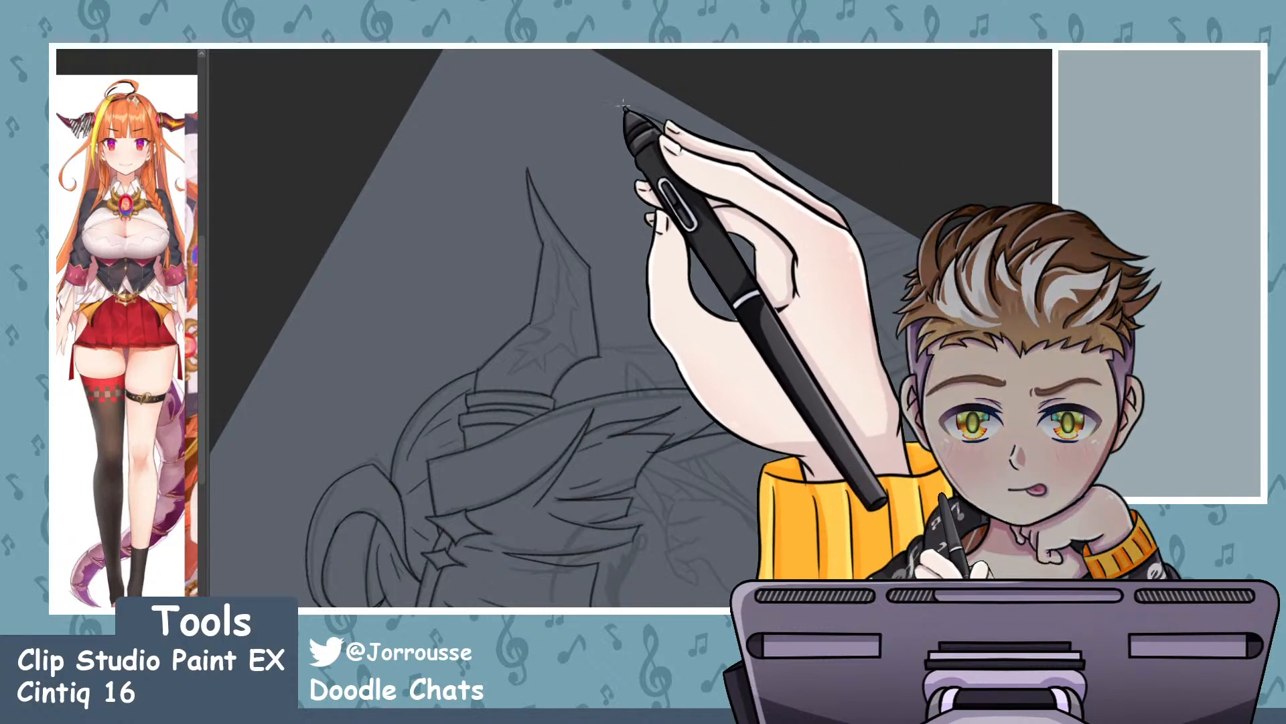
- Try to ink both curved edges of the outward-curling strand with the two lines meeting at its tip
drag(640, 113, 713, 483)
key(ctrl+z)
drag(640, 112, 785, 280)
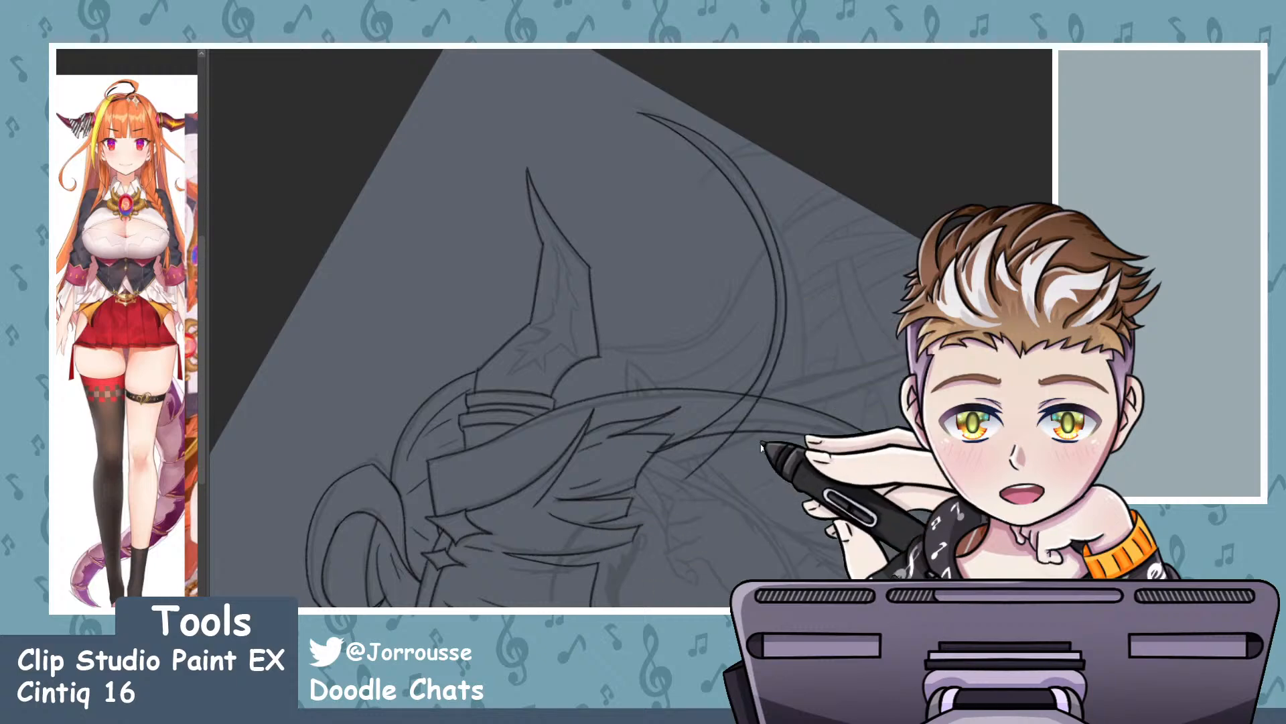
scroll(800, 309, down, 2)
scroll(812, 222, up, 2)
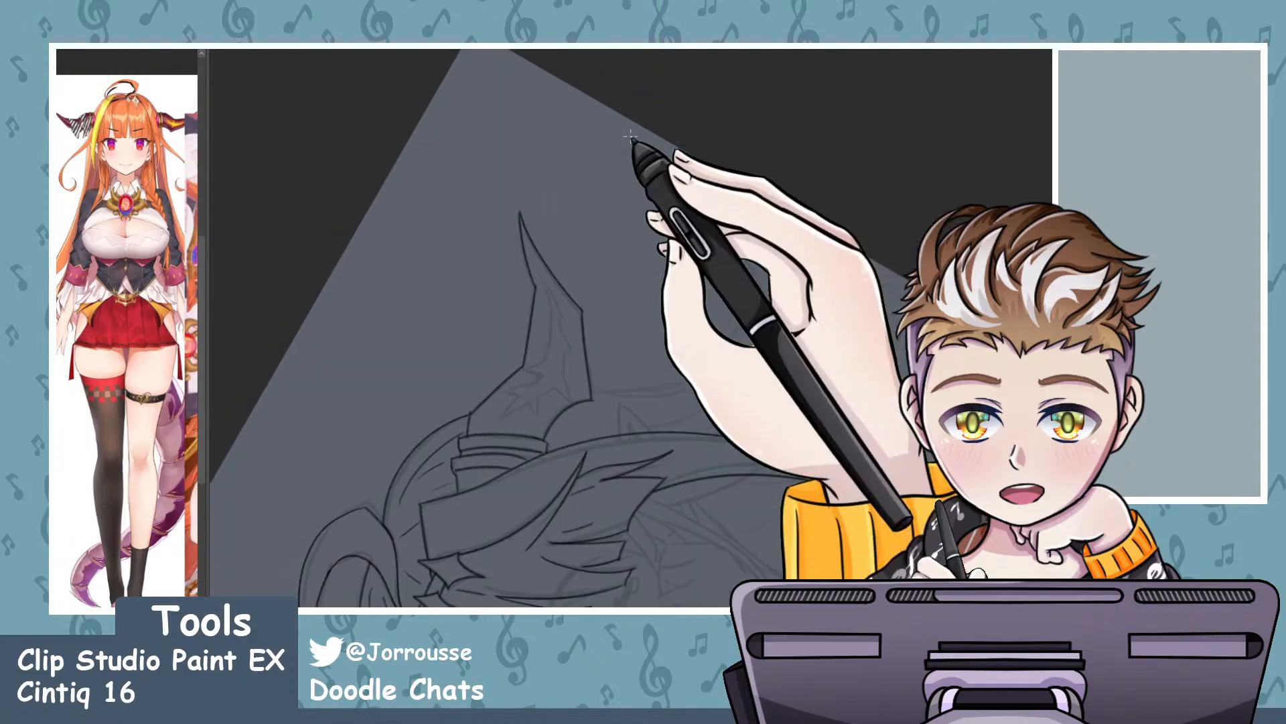
drag(616, 143, 762, 376)
mouse_move(729, 425)
mouse_down()
mouse_move(620, 144)
mouse_move(712, 442)
mouse_move(601, 480)
mouse_up()
key(ctrl+z)
key(ctrl+z)
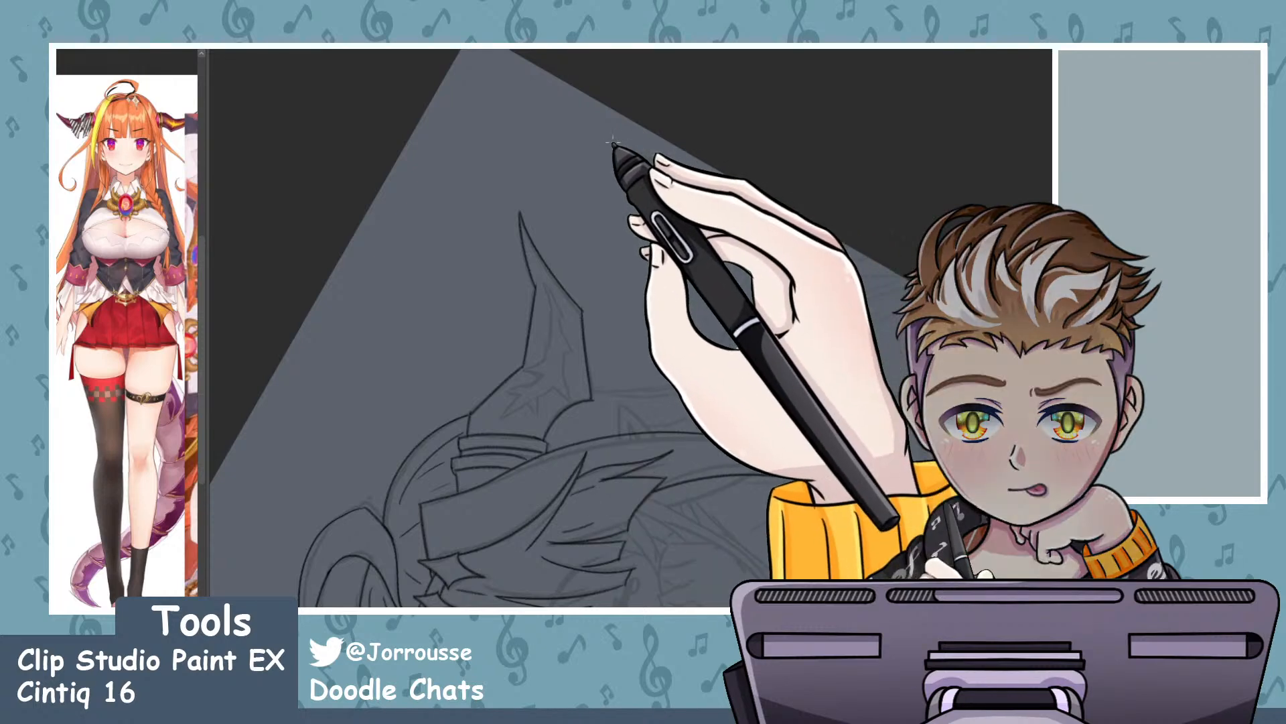
- Try to redraw the curling strand's inner edge as a single arc running back into the hair below the horn
mouse_move(616, 143)
mouse_down()
mouse_move(752, 257)
mouse_move(600, 477)
mouse_up()
key(ctrl+z)
drag(612, 145, 755, 374)
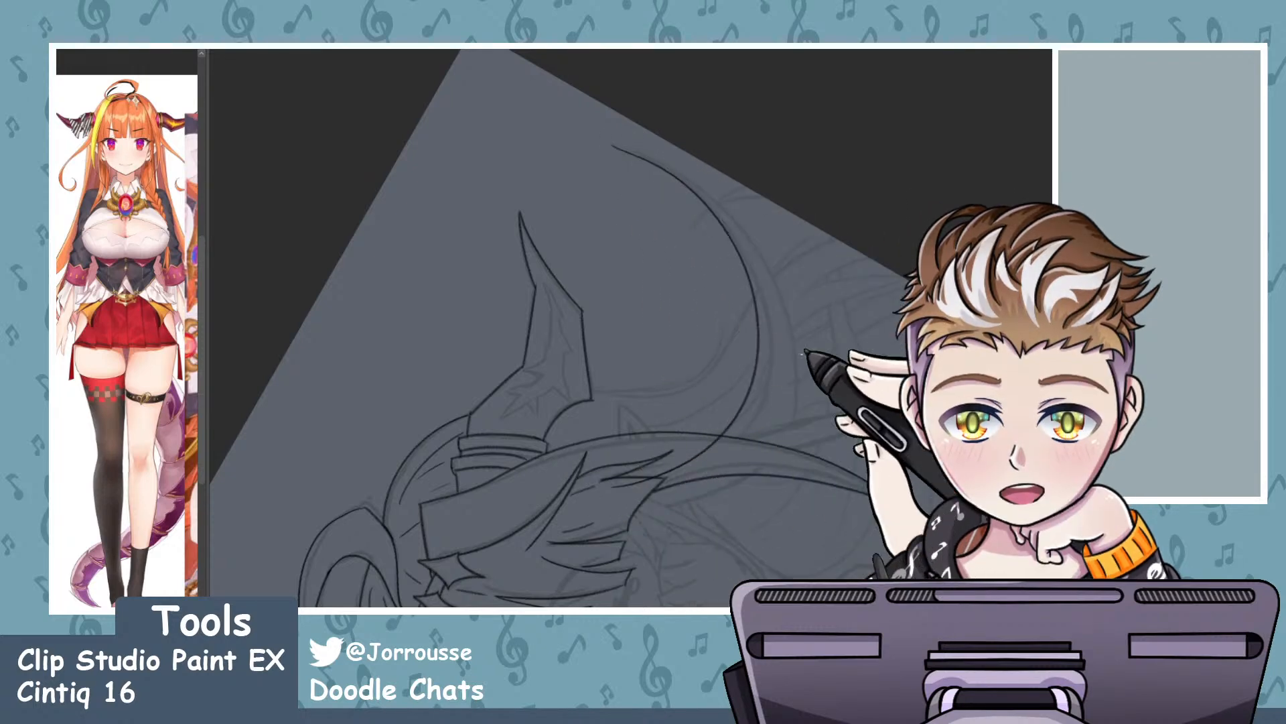
scroll(814, 226, up, 2)
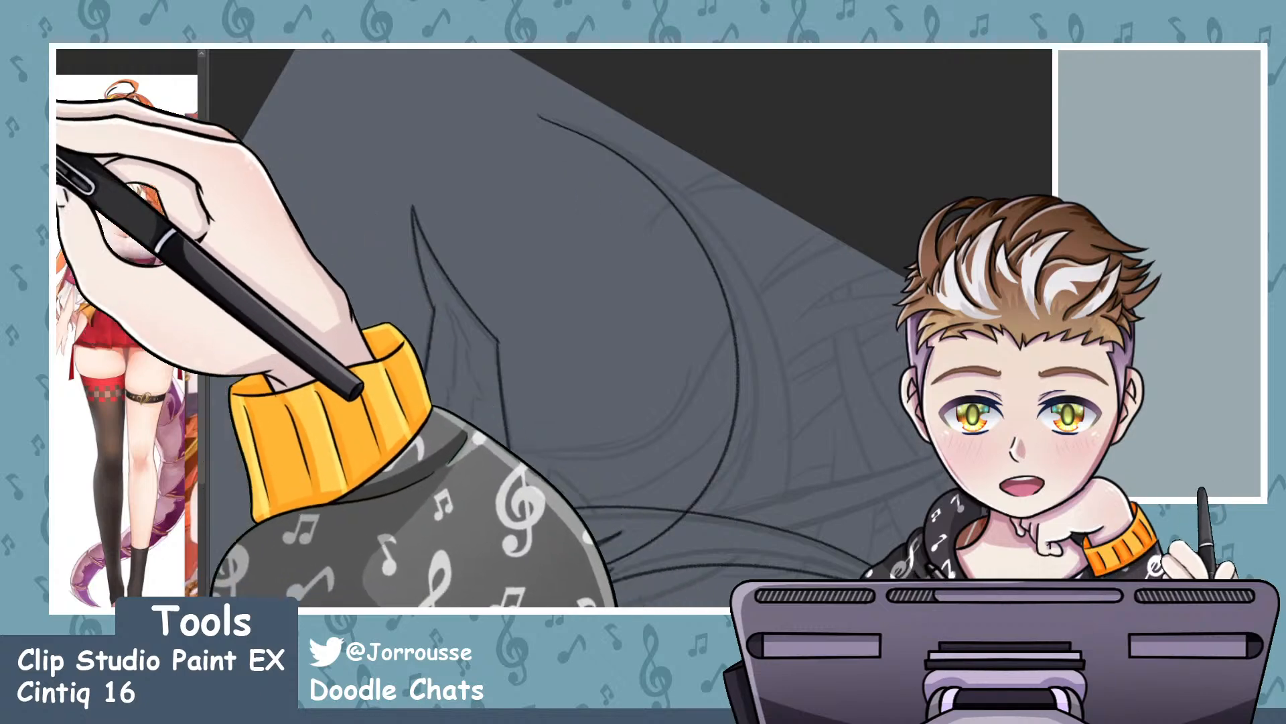
key(ctrl+z)
mouse_move(538, 114)
mouse_down()
mouse_move(574, 129)
mouse_move(752, 301)
mouse_move(710, 477)
mouse_up()
key(ctrl+z)
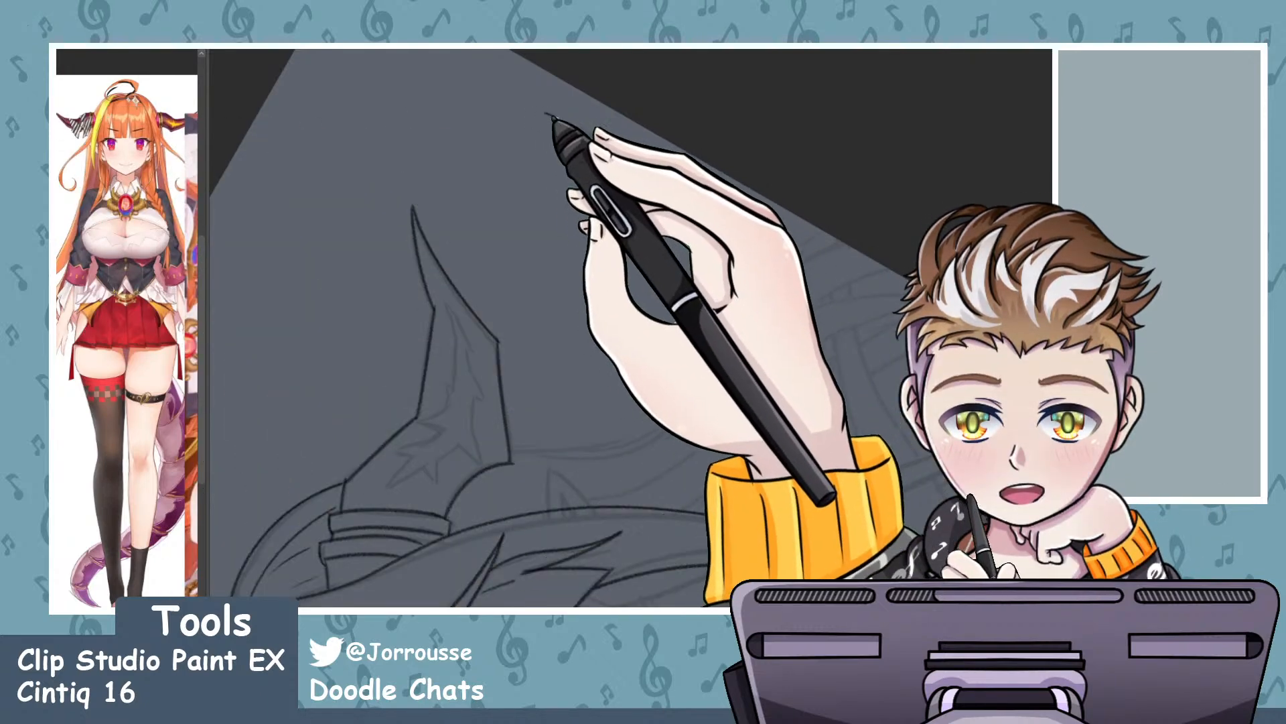
drag(546, 114, 620, 535)
key(ctrl+z)
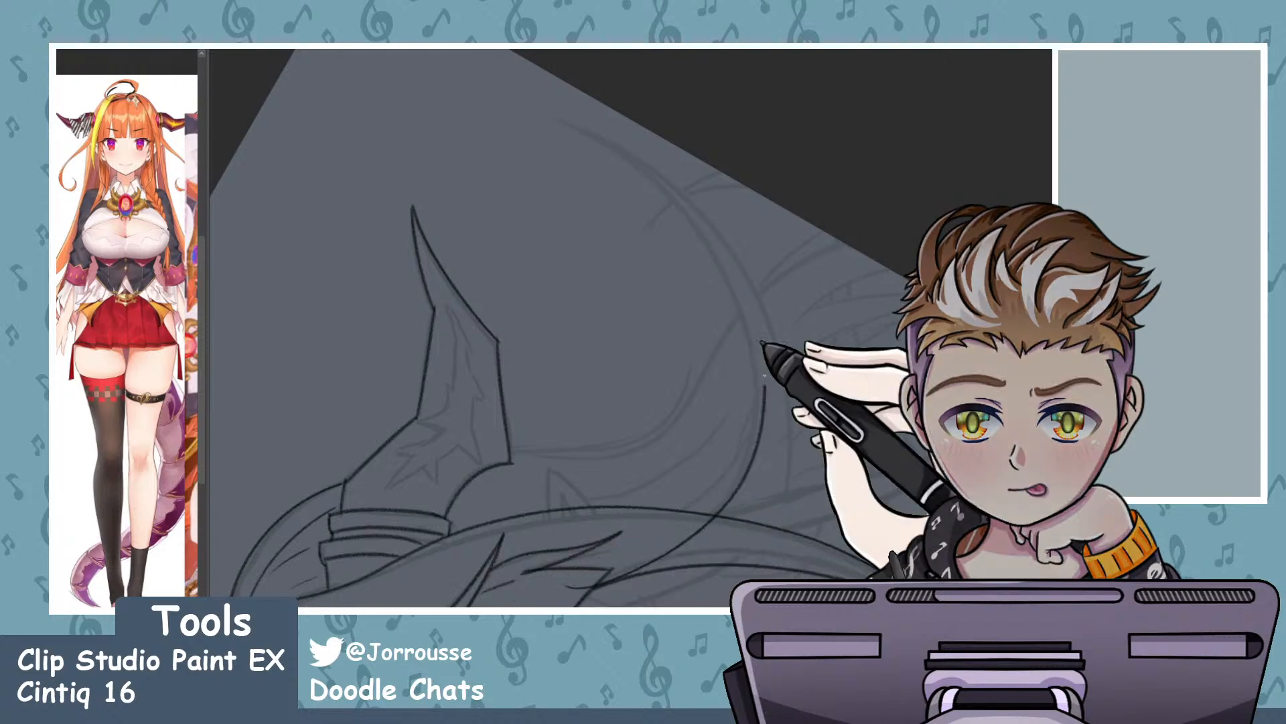
- Try another sweep for the strand's inner edge, following the sketched curve from the tip around to the side hair
key(ctrl+z)
mouse_move(556, 122)
mouse_down()
mouse_move(638, 137)
mouse_move(742, 358)
mouse_up()
key(ctrl+z)
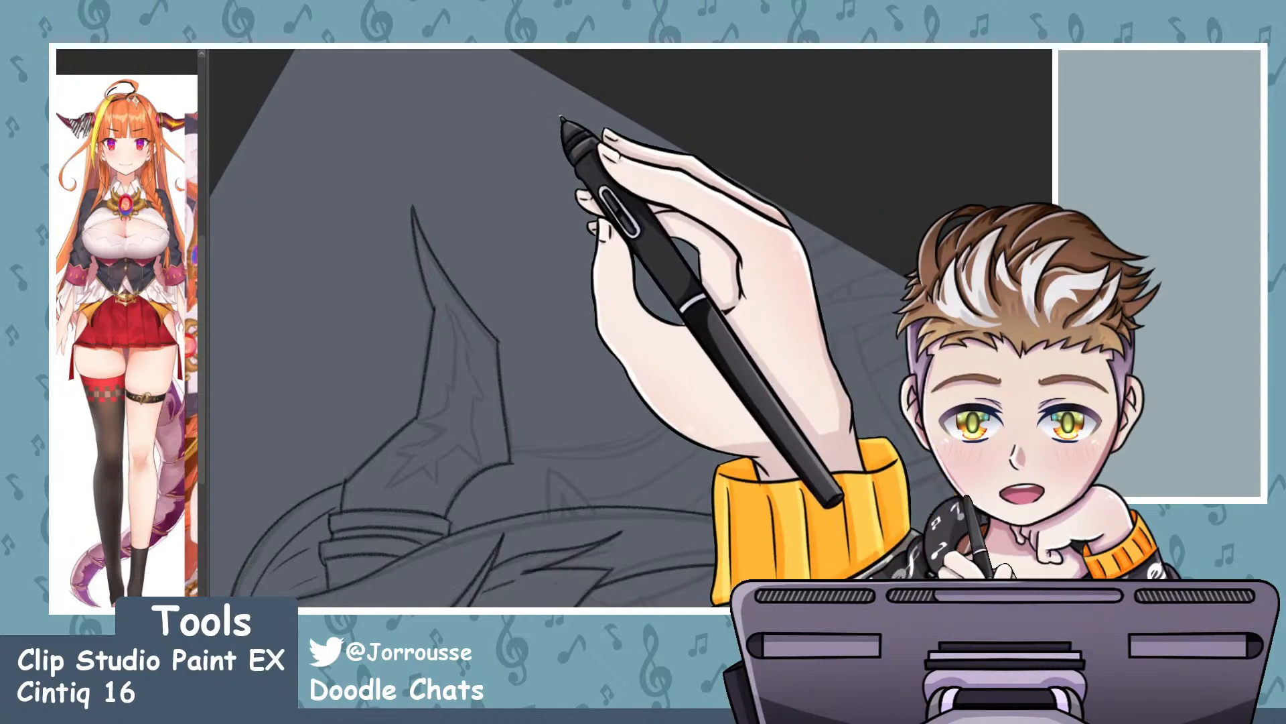
mouse_move(558, 118)
mouse_down()
mouse_move(677, 214)
mouse_move(529, 575)
mouse_up()
key(ctrl+z)
mouse_move(553, 119)
mouse_down()
mouse_move(597, 138)
mouse_move(488, 589)
mouse_up()
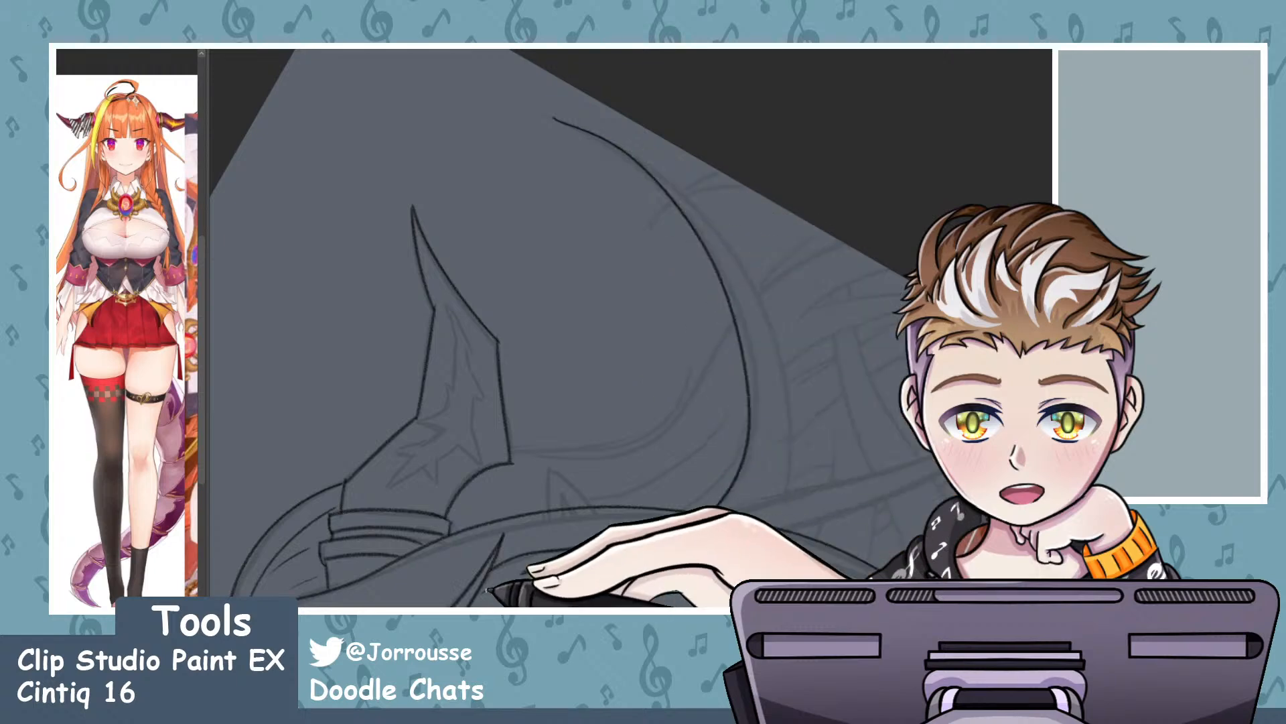
- Try to add the outer edge alongside the strand's inner arc, and undo both lines
scroll(482, 380, down, 3)
scroll(609, 448, up, 2)
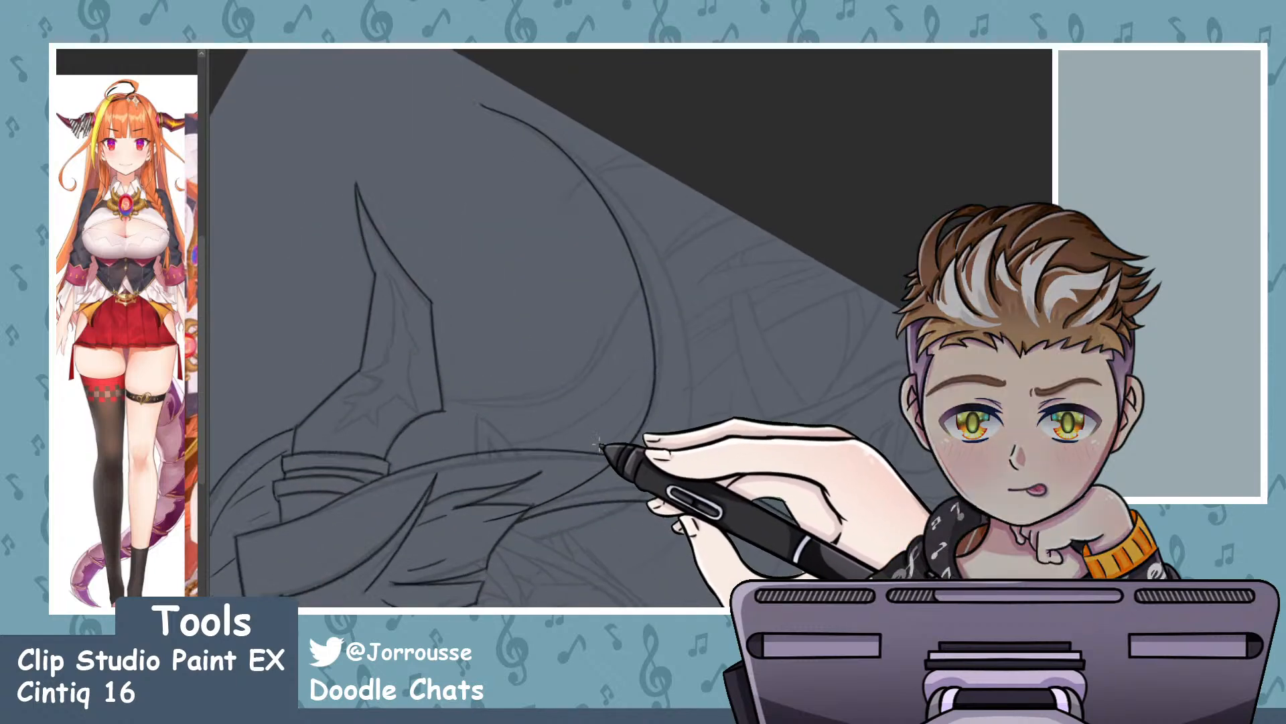
mouse_move(484, 106)
mouse_down()
mouse_move(680, 352)
mouse_move(582, 597)
mouse_up()
key(ctrl+z)
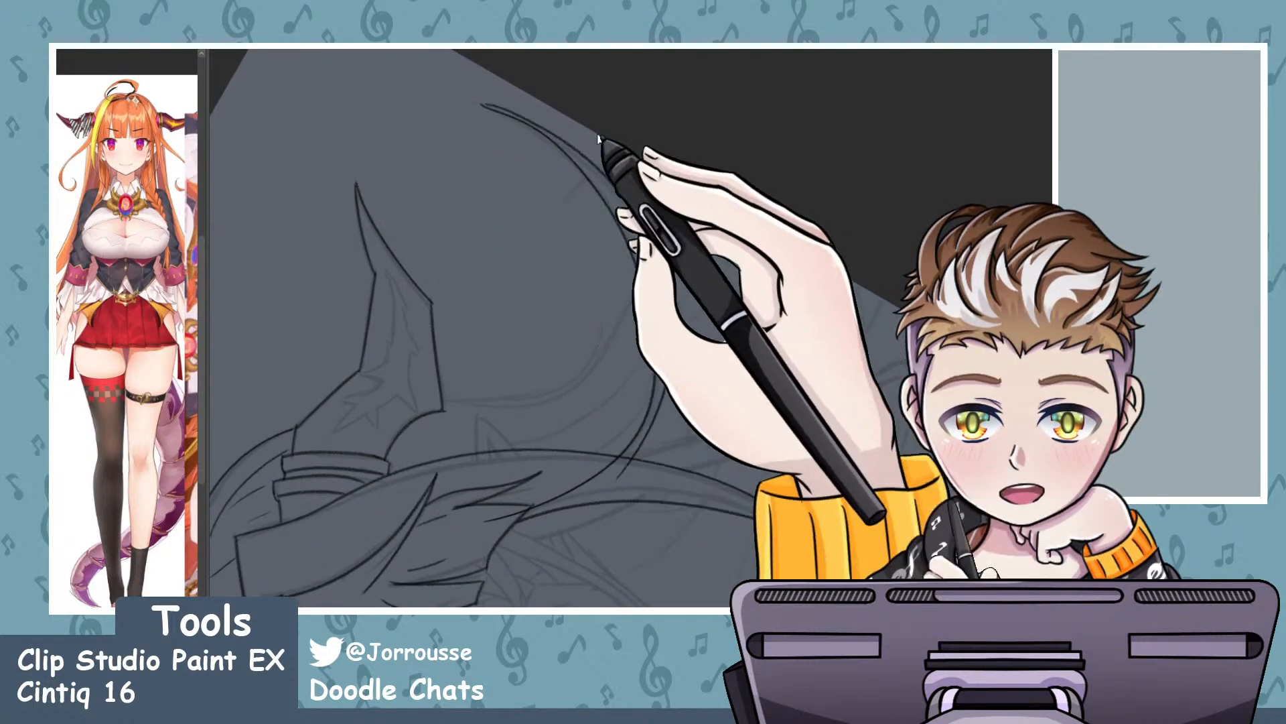
drag(484, 101, 578, 605)
key(ctrl+z)
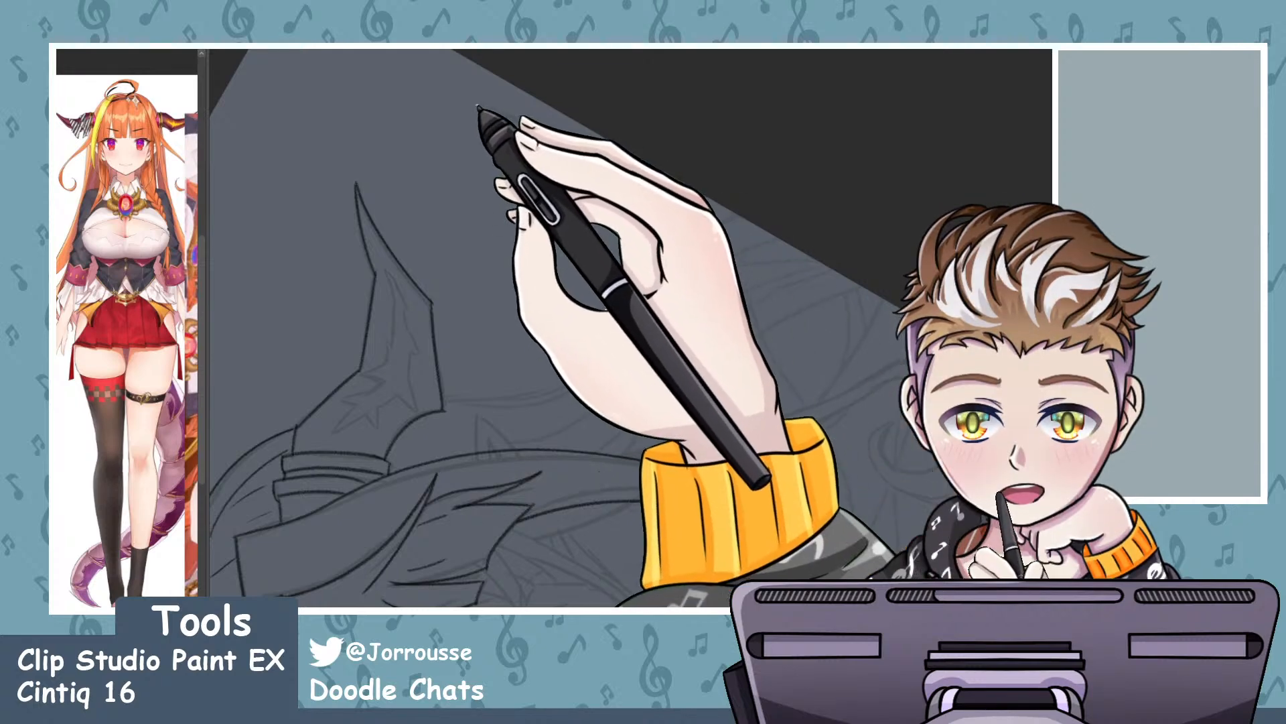
drag(475, 103, 444, 569)
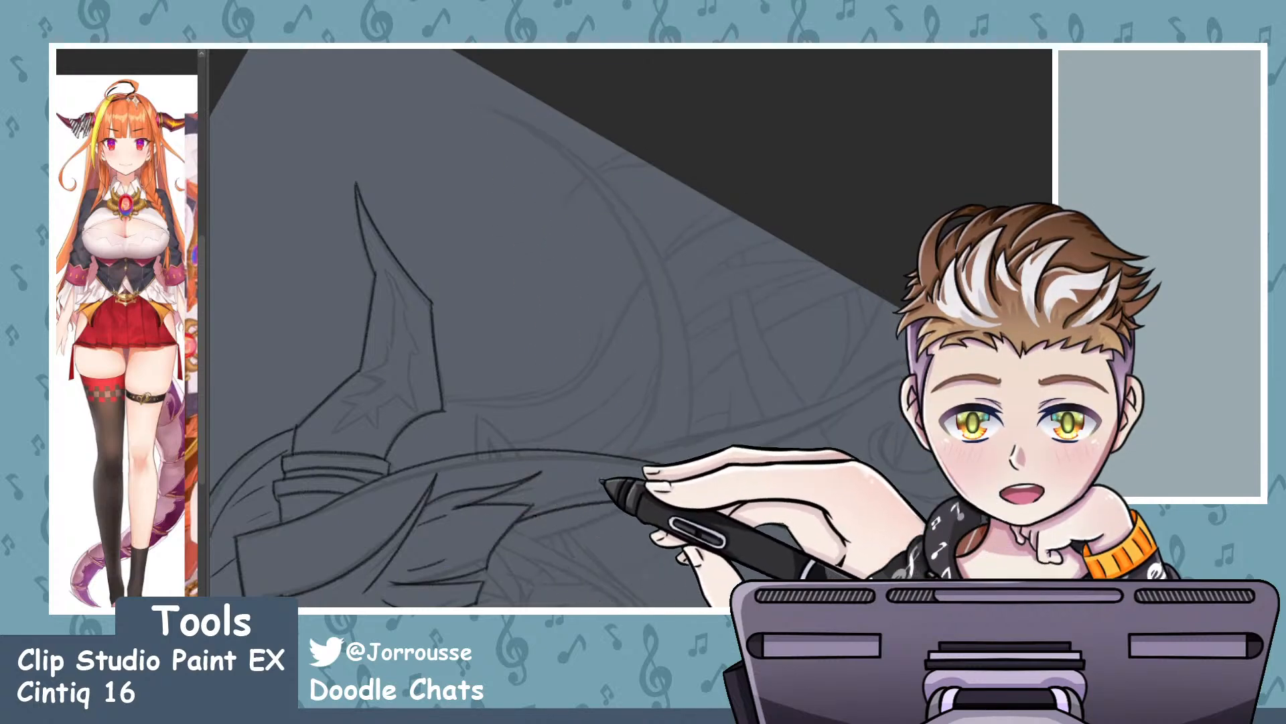
- Ink the curling strand's inner edge as one smooth arc from its tip to the side hair and rotate the canvas
mouse_move(470, 102)
mouse_down()
mouse_move(524, 116)
mouse_move(633, 409)
mouse_move(538, 480)
mouse_up()
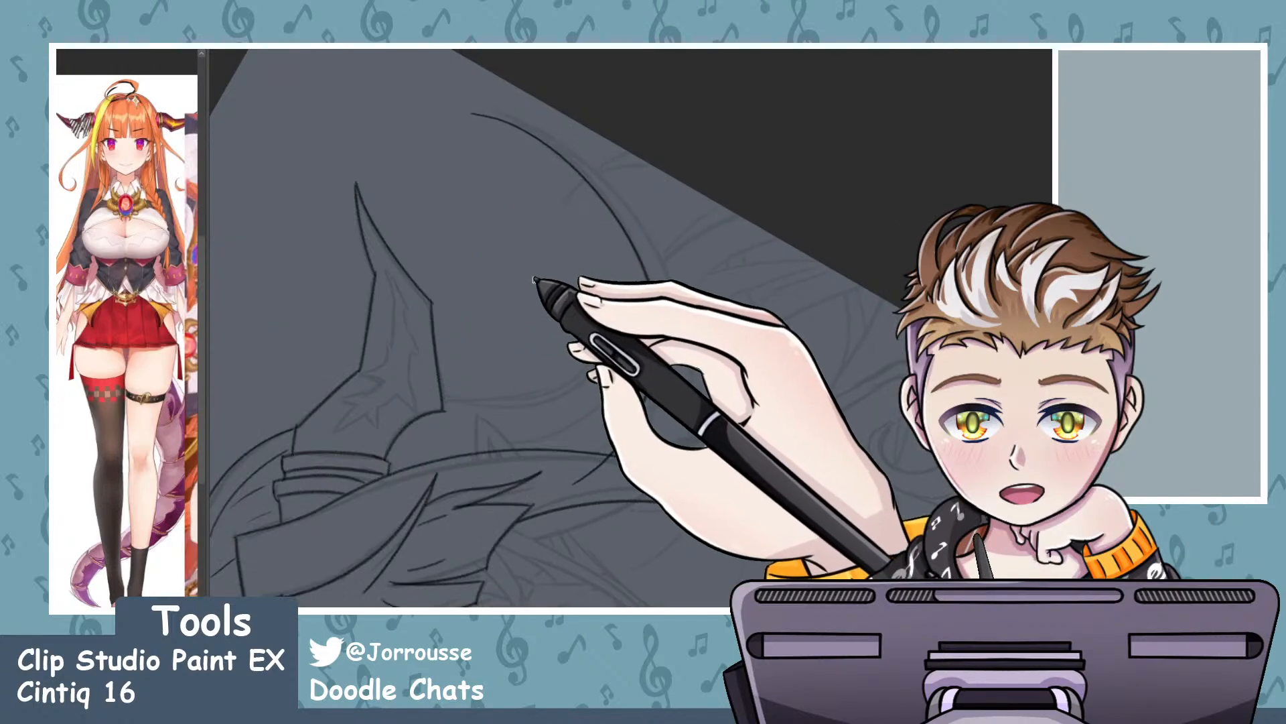
key(ctrl+z)
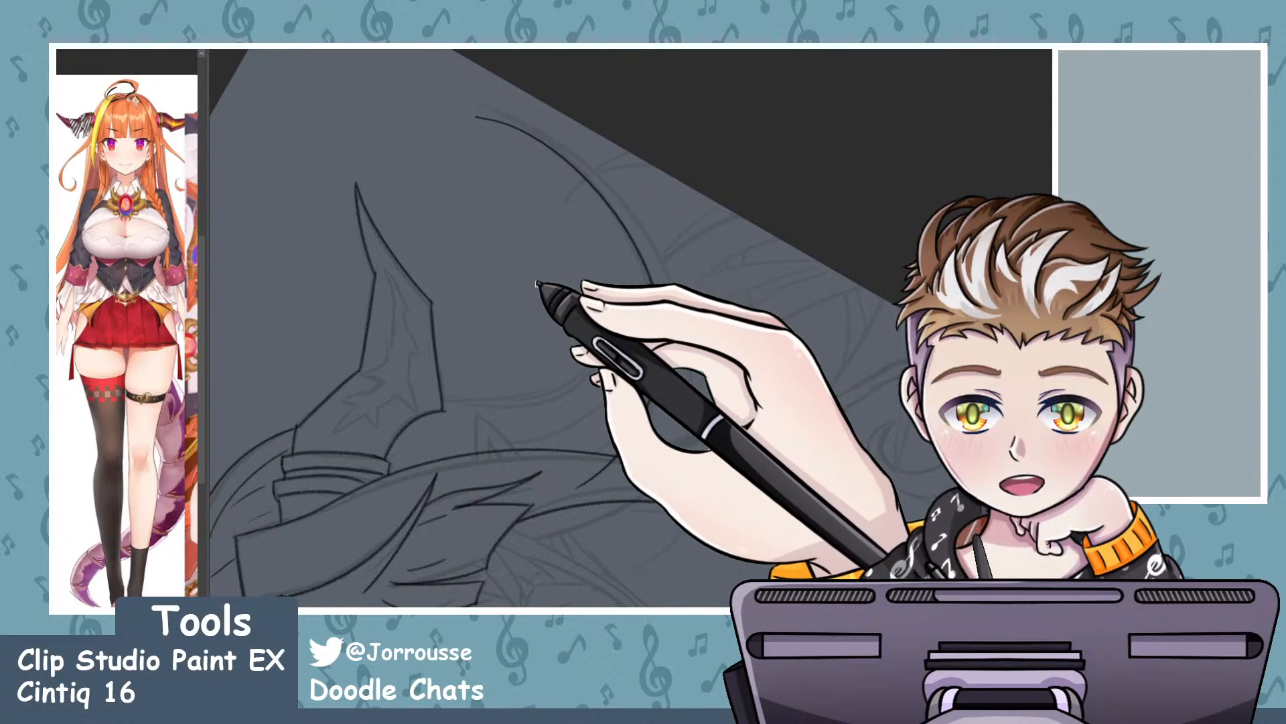
drag(713, 325, 664, 323)
drag(619, 249, 453, 355)
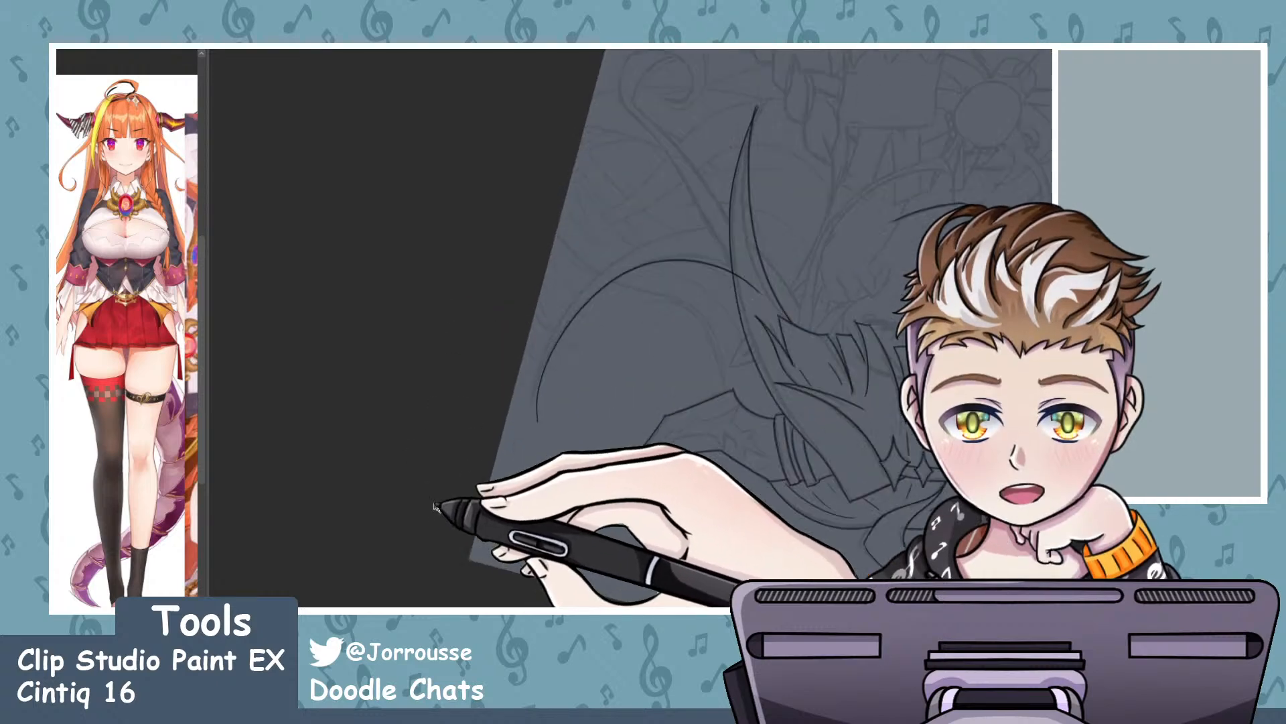
drag(445, 505, 720, 268)
drag(925, 295, 690, 325)
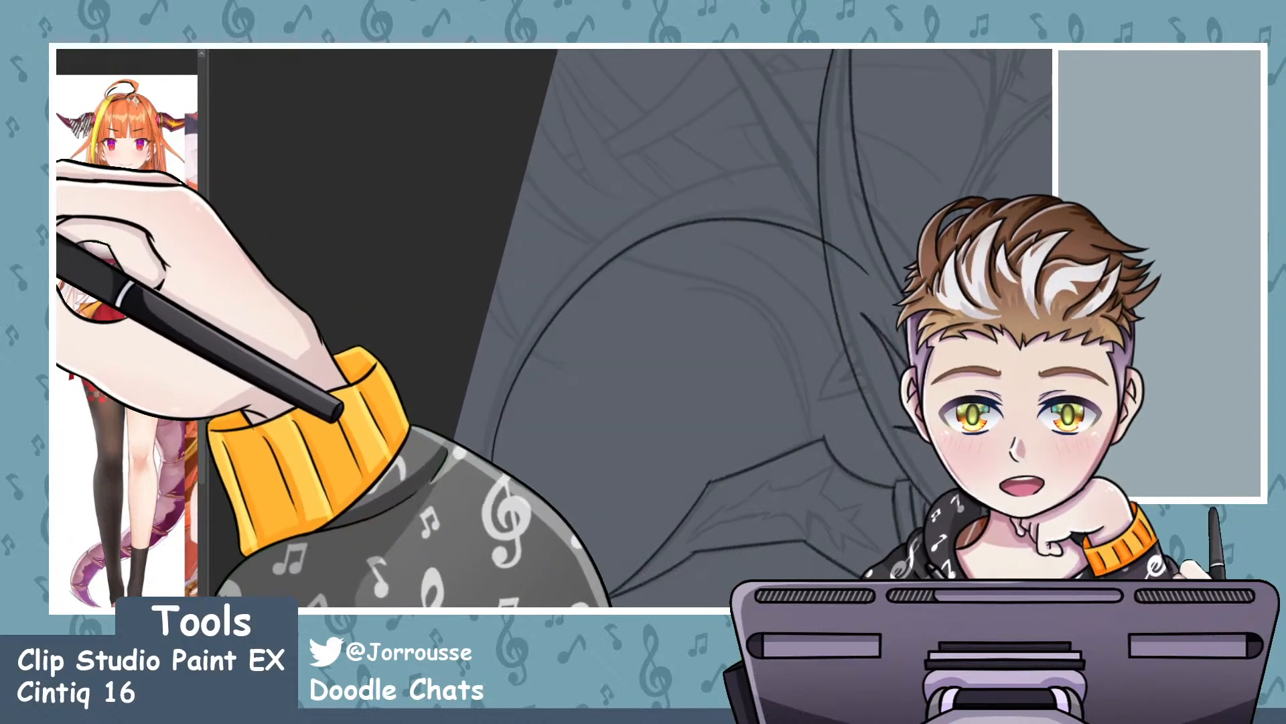
- Ink the strand's outer edge as a wider arc starting at the same tip and sweeping across the side hair
mouse_move(492, 488)
mouse_down()
mouse_move(716, 154)
mouse_move(838, 116)
mouse_move(770, 170)
mouse_move(962, 222)
mouse_up()
key(ctrl+z)
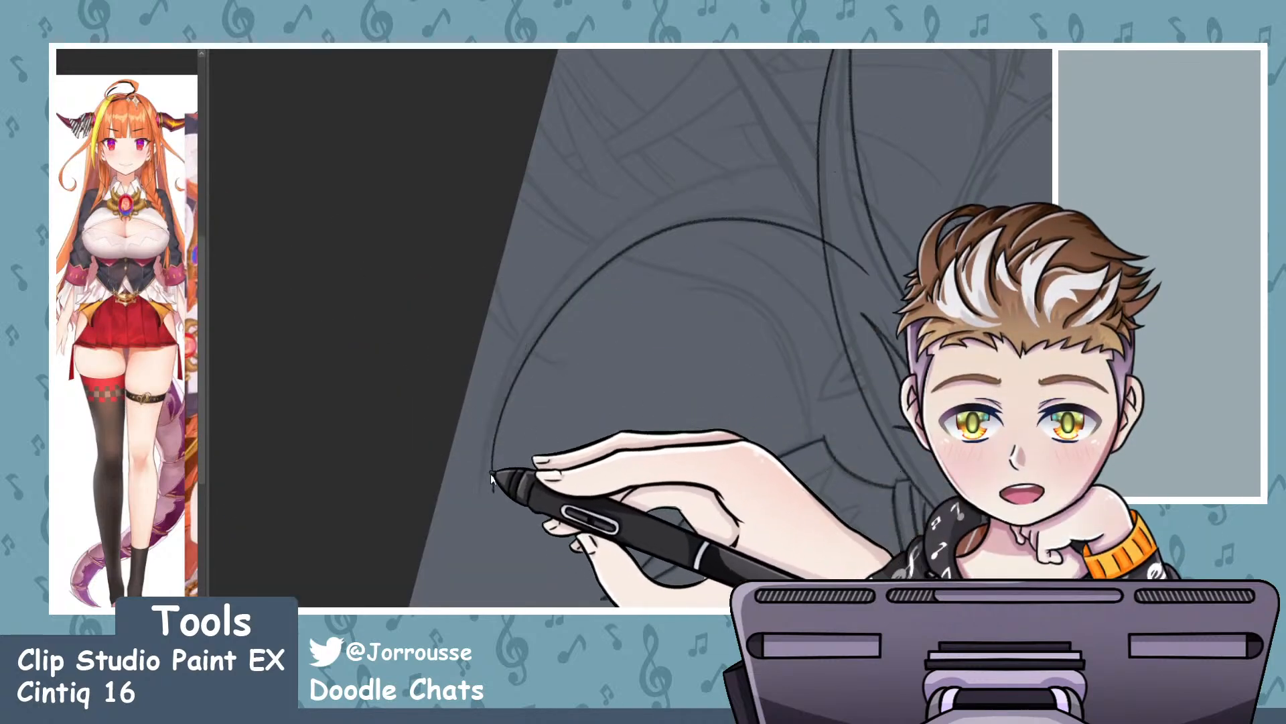
drag(495, 494, 582, 260)
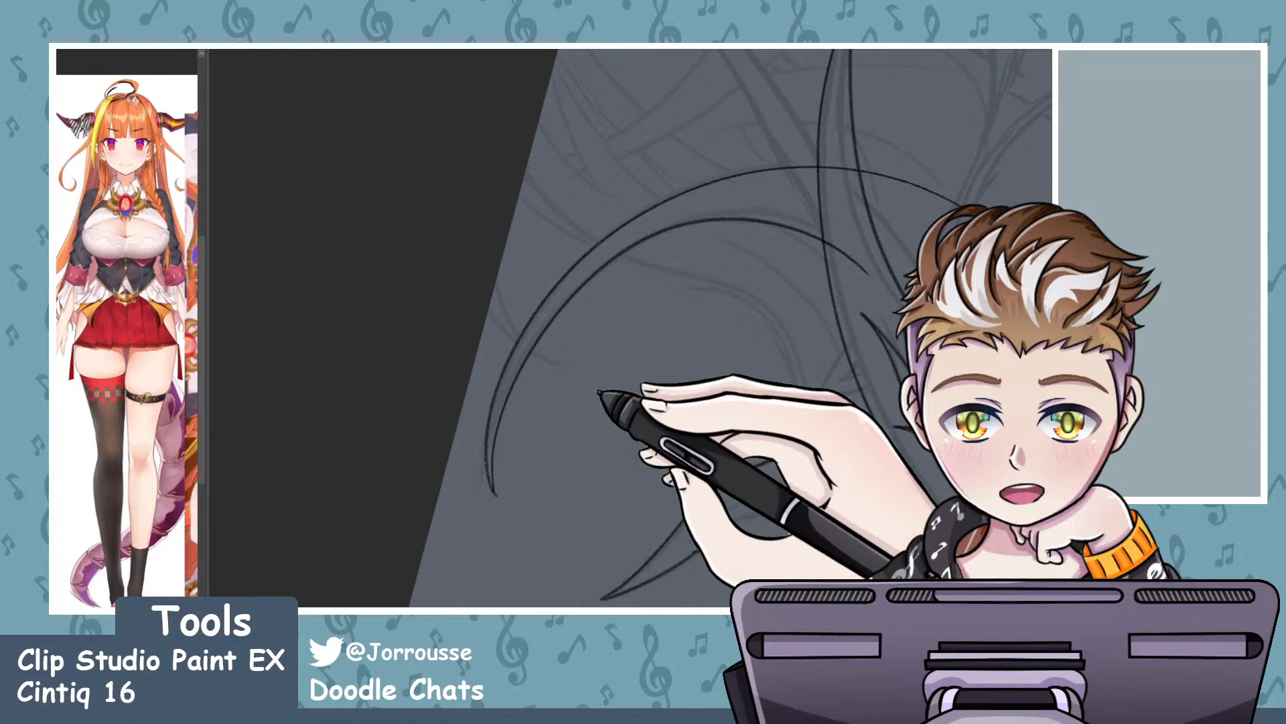
drag(486, 304, 570, 469)
mouse_move(522, 388)
mouse_down()
mouse_move(561, 388)
mouse_move(835, 536)
mouse_move(690, 393)
mouse_move(530, 508)
mouse_move(598, 468)
mouse_move(584, 456)
mouse_move(678, 431)
mouse_move(685, 407)
mouse_move(698, 425)
mouse_move(724, 409)
mouse_up()
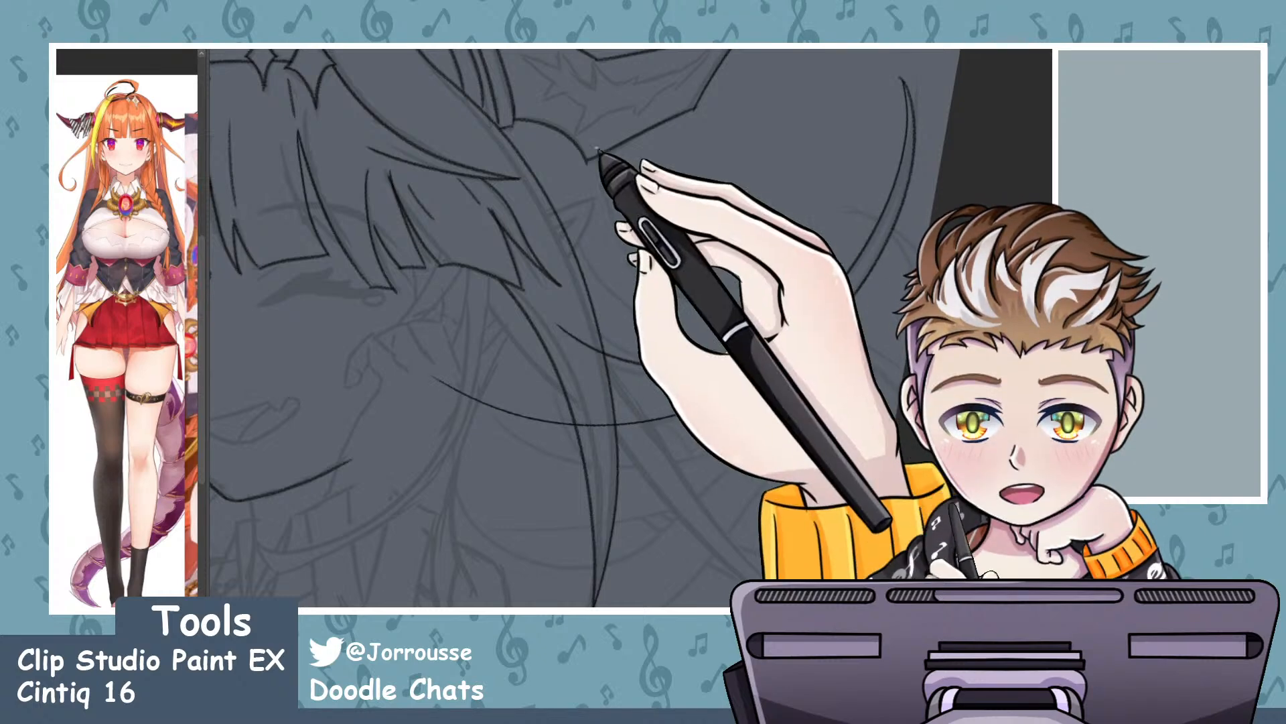
- Ink the flowing hair's upper outline as a curve from the horn's base sweeping outward behind the curling strand, redrawing it until it fits
drag(605, 146, 686, 272)
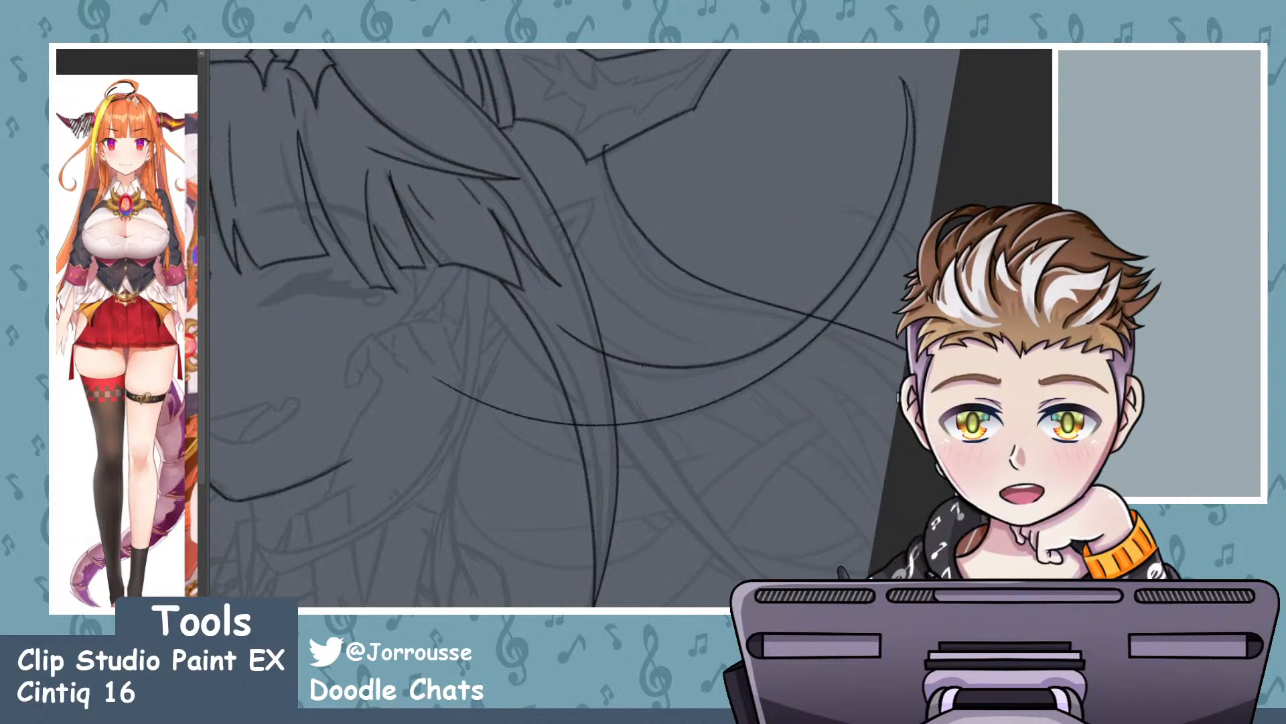
drag(605, 146, 678, 268)
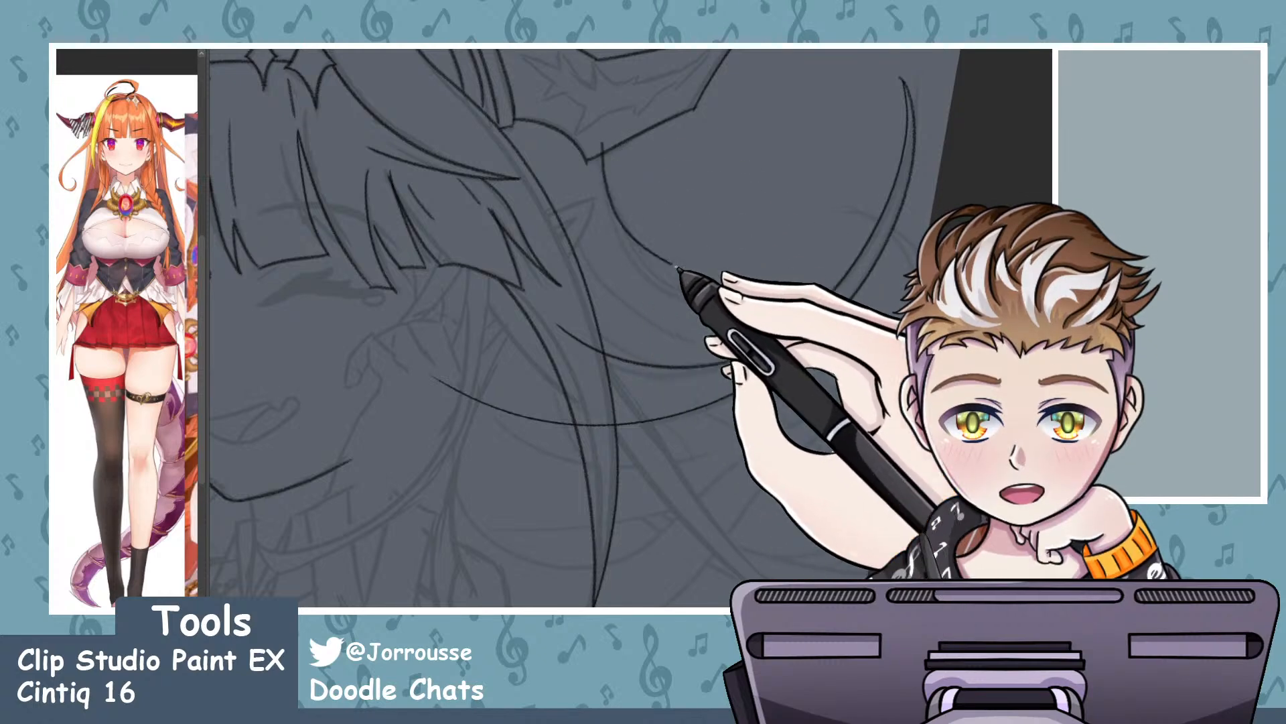
drag(605, 132, 761, 293)
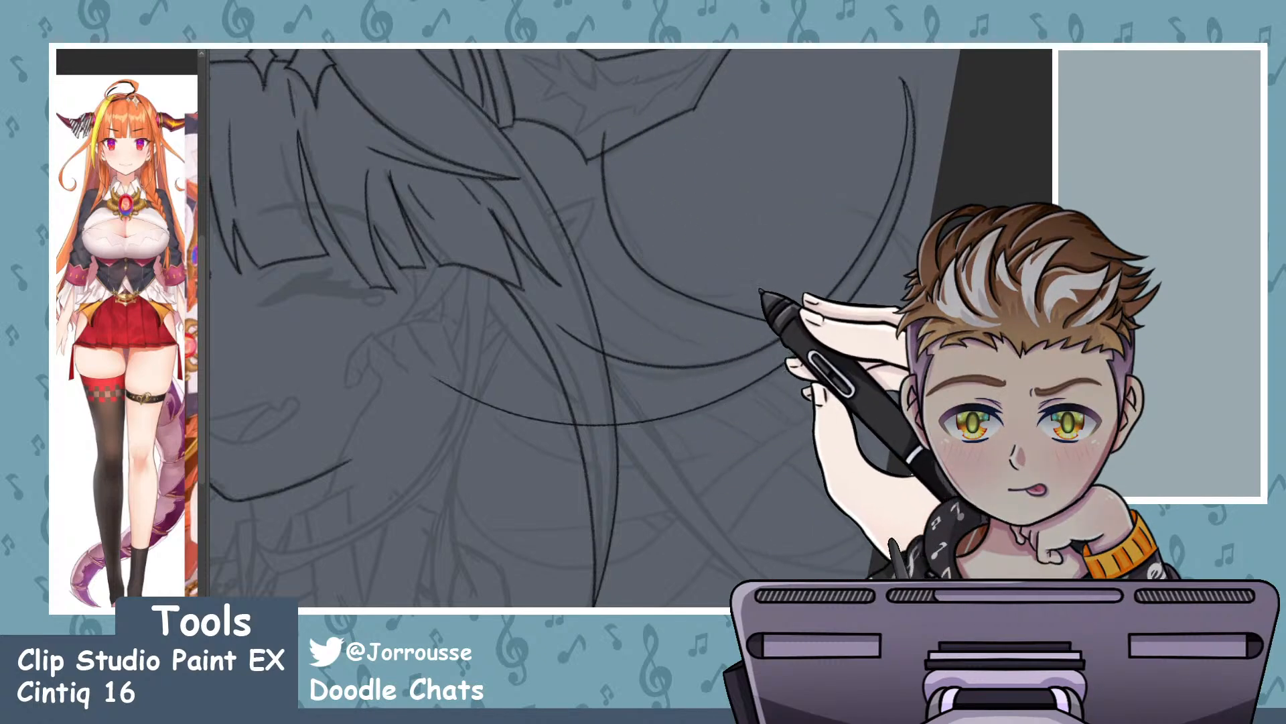
- Ink inner strand lines beneath the upper outline and trailing strands toward the page edge, following the flowing hair sketch
drag(577, 226, 697, 342)
drag(622, 277, 826, 375)
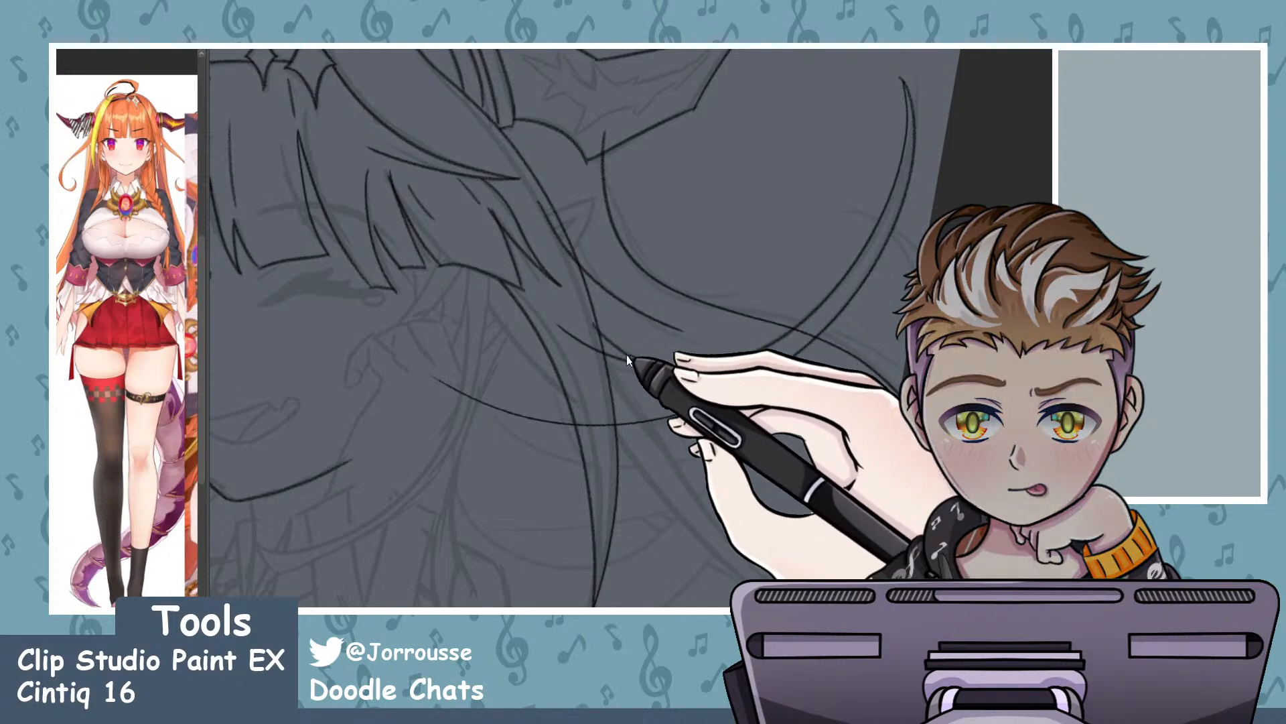
key(ctrl+z)
drag(578, 323, 661, 360)
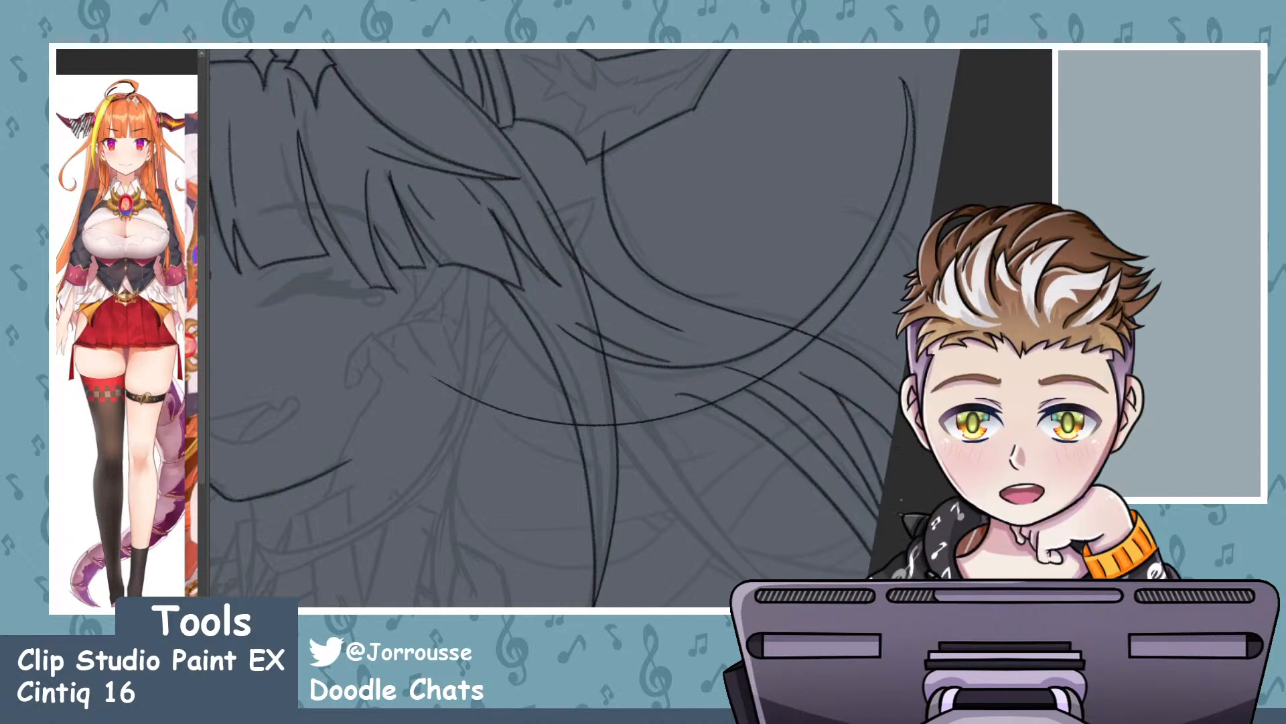
- Rotate the canvas and ink the flowing hair's long lower curve with pointed strand ends above the braid
mouse_move(730, 319)
mouse_down()
mouse_move(597, 436)
mouse_move(695, 422)
mouse_move(697, 386)
mouse_move(770, 371)
mouse_move(735, 289)
mouse_up()
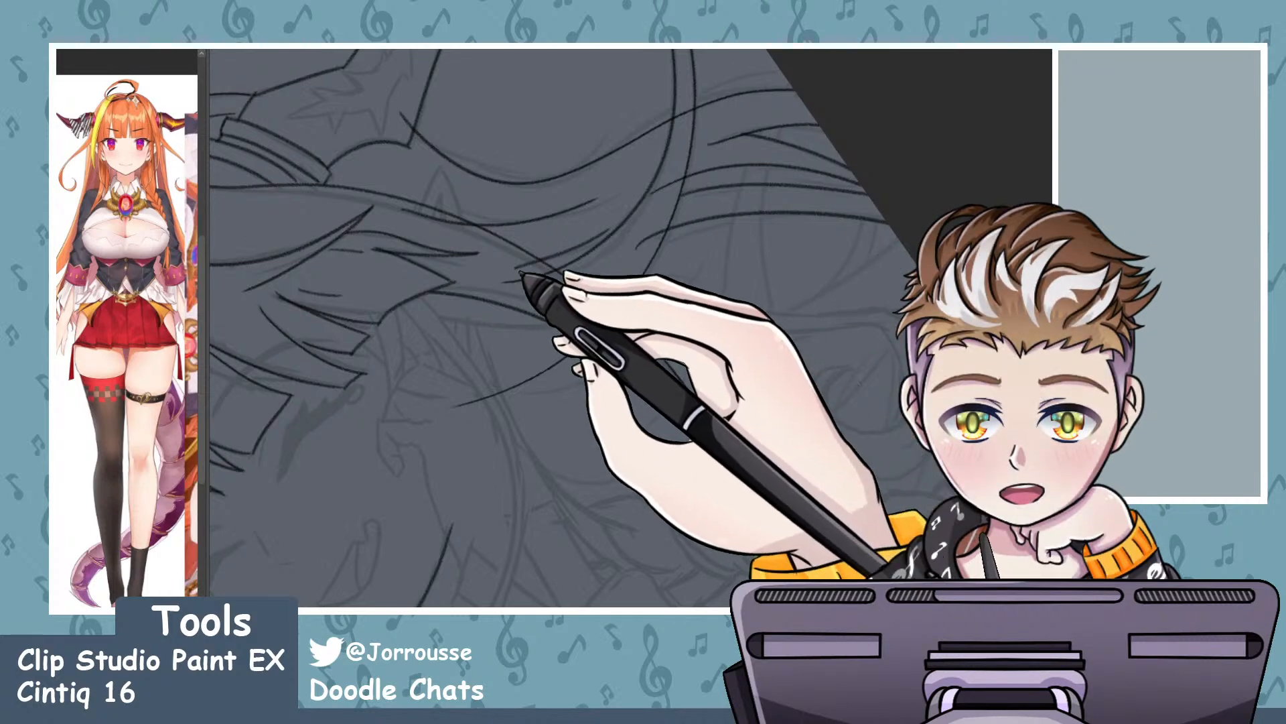
drag(523, 276, 891, 231)
drag(686, 516, 917, 225)
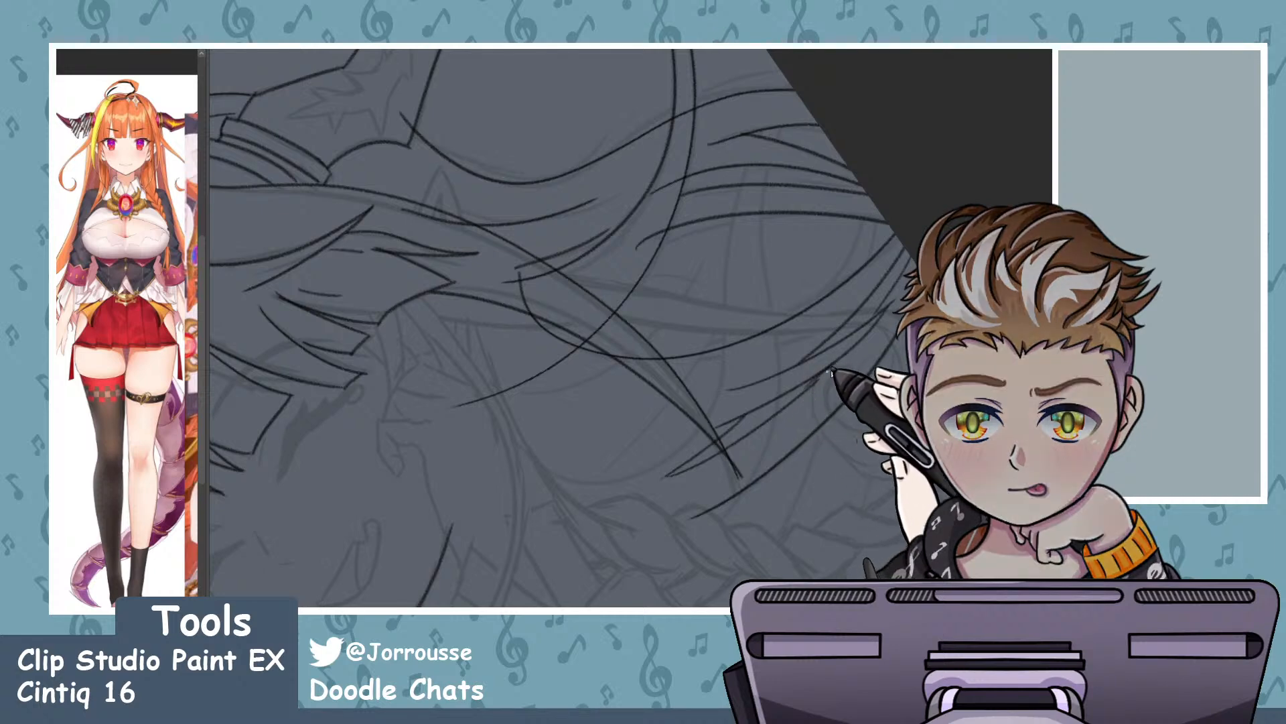
- Rotate the canvas back, undo the last strokes and ink short strand lines along the underside of the flowing hair
scroll(821, 315, down, 8)
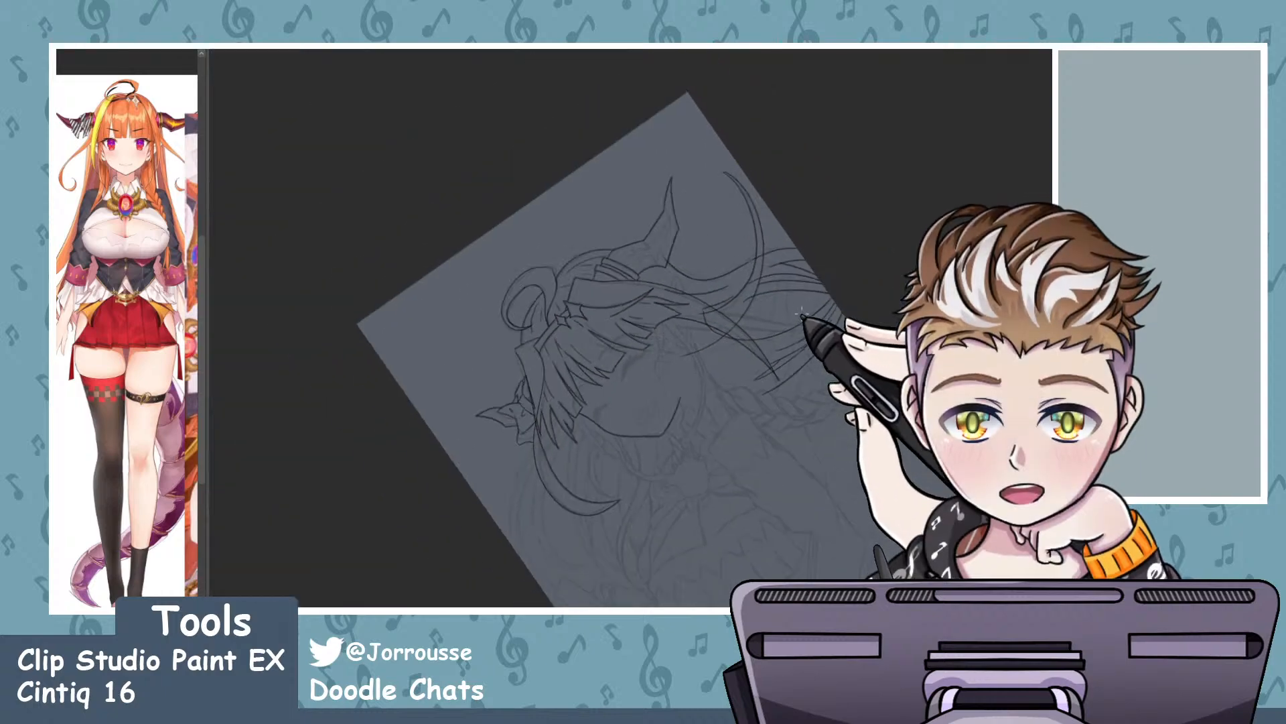
scroll(816, 319, up, 2)
drag(816, 319, 753, 469)
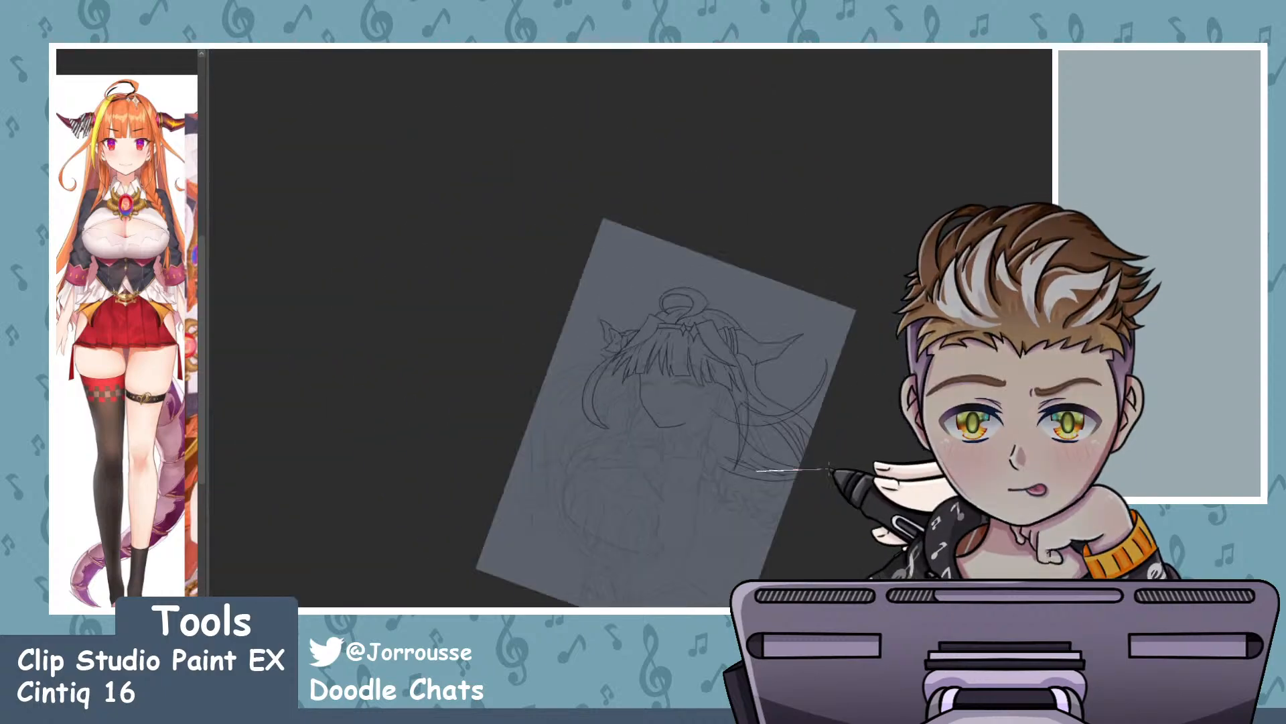
scroll(796, 469, up, 6)
scroll(747, 517, up, 2)
mouse_move(562, 129)
mouse_down()
mouse_move(572, 168)
mouse_move(655, 273)
mouse_up()
key(ctrl+z)
key(ctrl+z)
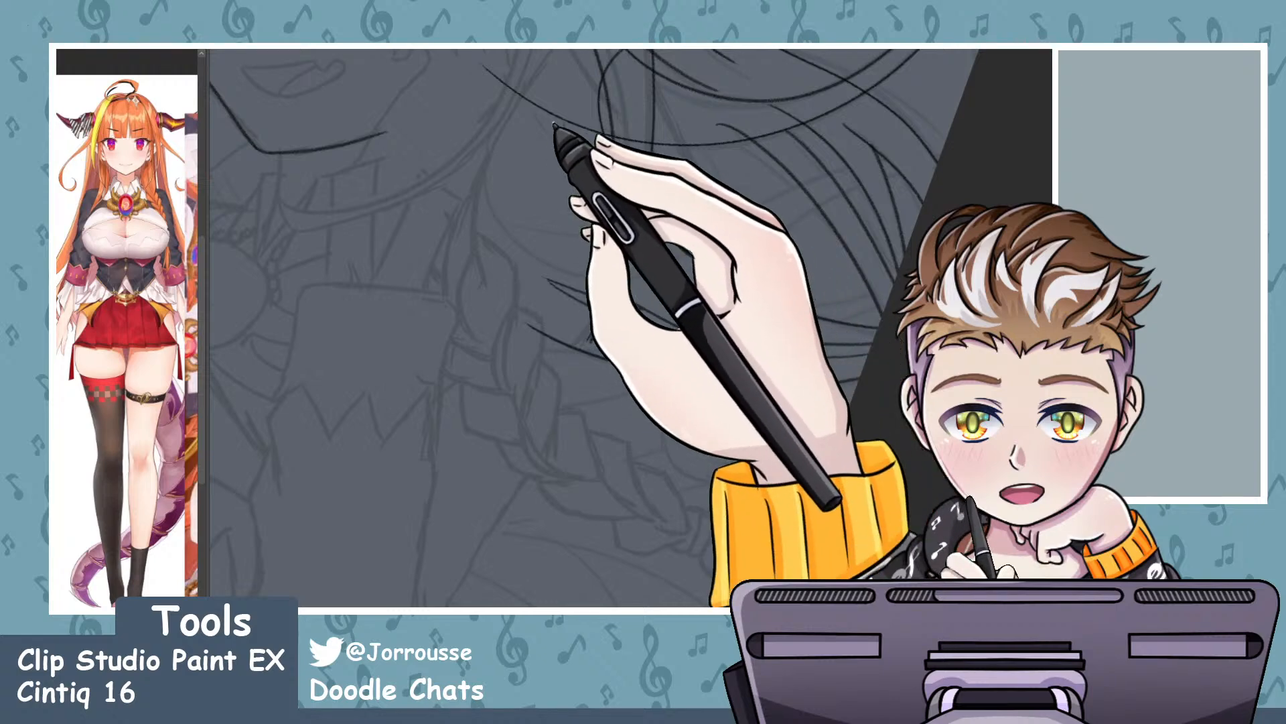
drag(560, 121, 545, 206)
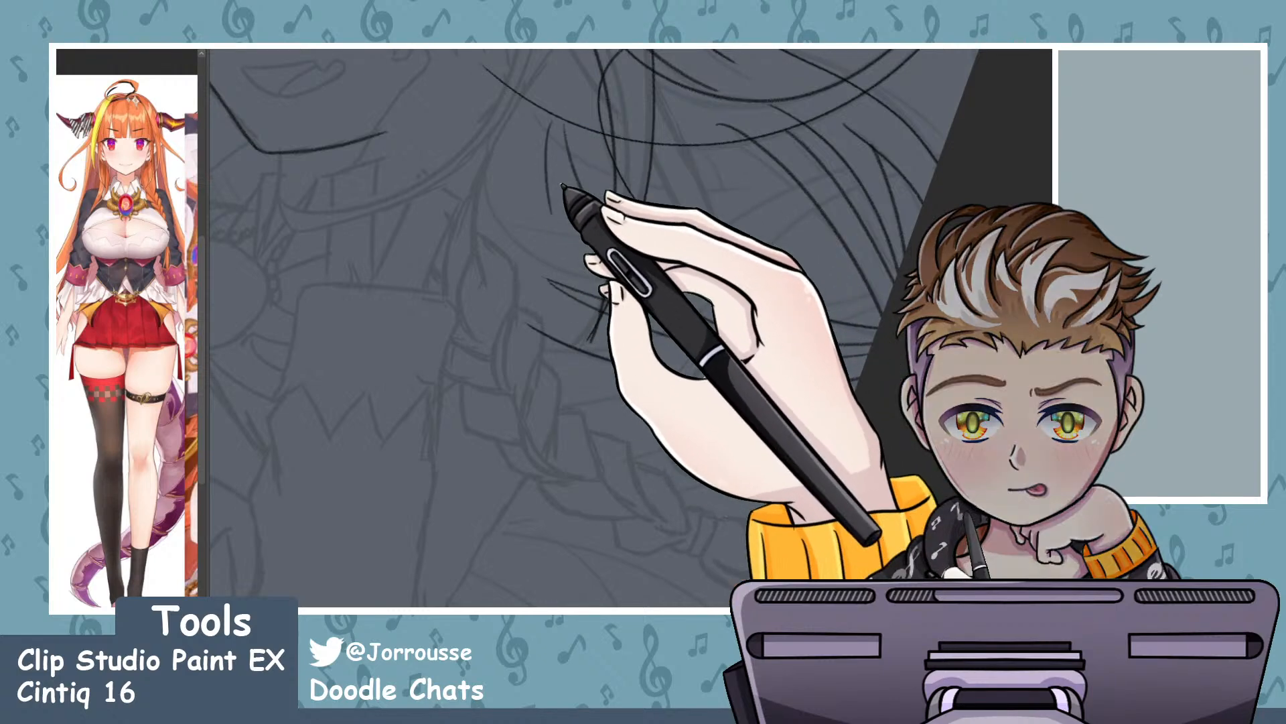
- Tilt the canvas and add finer strand lines to the flowing hair beside the face
scroll(750, 273, down, 4)
scroll(751, 273, down, 3)
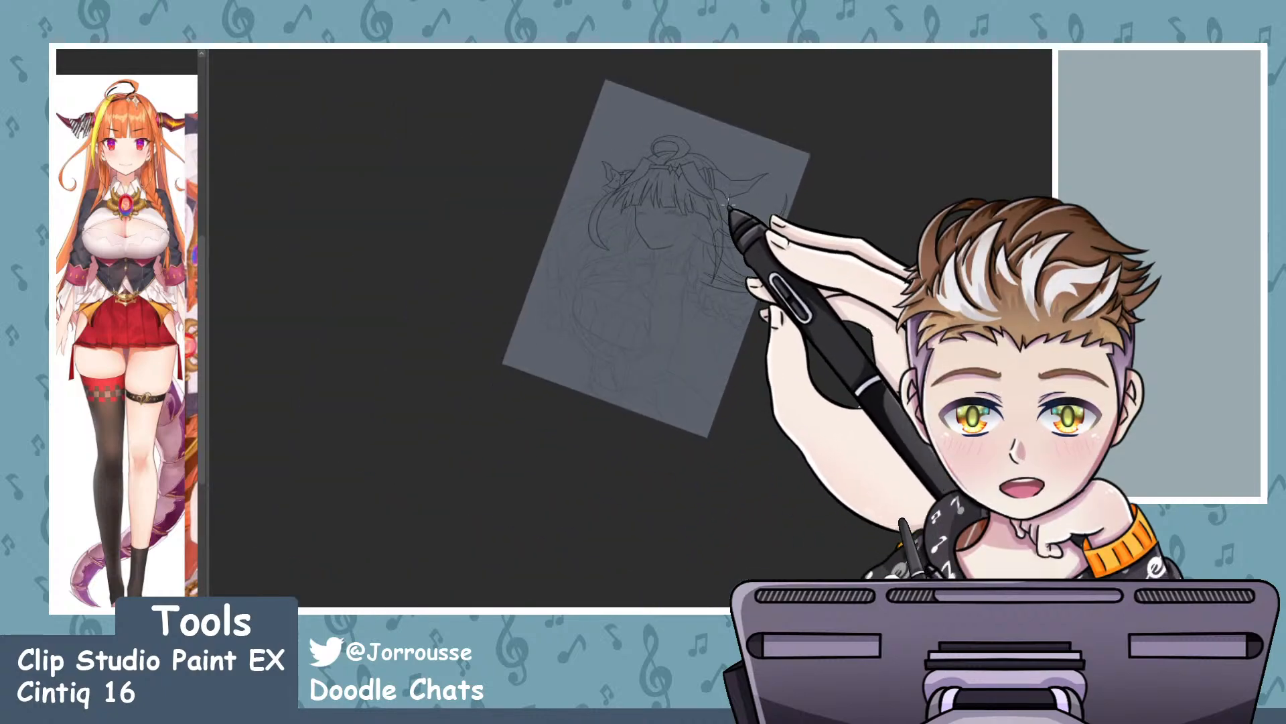
scroll(731, 212, up, 1)
key(ctrl+at)
drag(710, 234, 651, 231)
scroll(665, 232, up, 3)
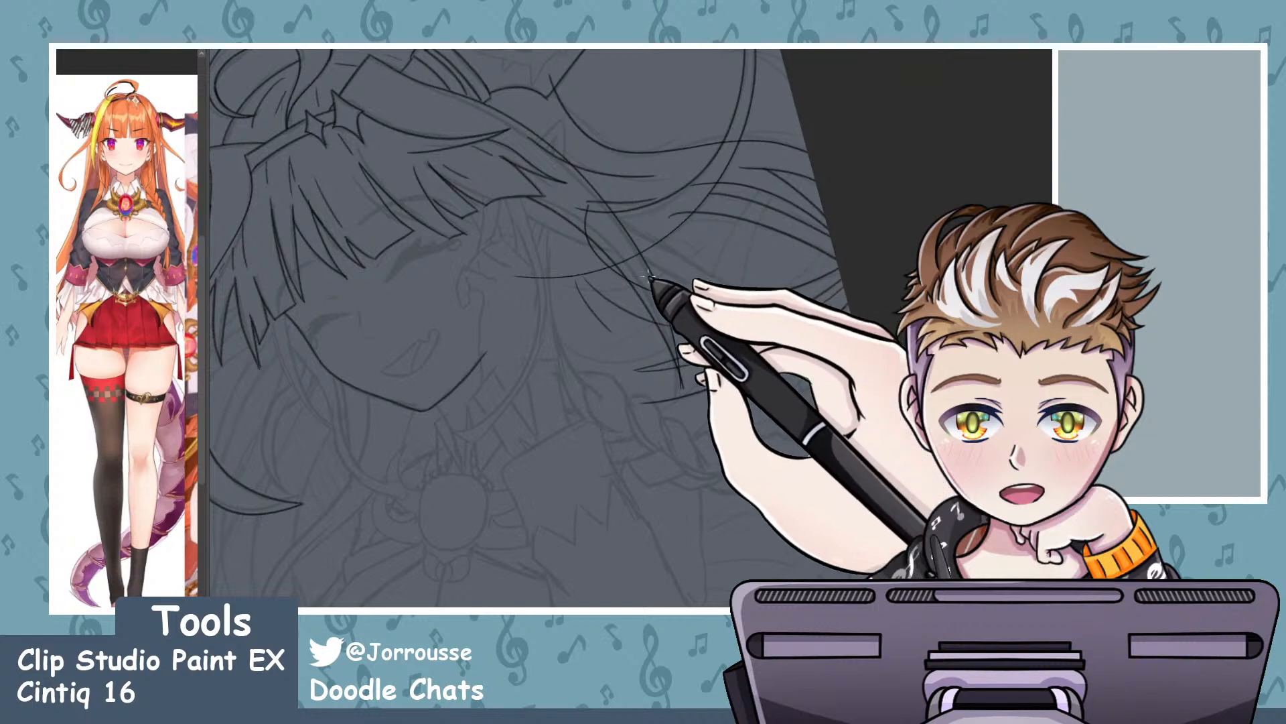
scroll(648, 275, down, 3)
scroll(630, 201, up, 3)
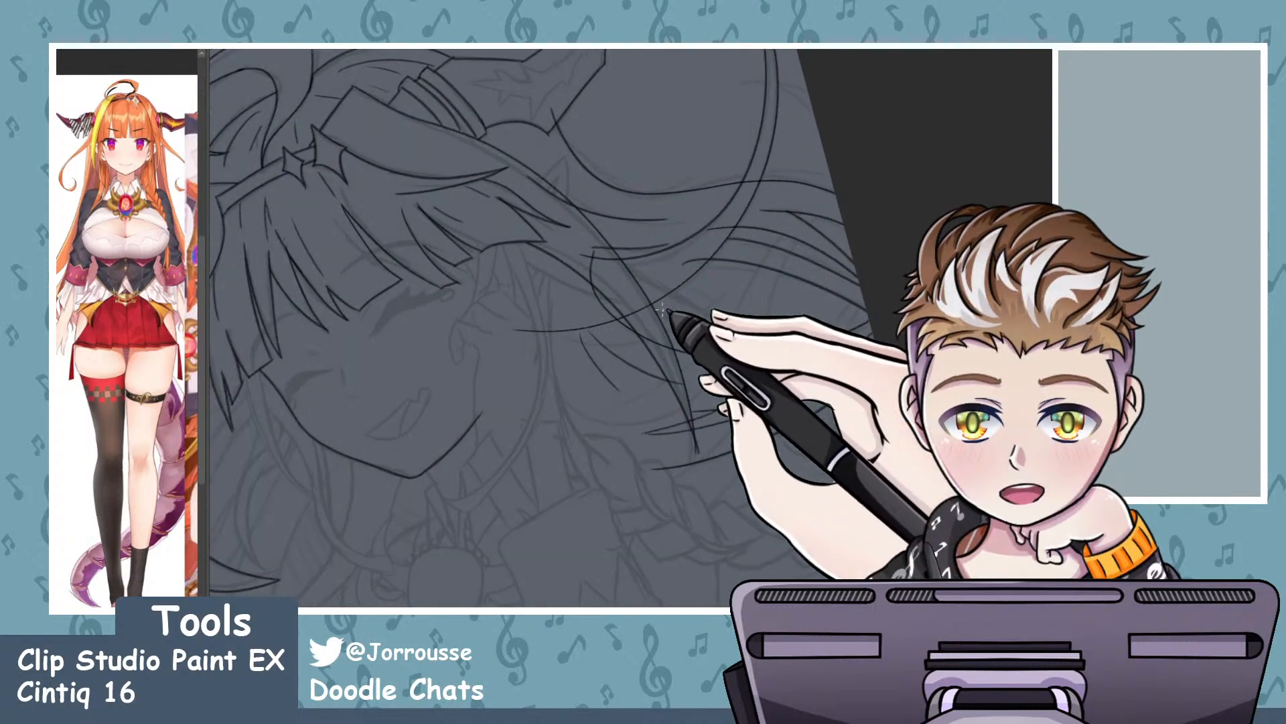
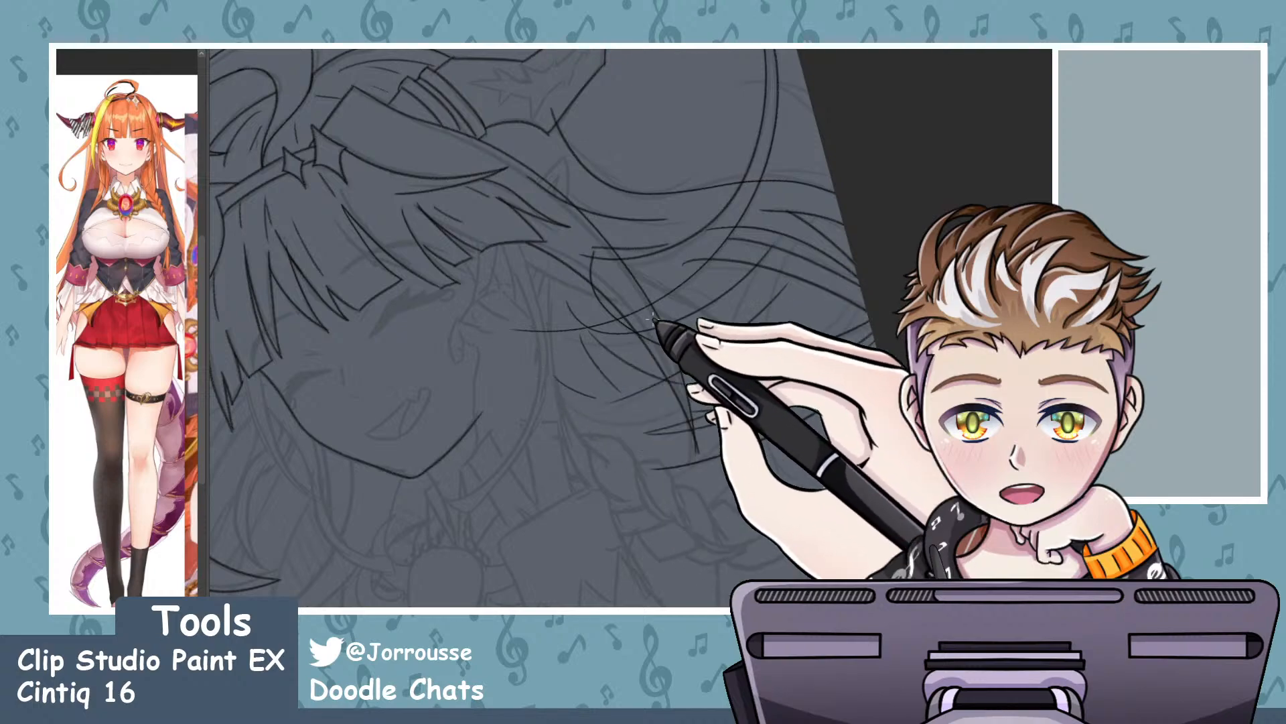
scroll(697, 319, down, 5)
scroll(728, 327, up, 5)
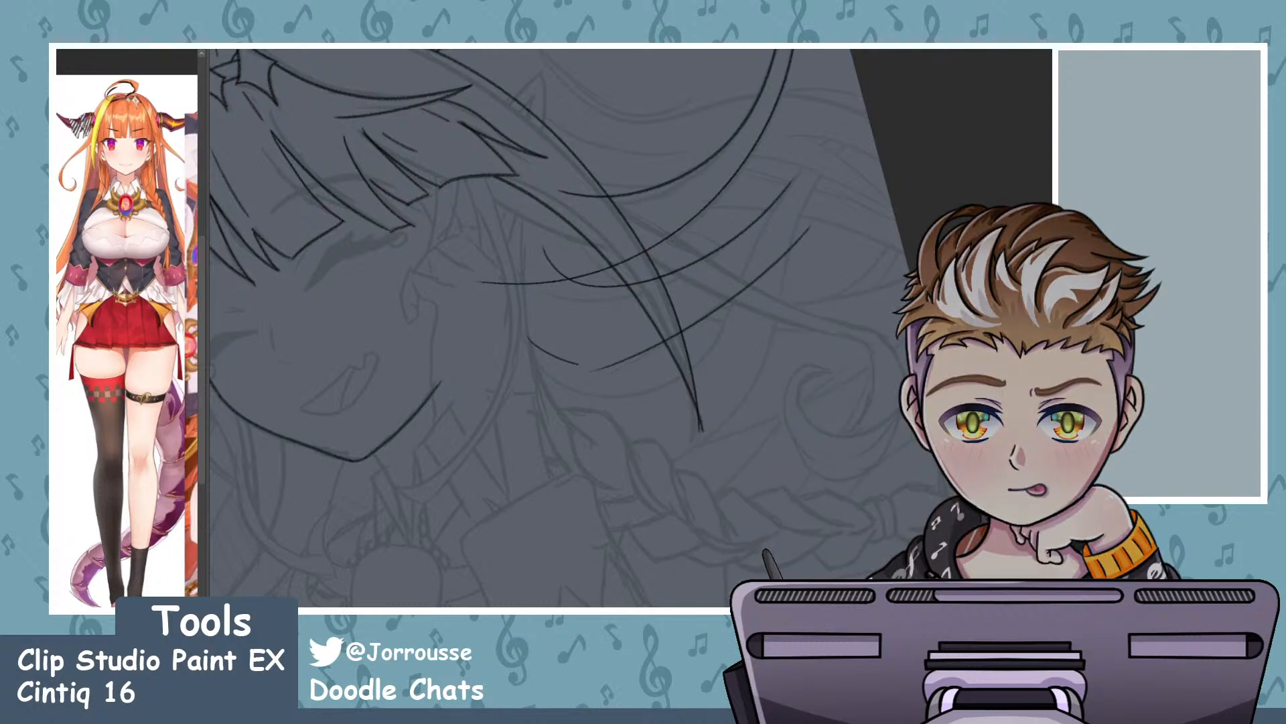
- Ink a second lock of long curved strands crossing the flowing hair, from the page edge down toward the braid
drag(555, 379, 742, 327)
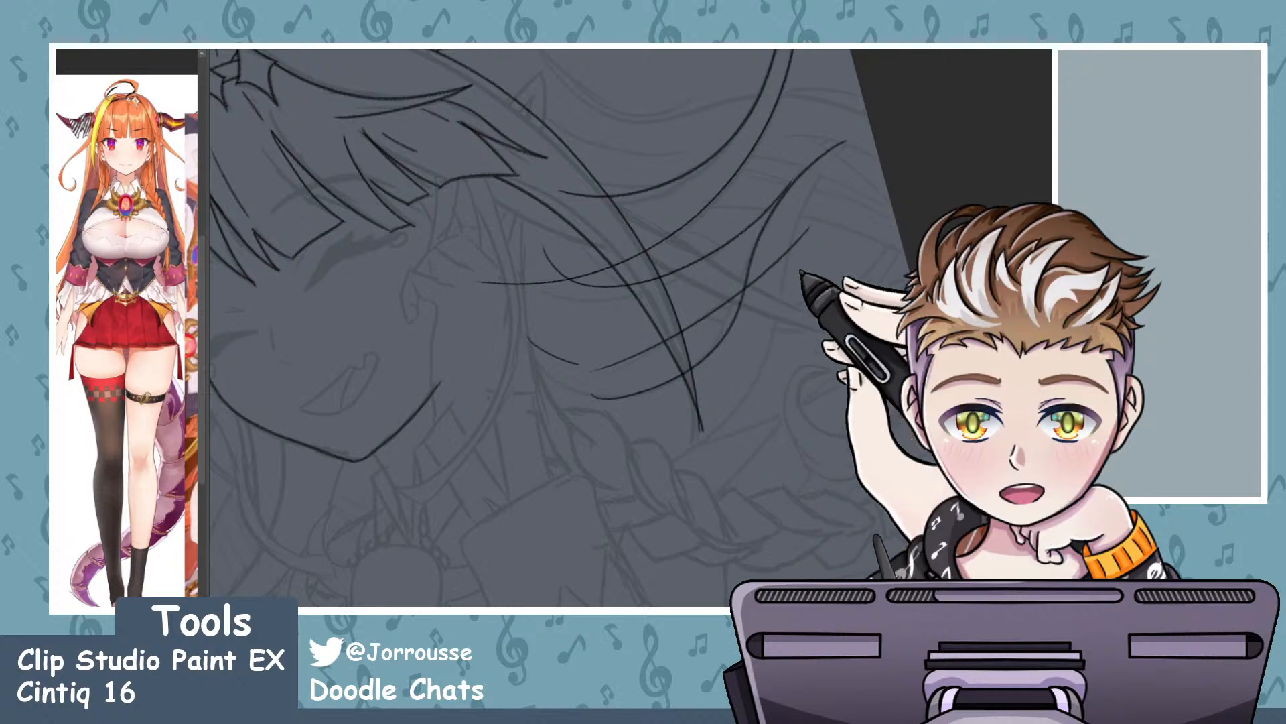
drag(845, 142, 697, 406)
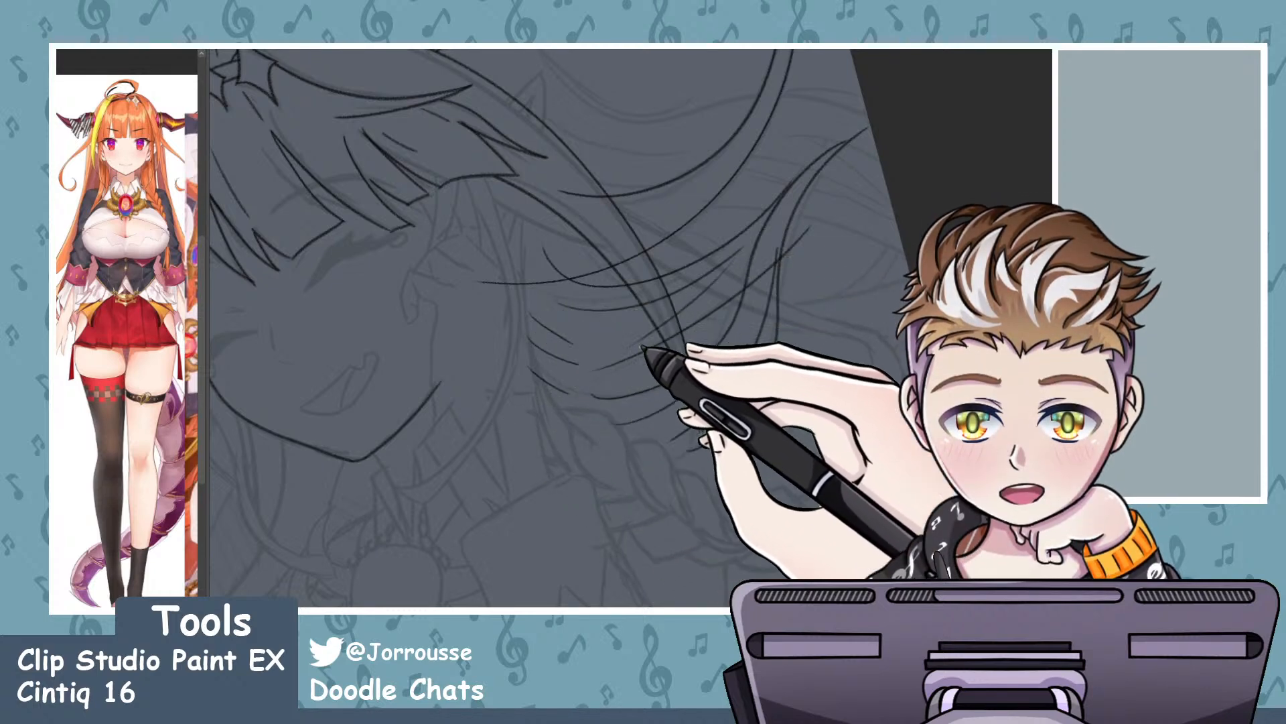
mouse_move(543, 247)
mouse_down()
mouse_move(536, 291)
mouse_move(601, 308)
mouse_move(542, 255)
mouse_move(540, 288)
mouse_move(584, 301)
mouse_move(665, 276)
mouse_up()
scroll(741, 394, down, 4)
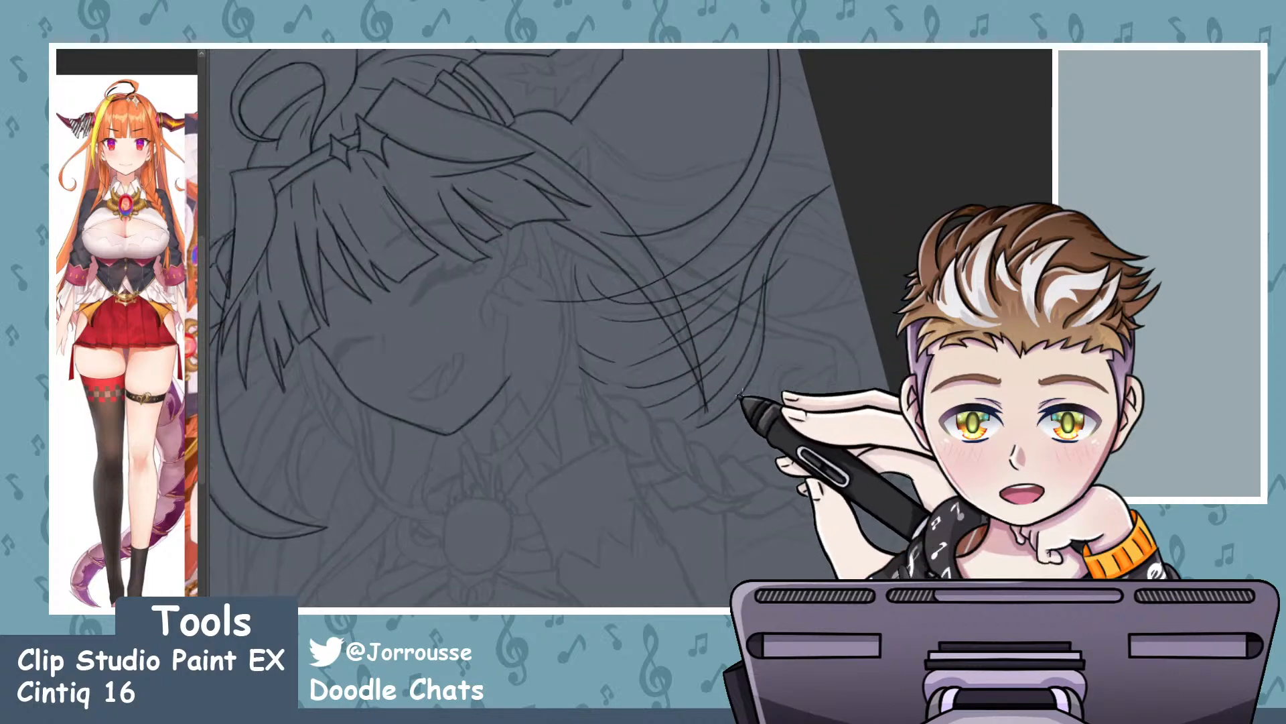
scroll(705, 312, up, 2)
scroll(707, 310, up, 5)
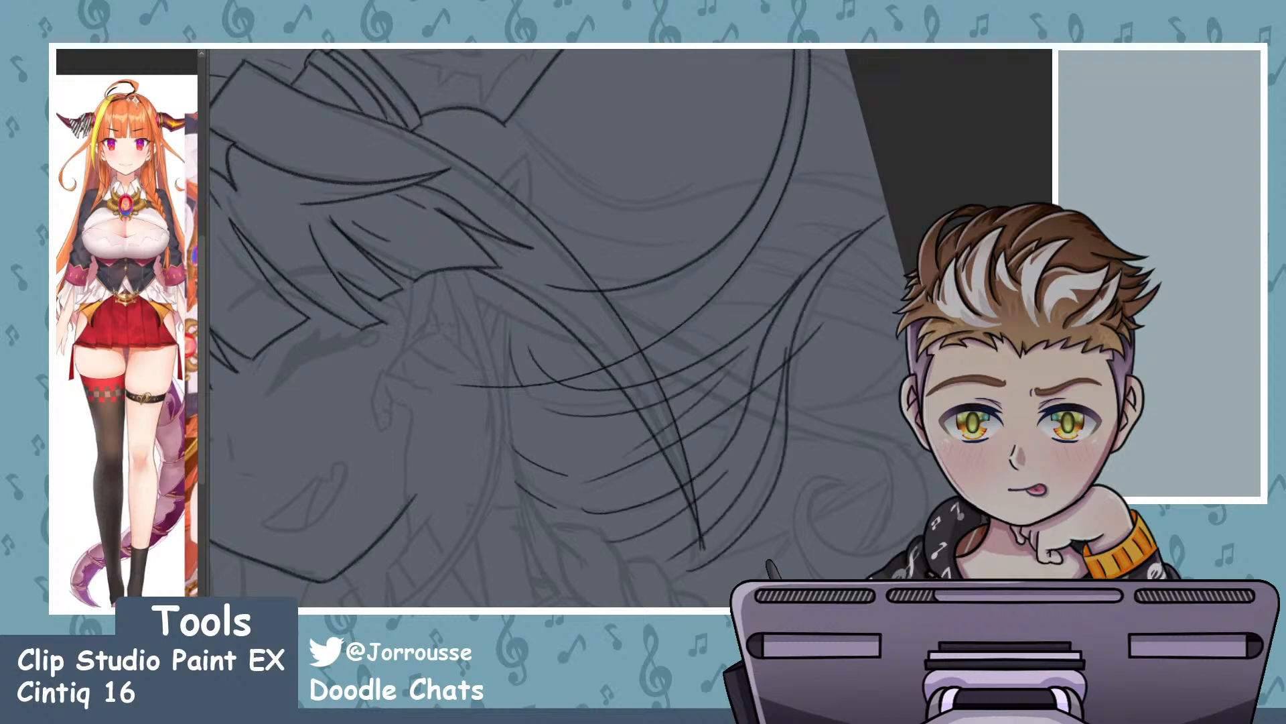
key(ctrl+z)
key(ctrl+y)
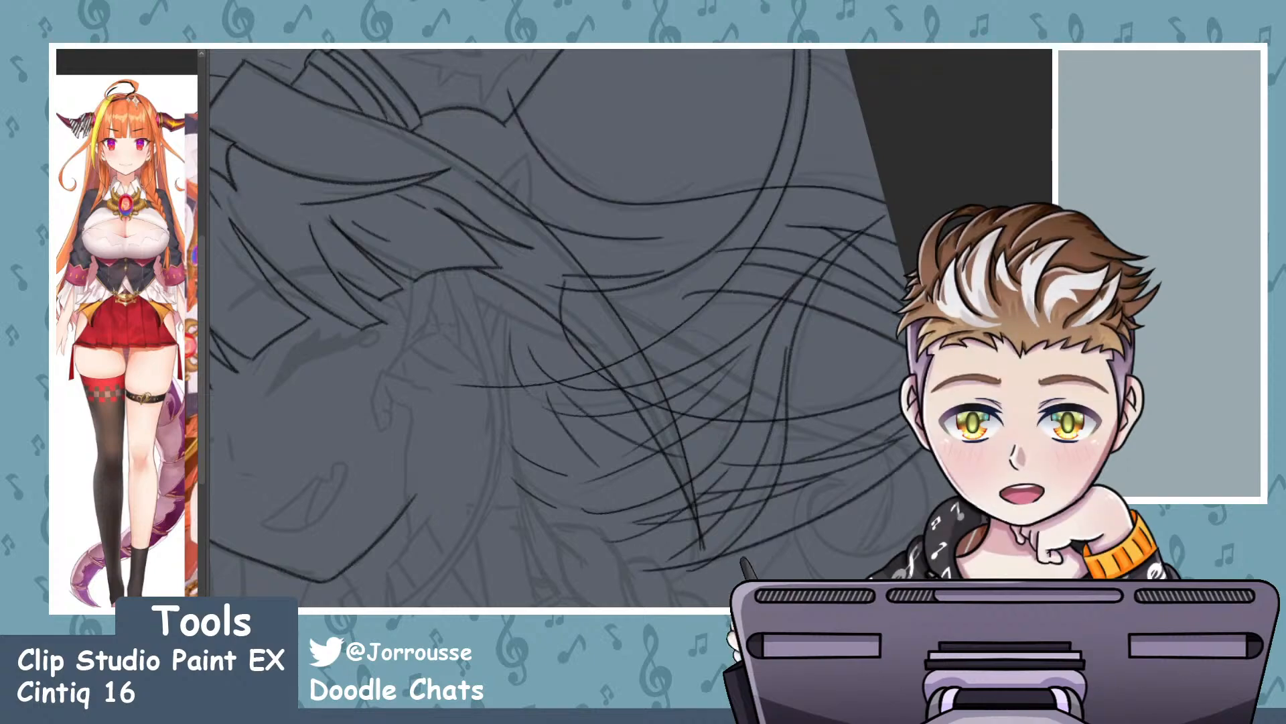
- Rotate the canvas and erase the overlapping line segments where the two locks of flowing hair cross
drag(741, 402, 603, 230)
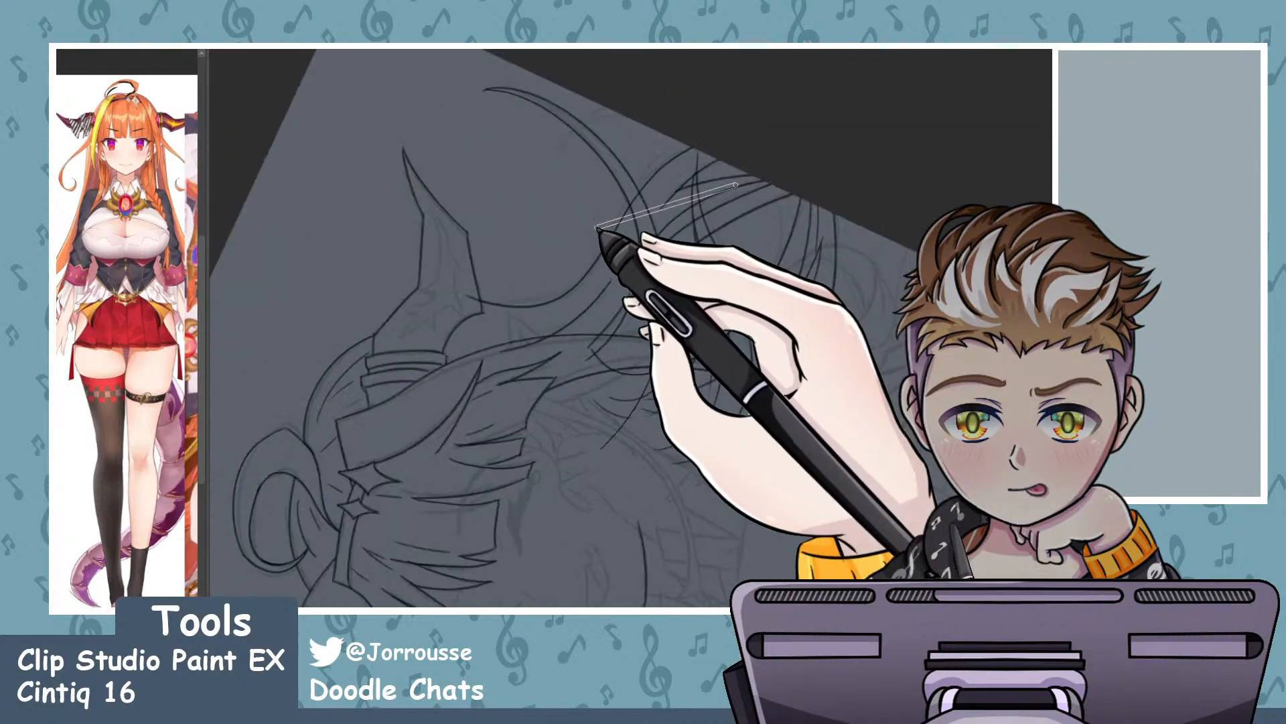
scroll(369, 354, up, 2)
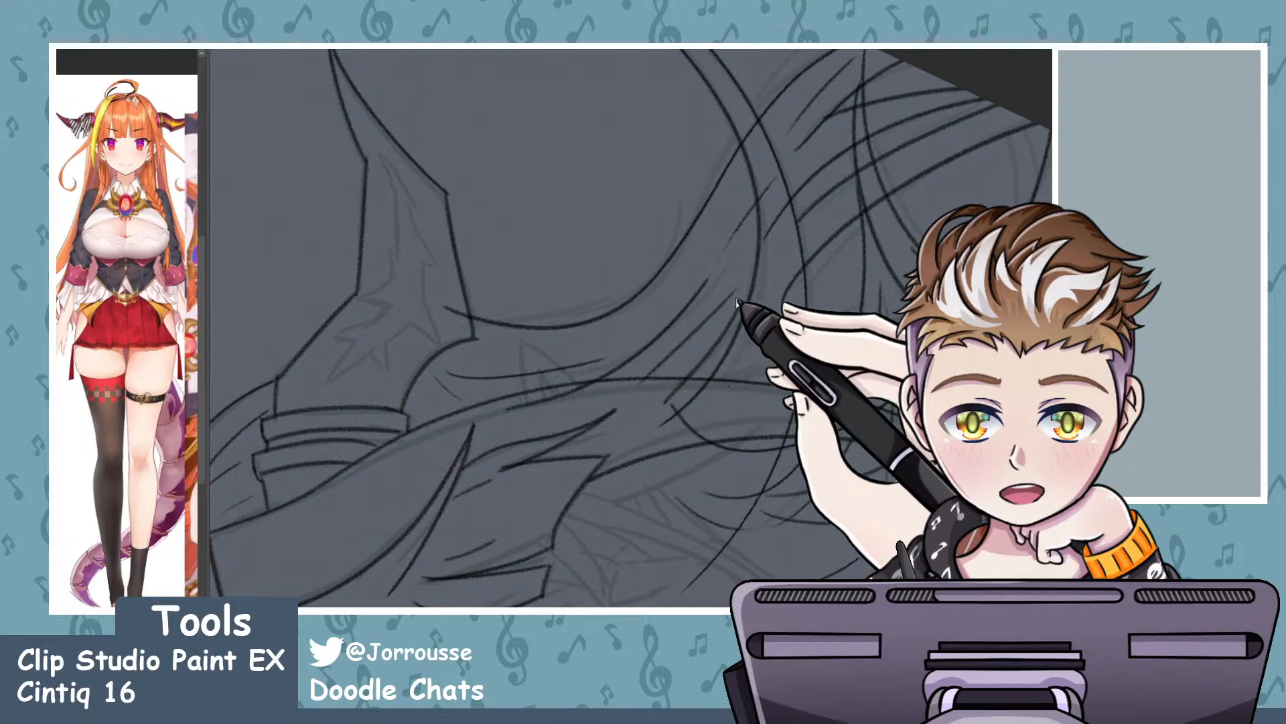
scroll(799, 192, down, 4)
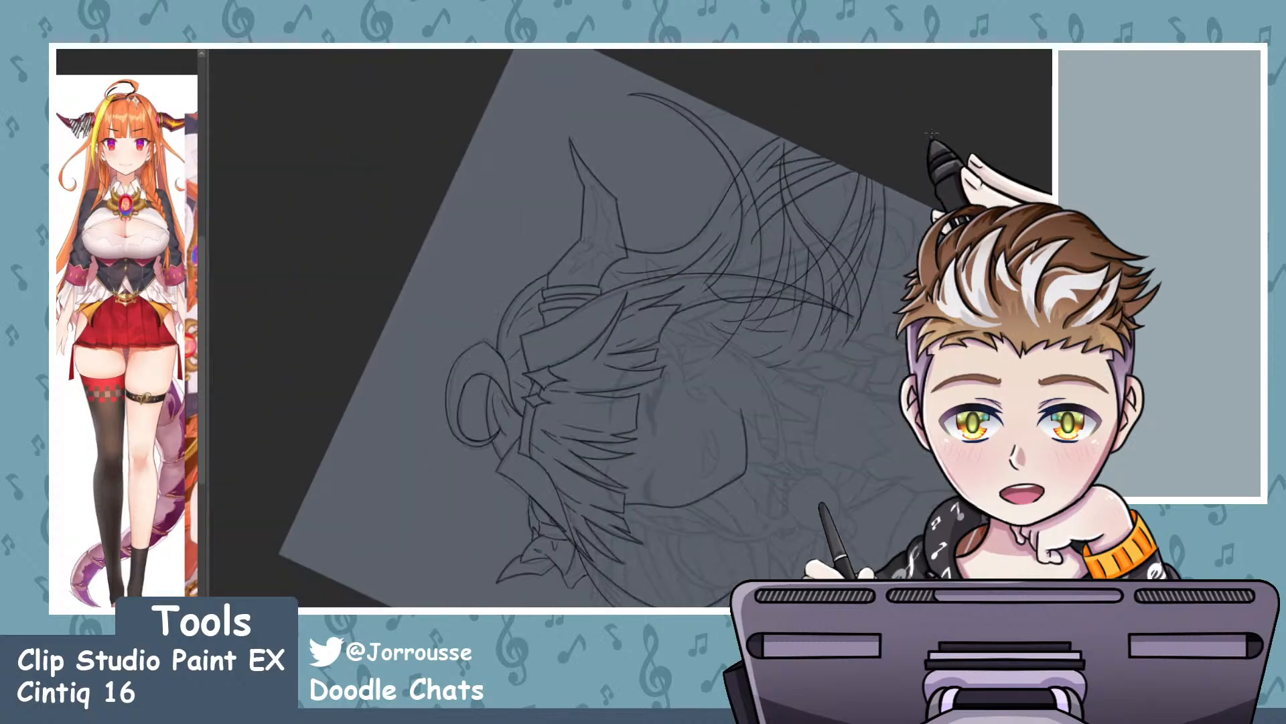
scroll(934, 141, up, 3)
scroll(882, 229, up, 2)
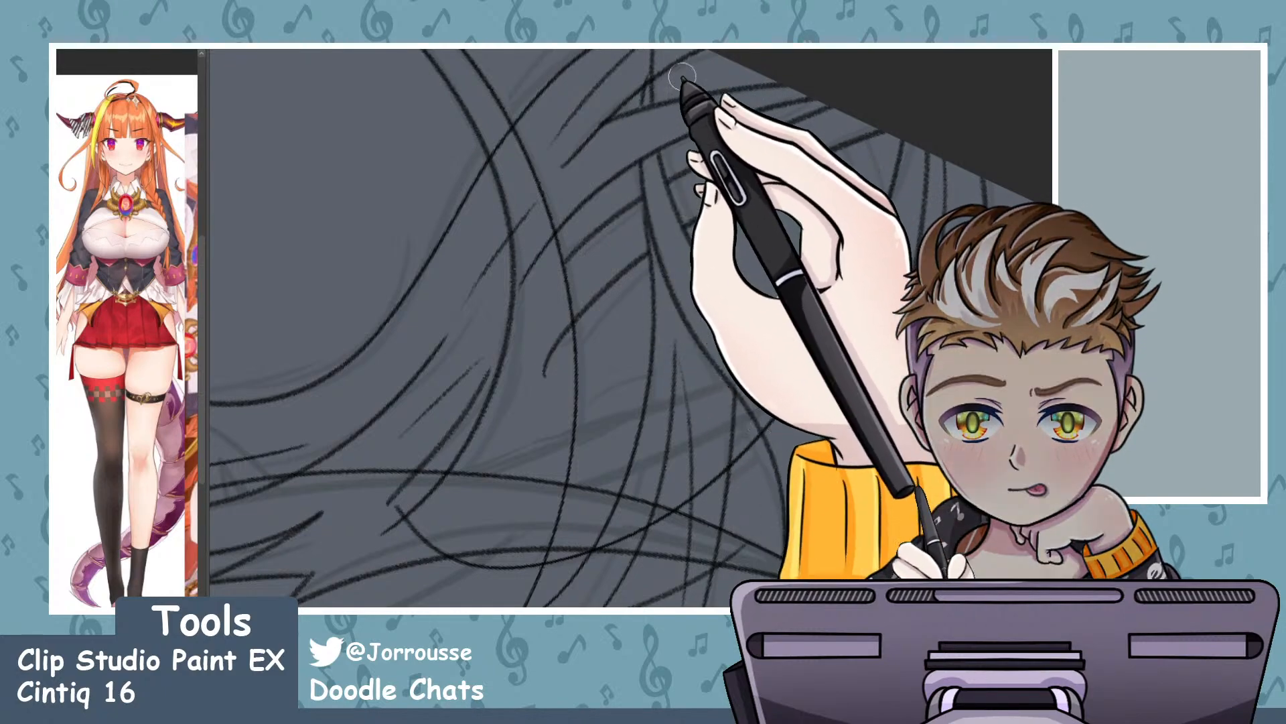
scroll(764, 62, down, 5)
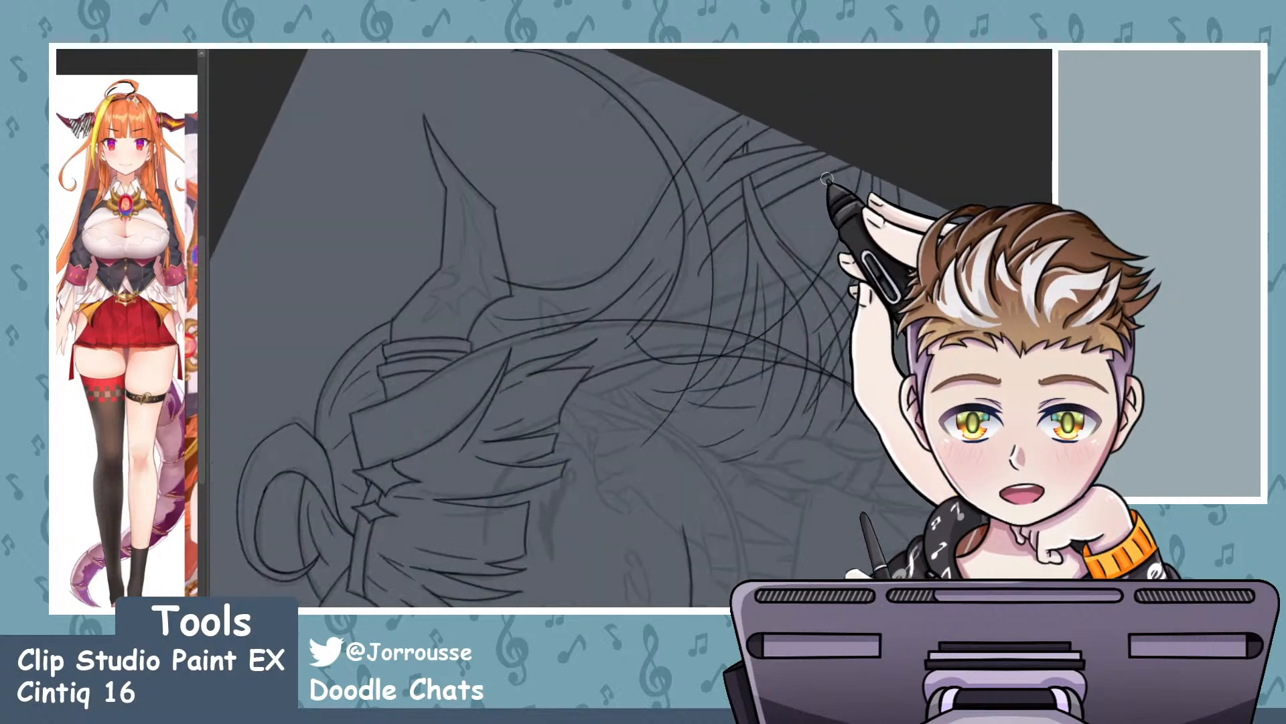
- Hide the other line art and erase the start of the lower hair curve where it loops below the strands
scroll(821, 241, up, 3)
scroll(822, 241, up, 2)
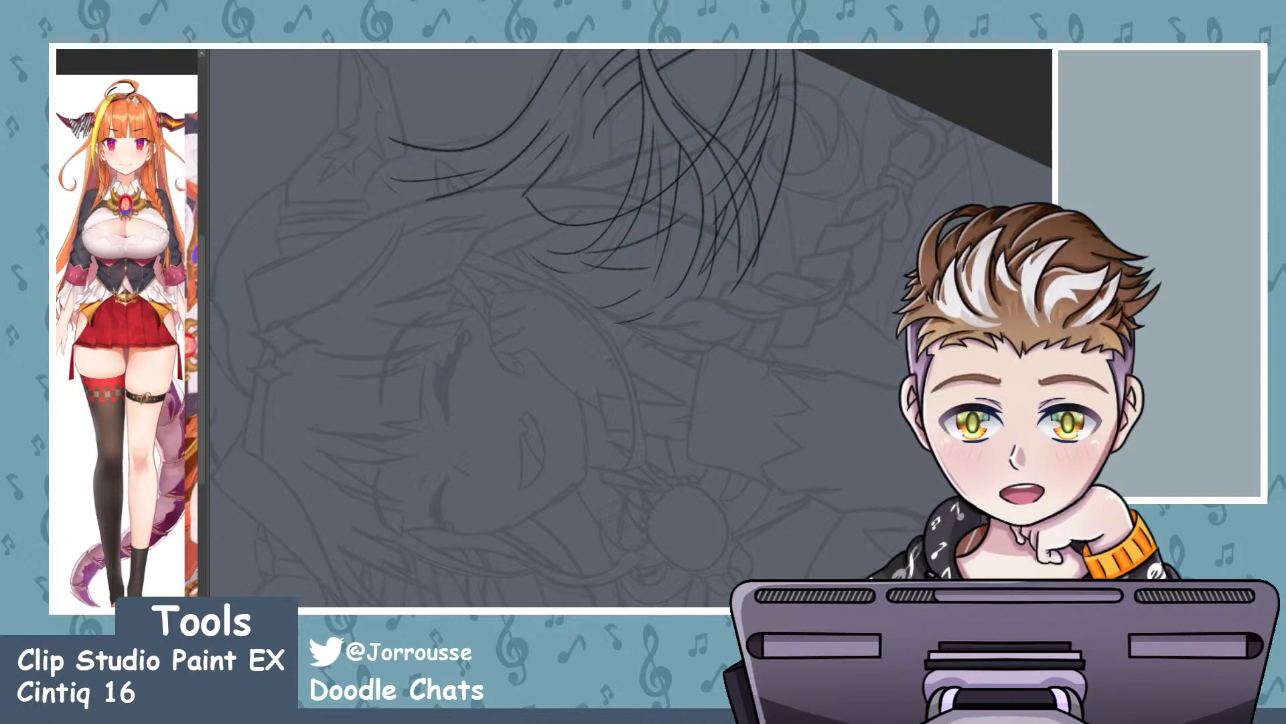
scroll(597, 215, down, 4)
scroll(703, 273, up, 5)
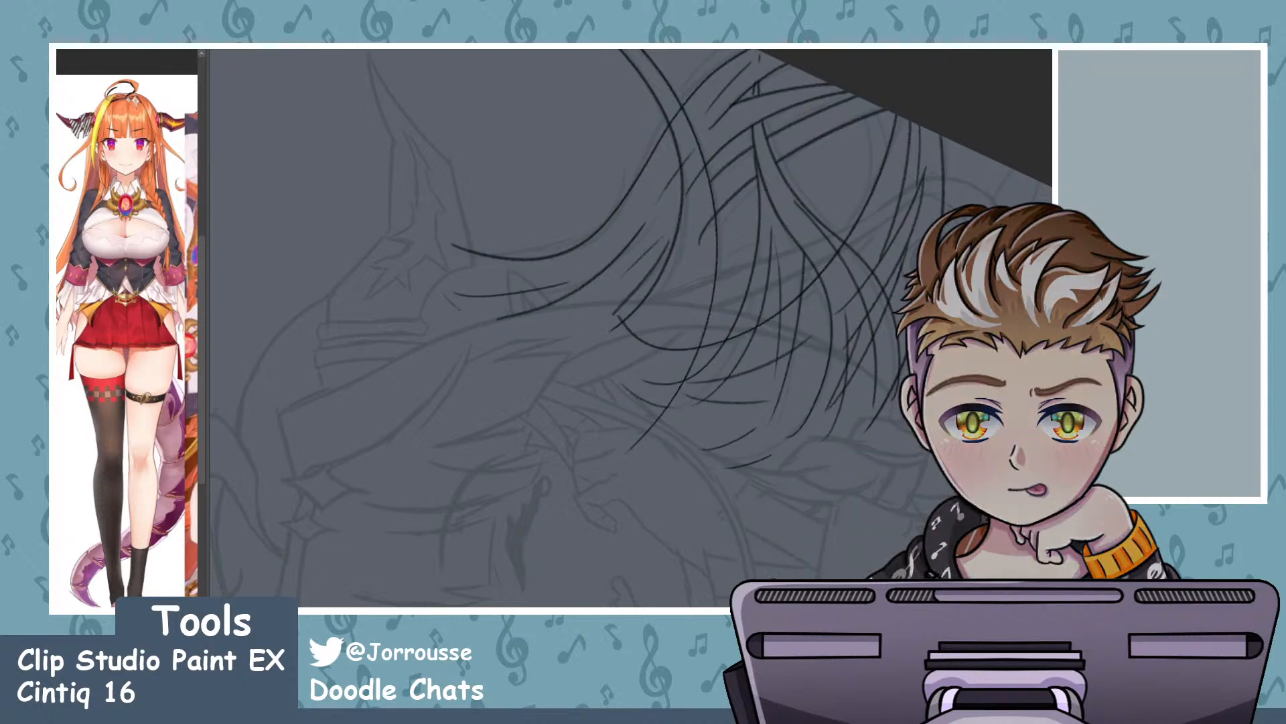
drag(611, 383, 673, 379)
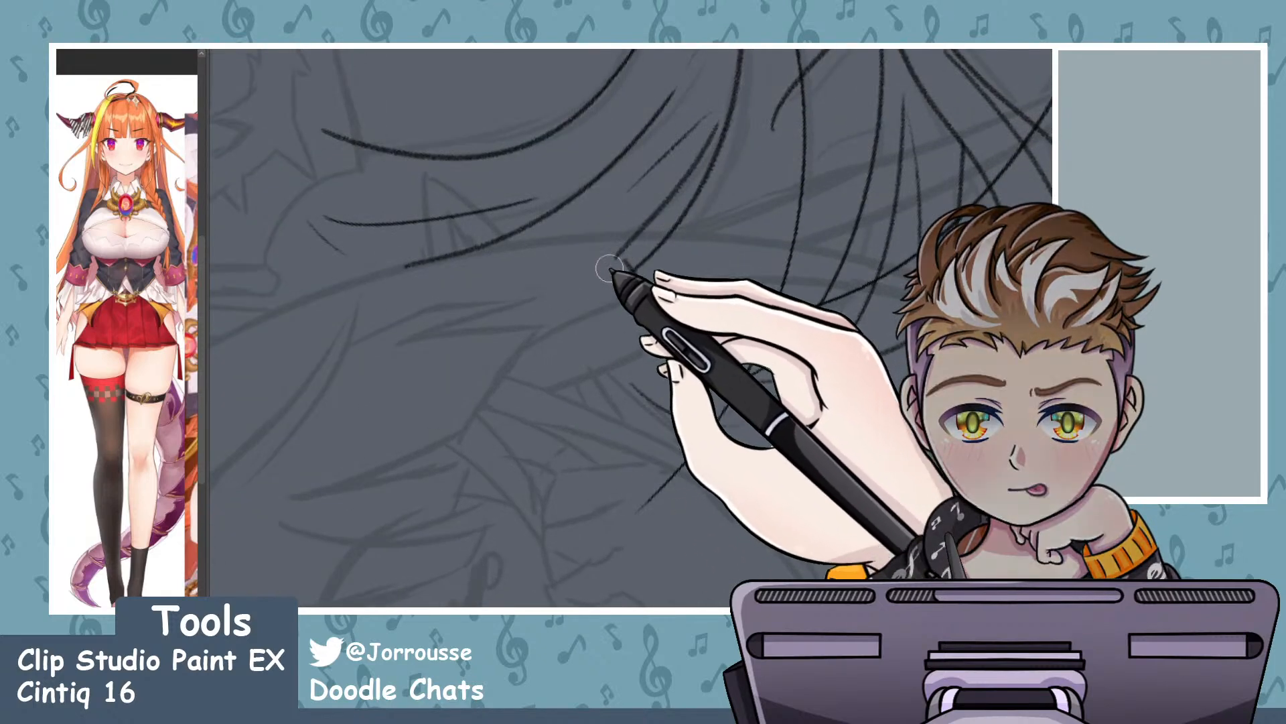
drag(623, 265, 770, 322)
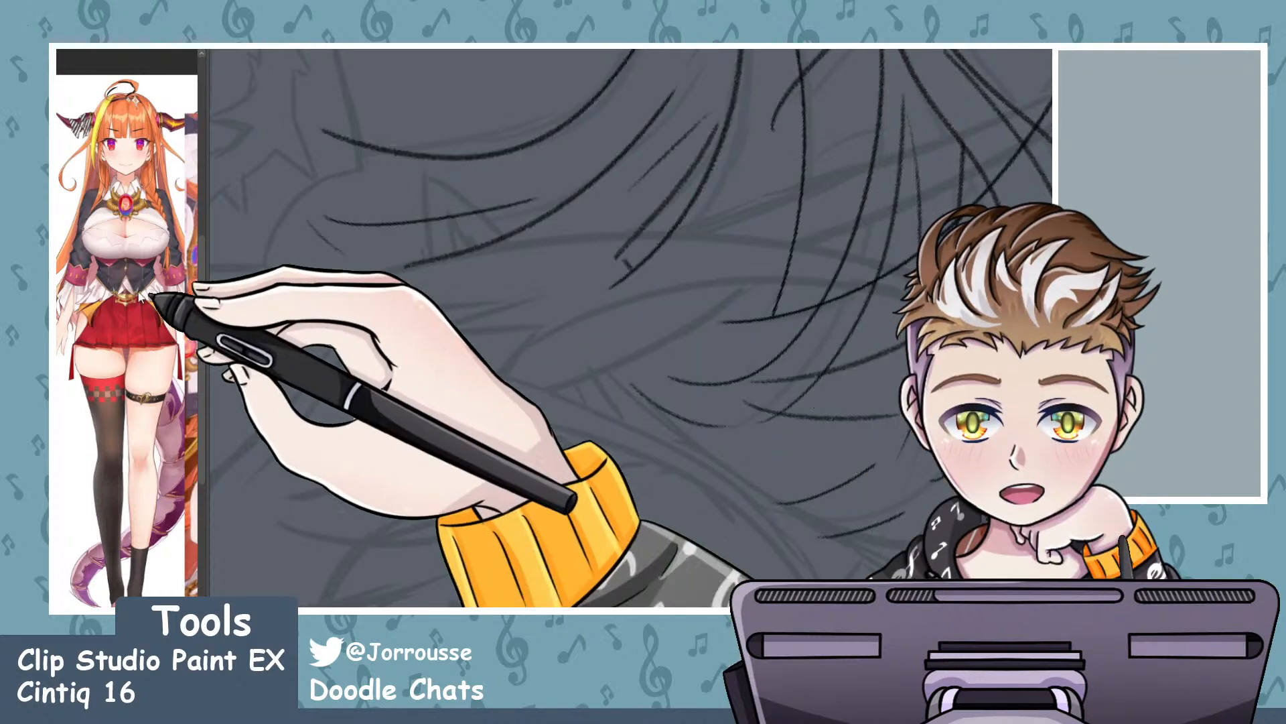
- Ink a short replacement strand line under the flowing hair and trim the strand ends near the erased curve
drag(611, 312, 700, 313)
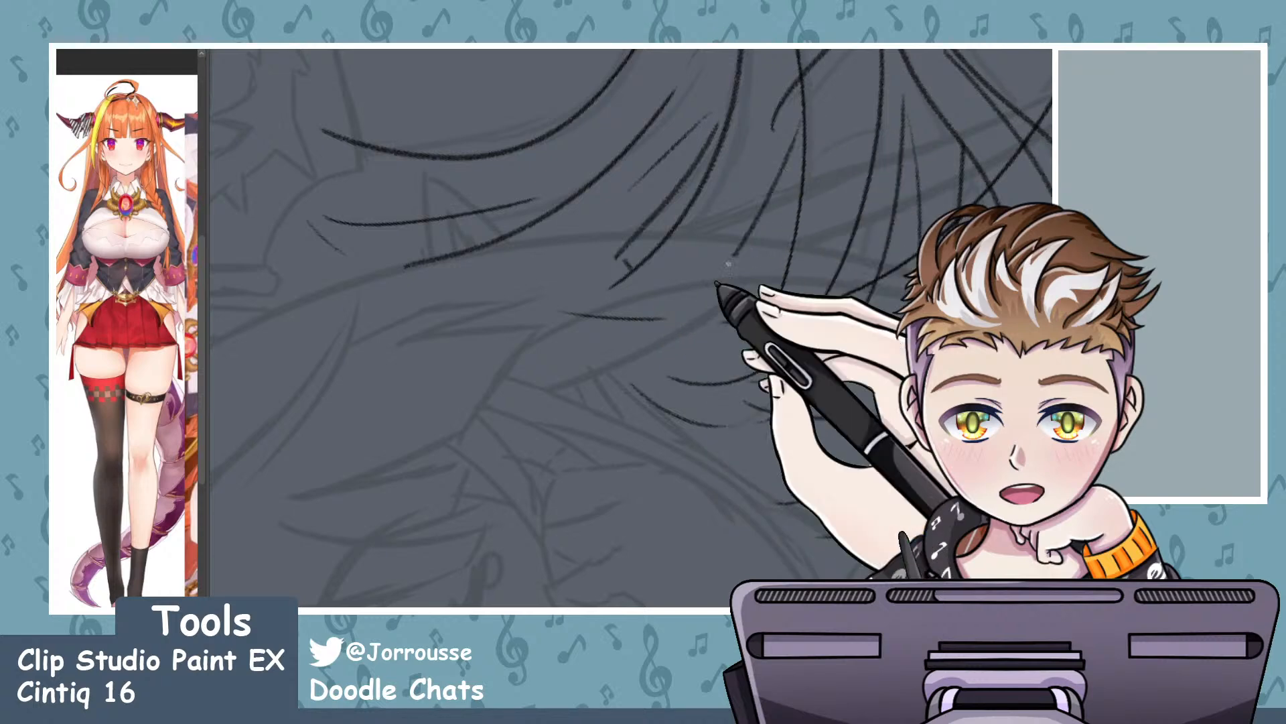
drag(831, 130, 790, 307)
scroll(792, 295, down, 2)
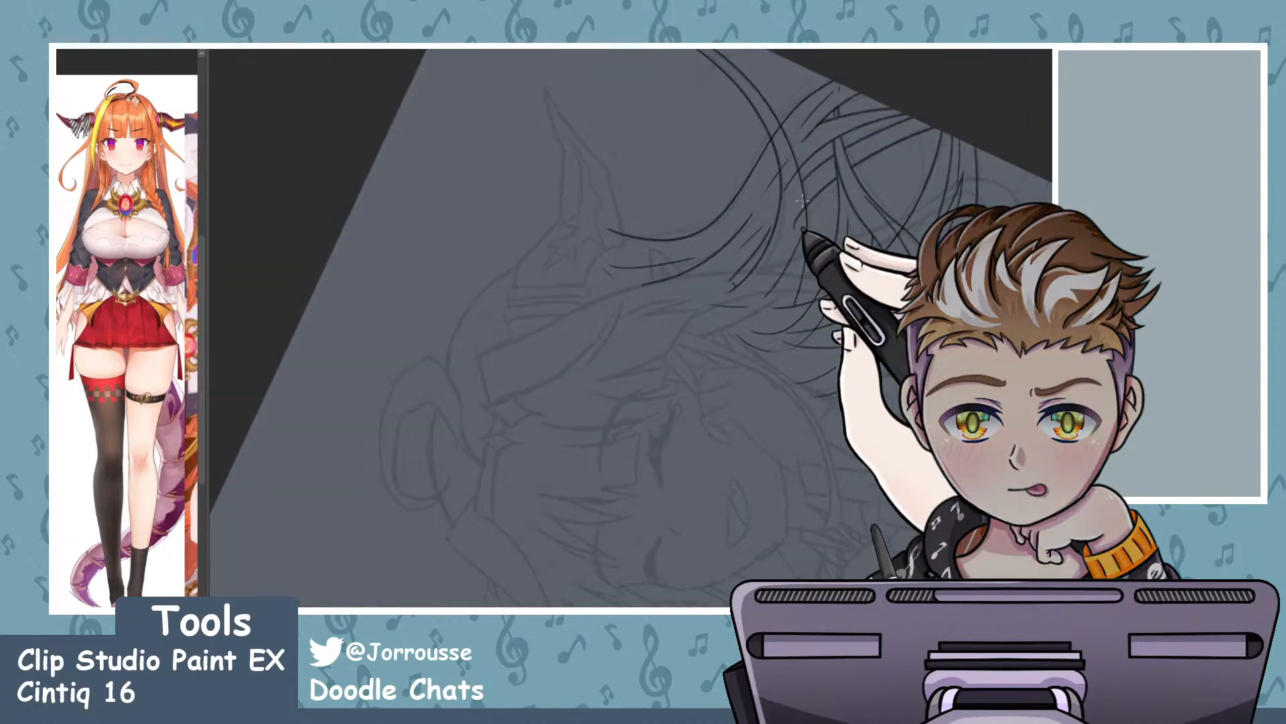
- Ink the second contour and inner strand line of the long curl, from its tip down into the flowing hair
scroll(799, 230, up, 1)
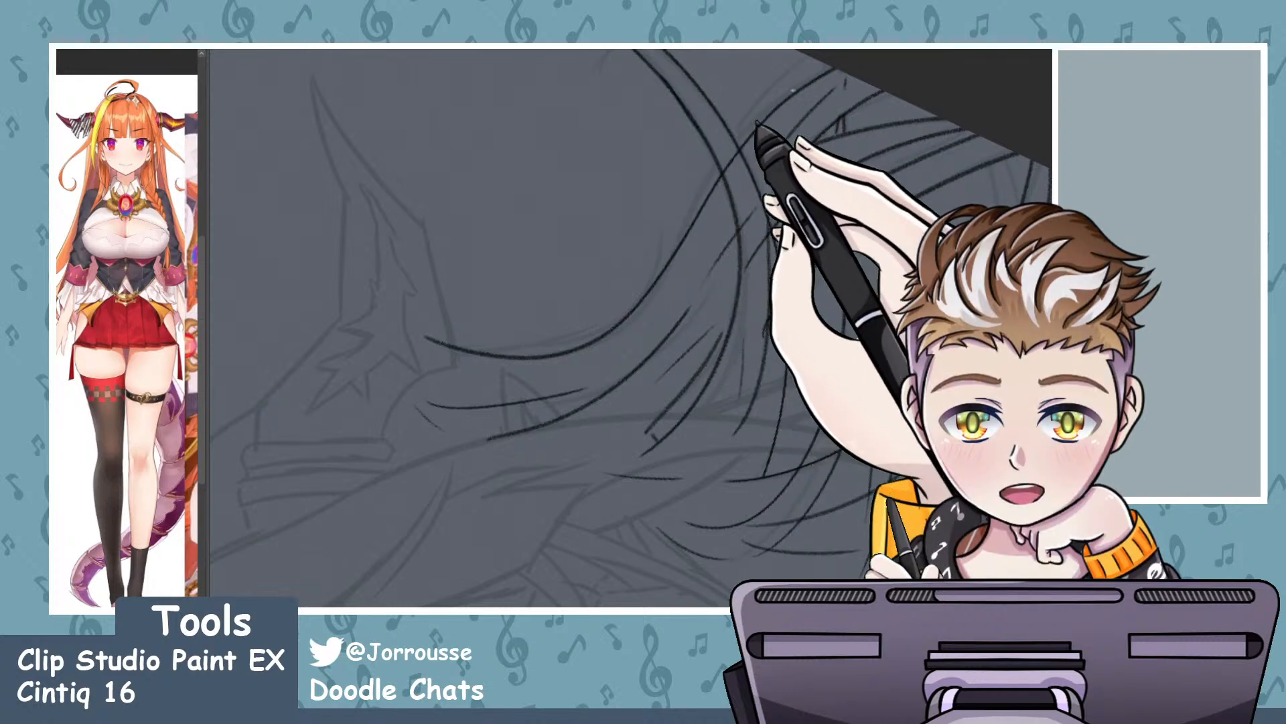
scroll(861, 234, down, 6)
scroll(872, 250, up, 5)
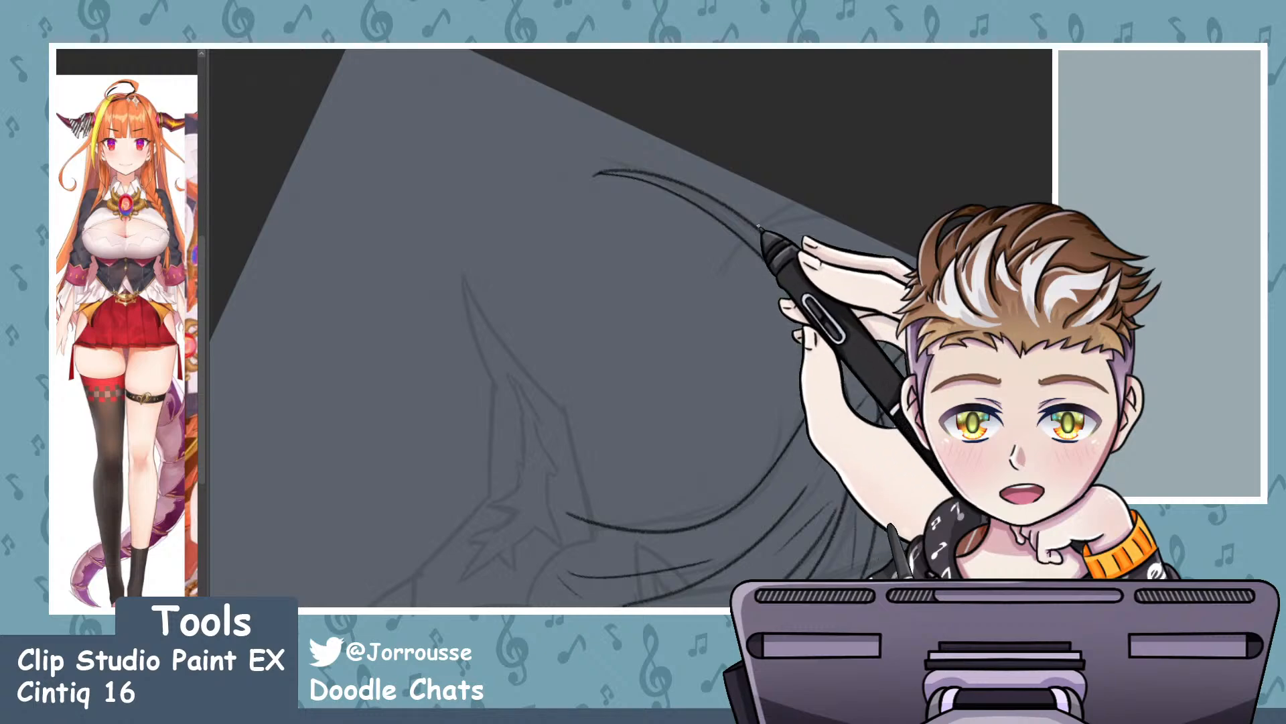
mouse_move(759, 226)
mouse_down()
mouse_move(824, 333)
mouse_move(827, 375)
mouse_up()
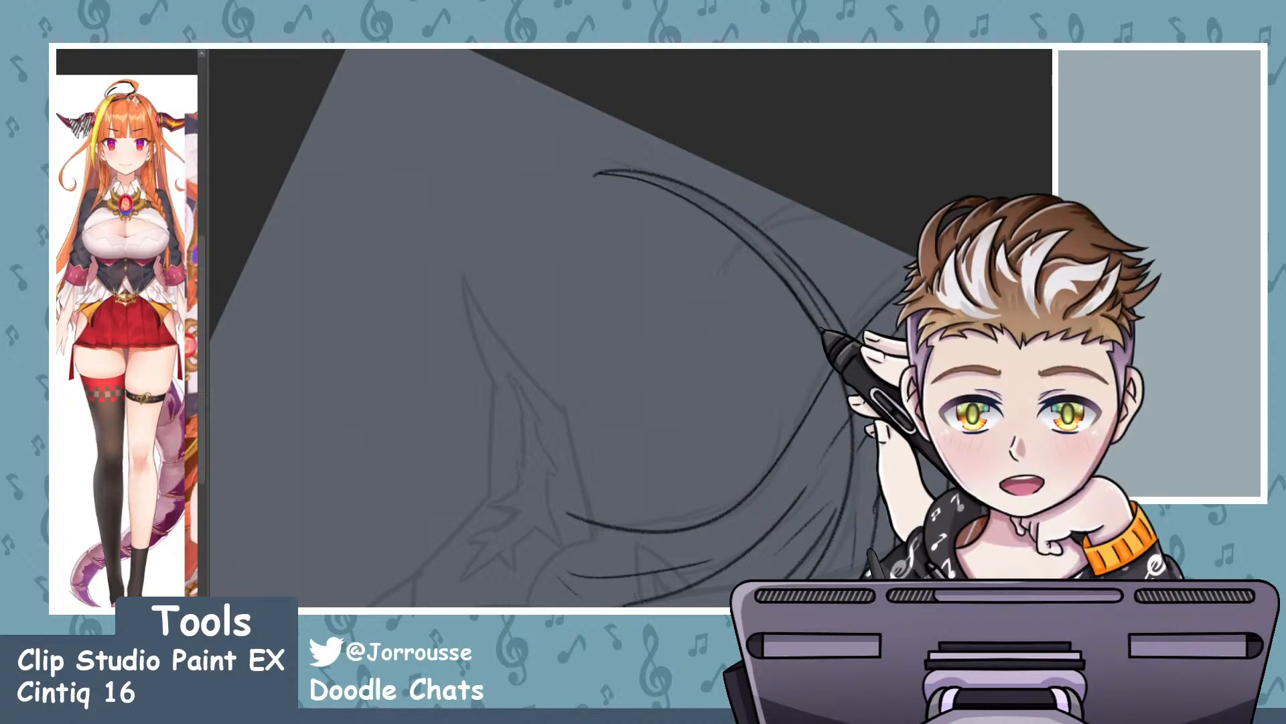
scroll(798, 200, down, 5)
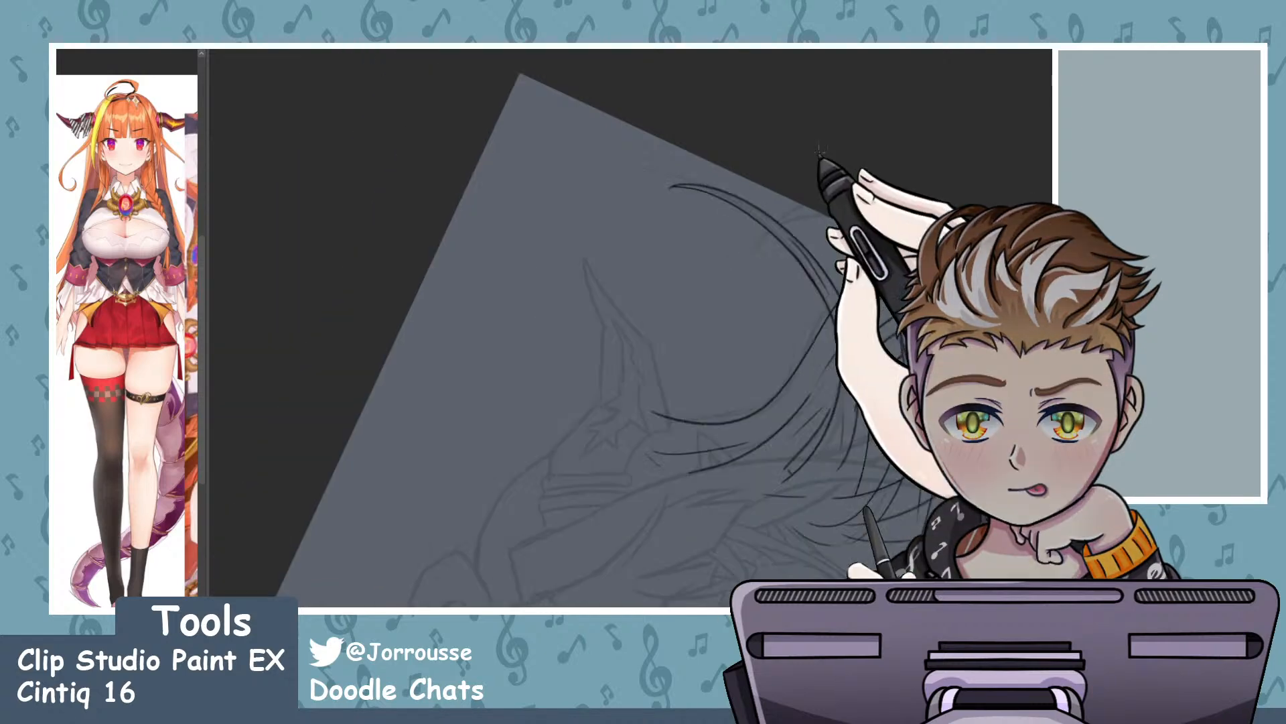
scroll(797, 201, up, 5)
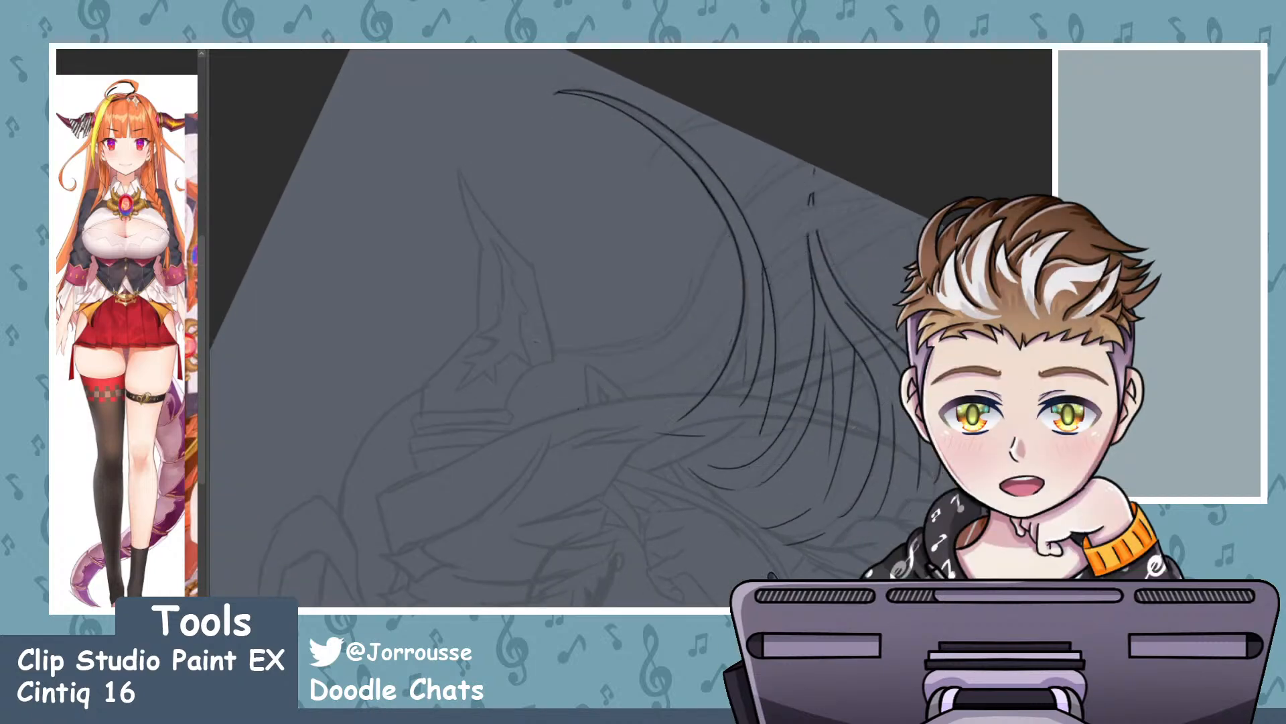
scroll(797, 200, up, 2)
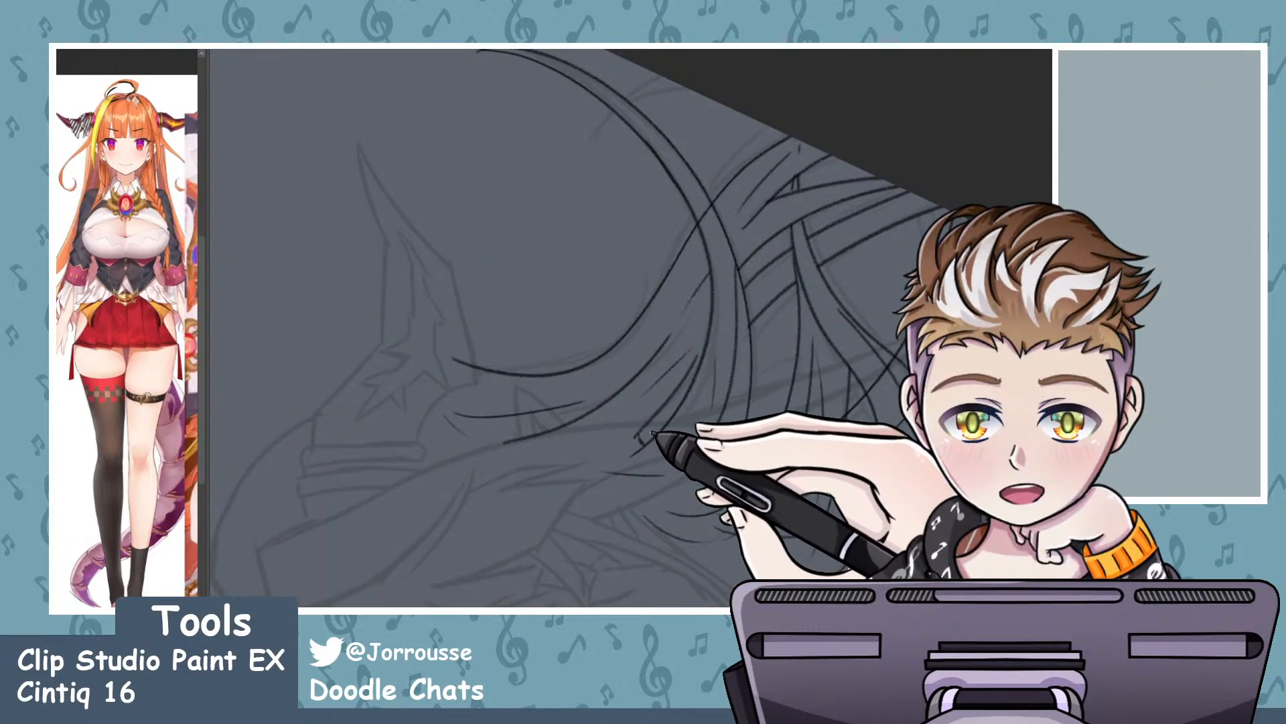
- Alternately hide and show the two crossing hair locks to compare how their lines overlap
scroll(682, 257, down, 5)
scroll(723, 269, up, 5)
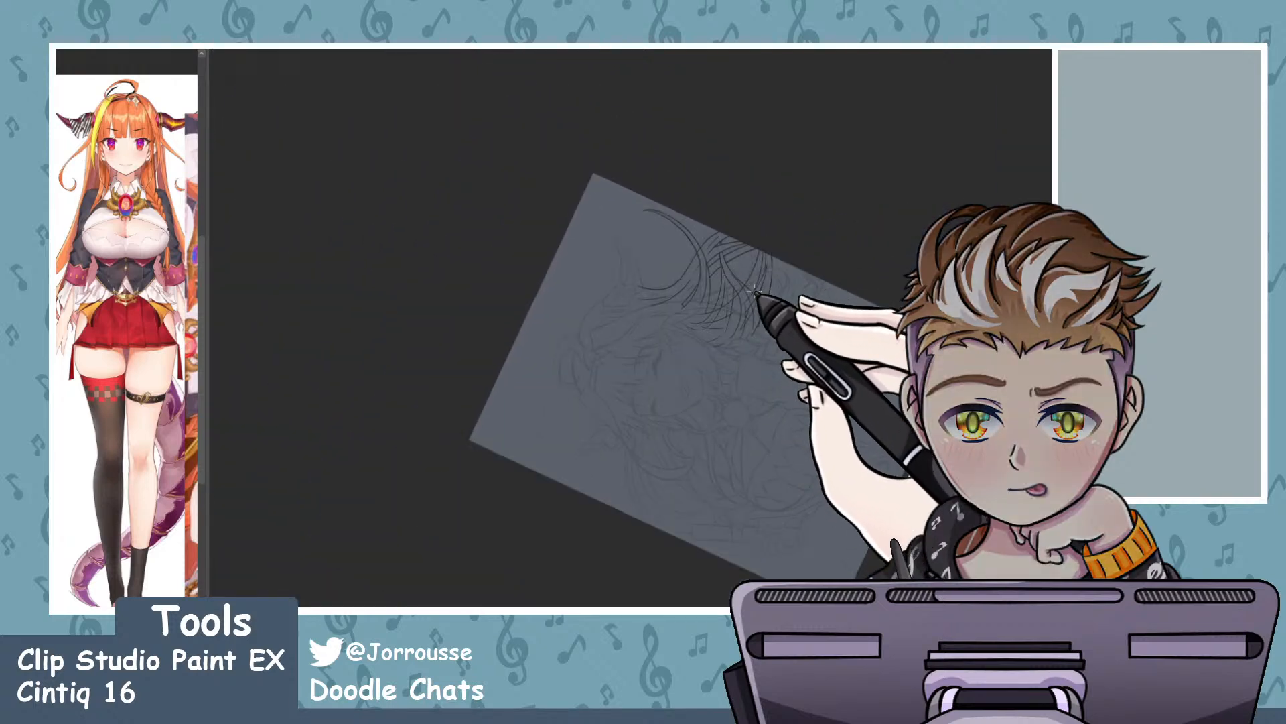
scroll(737, 280, up, 3)
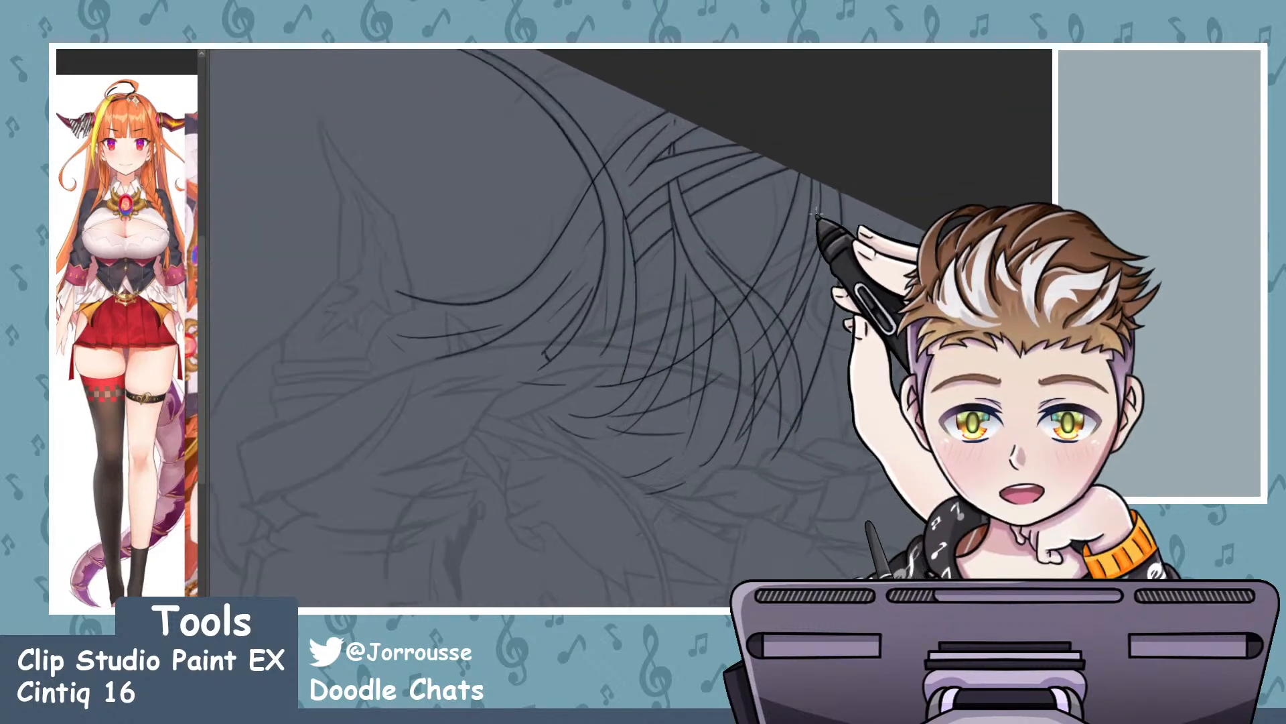
key(ctrl+z)
key(ctrl+z)
key(ctrl+z)
key(ctrl+z)
key(ctrl+z)
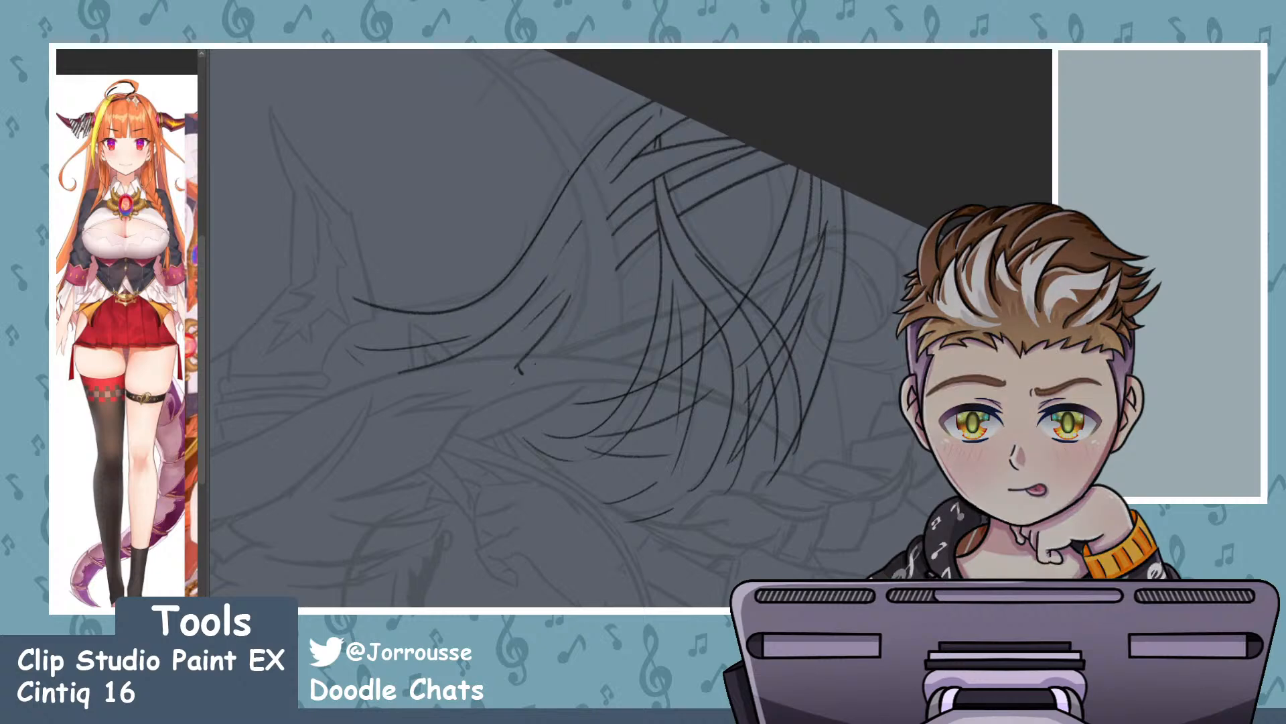
key(ctrl+z)
key(ctrl+y)
key(ctrl+z)
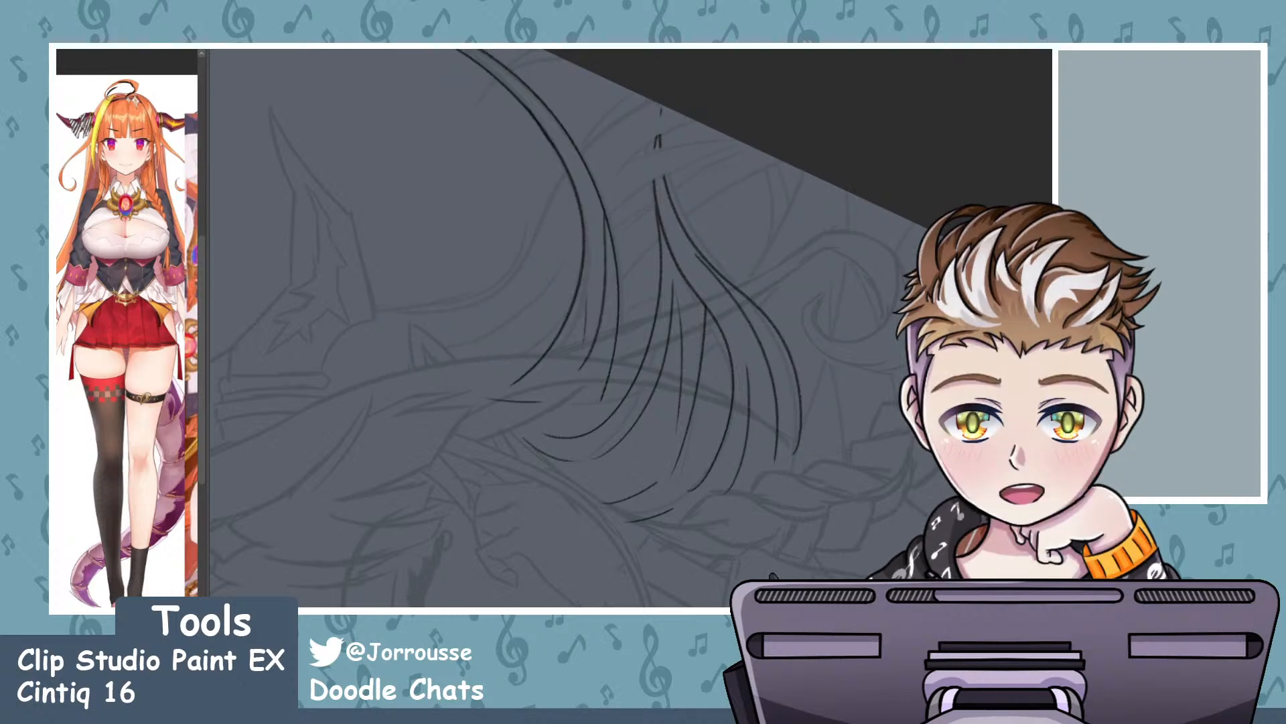
key(ctrl+y)
key(ctrl+z)
key(ctrl+y)
key(ctrl+z)
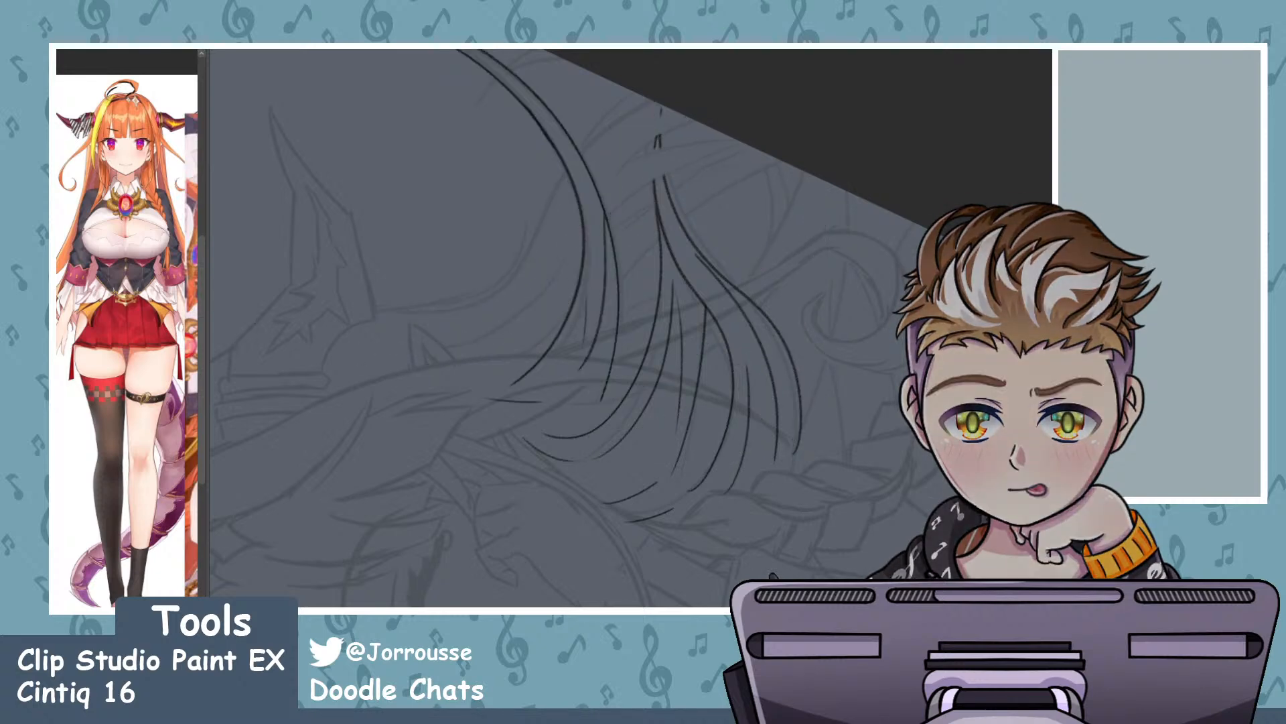
key(ctrl+y)
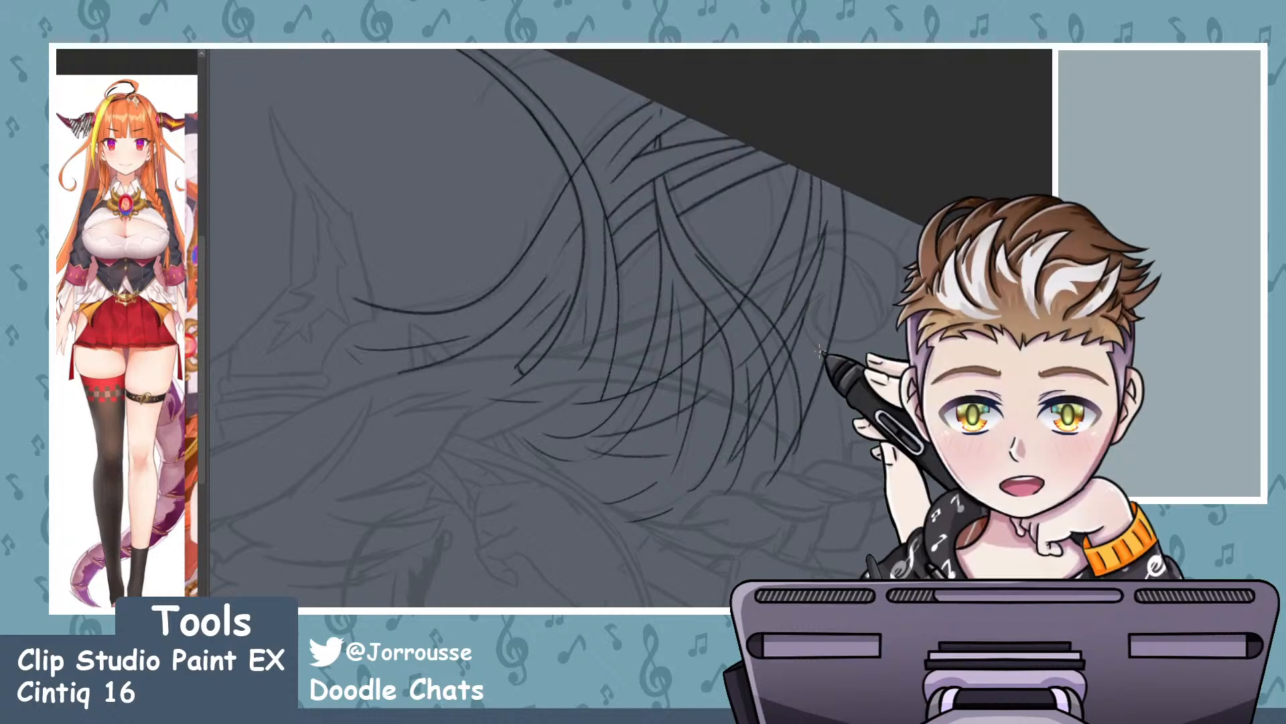
- Erase the overlapping line segments where the lower ends of the two hair locks cross near the braid
key(ctrl+plus)
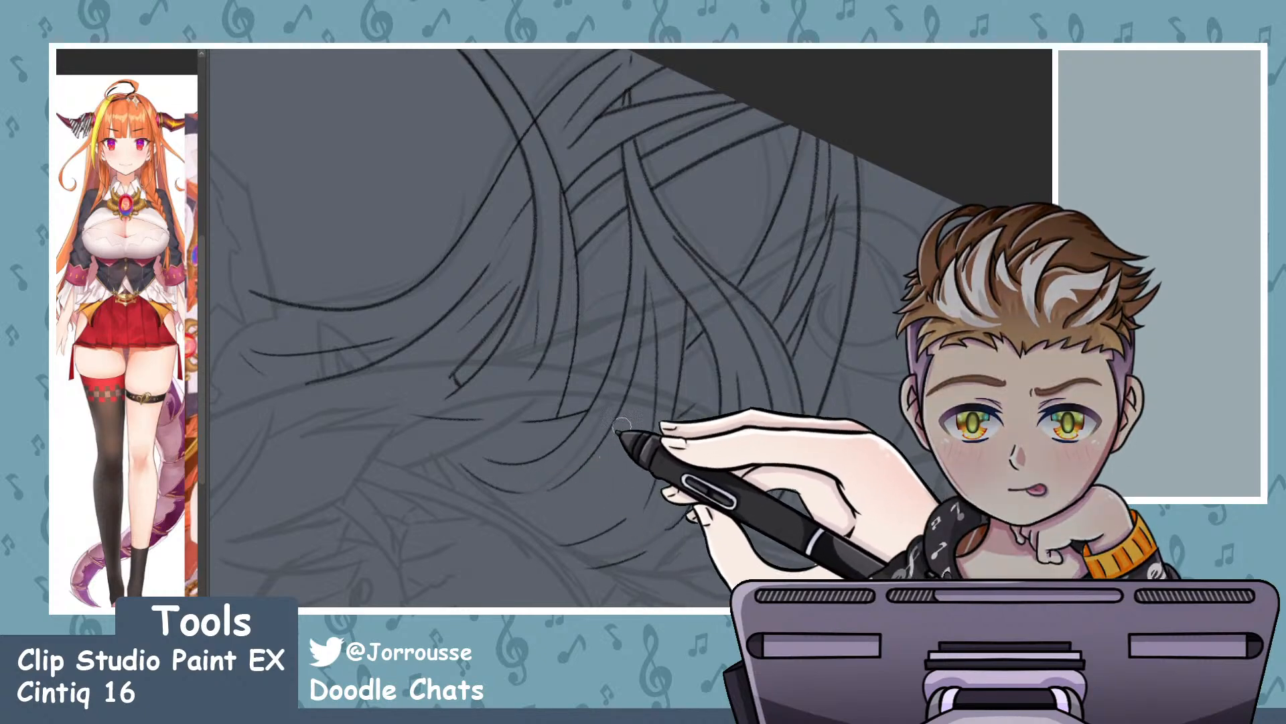
scroll(684, 321, down, 10)
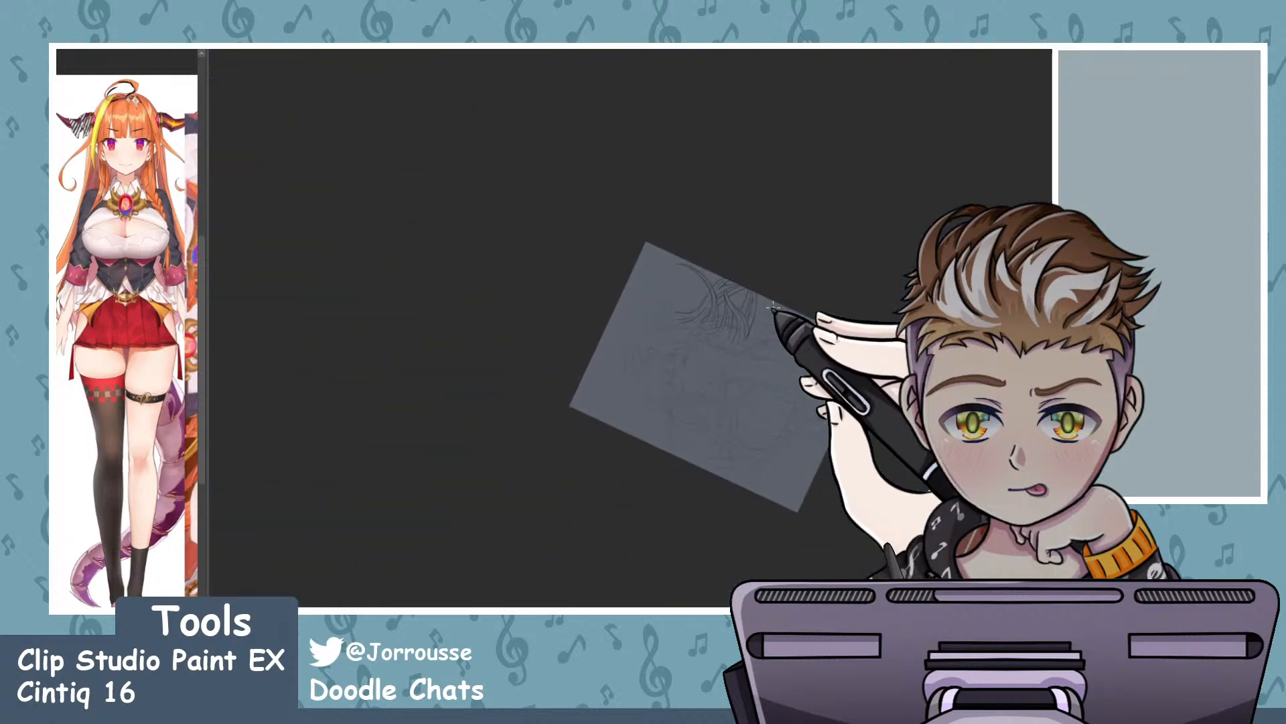
scroll(765, 333, up, 10)
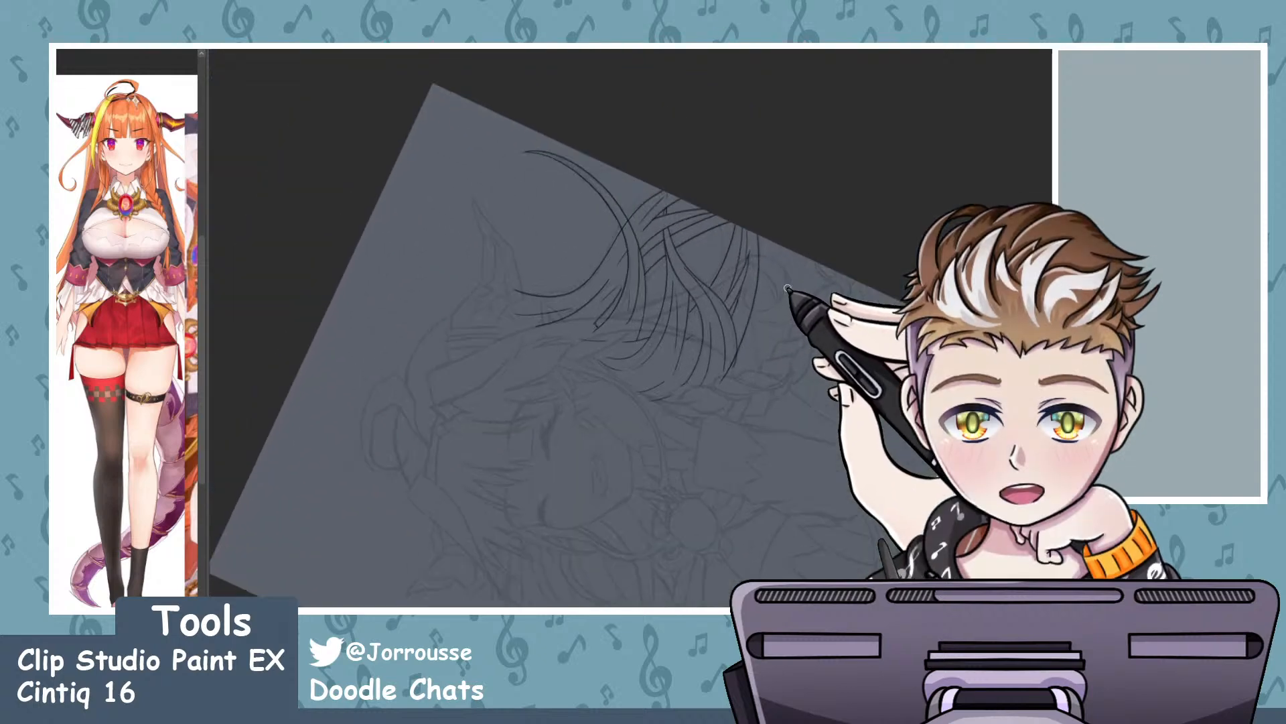
scroll(767, 280, up, 5)
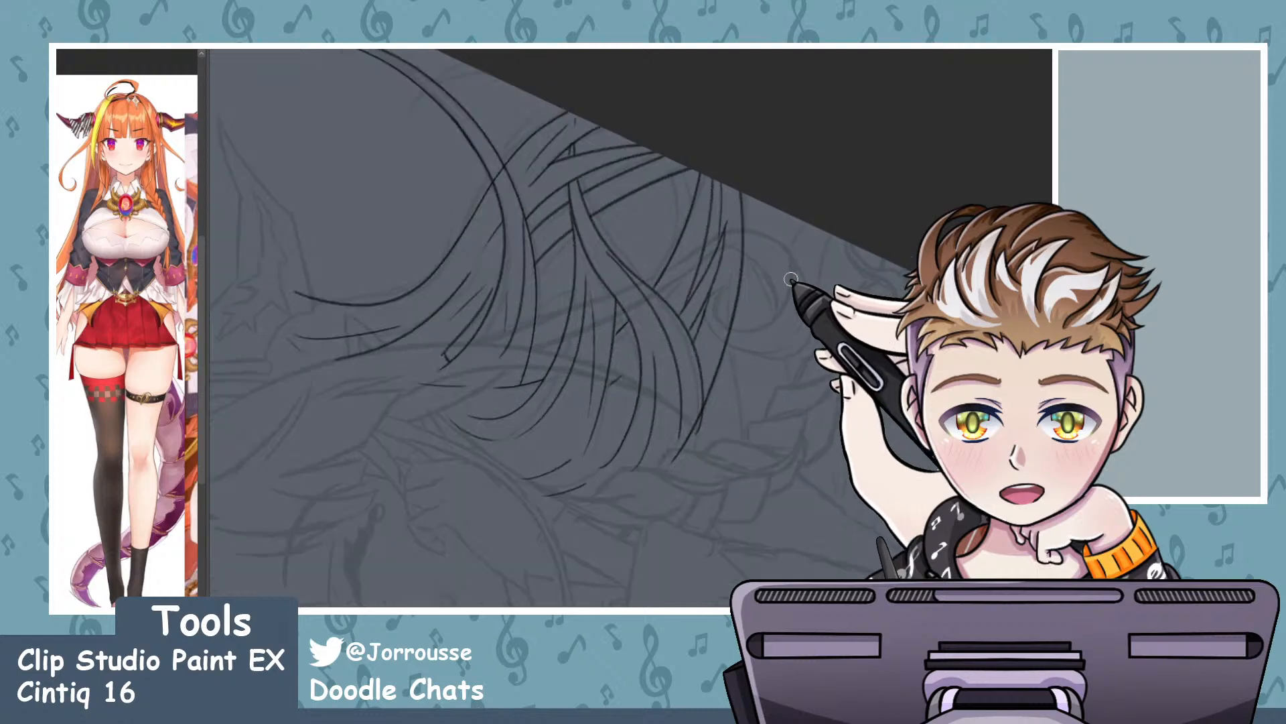
- Ink short strand lines filling the gaps of the flowing hair between the page edge and the braid
scroll(703, 213, up, 2)
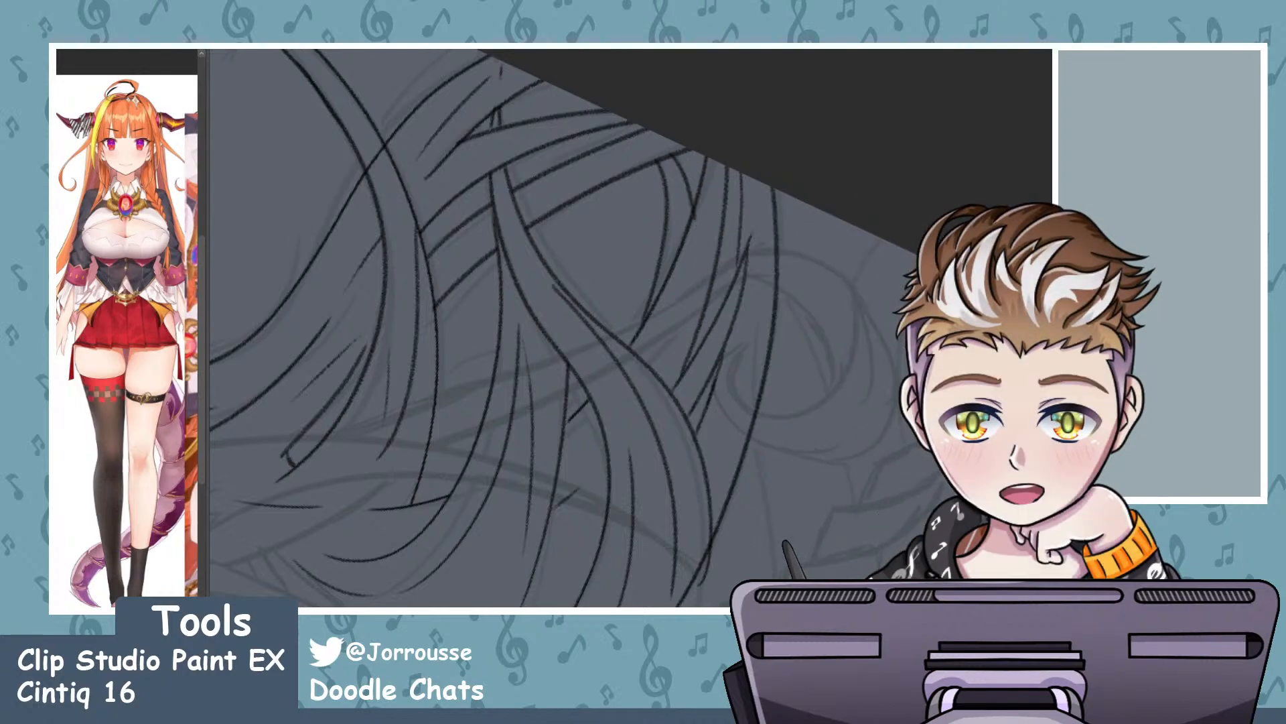
scroll(804, 198, down, 4)
scroll(803, 199, up, 2)
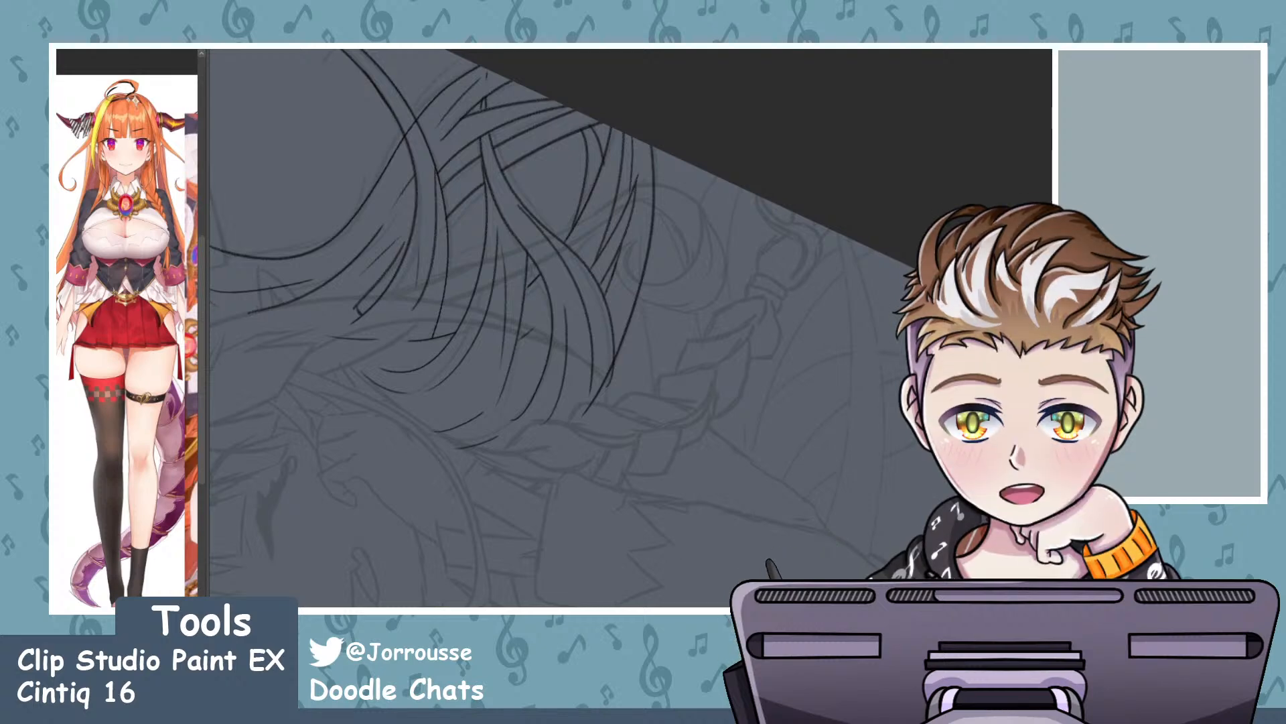
key(ctrl+z)
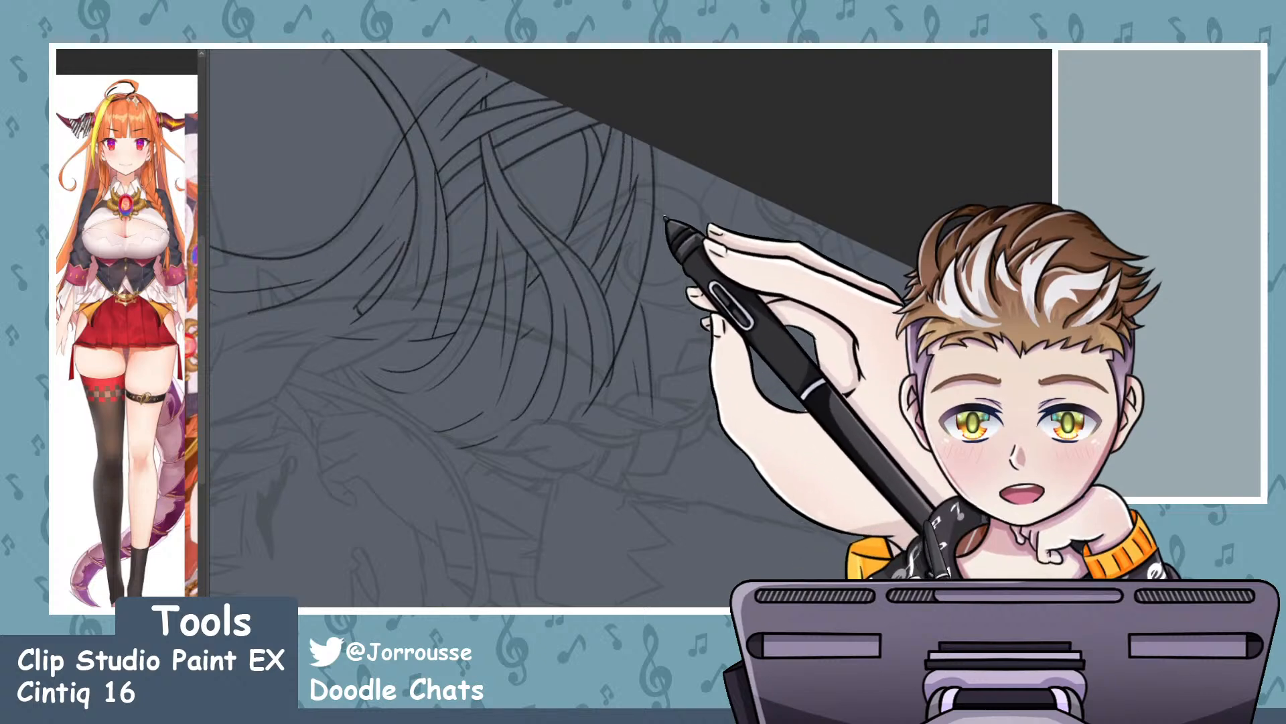
- Ink further strands from the page edge over the braid, ending with a long curved strand and its branch beyond it
drag(669, 254, 681, 362)
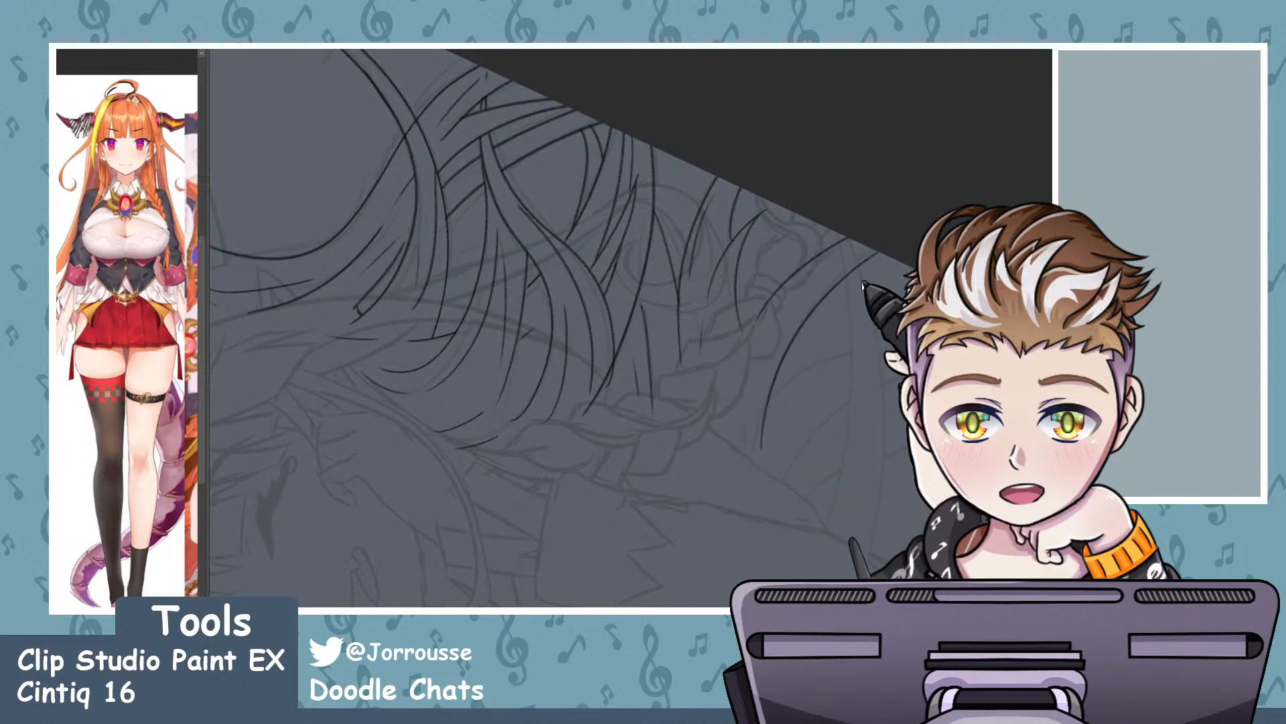
drag(861, 249, 763, 442)
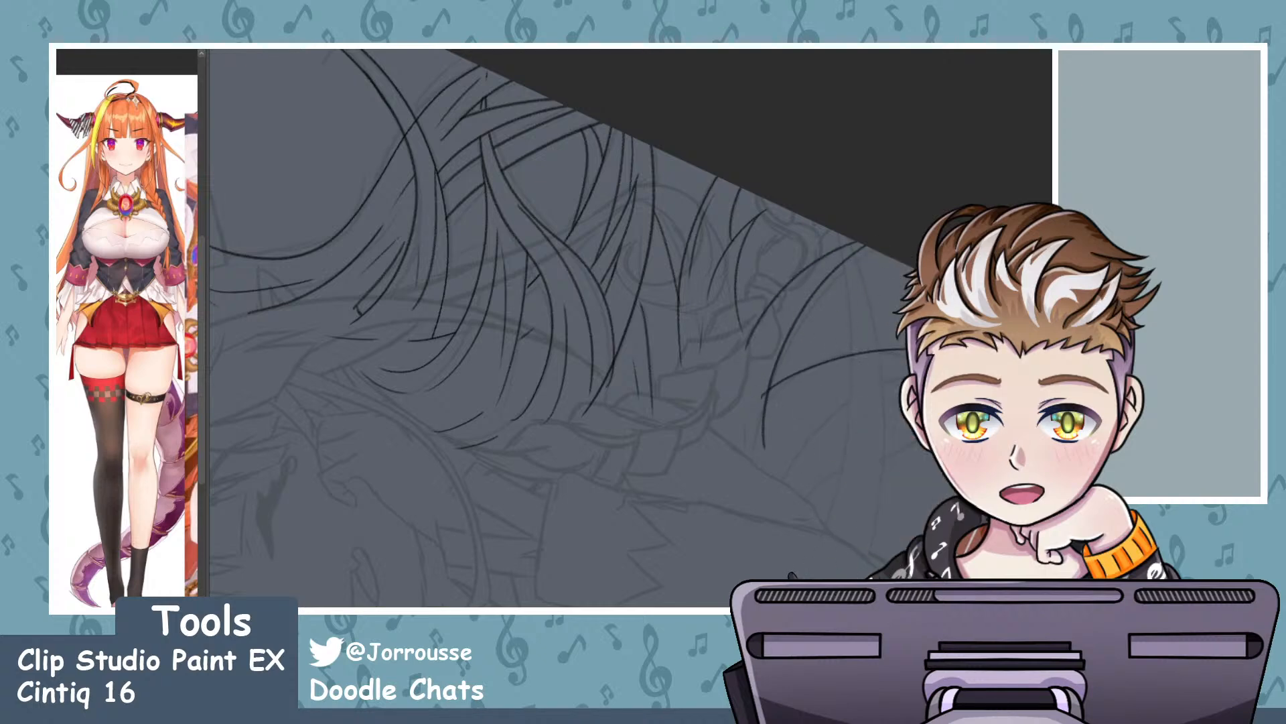
scroll(649, 295, down, 5)
scroll(800, 324, up, 4)
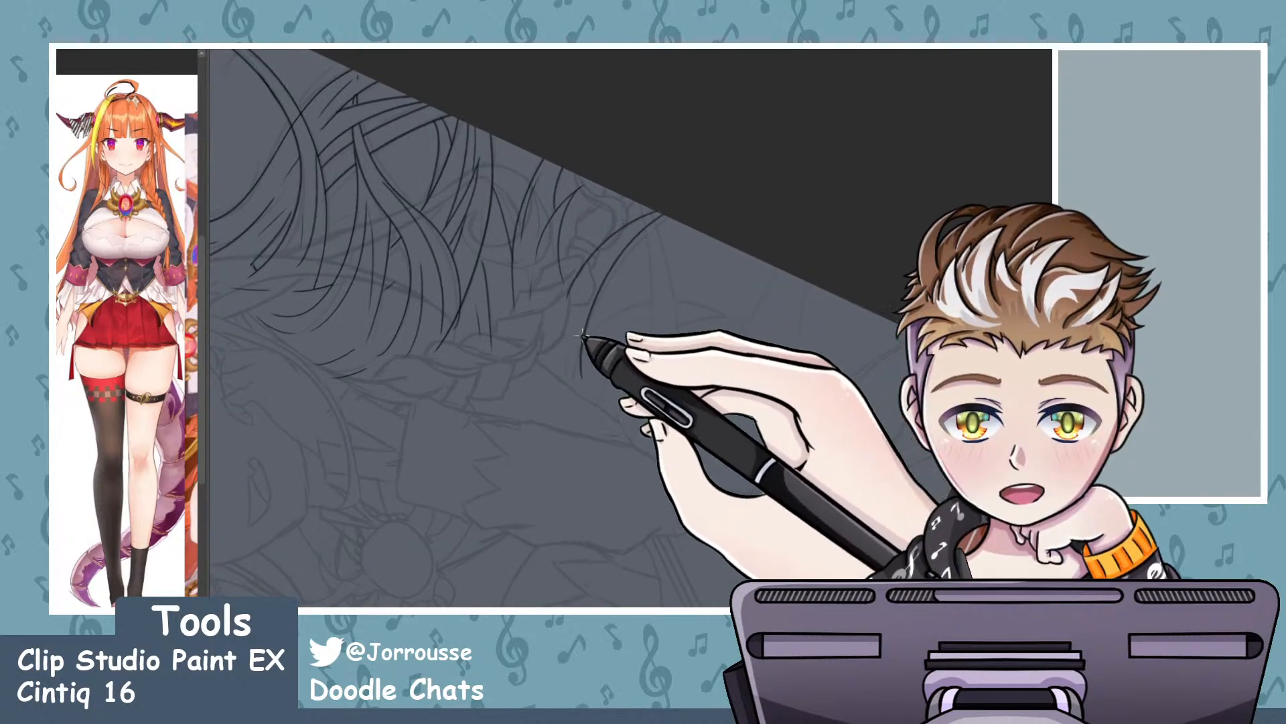
- Try to ink a fan of long curved strands beyond the braid, spreading from the branched strand toward the page edge
drag(592, 342, 750, 255)
key(ctrl+z)
mouse_move(585, 338)
mouse_down()
mouse_move(639, 301)
mouse_move(665, 366)
mouse_up()
key(ctrl+z)
mouse_move(752, 259)
mouse_down()
mouse_move(679, 345)
mouse_move(635, 345)
mouse_move(761, 242)
mouse_move(572, 367)
mouse_move(775, 284)
mouse_move(630, 344)
mouse_move(739, 296)
mouse_move(627, 383)
mouse_move(768, 310)
mouse_move(644, 337)
mouse_move(742, 333)
mouse_move(728, 329)
mouse_move(615, 431)
mouse_up()
key(ctrl+z)
key(ctrl+z)
key(ctrl+z)
key(ctrl+z)
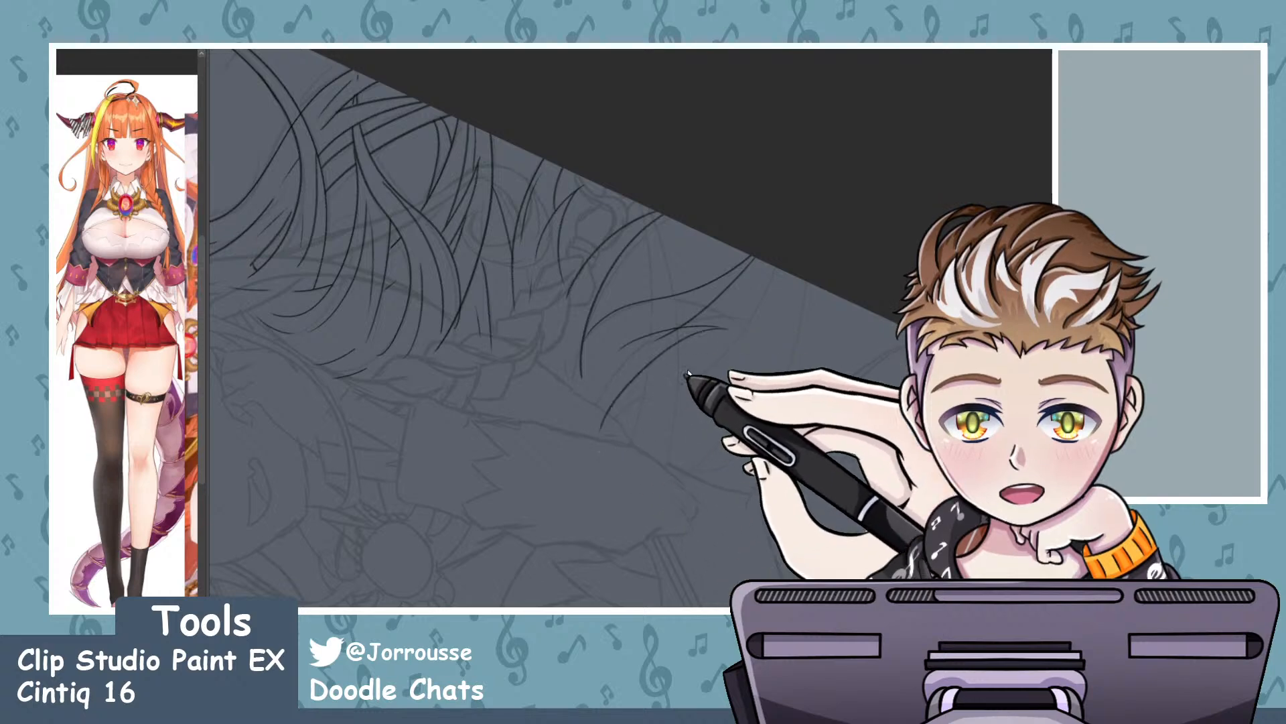
drag(717, 333, 615, 431)
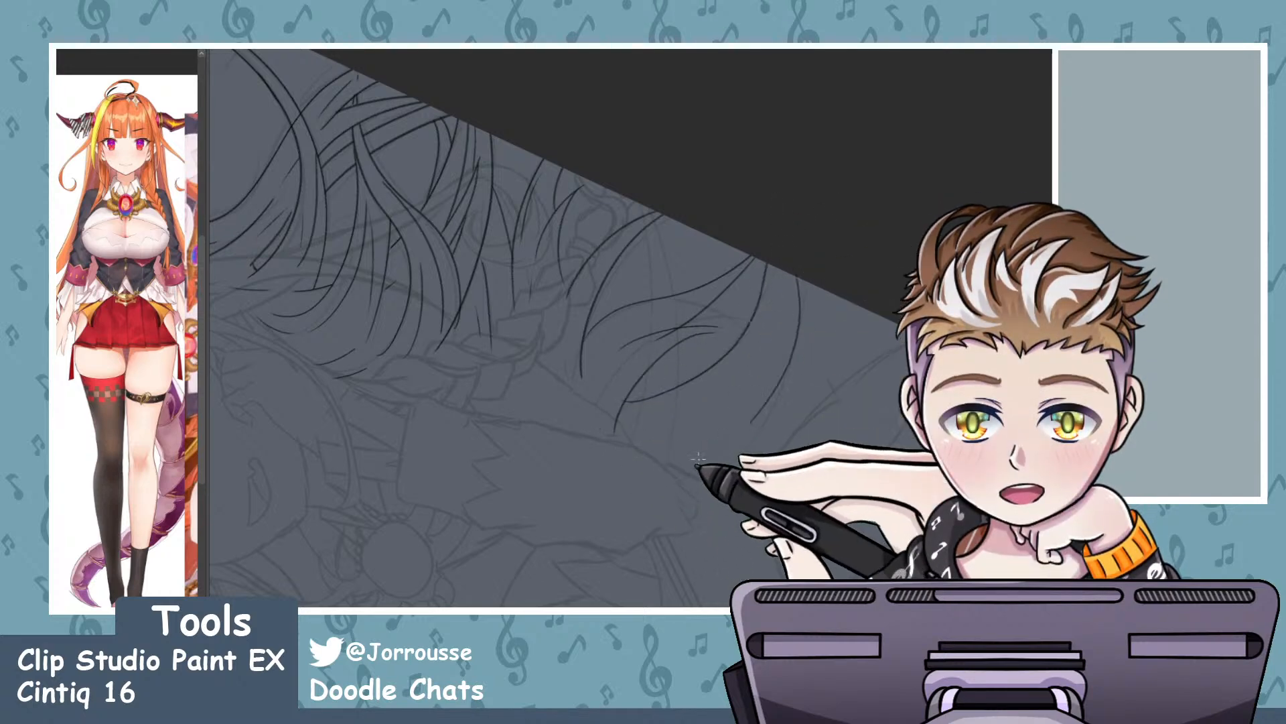
mouse_move(712, 429)
mouse_down()
mouse_move(644, 457)
mouse_move(656, 463)
mouse_move(847, 315)
mouse_up()
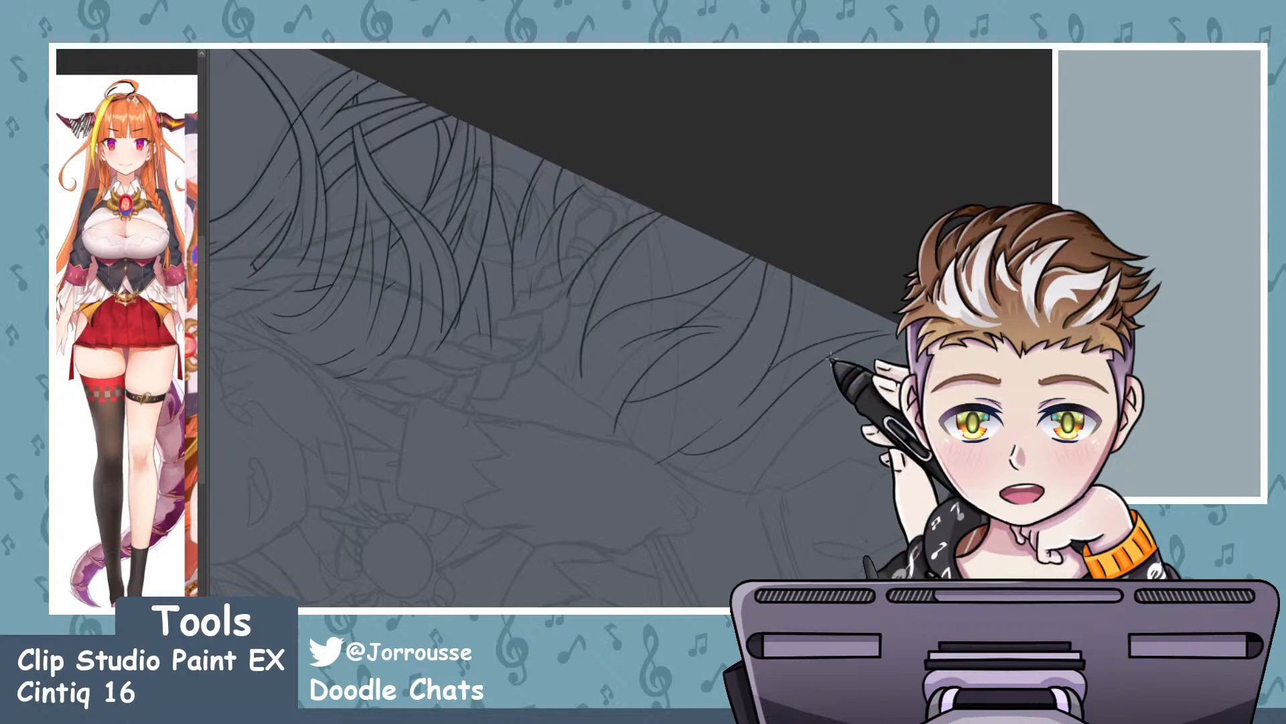
- Rotate the canvas toward upright and examine the flowing hair strands against the whole figure
scroll(752, 273, down, 6)
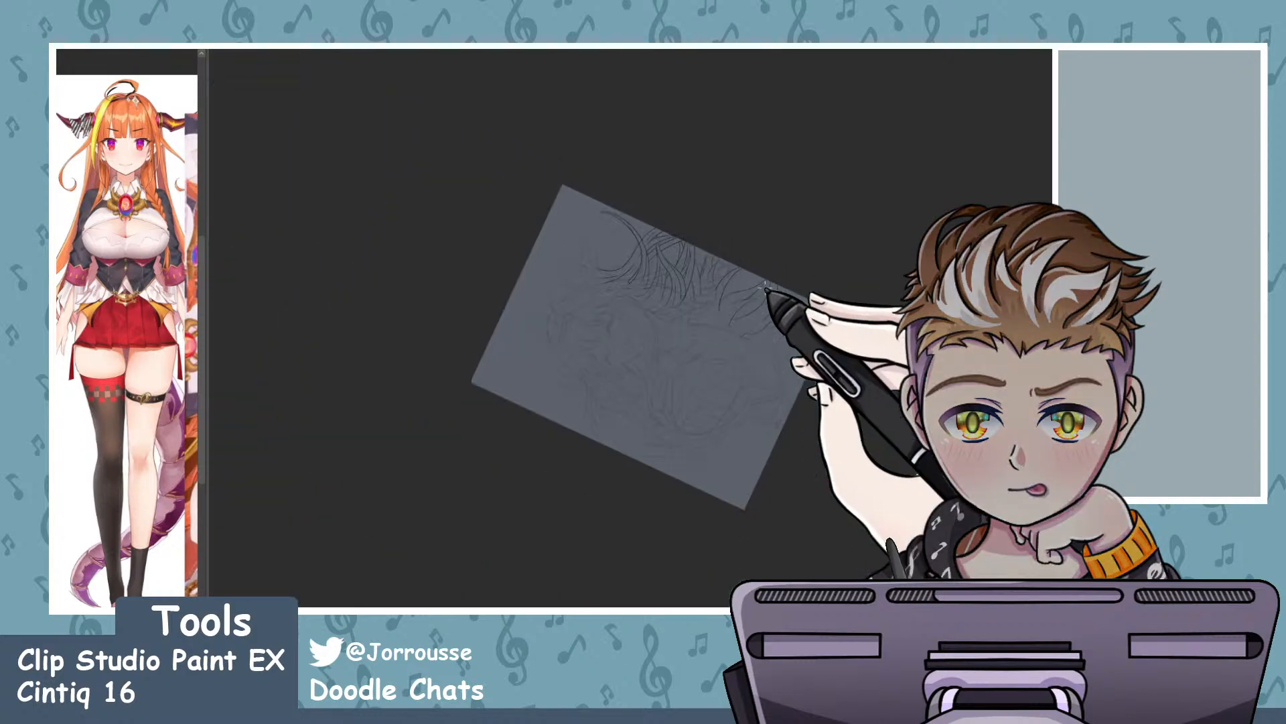
scroll(756, 287, up, 2)
key(minus)
key(minus)
key(minus)
key(minus)
key(minus)
key(asciicircum)
key(asciicircum)
key(asciicircum)
key(asciicircum)
key(asciicircum)
key(asciicircum)
key(asciicircum)
key(asciicircum)
key(asciicircum)
key(asciicircum)
key(asciicircum)
key(asciicircum)
key(asciicircum)
key(asciicircum)
key(asciicircum)
key(asciicircum)
key(asciicircum)
key(asciicircum)
key(asciicircum)
key(asciicircum)
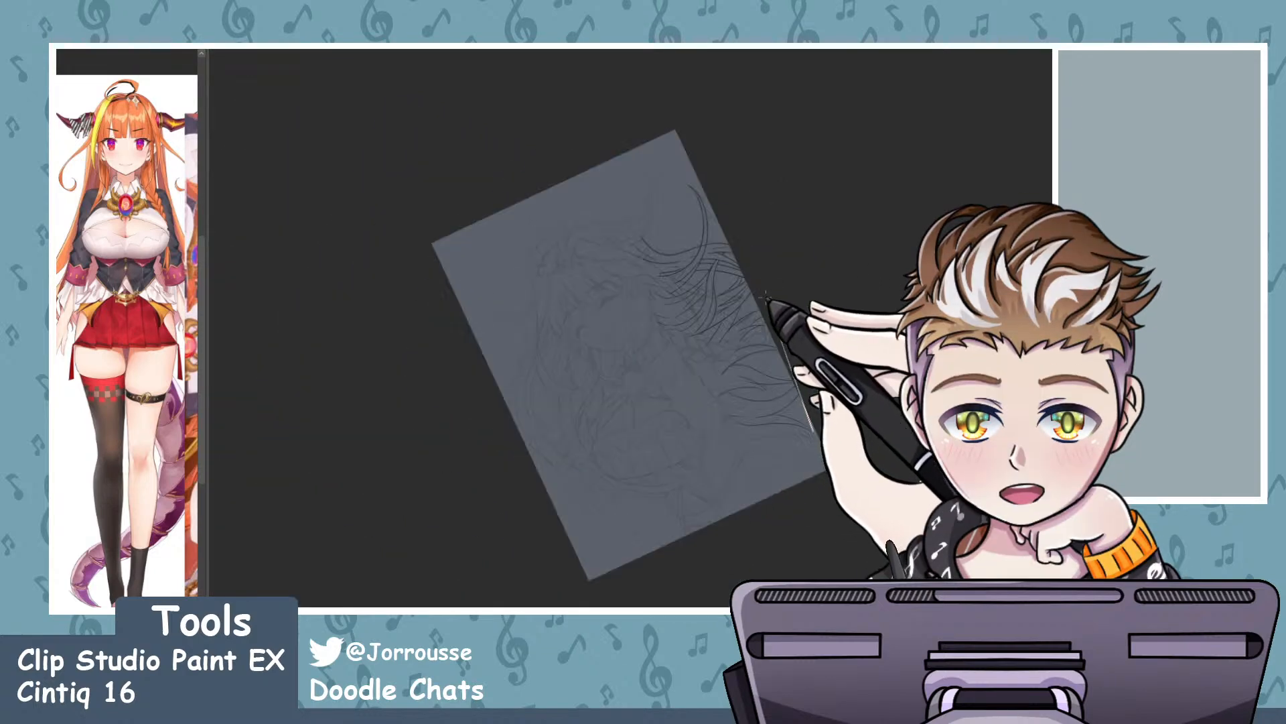
scroll(680, 380, down, 2)
scroll(684, 415, up, 4)
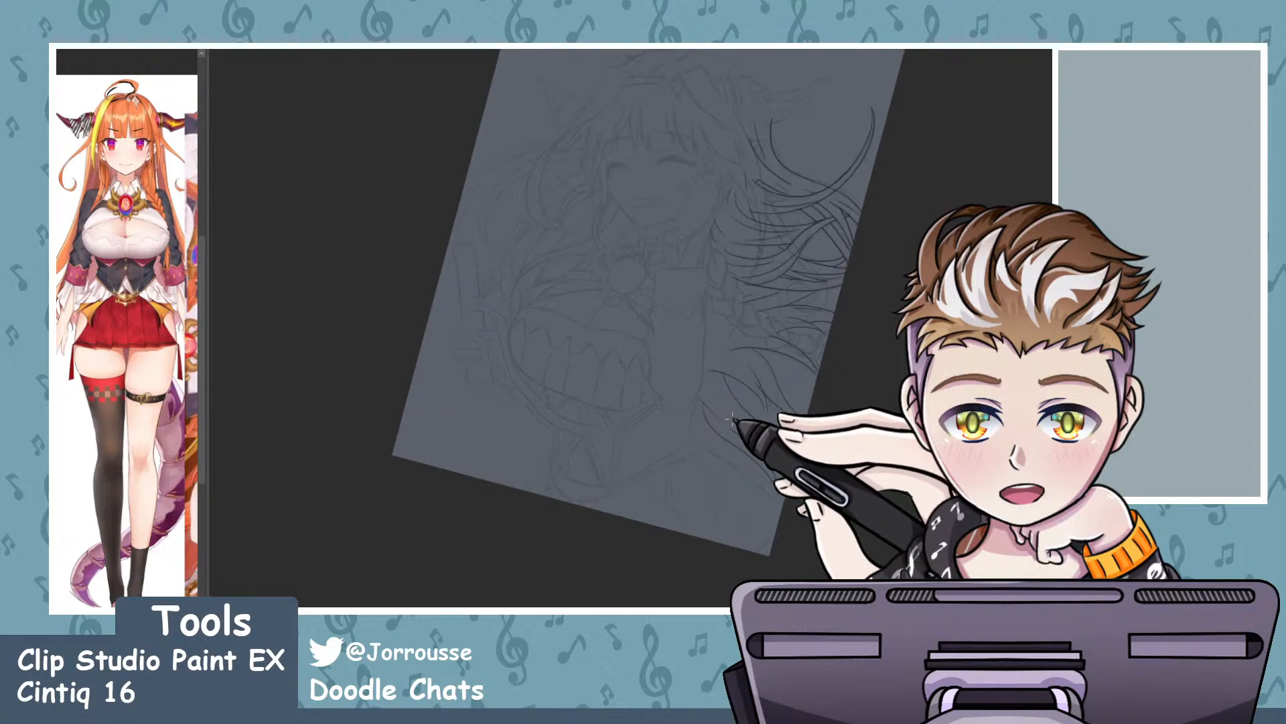
scroll(753, 431, up, 4)
scroll(806, 395, down, 4)
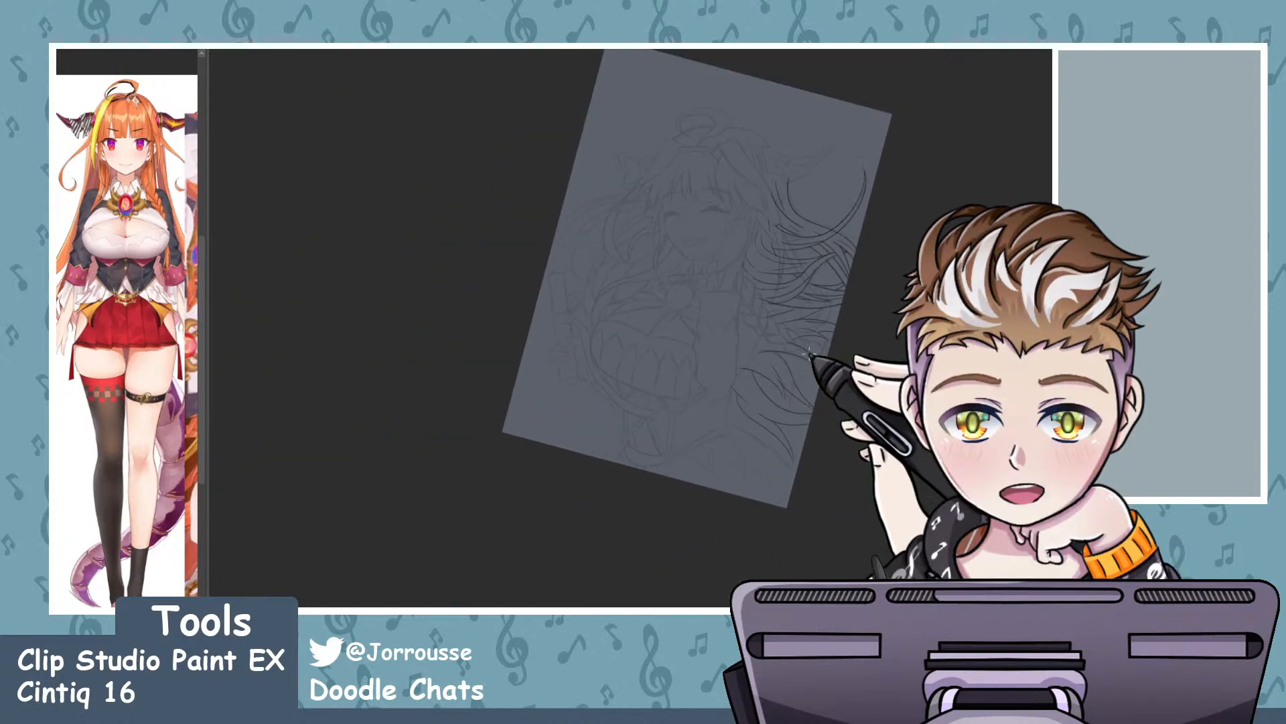
scroll(809, 354, up, 4)
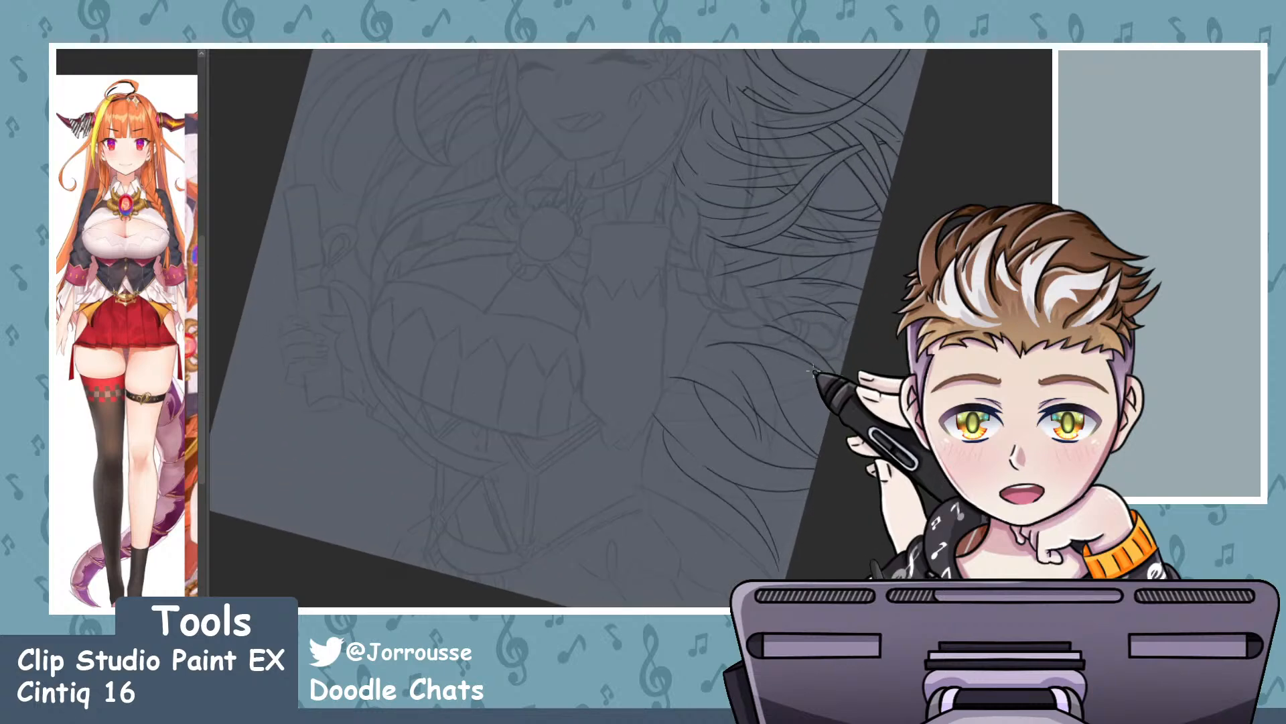
- Reset the canvas rotation and undo the fan of long strands inked below the braid
key(ctrl+at)
scroll(813, 371, down, 4)
scroll(808, 362, up, 5)
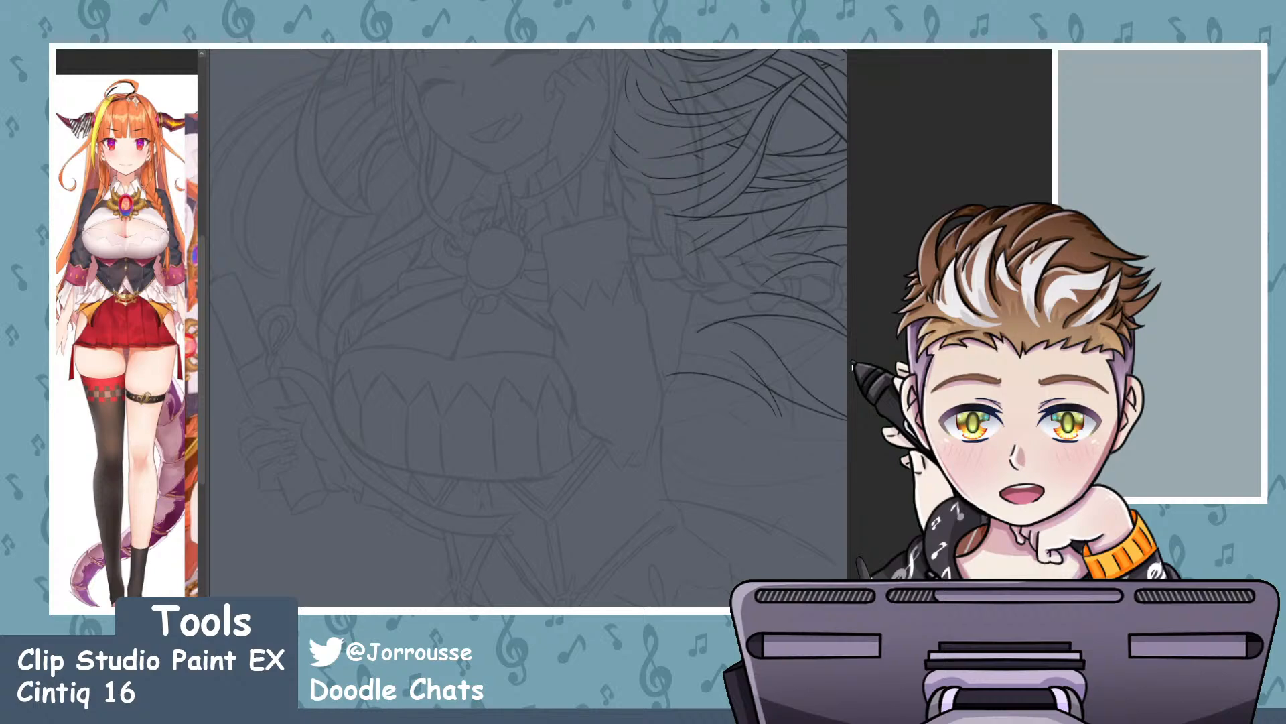
scroll(831, 361, down, 4)
scroll(783, 373, up, 3)
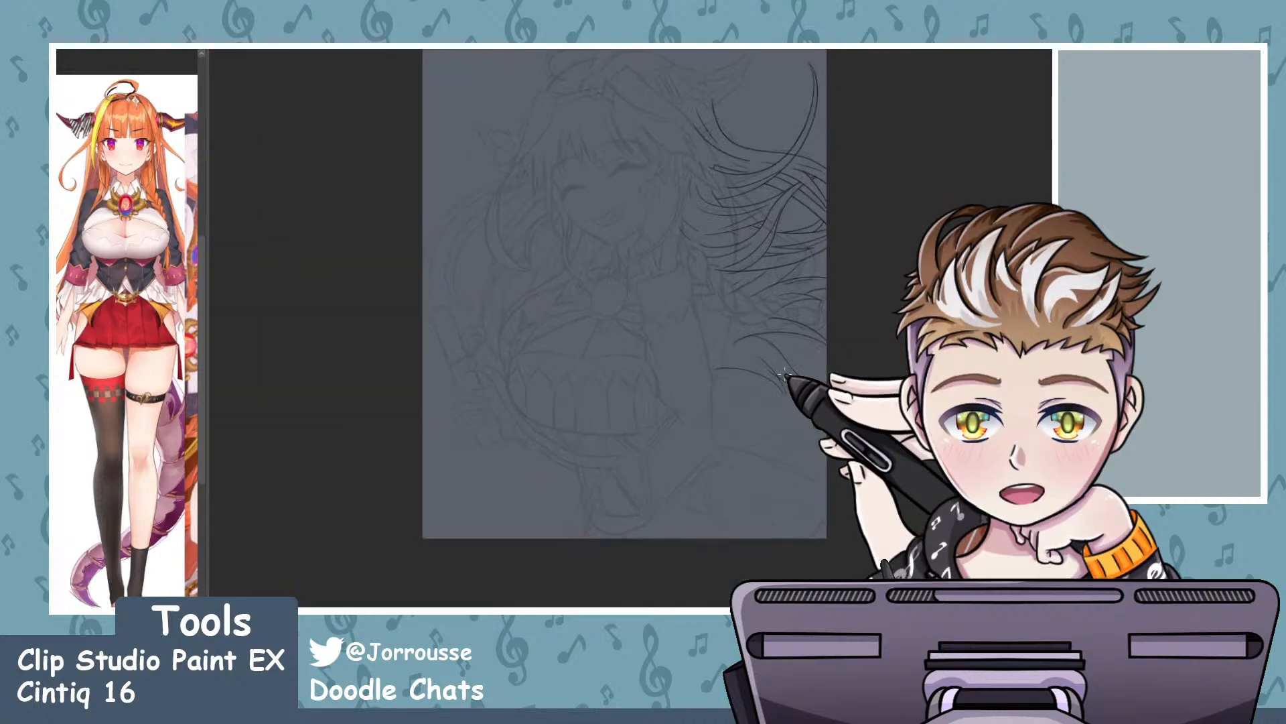
scroll(785, 376, up, 2)
scroll(804, 382, down, 4)
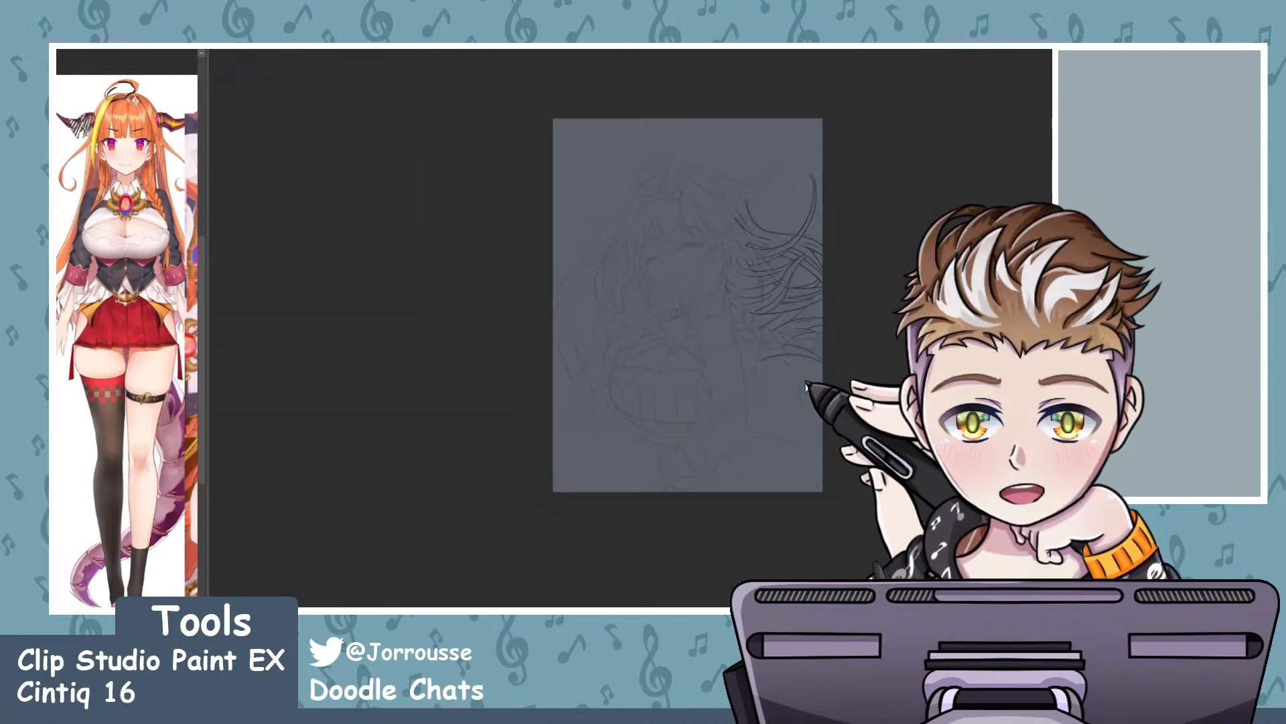
scroll(807, 386, up, 3)
- Ink short inner strands branching beneath the long curved strand beyond the braid
mouse_move(838, 419)
mouse_down()
mouse_move(838, 335)
mouse_move(749, 281)
mouse_up()
scroll(749, 281, up, 3)
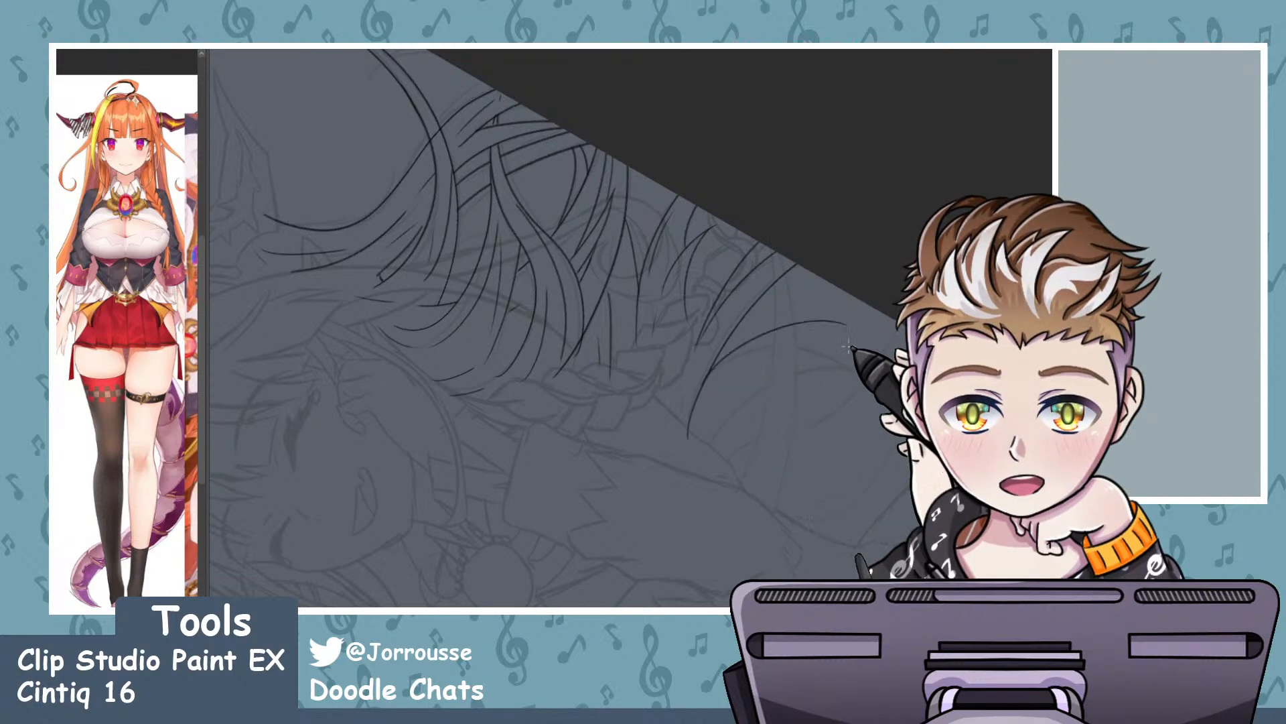
drag(734, 392, 837, 329)
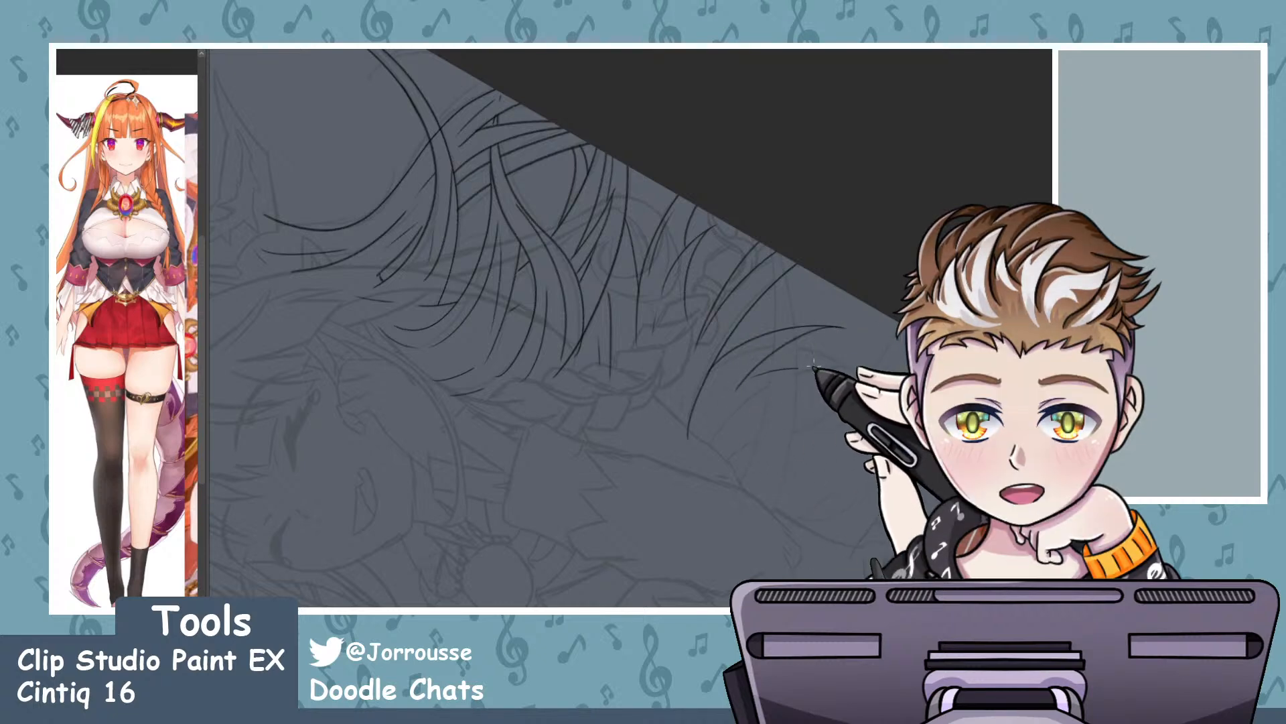
mouse_move(729, 427)
mouse_down()
mouse_move(801, 370)
mouse_move(734, 469)
mouse_move(875, 253)
mouse_up()
key(ctrl+z)
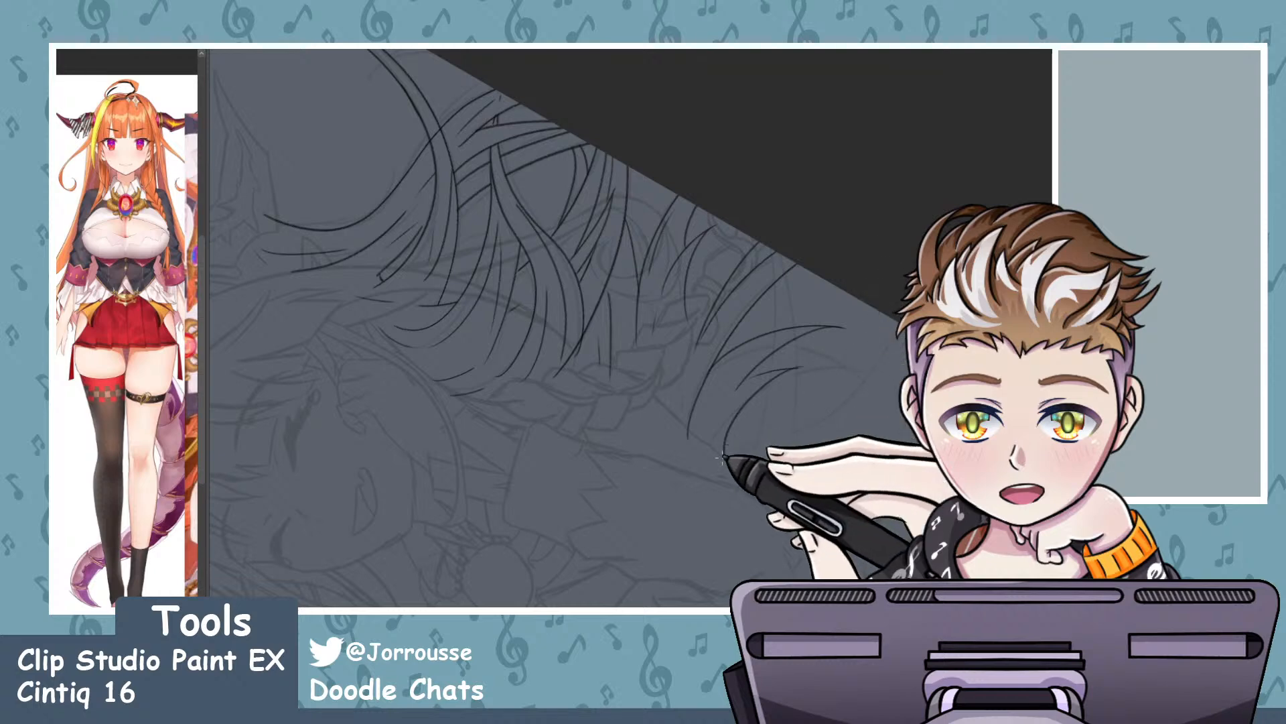
drag(723, 455, 882, 259)
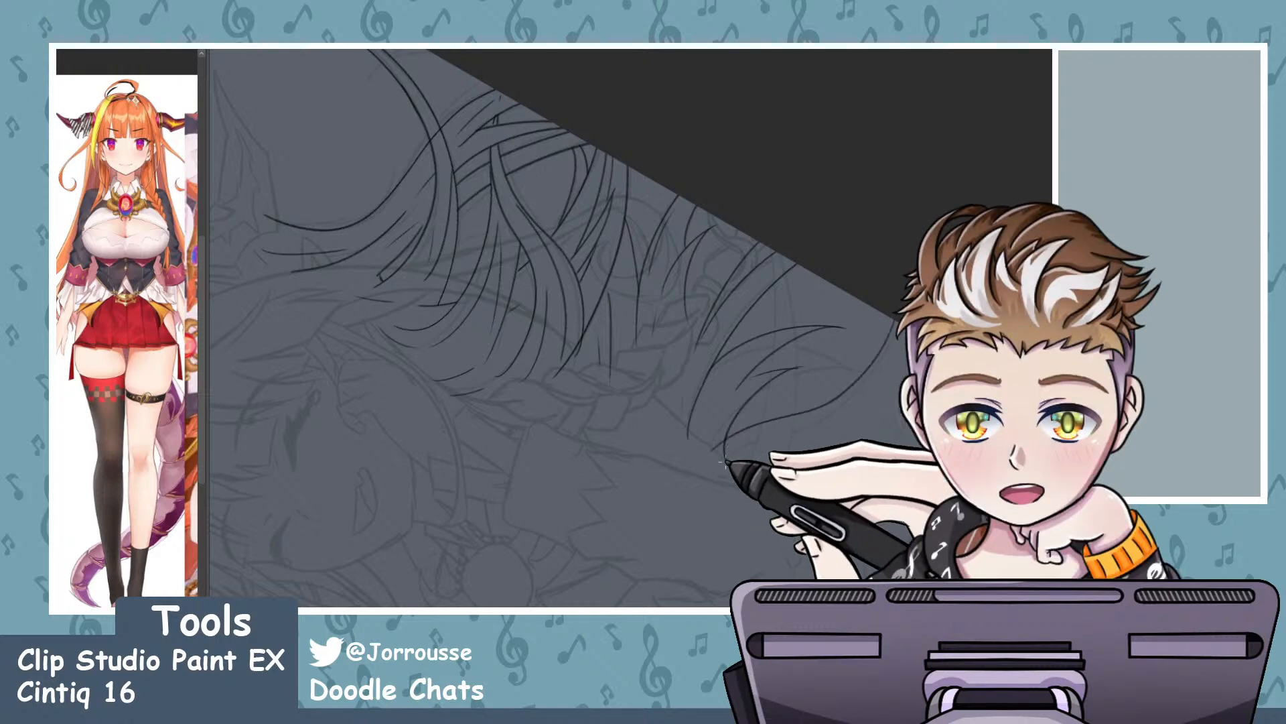
- Redraw the long sweeping strand beneath the short inner strands so it curves up toward the page edge
drag(796, 410, 856, 362)
key(ctrl+z)
drag(727, 440, 876, 260)
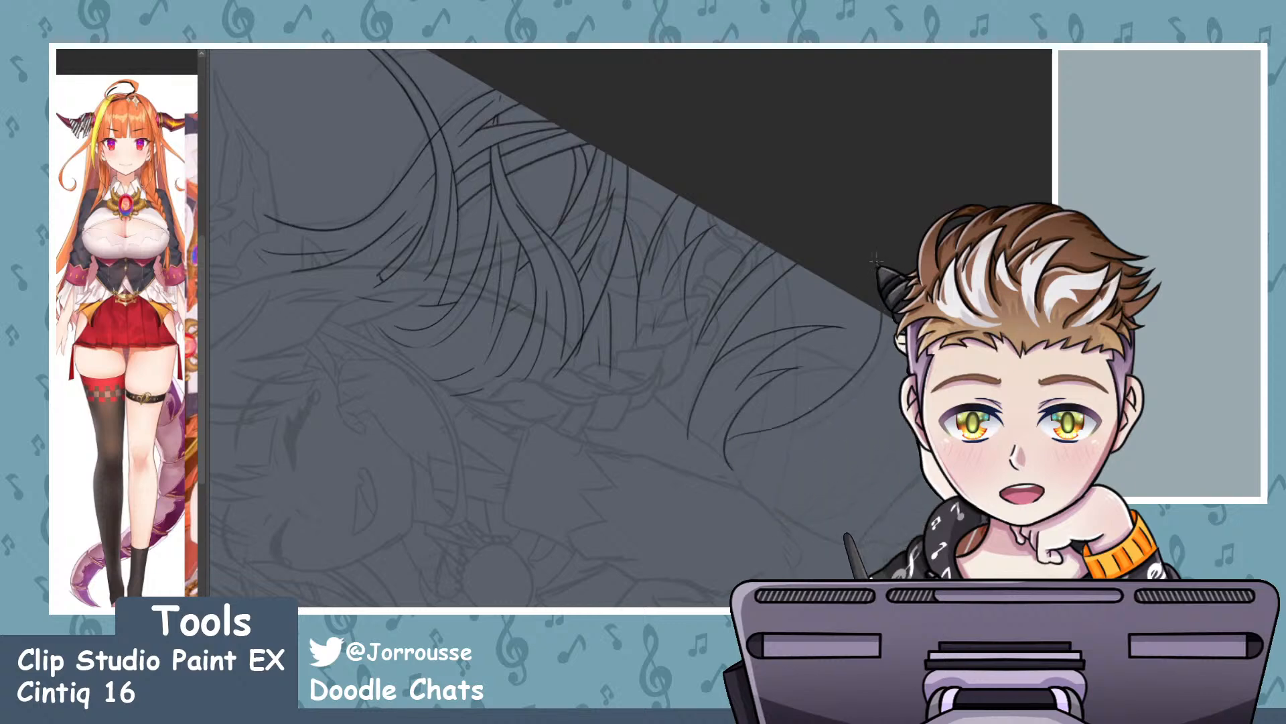
key(ctrl+z)
drag(728, 442, 895, 303)
key(ctrl+z)
drag(727, 444, 895, 303)
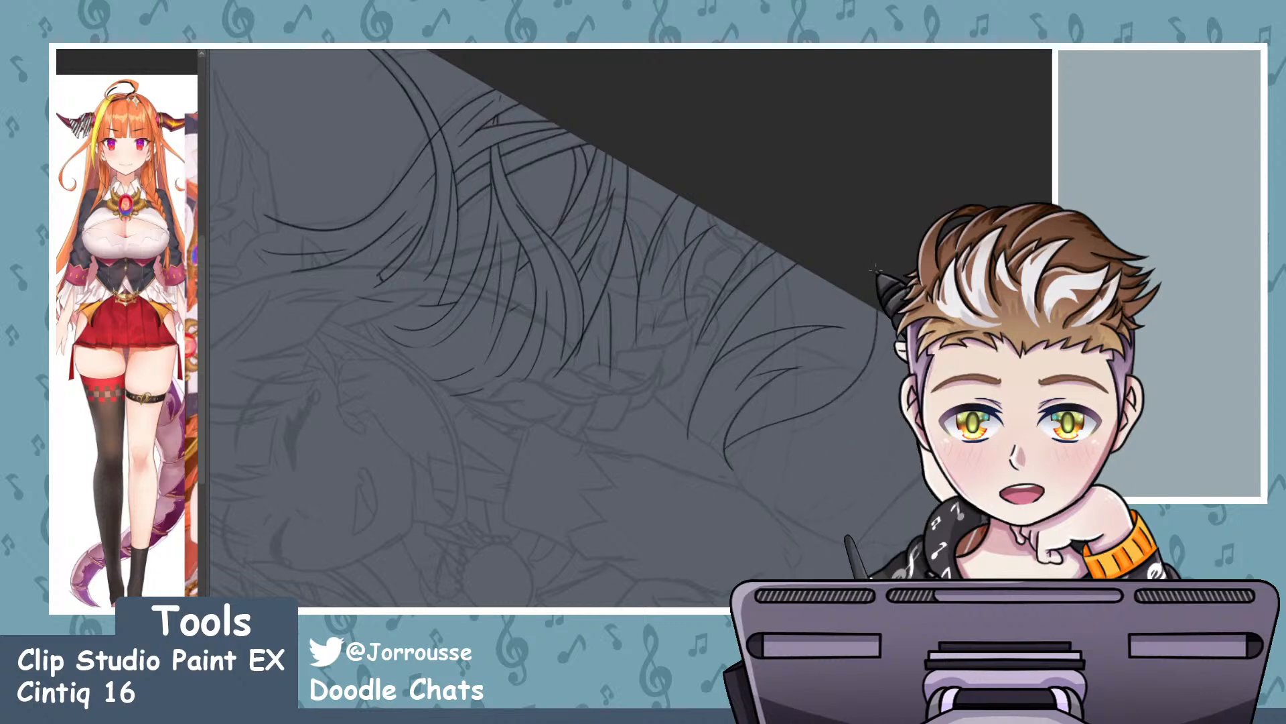
key(ctrl+z)
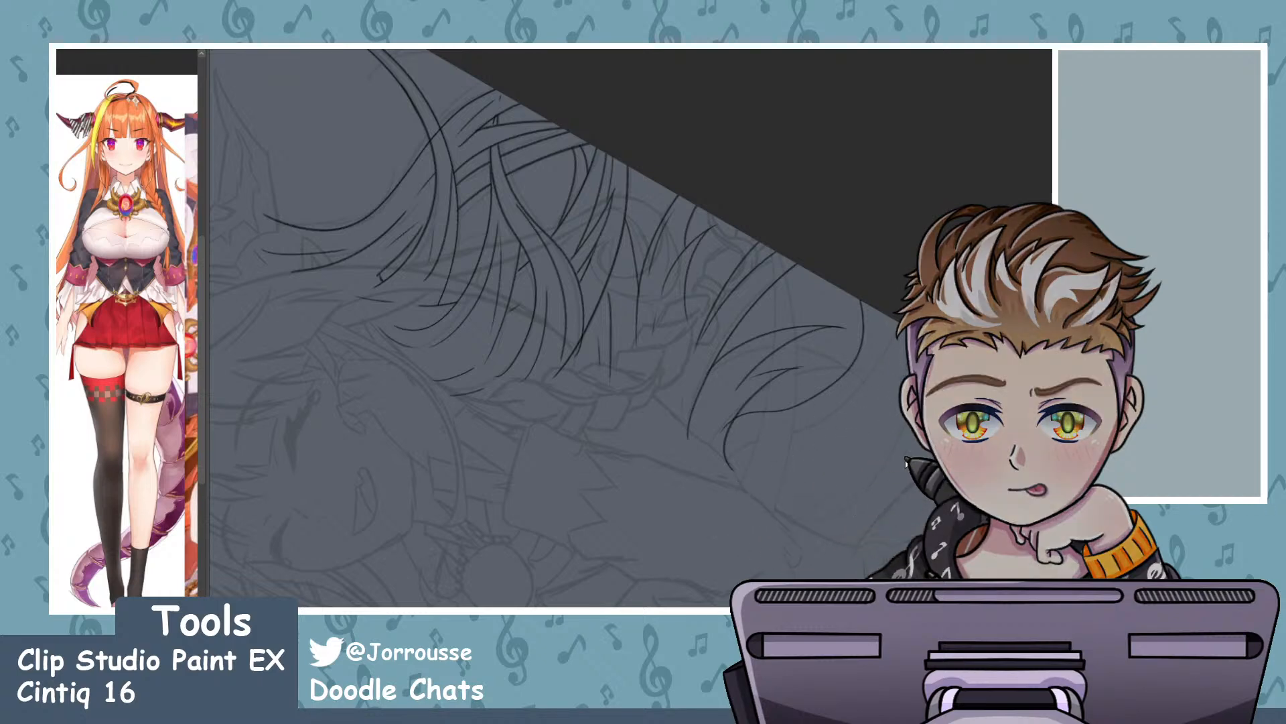
- Ink a long lower strand beyond the braid that curves up to meet the tip of the neighbouring curved strand
scroll(556, 299, down, 4)
scroll(730, 307, up, 4)
scroll(727, 295, down, 6)
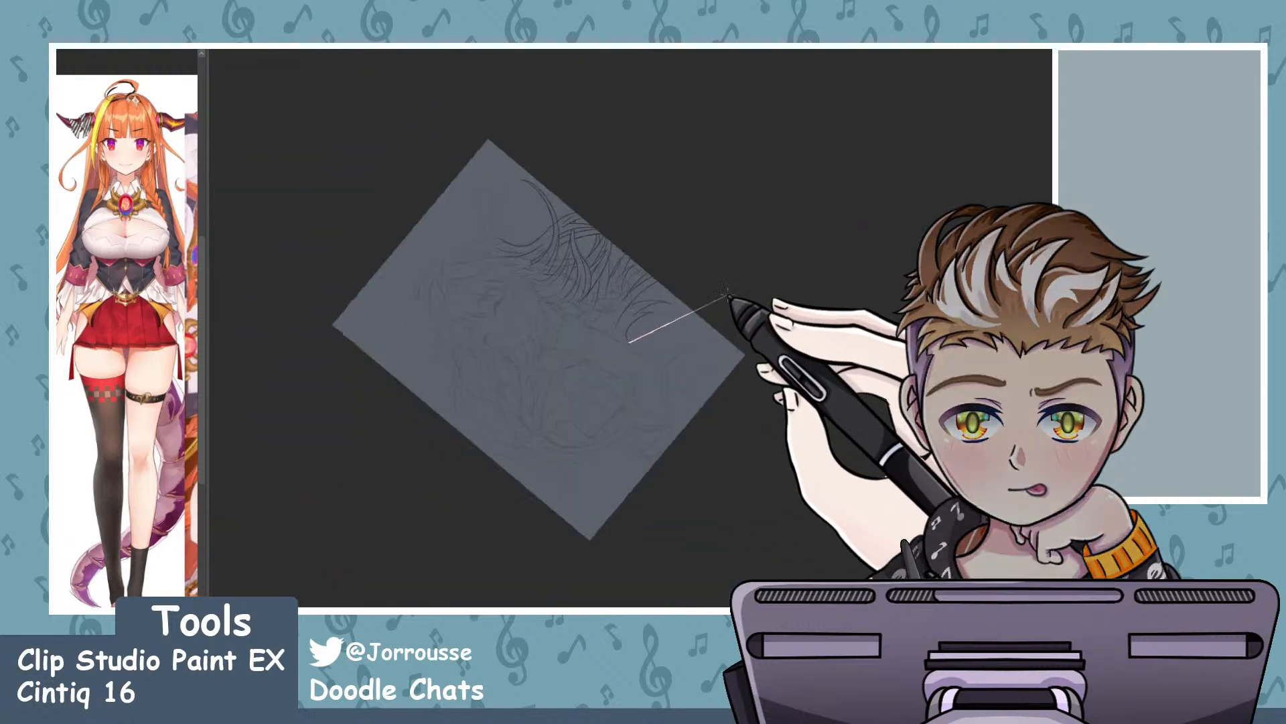
scroll(729, 298, down, 15)
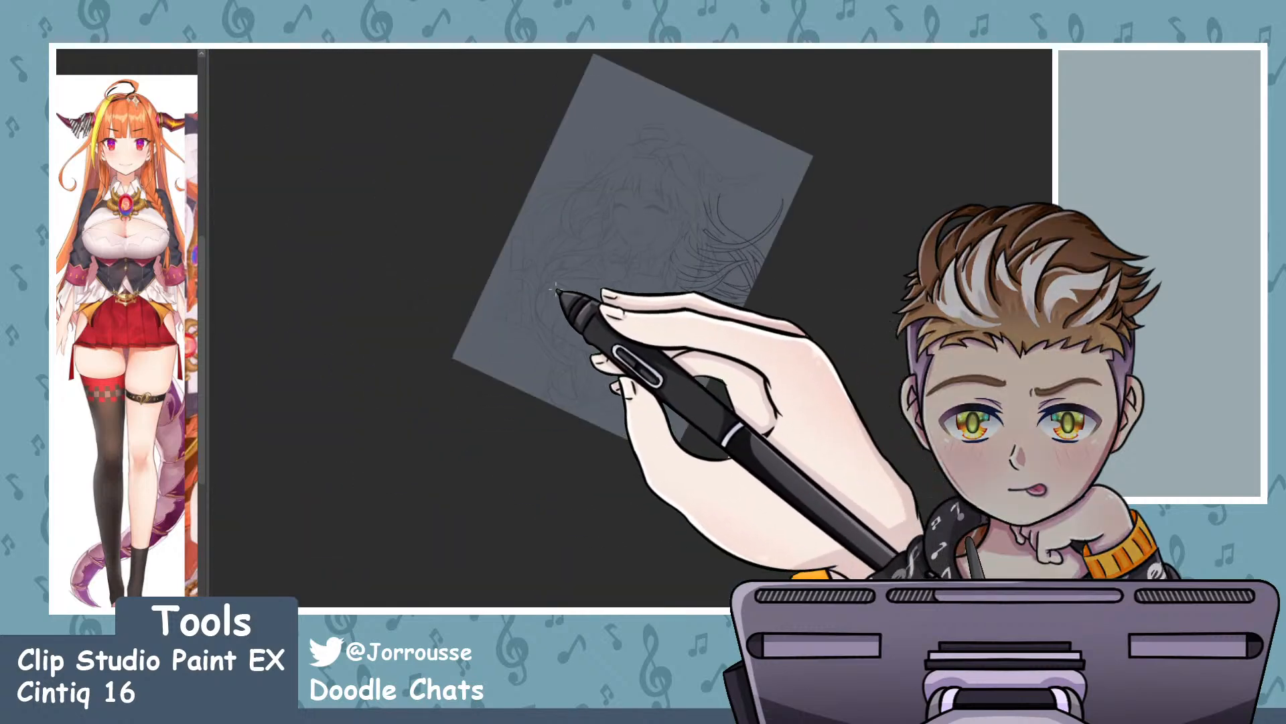
scroll(552, 255, up, 4)
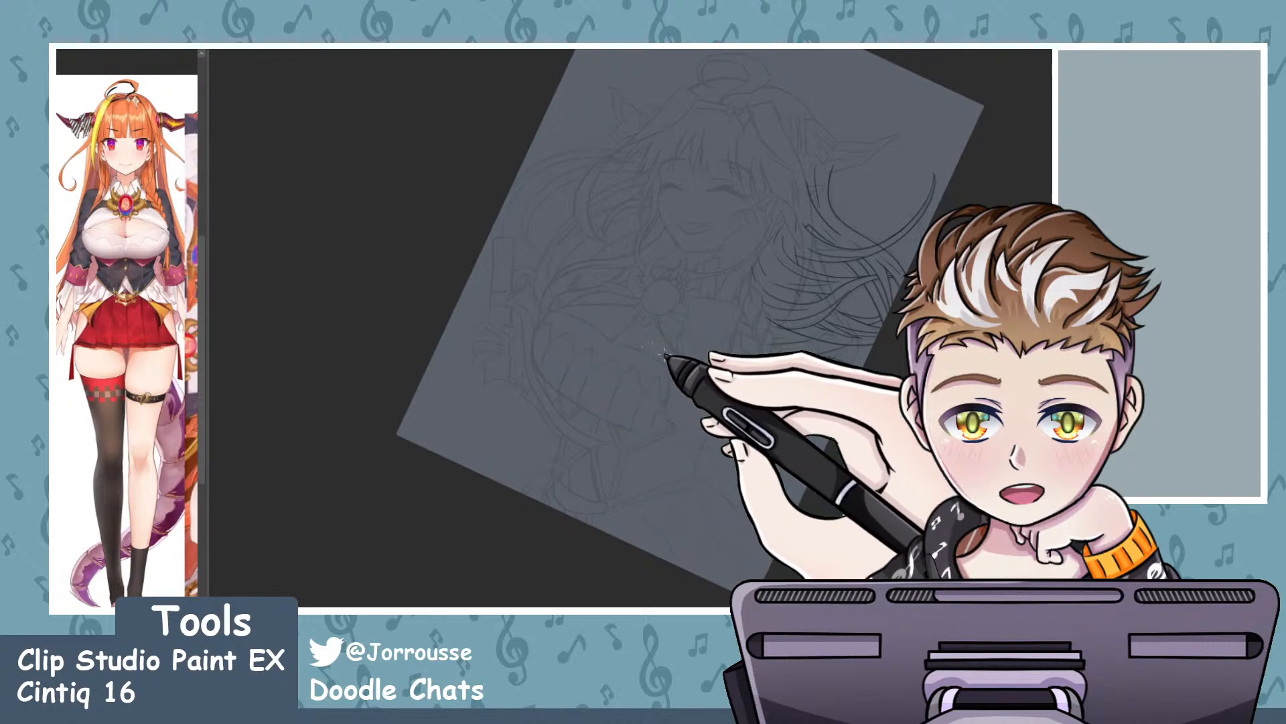
scroll(754, 421, down, 2)
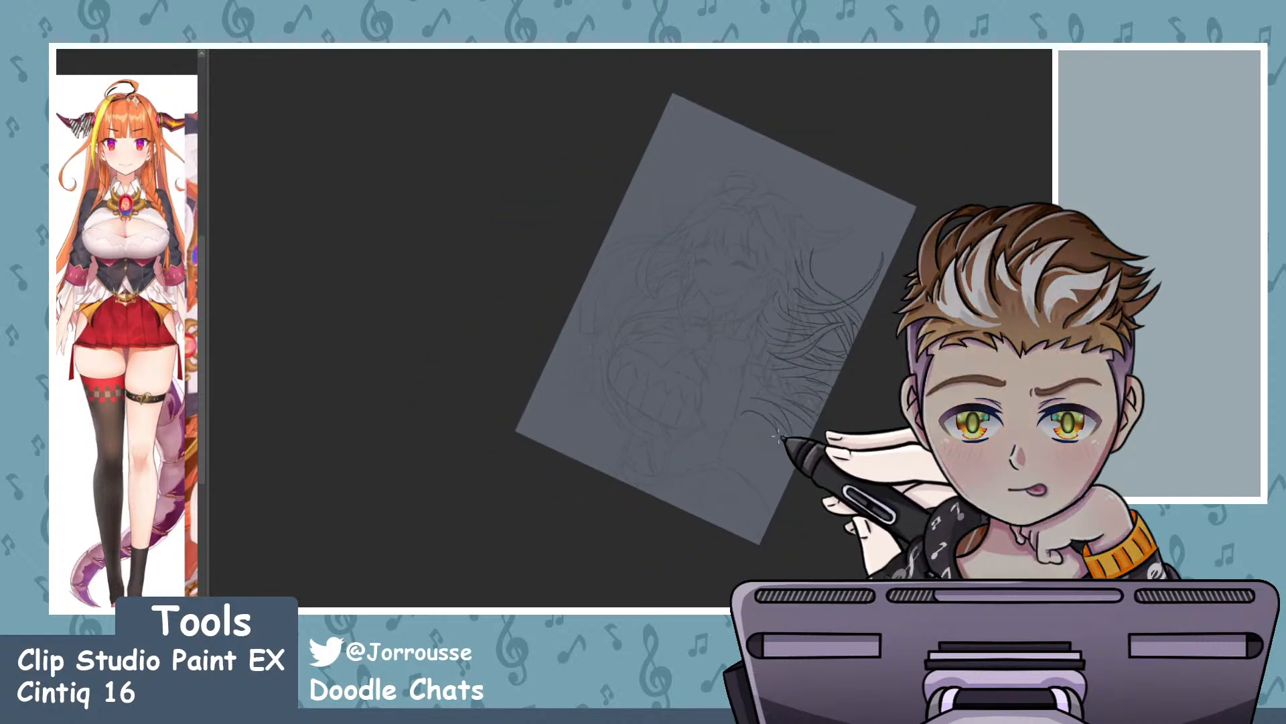
scroll(754, 422, up, 5)
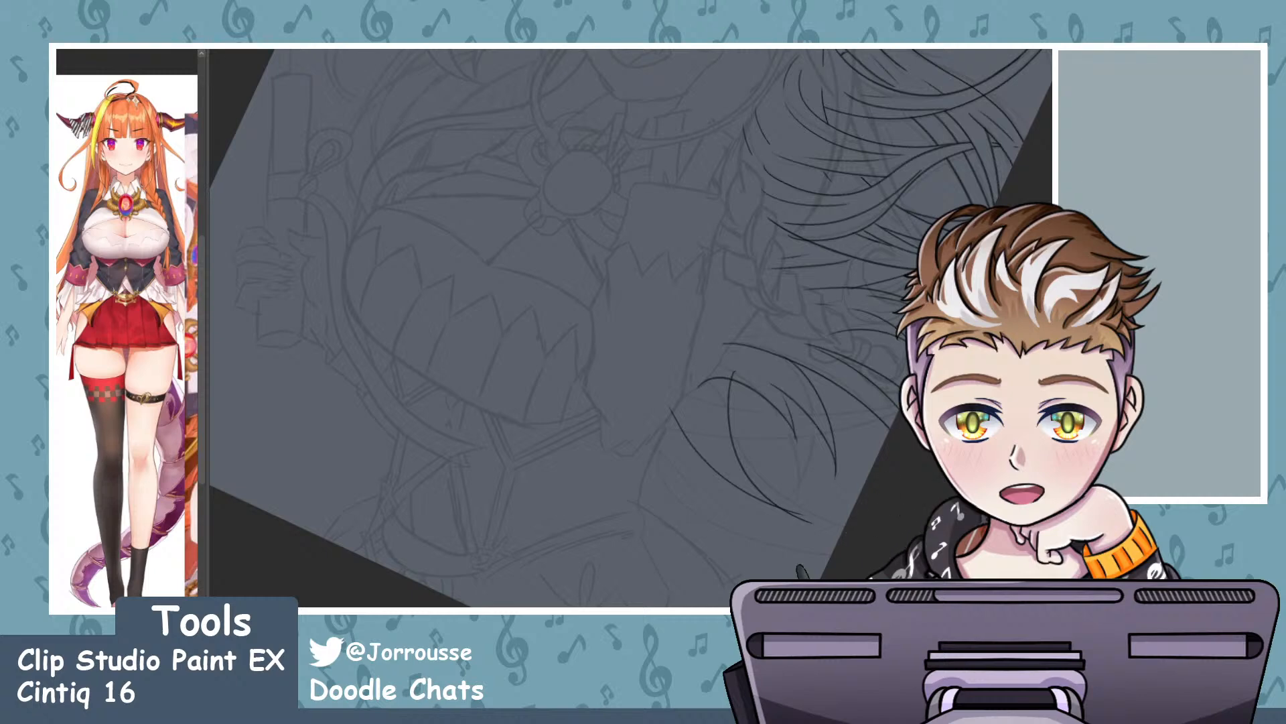
- Erase the overshooting line ends where the two lowest curved strands meet at their tip
key(ctrl+minus)
key(ctrl+minus)
key(ctrl+minus)
key(ctrl+minus)
key(minus)
key(minus)
key(minus)
key(minus)
key(minus)
key(minus)
key(minus)
key(minus)
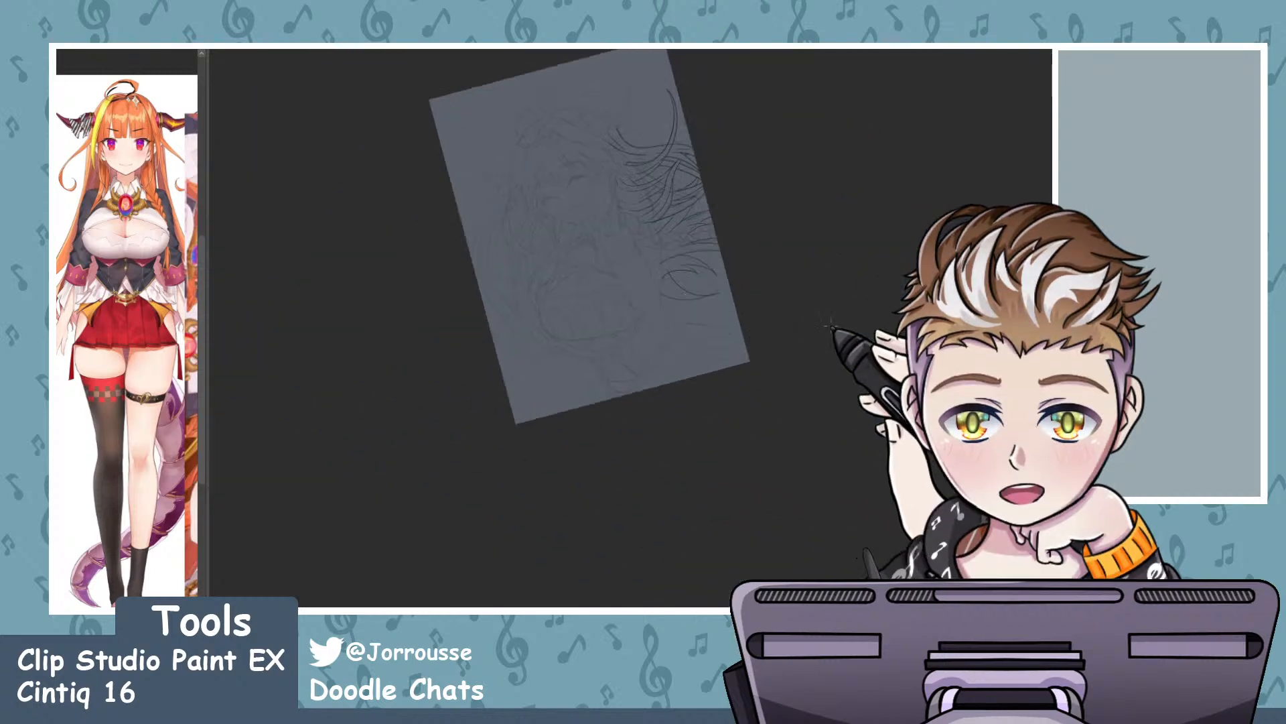
mouse_move(652, 270)
mouse_down()
mouse_move(708, 266)
mouse_move(777, 310)
mouse_up()
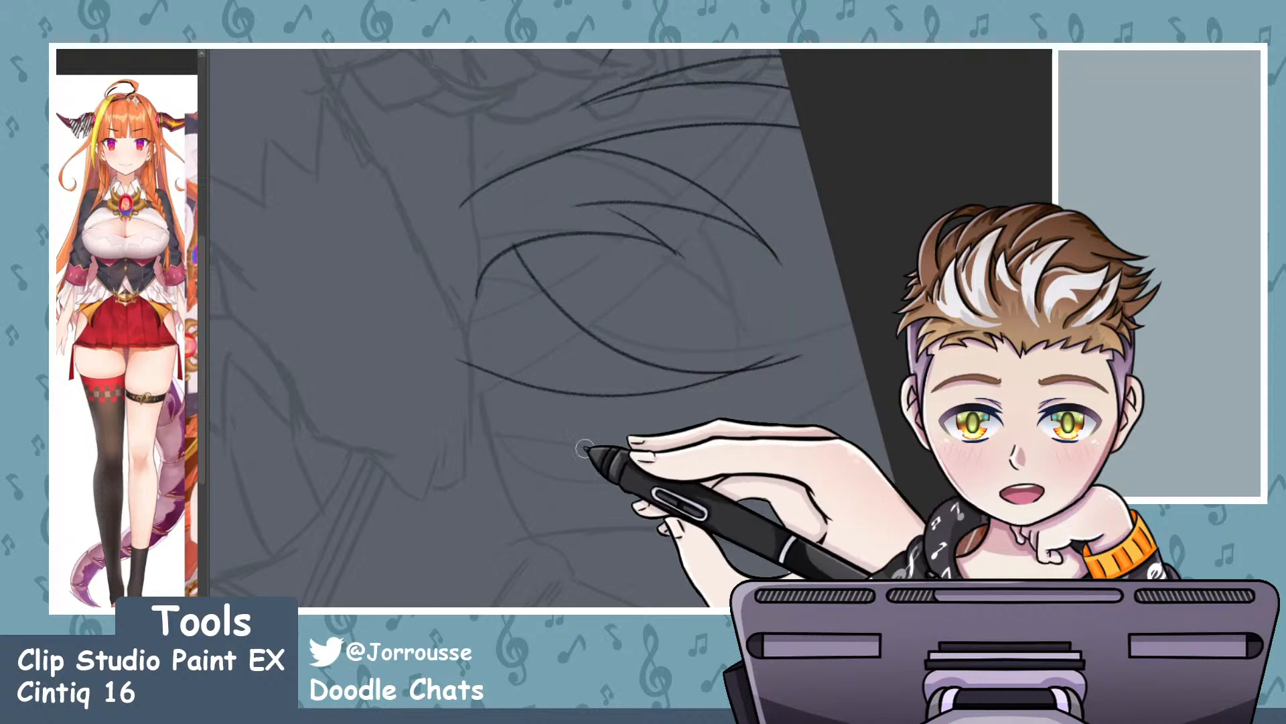
drag(723, 359, 752, 295)
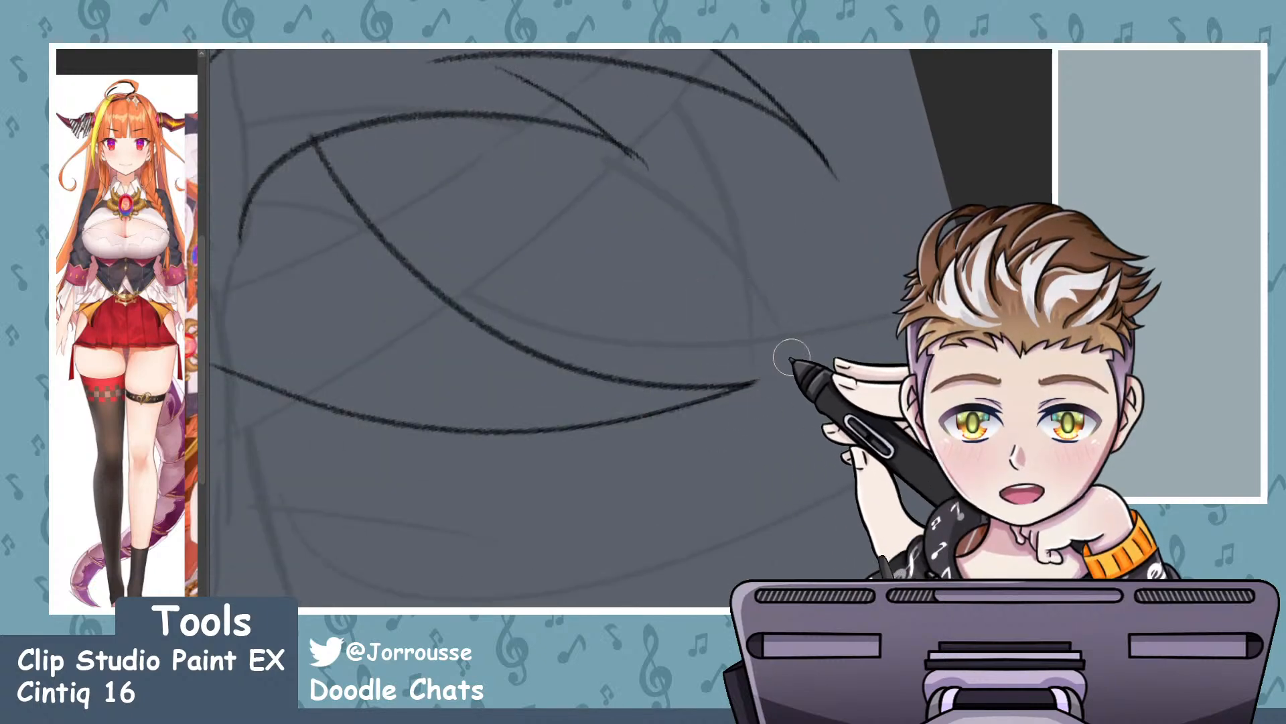
- Show the inked line art of the bangs, horns and headband together with the flowing strands, and hide the rough sketch
scroll(897, 341, down, 8)
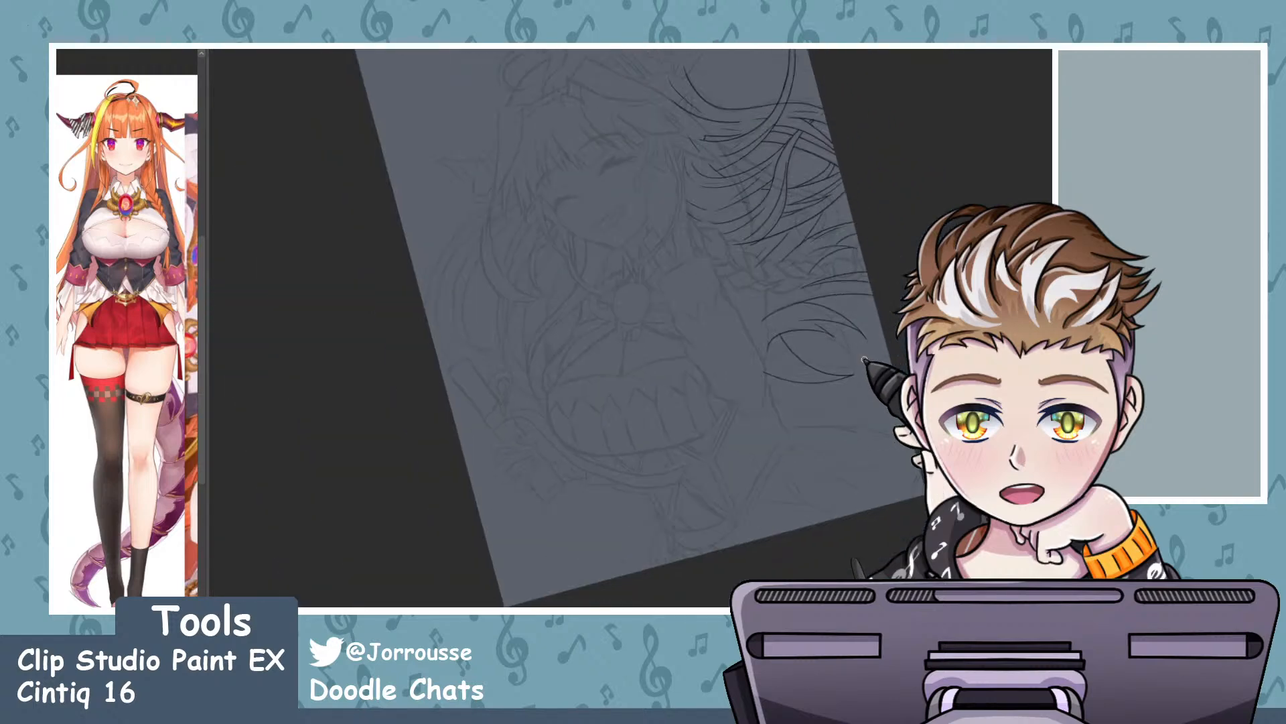
key(^)
key(^)
key(^)
key(^)
key(^)
key(^)
key(^)
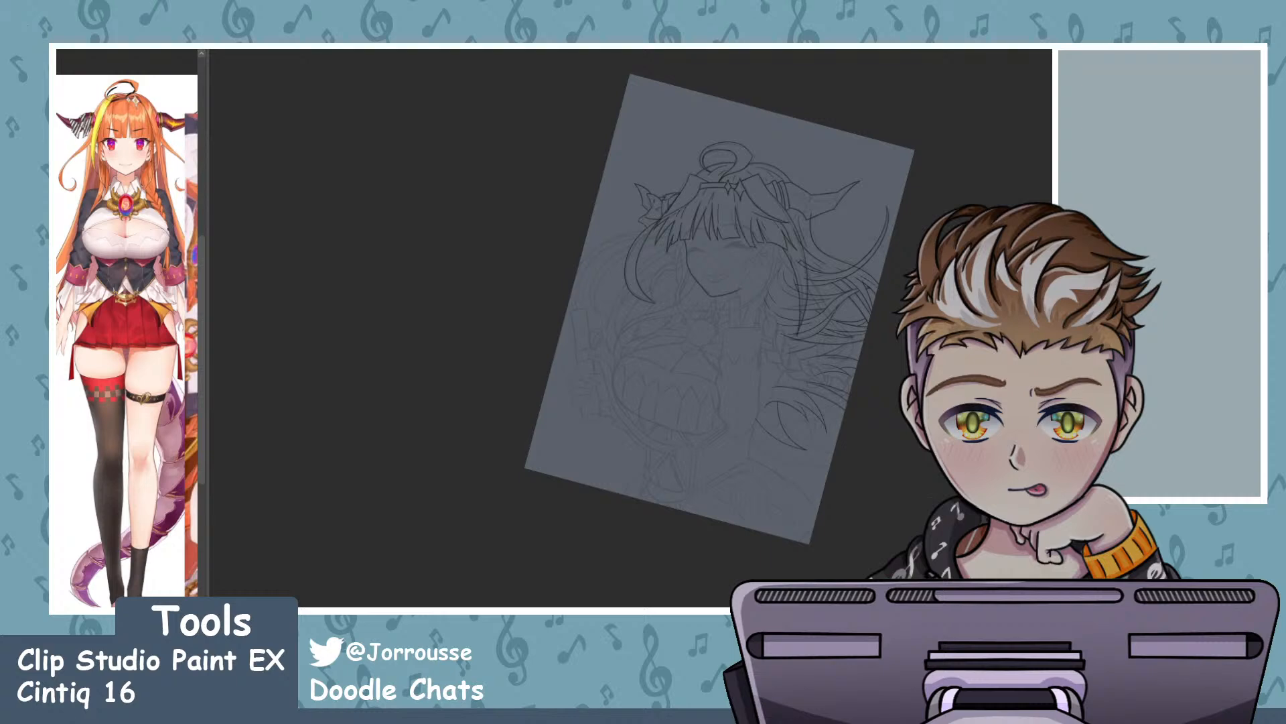
scroll(691, 325, down, 3)
scroll(795, 355, up, 1)
key(^)
key(^)
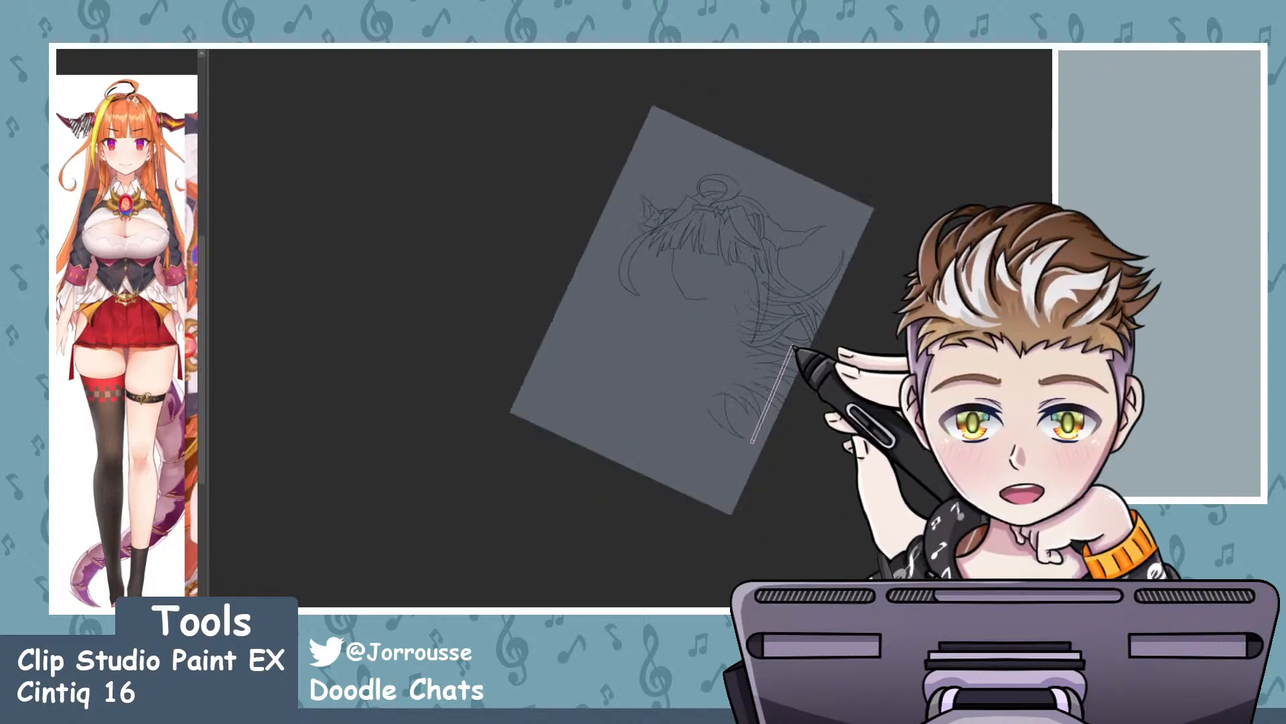
- Straighten the canvas and examine the flowing strands against the rest of the inked hair and horns
key(-)
key(-)
key(-)
key(-)
key(-)
scroll(759, 350, down, 2)
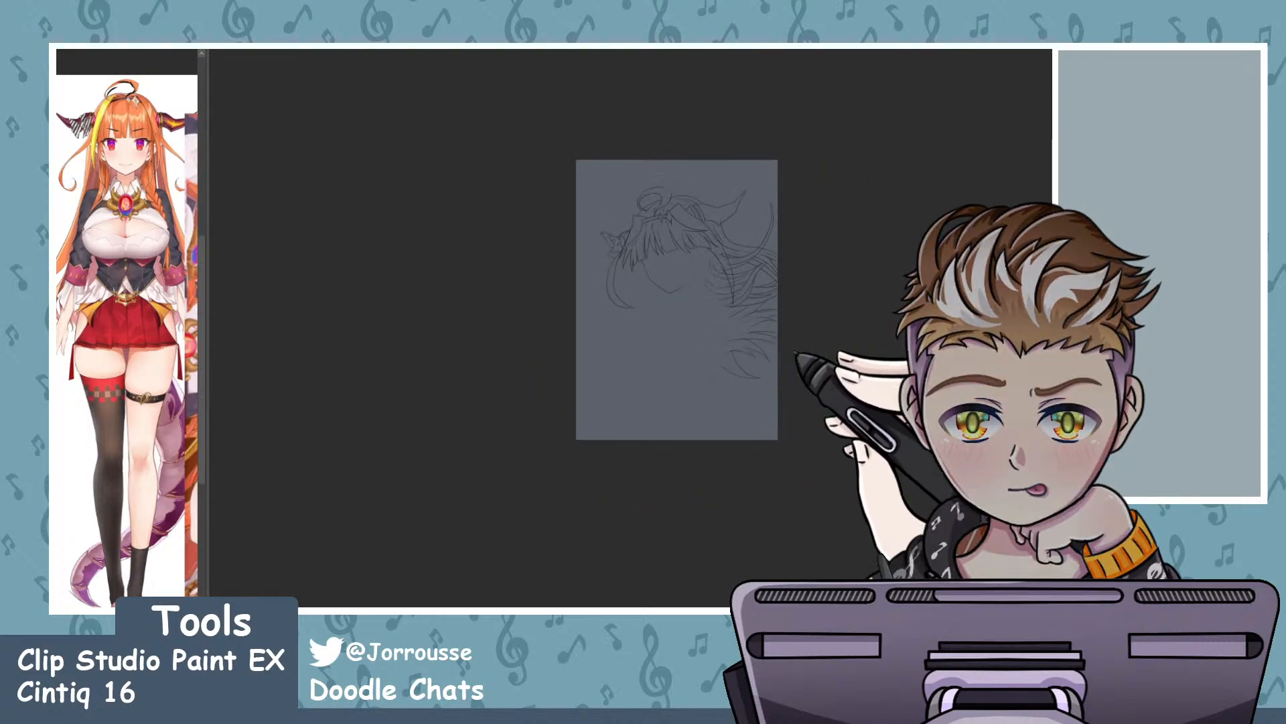
scroll(729, 365, up, 5)
scroll(728, 233, down, 5)
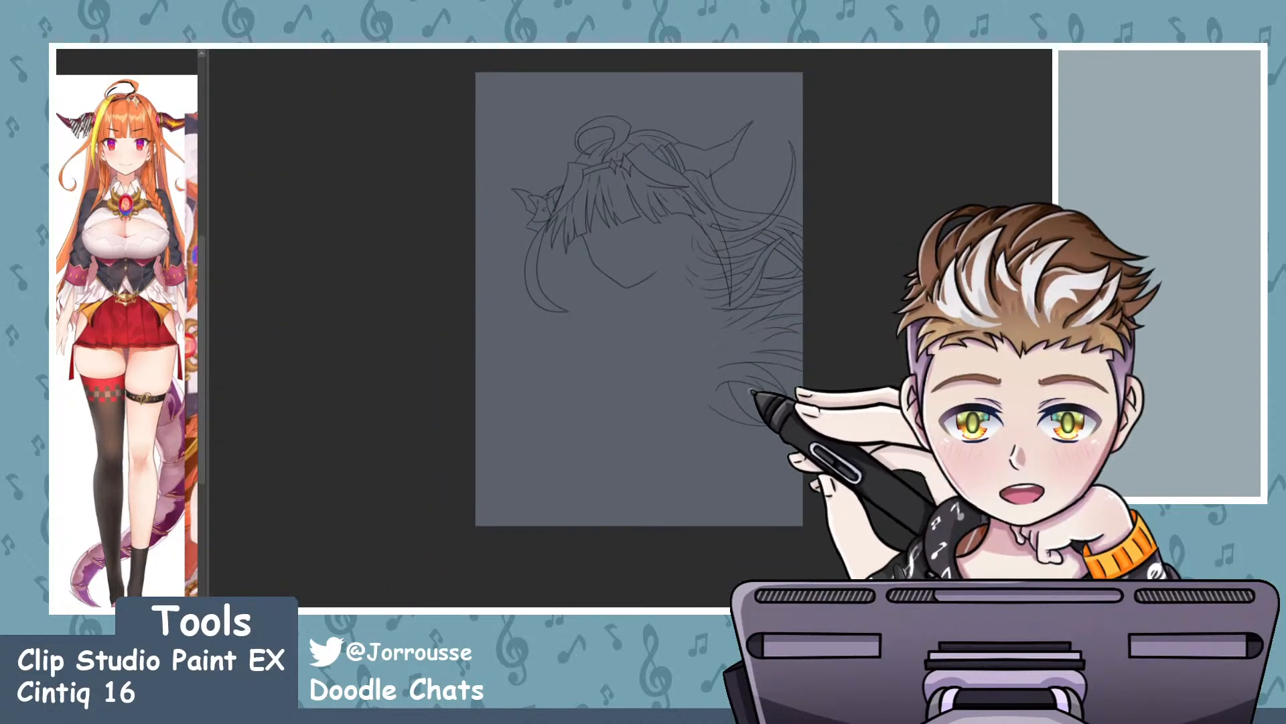
- Ink thin filler strands in the gaps of the flowing hair along the page edge
scroll(752, 392, up, 5)
key(-)
key(-)
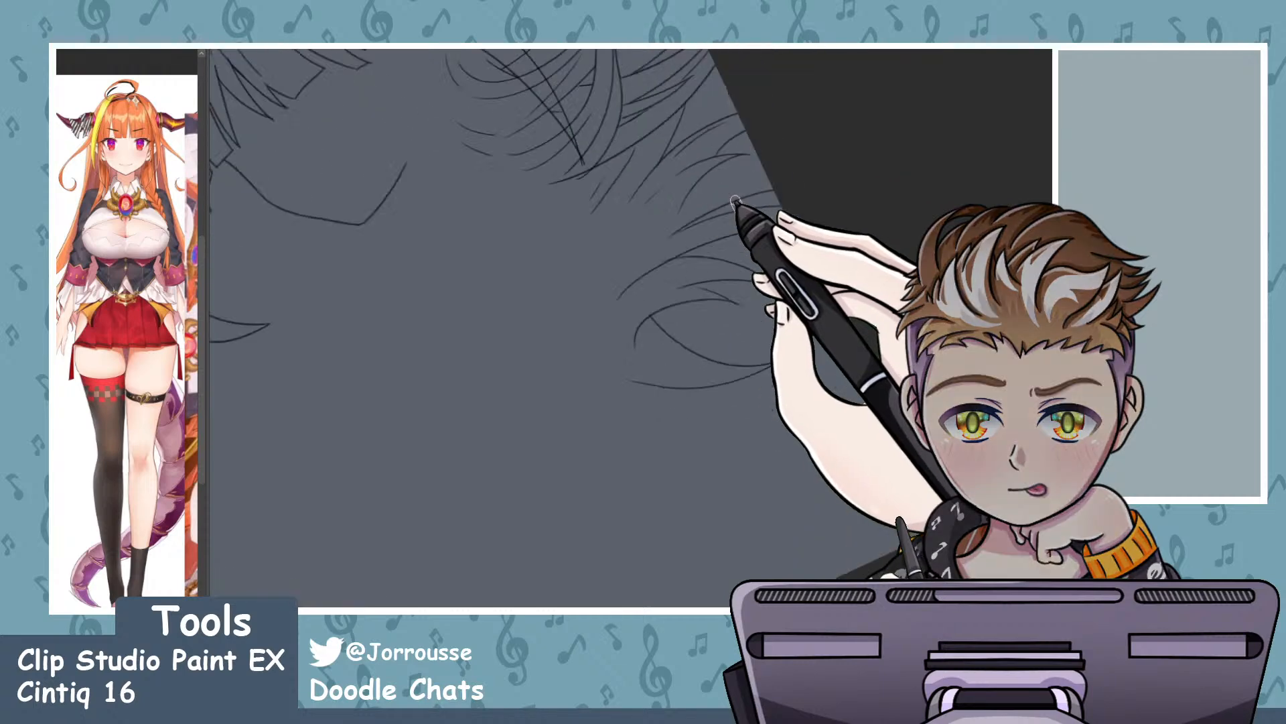
key(-)
key(-)
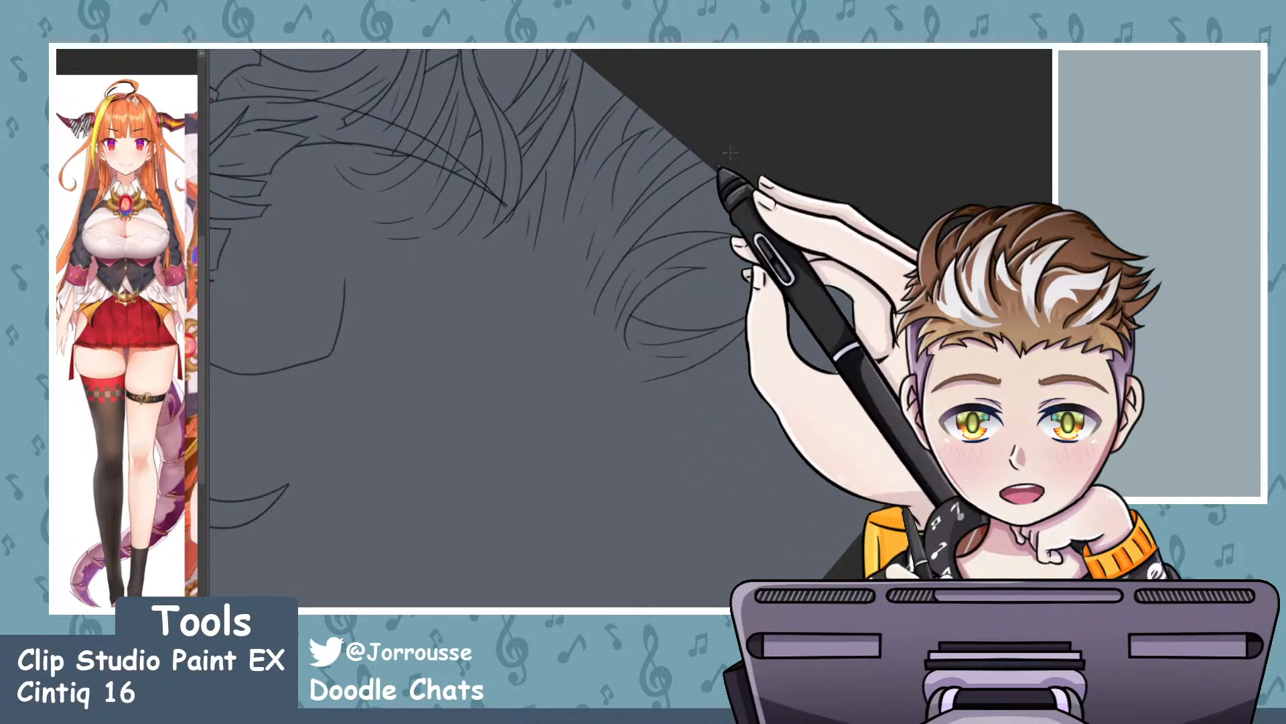
scroll(684, 154, down, 5)
scroll(645, 107, up, 6)
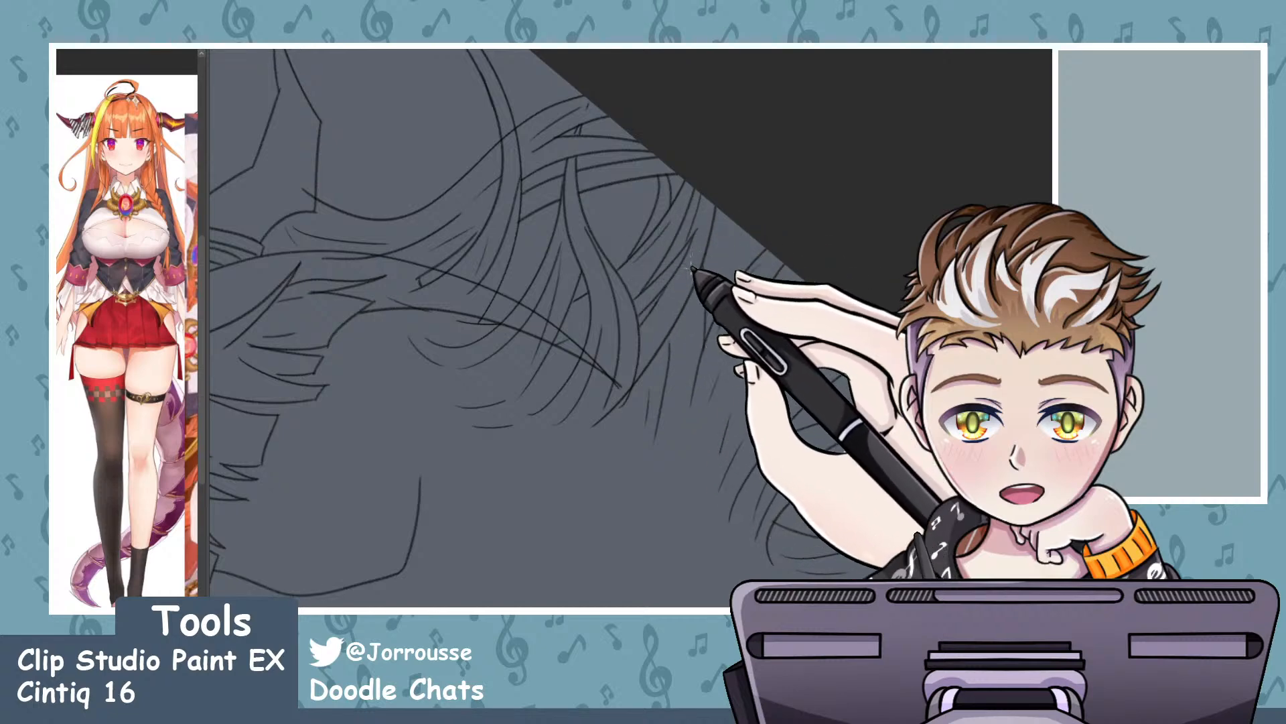
mouse_move(712, 252)
mouse_down()
mouse_move(712, 279)
mouse_move(824, 374)
mouse_move(764, 351)
mouse_up()
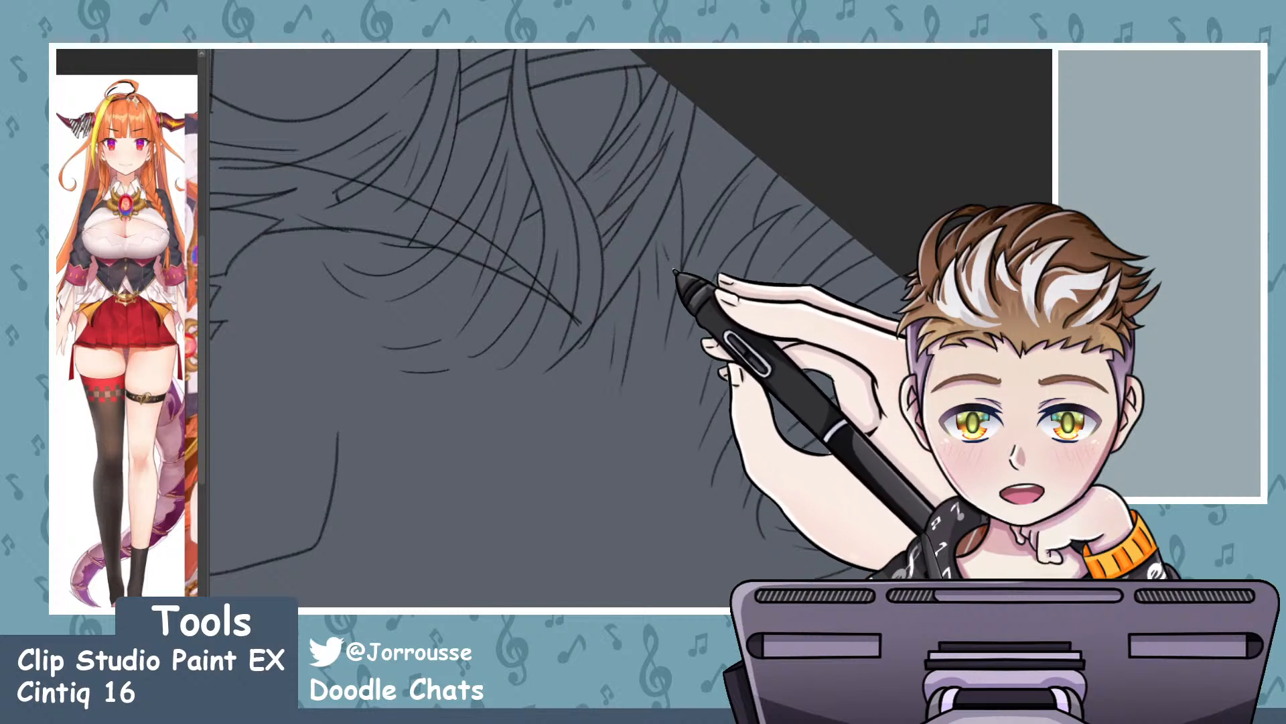
- Show the rough sketch again beneath the line art and rotate the canvas back toward upright
scroll(682, 231, down, 6)
scroll(597, 191, up, 2)
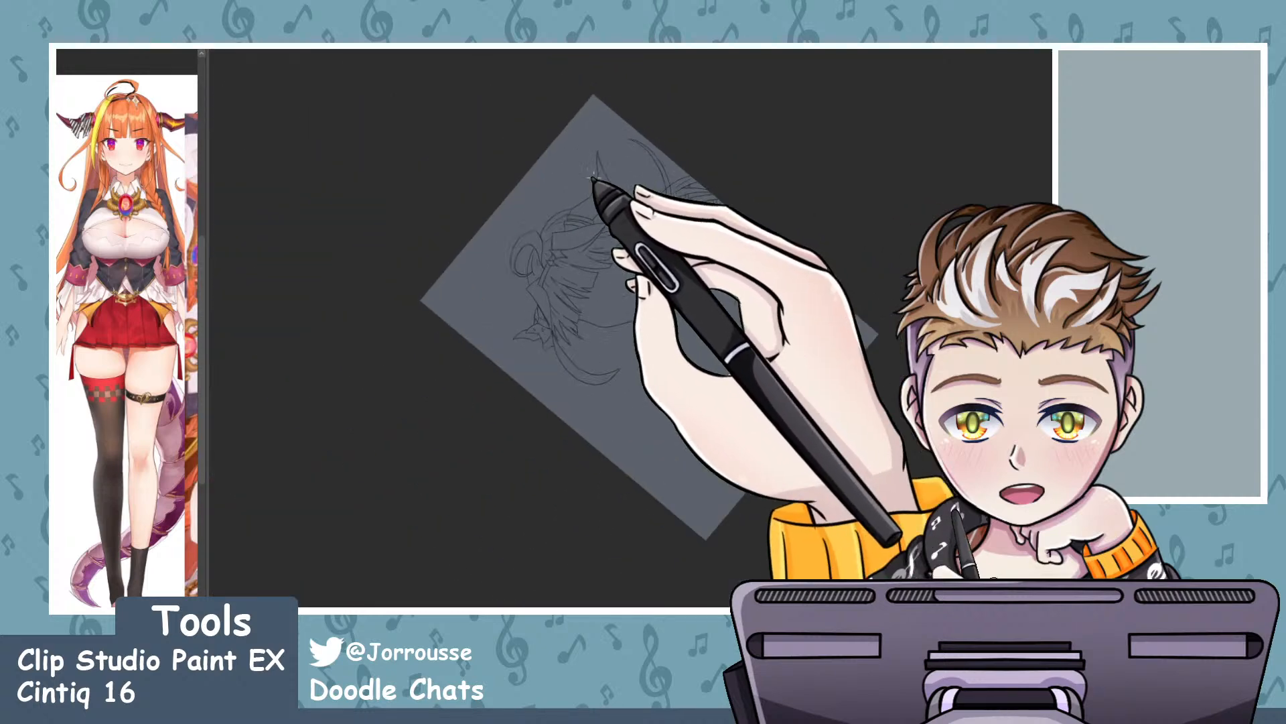
scroll(624, 221, up, 2)
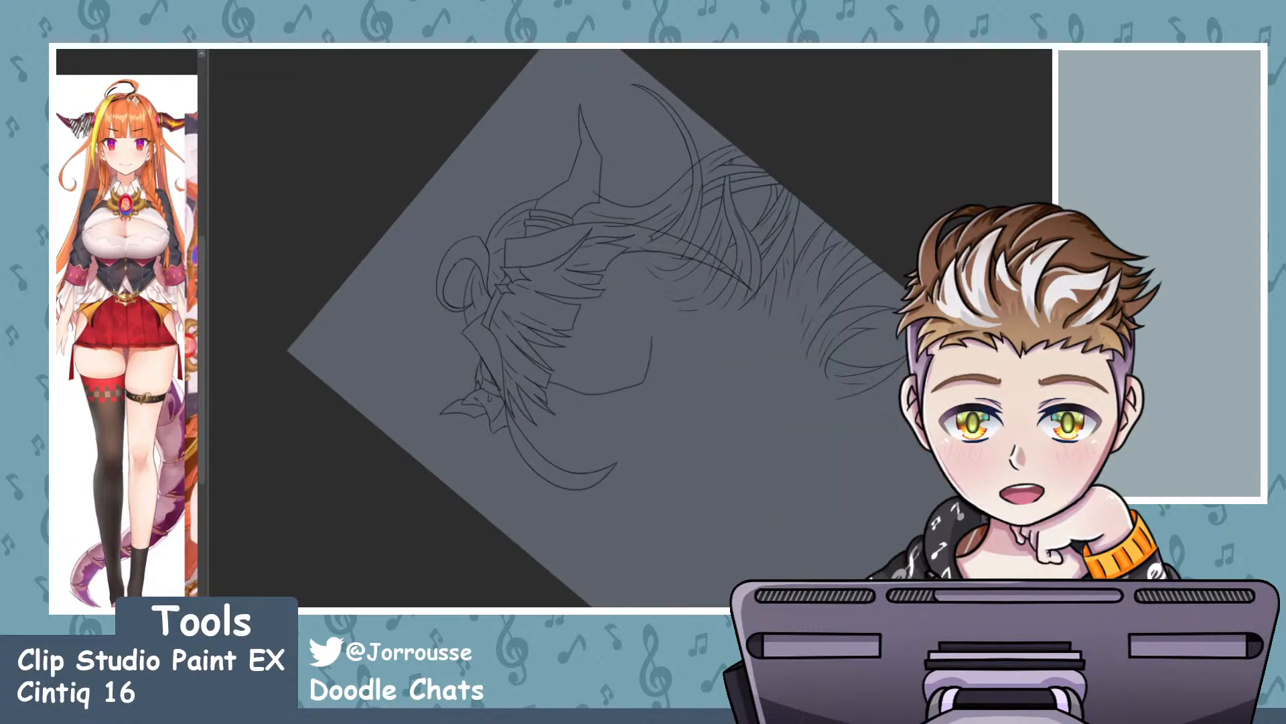
scroll(704, 316, up, 2)
scroll(761, 311, up, 2)
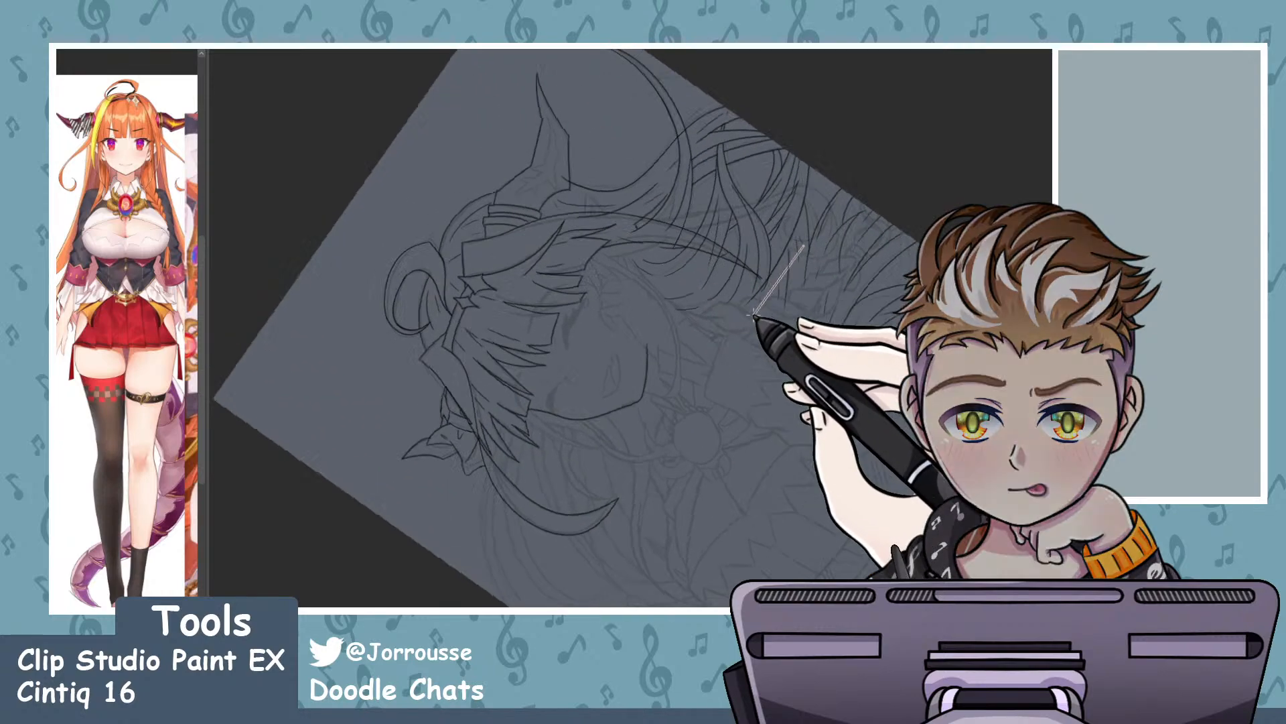
scroll(739, 288, down, 4)
drag(739, 288, 759, 373)
scroll(815, 402, up, 2)
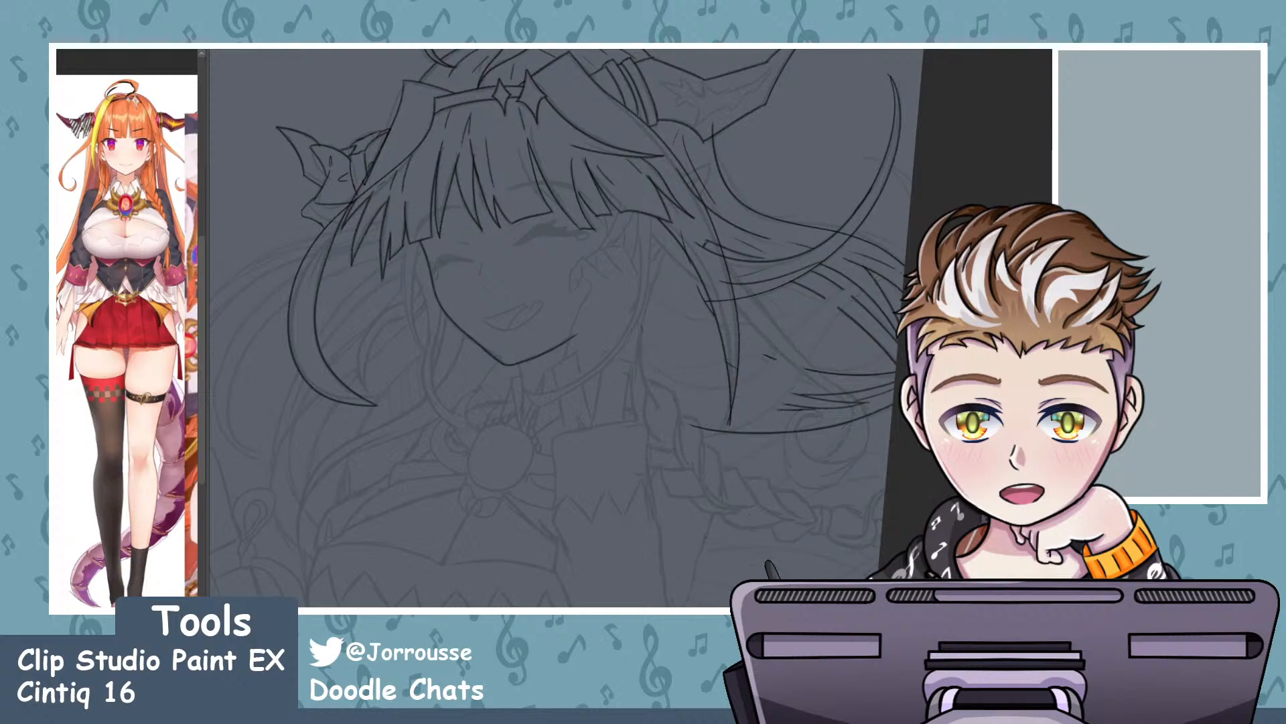
- Erase the flowing strand lines that cross over the long front lock beside the face
scroll(659, 252, up, 4)
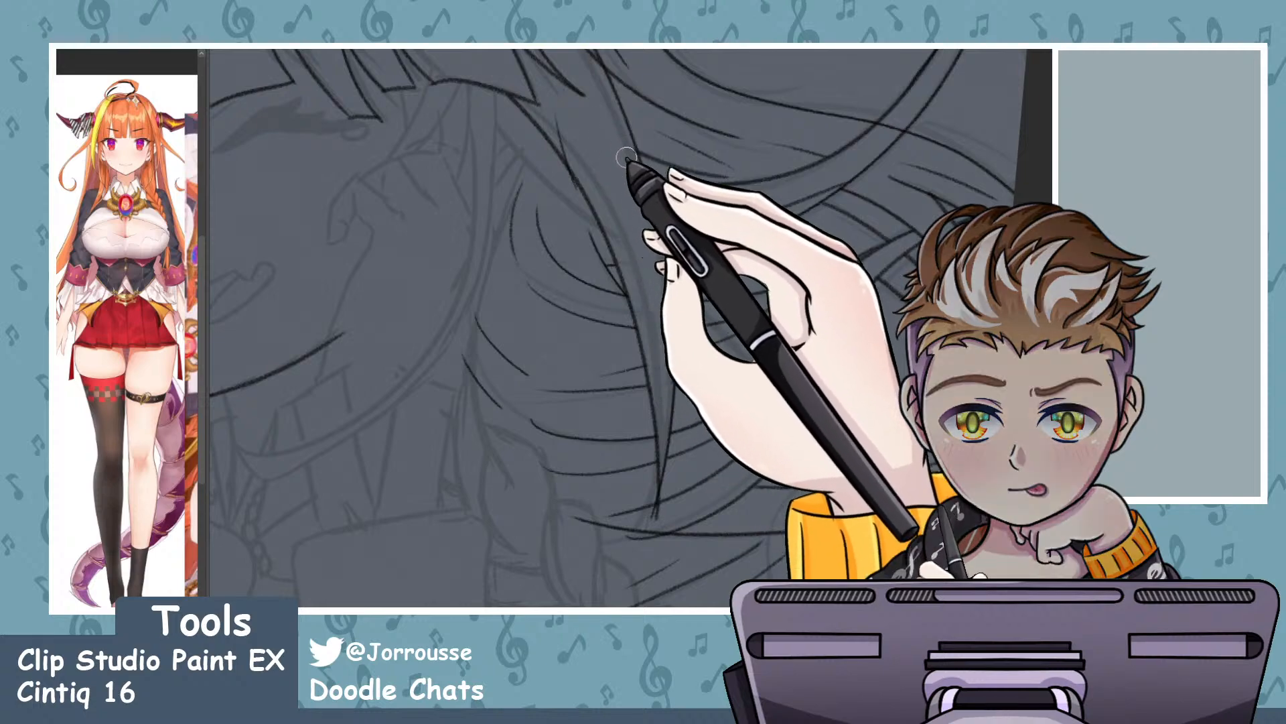
scroll(697, 218, down, 2)
scroll(657, 121, up, 2)
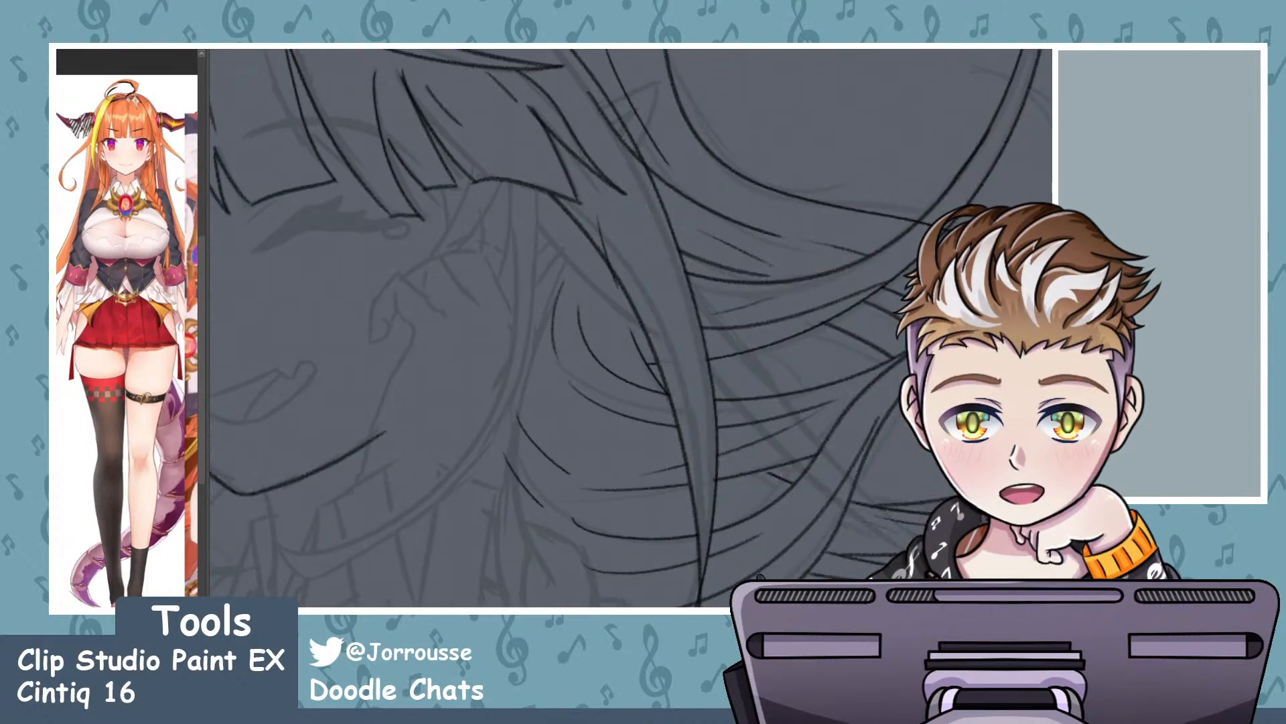
drag(608, 270, 620, 289)
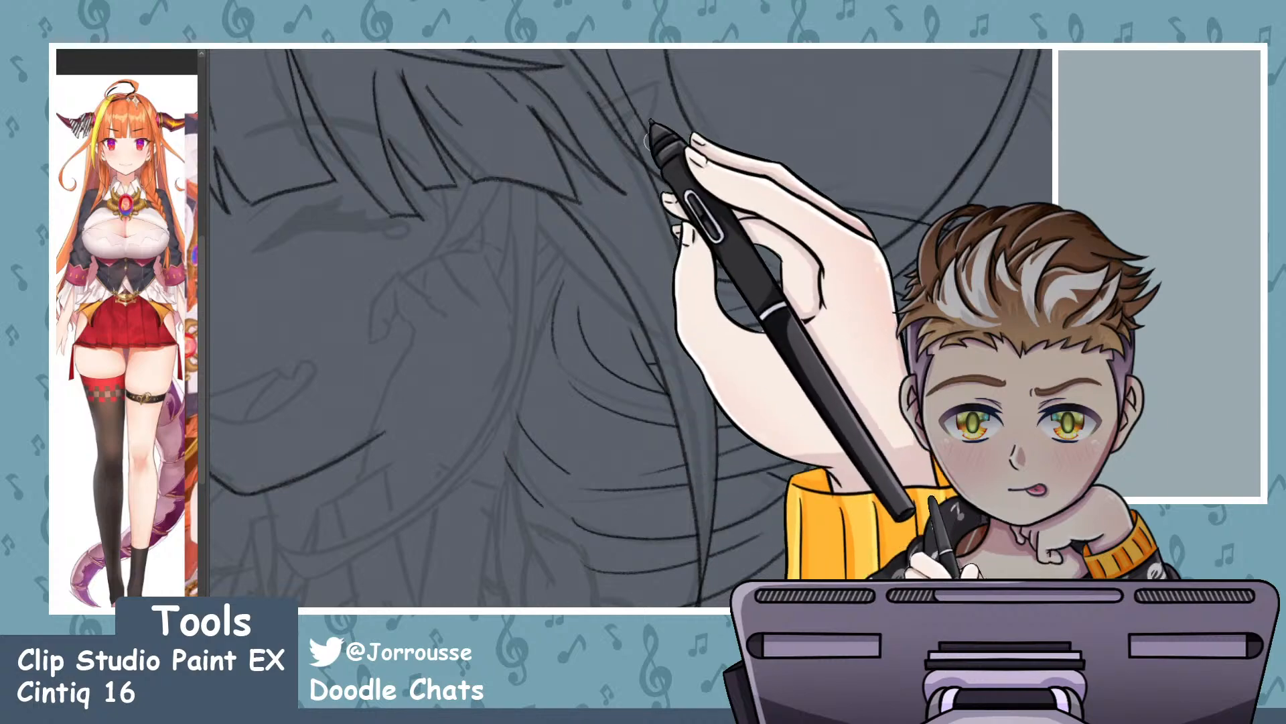
scroll(649, 121, down, 2)
scroll(660, 97, up, 1)
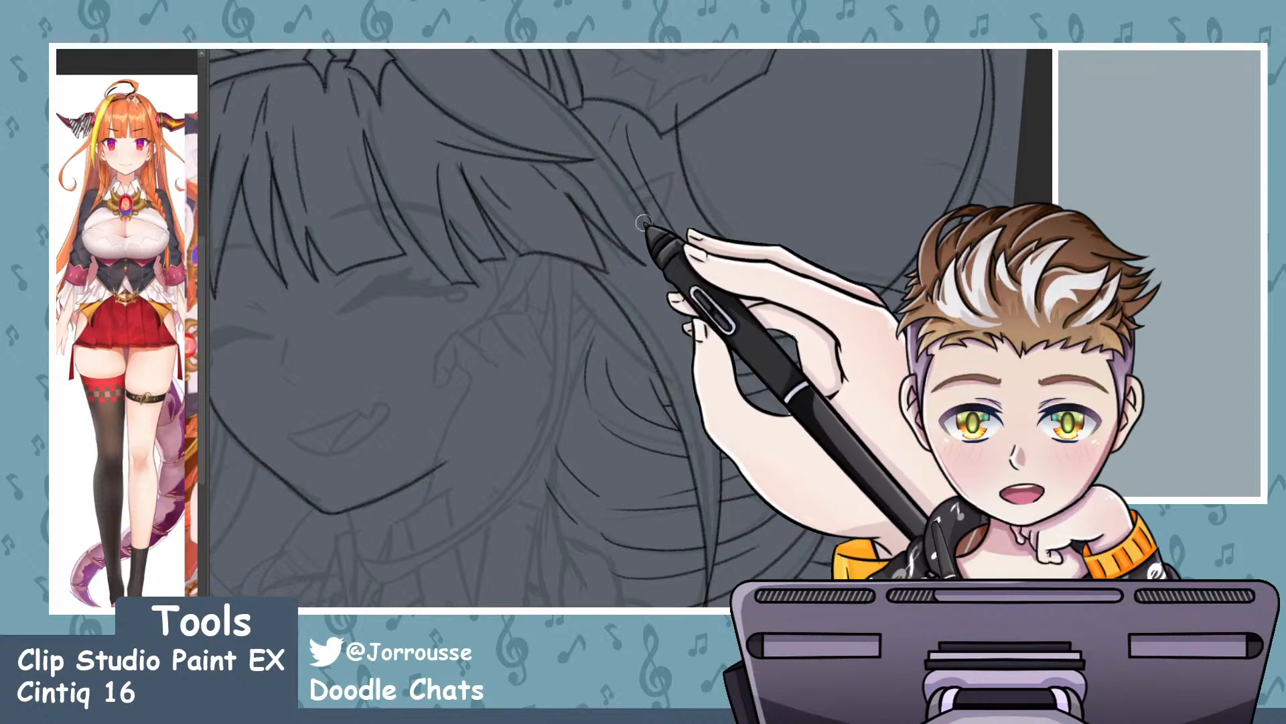
- Erase the stray strand lines overlapping the pointed tip of the front lock
scroll(750, 265, down, 3)
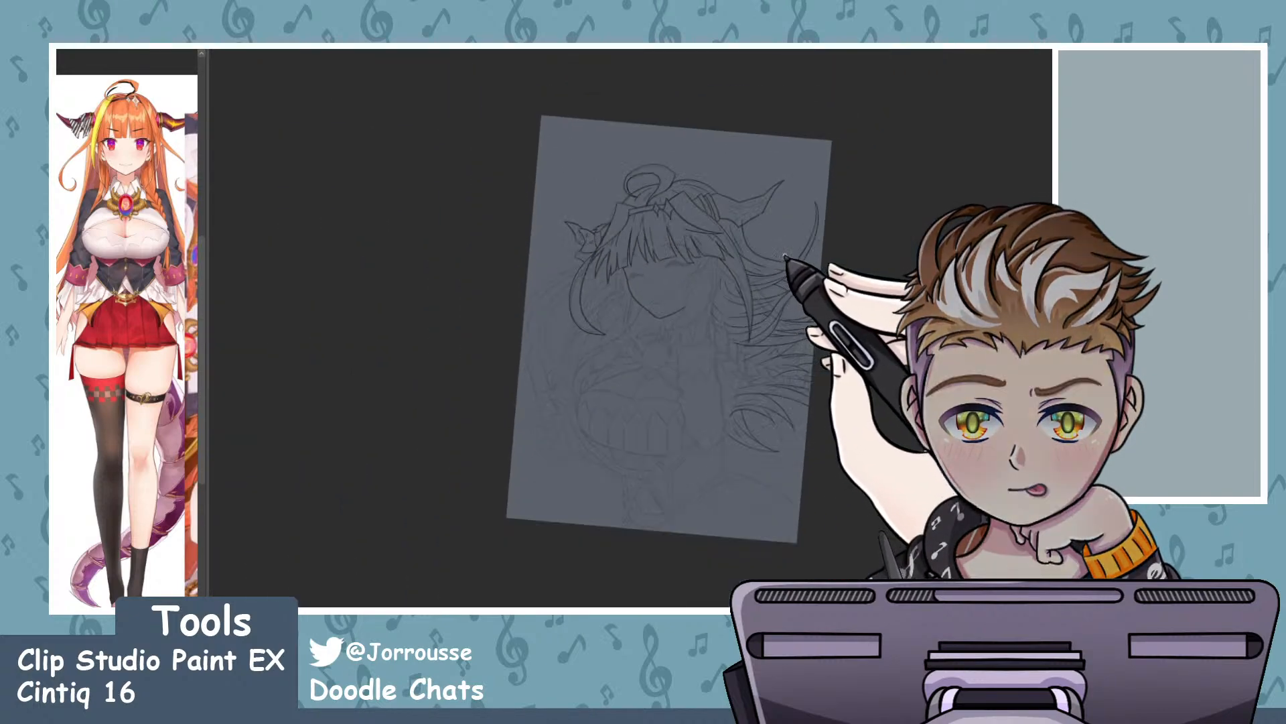
scroll(744, 342, up, 2)
scroll(744, 341, up, 5)
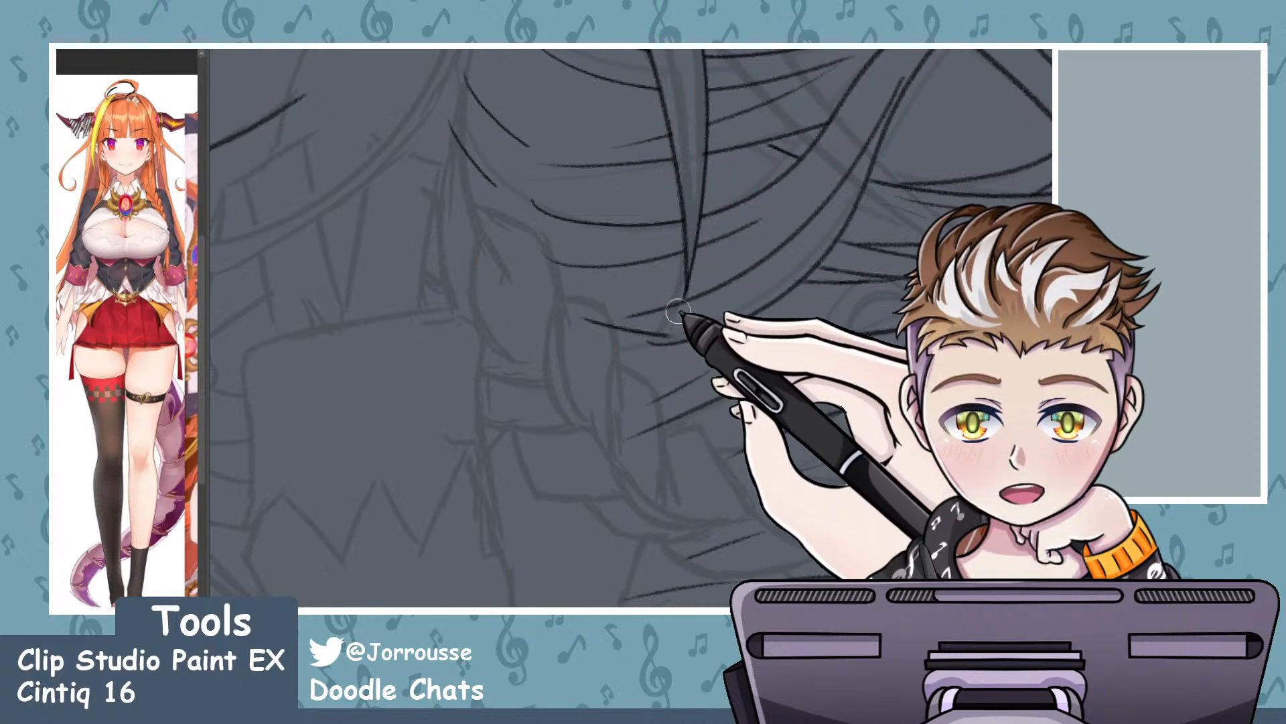
scroll(796, 289, down, 7)
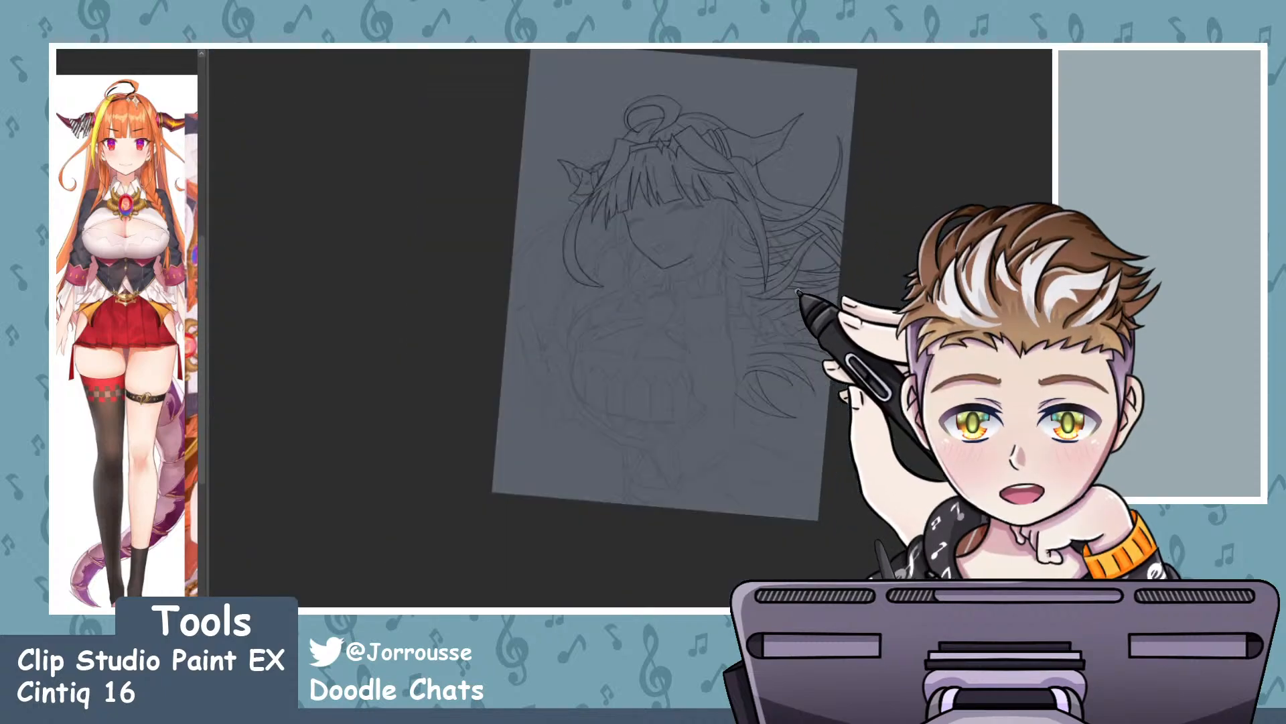
- Erase the end of the long curling strand where it overlaps the base of the large horn
scroll(662, 264, up, 3)
scroll(688, 259, down, 4)
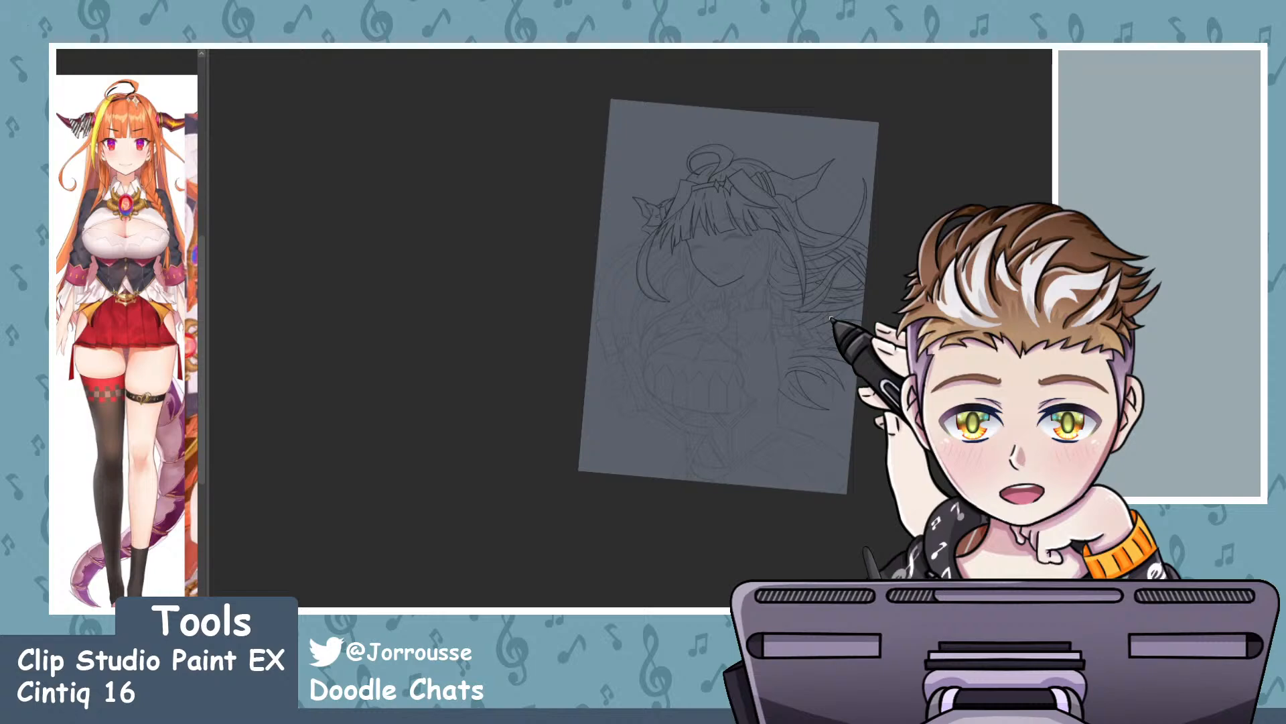
scroll(772, 314, up, 4)
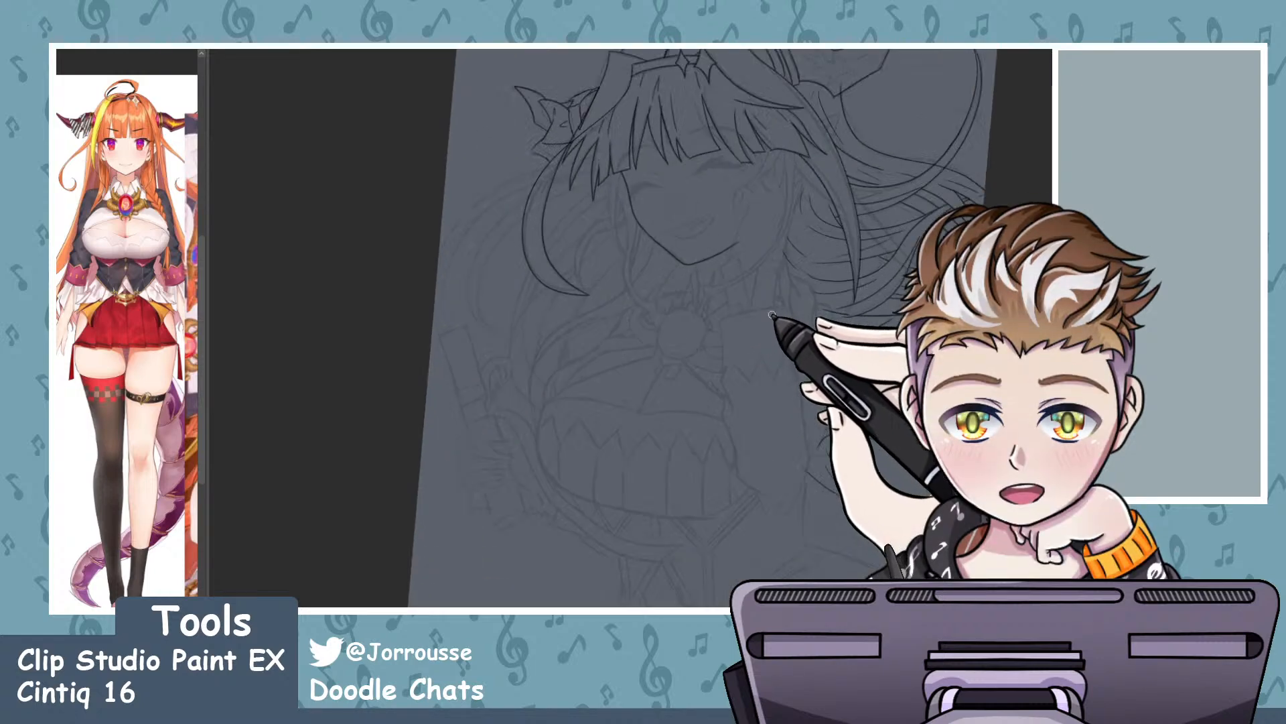
scroll(772, 315, down, 4)
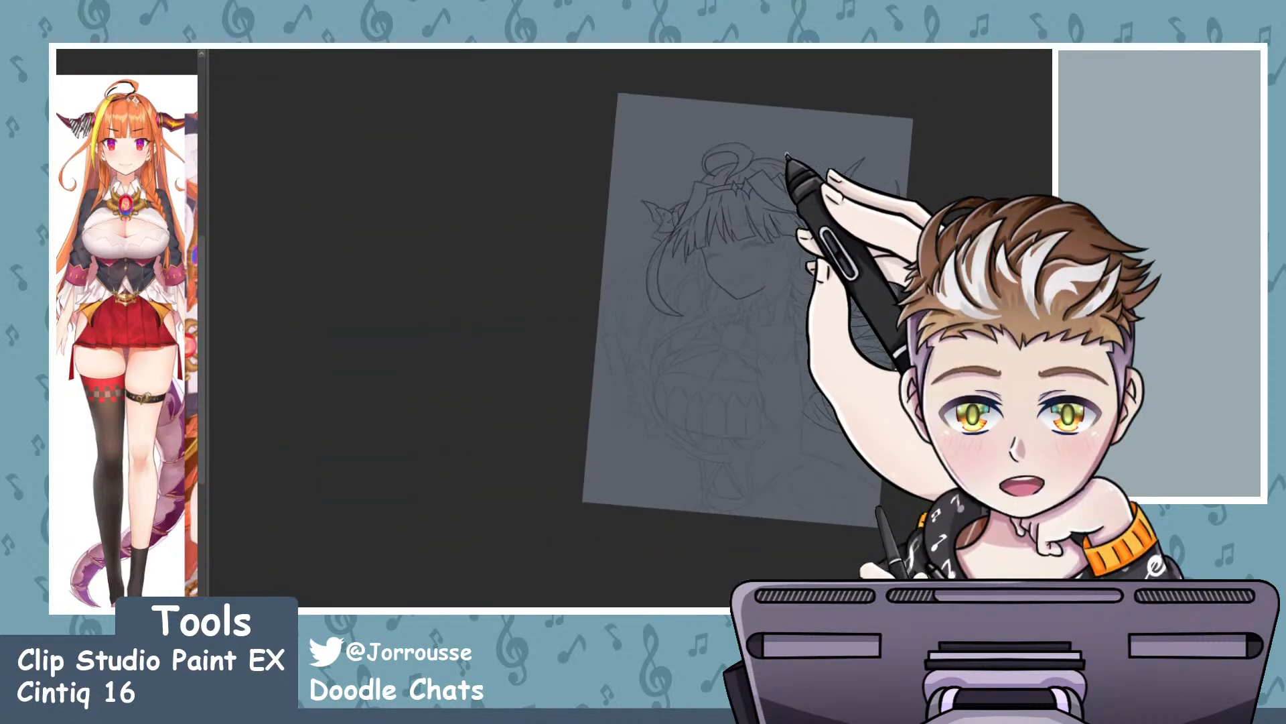
scroll(787, 156, up, 5)
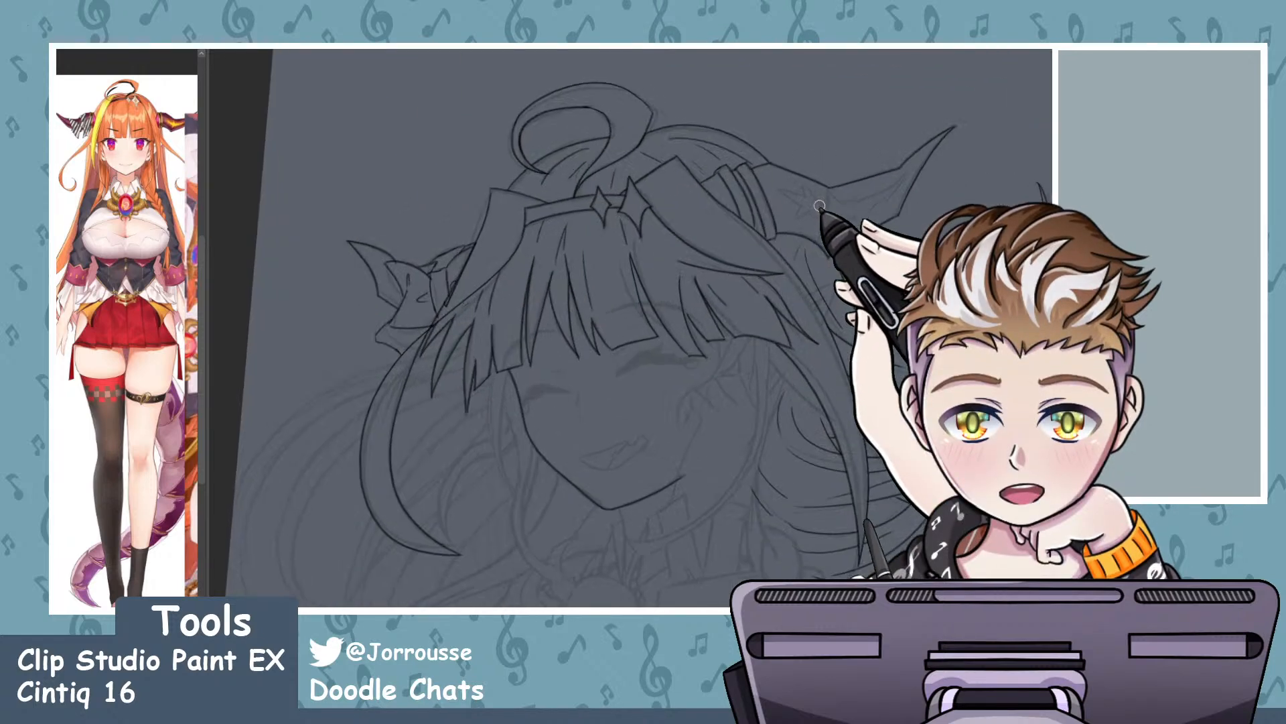
scroll(819, 206, up, 2)
scroll(880, 242, up, 2)
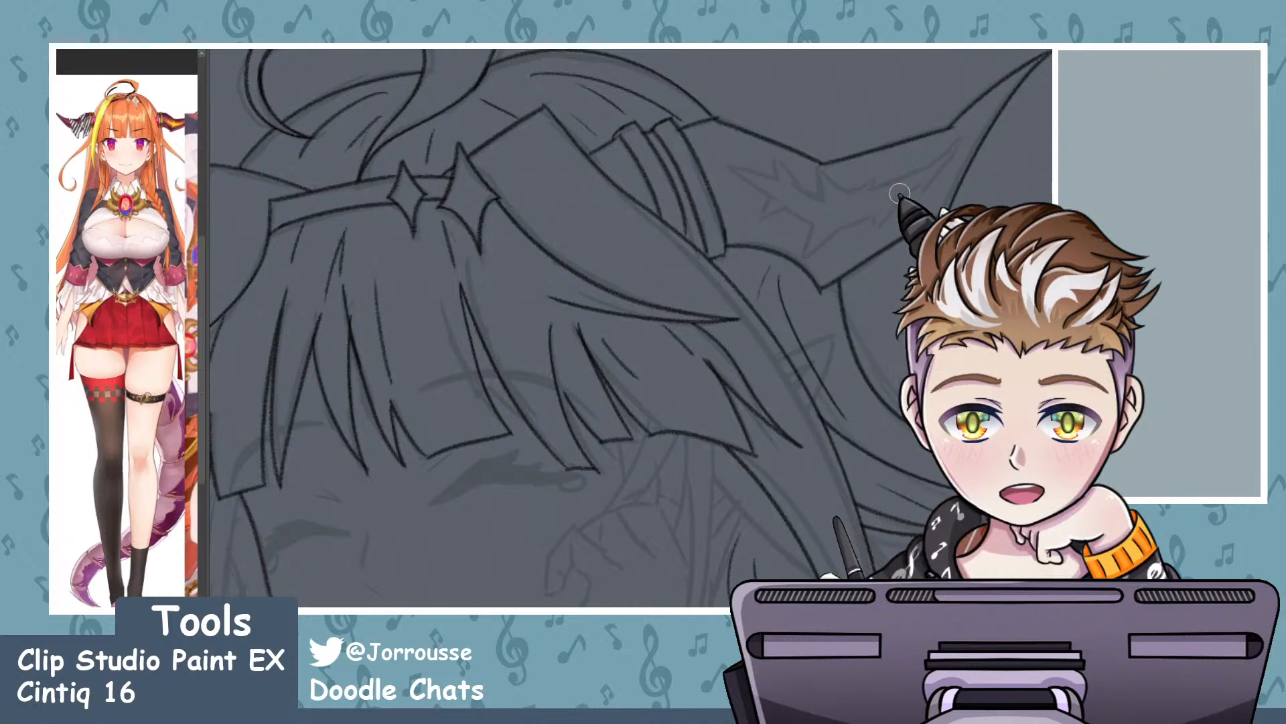
- Draw short hatching strokes inward from both edges of the large horn, from its ringed base up to the tip
scroll(880, 179, down, 7)
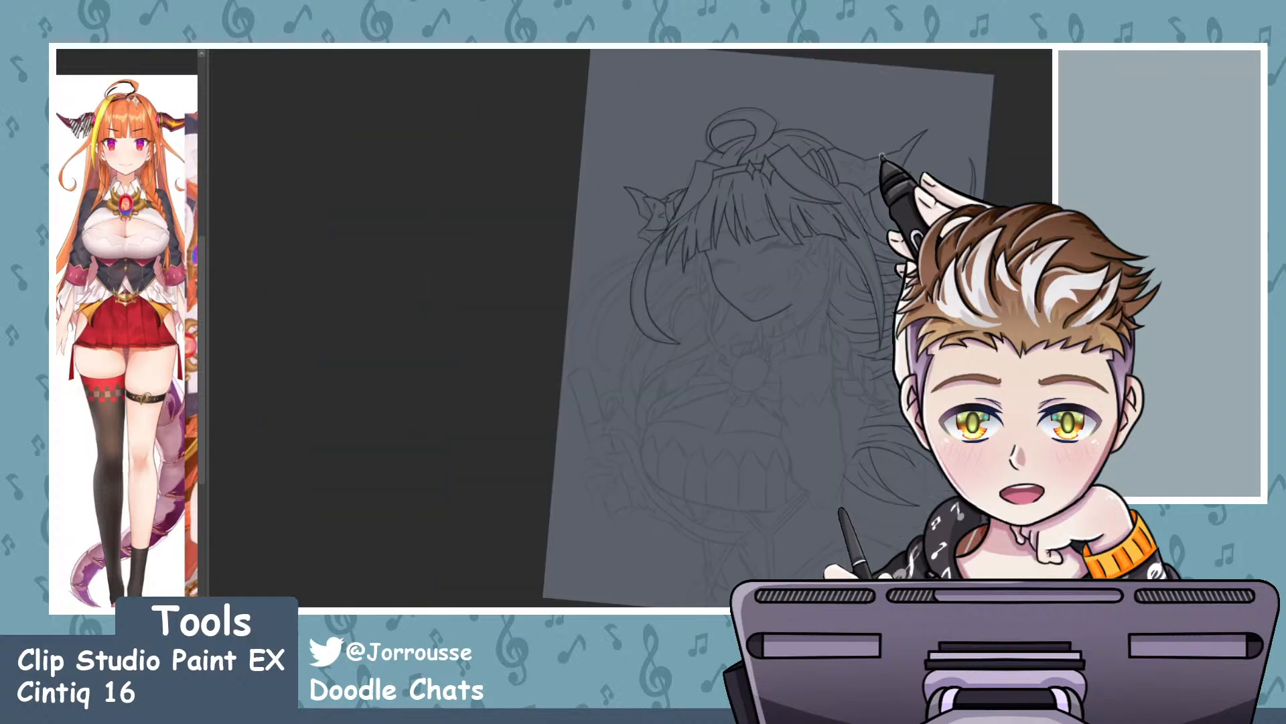
scroll(882, 184, up, 6)
scroll(851, 190, up, 3)
scroll(861, 171, down, 3)
scroll(913, 201, up, 3)
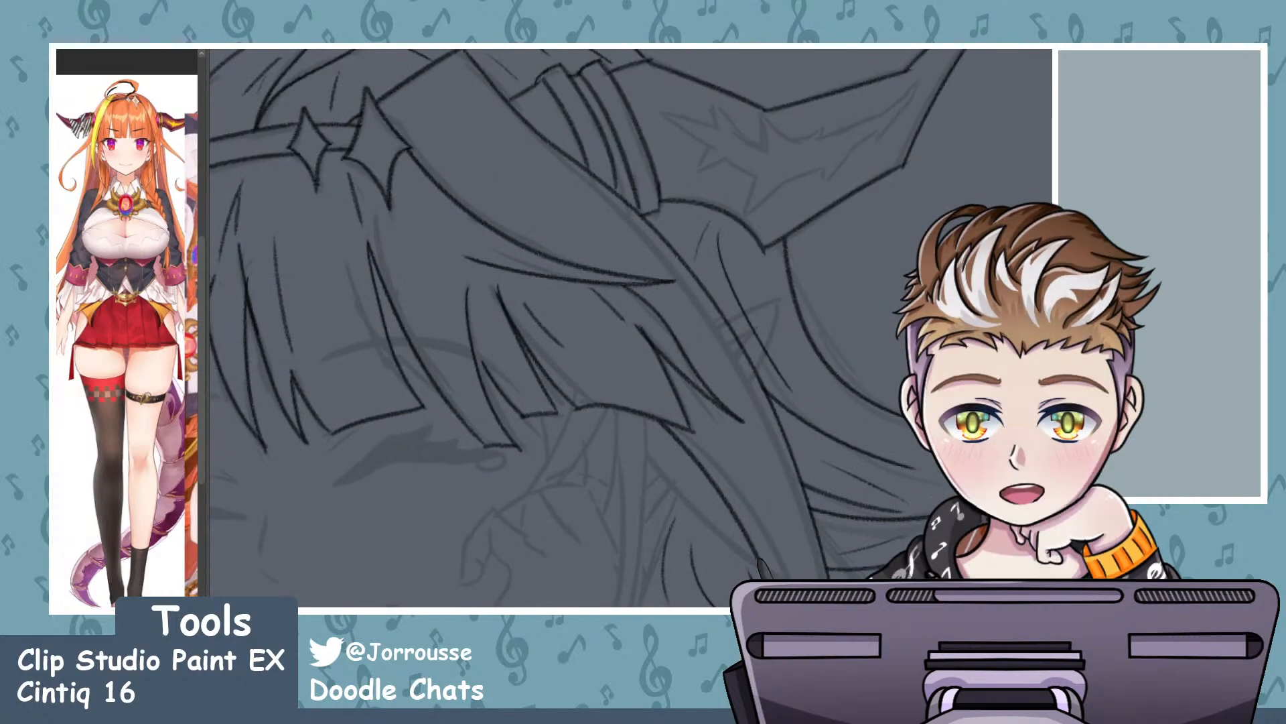
scroll(790, 259, down, 4)
drag(798, 178, 632, 85)
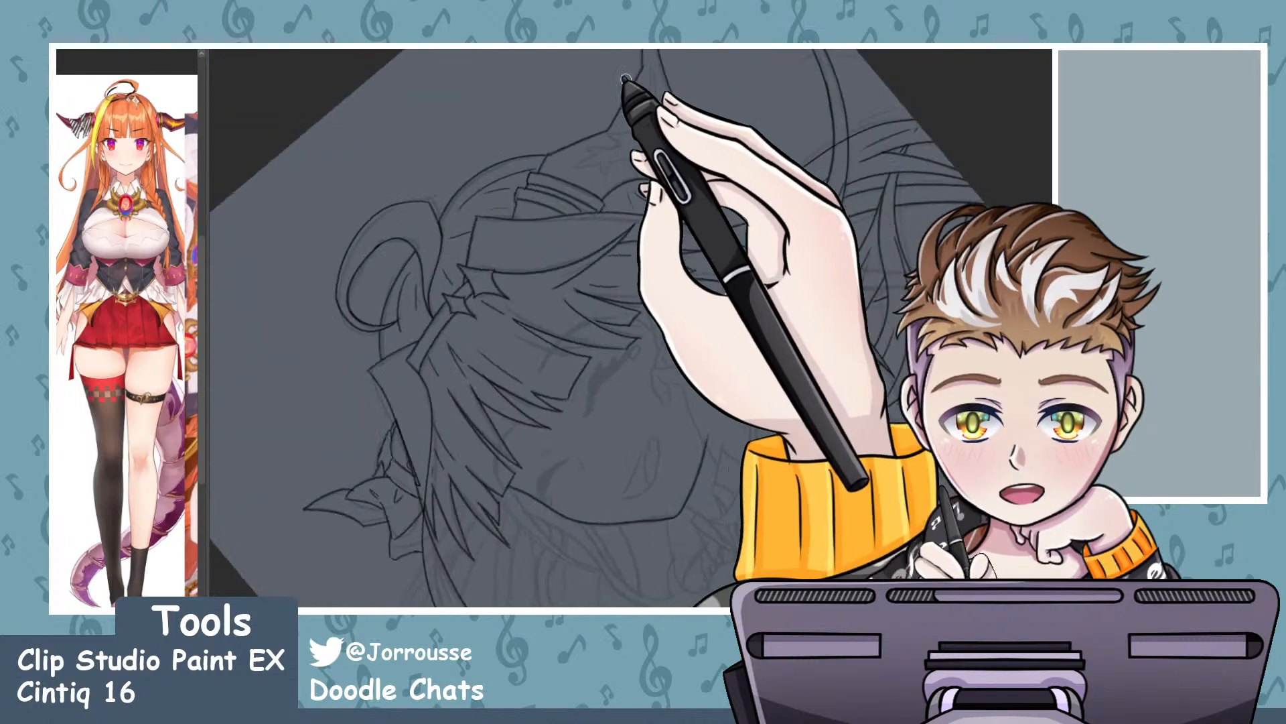
scroll(629, 120, down, 3)
scroll(669, 101, up, 5)
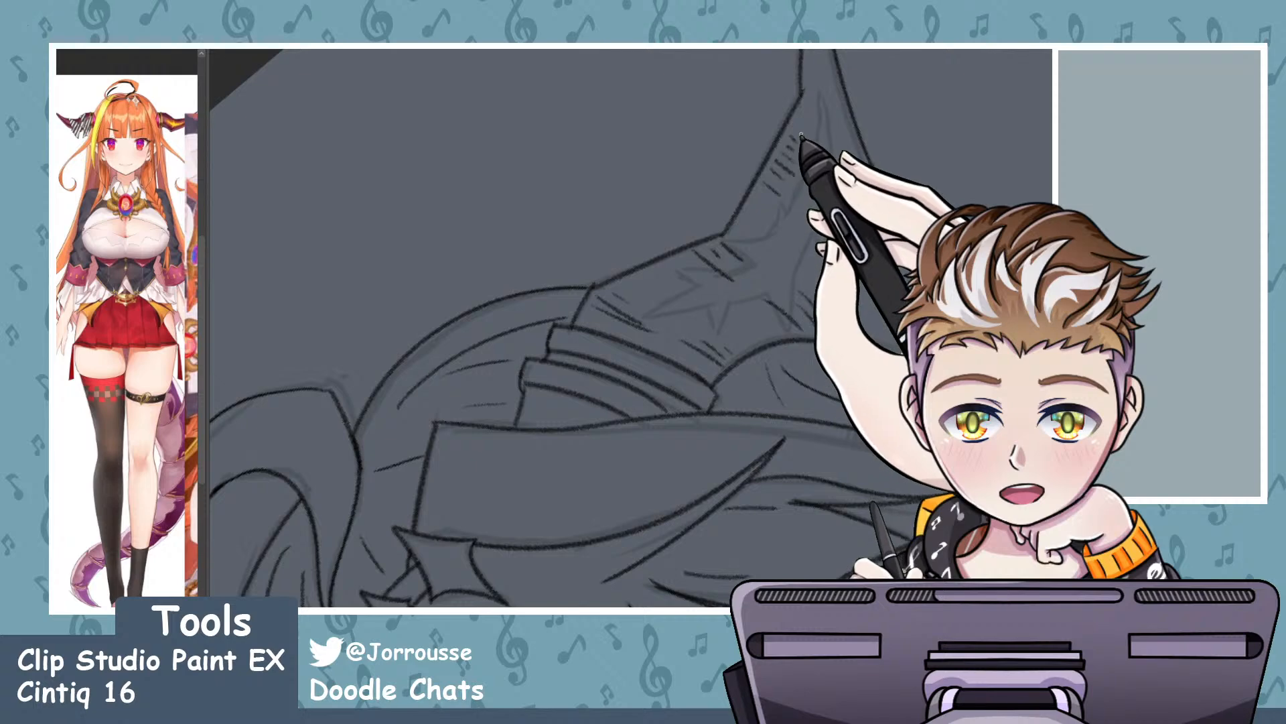
key(ctrl+minus)
key(ctrl+plus)
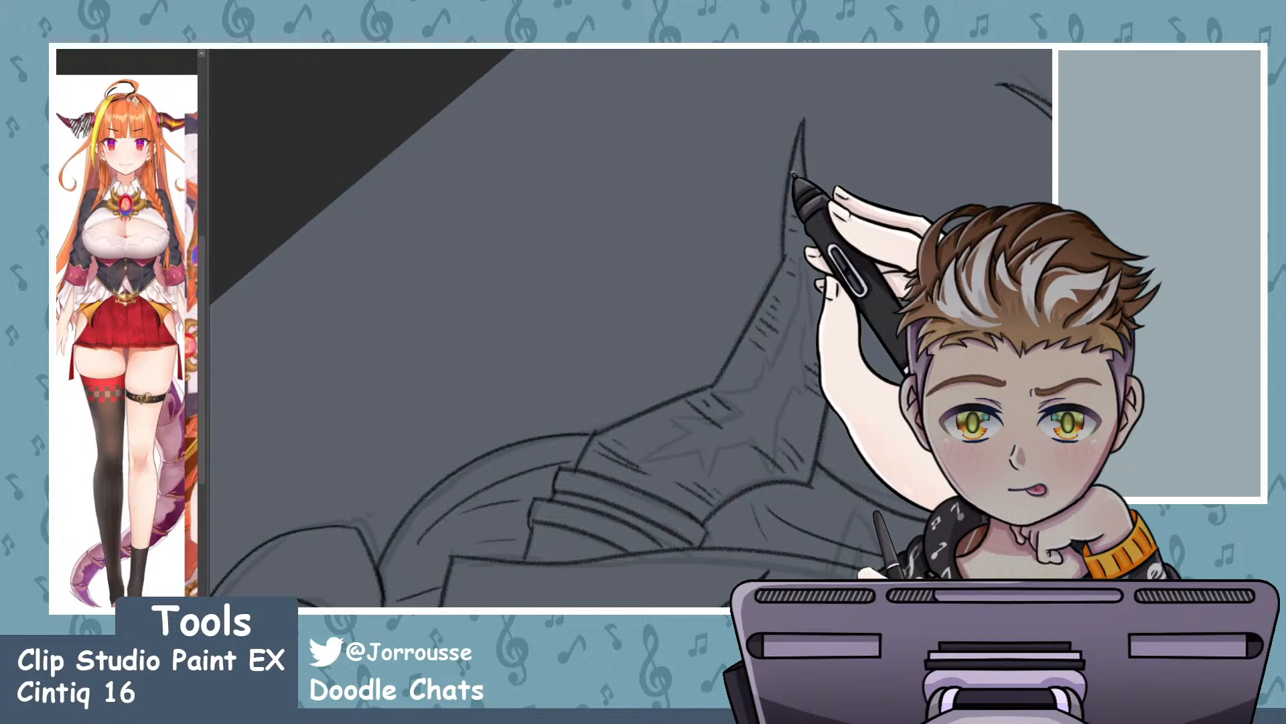
drag(798, 175, 804, 172)
- Draw short hatching strokes along the edges and surface of the small horn on the other side of the head
key(ctrl+minus)
key(minus)
key(minus)
key(minus)
key(minus)
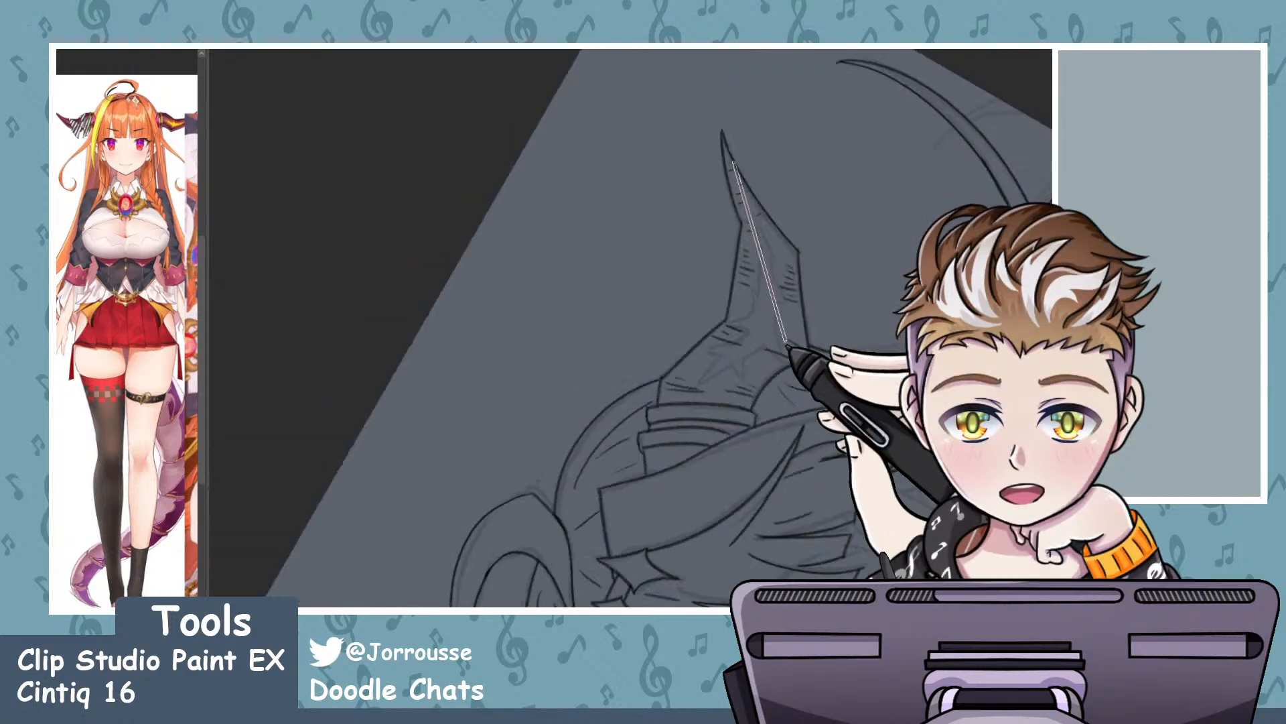
key(asciicircum)
key(asciicircum)
key(asciicircum)
key(asciicircum)
key(asciicircum)
key(asciicircum)
key(asciicircum)
key(asciicircum)
key(asciicircum)
key(asciicircum)
key(asciicircum)
key(asciicircum)
key(asciicircum)
key(asciicircum)
key(asciicircum)
key(asciicircum)
scroll(765, 323, down, 6)
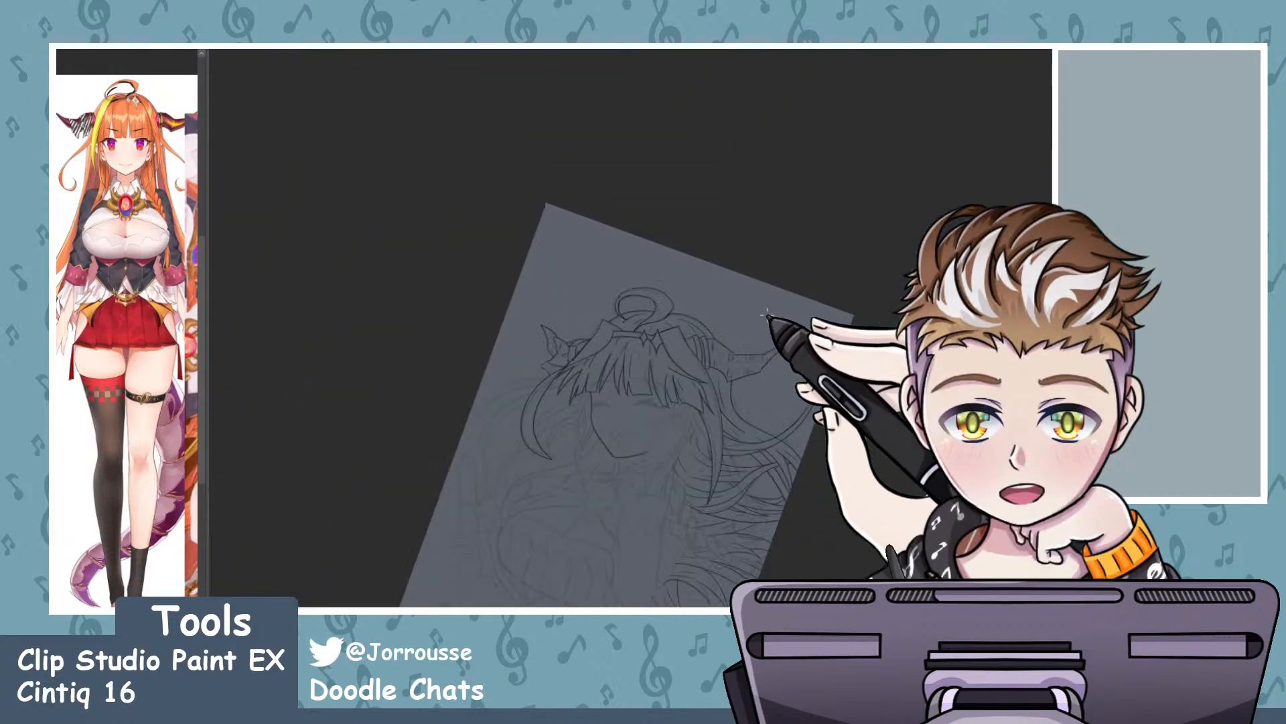
scroll(720, 357, up, 7)
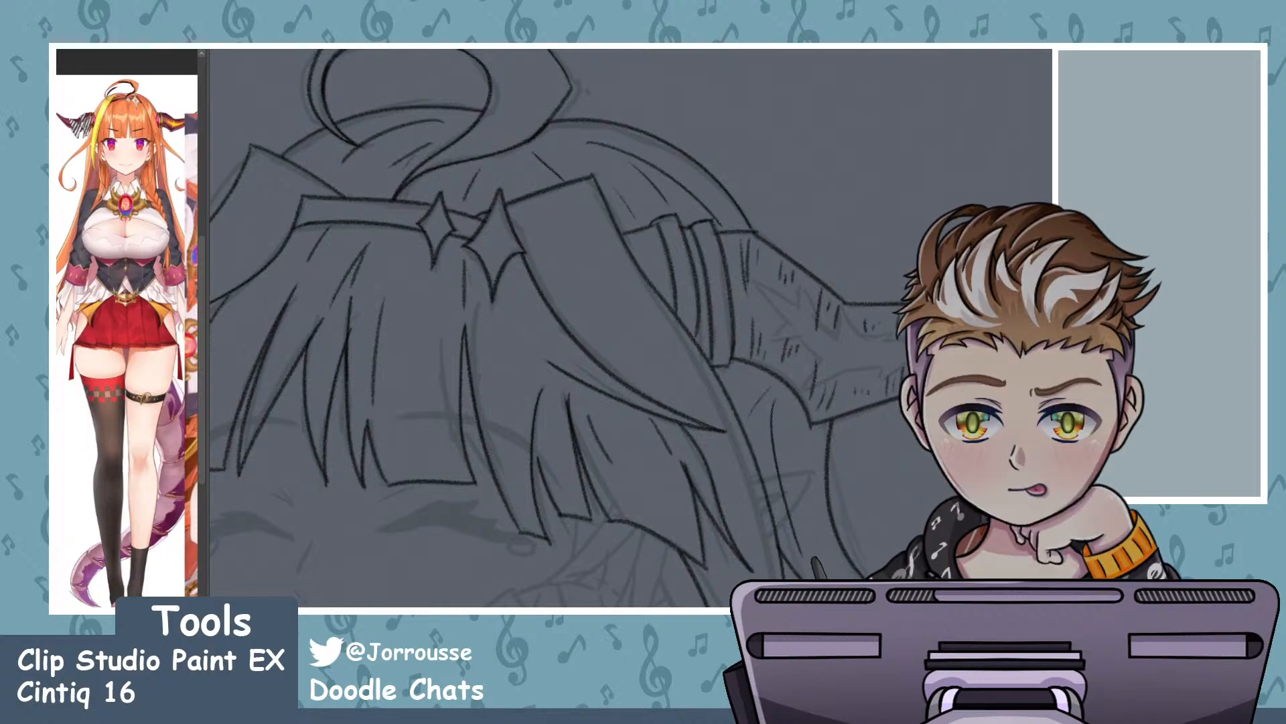
scroll(818, 237, down, 5)
scroll(663, 257, up, 1)
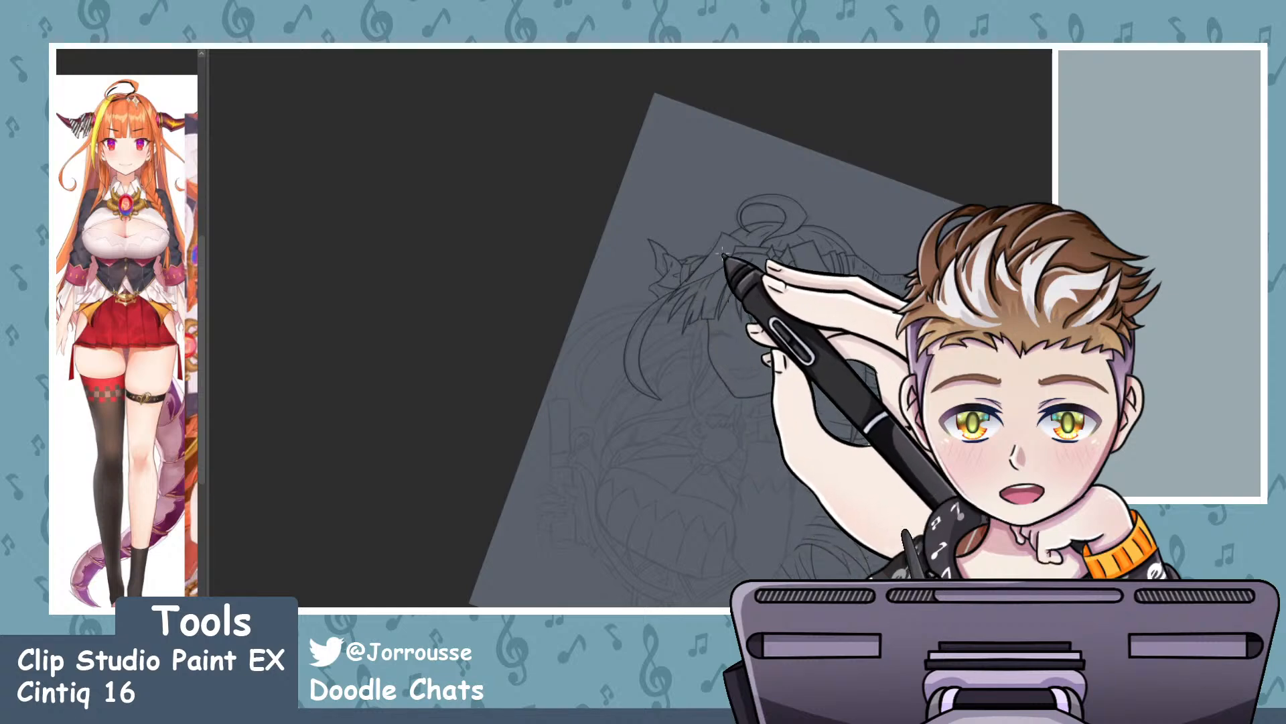
scroll(724, 254, up, 6)
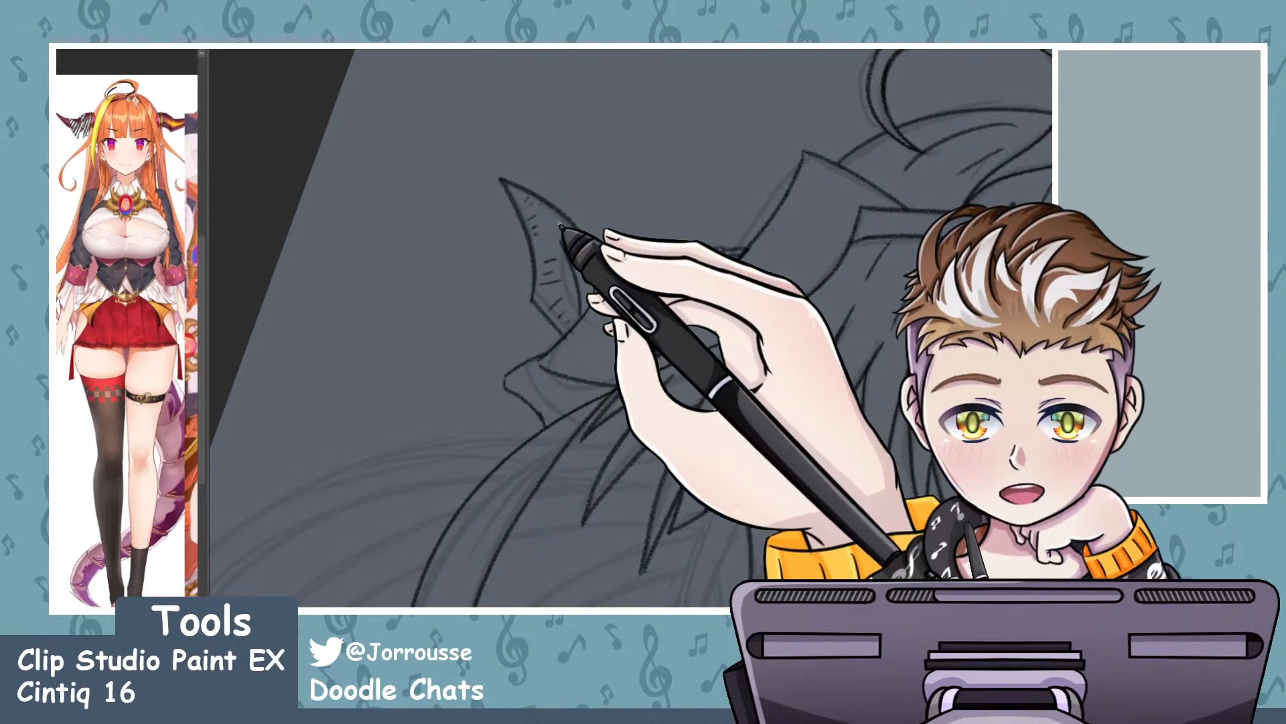
mouse_move(574, 231)
mouse_down()
mouse_move(496, 256)
mouse_move(596, 231)
mouse_up()
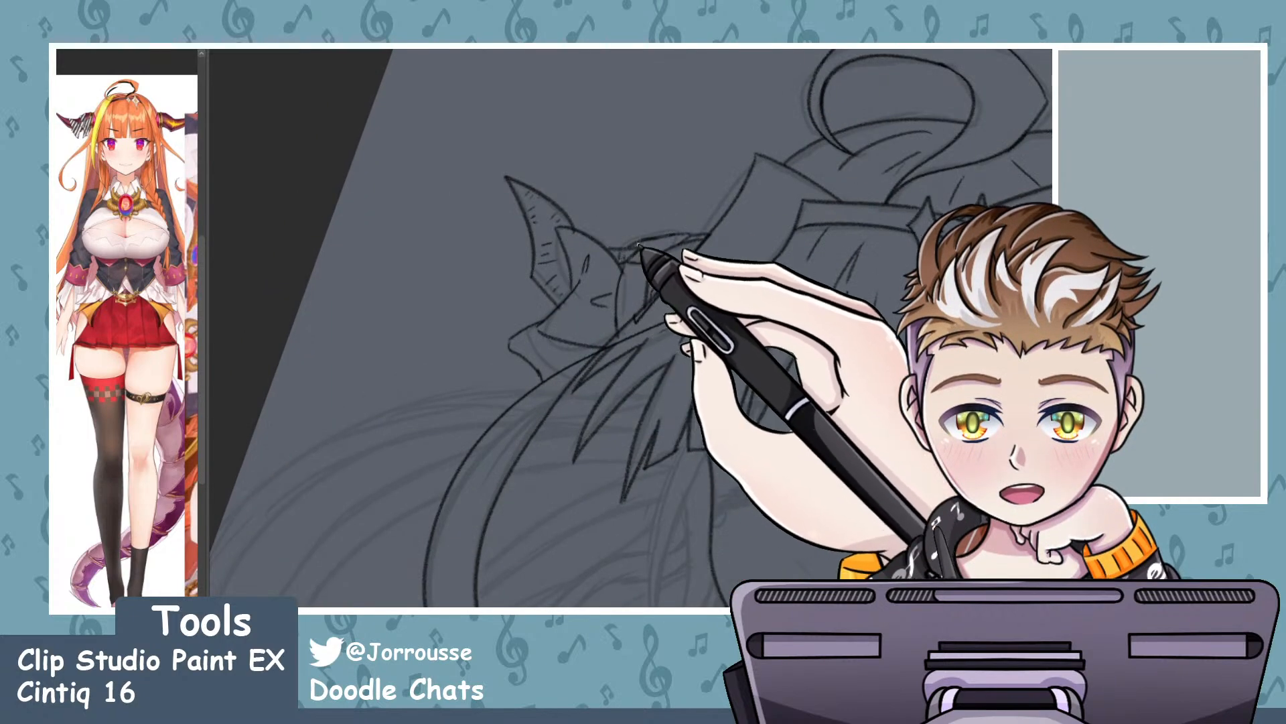
mouse_move(639, 245)
mouse_down()
mouse_move(649, 257)
mouse_move(823, 266)
mouse_move(737, 277)
mouse_up()
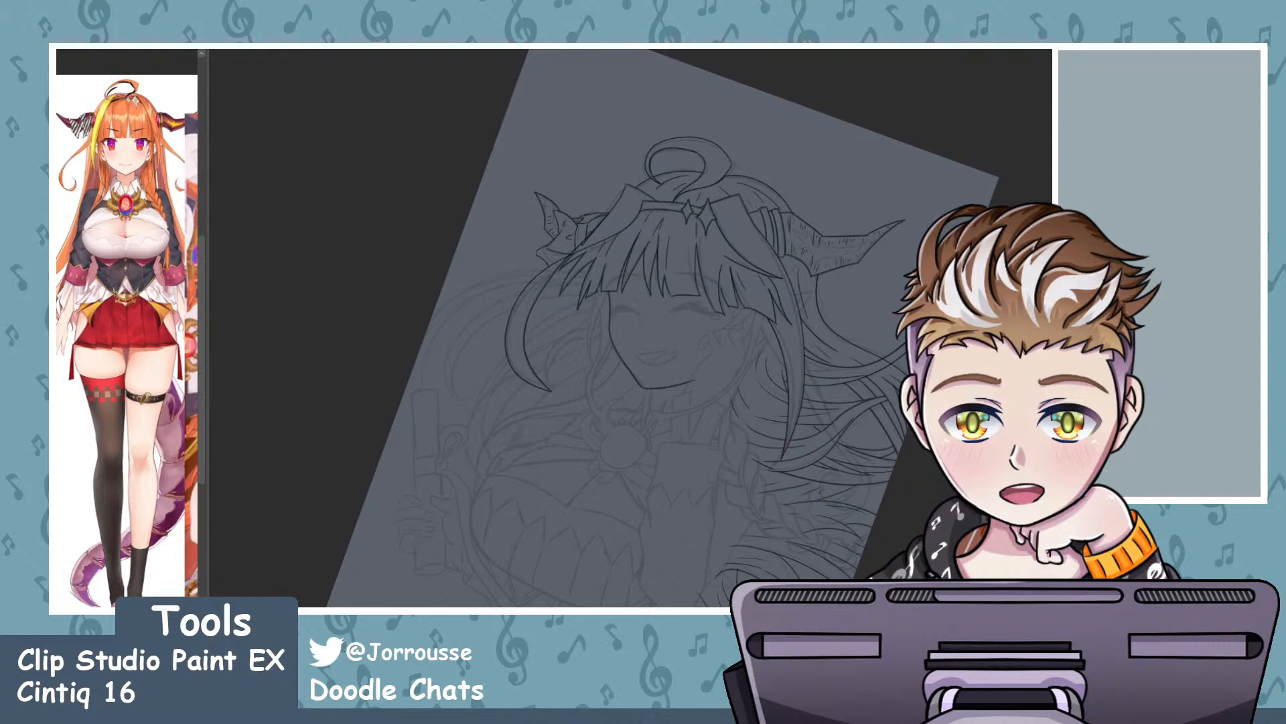
- Ink the lower part of the large horn's jagged marking over the rough sketch, starting with pointed spikes near the rings
scroll(788, 385, down, 5)
scroll(797, 375, up, 6)
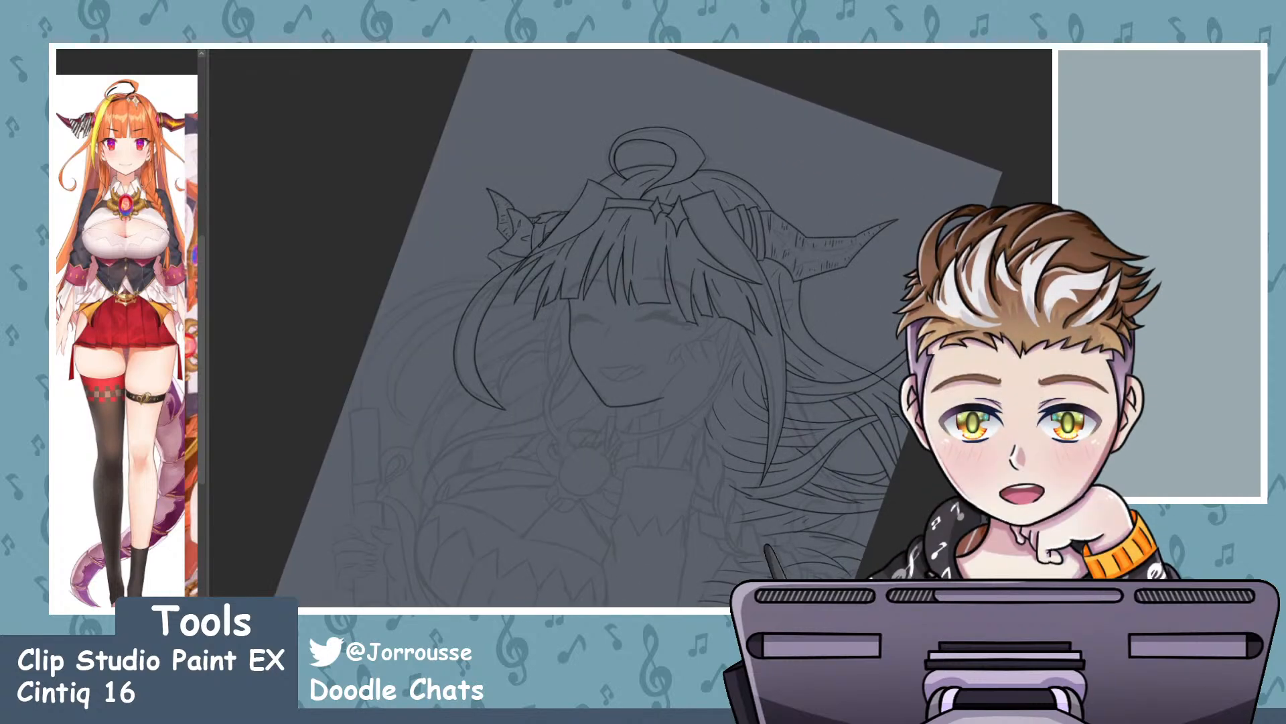
mouse_move(749, 231)
mouse_down()
mouse_move(865, 201)
mouse_move(677, 195)
mouse_move(709, 187)
mouse_move(741, 207)
mouse_move(717, 179)
mouse_move(631, 132)
mouse_up()
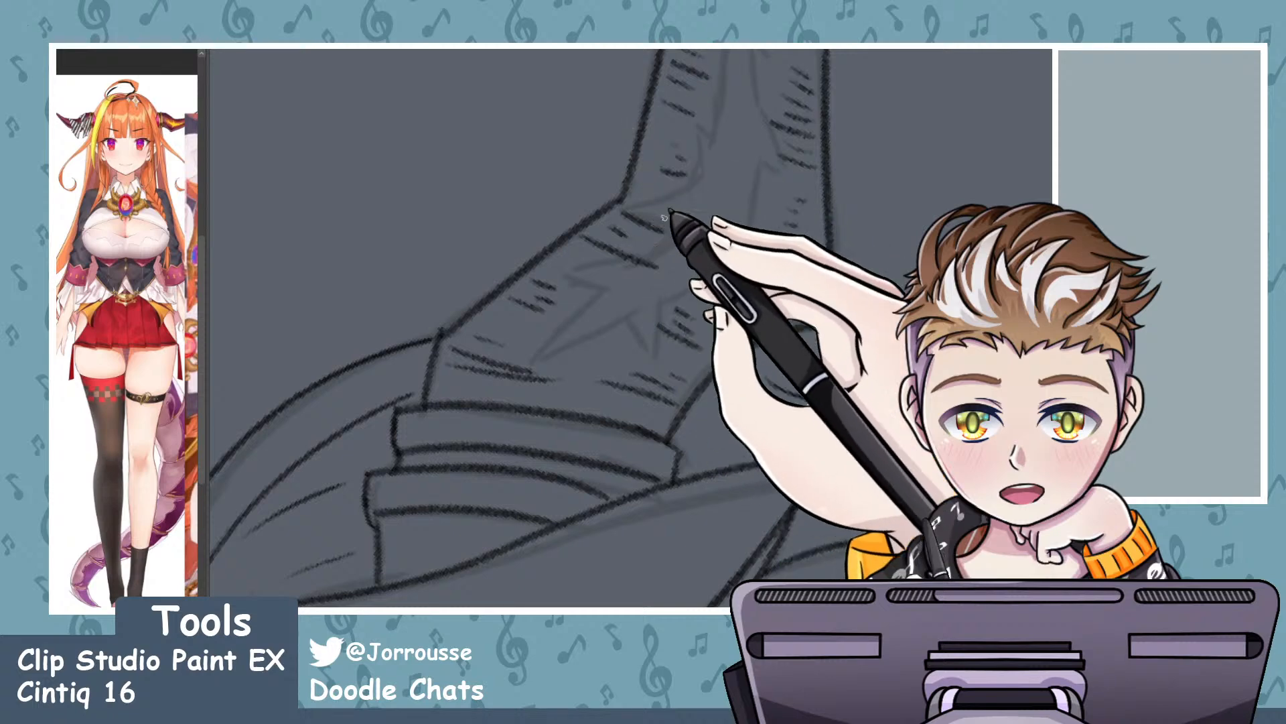
key(ctrl+z)
drag(606, 291, 526, 370)
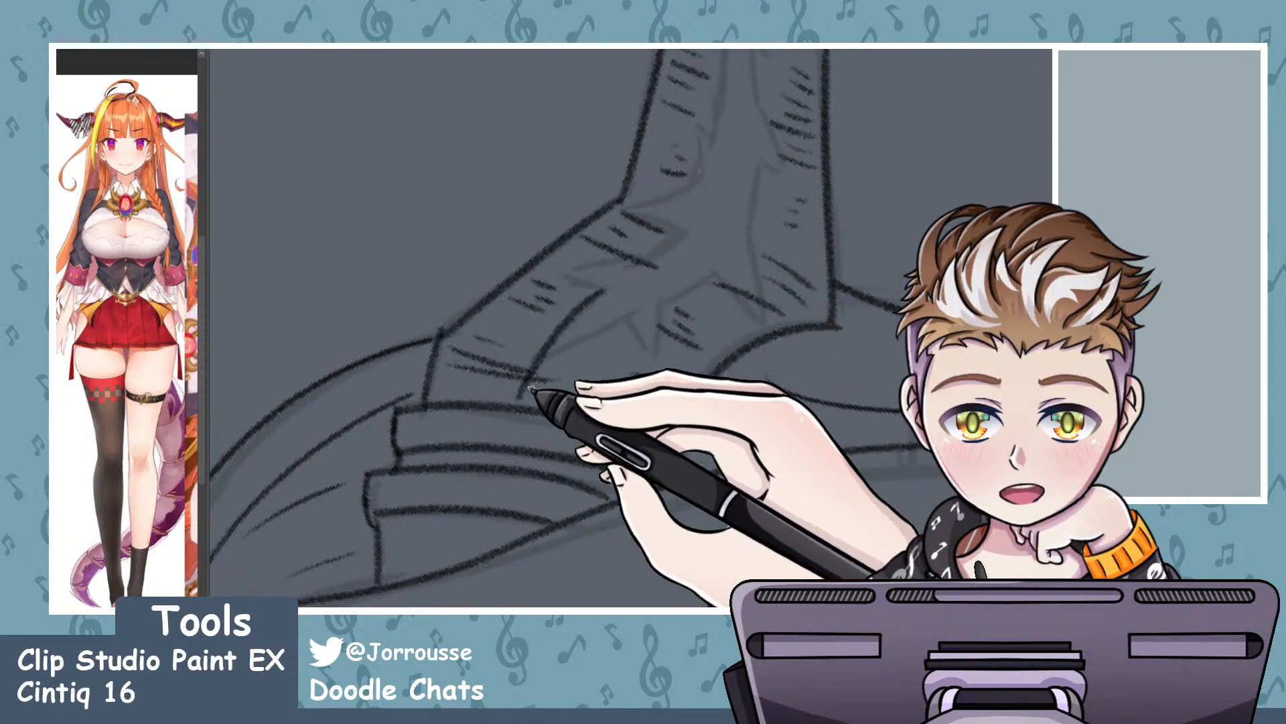
drag(613, 307, 519, 399)
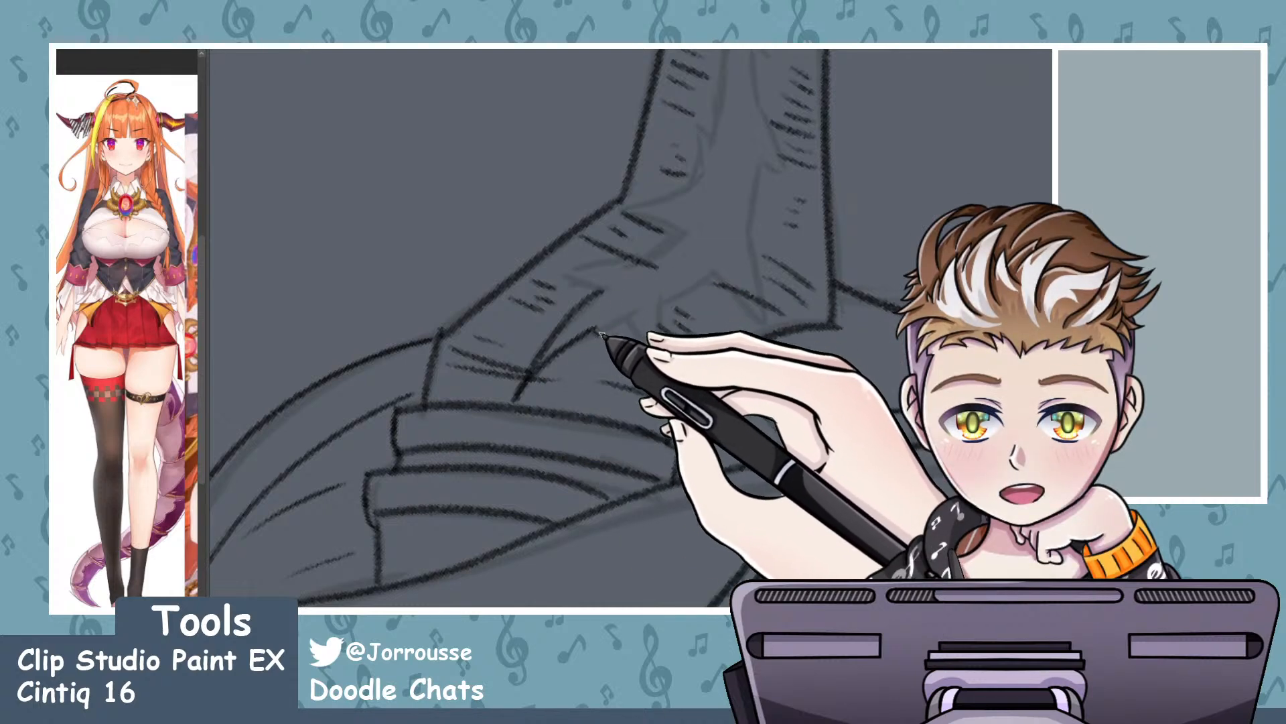
mouse_move(626, 325)
mouse_down()
mouse_move(656, 350)
mouse_move(676, 274)
mouse_up()
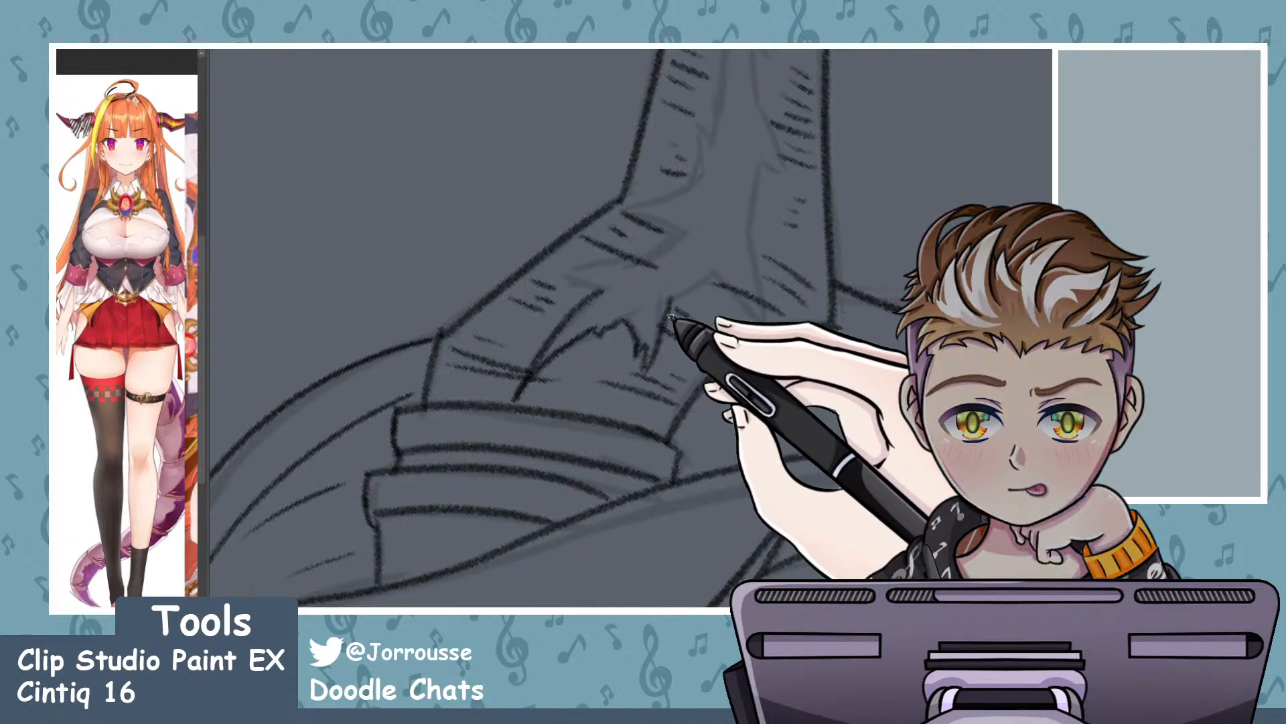
drag(665, 303, 648, 366)
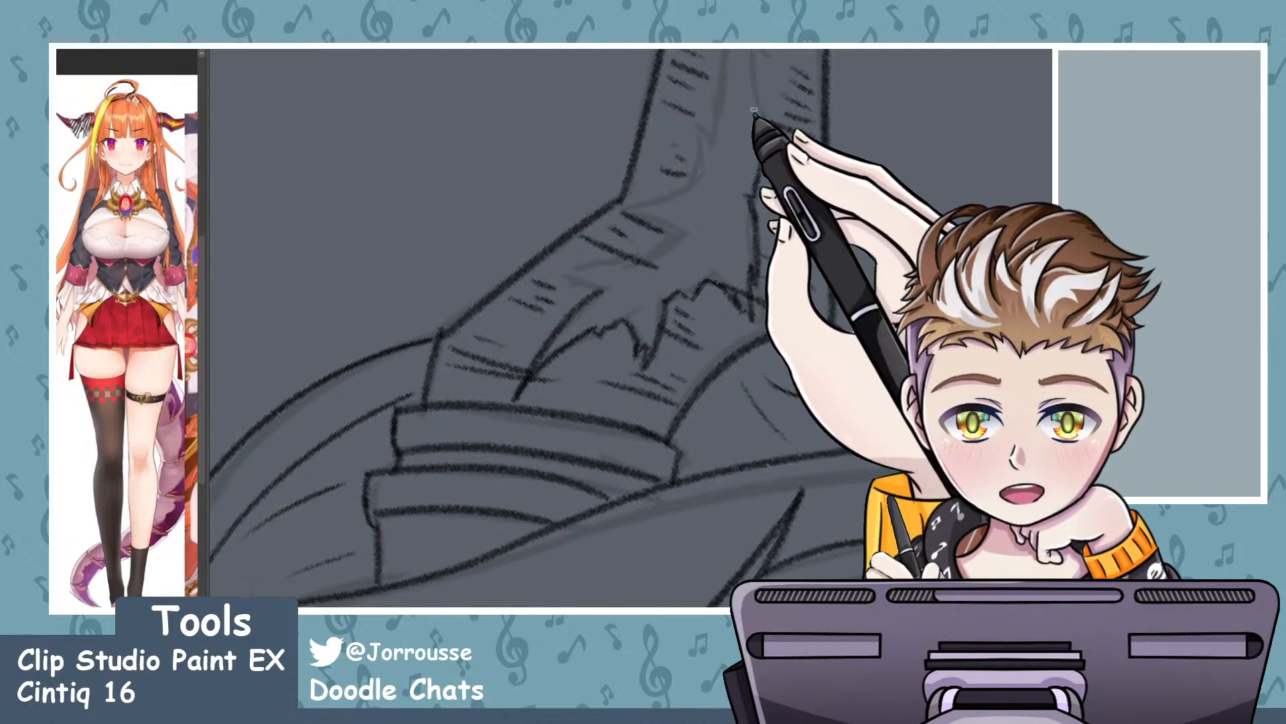
- Continue the jagged marking's outline up the large horn to a point near the tip and back down the other side
scroll(750, 291, down, 3)
scroll(796, 123, up, 3)
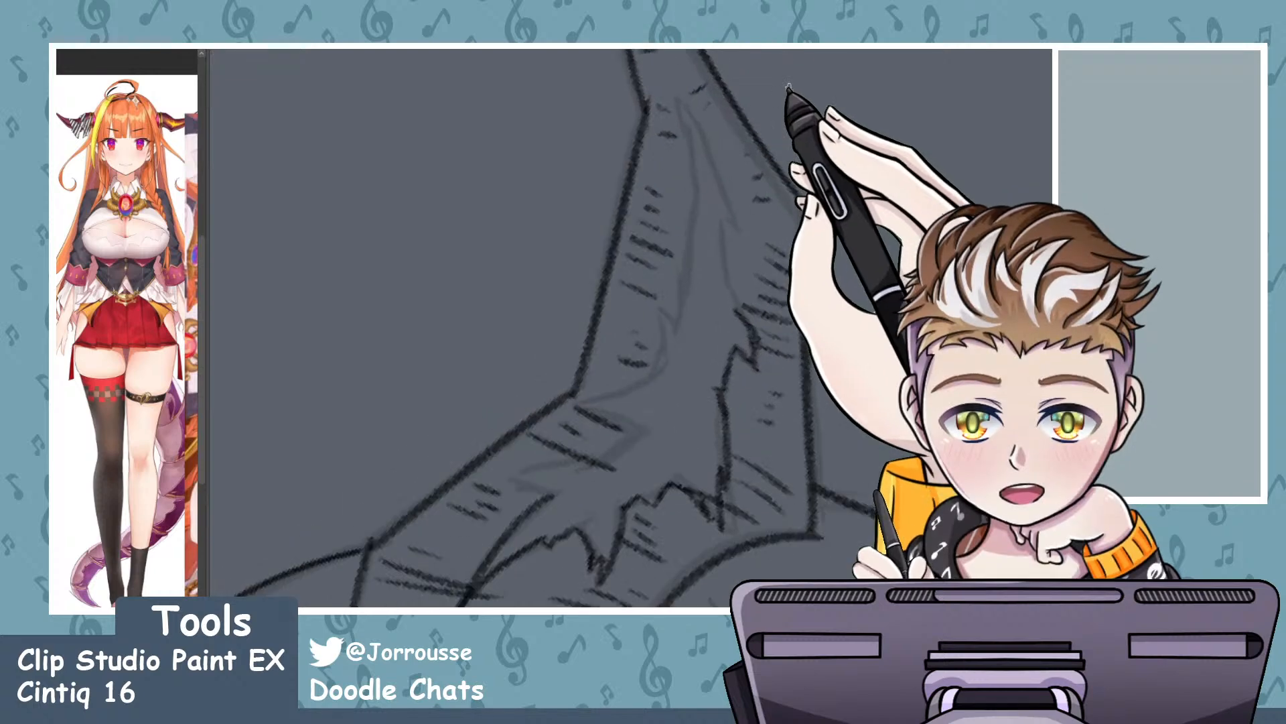
mouse_move(677, 99)
mouse_down()
mouse_move(720, 186)
mouse_move(713, 167)
mouse_move(723, 173)
mouse_move(727, 199)
mouse_up()
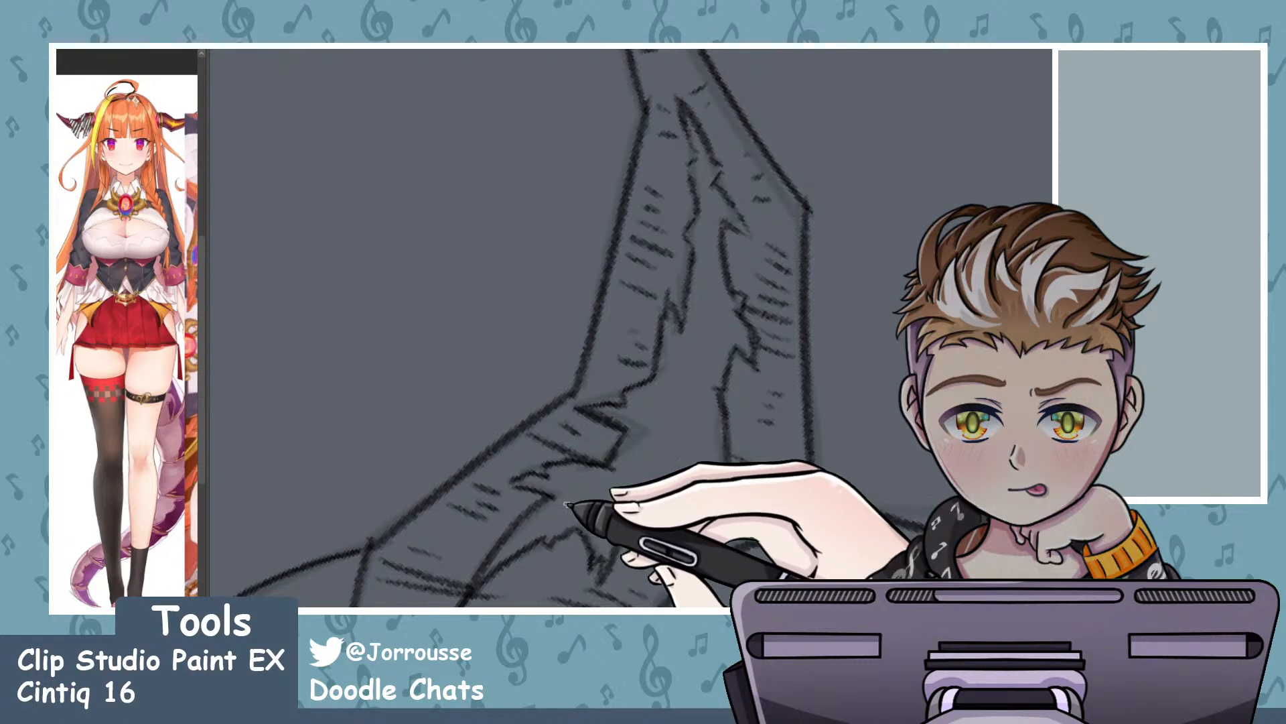
- Enlarge the reference picture on the horn with the yellow jagged marking to compare it with the inked horn
scroll(670, 351, down, 6)
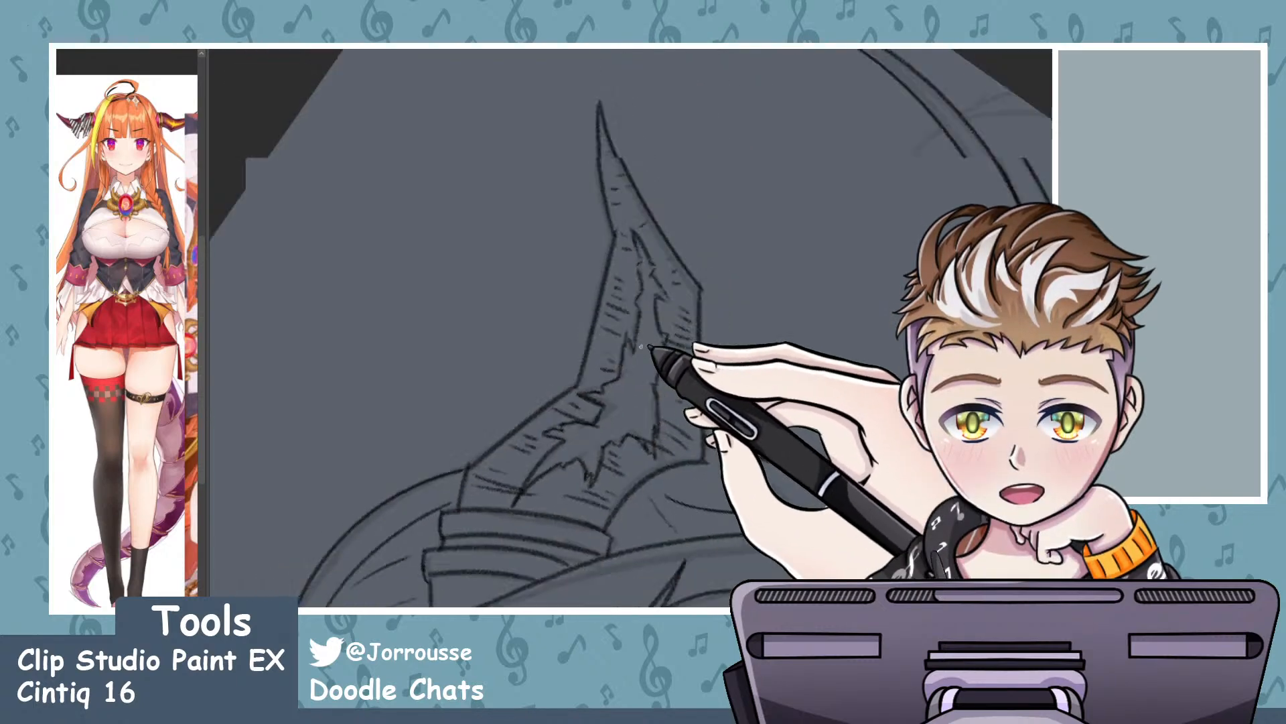
scroll(753, 359, up, 6)
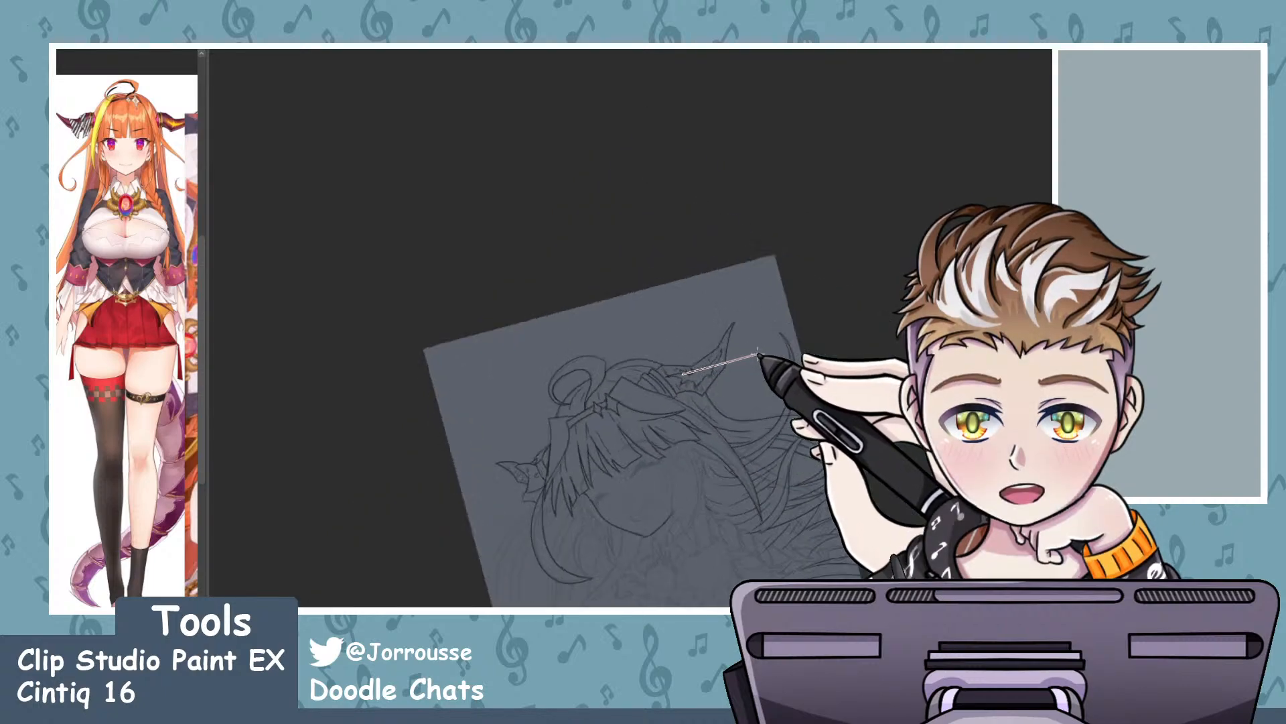
scroll(623, 440, down, 2)
scroll(623, 442, up, 8)
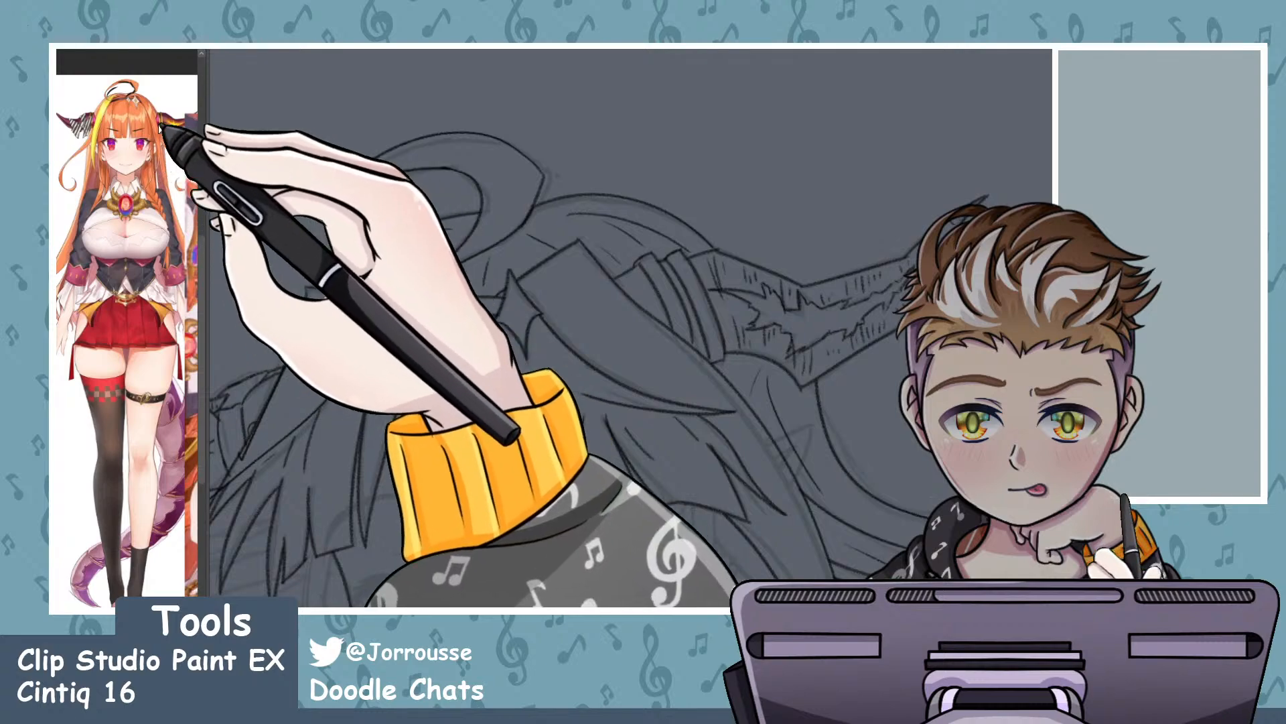
scroll(167, 159, up, 5)
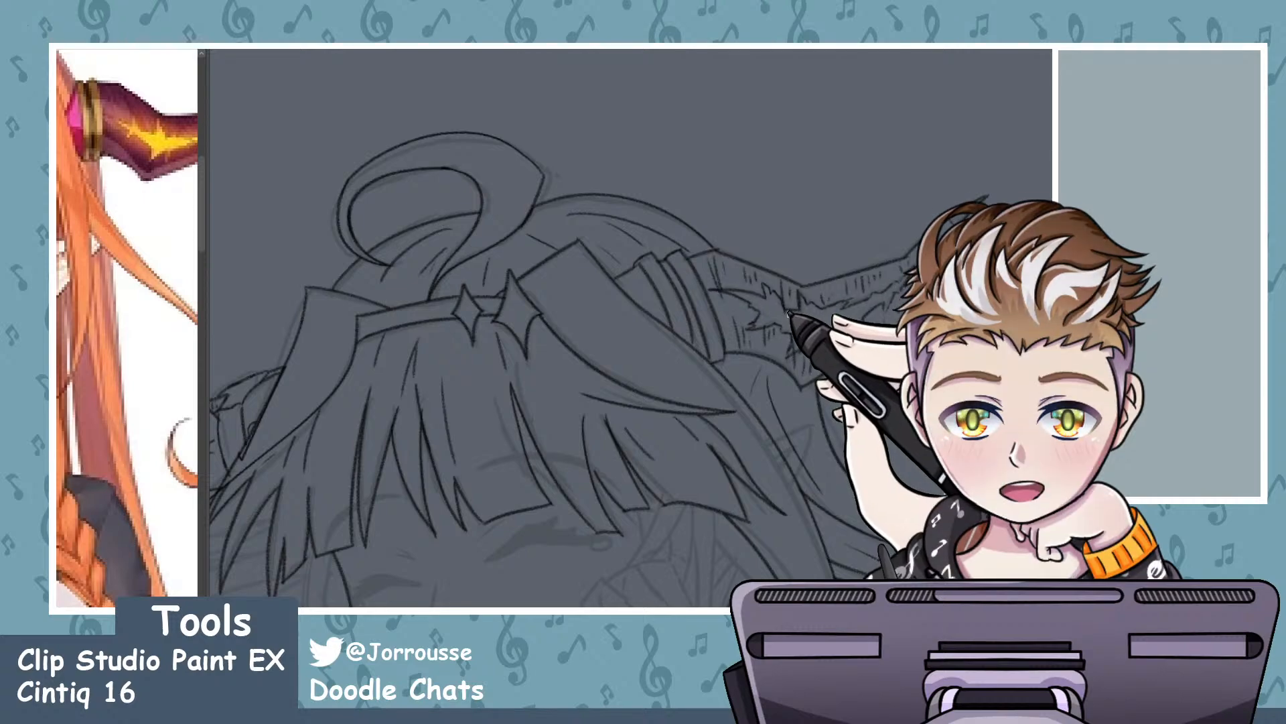
- Refine the large horn's jagged marking, reworking its spiky outline toward the tip and adding hatching near the rings
scroll(791, 313, down, 5)
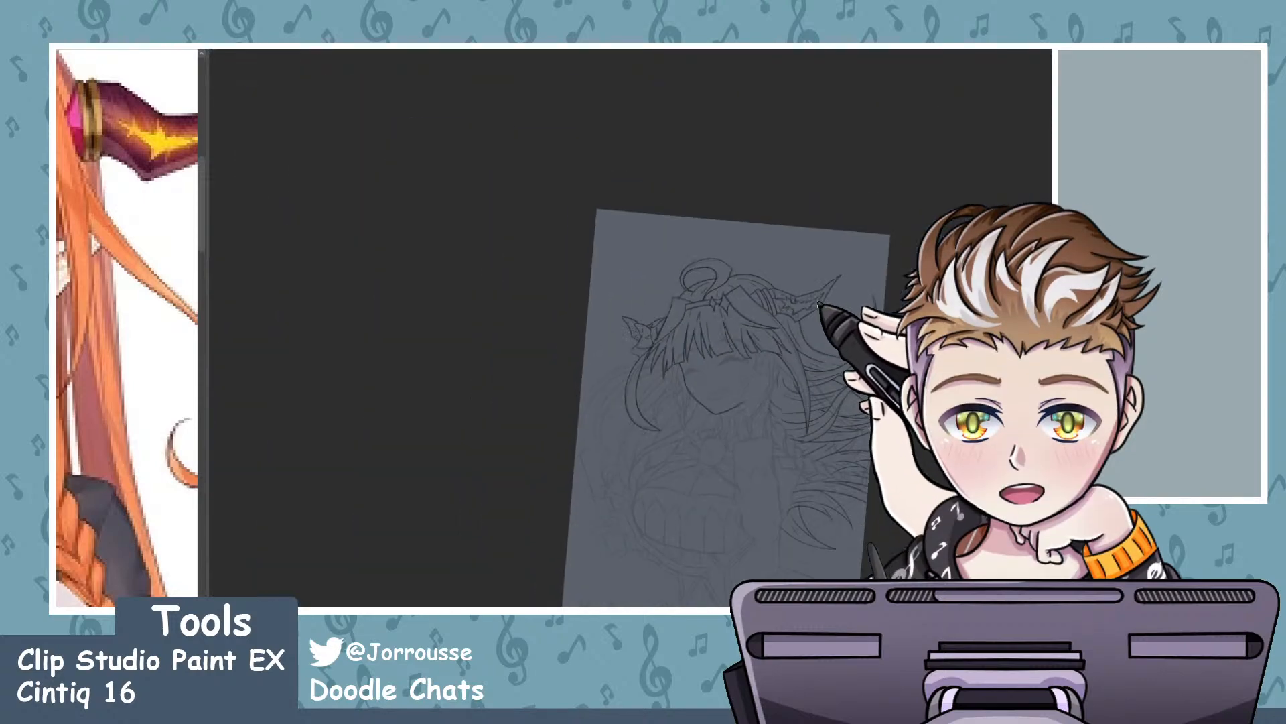
scroll(811, 327, up, 5)
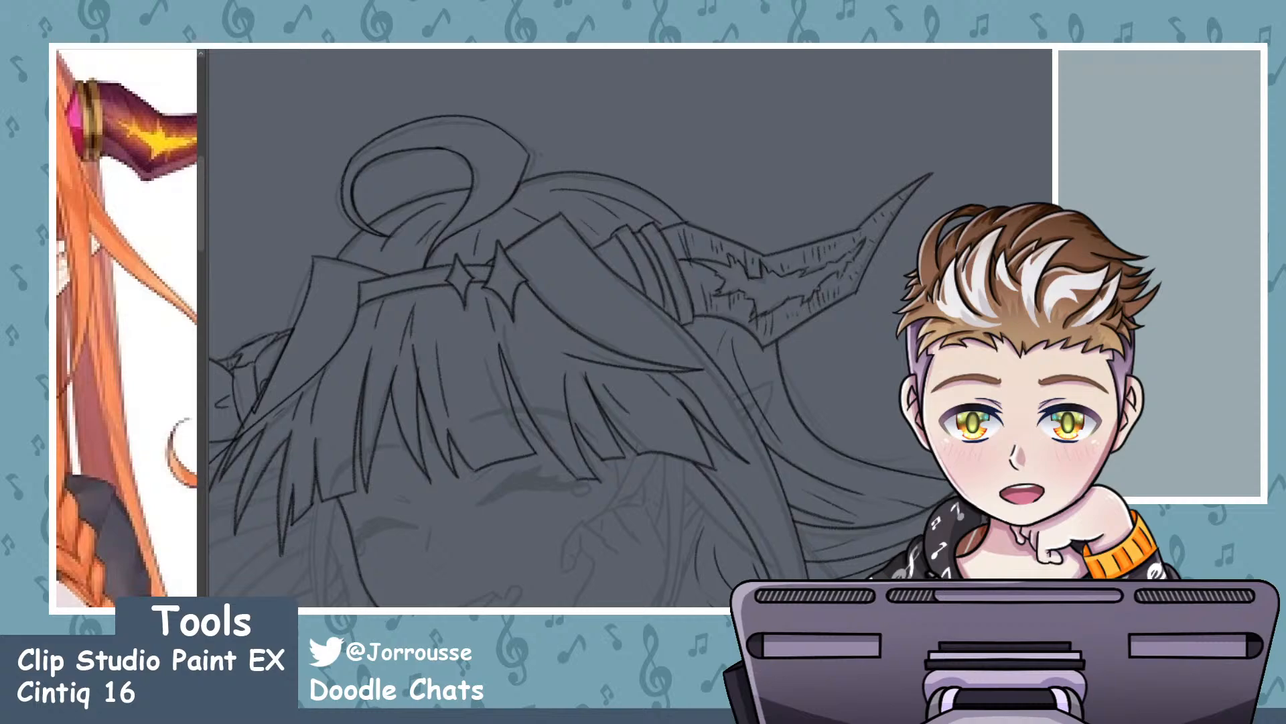
scroll(730, 315, up, 5)
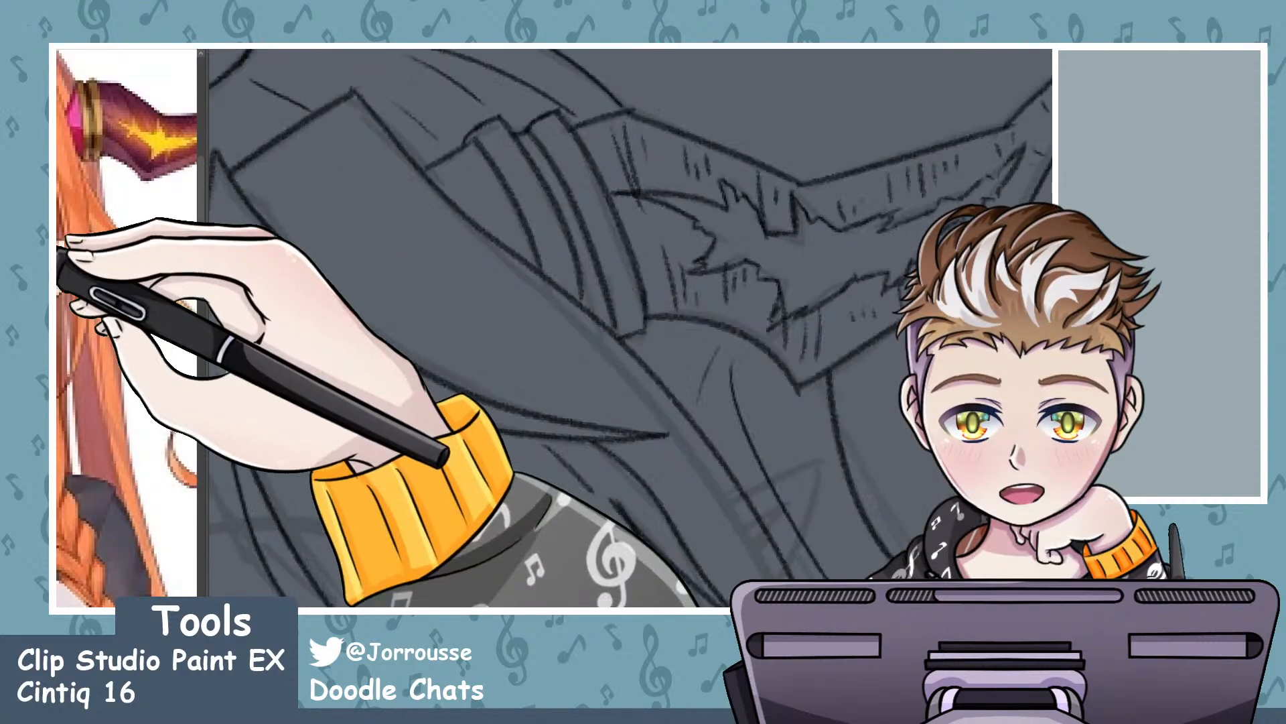
scroll(742, 280, up, 3)
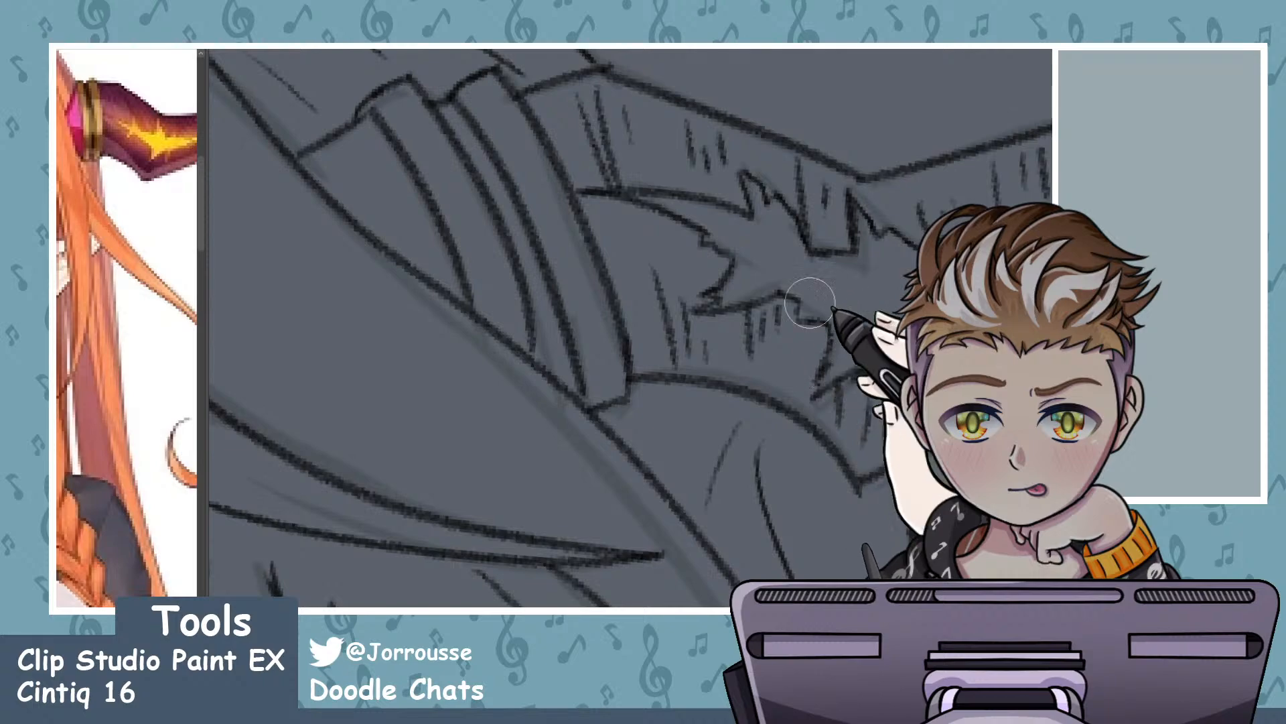
mouse_move(1061, 323)
mouse_down()
mouse_move(918, 338)
mouse_move(867, 302)
mouse_up()
scroll(838, 294, down, 3)
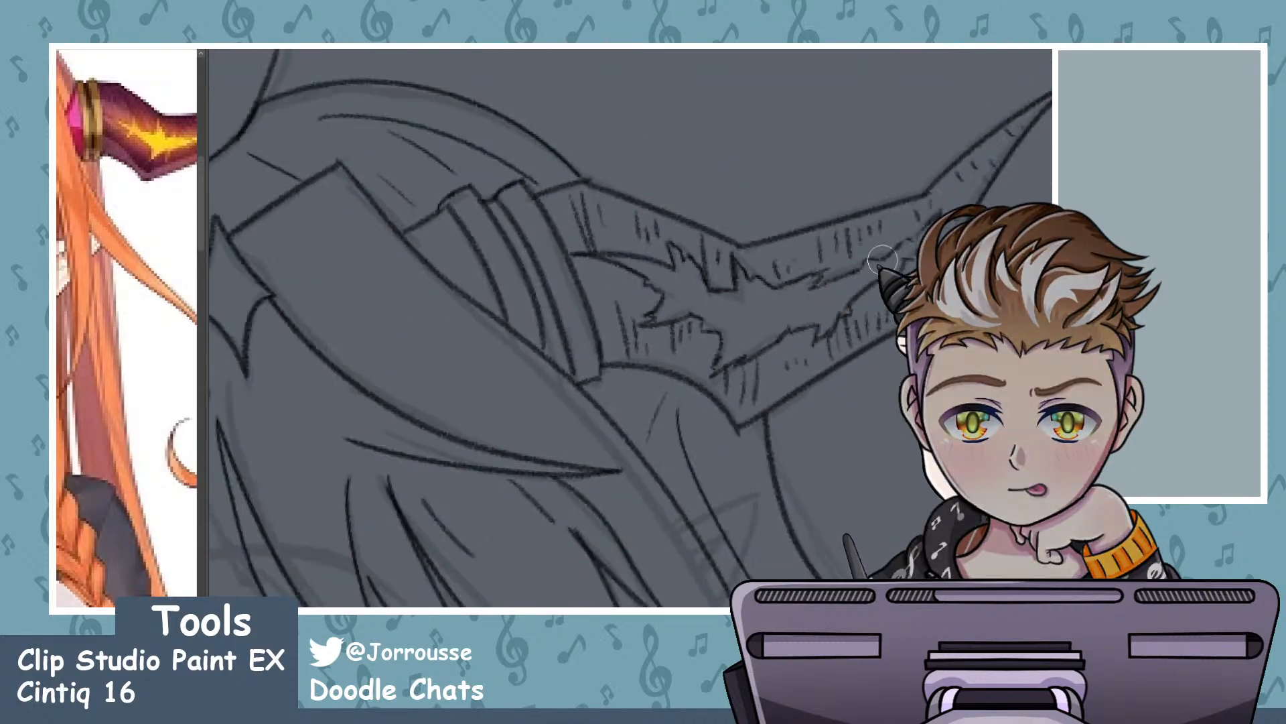
scroll(881, 258, up, 3)
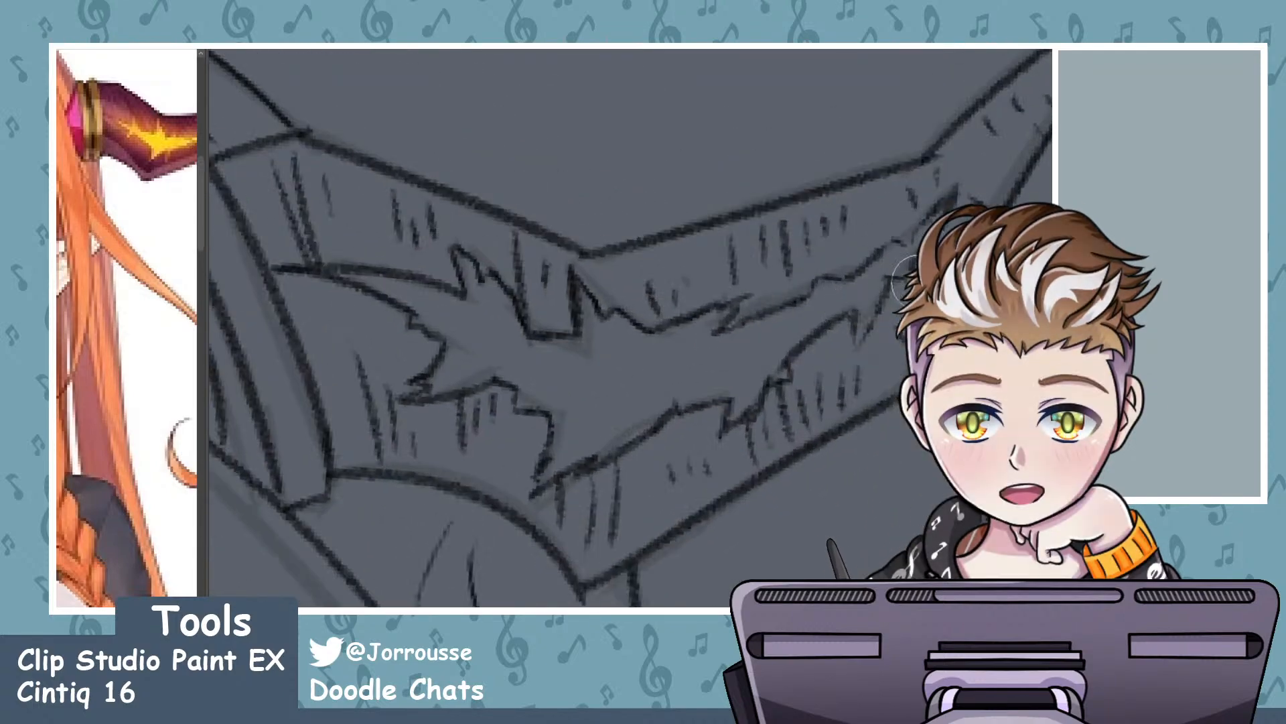
scroll(808, 275, up, 4)
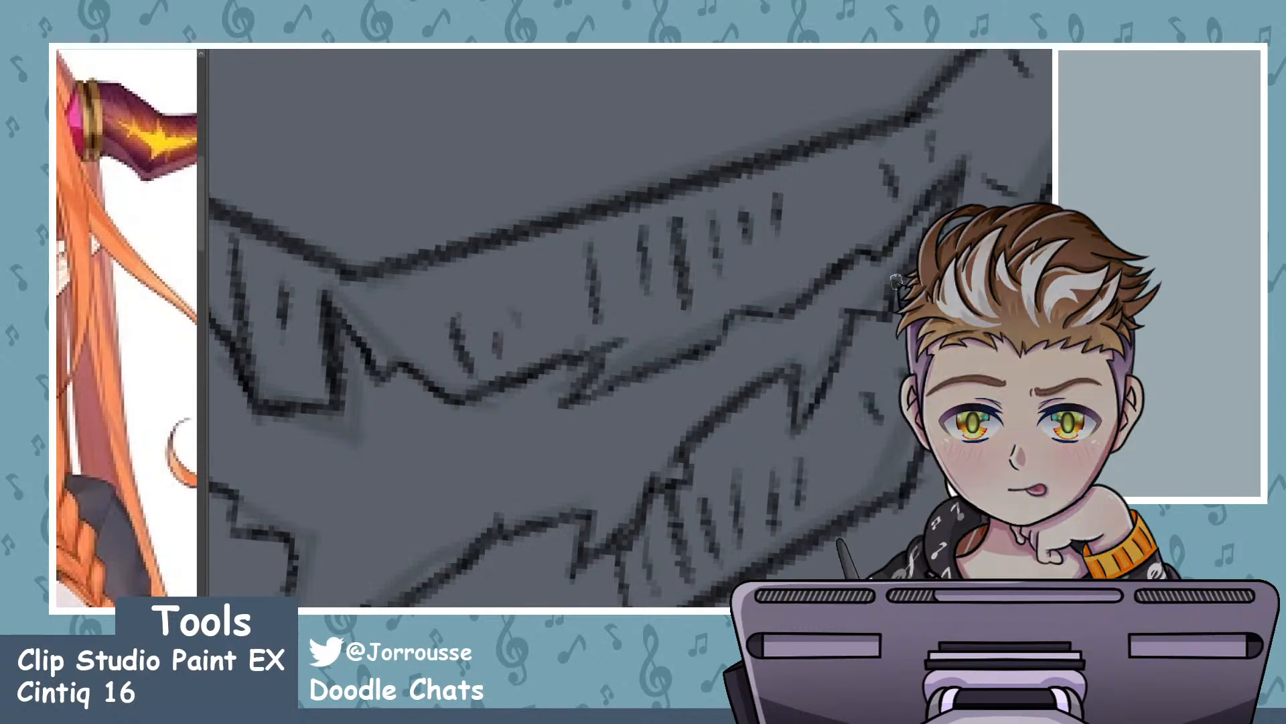
- Examine the whole line drawing, comparing the finished large horn with the small horn on the other side of the head
scroll(536, 302, down, 9)
scroll(757, 298, down, 3)
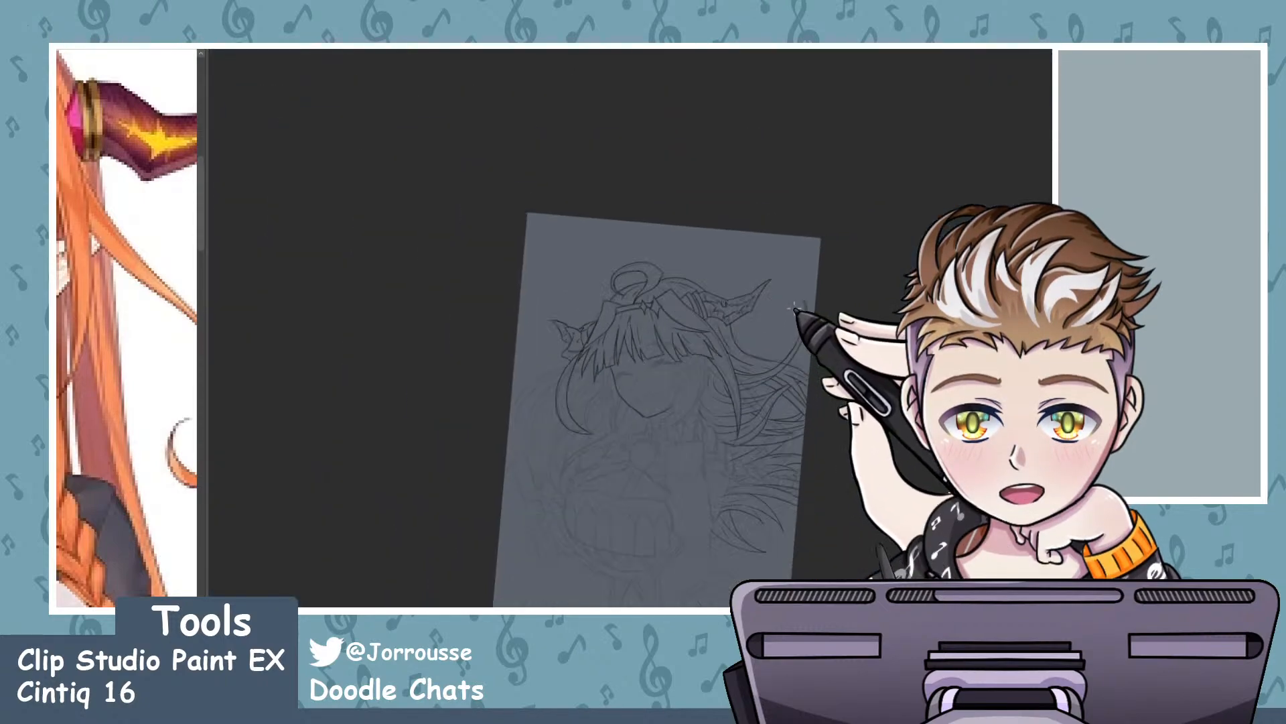
scroll(757, 282, up, 5)
scroll(764, 254, down, 3)
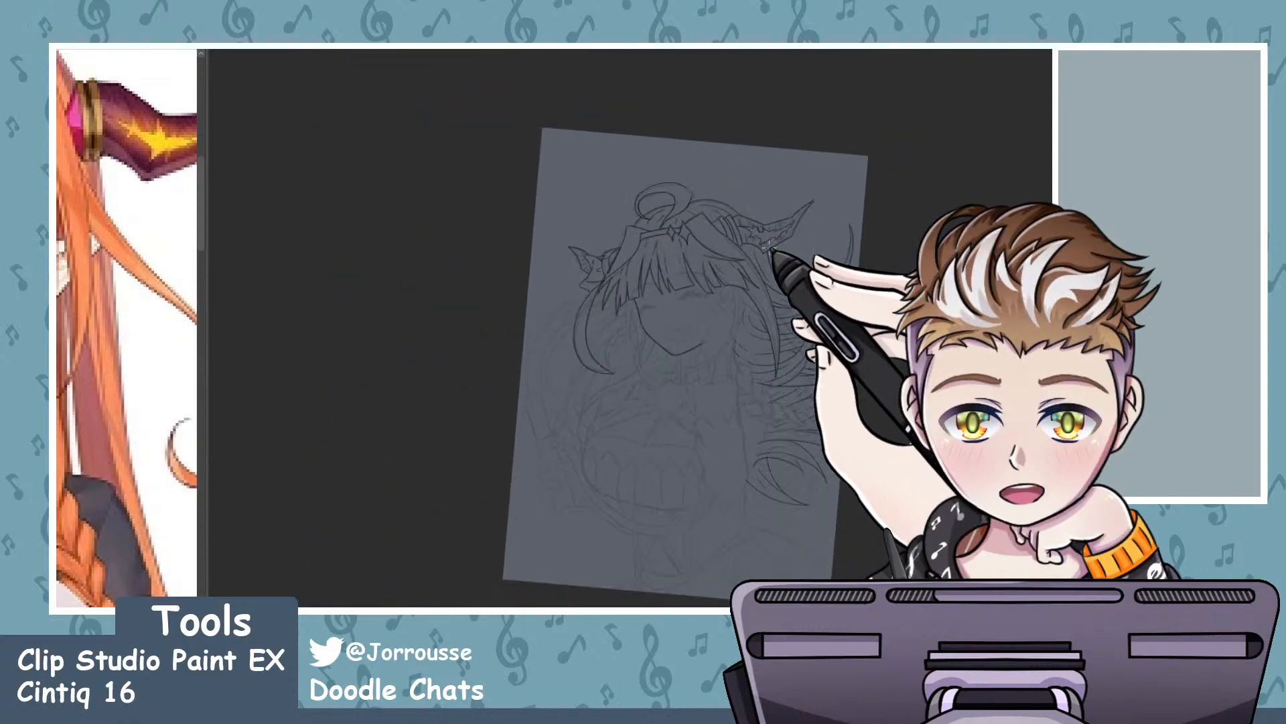
scroll(791, 301, up, 5)
scroll(582, 243, up, 1)
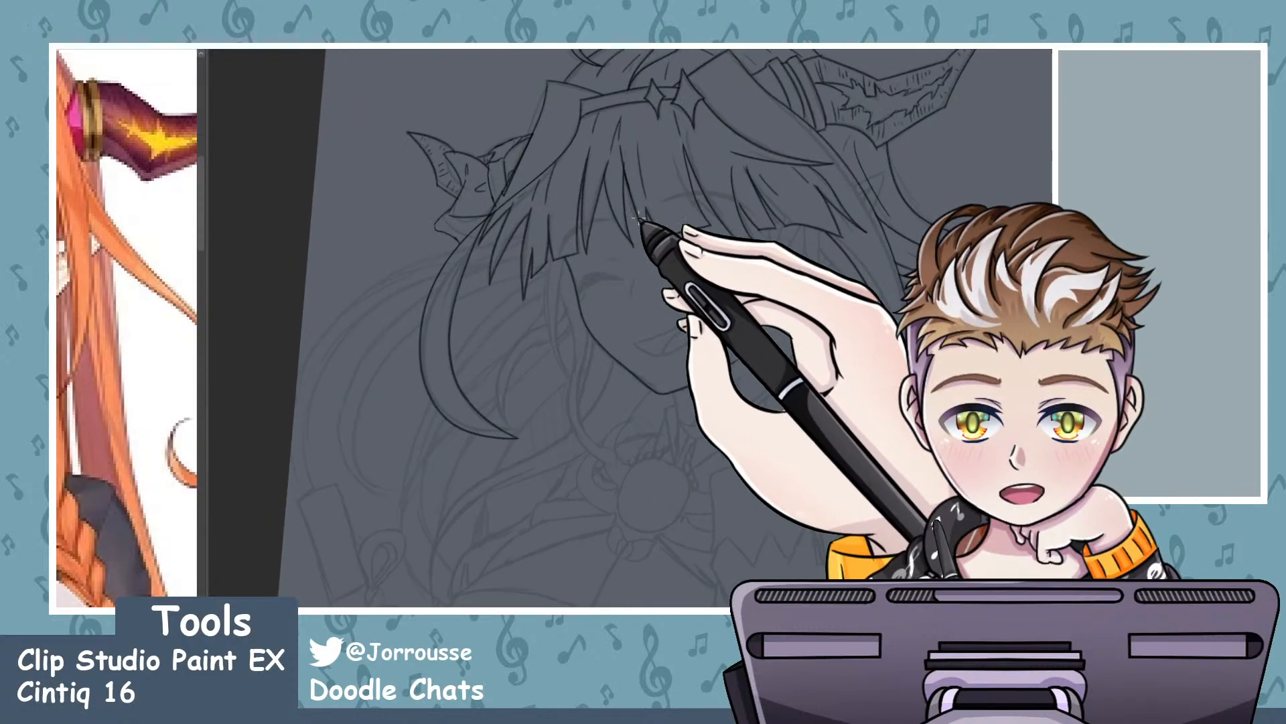
scroll(636, 218, down, 3)
scroll(577, 201, up, 5)
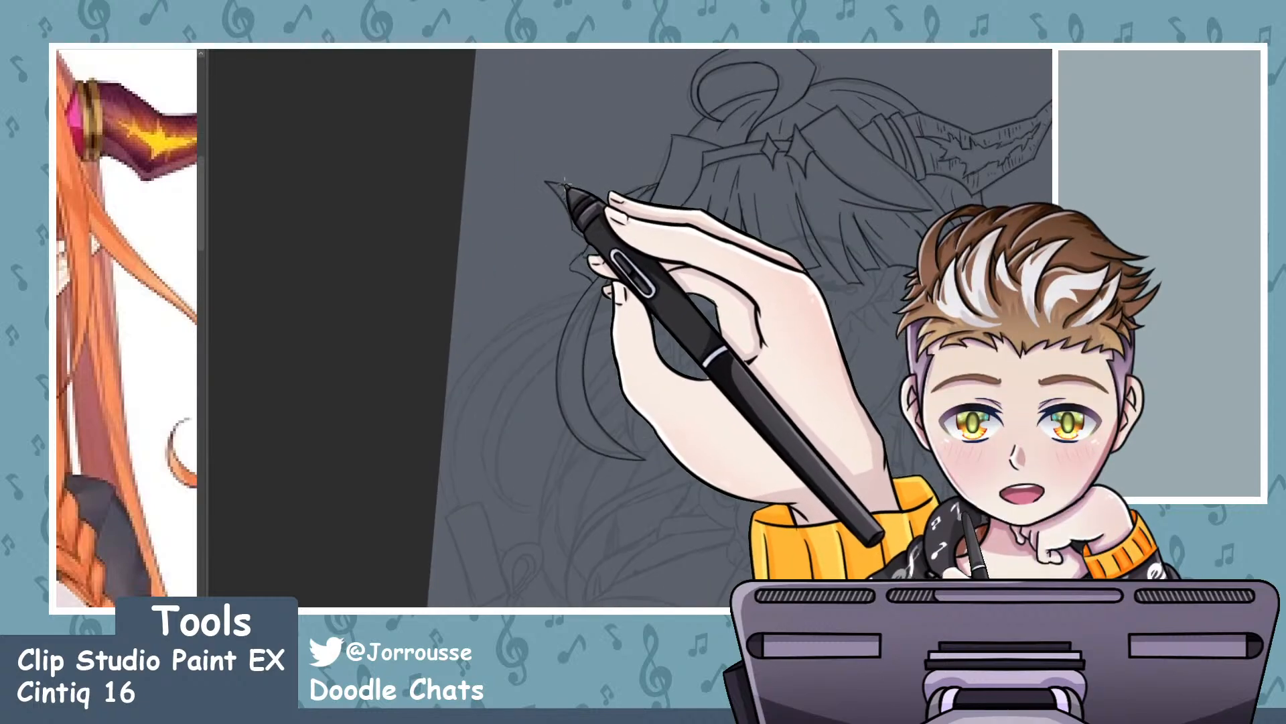
- Check the balance of the whole line drawing by mirroring the canvas, comparing both horns, and restoring the original orientation
scroll(626, 229, down, 2)
scroll(640, 237, up, 1)
scroll(660, 236, down, 4)
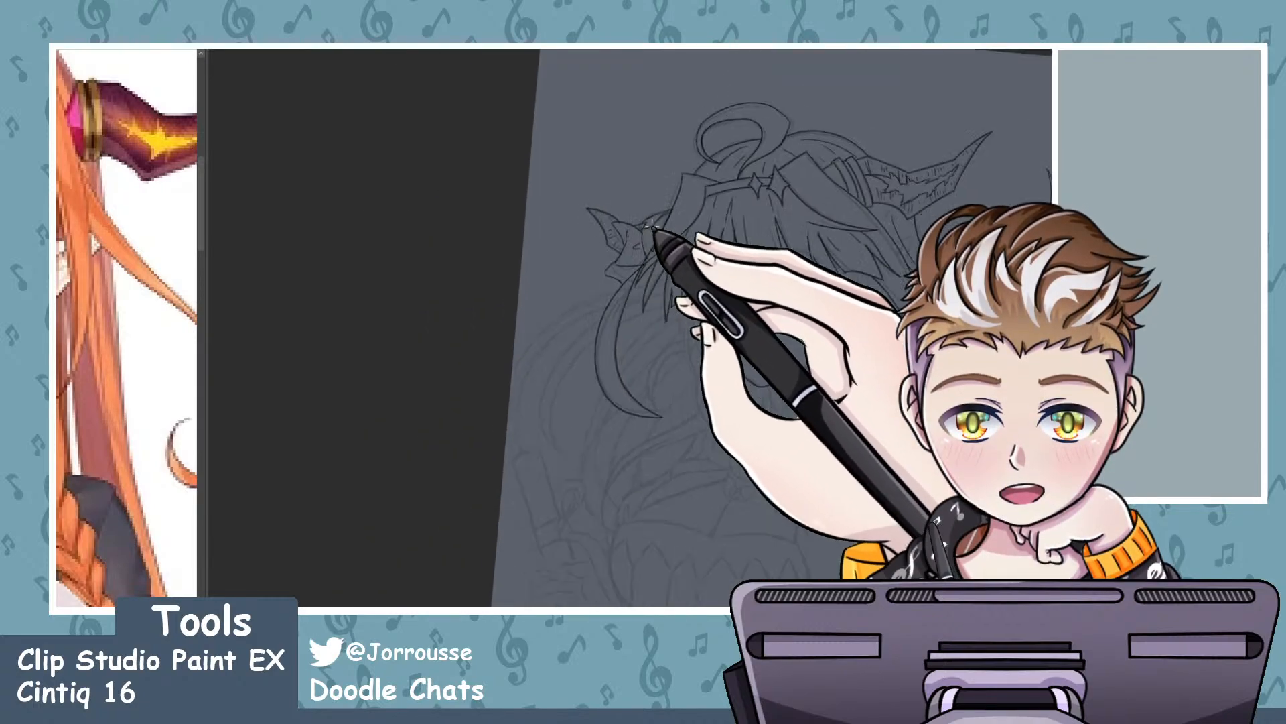
scroll(779, 242, up, 5)
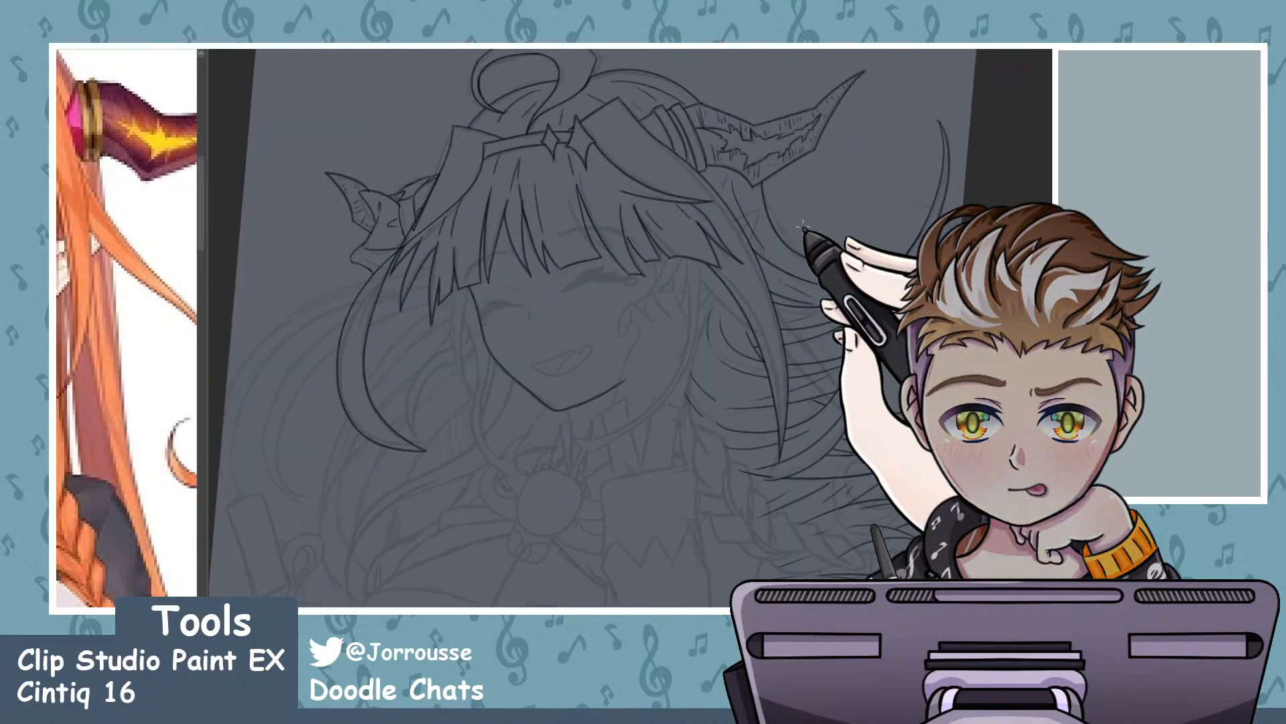
scroll(612, 319, down, 4)
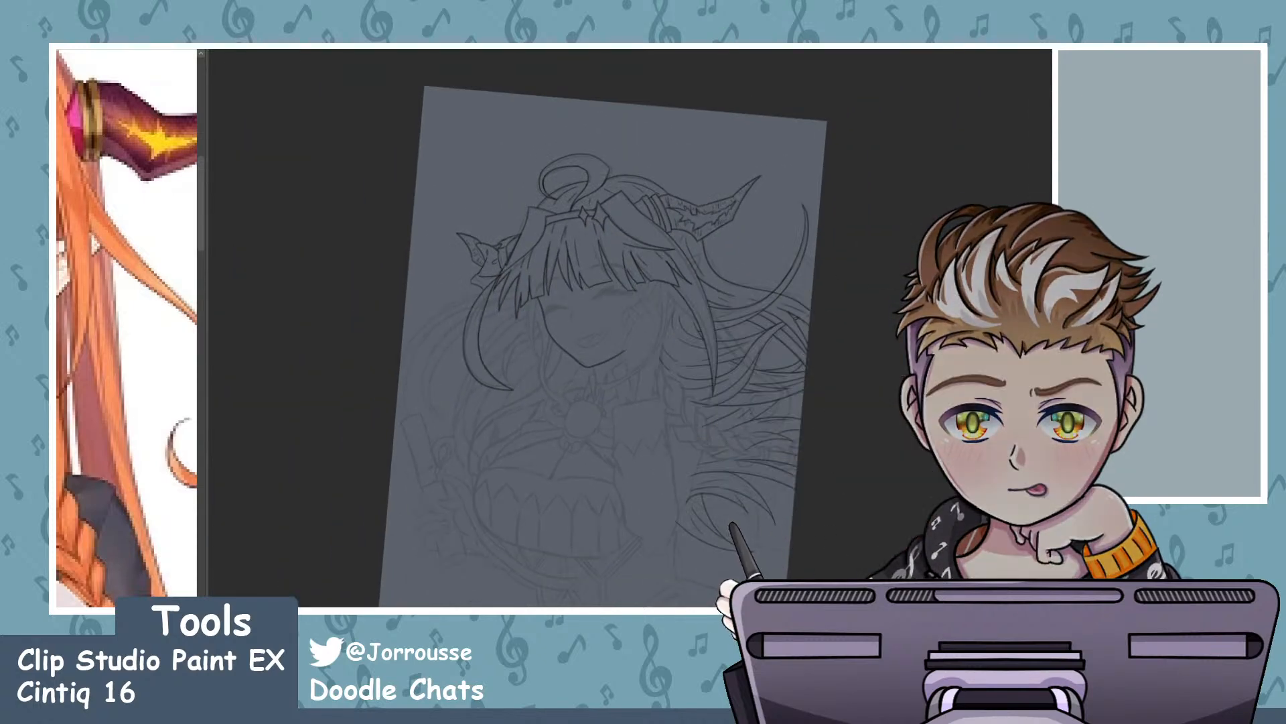
key(h)
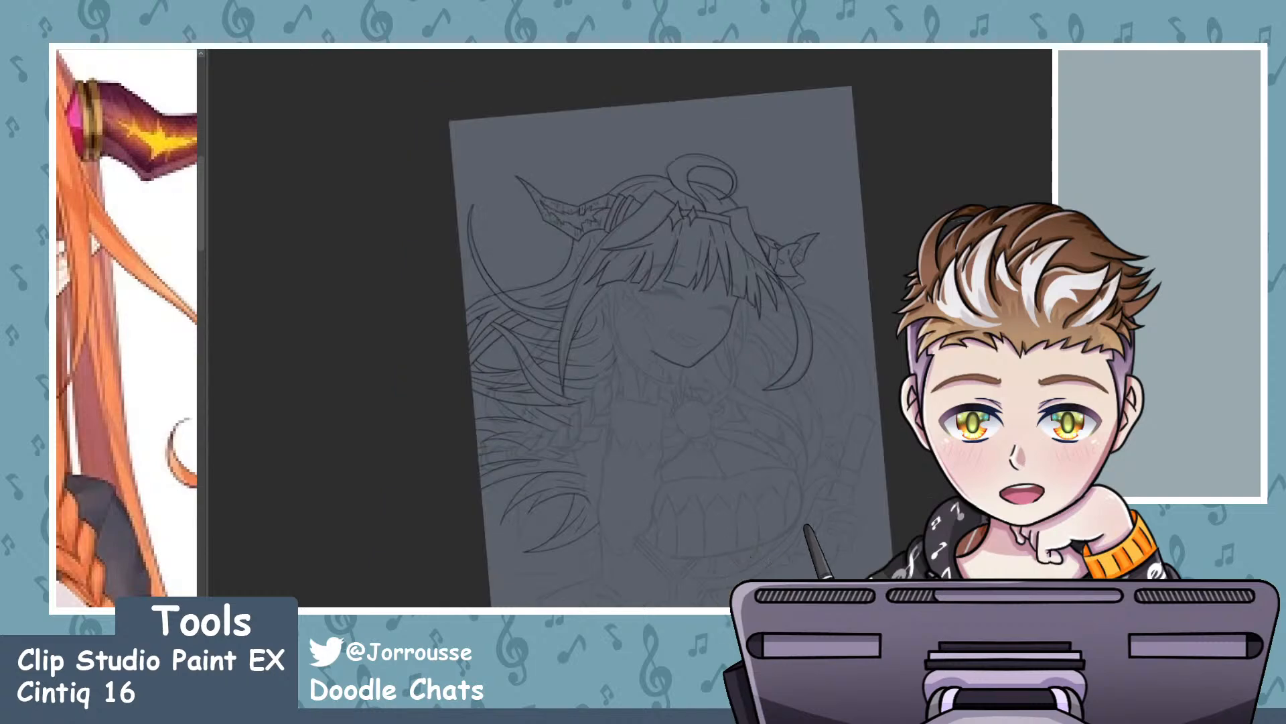
scroll(772, 206, down, 3)
scroll(772, 206, down, 1)
scroll(824, 241, up, 2)
scroll(778, 248, up, 3)
scroll(772, 247, down, 5)
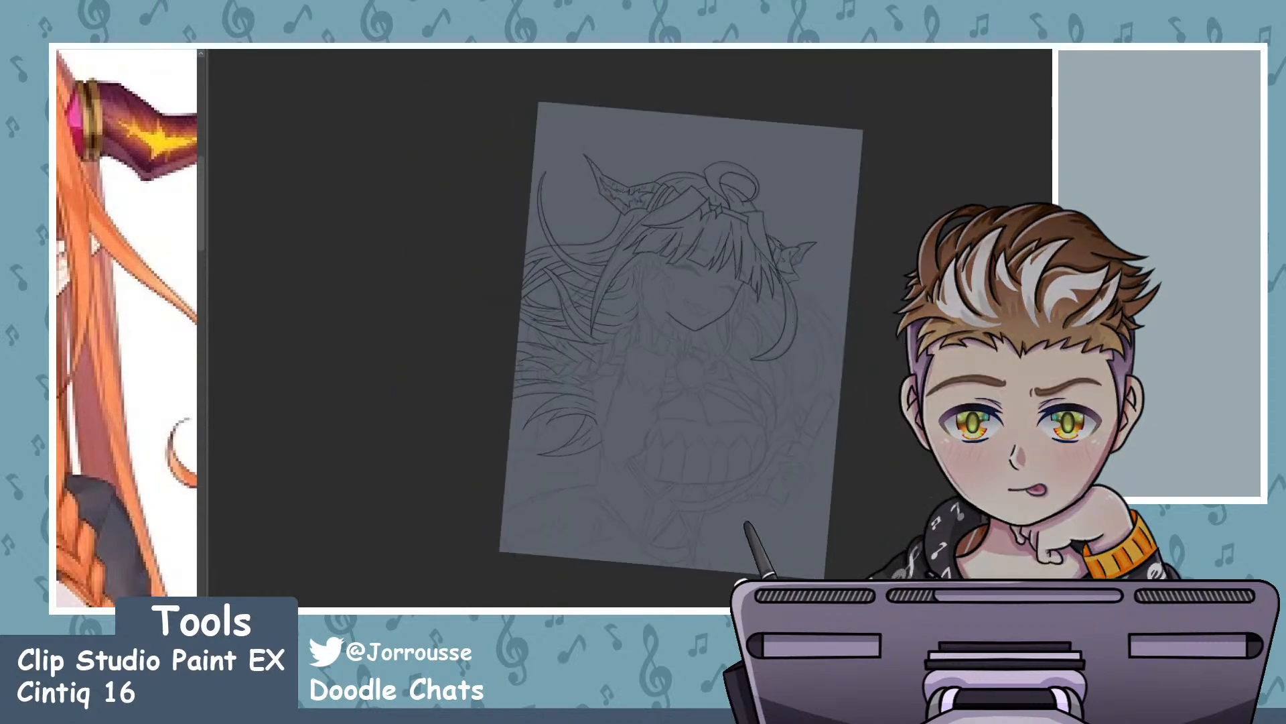
key(h)
scroll(637, 235, up, 3)
key(asciicircum)
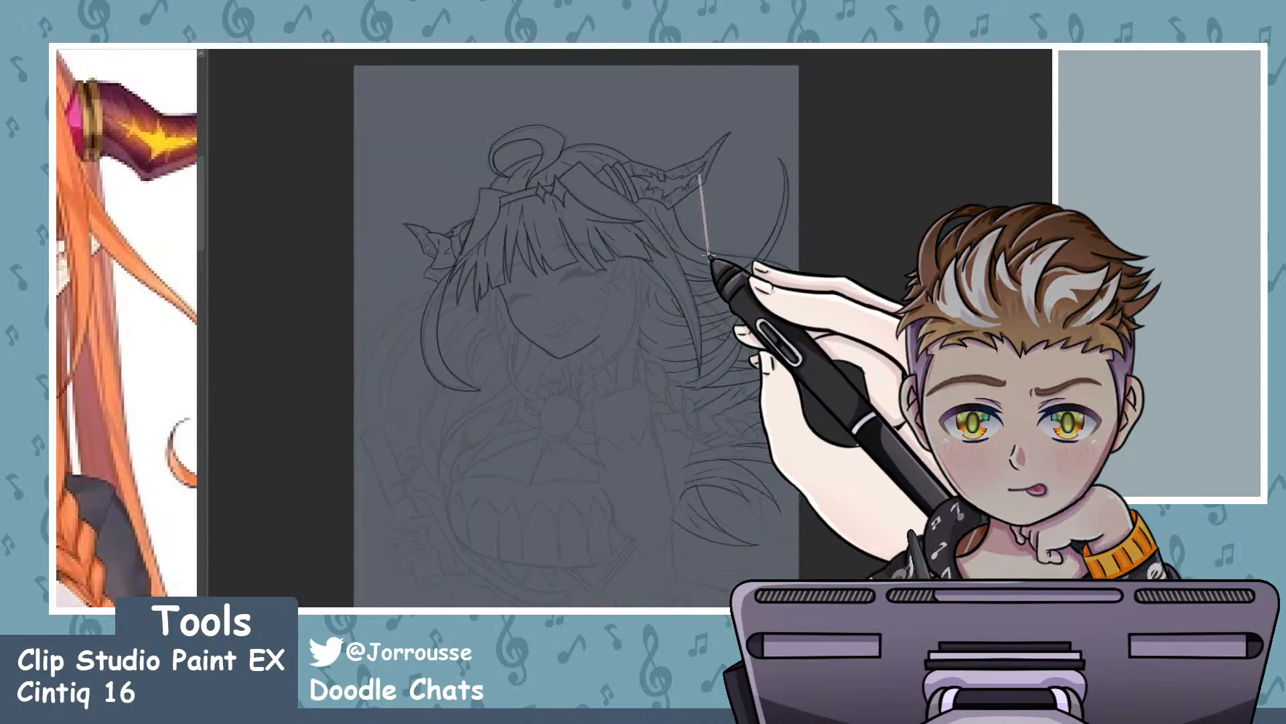
key(asciicircum)
- Redraw the curved inner edge of the small horn from its upper corner down to the lower edge, retrying the stroke until it sits right
scroll(416, 184, up, 6)
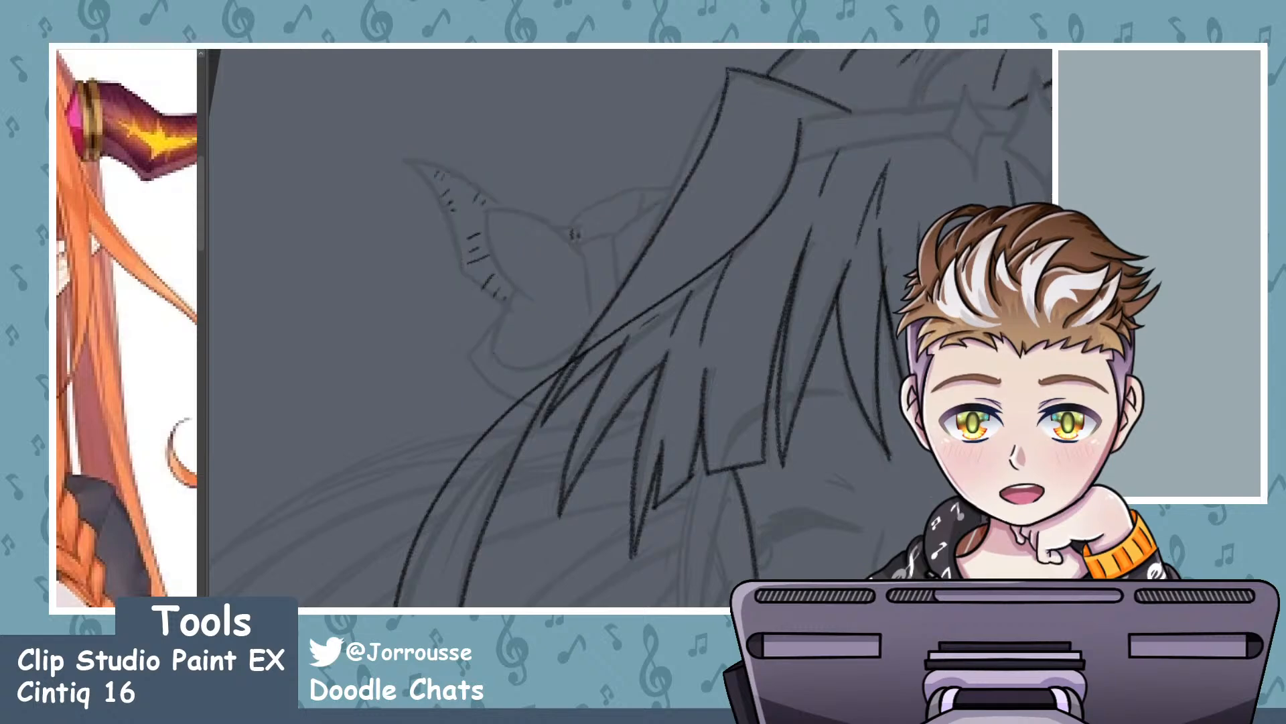
scroll(489, 222, up, 3)
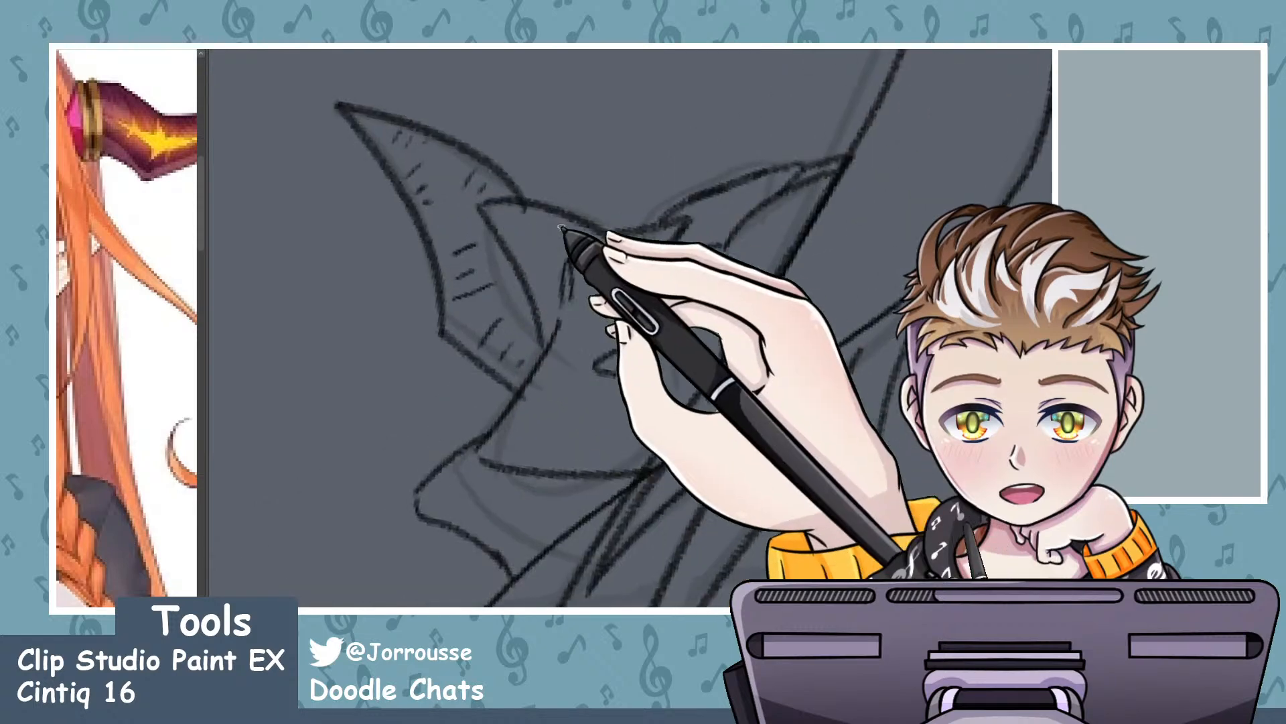
drag(481, 206, 541, 356)
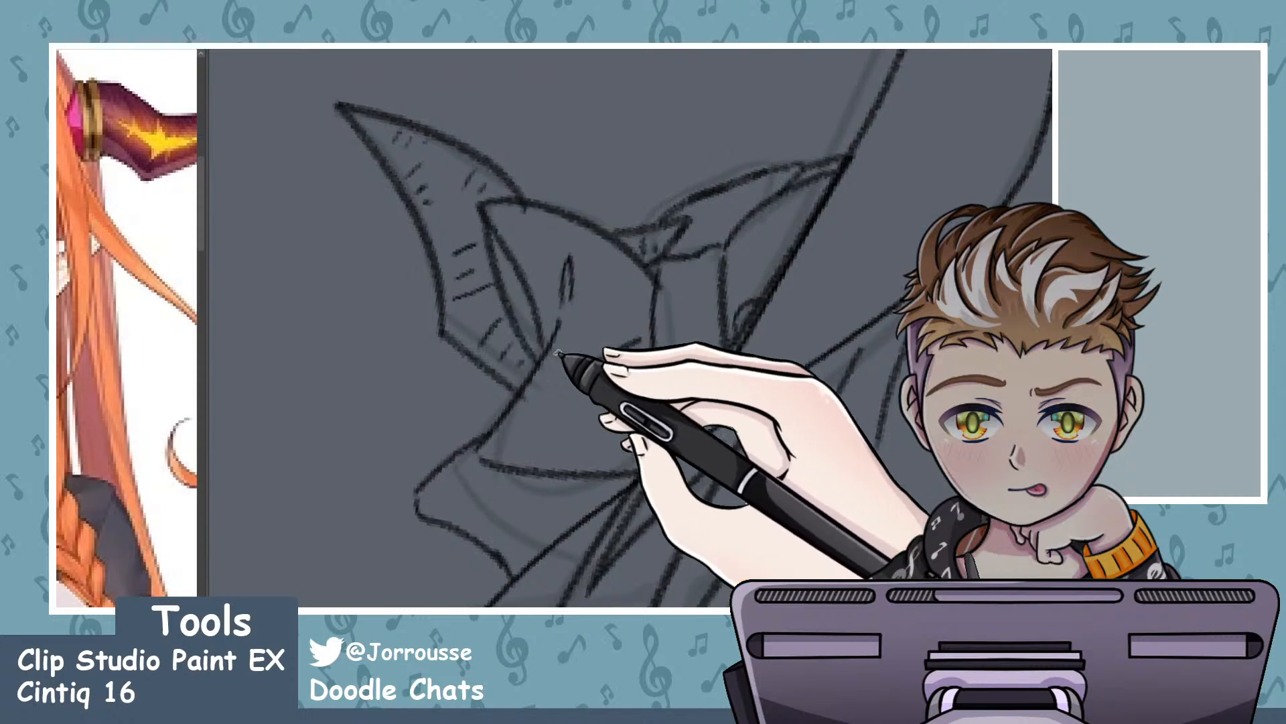
key(ctrl+z)
drag(479, 203, 540, 356)
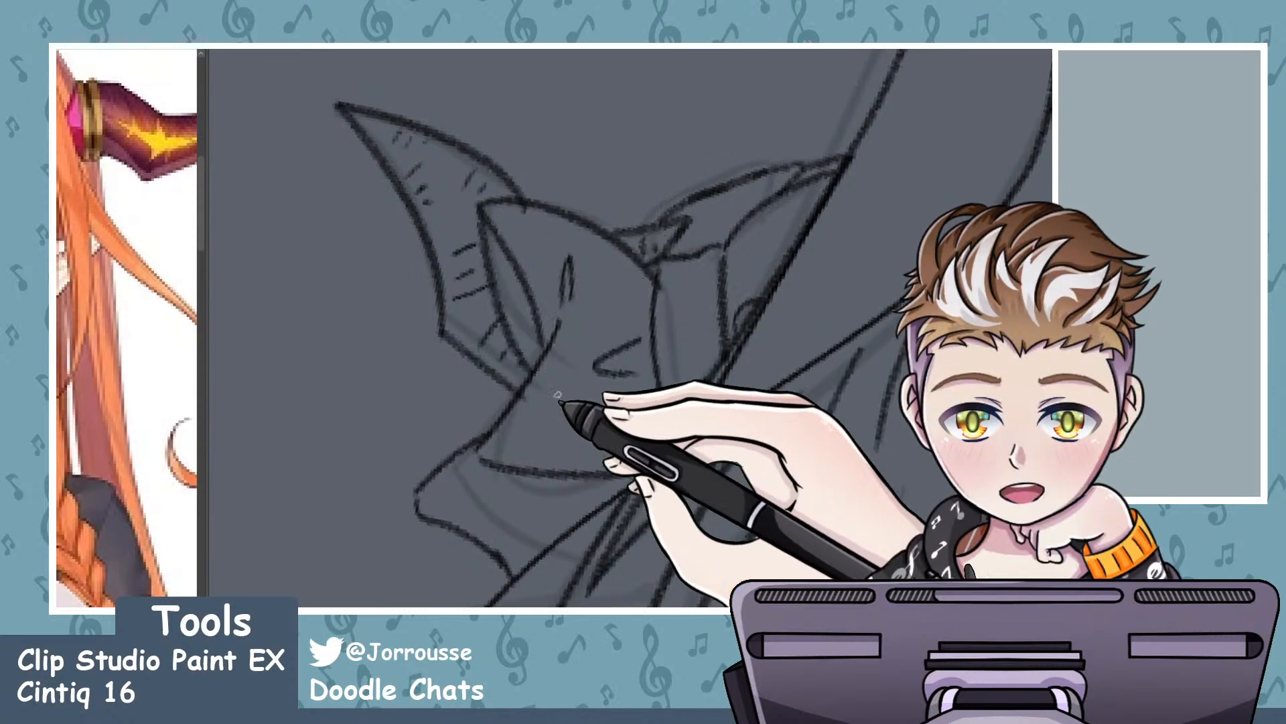
key(ctrl+z)
drag(478, 202, 551, 346)
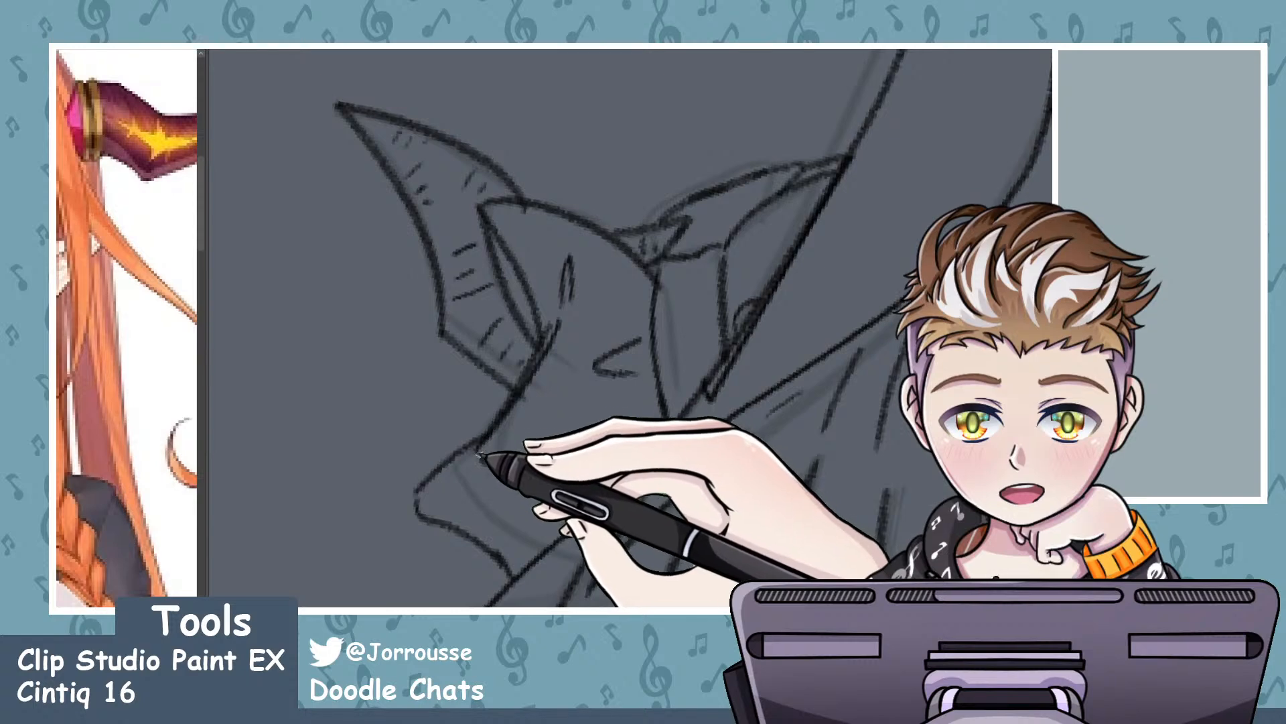
- Clean up the small horn's line art, erasing the surplus inner curve and tidying the lines around its base
scroll(519, 216, up, 3)
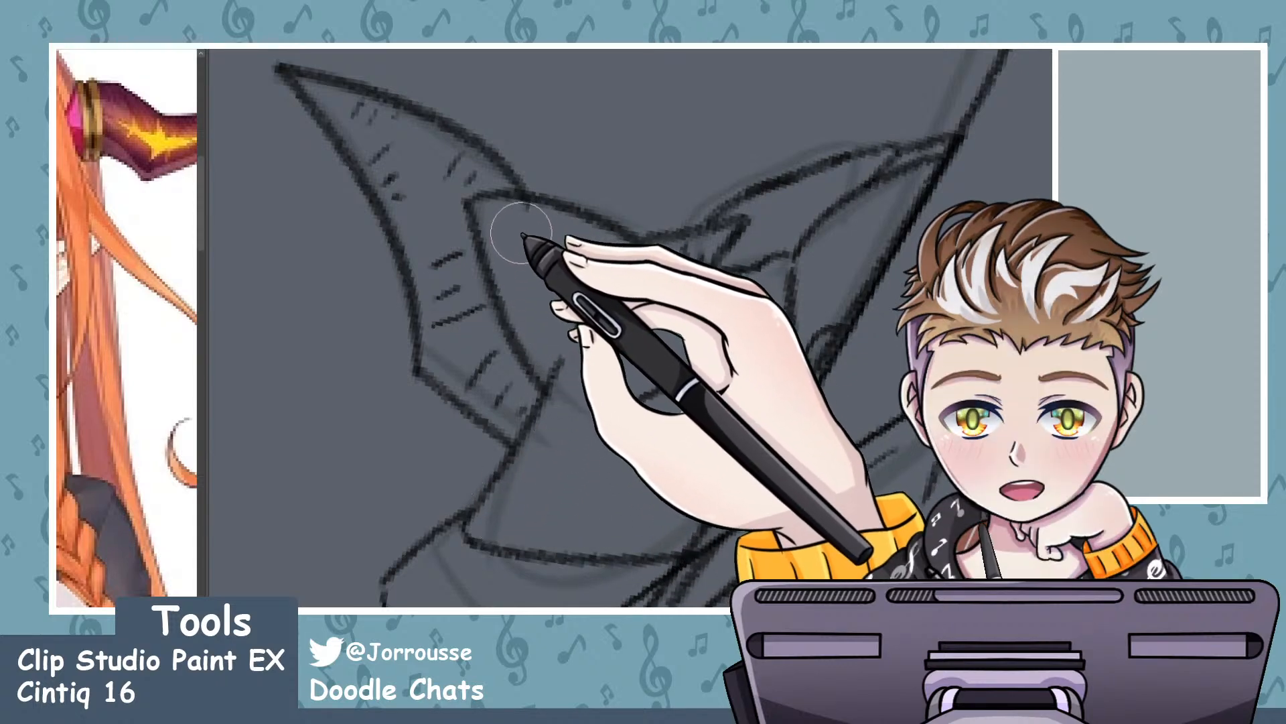
scroll(499, 228, down, 2)
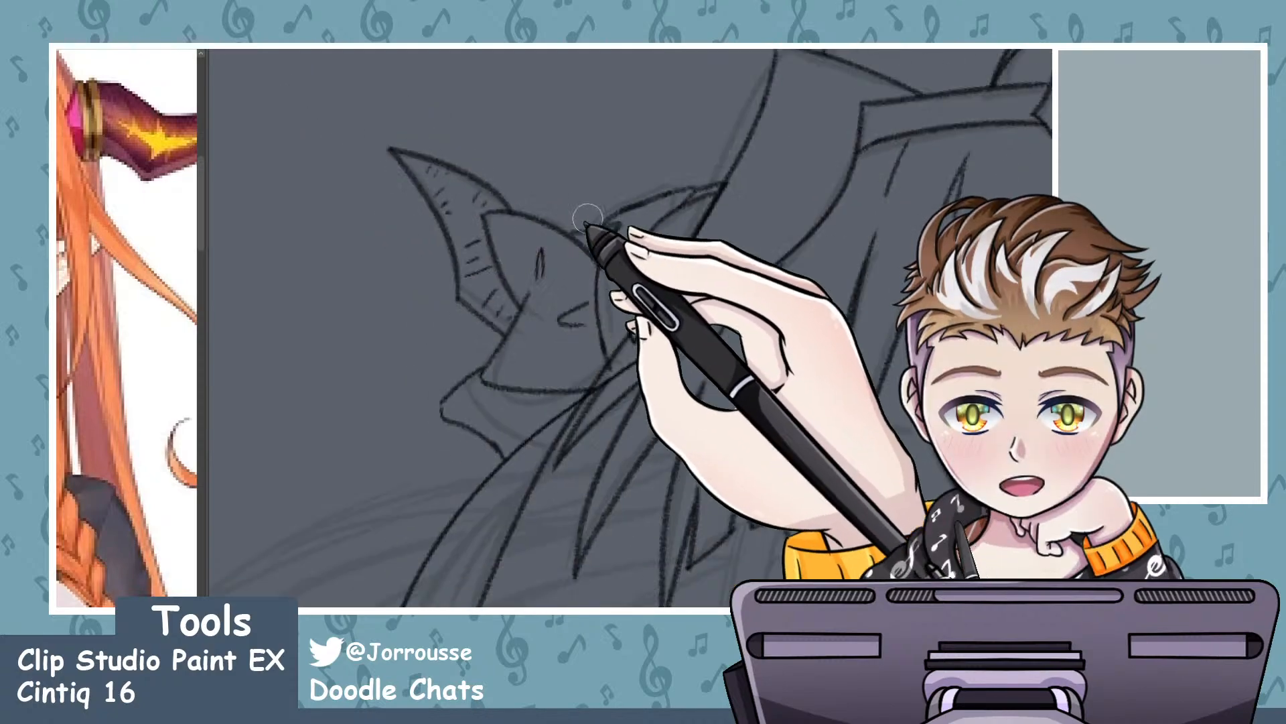
scroll(588, 218, down, 4)
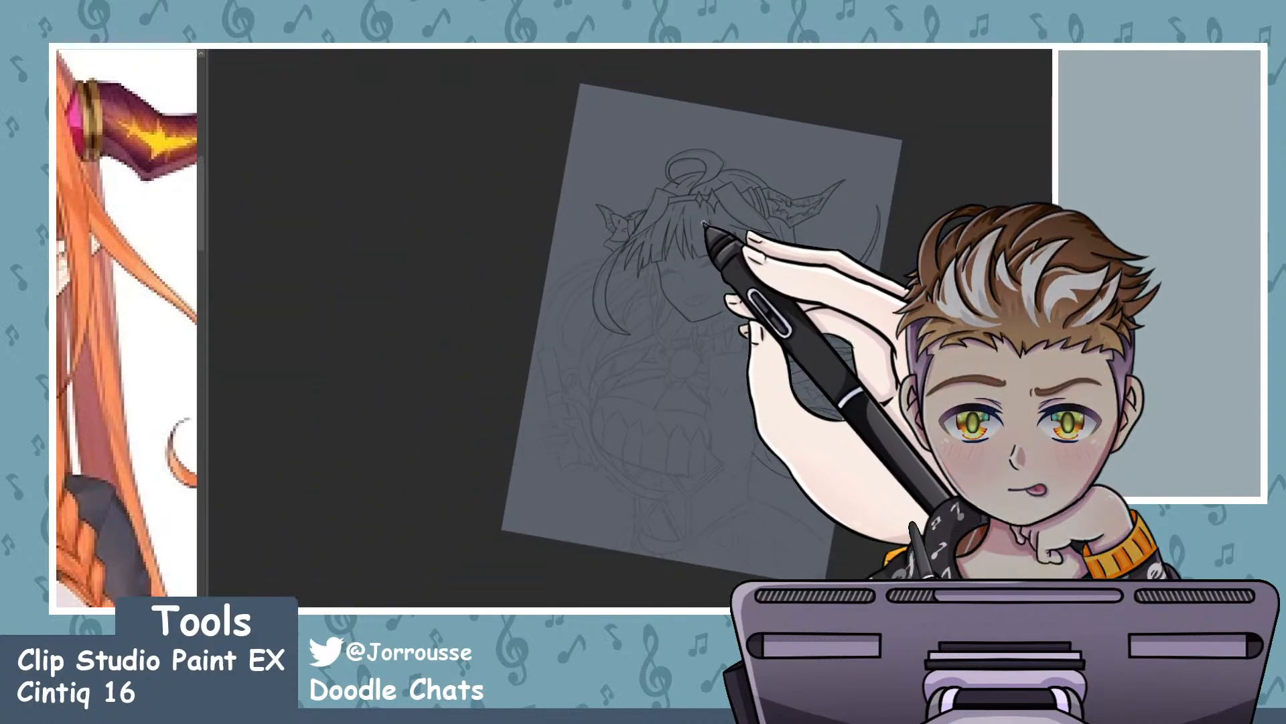
scroll(697, 235, up, 5)
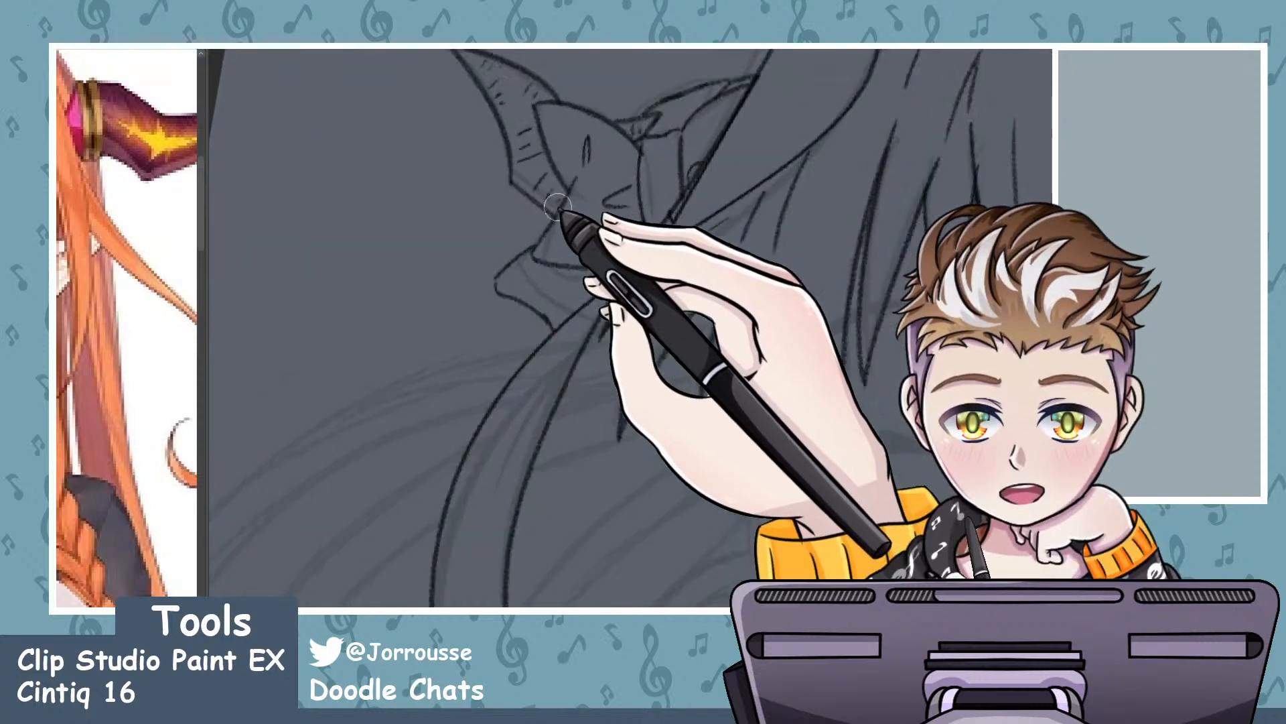
scroll(558, 207, up, 3)
key(ctrl+z)
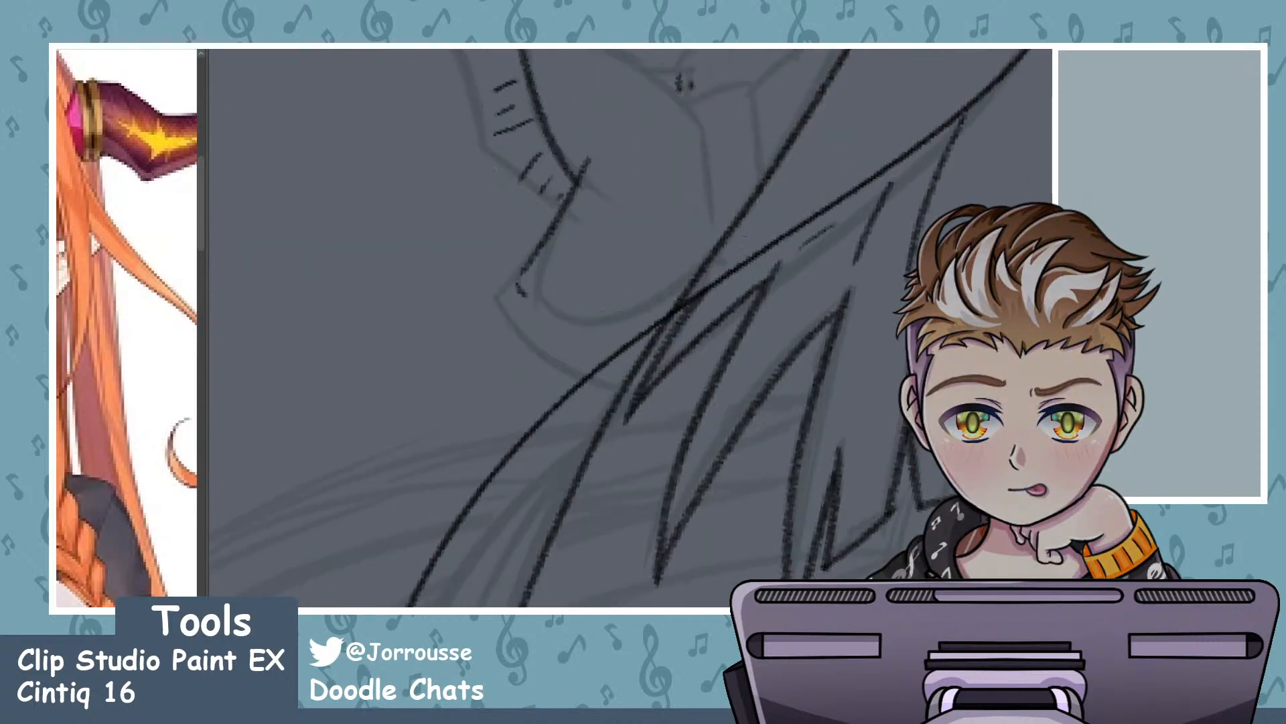
key(ctrl+y)
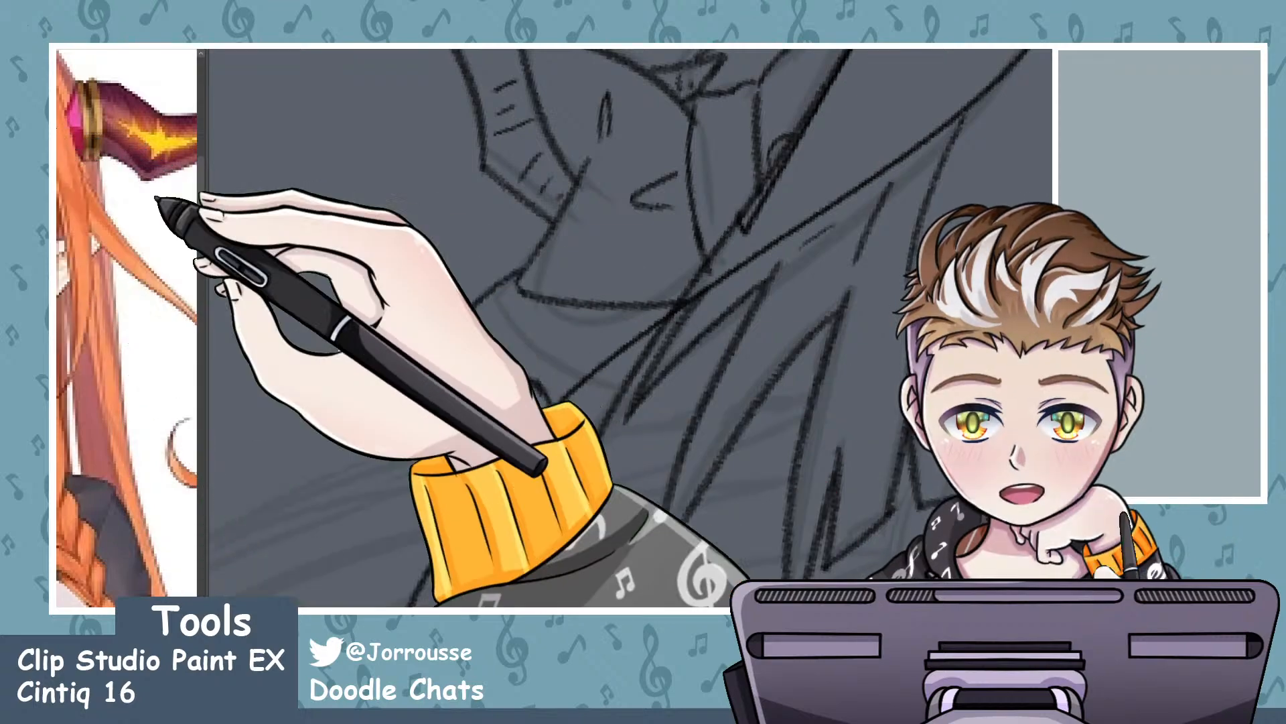
scroll(434, 227, up, 2)
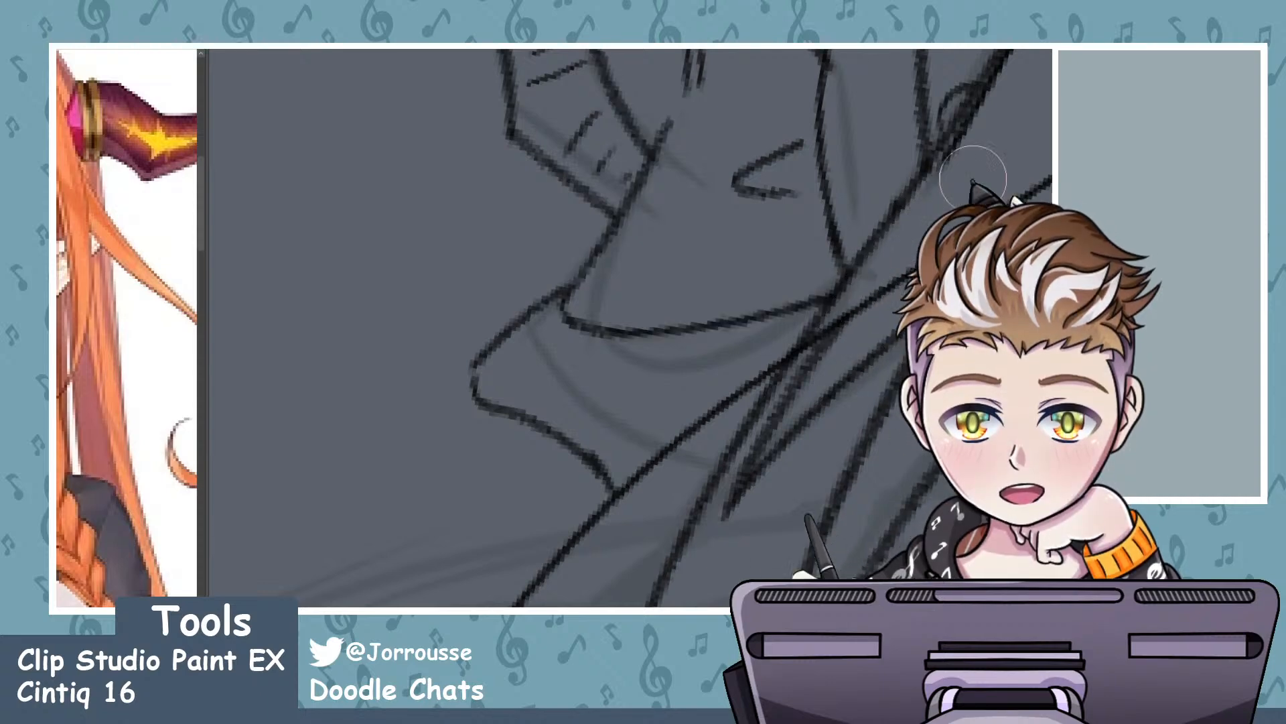
scroll(788, 357, down, 4)
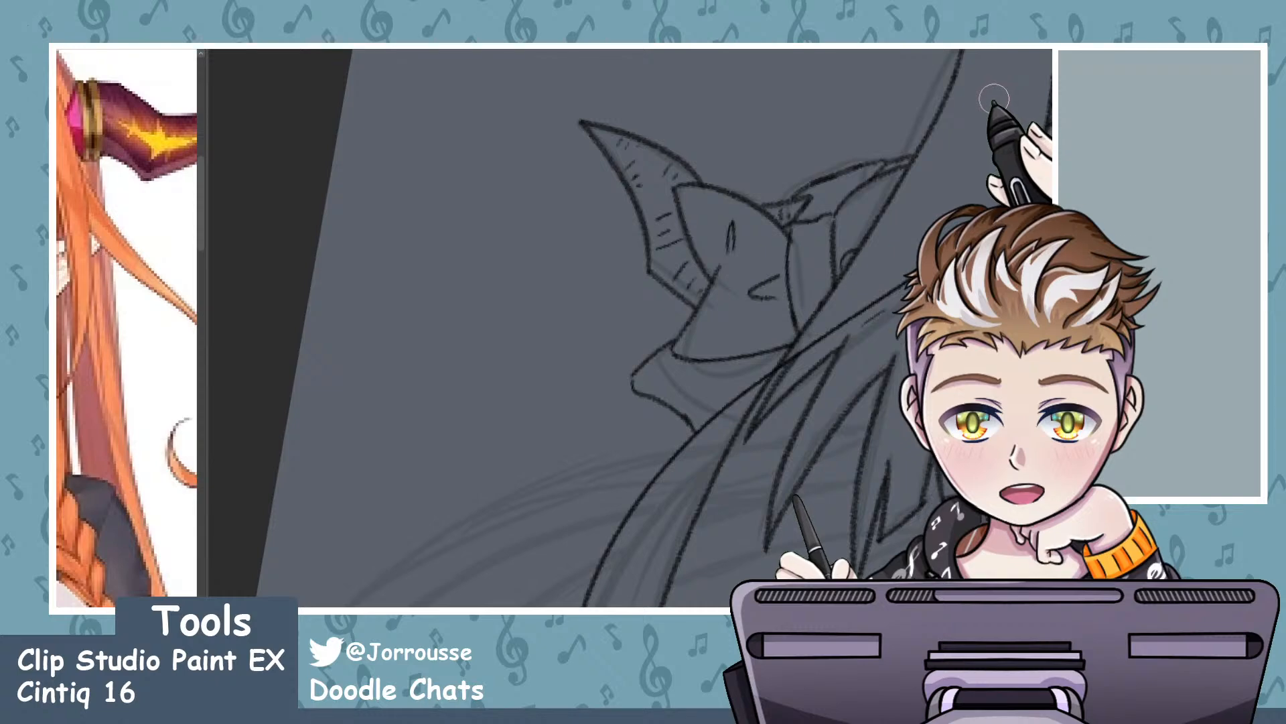
- Examine the full line drawing at several magnifications, judging how the two horns fit with the hair, face and remaining sketch
drag(841, 281, 724, 276)
drag(889, 330, 965, 333)
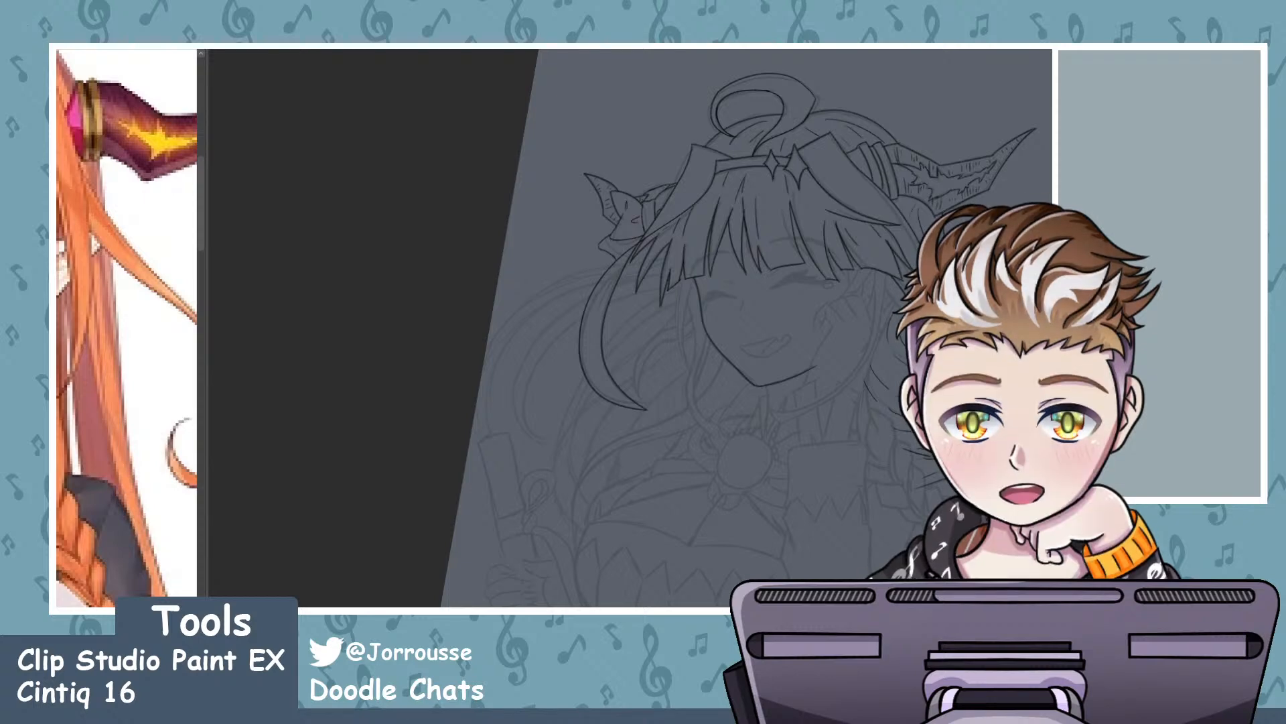
drag(781, 338, 761, 342)
drag(623, 273, 686, 242)
drag(770, 298, 660, 225)
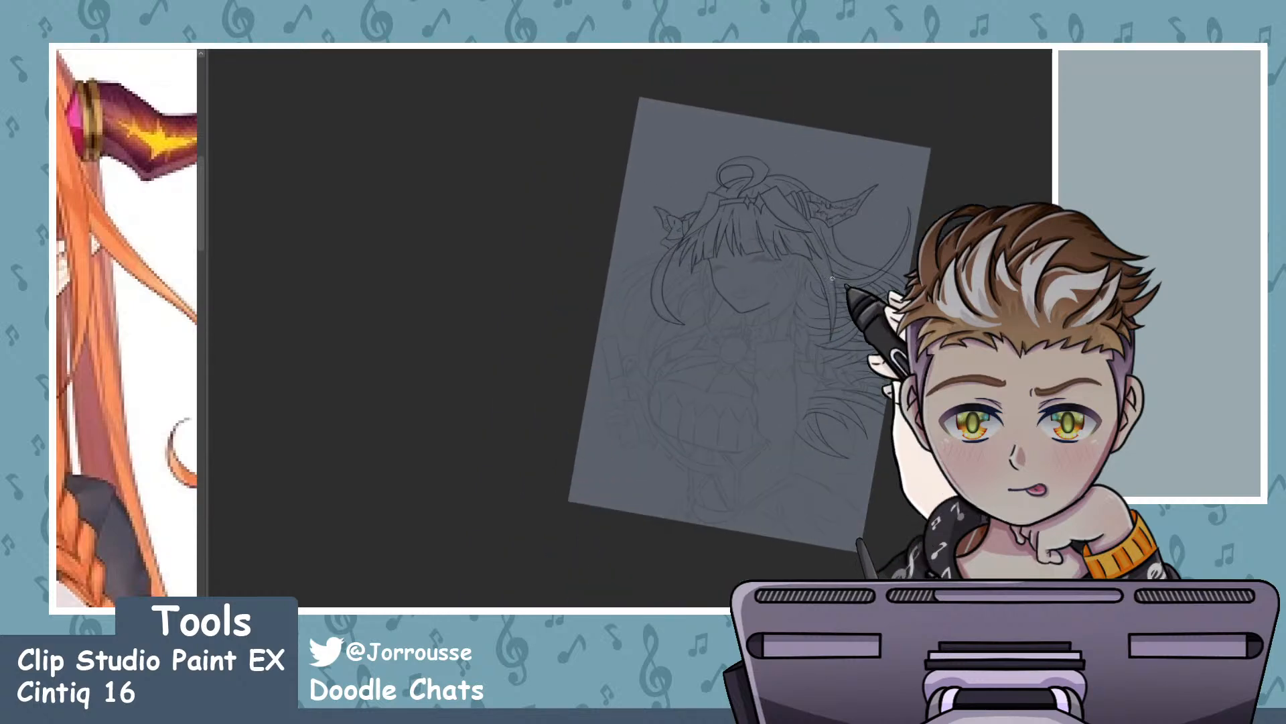
drag(723, 262, 825, 345)
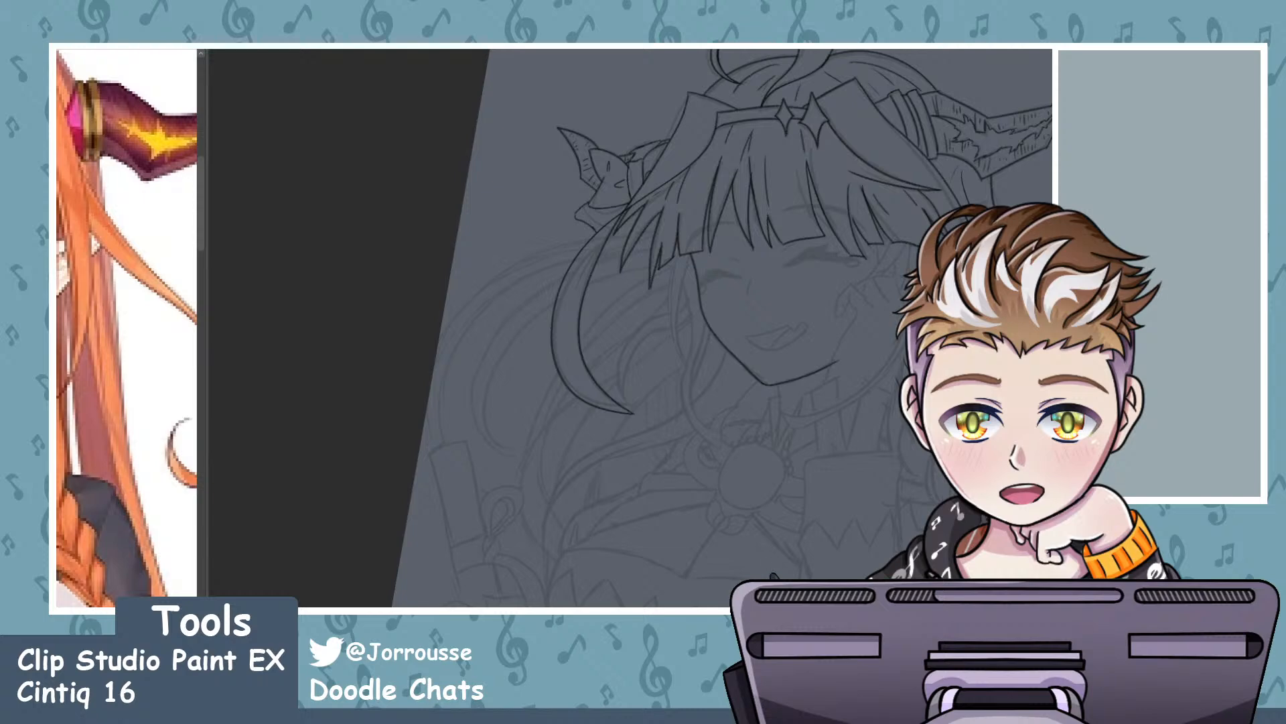
key(ctrl+minus)
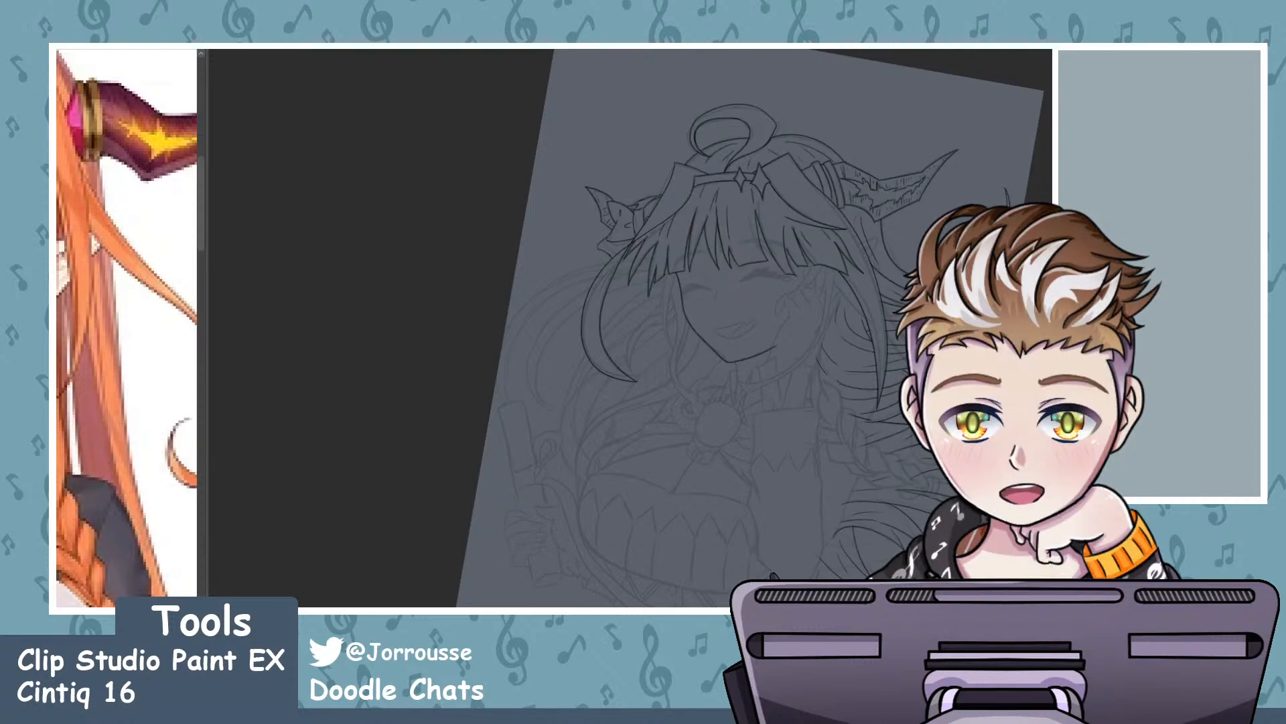
key(ctrl+plus)
key(ctrl+plus)
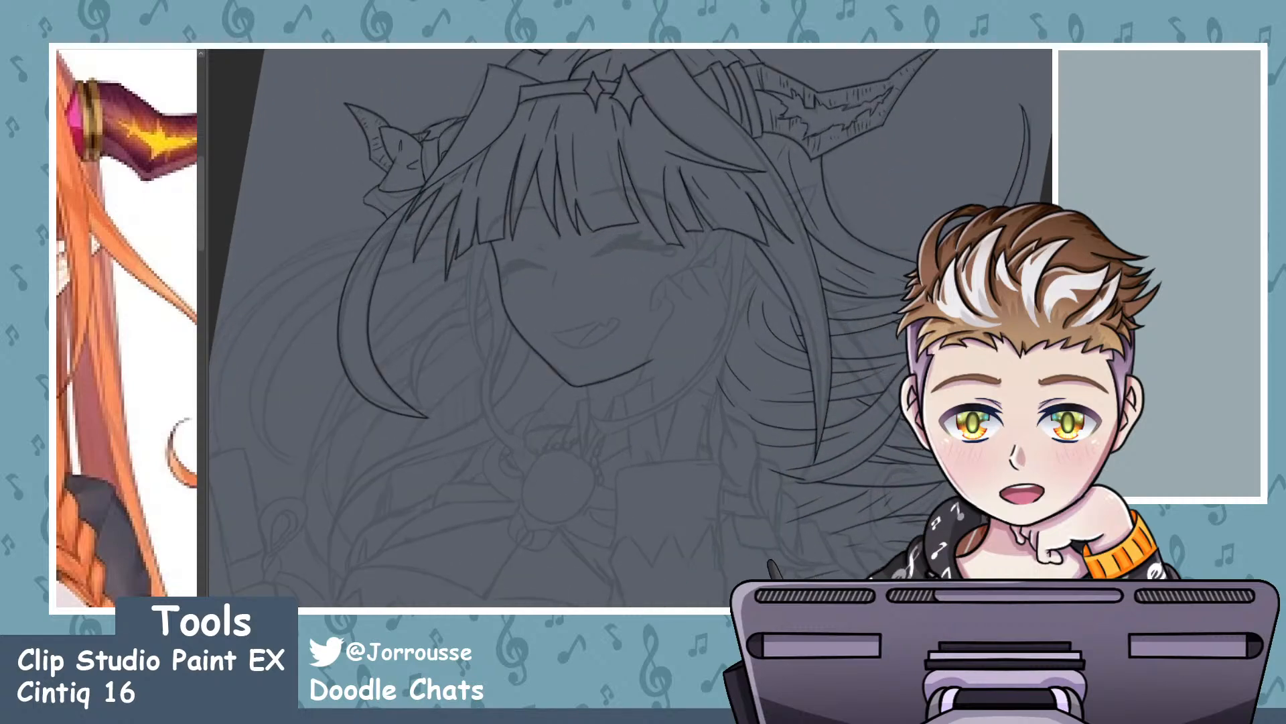
scroll(695, 282, down, 1)
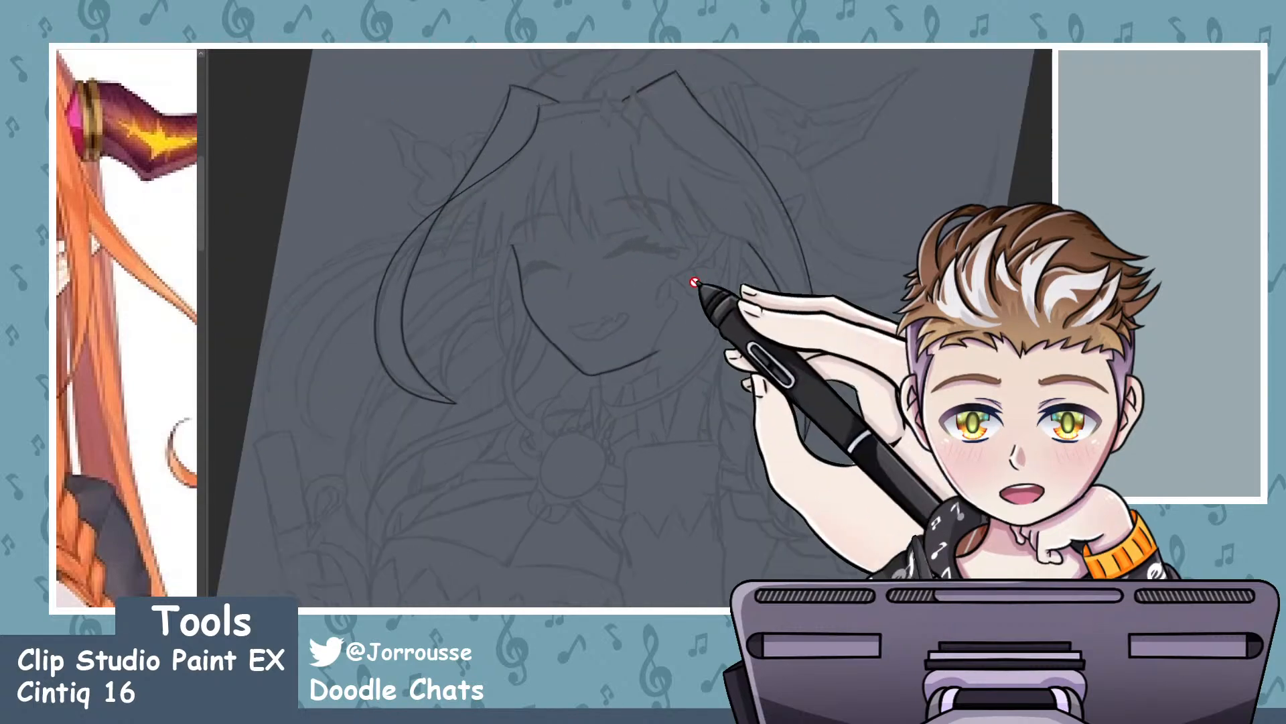
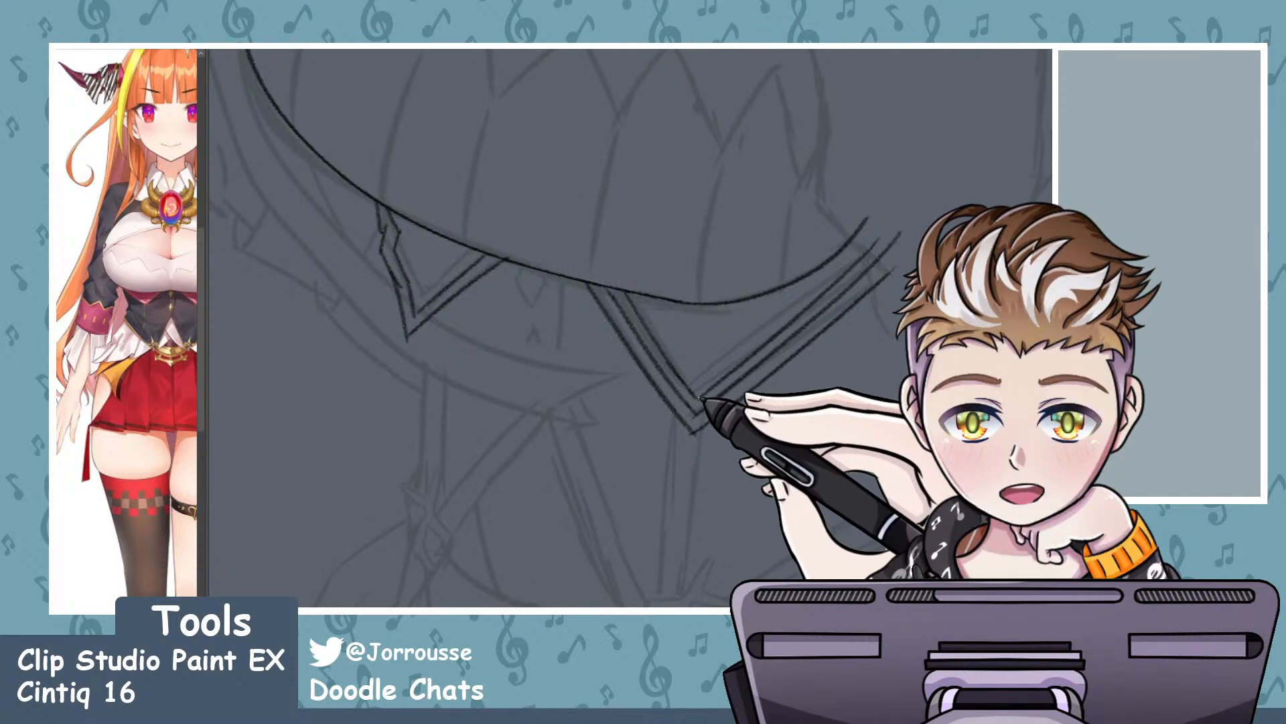
- Ink the vest's outer edge as a curve from the small pointed trim below the bust down along the waist
scroll(778, 376, down, 10)
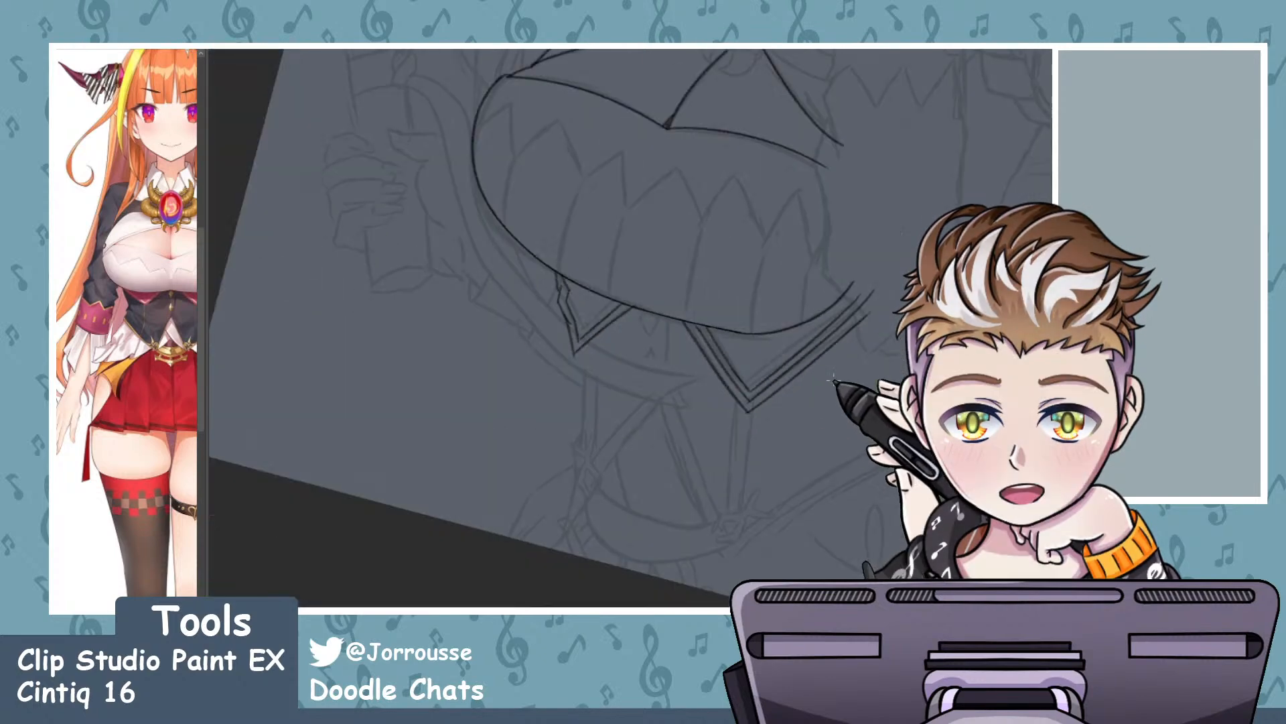
scroll(868, 360, up, 1)
scroll(866, 361, up, 4)
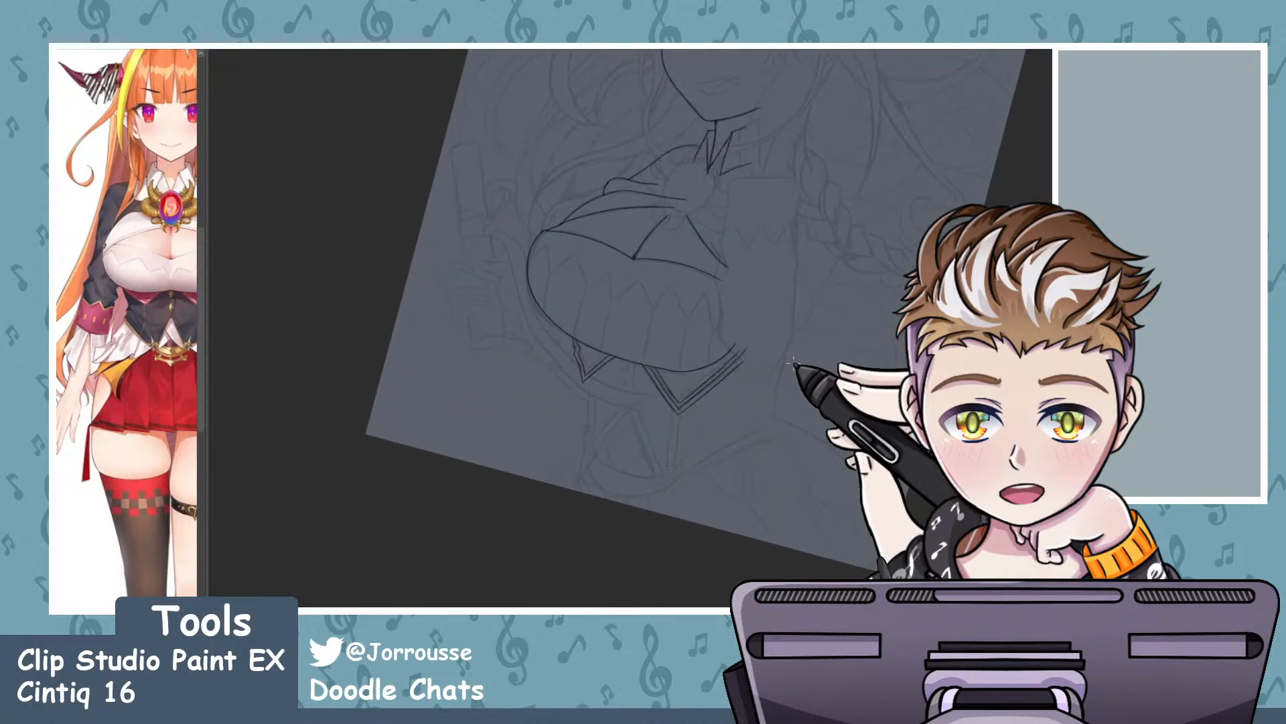
scroll(683, 412, up, 2)
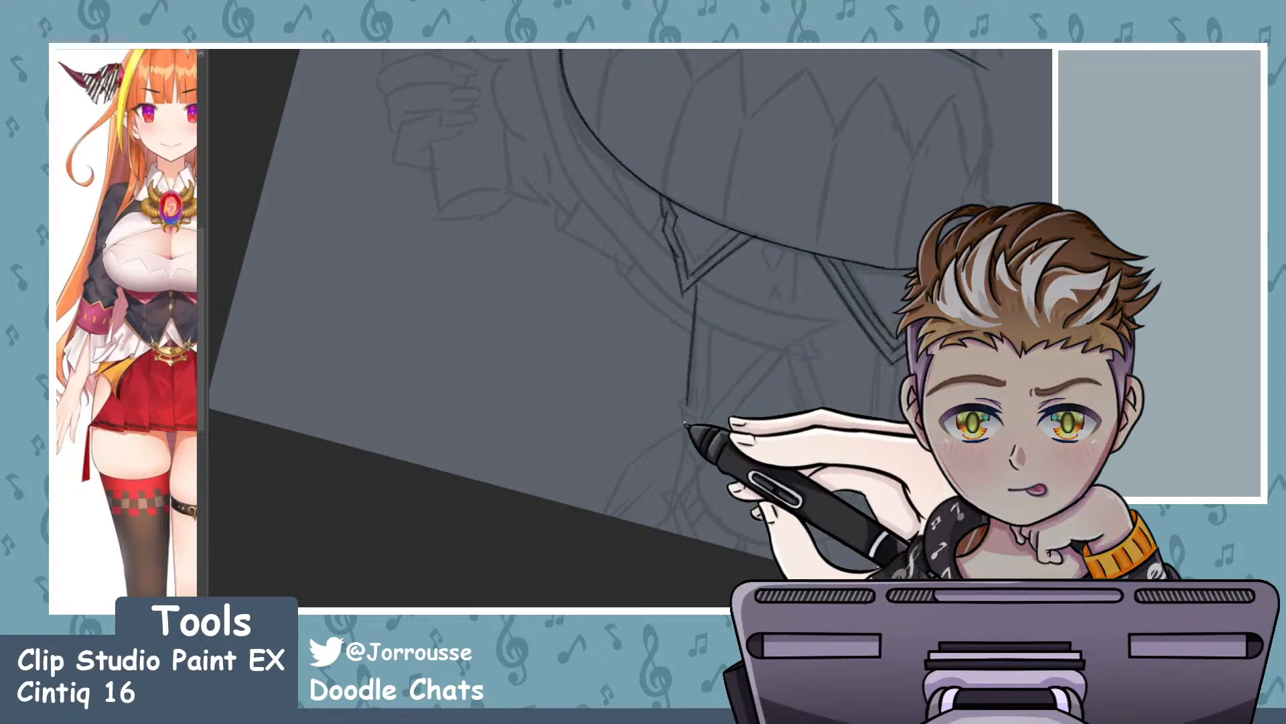
drag(697, 281, 692, 385)
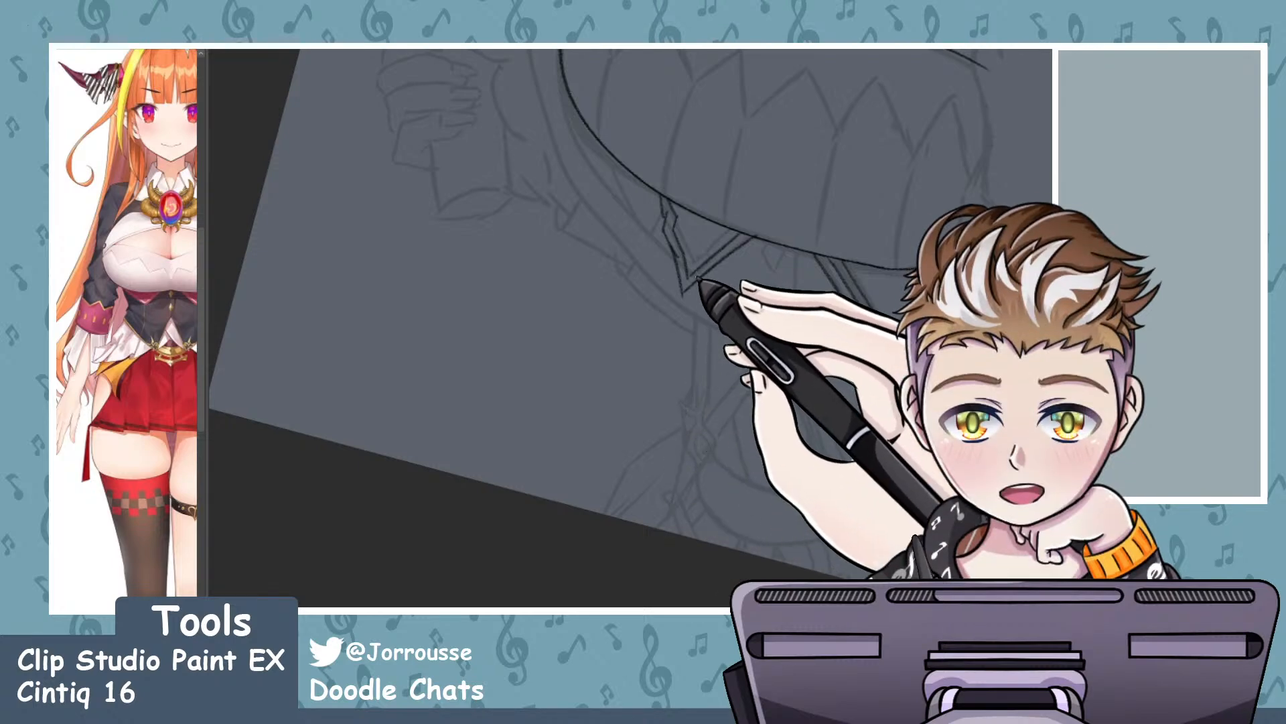
drag(698, 280, 675, 492)
mouse_move(698, 280)
mouse_down()
mouse_move(691, 387)
mouse_move(667, 502)
mouse_up()
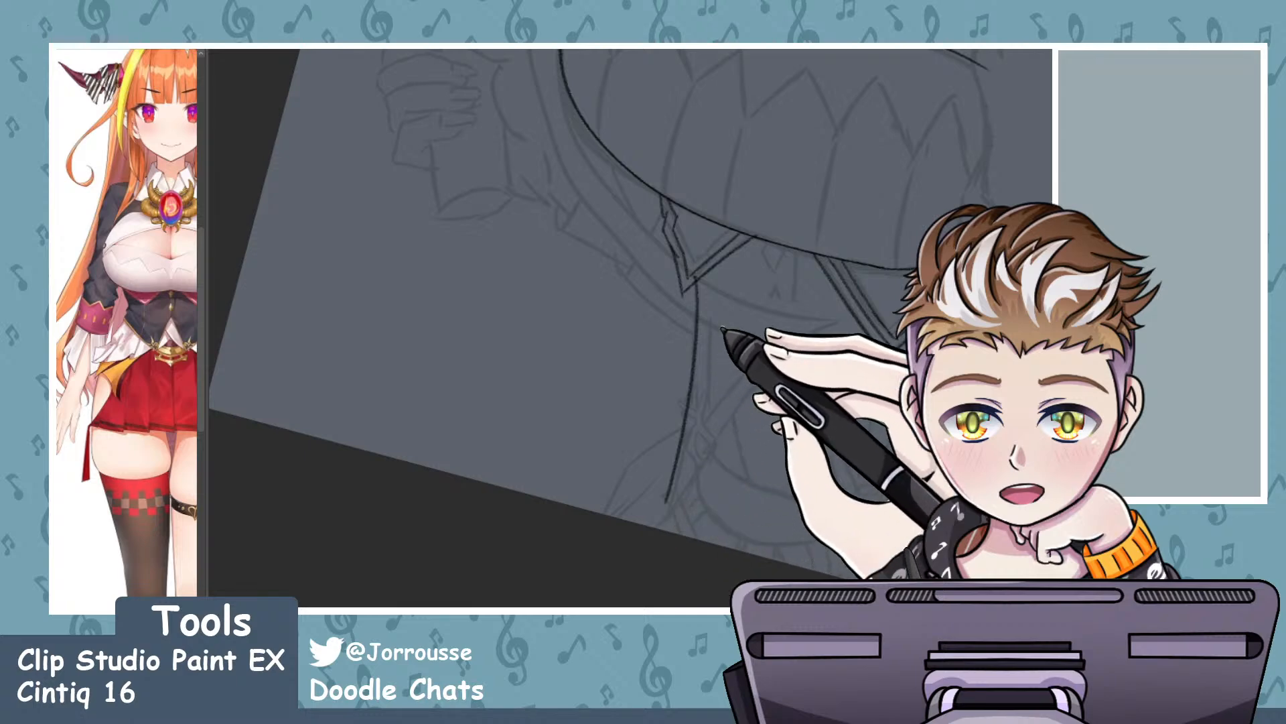
- Ink the vest's first long pointed front flap with a double-line border and curve its inner edge up to the bust line
drag(705, 282, 660, 521)
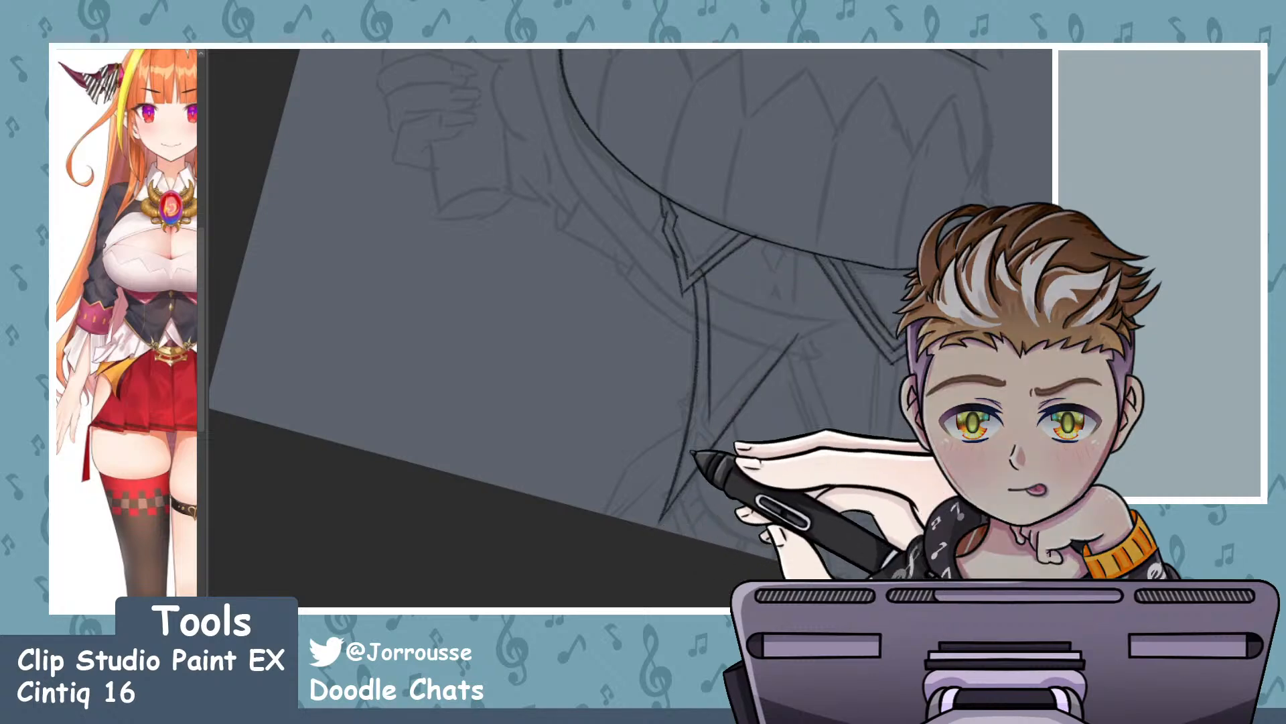
drag(718, 287, 704, 400)
drag(716, 292, 704, 511)
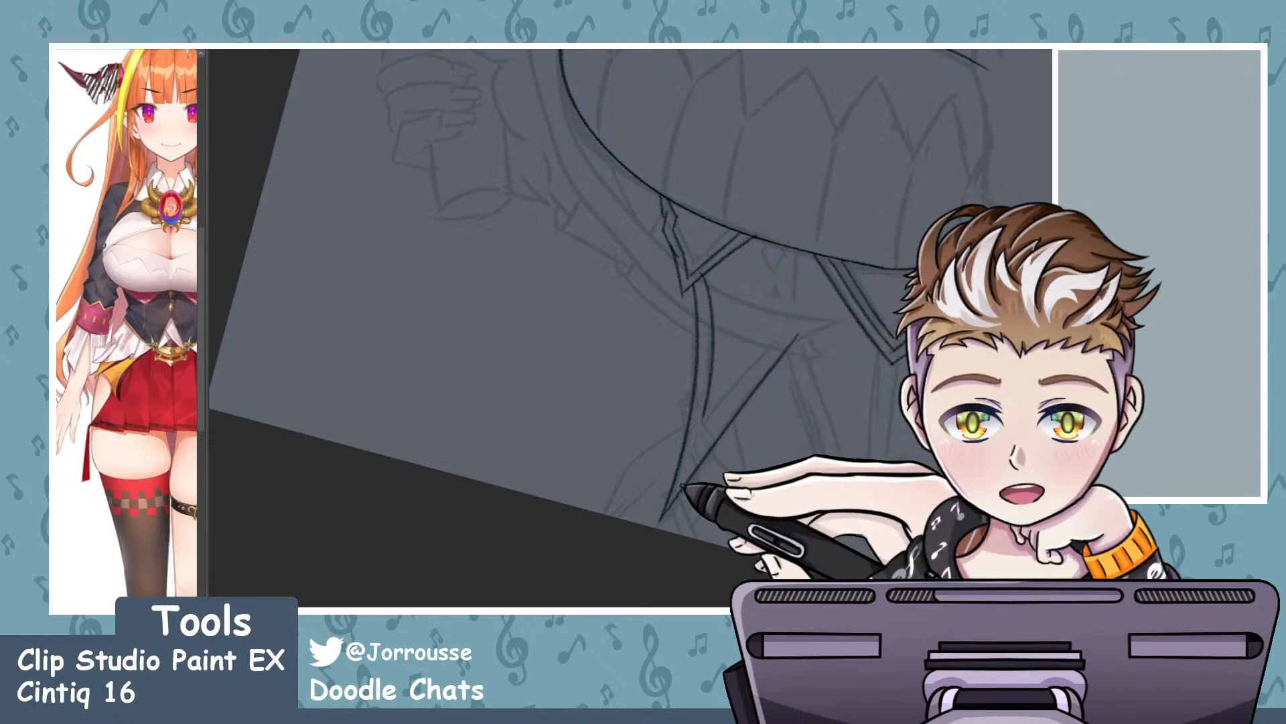
mouse_move(703, 296)
mouse_down()
mouse_move(710, 334)
mouse_move(666, 522)
mouse_up()
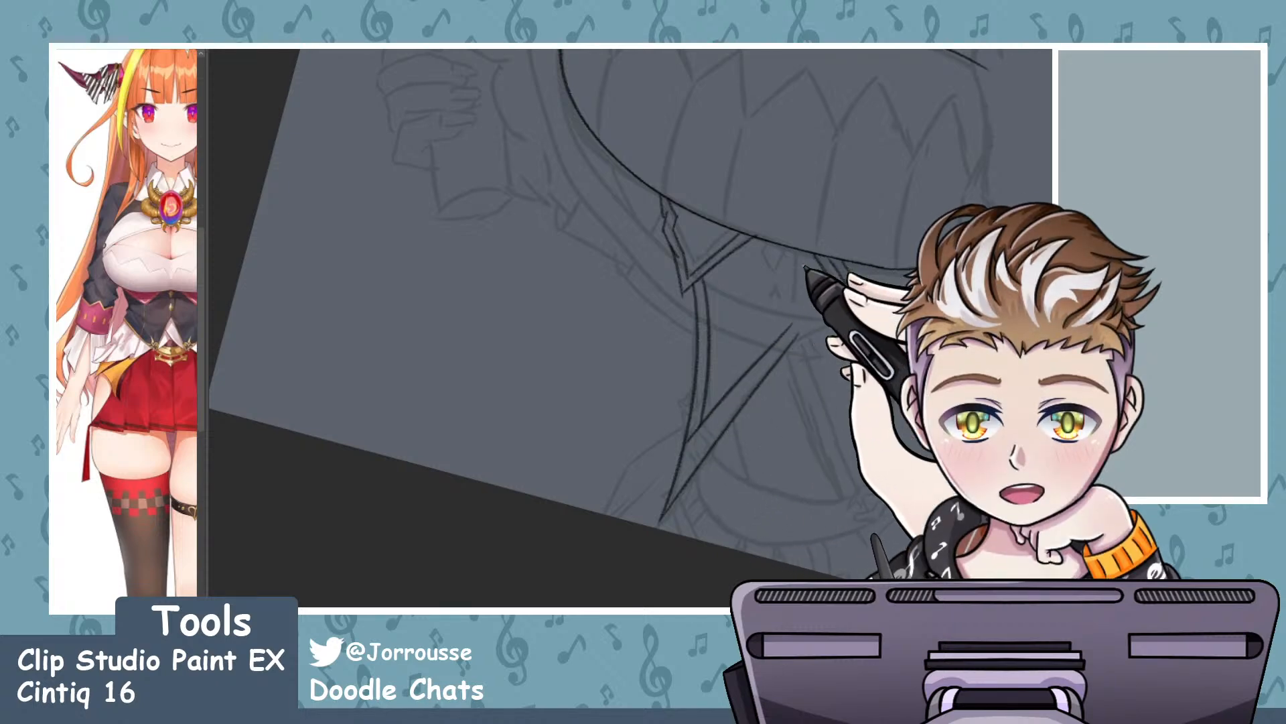
drag(795, 253, 795, 313)
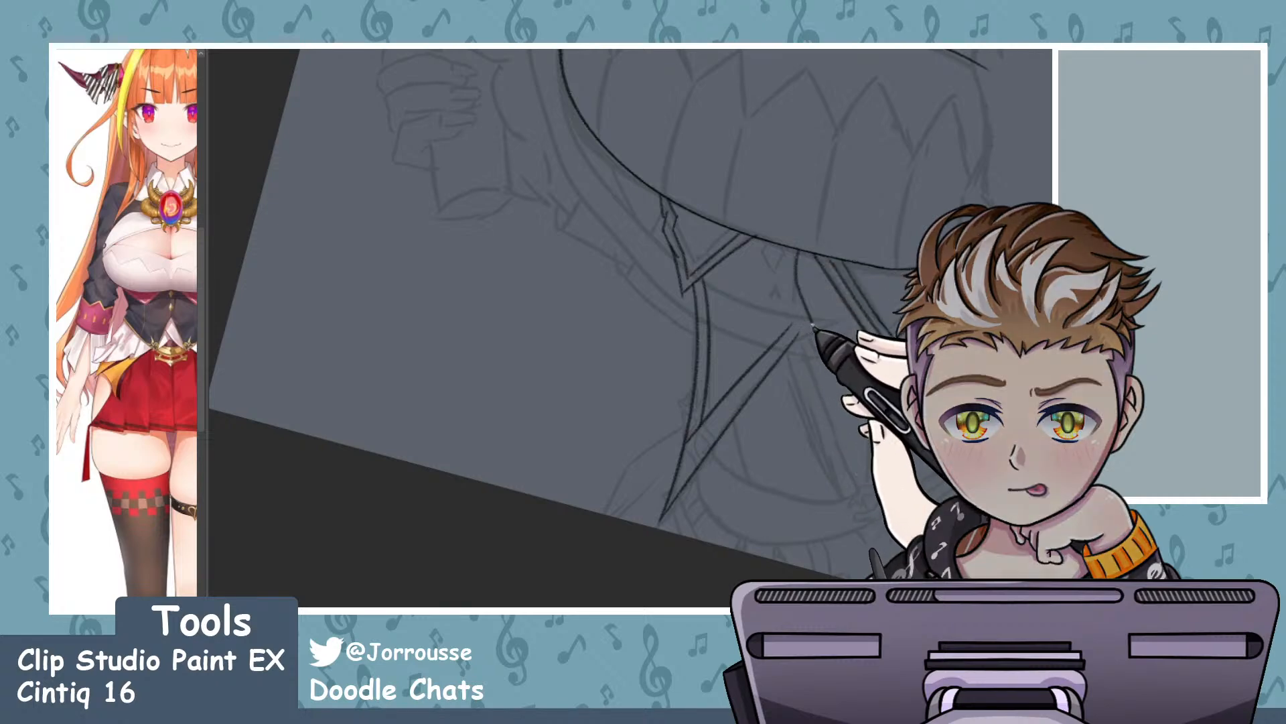
key(ctrl+z)
drag(795, 254, 795, 364)
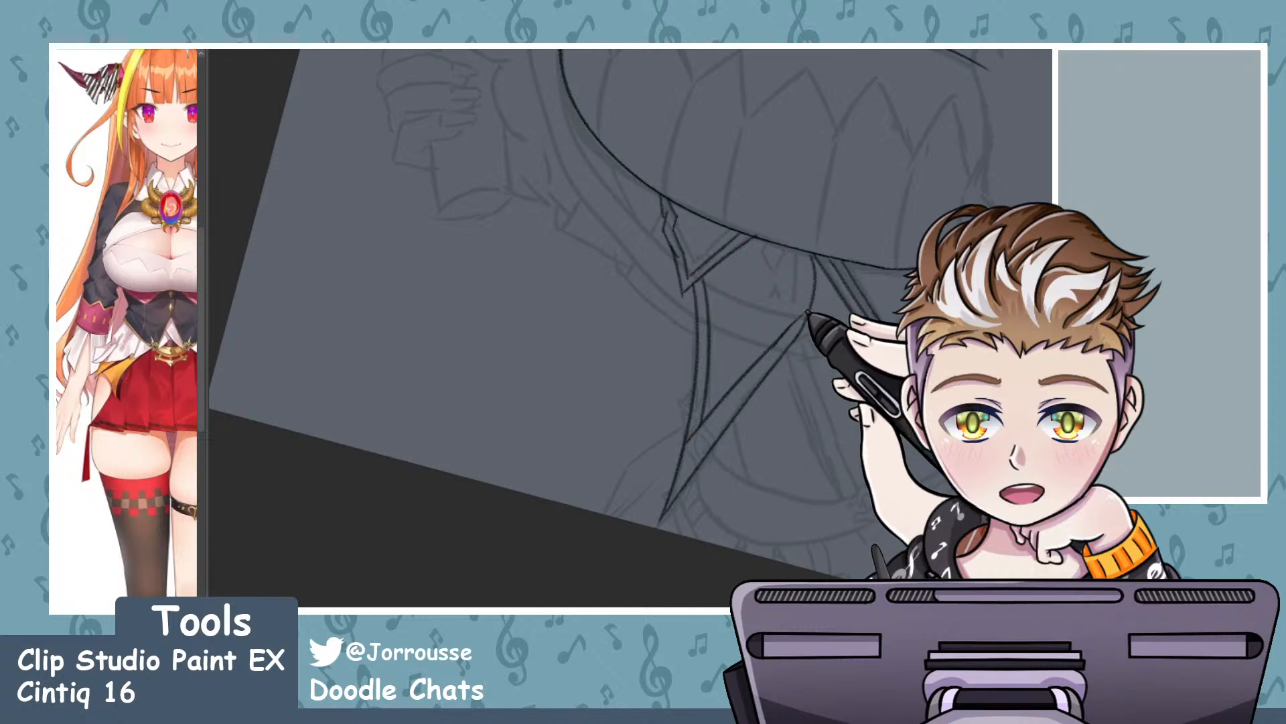
- Ink two small diamond buttons in a column beside the flap's curved upper edge just below the bust, redoing strokes until they sit right
scroll(690, 329, down, 5)
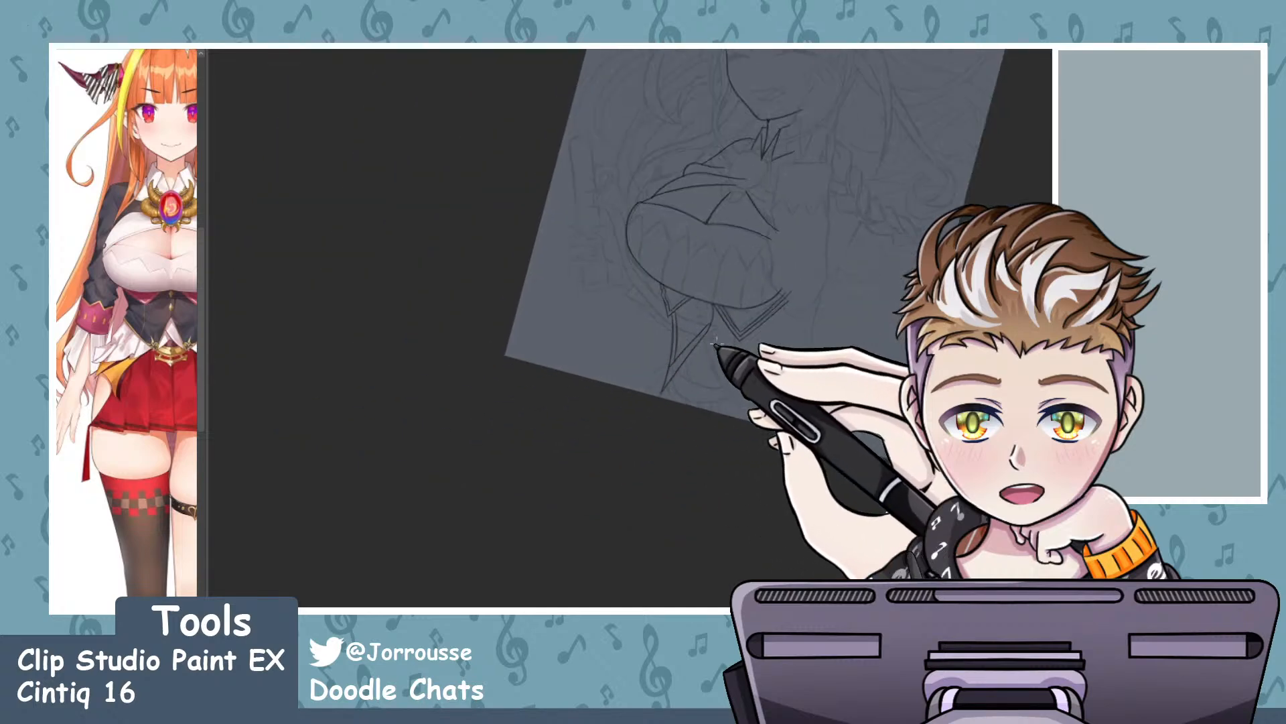
scroll(720, 338, up, 3)
scroll(715, 323, up, 6)
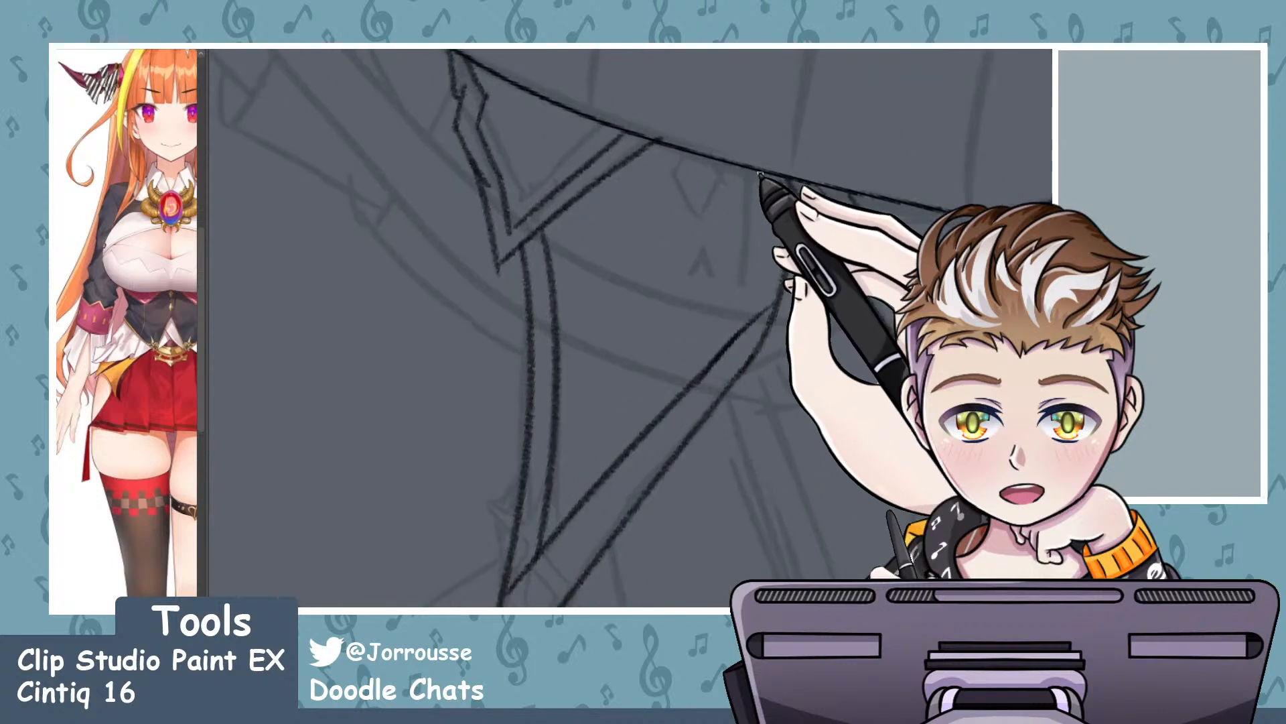
mouse_move(757, 178)
mouse_down()
mouse_move(780, 226)
mouse_move(735, 221)
mouse_move(753, 235)
mouse_move(726, 212)
mouse_move(758, 248)
mouse_up()
key(ctrl+z)
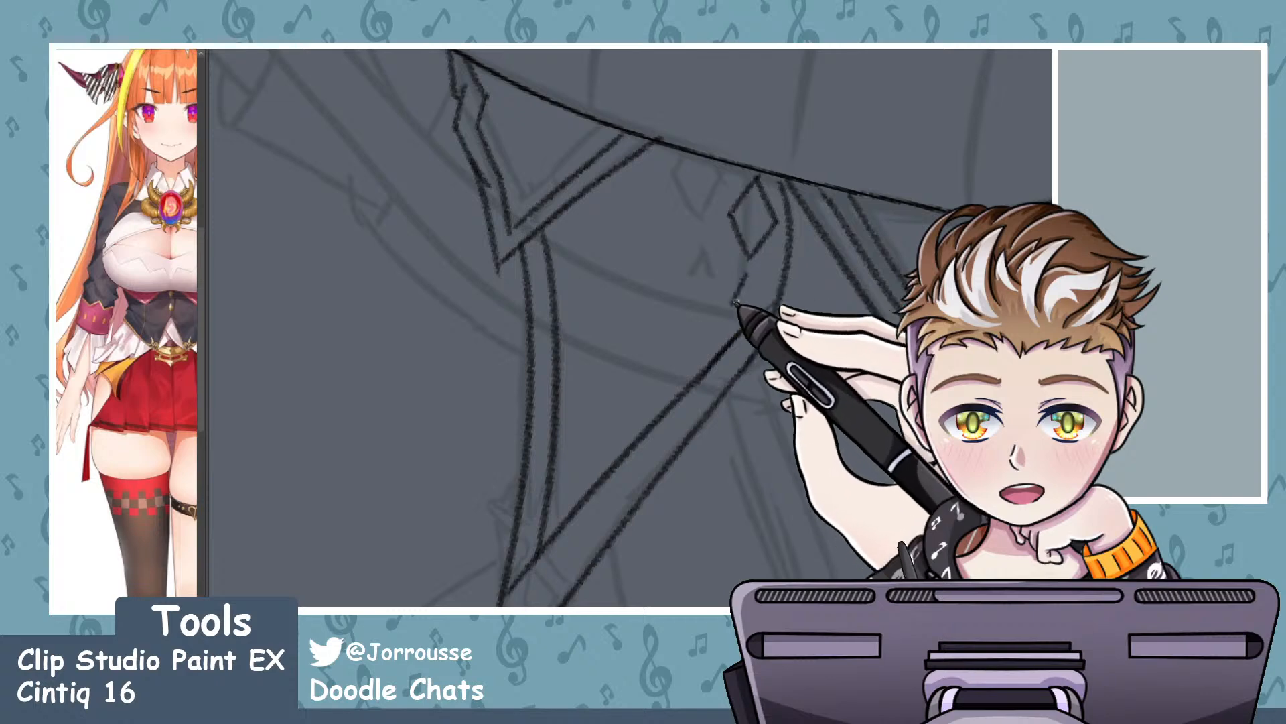
key(ctrl+z)
key(ctrl+z)
key(ctrl+z)
key(ctrl+z)
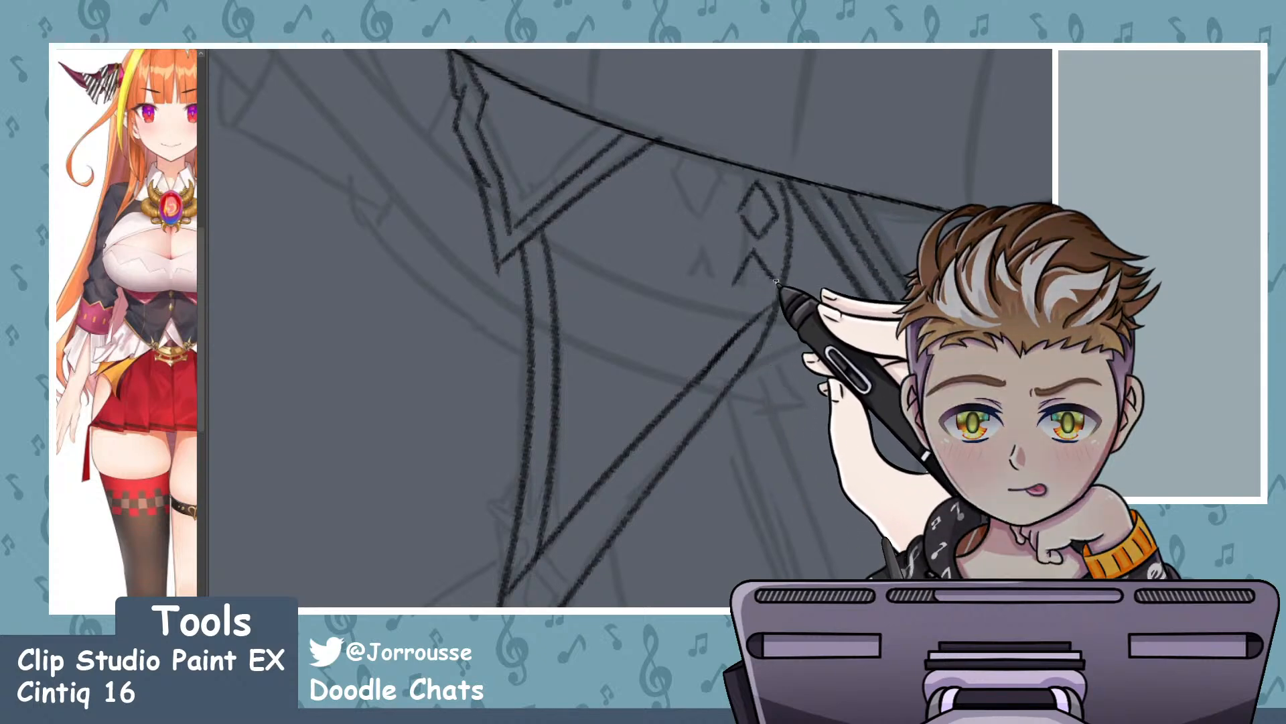
drag(734, 284, 758, 312)
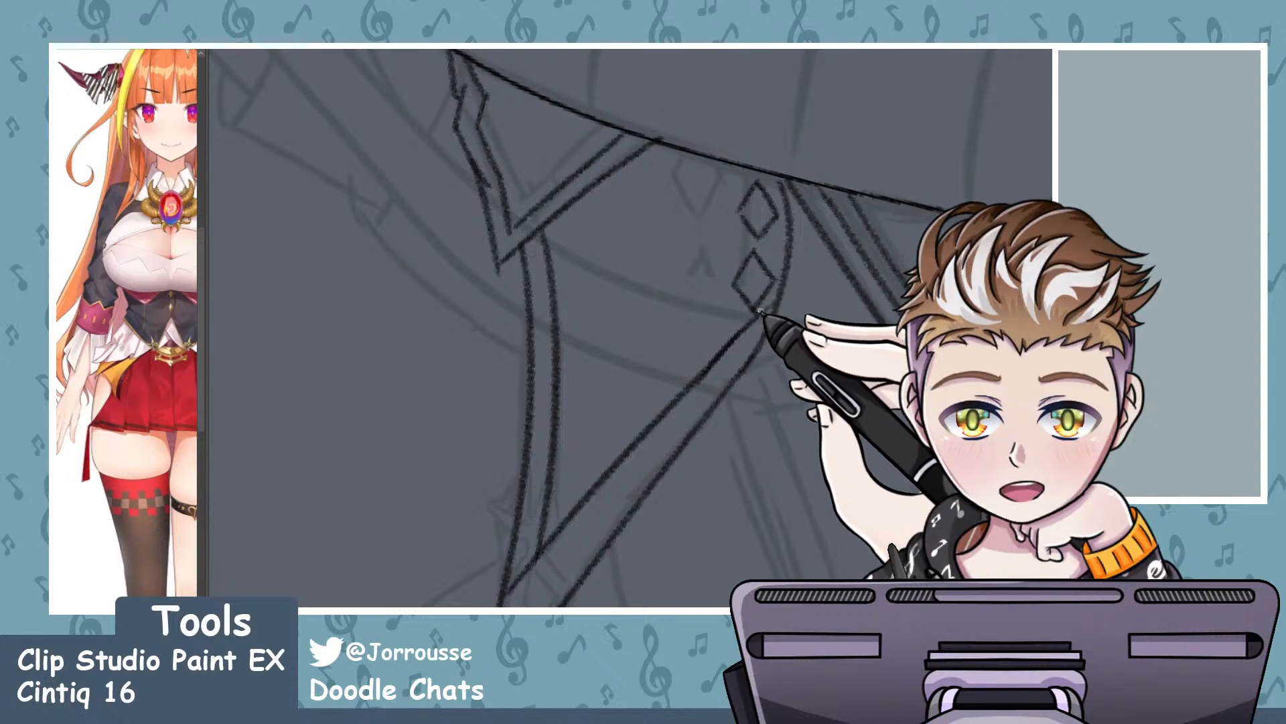
- Ink the inner edge of the vest's second front flap as two parallel lines slanting down from below the diamond buttons
scroll(767, 258, down, 8)
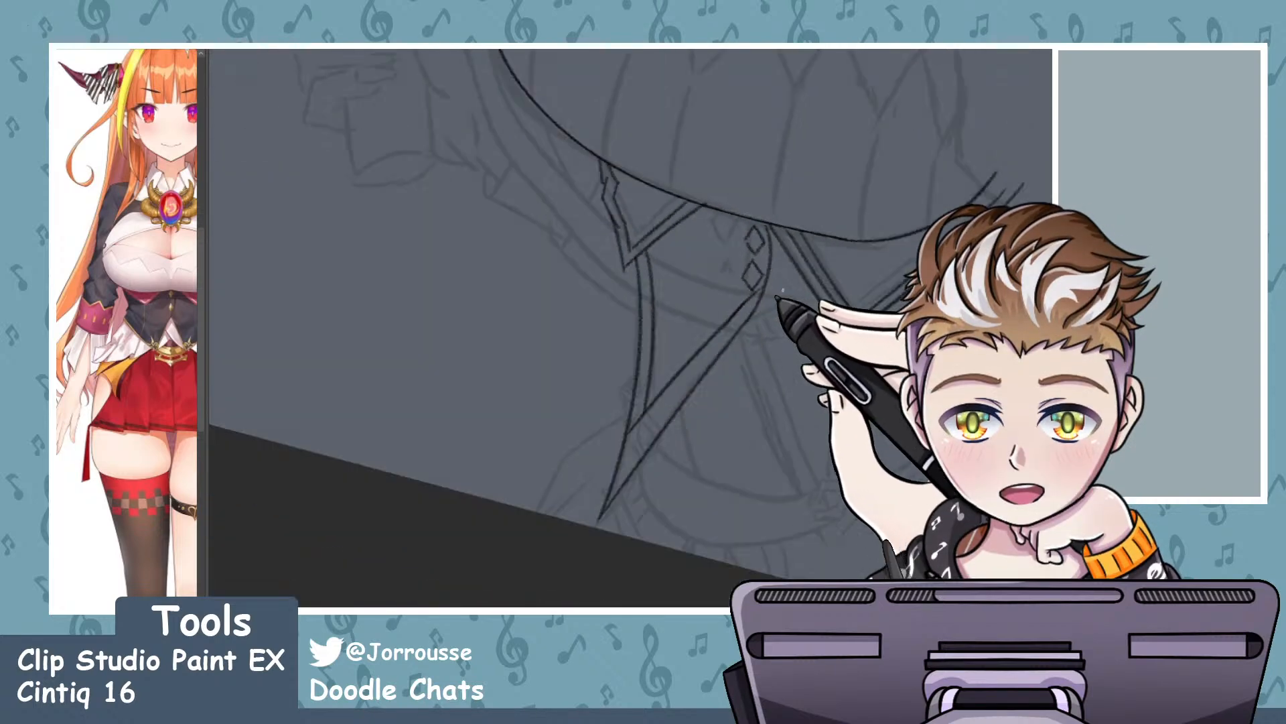
scroll(830, 291, up, 4)
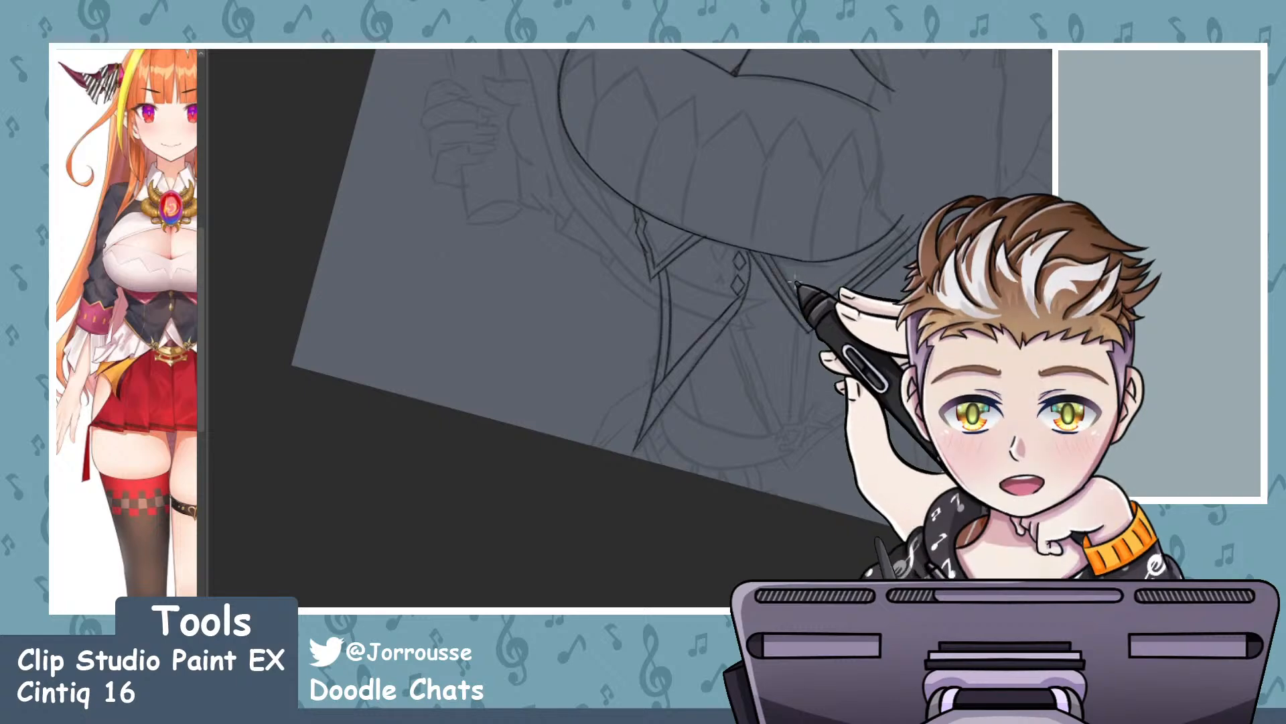
scroll(821, 278, up, 3)
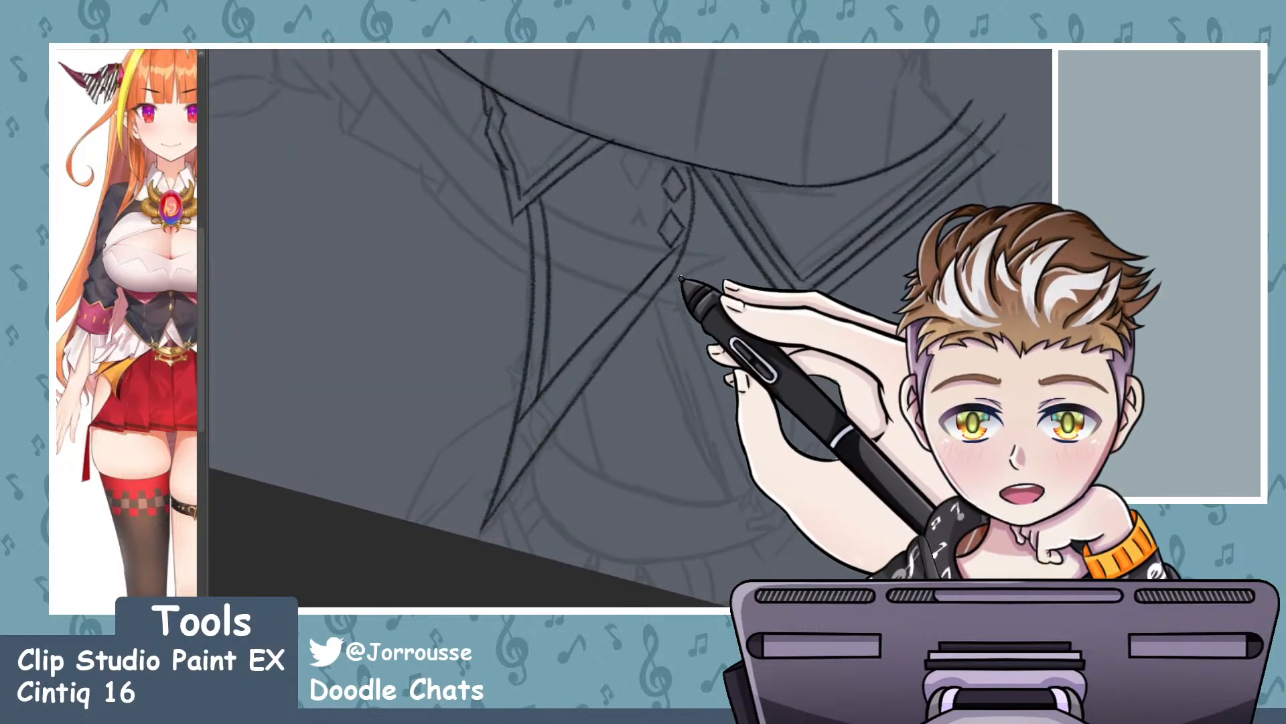
drag(671, 278, 774, 535)
drag(652, 295, 751, 534)
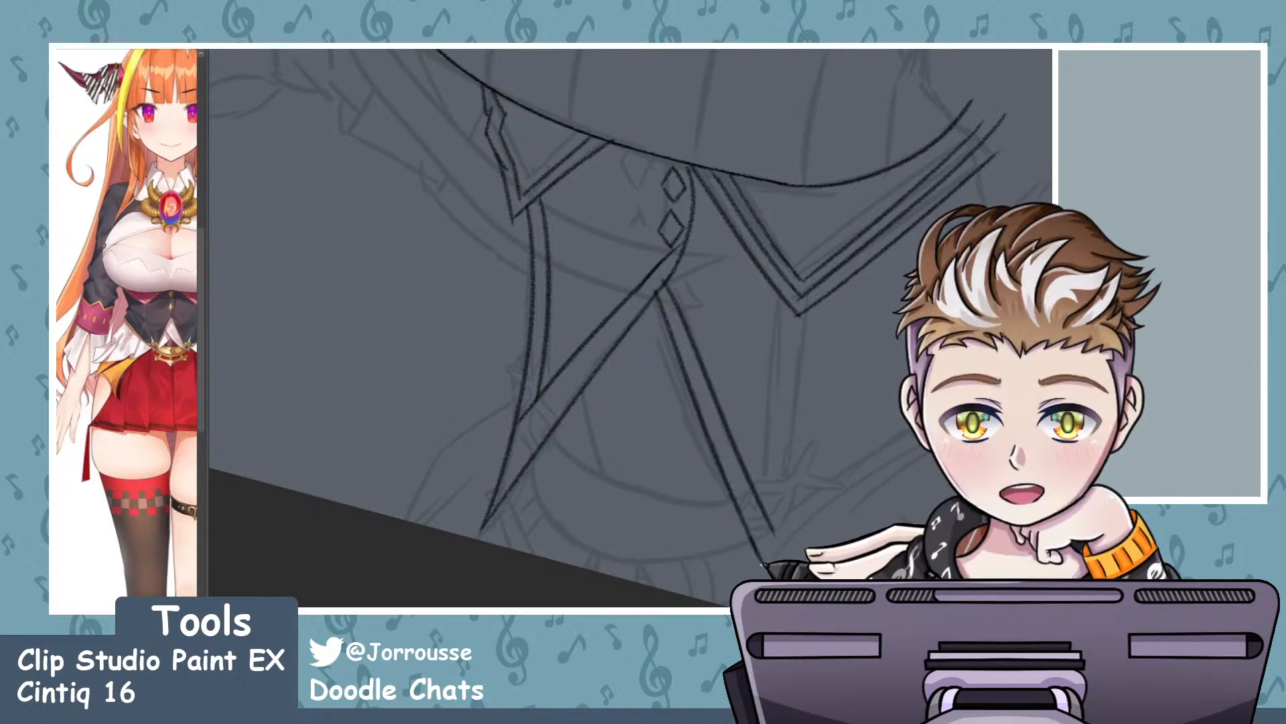
- Ink the second flap's lower border as two parallel curves running from its pointed tip up toward the far hip, redrawing the stroke once
scroll(637, 434, down, 5)
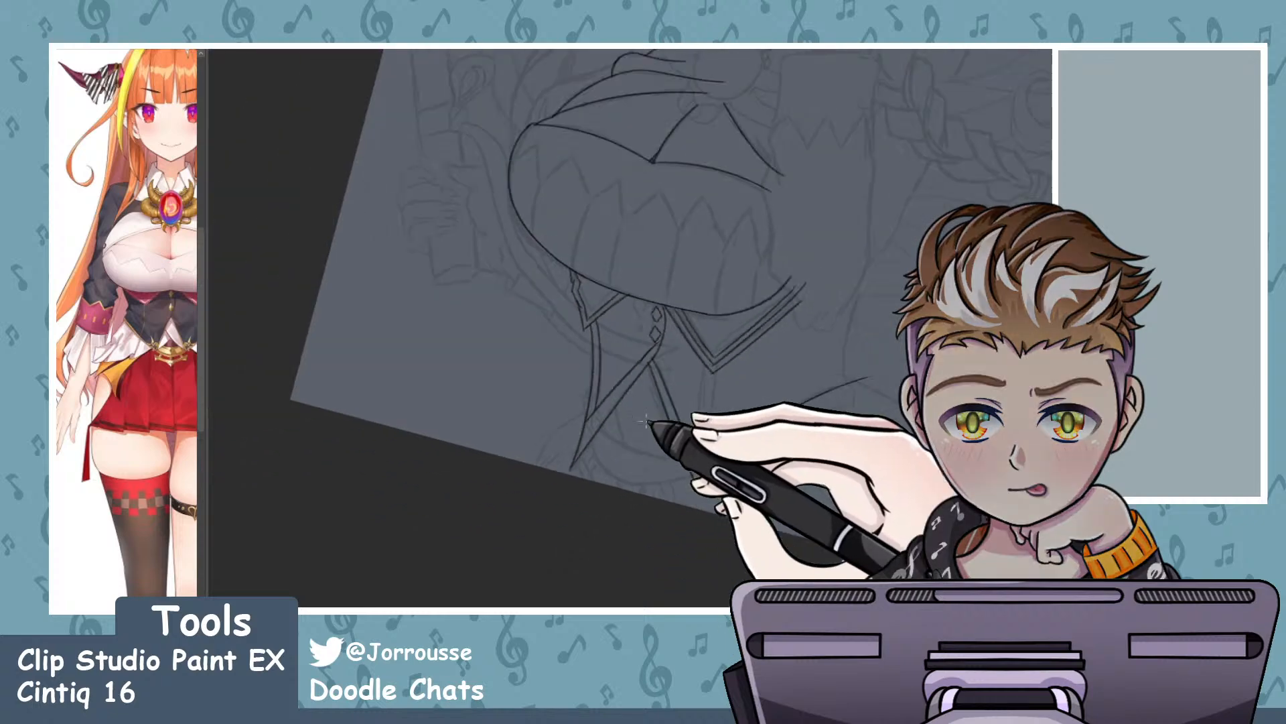
scroll(763, 421, up, 4)
key(ctrl+z)
drag(550, 557, 819, 403)
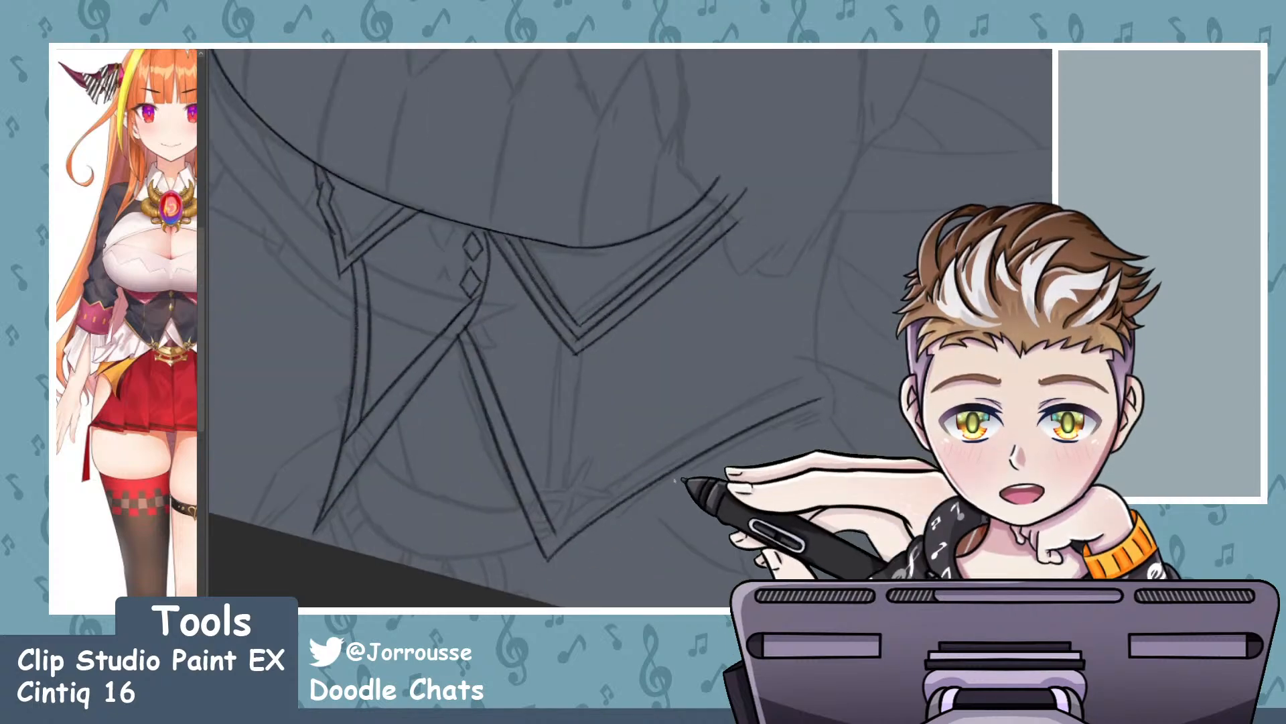
key(ctrl+z)
drag(549, 559, 828, 407)
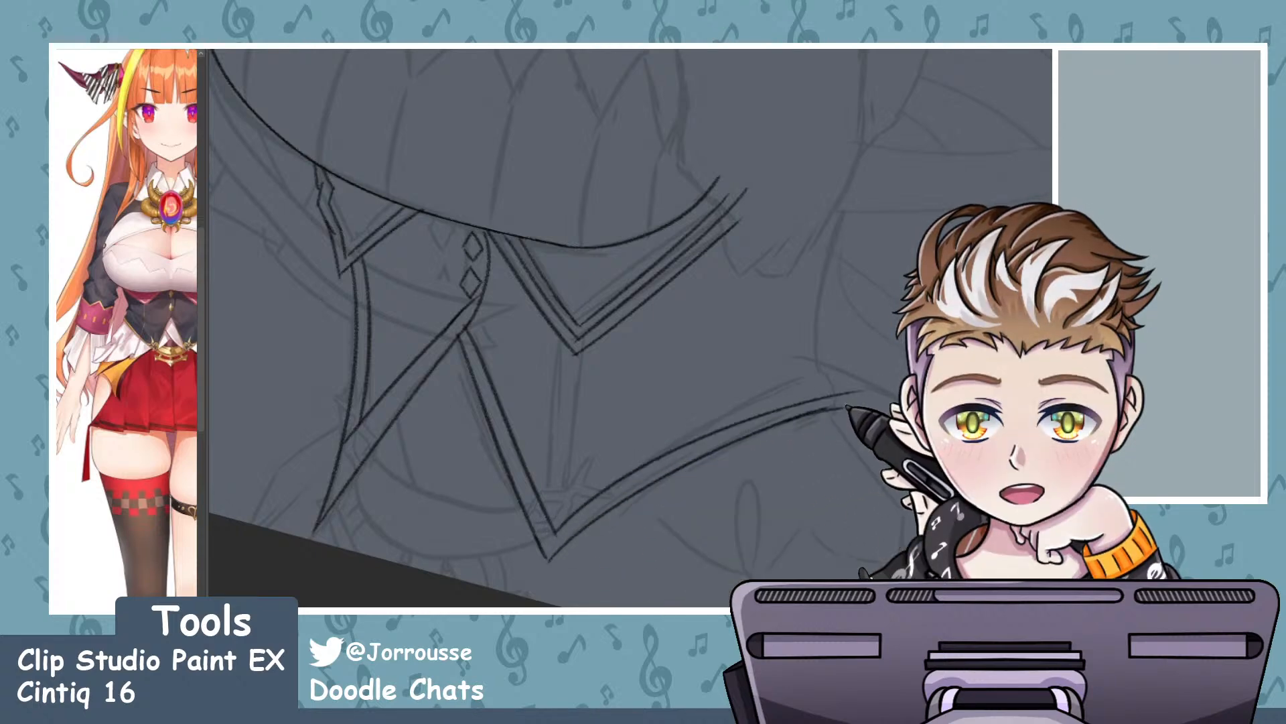
- Try to ink the far side of the waist as one long curve running down toward the vest's lower border
scroll(865, 379, up, 4)
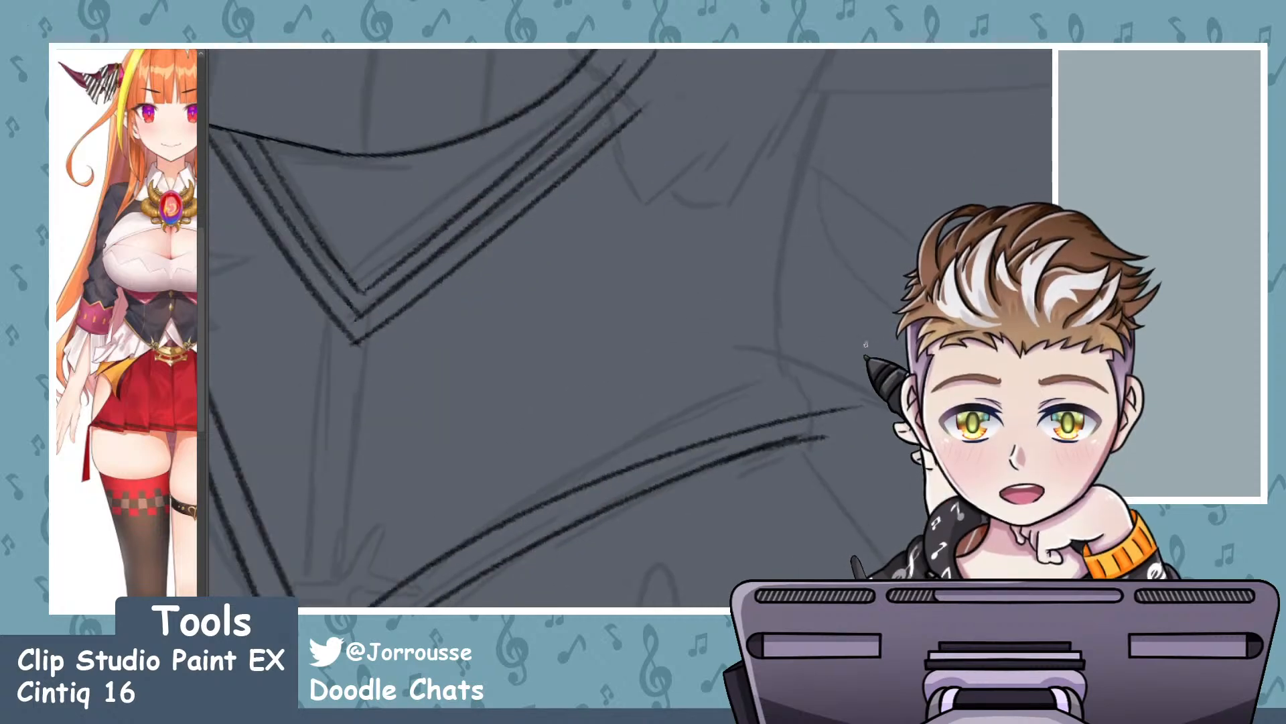
scroll(831, 335, down, 6)
scroll(851, 234, up, 3)
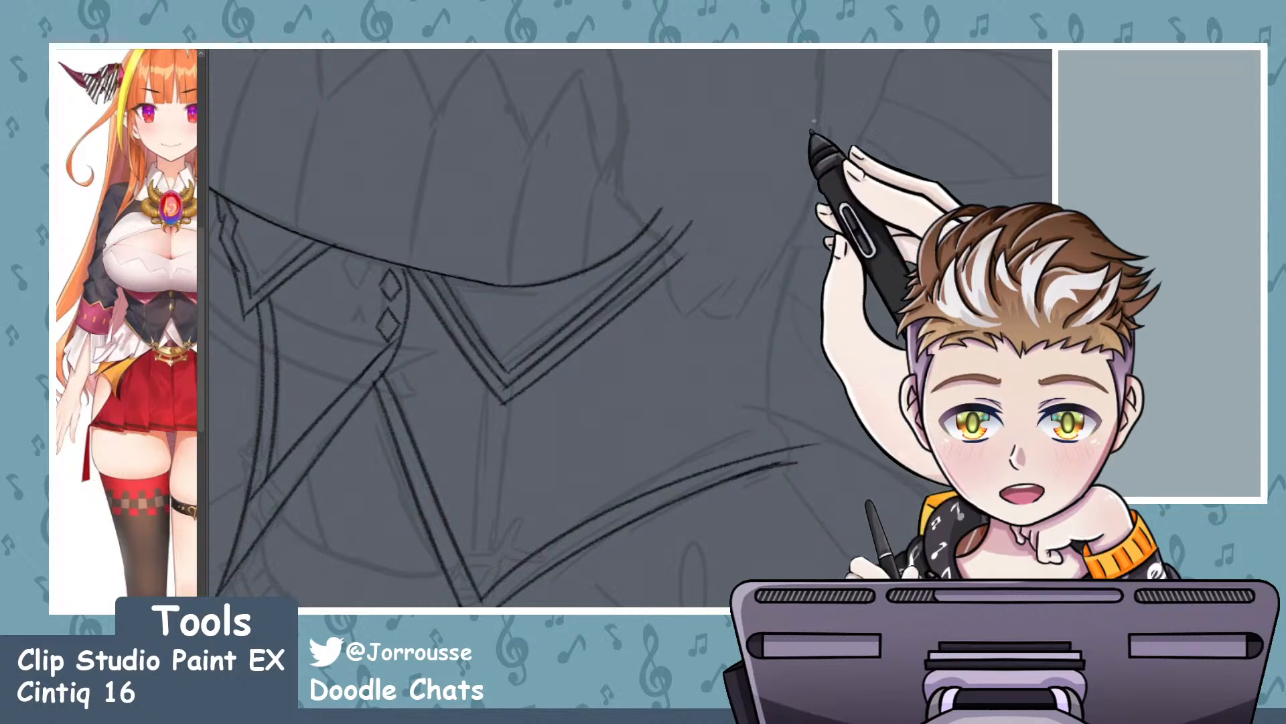
mouse_move(836, 100)
mouse_down()
mouse_move(791, 235)
mouse_move(770, 416)
mouse_up()
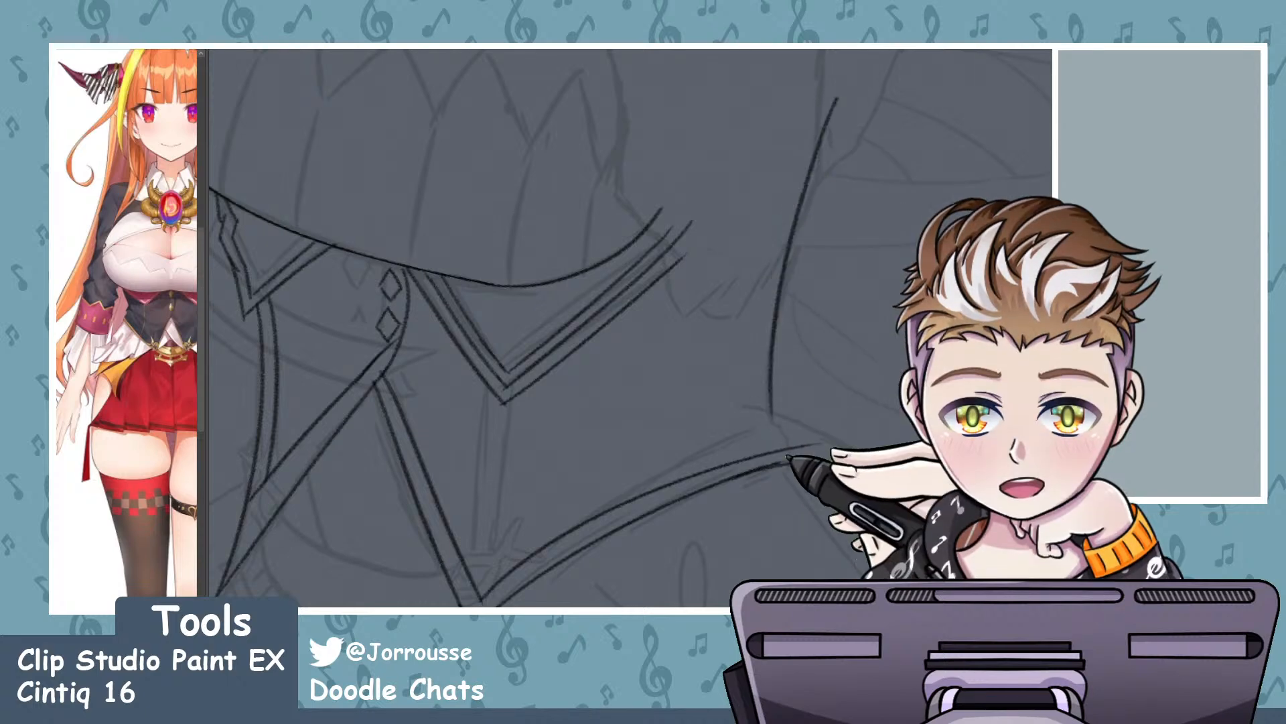
- Try to ink a short rounded edge closing the lower border at the far hip and erase the line ends that overshoot it
scroll(839, 465, up, 3)
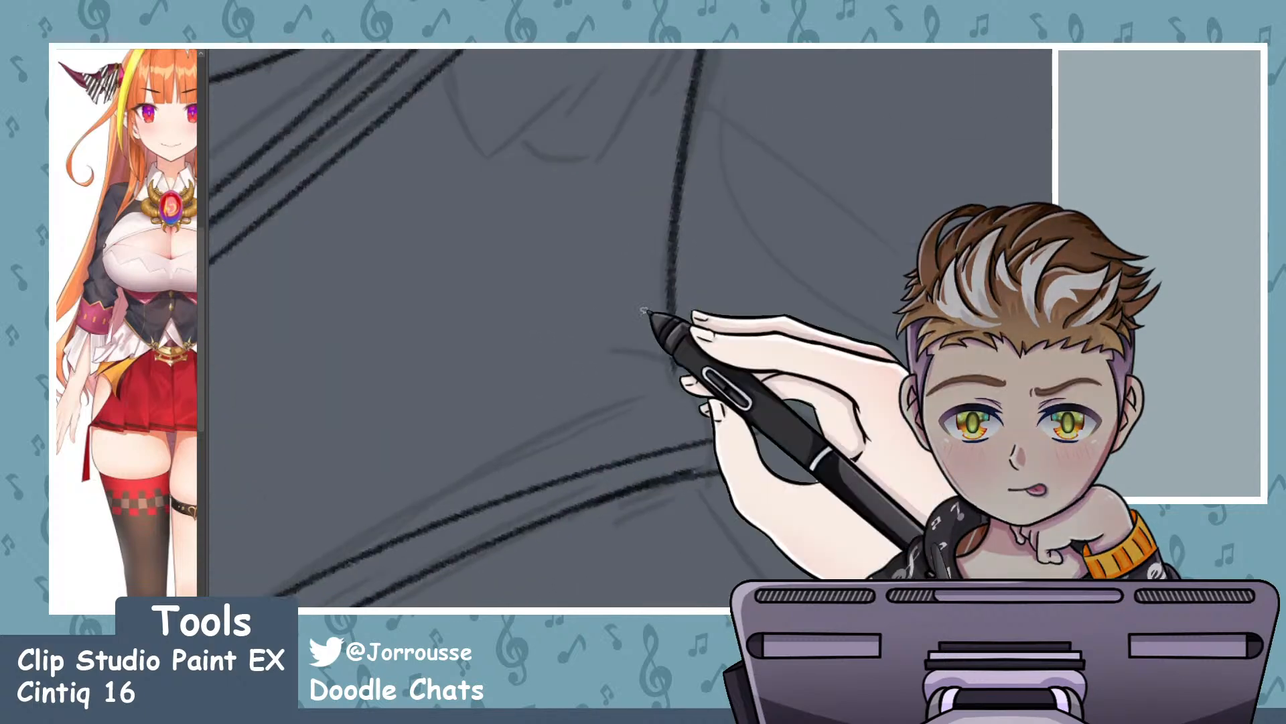
mouse_move(622, 348)
mouse_down()
mouse_move(708, 418)
mouse_move(636, 344)
mouse_move(704, 419)
mouse_up()
key(ctrl+z)
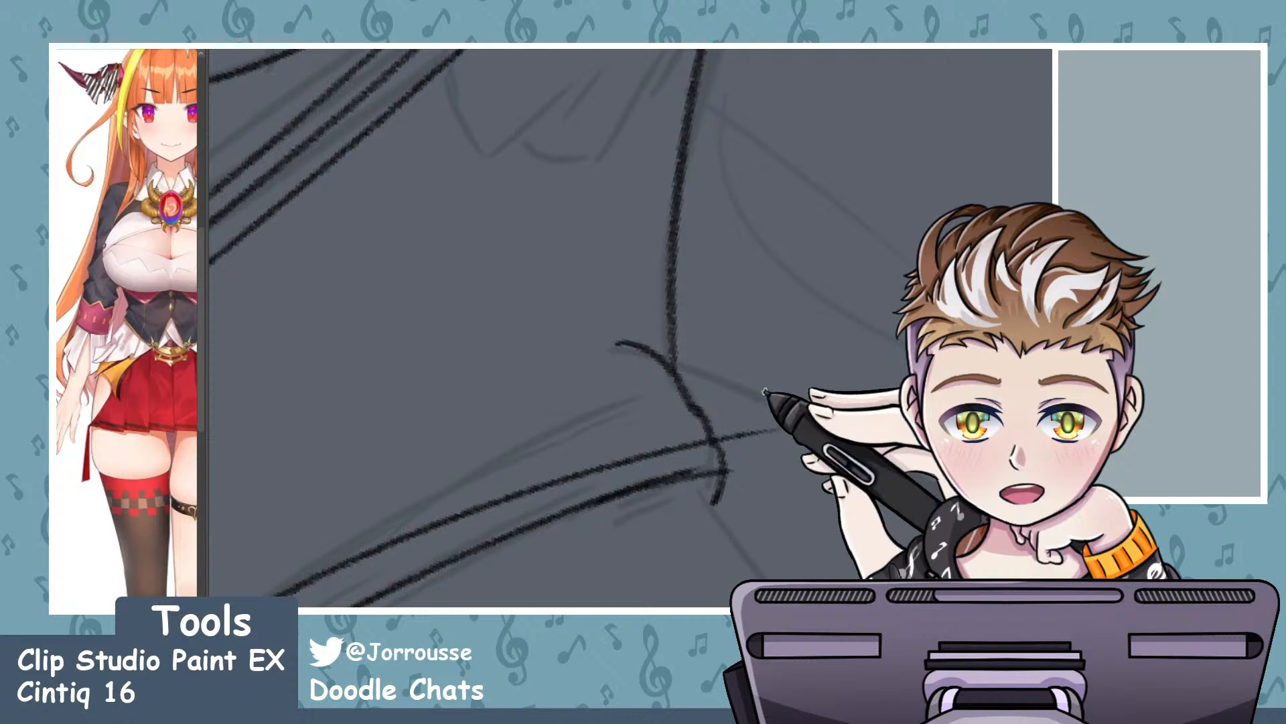
scroll(766, 393, up, 2)
click(60, 258)
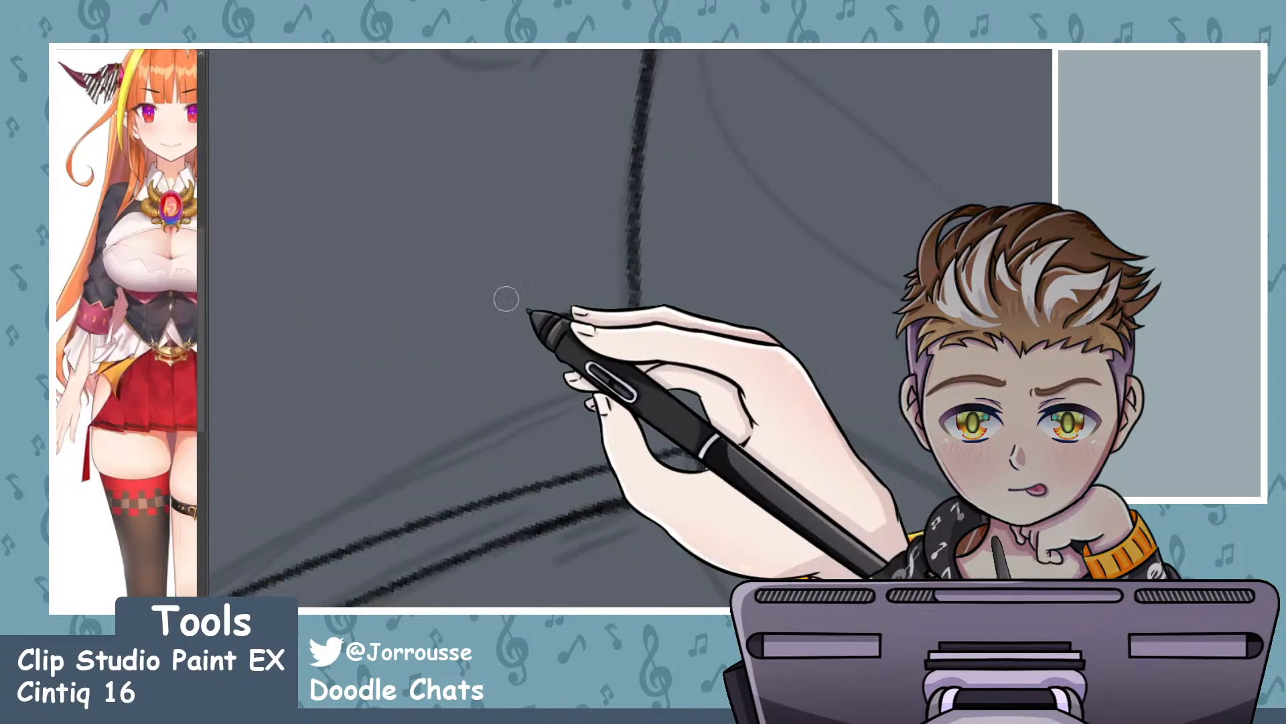
drag(559, 315, 700, 496)
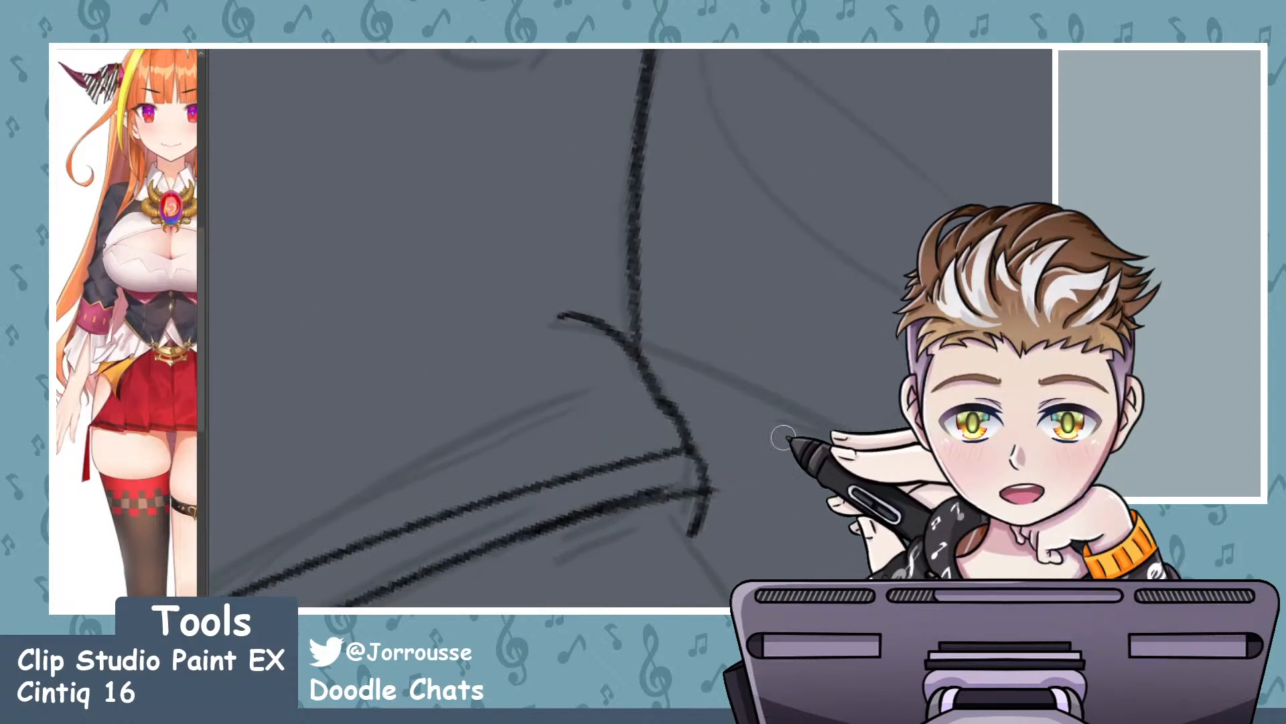
- Try to ink two short fabric folds on the vest between the pointed bust trim and the far side of the waist
scroll(767, 405, down, 5)
scroll(788, 409, up, 1)
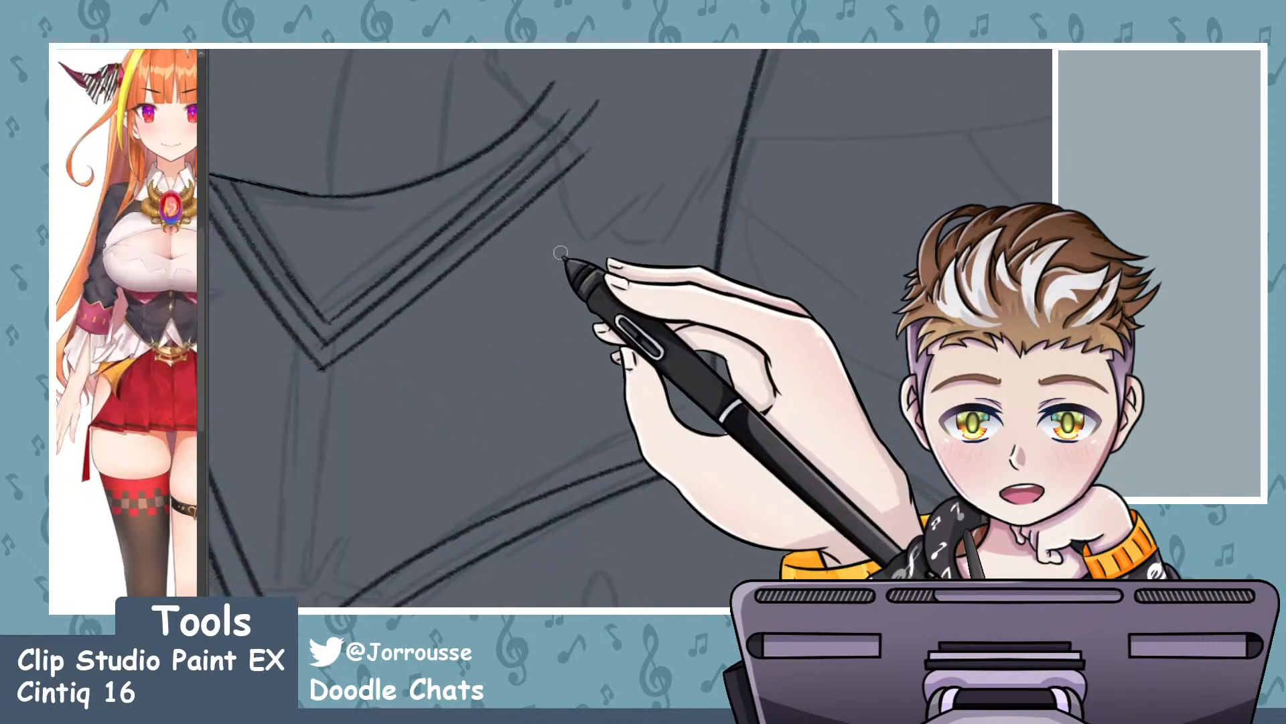
drag(550, 229, 627, 314)
key(ctrl+z)
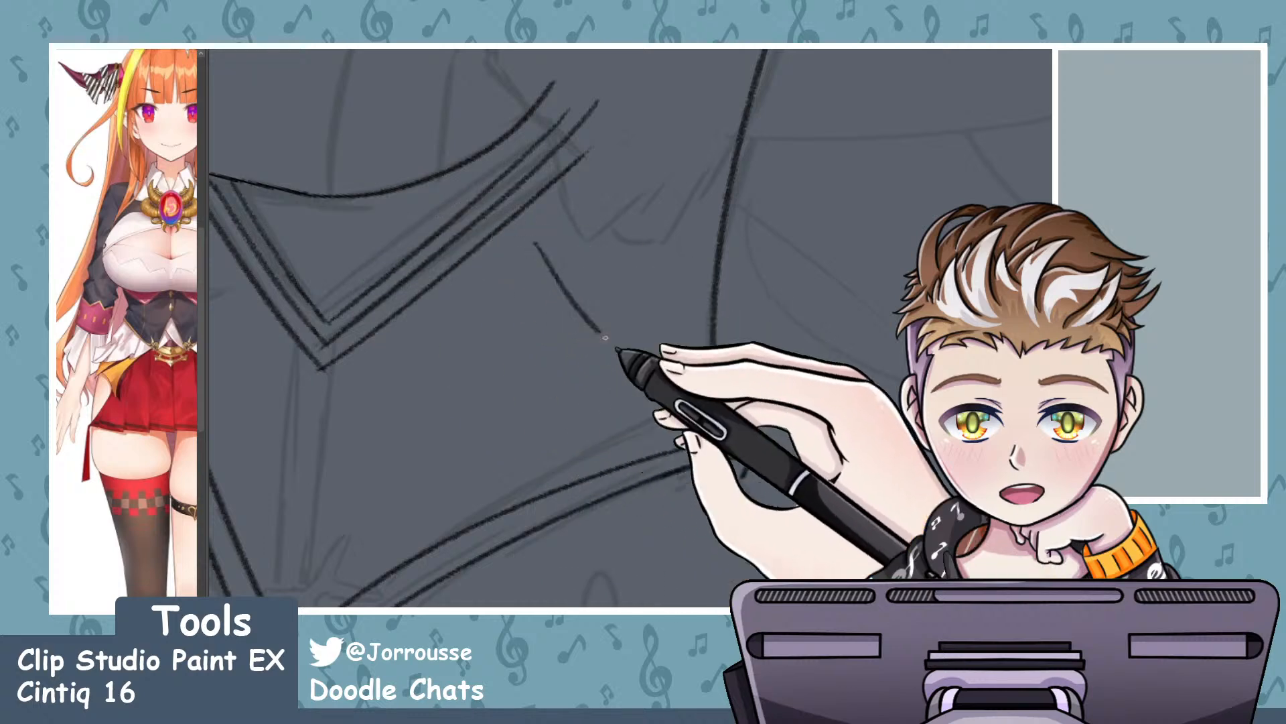
drag(536, 245, 630, 349)
drag(640, 272, 630, 323)
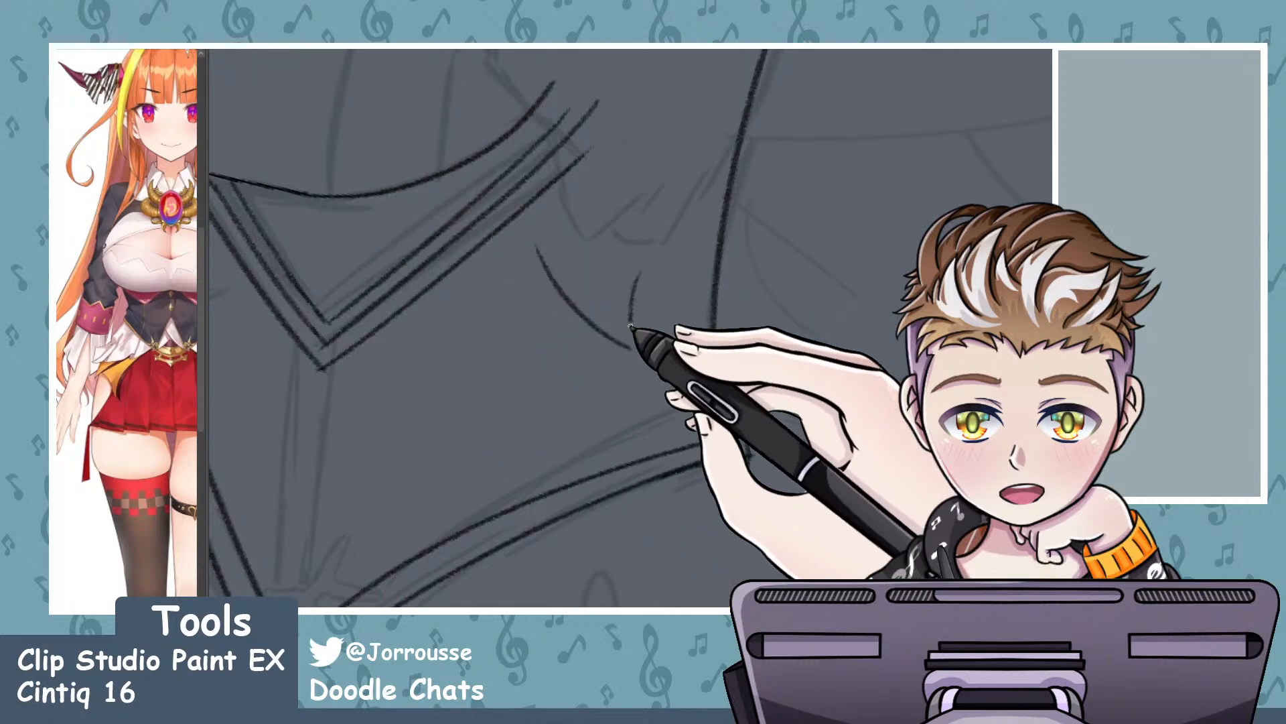
- Check the torso's proportions at several magnifications and undo the fabric folds, the rounded hip edge and the far waist curve
scroll(631, 328, down, 5)
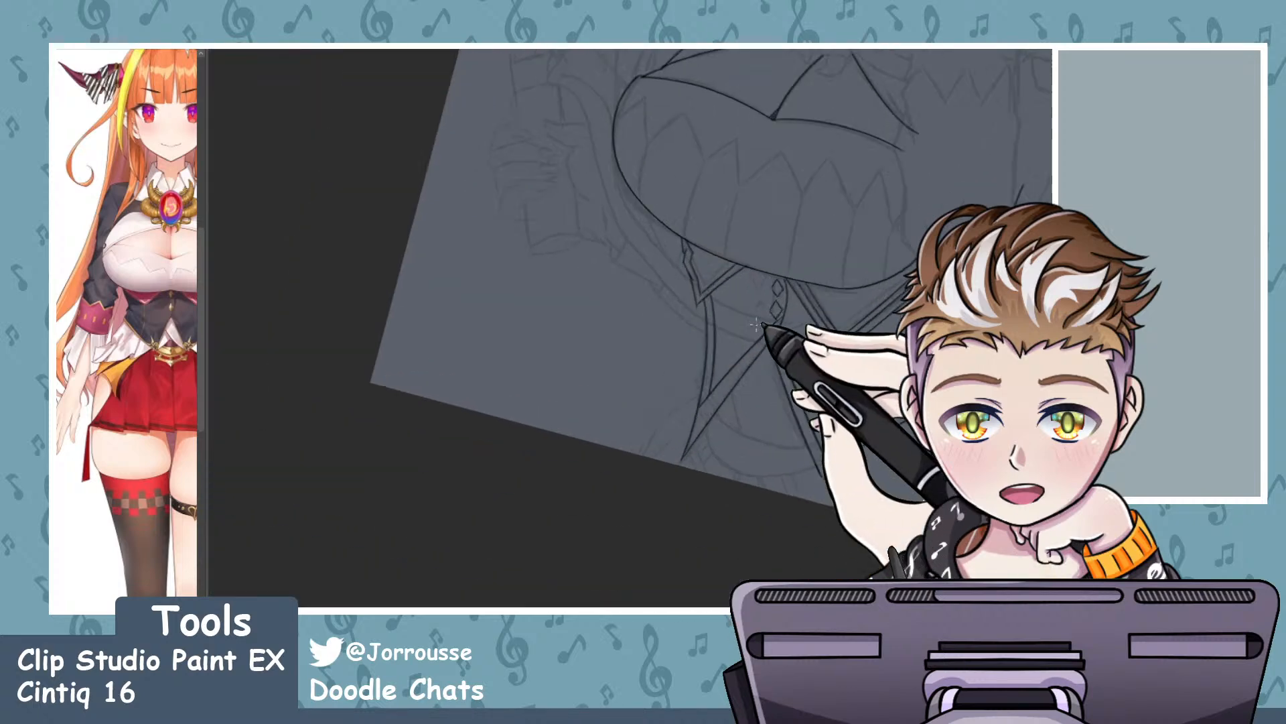
scroll(769, 330, up, 2)
scroll(646, 278, down, 4)
scroll(752, 268, up, 1)
scroll(773, 293, down, 4)
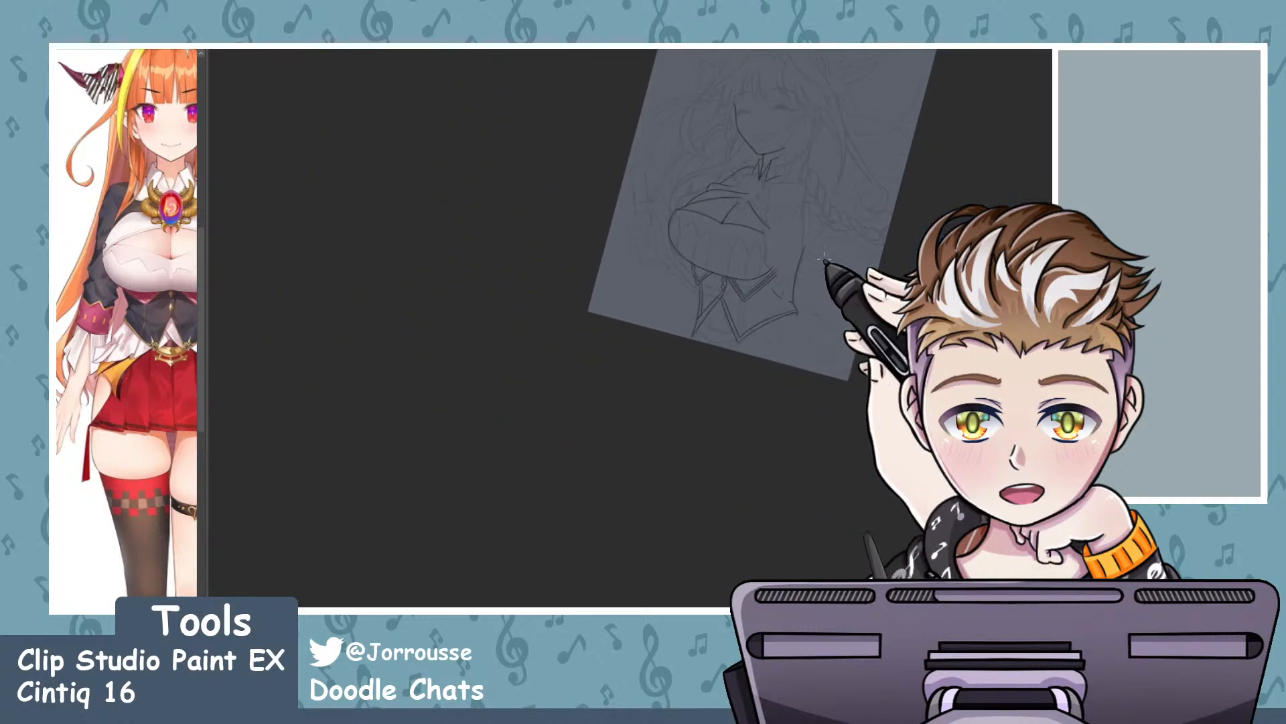
scroll(819, 264, up, 1)
scroll(809, 268, up, 4)
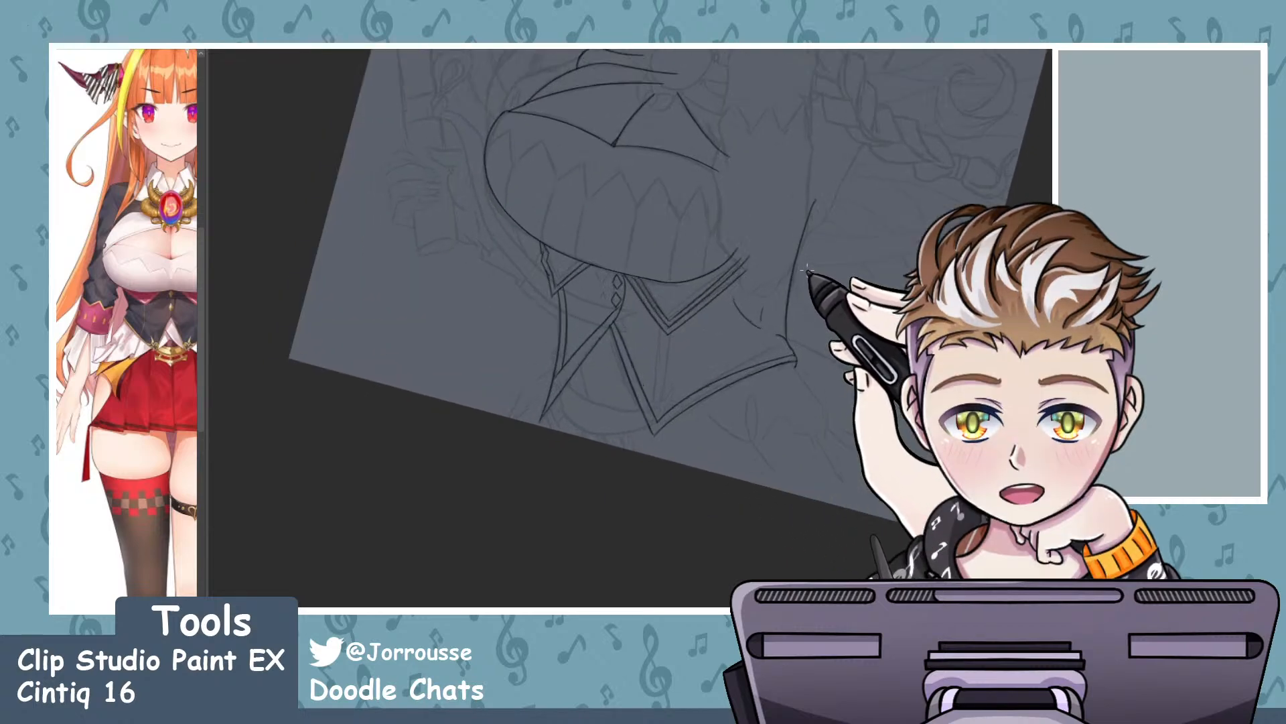
scroll(804, 295, down, 1)
scroll(796, 295, down, 2)
scroll(810, 287, up, 4)
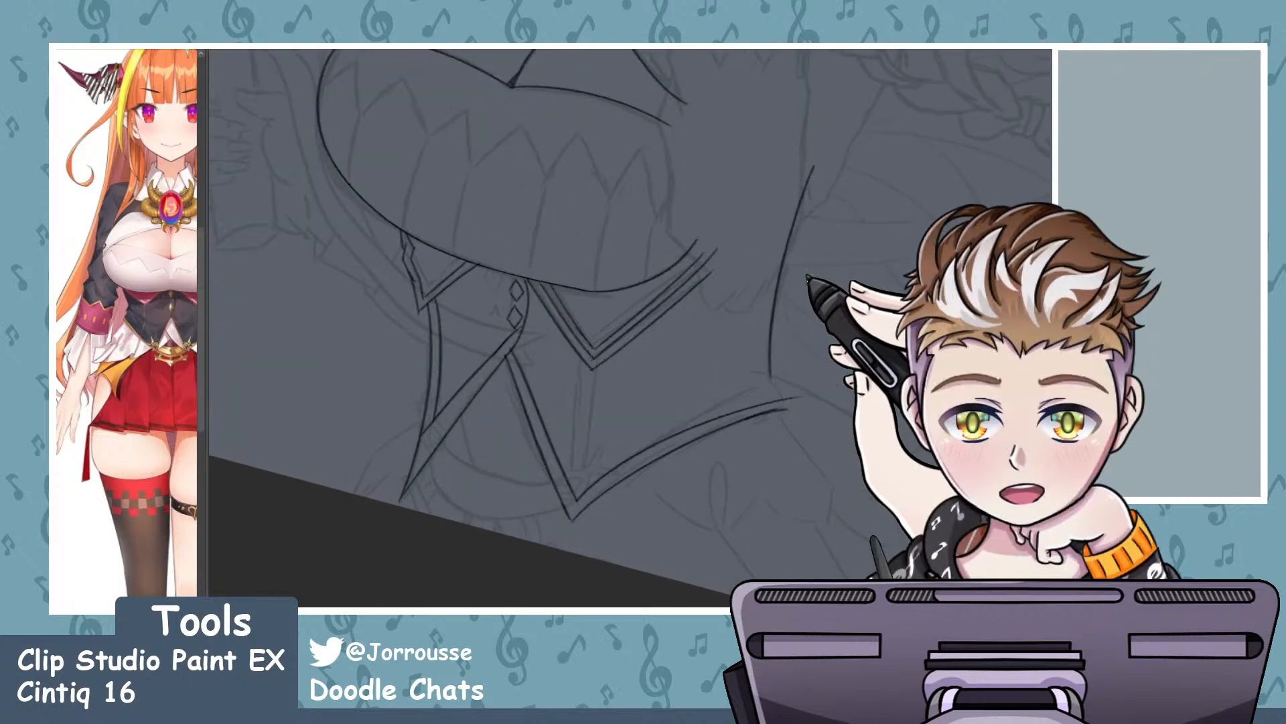
key(ctrl+z)
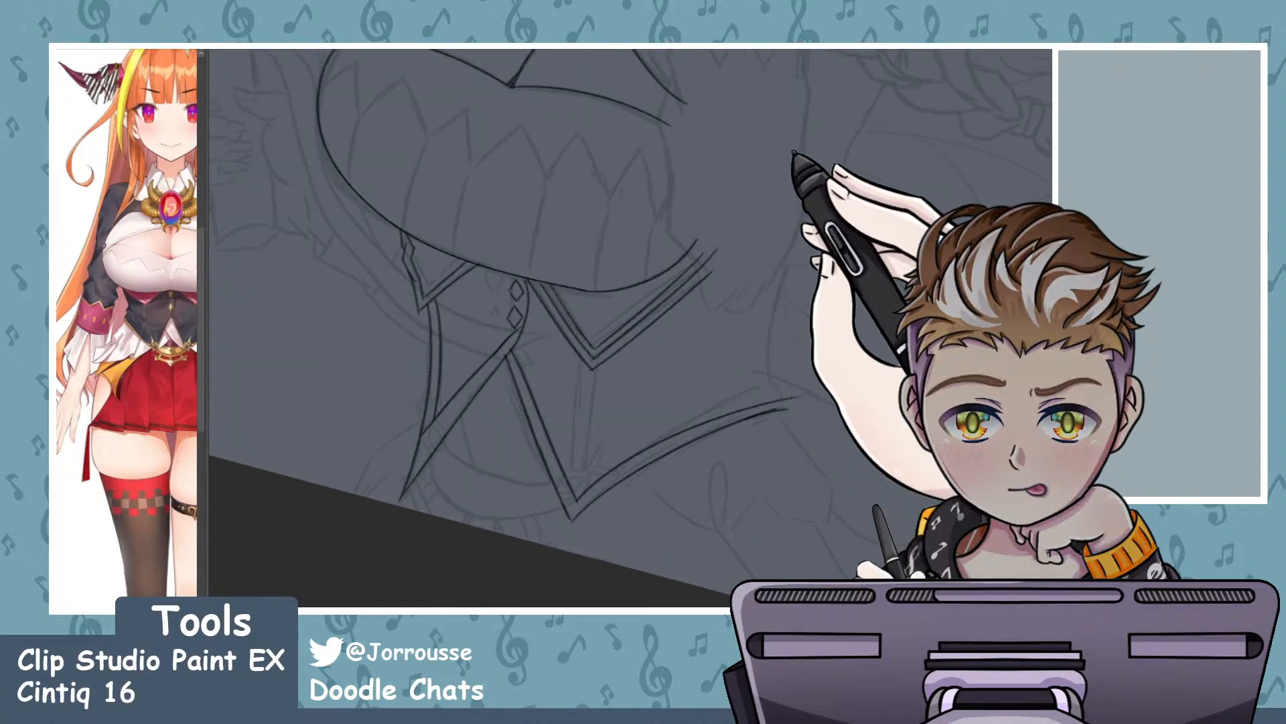
- Redraw the far side of the waist as a curve closer to the bust, then ink the bumpy hip edge down to the lower border
drag(797, 144, 751, 362)
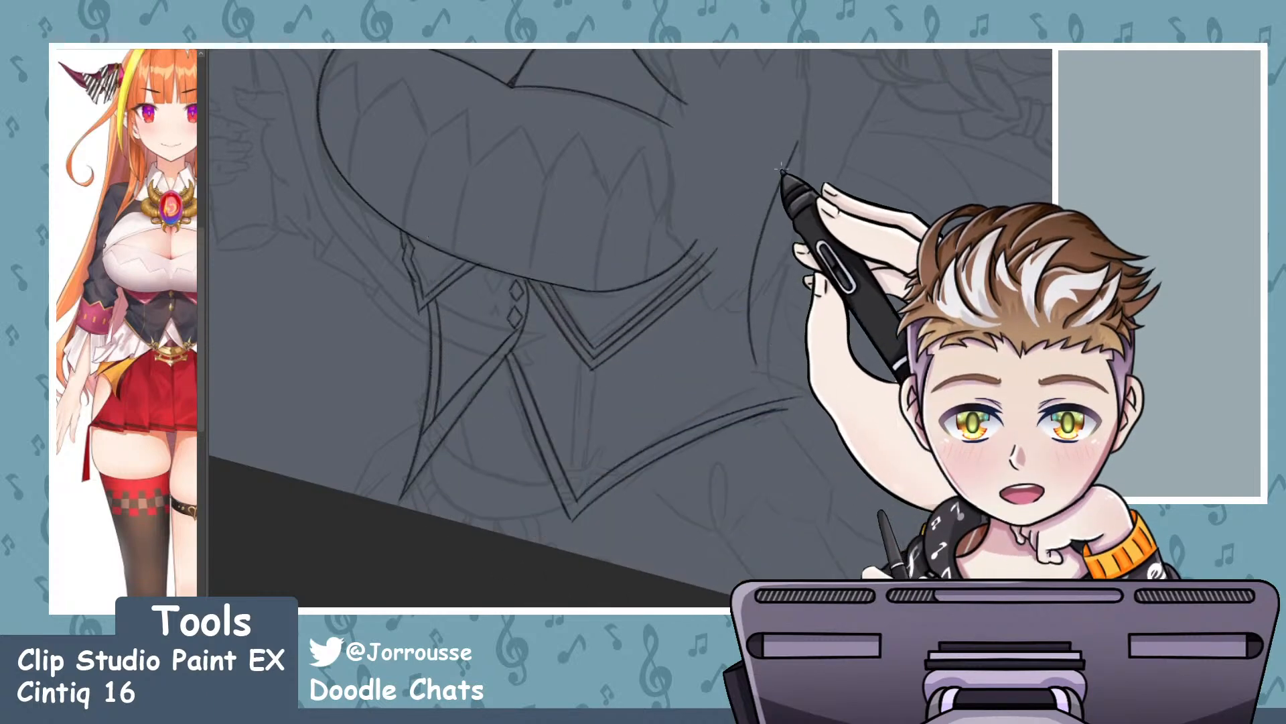
scroll(804, 358, up, 3)
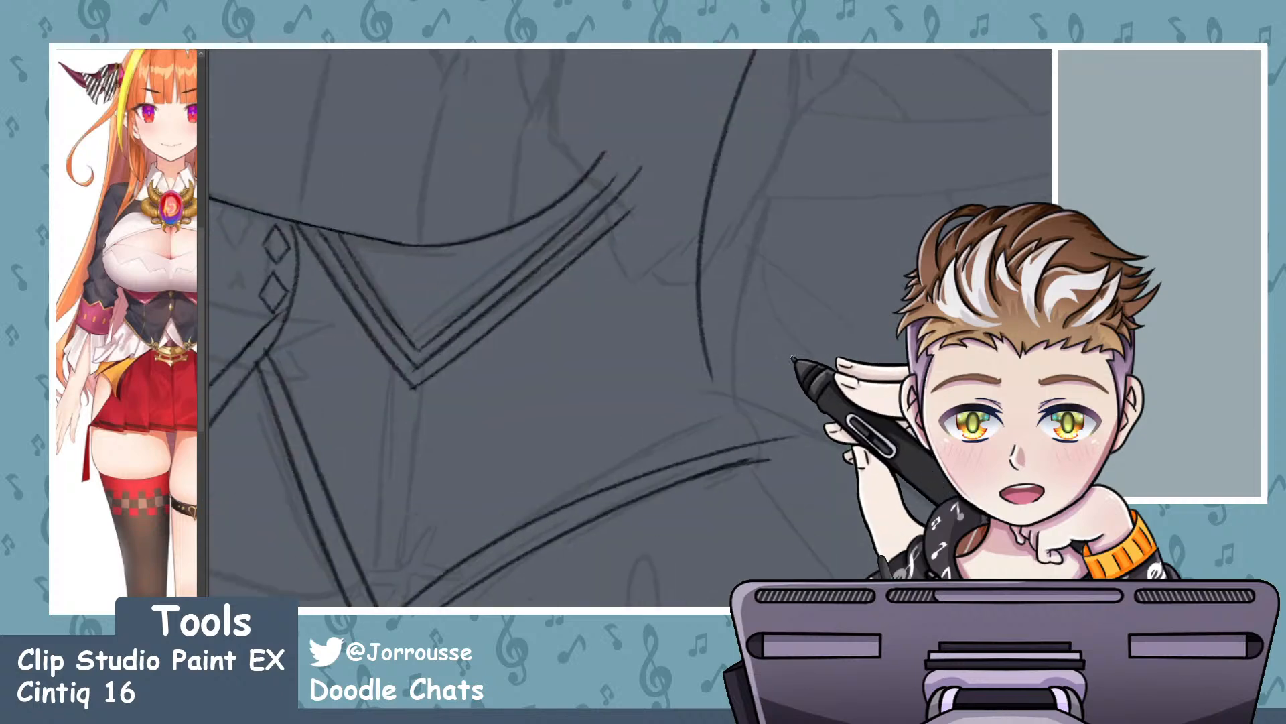
mouse_move(662, 381)
mouse_down()
mouse_move(717, 419)
mouse_move(708, 412)
mouse_move(704, 448)
mouse_move(751, 457)
mouse_up()
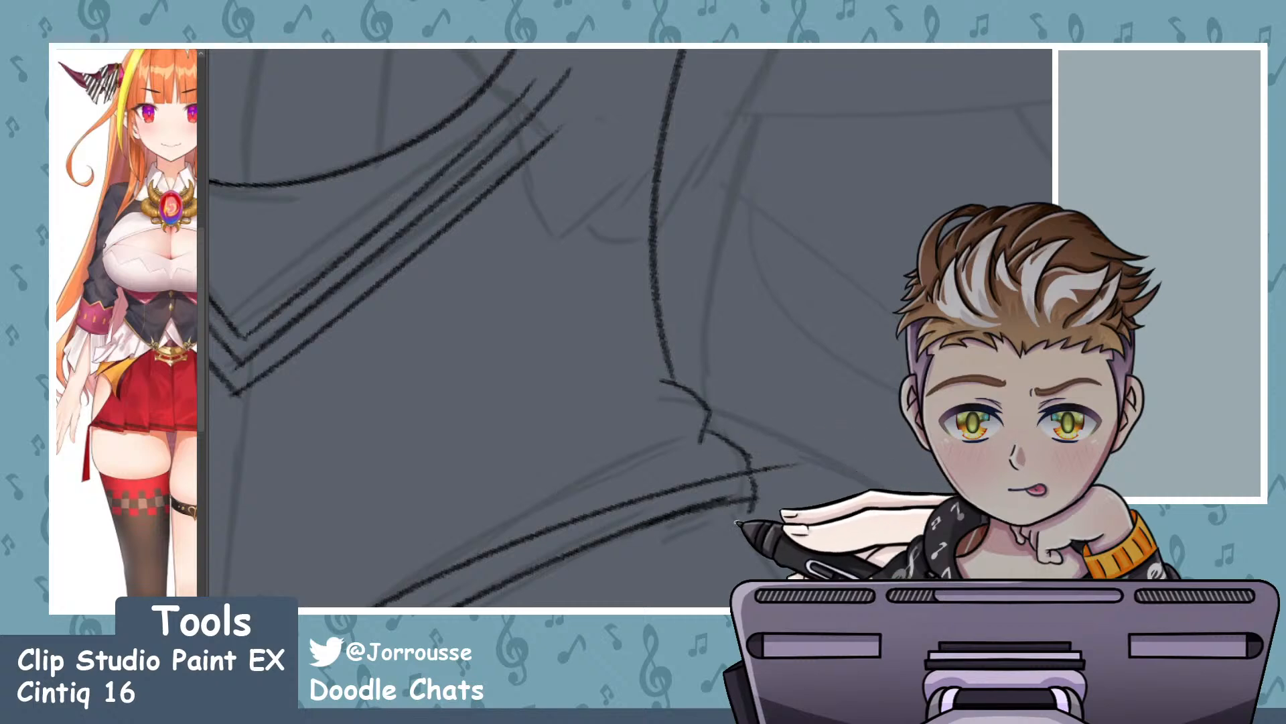
- Trim the border line overshooting the far hip edge and ink two near-vertical lines from the far bust trim's point to the vest's lower point
scroll(746, 520, up, 1)
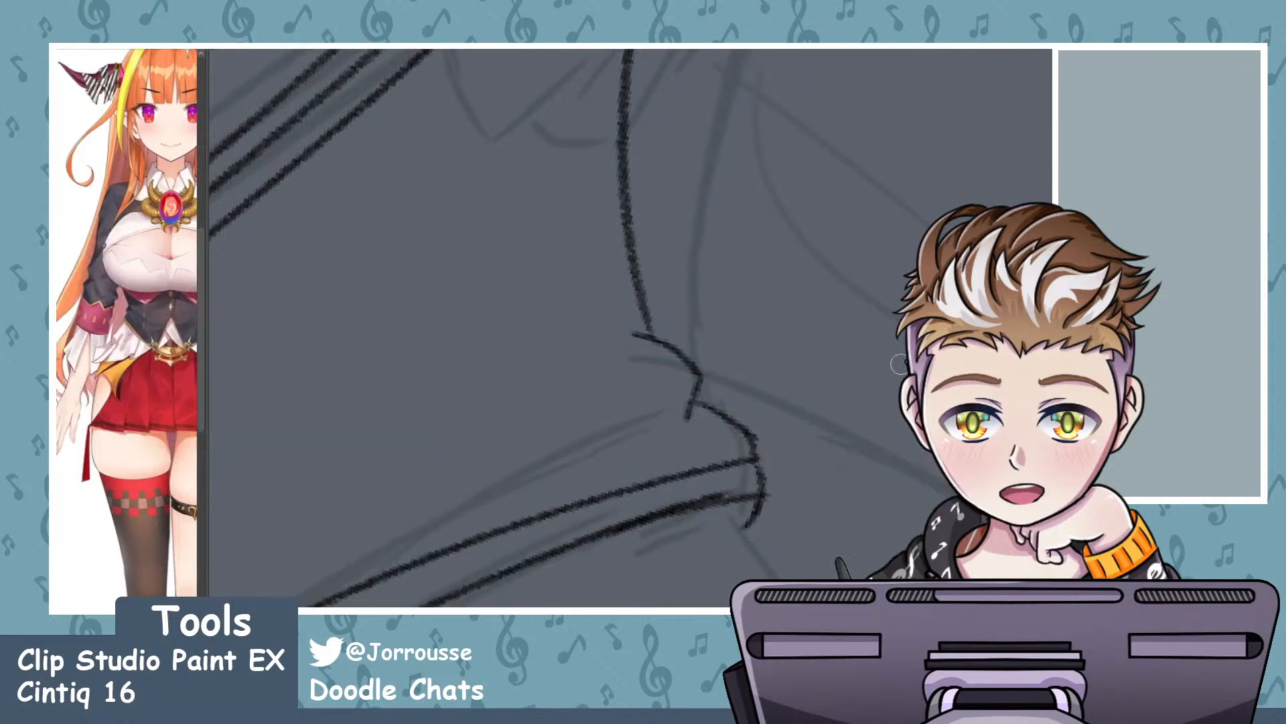
scroll(787, 439, down, 5)
scroll(724, 439, up, 1)
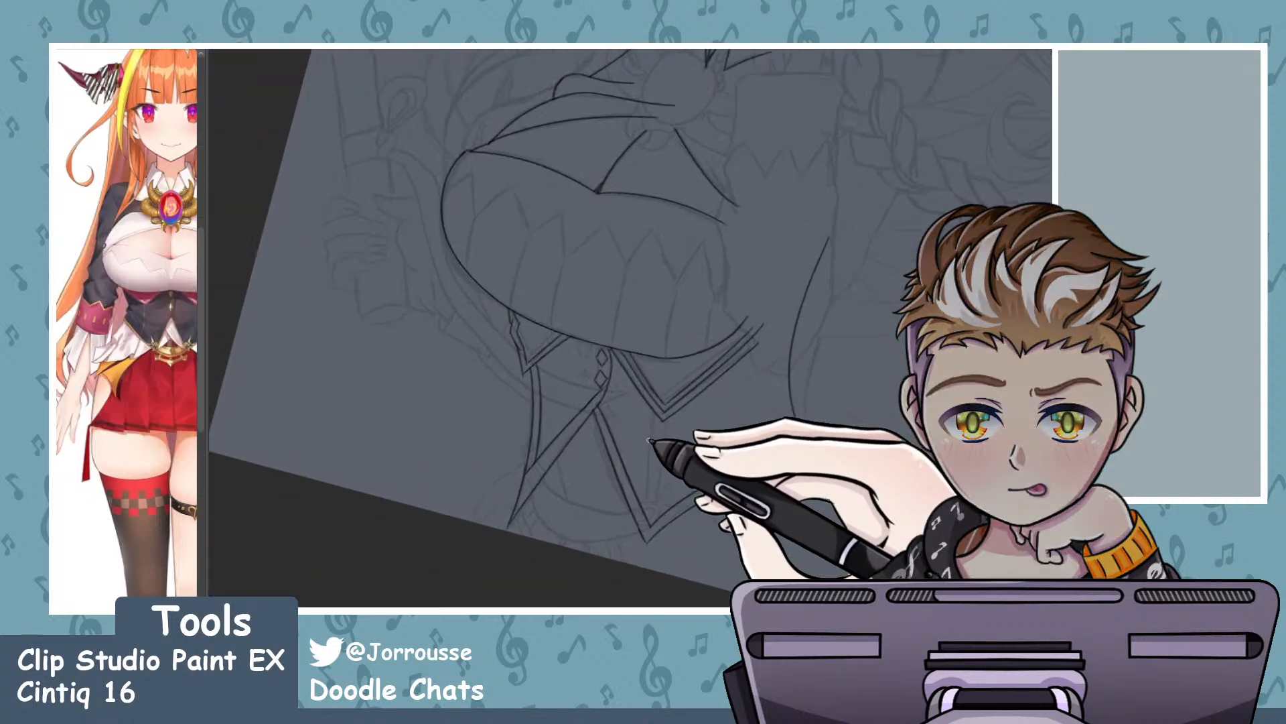
scroll(648, 440, up, 3)
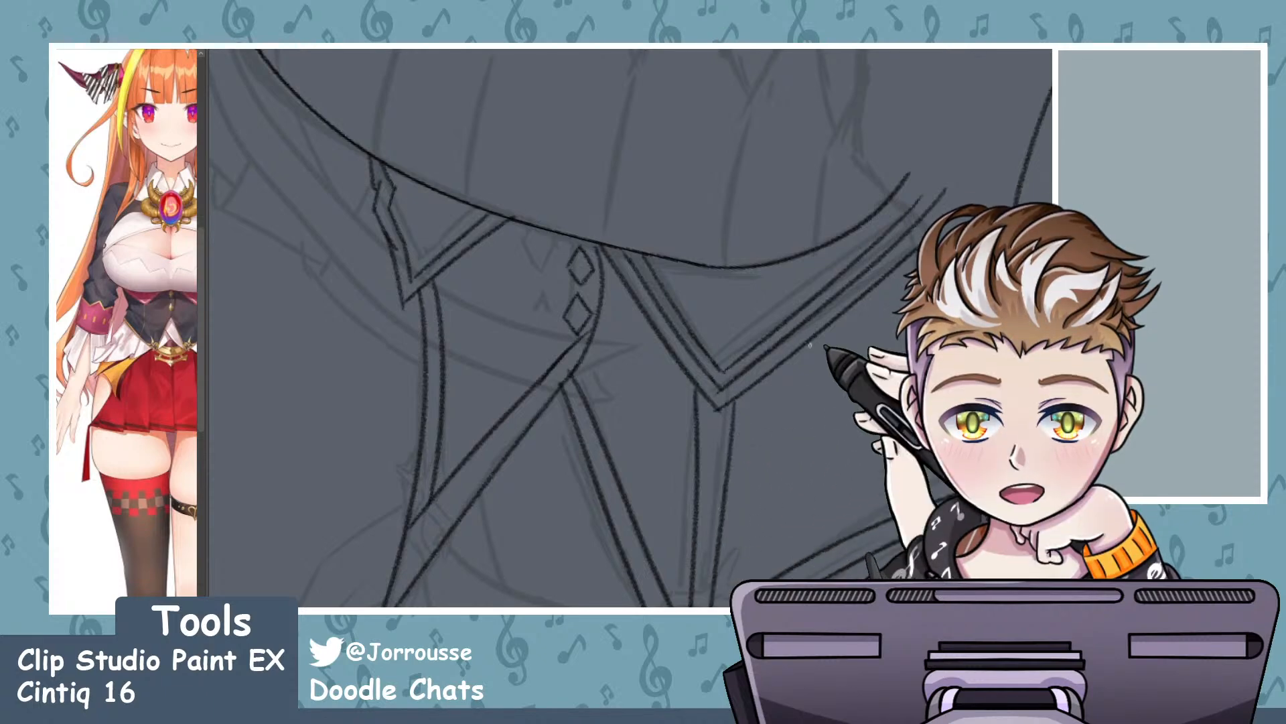
scroll(809, 344, down, 5)
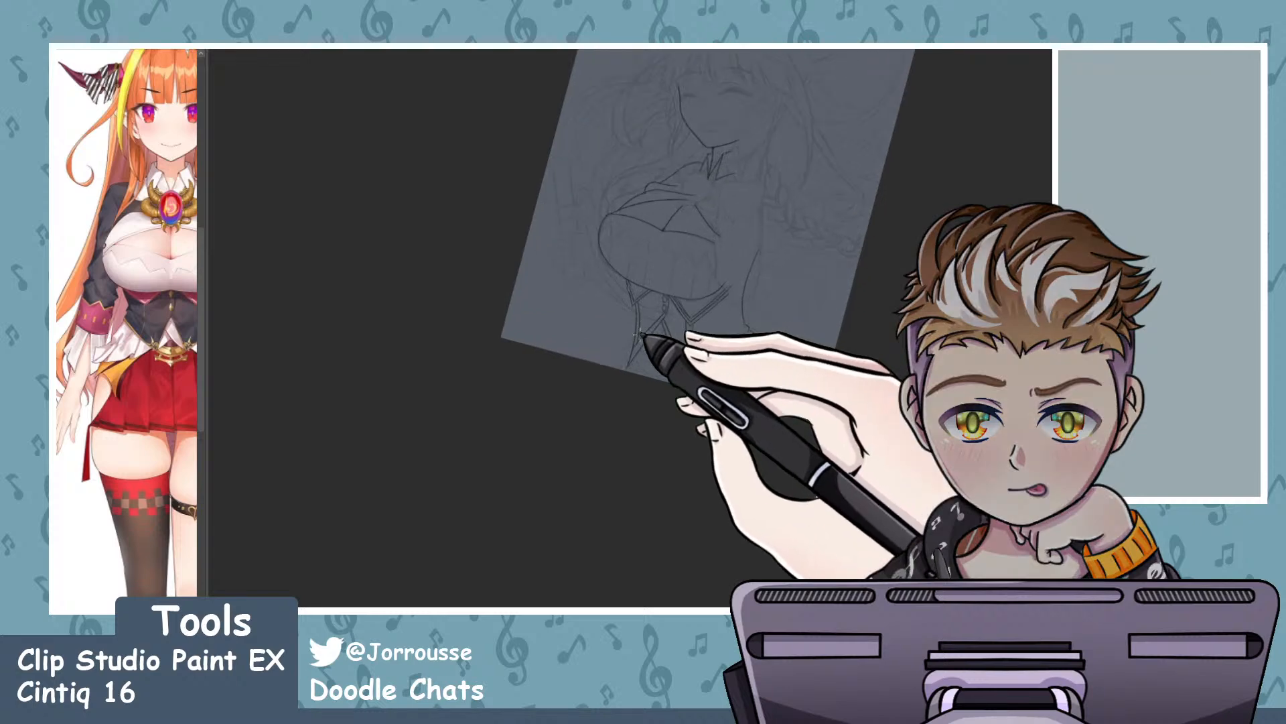
- Ink the angular fabric flaring out beneath the vest's near front, with short folds reaching the canvas's lower edge
scroll(638, 333, up, 8)
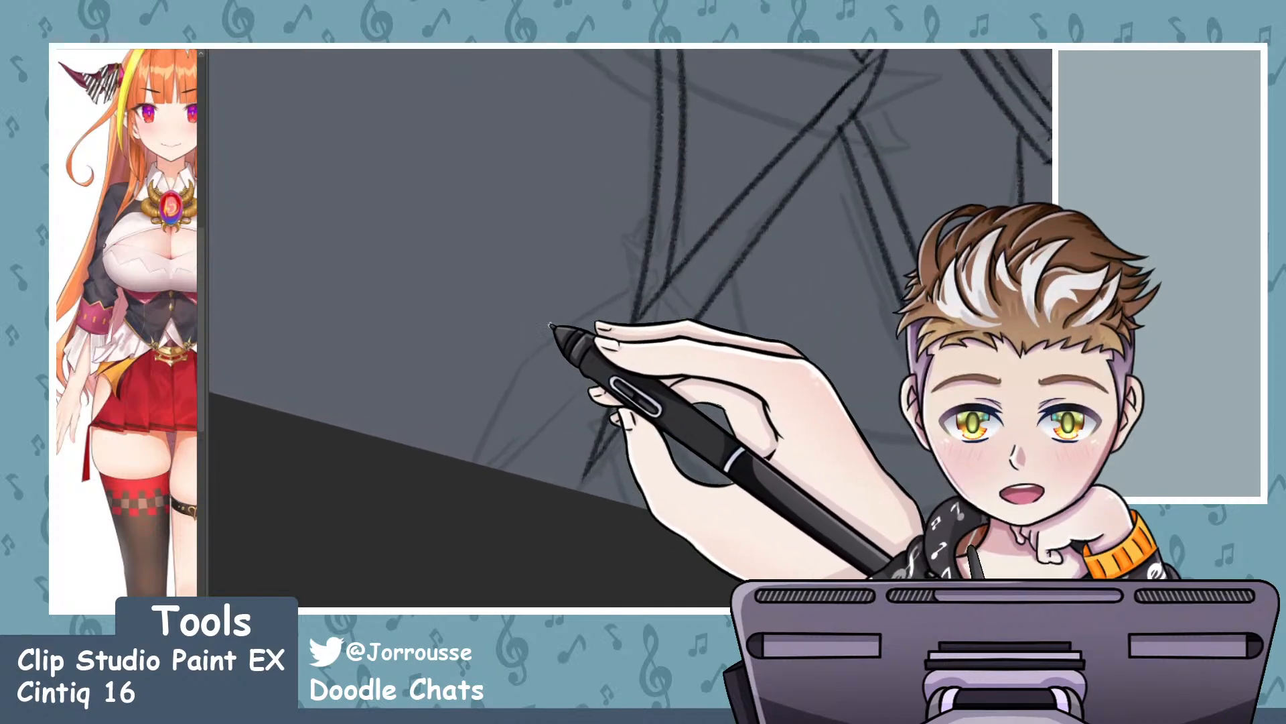
mouse_move(640, 285)
mouse_down()
mouse_move(537, 362)
mouse_move(466, 456)
mouse_up()
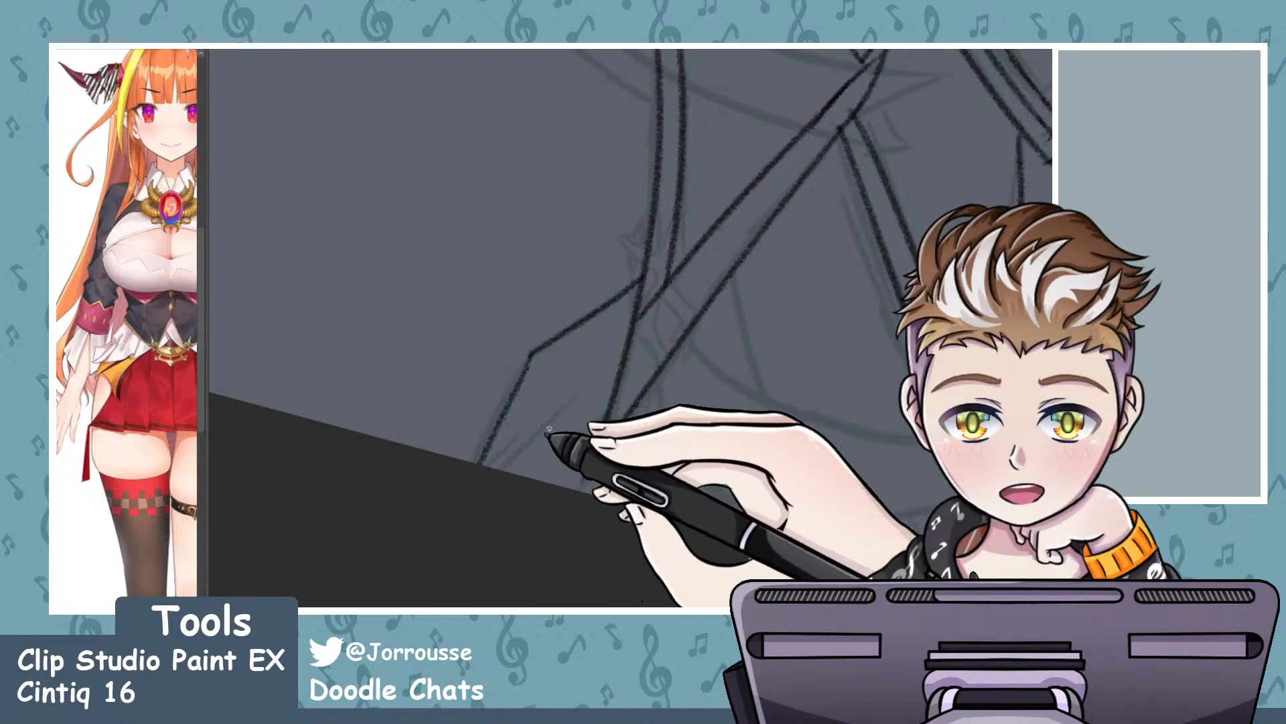
drag(582, 389, 509, 469)
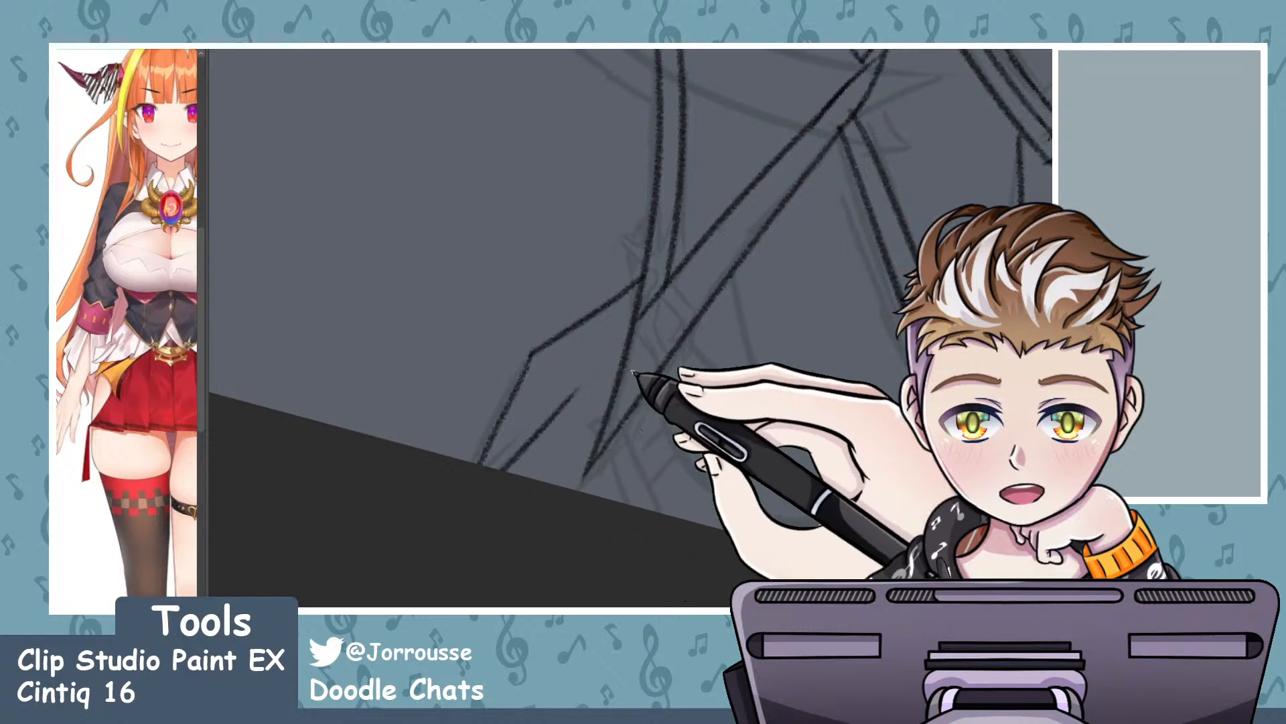
drag(978, 499, 798, 440)
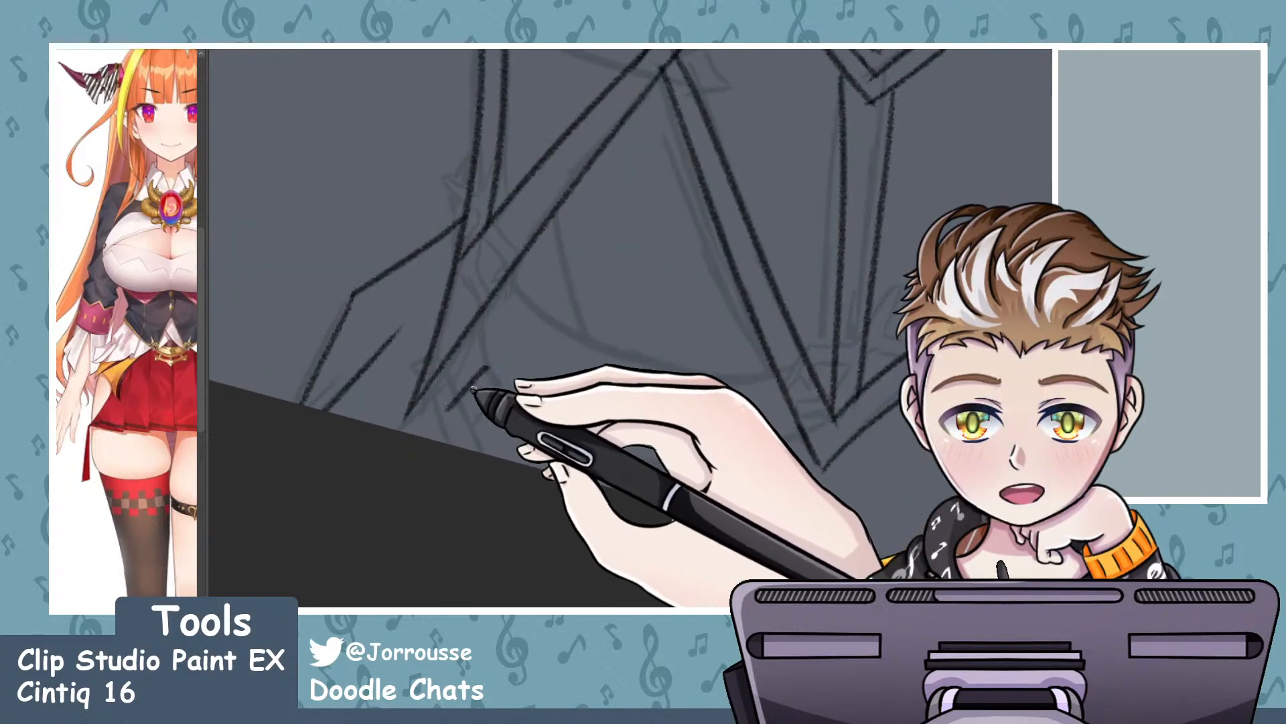
mouse_move(491, 373)
mouse_down()
mouse_move(457, 403)
mouse_move(462, 436)
mouse_up()
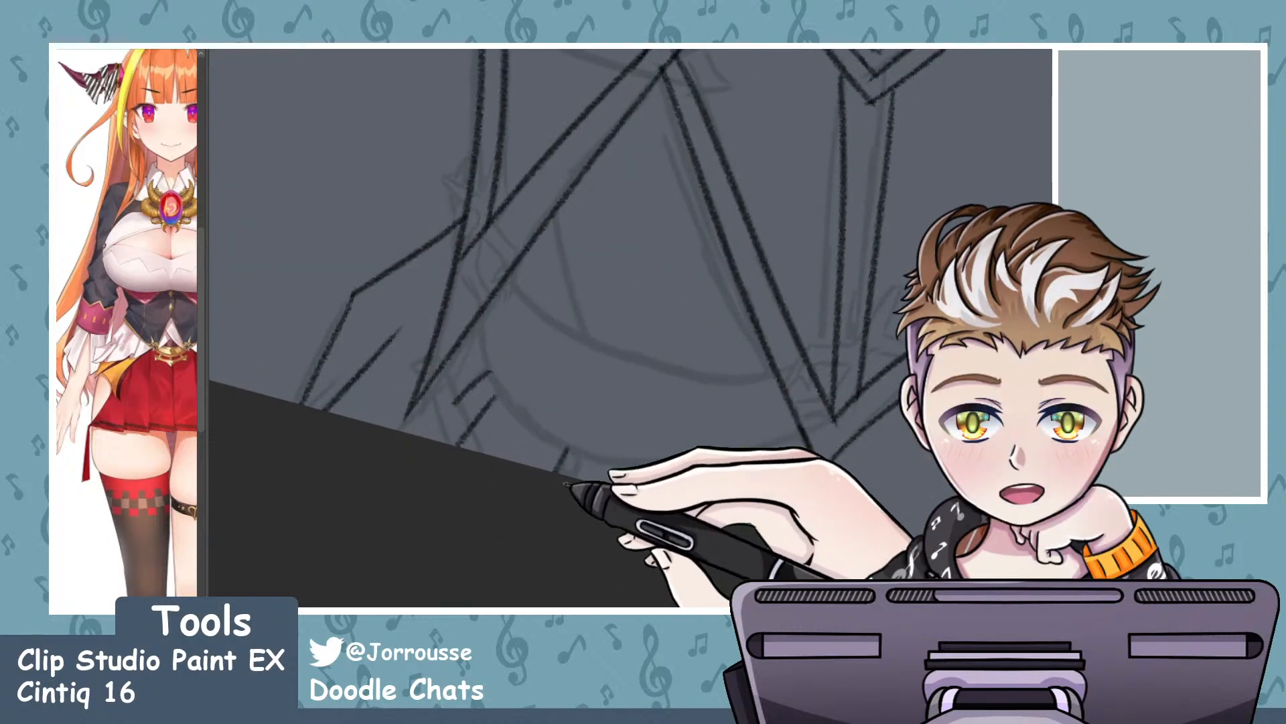
- Ink a long S-shaped fabric line from the vest's near opening edge to the canvas edge, plus short folds beside its lower end
drag(551, 201, 606, 362)
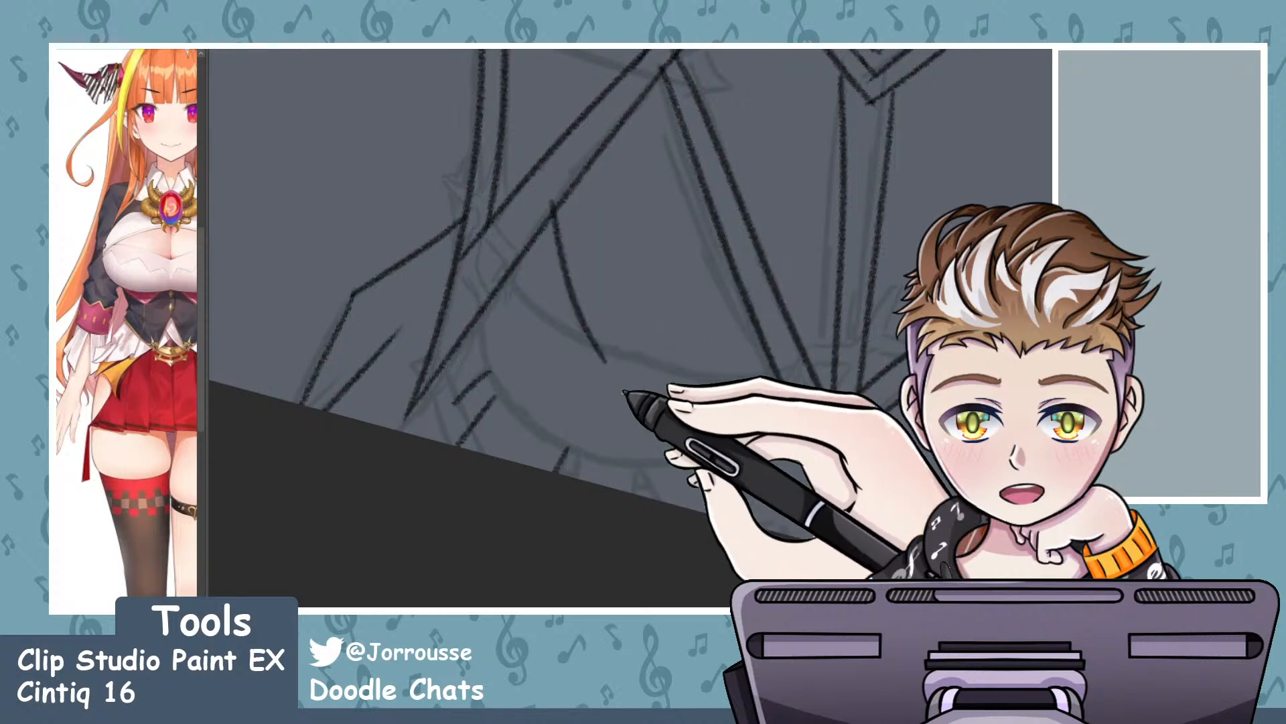
key(ctrl+z)
mouse_move(554, 196)
mouse_down()
mouse_move(593, 348)
mouse_move(685, 508)
mouse_up()
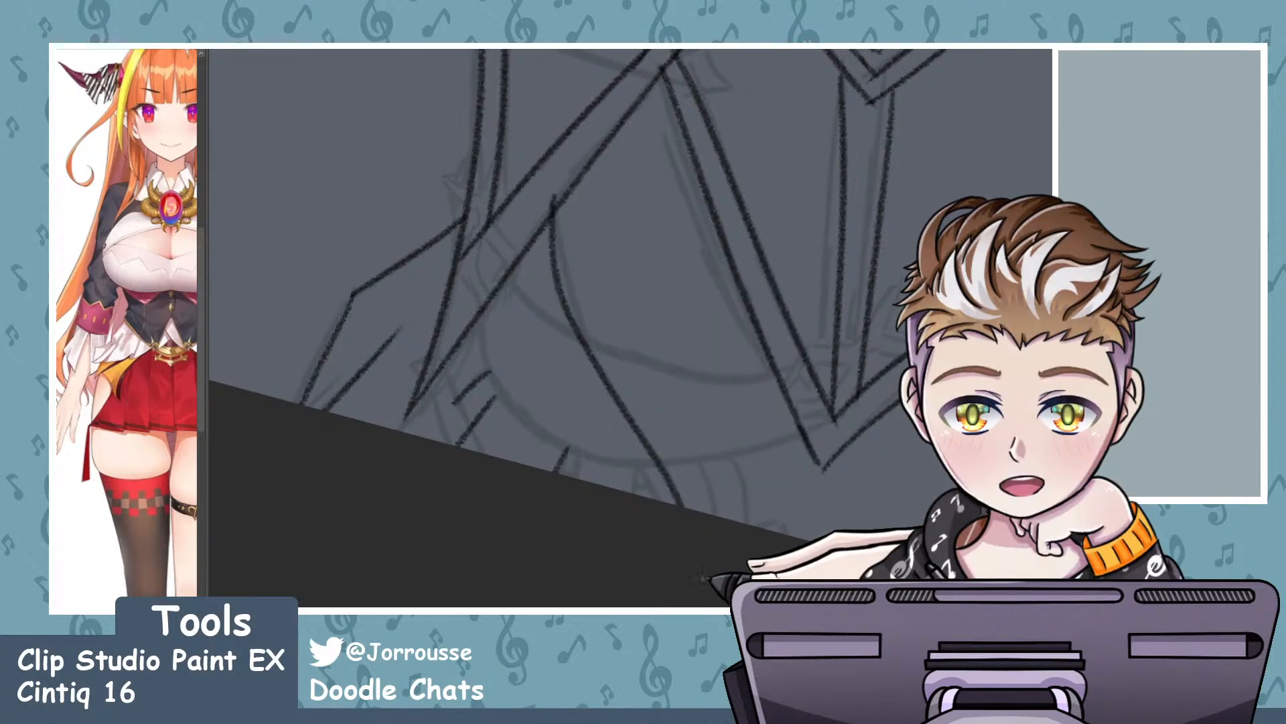
key(ctrl+z)
drag(558, 203, 680, 507)
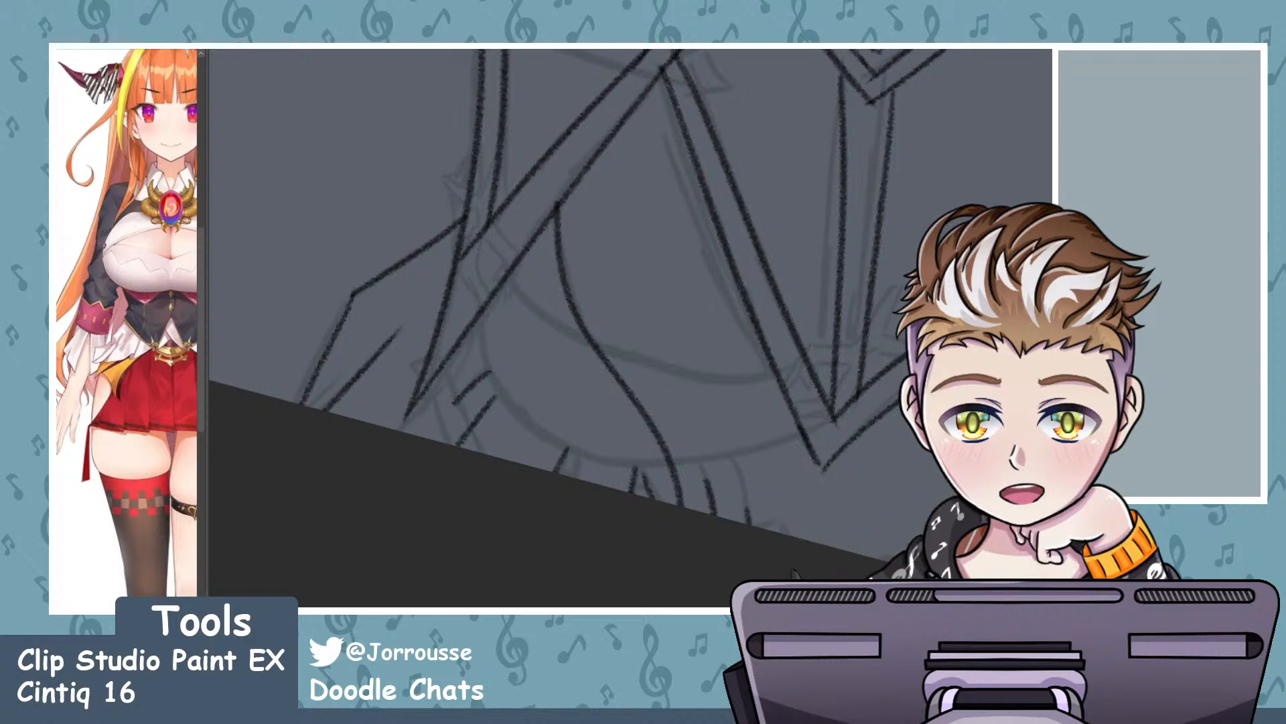
mouse_move(660, 464)
mouse_down()
mouse_move(545, 460)
mouse_move(845, 497)
mouse_up()
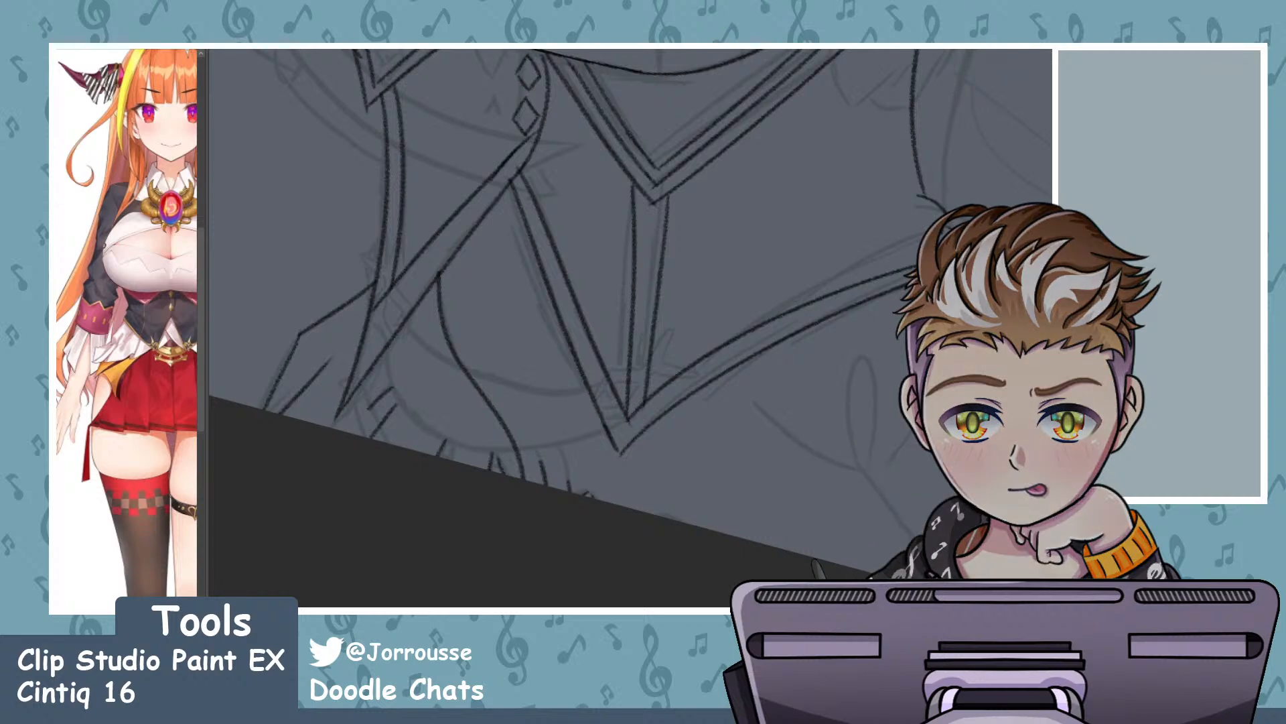
- Ink the outer edge of the fabric below the far hip, sloping outward to a corner and continuing in a curve
drag(737, 442, 469, 426)
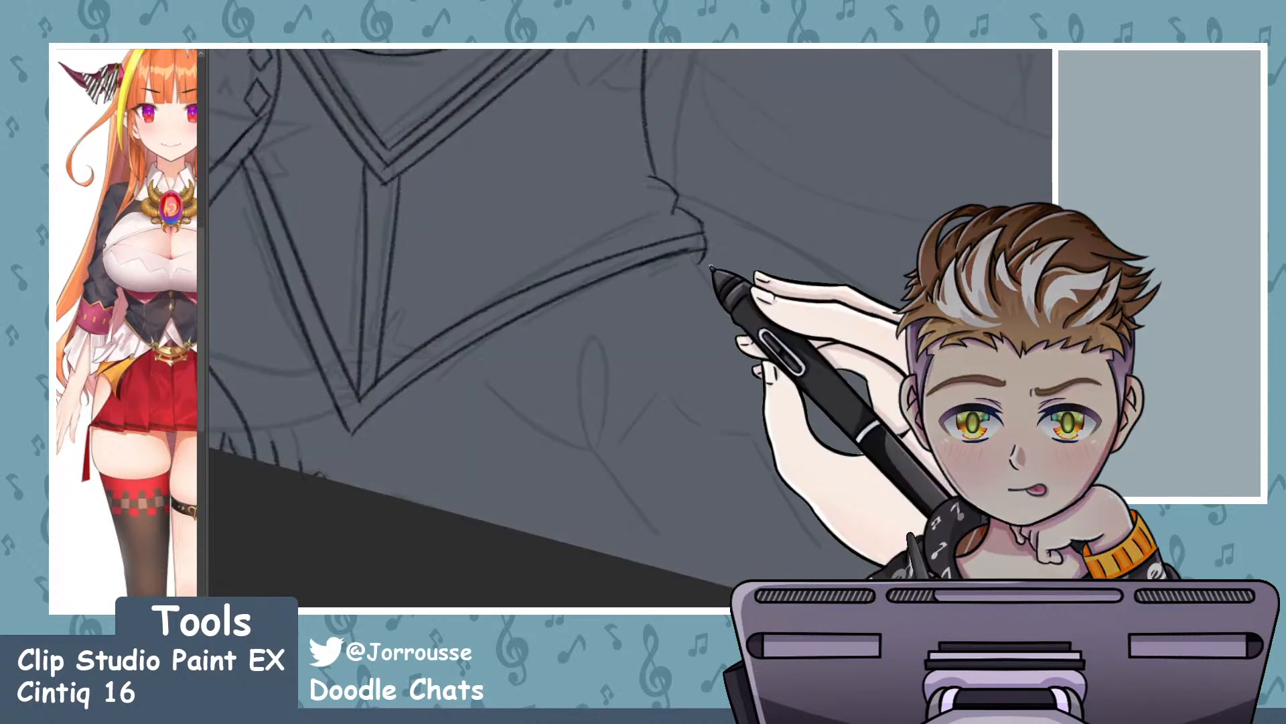
drag(697, 262, 770, 348)
key(ctrl+z)
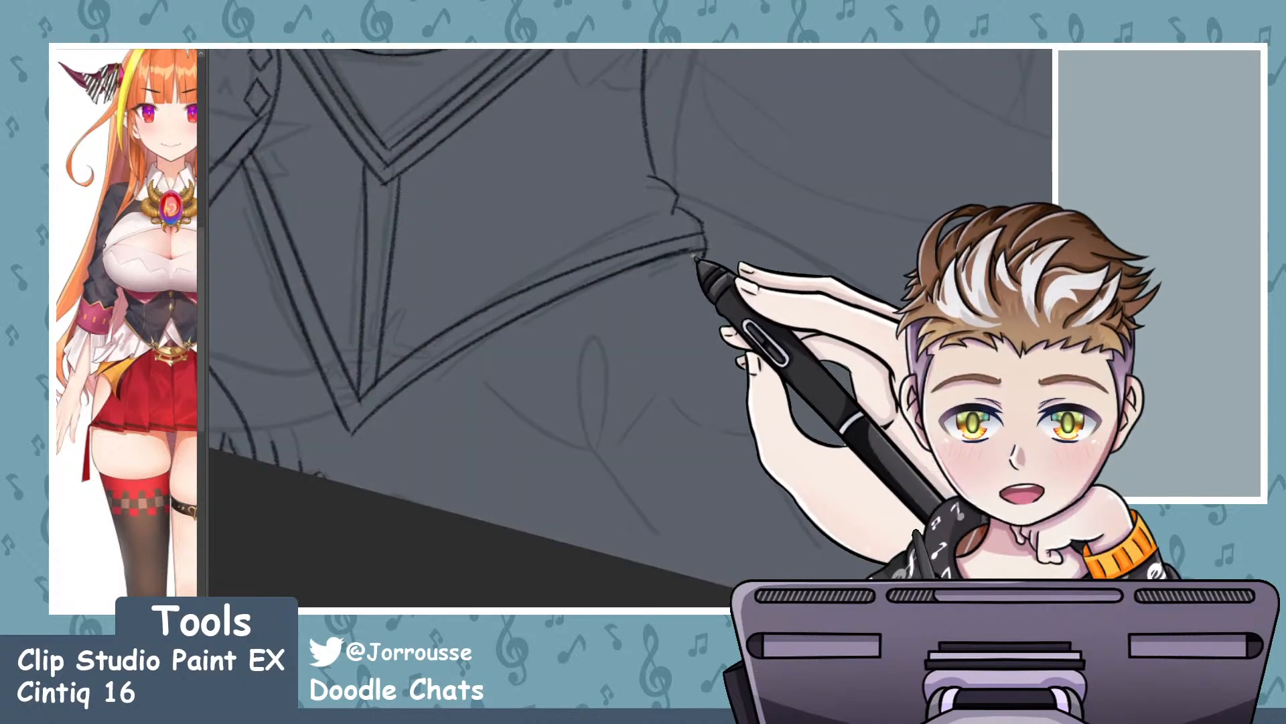
mouse_move(686, 249)
mouse_down()
mouse_move(779, 380)
mouse_move(778, 439)
mouse_up()
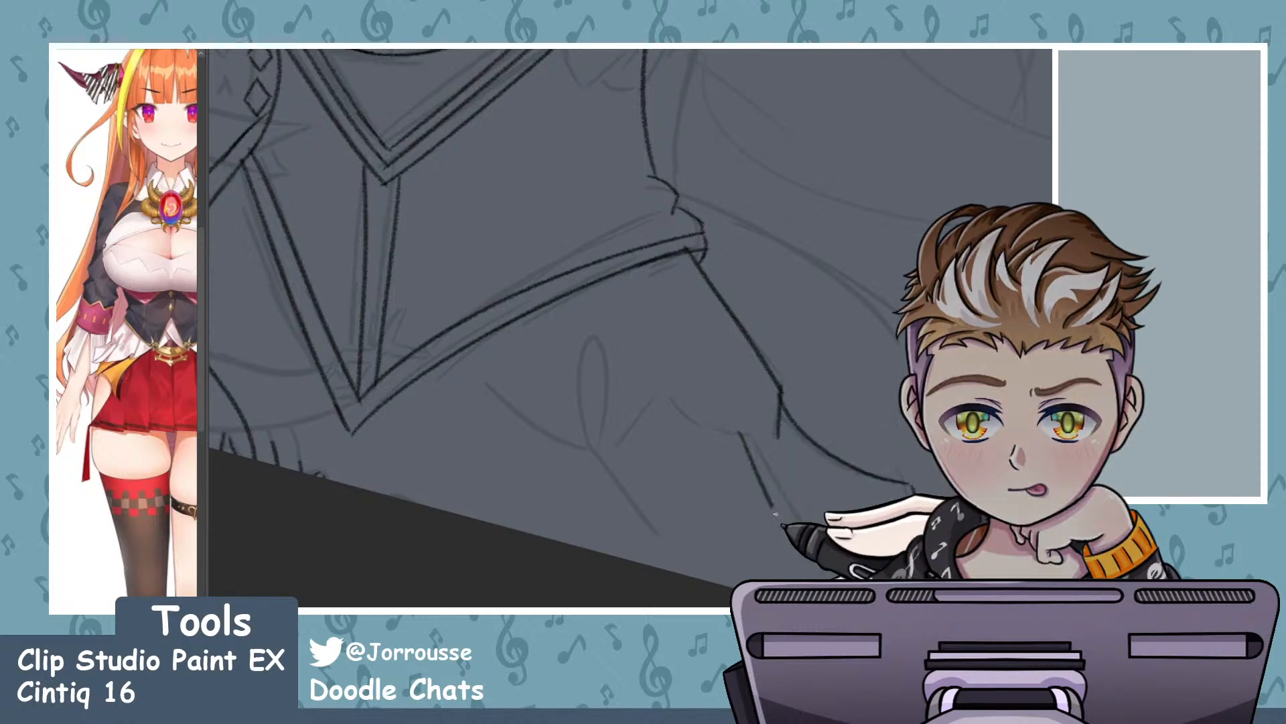
- Ink the folds inside the far hip fabric: a long curved crease, a looped fold with a tail and a zigzag hem between them
drag(776, 515, 809, 569)
key(ctrl+z)
drag(739, 422, 819, 578)
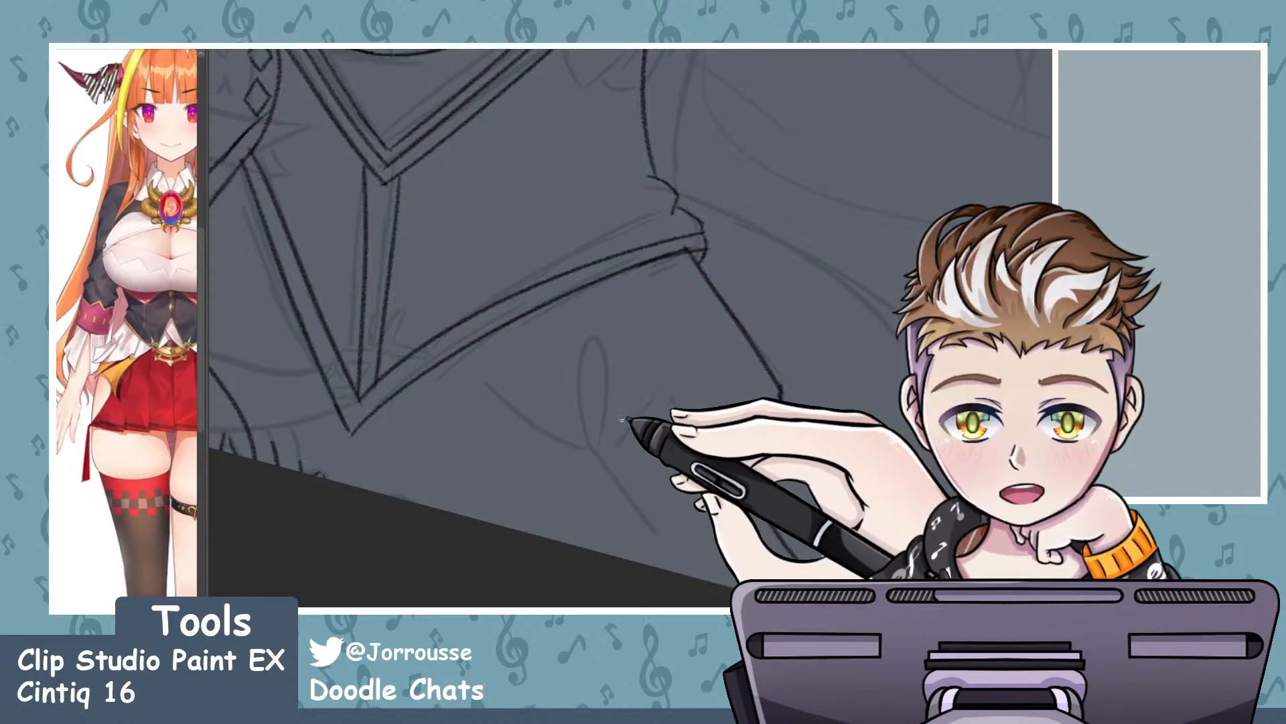
mouse_move(660, 550)
mouse_down()
mouse_move(583, 338)
mouse_move(602, 442)
mouse_up()
key(ctrl+z)
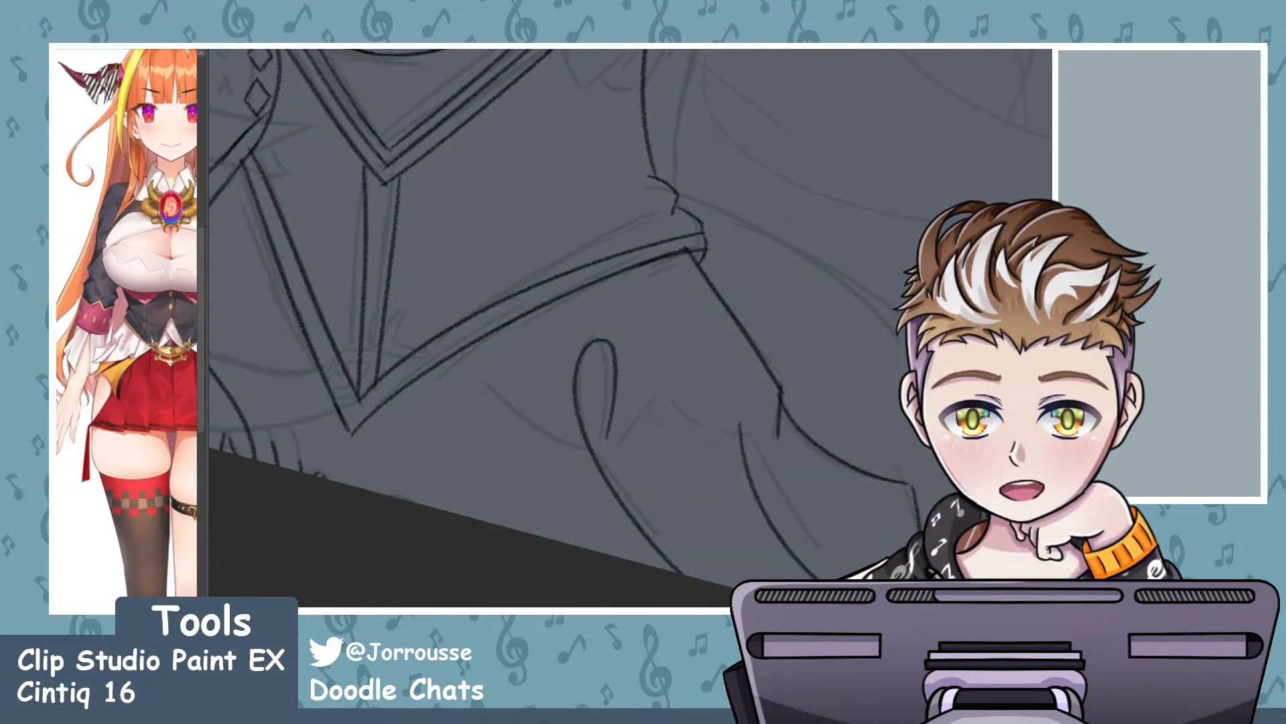
mouse_move(606, 456)
mouse_down()
mouse_move(681, 389)
mouse_move(710, 422)
mouse_move(770, 442)
mouse_up()
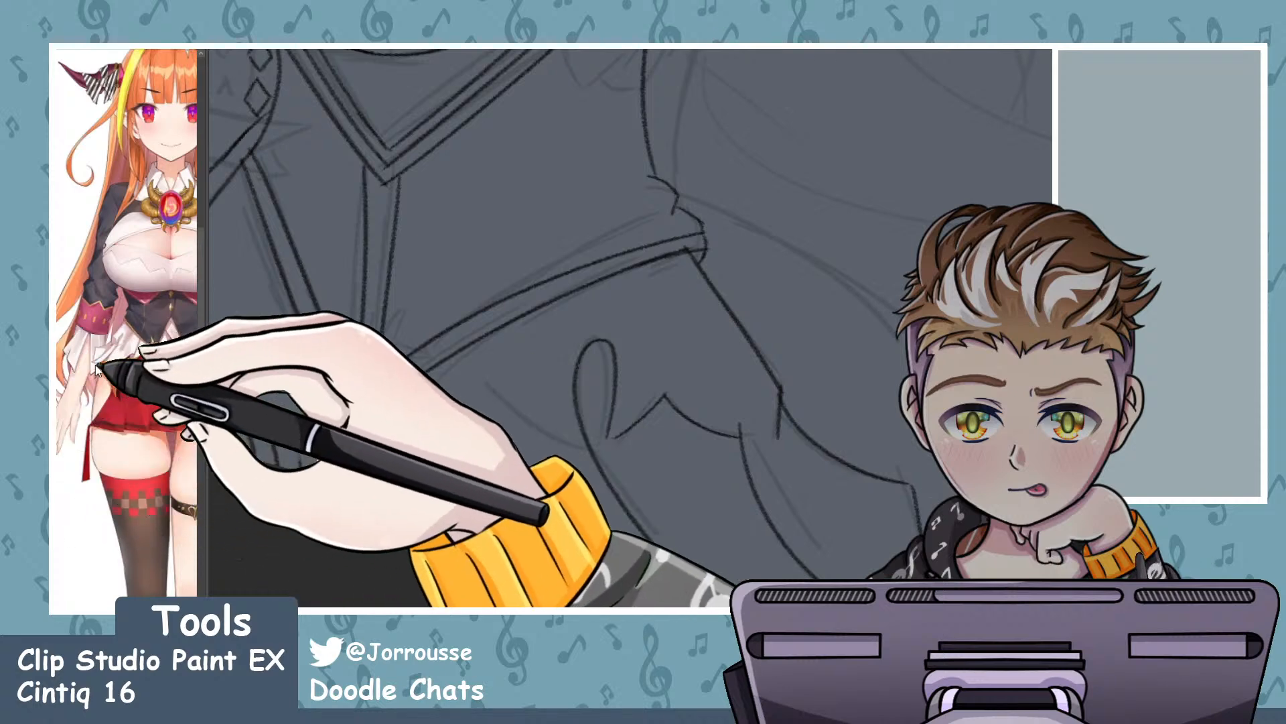
- Enlarge the reference picture around the frilled shirt hem, then ink a curved crease beside the looped fold and redraw its zigzag hem
scroll(142, 345, down, 3)
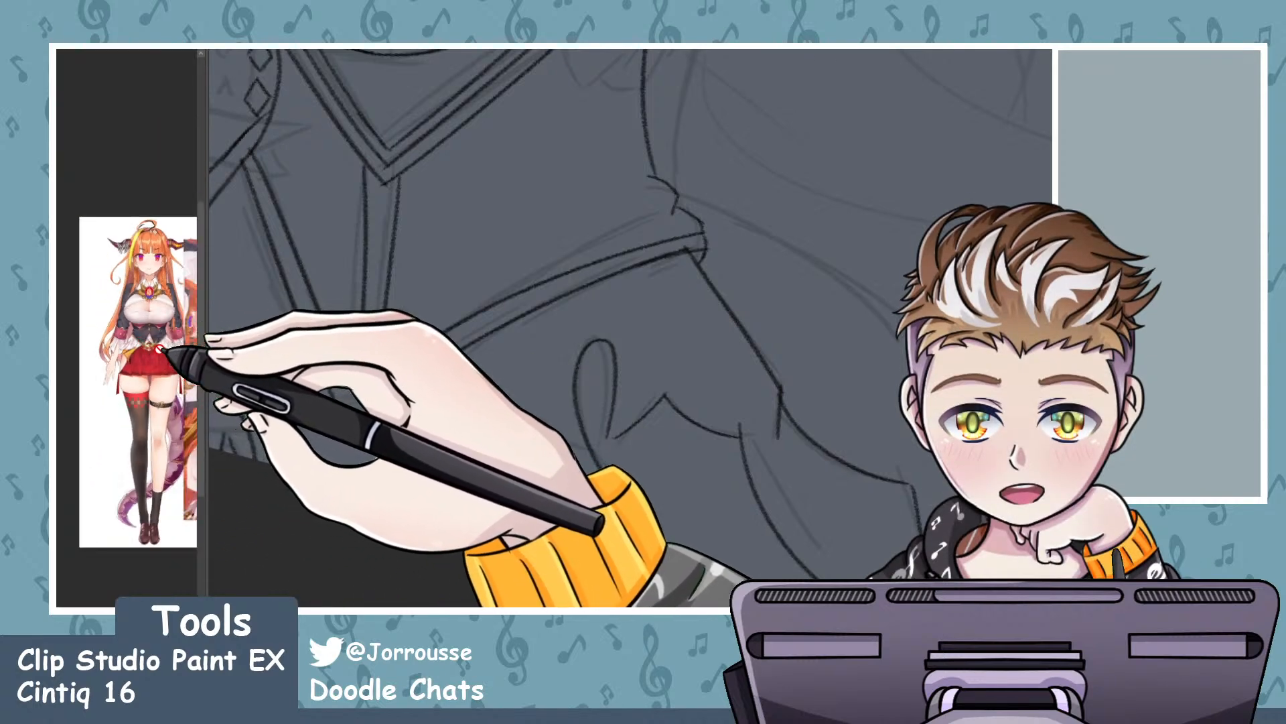
scroll(180, 346, up, 2)
scroll(189, 343, up, 3)
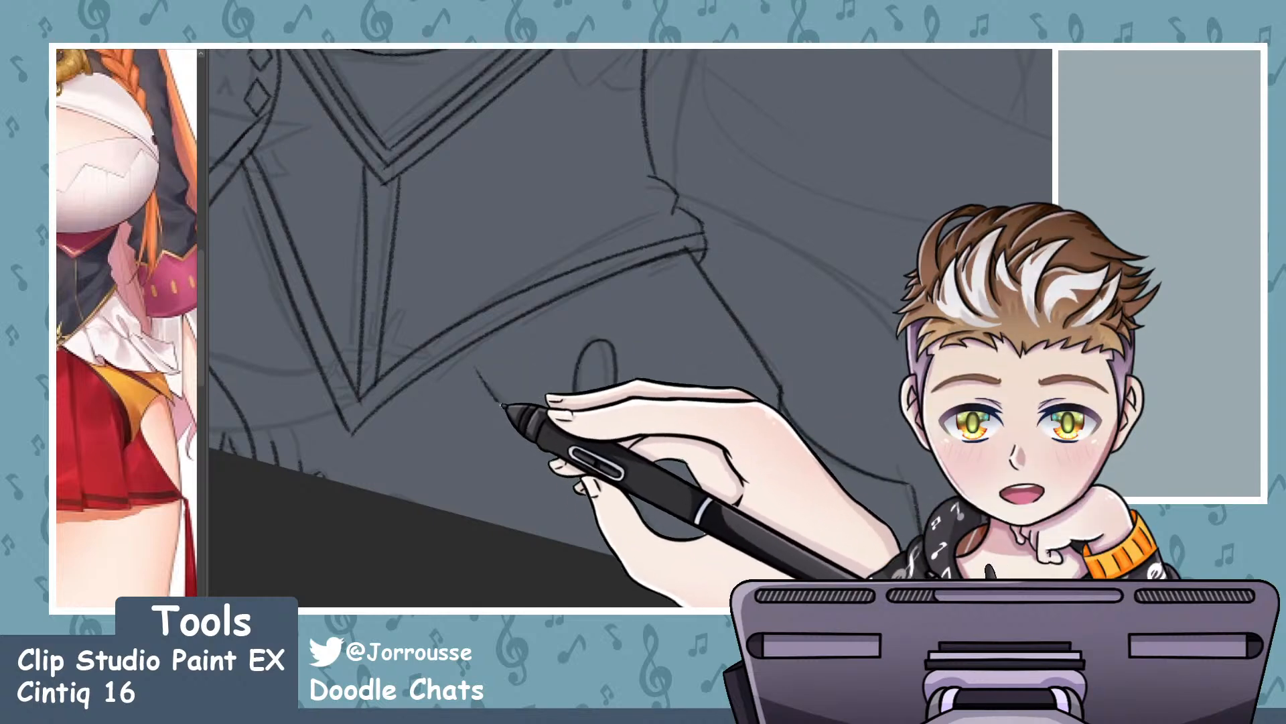
drag(616, 446, 730, 429)
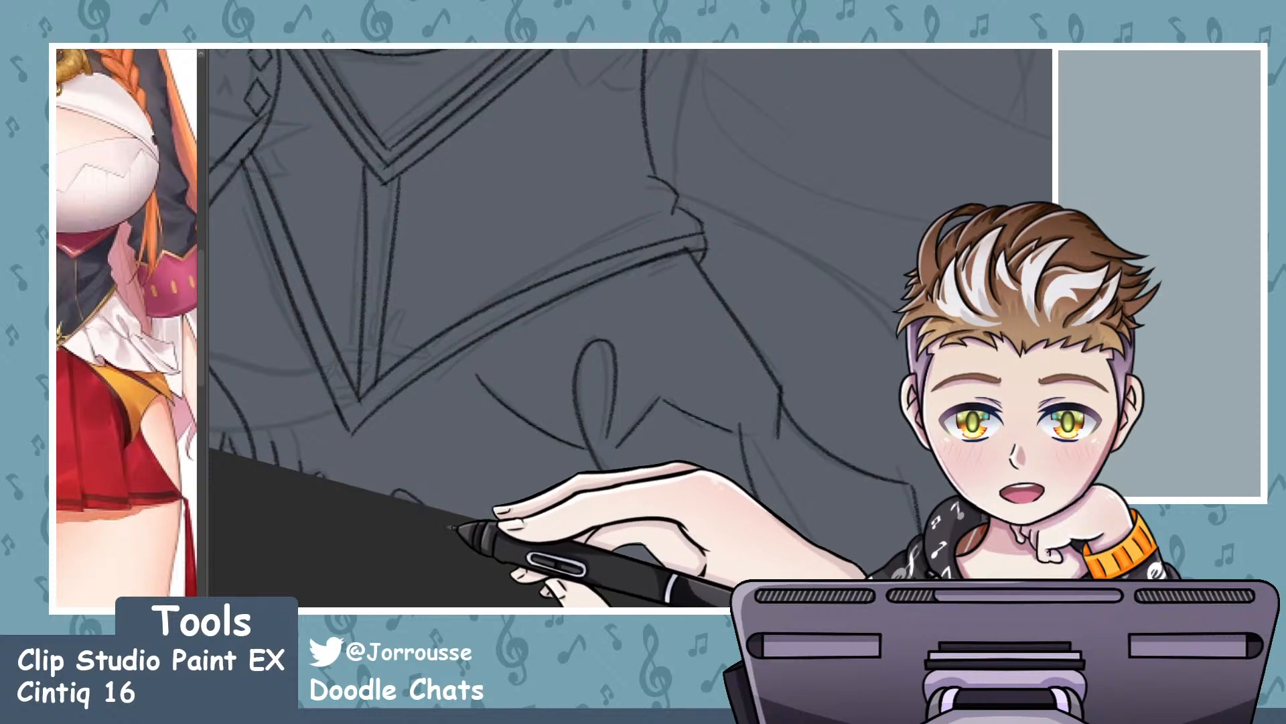
- Ink short broken fold strokes beneath the vest's lower point and a short crease under the border near the far hip
scroll(764, 309, down, 8)
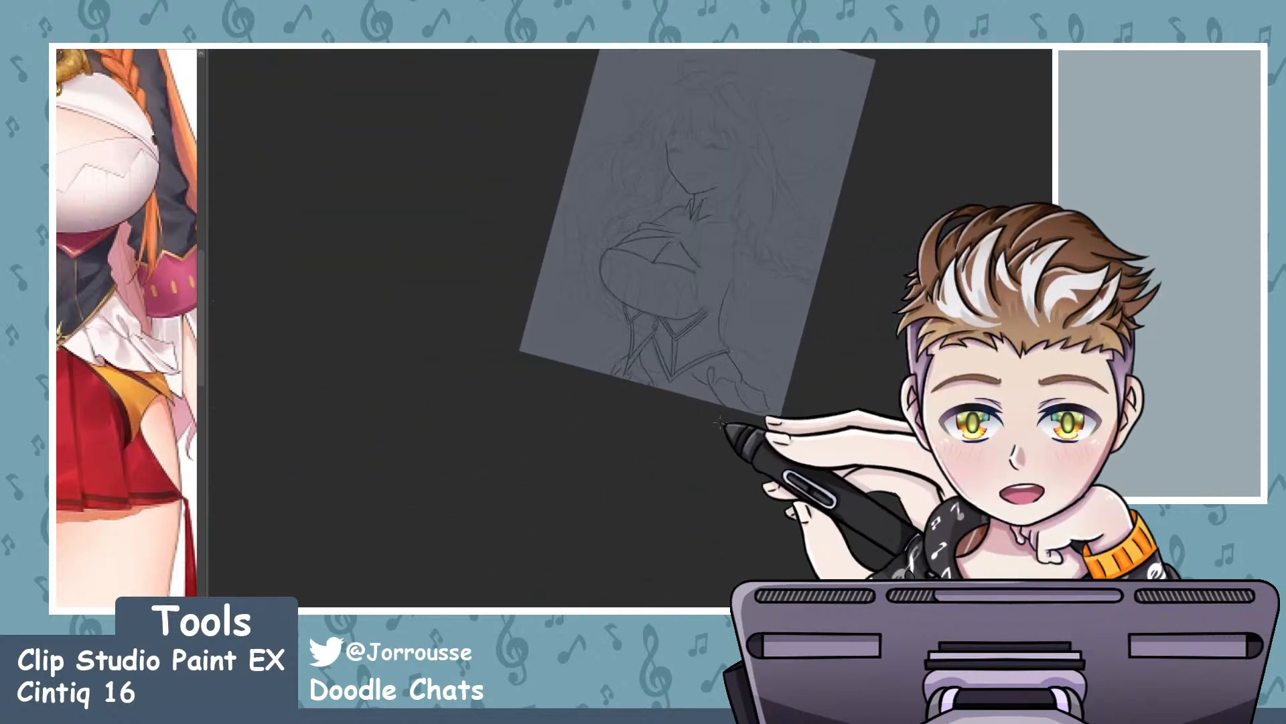
scroll(750, 381, up, 3)
scroll(749, 380, up, 5)
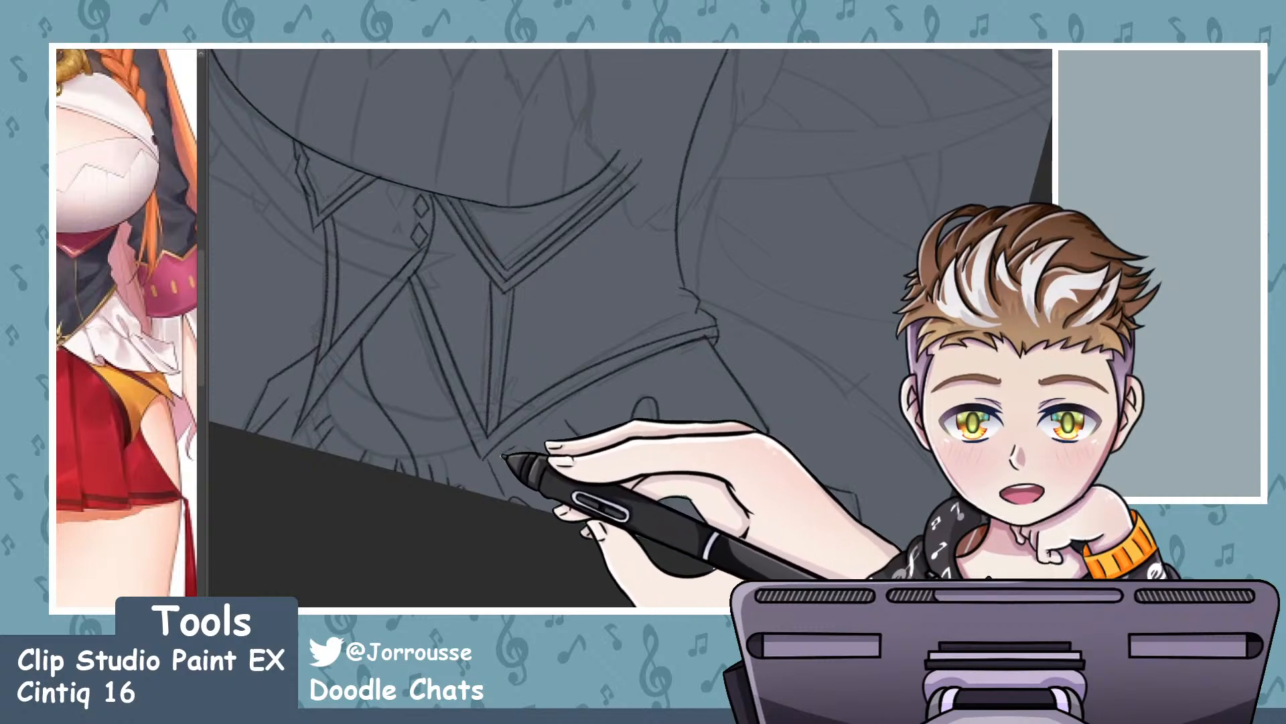
drag(503, 453, 571, 440)
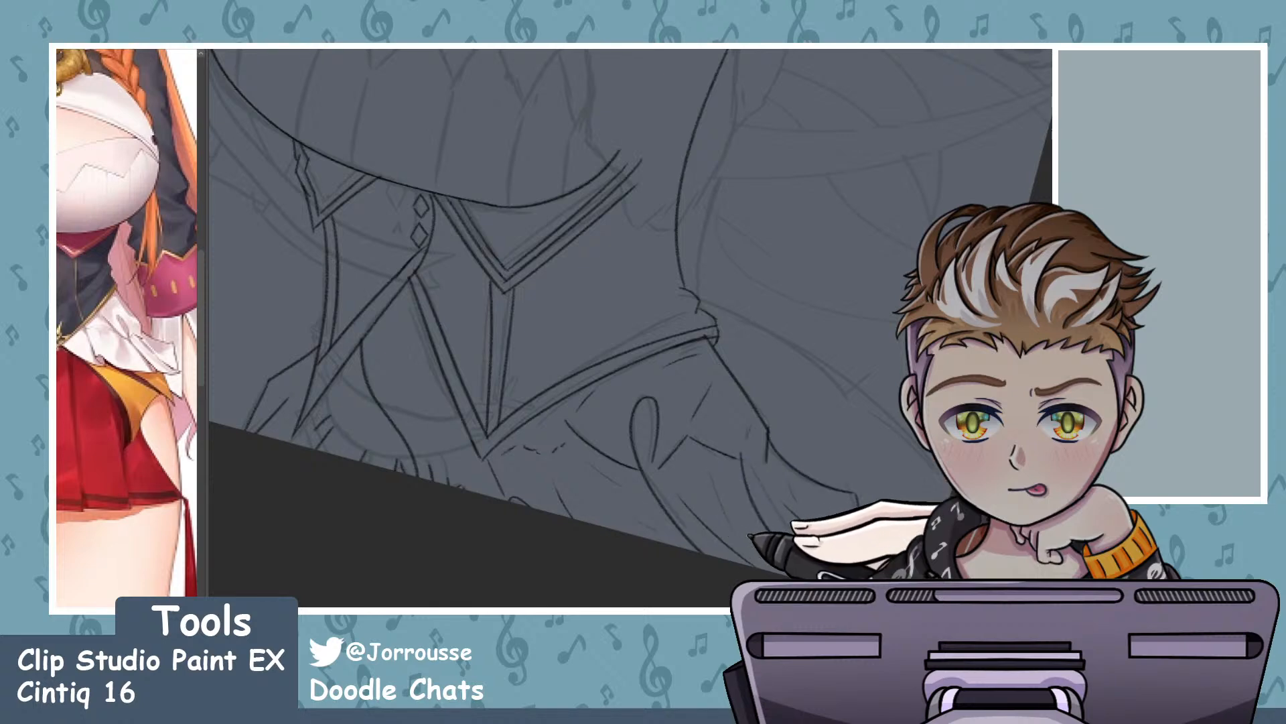
- Examine the torso line art at several magnifications, with the sketch hidden and with the underlying body sketch shown
scroll(680, 341, down, 5)
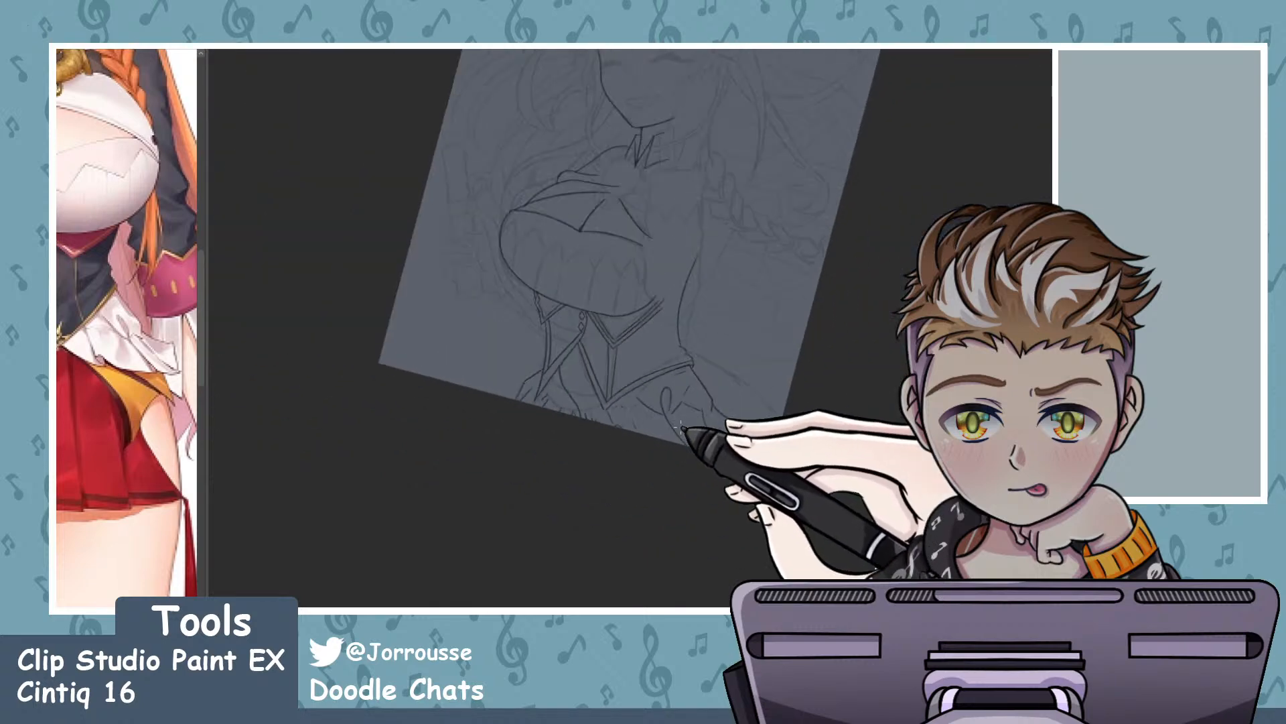
scroll(611, 387, up, 2)
scroll(614, 382, up, 4)
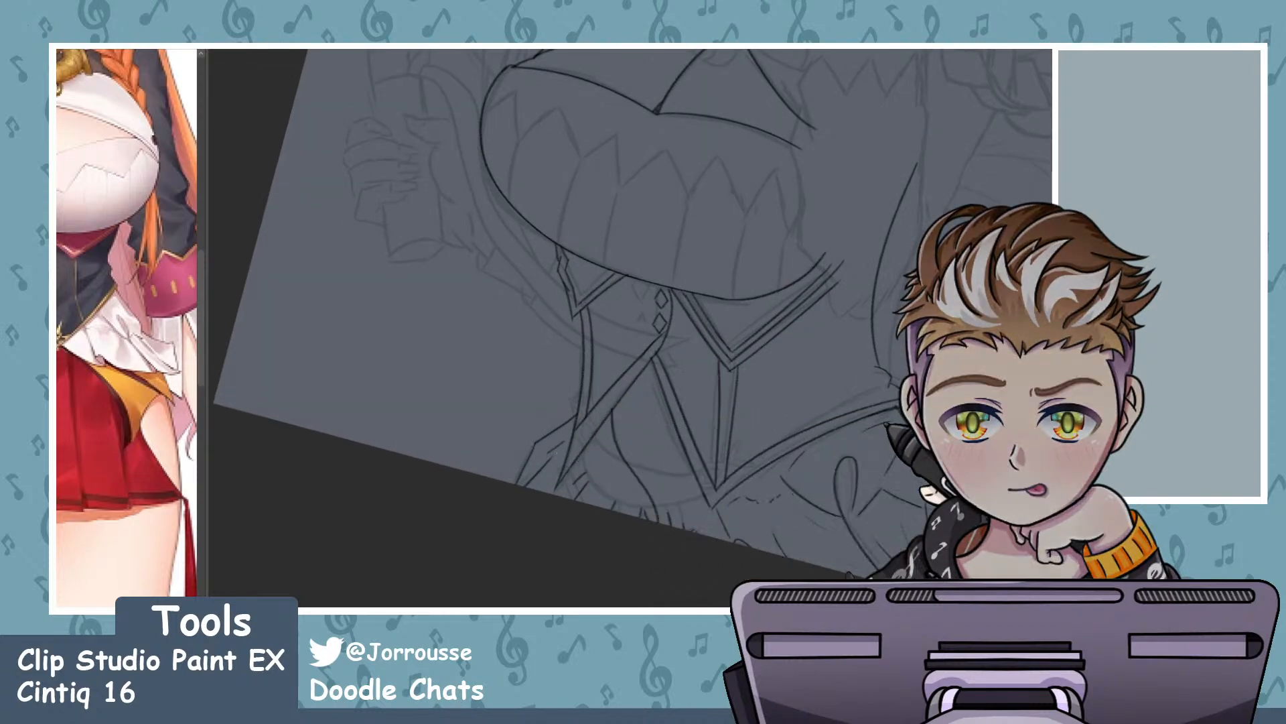
scroll(790, 254, down, 6)
scroll(790, 255, up, 1)
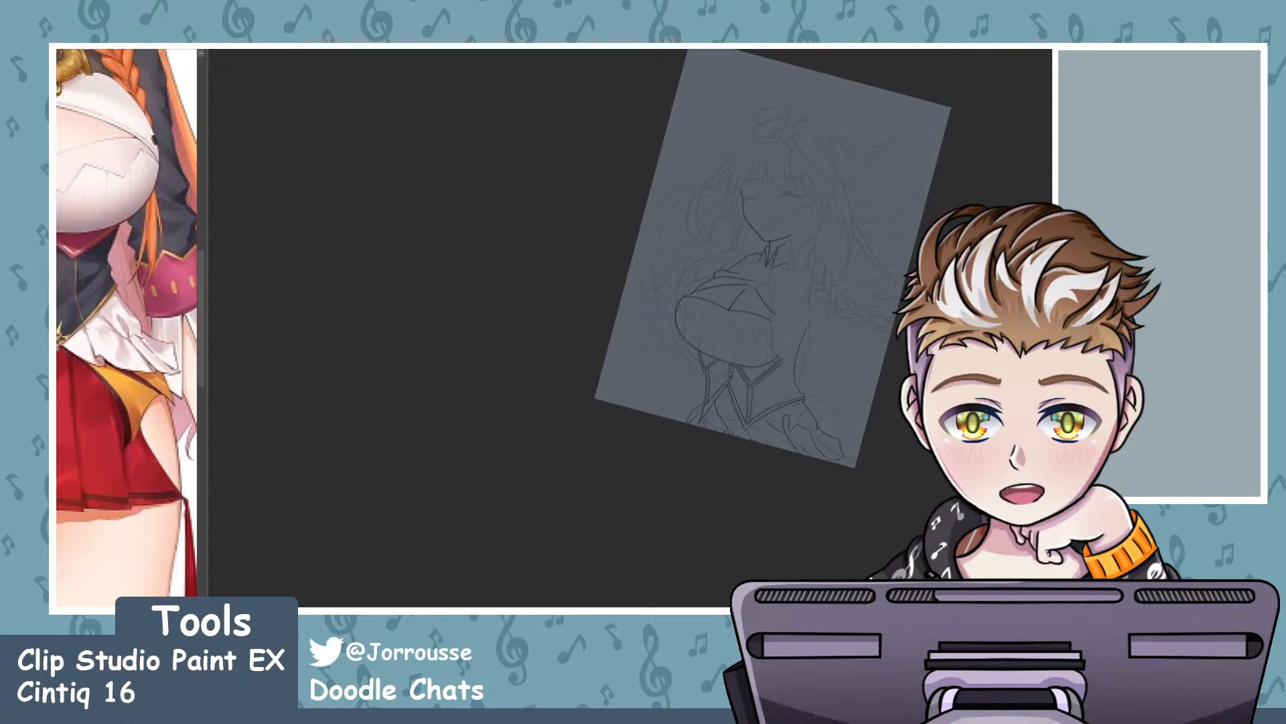
scroll(727, 349, down, 3)
scroll(726, 351, up, 4)
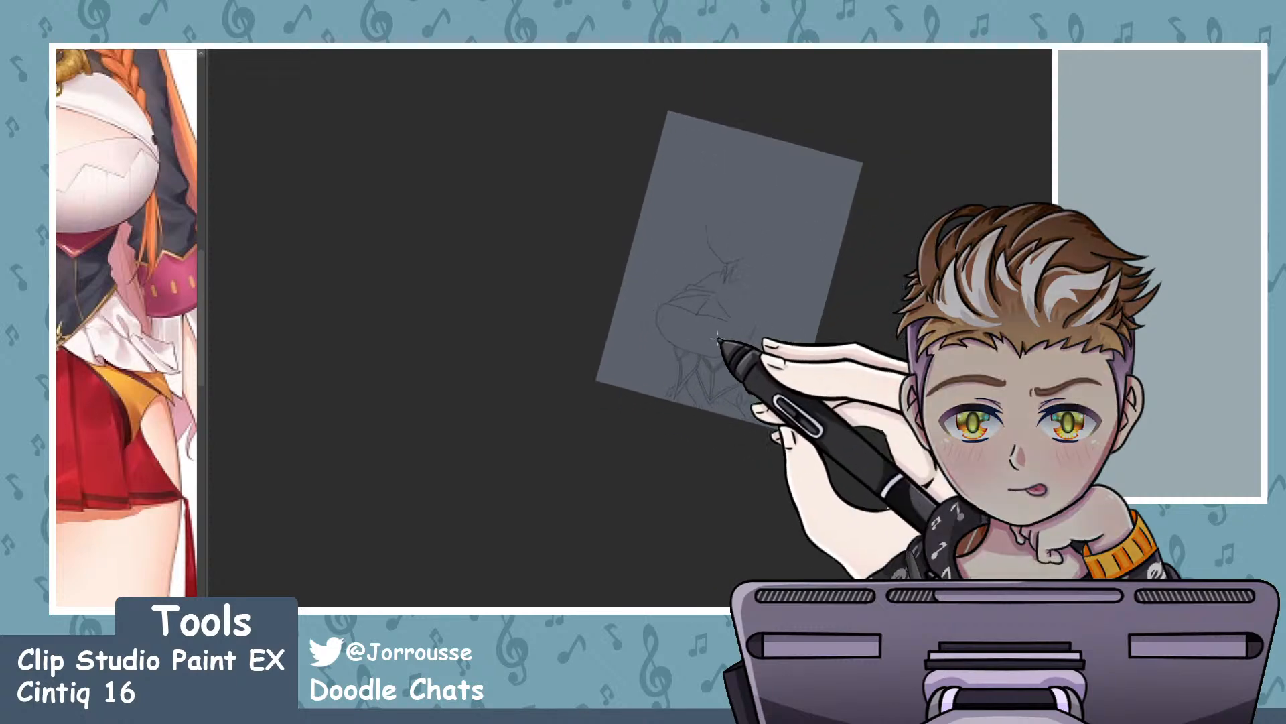
scroll(643, 305, up, 3)
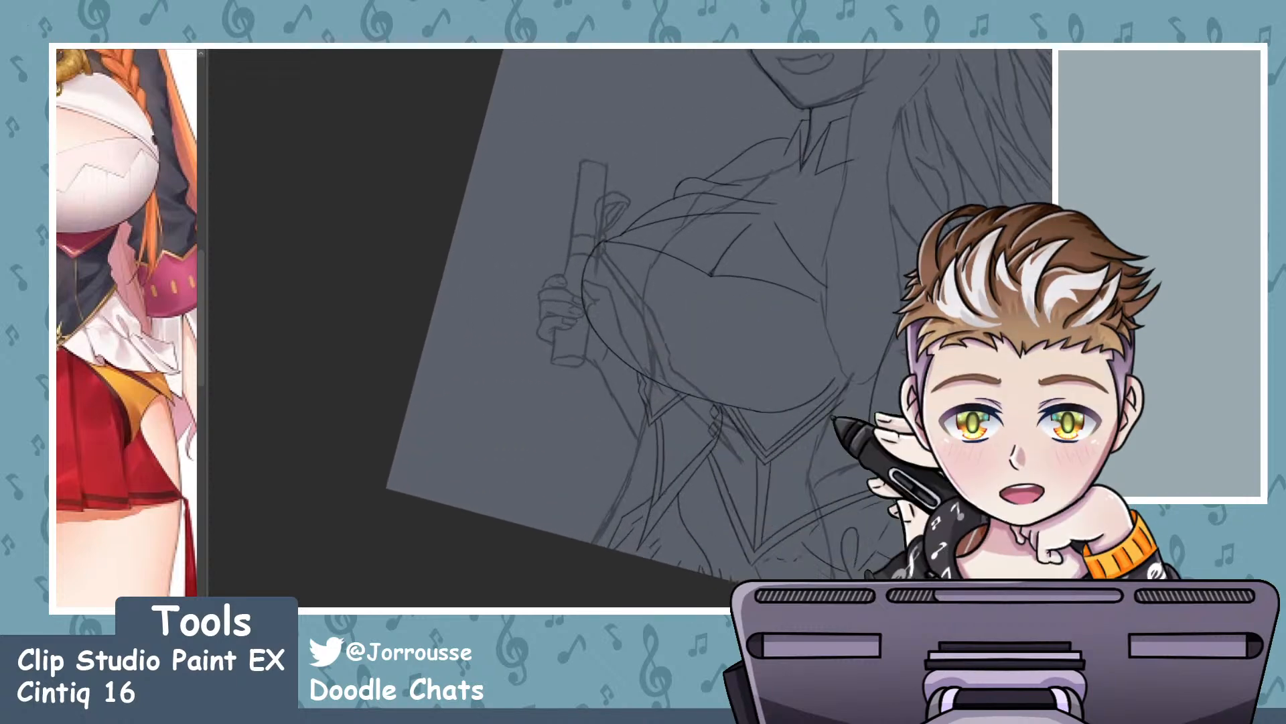
- Ink the zigzag trim as a row of pointed teeth across the full width of the bust
scroll(643, 304, up, 3)
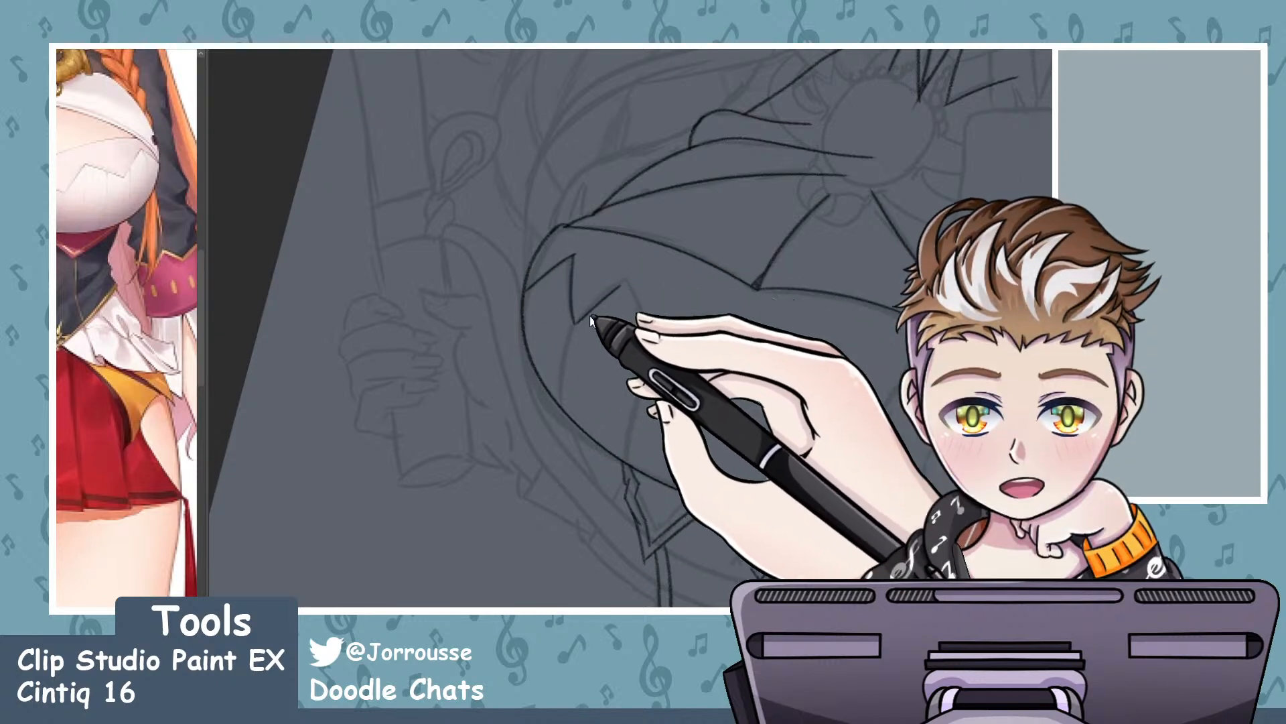
drag(648, 269, 656, 333)
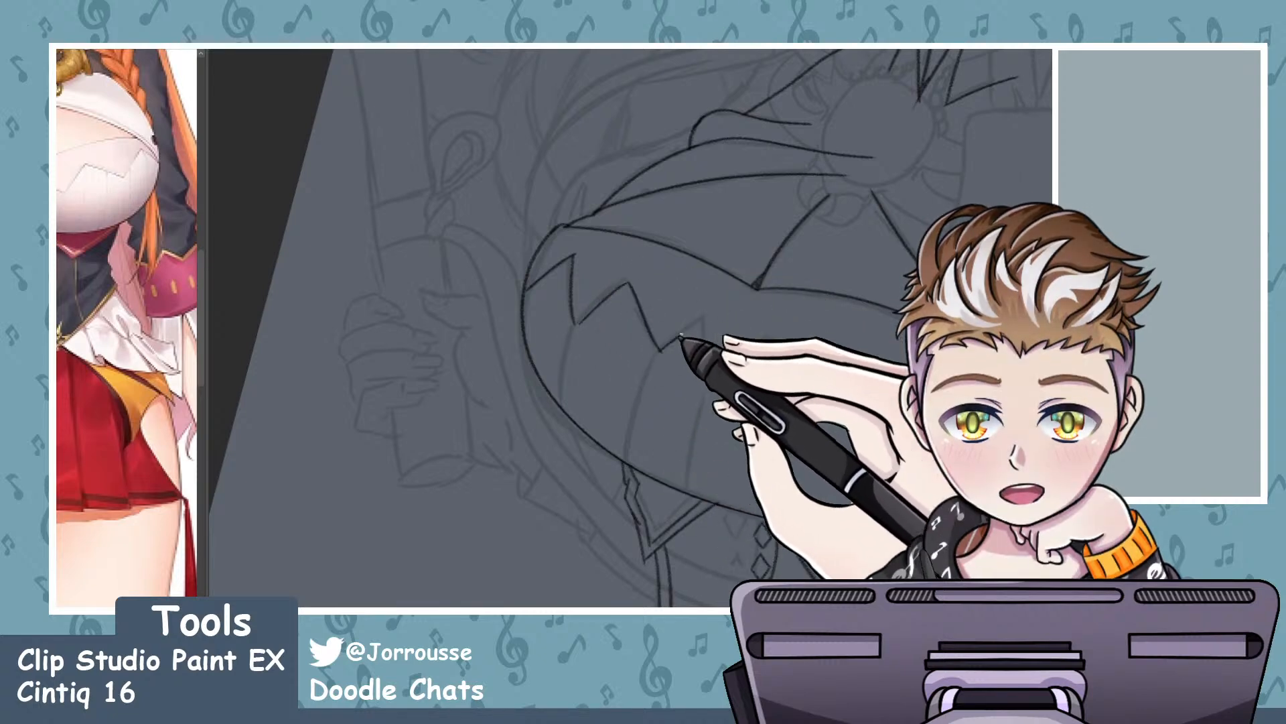
drag(681, 337, 722, 405)
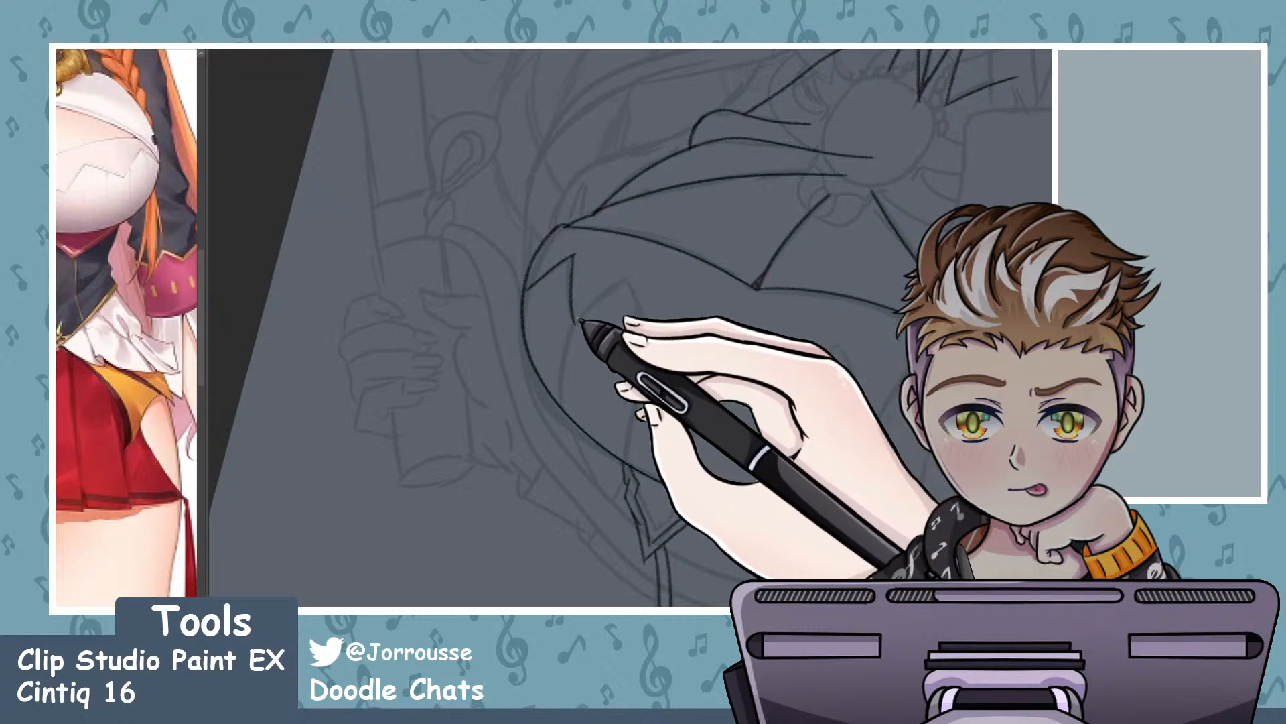
drag(581, 320, 630, 280)
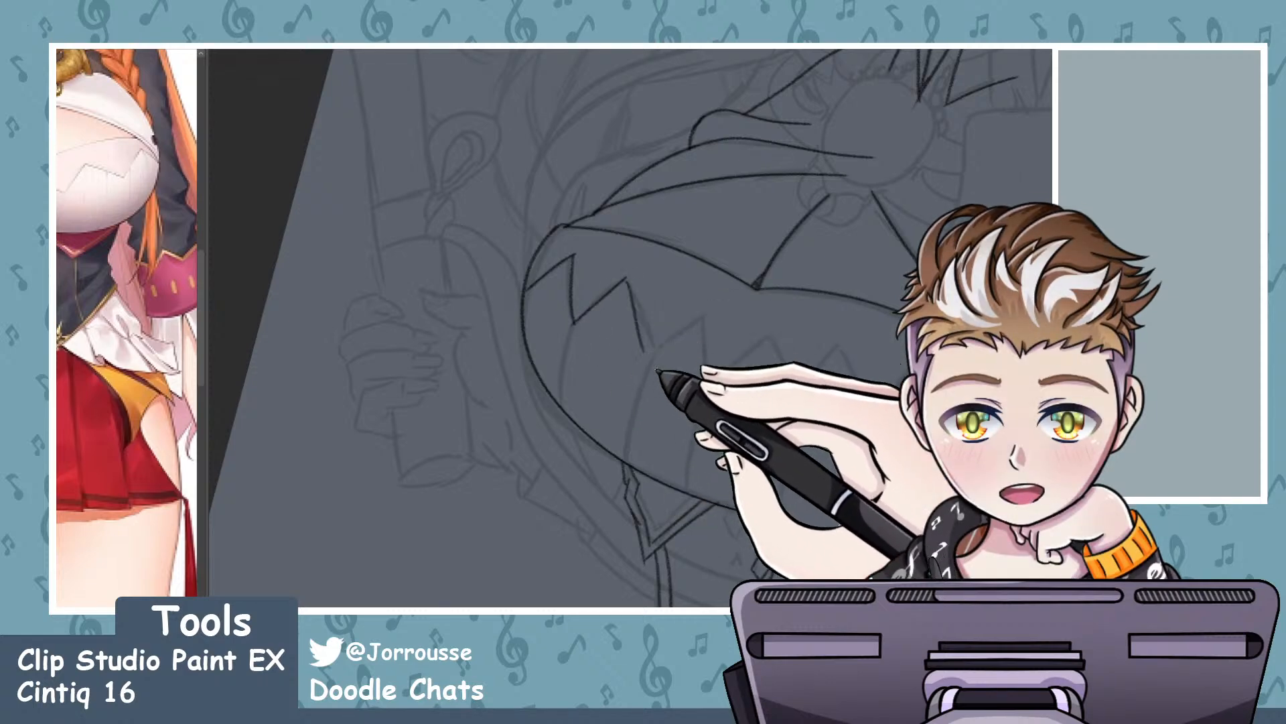
mouse_move(644, 357)
mouse_down()
mouse_move(710, 299)
mouse_move(717, 373)
mouse_up()
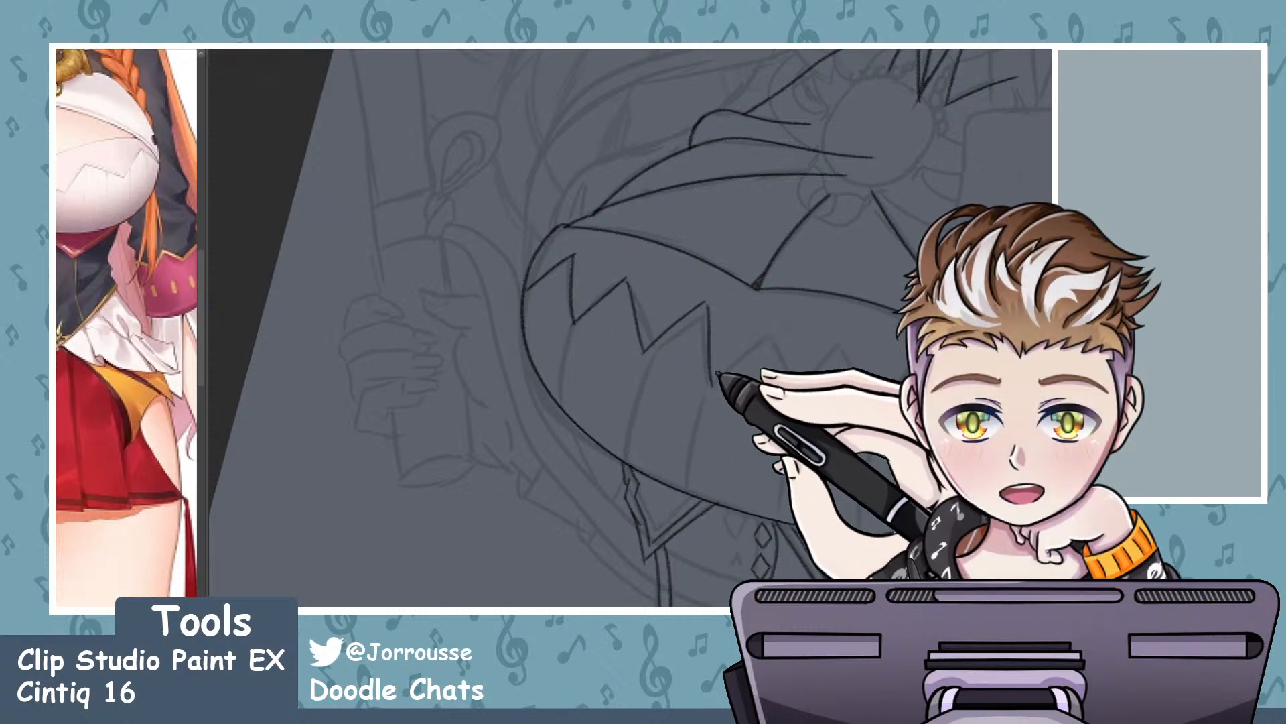
drag(778, 327, 797, 415)
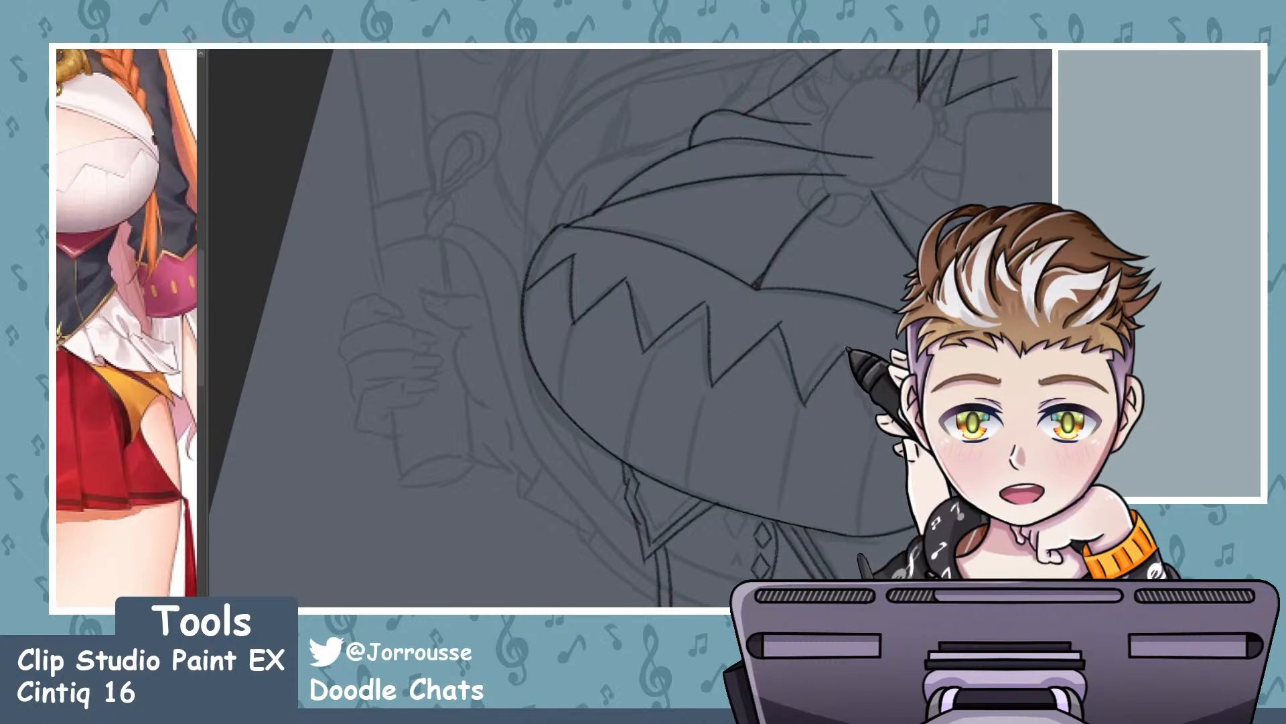
drag(879, 417, 910, 376)
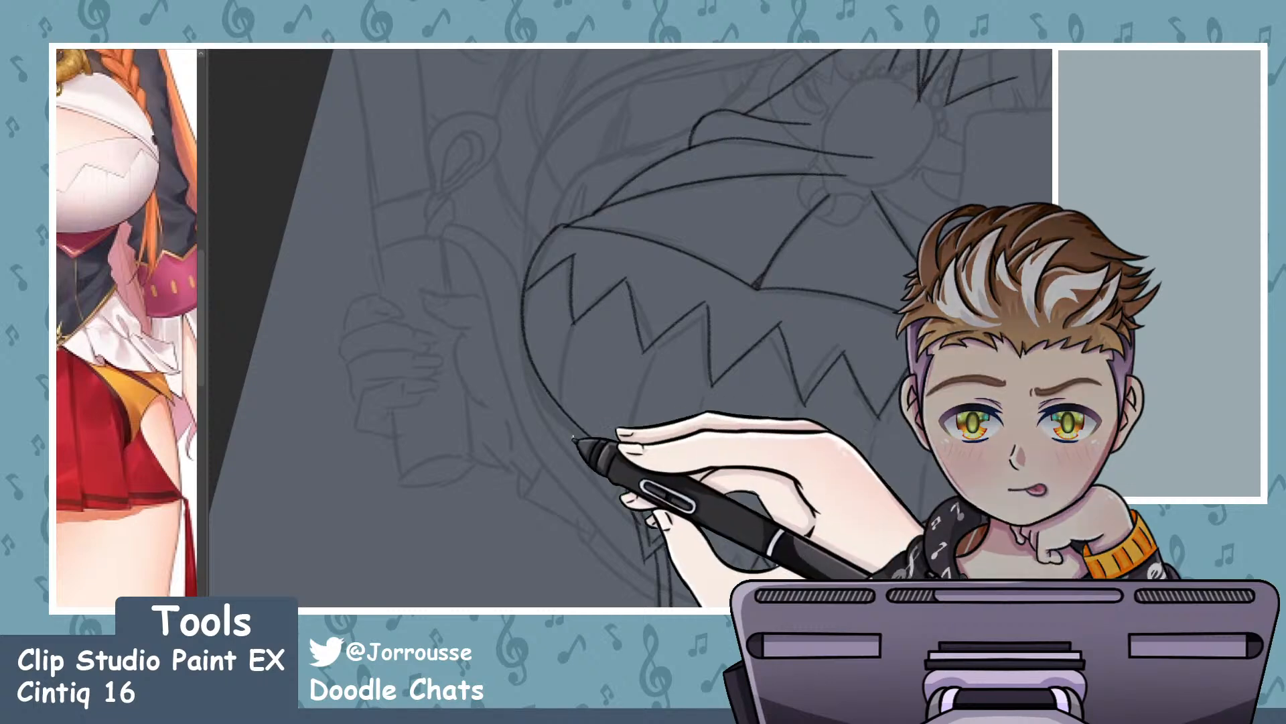
- Ink the curved seam lines running from the zigzag trim's points down to the lower edge of the bust
scroll(663, 388, down, 4)
scroll(727, 395, up, 3)
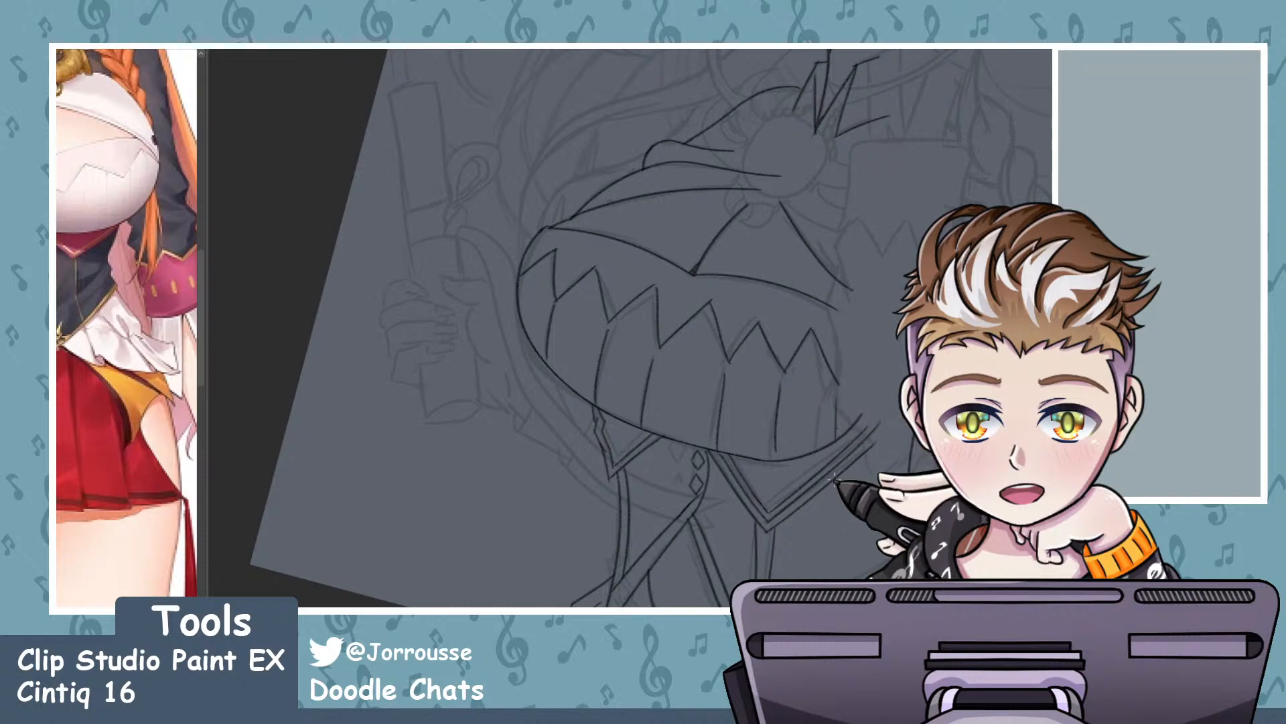
scroll(834, 479, down, 5)
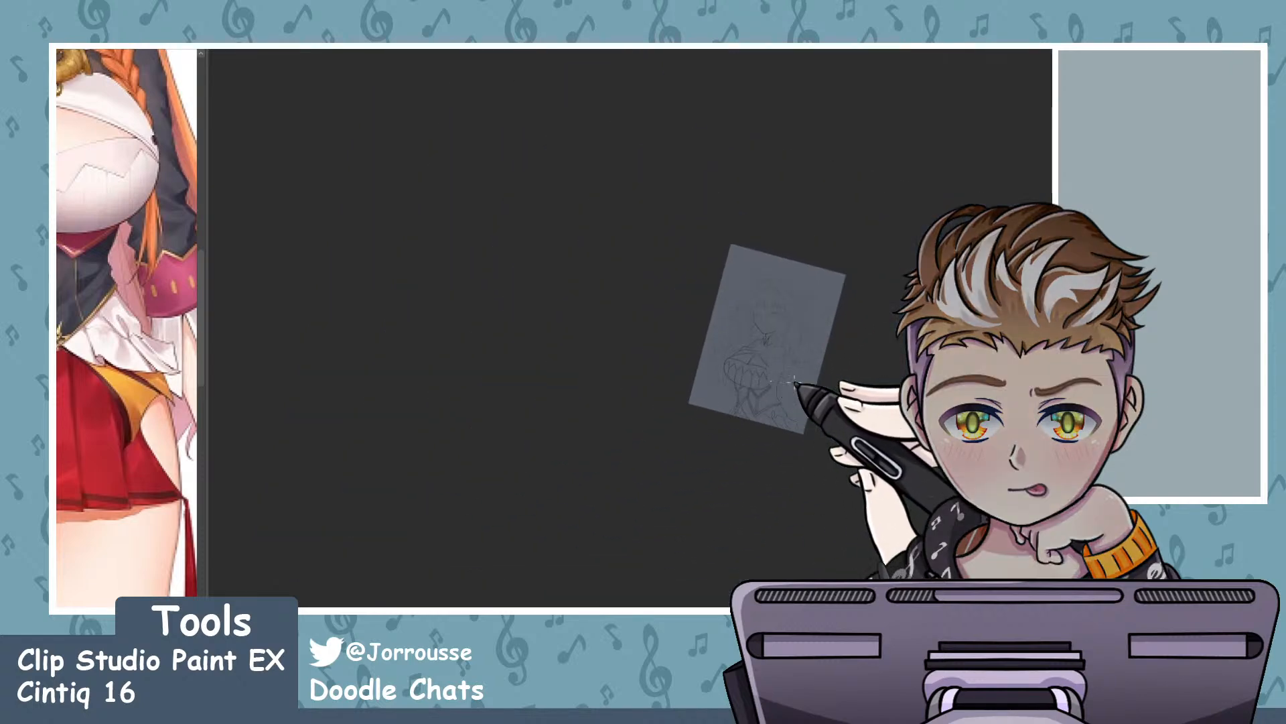
scroll(772, 401, up, 1)
scroll(772, 400, up, 6)
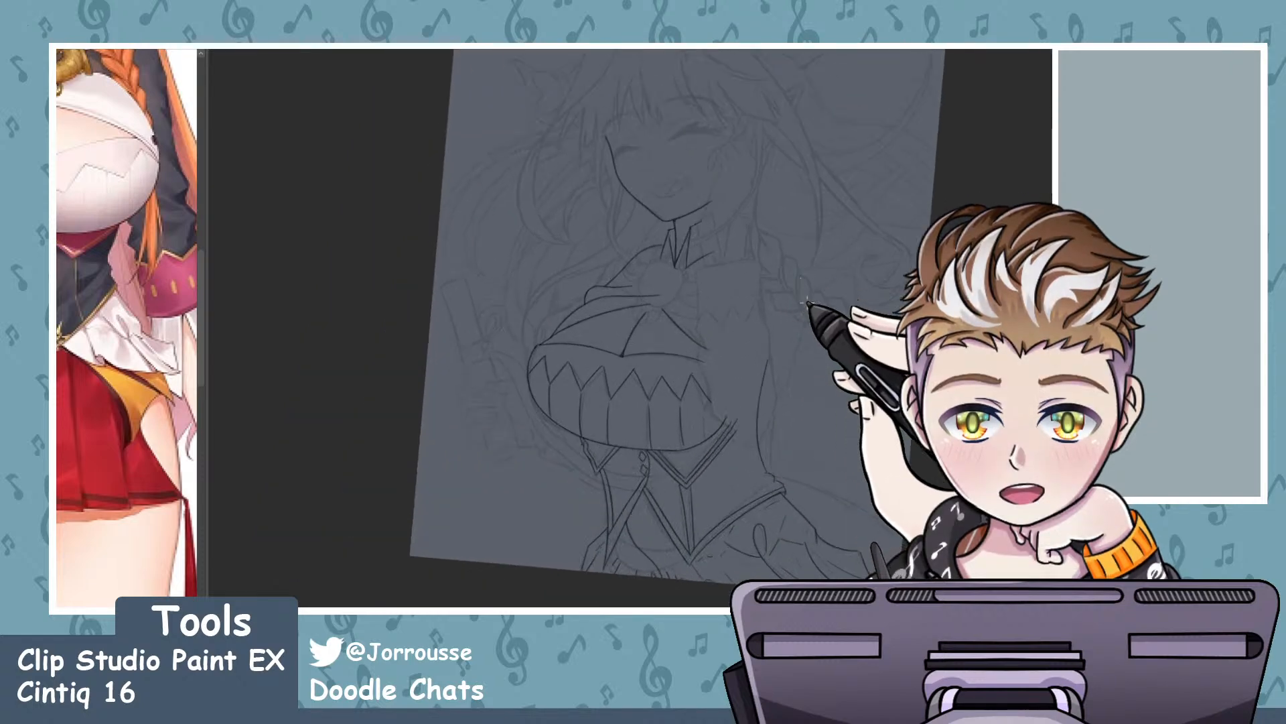
scroll(789, 523, down, 4)
scroll(789, 523, up, 4)
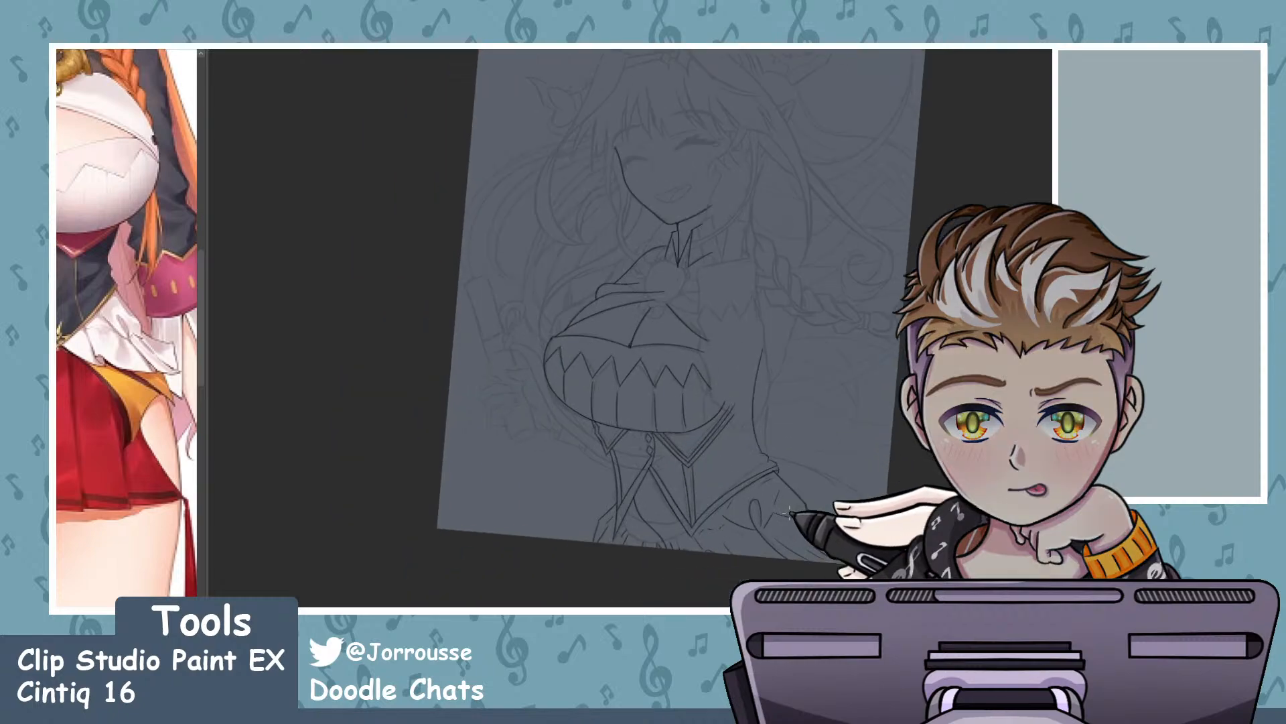
- Ink the long outer contour curving from the vest's waist corner out over the far hip, redoing its outer part
drag(756, 504, 781, 474)
scroll(797, 375, up, 5)
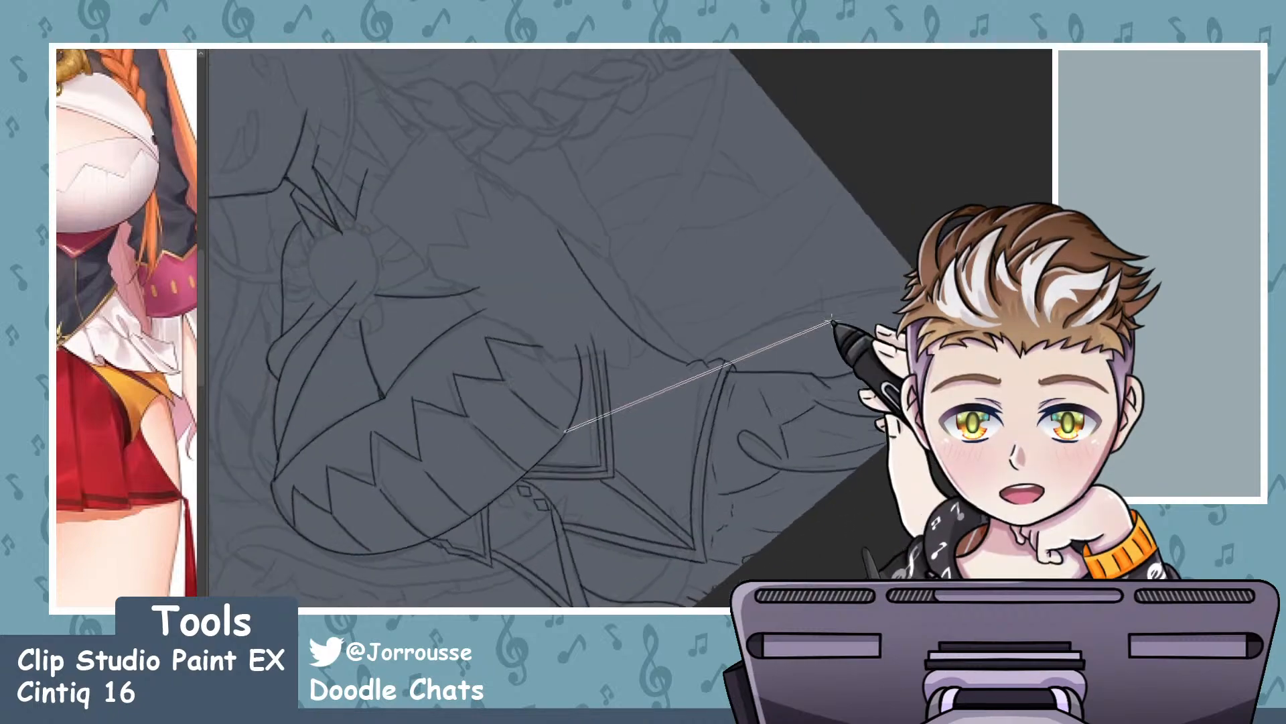
scroll(855, 244, up, 2)
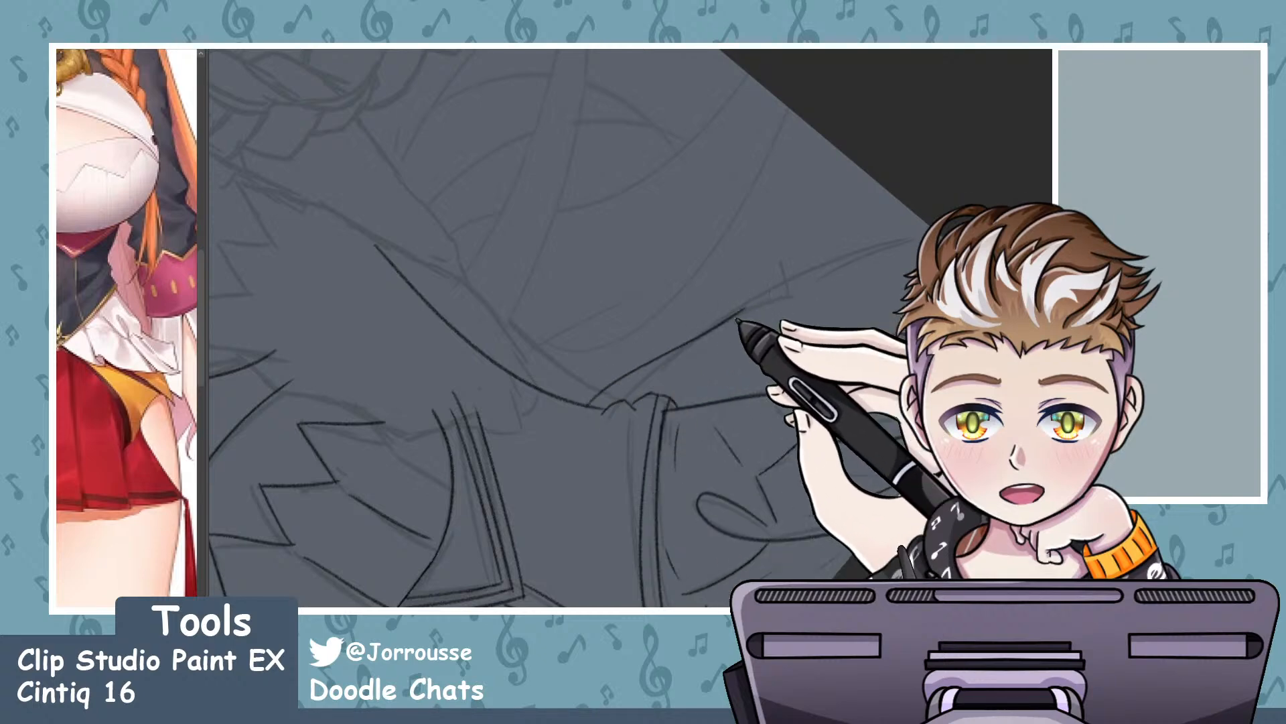
key(ctrl+z)
drag(740, 313, 926, 232)
key(ctrl+z)
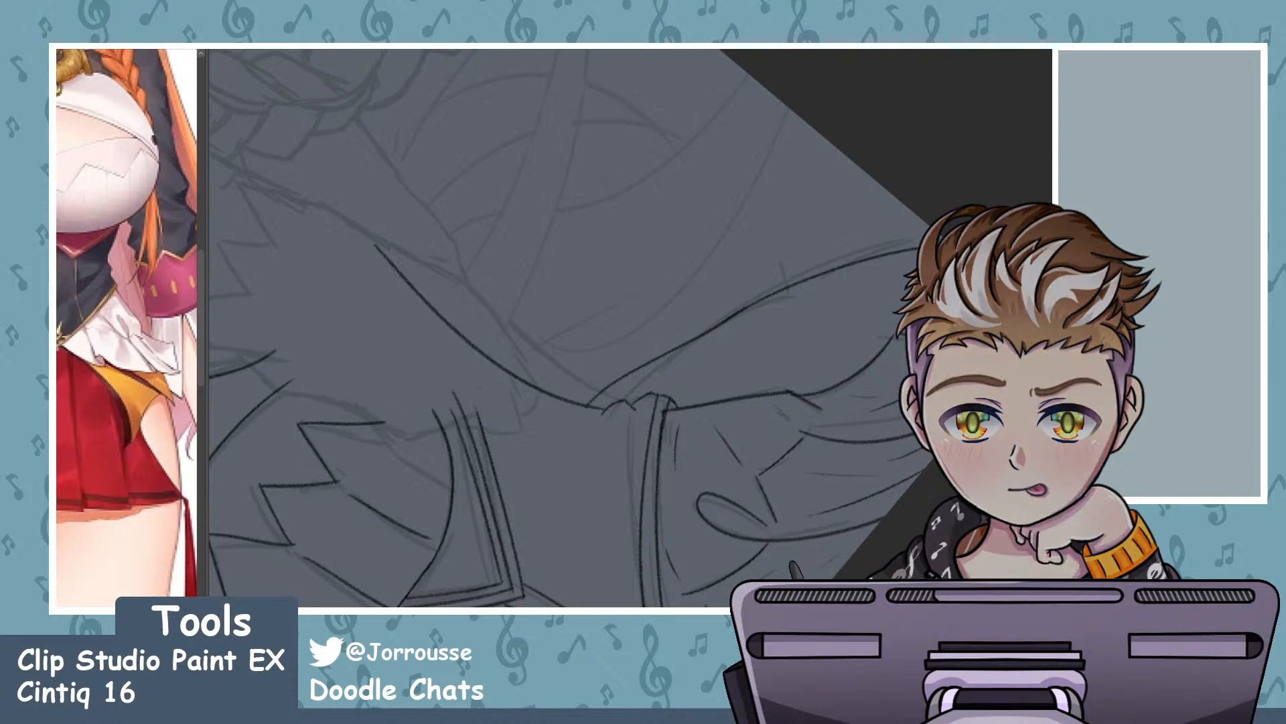
- Hide the inked clothing lines and draw an X-shaped clasp at the far side of the waist over the sketch
scroll(745, 370, down, 5)
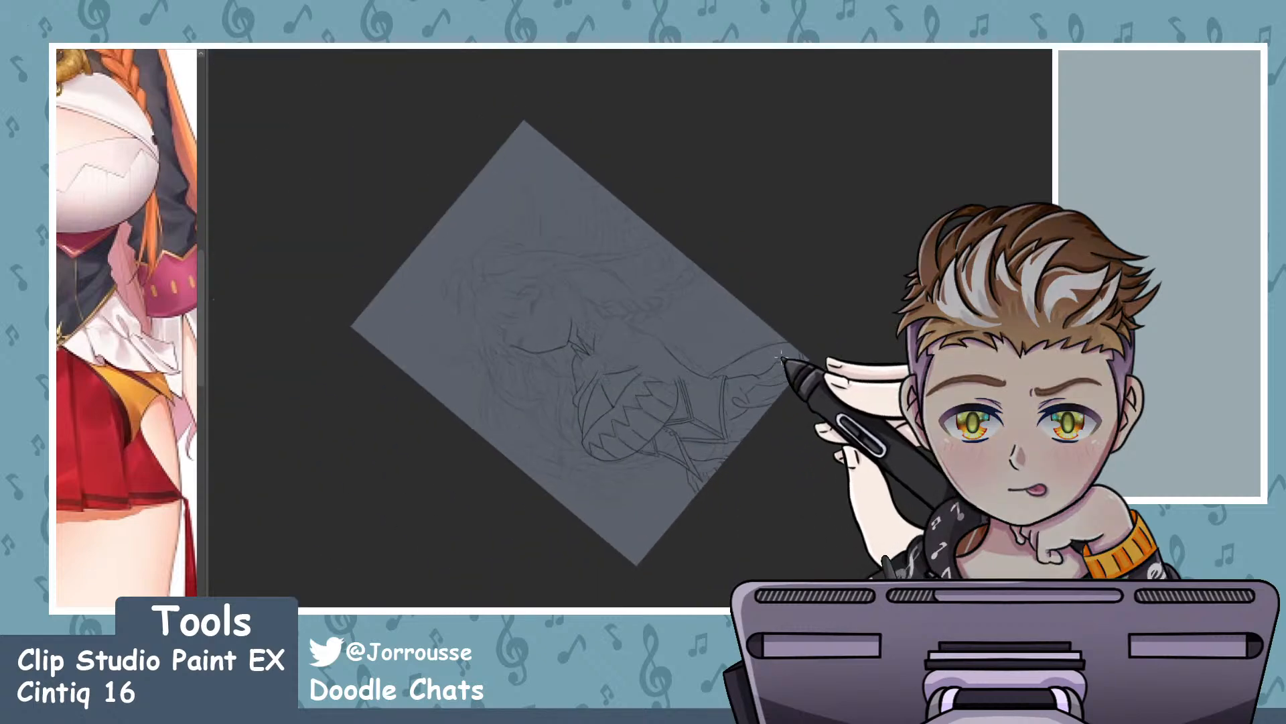
scroll(782, 359, up, 5)
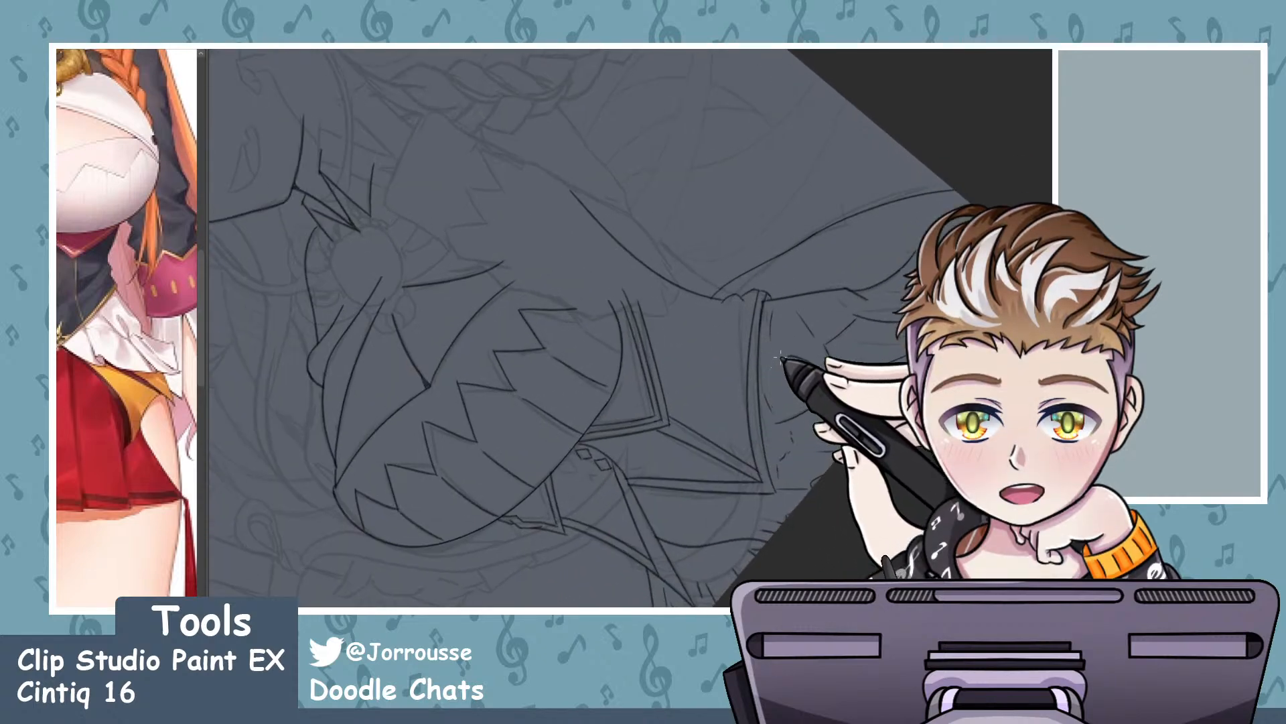
scroll(840, 385, down, 5)
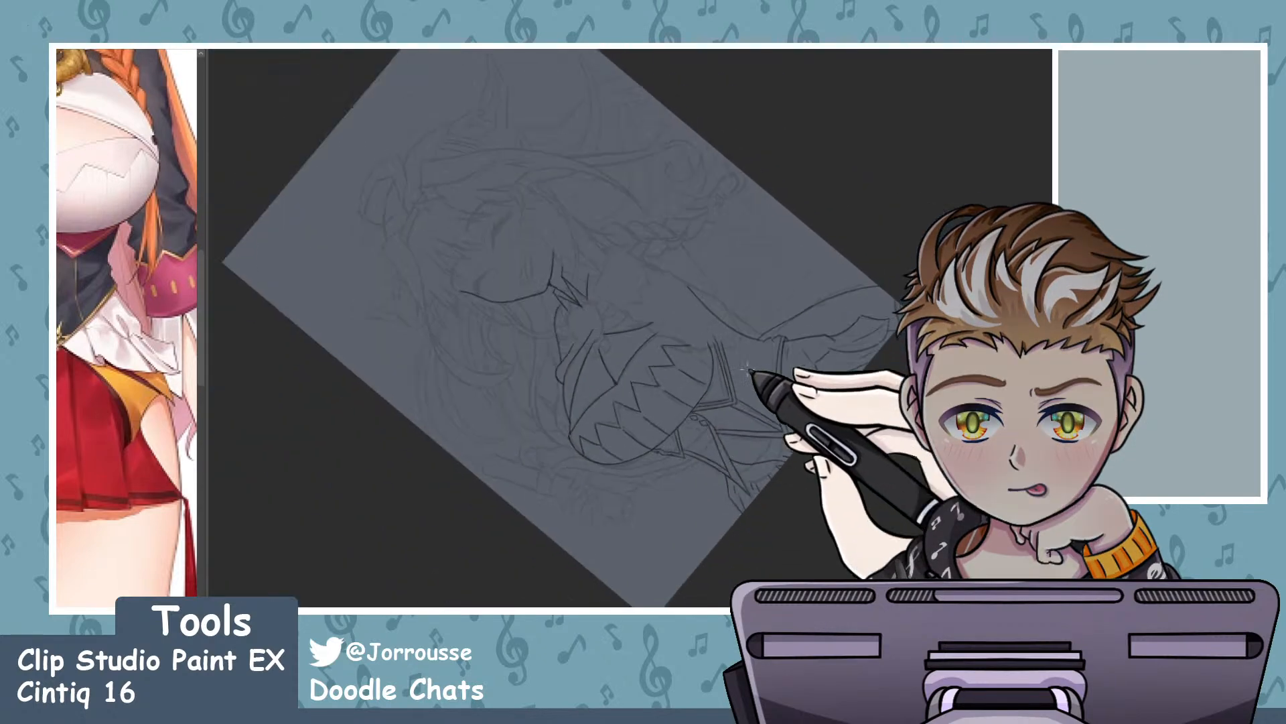
scroll(723, 493, up, 5)
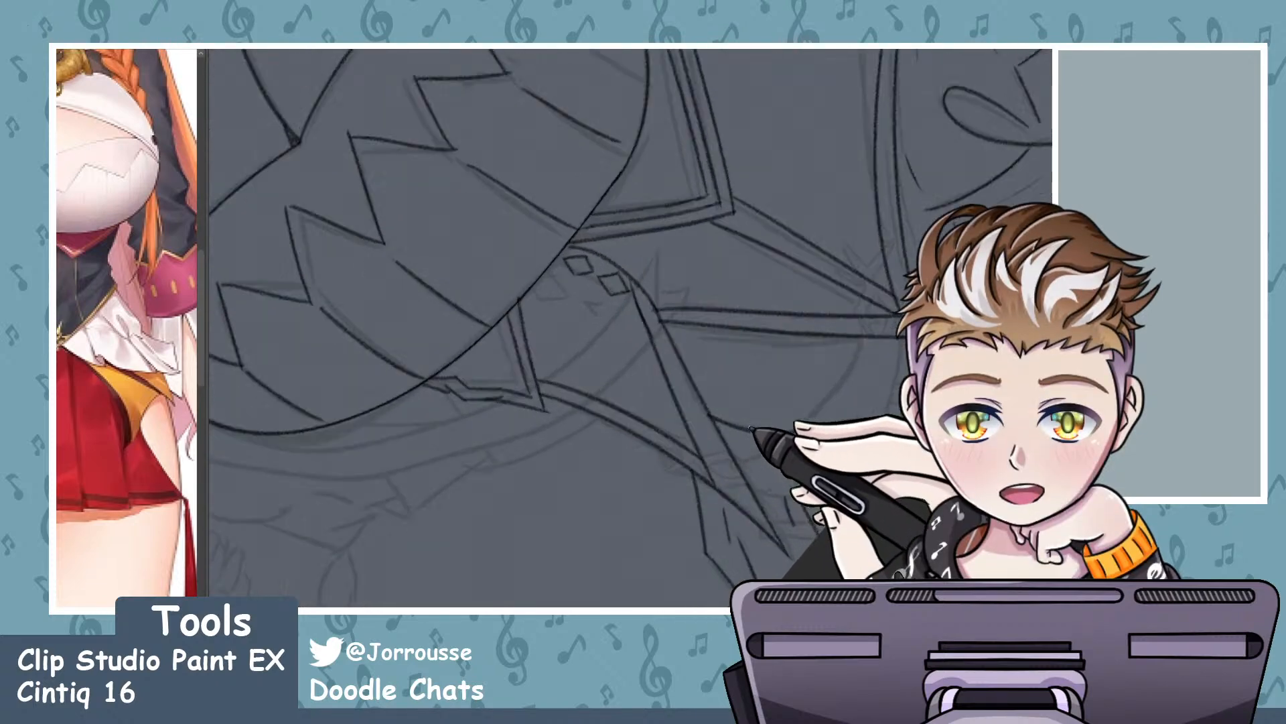
key(Delete)
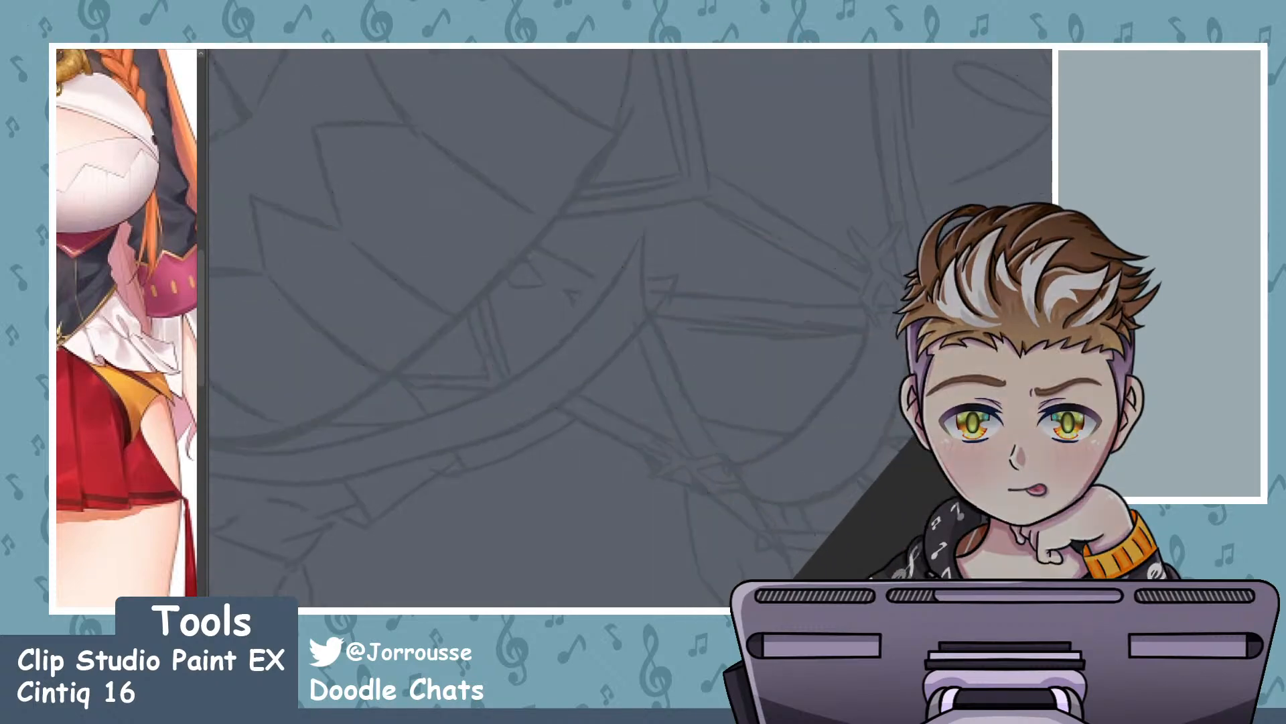
scroll(889, 314, up, 2)
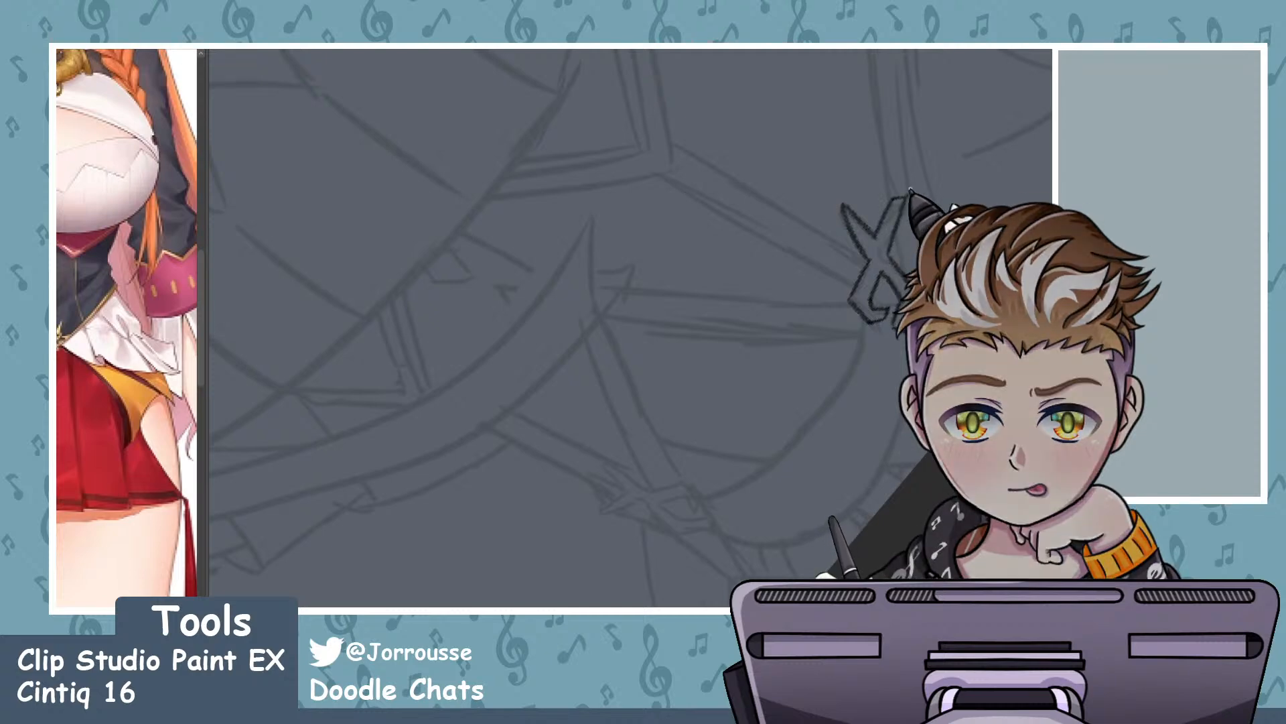
mouse_move(868, 335)
mouse_down()
mouse_move(814, 362)
mouse_move(883, 340)
mouse_up()
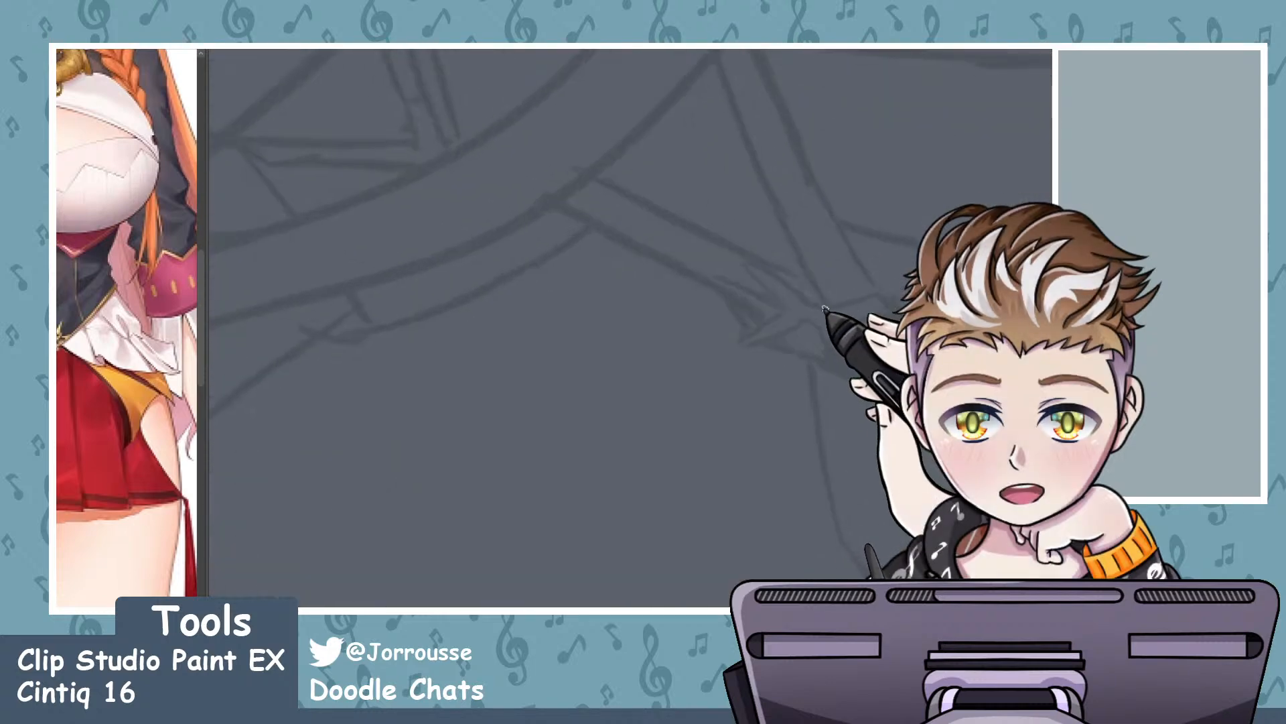
- Draw a matching X-shaped clasp on the near side of the waist, redrawing its lower pointed arm
drag(826, 307, 882, 301)
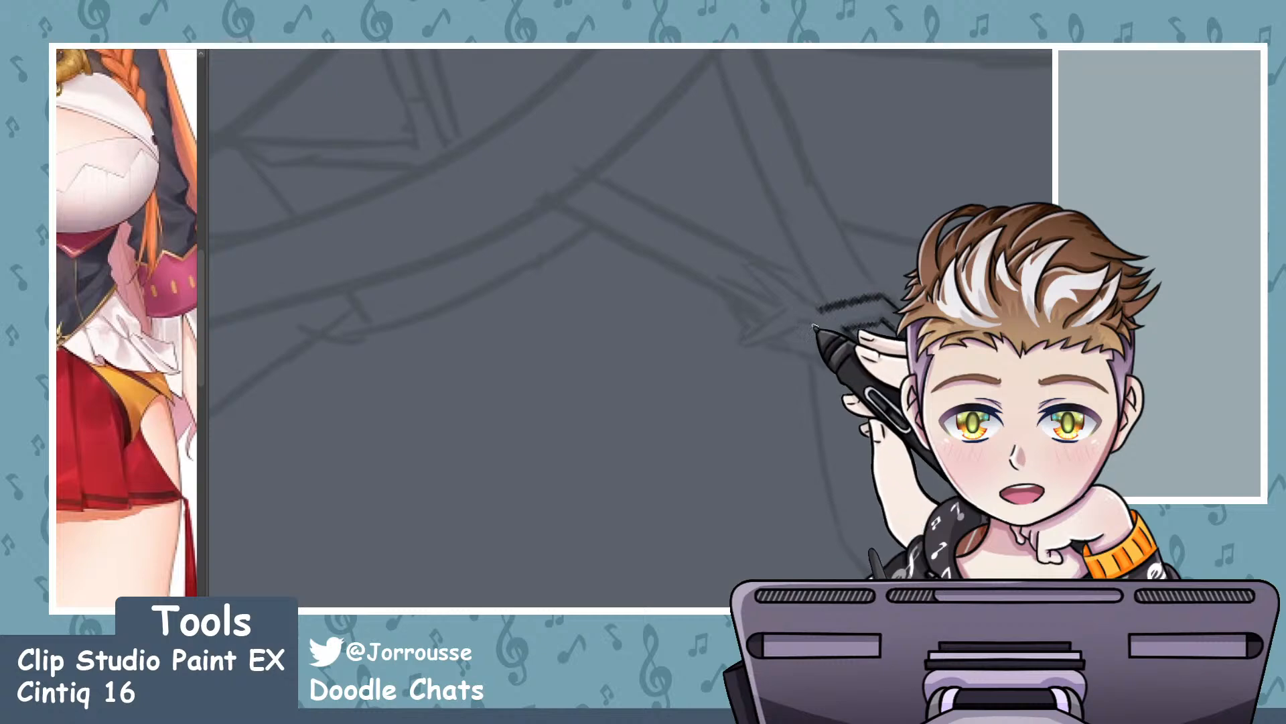
drag(814, 326, 869, 372)
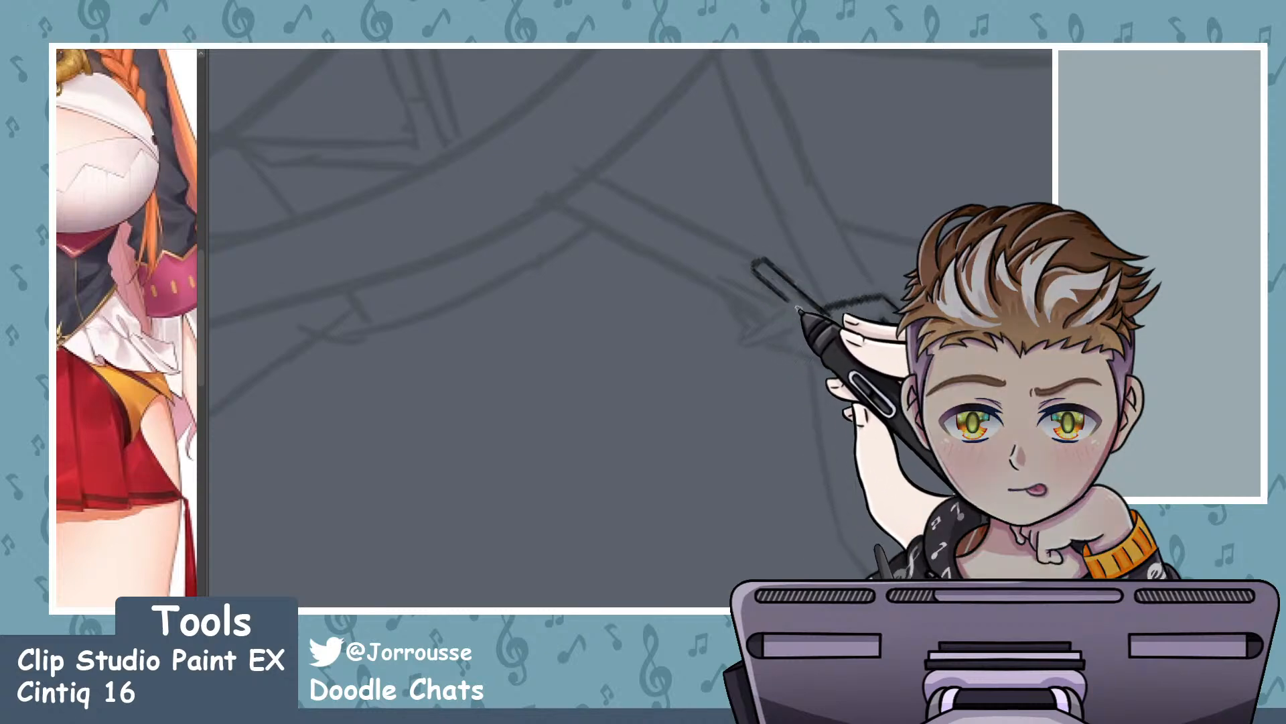
drag(758, 328, 746, 343)
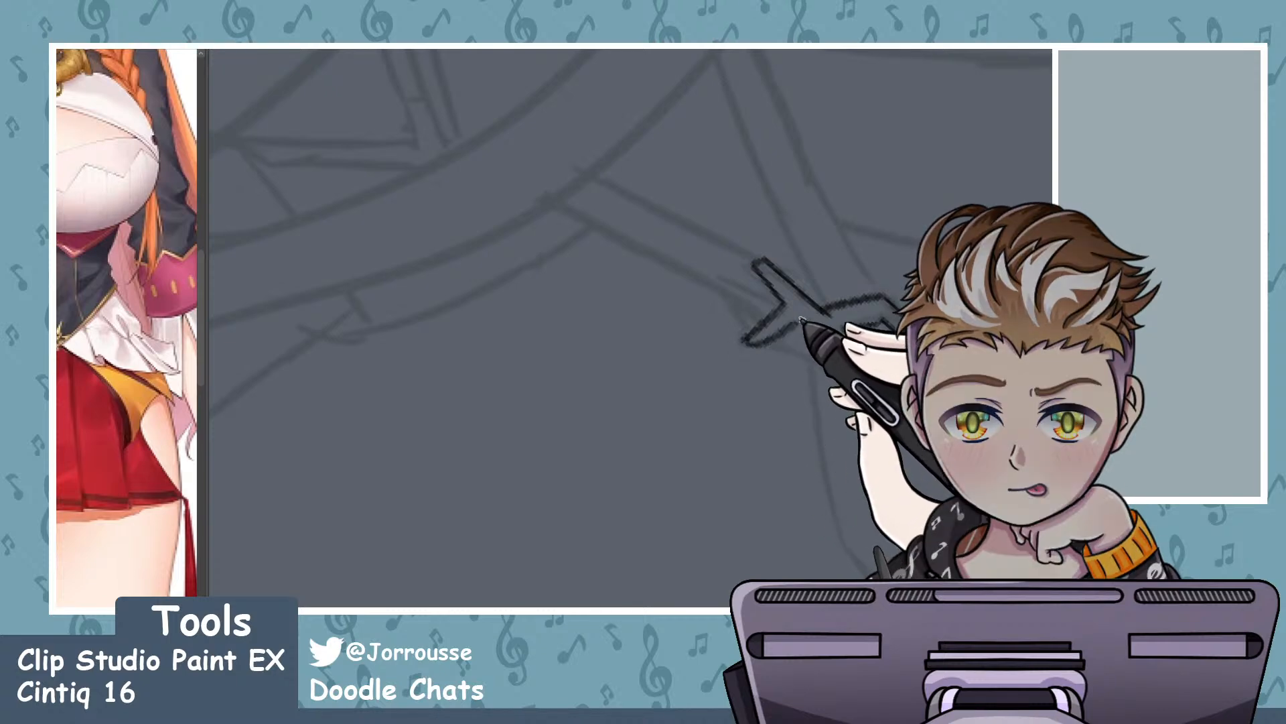
key(ctrl+z)
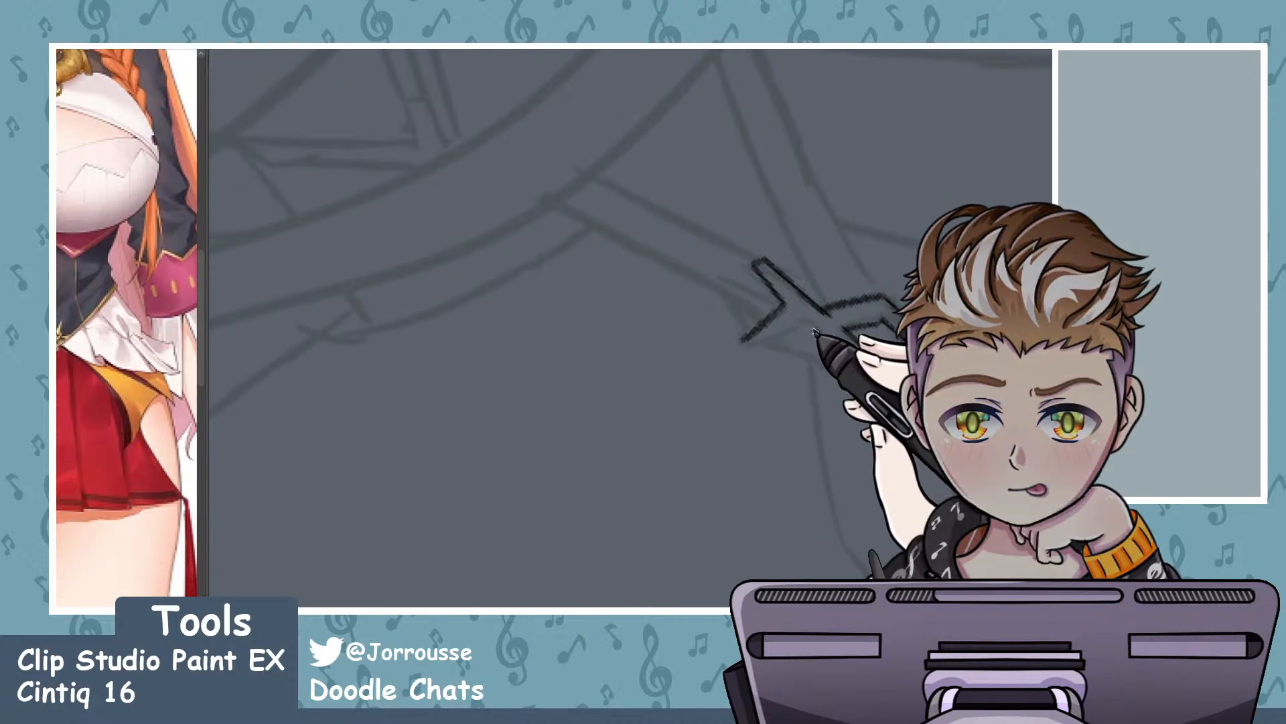
key(ctrl+z)
drag(743, 347, 799, 335)
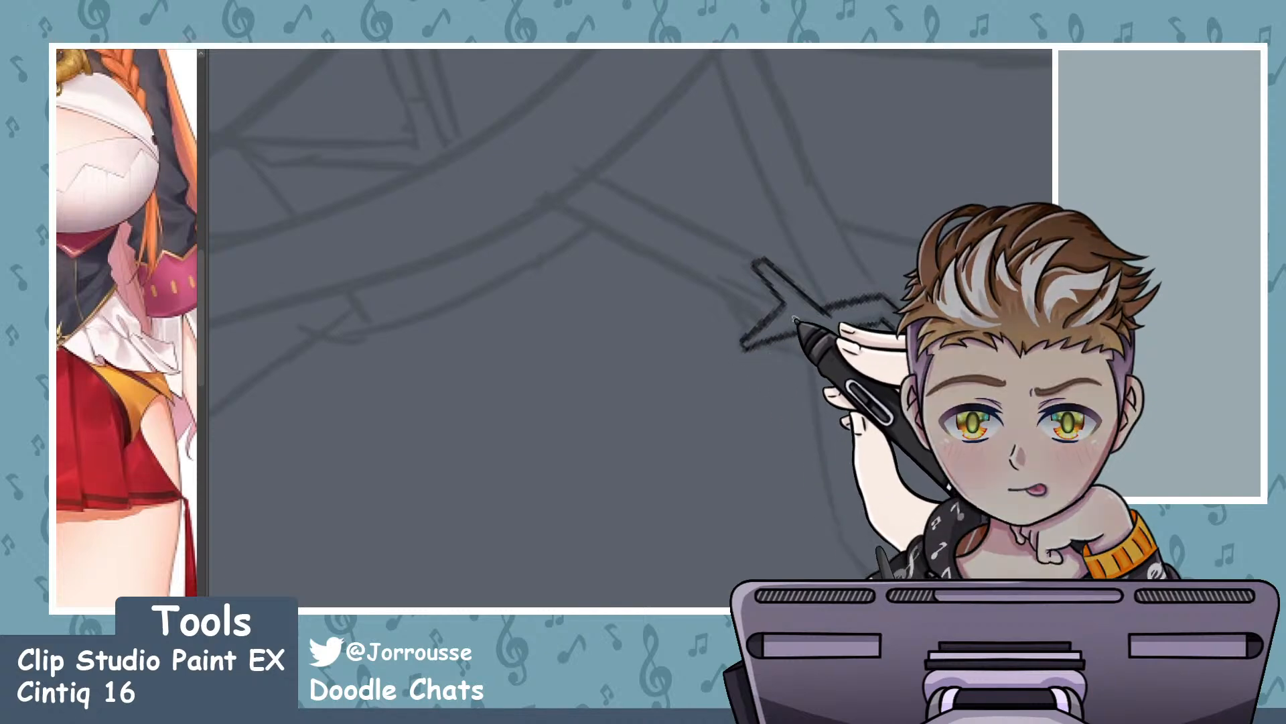
- Select the near-side clasp with a rectangular selection and move it slightly down the waist strap
scroll(716, 394, down, 7)
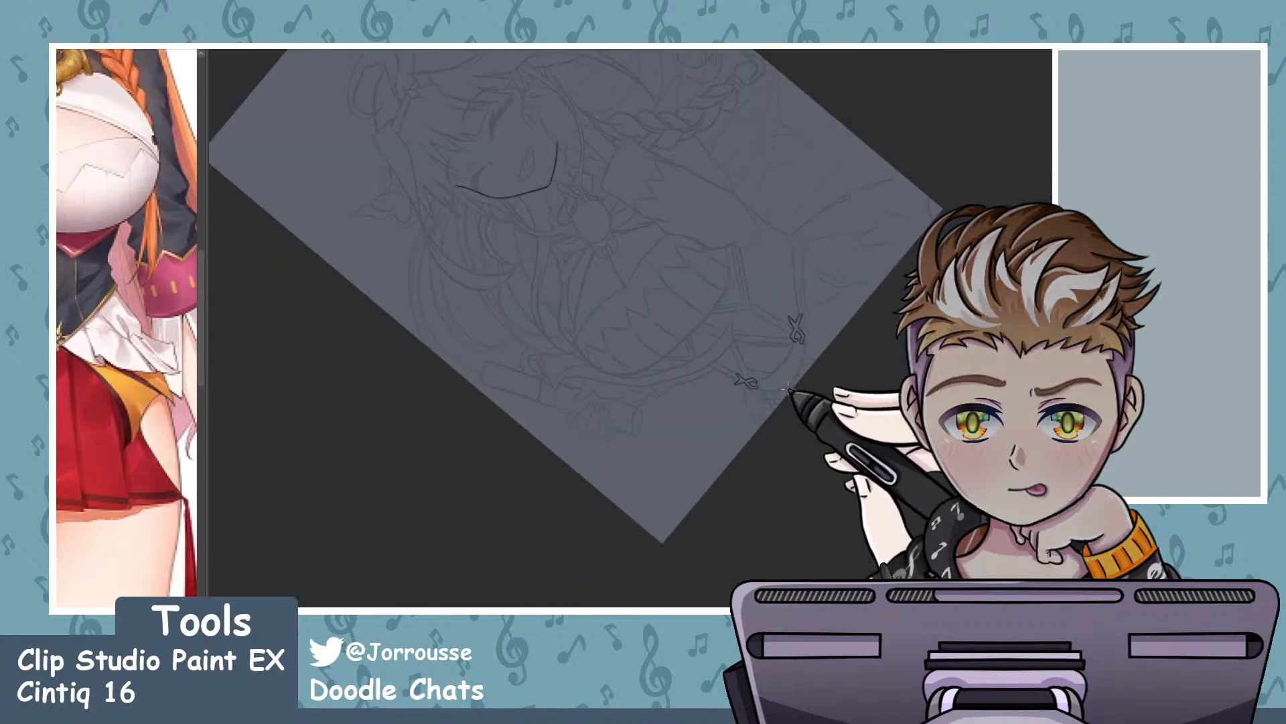
scroll(771, 377, down, 3)
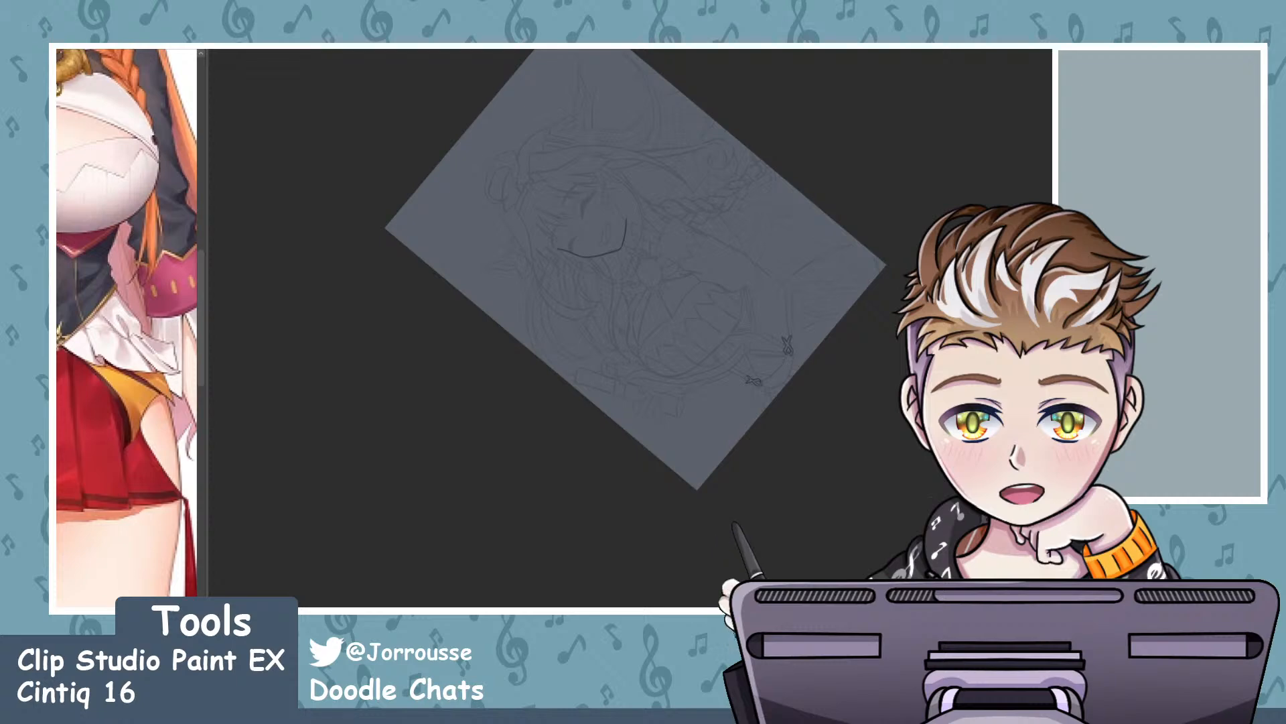
key(ctrl+at)
scroll(737, 302, down, 2)
scroll(781, 415, up, 4)
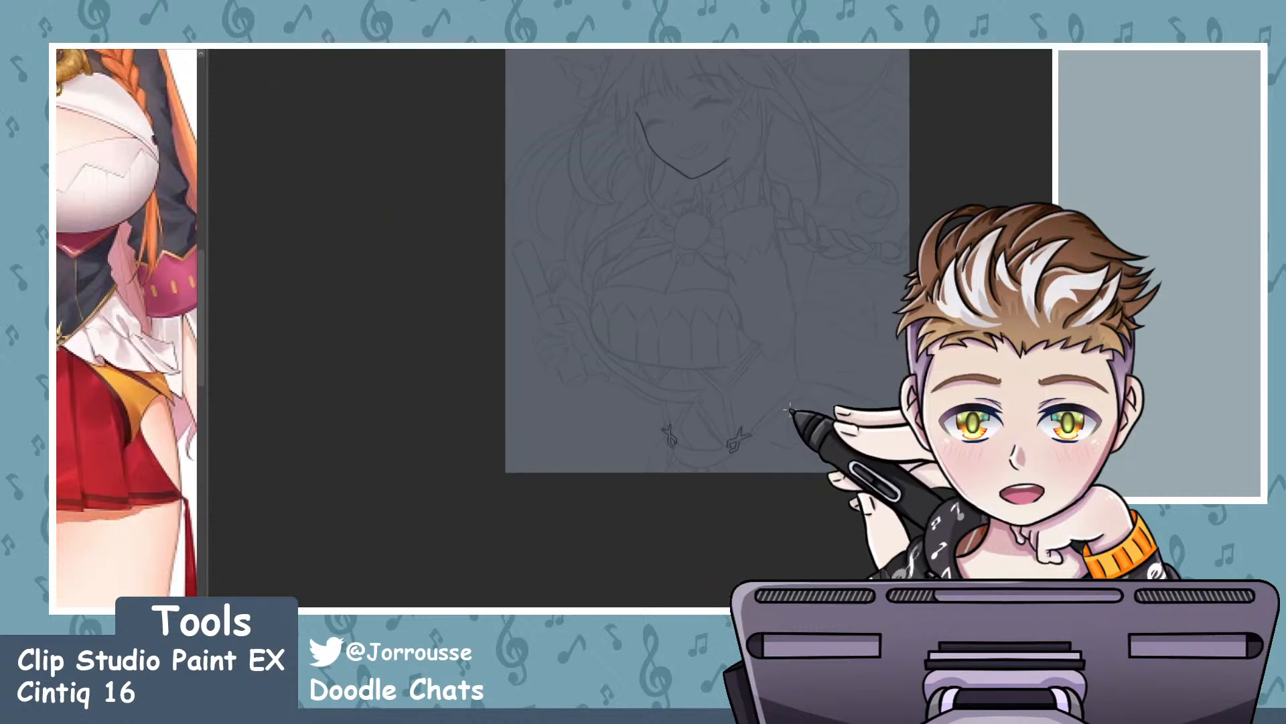
scroll(792, 410, down, 2)
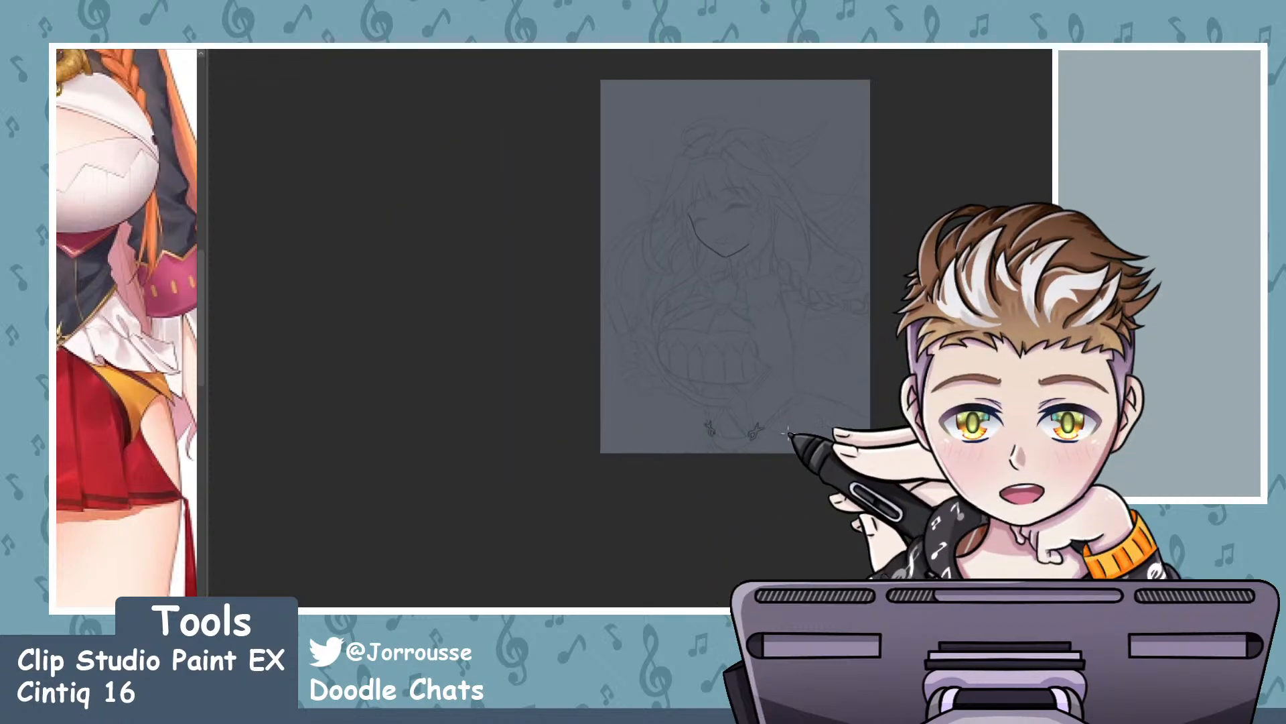
scroll(804, 403, up, 6)
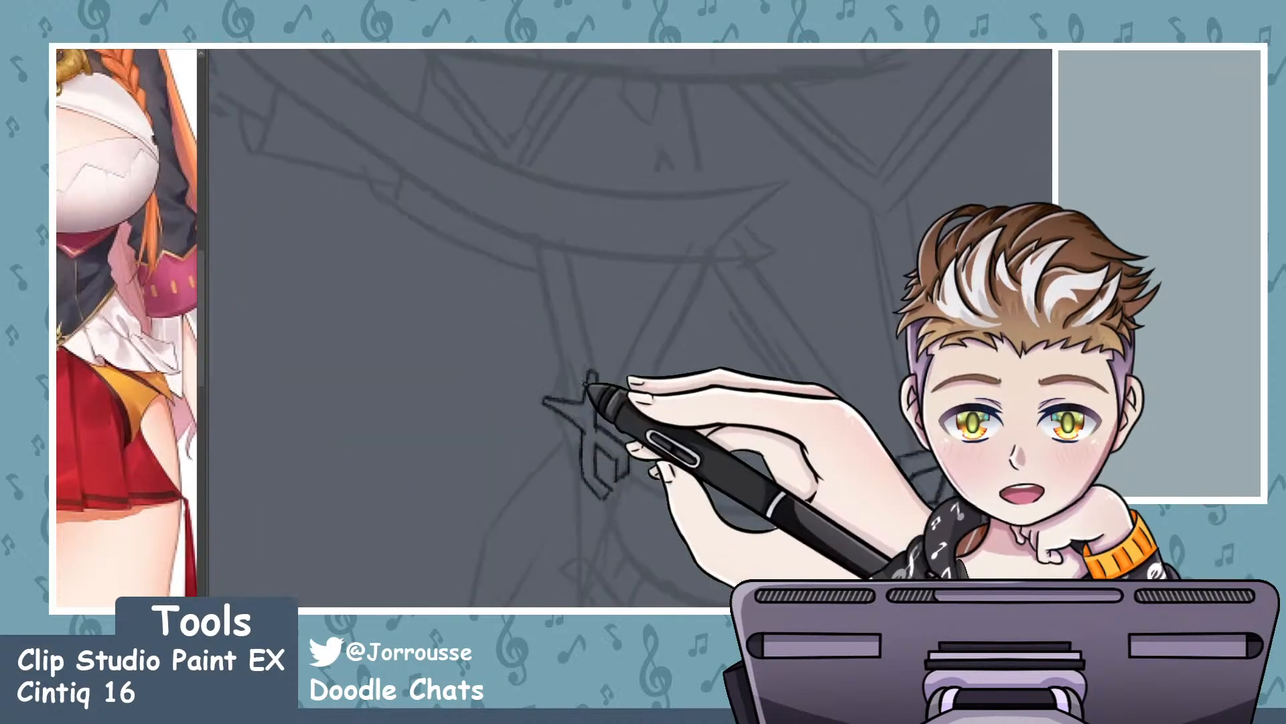
drag(504, 295, 716, 567)
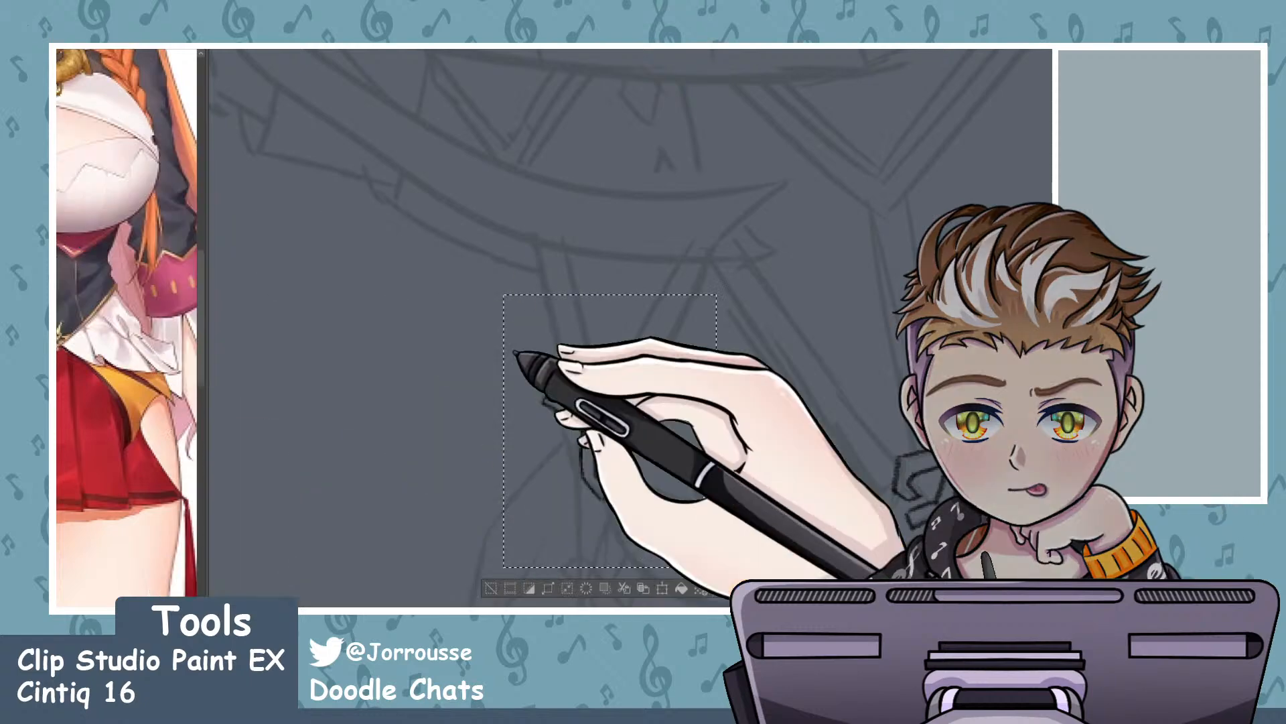
drag(598, 367, 599, 379)
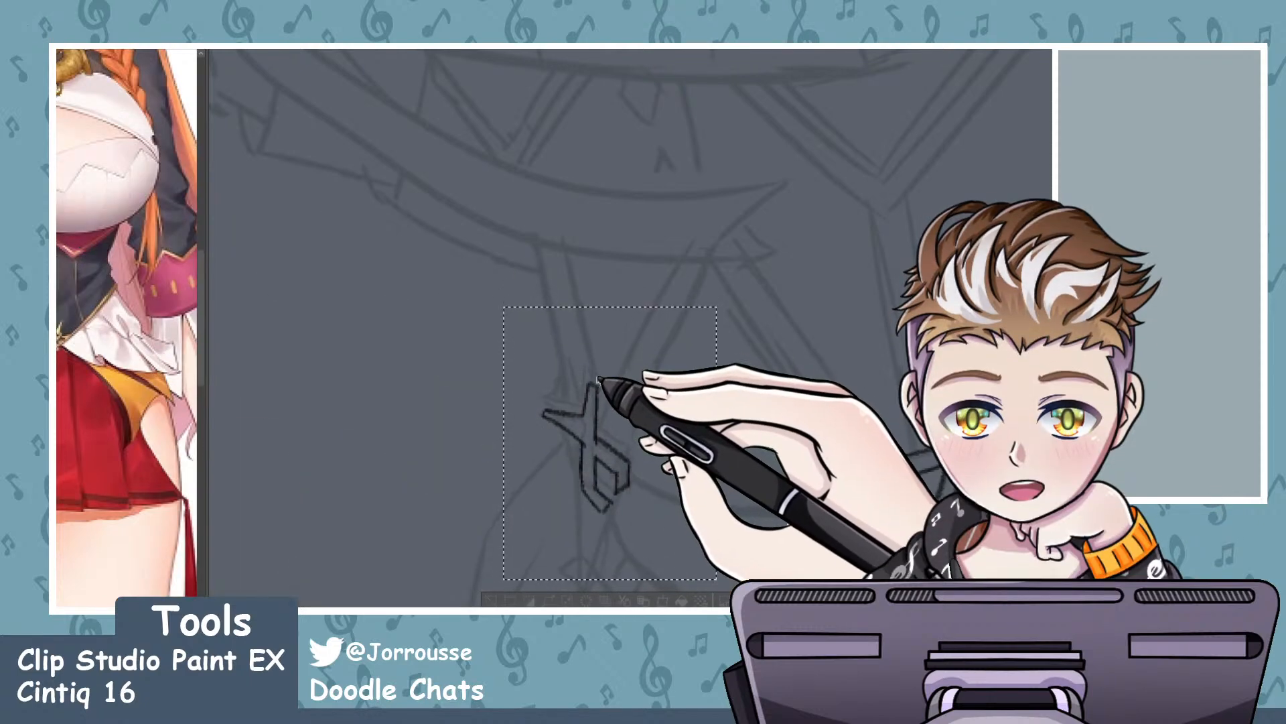
- Ink the sagging curve connecting the two waist clasps, and show the belt area in the reference picture
scroll(589, 380, down, 6)
scroll(581, 379, up, 6)
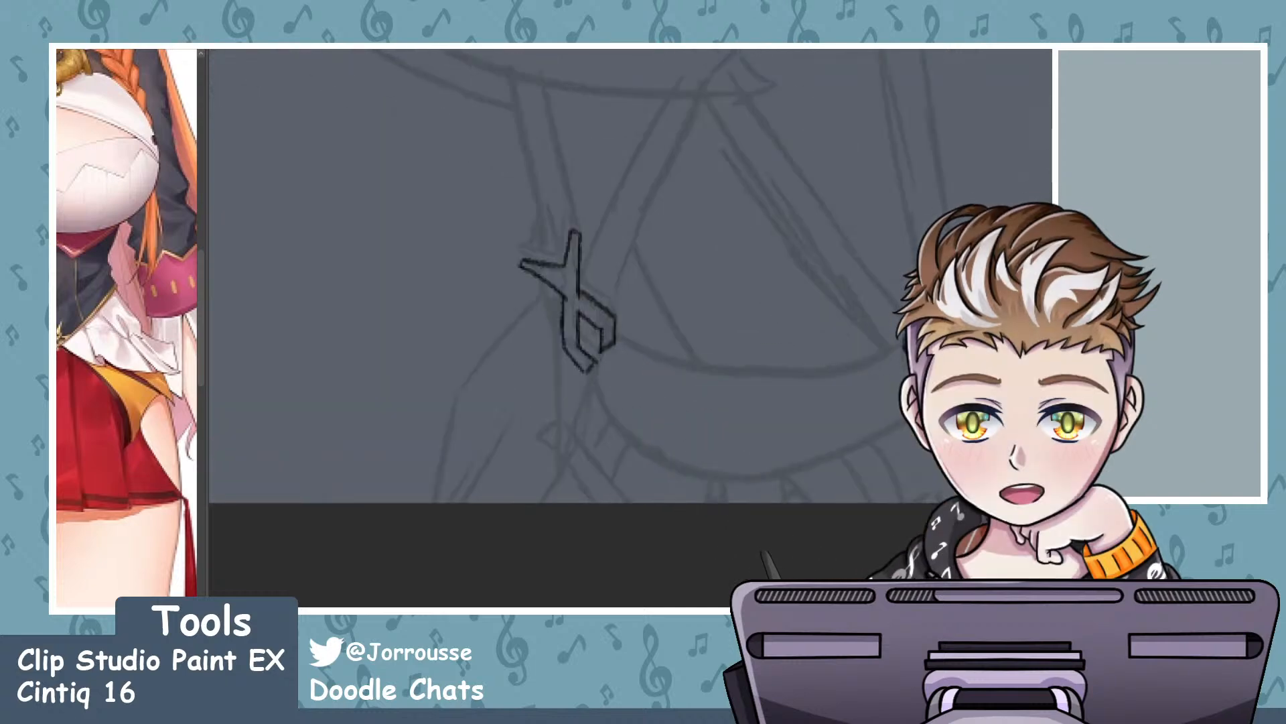
scroll(193, 382, down, 4)
scroll(126, 375, up, 6)
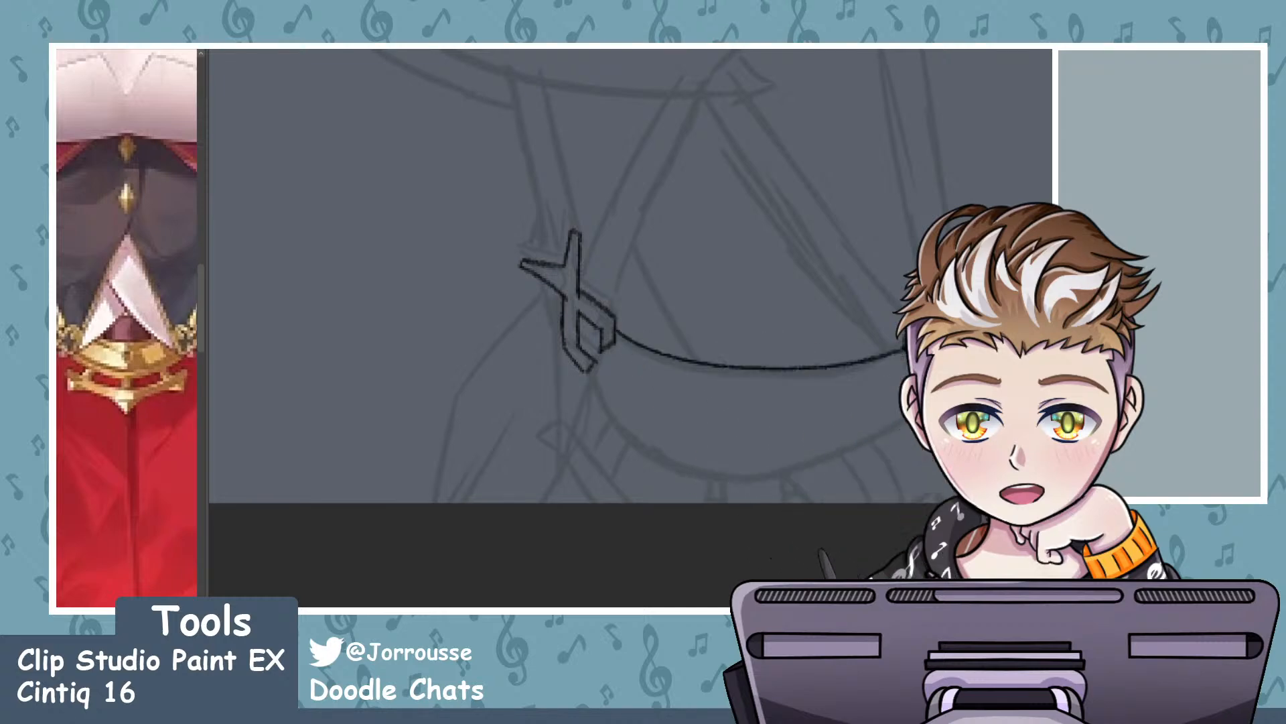
- Ink the belt's lower edge as a sagging curve between the two clasps and draw a small oval at its centre
drag(630, 340, 904, 347)
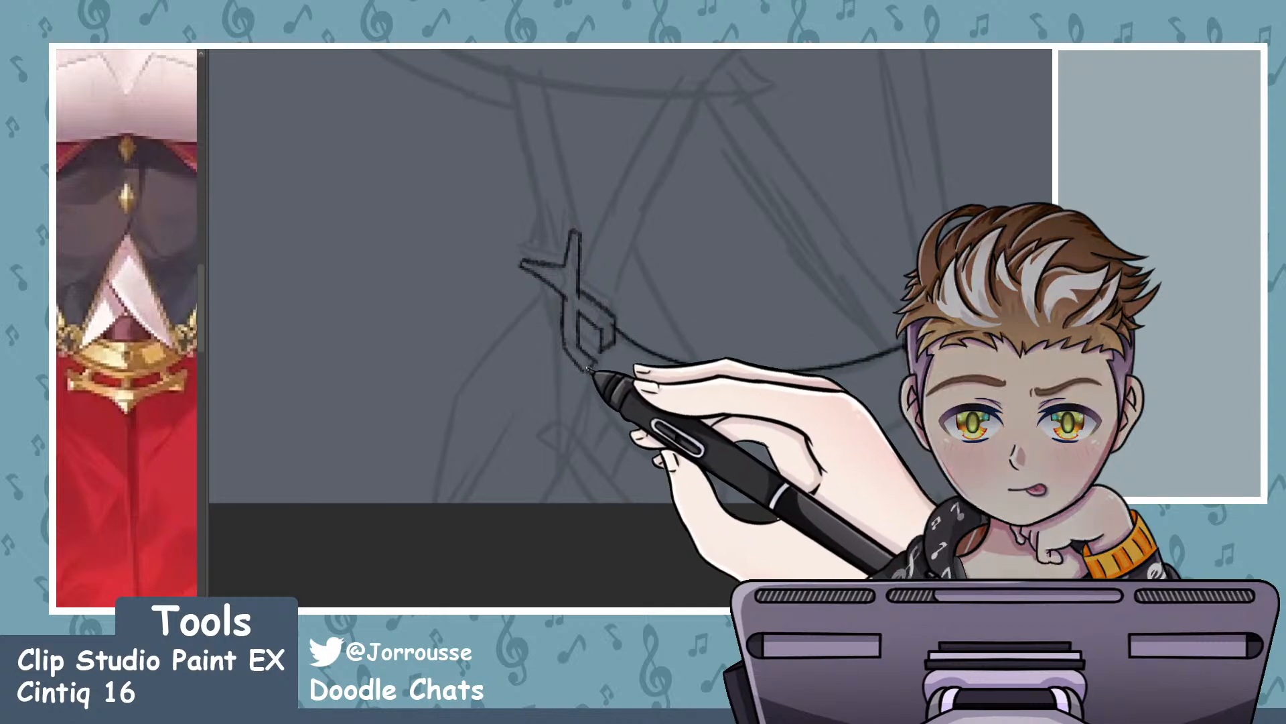
drag(590, 370, 918, 439)
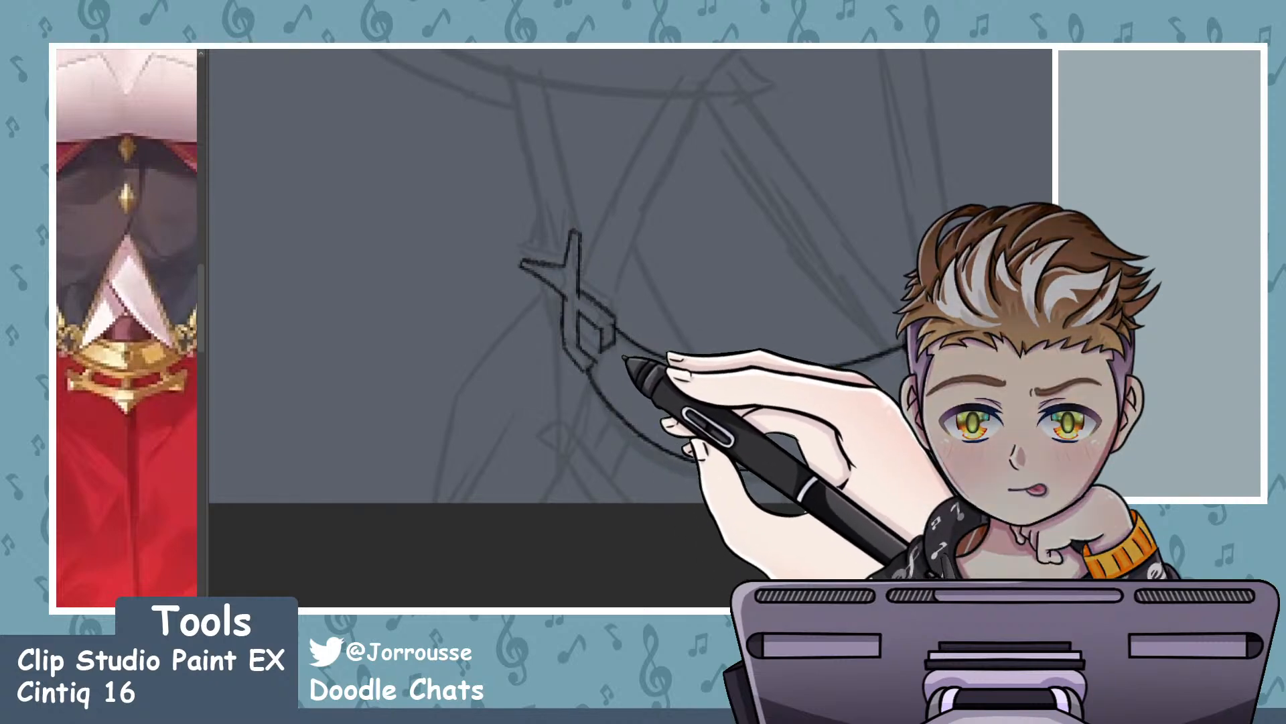
drag(586, 367, 707, 392)
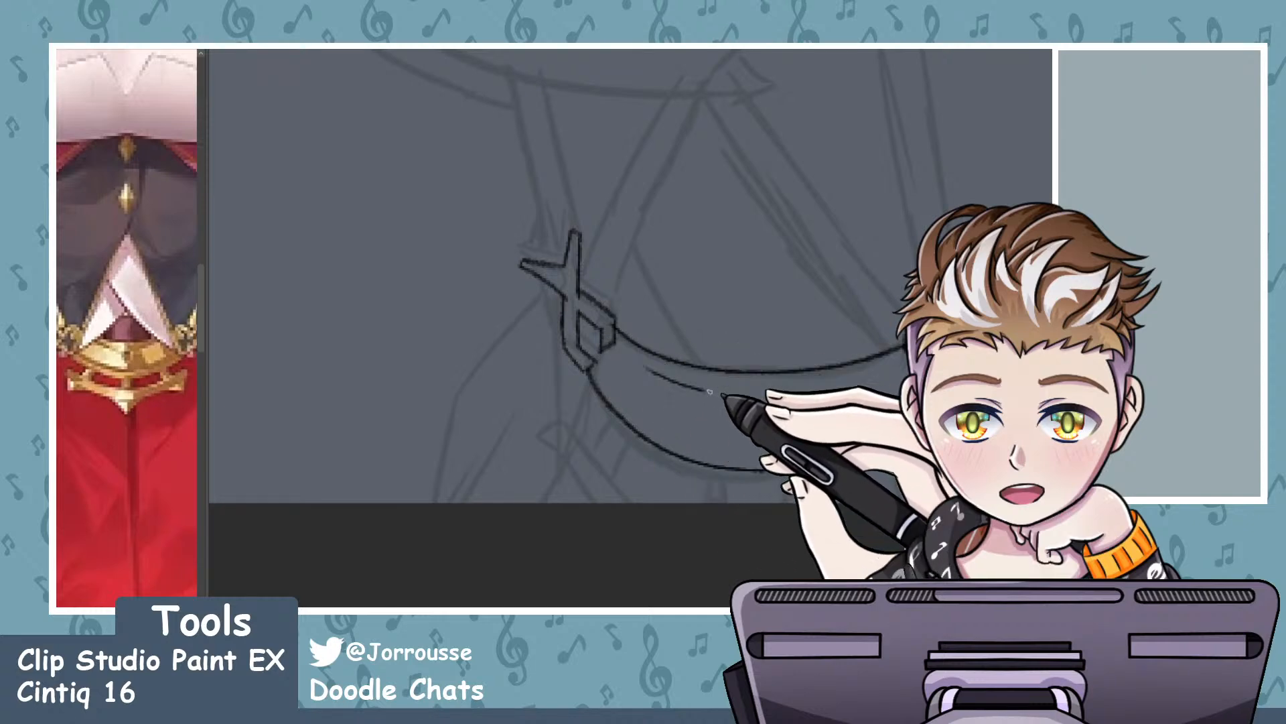
key(ctrl+z)
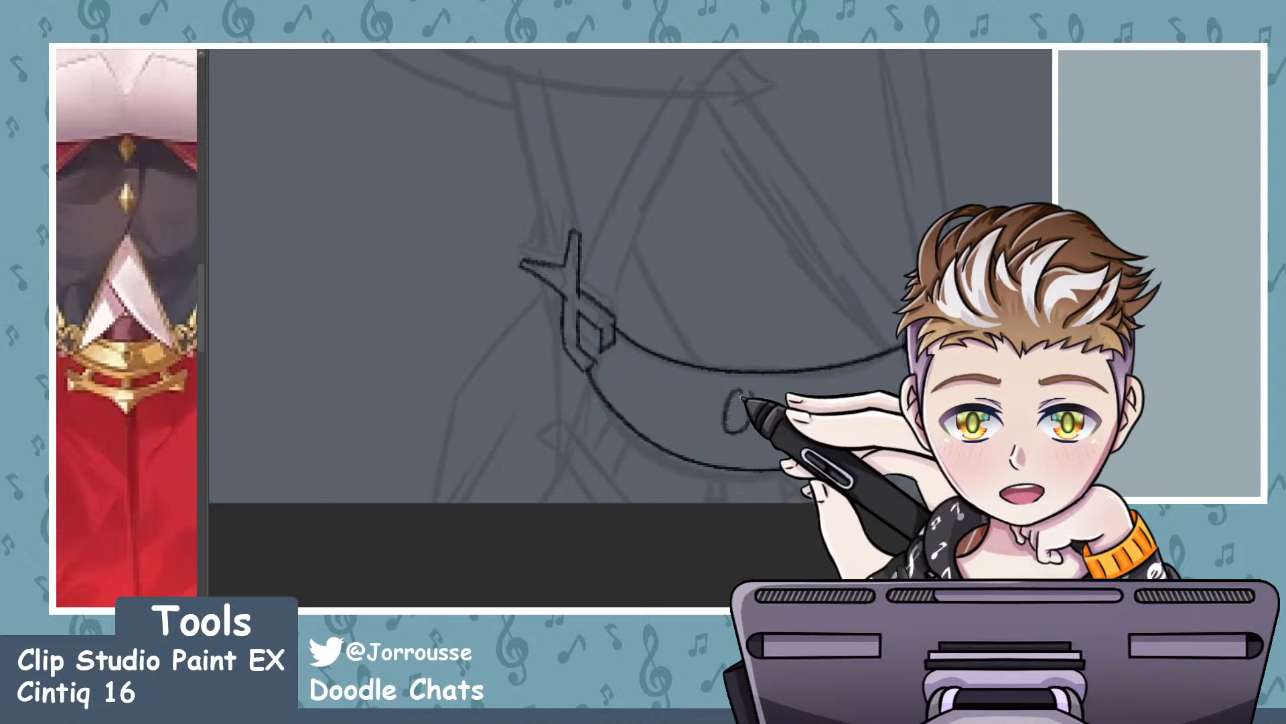
drag(755, 400, 747, 393)
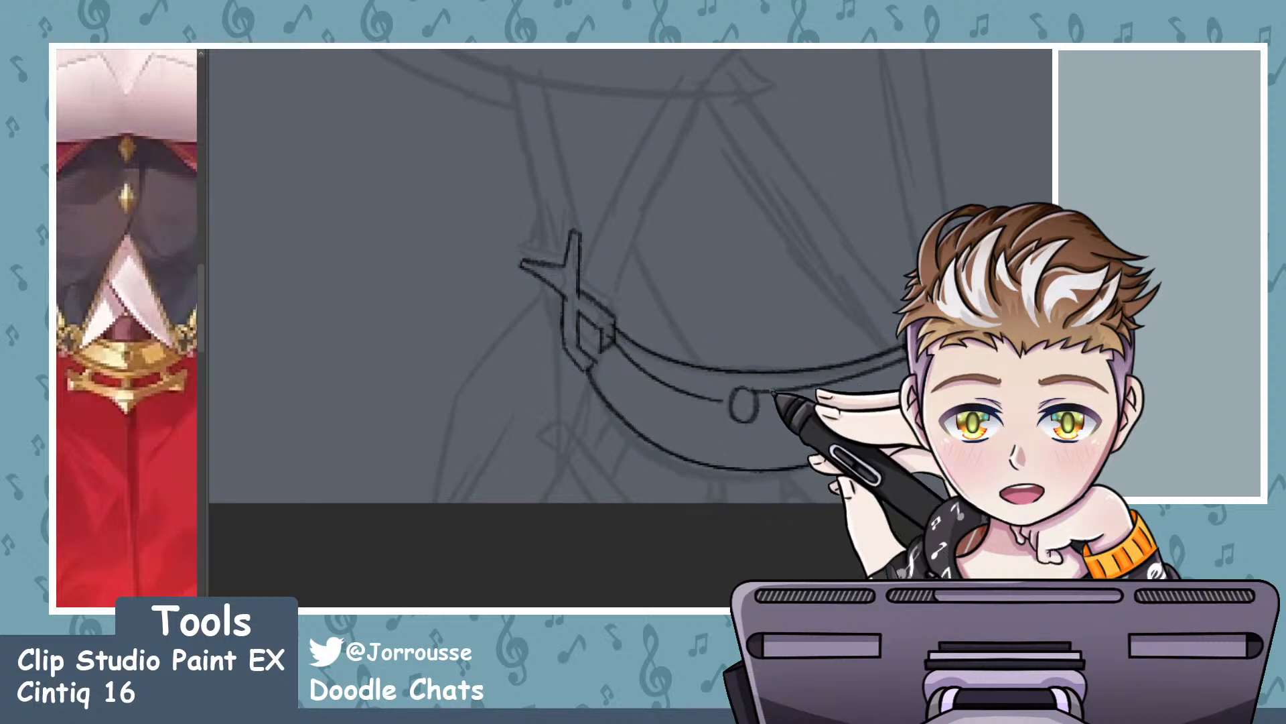
- Try to ink the upper and lower inner border lines of the belt between the clasps
drag(616, 343, 729, 387)
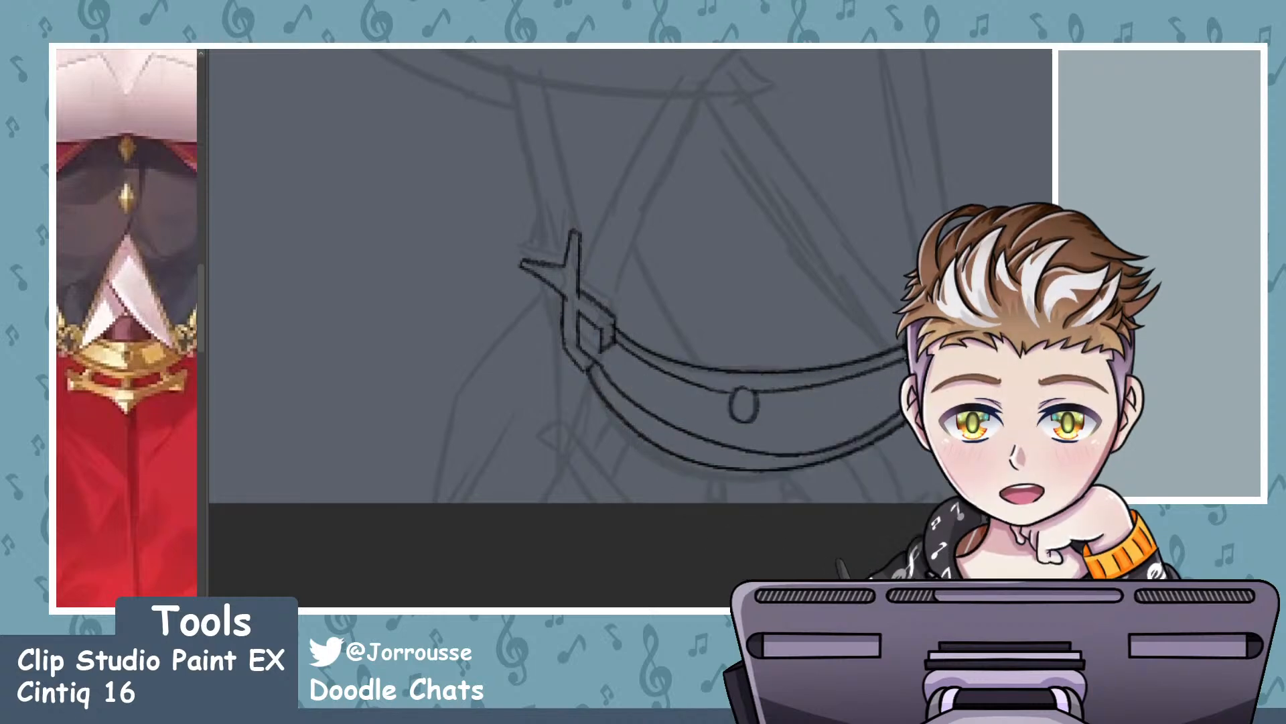
drag(602, 369, 874, 415)
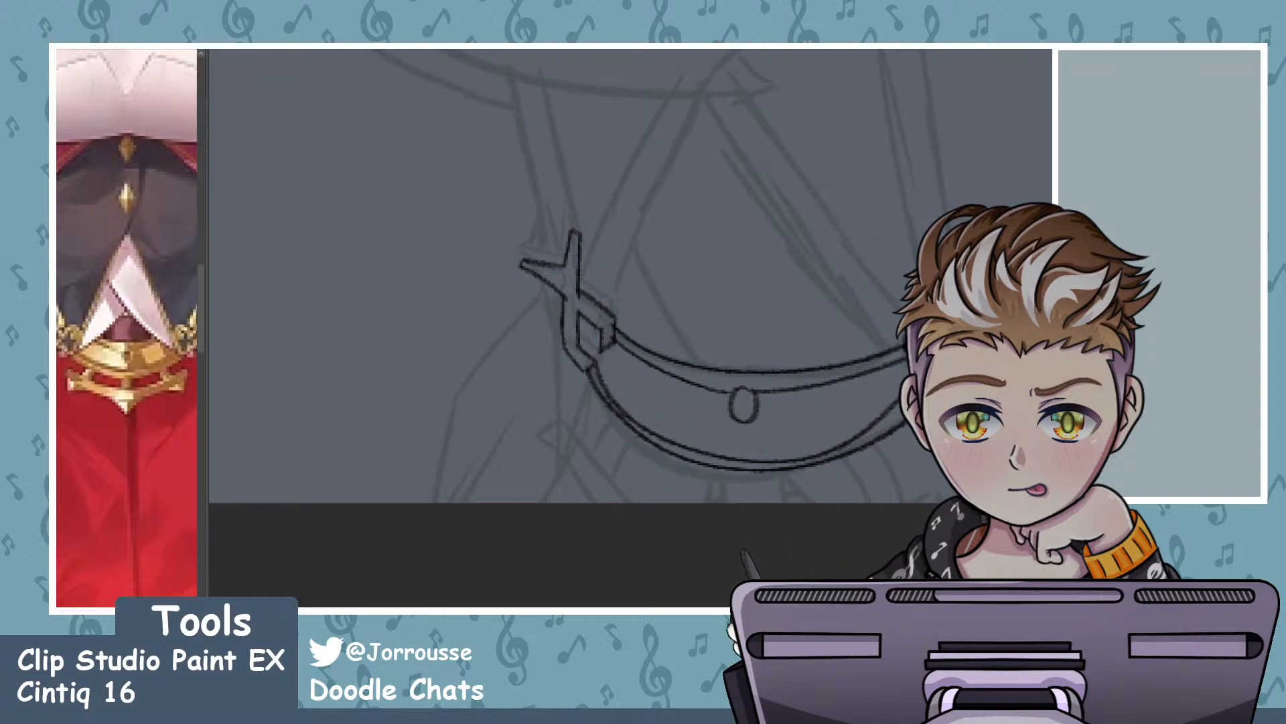
scroll(915, 381, down, 6)
scroll(938, 388, up, 1)
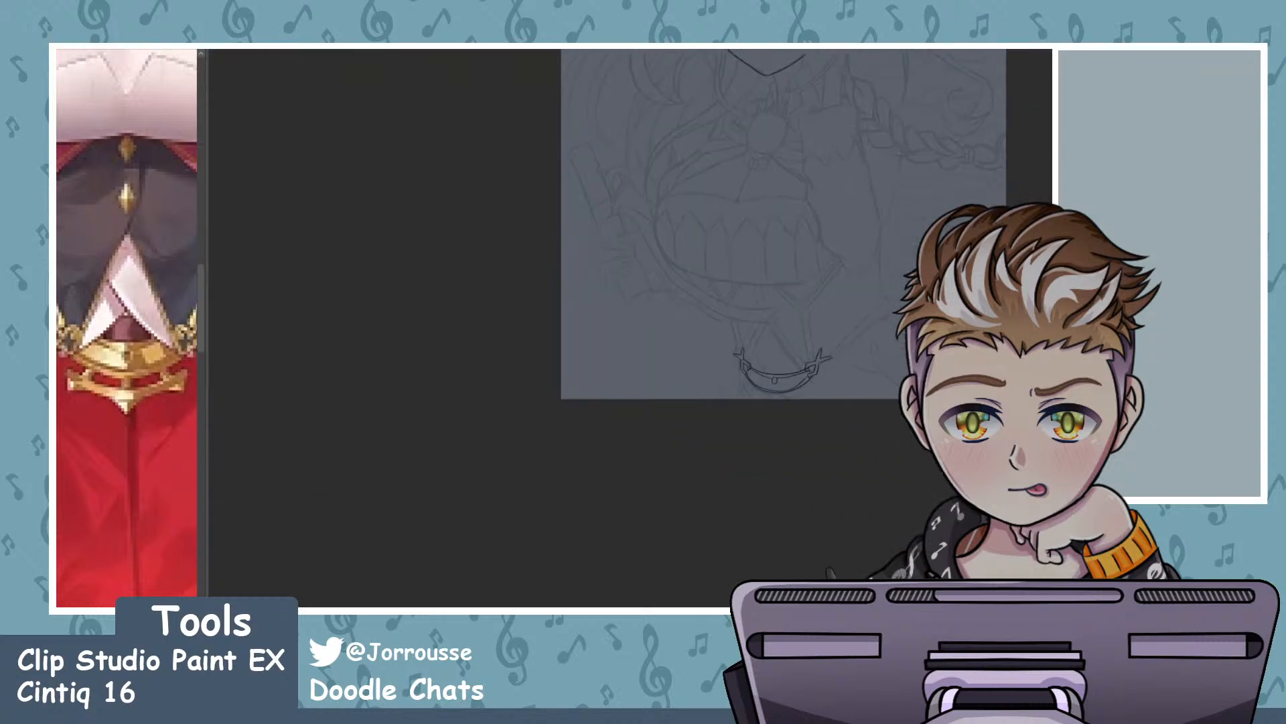
scroll(775, 381, up, 5)
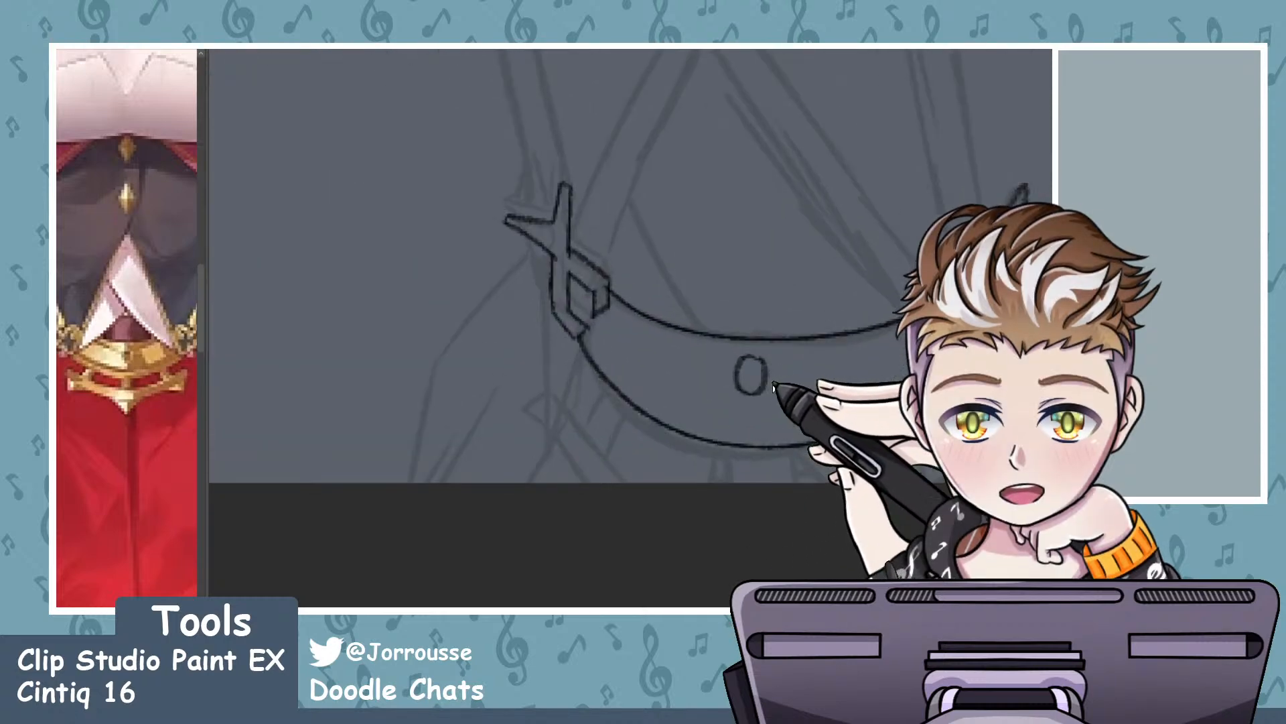
- Ink the belt's two inner border curves just inside its upper and lower edges, and check them against the clasps
scroll(774, 387, up, 1)
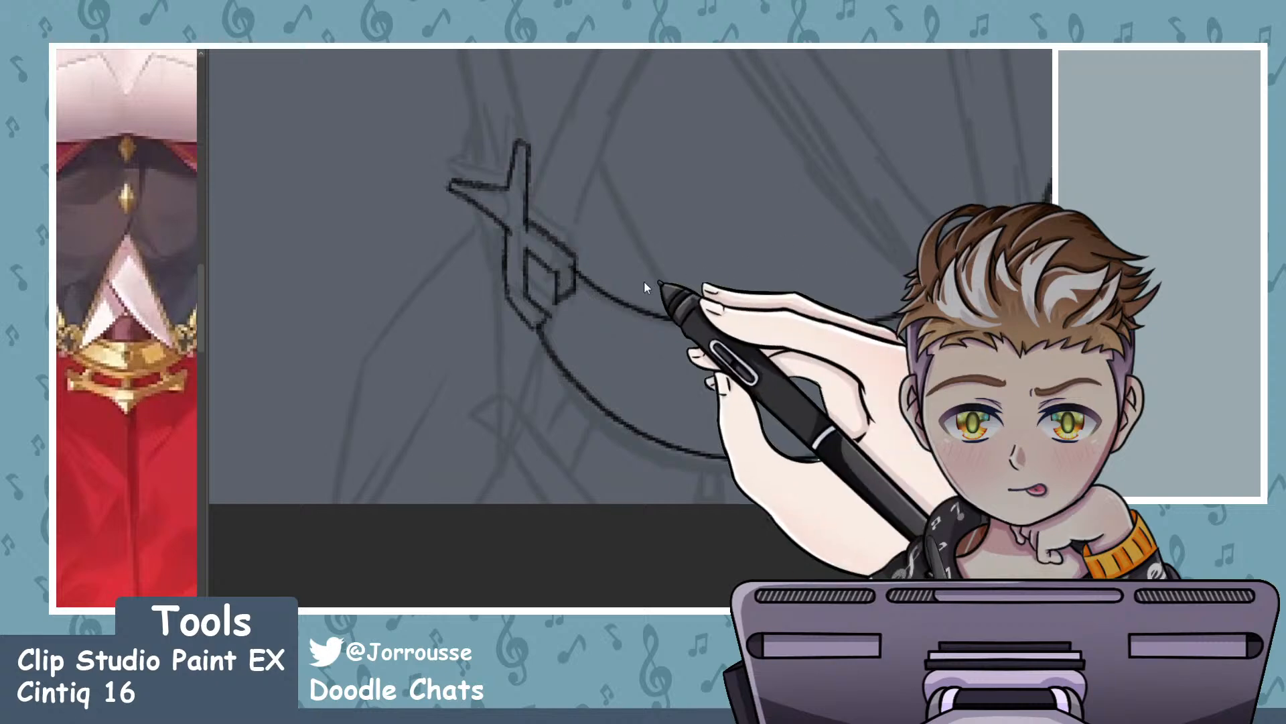
drag(531, 248, 901, 337)
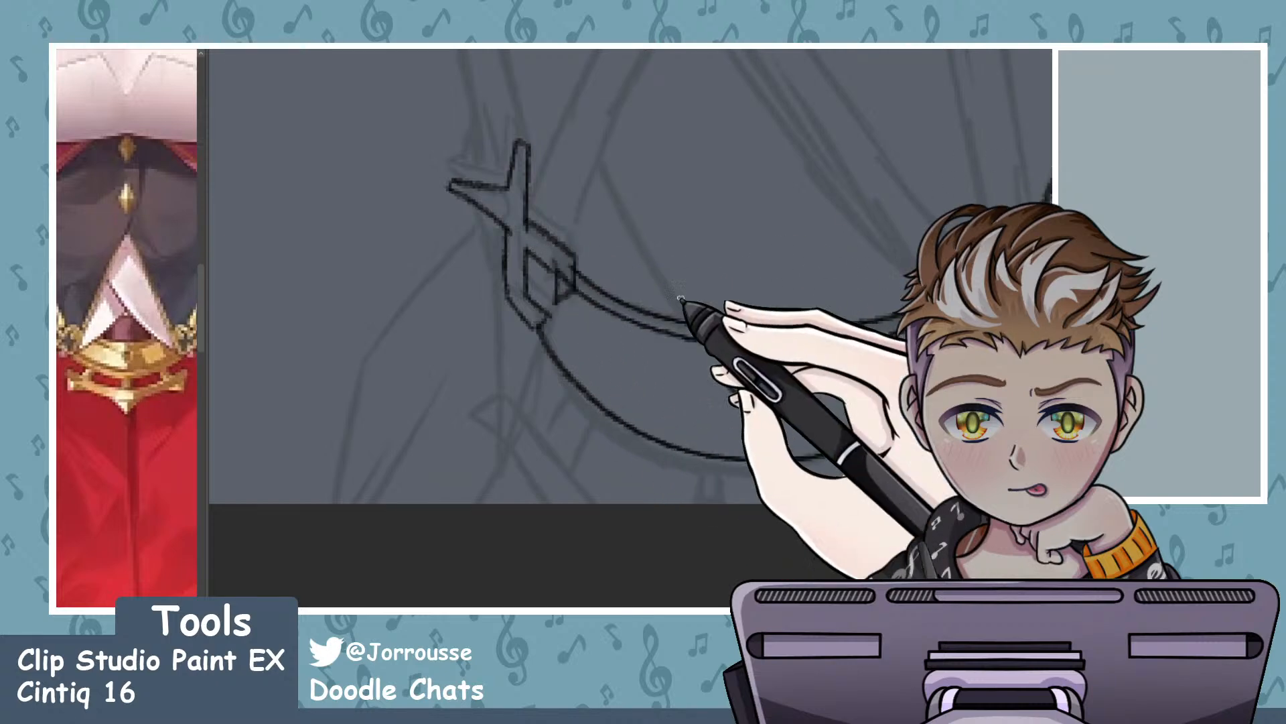
drag(745, 351, 742, 354)
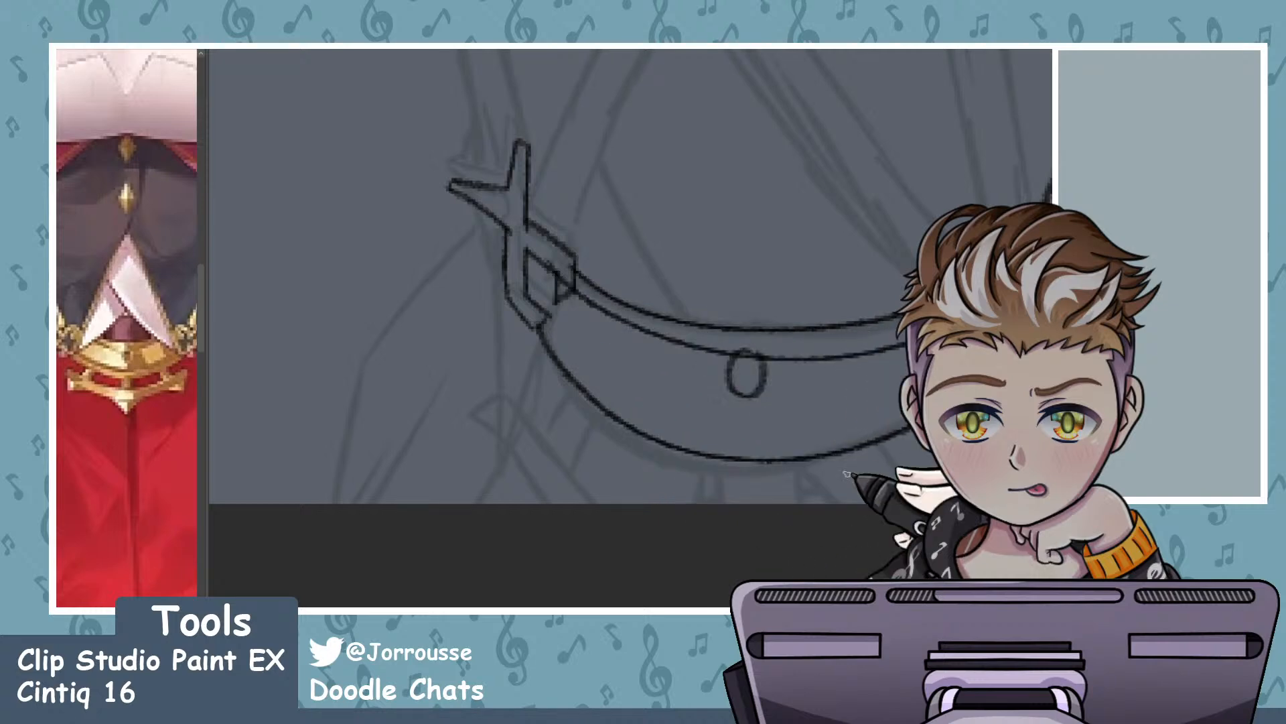
drag(541, 332, 901, 401)
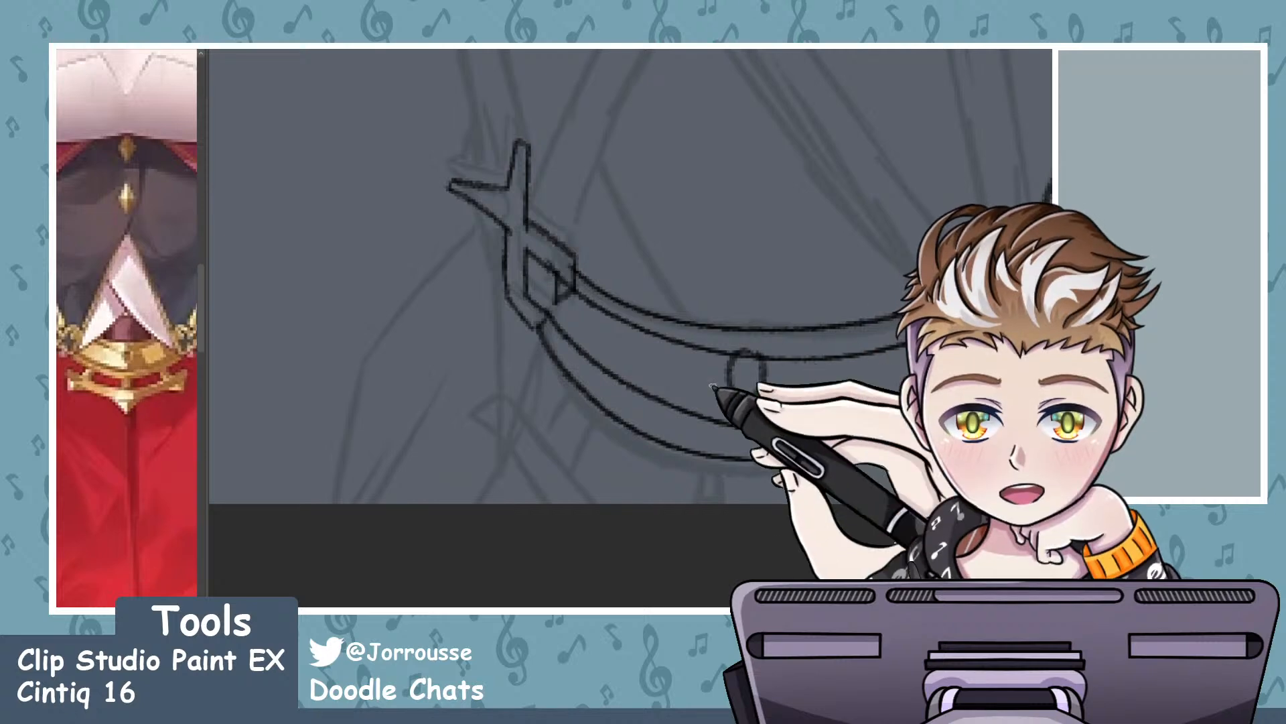
scroll(729, 334, down, 8)
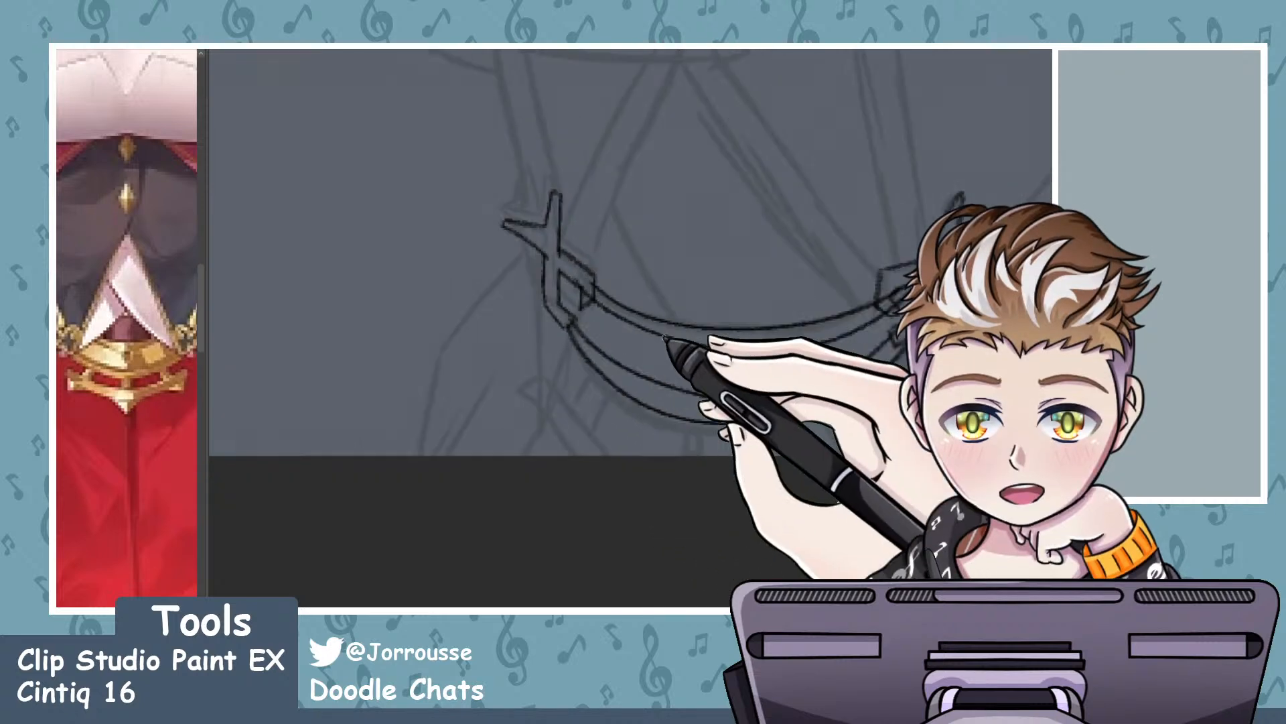
scroll(737, 333, up, 8)
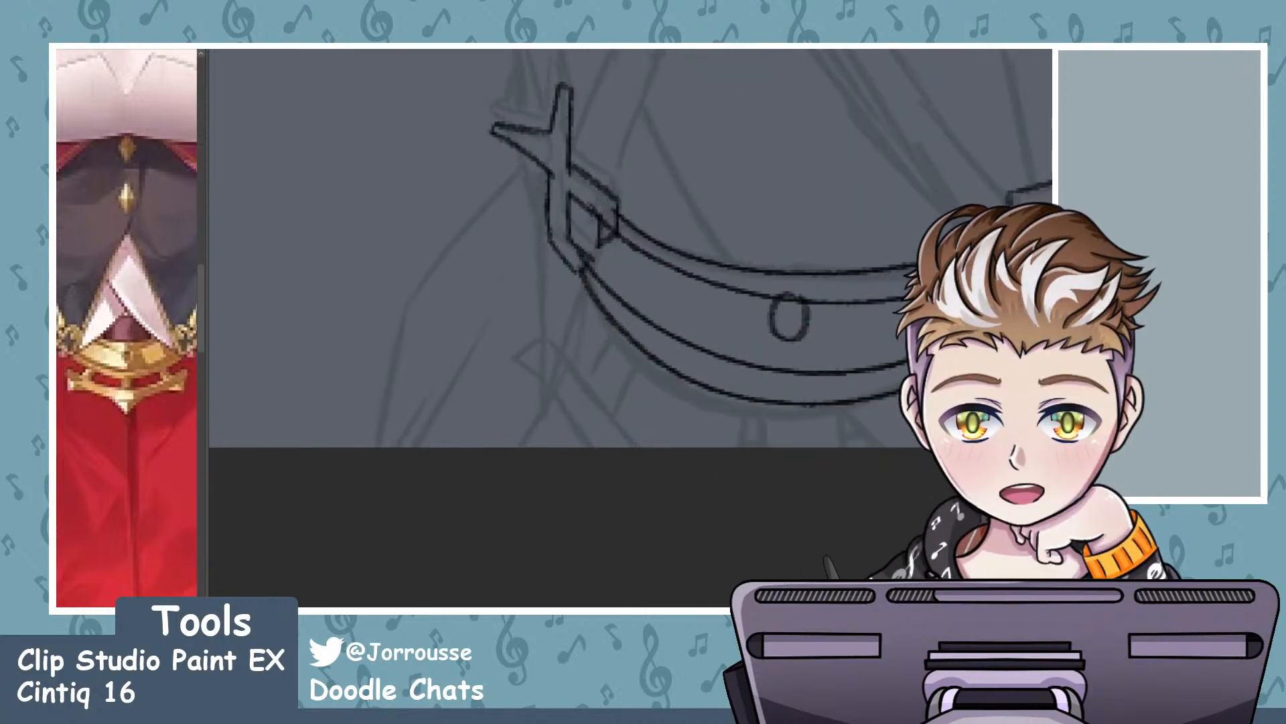
scroll(529, 291, down, 7)
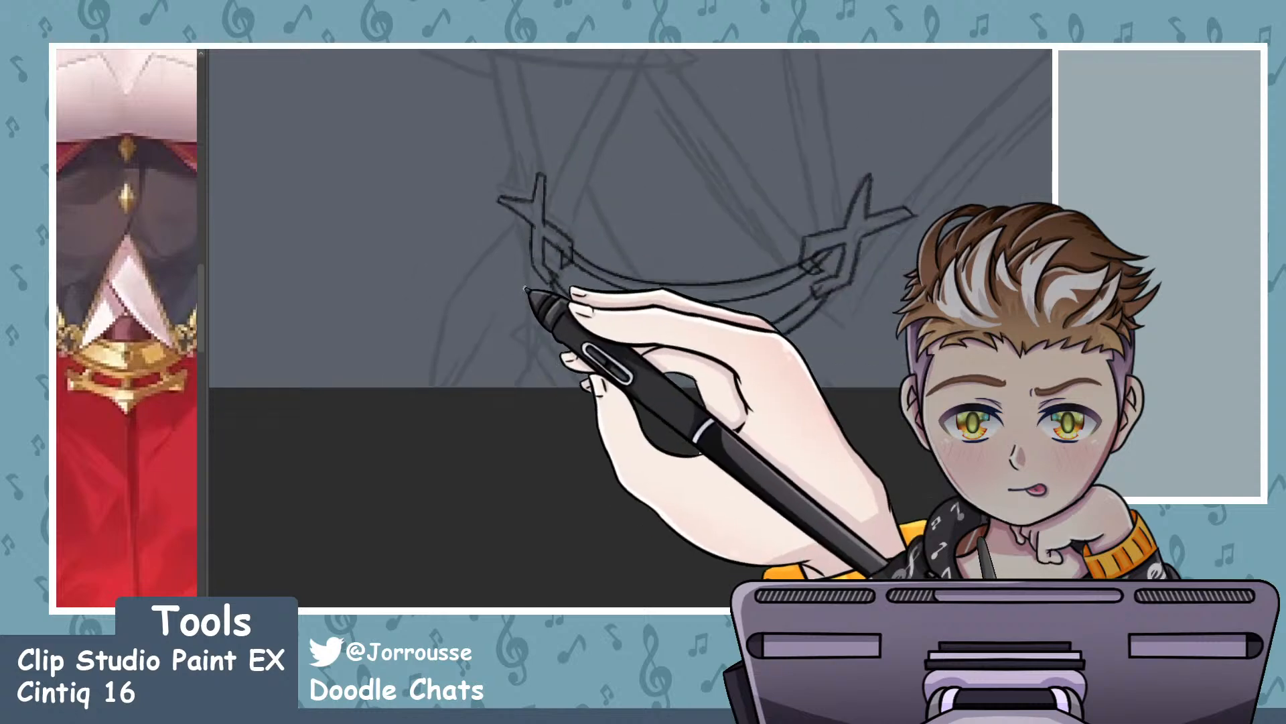
scroll(653, 216, up, 8)
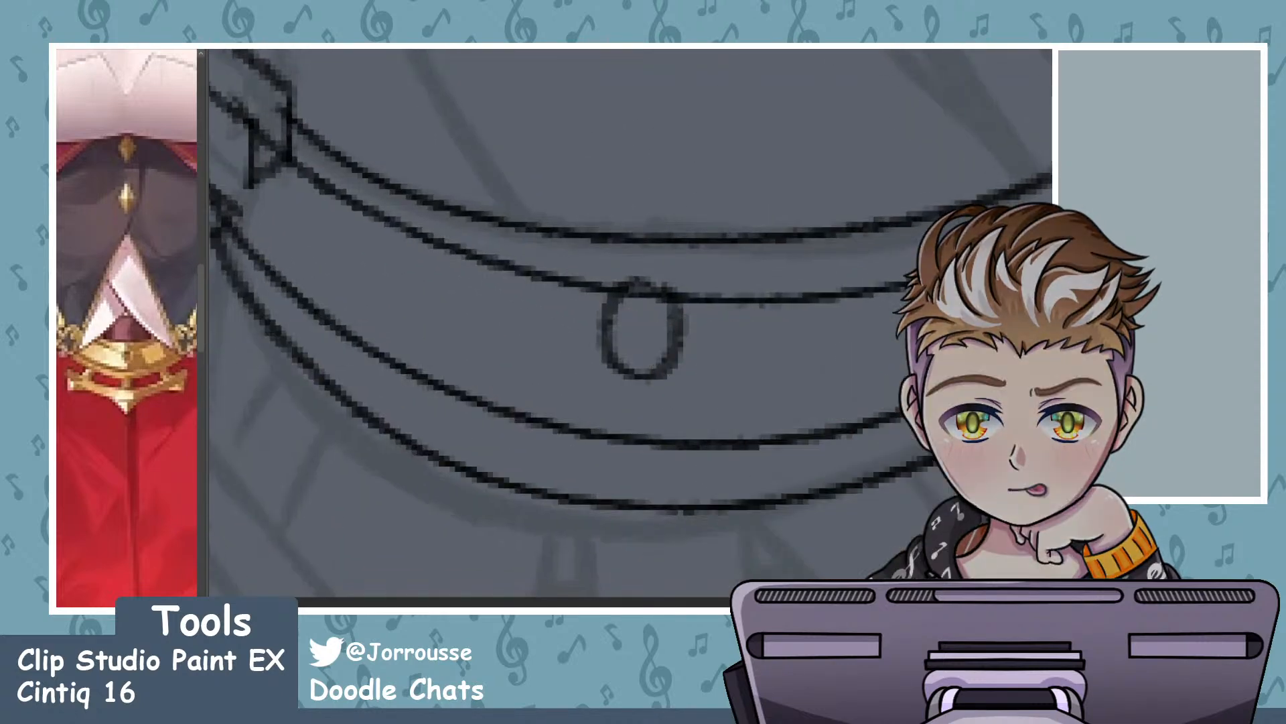
key(ctrl+z)
key(ctrl+y)
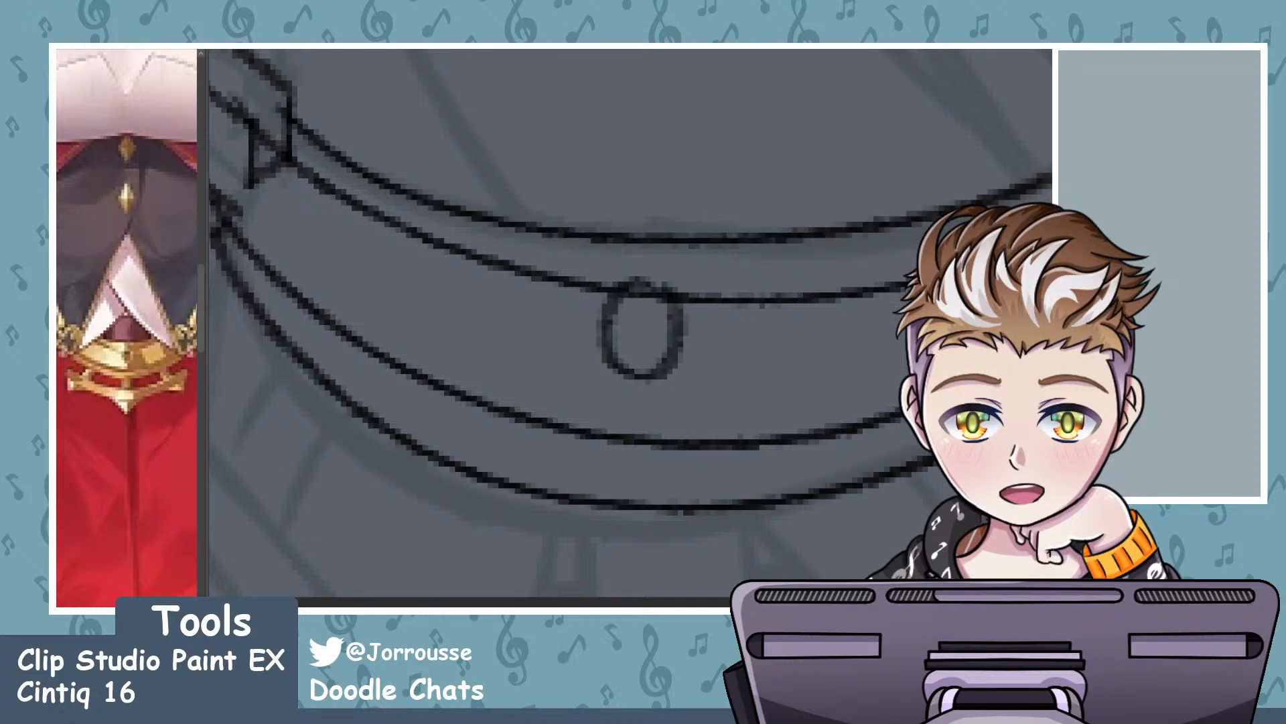
- Ink a U-shaped outline around the small oval, hanging from the belt's upper inner border, redrawing it until the curve is even
mouse_move(580, 291)
mouse_down()
mouse_move(565, 387)
mouse_move(570, 377)
mouse_move(642, 406)
mouse_move(603, 403)
mouse_up()
key(ctrl+z)
key(ctrl+z)
key(ctrl+z)
mouse_move(584, 289)
mouse_down()
mouse_move(705, 383)
mouse_move(725, 306)
mouse_up()
key(ctrl+z)
key(ctrl+z)
mouse_move(584, 290)
mouse_down()
mouse_move(683, 375)
mouse_move(649, 265)
mouse_move(596, 283)
mouse_move(652, 392)
mouse_move(684, 259)
mouse_move(568, 313)
mouse_move(714, 286)
mouse_up()
key(ctrl+z)
key(ctrl+z)
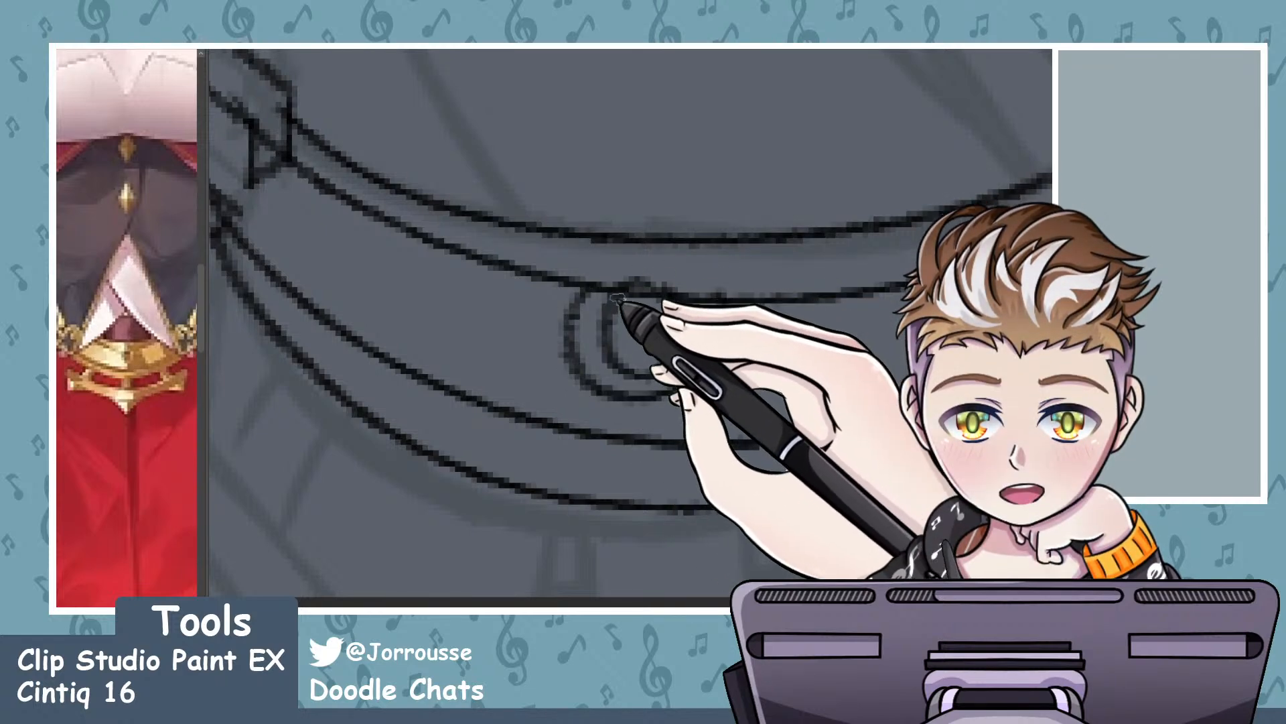
key(ctrl+z)
mouse_move(580, 290)
mouse_down()
mouse_move(629, 415)
mouse_move(691, 281)
mouse_move(593, 288)
mouse_move(574, 308)
mouse_move(737, 301)
mouse_up()
key(ctrl+z)
key(ctrl+z)
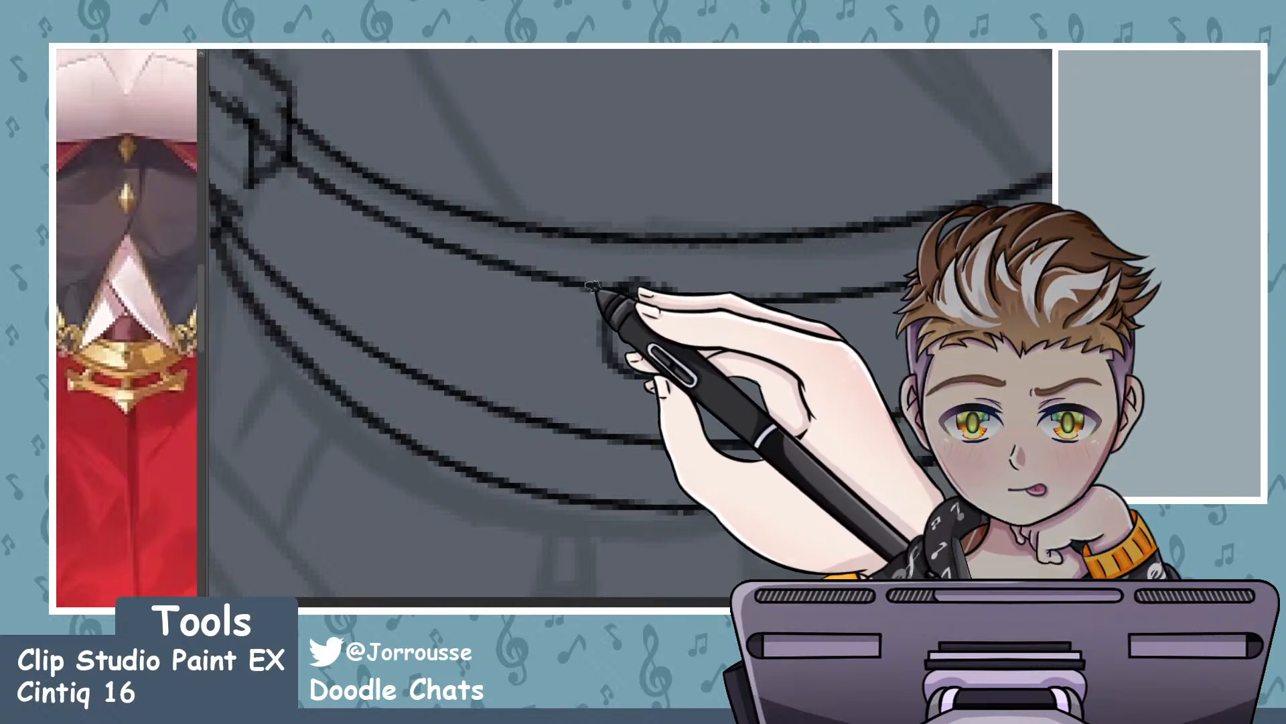
drag(586, 290, 704, 297)
key(ctrl+z)
mouse_move(579, 289)
mouse_down()
mouse_move(721, 298)
mouse_move(595, 378)
mouse_move(728, 306)
mouse_up()
key(ctrl+z)
key(ctrl+z)
drag(581, 289, 721, 298)
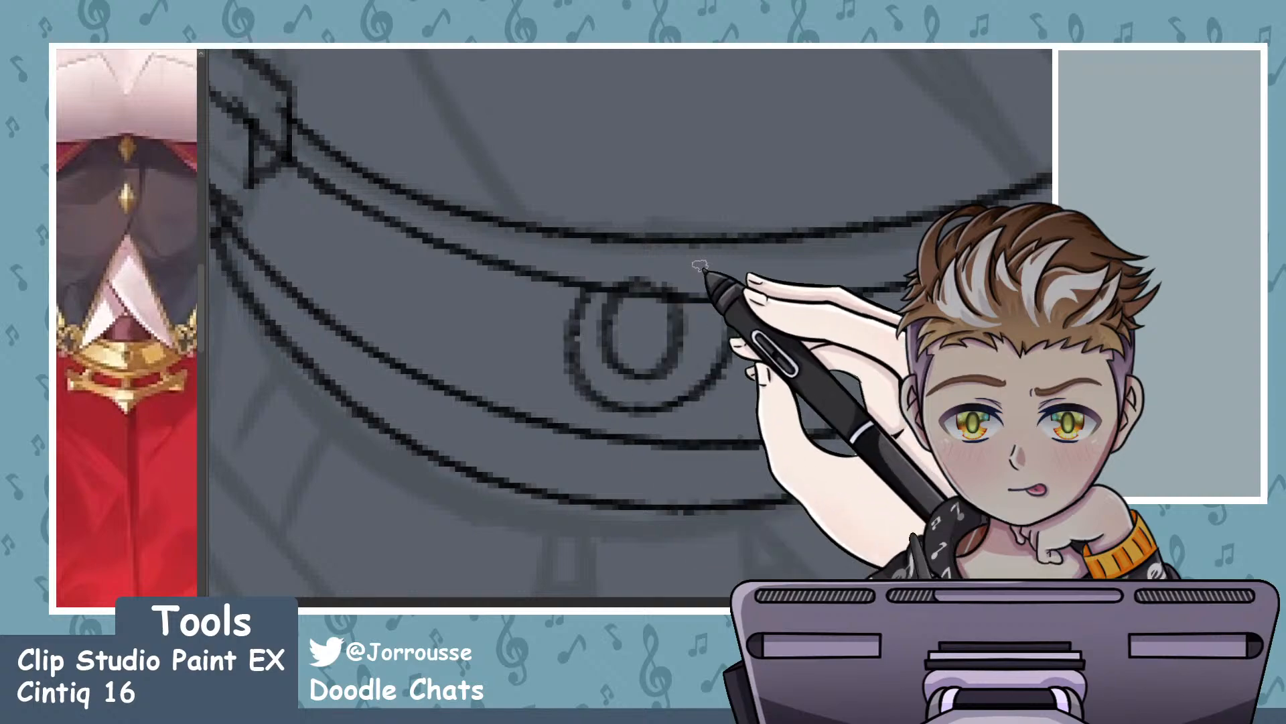
key(ctrl+z)
drag(582, 290, 720, 298)
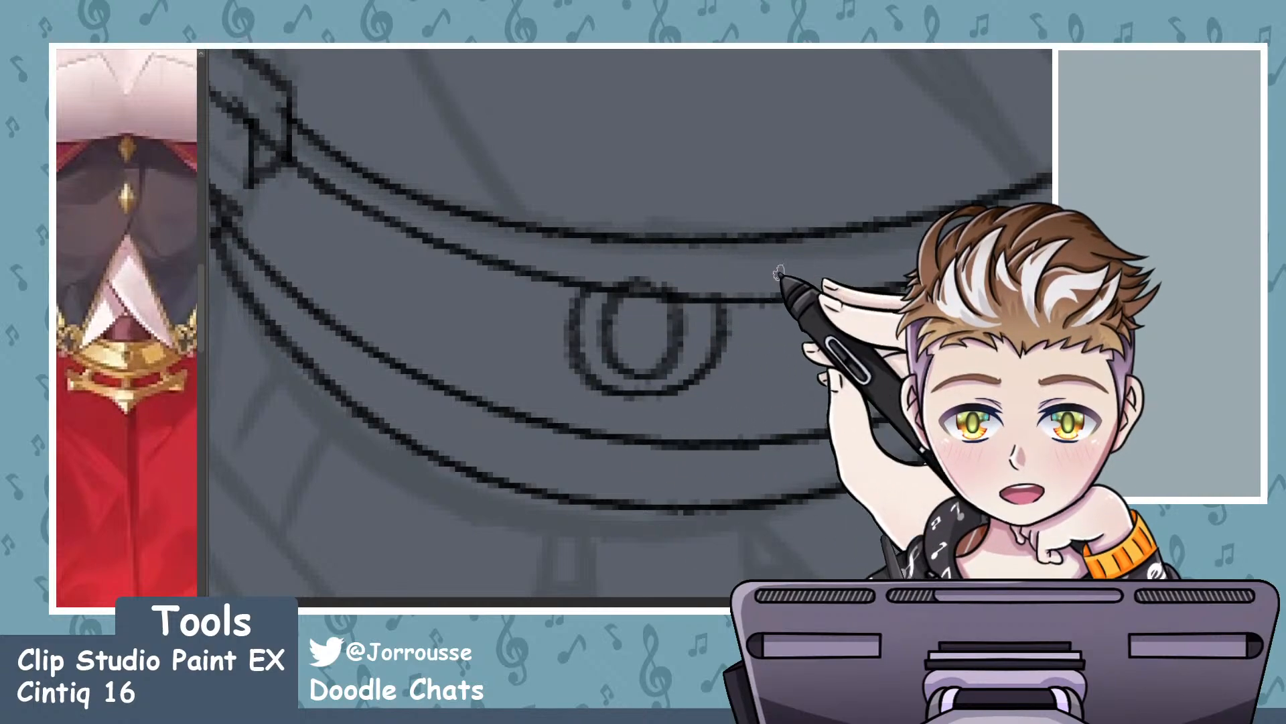
- Lasso-select the U-shaped outline without the oval, adjust its position around the oval with a transform, and clear the selection
scroll(737, 355, down, 4)
scroll(730, 347, up, 2)
scroll(716, 347, up, 3)
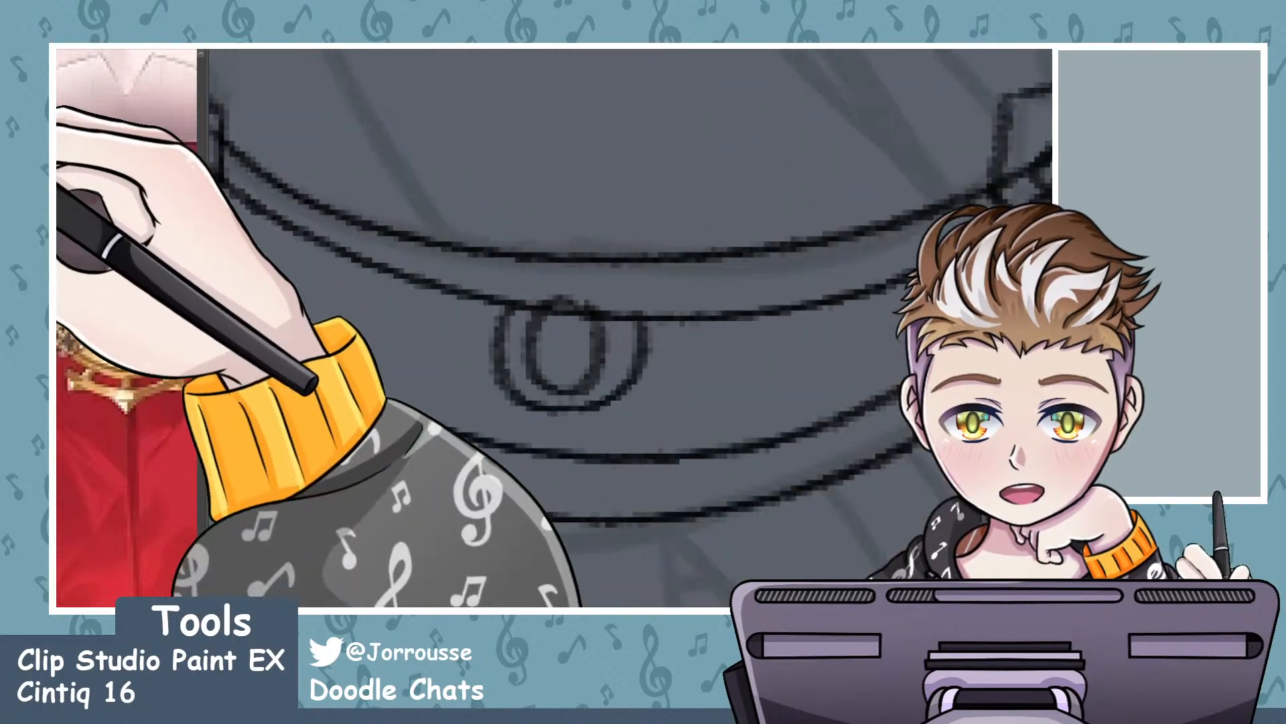
scroll(644, 319, up, 2)
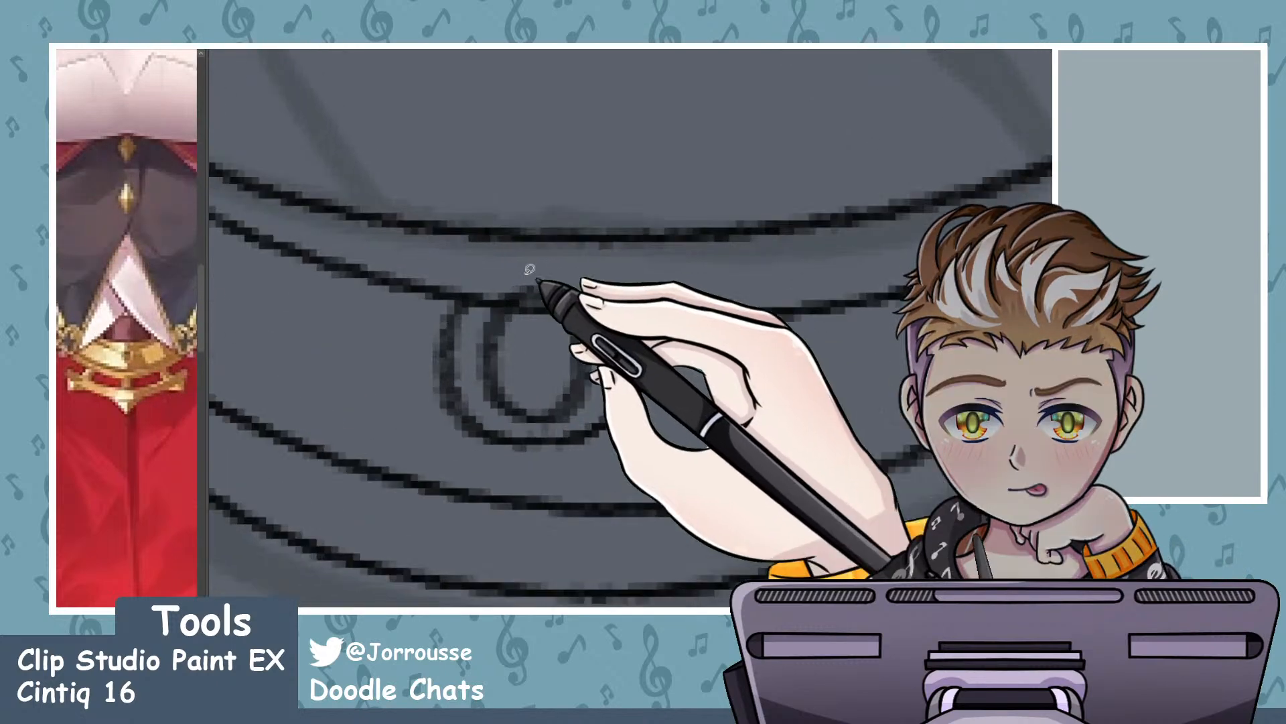
drag(500, 264, 473, 380)
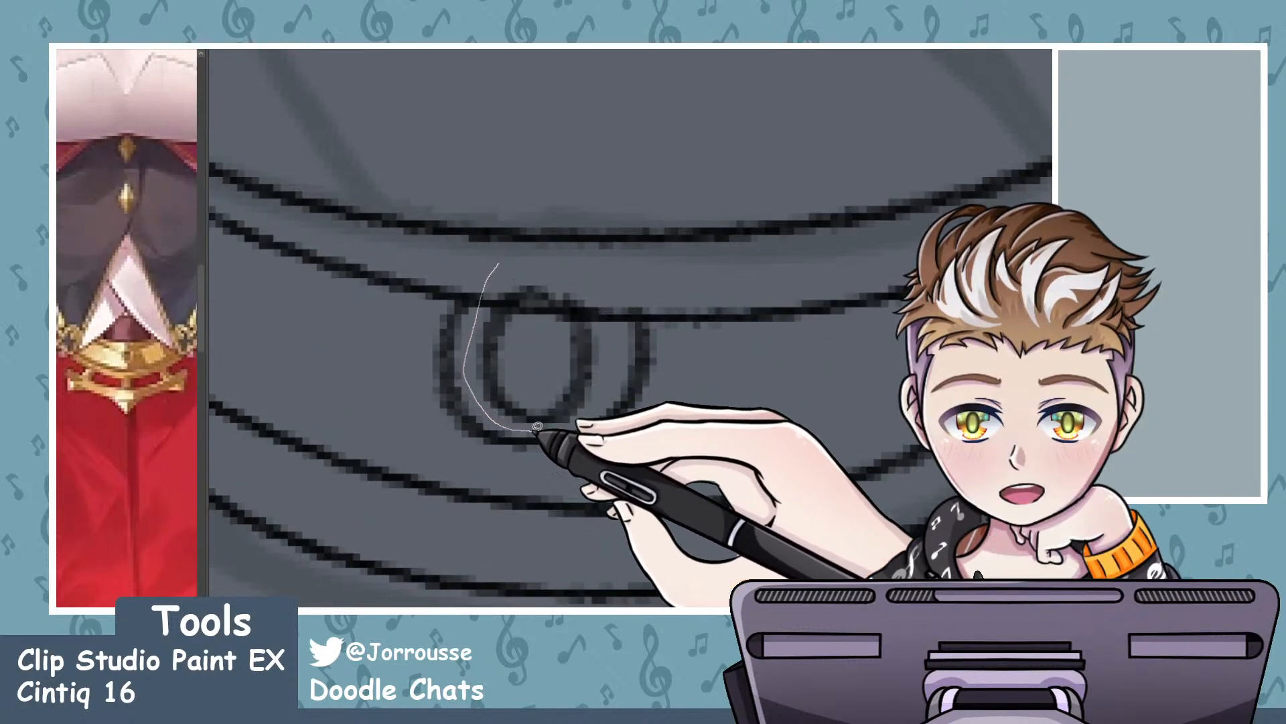
mouse_move(598, 396)
mouse_down()
mouse_move(620, 290)
mouse_move(713, 356)
mouse_up()
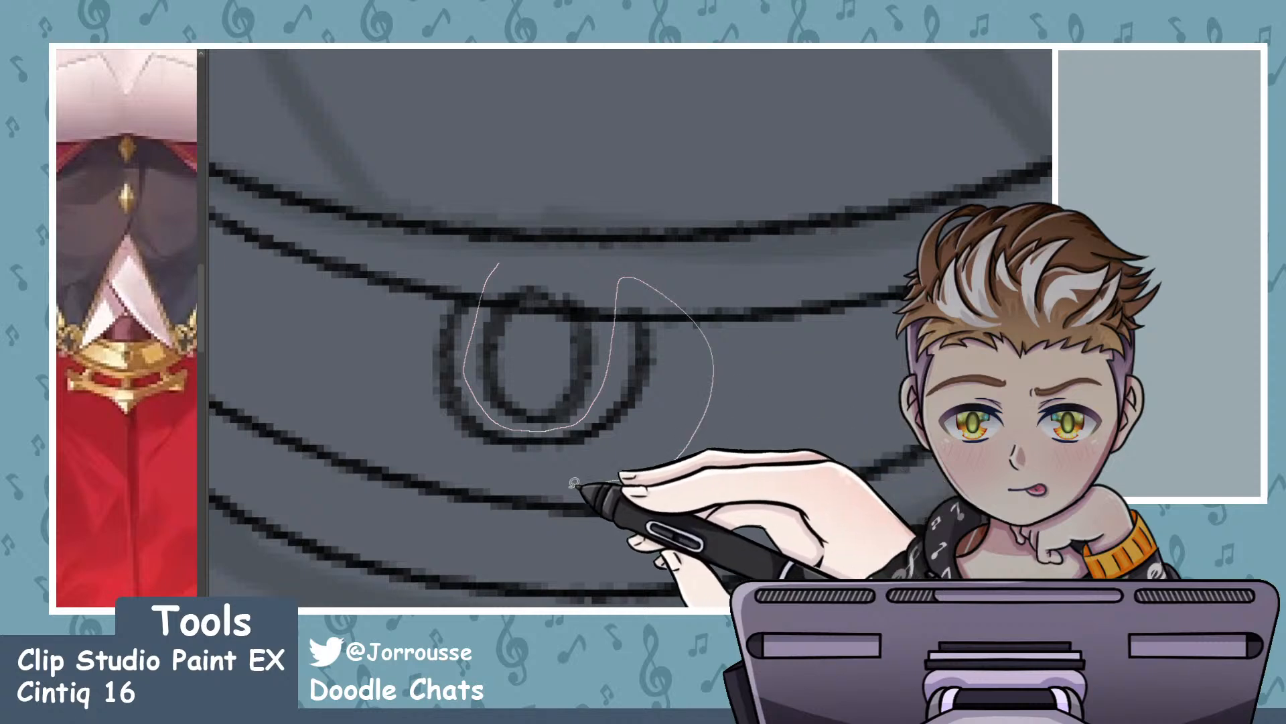
drag(387, 305, 495, 266)
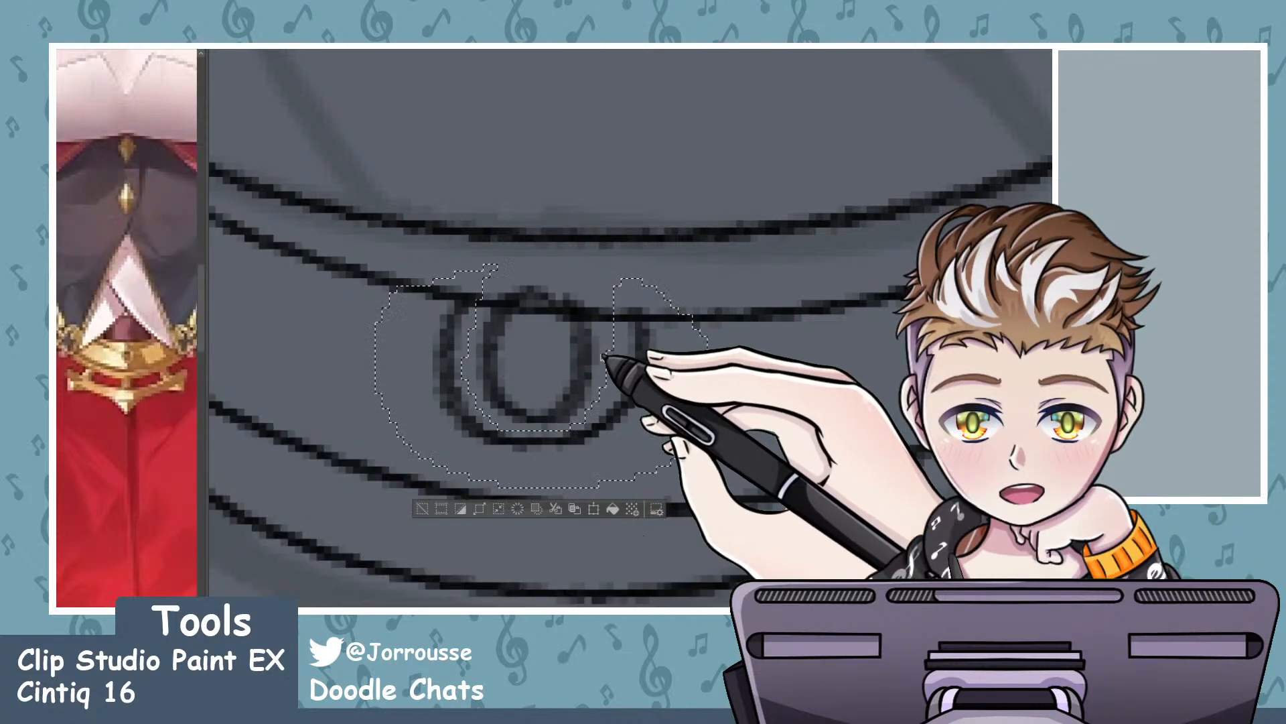
mouse_move(593, 357)
mouse_down()
mouse_move(632, 370)
mouse_move(563, 364)
mouse_move(601, 360)
mouse_up()
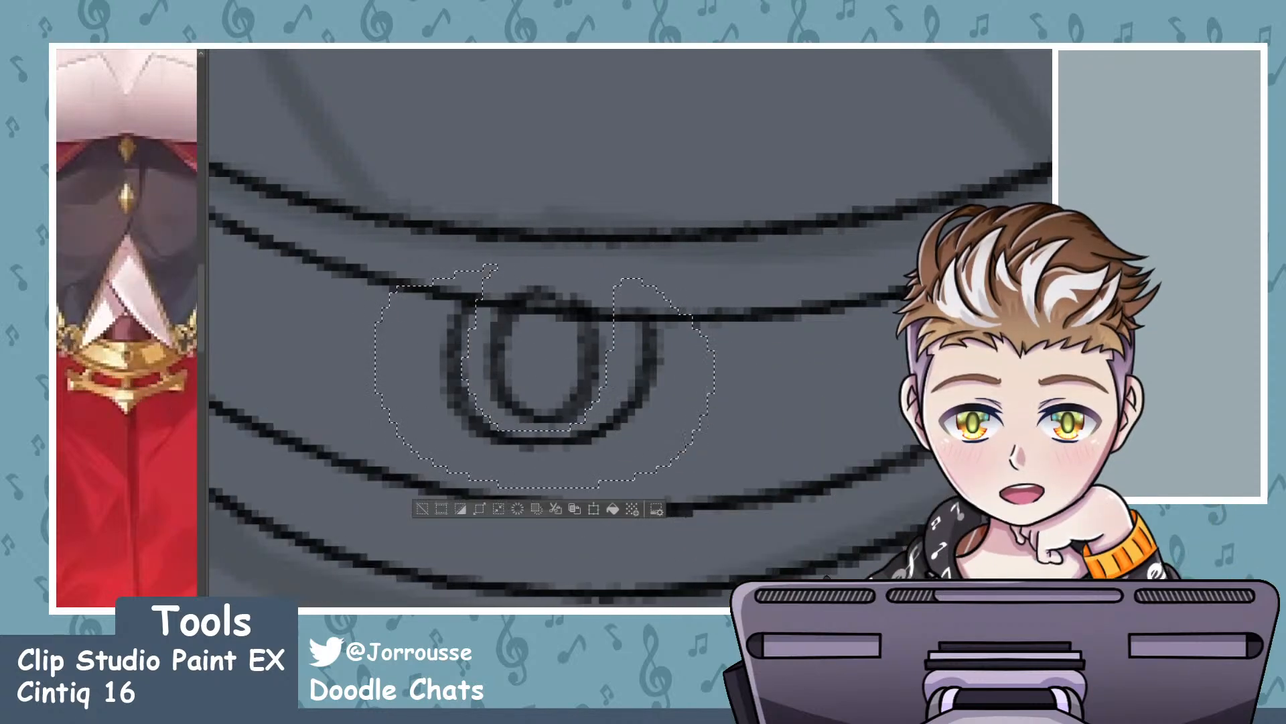
mouse_move(577, 410)
mouse_down()
mouse_move(560, 410)
mouse_move(592, 408)
mouse_up()
key(ctrl+z)
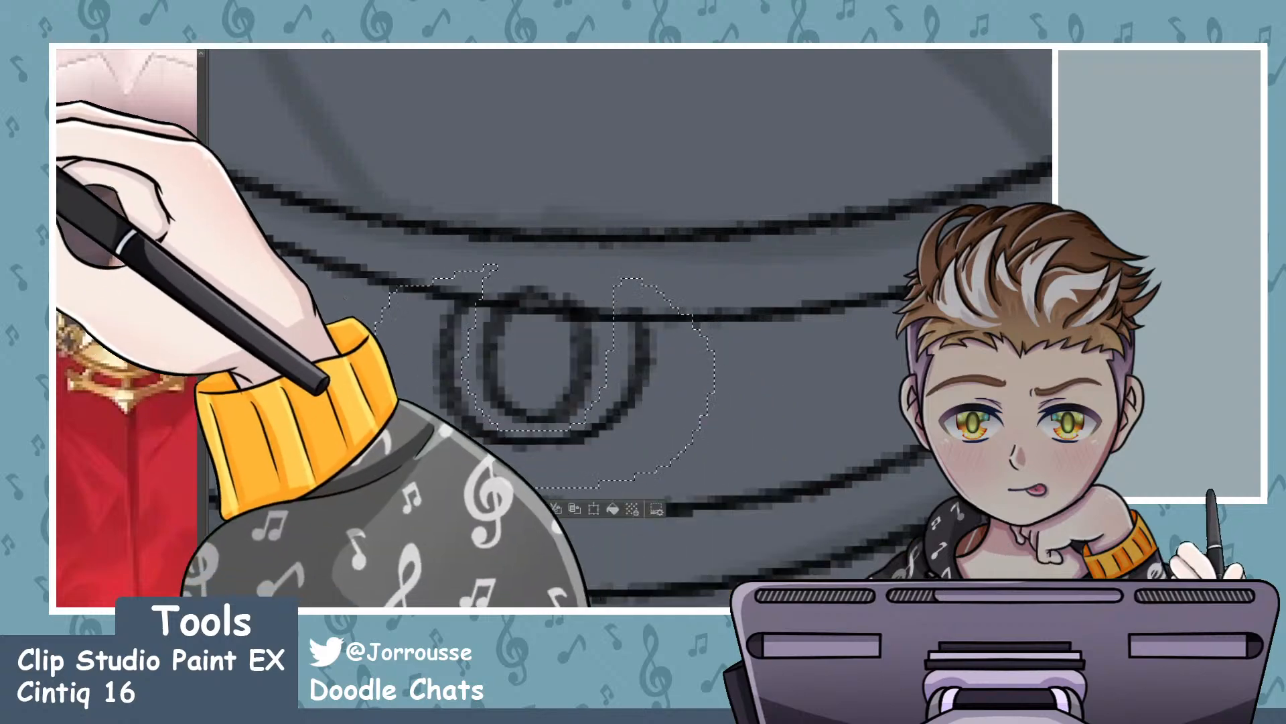
drag(527, 299, 244, 313)
key(ctrl+z)
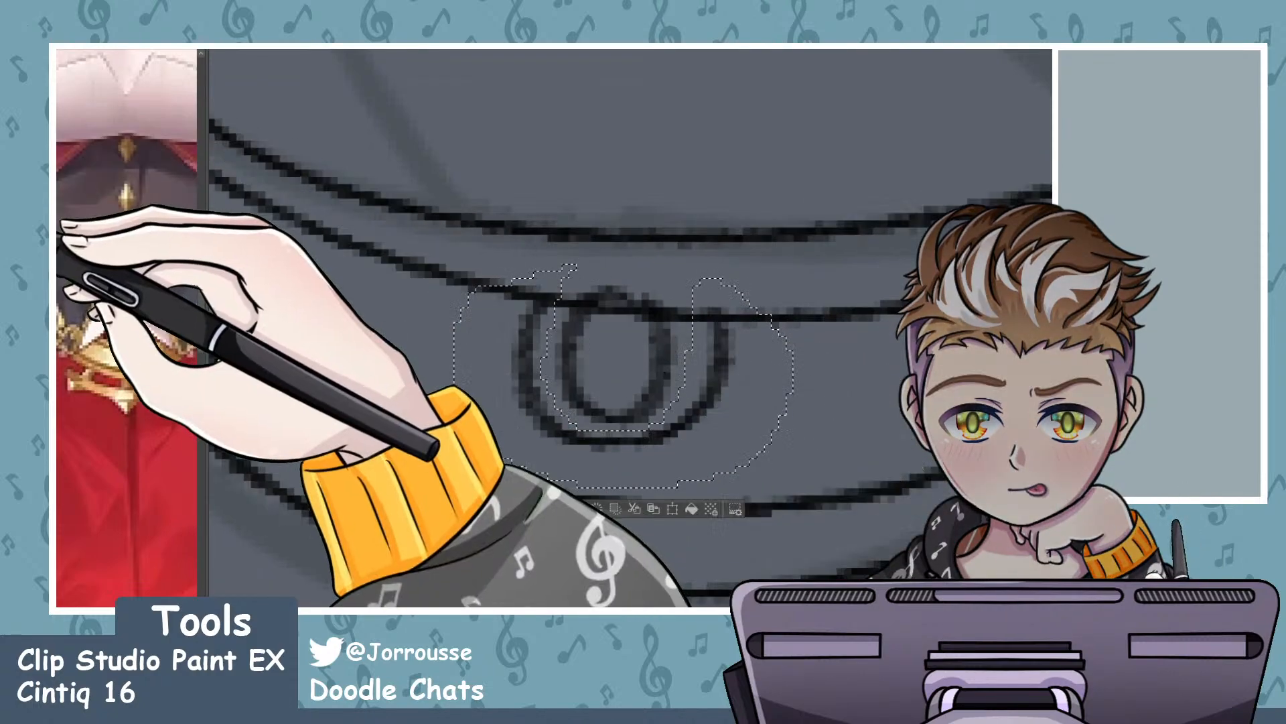
key(ctrl+t)
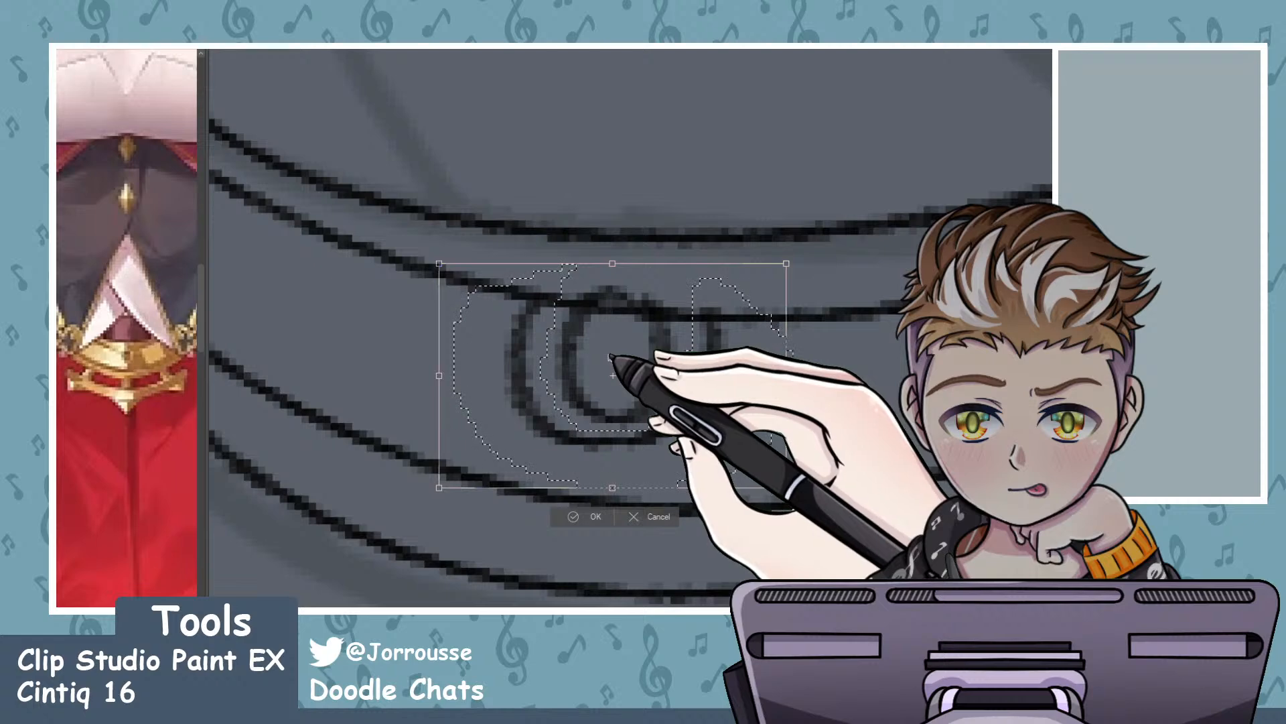
mouse_move(611, 357)
mouse_down()
mouse_move(574, 368)
mouse_move(610, 377)
mouse_up()
key(Return)
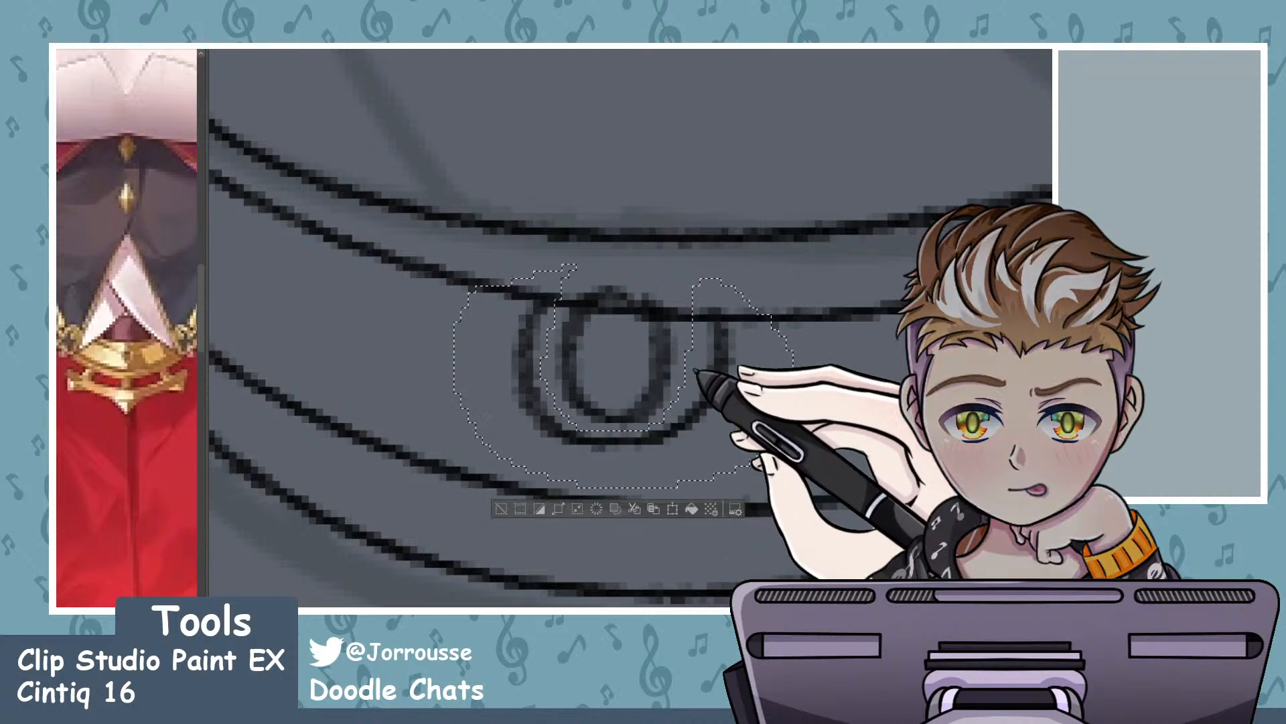
key(ctrl+d)
- Erase the tip of the oval above the belt's inner border line and hide the layer with the oval and outer edges
scroll(583, 354, down, 4)
scroll(623, 361, up, 4)
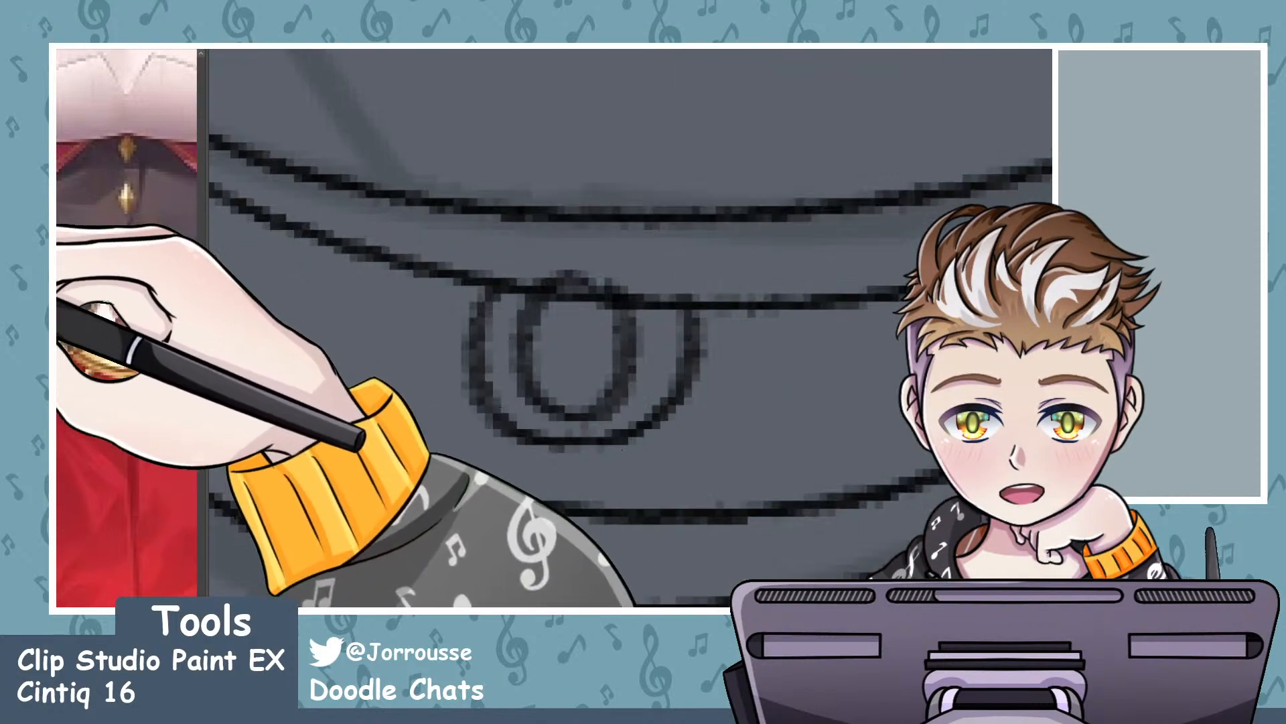
scroll(484, 238, up, 2)
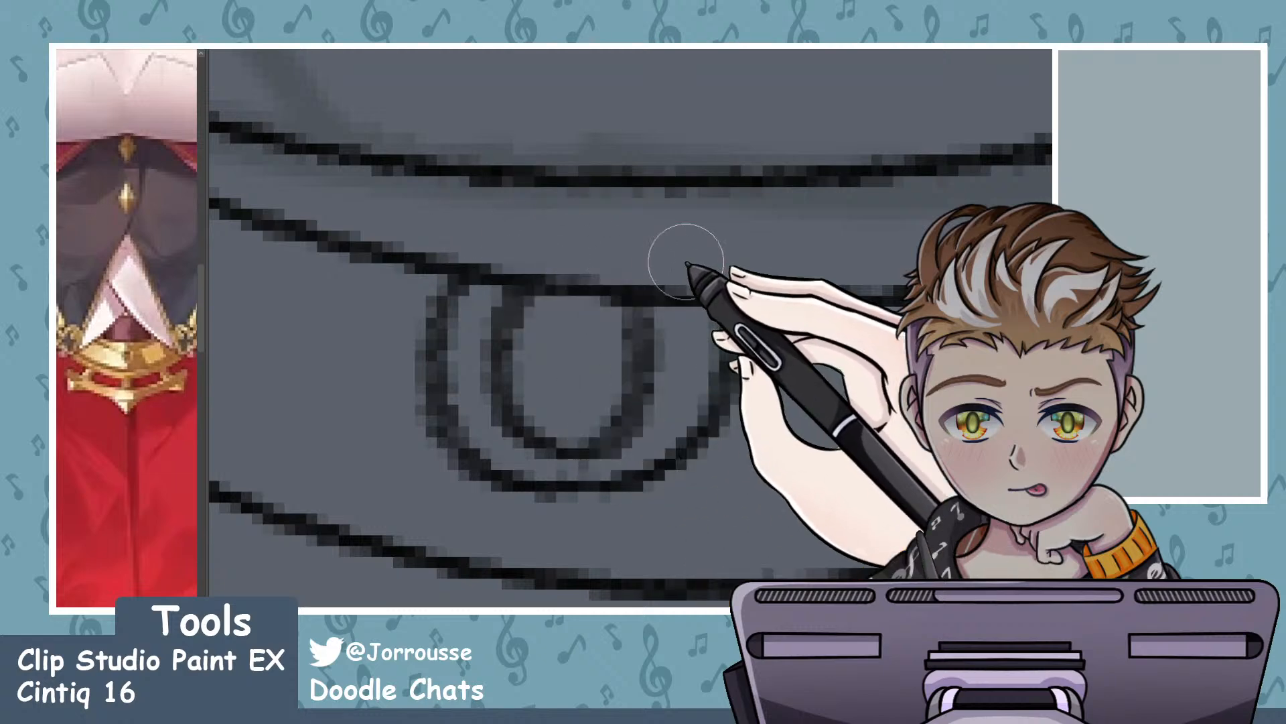
scroll(686, 261, down, 2)
scroll(574, 302, up, 2)
scroll(651, 339, up, 2)
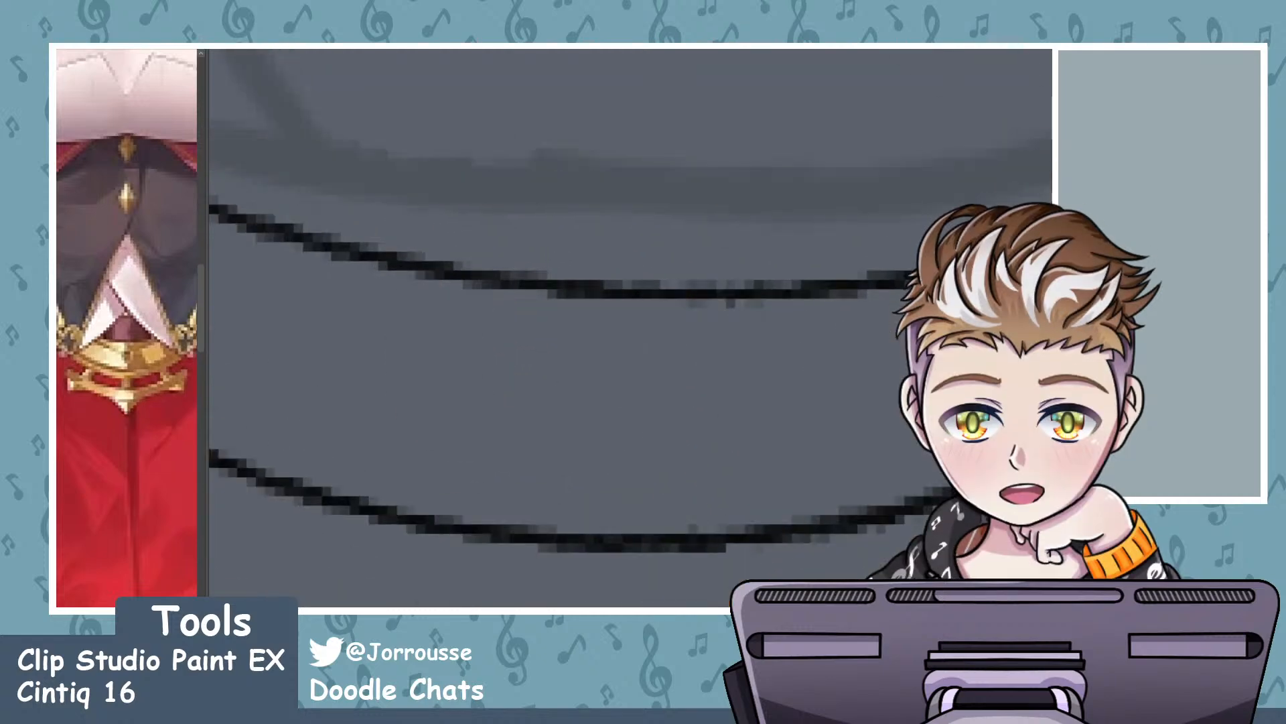
- Show the hidden outline layer again, erase the belt's upper inner border line within the small oval, and check the belt against the whole drawing
scroll(651, 338, down, 2)
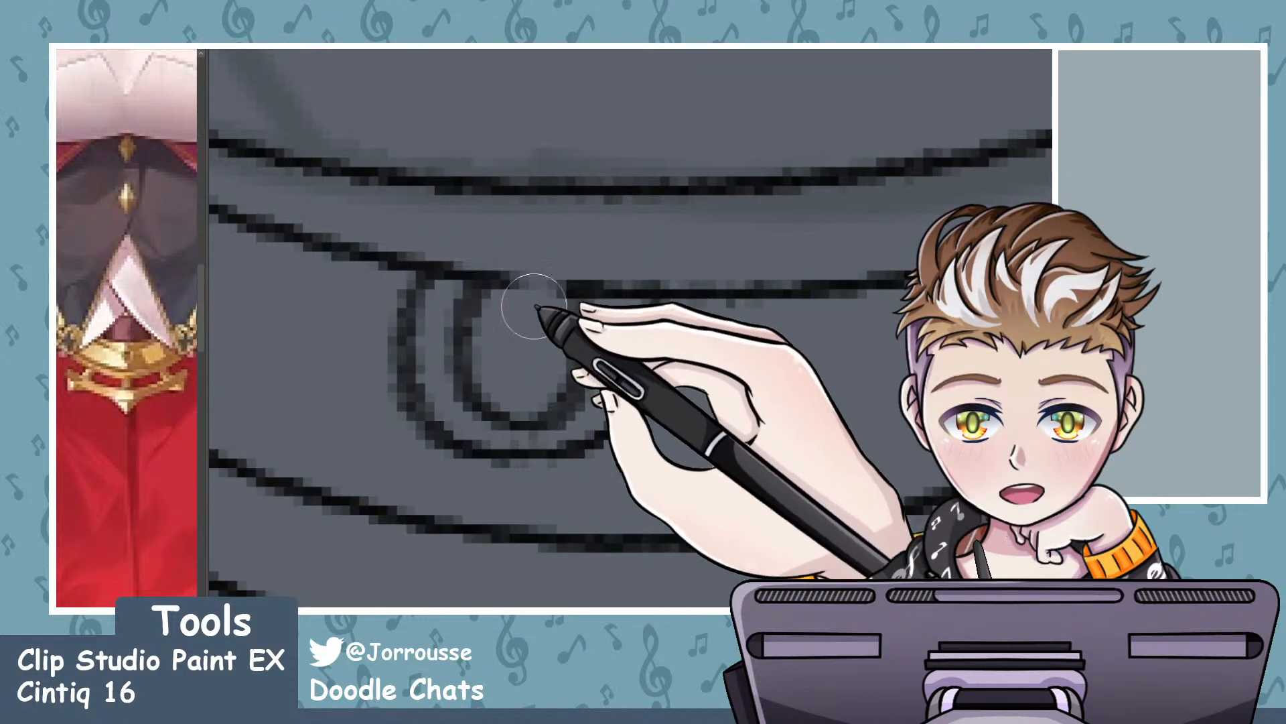
scroll(536, 294, down, 5)
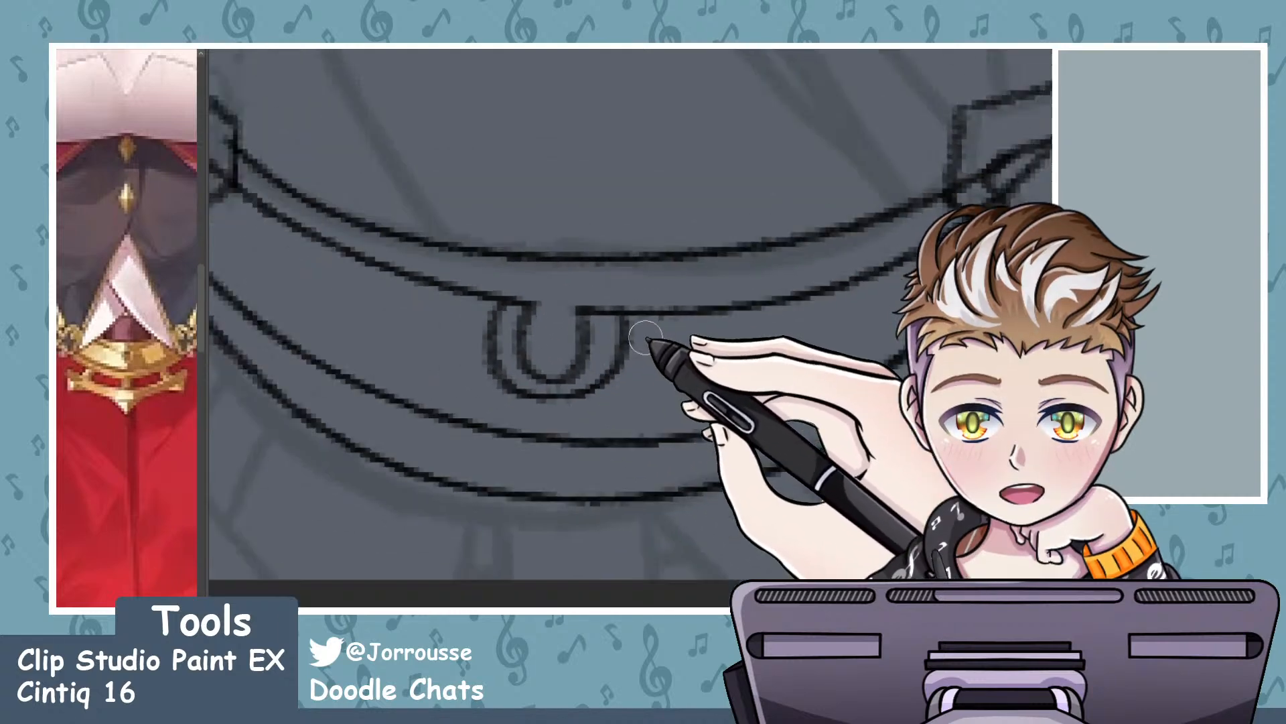
scroll(731, 301, down, 5)
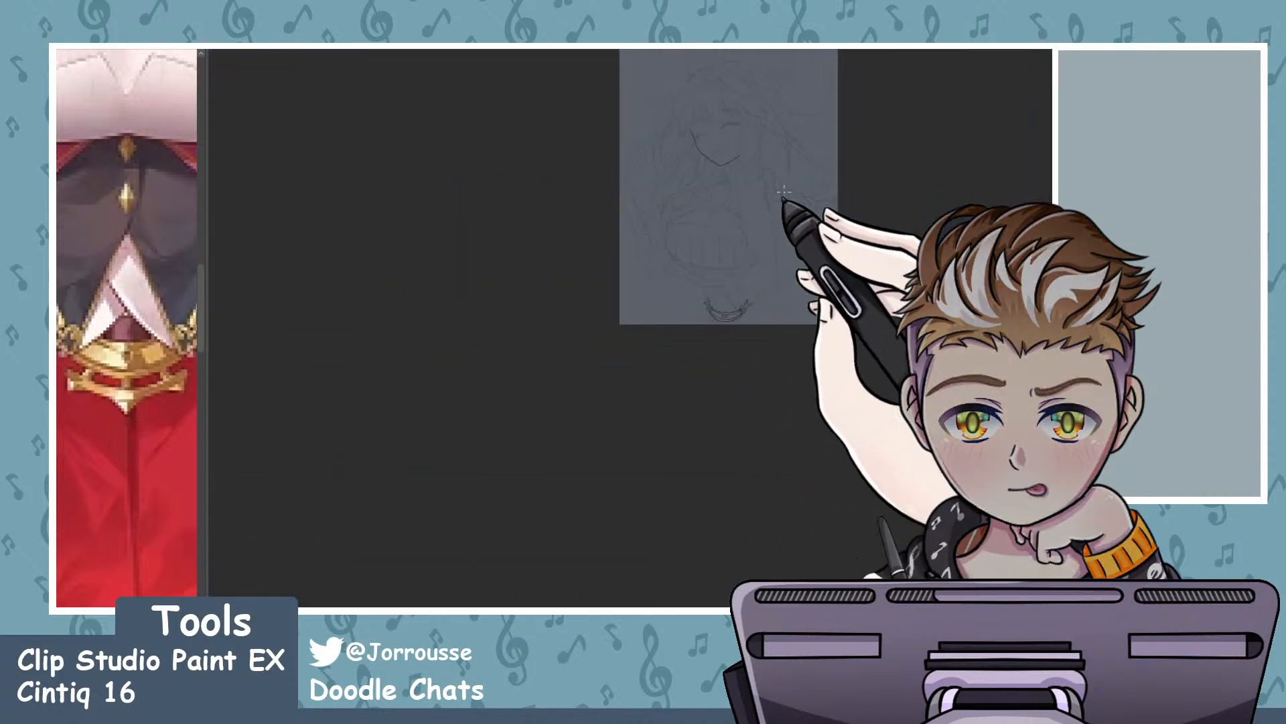
scroll(804, 207, up, 1)
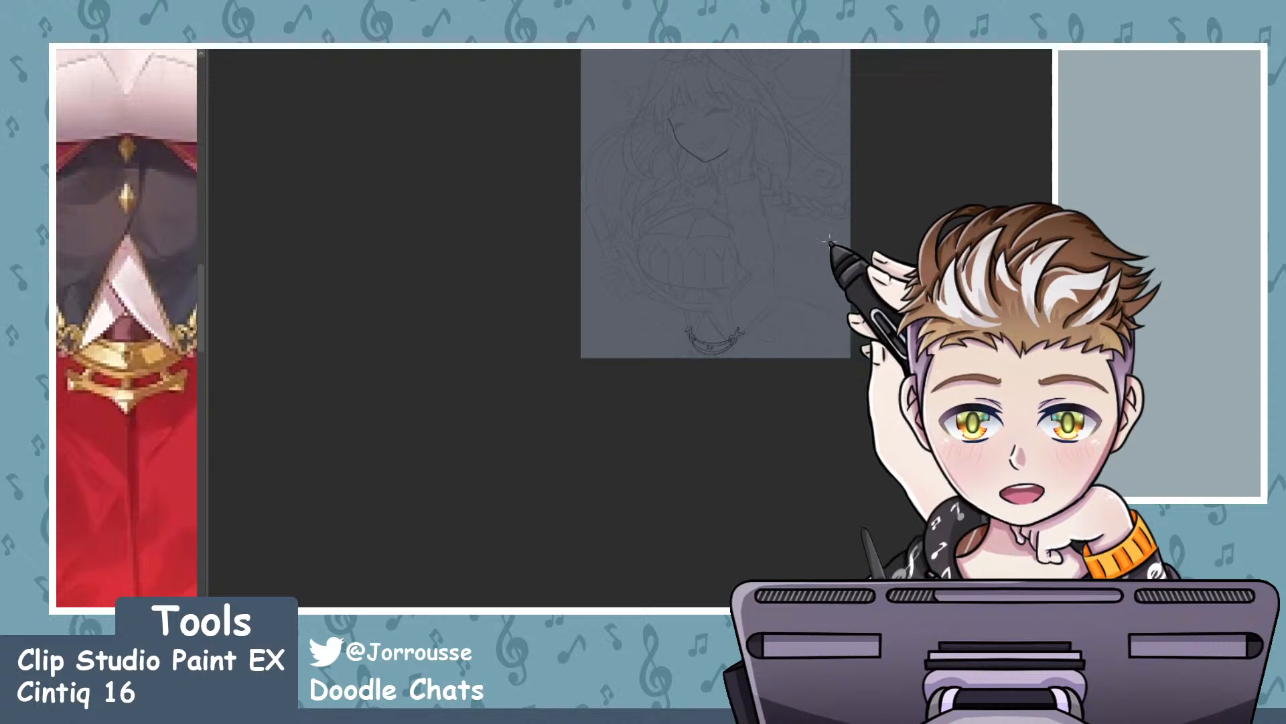
scroll(791, 315, up, 3)
scroll(654, 388, up, 5)
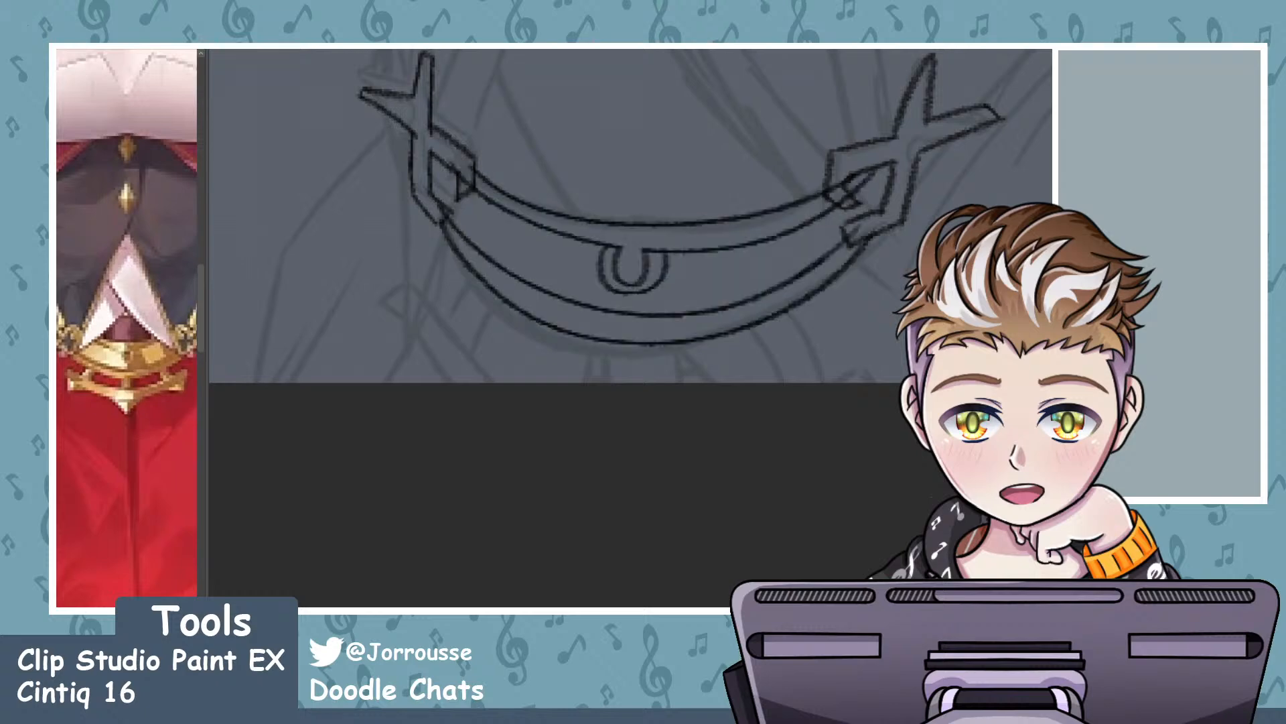
- Erase the belt lines that overlap the openings of the two clasps, cleaning up the inner frame of each clasp
scroll(456, 174, up, 3)
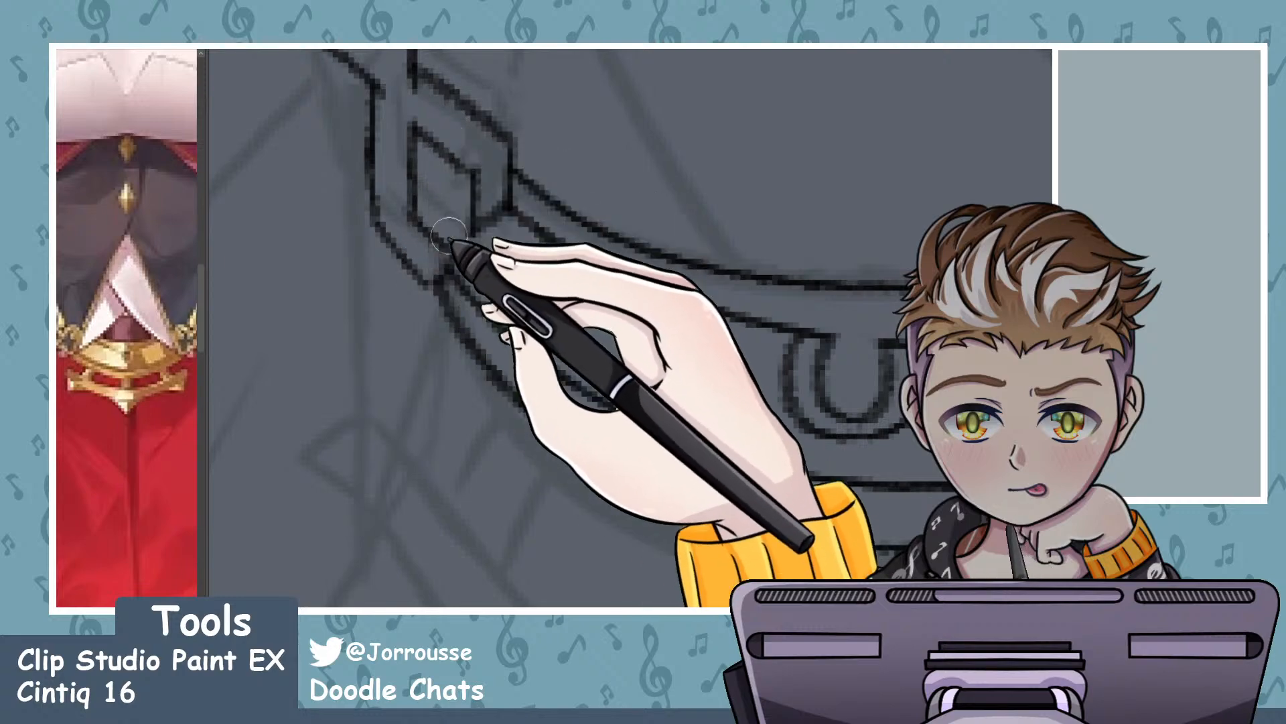
scroll(413, 267, down, 3)
scroll(612, 253, up, 4)
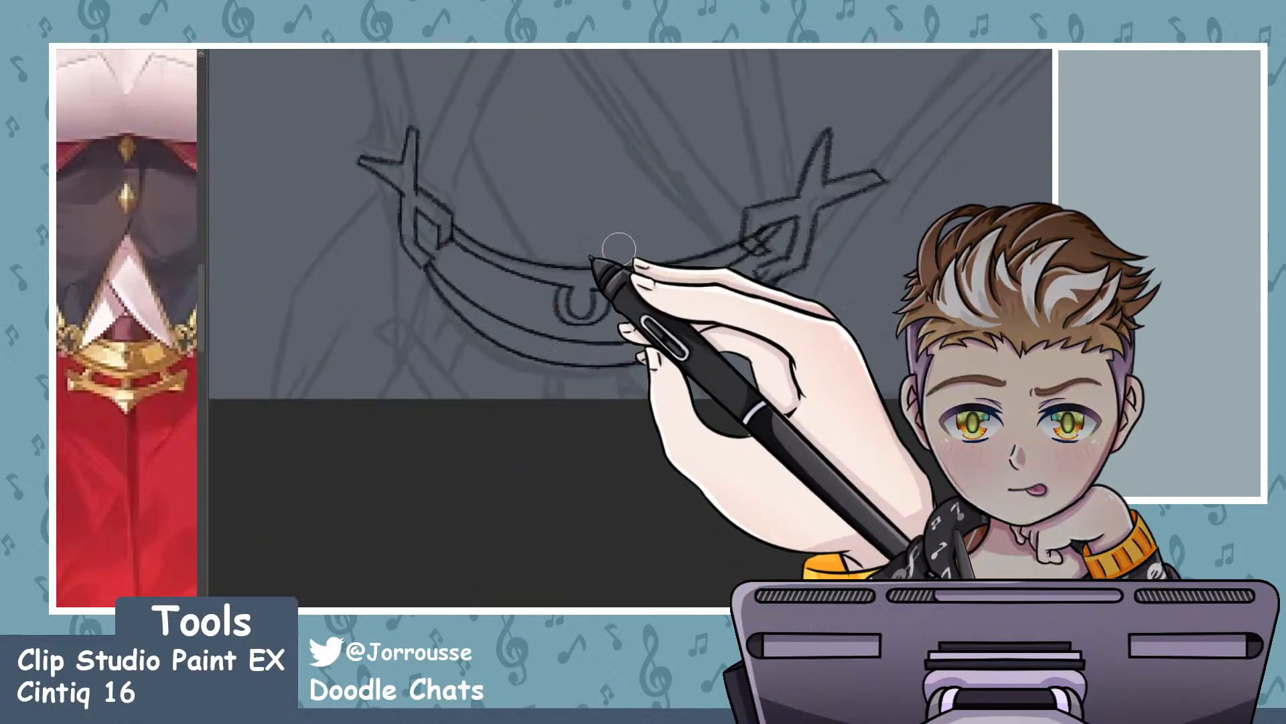
scroll(795, 232, up, 2)
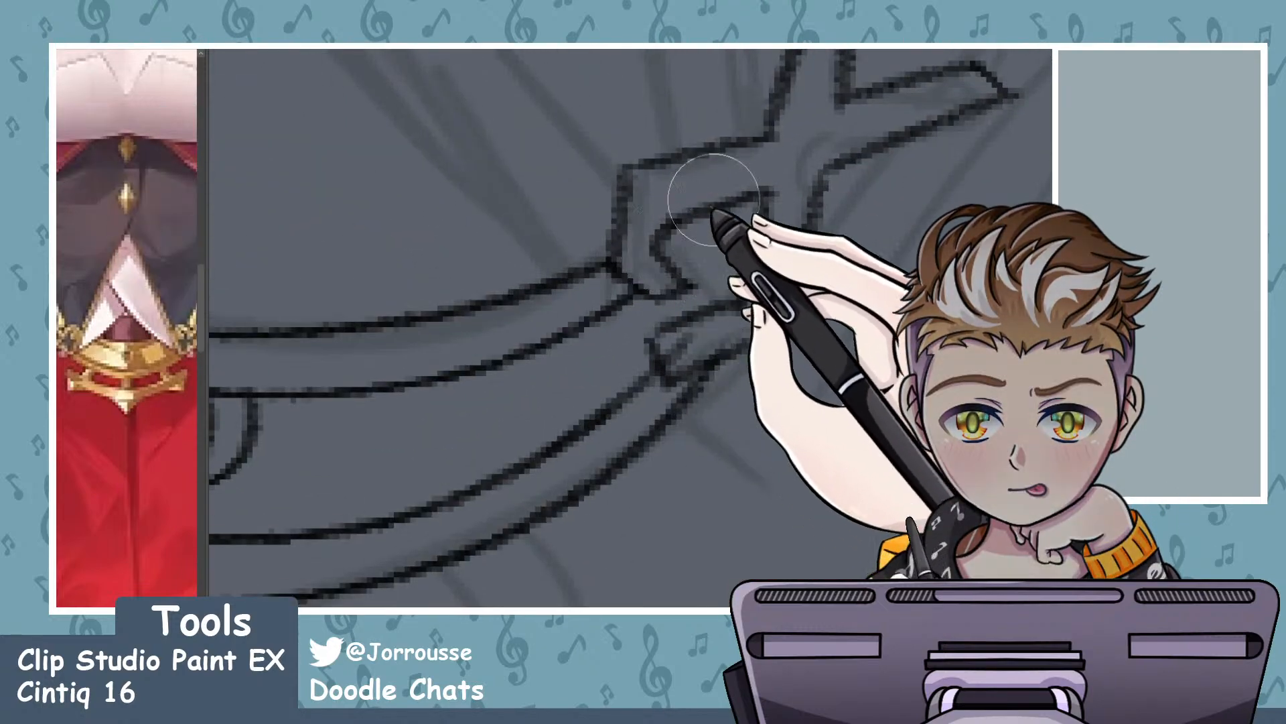
drag(651, 244, 697, 288)
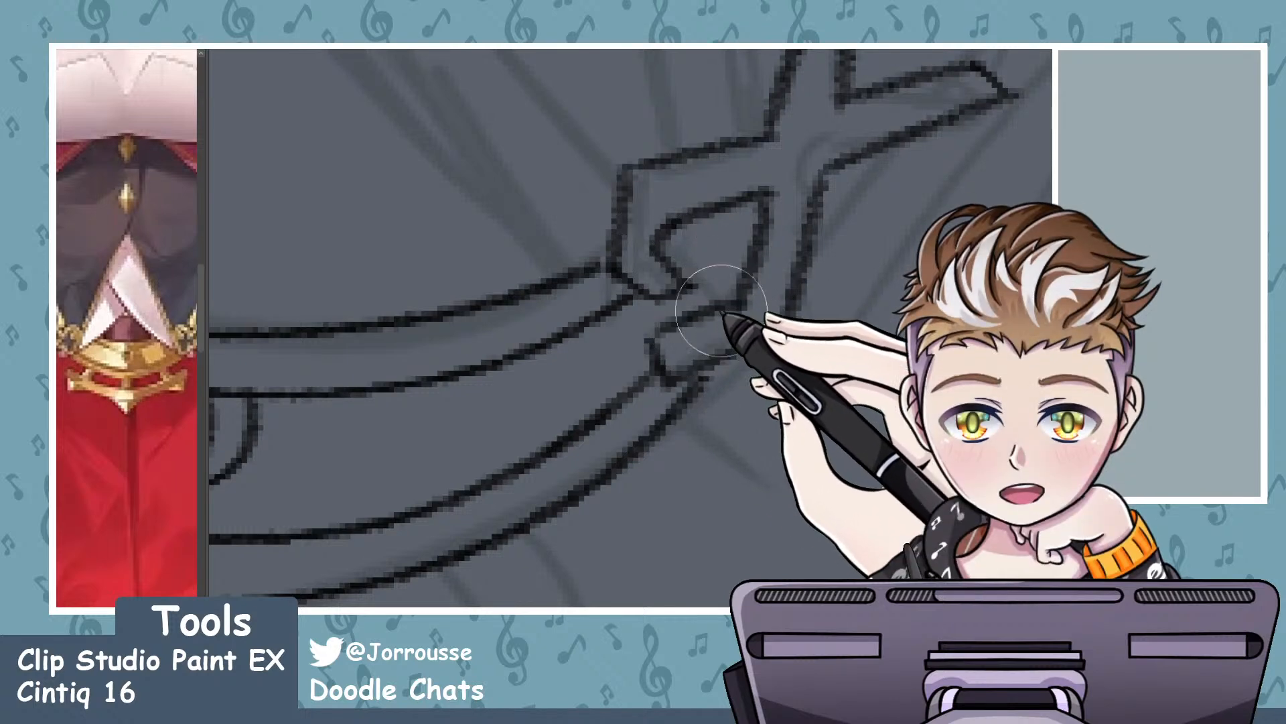
scroll(698, 307, down, 3)
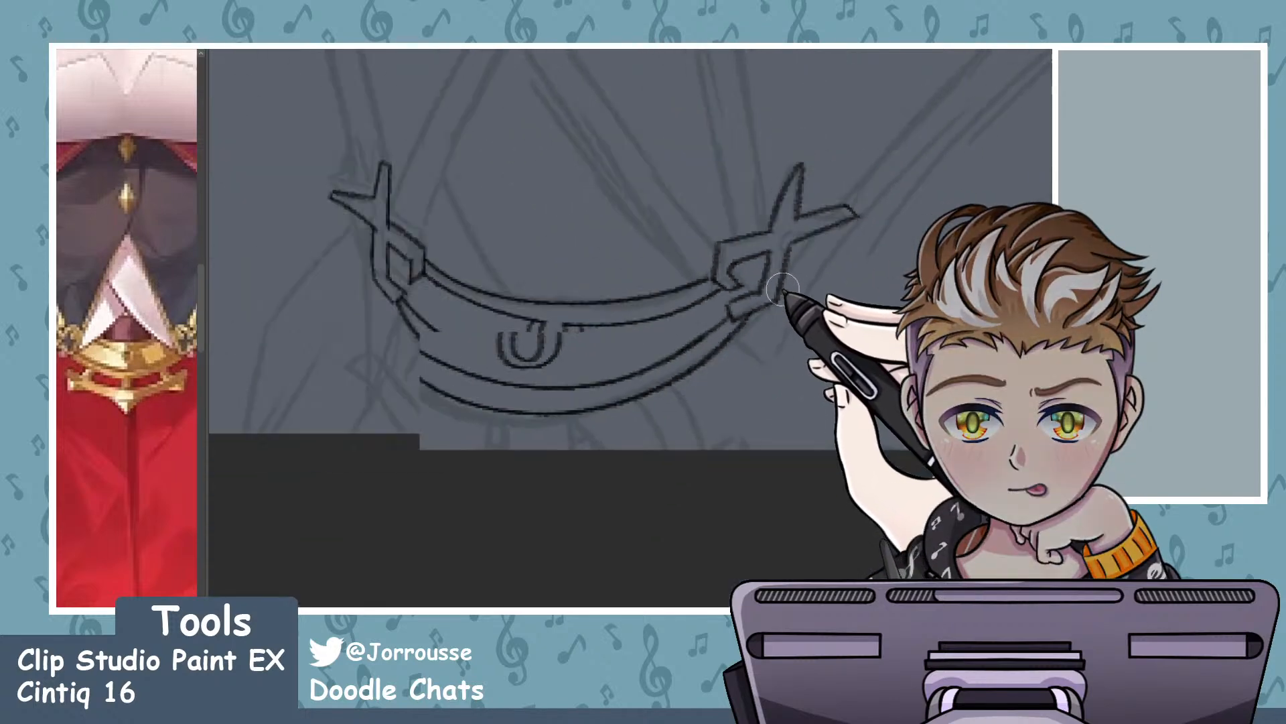
- Ink the anchor's vertical stem, its left arm and the short diagonal connectors beneath the belt, redoing the connector stroke once
scroll(781, 287, up, 2)
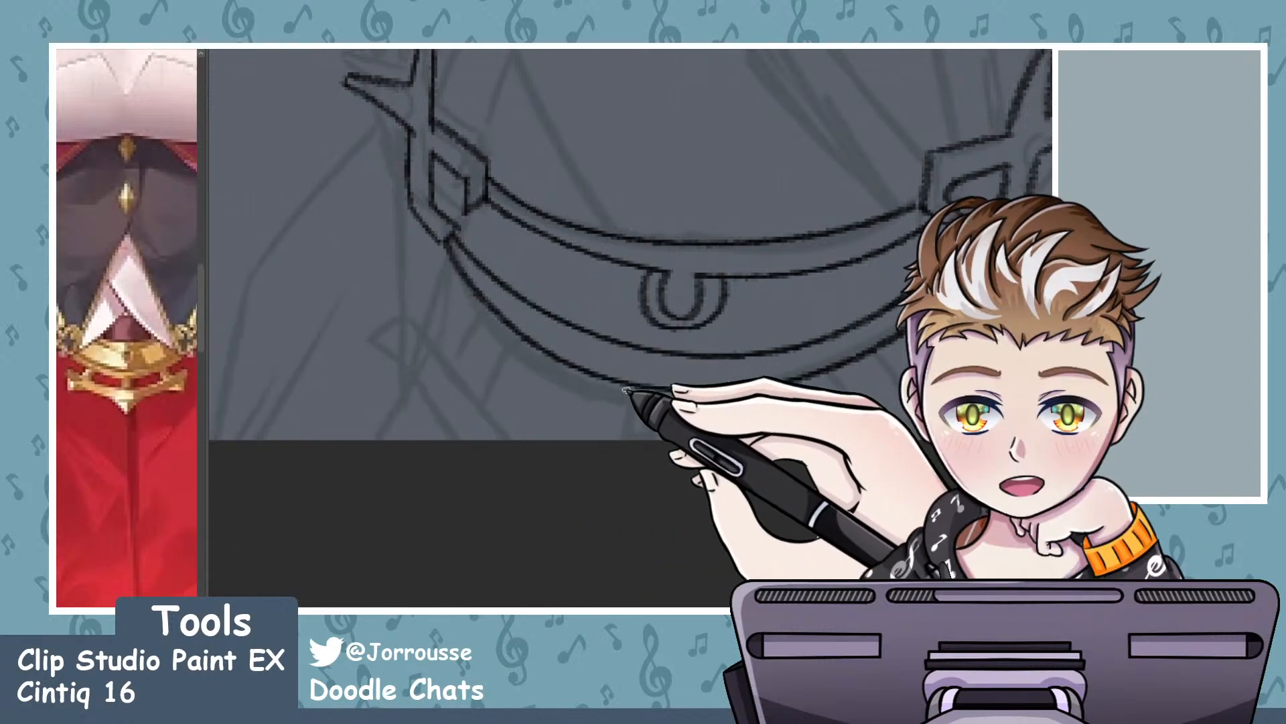
drag(634, 389, 636, 458)
drag(745, 391, 741, 461)
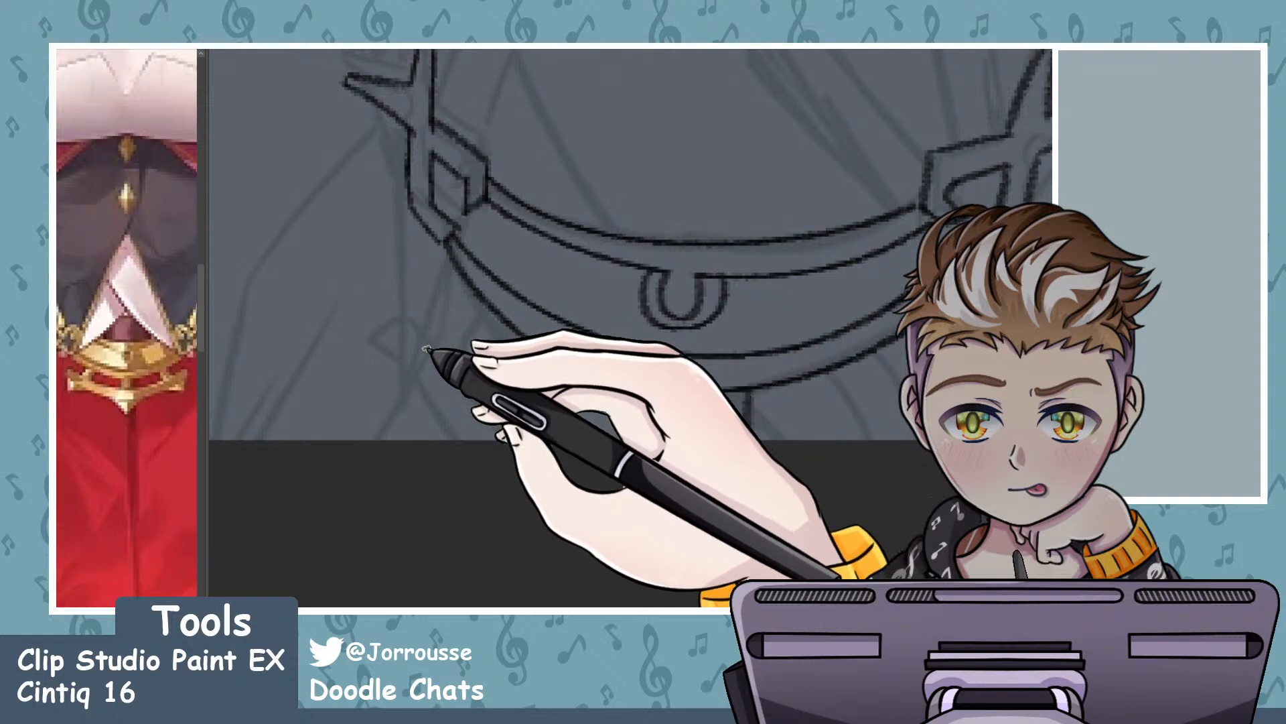
mouse_move(405, 316)
mouse_down()
mouse_move(375, 338)
mouse_move(467, 446)
mouse_up()
drag(375, 343, 465, 459)
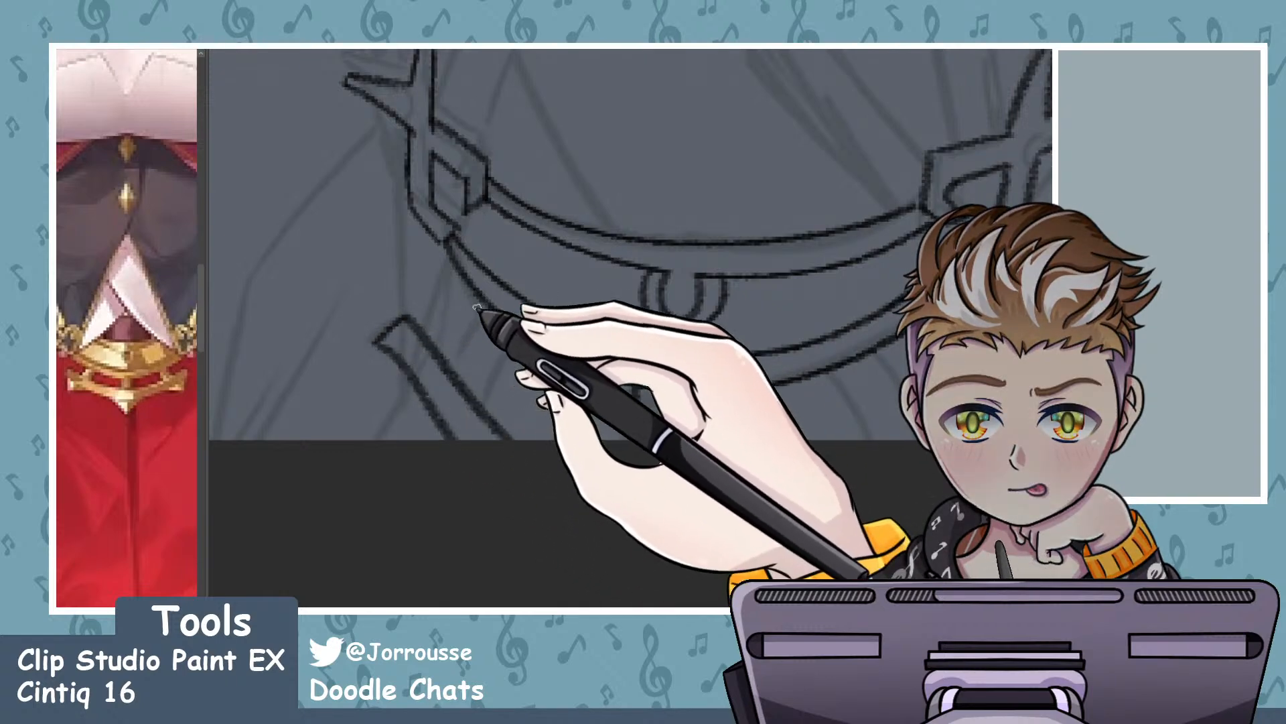
drag(484, 306, 456, 382)
key(ctrl+z)
drag(516, 328, 492, 399)
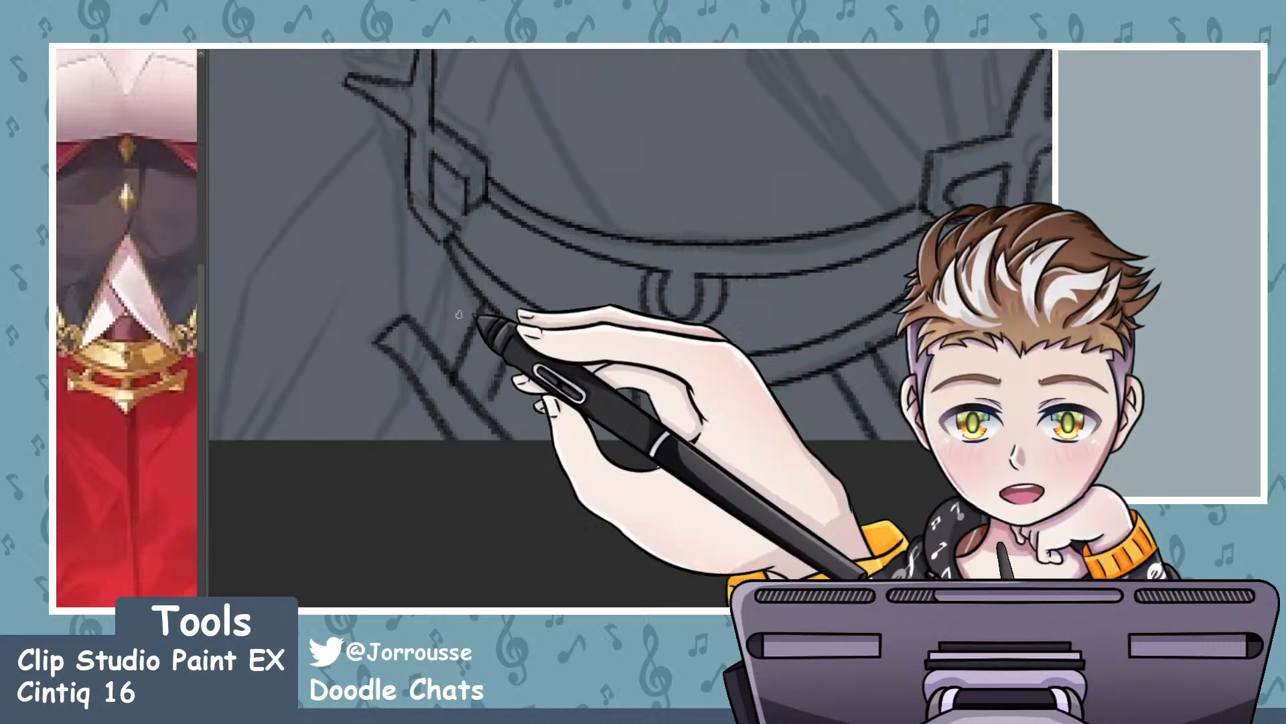
- Flip the canvas horizontally and ink the matching anchor arm with its squared end on the other side below the belt
scroll(526, 292, down, 5)
scroll(678, 293, down, 3)
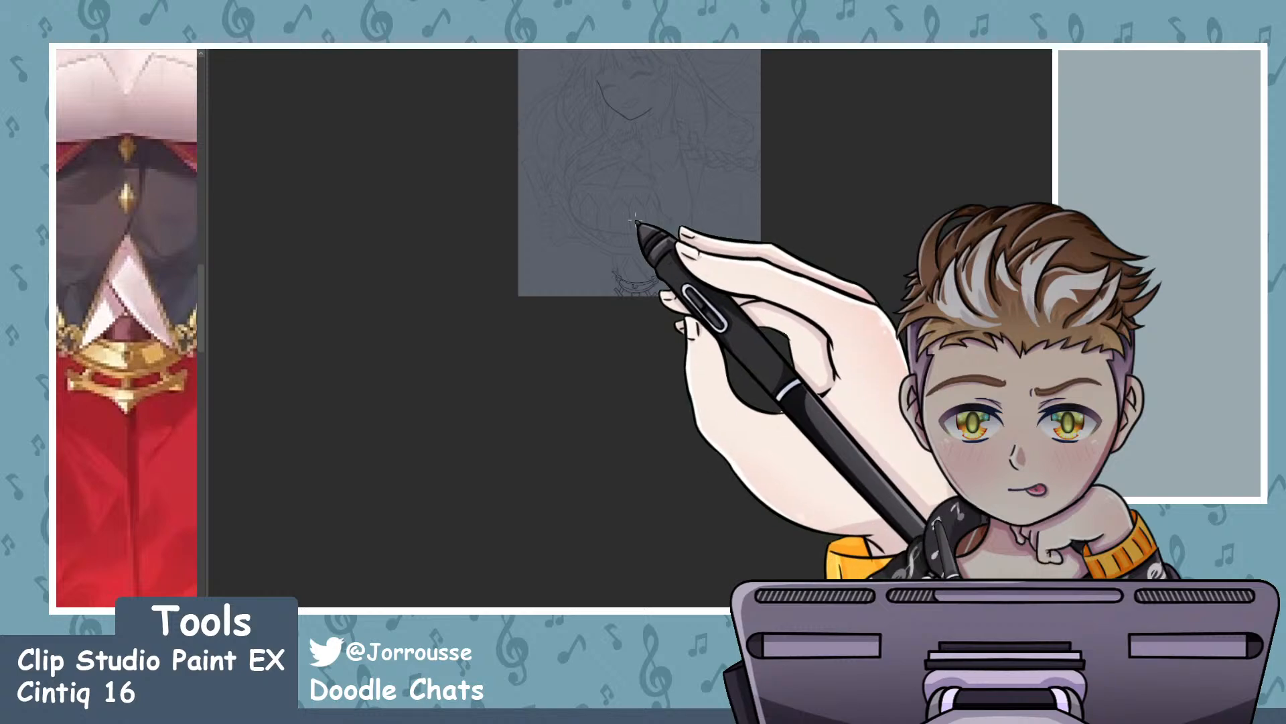
scroll(636, 222, up, 2)
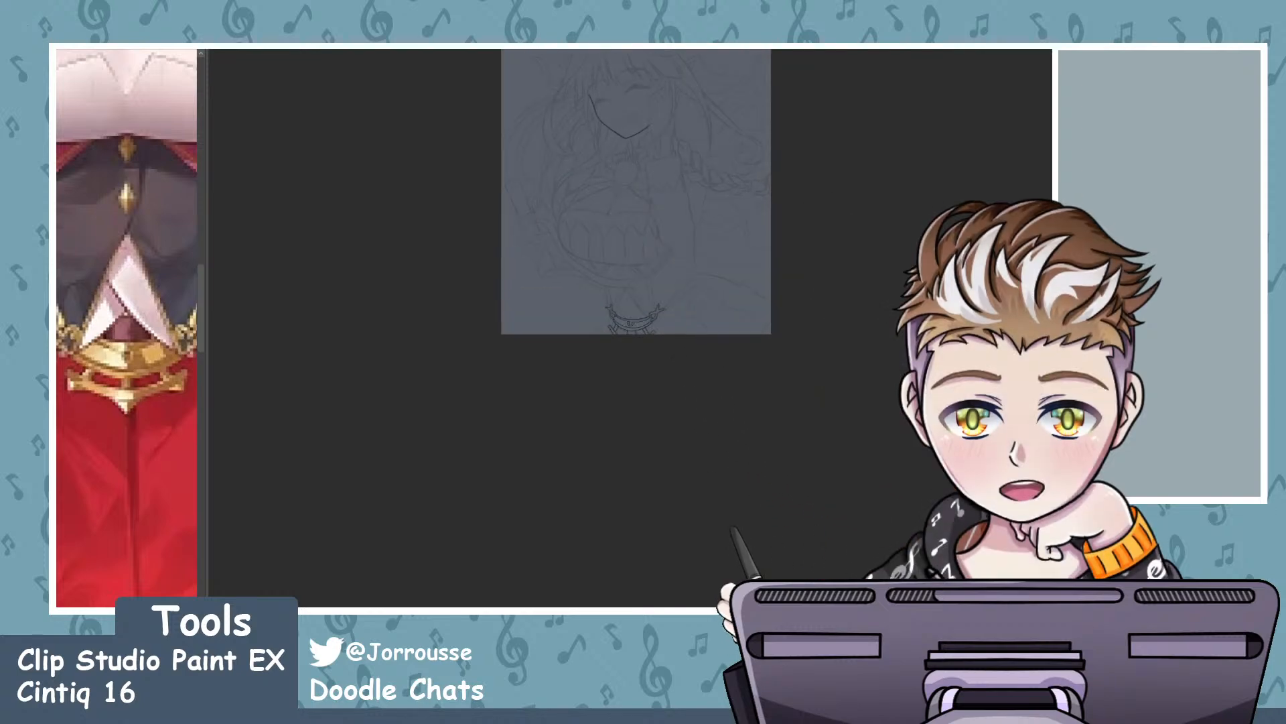
scroll(777, 232, down, 1)
scroll(609, 259, up, 2)
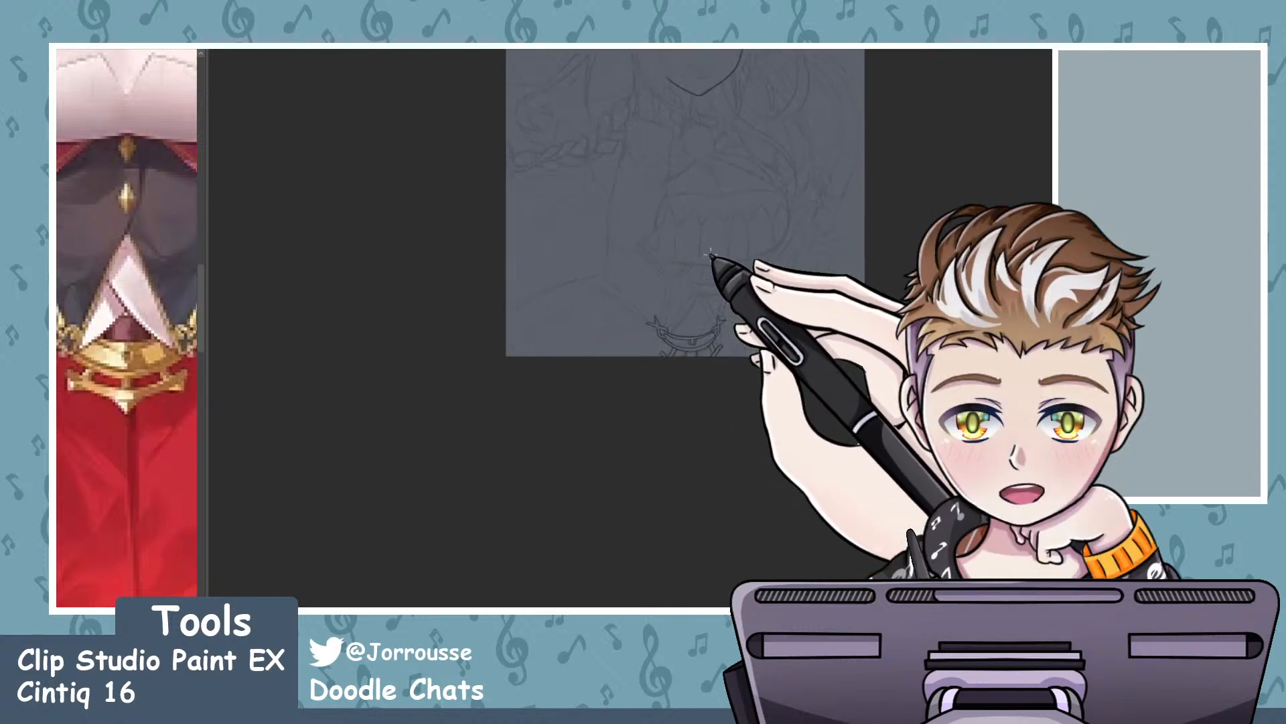
scroll(672, 361, up, 3)
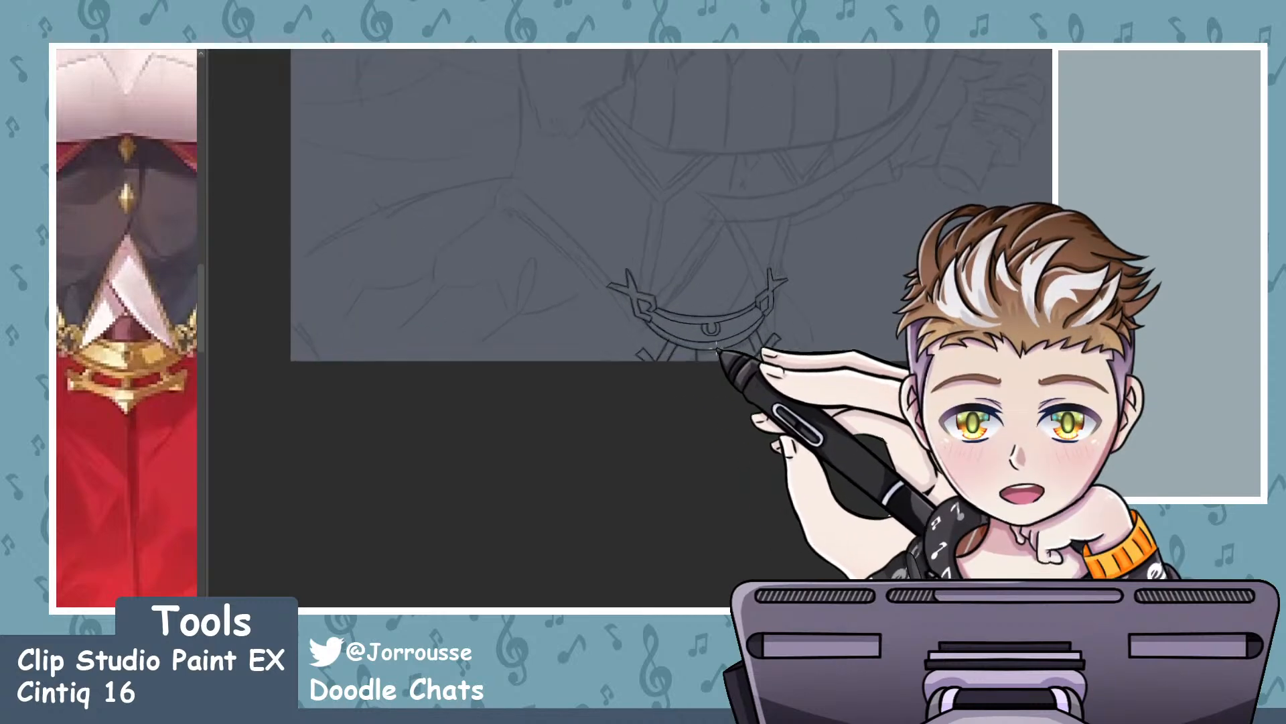
scroll(725, 341, up, 1)
scroll(788, 360, down, 5)
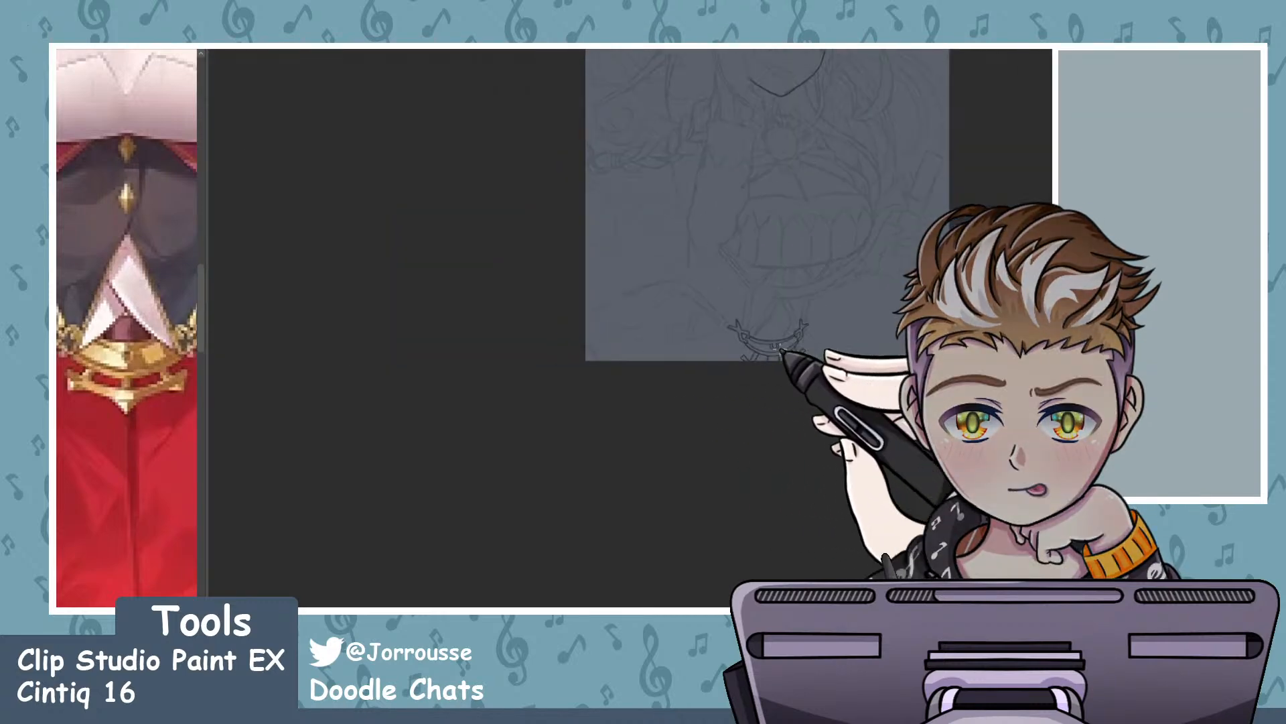
scroll(760, 345, up, 4)
scroll(760, 344, up, 4)
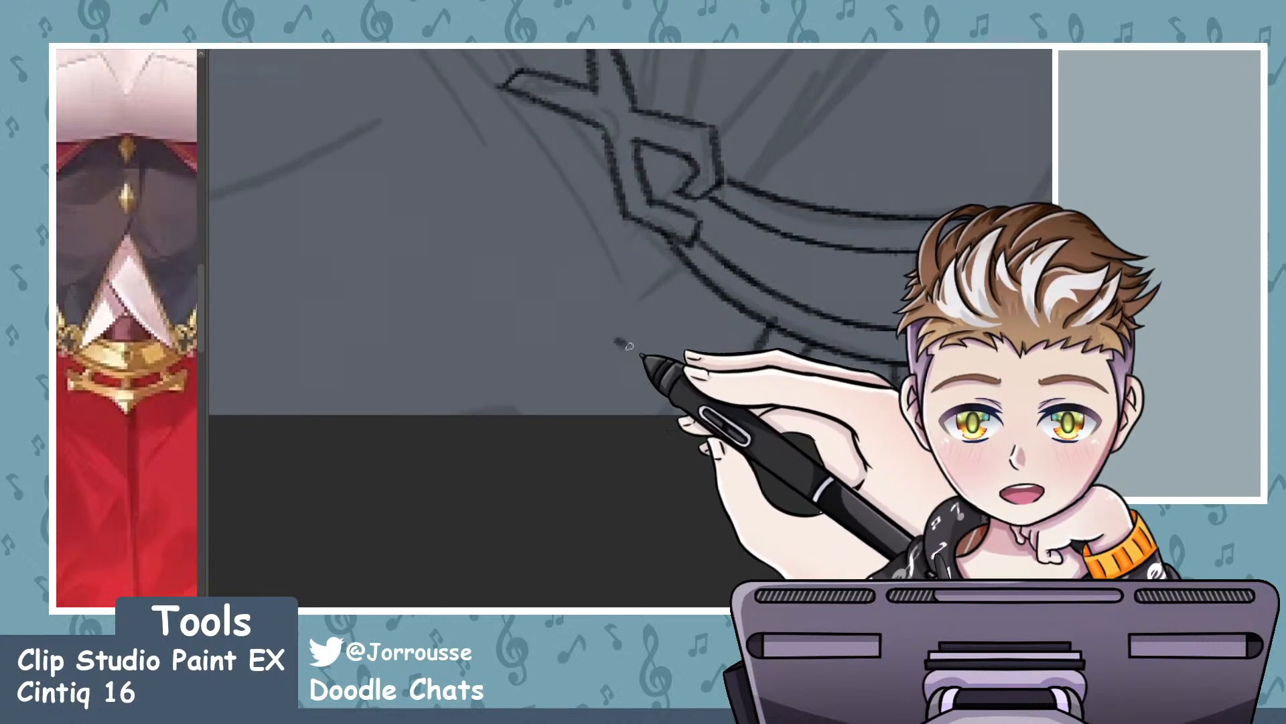
drag(610, 326, 712, 426)
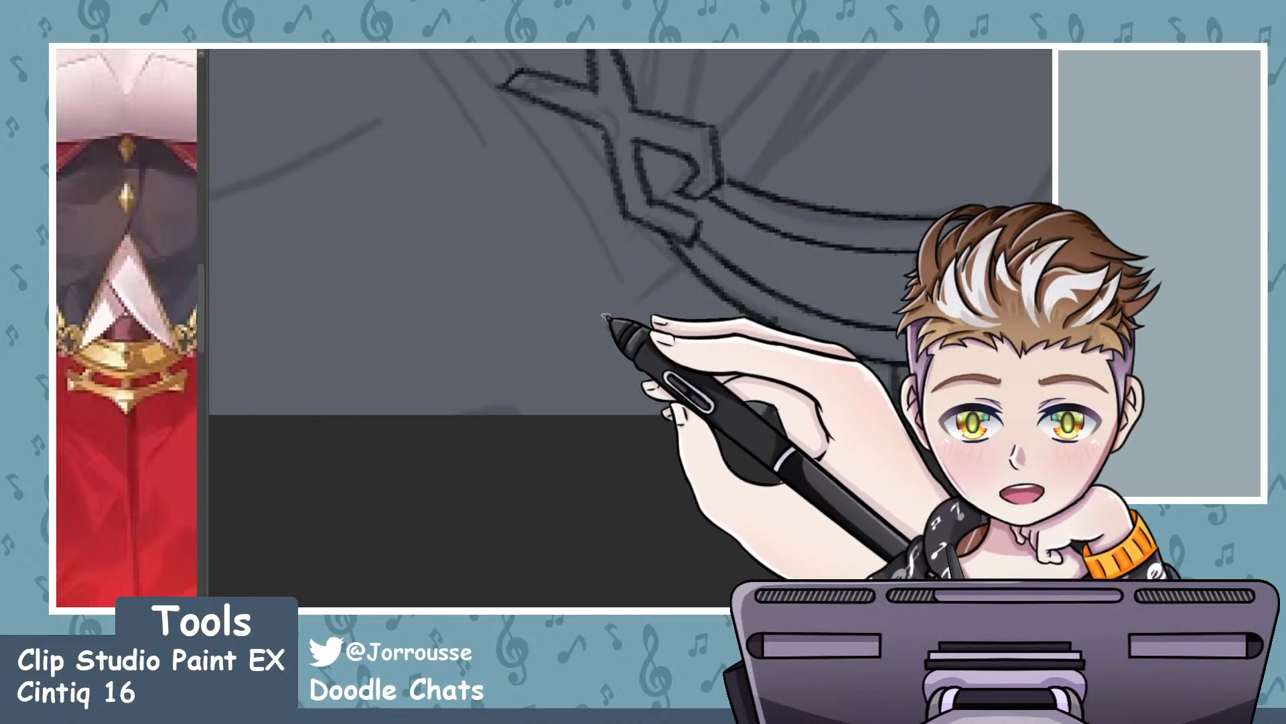
mouse_move(609, 326)
mouse_down()
mouse_move(574, 373)
mouse_move(695, 431)
mouse_up()
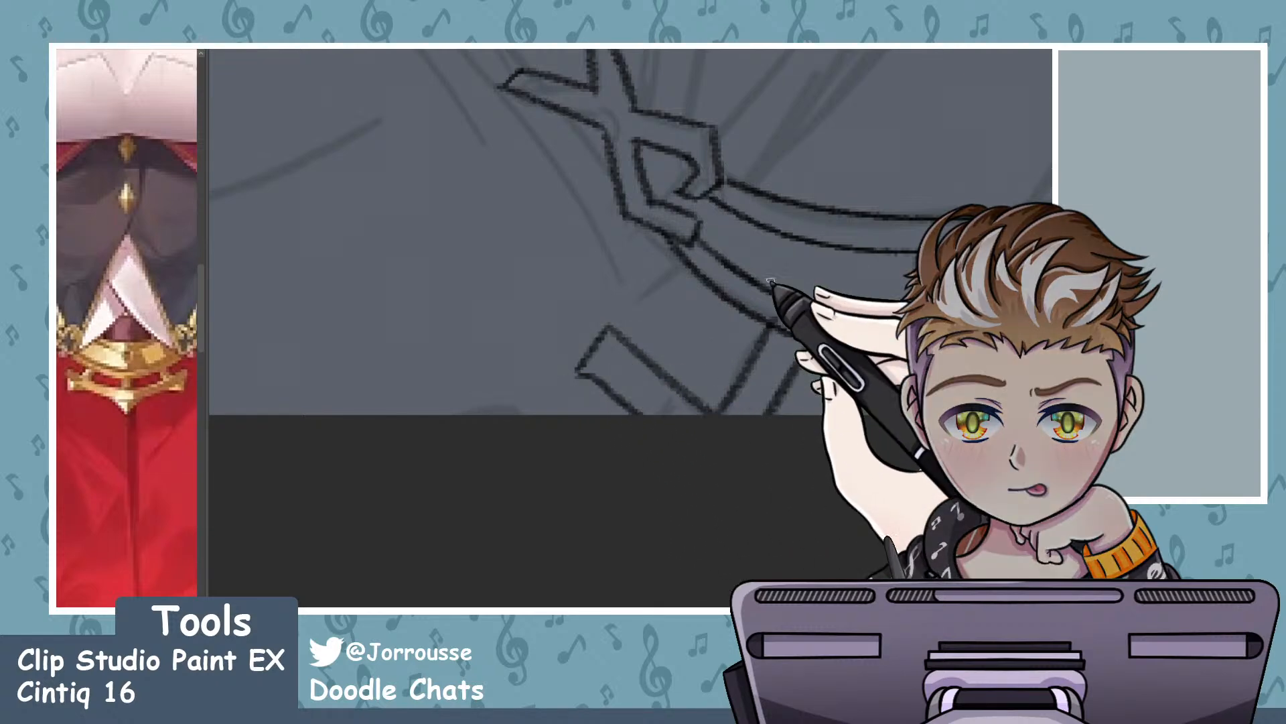
- Flip the canvas back to its normal orientation and show the clothing line art around the belt
scroll(638, 288, down, 5)
scroll(790, 357, down, 6)
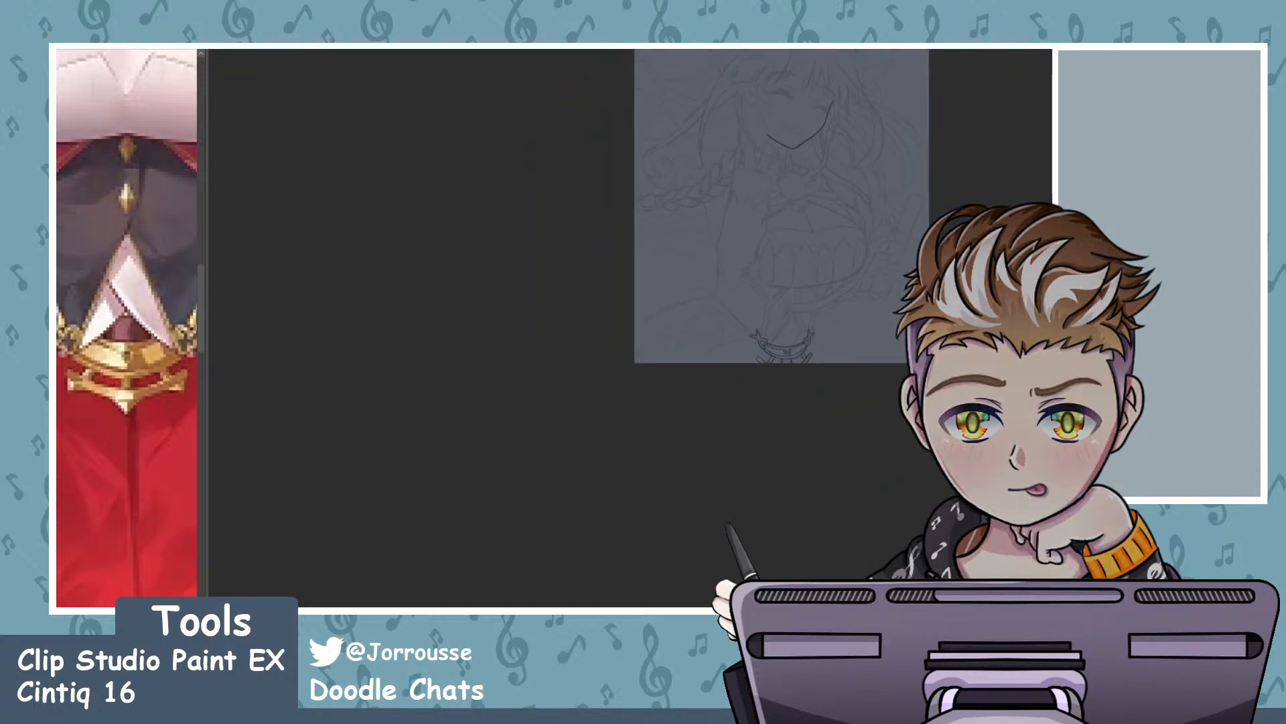
key(h)
scroll(536, 276, up, 5)
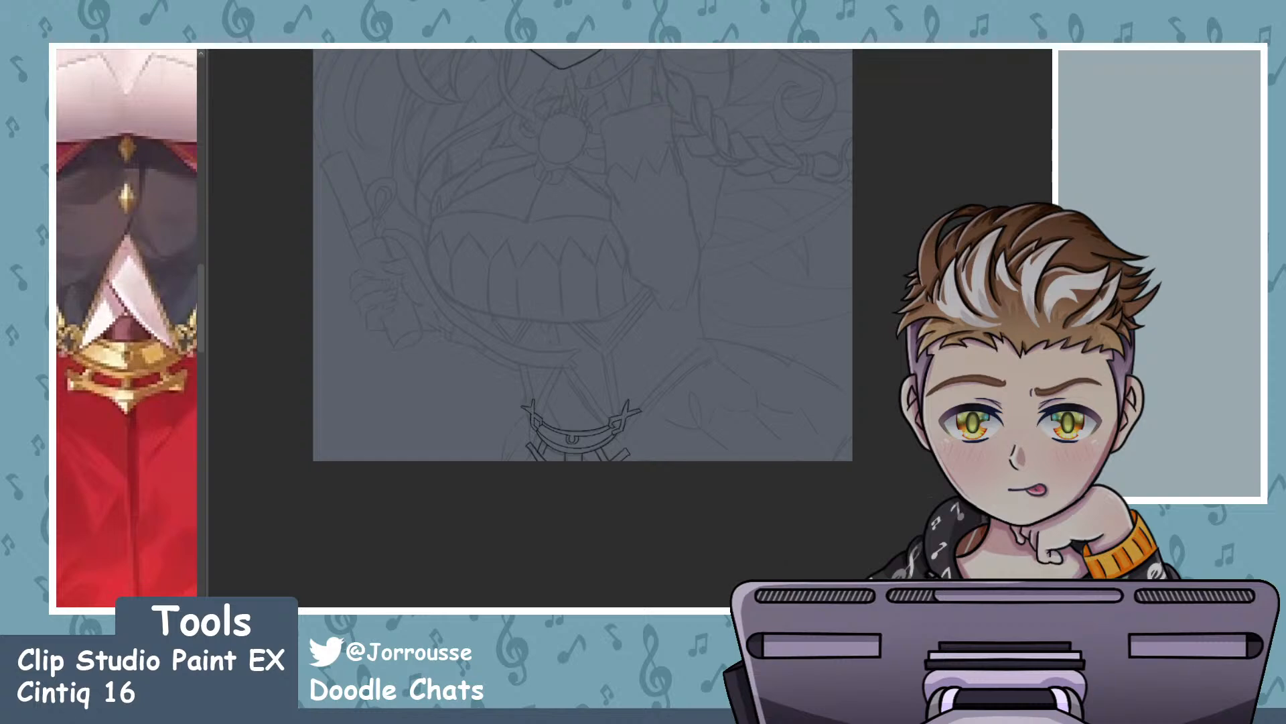
scroll(526, 419, up, 5)
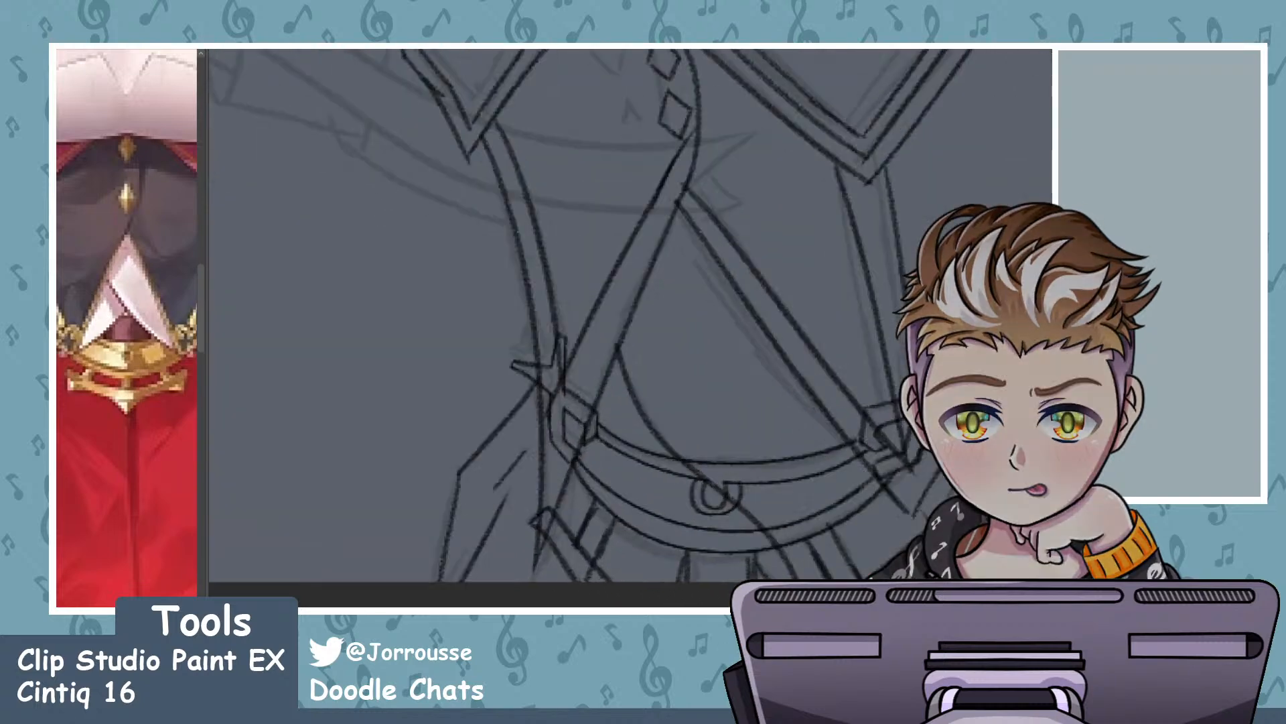
- Erase the clothing lines that run through the clasps and across the belt band
drag(513, 368, 553, 397)
scroll(617, 380, up, 1)
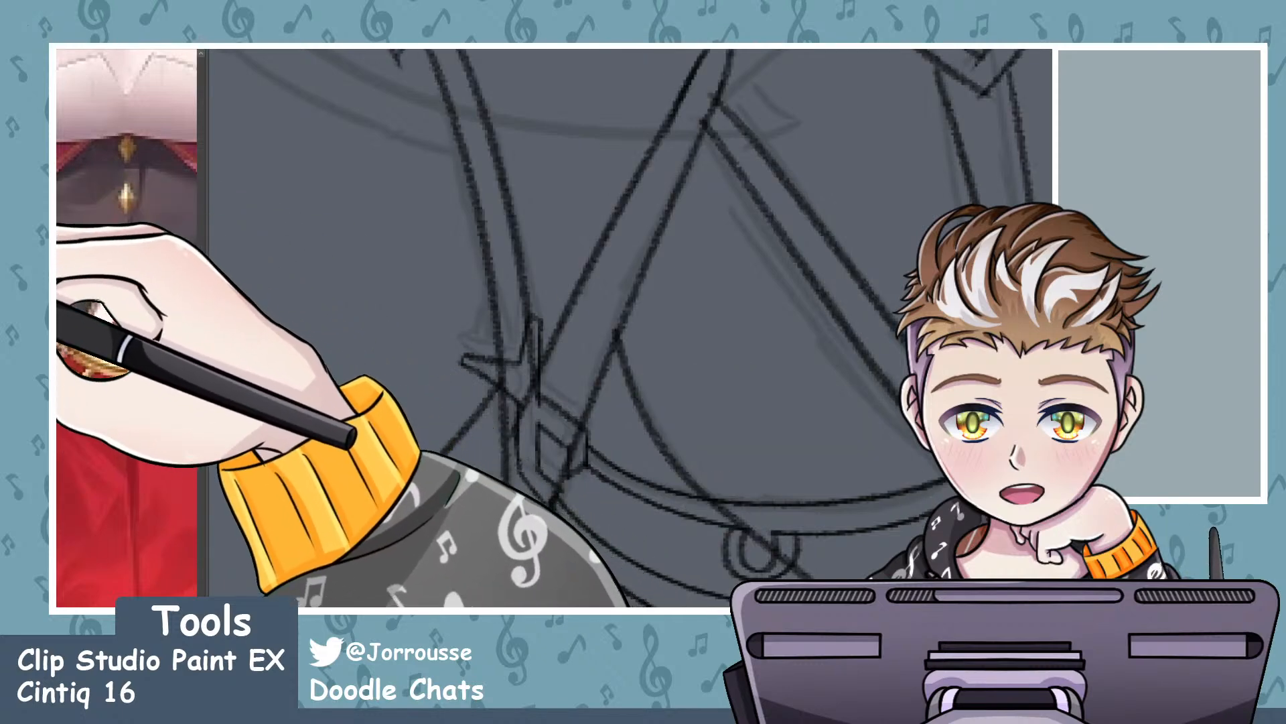
scroll(467, 365, up, 1)
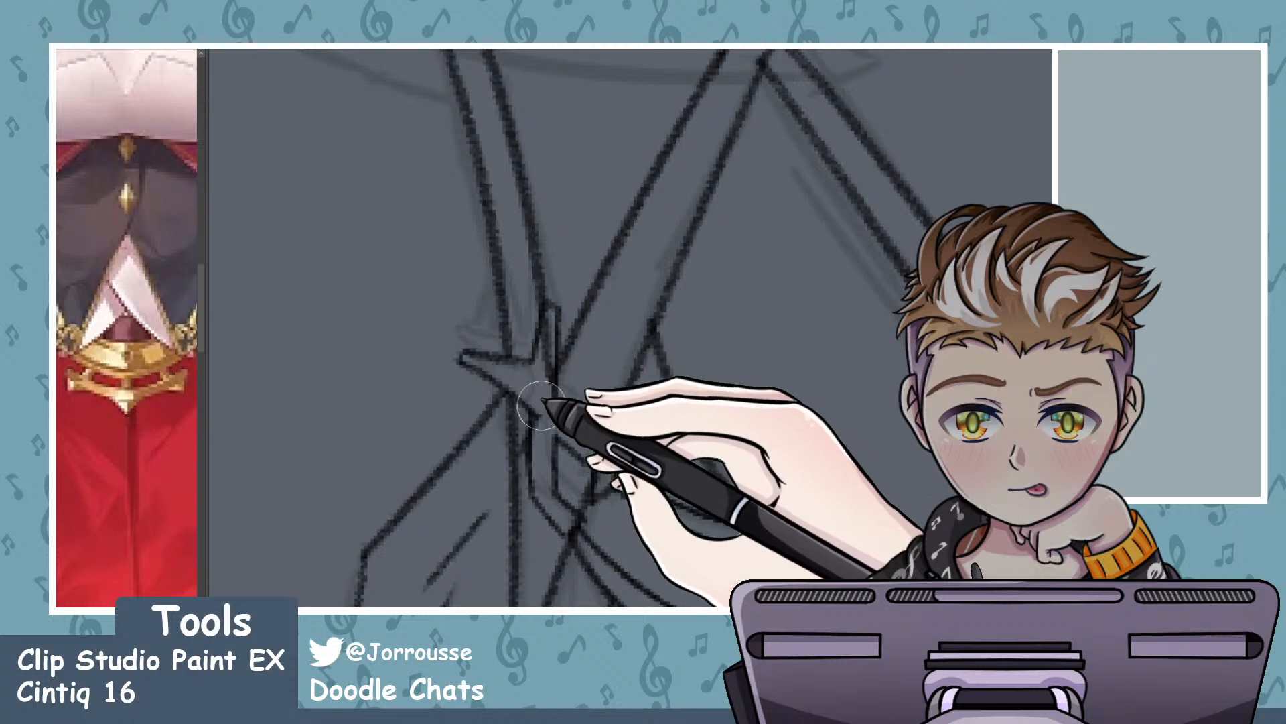
click(60, 407)
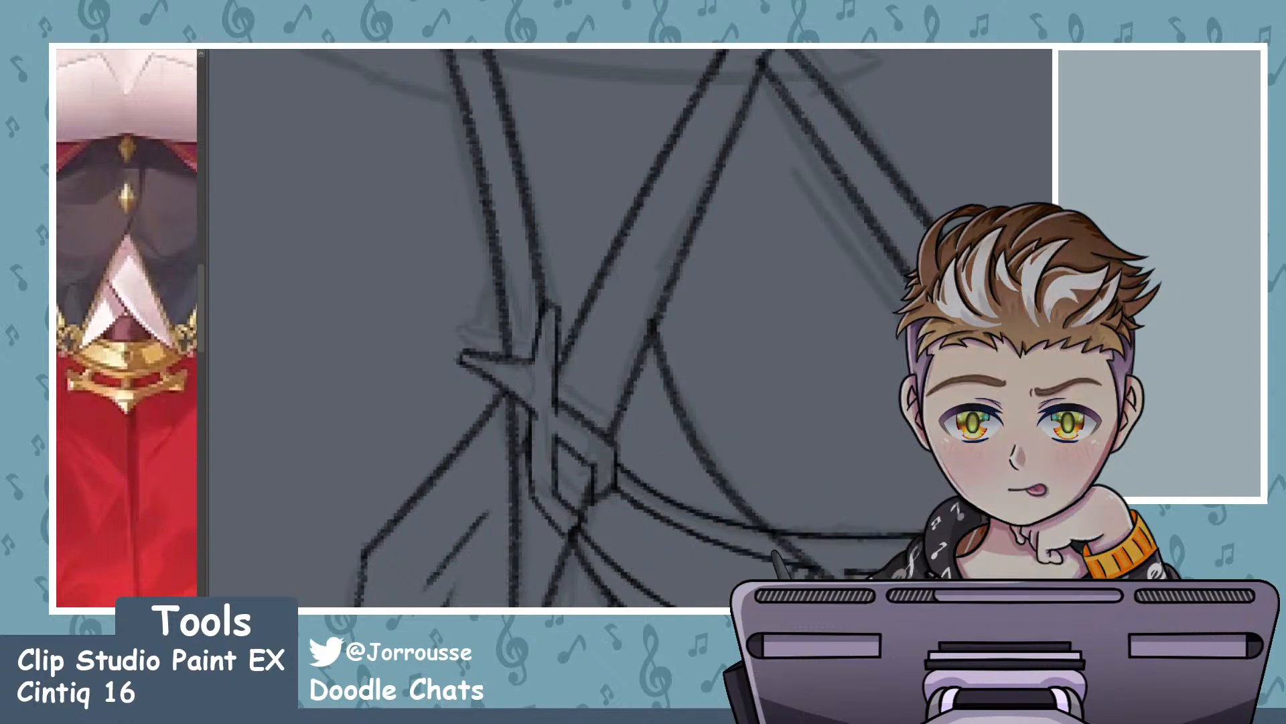
scroll(603, 296, down, 4)
scroll(718, 387, up, 3)
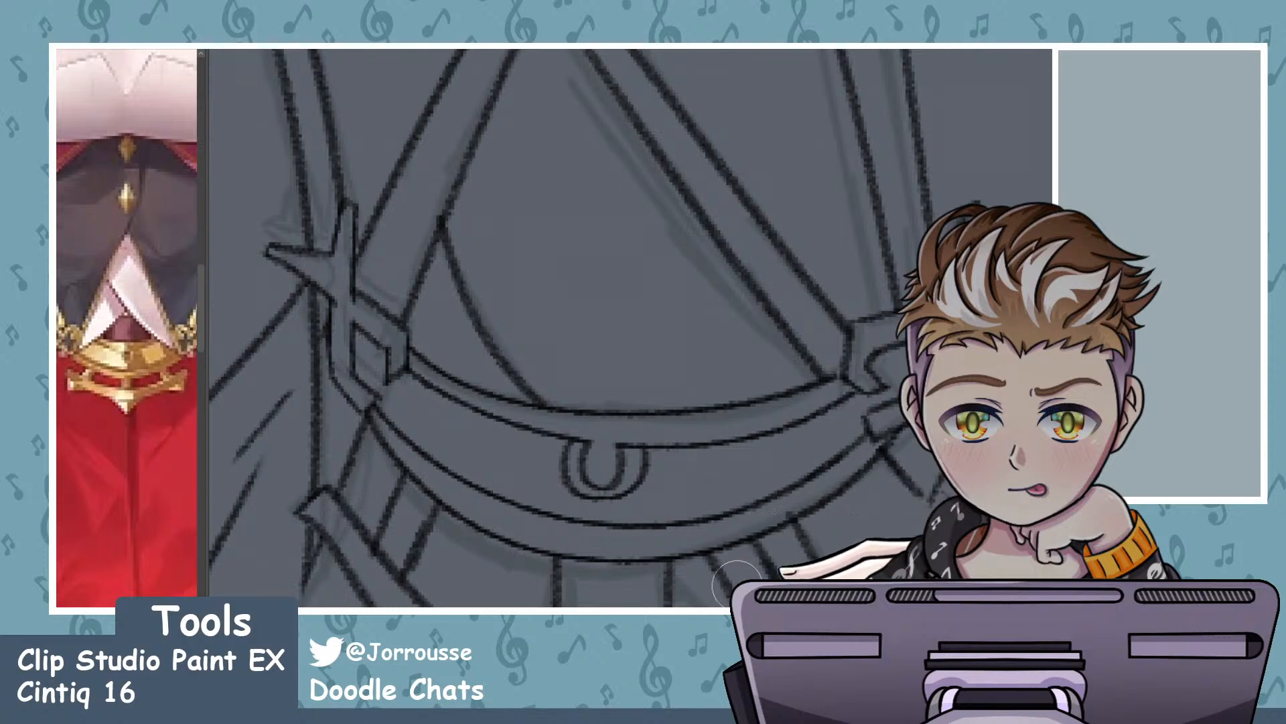
- Examine how the belt, clasps and anchor arms meet the surrounding clothing lines, both close up and from farther away
scroll(772, 389, down, 5)
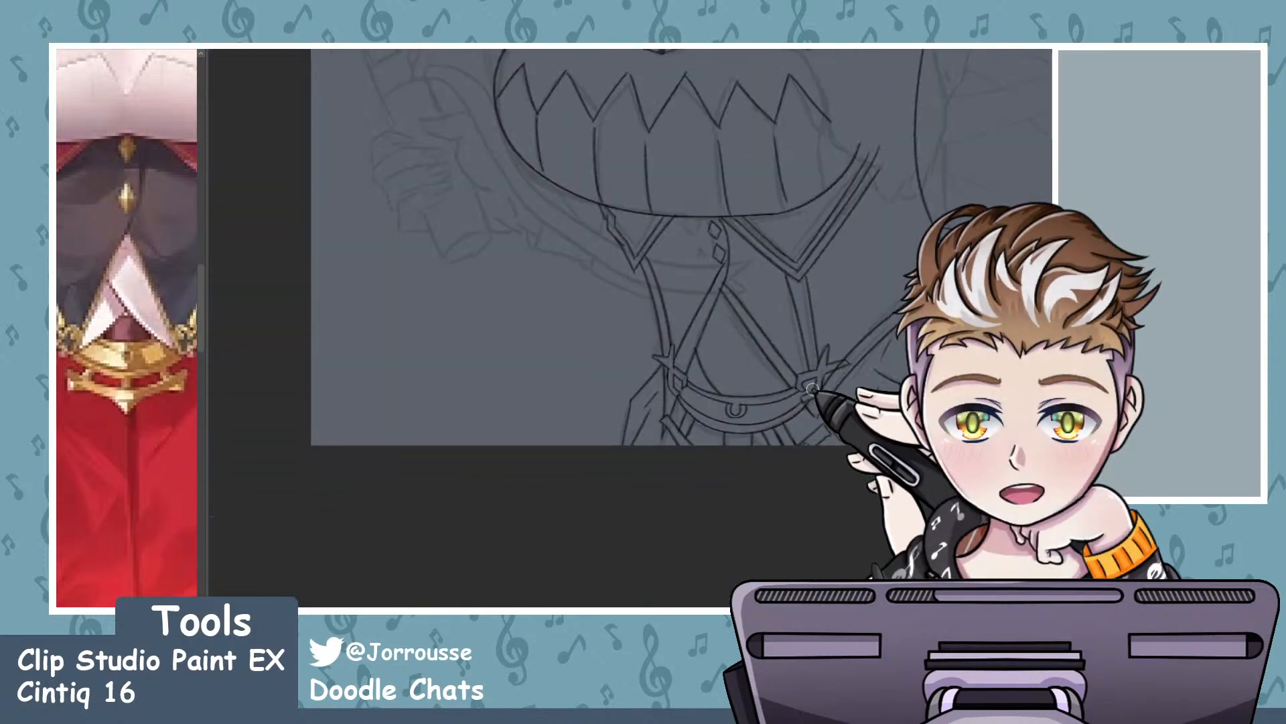
scroll(796, 456, up, 2)
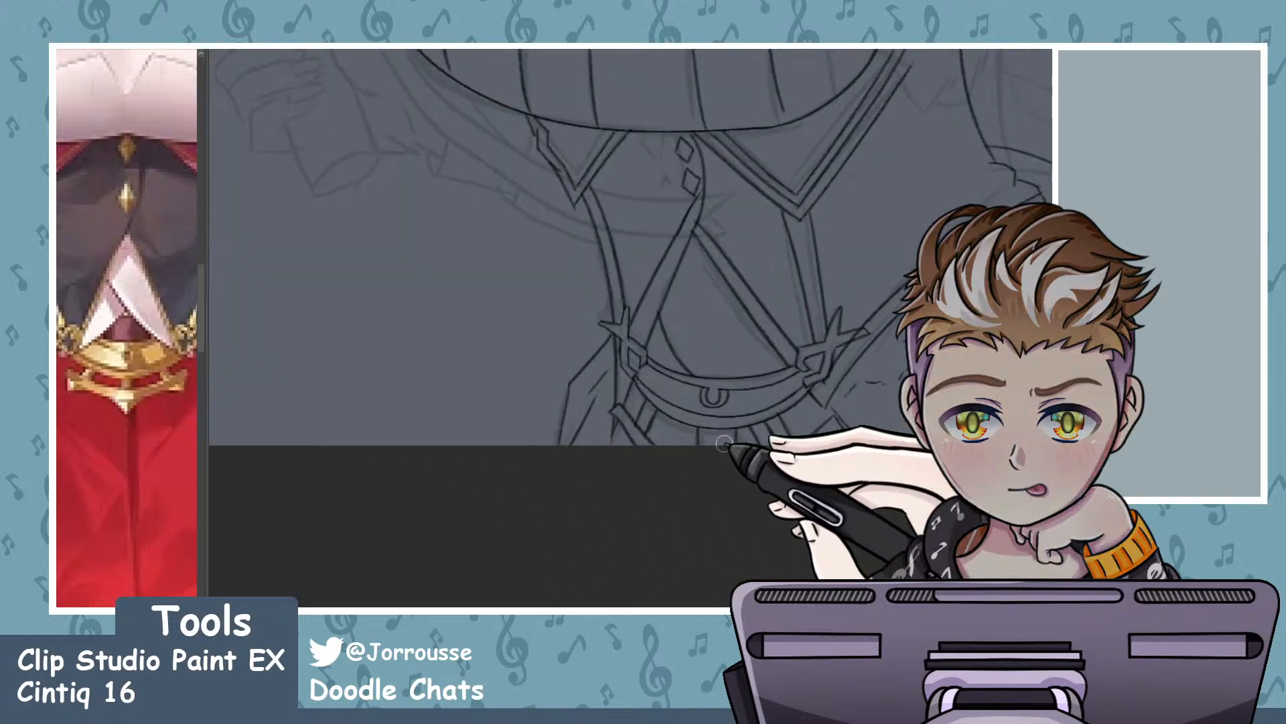
scroll(719, 425, up, 2)
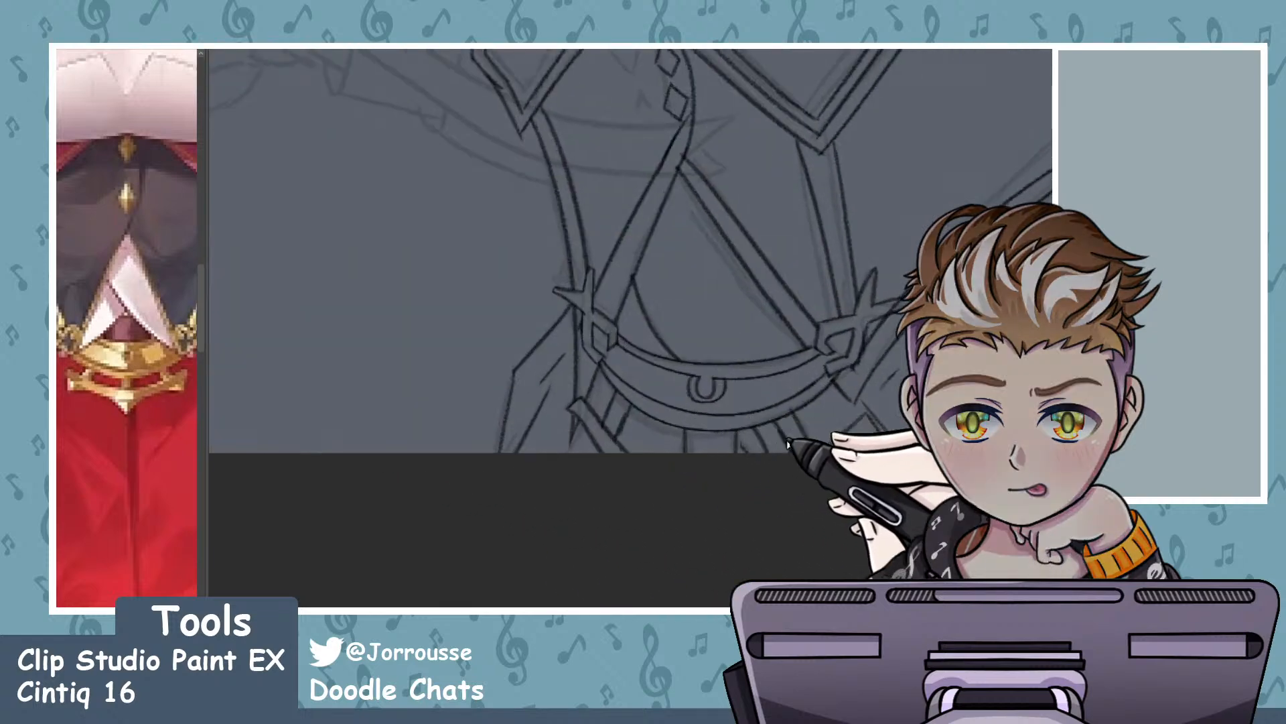
scroll(789, 444, up, 3)
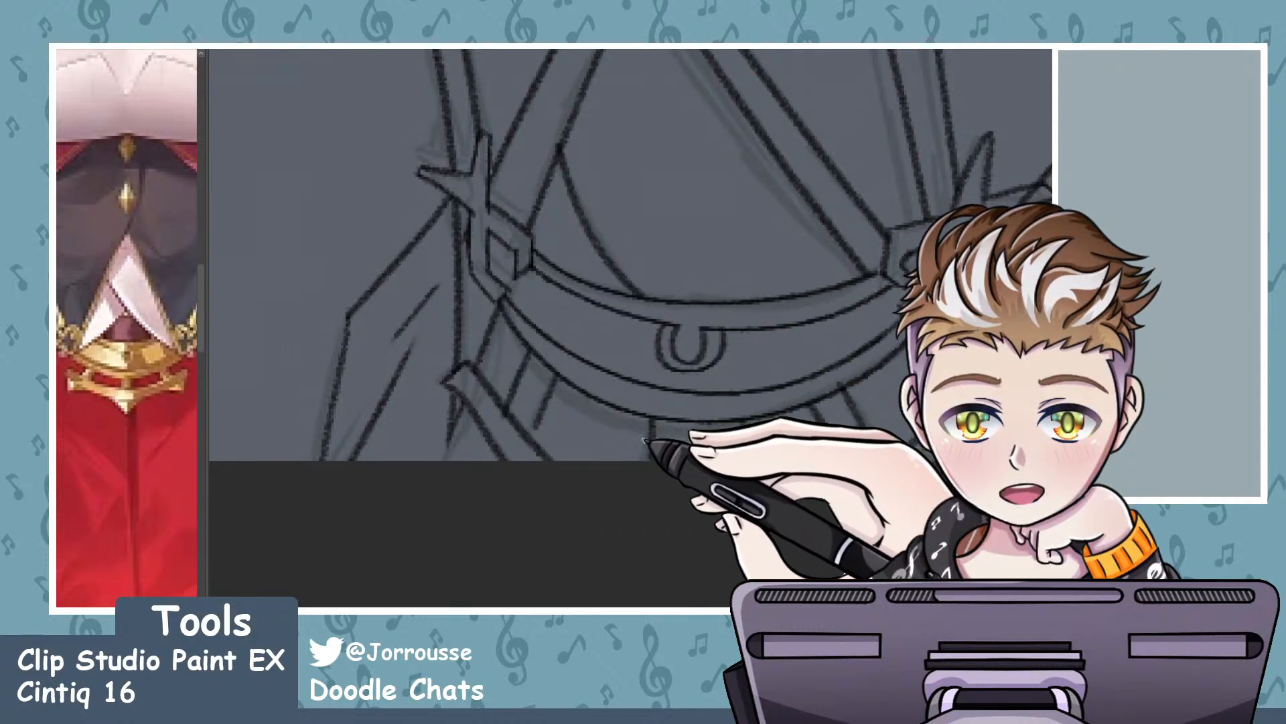
scroll(632, 322, down, 3)
scroll(898, 319, up, 3)
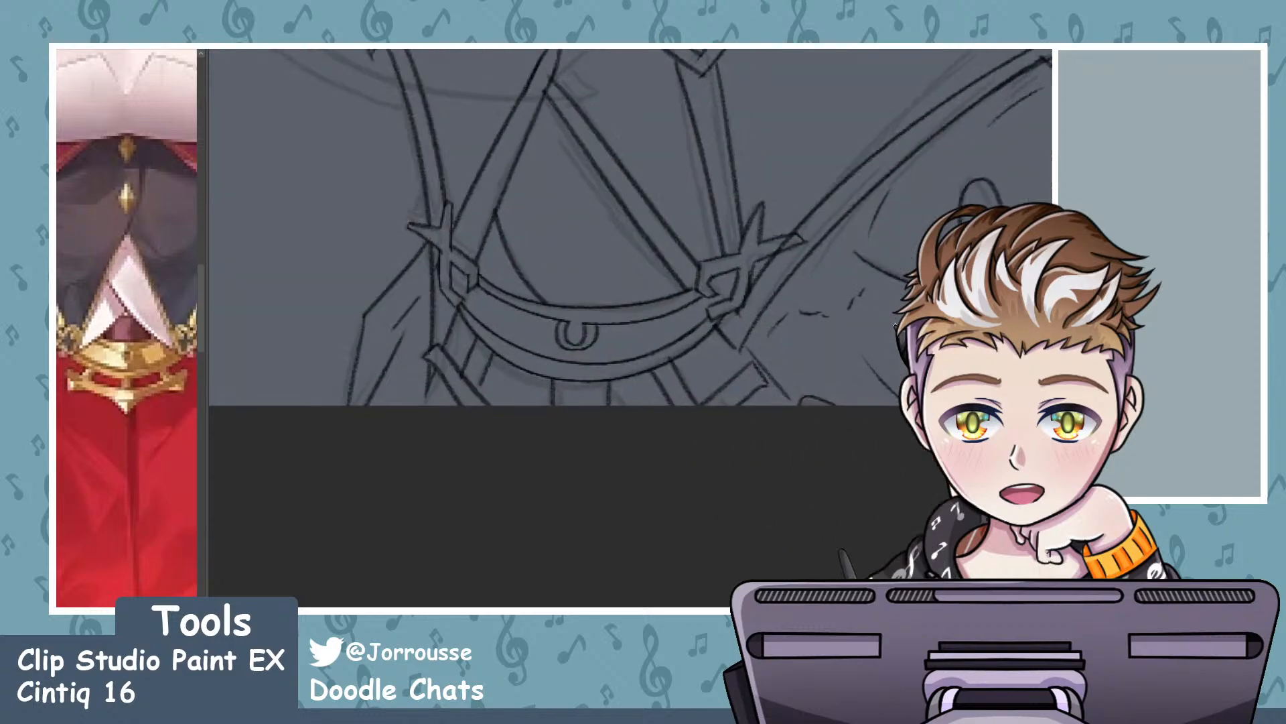
scroll(787, 312, down, 3)
scroll(756, 298, up, 3)
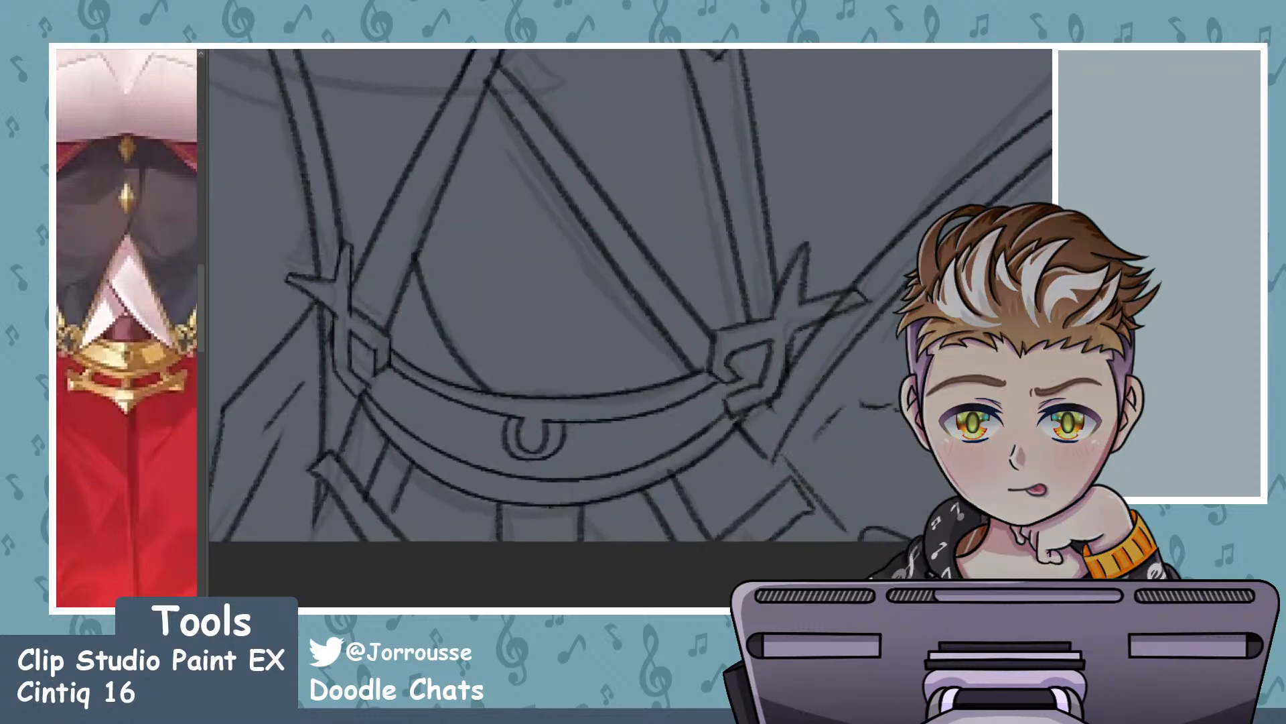
- Erase the old curved cloth line running from the crossed strap down to the belt's upper edge
scroll(413, 260, up, 1)
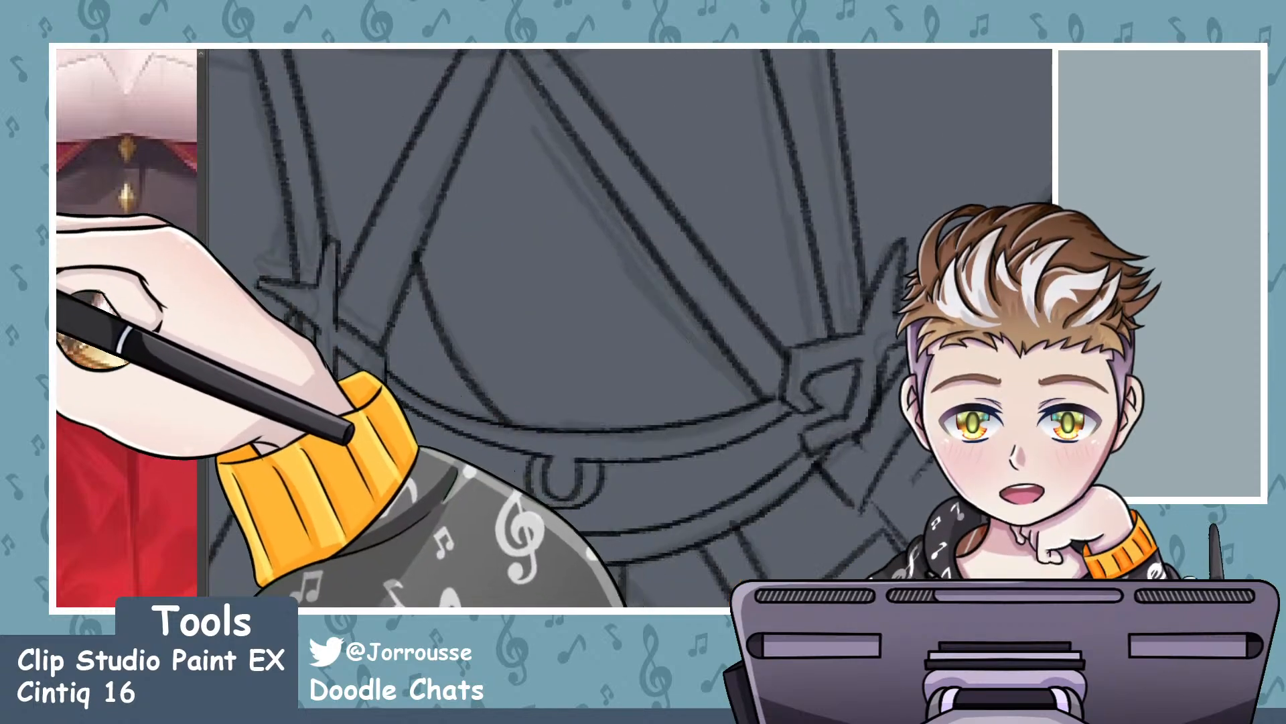
drag(434, 308, 430, 296)
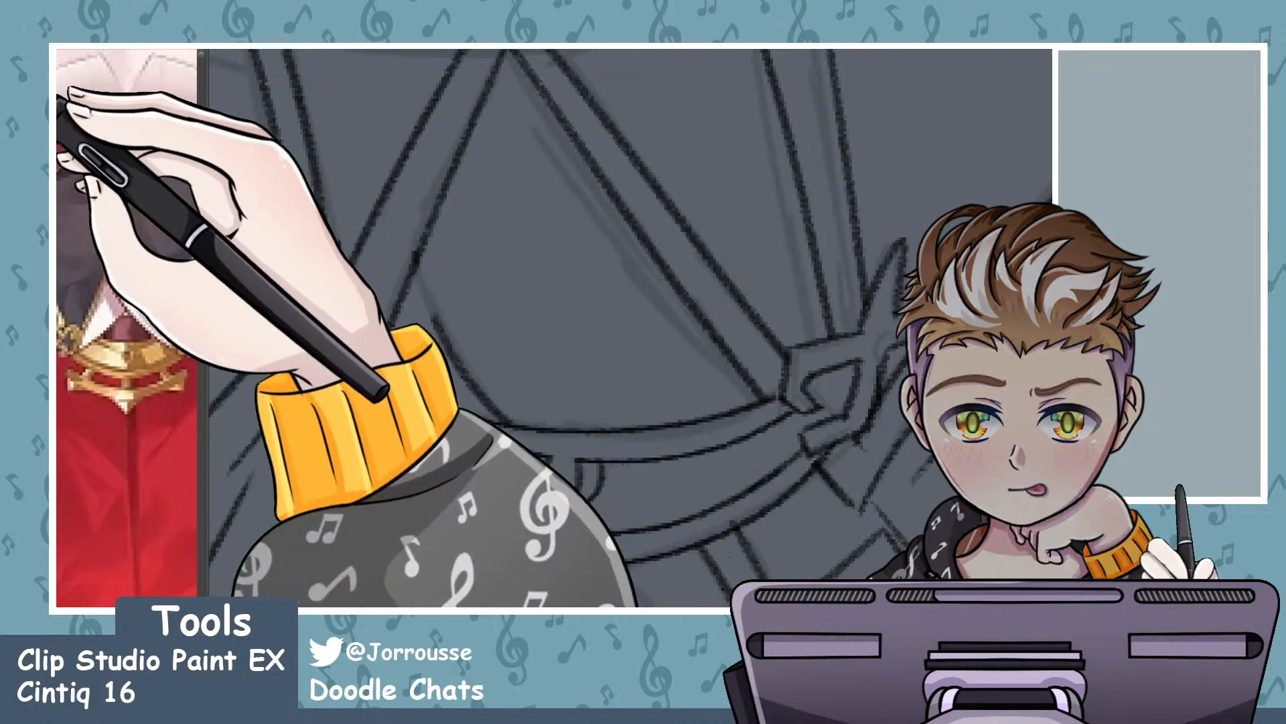
click(61, 99)
drag(423, 298, 451, 345)
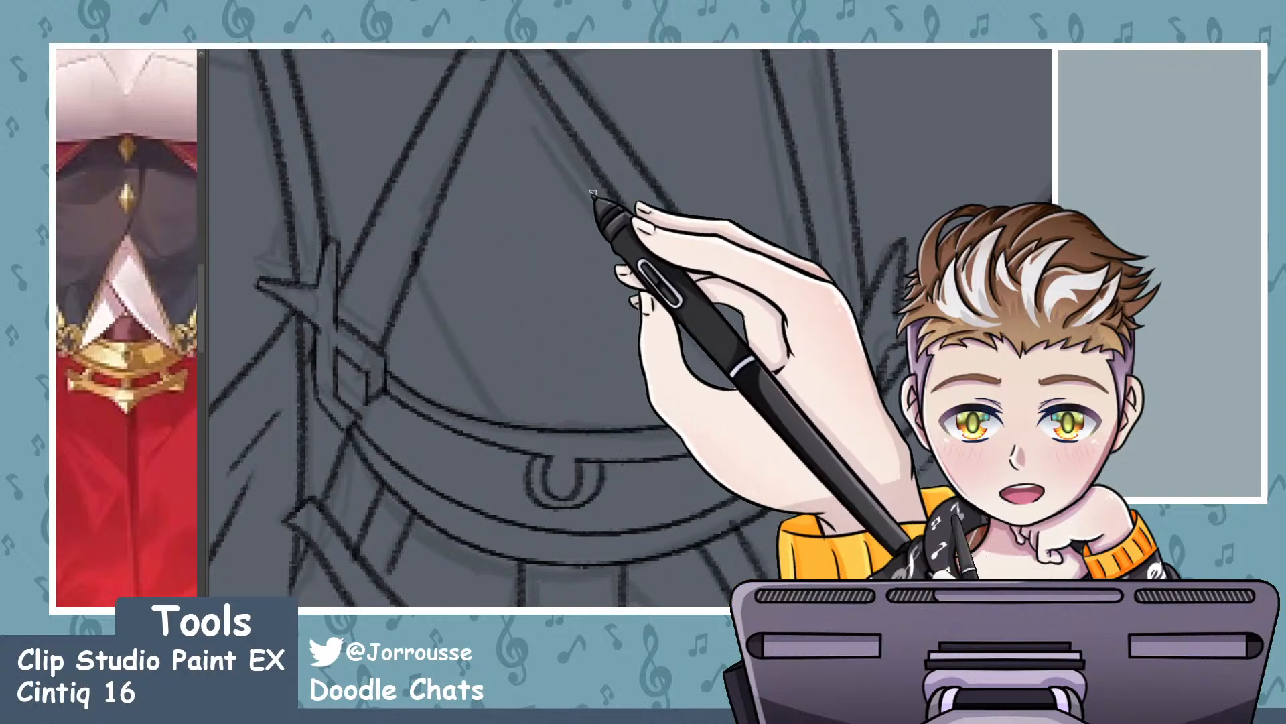
- Ink two crossing cloth flap edges over the belt, one slanting down to the clasp side and one sweeping in a long curve
drag(623, 228, 365, 479)
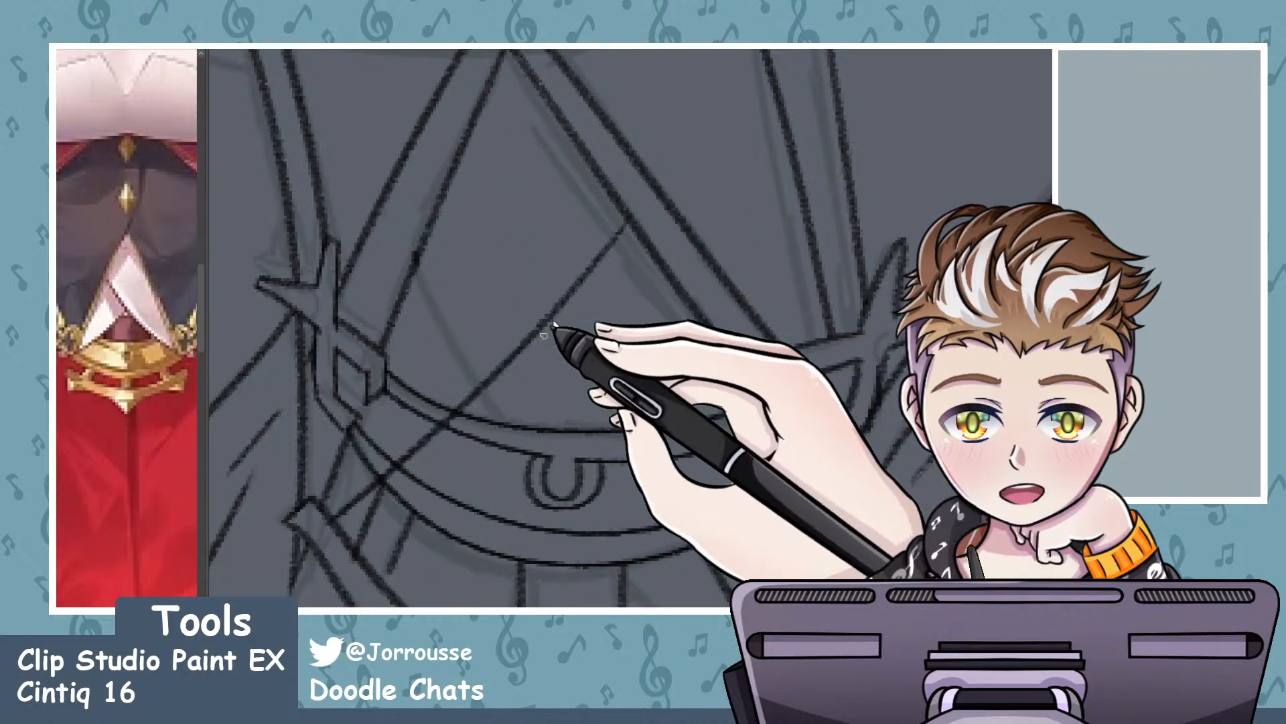
key(ctrl+z)
drag(541, 204, 398, 445)
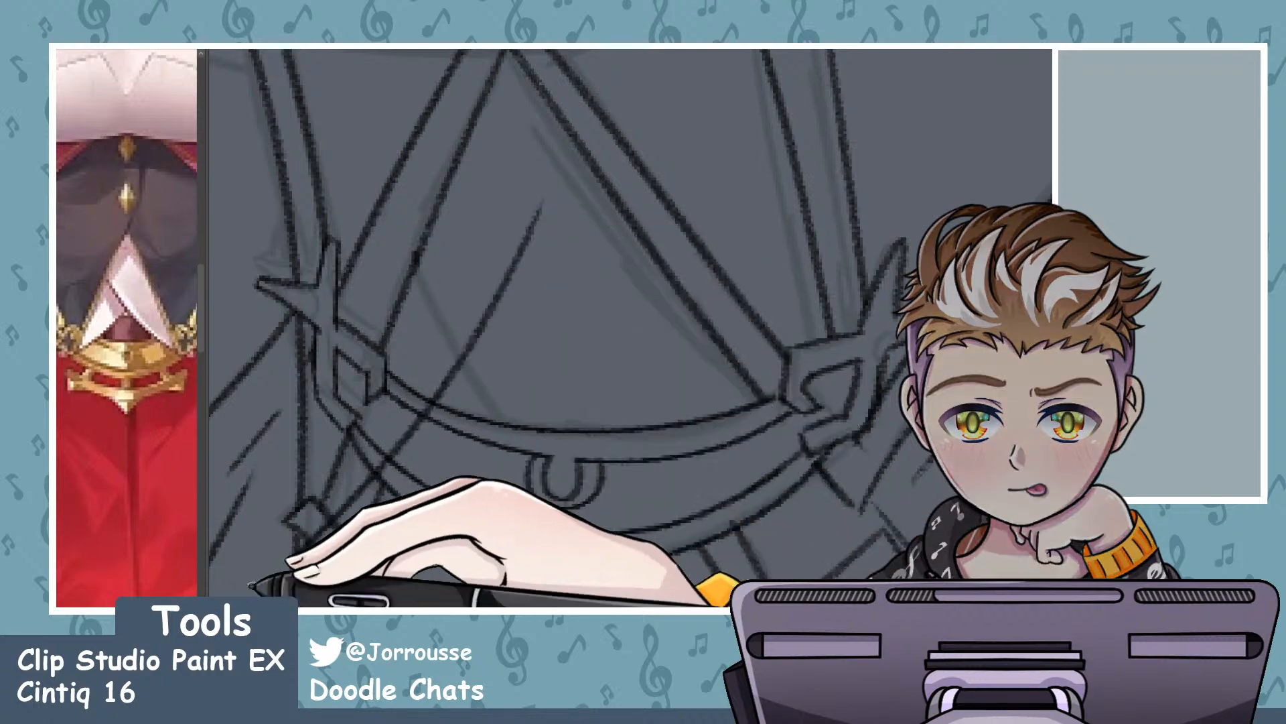
drag(442, 194, 925, 519)
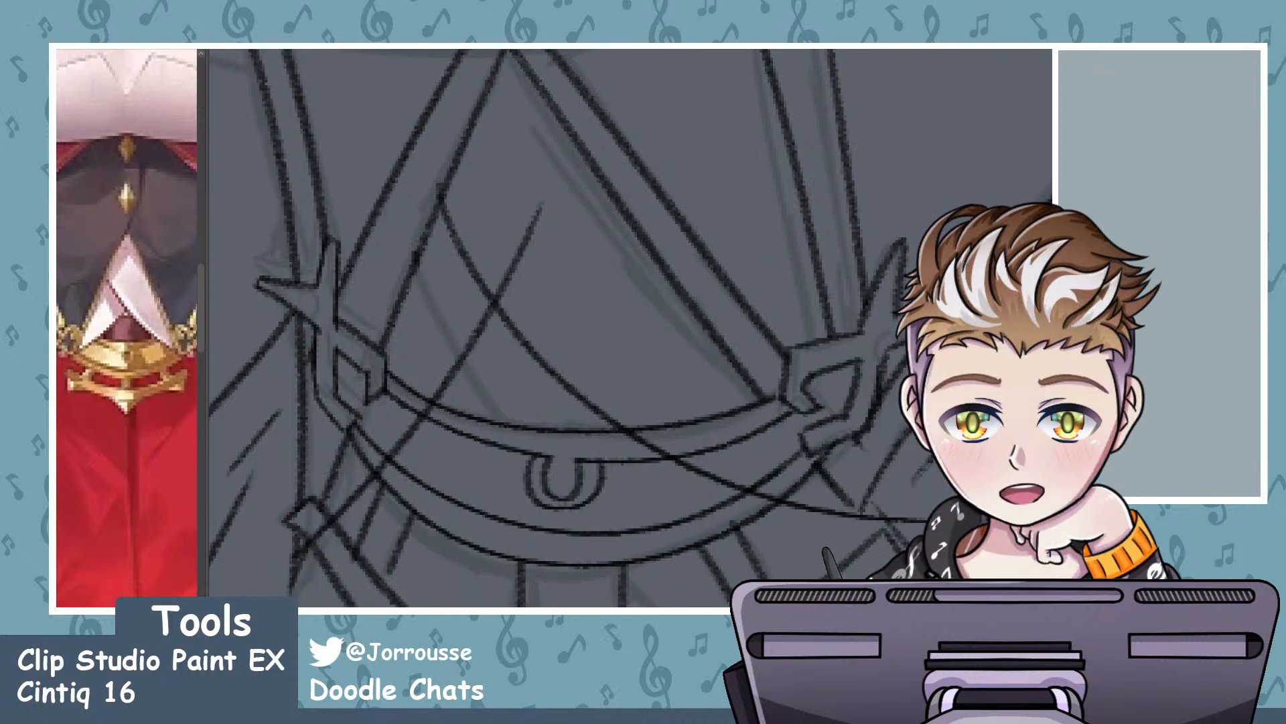
key(ctrl+z)
drag(429, 206, 834, 561)
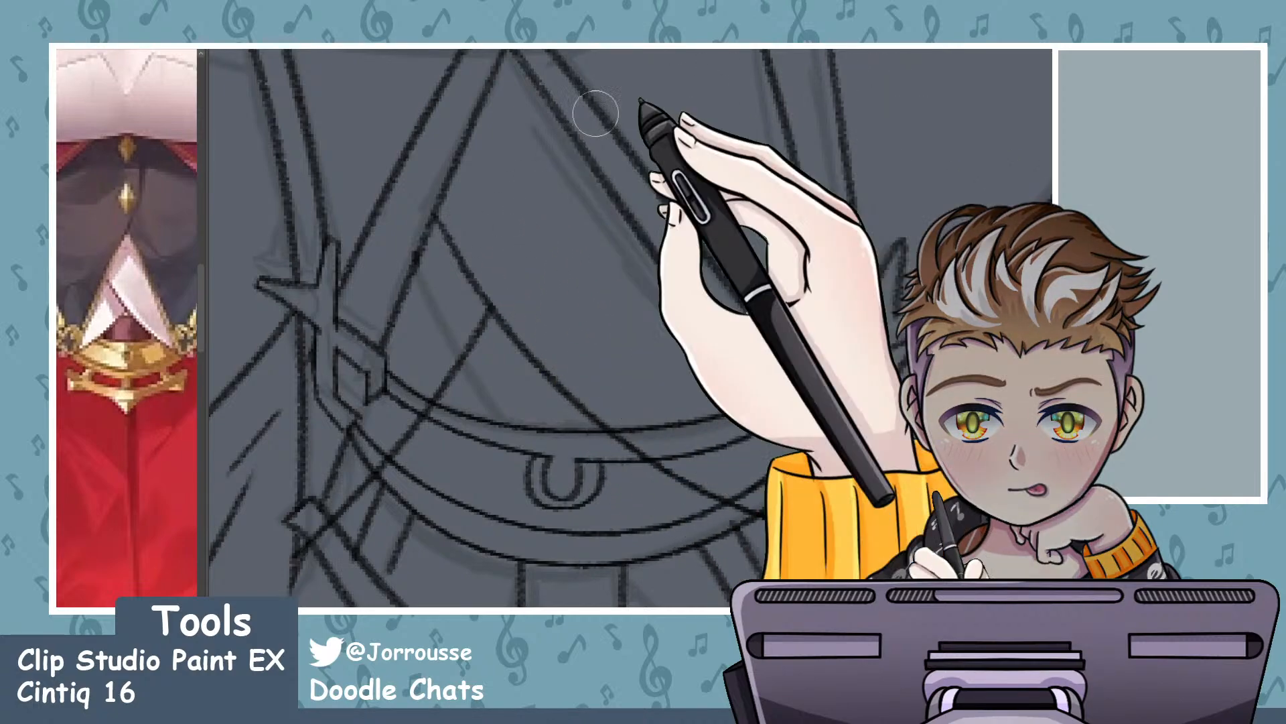
- Ink a short curved hem line between the two crossing cloth edges, just above the belt
scroll(643, 258, down, 5)
scroll(656, 299, up, 10)
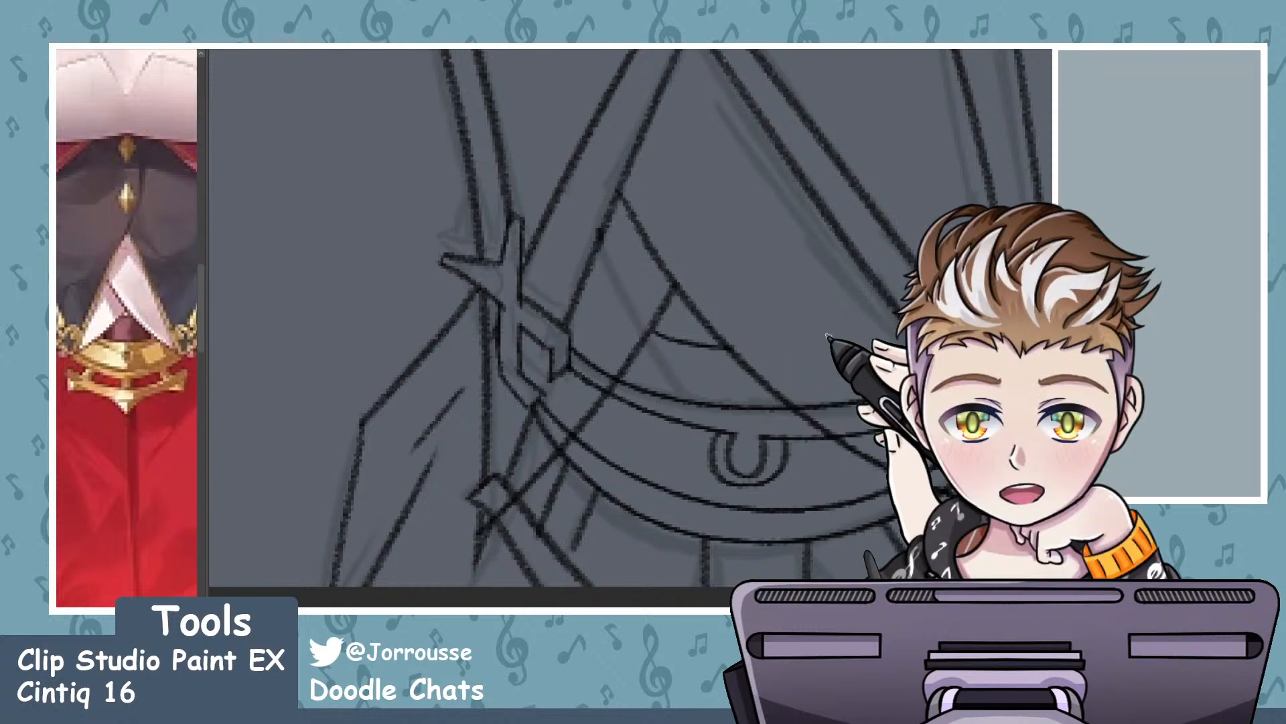
scroll(744, 410, down, 8)
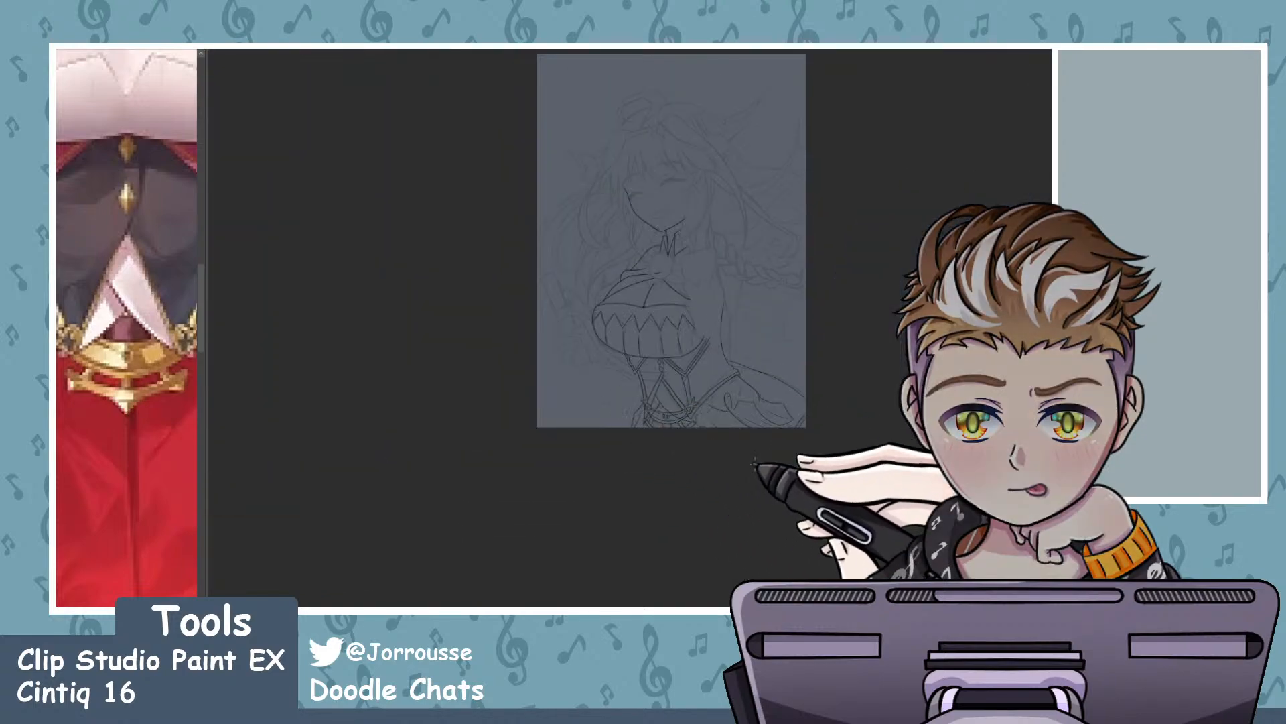
scroll(768, 462, up, 8)
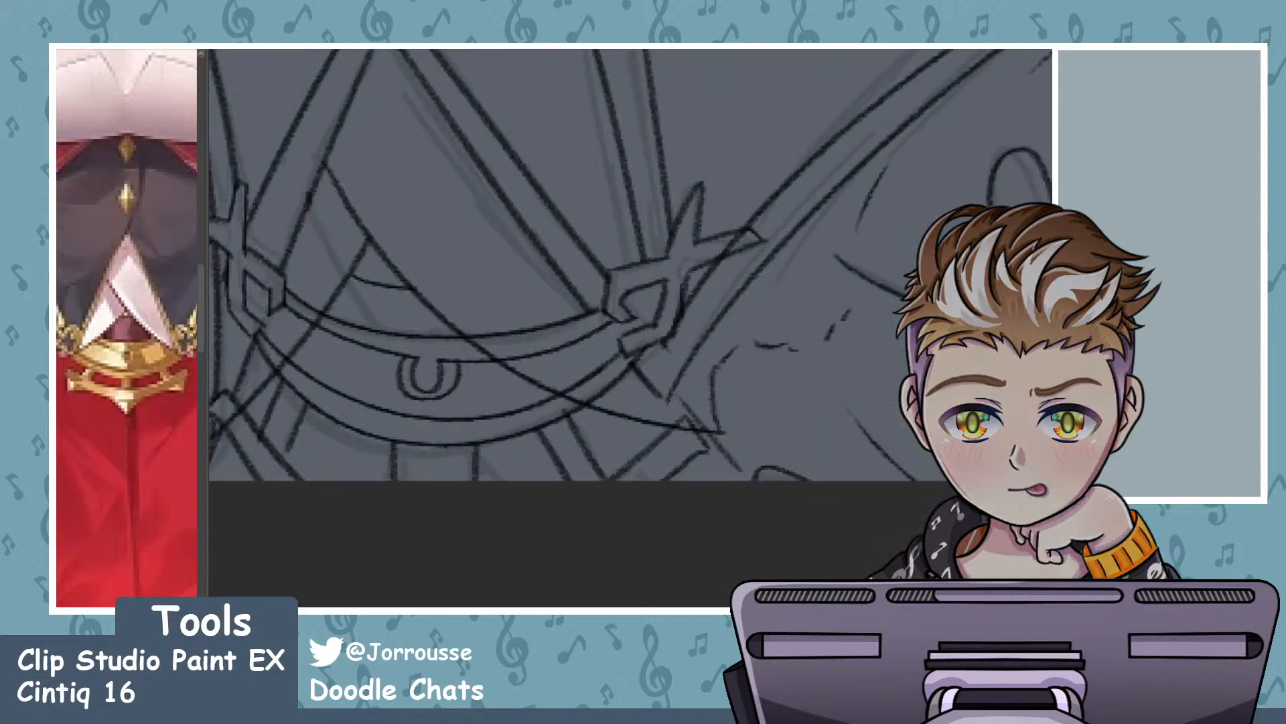
scroll(609, 349, up, 1)
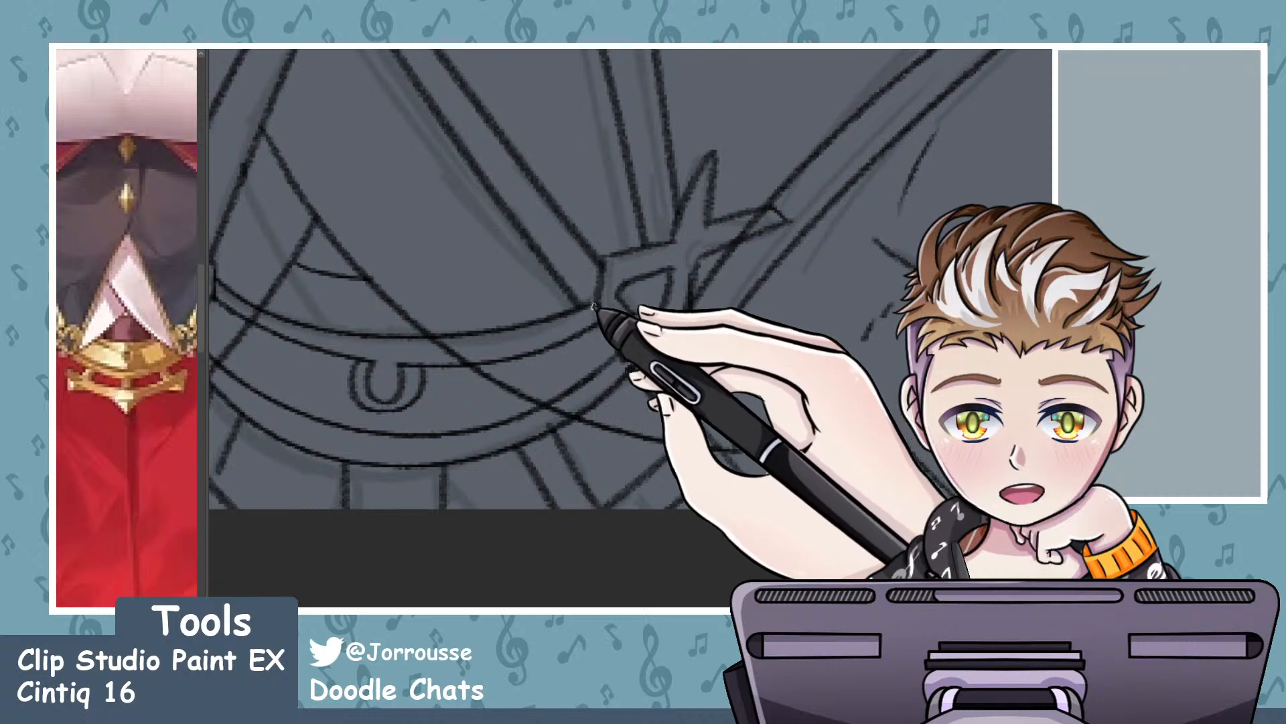
scroll(593, 306, up, 2)
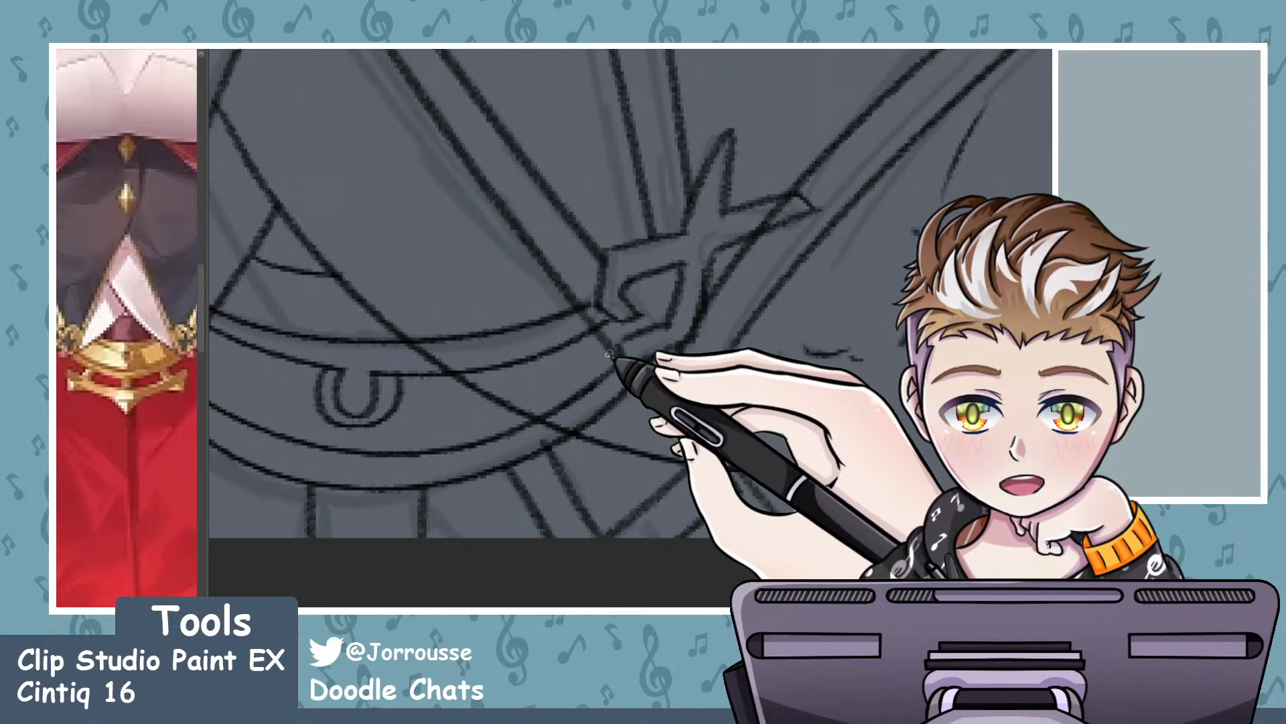
- Erase the belt and anchor lines covered by the slanted cloth flap near the left clasp
scroll(734, 248, down, 2)
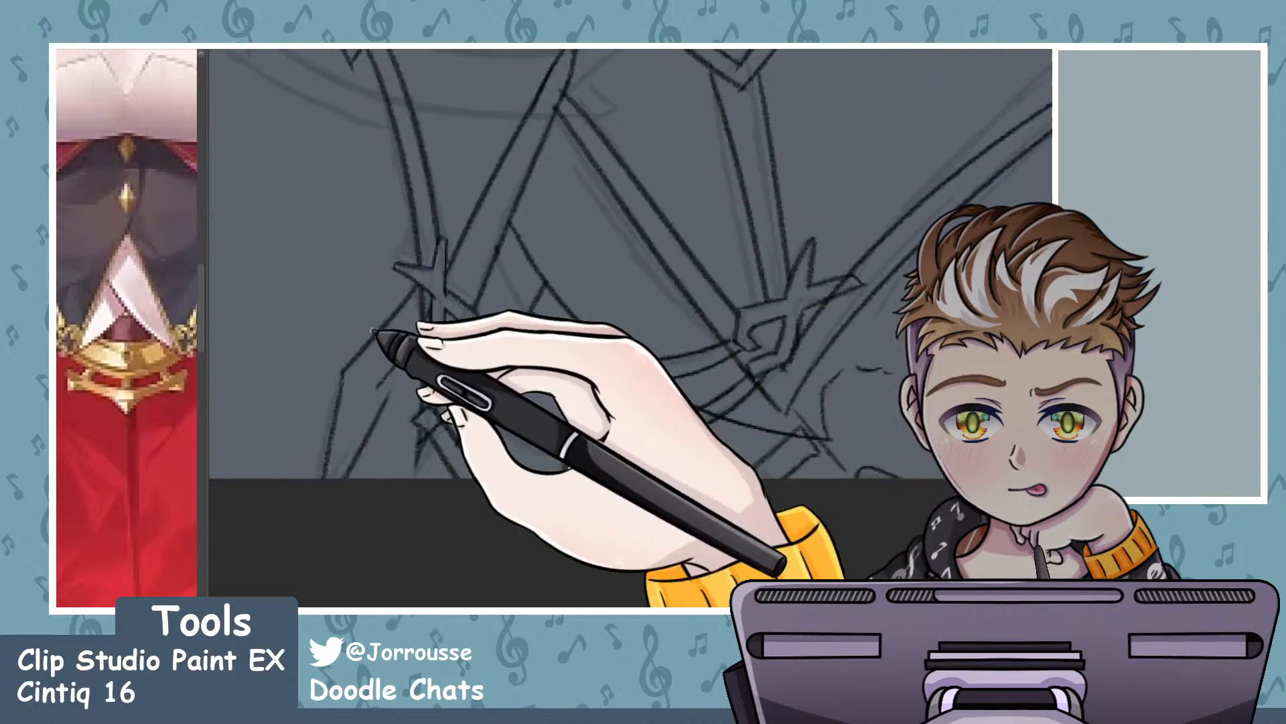
scroll(383, 338, up, 2)
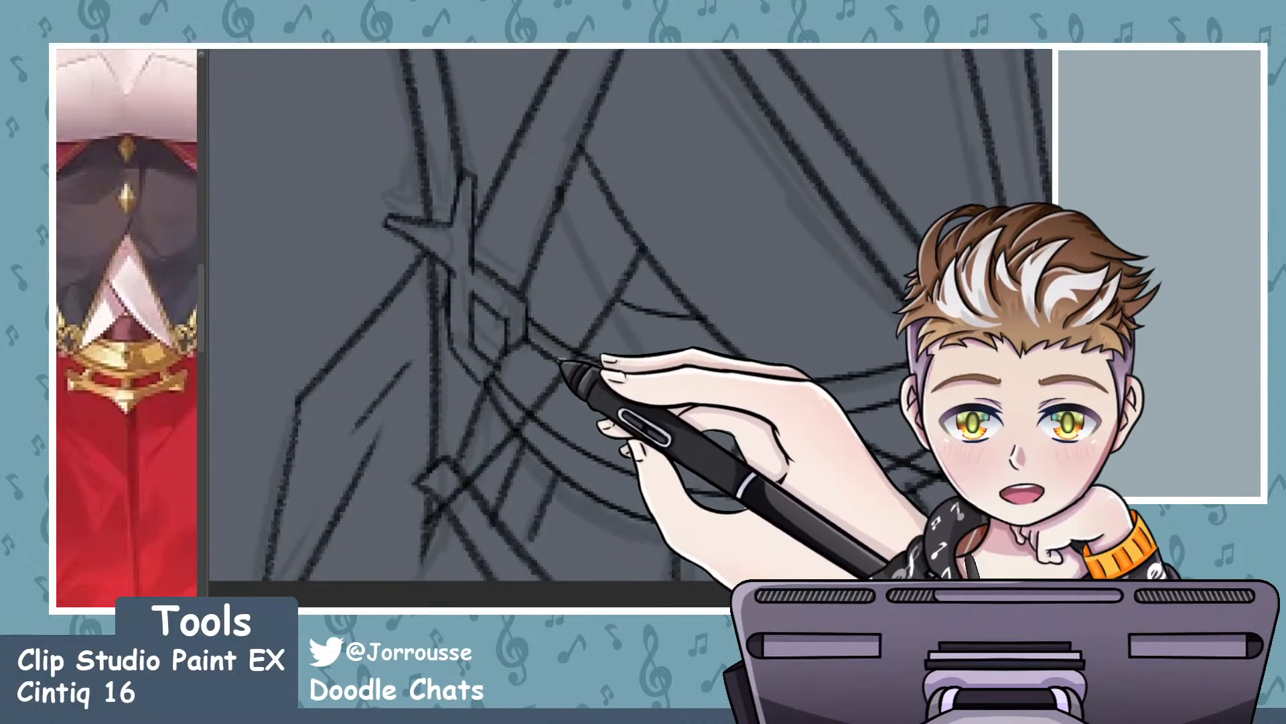
key(ctrl+z)
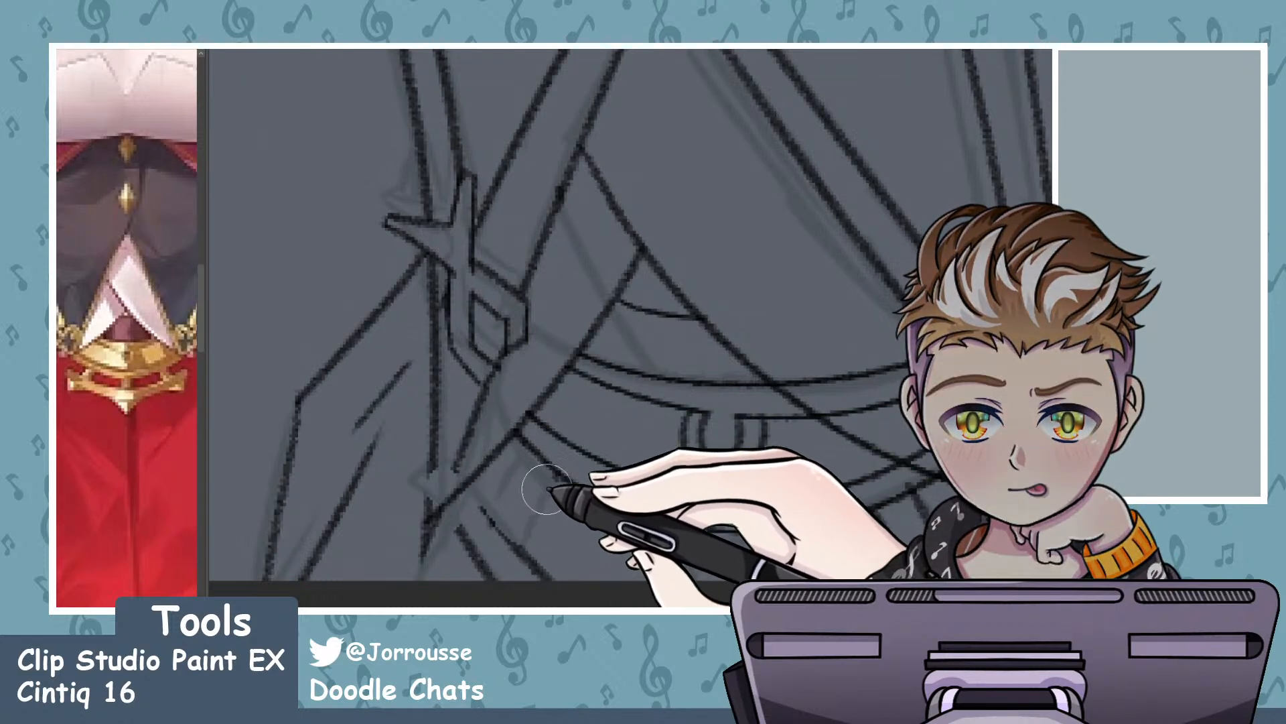
- Erase the belt lines beyond the long curved flap edge, up to the right clasp
scroll(445, 396, down, 3)
scroll(908, 441, up, 3)
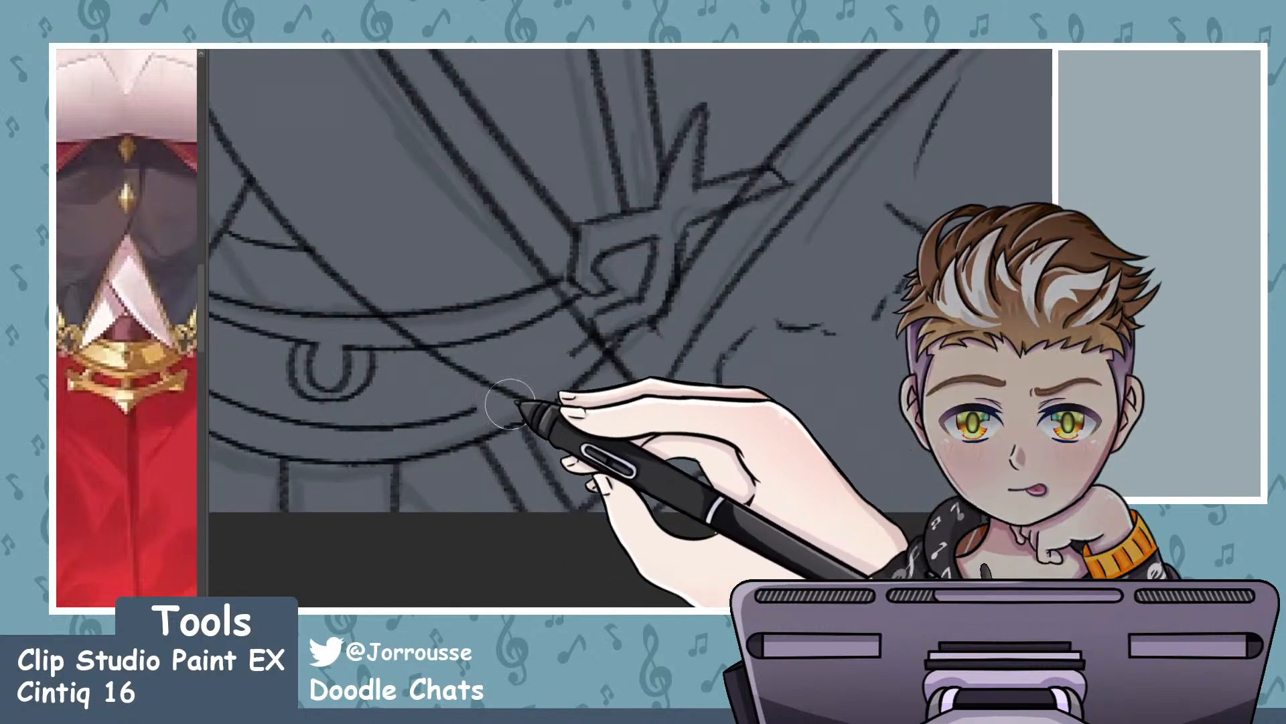
key(ctrl+z)
mouse_move(392, 313)
mouse_down()
mouse_move(475, 337)
mouse_move(424, 320)
mouse_up()
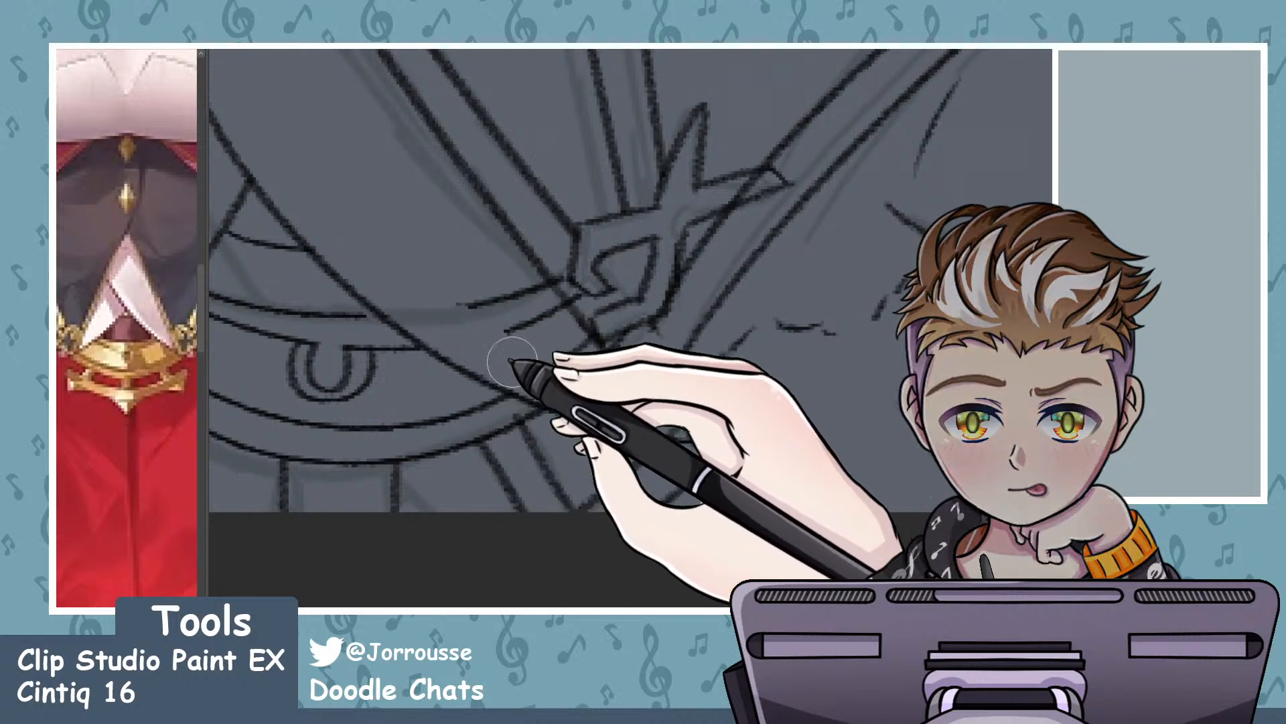
mouse_move(580, 310)
mouse_down()
mouse_move(530, 322)
mouse_move(448, 309)
mouse_up()
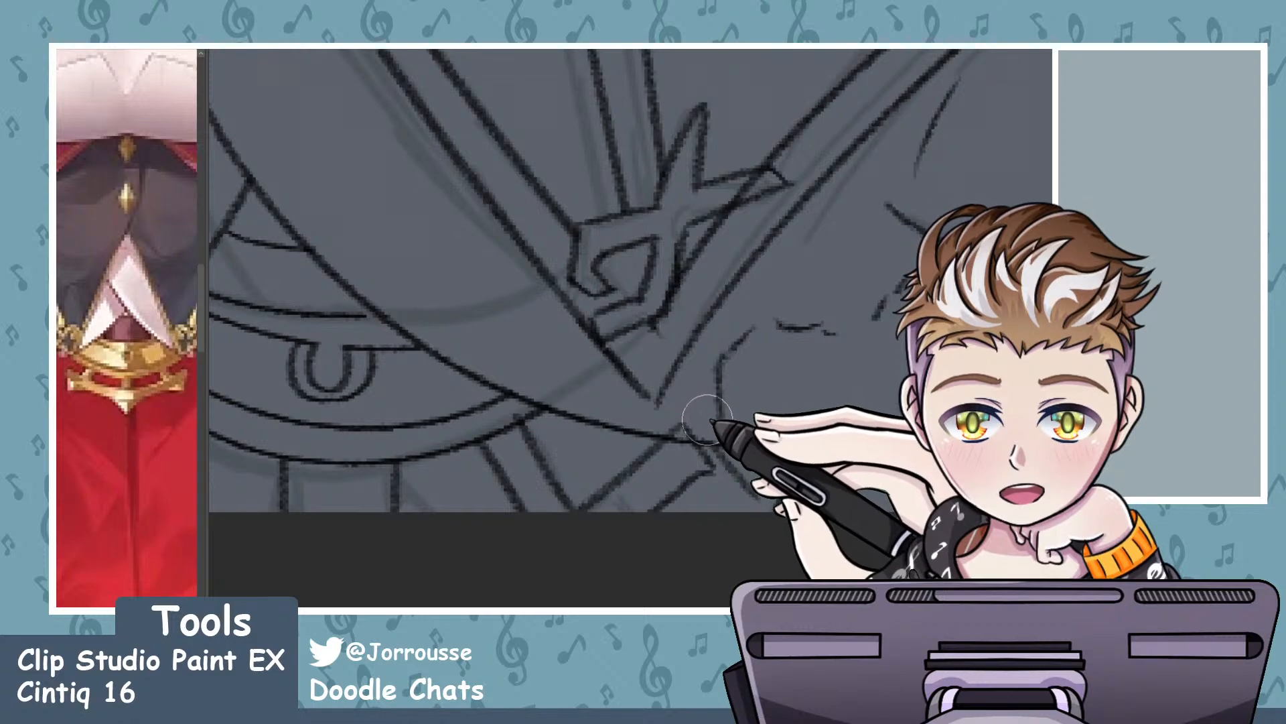
- Redraw the left anchor arm's end and the pleat lines below the belt, and trim strokes overlapping the cloth edges
scroll(768, 415, down, 10)
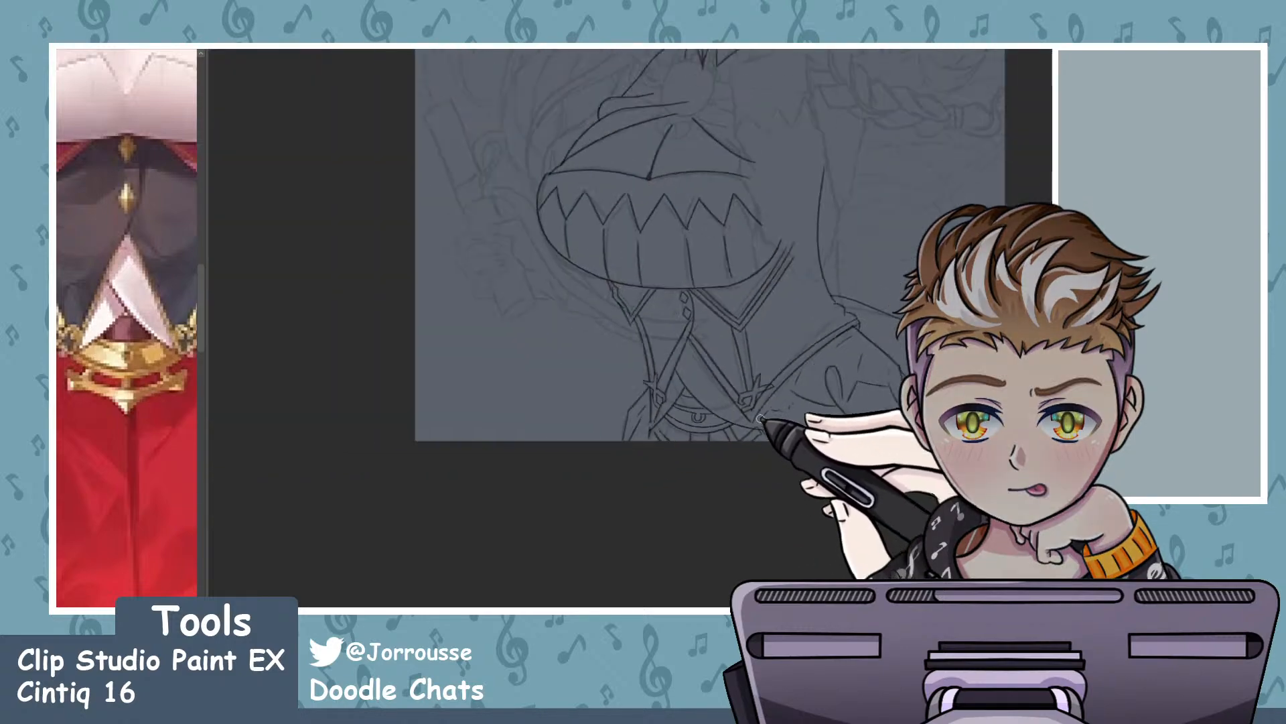
scroll(776, 402, down, 2)
scroll(751, 408, up, 12)
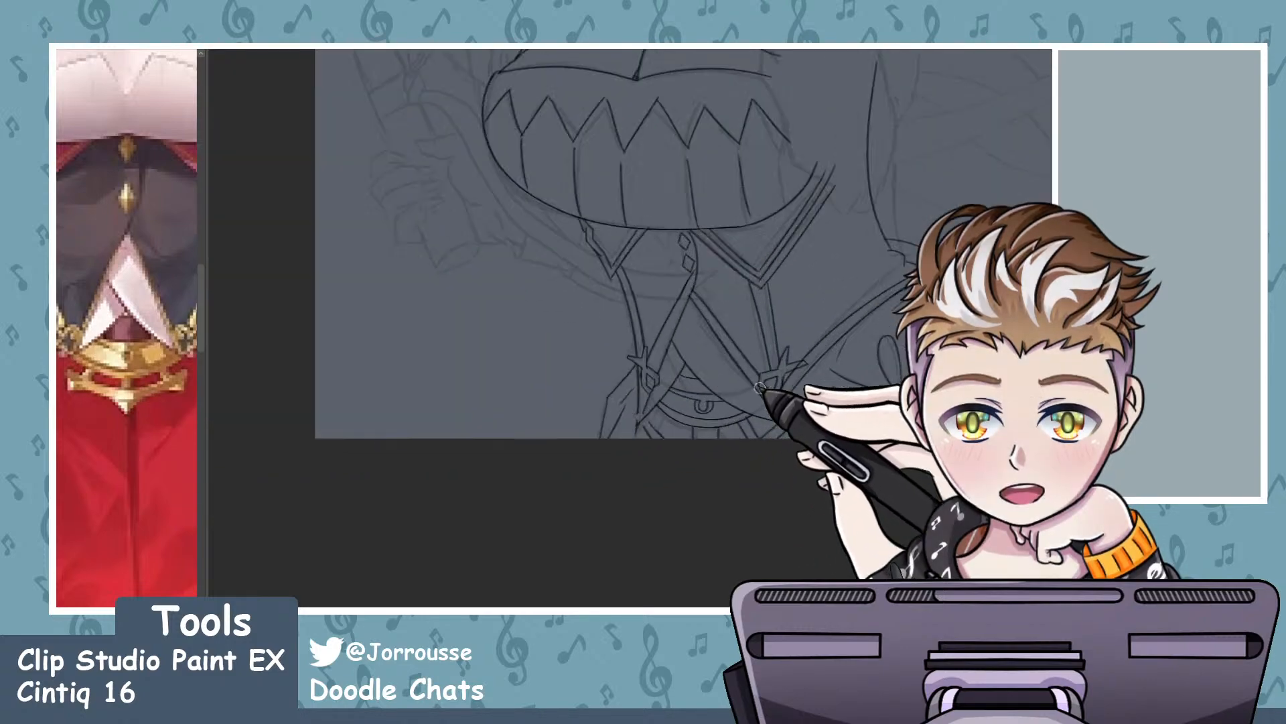
scroll(697, 395, up, 4)
scroll(691, 402, down, 4)
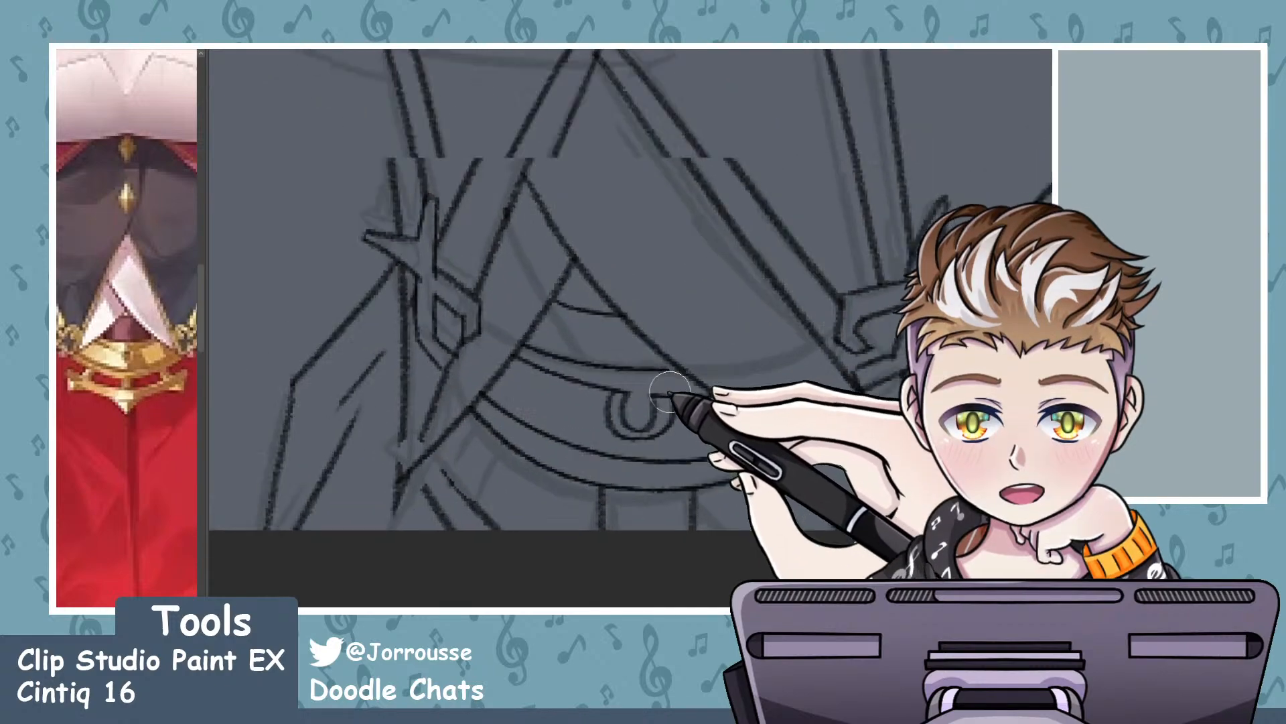
scroll(706, 413, up, 4)
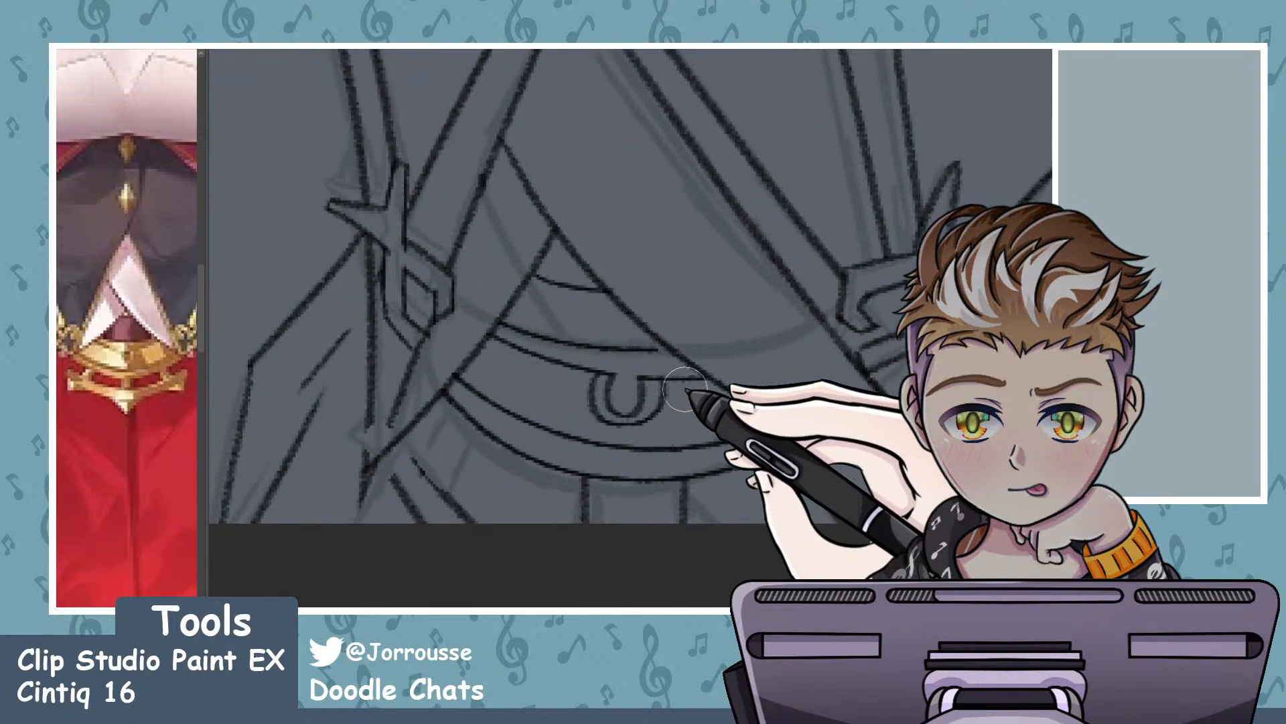
scroll(530, 412, up, 2)
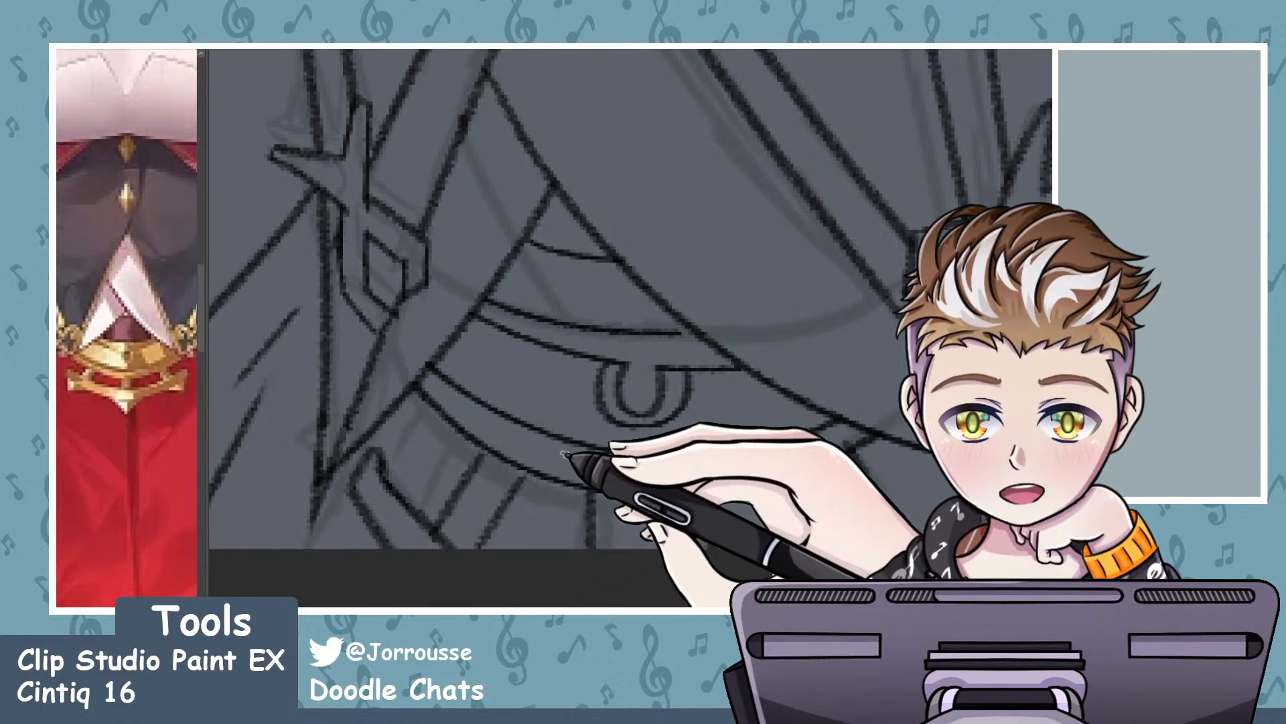
scroll(496, 496, down, 4)
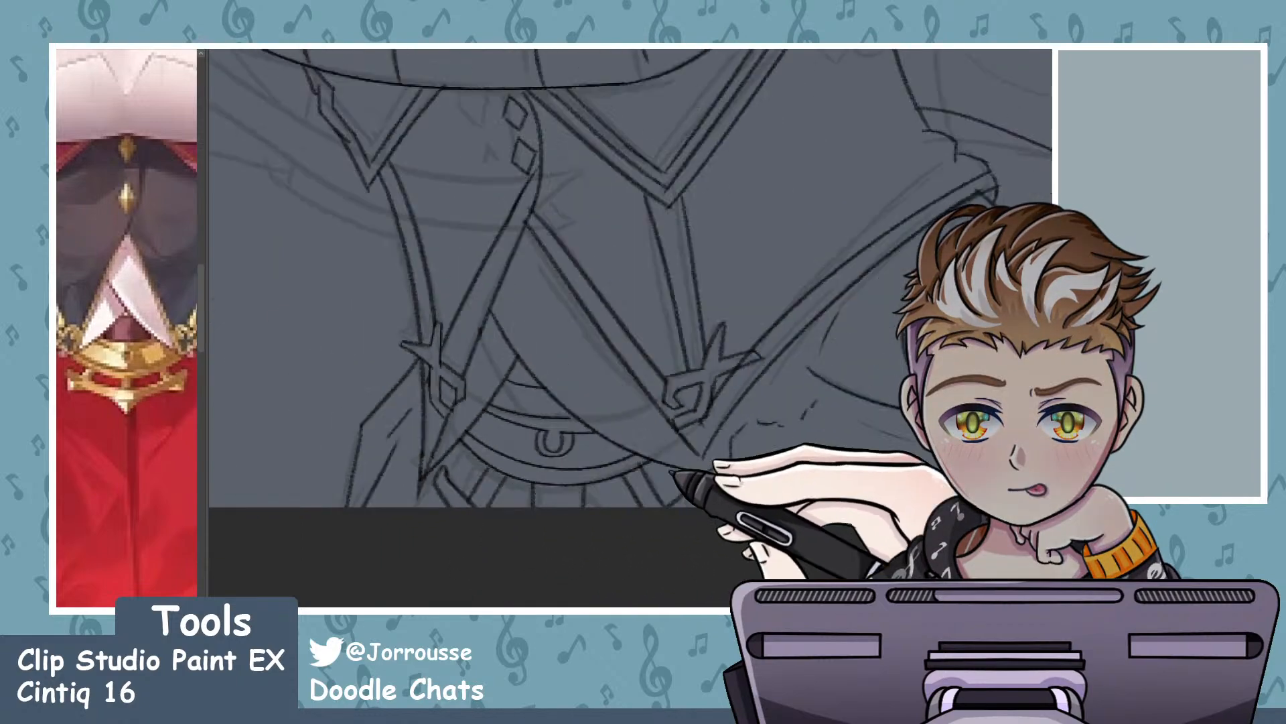
scroll(771, 472, up, 4)
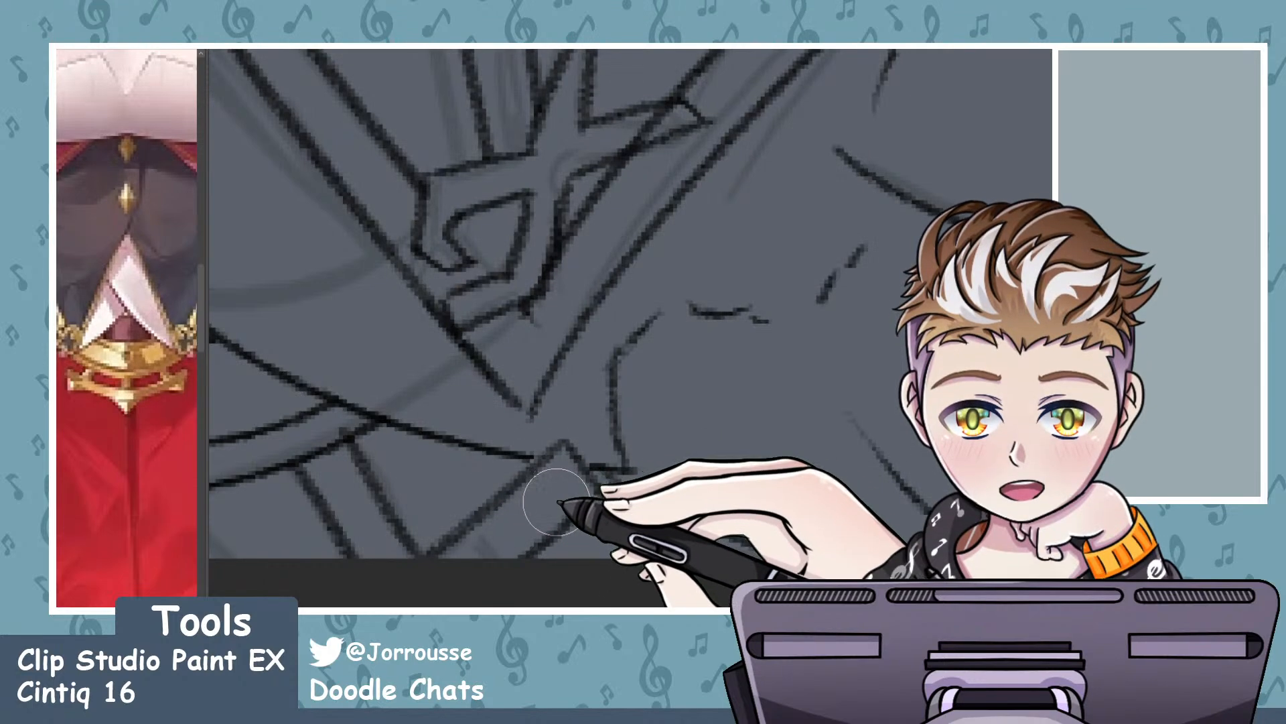
- Examine the reworked waist and belt line art, both in detail and within the whole figure
scroll(676, 466, down, 12)
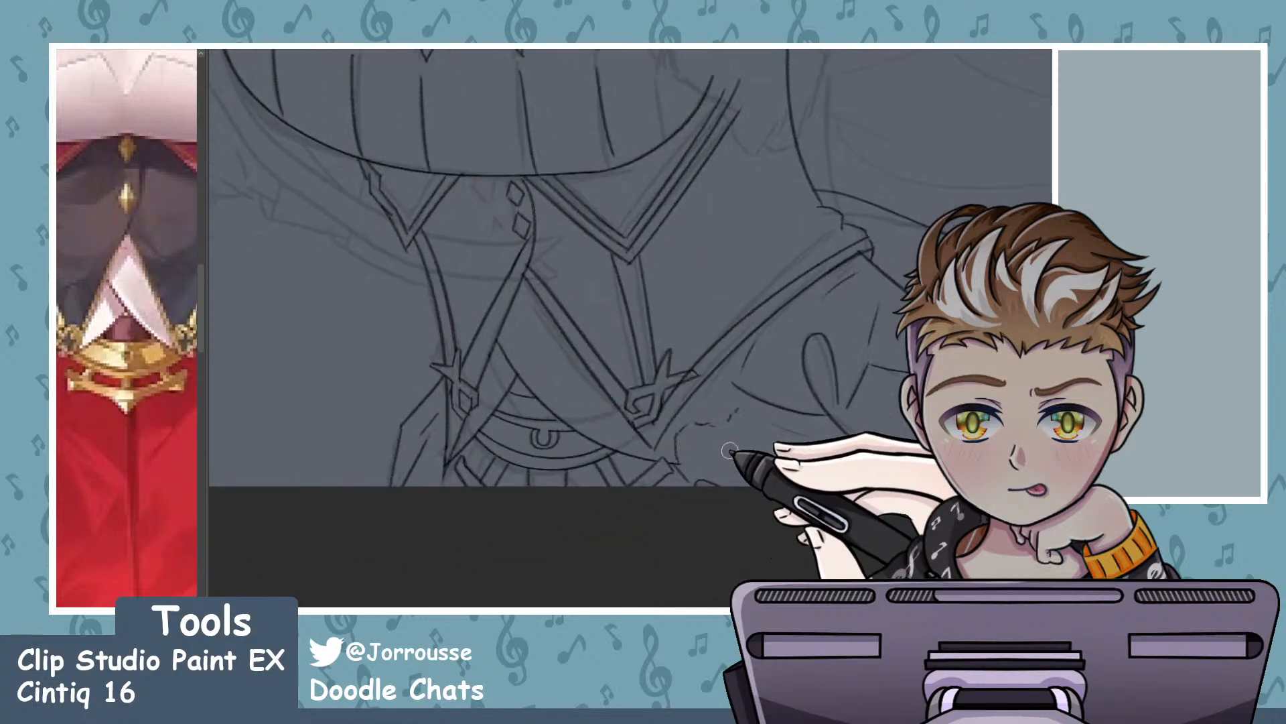
scroll(791, 429, up, 1)
scroll(715, 394, down, 3)
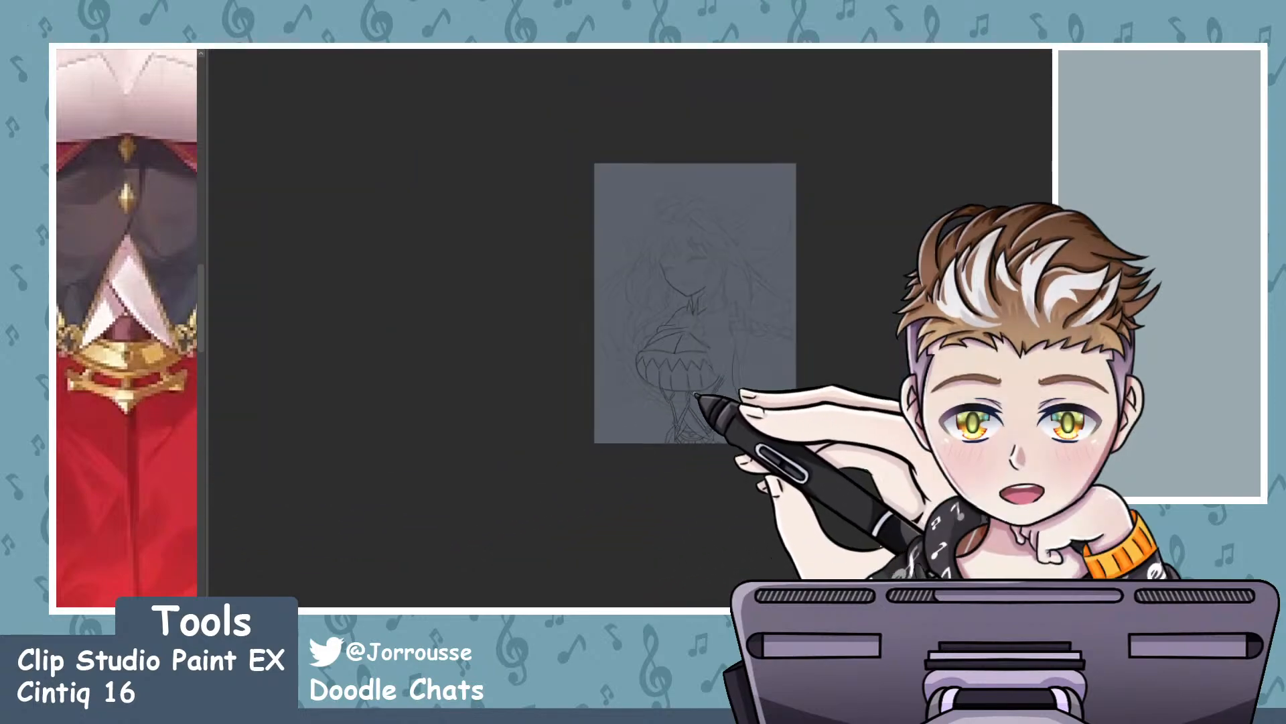
scroll(709, 405, up, 6)
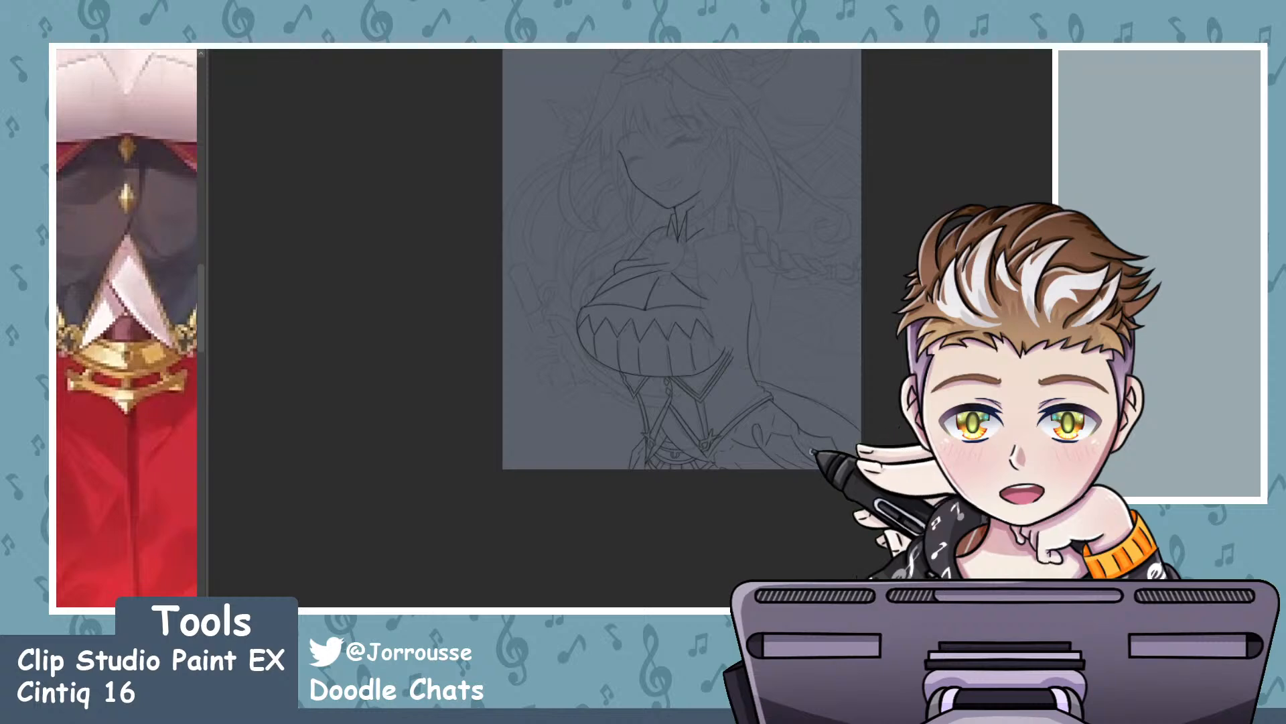
scroll(802, 448, up, 2)
scroll(805, 386, down, 2)
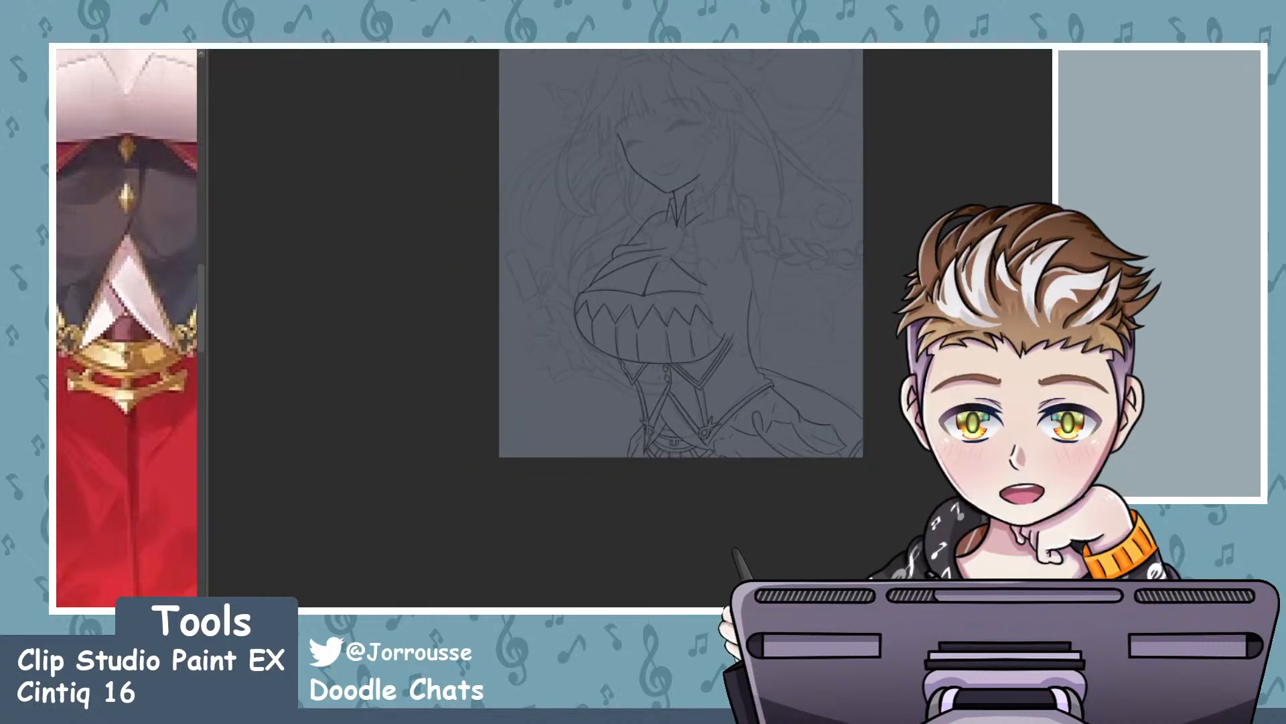
scroll(698, 359, down, 1)
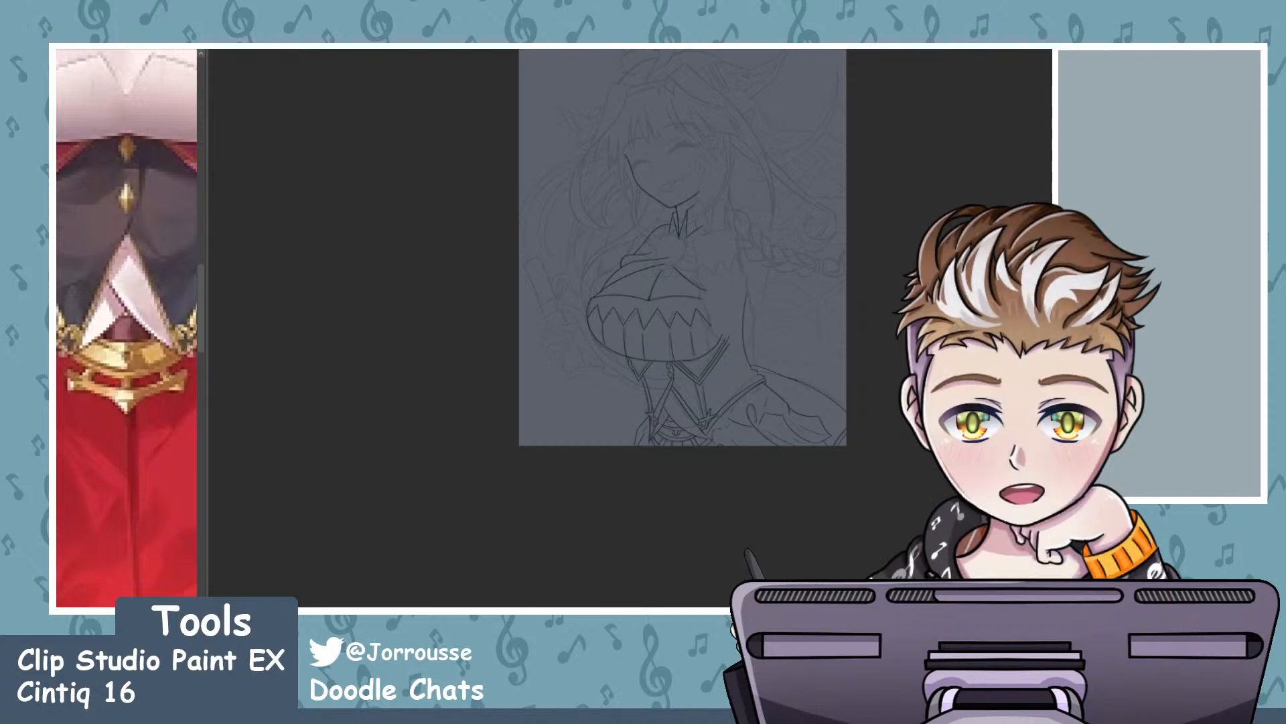
scroll(694, 324, down, 1)
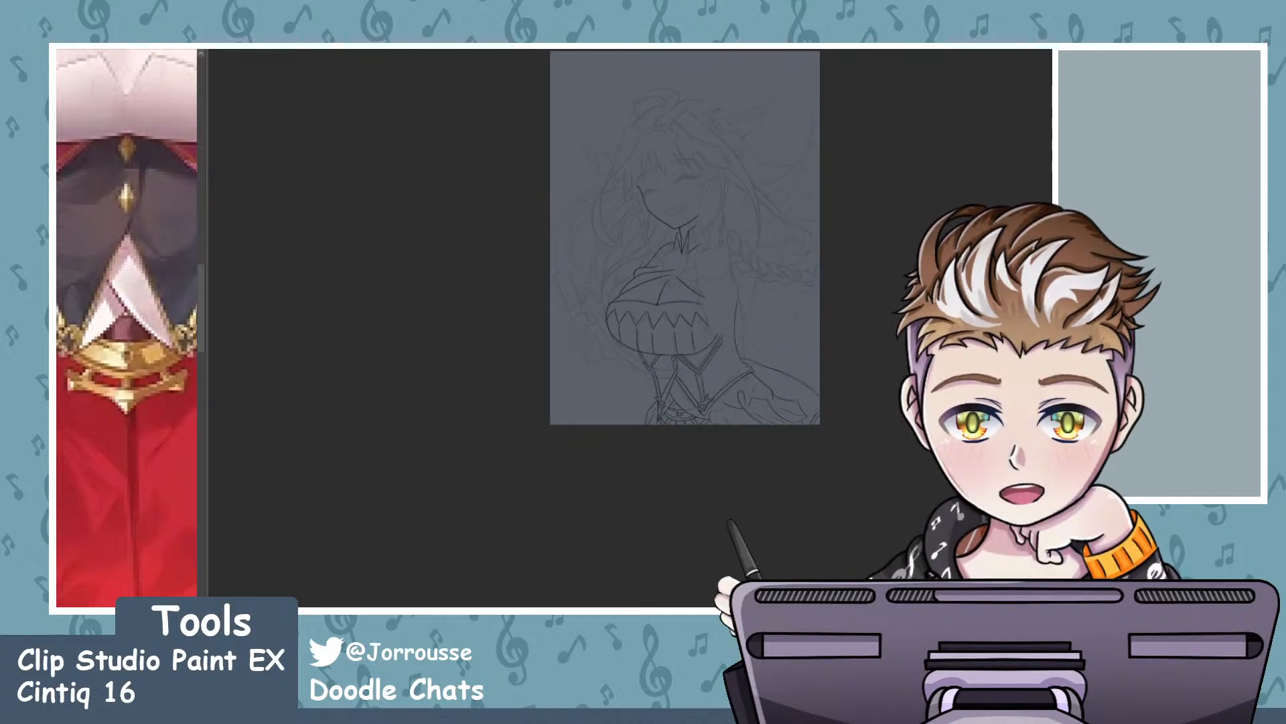
- Flip the canvas horizontally and check the face, hair and clothing lines in the mirrored view
key(h)
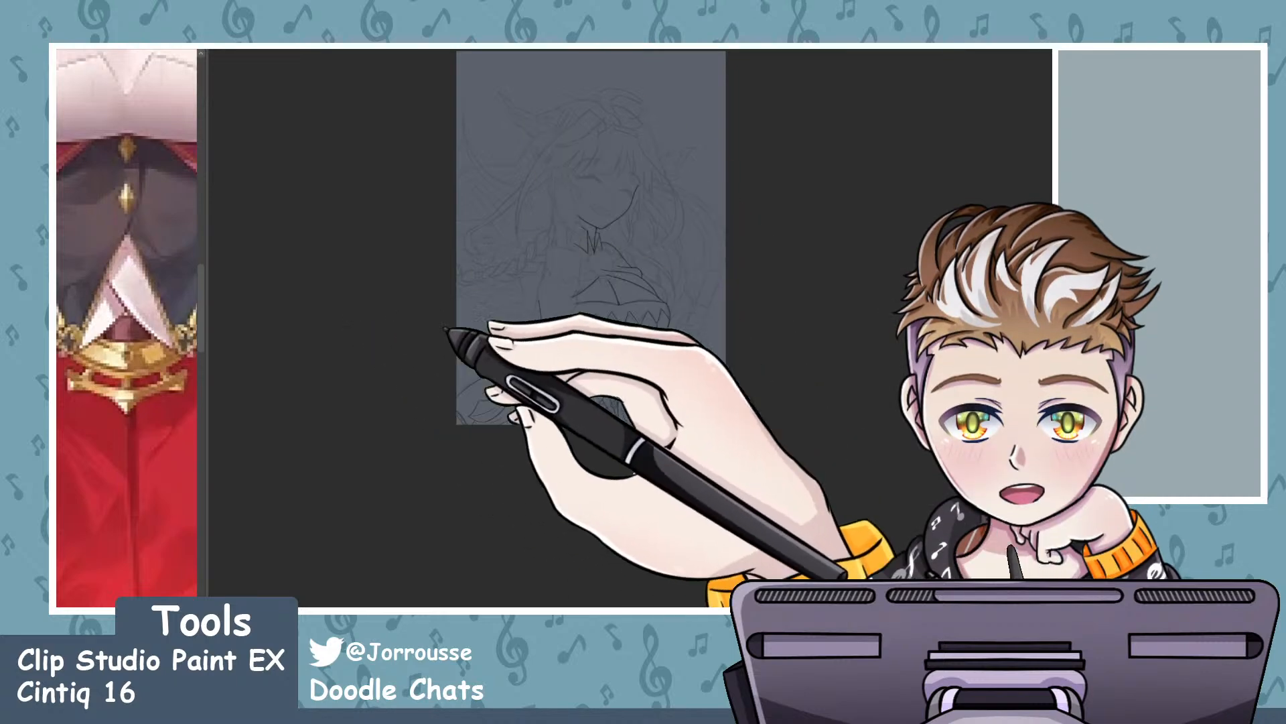
scroll(590, 234, up, 10)
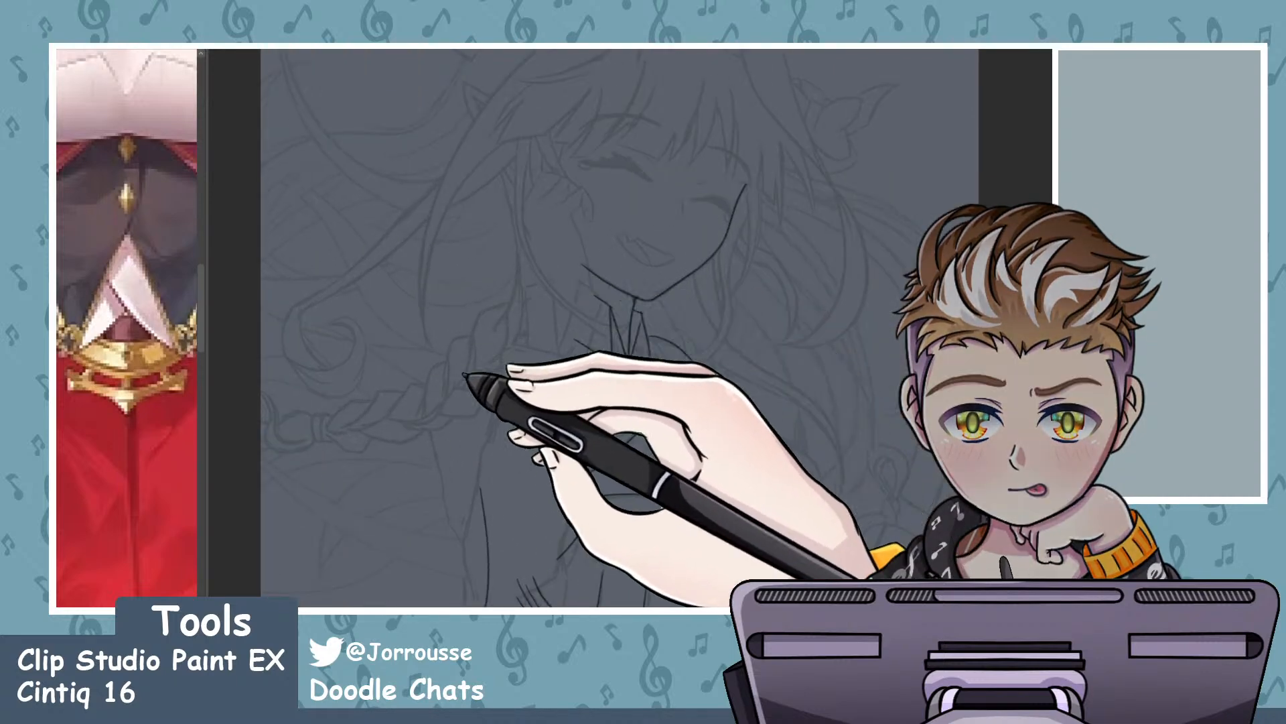
scroll(596, 321, down, 3)
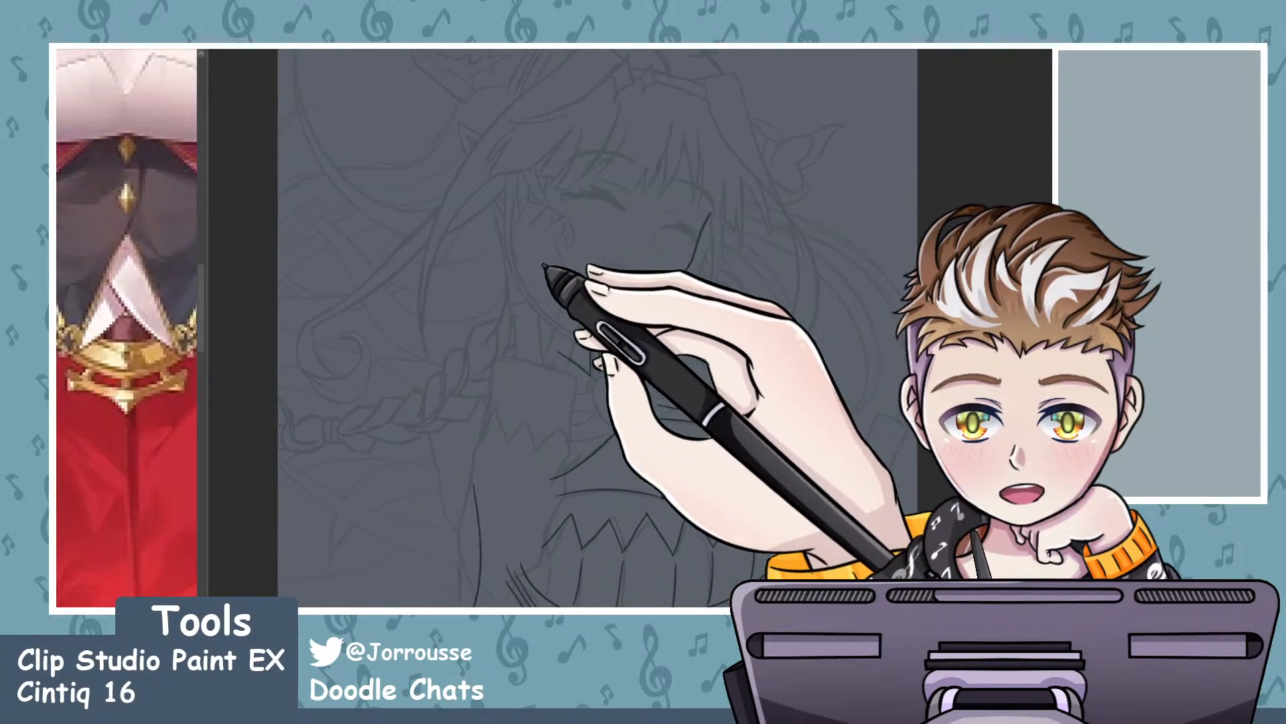
scroll(648, 335, down, 5)
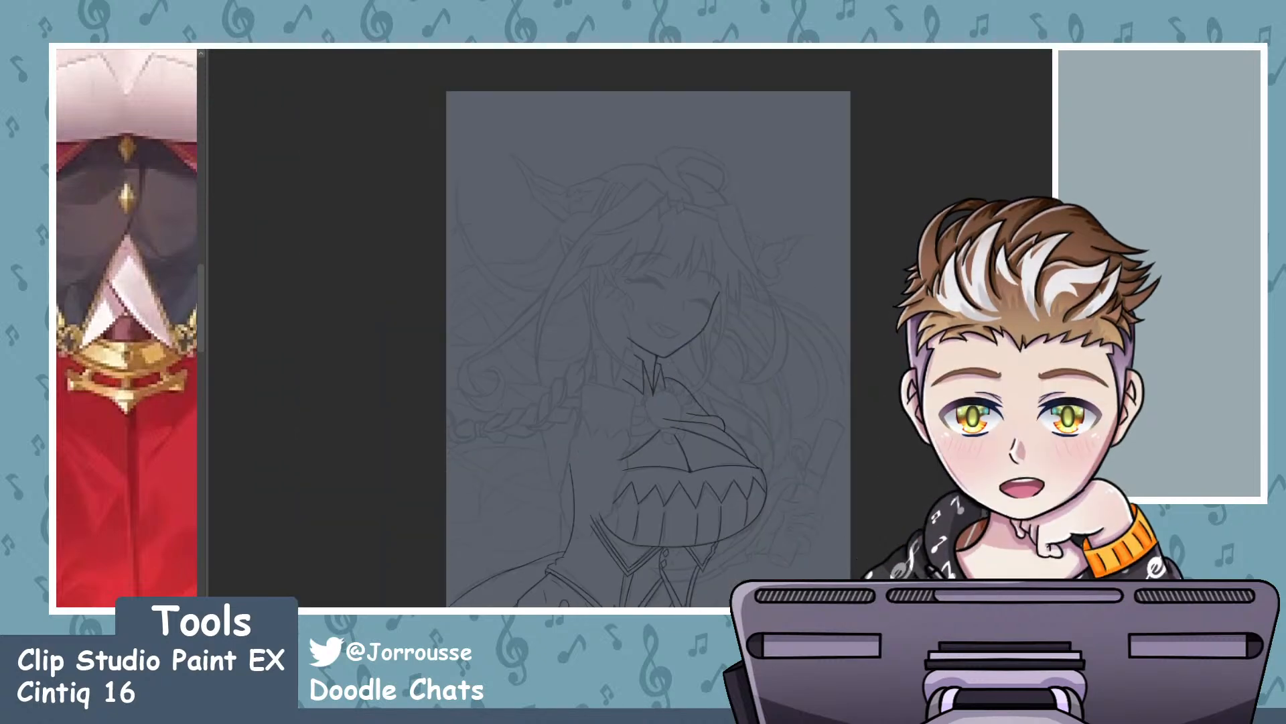
- Show the hair and horn line layers again and hide the rough sketch beneath the figure
drag(581, 266, 538, 374)
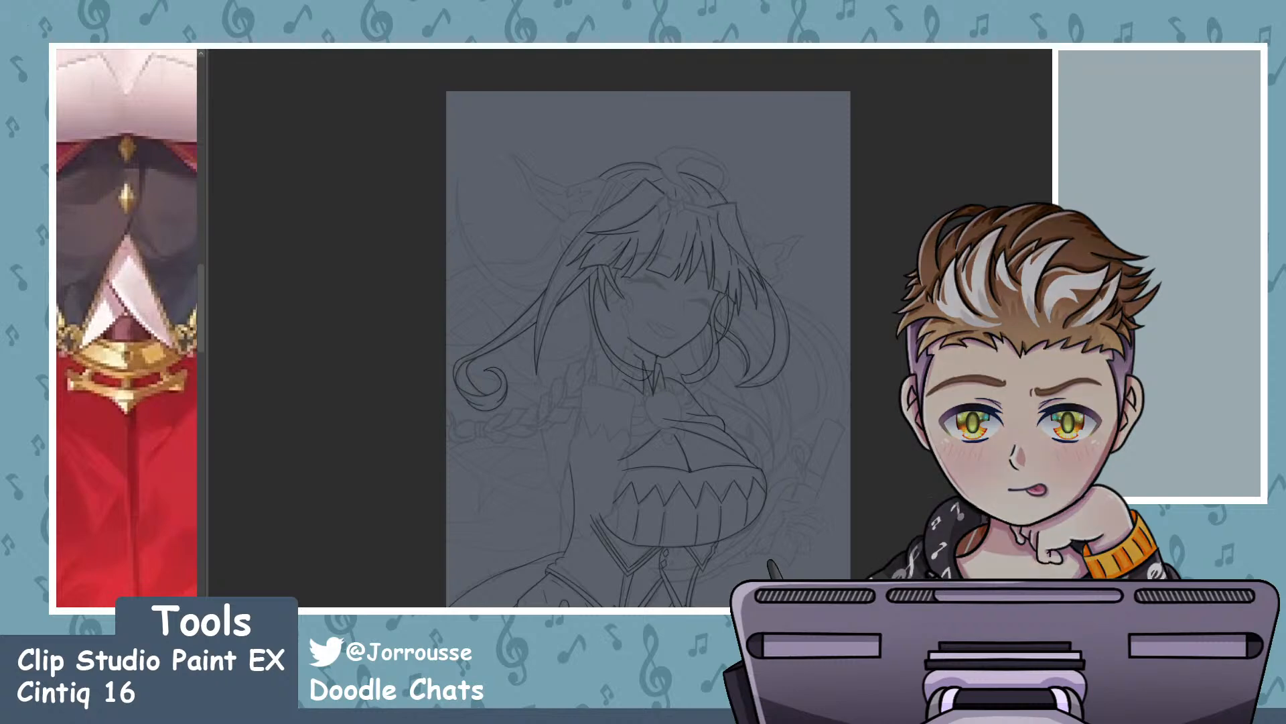
drag(509, 154, 565, 223)
scroll(530, 225, down, 3)
scroll(670, 348, up, 1)
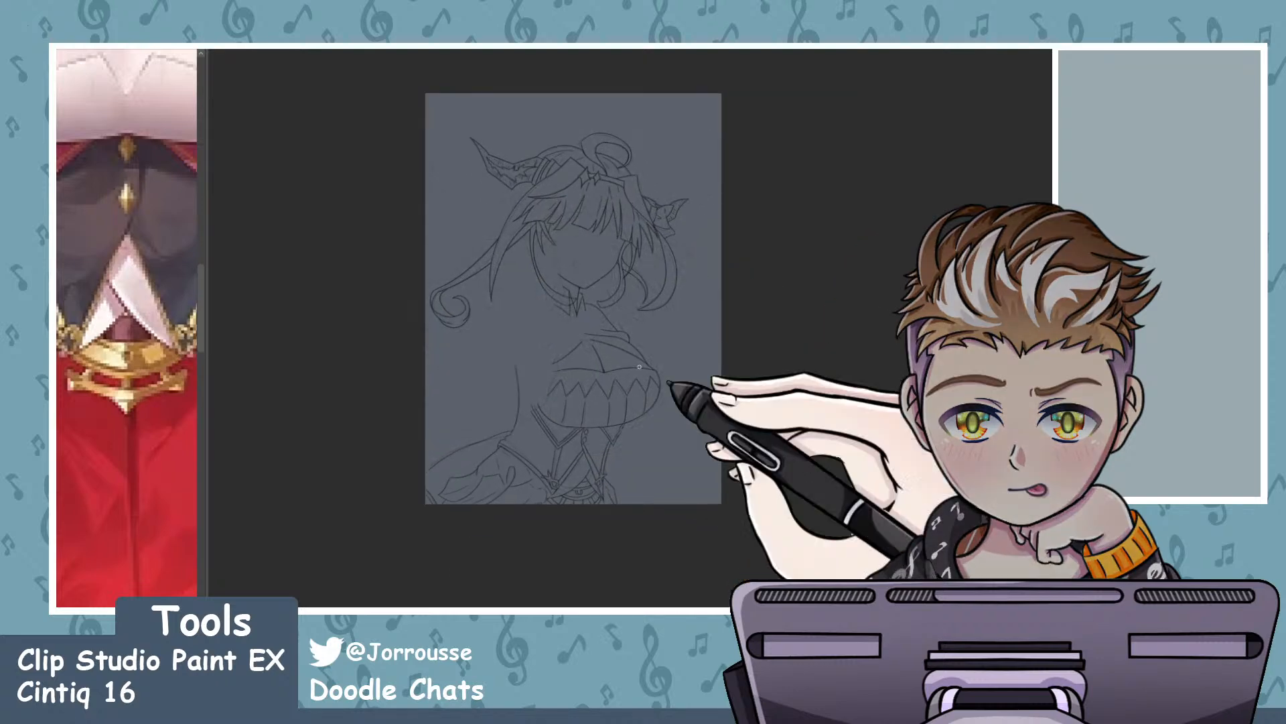
scroll(639, 367, down, 2)
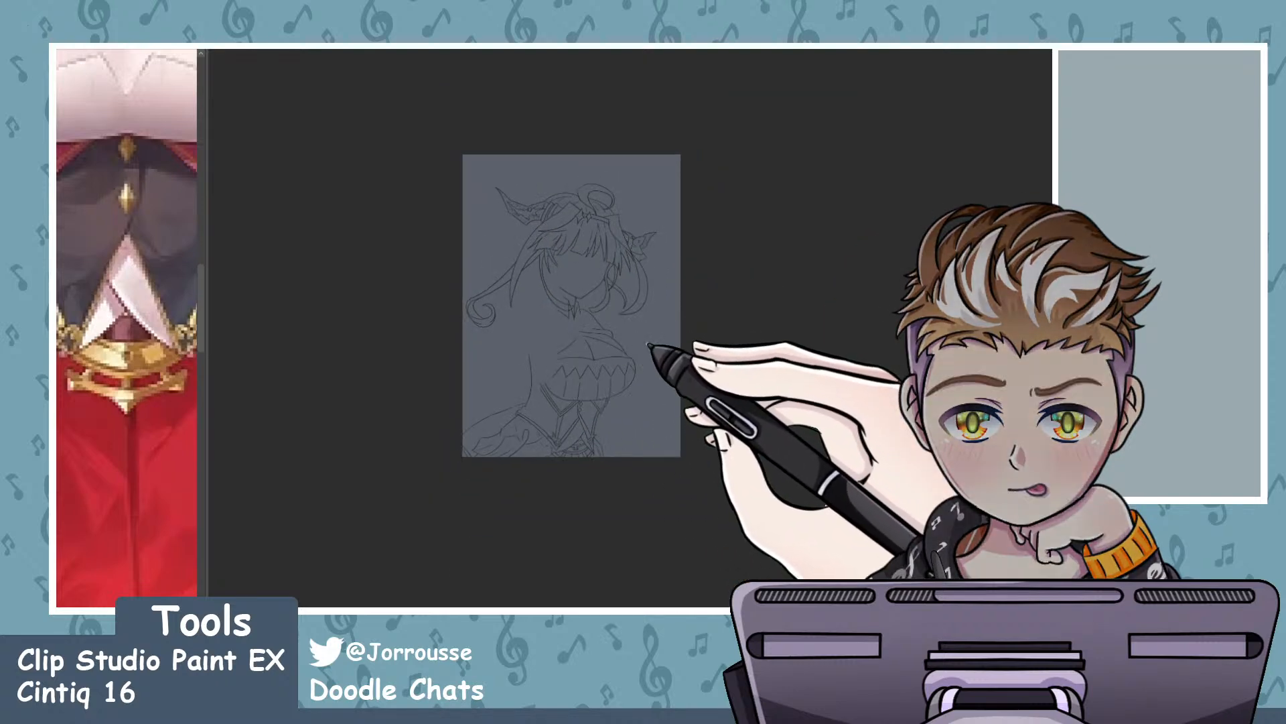
scroll(654, 349, up, 2)
- Flip the canvas back horizontally and check the hair, horn and clothing lines across the whole figure
key(h)
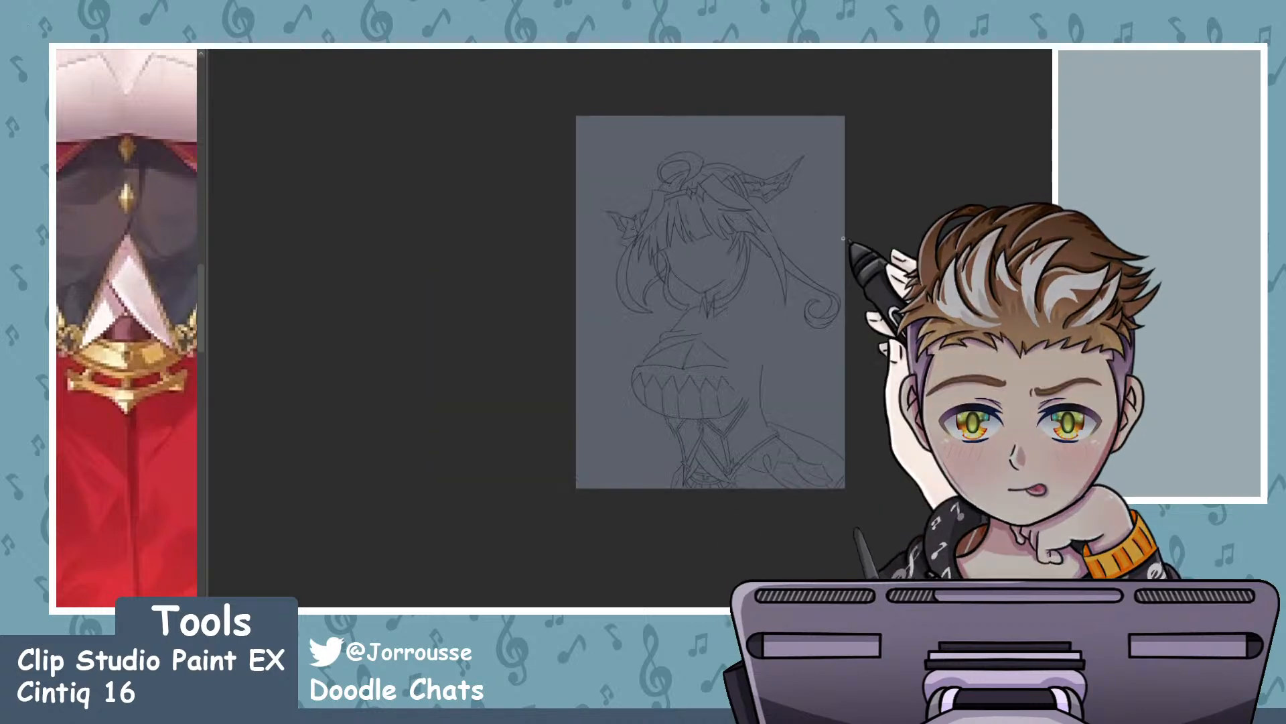
scroll(753, 338, up, 4)
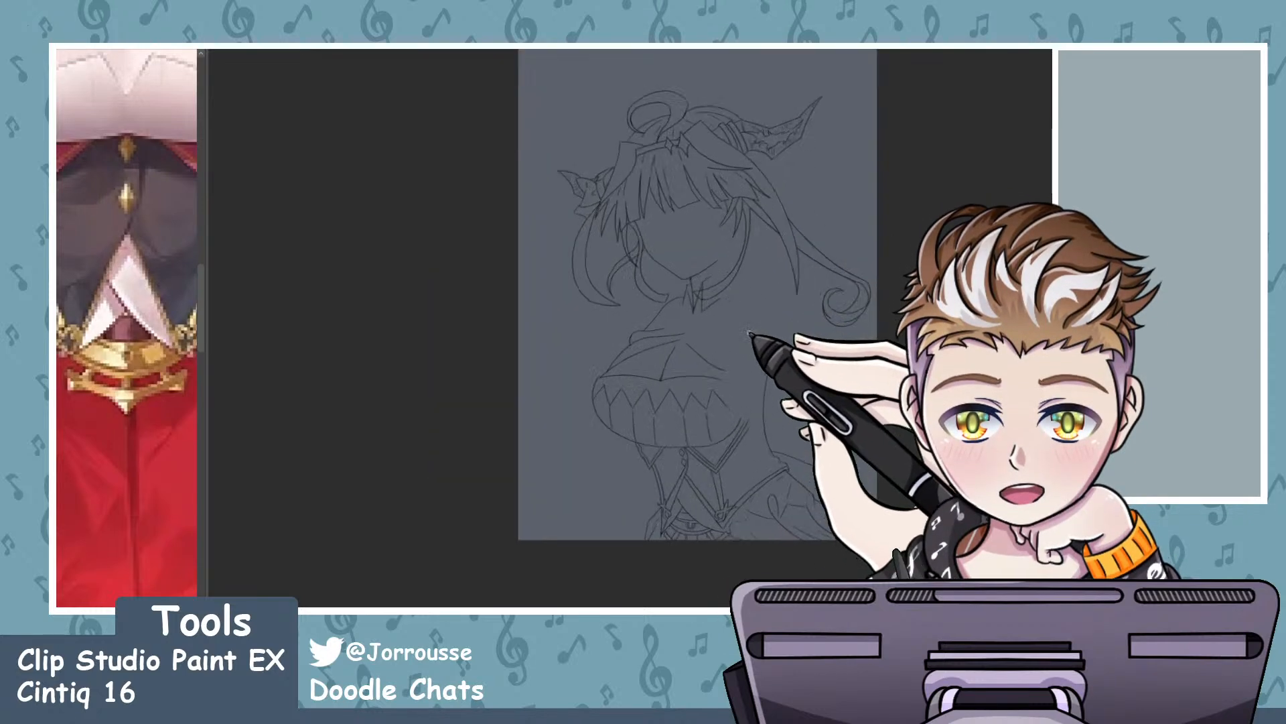
scroll(677, 296, down, 3)
scroll(655, 271, up, 1)
scroll(637, 268, down, 2)
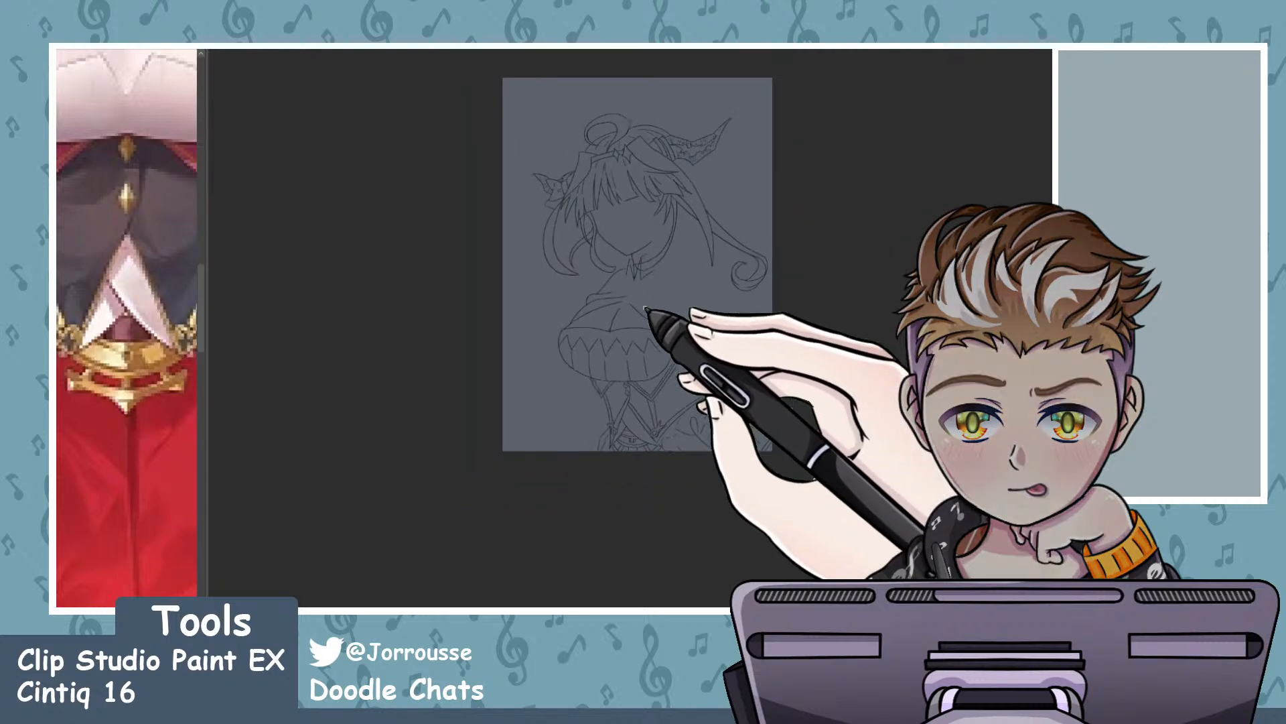
- Clean up the right star clasp at the waist, erasing the strap and trim lines that cross it
scroll(633, 268, up, 1)
scroll(664, 317, up, 2)
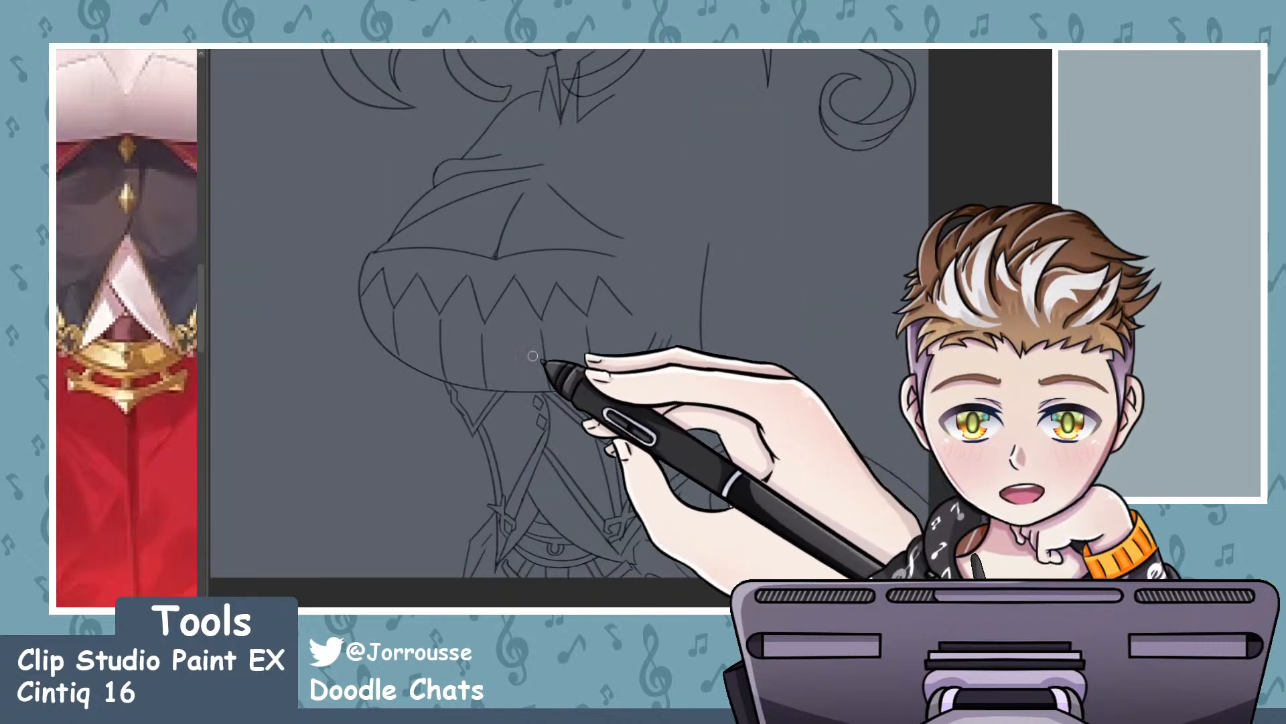
scroll(471, 394, up, 3)
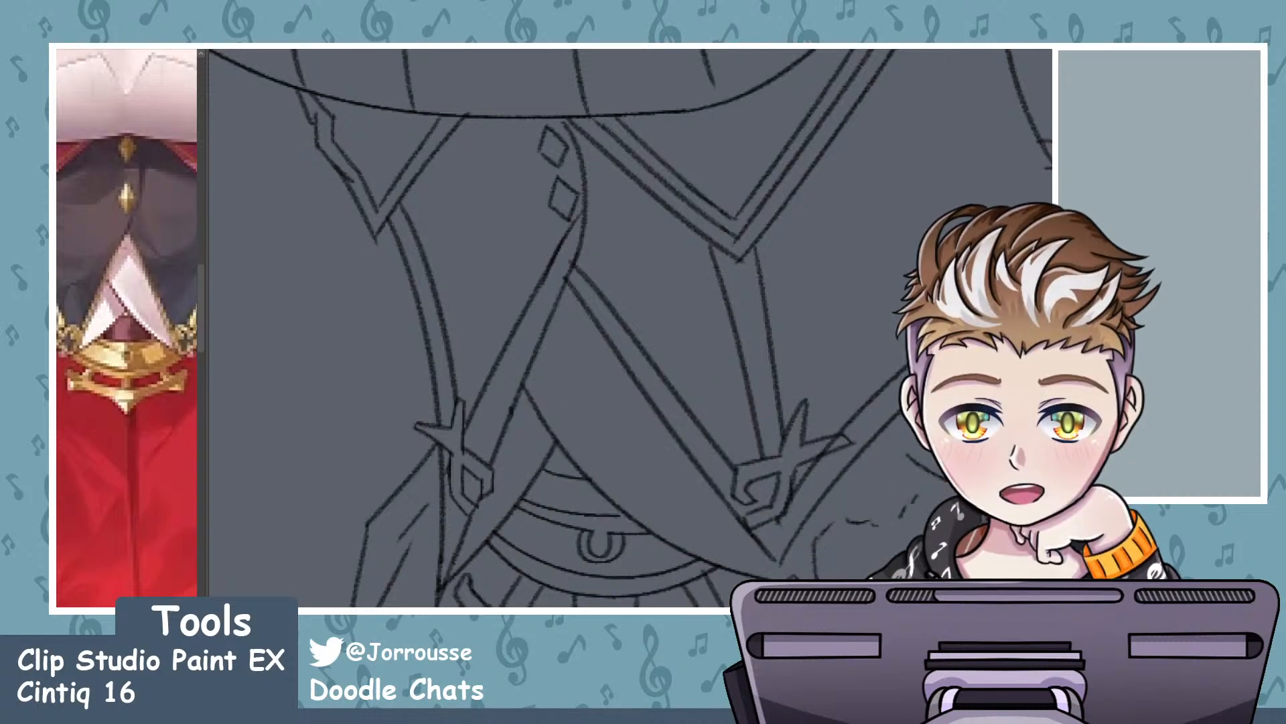
scroll(631, 327, up, 2)
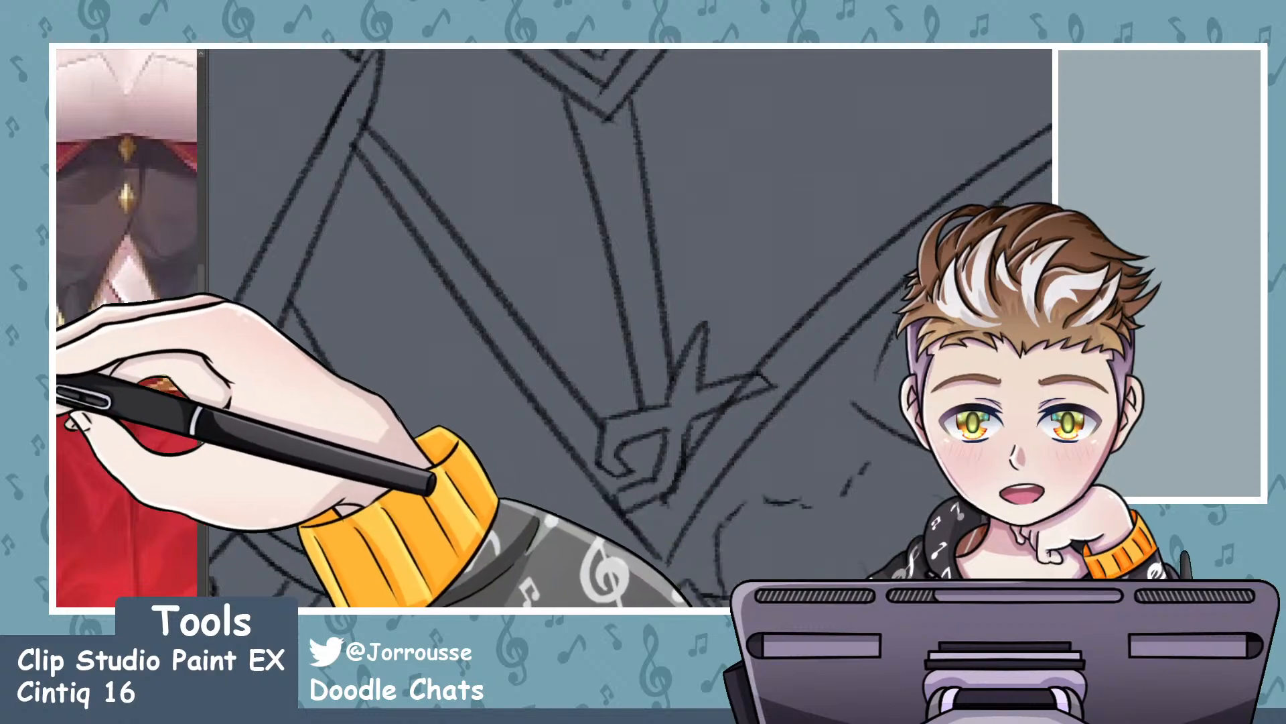
scroll(703, 462, up, 2)
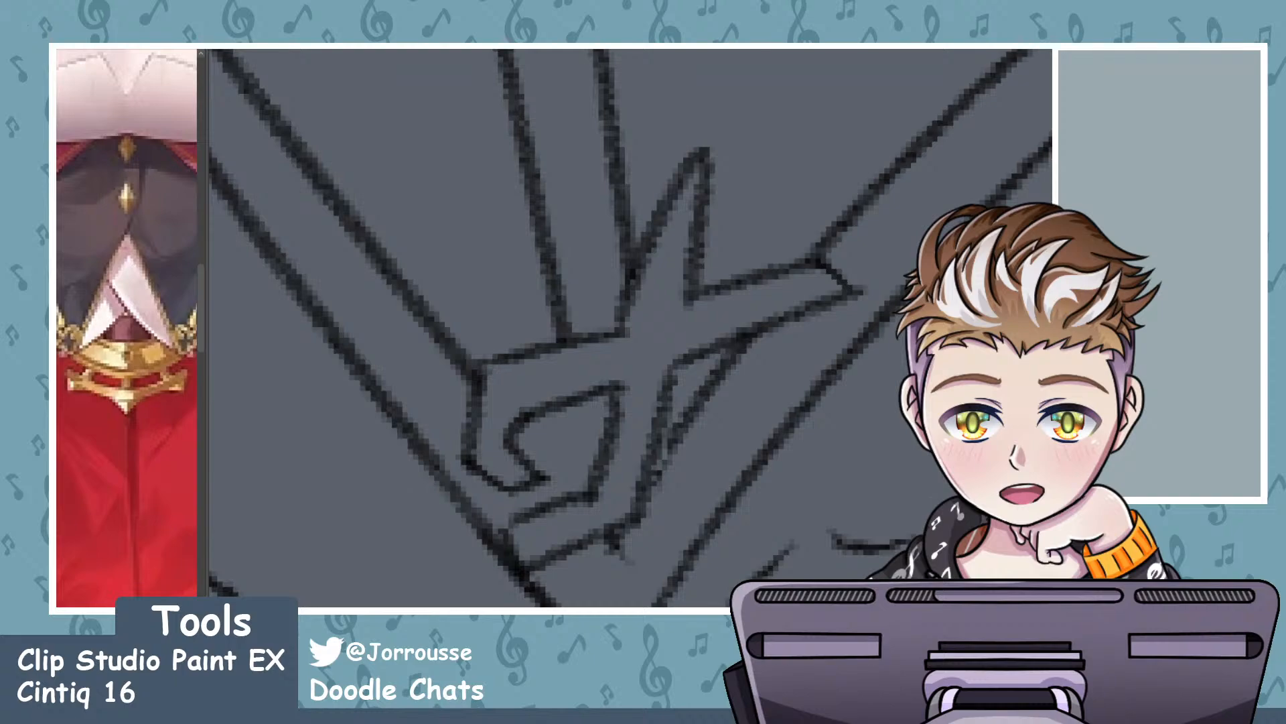
scroll(555, 359, down, 6)
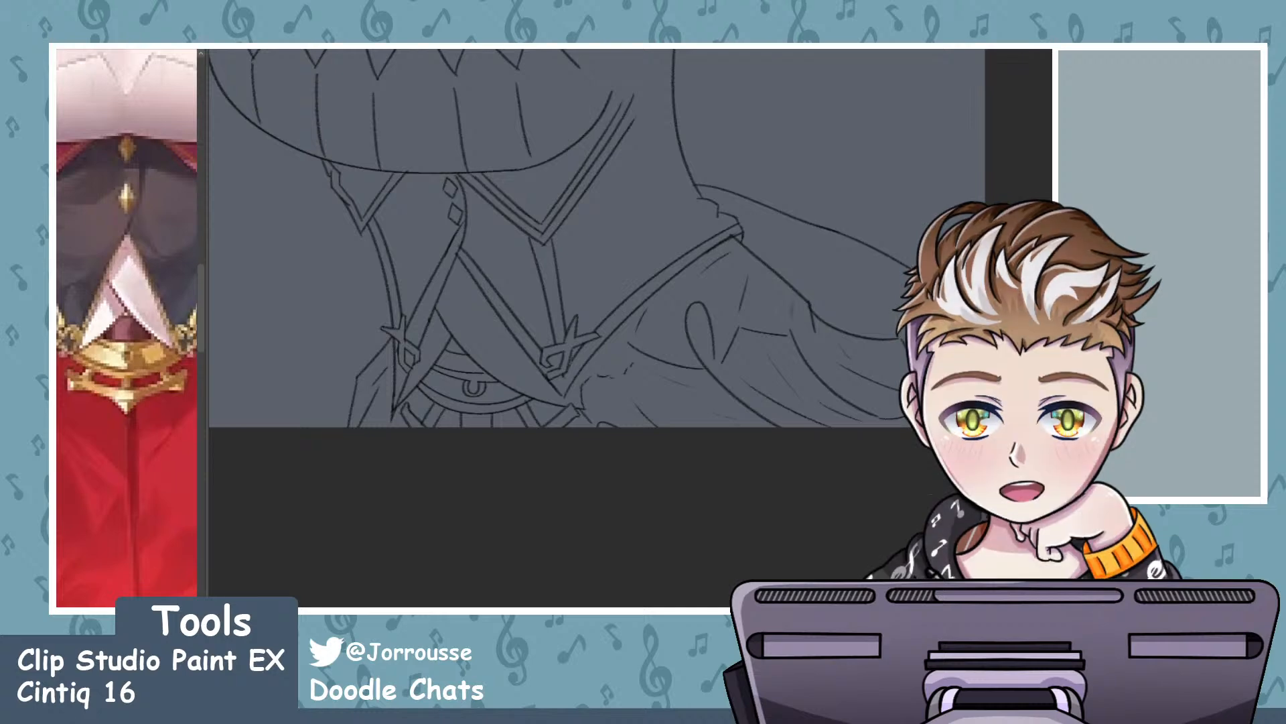
- Show the remaining long-hair line layers over the whole figure
drag(556, 309, 245, 295)
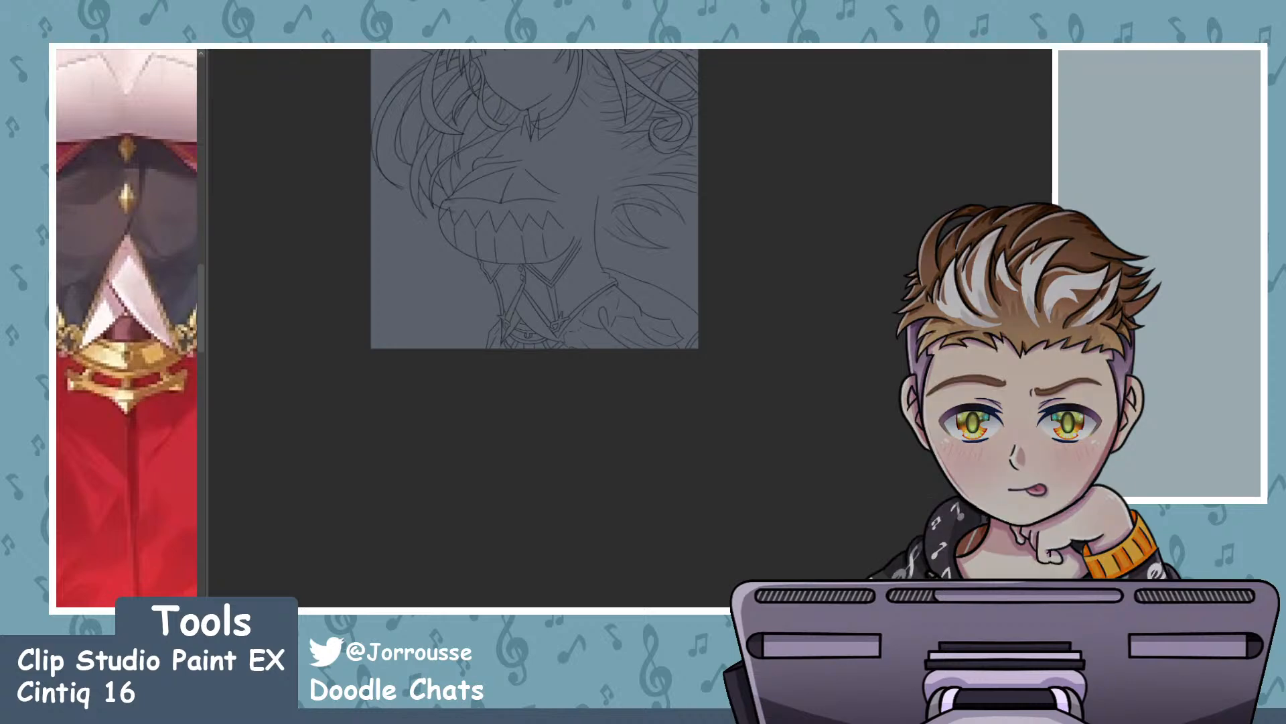
scroll(698, 285, down, 5)
scroll(631, 257, up, 5)
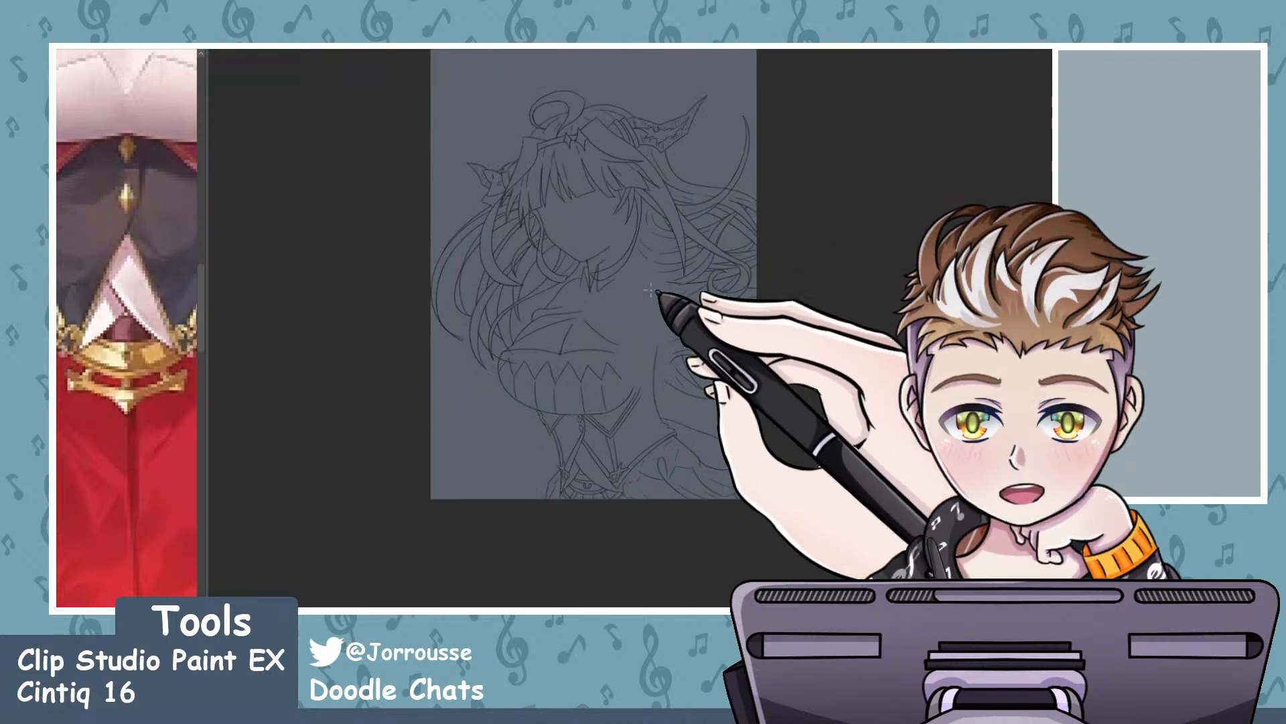
- Erase the collar lines running through the curved hair lock below the chin
scroll(633, 281, up, 3)
scroll(577, 269, up, 4)
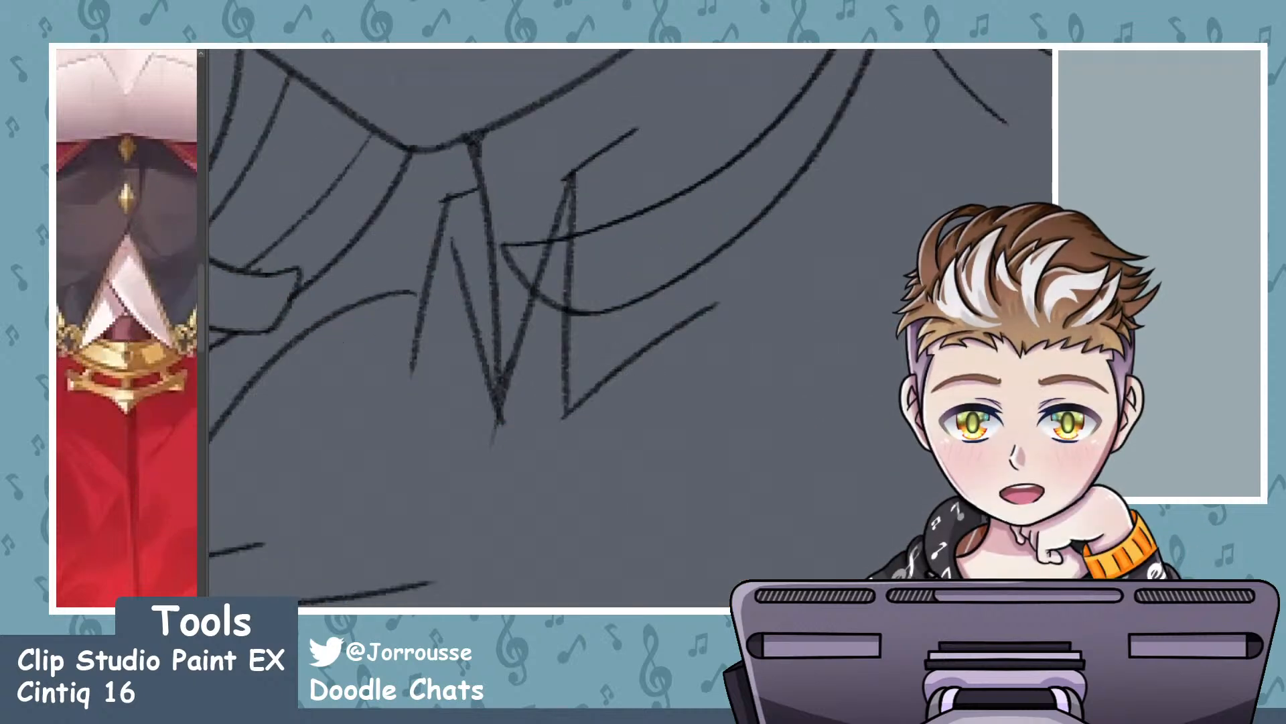
scroll(543, 265, up, 2)
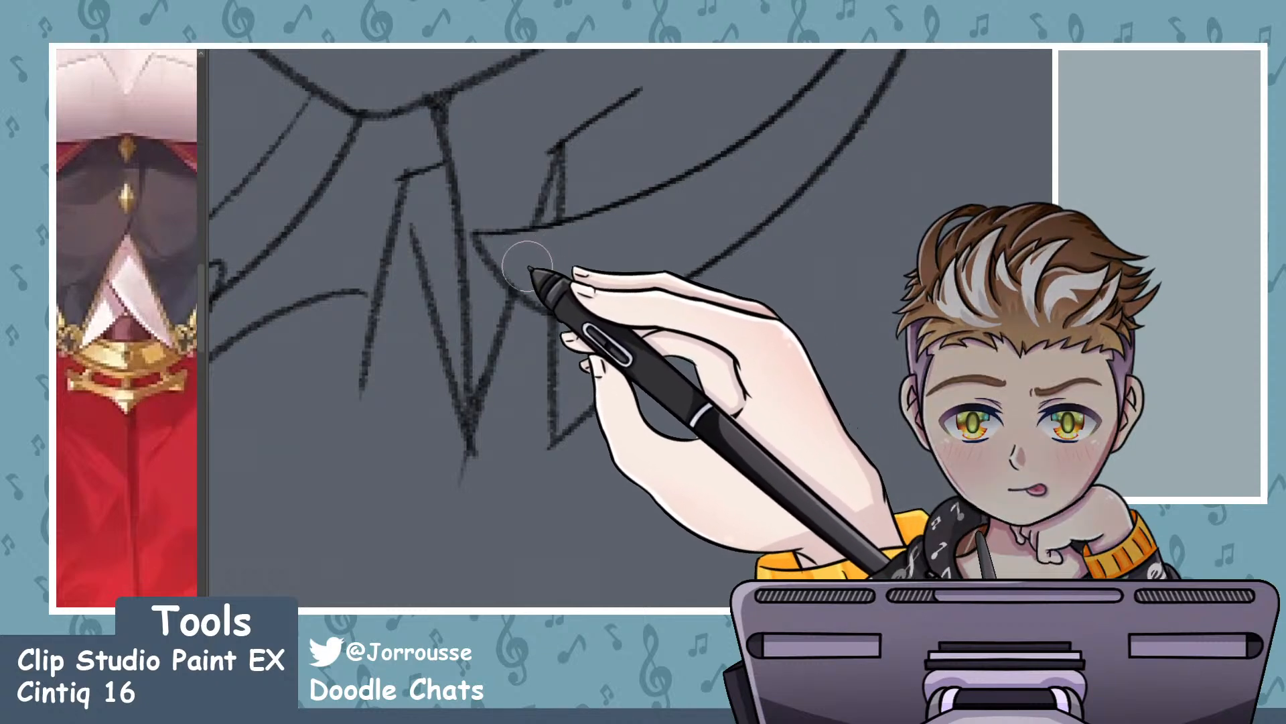
scroll(590, 315, down, 2)
scroll(607, 327, down, 6)
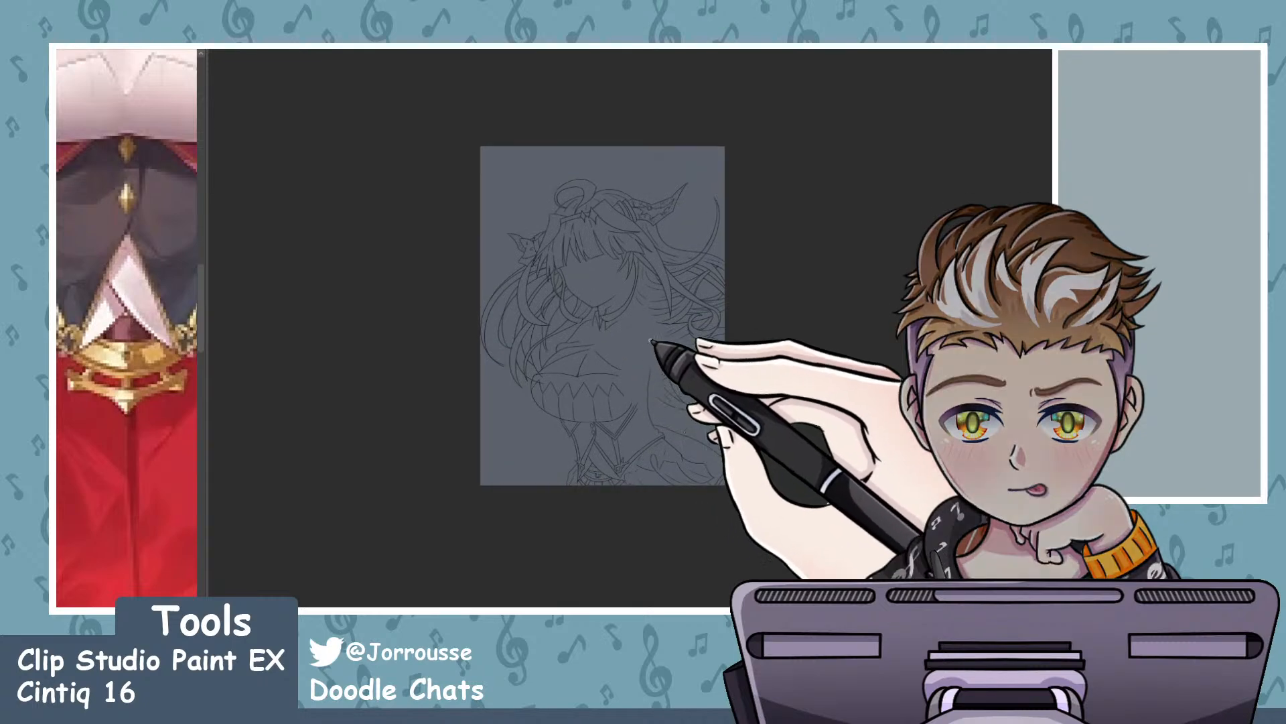
- Hide the body and long-hair line layers and show the rough sketch beneath the bangs and horns
scroll(648, 335, up, 1)
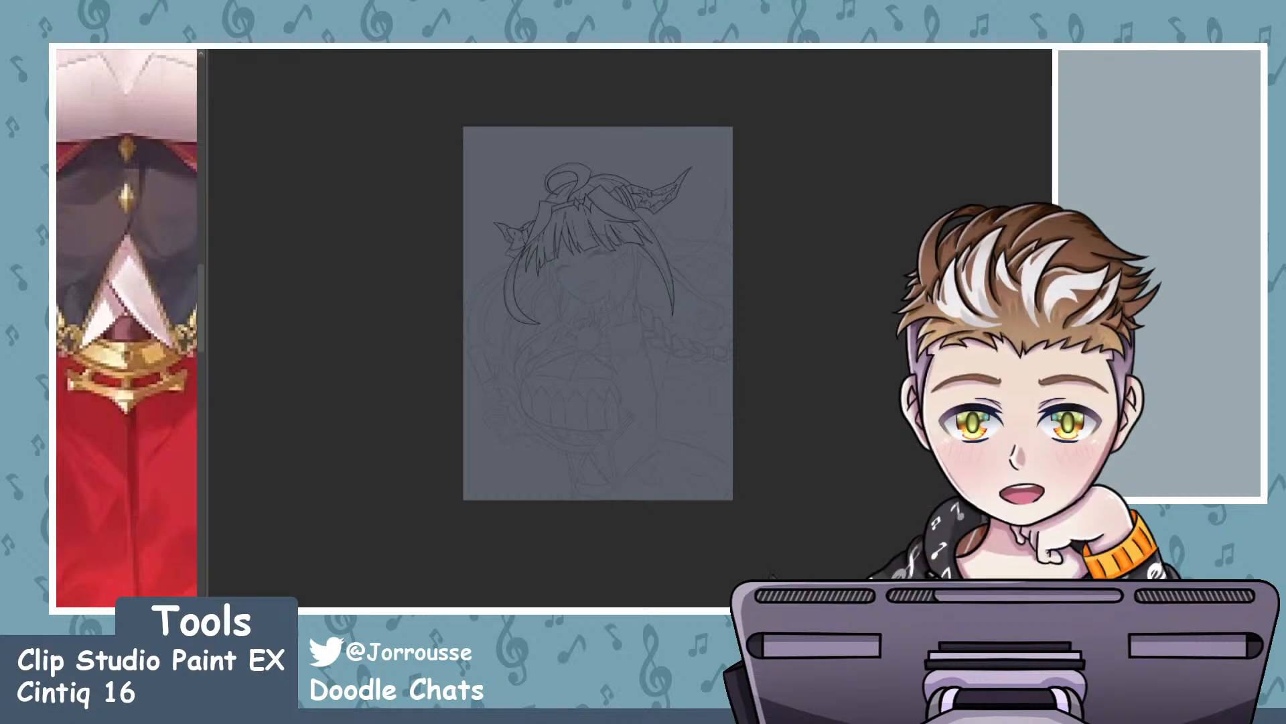
scroll(590, 292, down, 3)
scroll(690, 335, up, 4)
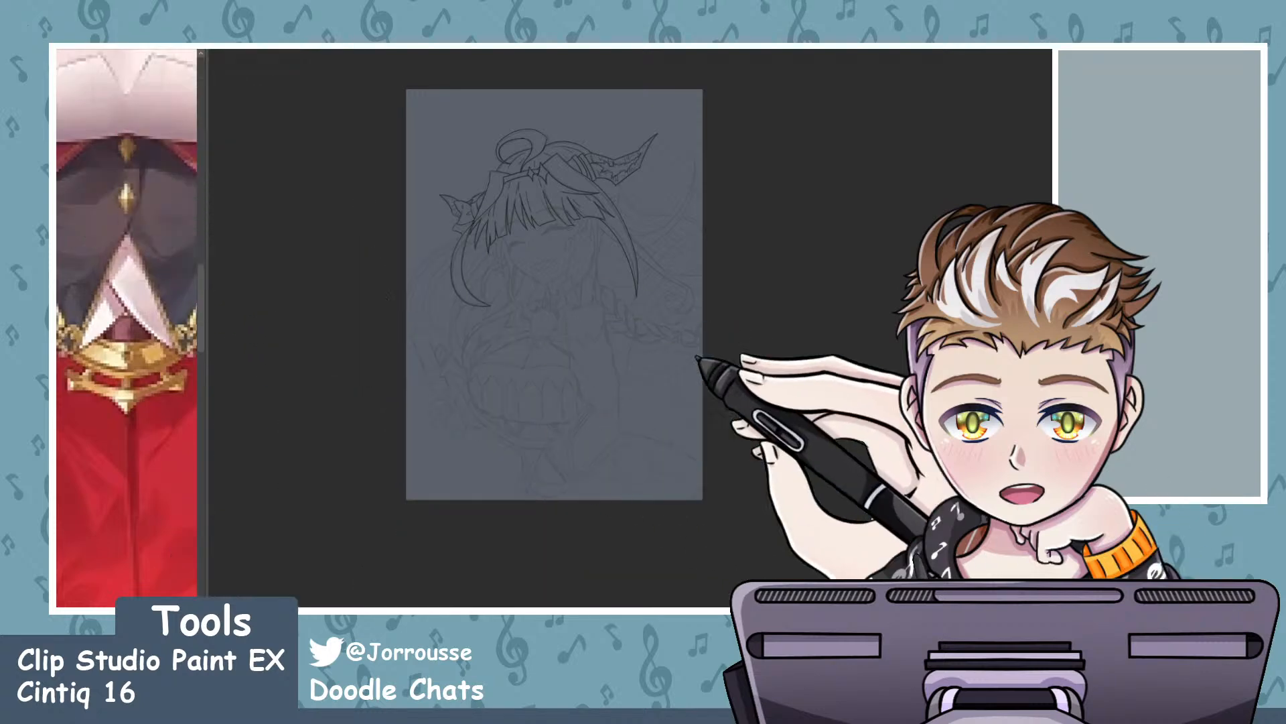
scroll(674, 276, down, 2)
scroll(617, 281, up, 1)
scroll(617, 281, up, 2)
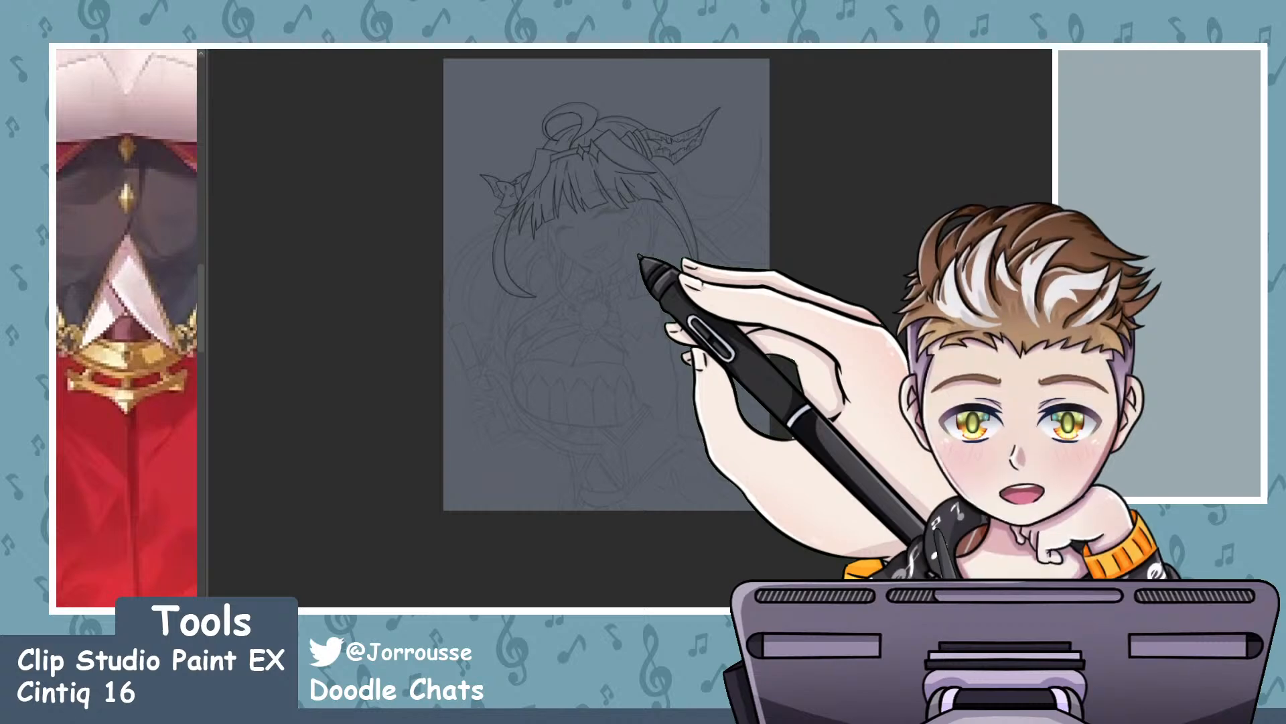
scroll(700, 286, up, 2)
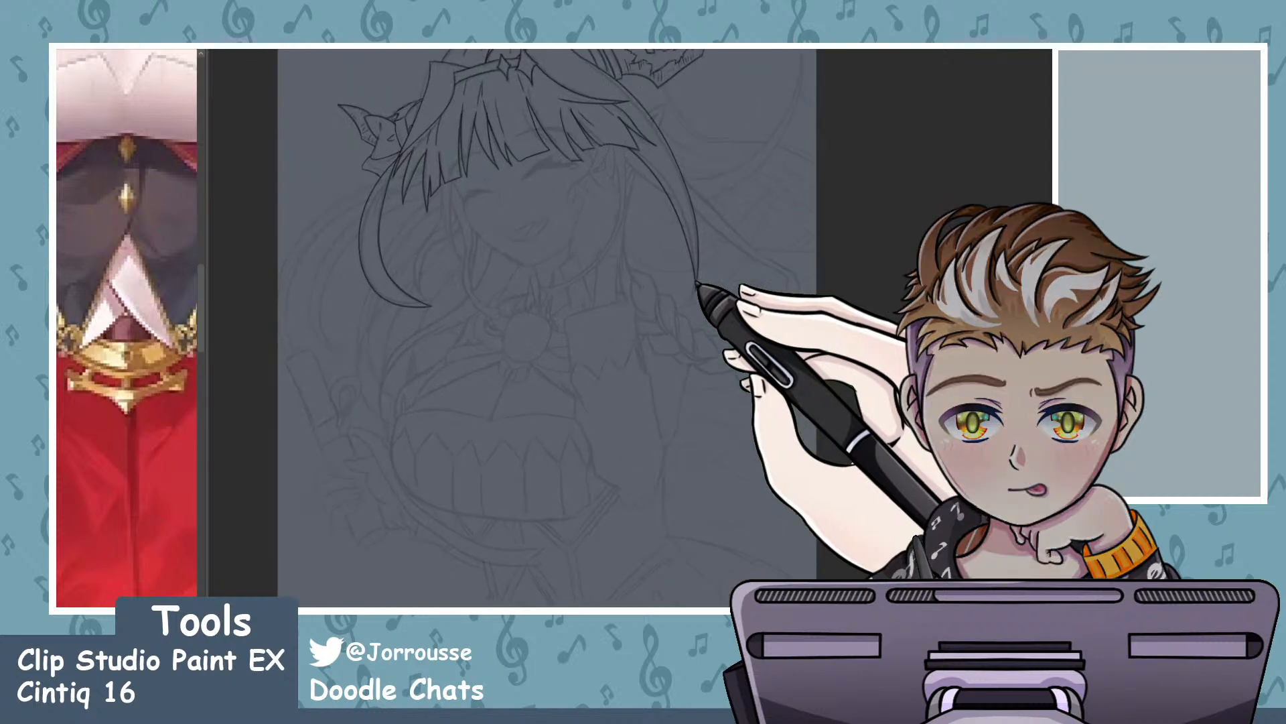
scroll(695, 282, down, 4)
scroll(669, 242, up, 5)
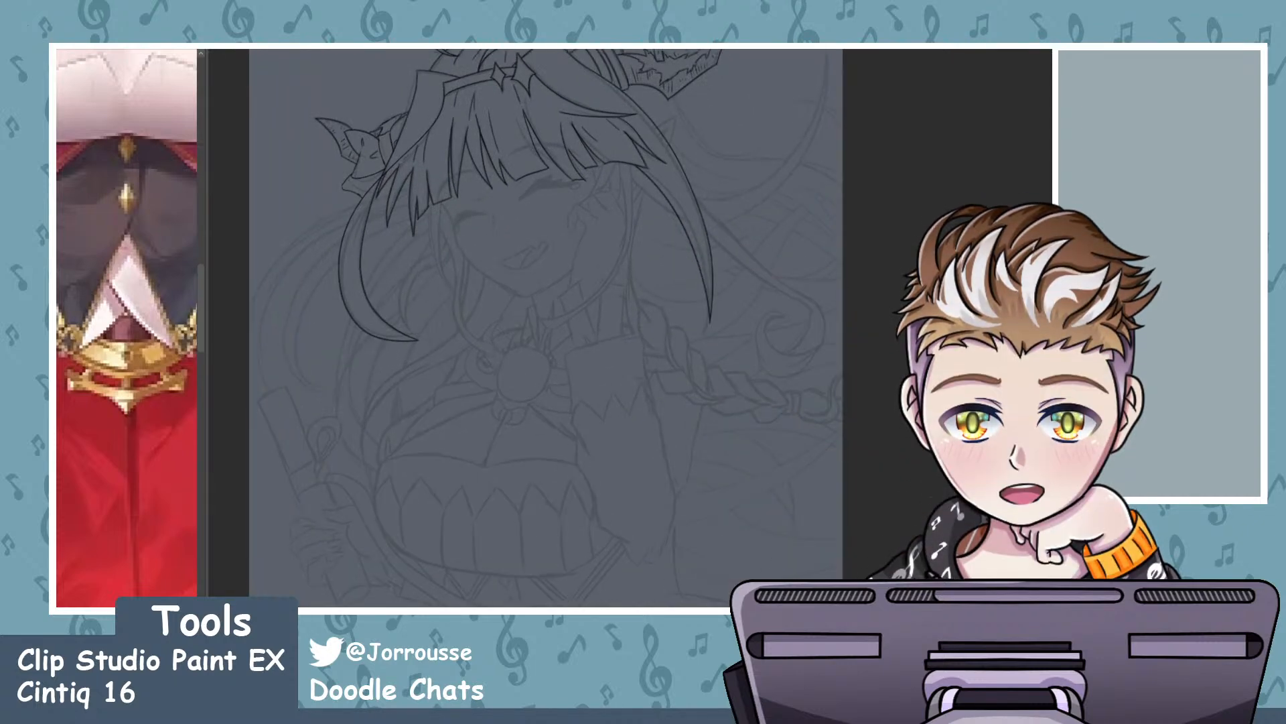
- Ink the pointed ear emerging from the side hair below the large horn, following the sketch
click(1066, 497)
click(1067, 497)
drag(611, 315, 628, 420)
scroll(628, 420, up, 2)
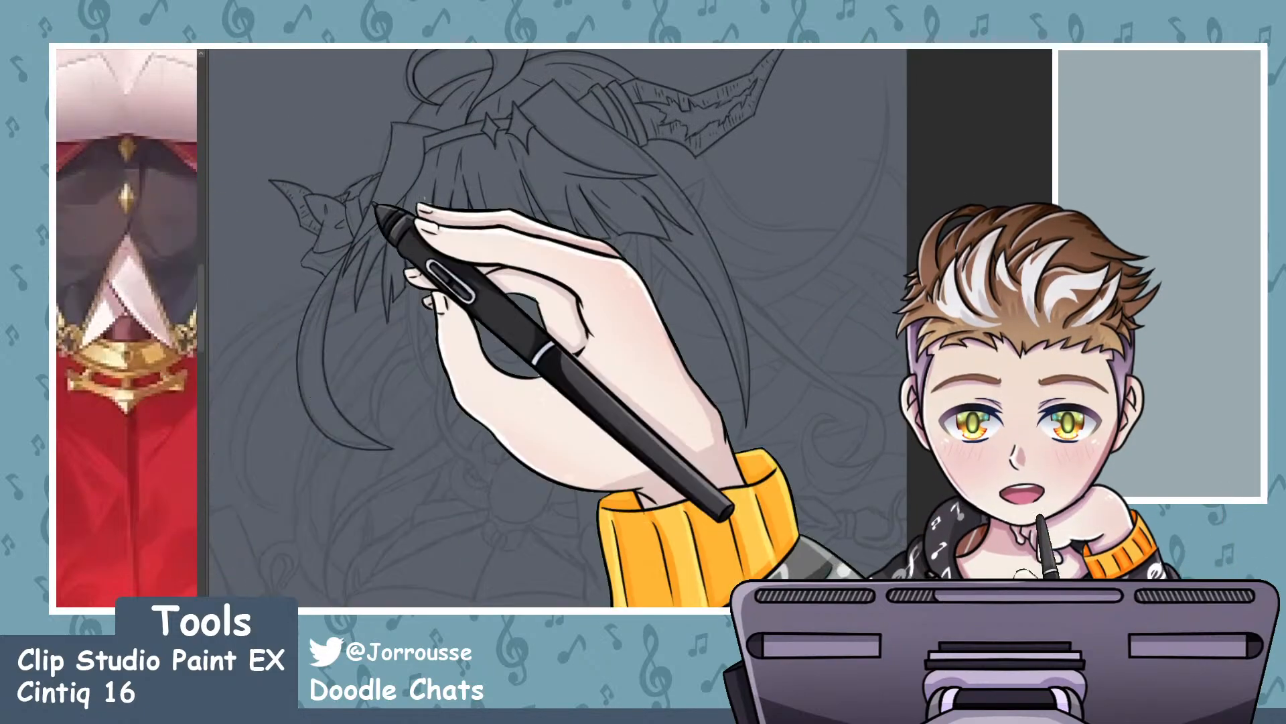
scroll(569, 197, up, 3)
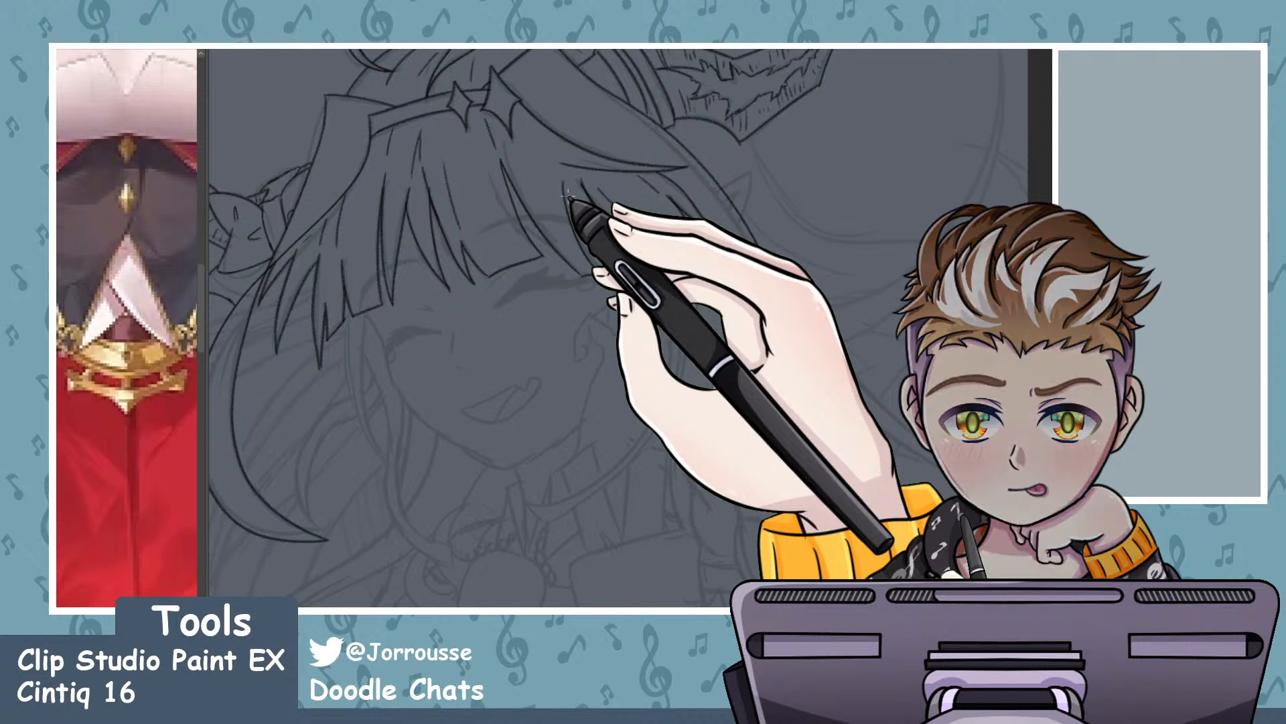
scroll(615, 271, up, 4)
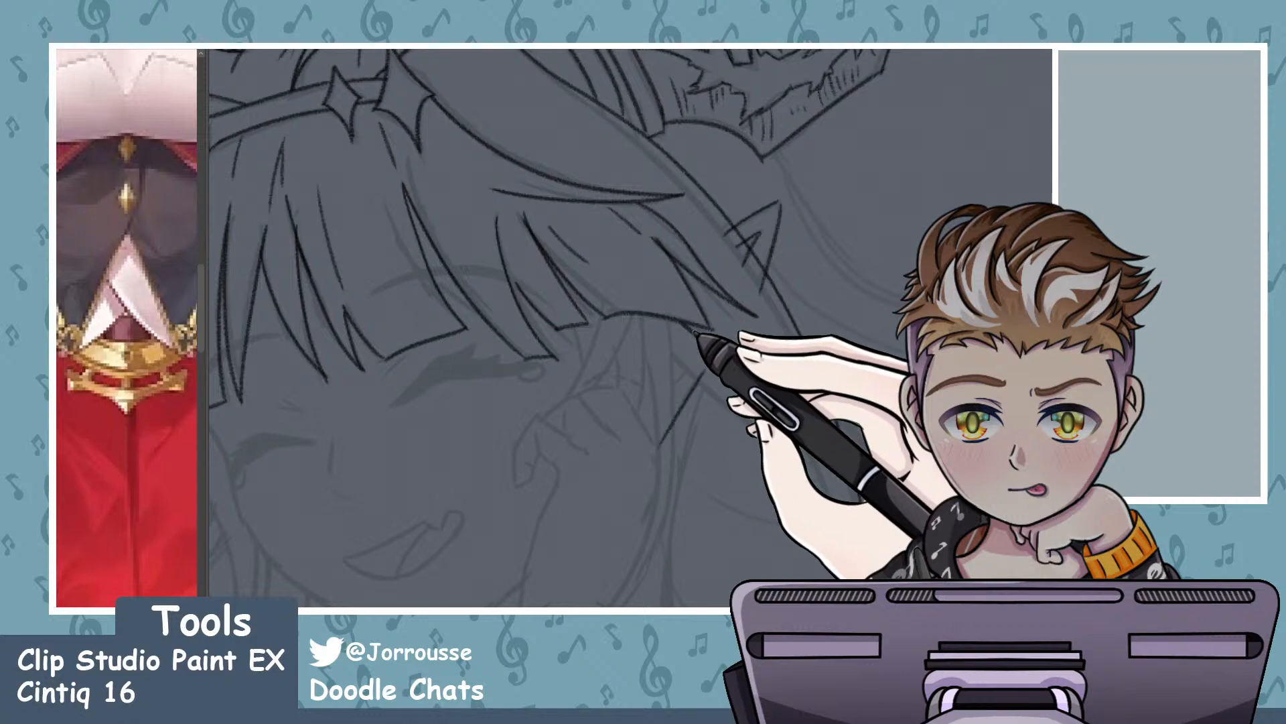
scroll(689, 335, down, 10)
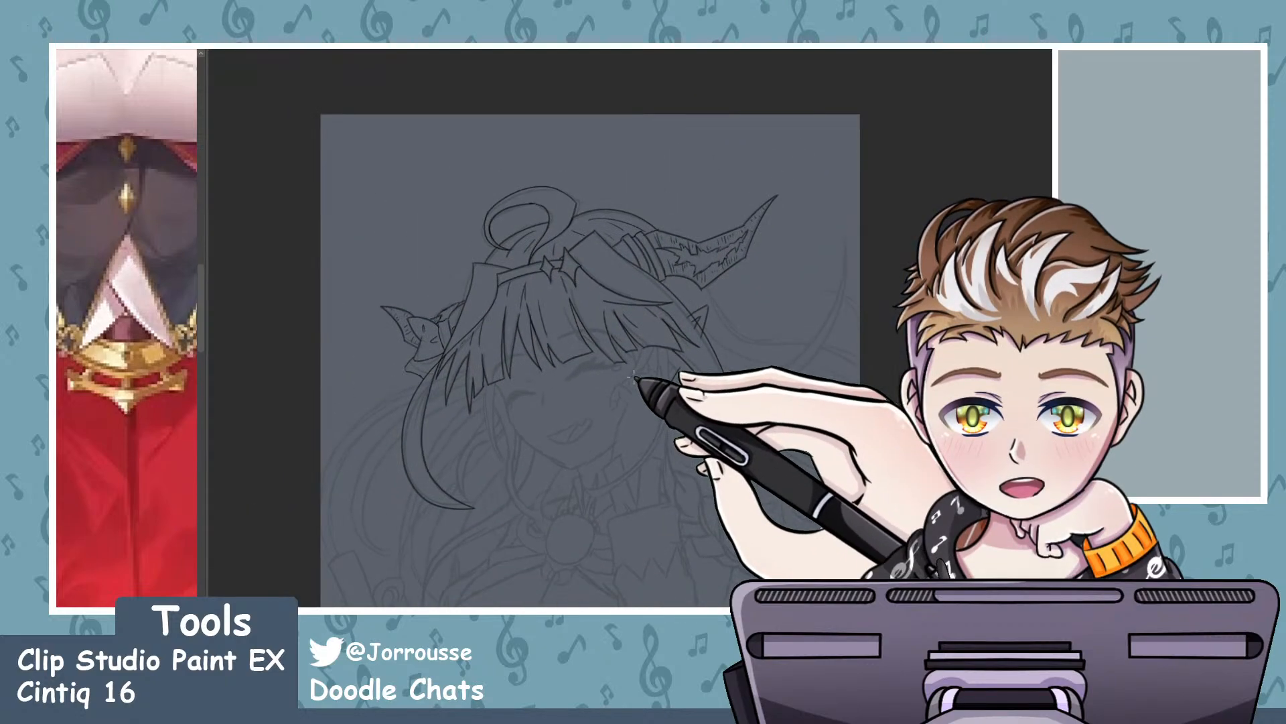
- Ink the upper contour of the raised hand beside the cheek, just under the bangs
scroll(631, 378, up, 10)
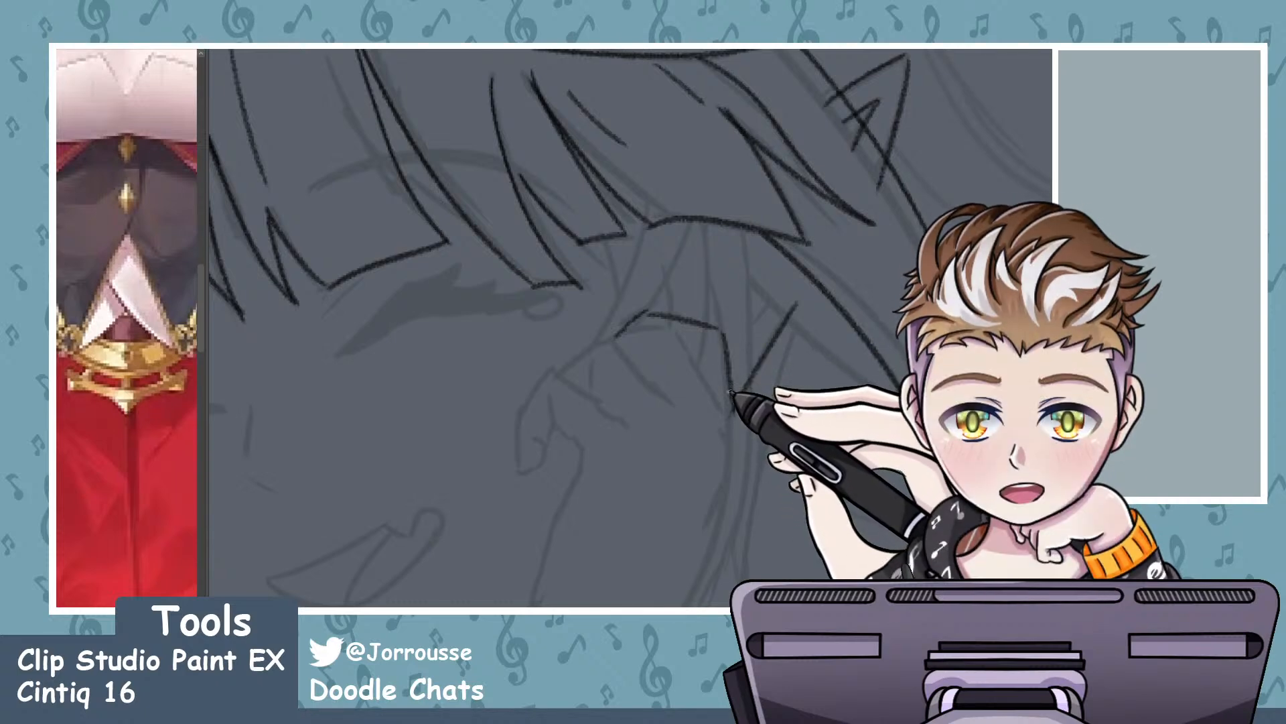
scroll(729, 347, down, 3)
scroll(735, 355, up, 3)
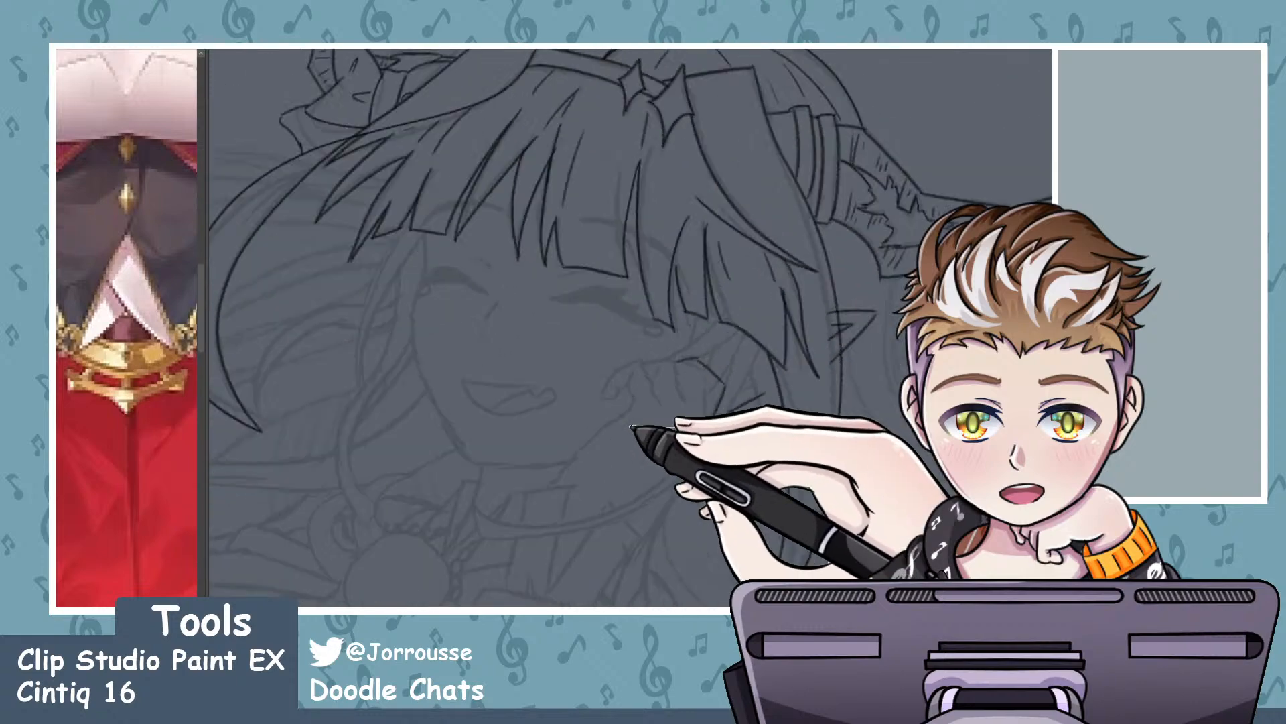
- Ink the uppermost fingers of the hand on the cheek, with their fingertip edges and dividing lines
scroll(710, 341, down, 2)
scroll(677, 328, up, 4)
scroll(700, 264, up, 5)
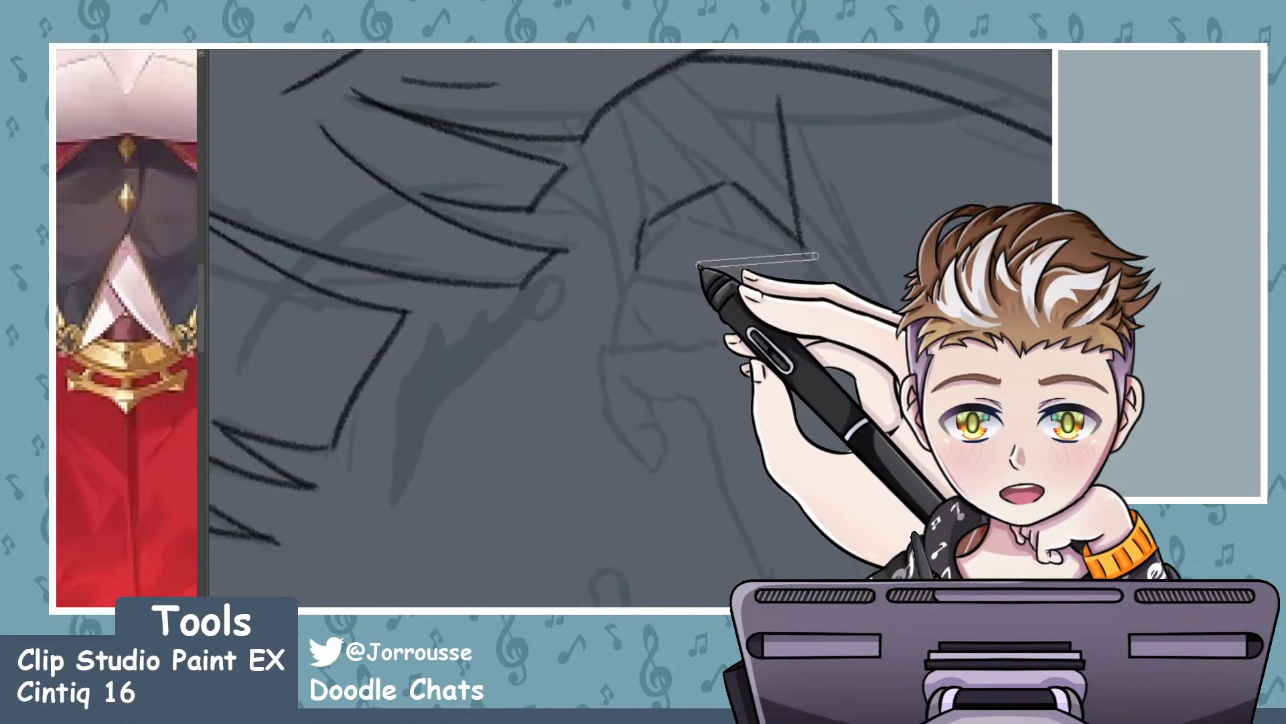
drag(596, 204, 584, 285)
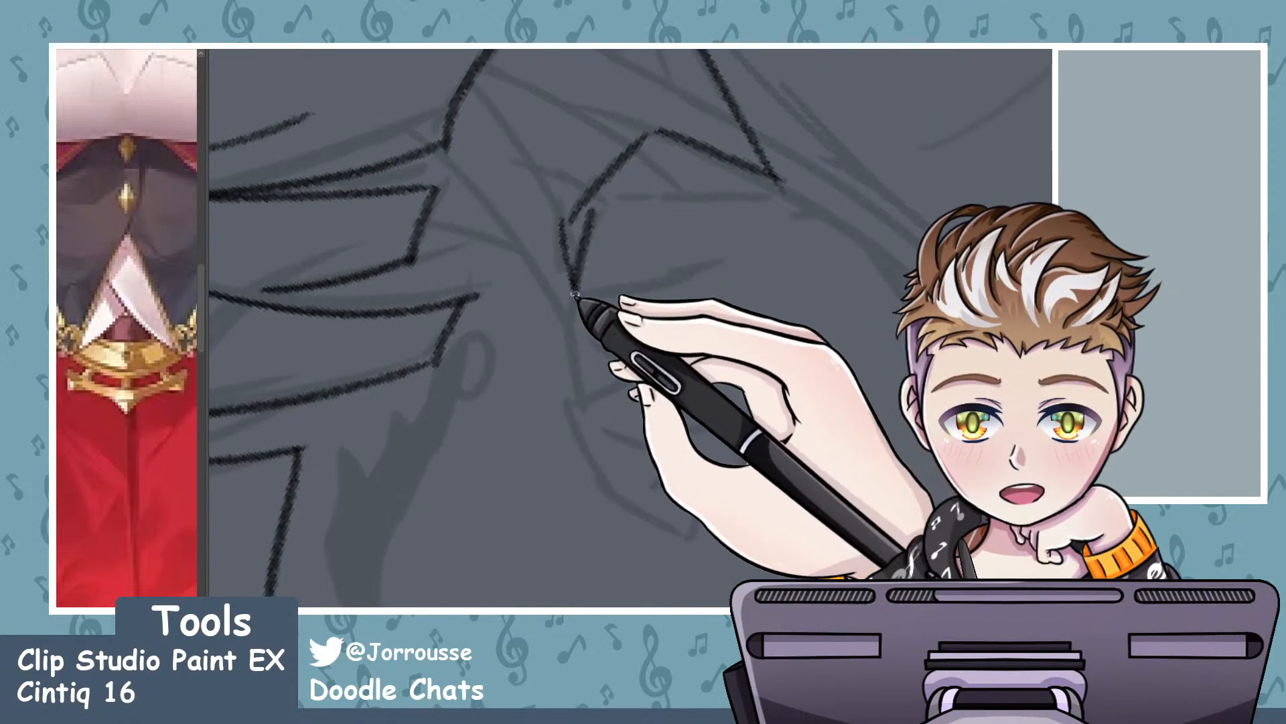
drag(603, 200, 777, 191)
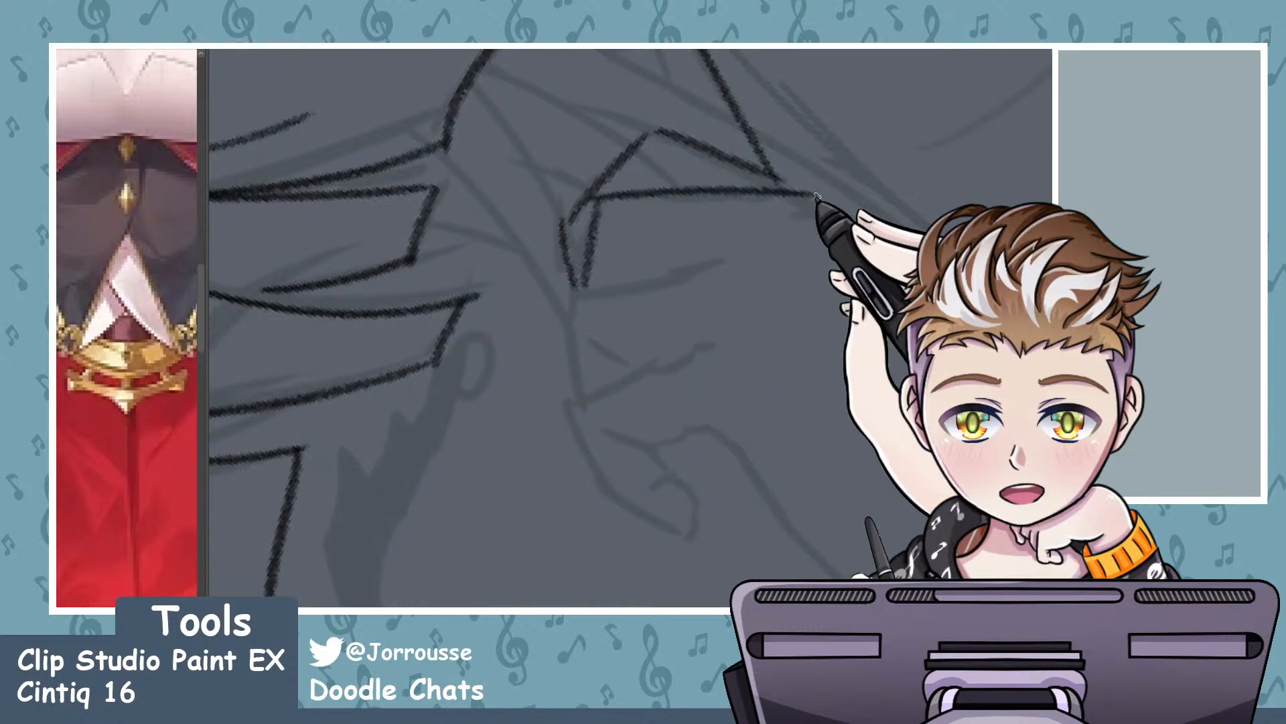
drag(569, 294, 678, 274)
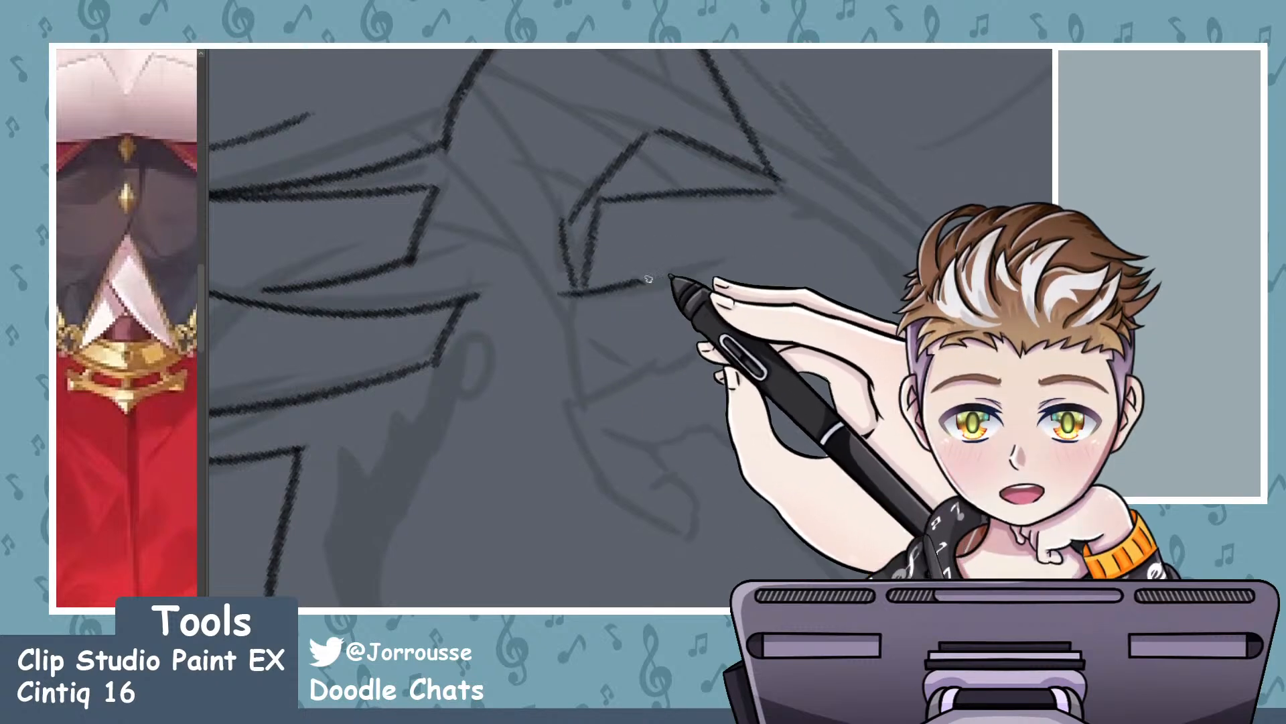
- Ink the lower fingers' outer edge, the short crease and dividing line, and the curved contour below them
drag(568, 293, 577, 396)
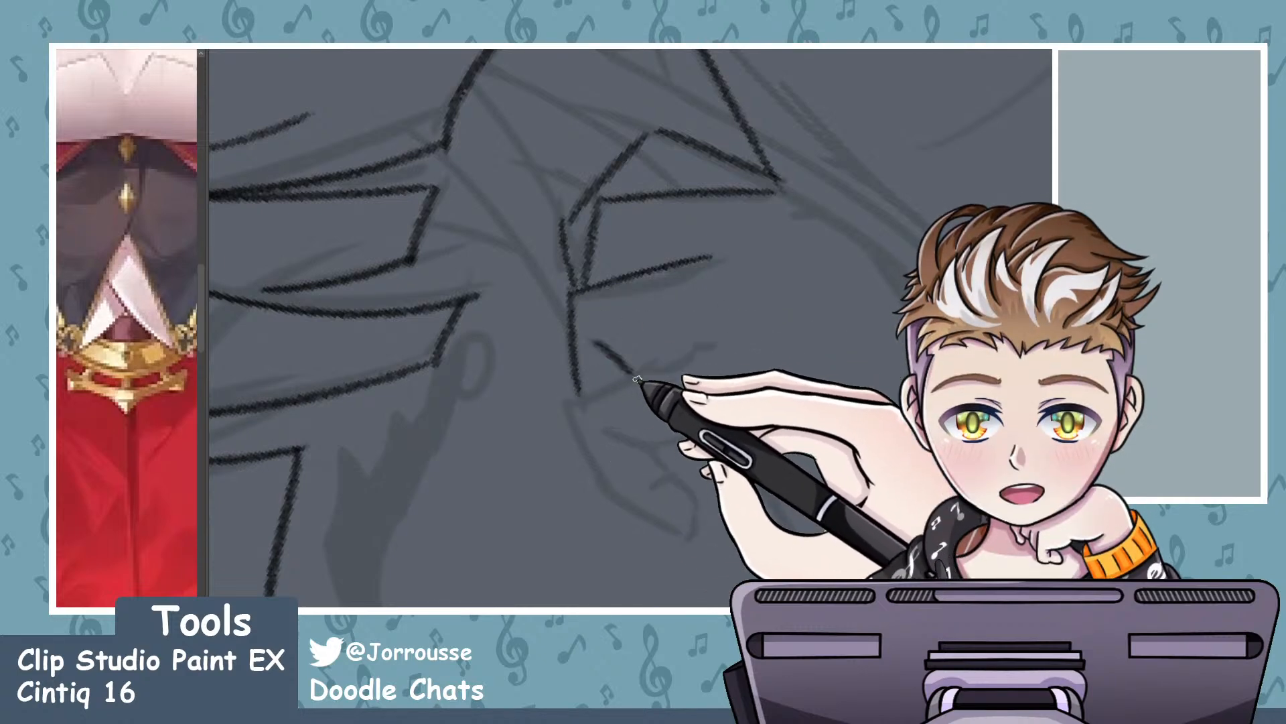
drag(601, 344, 642, 370)
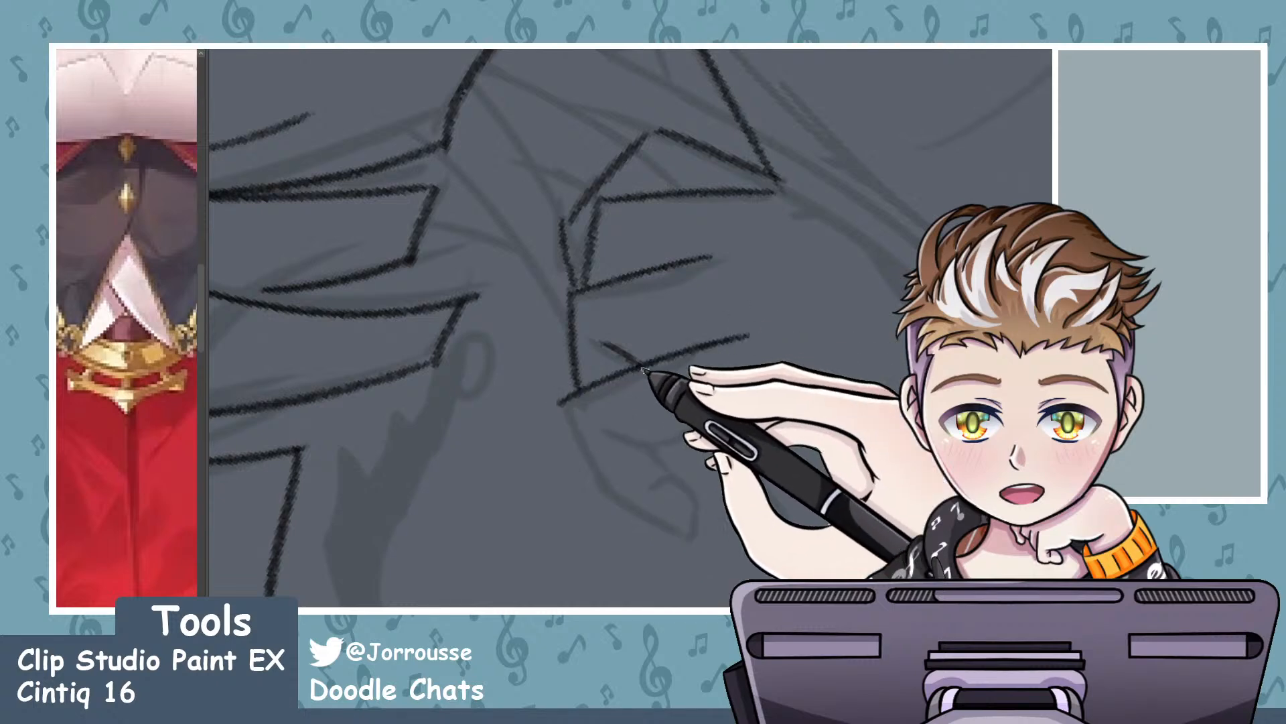
drag(562, 397, 693, 335)
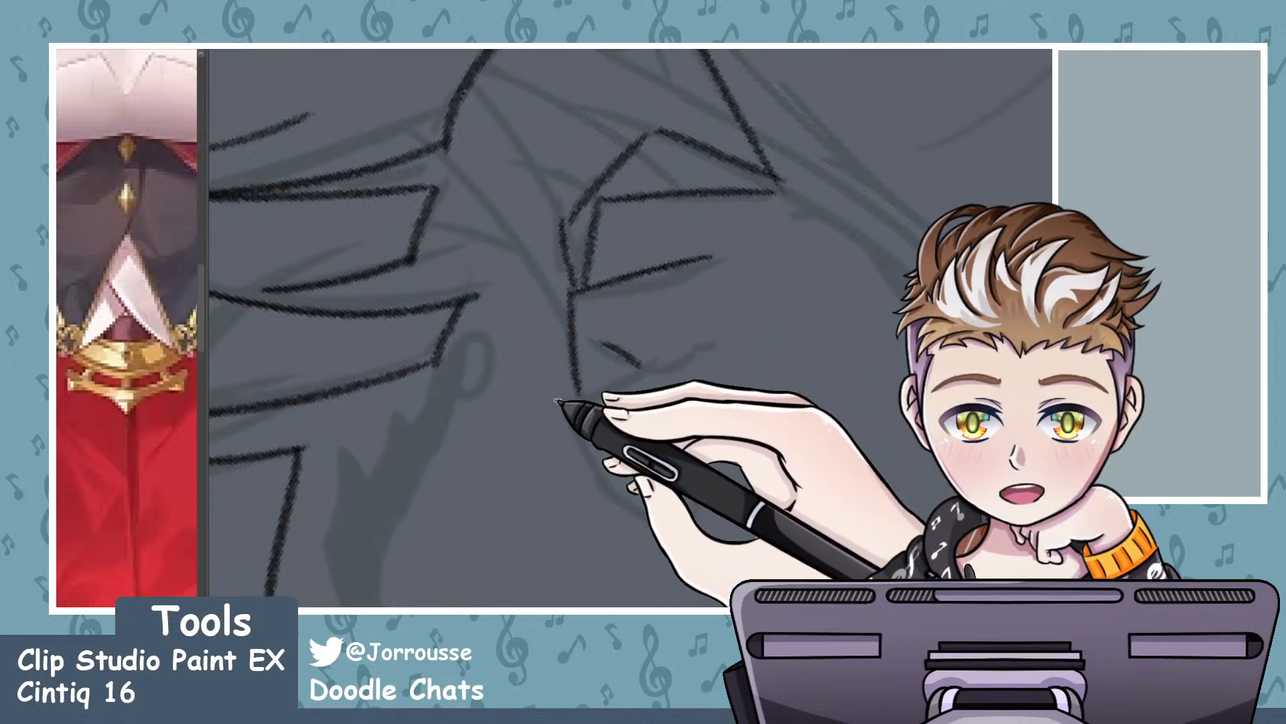
mouse_move(563, 400)
mouse_down()
mouse_move(633, 520)
mouse_move(614, 488)
mouse_move(670, 527)
mouse_up()
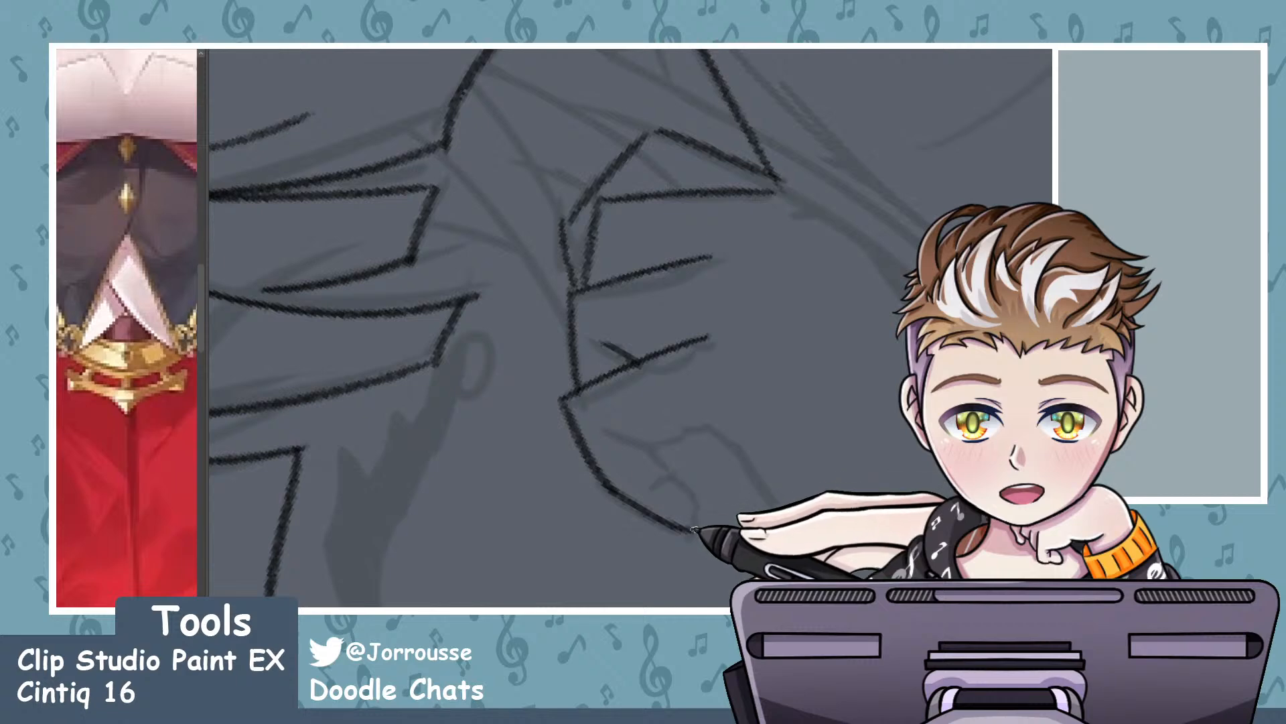
- Ink the thumb below the curled fingers, extending its outer contour to the tip and adding the inner contour
scroll(735, 559, up, 3)
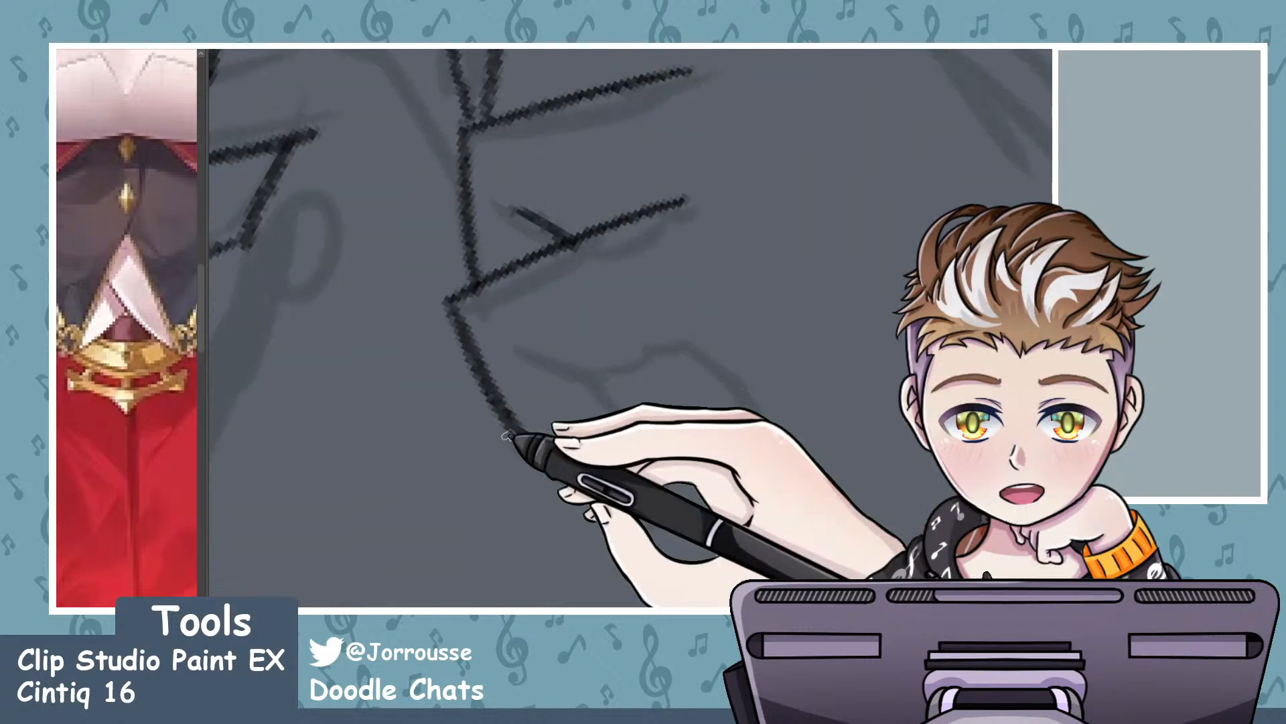
drag(521, 446, 644, 531)
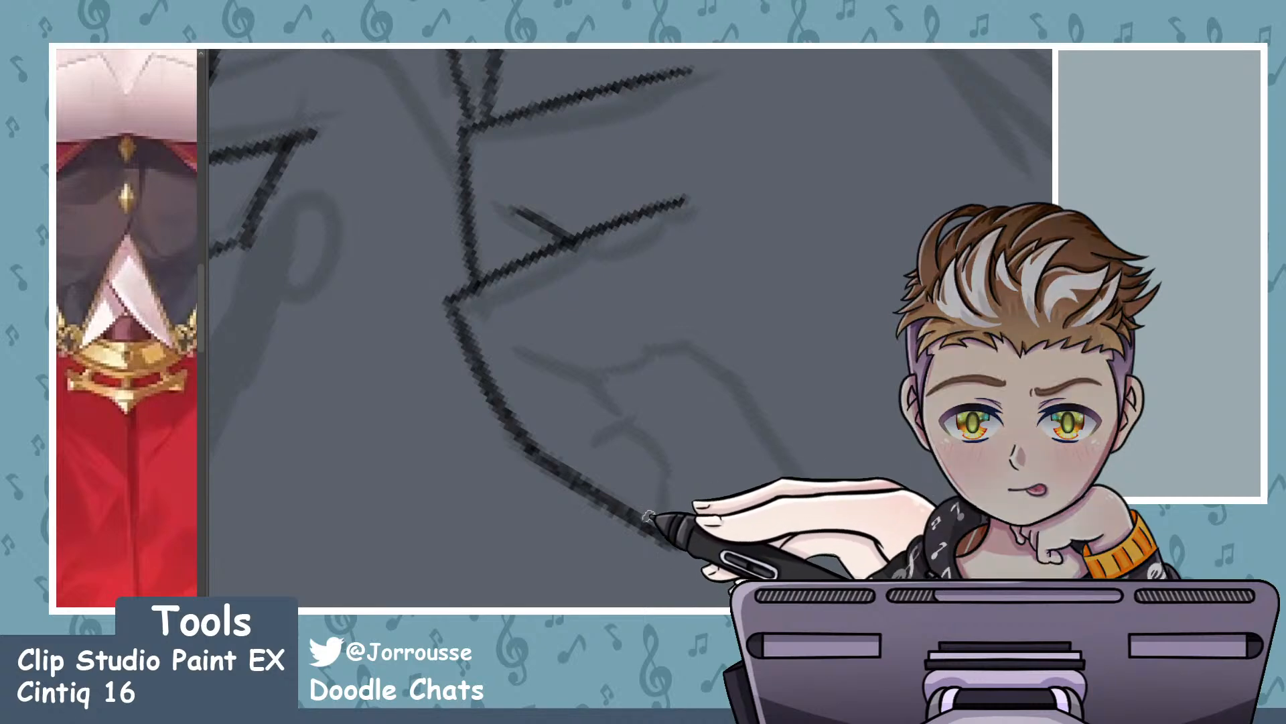
drag(675, 536, 665, 531)
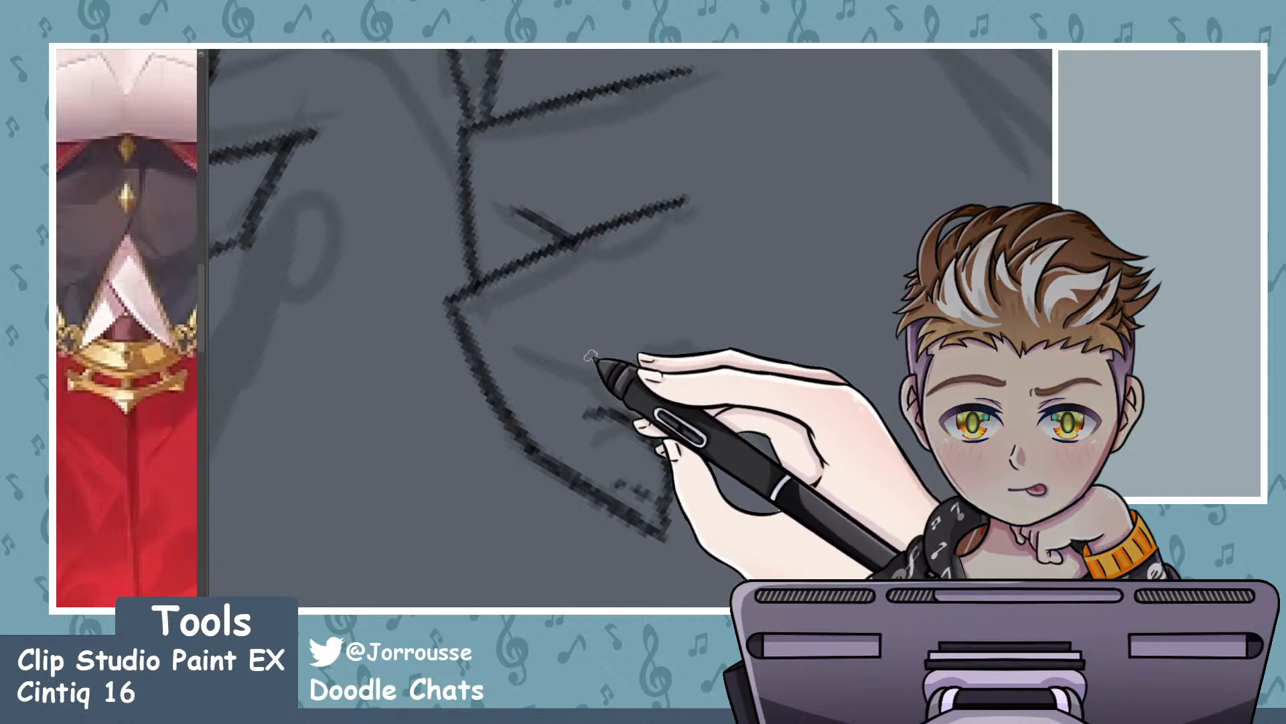
drag(526, 353, 670, 463)
mouse_move(584, 381)
mouse_down()
mouse_move(680, 322)
mouse_move(644, 360)
mouse_up()
key(ctrl+z)
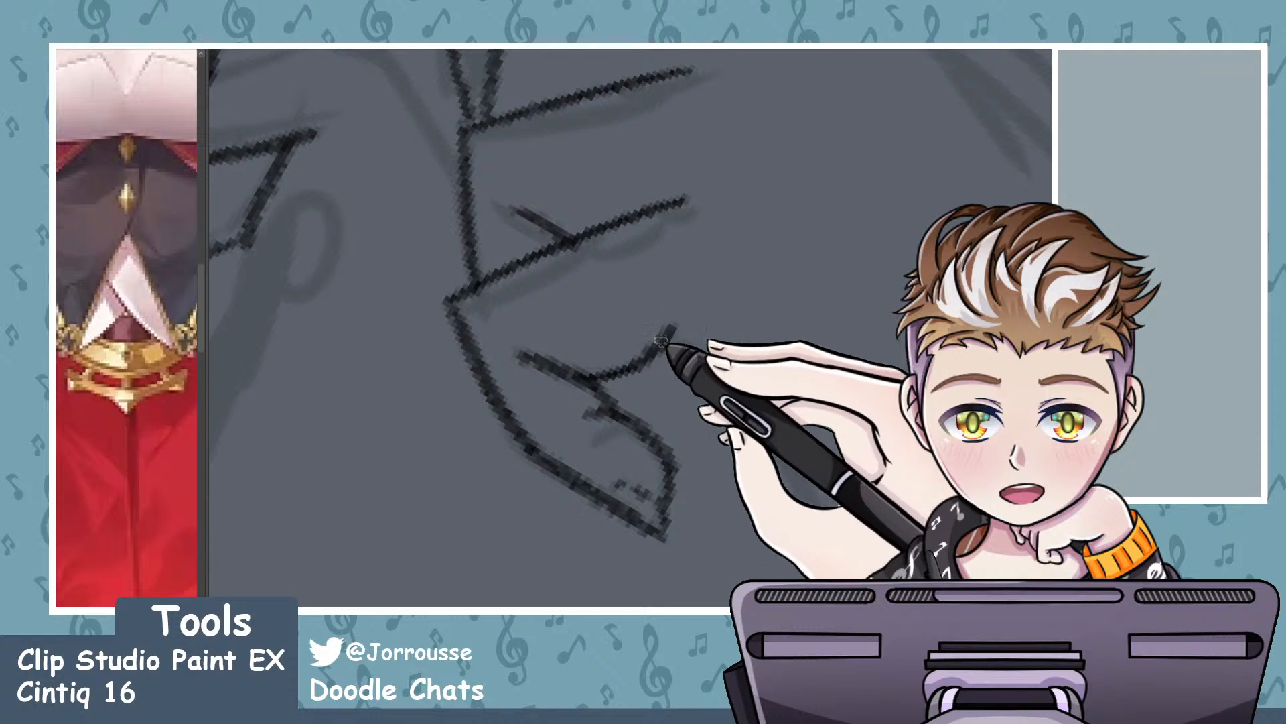
- Ink the angular contour rising from the base of the thumb and bending down towards the wrist
key(ctrl+minus)
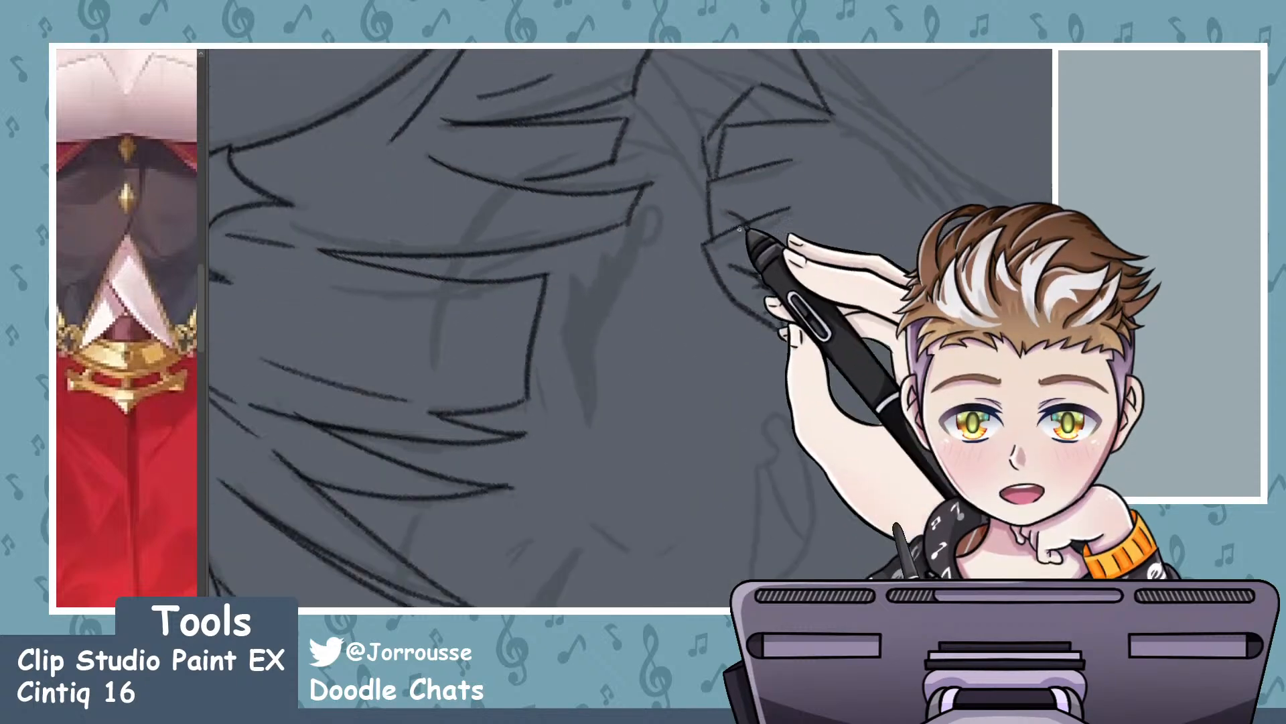
scroll(742, 231, down, 3)
scroll(730, 231, up, 5)
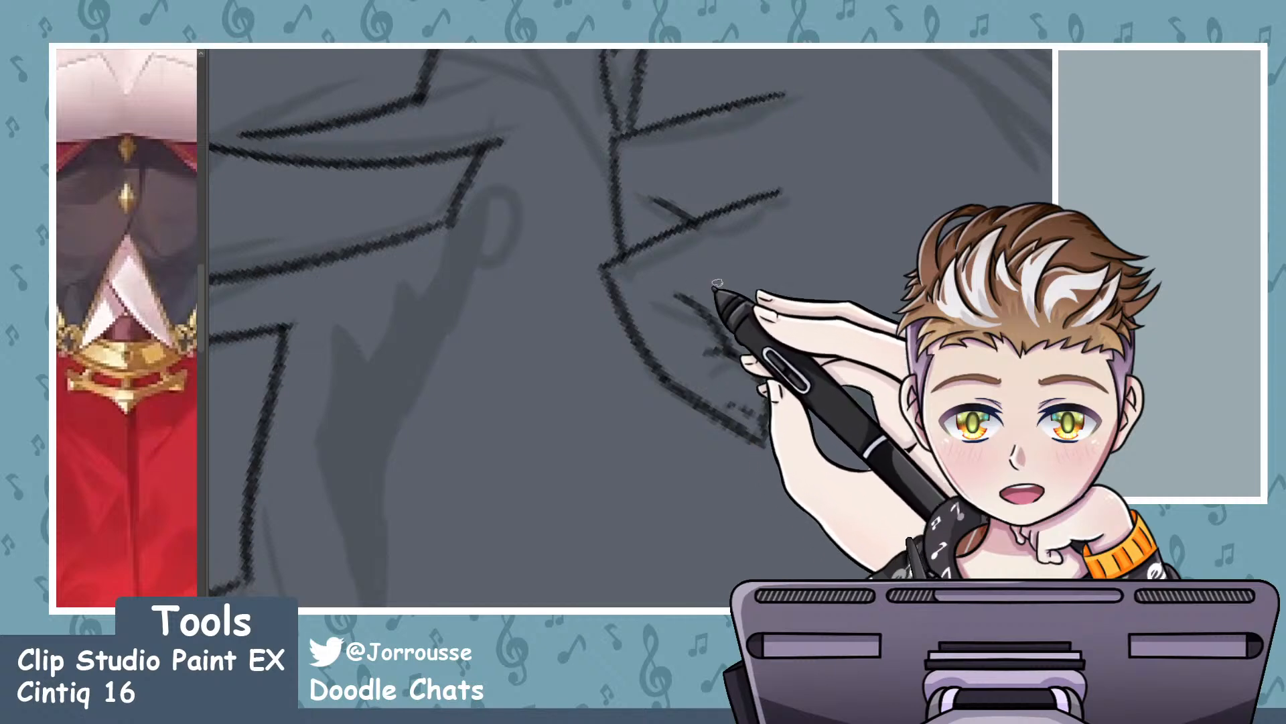
drag(710, 325, 794, 289)
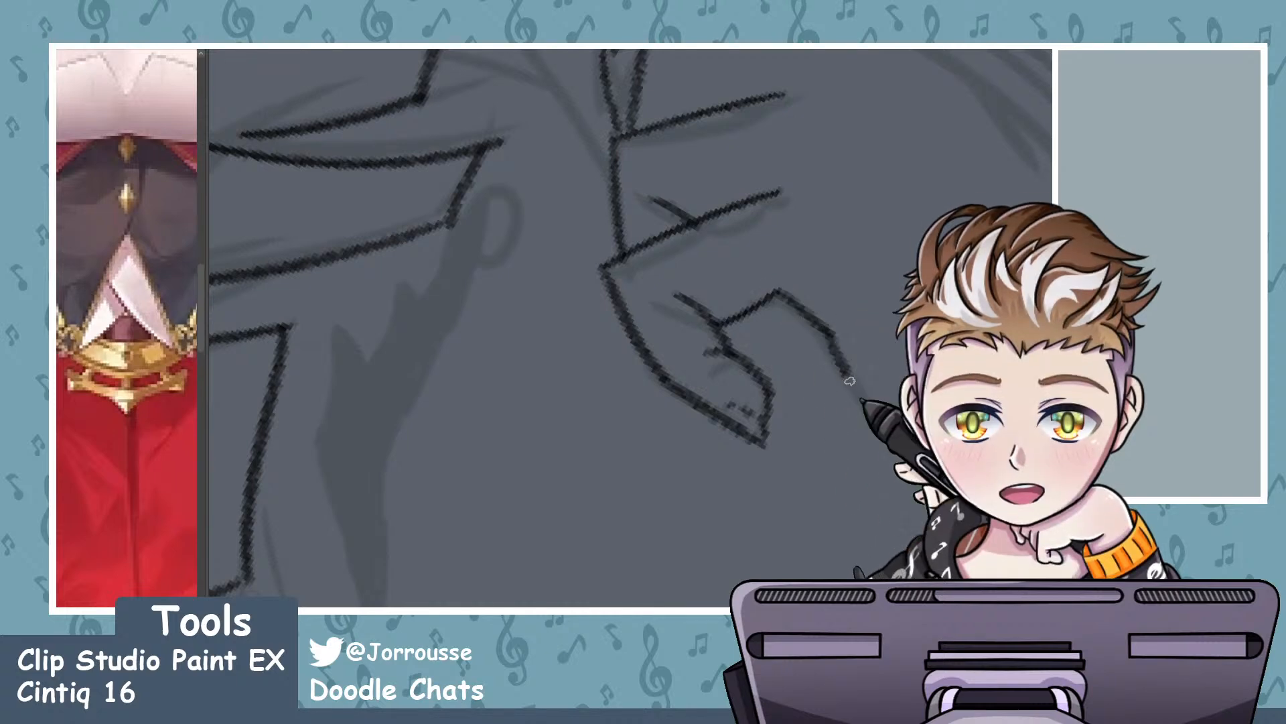
- Ink the long curved edge of the palm and wrist from the bend beside the thumb towards the sleeve
scroll(666, 305, down, 5)
scroll(859, 391, up, 4)
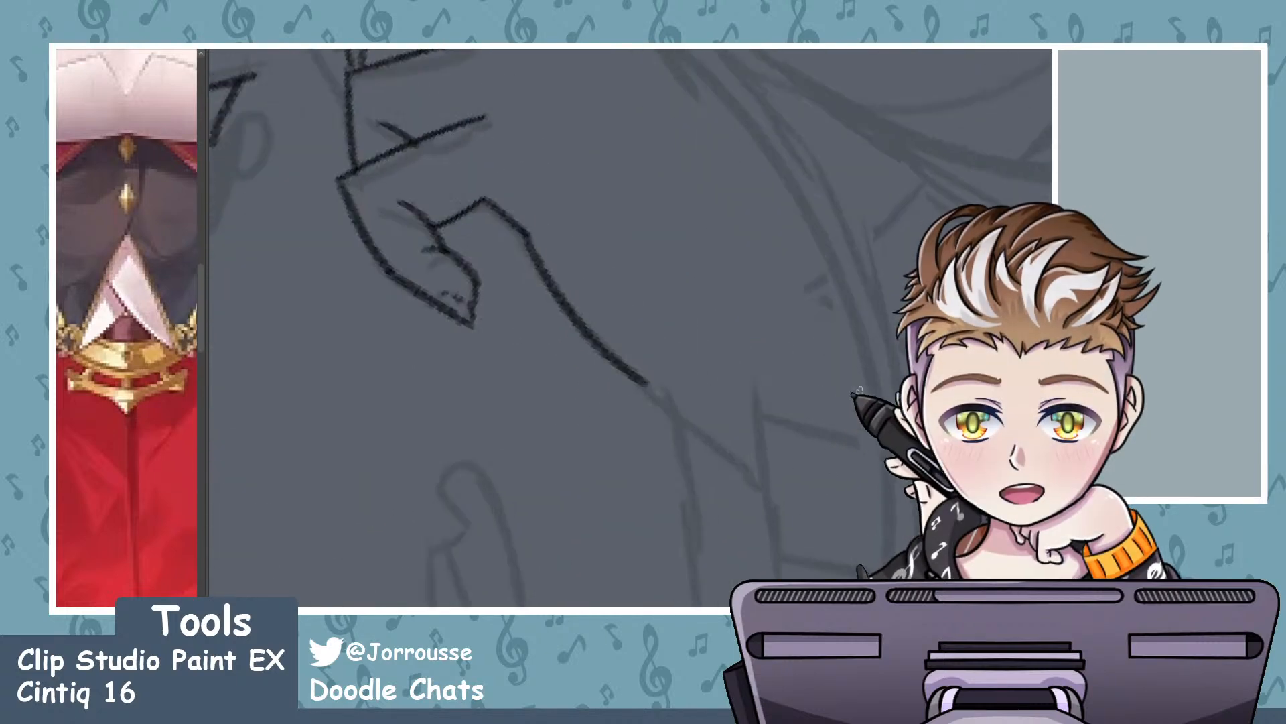
drag(646, 383, 728, 471)
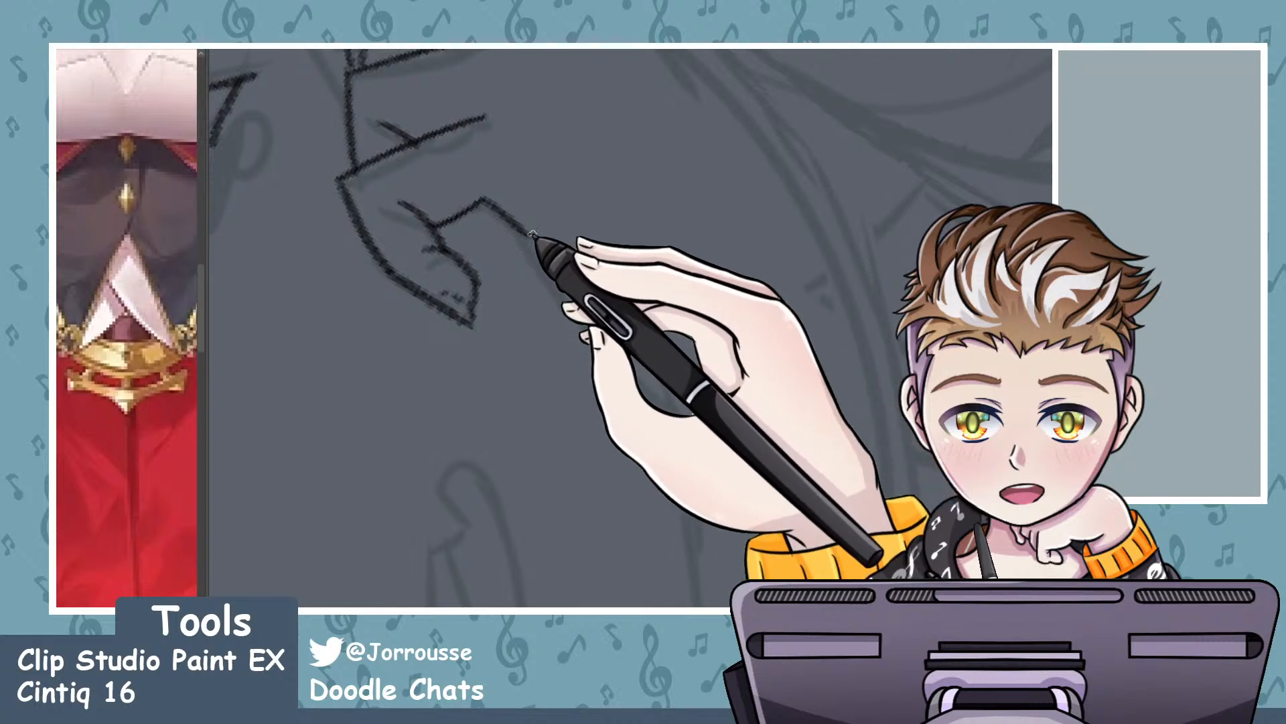
key(ctrl+z)
drag(526, 232, 691, 413)
key(ctrl+z)
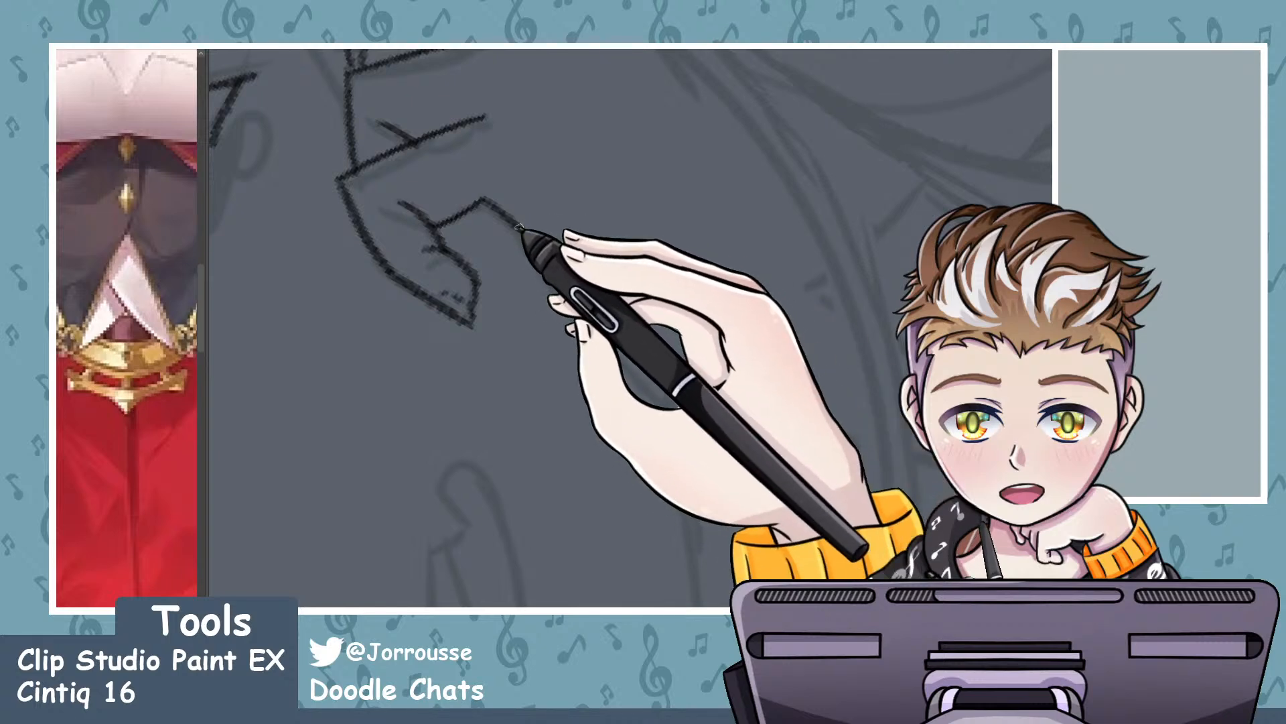
mouse_move(527, 233)
mouse_down()
mouse_move(544, 266)
mouse_move(758, 450)
mouse_move(690, 430)
mouse_move(764, 475)
mouse_move(695, 435)
mouse_move(747, 479)
mouse_up()
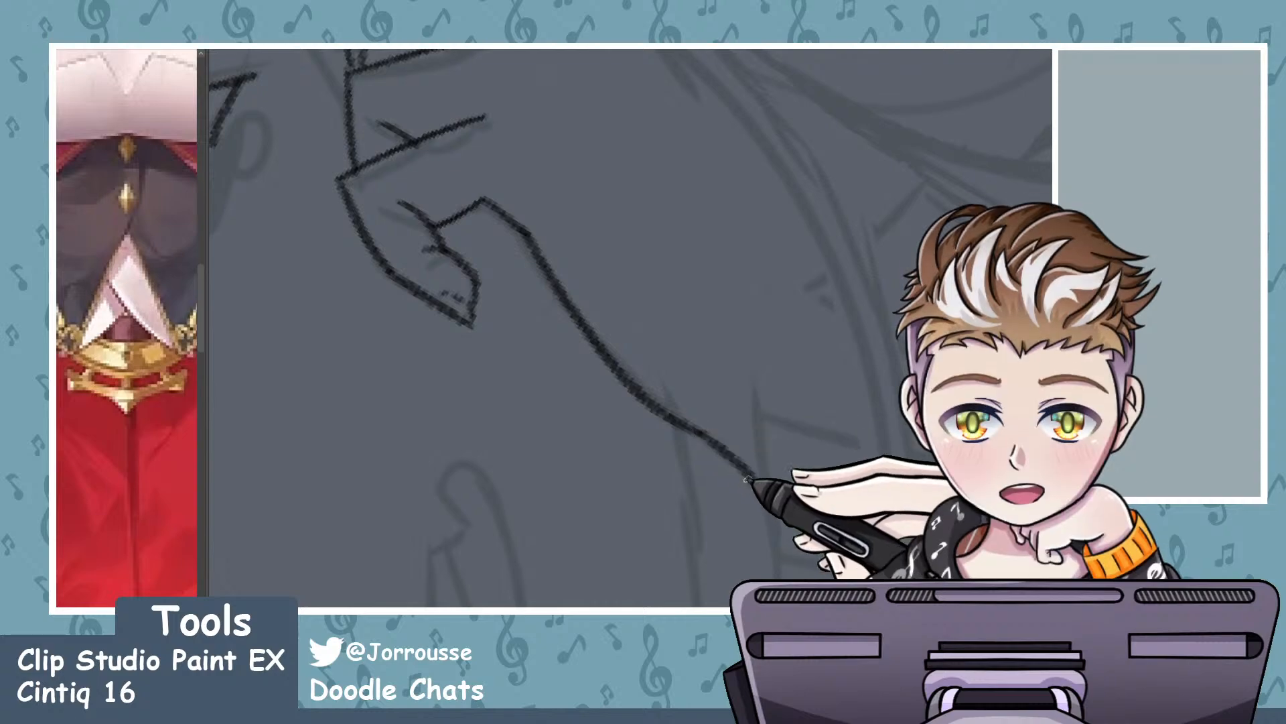
- Rotate the canvas and ink the back of the hand from the knuckles along the wrist towards the sleeve
scroll(693, 465, down, 4)
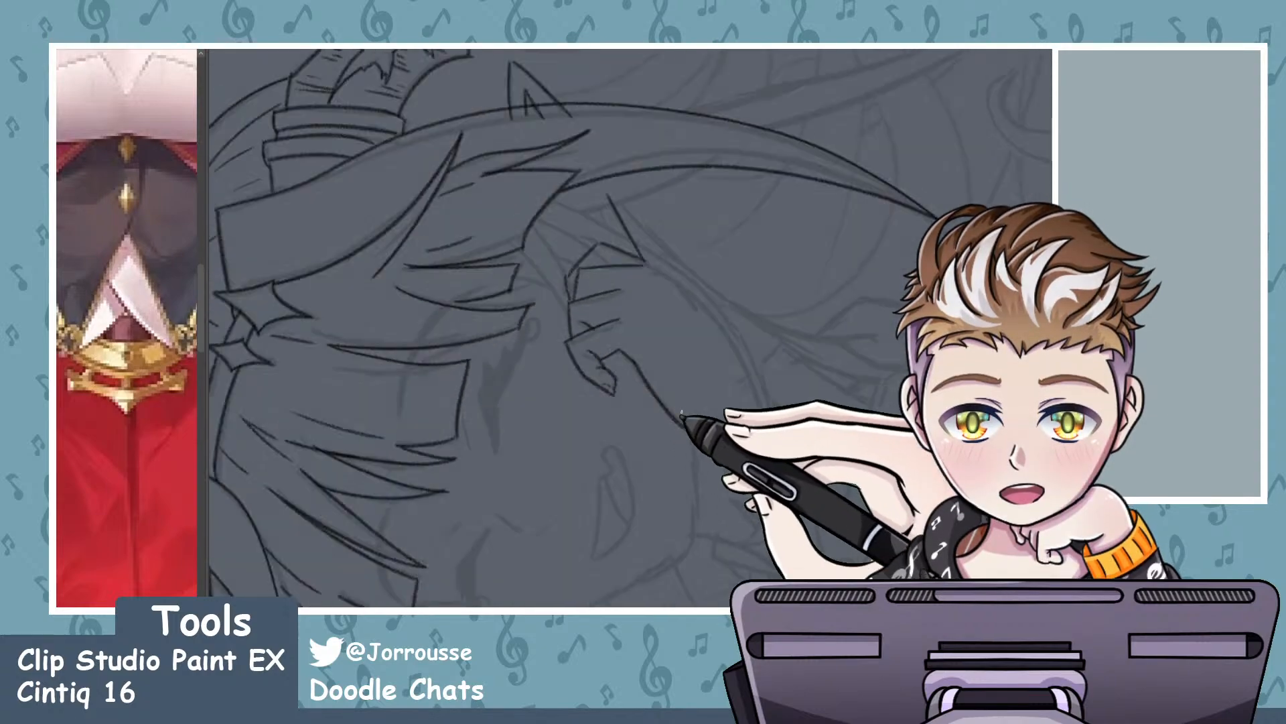
scroll(689, 348, up, 2)
scroll(694, 288, down, 2)
key(minus)
key(minus)
key(minus)
key(minus)
key(minus)
key(minus)
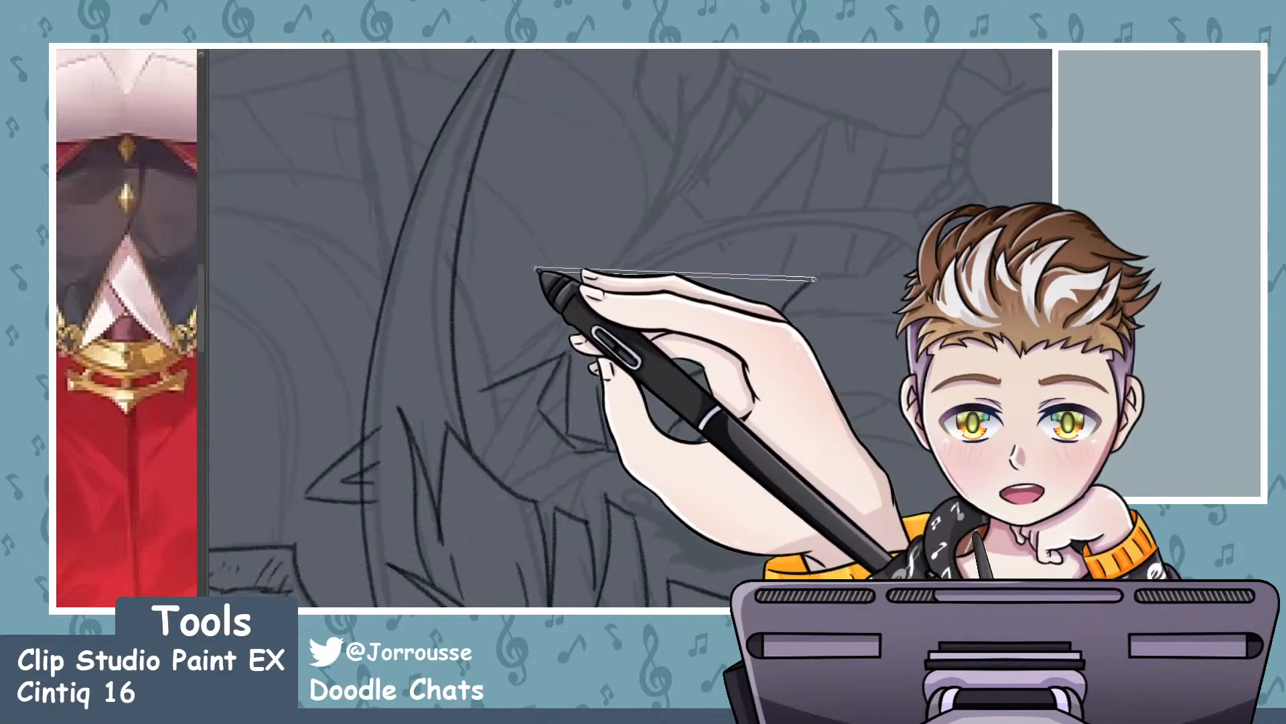
scroll(540, 279, up, 4)
scroll(527, 276, up, 2)
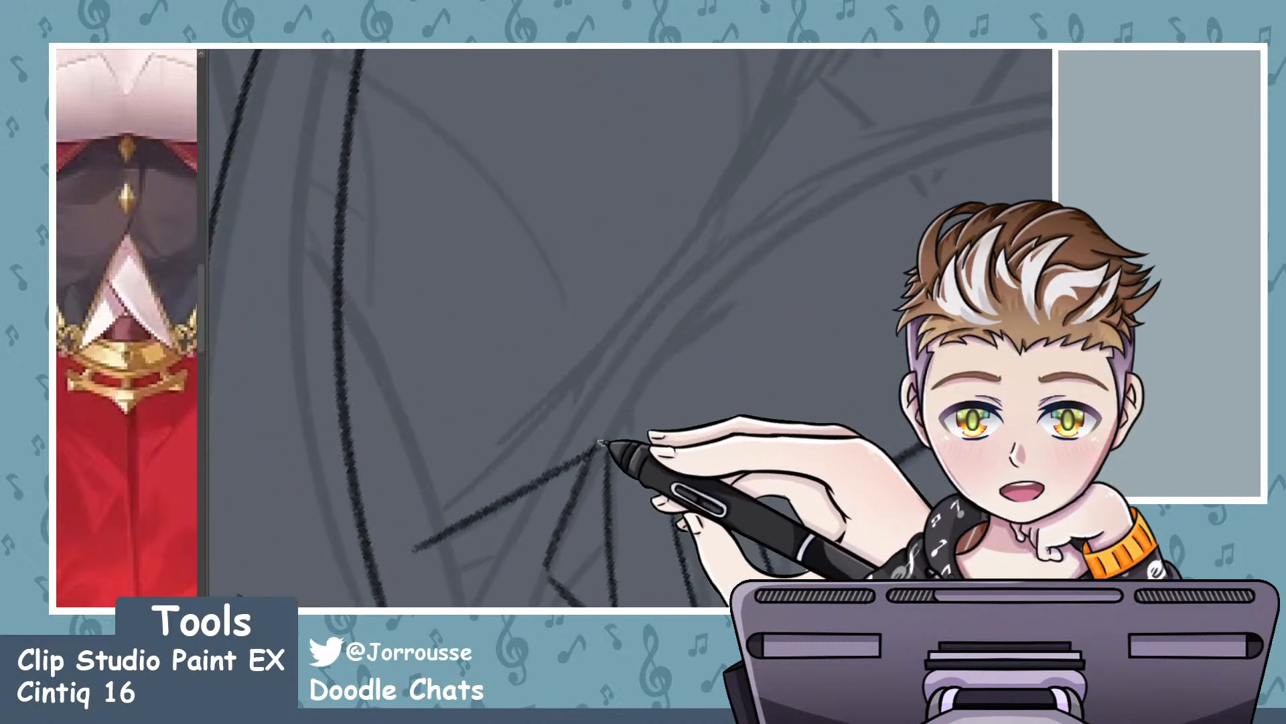
drag(593, 448, 793, 246)
drag(612, 383, 593, 460)
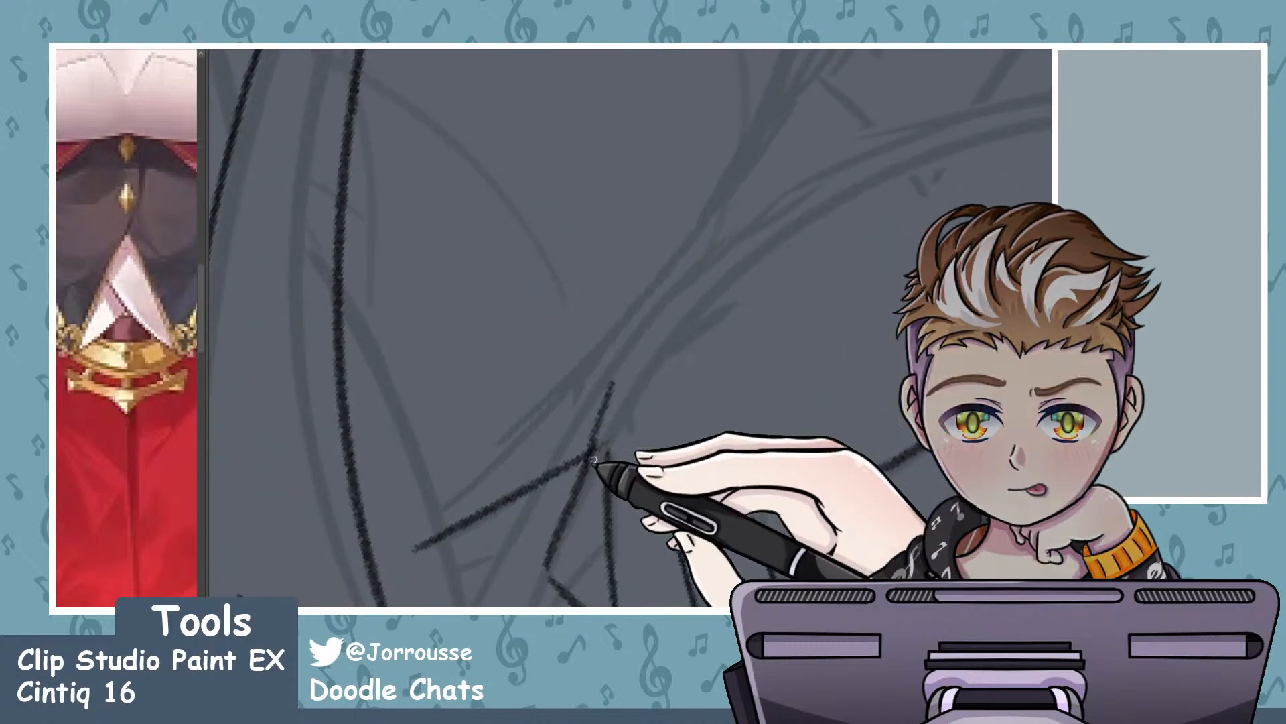
drag(613, 385, 851, 211)
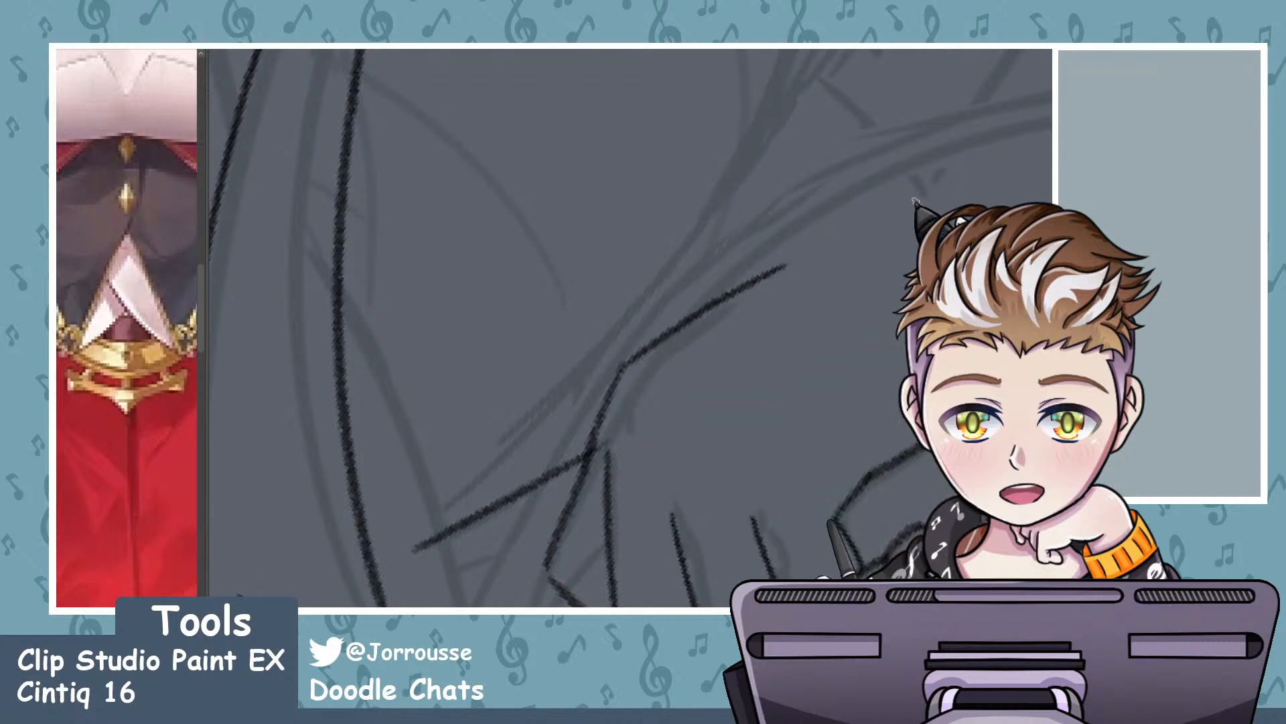
drag(666, 329, 1043, 114)
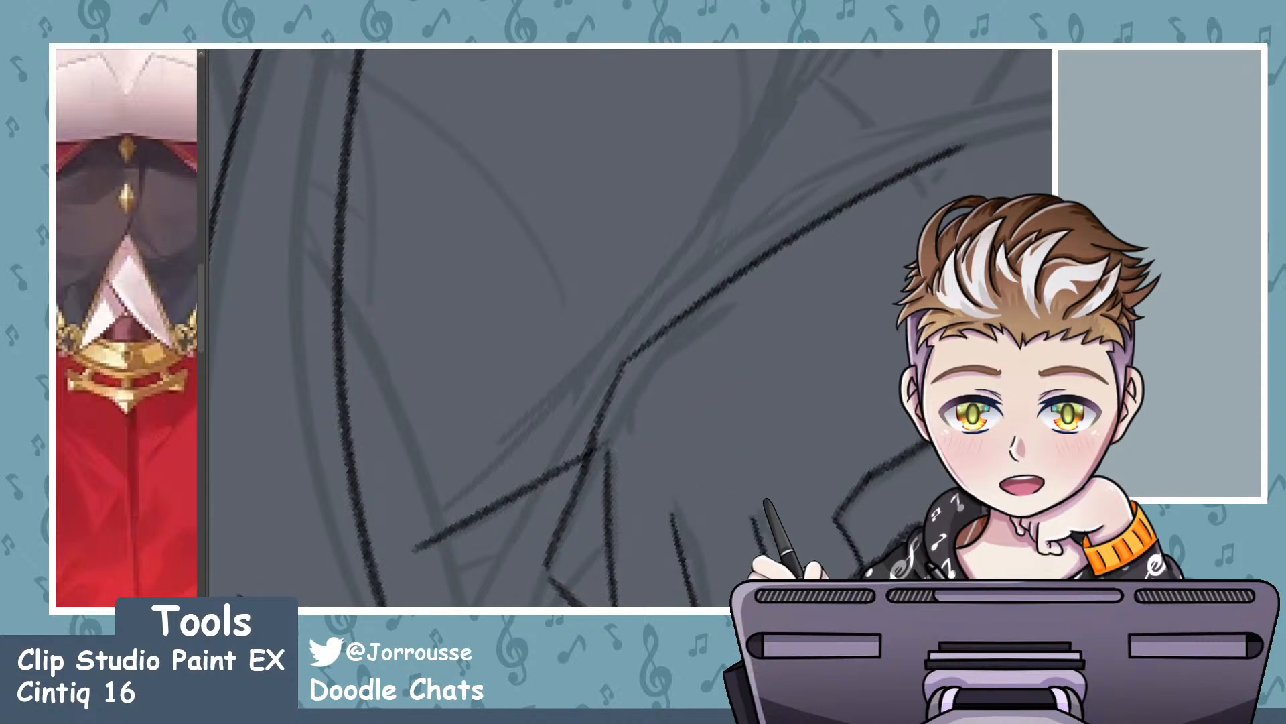
- Ink the long slanted outer side of the first cuff flap hanging from the sleeve over the wrist
scroll(598, 348, down, 7)
scroll(823, 242, up, 6)
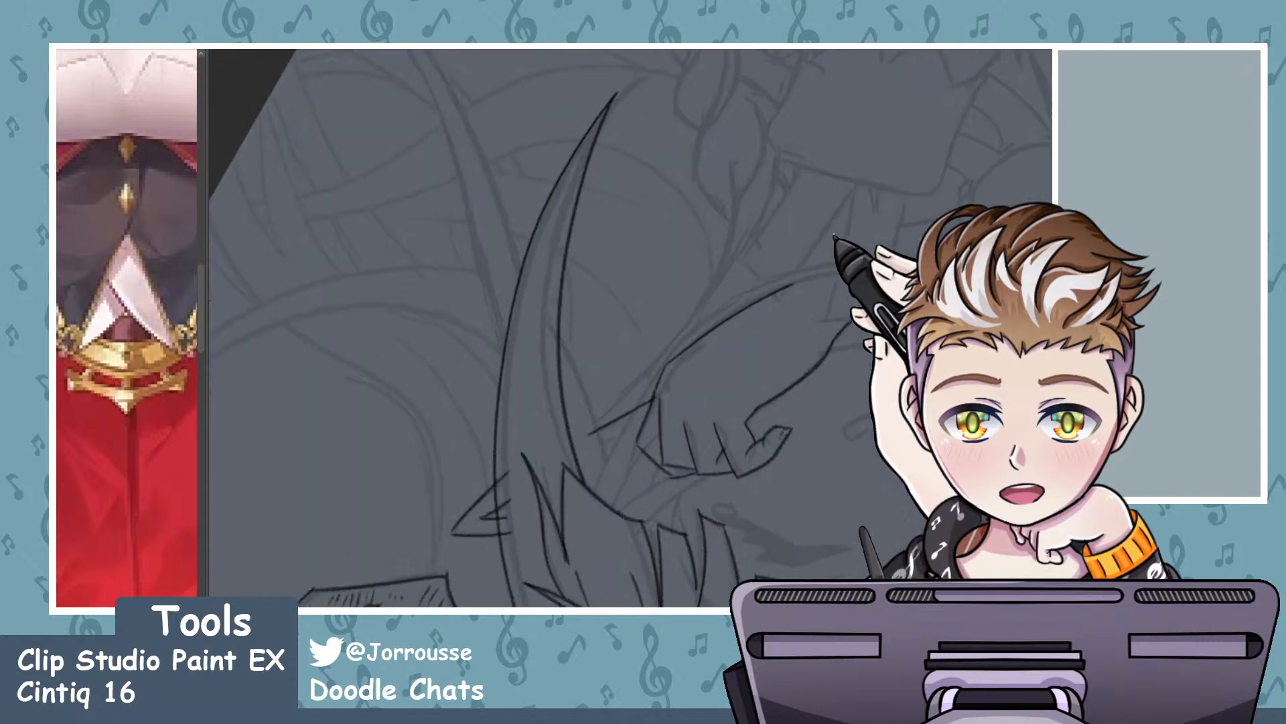
scroll(823, 272, down, 2)
scroll(819, 271, up, 3)
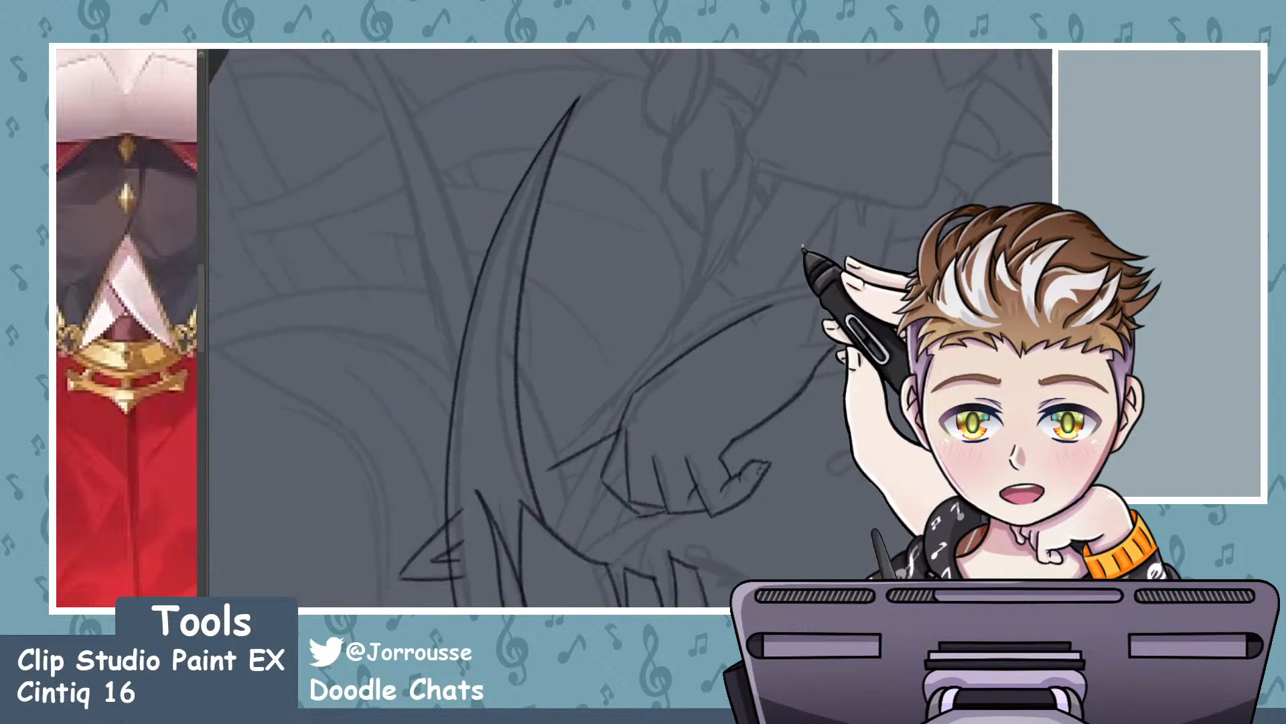
scroll(811, 258, up, 2)
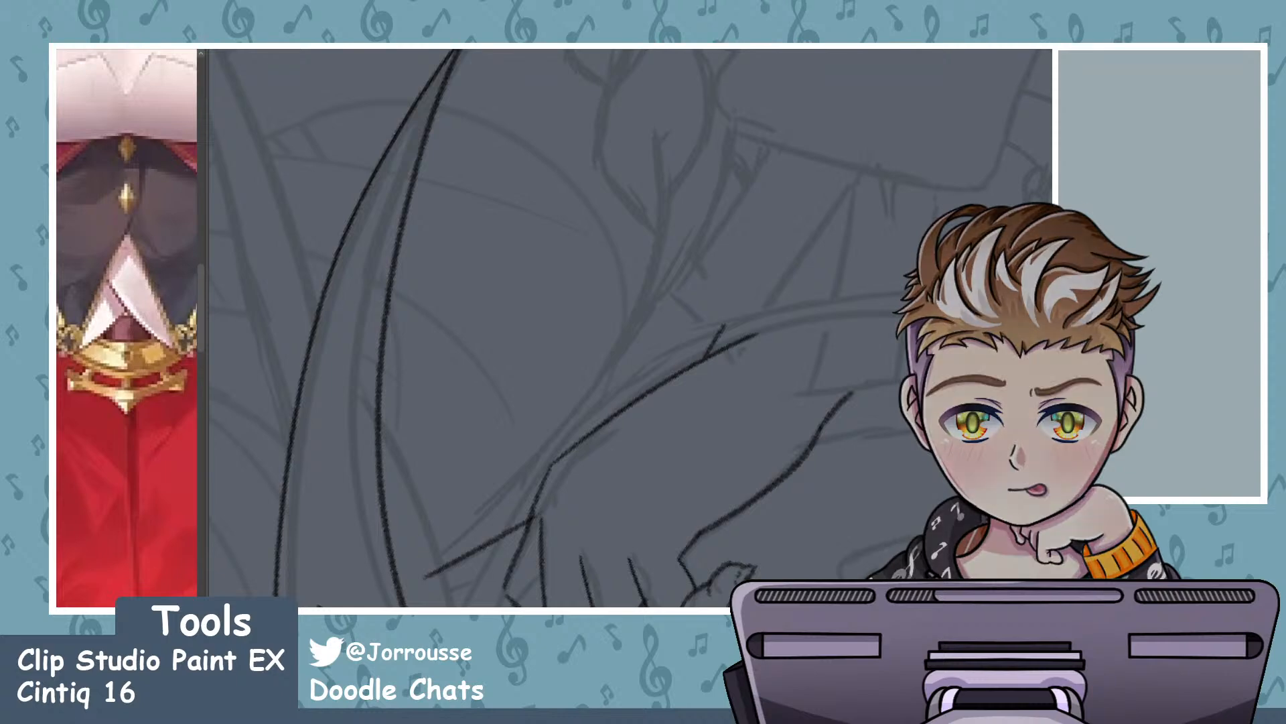
scroll(764, 324, down, 2)
scroll(807, 311, up, 3)
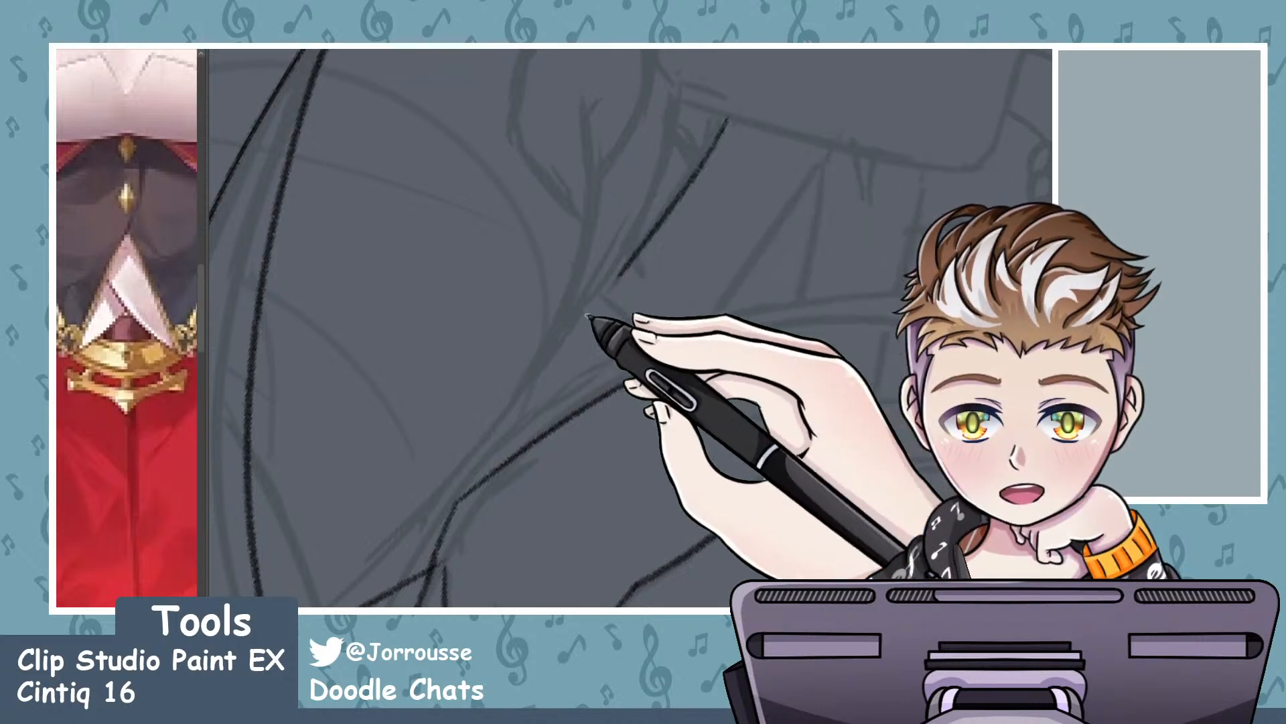
mouse_move(727, 115)
mouse_down()
mouse_move(648, 230)
mouse_move(697, 200)
mouse_move(616, 280)
mouse_move(659, 263)
mouse_move(601, 285)
mouse_move(673, 345)
mouse_up()
- Ink the first cuff flap's short end across the wrist line and its inner side up to the sleeve hem
key(ctrl+z)
drag(603, 284, 704, 372)
key(ctrl+z)
drag(604, 288, 701, 367)
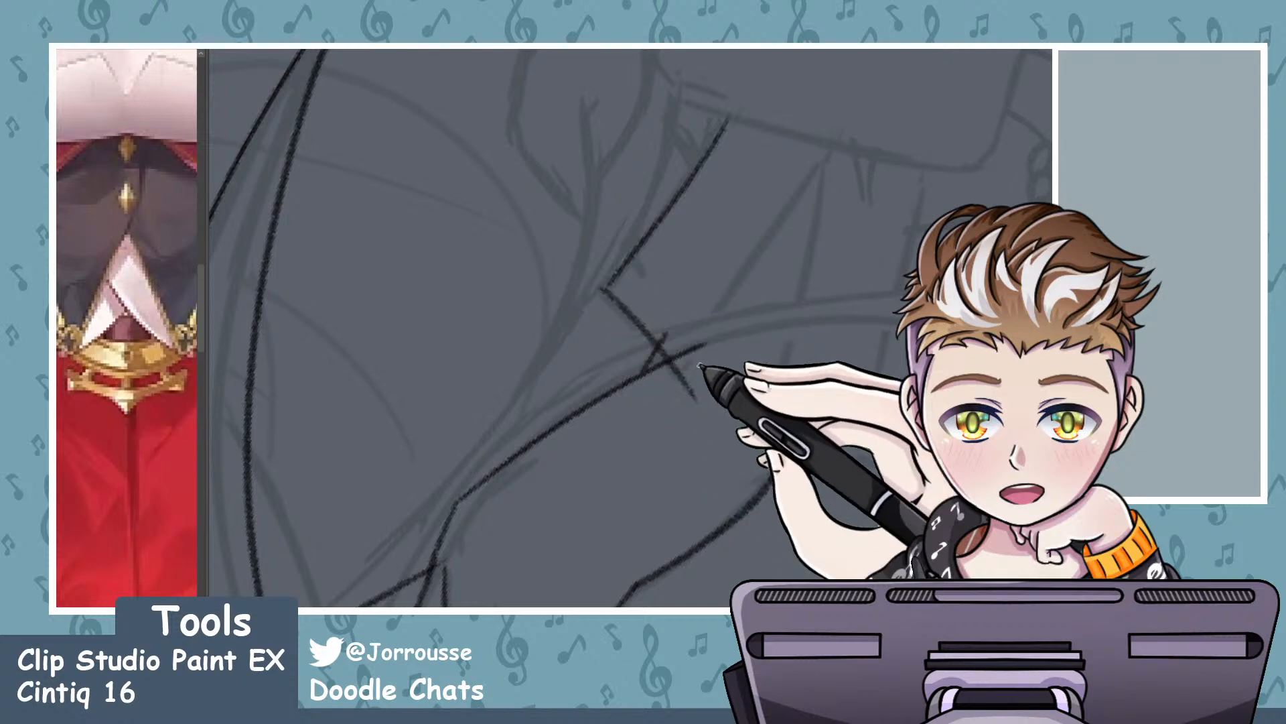
key(ctrl+z)
drag(606, 285, 675, 383)
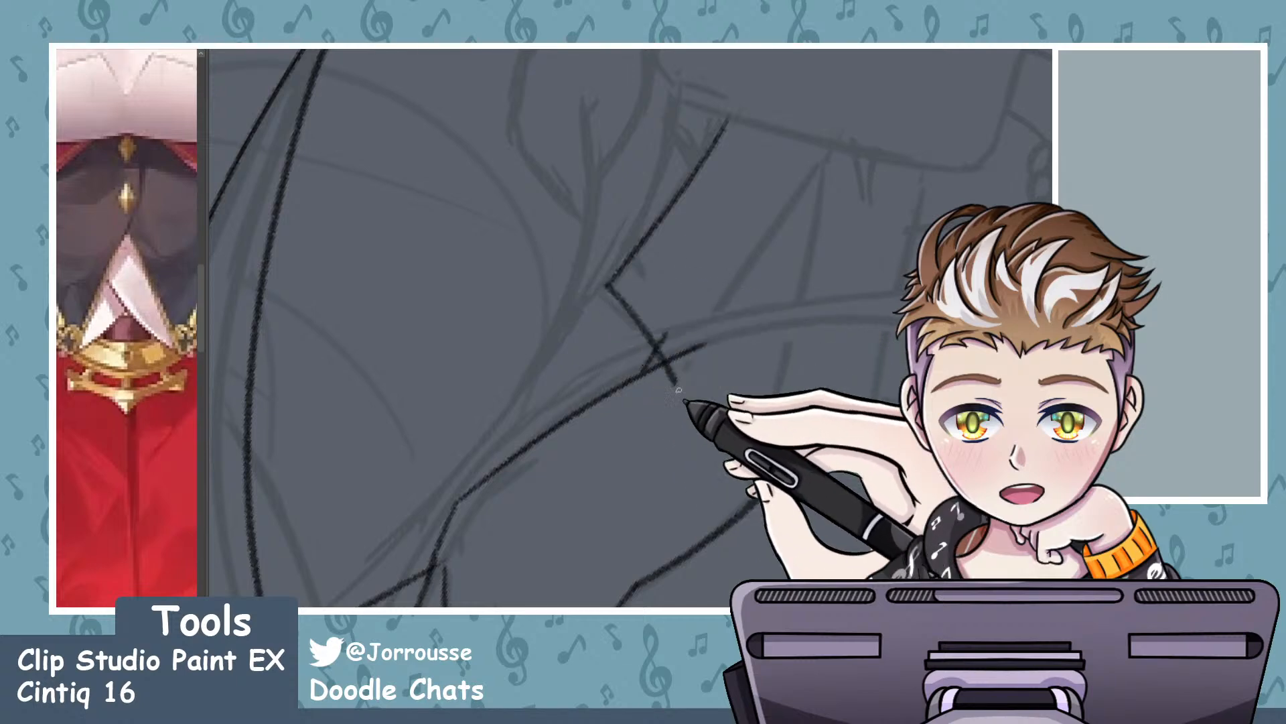
key(ctrl+z)
drag(605, 285, 682, 387)
key(ctrl+z)
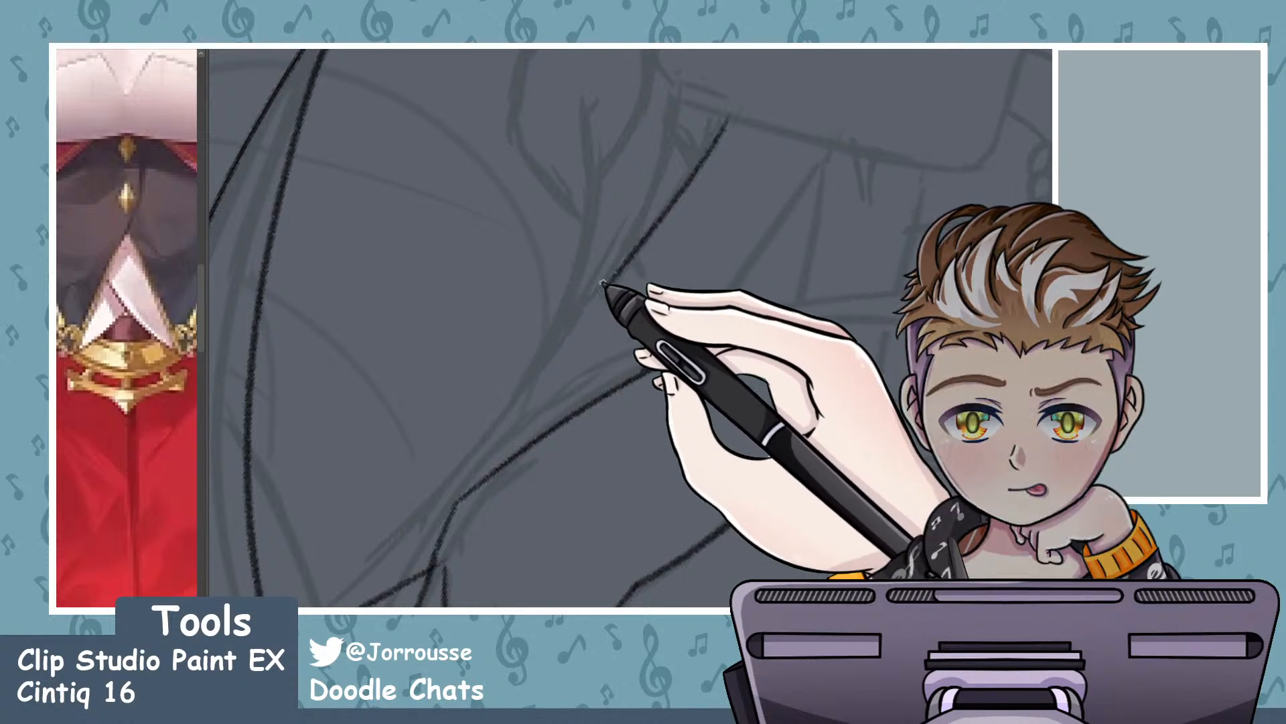
drag(605, 284, 674, 377)
drag(826, 156, 681, 370)
key(ctrl+z)
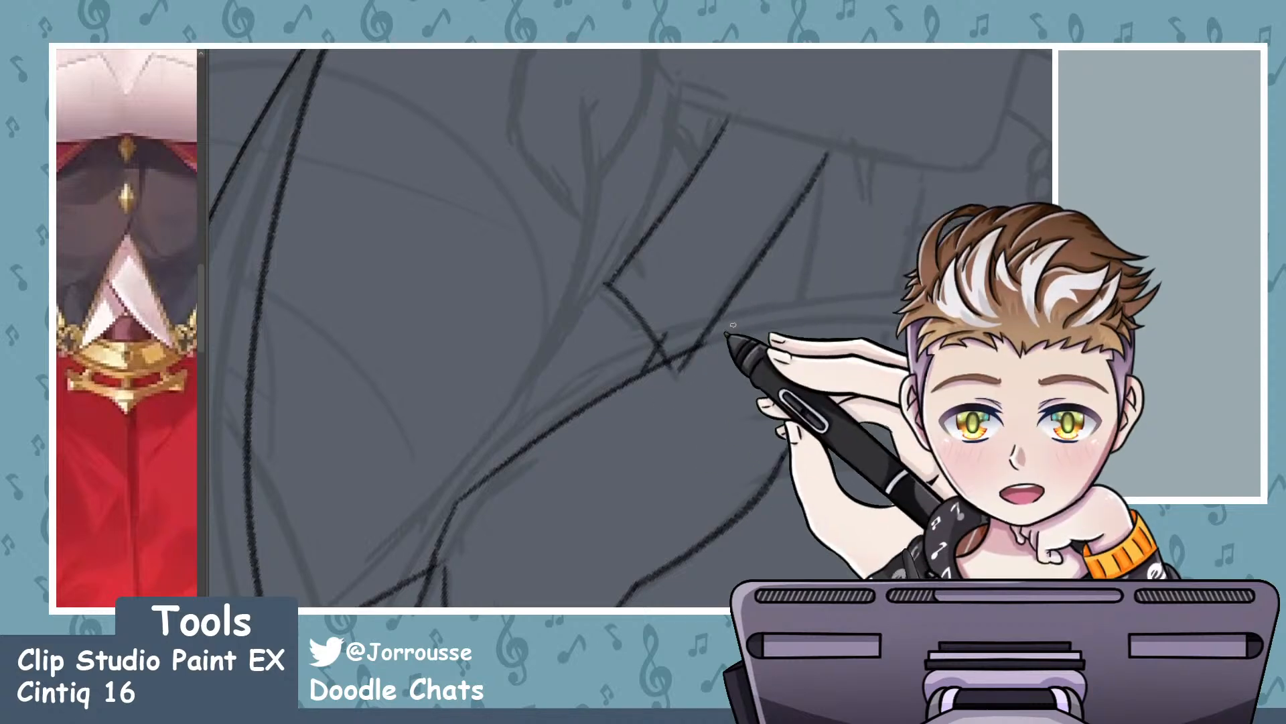
- Ink the second cuff flap with its inner side from the shared peak, its lower edge and its outer side
drag(827, 157, 784, 392)
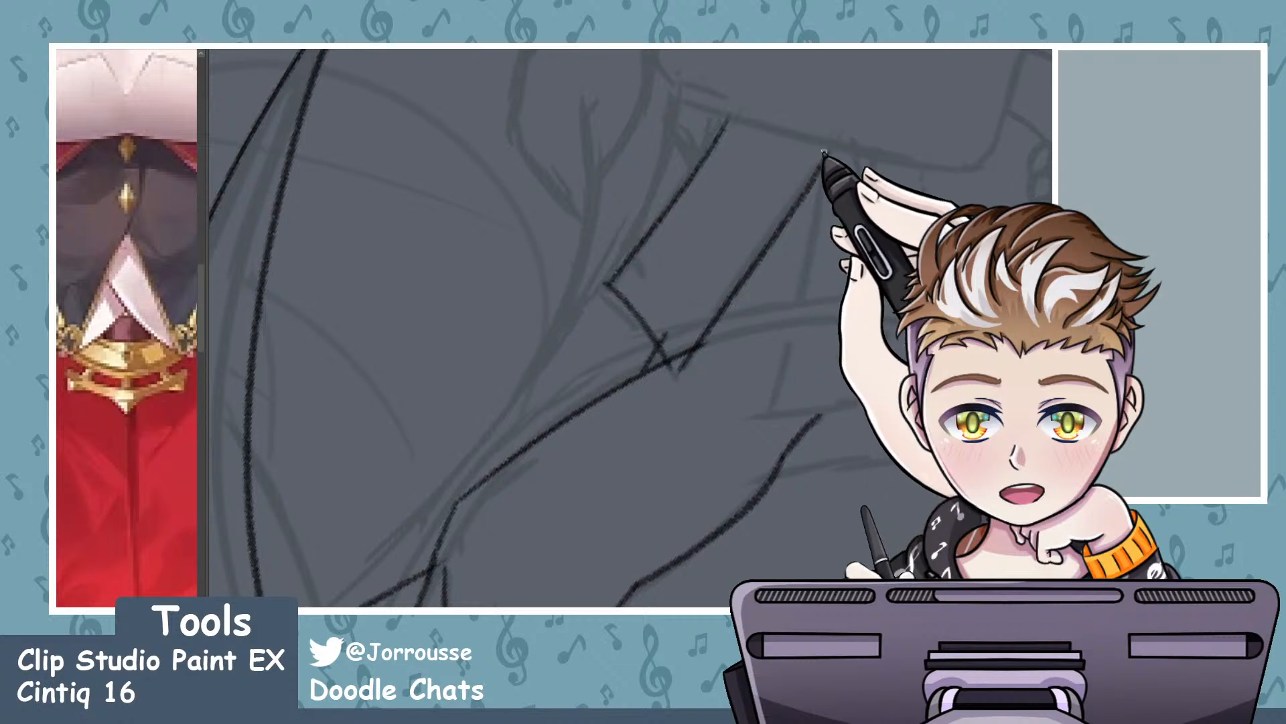
key(ctrl+z)
drag(826, 158, 771, 435)
key(ctrl+z)
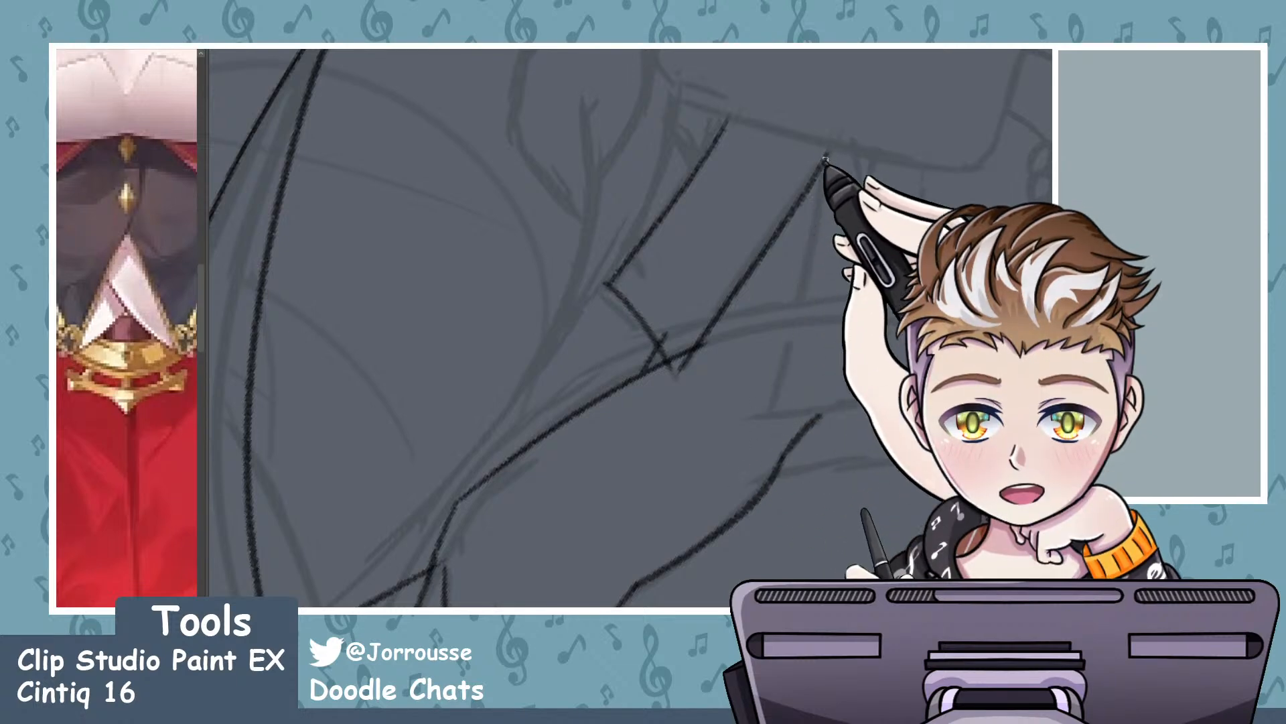
drag(826, 155, 755, 455)
key(ctrl+z)
drag(826, 155, 791, 327)
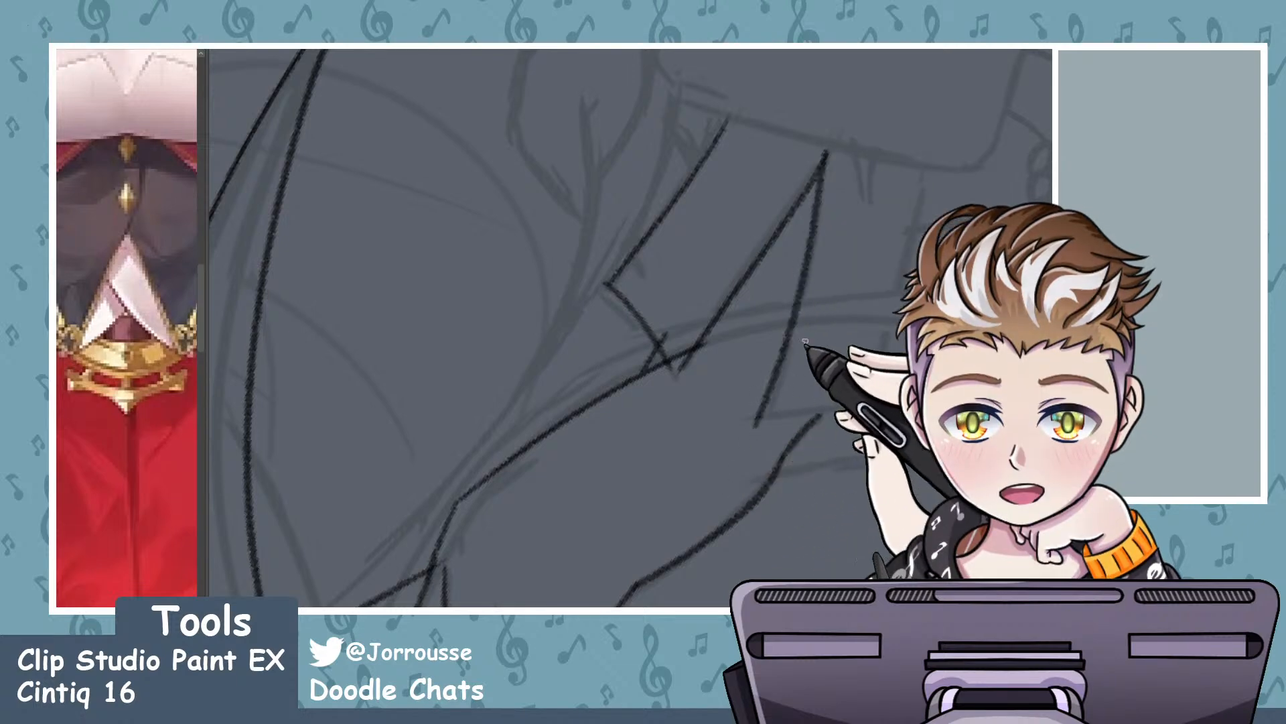
key(ctrl+z)
drag(826, 156, 769, 404)
key(ctrl+z)
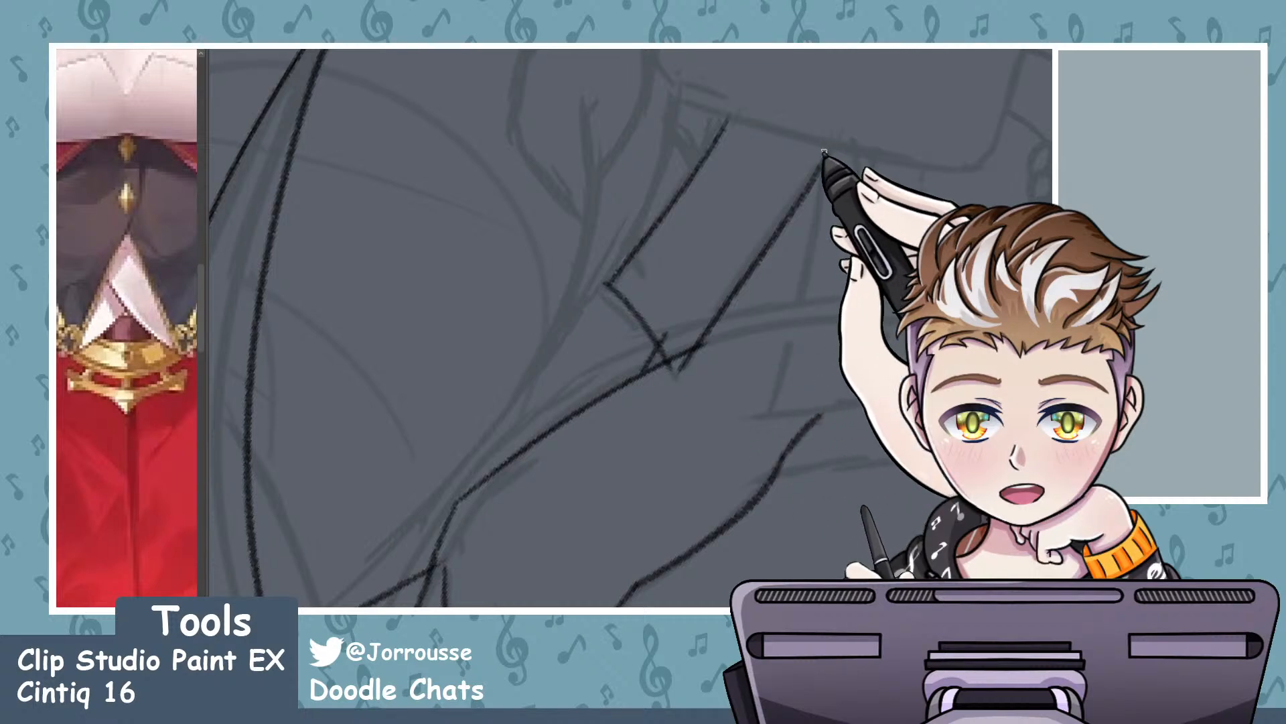
mouse_move(826, 156)
mouse_down()
mouse_move(770, 417)
mouse_move(890, 405)
mouse_up()
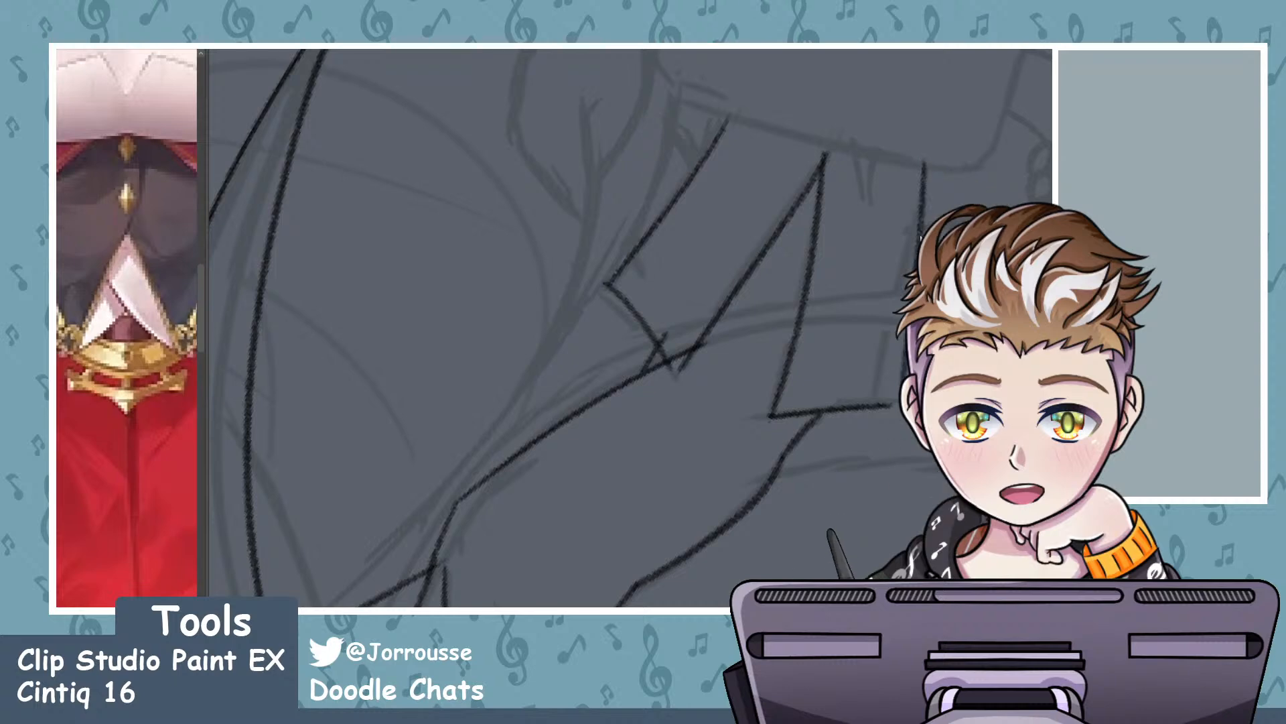
key(ctrl+z)
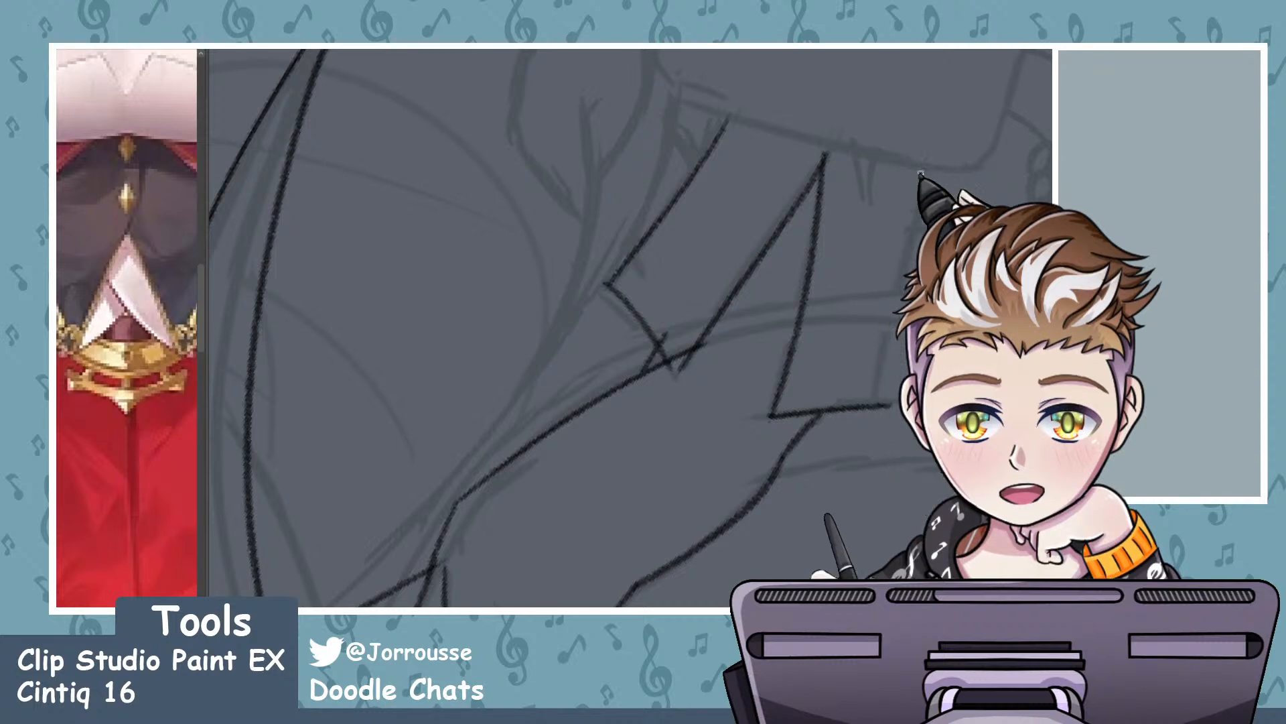
drag(921, 173, 890, 405)
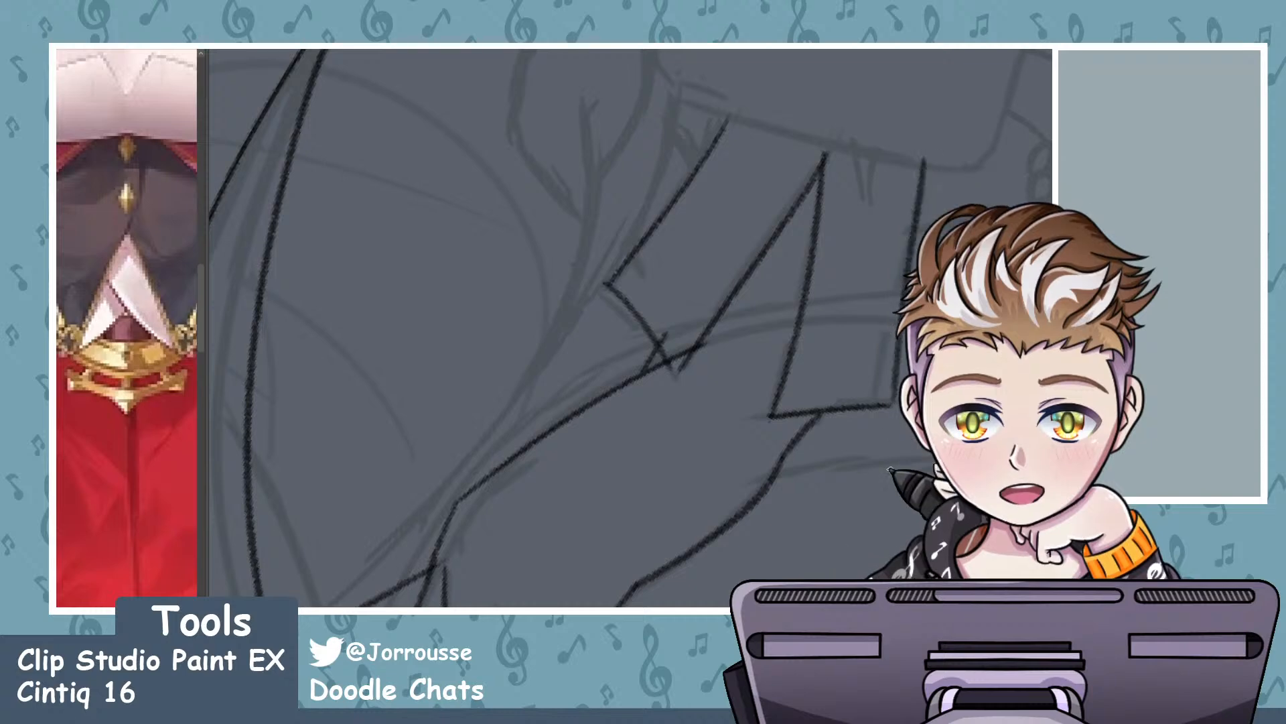
- Erase the overlapping line ends where the first cuff flap crosses the wrist contour
scroll(636, 279, down, 5)
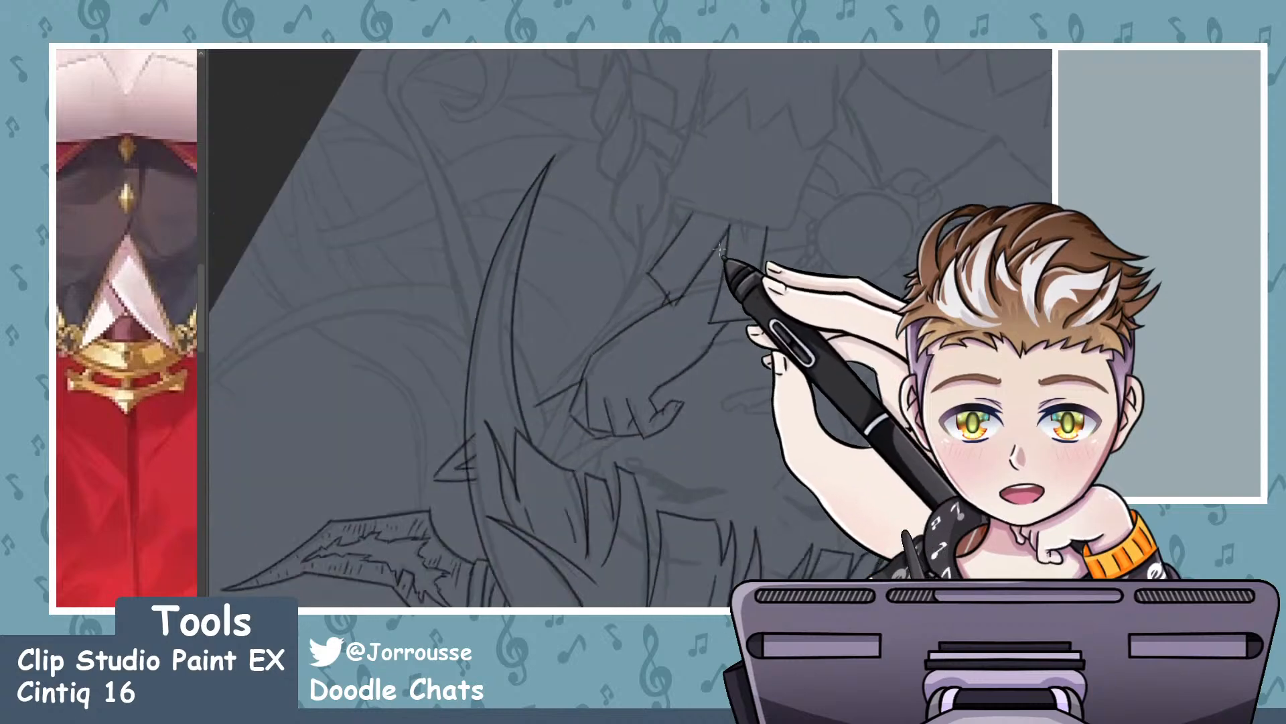
scroll(734, 258, up, 4)
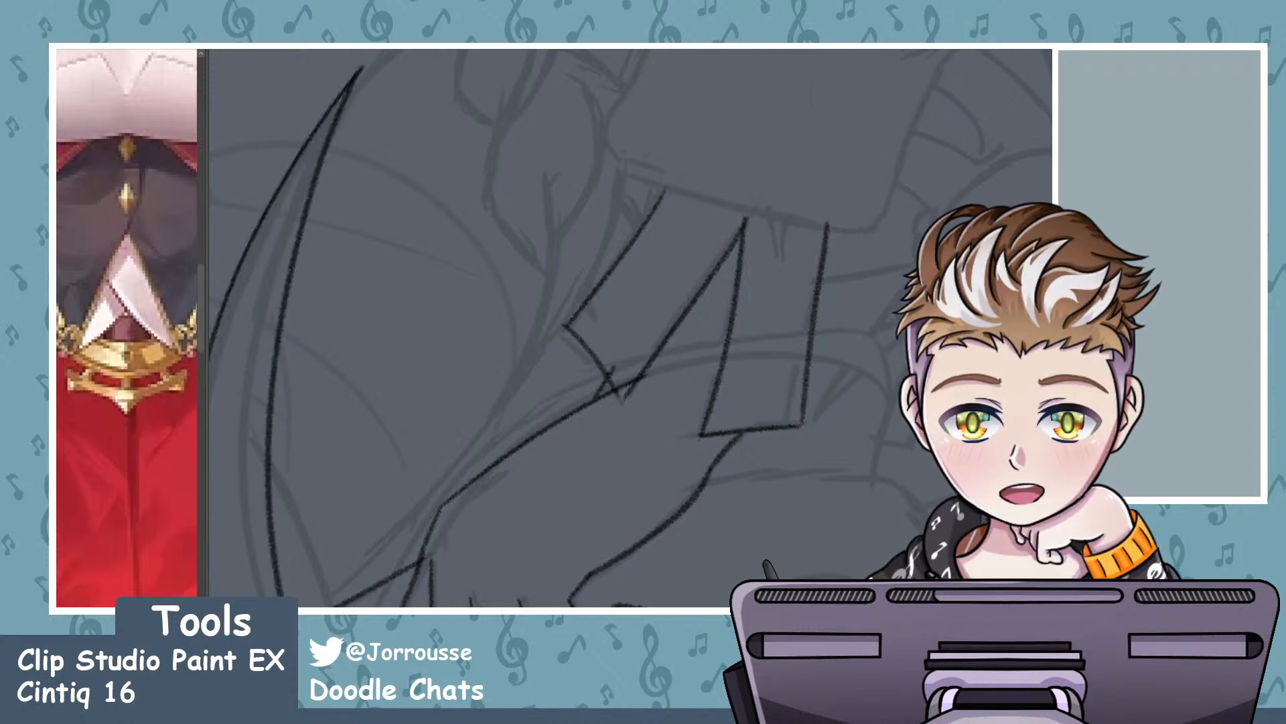
click(766, 564)
click(766, 564)
scroll(653, 385, up, 3)
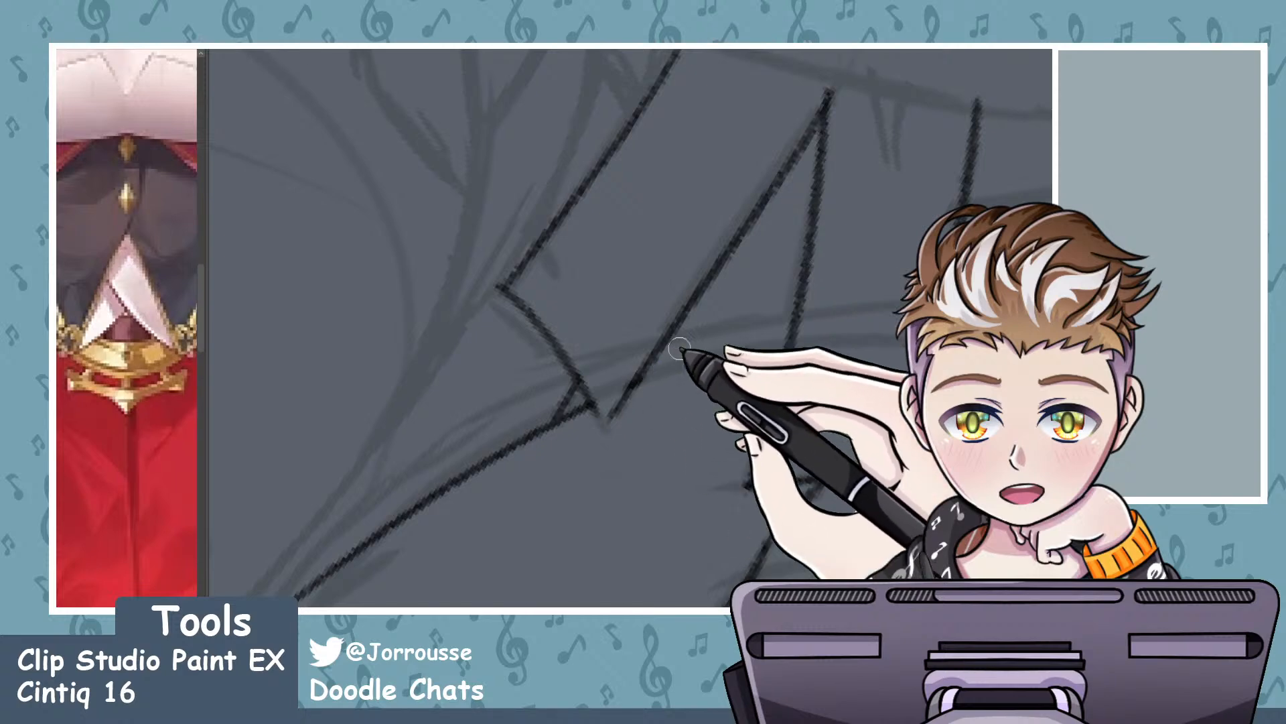
- Ink the sleeve's side edge above the cuff flaps and try its curved hem along the sketch
scroll(770, 355, down, 5)
scroll(812, 258, up, 3)
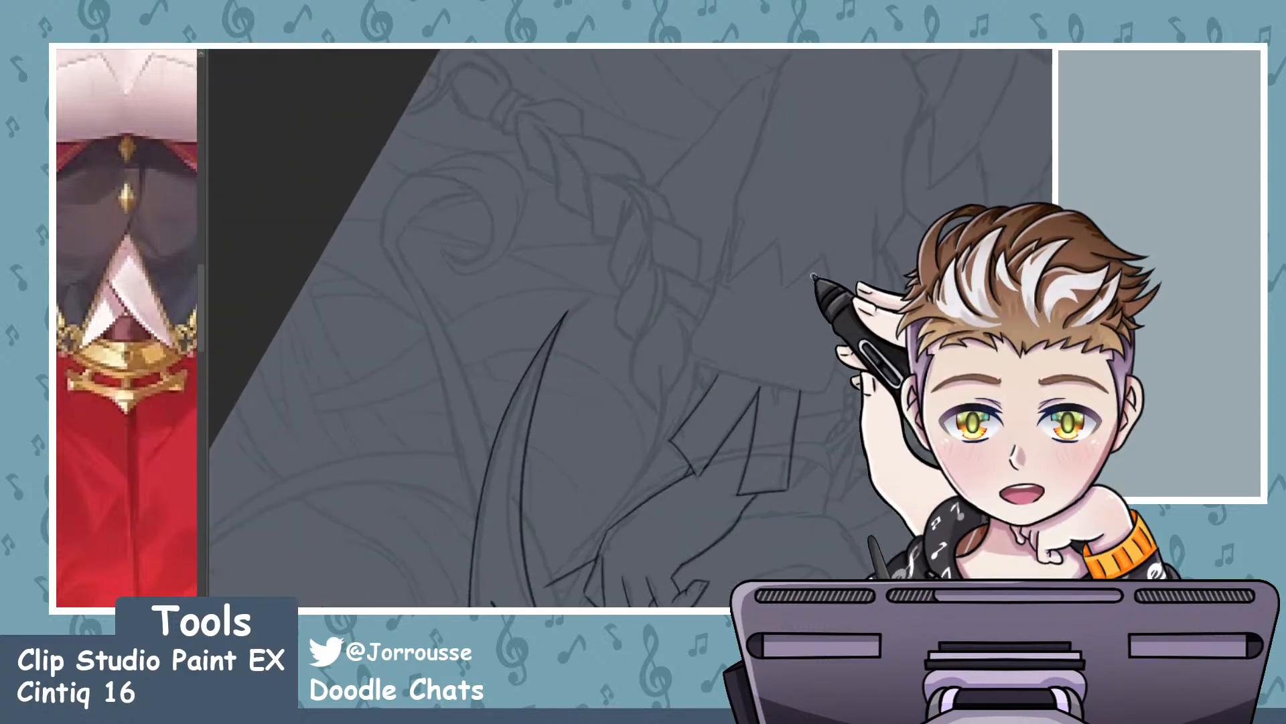
scroll(778, 265, up, 2)
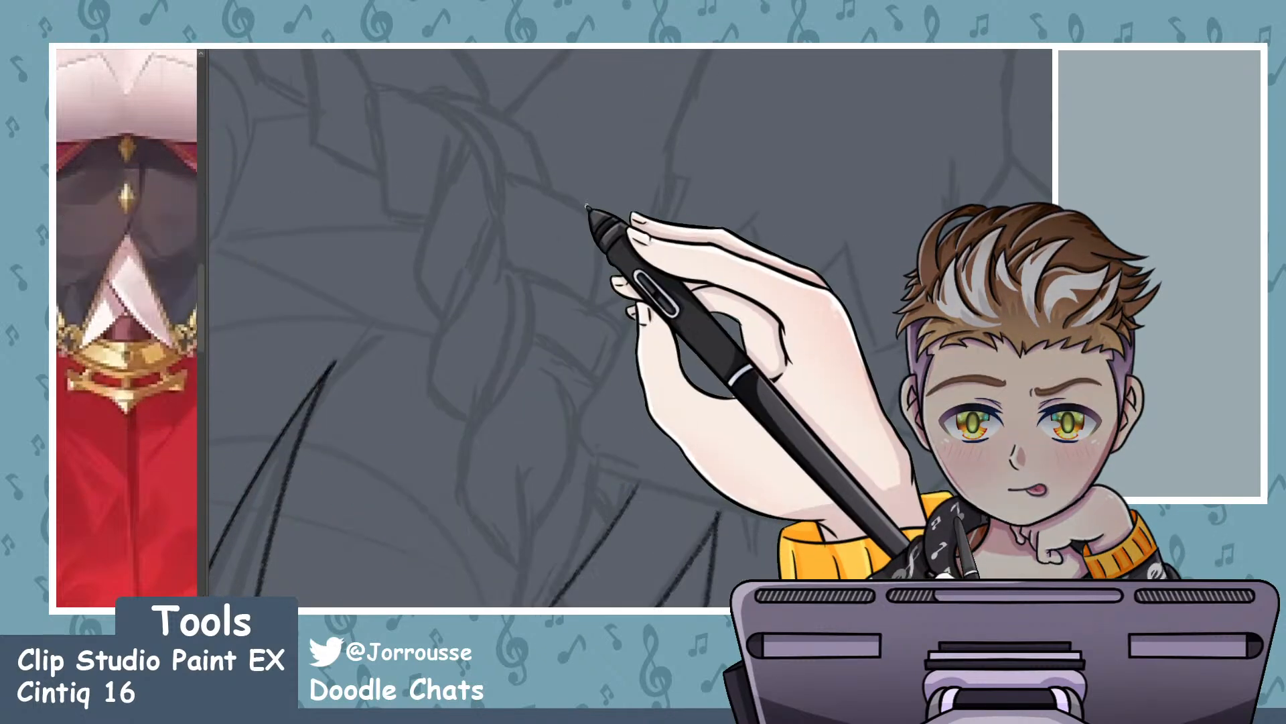
drag(665, 175, 597, 394)
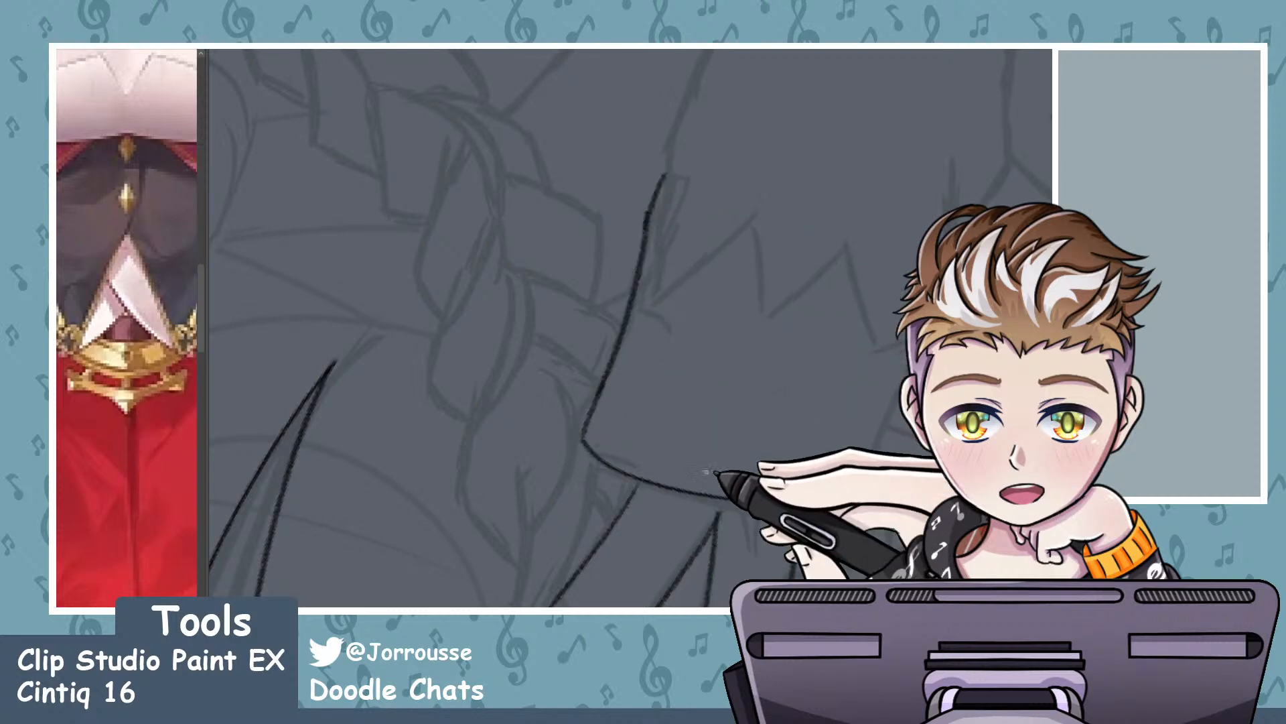
drag(579, 439, 861, 537)
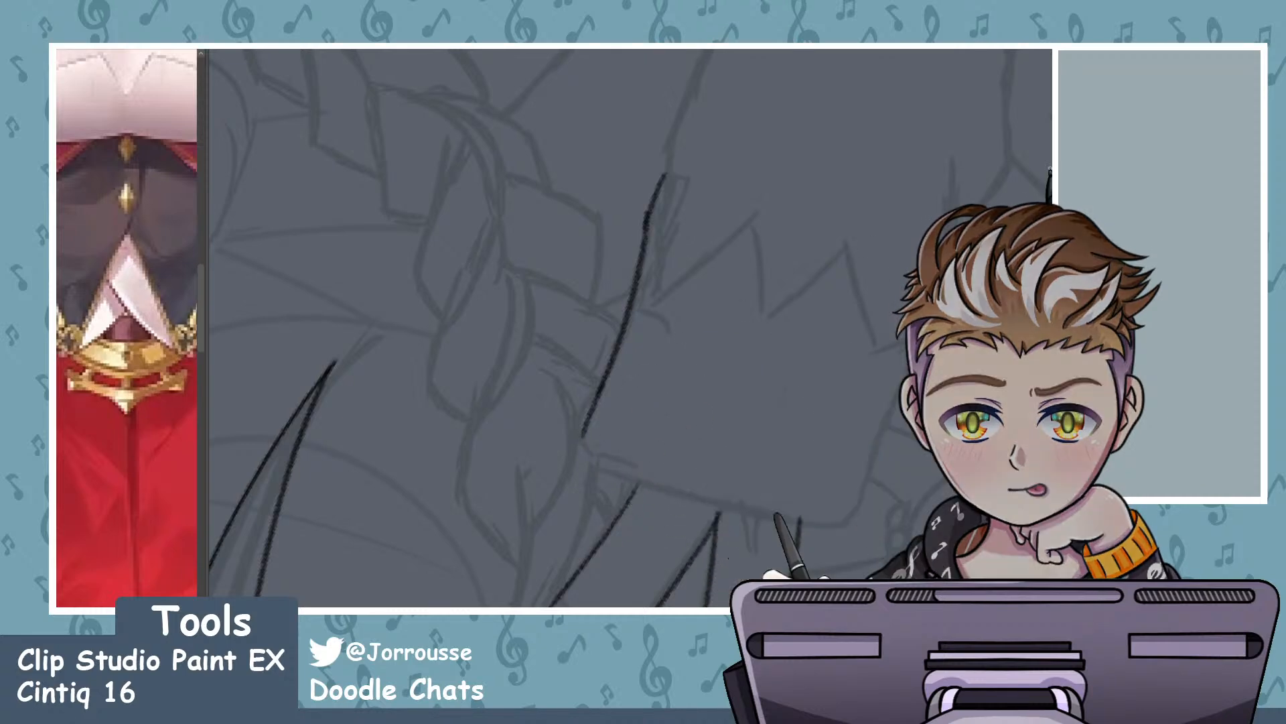
- Ink the wide cuff below the raised hand's wrist, tracing its two sides, its rounded upper edge and its zigzag hem over the sketch
key(shift+6)
key(shift+6)
key(shift+6)
key(shift+6)
key(shift+6)
key(shift+6)
key(shift+6)
key(shift+6)
key(shift+6)
drag(777, 305, 823, 310)
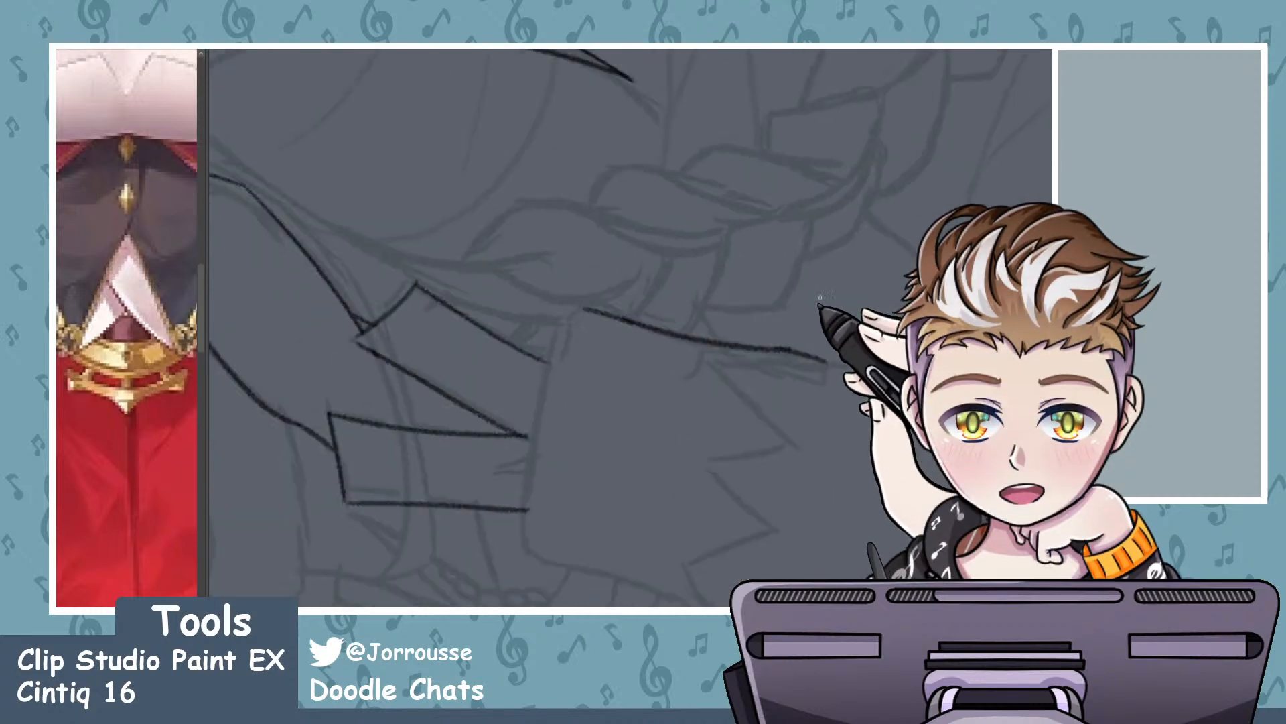
drag(590, 396, 656, 372)
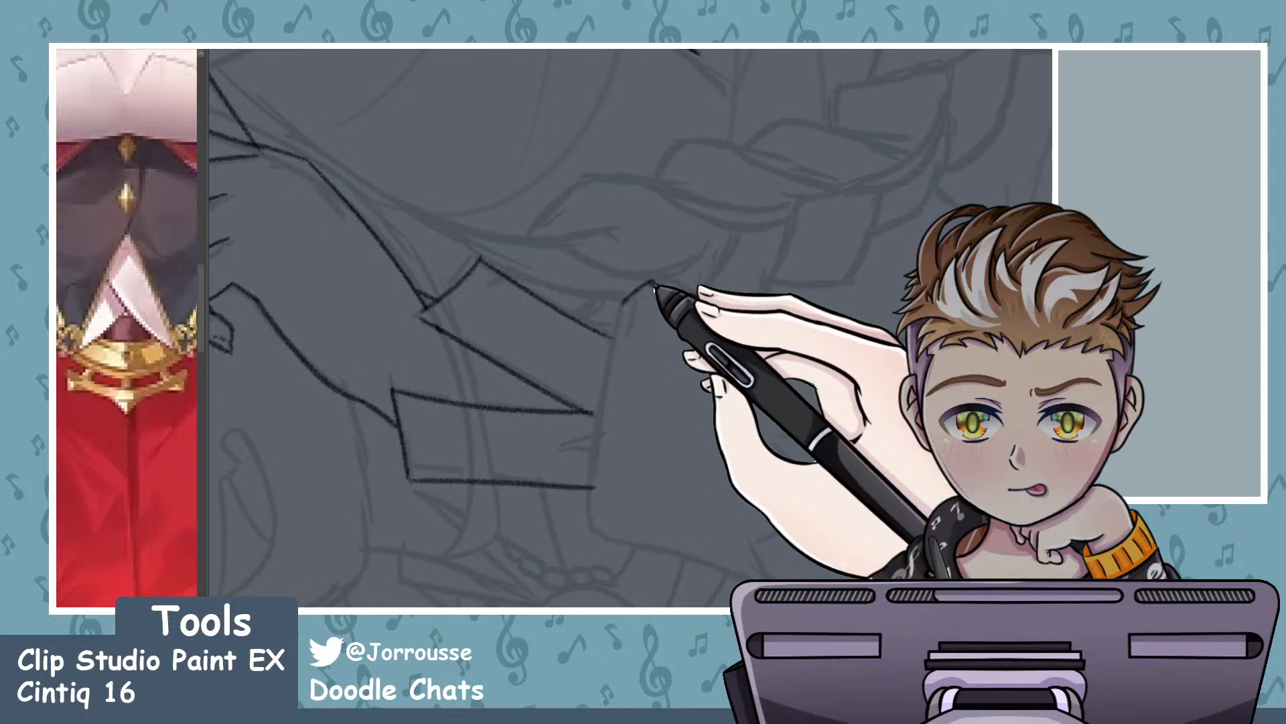
mouse_move(656, 284)
mouse_down()
mouse_move(628, 296)
mouse_move(621, 420)
mouse_move(621, 299)
mouse_move(587, 570)
mouse_up()
key(ctrl+z)
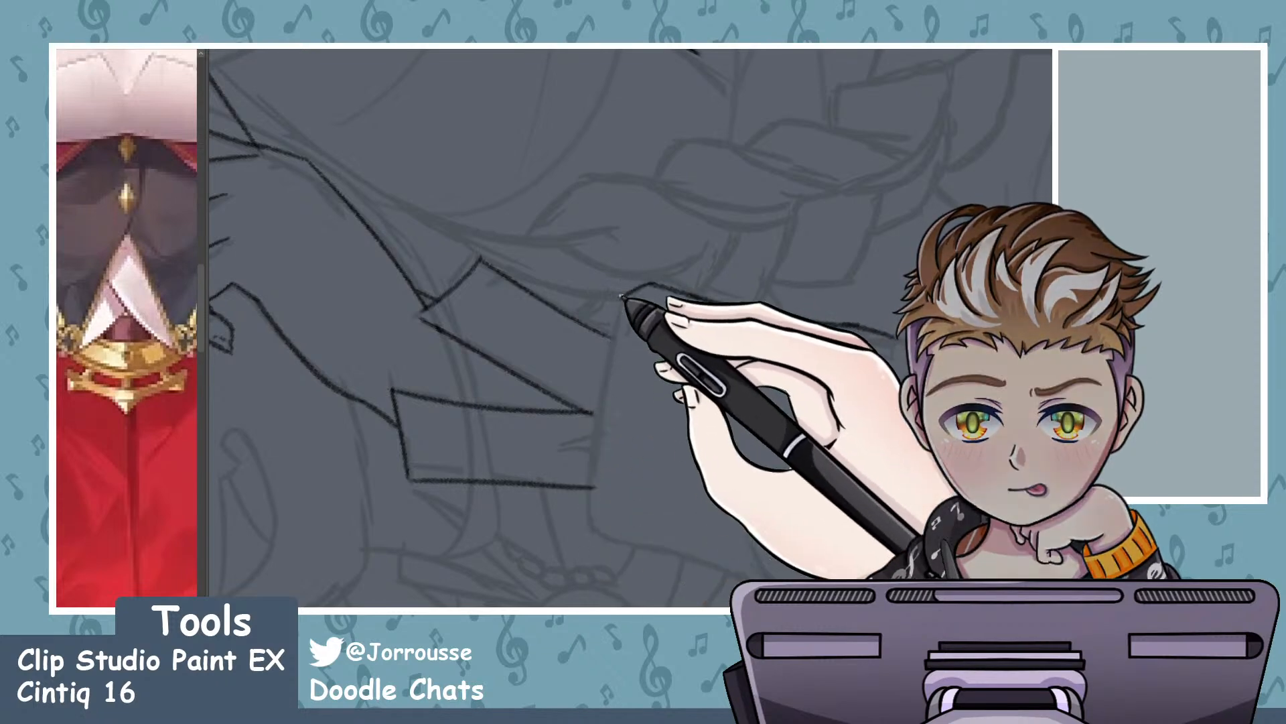
drag(623, 298, 589, 502)
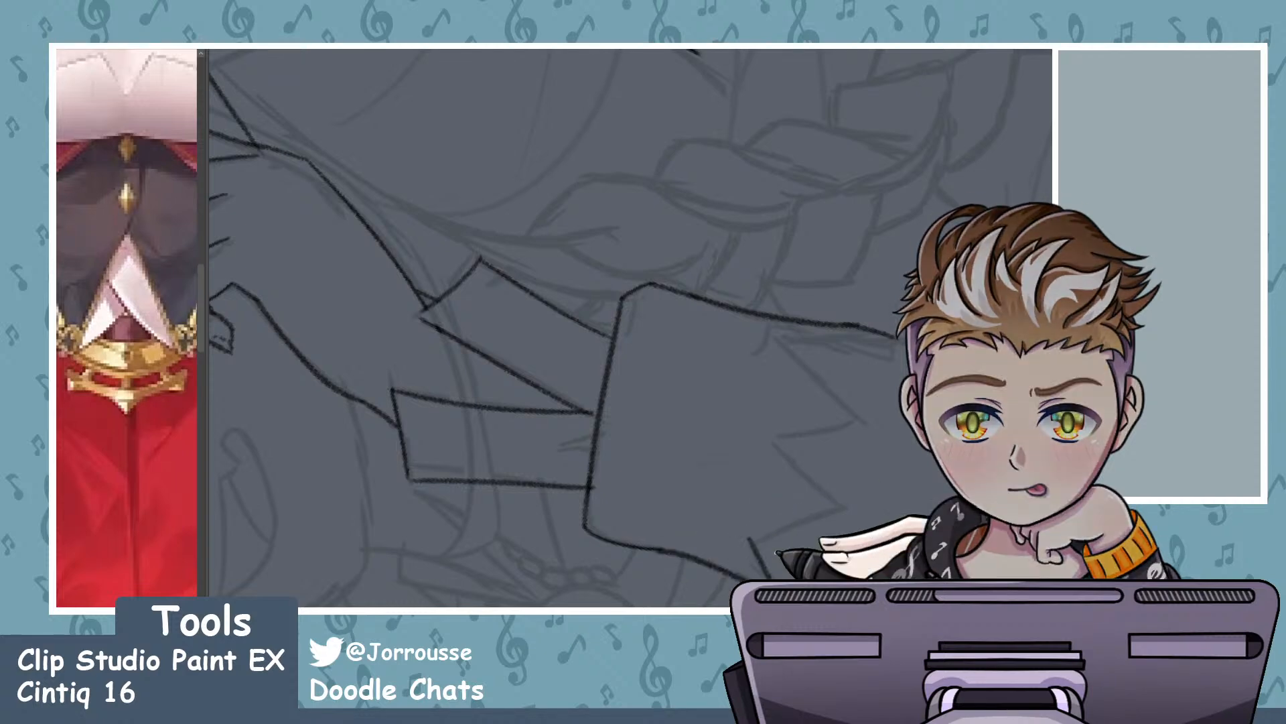
drag(755, 541, 875, 495)
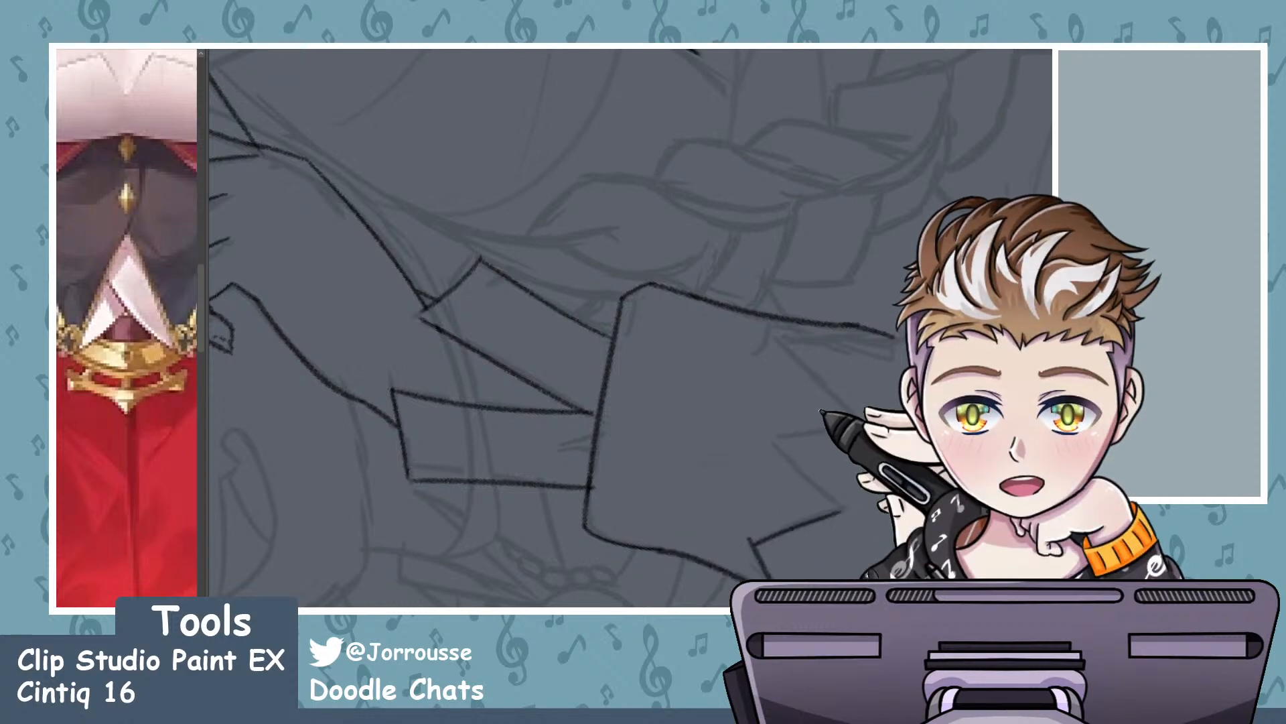
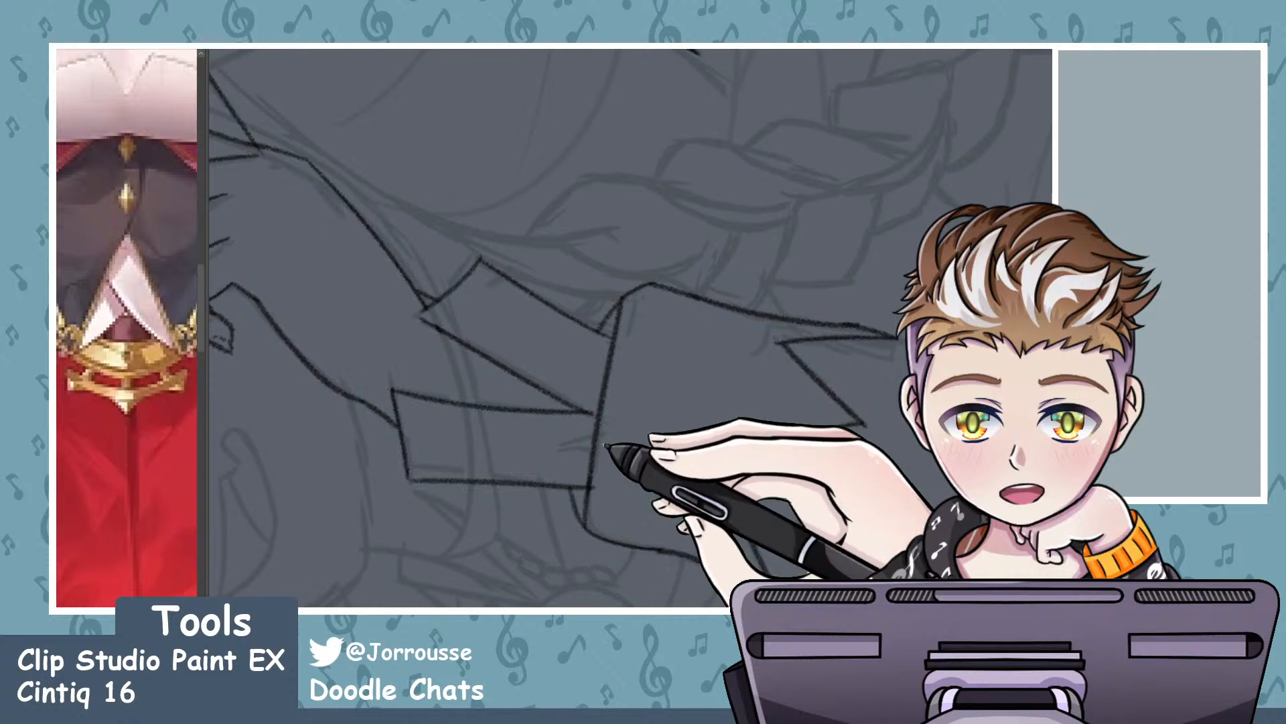
- Ink the sleeve's inner contour from the zigzag cuff down to the elbow, including the notched folds and the rounded tip
drag(729, 339, 647, 388)
mouse_move(797, 320)
mouse_down()
mouse_move(775, 373)
mouse_move(862, 362)
mouse_move(770, 531)
mouse_move(741, 488)
mouse_move(760, 473)
mouse_up()
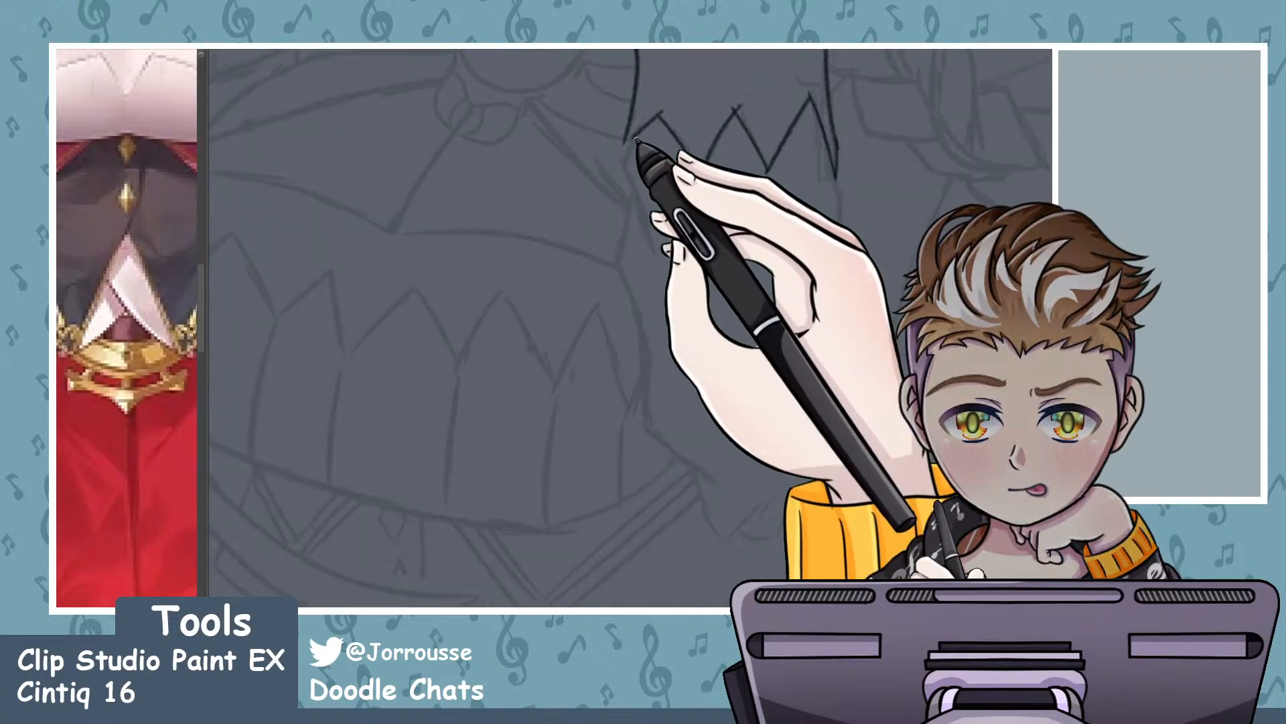
key(ctrl+z)
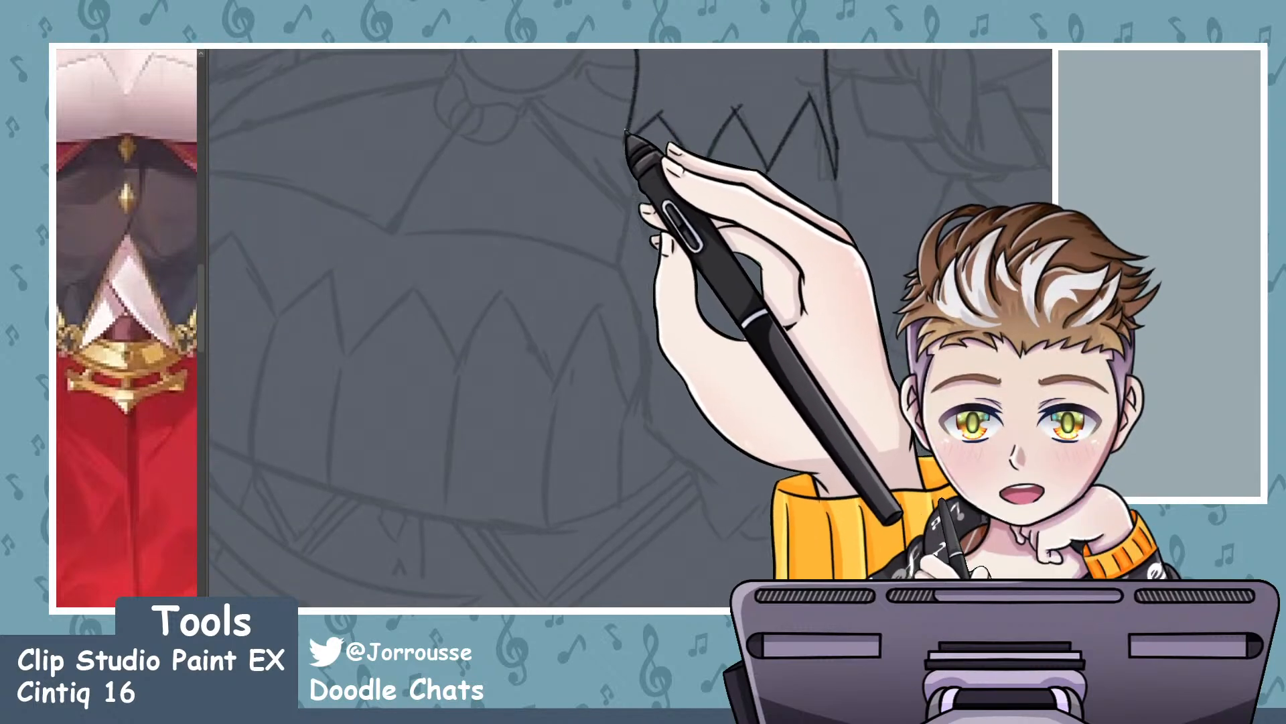
mouse_move(632, 136)
mouse_down()
mouse_move(615, 160)
mouse_move(631, 146)
mouse_move(625, 167)
mouse_move(614, 158)
mouse_move(678, 273)
mouse_move(612, 159)
mouse_move(660, 262)
mouse_move(624, 194)
mouse_move(604, 264)
mouse_move(655, 395)
mouse_move(643, 338)
mouse_move(633, 442)
mouse_move(641, 387)
mouse_move(639, 416)
mouse_move(700, 486)
mouse_move(763, 526)
mouse_move(664, 449)
mouse_move(693, 527)
mouse_move(751, 533)
mouse_up()
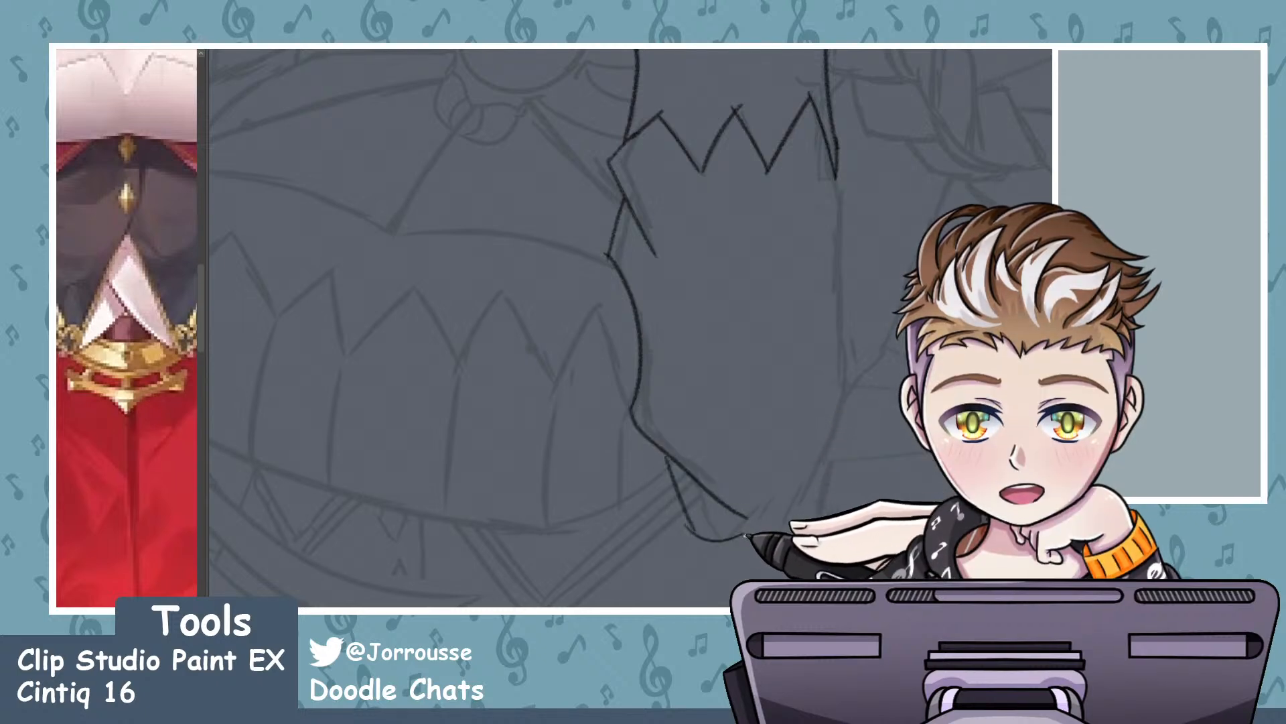
key(ctrl+z)
mouse_move(660, 457)
mouse_down()
mouse_move(693, 538)
mouse_move(689, 528)
mouse_move(788, 518)
mouse_move(730, 536)
mouse_move(744, 540)
mouse_move(781, 490)
mouse_up()
drag(759, 540, 790, 487)
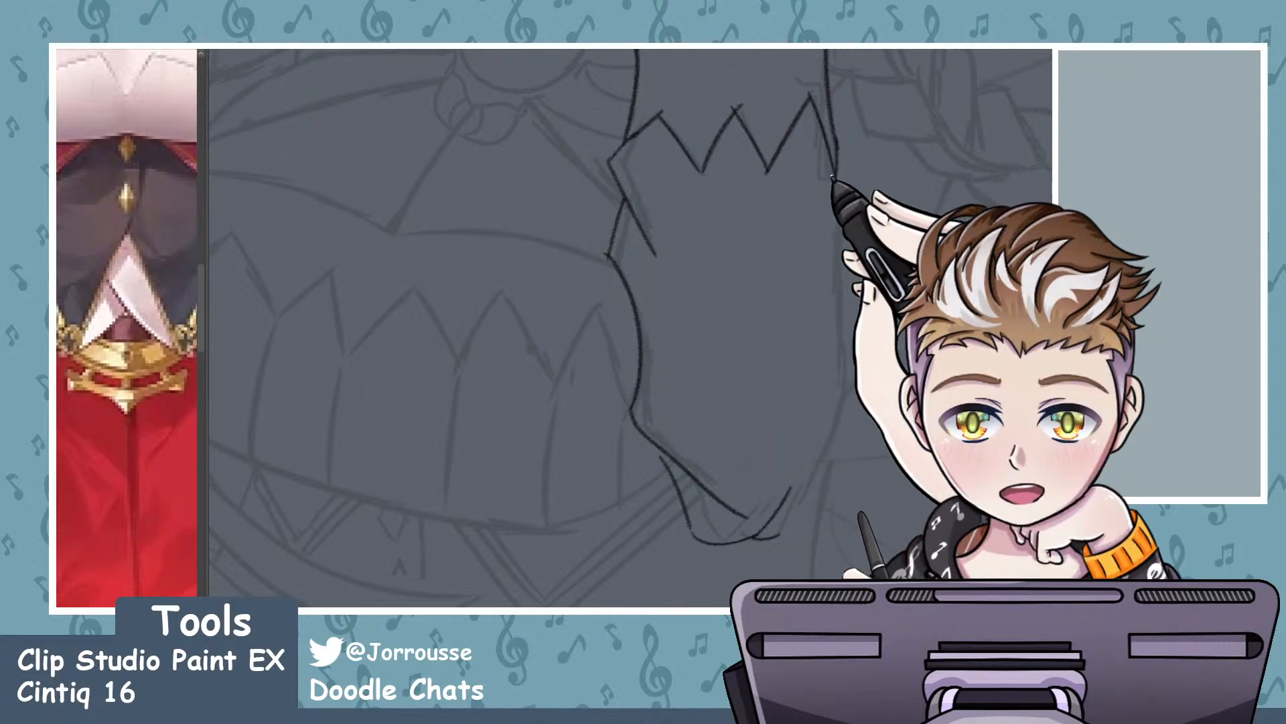
- Ink the opposite side of the sleeve from the cuff to the elbow, adding fold lines inside the fabric
drag(833, 144, 846, 414)
key(ctrl+z)
drag(837, 174, 827, 419)
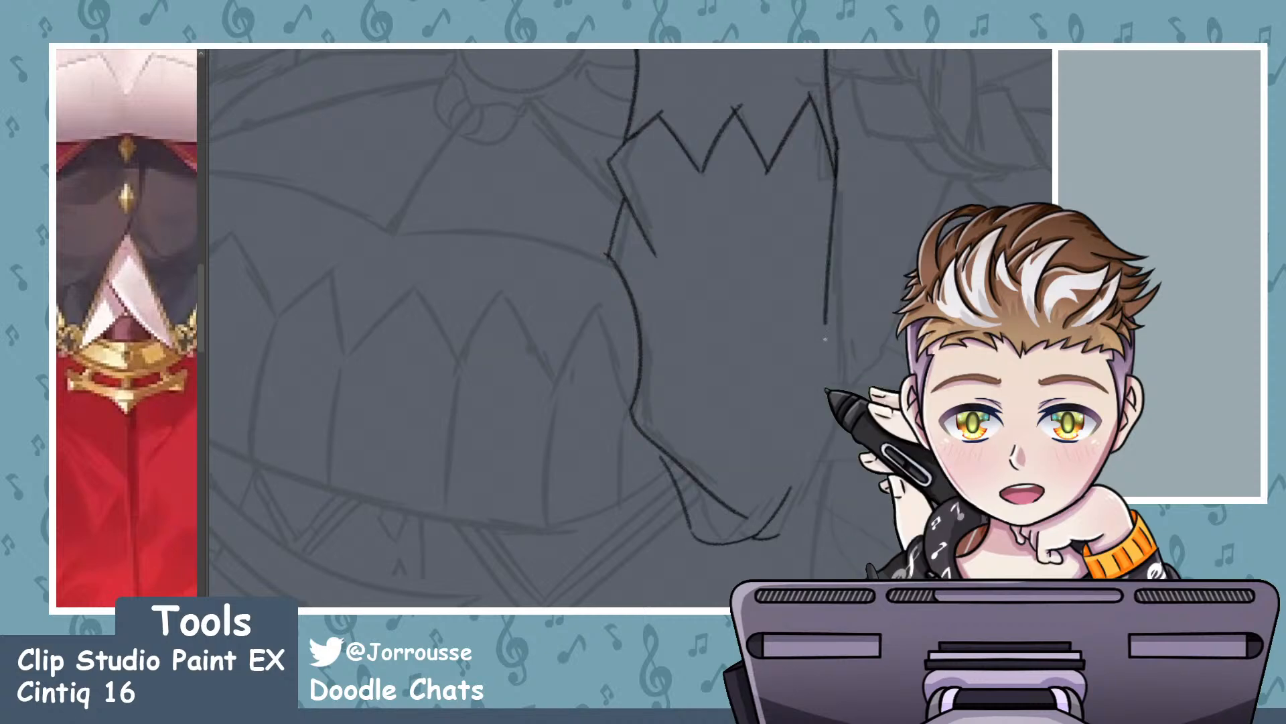
key(ctrl+z)
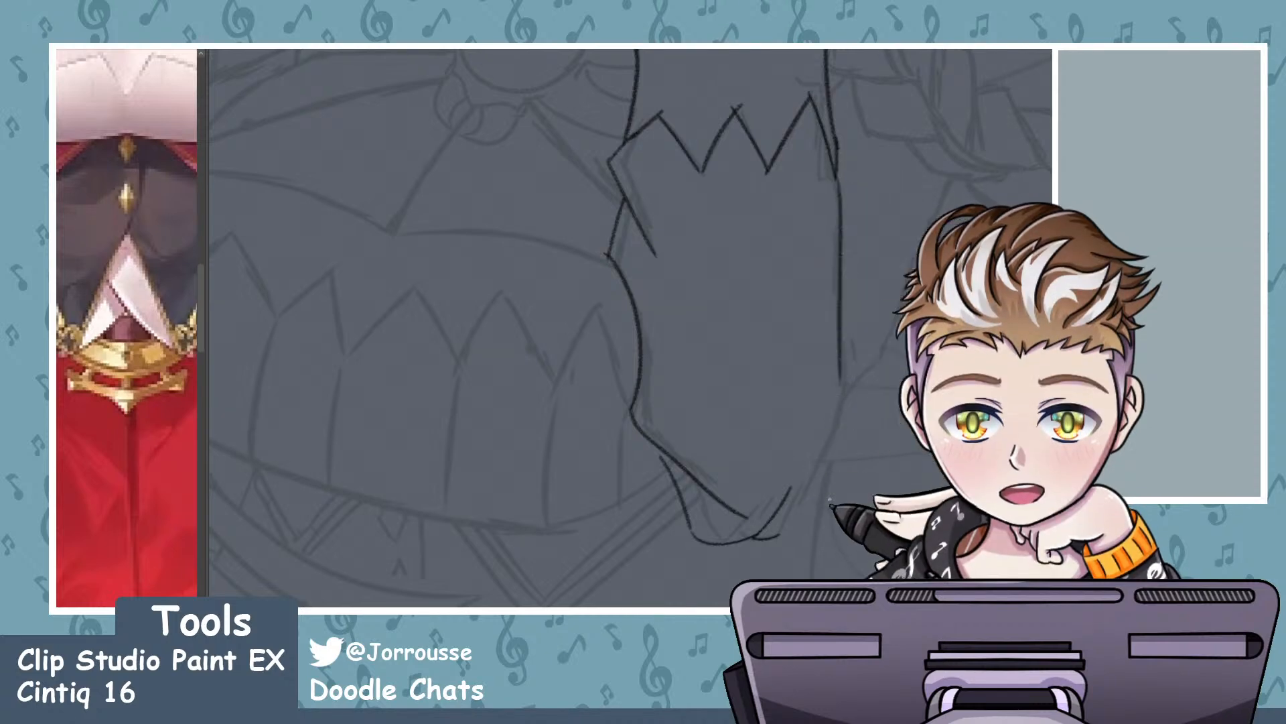
drag(837, 175, 831, 402)
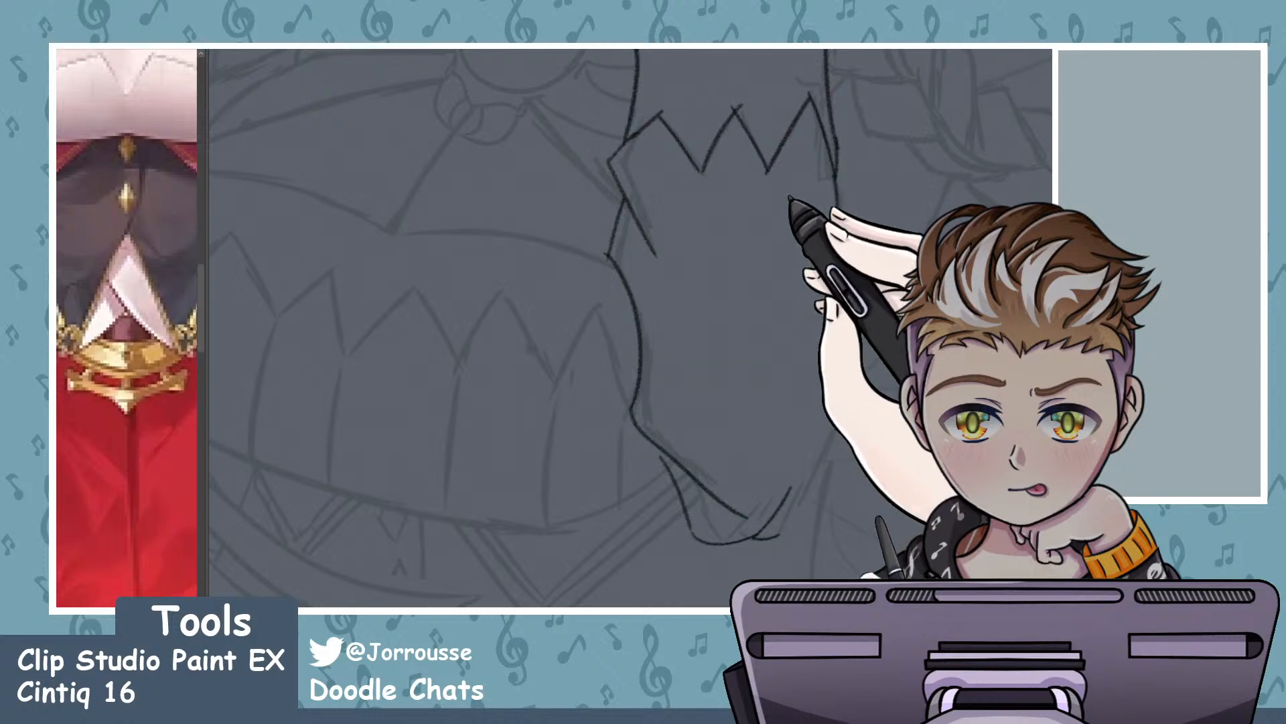
mouse_move(790, 214)
mouse_down()
mouse_move(801, 405)
mouse_move(807, 302)
mouse_move(811, 372)
mouse_move(783, 278)
mouse_move(842, 365)
mouse_up()
key(ctrl+z)
key(ctrl+z)
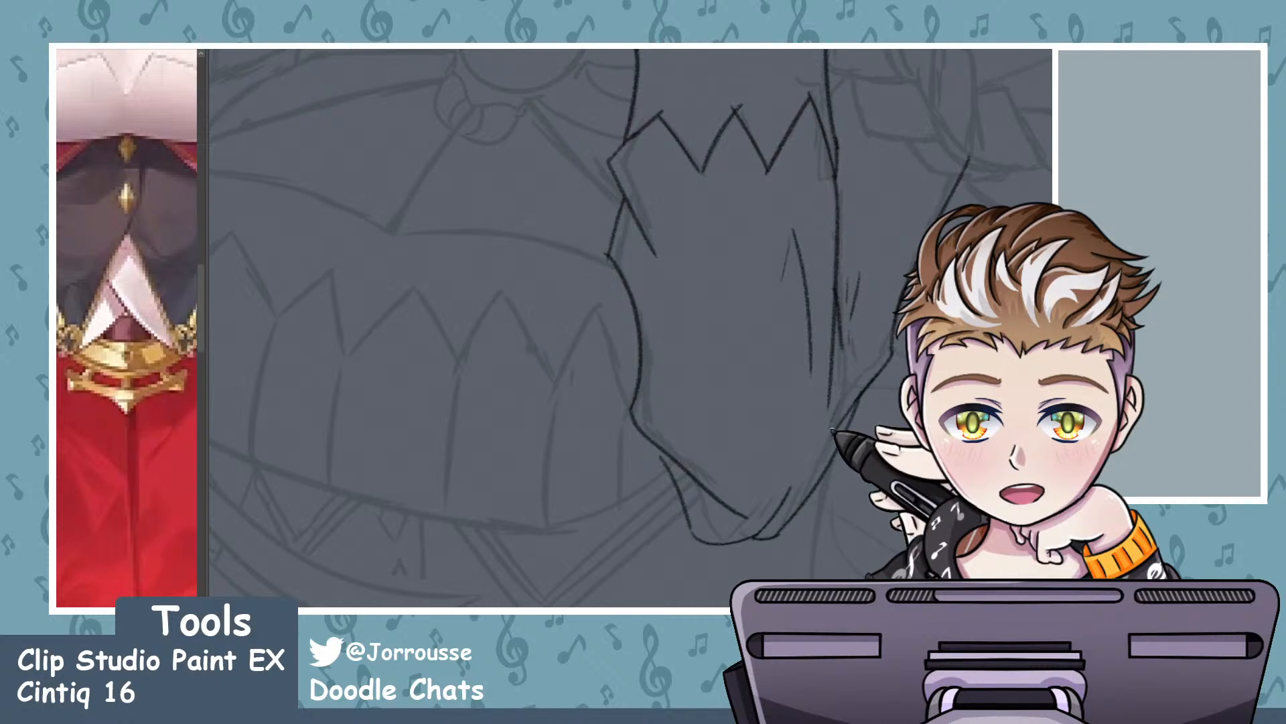
- Examine the inked hair, horns, raised hand and sleeve at several magnifications against the rest of the sketch
scroll(777, 321, down, 6)
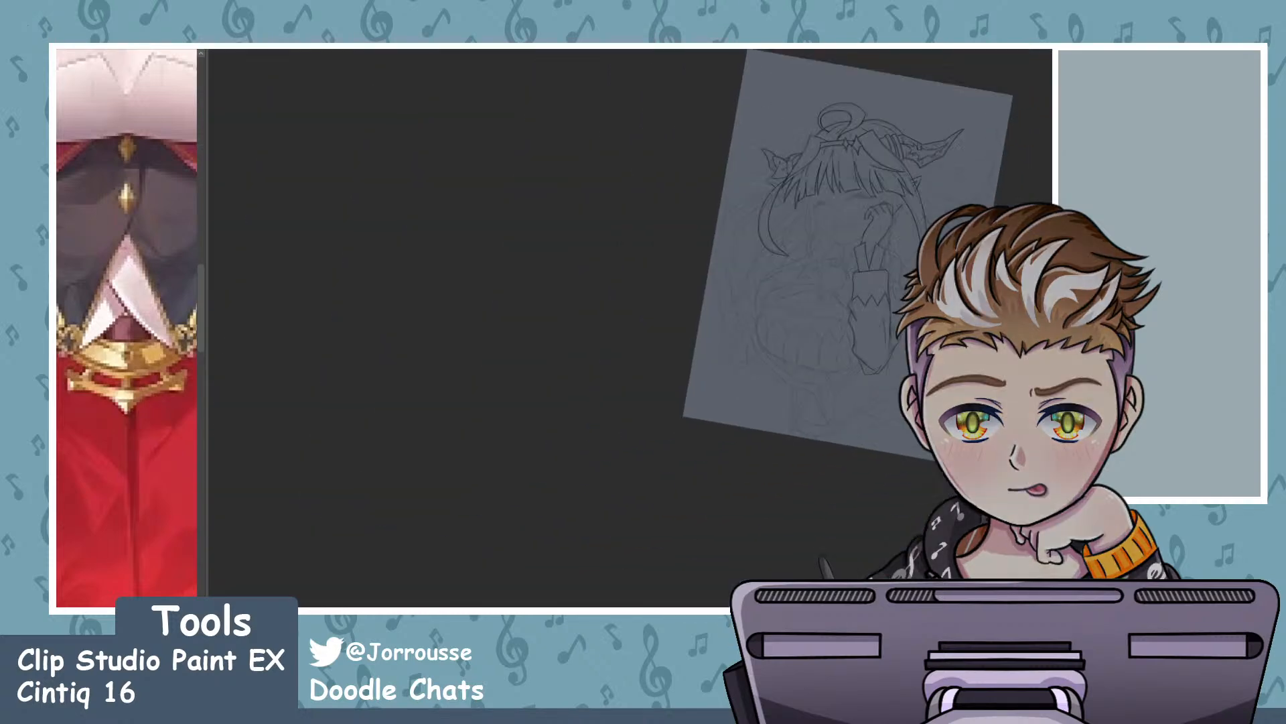
scroll(871, 95, up, 1)
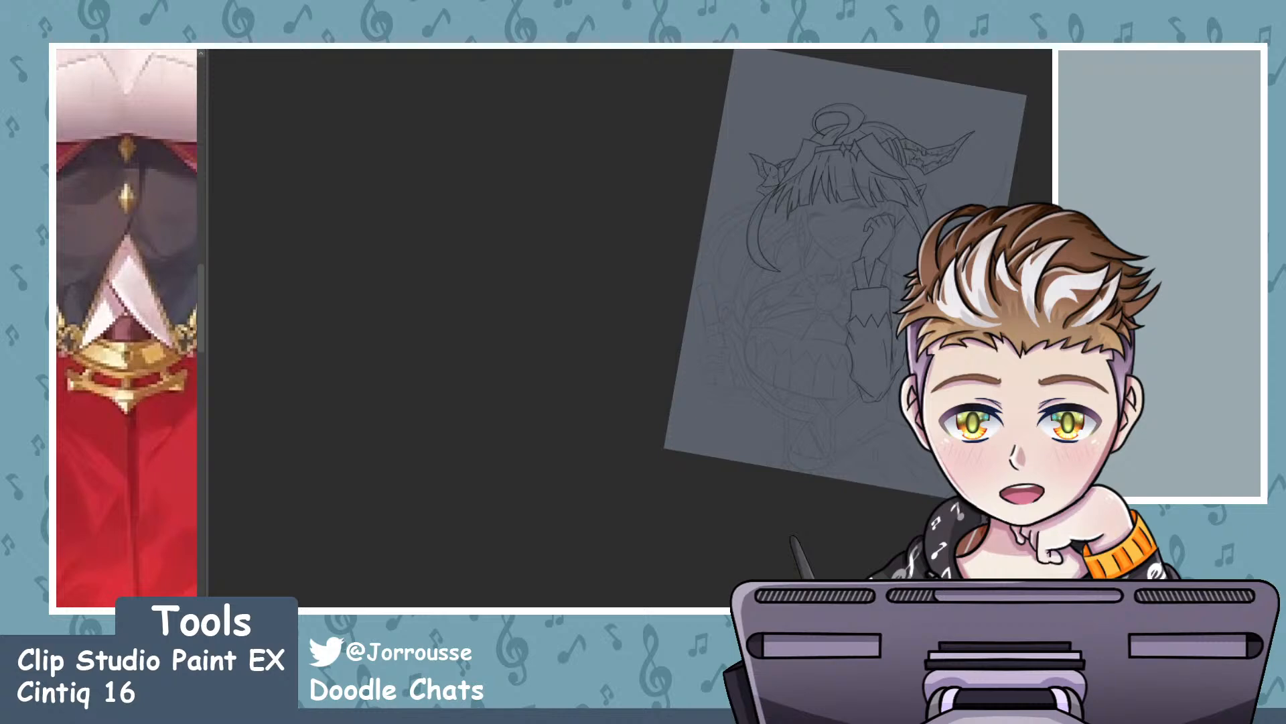
scroll(871, 328, up, 5)
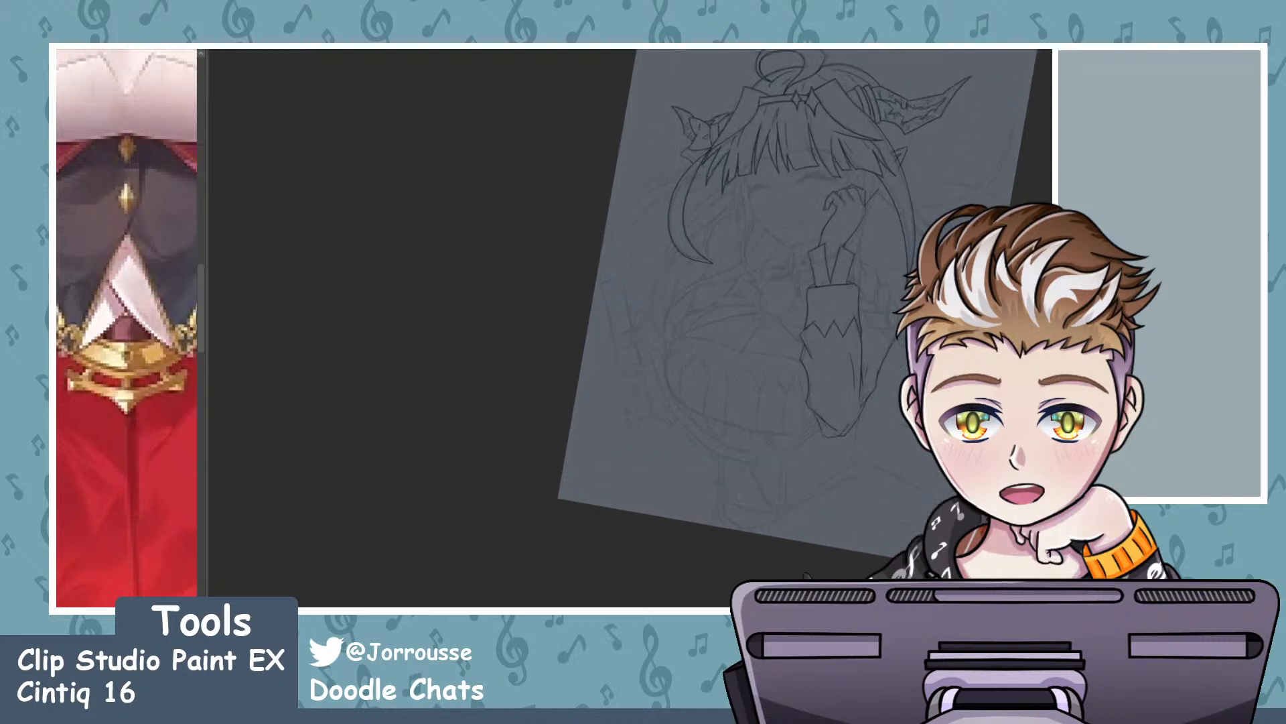
scroll(871, 328, down, 5)
scroll(775, 322, up, 1)
scroll(775, 323, up, 3)
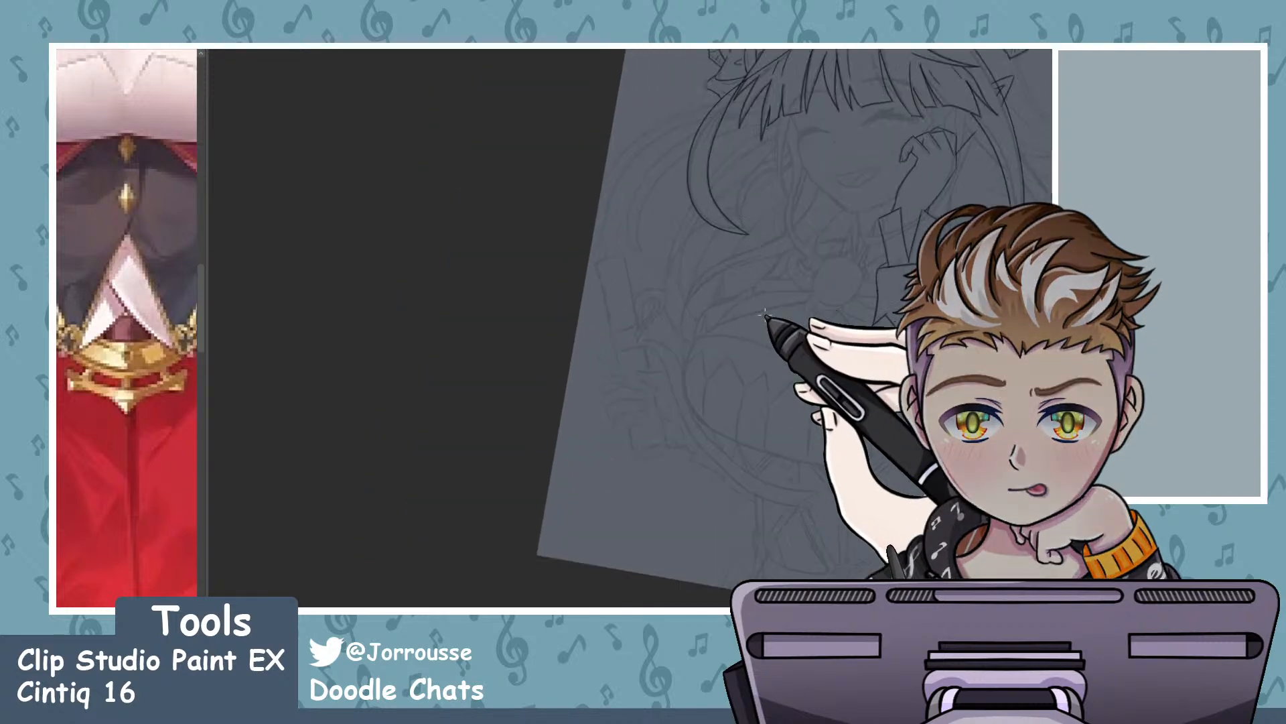
scroll(777, 323, down, 2)
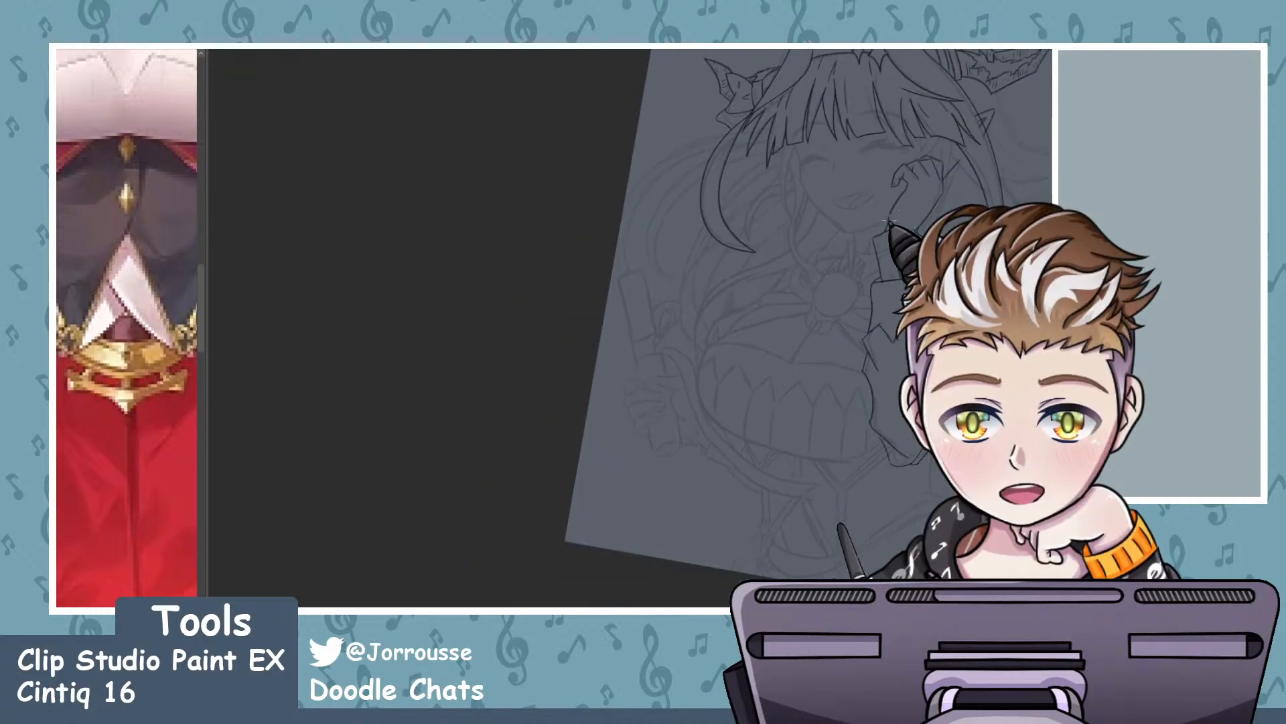
scroll(884, 288, down, 3)
scroll(881, 278, up, 5)
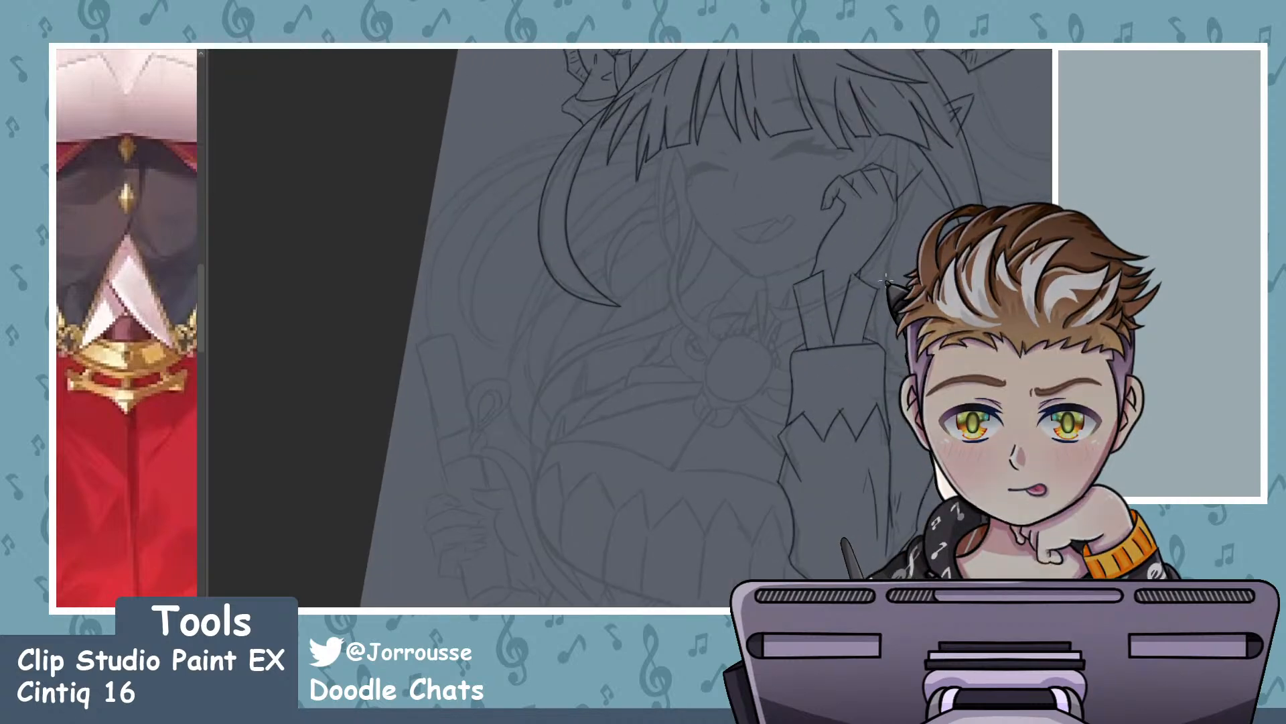
scroll(885, 278, up, 3)
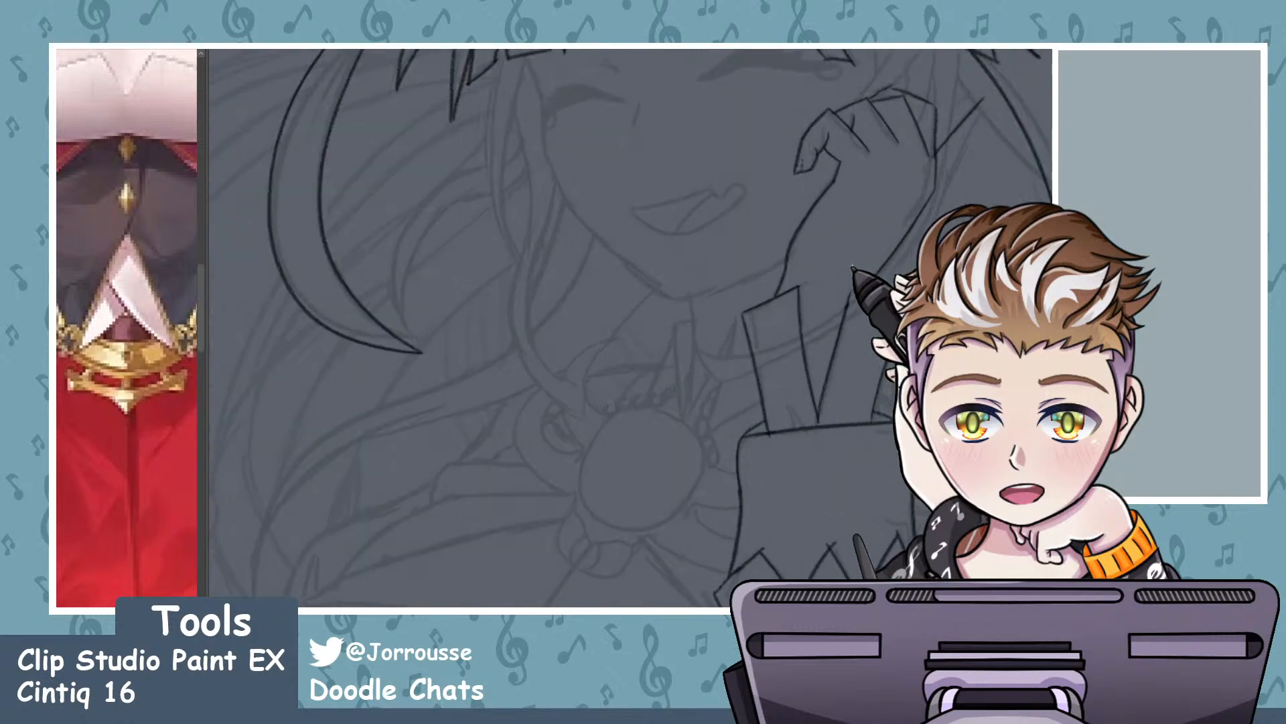
scroll(861, 215, up, 1)
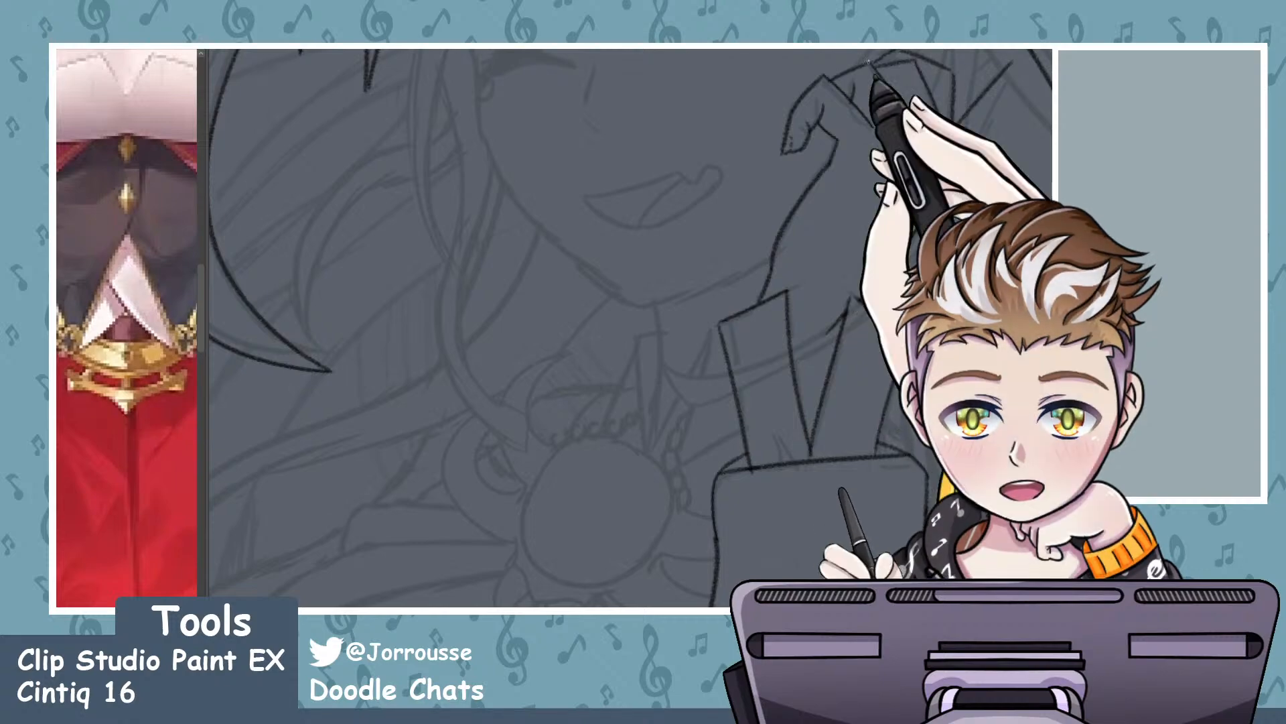
scroll(797, 211, down, 3)
scroll(778, 251, down, 3)
scroll(833, 228, up, 6)
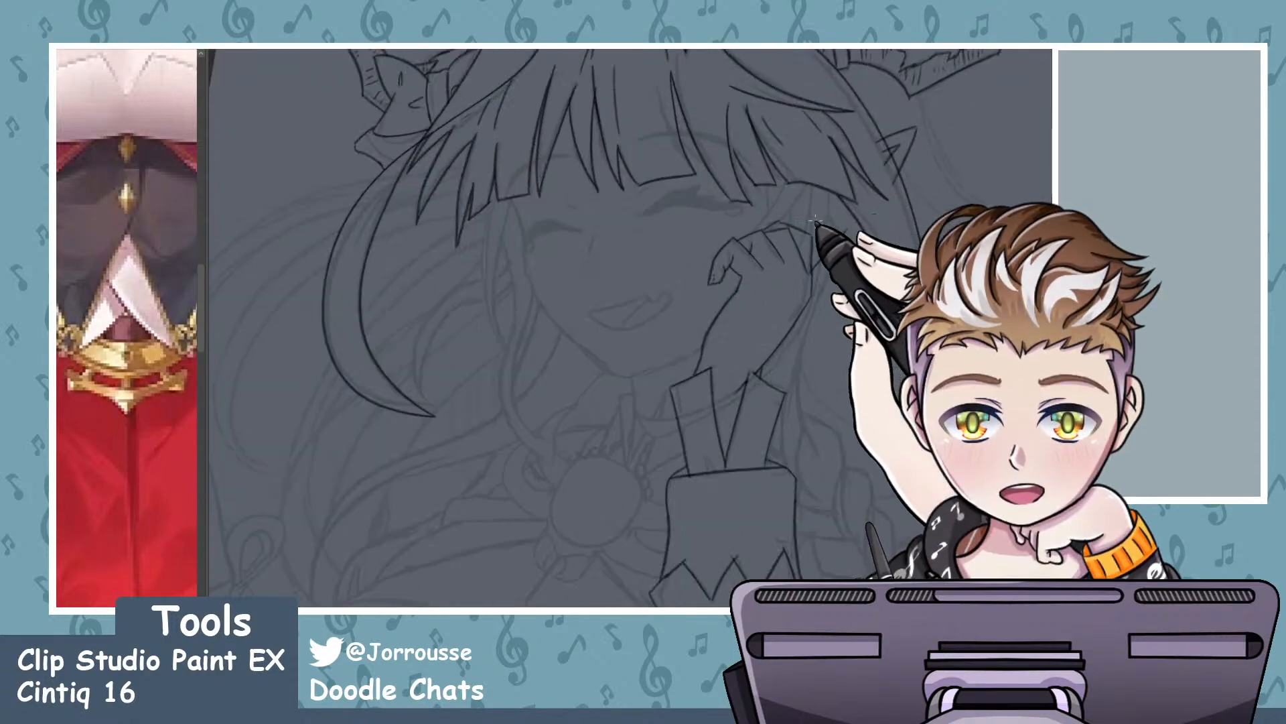
scroll(720, 253, down, 3)
scroll(833, 178, up, 5)
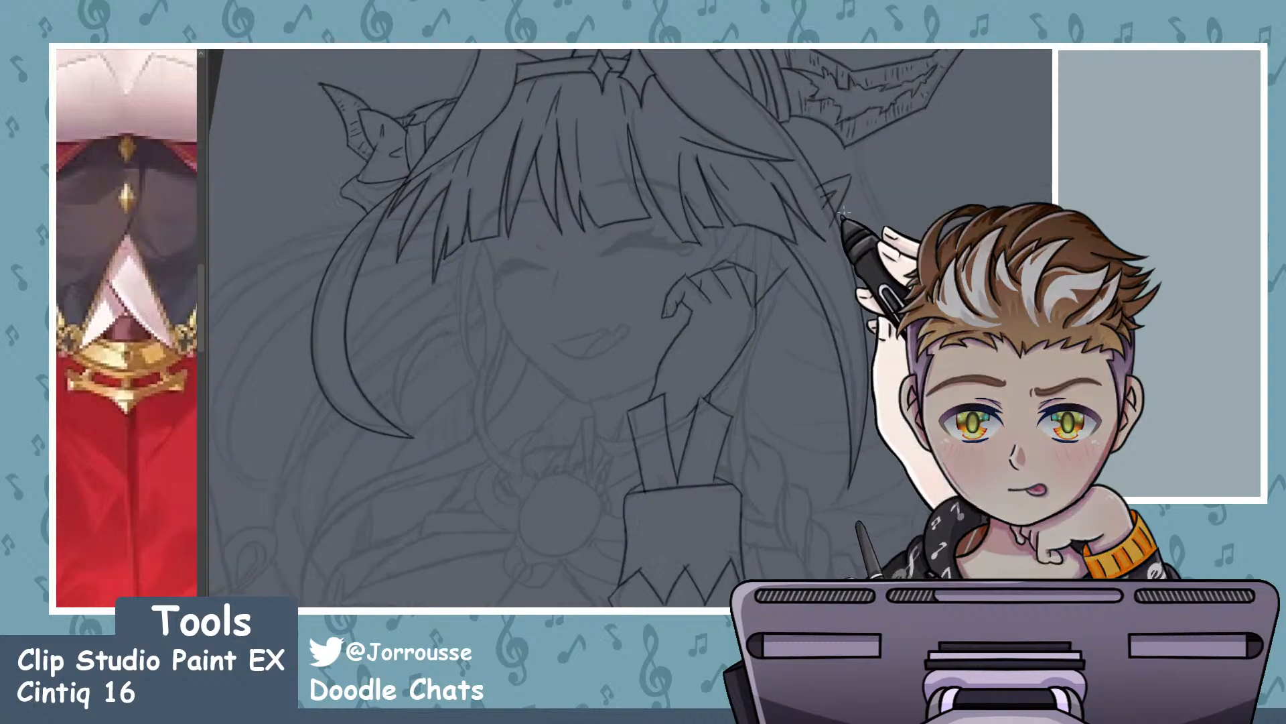
scroll(760, 237, up, 1)
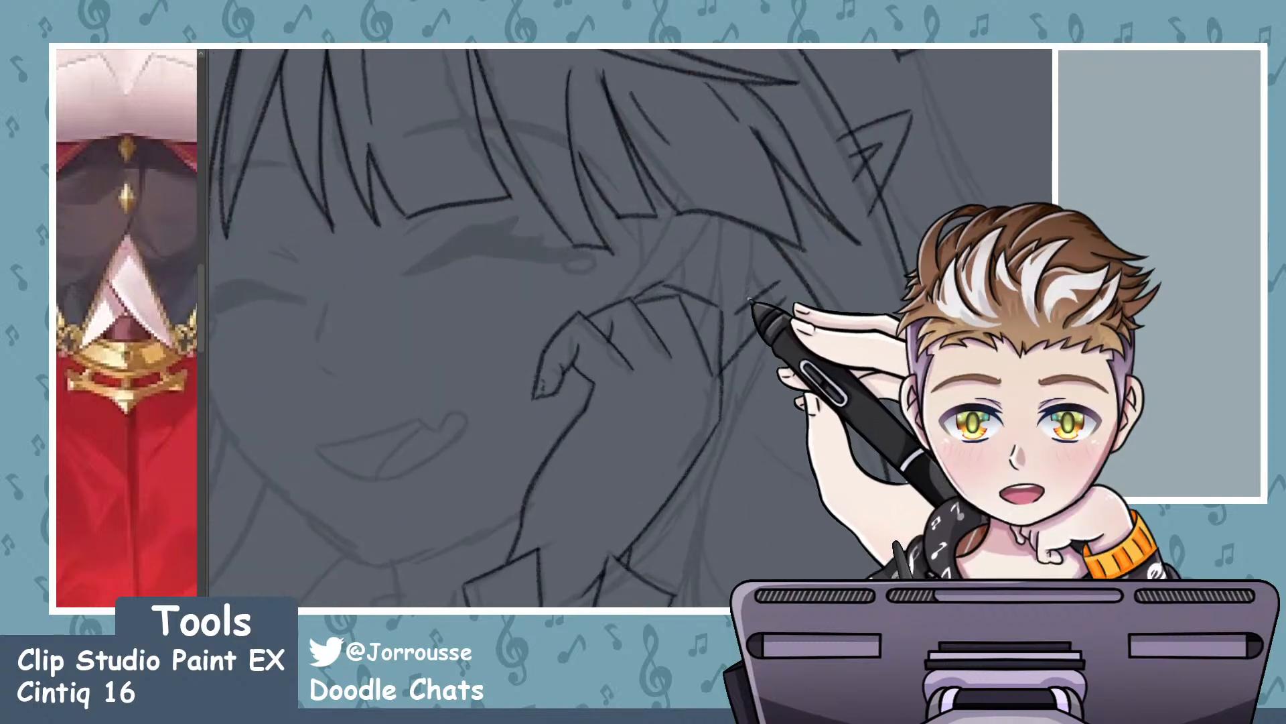
scroll(795, 282, down, 4)
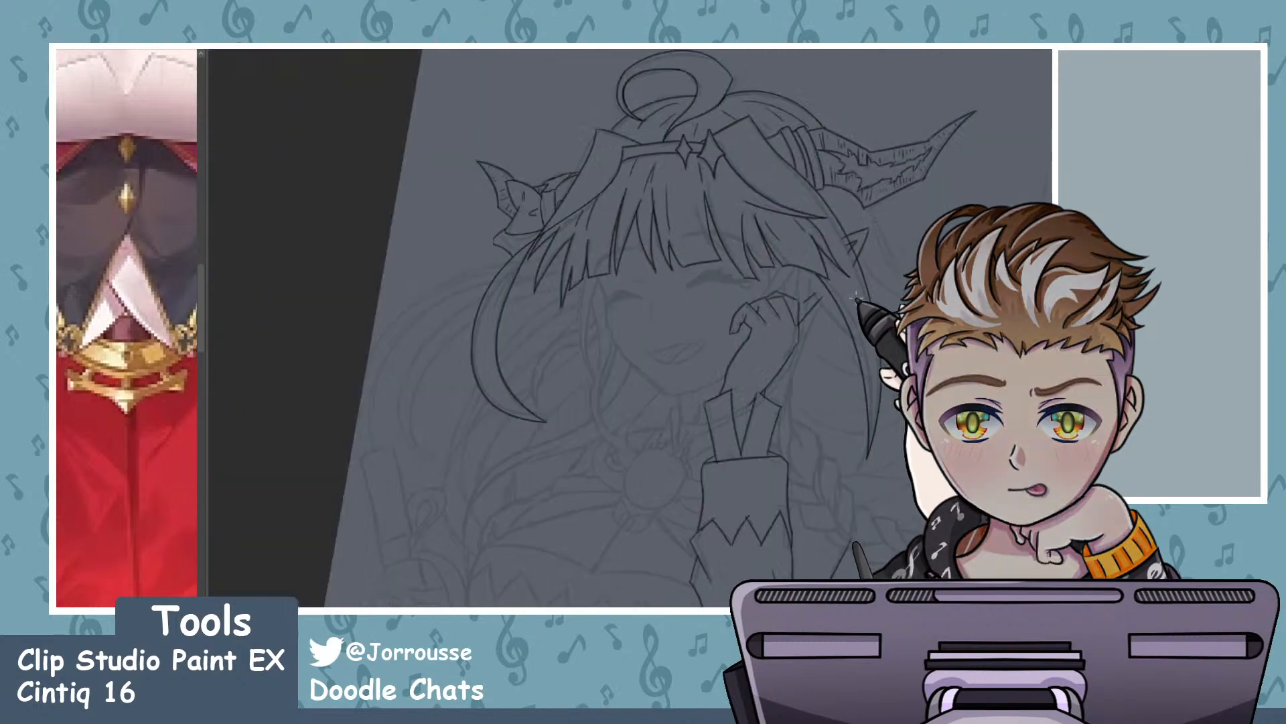
scroll(753, 494, up, 2)
scroll(658, 455, up, 1)
scroll(718, 460, down, 2)
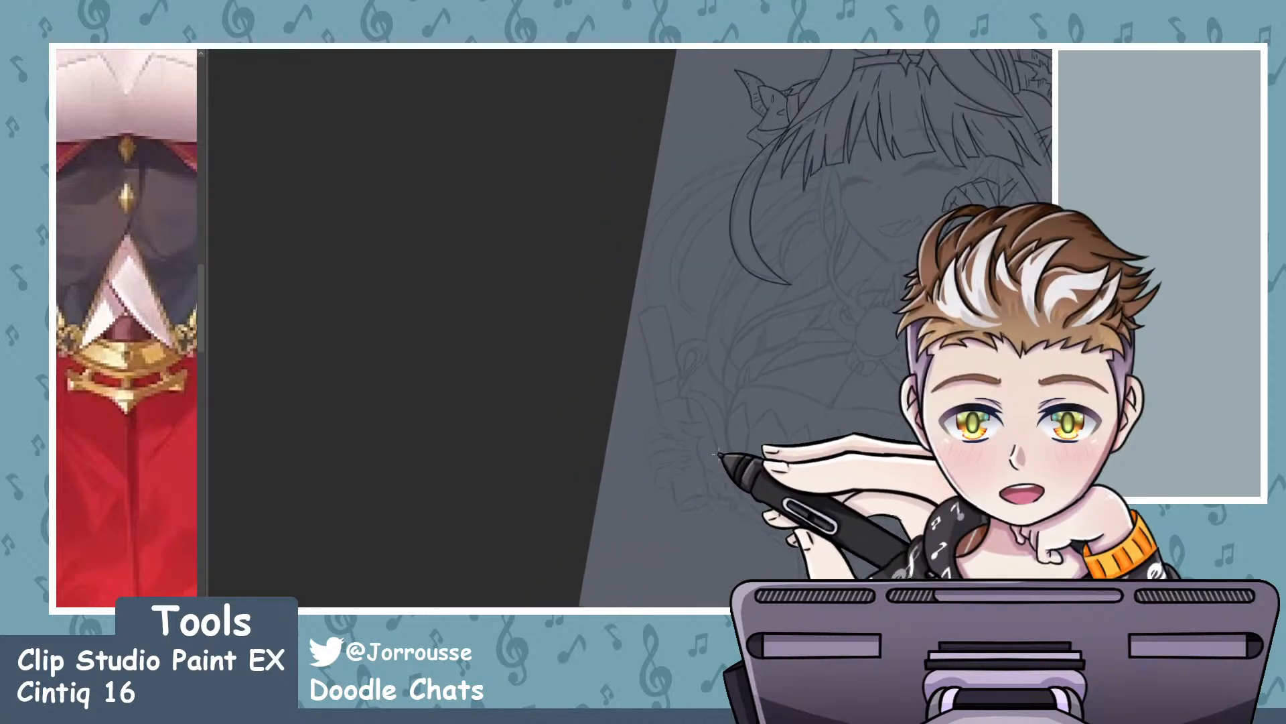
- Ink the curled outer finger of the lower hand over the sketch, tracing its outer side and rounded fingertip
scroll(675, 542, up, 4)
scroll(684, 393, down, 2)
scroll(694, 372, up, 1)
scroll(694, 372, up, 1)
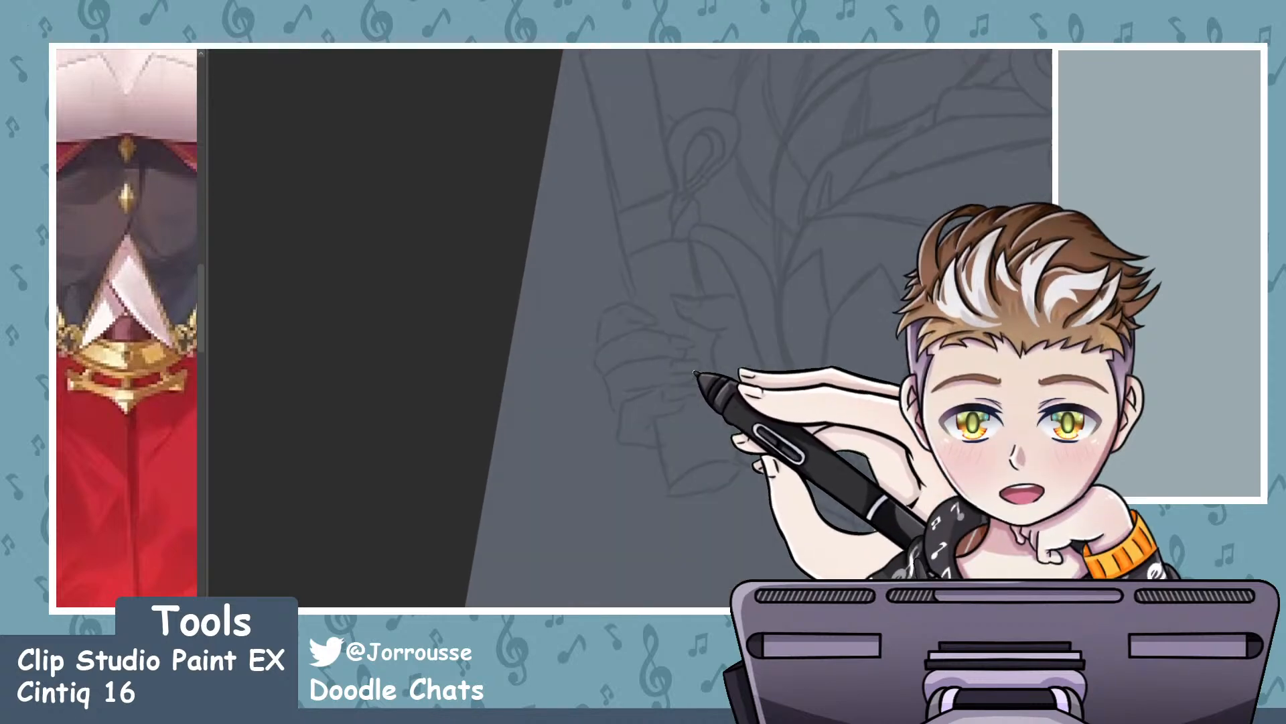
scroll(694, 379, down, 1)
drag(733, 365, 715, 345)
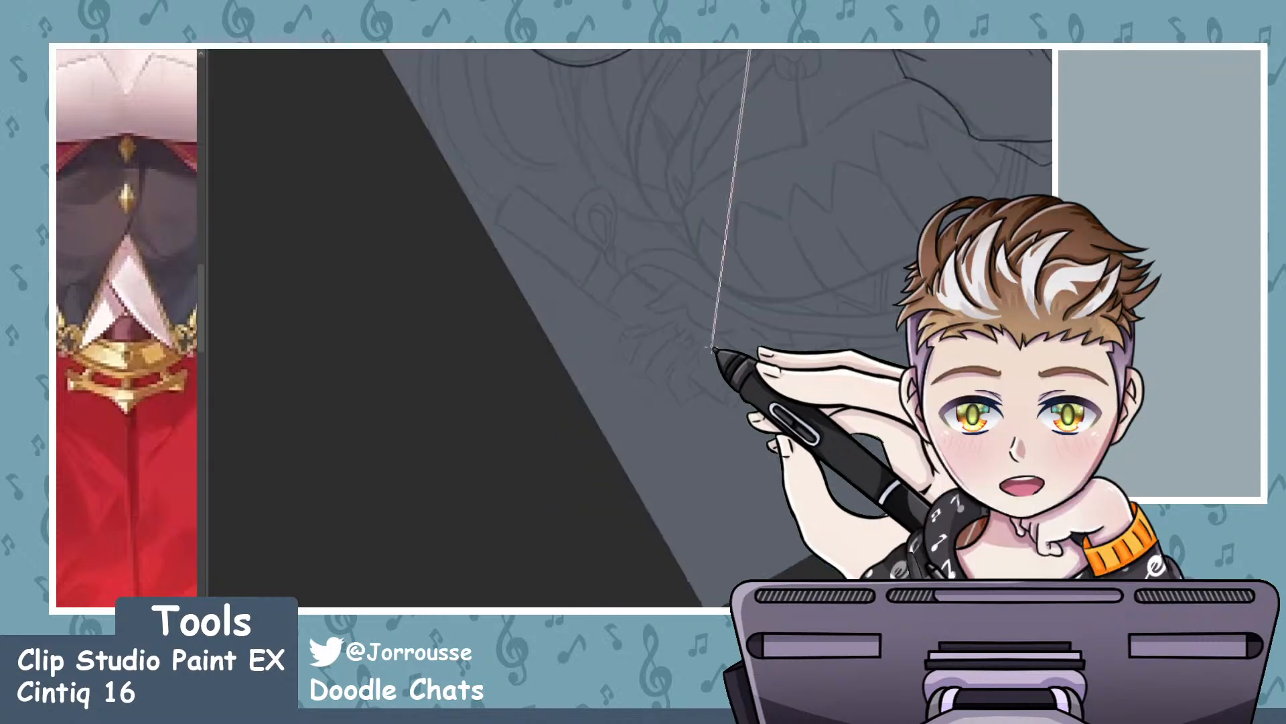
scroll(643, 328, up, 2)
scroll(704, 325, up, 2)
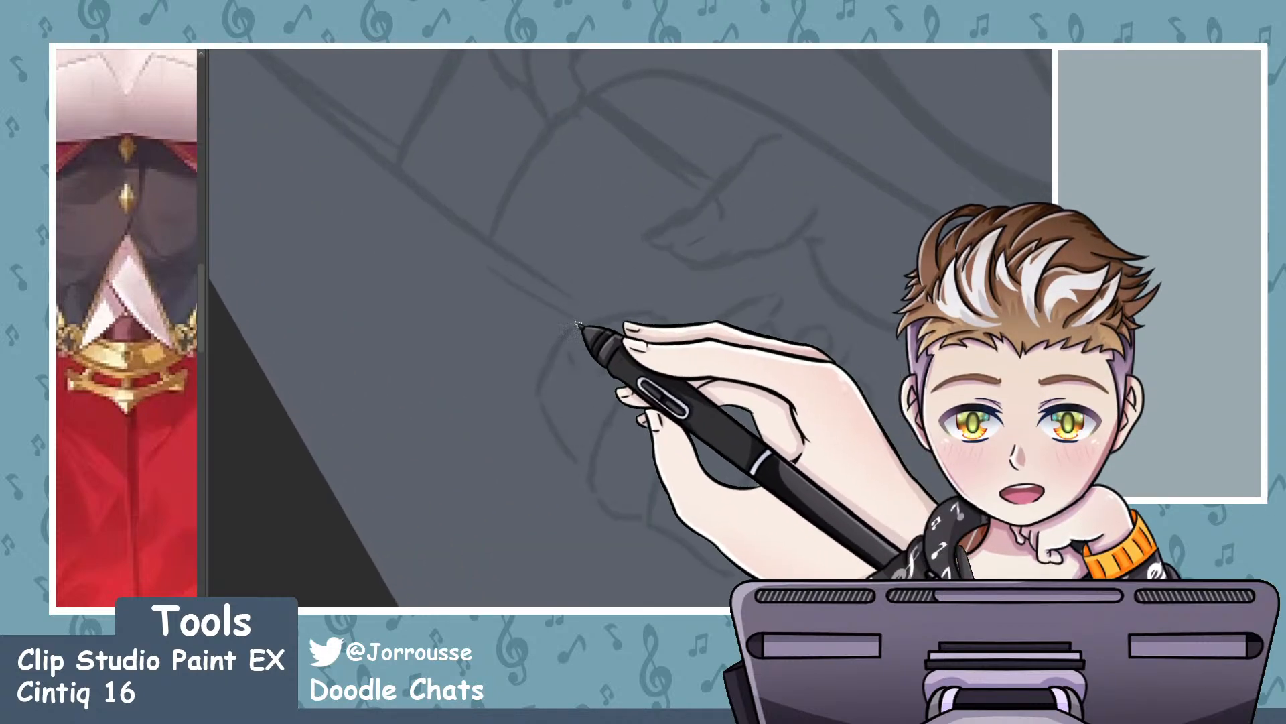
drag(583, 322, 545, 402)
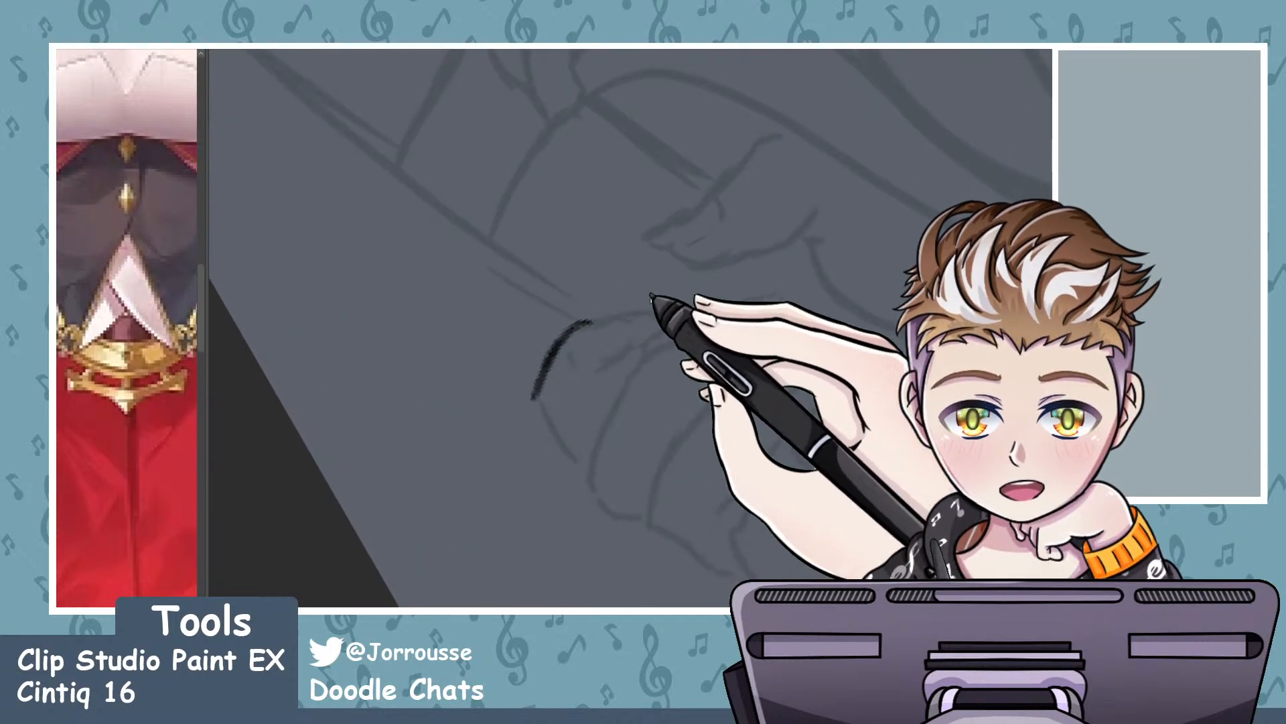
mouse_move(590, 324)
mouse_down()
mouse_move(563, 343)
mouse_move(537, 405)
mouse_move(542, 394)
mouse_move(549, 431)
mouse_move(587, 454)
mouse_up()
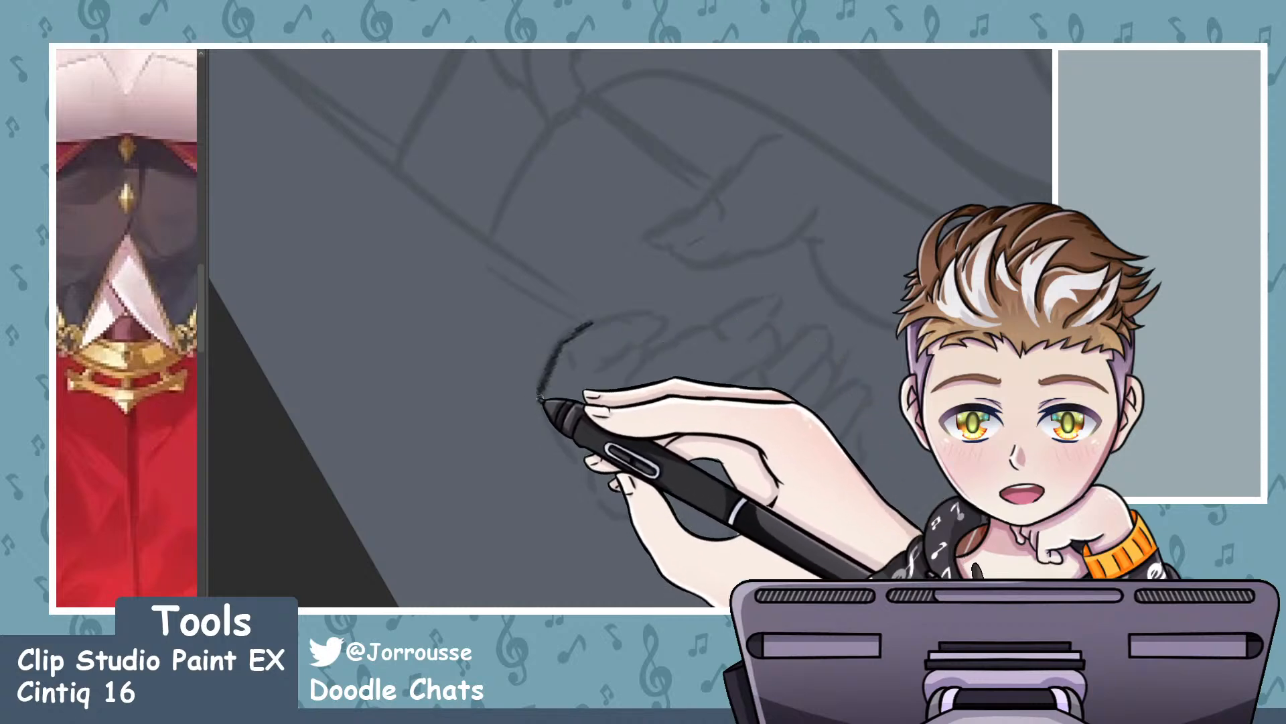
drag(538, 395, 590, 456)
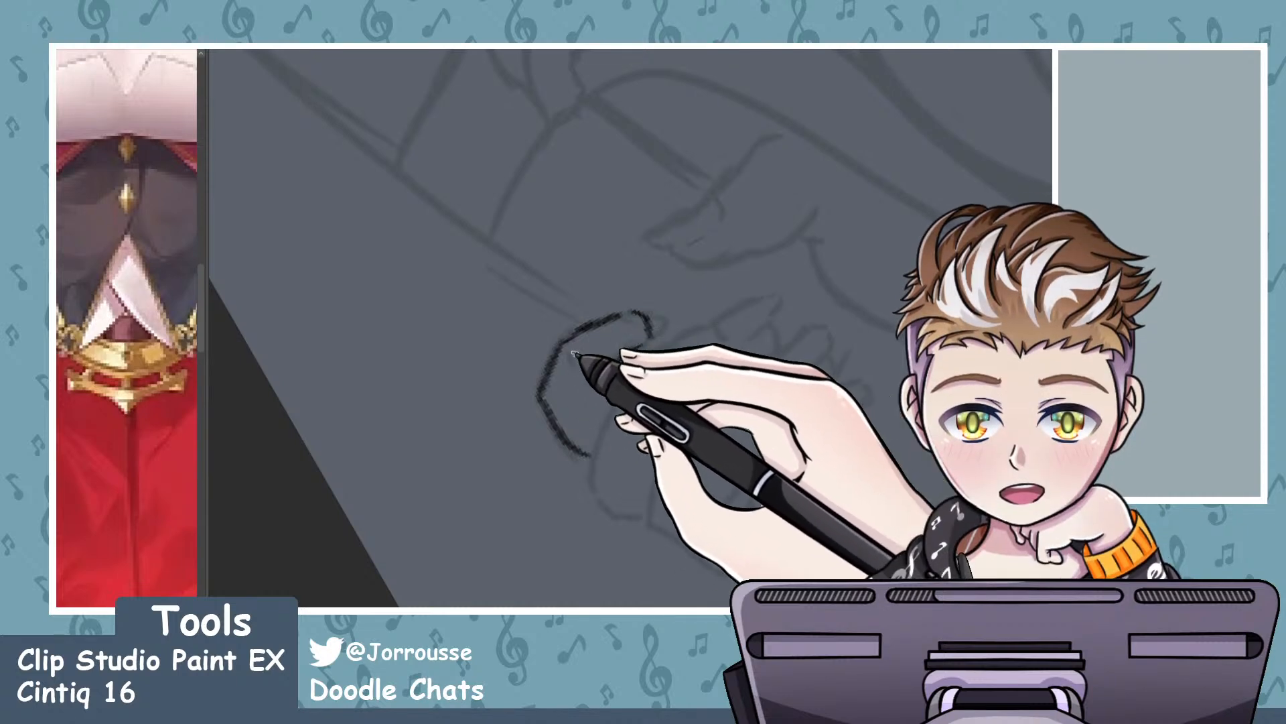
- Ink the first finger's inner fold and the adjoining second finger, including its long side, rounded tip and fingernail
mouse_move(576, 355)
mouse_down()
mouse_move(640, 342)
mouse_move(629, 400)
mouse_move(593, 457)
mouse_move(646, 520)
mouse_up()
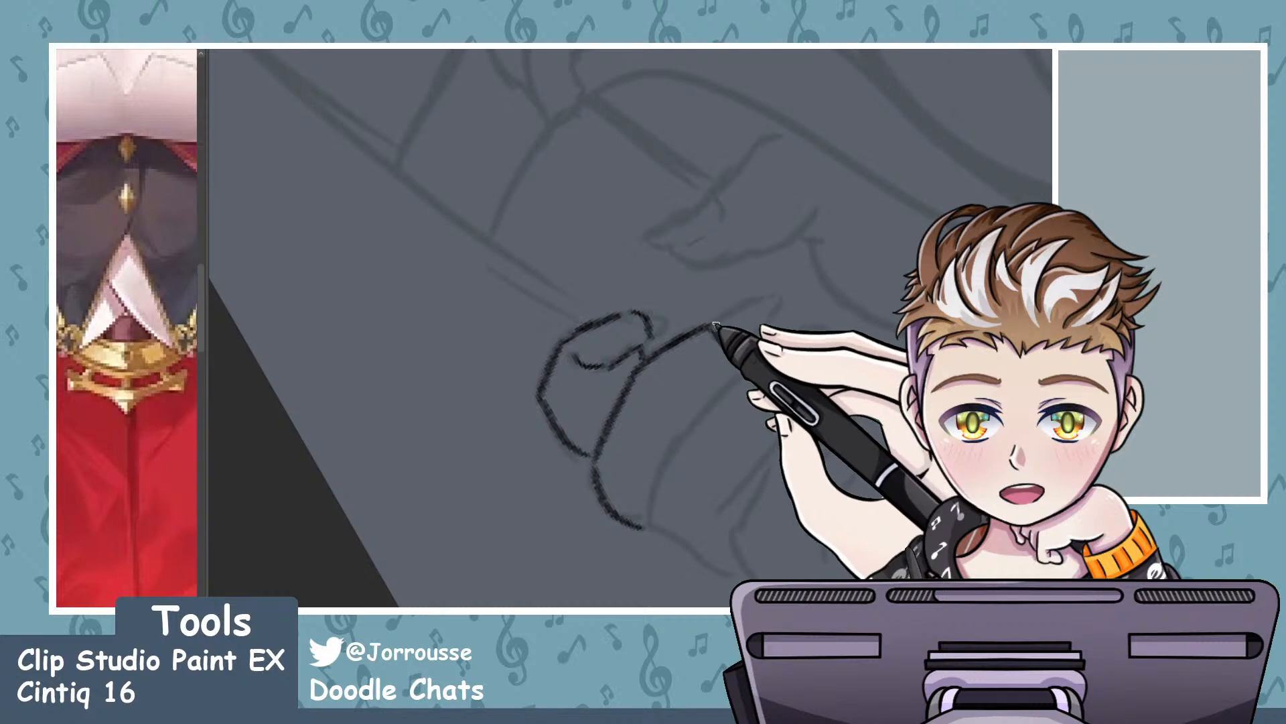
drag(715, 313, 734, 302)
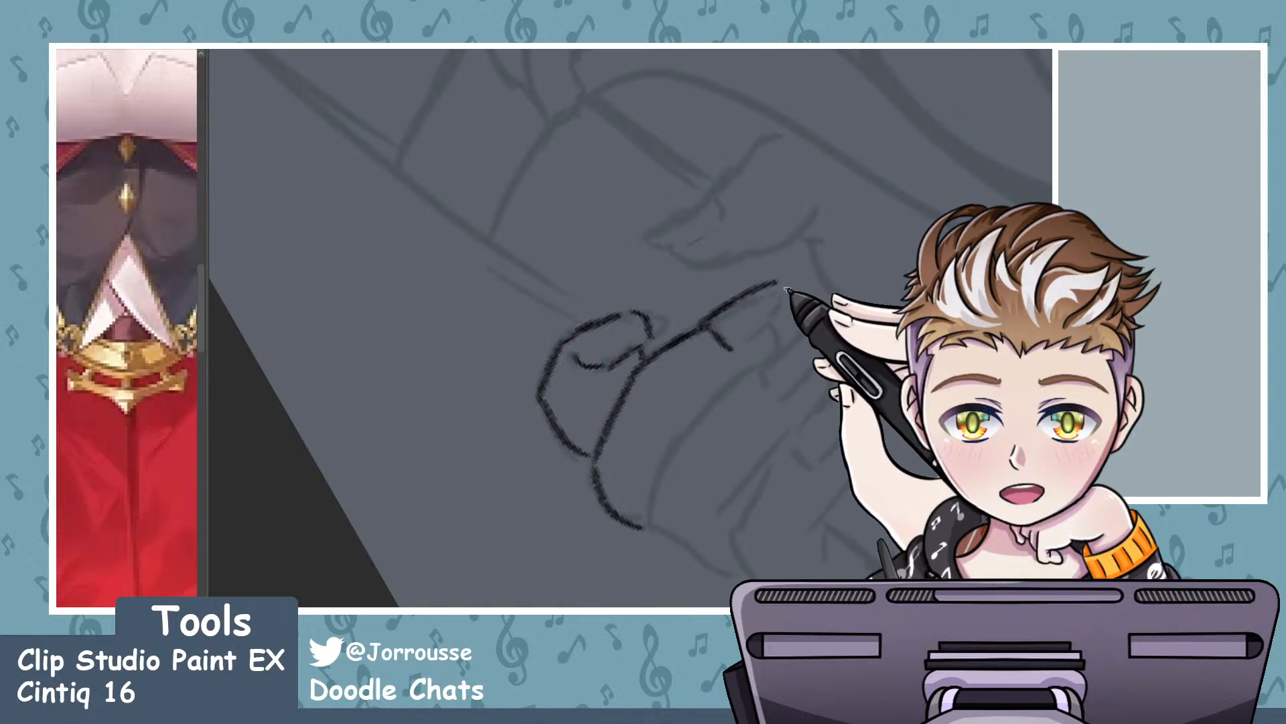
key(ctrl+z)
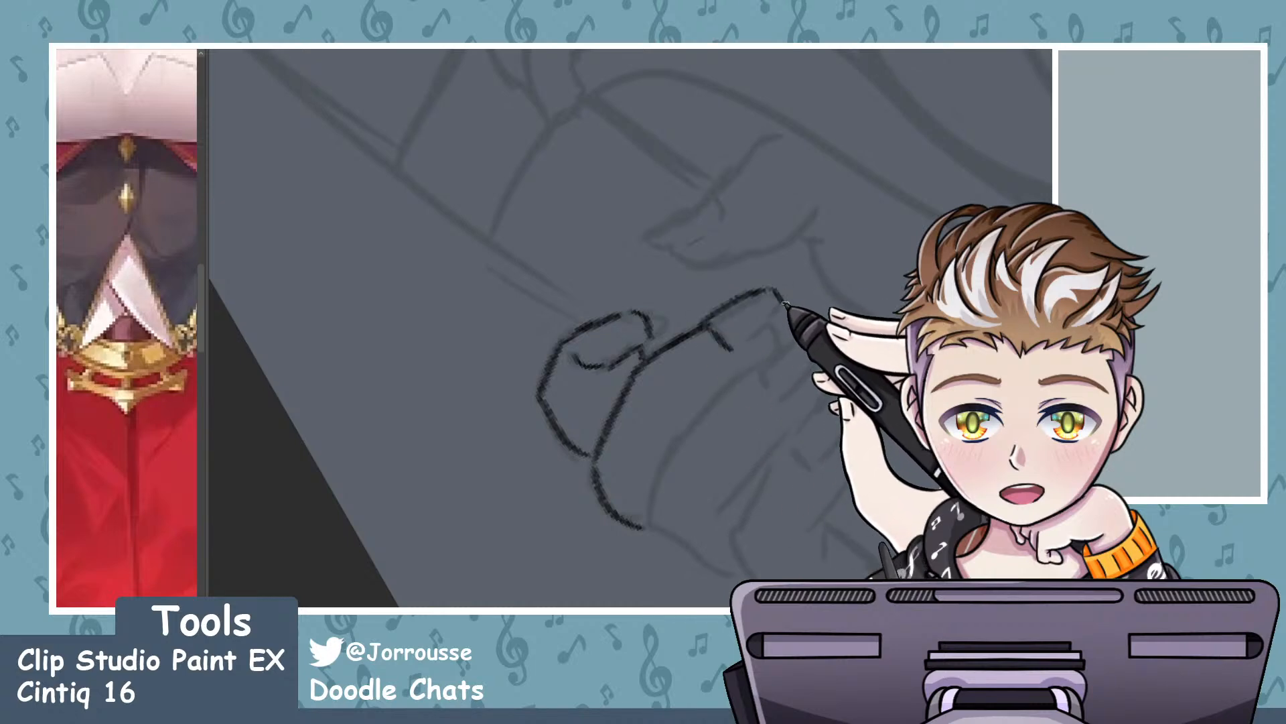
mouse_move(777, 303)
mouse_down()
mouse_move(782, 322)
mouse_move(747, 347)
mouse_up()
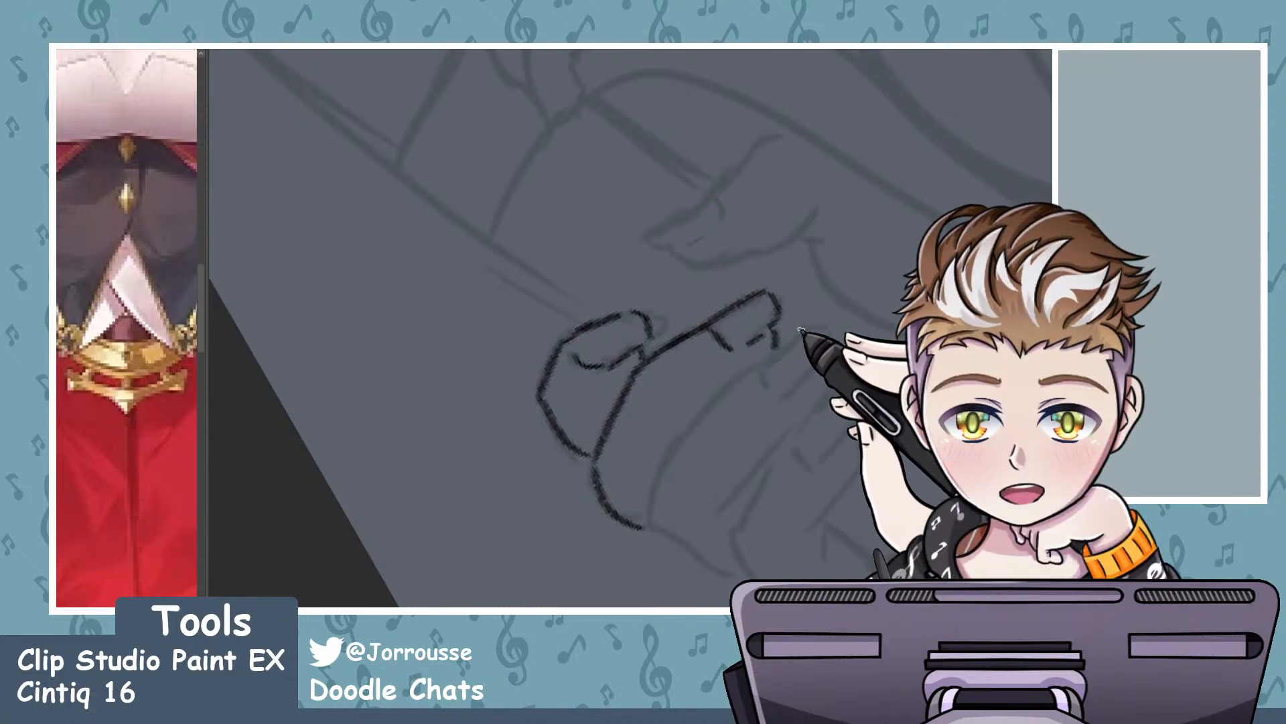
- Ink the remaining fingers of the lower hand with their tips and nails, continuing along the knuckles to the hand's outer edge
mouse_move(801, 330)
mouse_down()
mouse_move(736, 371)
mouse_move(753, 378)
mouse_move(757, 367)
mouse_move(681, 445)
mouse_up()
key(ctrl+z)
mouse_move(801, 333)
mouse_down()
mouse_move(664, 479)
mouse_move(651, 524)
mouse_up()
key(ctrl+z)
mouse_move(801, 333)
mouse_down()
mouse_move(752, 371)
mouse_move(649, 537)
mouse_up()
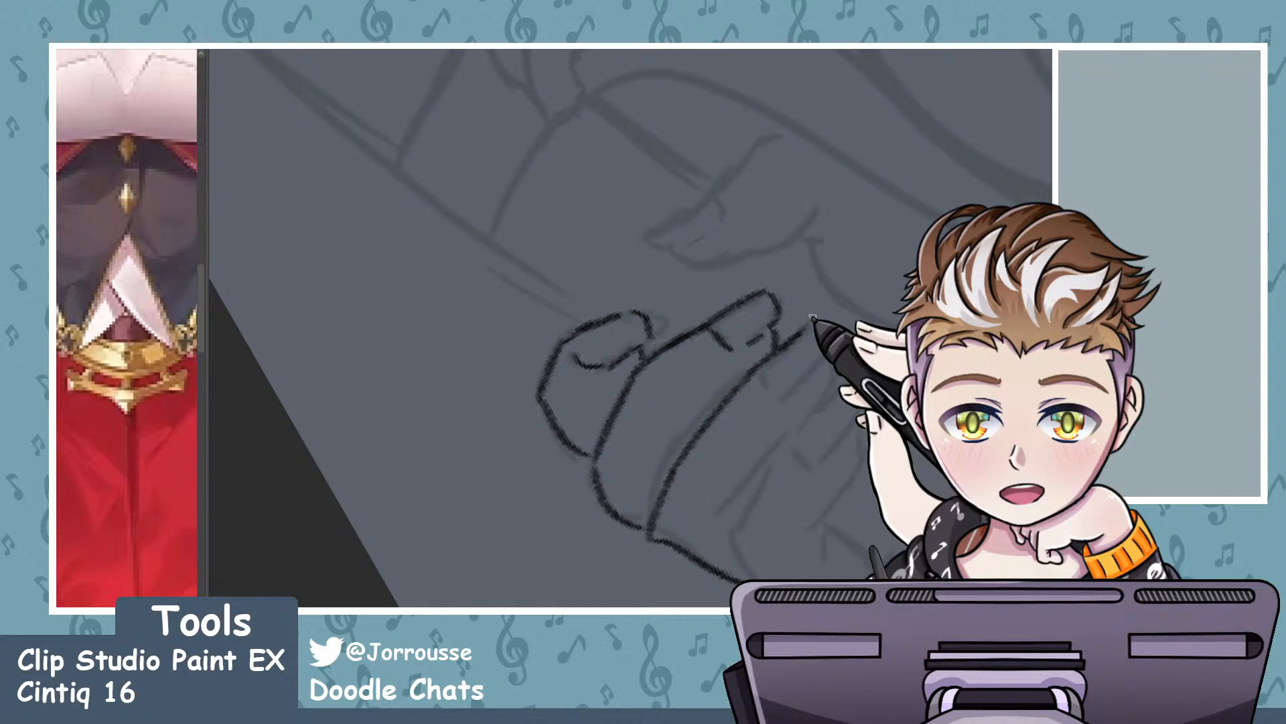
mouse_move(833, 346)
mouse_down()
mouse_move(793, 395)
mouse_move(826, 380)
mouse_move(835, 340)
mouse_move(796, 386)
mouse_move(820, 365)
mouse_move(767, 381)
mouse_move(797, 388)
mouse_up()
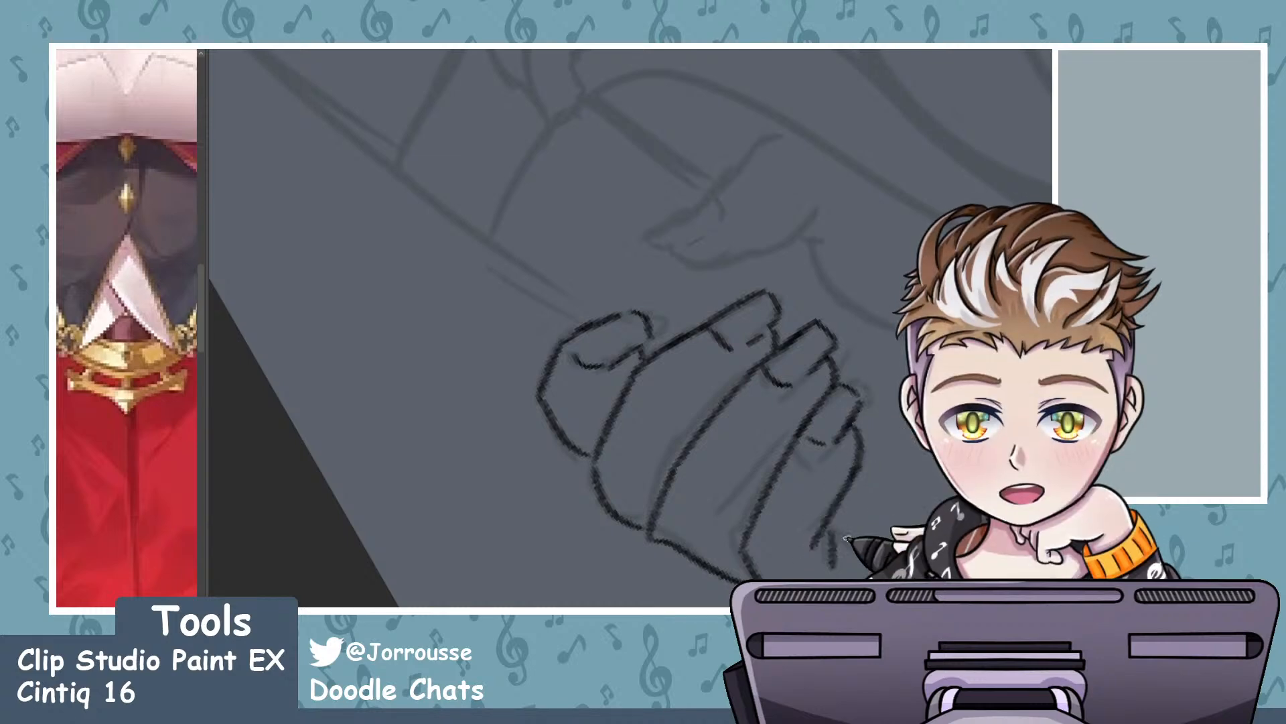
- Ink the lower hand's thumb above the curled fingers, with its outer contour, nail, inner curve and the crease at its base
scroll(846, 538, down, 10)
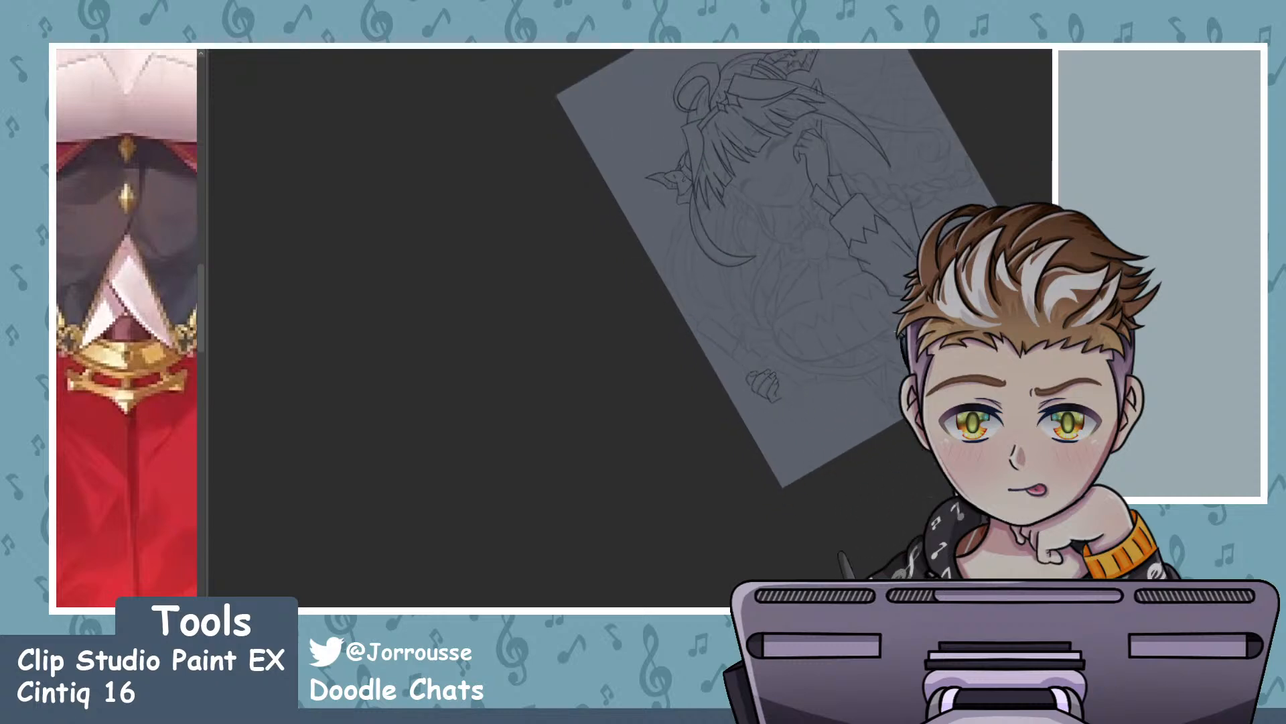
scroll(792, 349, up, 8)
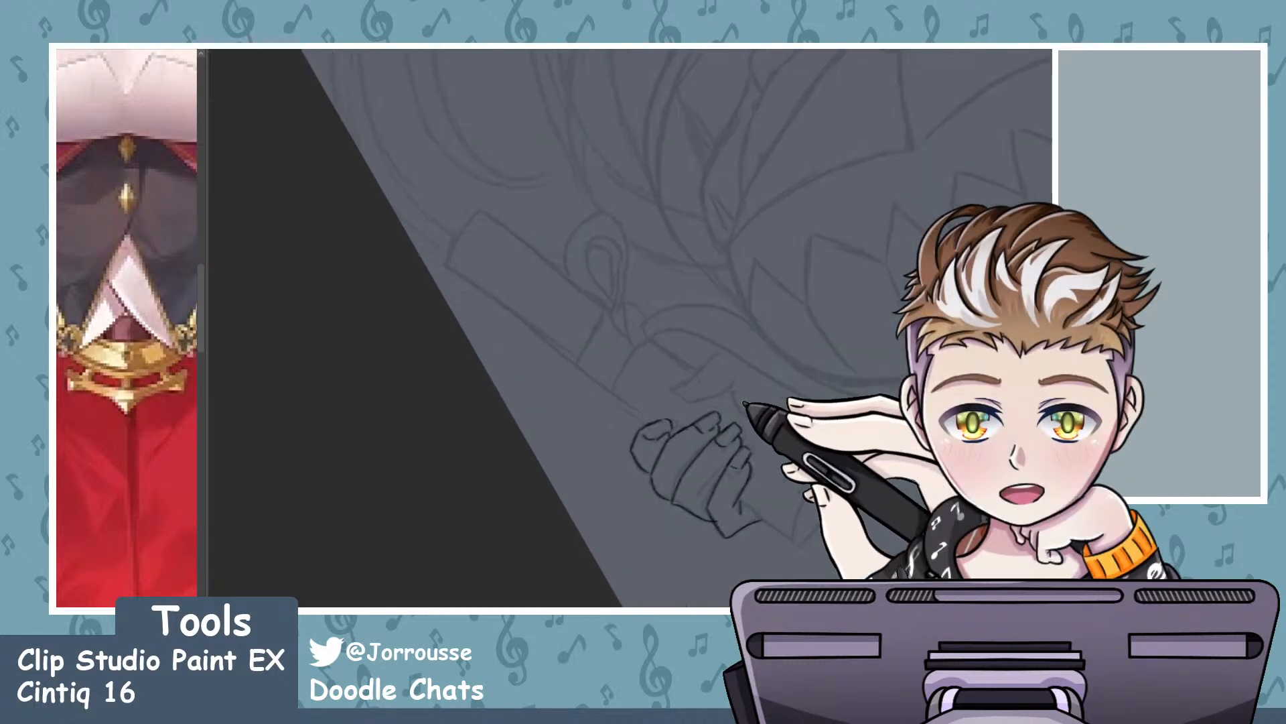
scroll(745, 403, up, 8)
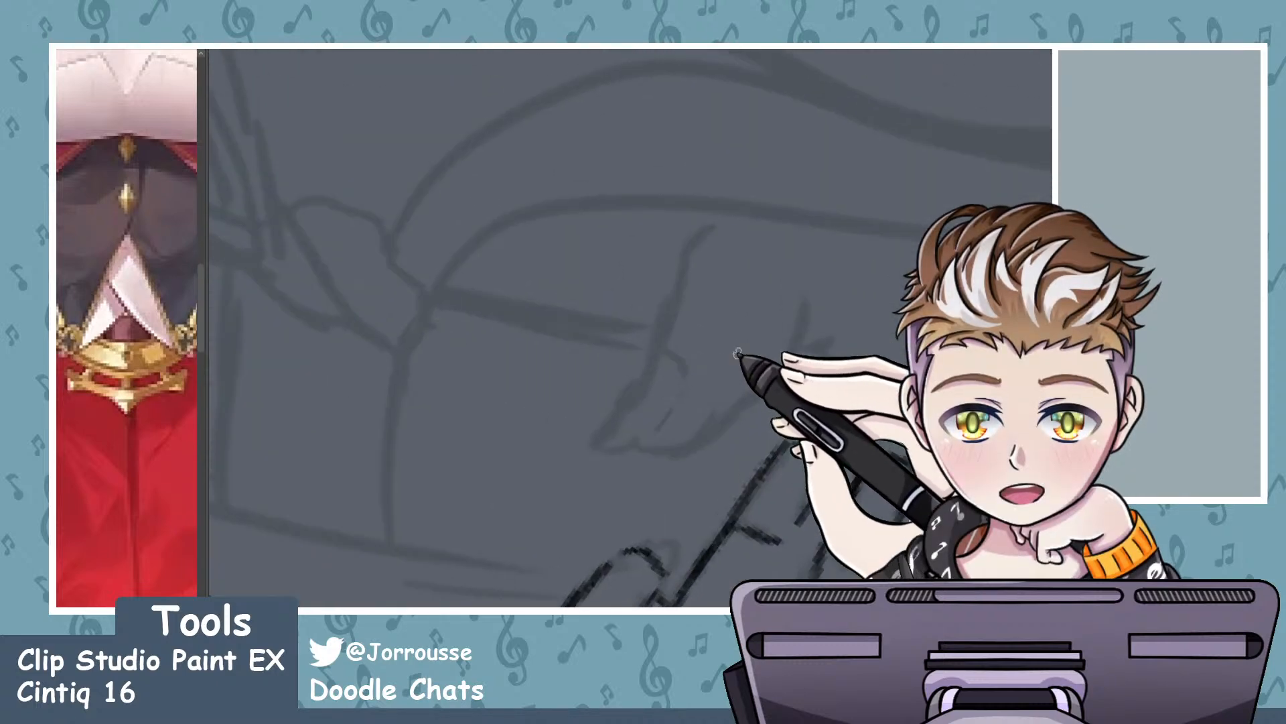
mouse_move(845, 171)
mouse_down()
mouse_move(697, 254)
mouse_move(644, 339)
mouse_move(624, 435)
mouse_move(634, 450)
mouse_move(670, 422)
mouse_up()
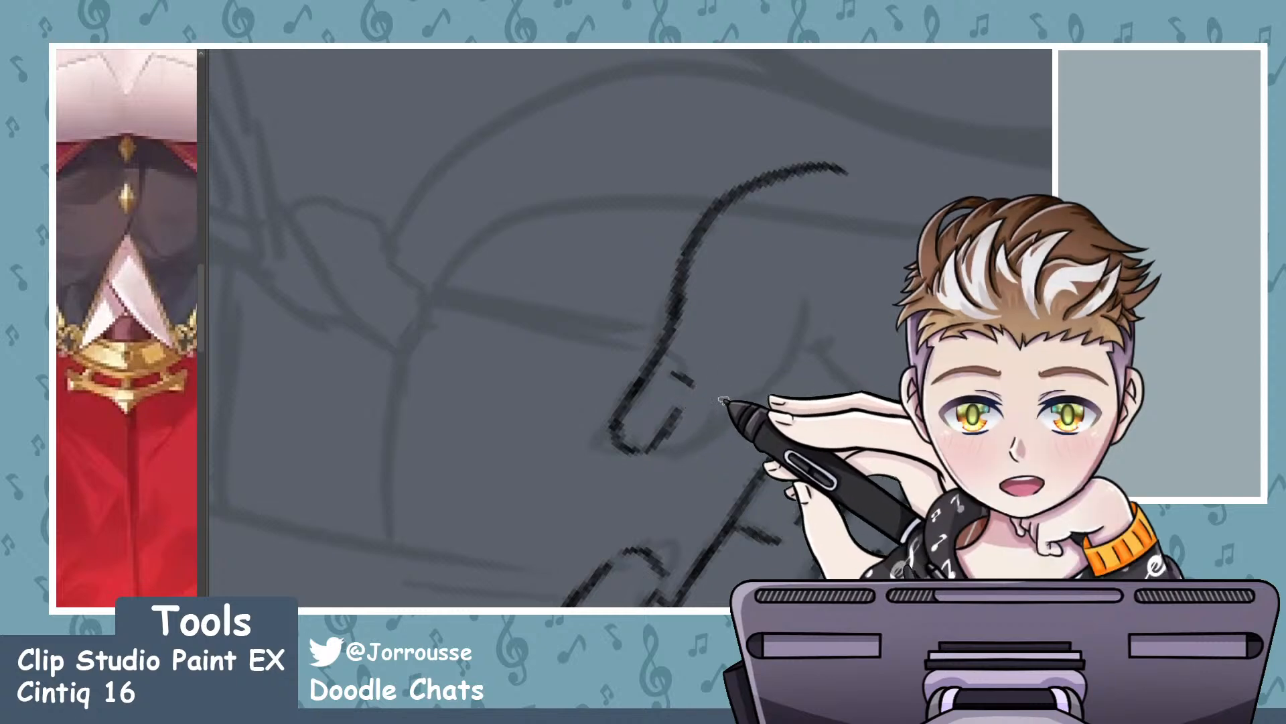
drag(668, 372, 682, 390)
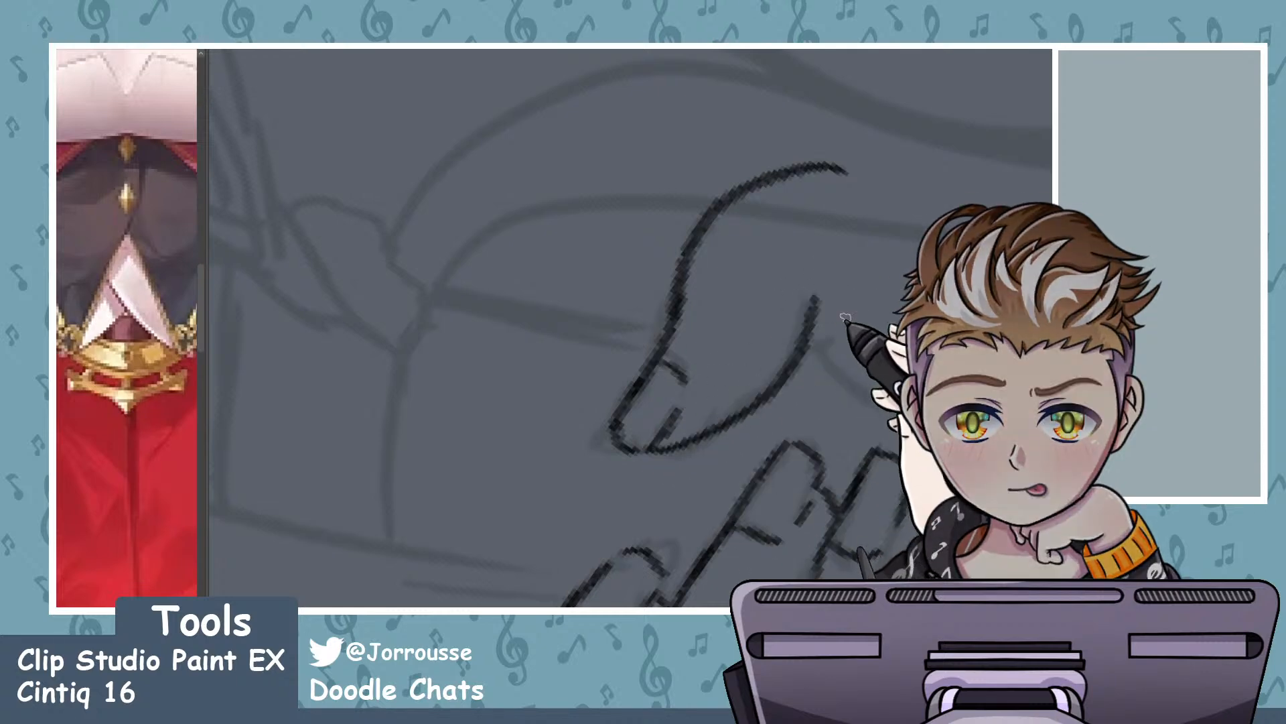
drag(861, 328, 809, 353)
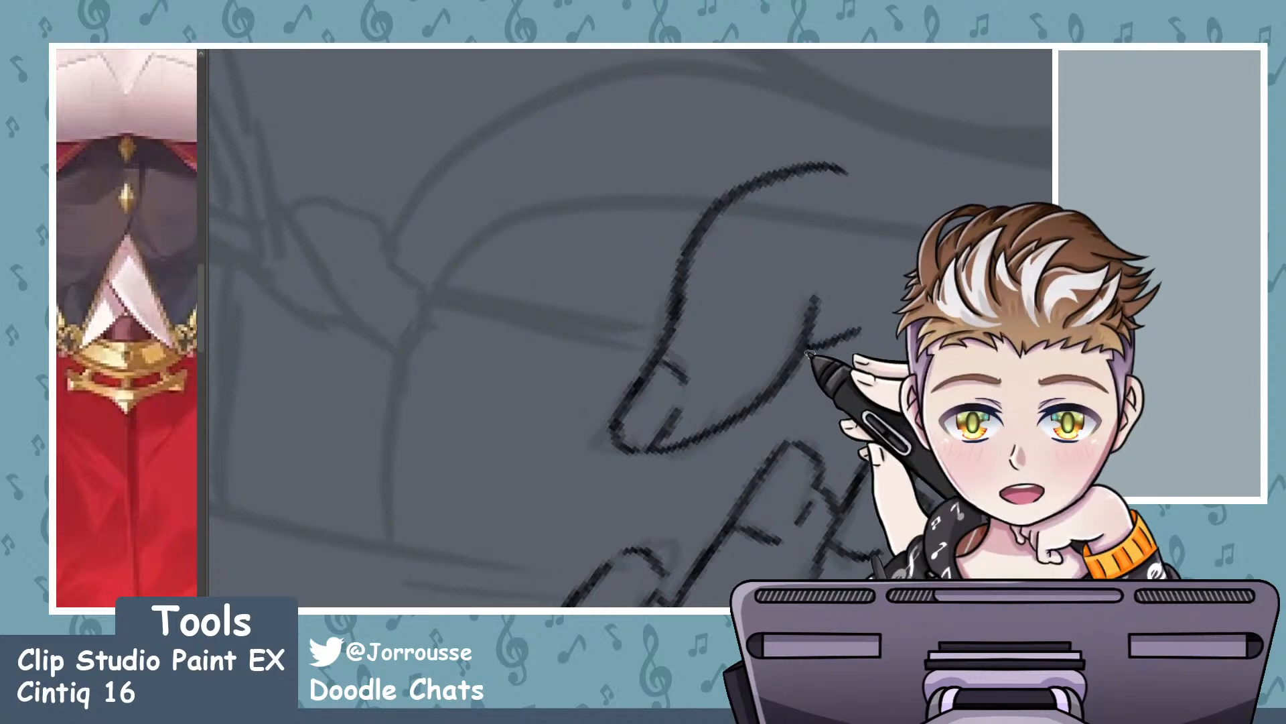
- Ink the curved palm edge running from the thumb's base towards the wrist, and the contour line across the wrist
scroll(606, 381, down, 2)
scroll(824, 382, up, 1)
key(ctrl+z)
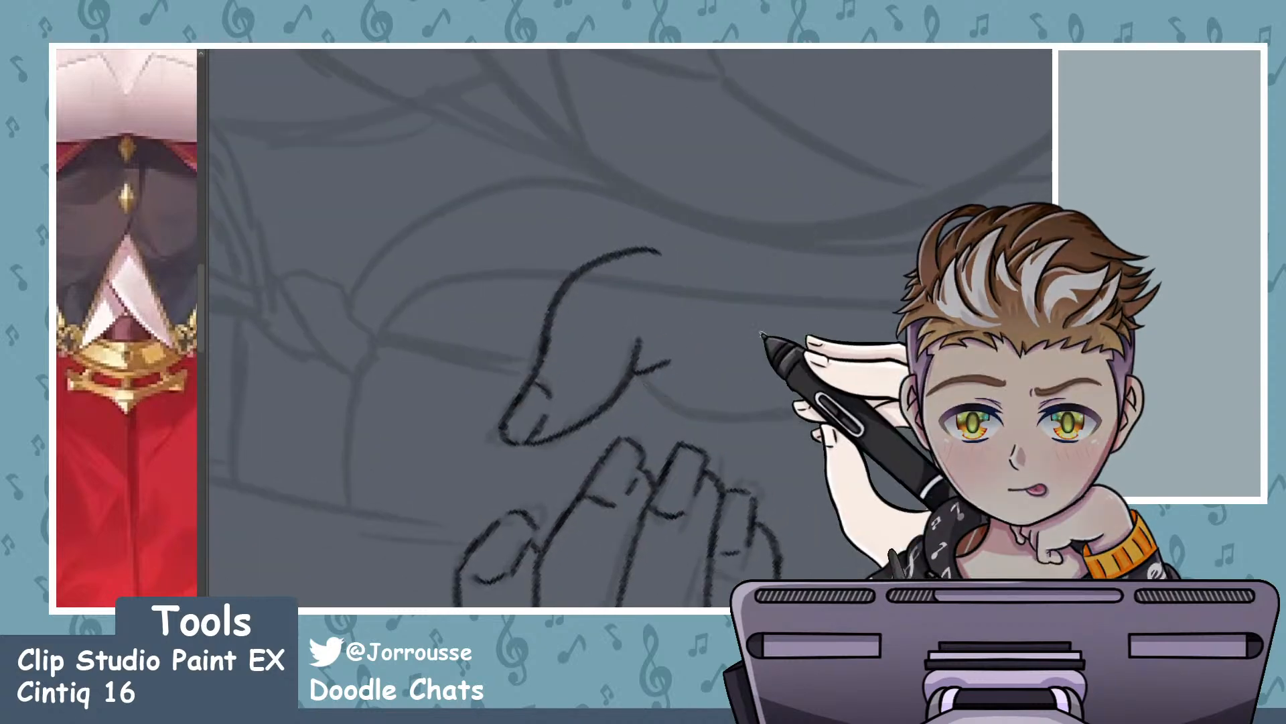
mouse_move(635, 374)
mouse_down()
mouse_move(670, 404)
mouse_move(814, 392)
mouse_up()
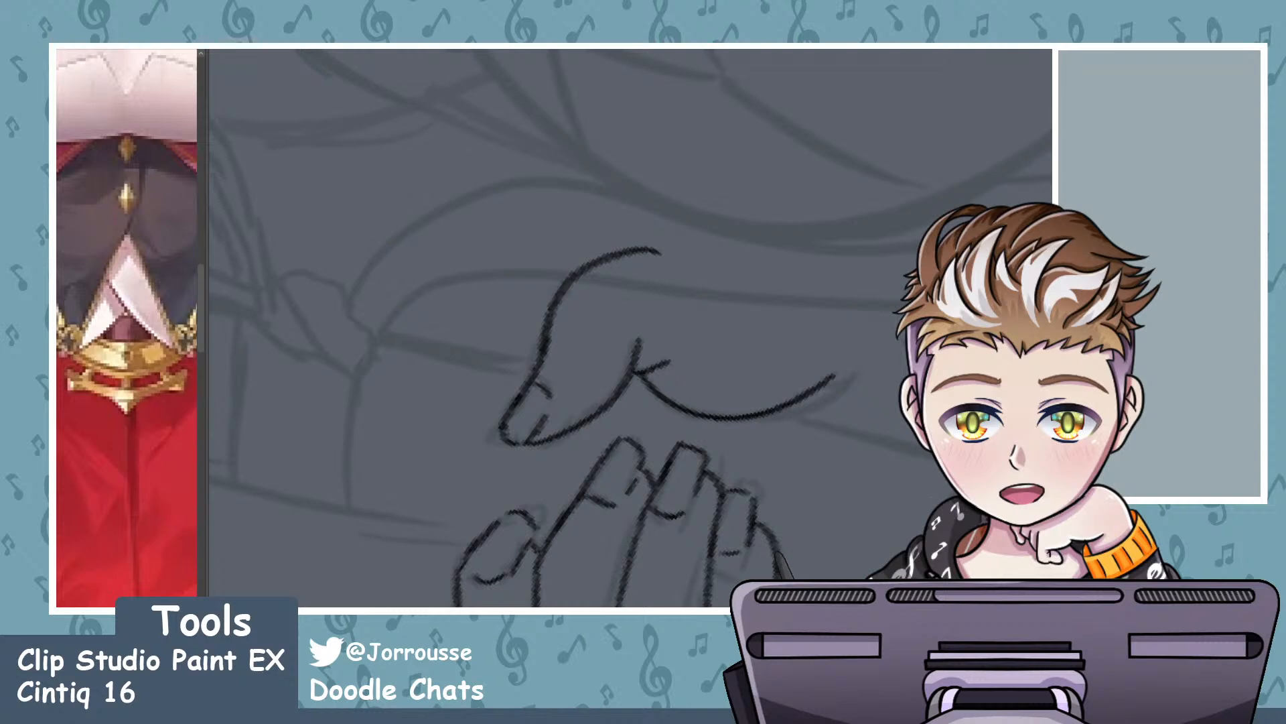
scroll(834, 395, down, 7)
scroll(864, 401, up, 1)
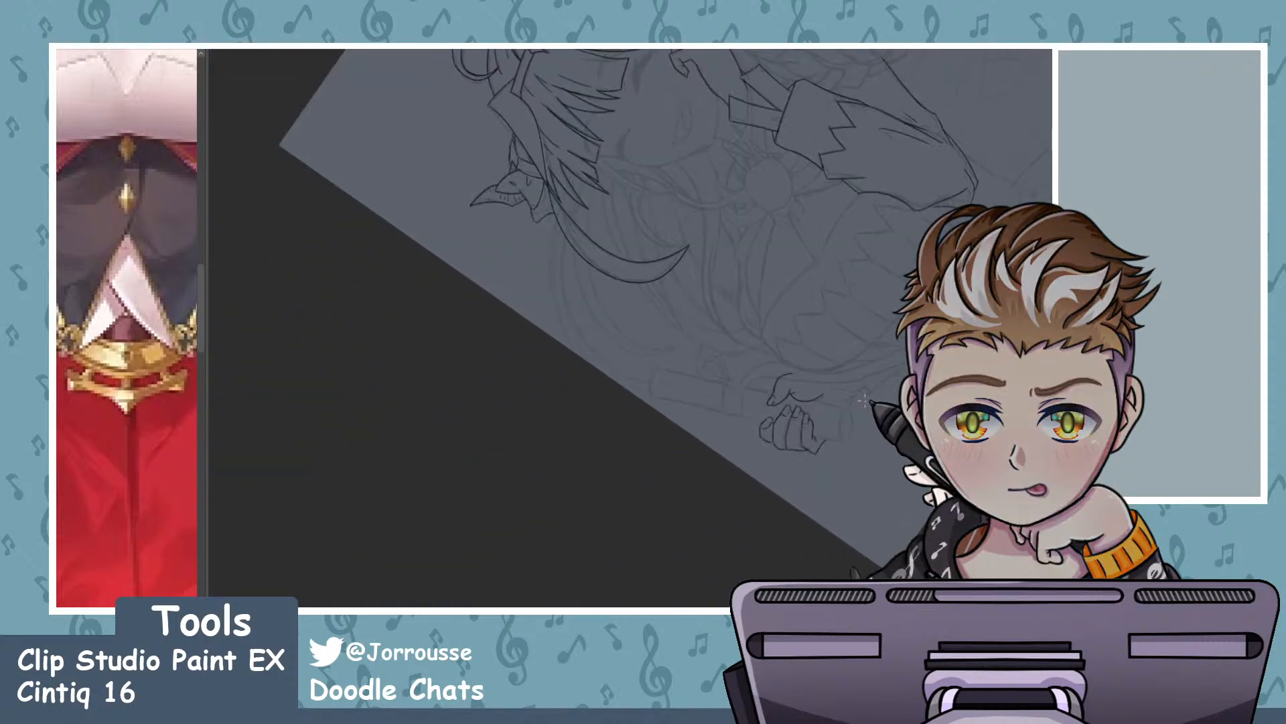
scroll(864, 401, up, 6)
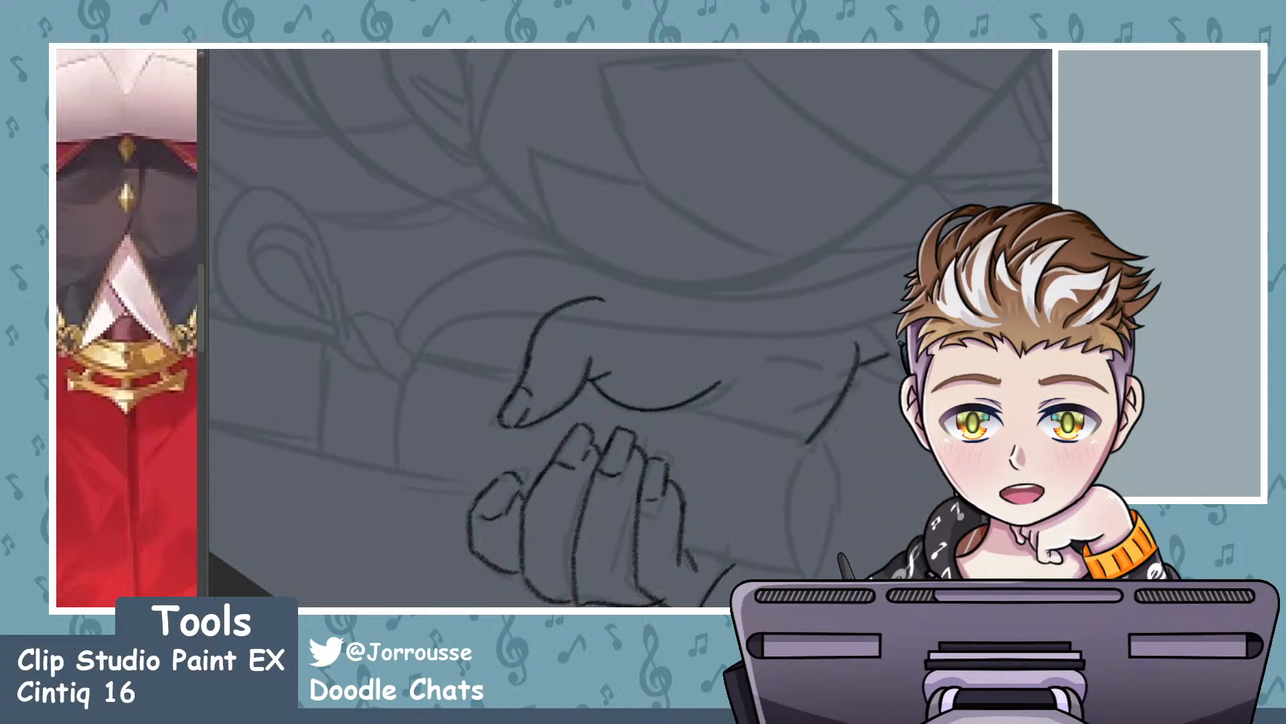
- Ink the short creases near the lower hand's wrist, the curved cuff opening and the cuff's long lower side
scroll(758, 384, down, 2)
scroll(759, 384, up, 2)
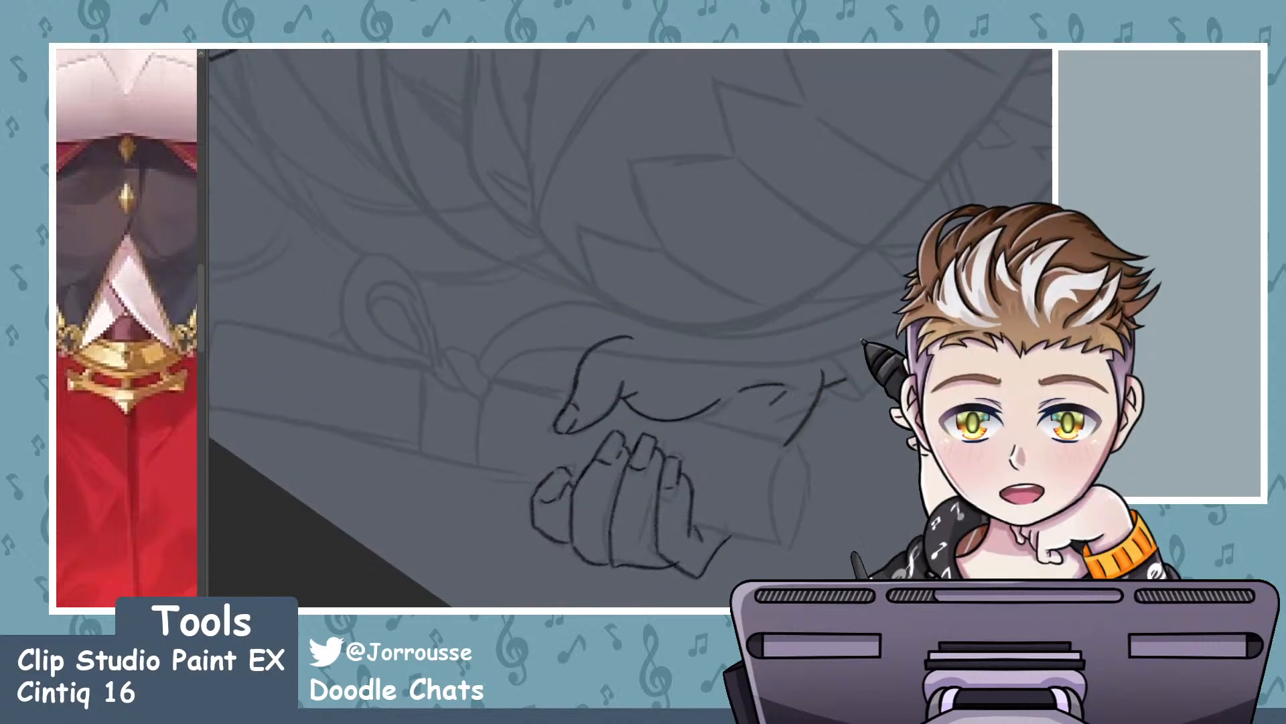
scroll(785, 413, down, 5)
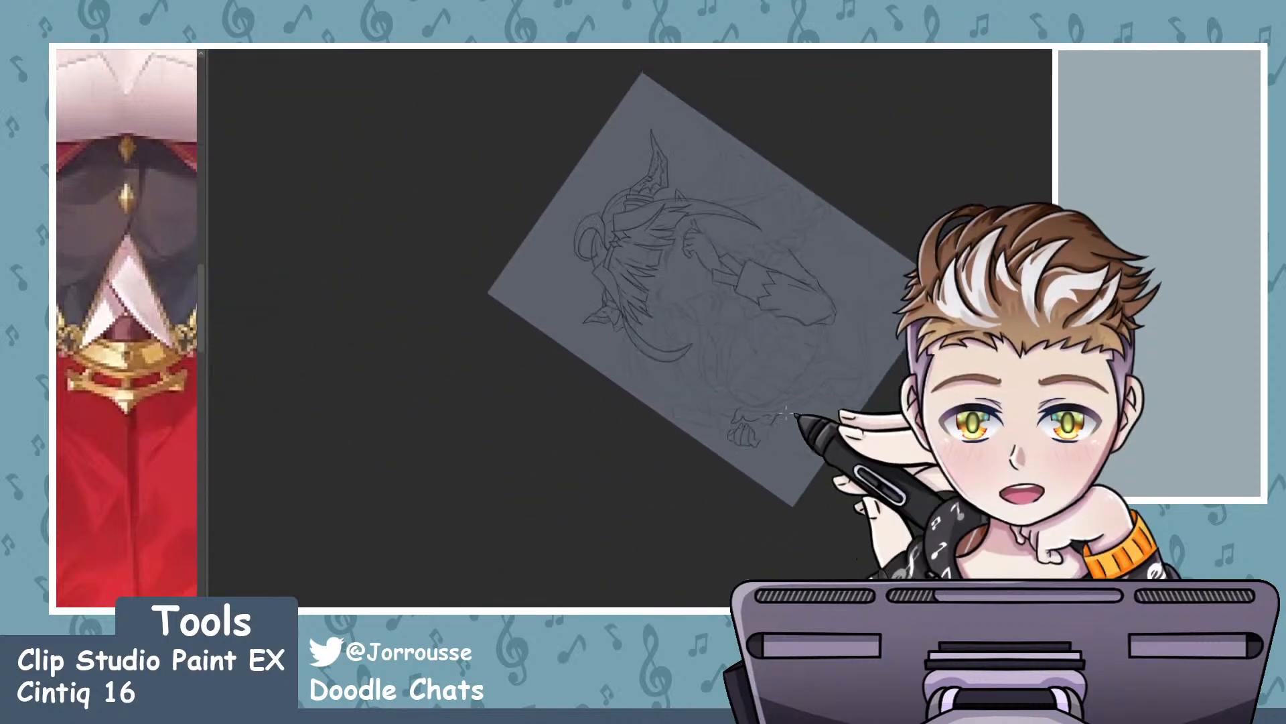
scroll(786, 412, up, 5)
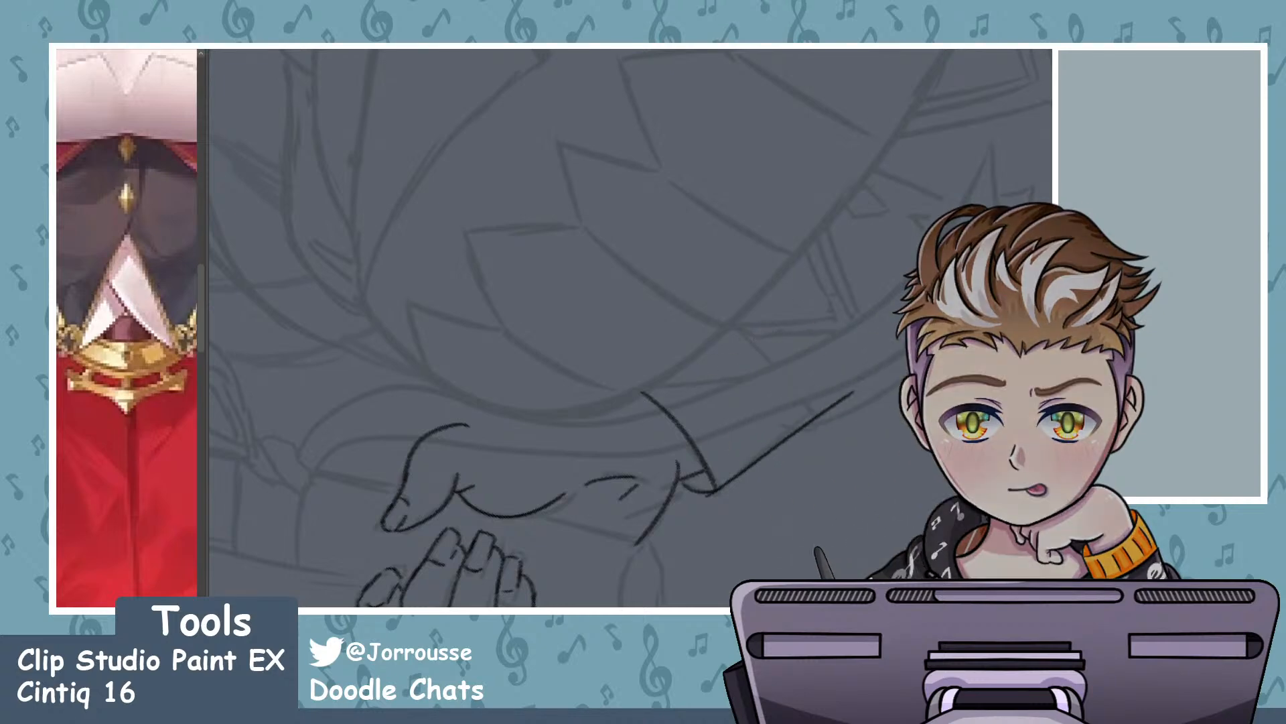
- Try to ink the upper side of the cuff as a slanted line running from the cuff opening at the lower wrist
scroll(720, 456, down, 5)
scroll(670, 268, up, 2)
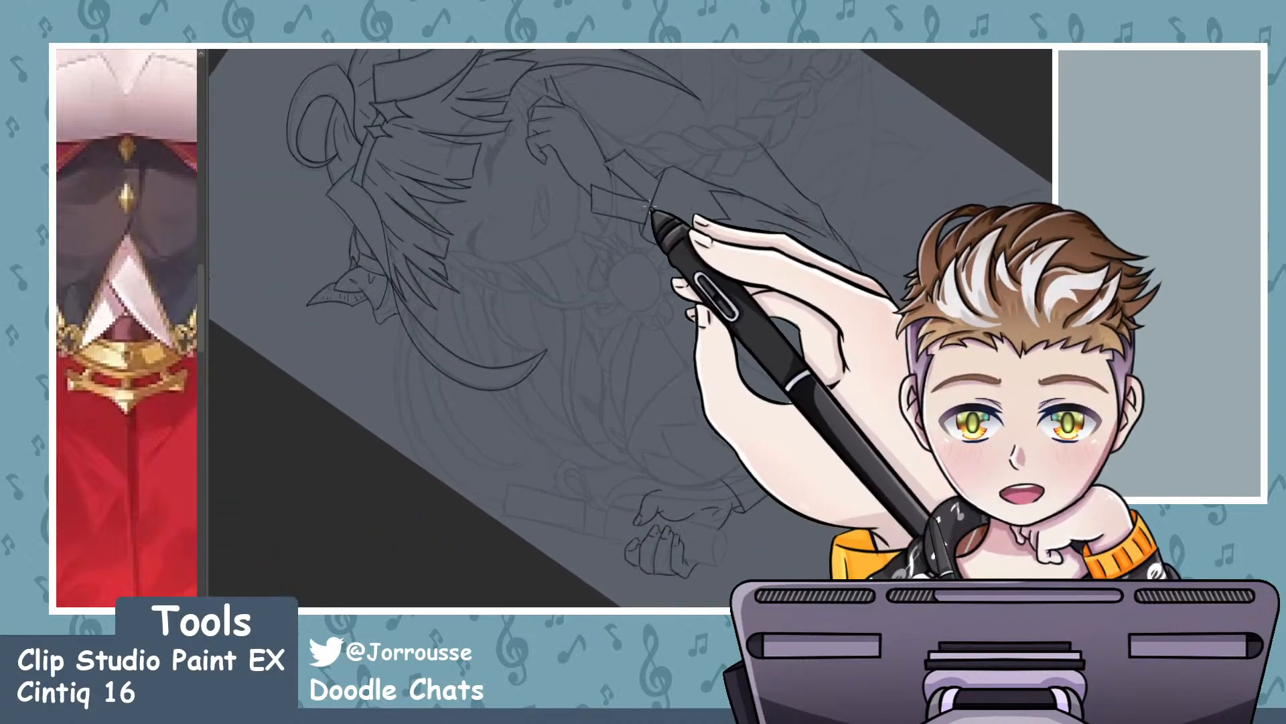
scroll(623, 199, up, 2)
scroll(679, 349, down, 2)
scroll(764, 576, up, 4)
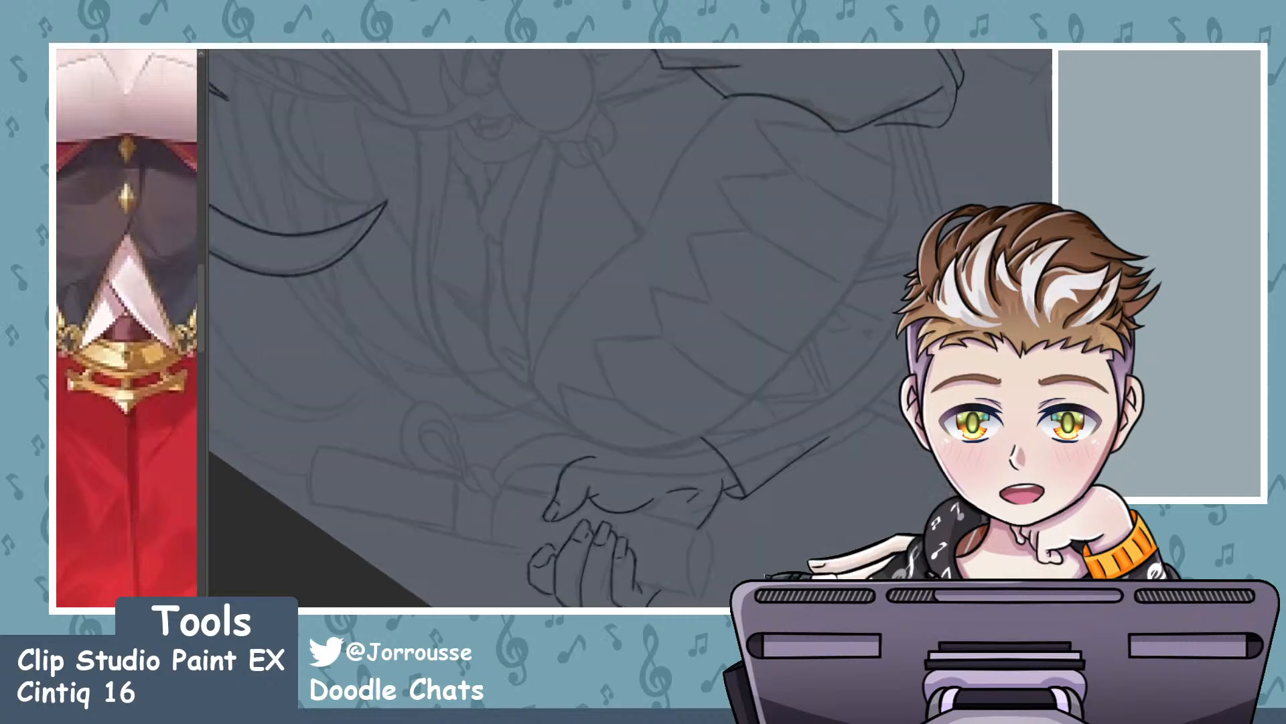
scroll(768, 520, up, 3)
drag(635, 357, 835, 395)
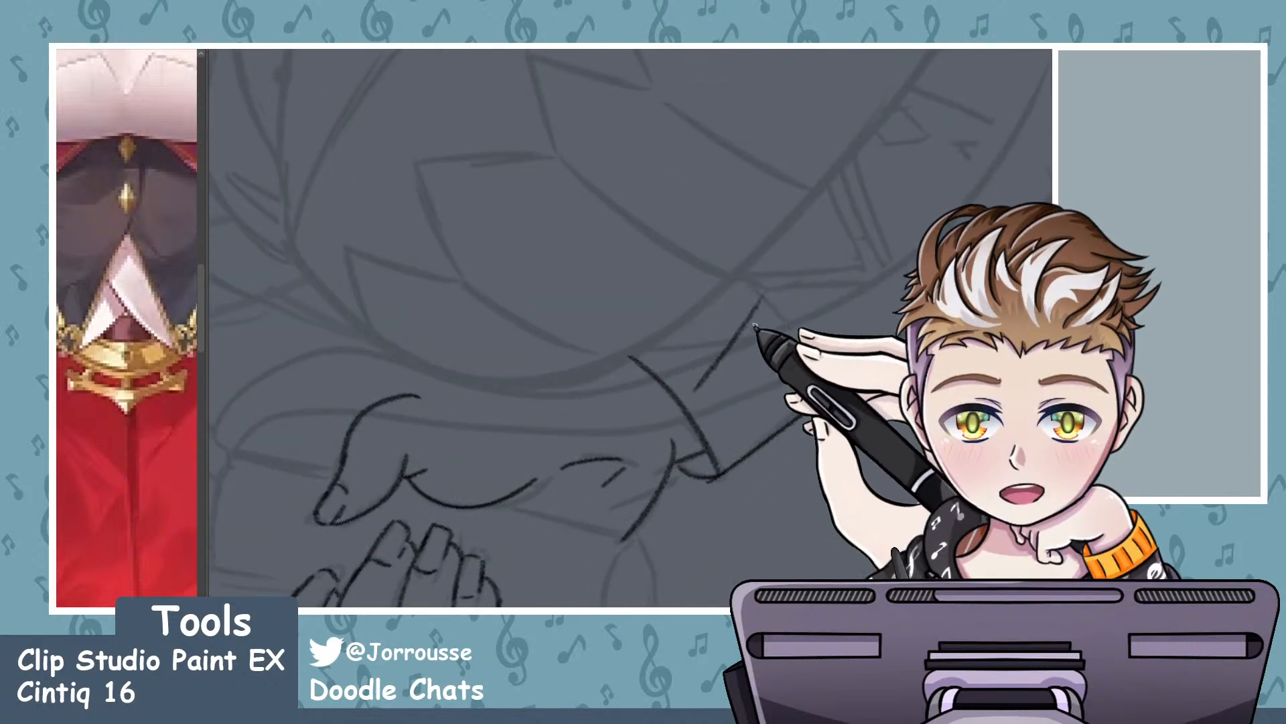
drag(759, 281, 699, 409)
key(ctrl+z)
drag(651, 372, 809, 314)
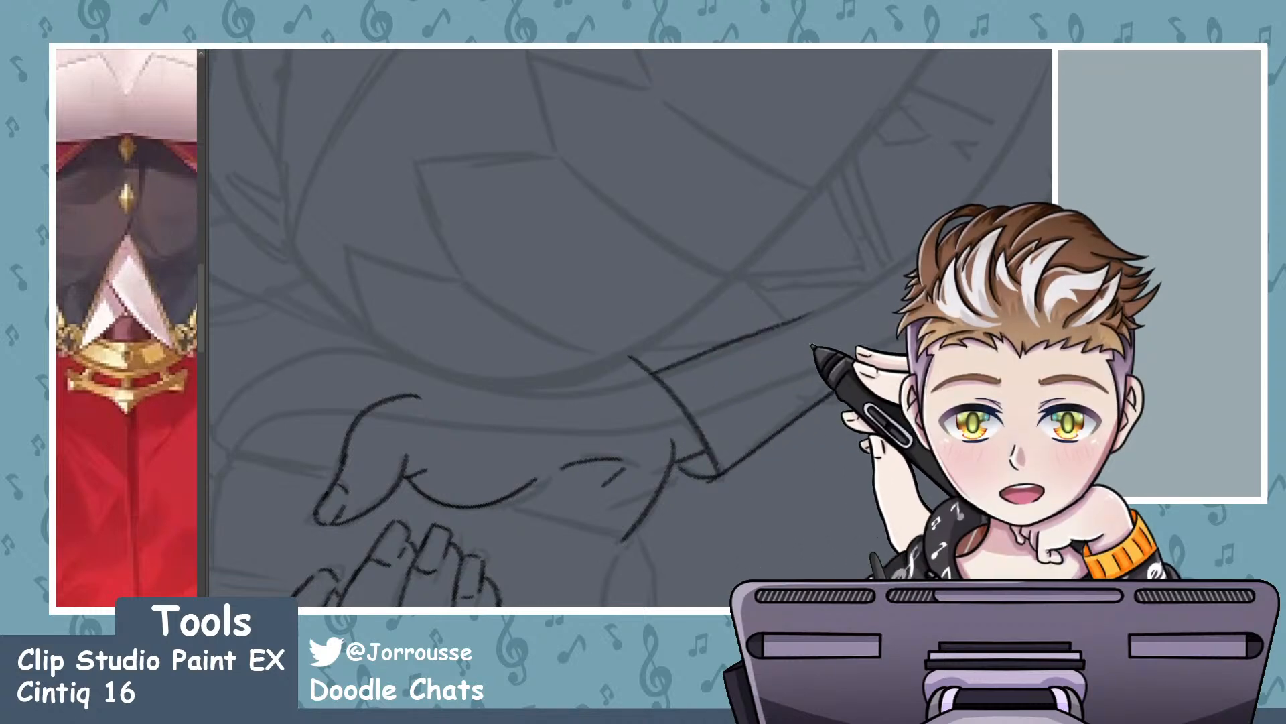
key(ctrl+z)
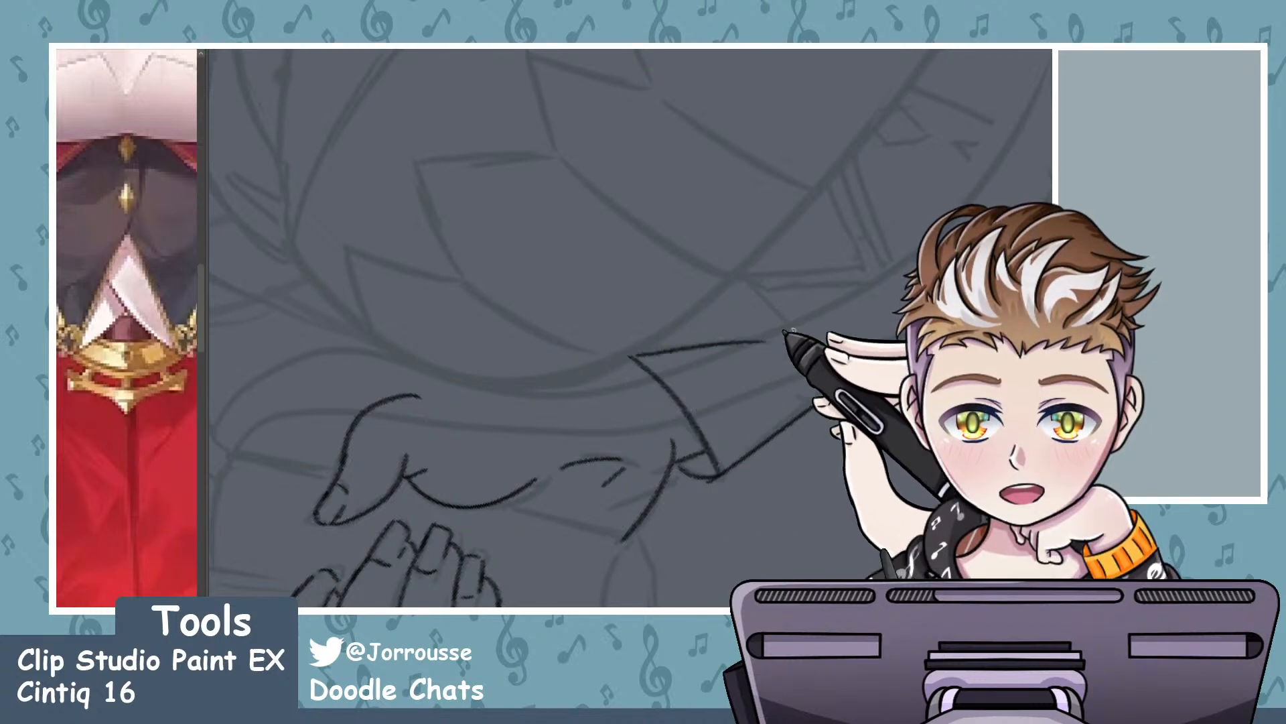
drag(637, 355, 803, 314)
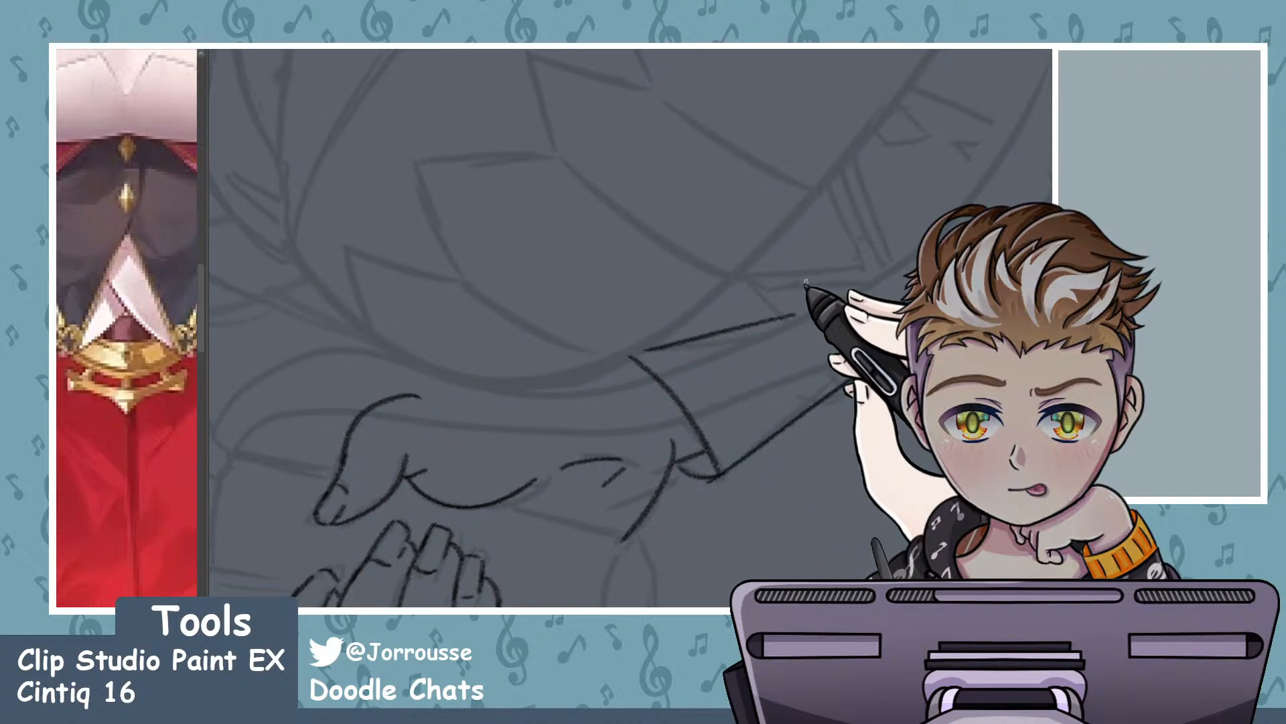
- Replace the slanted upper line of the lower hand's cuff with a sharp pointed notch at the cuff opening
key(ctrl+minus)
key(ctrl+minus)
key(ctrl+minus)
key(ctrl+minus)
key(ctrl+minus)
key(ctrl+minus)
key(ctrl+plus)
key(ctrl+plus)
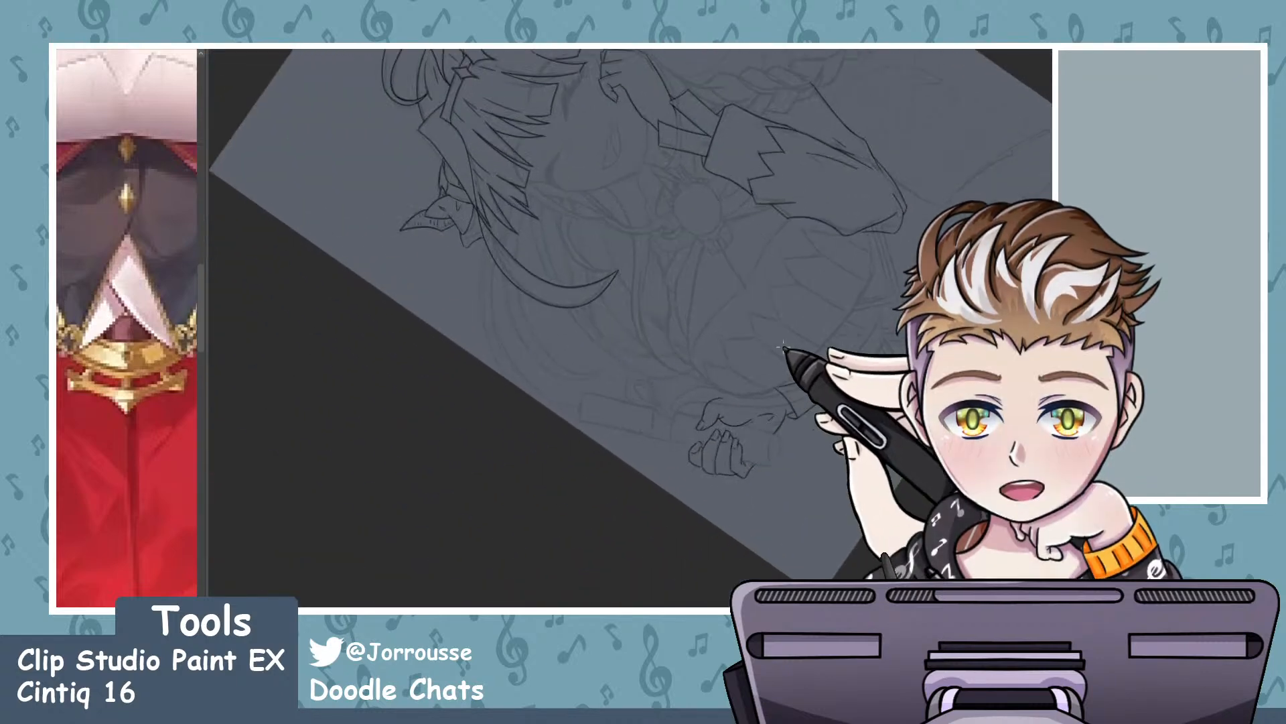
key(ctrl+plus)
scroll(780, 402, up, 4)
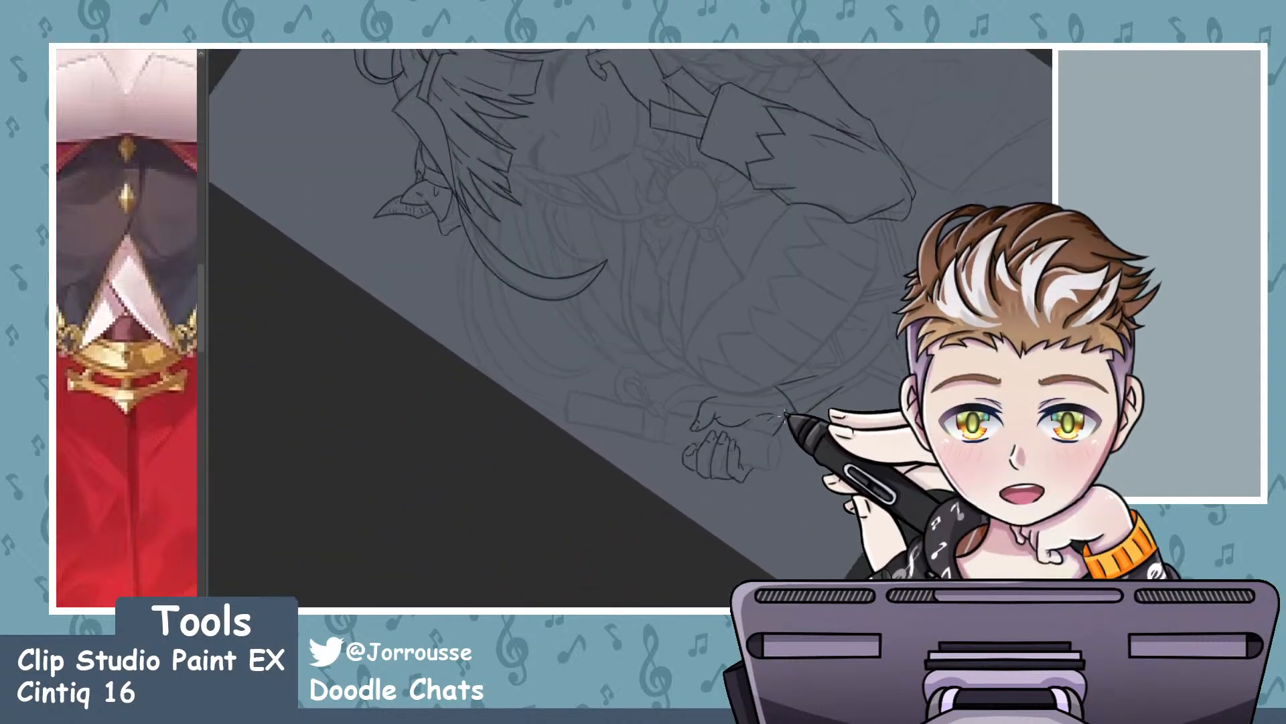
scroll(768, 361, up, 2)
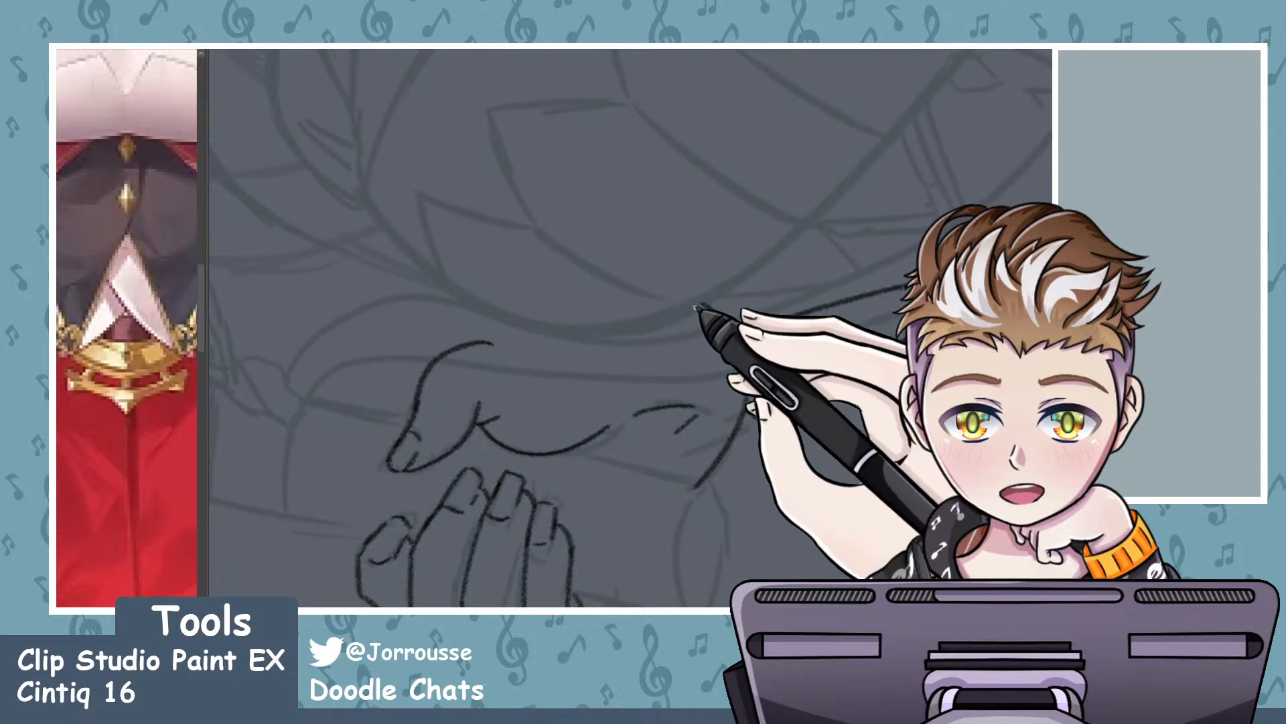
key(ctrl+z)
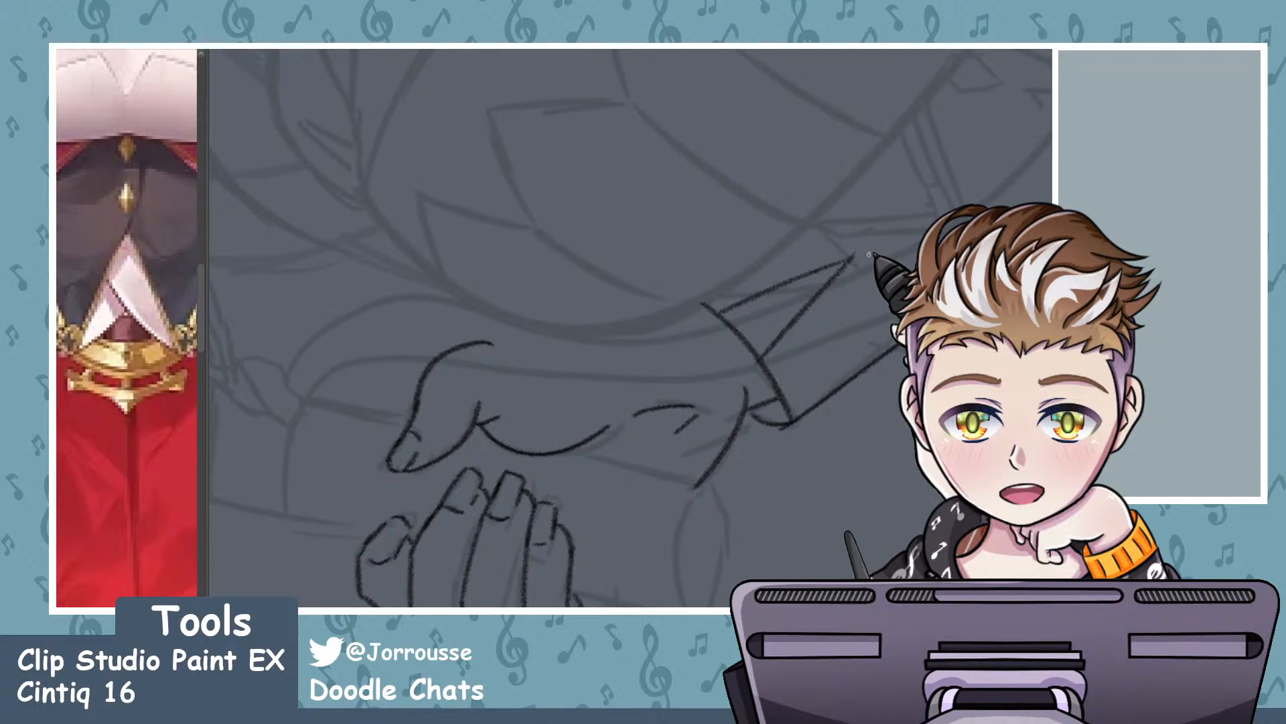
- Erase the part of the cuff opening line that crosses the gap of the pointed notch
scroll(869, 268, down, 6)
scroll(931, 288, up, 3)
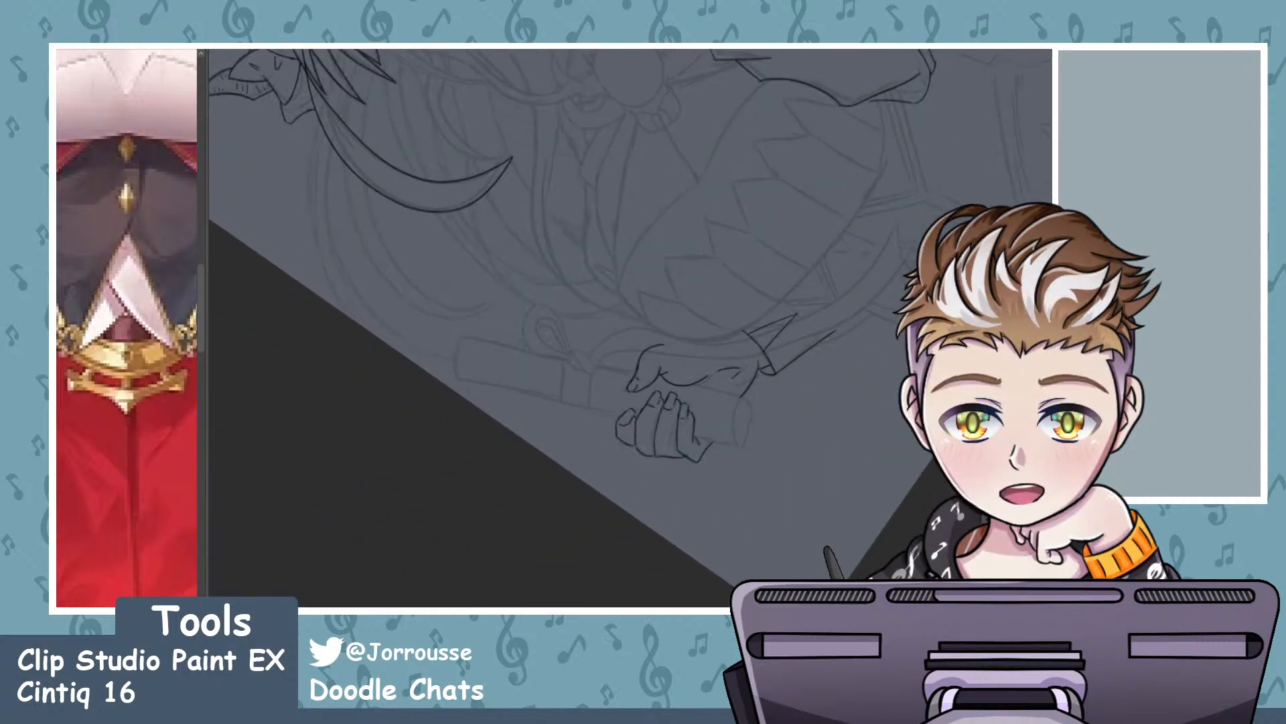
scroll(721, 330, up, 3)
scroll(621, 359, up, 2)
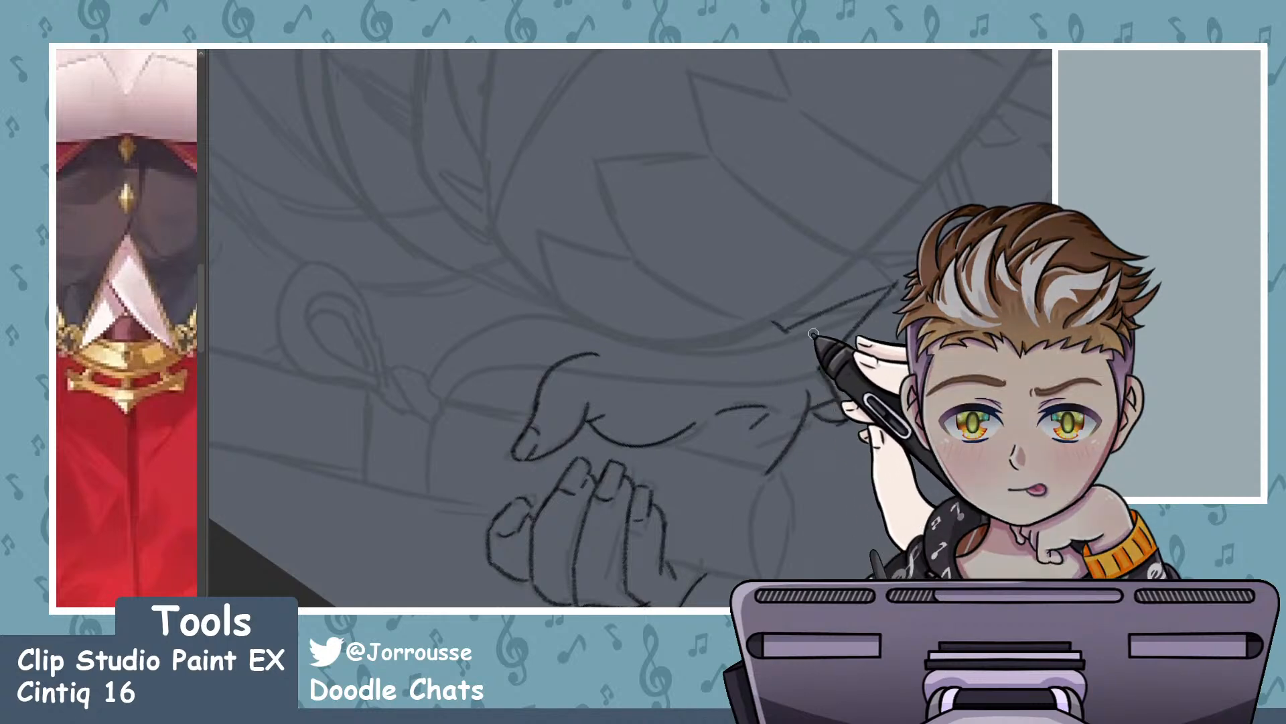
scroll(851, 293, down, 5)
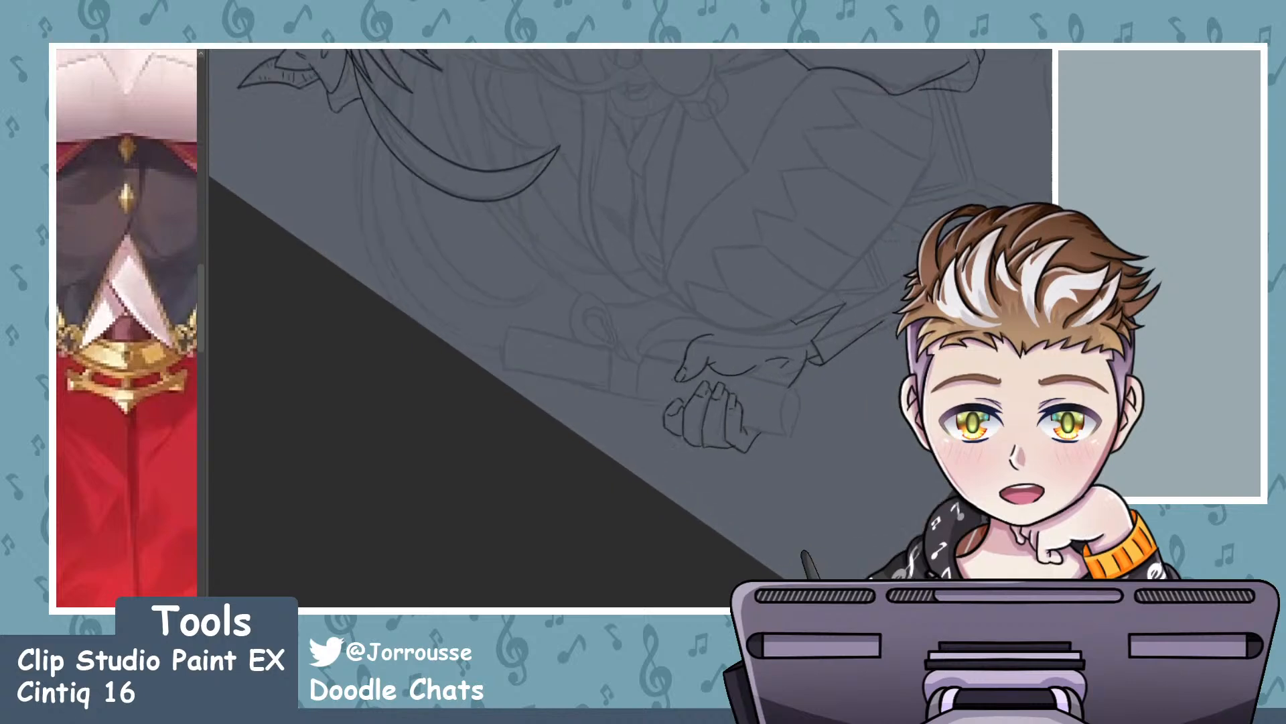
- Ink the curved line across the far end of the cuff, down to the end of its long lower side
scroll(972, 311, up, 2)
scroll(845, 306, up, 4)
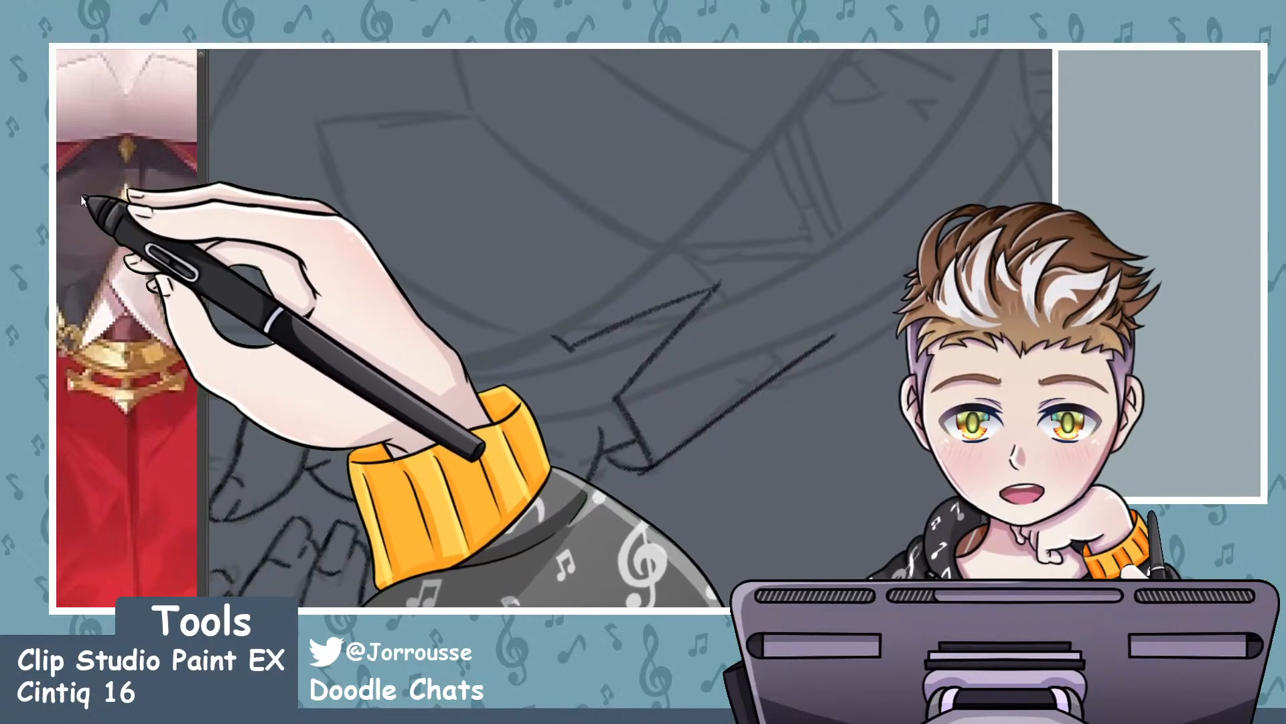
drag(697, 238, 779, 325)
key(ctrl+z)
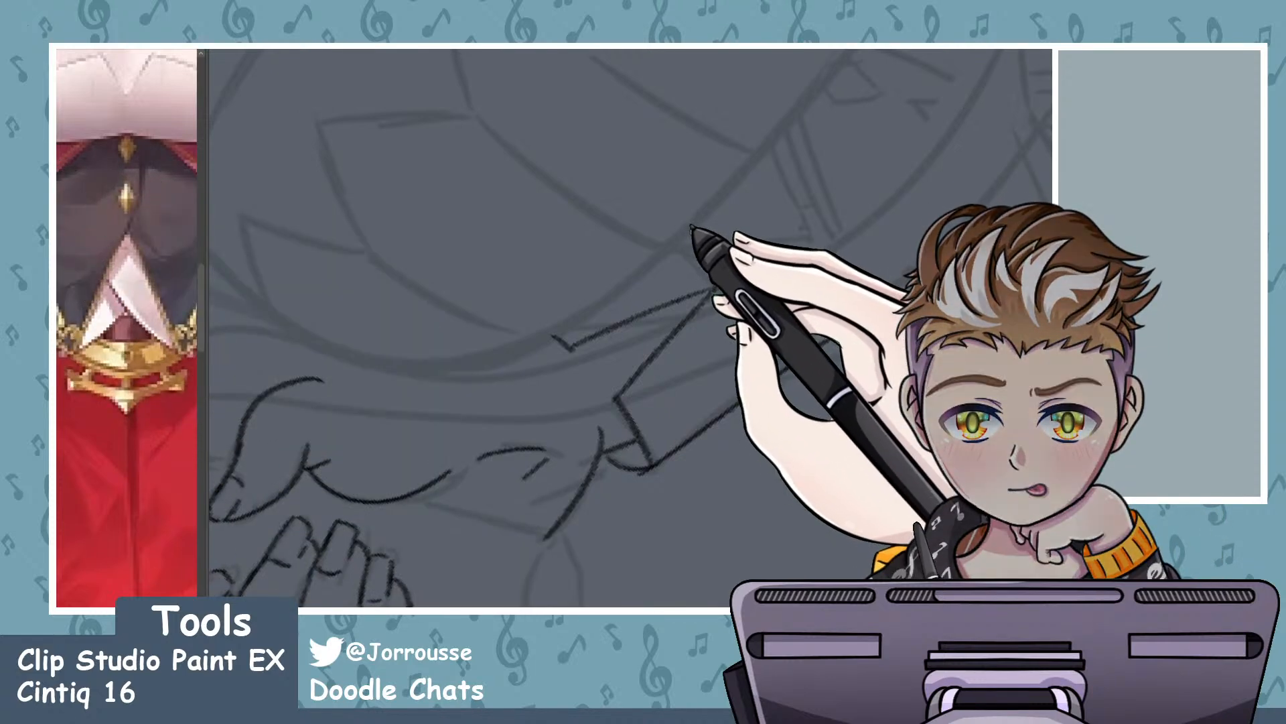
mouse_move(693, 228)
mouse_down()
mouse_move(799, 336)
mouse_move(850, 344)
mouse_up()
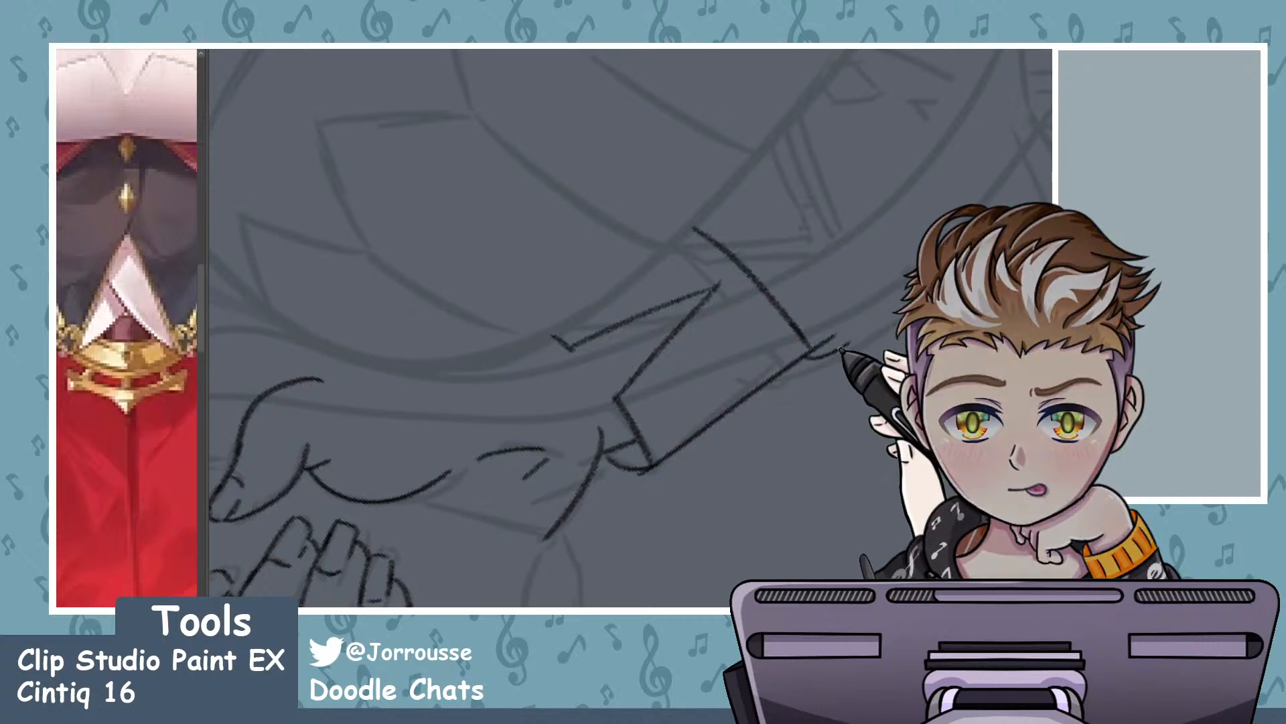
scroll(935, 329, down, 6)
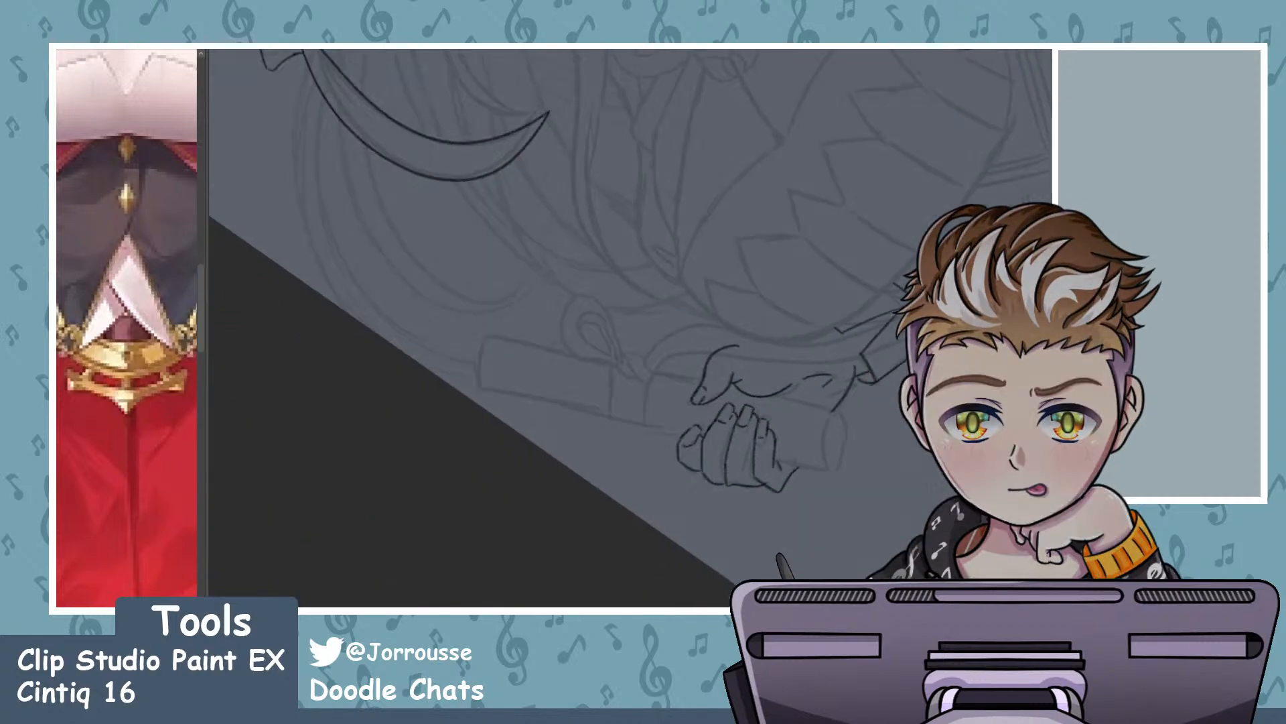
scroll(935, 329, up, 2)
scroll(938, 326, up, 4)
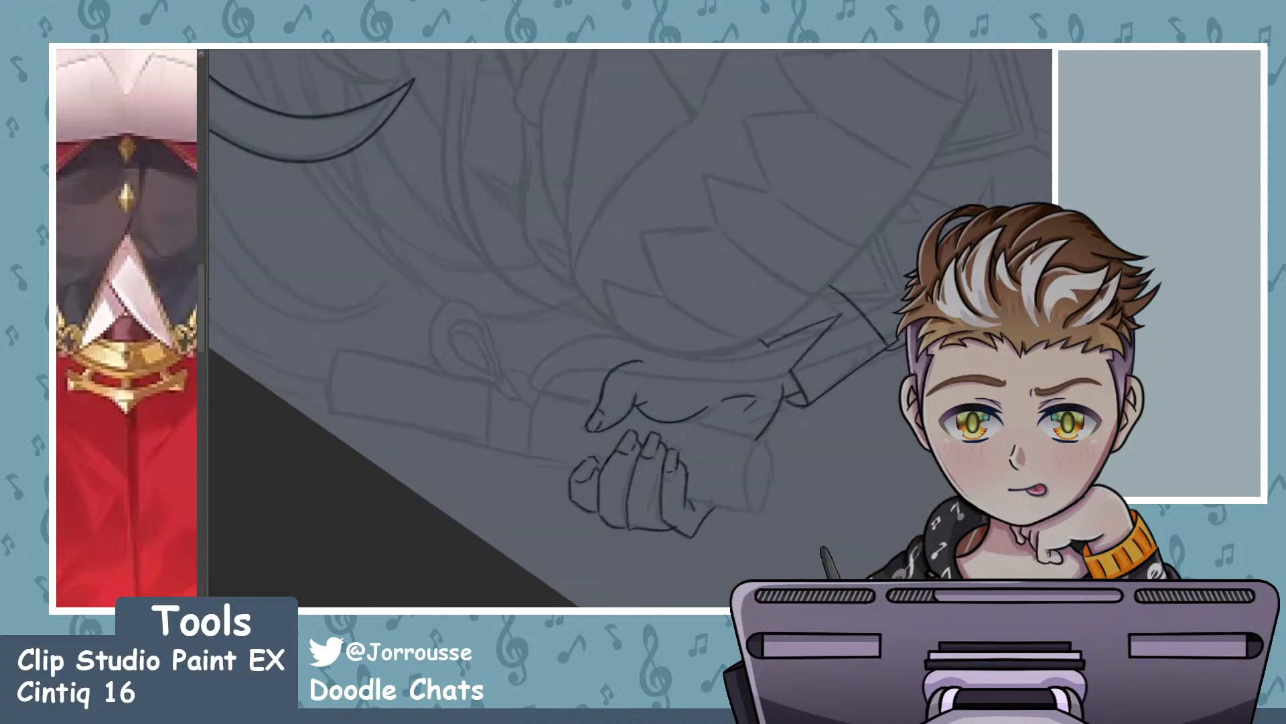
- Try to ink the rolled scroll's long straight edge on the palm and thumb side in a single freehand stroke
scroll(814, 356, down, 2)
scroll(804, 362, down, 3)
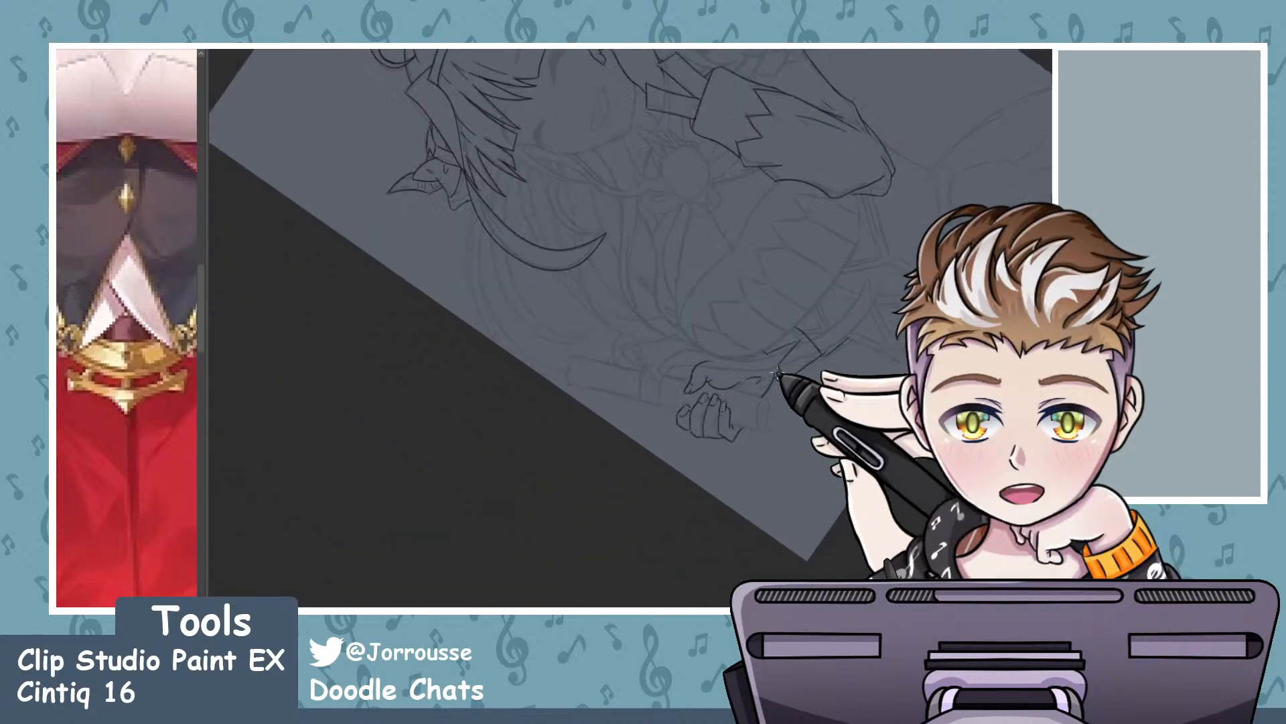
key(minus)
key(minus)
key(minus)
key(minus)
key(minus)
key(minus)
key(minus)
key(minus)
key(minus)
key(minus)
key(minus)
key(minus)
scroll(743, 339, up, 2)
scroll(715, 326, up, 3)
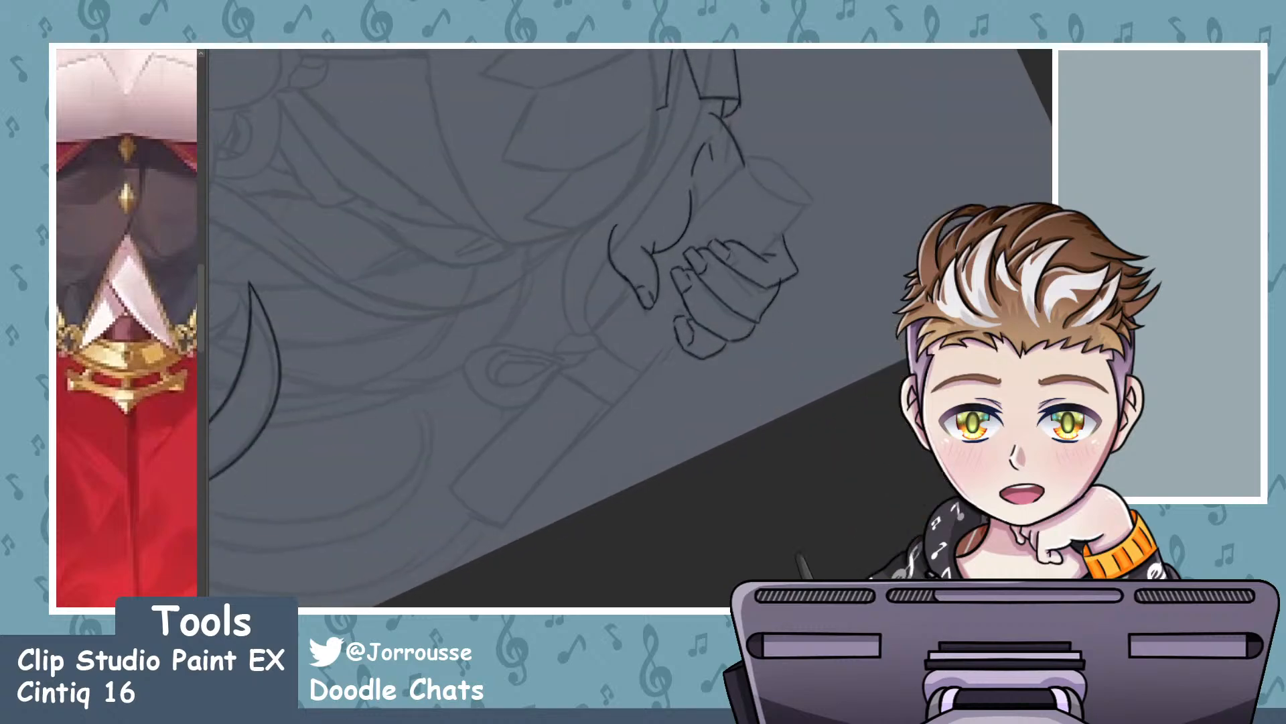
scroll(523, 249, up, 2)
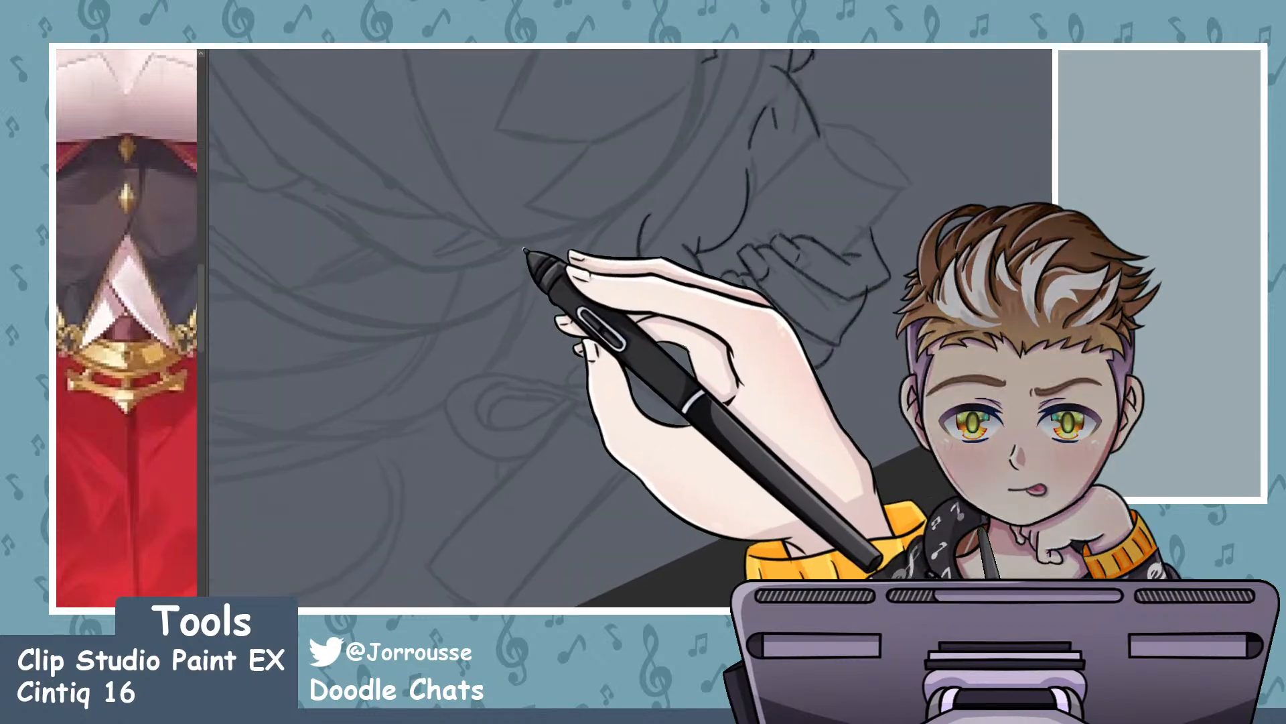
mouse_move(820, 134)
mouse_down()
mouse_move(737, 213)
mouse_move(446, 585)
mouse_move(521, 437)
mouse_move(424, 559)
mouse_move(451, 542)
mouse_move(439, 560)
mouse_up()
key(ctrl+z)
key(ctrl+z)
drag(917, 179, 538, 603)
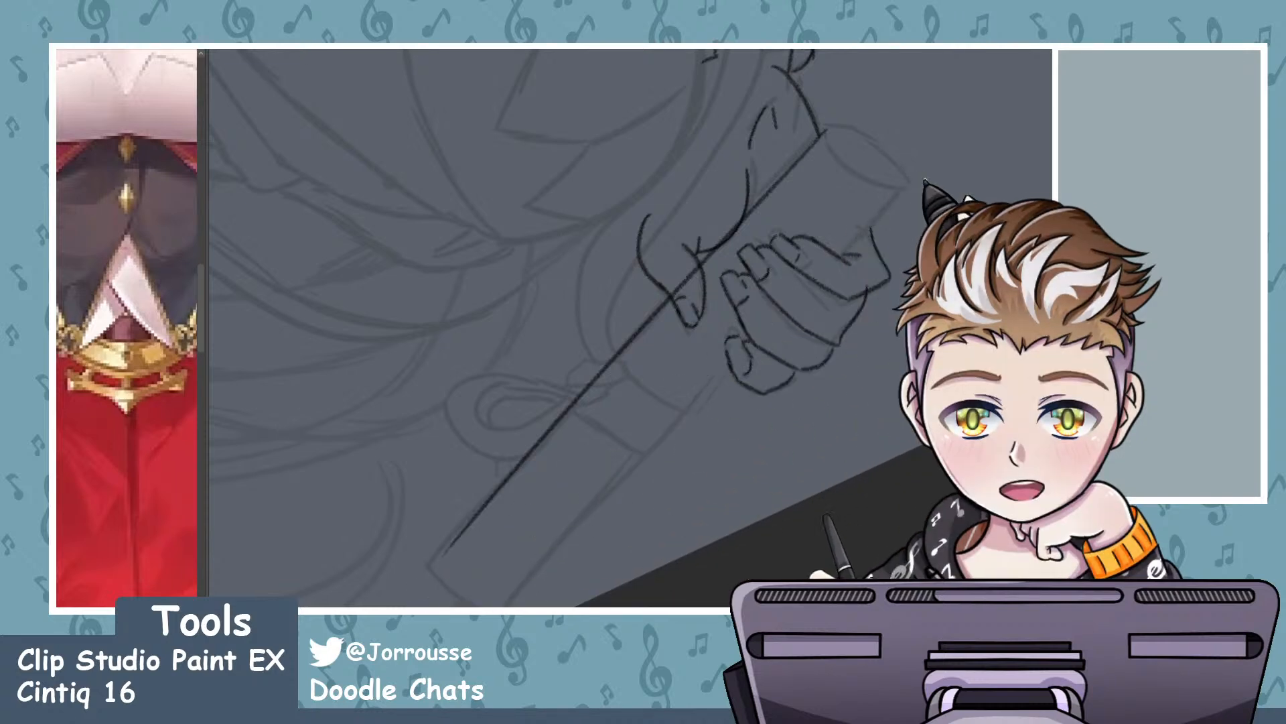
scroll(717, 431, down, 3)
key(ctrl+z)
key(ctrl+z)
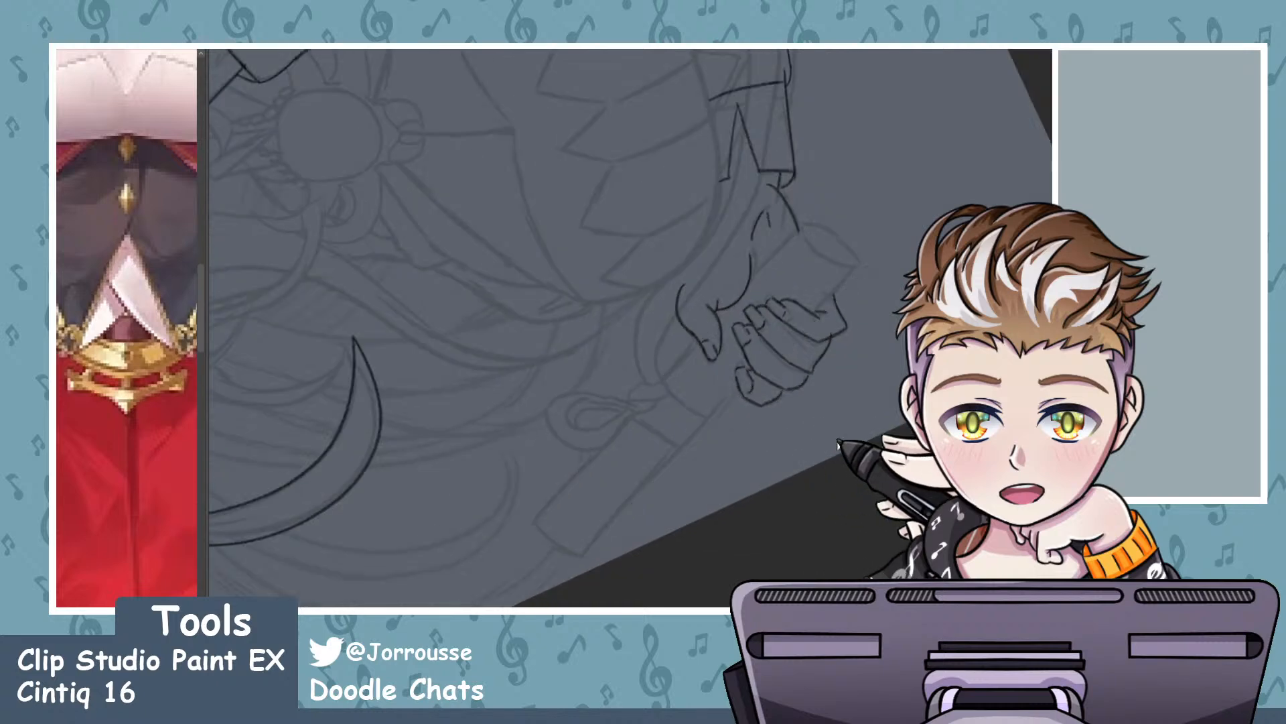
scroll(827, 403, up, 2)
drag(787, 167, 411, 583)
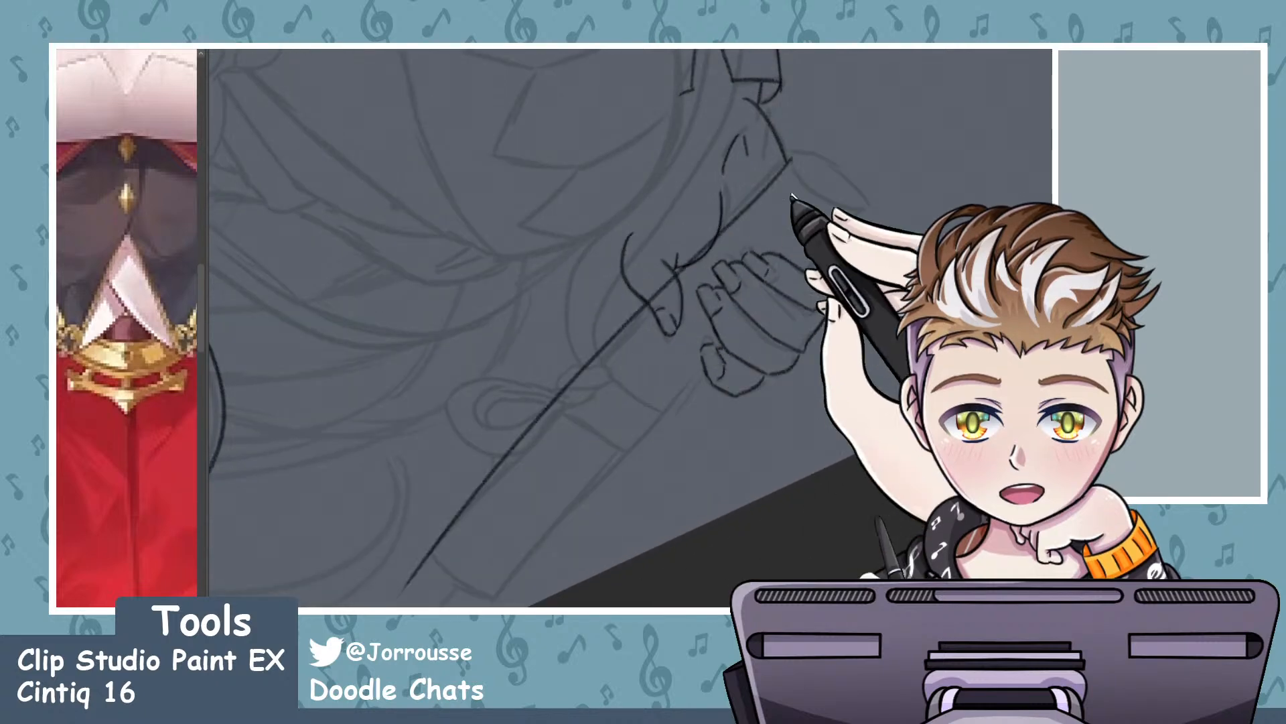
key(ctrl+z)
drag(792, 159, 453, 514)
drag(787, 160, 416, 552)
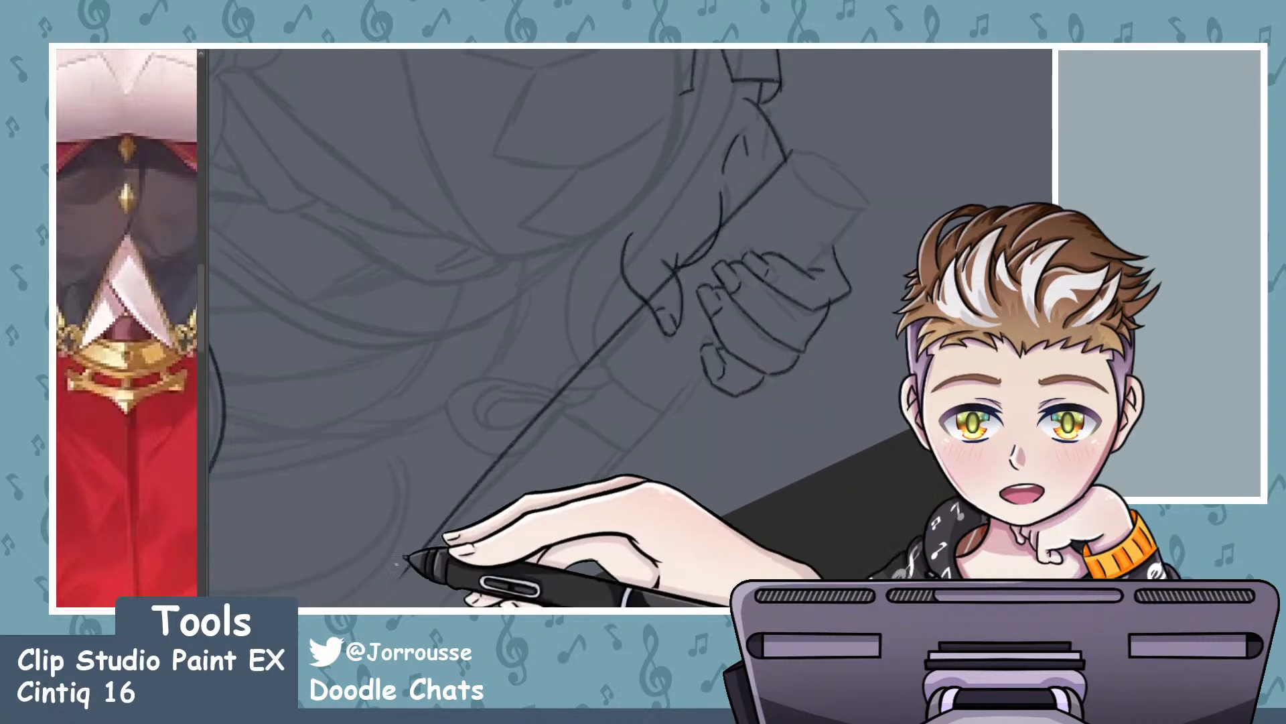
key(ctrl+z)
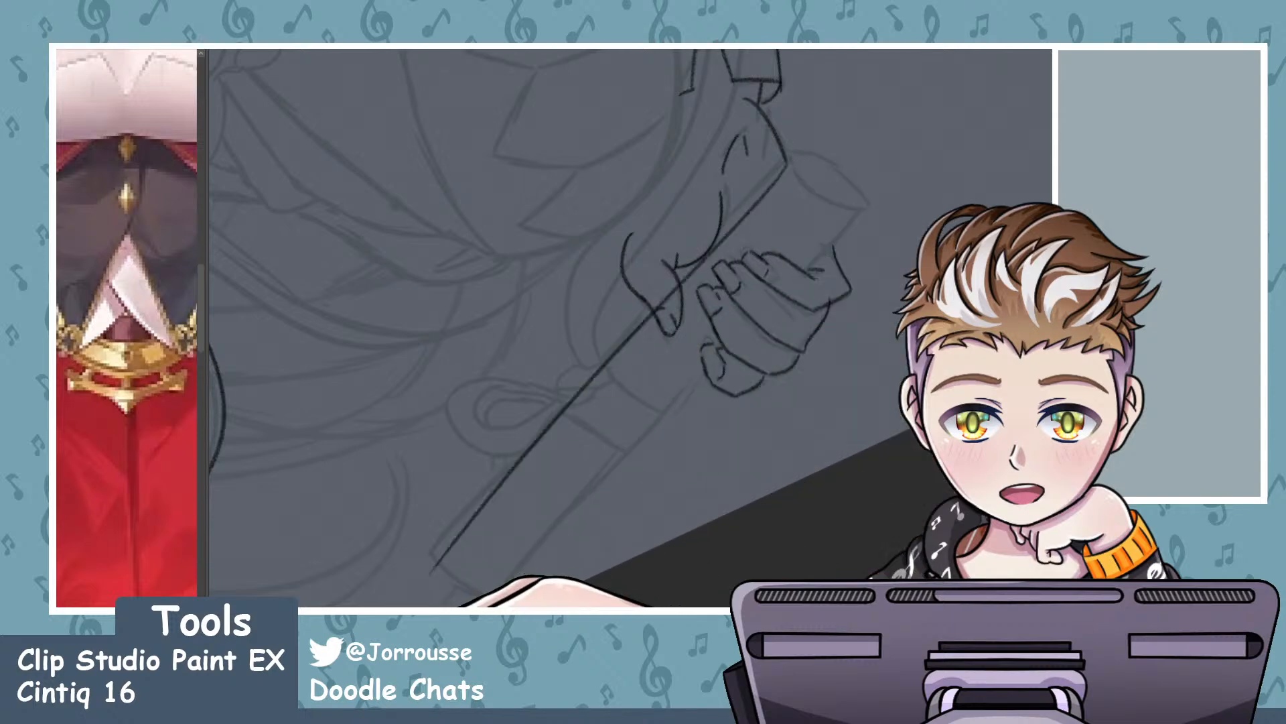
drag(788, 162, 439, 529)
key(ctrl+z)
drag(789, 162, 418, 550)
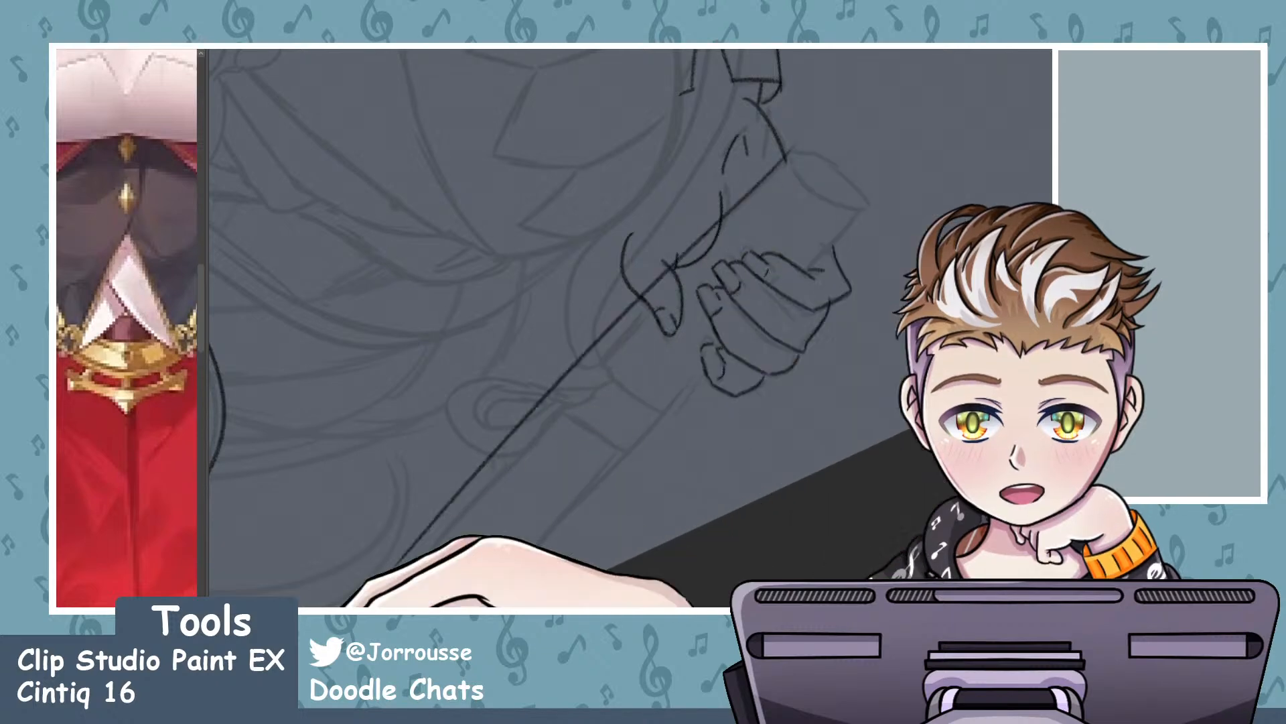
key(ctrl+z)
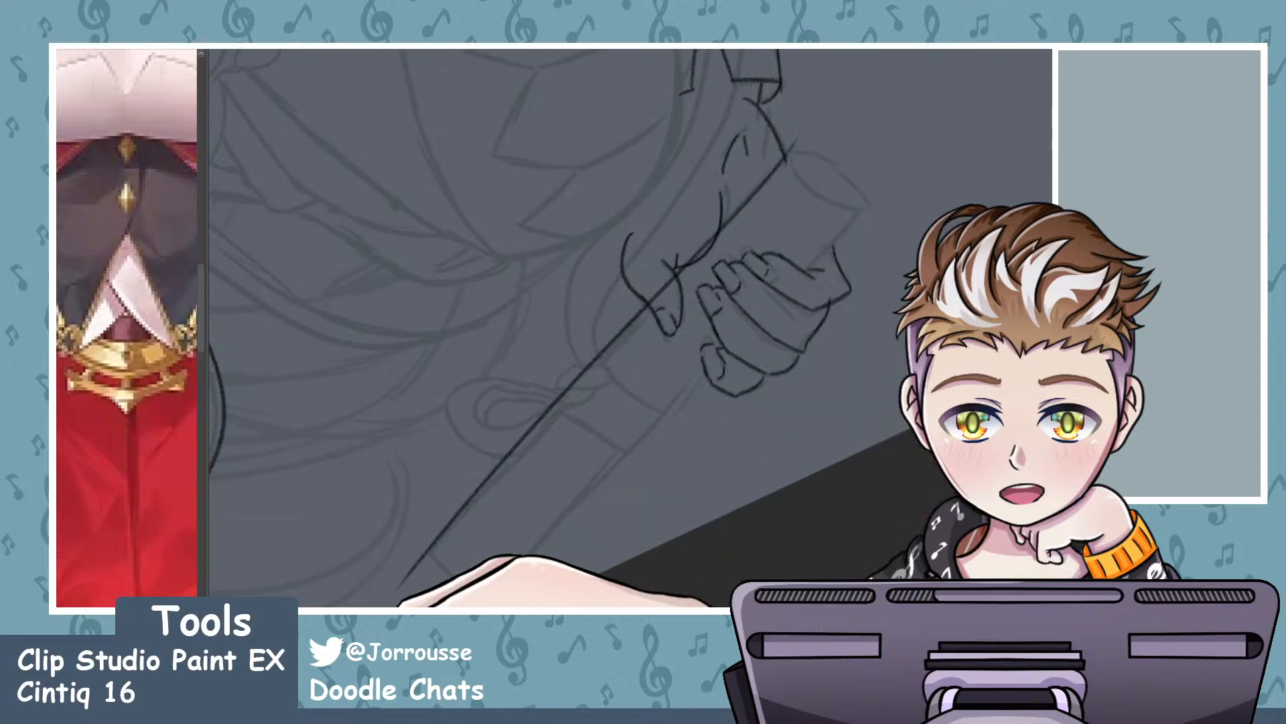
drag(430, 551, 769, 160)
key(ctrl+z)
mouse_move(431, 554)
mouse_down()
mouse_move(843, 122)
mouse_move(548, 434)
mouse_move(793, 172)
mouse_up()
key(ctrl+z)
key(ctrl+z)
drag(816, 122, 449, 509)
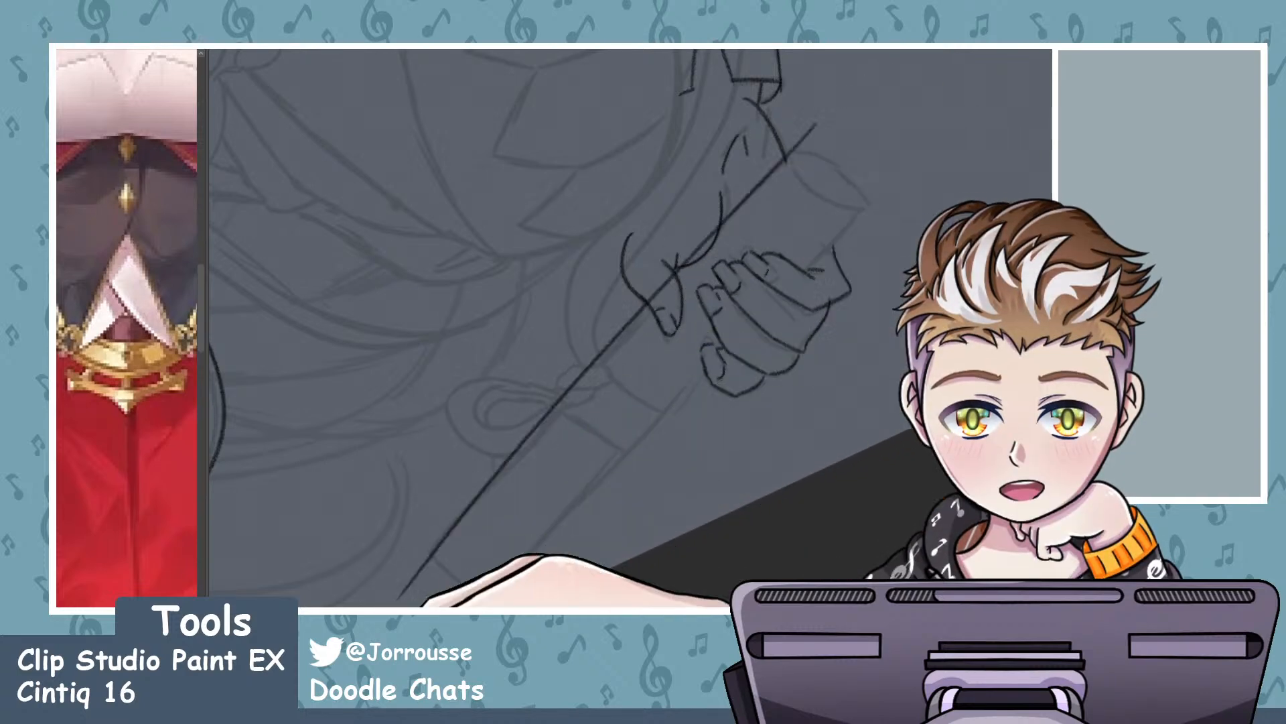
key(ctrl+z)
key(ctrl+z)
drag(808, 123, 435, 556)
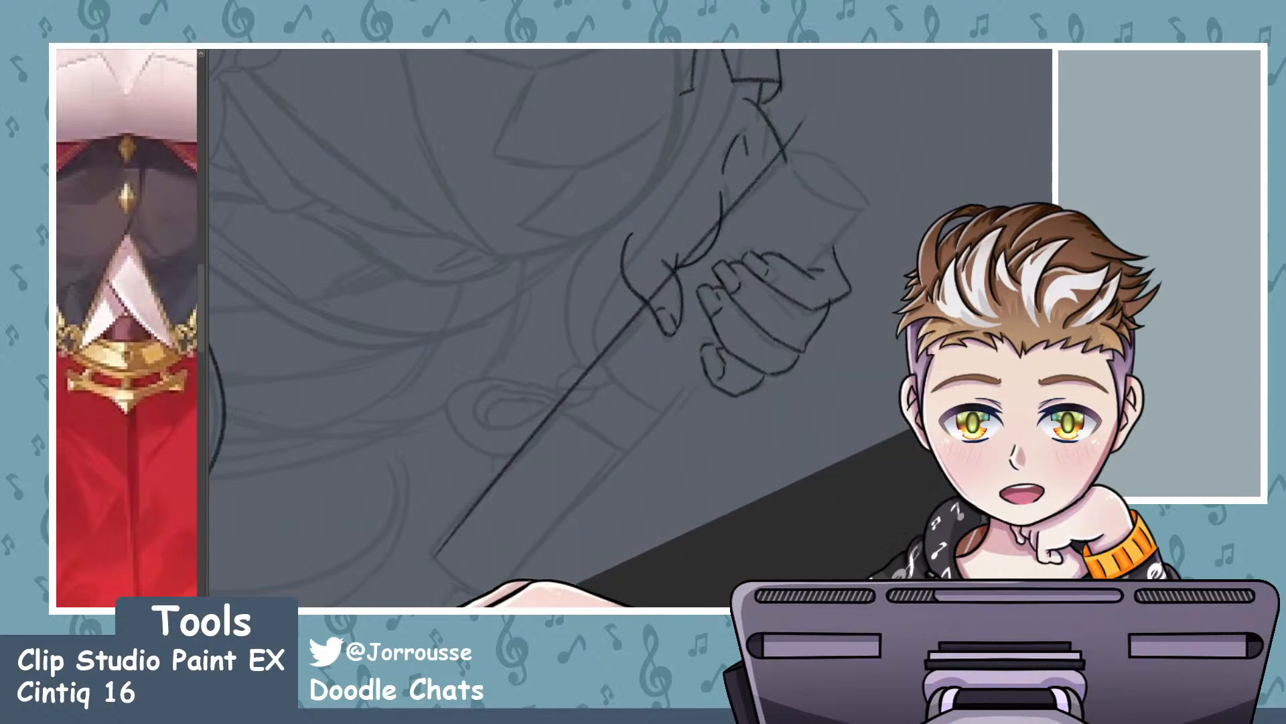
key(ctrl+z)
key(ctrl+z)
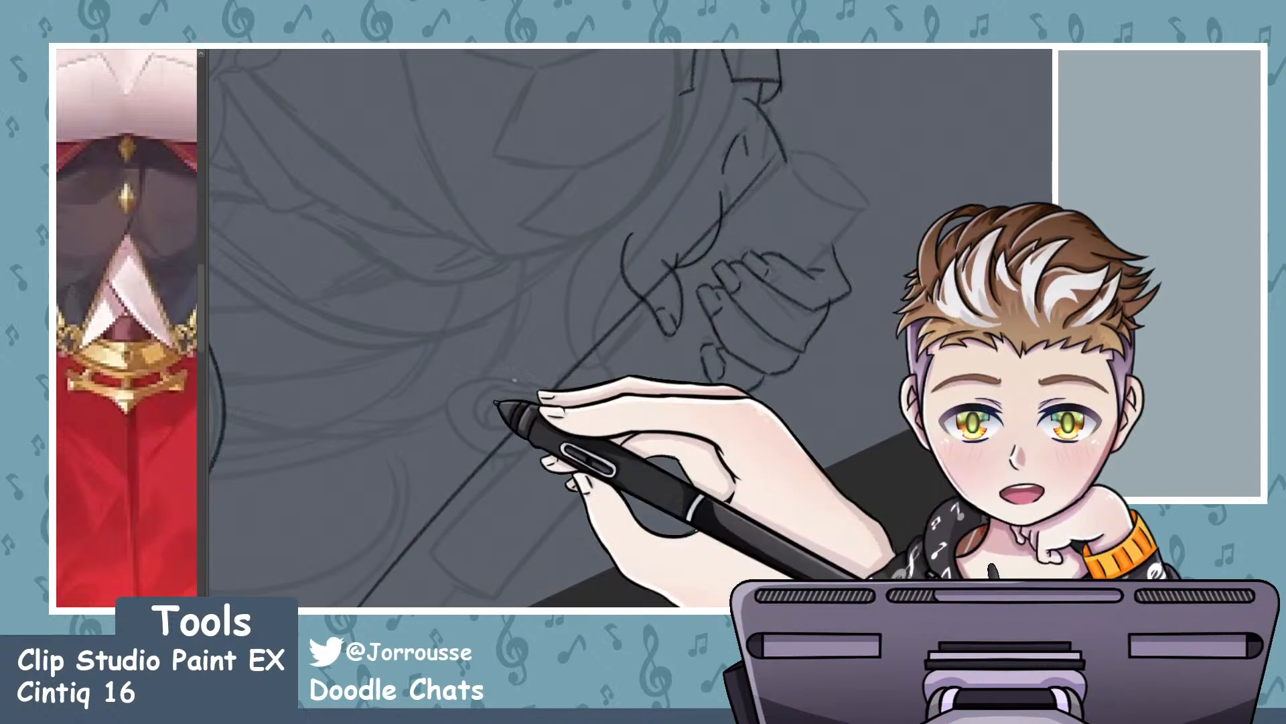
key(ctrl+z)
mouse_move(813, 122)
mouse_down()
mouse_move(421, 557)
mouse_move(678, 292)
mouse_move(425, 556)
mouse_move(790, 151)
mouse_up()
key(ctrl+z)
key(ctrl+z)
key(ctrl+z)
key(ctrl+z)
drag(431, 542, 814, 124)
scroll(675, 296, down, 1)
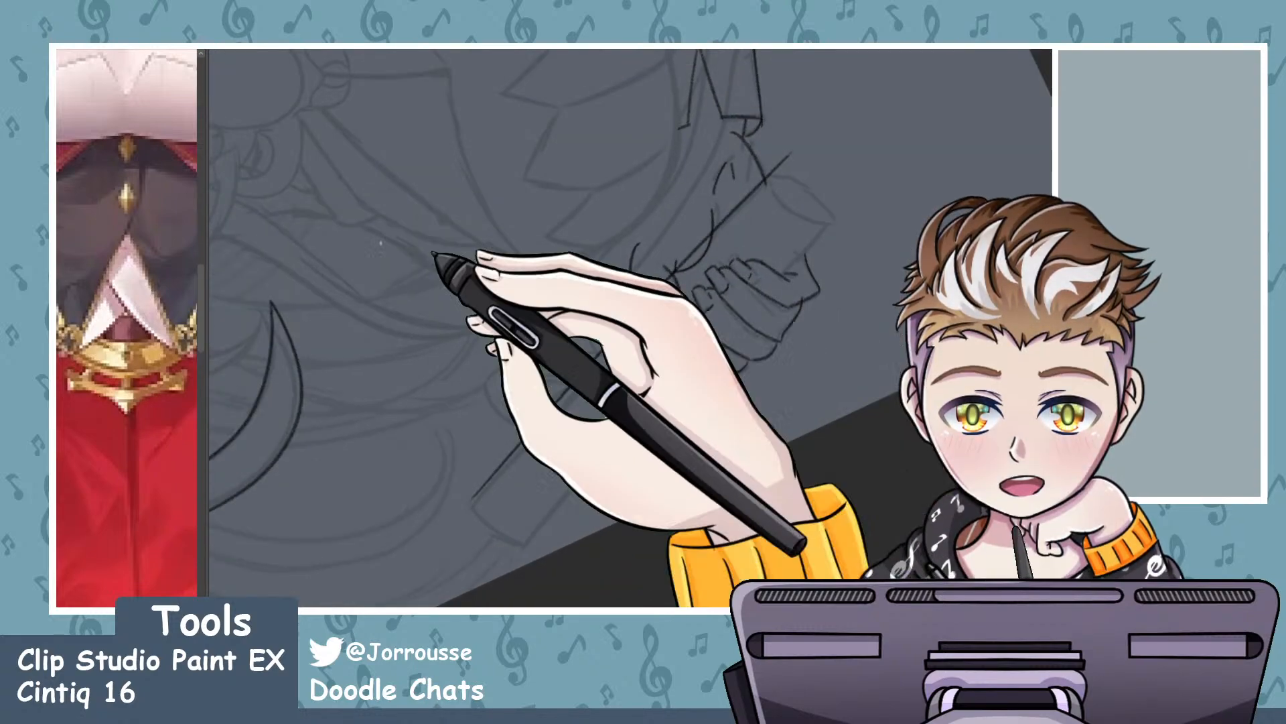
key(ctrl+z)
- Ink the scroll's long straight edge across the curled fingers, and place a copy of it as the parallel edge beside the thumb
drag(516, 556, 831, 218)
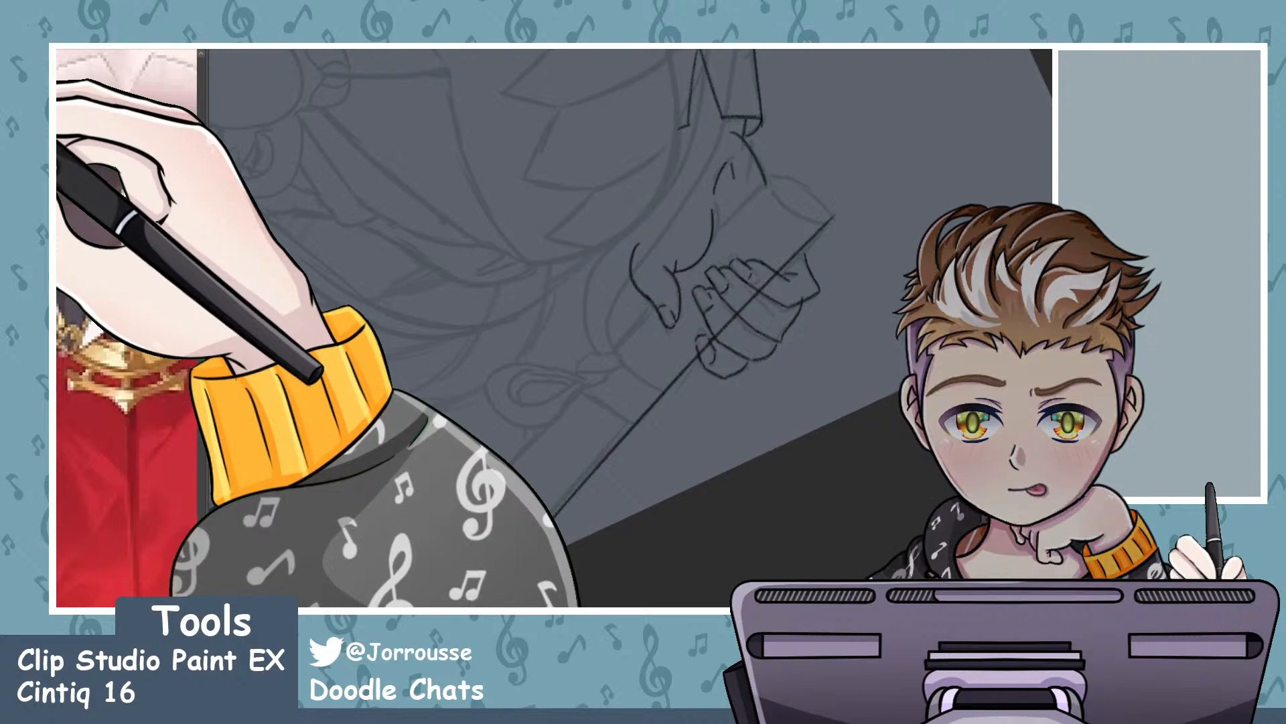
alt+click(315, 223)
drag(390, 75, 452, 314)
key(ctrl+c)
key(ctrl+v)
ctrl+click(397, 246)
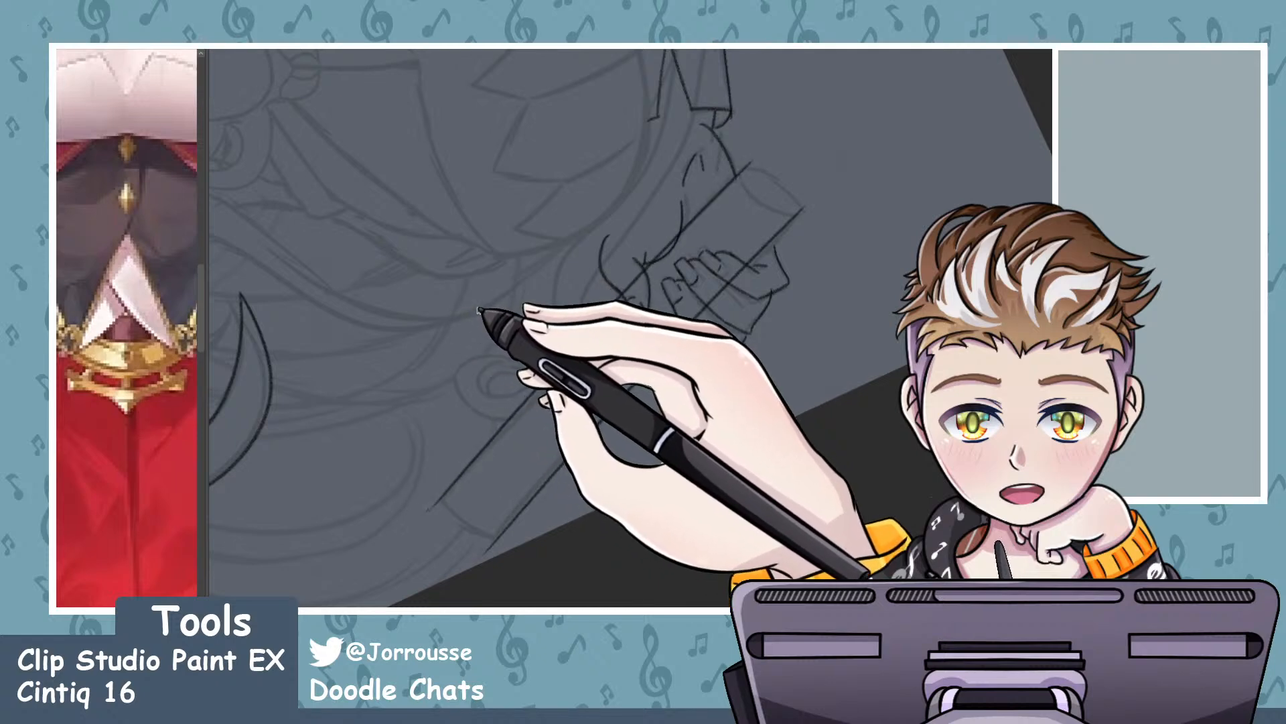
drag(635, 357, 651, 347)
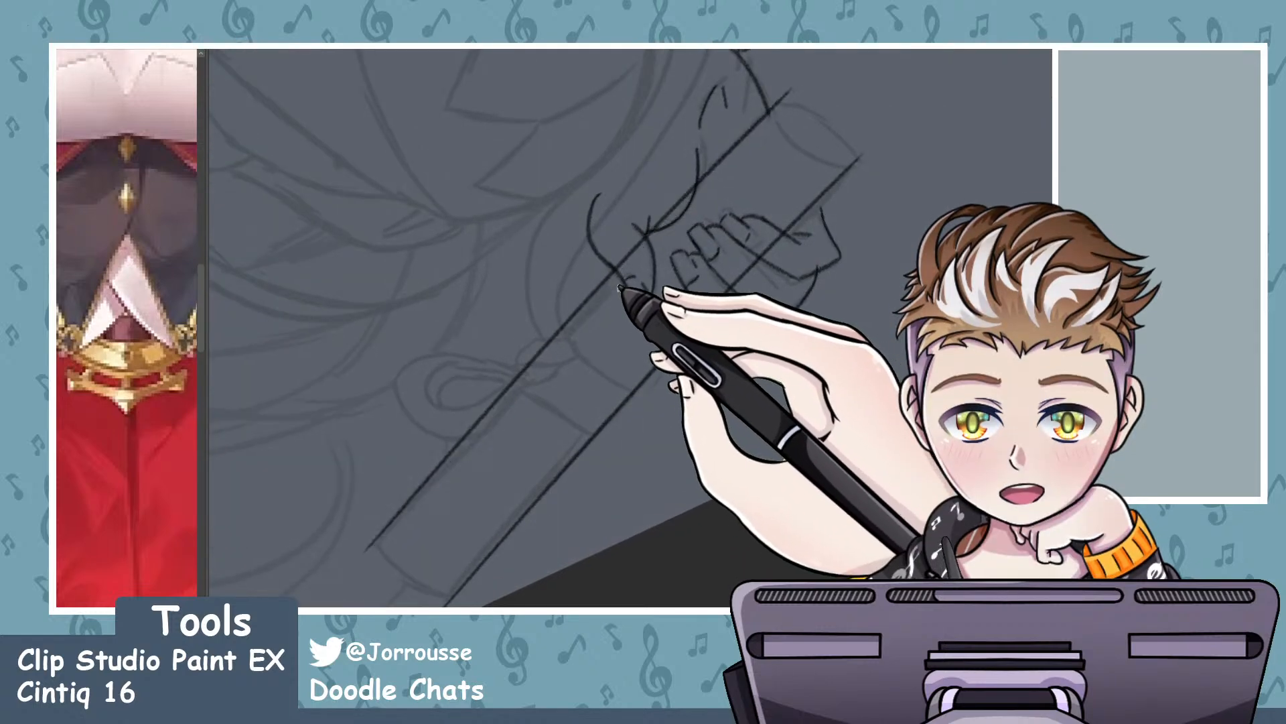
mouse_move(737, 318)
mouse_down()
mouse_move(680, 313)
mouse_move(753, 350)
mouse_move(775, 337)
mouse_move(782, 351)
mouse_up()
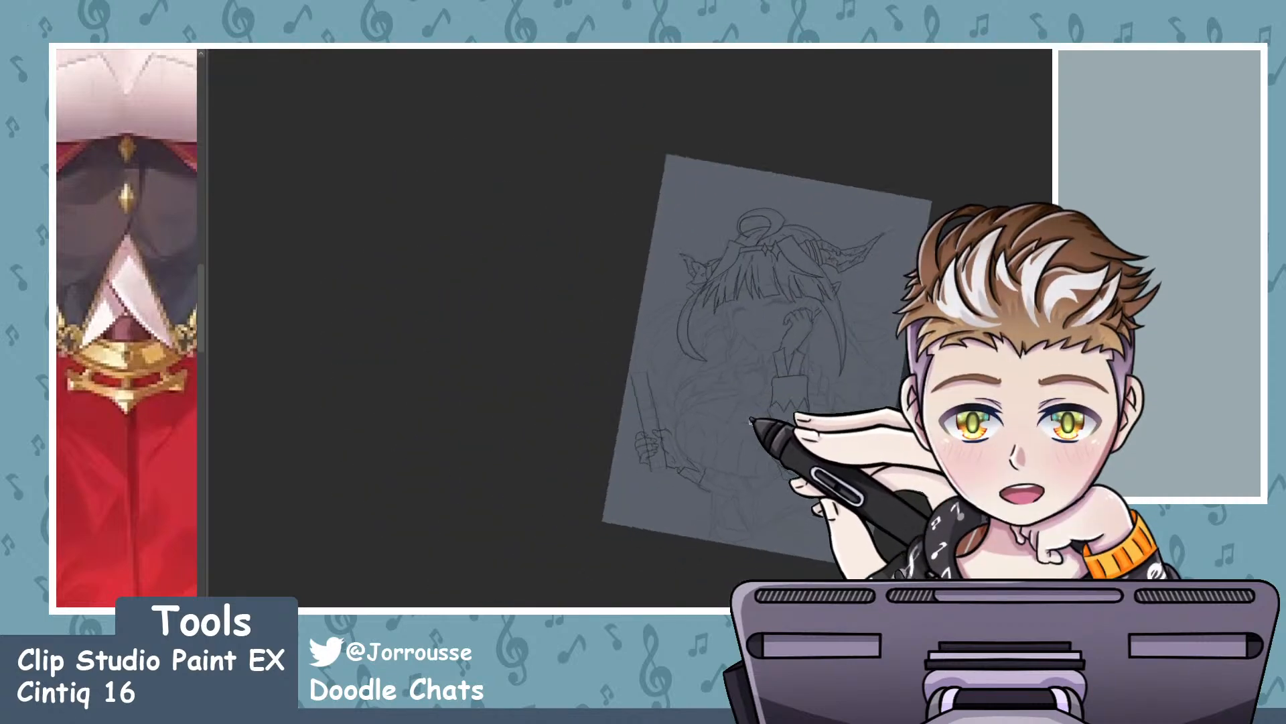
- Ink the curved end line of the scroll farthest from the wrist, joining its two long edges
drag(751, 421, 767, 424)
drag(599, 475, 662, 433)
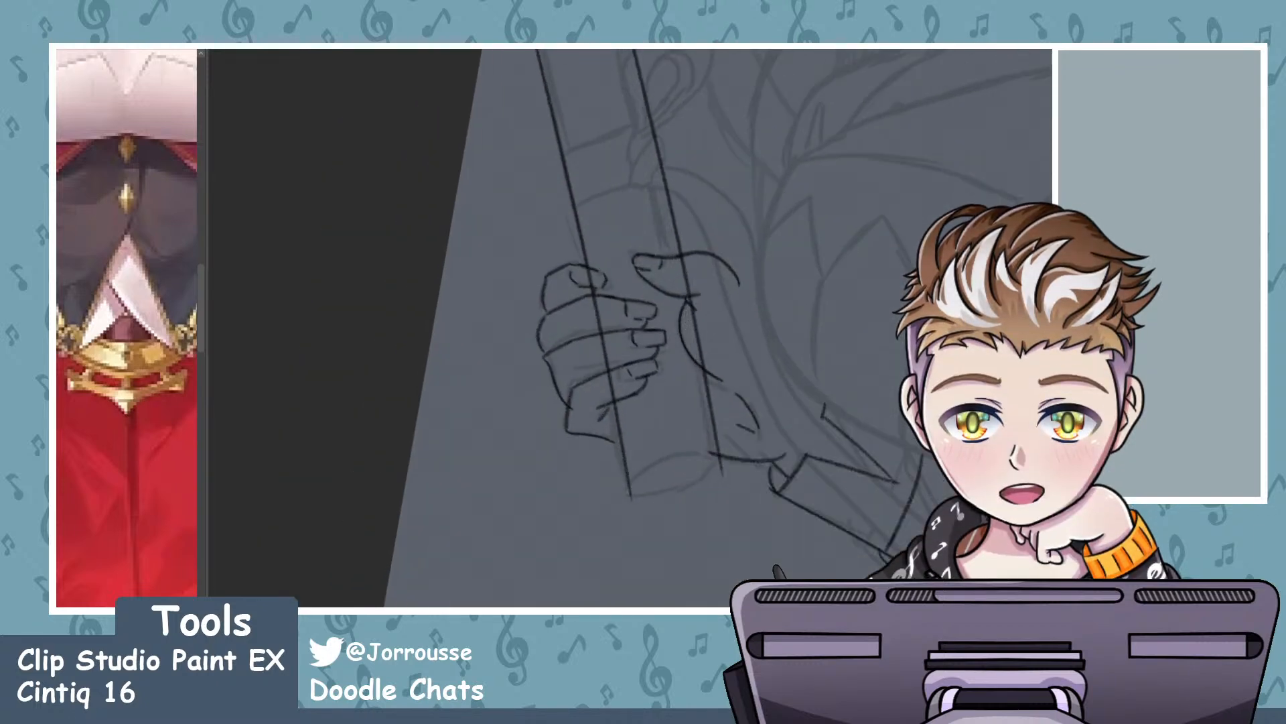
drag(650, 411, 681, 415)
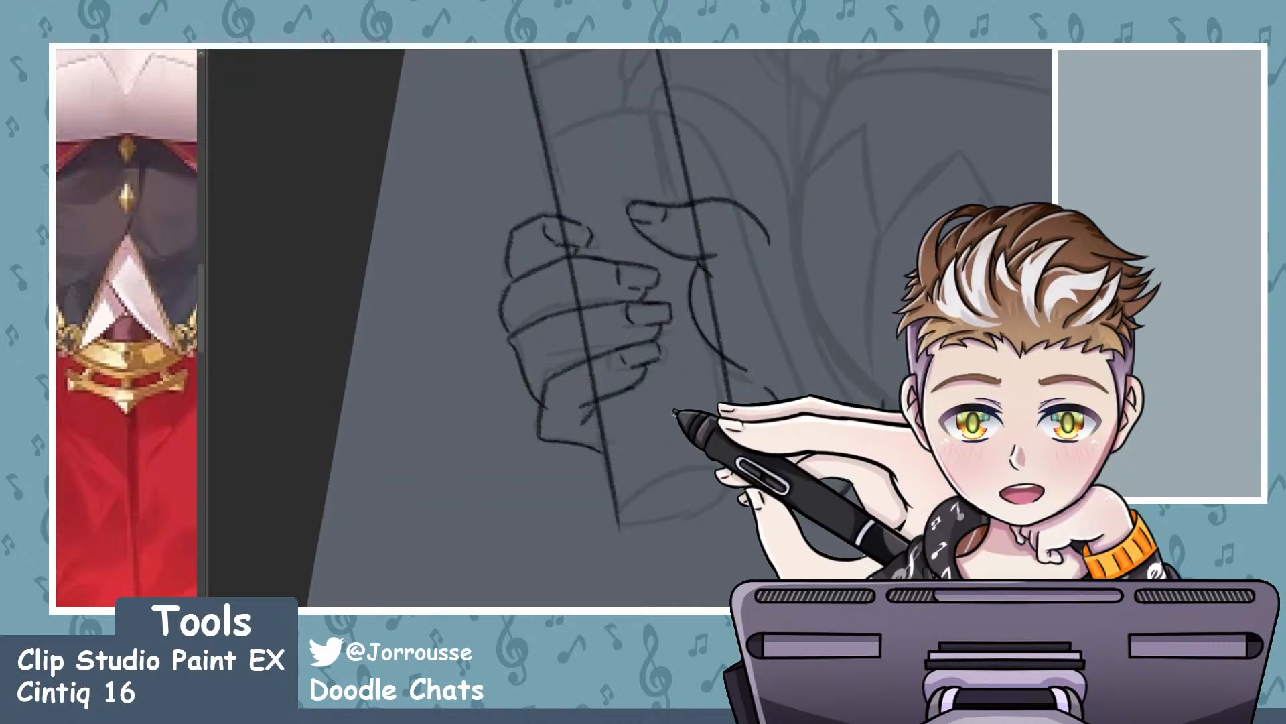
scroll(669, 387, down, 4)
scroll(690, 277, up, 3)
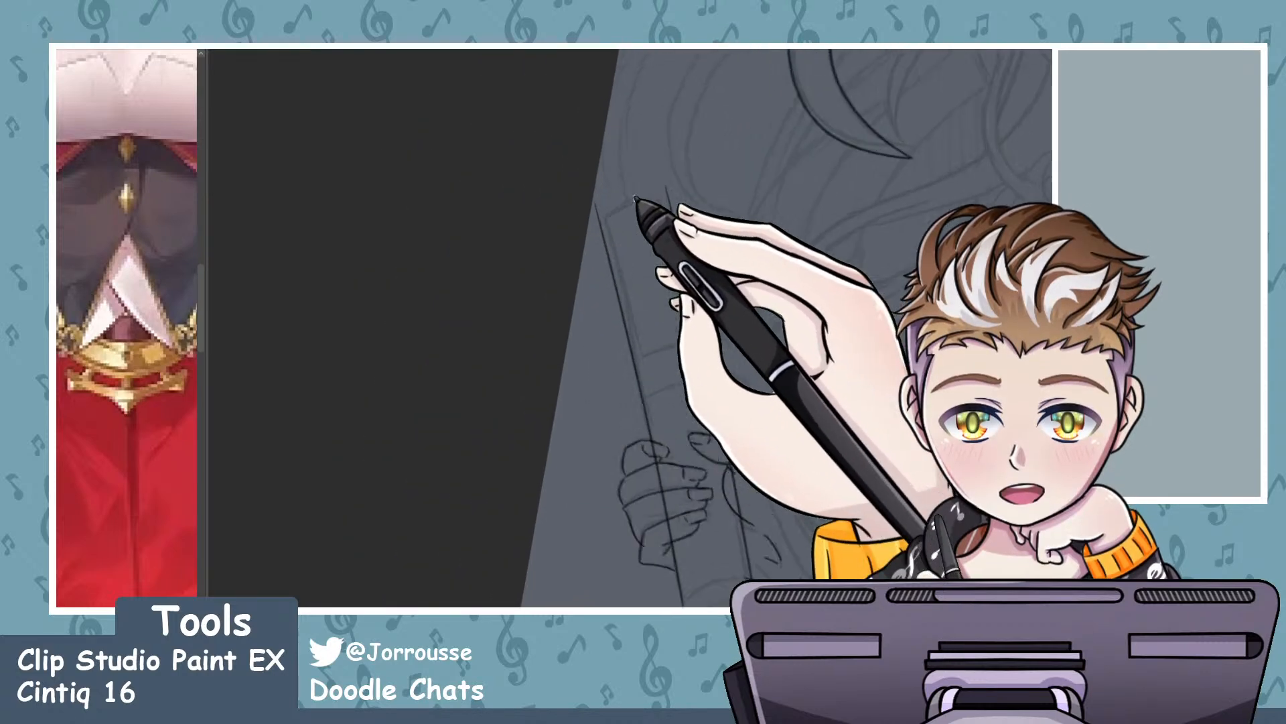
scroll(619, 211, up, 3)
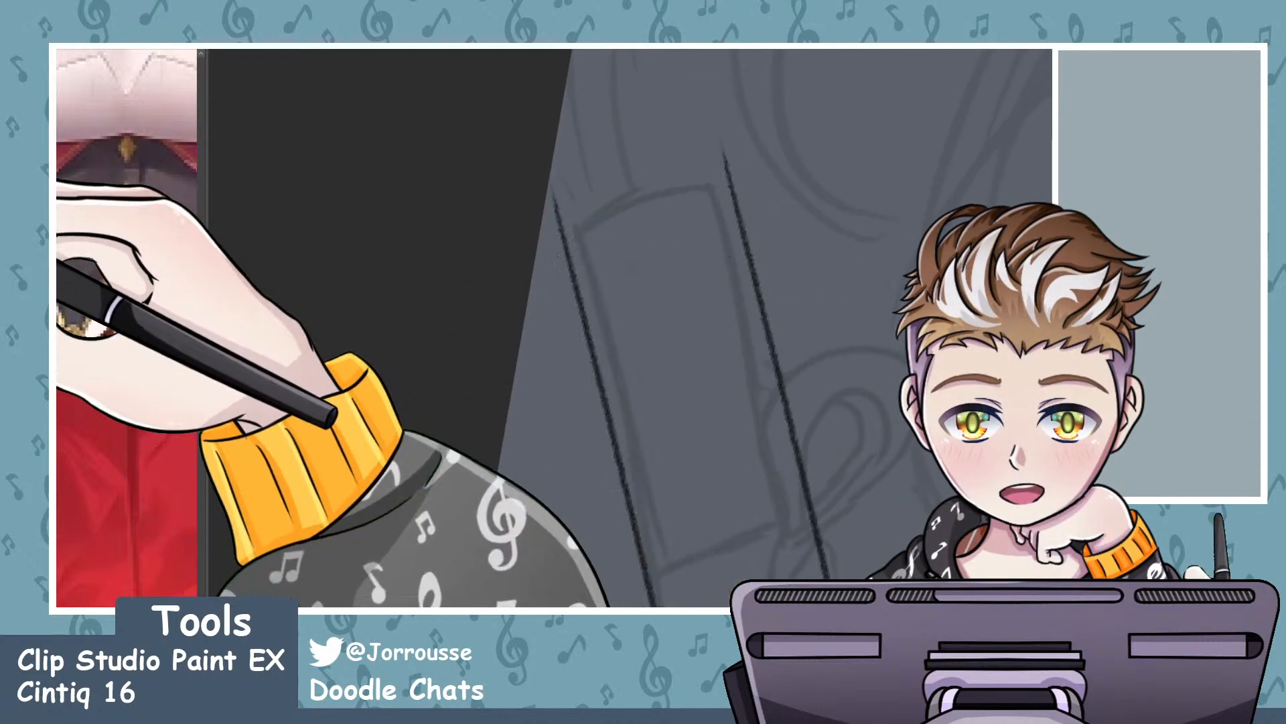
drag(566, 236, 726, 187)
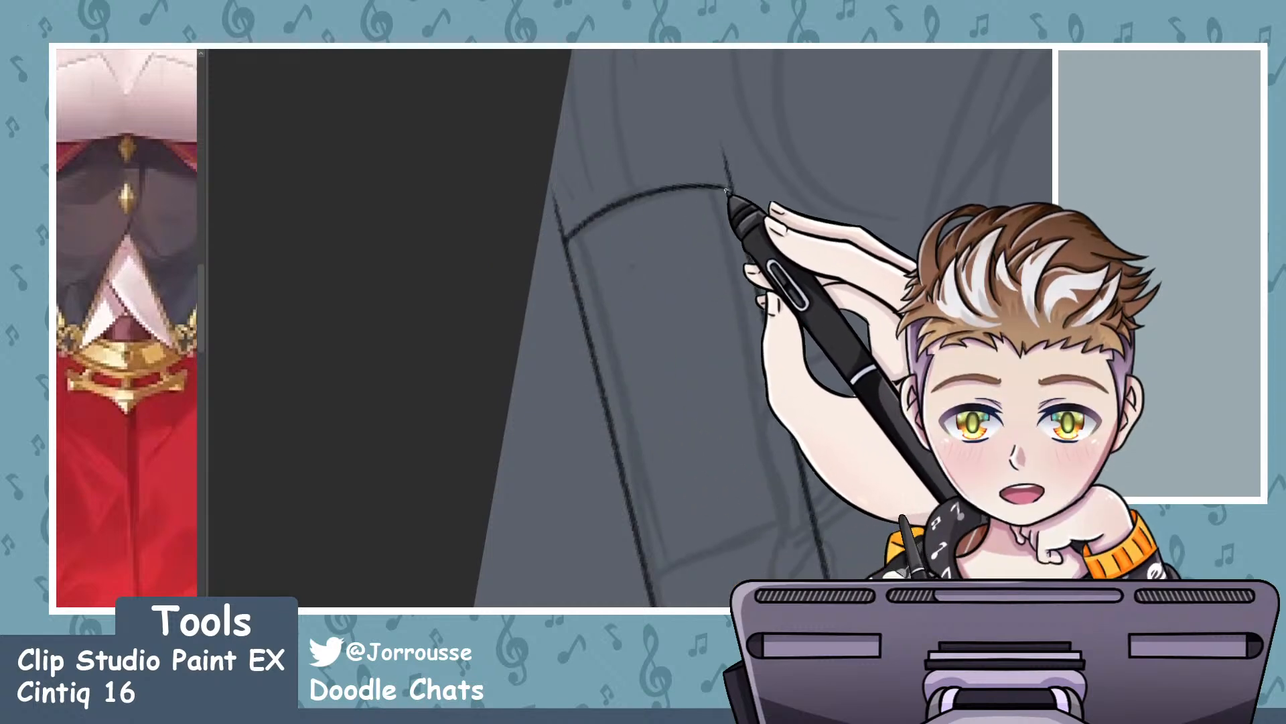
- Ink the scroll's open end nearest the wrist as a narrow ellipse joining its two long edges
scroll(731, 195, down, 3)
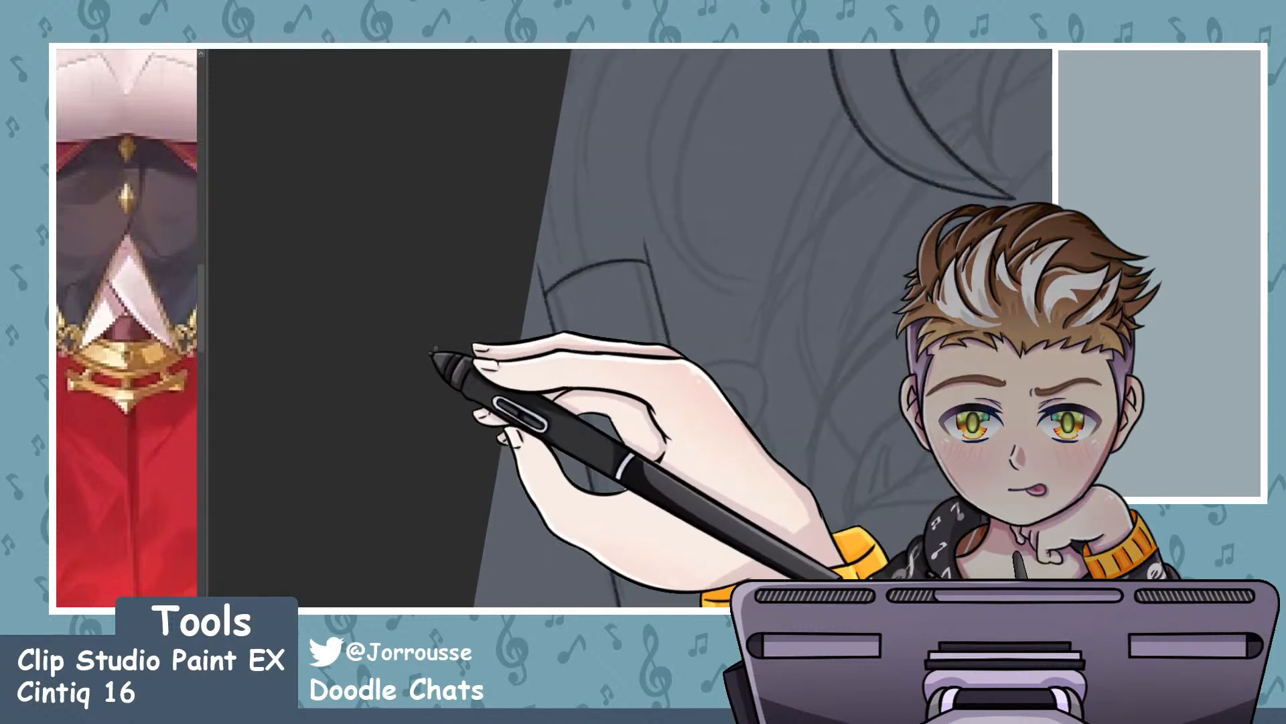
scroll(532, 278, down, 2)
scroll(581, 432, up, 6)
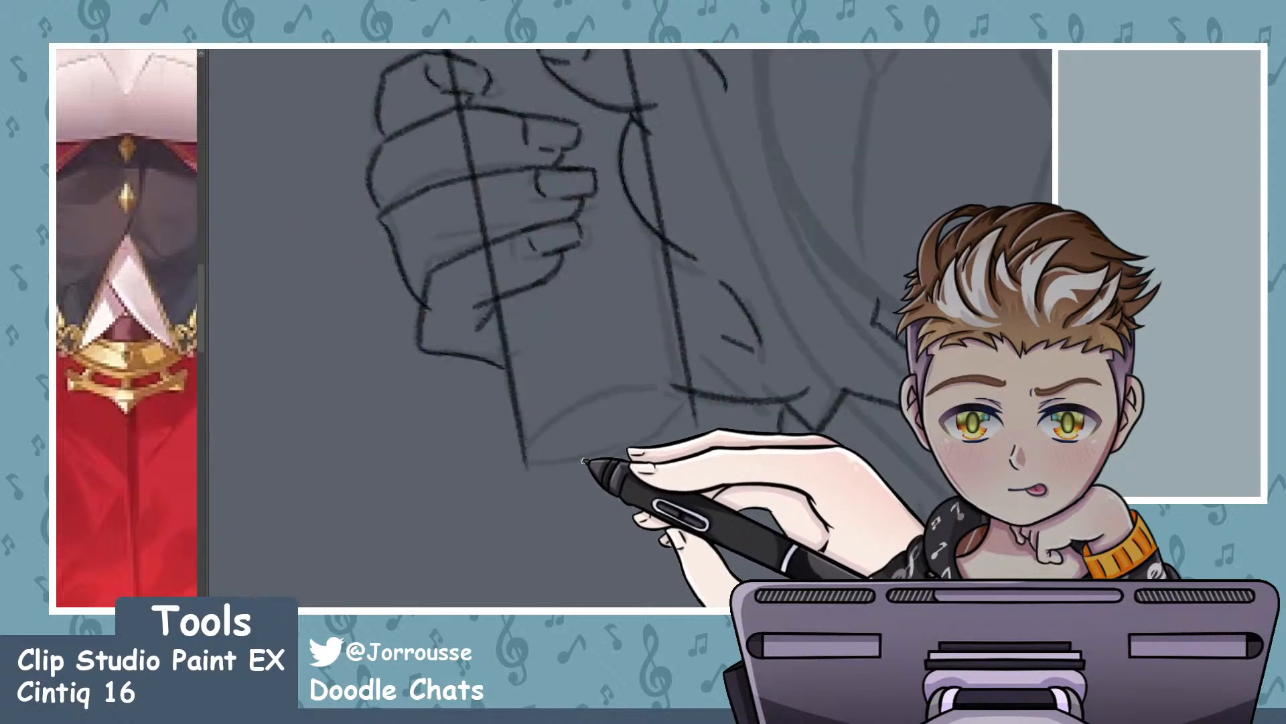
drag(516, 445, 722, 402)
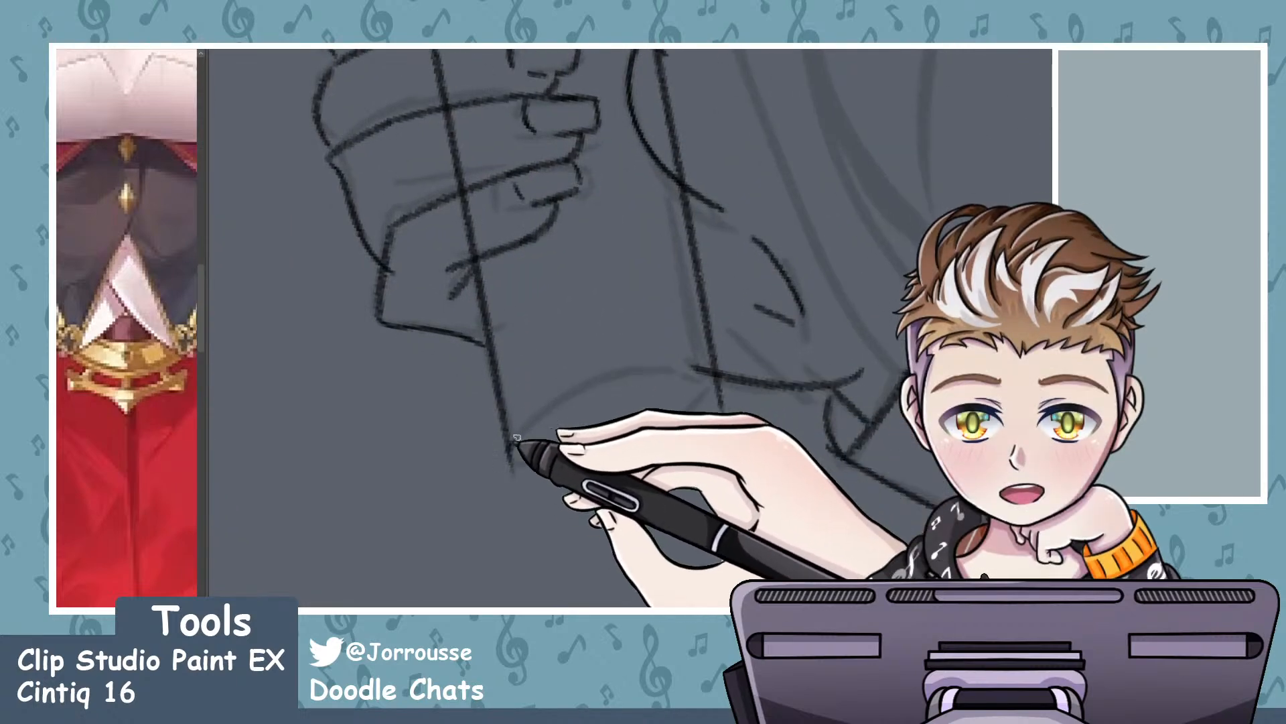
drag(521, 445, 721, 403)
drag(526, 455, 689, 424)
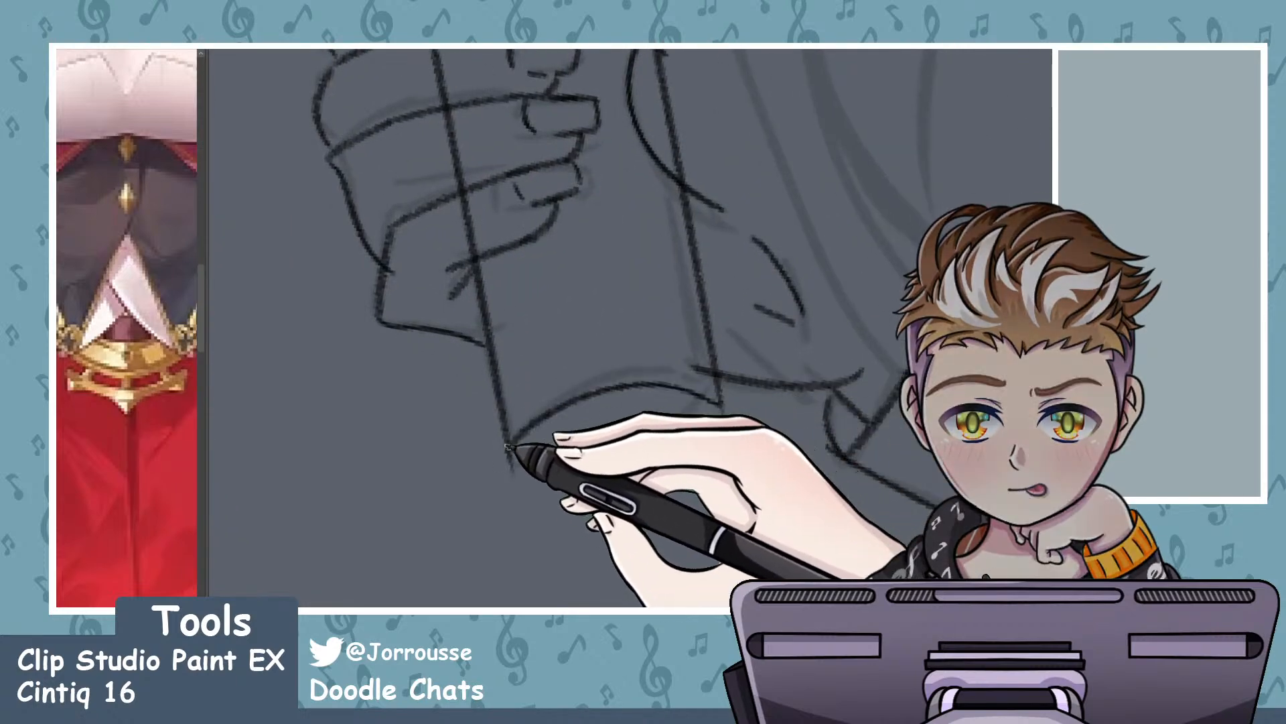
drag(525, 456, 697, 426)
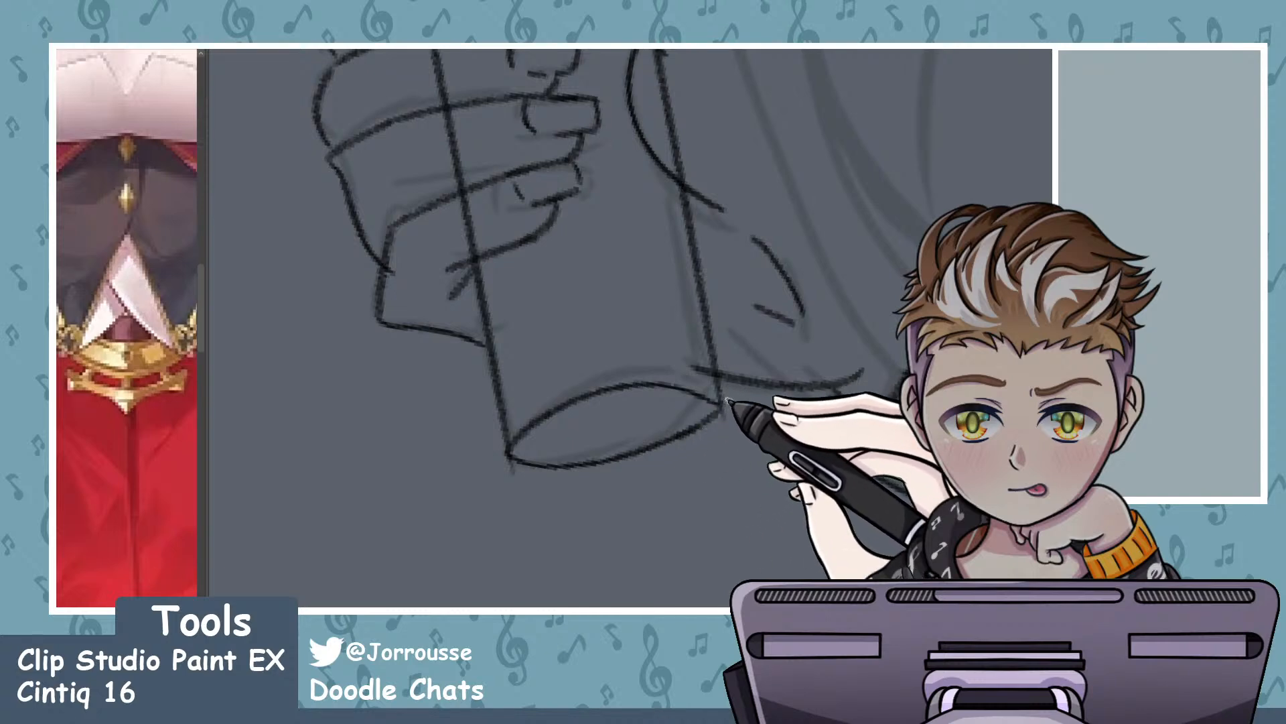
scroll(814, 344, down, 8)
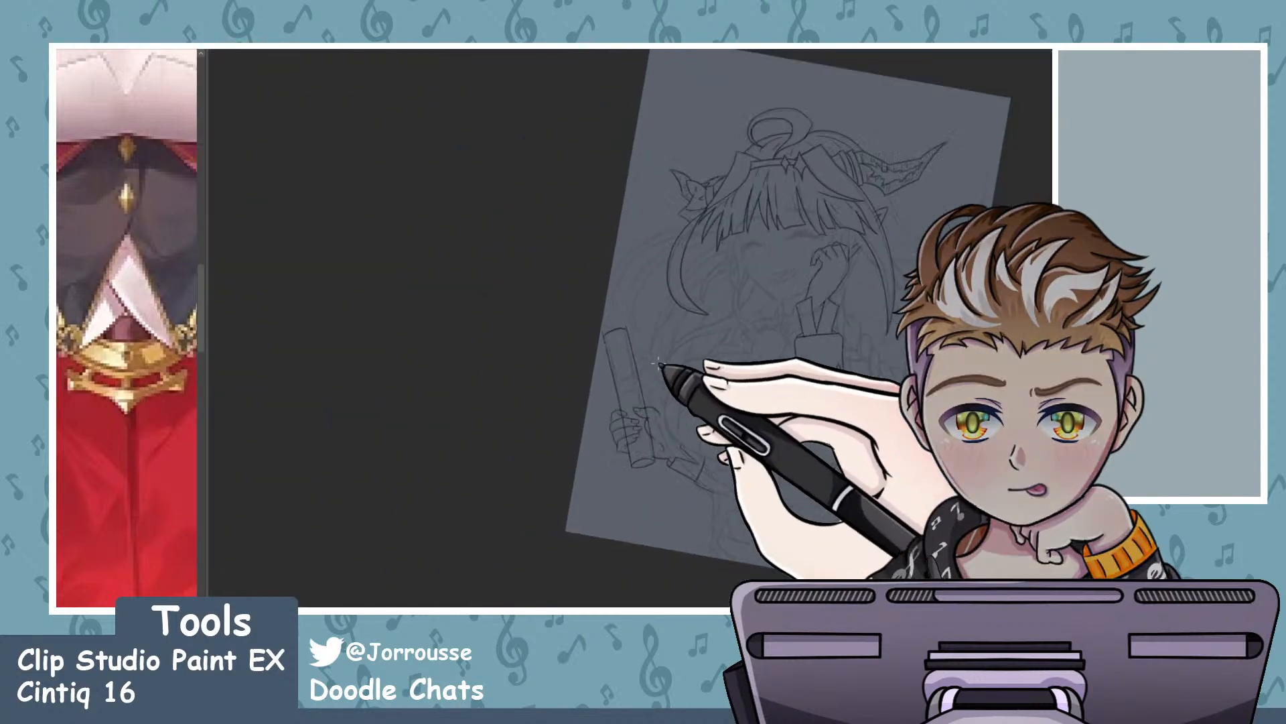
- Erase the line ends that overshoot the scroll's corners at both its near and far ends
scroll(670, 503, up, 8)
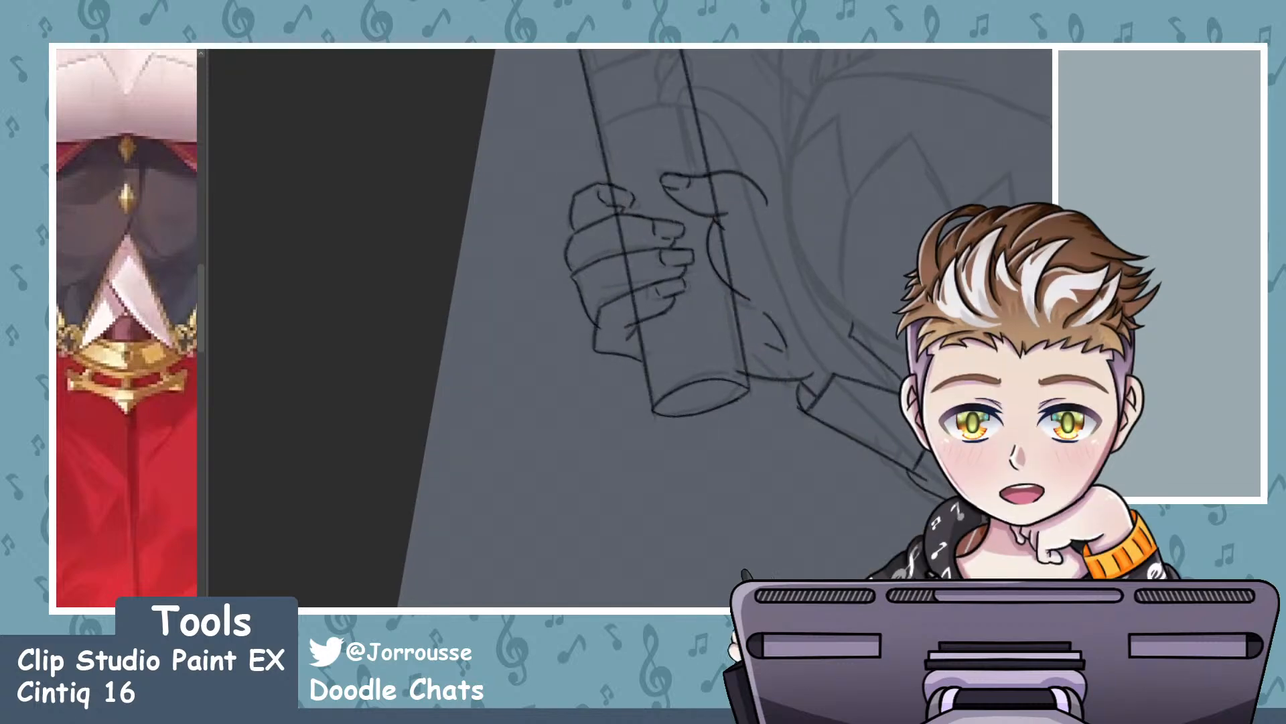
scroll(638, 421, up, 2)
scroll(638, 420, up, 3)
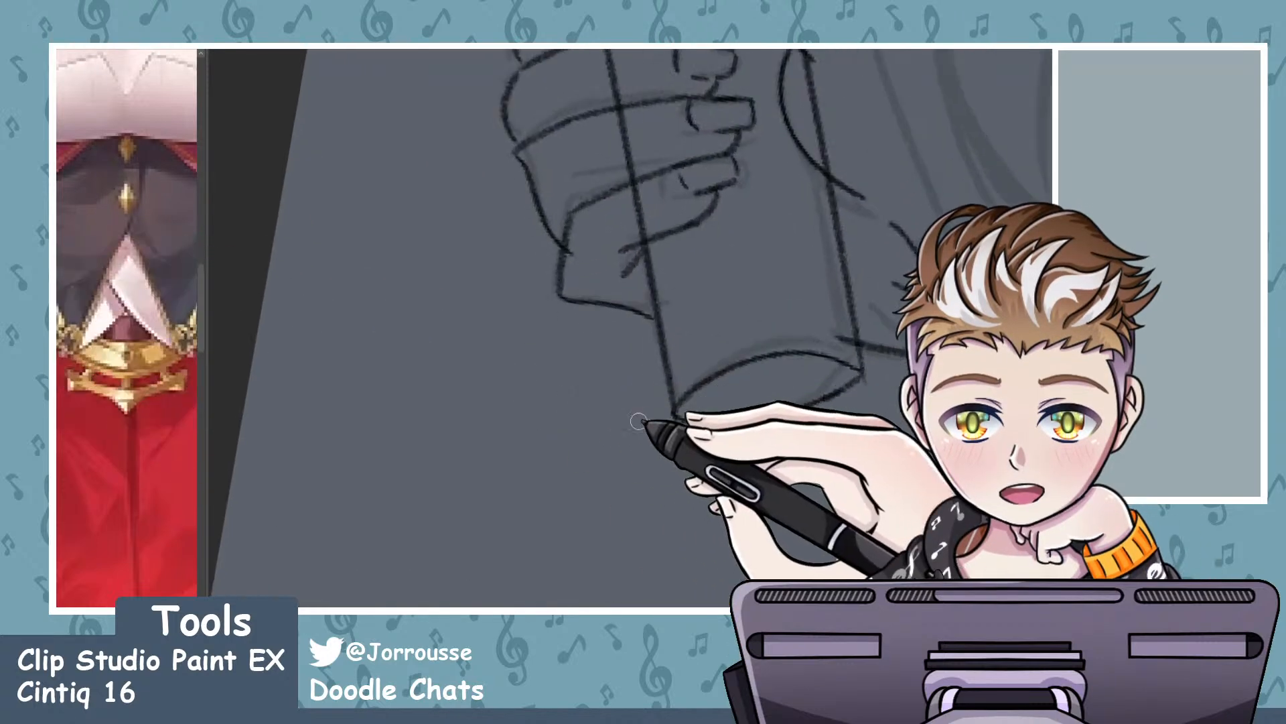
scroll(861, 380, down, 6)
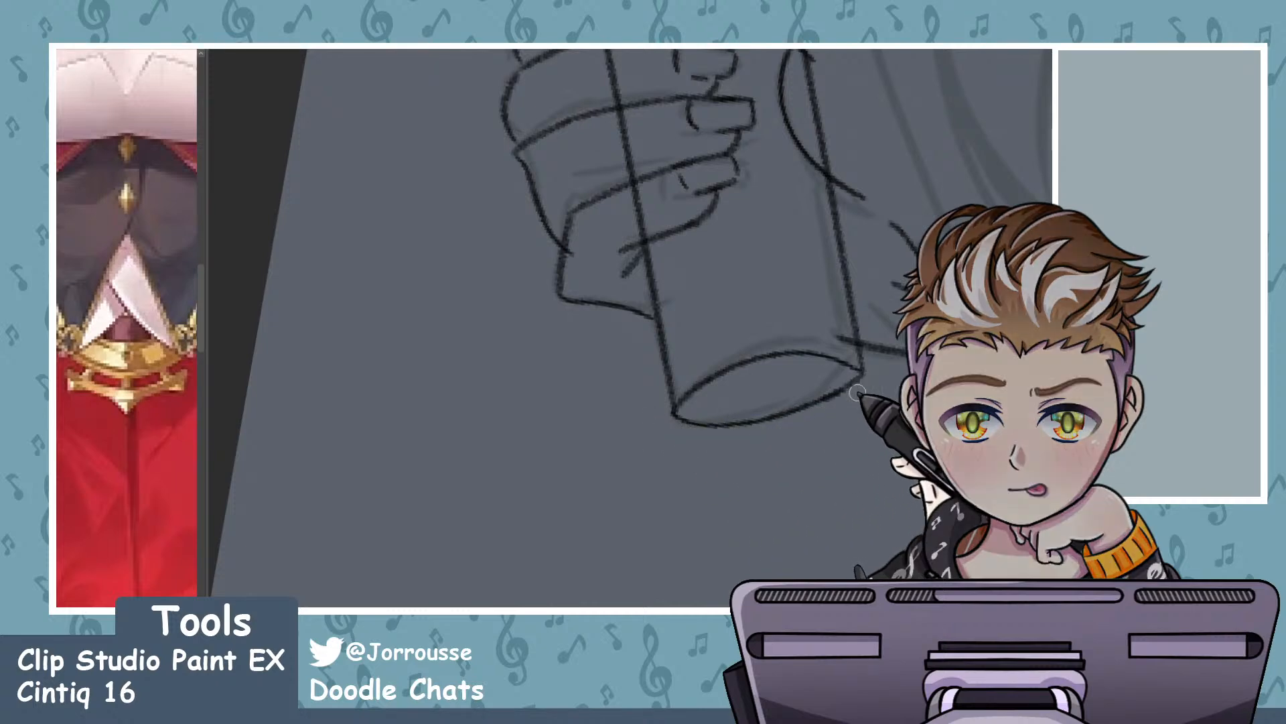
scroll(628, 204, up, 4)
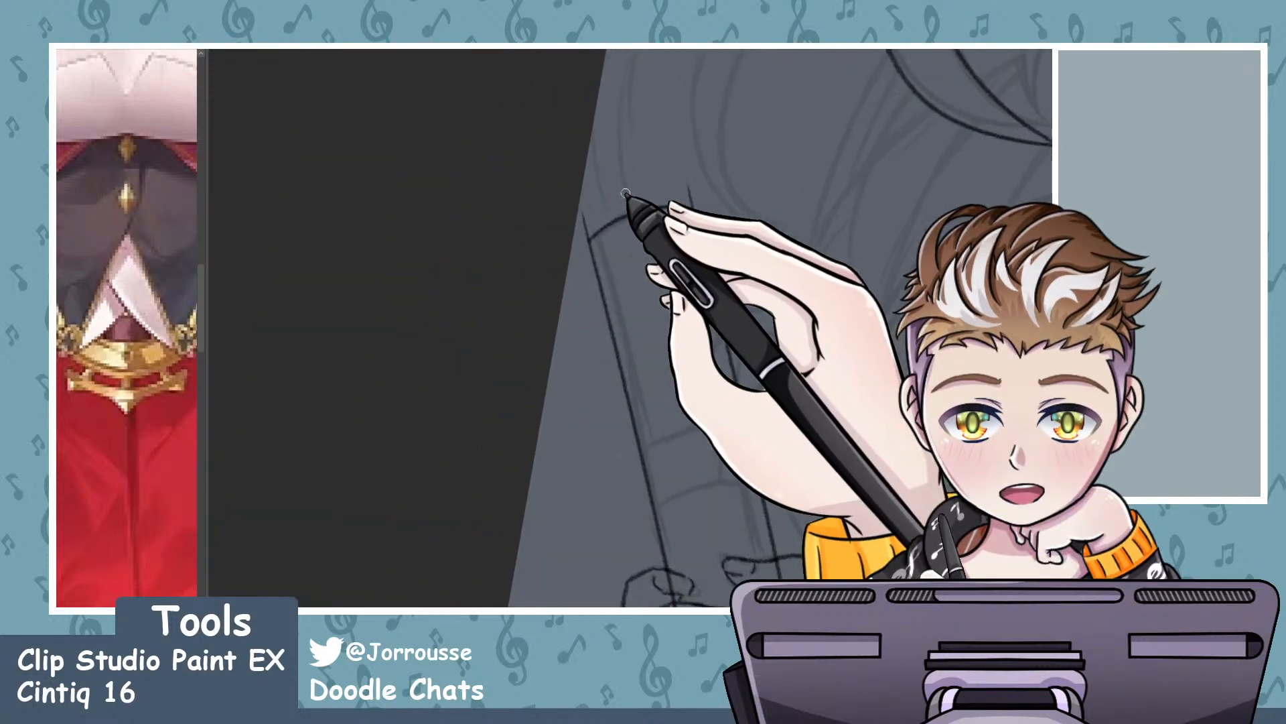
mouse_move(570, 259)
mouse_down()
mouse_move(587, 222)
mouse_move(558, 254)
mouse_move(561, 216)
mouse_up()
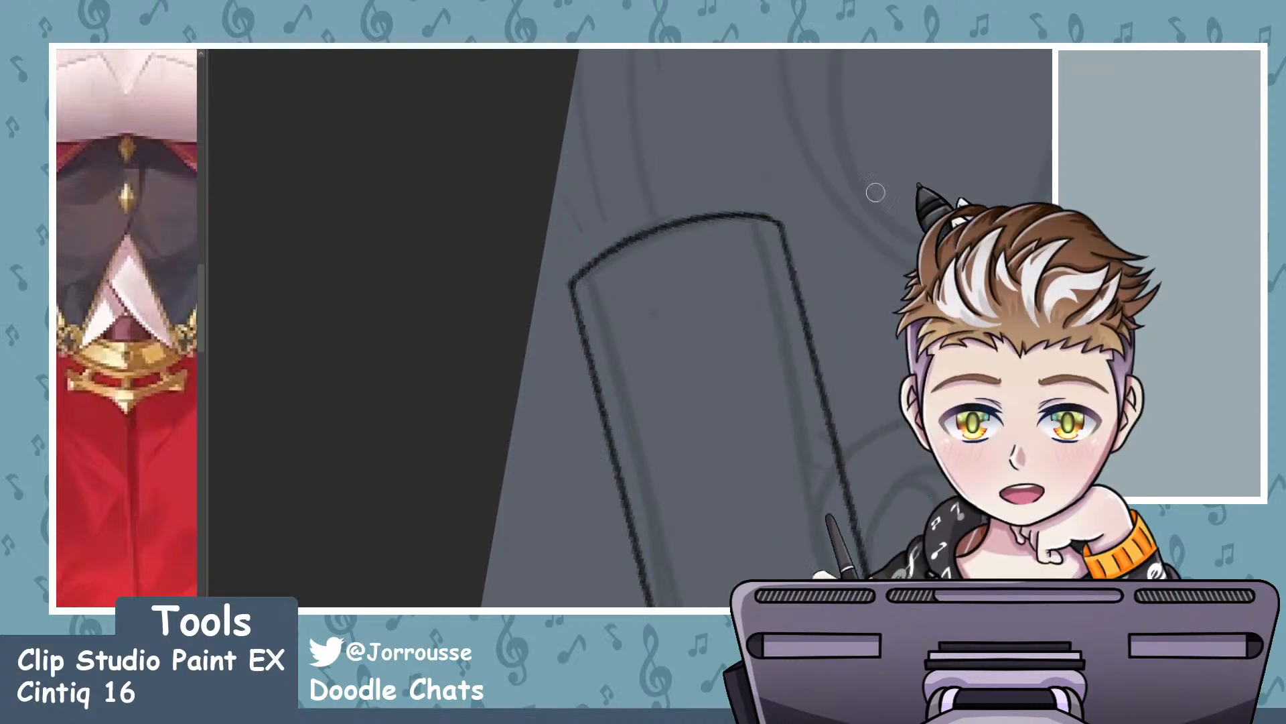
scroll(672, 230, down, 5)
scroll(744, 314, up, 2)
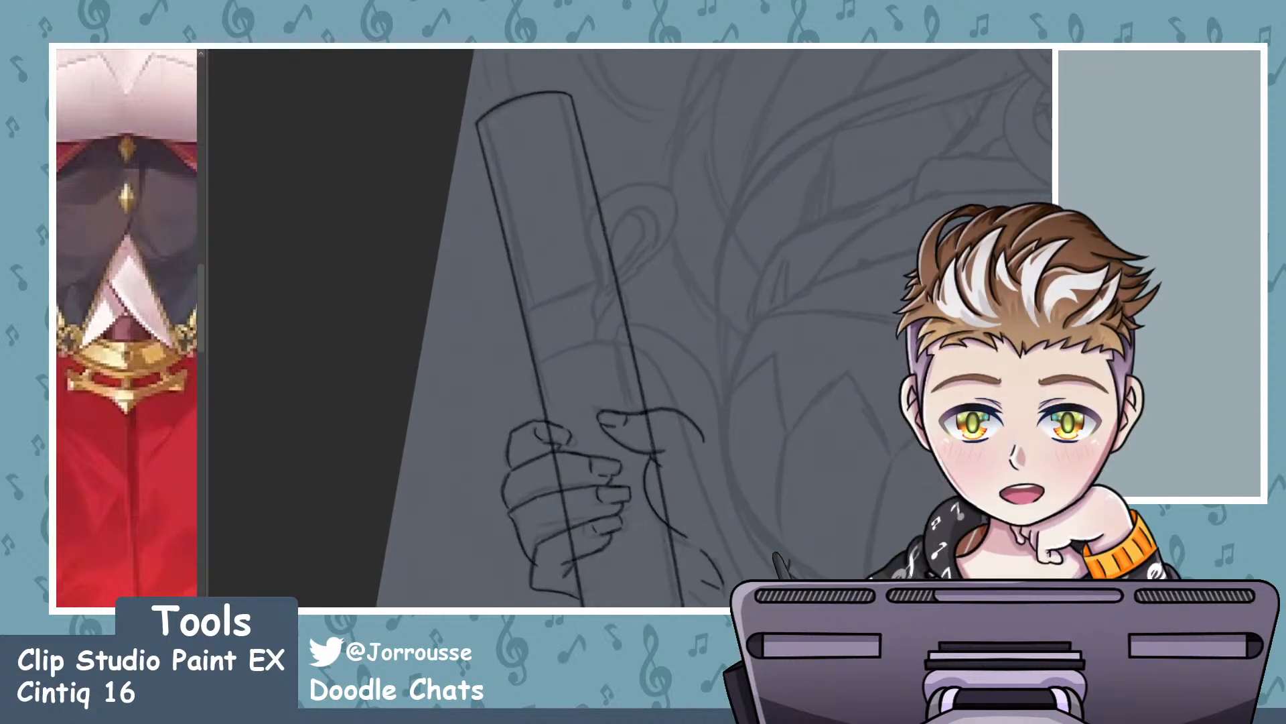
- Ink the large outer loop of the ribbon tied on the scroll above the thumb
scroll(708, 344, up, 2)
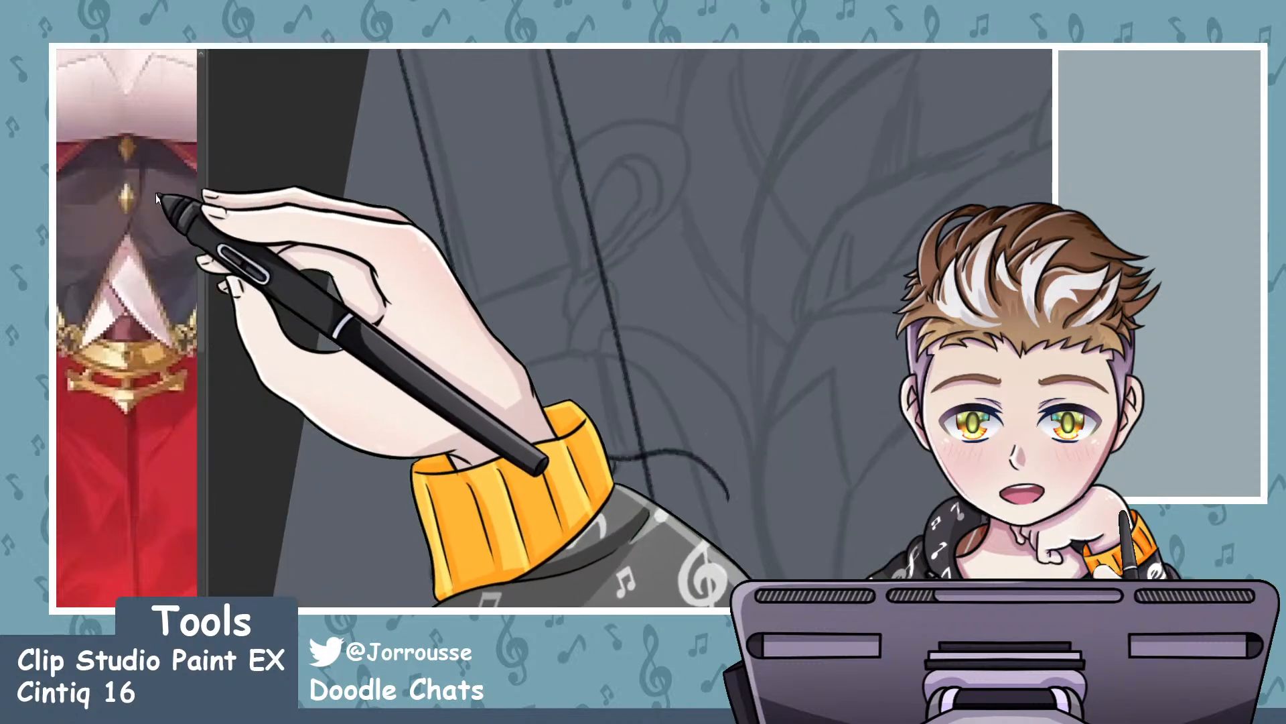
drag(552, 189, 655, 100)
key(ctrl+z)
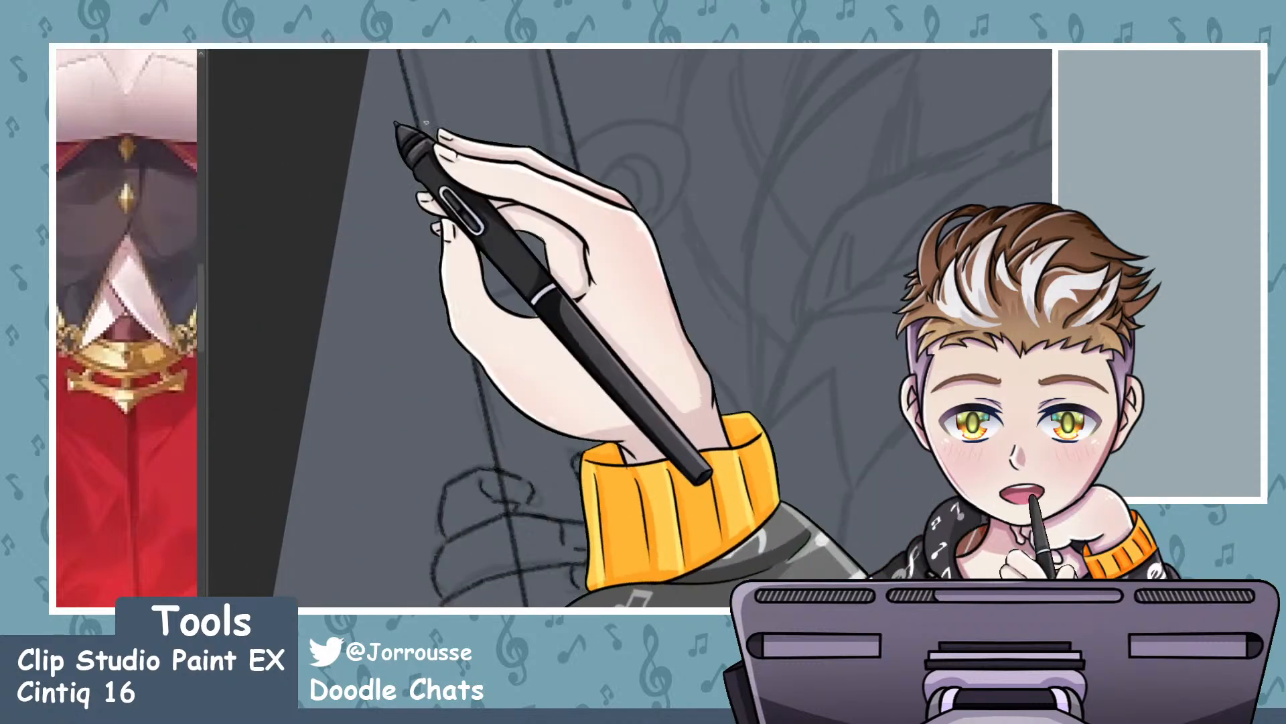
drag(568, 266, 657, 248)
drag(548, 249, 584, 271)
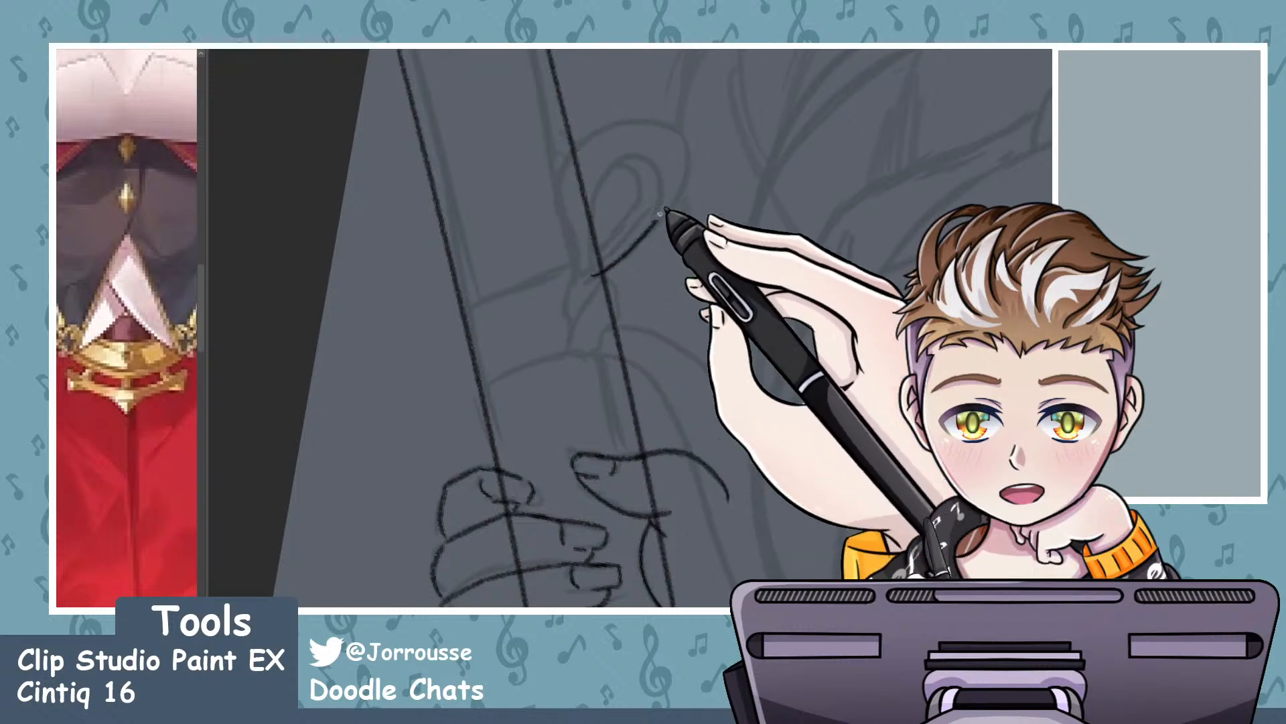
mouse_move(660, 214)
mouse_down()
mouse_move(579, 134)
mouse_move(579, 280)
mouse_up()
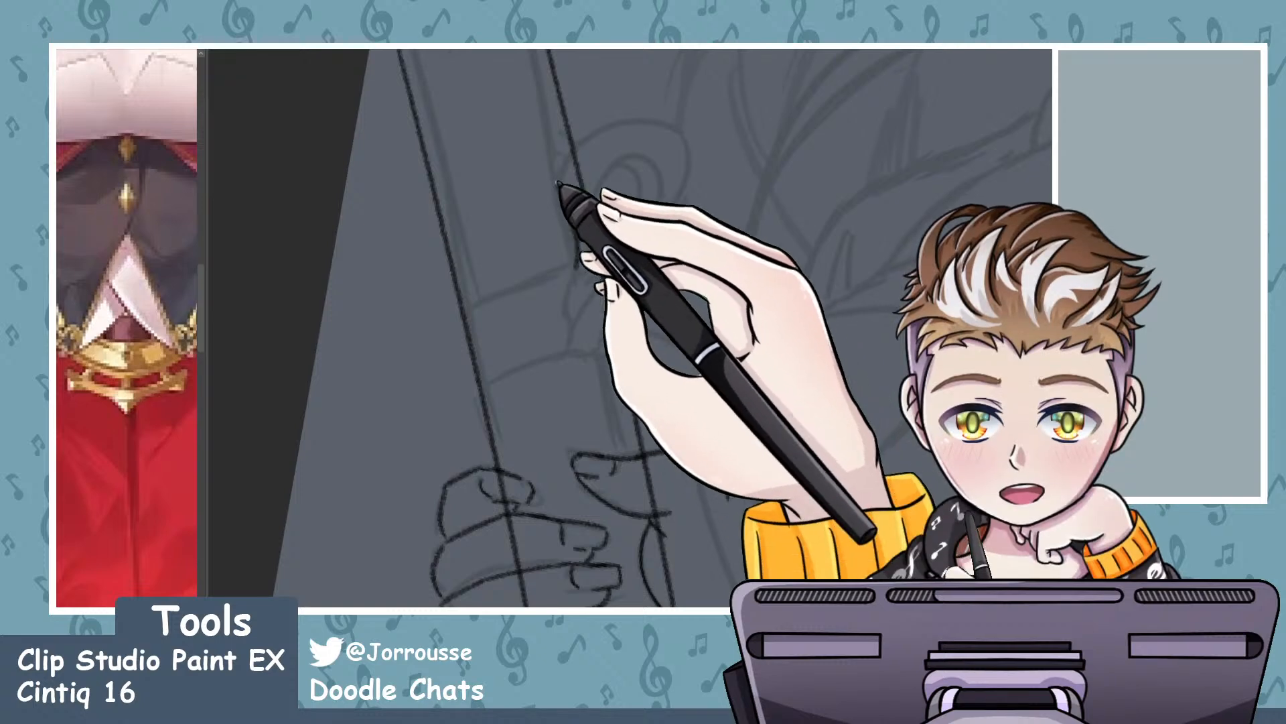
drag(574, 201, 619, 260)
mouse_move(555, 169)
mouse_down()
mouse_move(686, 143)
mouse_move(625, 262)
mouse_up()
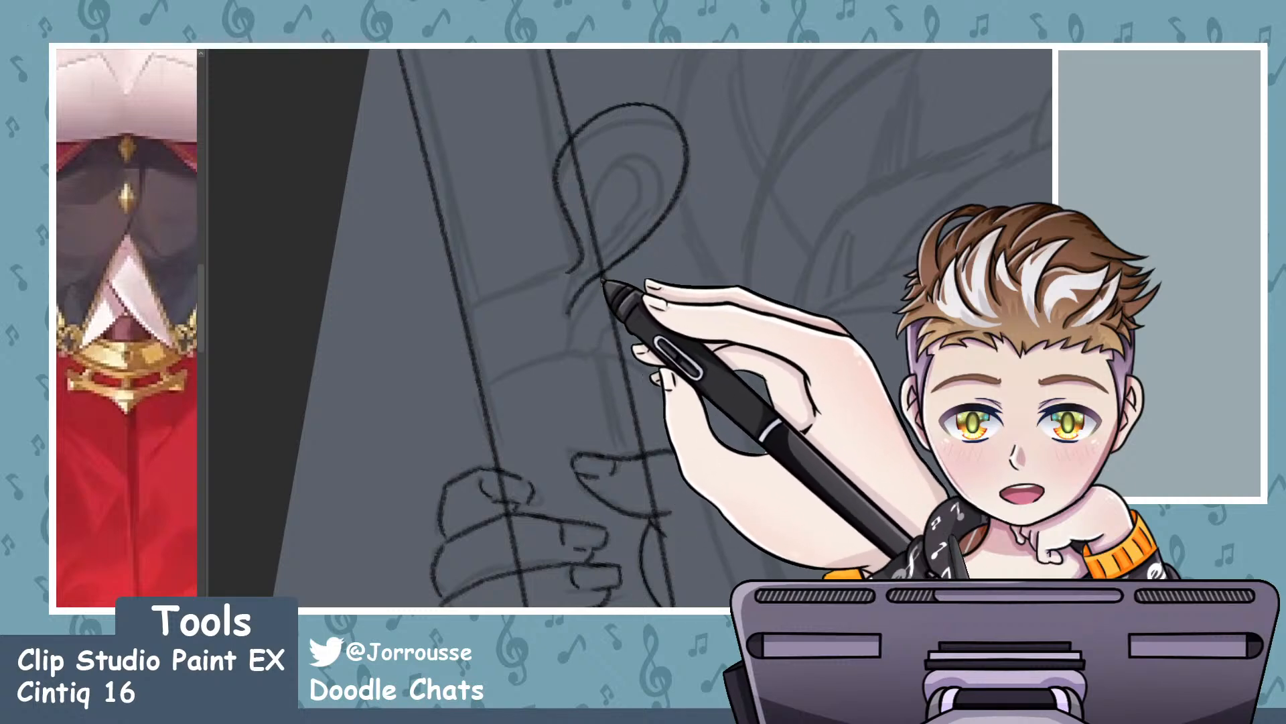
- Ink the ribbon's inner loop and knot, and the band that wraps around the scroll
drag(623, 184, 588, 284)
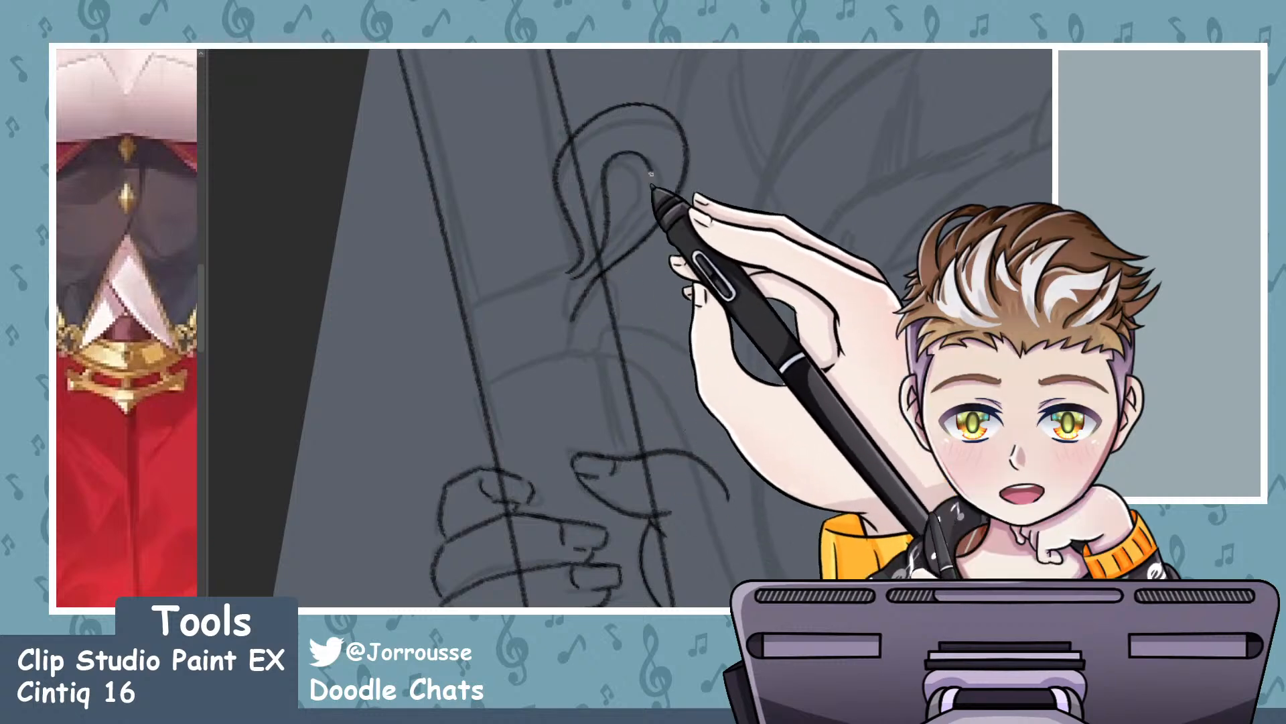
drag(651, 174, 636, 216)
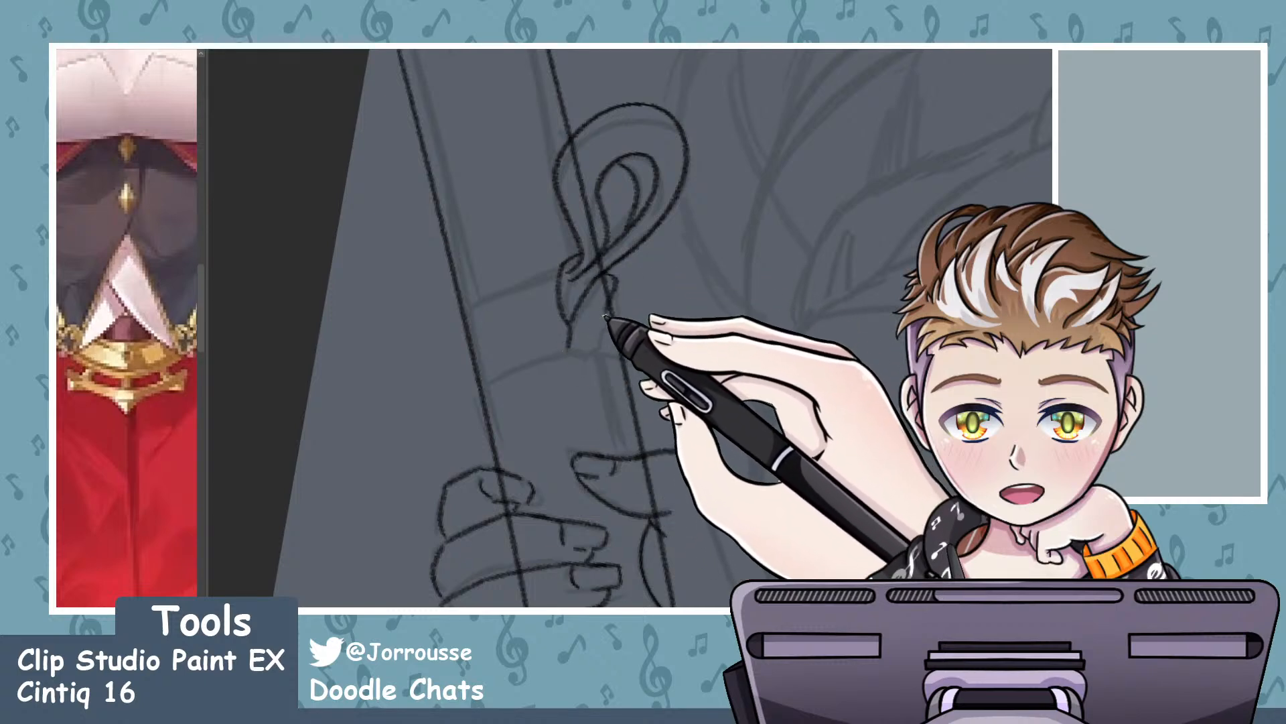
mouse_move(611, 273)
mouse_down()
mouse_move(617, 312)
mouse_move(599, 338)
mouse_up()
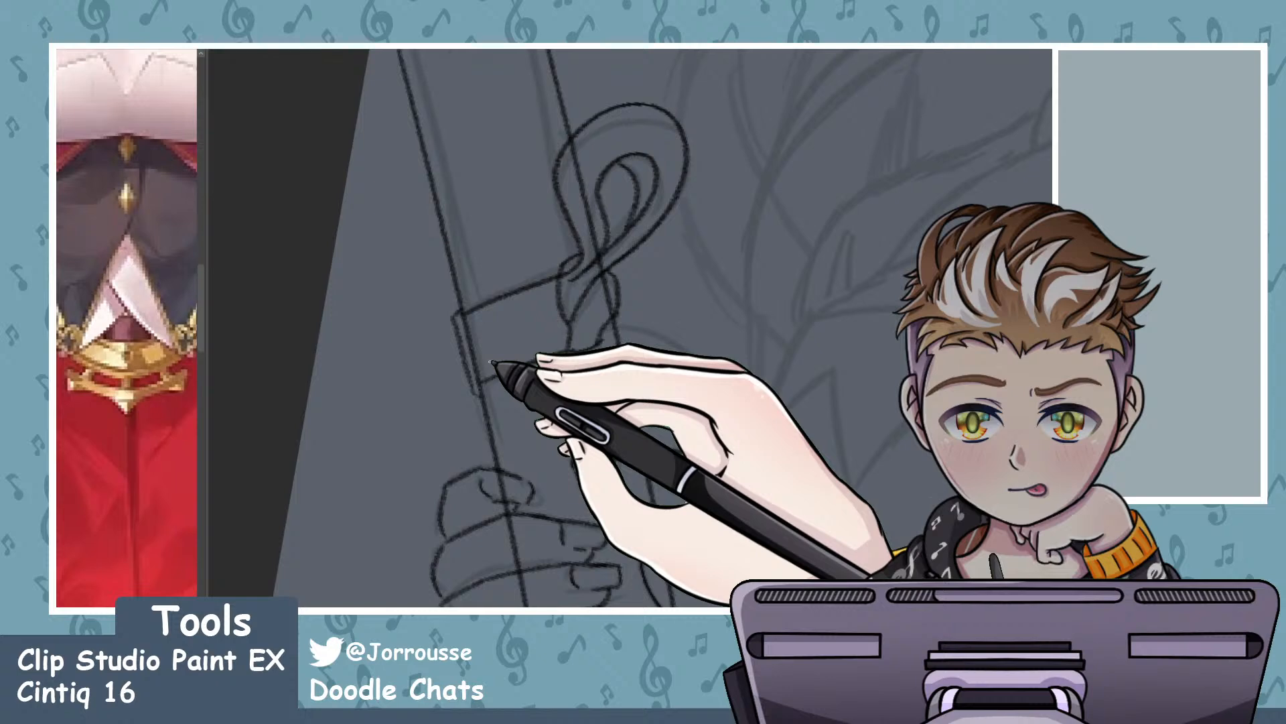
- Erase the scroll's straight edge where the ribbon band covers it, on the side away from the knot
scroll(589, 347, down, 5)
scroll(541, 364, up, 8)
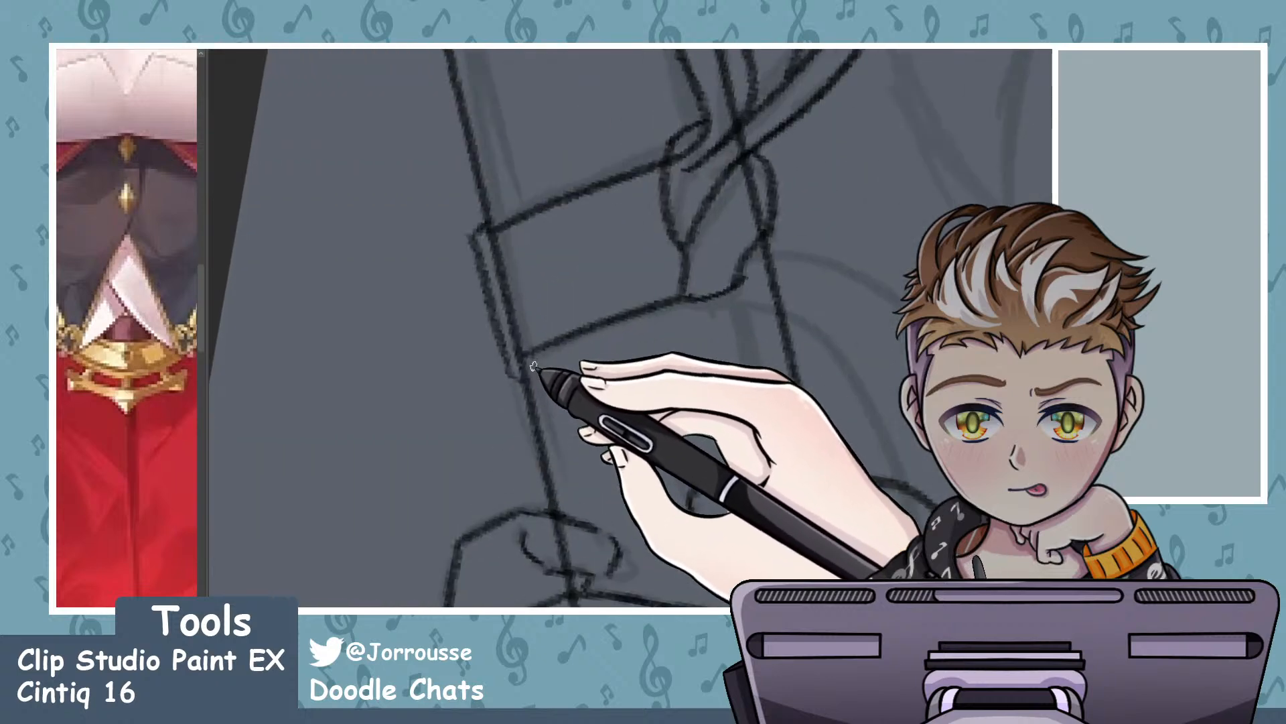
scroll(534, 365, up, 2)
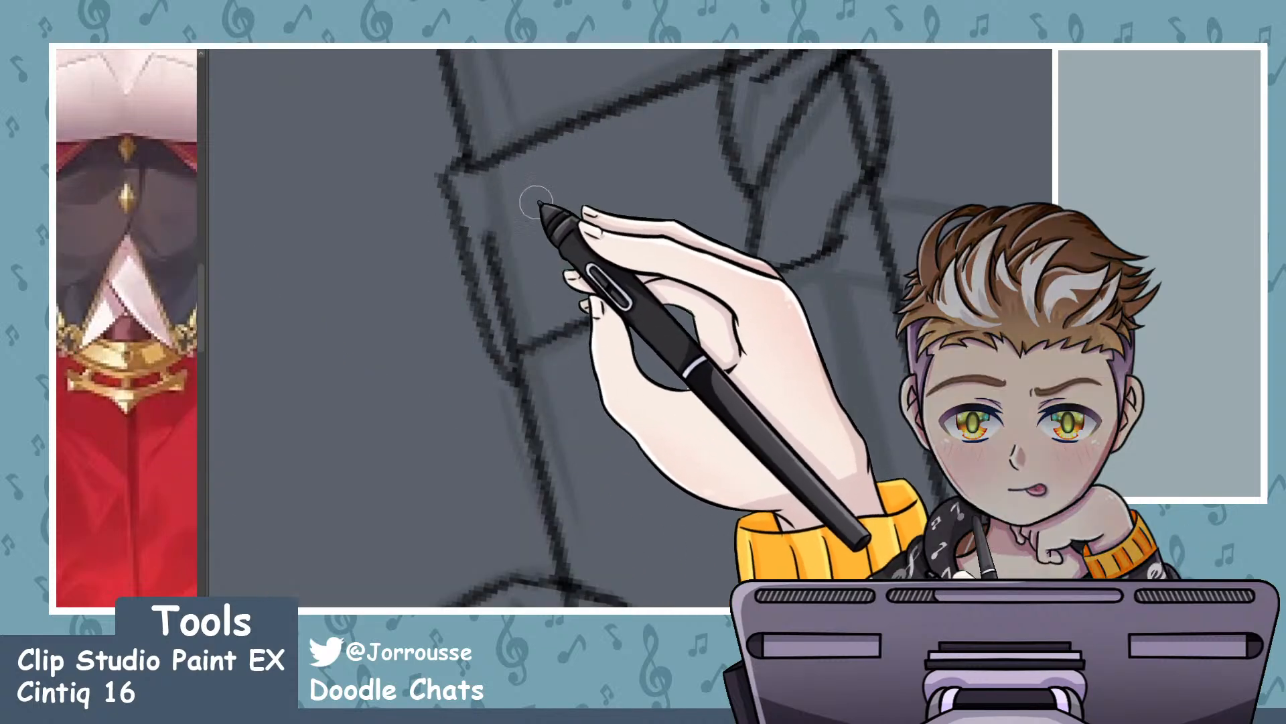
drag(489, 227, 520, 335)
scroll(536, 334, down, 8)
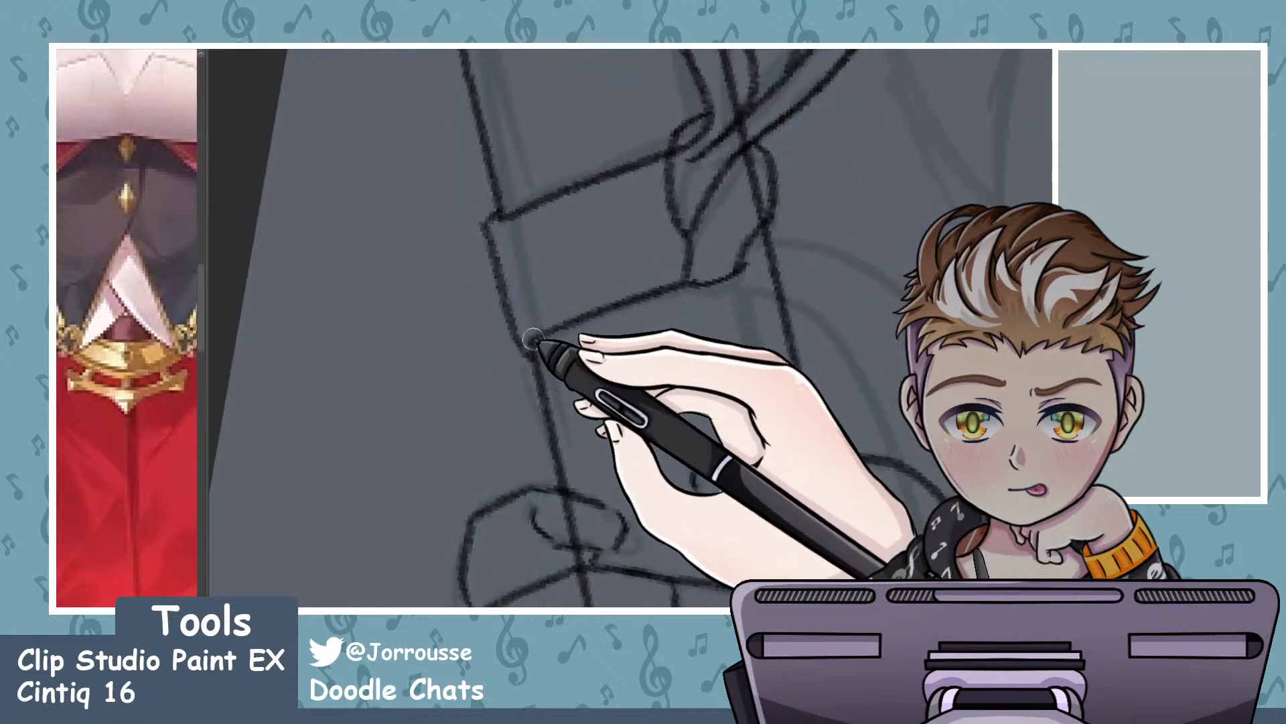
scroll(627, 340, up, 8)
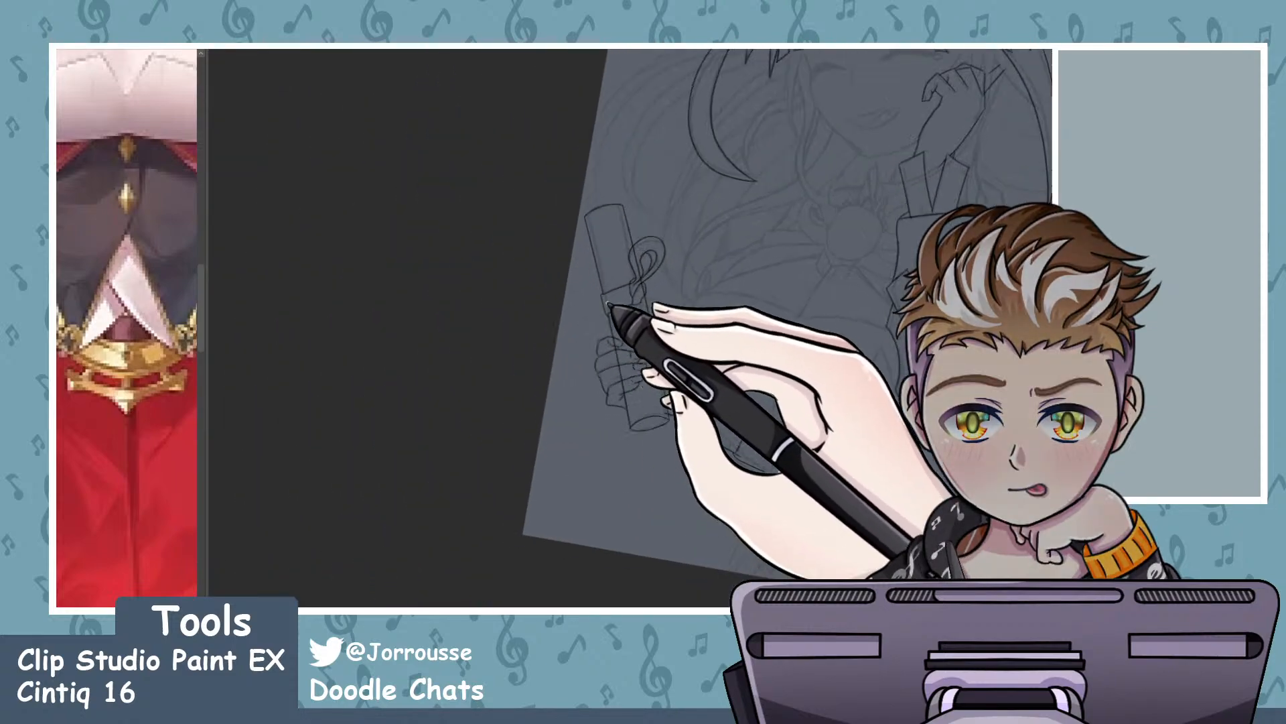
scroll(771, 325, up, 1)
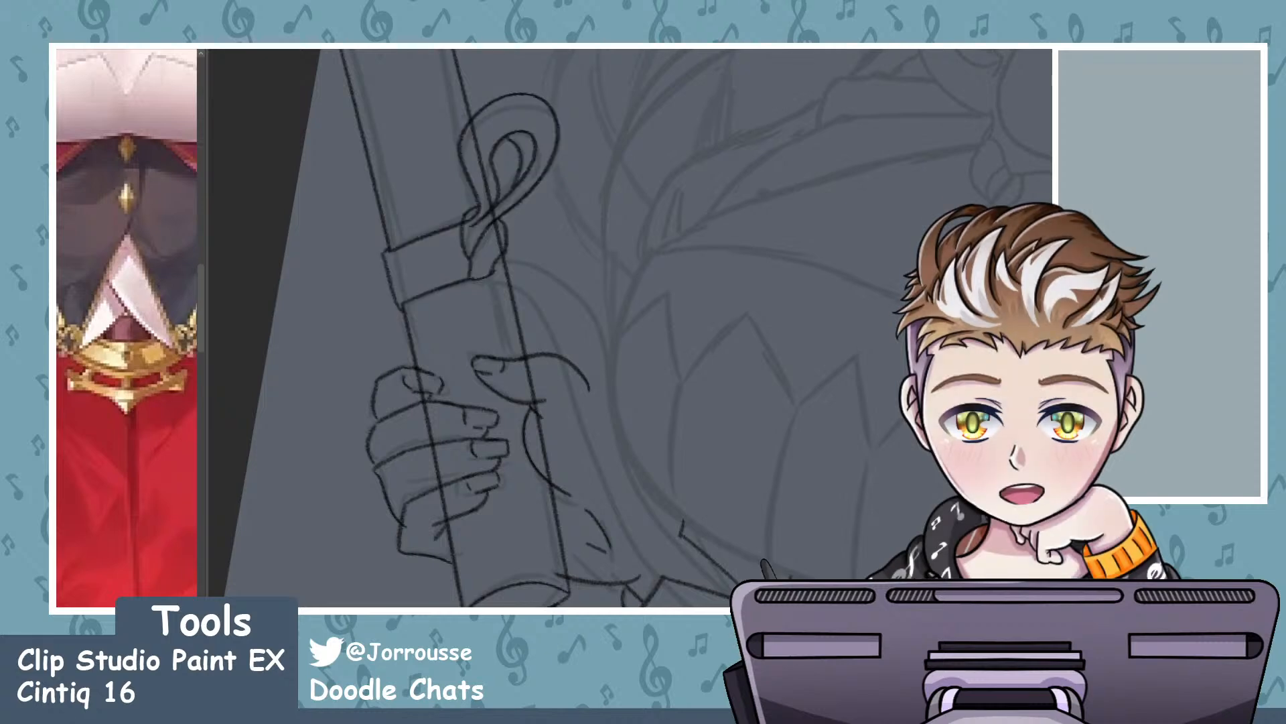
- Ink the upper edge of the ribbon's long tail, sweeping from the knot over the wrist toward the torso
scroll(358, 276, down, 2)
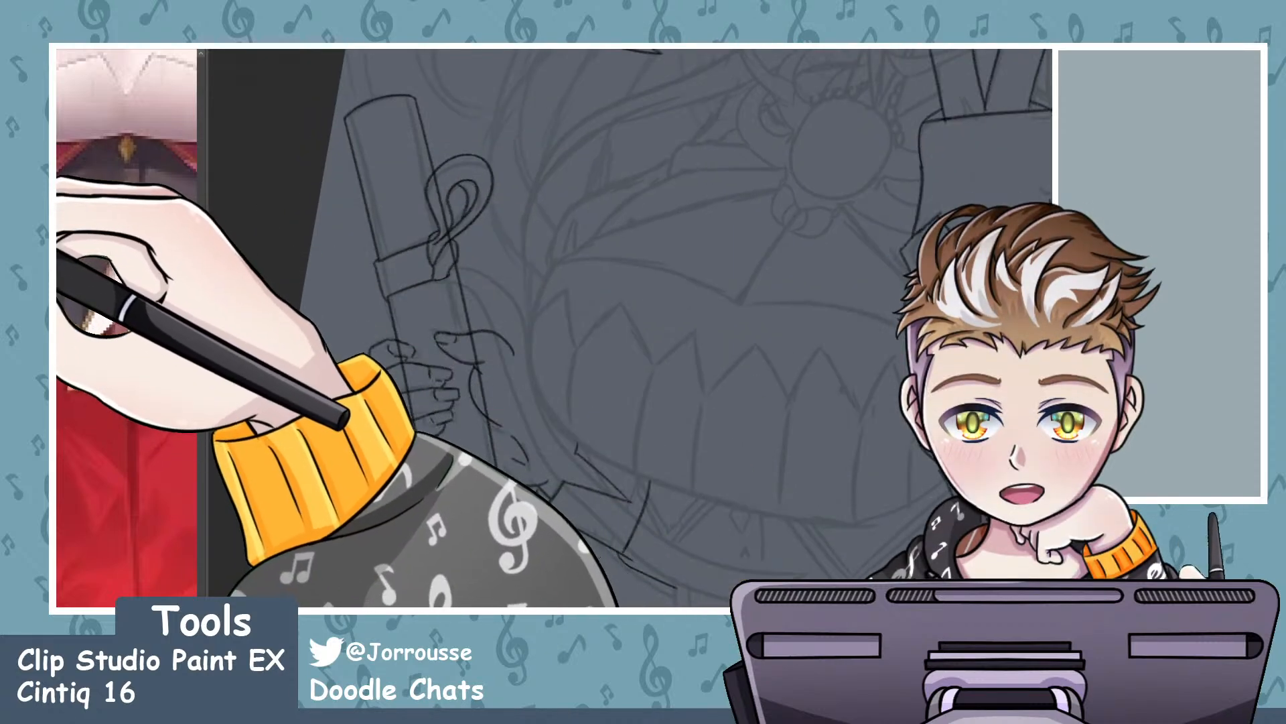
scroll(268, 221, down, 2)
drag(630, 375, 570, 339)
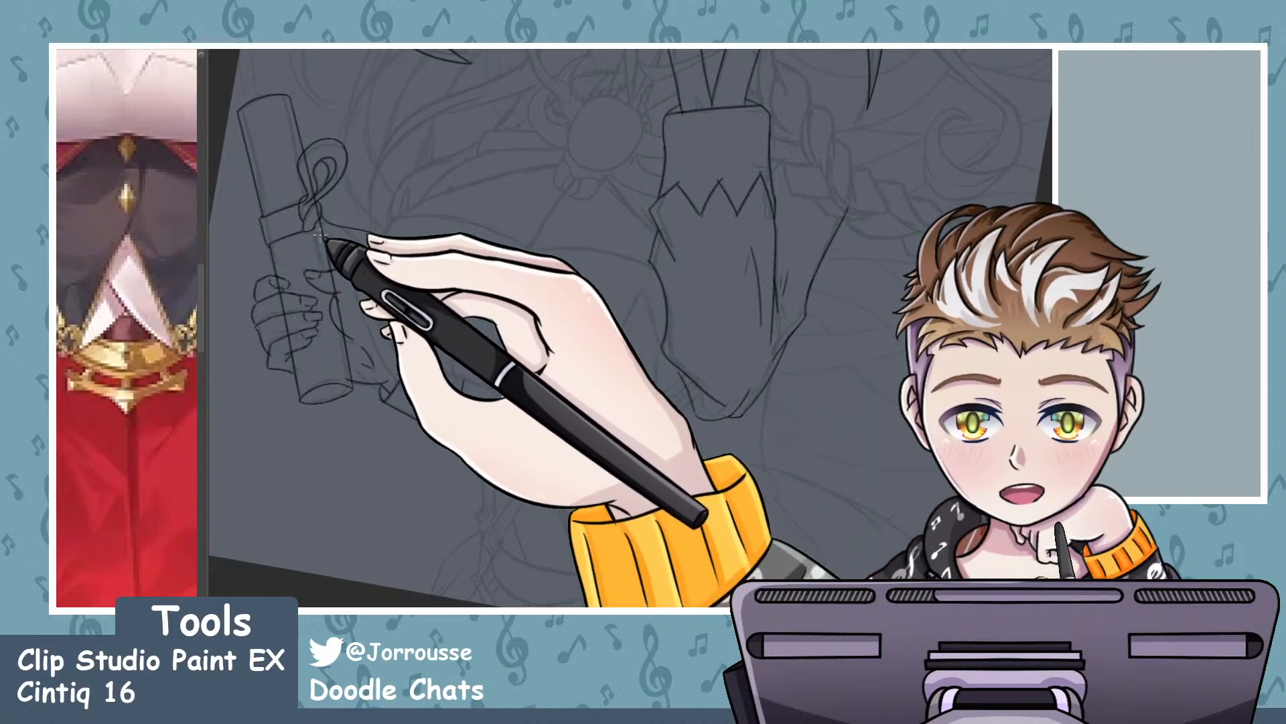
drag(360, 275, 603, 367)
key(ctrl+z)
mouse_move(326, 230)
mouse_down()
mouse_move(438, 355)
mouse_move(598, 375)
mouse_up()
key(ctrl+z)
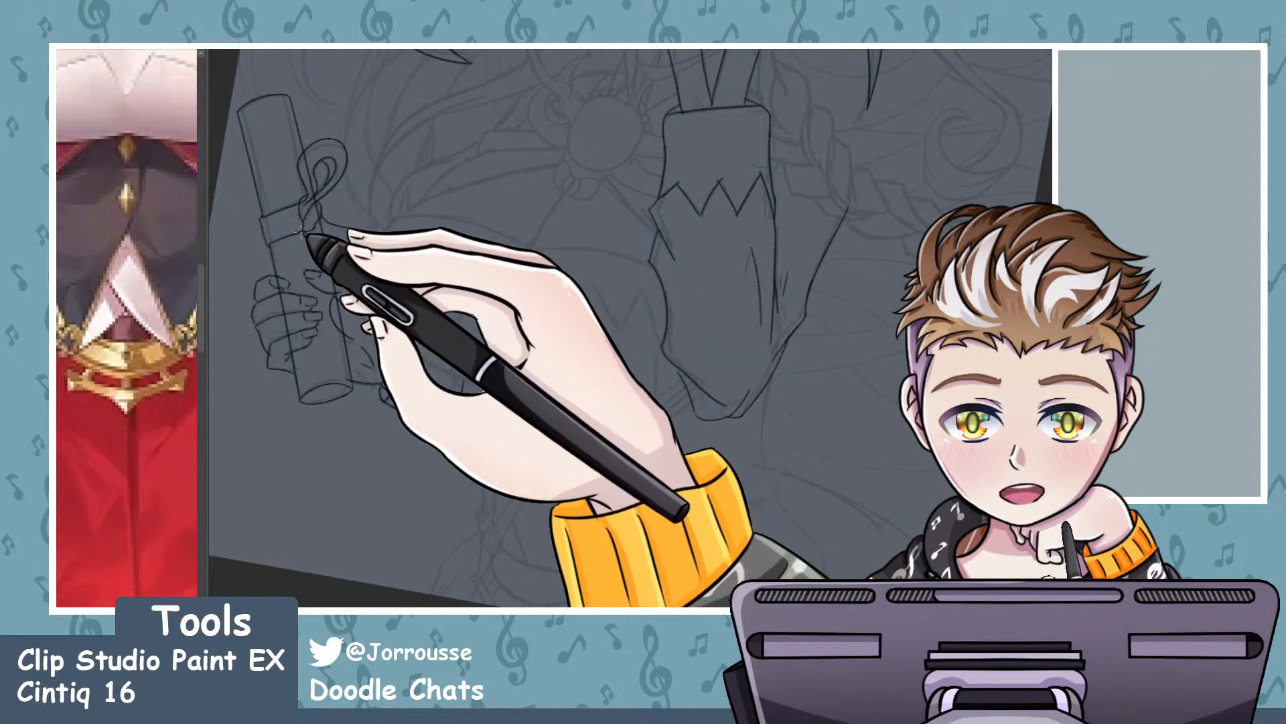
mouse_move(314, 230)
mouse_down()
mouse_move(439, 362)
mouse_move(577, 376)
mouse_move(373, 269)
mouse_move(523, 357)
mouse_up()
key(ctrl+z)
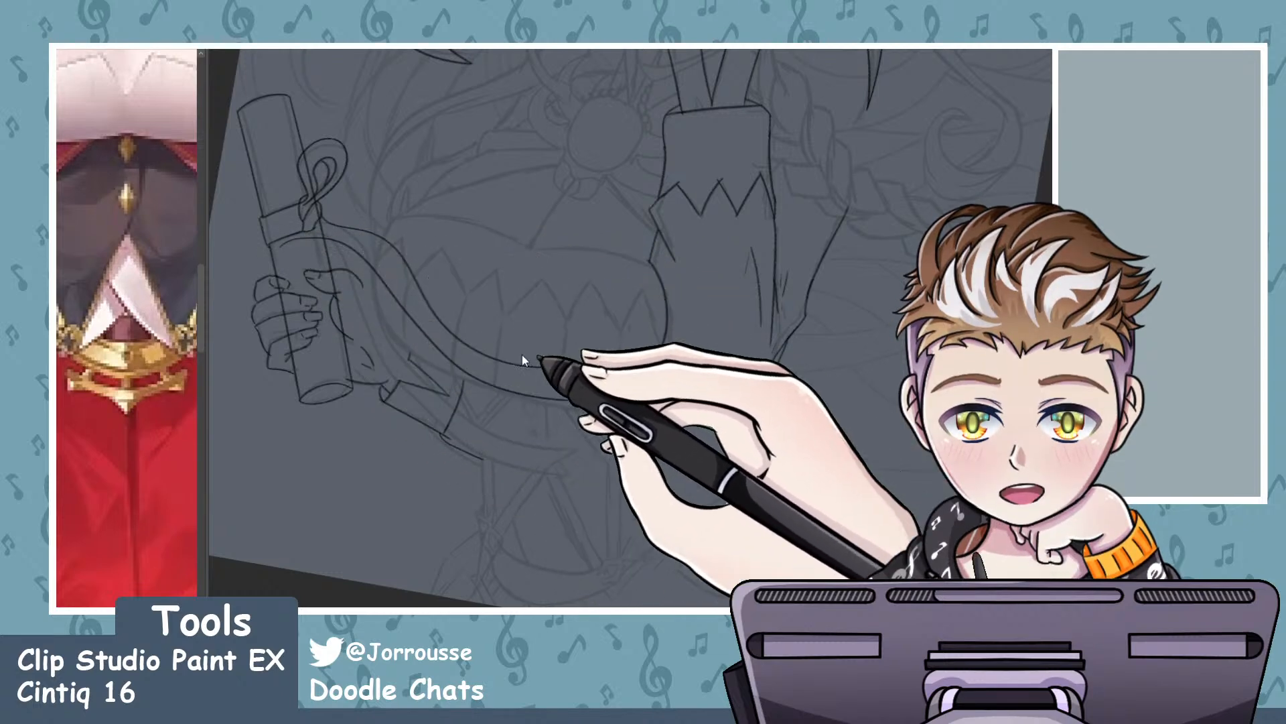
- Ink the lower edge of the ribbon's tail, following the upper edge from the band past the cuff
key(ctrl+z)
mouse_move(305, 230)
mouse_down()
mouse_move(441, 371)
mouse_move(585, 409)
mouse_up()
key(ctrl+z)
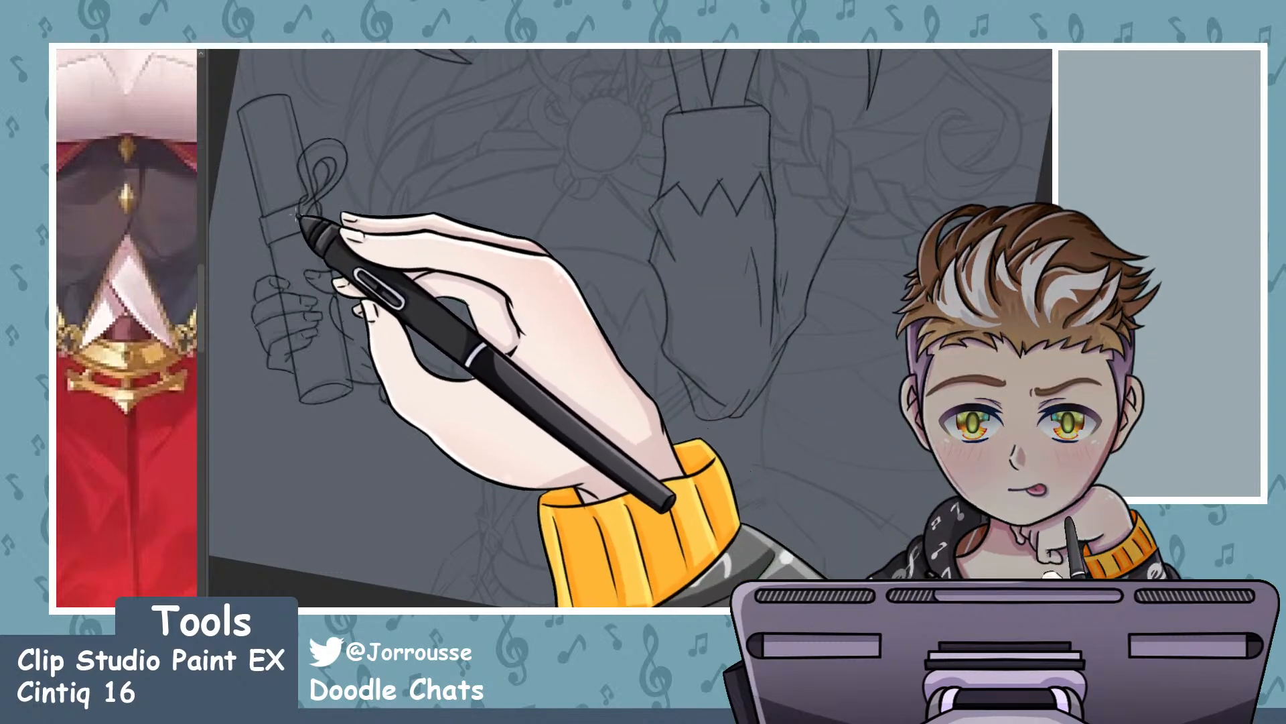
mouse_move(303, 228)
mouse_down()
mouse_move(515, 408)
mouse_move(570, 392)
mouse_move(383, 269)
mouse_move(639, 412)
mouse_up()
key(ctrl+z)
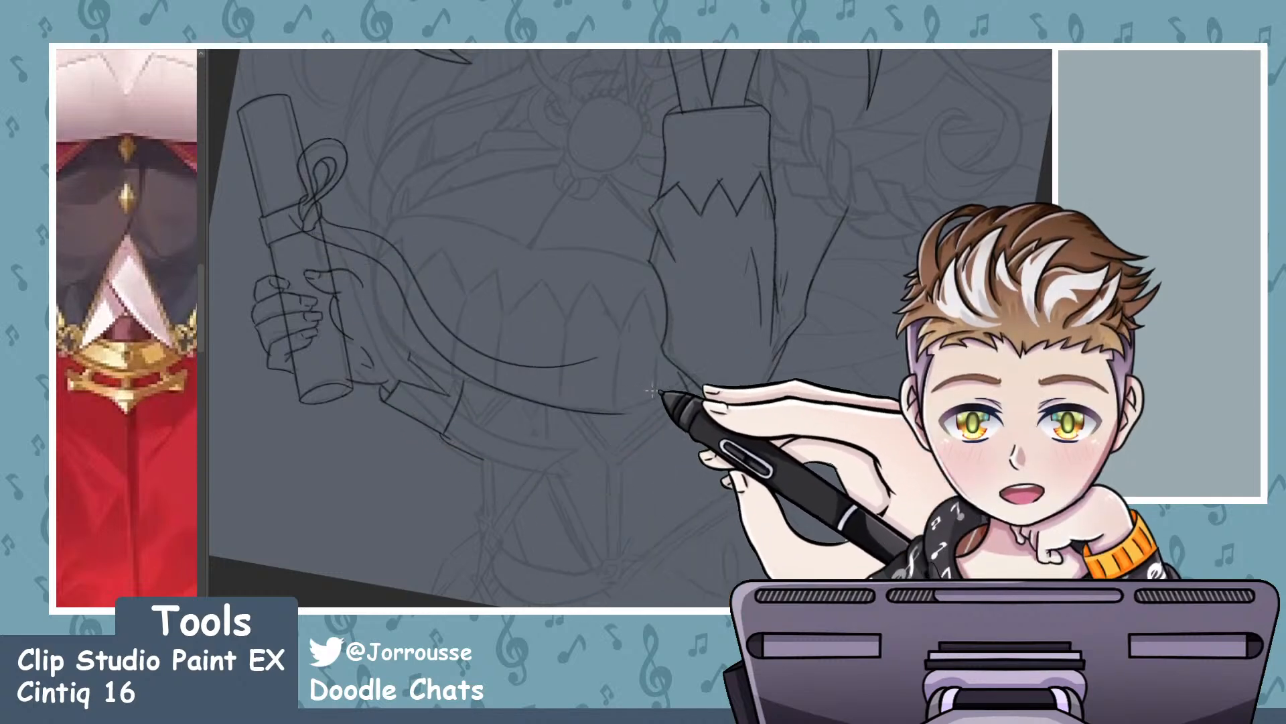
- Close the free end of the ribbon's tail with a V-shaped notch and two pointed tips
scroll(656, 191, down, 5)
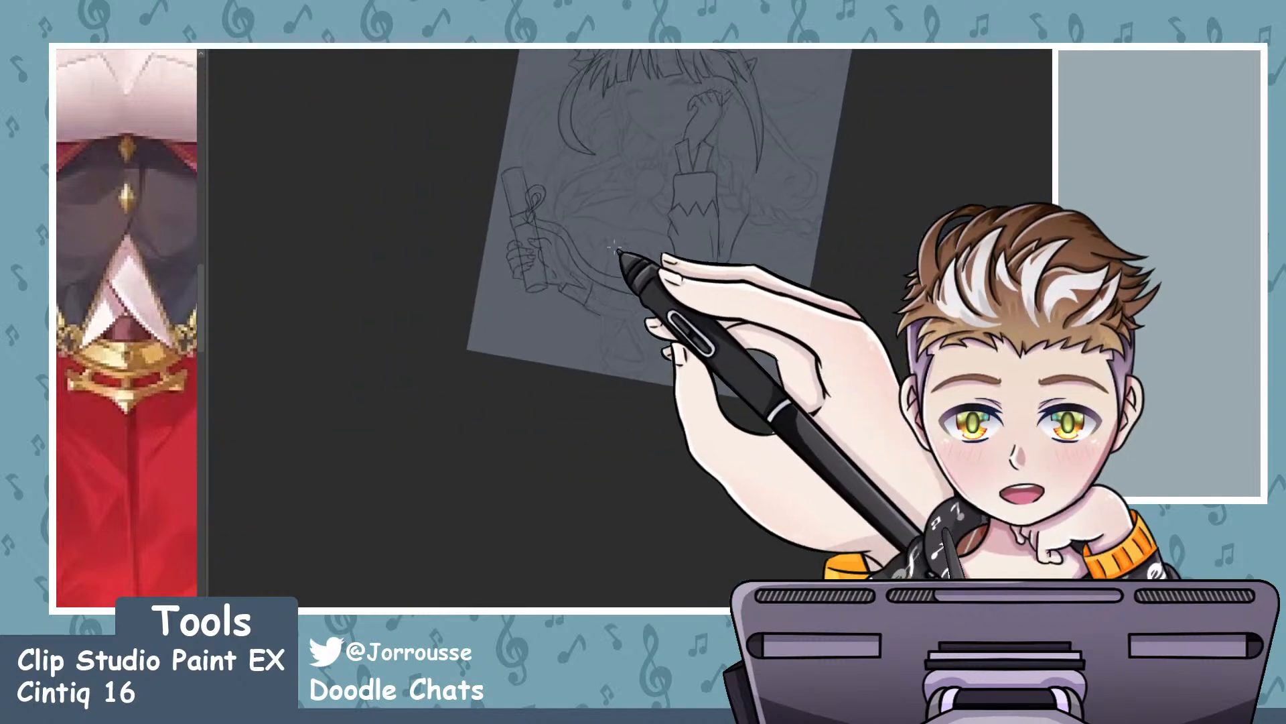
scroll(613, 258, up, 4)
scroll(605, 238, up, 5)
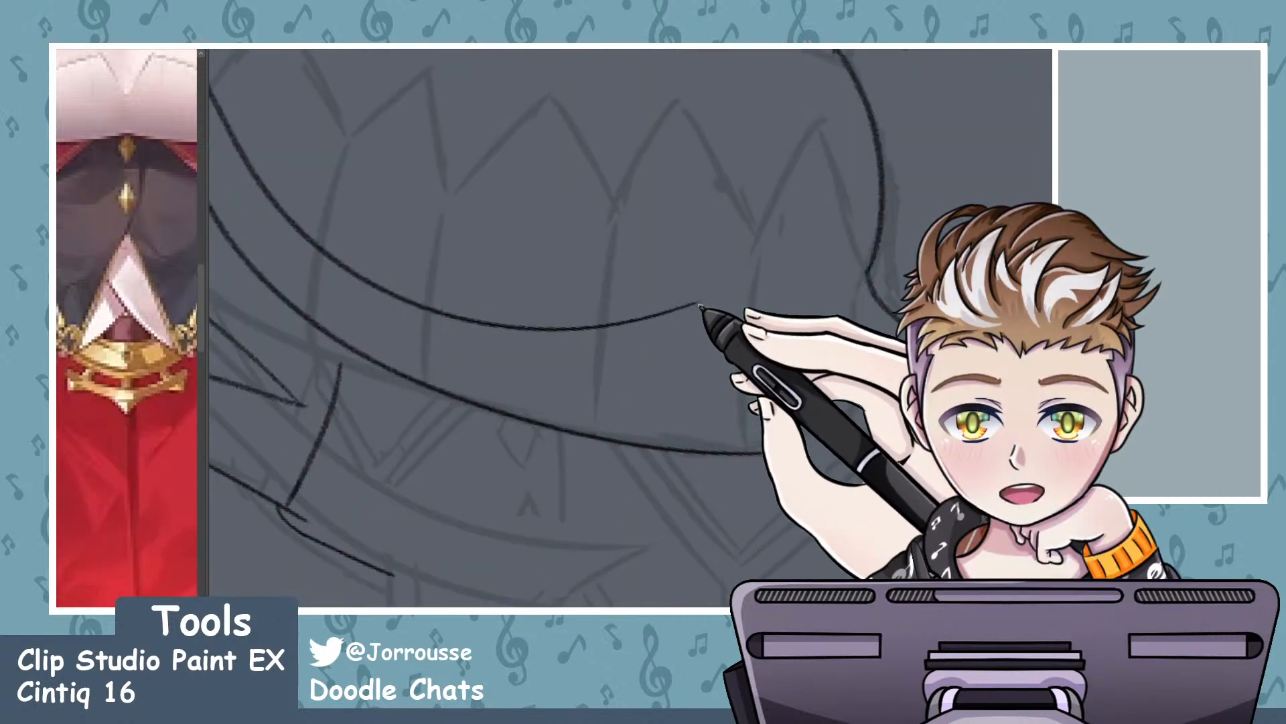
mouse_move(699, 306)
mouse_down()
mouse_move(638, 394)
mouse_move(763, 396)
mouse_up()
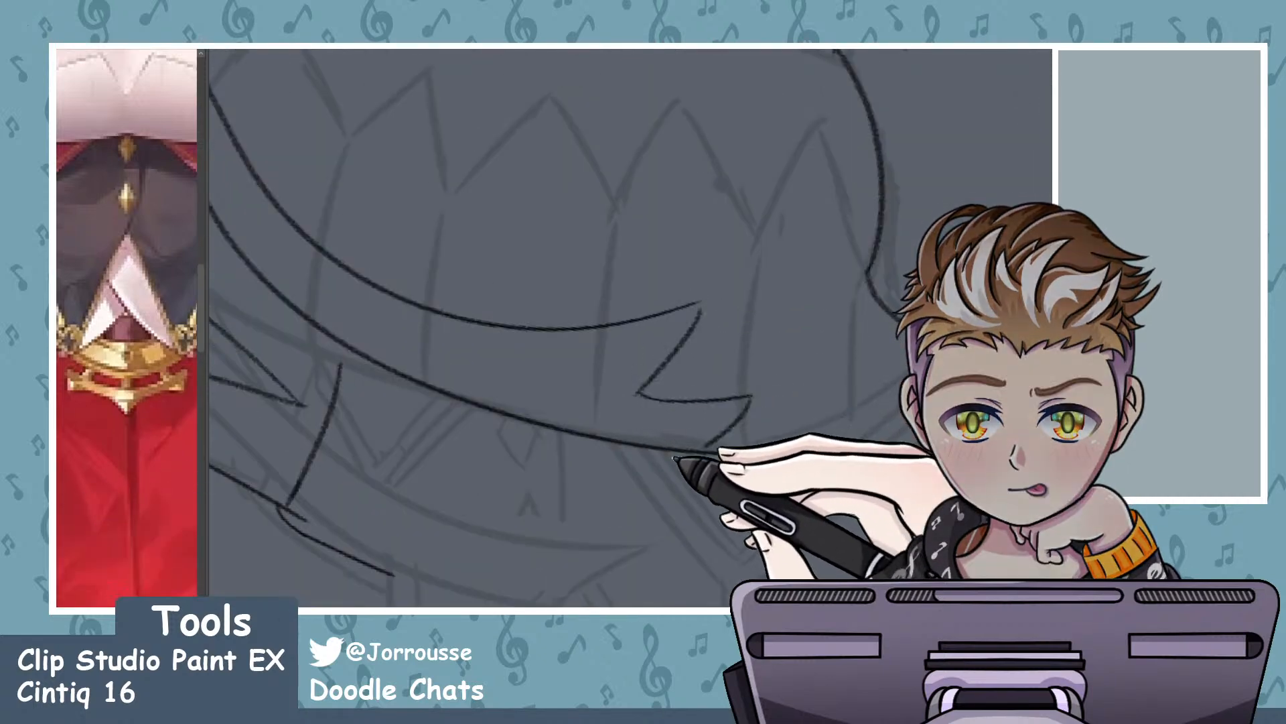
drag(657, 409, 720, 437)
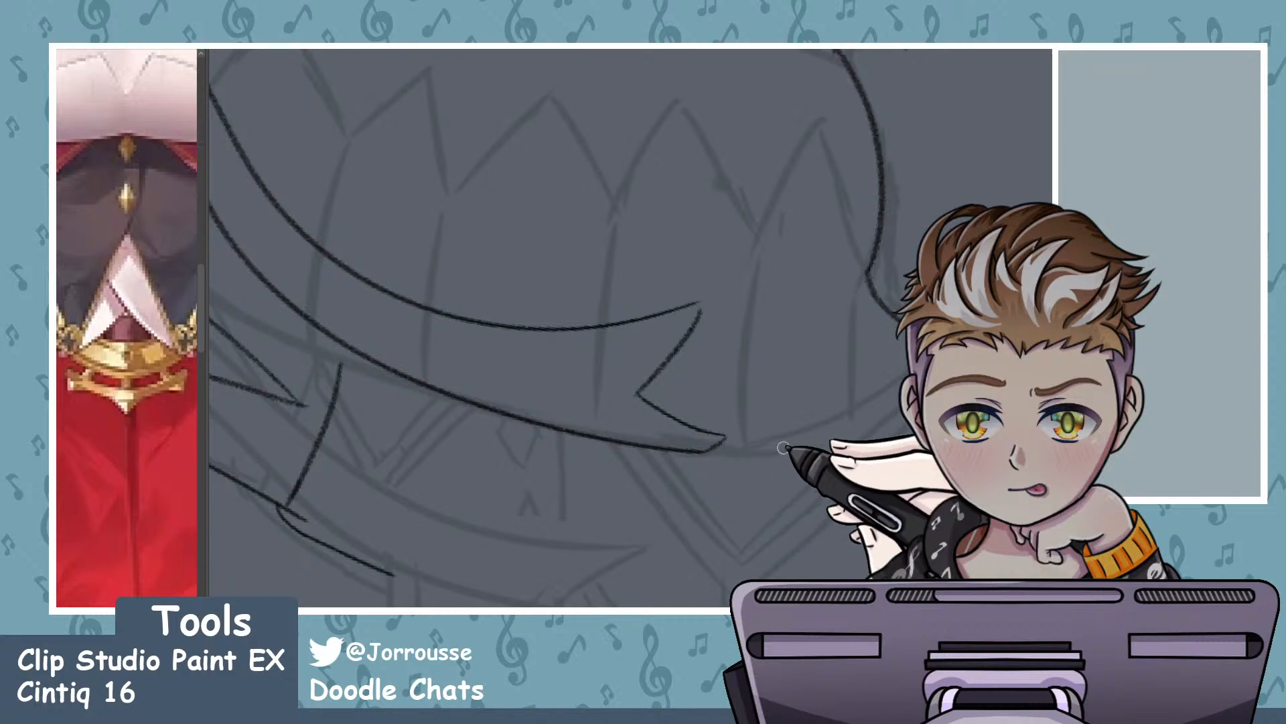
- Erase the scroll's straight edge where the ribbon's knot and the start of its long tail cover it
scroll(727, 431, down, 8)
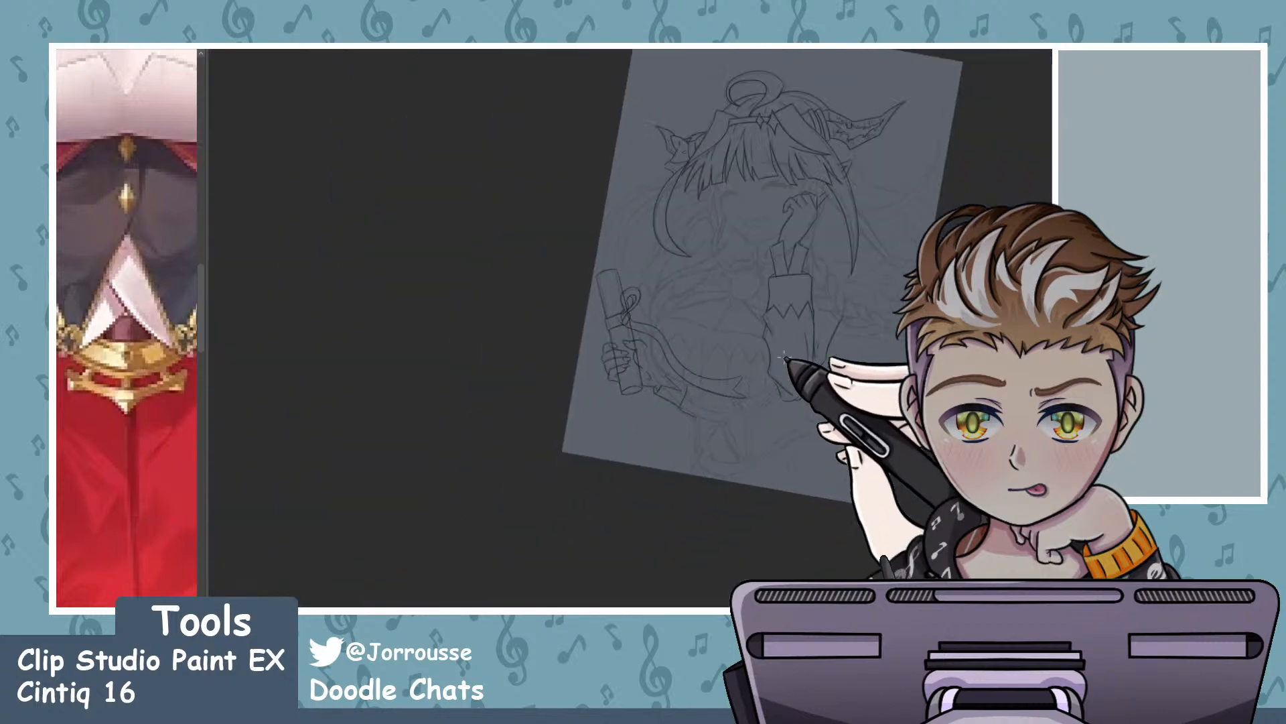
scroll(757, 364, up, 2)
scroll(602, 315, up, 5)
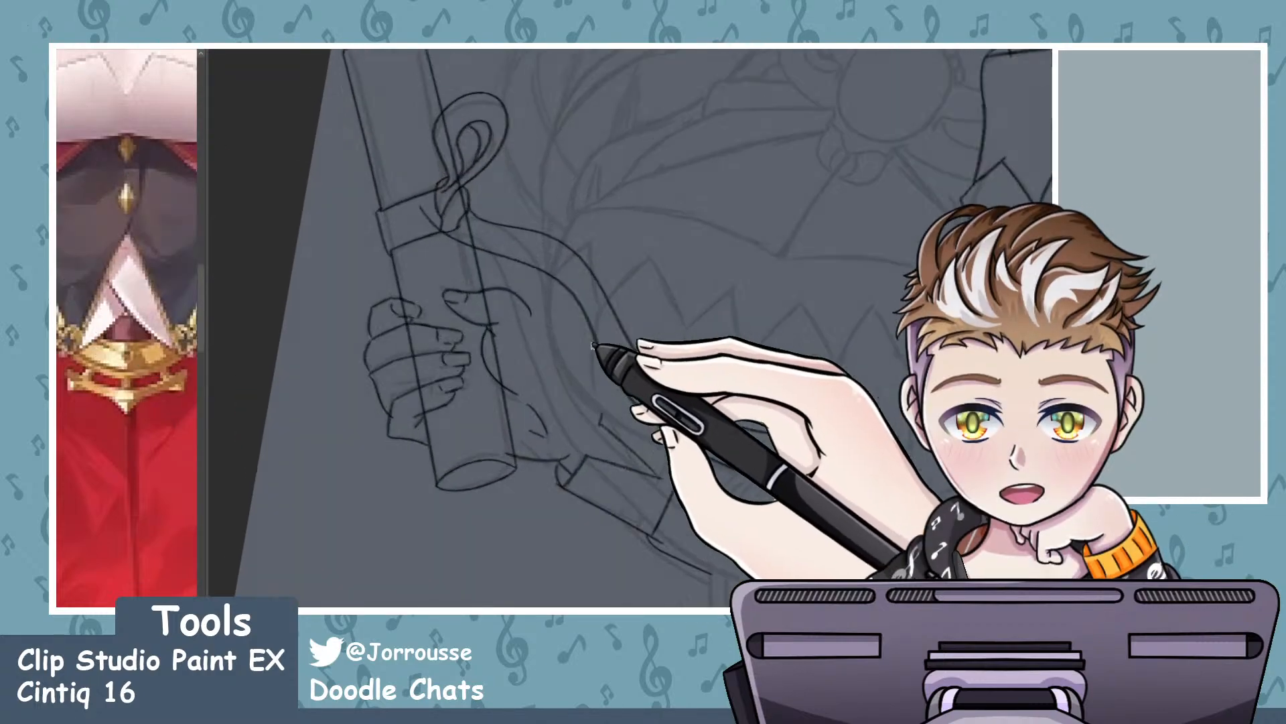
drag(603, 315, 576, 312)
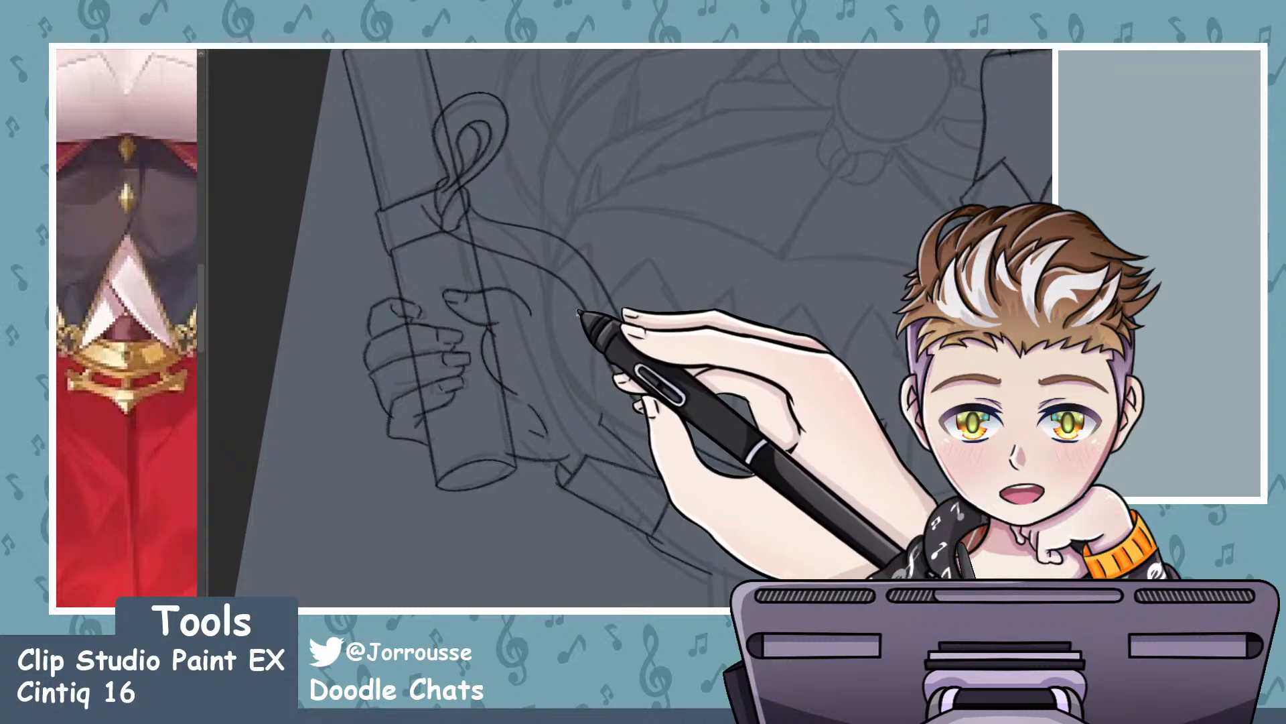
scroll(569, 318, down, 5)
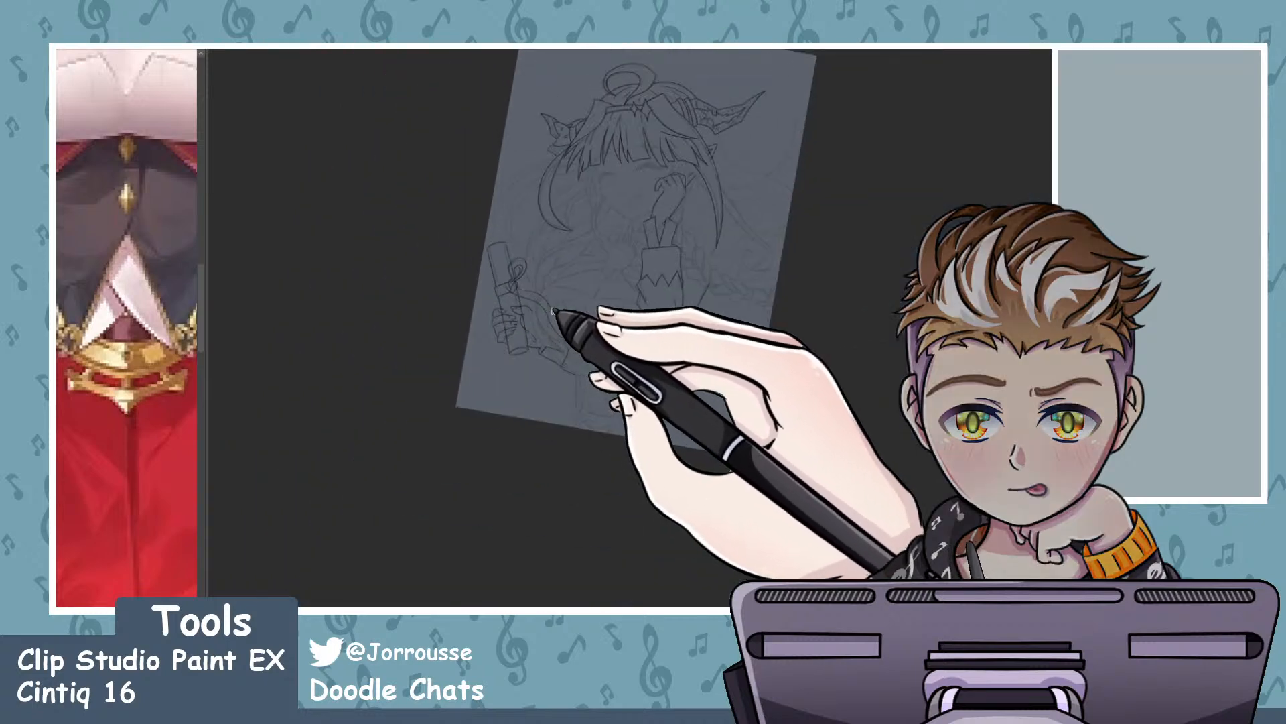
scroll(553, 311, up, 5)
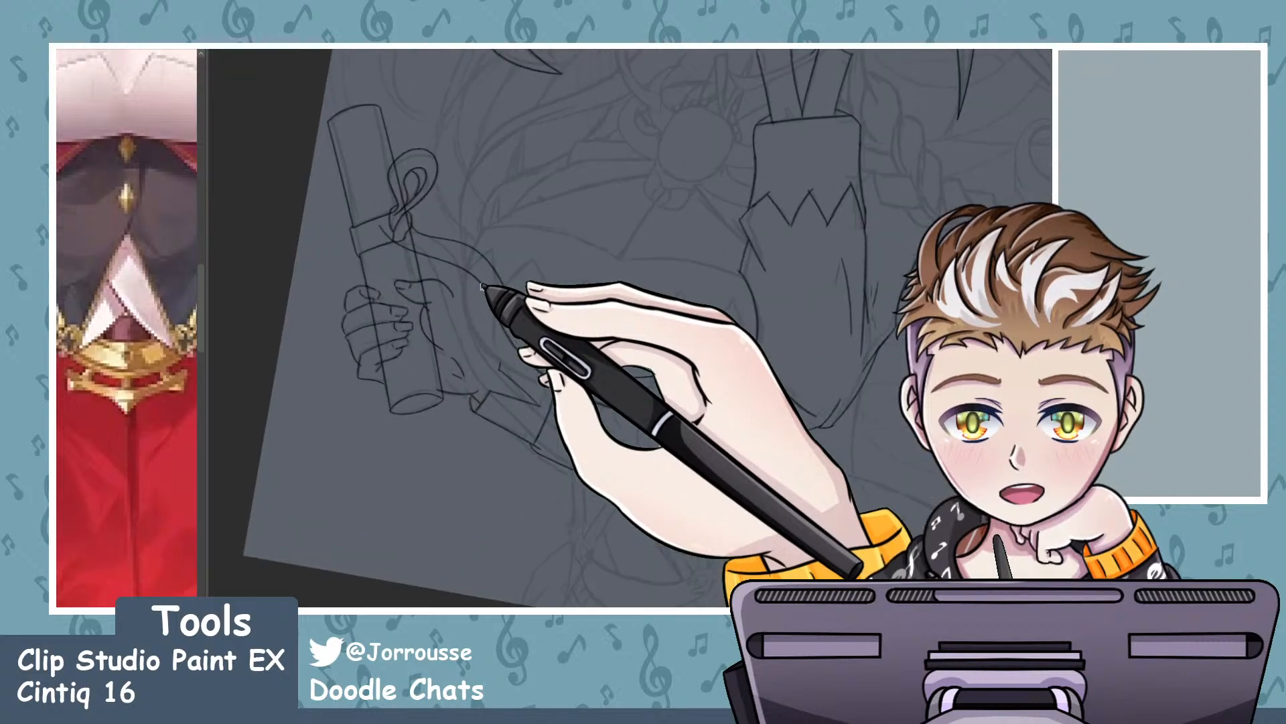
scroll(484, 286, up, 1)
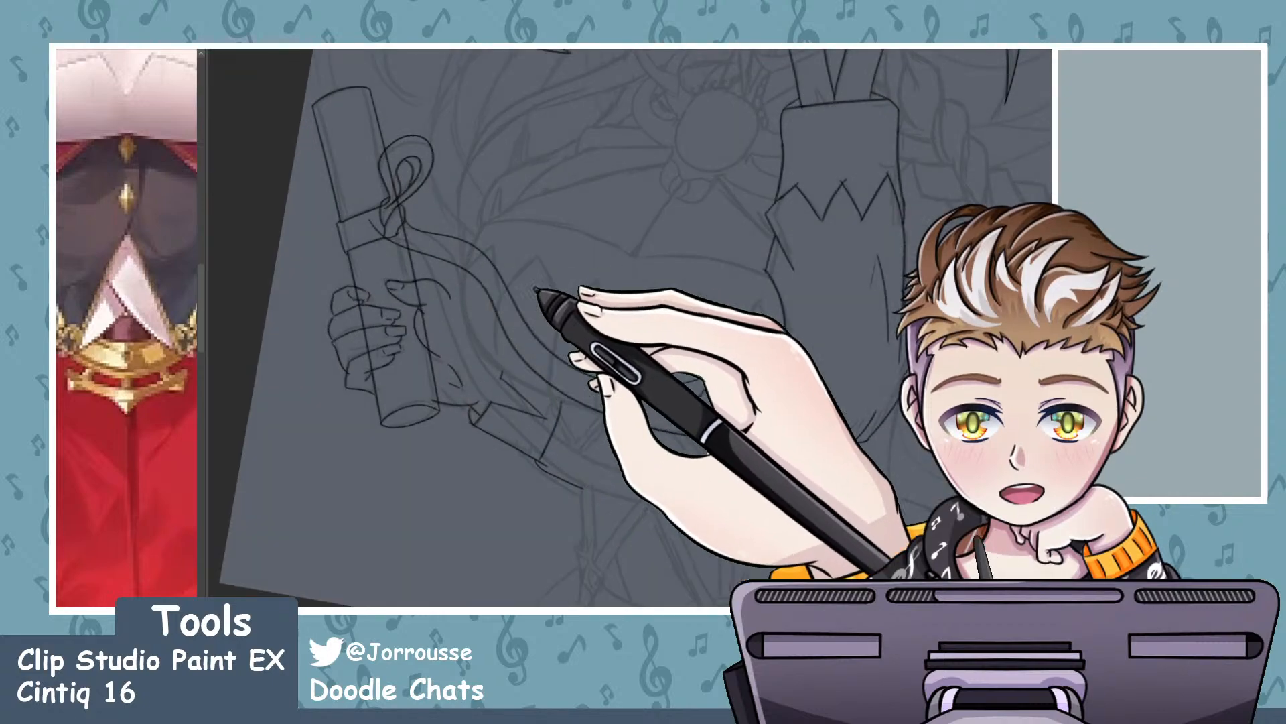
scroll(589, 304, down, 5)
scroll(583, 299, up, 6)
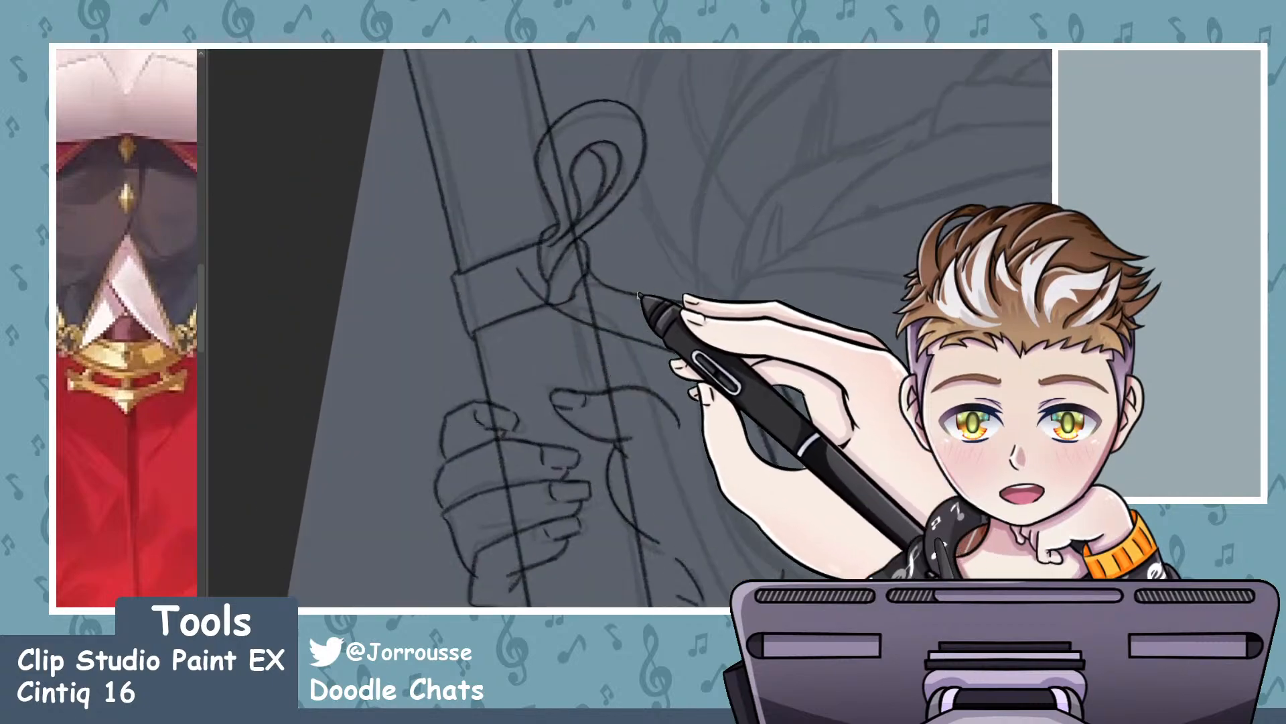
scroll(639, 295, up, 2)
scroll(548, 234, up, 2)
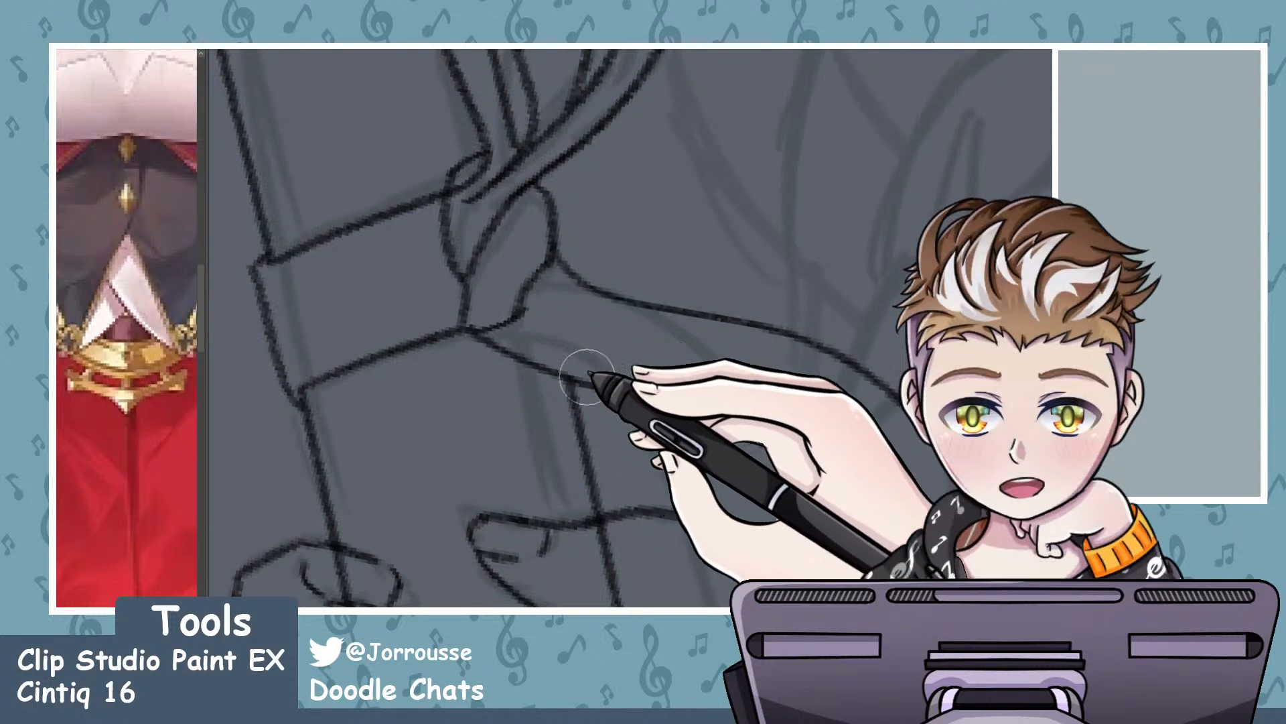
- Examine how the inked scroll, bow and ribbon tail fit the hand, both up close and in the whole drawing
scroll(588, 372, down, 10)
scroll(554, 235, up, 9)
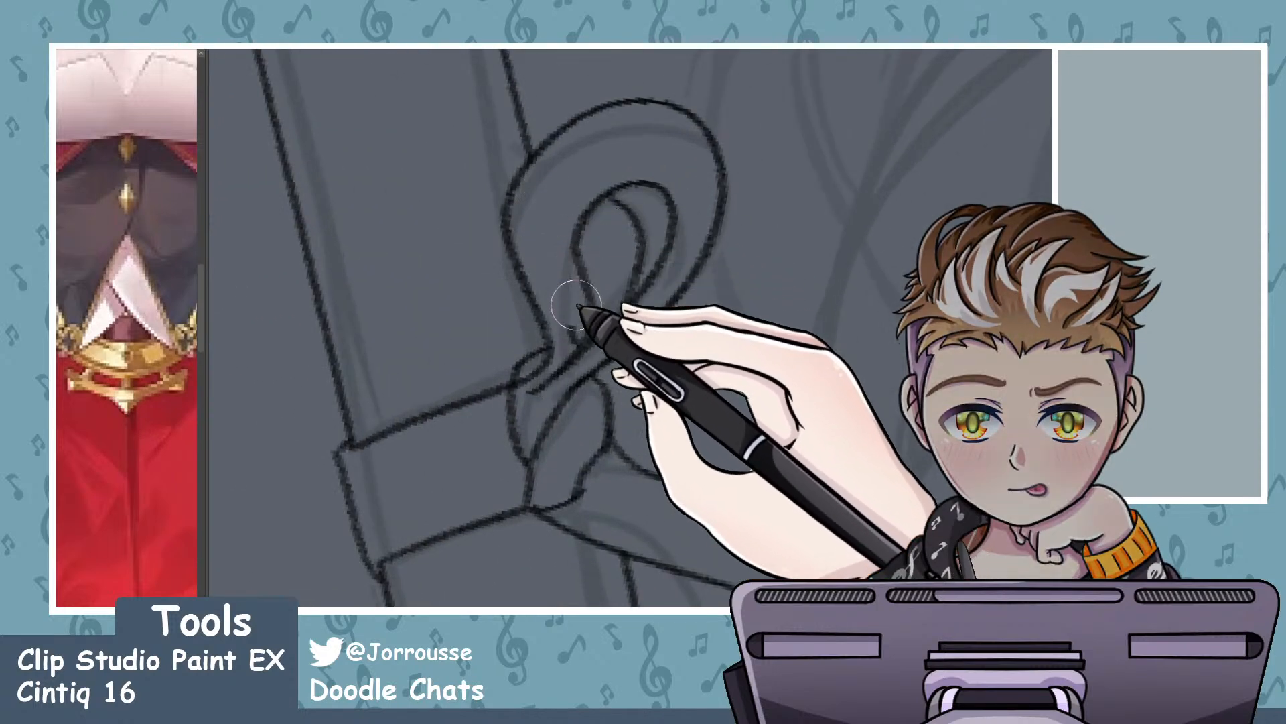
scroll(548, 400, down, 10)
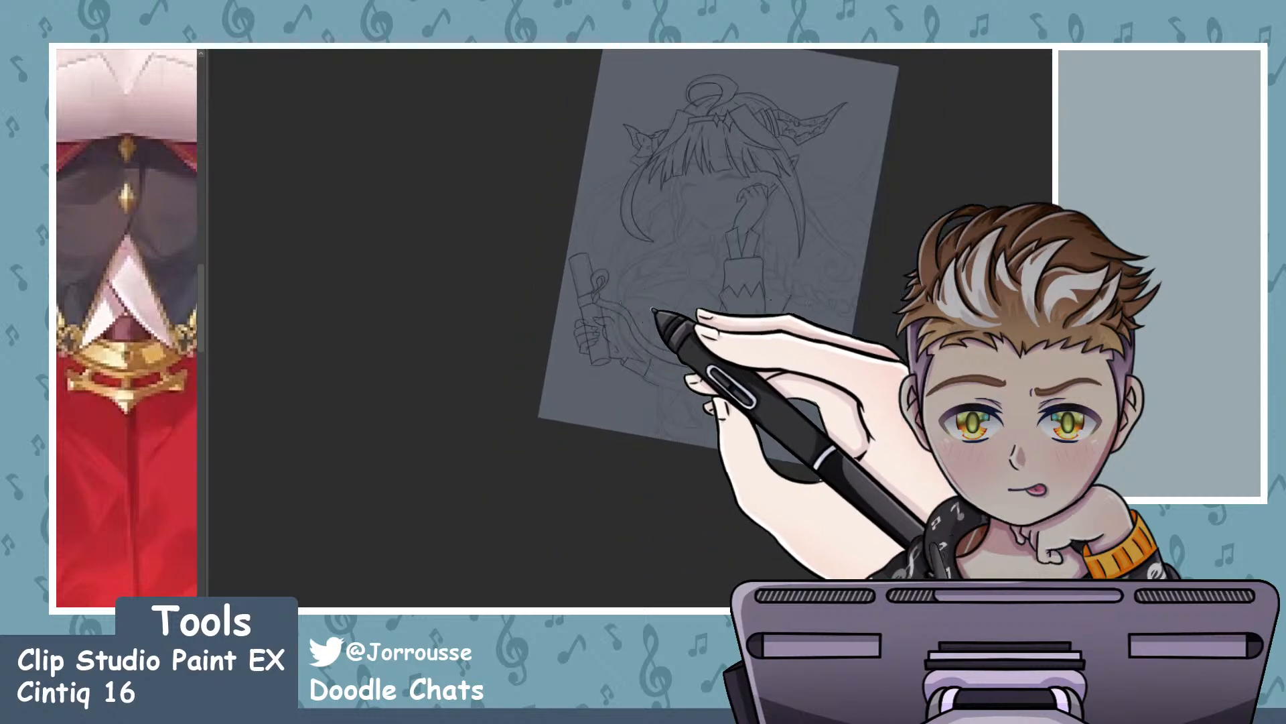
scroll(654, 310, down, 3)
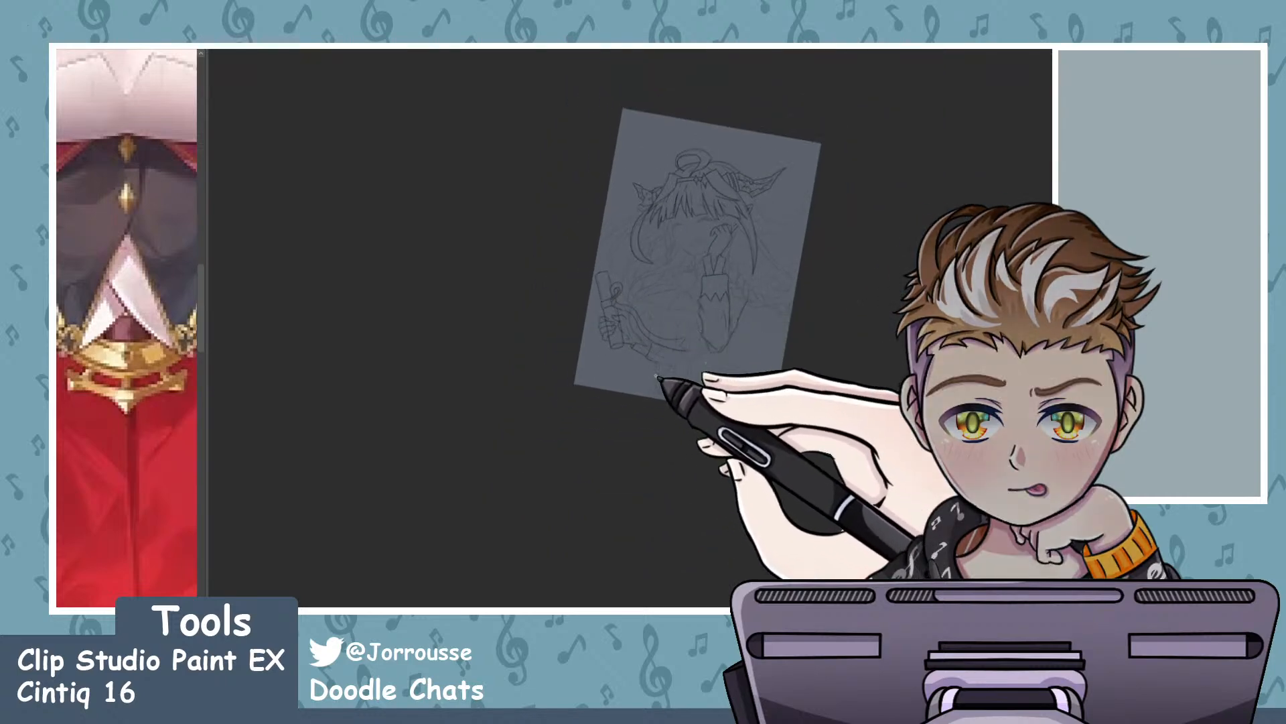
scroll(657, 378, up, 10)
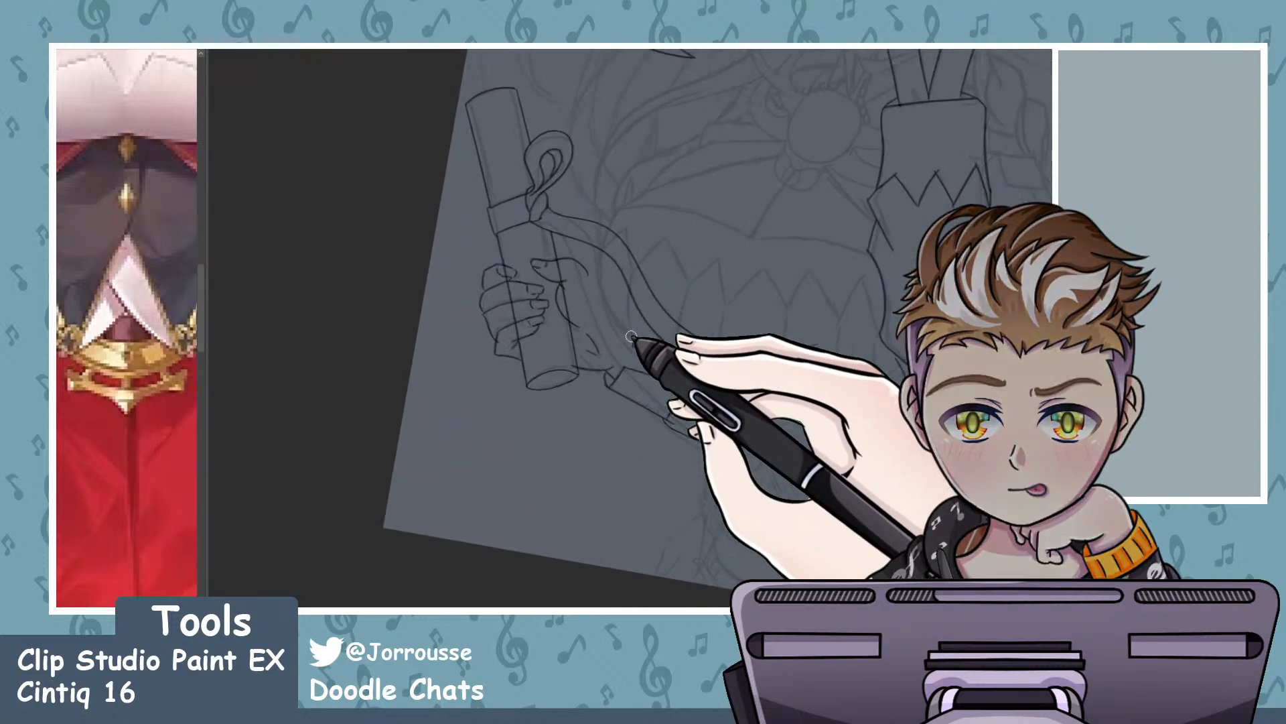
scroll(632, 335, up, 2)
scroll(632, 303, up, 4)
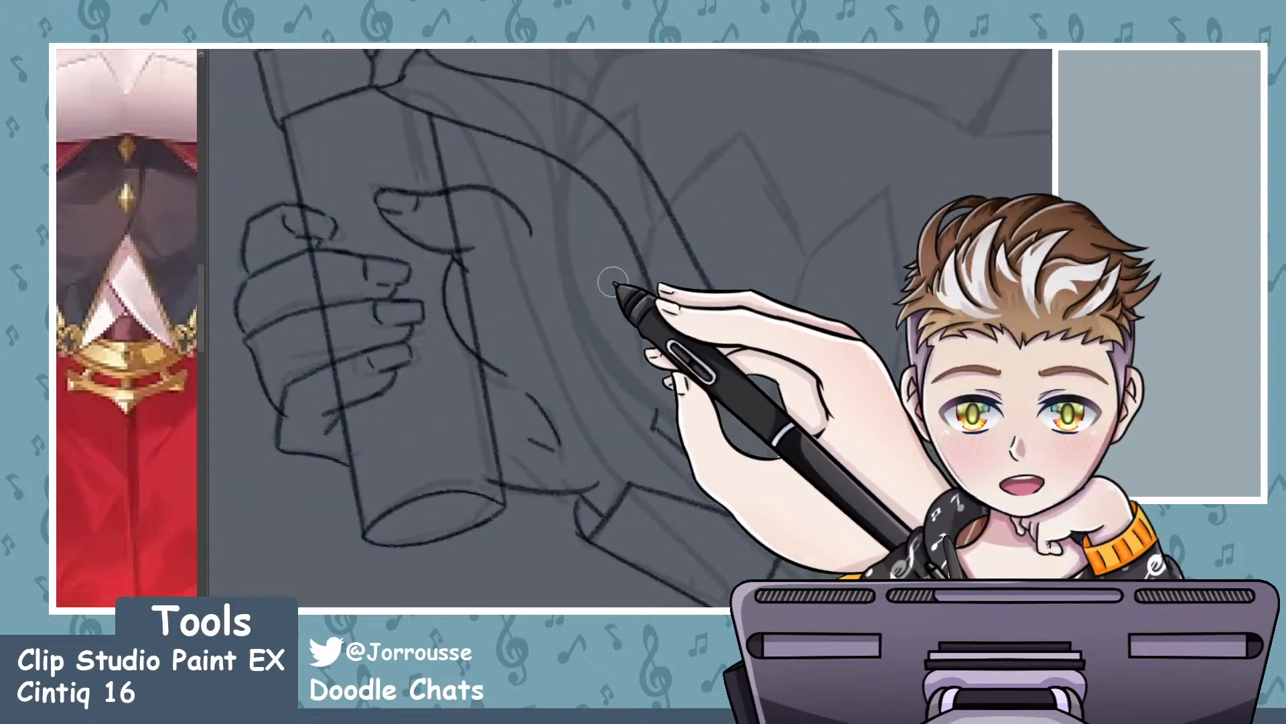
scroll(562, 298, down, 12)
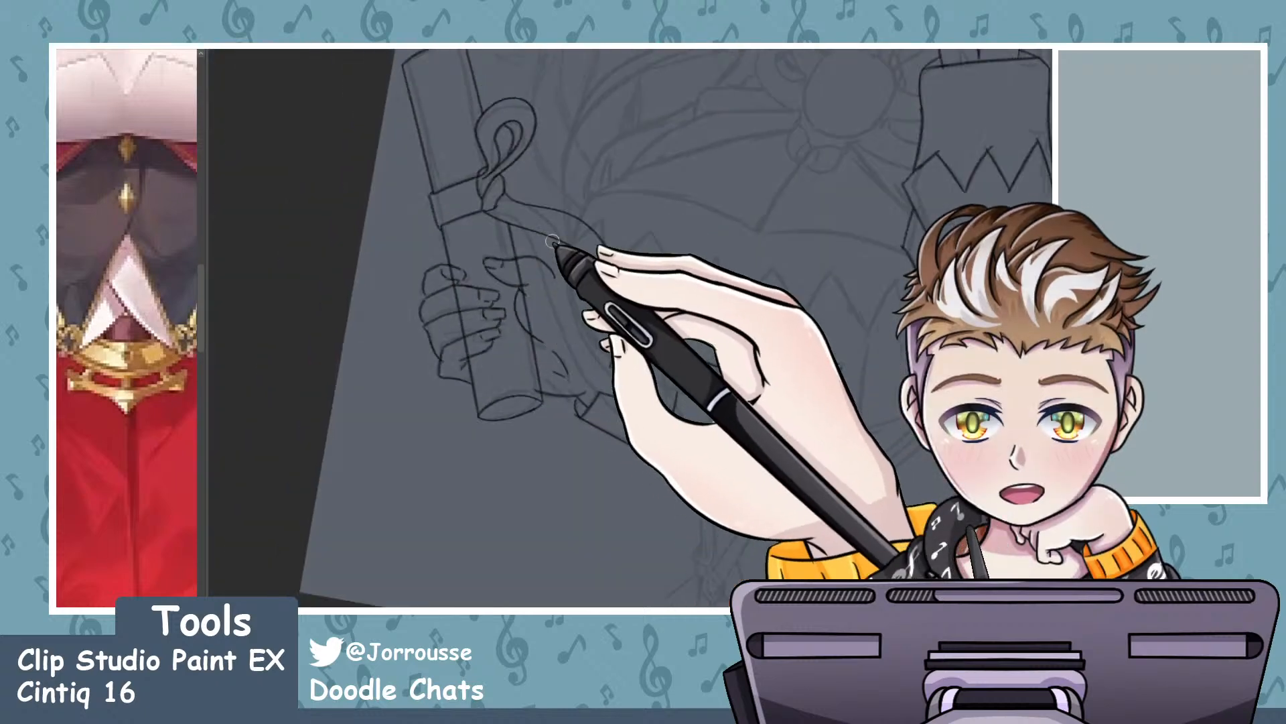
- Move the inked scroll and ribbon down toward the hand so the band sits just above the index finger
scroll(586, 306, up, 6)
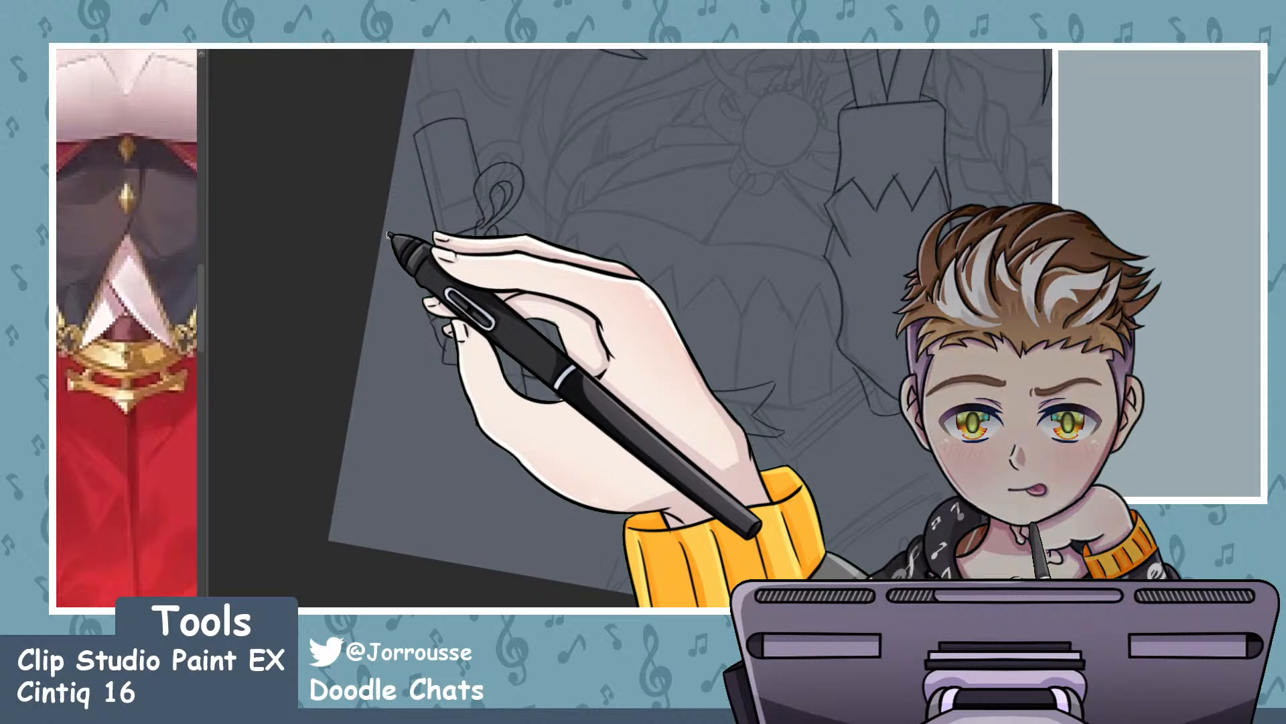
scroll(437, 253, down, 4)
scroll(528, 278, up, 7)
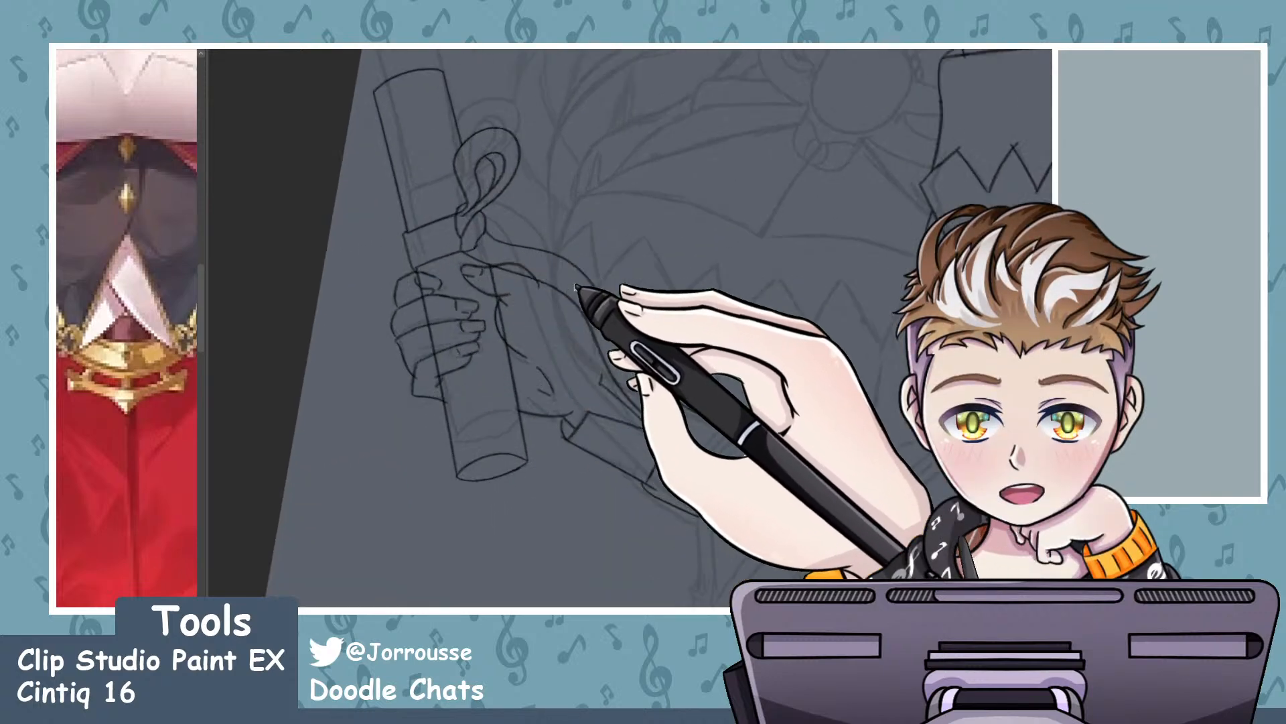
scroll(575, 288, up, 2)
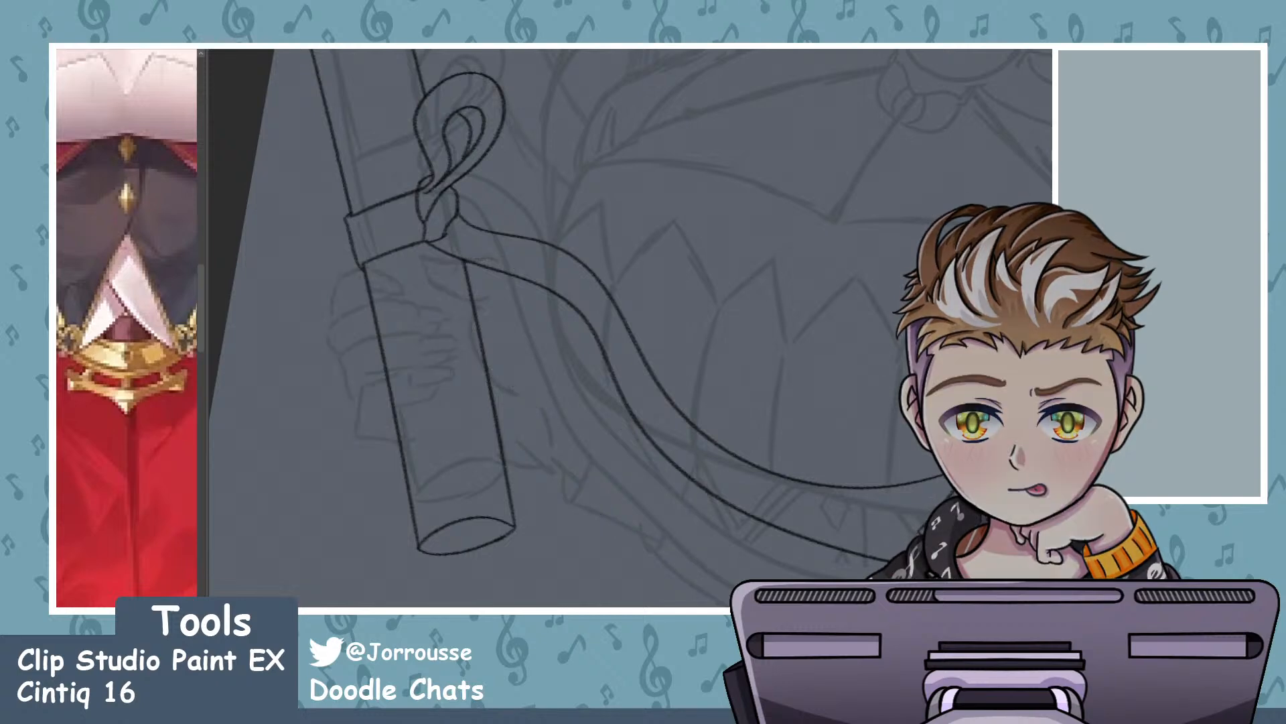
- Ink the hand's outline emerging below the ribbon's tail and erase the thumb line that runs over the ribbon
scroll(478, 237, up, 2)
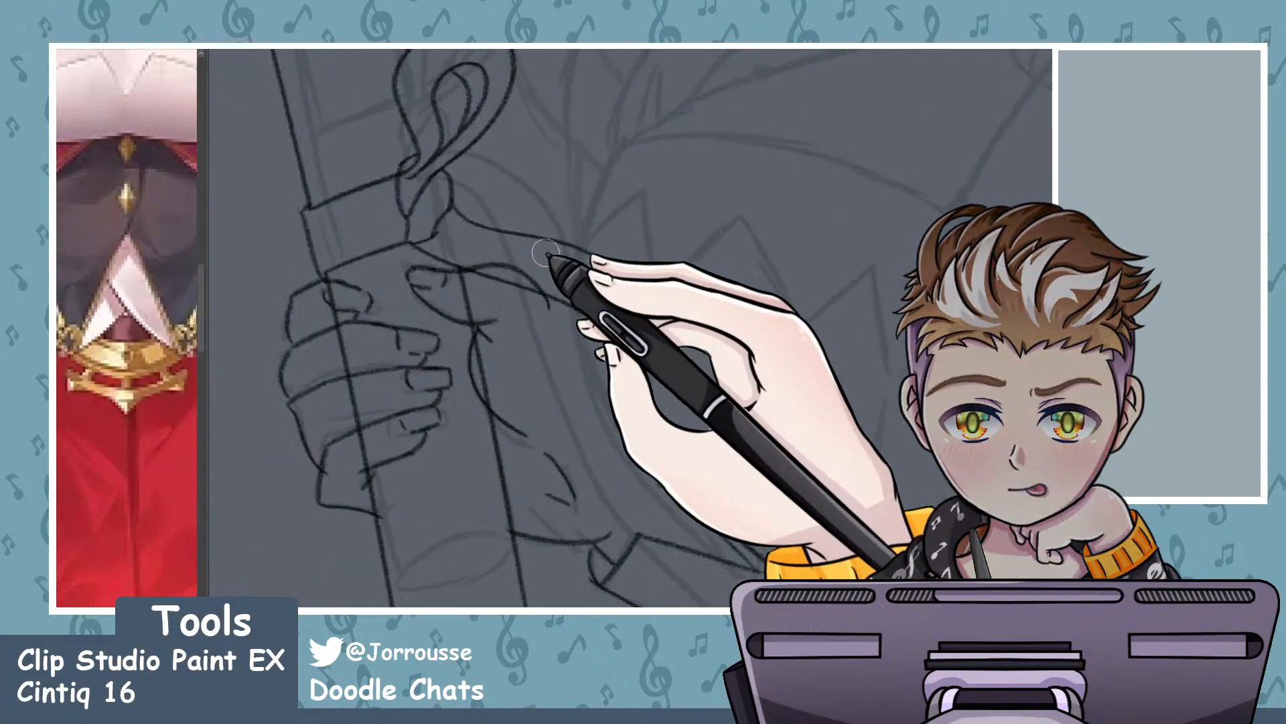
scroll(546, 252, up, 1)
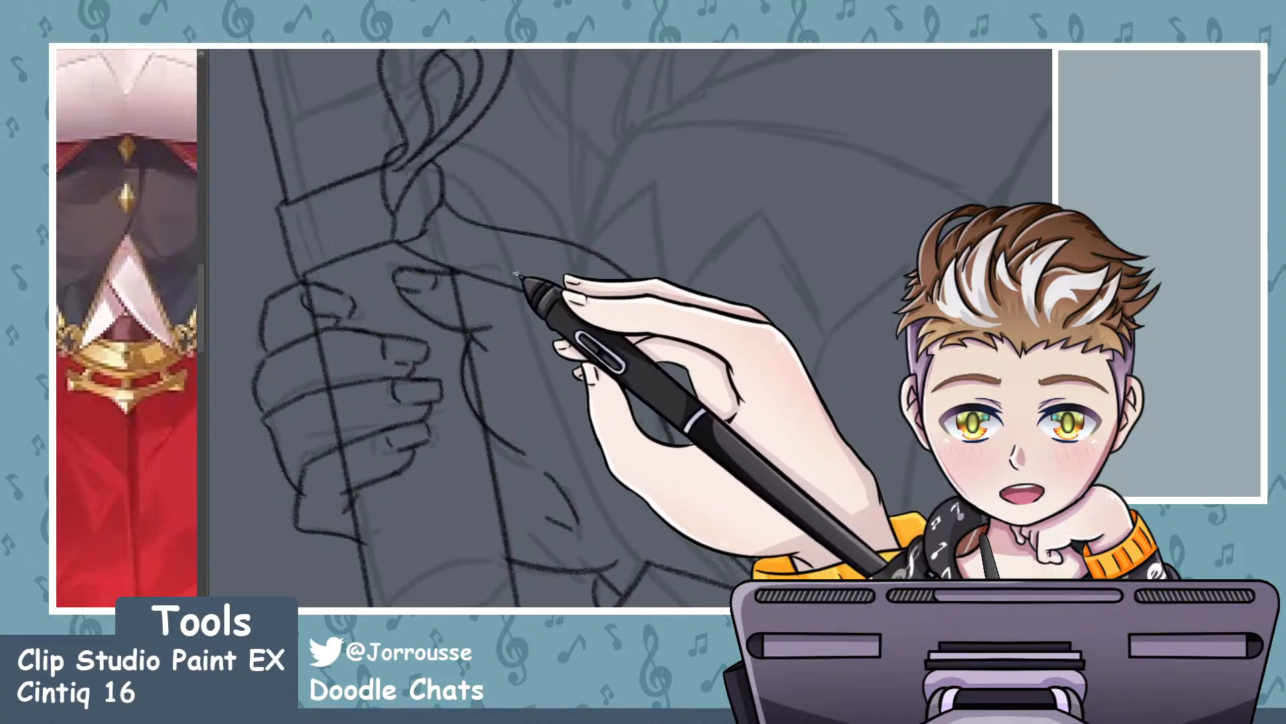
drag(512, 286, 583, 366)
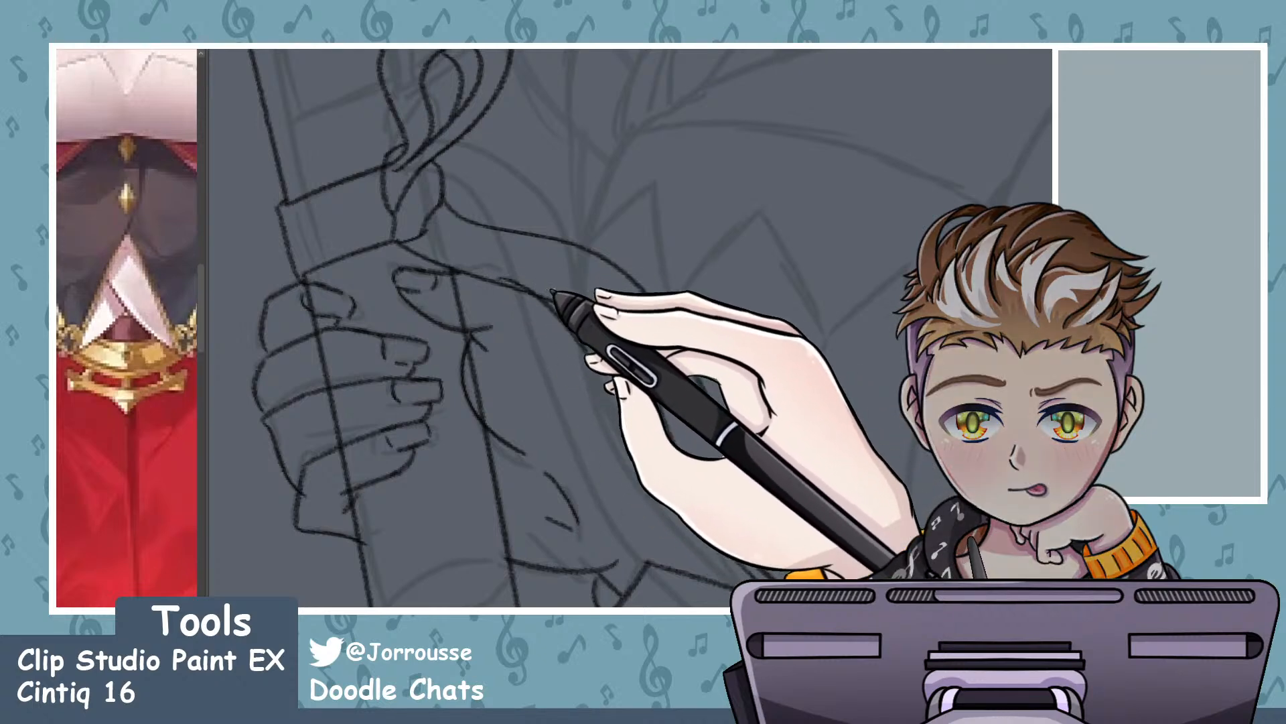
drag(649, 293, 717, 416)
scroll(380, 244, up, 3)
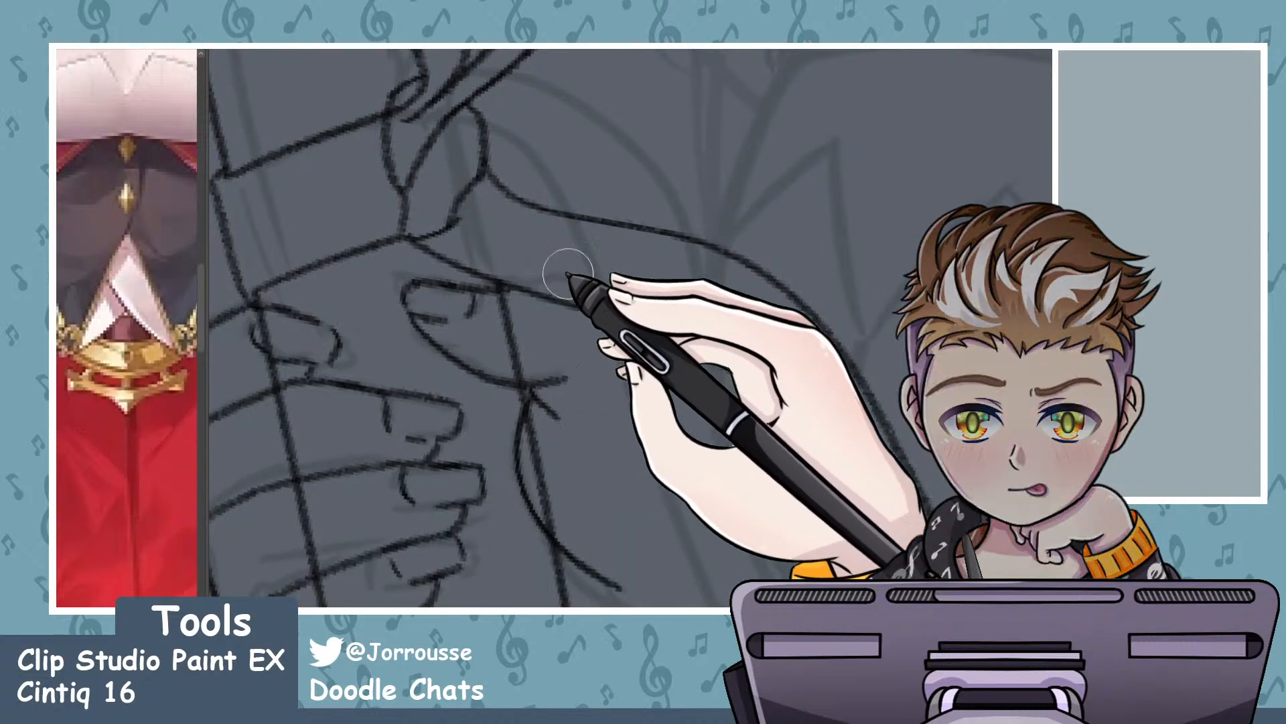
- Erase the scroll's edges where the fingers and thumb cover them, and hide the rough sketch
scroll(603, 287, down, 5)
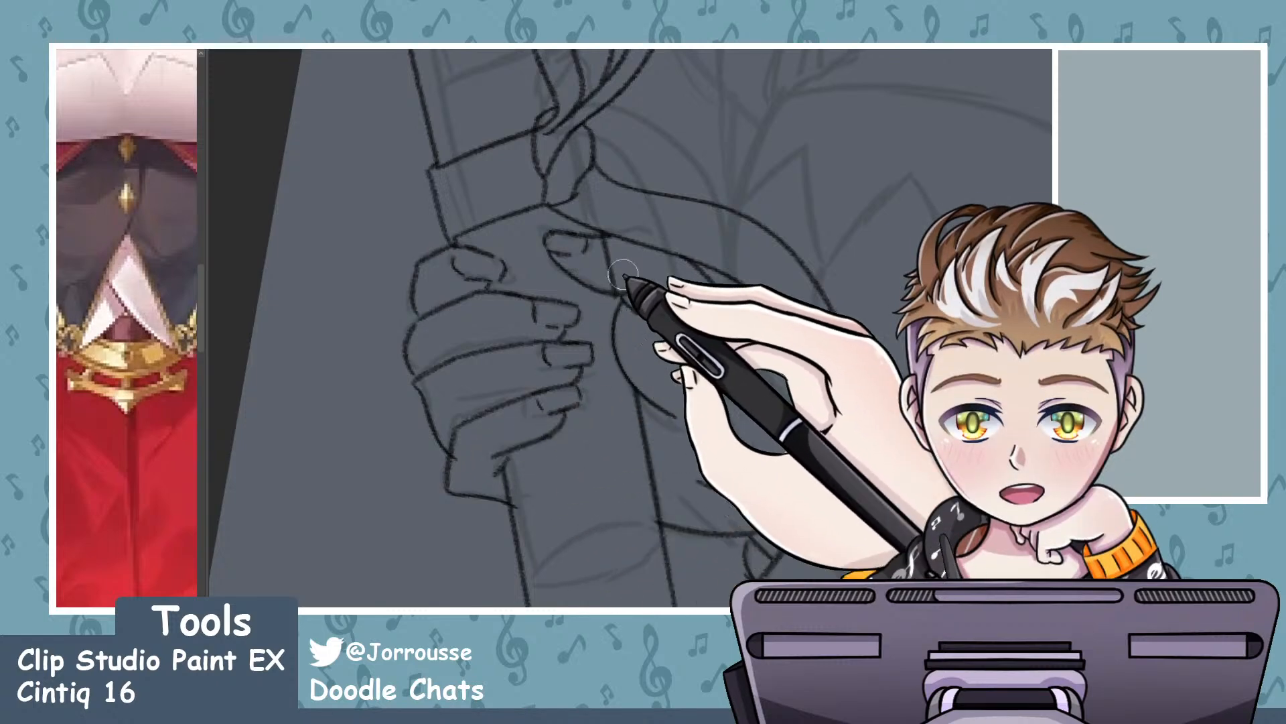
scroll(621, 276, down, 10)
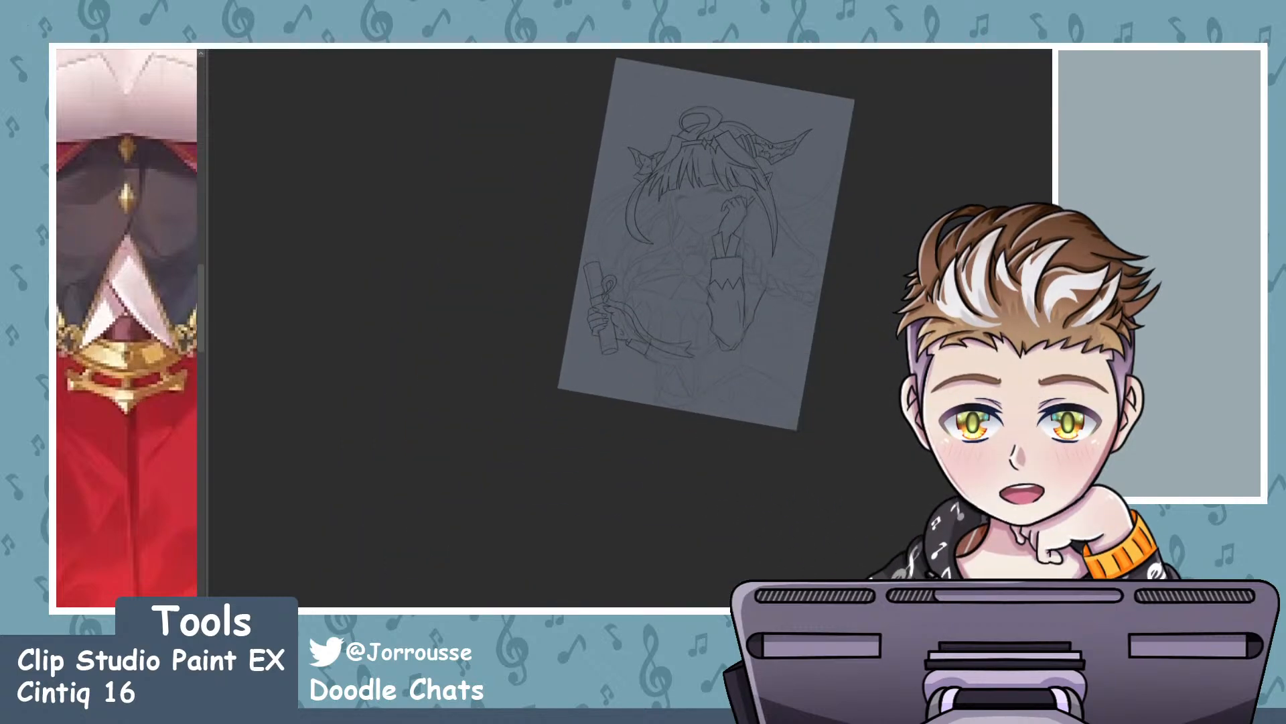
scroll(597, 333, down, 3)
scroll(627, 326, up, 8)
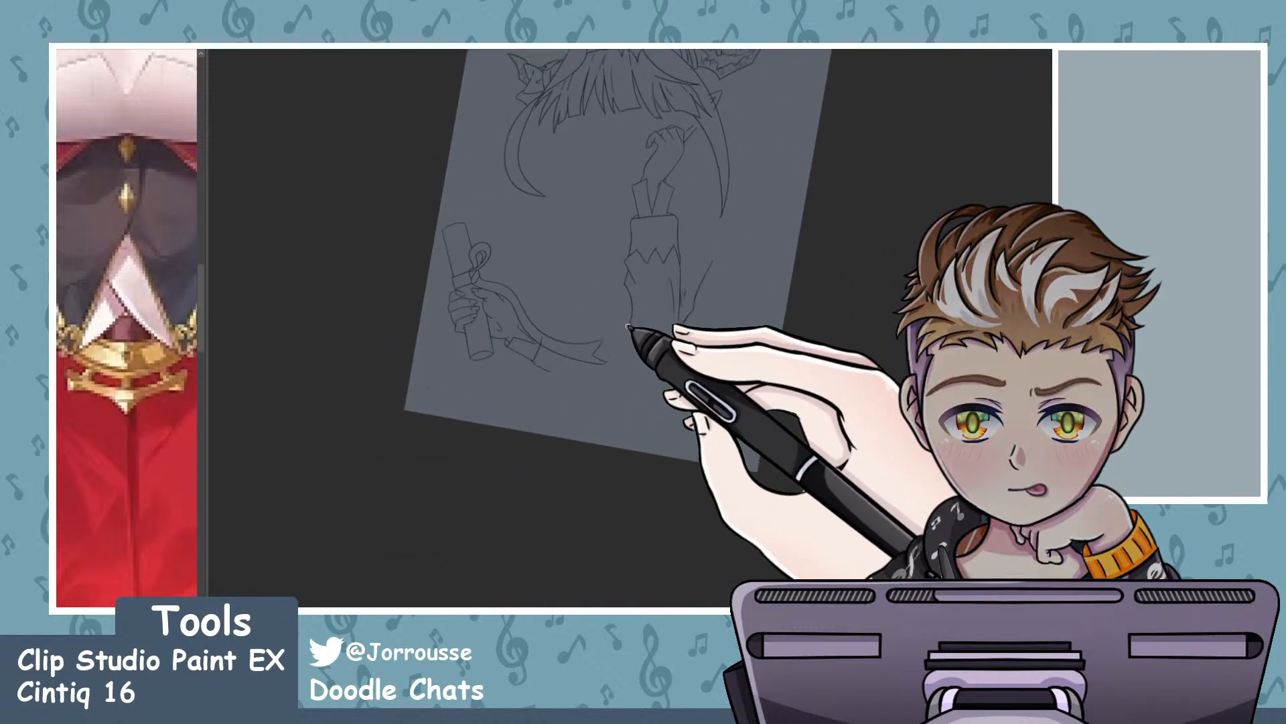
scroll(627, 324, down, 2)
scroll(572, 293, up, 2)
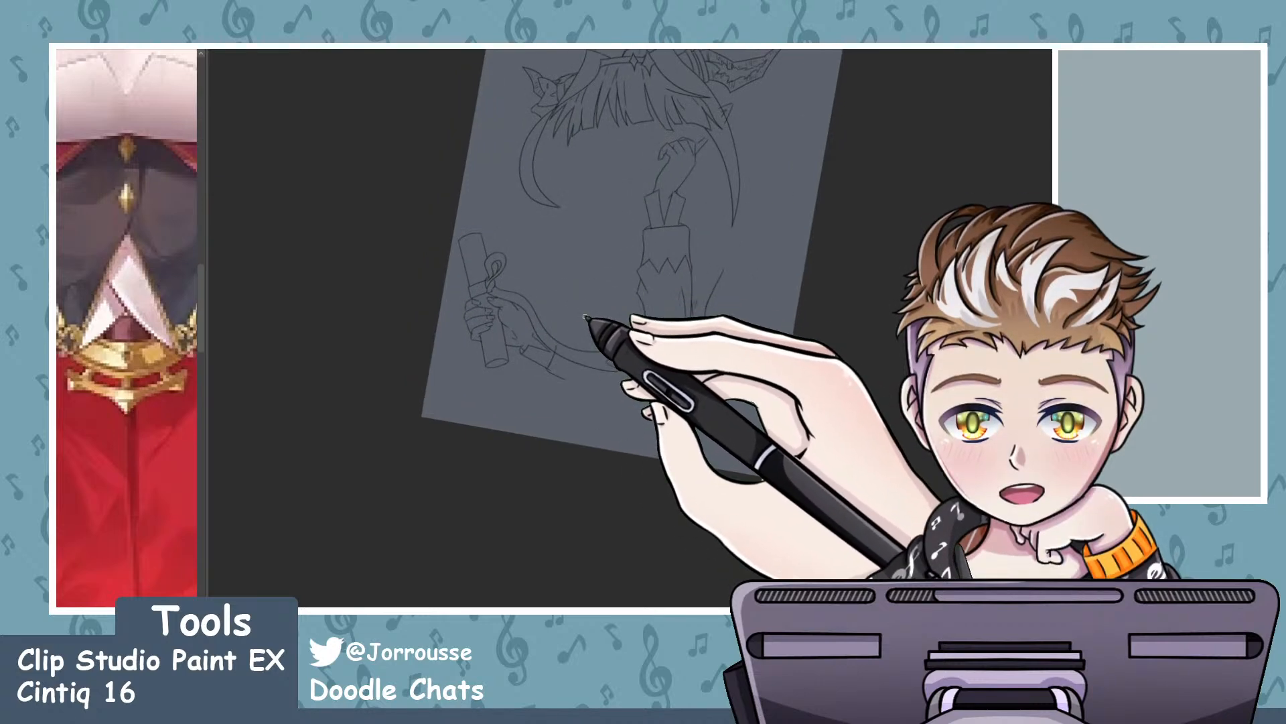
- Erase the index finger's tip and nail just below the ribbon band
scroll(503, 316, up, 10)
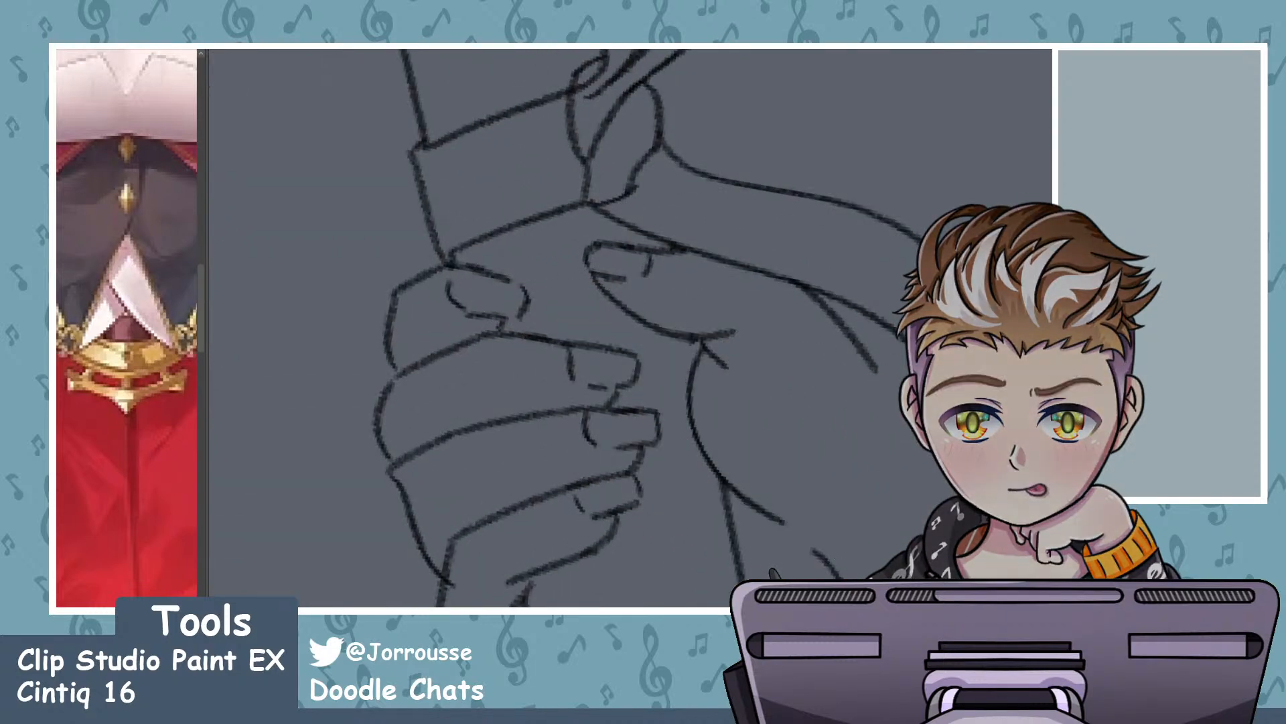
scroll(489, 271, up, 4)
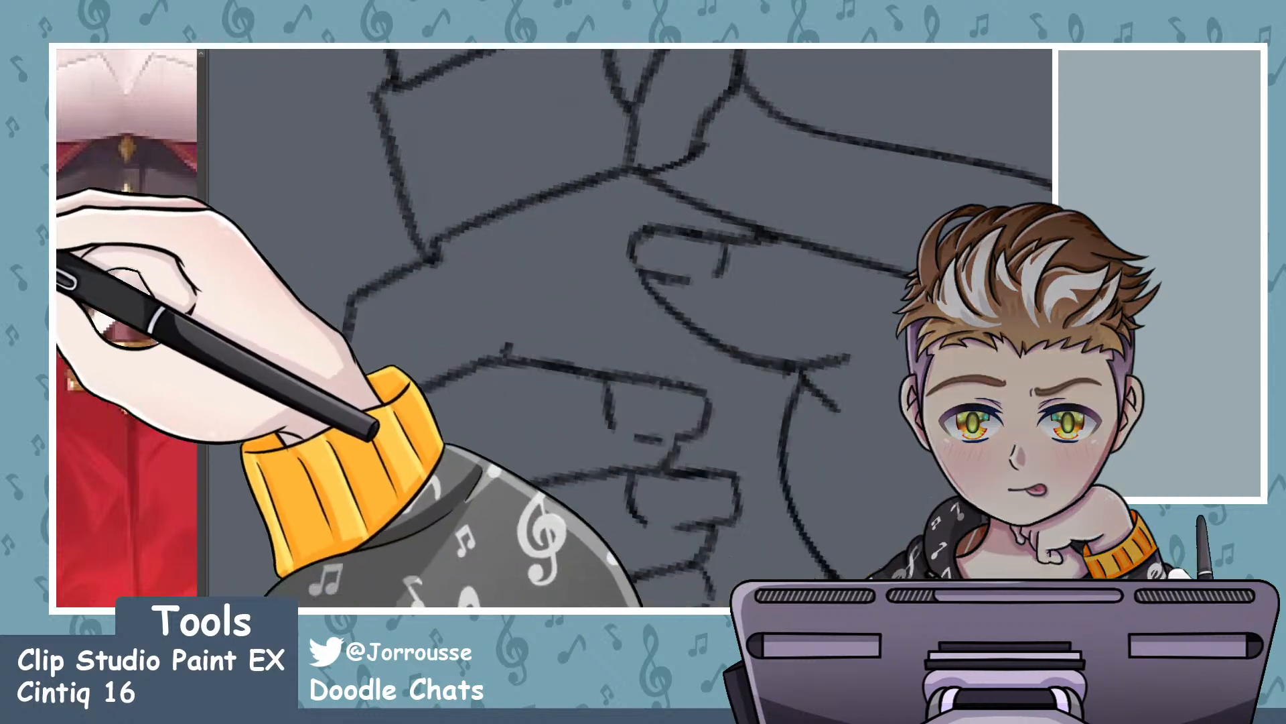
drag(427, 258, 533, 254)
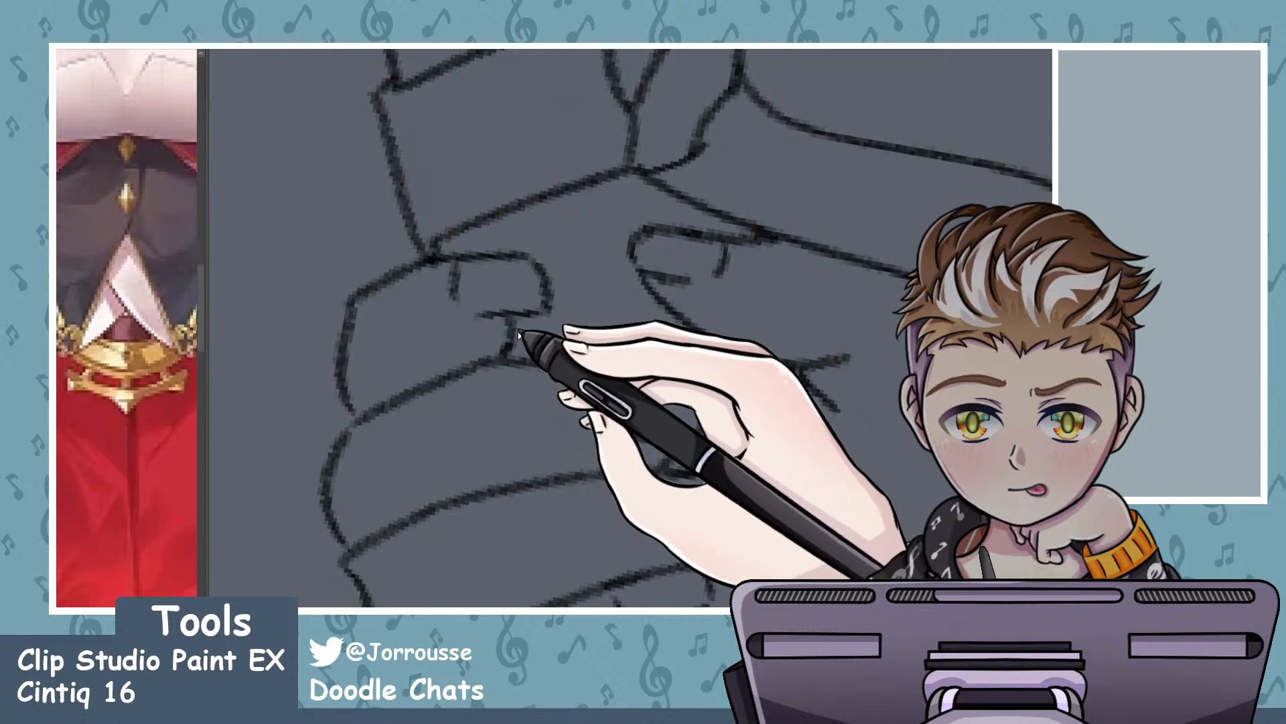
key(ctrl+z)
key(ctrl+z)
key(ctrl+z)
key(ctrl+z)
key(ctrl+z)
key(ctrl+z)
key(ctrl+z)
key(ctrl+z)
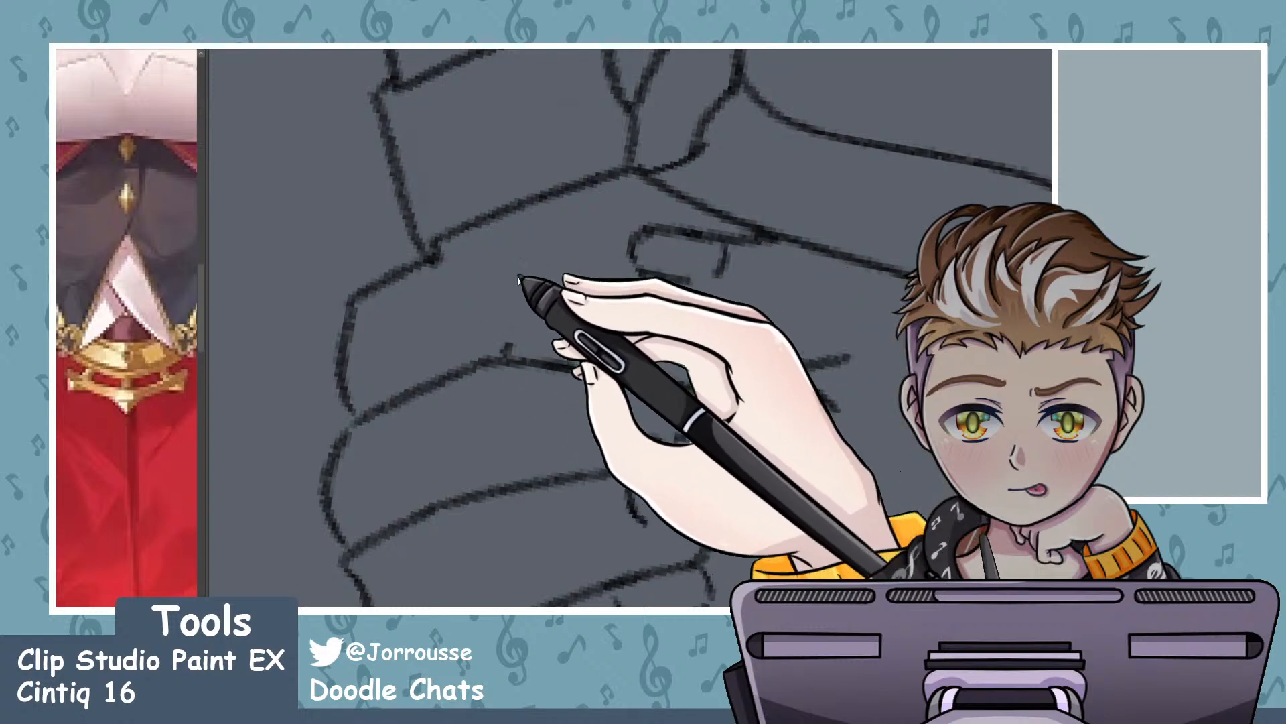
- Redraw the index finger's upper edge, rounded tip and nail slightly below the ribbon band
drag(422, 267, 522, 278)
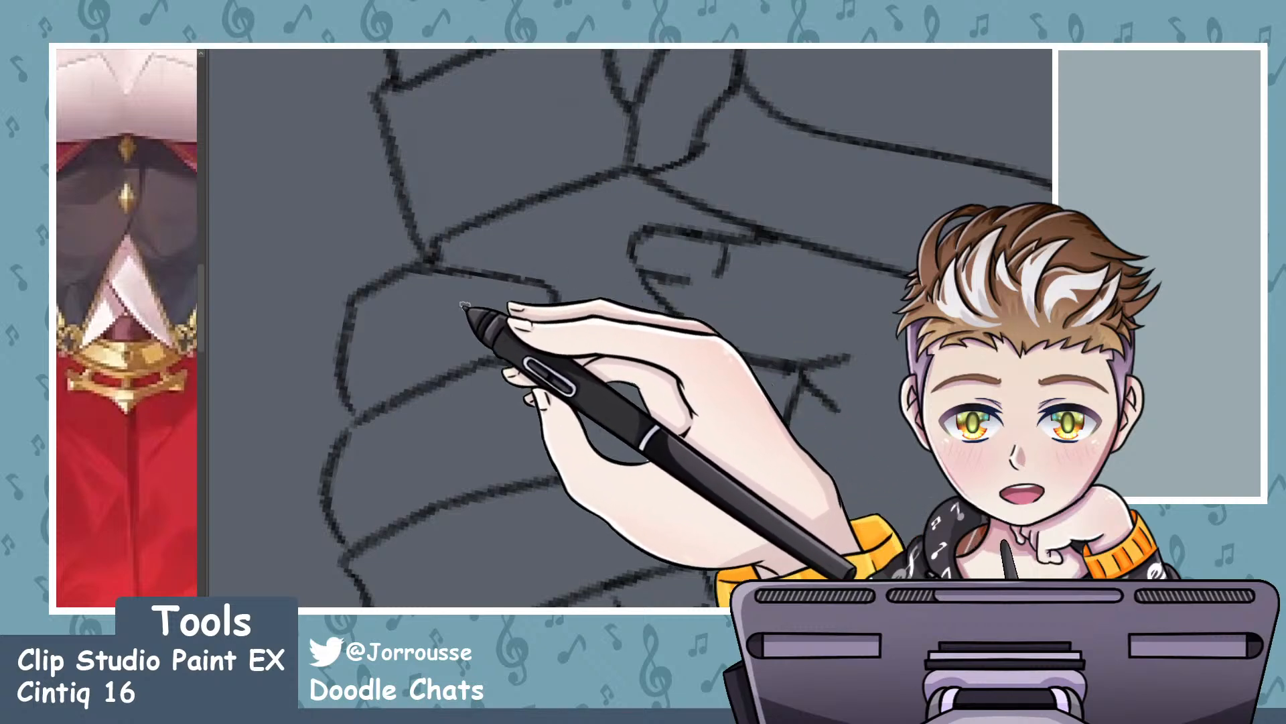
drag(488, 326, 514, 329)
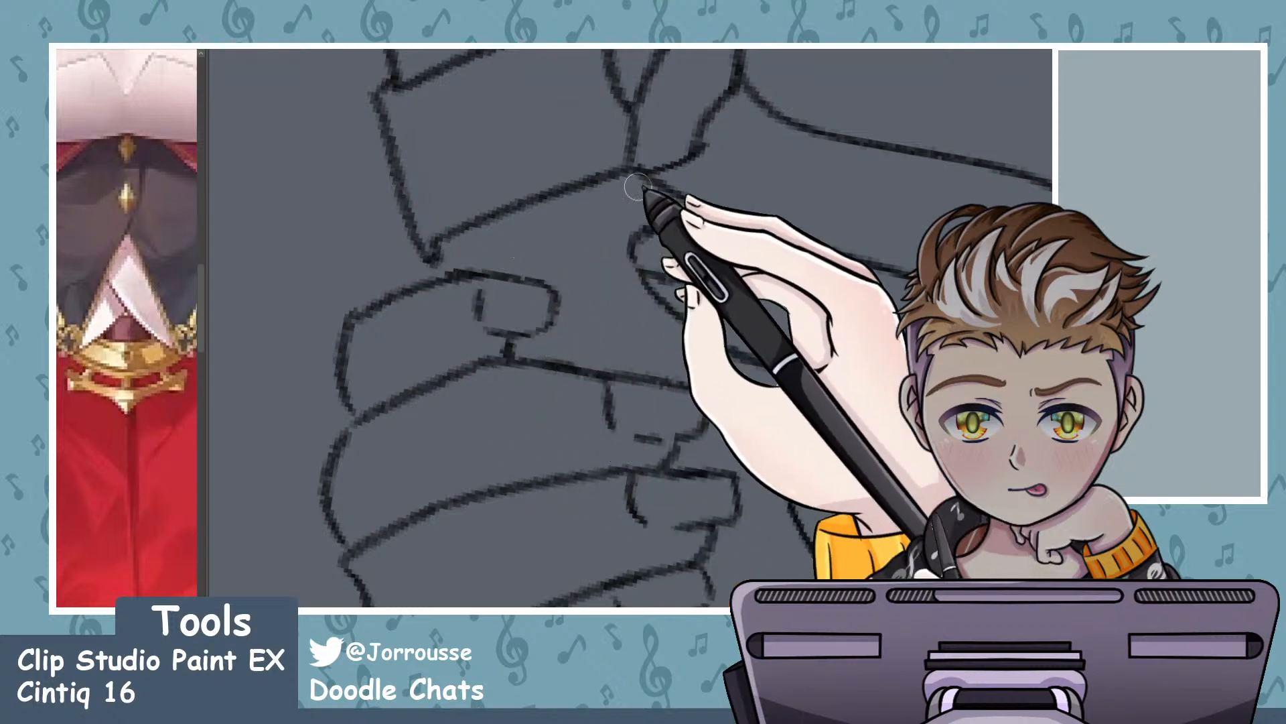
scroll(634, 208, down, 8)
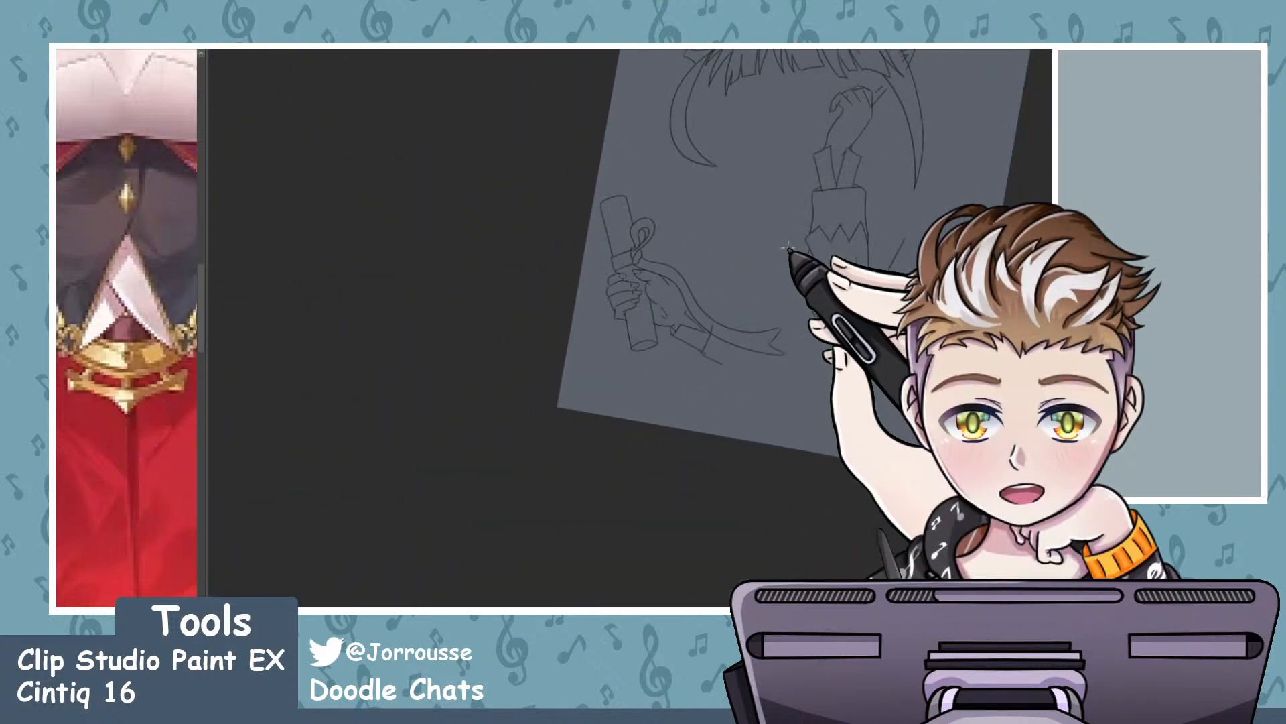
- Ink the short piece of scroll edge joining the ribbon band's lower corner to the index finger
scroll(617, 281, up, 8)
scroll(637, 254, up, 3)
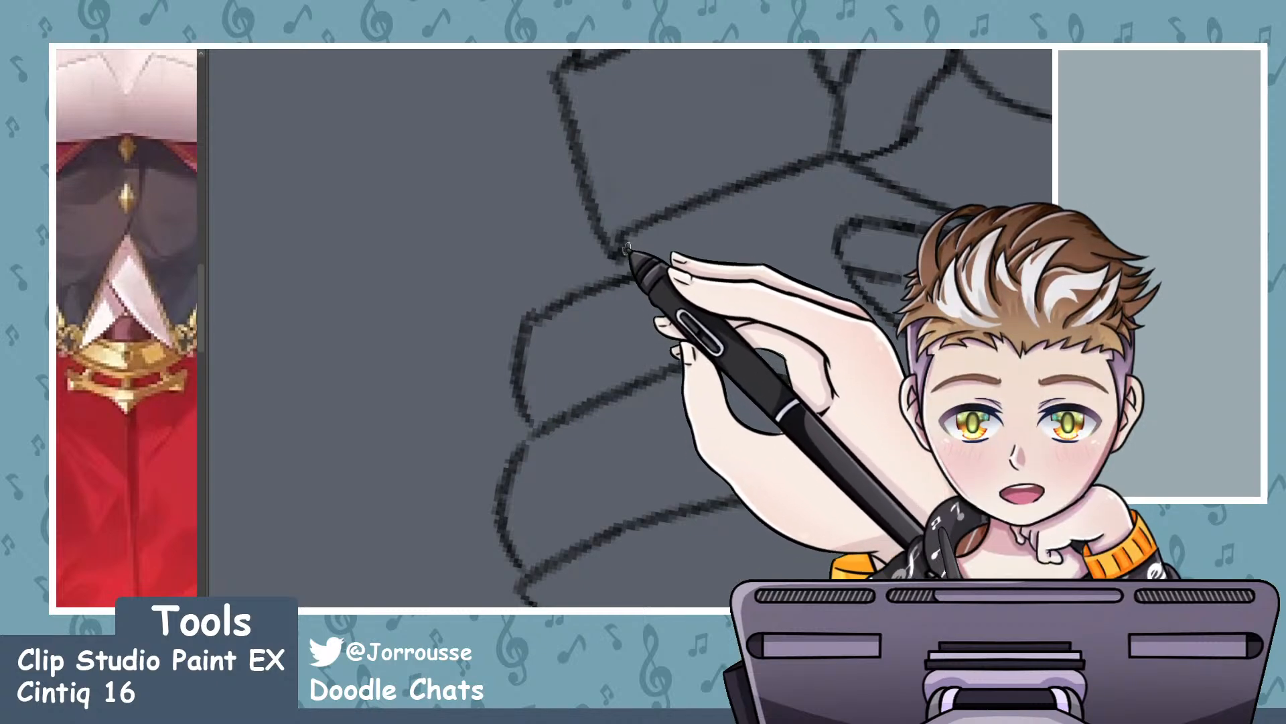
drag(628, 249, 635, 269)
scroll(632, 308, down, 3)
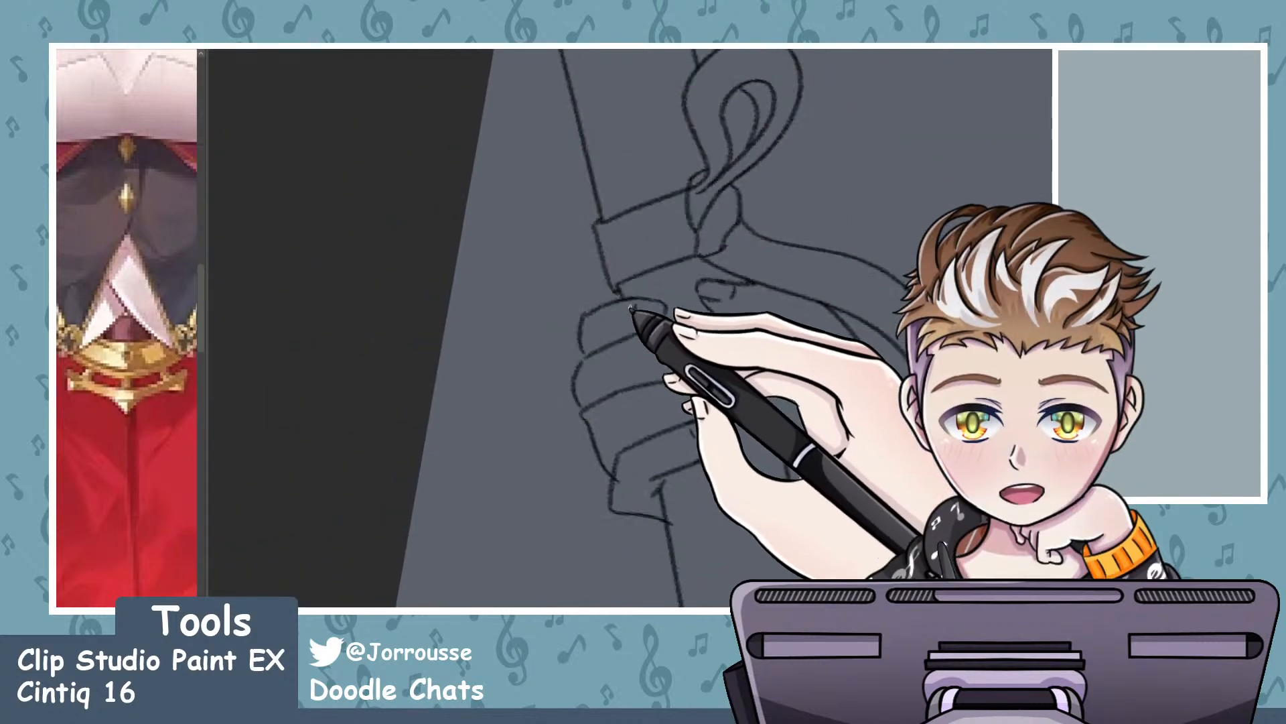
scroll(631, 310, down, 6)
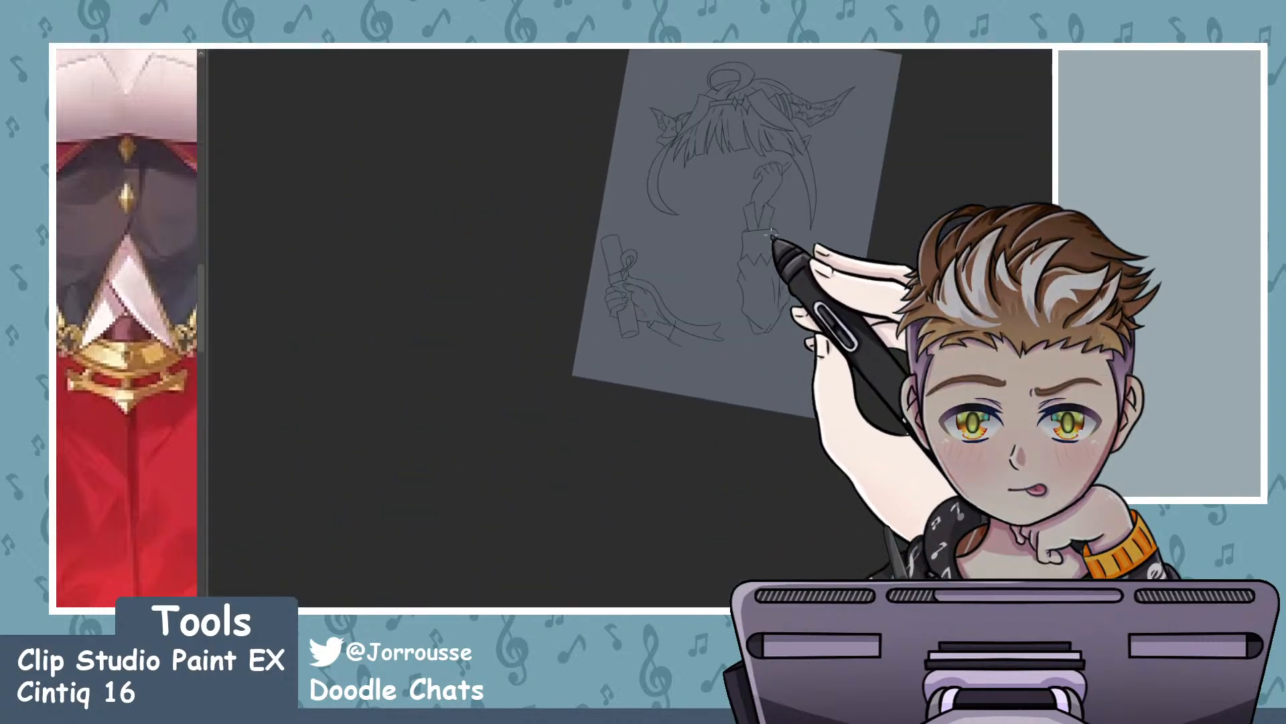
- Erase the sleeve cuff line where the loose ribbon tail passes over the scroll arm's wrist
scroll(753, 335, up, 6)
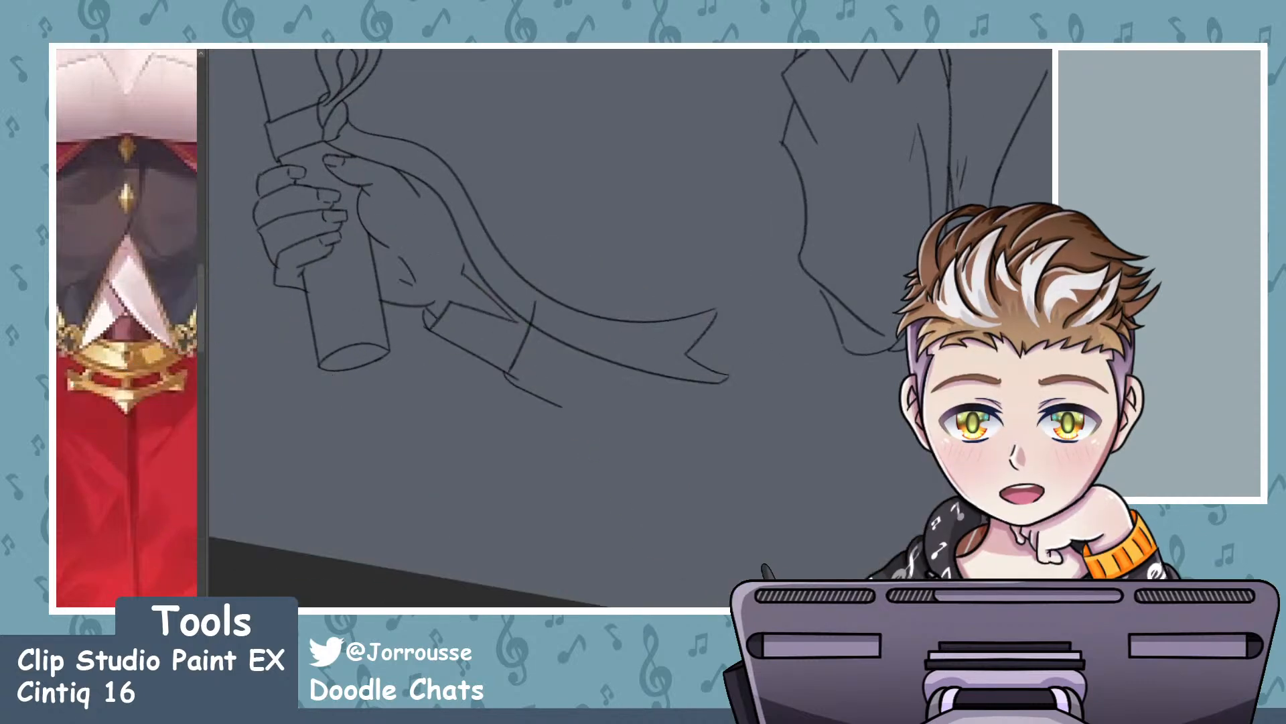
key(Delete)
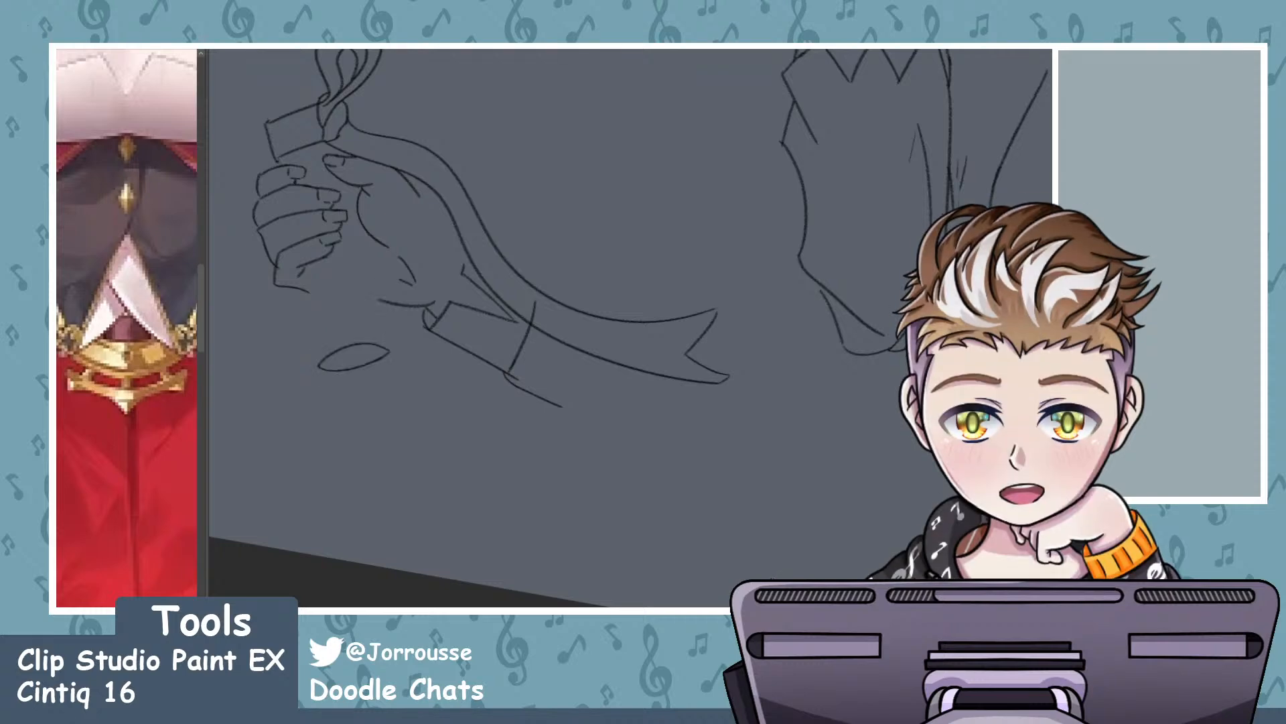
drag(303, 272, 319, 366)
drag(369, 233, 390, 350)
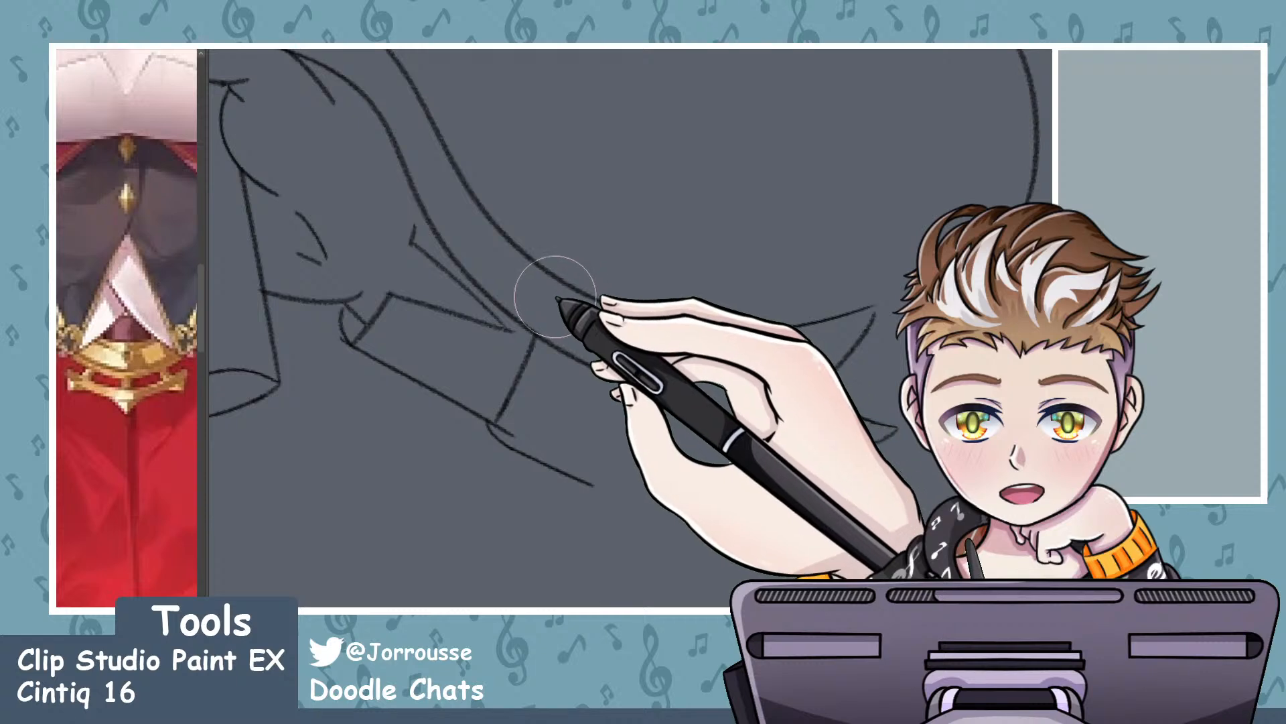
- Erase the hair strand lines that cross the ribbon's bow loop beside the scroll
scroll(617, 353, down, 5)
scroll(757, 358, up, 1)
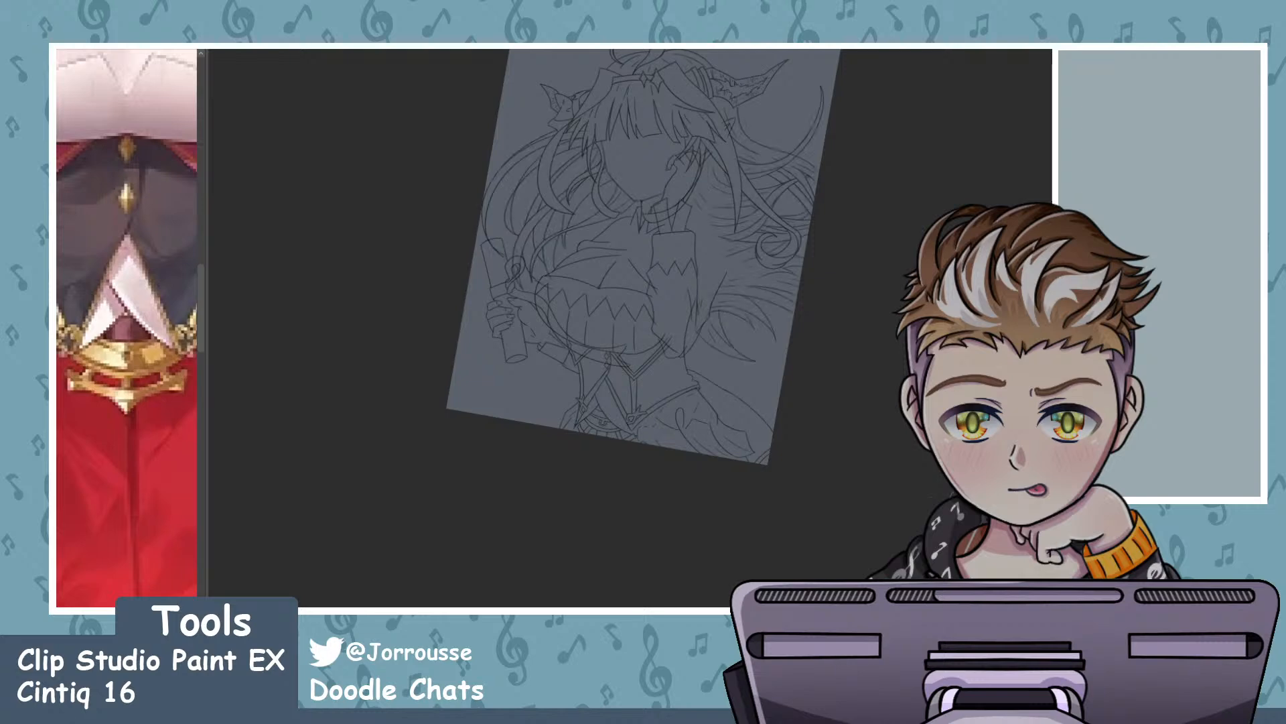
scroll(737, 340, down, 1)
scroll(595, 285, up, 3)
scroll(571, 329, up, 3)
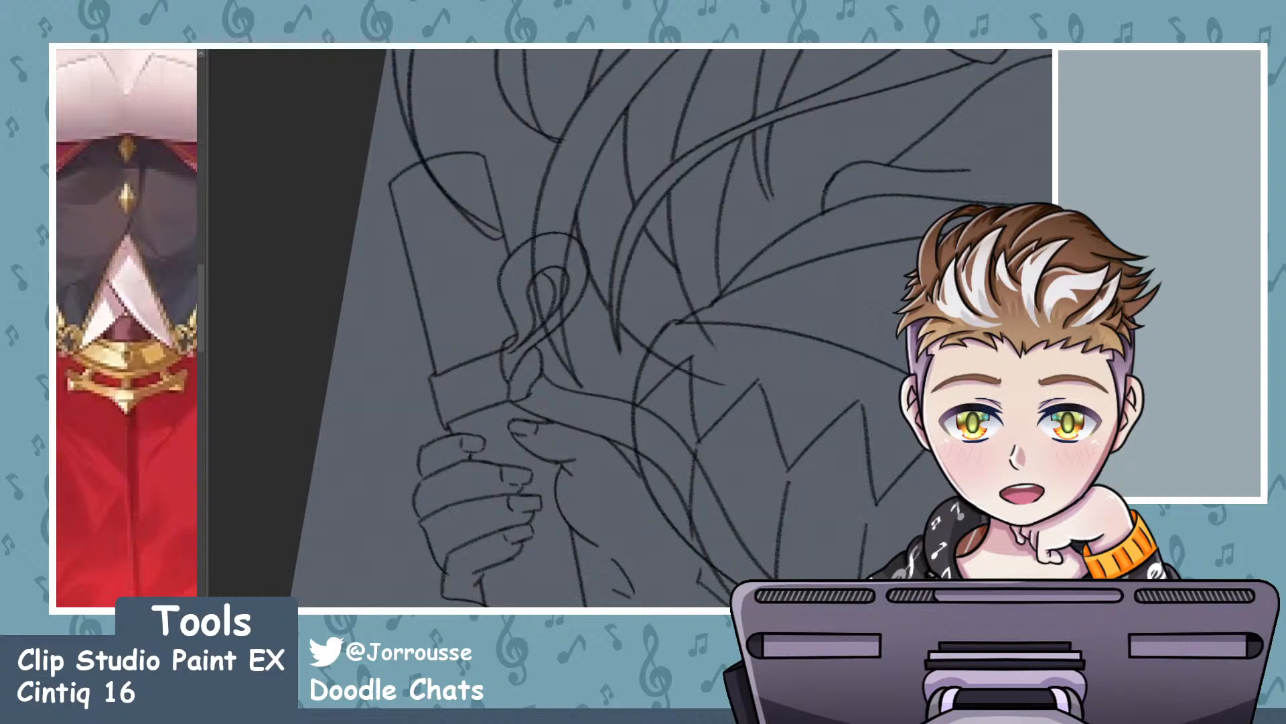
scroll(440, 221, up, 1)
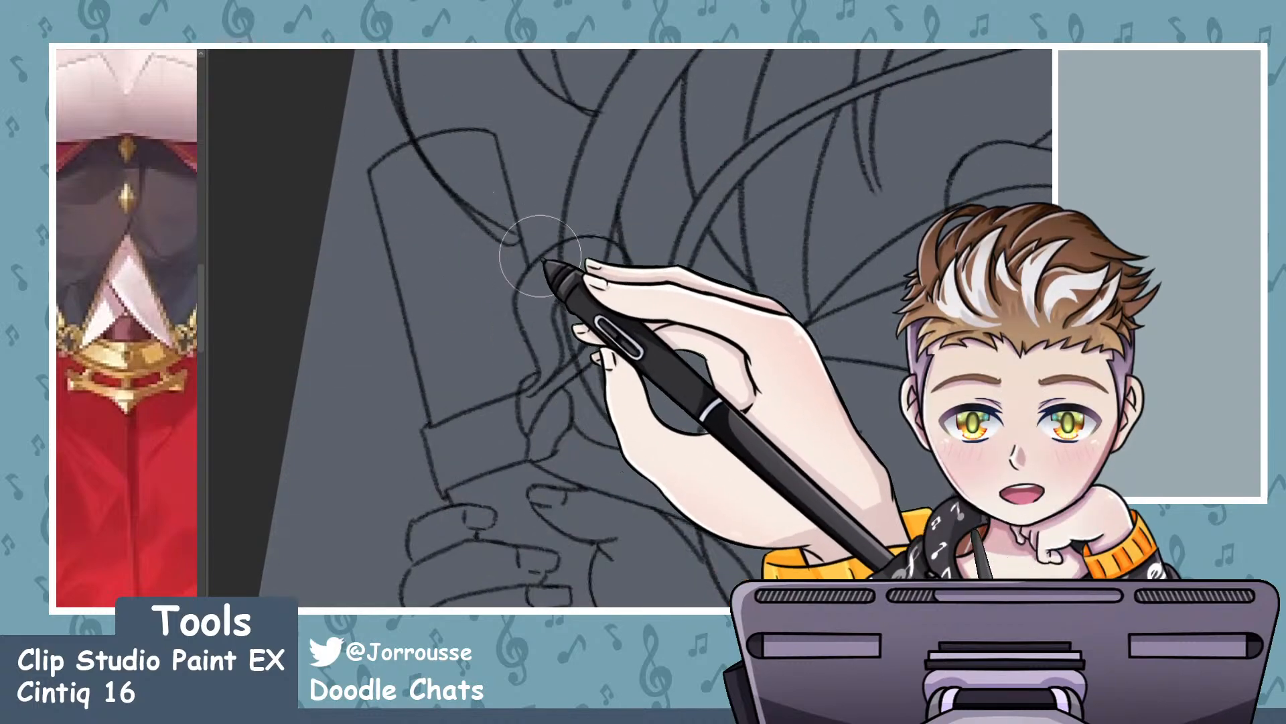
click(131, 428)
scroll(519, 274, up, 2)
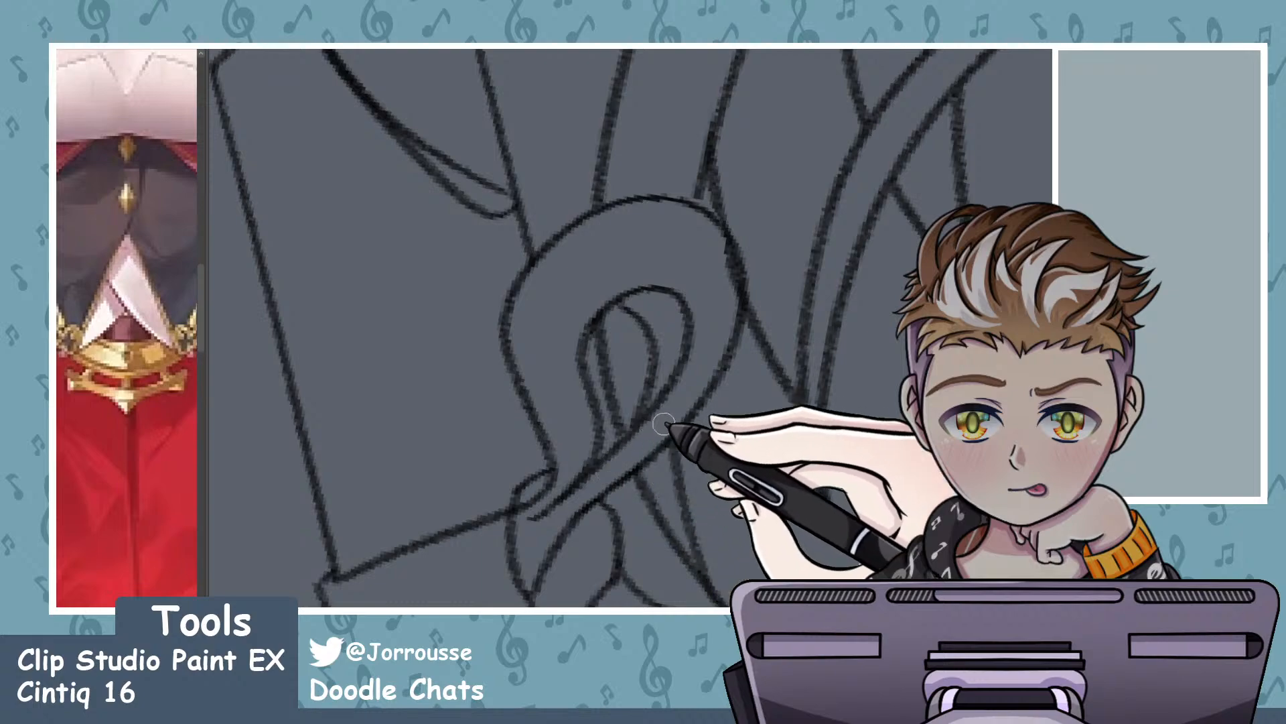
scroll(569, 375, down, 5)
scroll(670, 355, up, 4)
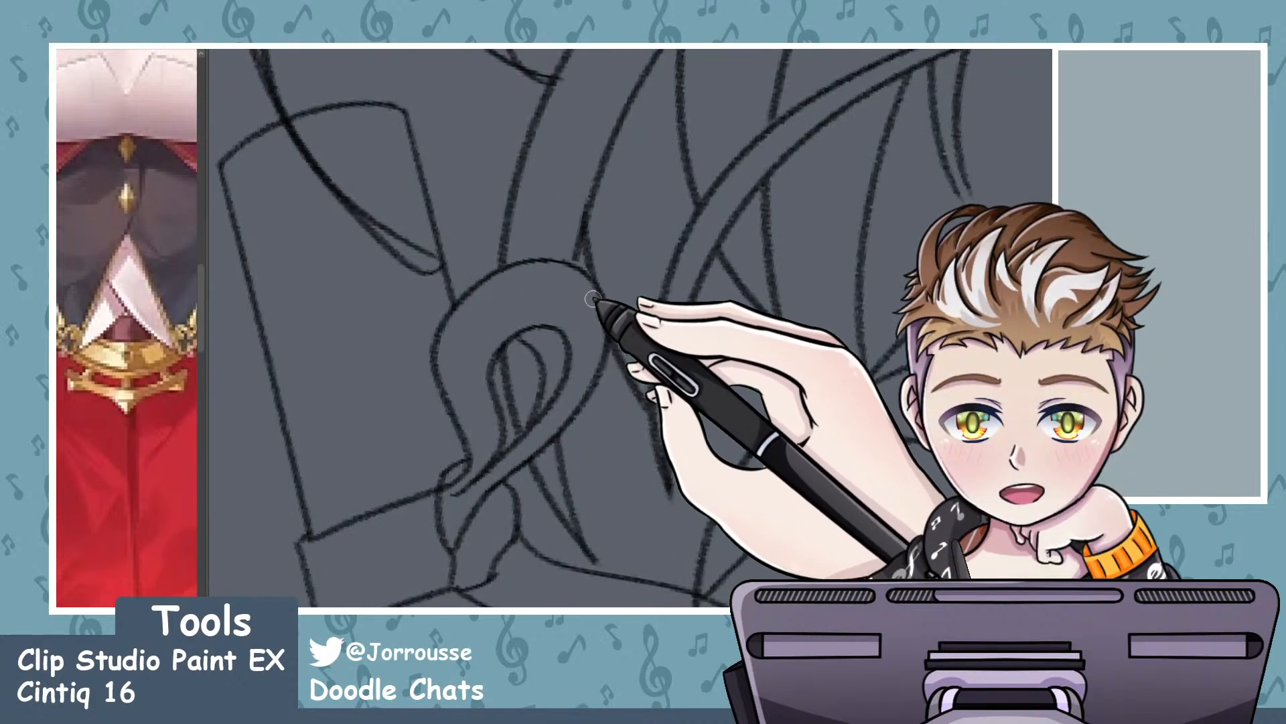
- Examine the overlapping lines around the ribbon tail, the zigzag bodice trim, the raised arm's elbow and the collar
scroll(602, 331, down, 5)
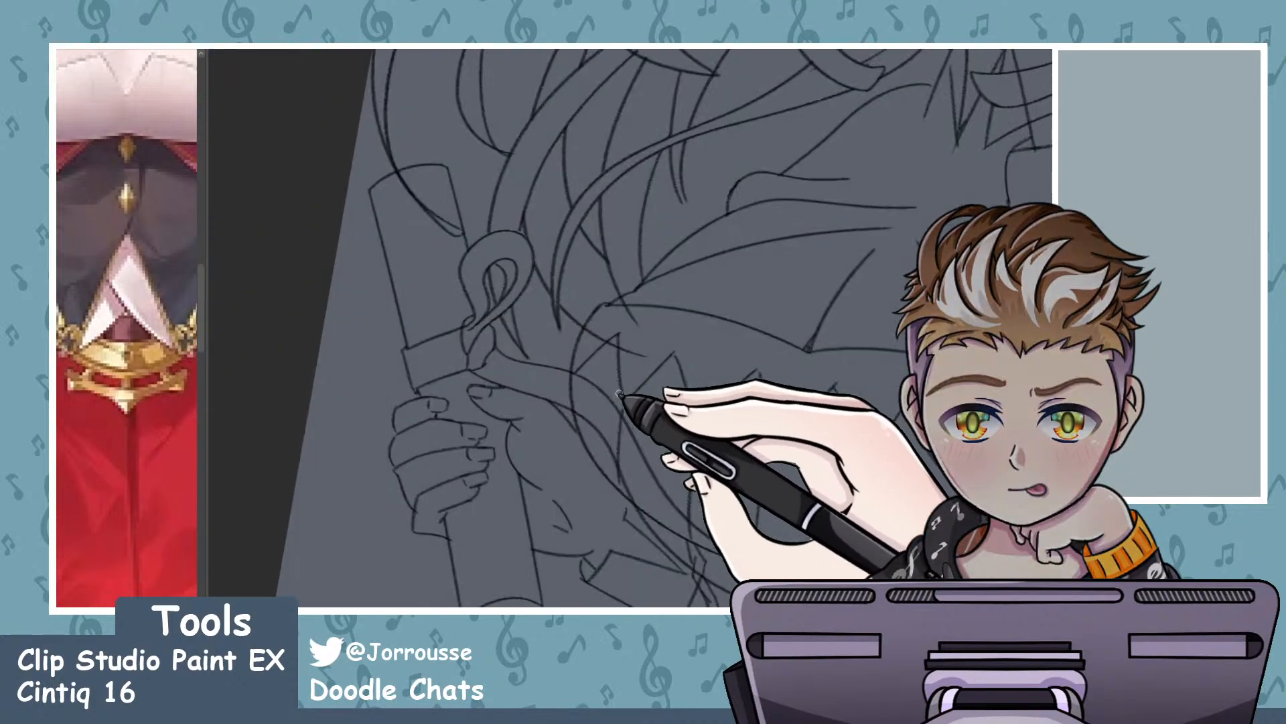
scroll(587, 325, up, 4)
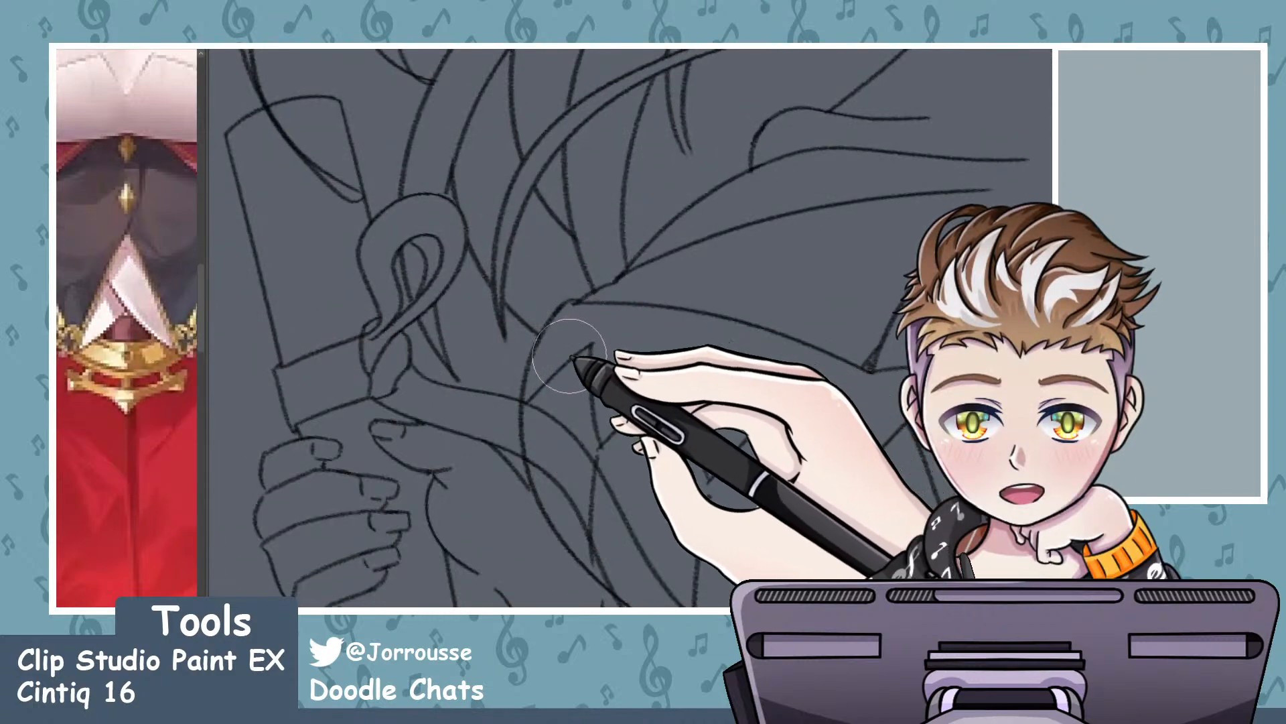
scroll(569, 355, down, 6)
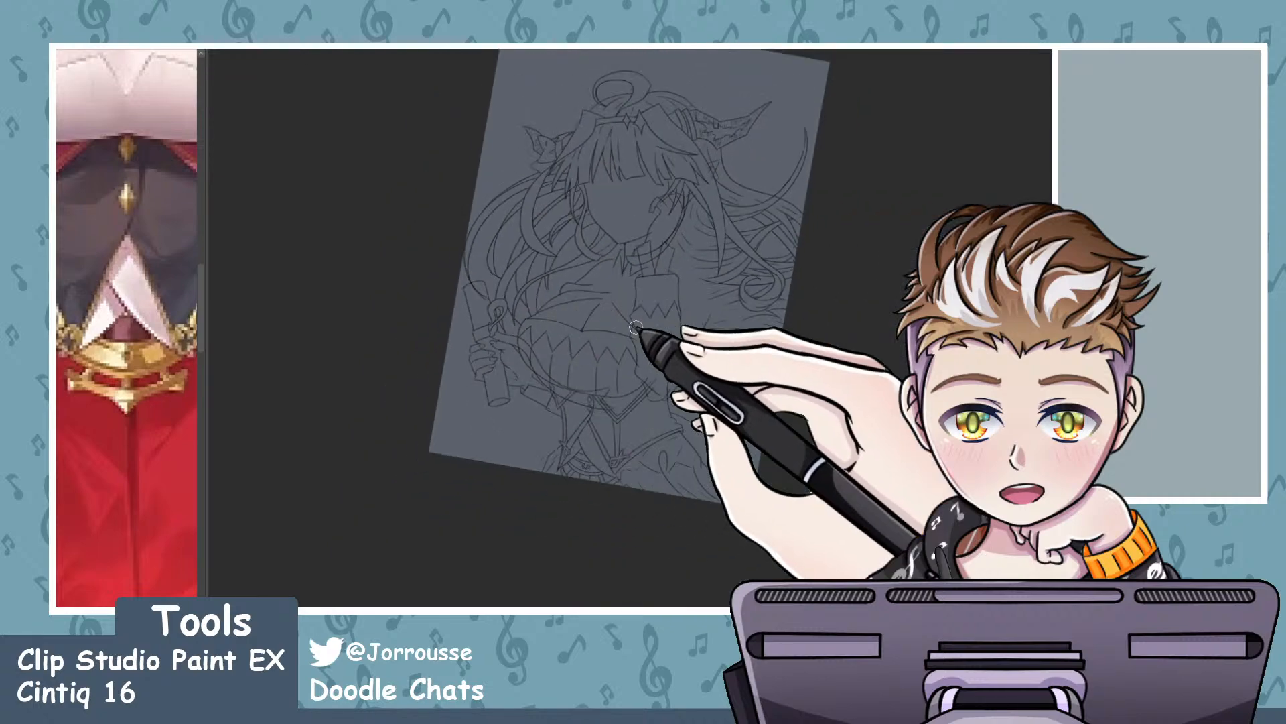
scroll(635, 327, up, 6)
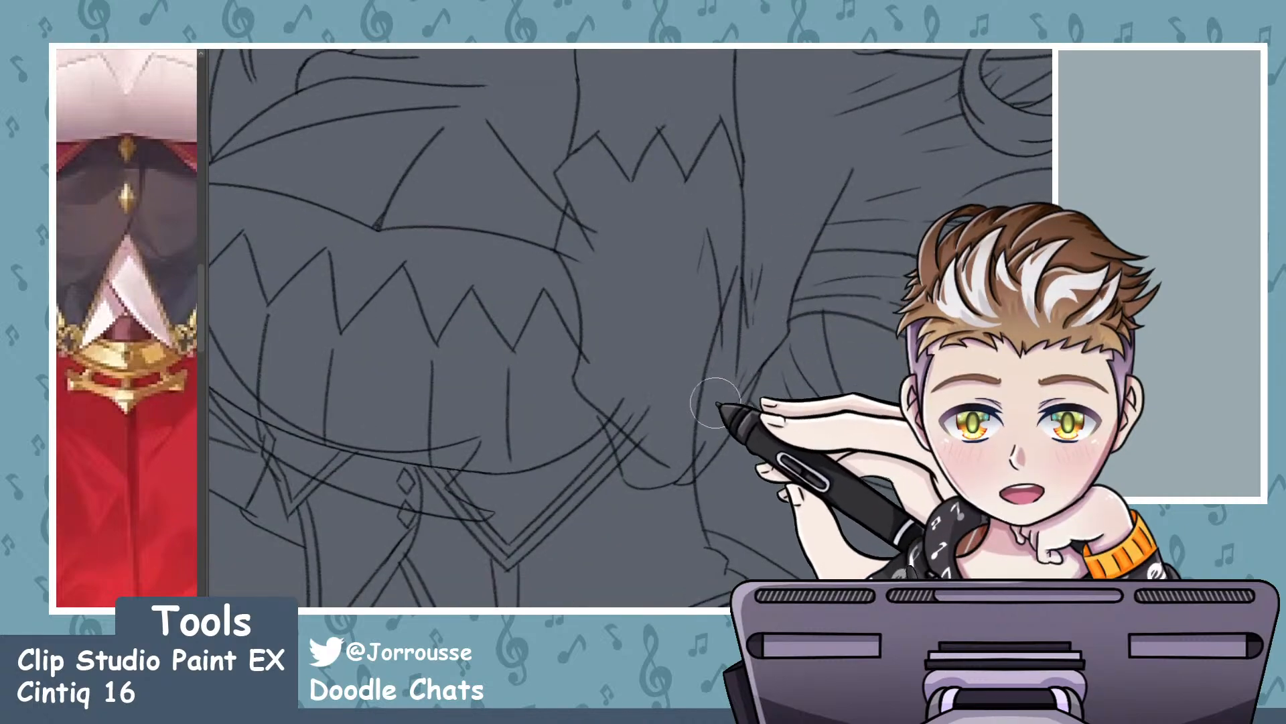
scroll(590, 402, down, 5)
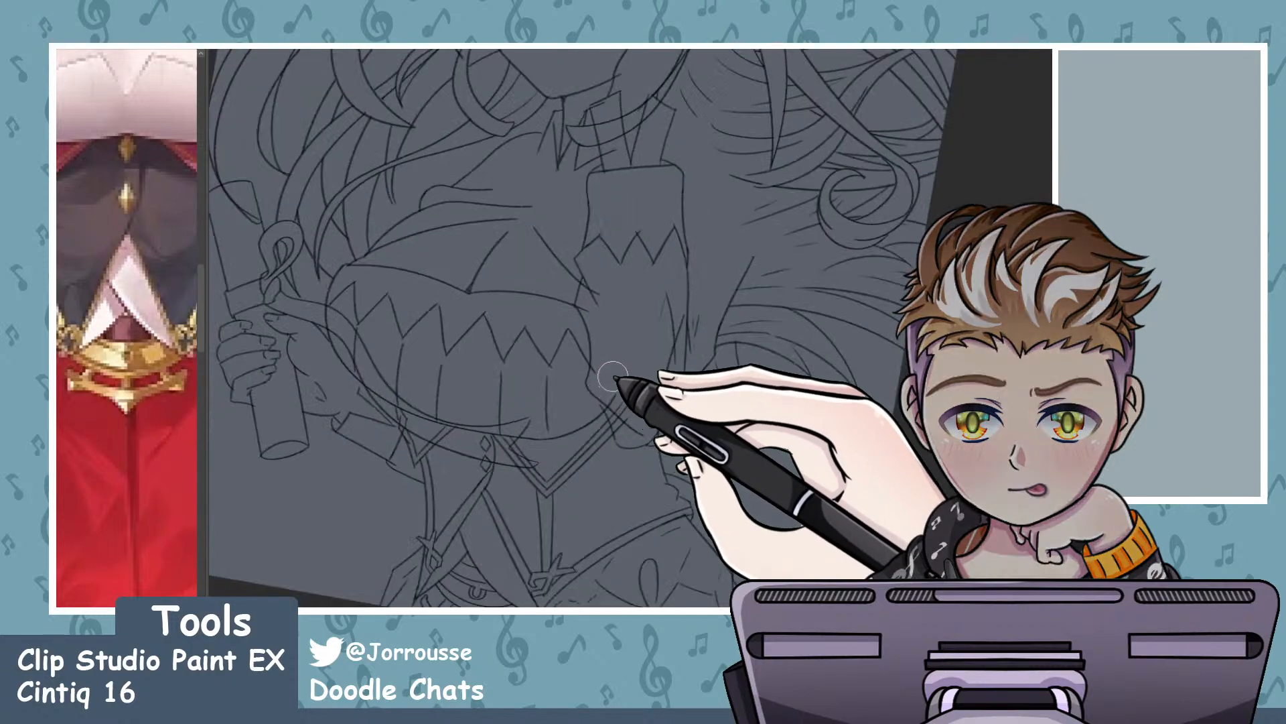
scroll(623, 248, up, 5)
scroll(603, 201, up, 2)
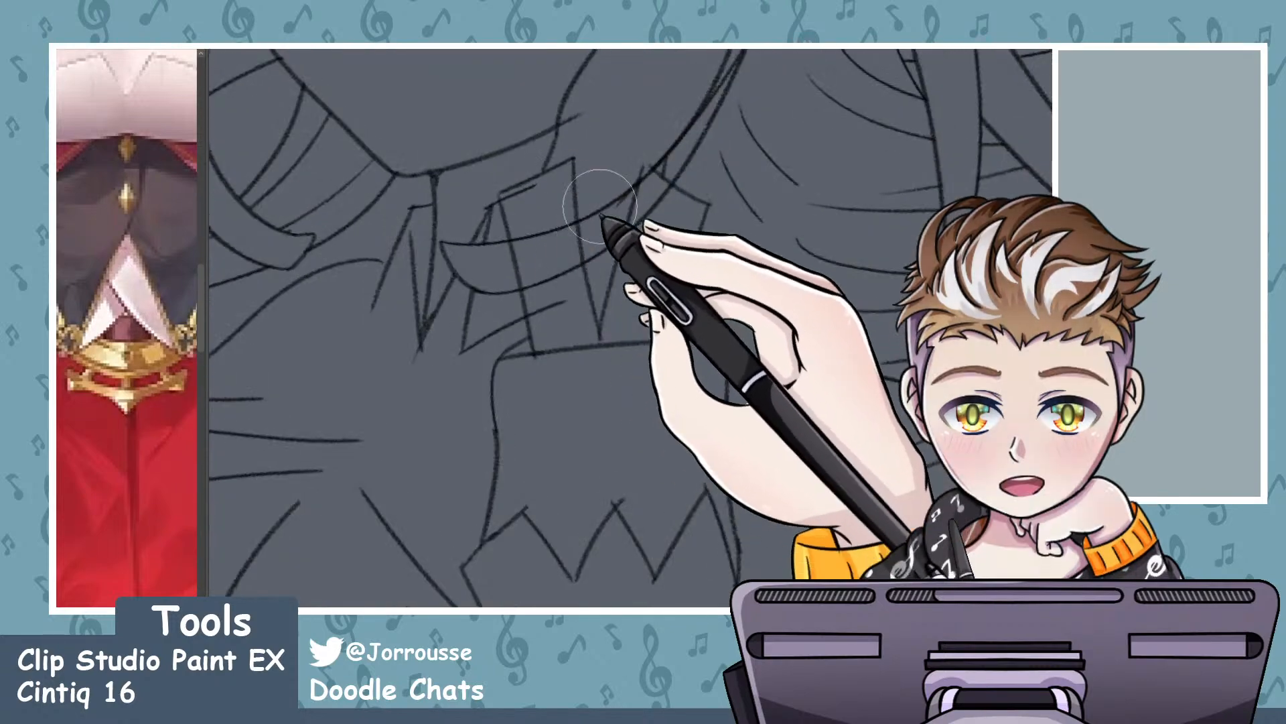
scroll(632, 350, down, 4)
scroll(669, 261, up, 6)
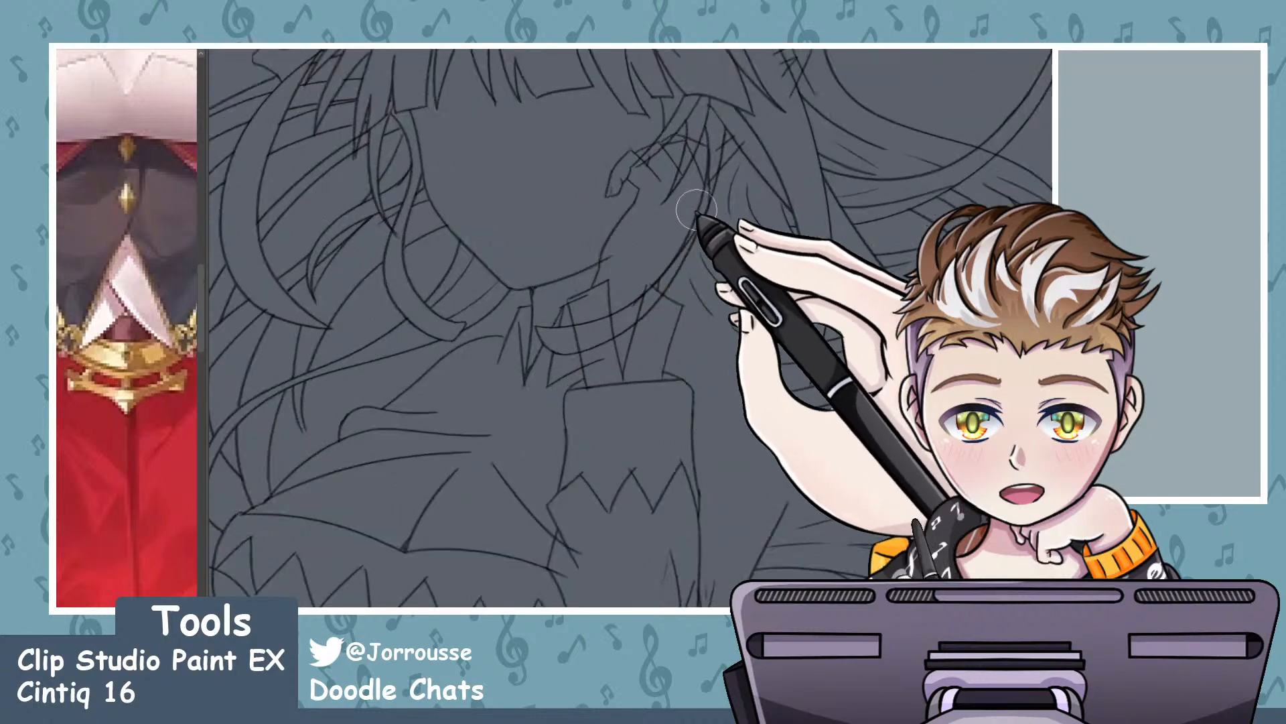
- Erase the hair lines that run across the curled fingers of the hand resting against the cheek
scroll(647, 148, up, 2)
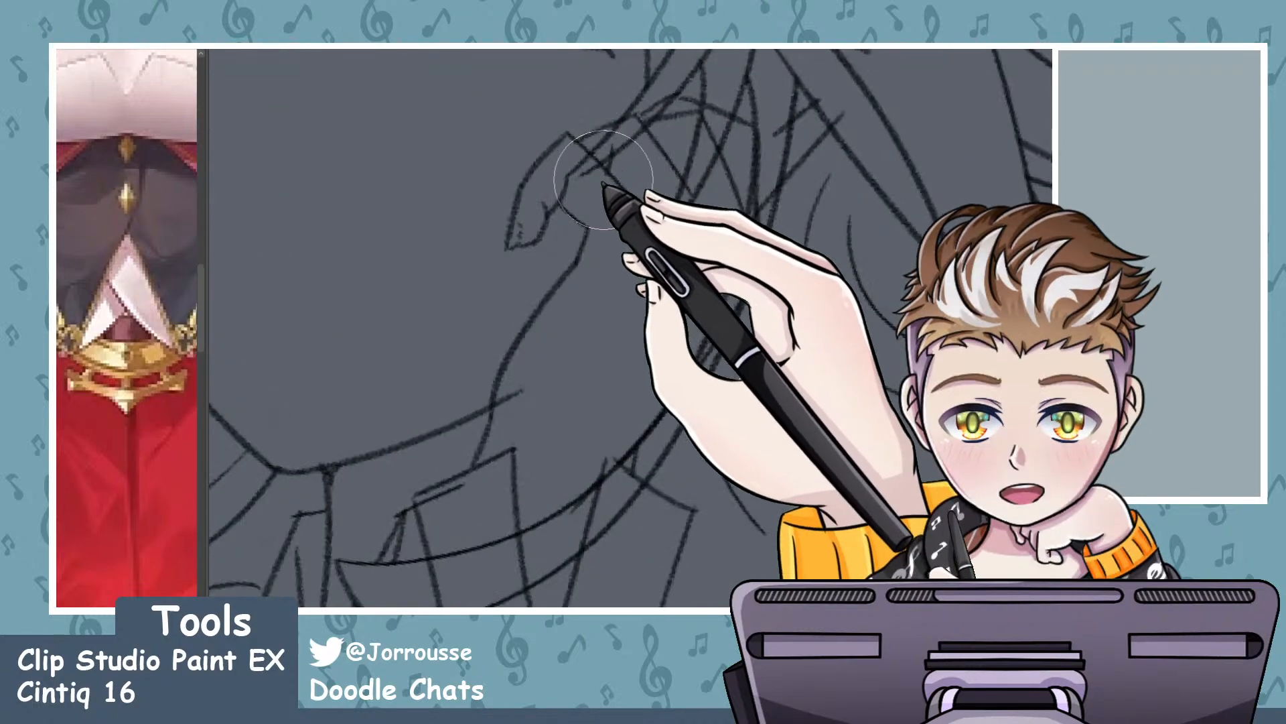
drag(211, 410, 523, 392)
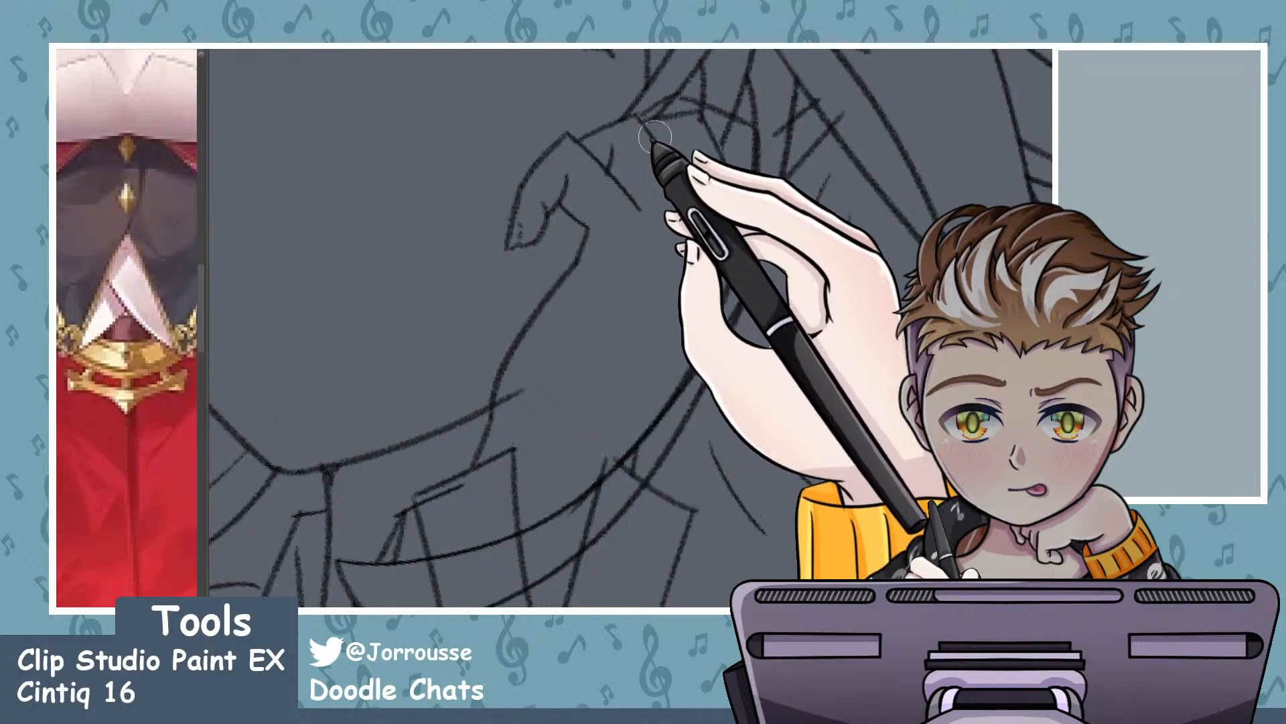
scroll(652, 232, down, 6)
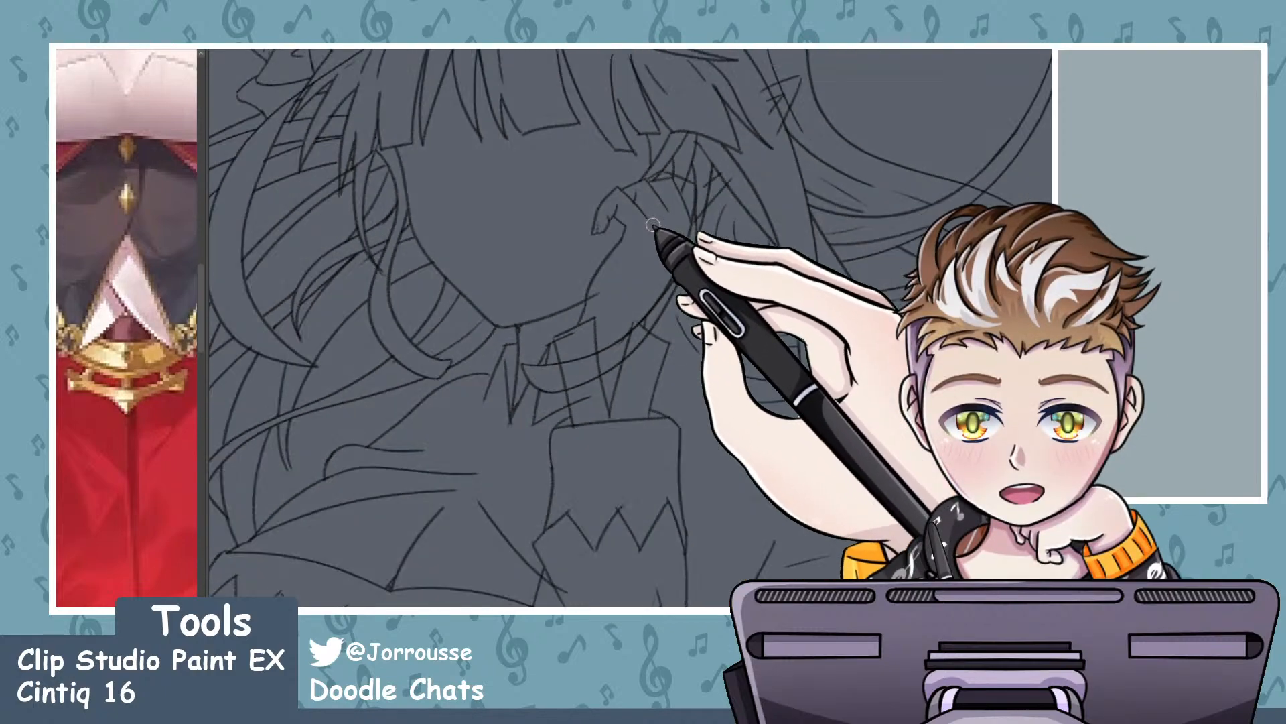
scroll(695, 273, up, 3)
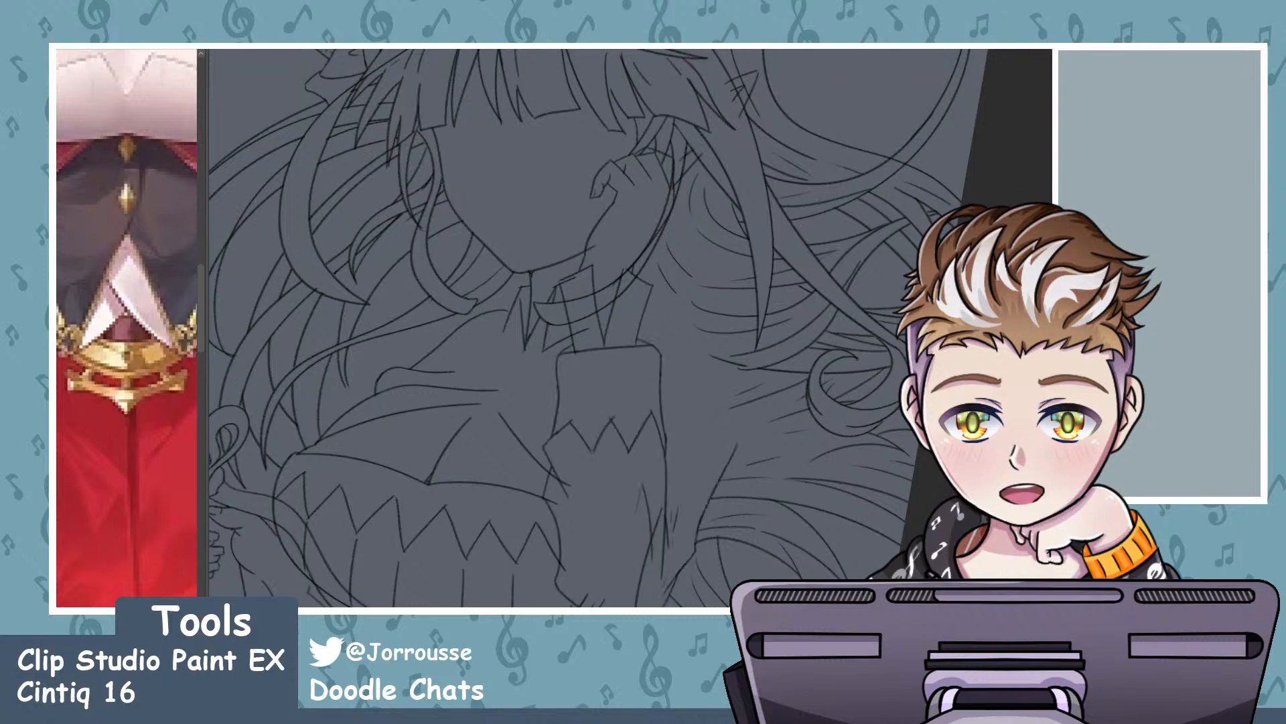
scroll(740, 158, up, 2)
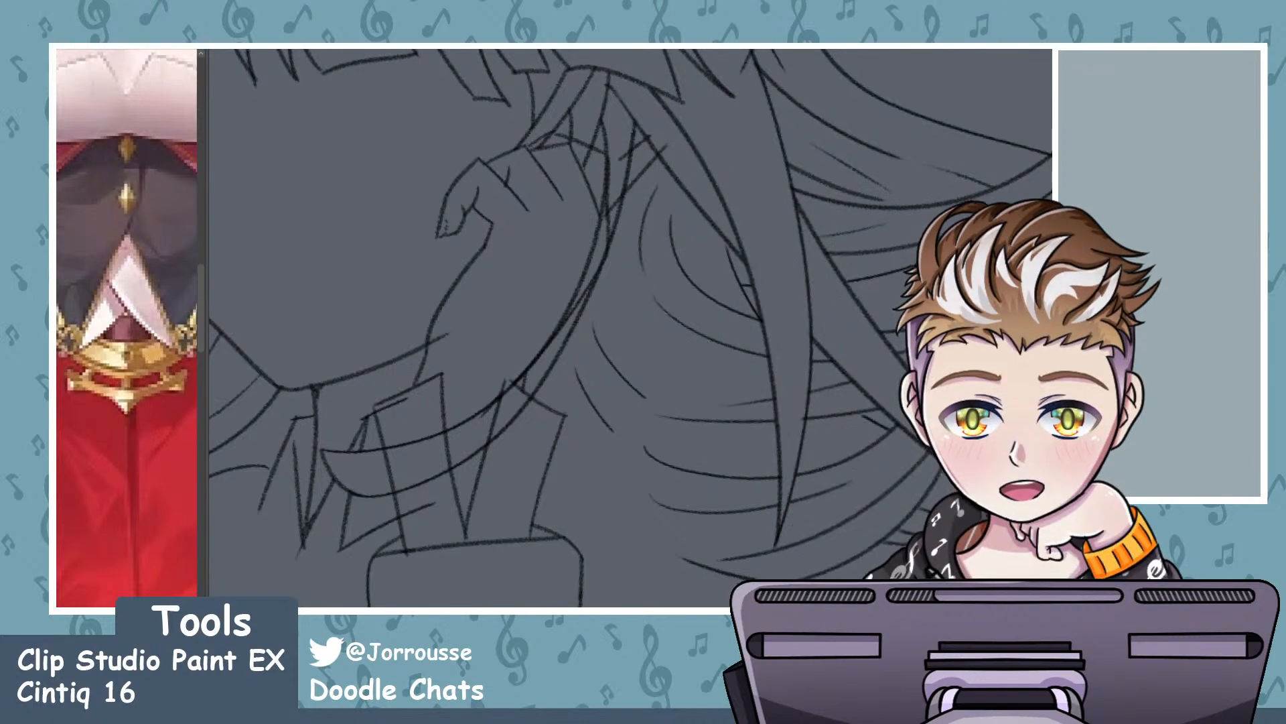
scroll(620, 171, down, 2)
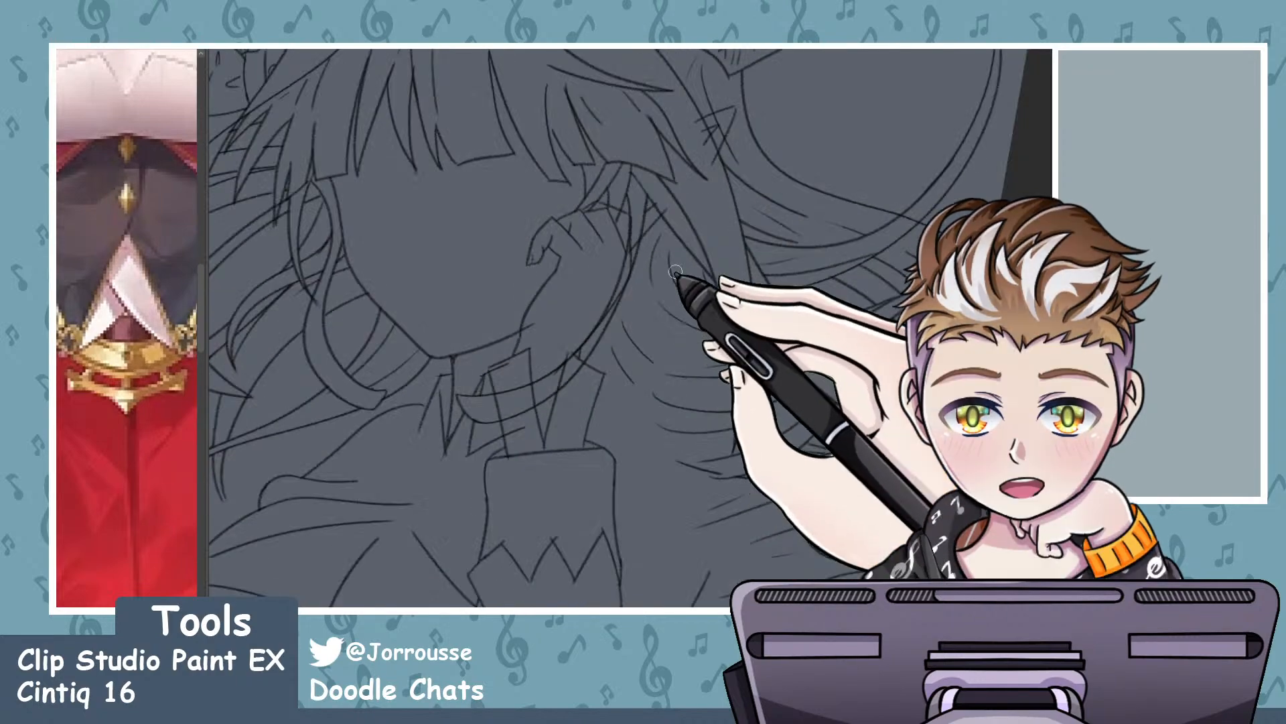
- Erase the collar and wrist lines covered by the long curved hair lock in front of the raised arm
scroll(703, 161, up, 2)
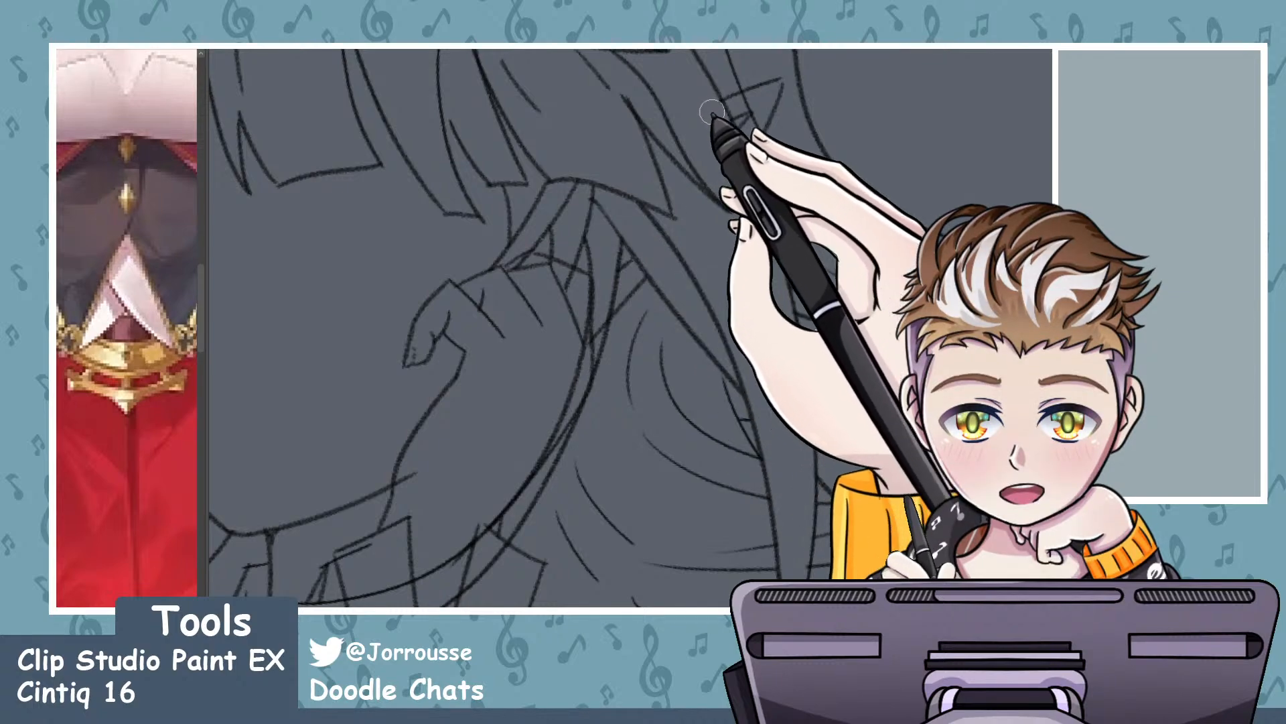
scroll(712, 111, down, 3)
scroll(652, 312, up, 3)
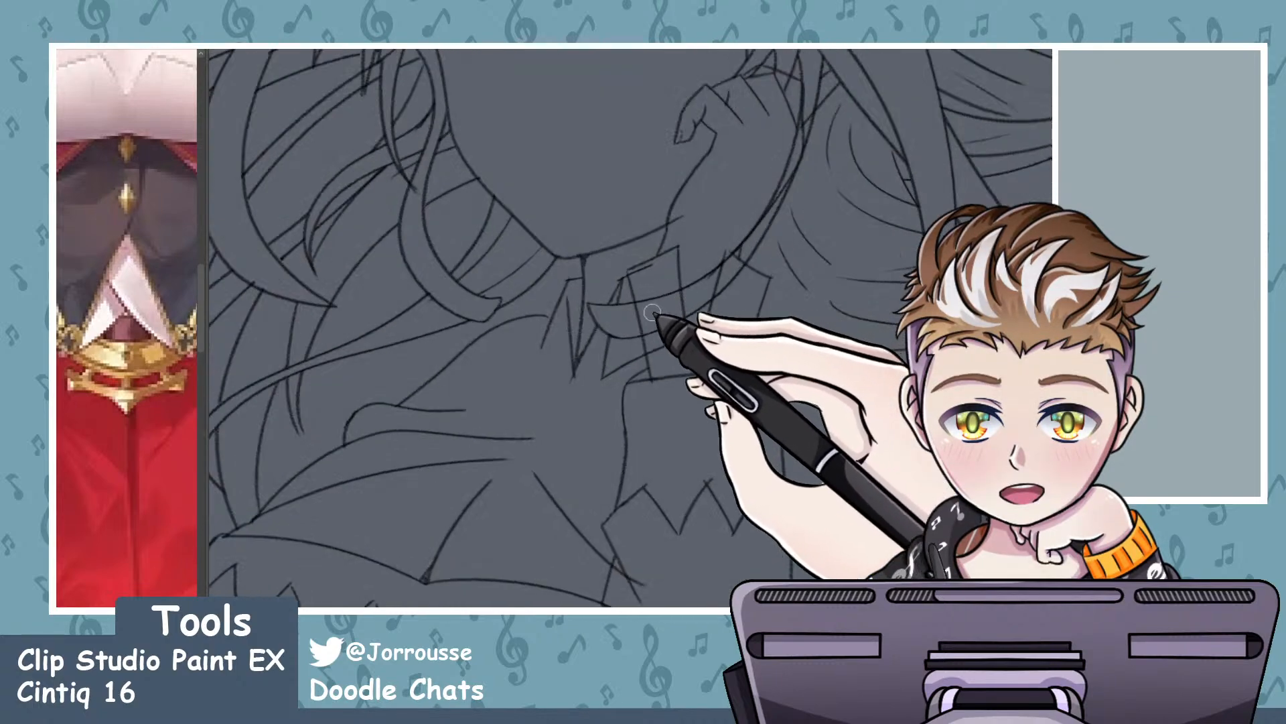
scroll(652, 312, up, 2)
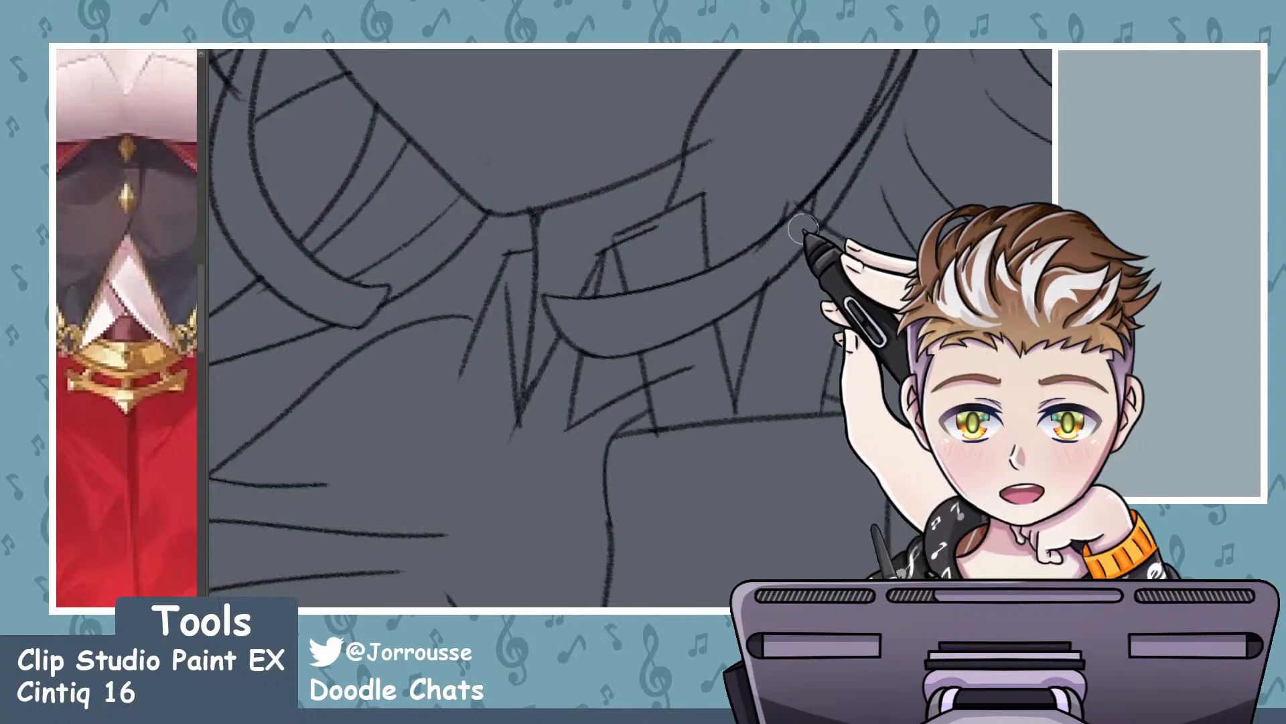
scroll(755, 278, down, 3)
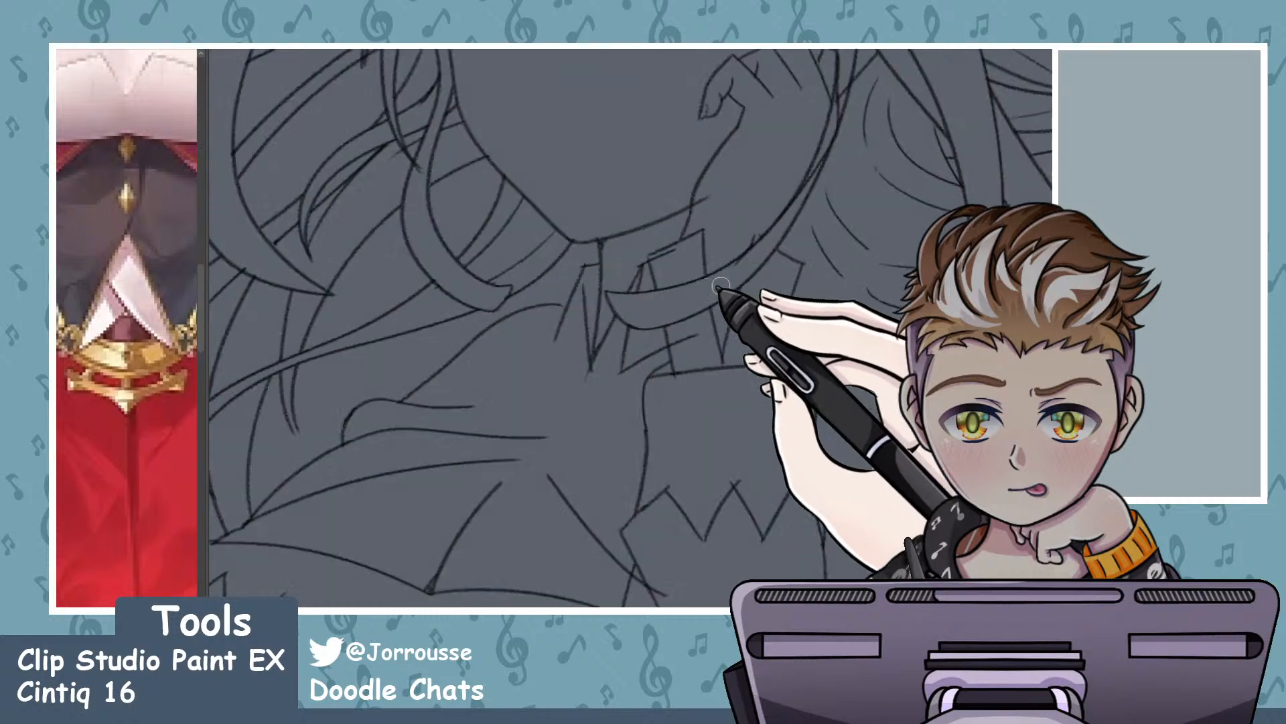
scroll(790, 224, up, 3)
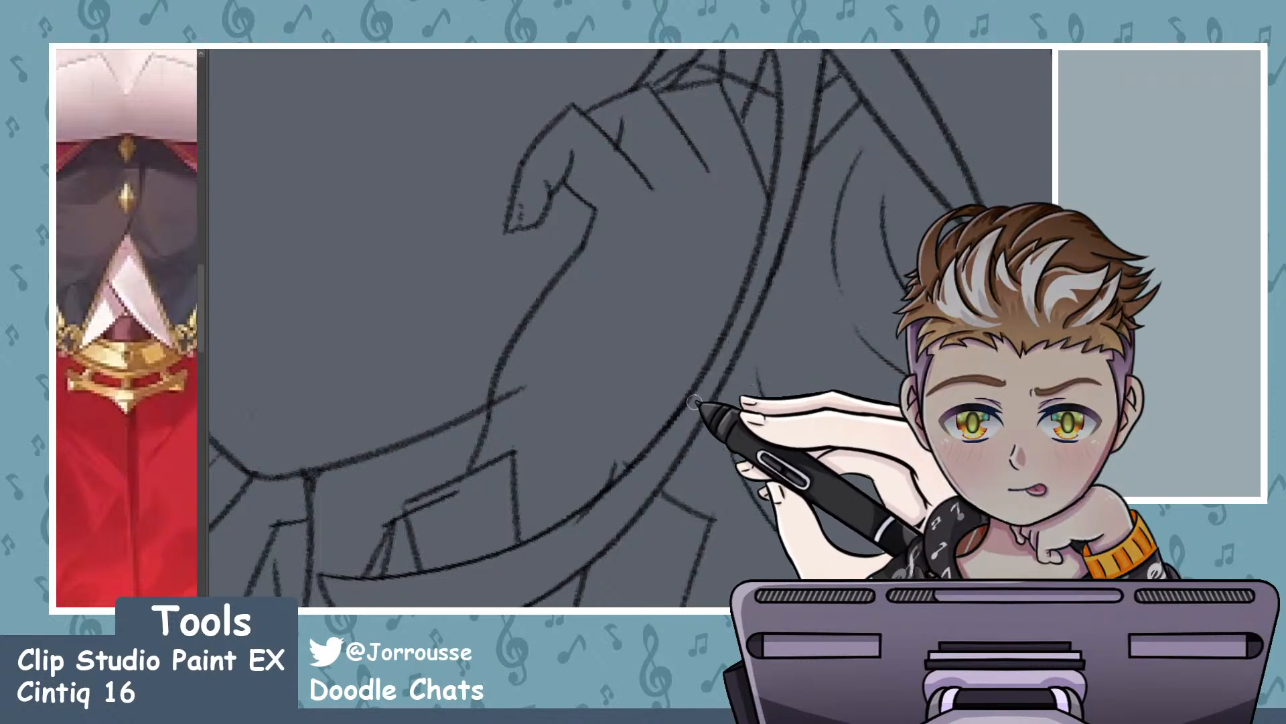
scroll(753, 263, down, 6)
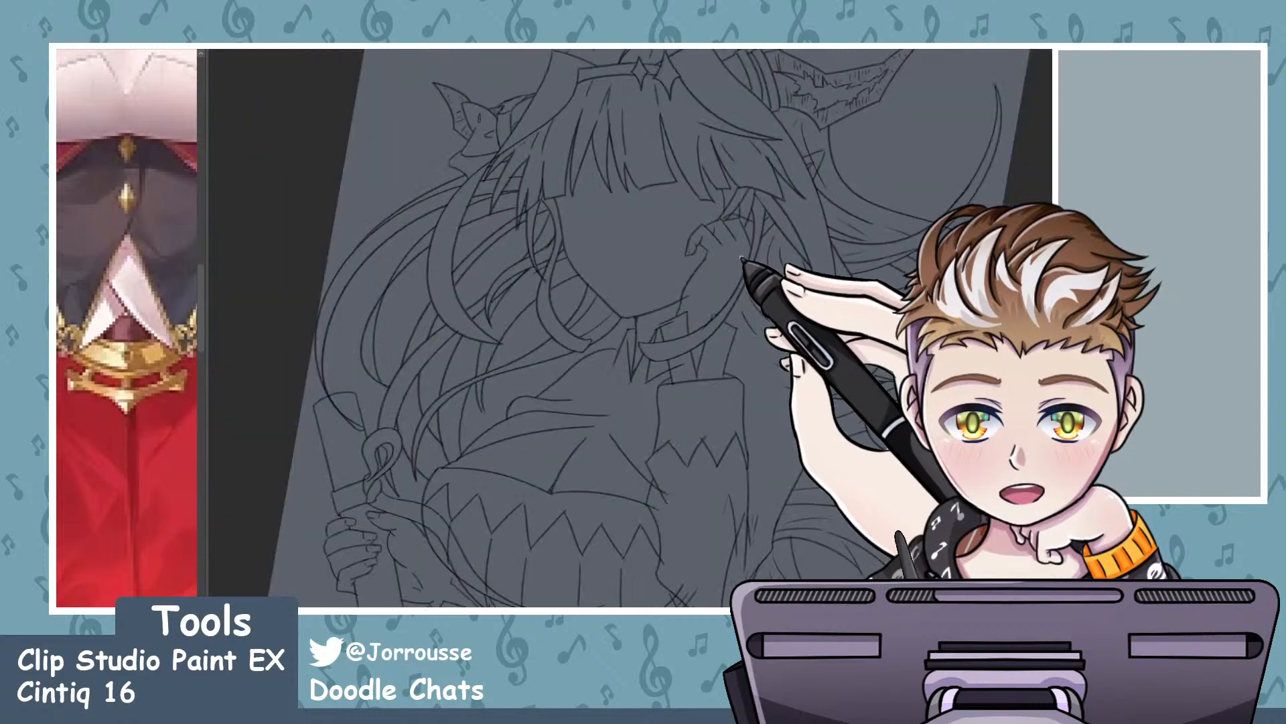
scroll(726, 304, up, 8)
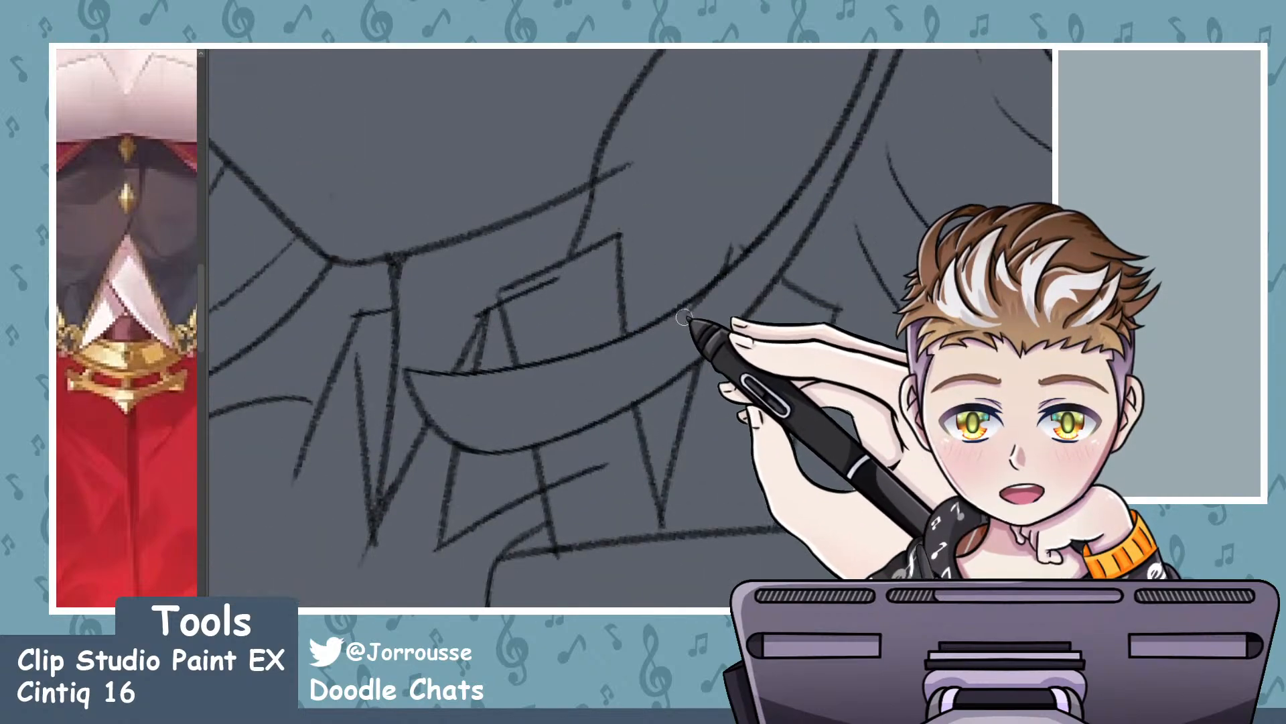
- Erase the remaining hair lines overlapping the knuckles of the hand against the cheek, with all line layers shown
scroll(720, 283, down, 5)
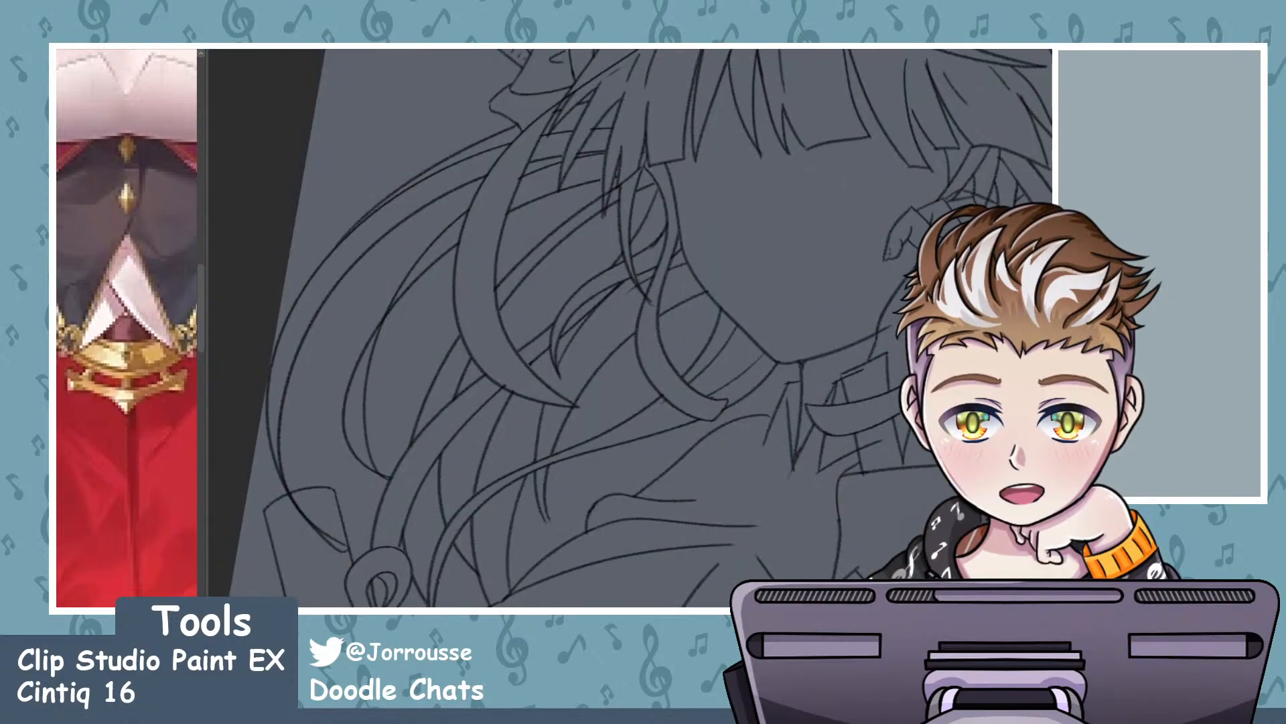
scroll(630, 329, down, 4)
scroll(629, 328, up, 2)
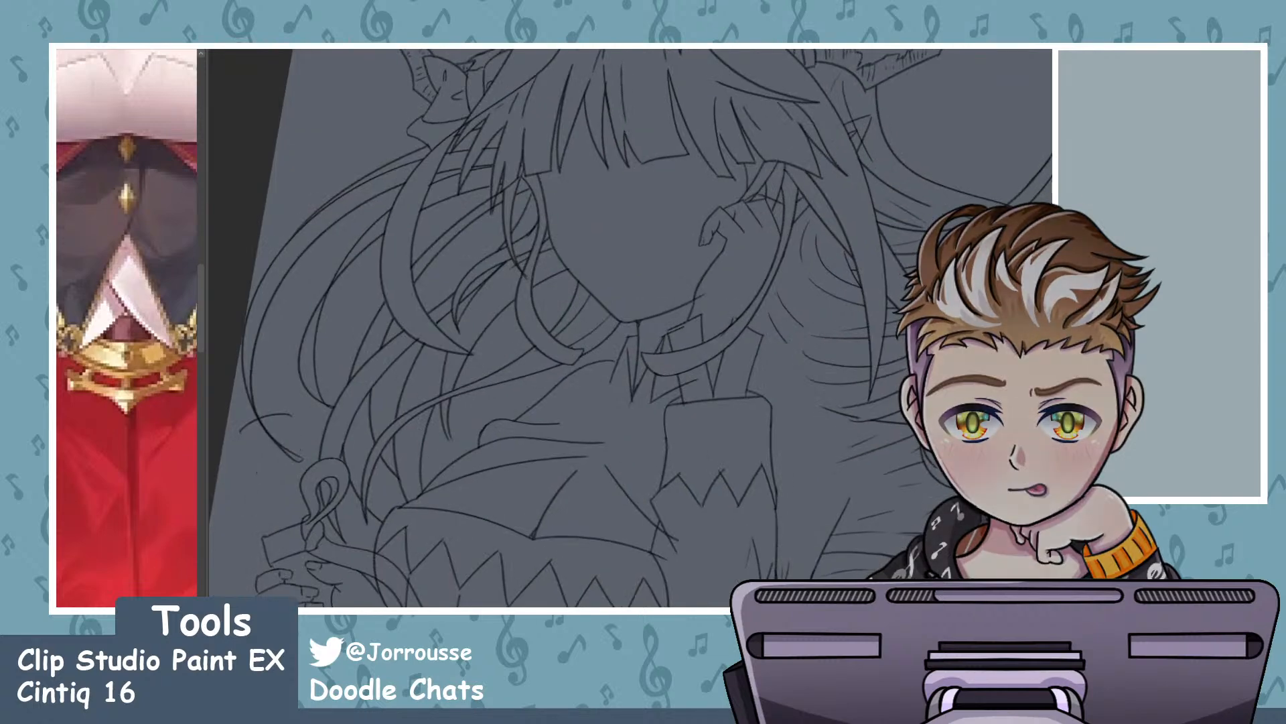
key(ctrl+z)
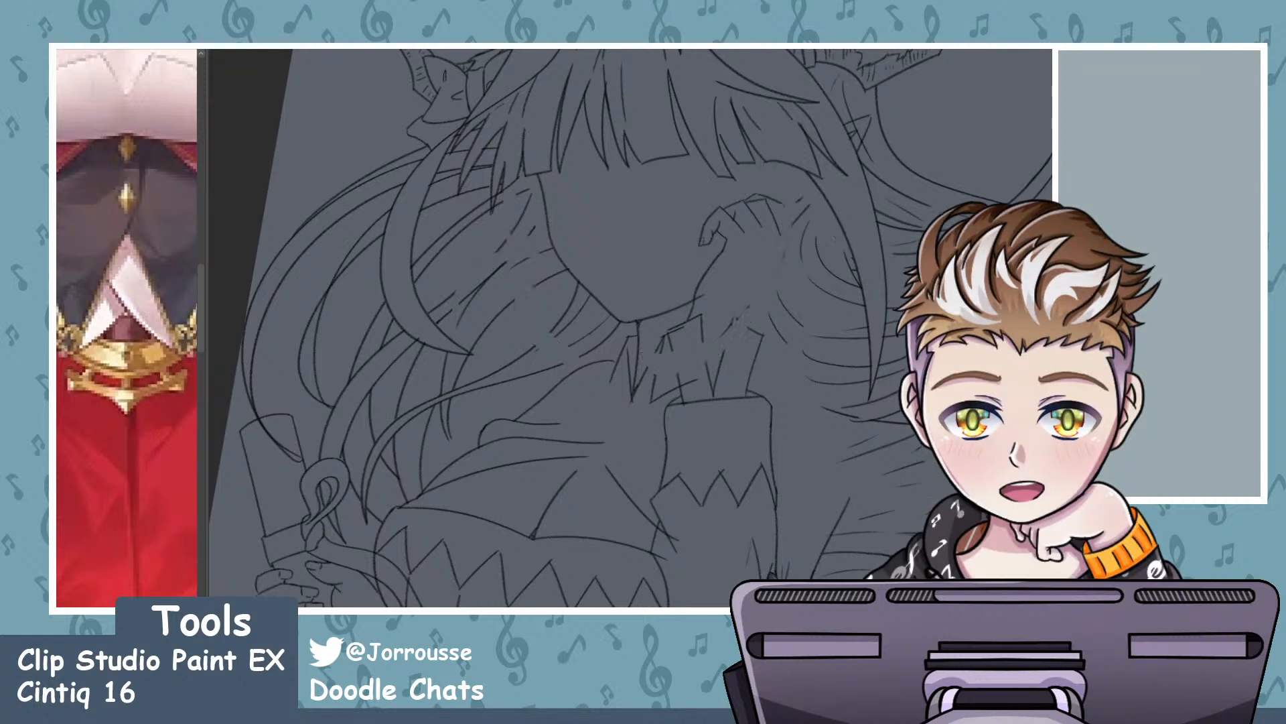
scroll(789, 218, up, 5)
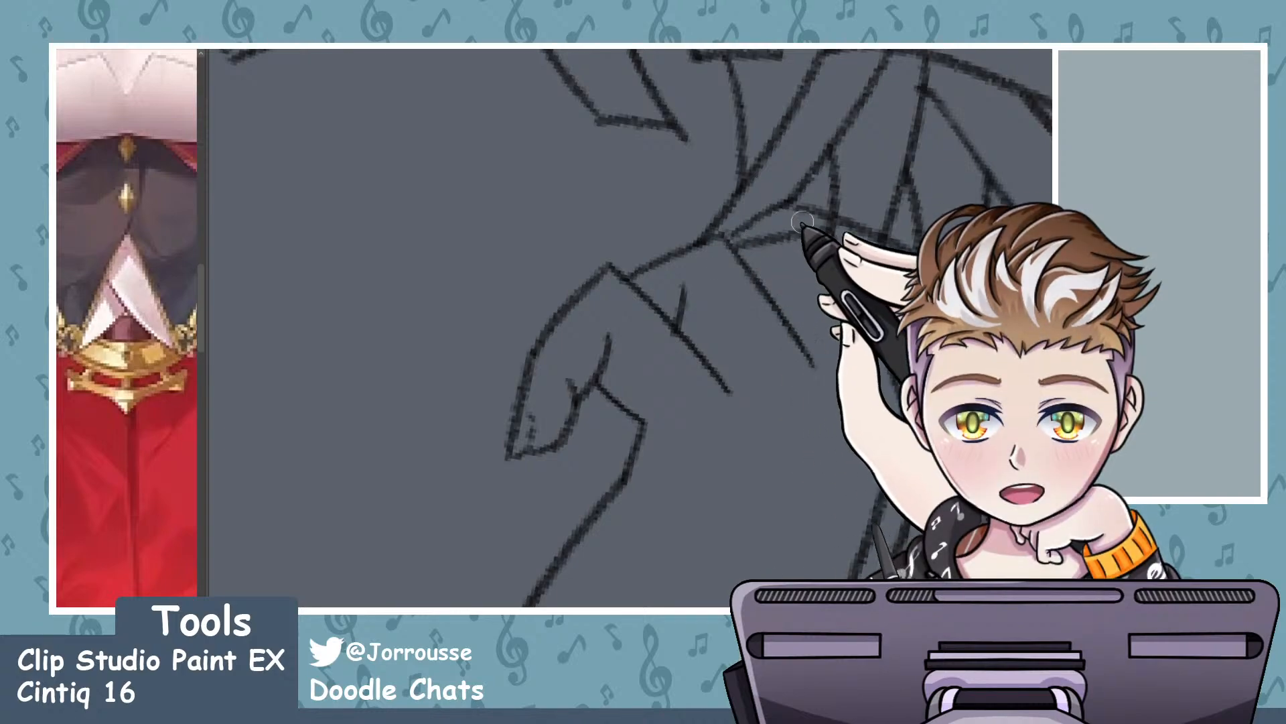
scroll(742, 324, down, 6)
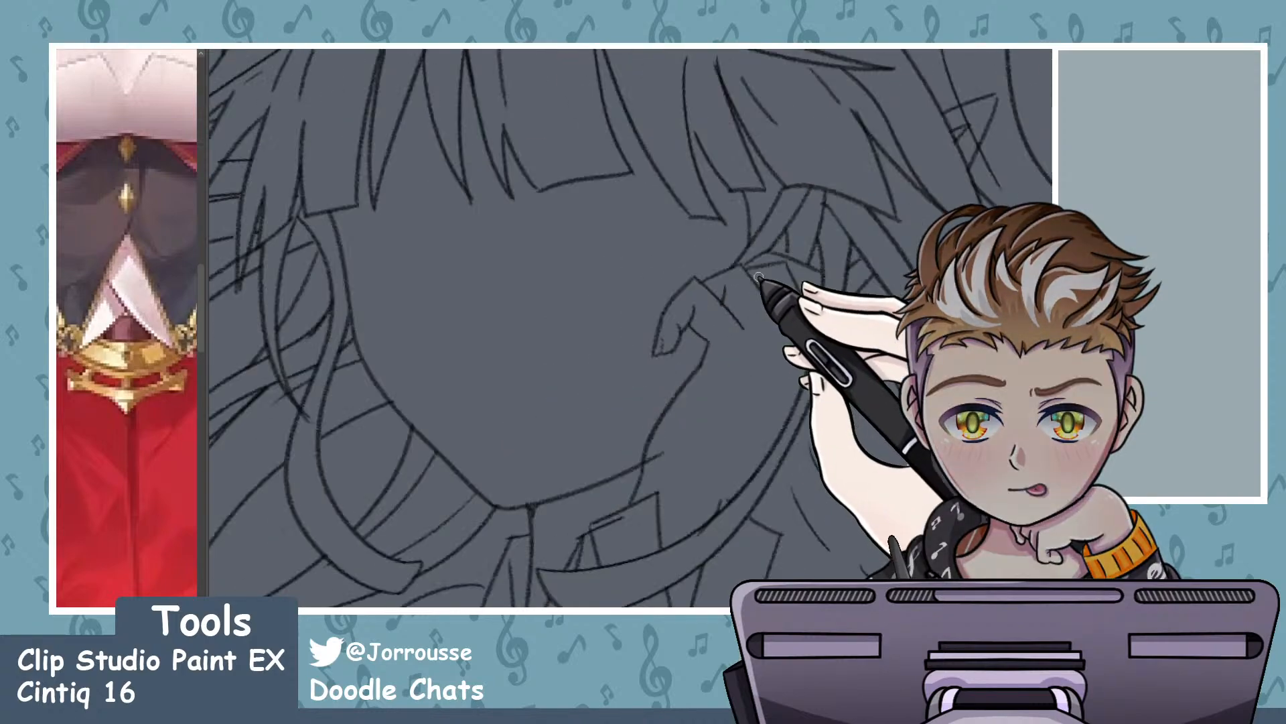
- Erase the jaw line overlapping the wrist and the collar and wrist lines around the curved hair lock below the chin
scroll(742, 324, up, 2)
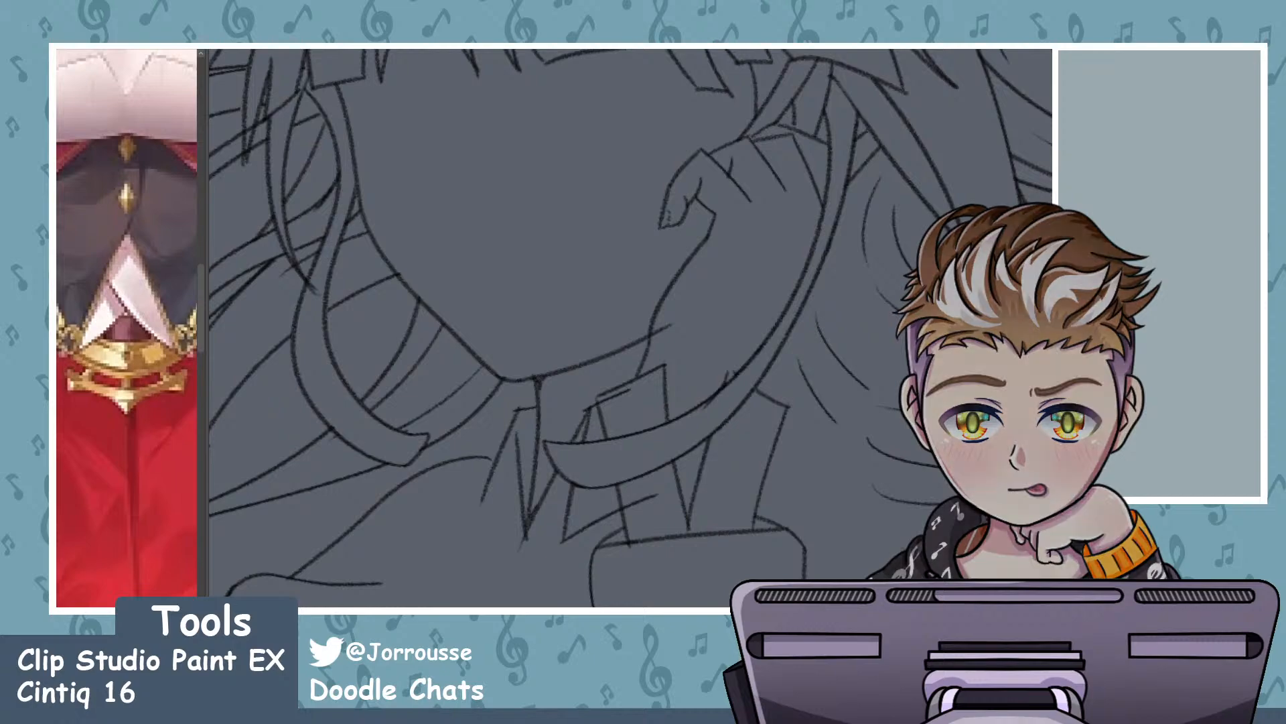
scroll(627, 339, up, 2)
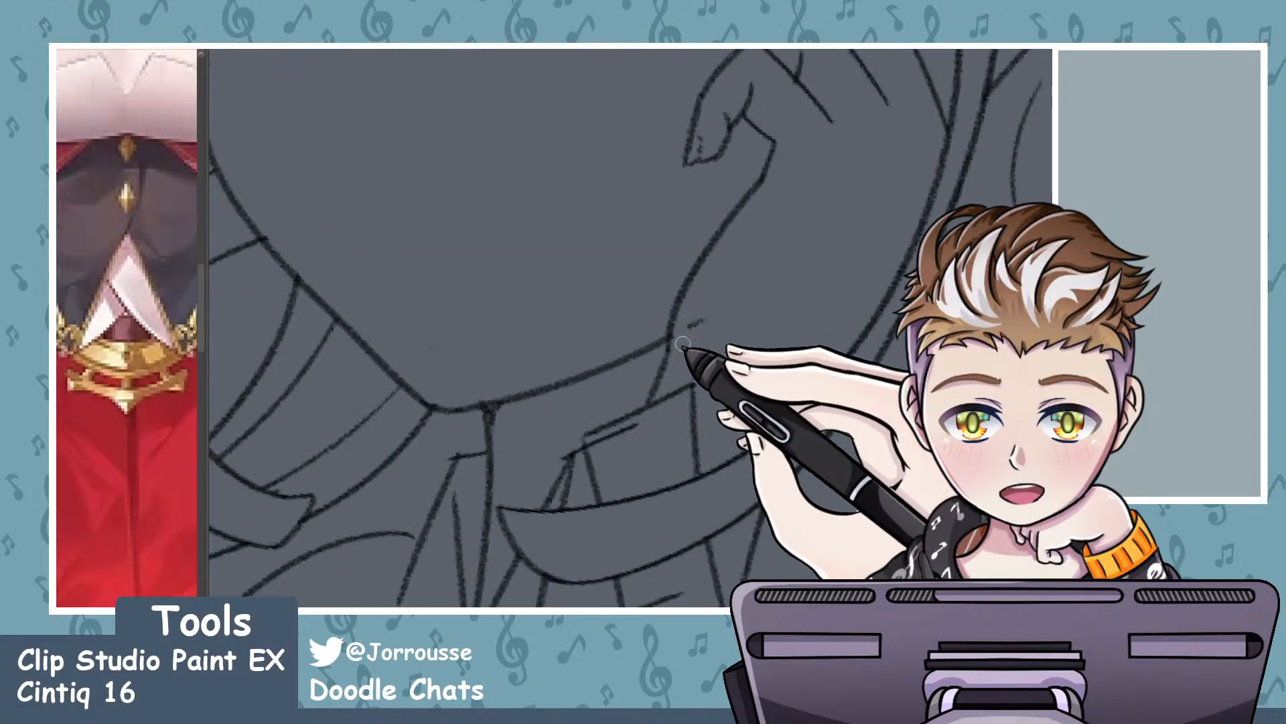
scroll(705, 316, down, 5)
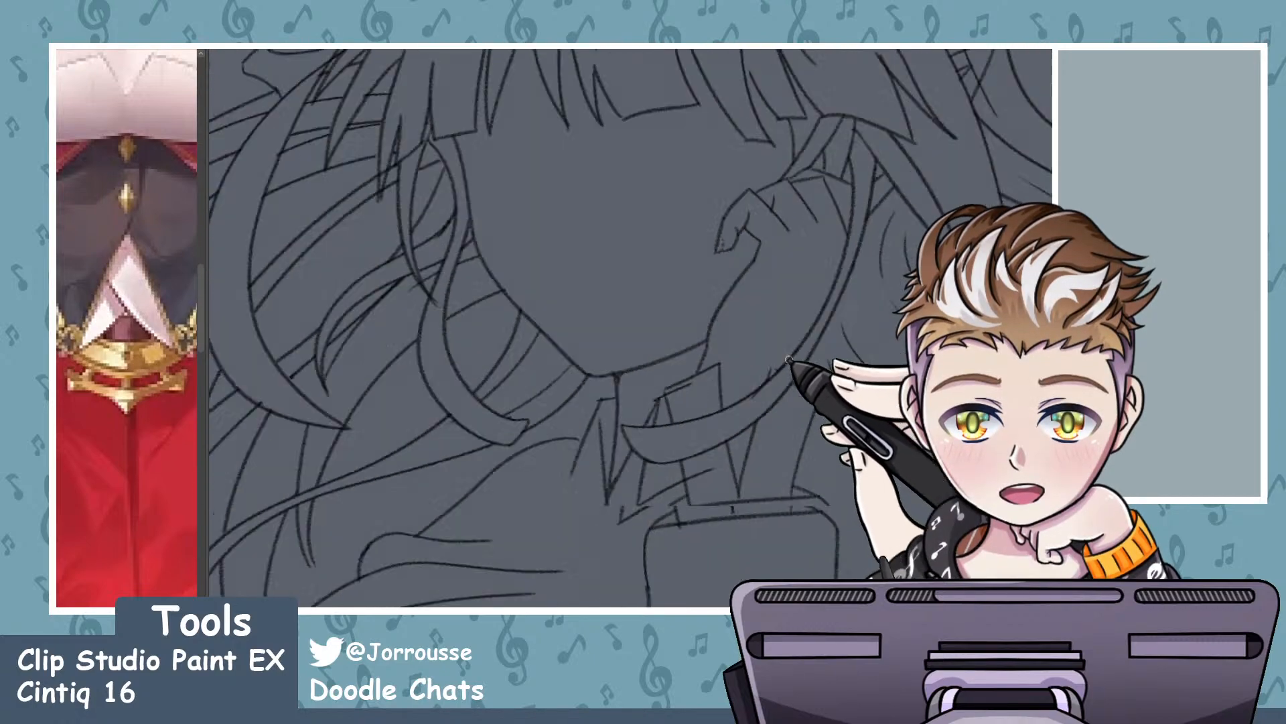
scroll(730, 356, up, 5)
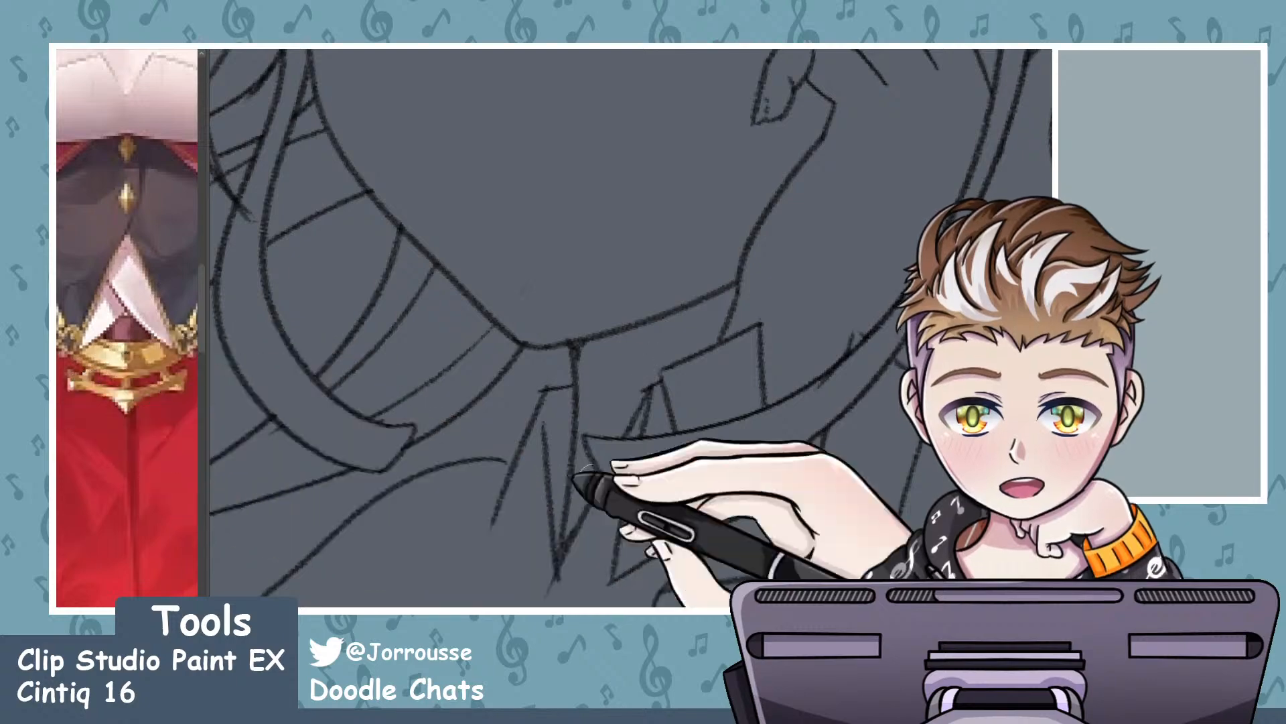
scroll(683, 422, down, 3)
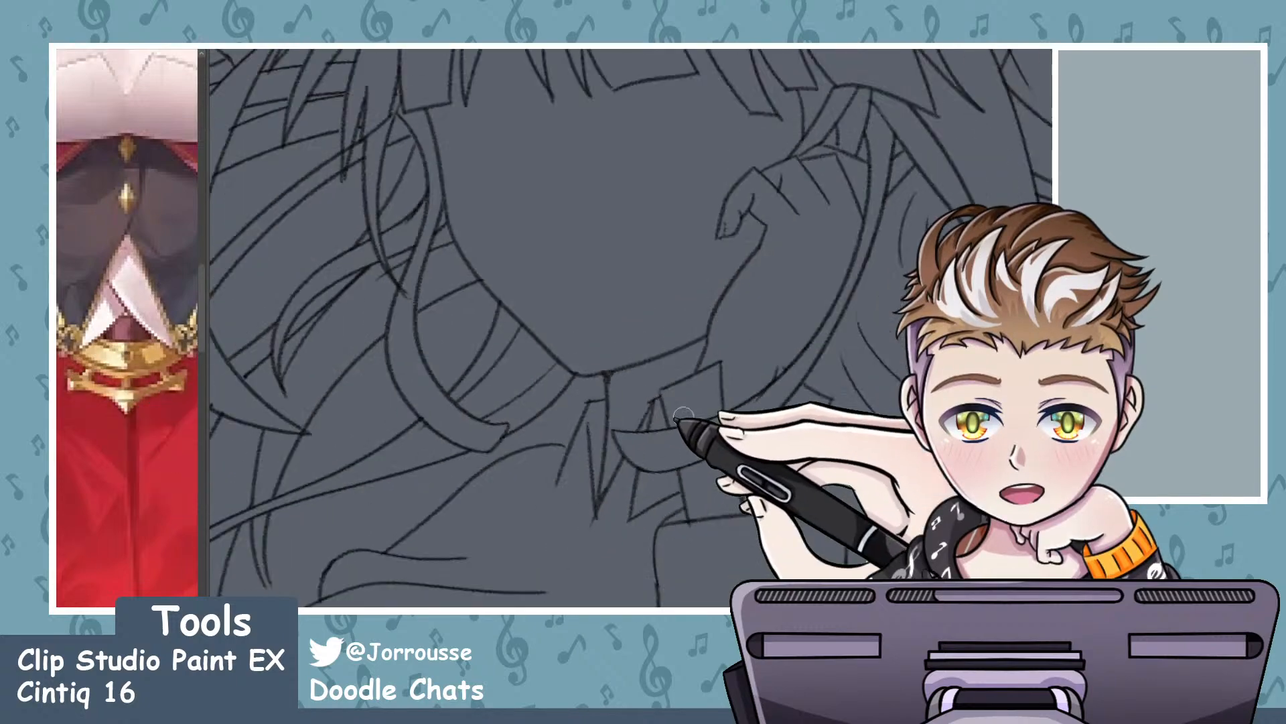
scroll(721, 408, up, 4)
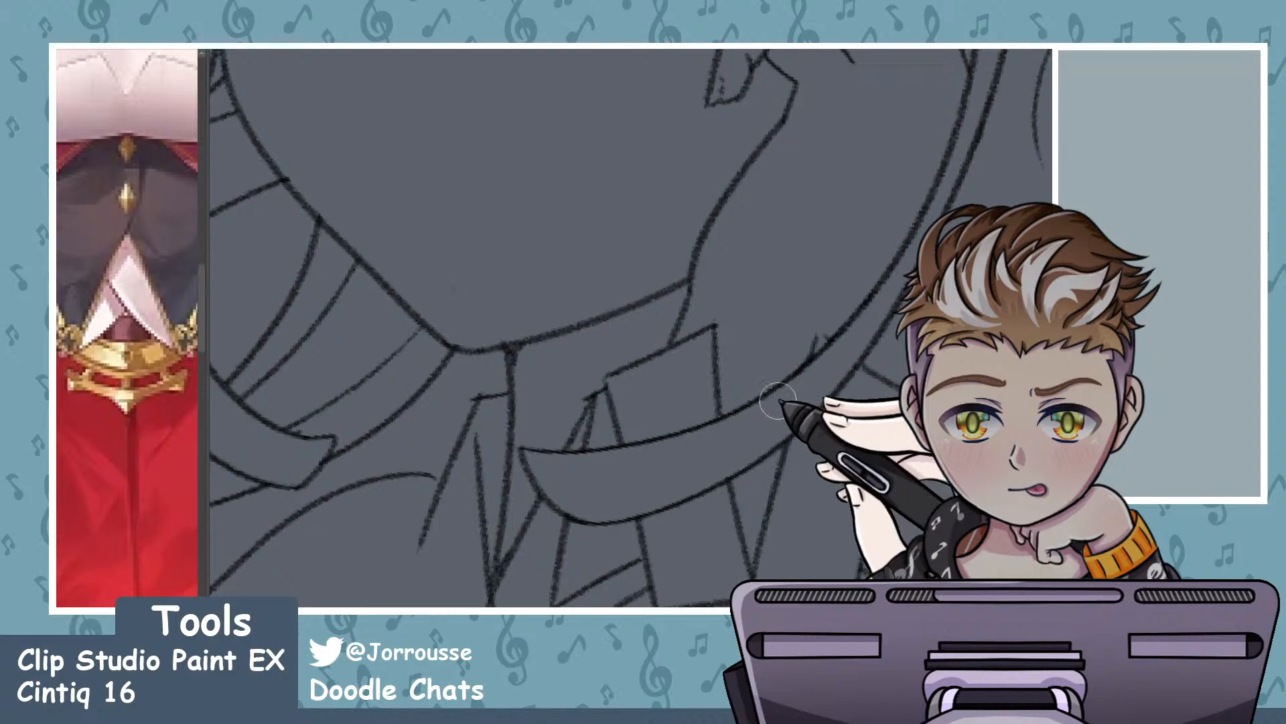
scroll(807, 367, down, 5)
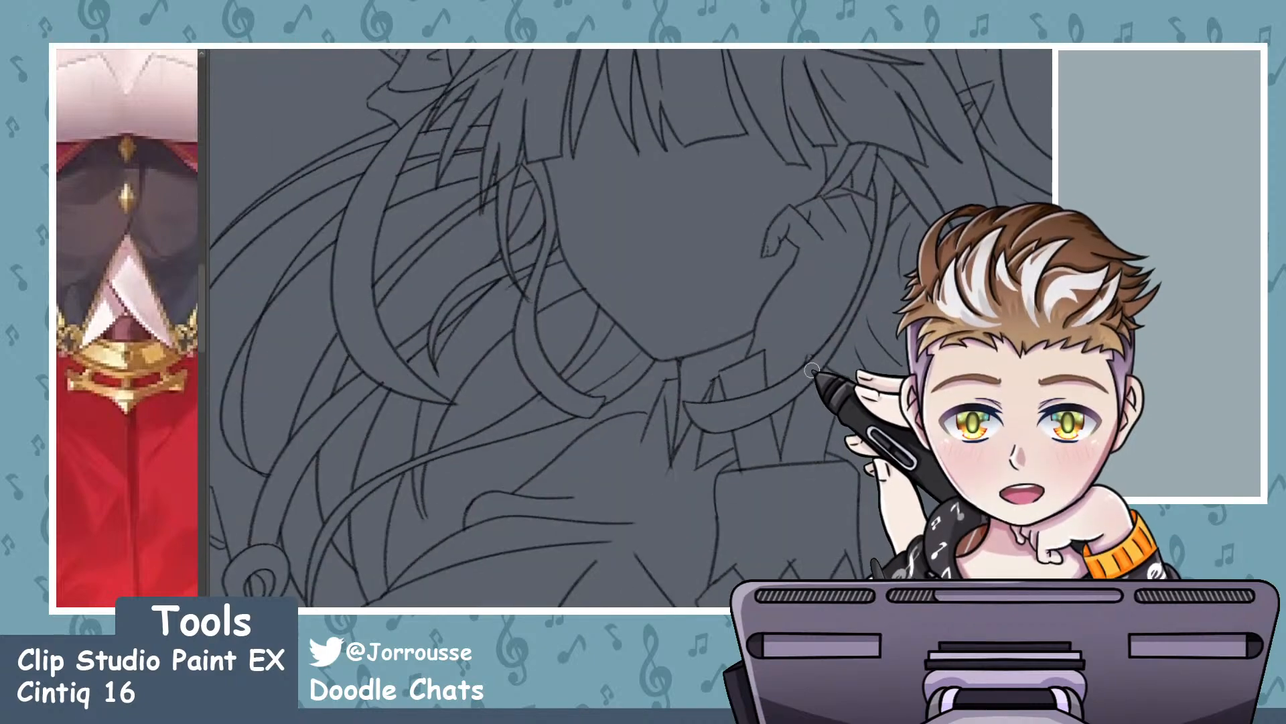
- Erase the bodice hem, waist strap and stray inner lines that run into the lower sleeve near the raised arm's elbow
scroll(802, 384, down, 6)
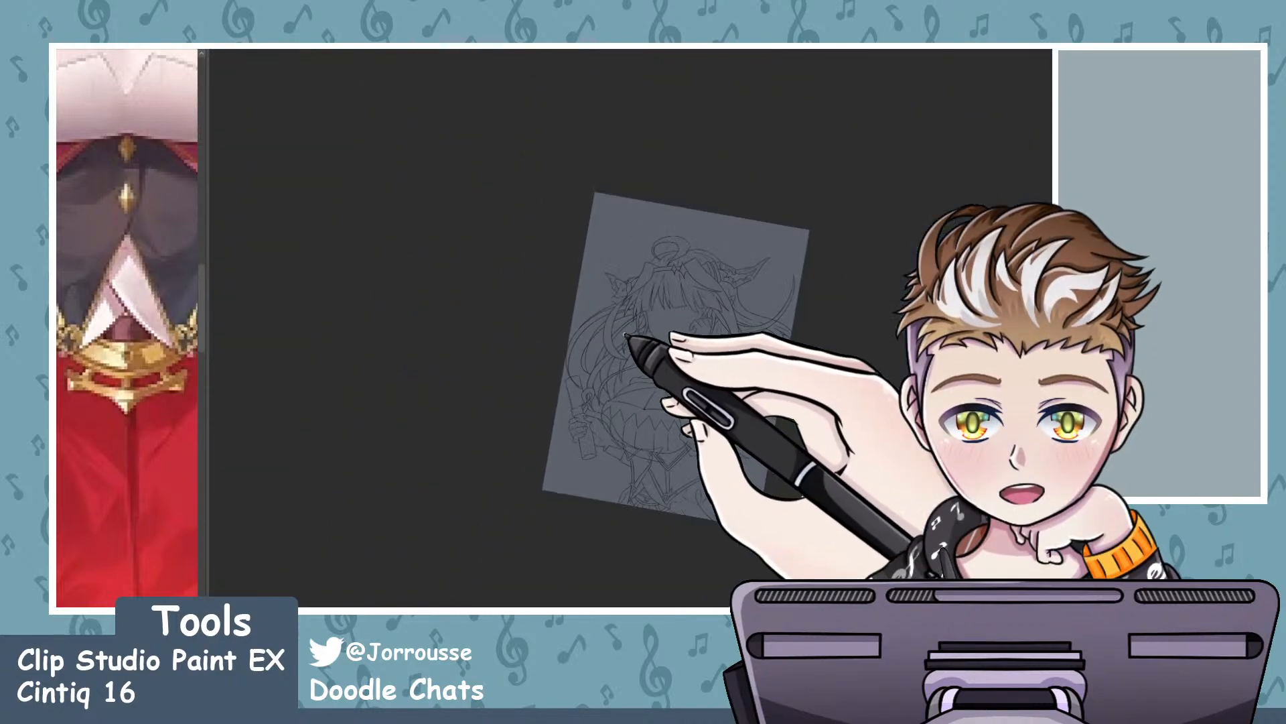
scroll(636, 470, up, 6)
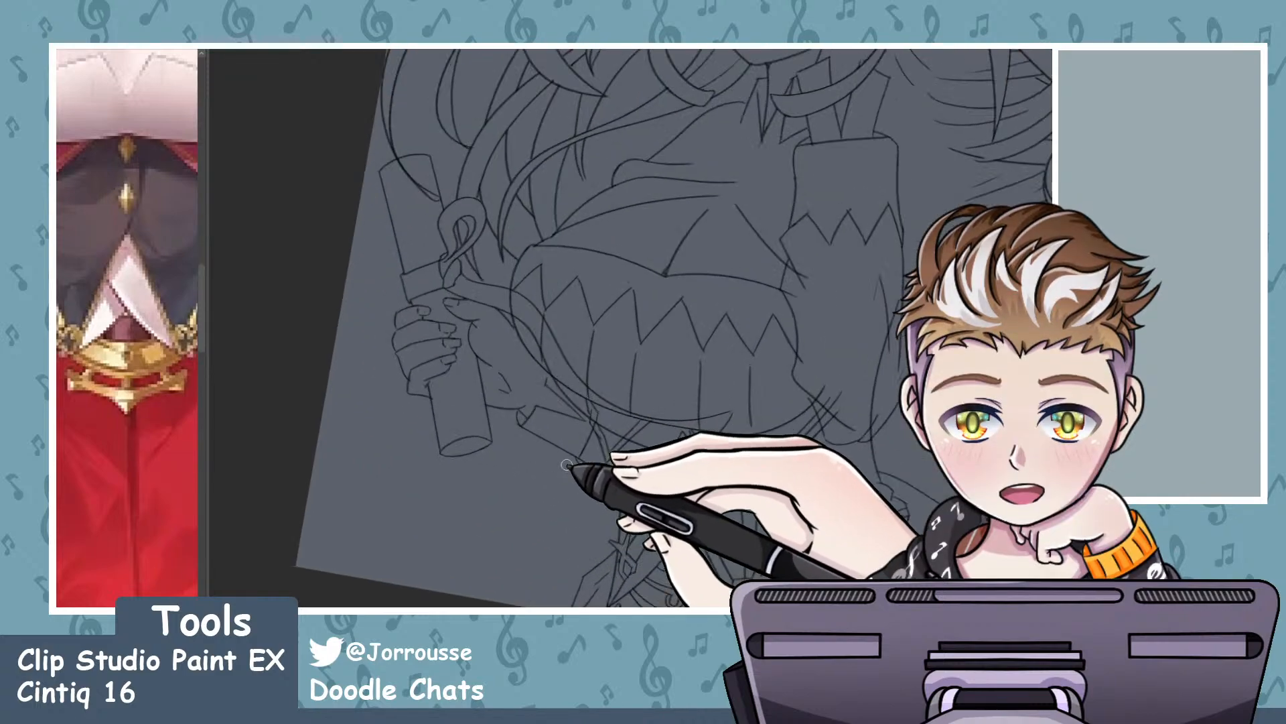
scroll(585, 452, down, 3)
scroll(603, 436, up, 7)
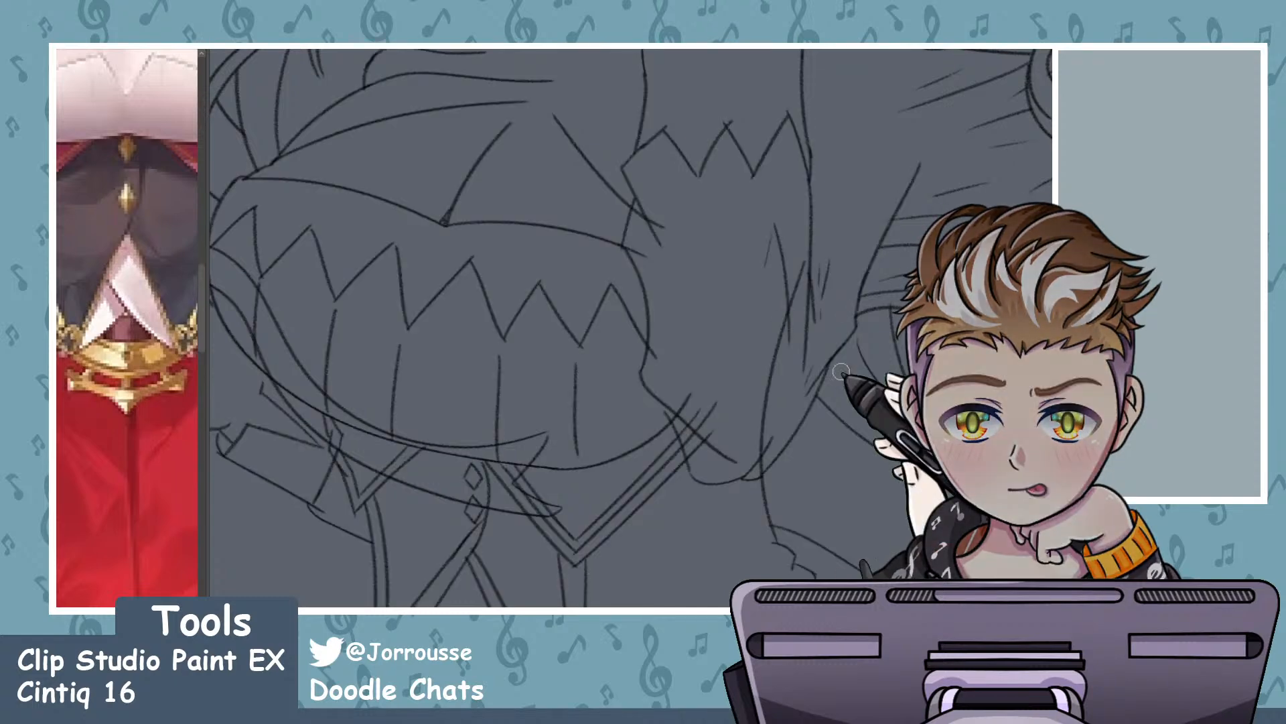
scroll(841, 367, up, 2)
drag(790, 251, 748, 402)
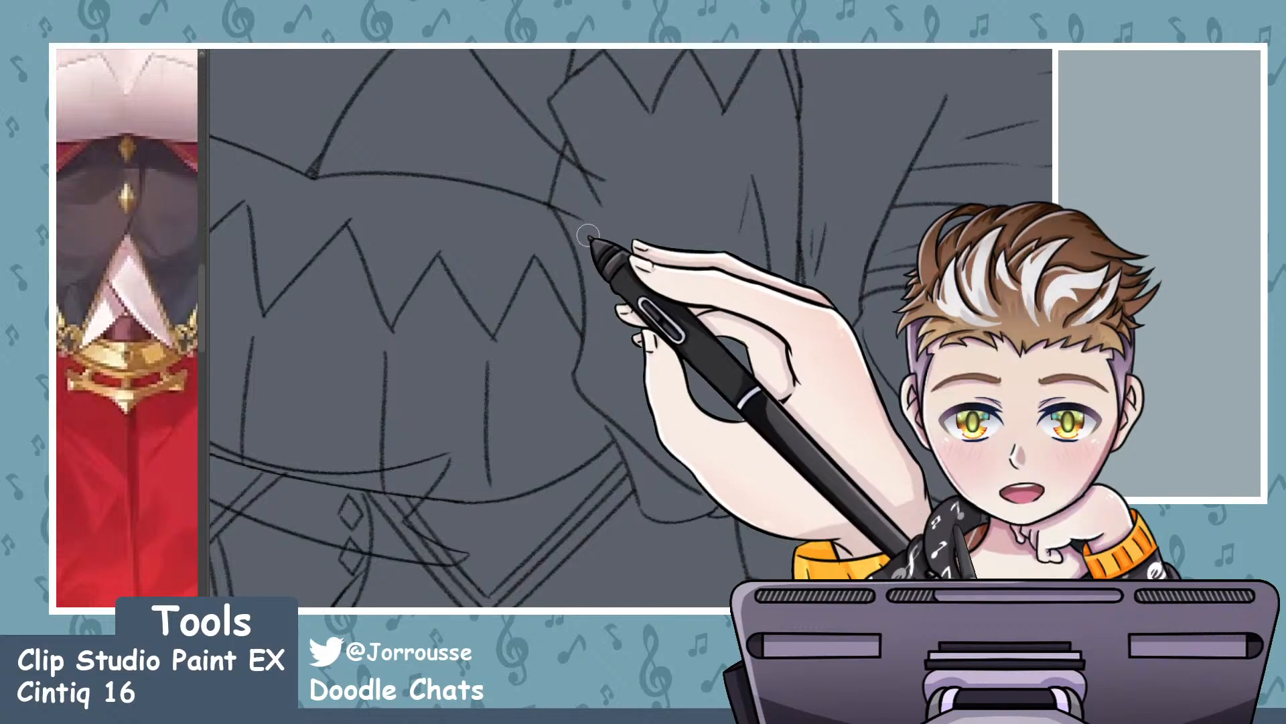
- Erase the upper bodice edge and chest fold line ends that cross into the raised arm's sleeve below the zigzag trim
scroll(594, 250, down, 4)
scroll(617, 322, up, 4)
scroll(619, 230, up, 1)
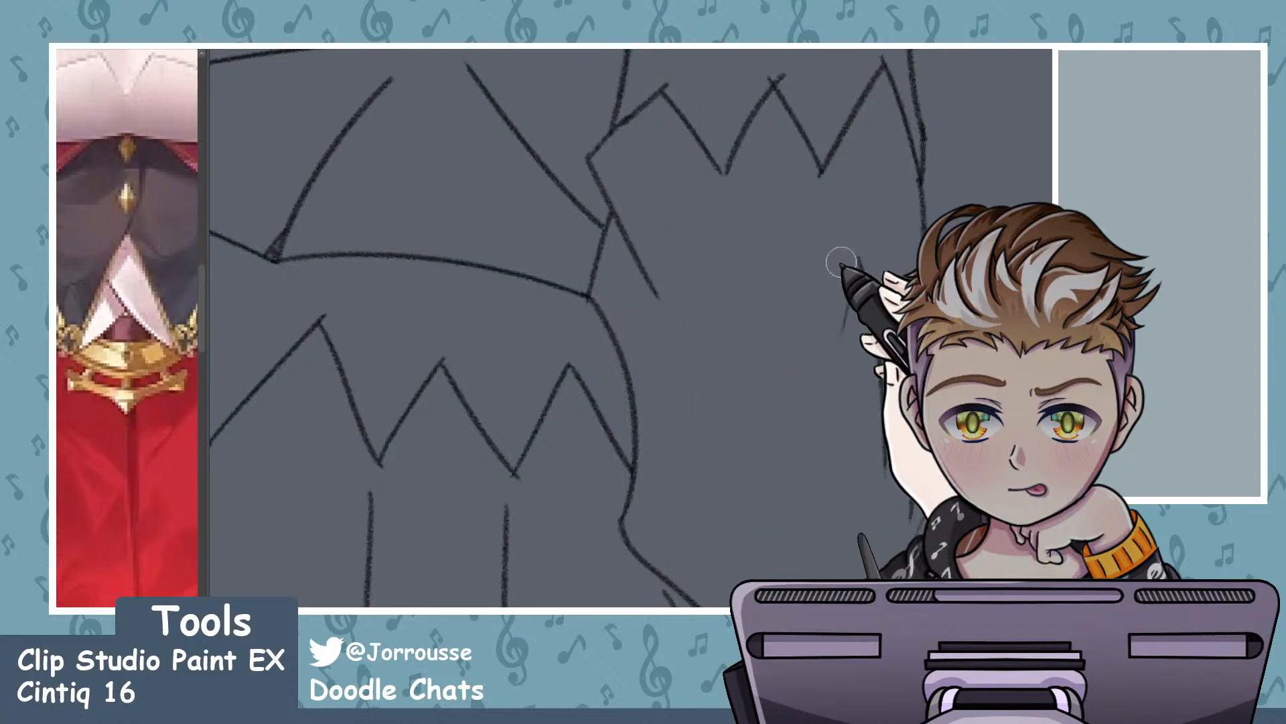
scroll(683, 310, down, 3)
scroll(775, 335, up, 2)
scroll(714, 371, down, 5)
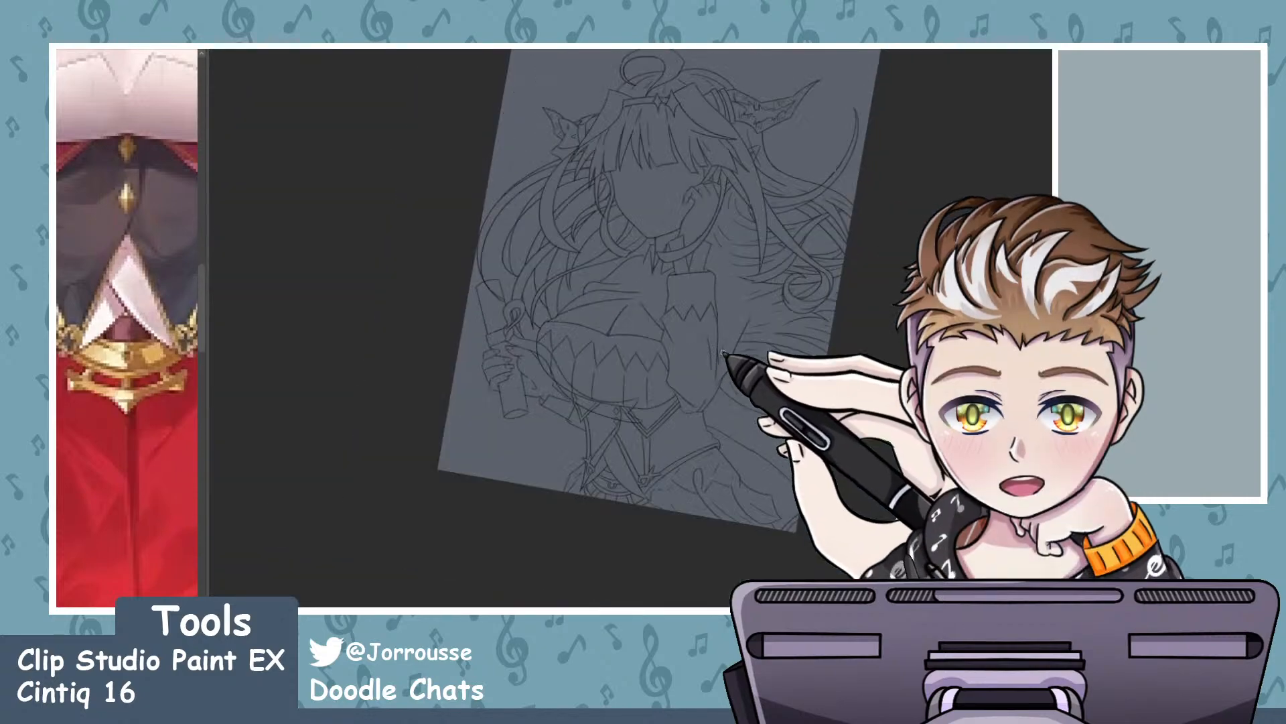
- Erase the bodice side and zigzag trim lines covered by the upper ribbon beside the hand holding the scroll
scroll(684, 379, up, 1)
scroll(690, 388, up, 5)
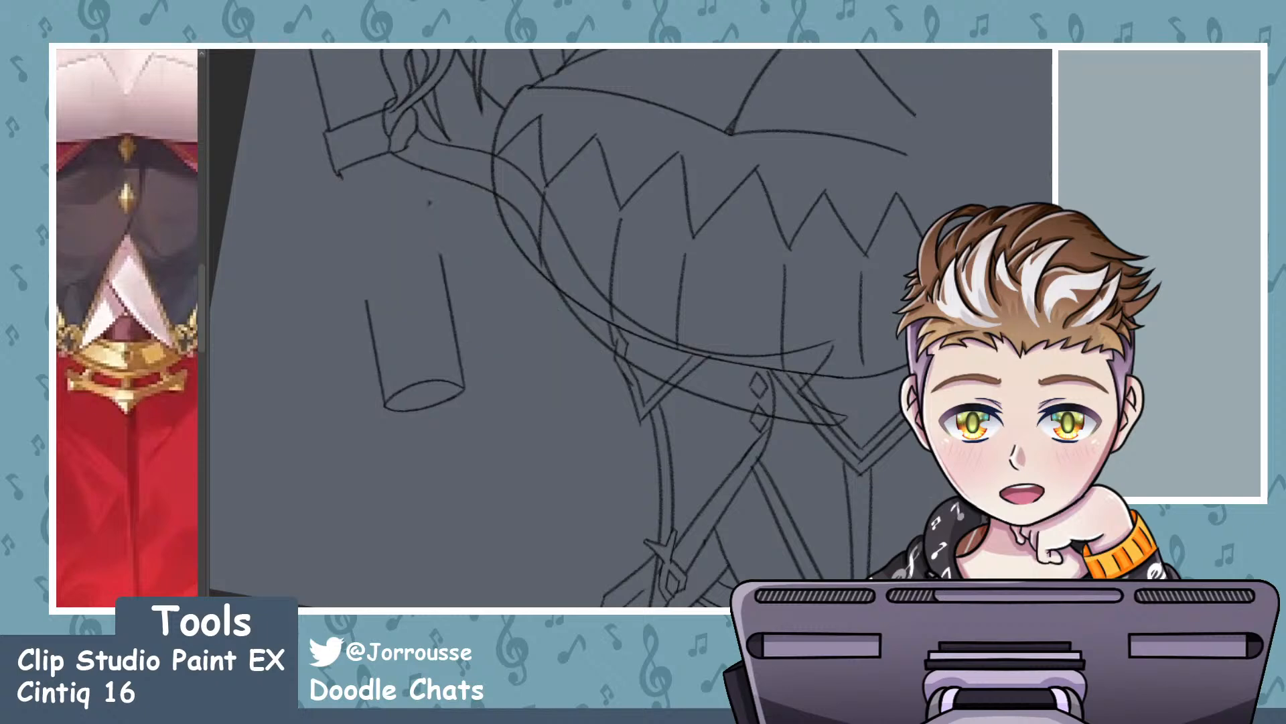
scroll(631, 365, up, 4)
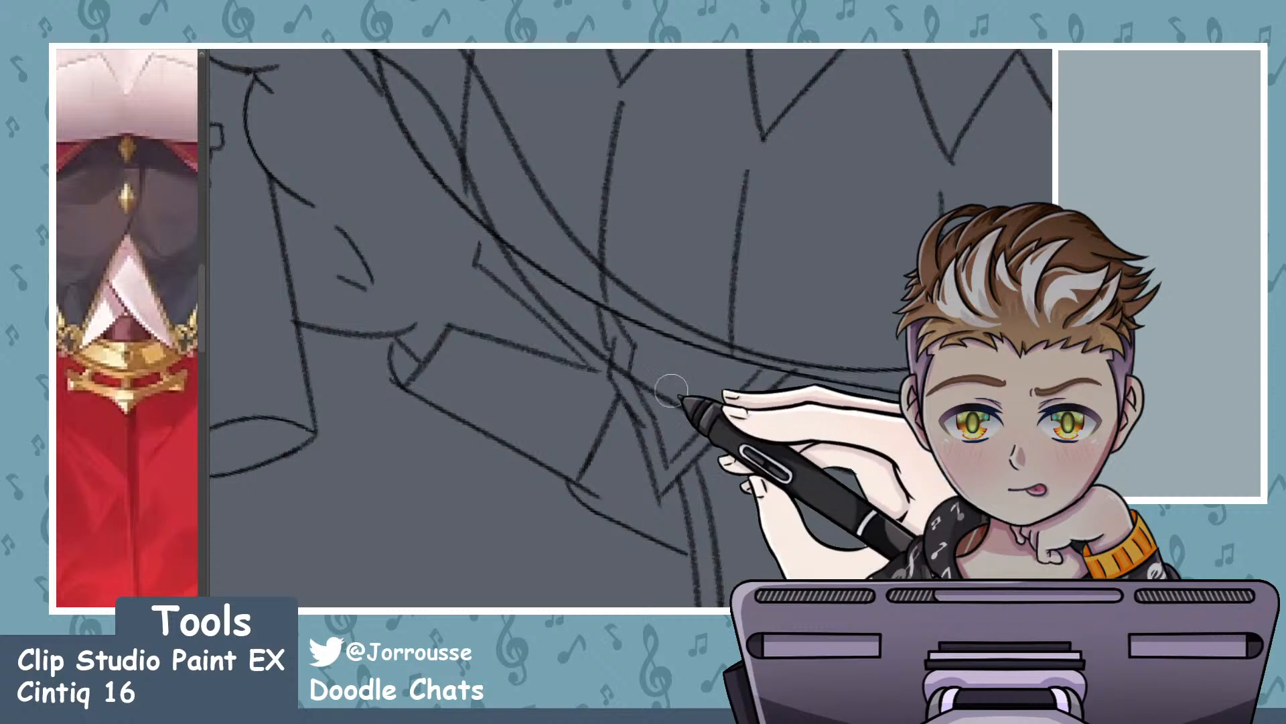
scroll(670, 389, down, 6)
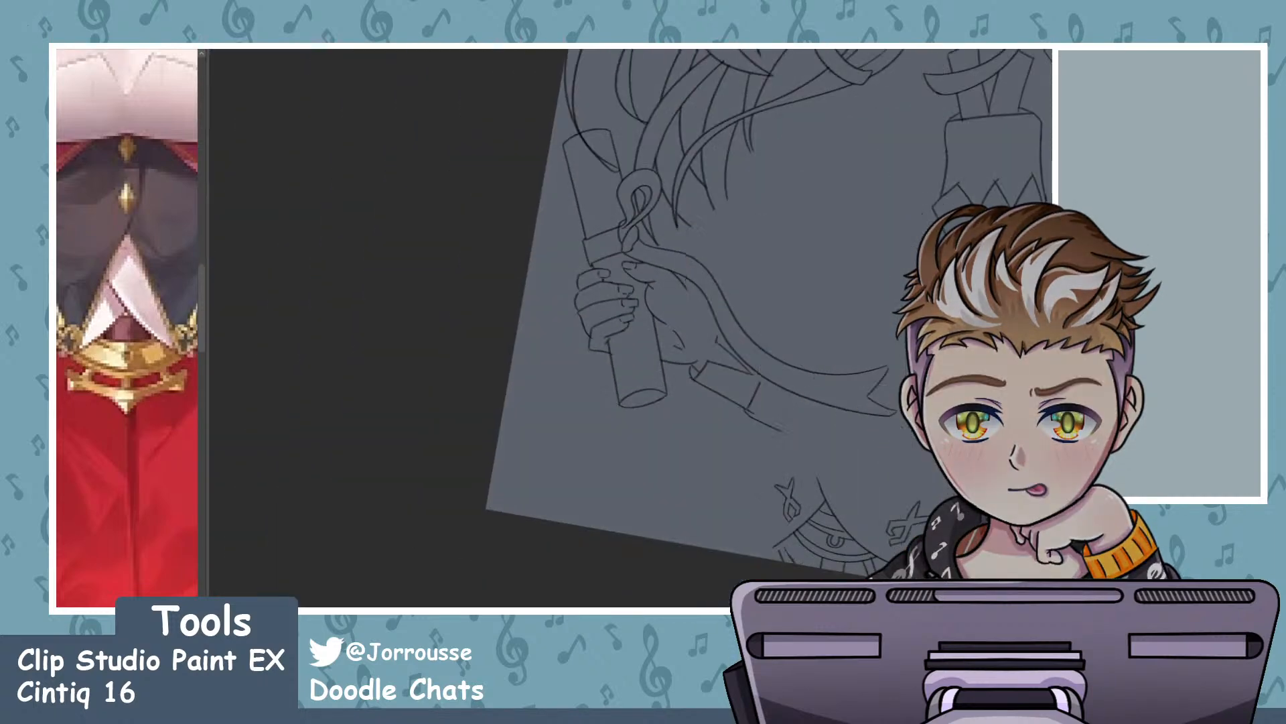
scroll(774, 289, up, 3)
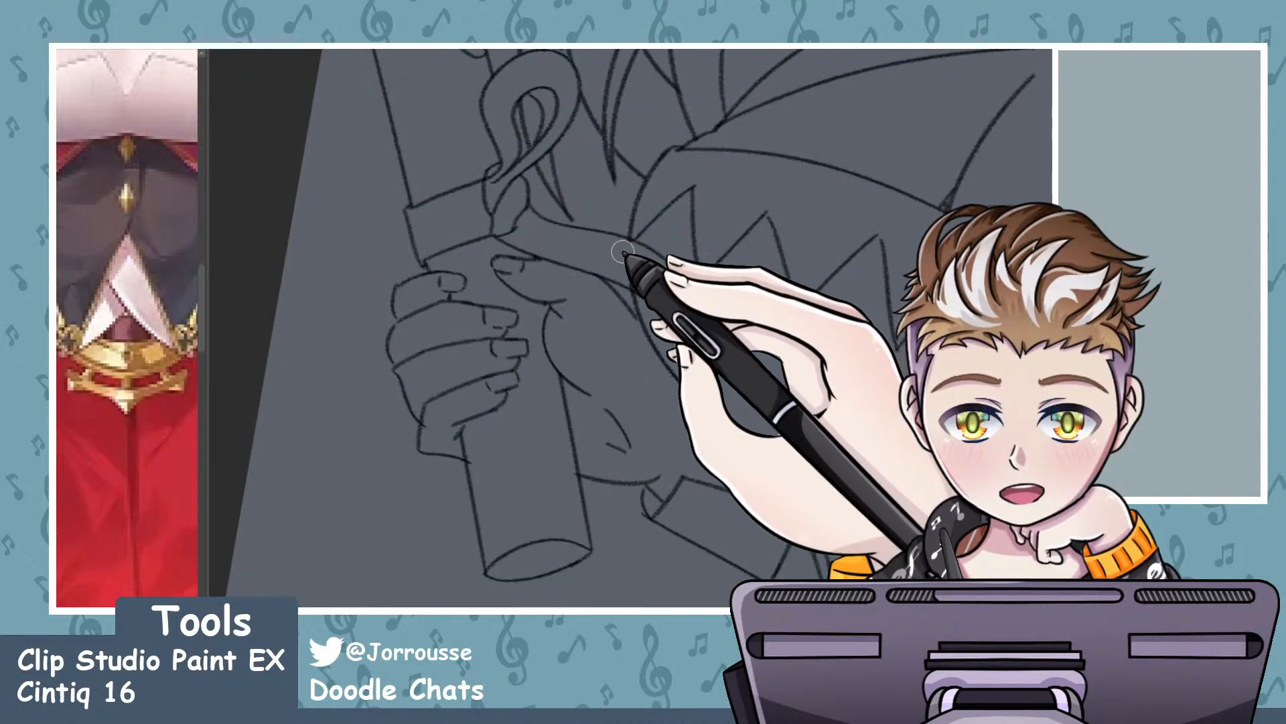
scroll(673, 294, up, 2)
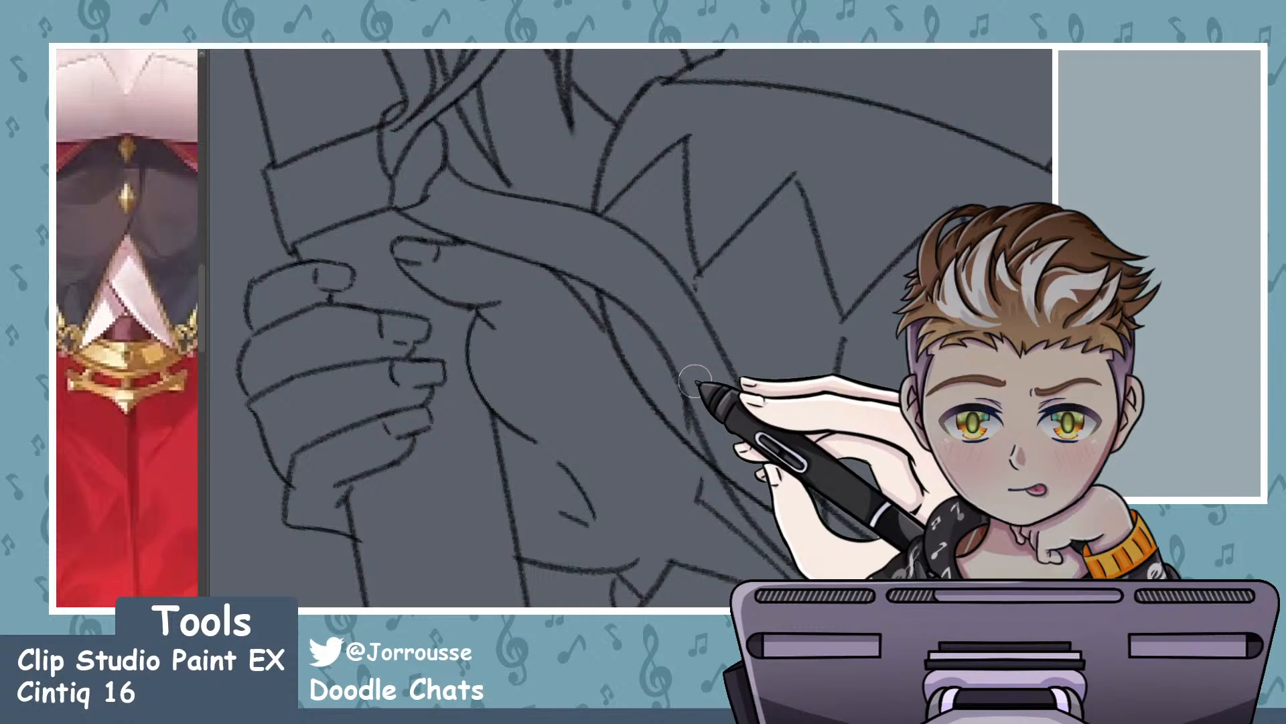
scroll(675, 301, down, 1)
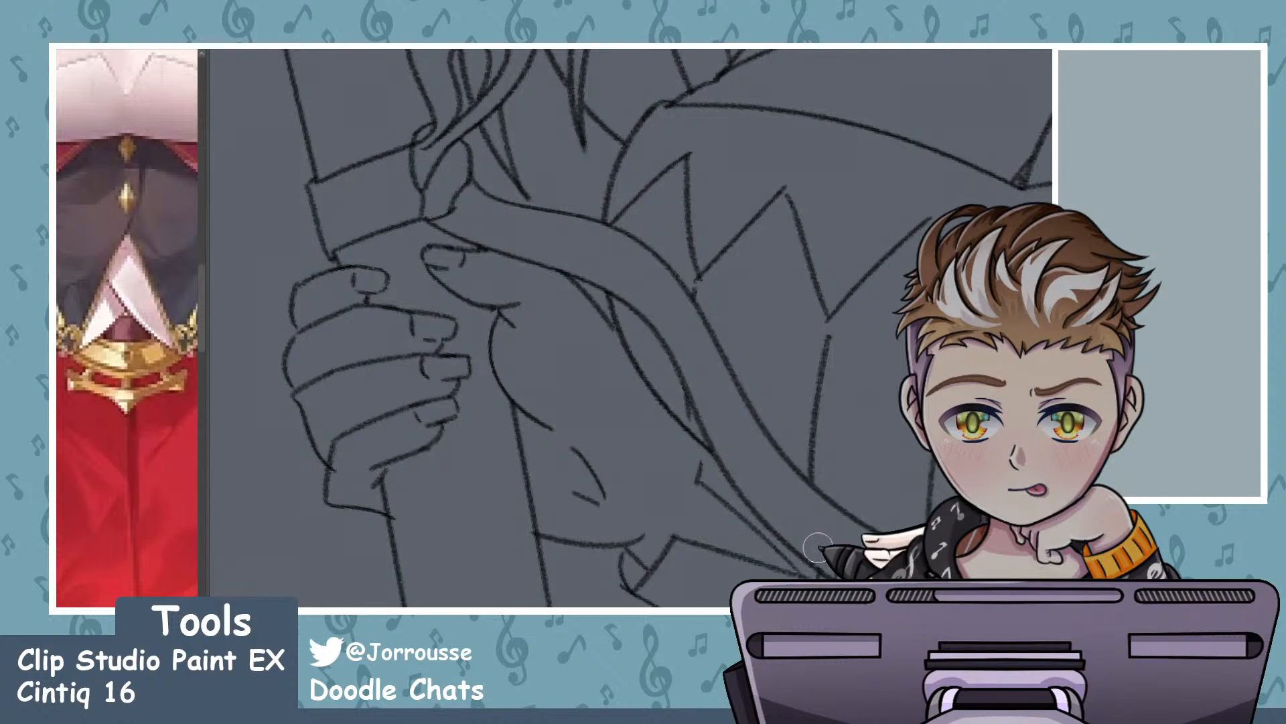
- Erase the bodice seams, hem and strap lines covered by the ribbon's lower curve and tail, undoing a stray stroke
scroll(700, 429, down, 3)
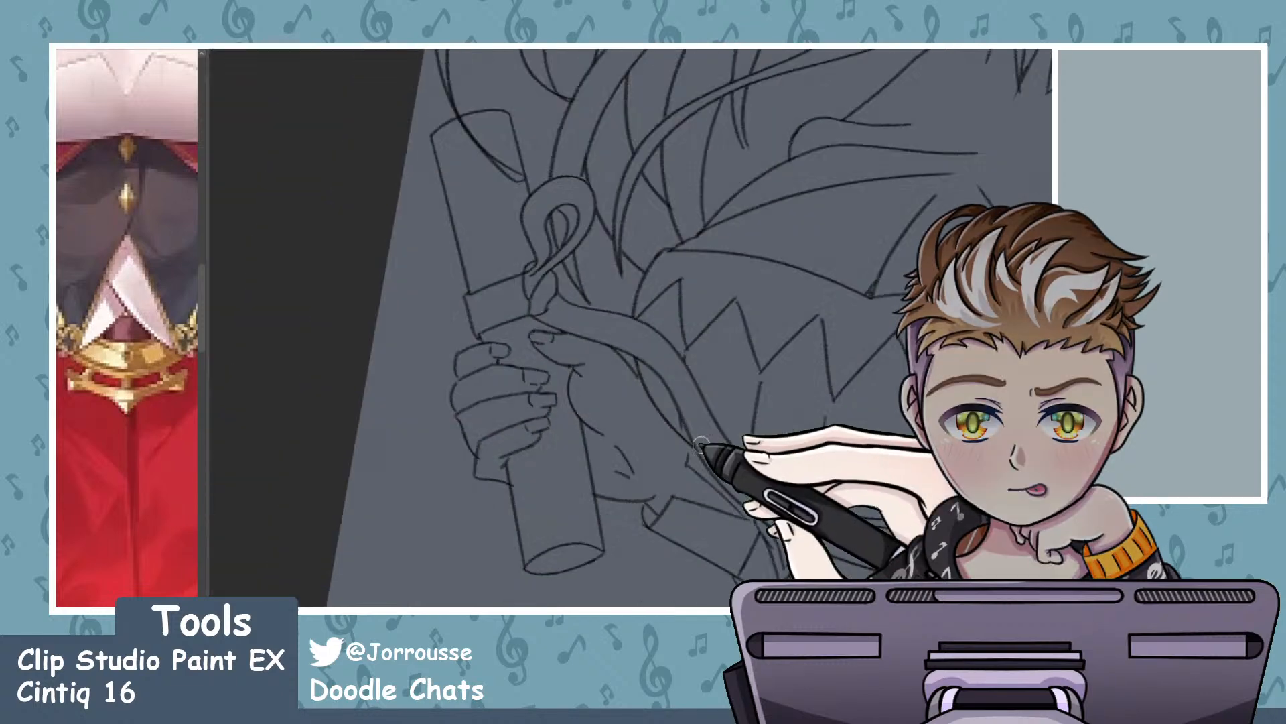
scroll(965, 429, up, 5)
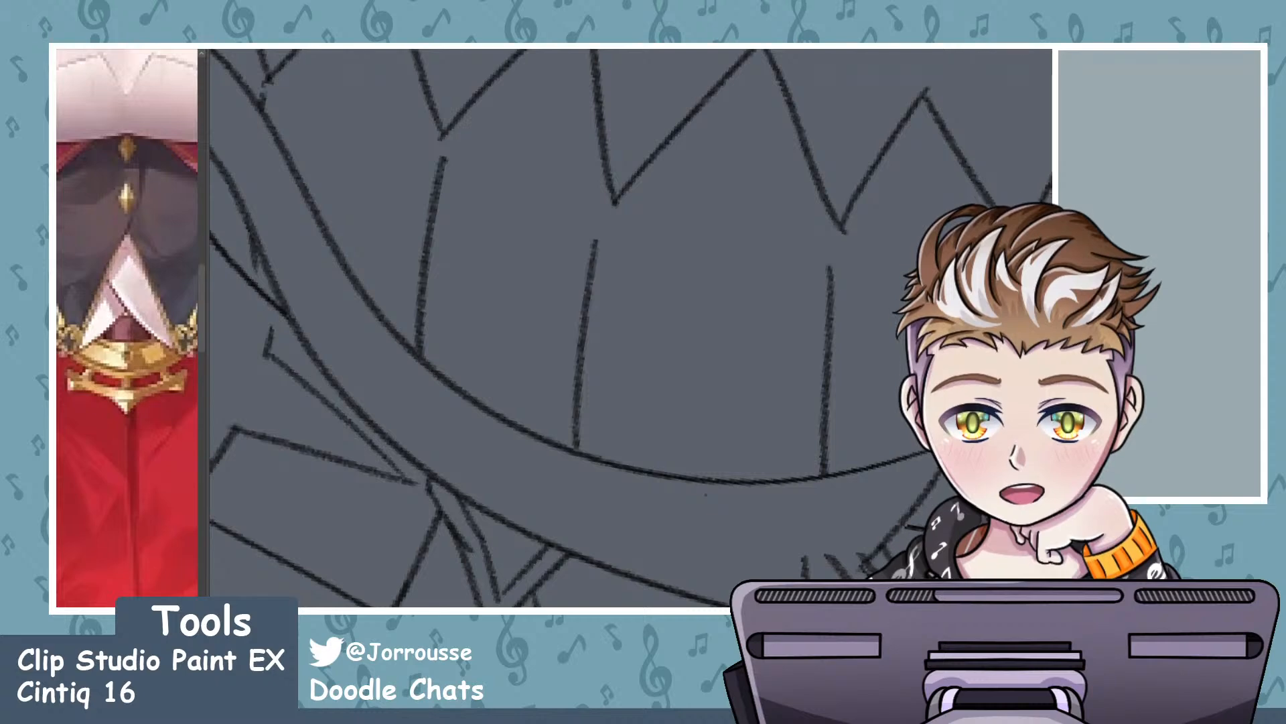
key(ctrl+z)
scroll(620, 446, down, 6)
scroll(640, 432, down, 5)
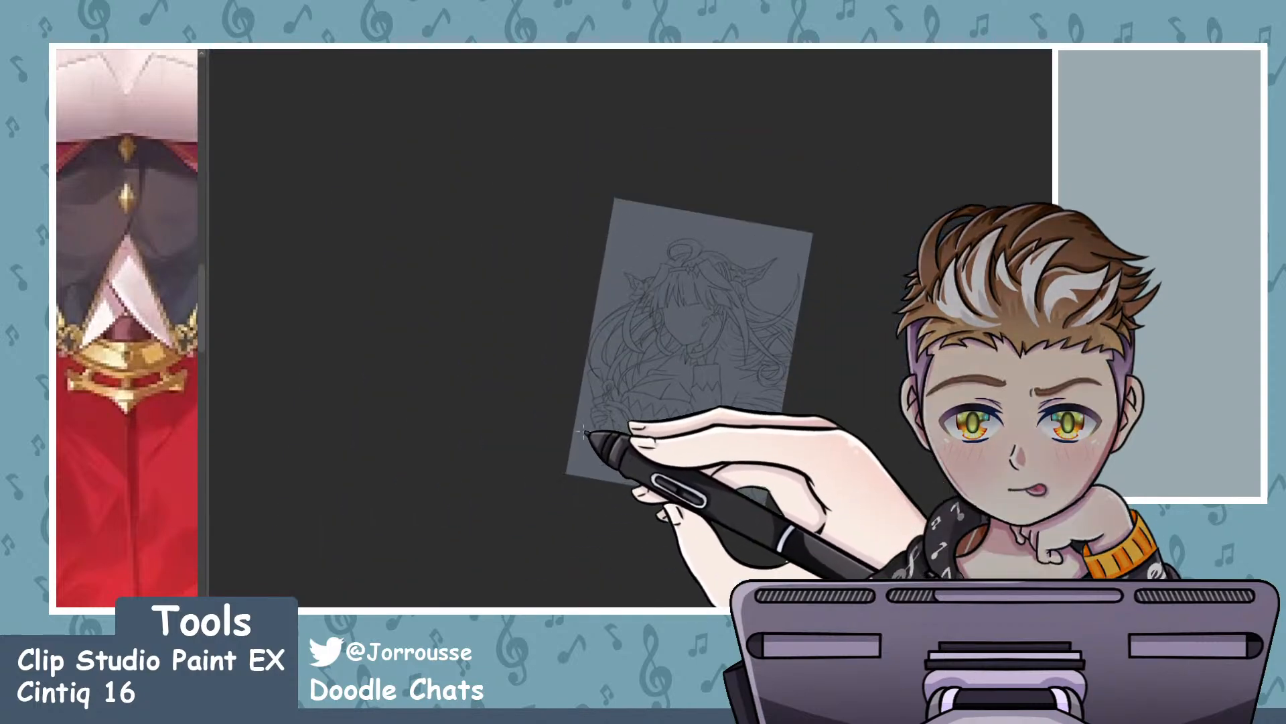
- Clean up the overlapping line ends where the hip band meets the waist frill below the raised elbow
scroll(670, 442, up, 3)
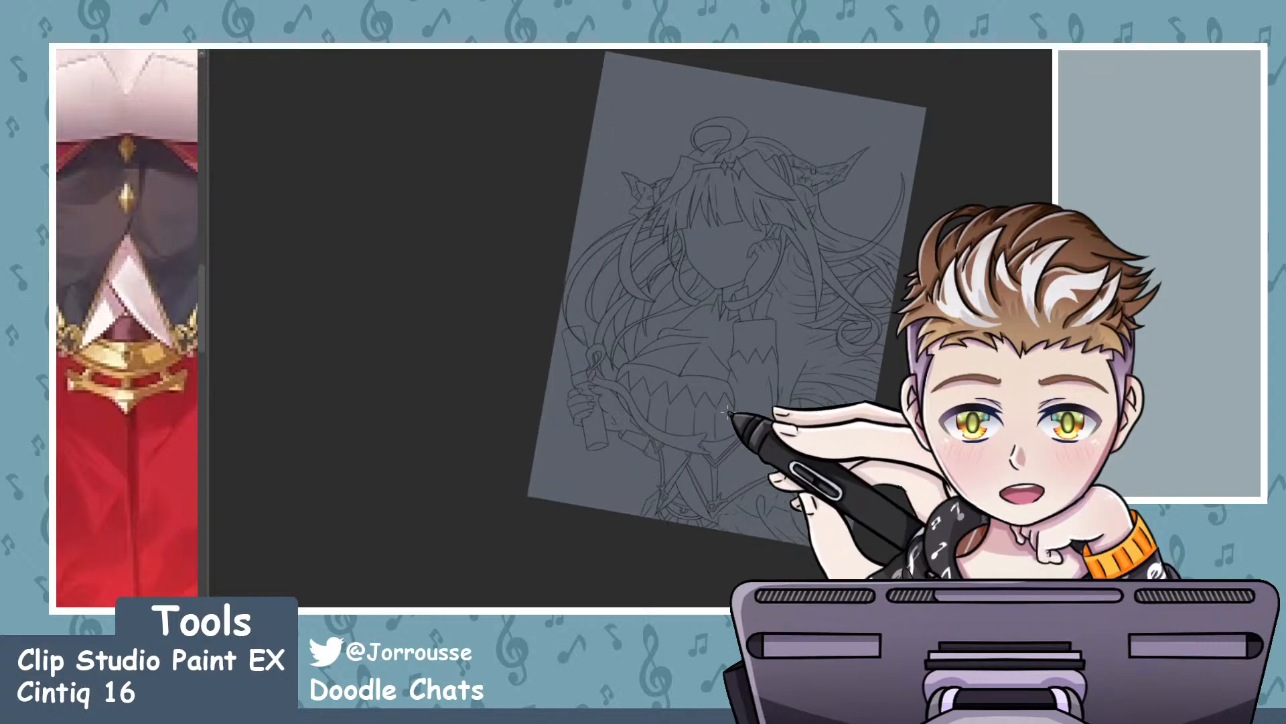
scroll(725, 414, up, 5)
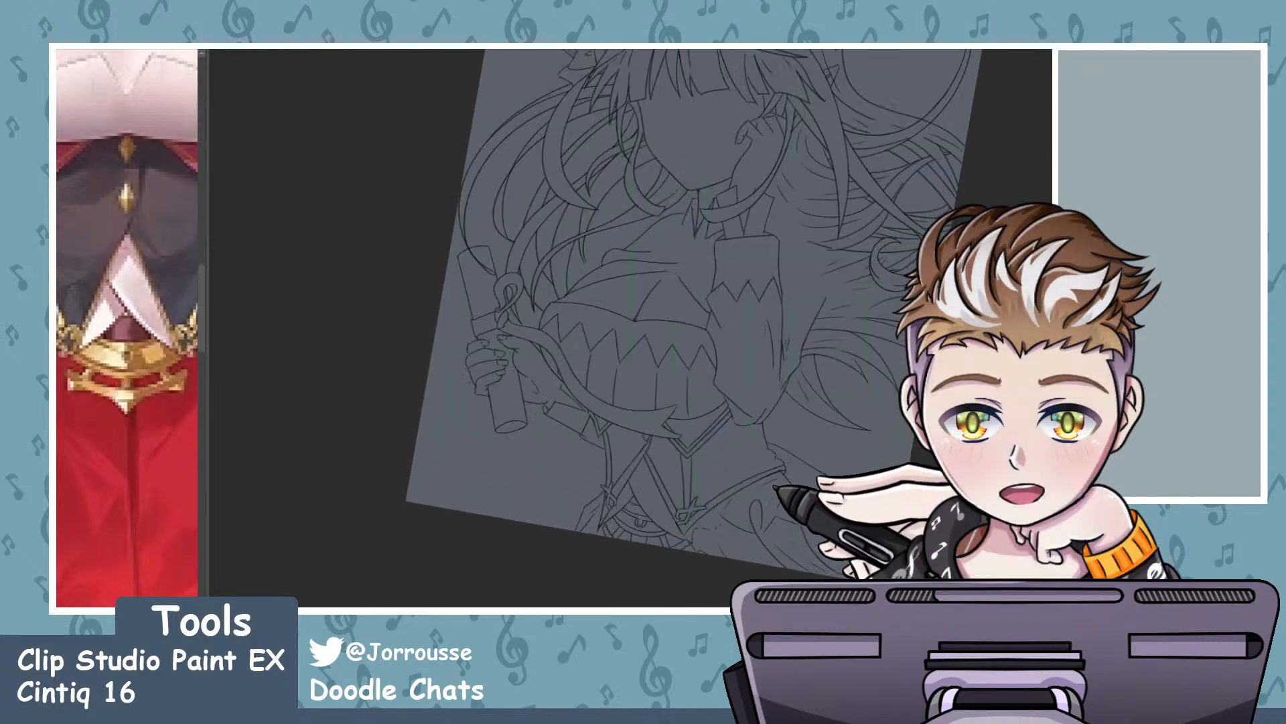
scroll(777, 476, up, 4)
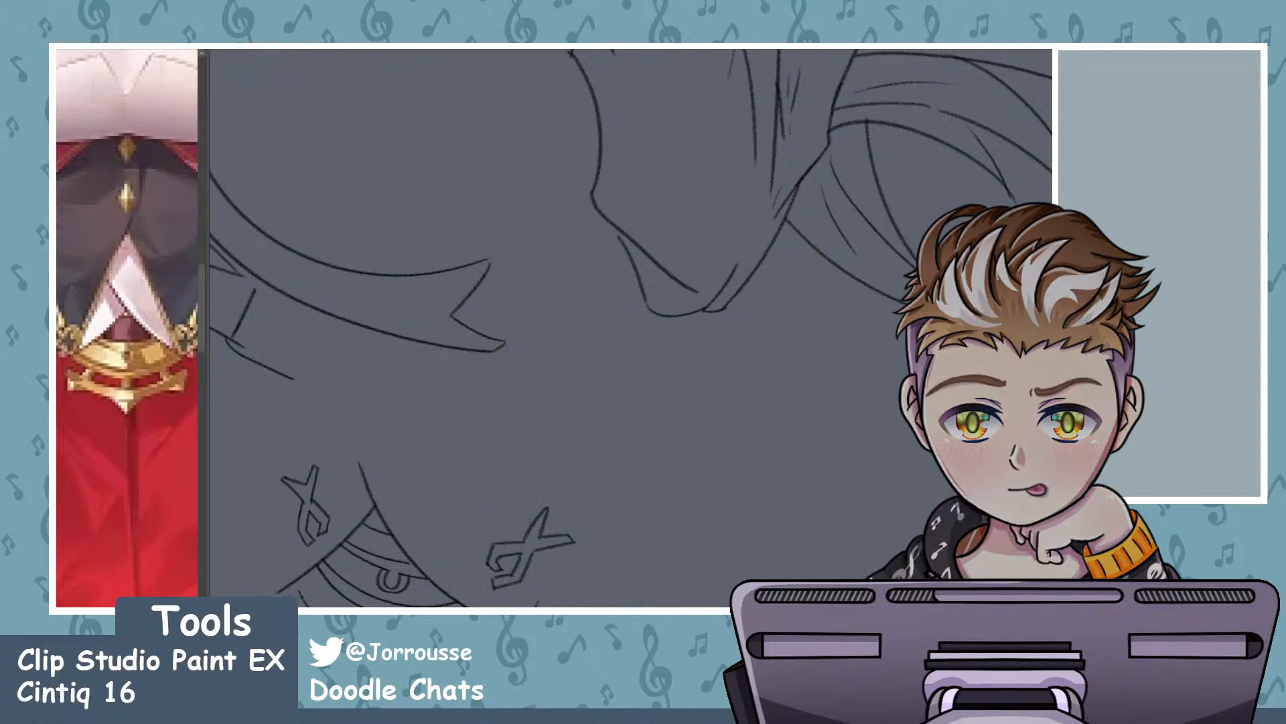
scroll(794, 442, up, 6)
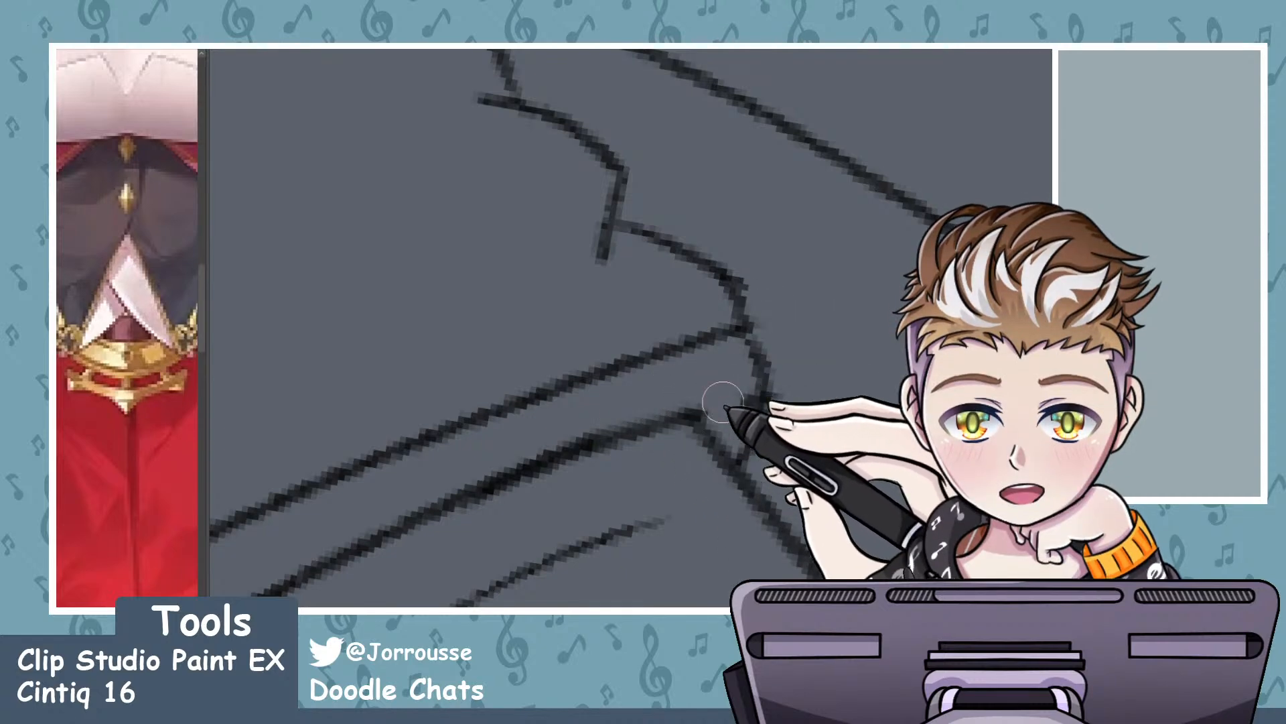
key(ctrl+minus)
key(ctrl+minus)
key(ctrl+minus)
key(ctrl+minus)
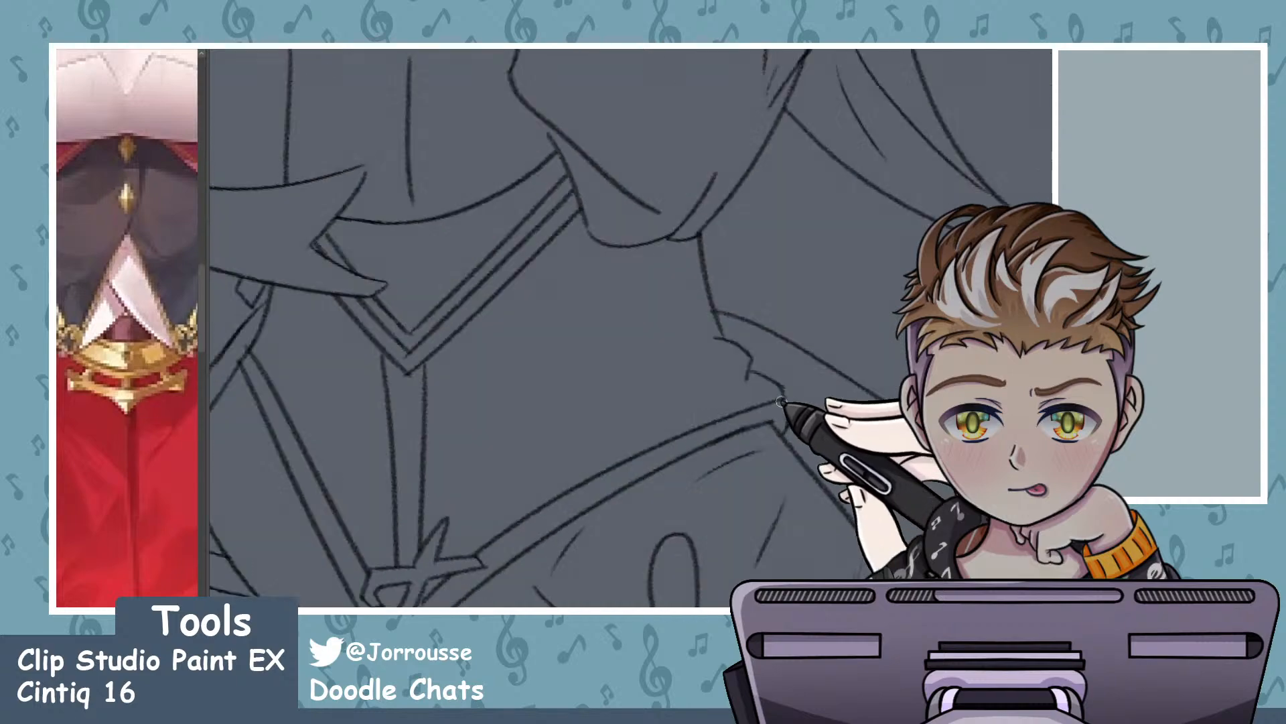
scroll(781, 402, down, 10)
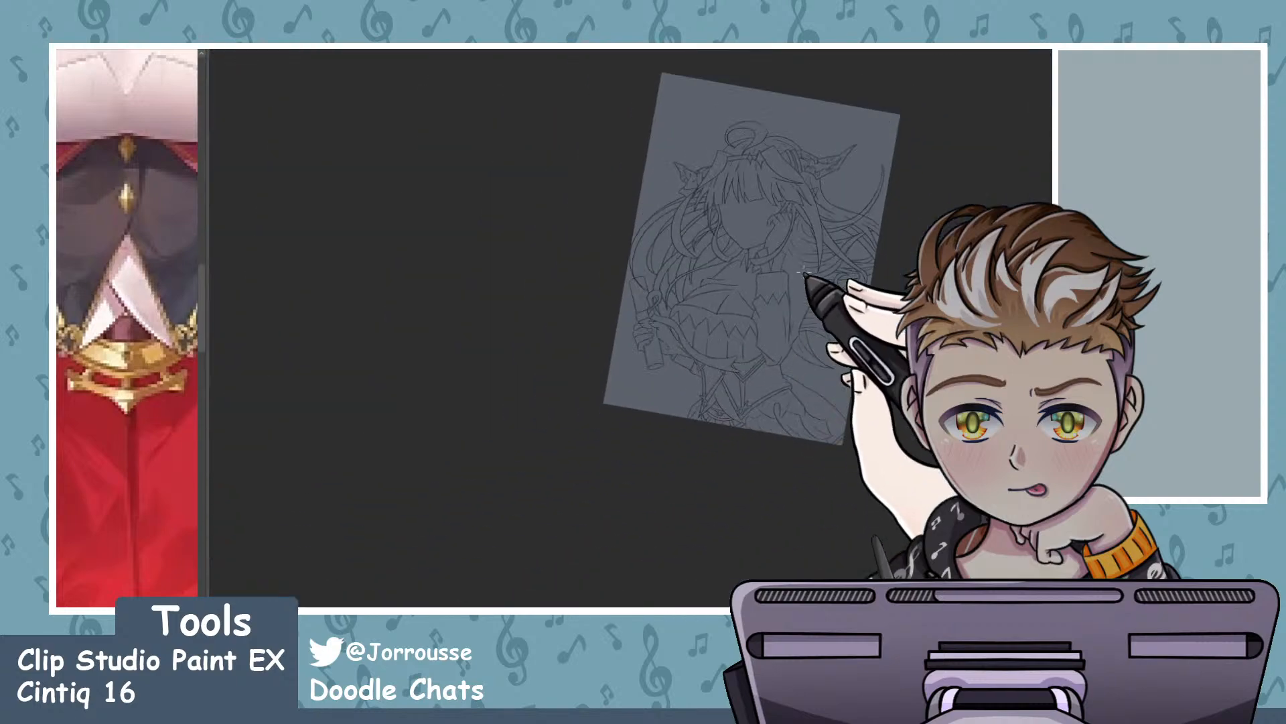
- Redraw the waist's side contour slightly farther out below the raised elbow, erasing the old line and the ends crossing the sleeve and hip band
scroll(804, 270, up, 1)
scroll(729, 354, down, 6)
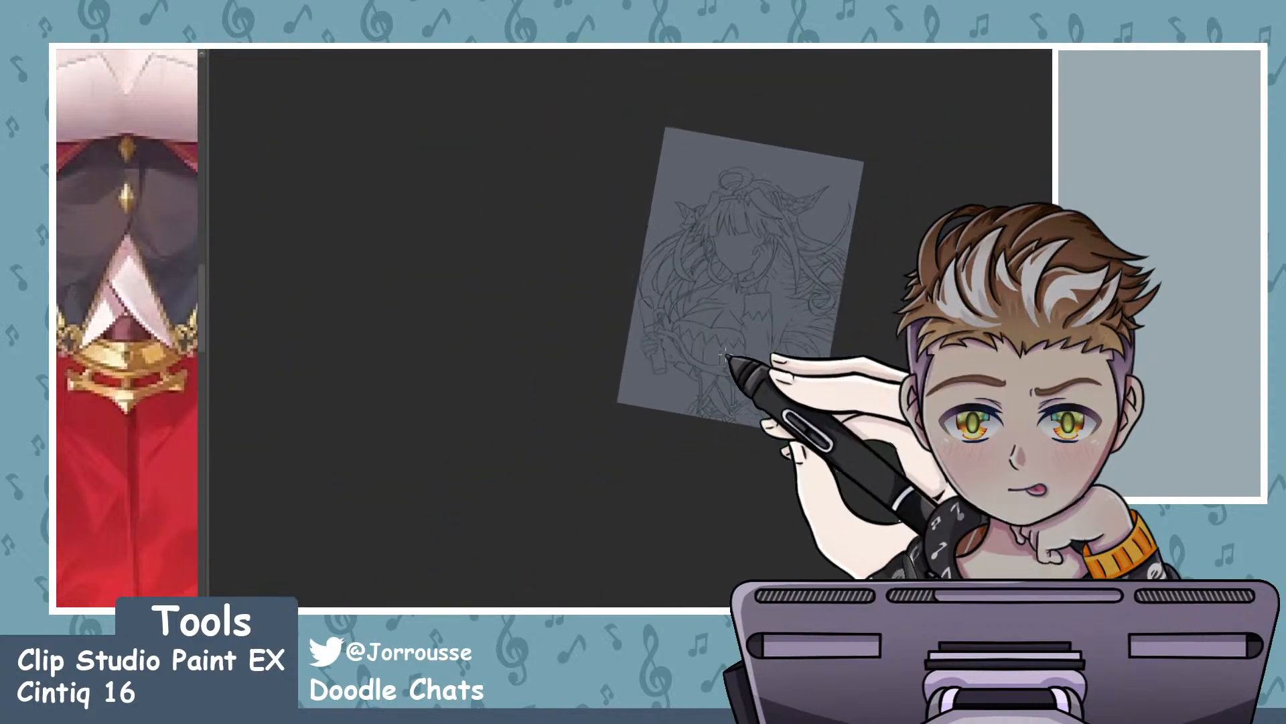
scroll(804, 312, up, 4)
scroll(749, 366, up, 3)
scroll(750, 367, up, 2)
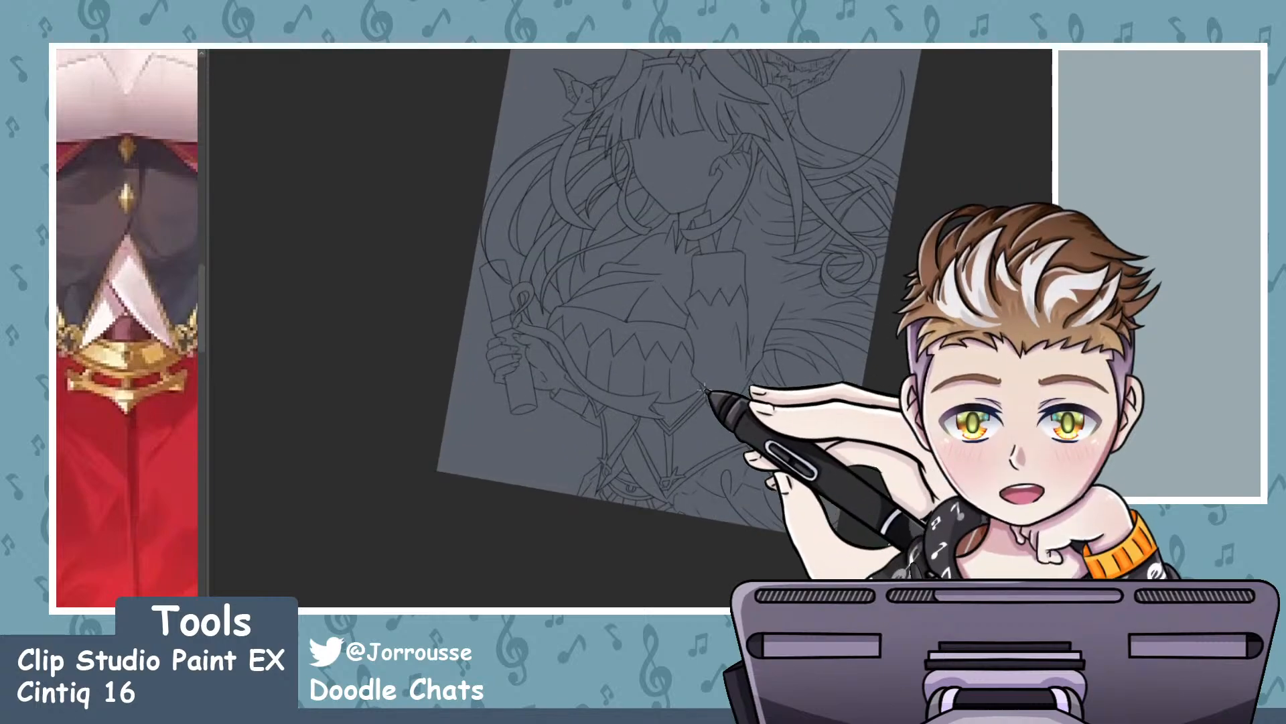
scroll(670, 442, down, 5)
scroll(705, 428, up, 5)
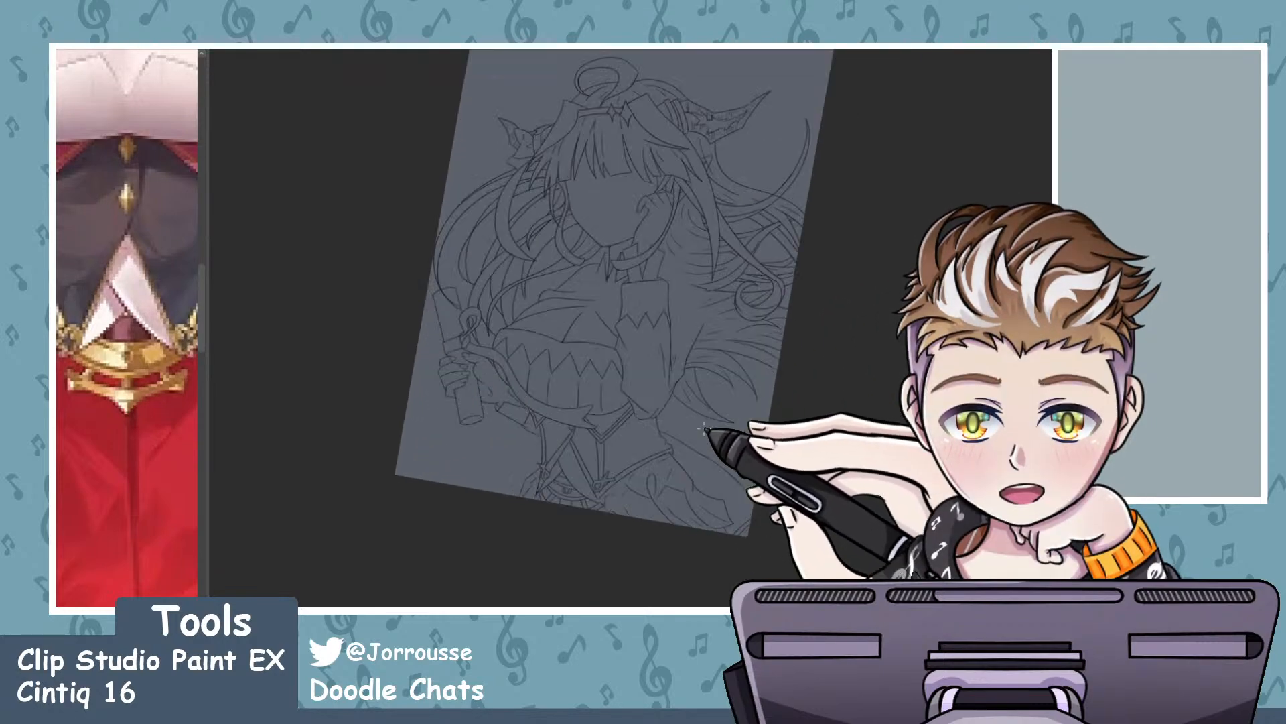
scroll(705, 430, up, 6)
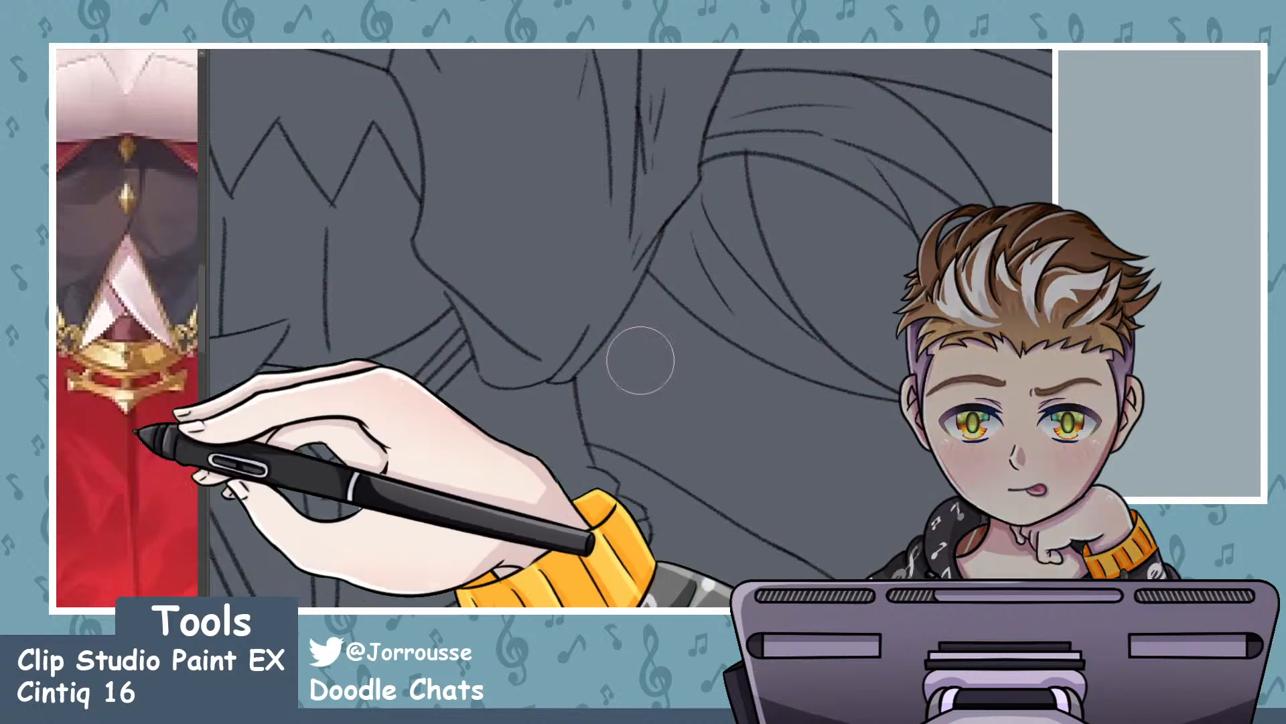
scroll(612, 468, up, 4)
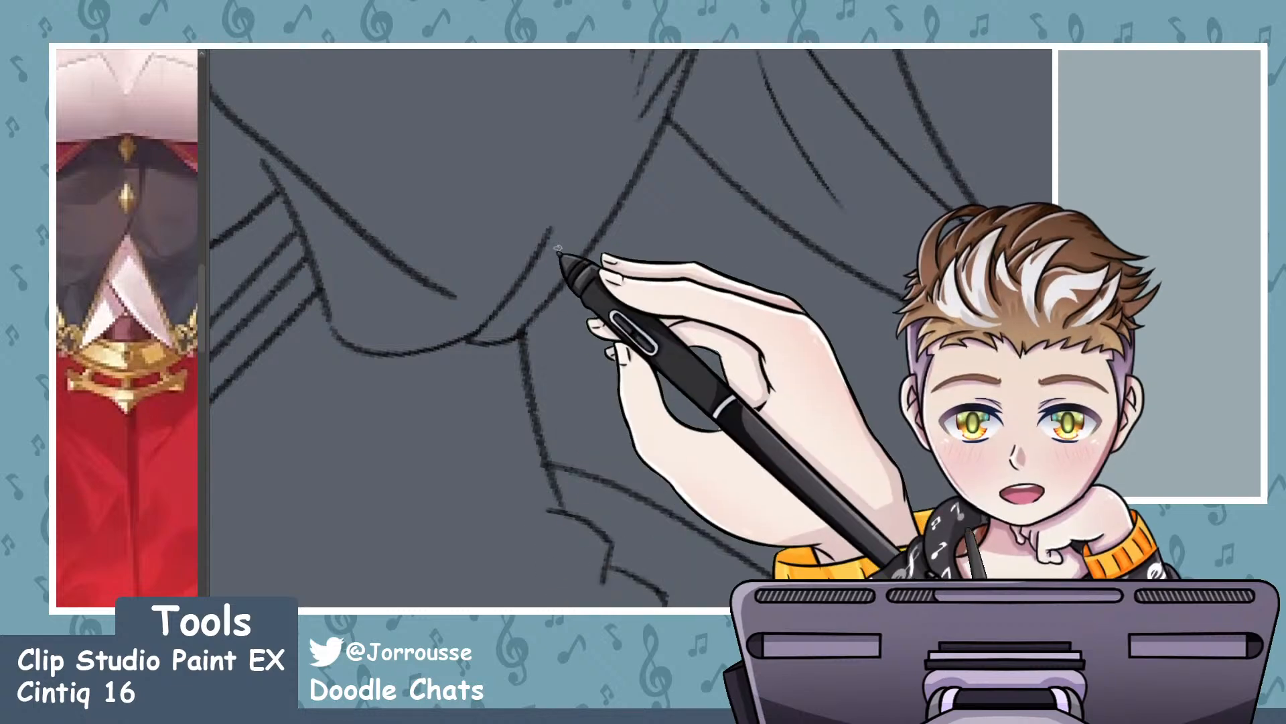
drag(570, 225, 560, 405)
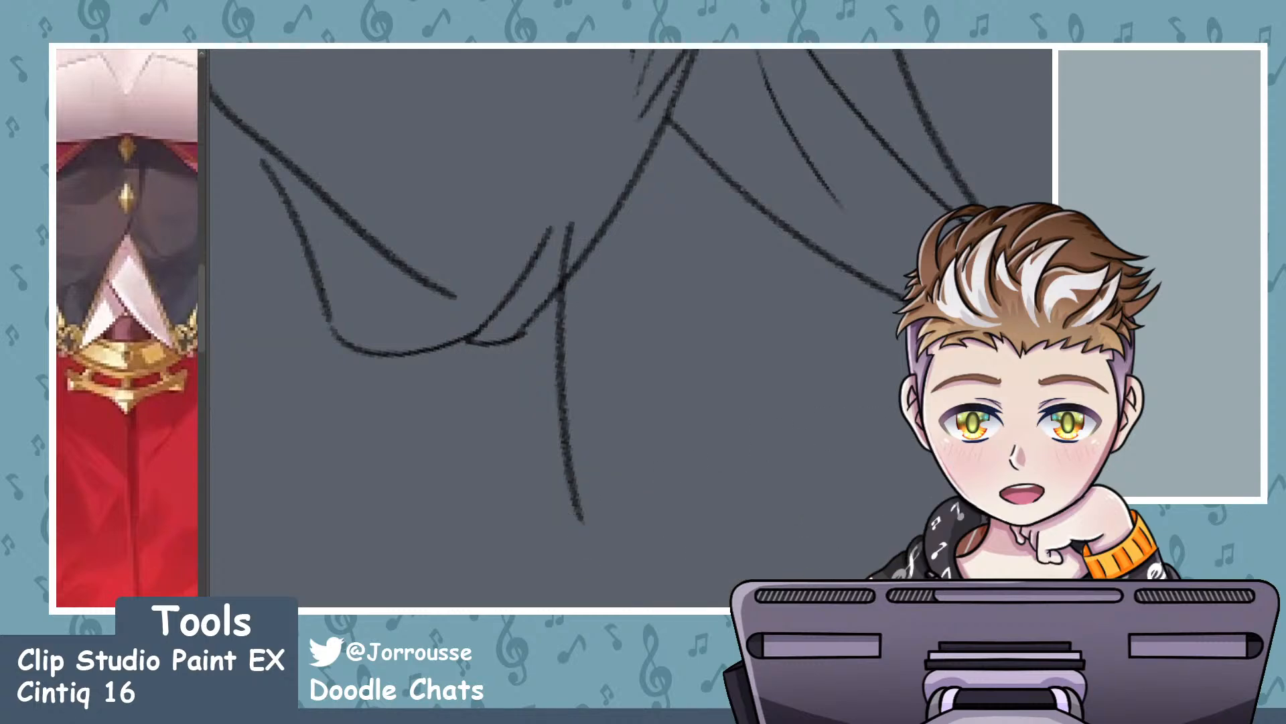
drag(523, 351, 520, 439)
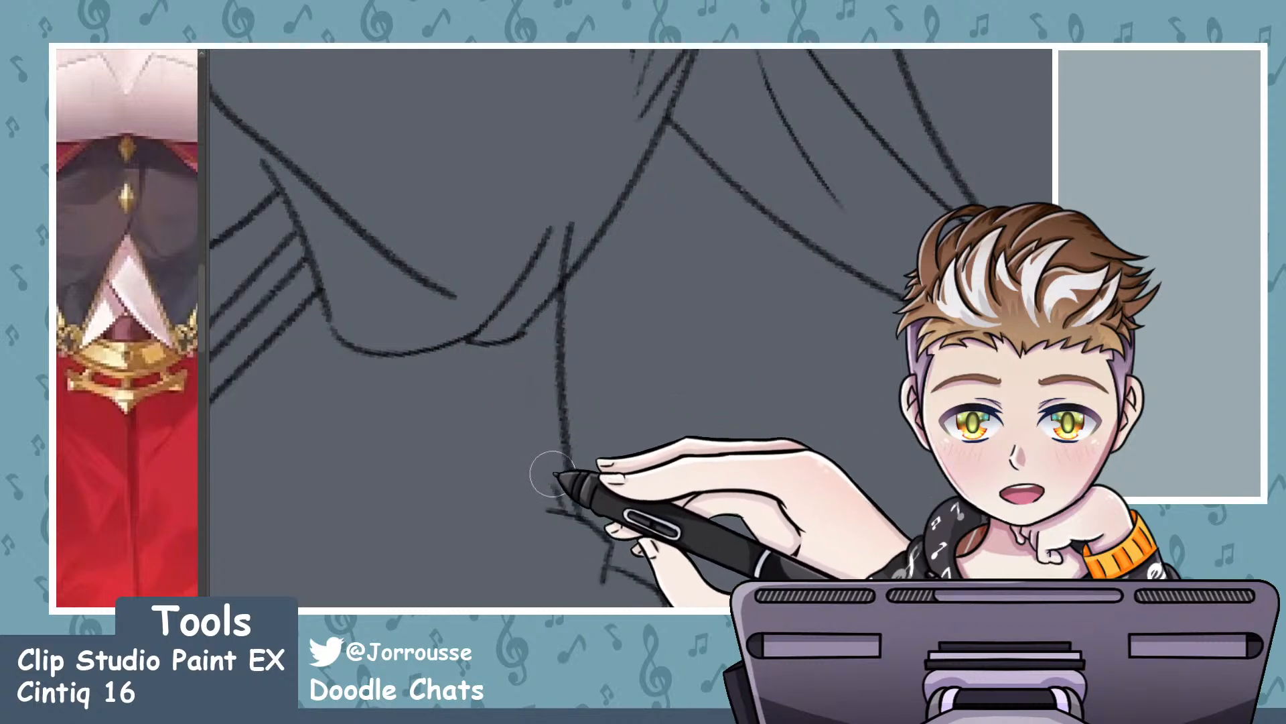
click(61, 345)
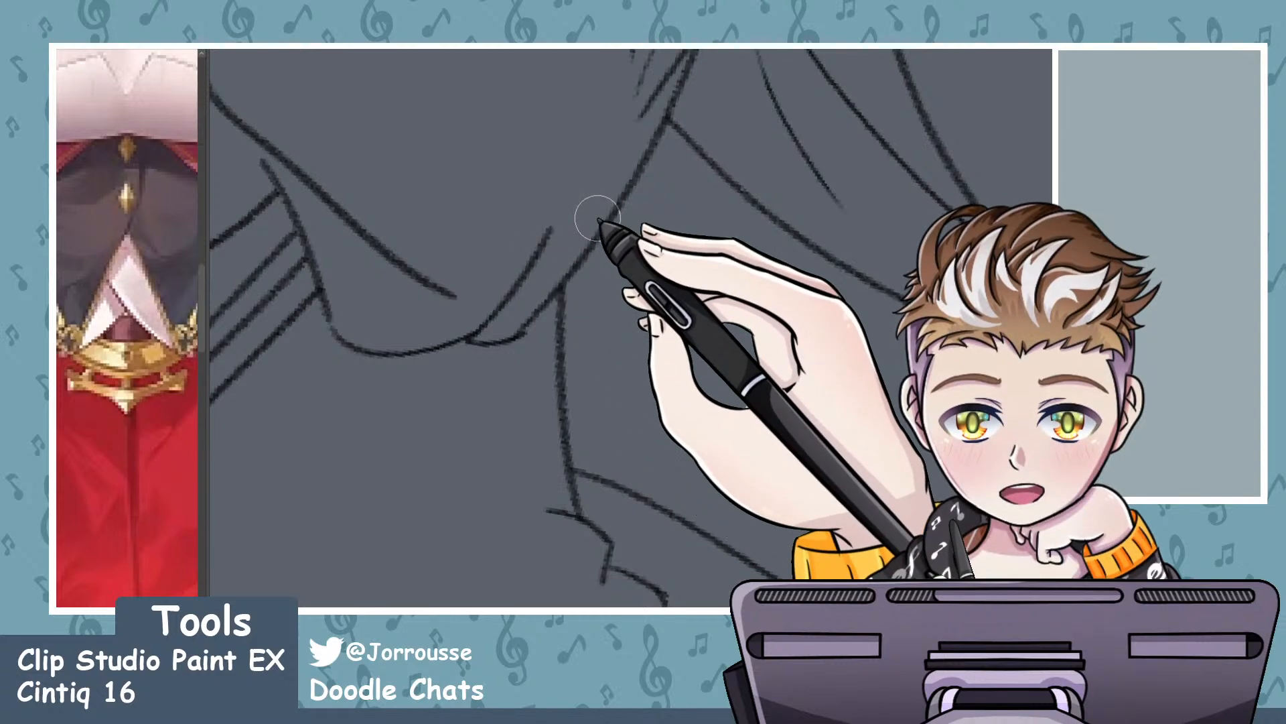
- Straighten the canvas rotation and compare the whole line art in mirrored and normal view
scroll(675, 207, down, 5)
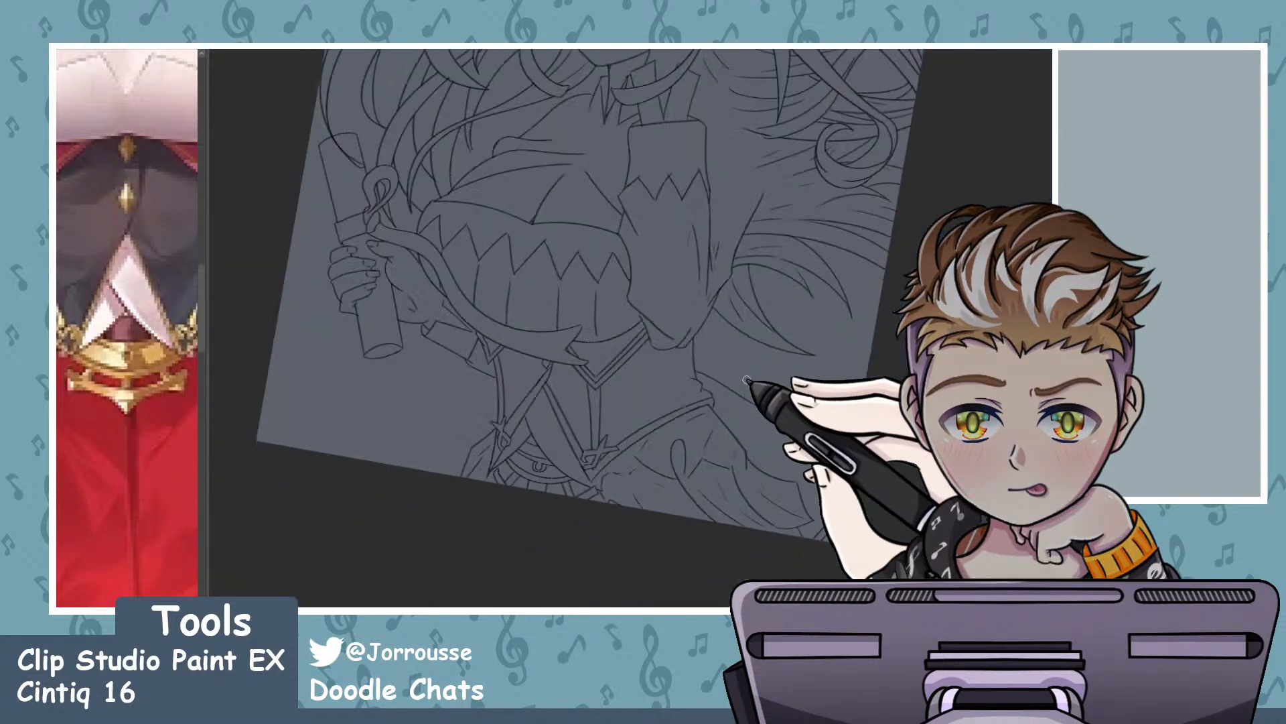
scroll(748, 379, down, 5)
scroll(790, 295, up, 1)
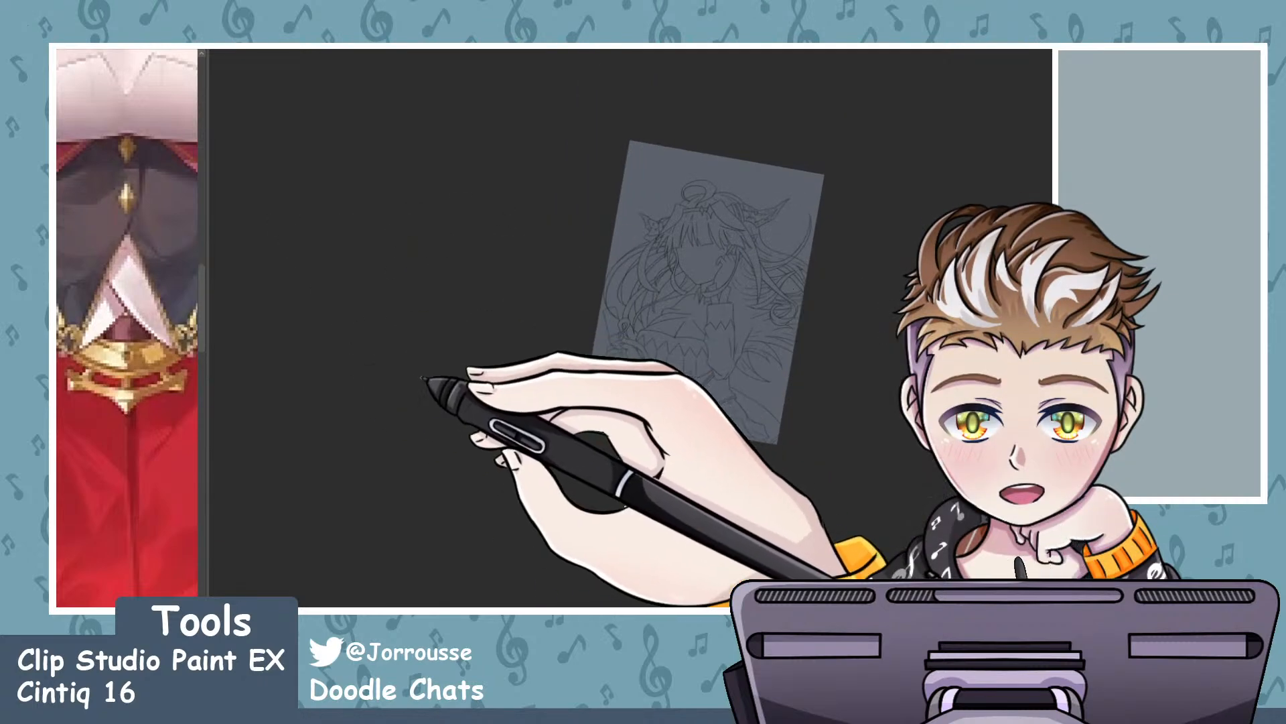
scroll(653, 421, up, 1)
scroll(665, 429, up, 2)
mouse_move(901, 201)
mouse_down()
mouse_move(1013, 174)
mouse_move(973, 167)
mouse_move(1011, 160)
mouse_up()
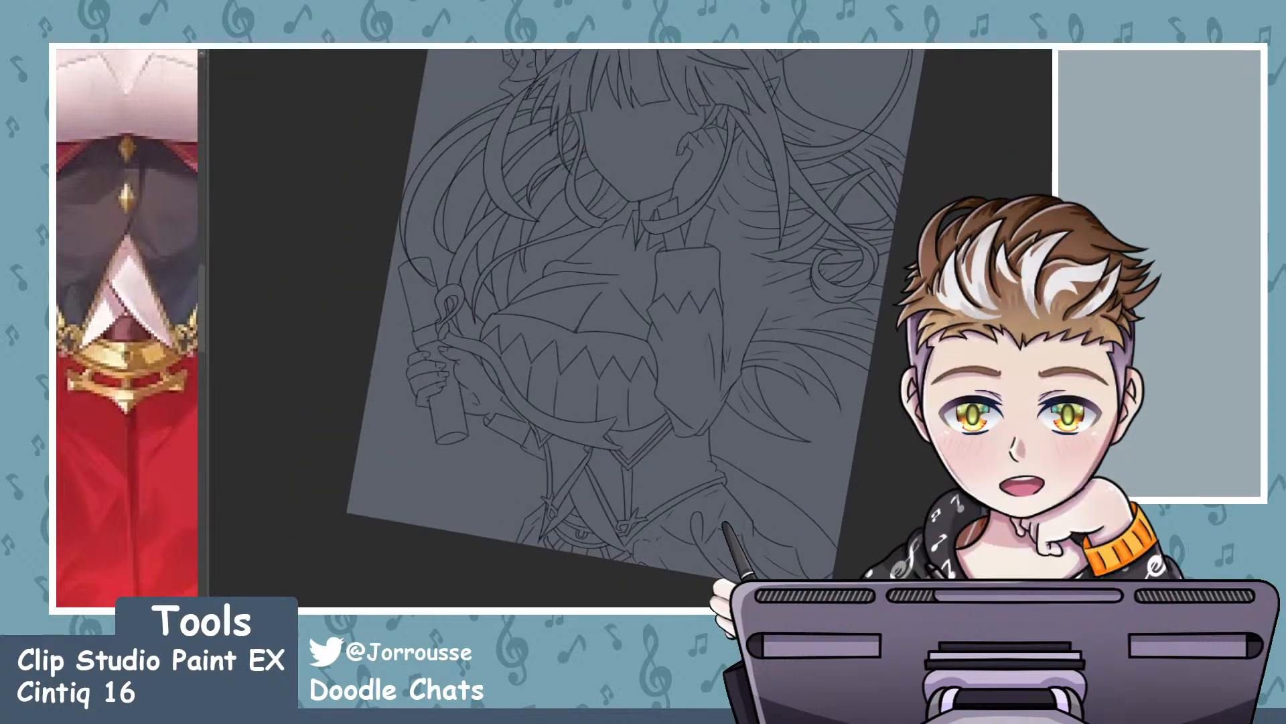
key(h)
key(ctrl+@)
mouse_move(743, 361)
mouse_down()
mouse_move(840, 190)
mouse_move(833, 258)
mouse_move(779, 100)
mouse_move(784, 141)
mouse_up()
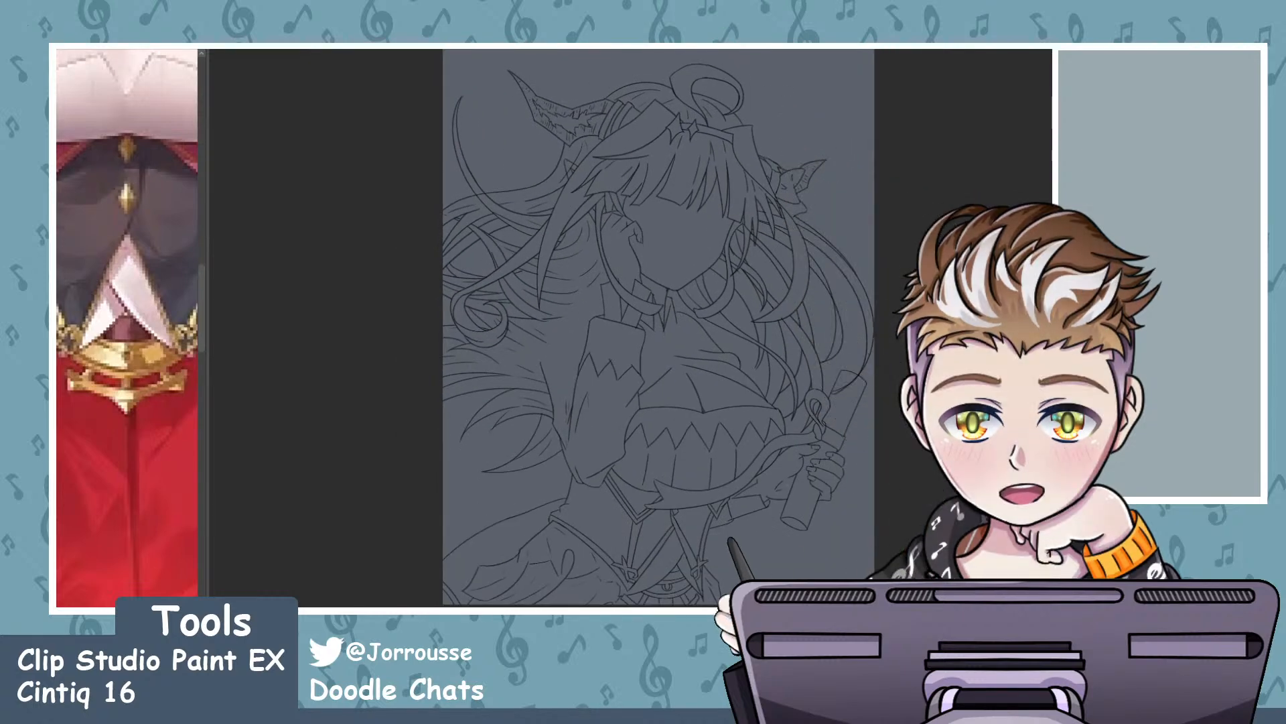
key(h)
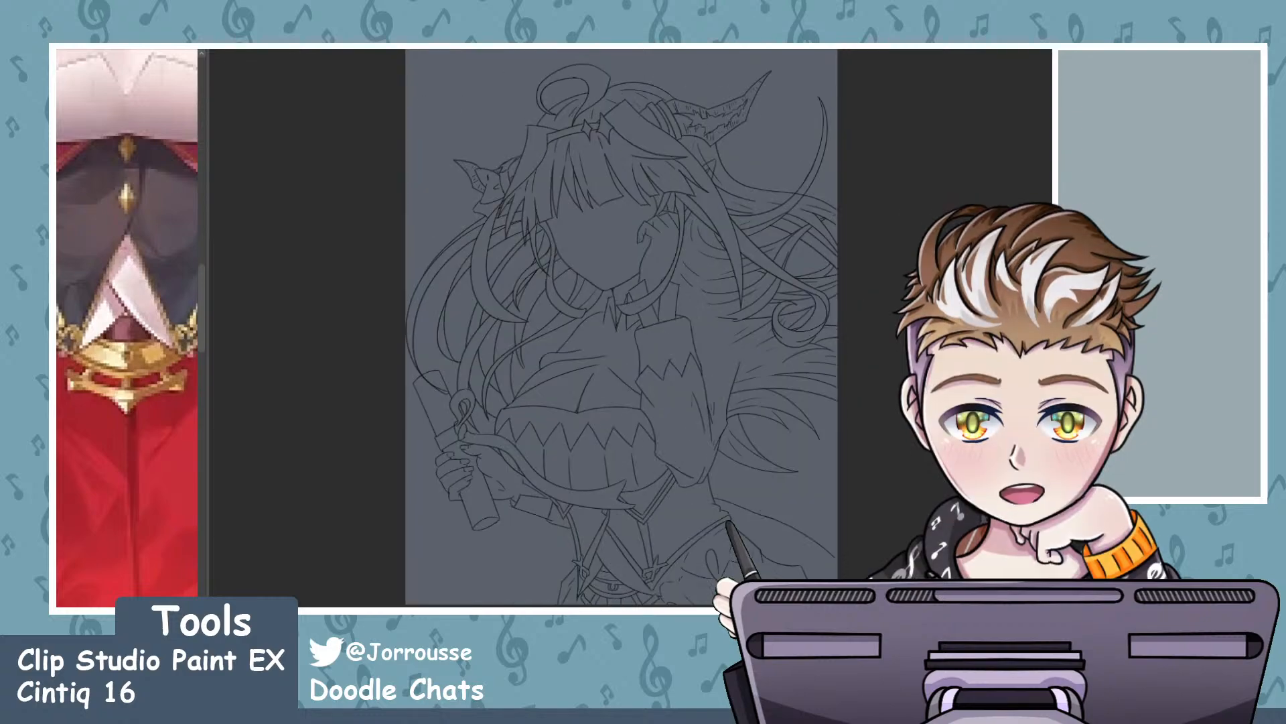
key(h)
key(h)
key(h)
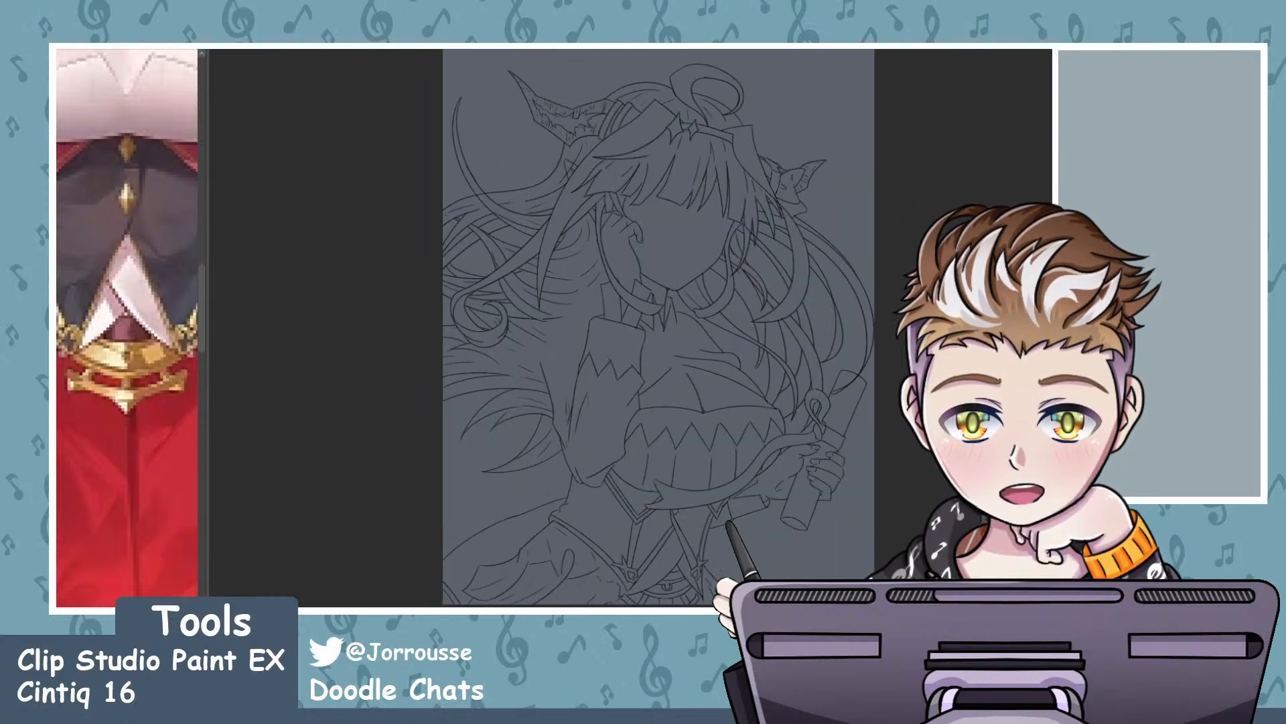
key(h)
key(h)
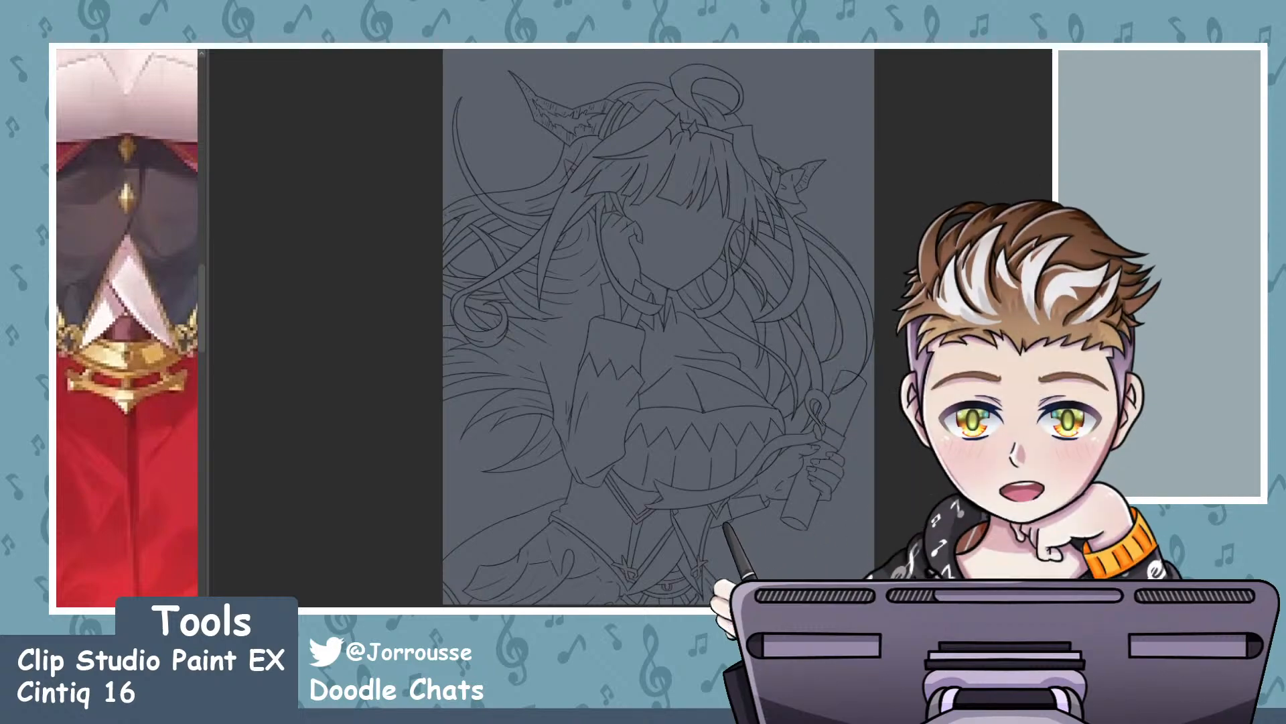
key(h)
- Inspect the line art around the scroll, long hair, raised arm and collar for leftover overlaps
scroll(633, 377, up, 6)
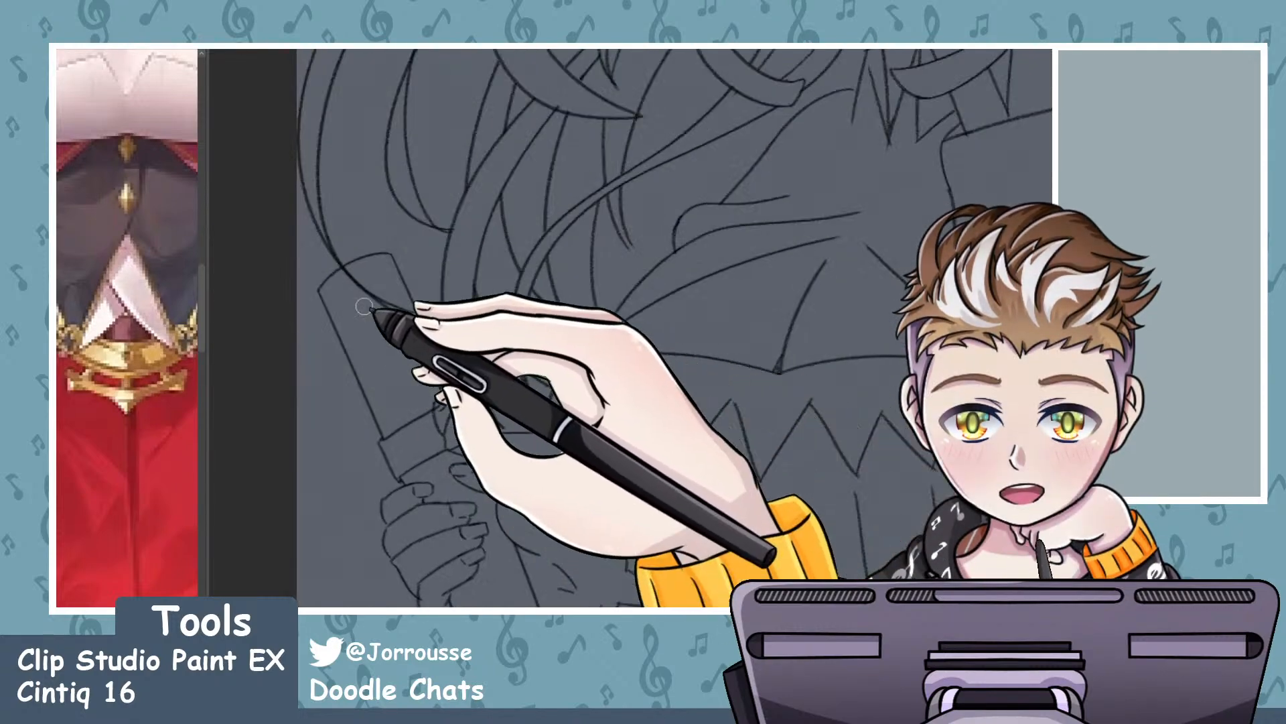
scroll(373, 302, up, 3)
scroll(522, 347, down, 10)
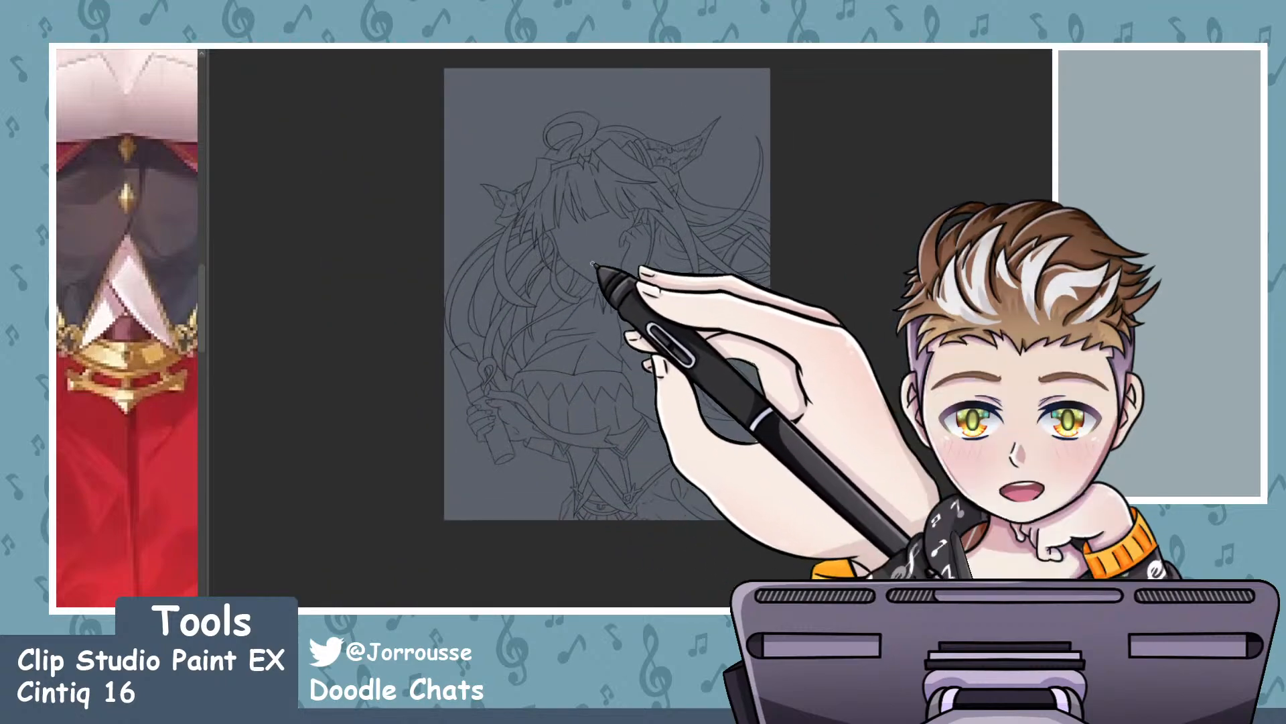
scroll(531, 422, up, 2)
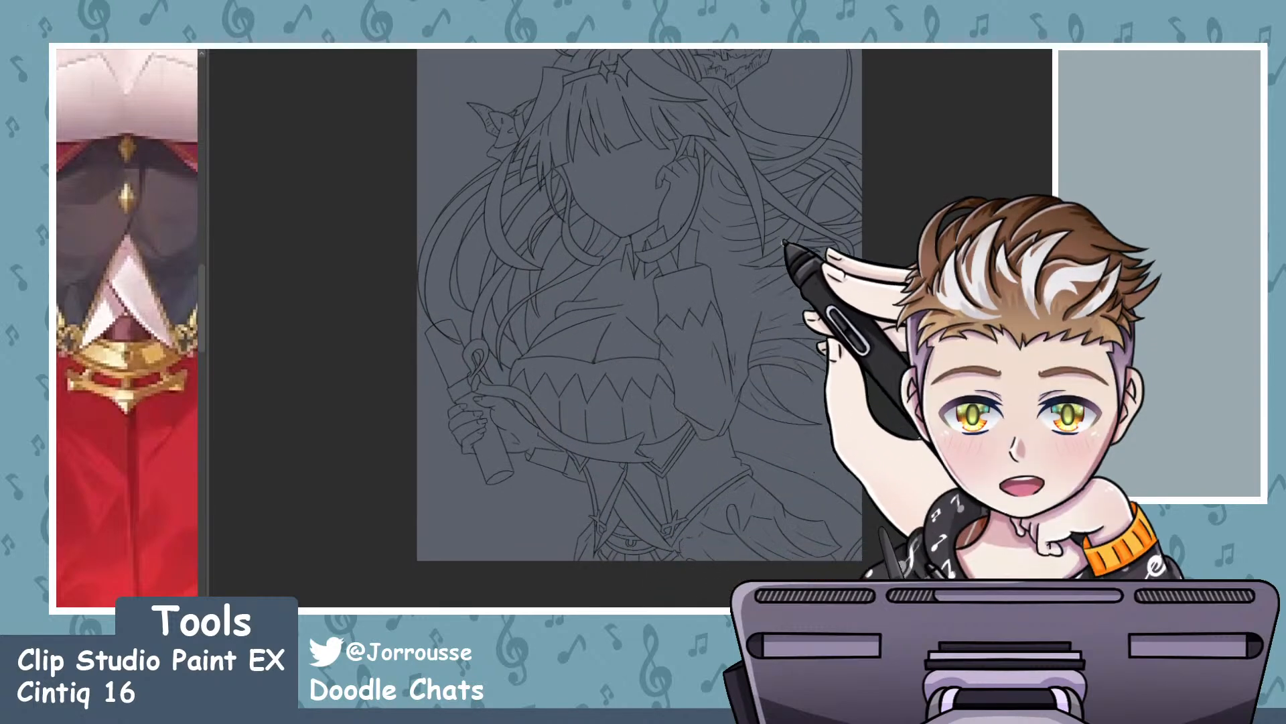
scroll(701, 417, down, 1)
scroll(761, 293, up, 3)
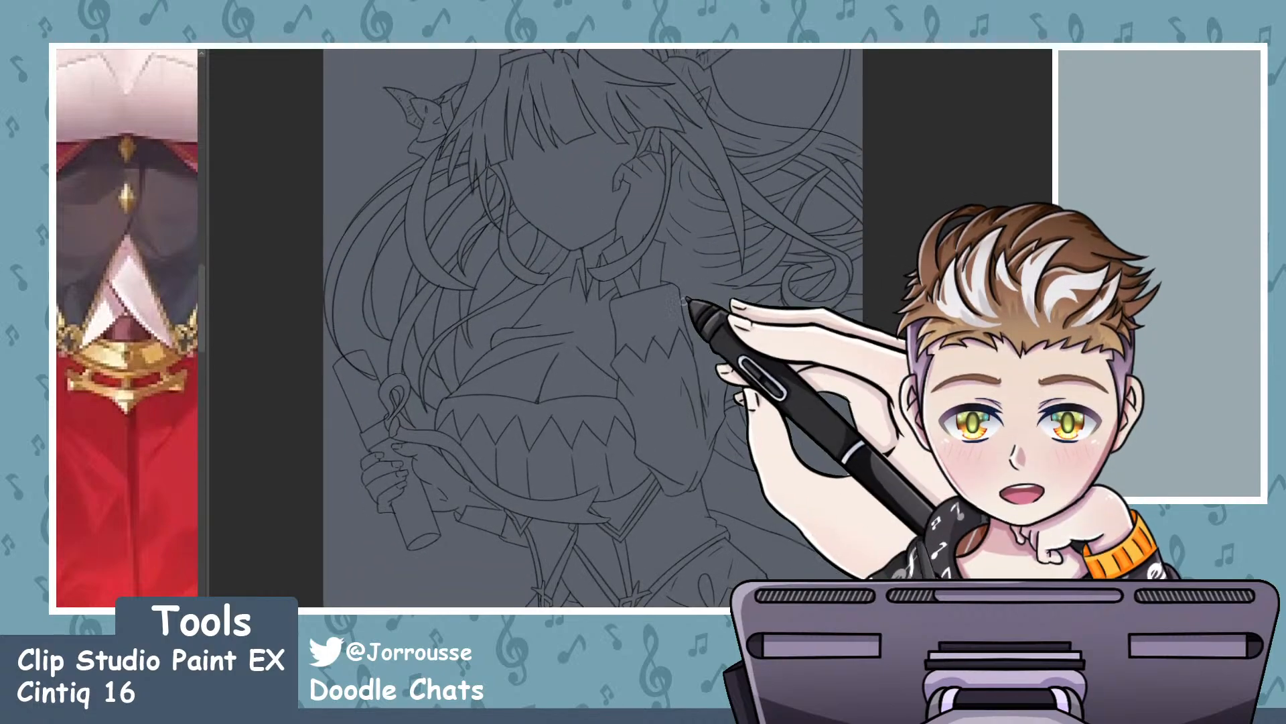
scroll(687, 305, down, 3)
scroll(642, 171, up, 1)
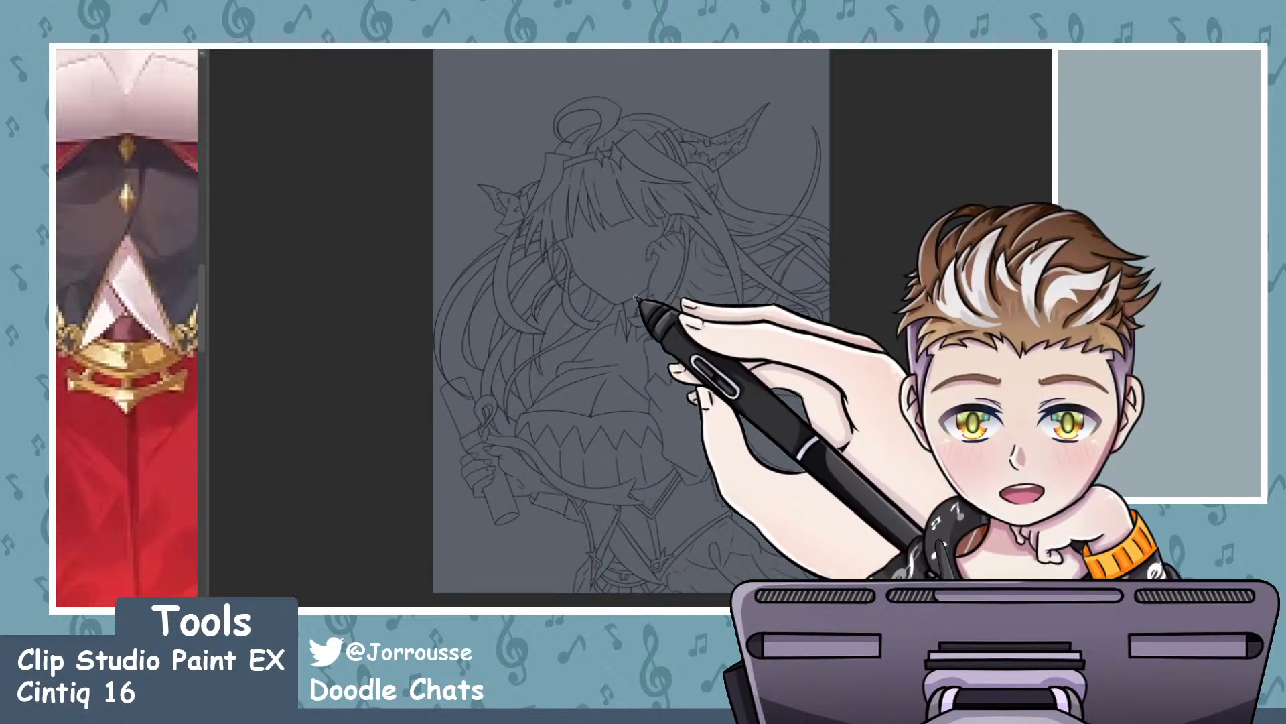
scroll(631, 320, up, 2)
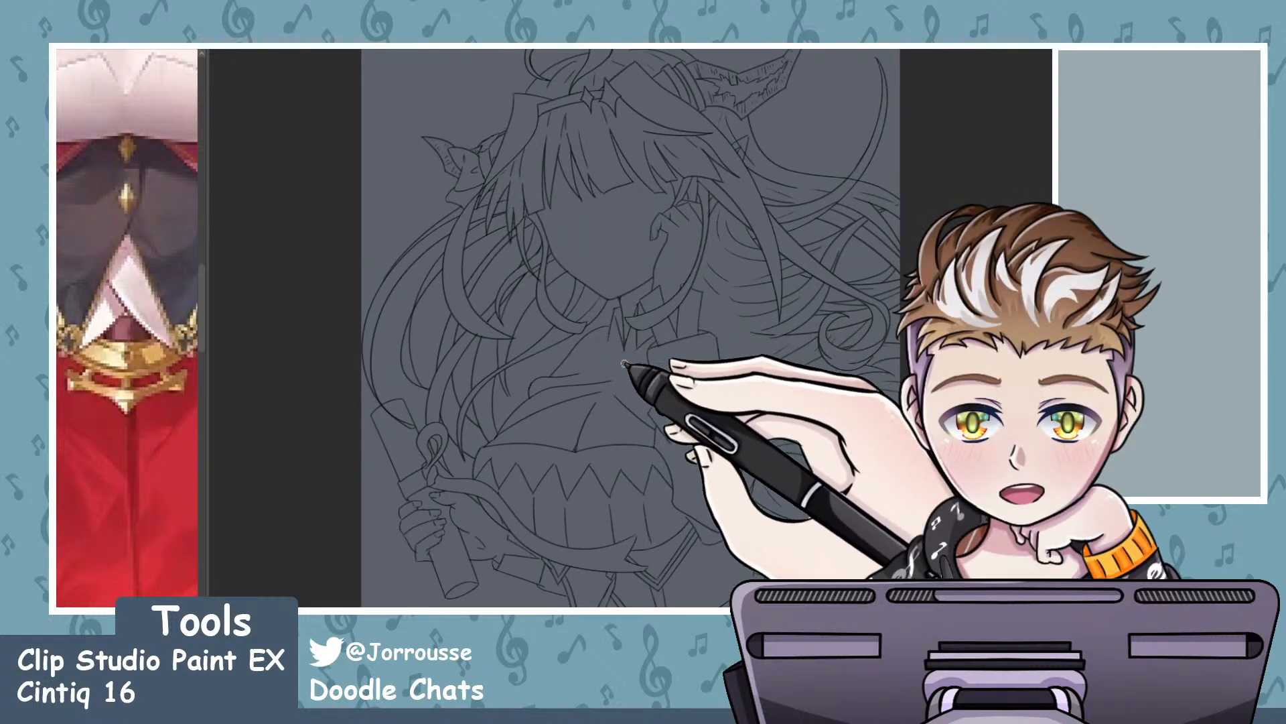
scroll(626, 331, up, 3)
scroll(622, 349, up, 2)
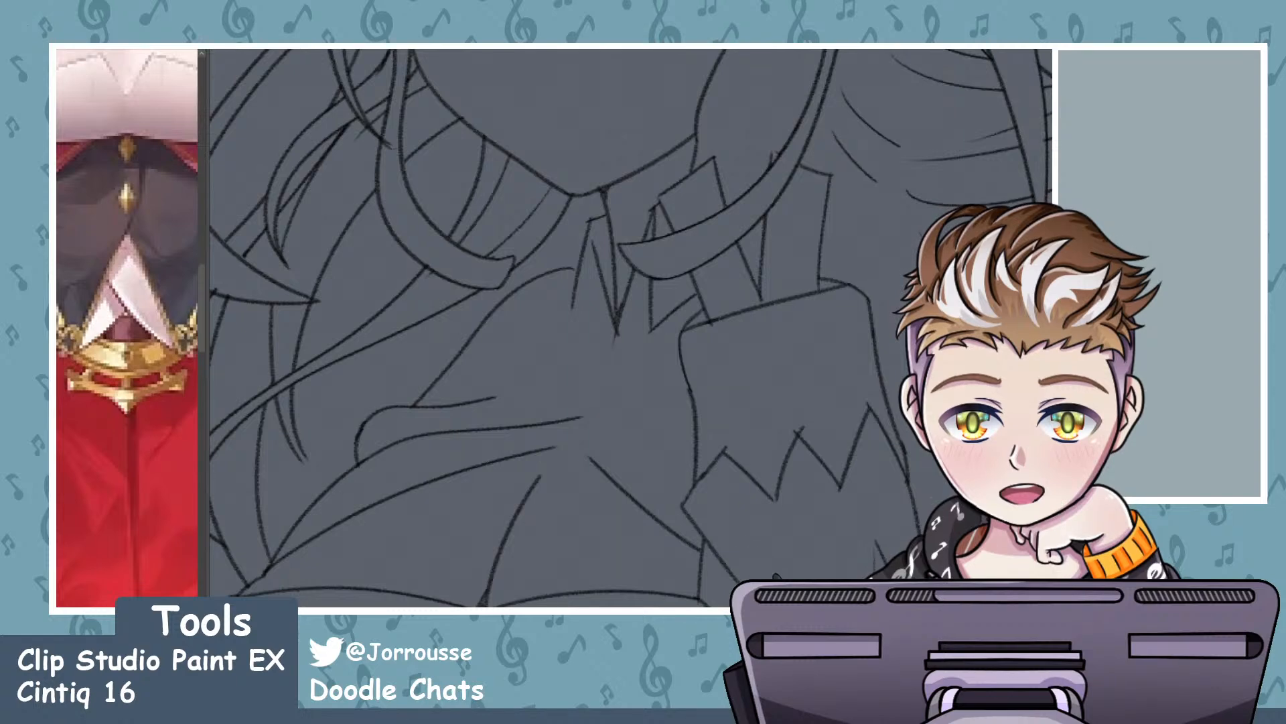
- Check the collar, chest, sleeve and forearm lines up close by temporarily hiding their separate line layers
scroll(630, 328, down, 2)
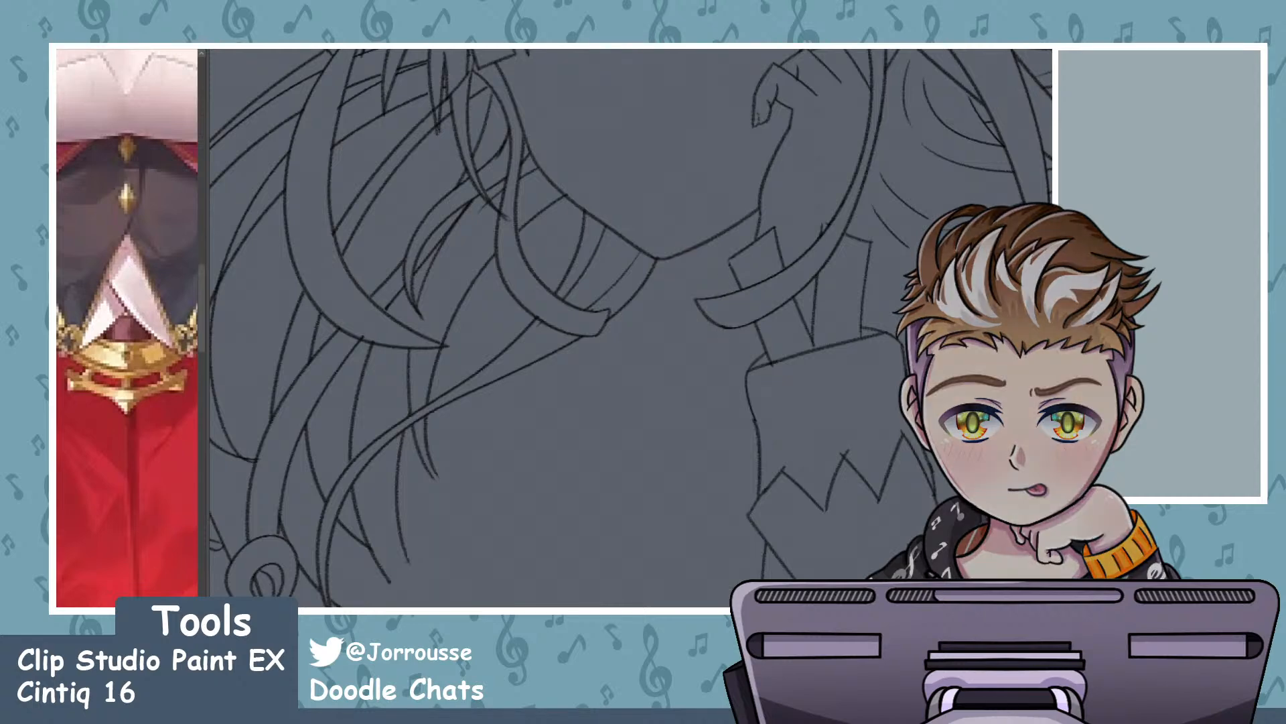
scroll(677, 360, up, 4)
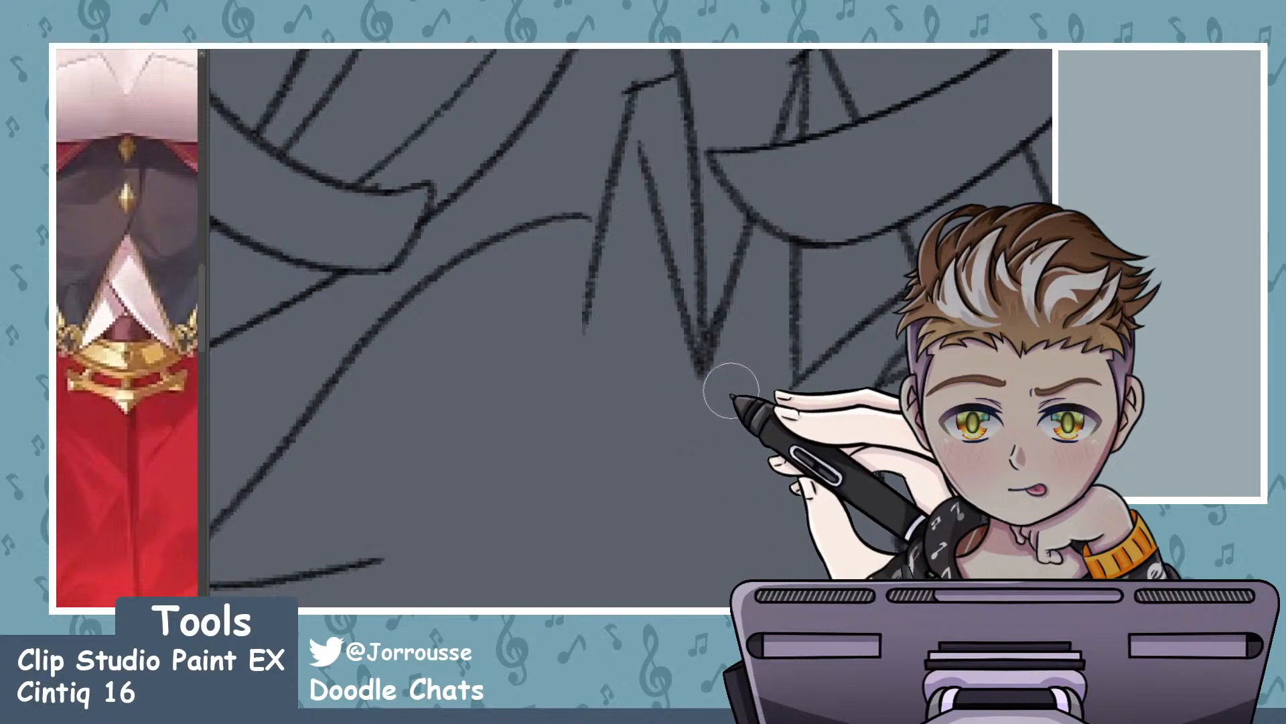
scroll(587, 390, down, 1)
scroll(586, 389, down, 6)
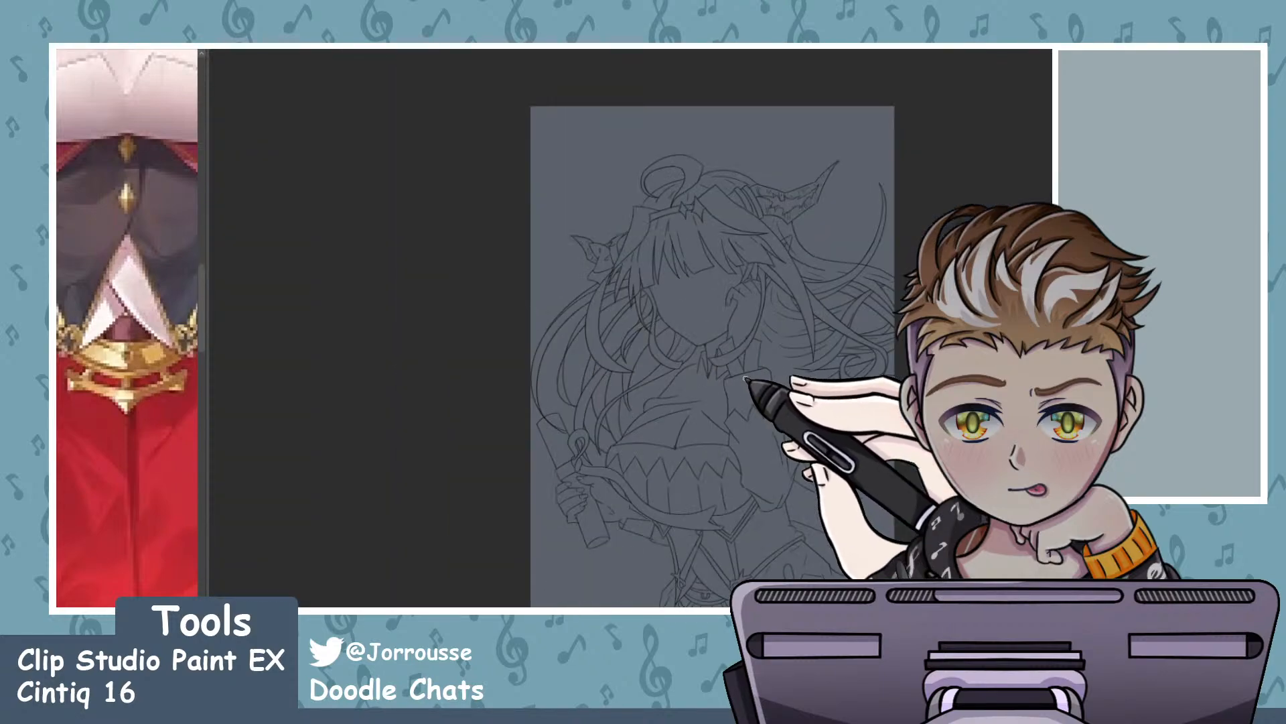
scroll(697, 496, up, 6)
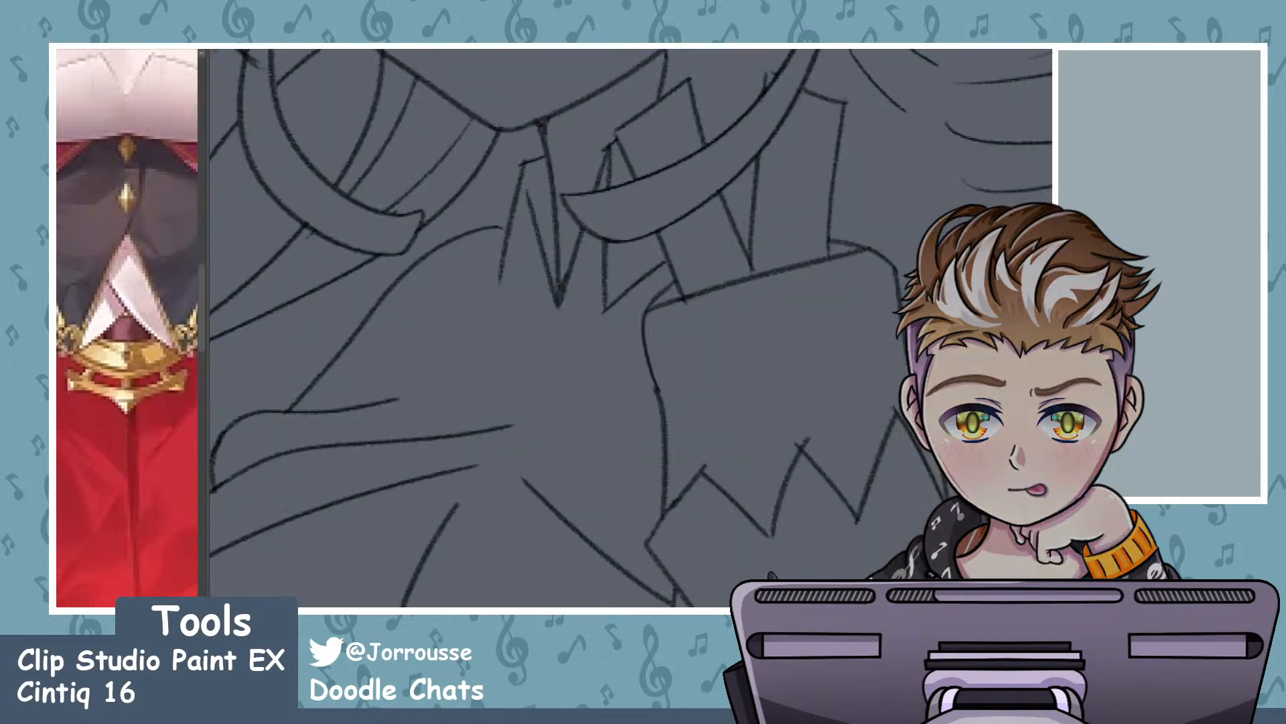
key(Delete)
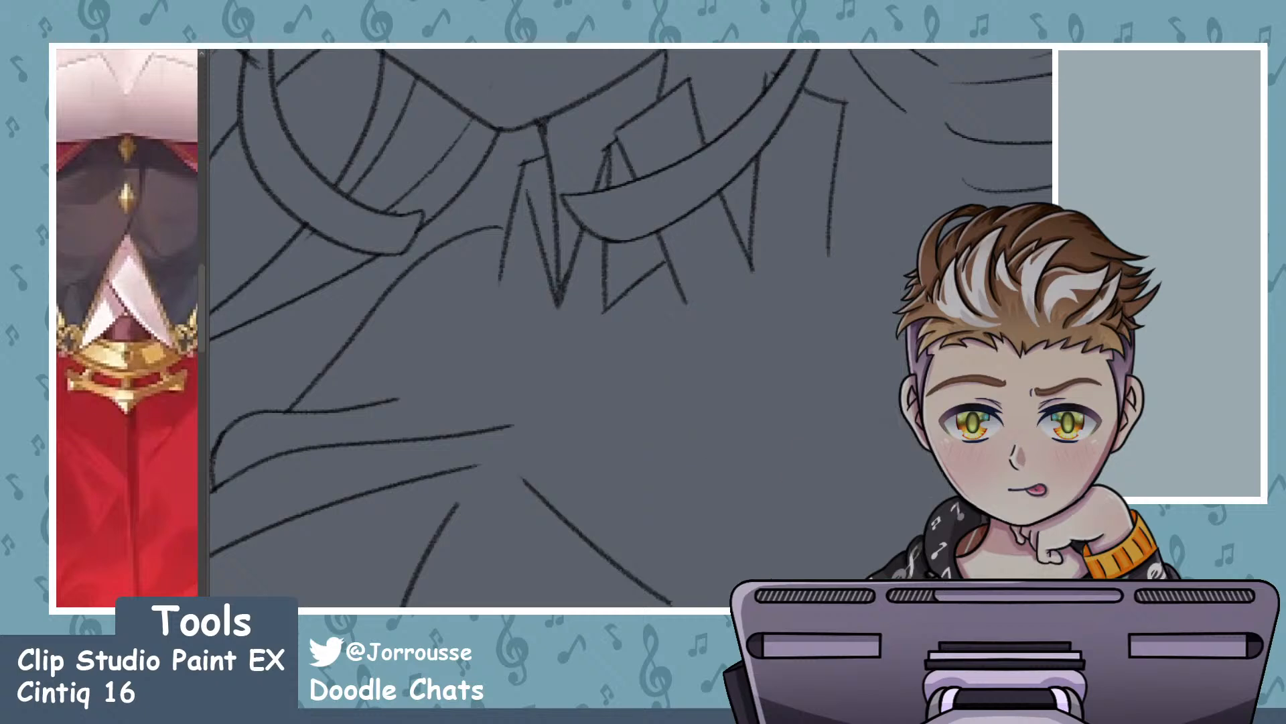
key(ctrl+z)
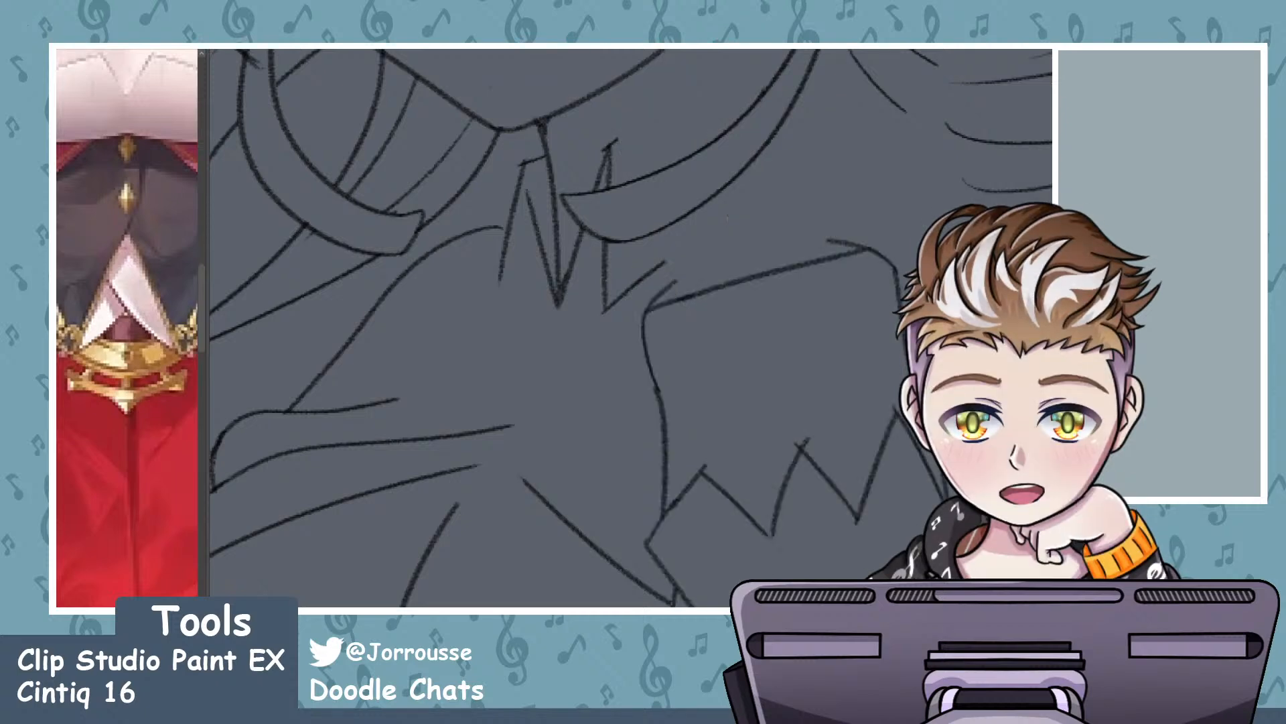
scroll(770, 335, up, 4)
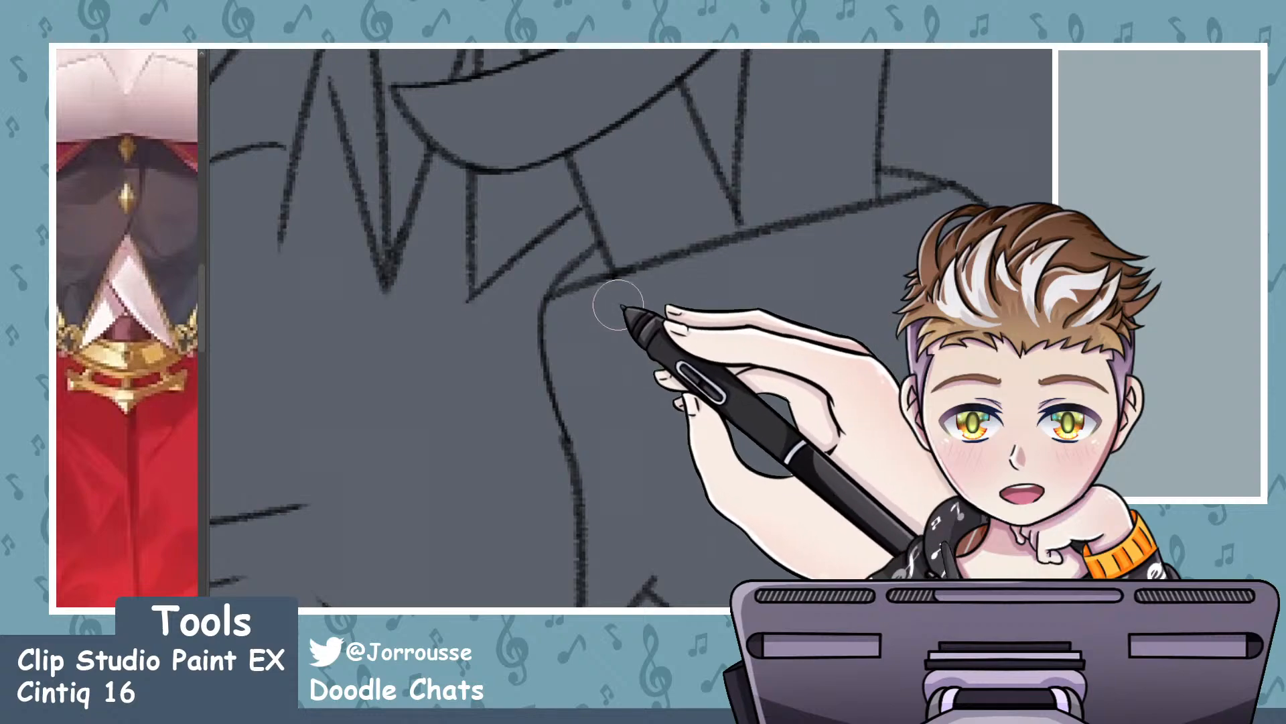
scroll(771, 365, down, 3)
scroll(799, 367, down, 5)
scroll(831, 365, up, 3)
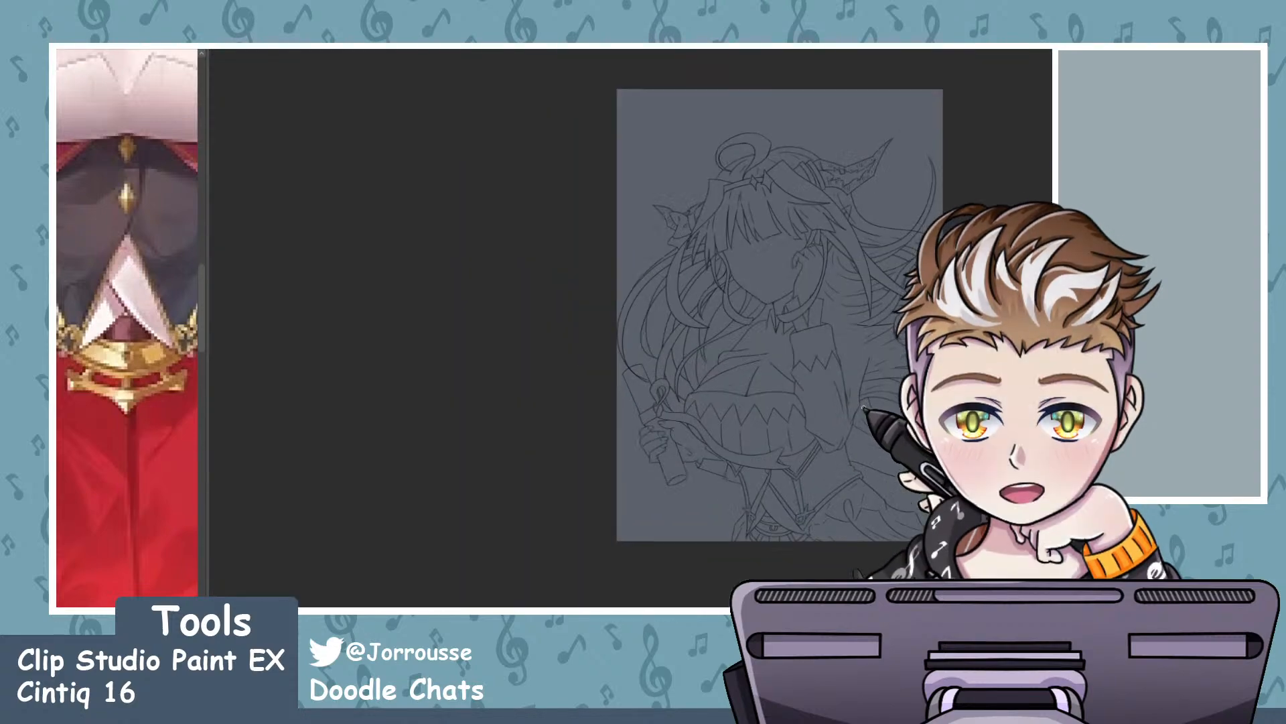
- Ink a clean, nearly circular outline for the chest brooch's central gem over the sketch, redoing the stroke until it is smooth
scroll(833, 365, up, 2)
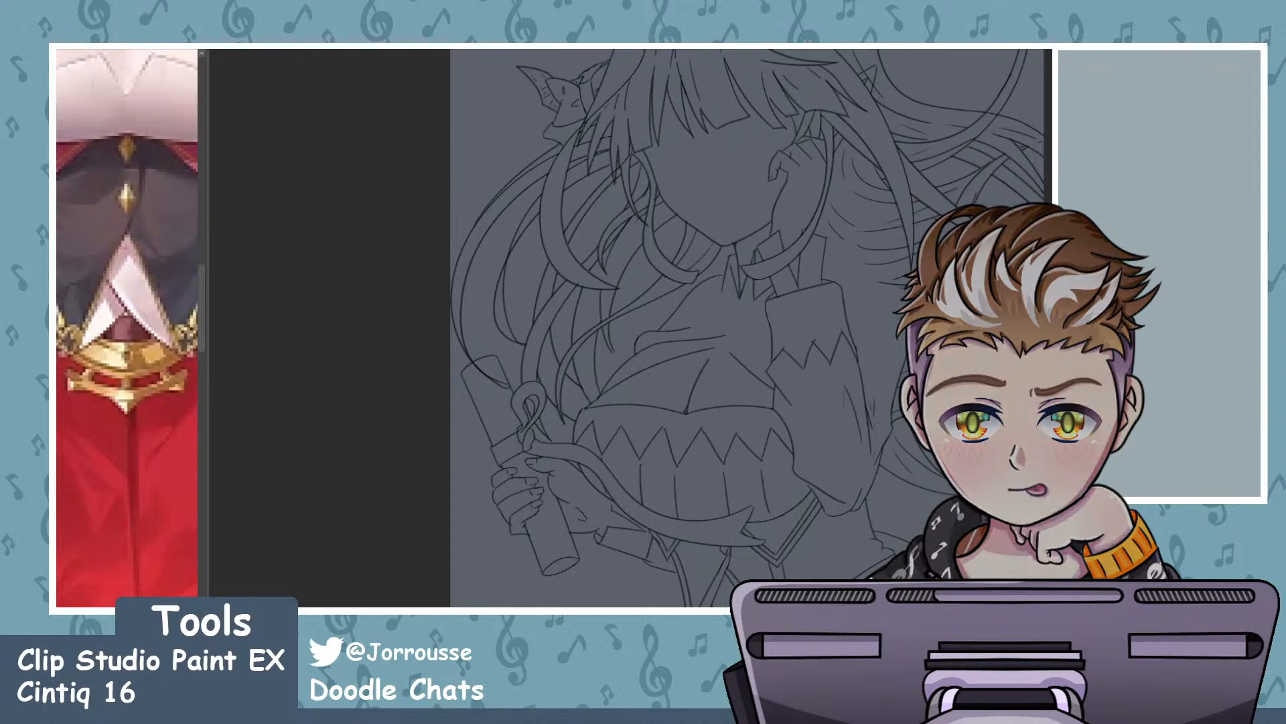
scroll(750, 328, up, 2)
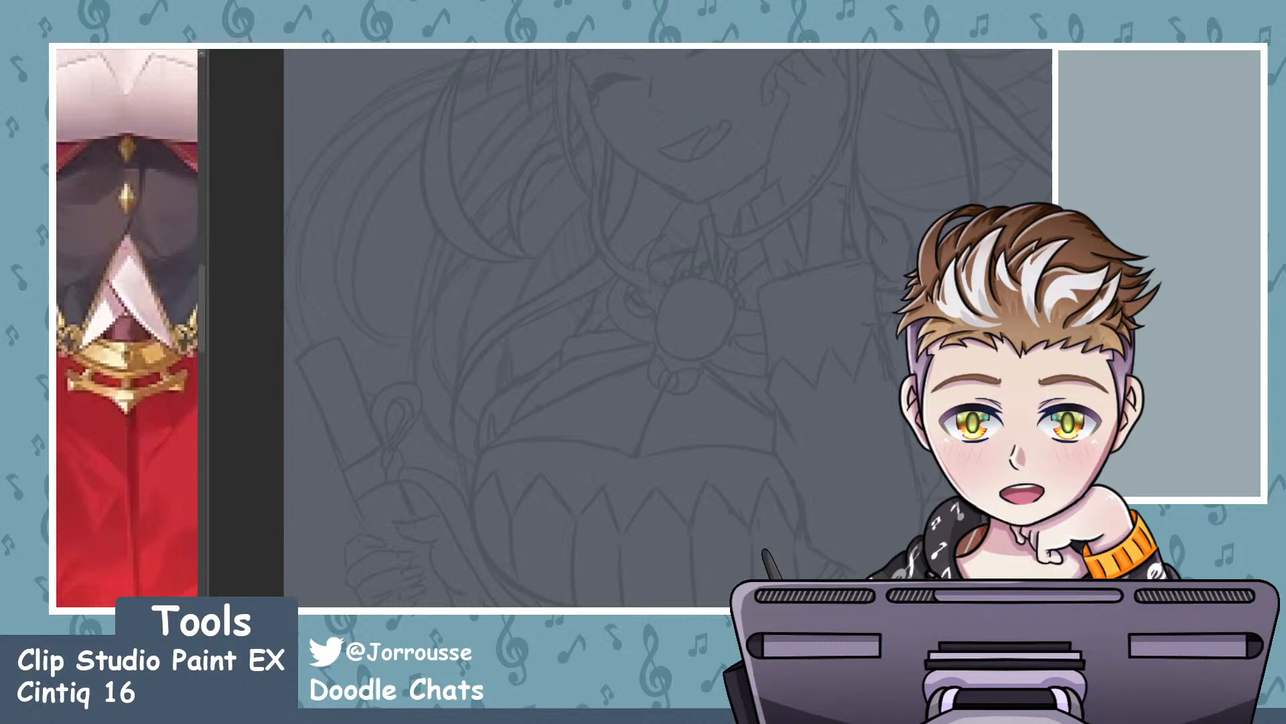
scroll(660, 288, up, 3)
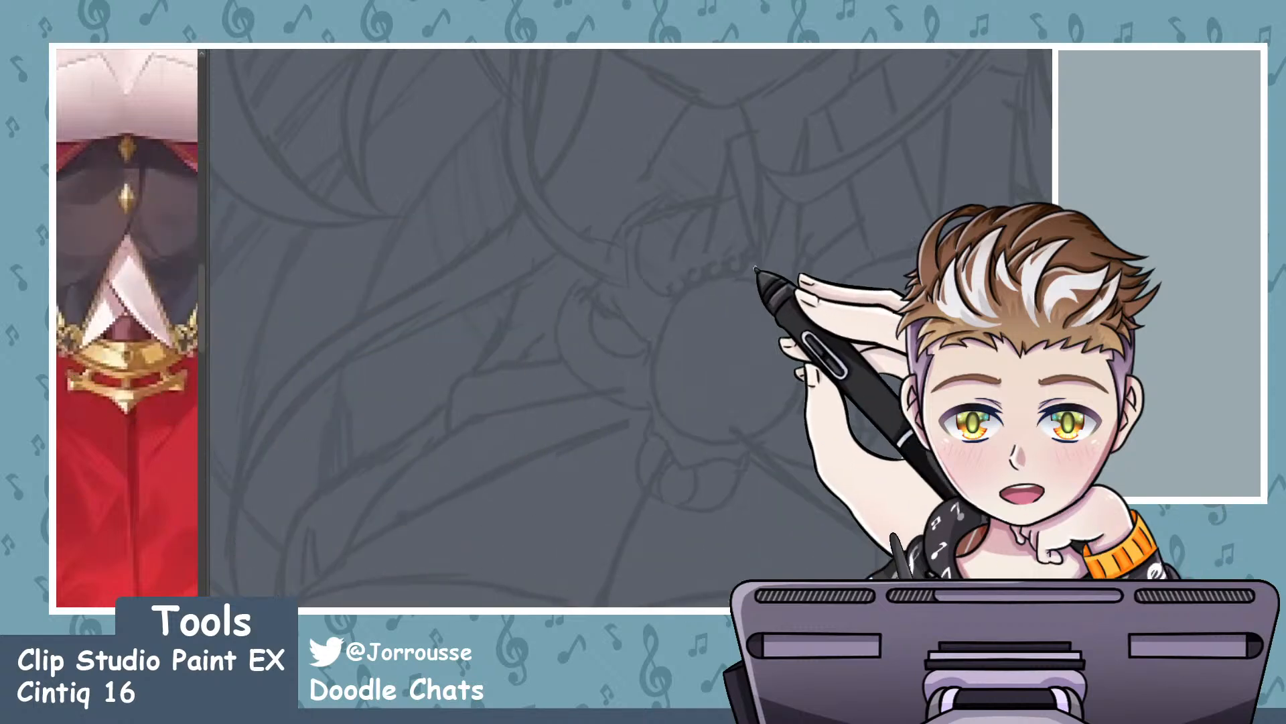
key(ctrl+z)
mouse_move(785, 325)
mouse_down()
mouse_move(756, 278)
mouse_move(631, 318)
mouse_move(751, 398)
mouse_up()
key(ctrl+z)
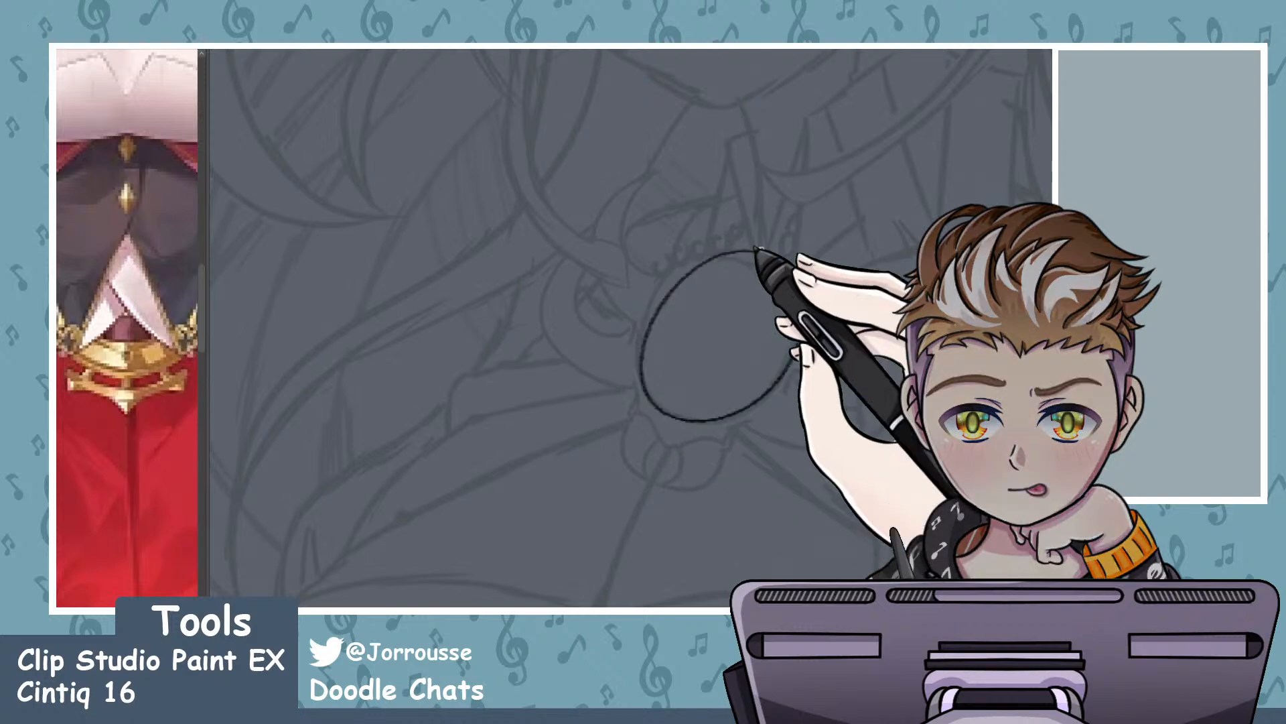
key(ctrl+z)
mouse_move(751, 242)
mouse_down()
mouse_move(622, 348)
mouse_move(800, 263)
mouse_move(770, 285)
mouse_up()
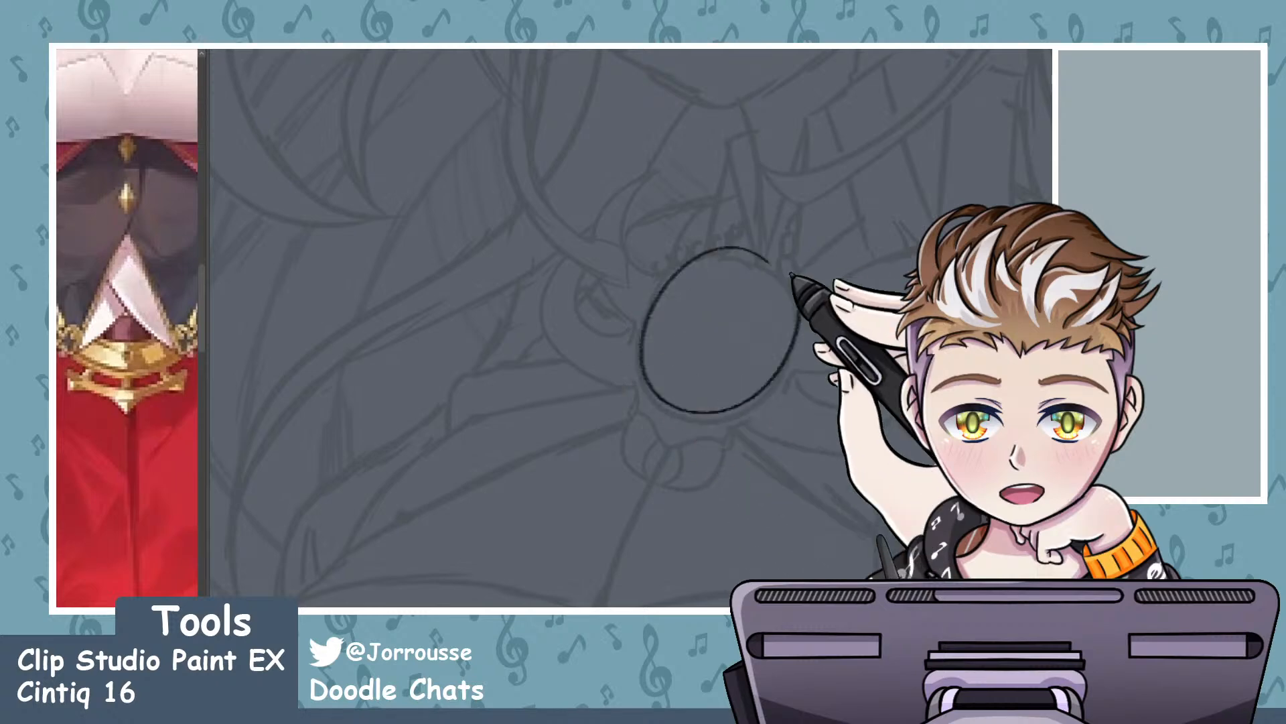
drag(658, 412, 770, 281)
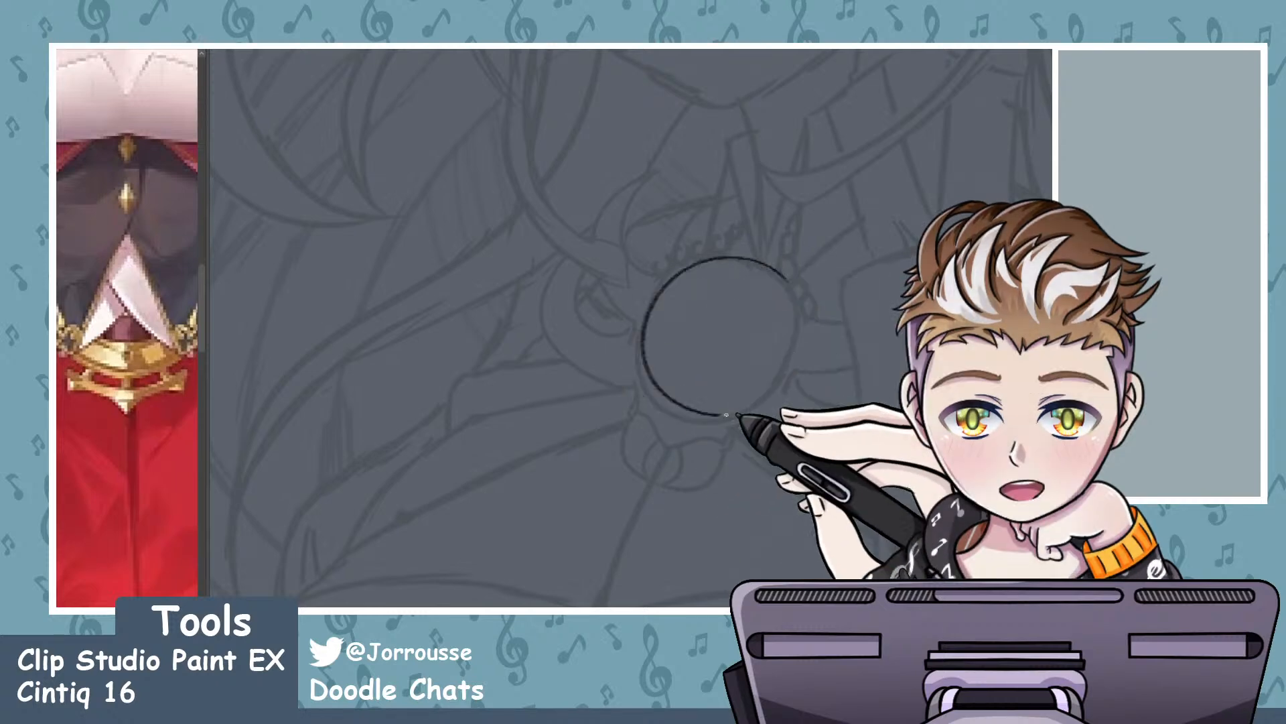
key(ctrl+z)
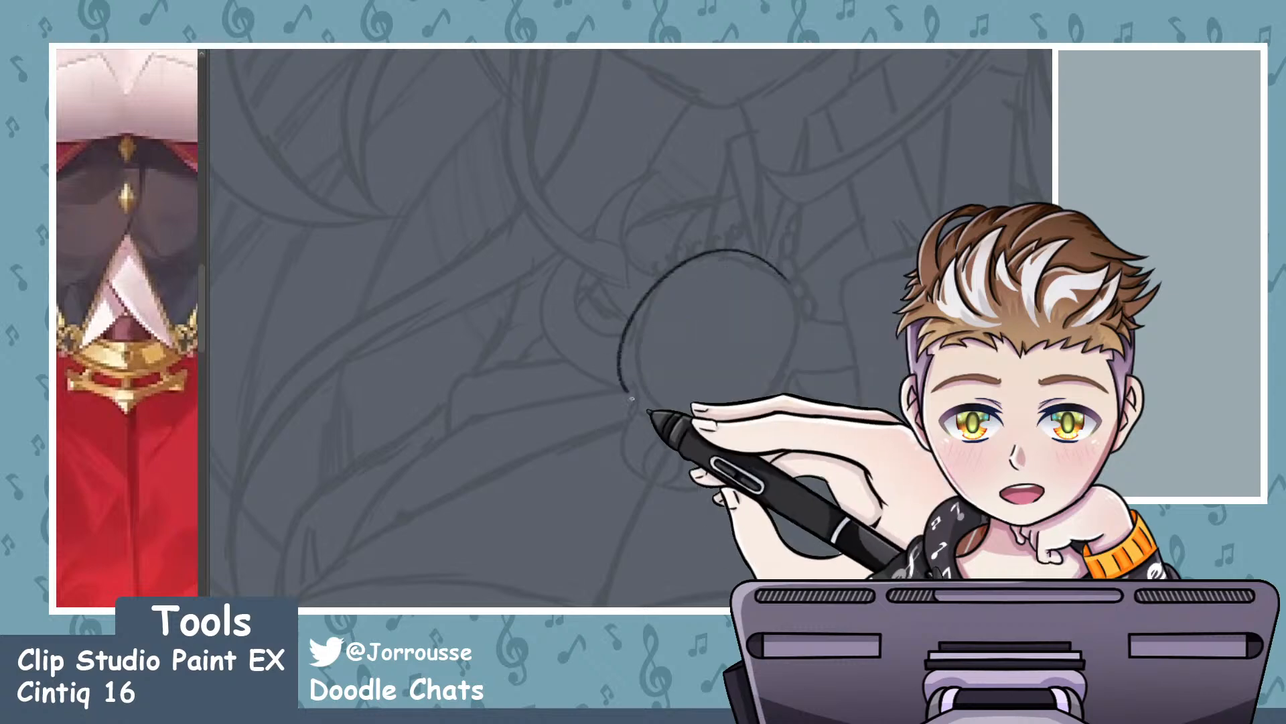
key(ctrl+z)
drag(771, 263, 723, 258)
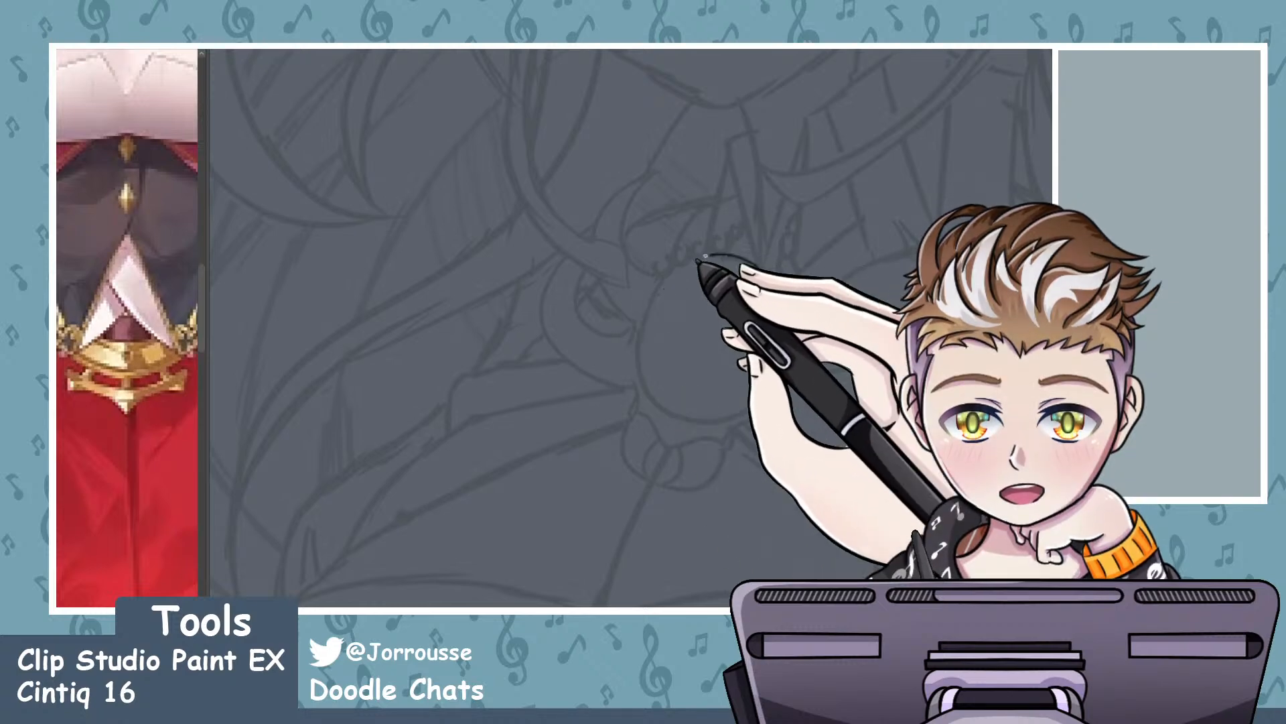
key(ctrl+plus)
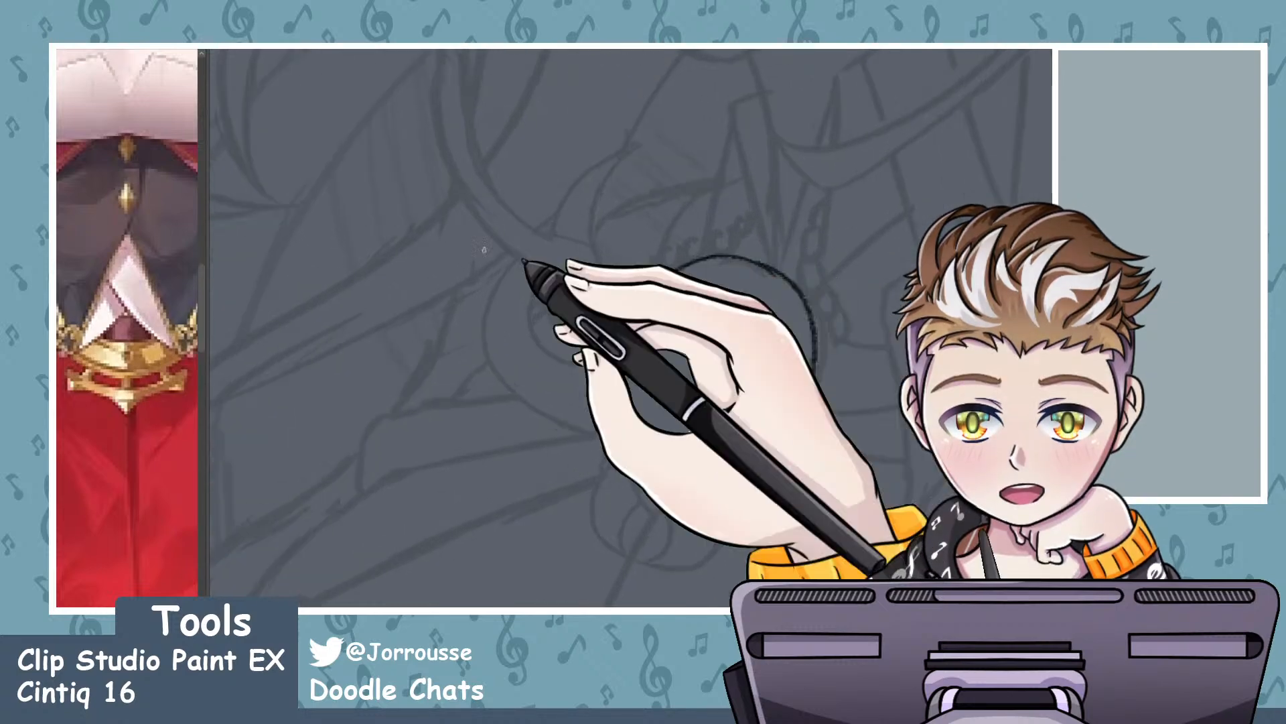
mouse_move(517, 281)
mouse_down()
mouse_move(537, 298)
mouse_move(474, 218)
mouse_up()
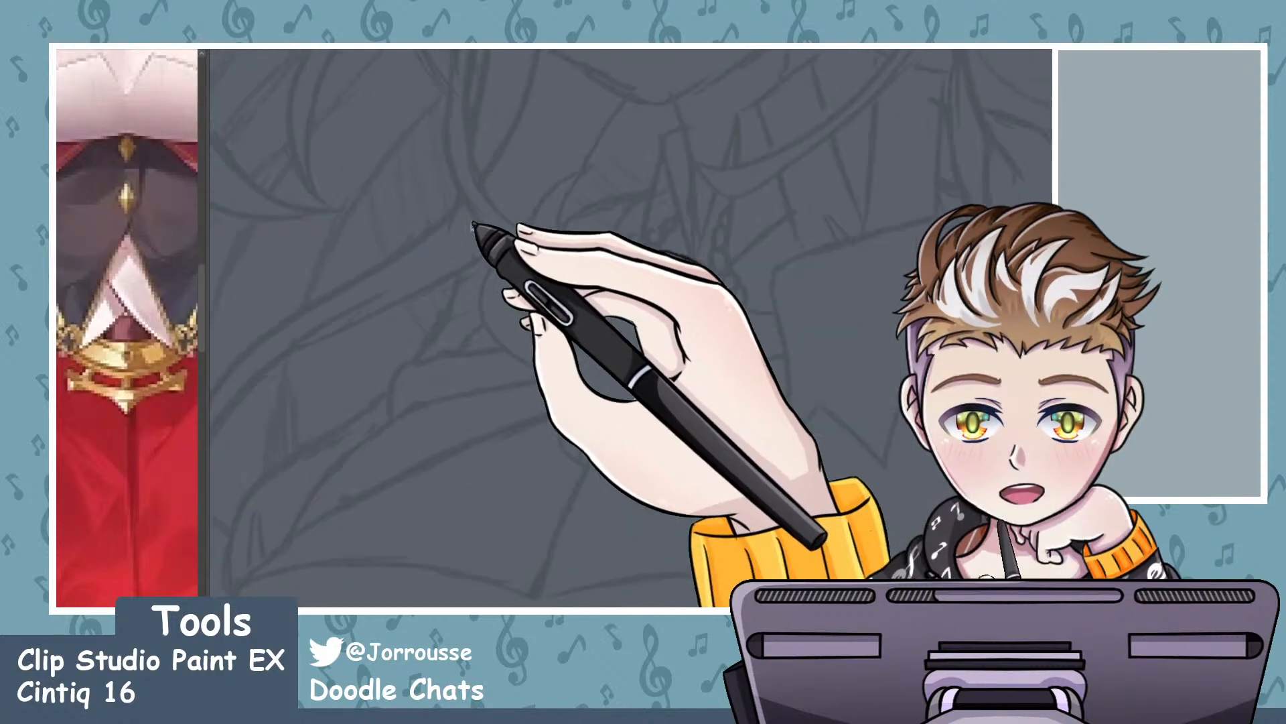
key(ctrl+plus)
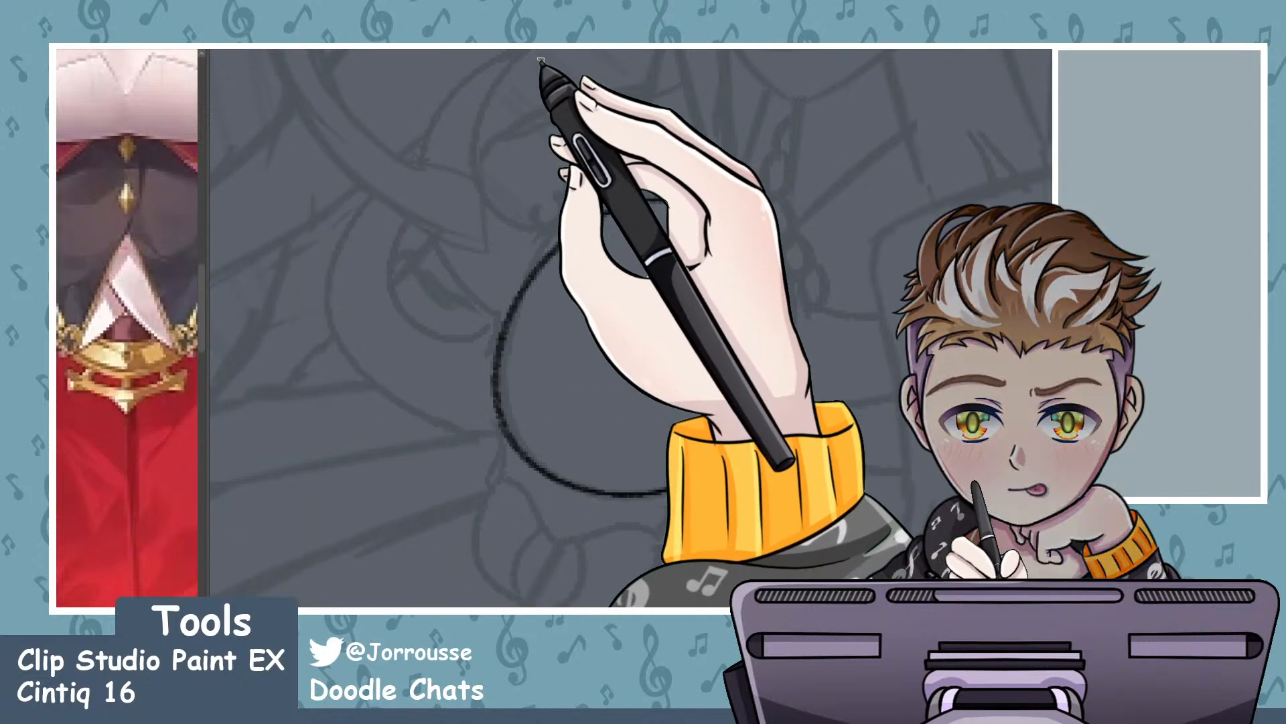
- Ink the curved, pointed horn rising from the brooch gem's upper left, with inner and outer edges meeting at the tip
drag(540, 55, 549, 252)
scroll(733, 275, down, 3)
scroll(718, 215, up, 3)
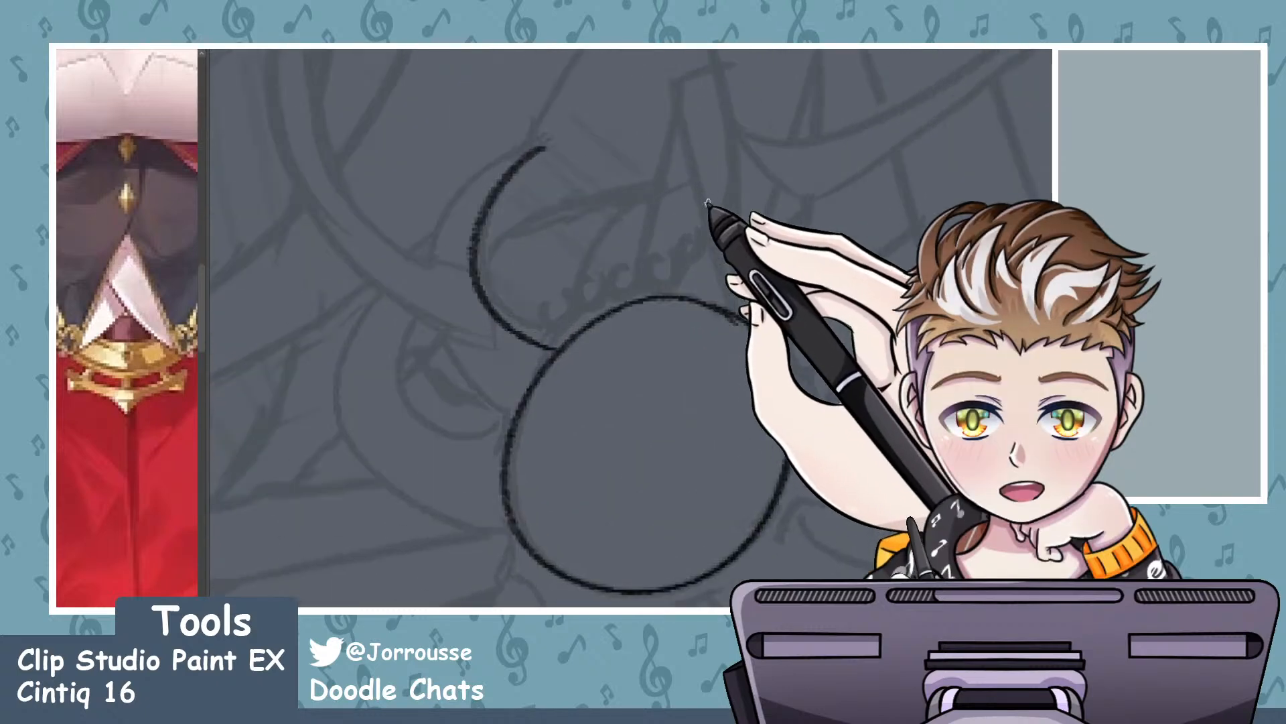
key(ctrl+z)
drag(552, 131, 495, 296)
key(ctrl+z)
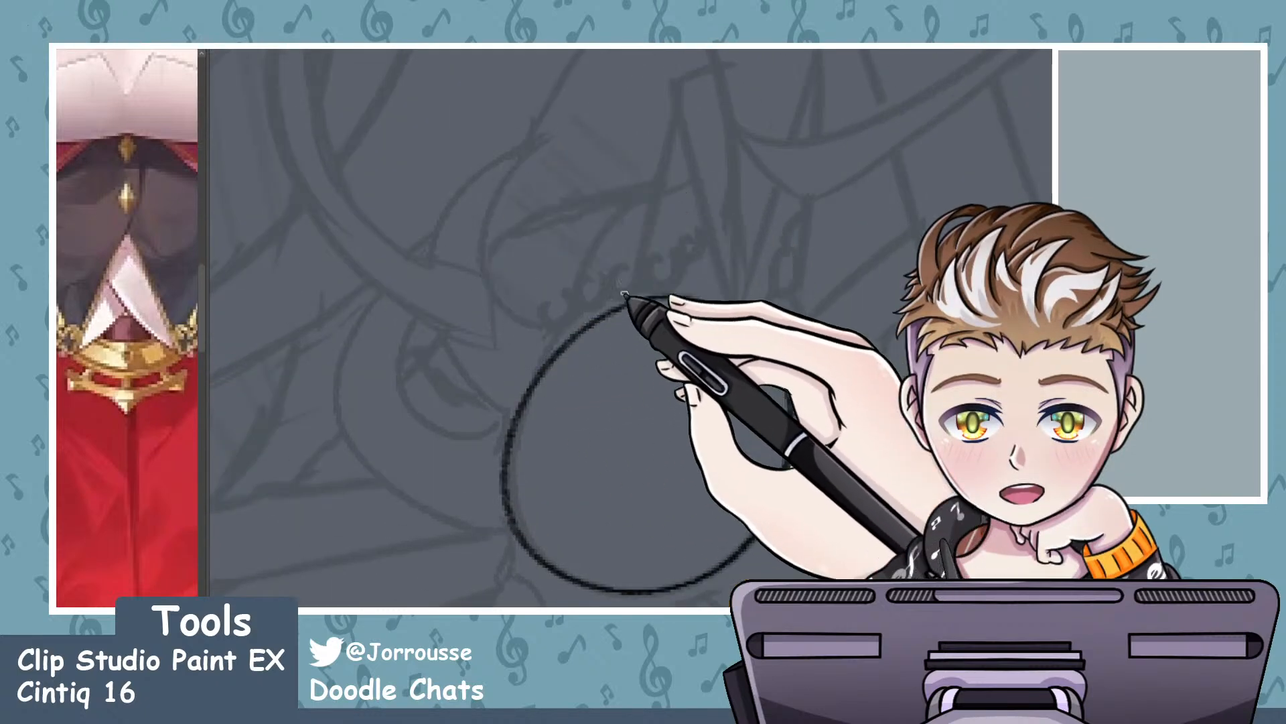
mouse_move(618, 310)
mouse_down()
mouse_move(562, 326)
mouse_move(488, 163)
mouse_move(517, 402)
mouse_up()
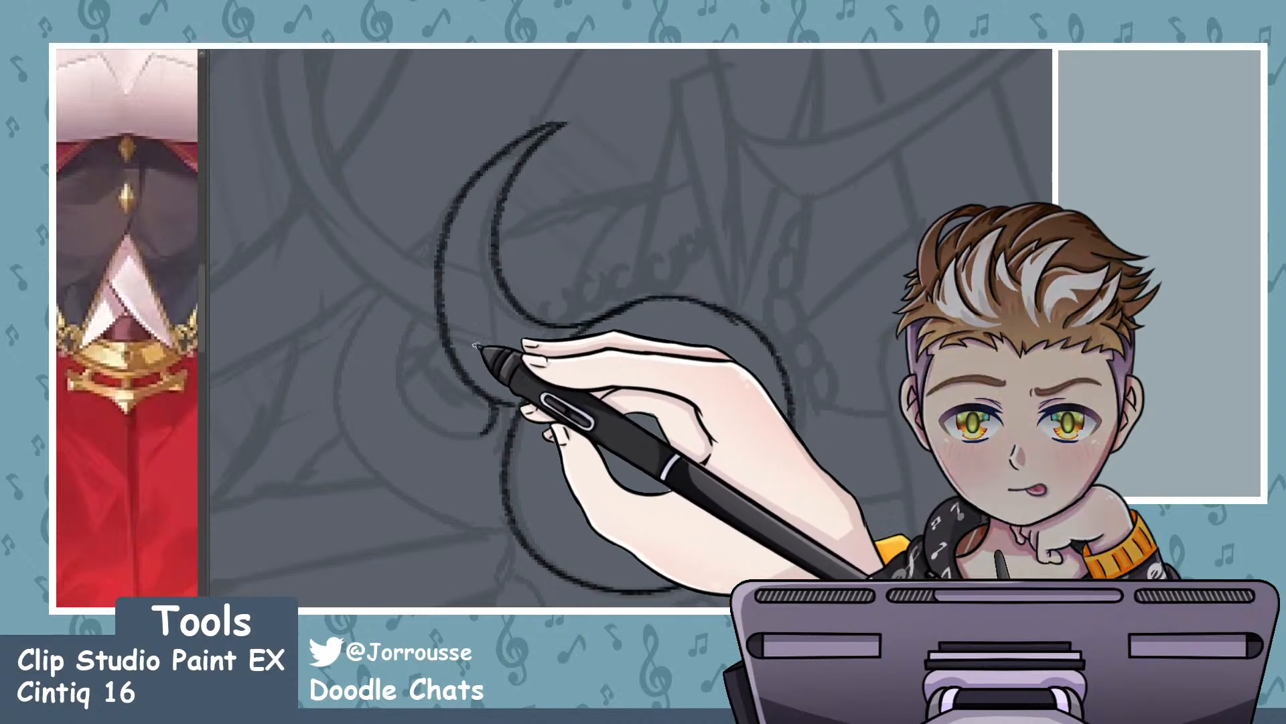
- Ink the small inner crescent below the brooch's left horn, redrawing its curve until it hooks back toward the gem
mouse_move(506, 438)
mouse_down()
mouse_move(466, 444)
mouse_move(437, 255)
mouse_up()
key(ctrl+z)
mouse_move(439, 299)
mouse_down()
mouse_move(416, 359)
mouse_move(507, 439)
mouse_up()
key(ctrl+z)
drag(439, 286, 477, 444)
key(ctrl+z)
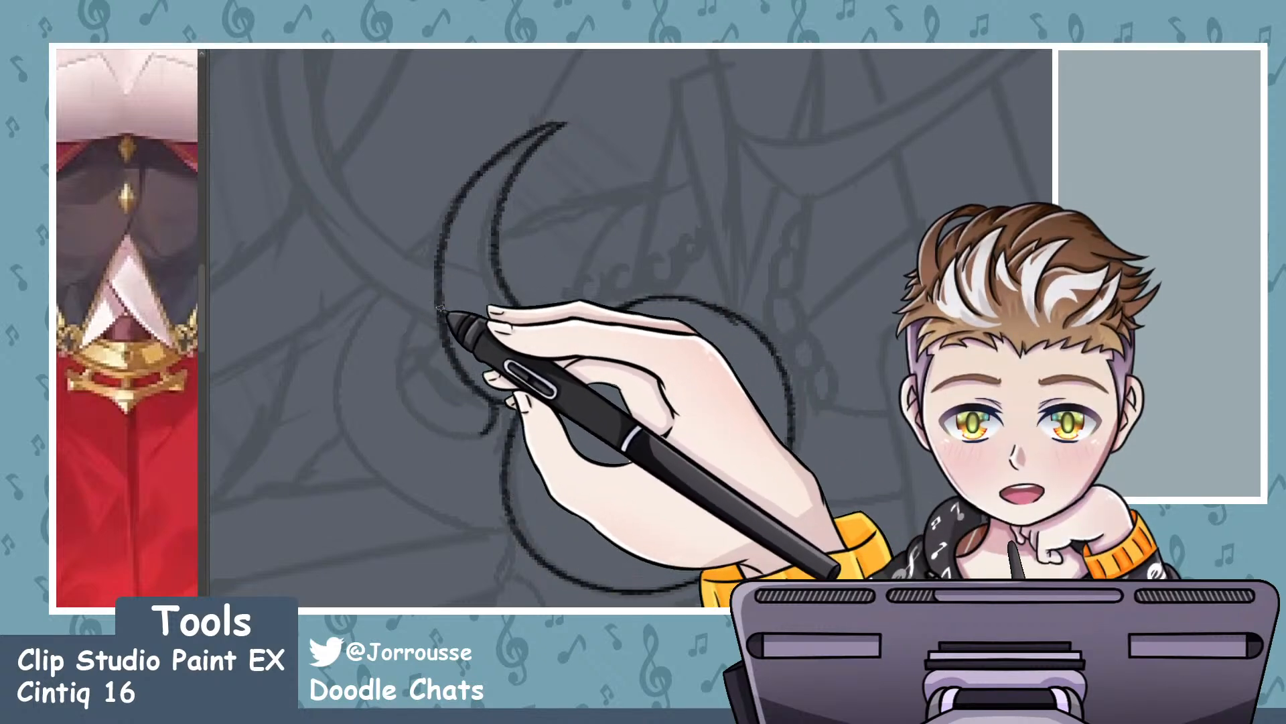
mouse_move(437, 282)
mouse_down()
mouse_move(435, 434)
mouse_move(488, 435)
mouse_up()
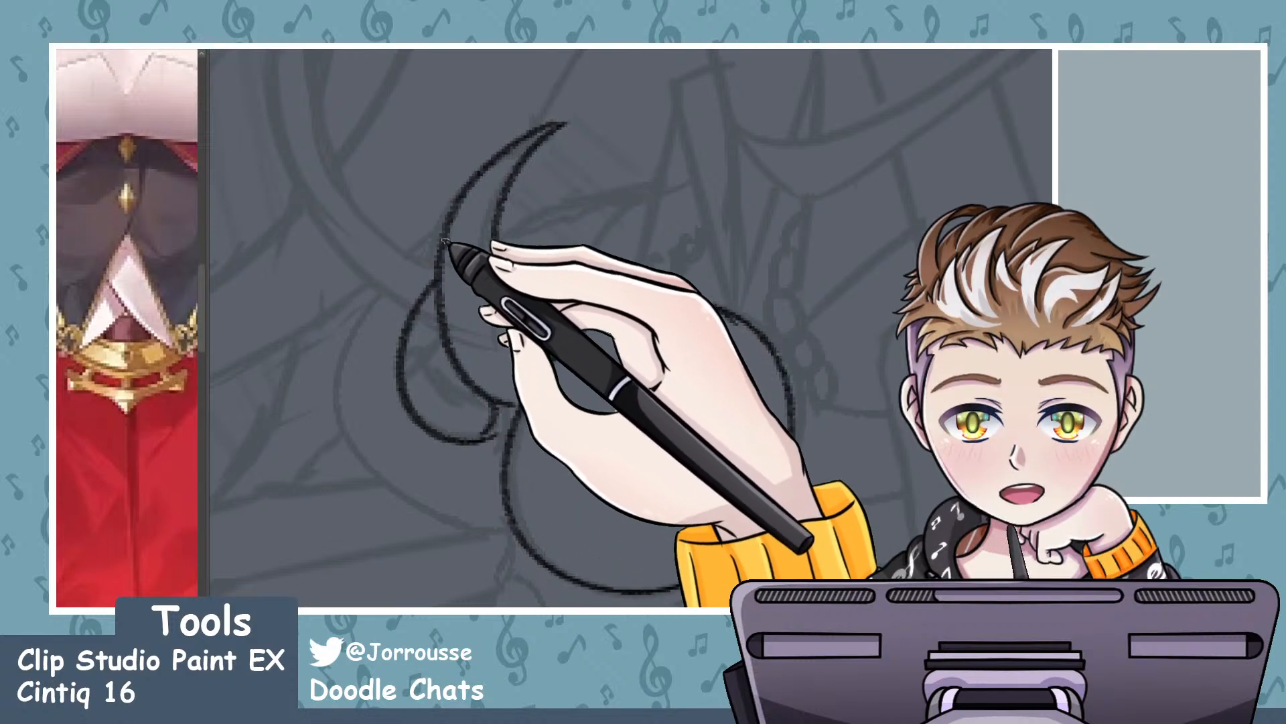
- Ink the larger outer crescent around the small one, running from the brooch's left horn to the gem's lower edge
mouse_move(440, 248)
mouse_down()
mouse_move(413, 258)
mouse_move(530, 515)
mouse_up()
key(ctrl+z)
drag(438, 255, 510, 528)
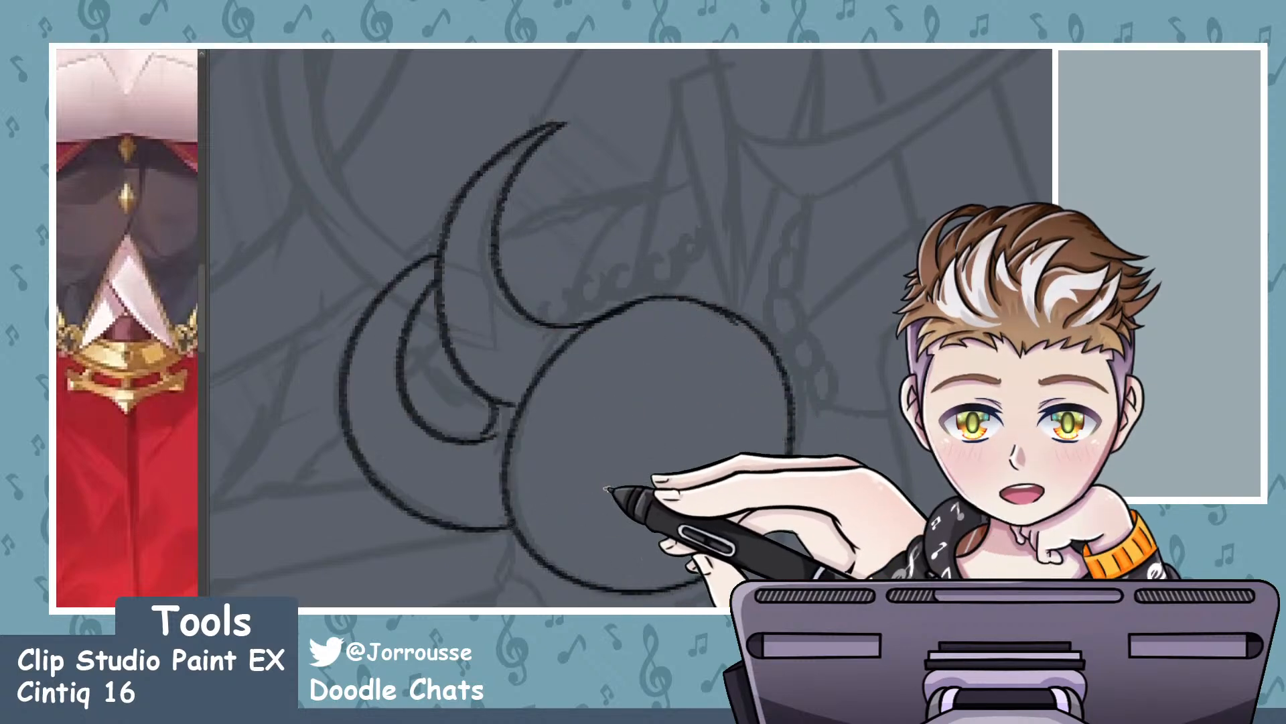
scroll(693, 395, down, 3)
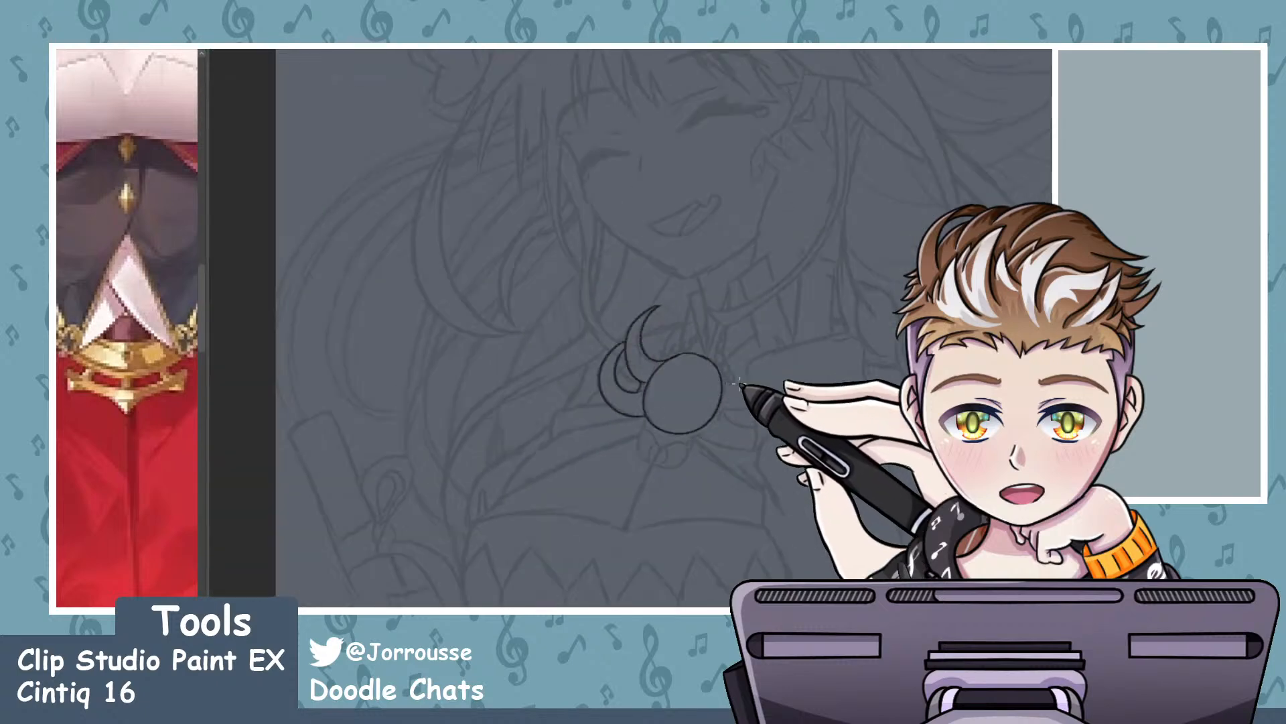
- Ink the long horn on the brooch's right side, curving from the gem's upper edge to a sharp tip and back down
scroll(737, 398, up, 1)
drag(700, 428, 749, 359)
scroll(761, 255, up, 4)
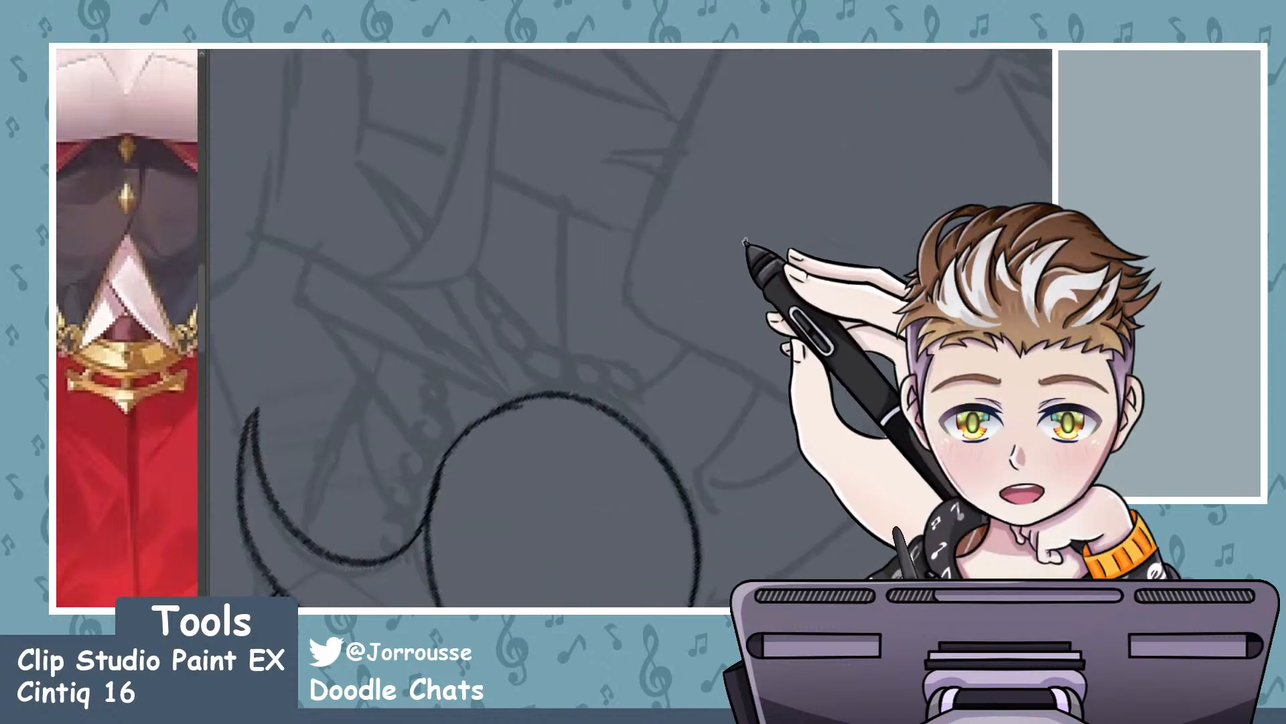
key(ctrl+z)
mouse_move(557, 395)
mouse_down()
mouse_move(607, 392)
mouse_move(702, 199)
mouse_up()
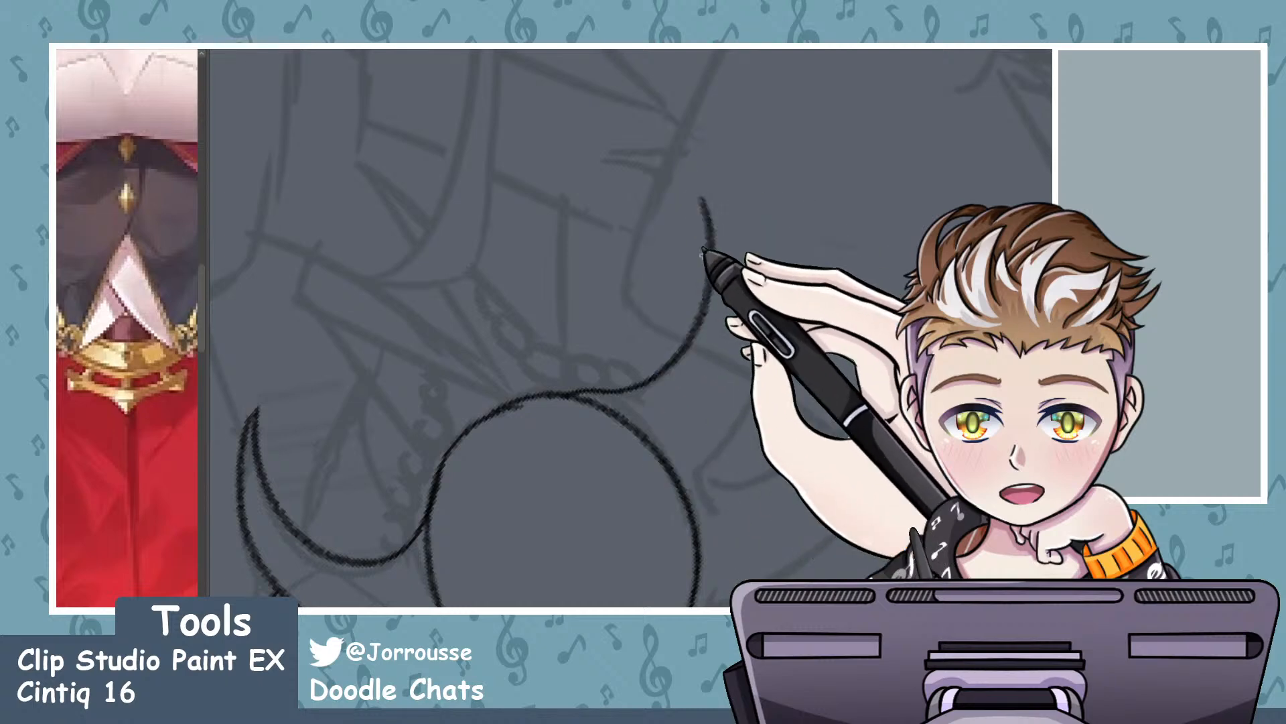
drag(773, 320, 777, 343)
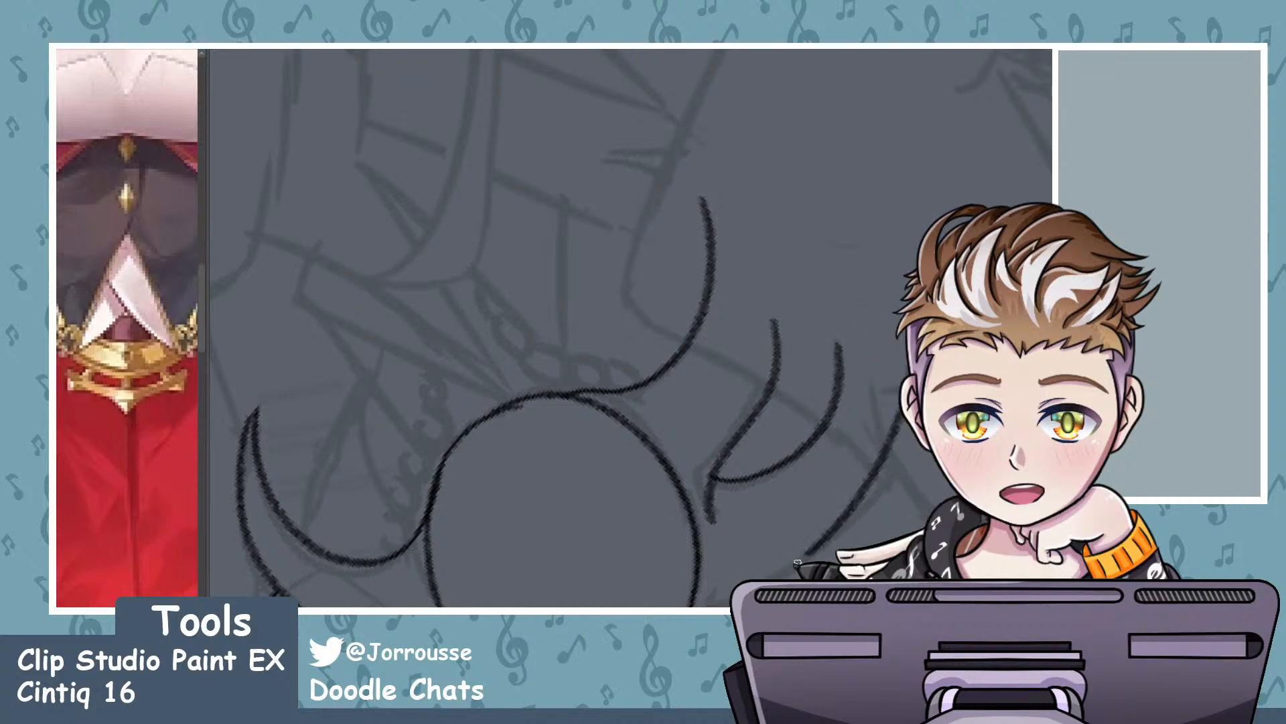
drag(663, 268, 820, 293)
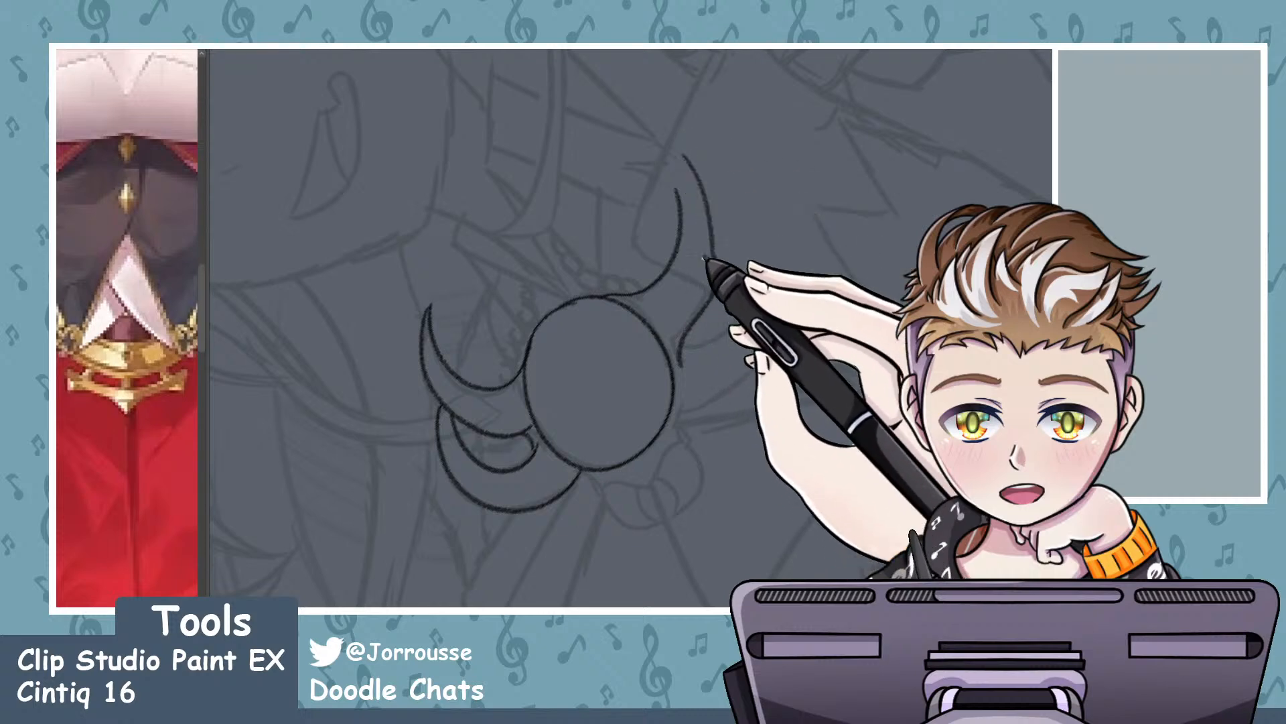
drag(678, 150, 678, 215)
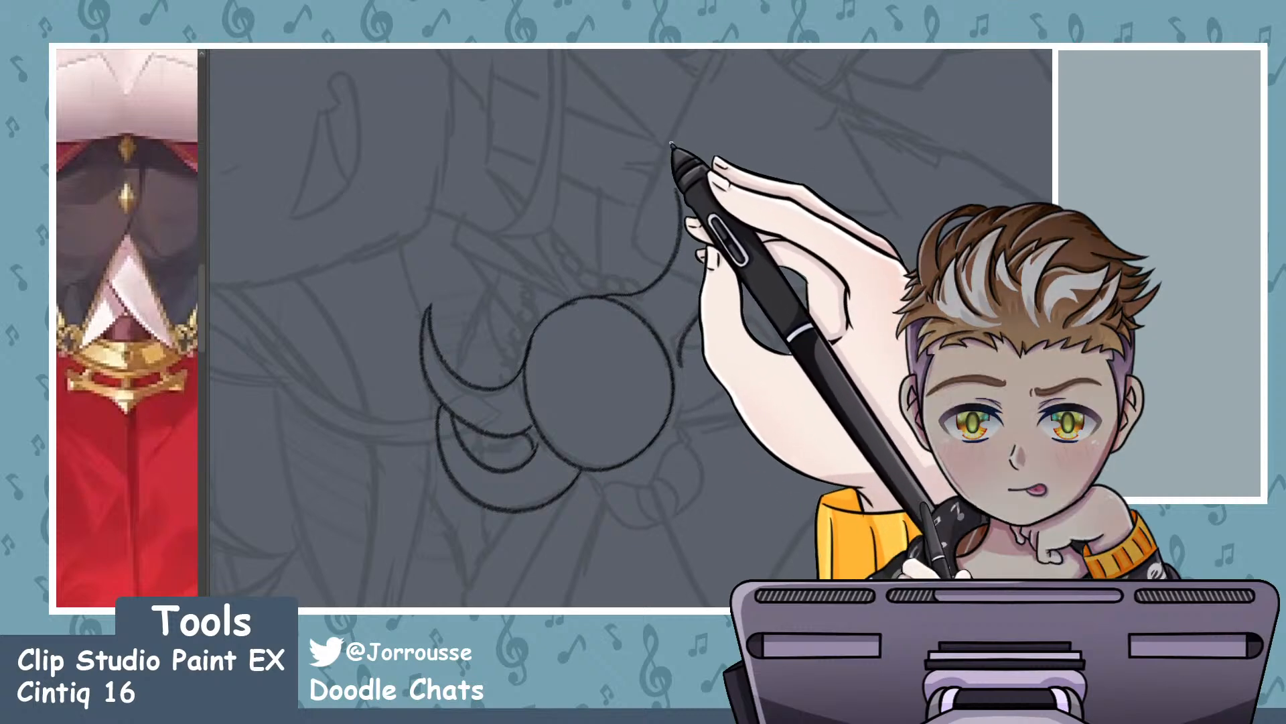
mouse_move(674, 147)
mouse_down()
mouse_move(675, 226)
mouse_move(697, 274)
mouse_move(778, 239)
mouse_move(704, 405)
mouse_up()
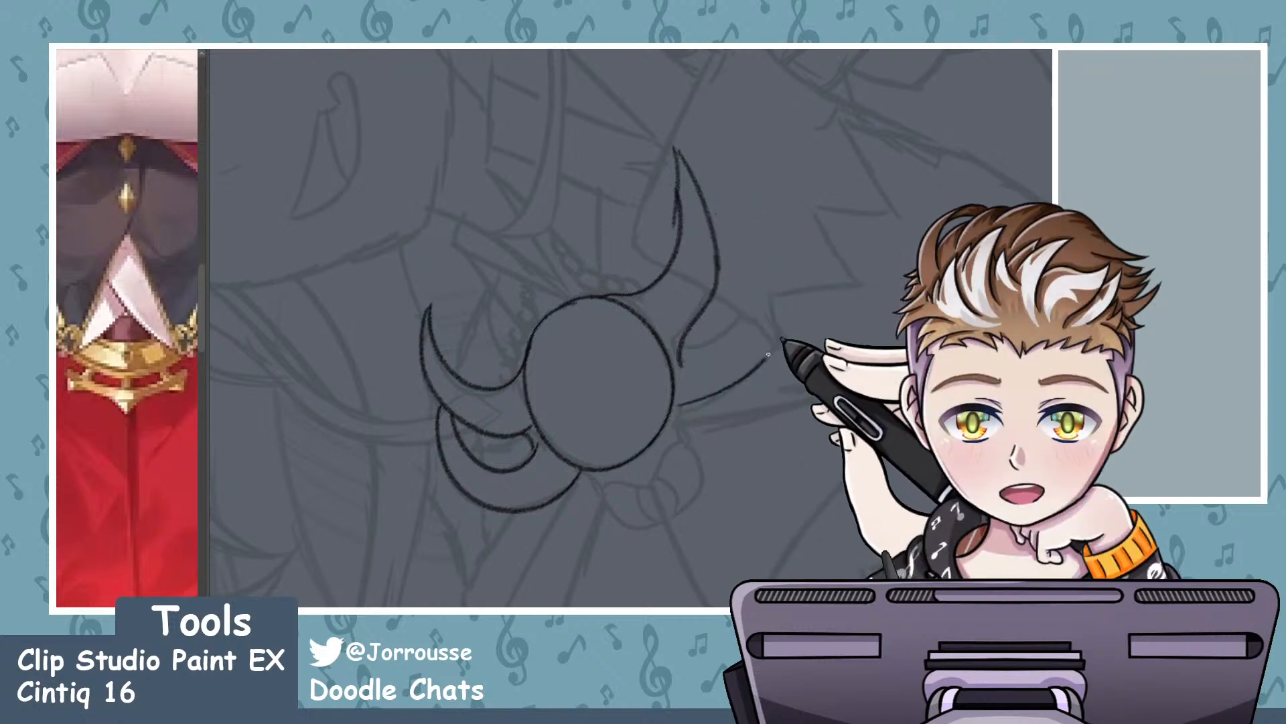
- Redraw the curves under the brooch's right horn as a small inner crescent nested in a larger outer one
key(ctrl+z)
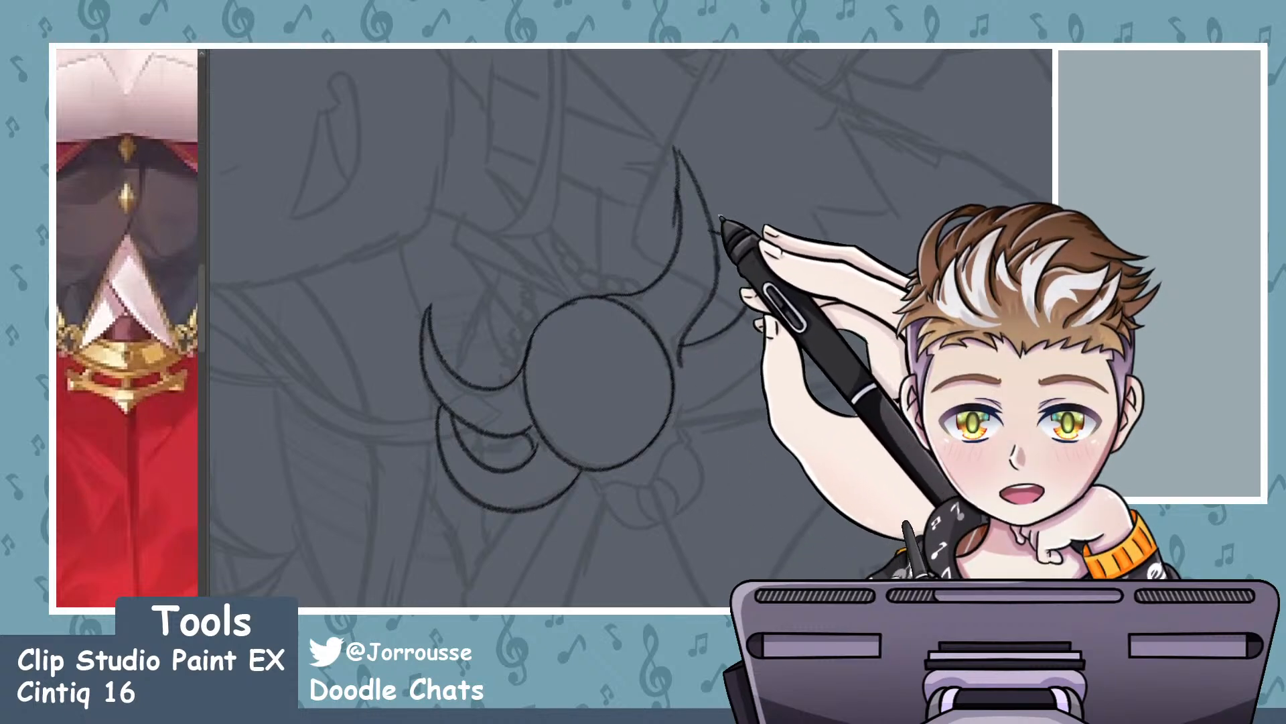
scroll(863, 365, down, 8)
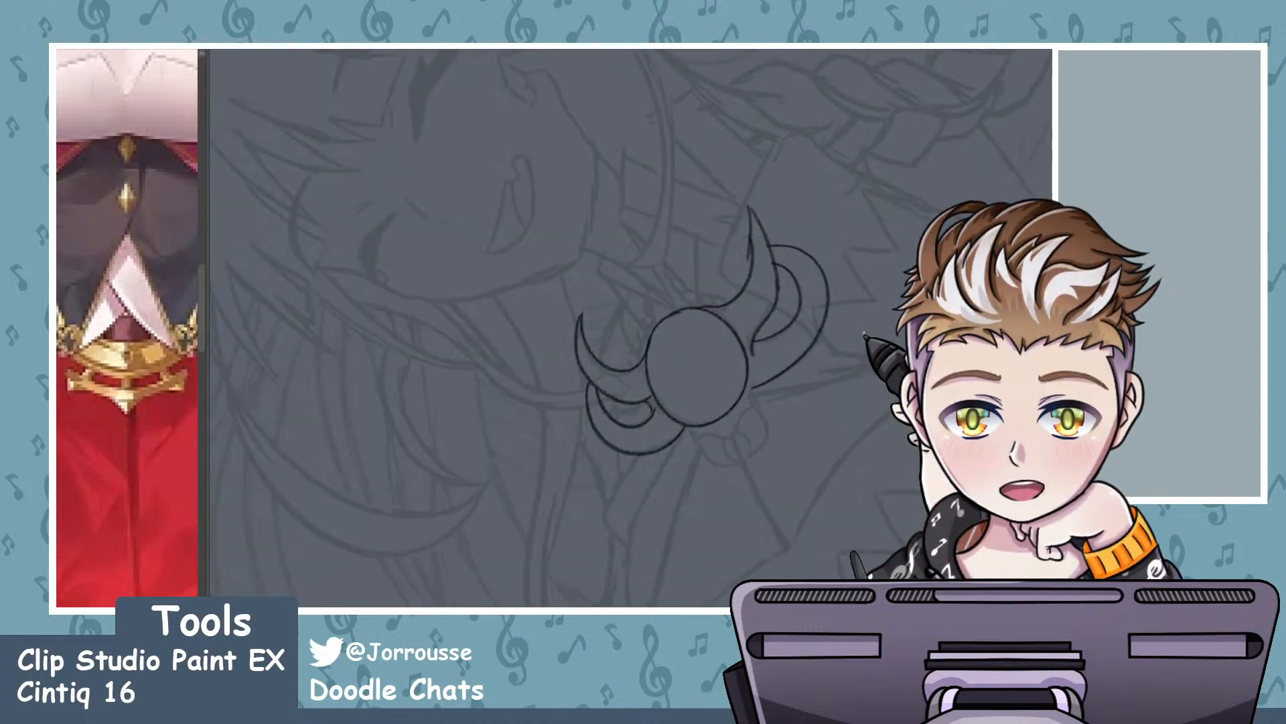
scroll(863, 365, up, 8)
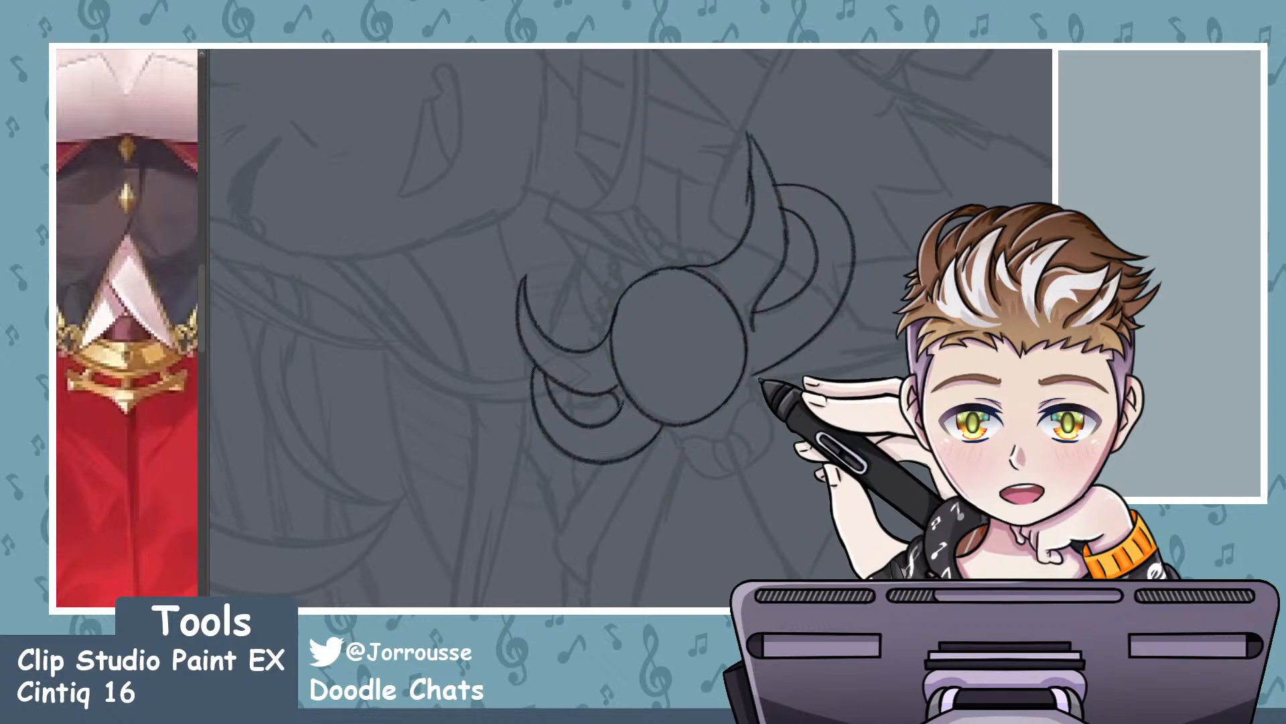
- Ink the small claw-like ornament below the brooch gem, including the short contours joining it to the right crescent
scroll(757, 389, up, 3)
drag(740, 368, 745, 410)
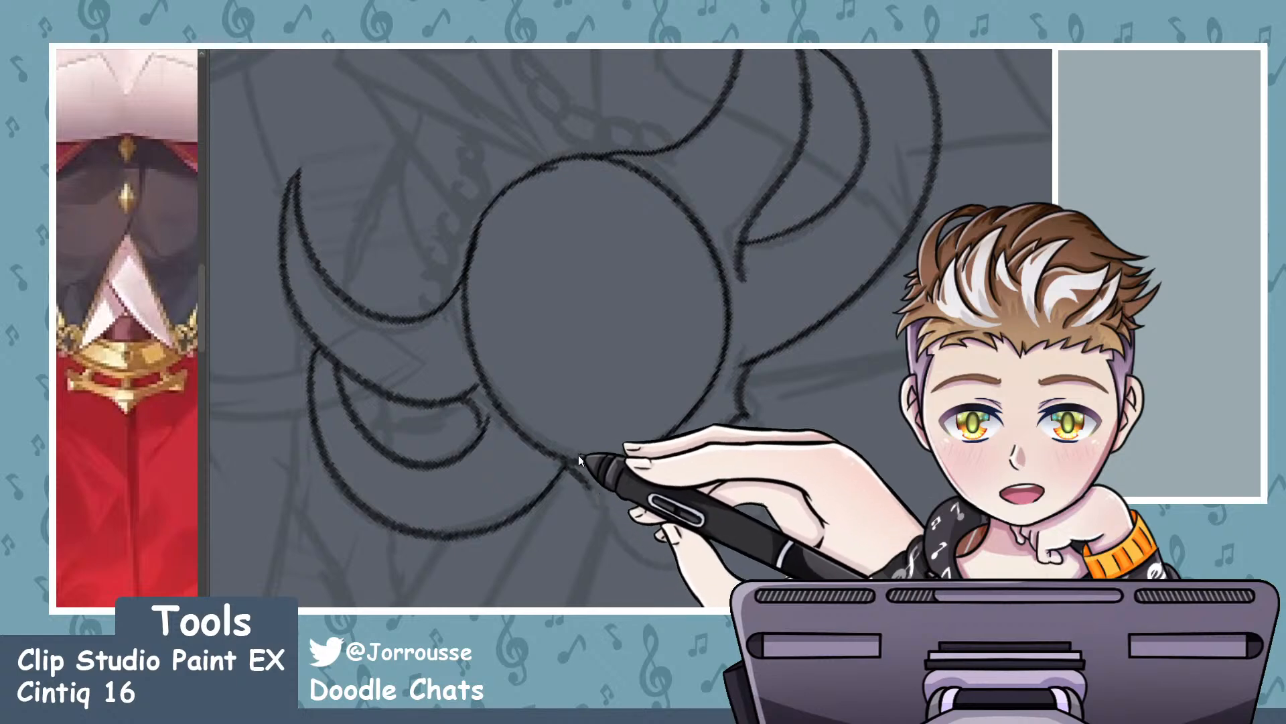
drag(598, 503, 670, 498)
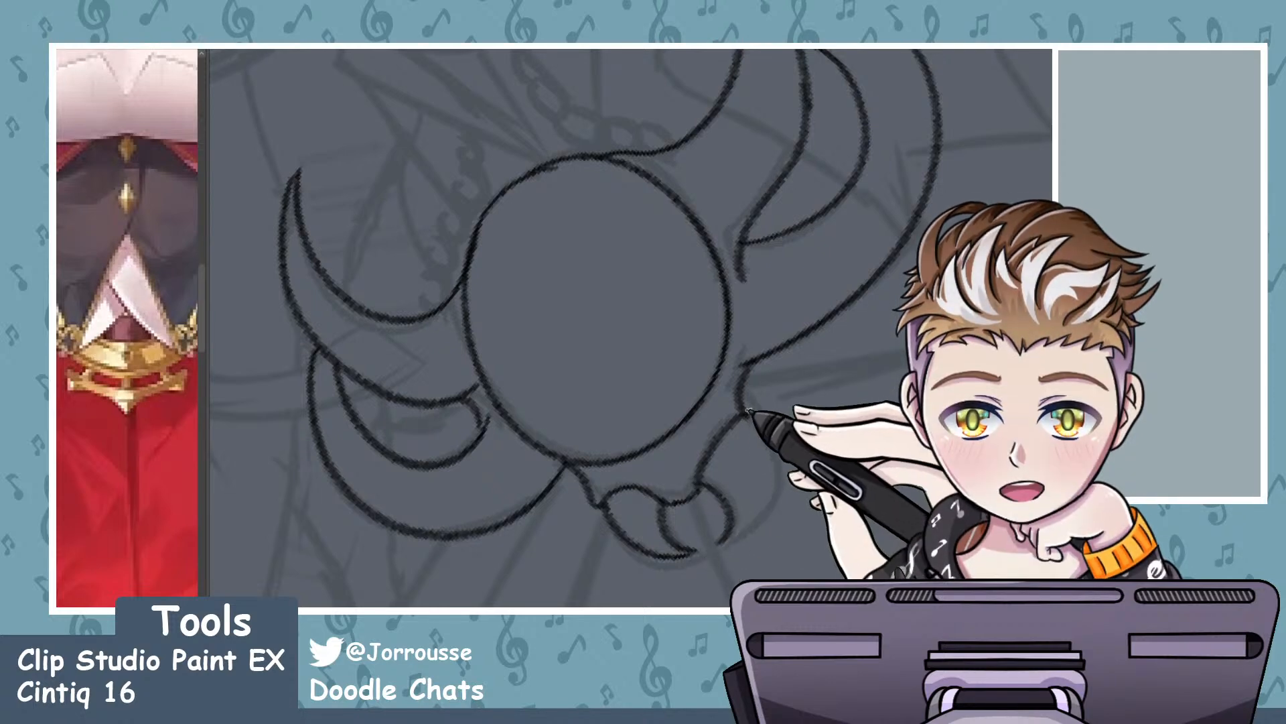
- Rotate the inked brooch and nudge it into place at the collar, following the tilt of the sketched chest
scroll(670, 408, down, 6)
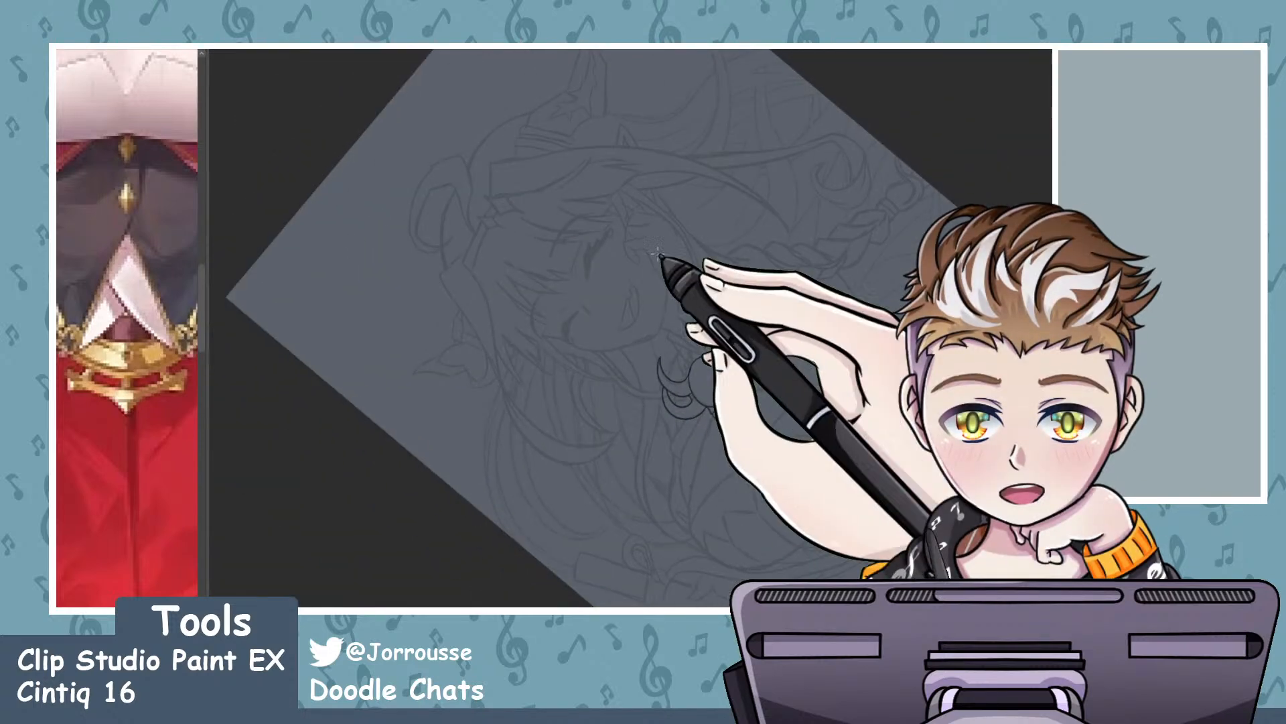
key(ctrl+at)
scroll(729, 273, down, 2)
scroll(739, 394, up, 3)
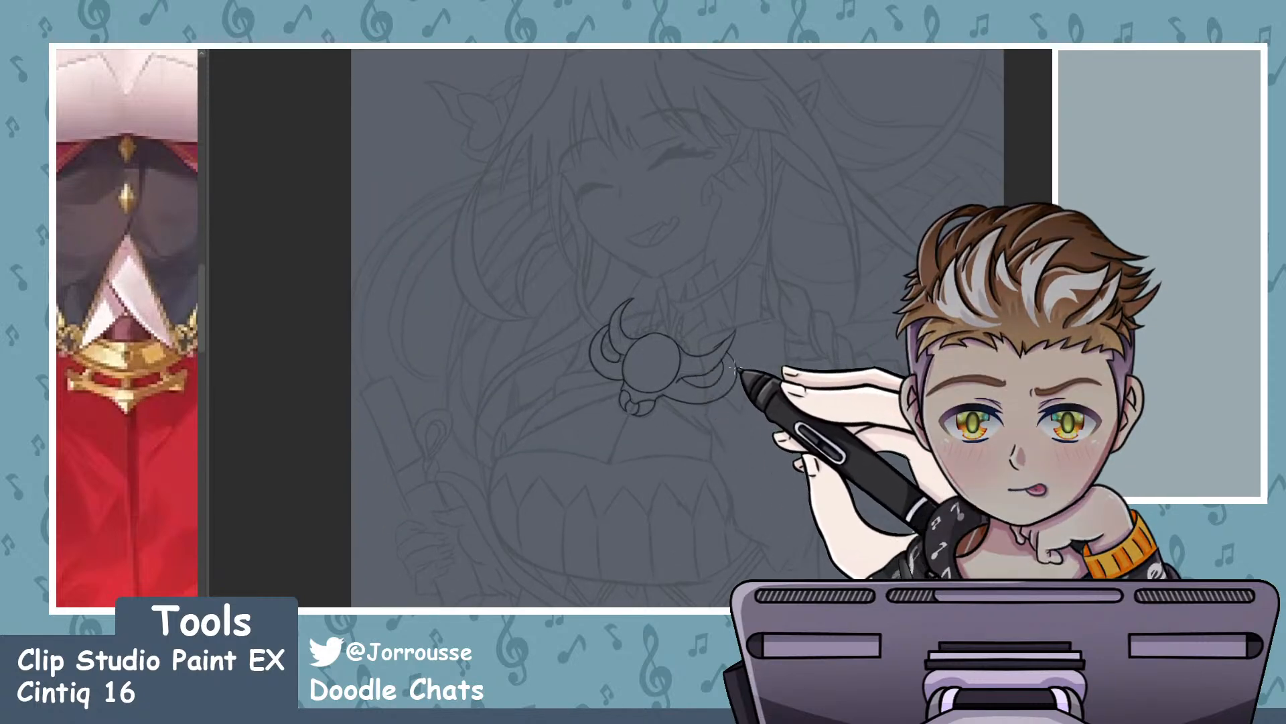
scroll(615, 338, up, 2)
key(ctrl+t)
drag(670, 400, 696, 370)
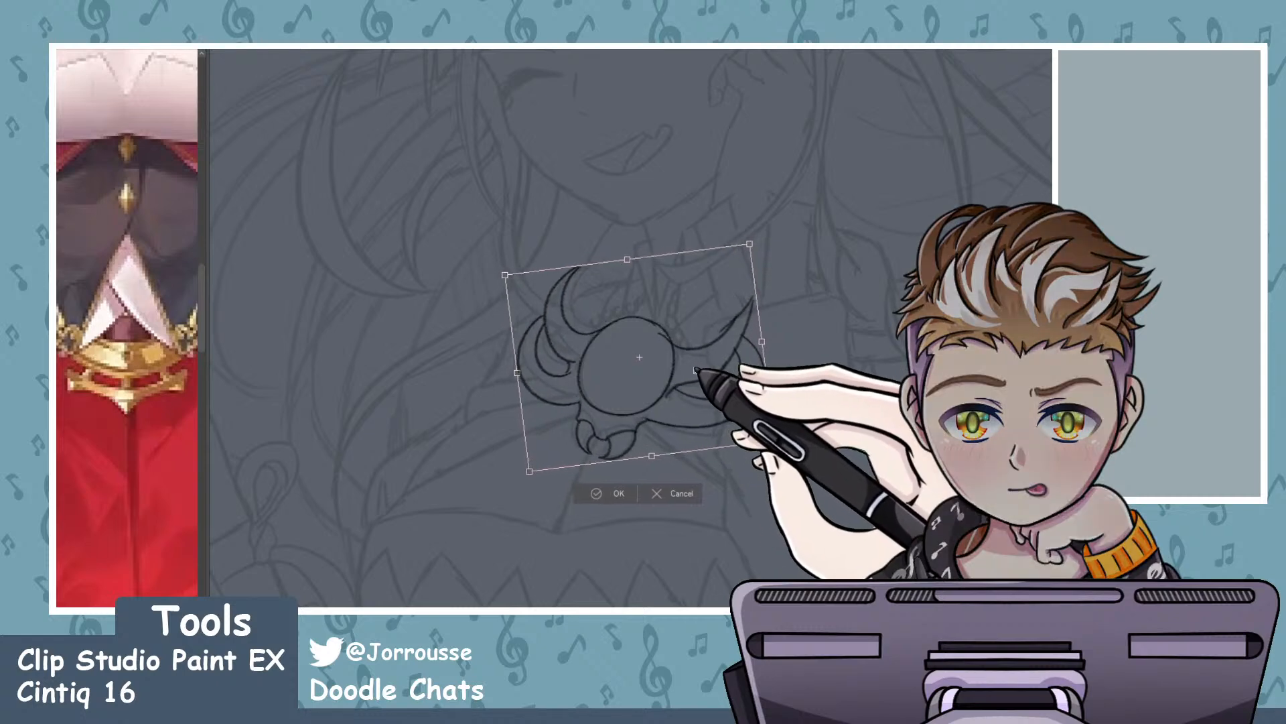
key(Return)
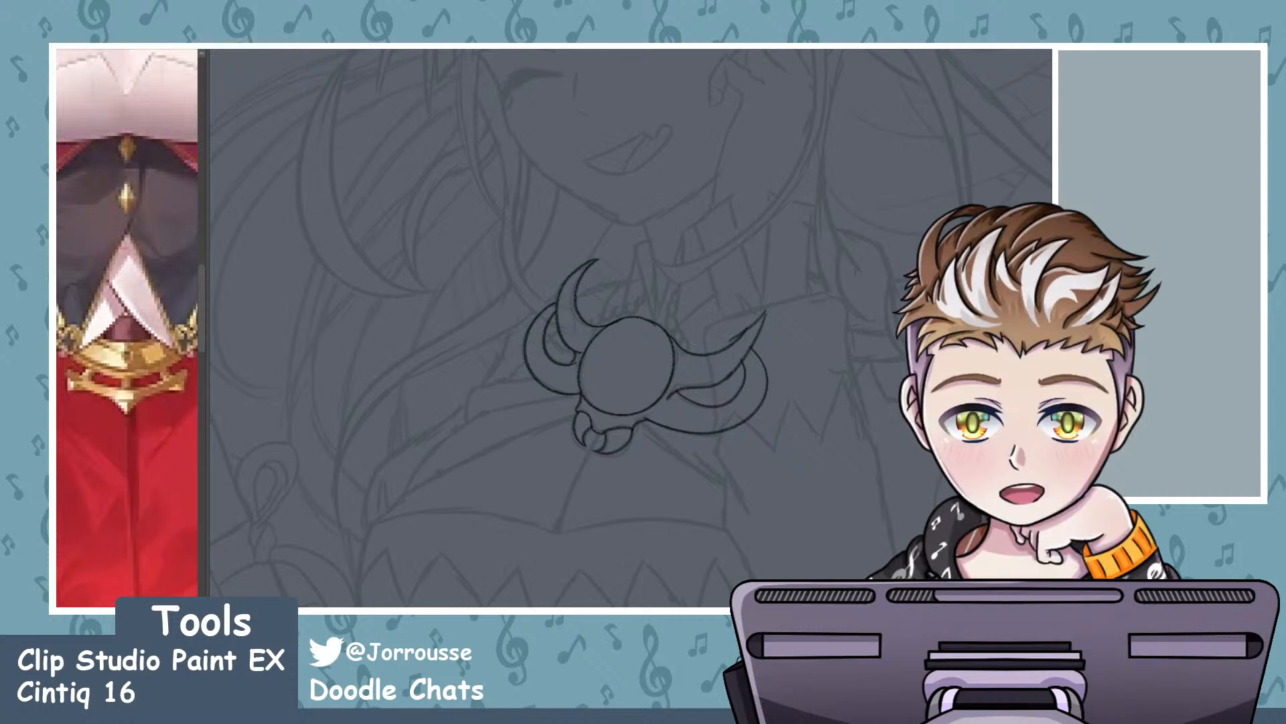
key(ctrl+t)
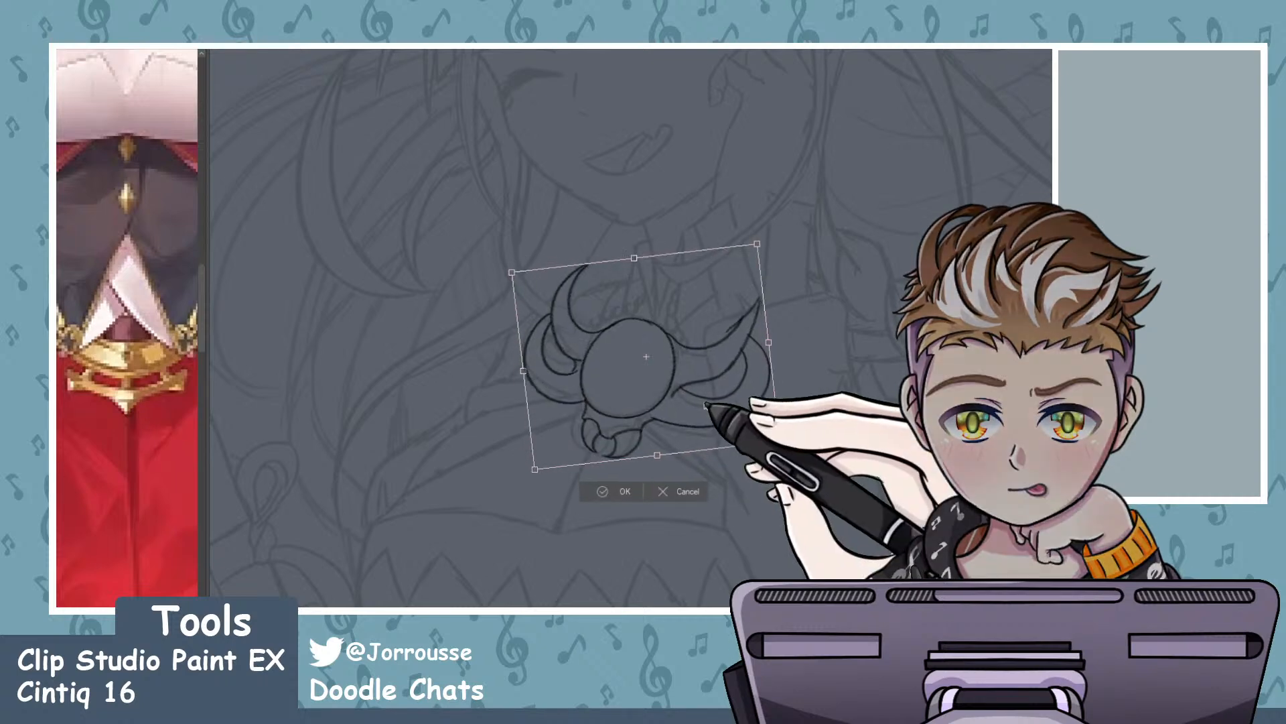
drag(709, 431, 706, 405)
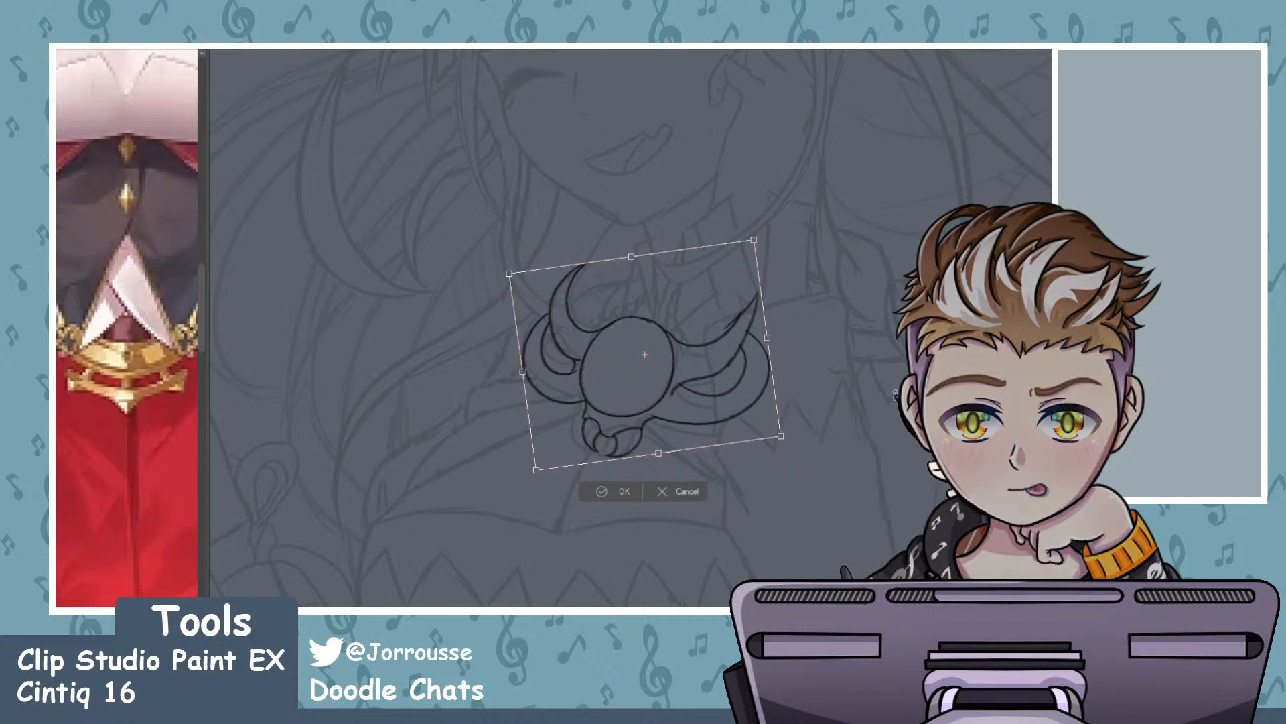
key(Return)
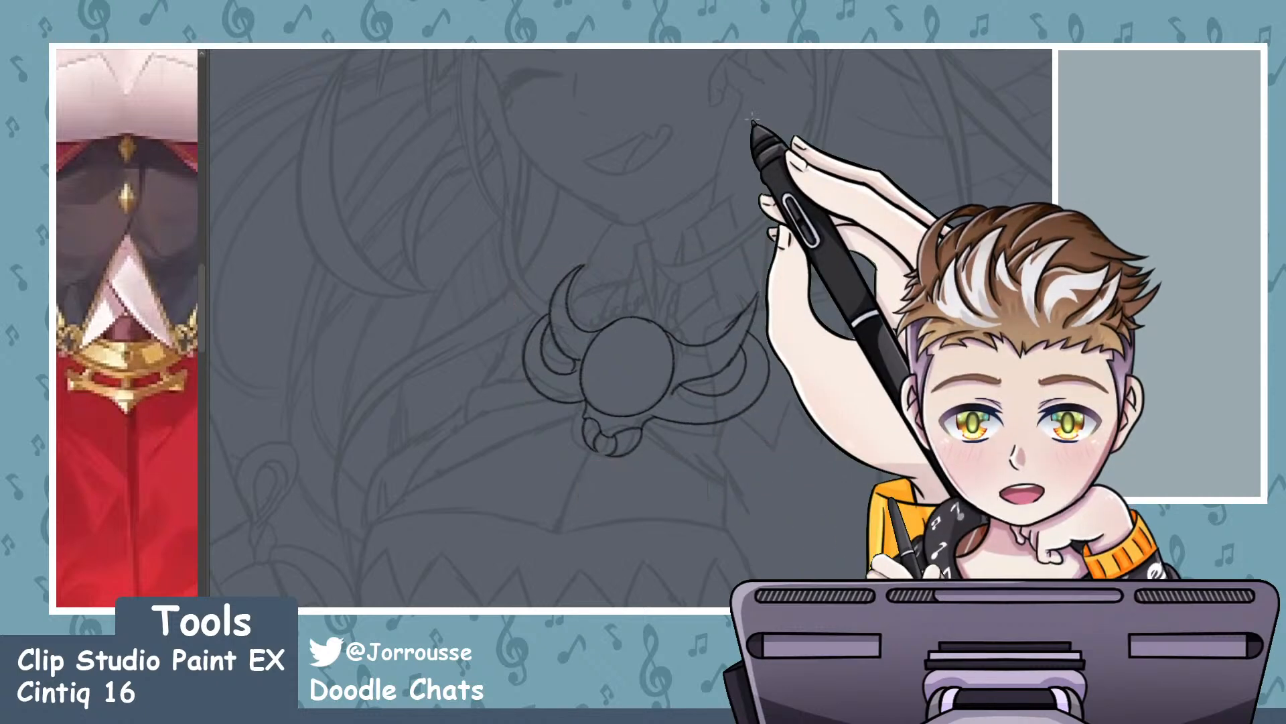
- Mirror the canvas view horizontally, then slightly rotate and reposition the brooch so its horns sit more level
scroll(784, 365, down, 5)
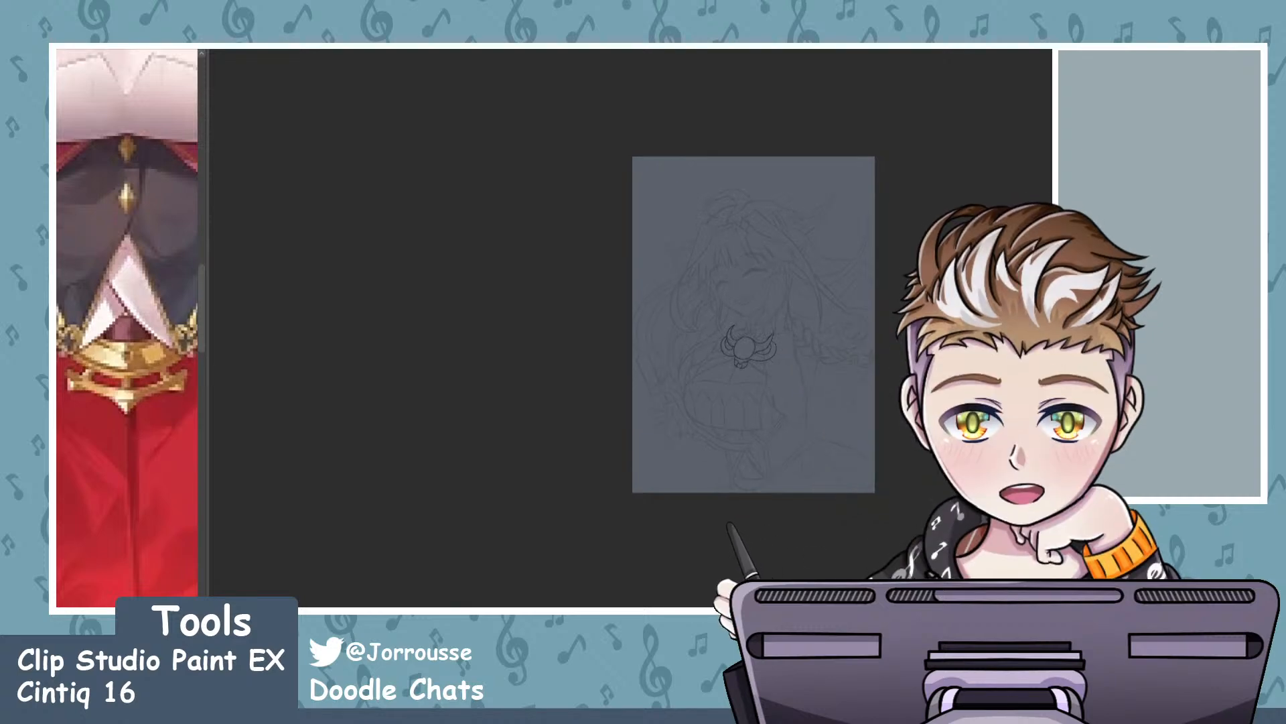
drag(751, 335, 523, 335)
scroll(636, 298, up, 5)
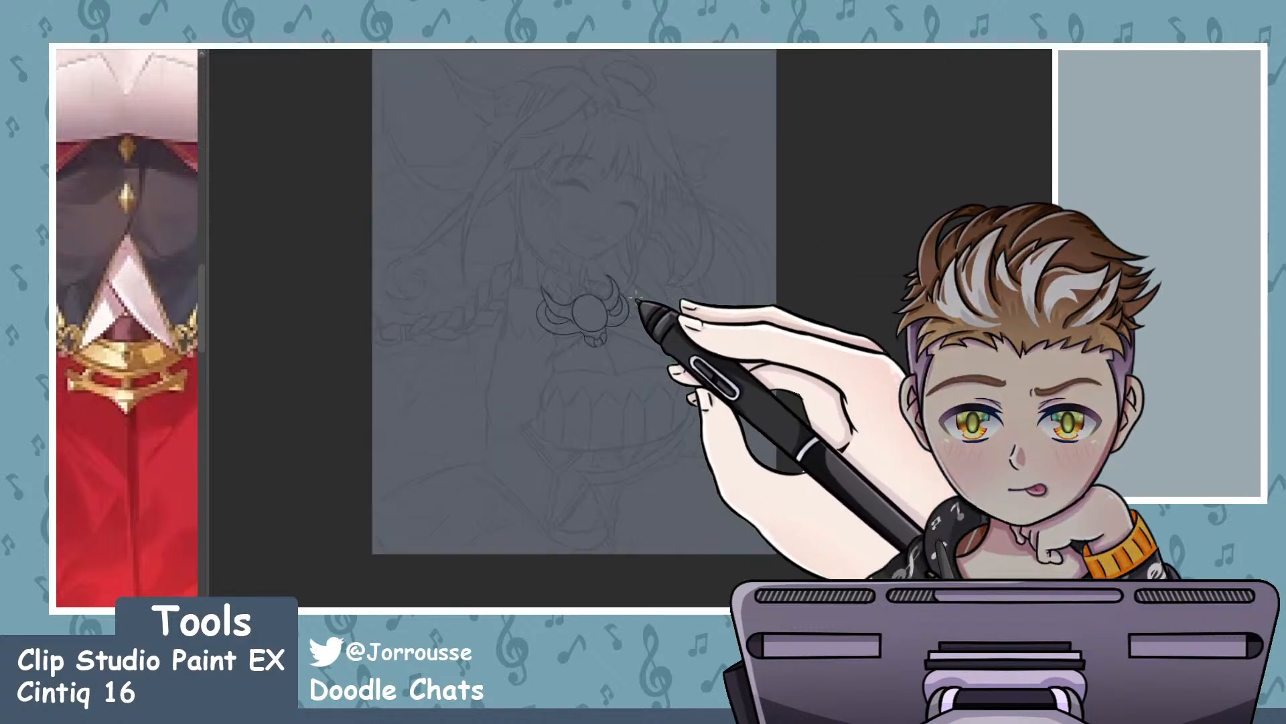
key(ctrl+t)
drag(761, 319, 753, 338)
drag(603, 329, 606, 326)
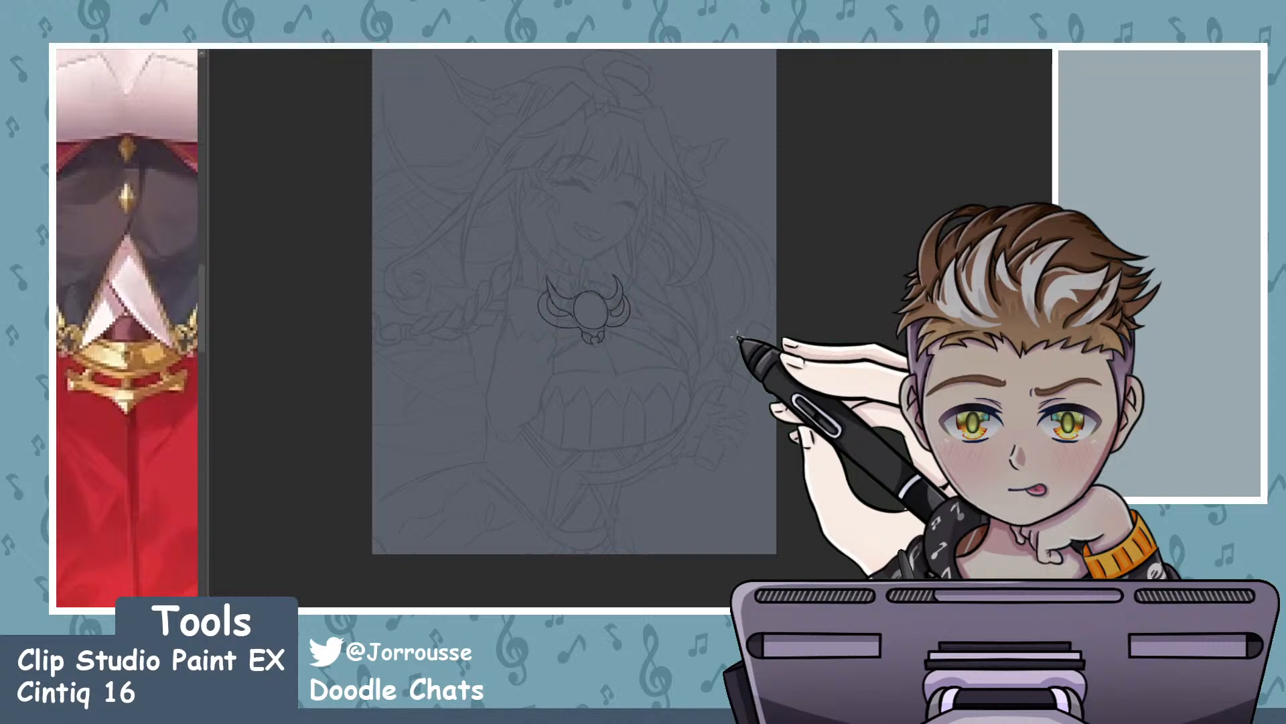
scroll(743, 352, down, 2)
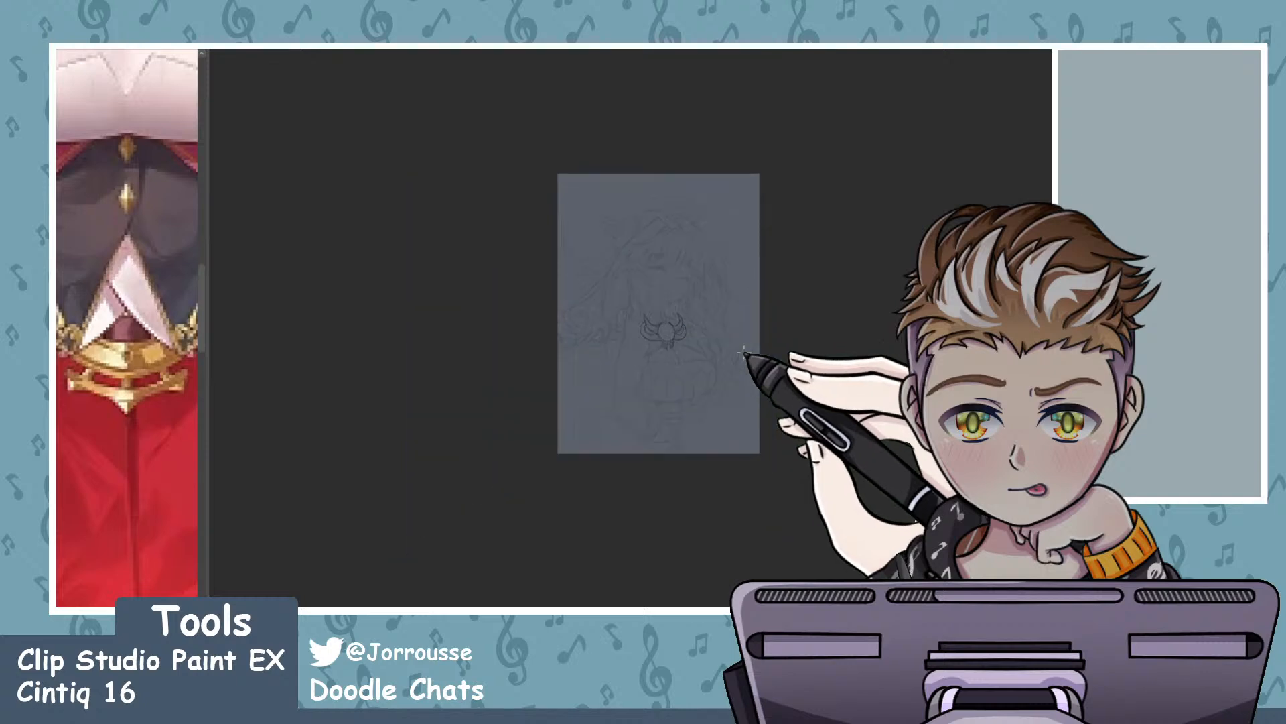
- Ink a chain of small round beads along the upper edge of the brooch gem
scroll(683, 298, up, 6)
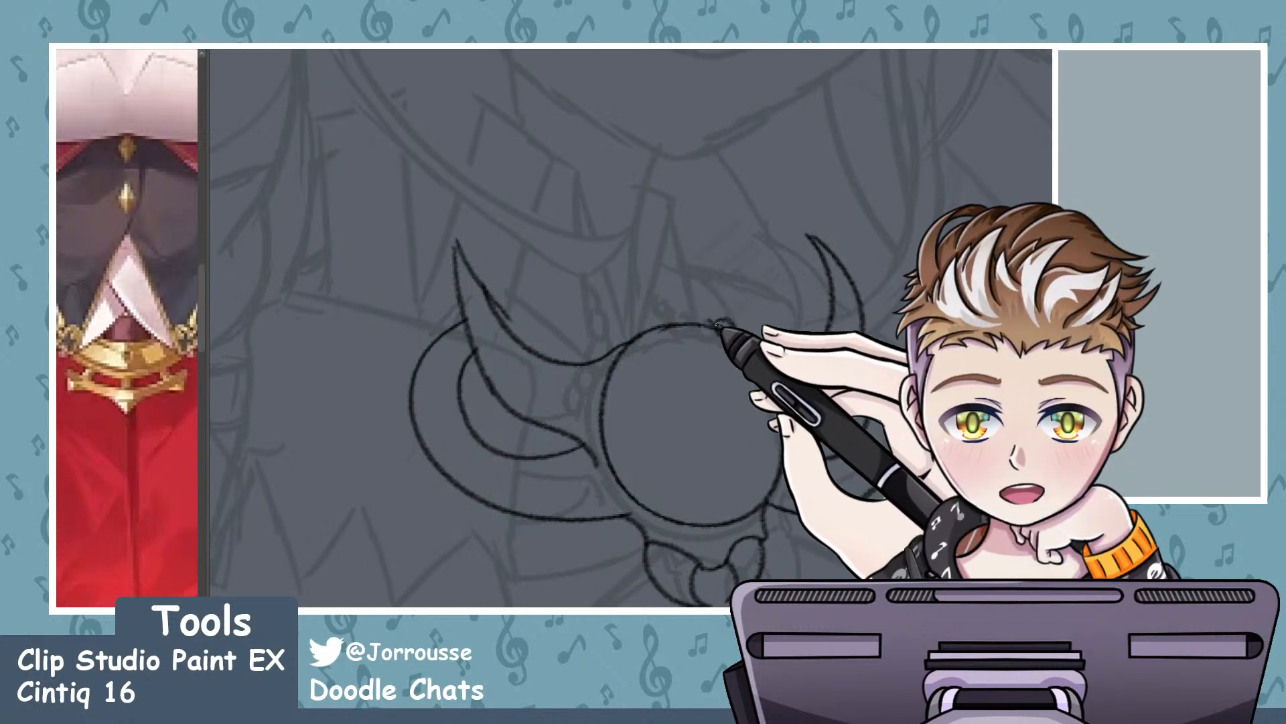
drag(696, 313, 717, 324)
drag(718, 320, 725, 315)
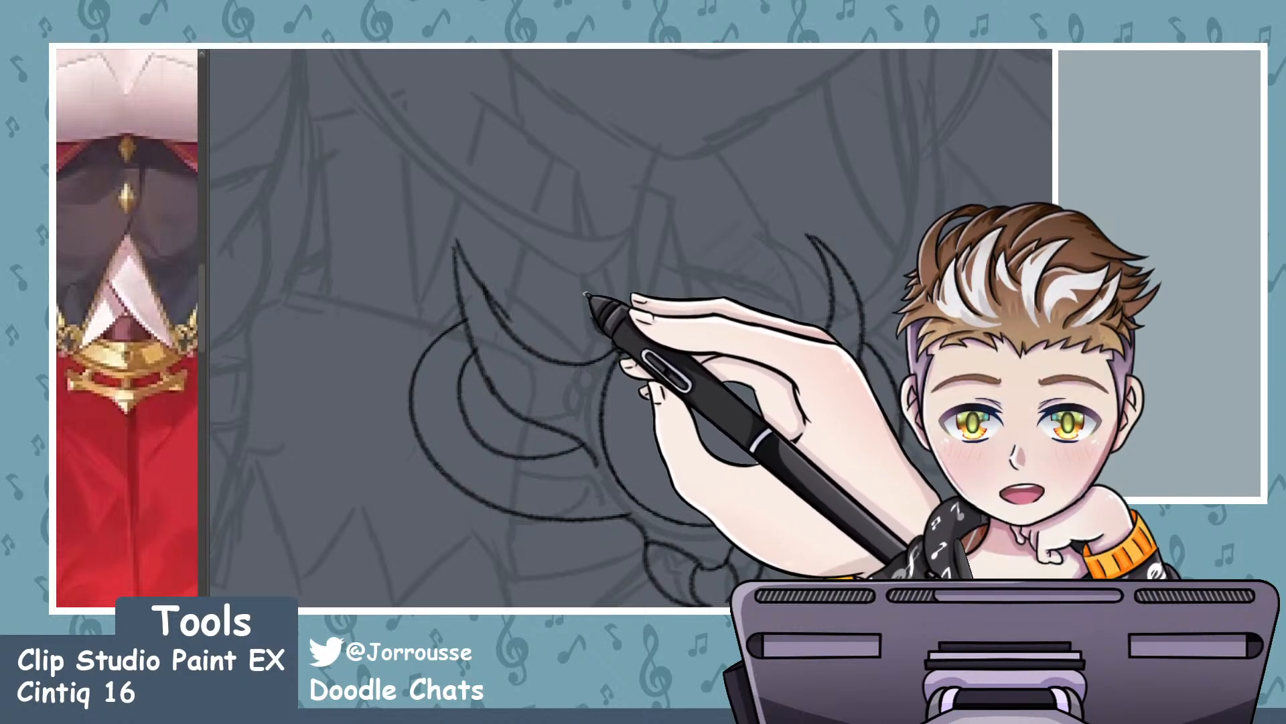
scroll(682, 315, down, 6)
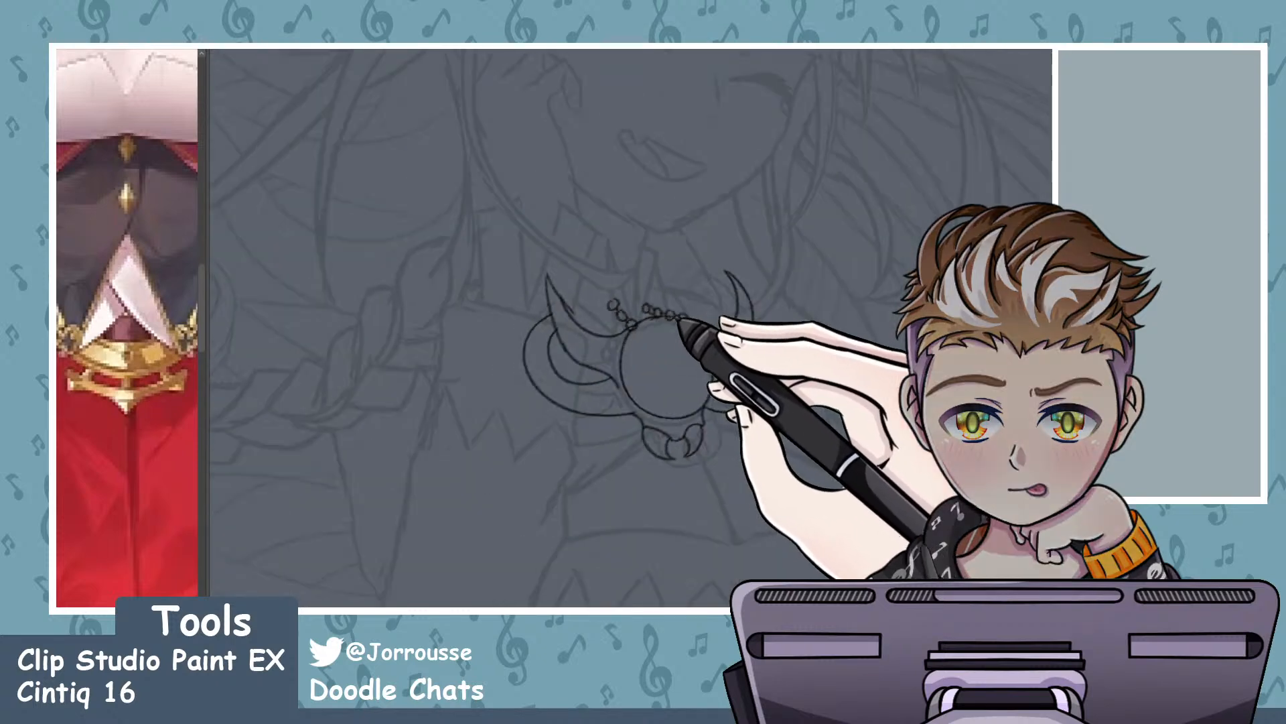
scroll(682, 315, down, 2)
scroll(682, 315, up, 8)
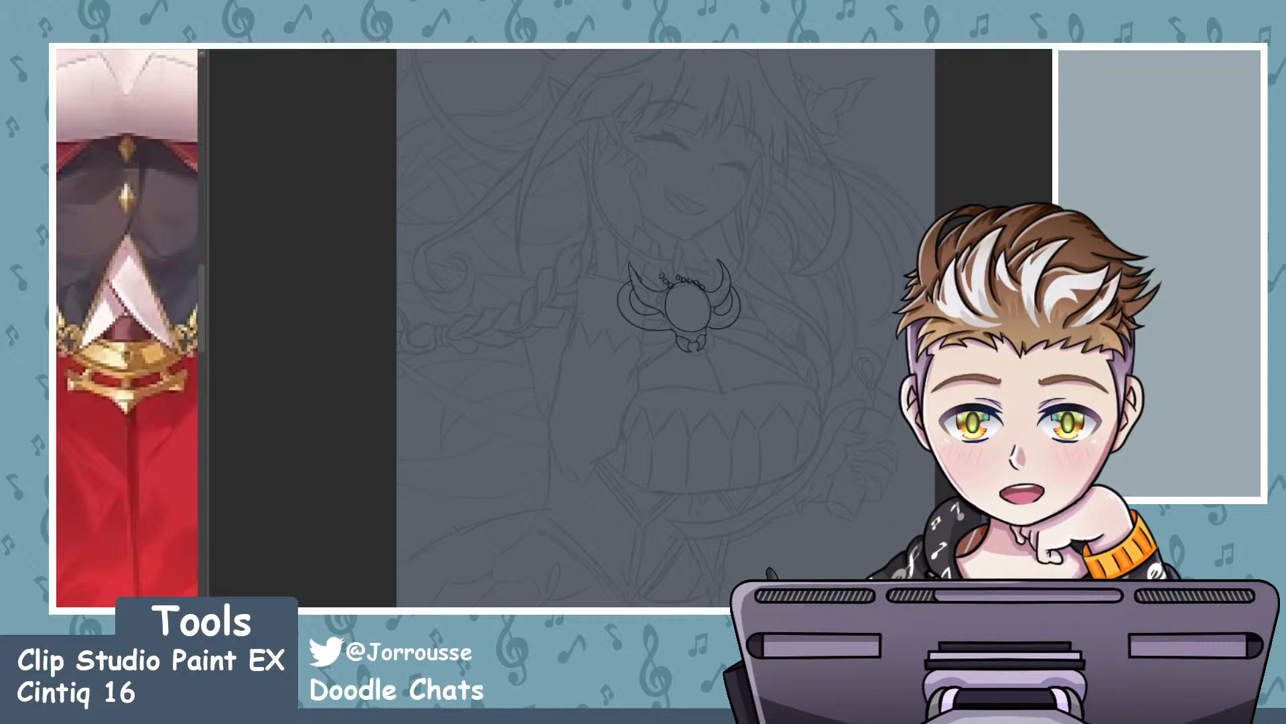
- Try erasing the brooch's horn and crescent lines where they overlap the sleeve
scroll(682, 308, up, 8)
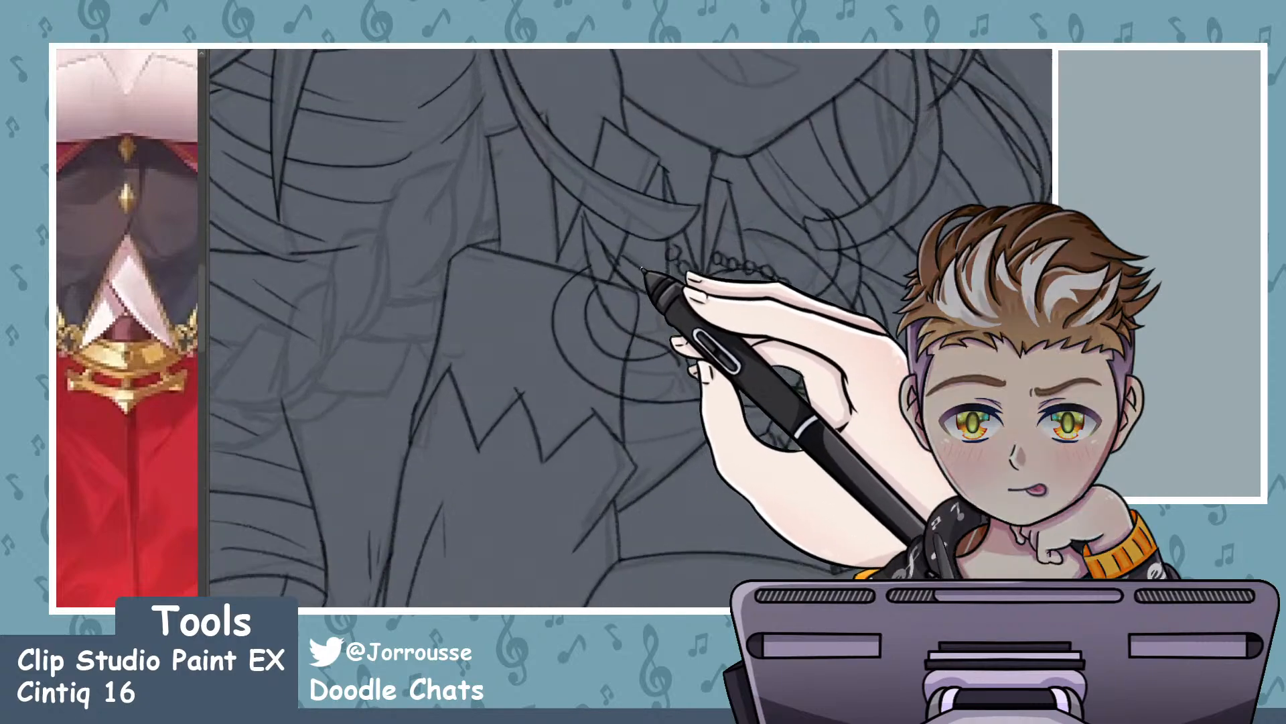
scroll(449, 241, up, 2)
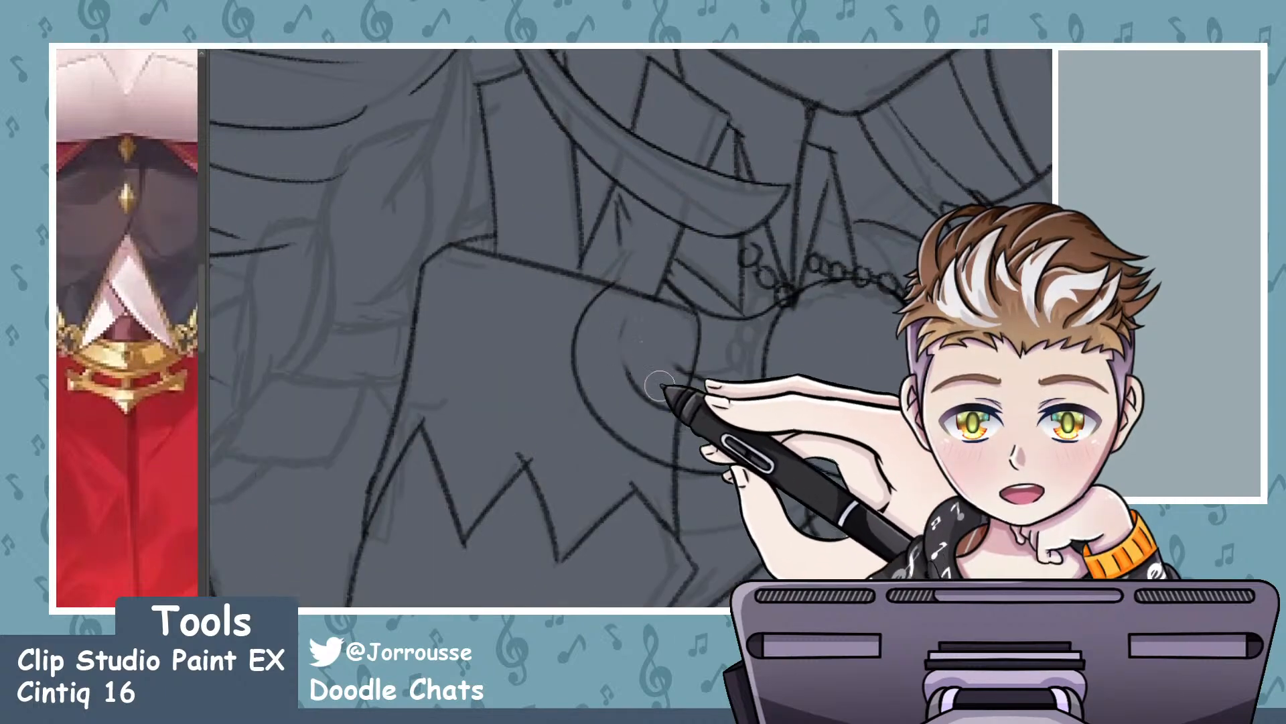
drag(644, 461, 654, 406)
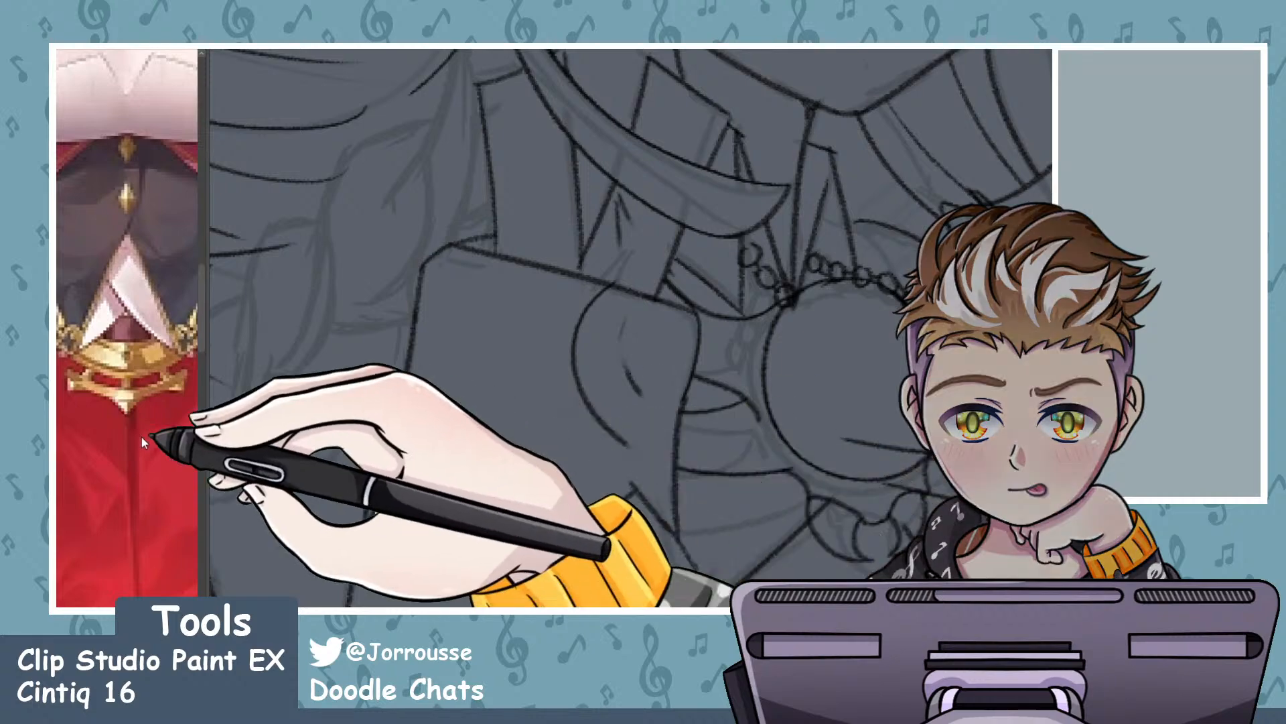
click(138, 444)
mouse_move(630, 267)
mouse_down()
mouse_move(617, 222)
mouse_move(598, 443)
mouse_up()
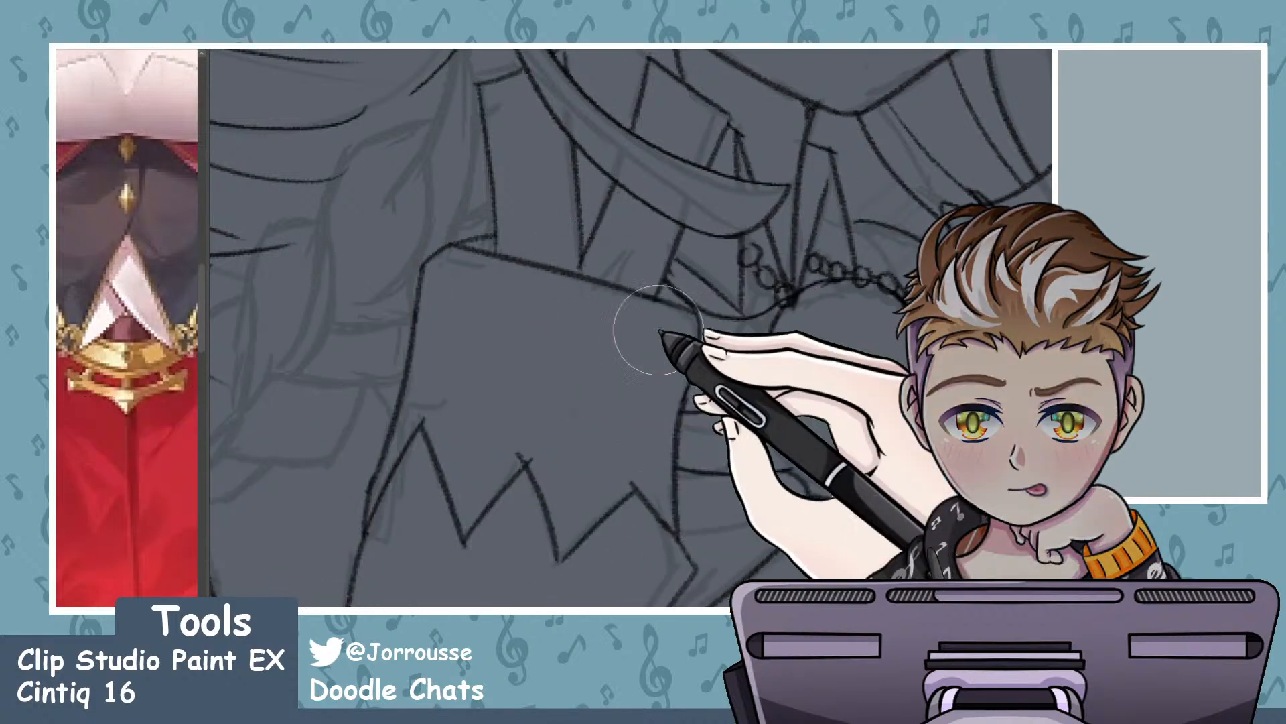
- Mirror the canvas view and erase the line art crossing the brooch's horn and crescents on the side away from the sleeve
scroll(655, 328, down, 7)
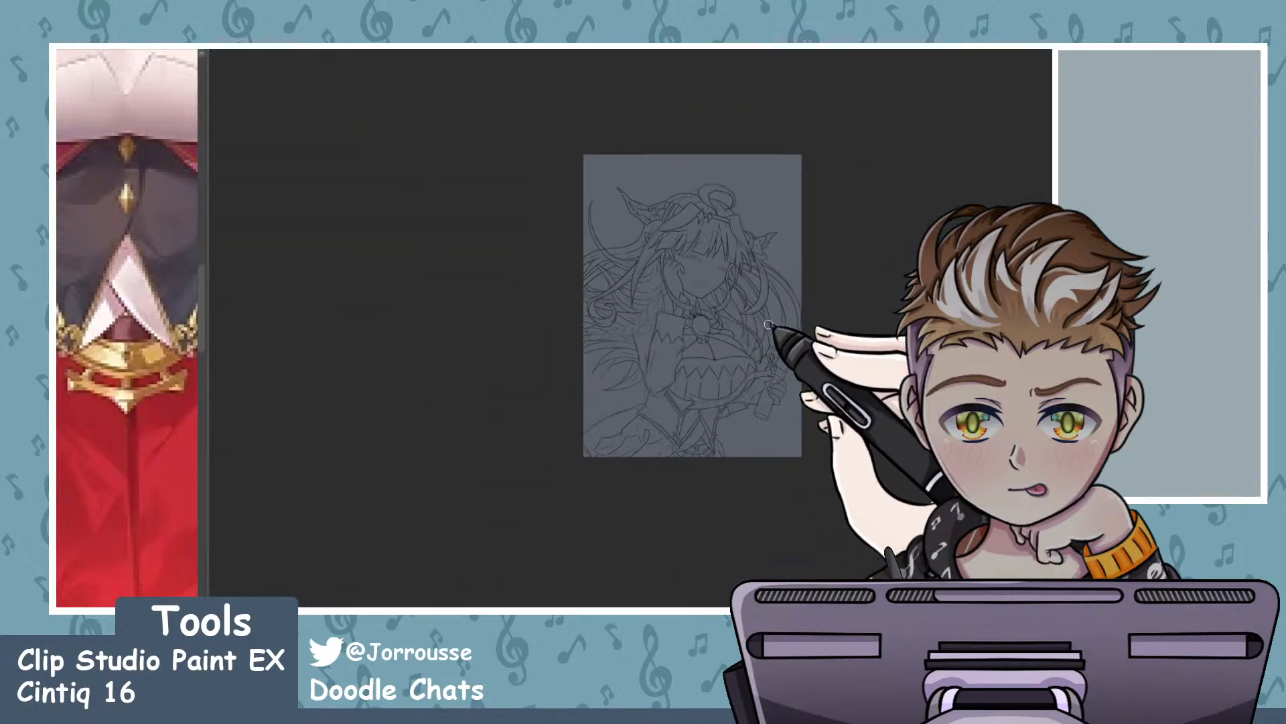
scroll(733, 304, up, 3)
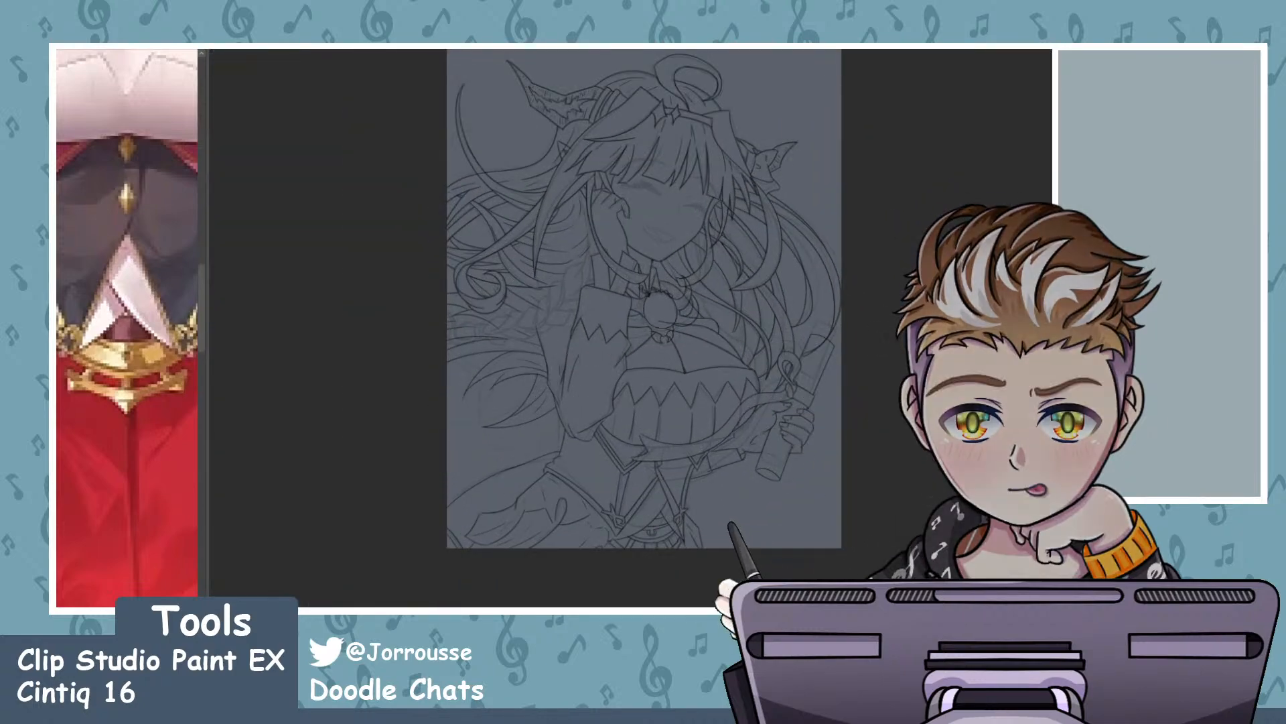
key(h)
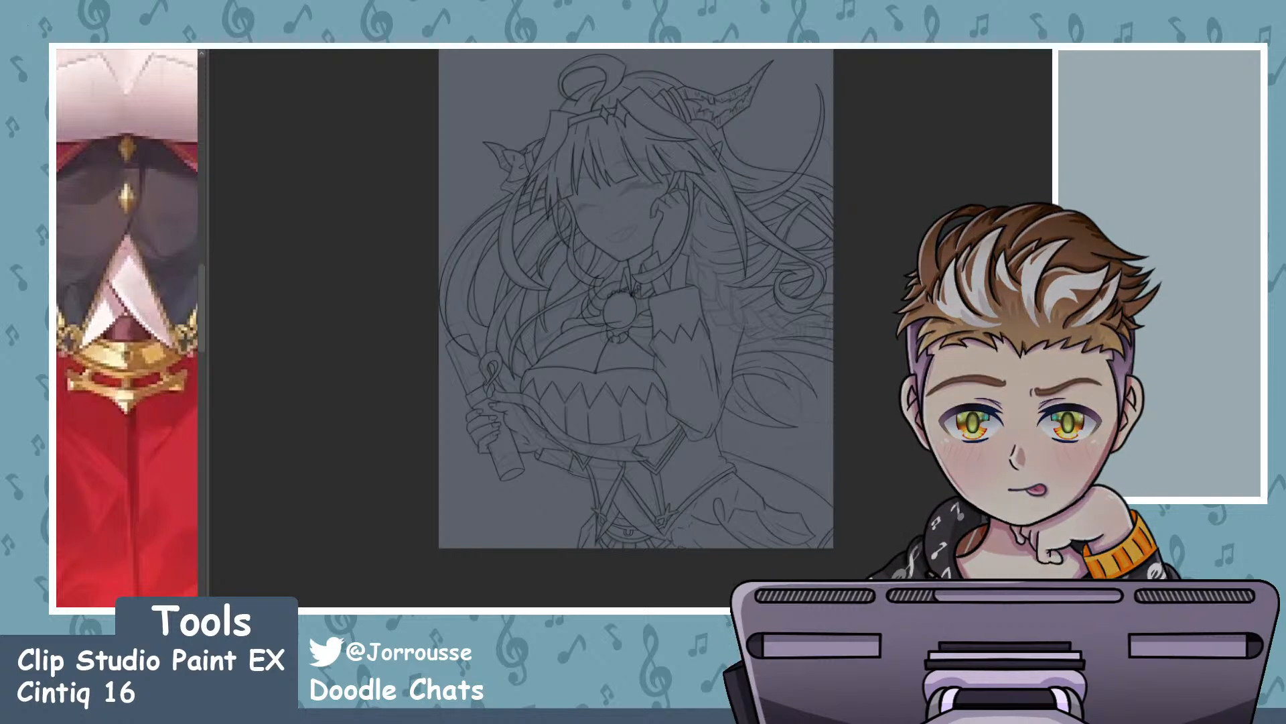
scroll(617, 312, up, 8)
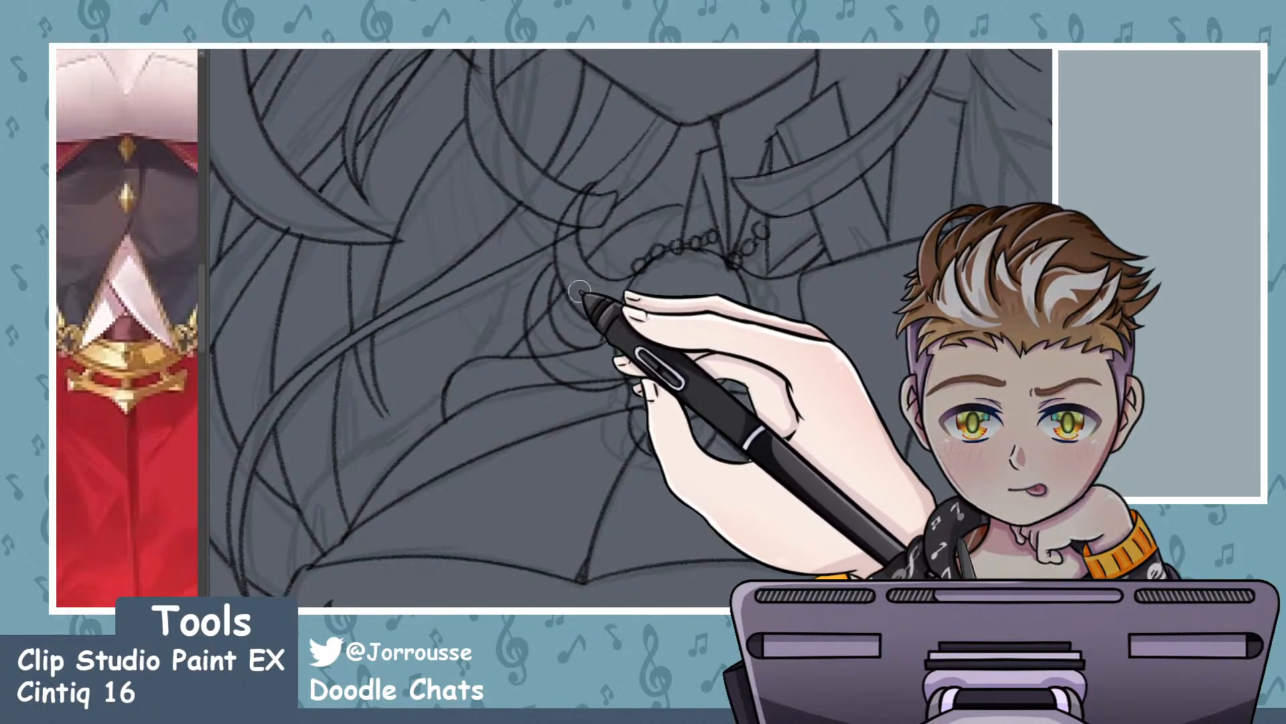
mouse_move(564, 292)
mouse_down()
mouse_move(538, 345)
mouse_move(537, 331)
mouse_move(561, 371)
mouse_up()
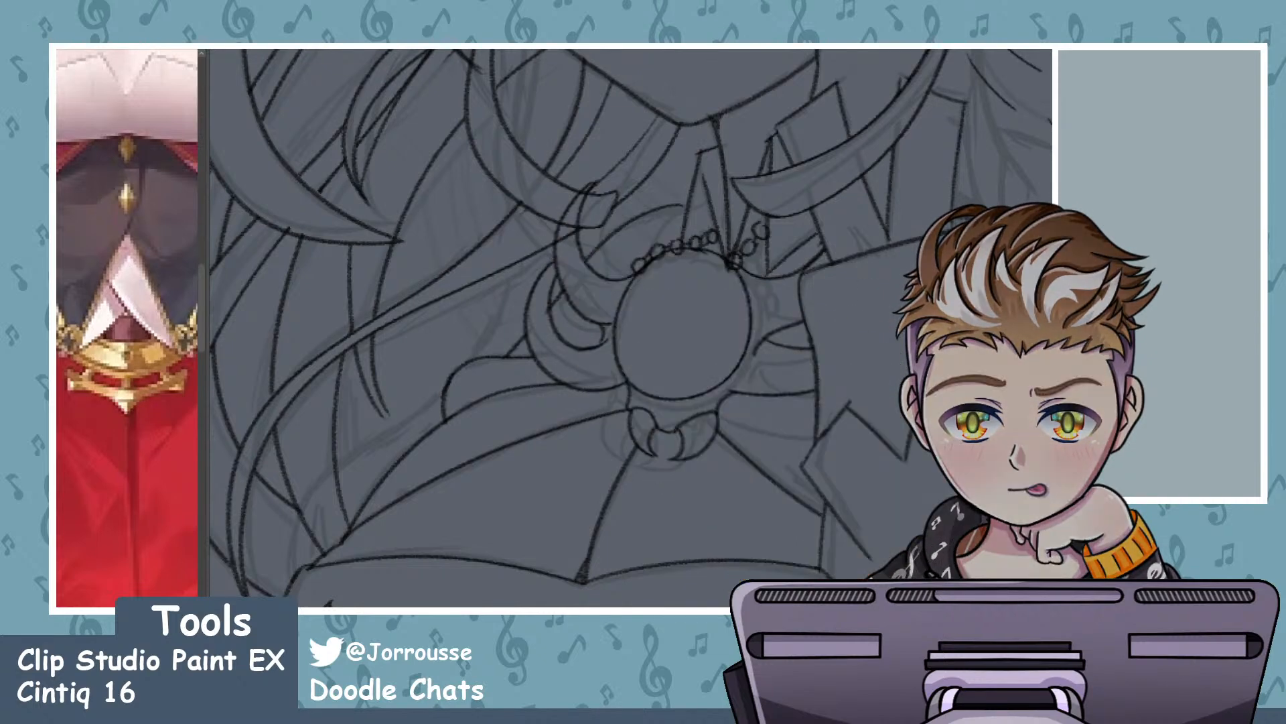
- Examine the whole line art in normal and mirrored views, checking how the brooch fits the figure
scroll(561, 349, down, 9)
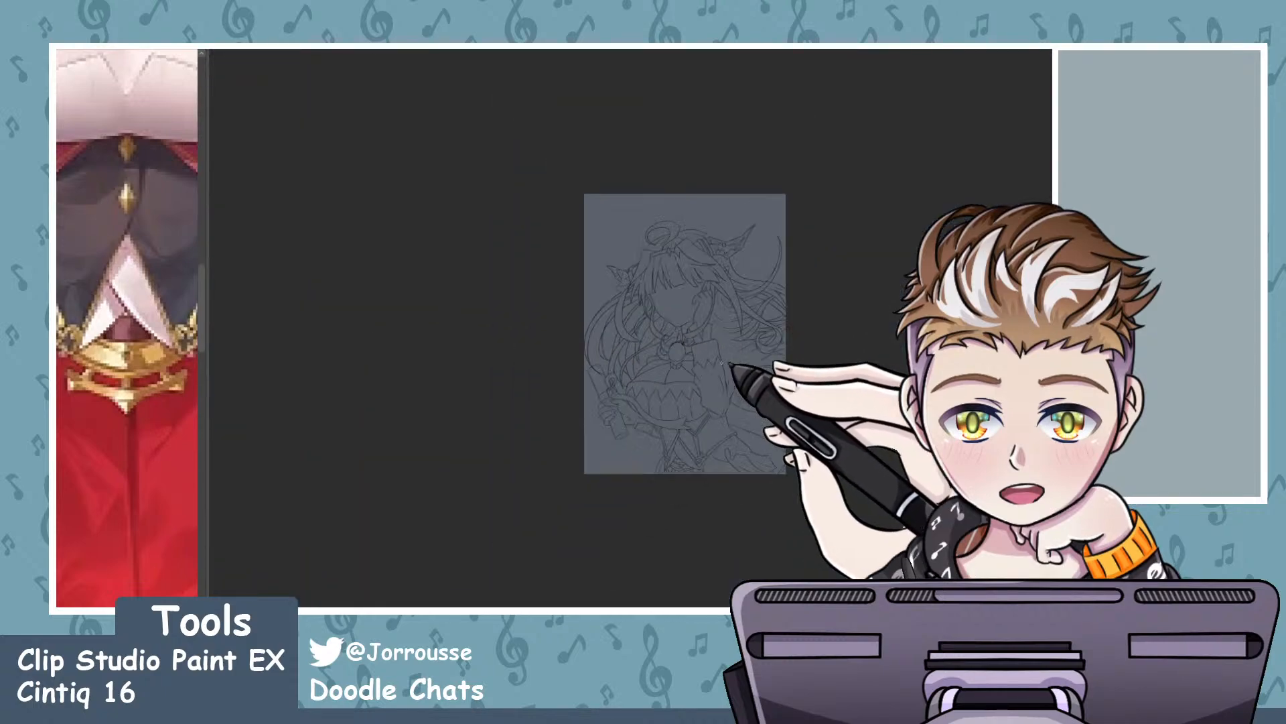
scroll(720, 363, up, 2)
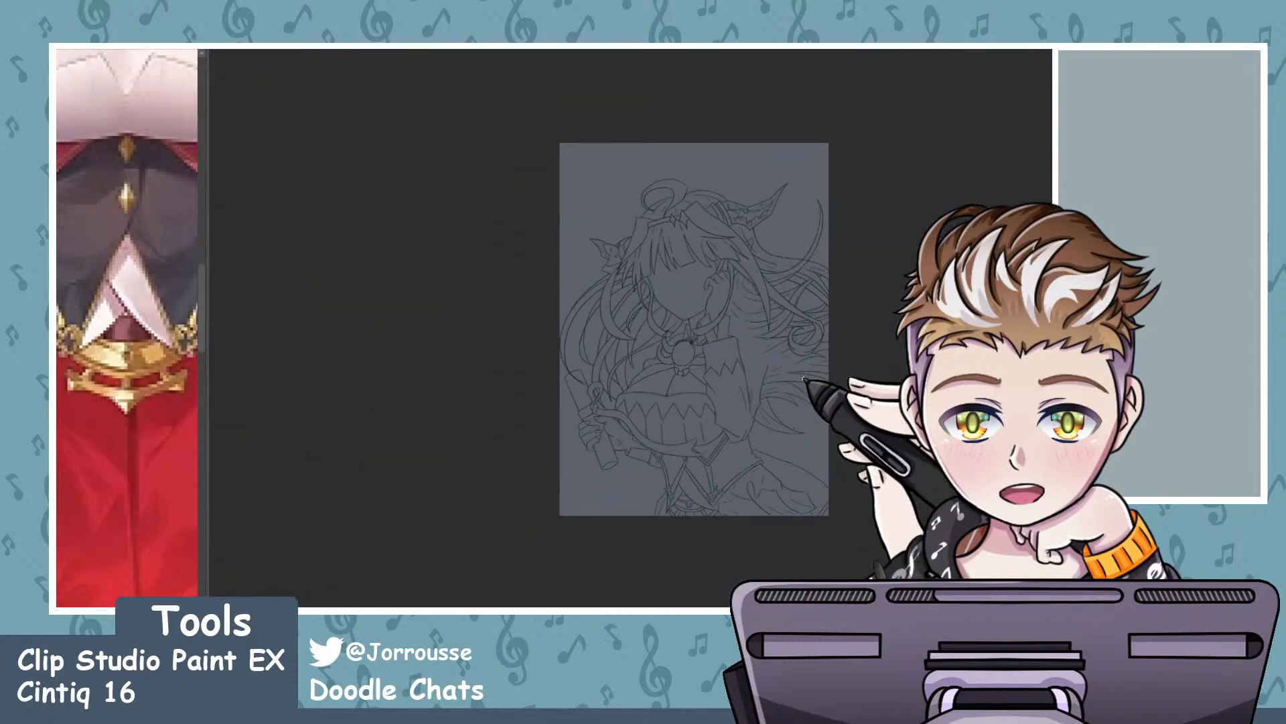
scroll(711, 343, up, 2)
scroll(733, 431, up, 1)
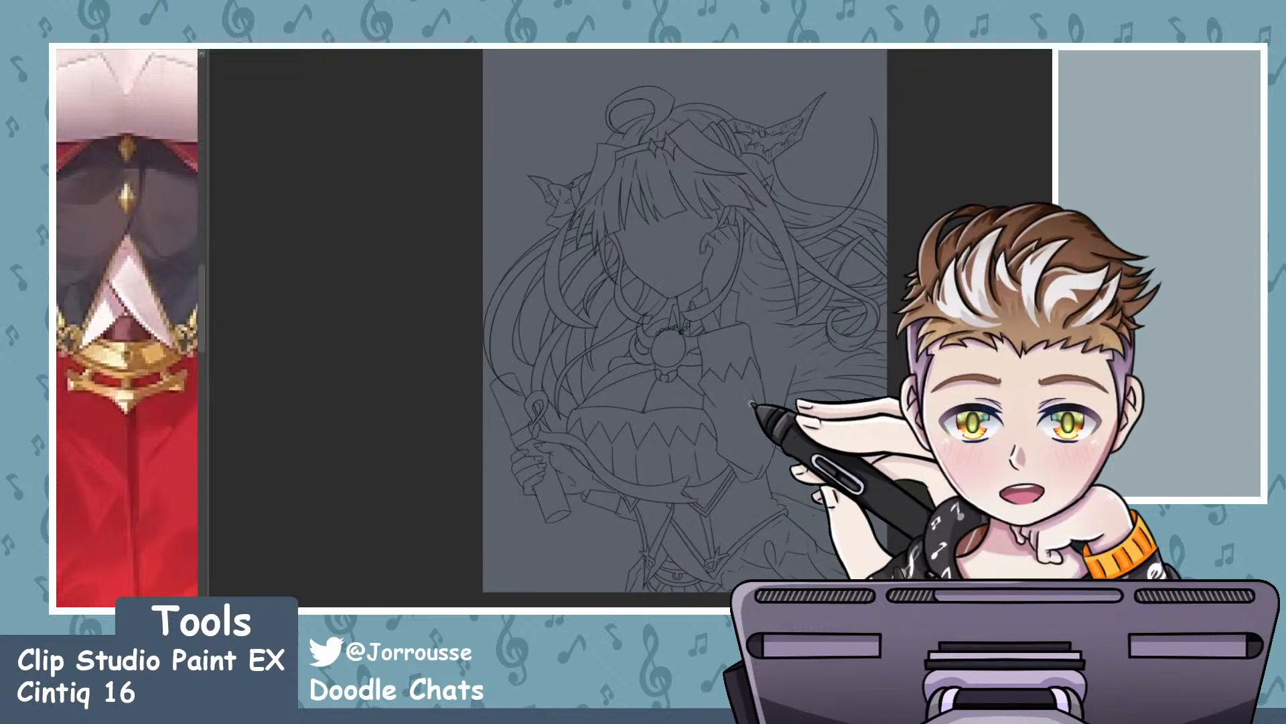
scroll(746, 397, down, 1)
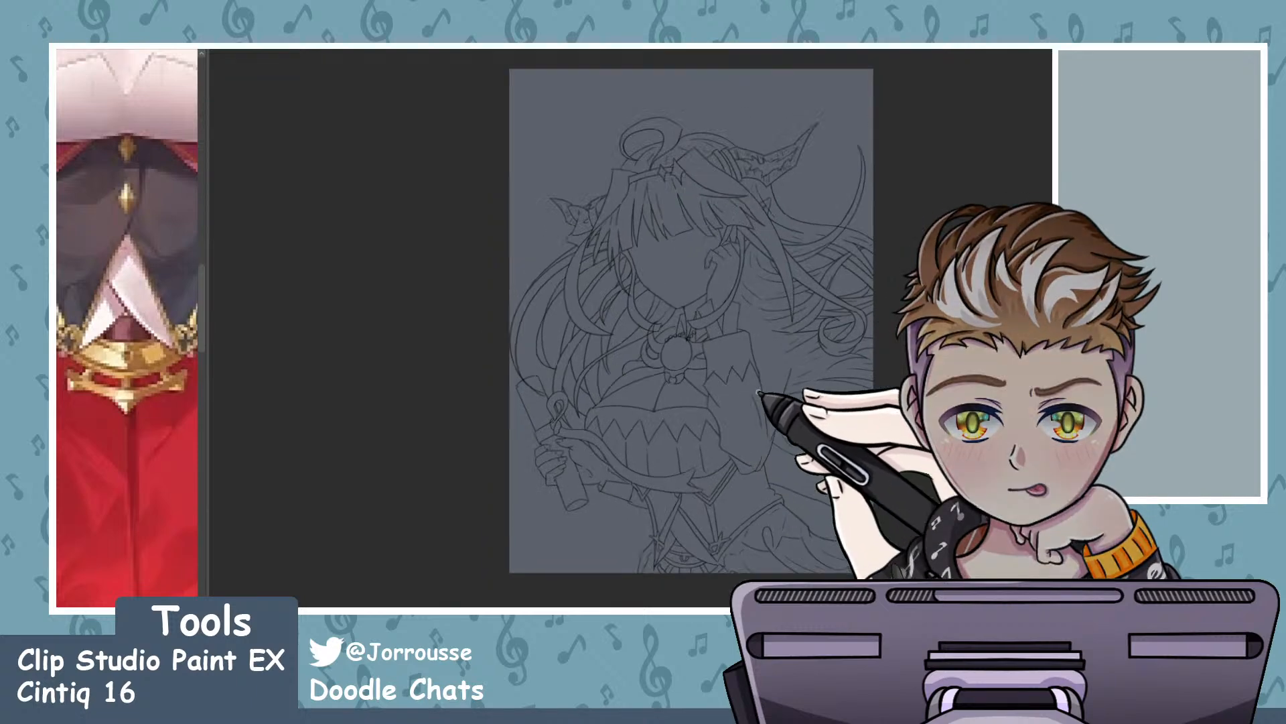
scroll(758, 382, down, 2)
scroll(756, 383, up, 1)
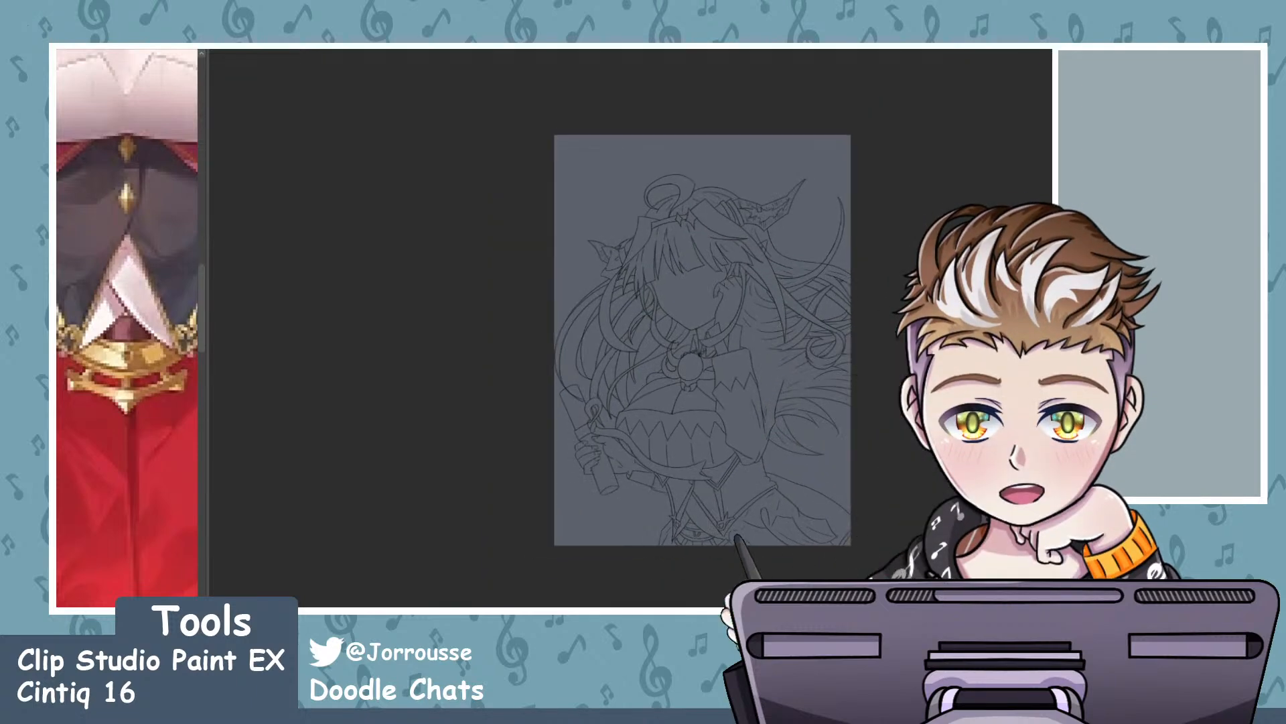
key(h)
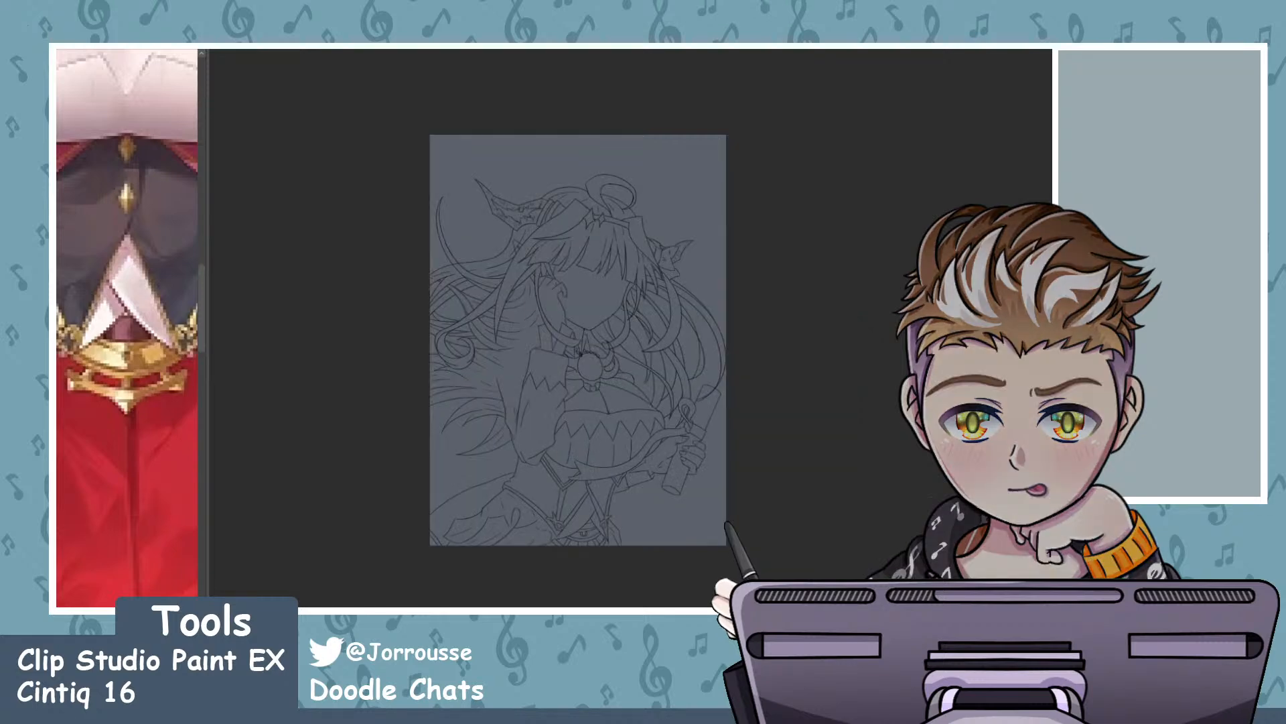
scroll(714, 421, down, 2)
scroll(495, 421, up, 2)
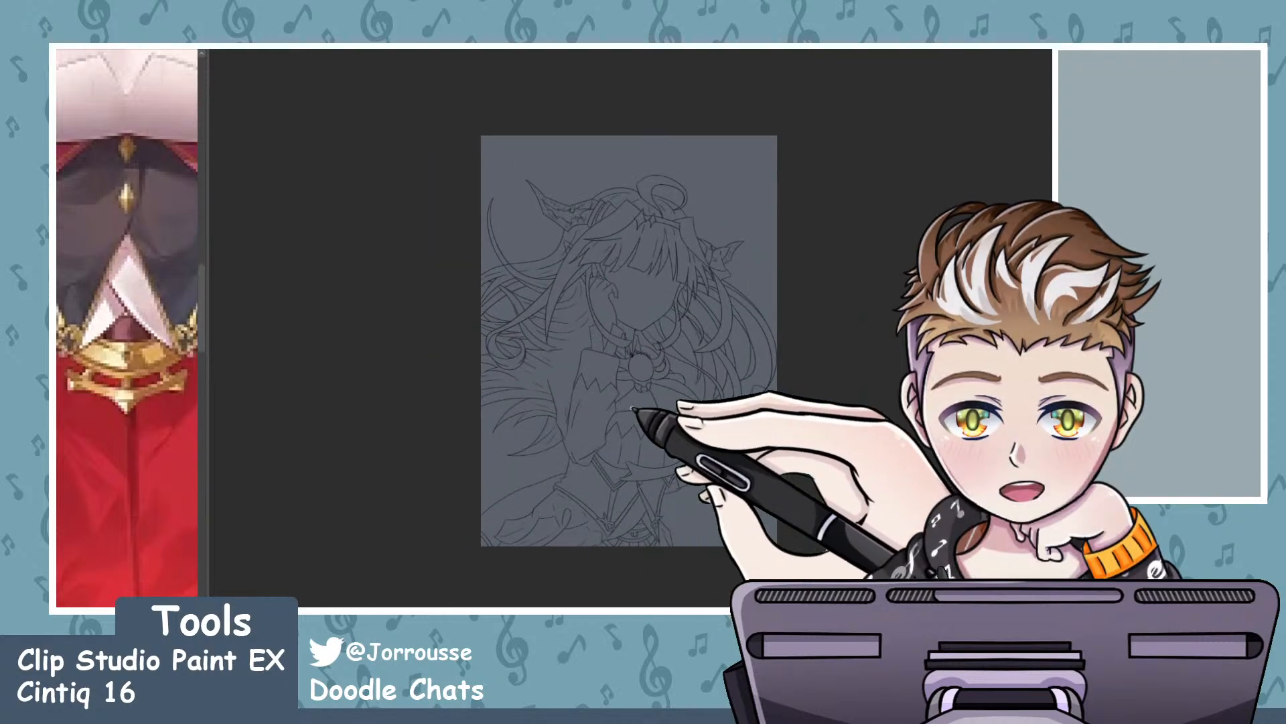
scroll(718, 325, up, 4)
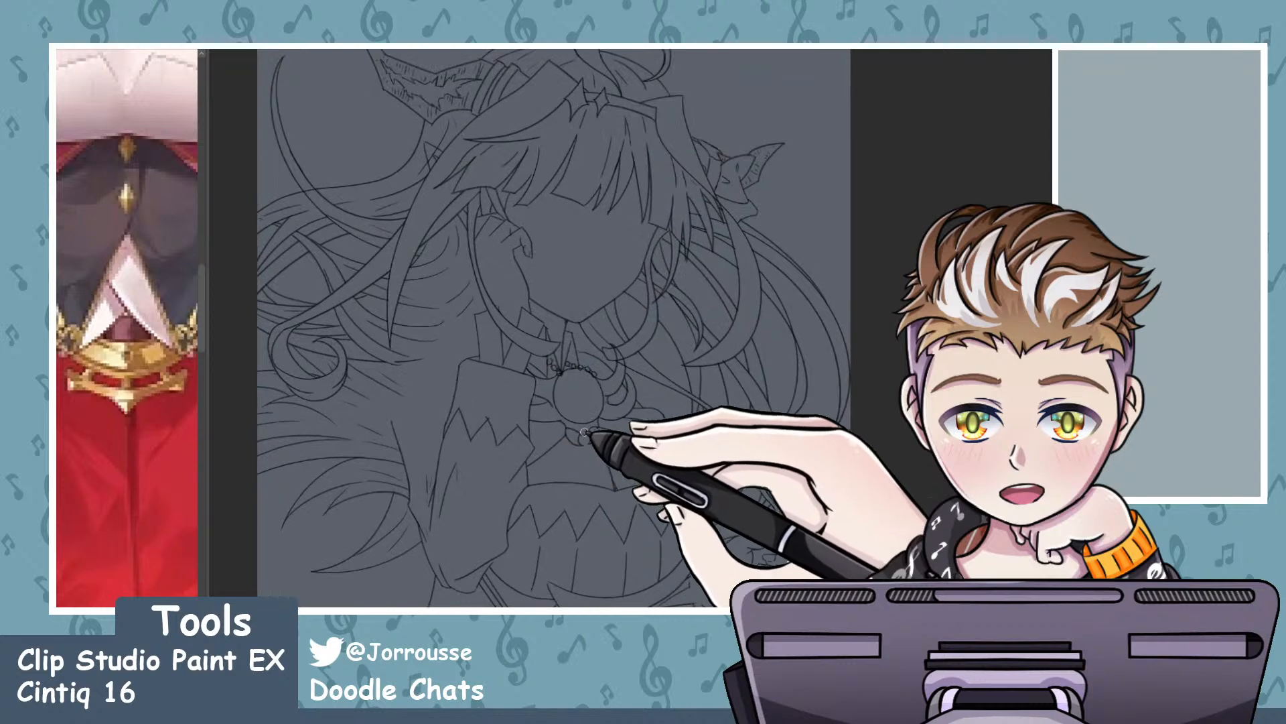
scroll(112, 328, down, 1)
scroll(112, 328, down, 3)
scroll(134, 201, up, 3)
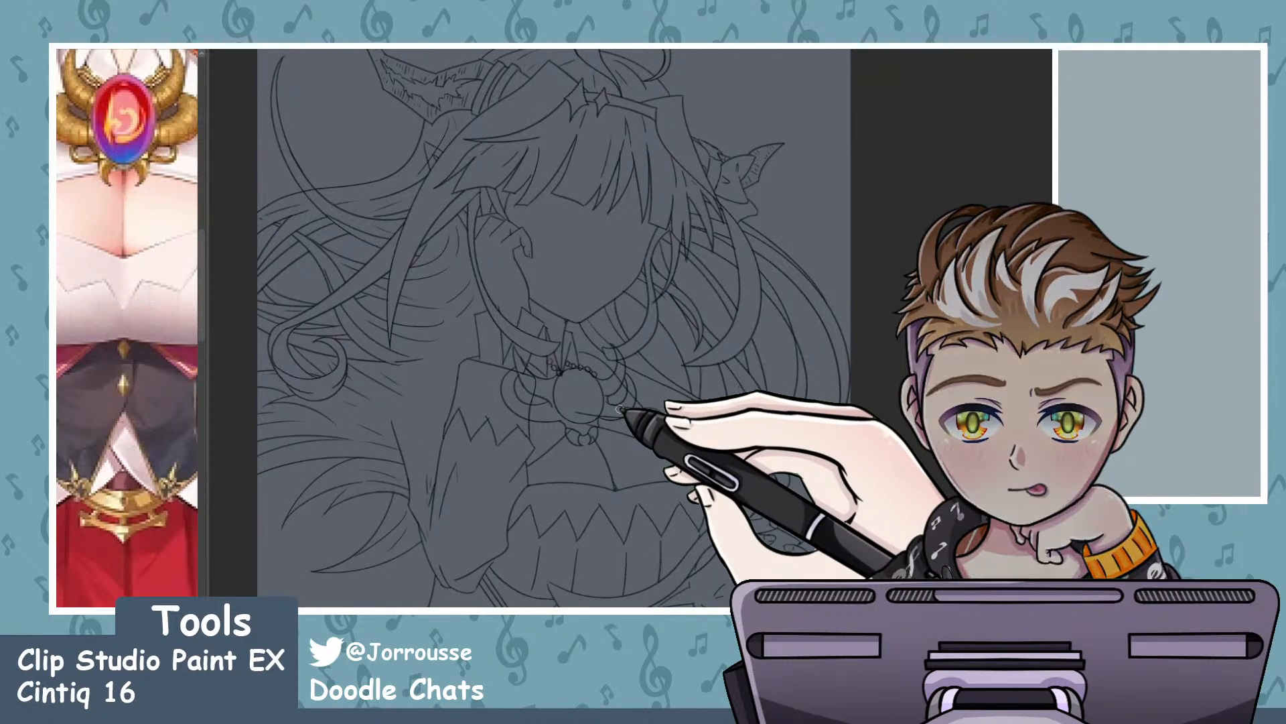
- Transform the horned brooch, rotating it slightly counter-clockwise and nudging it into place below the collar
scroll(620, 409, up, 2)
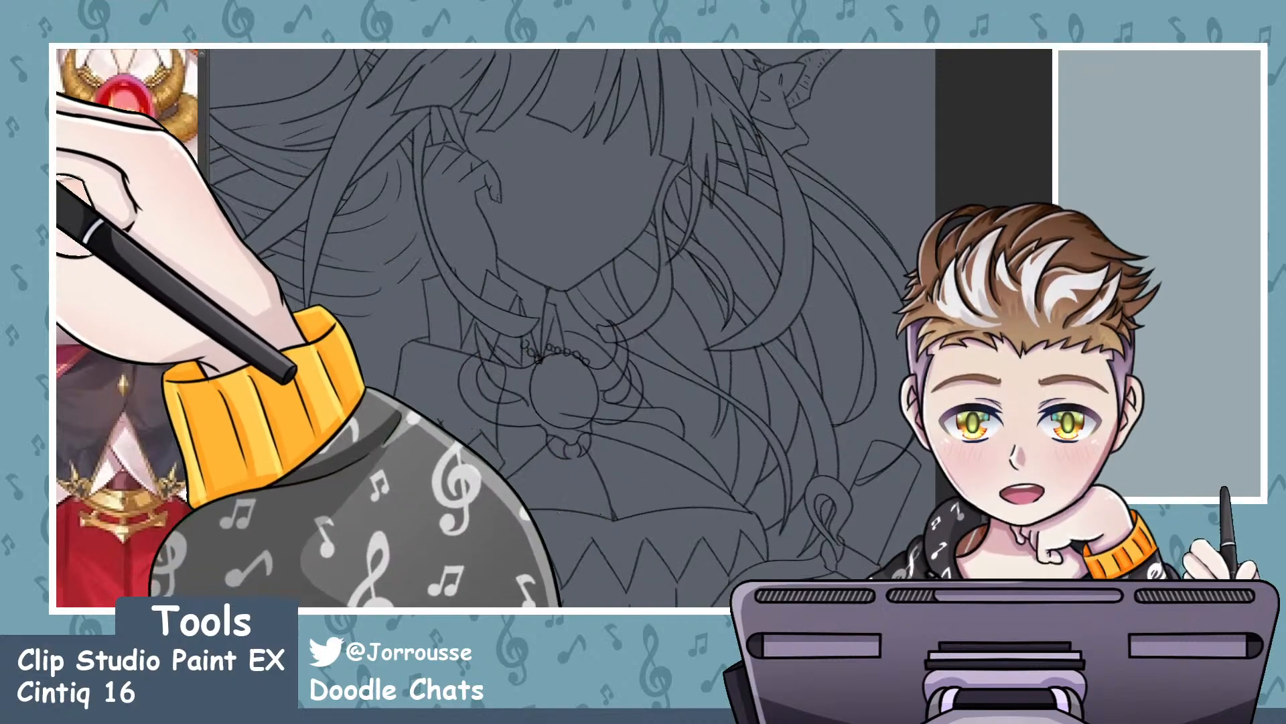
scroll(509, 365, up, 2)
drag(504, 386, 519, 388)
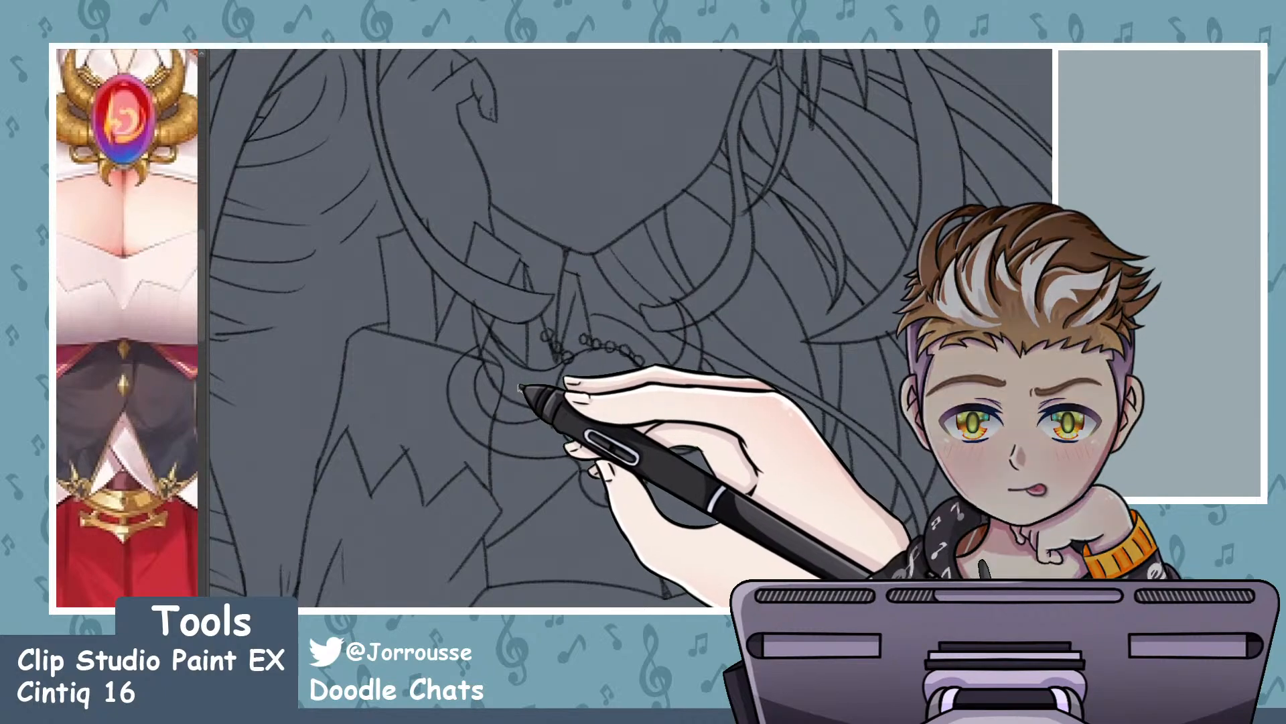
scroll(536, 382, down, 6)
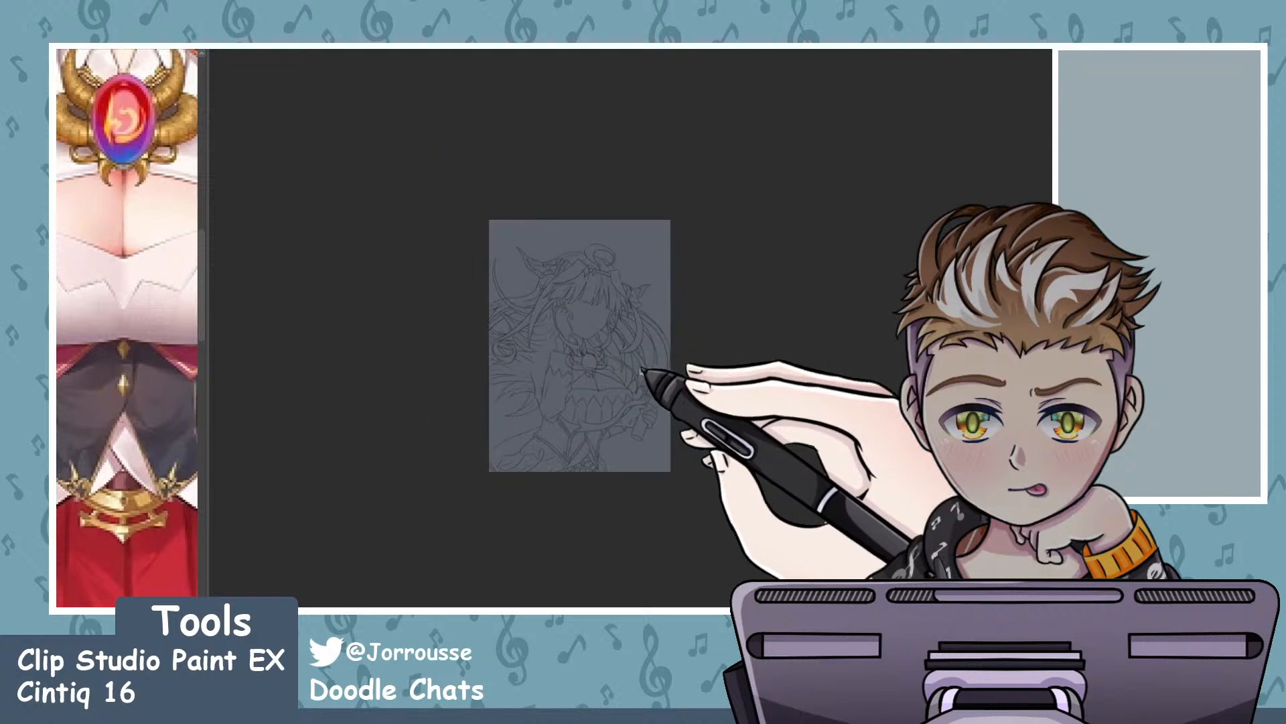
scroll(642, 370, up, 6)
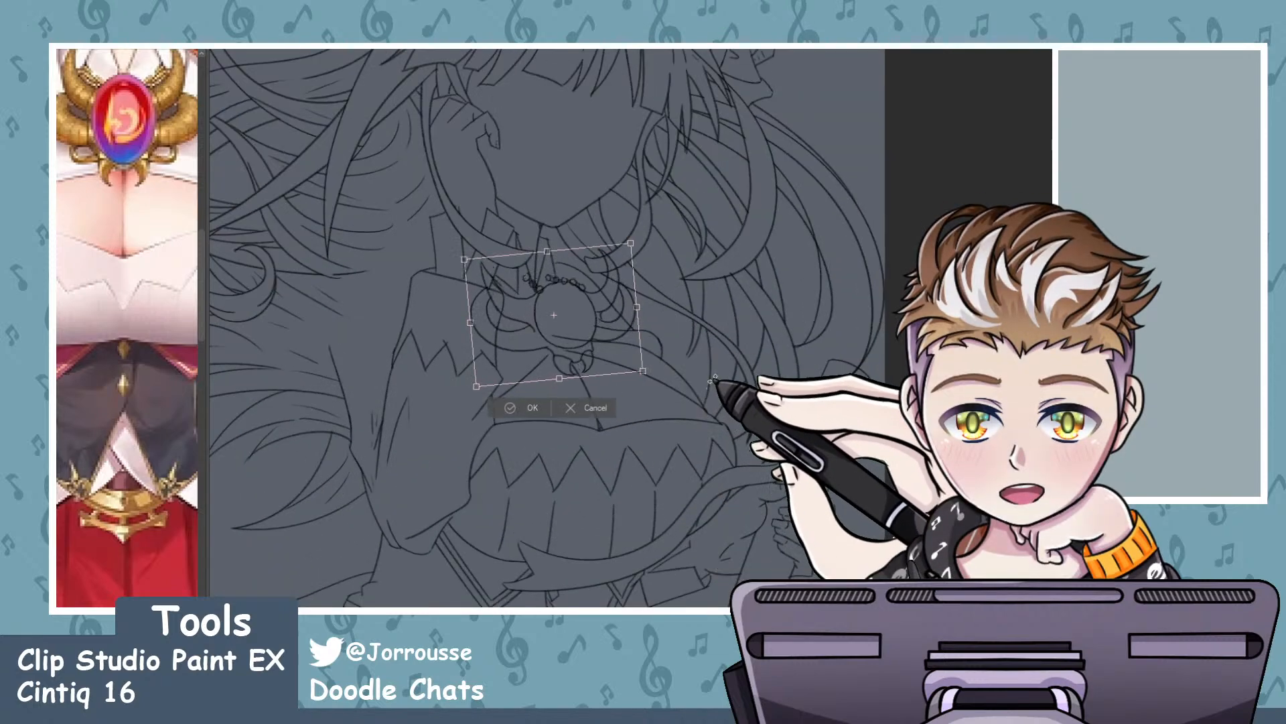
drag(618, 360, 617, 356)
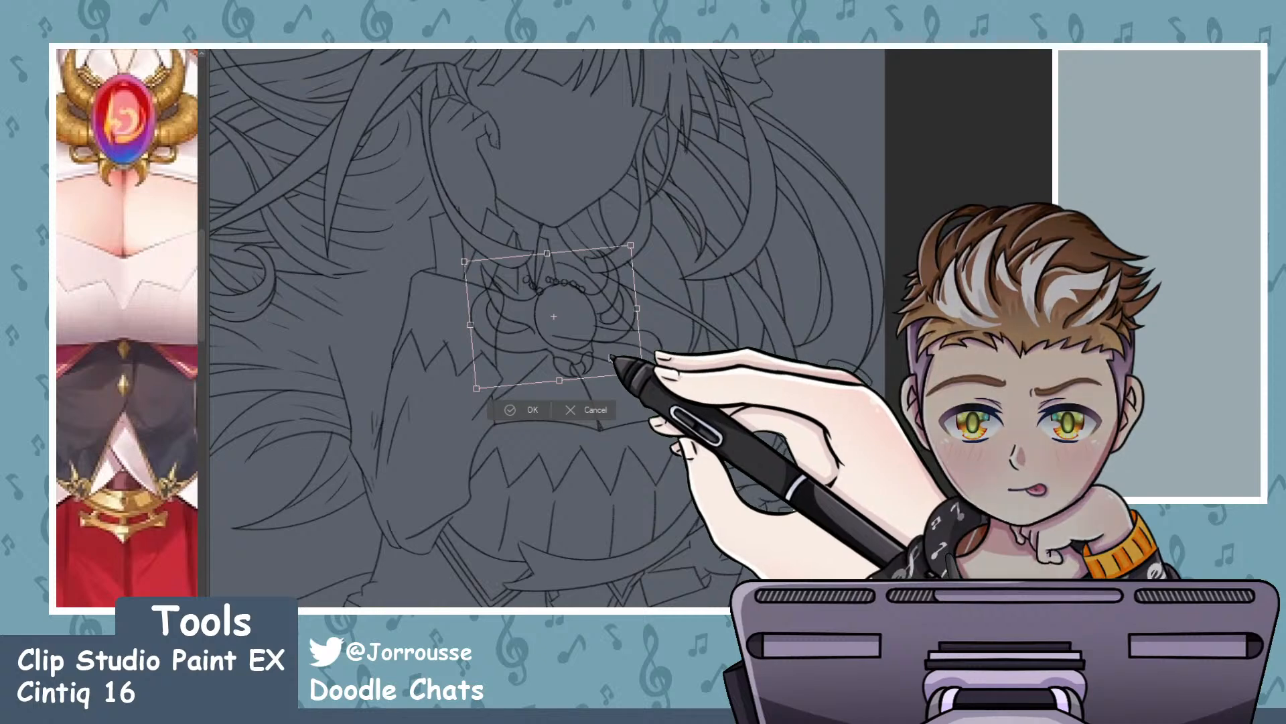
scroll(612, 359, up, 2)
drag(613, 305, 609, 309)
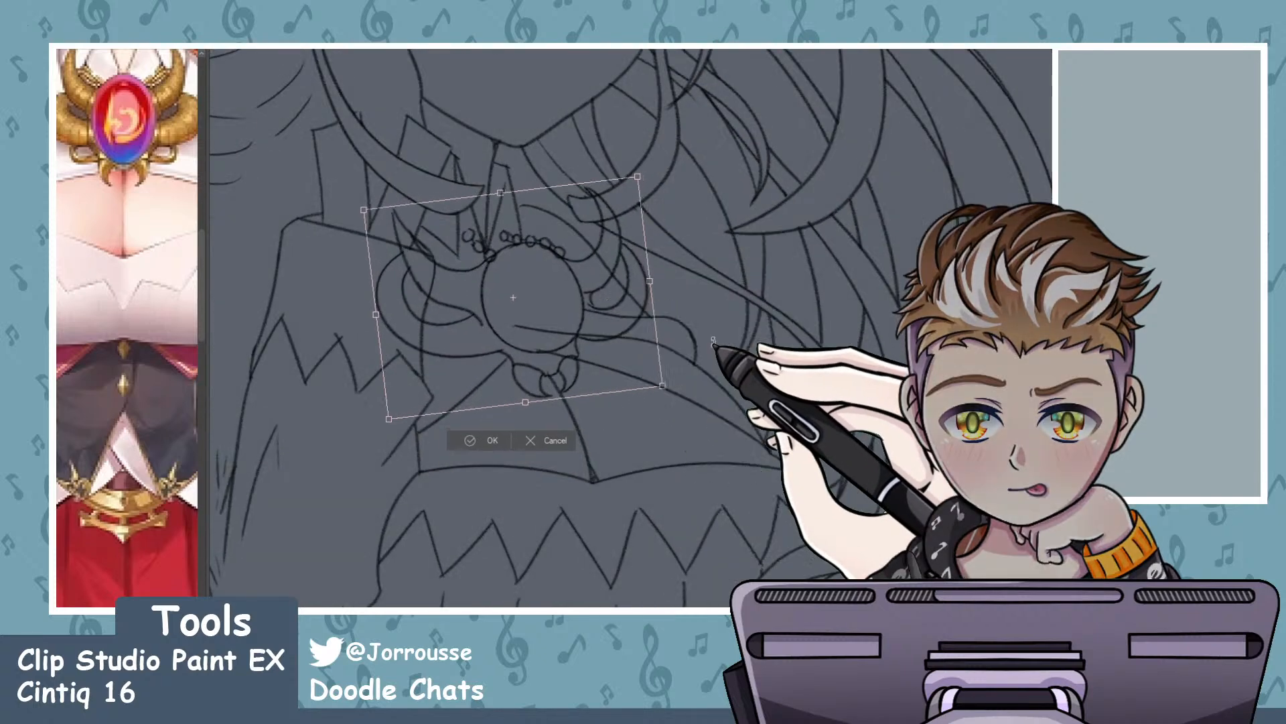
drag(716, 349, 714, 333)
drag(617, 335, 575, 332)
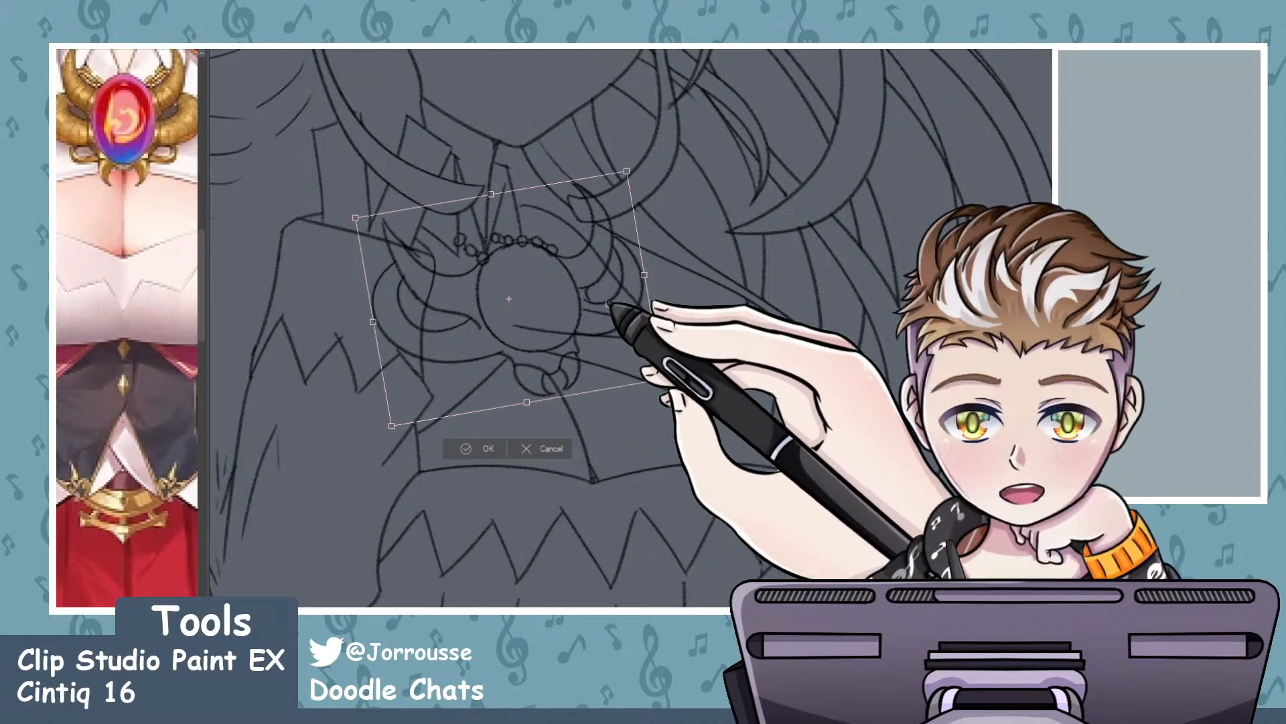
key(Return)
- Erase the brooch's horn and crescent lines where they overlap the sleeve, and clear the body lines running inside the gem
scroll(603, 362, down, 6)
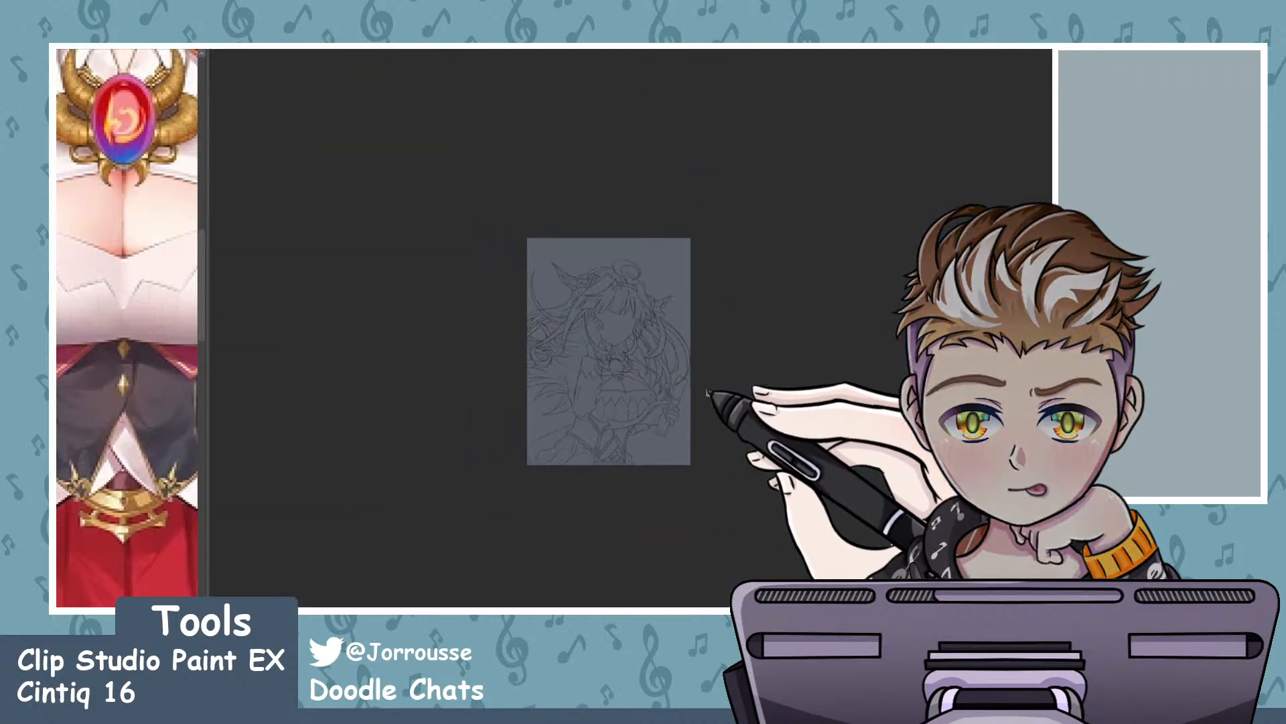
scroll(613, 361, up, 6)
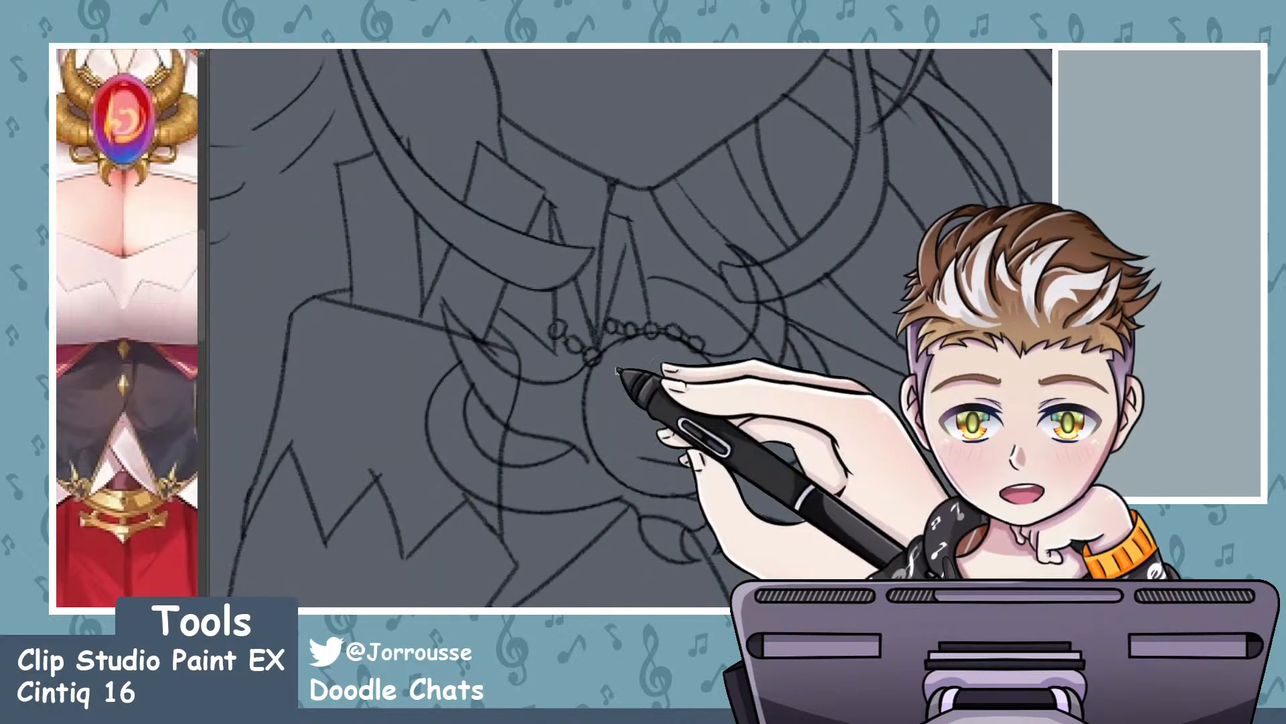
scroll(616, 369, up, 2)
drag(530, 310, 524, 344)
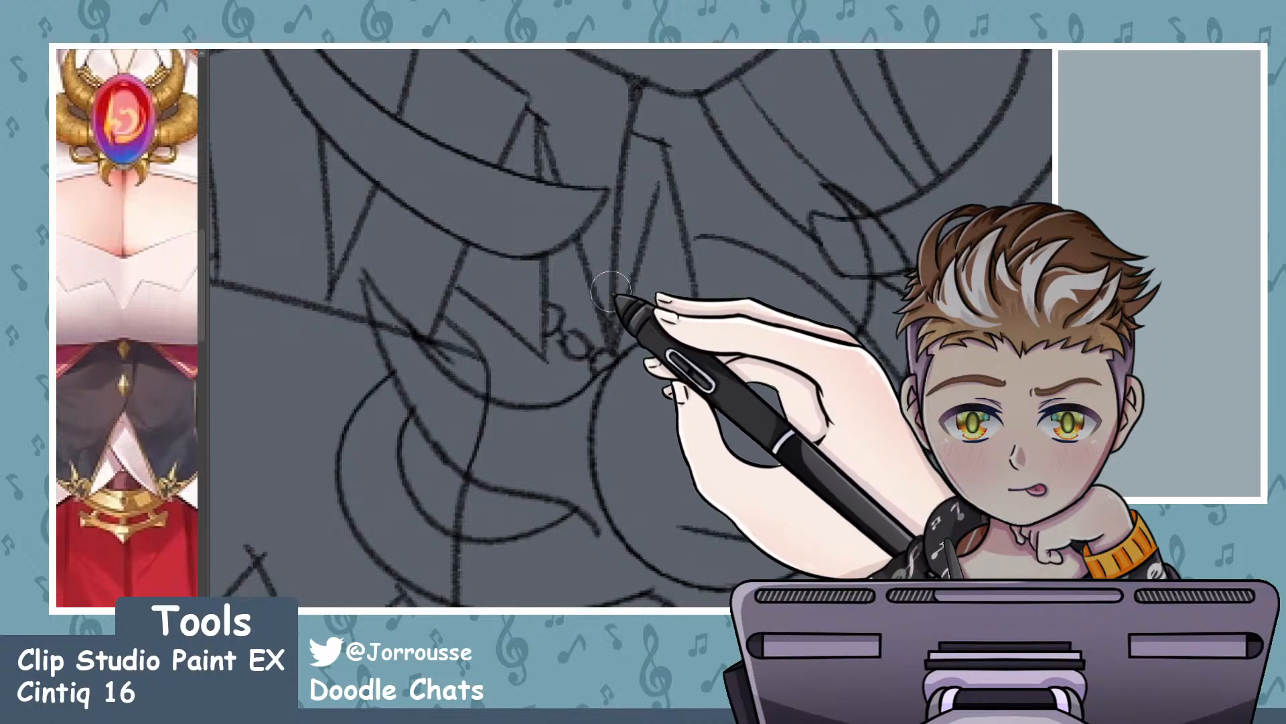
scroll(610, 291, down, 6)
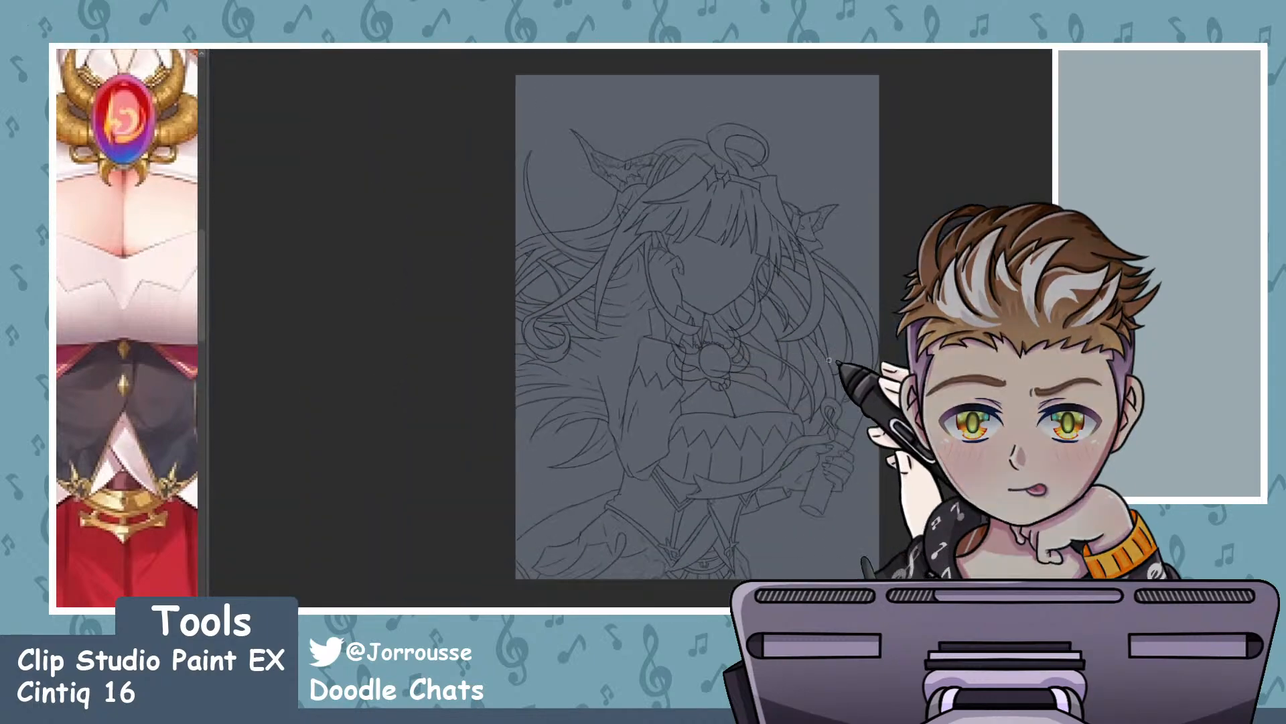
scroll(829, 359, down, 1)
scroll(829, 360, up, 6)
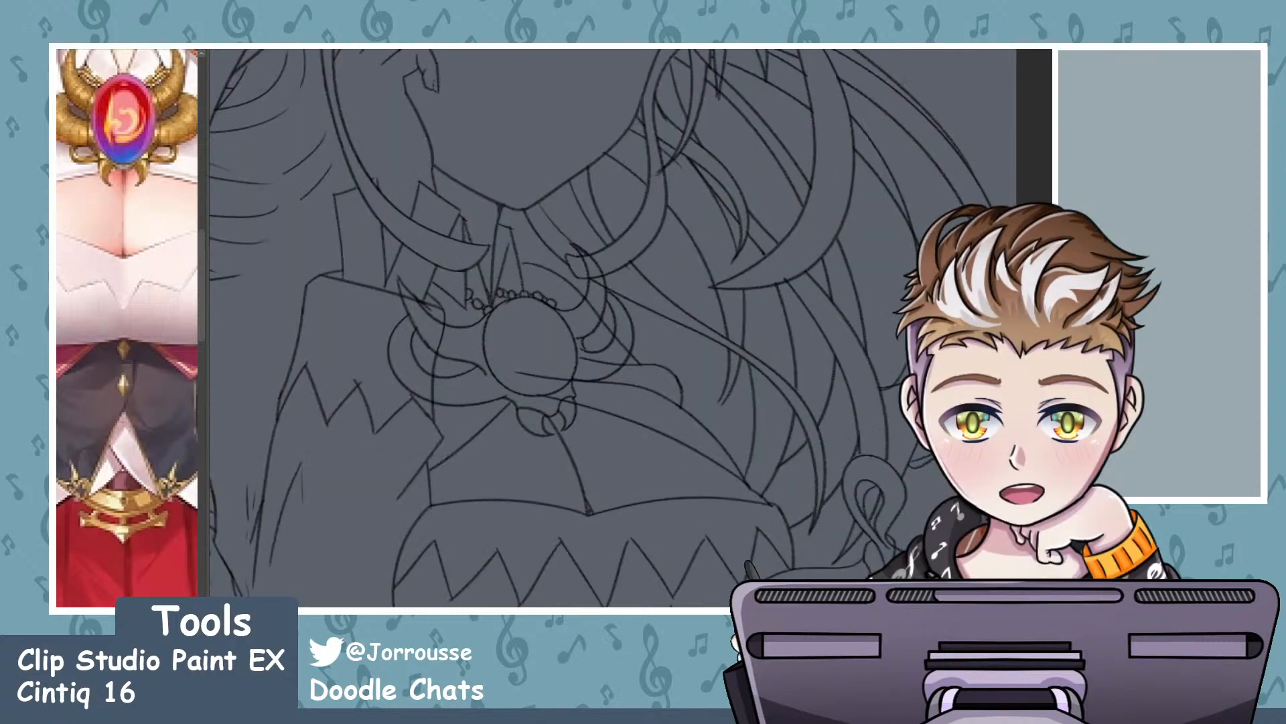
scroll(420, 308, up, 2)
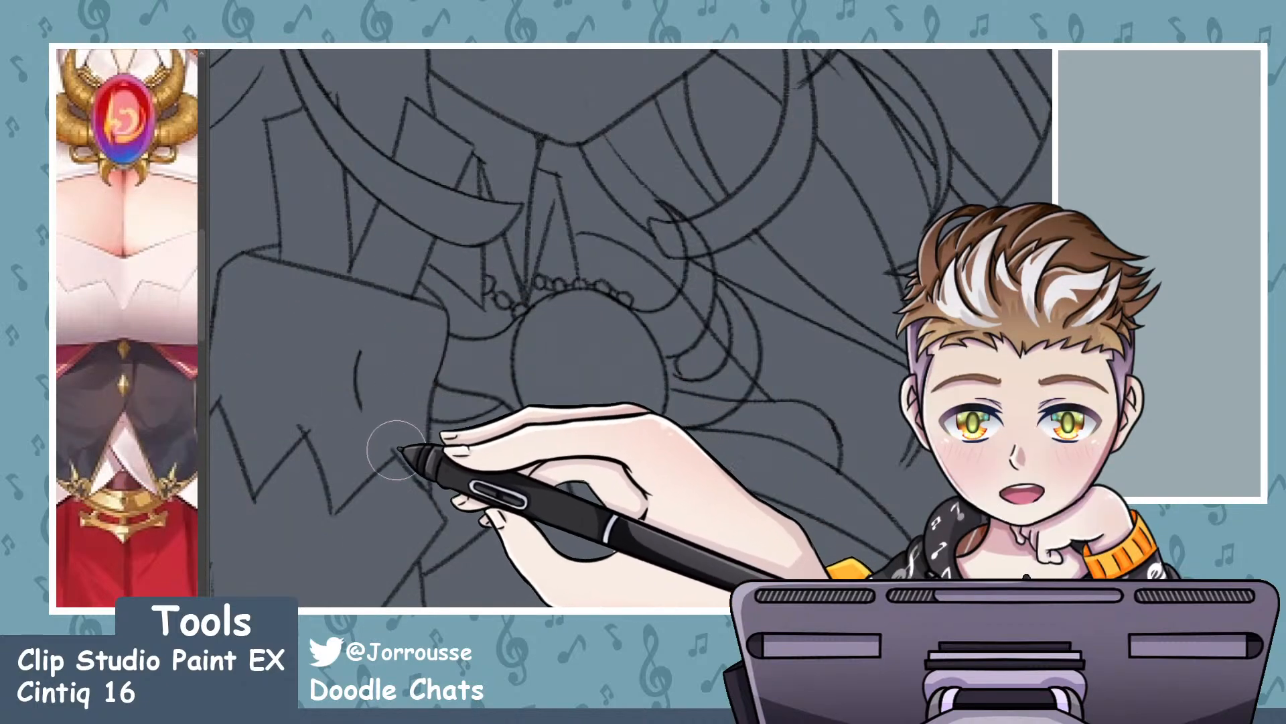
scroll(494, 382, down, 4)
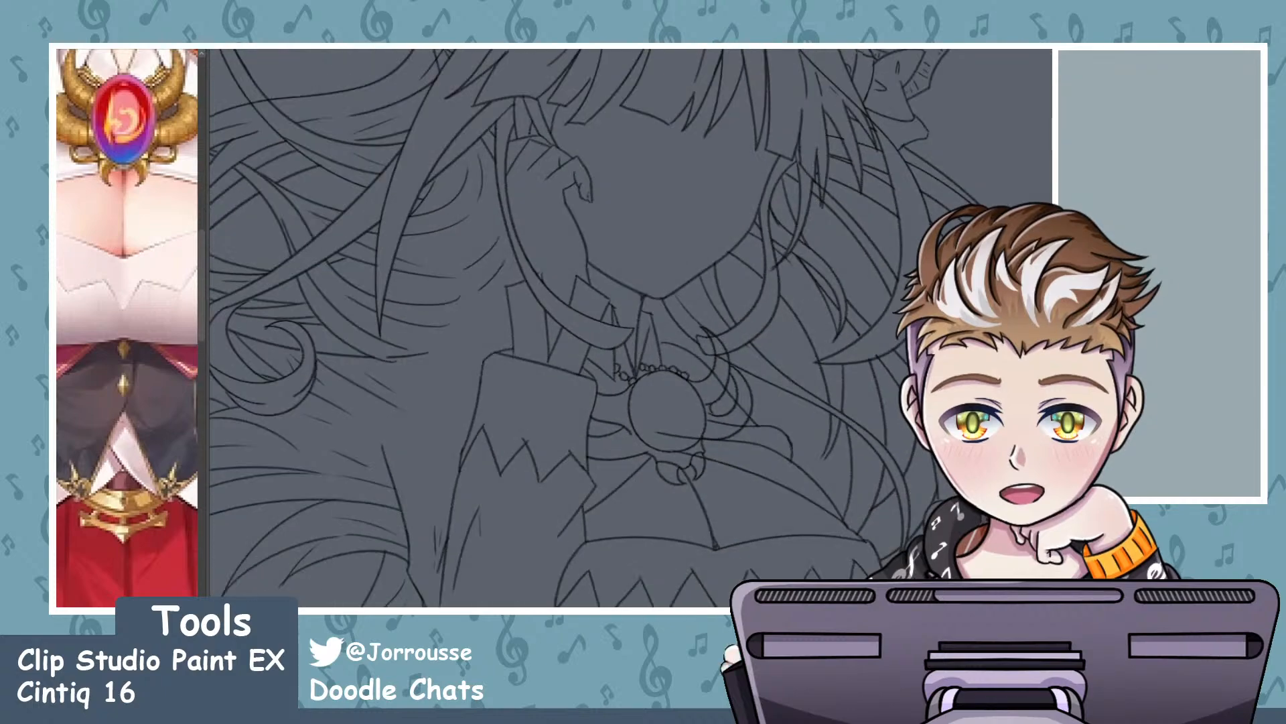
scroll(669, 419, up, 3)
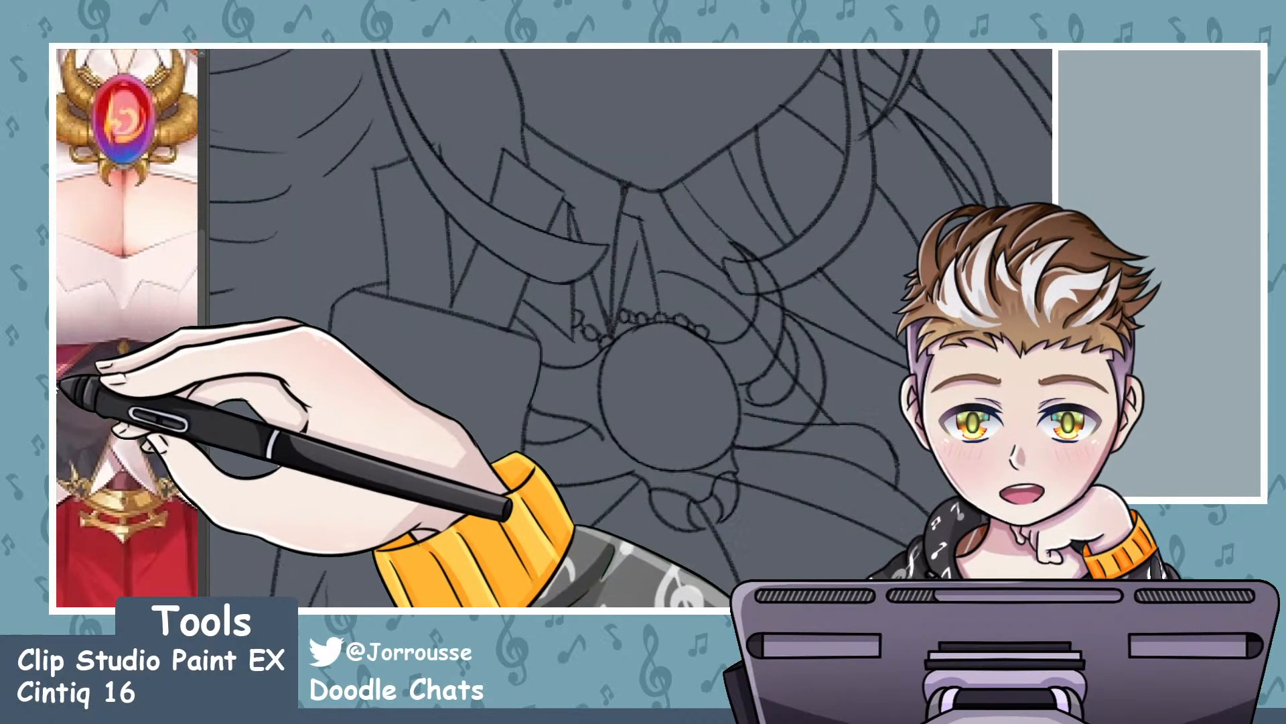
scroll(640, 360, up, 2)
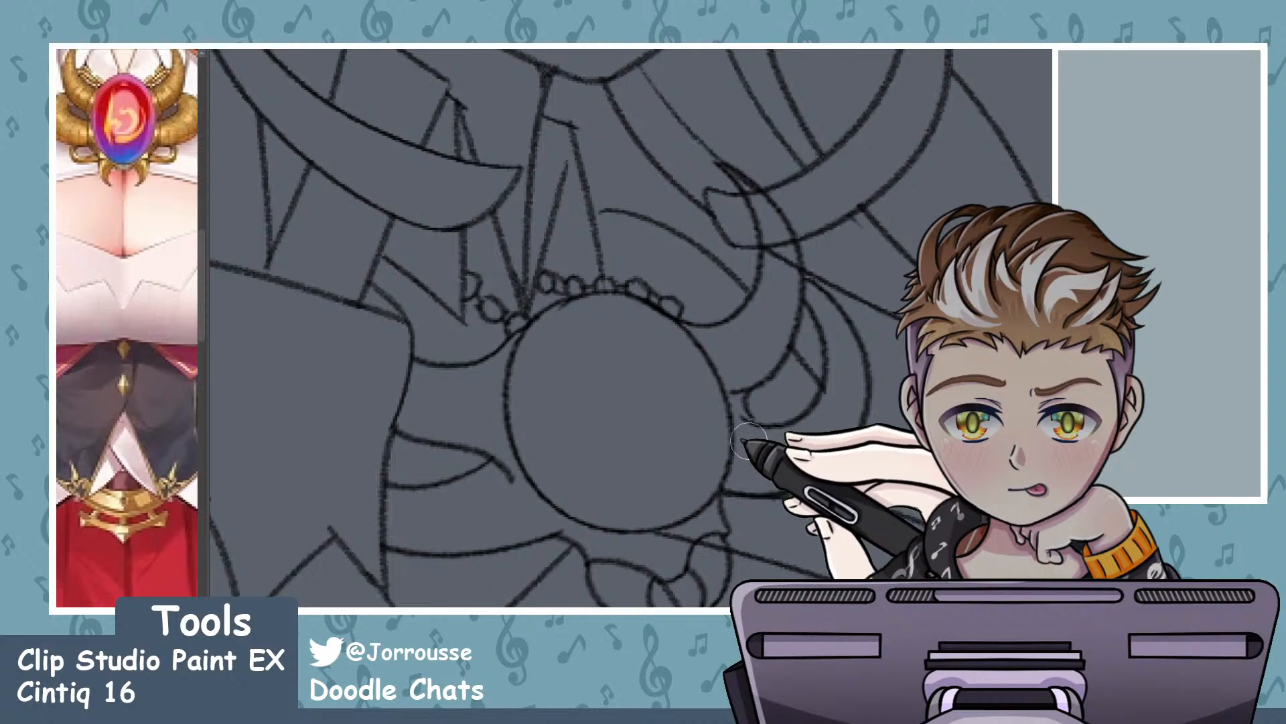
scroll(749, 442, down, 2)
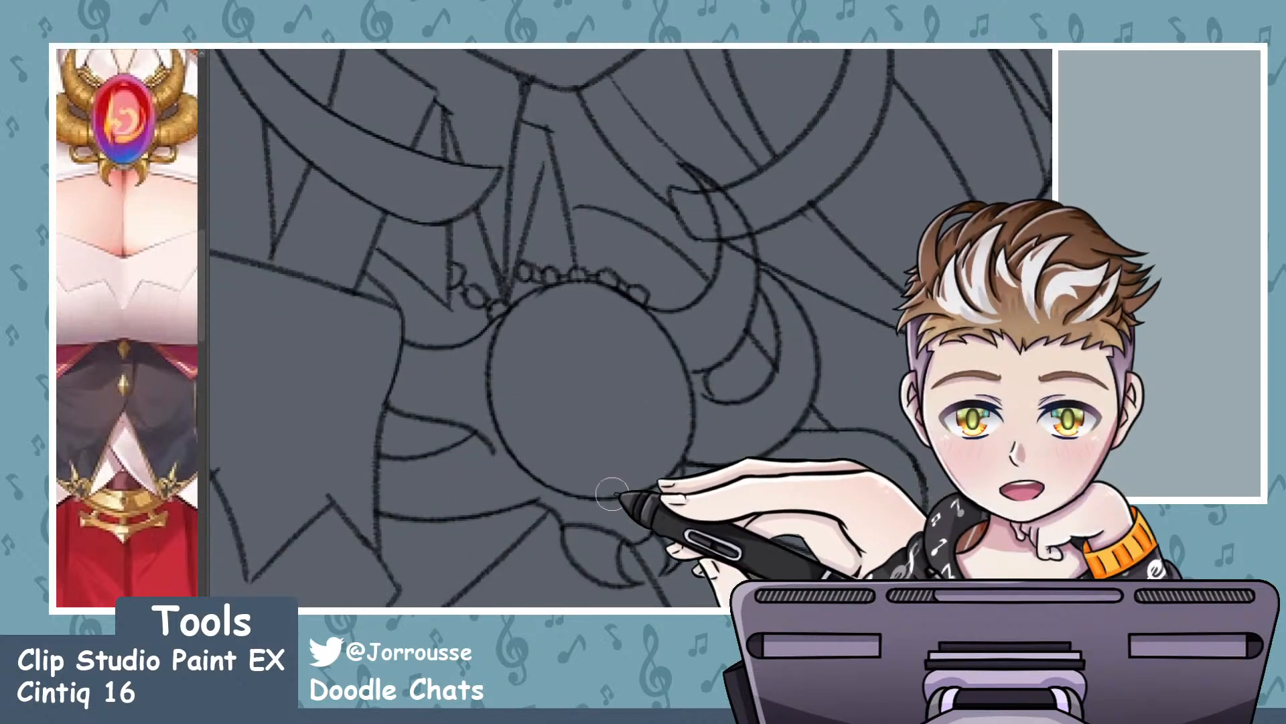
- Mirror the canvas view and erase the tip of the brooch's horn where it overlaps the hanging hair strand
scroll(590, 469, down, 5)
scroll(632, 372, down, 4)
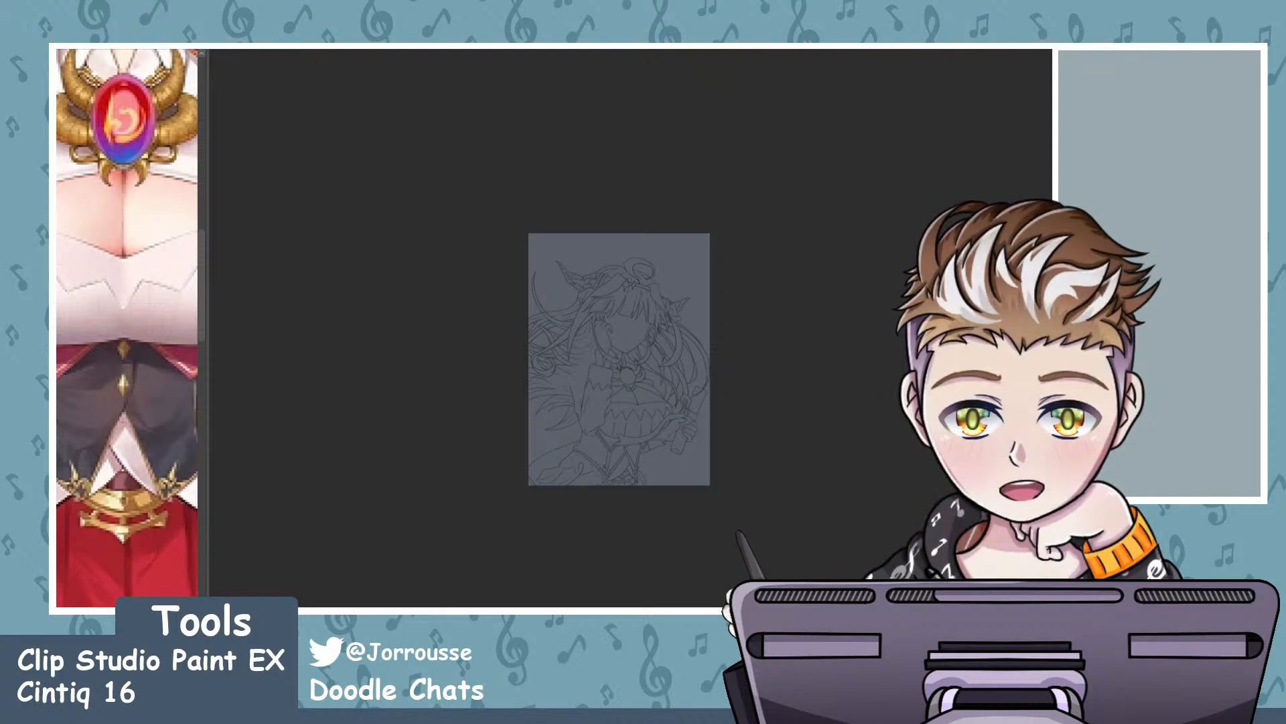
key(h)
scroll(724, 381, down, 3)
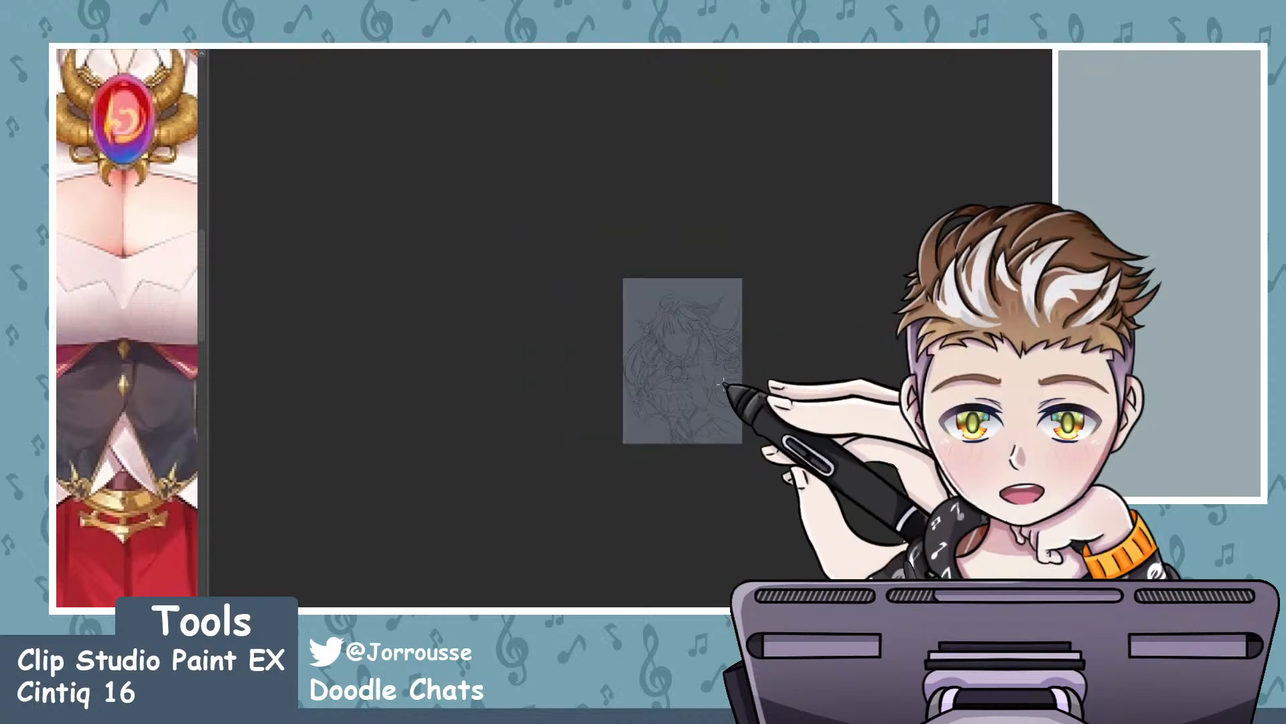
scroll(720, 379, up, 5)
scroll(667, 391, up, 6)
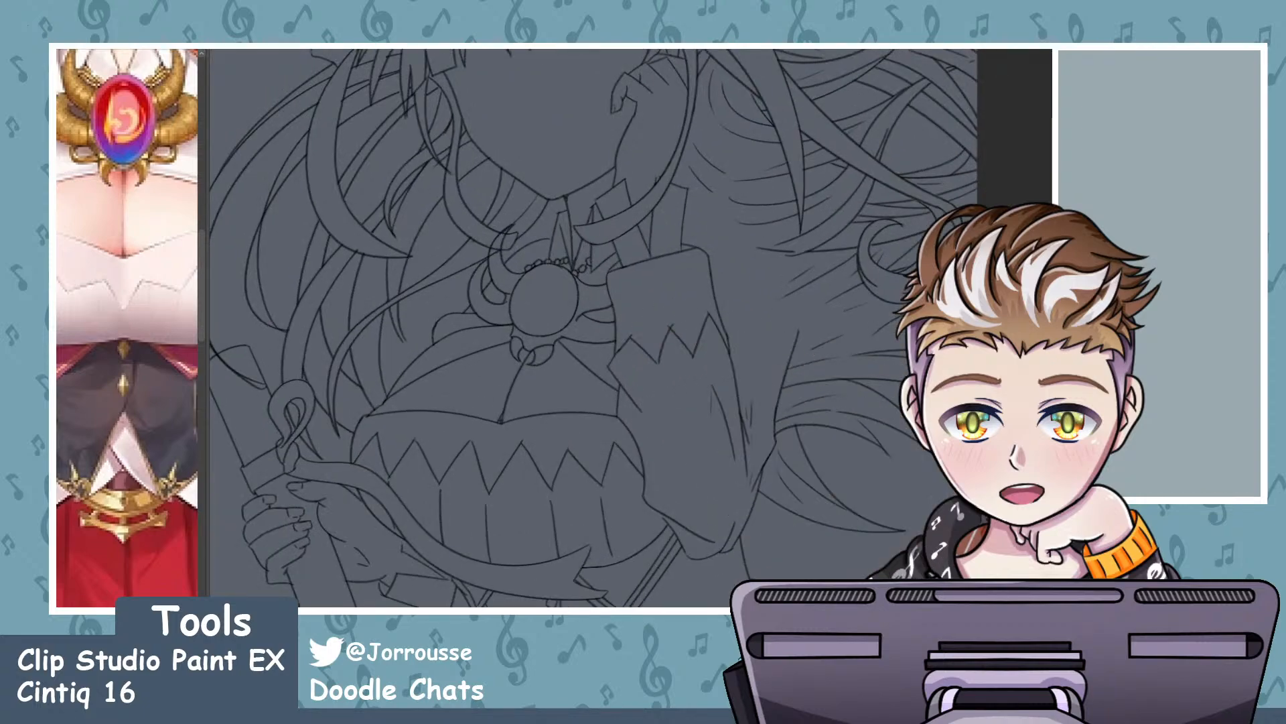
scroll(546, 273, up, 5)
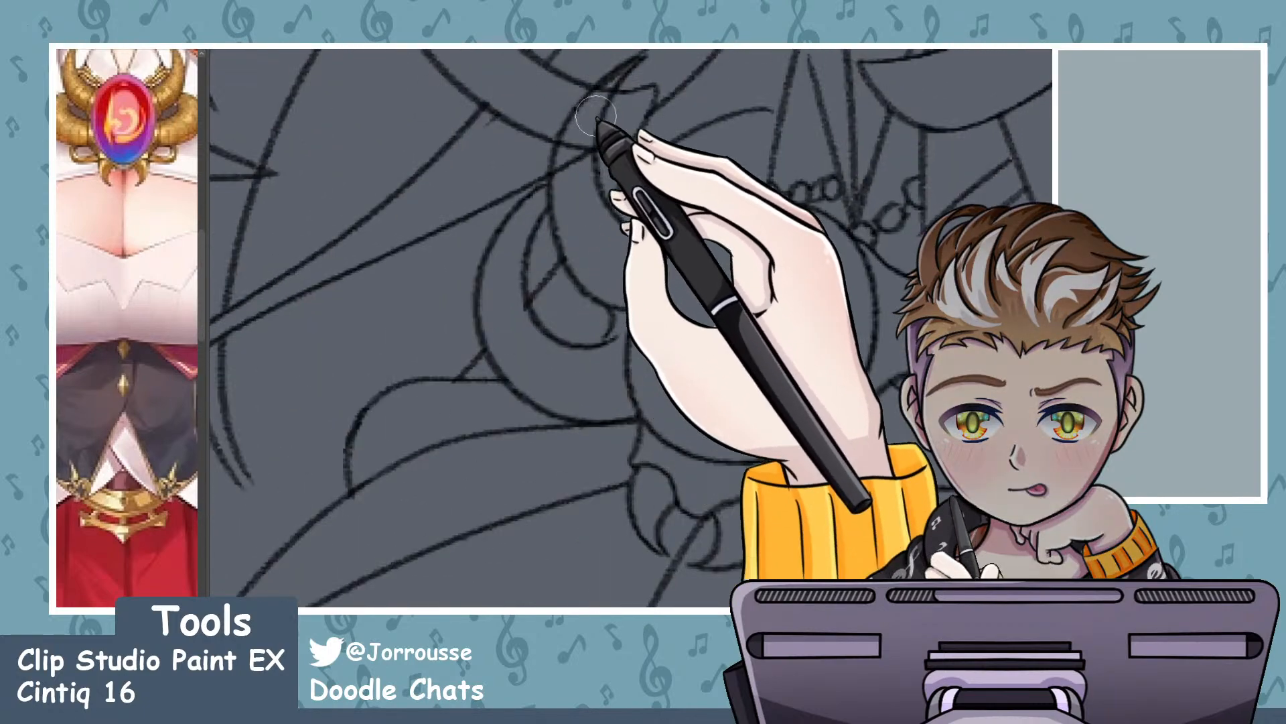
scroll(574, 176, down, 4)
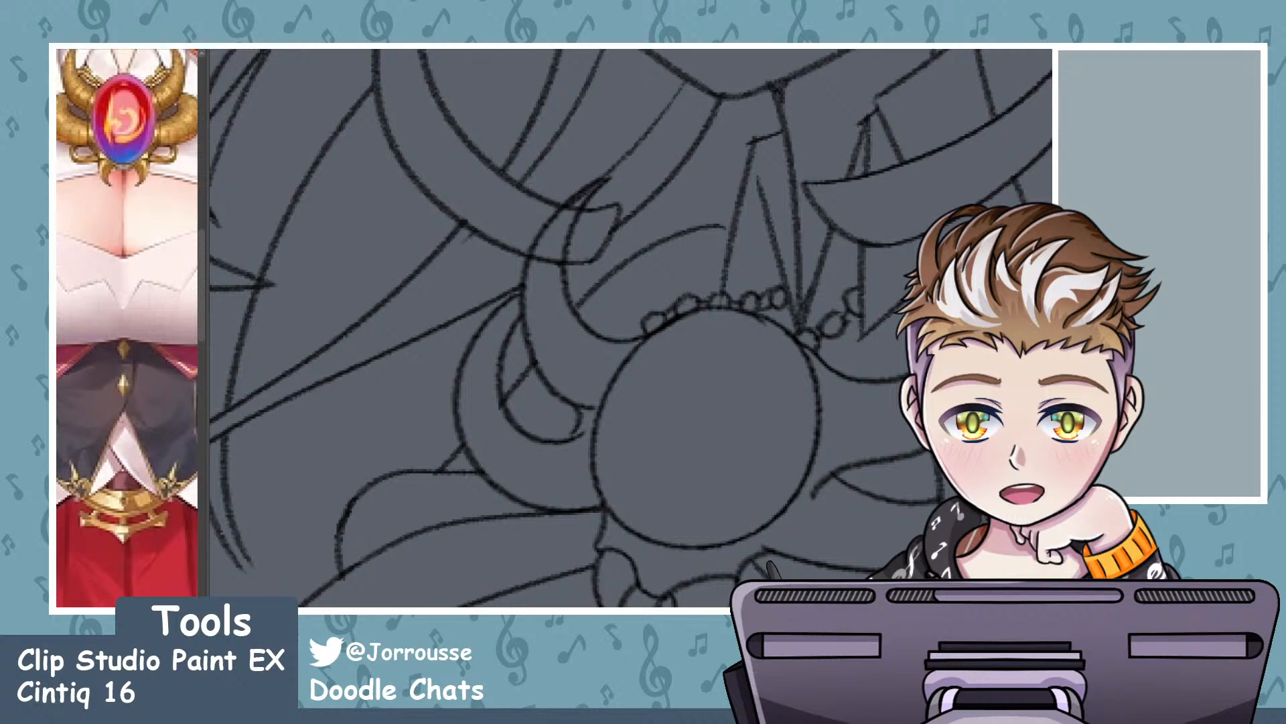
scroll(589, 224, up, 5)
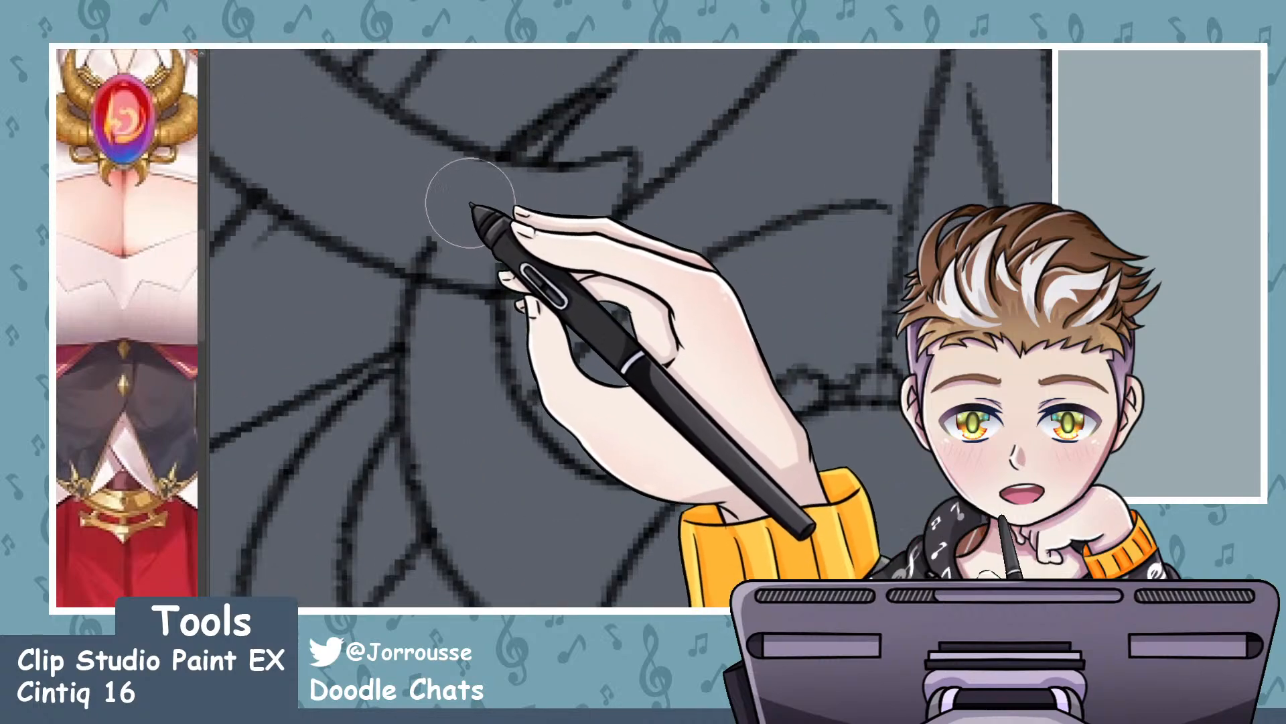
scroll(471, 221, down, 5)
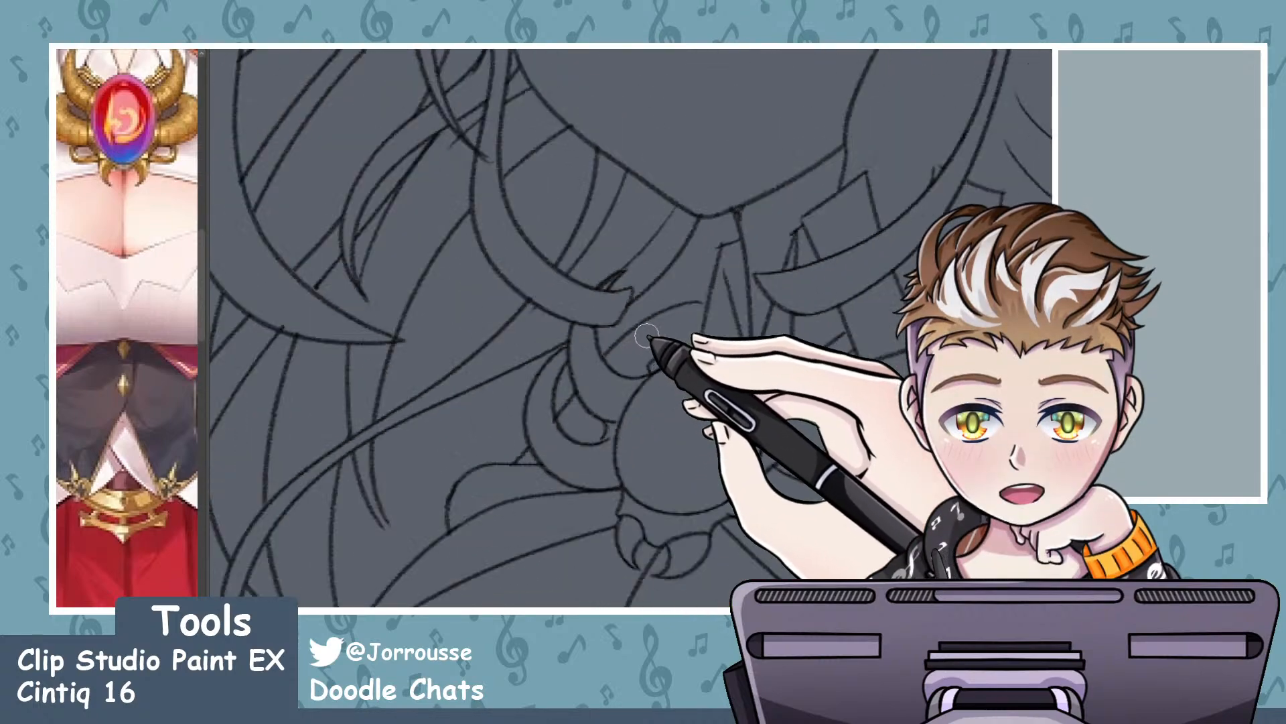
scroll(647, 335, down, 6)
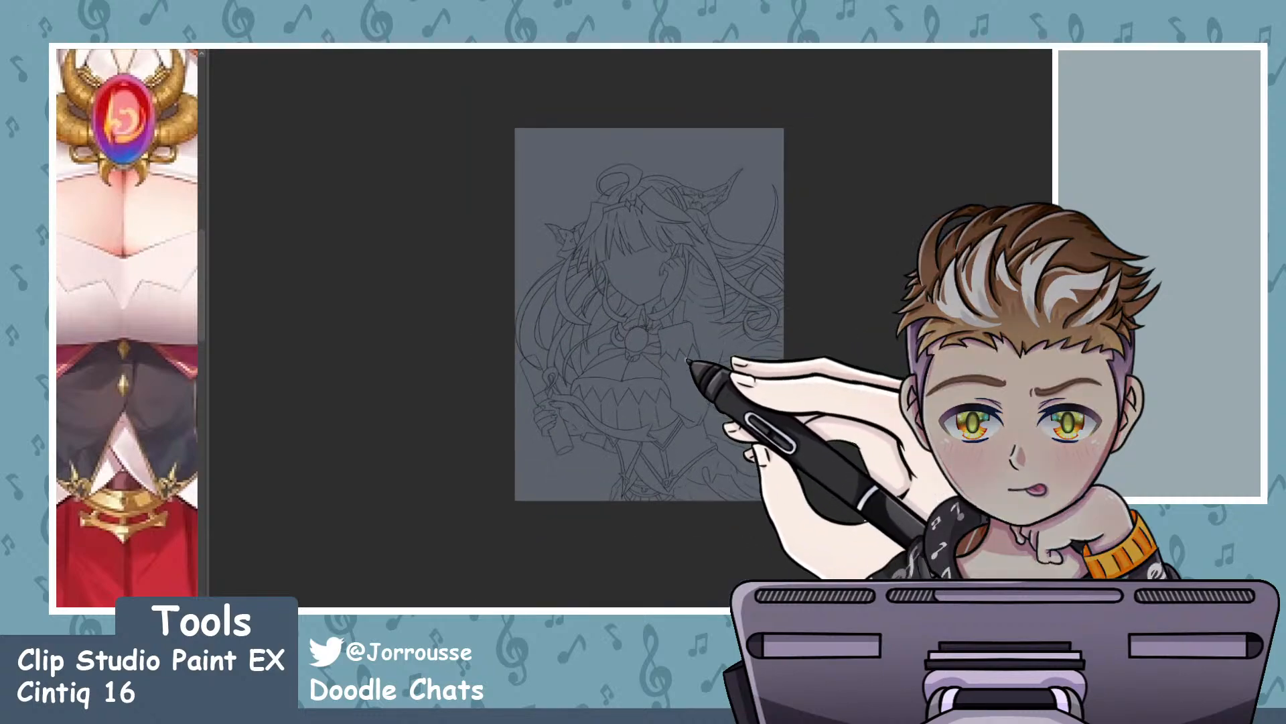
- Ink short curved ridge lines across the brooch's horns and crescents on both sides of the gem
scroll(670, 335, up, 6)
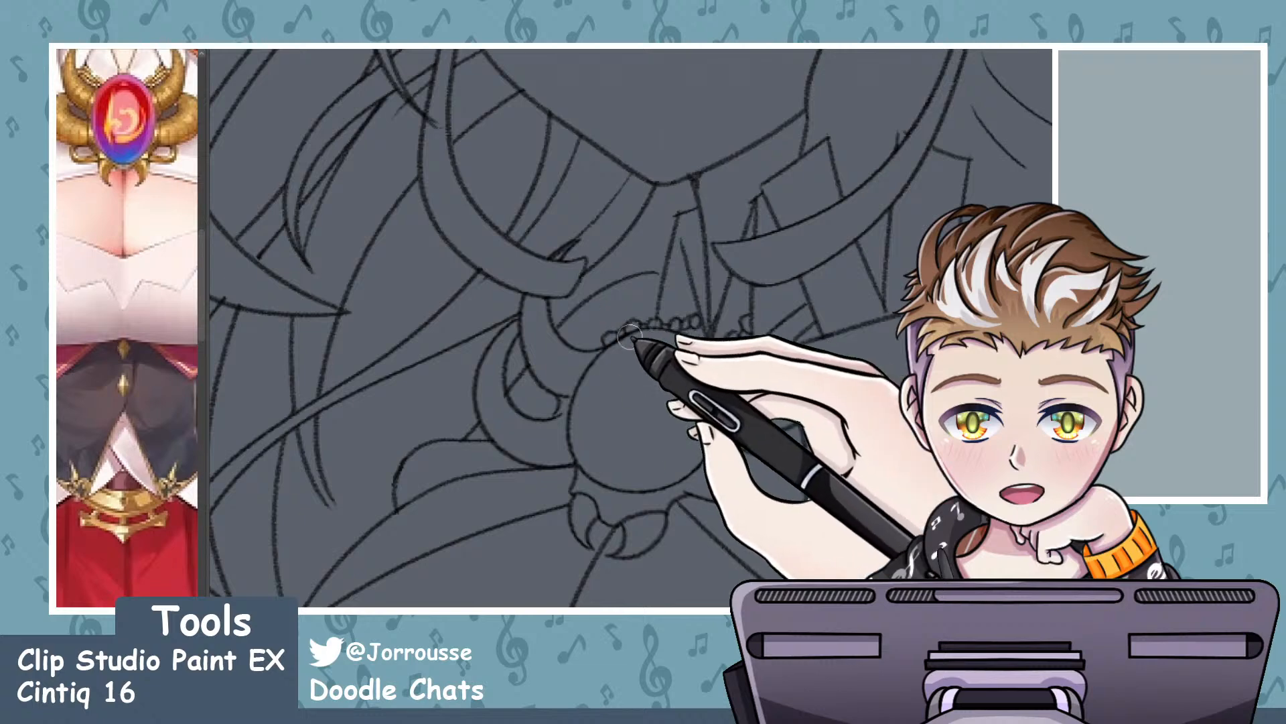
scroll(628, 337, up, 2)
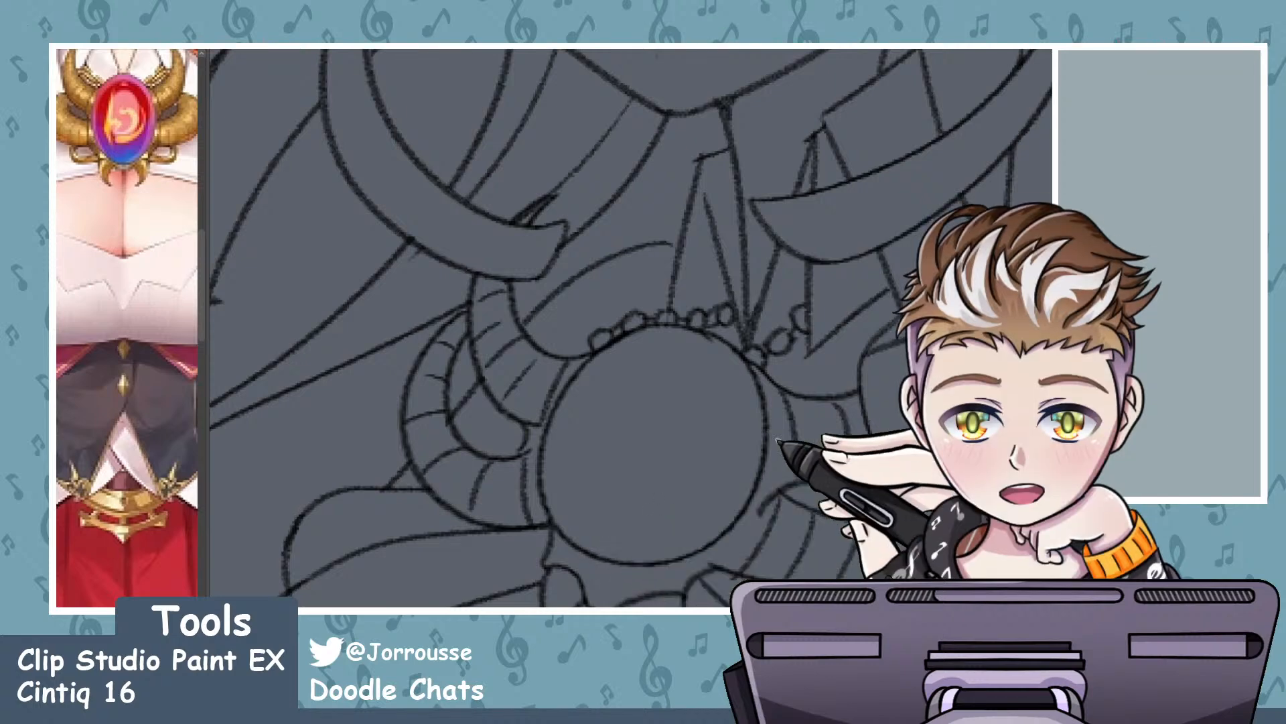
drag(656, 348, 614, 326)
drag(664, 477, 700, 483)
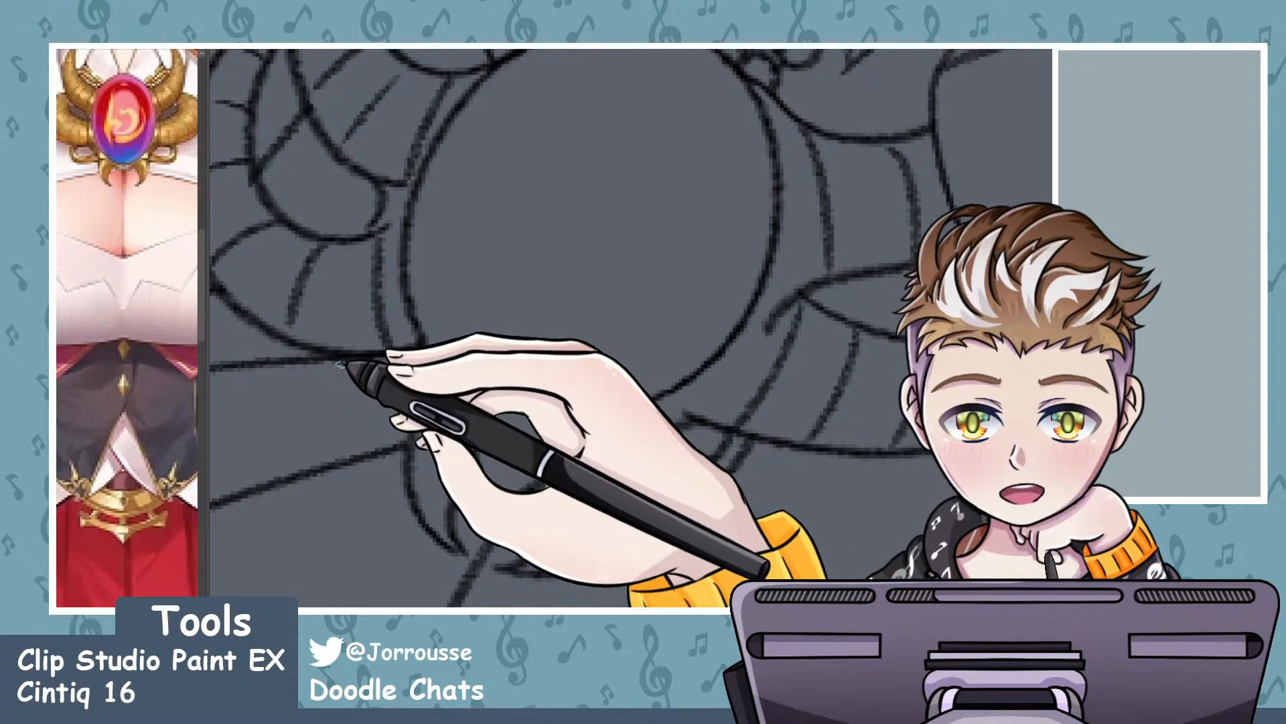
- Inspect the brooch and surrounding linework up close and across the whole figure, including with the canvas flipped horizontally
scroll(630, 416, down, 5)
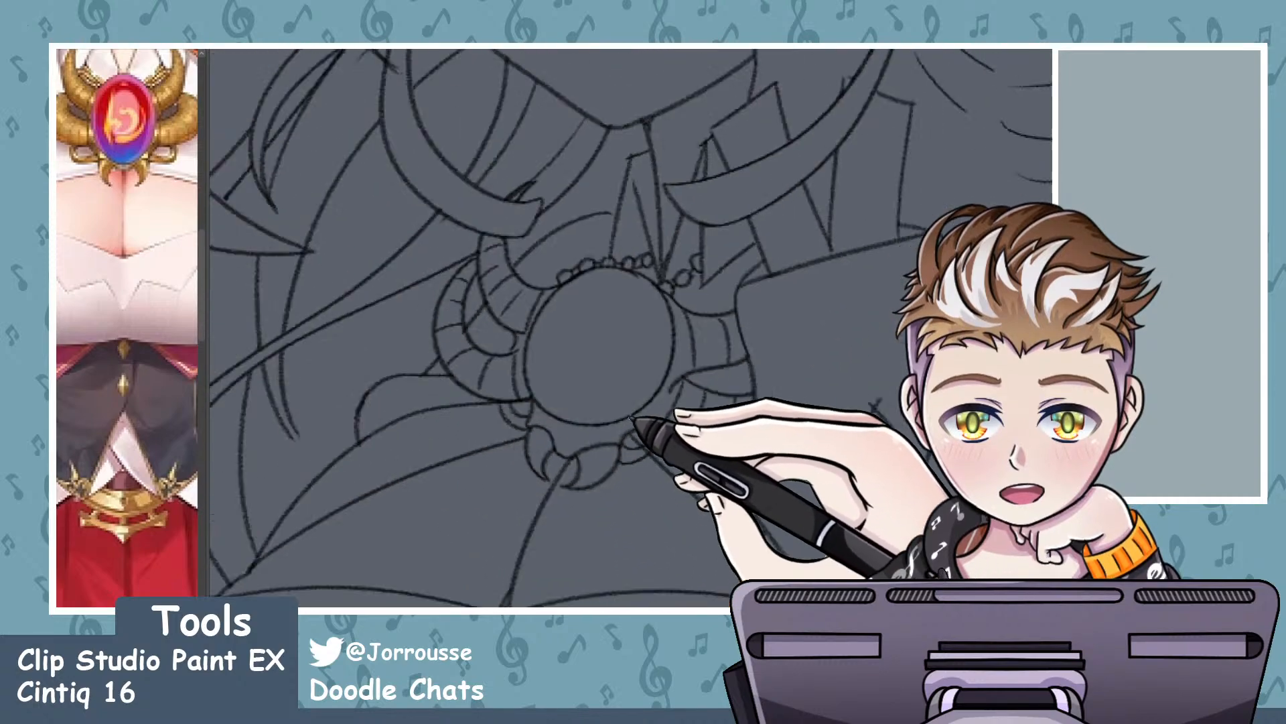
scroll(646, 413, down, 6)
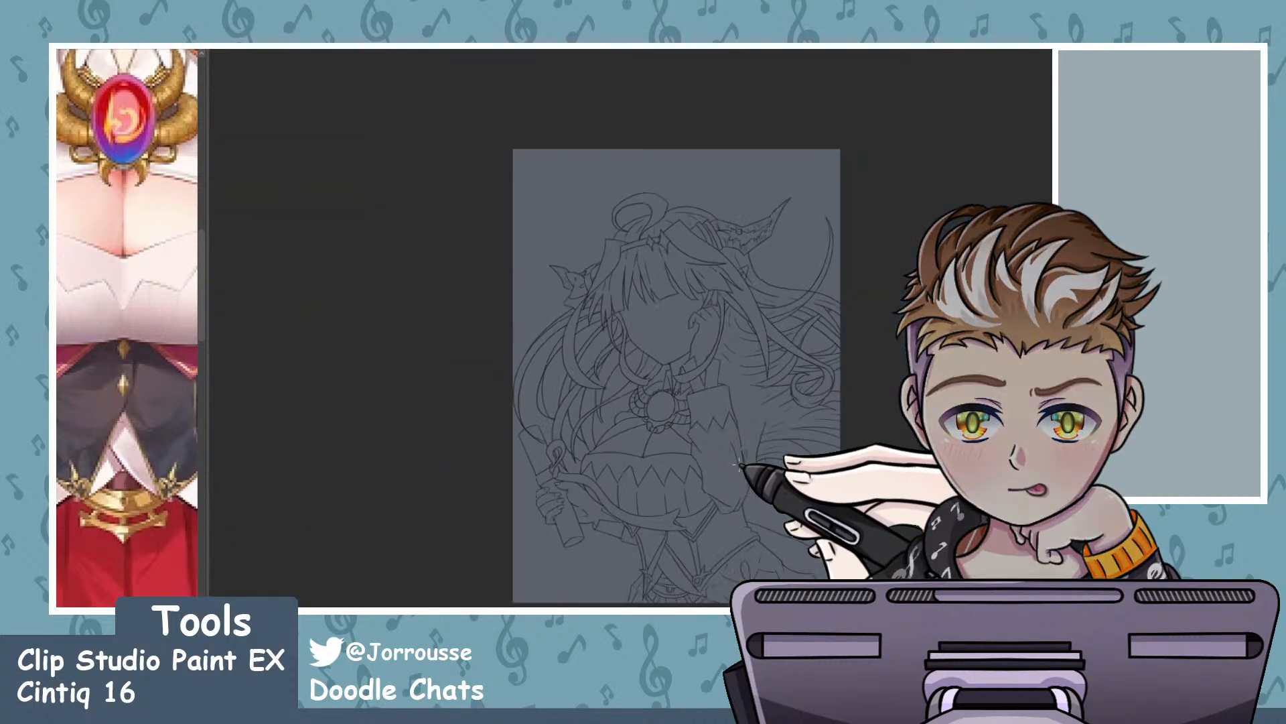
scroll(740, 466, up, 2)
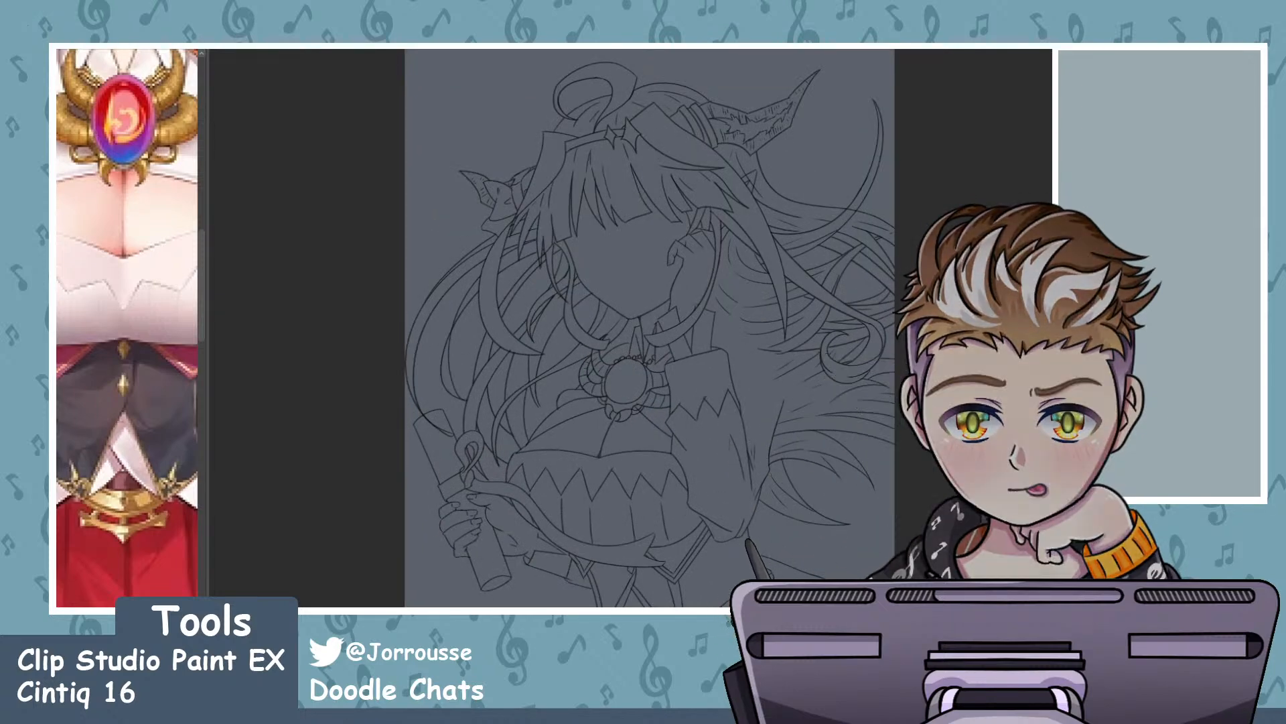
key(h)
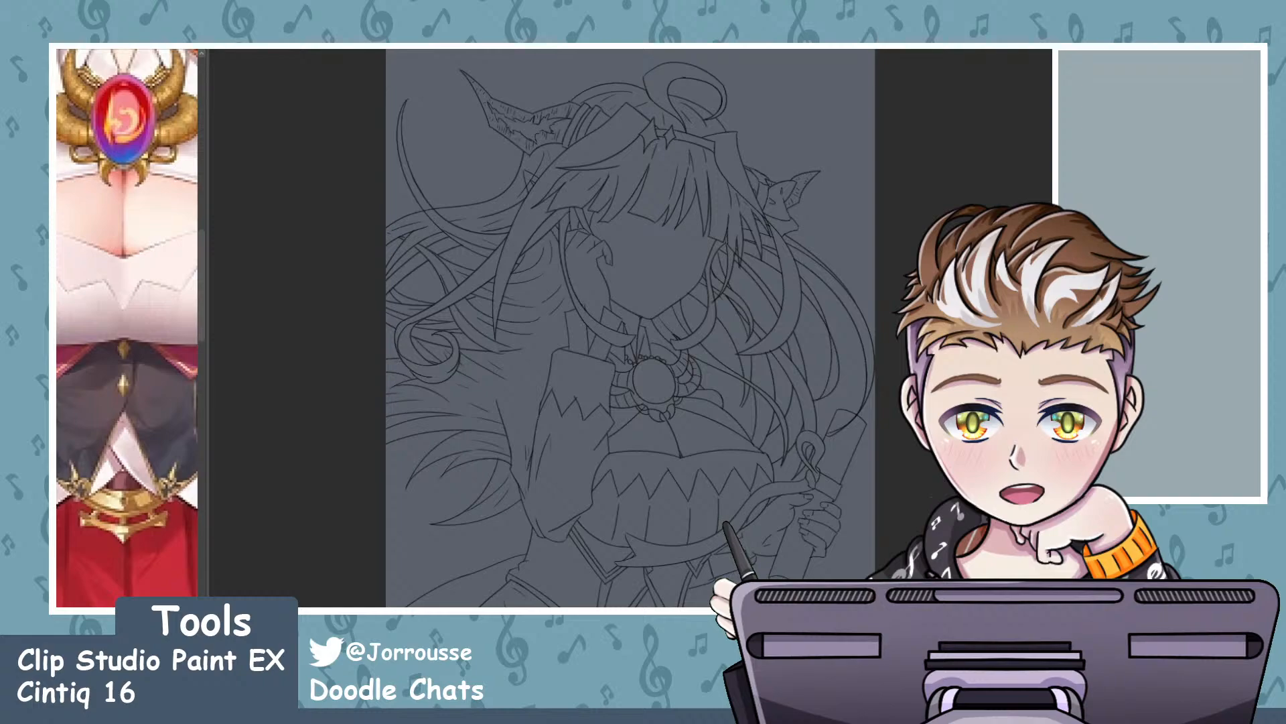
scroll(660, 407, up, 7)
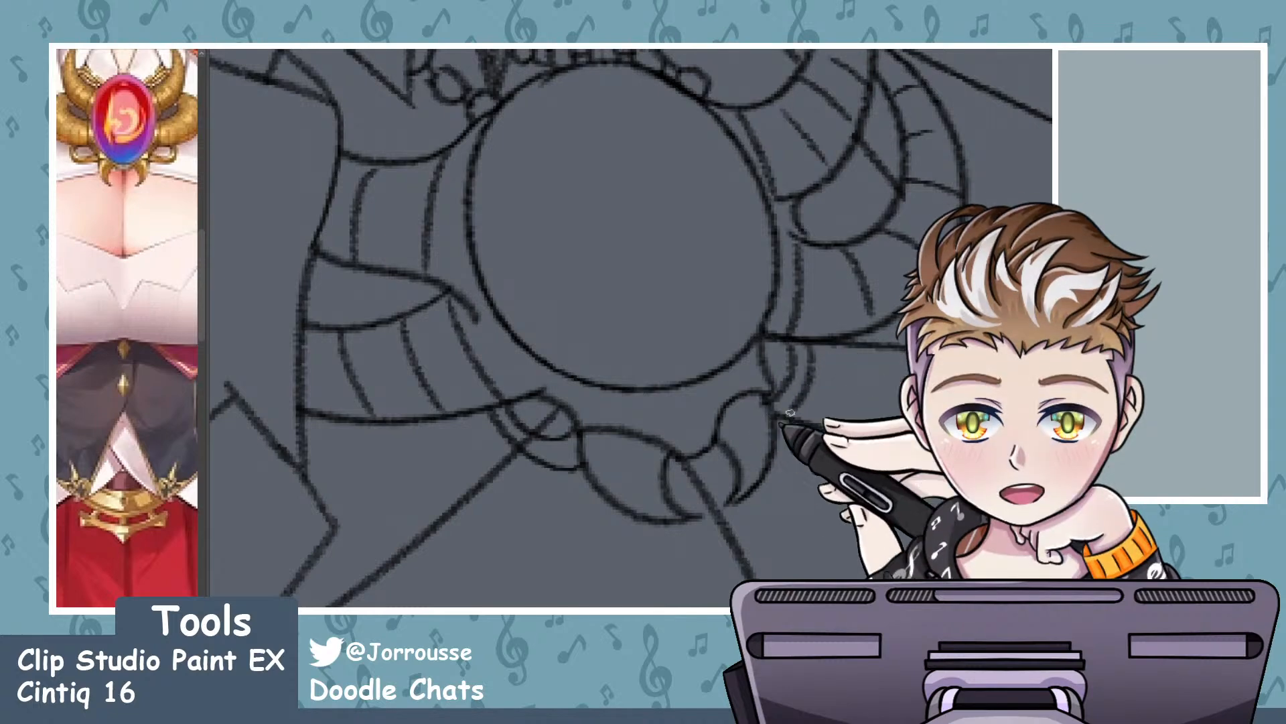
scroll(818, 358, down, 7)
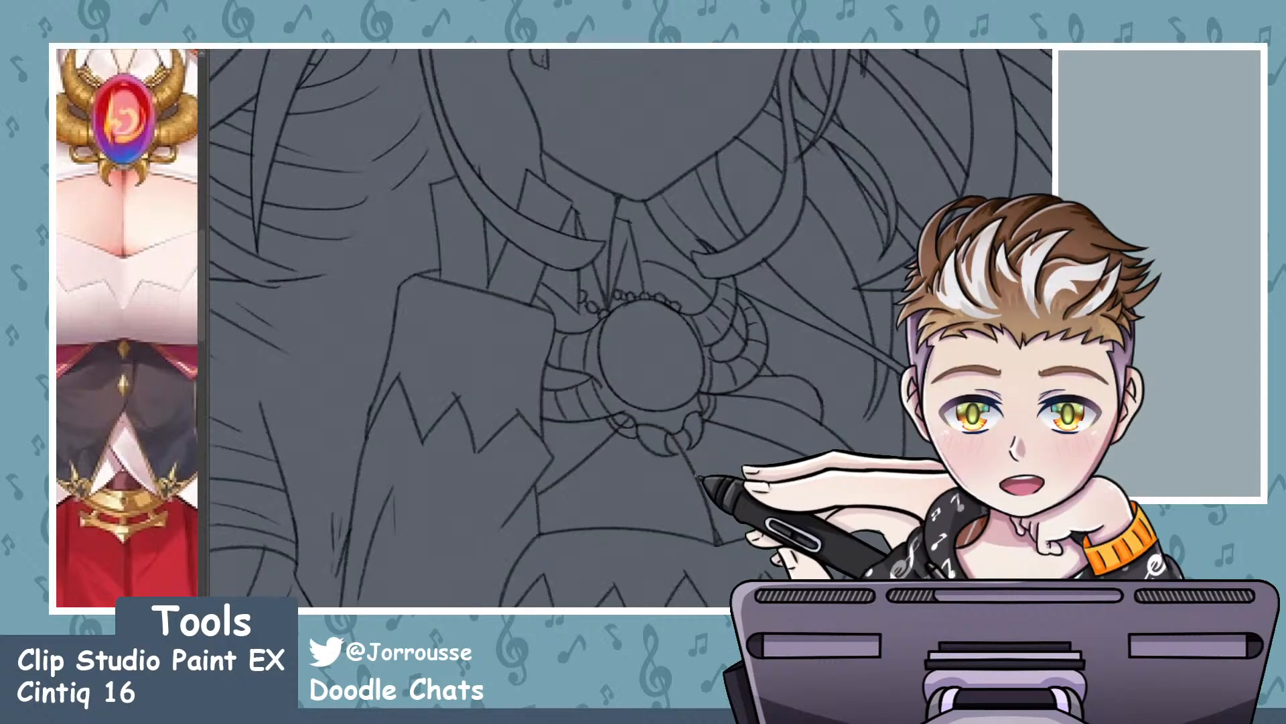
scroll(744, 451, down, 3)
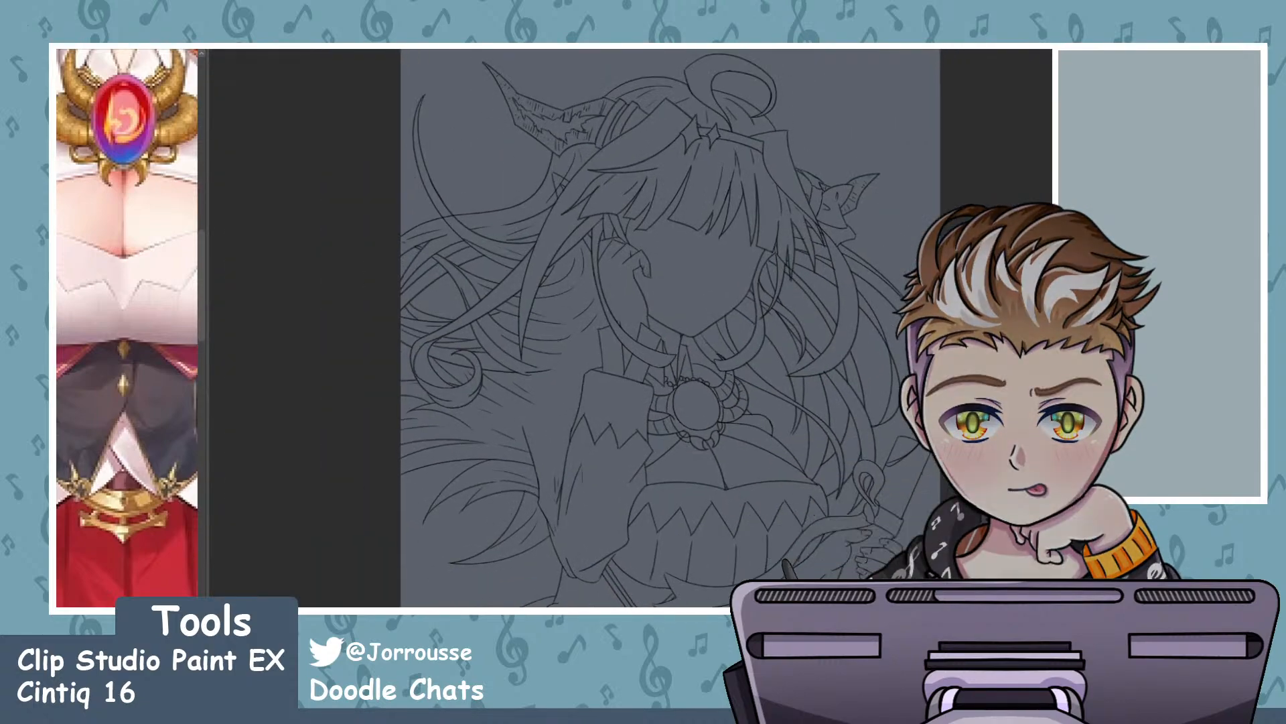
key(h)
scroll(659, 396, down, 2)
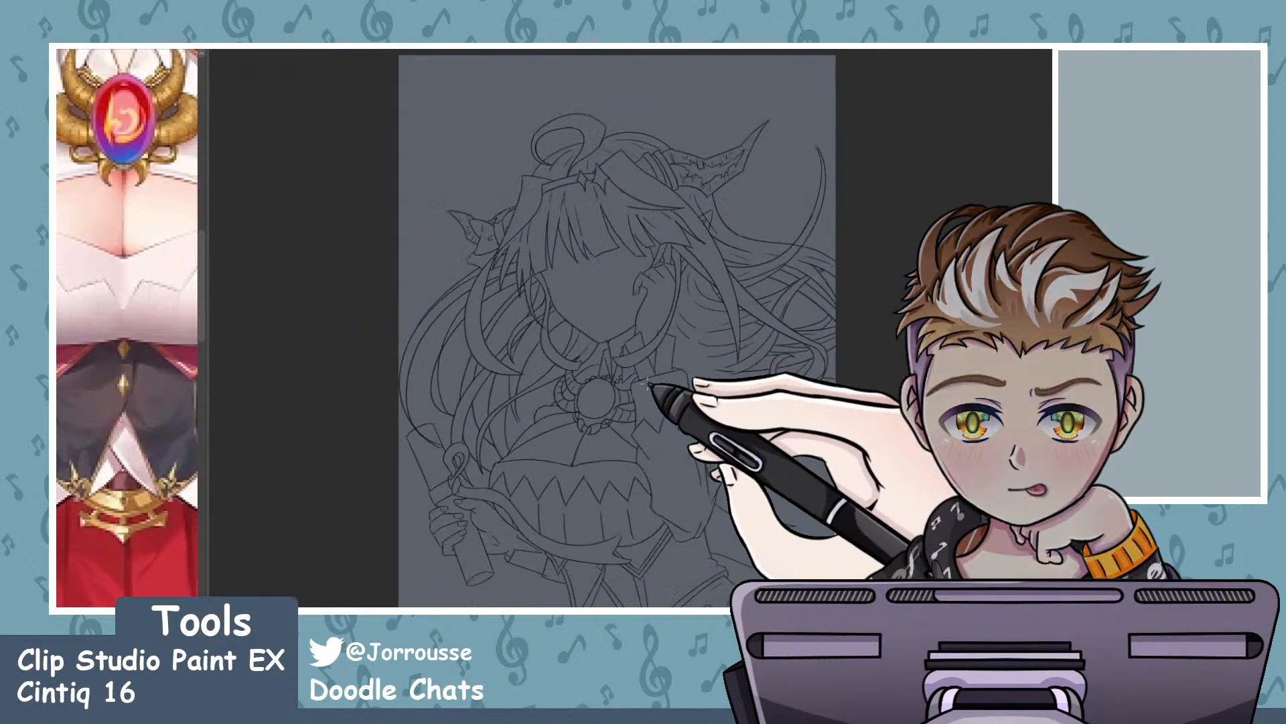
scroll(559, 442, up, 2)
scroll(529, 466, up, 5)
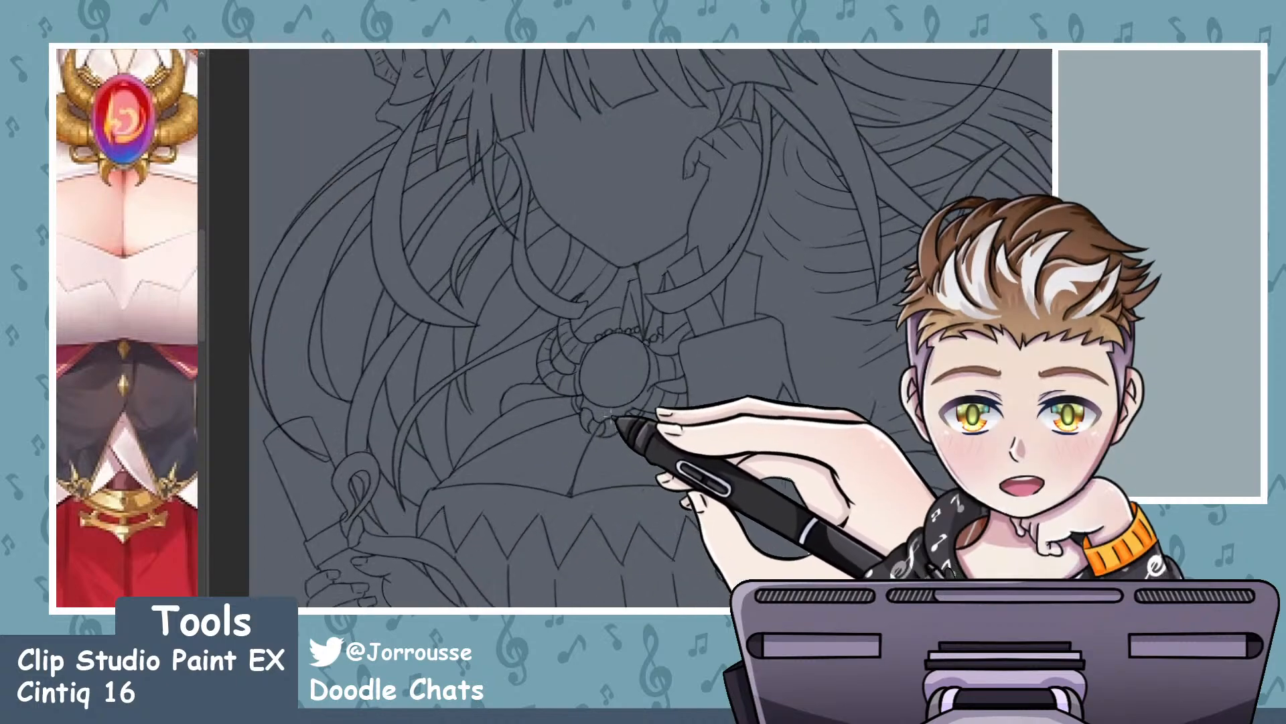
scroll(605, 410, up, 2)
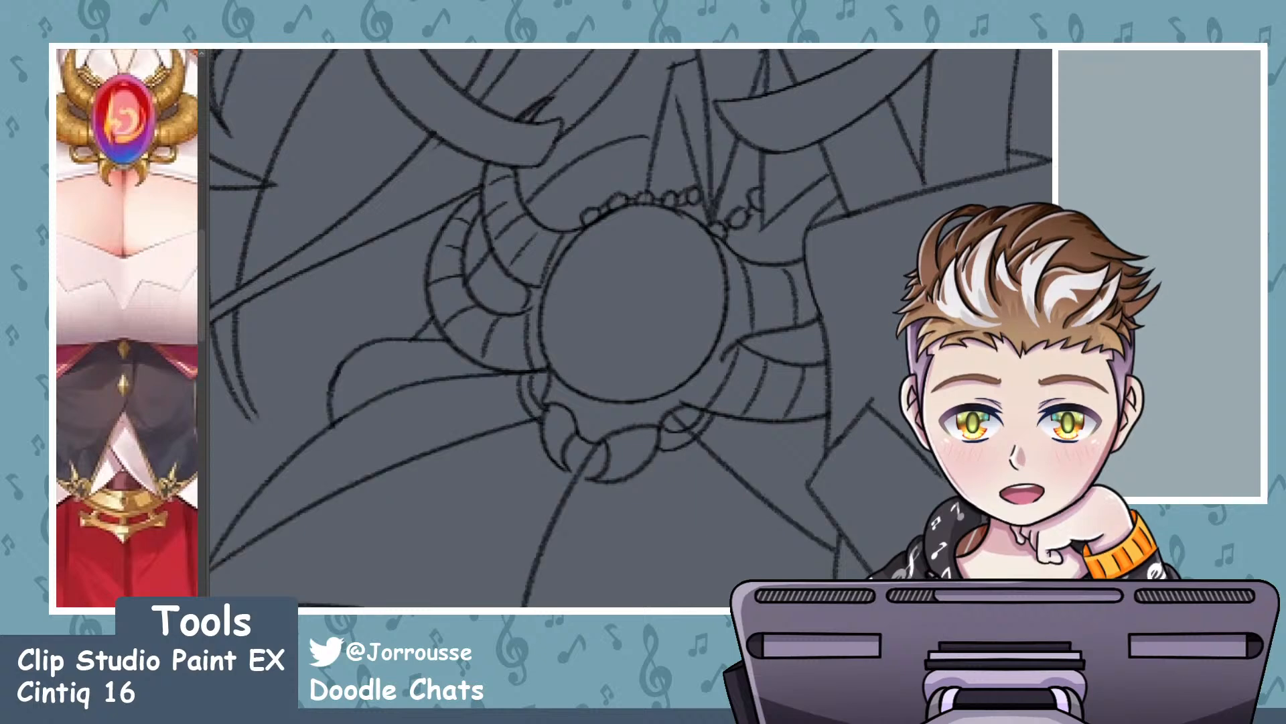
scroll(573, 297, up, 2)
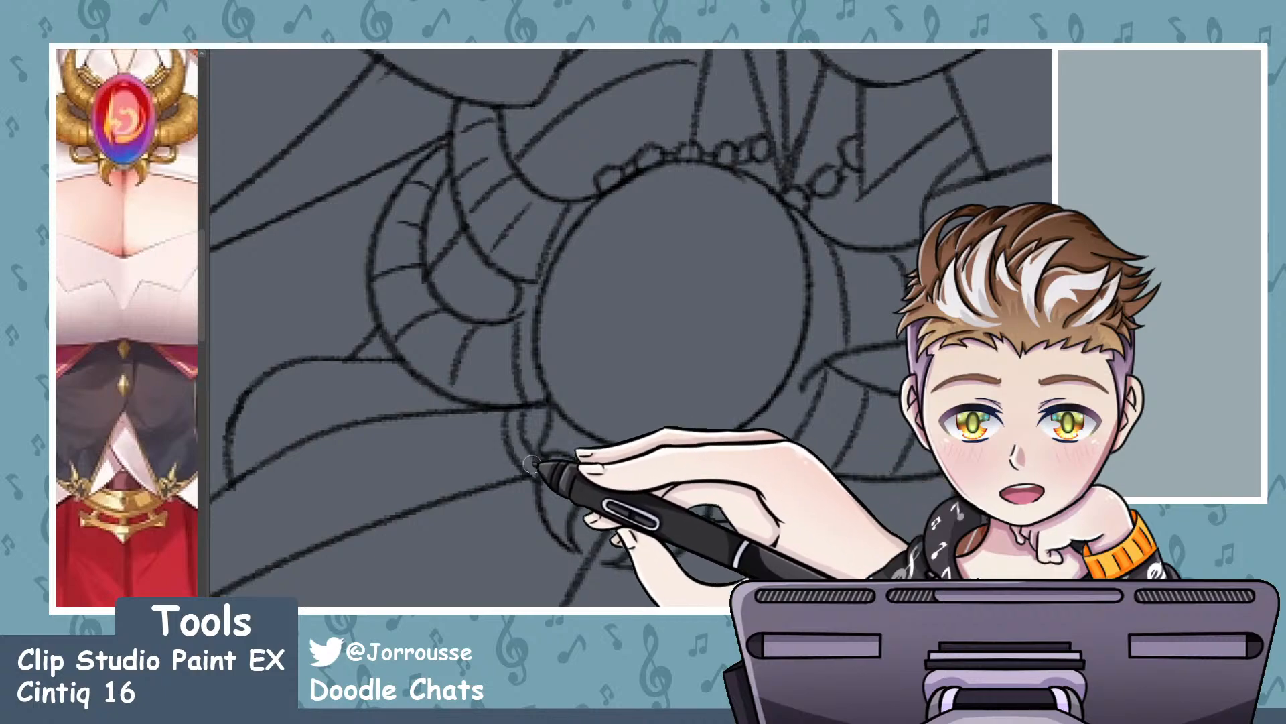
scroll(702, 435, down, 8)
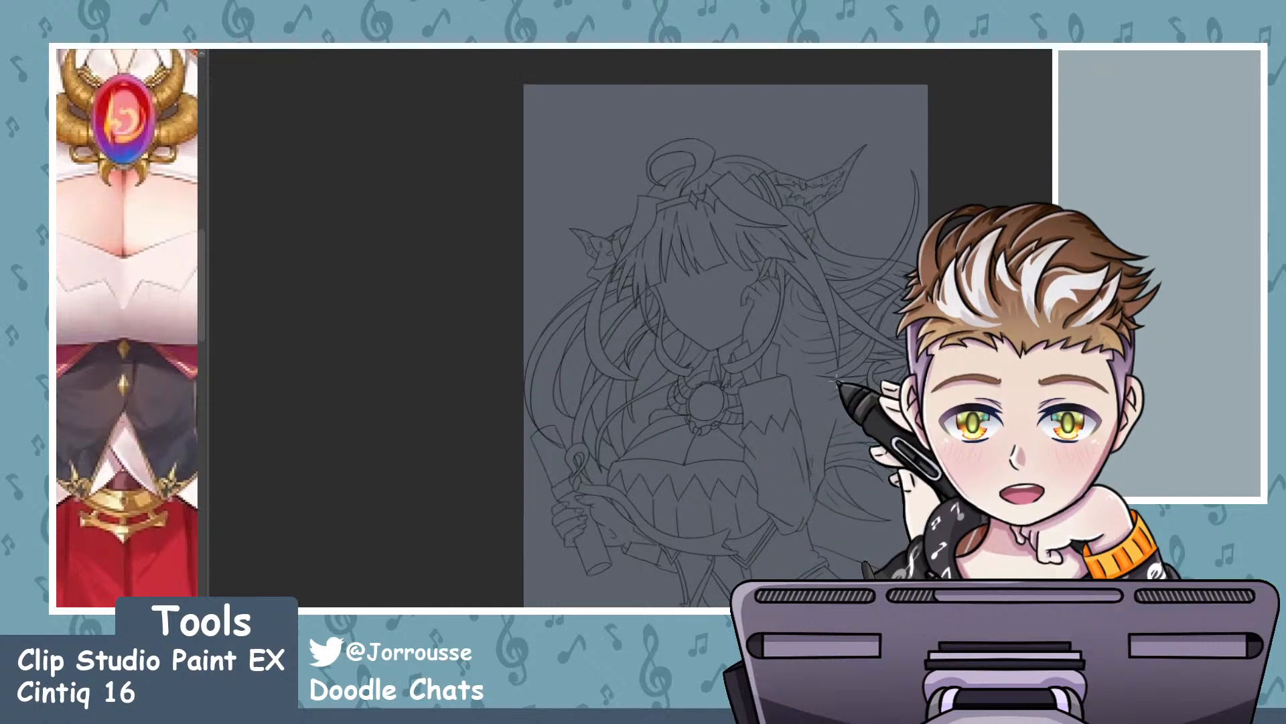
scroll(865, 386, up, 3)
scroll(767, 375, down, 3)
scroll(752, 351, up, 1)
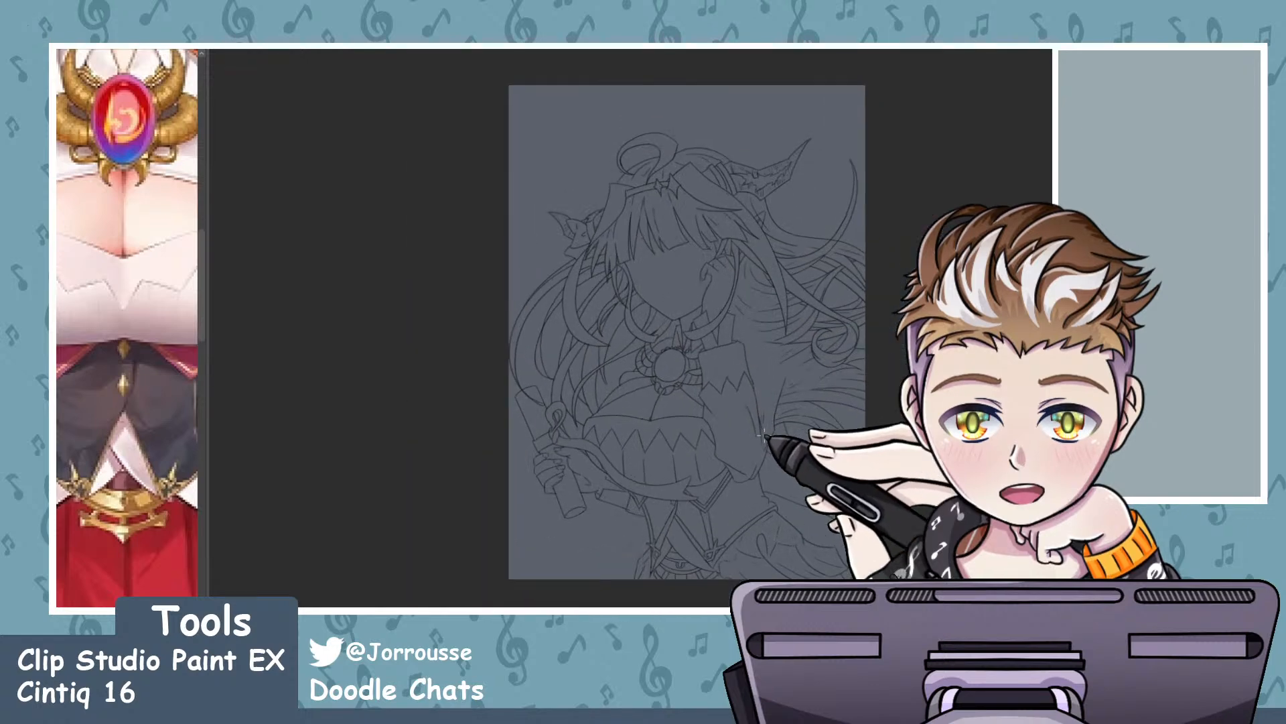
scroll(767, 434, down, 2)
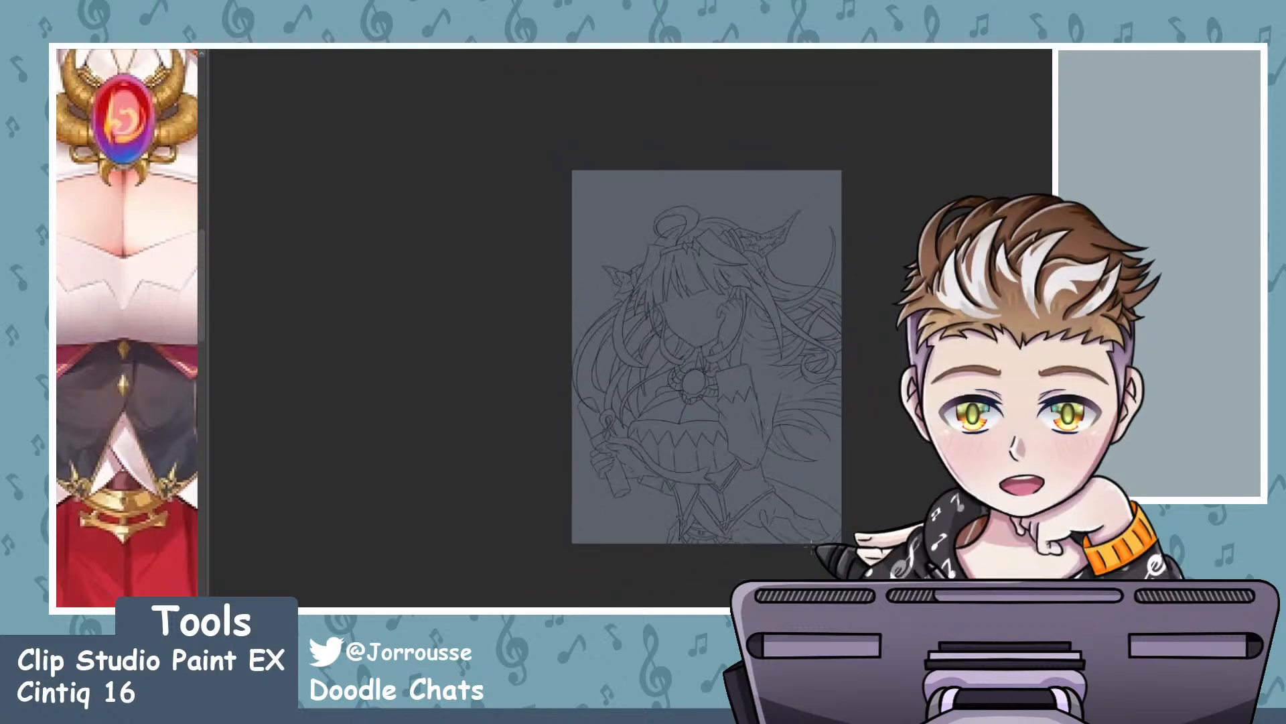
scroll(814, 509, up, 3)
scroll(817, 524, down, 3)
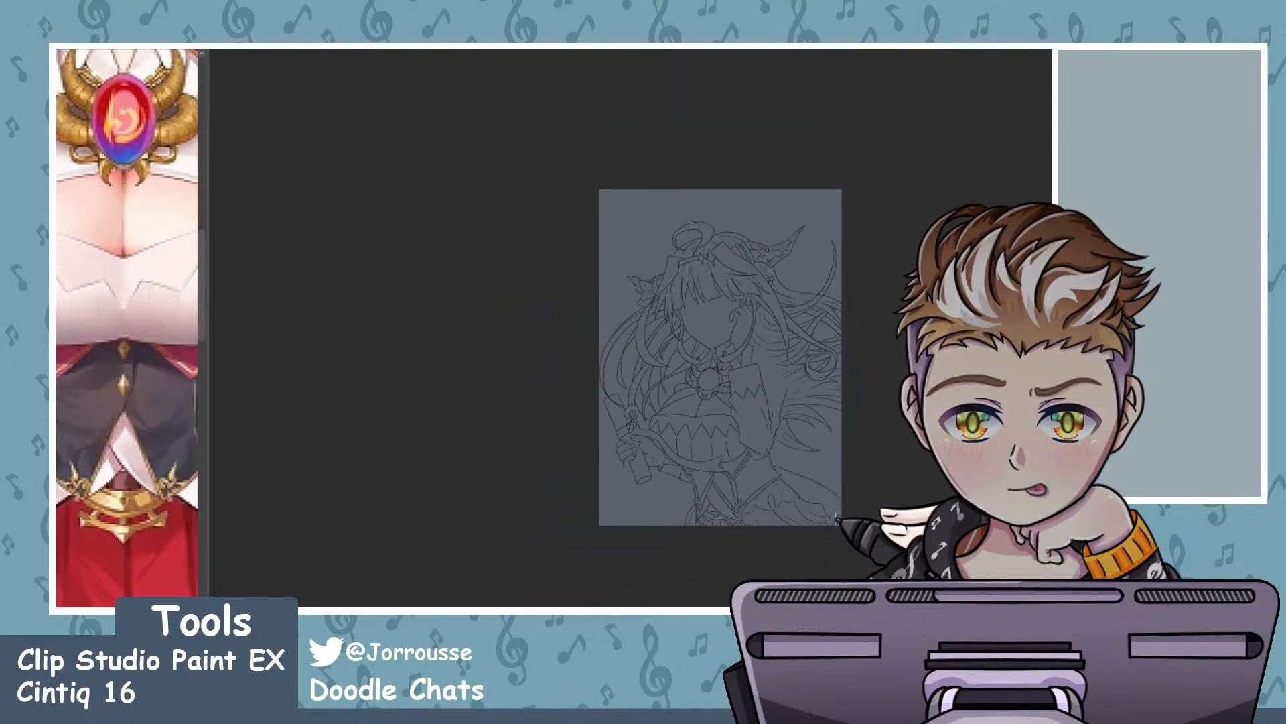
scroll(834, 518, up, 3)
scroll(837, 515, down, 3)
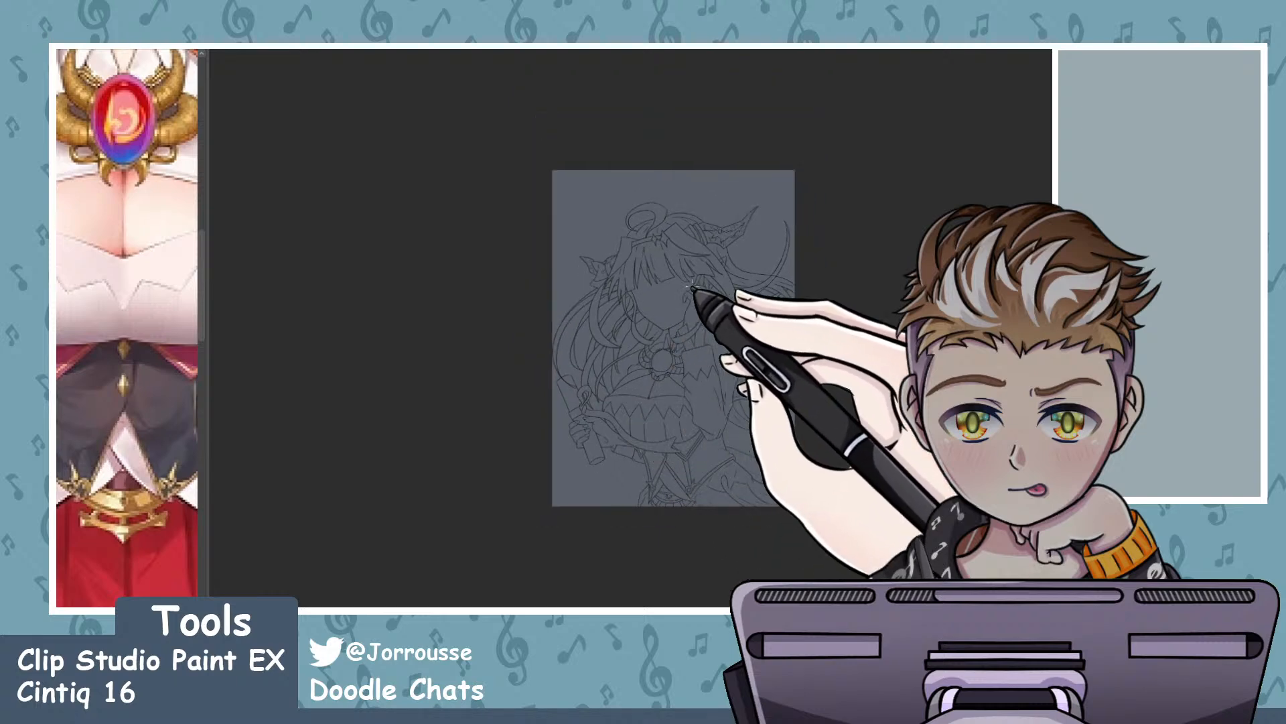
scroll(684, 371, up, 1)
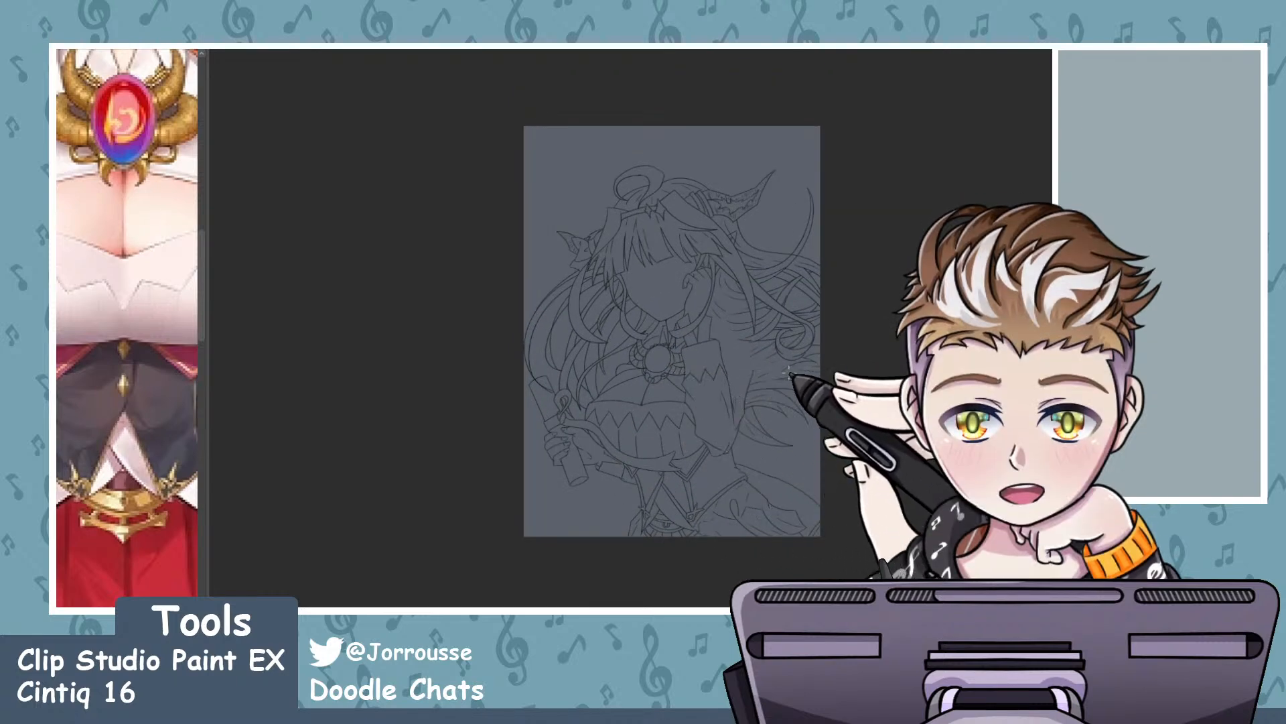
scroll(789, 372, up, 1)
scroll(677, 302, up, 1)
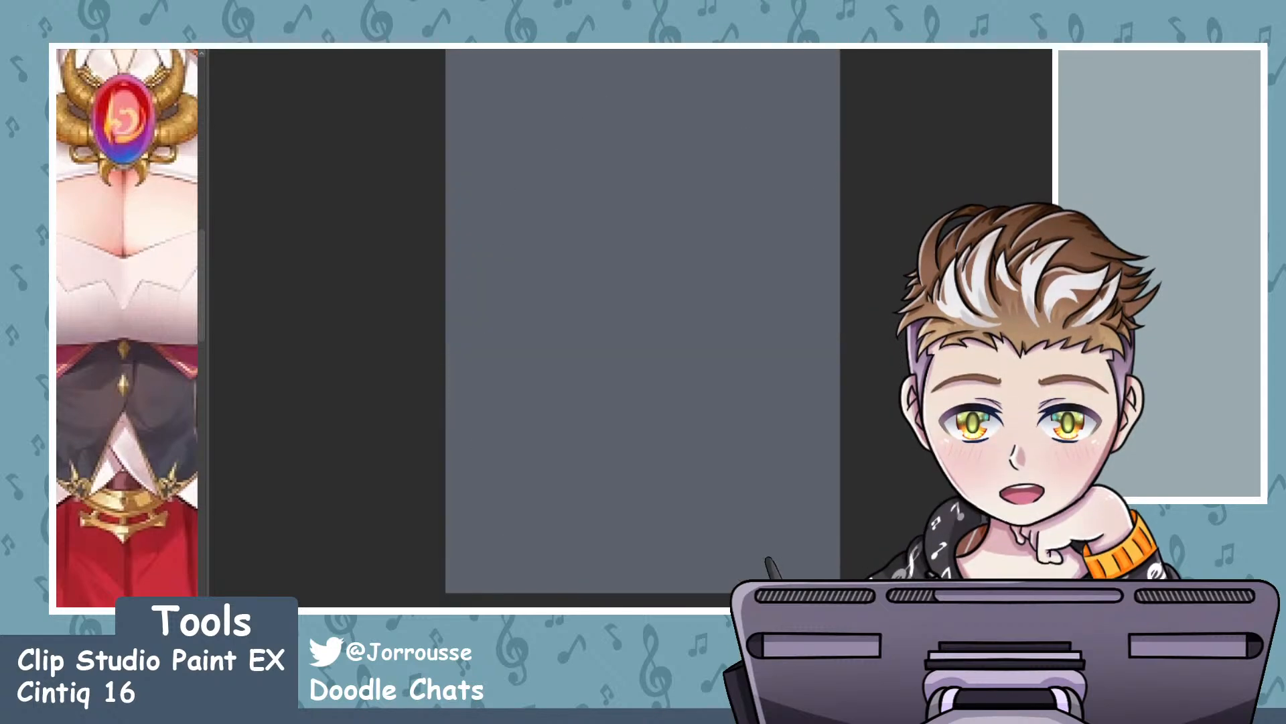
- Ink the long curved hair strand beside the raised hand, from the sketched hair near the head down to the braid's start
scroll(784, 341, up, 5)
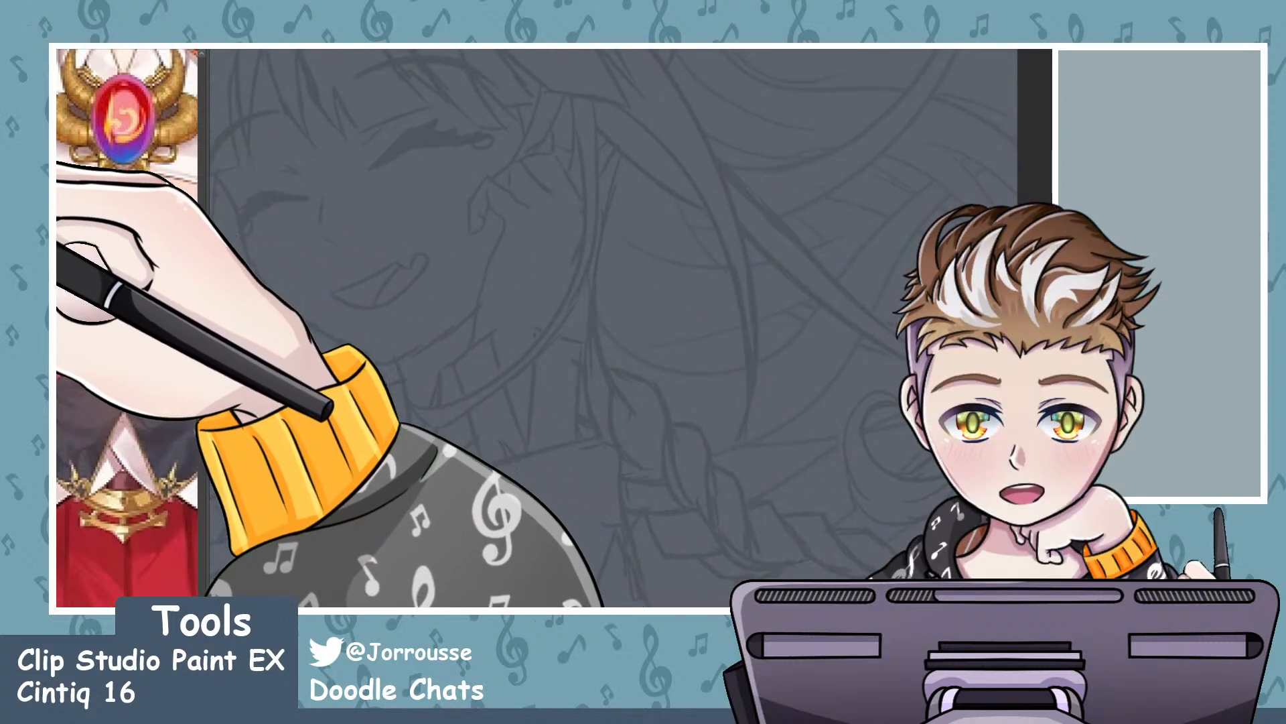
mouse_move(628, 136)
mouse_down()
mouse_move(608, 201)
mouse_move(630, 423)
mouse_move(618, 177)
mouse_move(652, 422)
mouse_up()
key(ctrl+z)
- Ink the inner curve of the first braid segment and the short overlapping strand line beneath it
drag(611, 383, 644, 458)
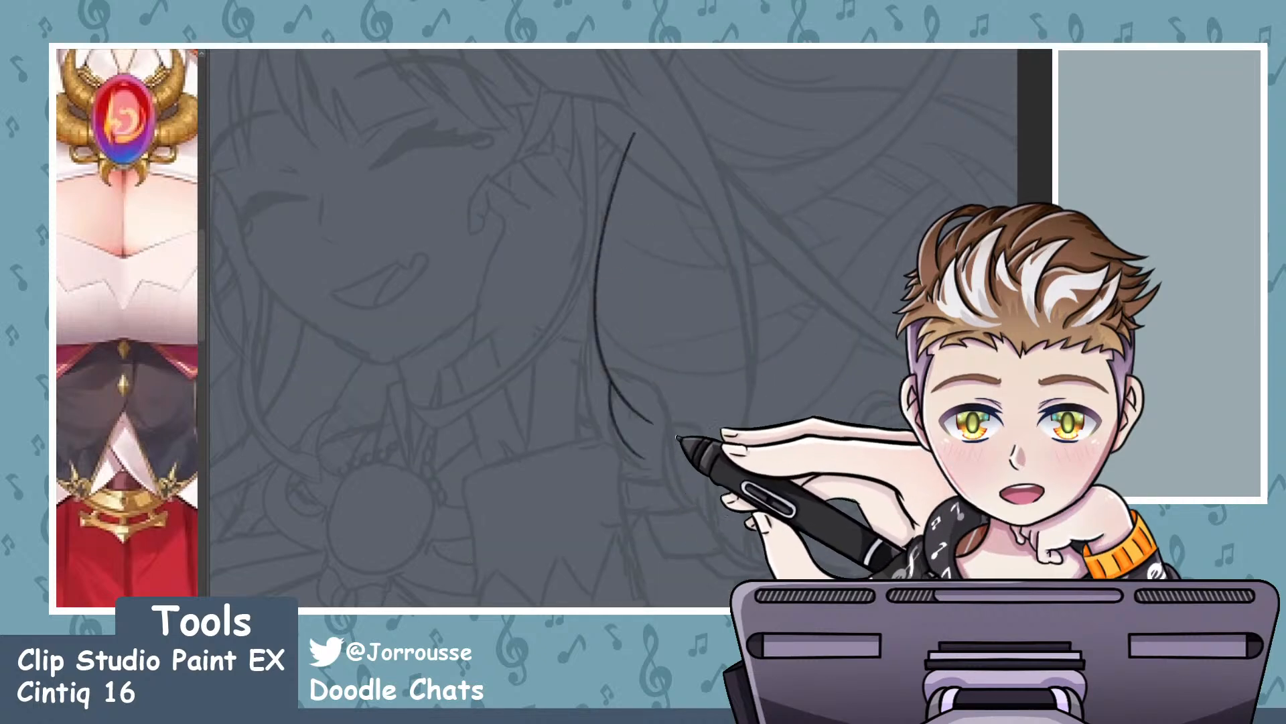
key(ctrl+z)
scroll(682, 438, up, 4)
drag(576, 358, 628, 499)
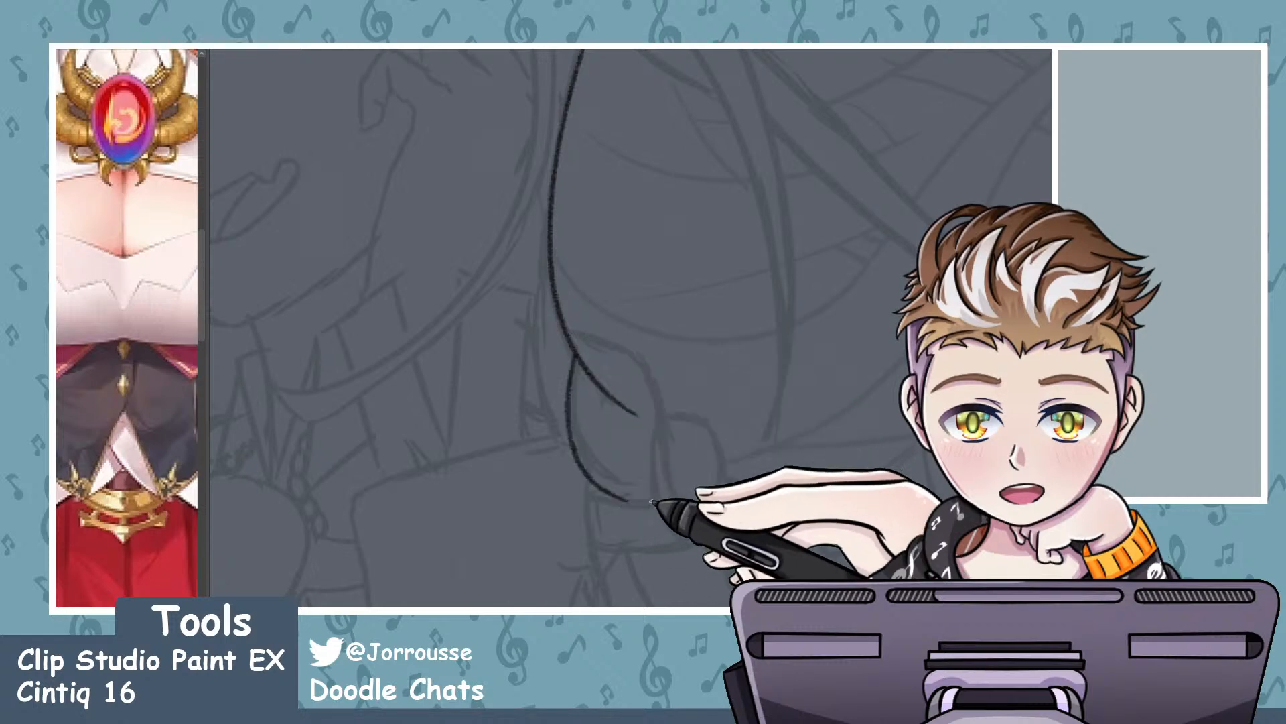
key(ctrl+z)
drag(577, 359, 632, 492)
drag(564, 472, 660, 504)
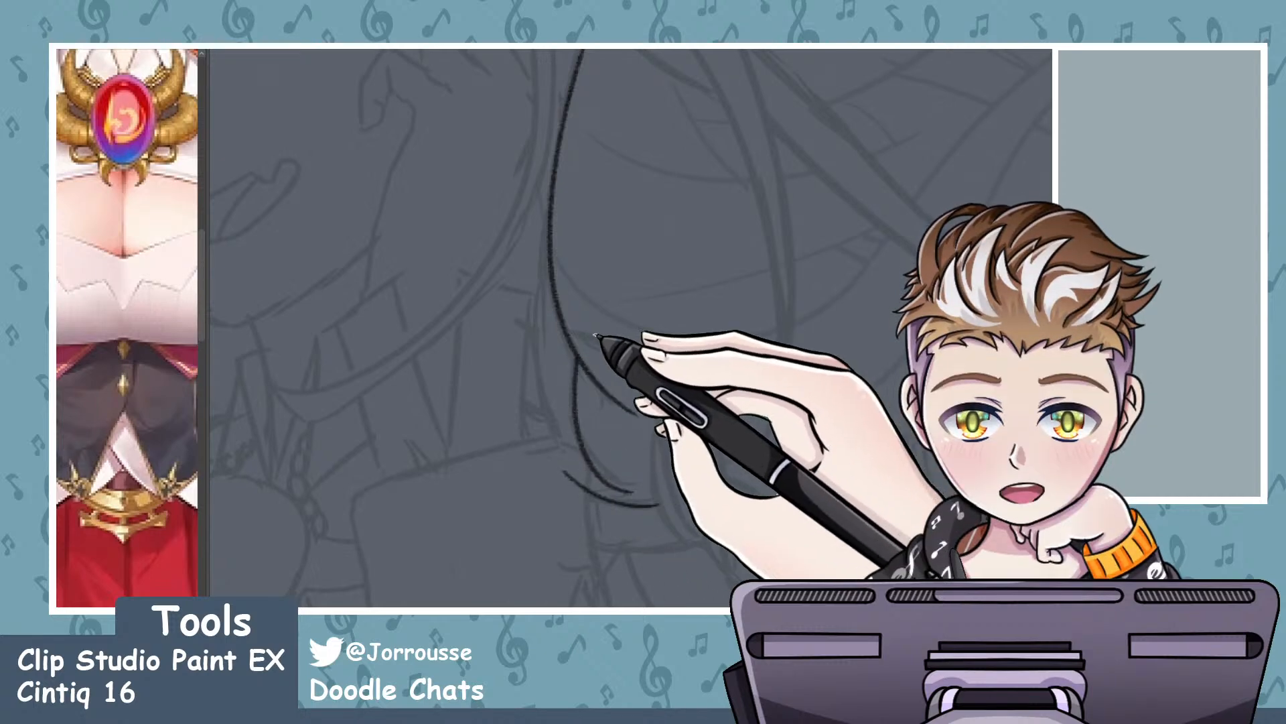
- Ink the outer curve of the first braid segment and continue the braid's wavy centre line toward its tip
mouse_move(569, 330)
mouse_down()
mouse_move(654, 385)
mouse_move(668, 530)
mouse_move(735, 580)
mouse_up()
key(ctrl+z)
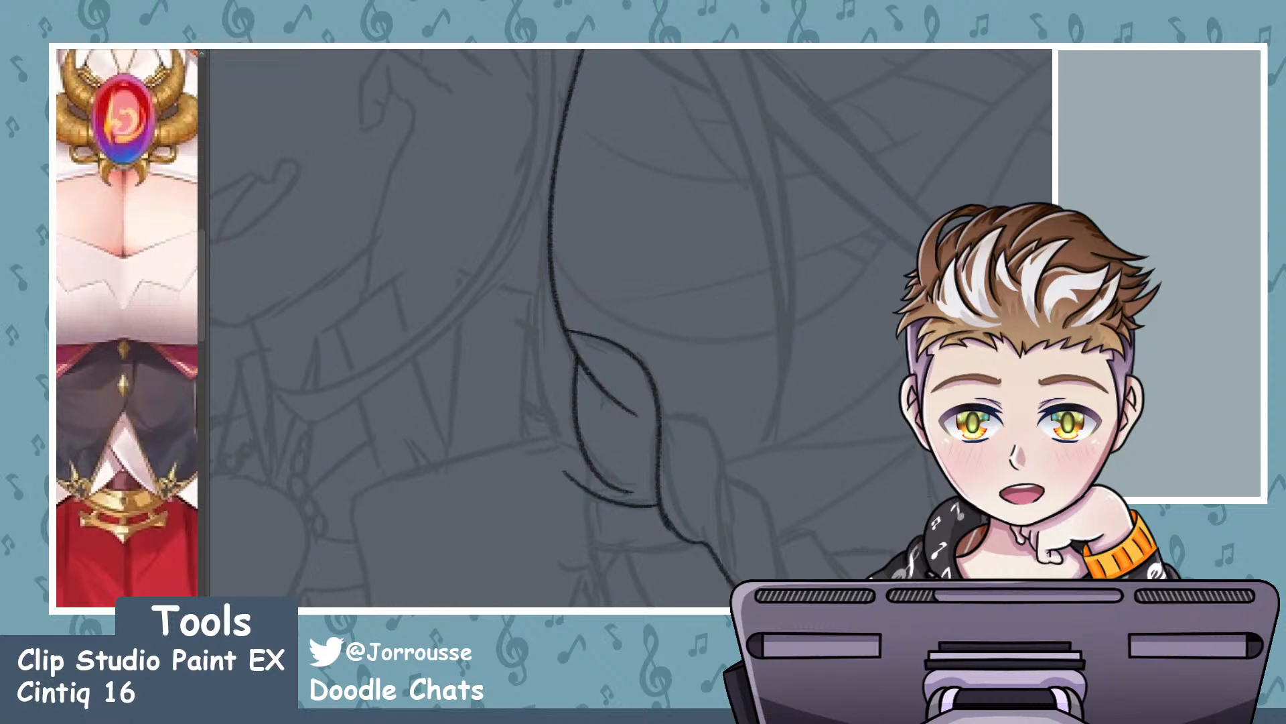
key(ctrl+minus)
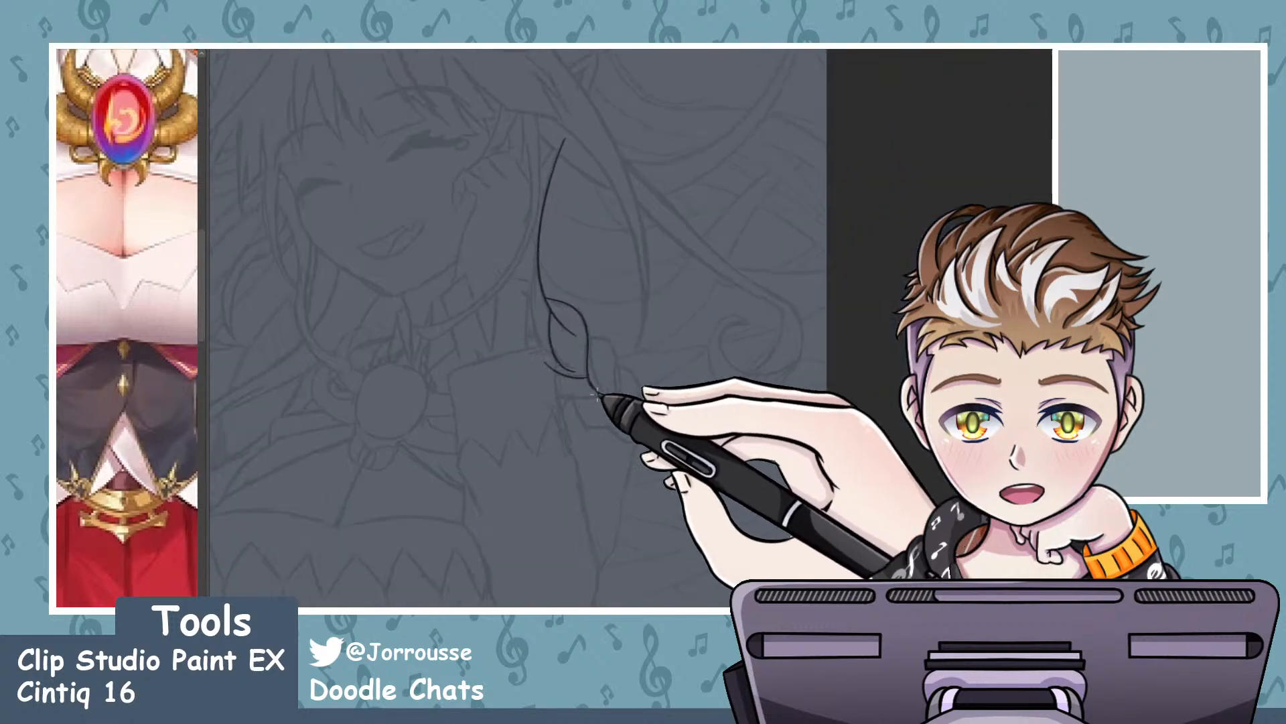
key(ctrl+plus)
key(ctrl+plus)
key(ctrl+plus)
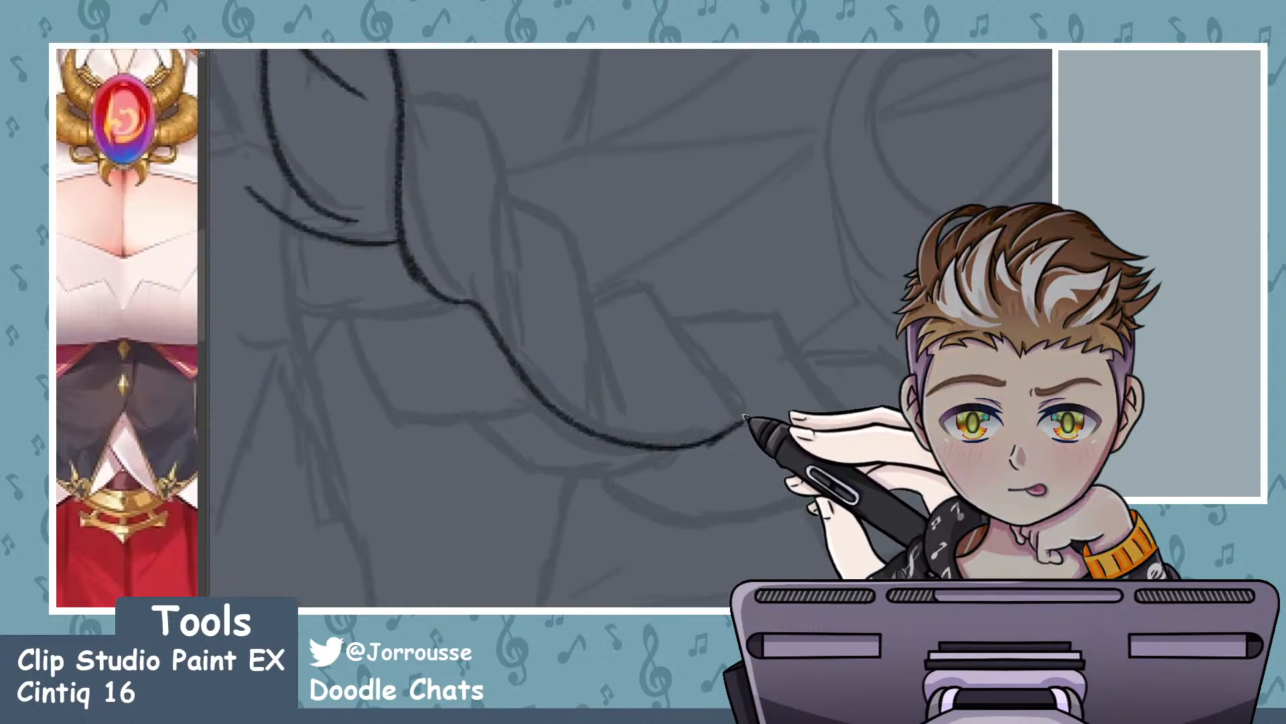
drag(739, 425, 864, 464)
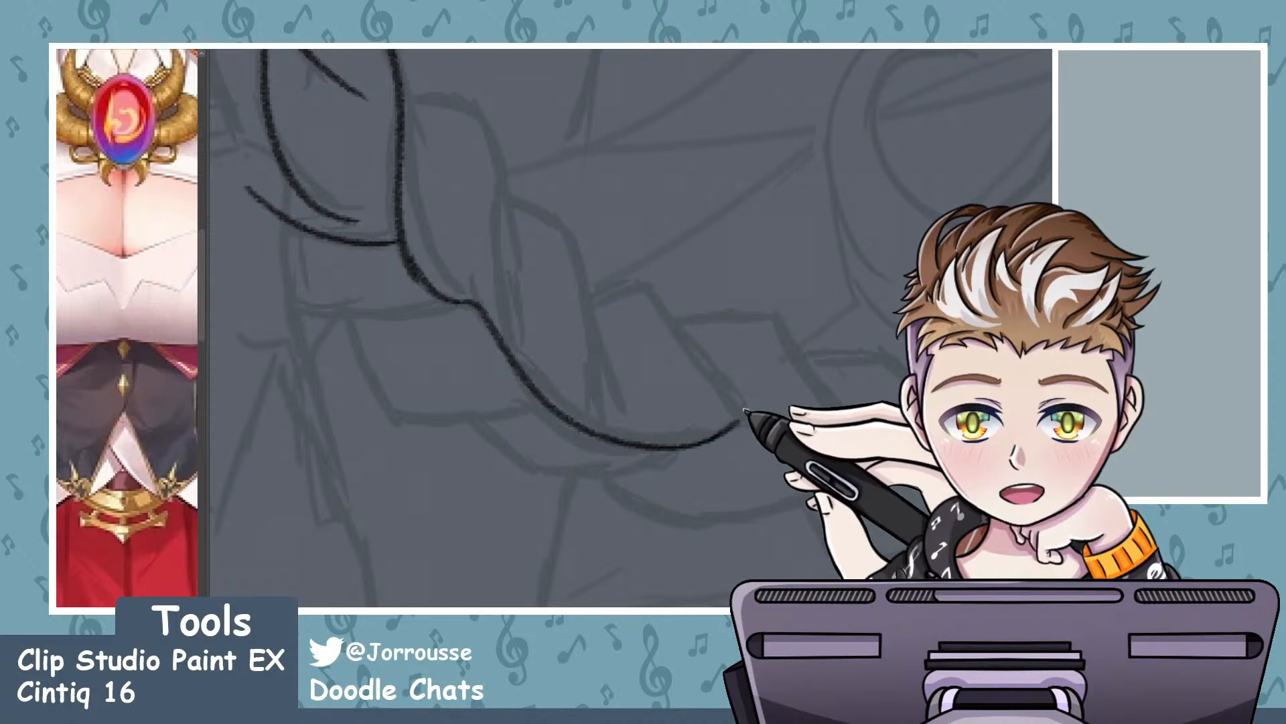
drag(741, 422, 952, 481)
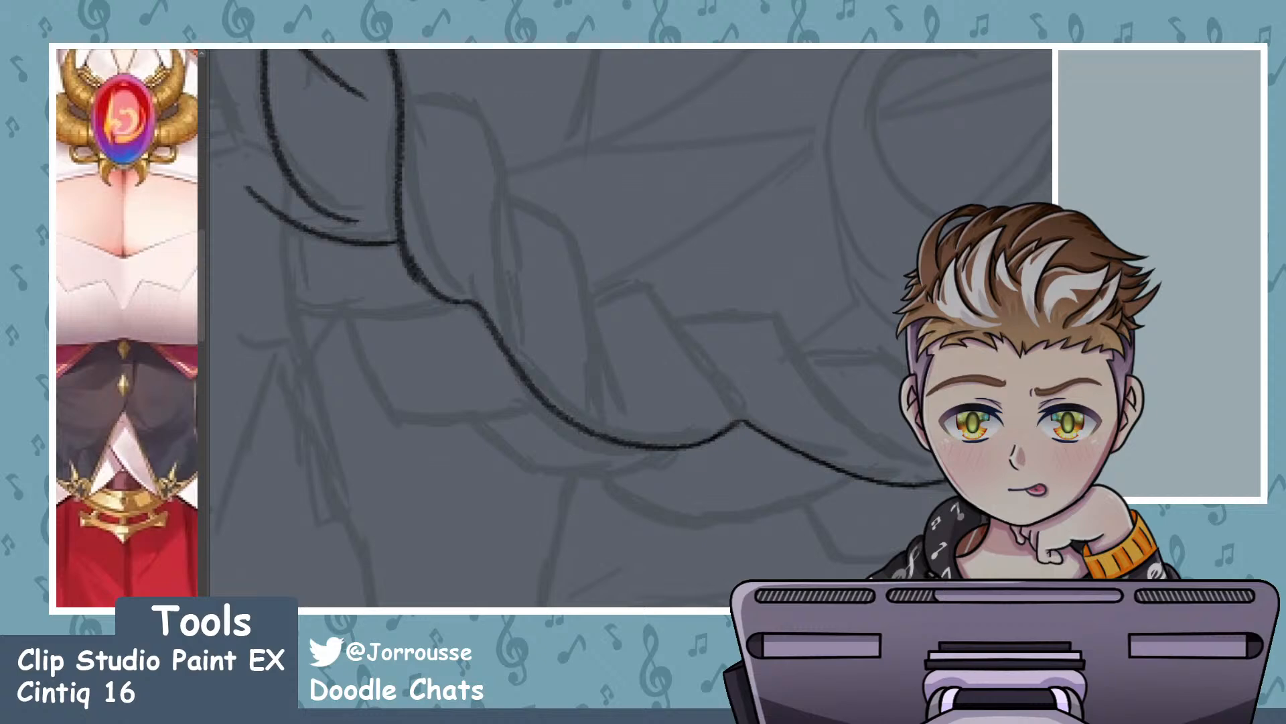
- Ink the rounded outer curves of the braid's upper segments following the first one, over the sketch
scroll(646, 402, down, 3)
drag(646, 402, 544, 385)
scroll(762, 425, down, 3)
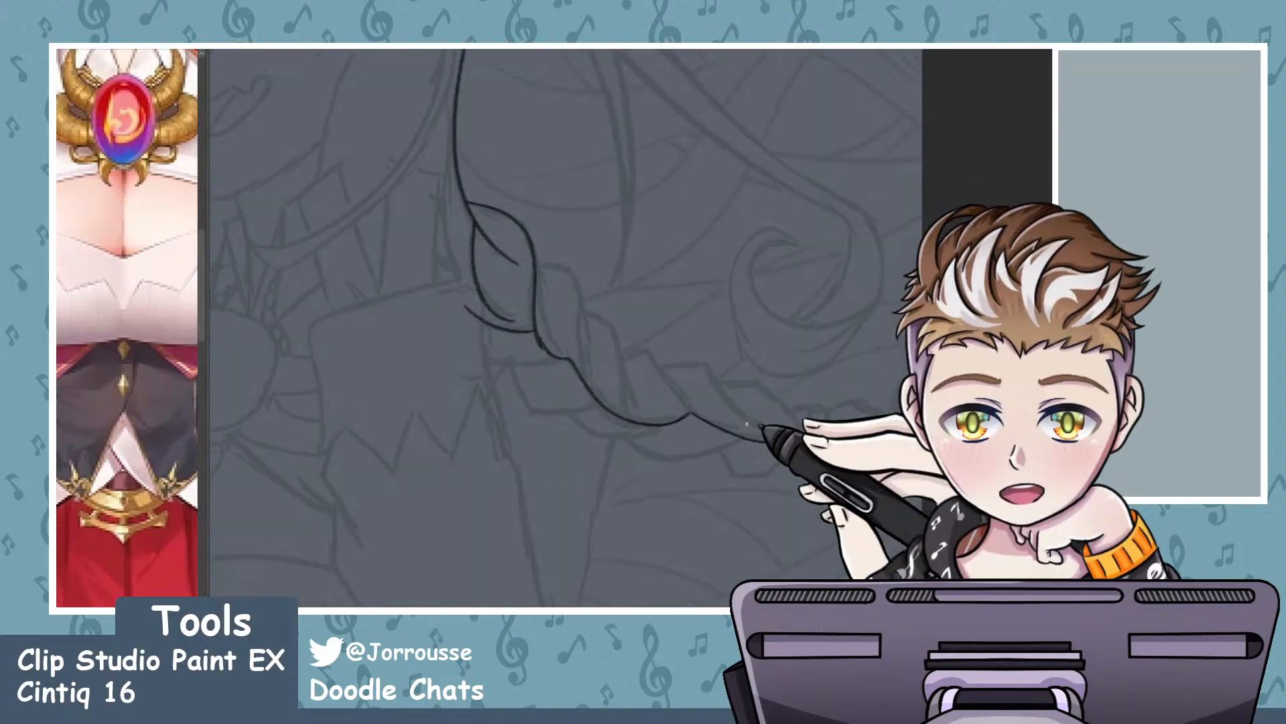
scroll(747, 423, down, 2)
scroll(503, 313, up, 4)
mouse_move(660, 276)
mouse_down()
mouse_move(716, 280)
mouse_move(736, 455)
mouse_up()
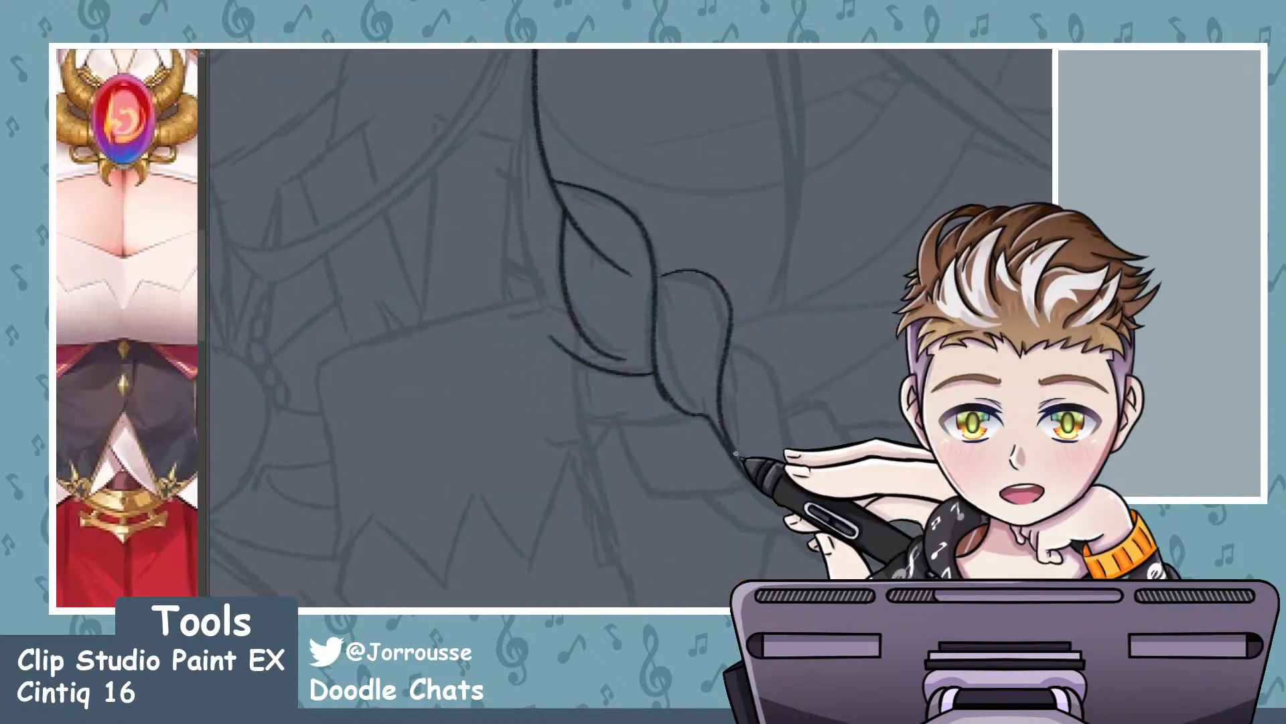
key(ctrl+z)
drag(658, 274, 734, 372)
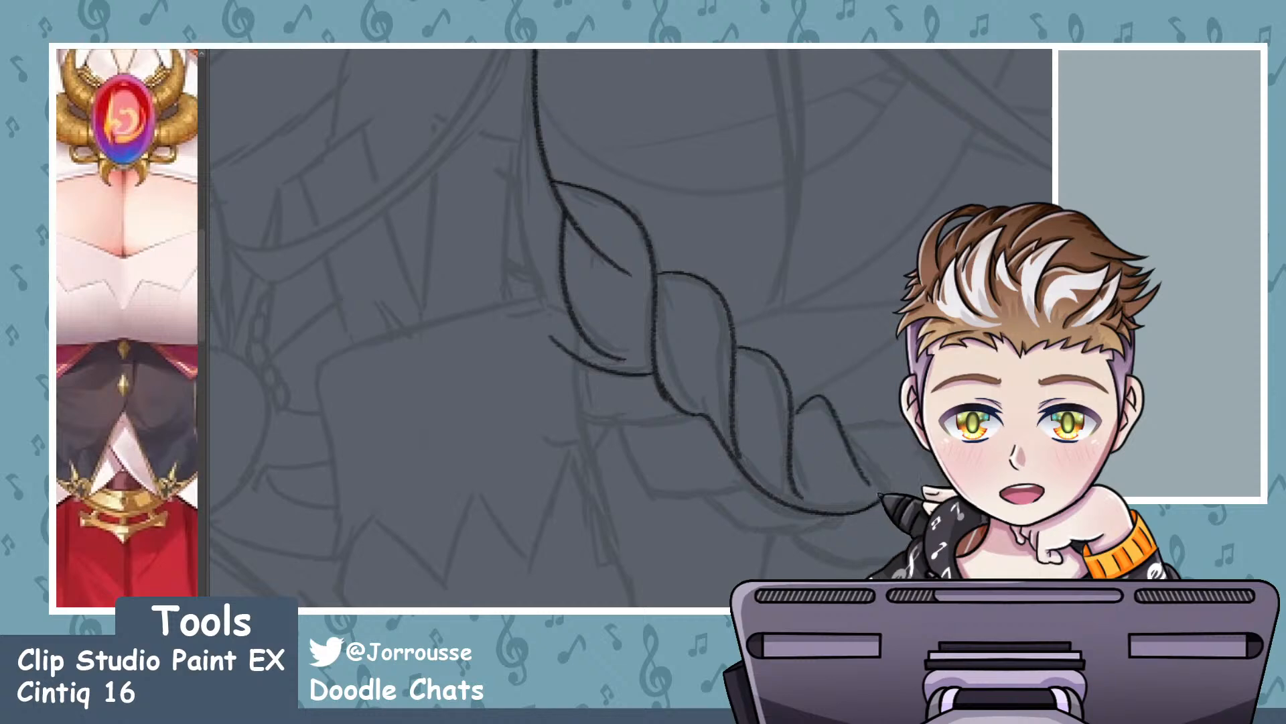
- Ink the last upper segments of the braid, tapering them down to the sketched hair tie
drag(801, 405, 901, 496)
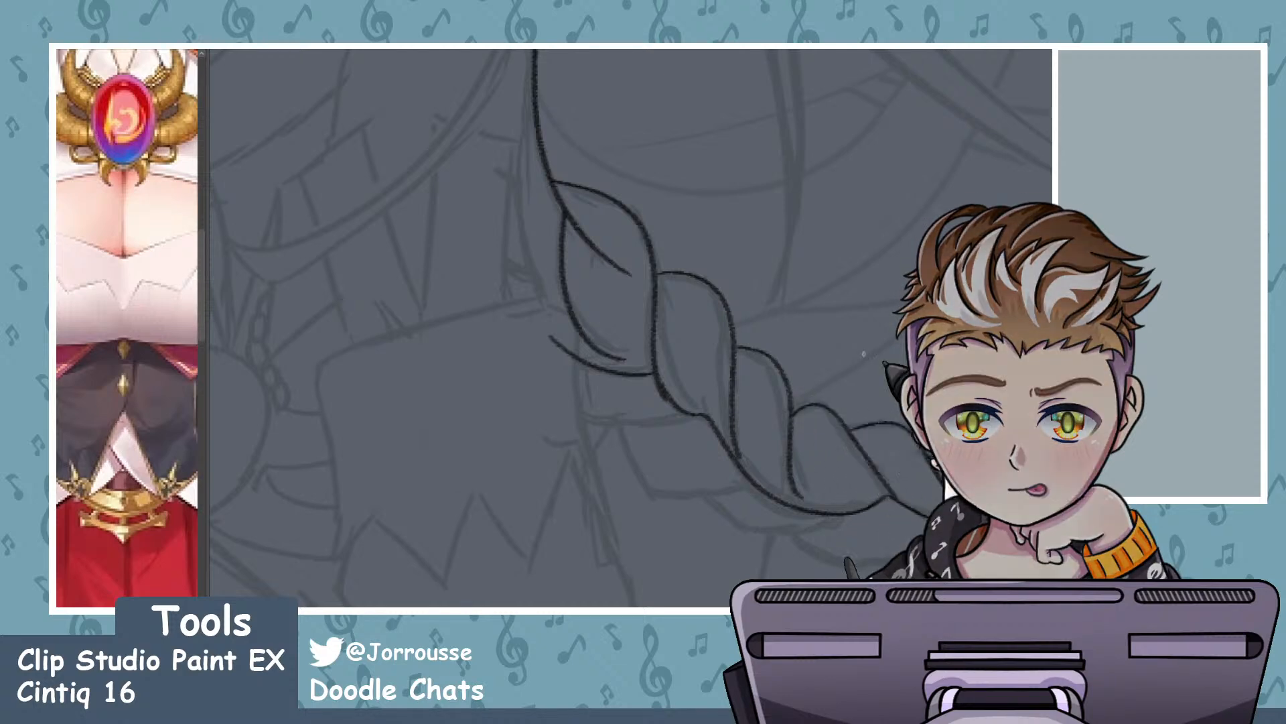
scroll(863, 353, down, 3)
scroll(871, 365, up, 3)
key(ctrl+z)
mouse_move(730, 341)
mouse_down()
mouse_move(818, 370)
mouse_move(861, 419)
mouse_up()
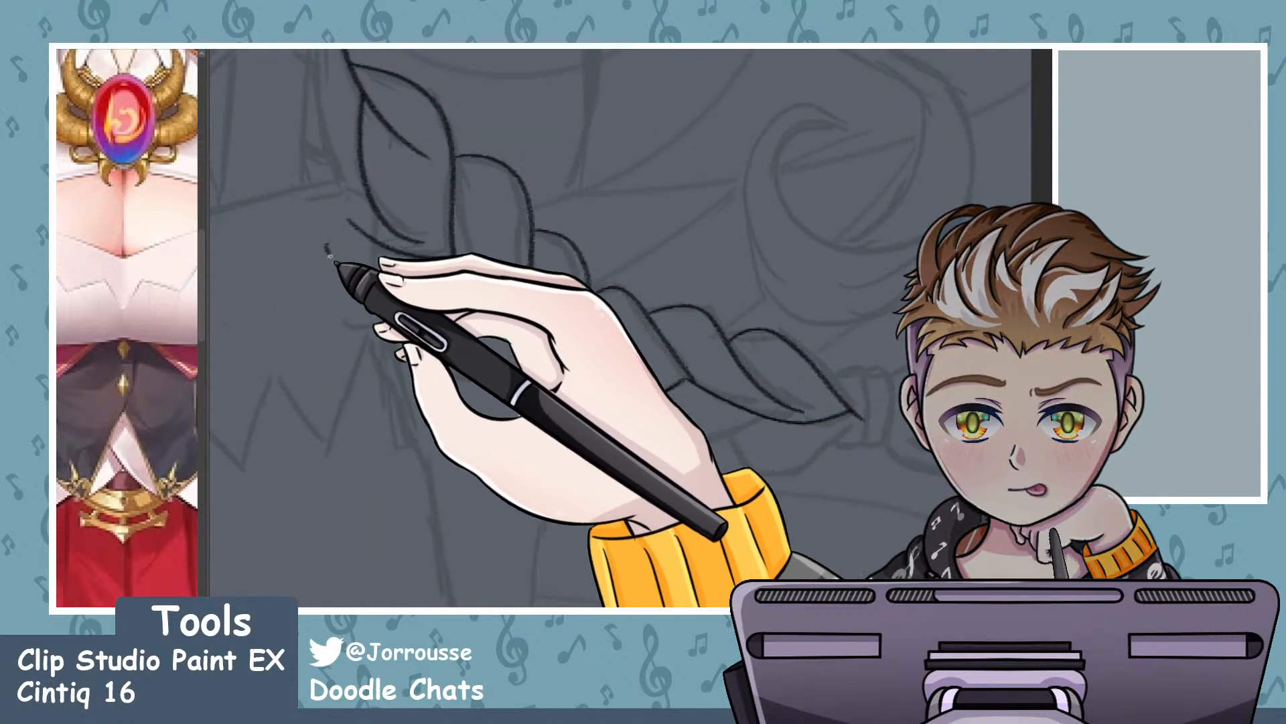
- Ink the overlapping strands along the braid's lower edge, from the first segment to the hair tie
mouse_move(329, 256)
mouse_down()
mouse_move(388, 295)
mouse_move(504, 295)
mouse_up()
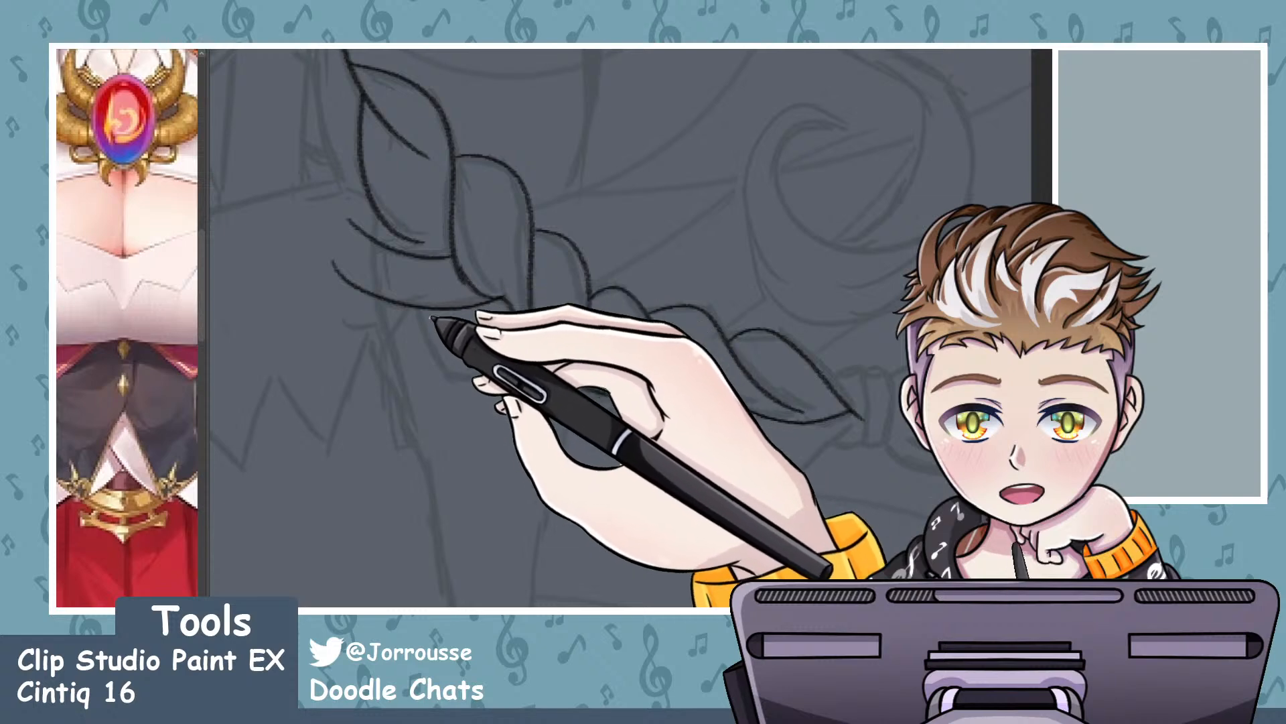
drag(418, 308, 573, 365)
key(ctrl+z)
mouse_move(418, 308)
mouse_down()
mouse_move(444, 364)
mouse_move(578, 364)
mouse_up()
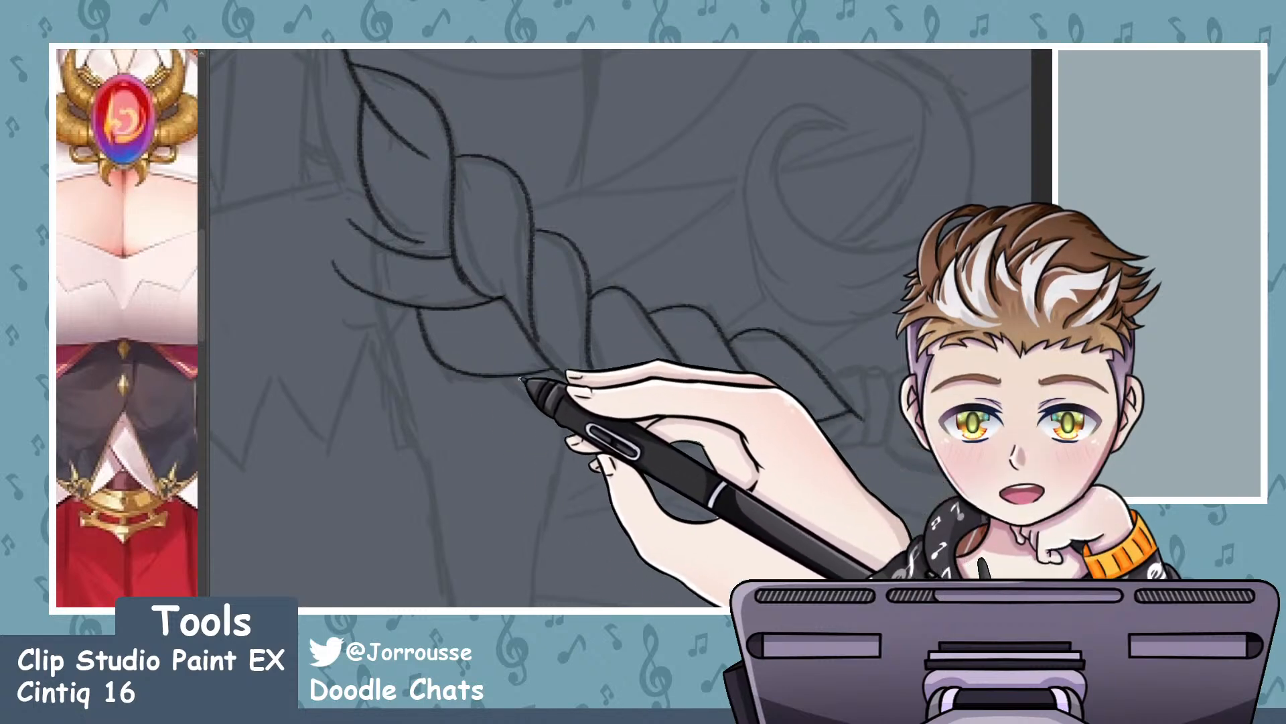
mouse_move(507, 373)
mouse_down()
mouse_move(656, 399)
mouse_move(591, 414)
mouse_move(778, 408)
mouse_move(723, 433)
mouse_move(846, 450)
mouse_move(864, 417)
mouse_up()
mouse_move(727, 436)
mouse_down()
mouse_move(769, 475)
mouse_move(850, 430)
mouse_up()
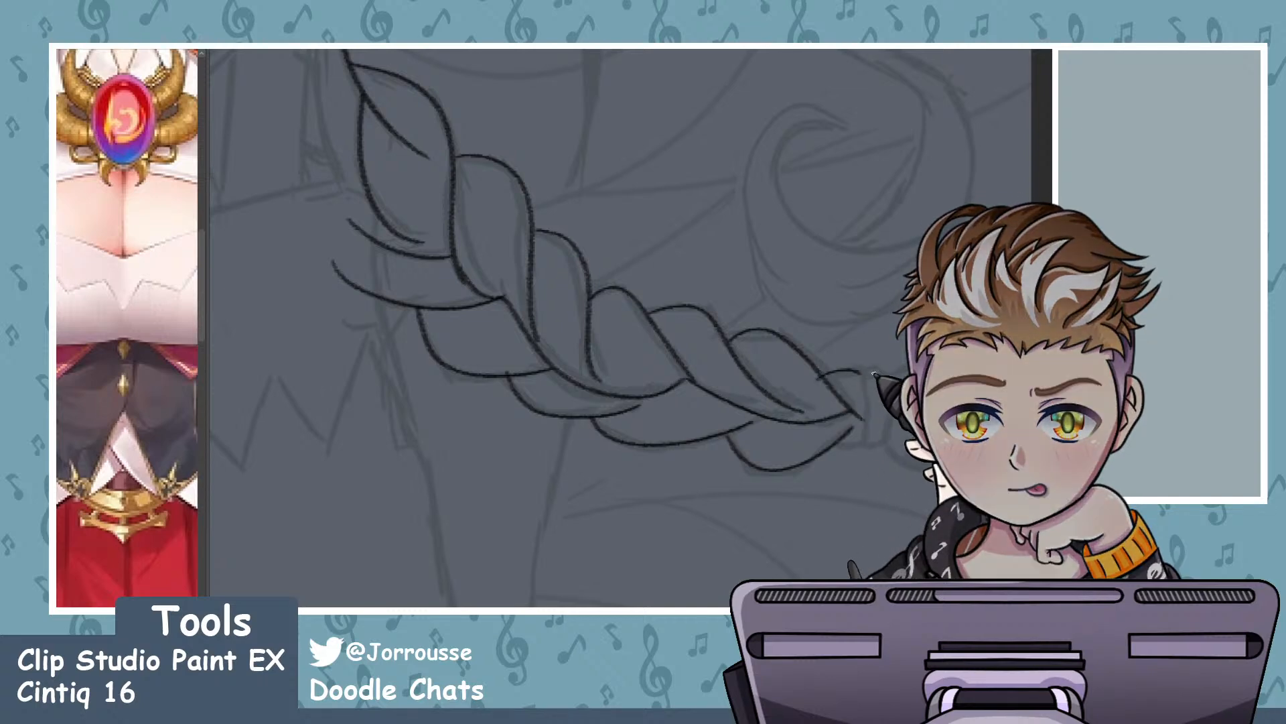
- Ink the hair tie at the braid's end, outlining its edges and the gathered hair entering it over the sketch
drag(863, 375, 899, 376)
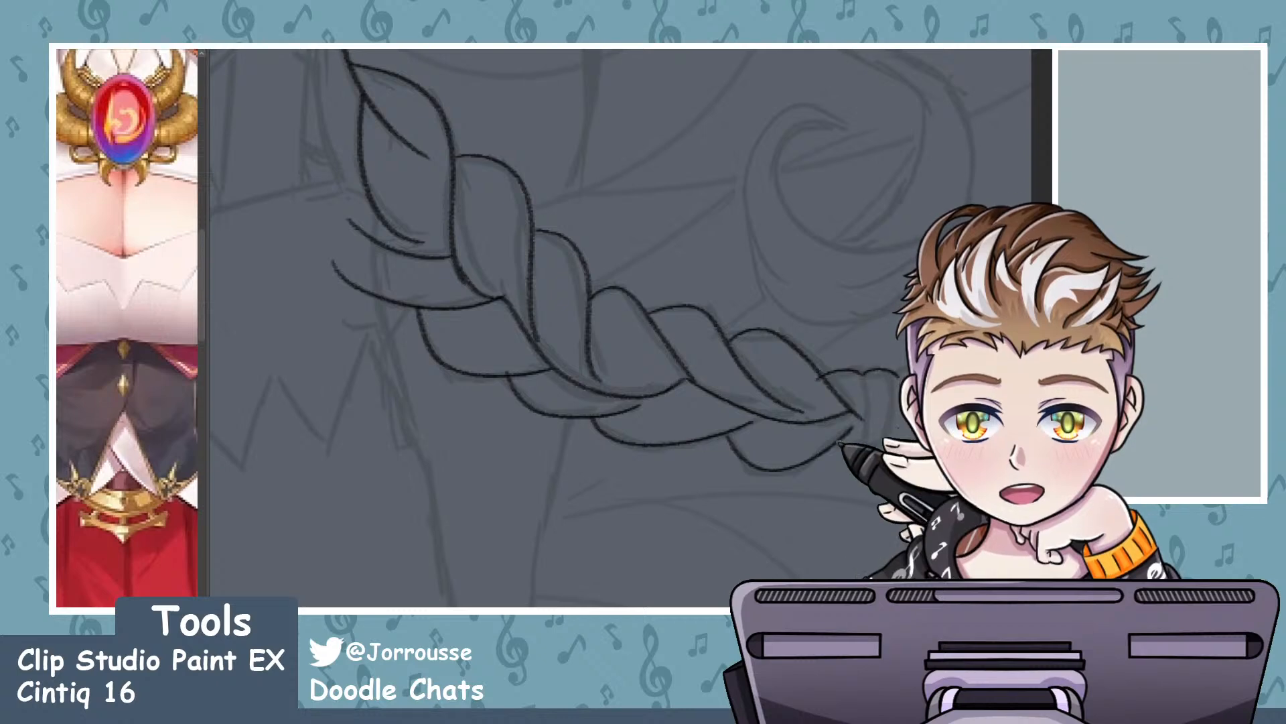
drag(859, 445, 892, 440)
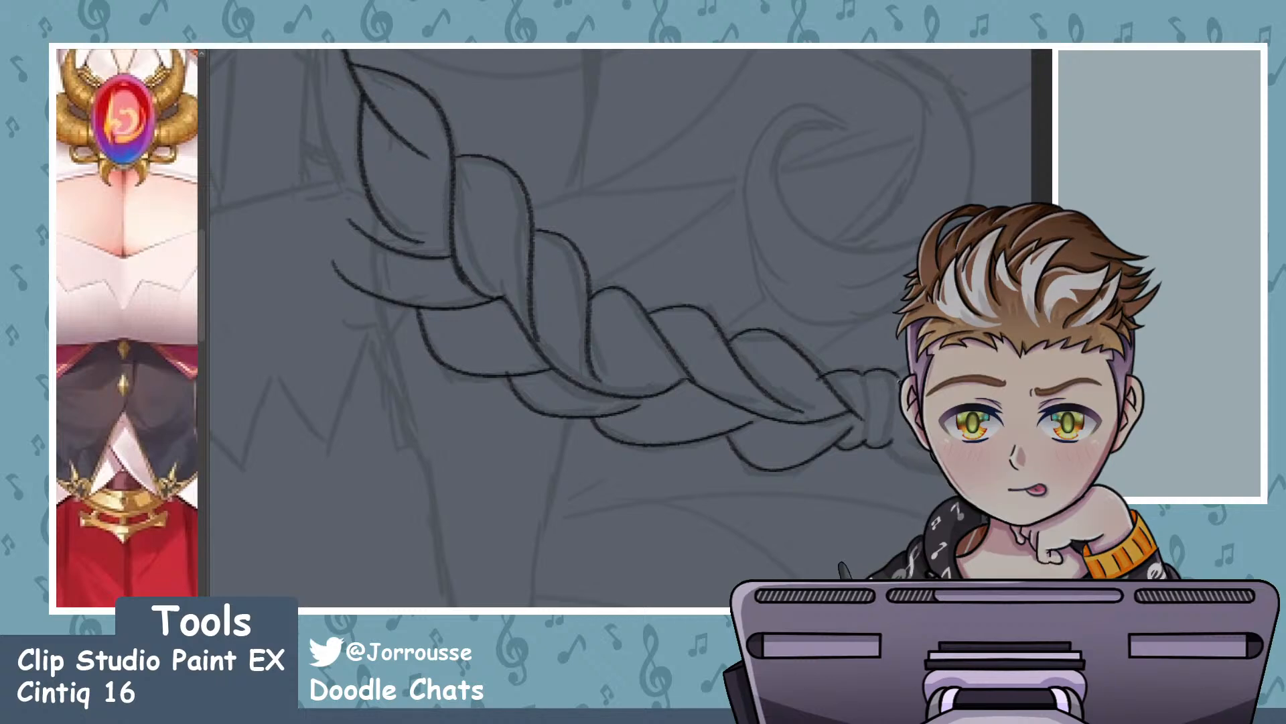
drag(862, 376, 864, 439)
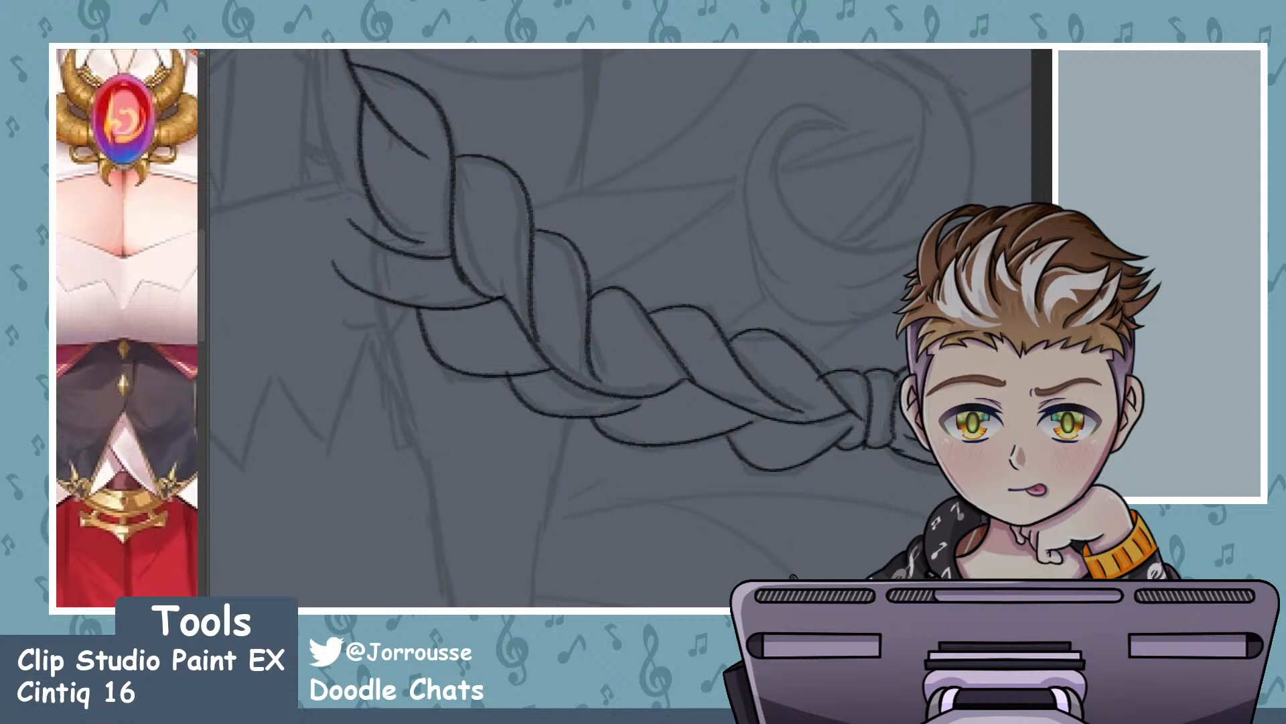
- Ink the long S-shaped inner curve of the loose tuft beyond the hair tie, undoing the unsatisfactory strokes
scroll(813, 367, down, 5)
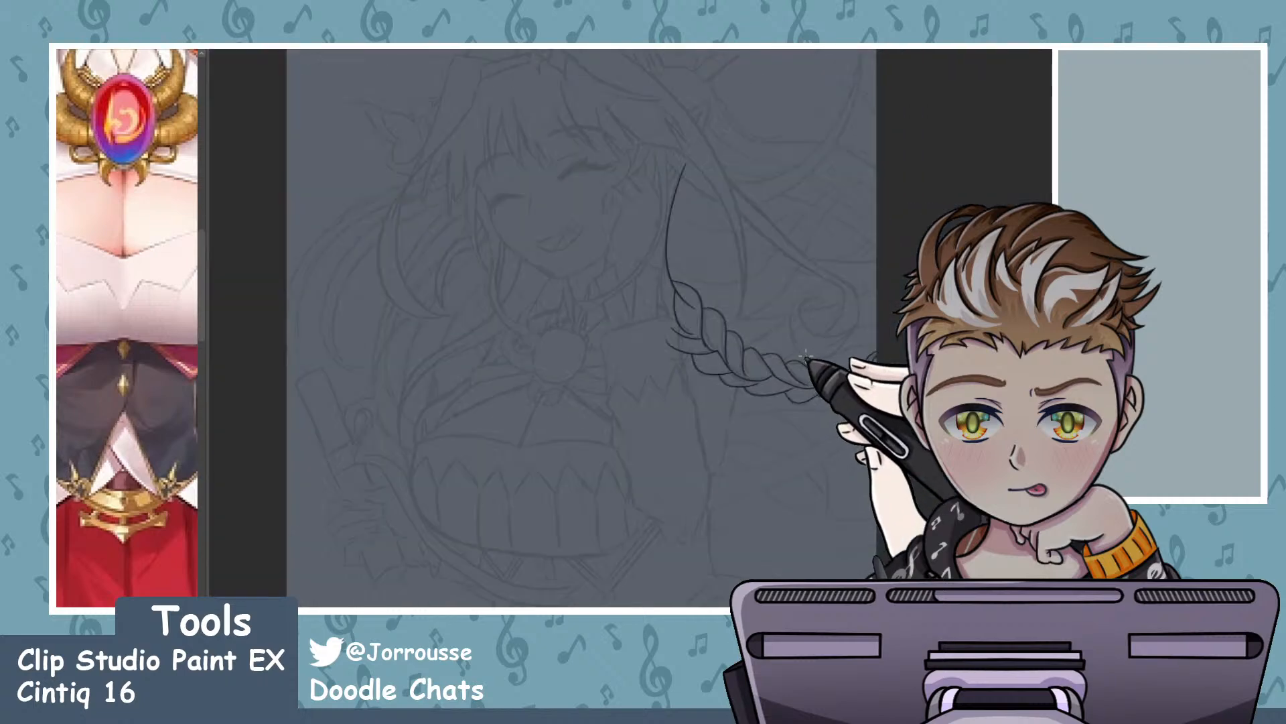
scroll(852, 370, up, 1)
scroll(852, 368, up, 6)
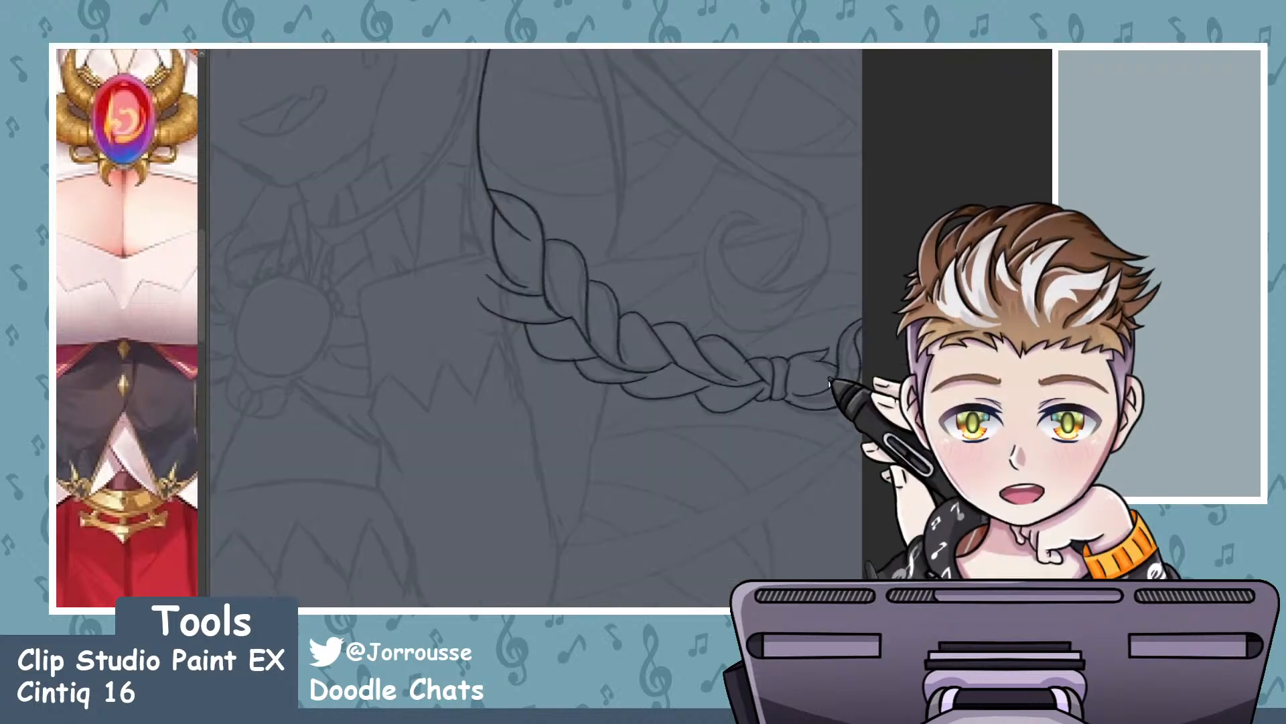
scroll(802, 371, up, 2)
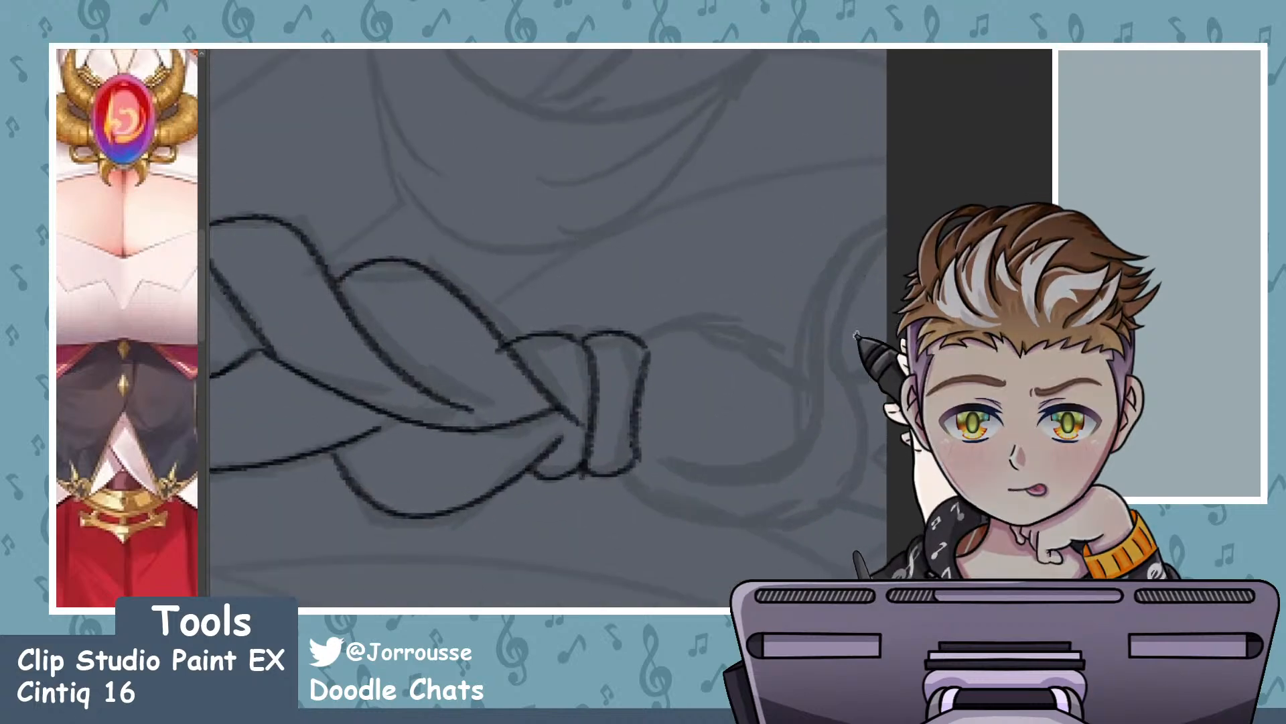
key(ctrl+z)
mouse_move(665, 463)
mouse_down()
mouse_move(829, 330)
mouse_move(792, 503)
mouse_up()
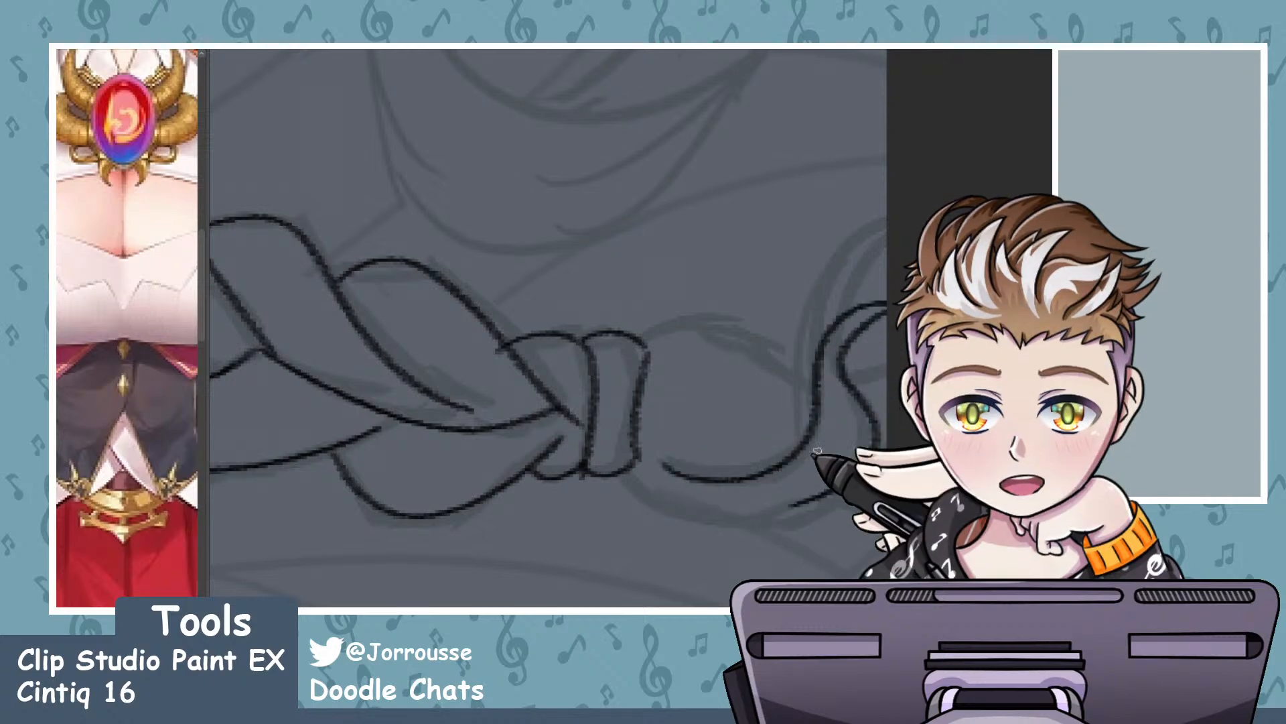
key(ctrl+z)
mouse_move(631, 488)
mouse_down()
mouse_move(862, 340)
mouse_move(655, 489)
mouse_up()
key(ctrl+z)
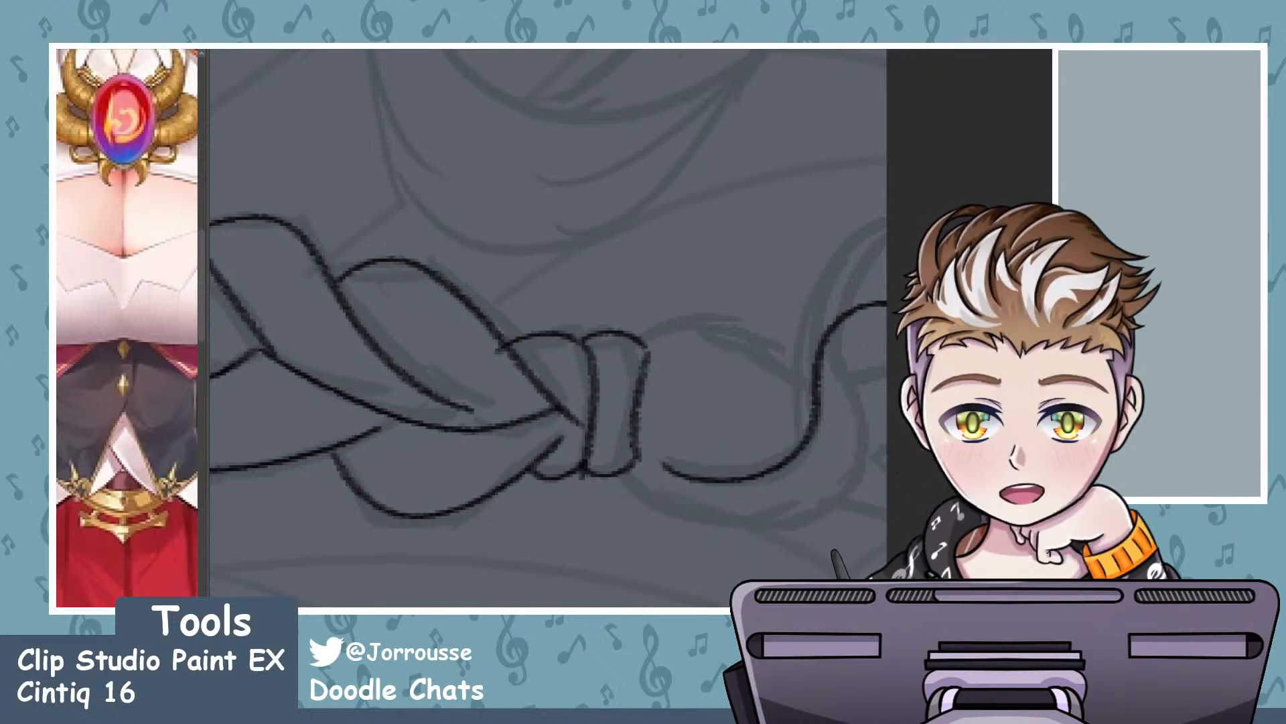
- Ink the tuft's lower outer curve from the hair tie, redrawing it until it follows the sketch
mouse_move(807, 485)
mouse_down()
mouse_move(744, 512)
mouse_move(670, 506)
mouse_move(620, 470)
mouse_move(809, 494)
mouse_move(884, 324)
mouse_up()
key(ctrl+z)
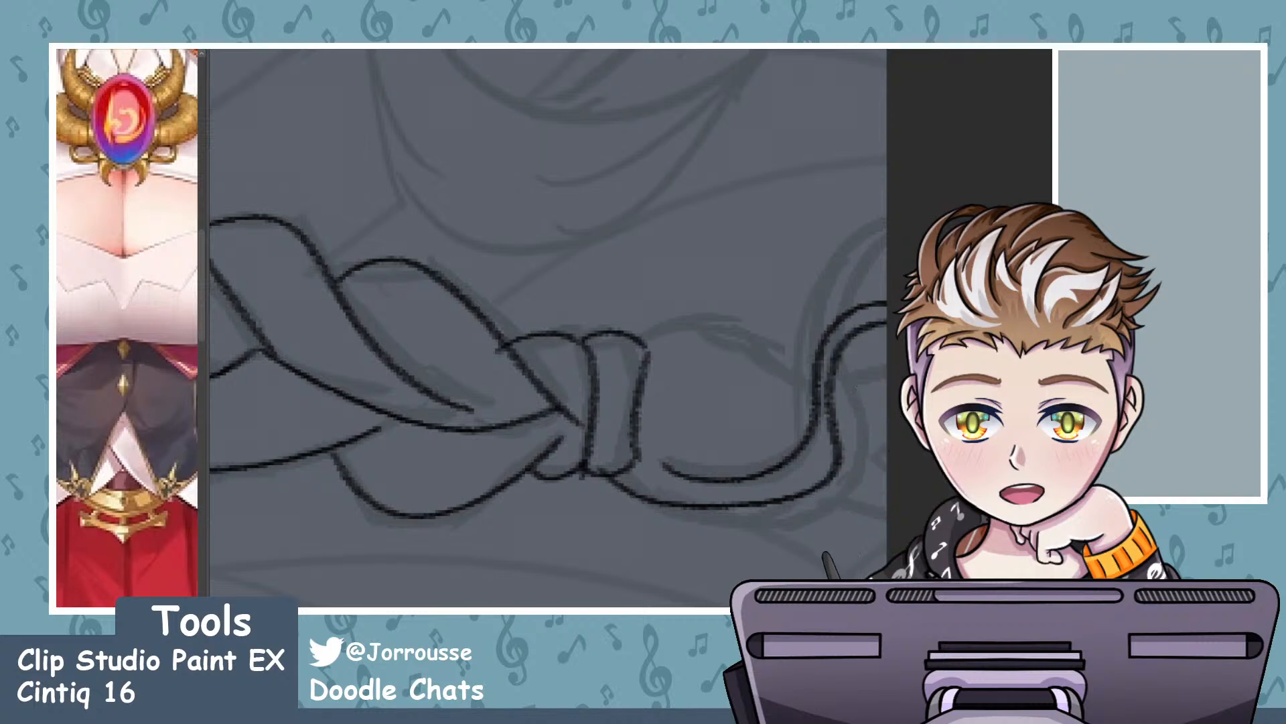
key(ctrl+z)
mouse_move(608, 472)
mouse_down()
mouse_move(750, 514)
mouse_move(840, 389)
mouse_move(843, 472)
mouse_move(633, 472)
mouse_up()
key(ctrl+z)
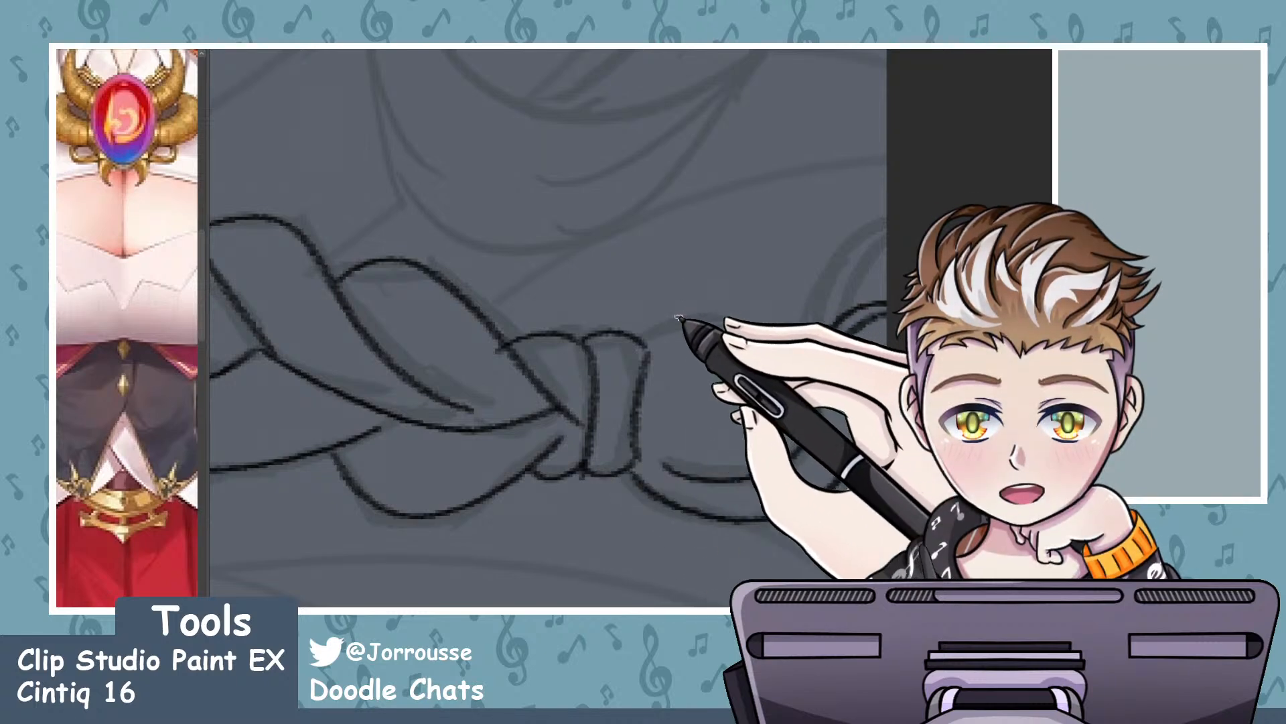
- Ink the tuft's upper edge with its pointed tip and the short strands connecting it to the curling end
mouse_move(645, 347)
mouse_down()
mouse_move(782, 360)
mouse_move(661, 327)
mouse_move(787, 321)
mouse_move(758, 355)
mouse_move(861, 429)
mouse_move(834, 479)
mouse_up()
key(ctrl+z)
key(ctrl+z)
key(ctrl+z)
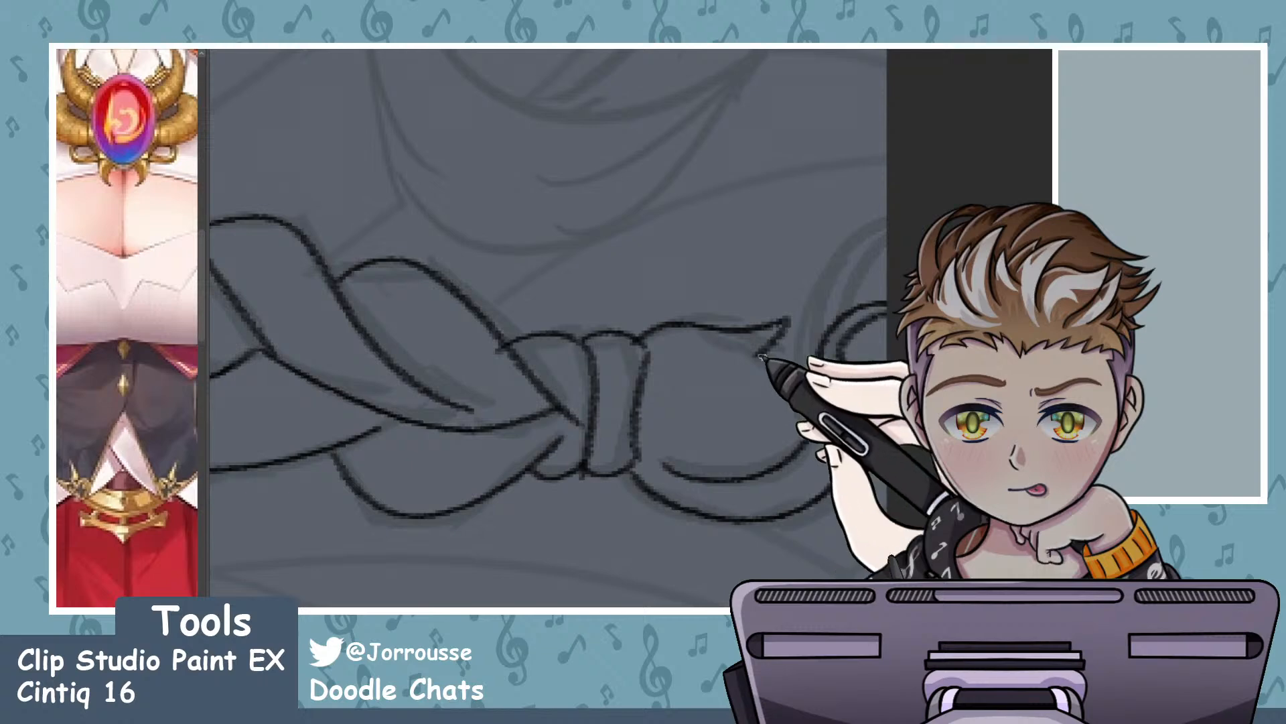
drag(747, 361, 810, 380)
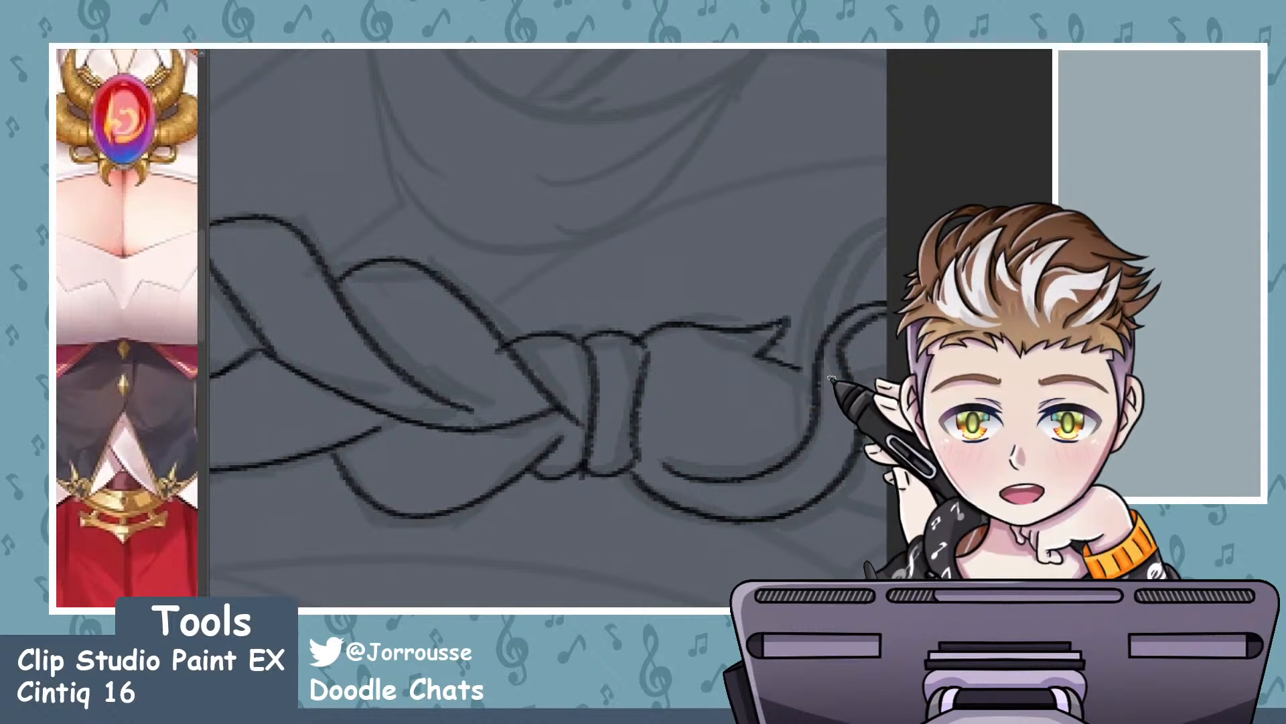
drag(729, 358, 887, 399)
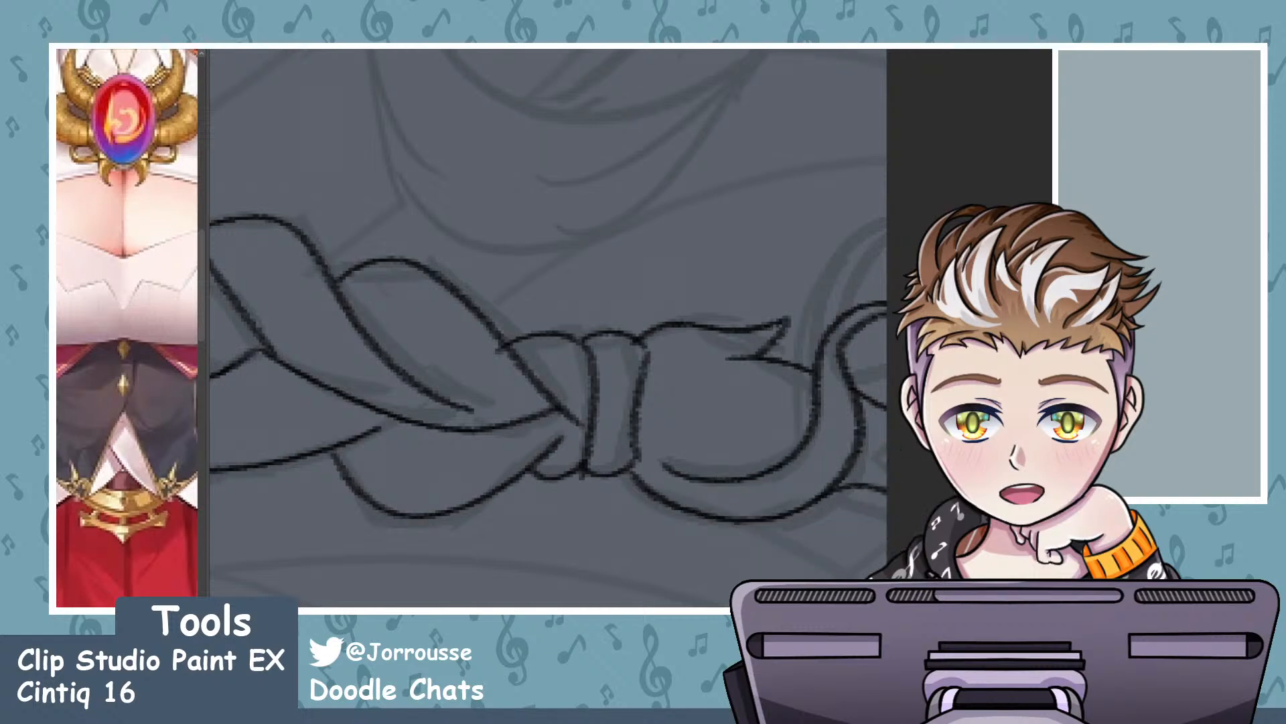
- Examine the inked braid's shape and placement against the whole figure and the rest of the line art
scroll(807, 393, down, 9)
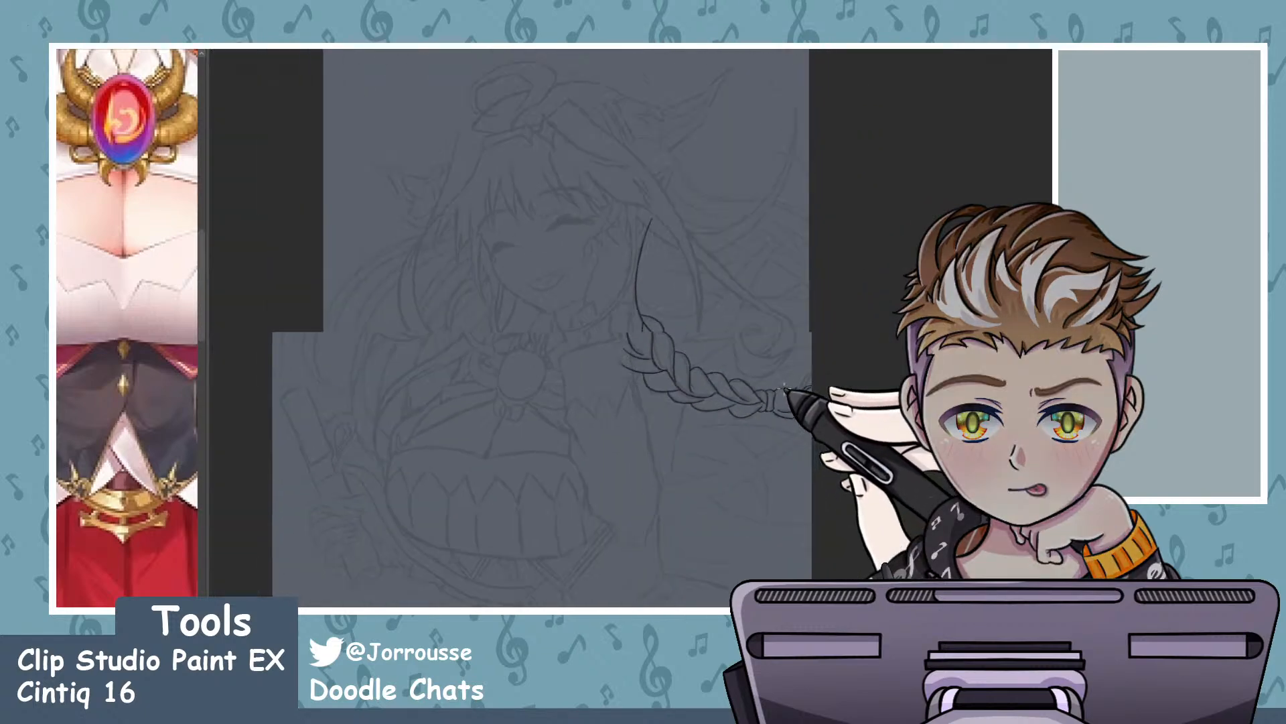
scroll(695, 355, up, 1)
scroll(700, 355, up, 1)
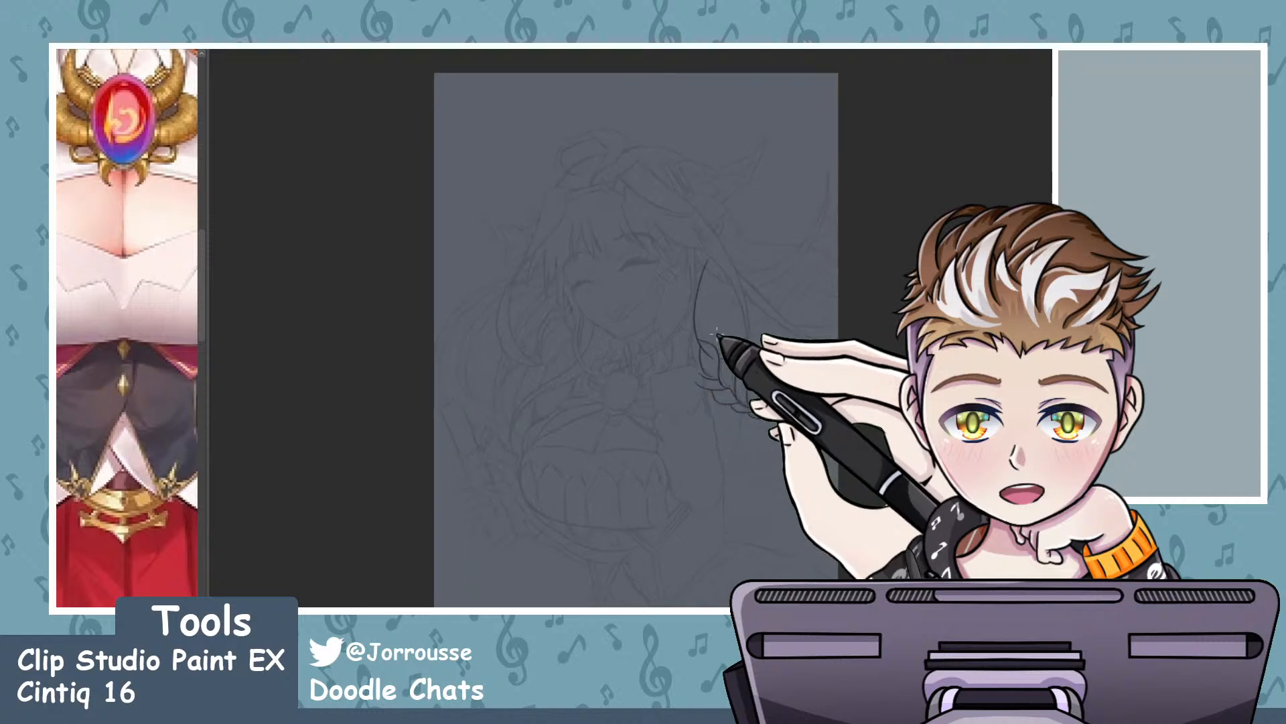
scroll(774, 330, up, 3)
scroll(778, 335, down, 3)
scroll(668, 325, up, 2)
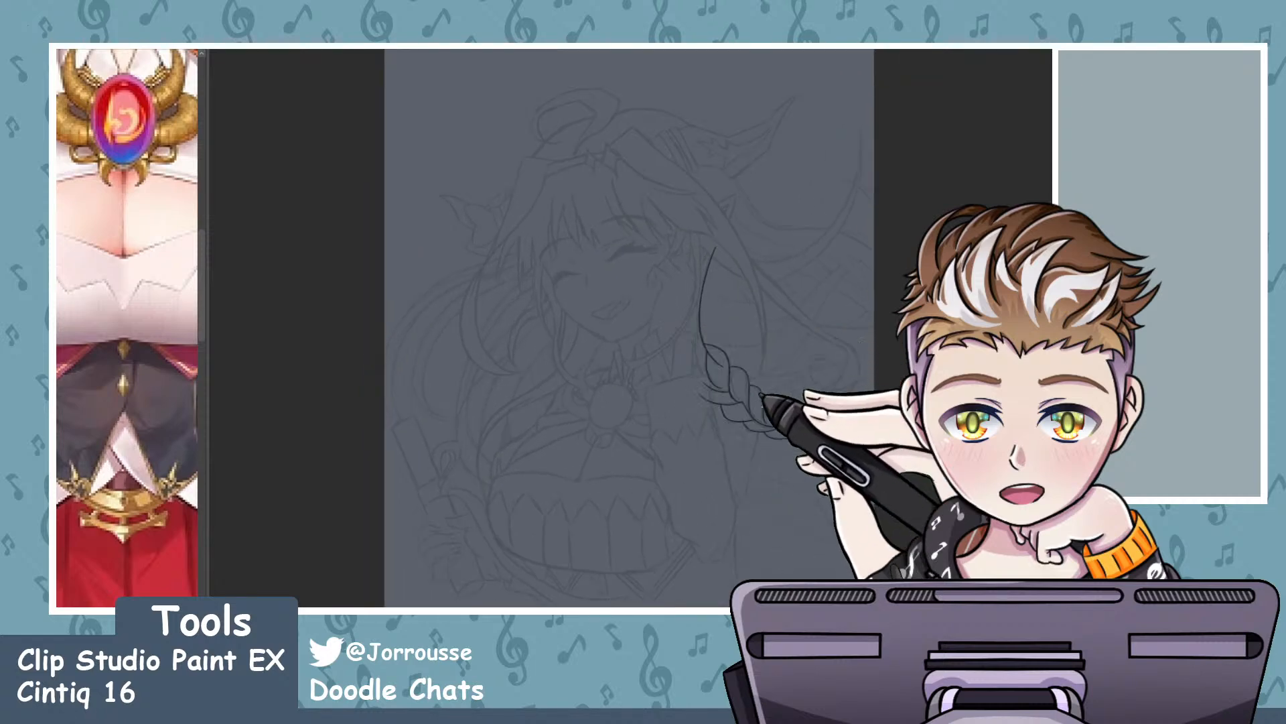
scroll(764, 437, up, 3)
scroll(737, 349, down, 4)
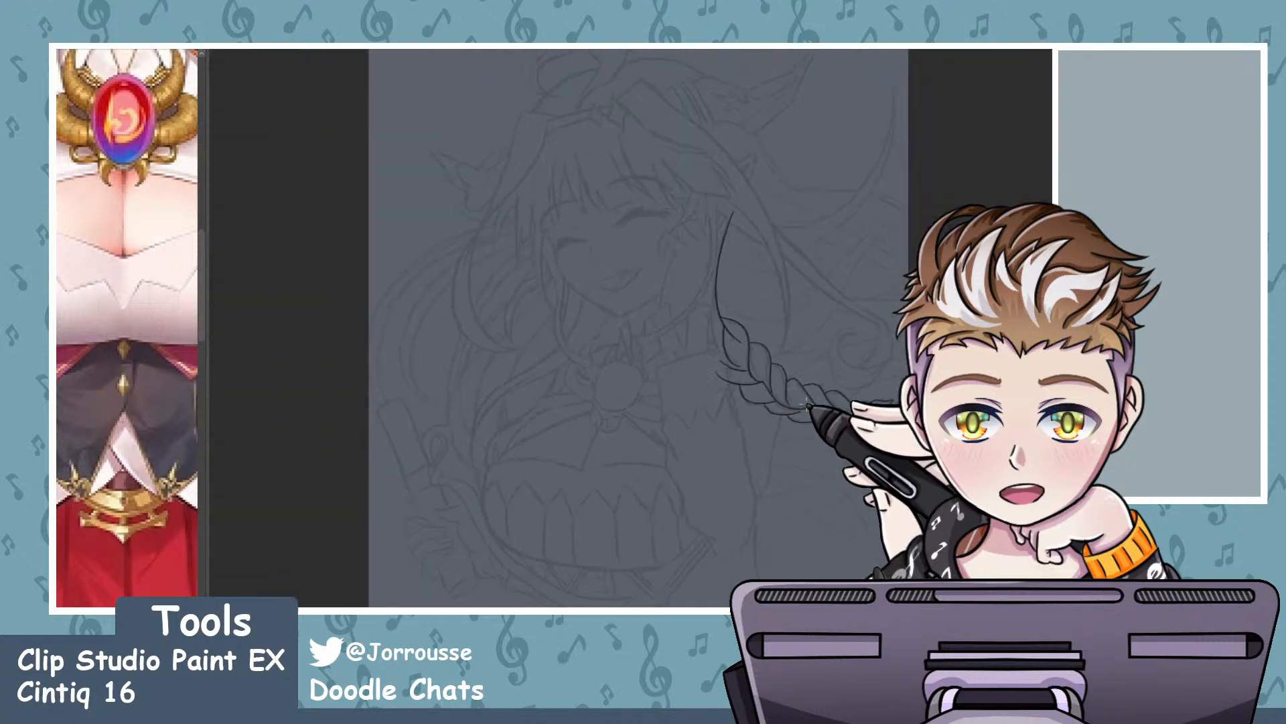
scroll(735, 334, up, 1)
scroll(743, 338, down, 3)
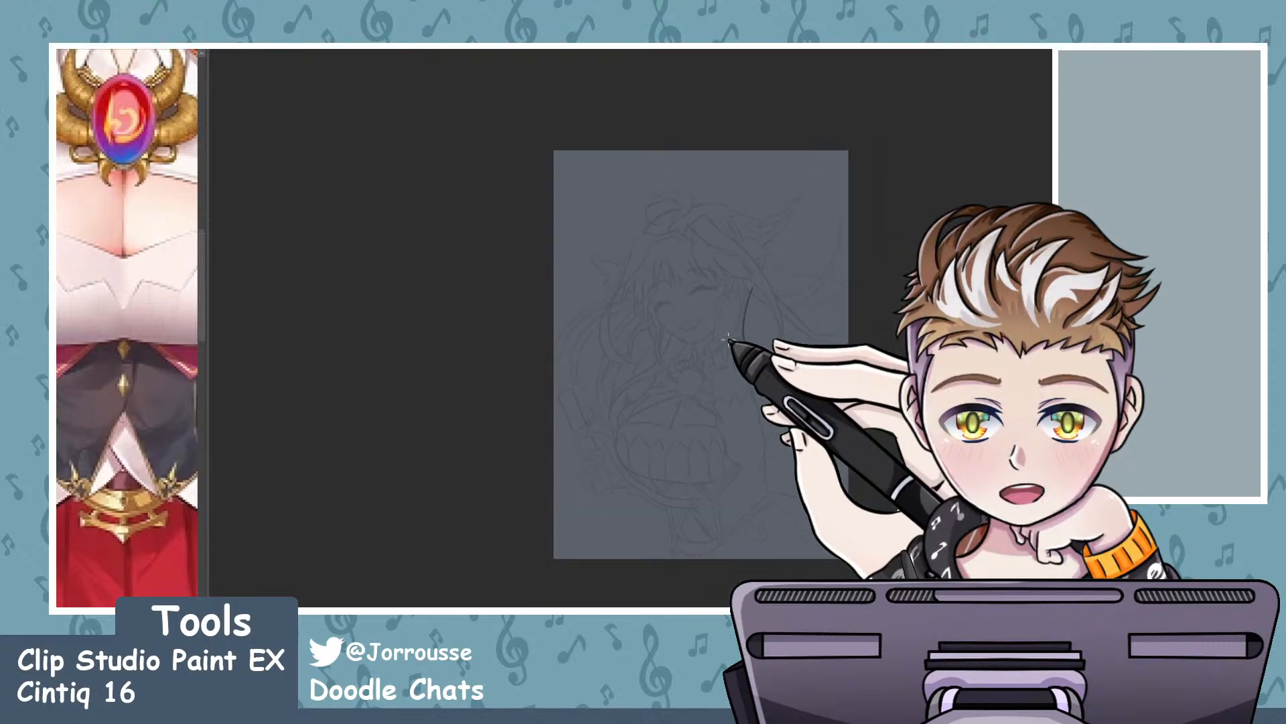
scroll(745, 337, up, 3)
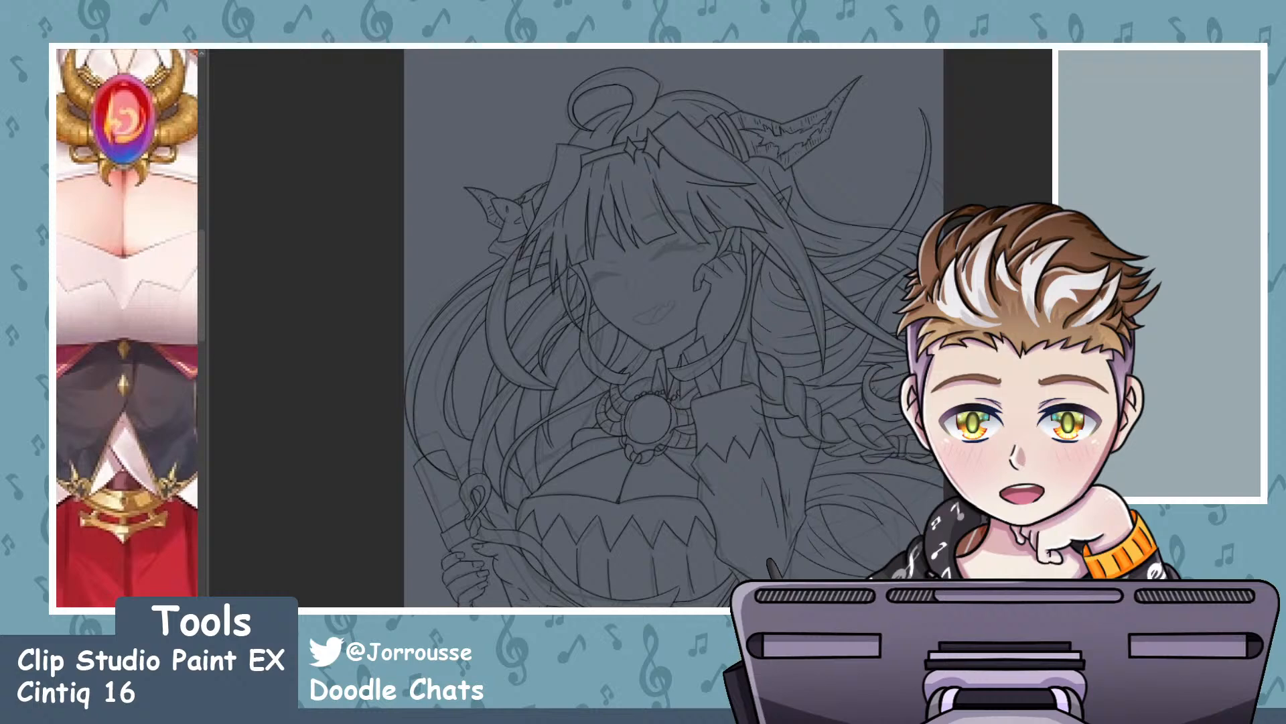
- Erase the ends of the braid's lower strands where they overlap the sleeve's edge
scroll(837, 413, up, 4)
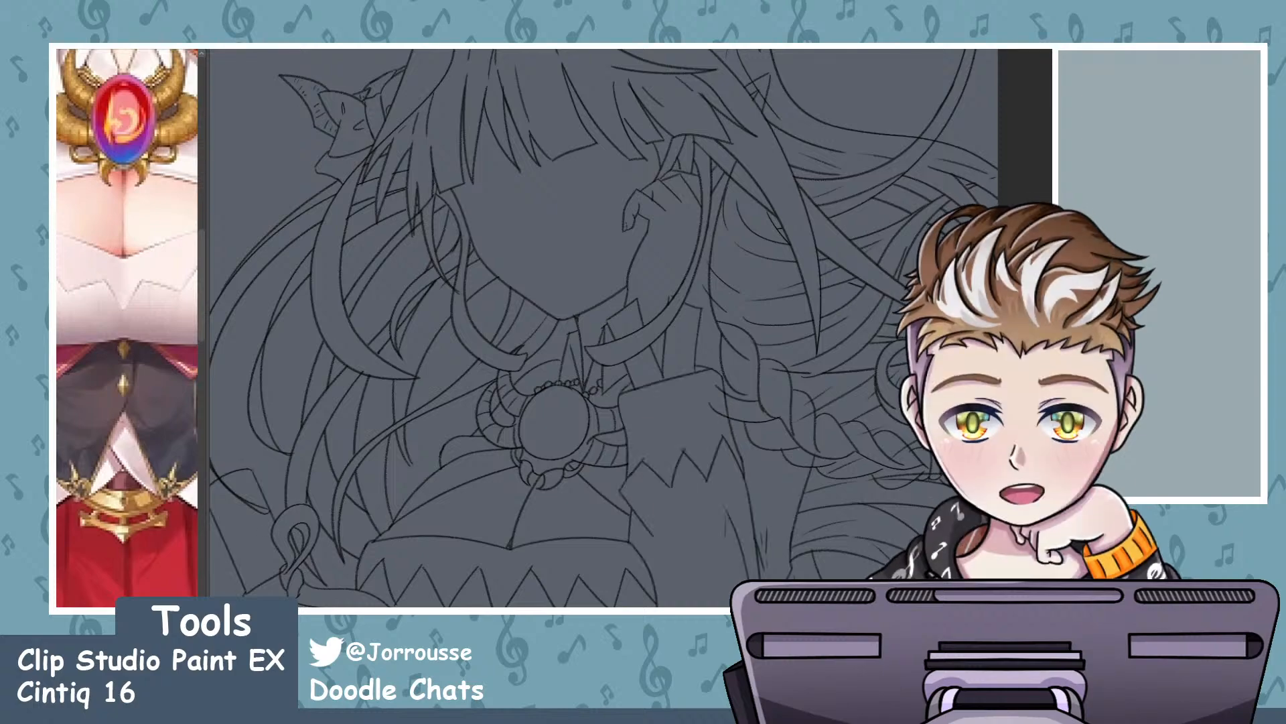
scroll(838, 465, up, 4)
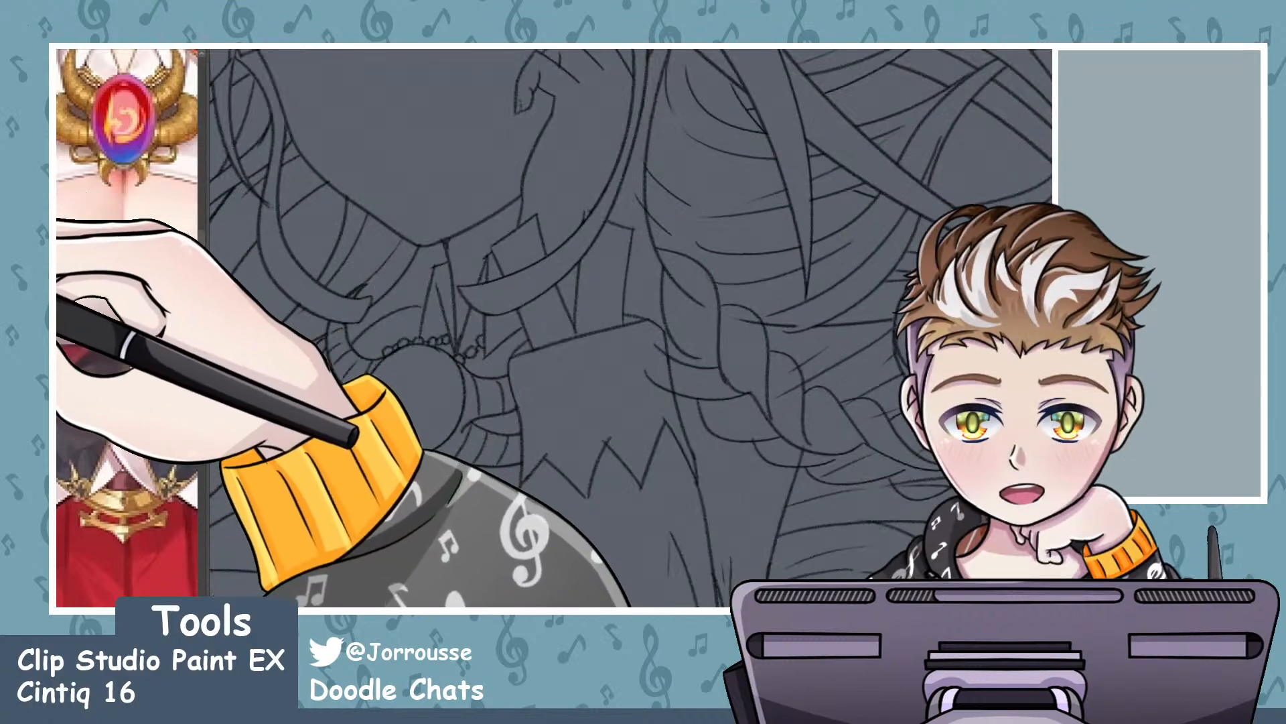
scroll(797, 420, up, 4)
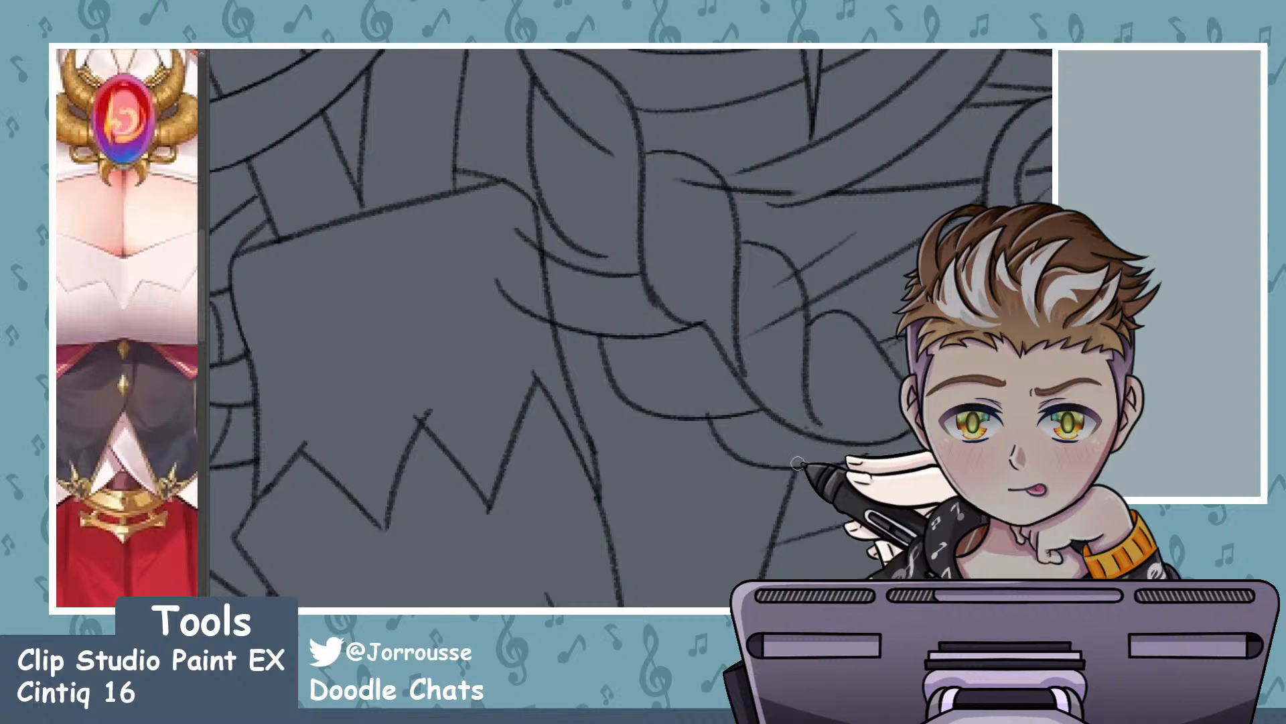
scroll(797, 420, down, 3)
scroll(718, 356, up, 2)
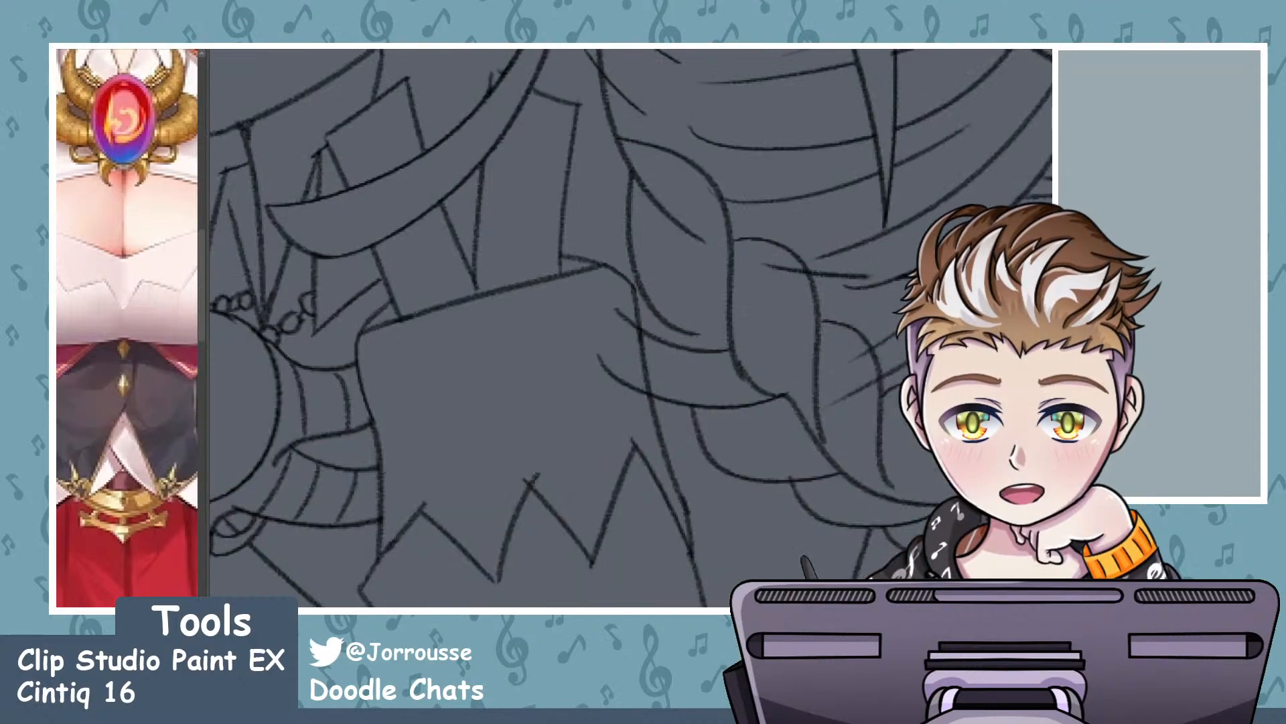
mouse_move(611, 307)
mouse_down()
mouse_move(628, 331)
mouse_move(631, 394)
mouse_up()
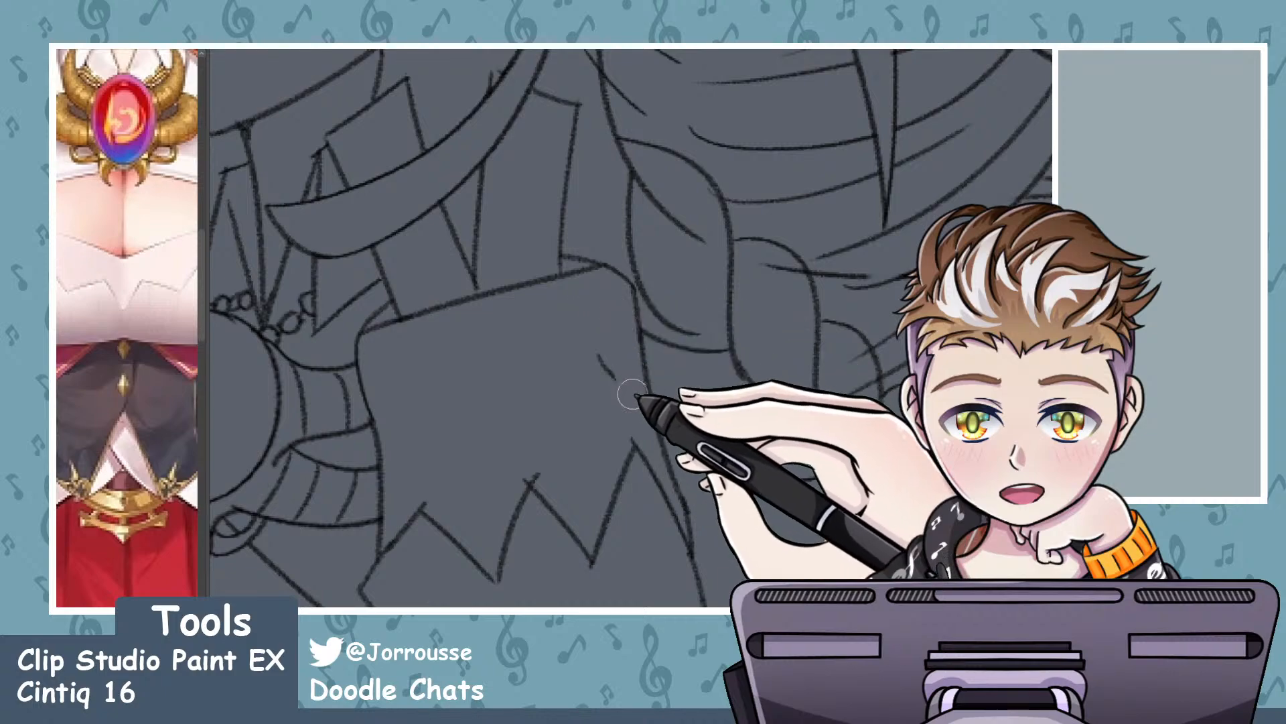
- Erase the remaining strand on the sleeve and the background hair lines crossing the braid, checking the result against the full figure
scroll(709, 308, down, 3)
scroll(690, 287, up, 2)
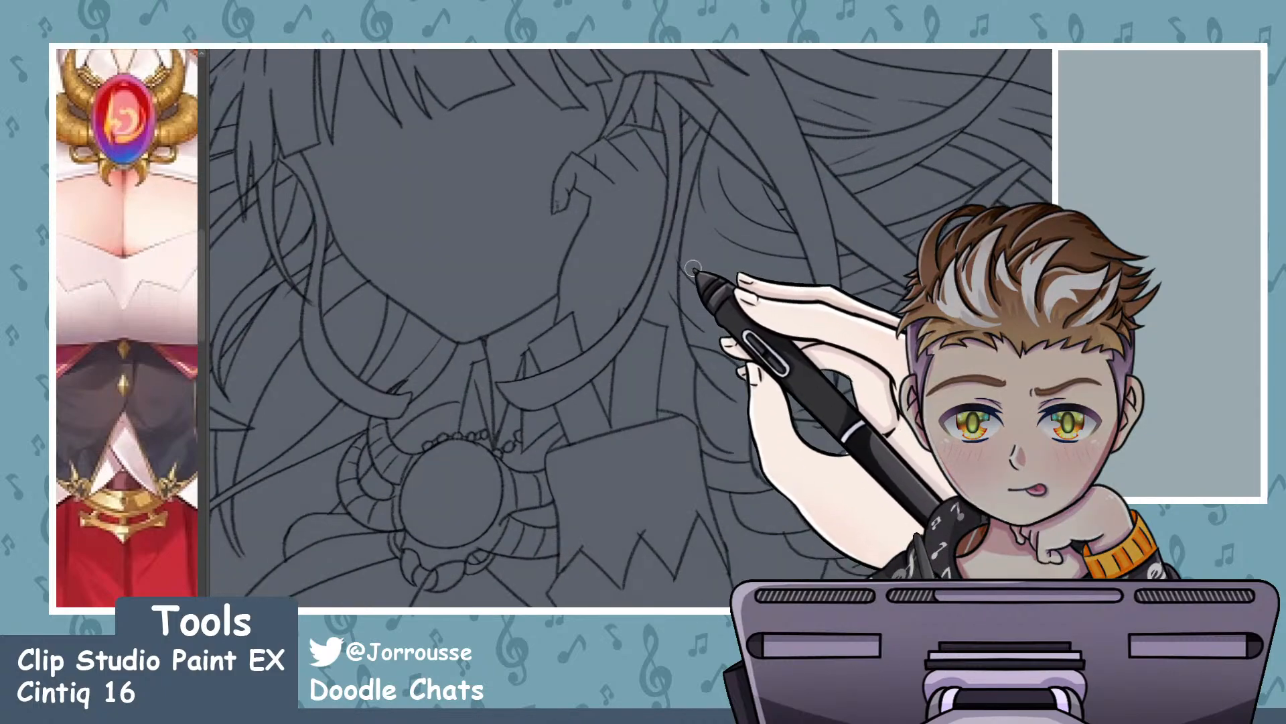
scroll(693, 268, up, 3)
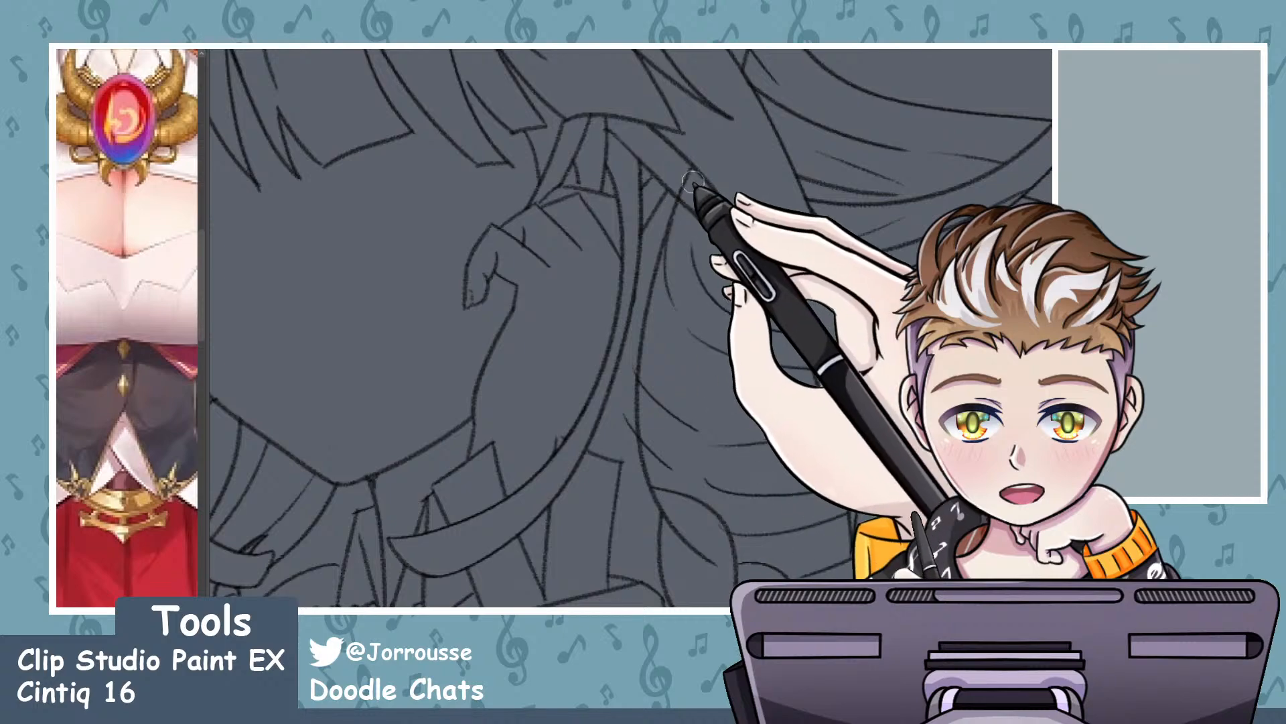
scroll(693, 179, down, 2)
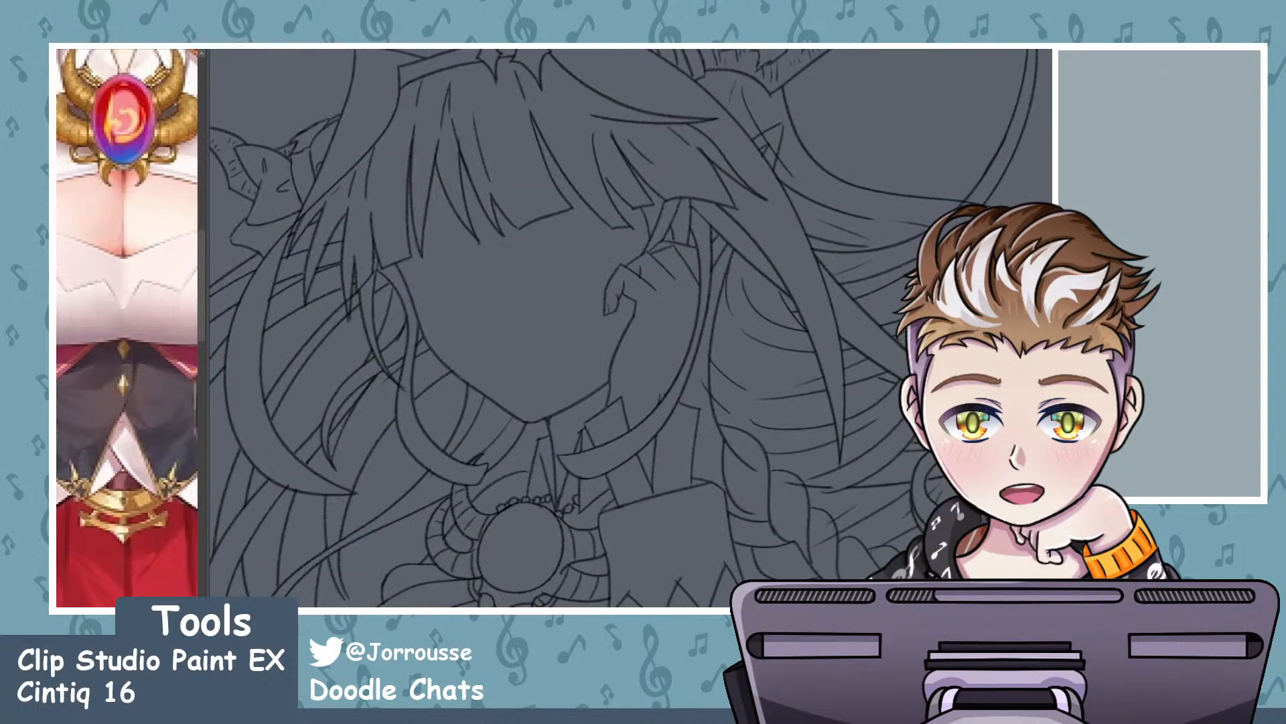
scroll(670, 402, up, 3)
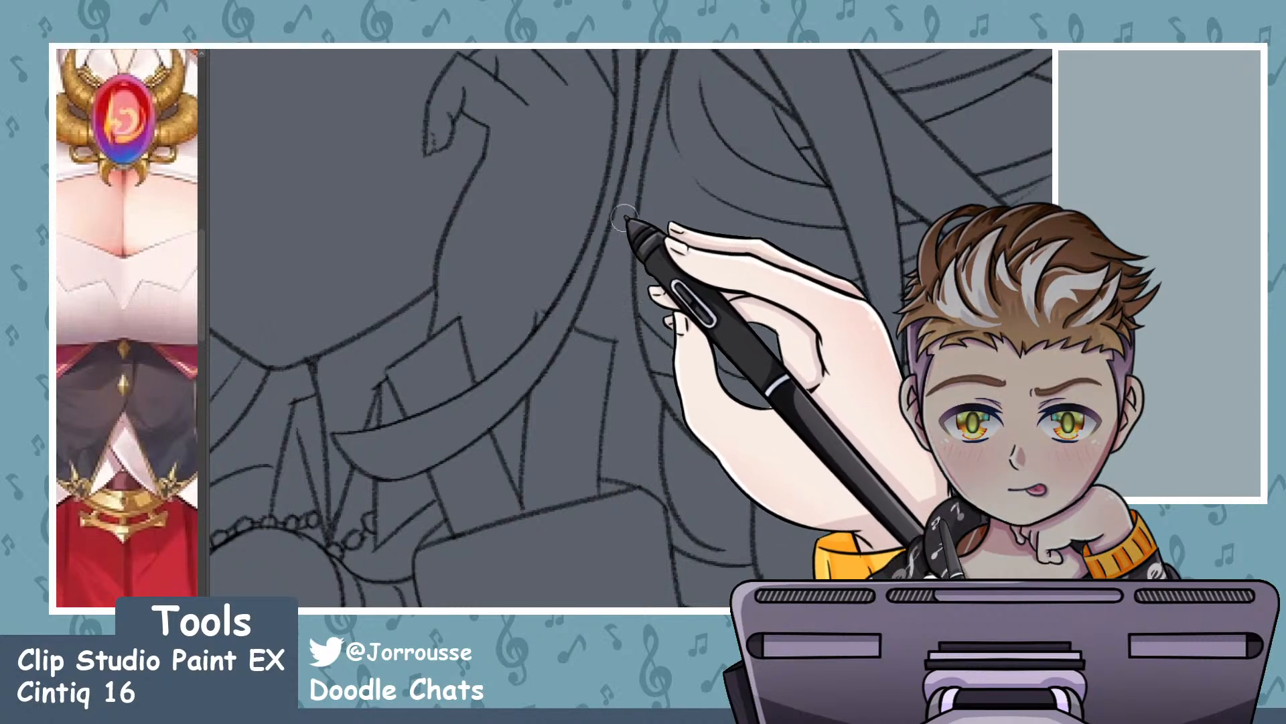
scroll(649, 396, down, 3)
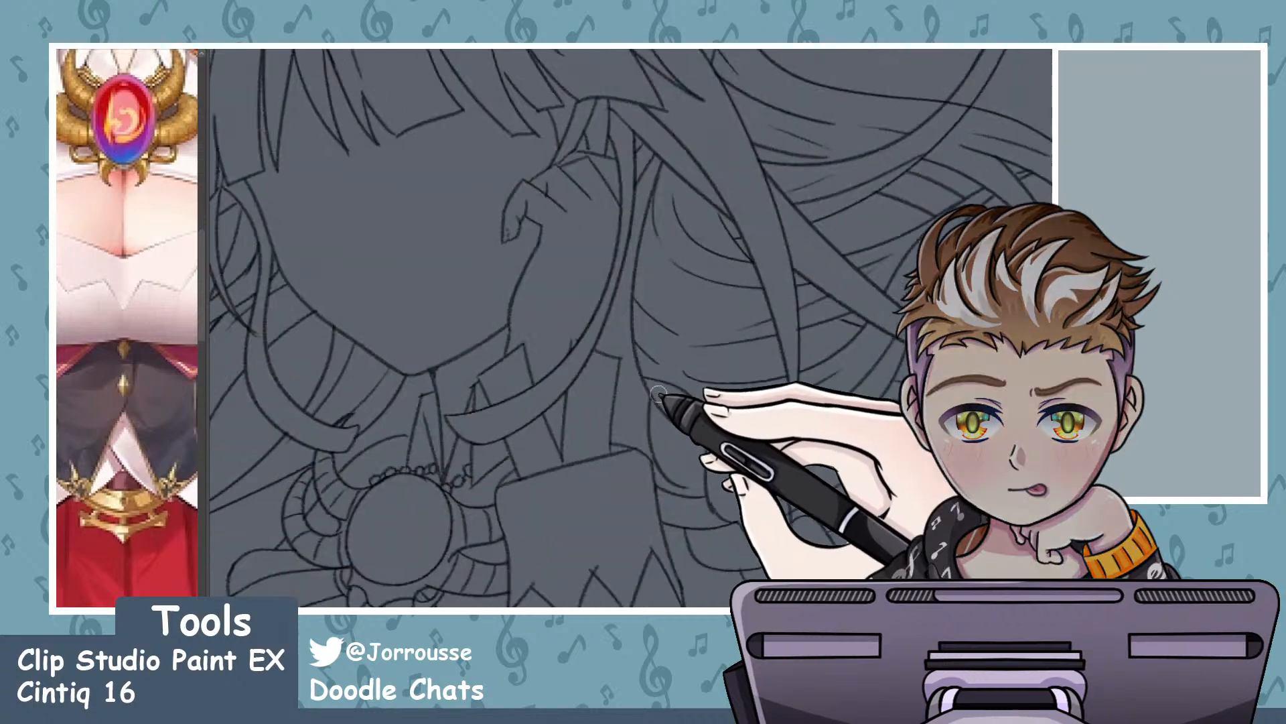
scroll(728, 454, up, 3)
scroll(737, 495, down, 2)
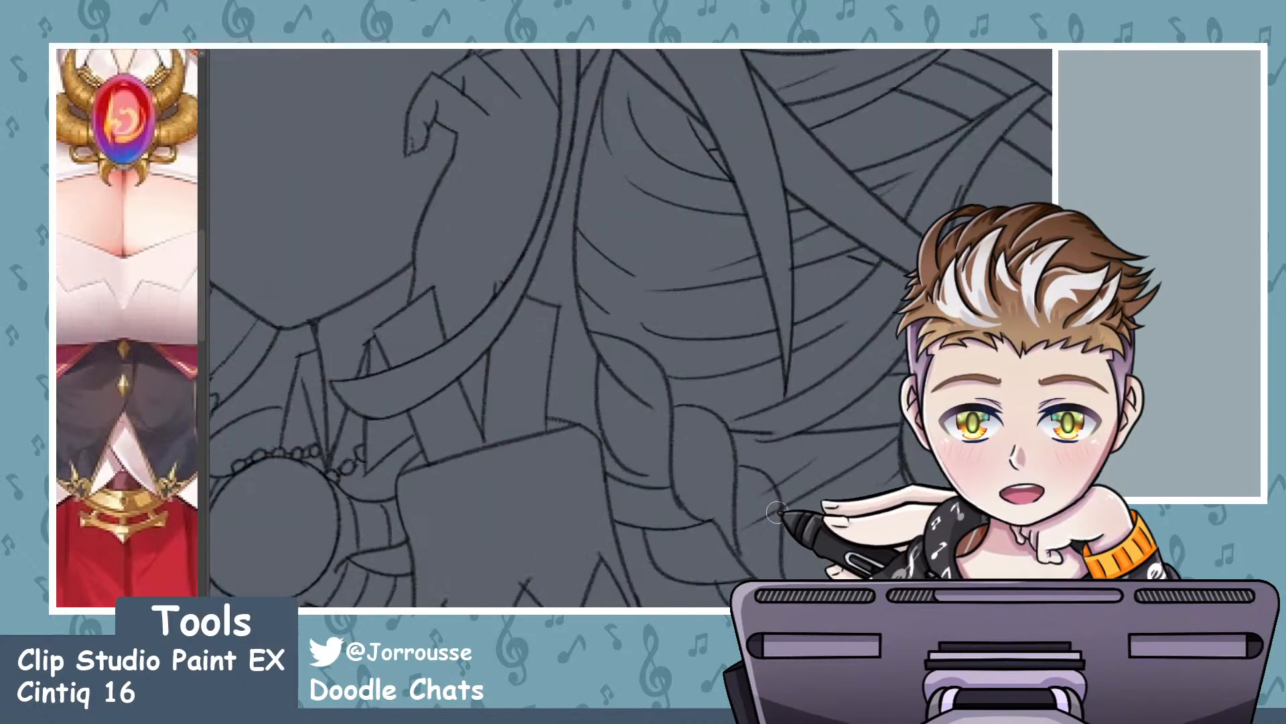
scroll(720, 509, down, 4)
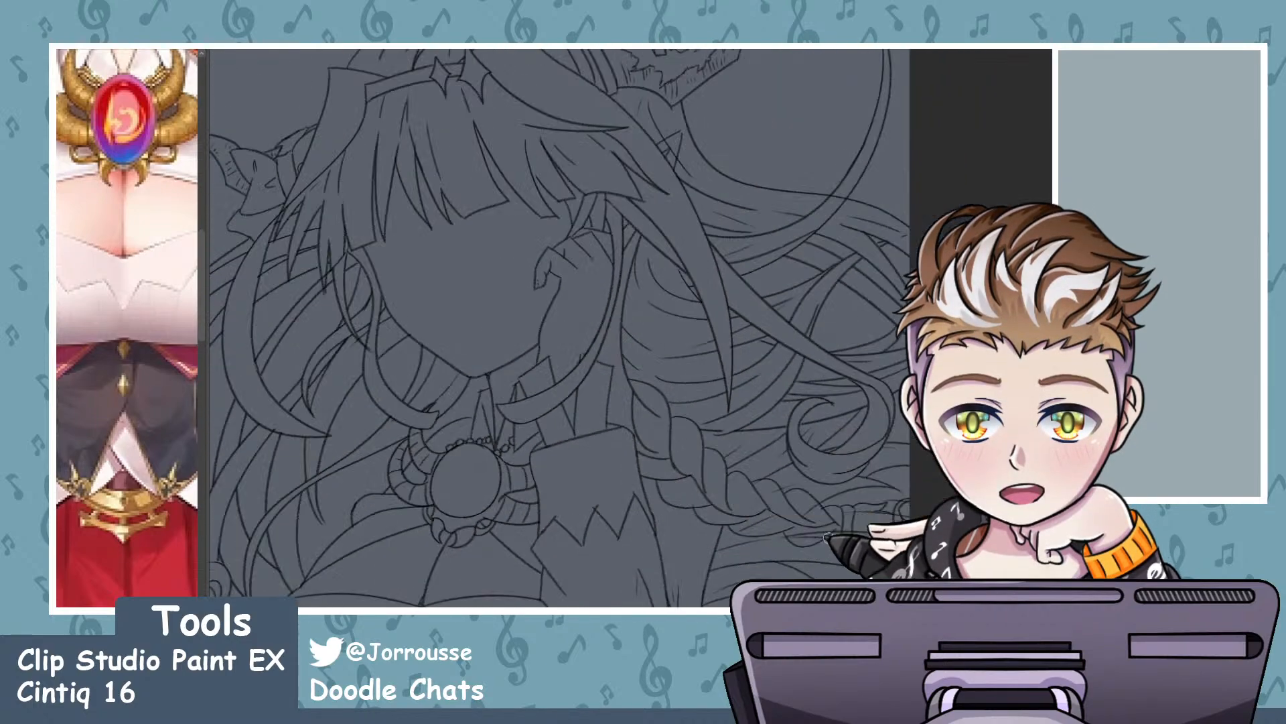
scroll(761, 511, up, 4)
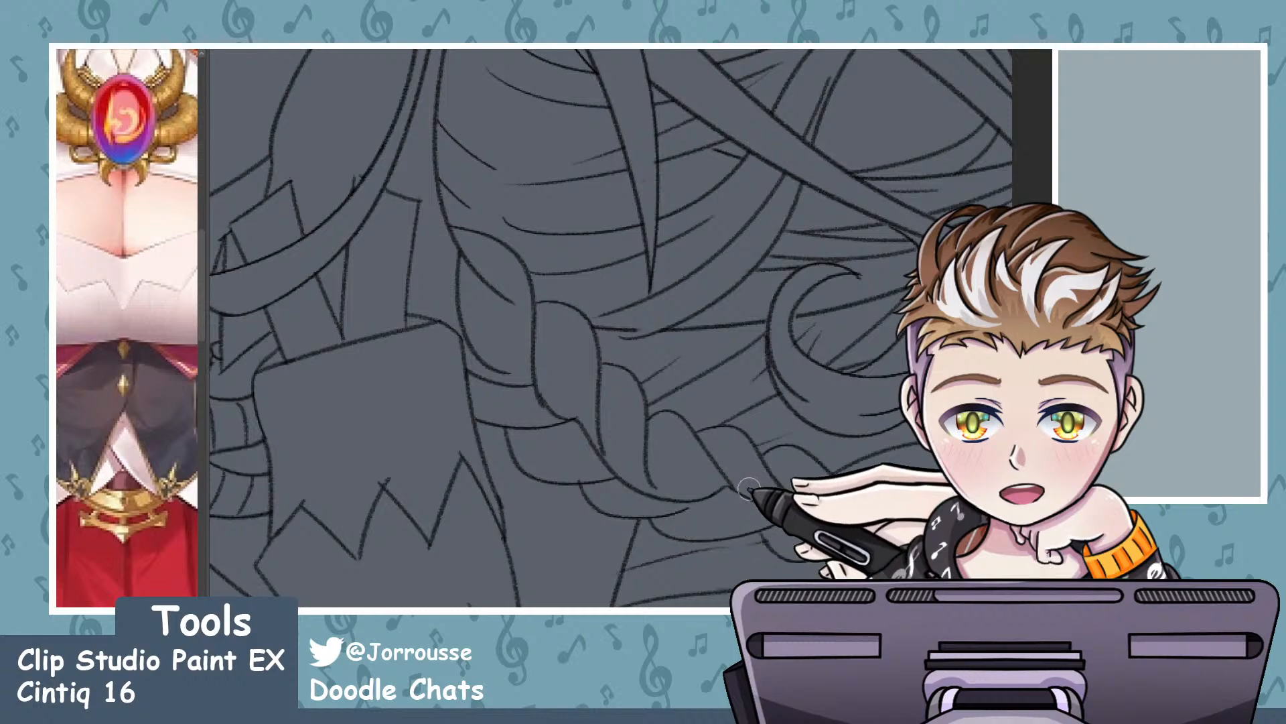
scroll(775, 448, down, 5)
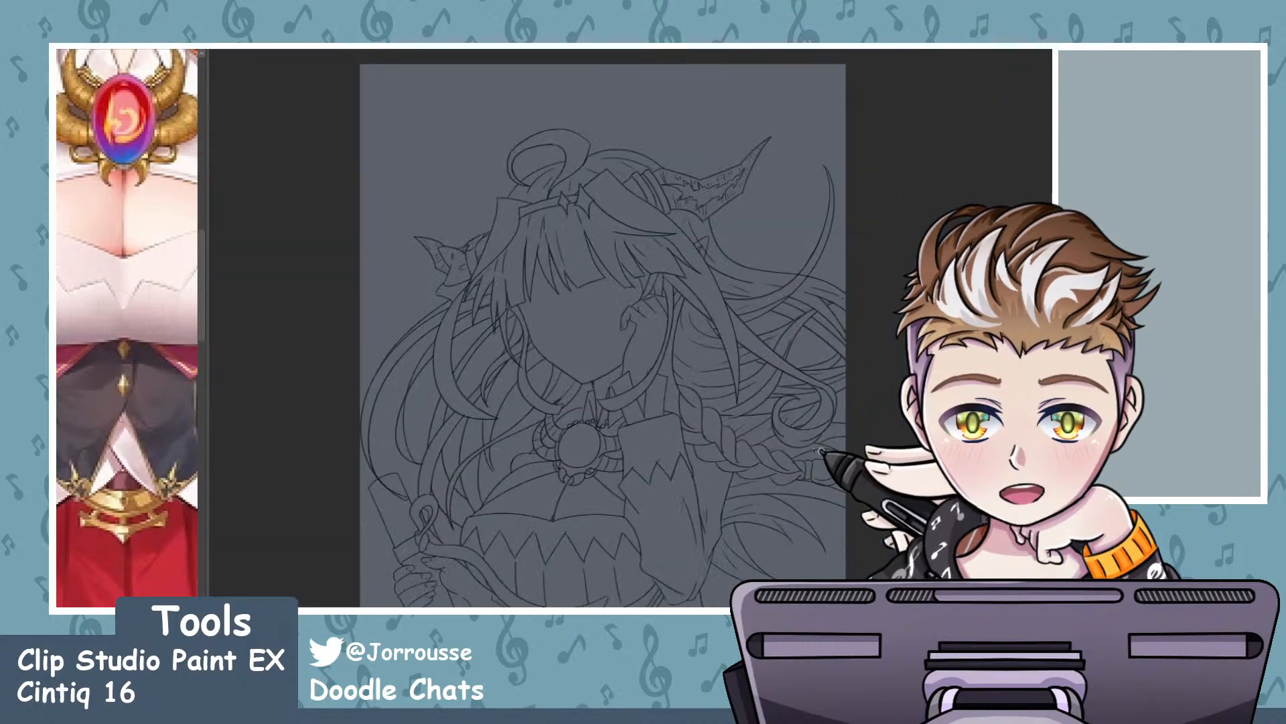
scroll(808, 451, down, 4)
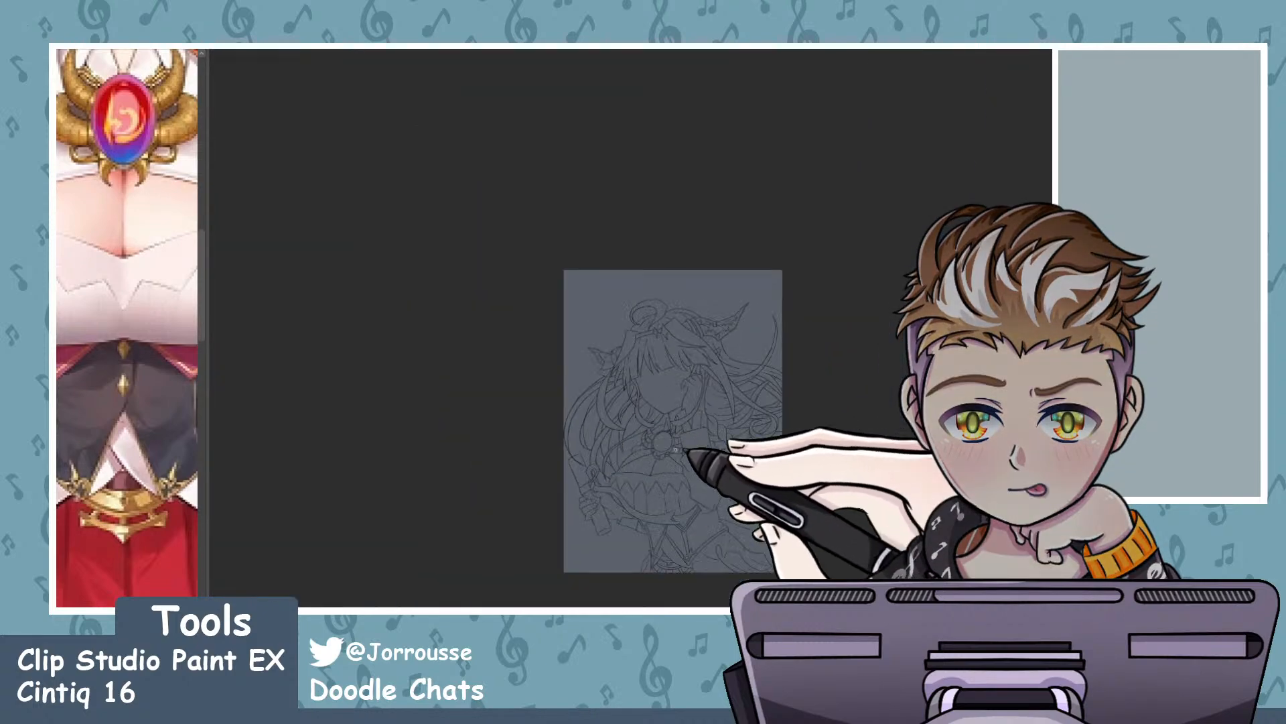
scroll(764, 463, up, 4)
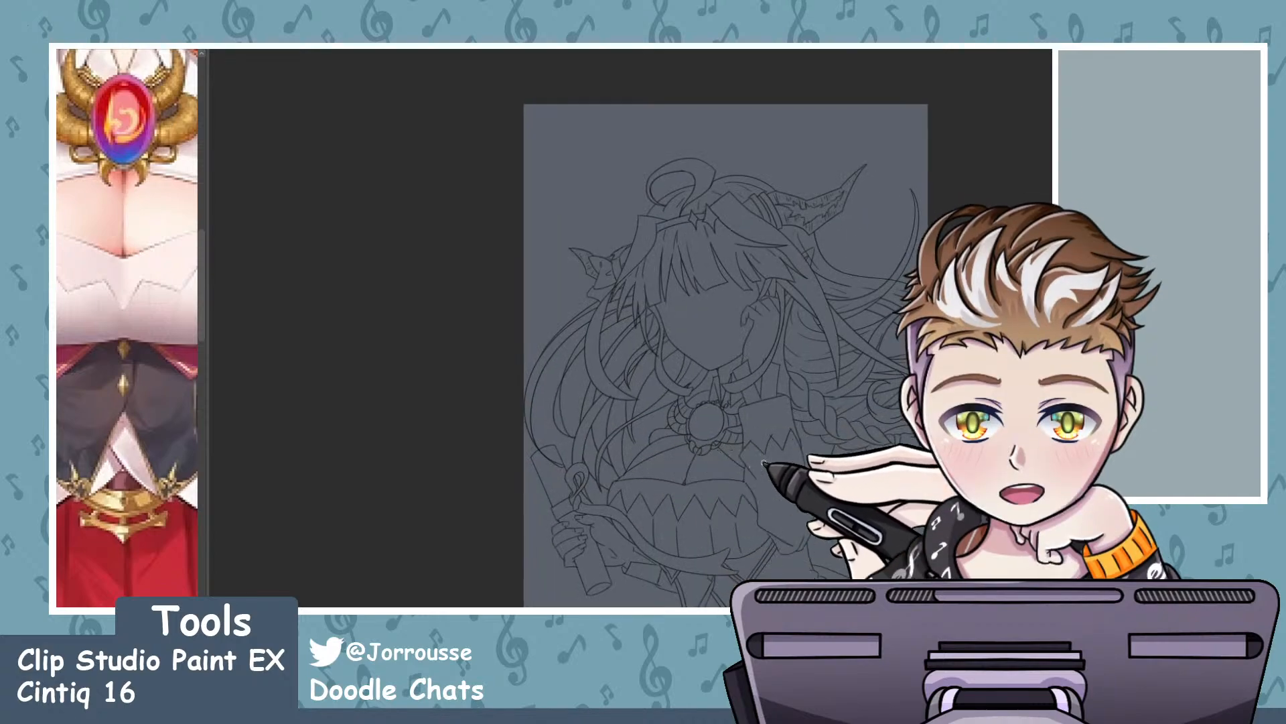
- Examine the line art of the hair, horns, braid and raised hand up close and against the whole figure
scroll(778, 446, up, 2)
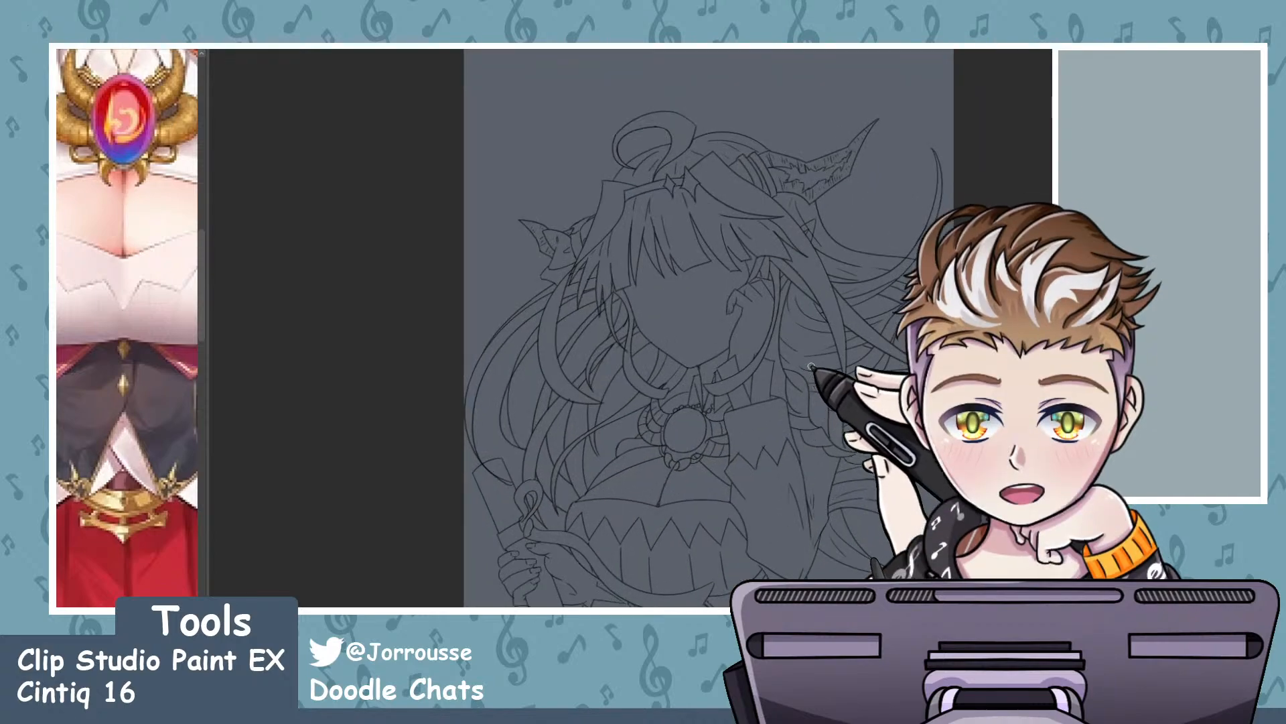
scroll(812, 367, up, 6)
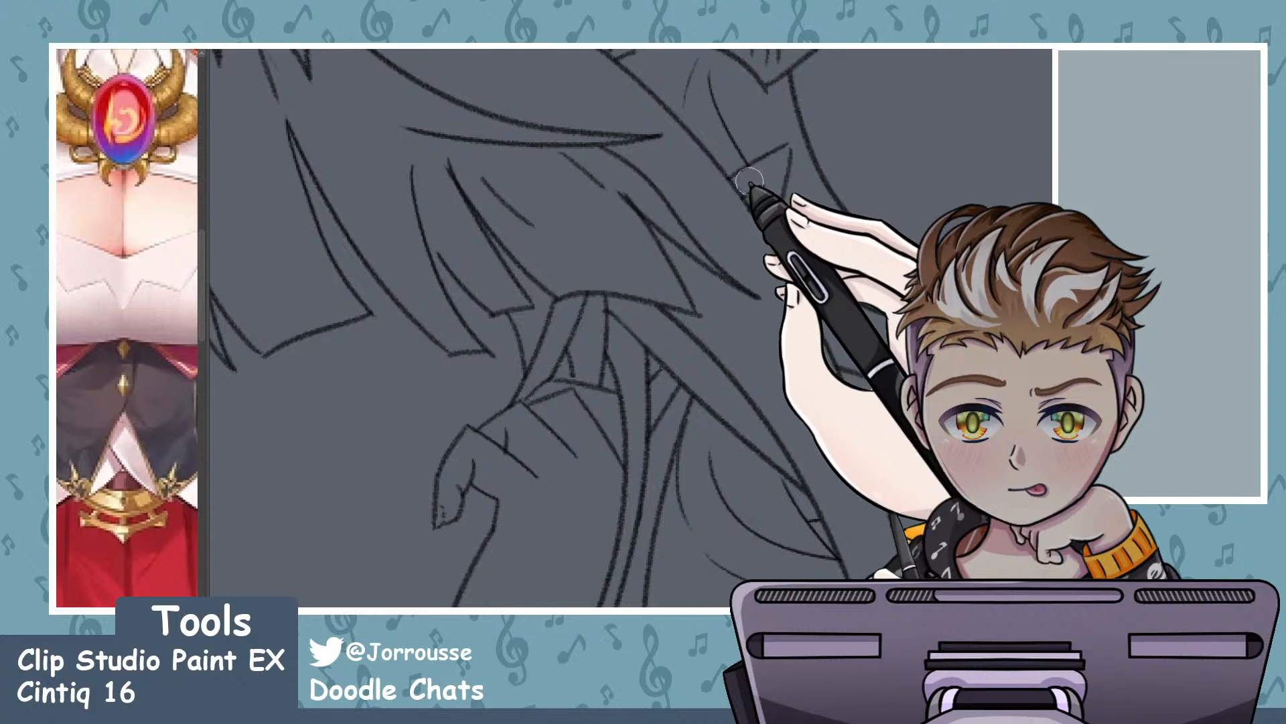
scroll(807, 281, down, 5)
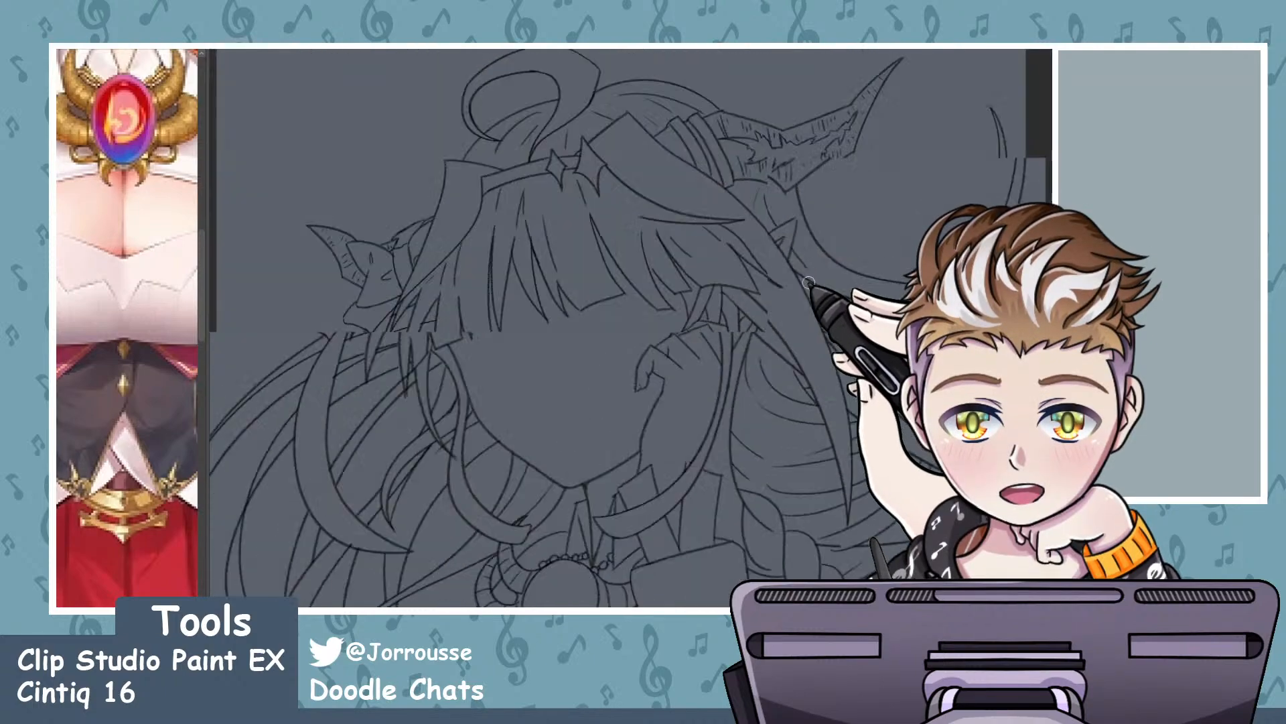
scroll(808, 281, down, 4)
scroll(831, 372, up, 6)
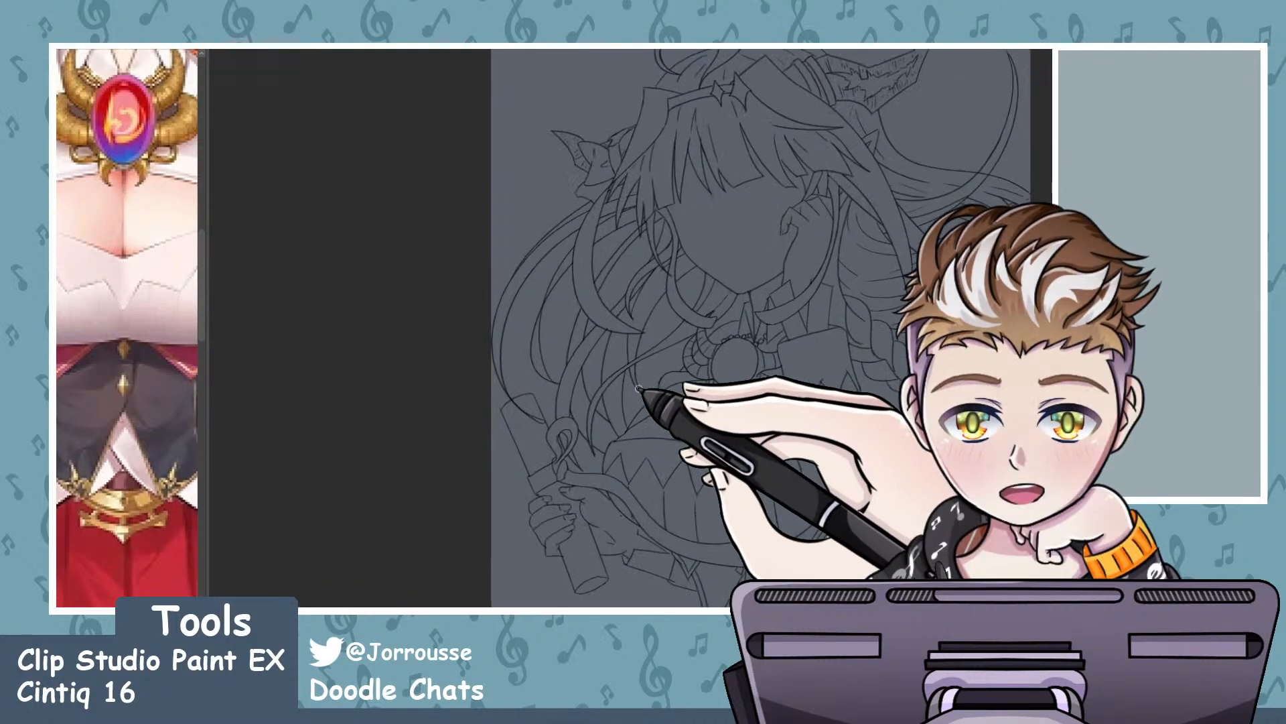
scroll(722, 352, up, 1)
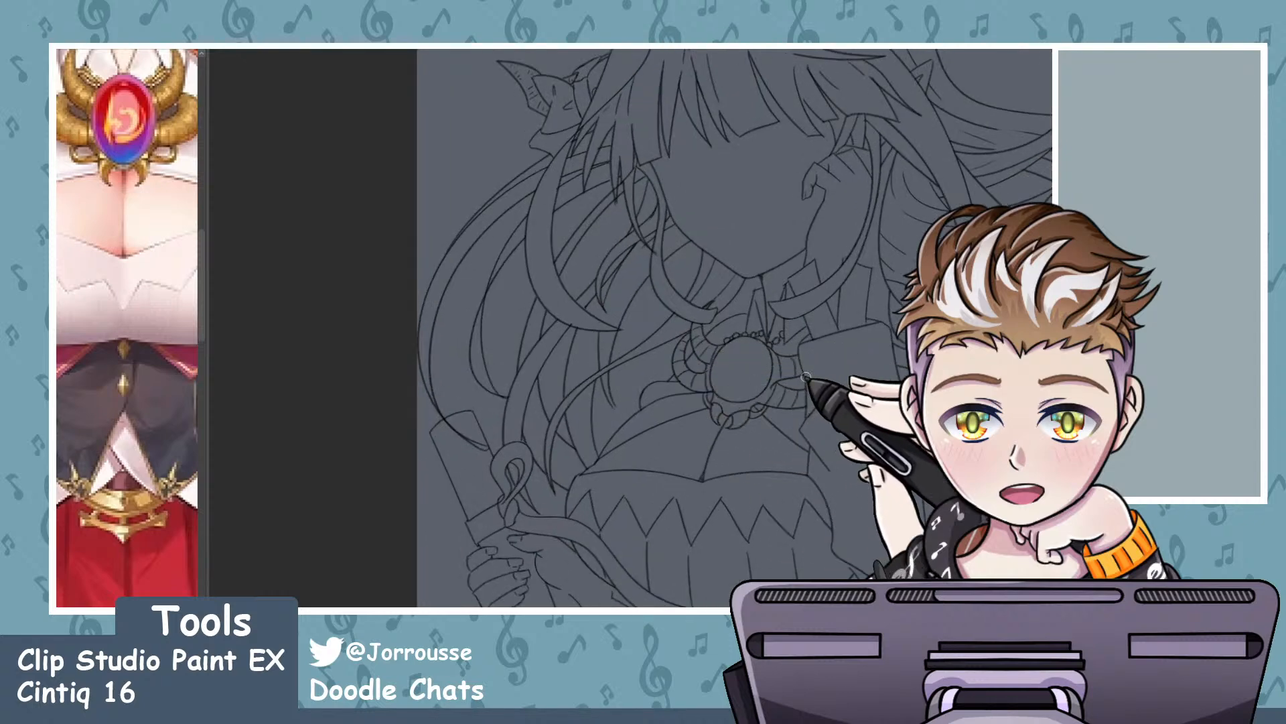
scroll(693, 486, down, 3)
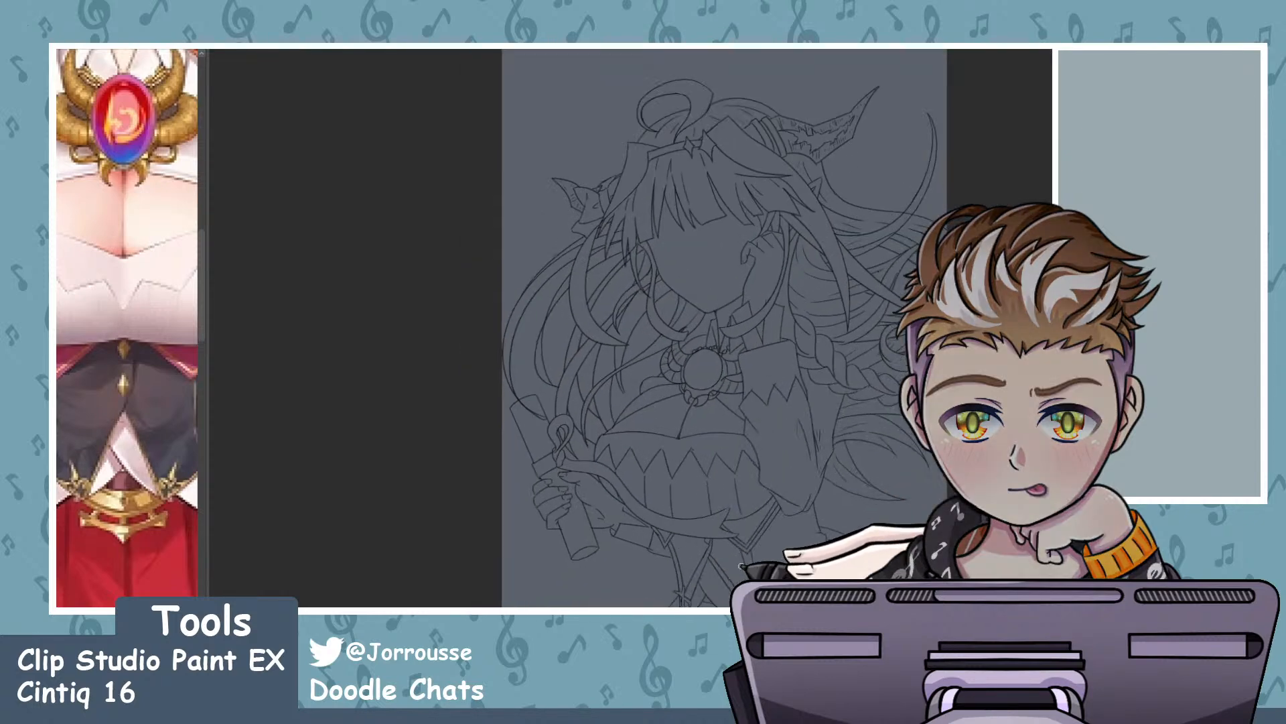
scroll(790, 442, up, 1)
scroll(801, 348, down, 2)
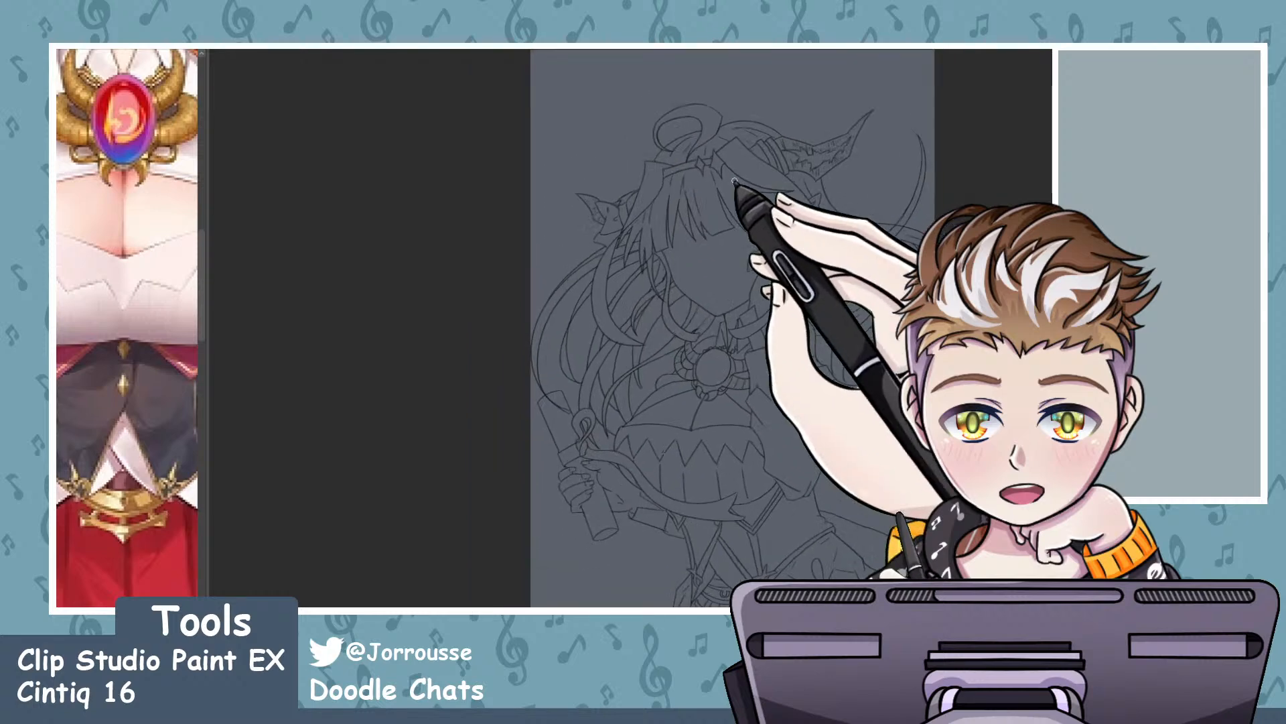
scroll(741, 189, up, 1)
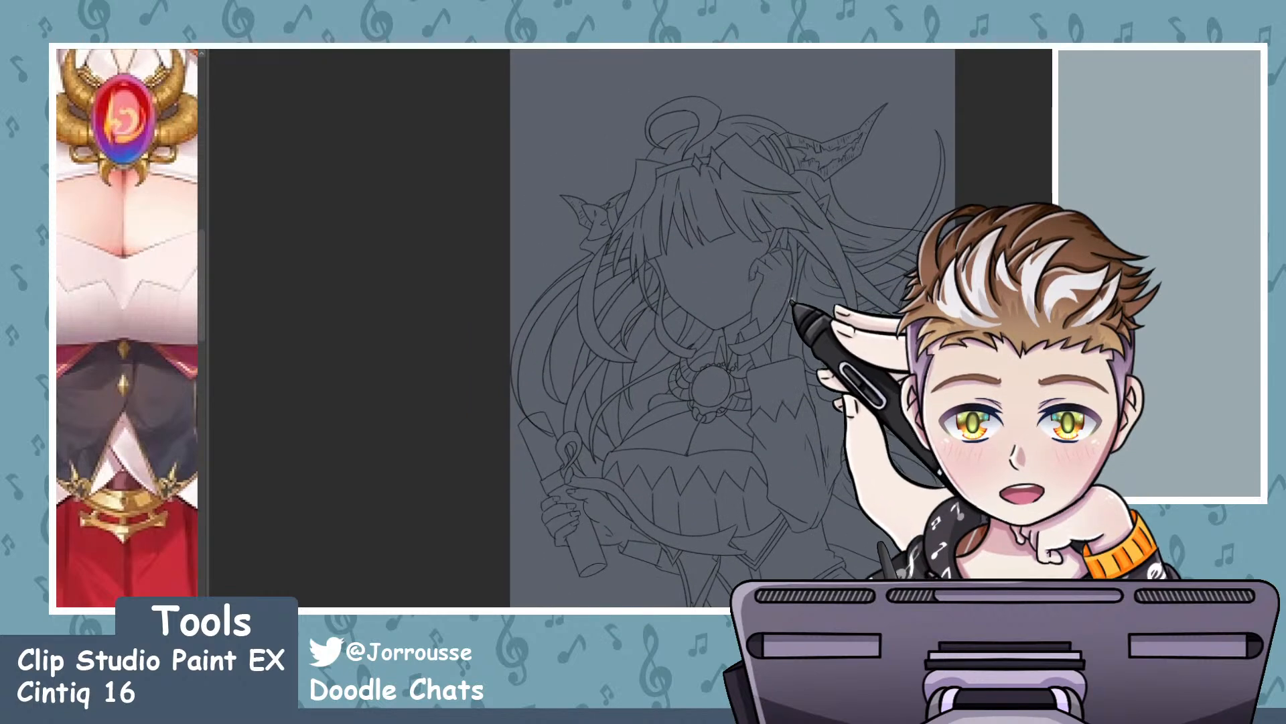
scroll(719, 304, down, 1)
scroll(794, 268, up, 3)
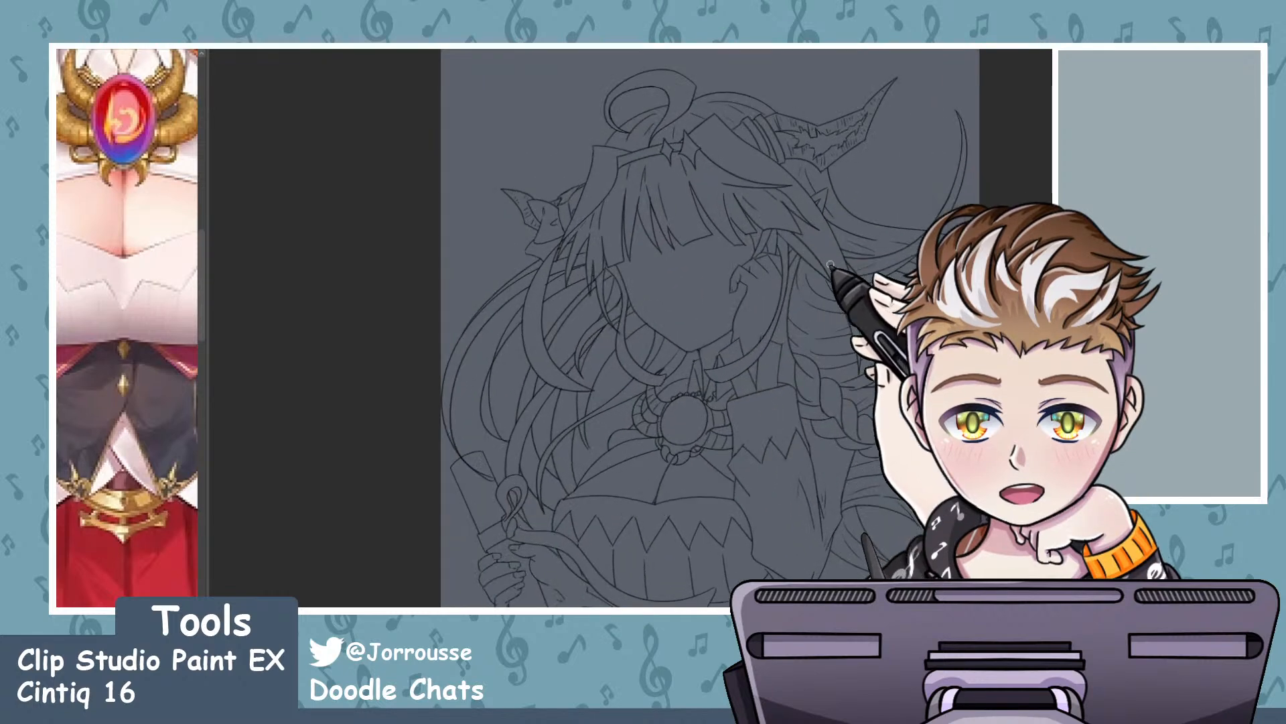
scroll(841, 272, down, 2)
scroll(871, 268, up, 5)
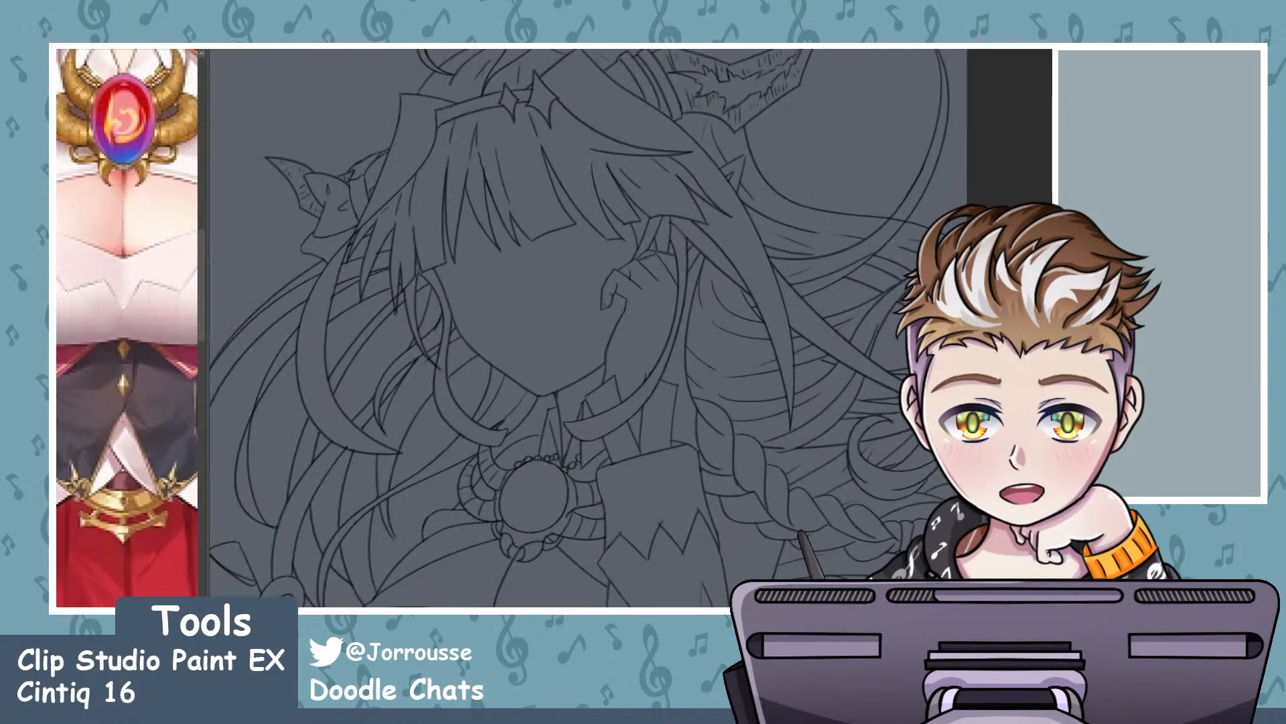
scroll(709, 318, down, 6)
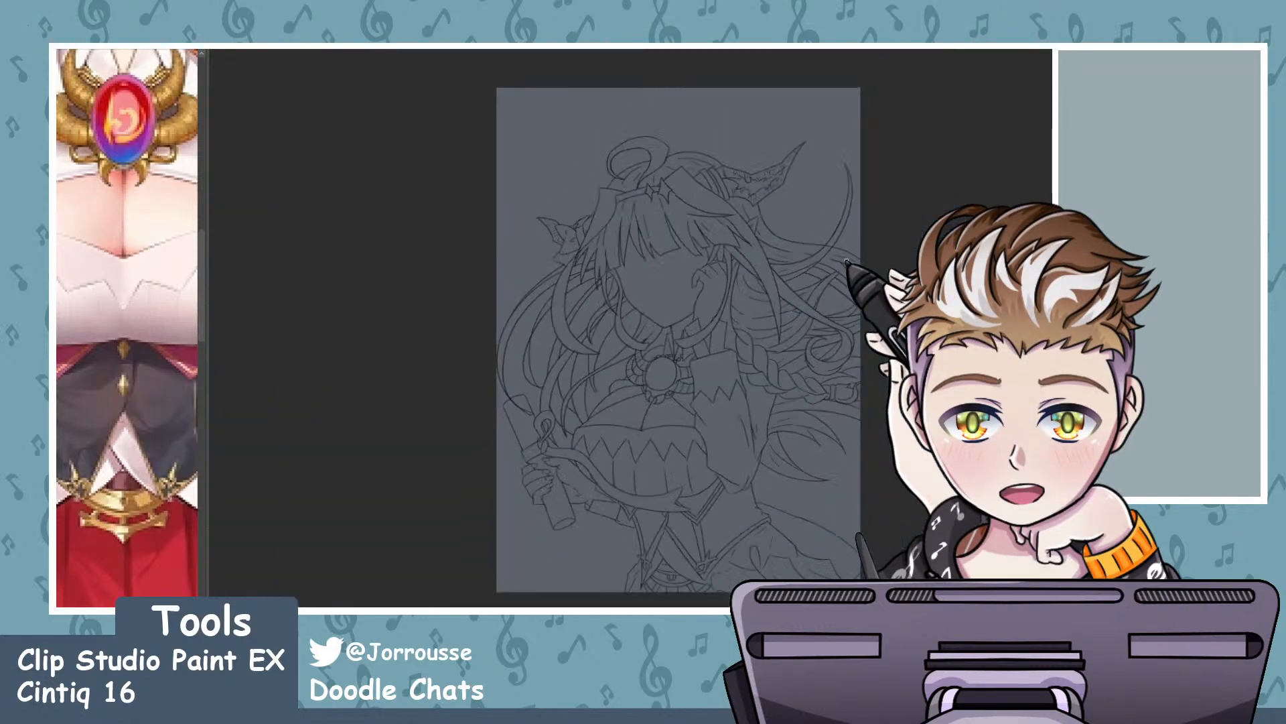
scroll(709, 318, up, 1)
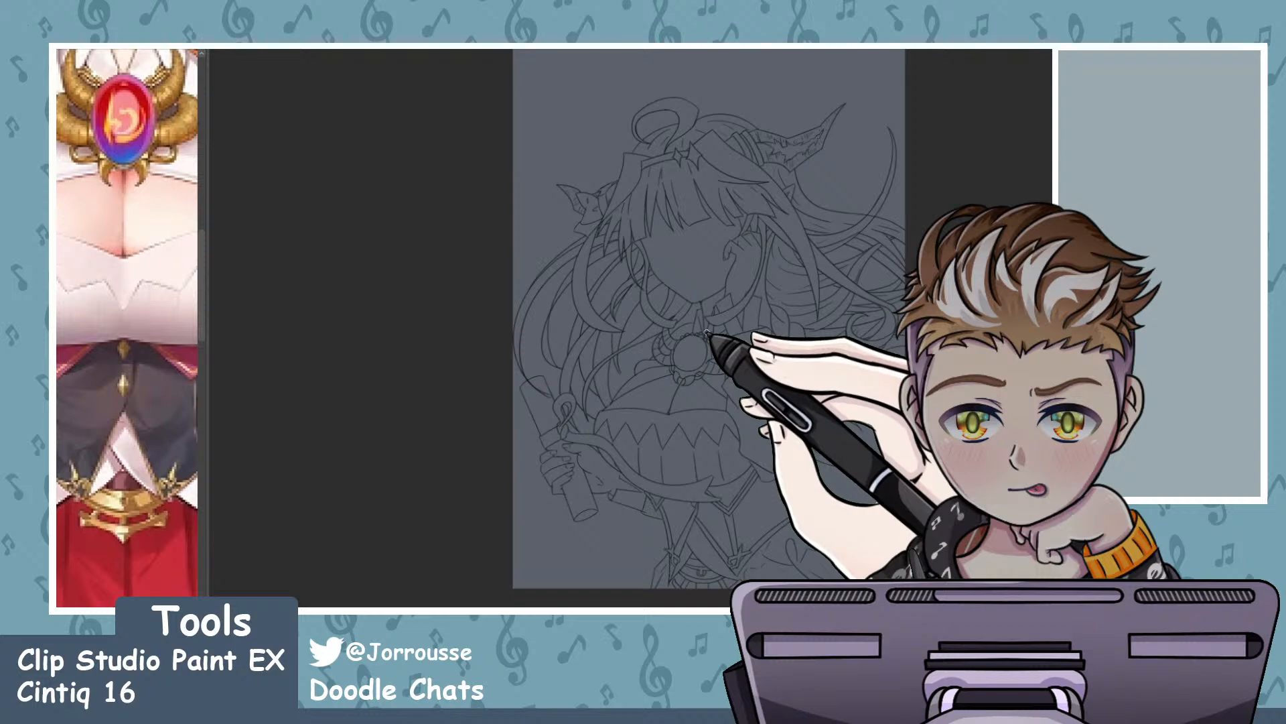
- Examine the line art of the corset, the hand gripping the scroll and the long hair strands beside it
scroll(708, 331, up, 2)
scroll(709, 332, up, 3)
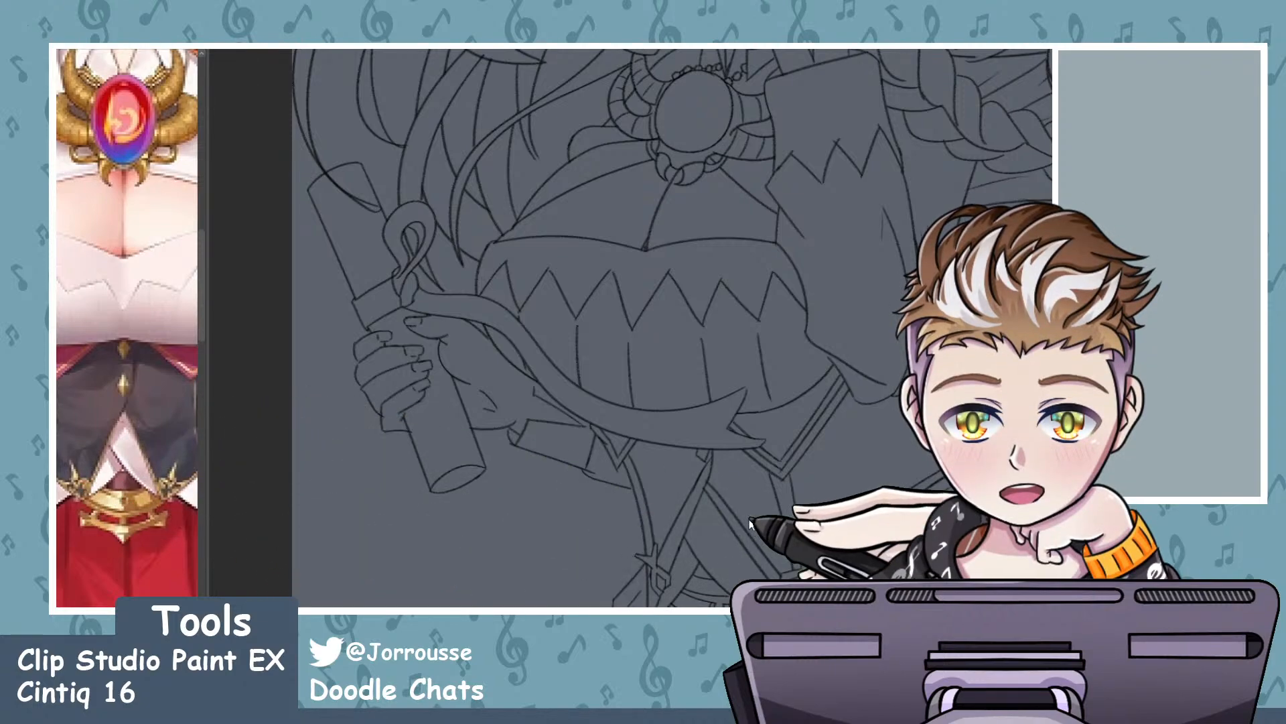
scroll(730, 510, down, 3)
scroll(705, 499, down, 1)
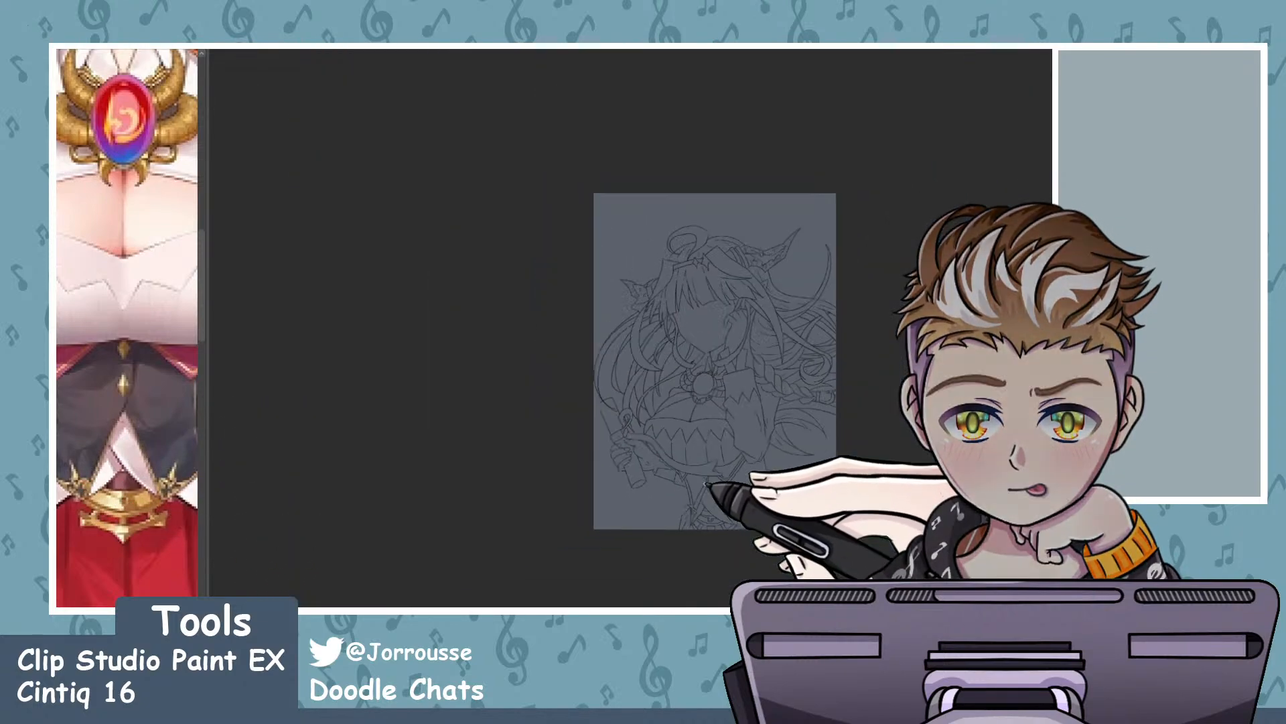
scroll(703, 503, up, 4)
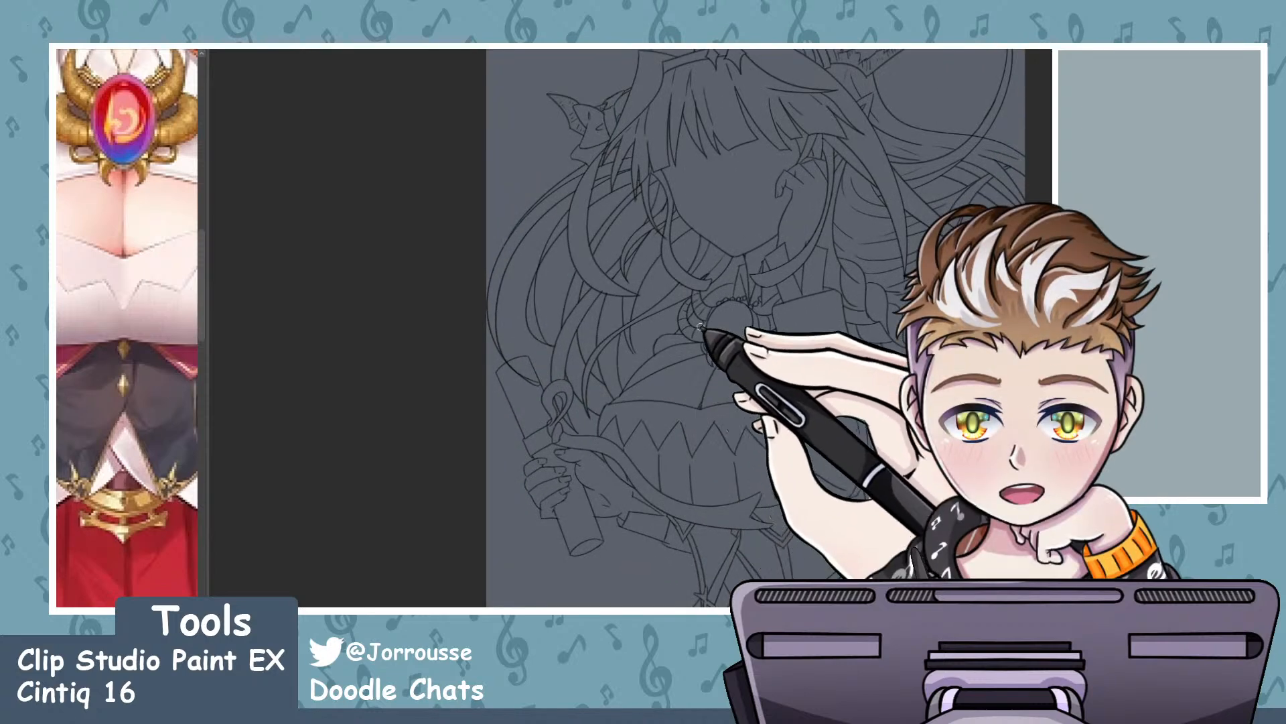
scroll(709, 343, down, 3)
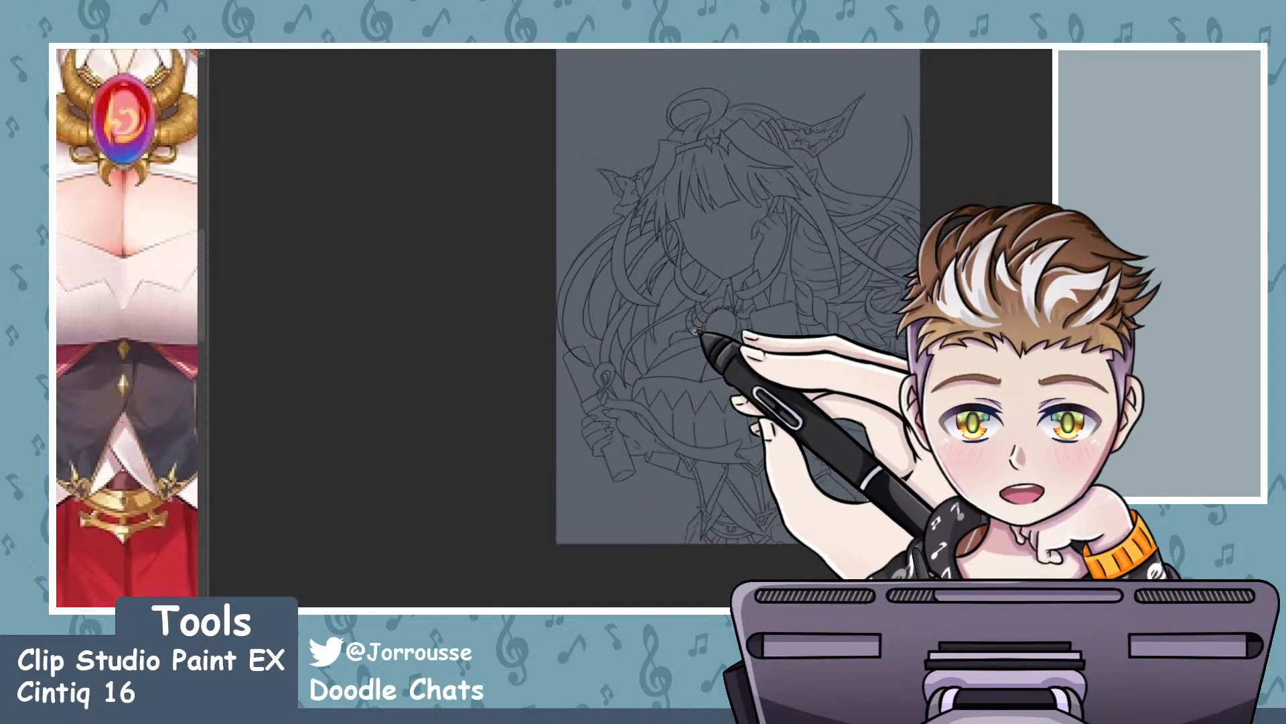
scroll(700, 332, up, 5)
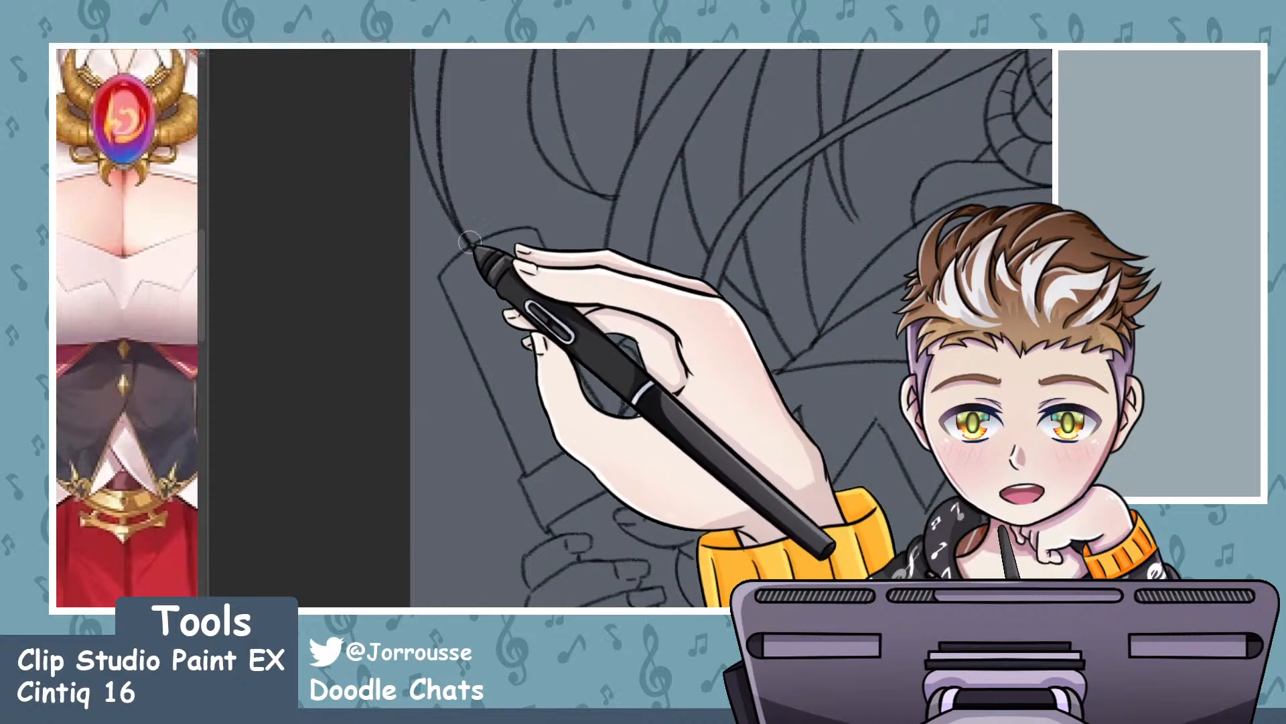
scroll(542, 328, down, 3)
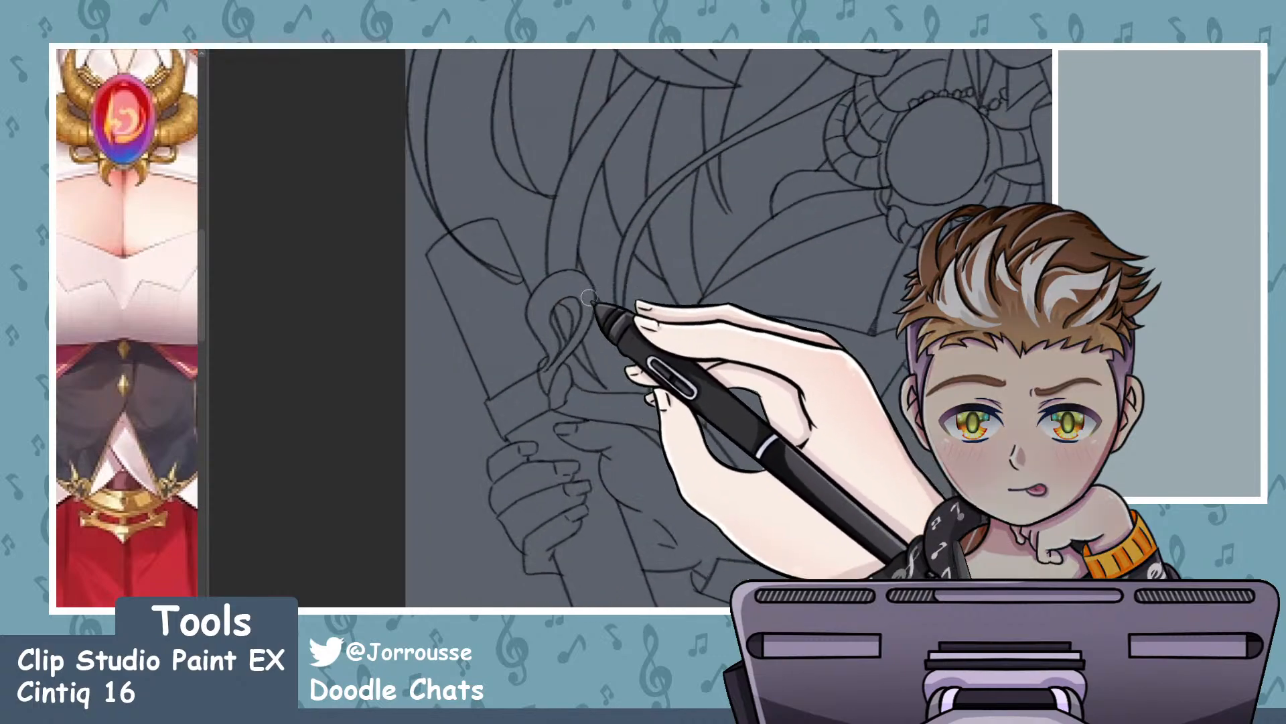
scroll(690, 462, down, 3)
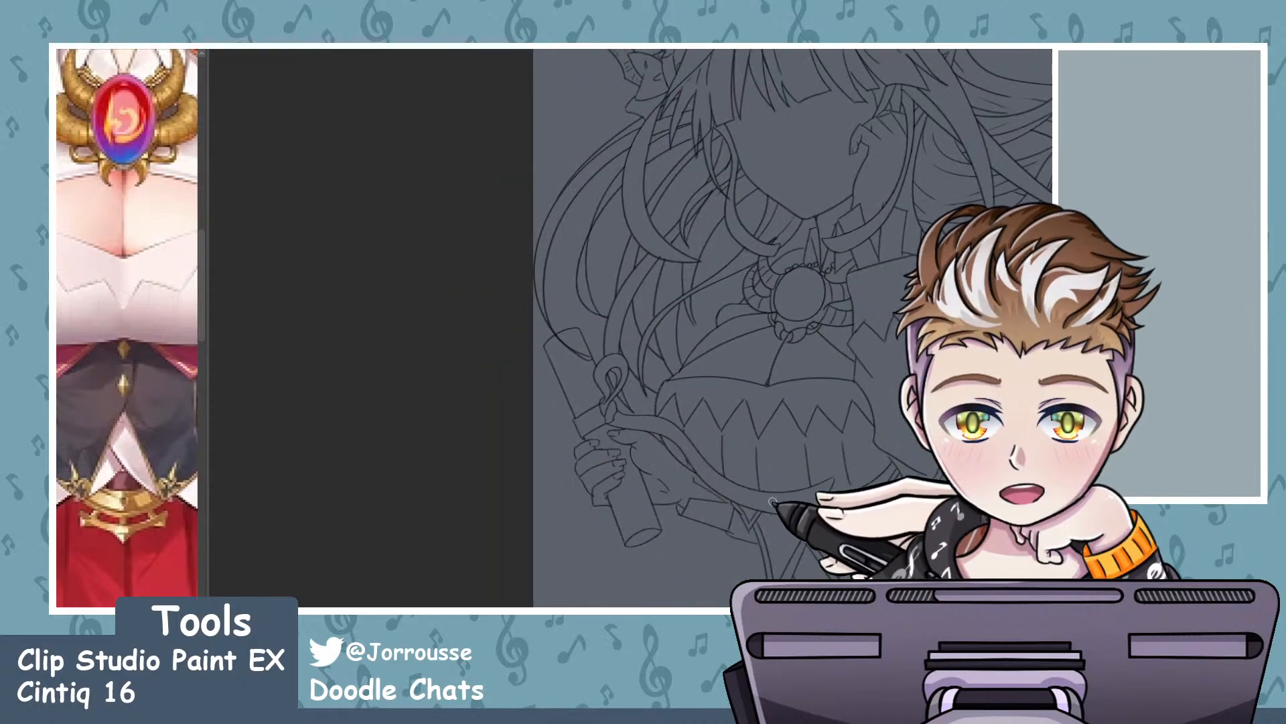
scroll(773, 501, down, 1)
scroll(768, 422, up, 4)
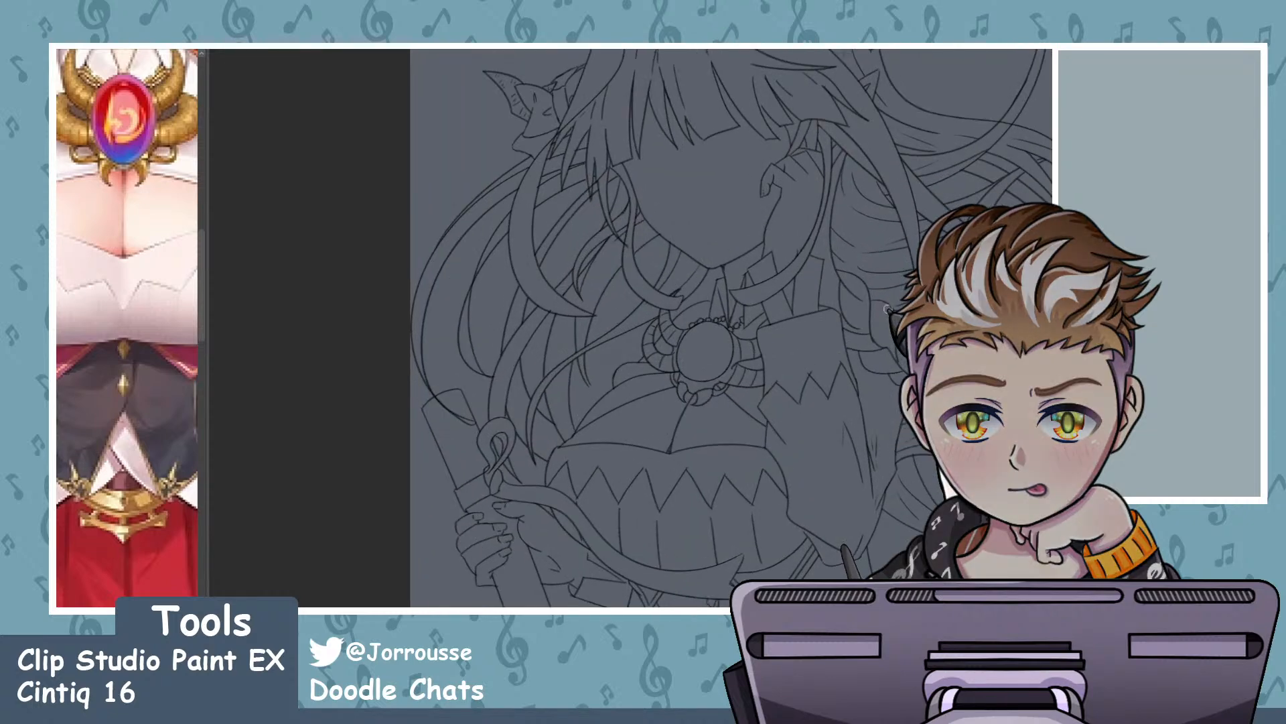
scroll(832, 331, down, 2)
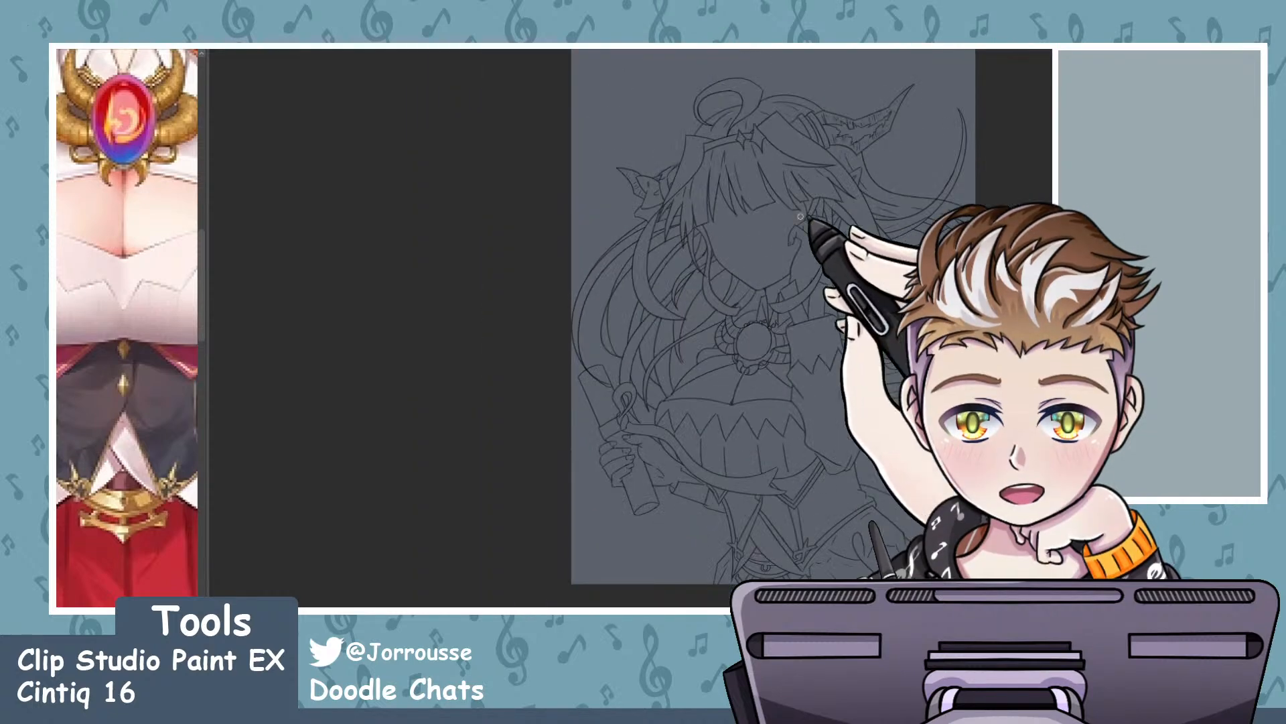
scroll(759, 311, up, 2)
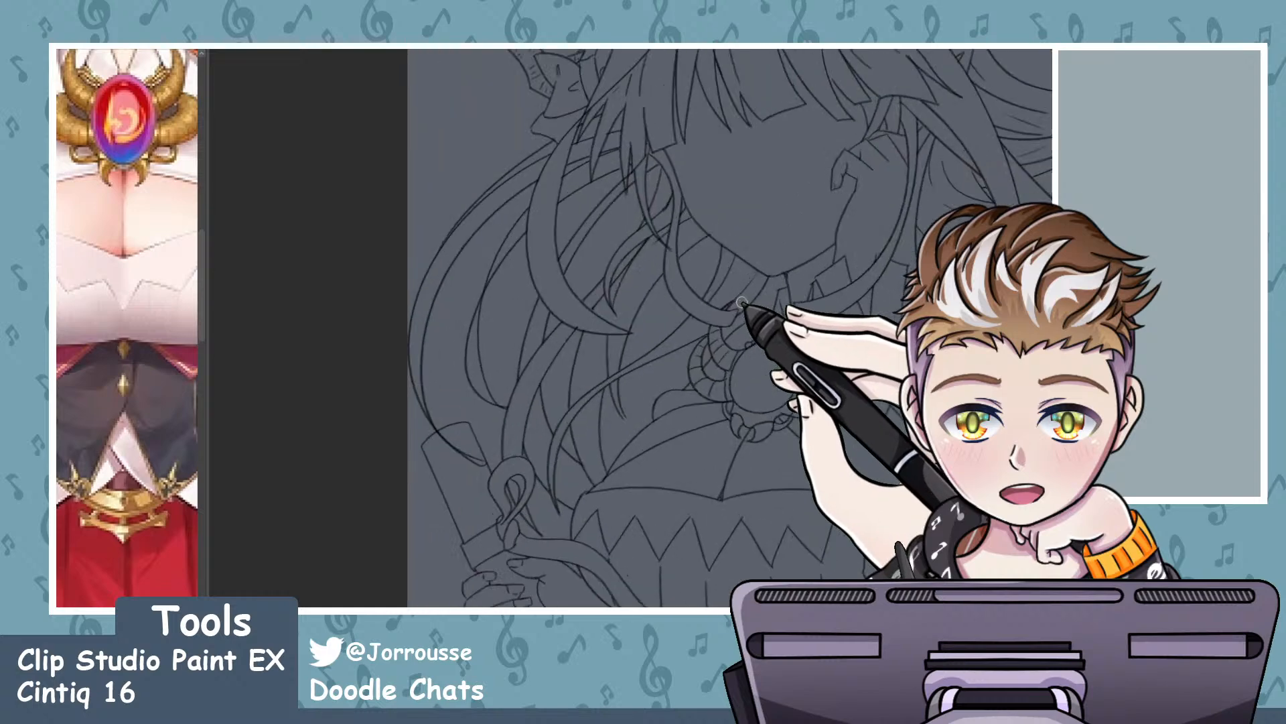
scroll(759, 311, down, 2)
scroll(760, 311, up, 2)
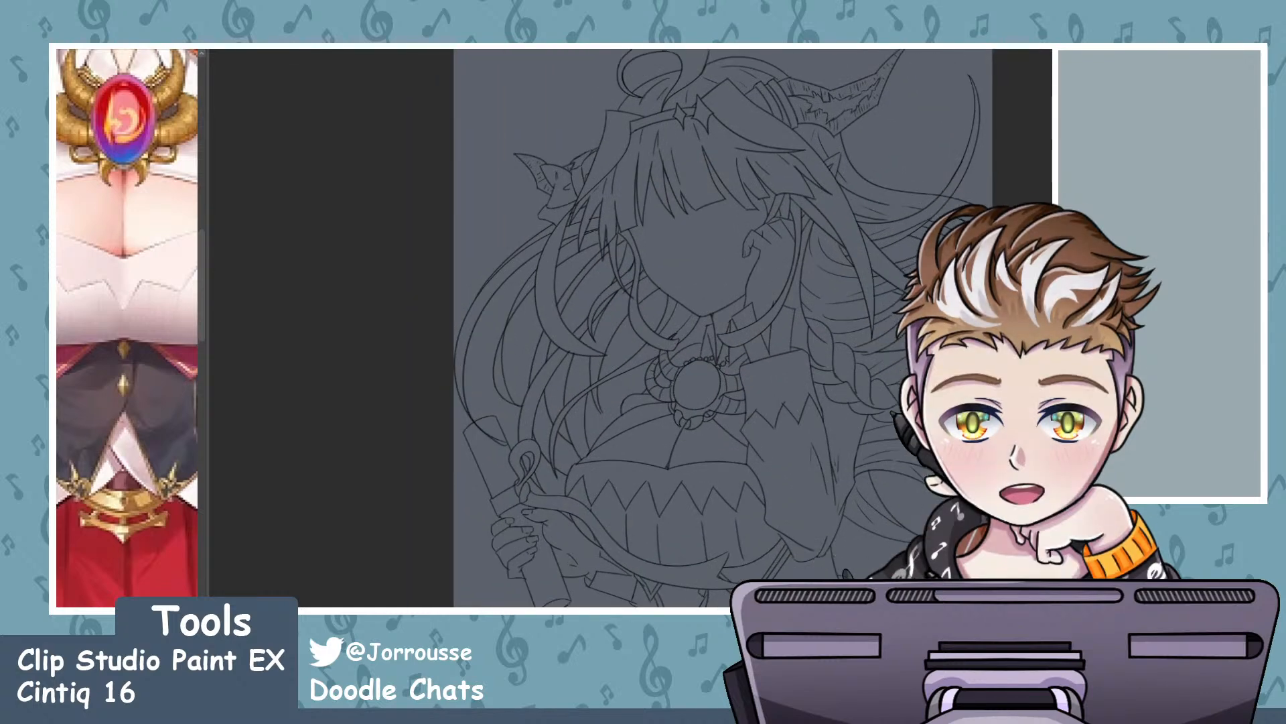
scroll(787, 293, down, 1)
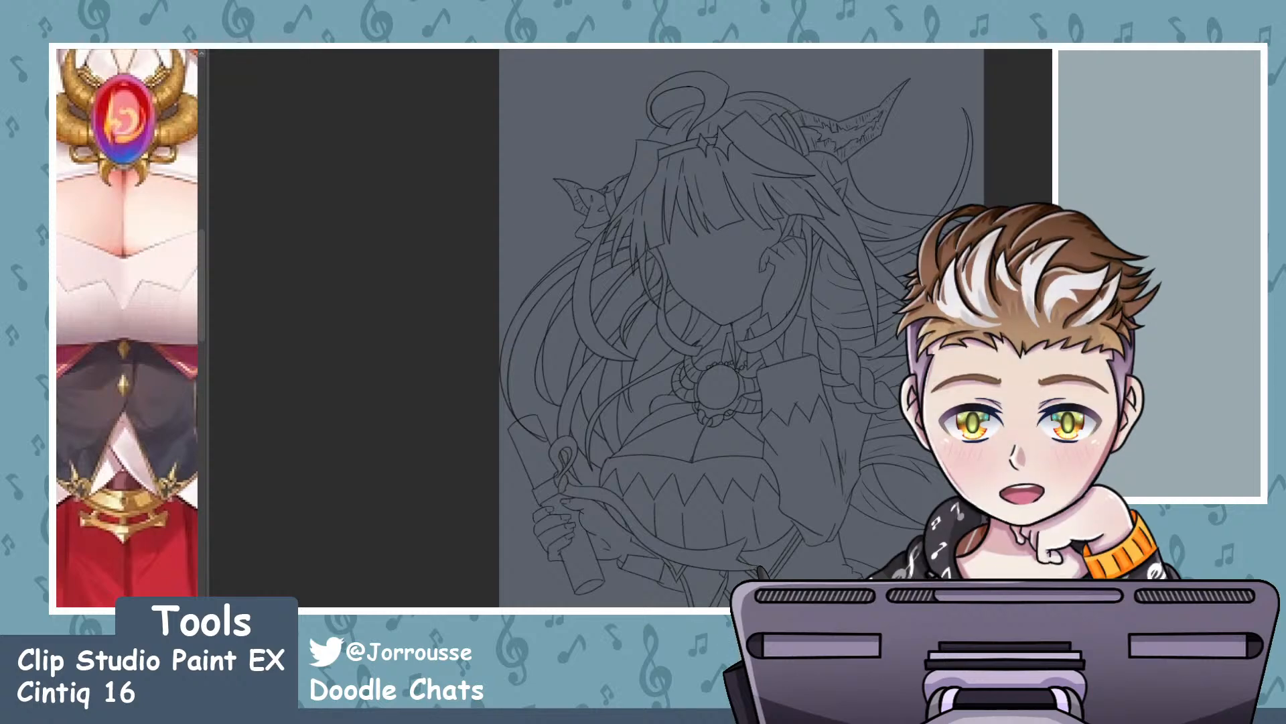
- Hide the finished line art to work from the face sketch, and ink the nose with a bridge line and a short slanted tip
scroll(741, 343, down, 3)
scroll(740, 343, up, 1)
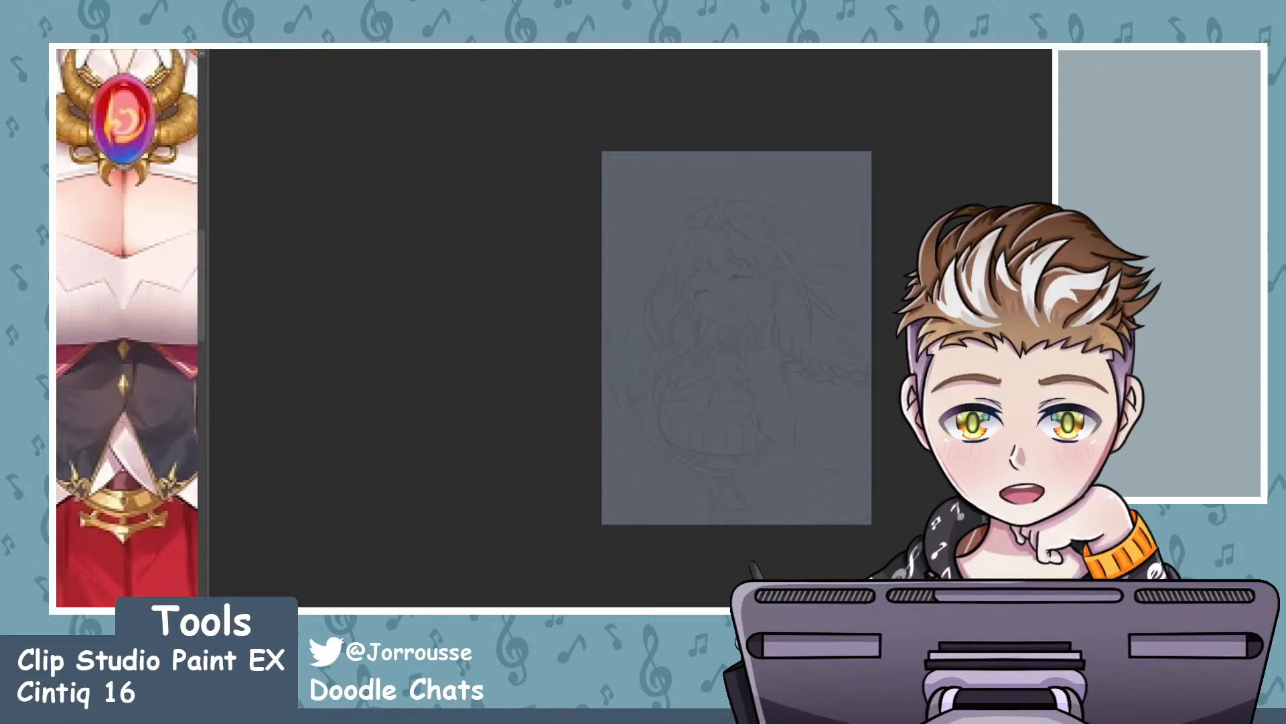
scroll(727, 293, up, 5)
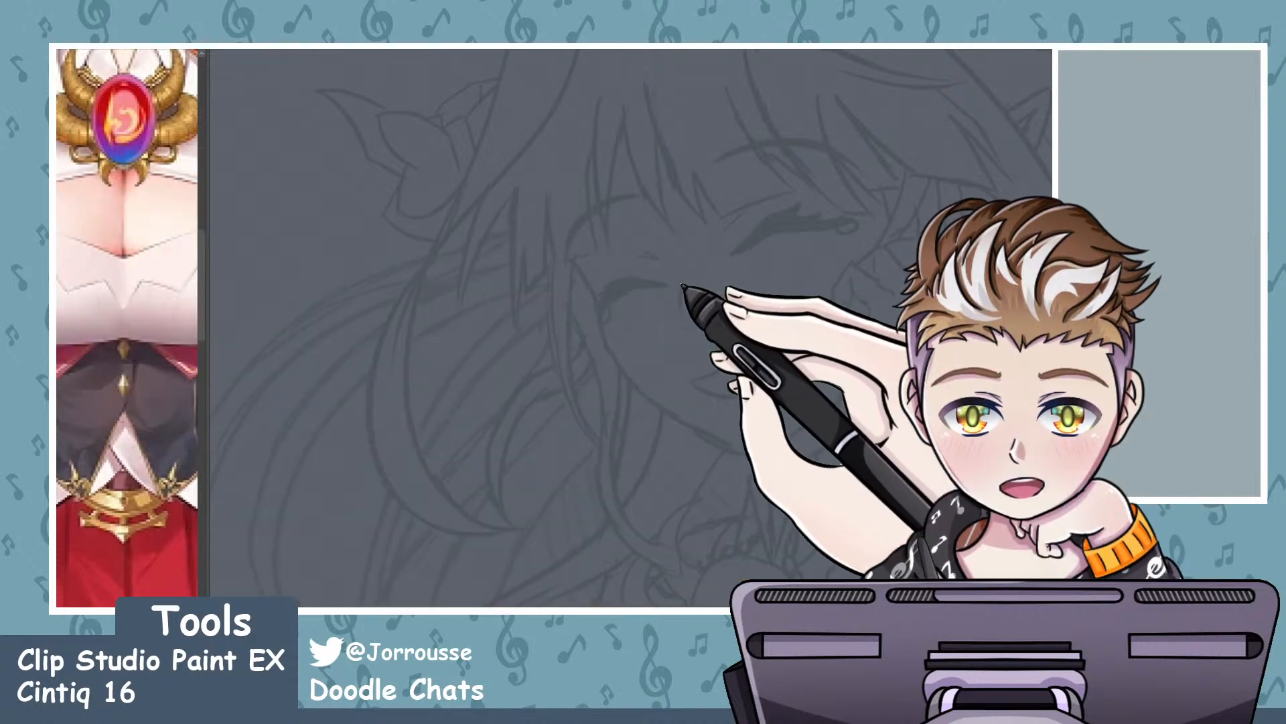
drag(685, 327, 702, 331)
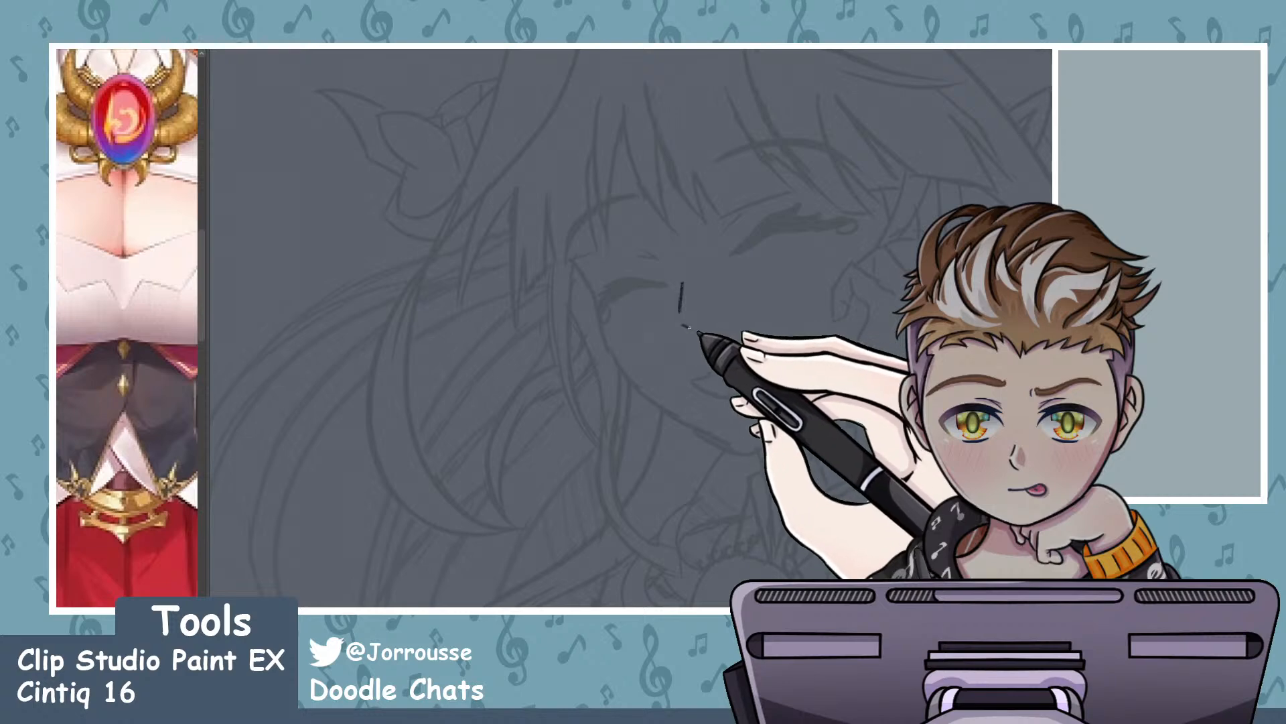
scroll(778, 201, up, 3)
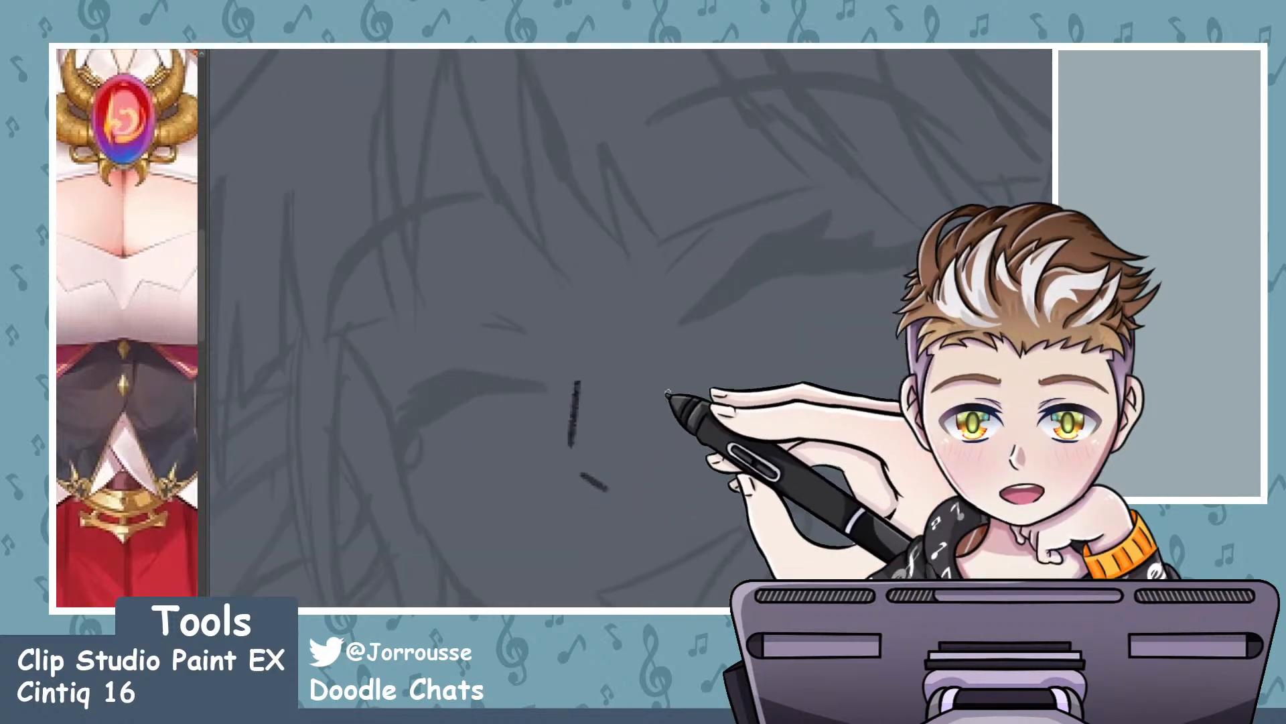
drag(582, 470, 614, 490)
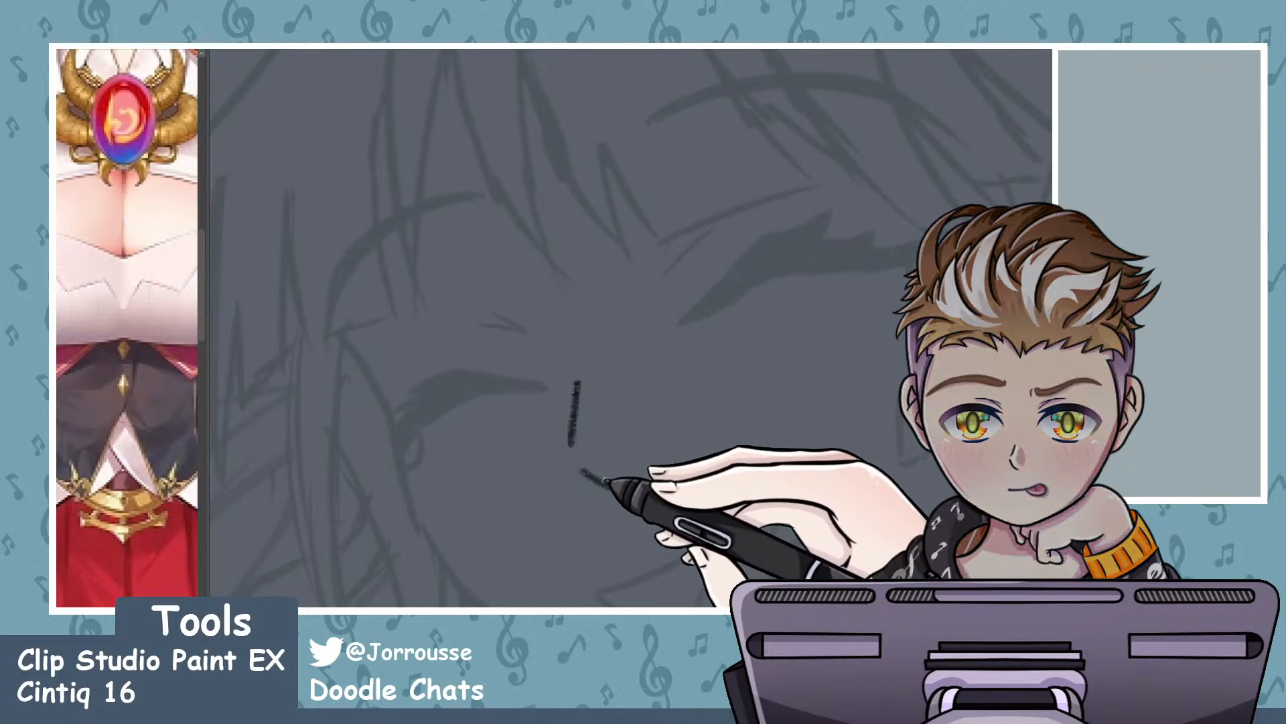
- Ink the open mouth's outline with a slanted upper lip, a notch near its raised corner and a curved lower edge, redoing imprecise strokes
drag(593, 595, 737, 536)
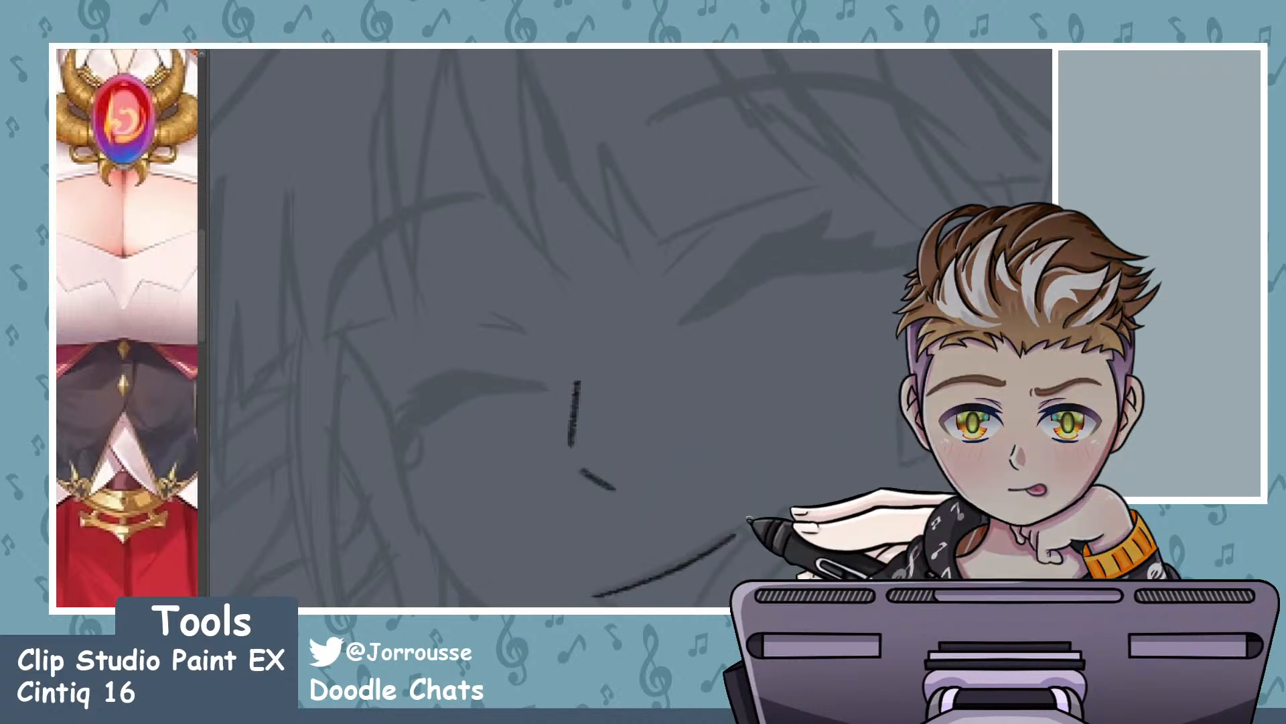
drag(596, 595, 717, 540)
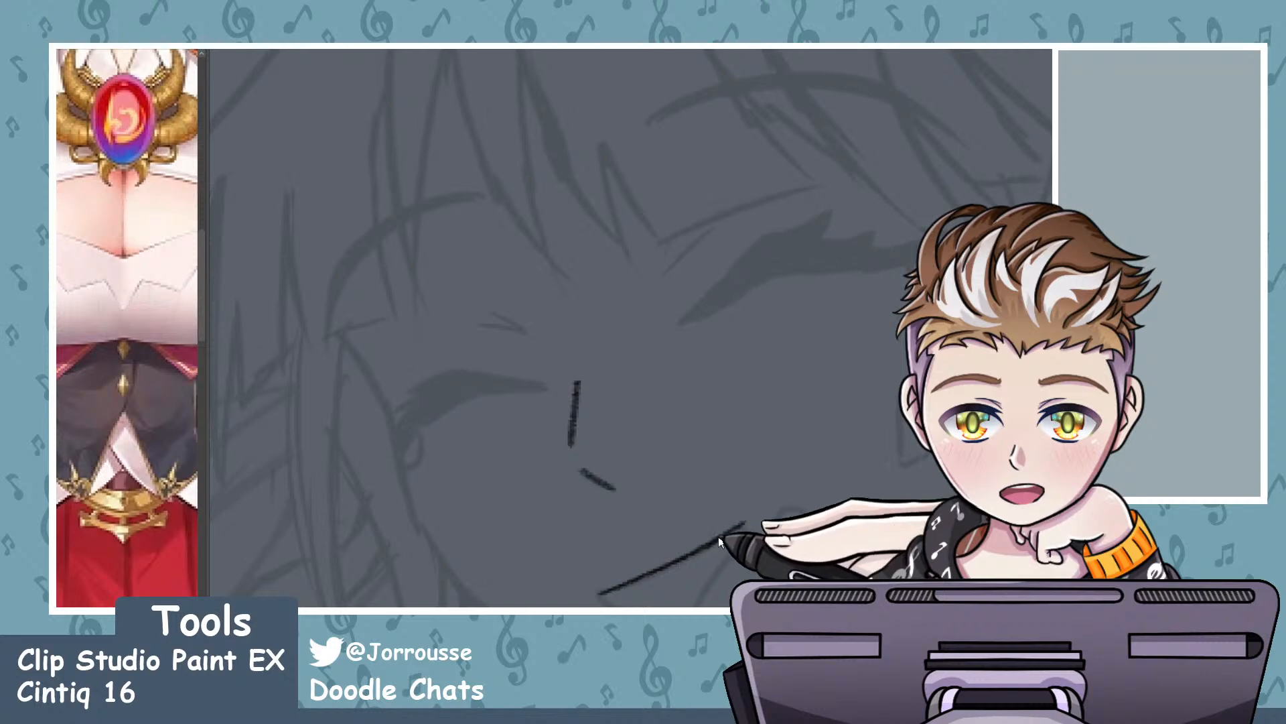
key(ctrl+z)
mouse_move(596, 597)
mouse_down()
mouse_move(736, 532)
mouse_move(767, 537)
mouse_up()
key(ctrl+z)
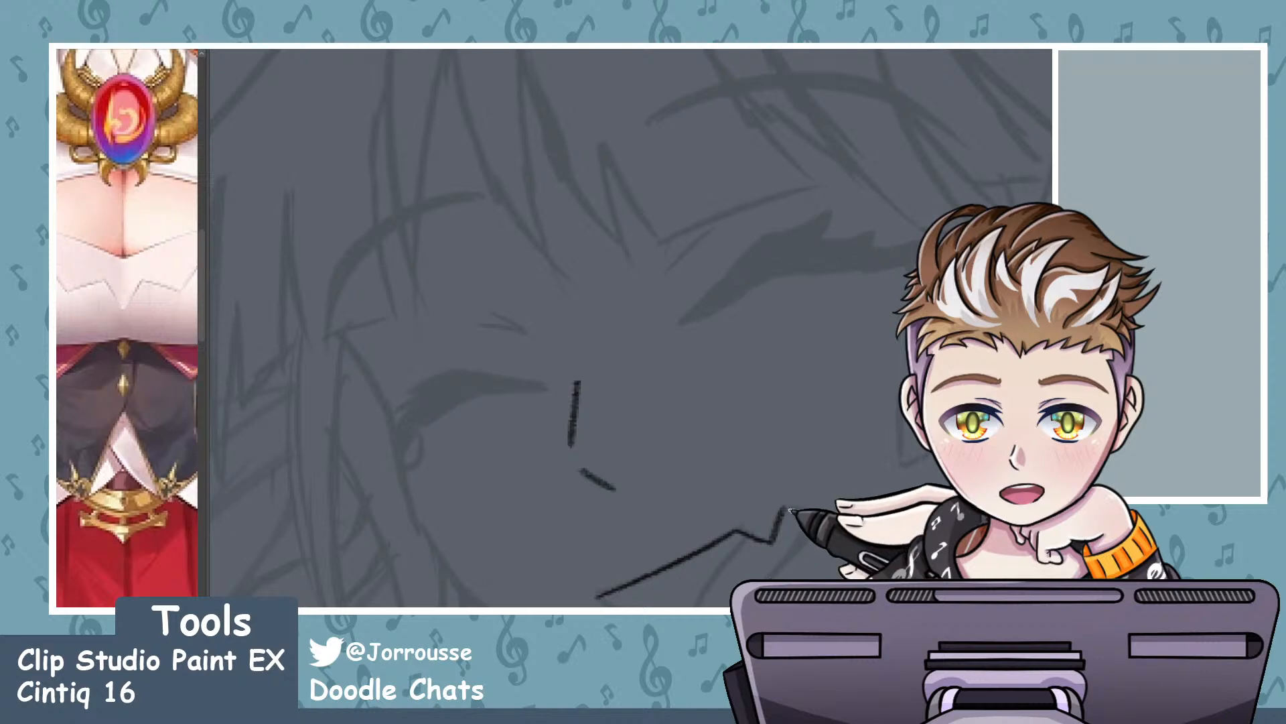
key(ctrl+z)
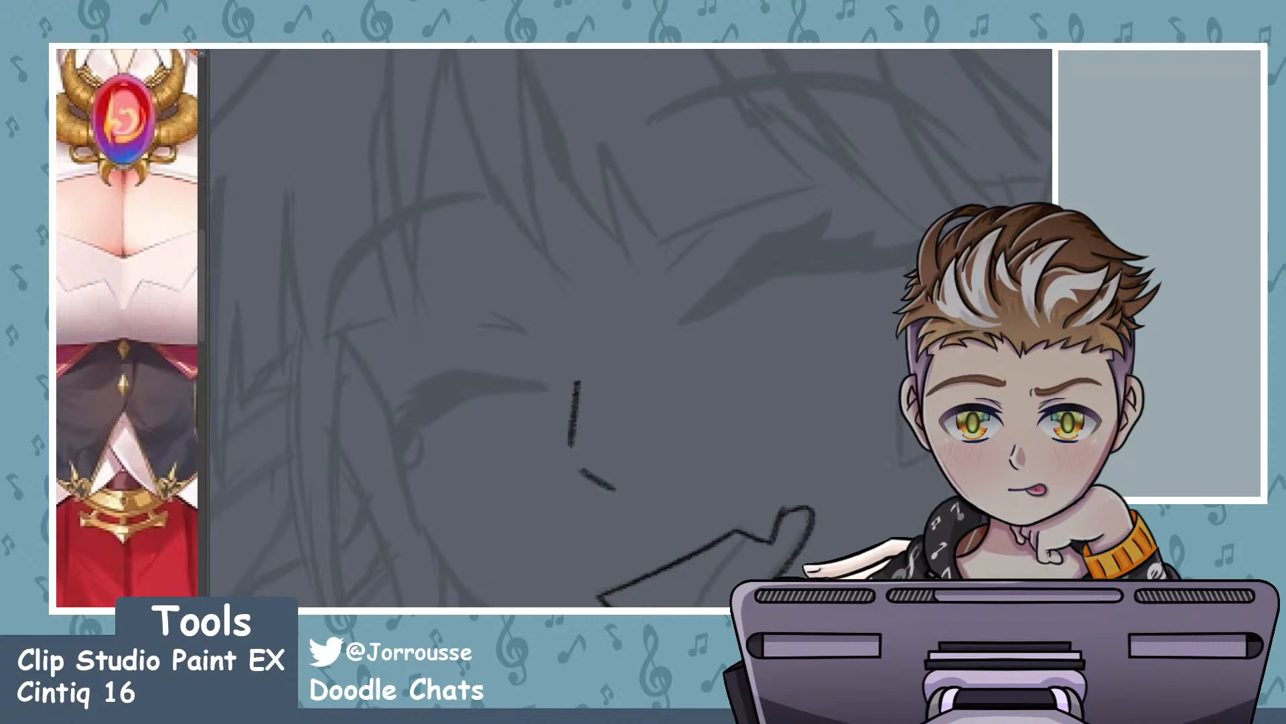
scroll(637, 532, down, 2)
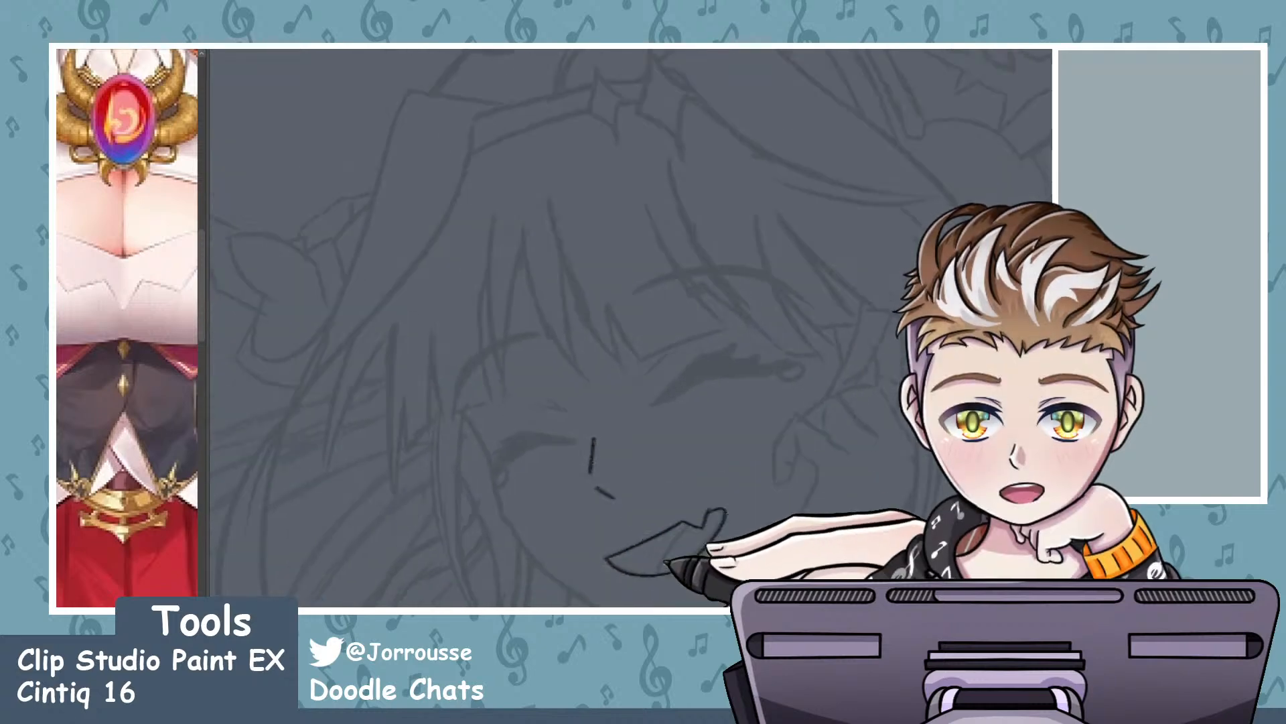
scroll(674, 559, up, 4)
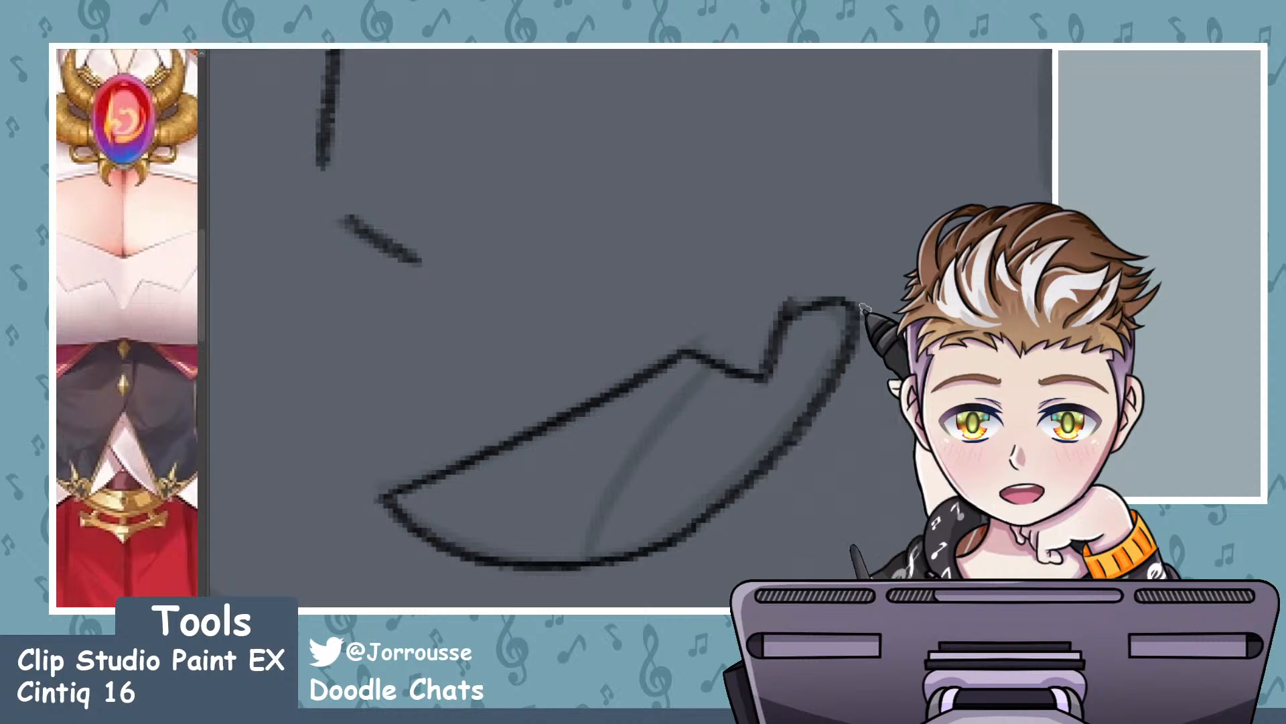
- Ink the tongue line curving across the inside of the open mouth, redoing the stroke until it fits
mouse_move(710, 372)
mouse_down()
mouse_move(550, 589)
mouse_move(580, 540)
mouse_move(575, 561)
mouse_up()
key(ctrl+z)
scroll(763, 386, down, 6)
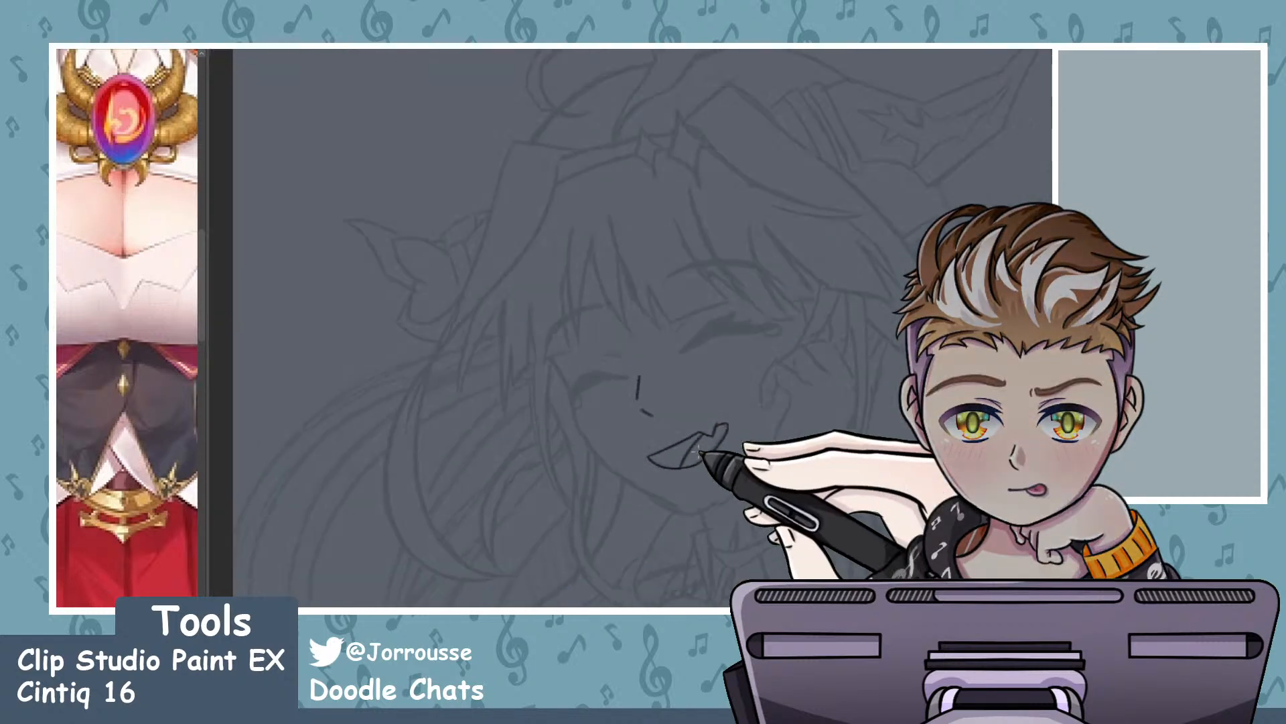
scroll(707, 469, up, 6)
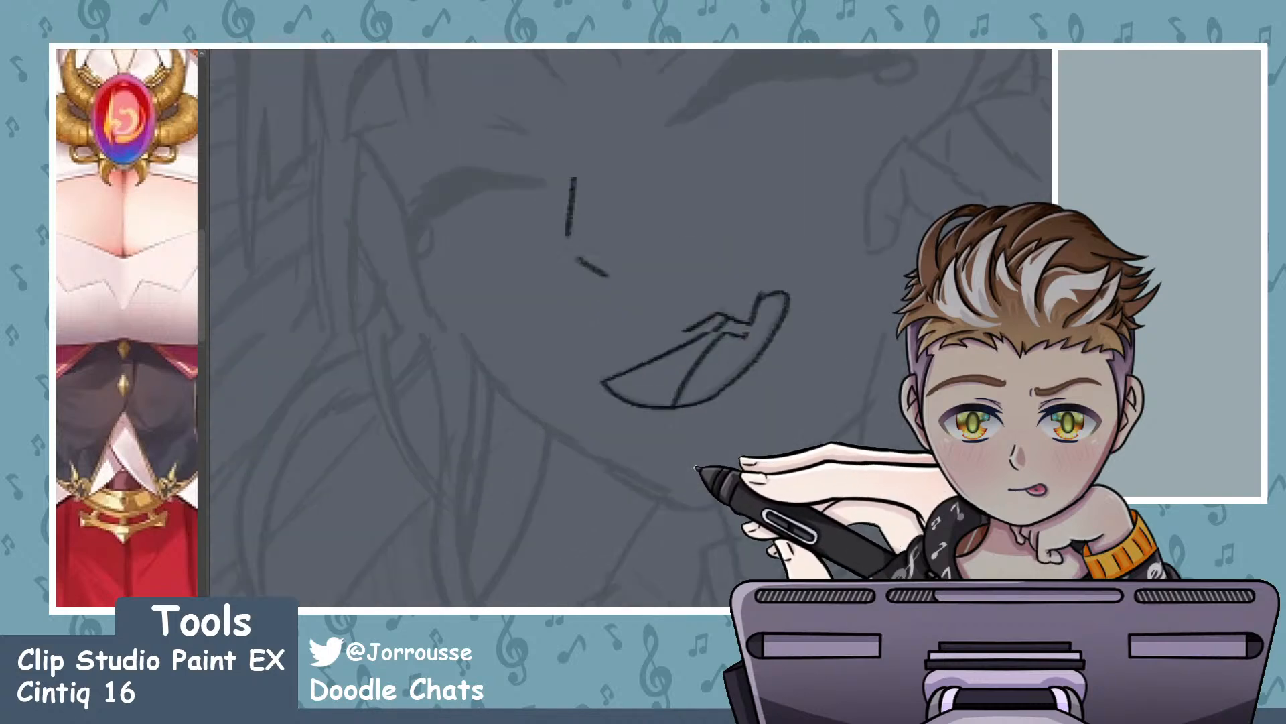
- Ink a short slanted lower-lip line just beneath the mouth, redoing it shorter and slightly curved
drag(692, 430, 736, 406)
drag(727, 405, 750, 393)
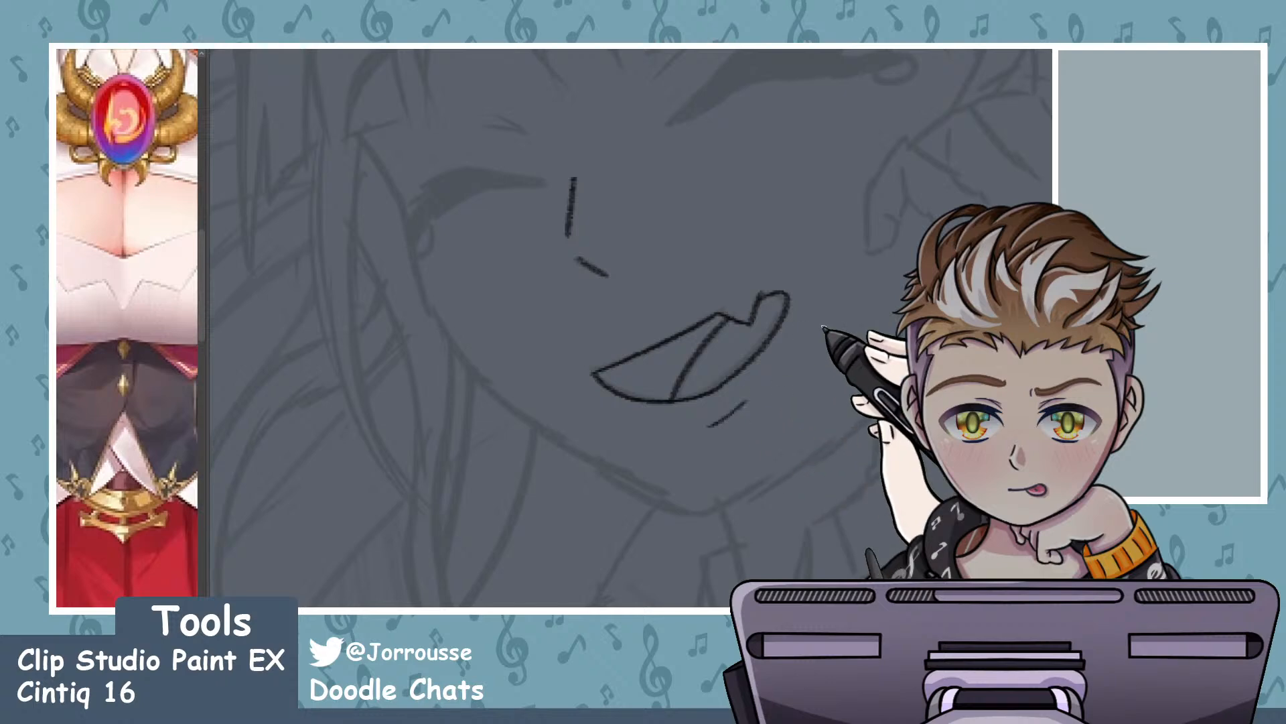
scroll(753, 405, down, 3)
scroll(757, 401, up, 2)
drag(702, 426, 745, 400)
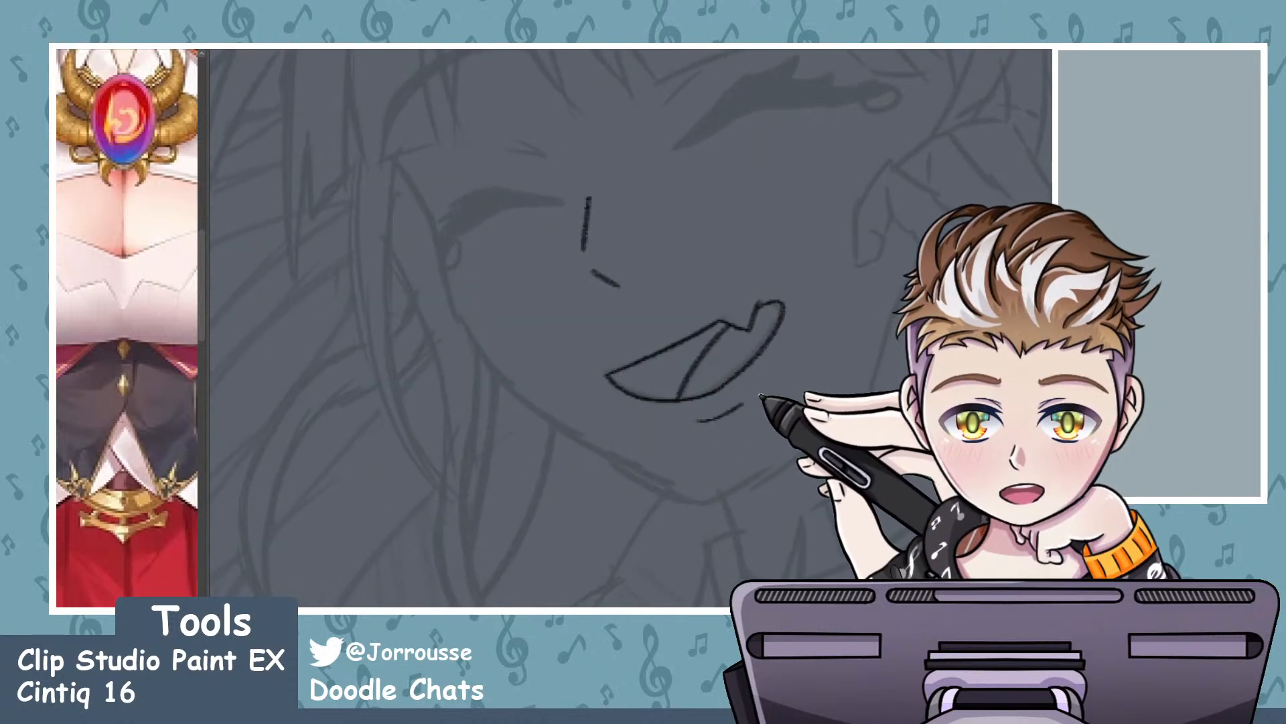
scroll(815, 332, down, 6)
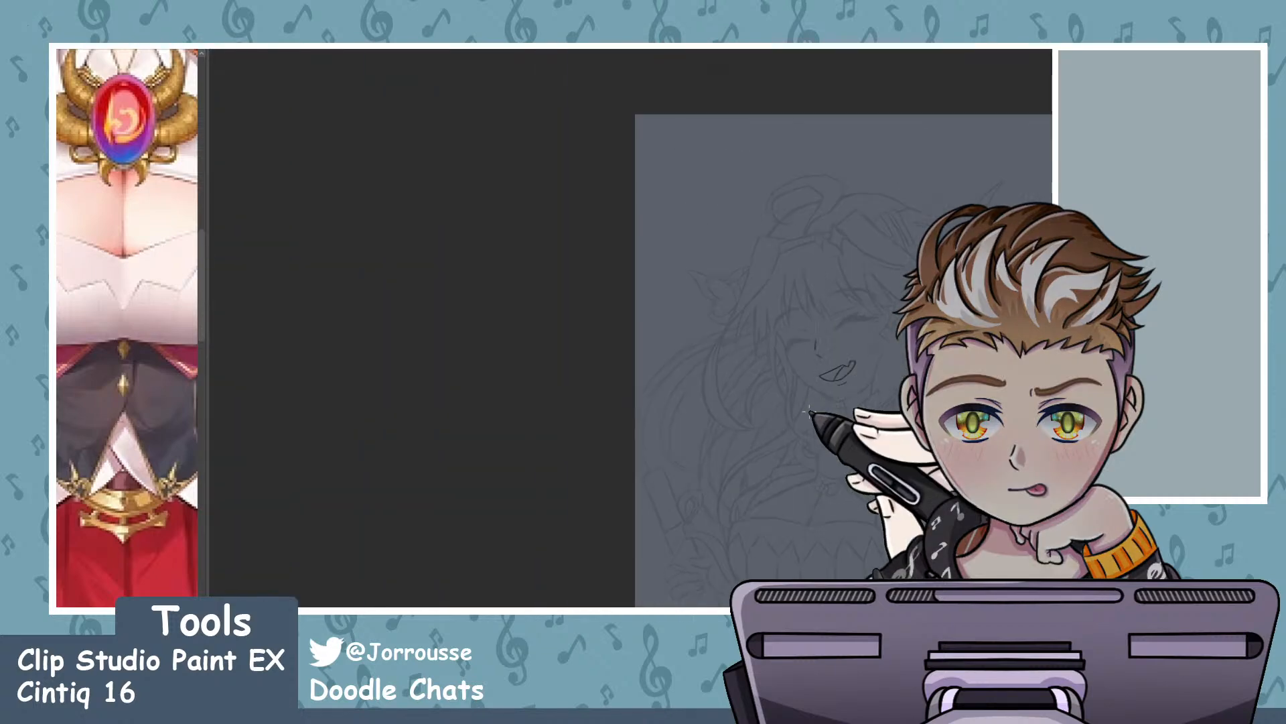
- Ink a pair of short crease marks beside the inner end of each eye, above the nose bridge
scroll(815, 331, up, 6)
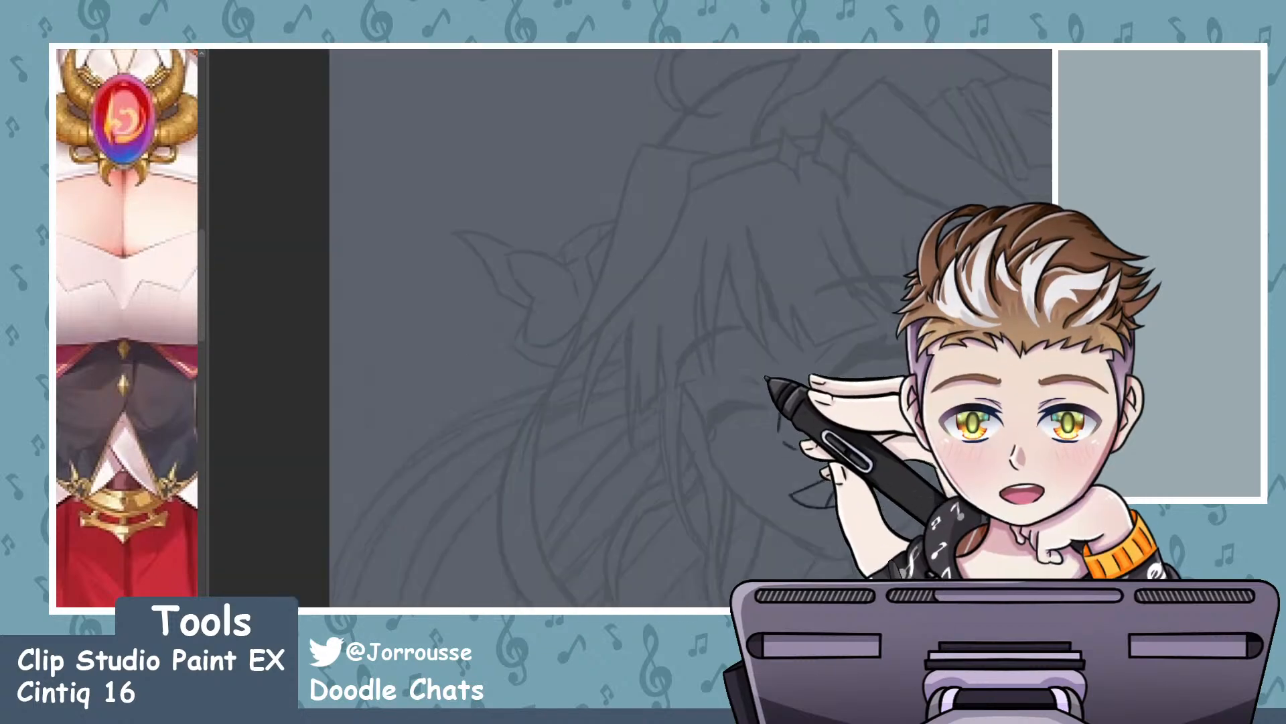
scroll(815, 331, up, 2)
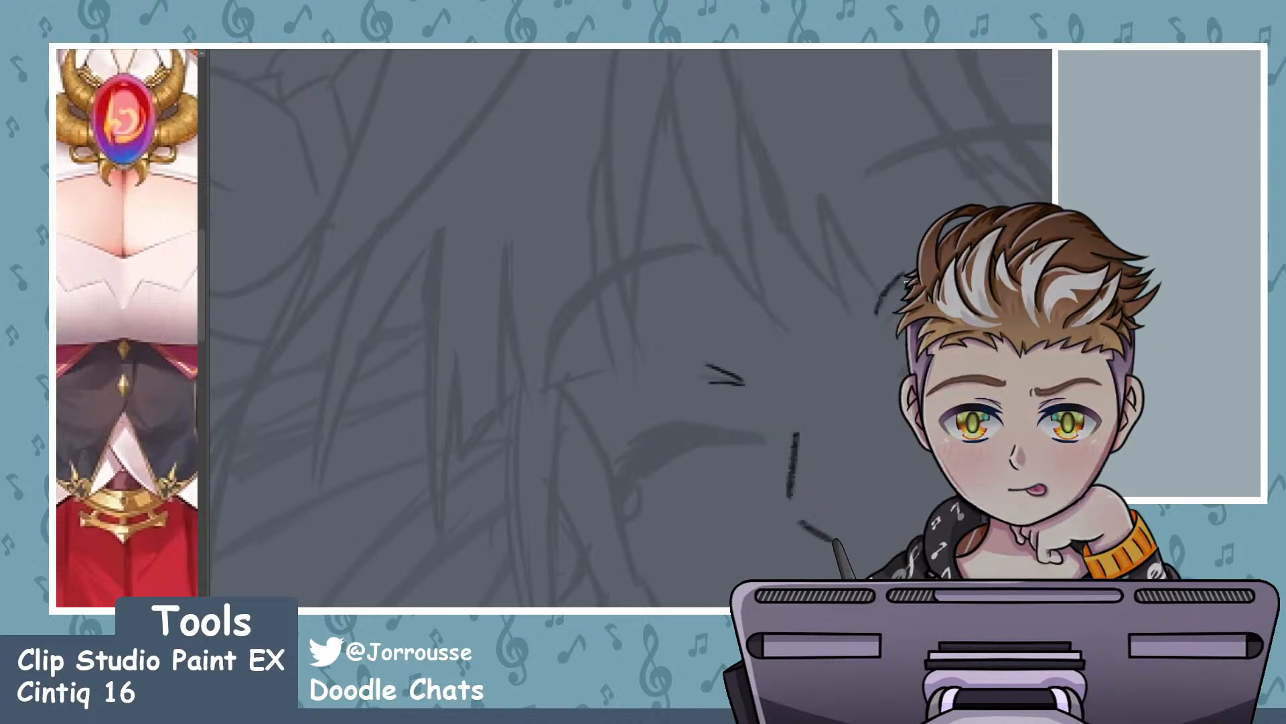
drag(906, 284, 880, 326)
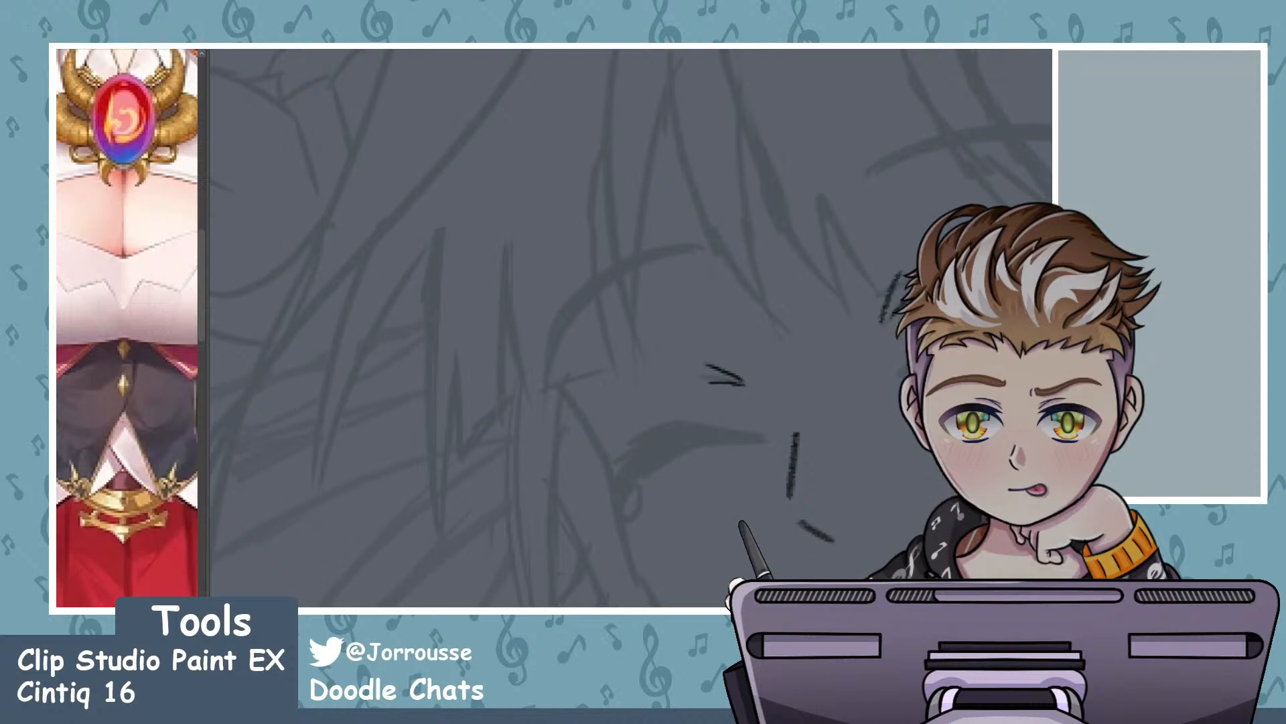
scroll(873, 340, down, 5)
scroll(869, 364, up, 6)
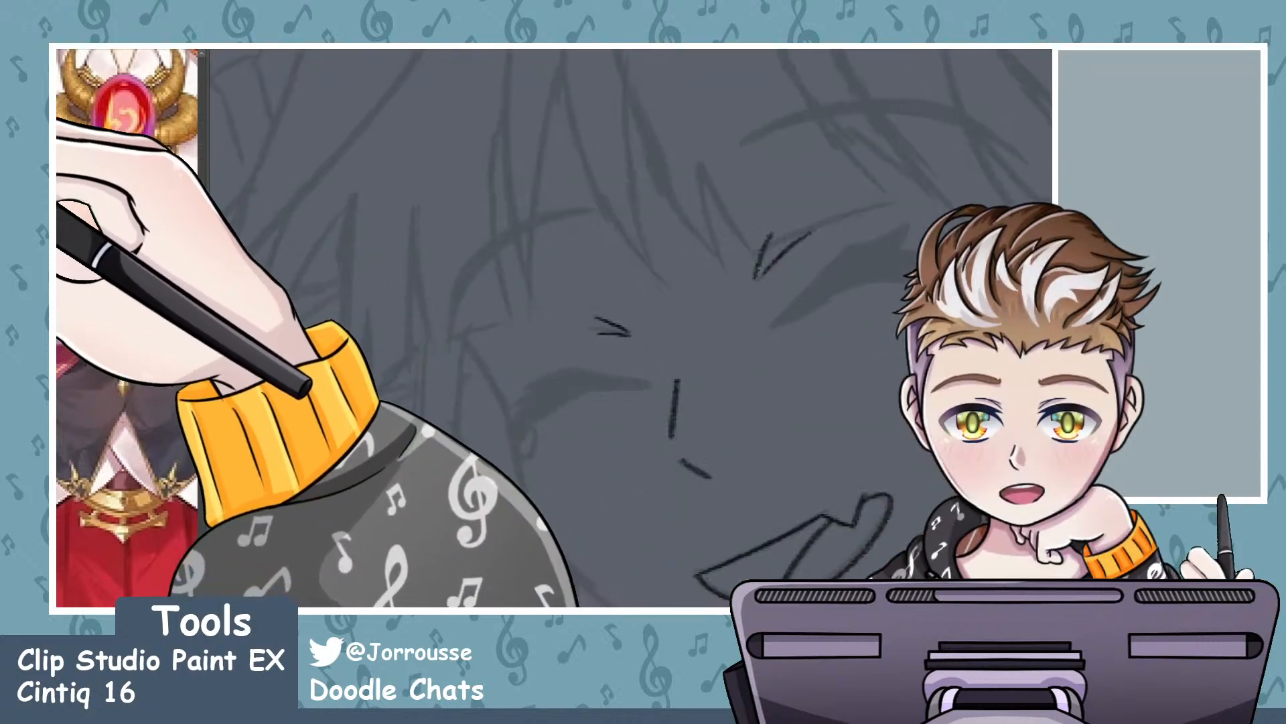
- Select the crease marks beside the higher closed eye and nudge them slightly down the face
drag(575, 283, 639, 343)
drag(714, 196, 814, 296)
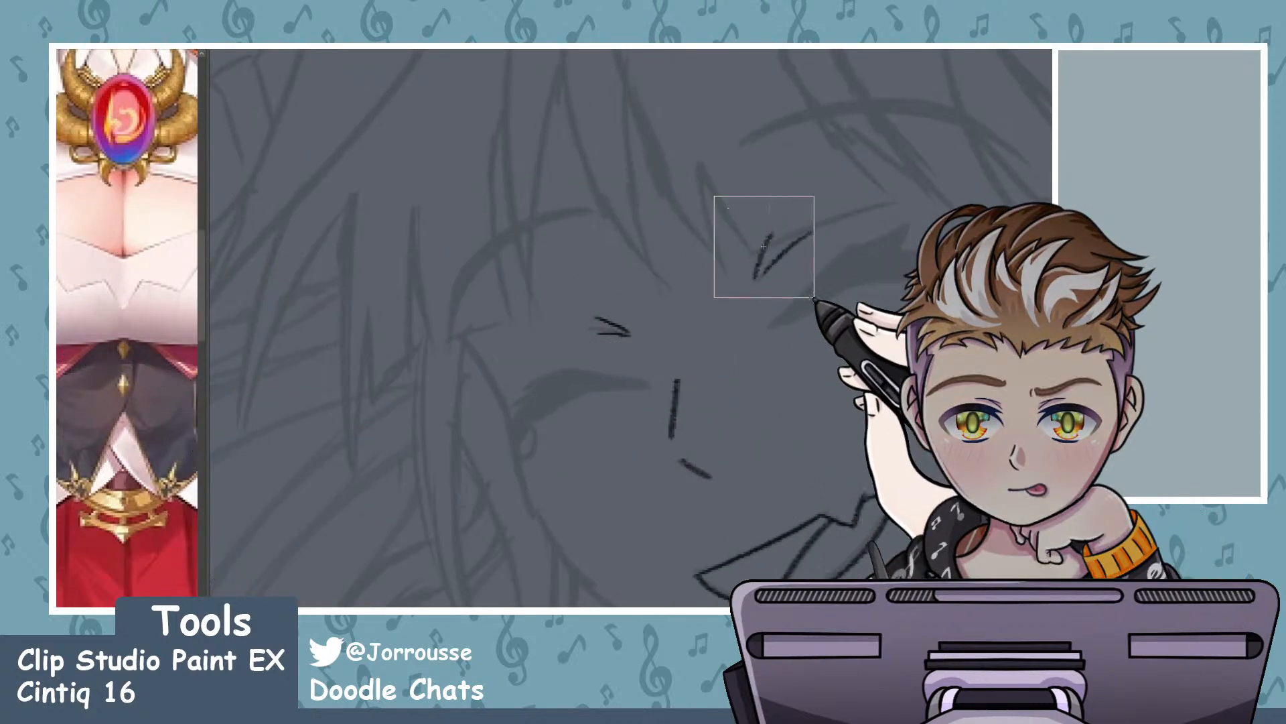
click(806, 242)
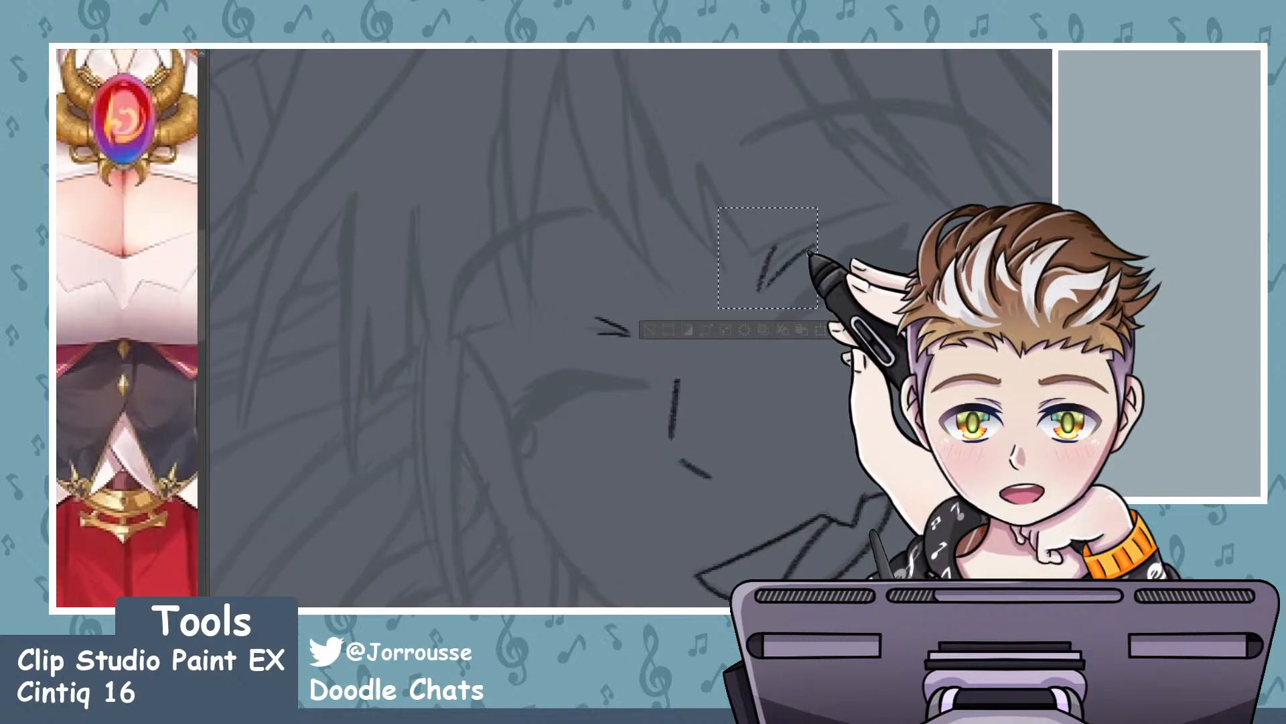
scroll(818, 302, down, 6)
scroll(803, 363, down, 4)
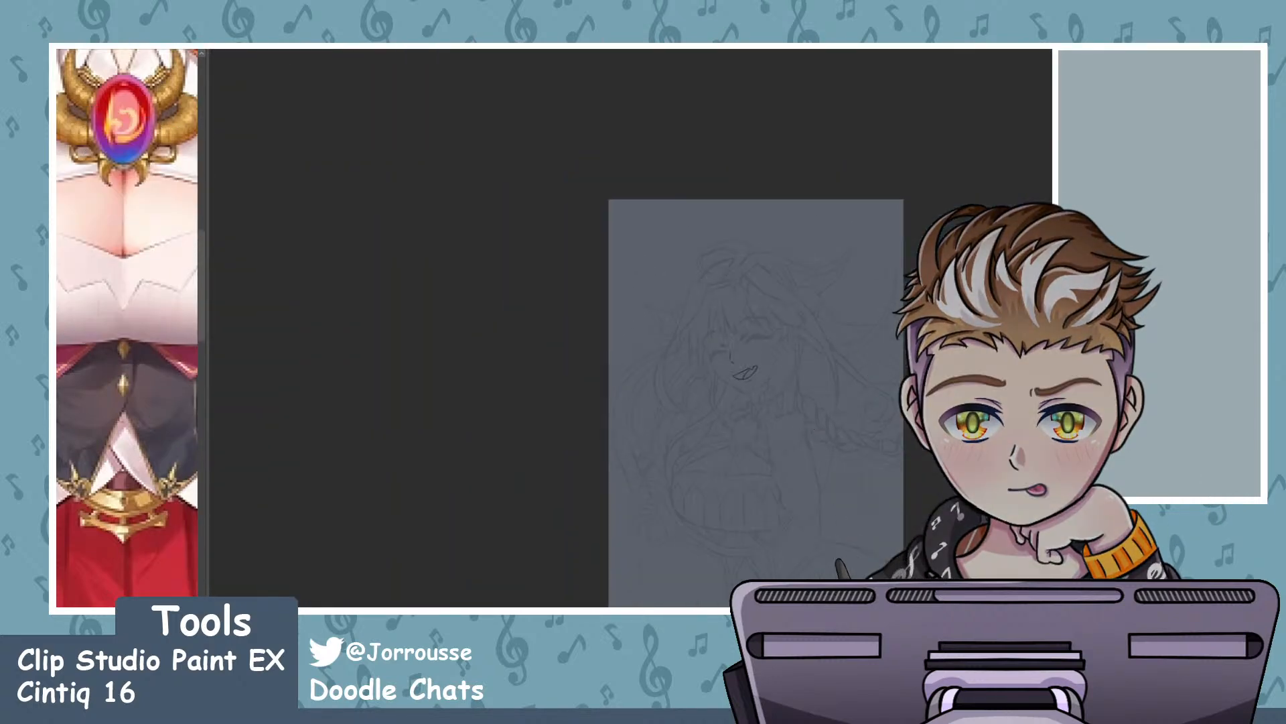
scroll(757, 328, up, 6)
key(minus)
scroll(788, 396, up, 8)
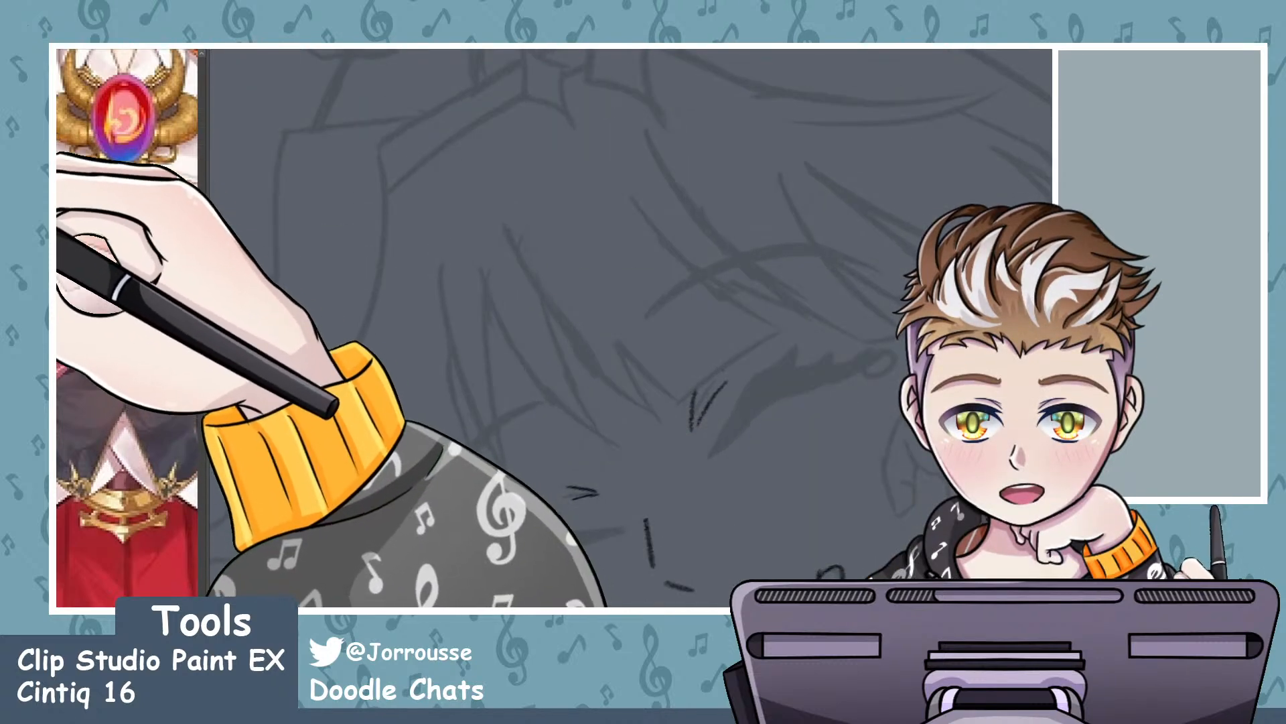
scroll(722, 244, up, 2)
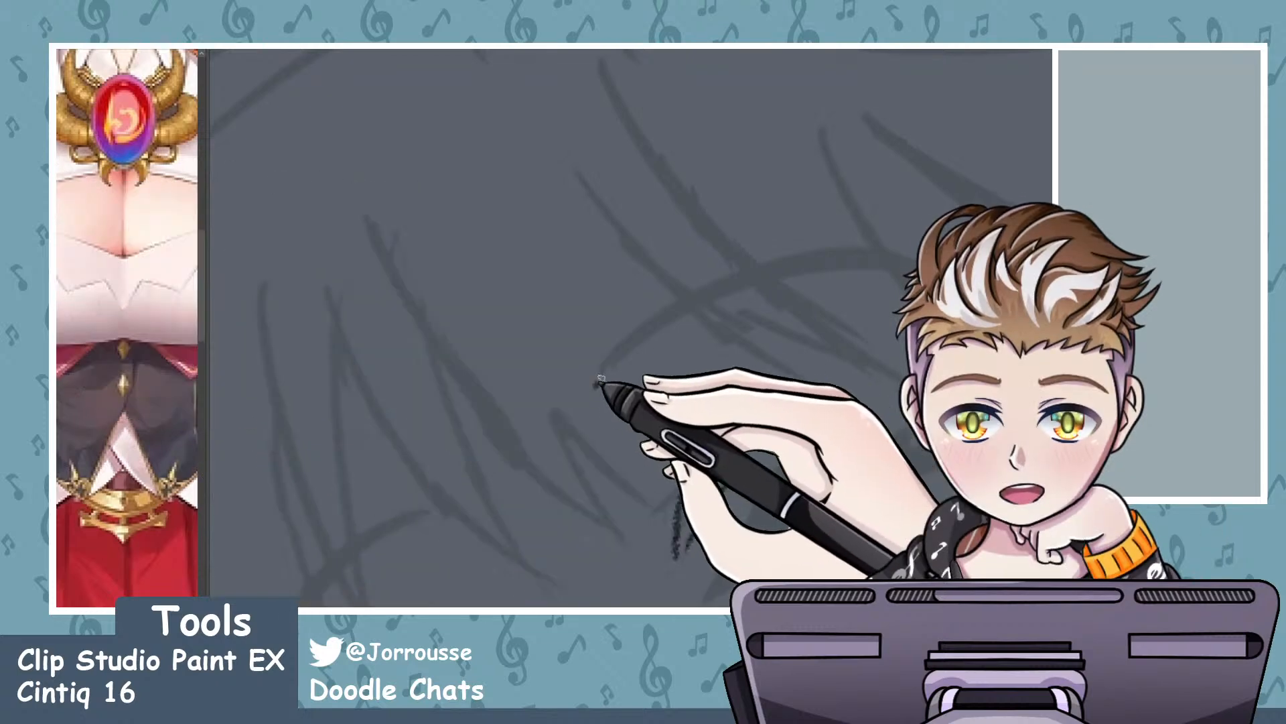
mouse_move(596, 384)
mouse_down()
mouse_move(925, 241)
mouse_move(650, 321)
mouse_move(916, 270)
mouse_up()
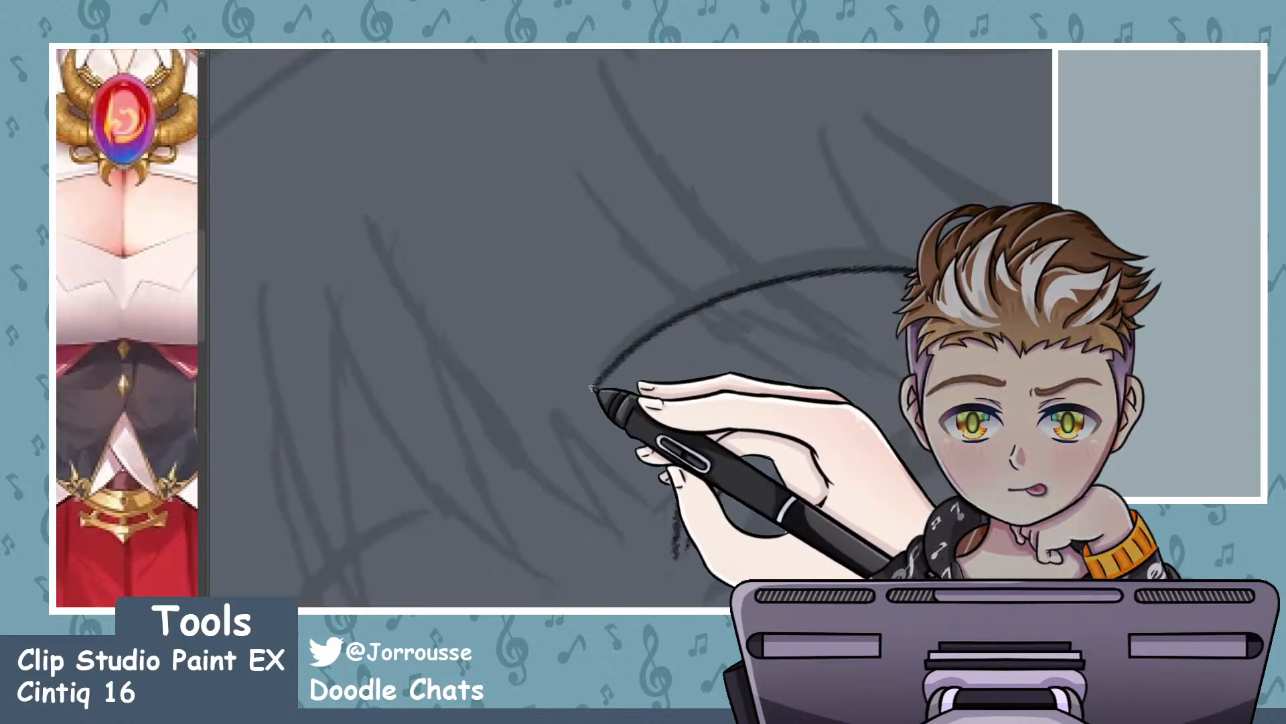
scroll(1026, 116, down, 7)
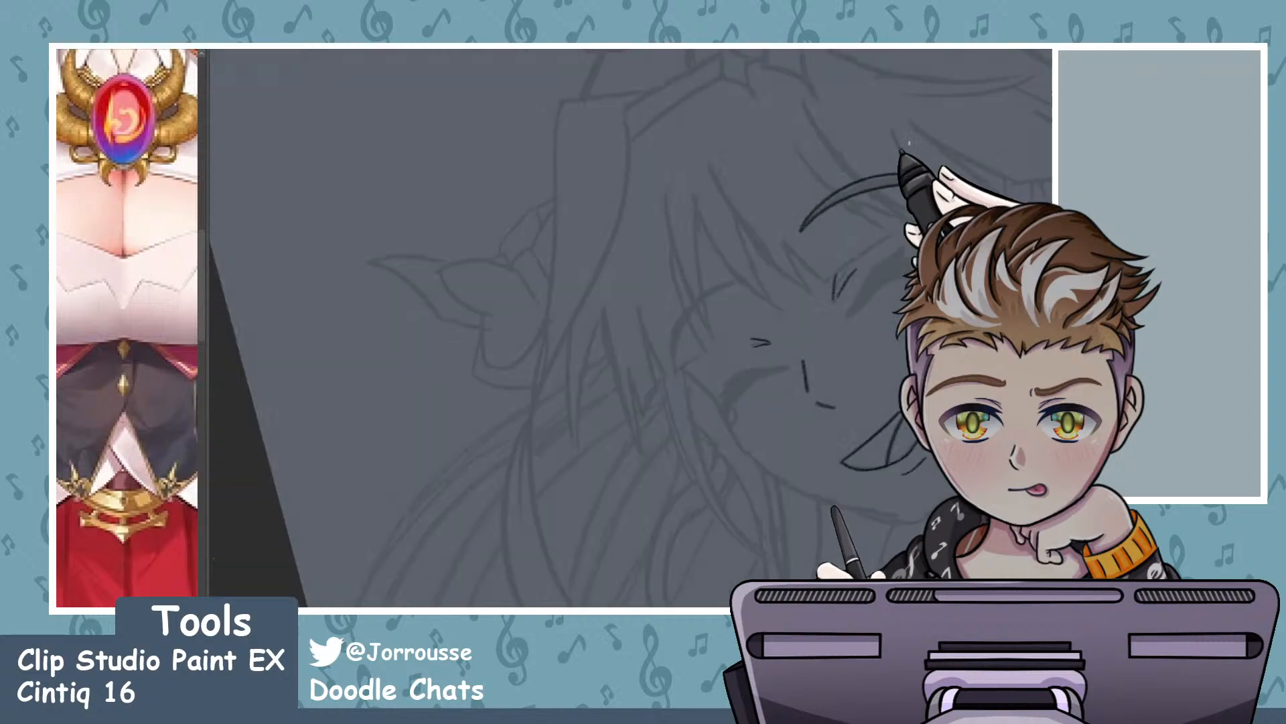
scroll(809, 243, up, 1)
- Enlarge the reference's face and ink the higher eyebrow as a curved outline with a flat inner end and a tapered tip
scroll(124, 287, down, 3)
scroll(123, 286, down, 2)
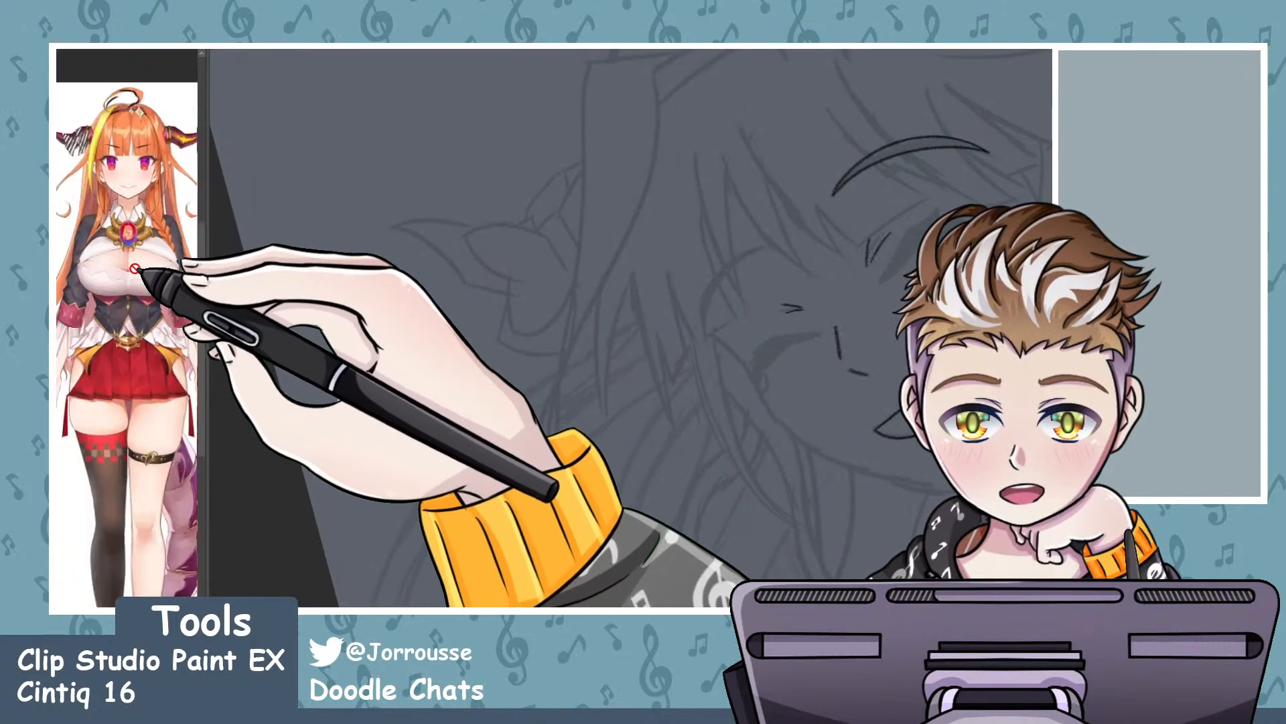
scroll(172, 287, up, 5)
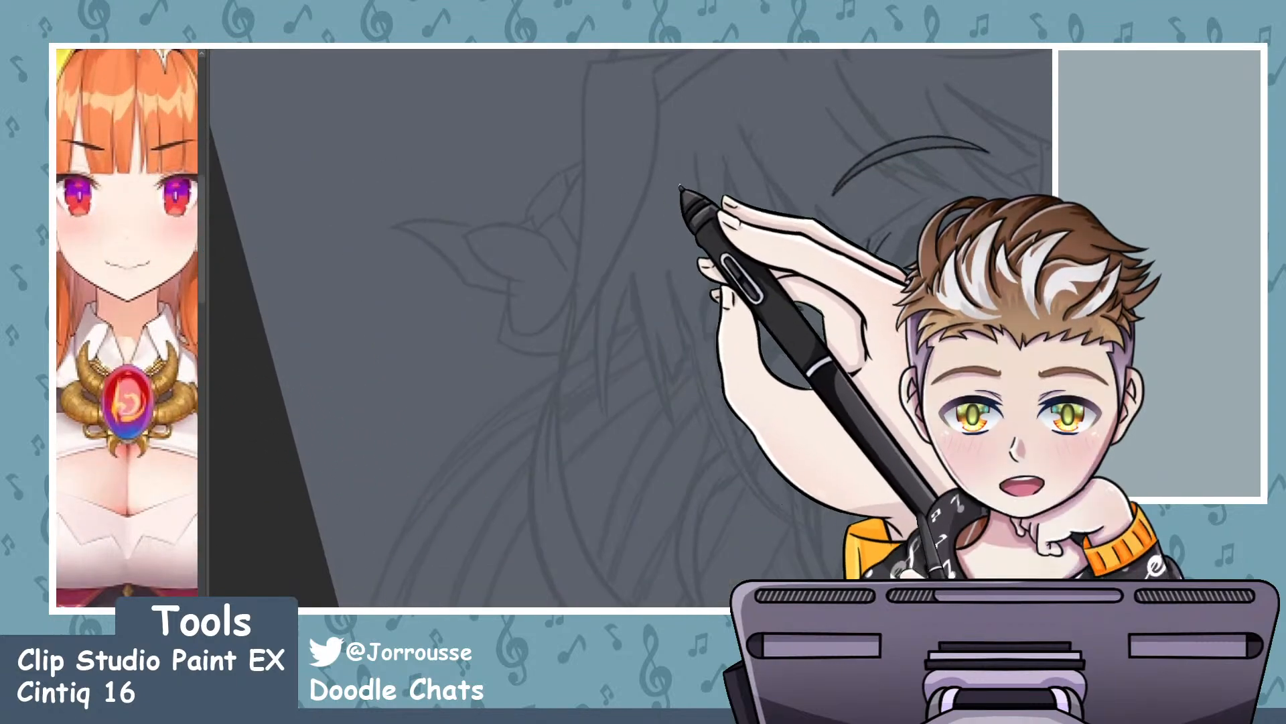
scroll(689, 187, up, 6)
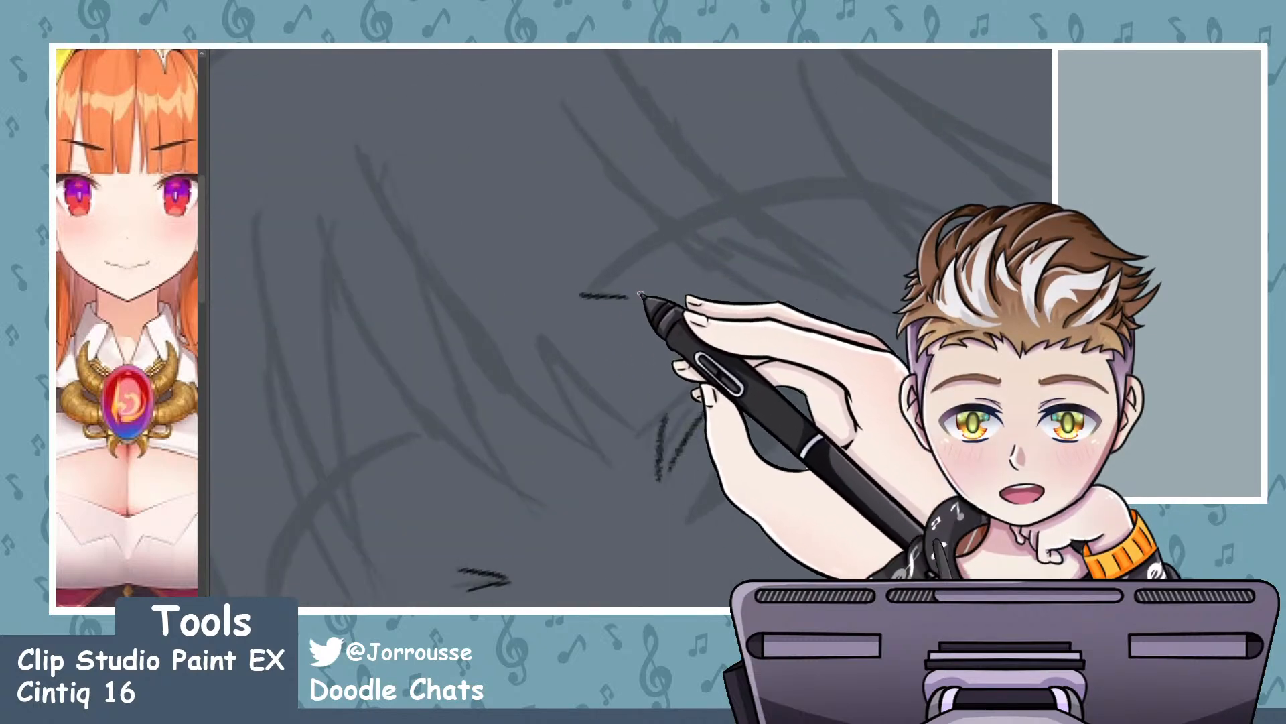
drag(581, 296, 806, 190)
key(ctrl+z)
drag(582, 294, 824, 179)
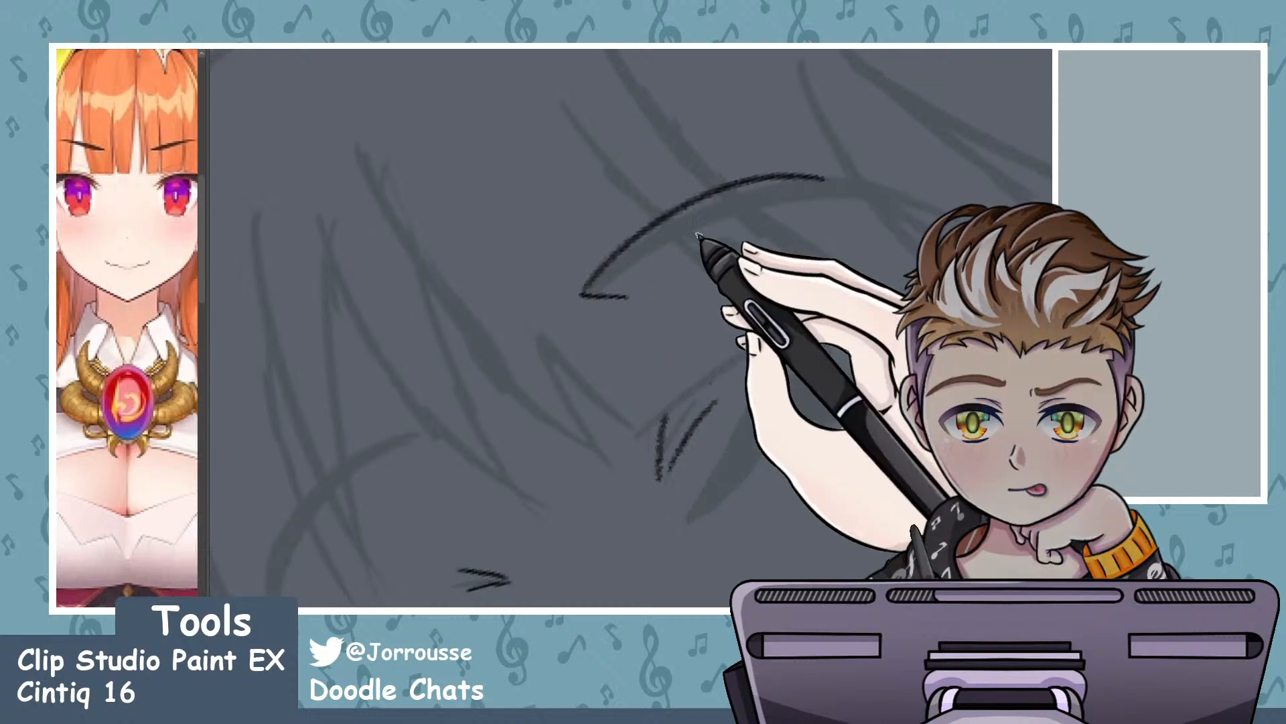
drag(722, 205, 802, 199)
key(ctrl+z)
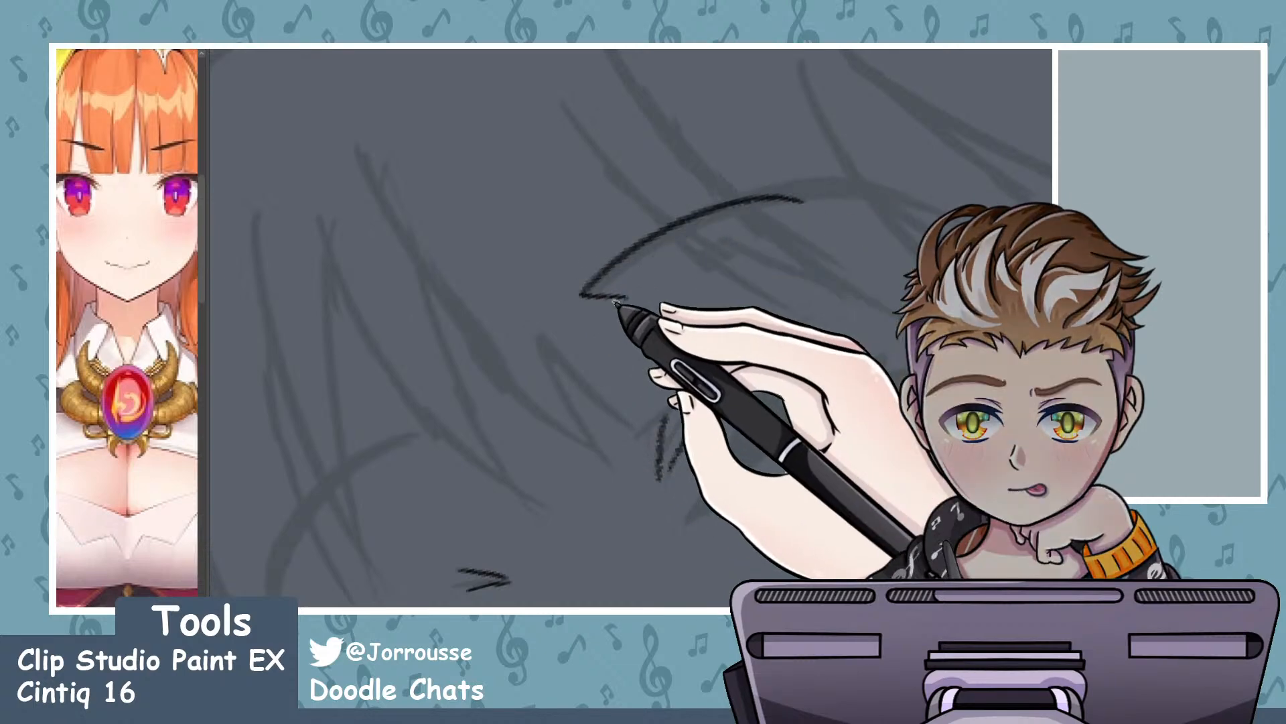
mouse_move(624, 296)
mouse_down()
mouse_move(752, 207)
mouse_move(809, 199)
mouse_up()
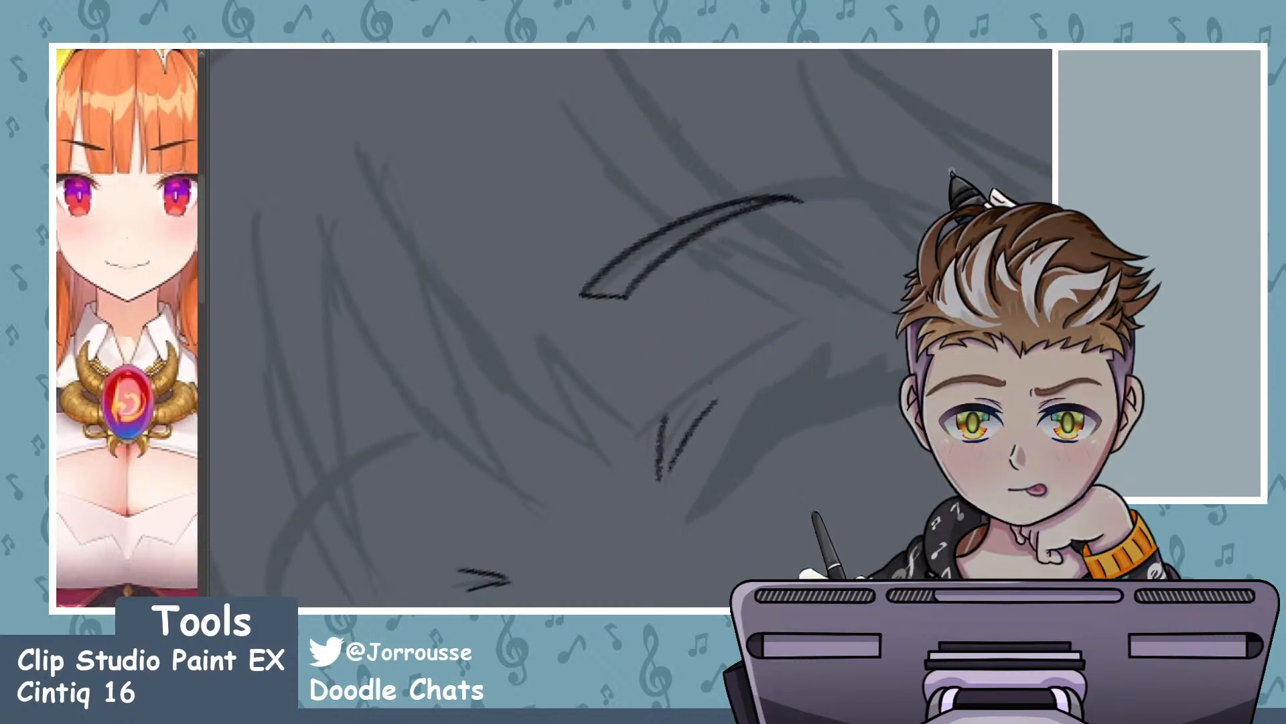
scroll(918, 253, down, 5)
scroll(757, 303, up, 4)
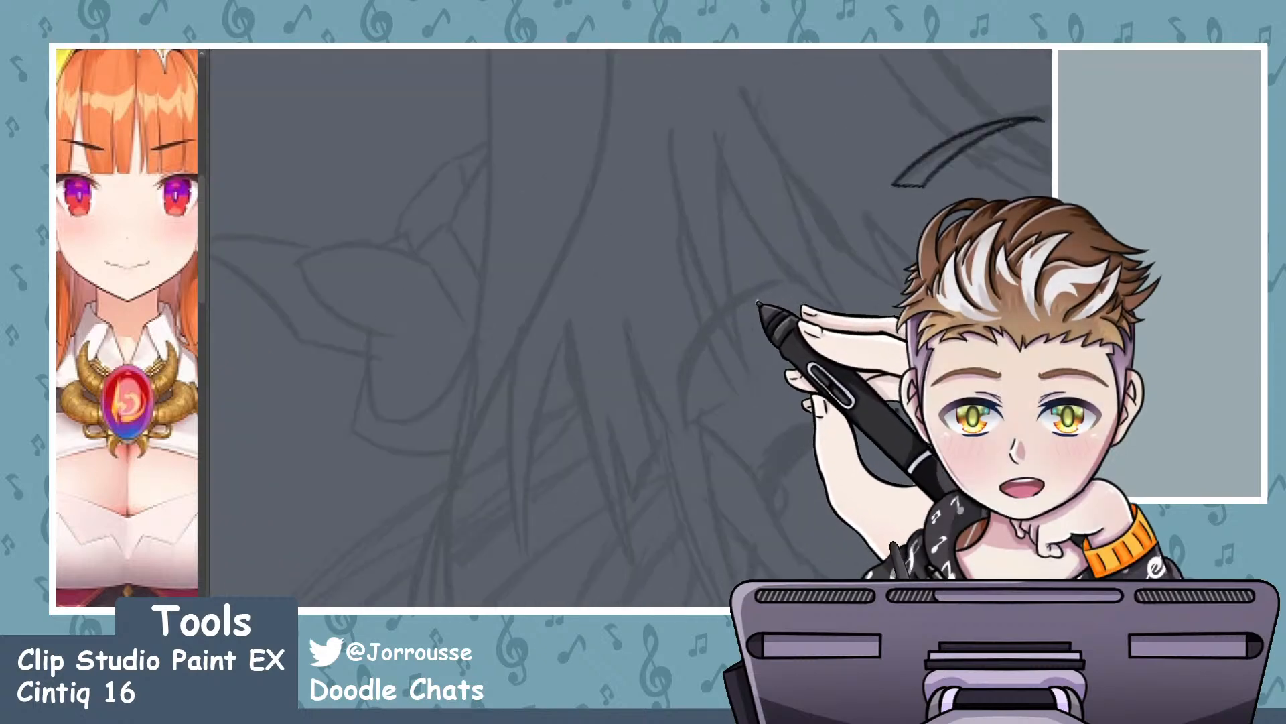
- Ink the other eyebrow over the sketch as a matching curved outline with a blunt inner end and a pointed outer tip
scroll(758, 303, up, 2)
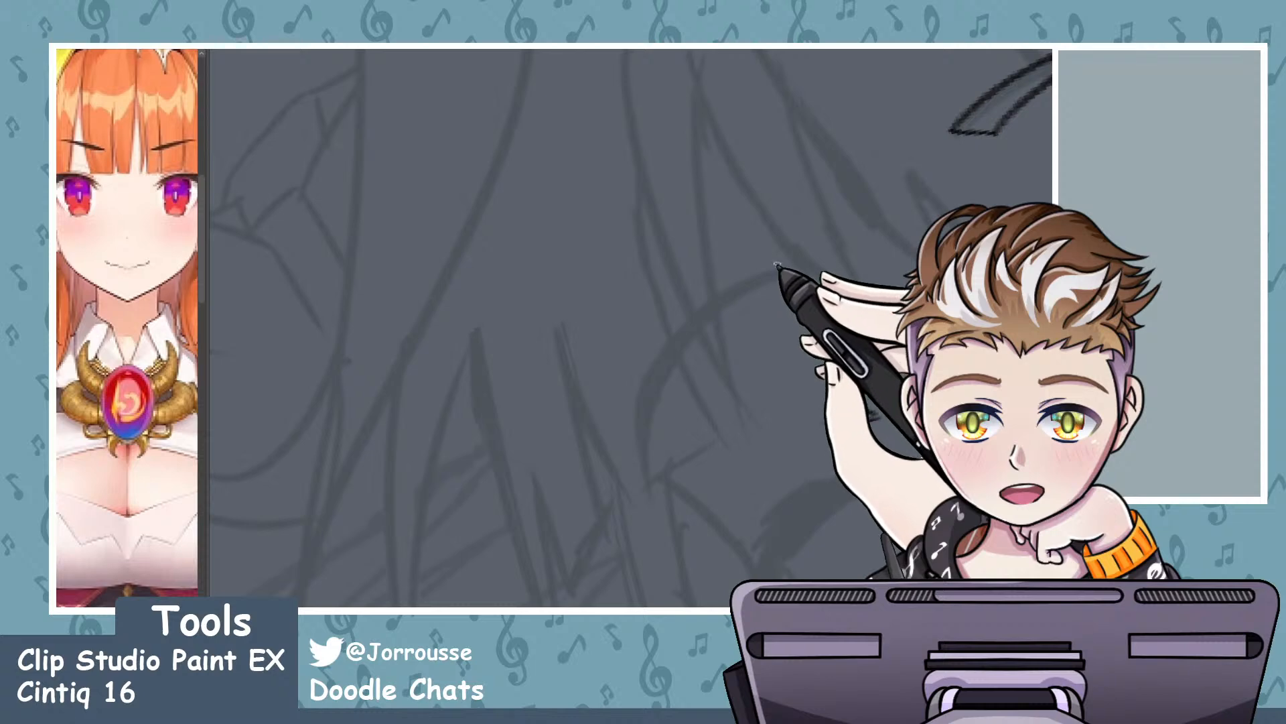
key(ctrl+z)
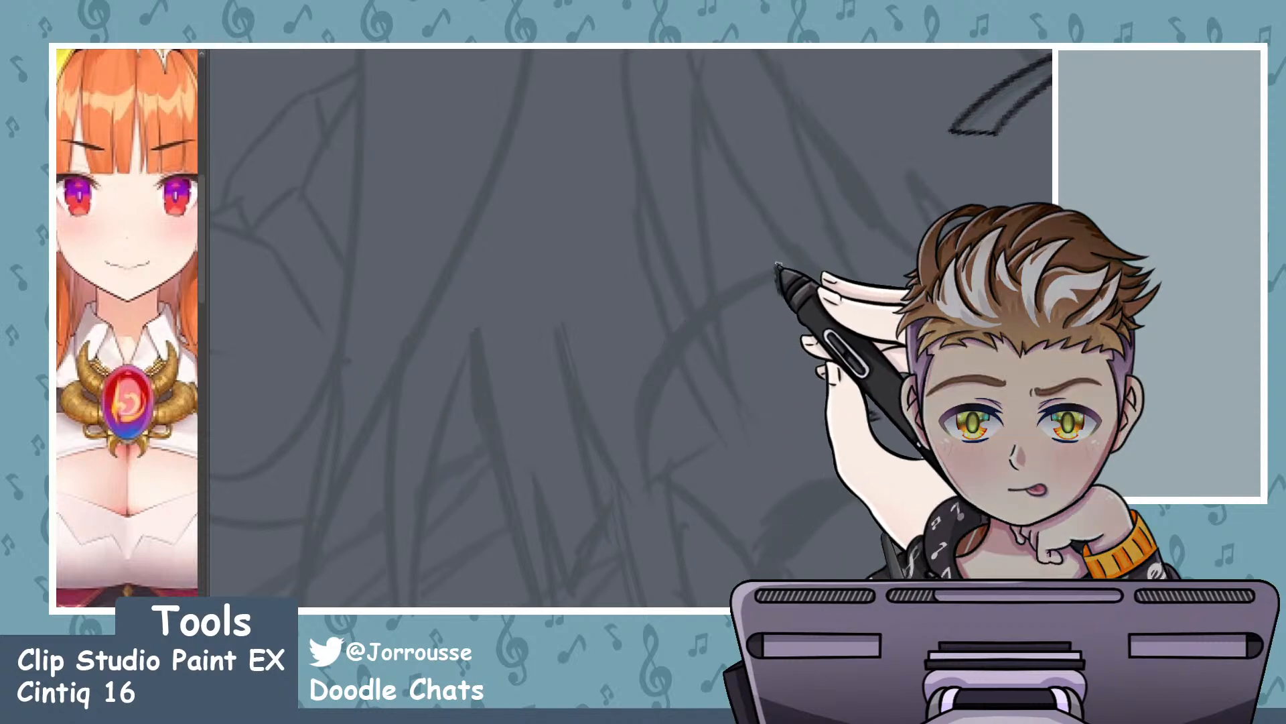
drag(778, 266, 652, 400)
key(ctrl+z)
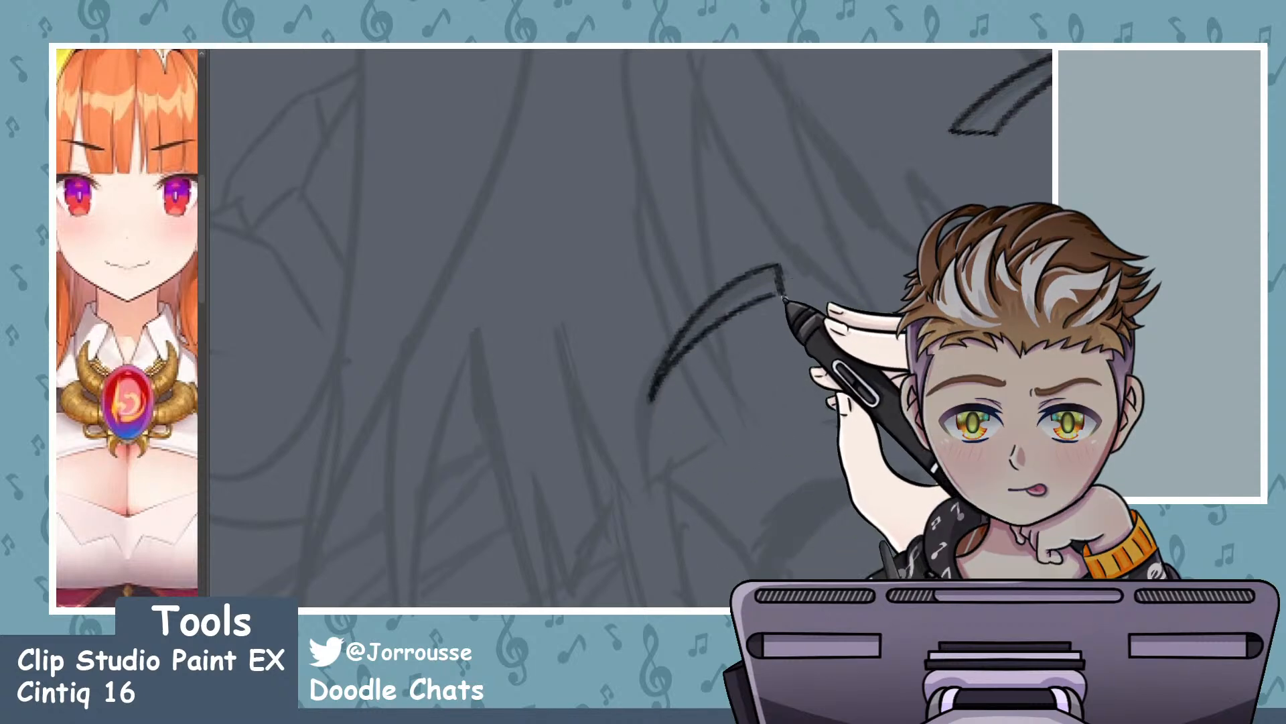
scroll(792, 314, down, 5)
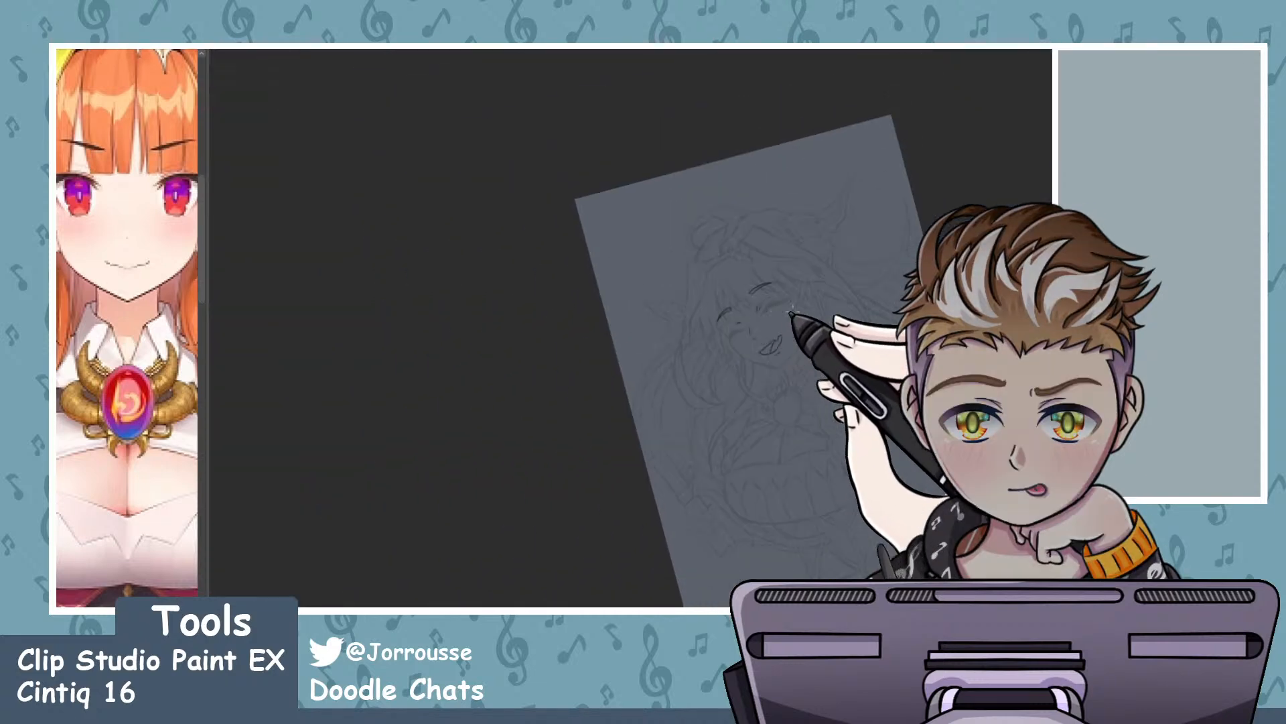
- Ink the inner corner of the higher closed eye with a jagged double lash point and the start of its lower edge
scroll(806, 321, up, 8)
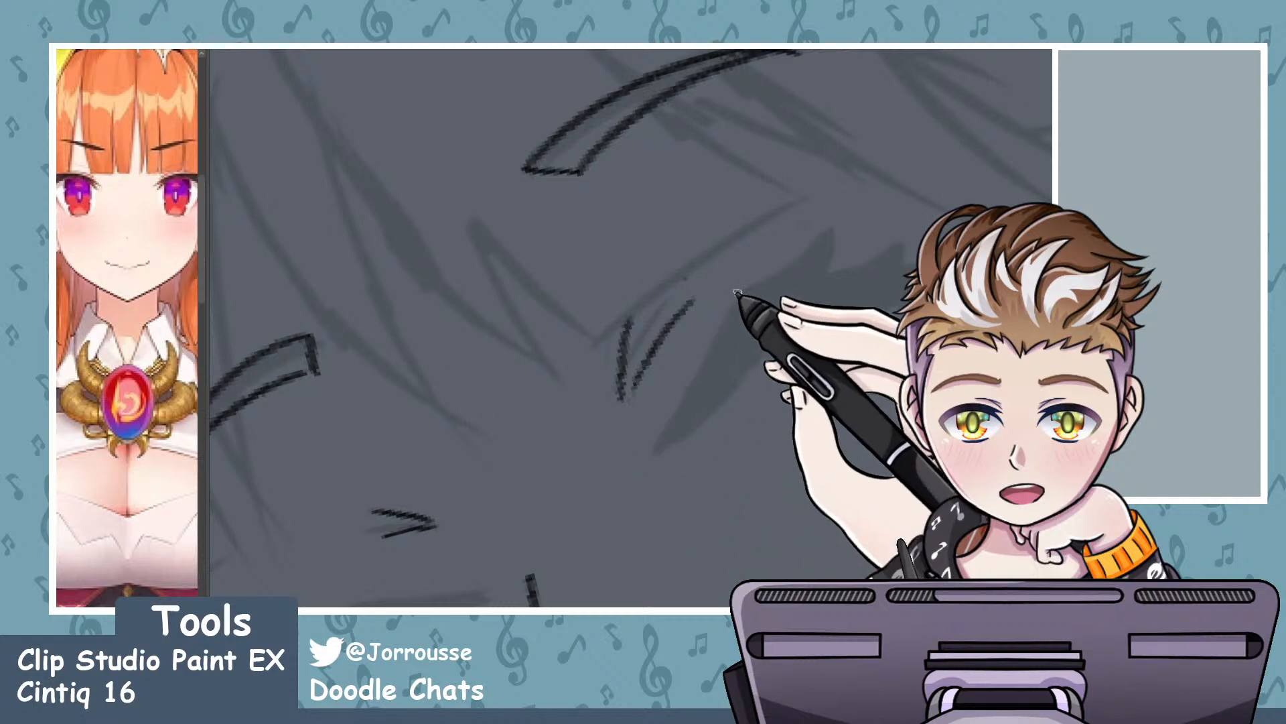
drag(741, 295, 646, 456)
key(ctrl+z)
mouse_move(742, 293)
mouse_down()
mouse_move(649, 469)
mouse_move(655, 443)
mouse_move(742, 360)
mouse_move(776, 350)
mouse_up()
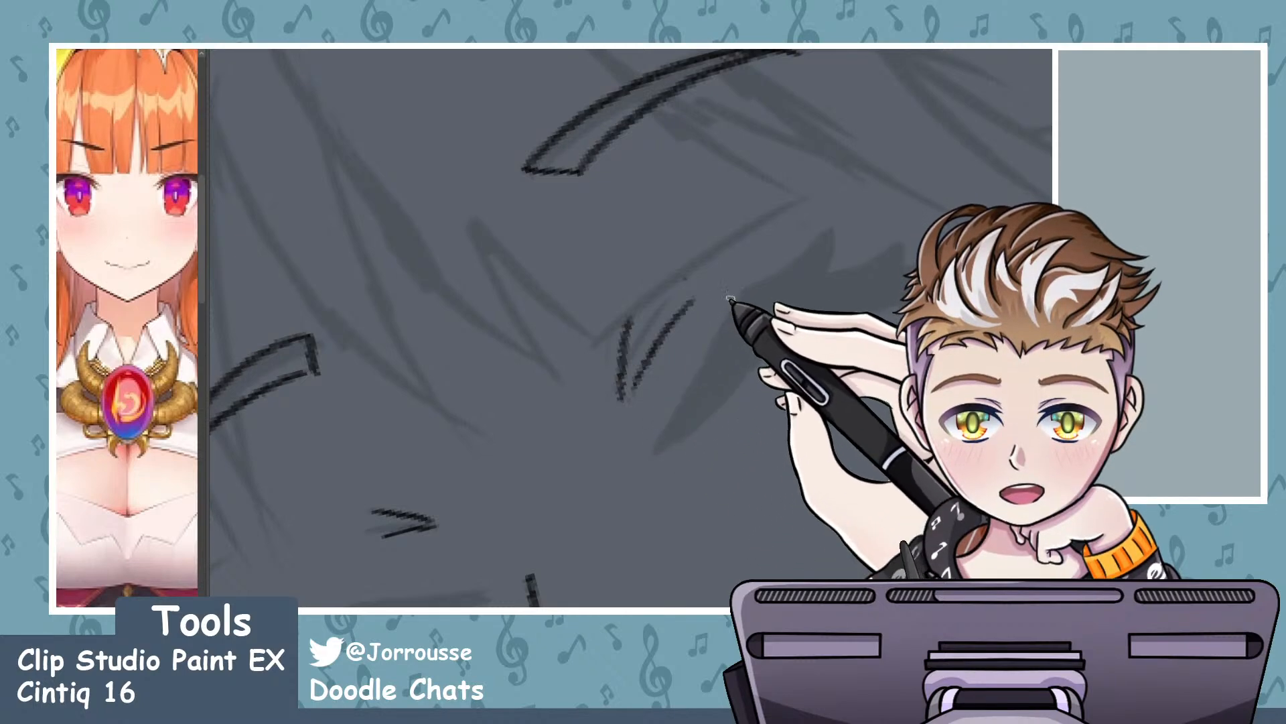
mouse_move(732, 292)
mouse_down()
mouse_move(650, 456)
mouse_move(904, 283)
mouse_up()
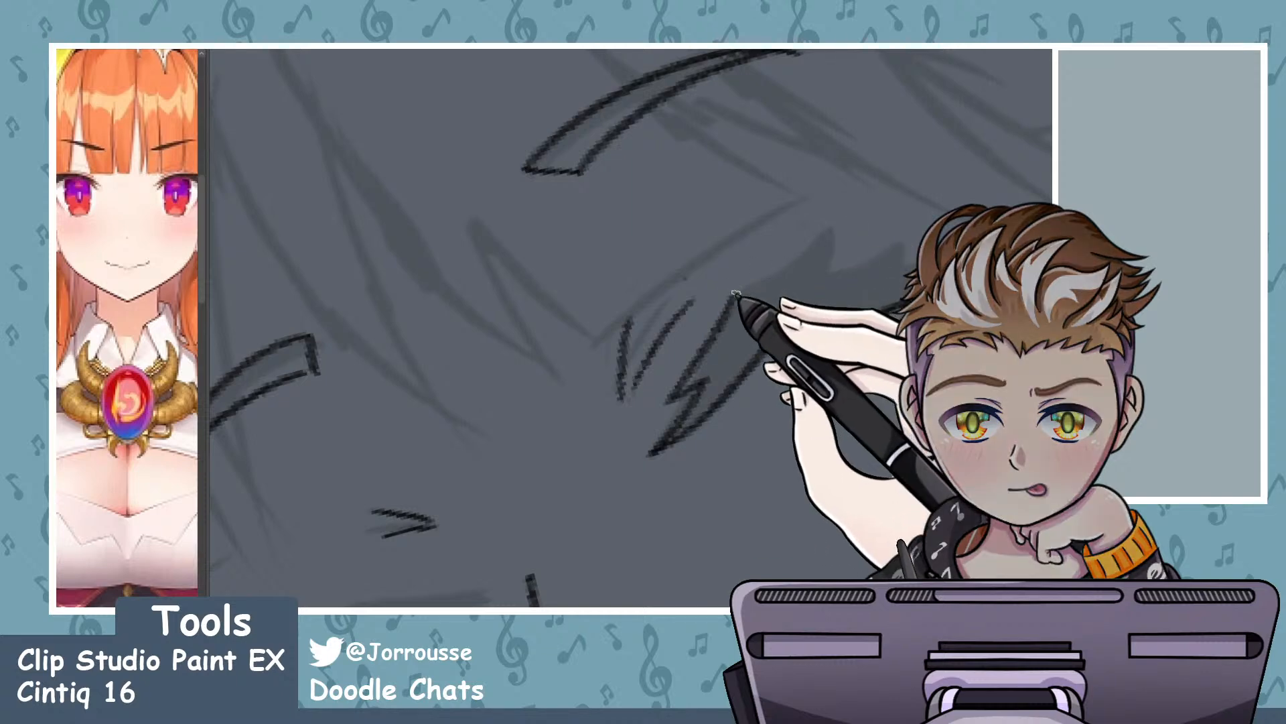
mouse_move(737, 298)
mouse_down()
mouse_move(873, 216)
mouse_move(813, 292)
mouse_move(856, 249)
mouse_move(838, 271)
mouse_move(916, 249)
mouse_up()
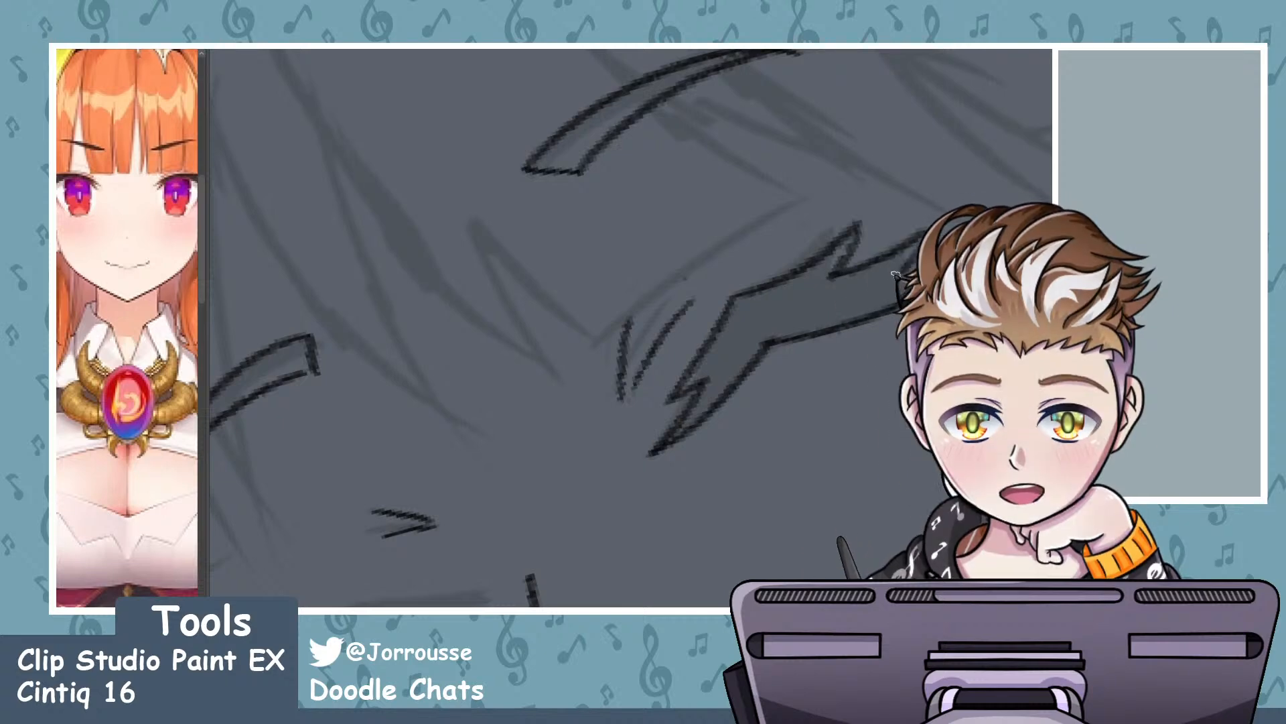
key(ctrl+z)
key(ctrl+z)
key(ctrl+z)
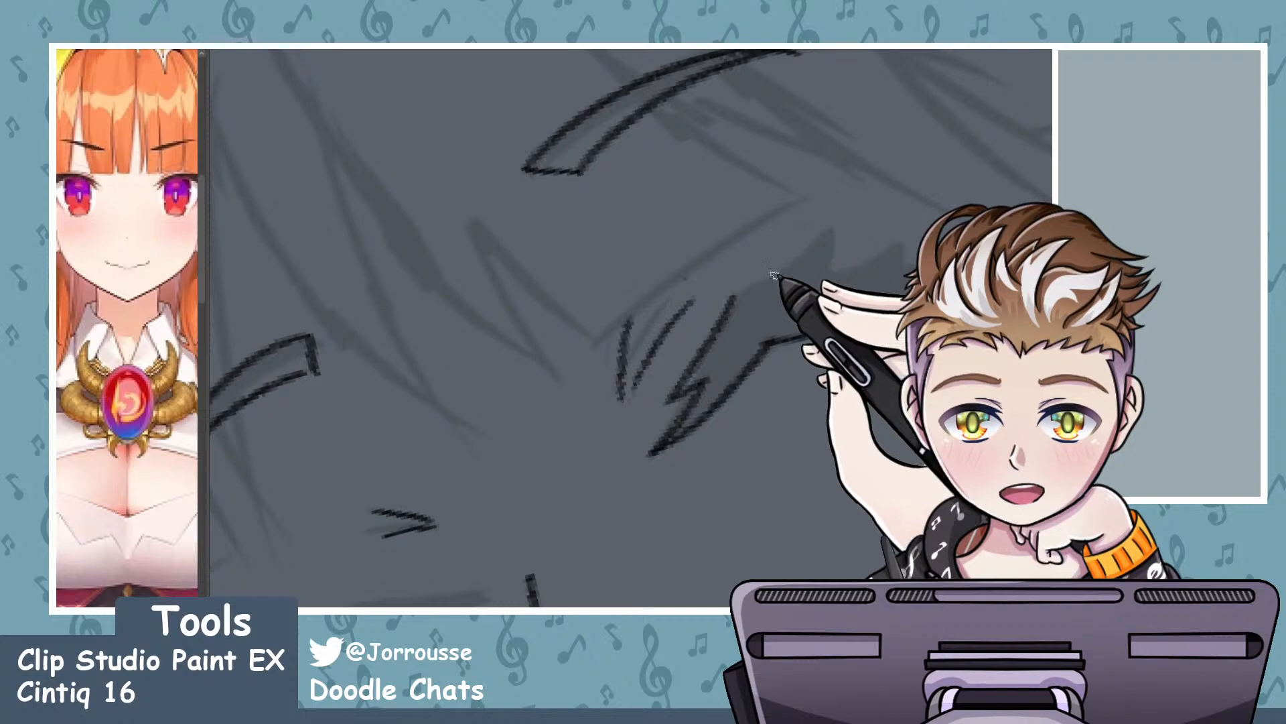
drag(737, 292, 861, 246)
key(ctrl+z)
mouse_move(733, 297)
mouse_down()
mouse_move(902, 197)
mouse_move(873, 262)
mouse_move(830, 290)
mouse_up()
drag(883, 222, 861, 265)
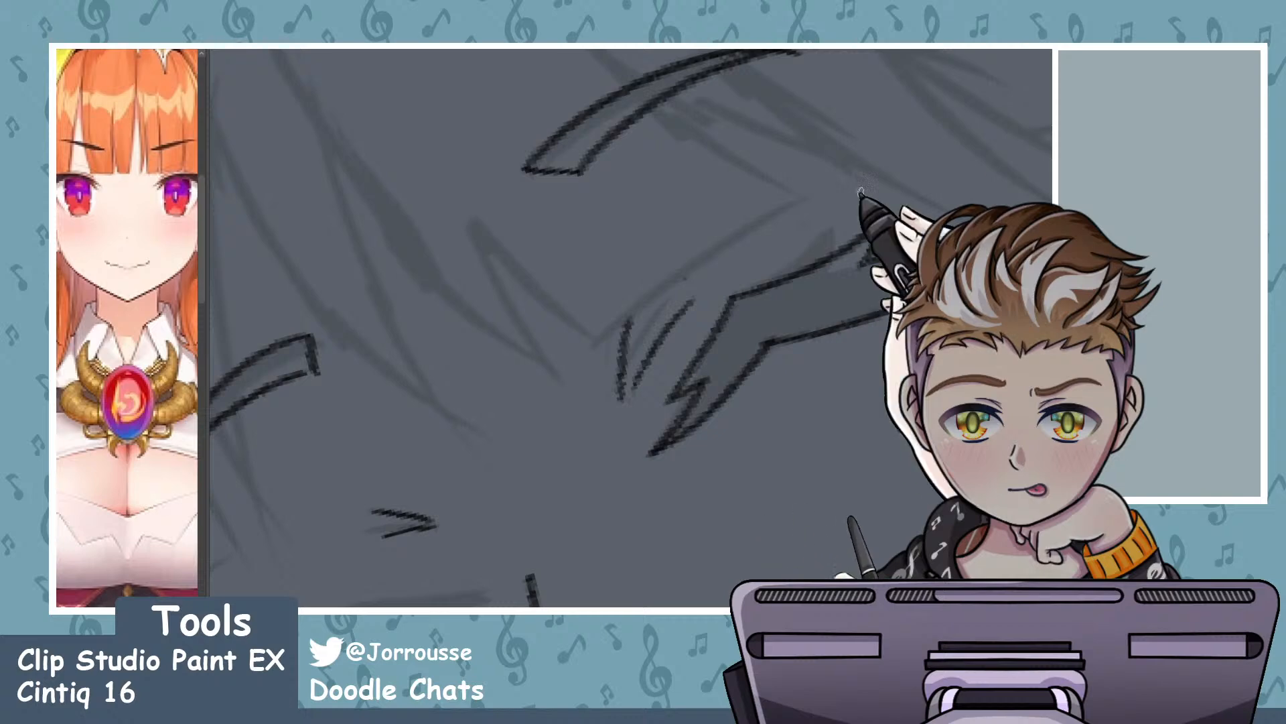
- Ink the upper edge of the higher closed eye with pointed lash spikes, carrying the outline to its outer tip
scroll(826, 246, down, 6)
scroll(777, 242, up, 2)
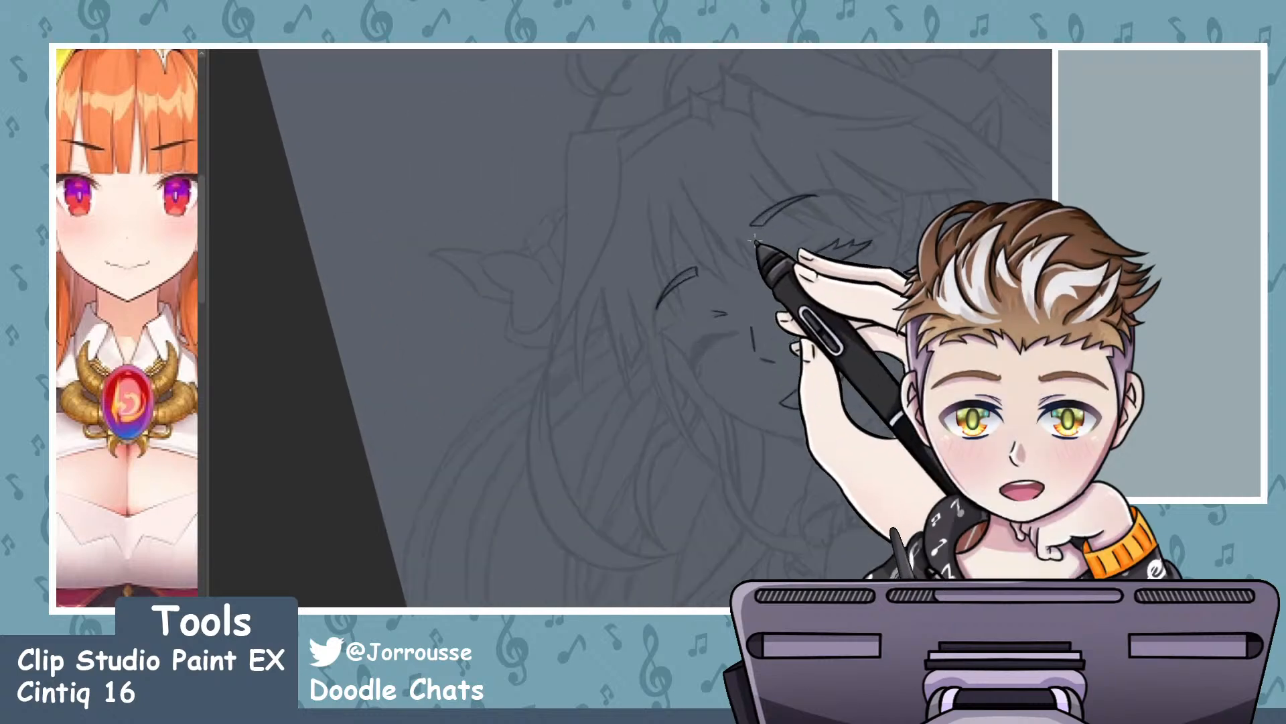
scroll(755, 240, up, 8)
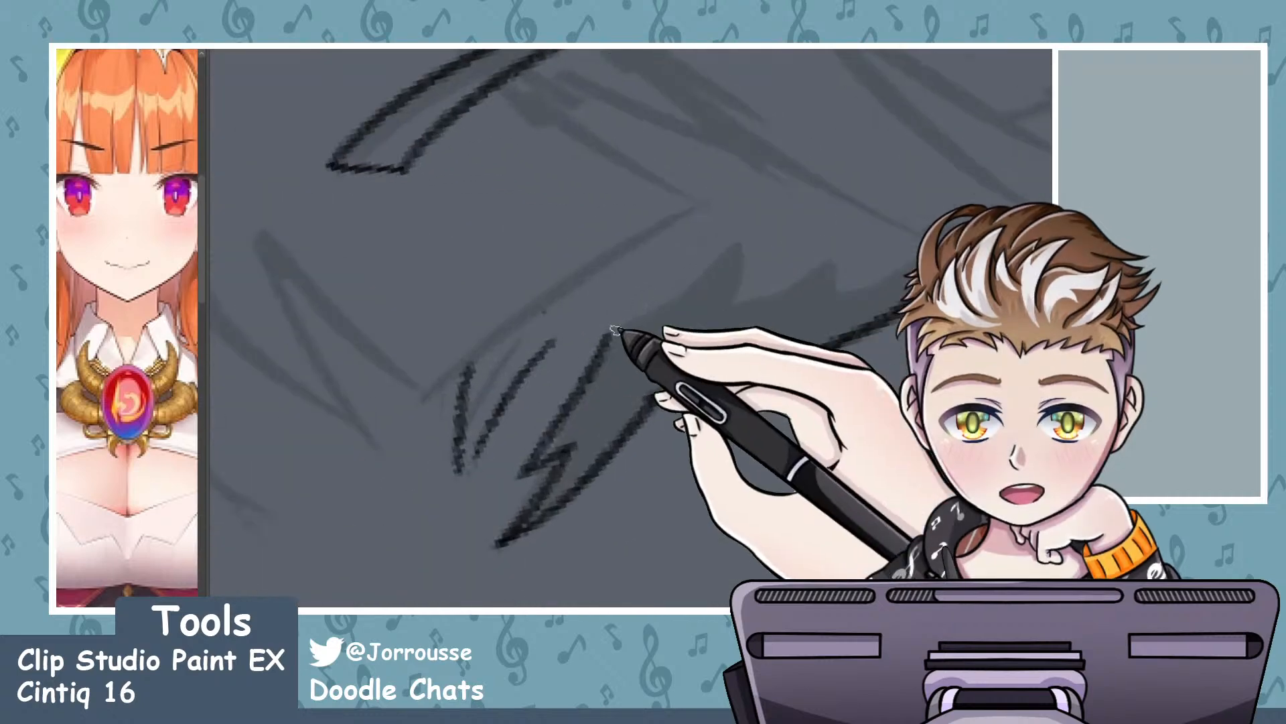
mouse_move(611, 333)
mouse_down()
mouse_move(708, 291)
mouse_move(745, 303)
mouse_move(796, 253)
mouse_move(766, 278)
mouse_up()
key(ctrl+z)
key(ctrl+z)
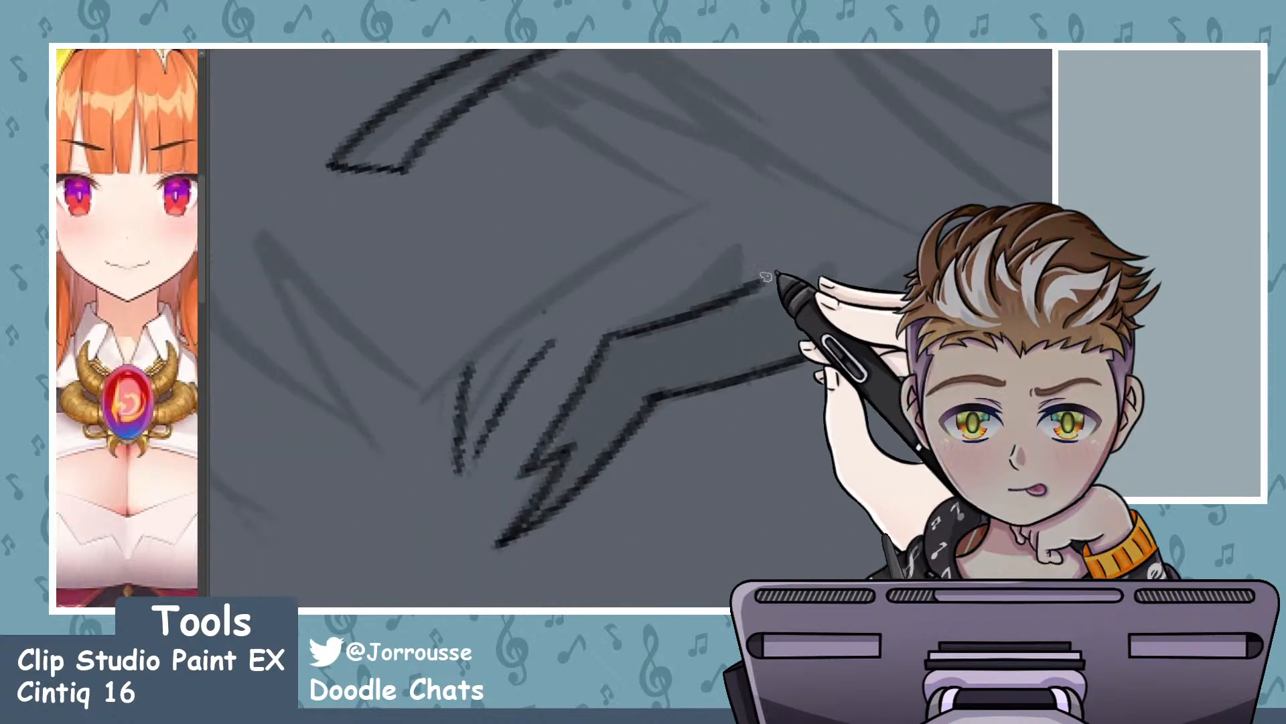
key(ctrl+z)
mouse_move(610, 334)
mouse_down()
mouse_move(783, 246)
mouse_move(760, 306)
mouse_move(893, 251)
mouse_up()
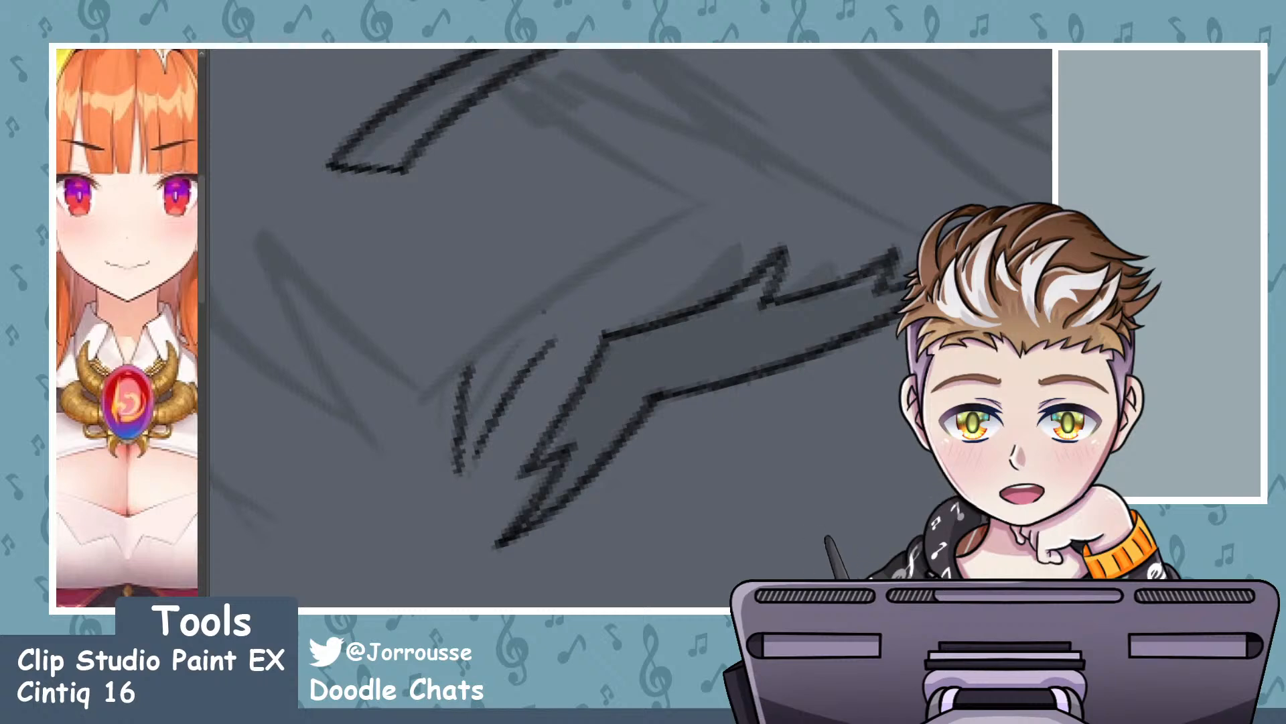
scroll(753, 293, down, 7)
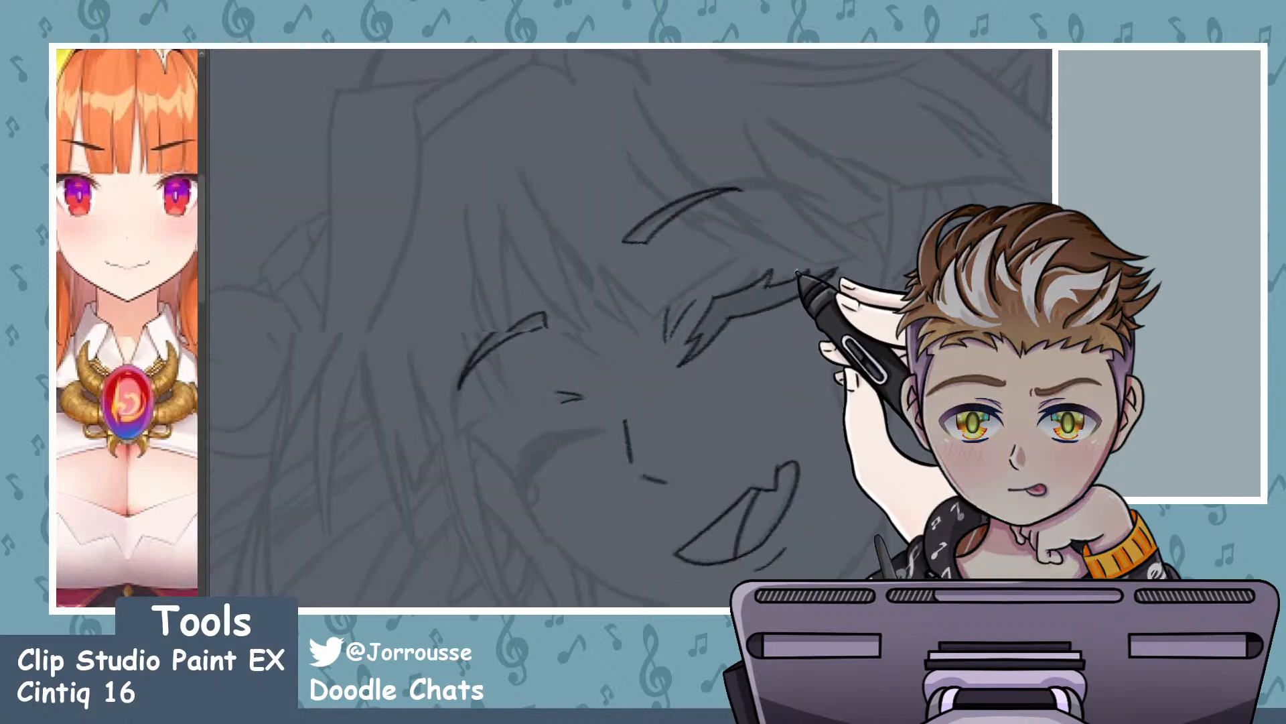
scroll(806, 265, up, 7)
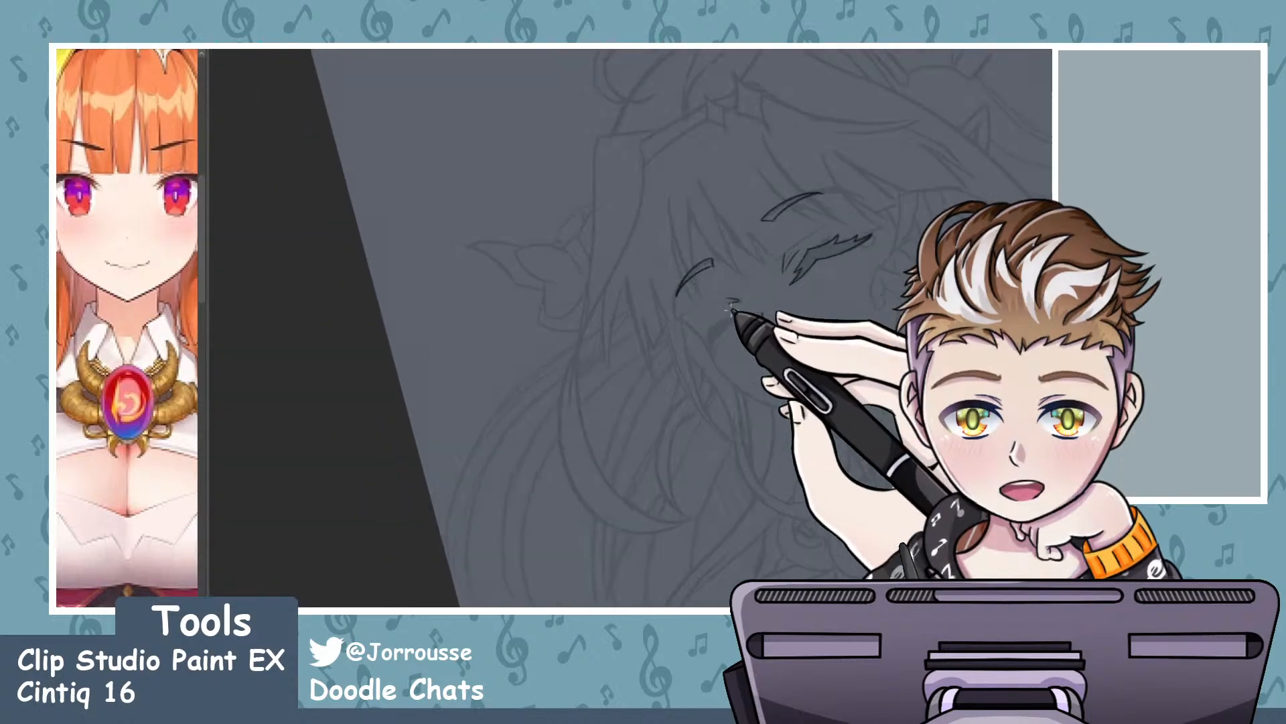
- Ink the inner corner of the lower closed eye over the sketch as a jagged double lash point
scroll(729, 326, up, 5)
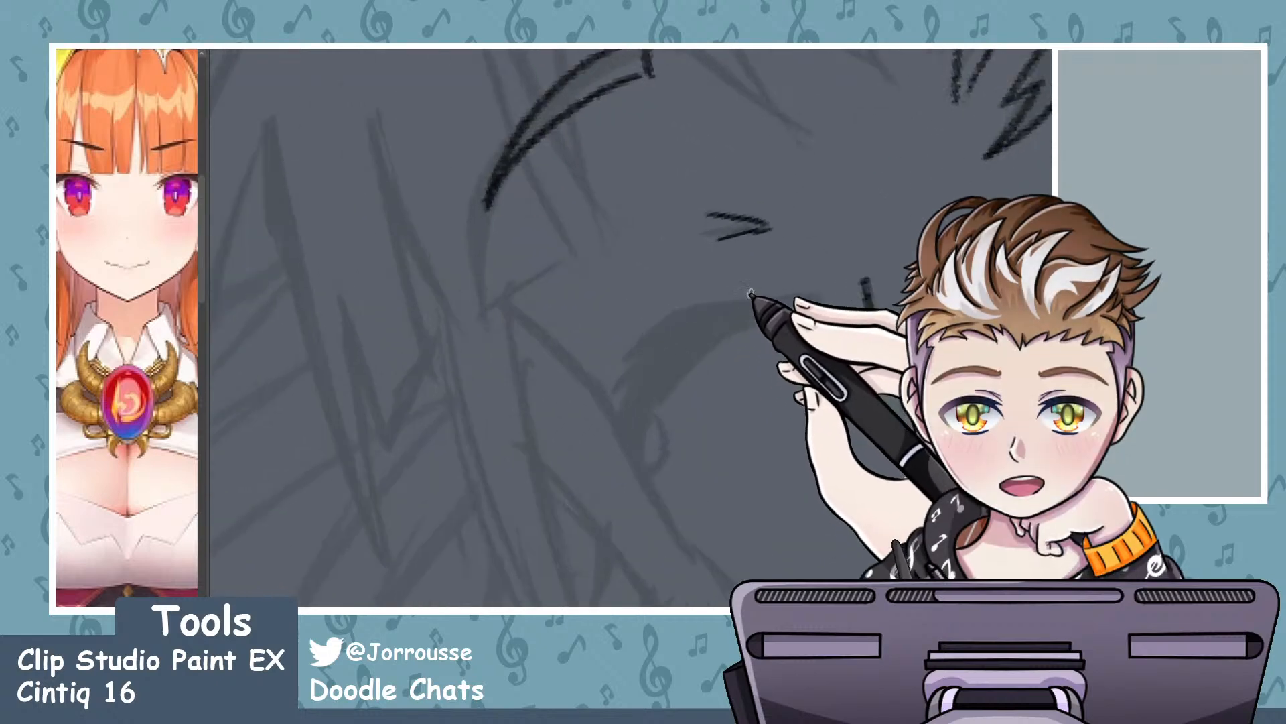
scroll(763, 294, up, 5)
scroll(723, 228, up, 2)
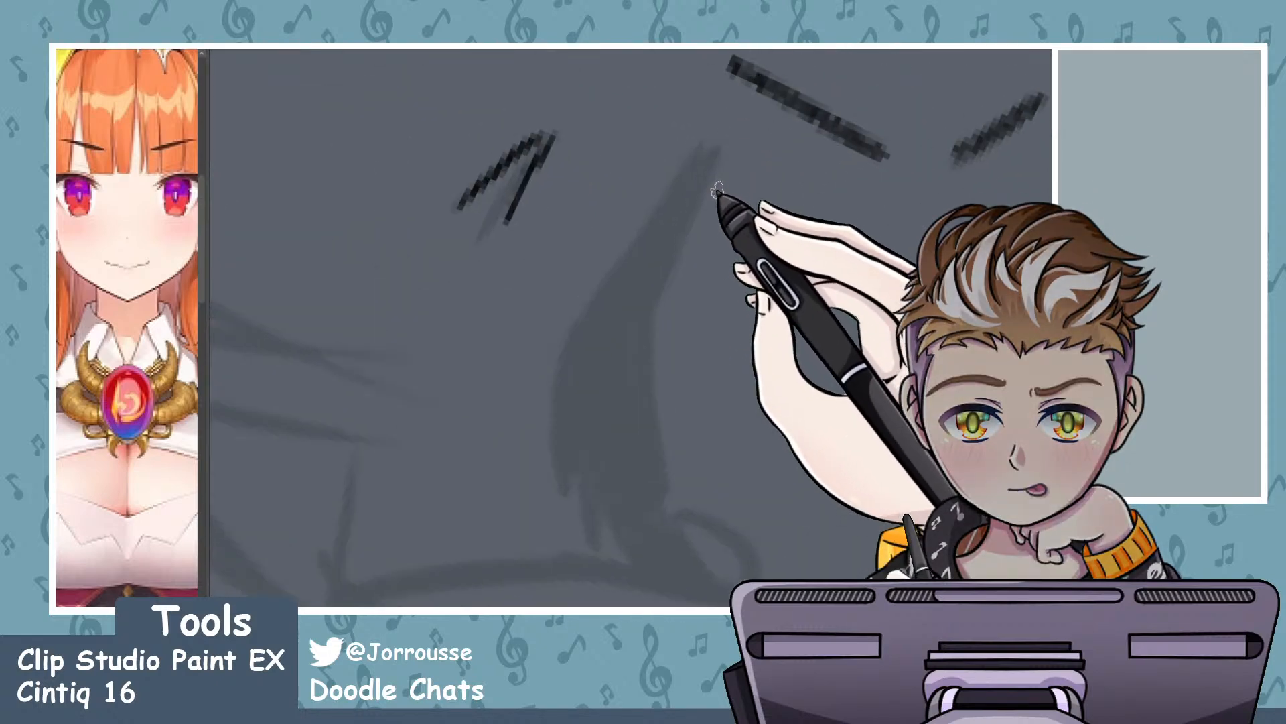
mouse_move(584, 314)
mouse_down()
mouse_move(626, 260)
mouse_move(662, 161)
mouse_move(600, 280)
mouse_move(654, 165)
mouse_move(661, 231)
mouse_move(718, 127)
mouse_up()
key(ctrl+z)
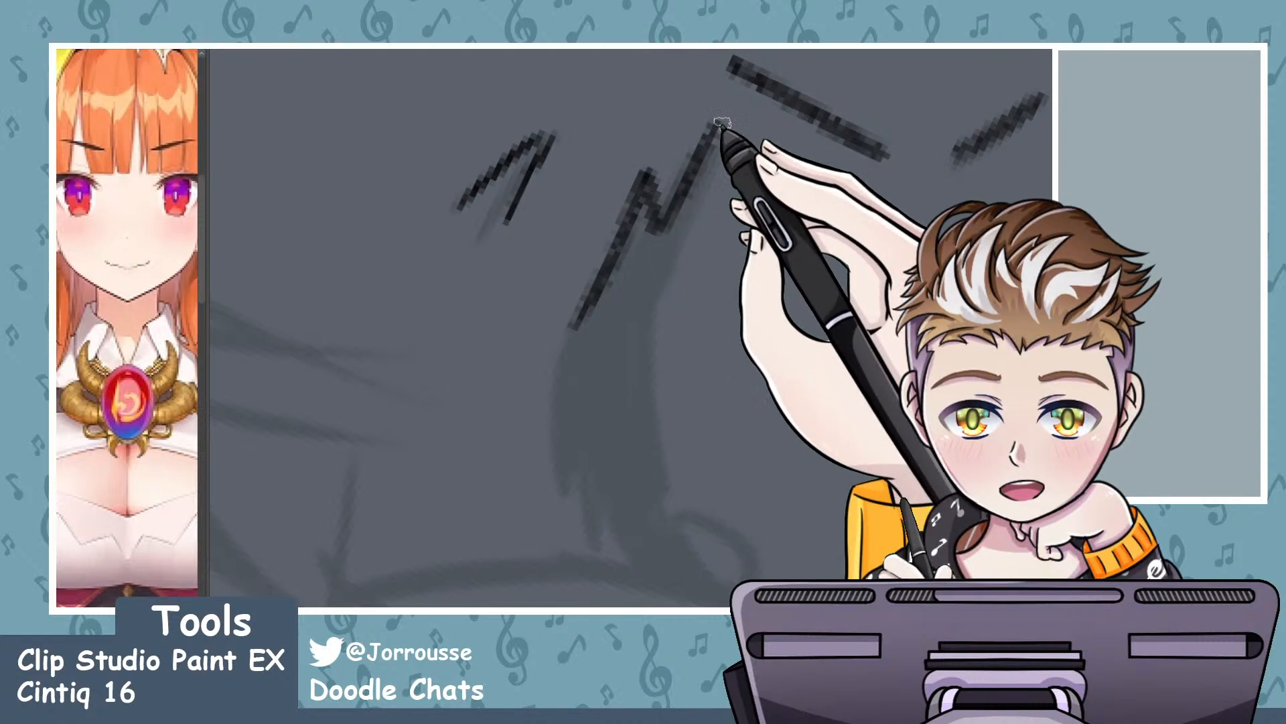
mouse_move(721, 123)
mouse_down()
mouse_move(662, 315)
mouse_move(670, 353)
mouse_move(693, 218)
mouse_move(651, 332)
mouse_move(679, 522)
mouse_up()
key(ctrl+z)
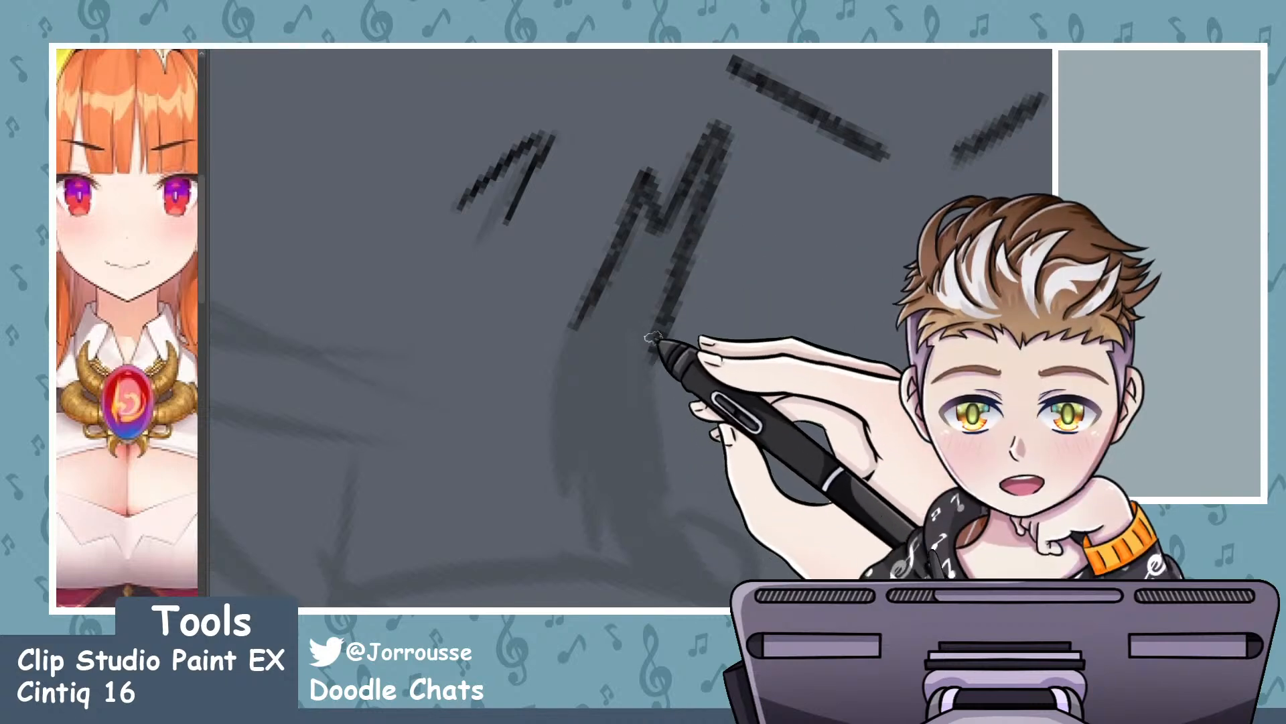
- Ink the two long curved edges of the lower closed eye and close its outer end with jagged lash spikes
drag(657, 338, 701, 580)
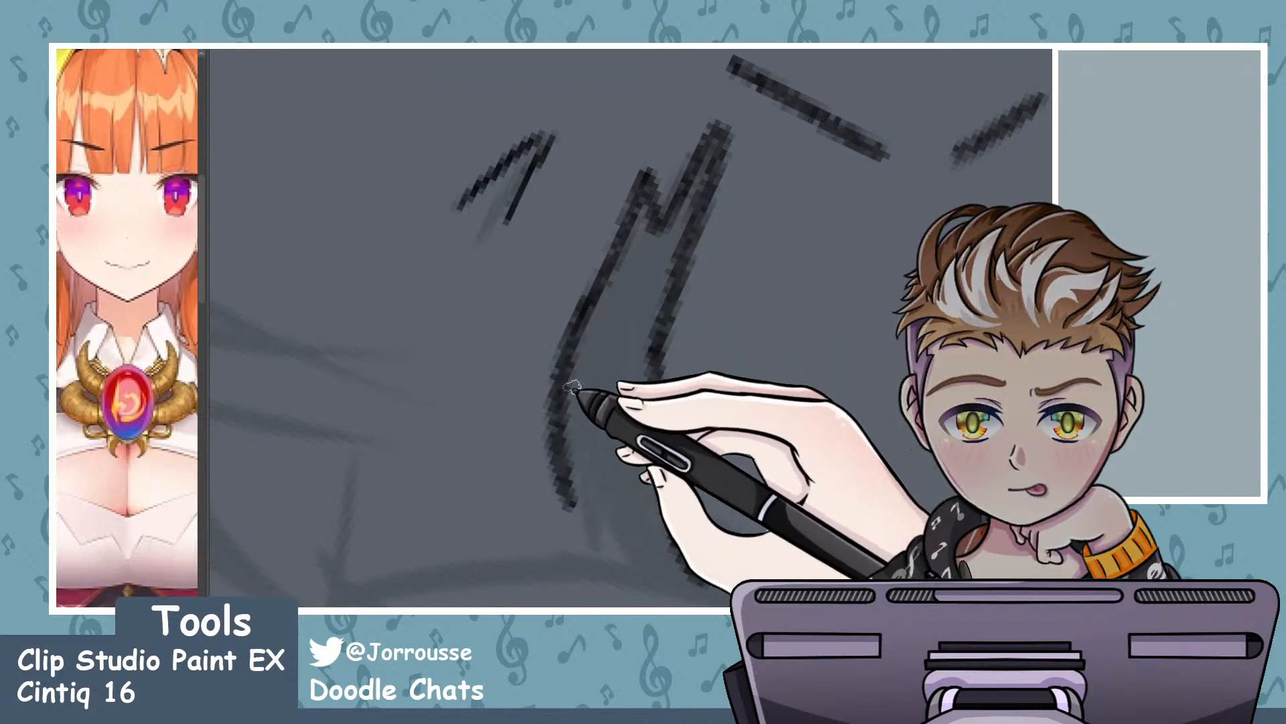
mouse_move(592, 299)
mouse_down()
mouse_move(556, 360)
mouse_move(564, 509)
mouse_up()
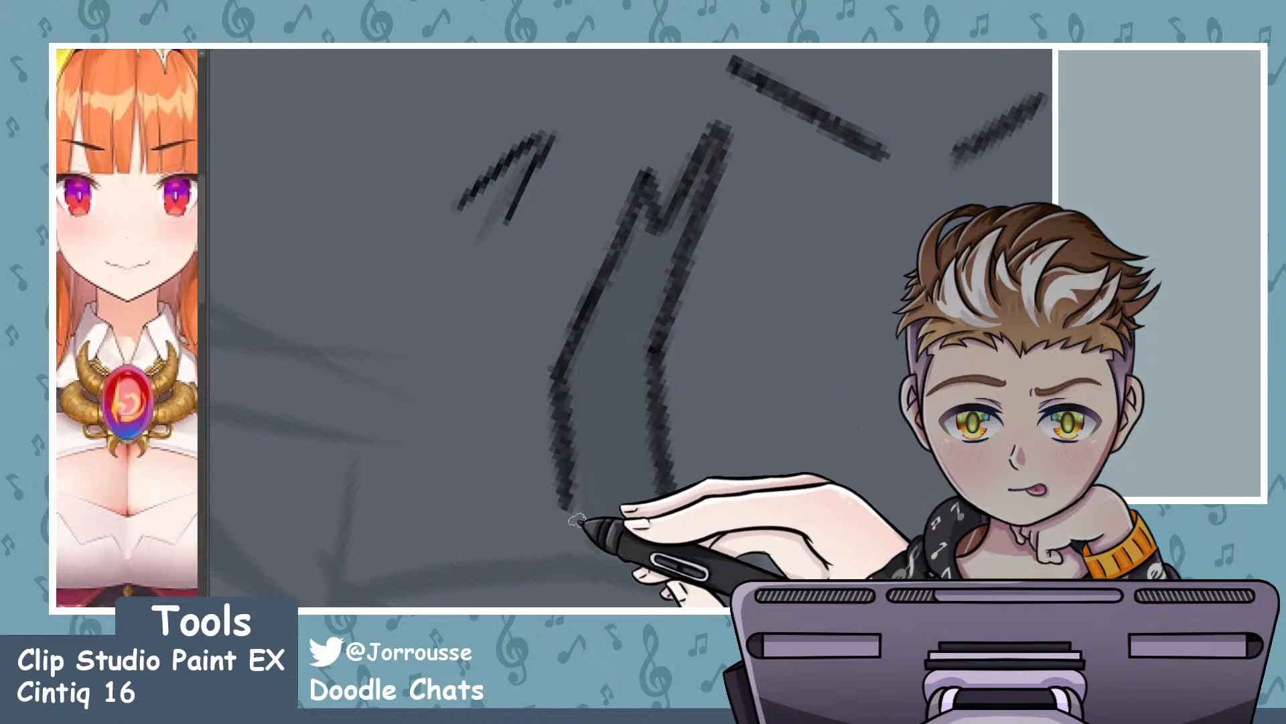
mouse_move(601, 433)
mouse_down()
mouse_move(564, 516)
mouse_move(603, 445)
mouse_move(611, 532)
mouse_up()
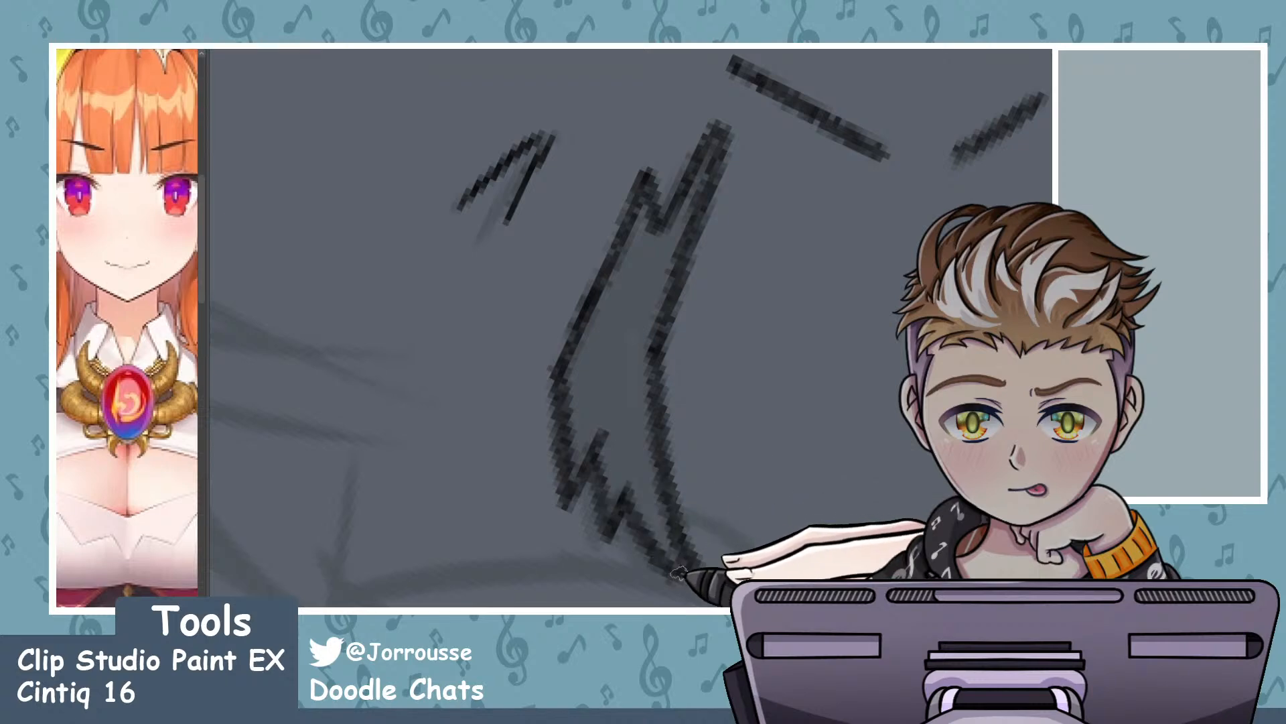
scroll(750, 293, down, 10)
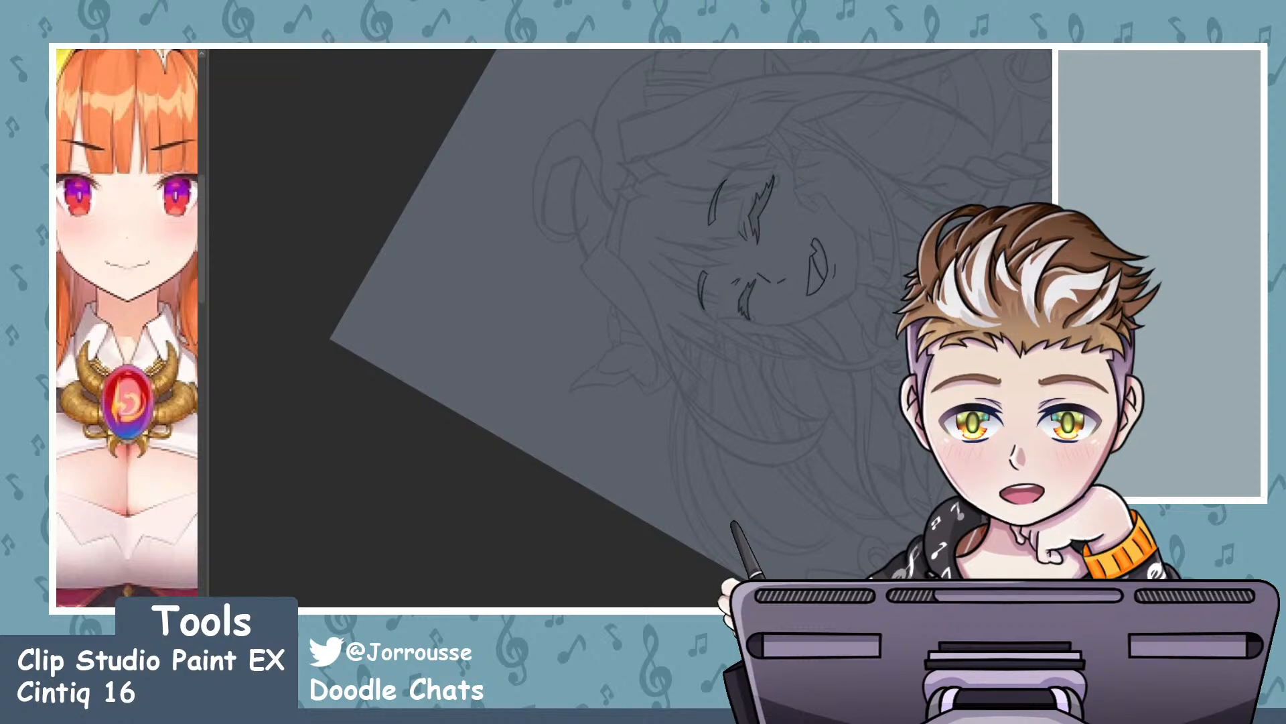
- Hide the sketch, show the full line art and mirror the canvas view to check the facial features
key(ctrl+0)
scroll(666, 235, down, 3)
scroll(812, 360, up, 1)
scroll(796, 327, up, 1)
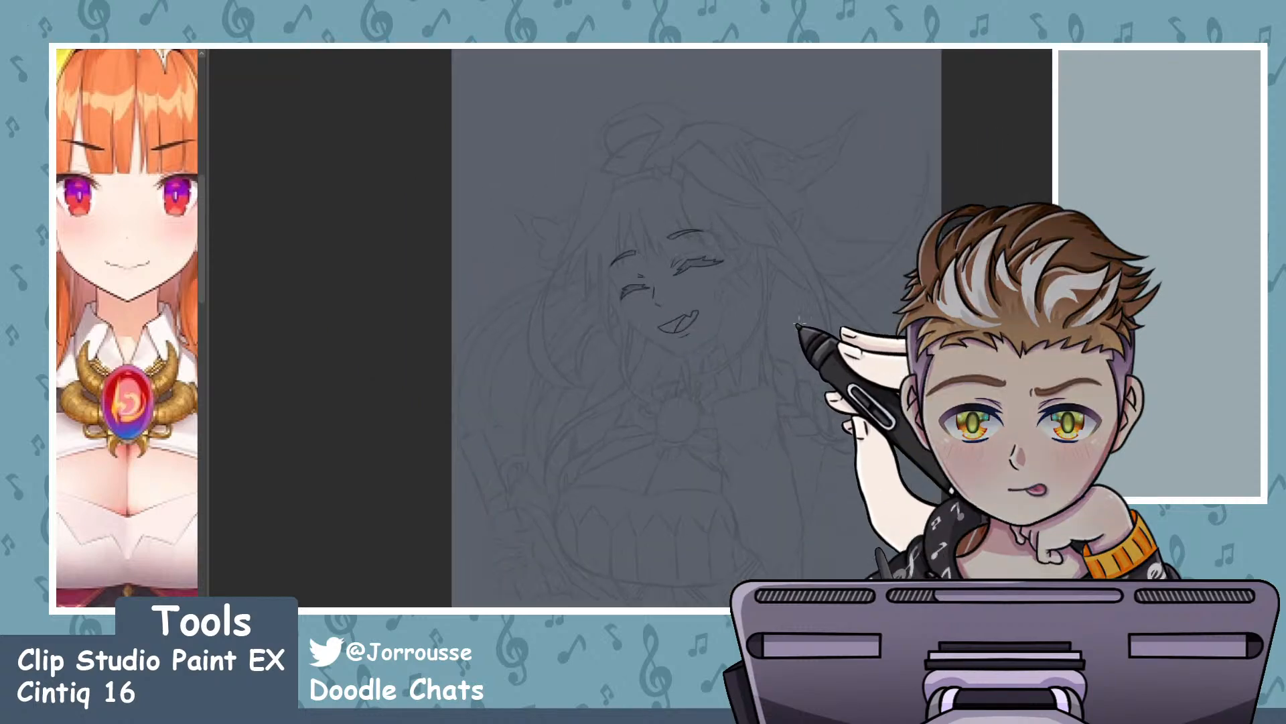
scroll(711, 288, down, 2)
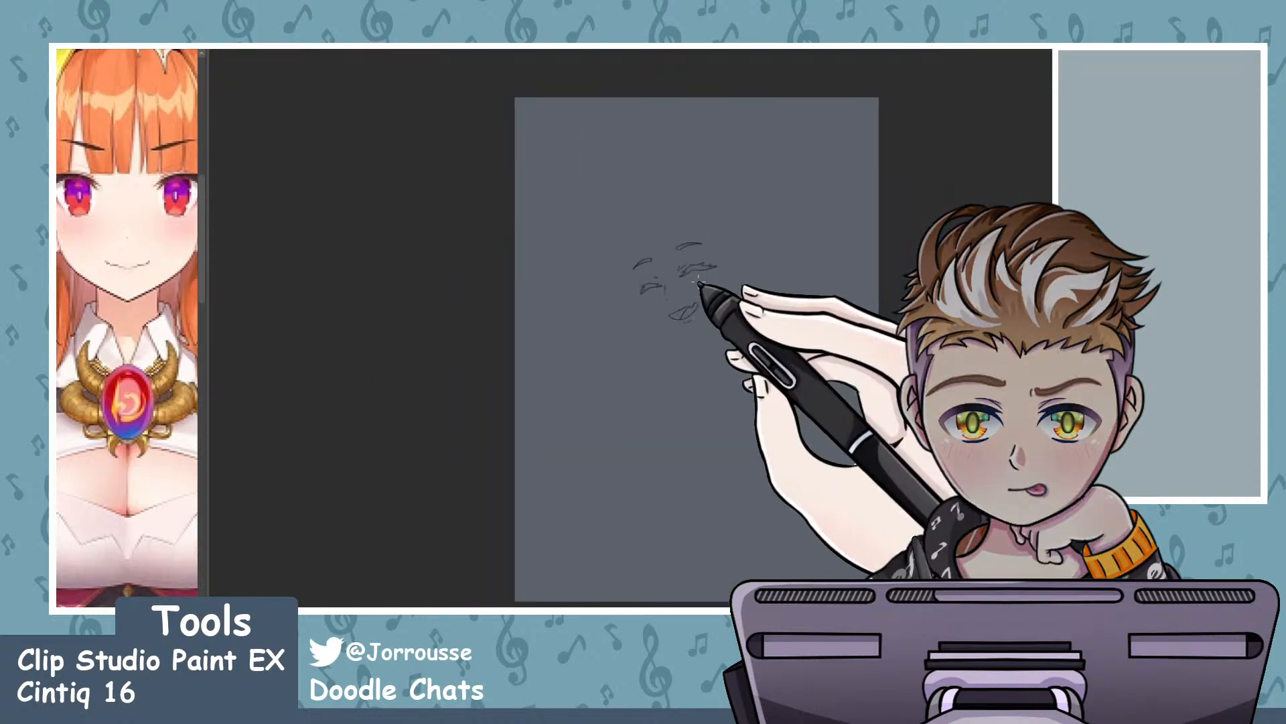
key(h)
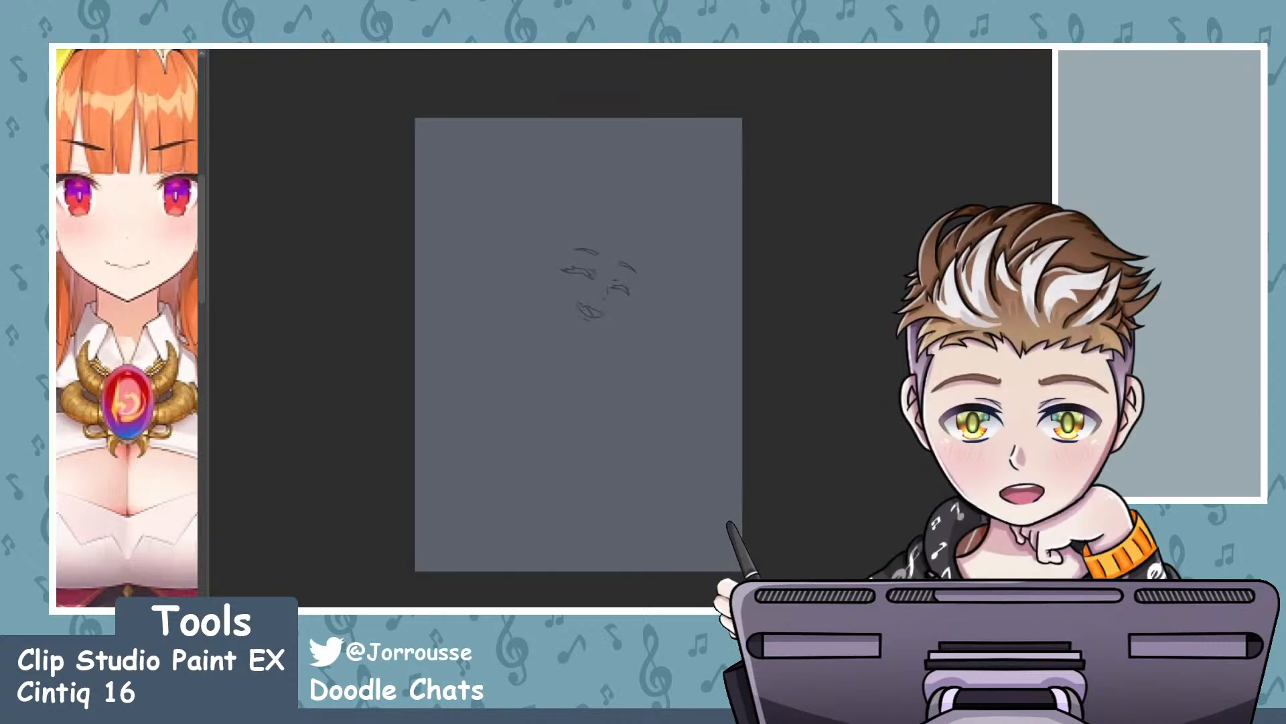
scroll(732, 273, down, 1)
scroll(546, 281, up, 1)
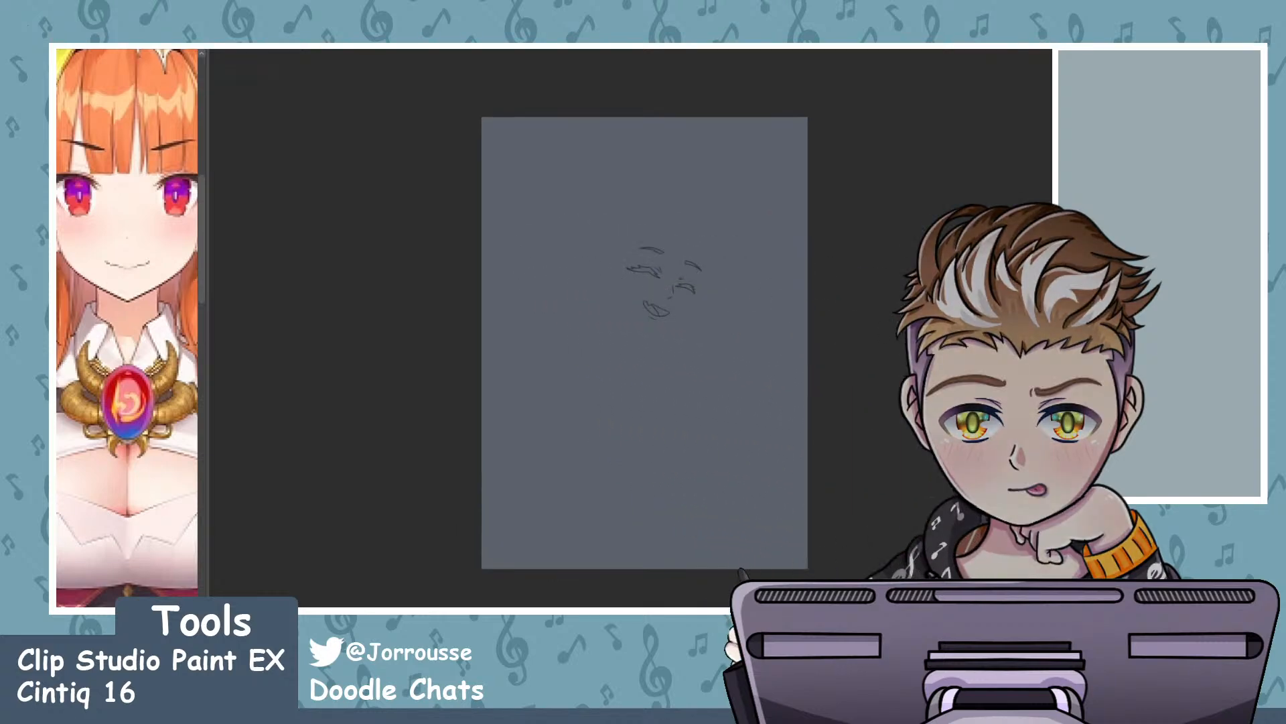
scroll(808, 321, down, 1)
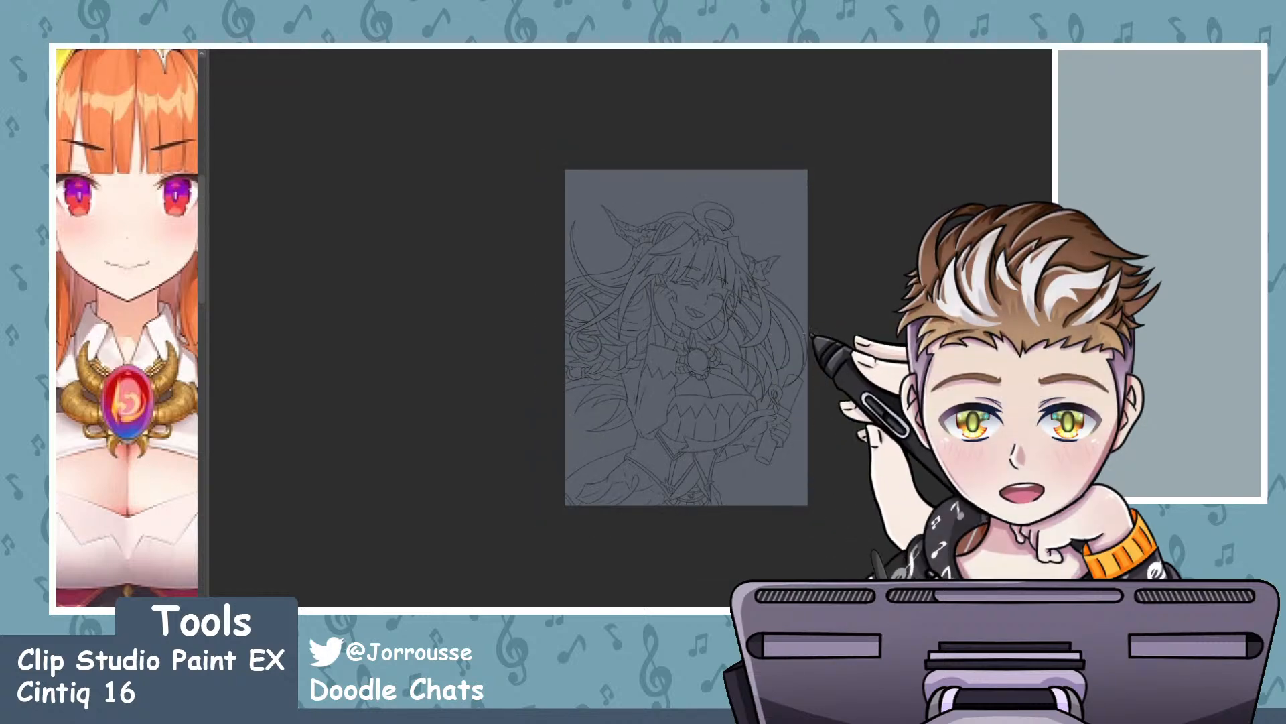
scroll(791, 272, down, 1)
scroll(730, 271, up, 6)
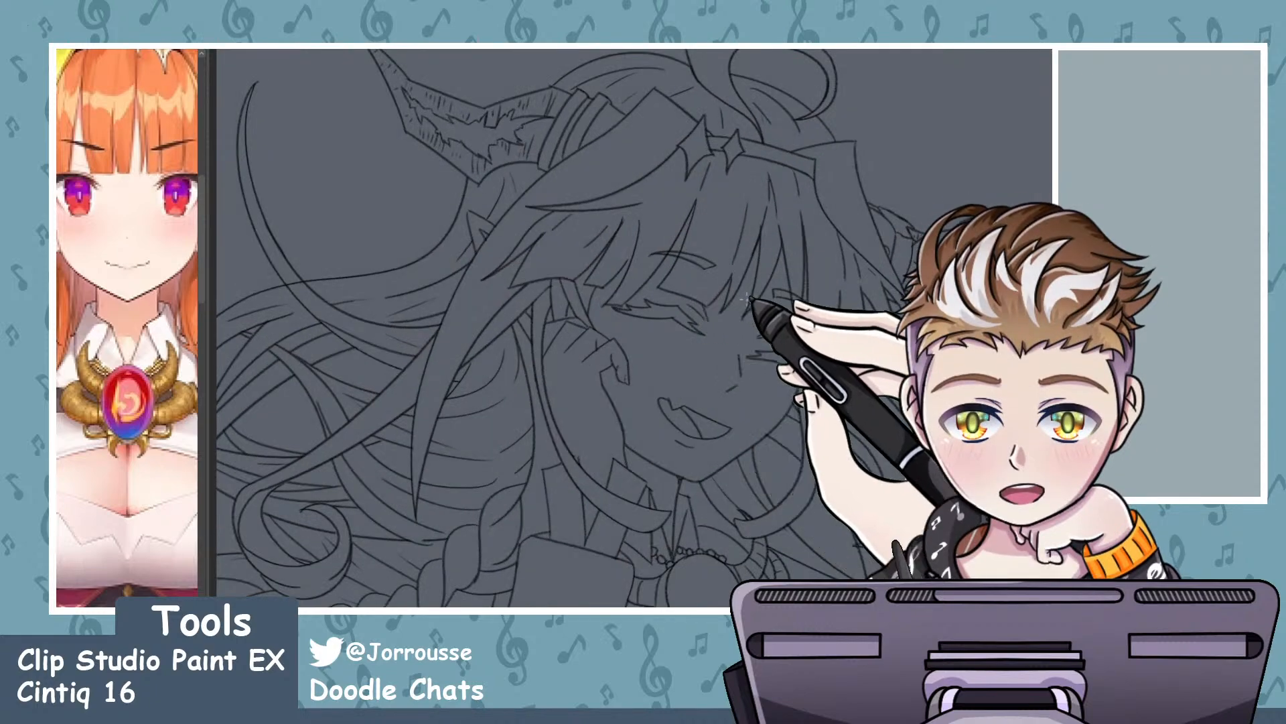
scroll(697, 298, up, 1)
scroll(698, 299, down, 3)
scroll(700, 299, up, 3)
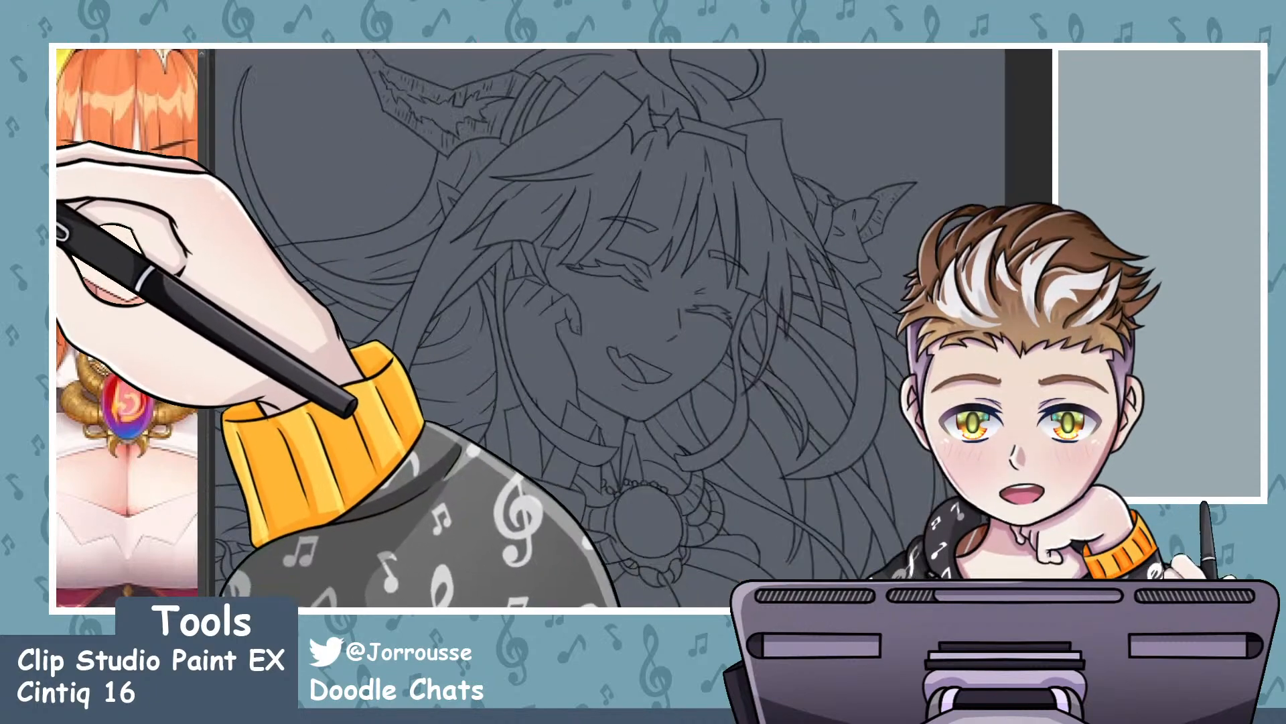
- Lasso the higher closed eye with its lid crease, nudge it slightly down the face and deselect
scroll(702, 293, up, 3)
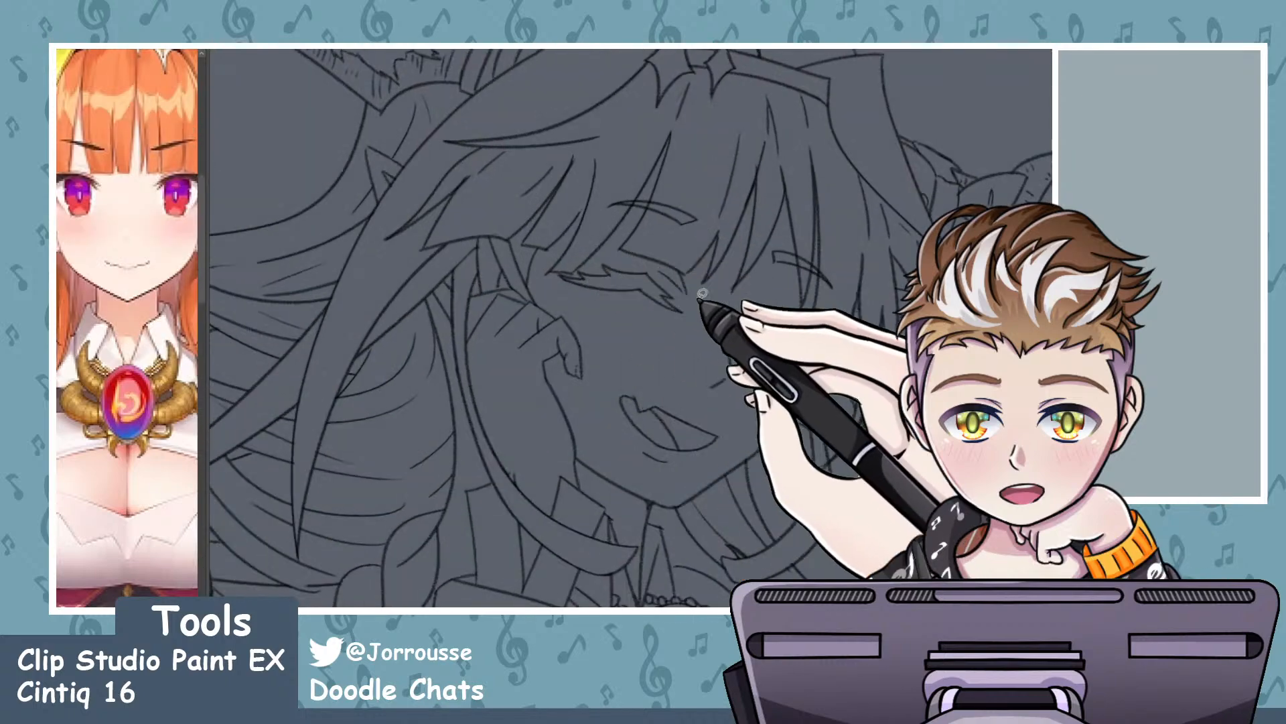
mouse_move(600, 222)
mouse_down()
mouse_move(532, 247)
mouse_move(589, 314)
mouse_up()
scroll(703, 280, up, 2)
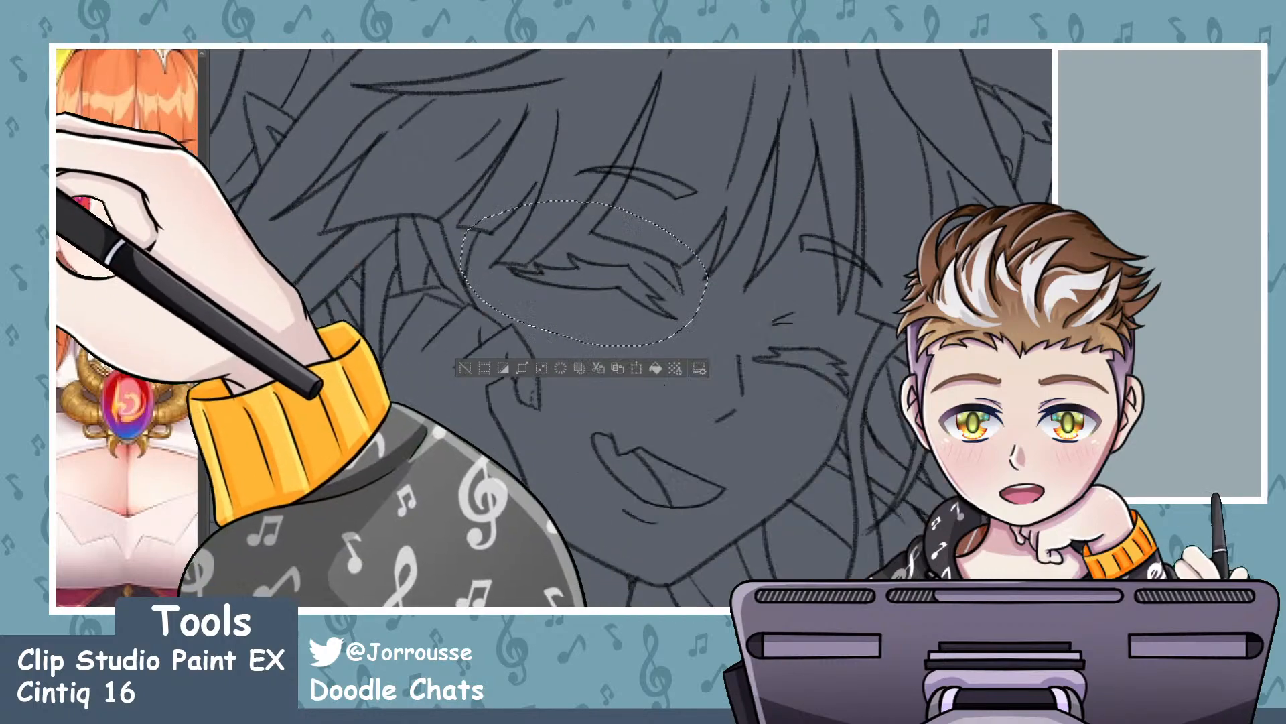
scroll(731, 293, up, 3)
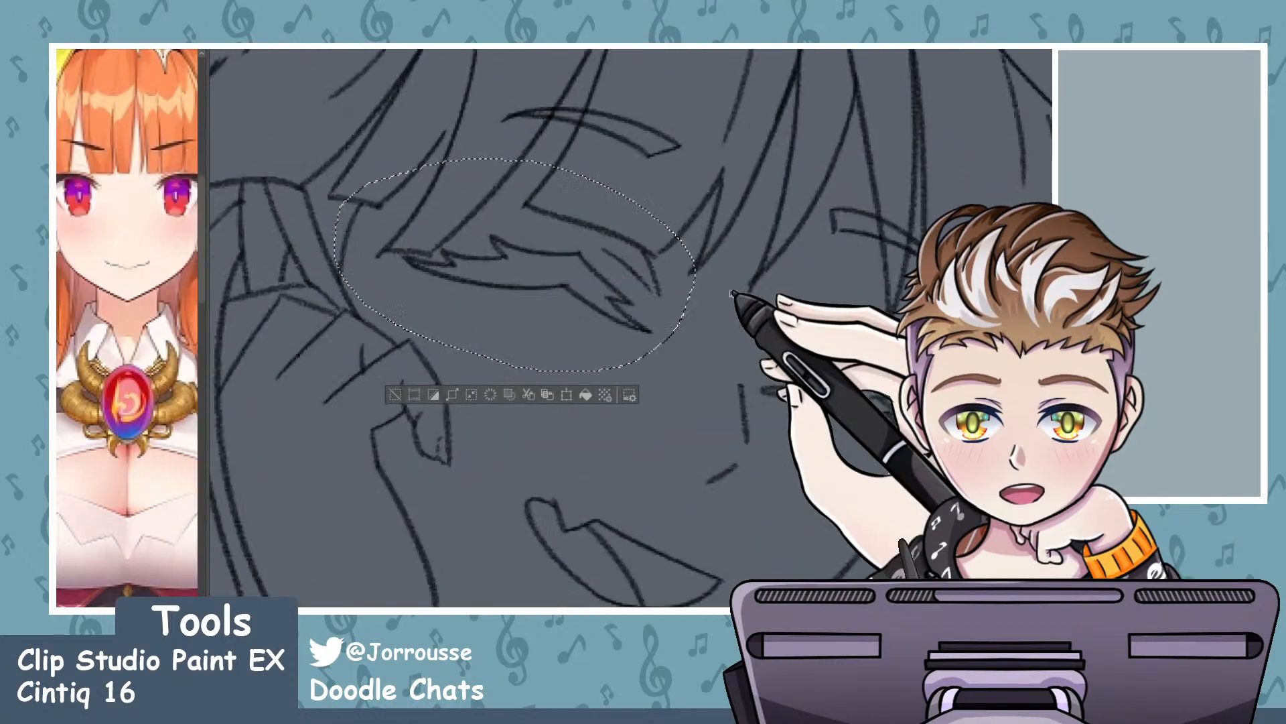
drag(597, 263, 601, 279)
key(ctrl+d)
- Restore the unmirrored view and lasso the lower eyebrow to adjust its placement
scroll(762, 315, down, 3)
scroll(762, 315, down, 5)
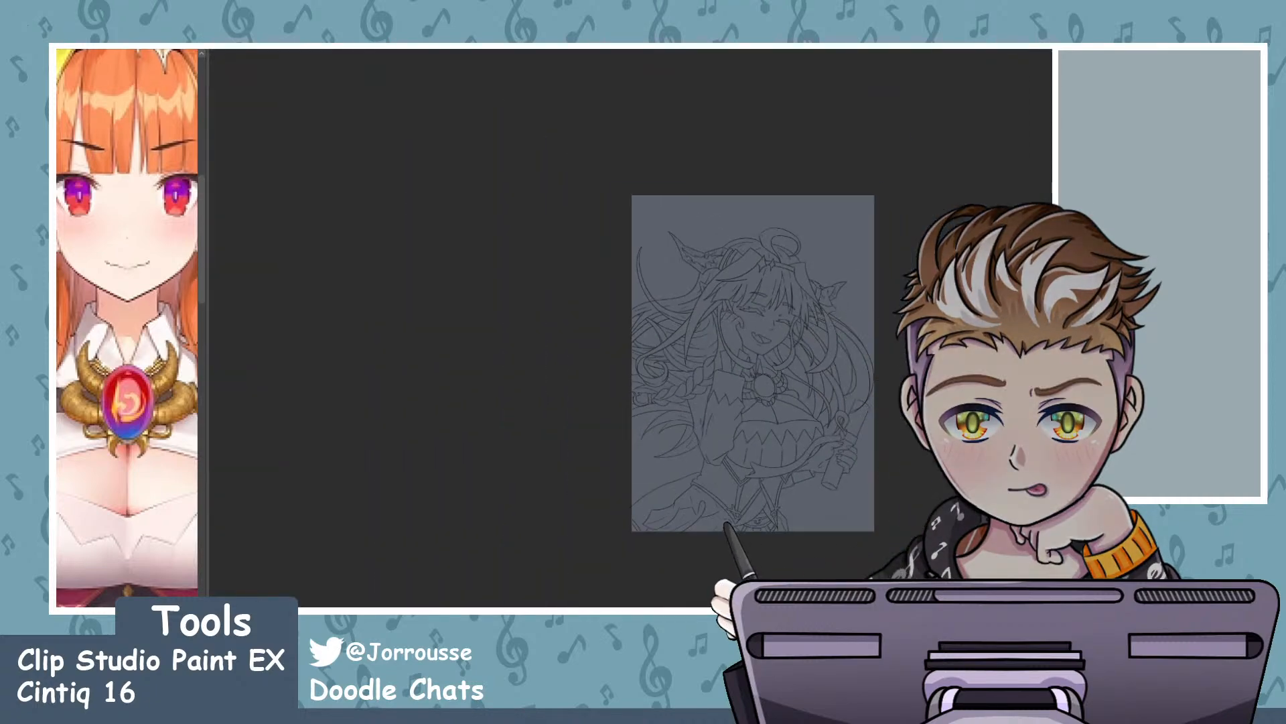
key(h)
scroll(574, 344, up, 2)
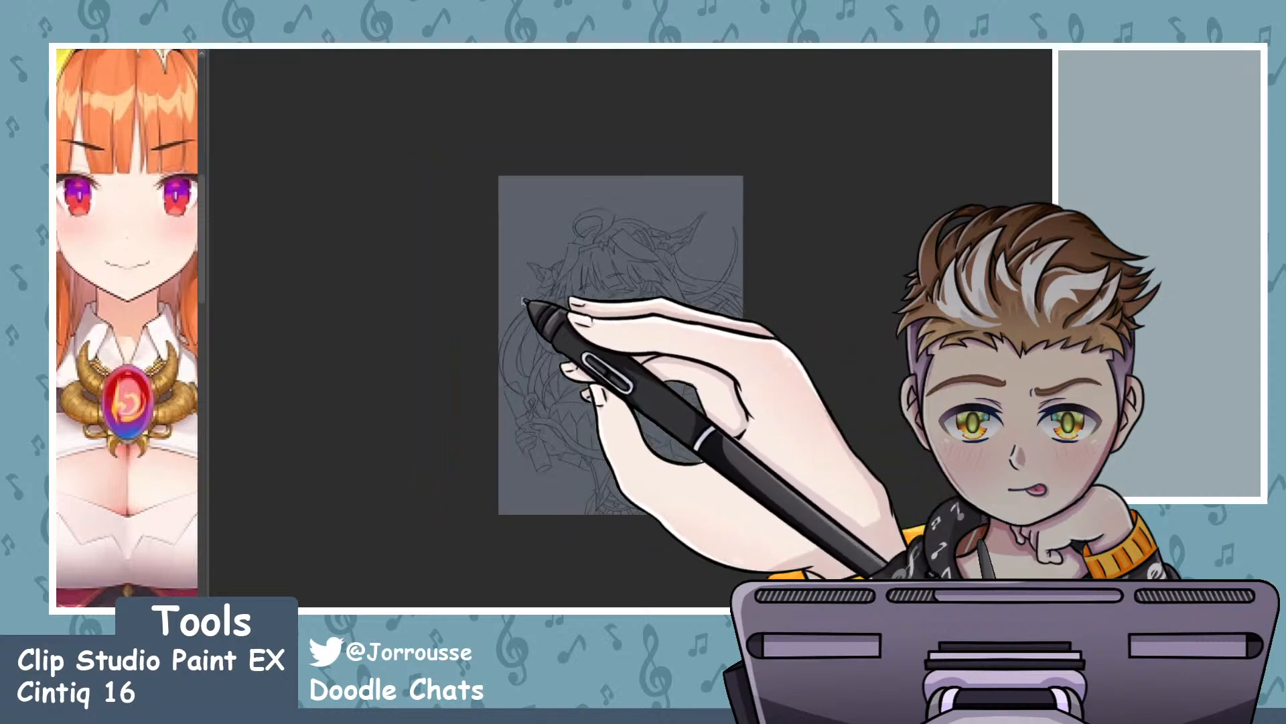
scroll(670, 302, up, 5)
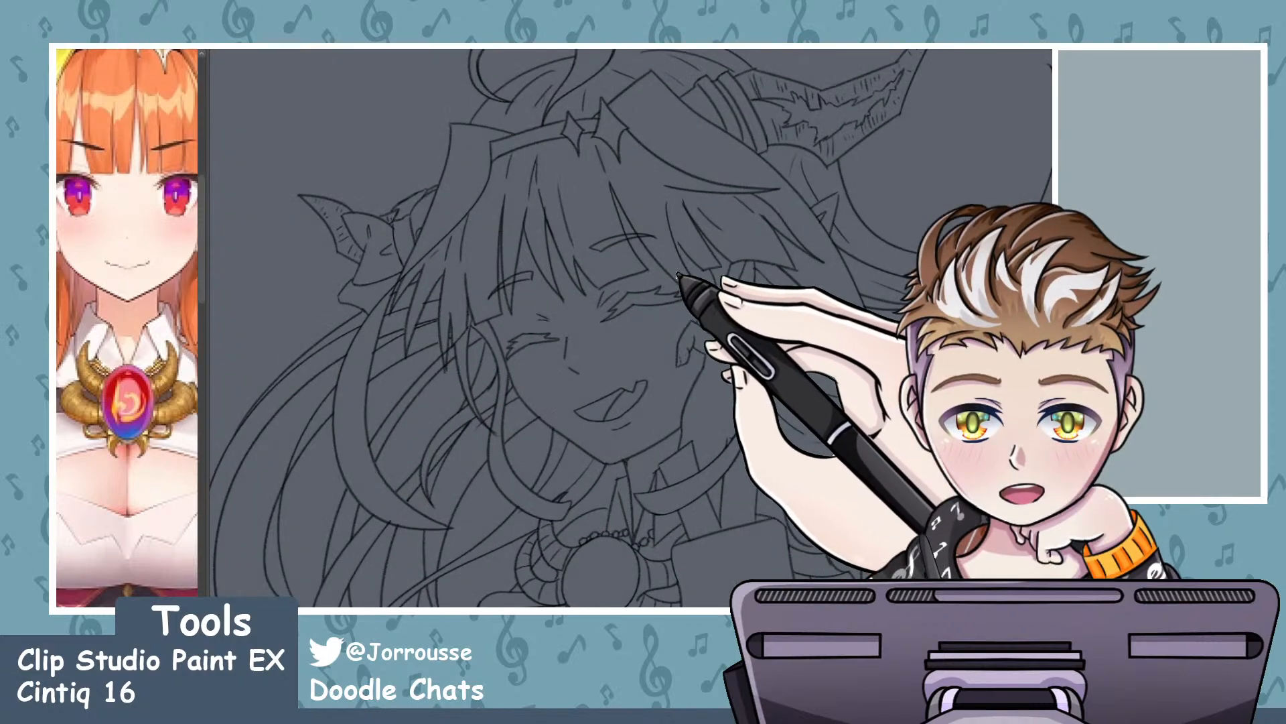
scroll(516, 268, up, 2)
scroll(513, 272, up, 2)
mouse_move(509, 246)
mouse_down()
mouse_move(439, 306)
mouse_move(506, 201)
mouse_up()
scroll(513, 258, up, 1)
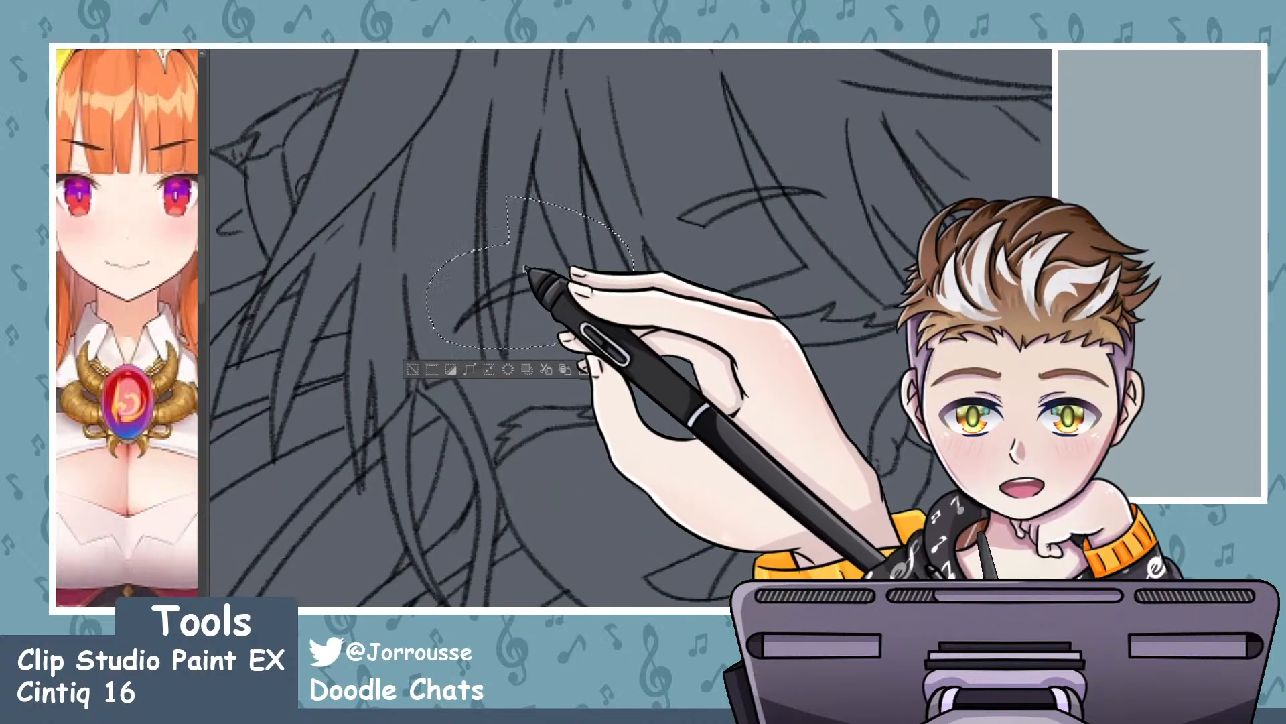
scroll(590, 295, down, 5)
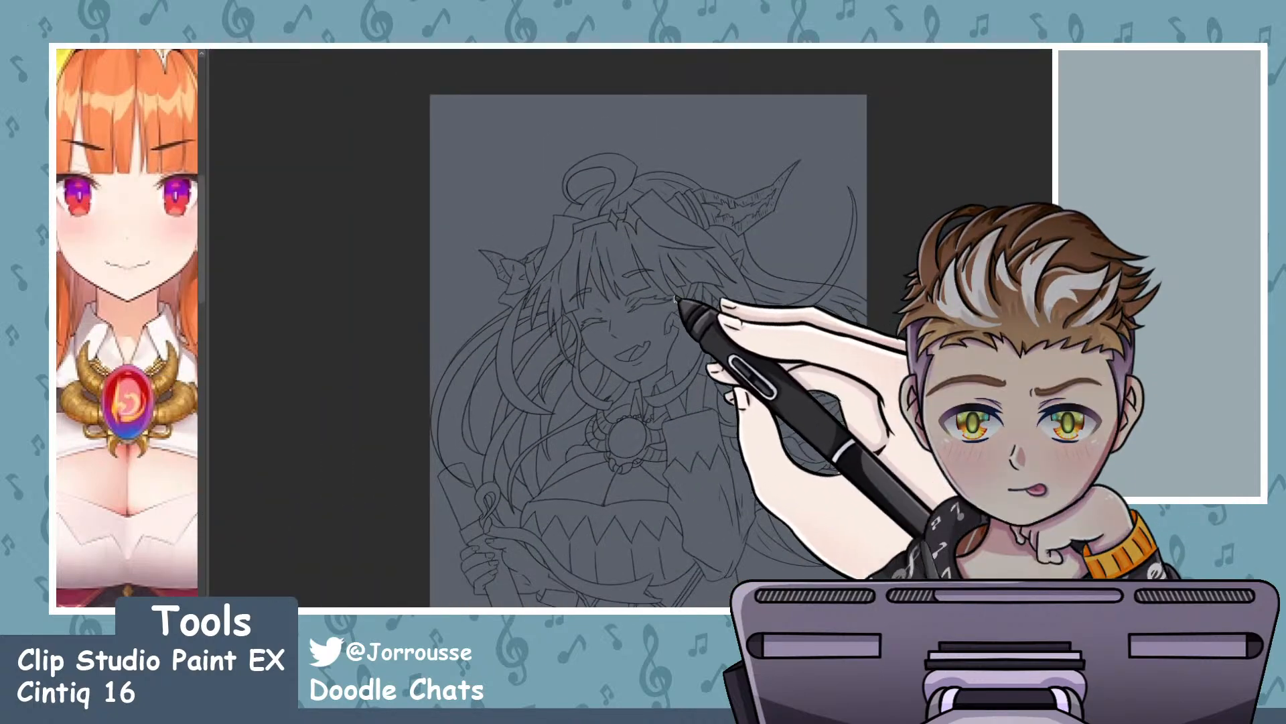
scroll(676, 299, up, 4)
scroll(643, 328, down, 3)
scroll(684, 314, up, 1)
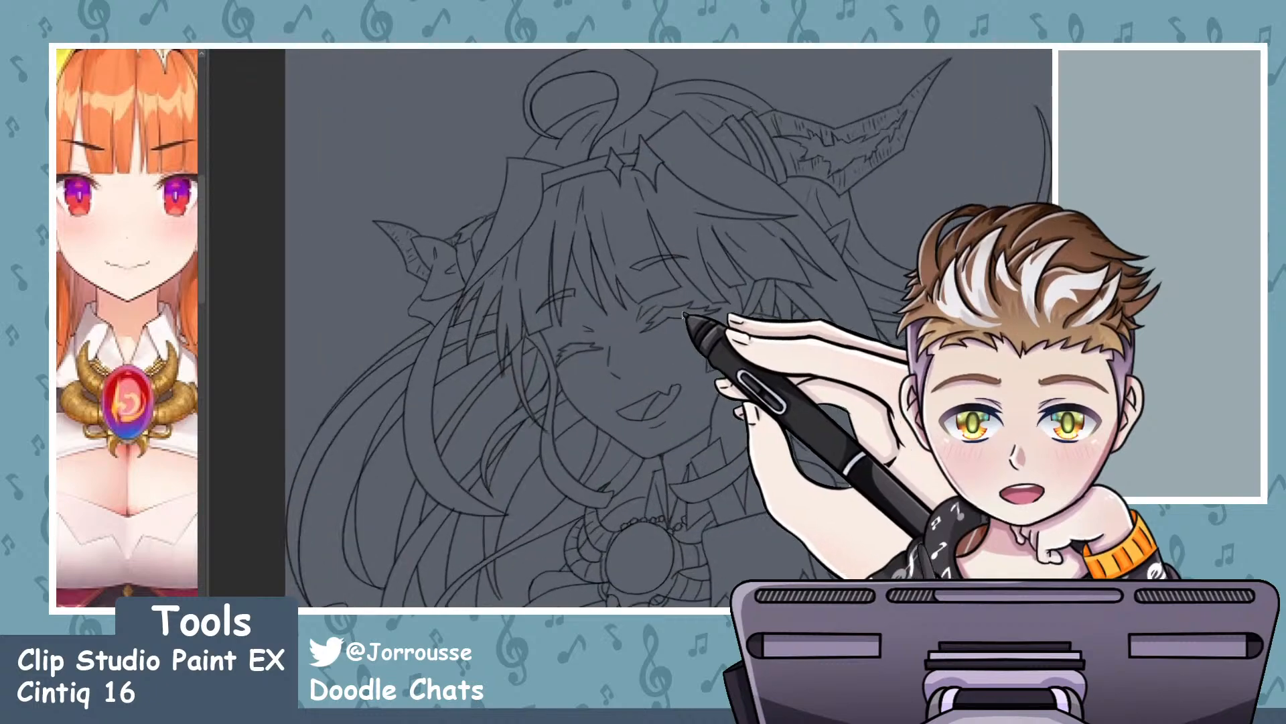
scroll(623, 289, up, 1)
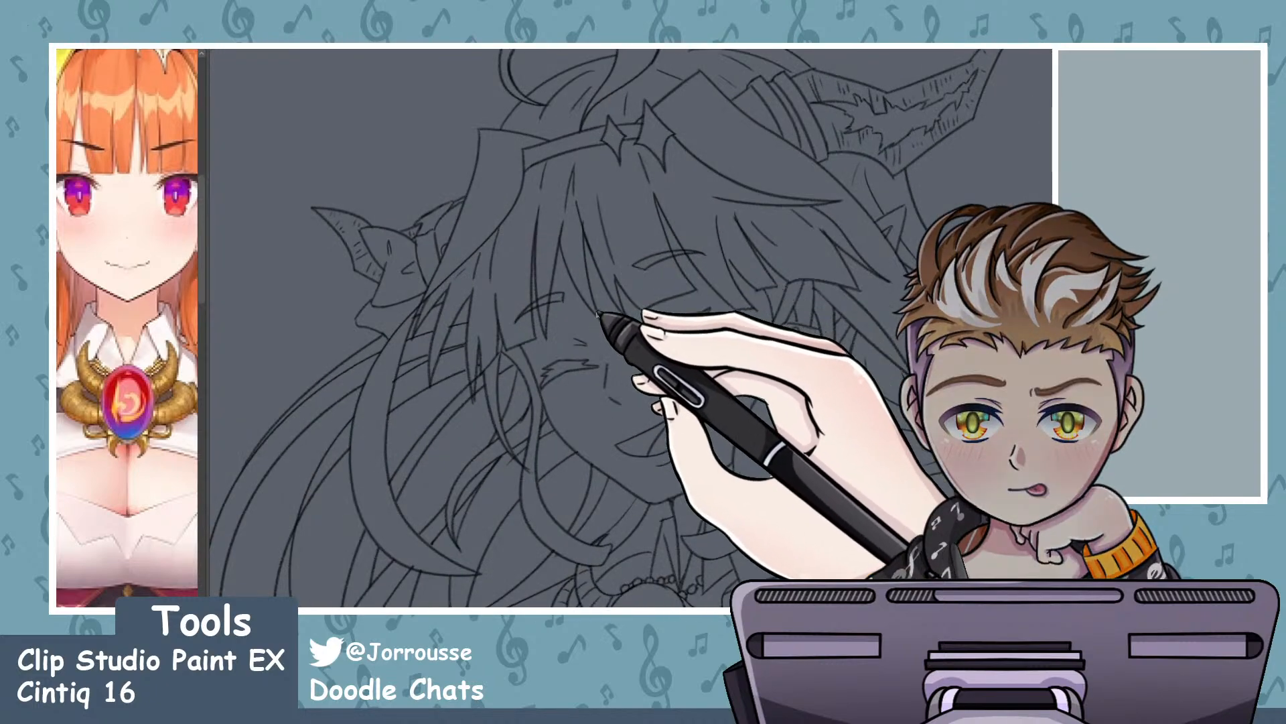
scroll(626, 322, down, 4)
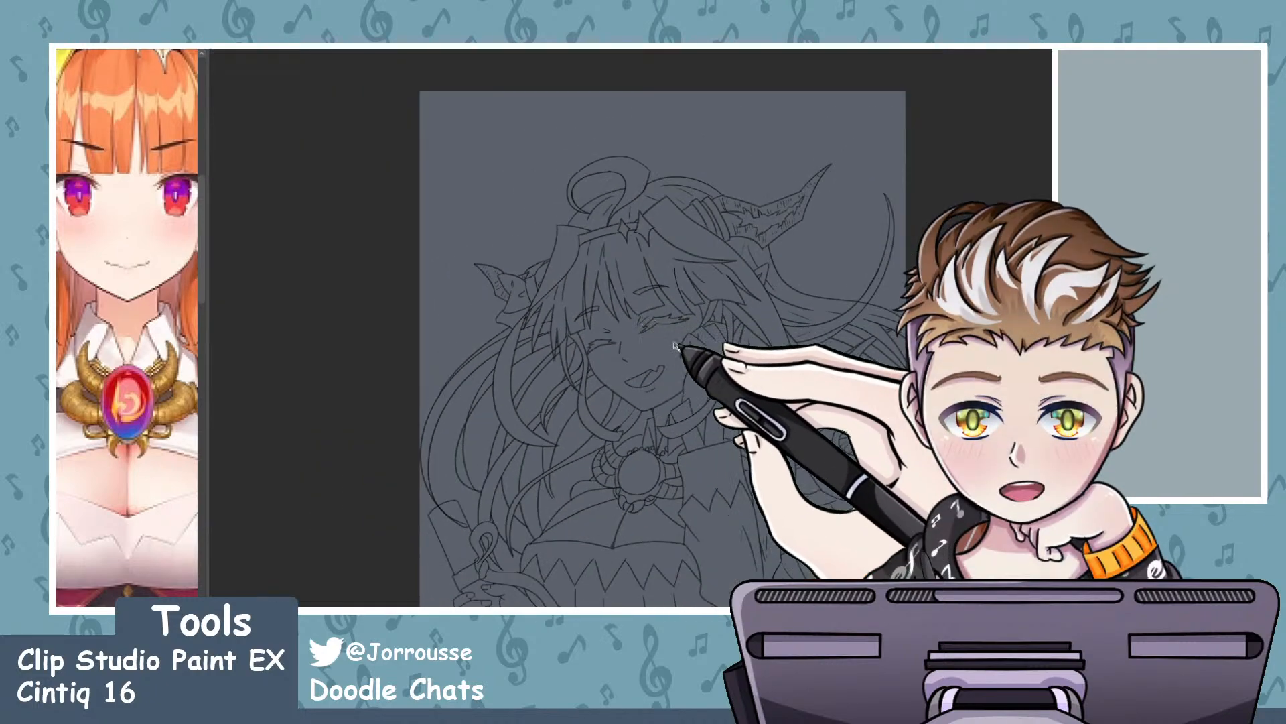
scroll(718, 334, up, 4)
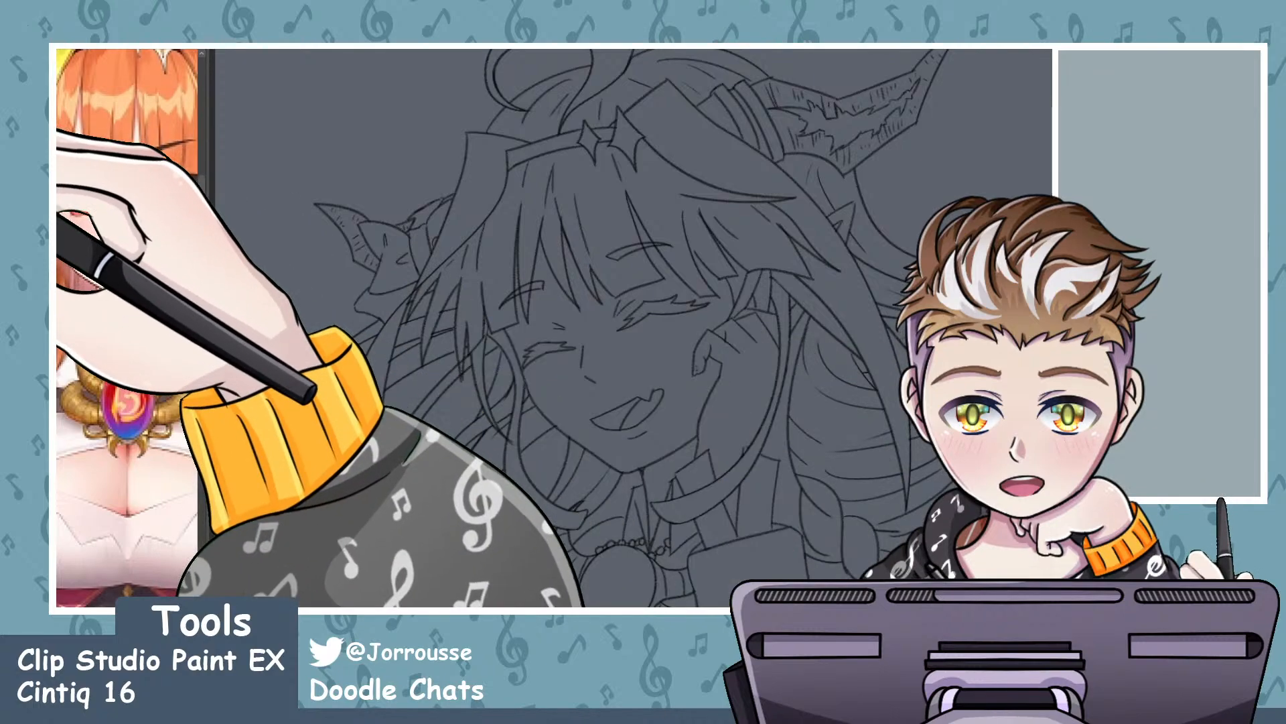
scroll(598, 313, up, 6)
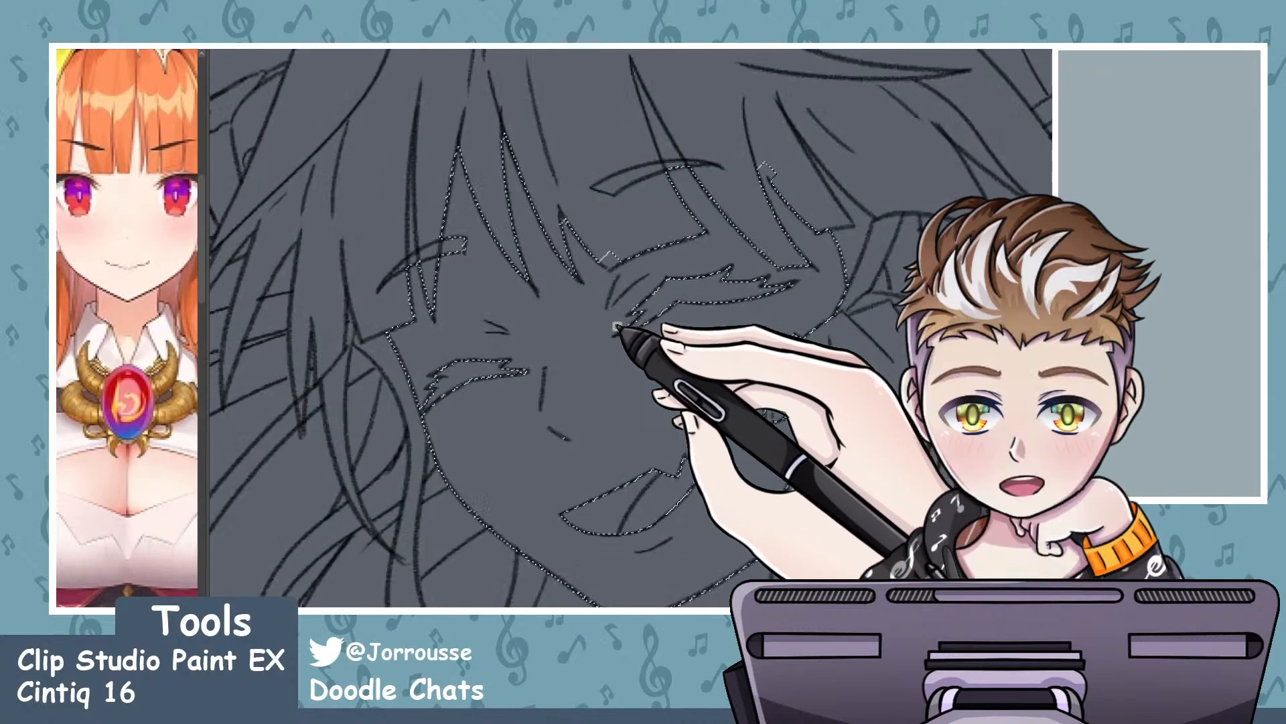
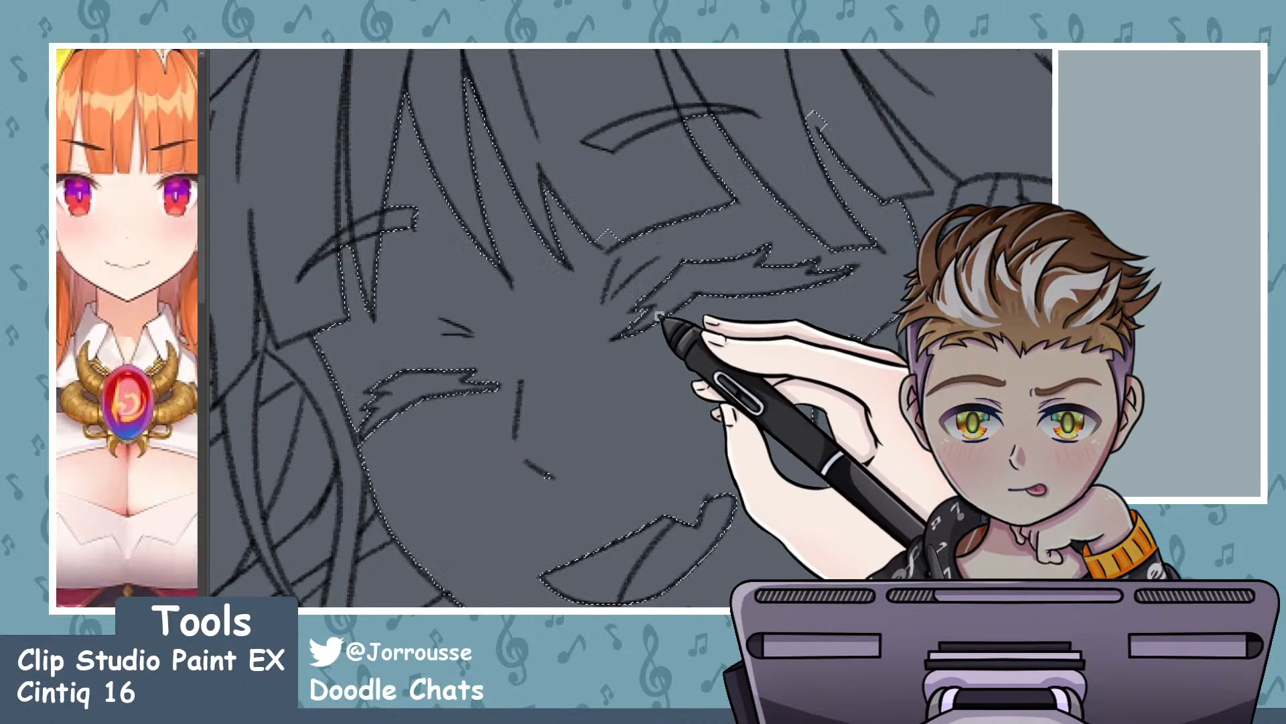
scroll(613, 304, down, 3)
scroll(618, 306, up, 5)
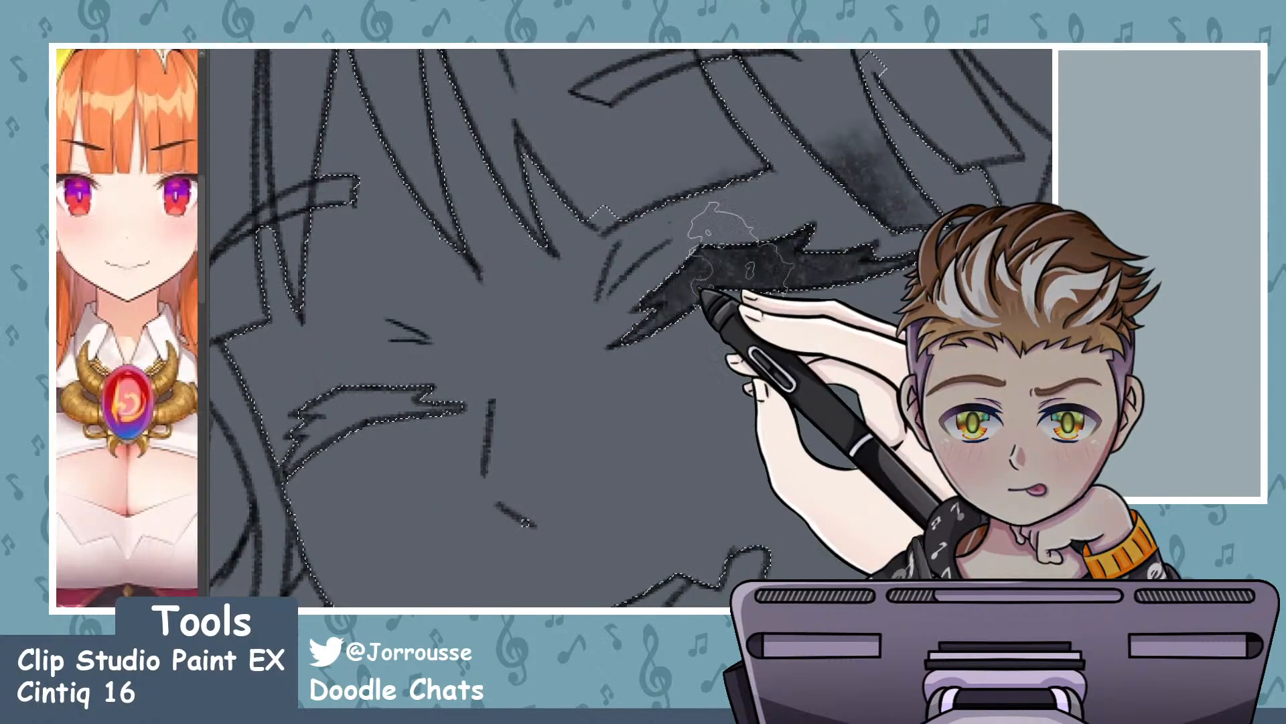
drag(704, 271, 871, 248)
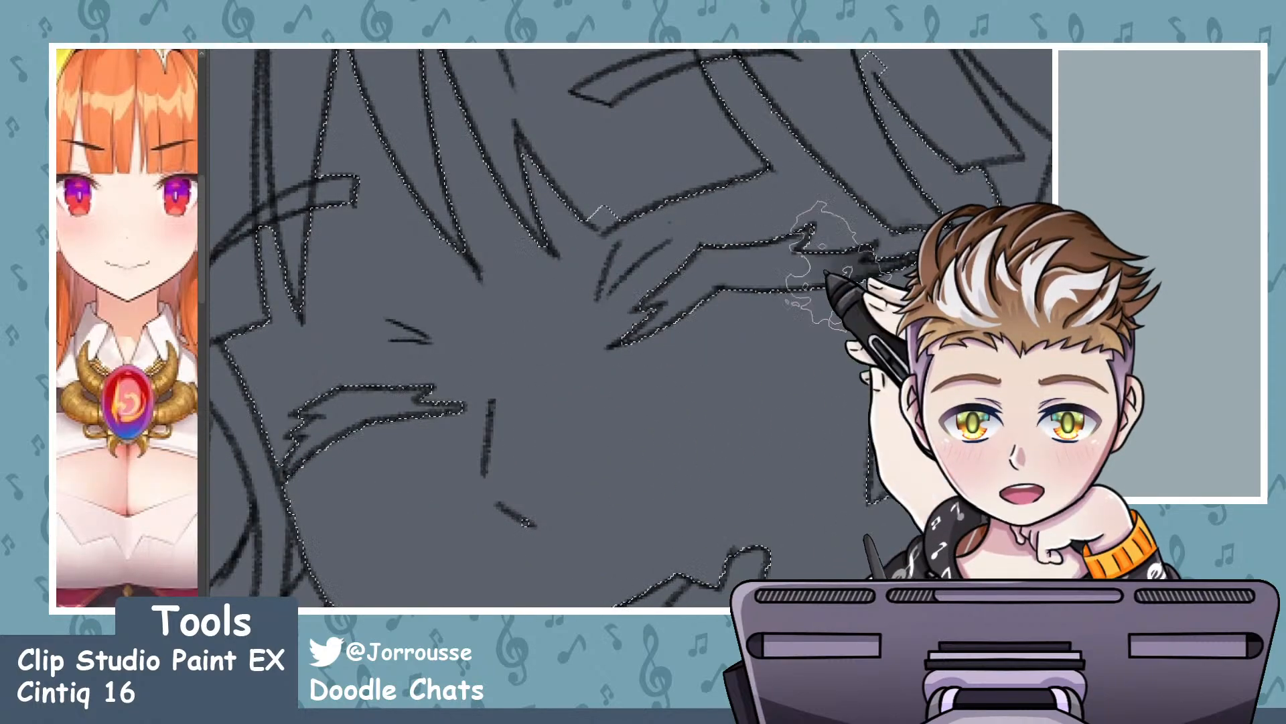
drag(463, 402, 295, 419)
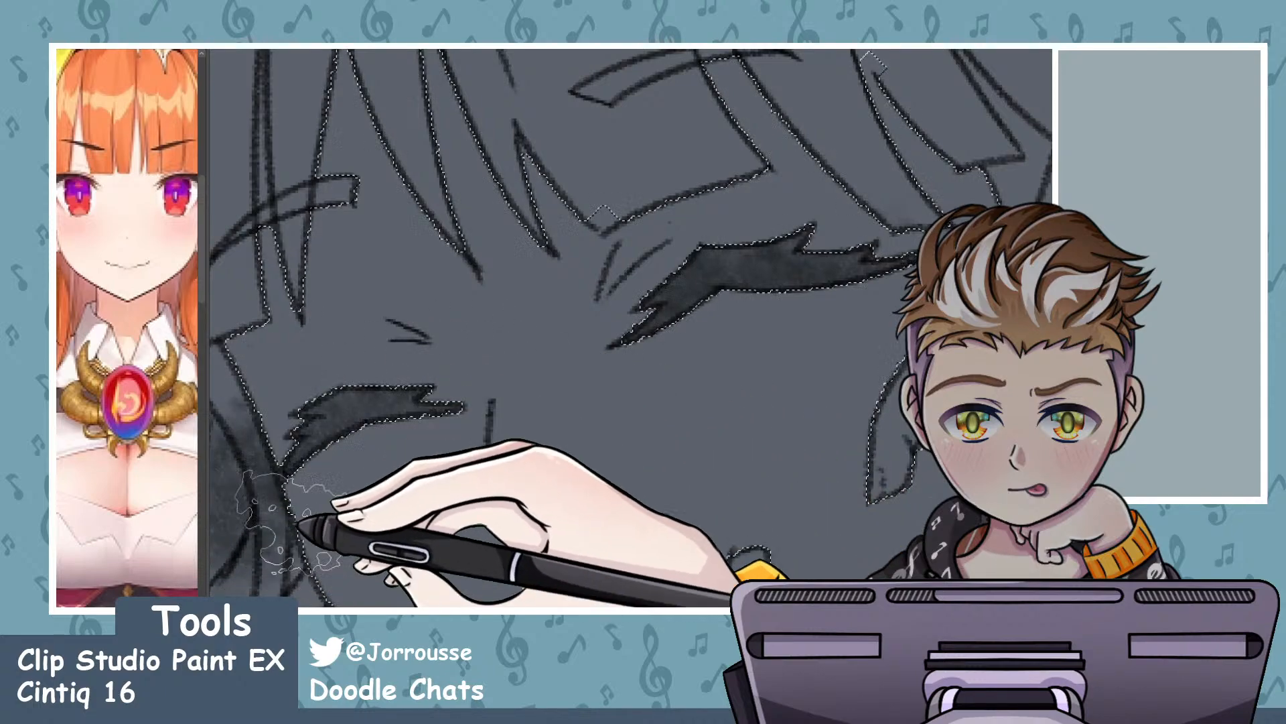
scroll(536, 343, down, 10)
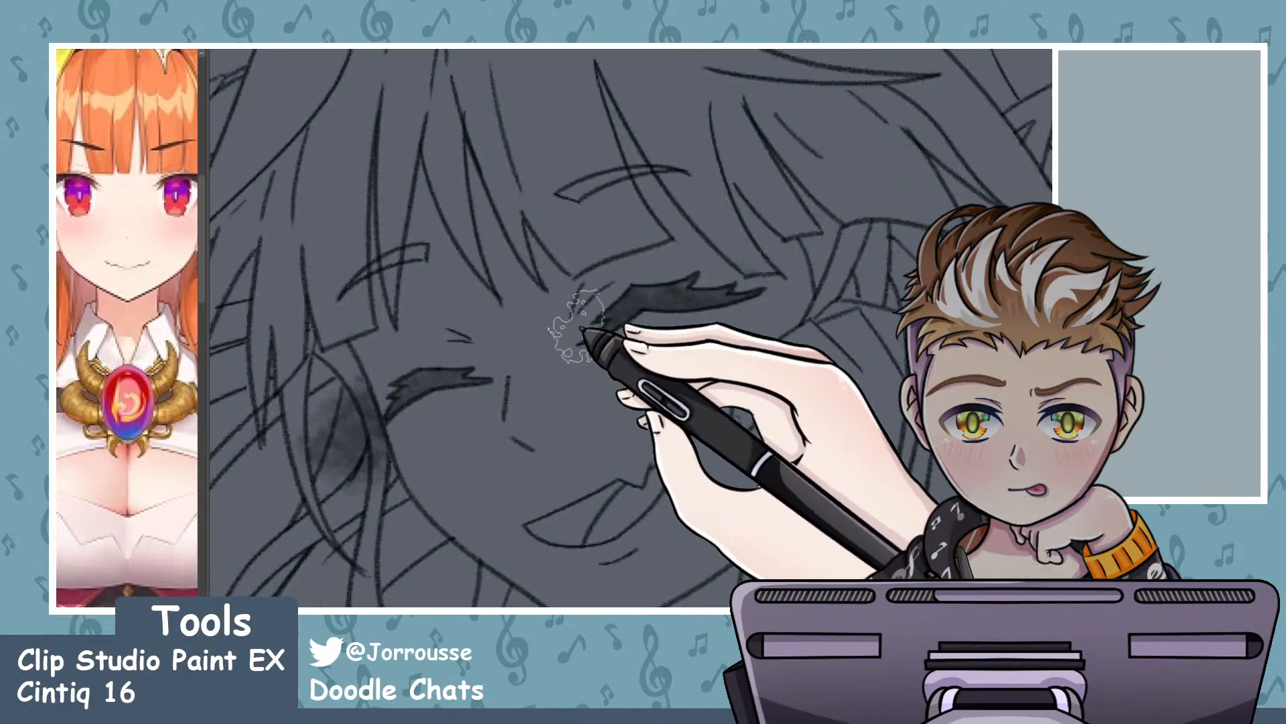
scroll(700, 322, up, 10)
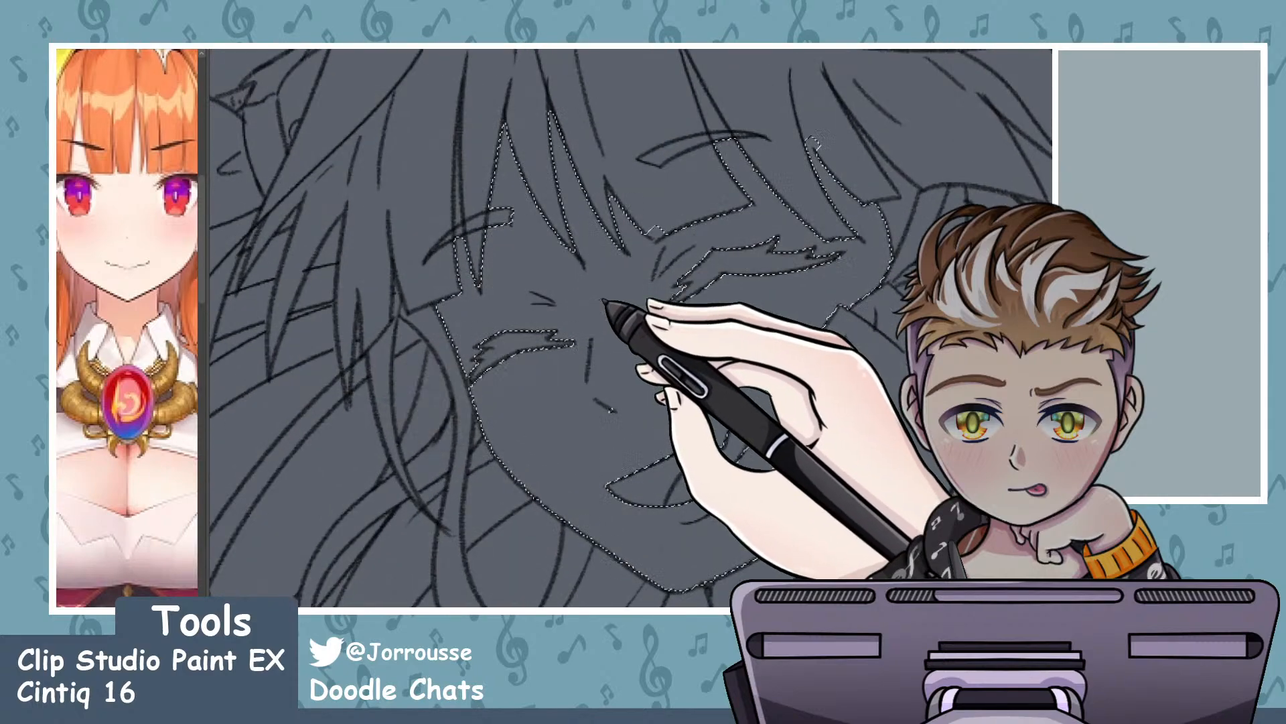
key(ctrl+d)
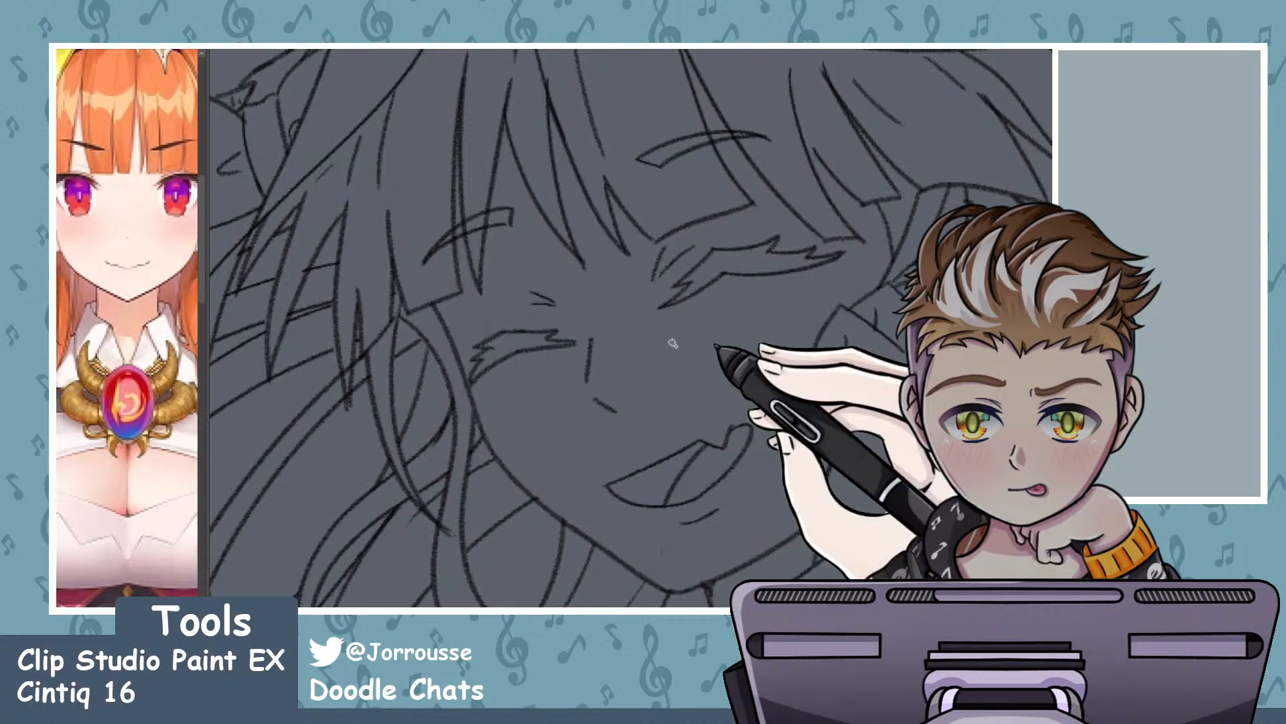
- Select the enclosed shapes of the eyes and brows, and lasso the eyebrows and lid crease out of the selection
click(645, 333)
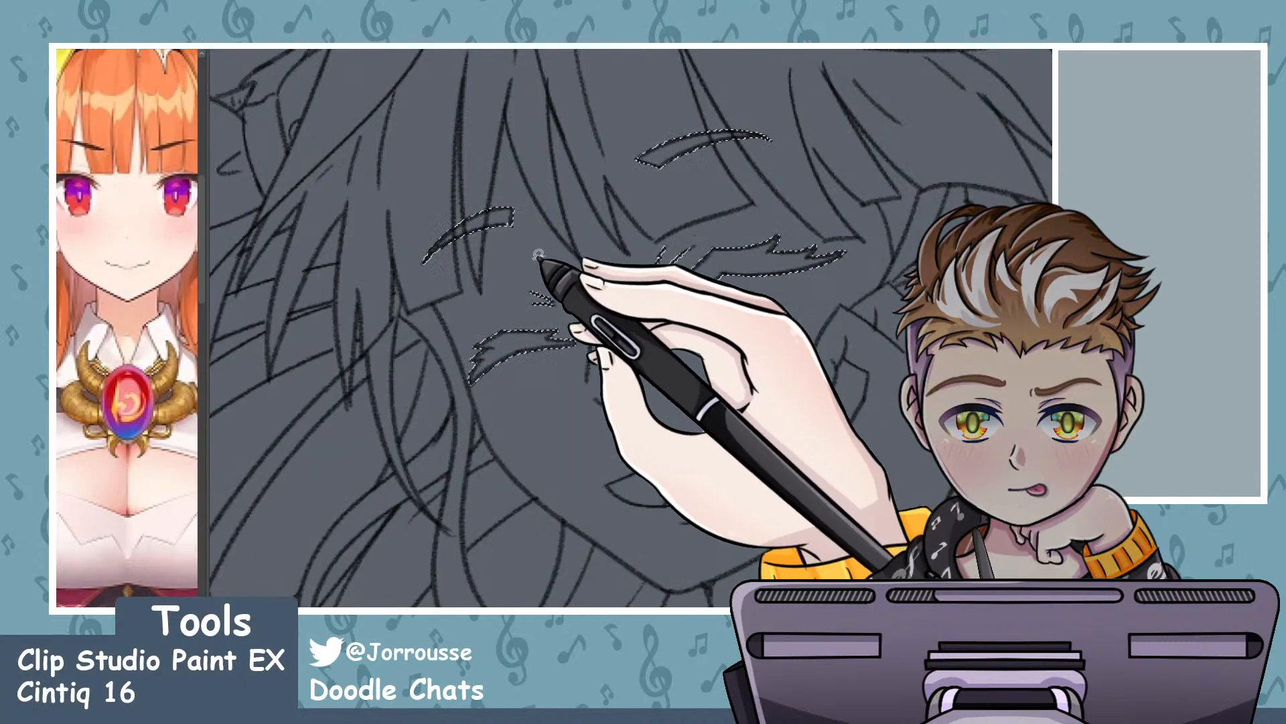
drag(470, 185, 599, 219)
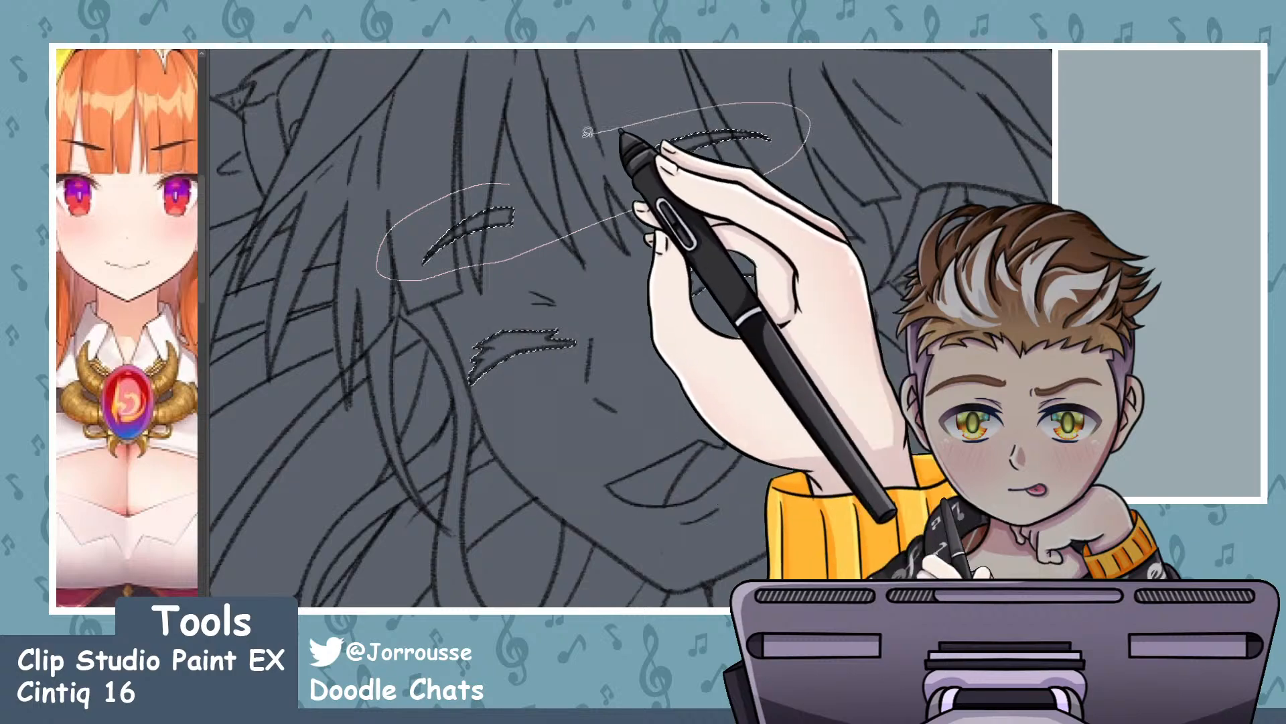
drag(588, 133, 520, 176)
scroll(680, 295, down, 4)
scroll(685, 268, up, 5)
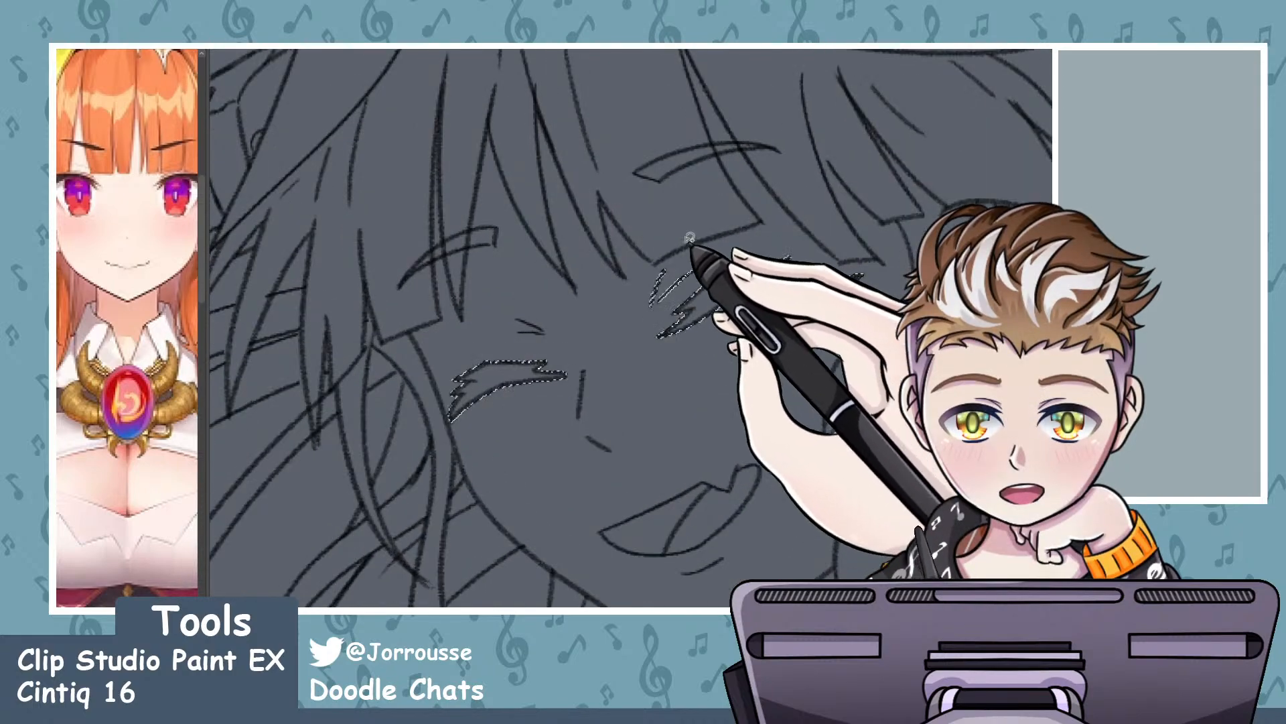
mouse_move(690, 238)
mouse_down()
mouse_move(627, 286)
mouse_move(649, 309)
mouse_up()
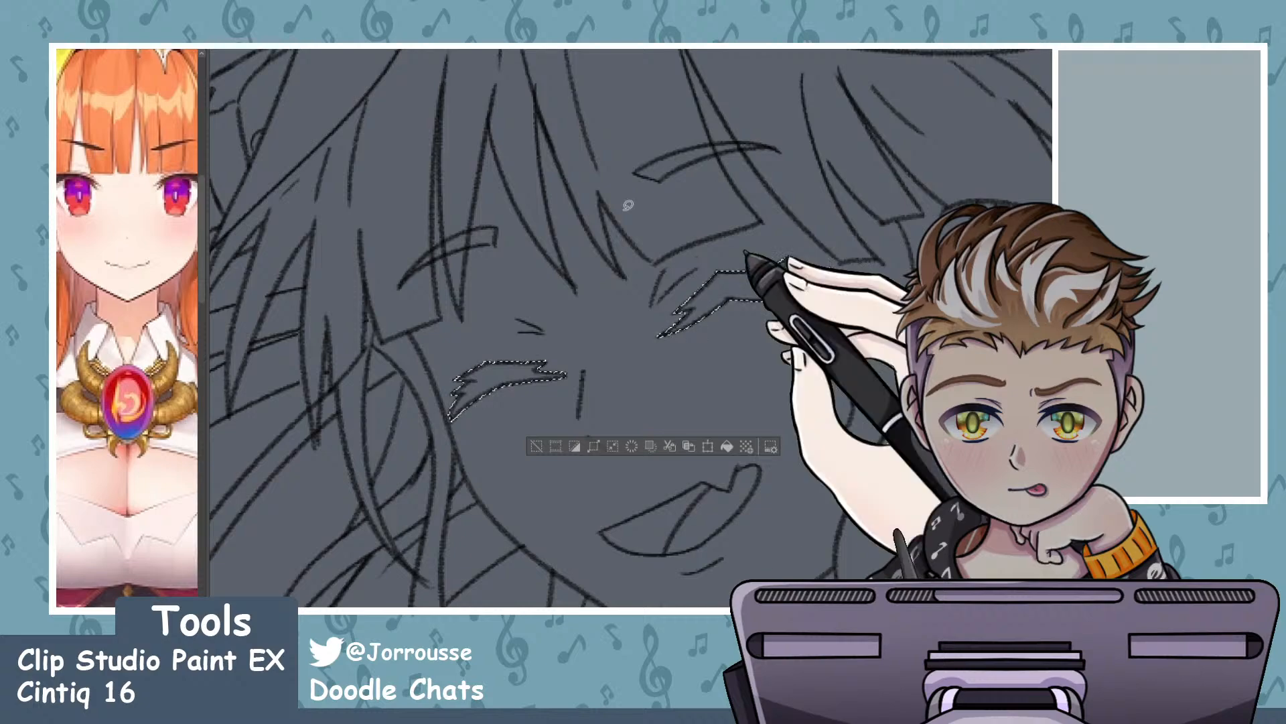
- Shade the inside of both closed eyes dark with a textured brush and clear the selection
click(59, 227)
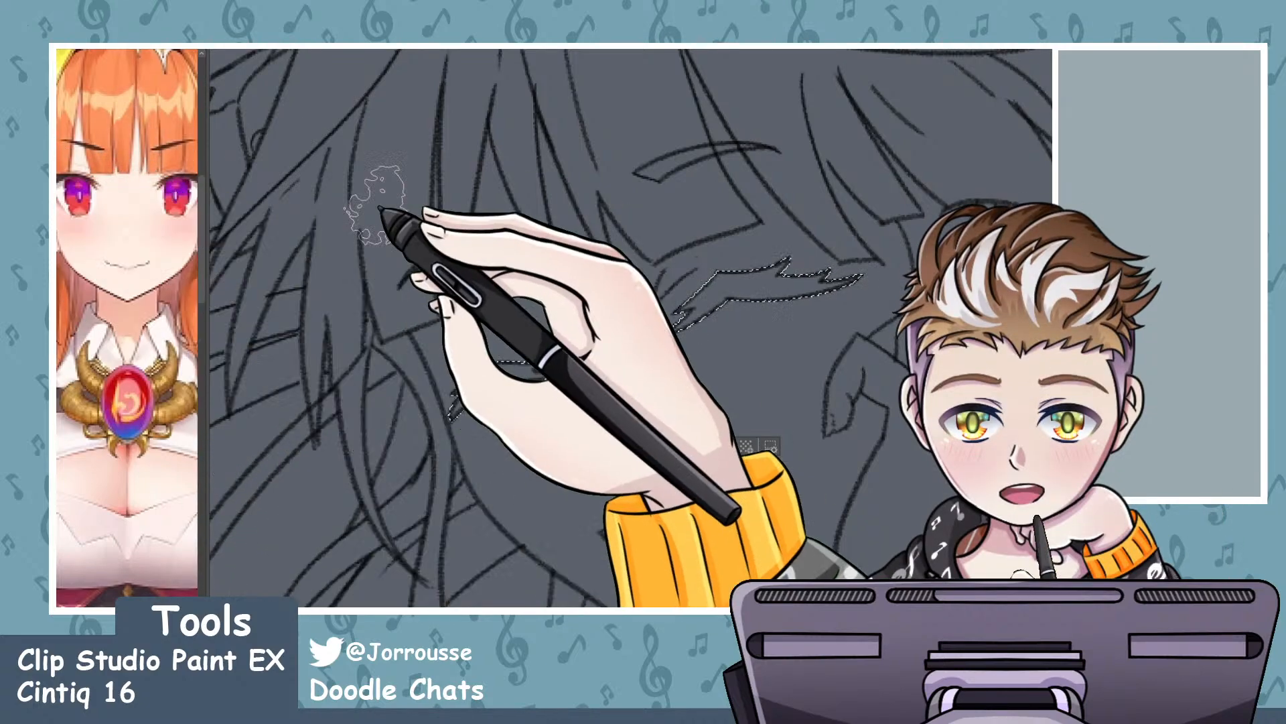
mouse_move(462, 395)
mouse_down()
mouse_move(508, 373)
mouse_move(343, 516)
mouse_move(582, 396)
mouse_move(411, 427)
mouse_move(616, 375)
mouse_up()
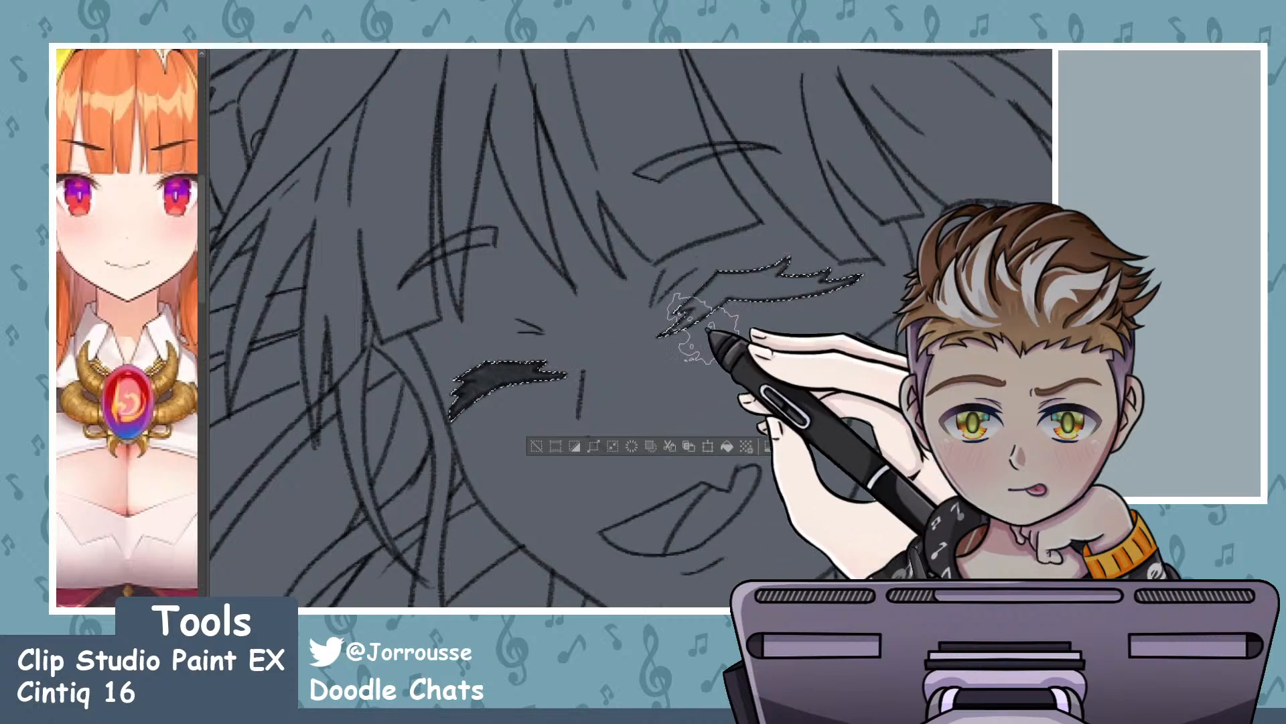
key(ctrl+d)
scroll(489, 302, down, 8)
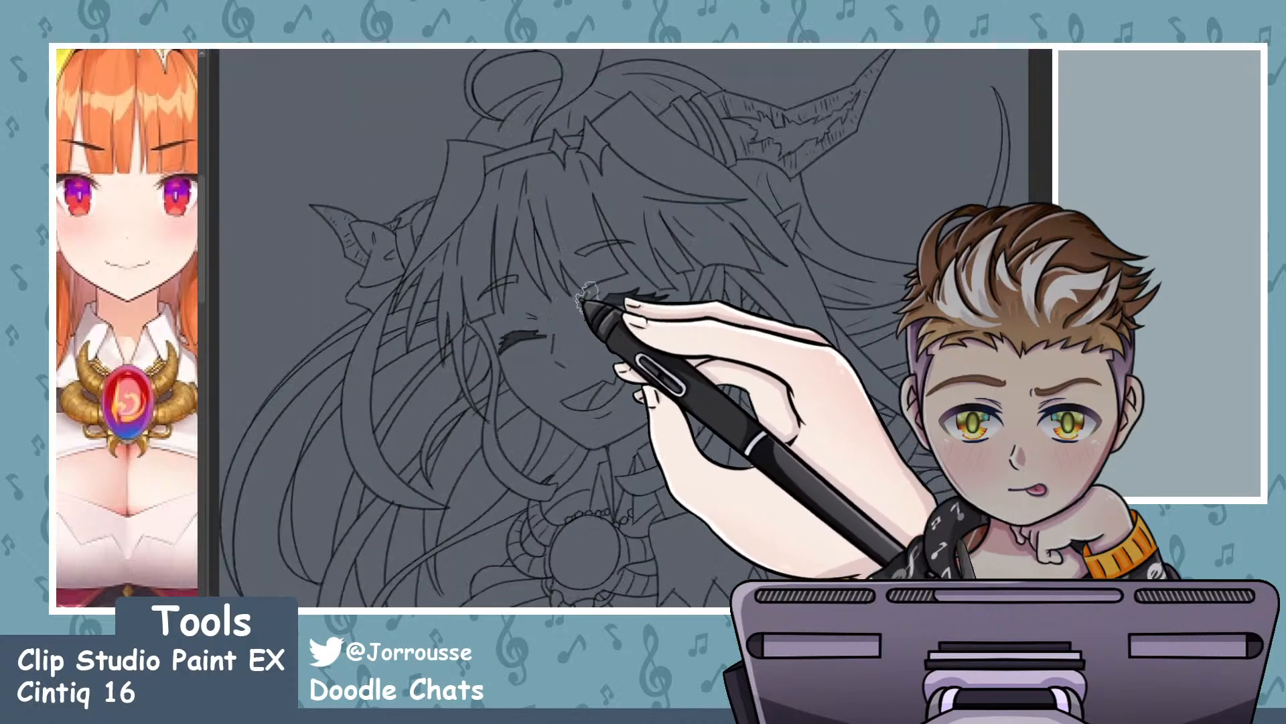
- Review the shaded eyes against the whole drawing, temporarily hiding the eyebrows, nose and mouth
scroll(573, 319, up, 2)
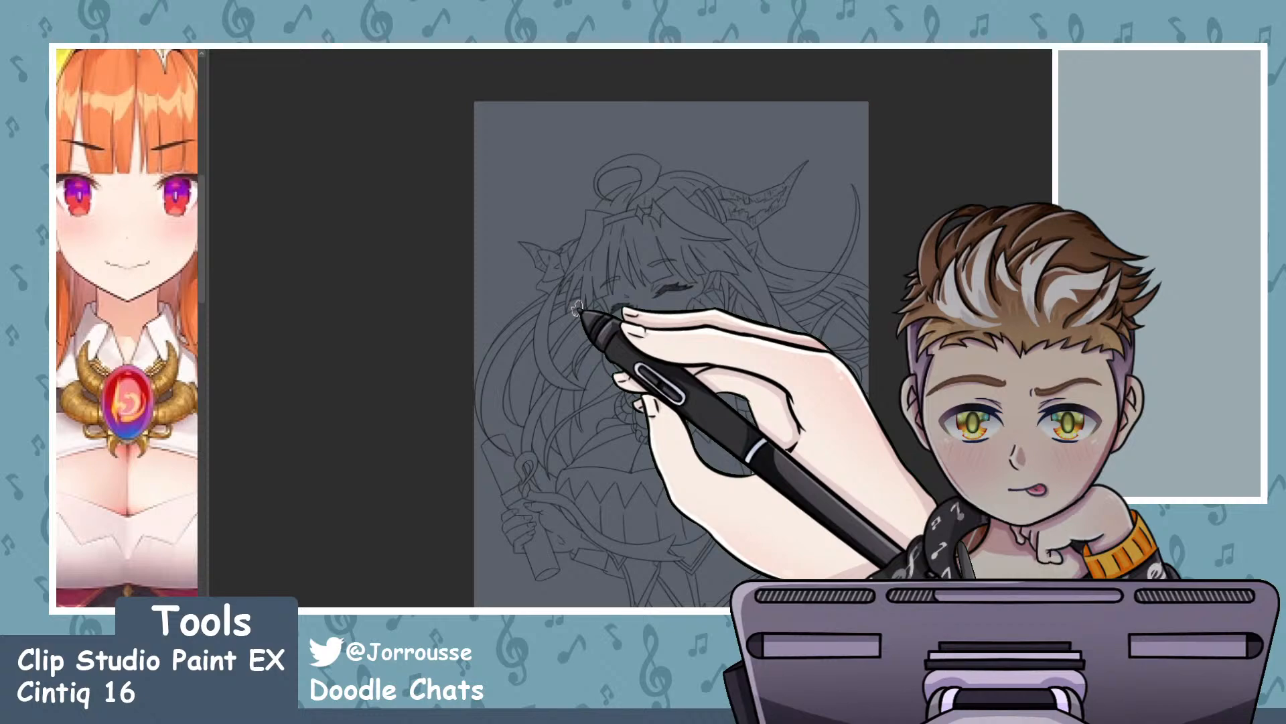
scroll(568, 305, up, 5)
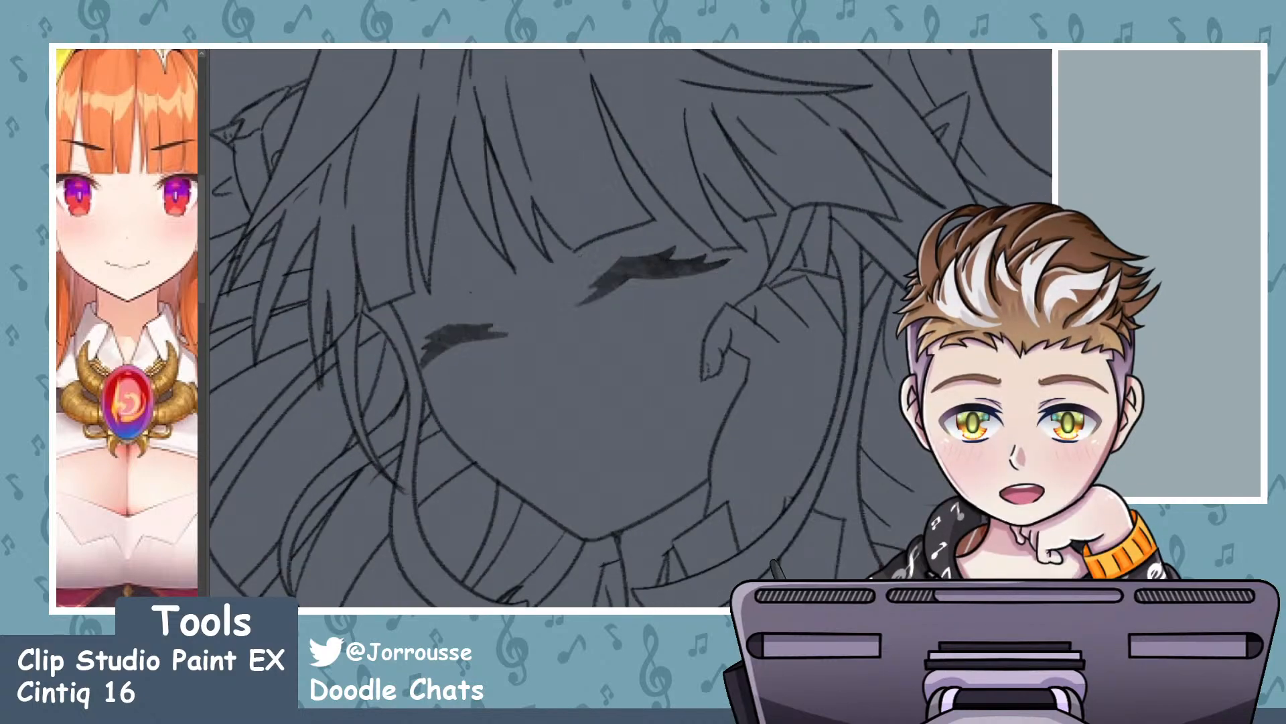
scroll(776, 323, down, 6)
scroll(775, 323, up, 2)
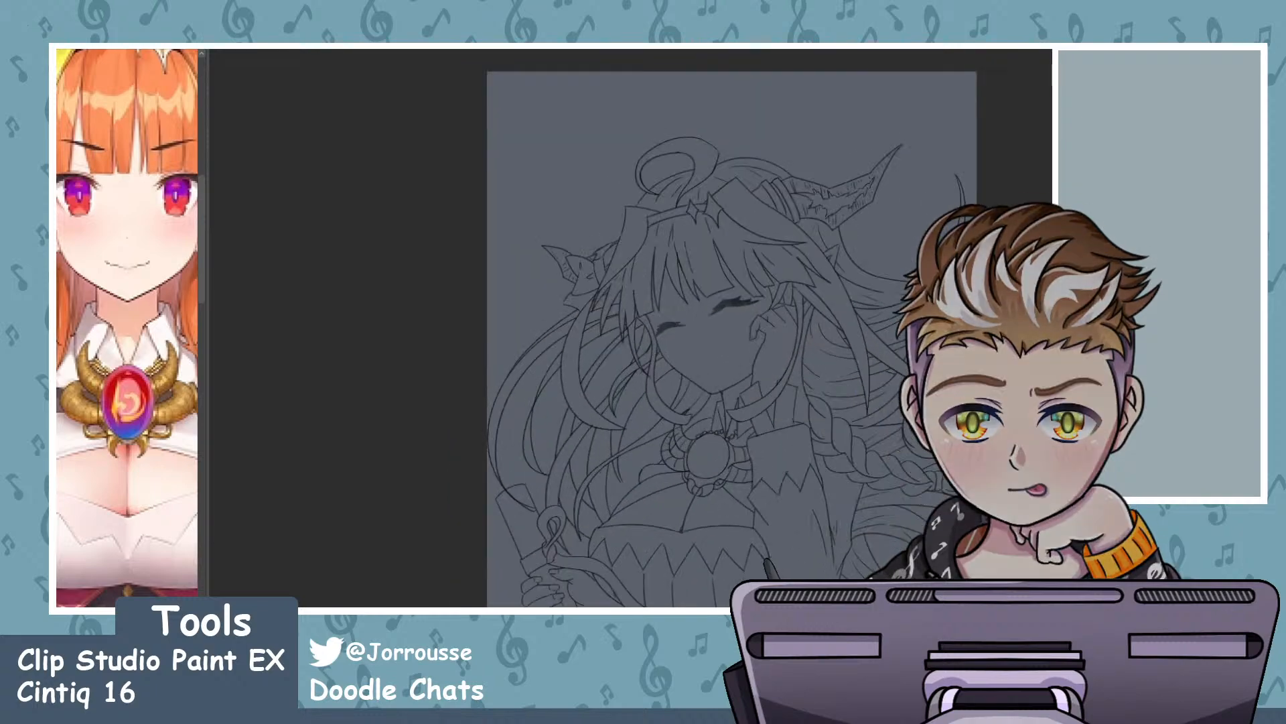
scroll(730, 324, up, 5)
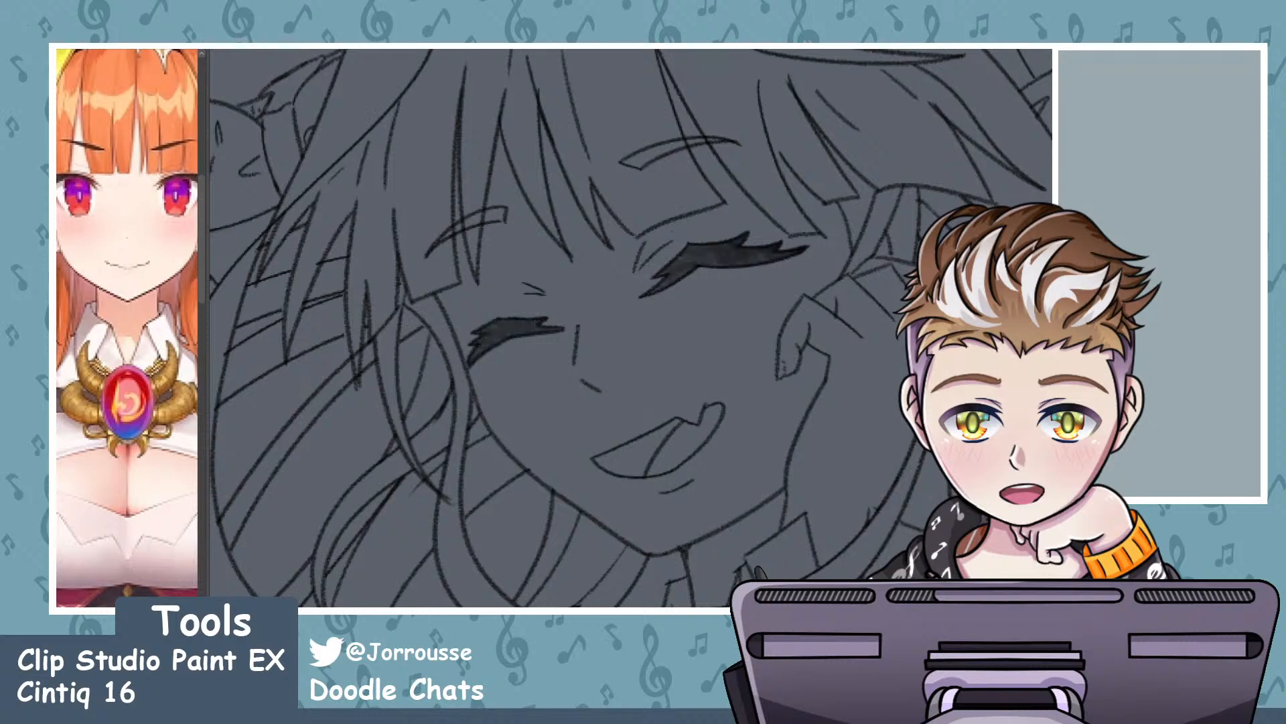
scroll(558, 254, up, 1)
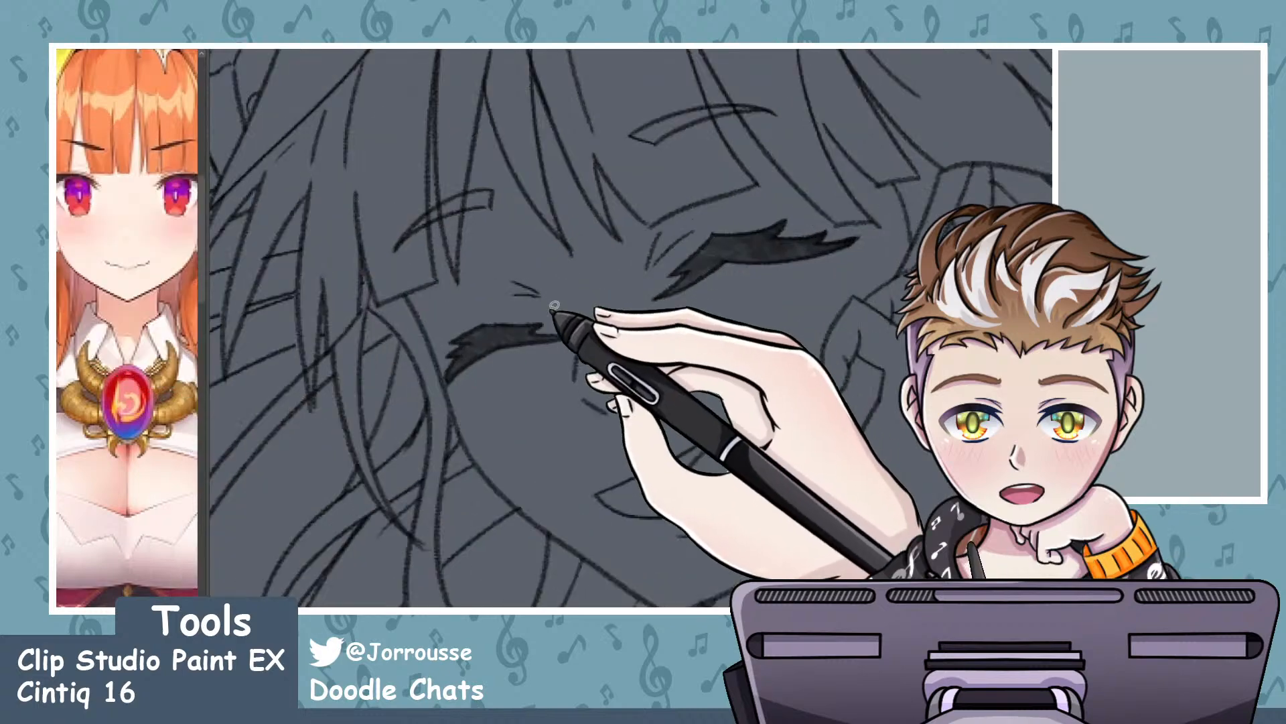
- Lasso both shaded eyes, try a large round brush inside the selection and deselect
mouse_move(432, 319)
mouse_down()
mouse_move(465, 395)
mouse_move(531, 372)
mouse_move(556, 305)
mouse_up()
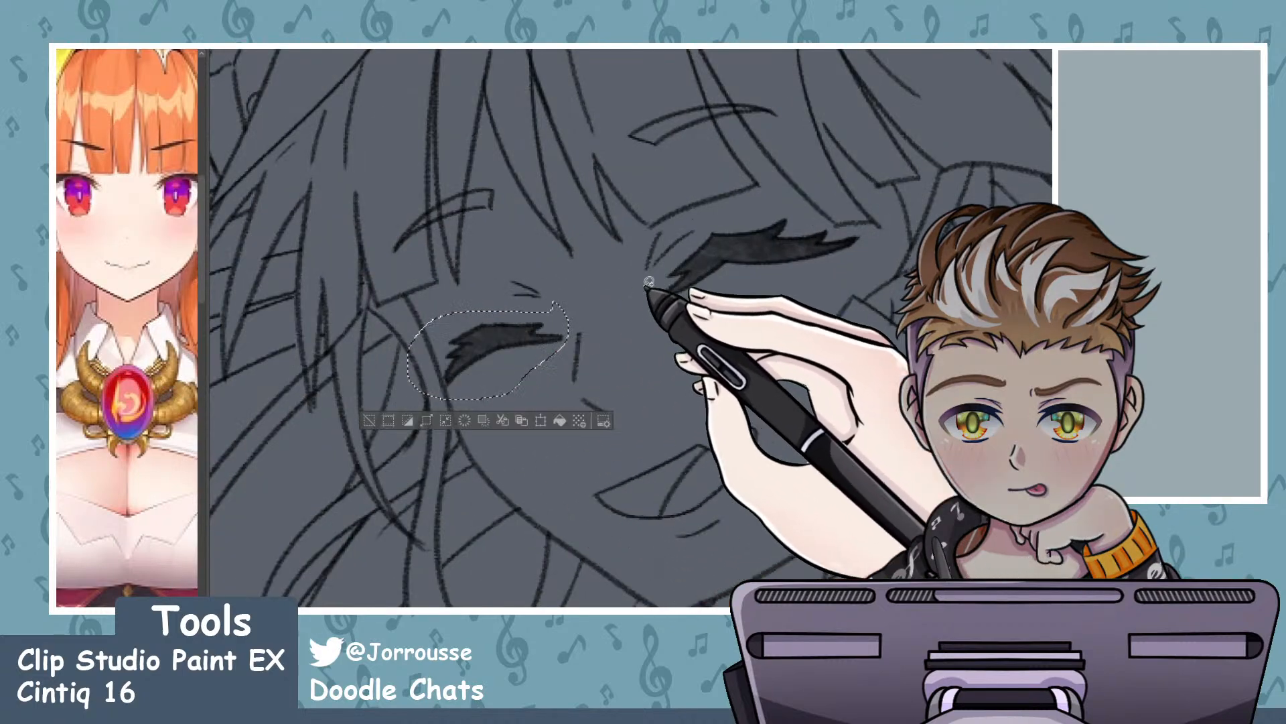
mouse_move(644, 288)
mouse_down()
mouse_move(728, 326)
mouse_move(907, 266)
mouse_move(894, 222)
mouse_move(716, 224)
mouse_move(651, 287)
mouse_move(752, 287)
mouse_up()
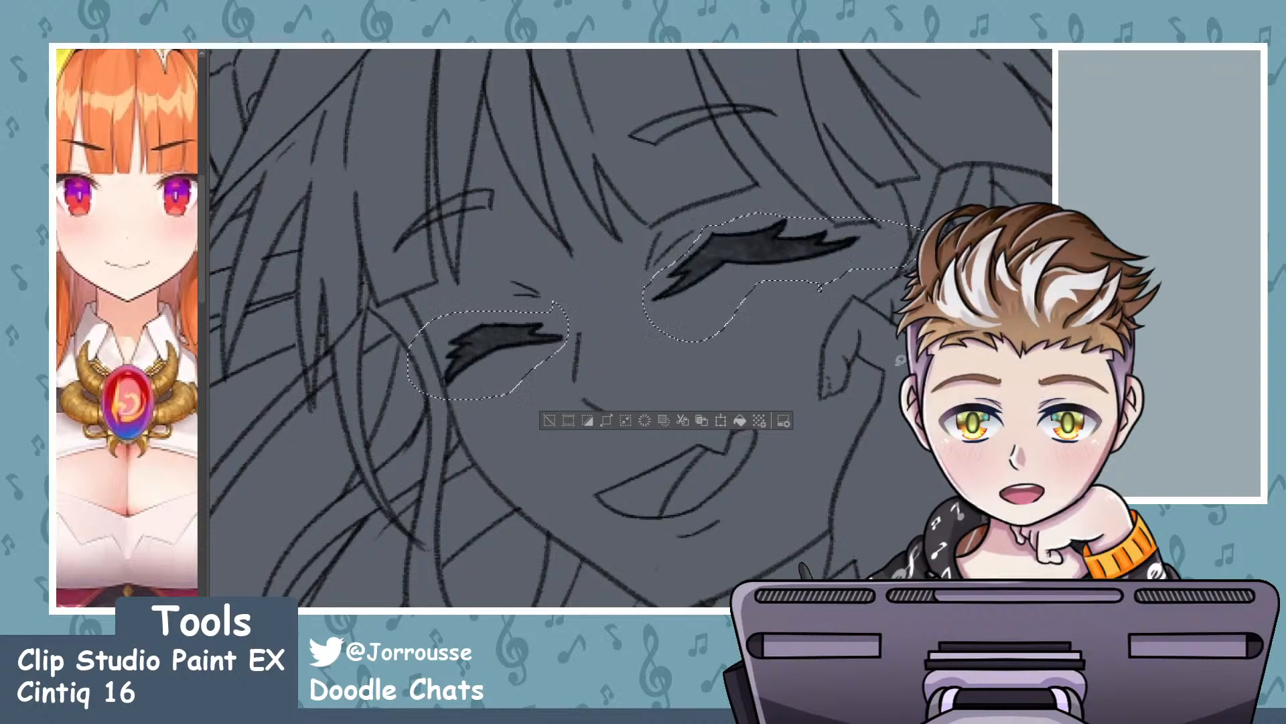
click(61, 268)
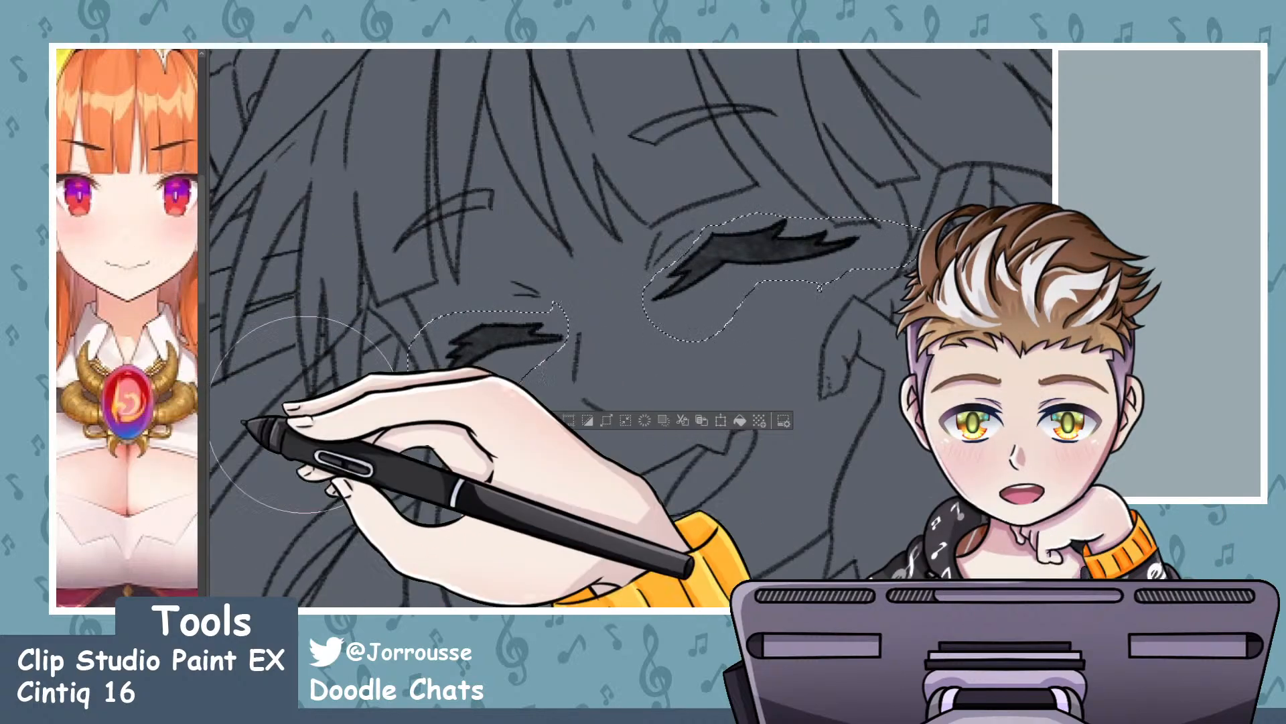
key(ctrl+d)
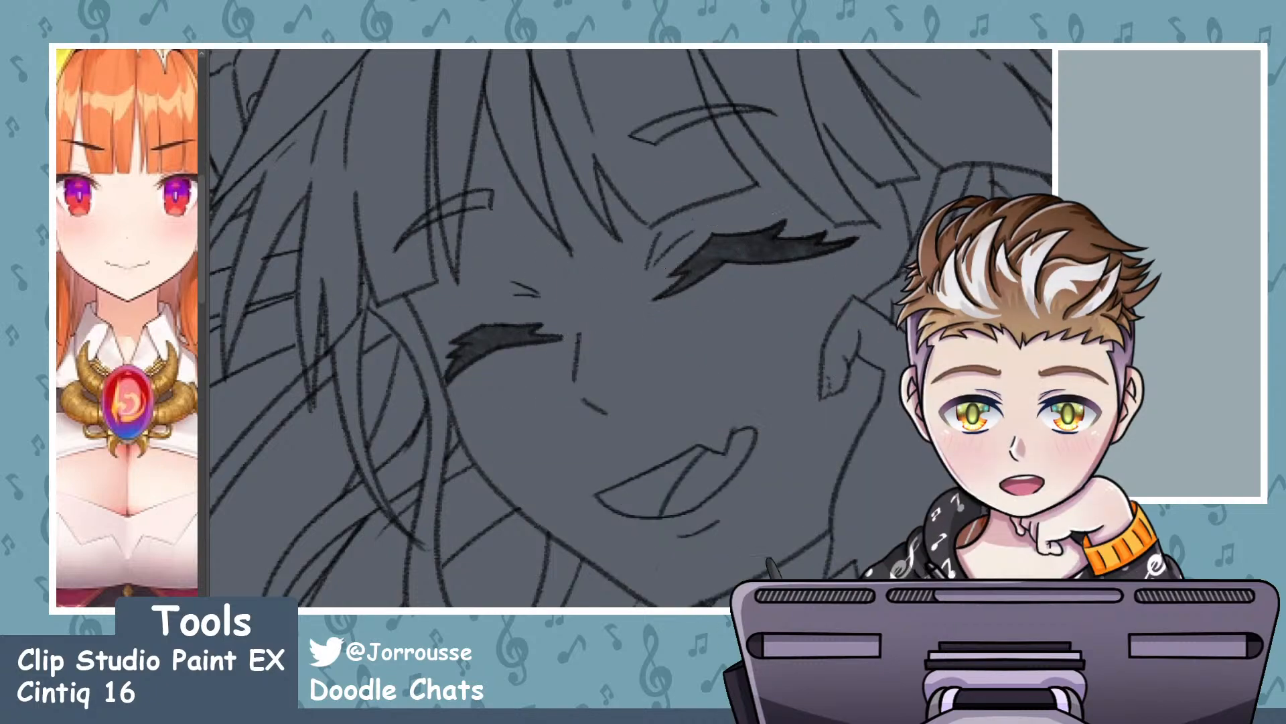
- Examine the full line art from a distance and up close to check how the shaded eyes read
scroll(618, 295, down, 5)
scroll(762, 339, up, 1)
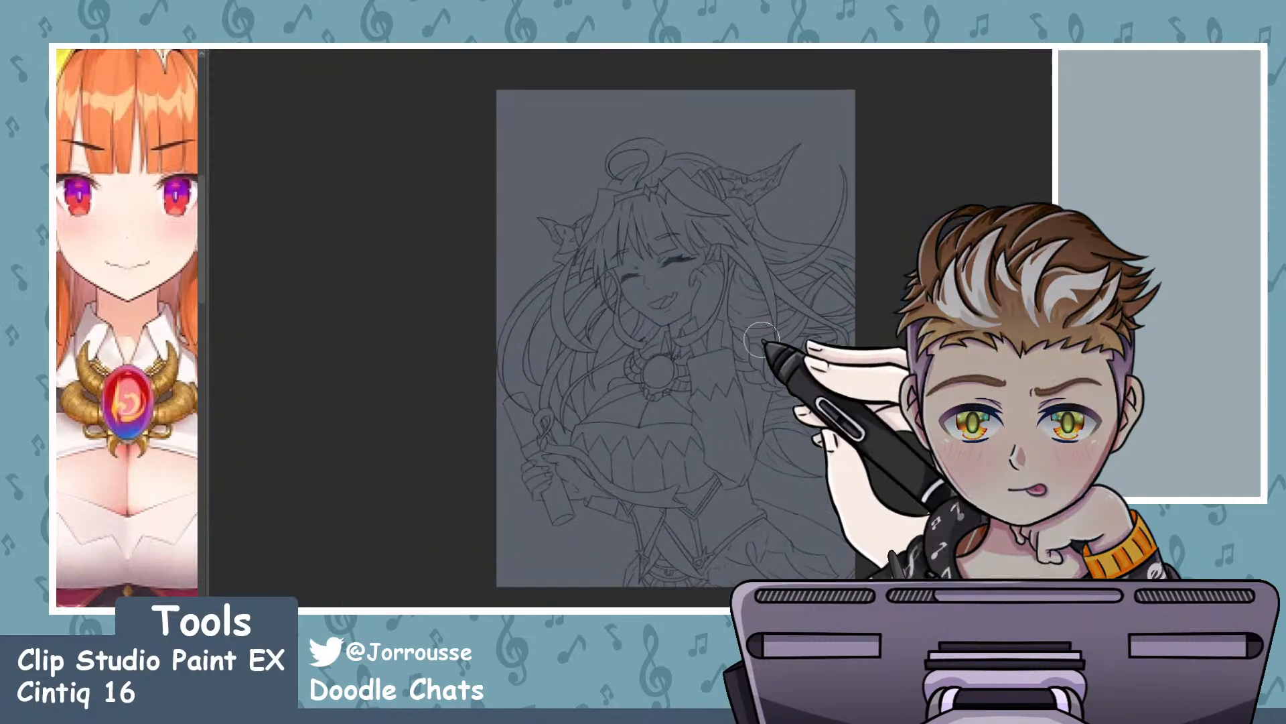
scroll(762, 335, up, 1)
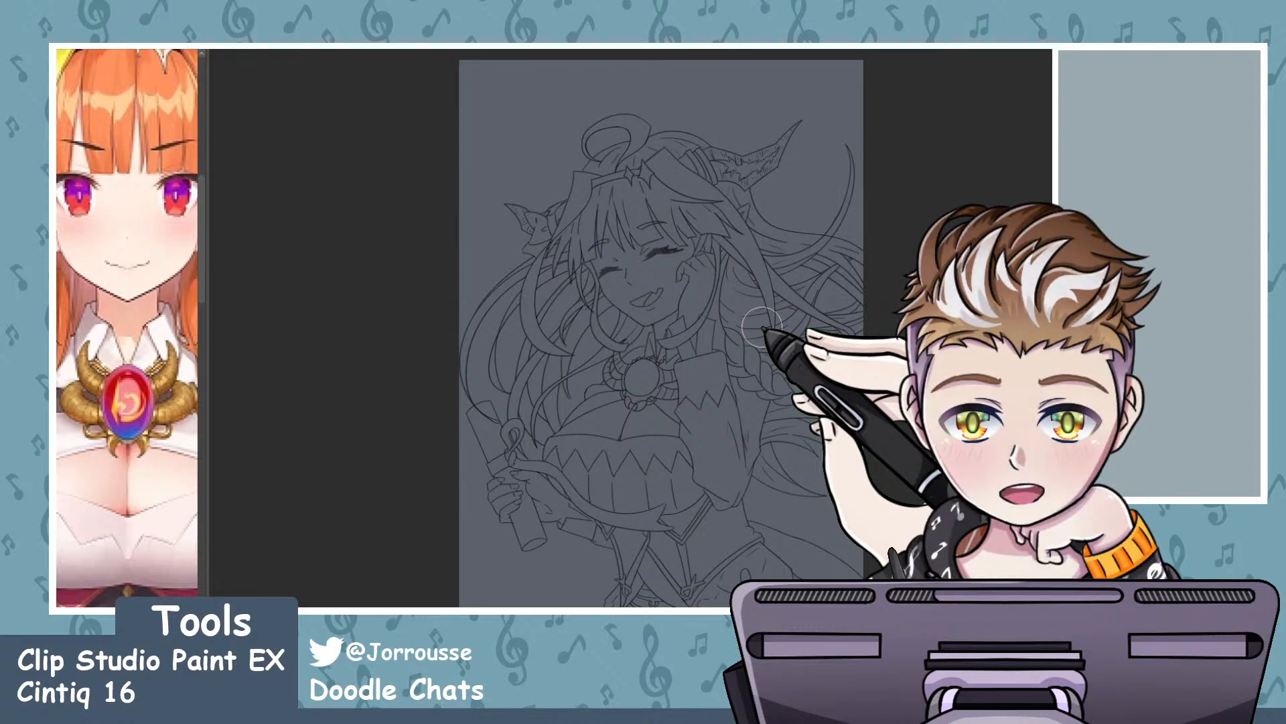
scroll(757, 381, down, 1)
drag(758, 382, 764, 399)
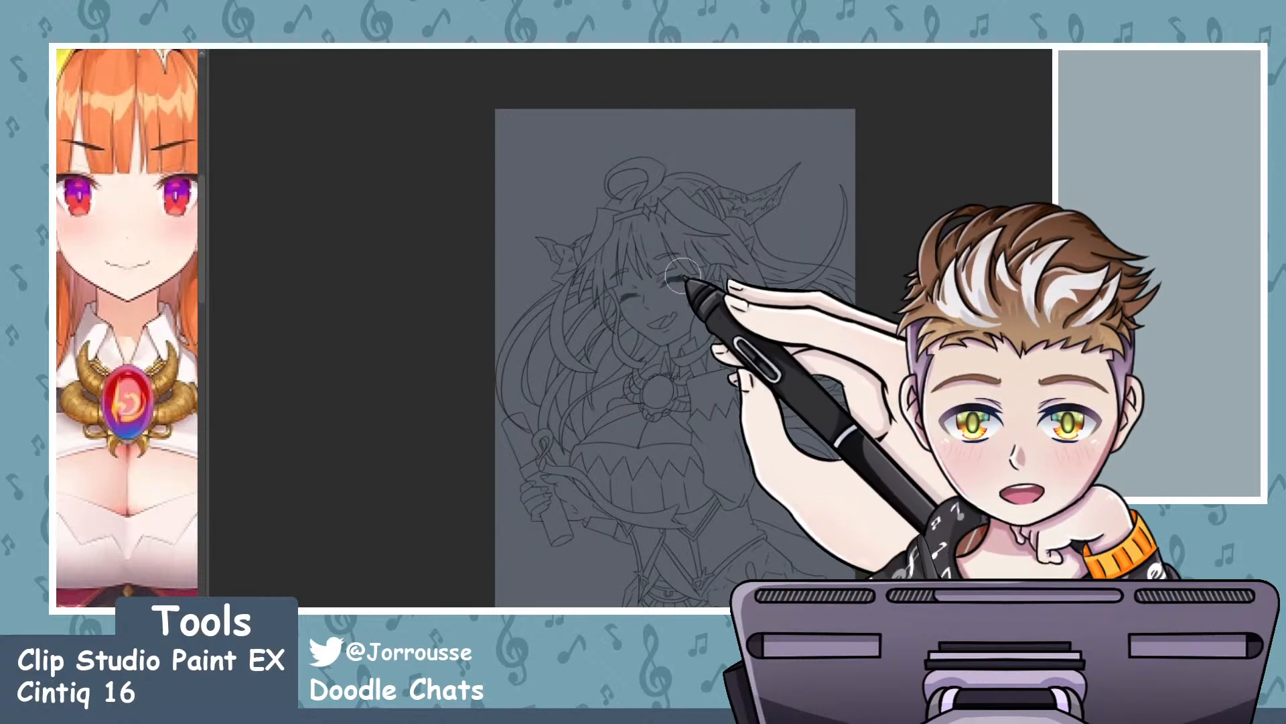
scroll(673, 277, up, 1)
scroll(662, 240, up, 4)
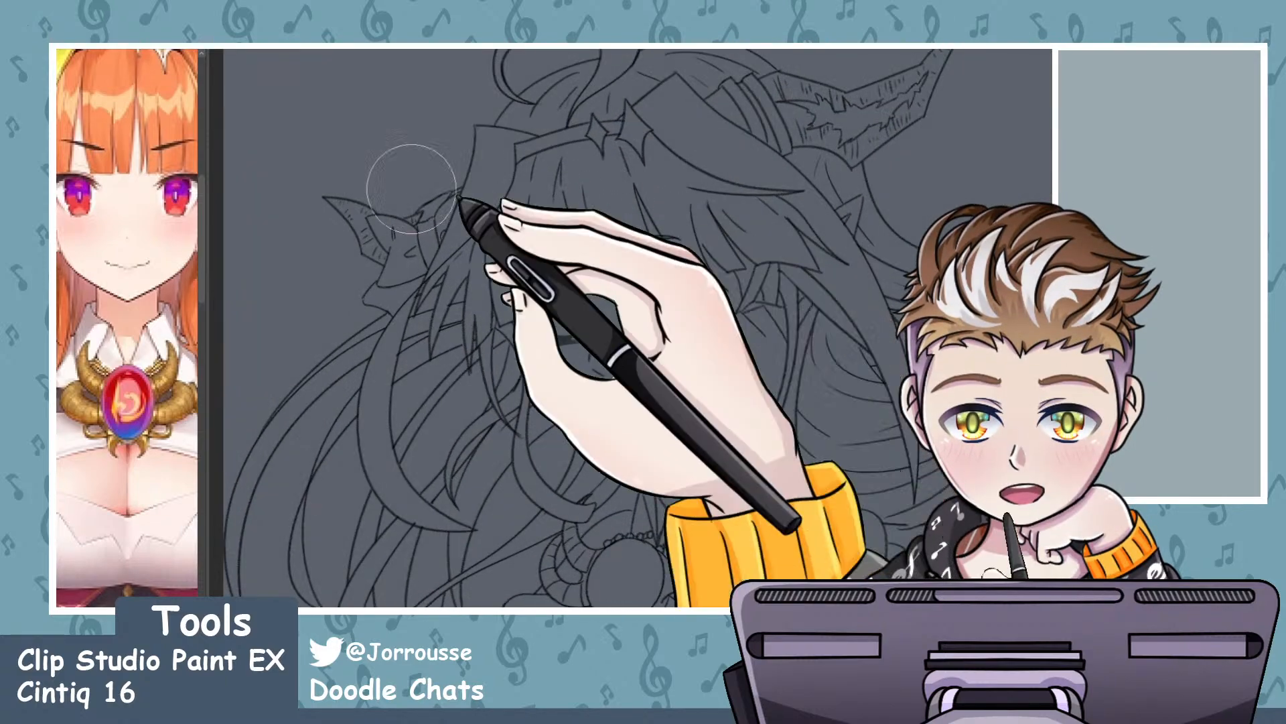
scroll(831, 261, down, 4)
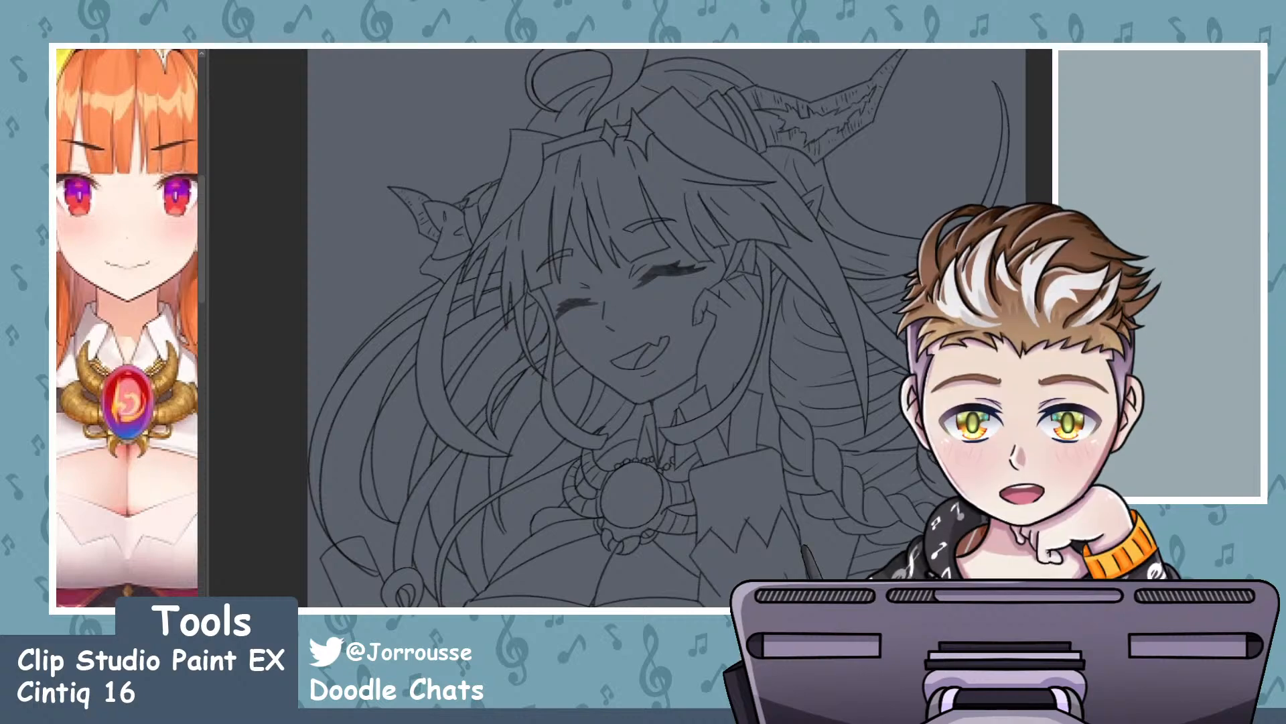
- Look over the character reference from the head down to the skirt and the heart-buckled thigh strap
scroll(186, 271, down, 2)
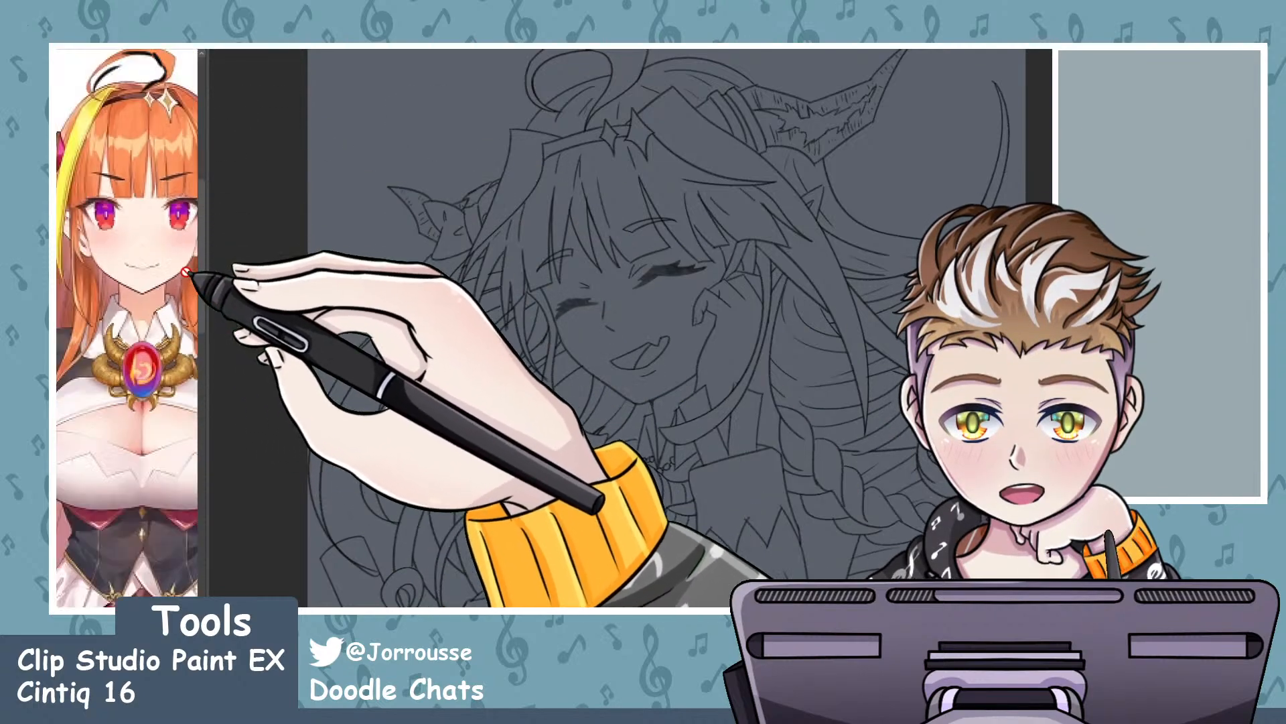
scroll(181, 275, down, 2)
scroll(161, 268, up, 2)
scroll(165, 274, down, 4)
scroll(171, 436, up, 4)
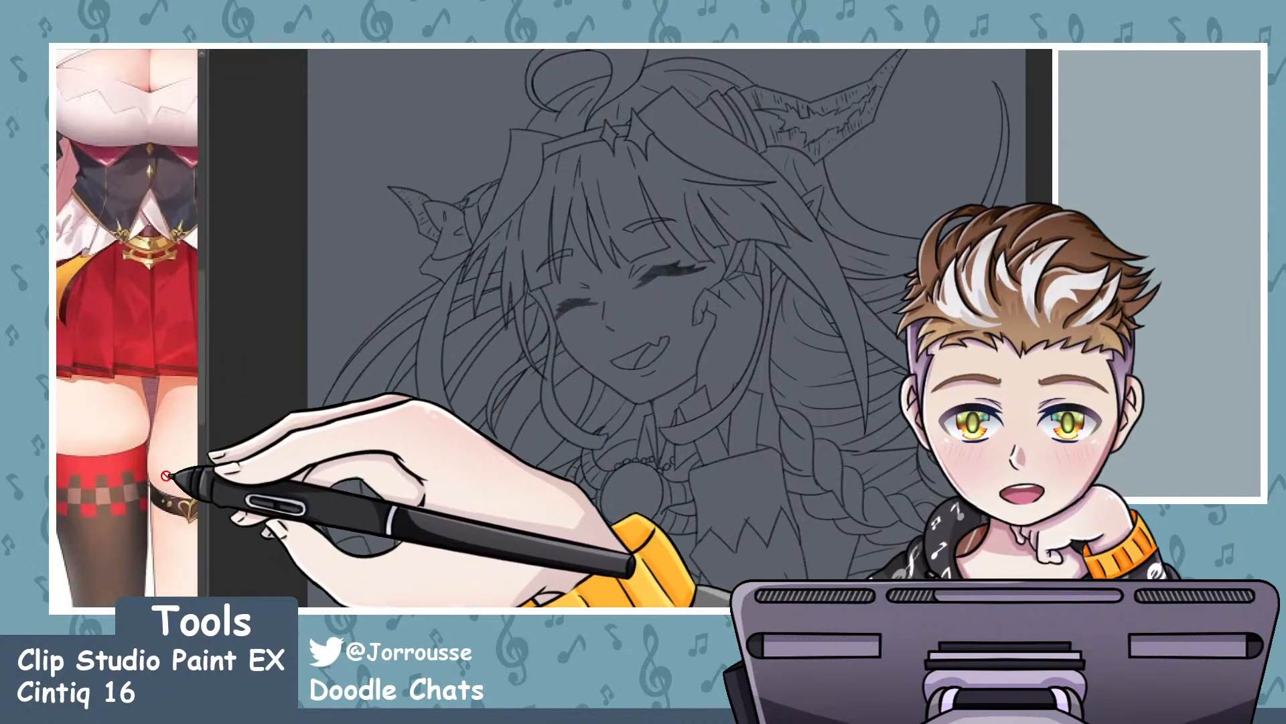
scroll(151, 449, down, 3)
scroll(172, 454, up, 3)
scroll(156, 334, up, 2)
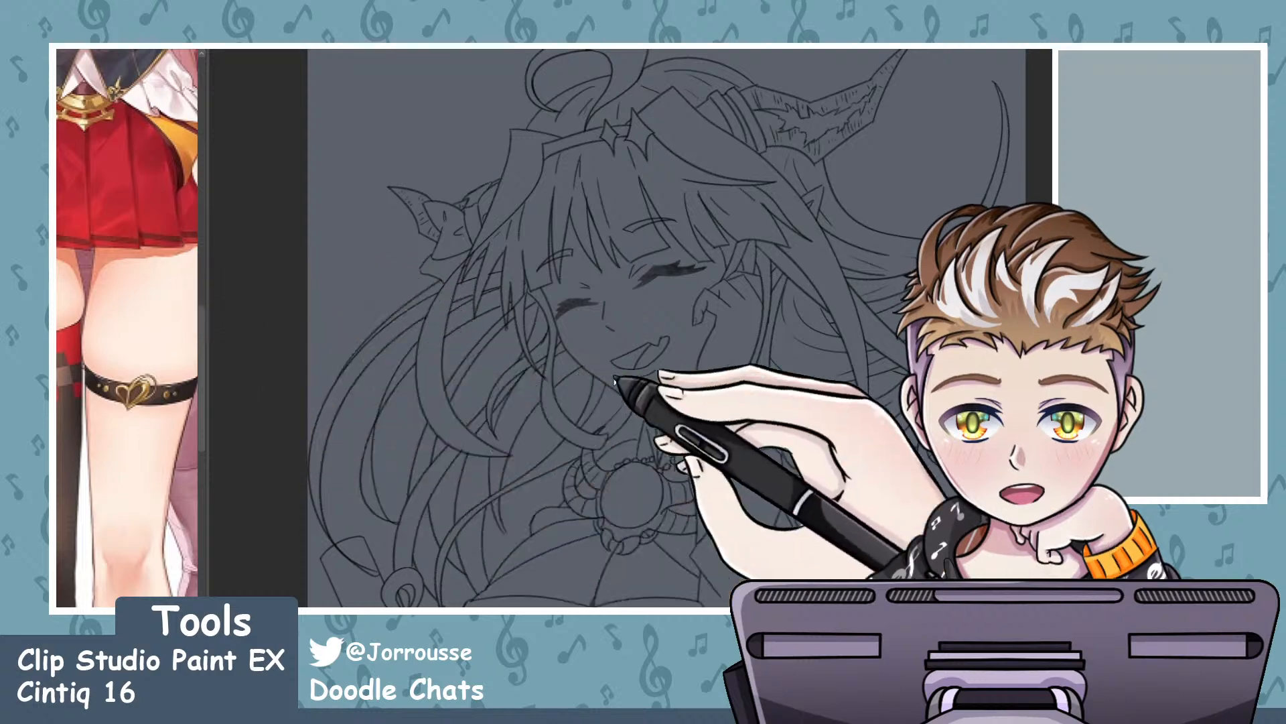
- Select the face and the raised hand against the cheek as skin areas on the line art
scroll(613, 362, up, 2)
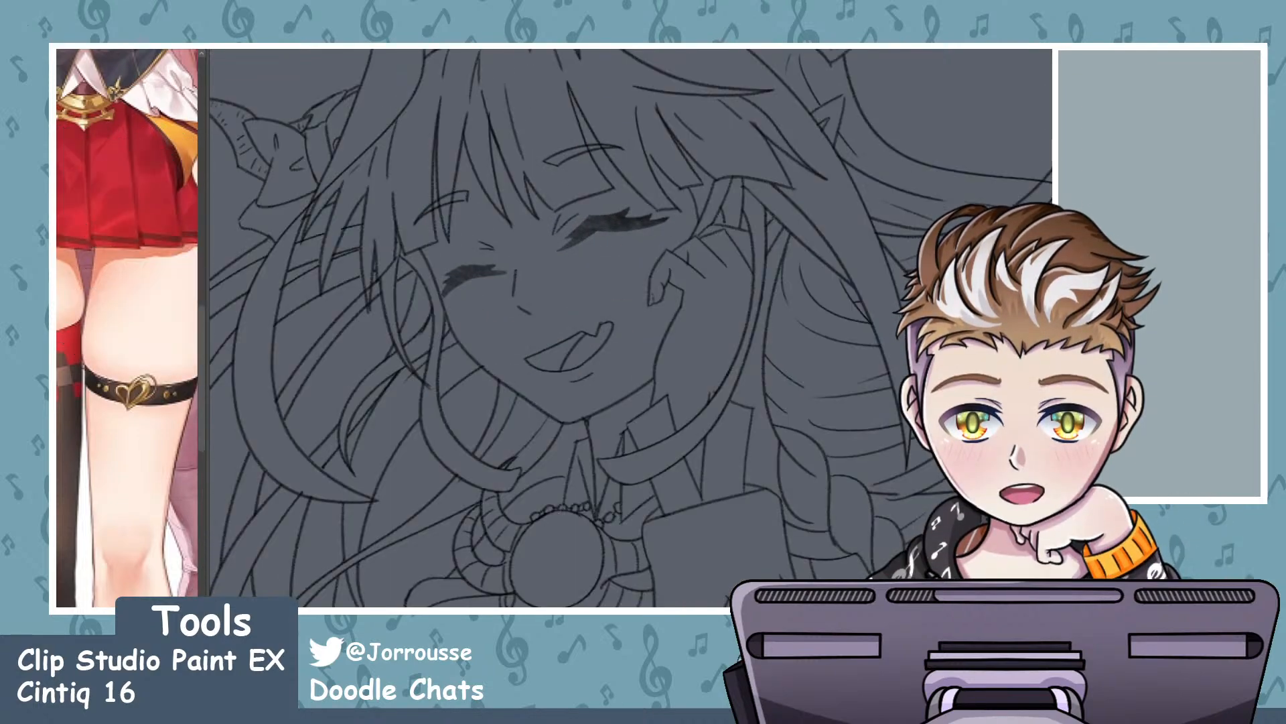
click(616, 274)
scroll(617, 280, down, 3)
scroll(623, 288, up, 2)
shift+click(694, 311)
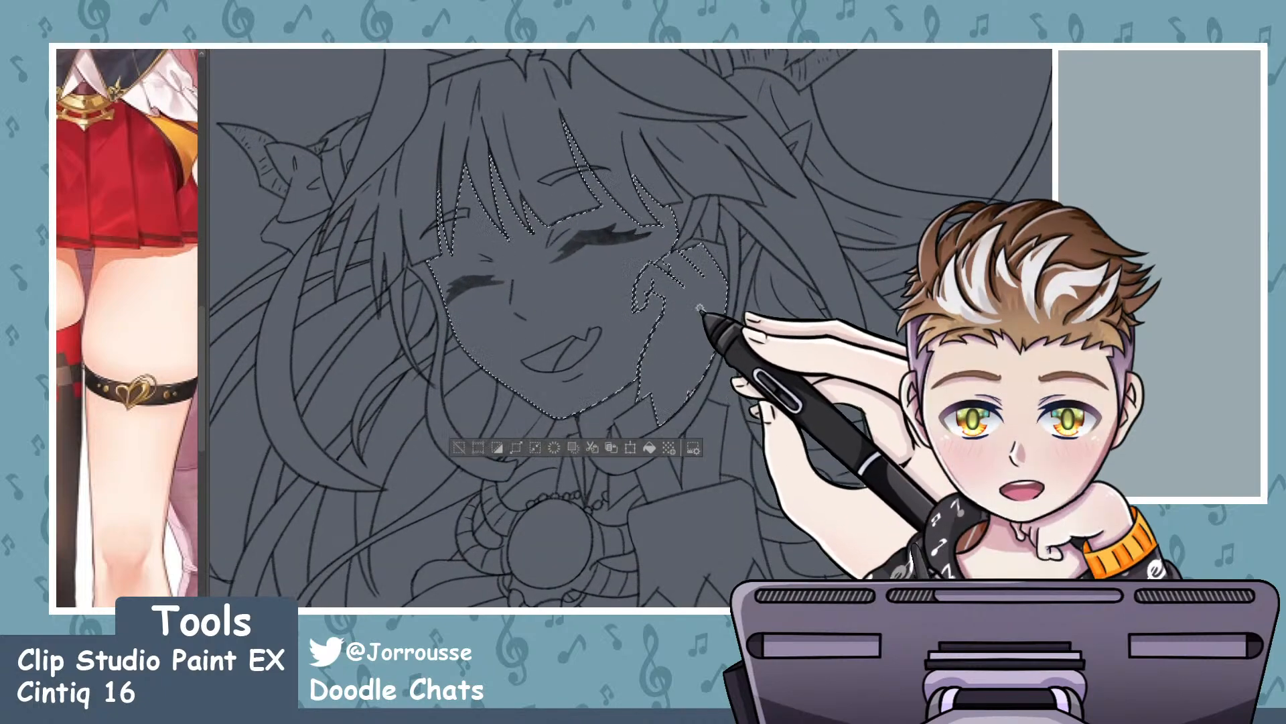
scroll(755, 290, up, 2)
scroll(718, 253, up, 3)
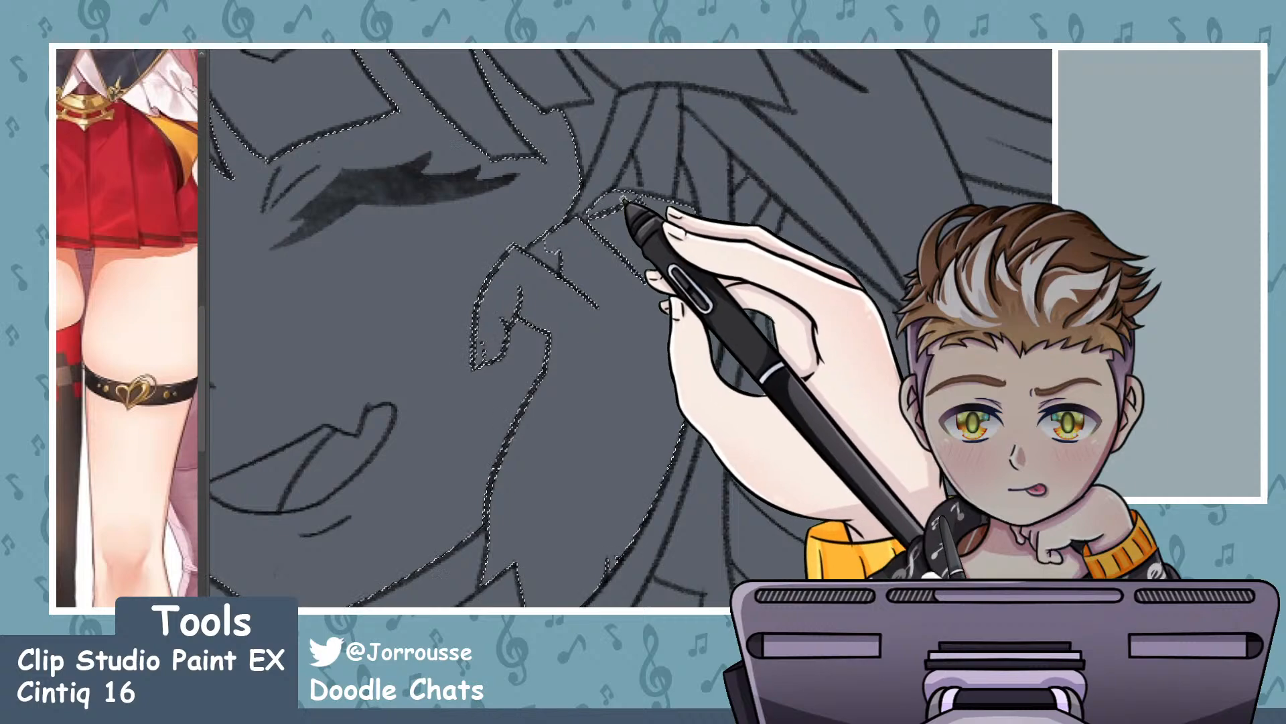
scroll(740, 228, down, 4)
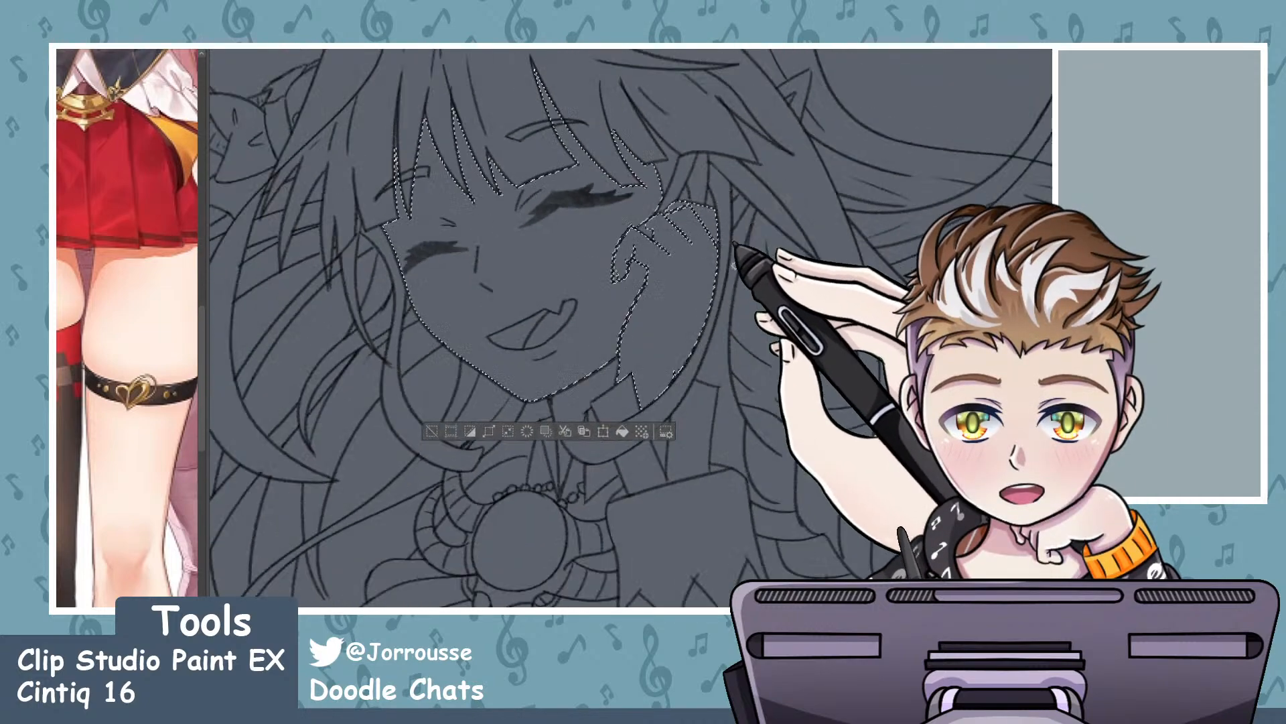
scroll(691, 354, down, 5)
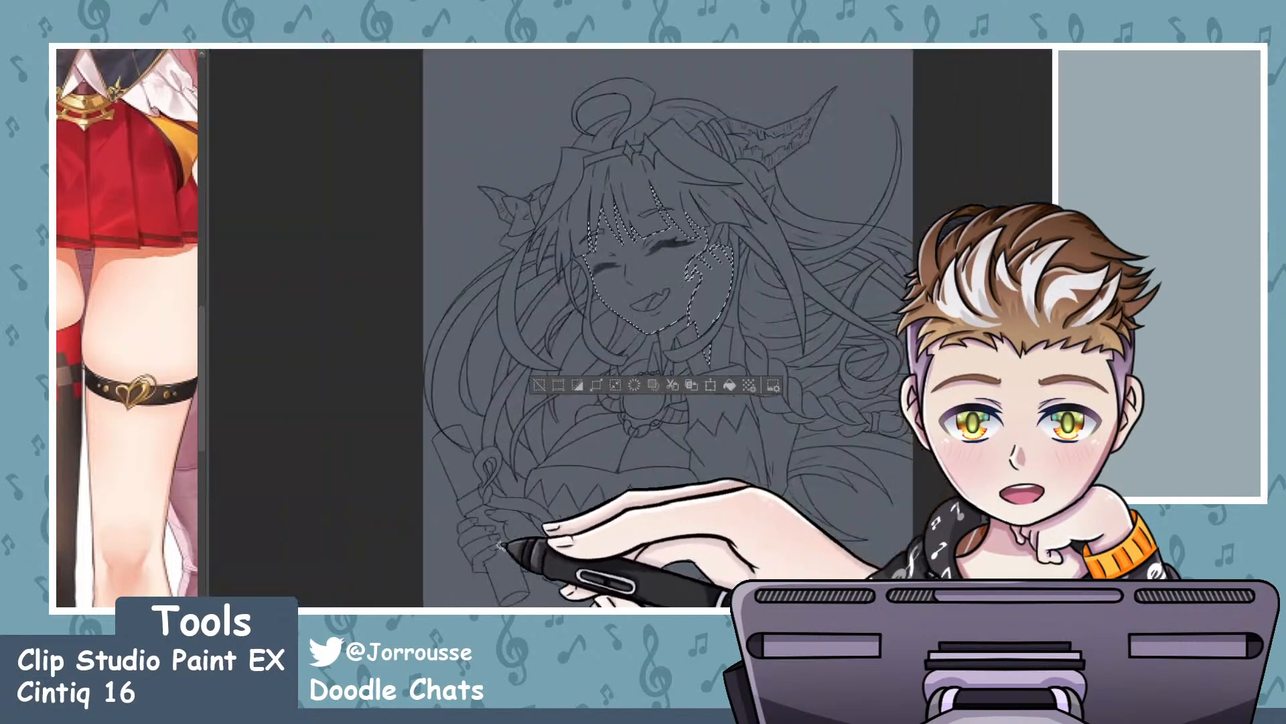
- Add the lower hand gripping the cylinder to the skin selection, covering its fingers, palm and wrist
scroll(536, 540, up, 2)
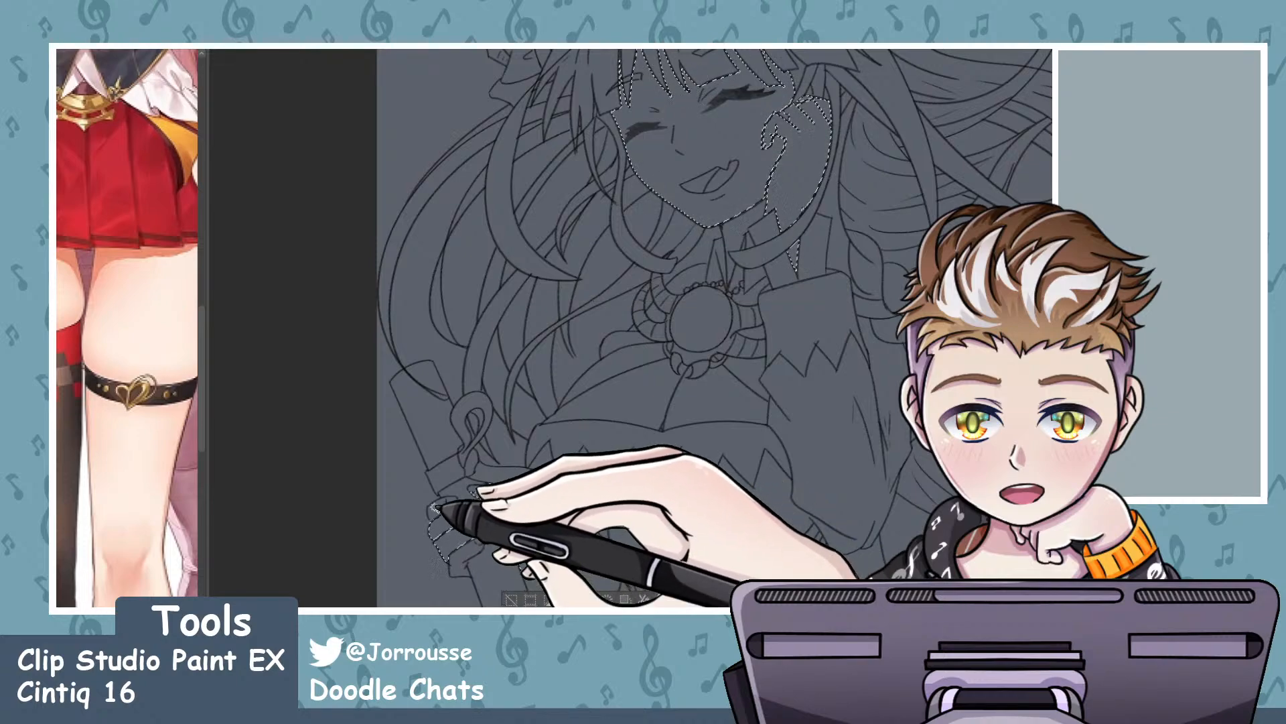
scroll(434, 509, up, 4)
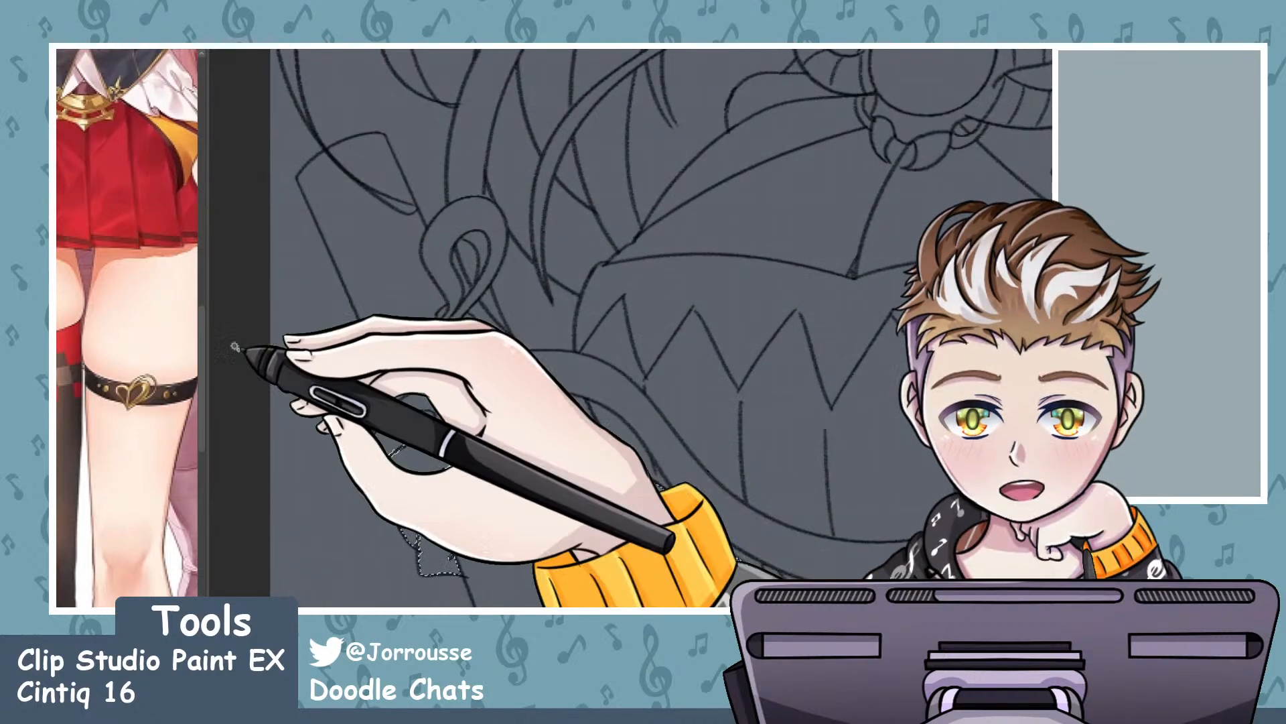
scroll(469, 462, up, 2)
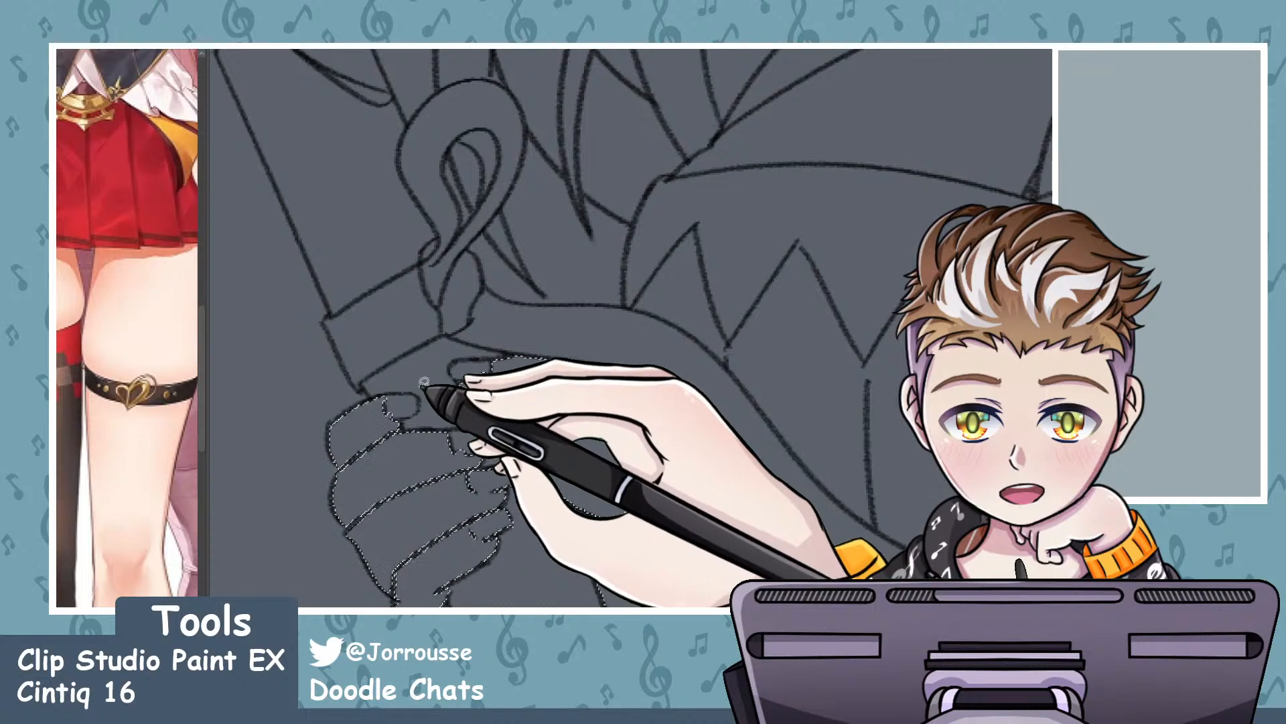
mouse_move(444, 553)
mouse_down()
mouse_move(509, 545)
mouse_move(563, 467)
mouse_up()
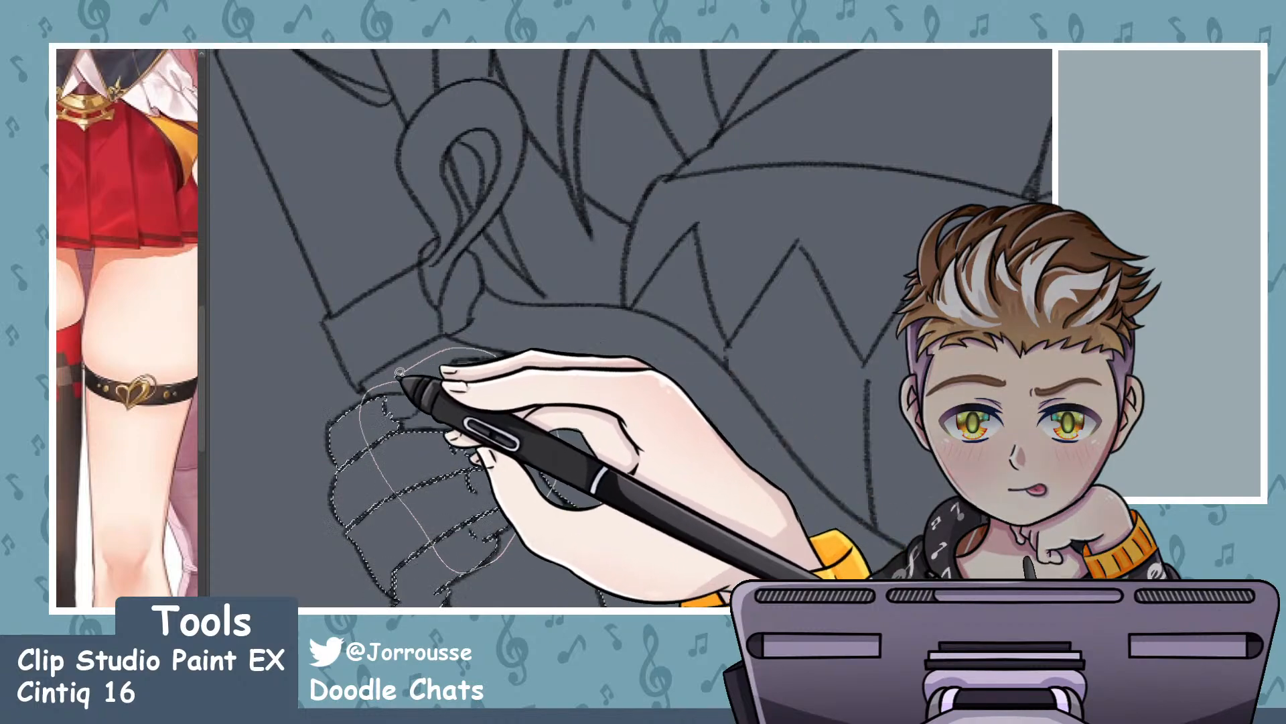
drag(400, 373, 402, 376)
scroll(428, 402, down, 5)
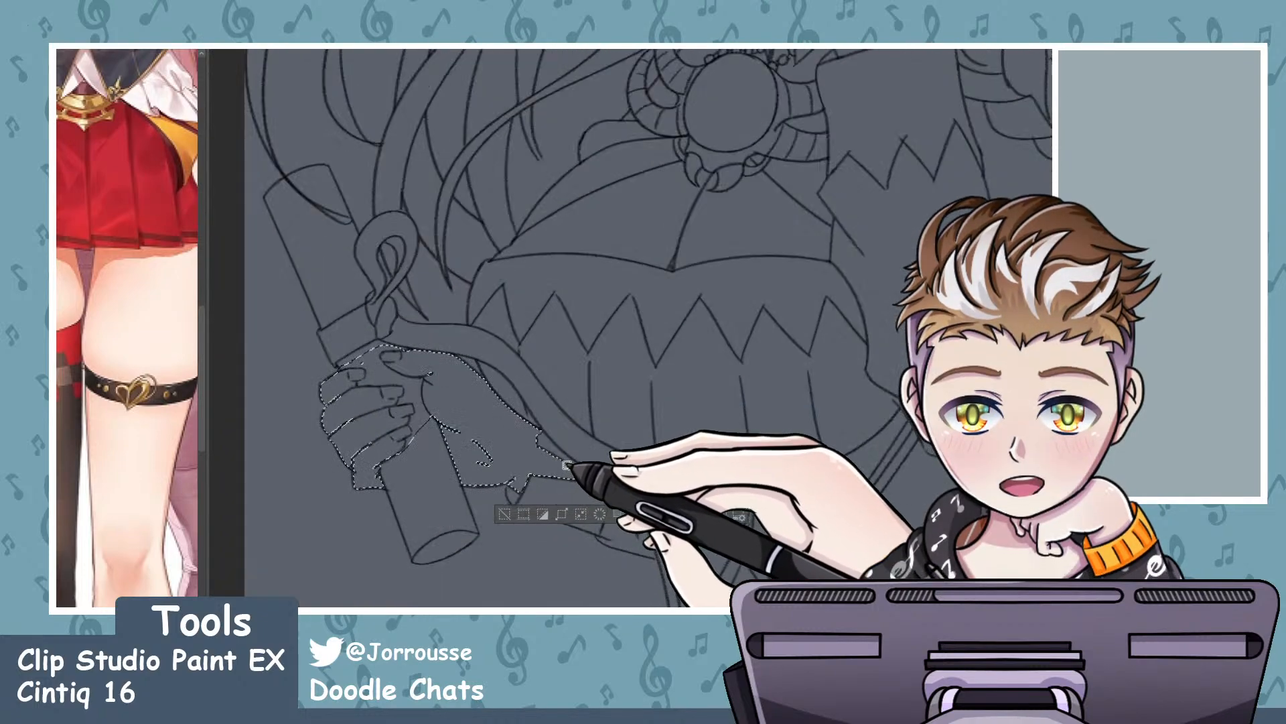
- Lasso the exposed chest between the round brooch and the zigzag-trimmed top into the skin selection
scroll(583, 442, down, 3)
scroll(697, 312, up, 4)
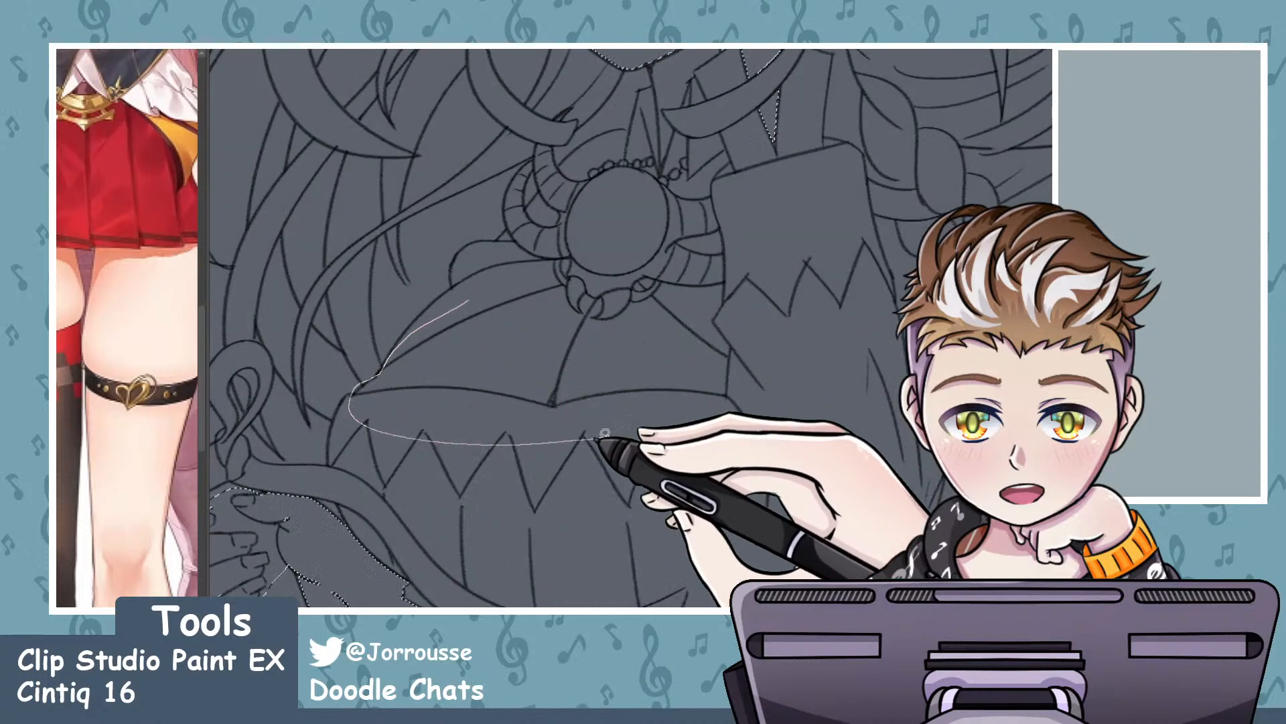
mouse_move(605, 434)
mouse_down()
mouse_move(766, 386)
mouse_move(729, 328)
mouse_move(623, 276)
mouse_move(472, 315)
mouse_up()
scroll(588, 264, down, 3)
scroll(675, 144, up, 3)
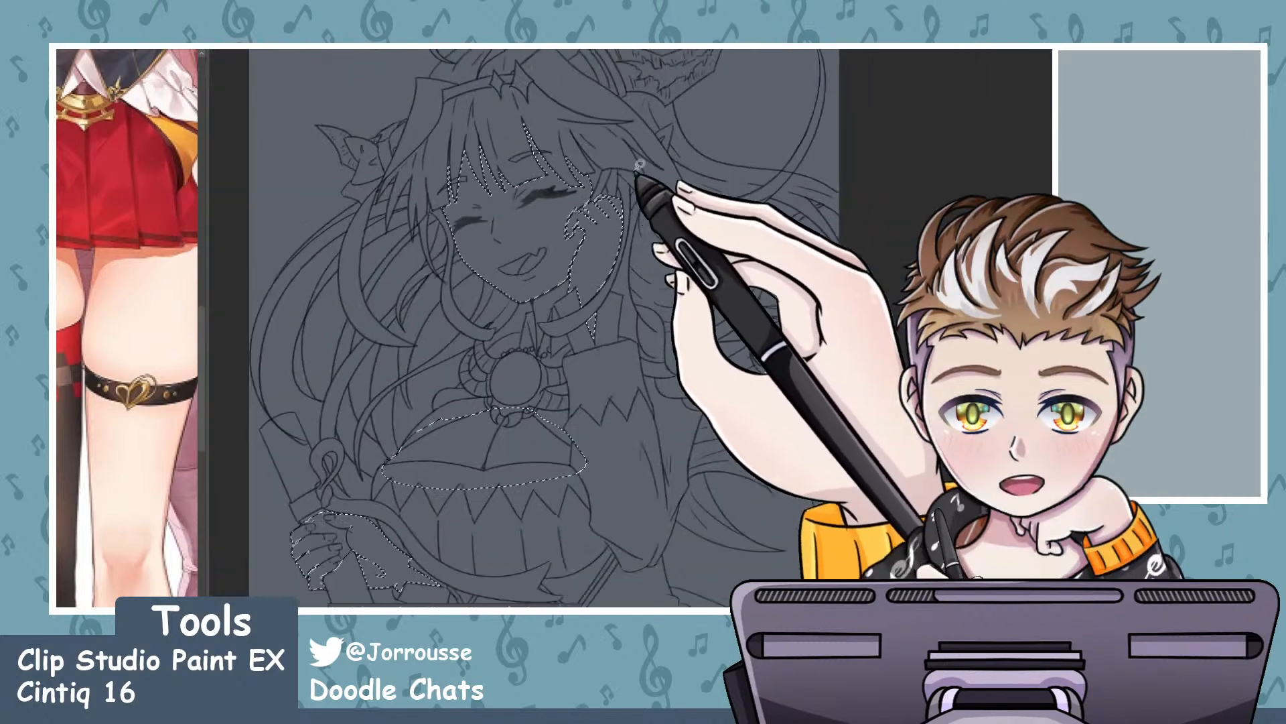
- Lasso the pointed ear and the forehead beneath the bangs into the skin selection
scroll(639, 164, up, 2)
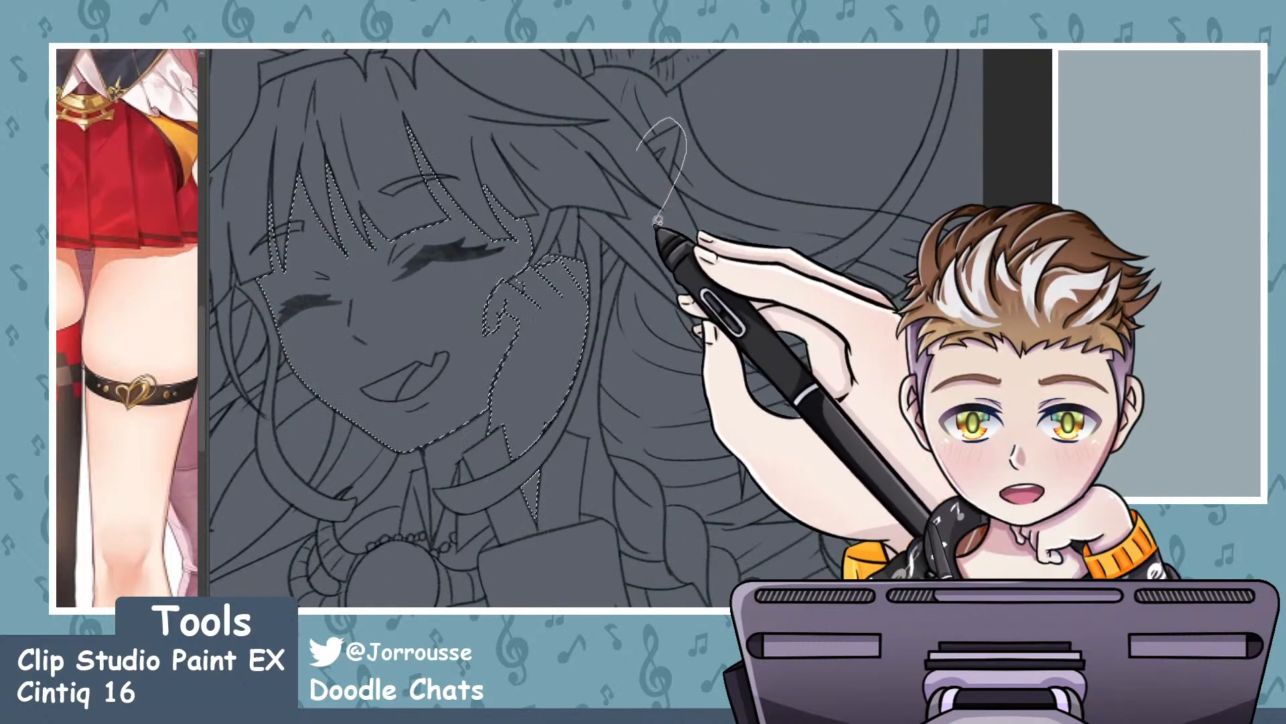
drag(644, 141, 645, 140)
scroll(617, 258, down, 3)
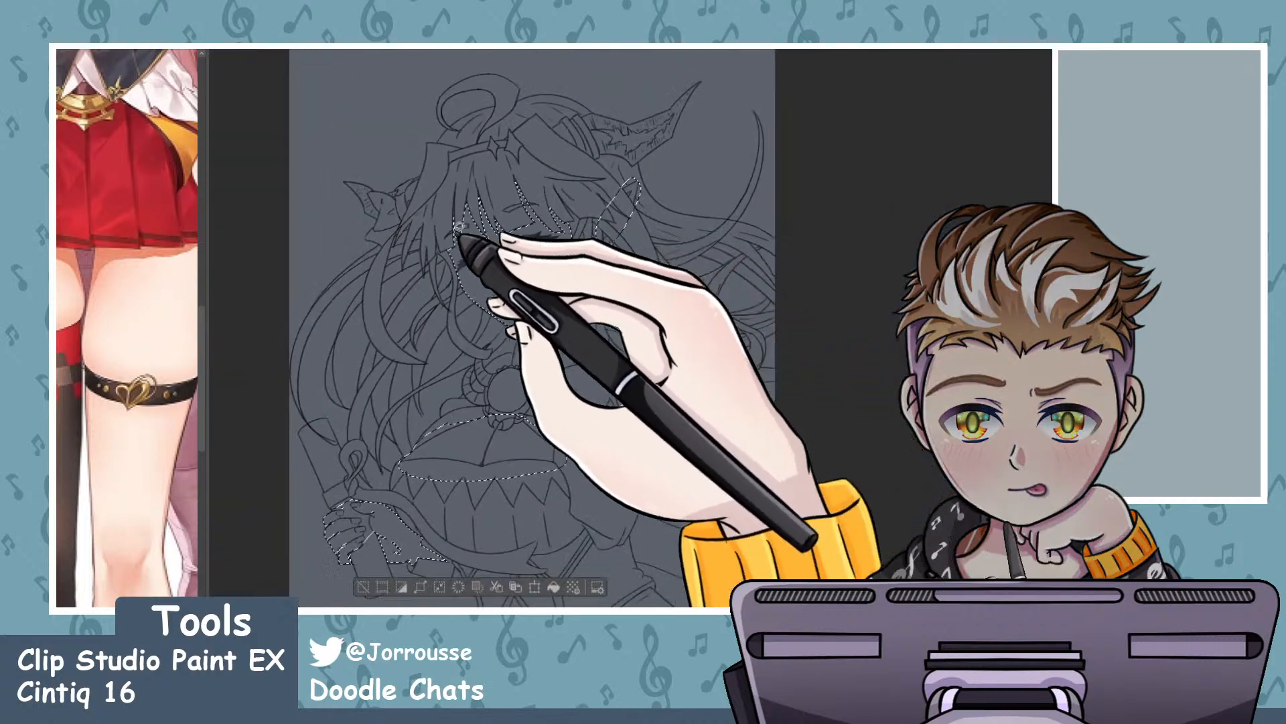
scroll(462, 274, up, 3)
mouse_move(455, 275)
mouse_down()
mouse_move(428, 247)
mouse_move(443, 138)
mouse_up()
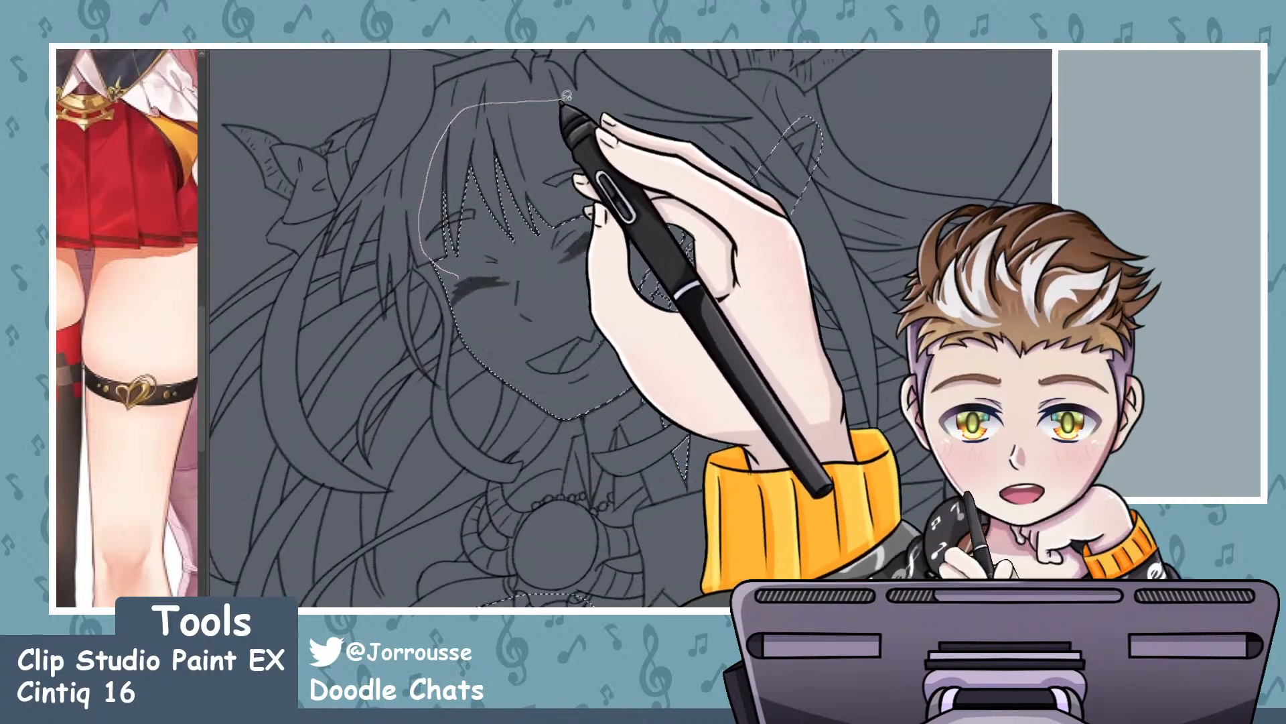
scroll(656, 355, up, 1)
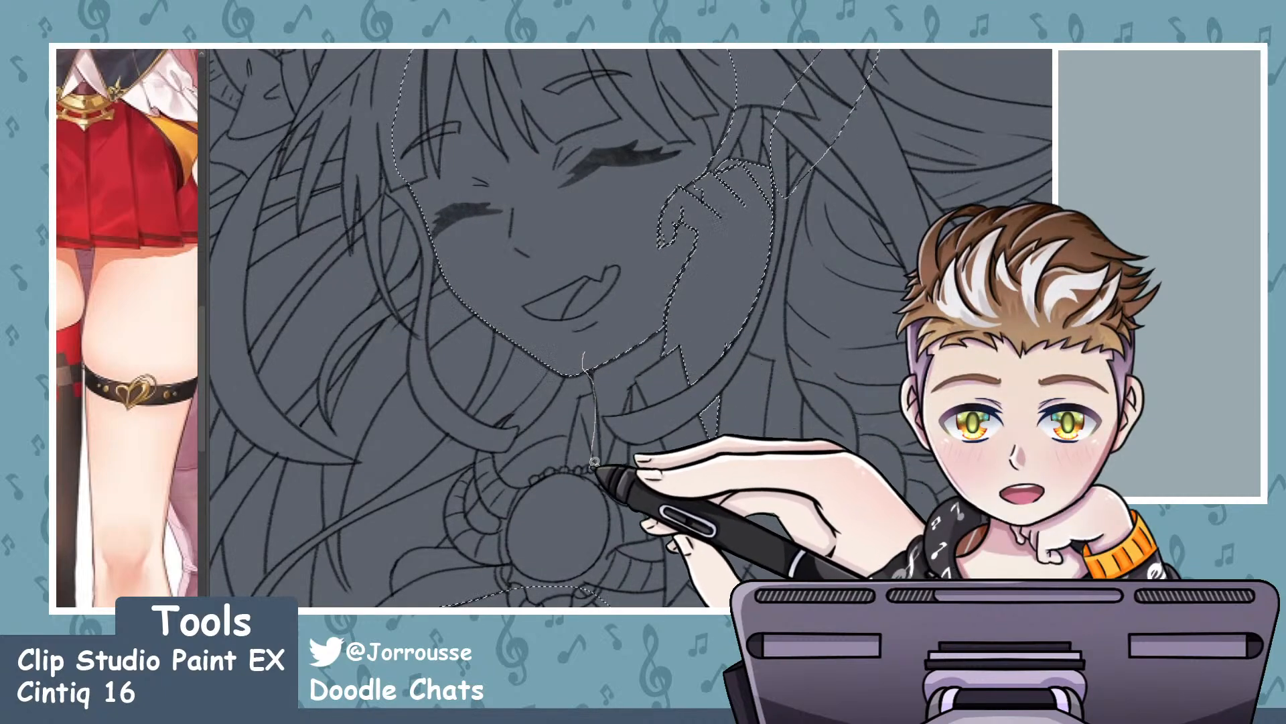
- Extend the skin selection over the neck above the brooch and the area below the raised hand's wrist
drag(675, 356, 677, 355)
scroll(618, 321, down, 3)
scroll(644, 402, up, 2)
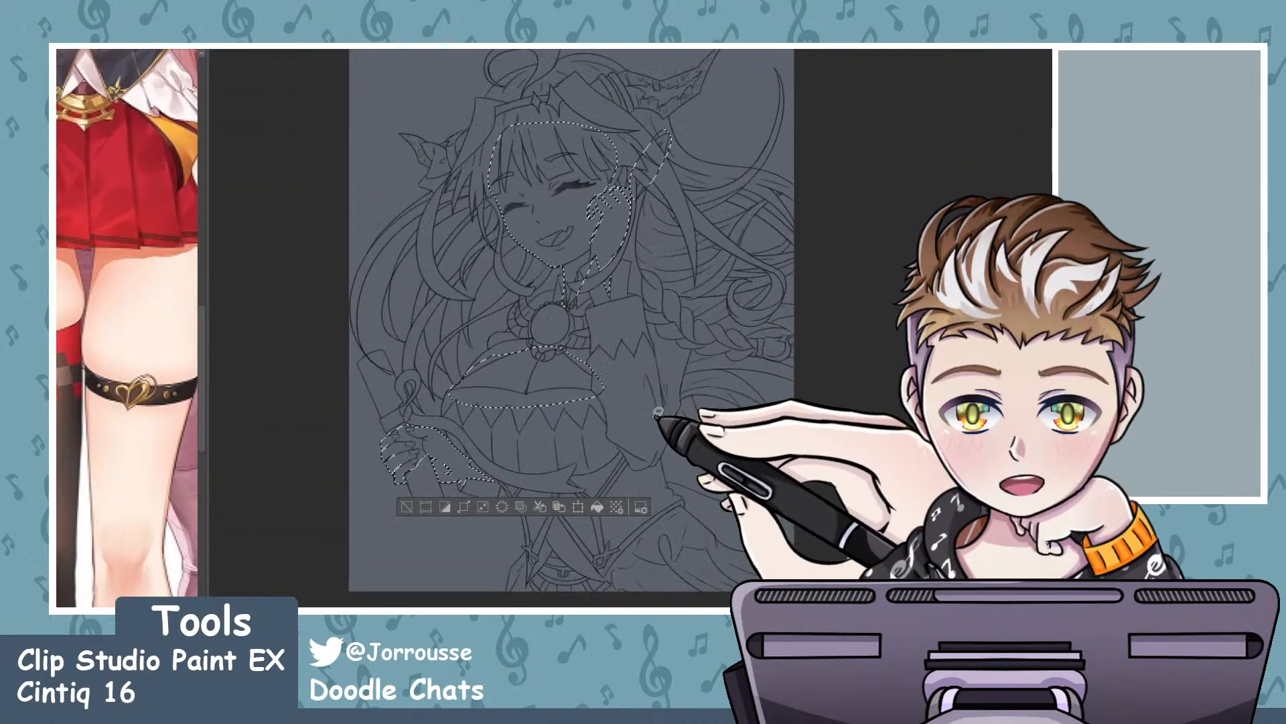
scroll(620, 320, up, 2)
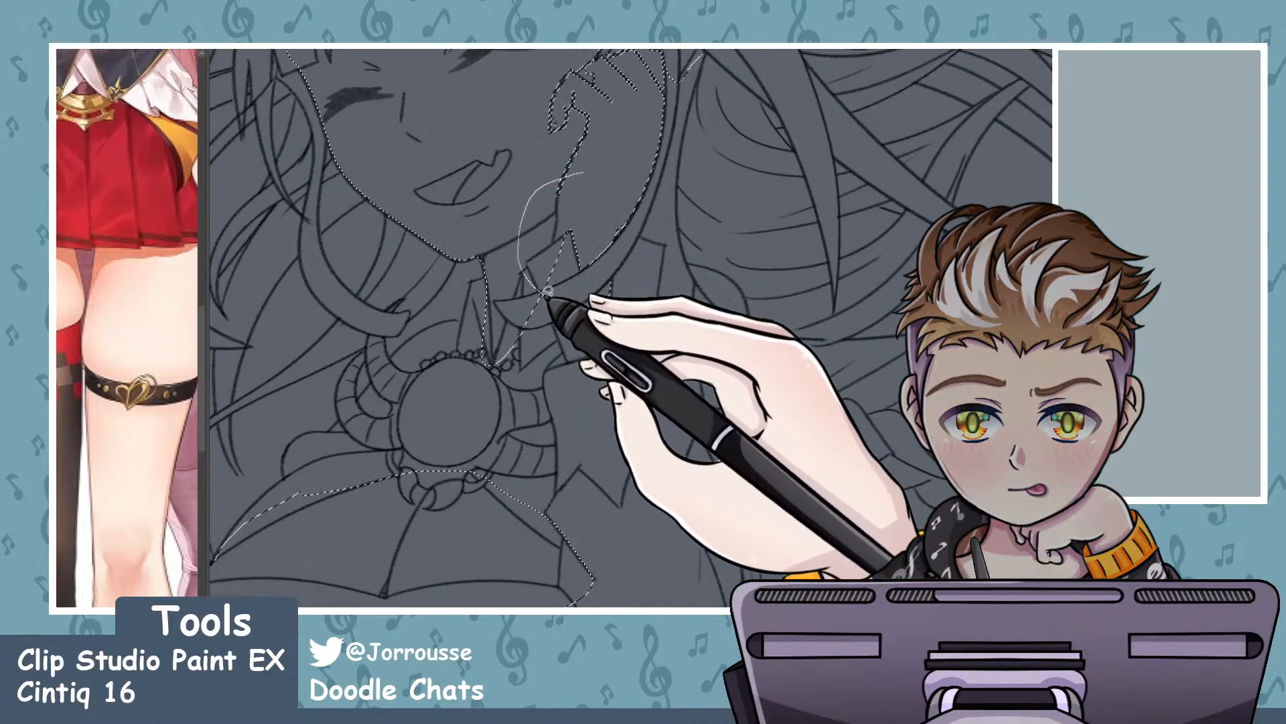
mouse_move(548, 292)
mouse_down()
mouse_move(583, 297)
mouse_move(621, 337)
mouse_up()
scroll(641, 335, down, 2)
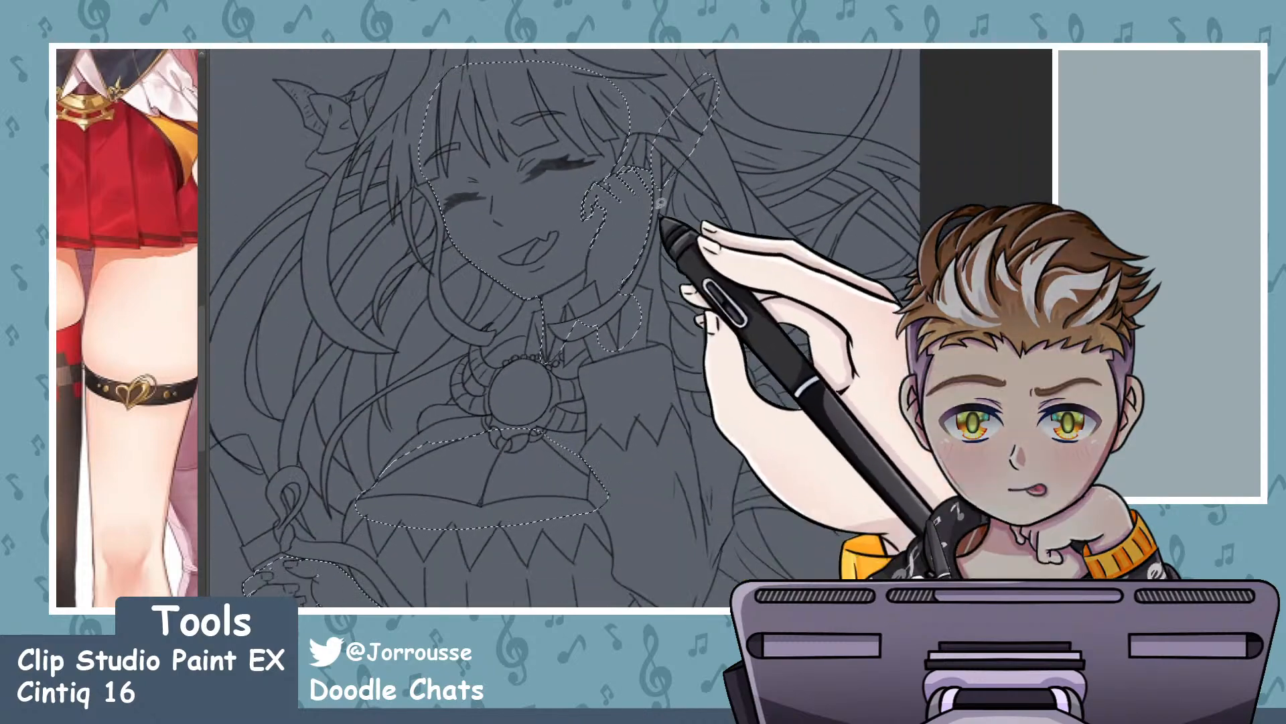
scroll(643, 258, down, 5)
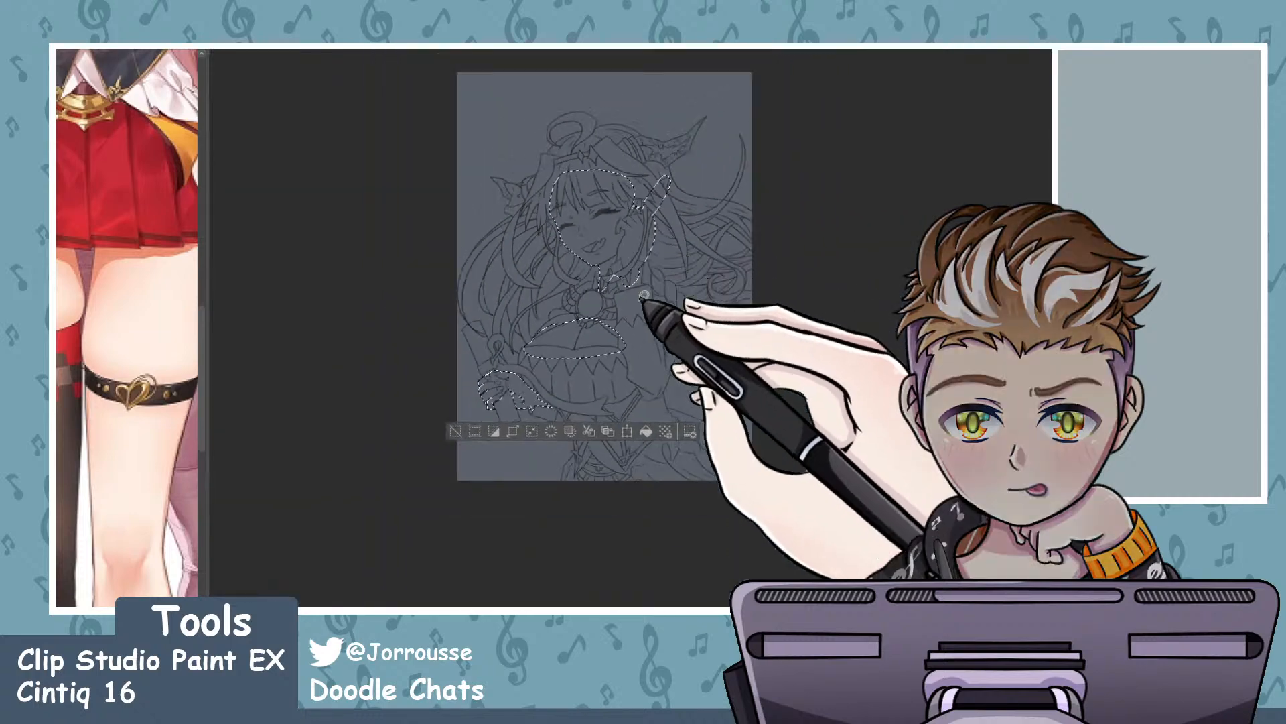
- Refine the skin selection around the lower hand's wrist and fingers and close the gaps beside the raised hand
scroll(585, 406, up, 7)
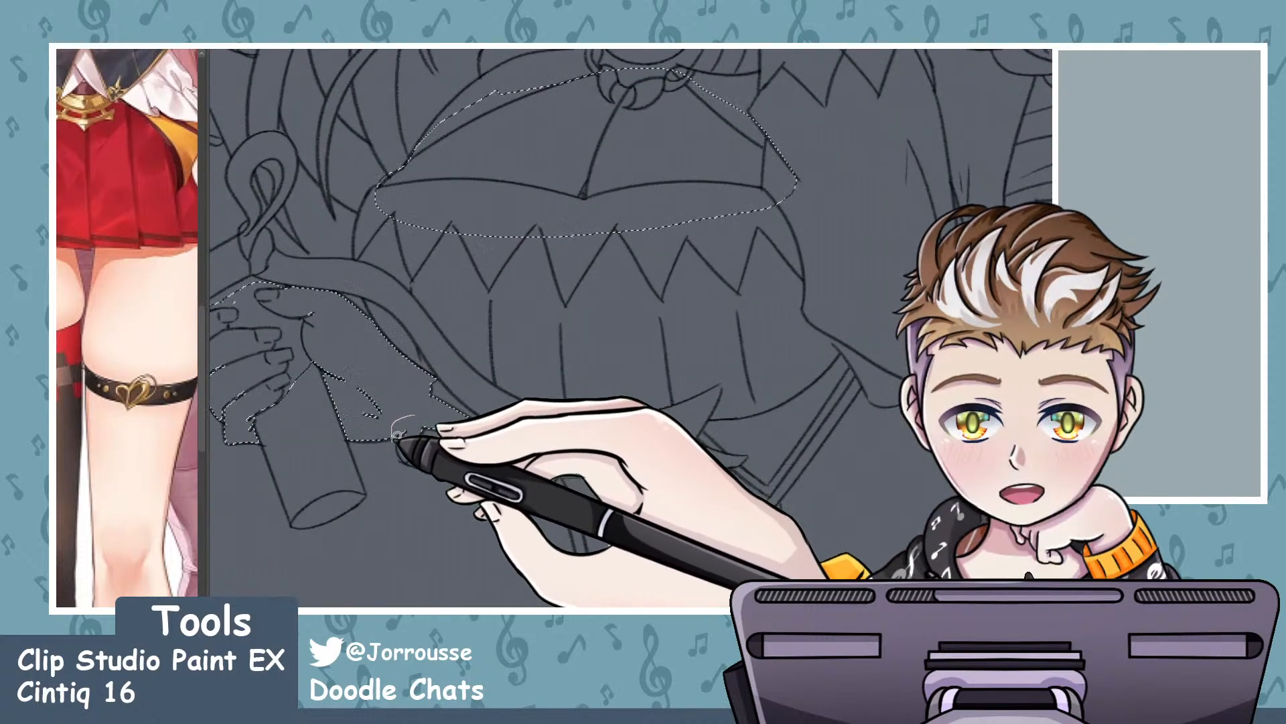
scroll(543, 392, down, 4)
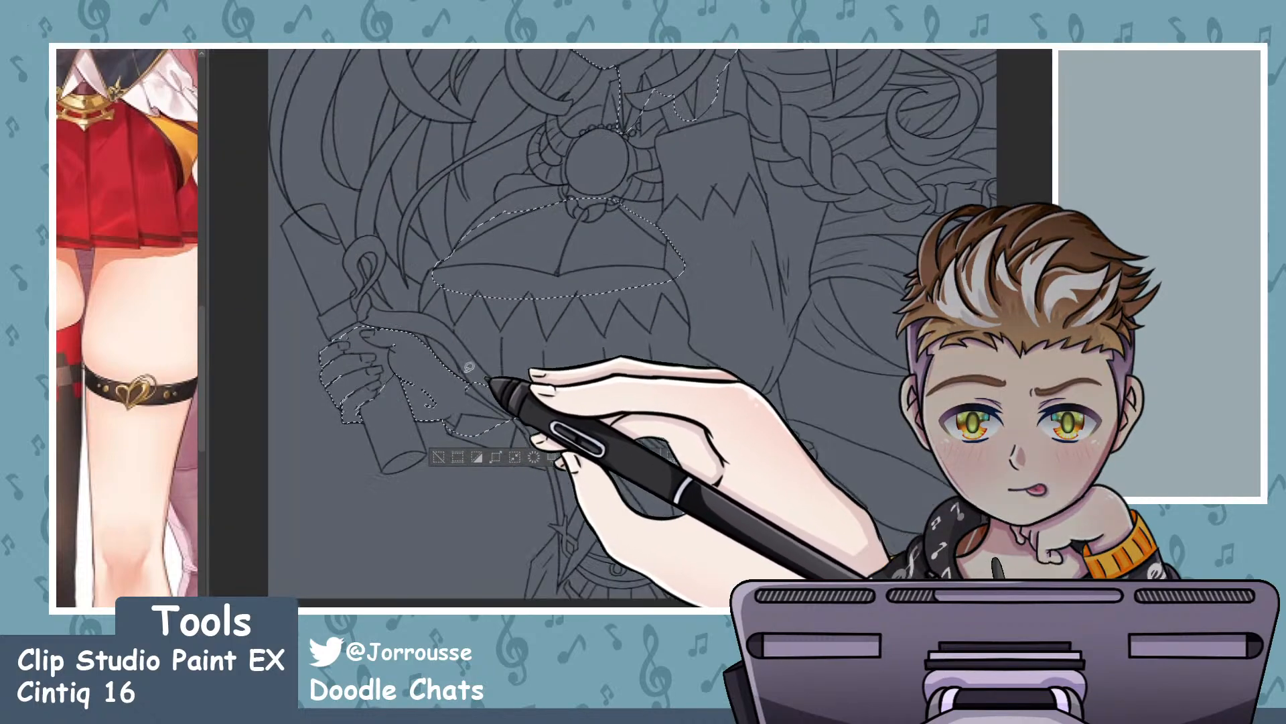
scroll(402, 355, up, 6)
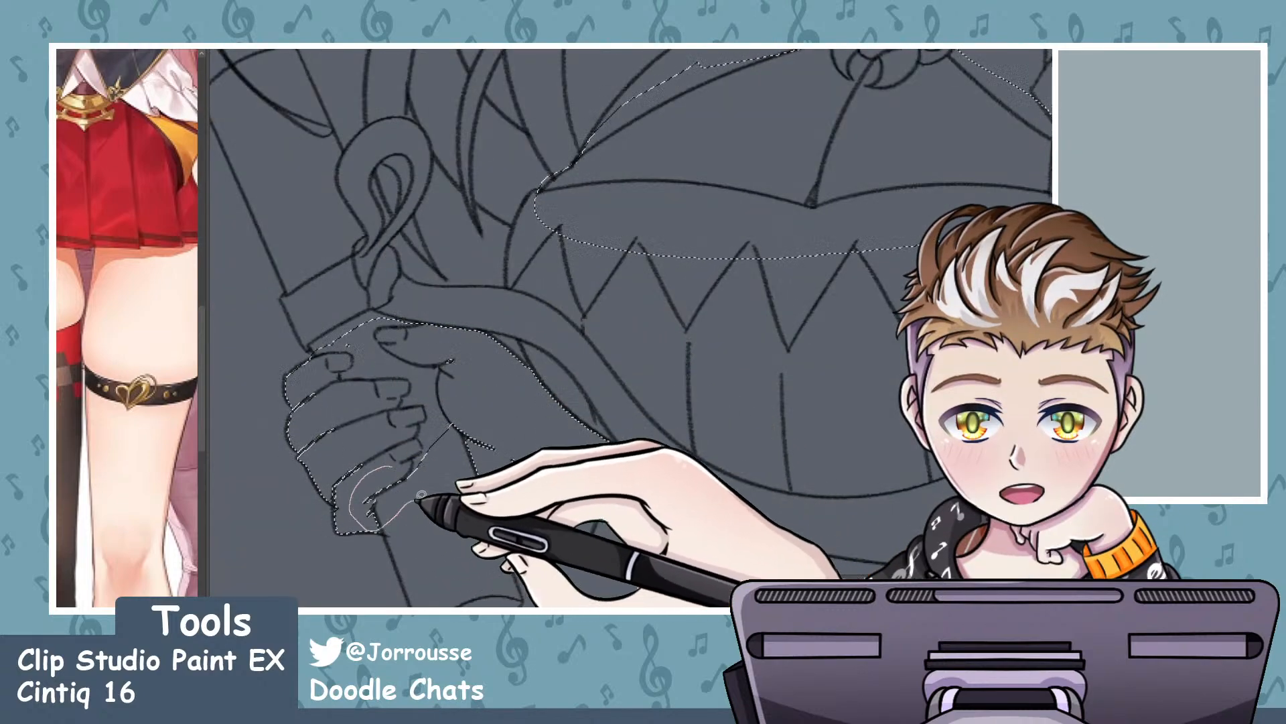
scroll(413, 409, down, 6)
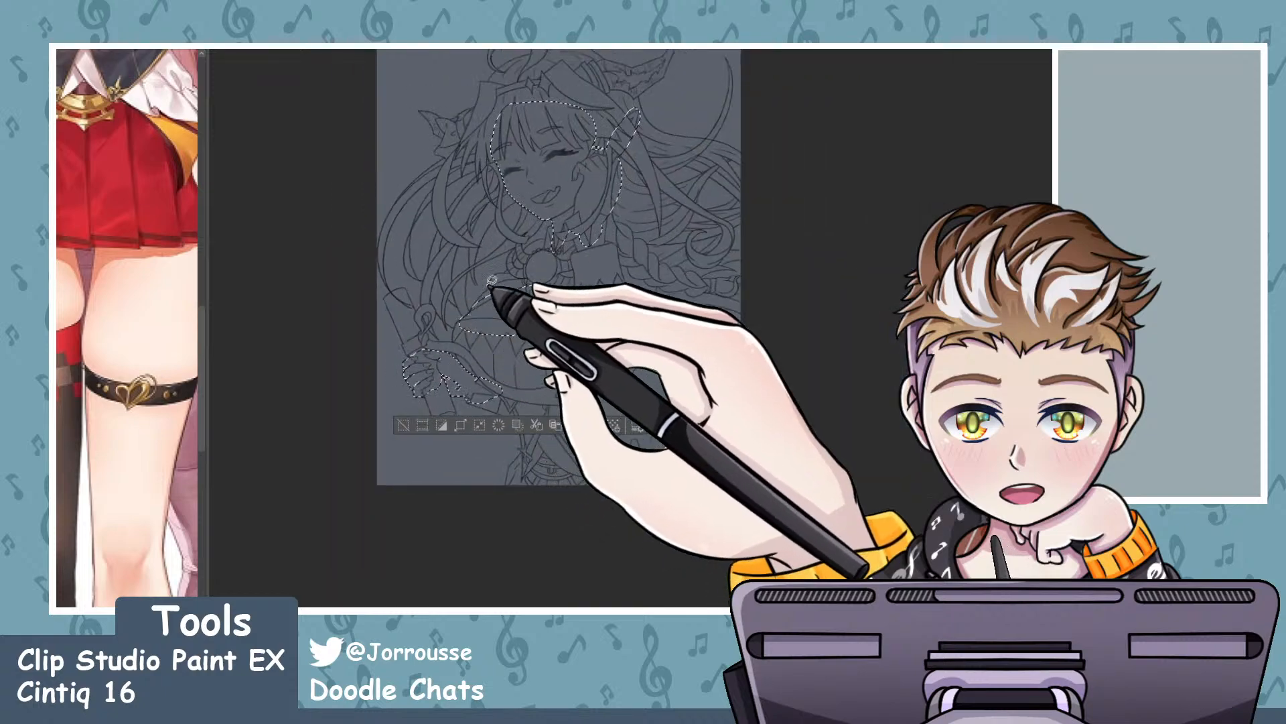
scroll(546, 213, down, 2)
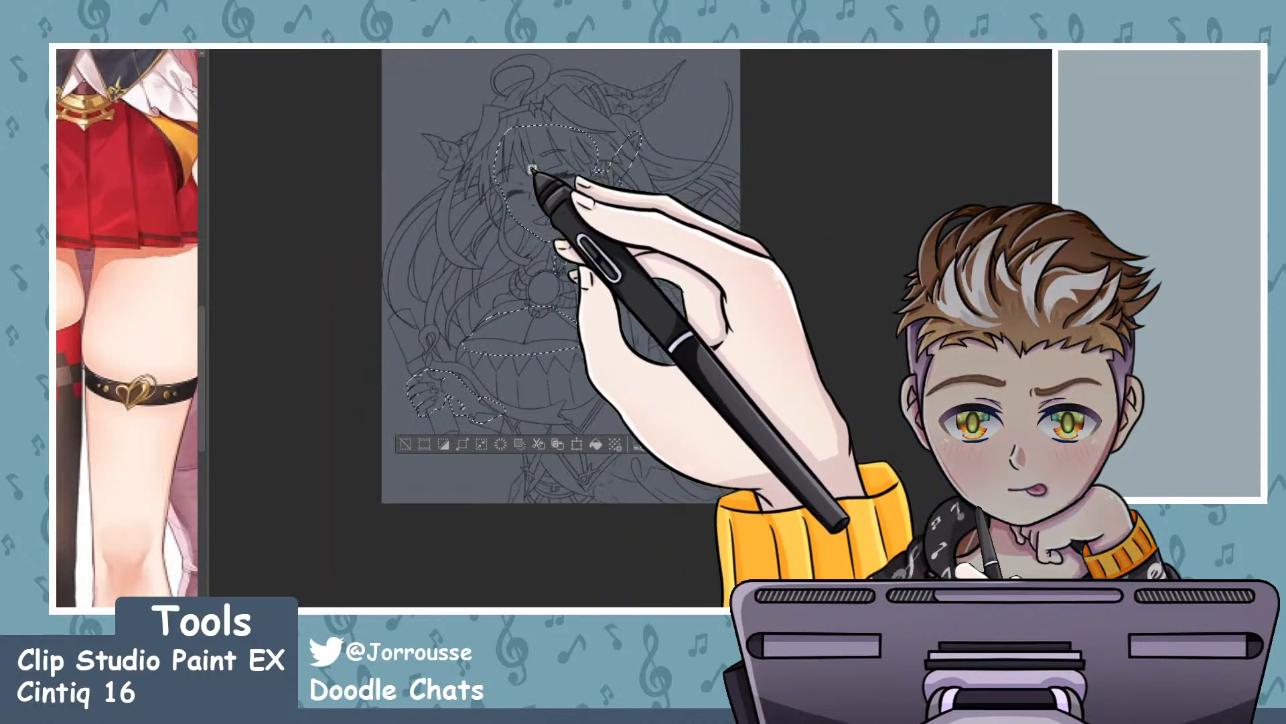
scroll(533, 170, up, 2)
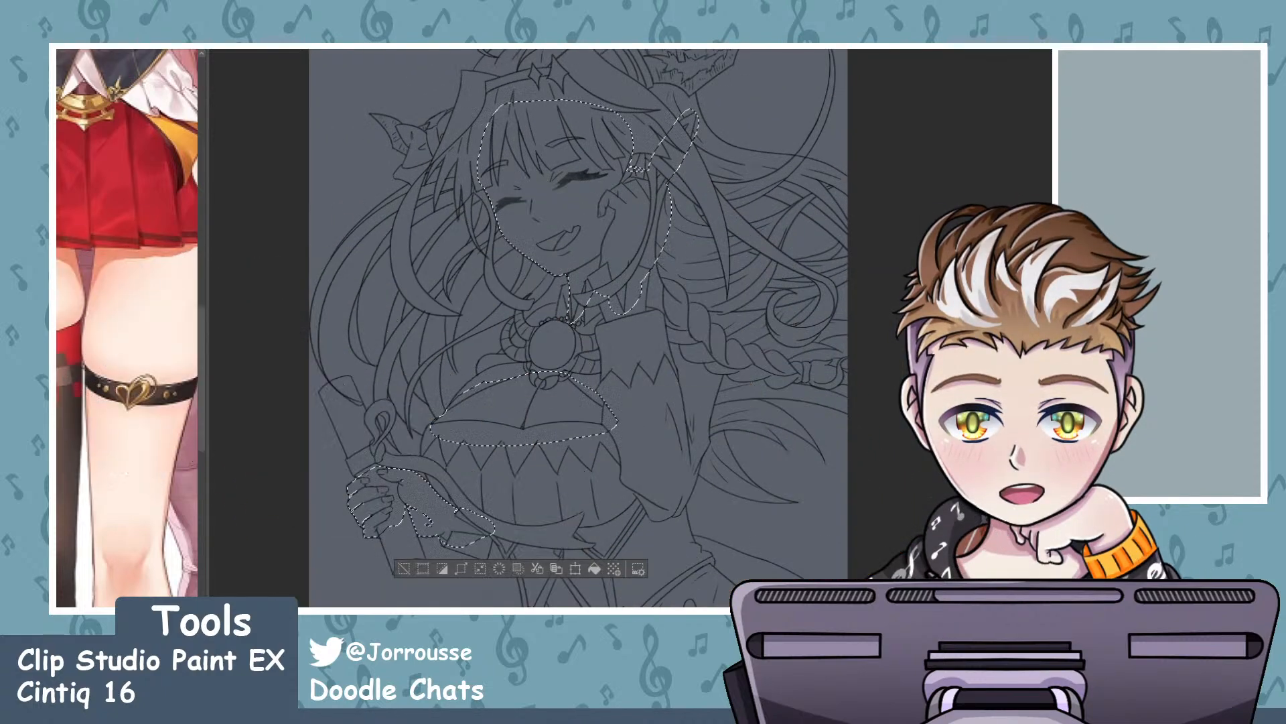
- Fill the selected face, ear, neck, chest and hands with a pale peach skin tone and deselect
click(647, 231)
click(531, 411)
click(429, 494)
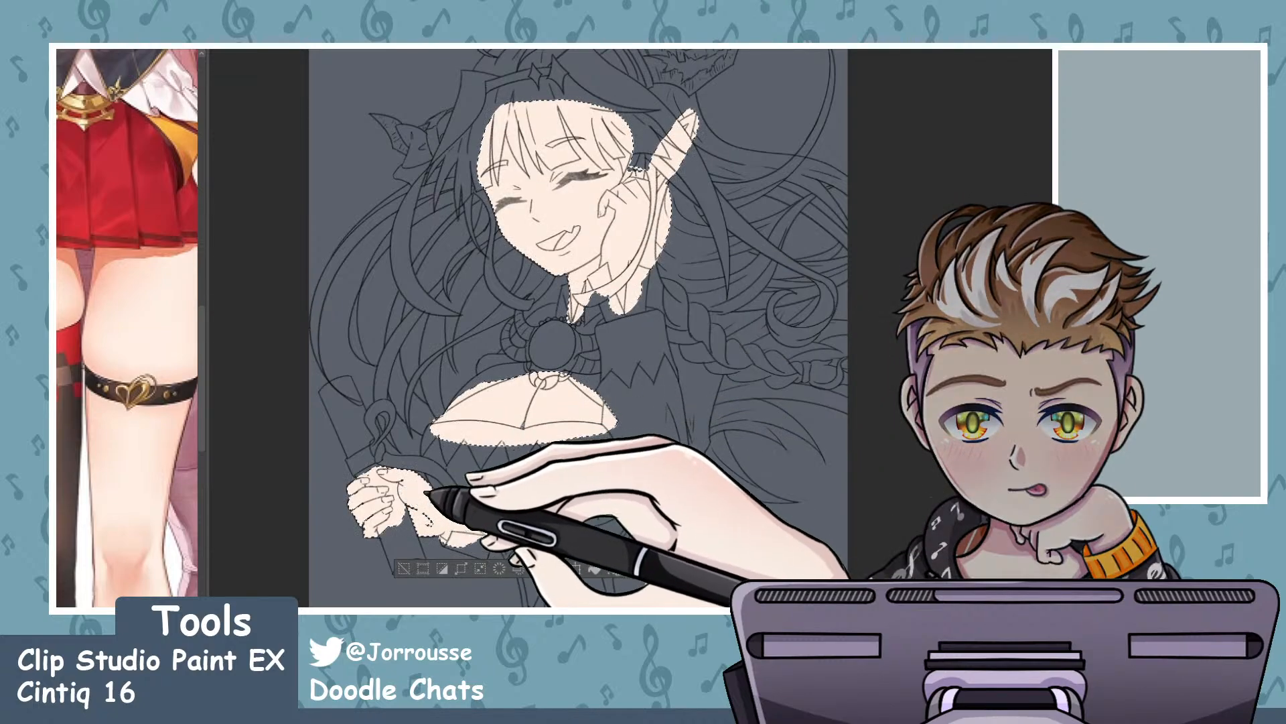
key(ctrl+d)
key(ctrl+0)
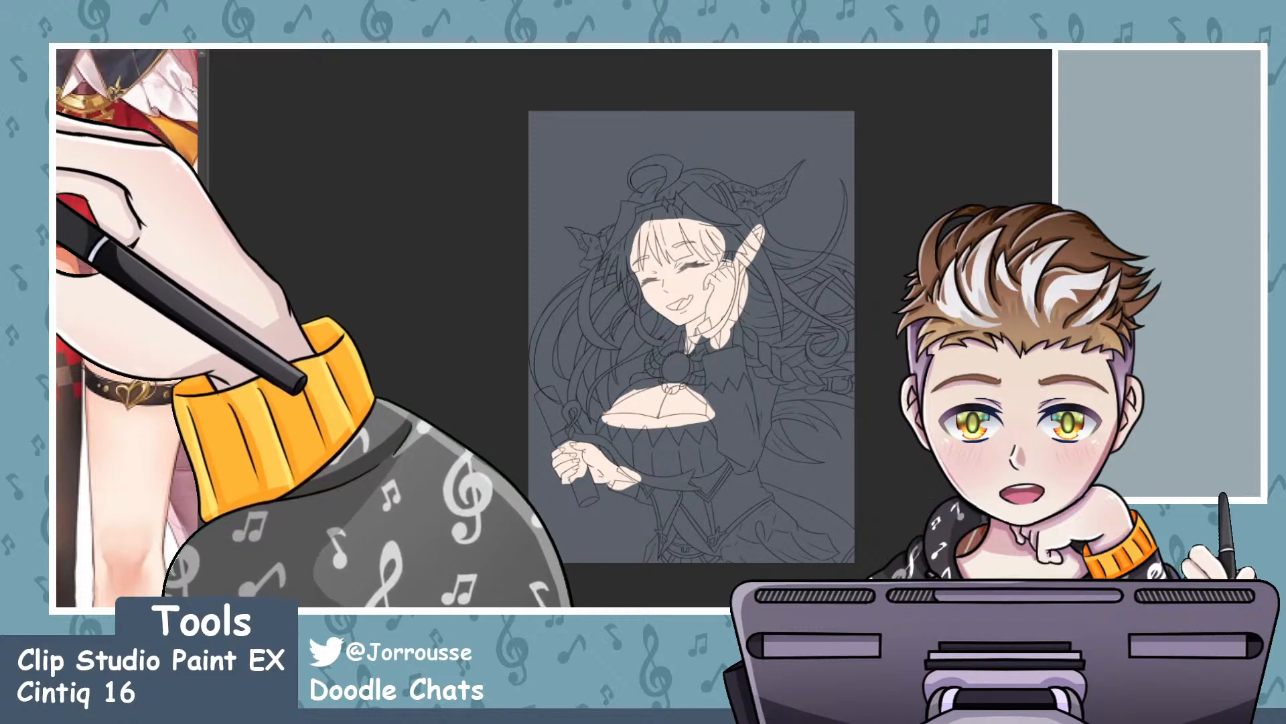
- Select the empty background around the figure, adding the gap inside the hair loop on top of the head
click(603, 140)
scroll(657, 179, up, 2)
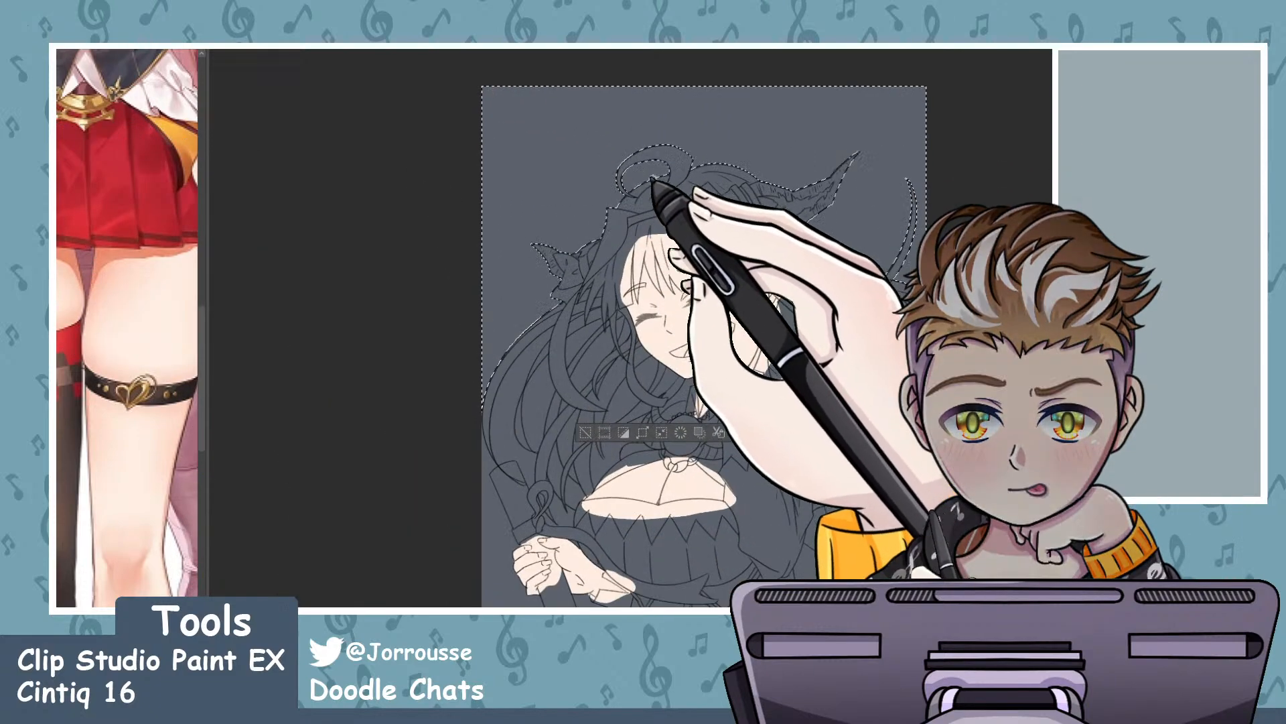
click(660, 180)
scroll(838, 201, up, 3)
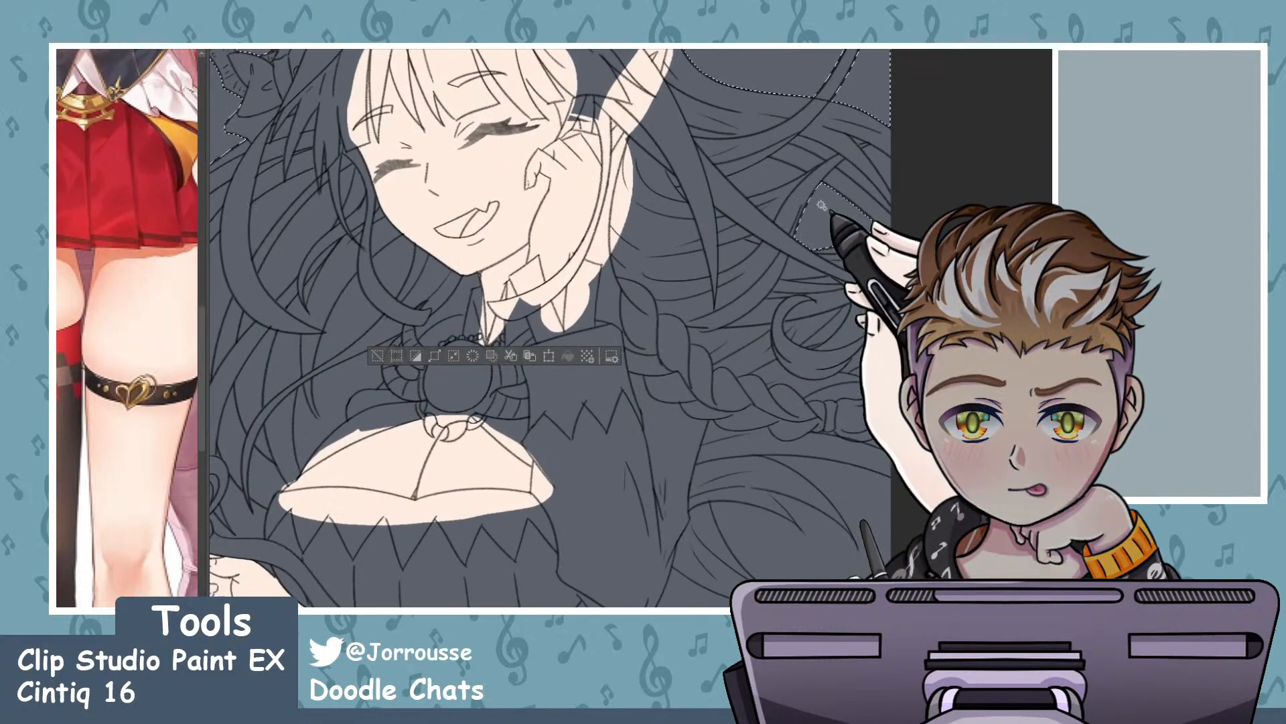
- Add the background gaps between the long hair strands beside the raised hand to the selection
scroll(874, 157, up, 3)
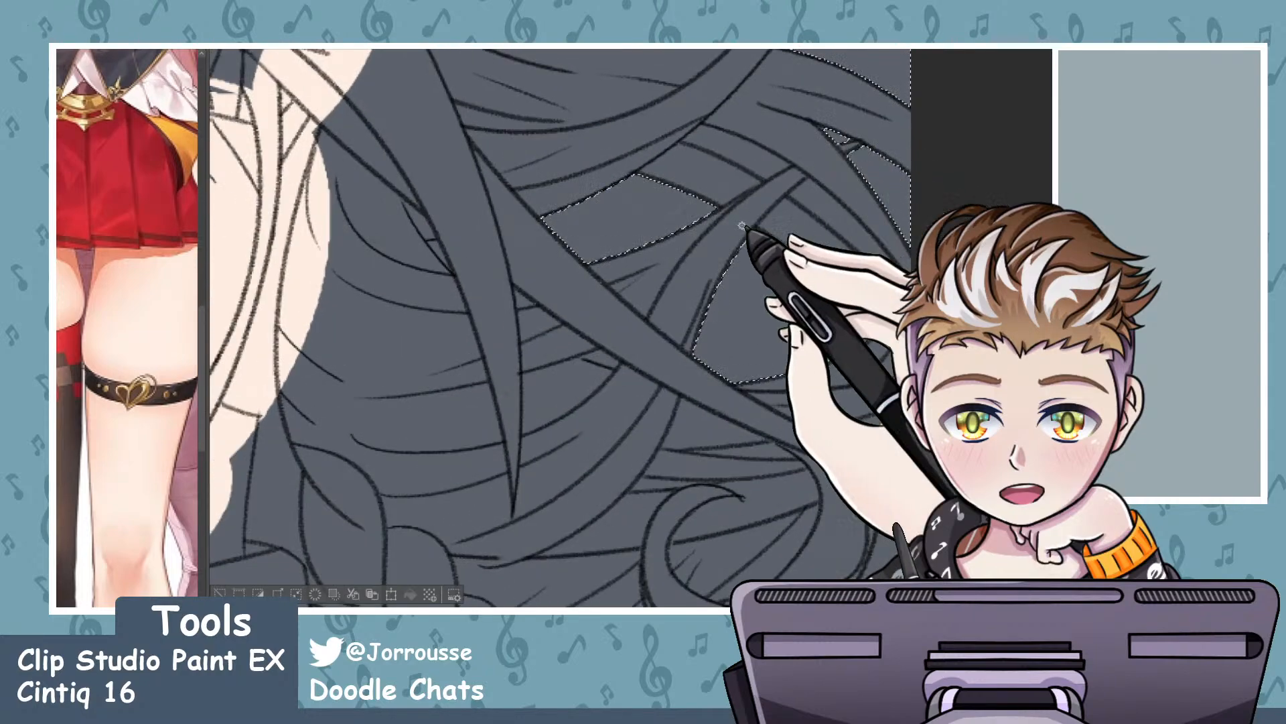
scroll(589, 223, down, 1)
scroll(589, 288, up, 2)
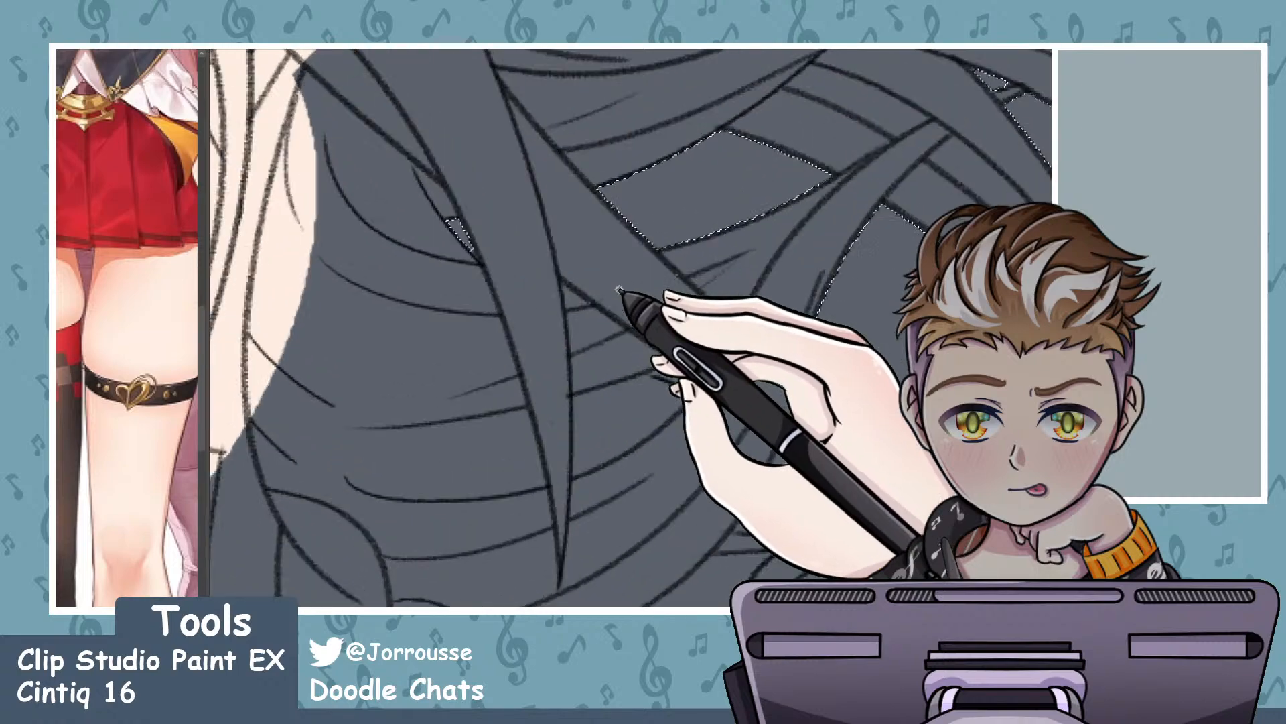
scroll(673, 359, down, 2)
scroll(673, 358, up, 1)
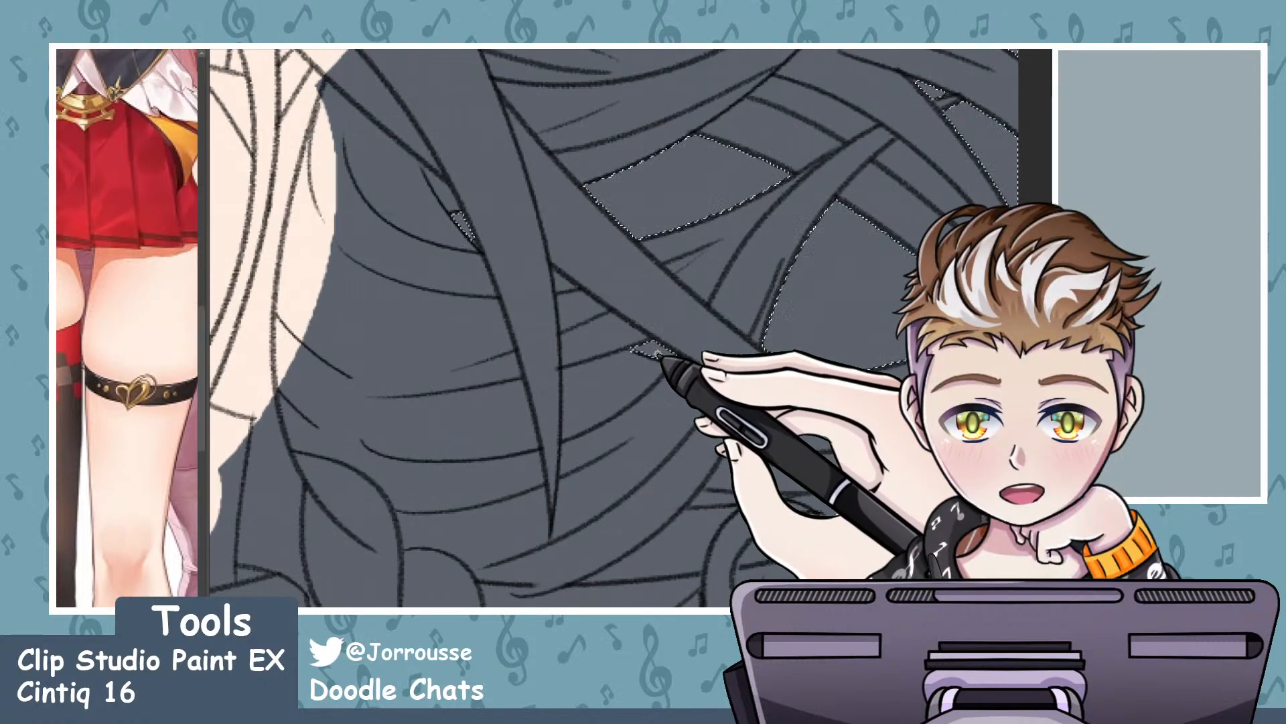
scroll(658, 354, down, 4)
scroll(759, 350, up, 1)
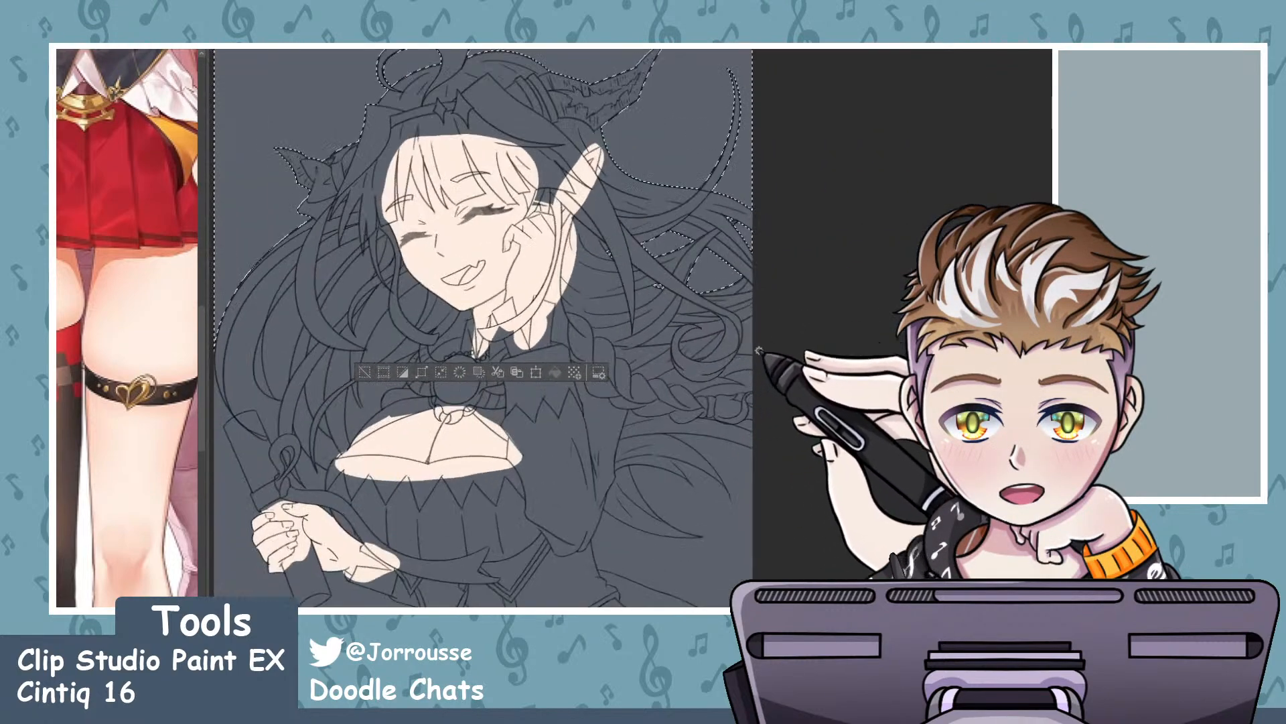
- Add the openings around the curled lock and above the end of the braid to the background selection
scroll(745, 379, up, 4)
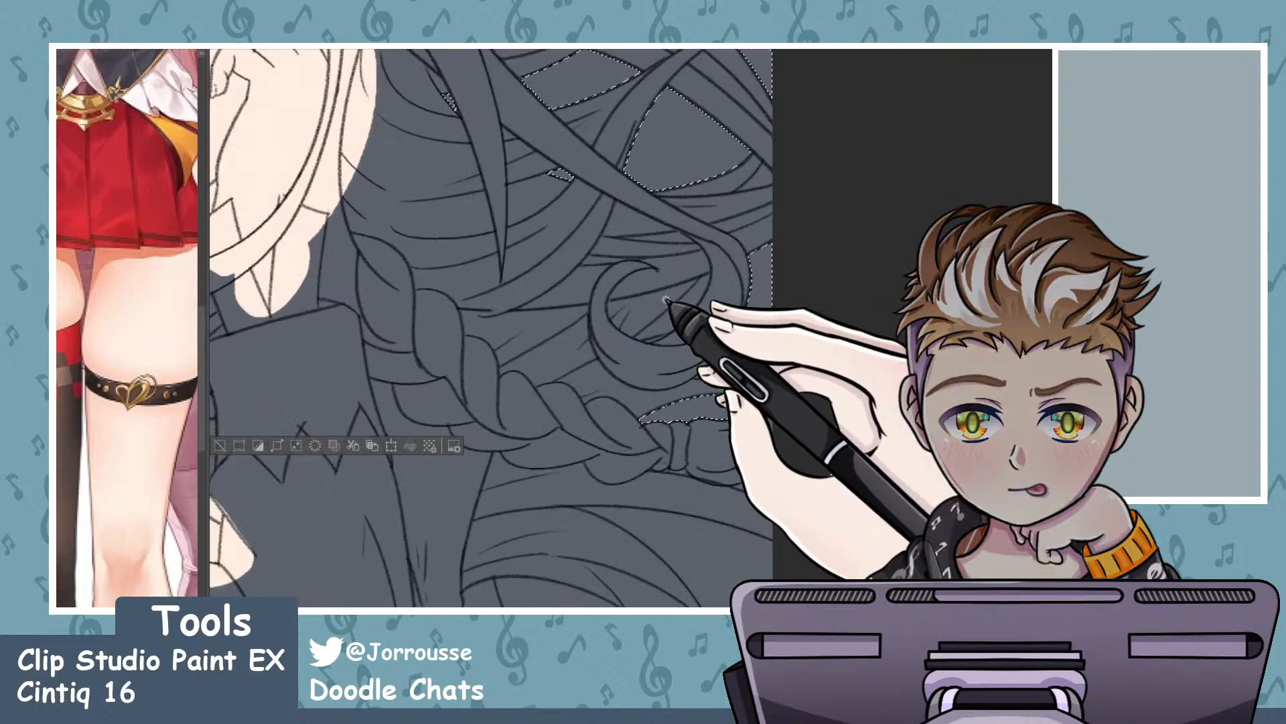
scroll(756, 219, up, 2)
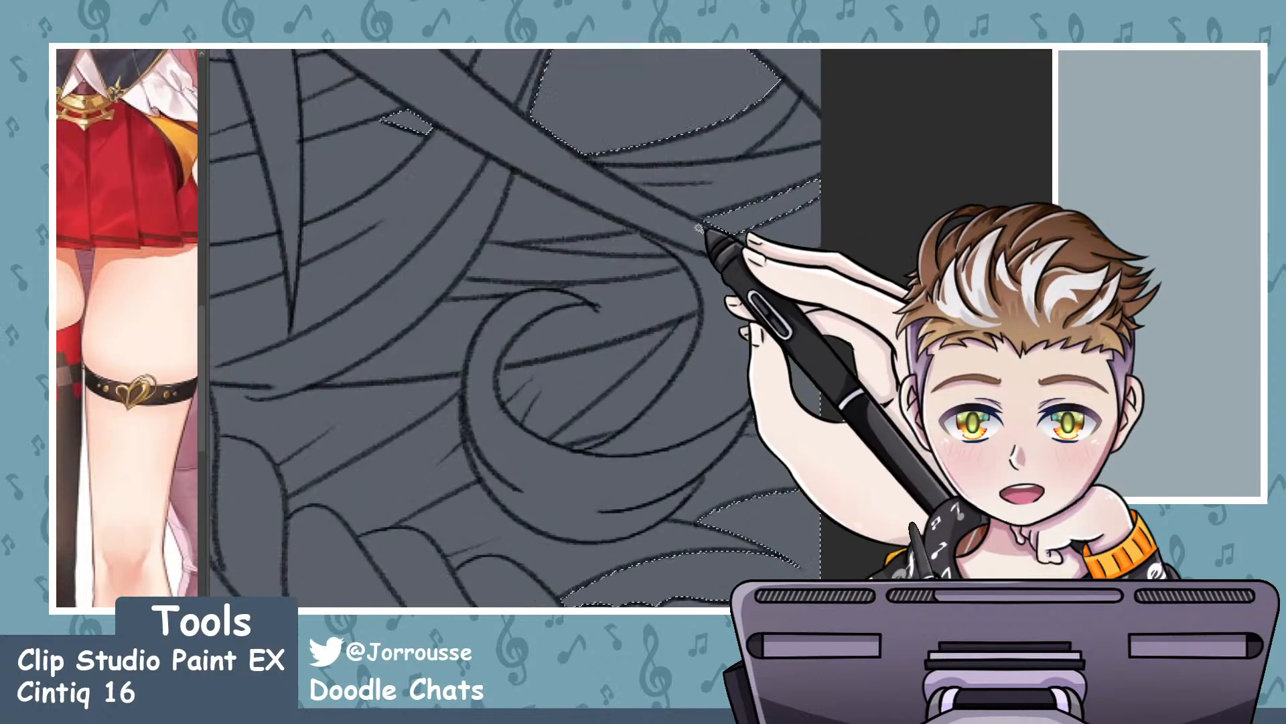
scroll(657, 253, down, 5)
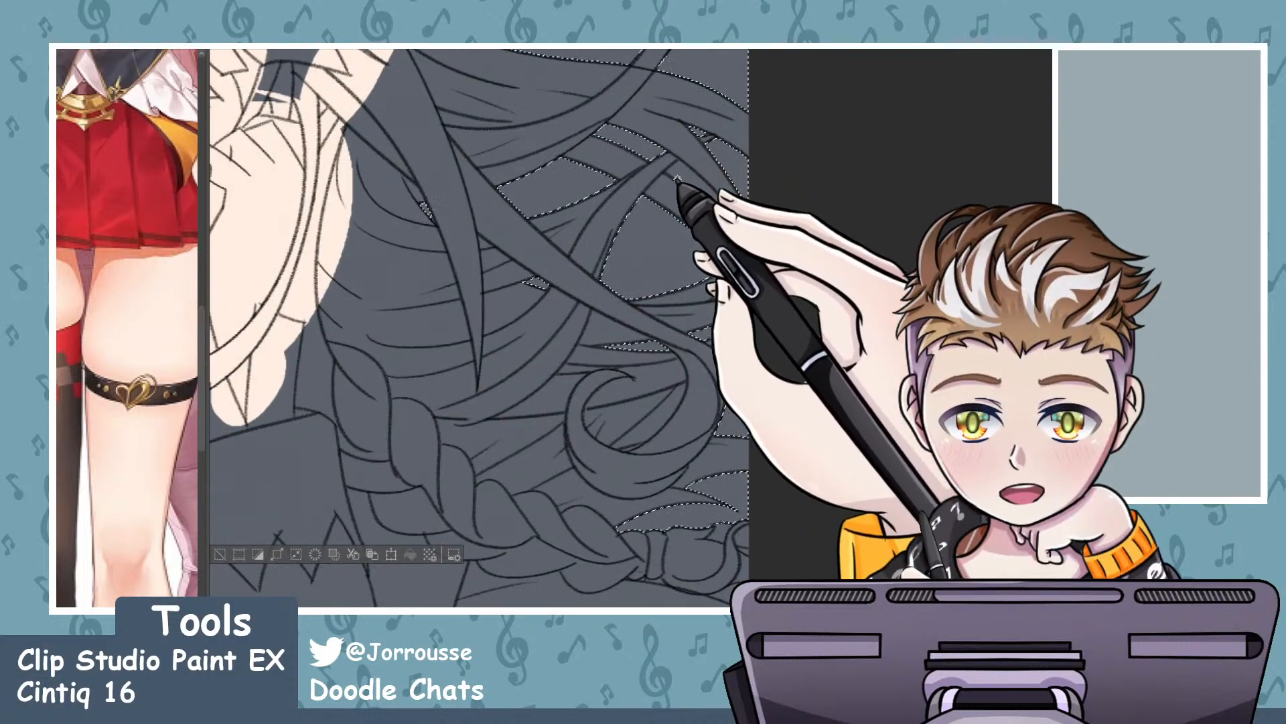
scroll(655, 204, down, 4)
scroll(655, 203, up, 3)
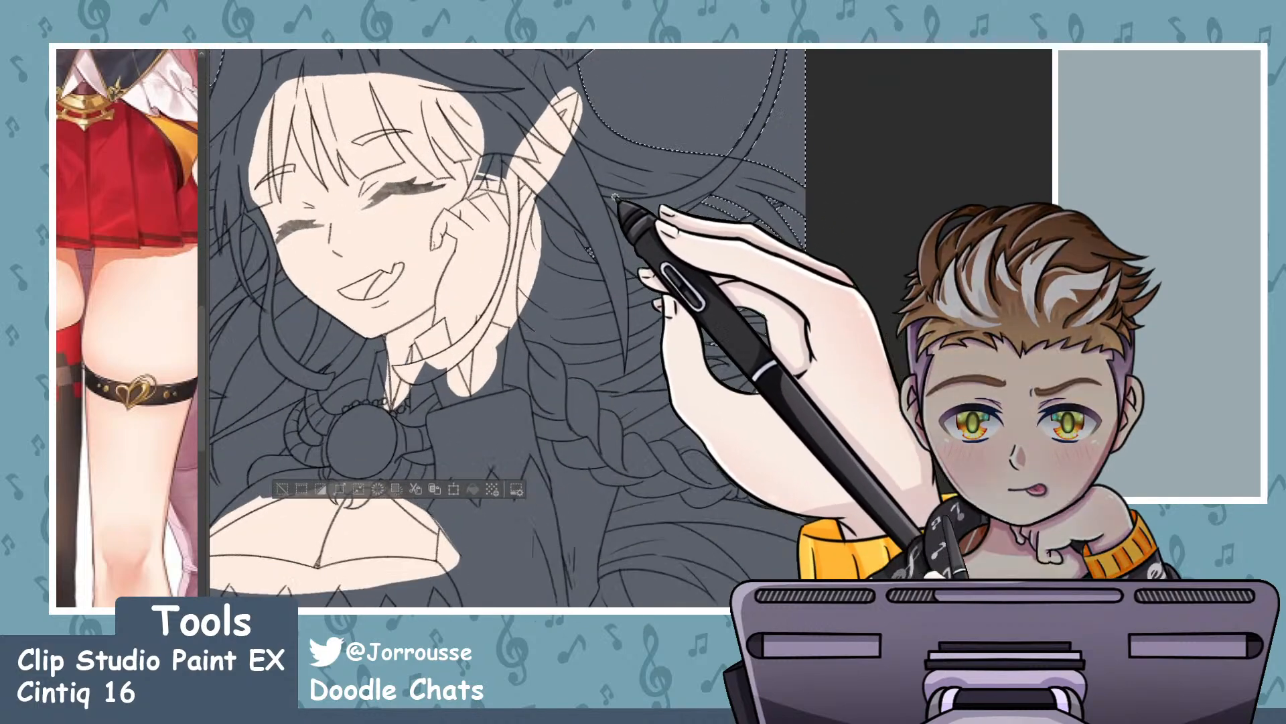
- Extend the background selection over the areas below the braid and between the loose hair strands beside the dress
scroll(624, 196, down, 3)
scroll(804, 385, up, 3)
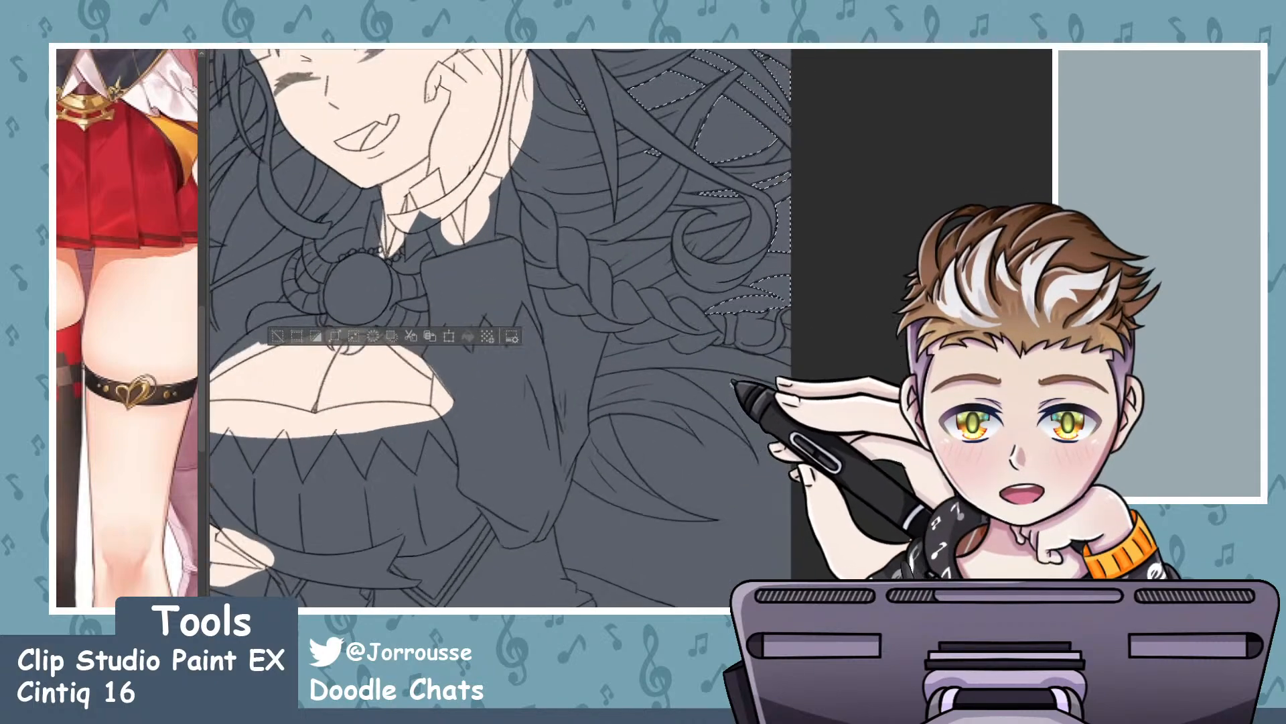
scroll(782, 379, up, 2)
scroll(783, 379, up, 1)
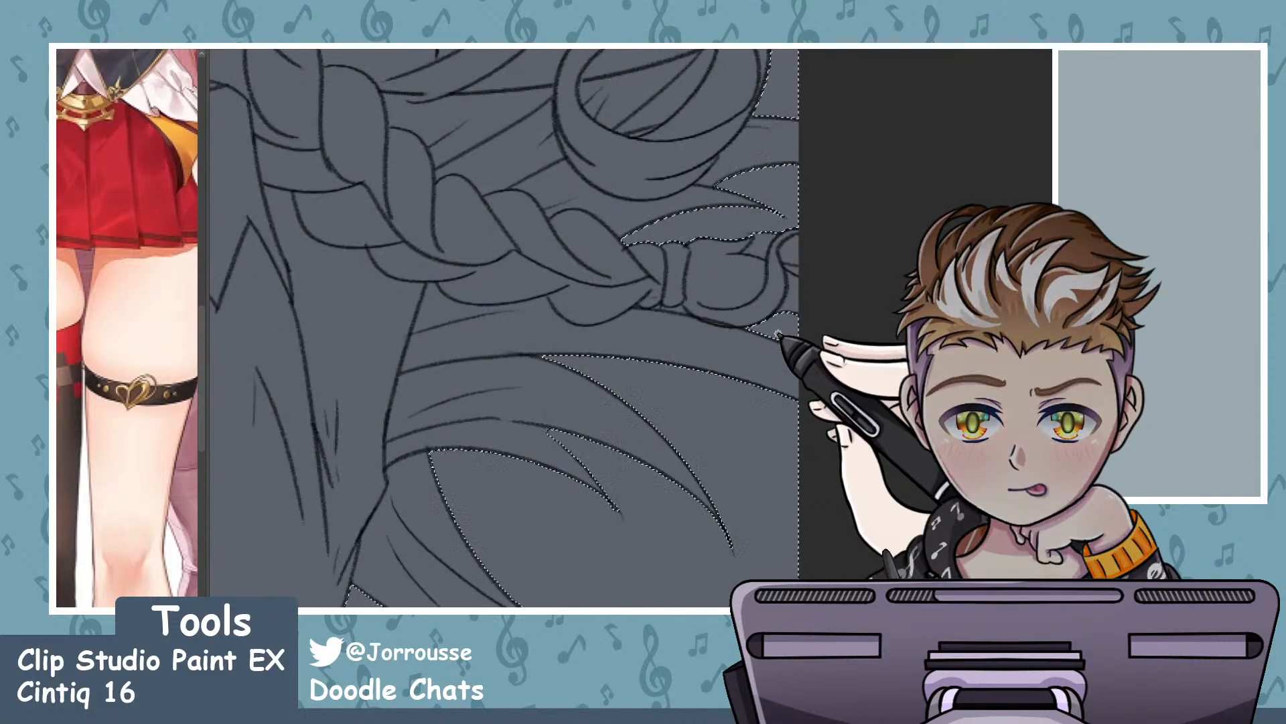
scroll(687, 320, down, 4)
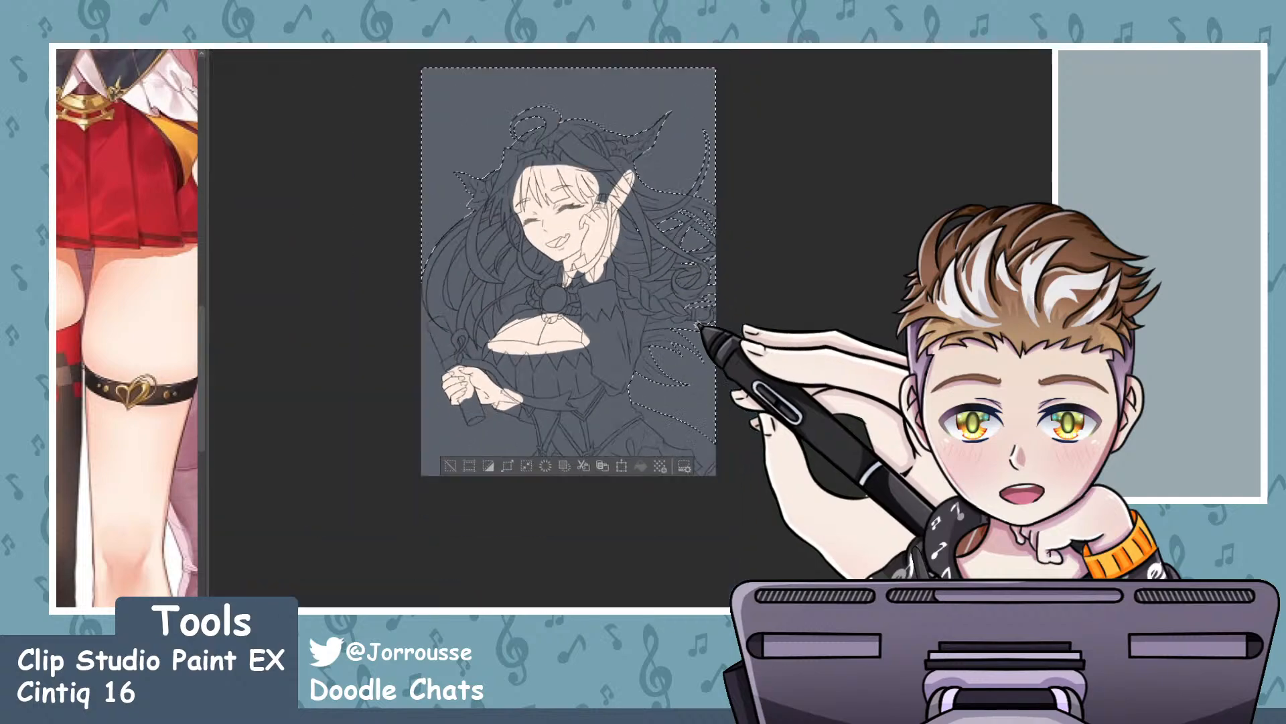
scroll(690, 434, up, 2)
scroll(720, 426, down, 4)
scroll(489, 415, up, 2)
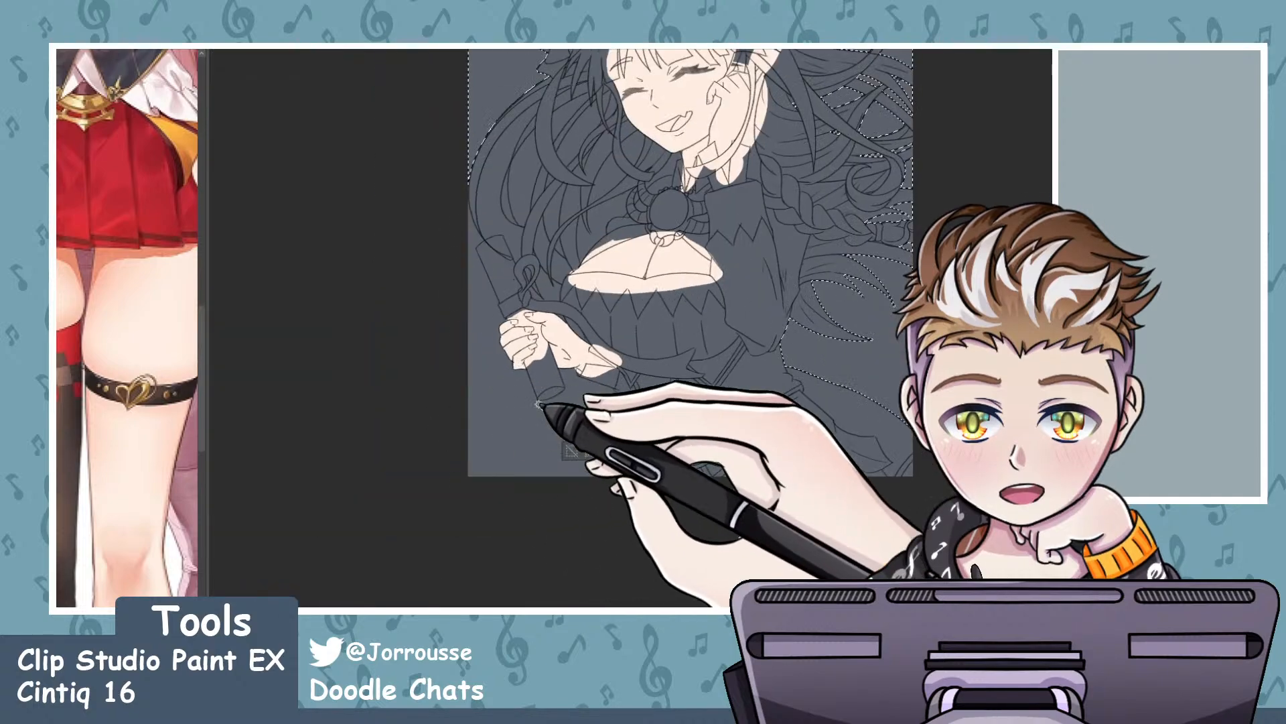
- Add the background around the held cylinder and lower hand, including the gaps beside the ribbon loop, to the selection
click(570, 390)
scroll(571, 390, up, 2)
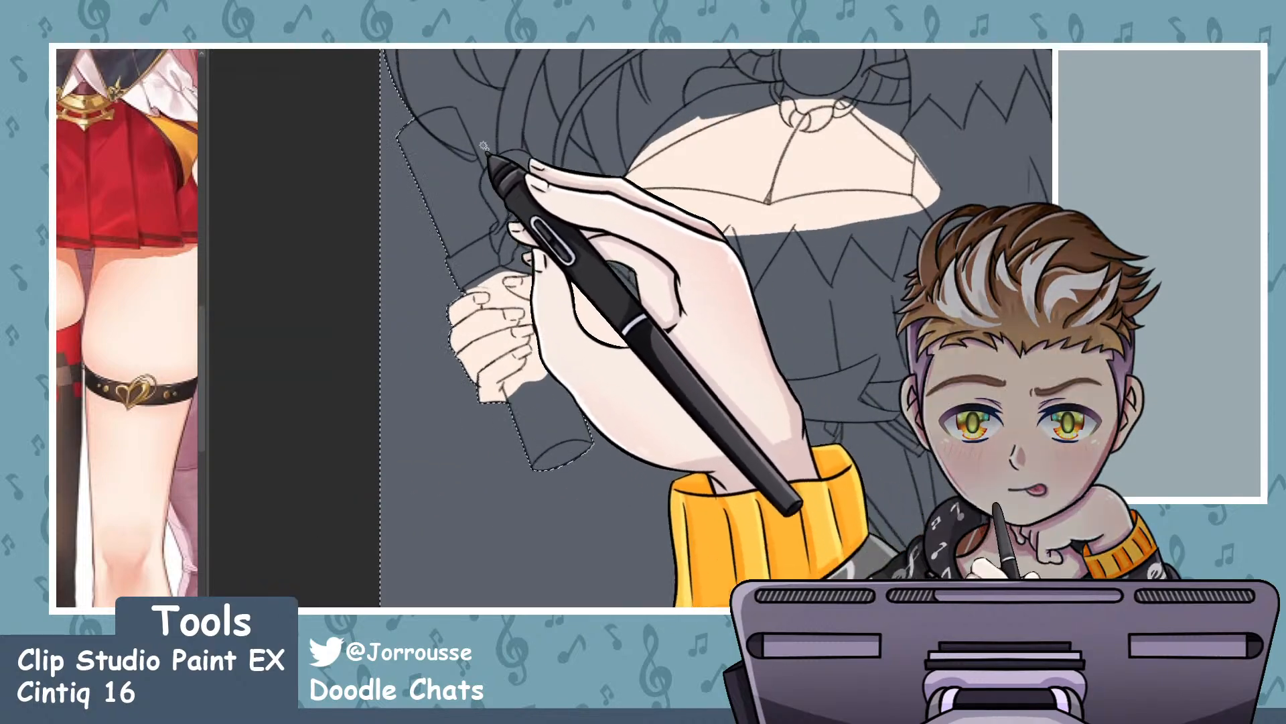
scroll(530, 234, up, 2)
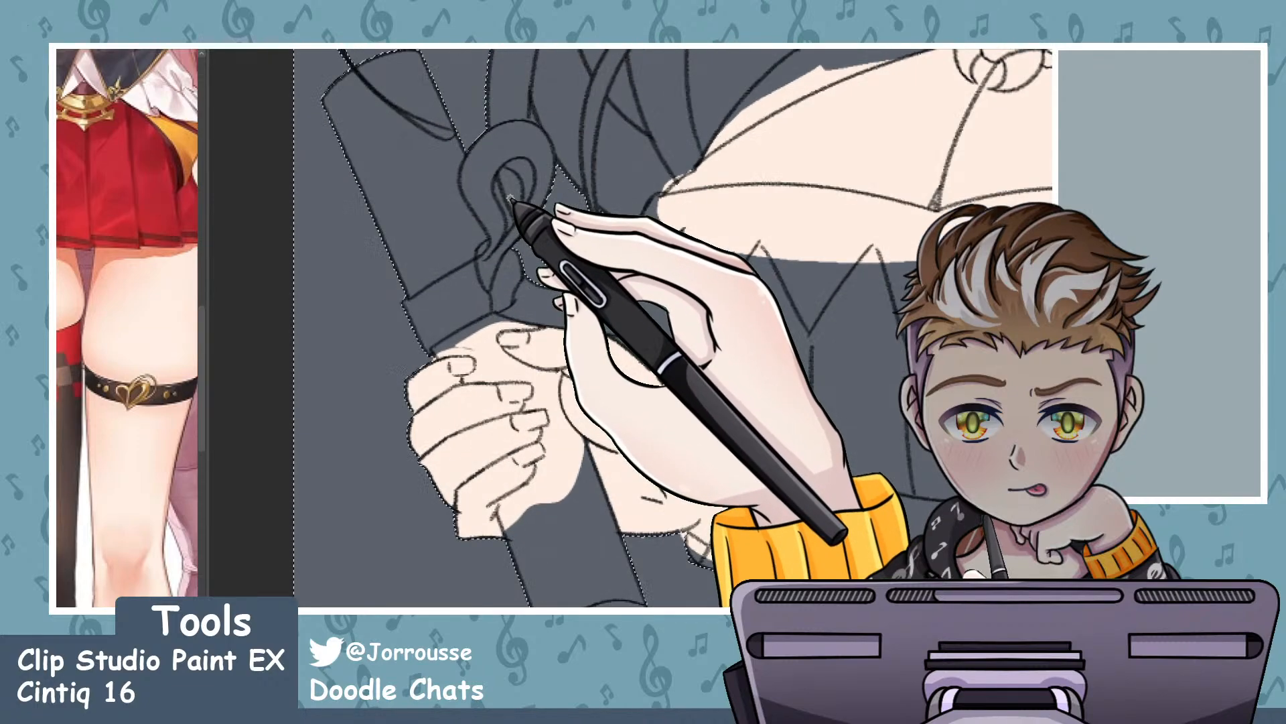
scroll(563, 334, down, 1)
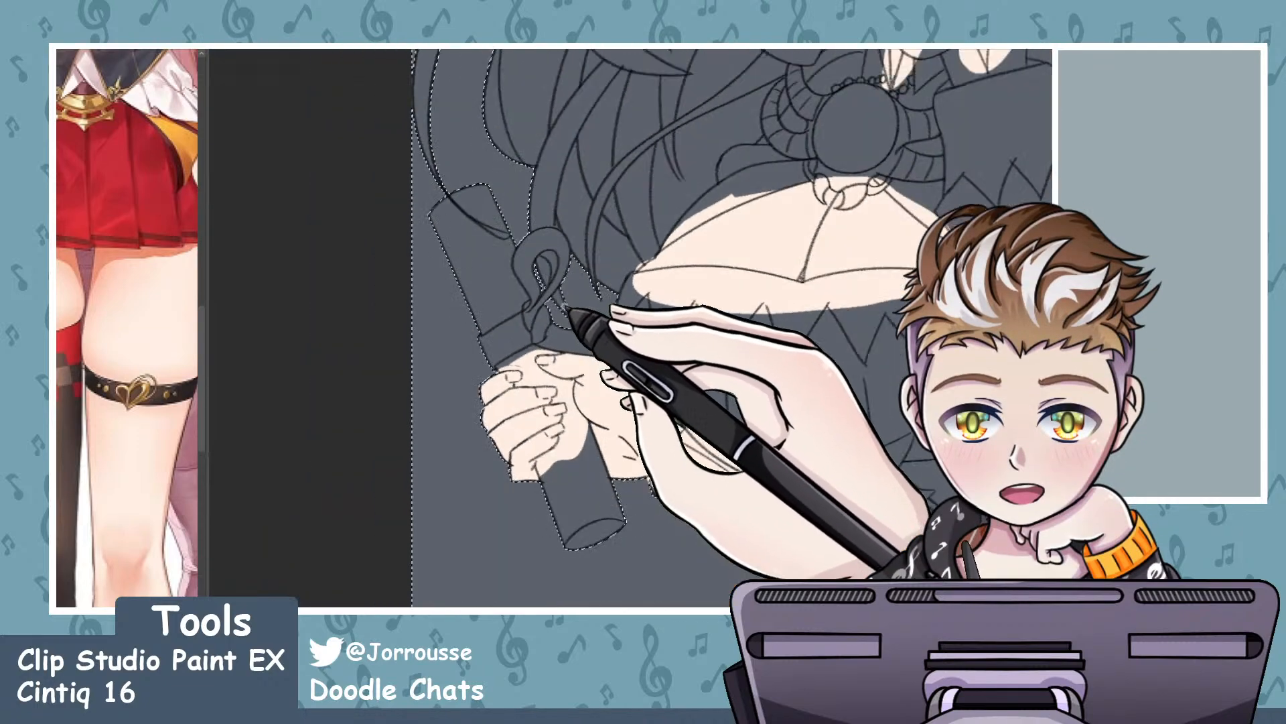
scroll(589, 315, up, 2)
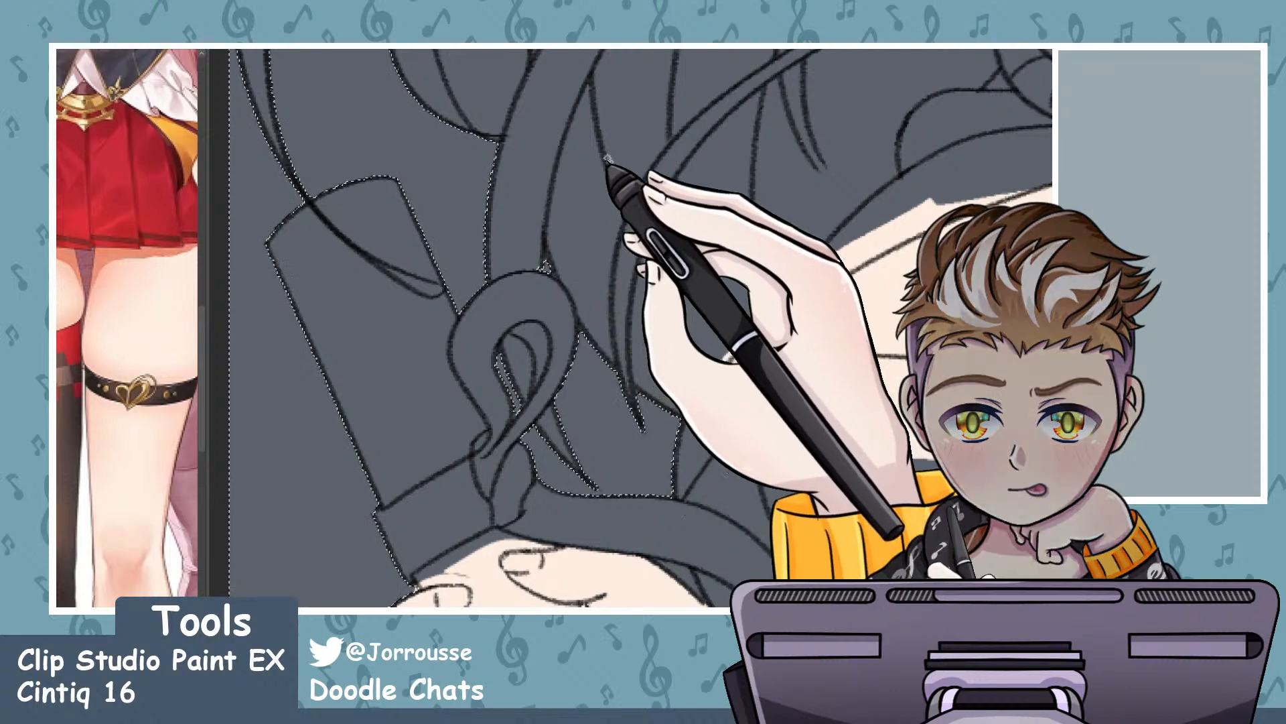
scroll(606, 365, down, 2)
scroll(657, 313, down, 3)
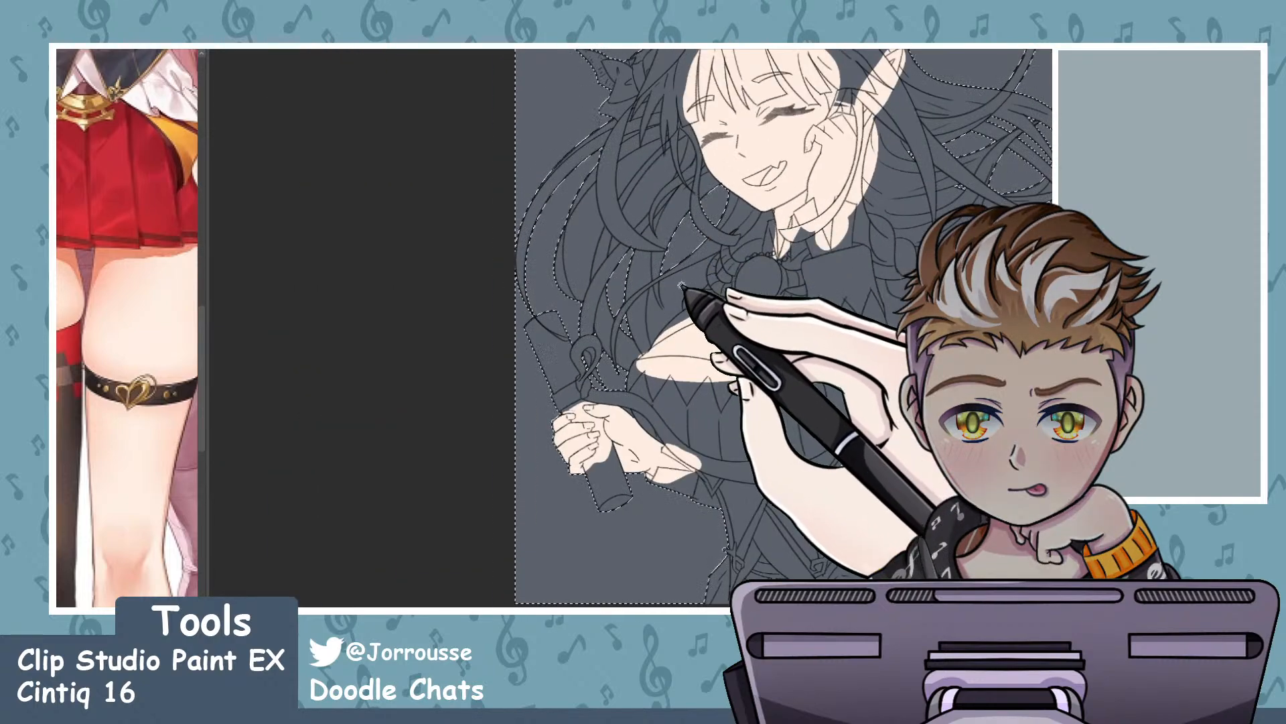
- Add the gaps between the flowing hair strands above the held cylinder and beside the chin to the background selection
scroll(691, 281, down, 2)
scroll(684, 221, up, 4)
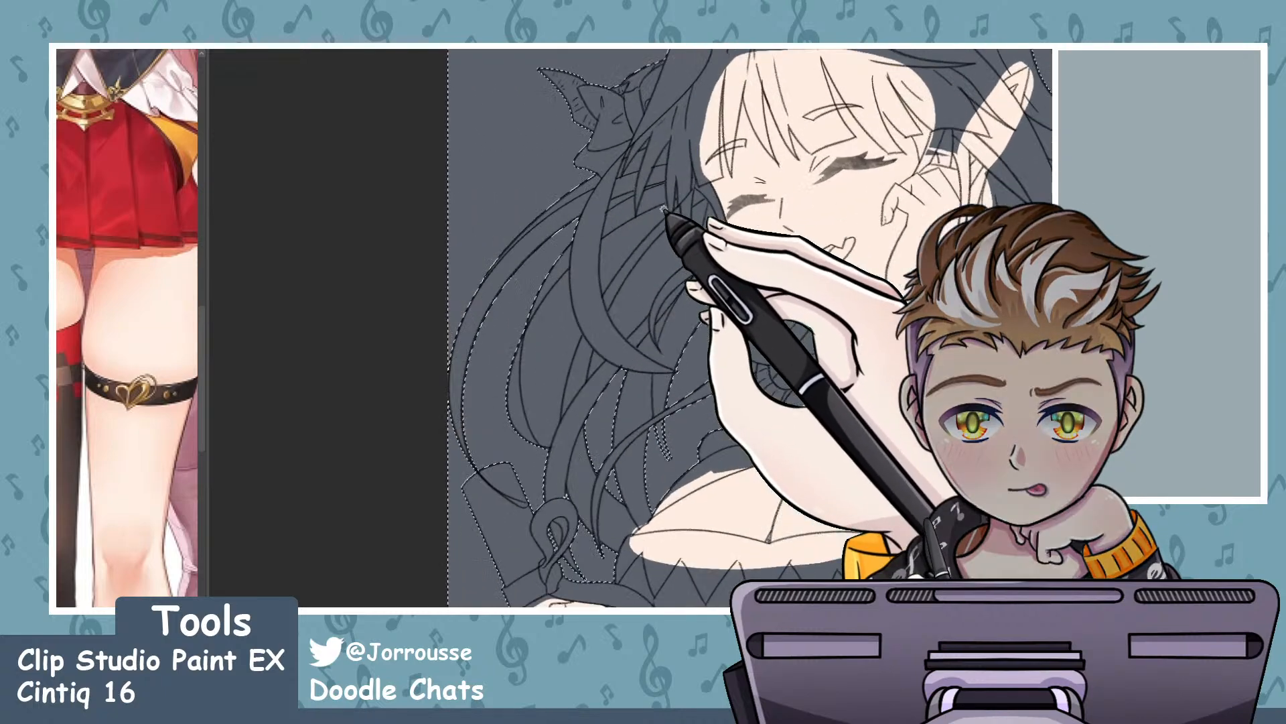
scroll(664, 209, up, 6)
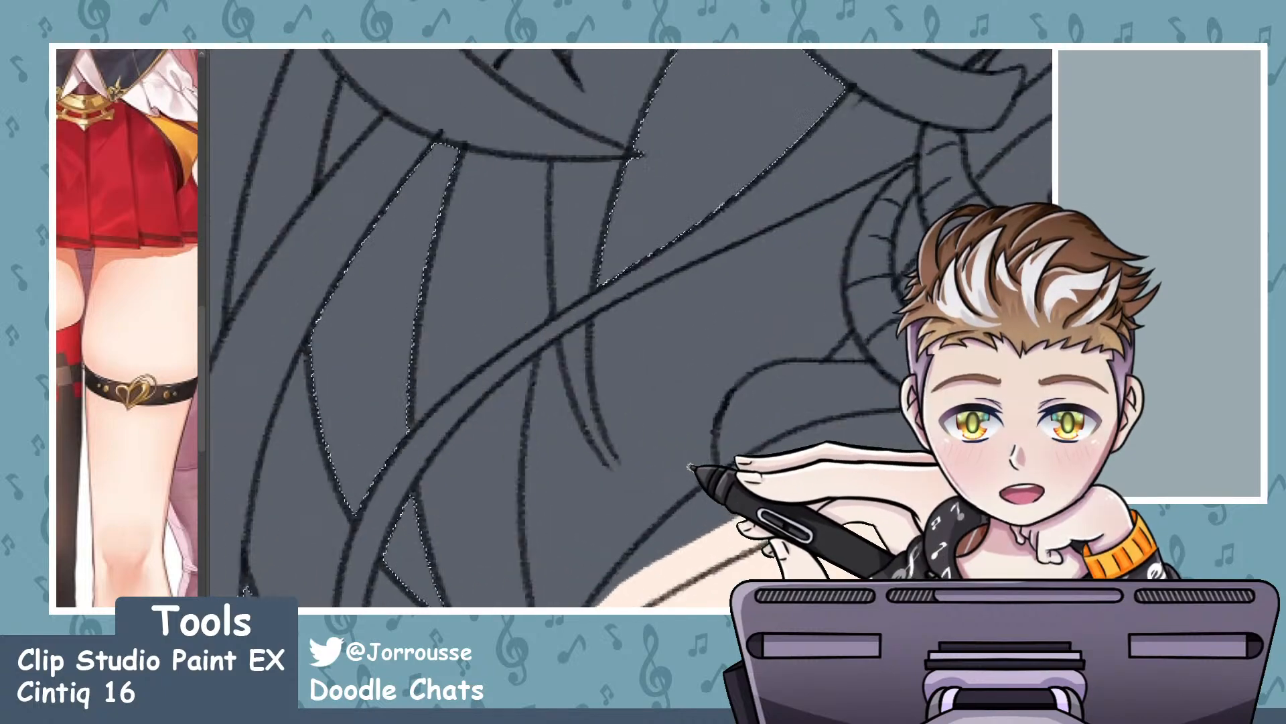
scroll(662, 434, down, 3)
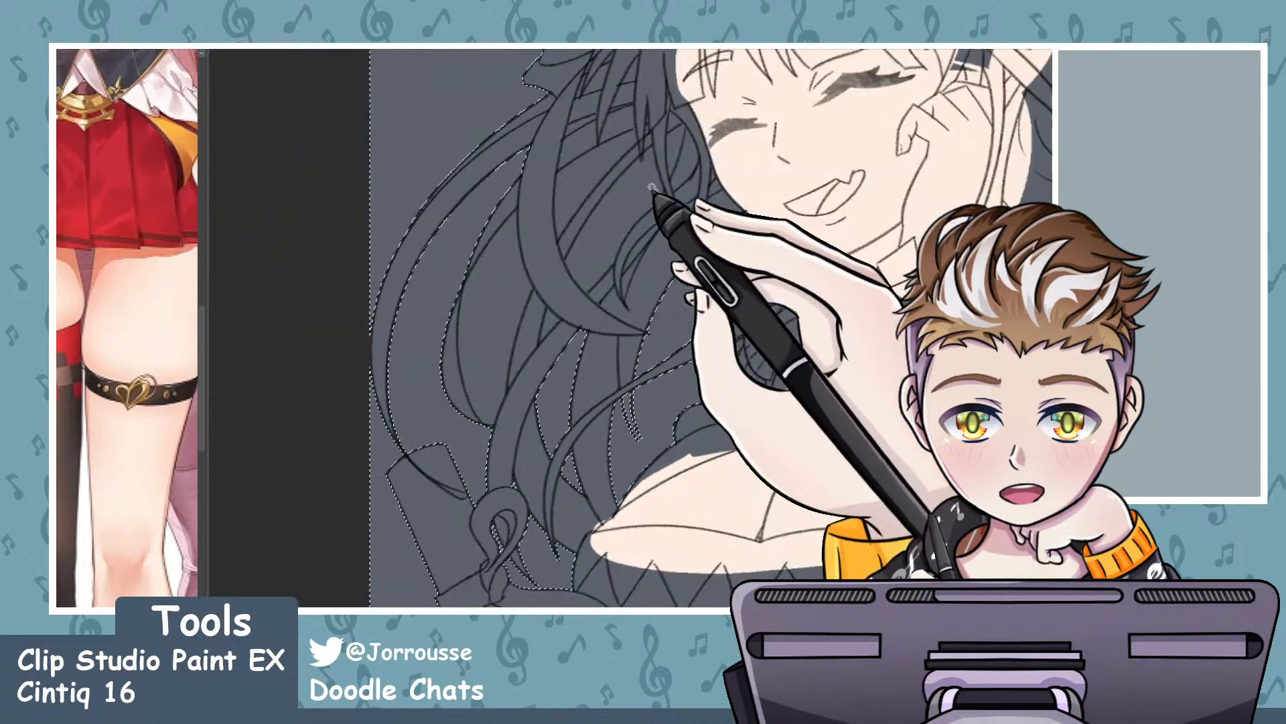
scroll(640, 263, up, 1)
scroll(639, 265, up, 1)
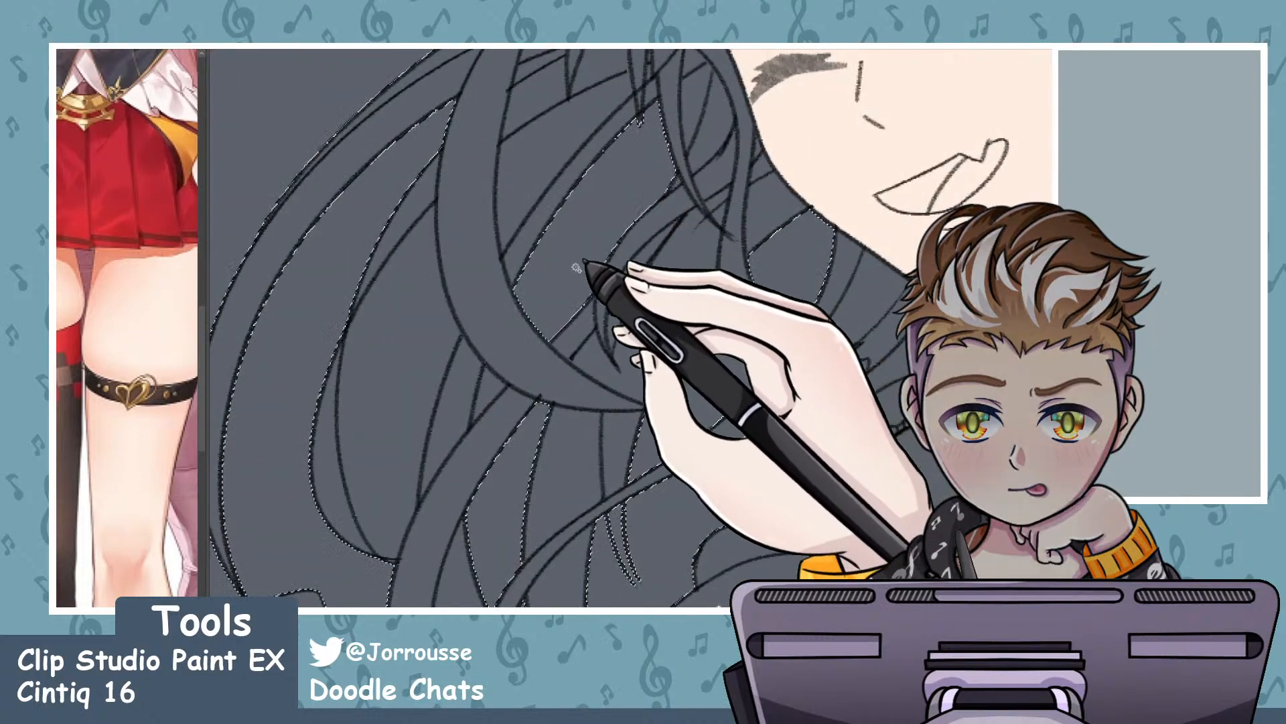
scroll(586, 339, down, 3)
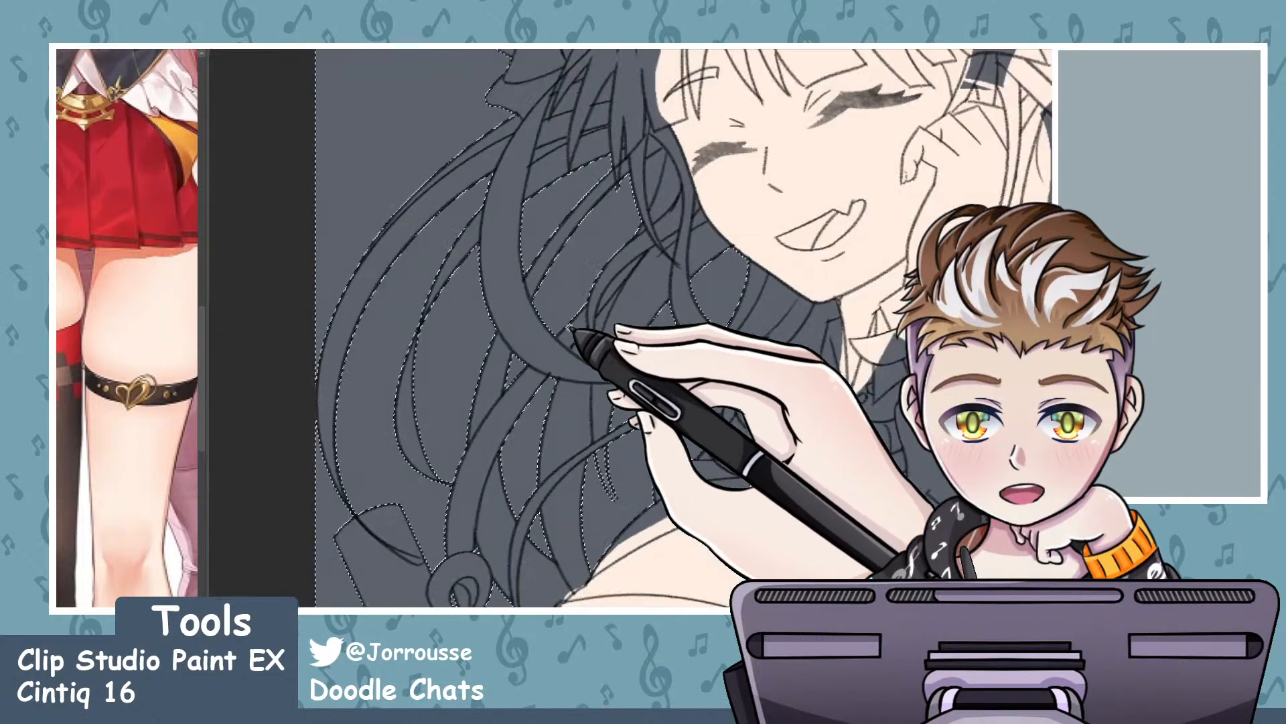
scroll(635, 149, up, 1)
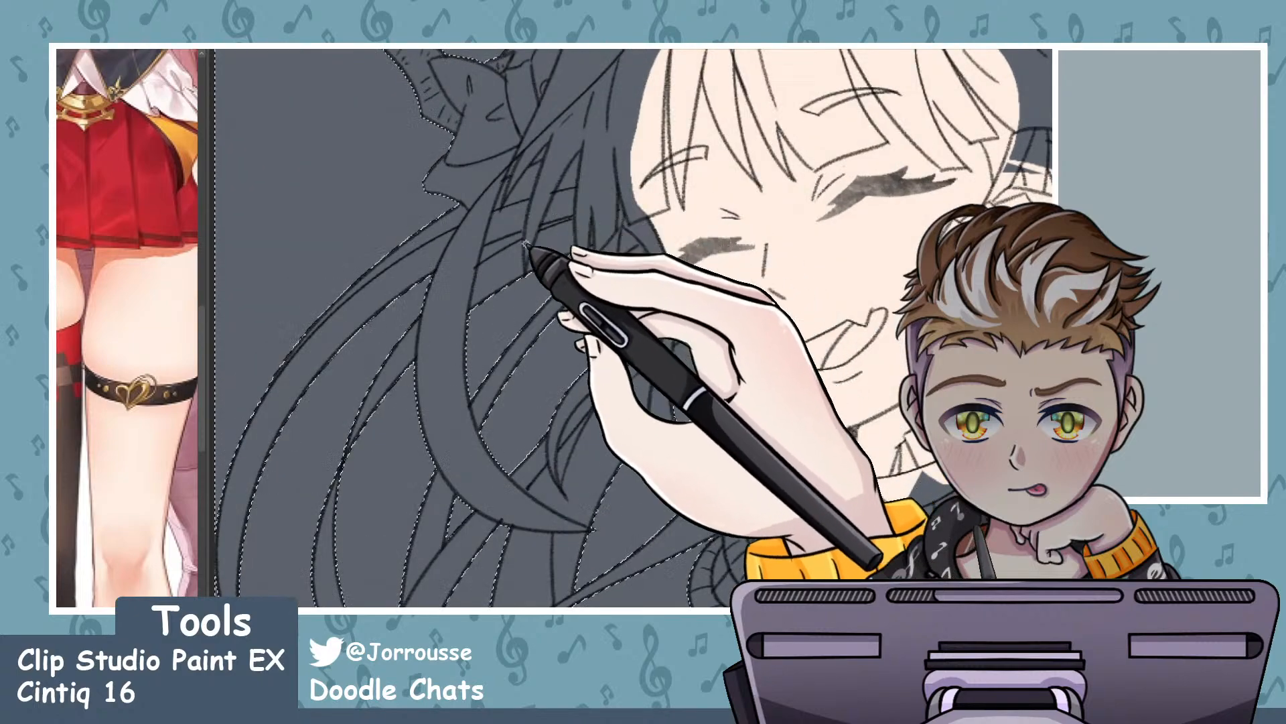
- Add the small hair gaps beside the face to the background selection, and fill the isolated figure with dark navy
scroll(515, 262, up, 3)
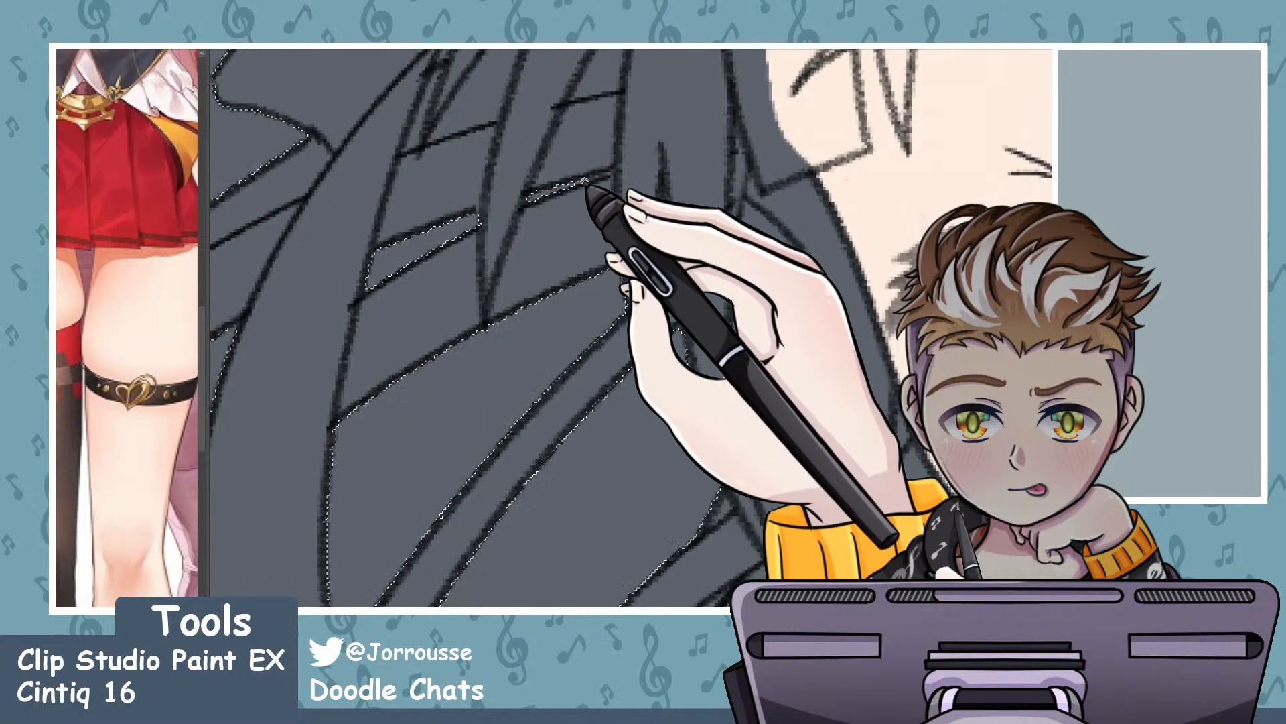
scroll(655, 222, down, 2)
scroll(656, 243, up, 2)
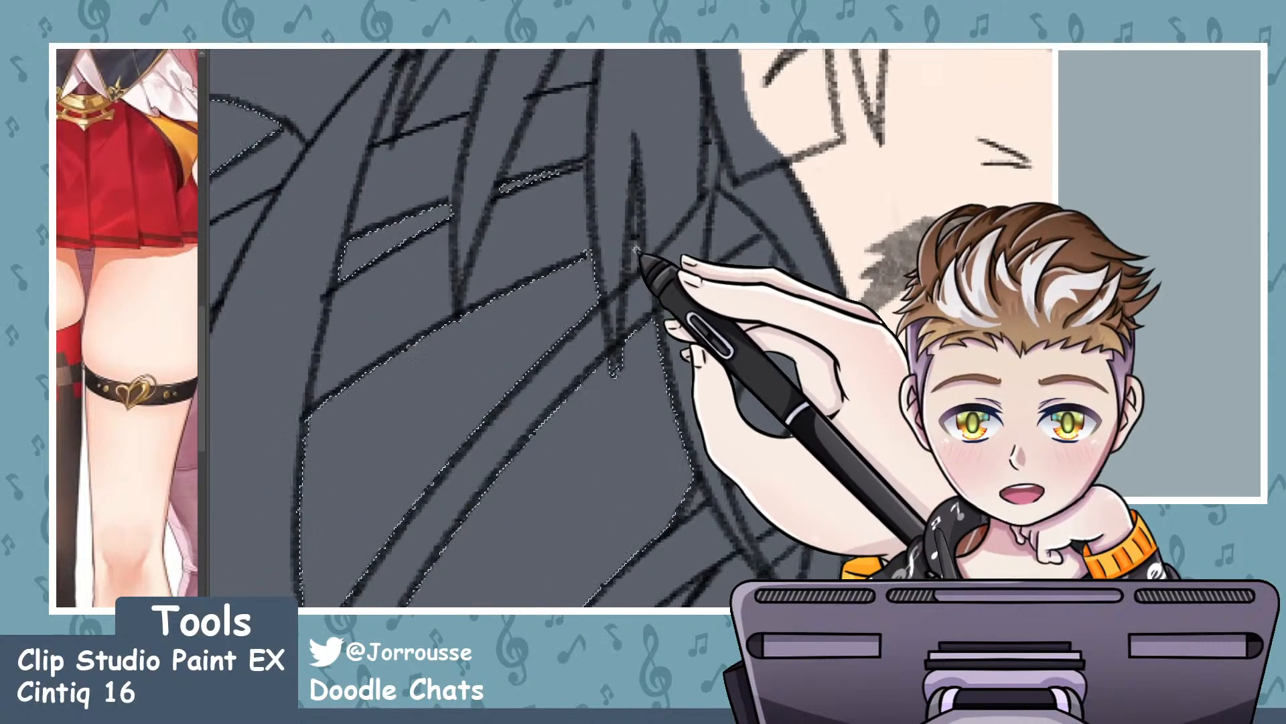
scroll(642, 263, down, 2)
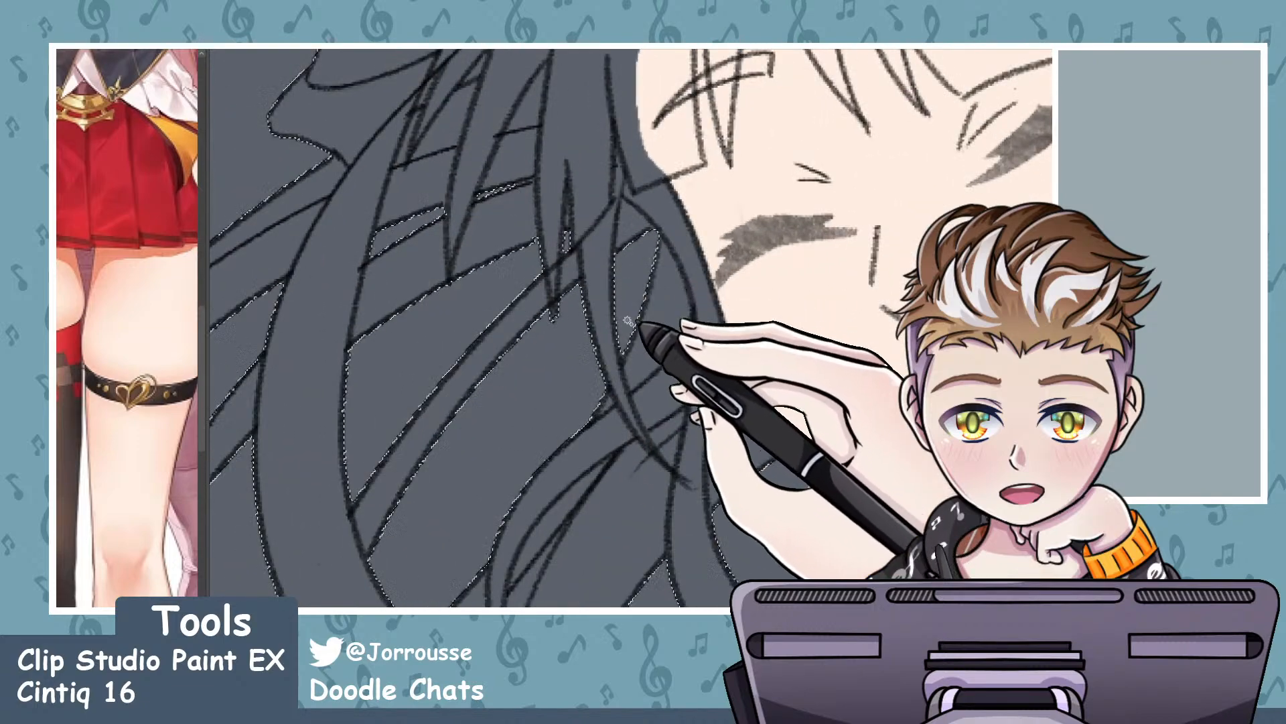
scroll(630, 321, down, 5)
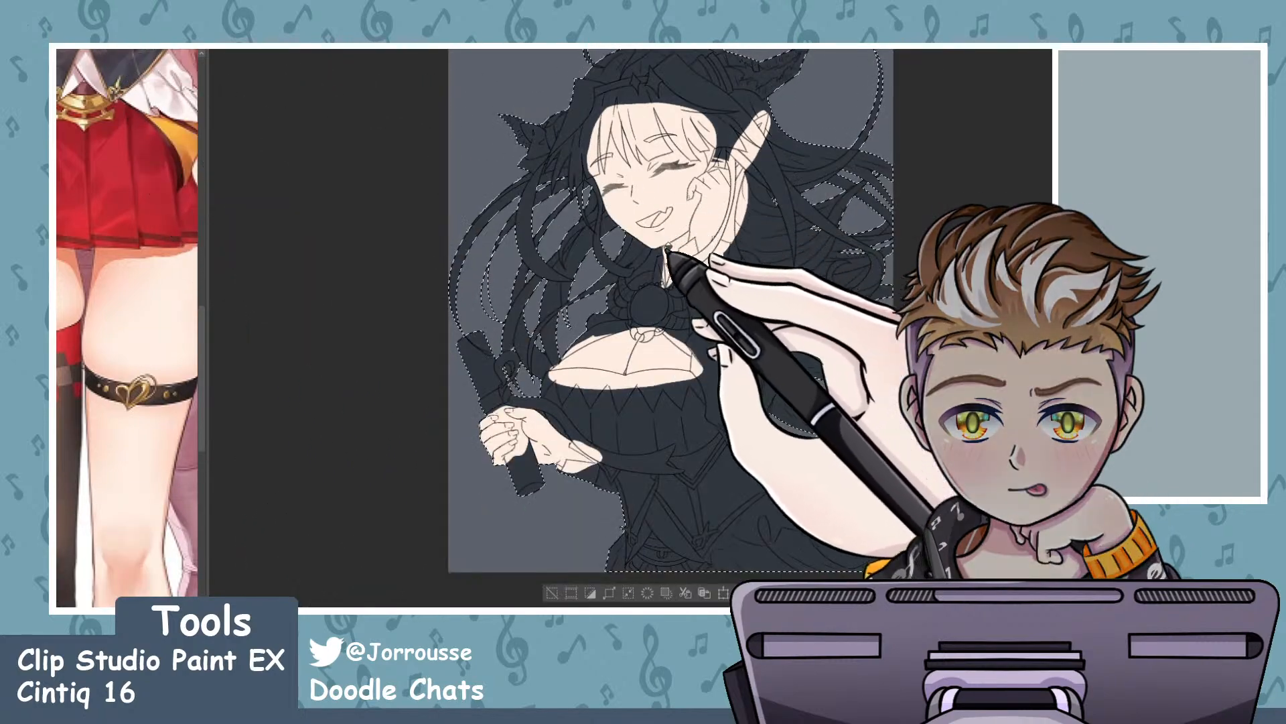
scroll(611, 298, up, 2)
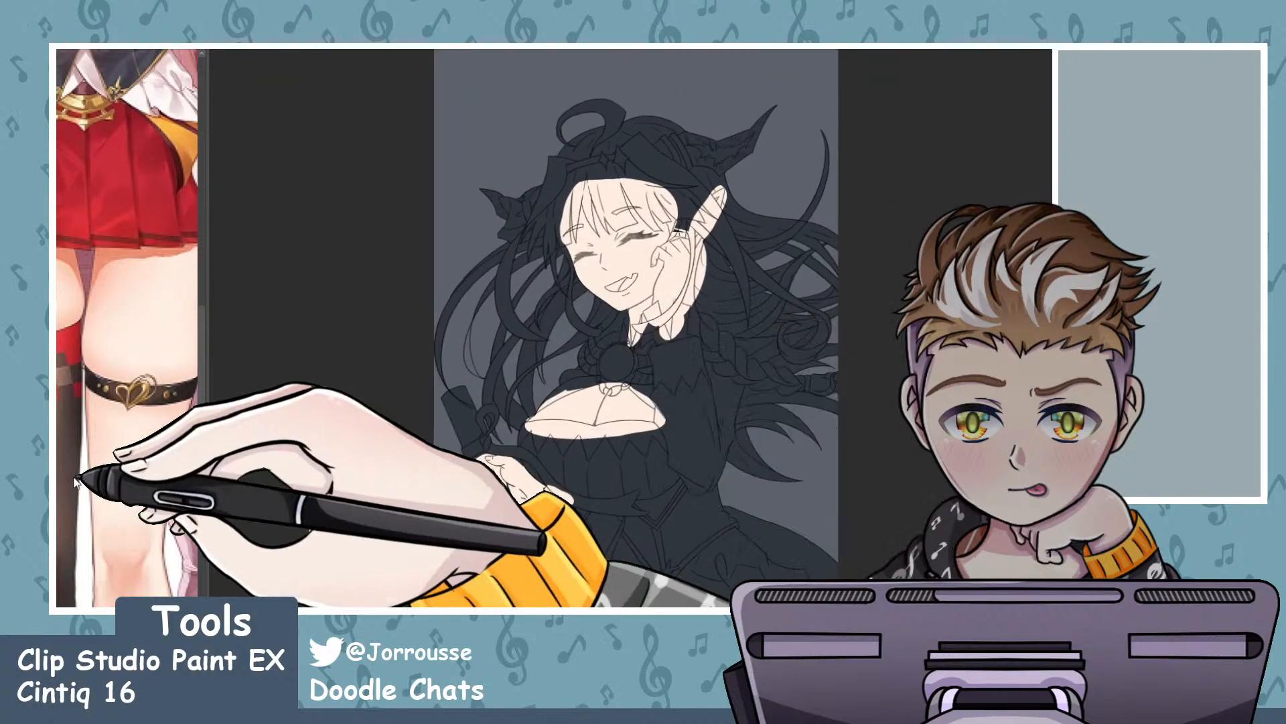
- Reselect the figure's silhouette from its base layer and recolour the fill to a lighter blue-grey
ctrl+click(67, 576)
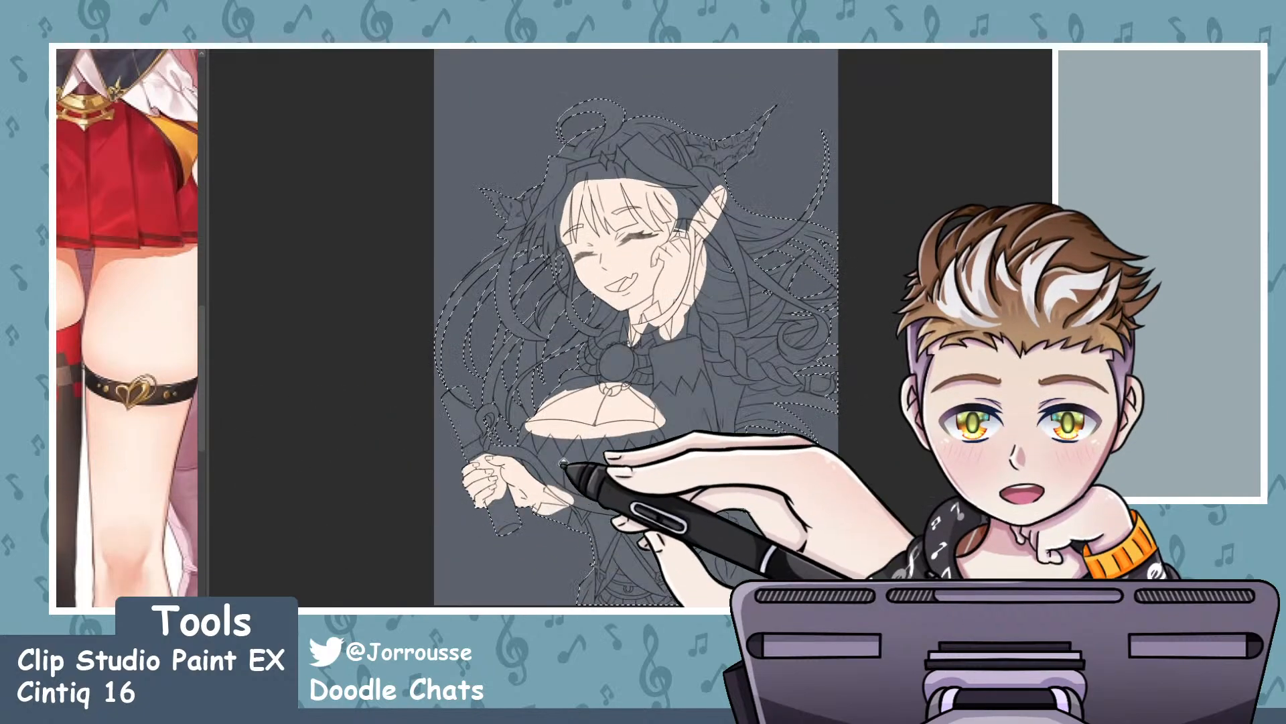
key(ctrl+d)
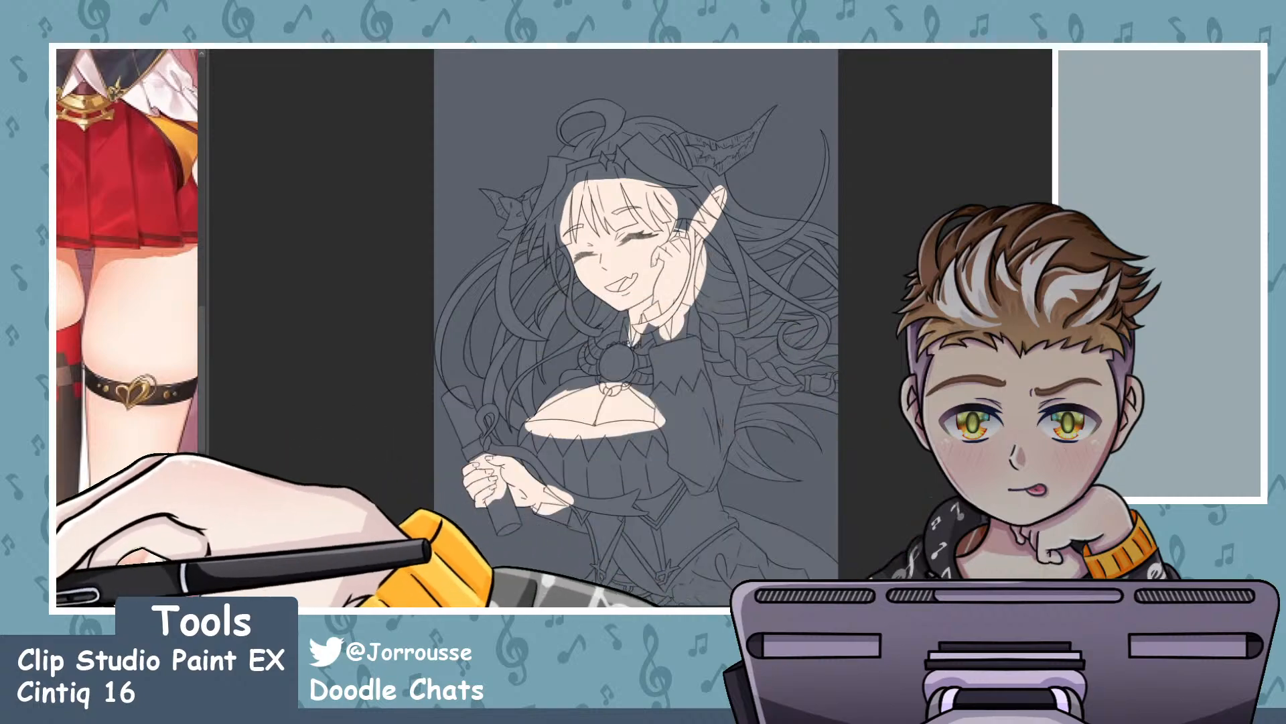
ctrl+click(64, 590)
click(701, 471)
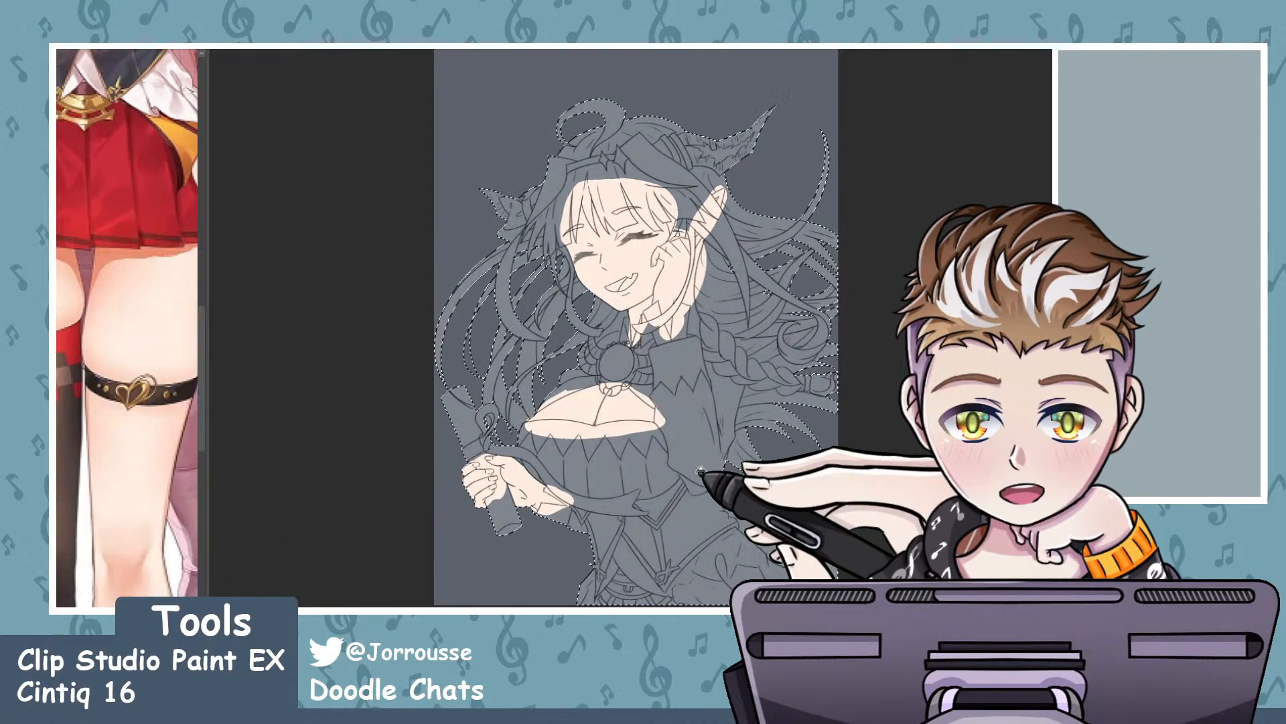
- Examine the blue-grey base fill across the hair, dress and held cylinder for missed areas
scroll(583, 359, down, 5)
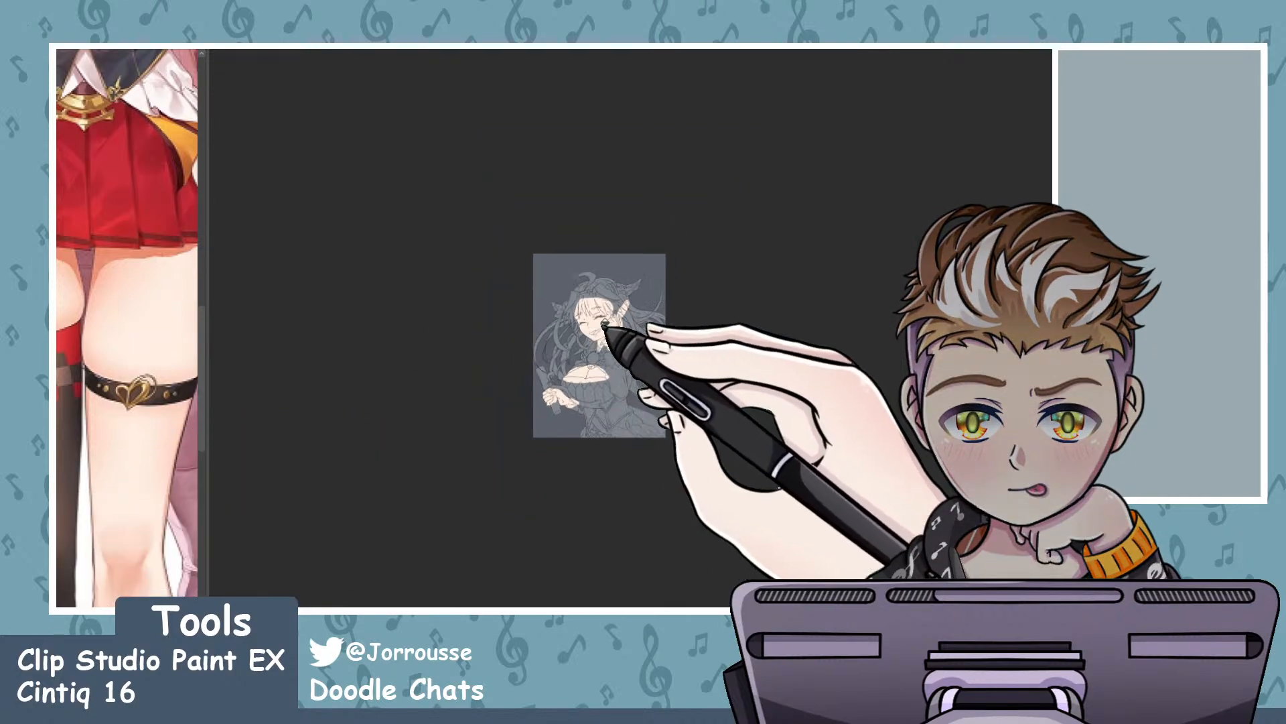
scroll(613, 341, up, 1)
scroll(619, 350, up, 3)
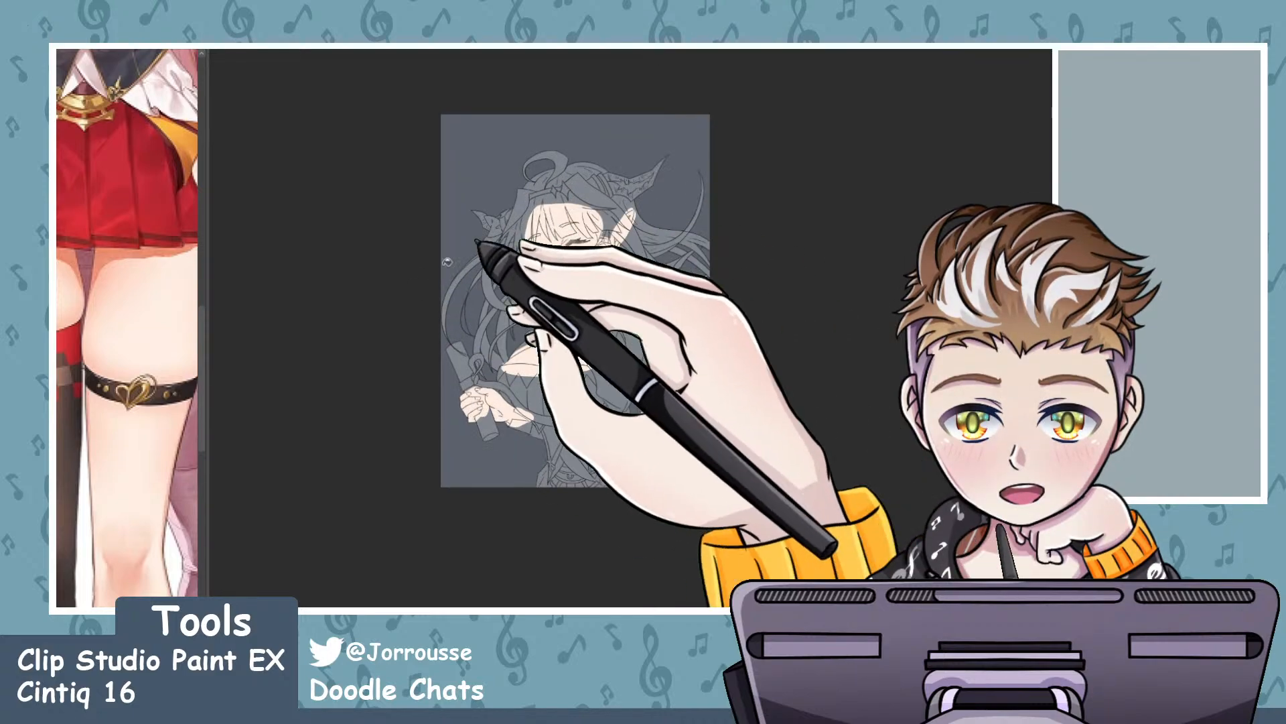
scroll(511, 310, up, 5)
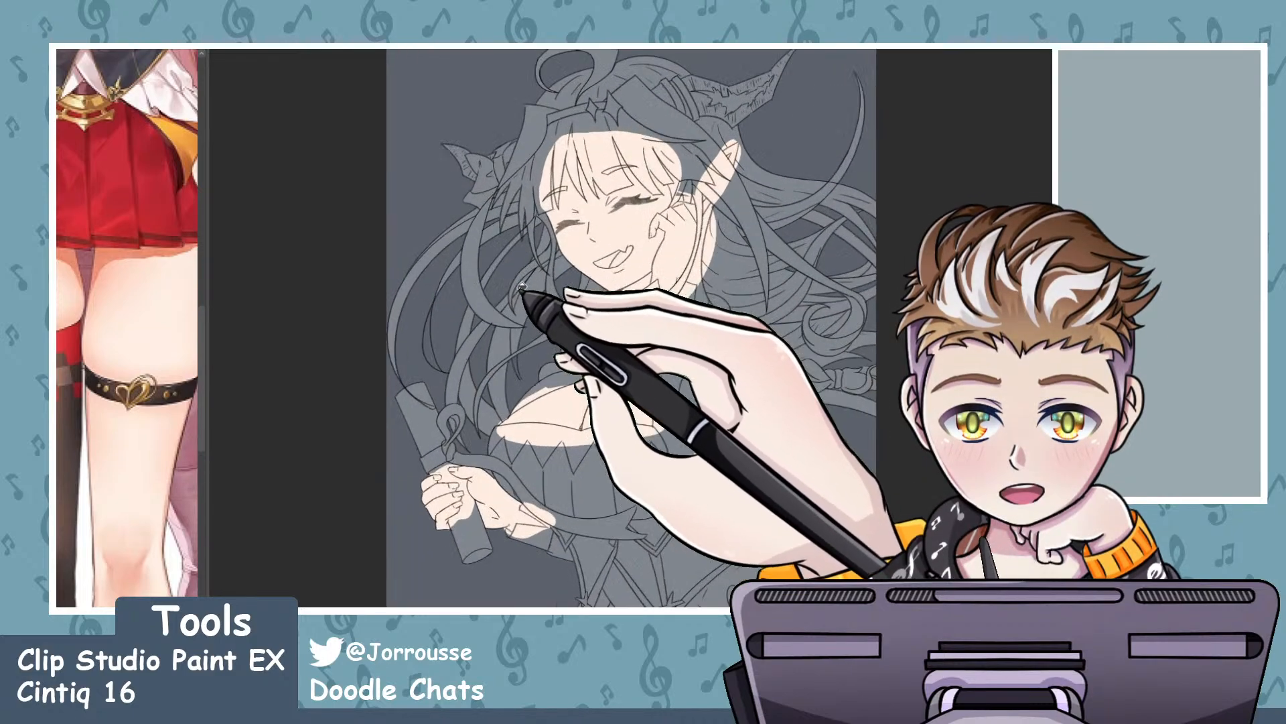
scroll(526, 349, up, 3)
scroll(339, 324, down, 3)
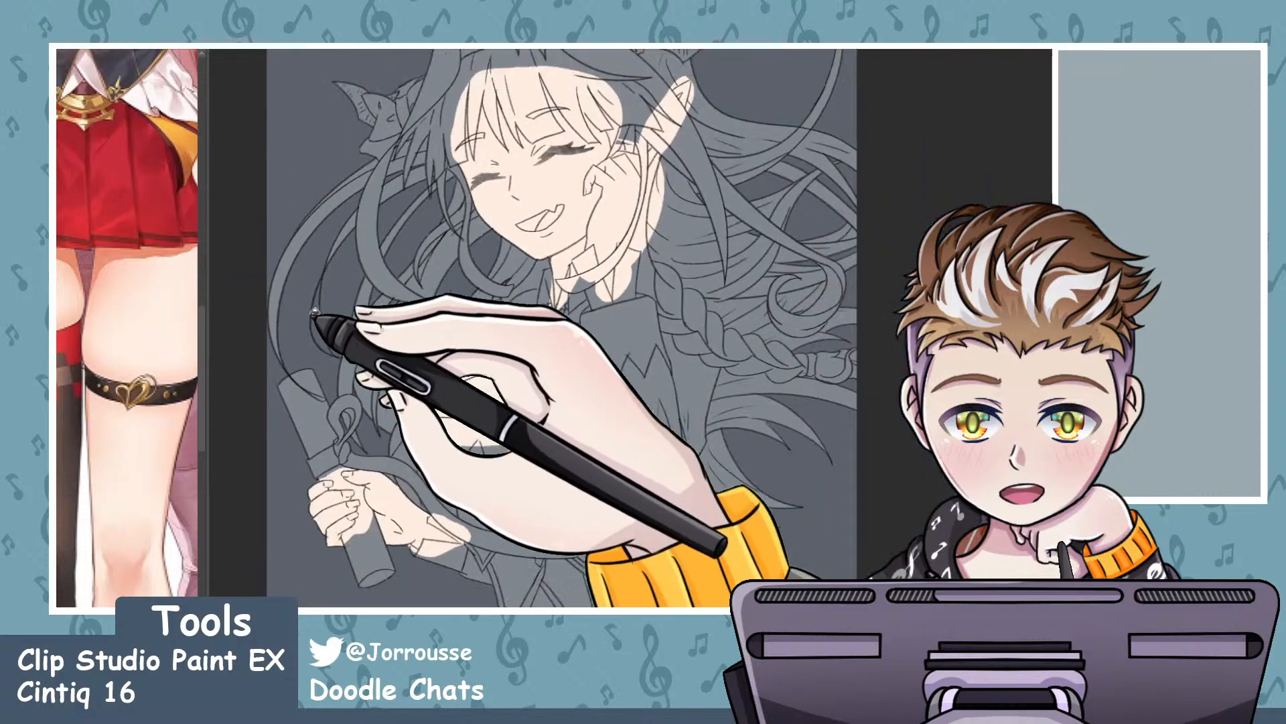
- Paint the missing blue-grey base into the thin looping hair strand just above the held cylinder
scroll(336, 325, up, 5)
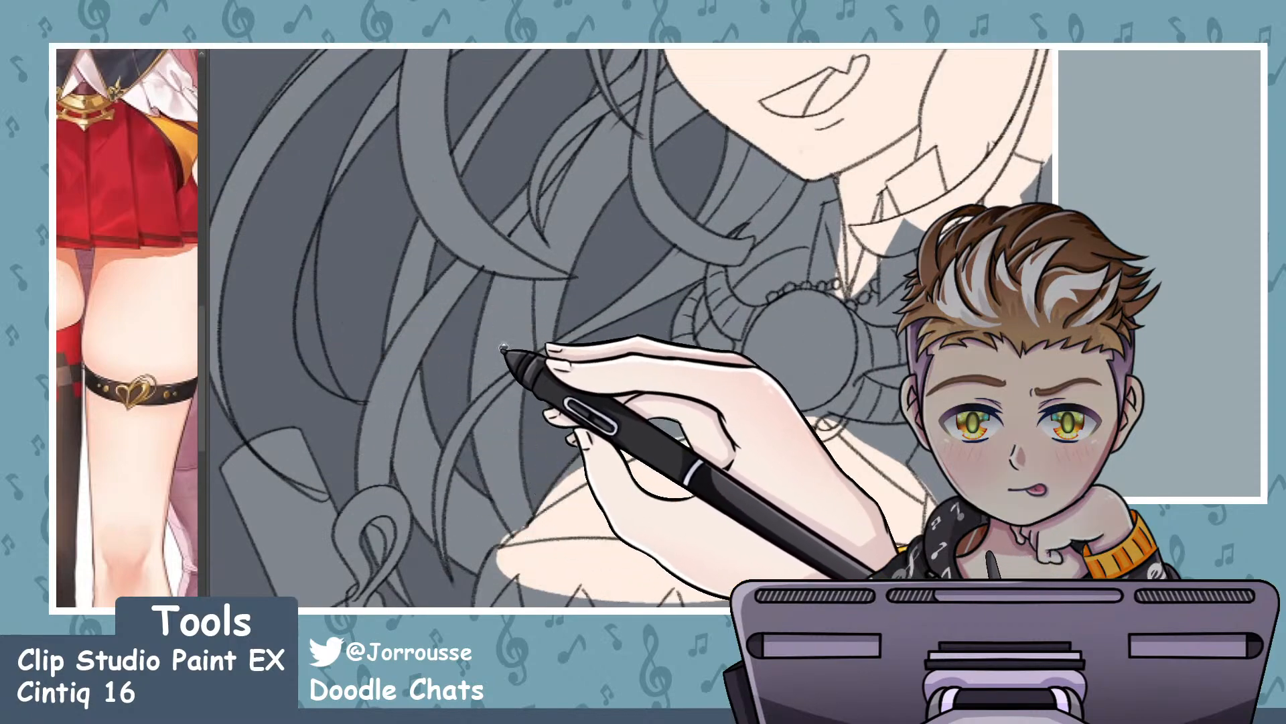
scroll(509, 351, down, 3)
scroll(589, 368, up, 3)
scroll(596, 359, down, 5)
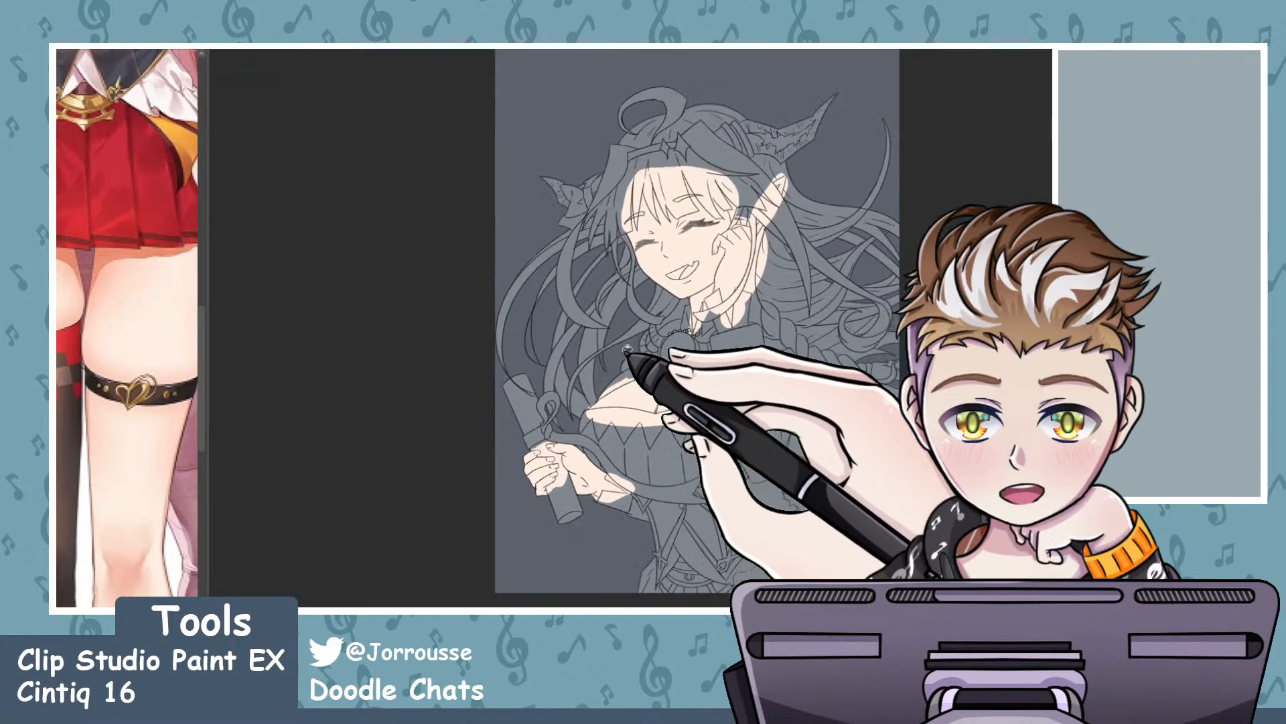
scroll(630, 228, down, 2)
scroll(594, 264, up, 6)
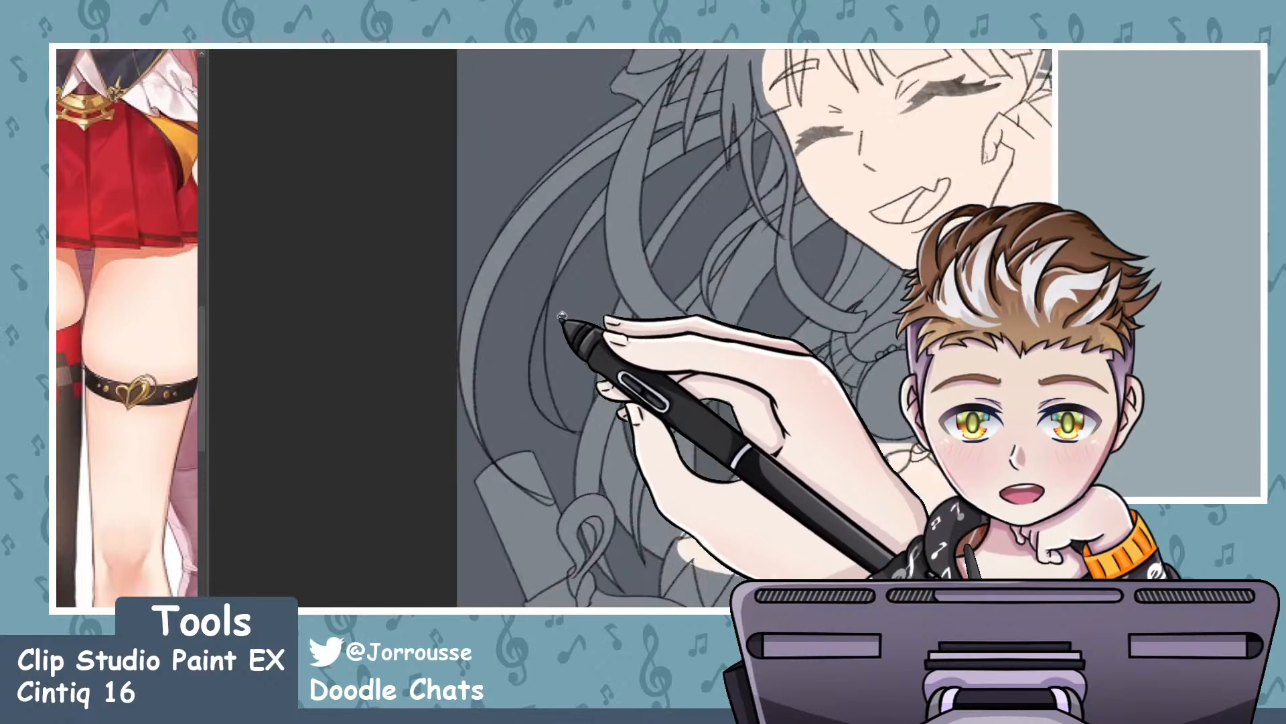
scroll(566, 338, up, 2)
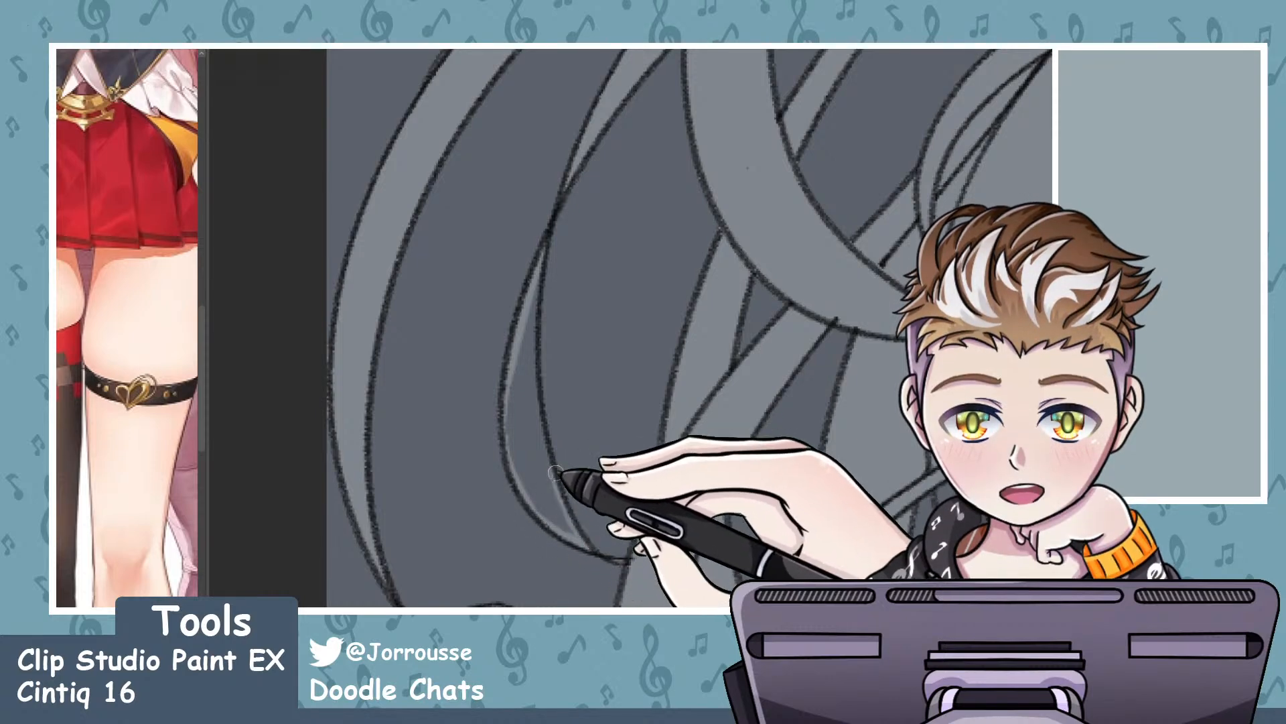
drag(531, 365, 544, 419)
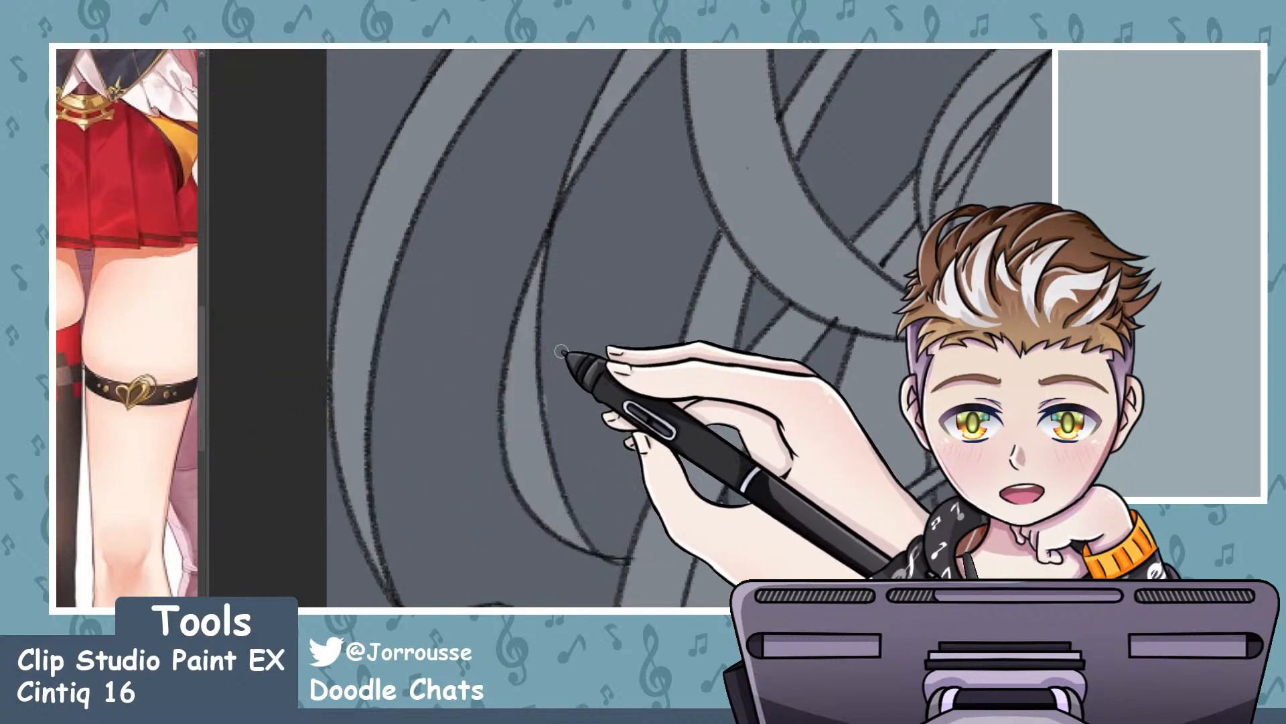
scroll(552, 389, down, 5)
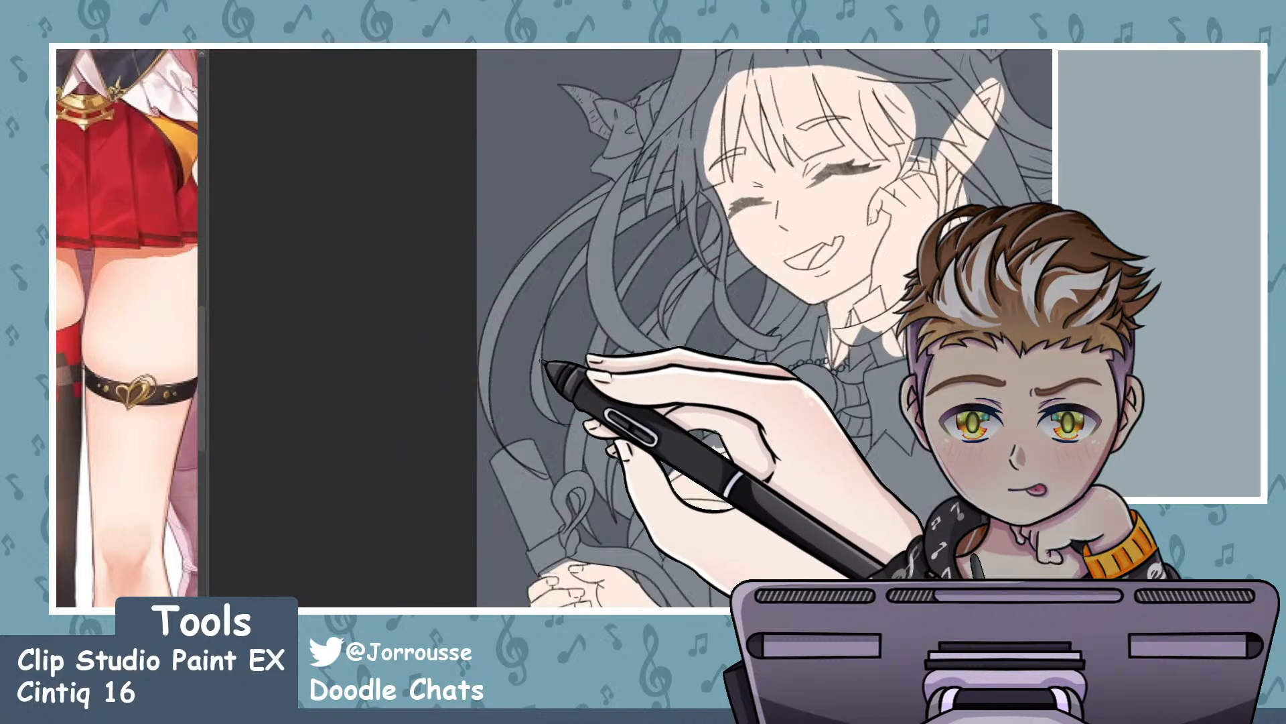
- Fill the thin, tapering hair tip between the held cylinder and the chest with the blue-grey base
scroll(697, 392, up, 4)
scroll(534, 438, up, 1)
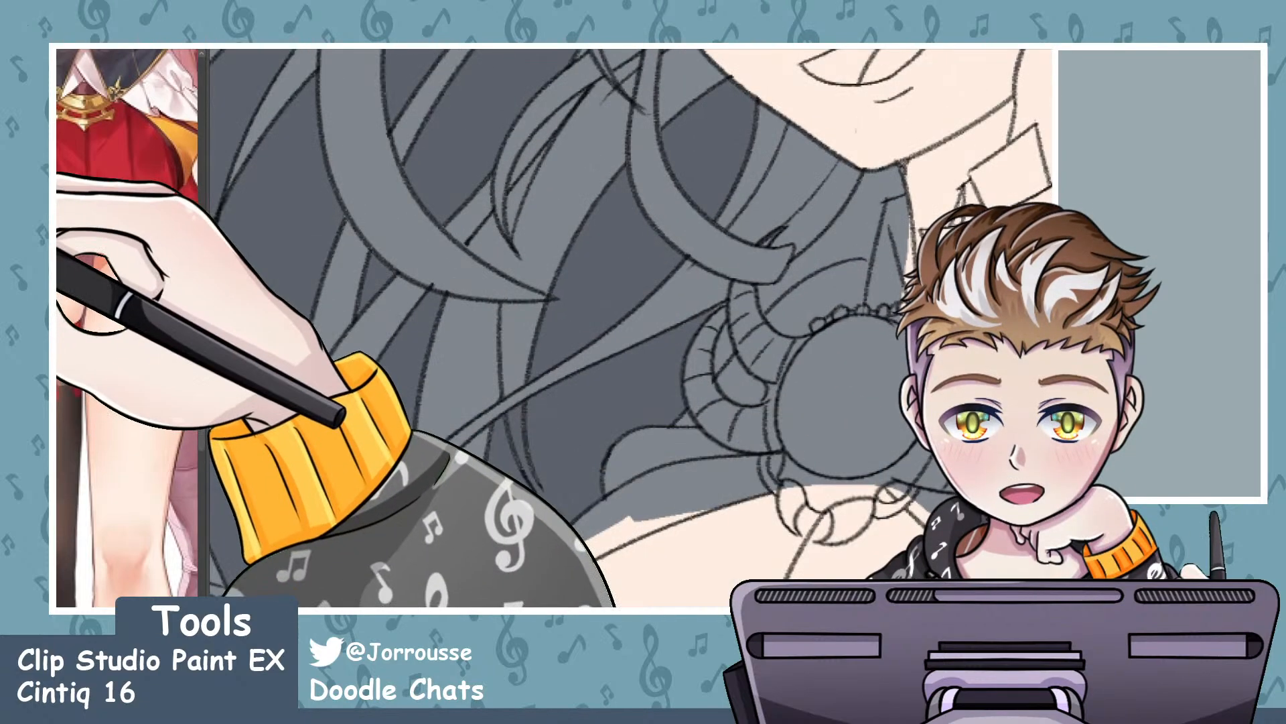
scroll(468, 498, up, 3)
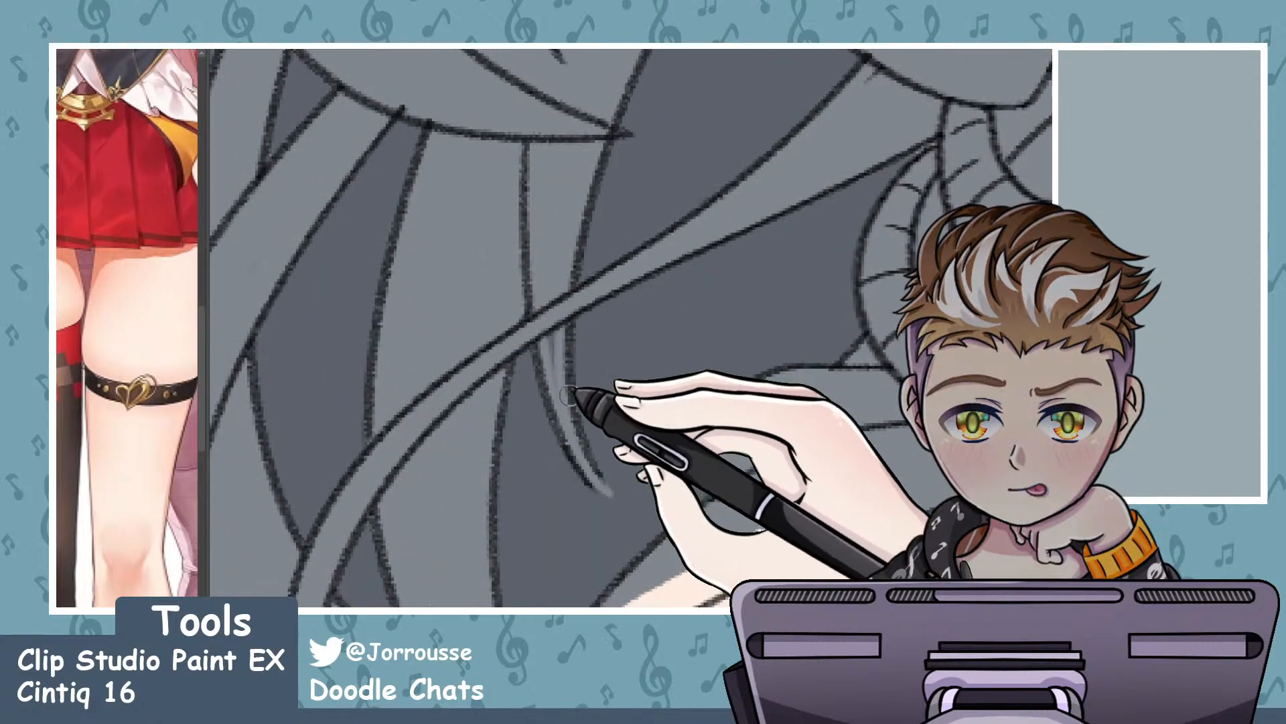
scroll(775, 359, down, 6)
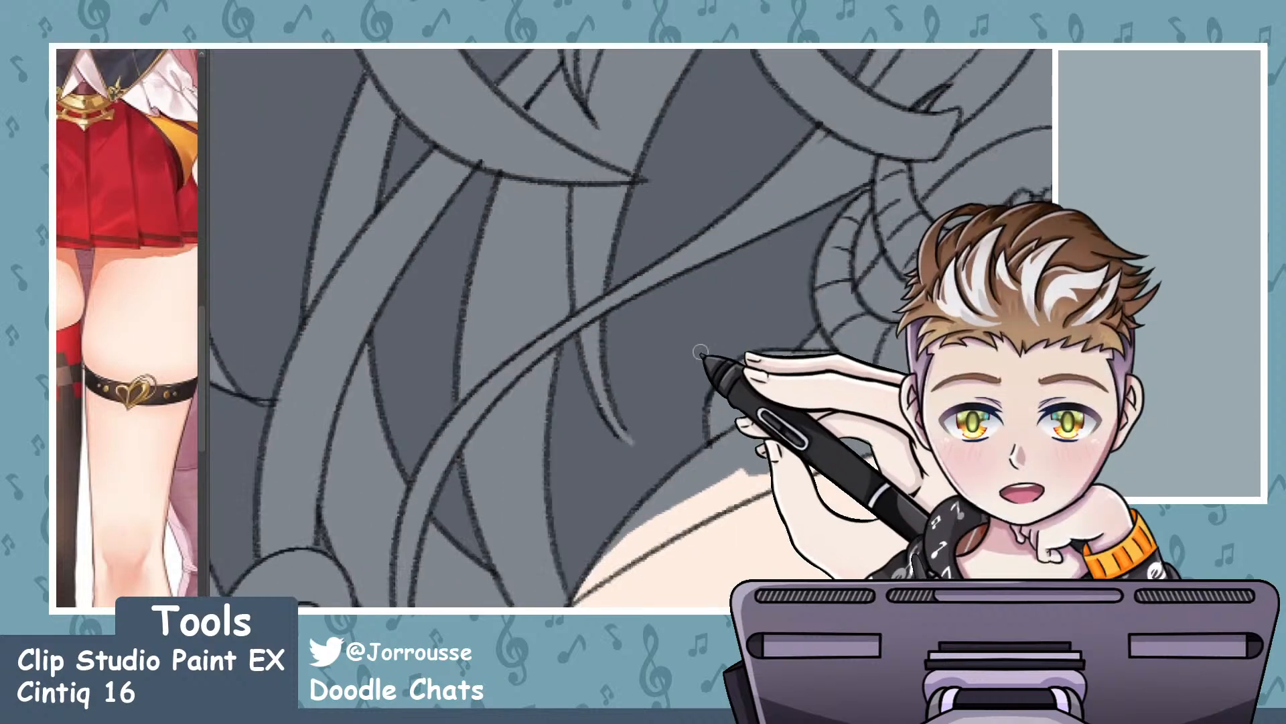
scroll(676, 410, up, 3)
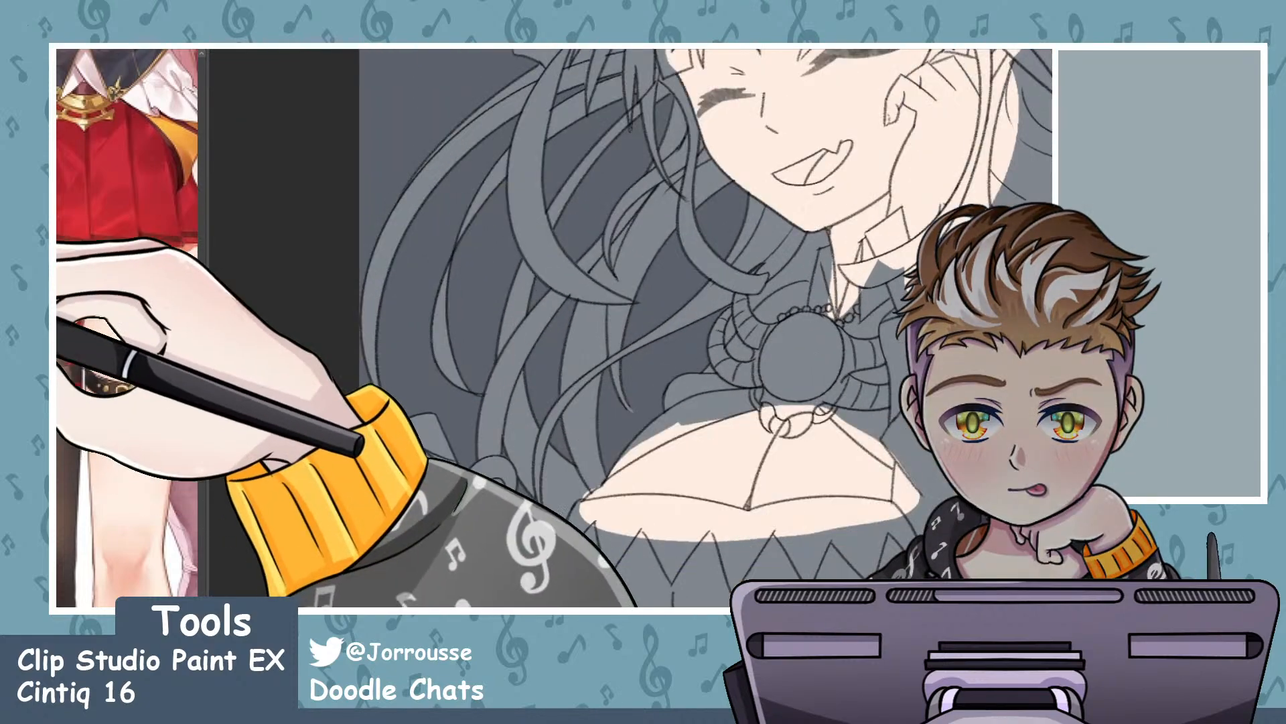
scroll(603, 431, up, 2)
scroll(669, 425, up, 2)
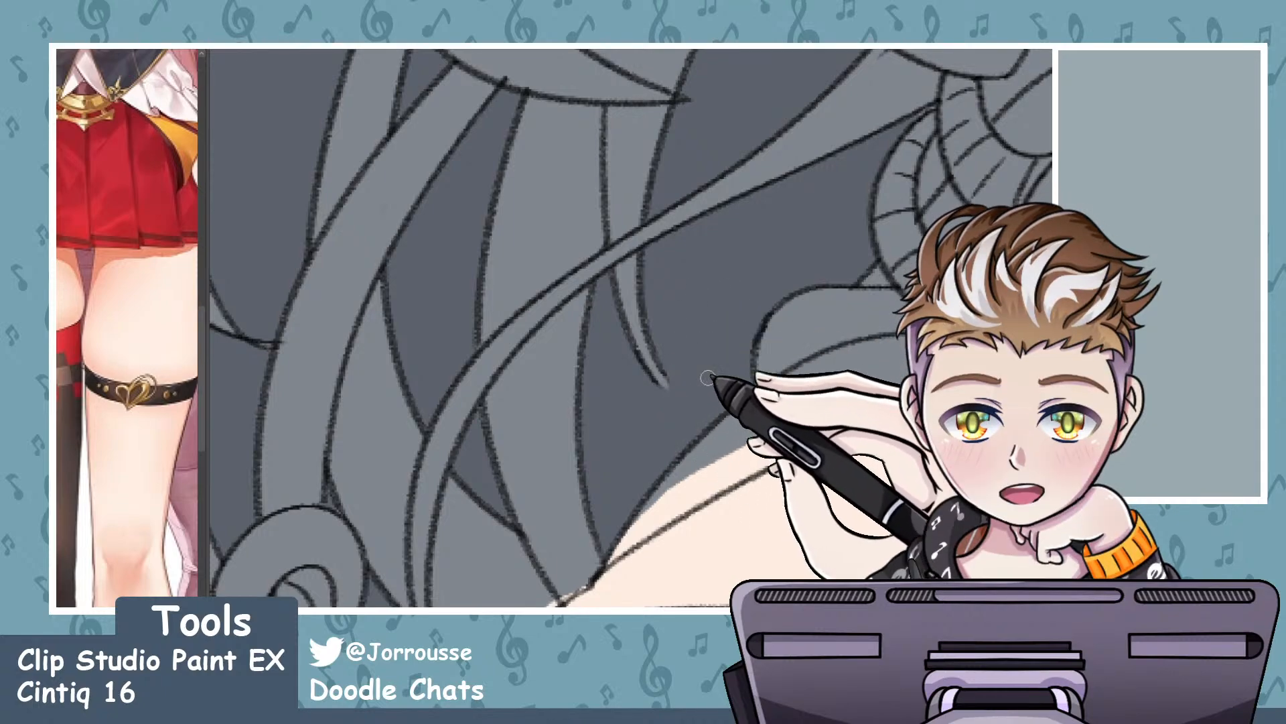
scroll(707, 377, down, 6)
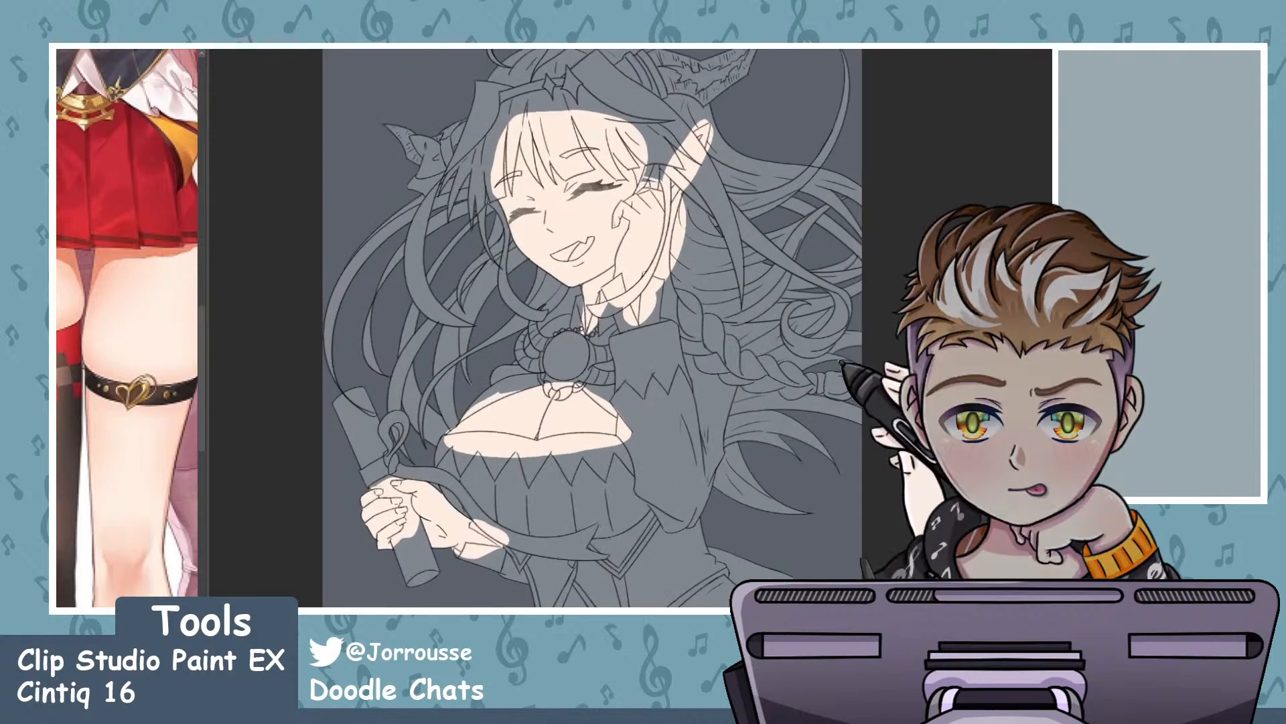
- Examine the overlapping hair strands beside the braid and below the large horn for missed base fill
scroll(536, 328, up, 6)
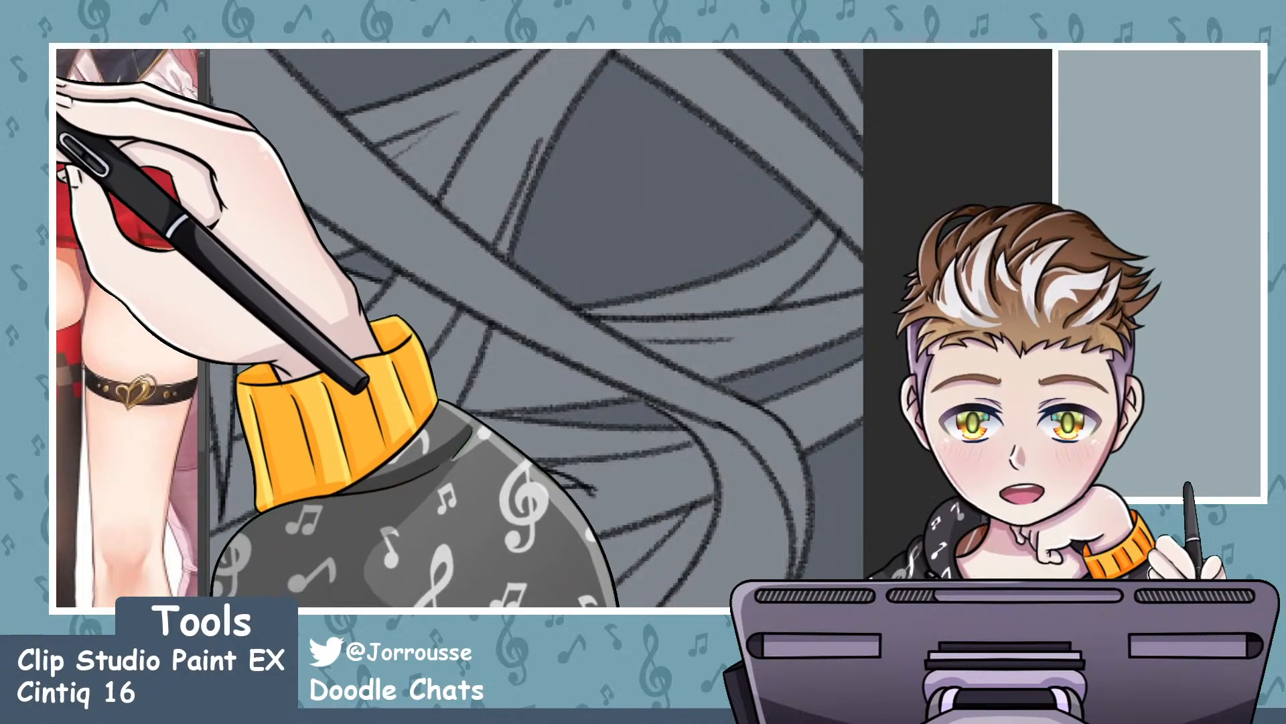
key(ctrl+plus)
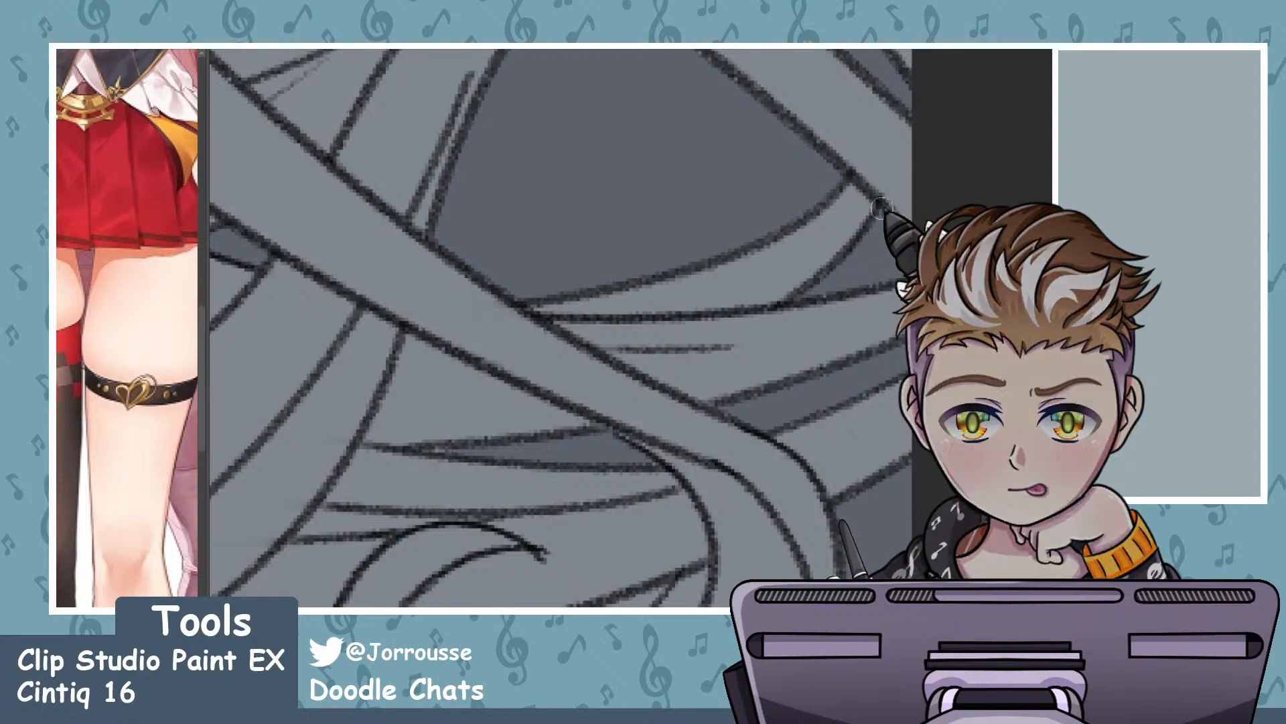
scroll(880, 241, down, 5)
scroll(846, 295, down, 1)
scroll(787, 219, up, 6)
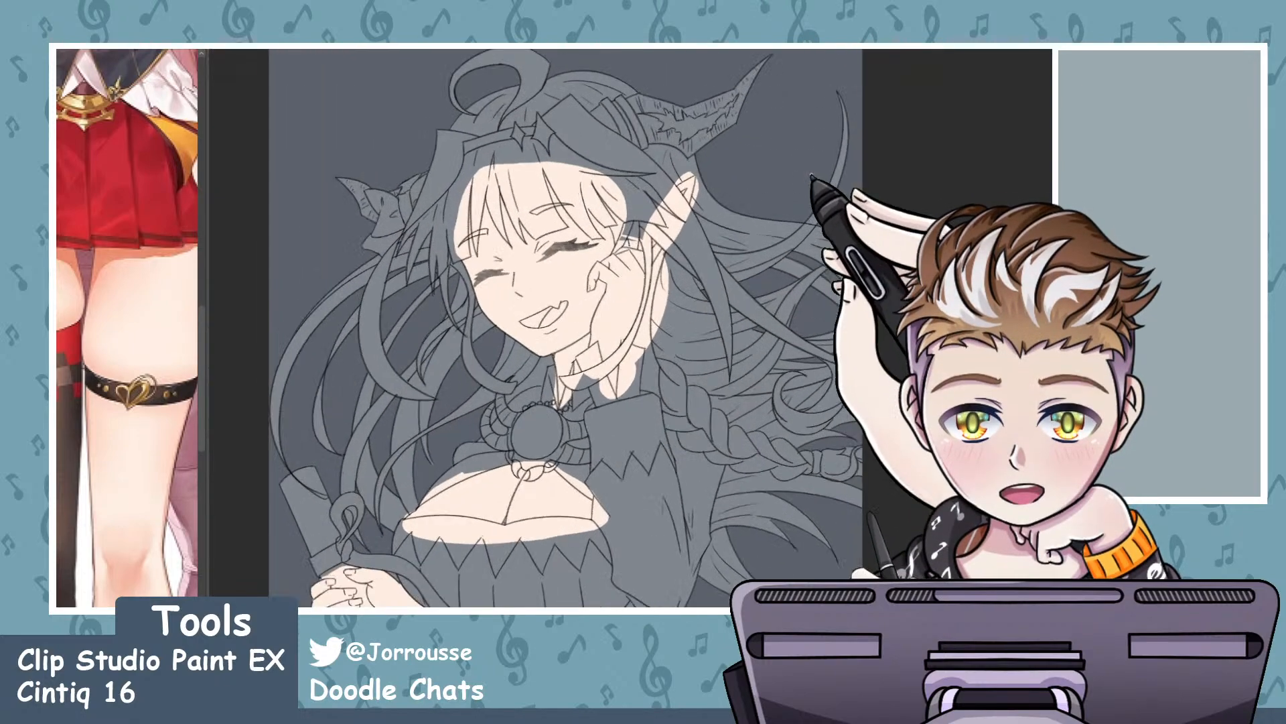
scroll(787, 219, up, 2)
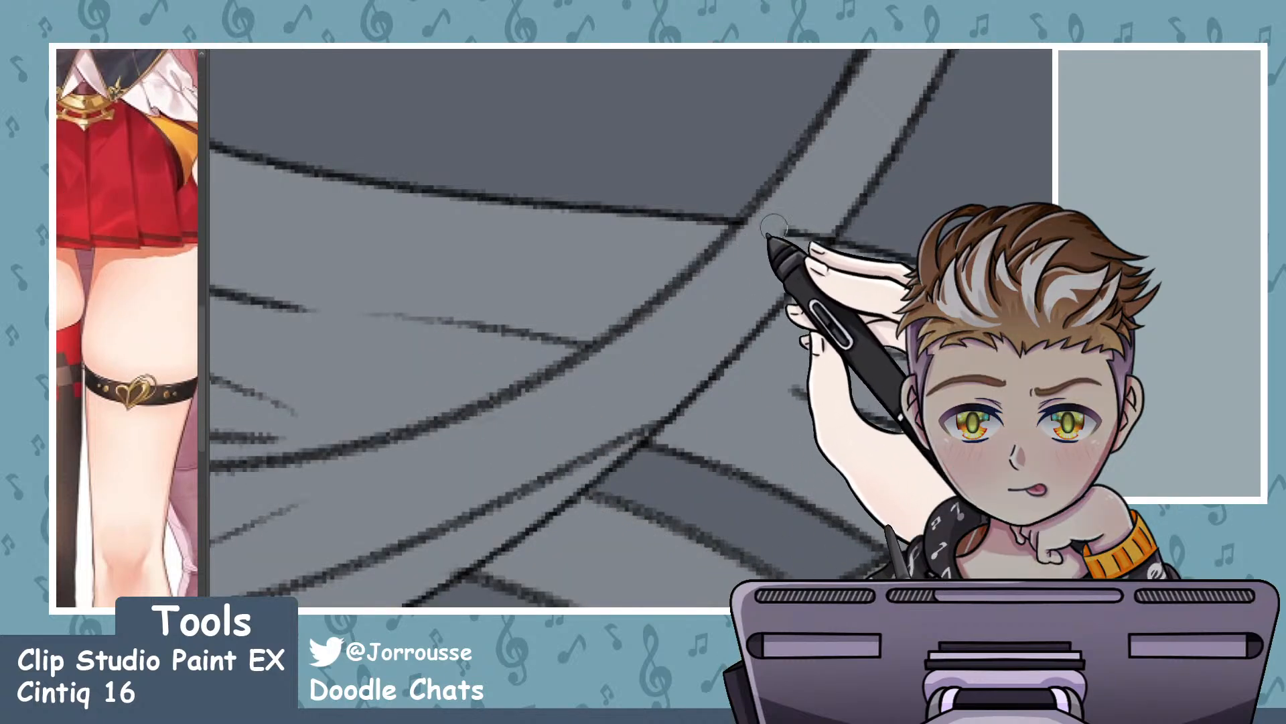
scroll(809, 241, down, 8)
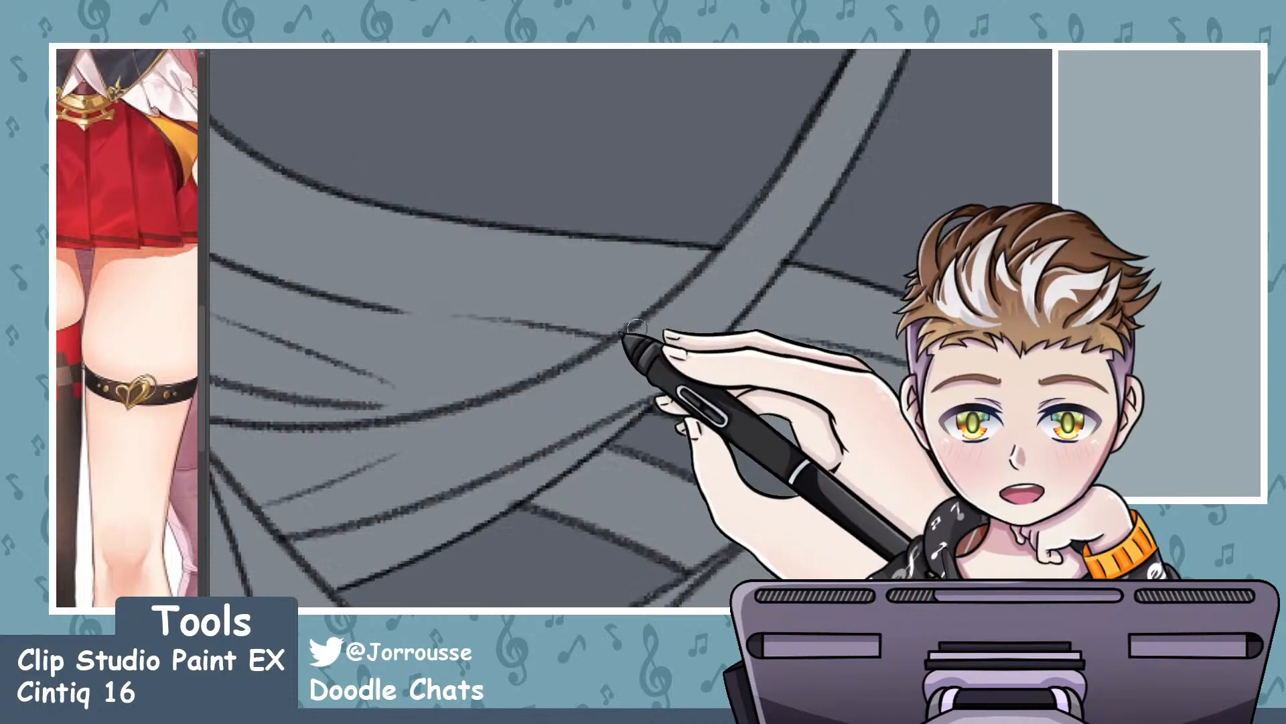
scroll(621, 410, down, 4)
scroll(564, 508, up, 5)
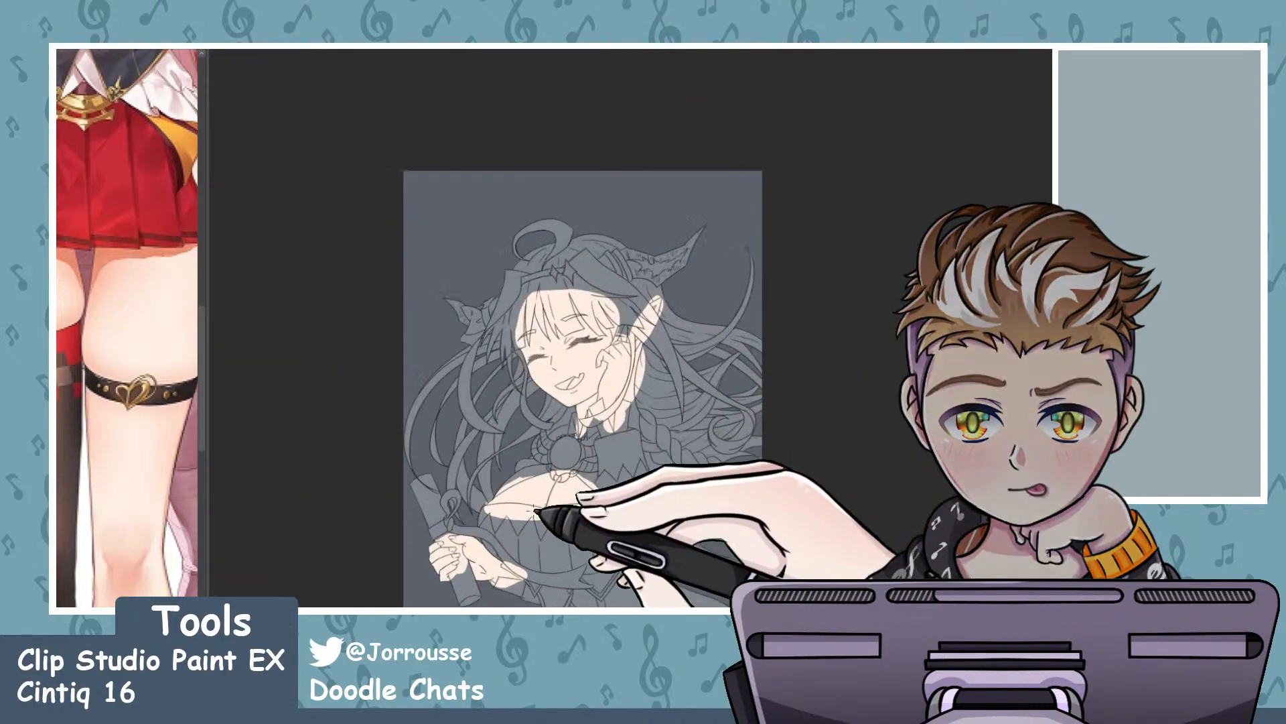
scroll(592, 380, left, 5)
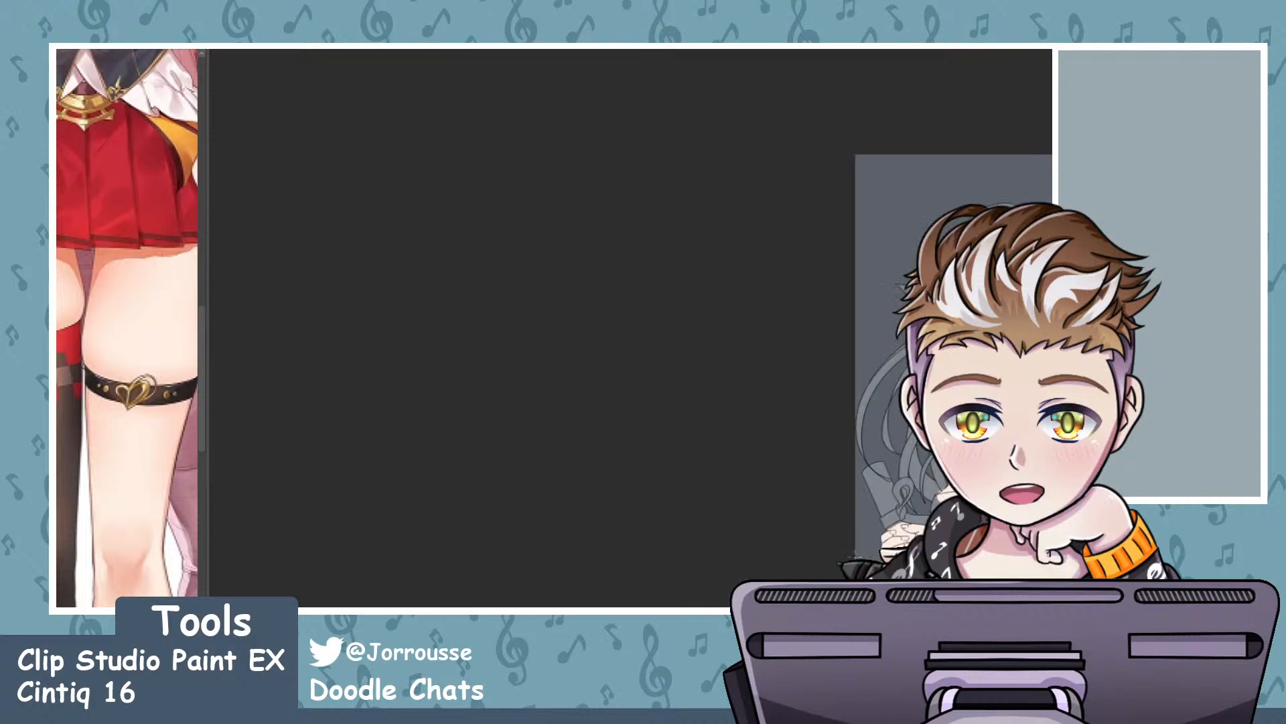
scroll(938, 510, up, 3)
scroll(697, 462, down, 2)
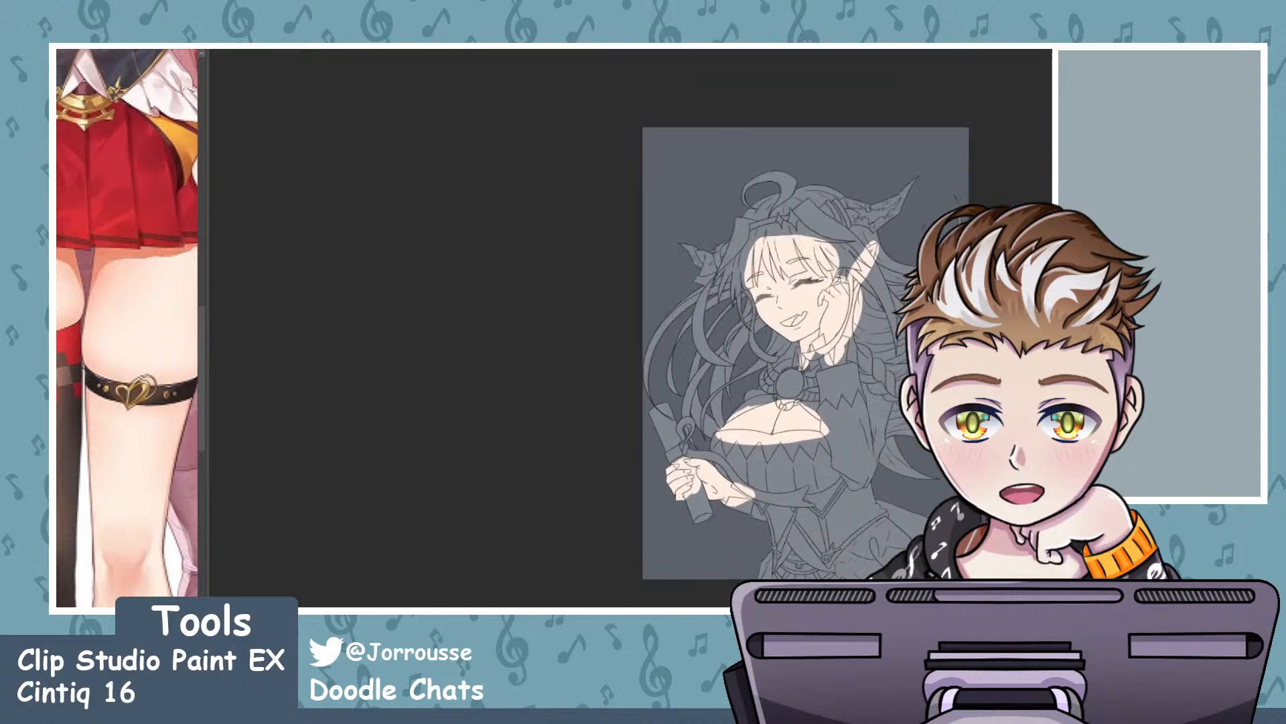
scroll(925, 436, up, 3)
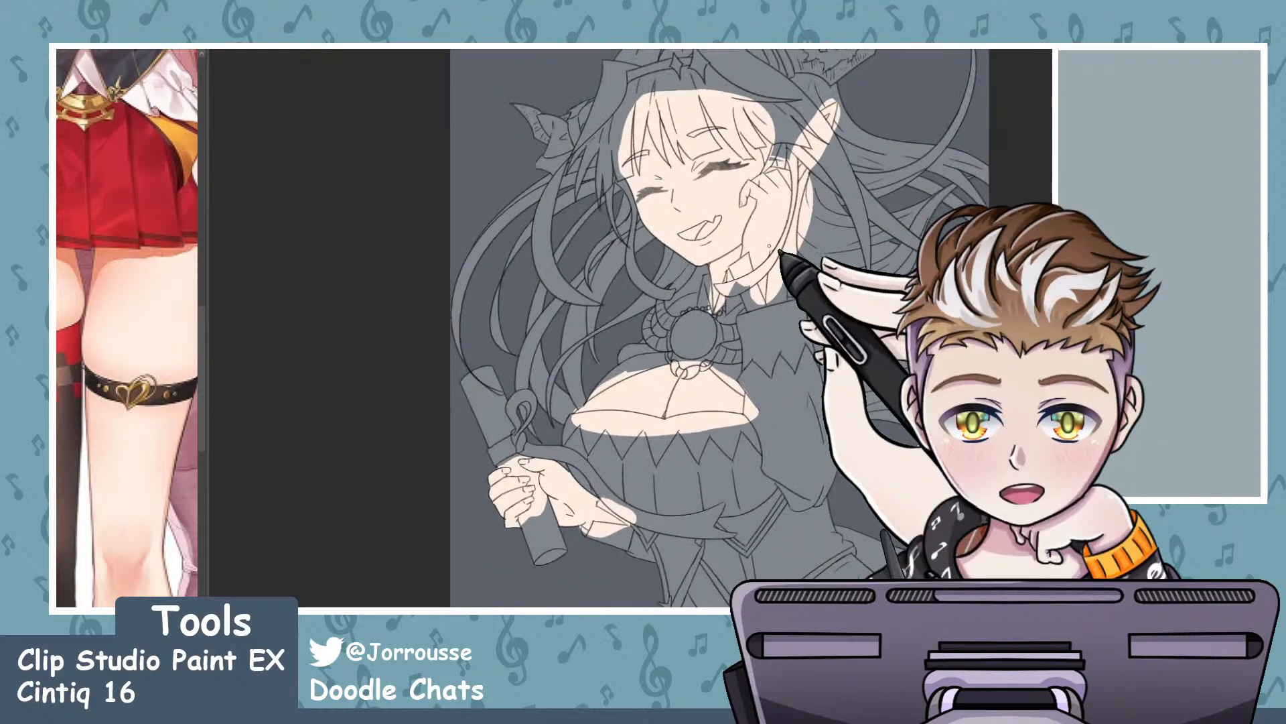
scroll(770, 245, down, 3)
scroll(769, 264, up, 4)
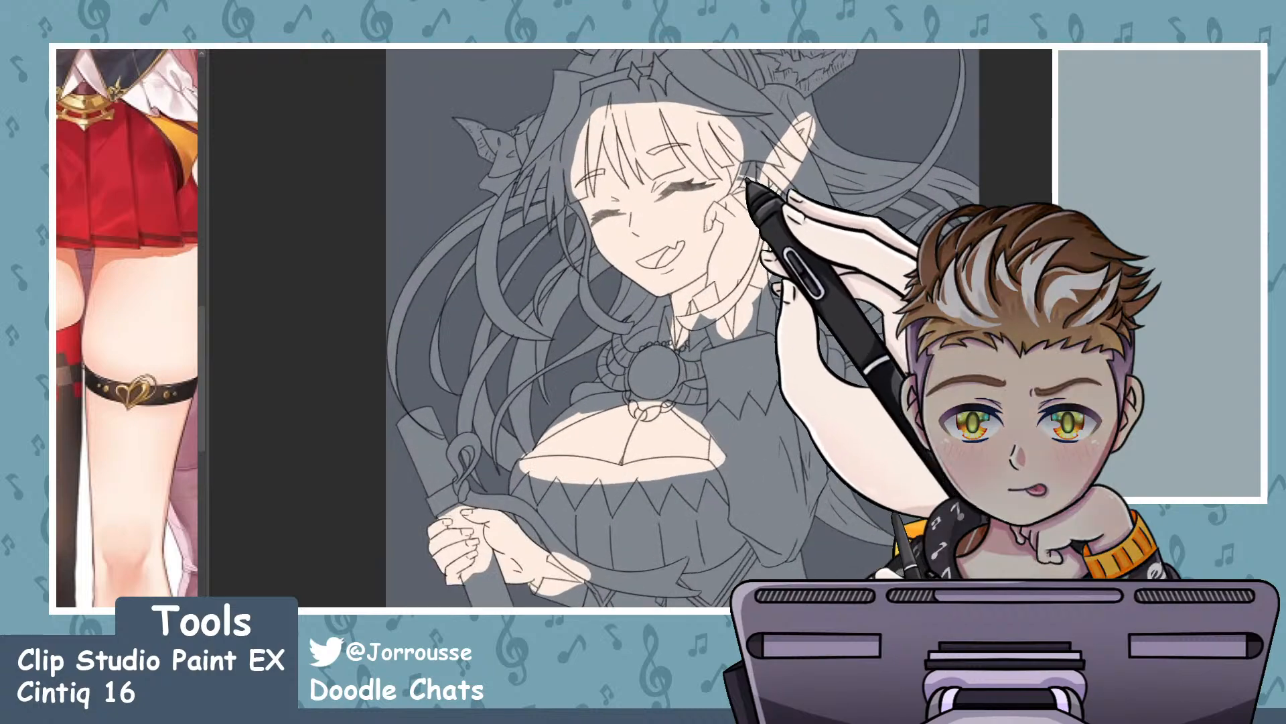
scroll(849, 195, down, 2)
scroll(406, 257, up, 1)
- Reframe the character reference image to show her from the head down to the thighs
scroll(178, 293, down, 4)
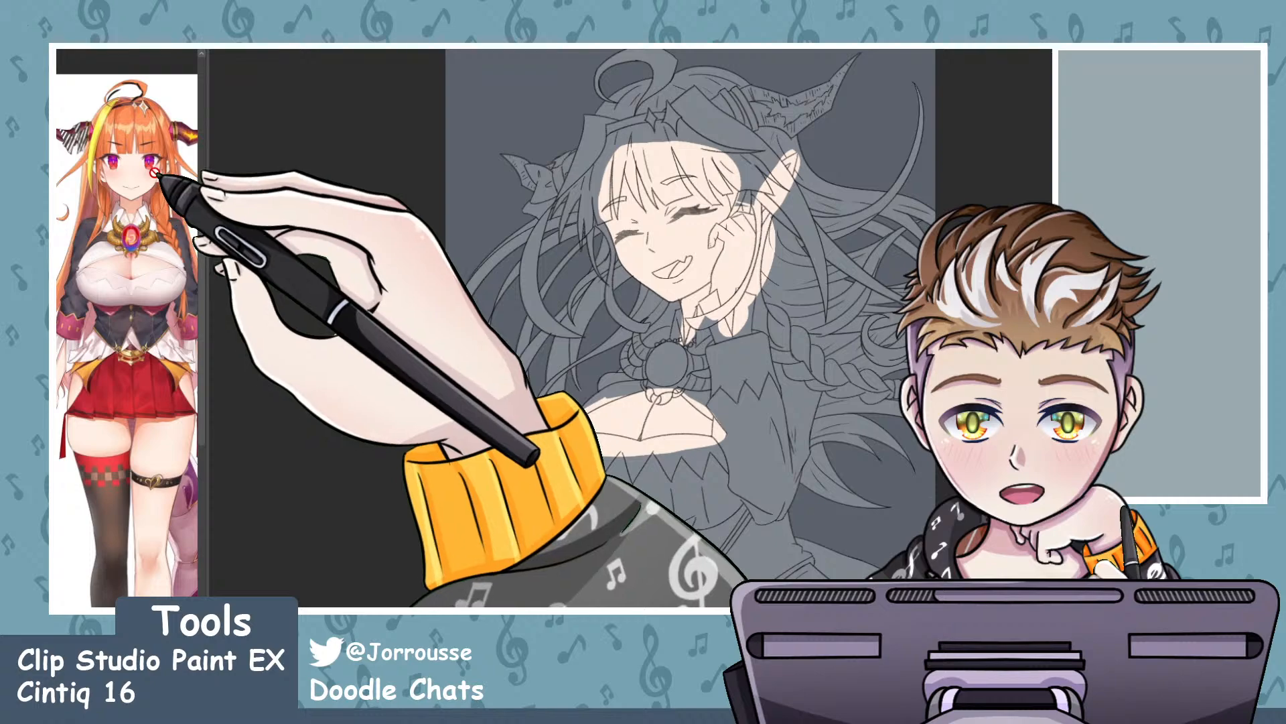
scroll(150, 178, up, 3)
scroll(153, 174, down, 3)
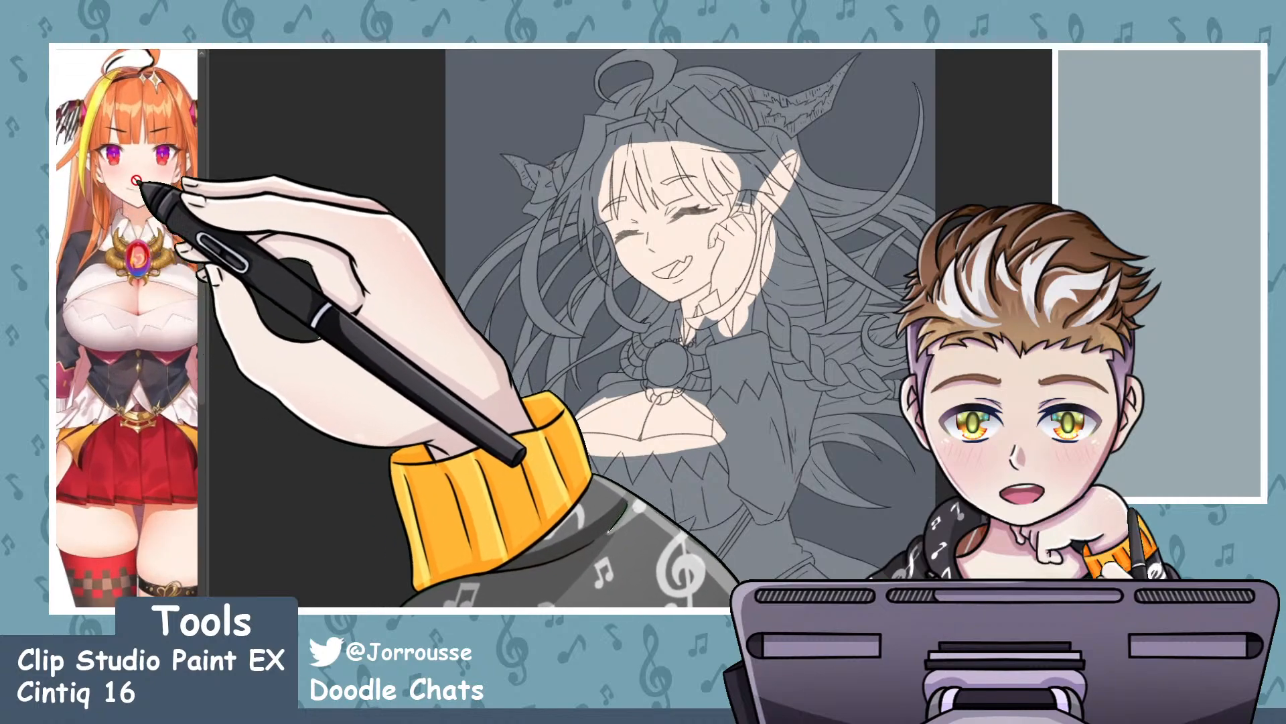
scroll(154, 173, up, 3)
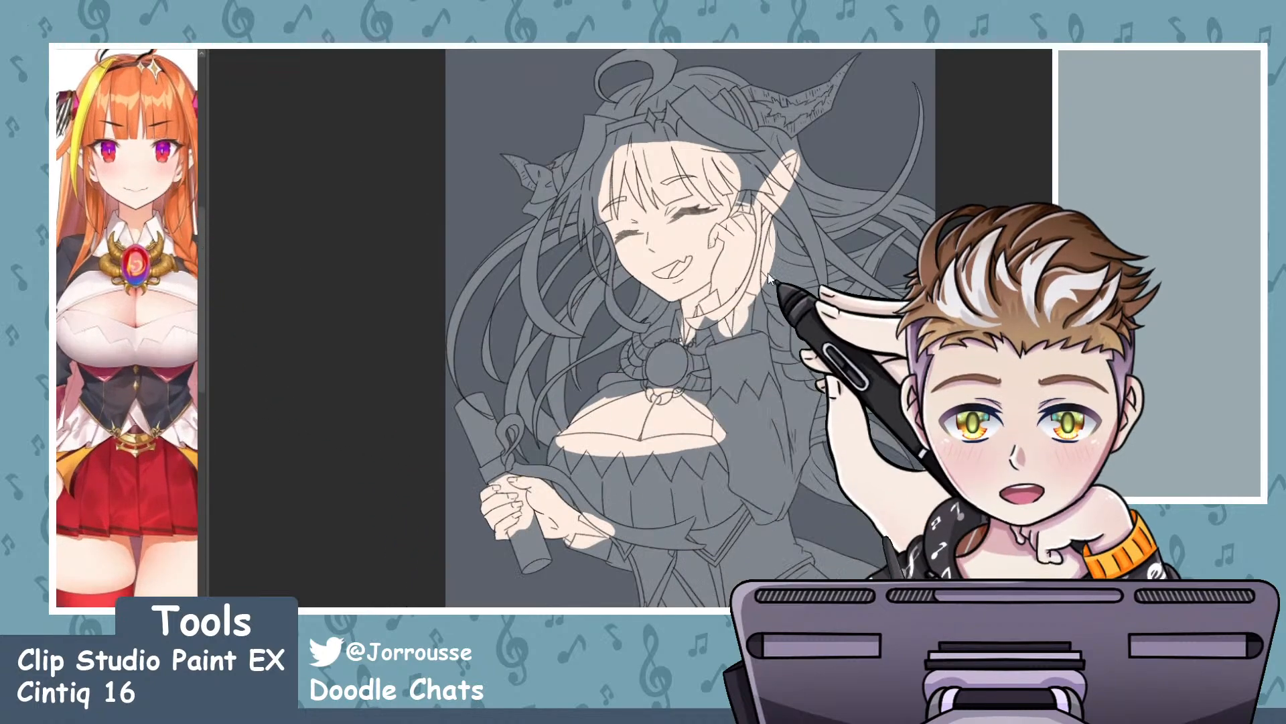
scroll(191, 276, down, 3)
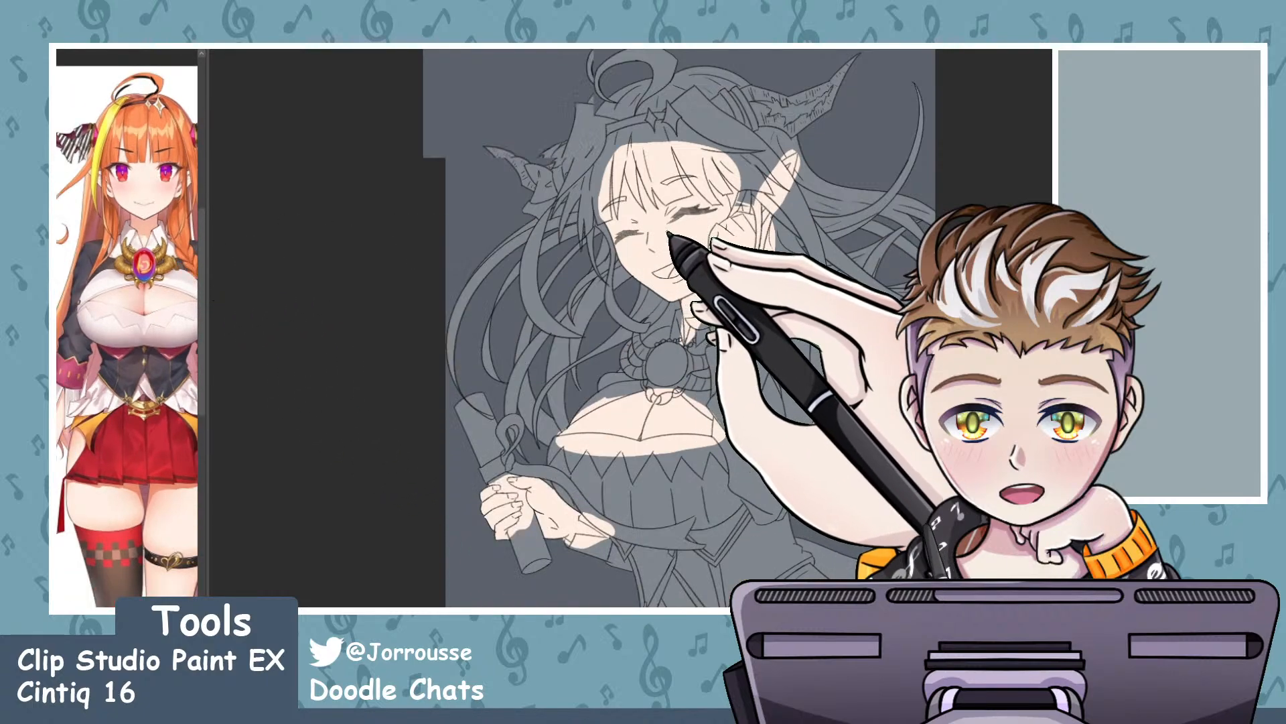
- Select a rectangular area around the face, darken the lashes of both closed eyes, and clear the selection
scroll(670, 235, up, 5)
scroll(690, 279, down, 4)
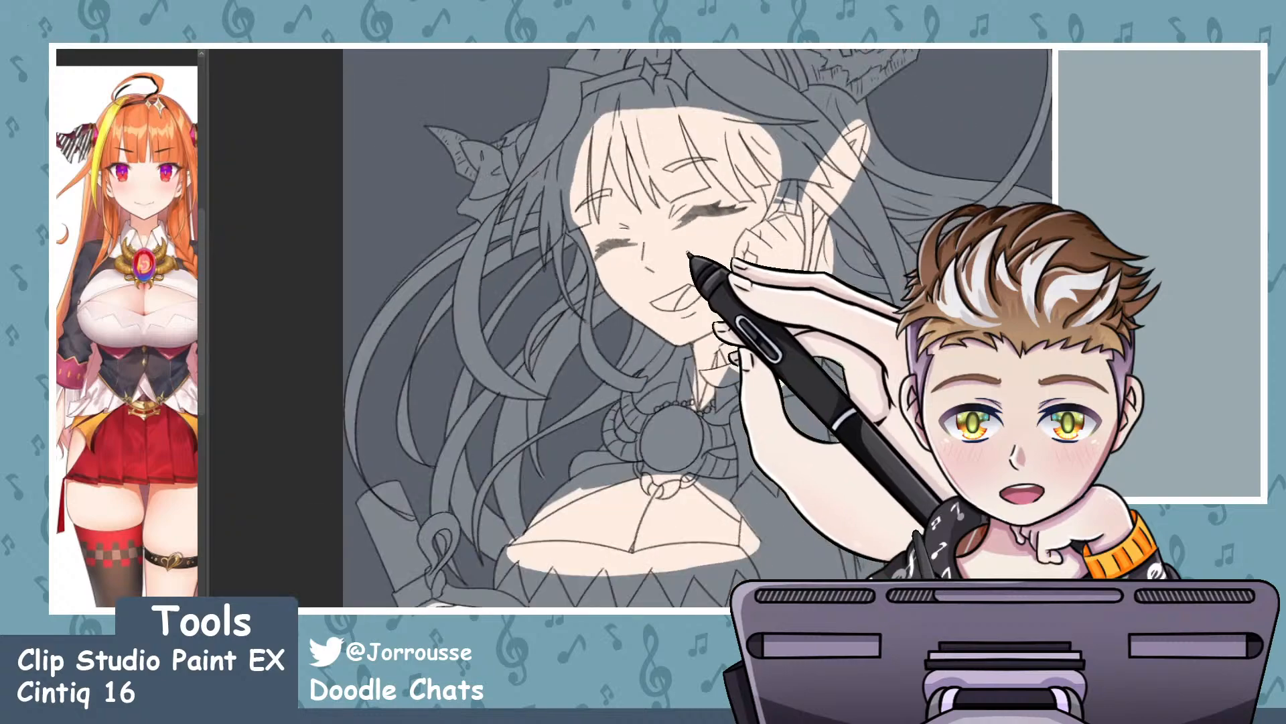
scroll(690, 257, up, 3)
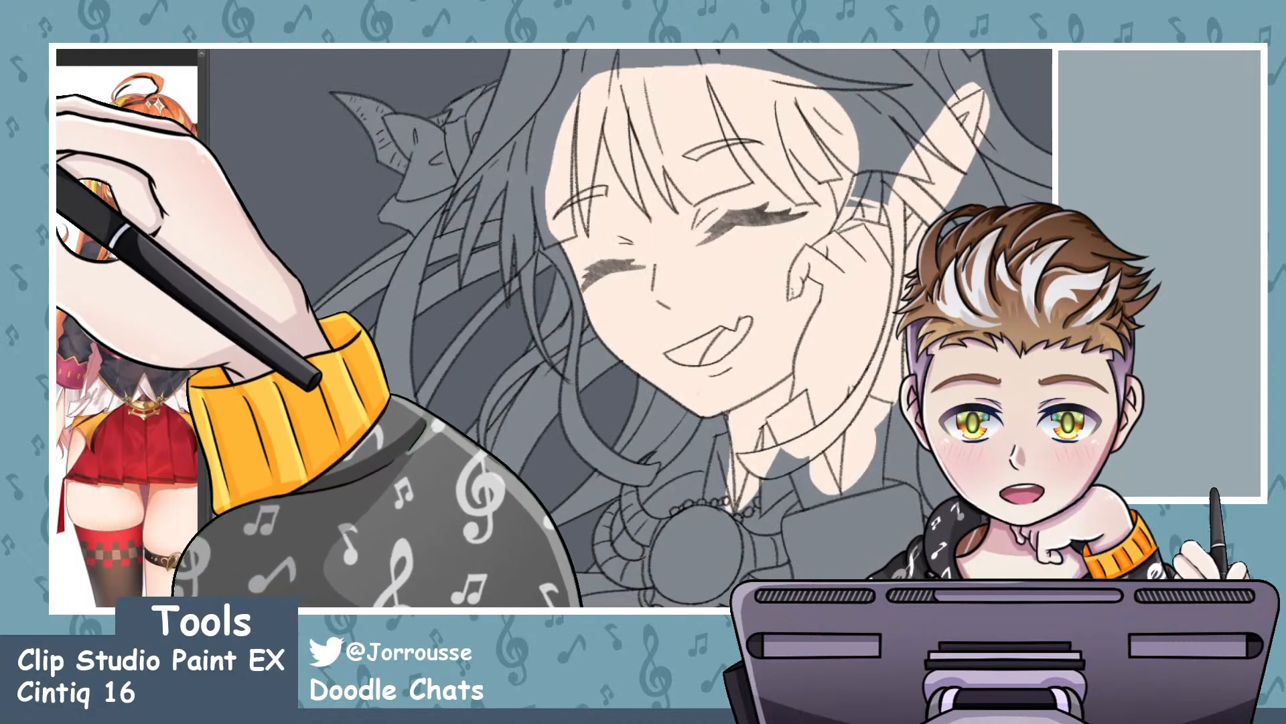
scroll(649, 249, down, 2)
drag(502, 126, 879, 395)
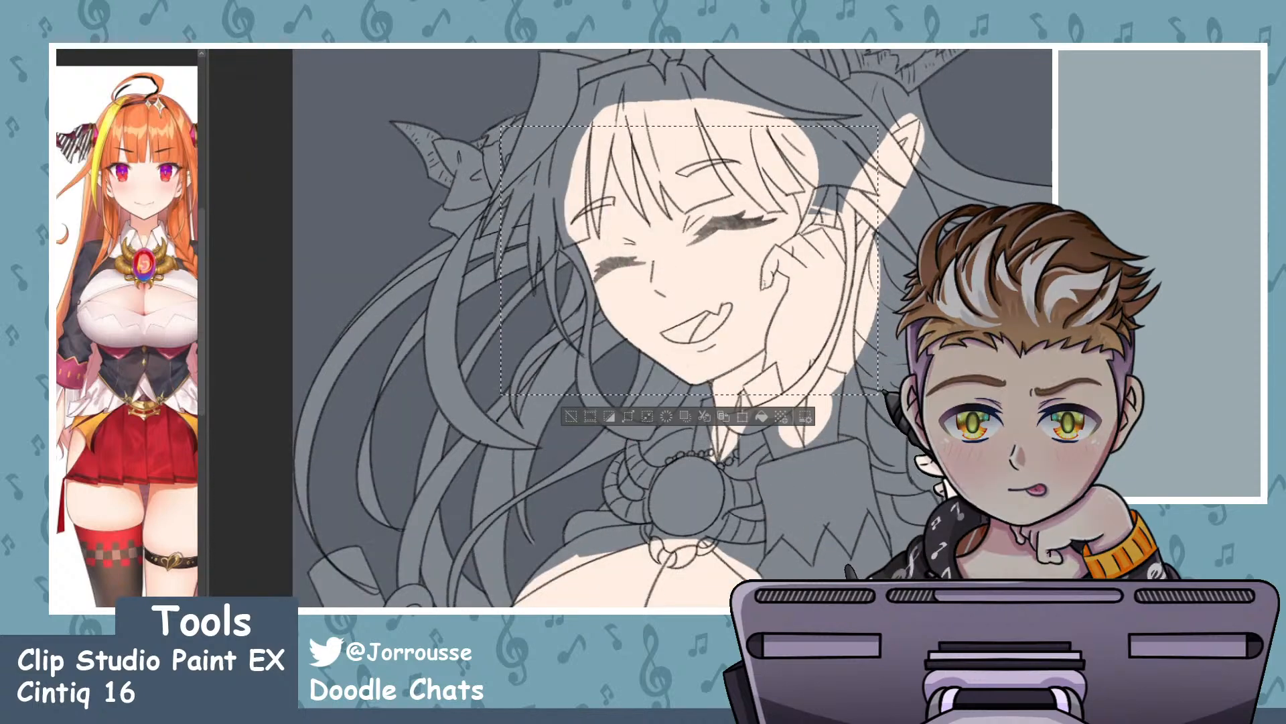
key(ctrl+d)
scroll(670, 321, down, 4)
scroll(670, 322, up, 5)
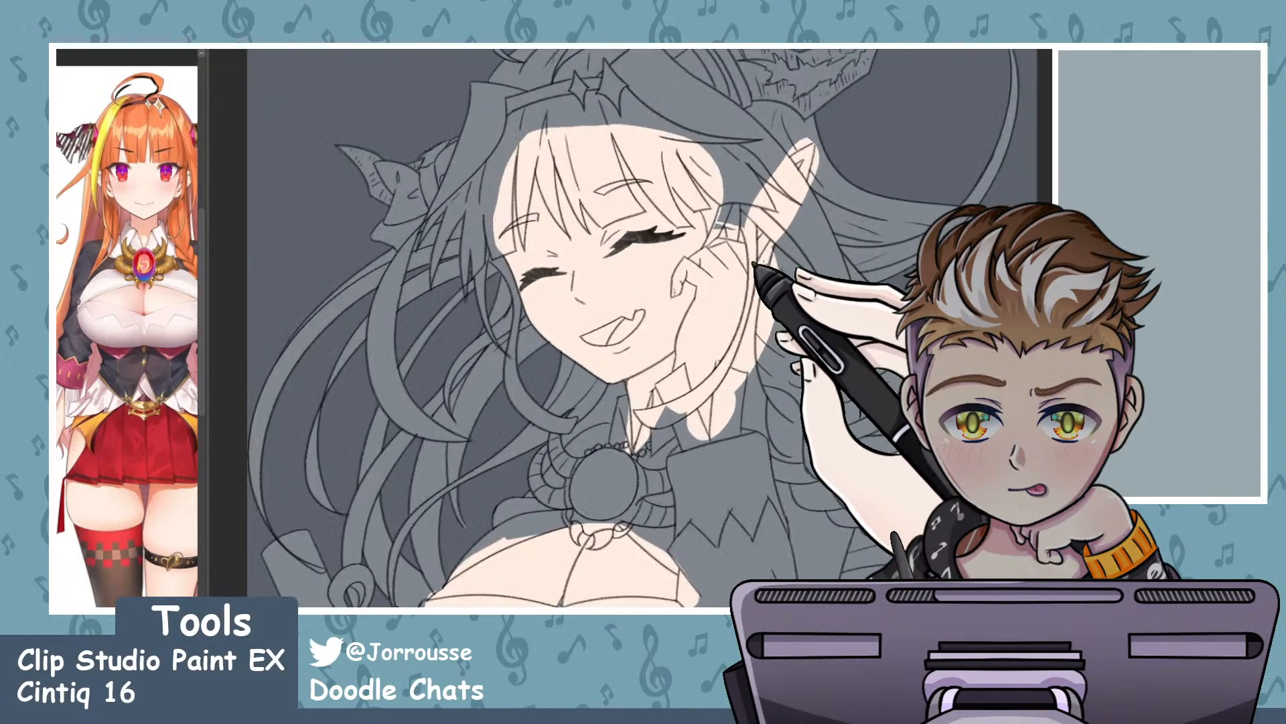
scroll(755, 263, up, 1)
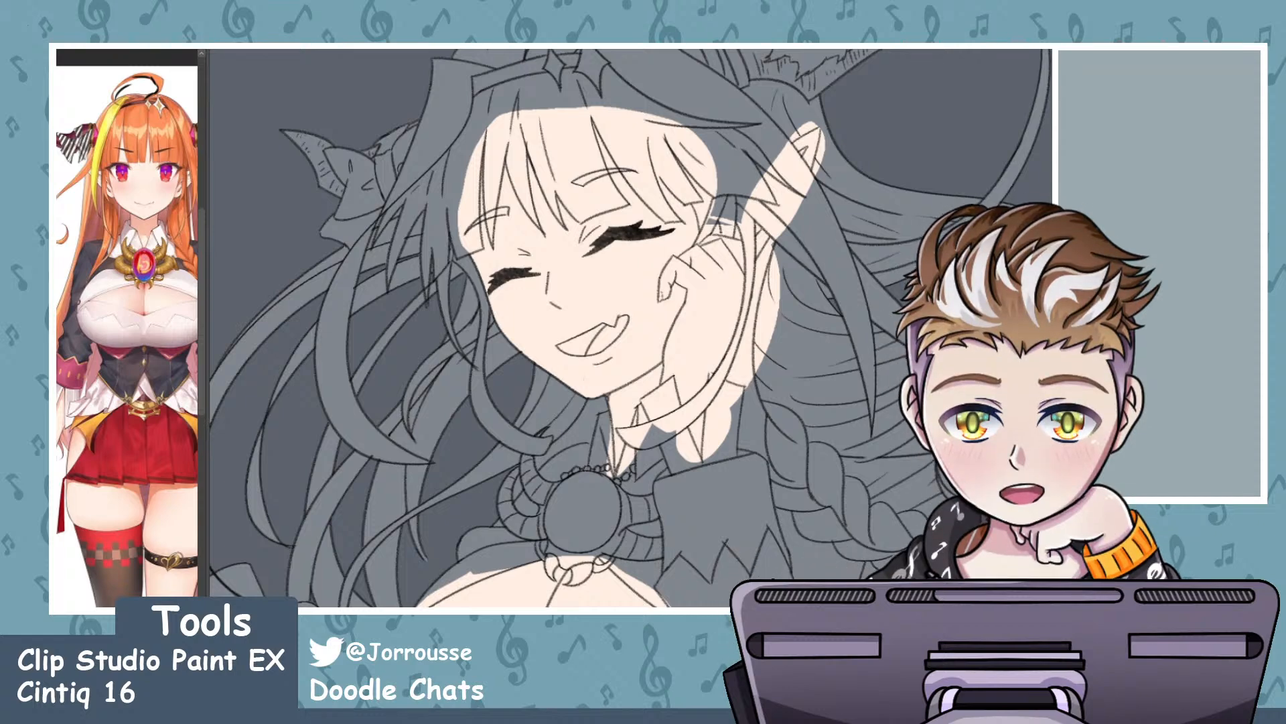
- Undo the last eyelash change and compare the closed eyes up close and against the whole figure
key(ctrl+z)
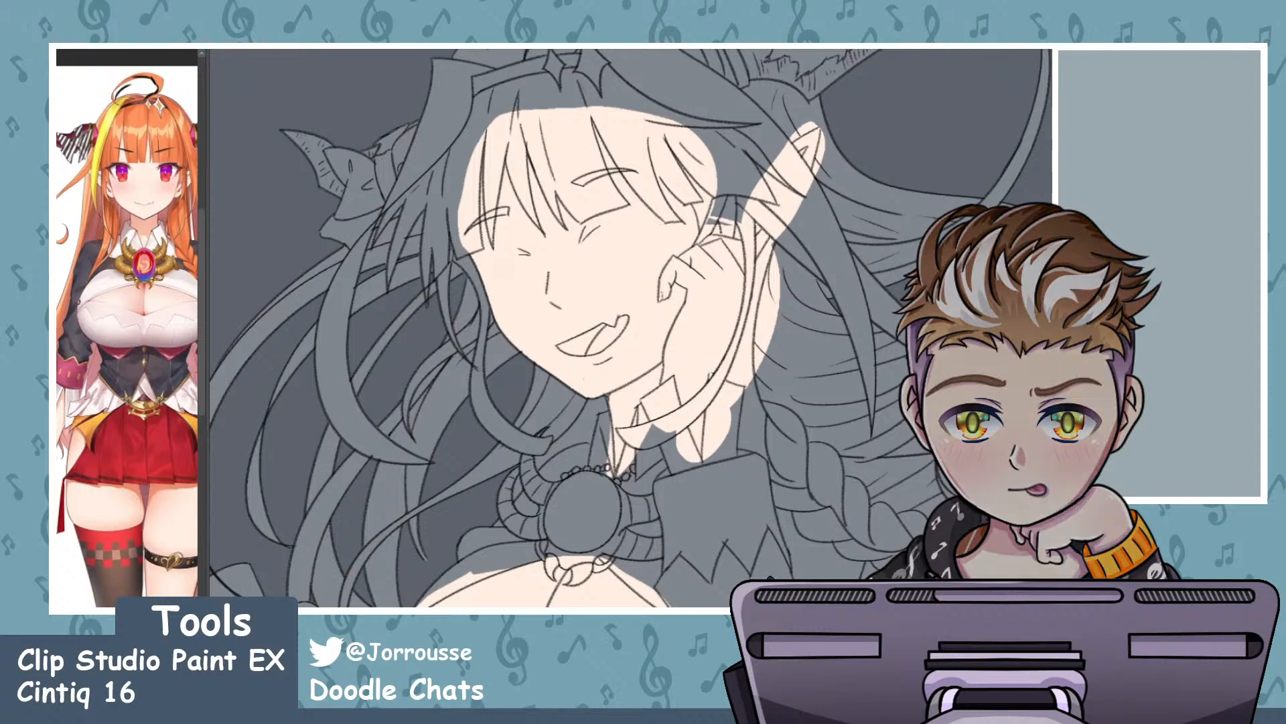
scroll(633, 261, down, 5)
scroll(630, 285, up, 5)
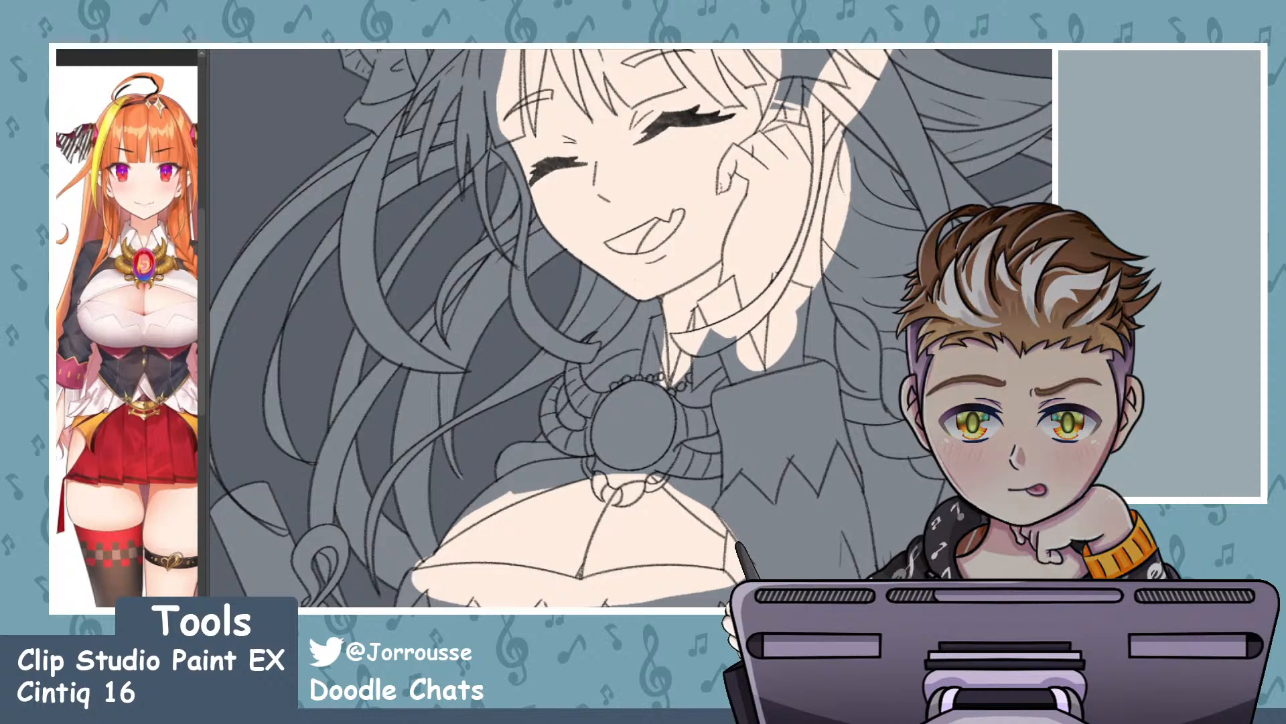
scroll(629, 329, down, 5)
scroll(630, 329, up, 3)
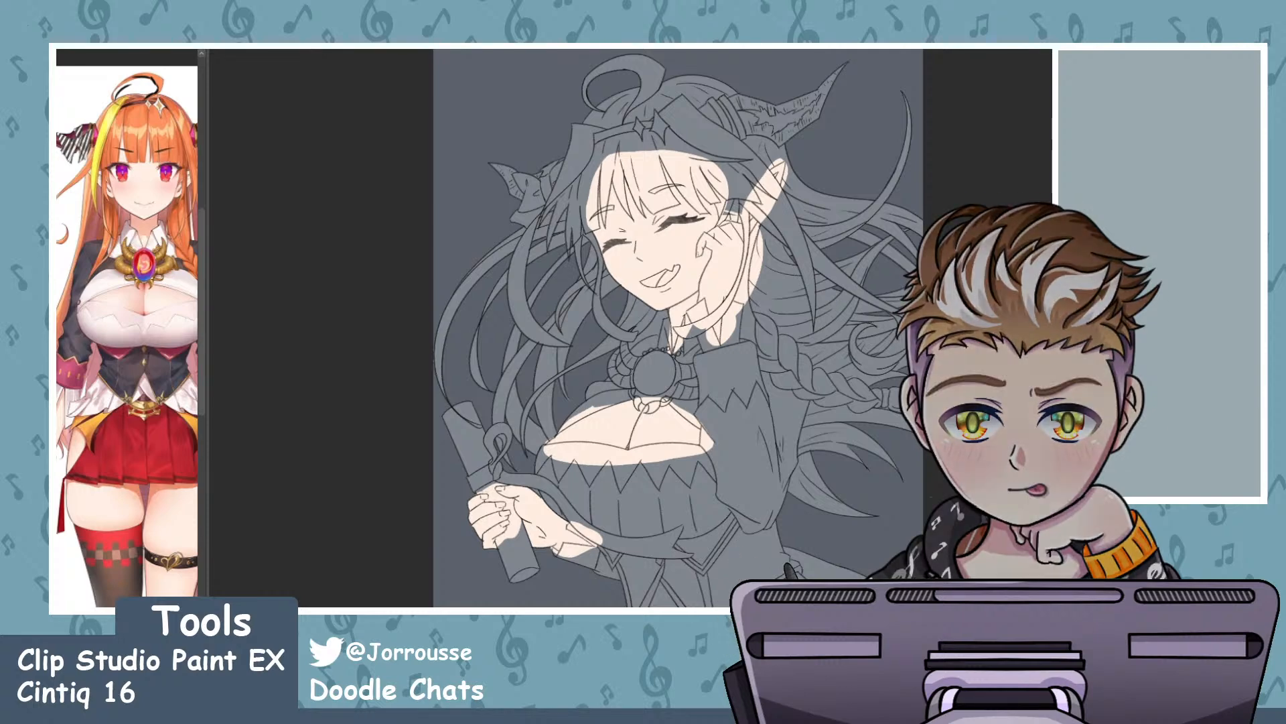
scroll(923, 349, down, 3)
scroll(737, 295, up, 3)
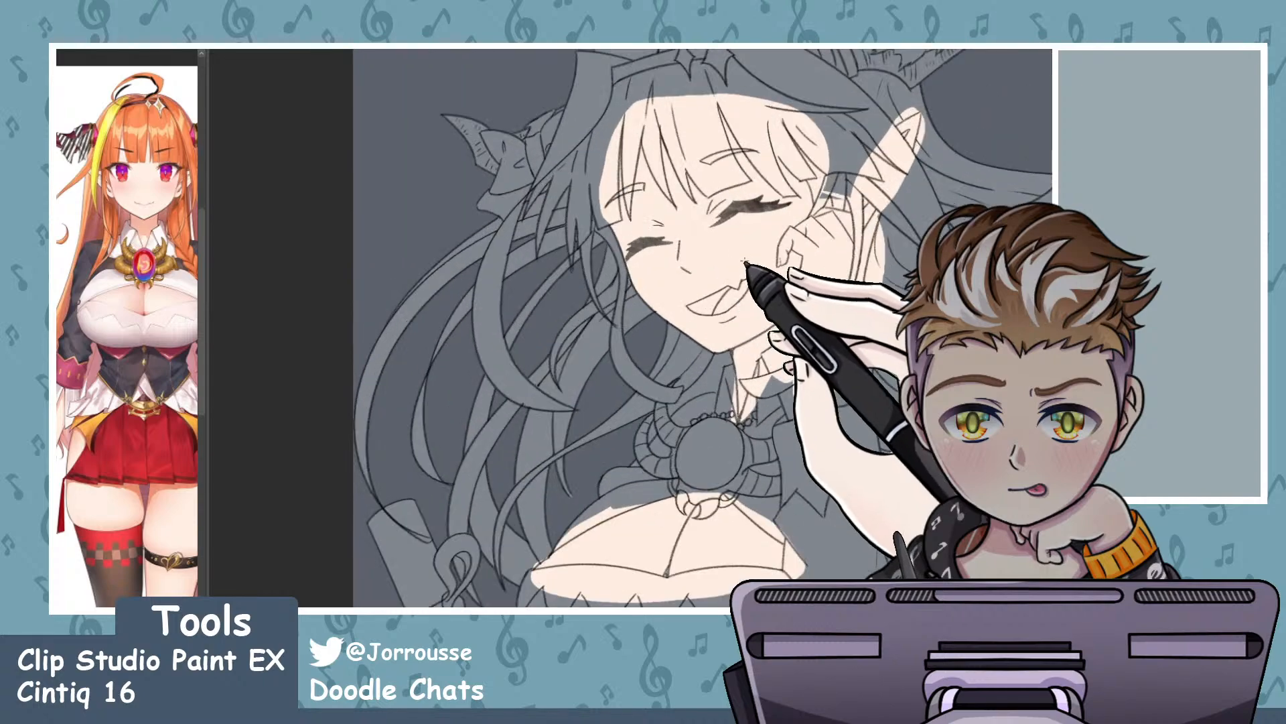
- Examine both closed eyes' lashes up close and at full-figure size, and compare them with the reference character's eyes
scroll(764, 268, down, 5)
scroll(819, 267, up, 5)
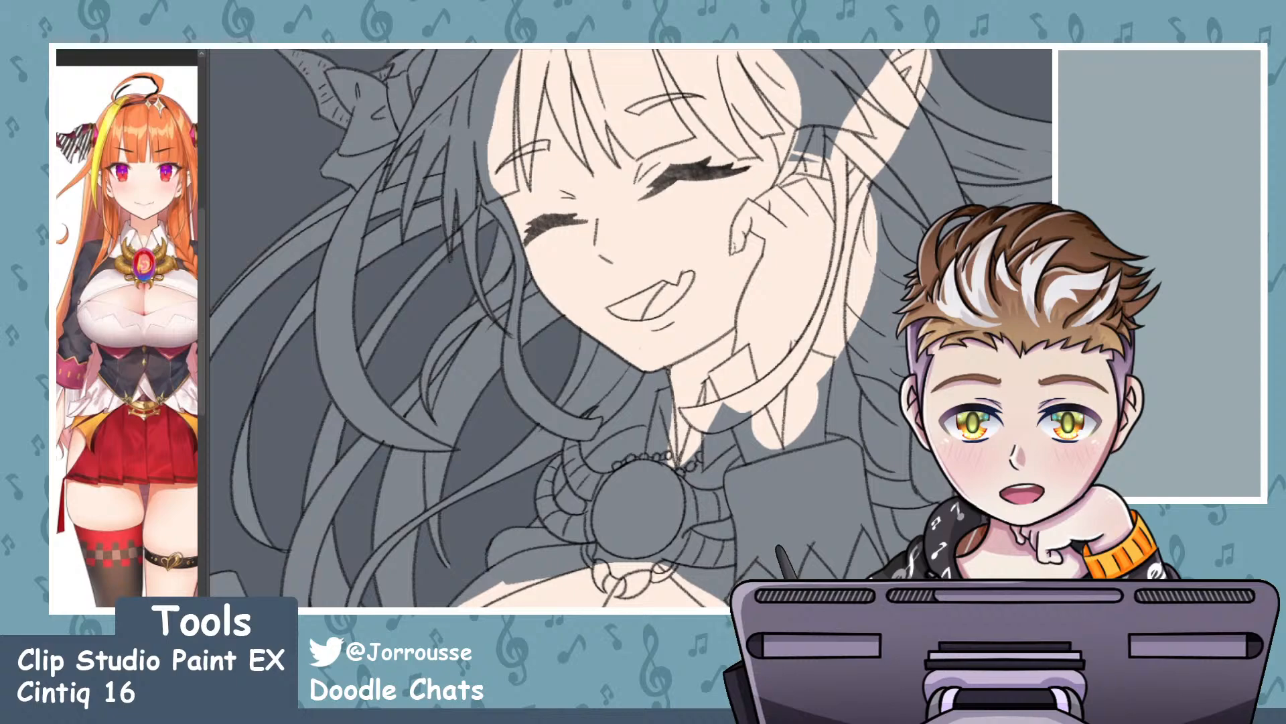
key(ctrl+0)
scroll(766, 302, down, 3)
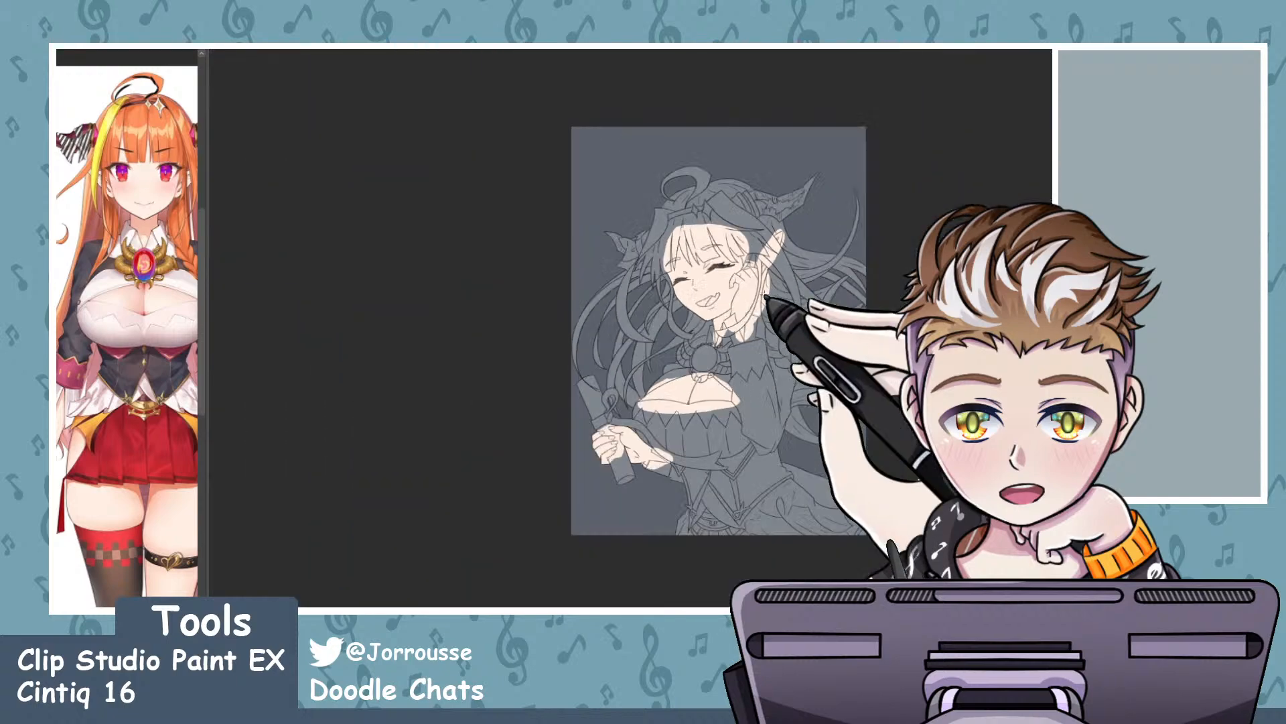
scroll(729, 288, up, 5)
scroll(737, 281, up, 6)
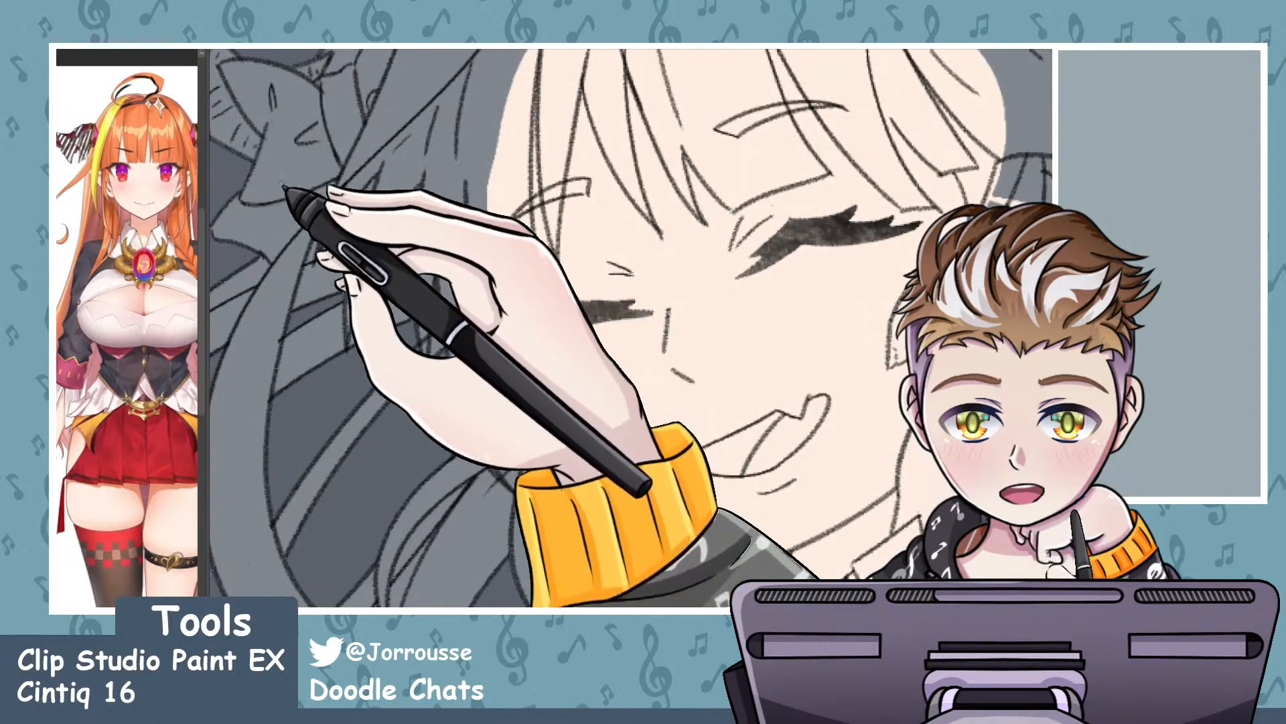
scroll(158, 155, up, 4)
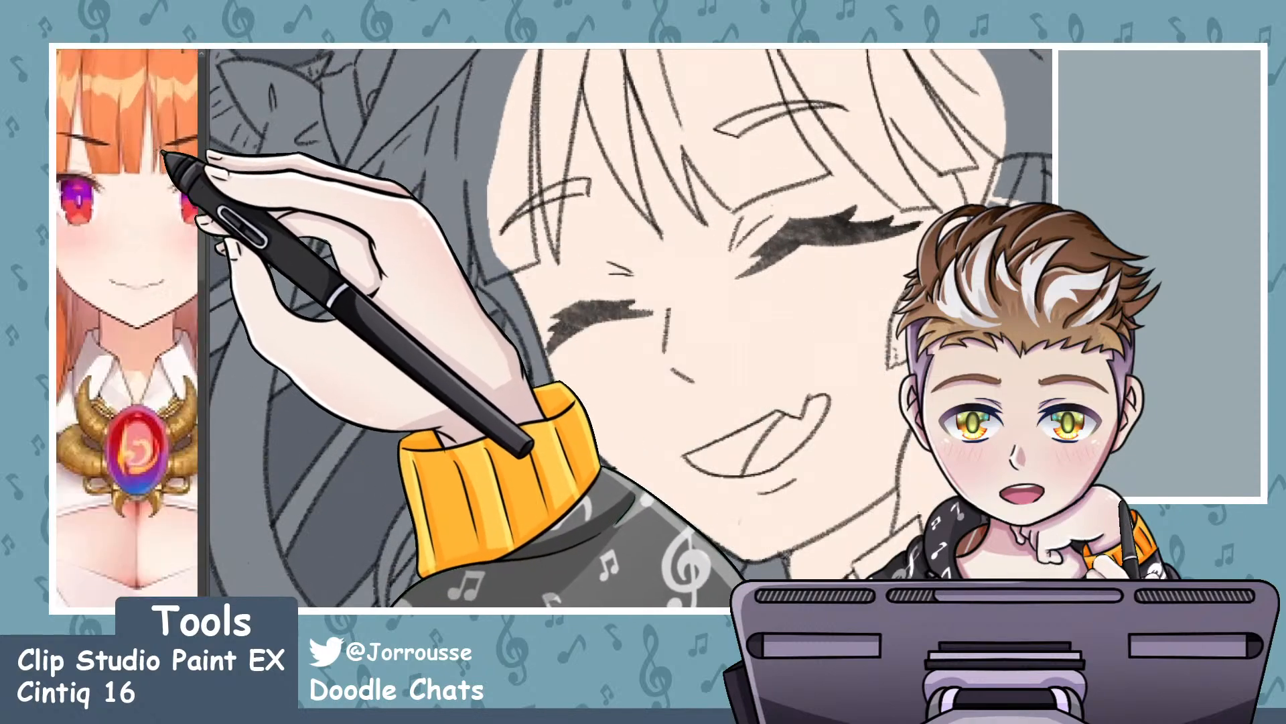
scroll(163, 158, down, 2)
scroll(93, 180, up, 3)
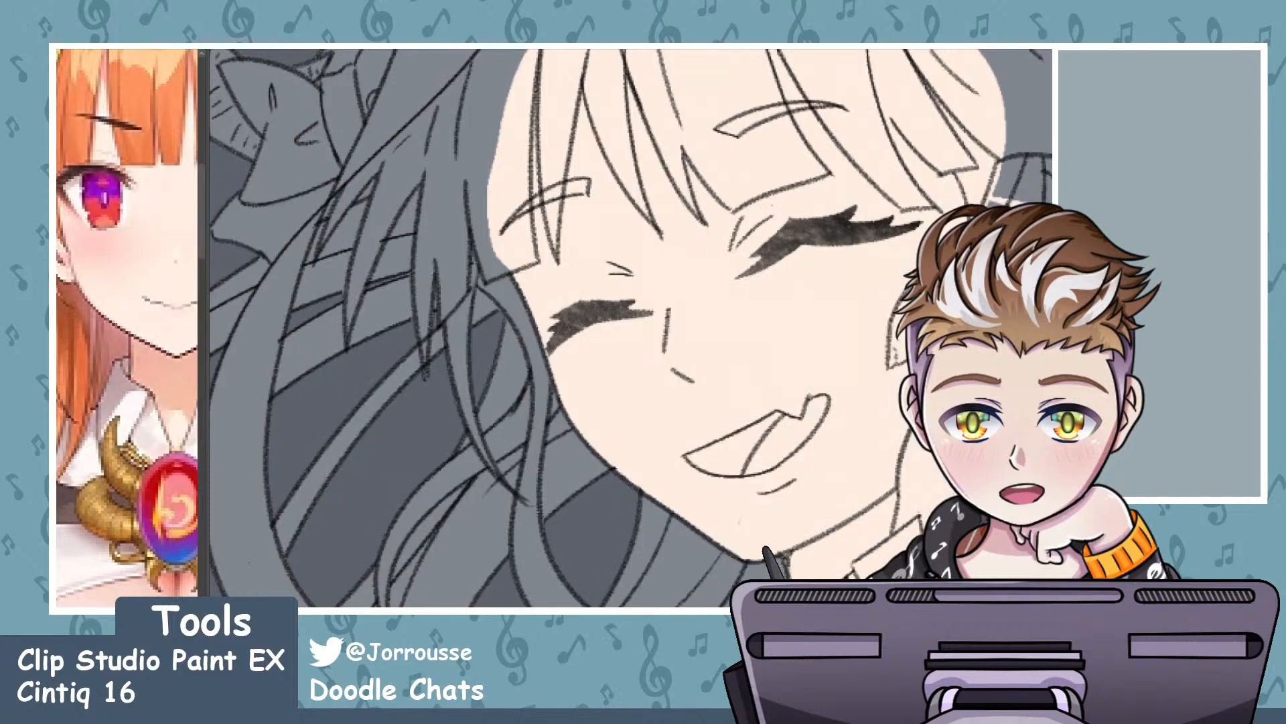
scroll(716, 276, down, 2)
scroll(905, 209, up, 2)
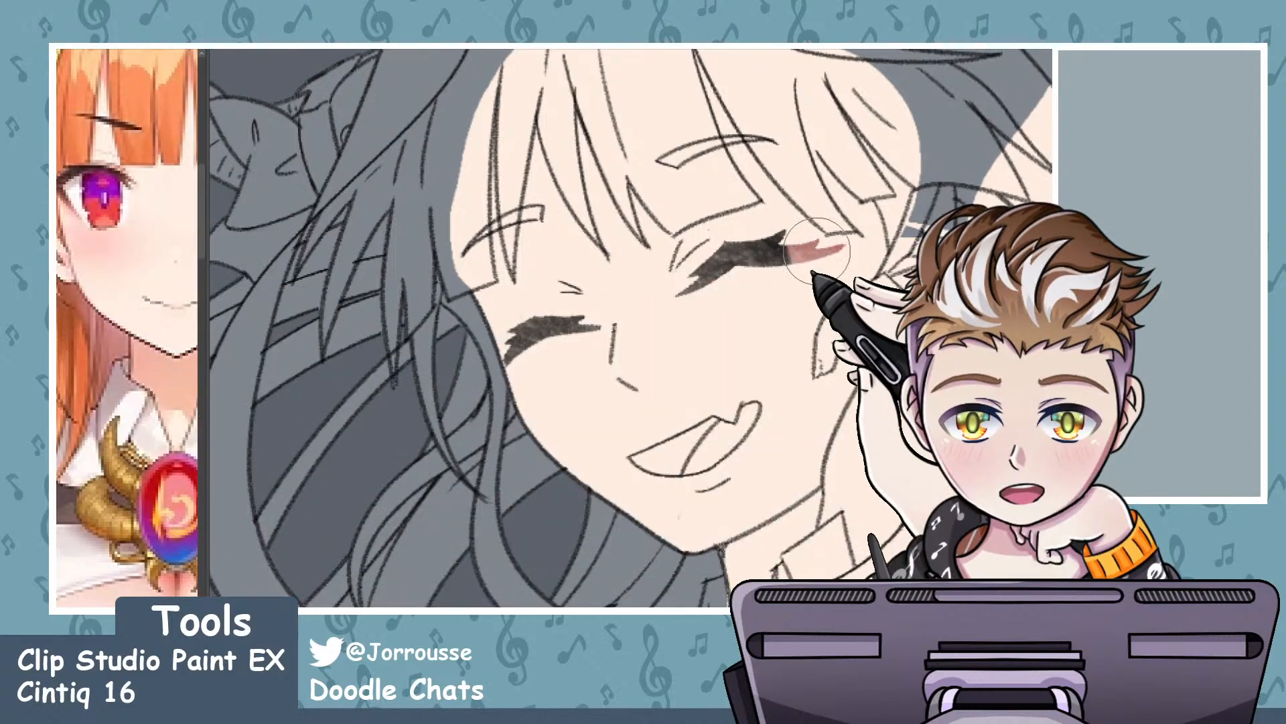
- Tint the outer ends of both closed eyes' lashes reddish brown with soft brush strokes
drag(818, 251, 811, 253)
drag(497, 335, 492, 362)
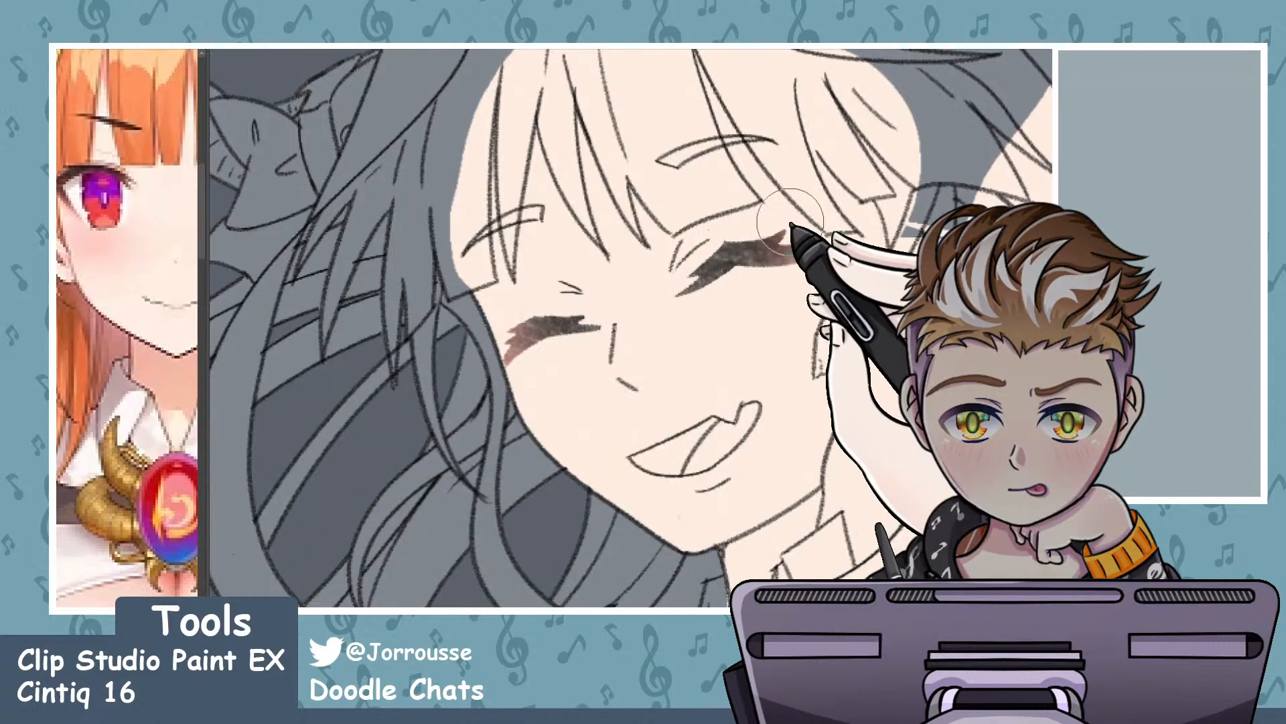
scroll(603, 285, down, 8)
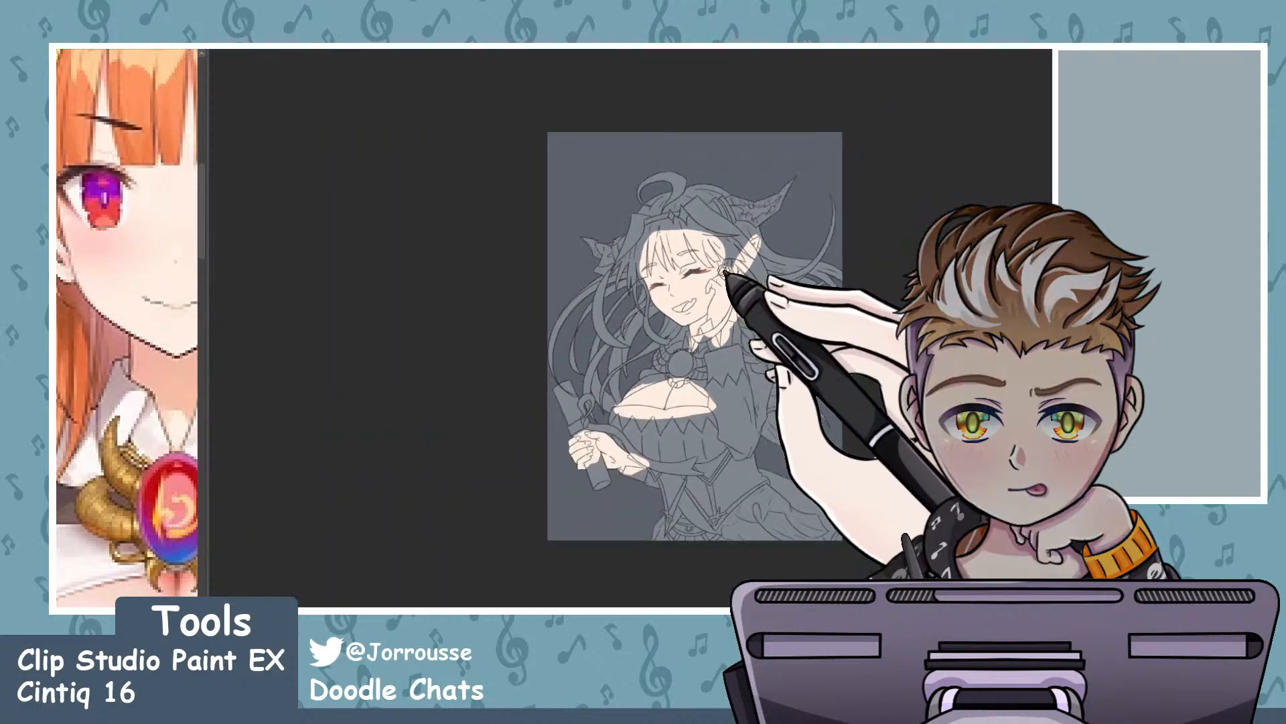
scroll(552, 221, up, 2)
scroll(763, 305, up, 6)
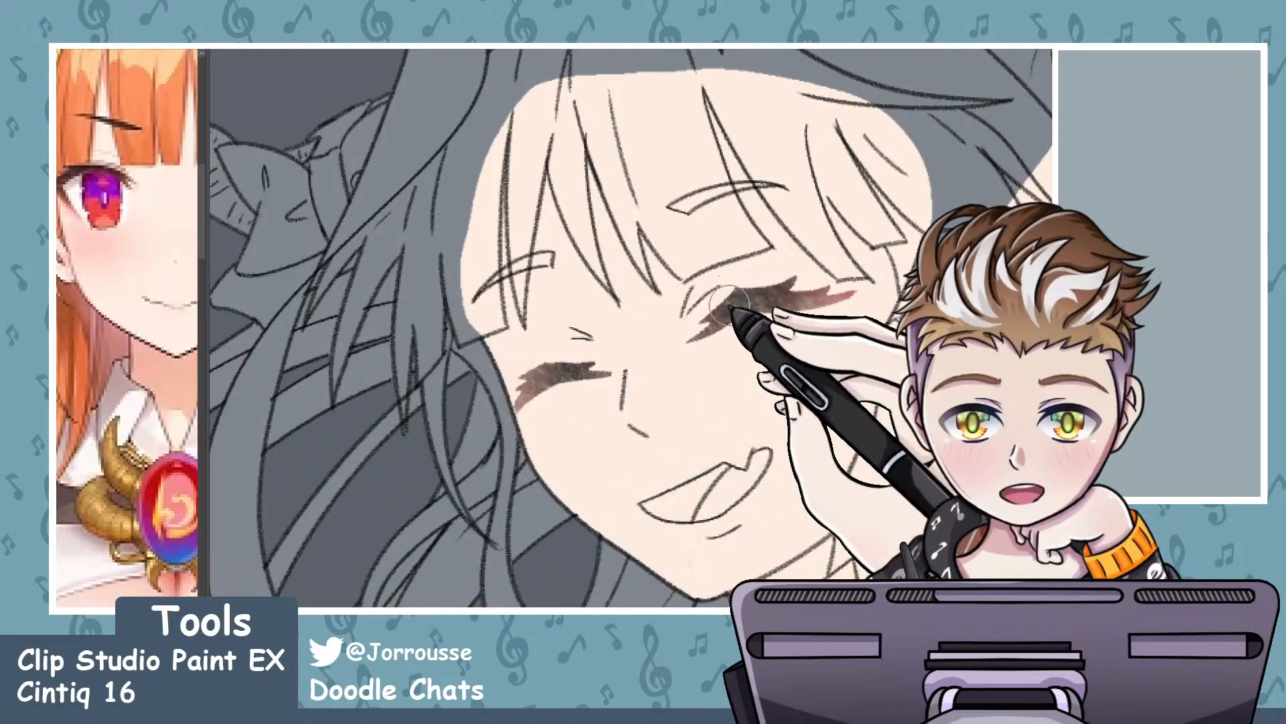
- Blend the brown tint into the remaining grey parts of both lashes and check them against the whole figure
scroll(711, 271, down, 10)
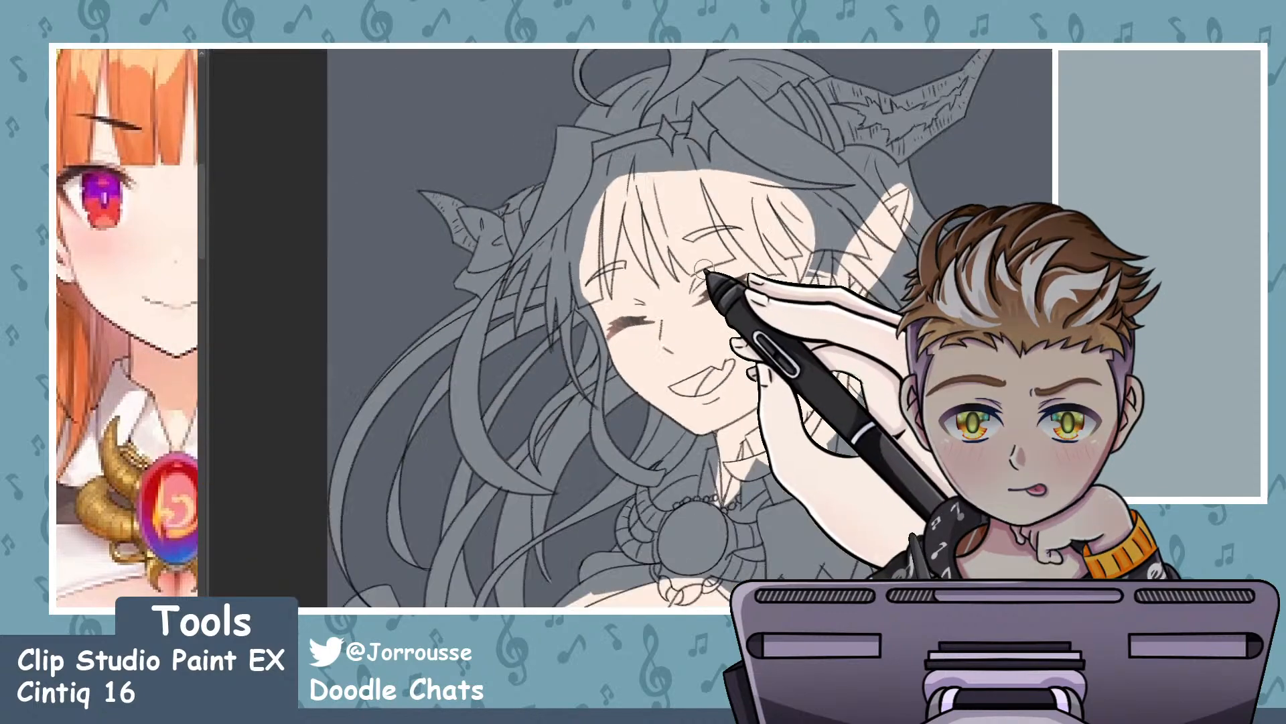
scroll(777, 247, up, 1)
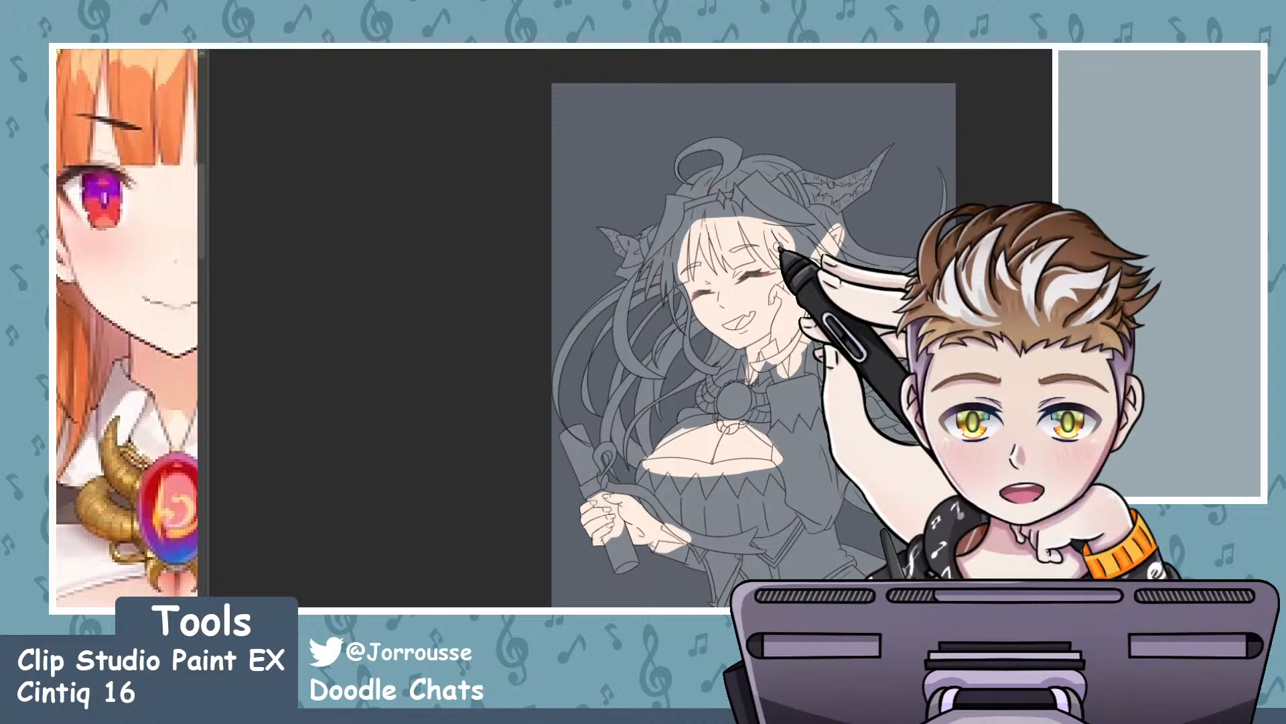
scroll(779, 246, up, 8)
scroll(651, 251, up, 2)
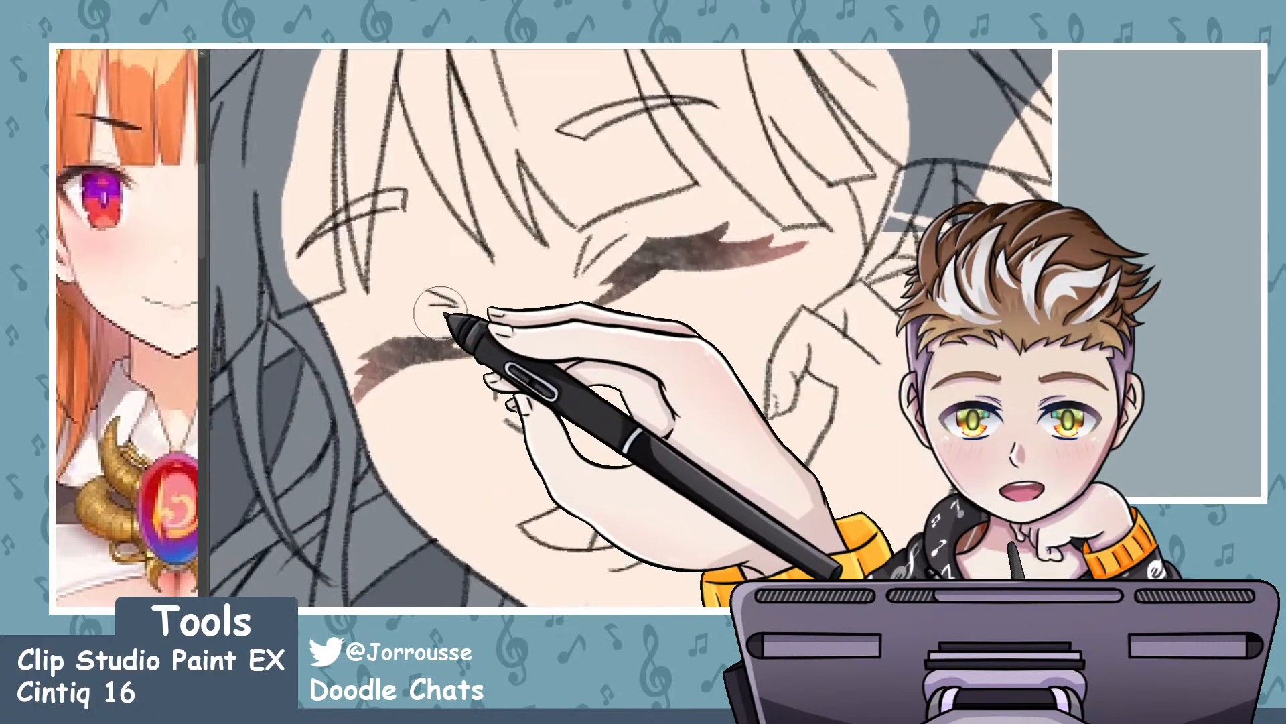
scroll(445, 313, up, 2)
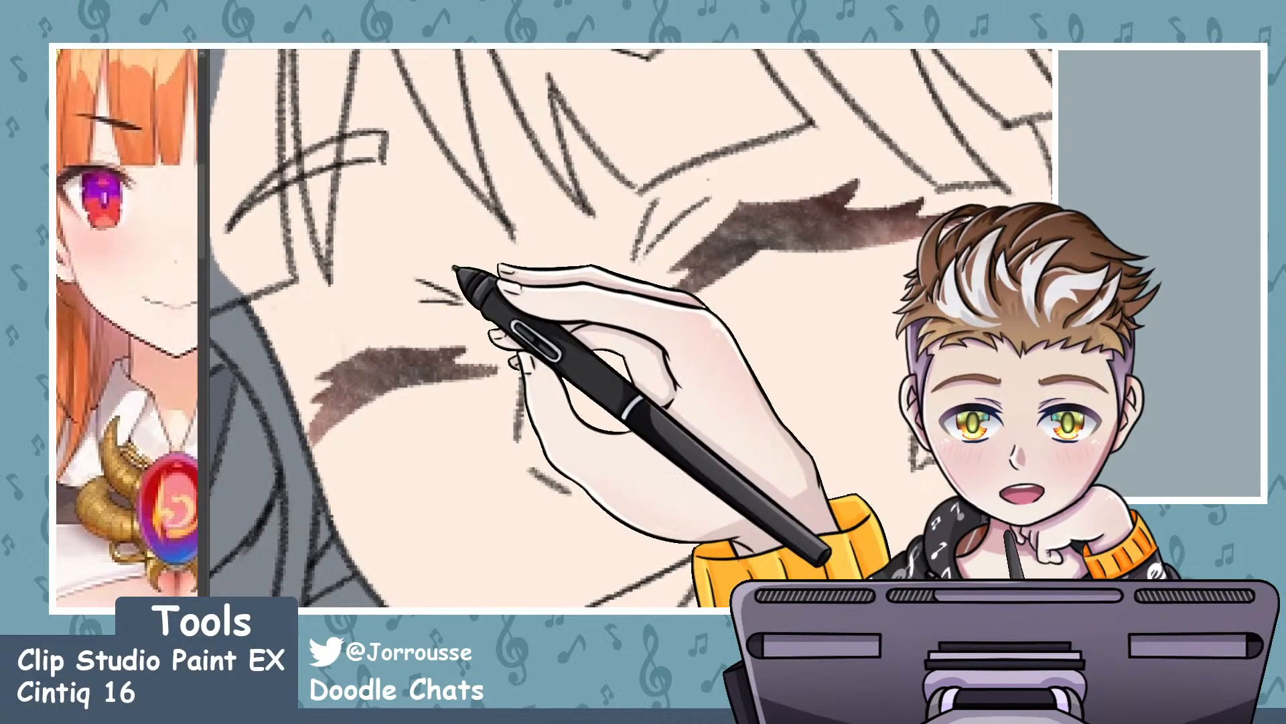
scroll(463, 274, down, 5)
scroll(666, 273, up, 4)
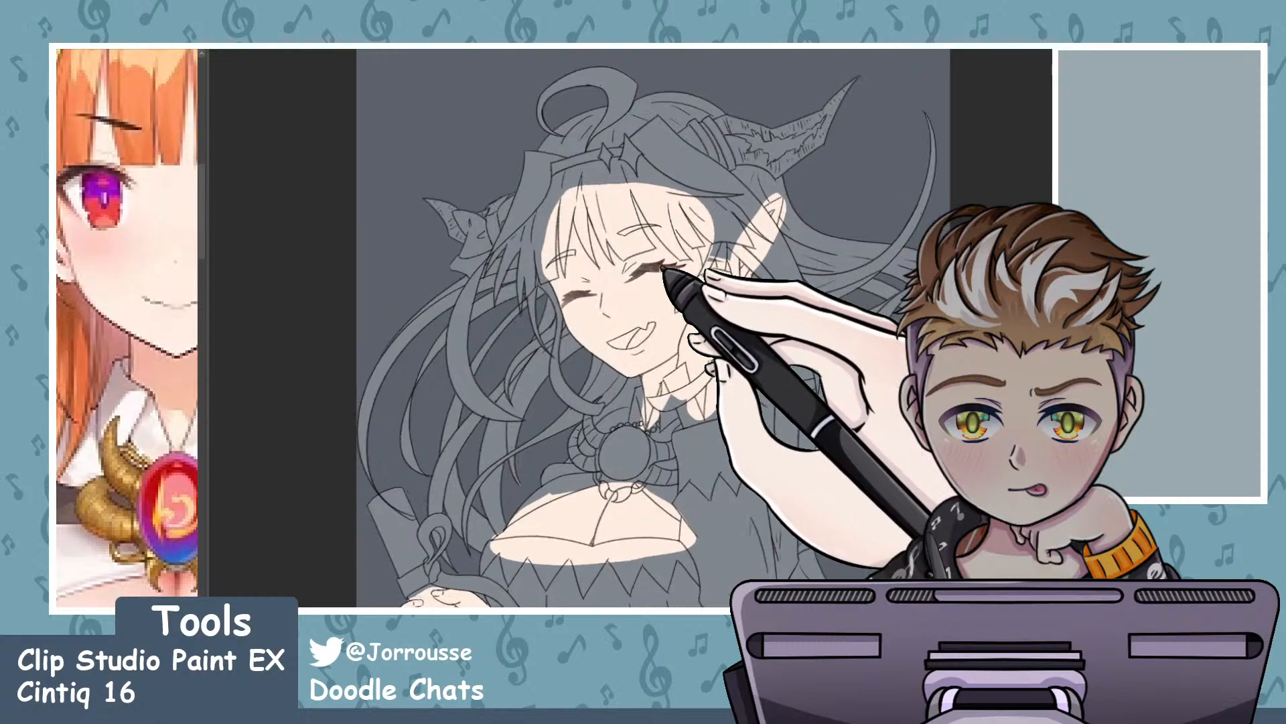
scroll(603, 258, down, 3)
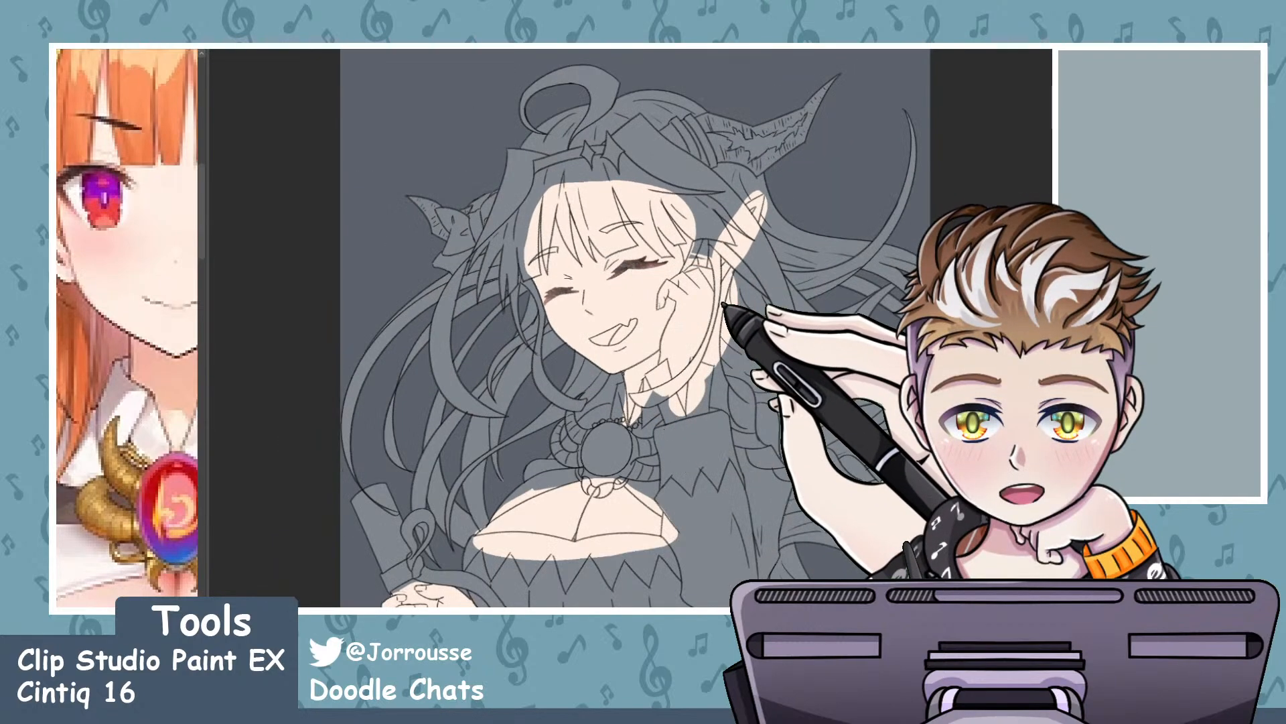
scroll(648, 266, down, 3)
scroll(680, 260, up, 3)
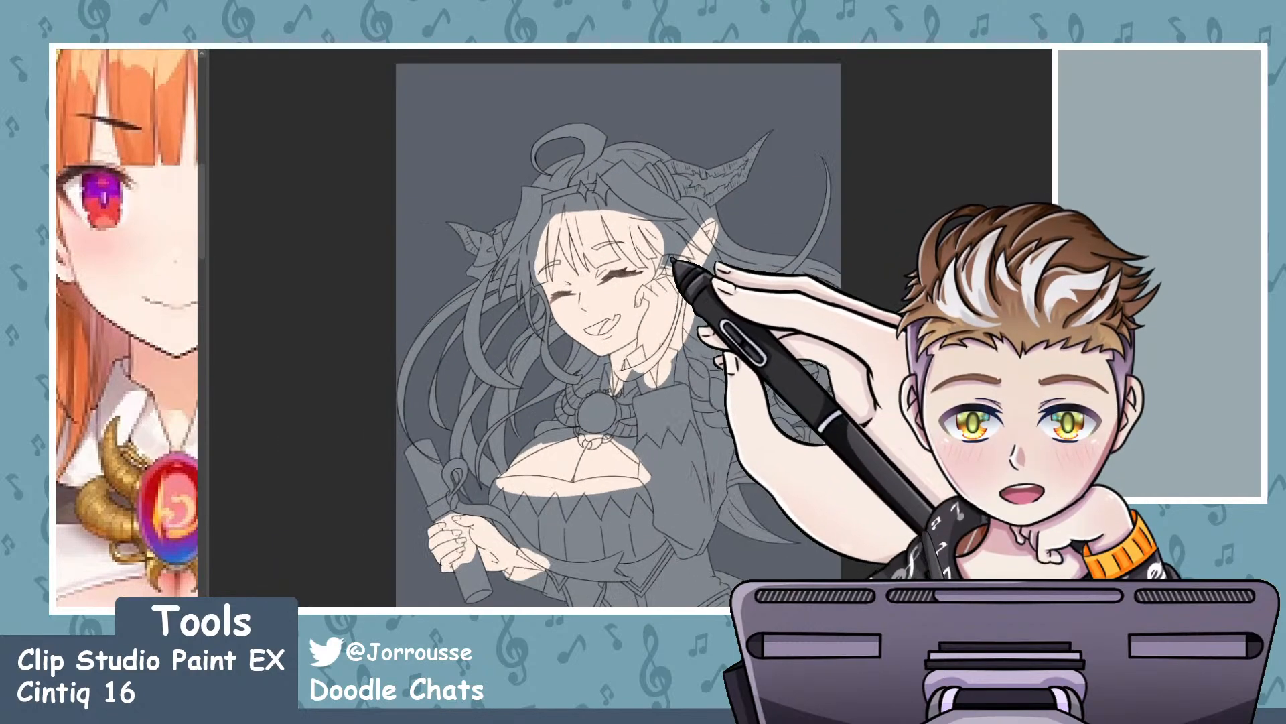
- Select the whole interior of the open mouth, including the strip beneath the tongue's dividing line
scroll(585, 340, up, 6)
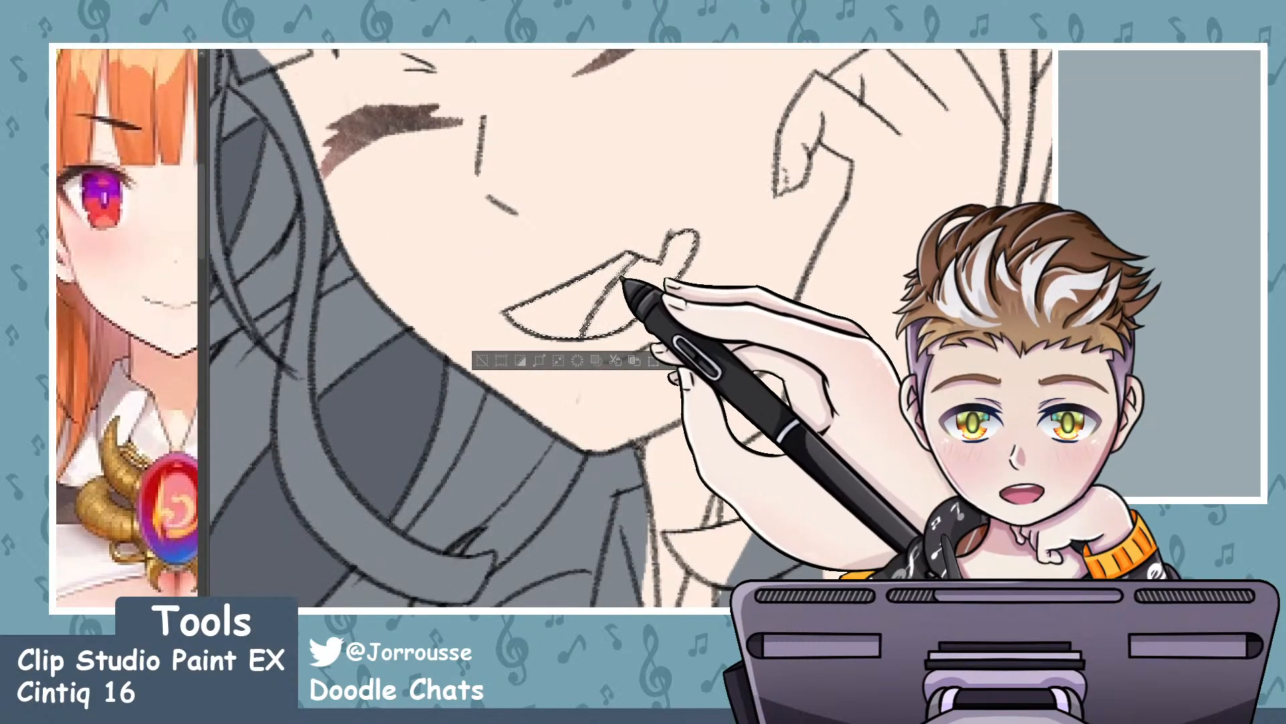
scroll(632, 261, up, 3)
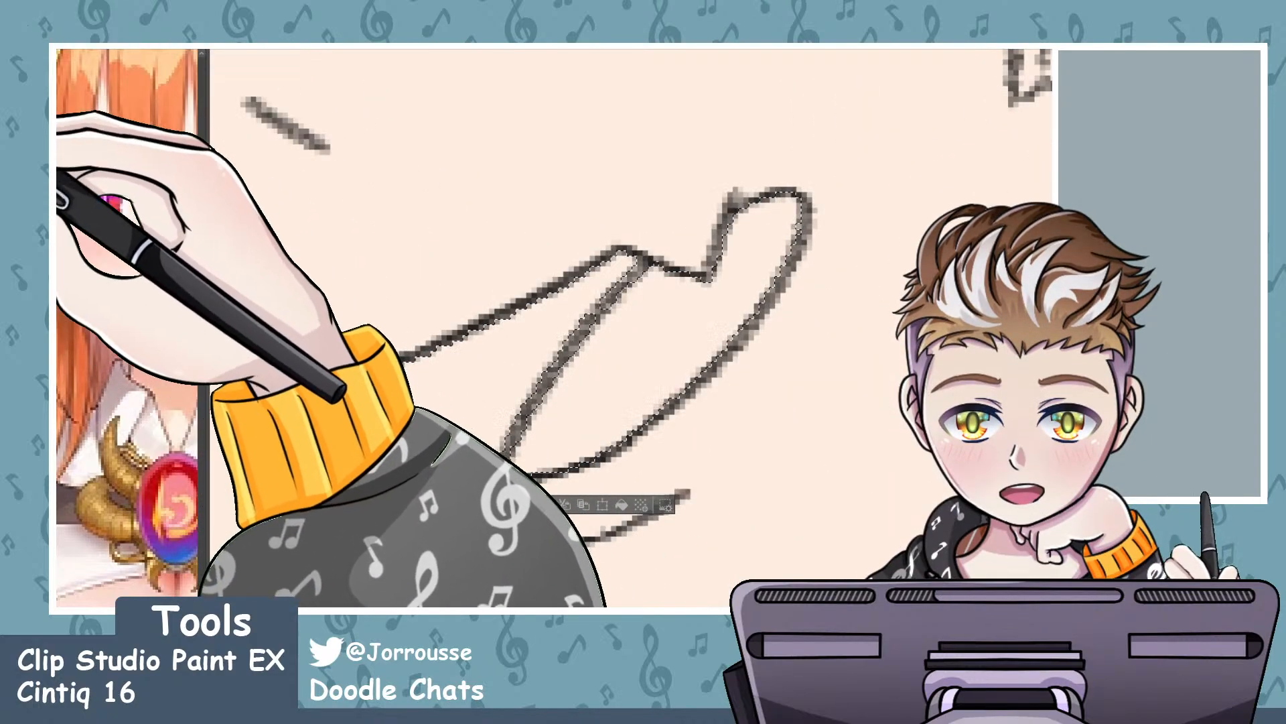
scroll(478, 412, up, 2)
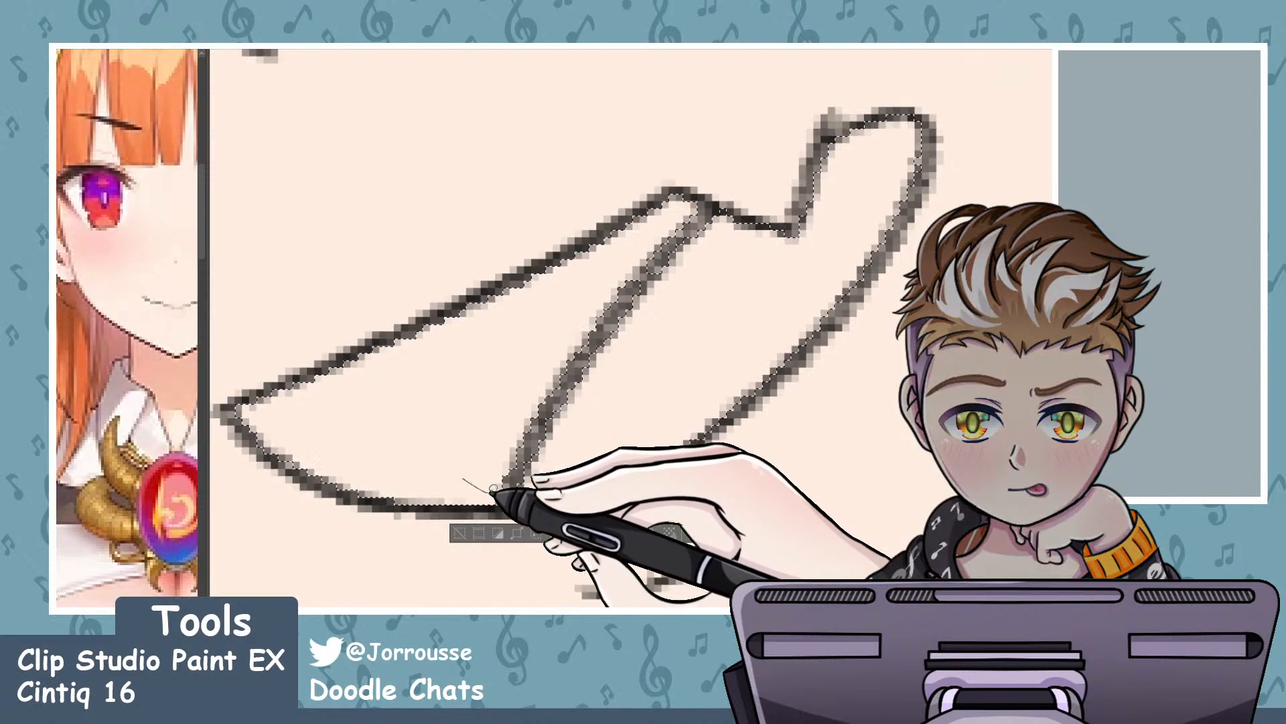
drag(680, 280, 722, 213)
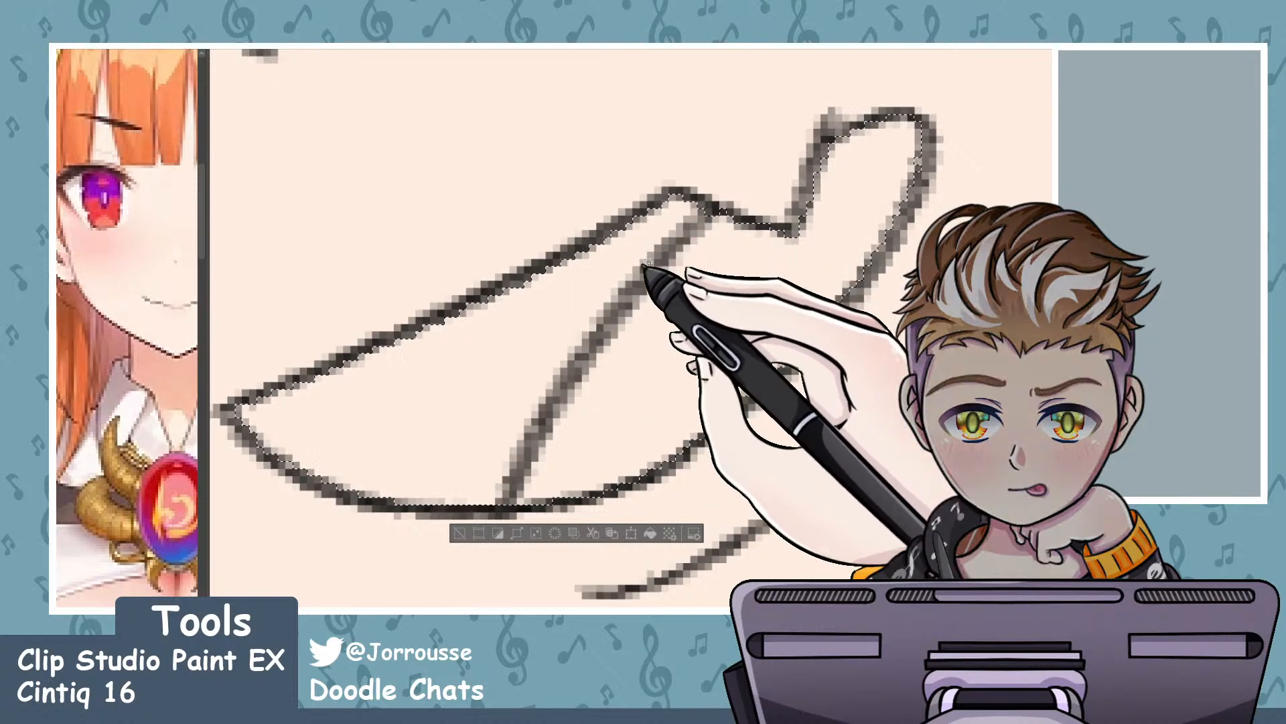
scroll(495, 304, down, 3)
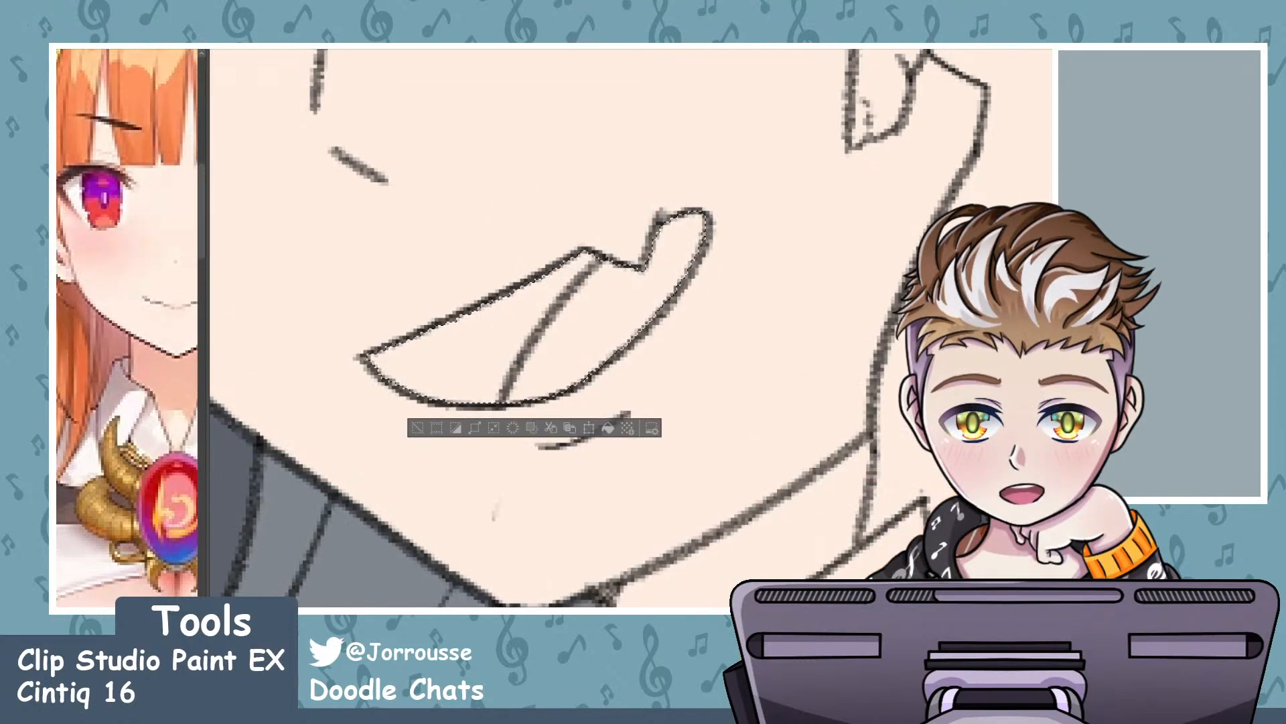
- Reframe the reference images to a close-up of the character's open, smiling mouth
scroll(176, 382, down, 5)
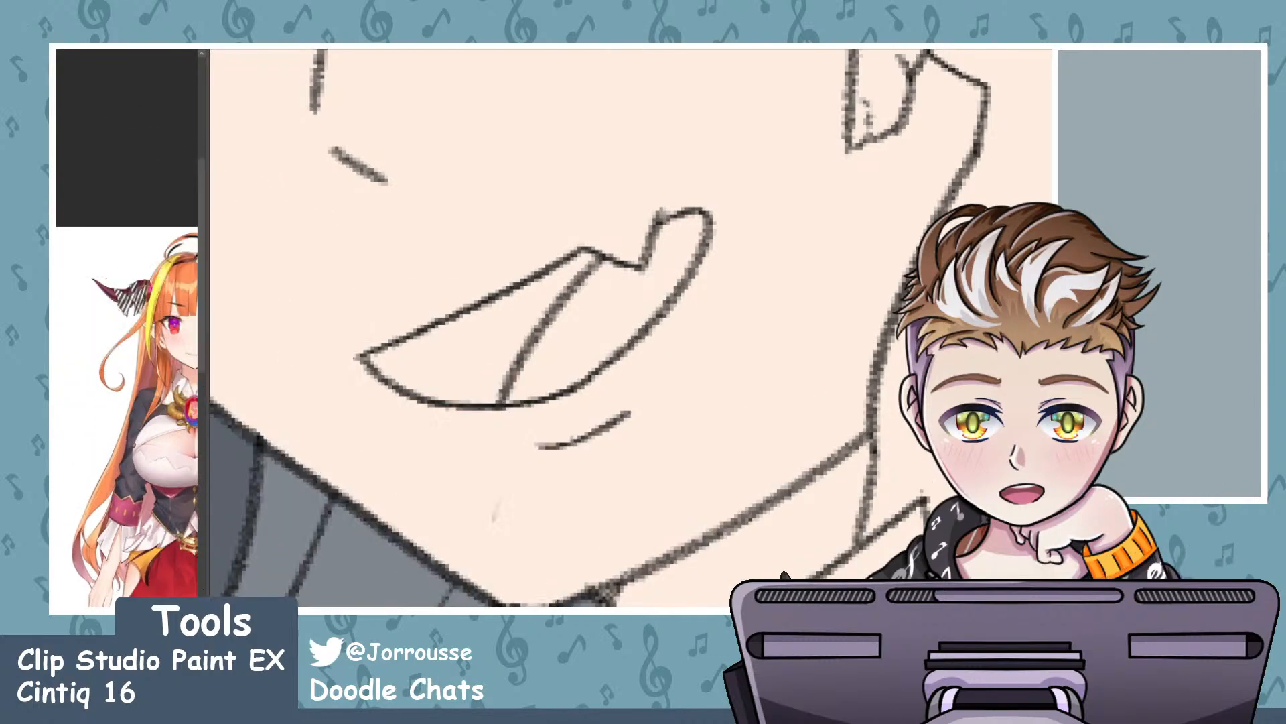
scroll(89, 314, down, 2)
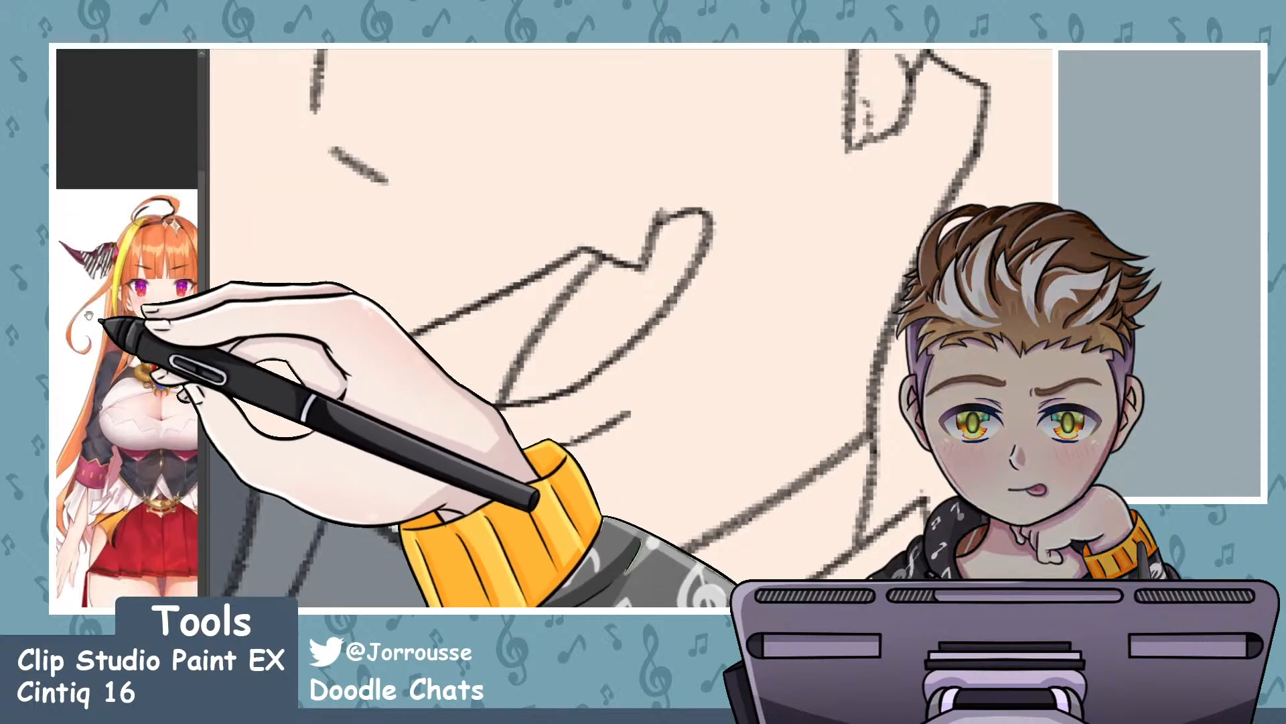
scroll(89, 315, up, 6)
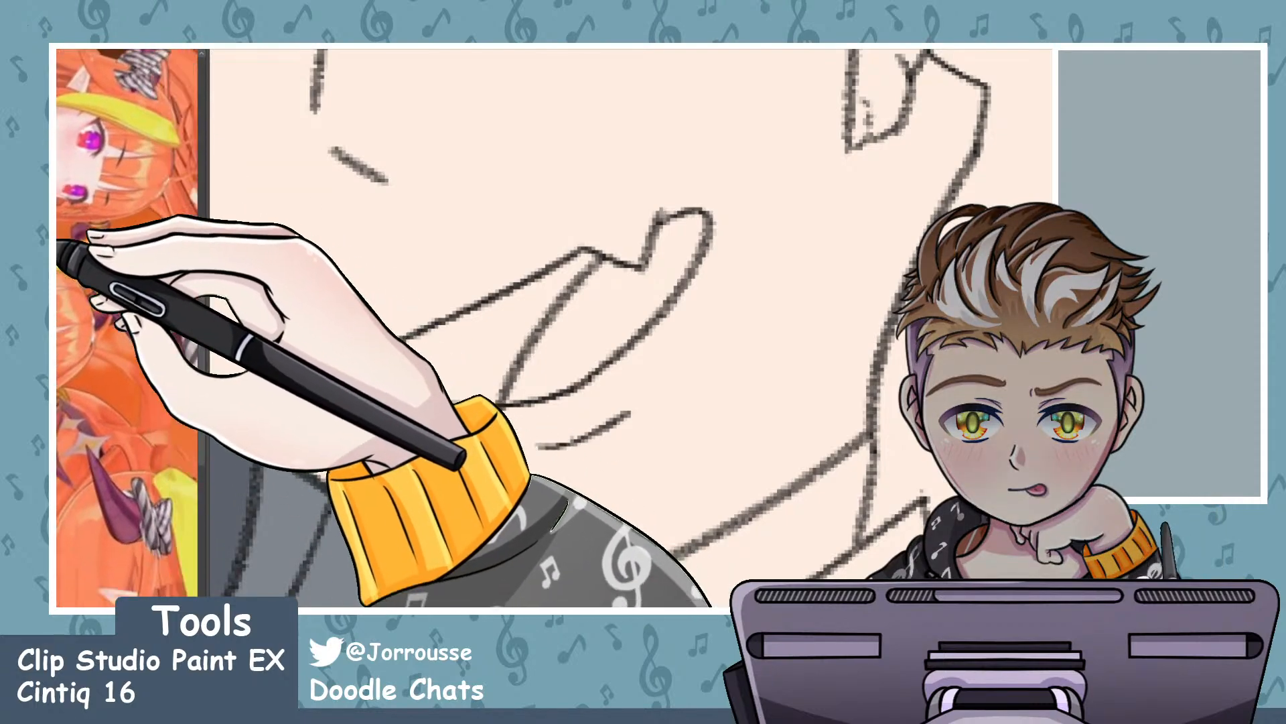
scroll(176, 471, up, 4)
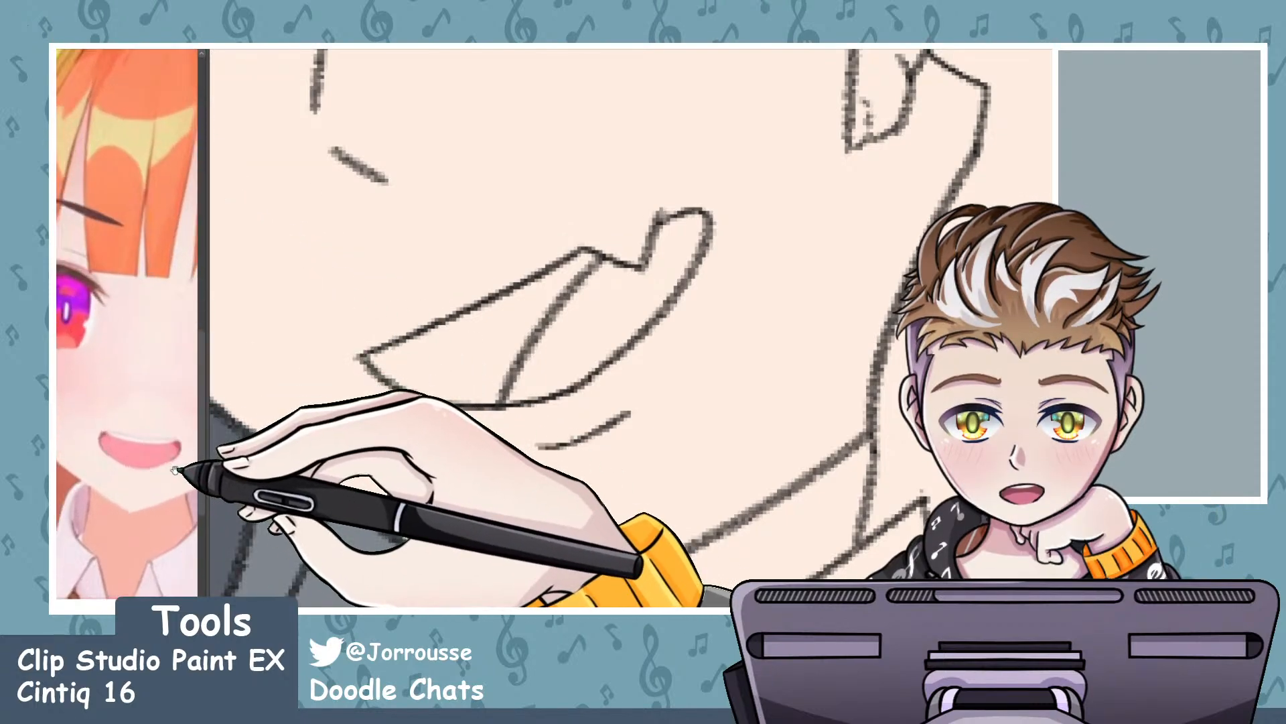
scroll(176, 471, up, 3)
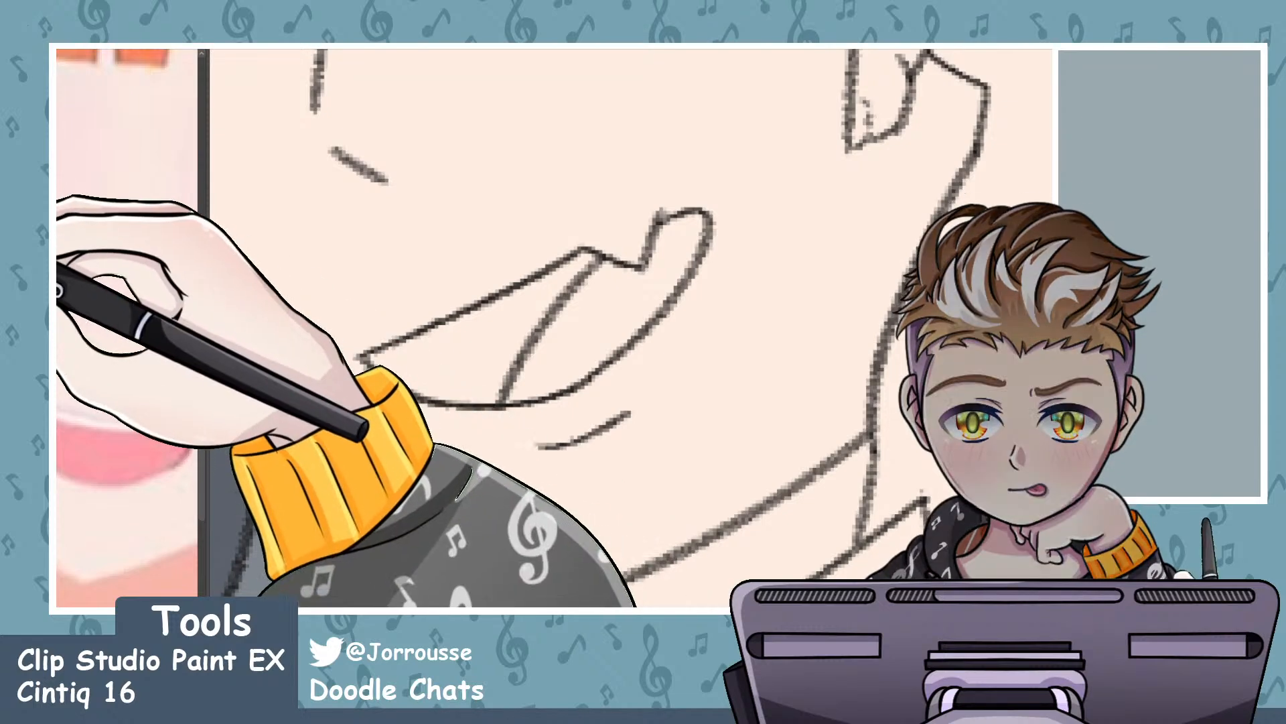
- Fill the whole open mouth with a dark pinkish red and clear the selection
click(620, 362)
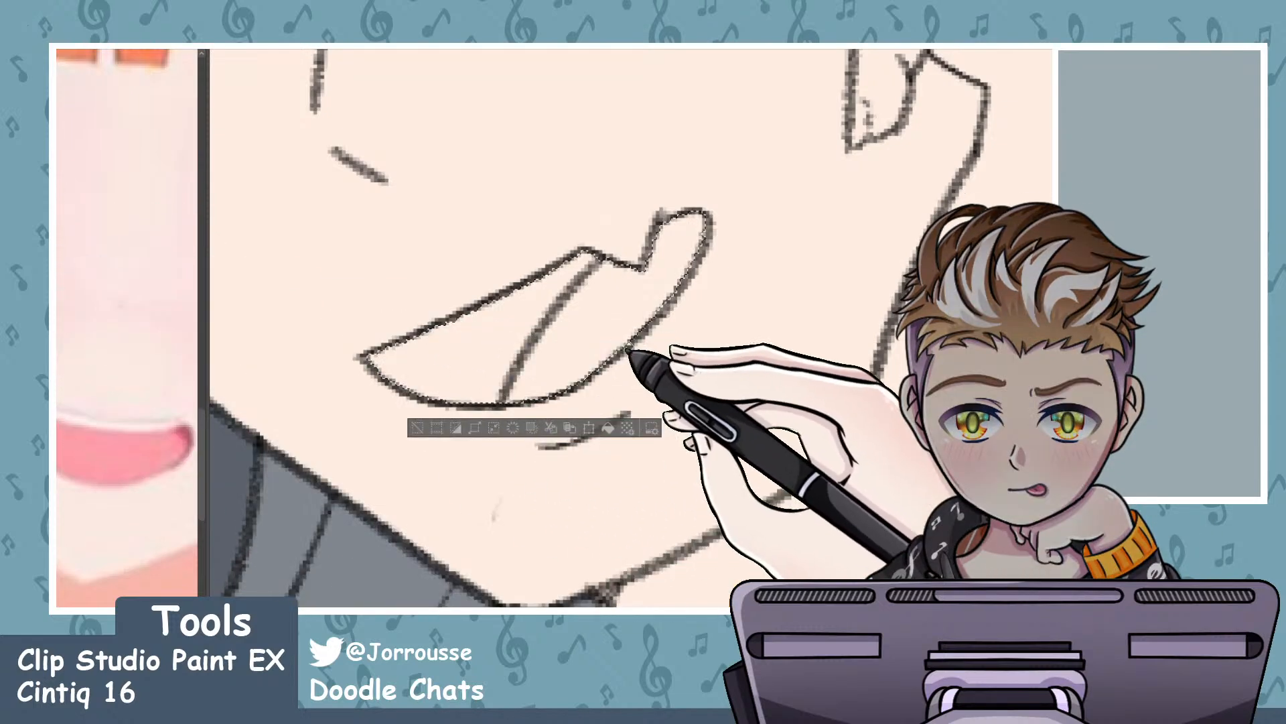
click(534, 339)
key(ctrl+d)
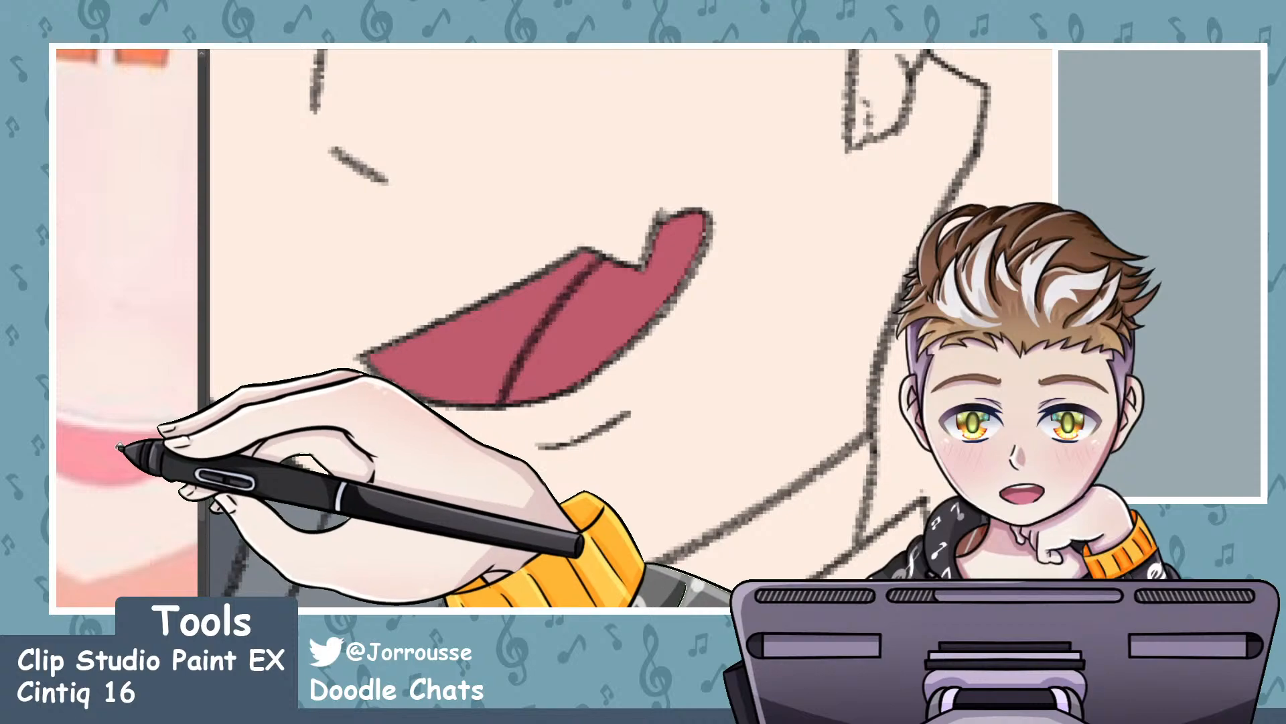
key(ctrl+shift+d)
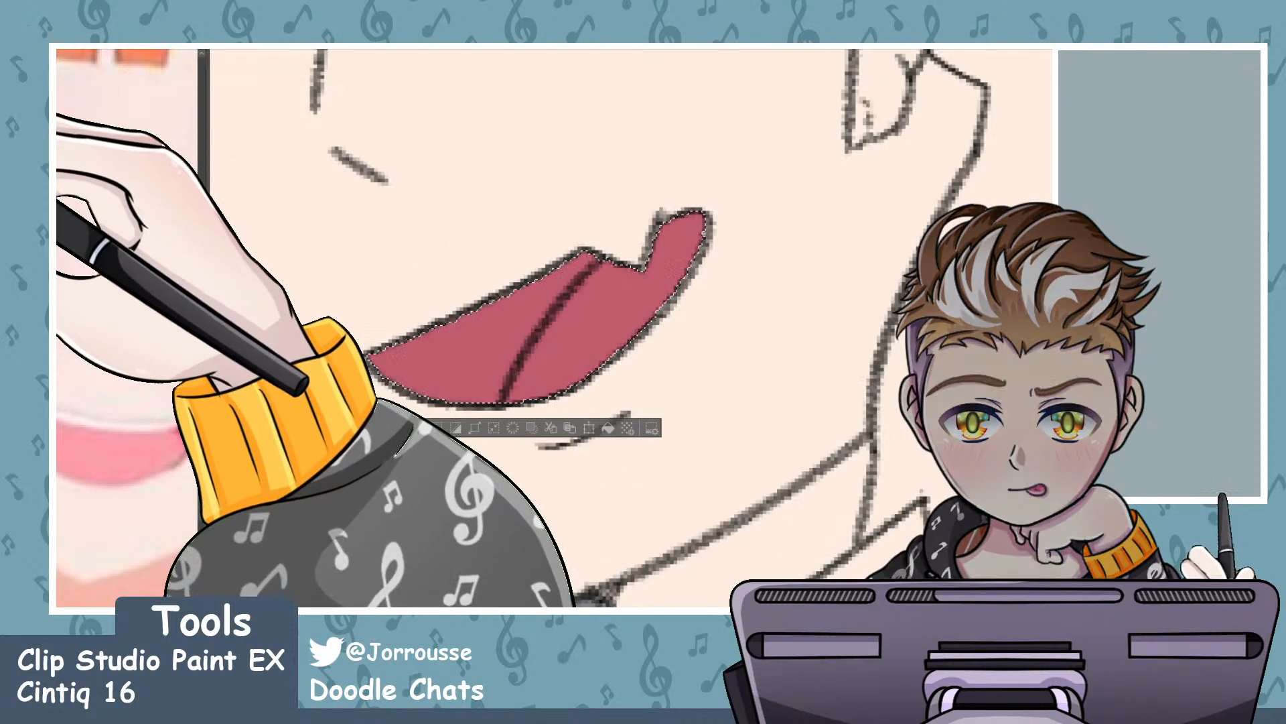
key(ctrl+d)
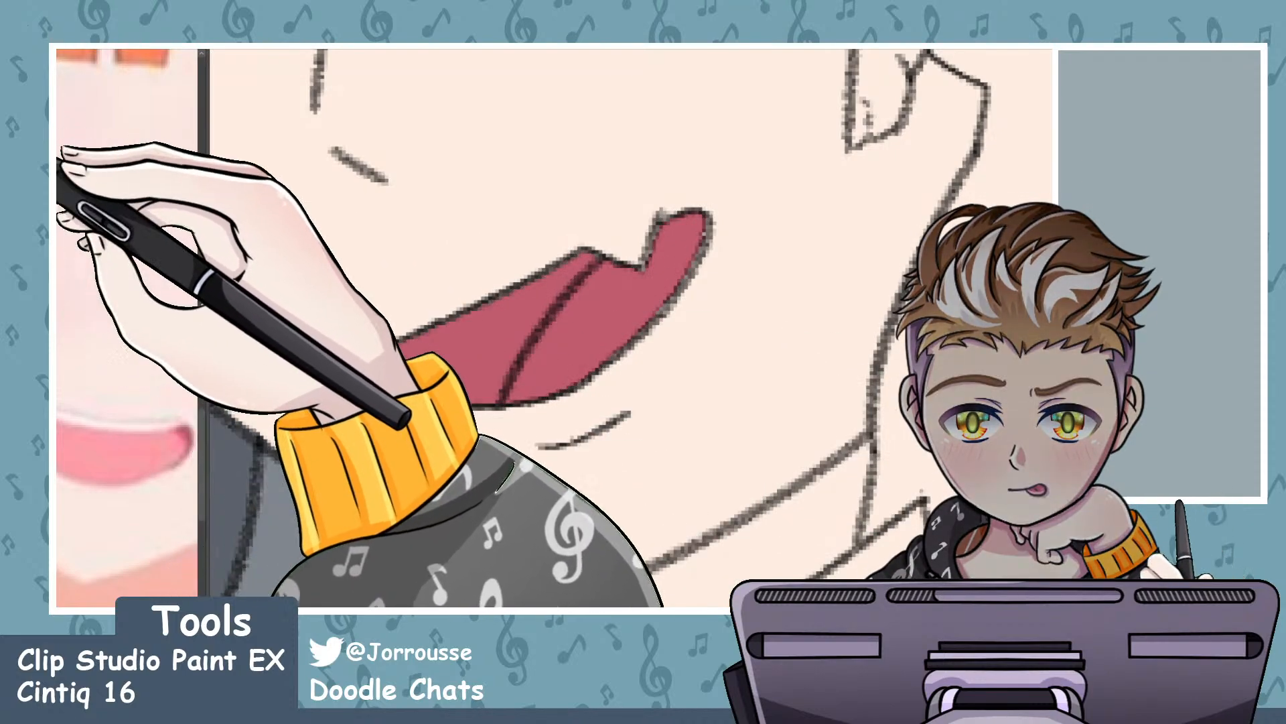
- Select the tongue area beside the mouth's dividing line, fill it with light pink, and check the face as a whole
click(606, 359)
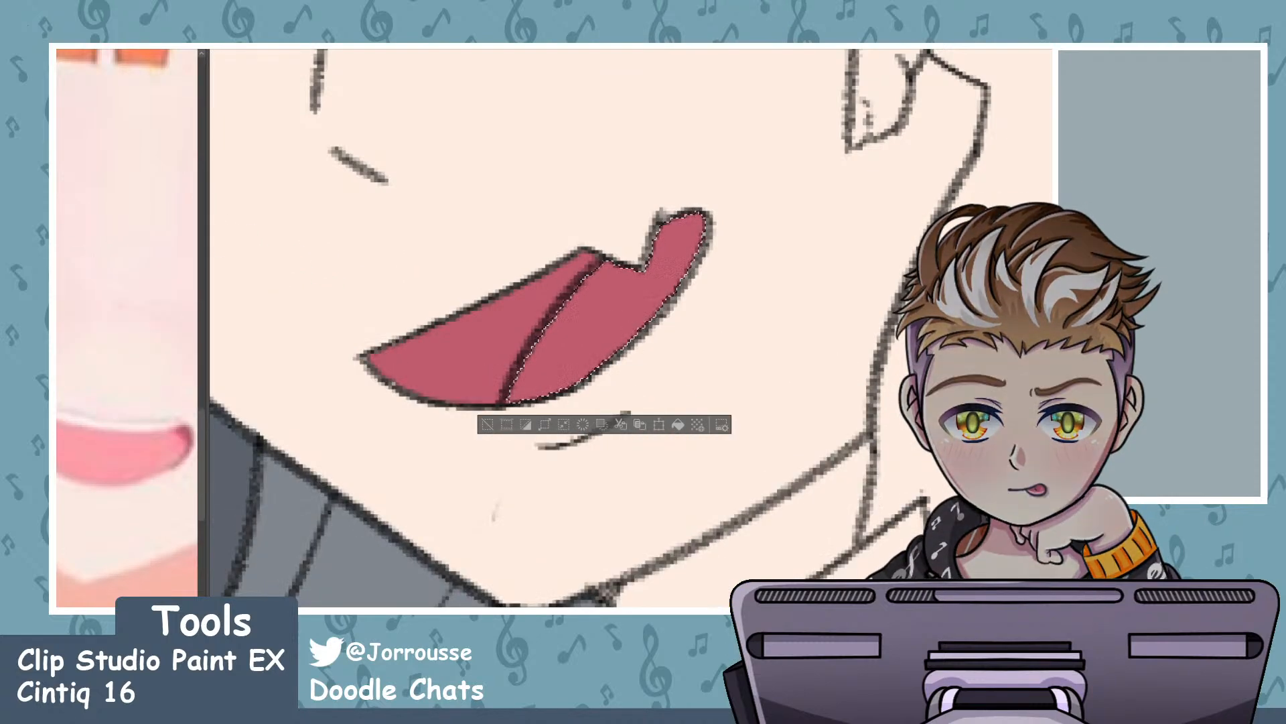
scroll(582, 339, down, 10)
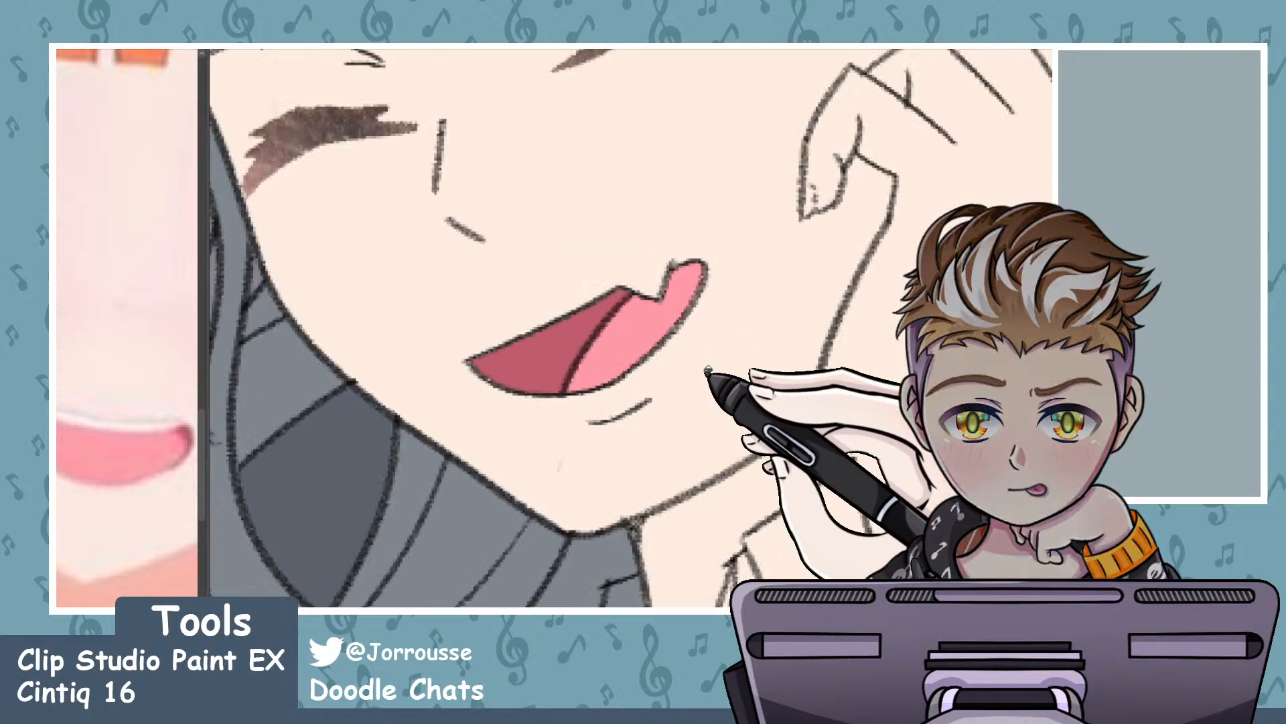
scroll(725, 353, down, 2)
scroll(724, 353, up, 3)
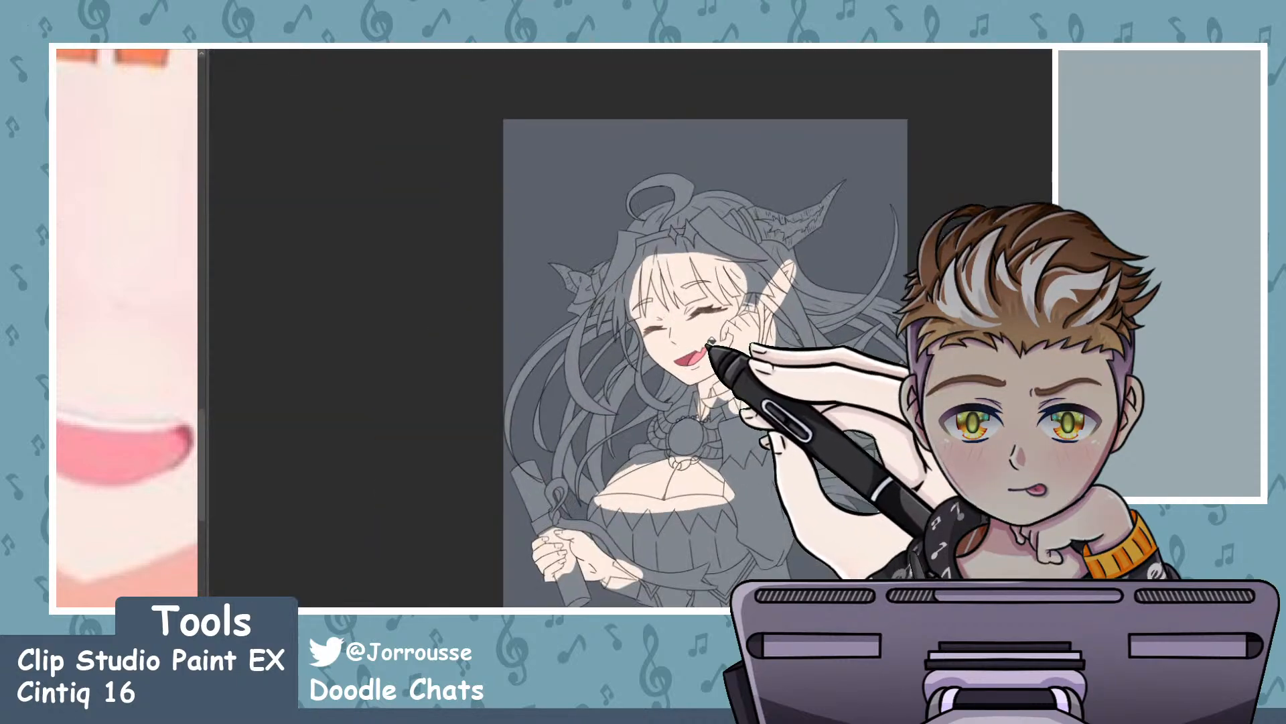
scroll(670, 331, up, 4)
scroll(670, 330, up, 3)
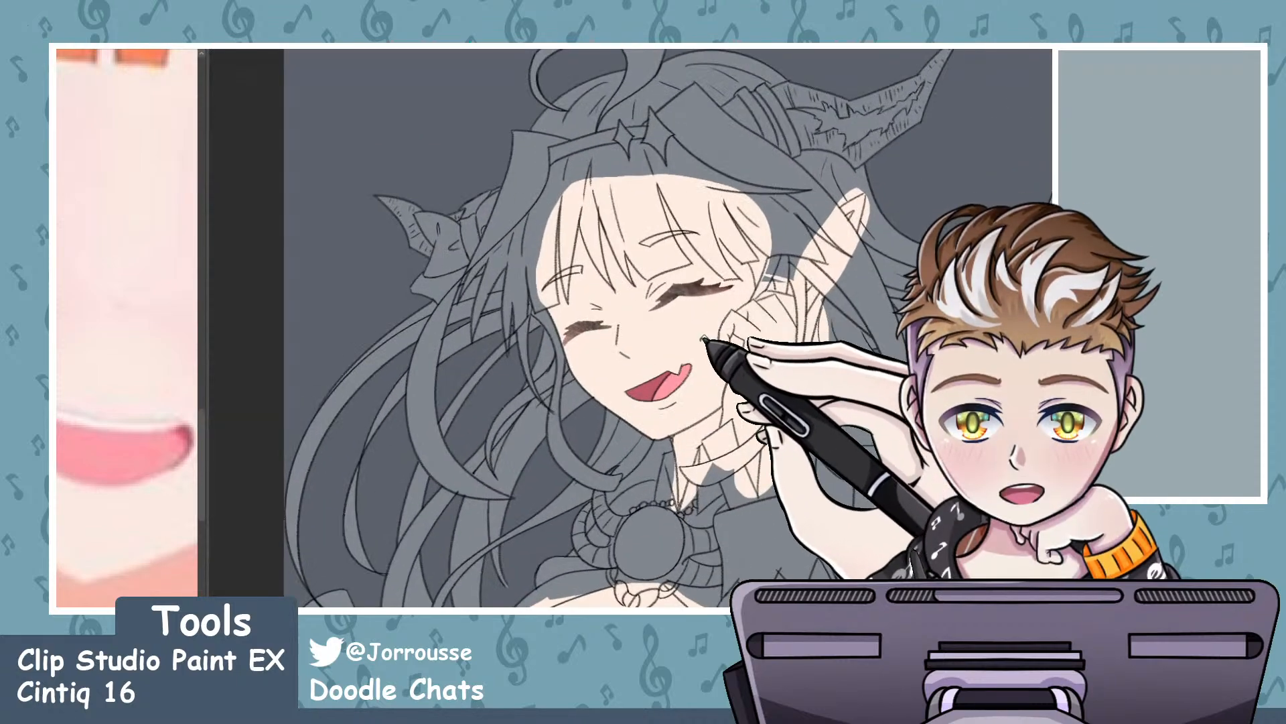
scroll(697, 338, up, 2)
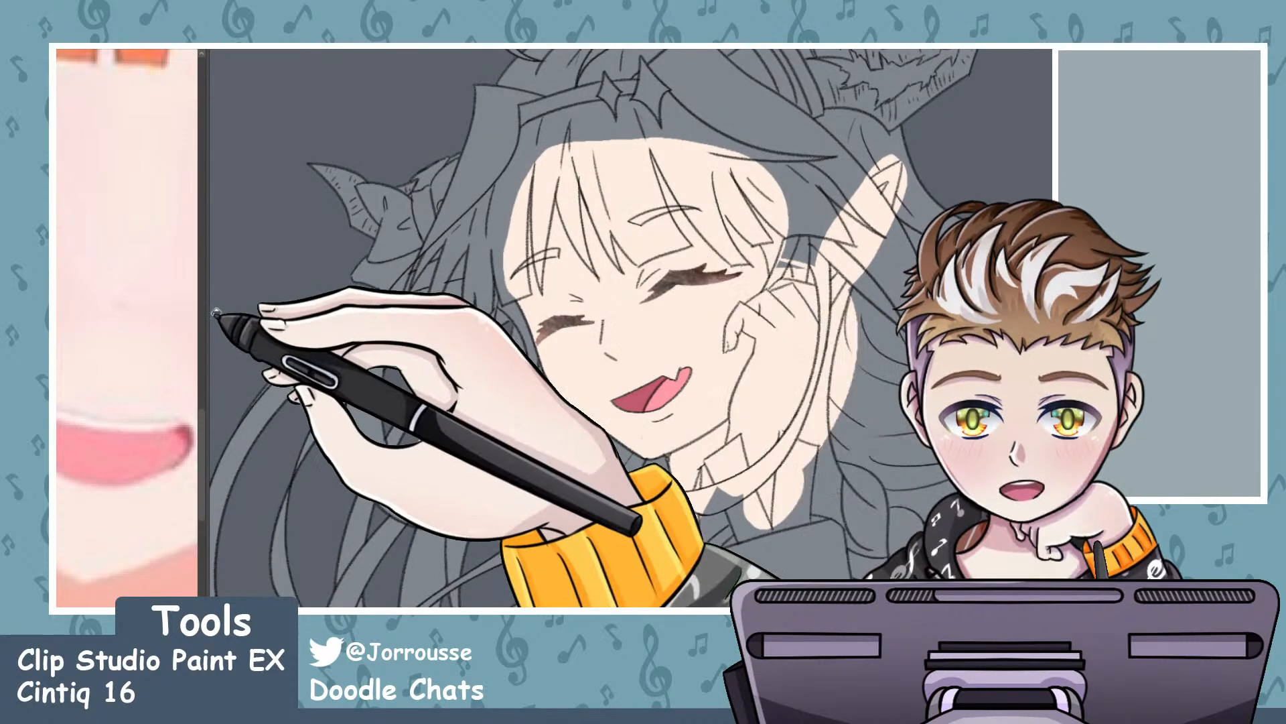
- Fill both eyebrows with a dark reddish brown, using the eyebrow in the reference image as the colour guide
scroll(134, 201, down, 5)
scroll(96, 198, up, 3)
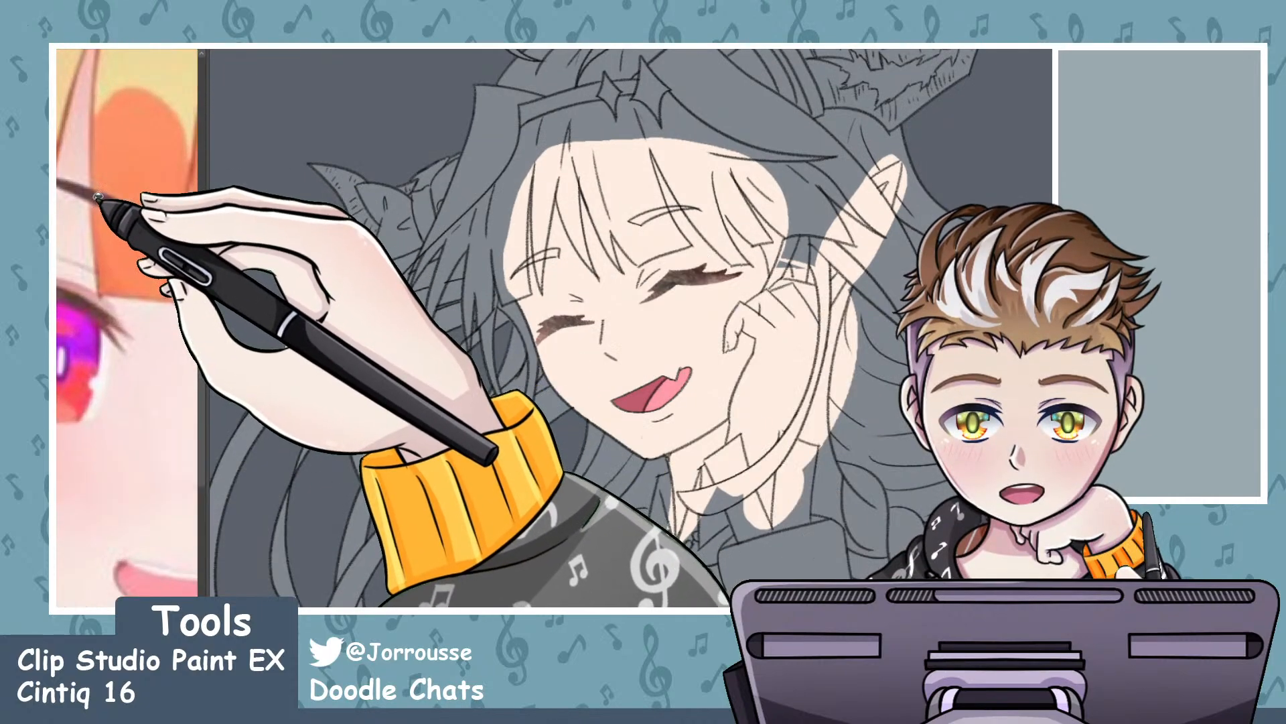
scroll(96, 197, up, 1)
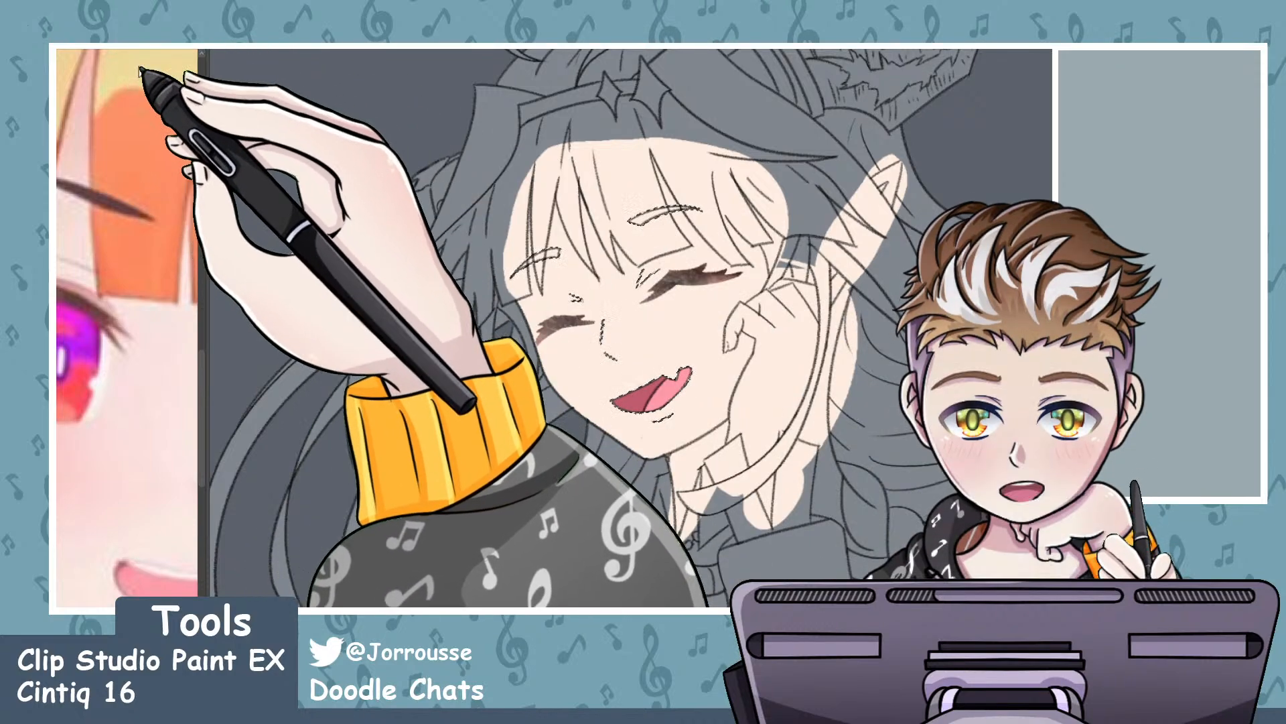
scroll(681, 237, up, 5)
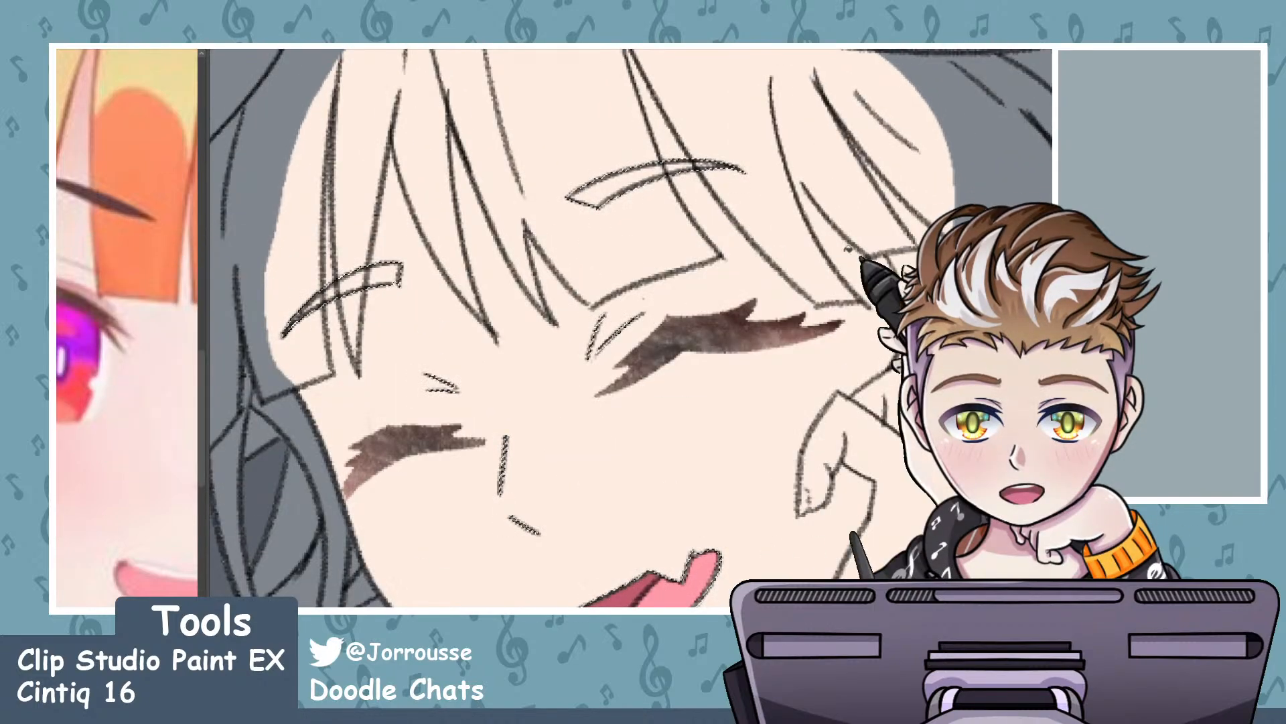
click(653, 179)
click(387, 271)
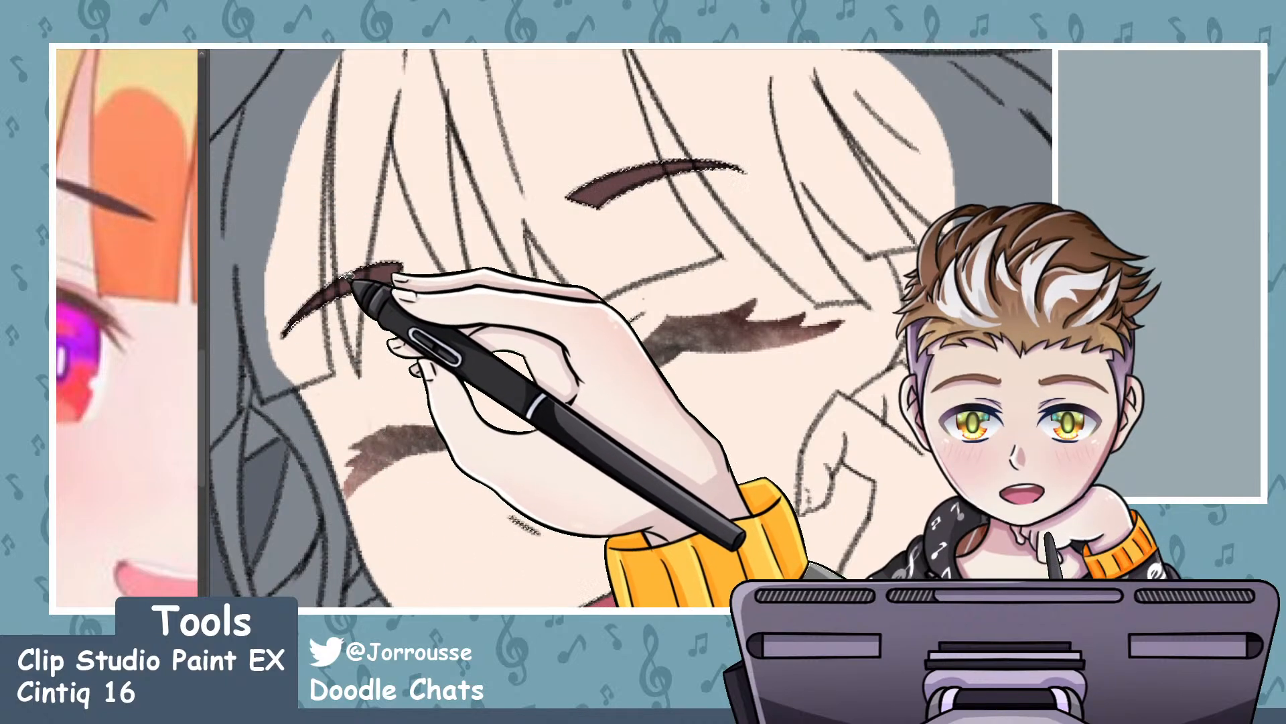
- Examine the coloured eyebrows, eyes and mouth in the context of the whole illustration
key(ctrl+minus)
key(ctrl+minus)
key(ctrl+minus)
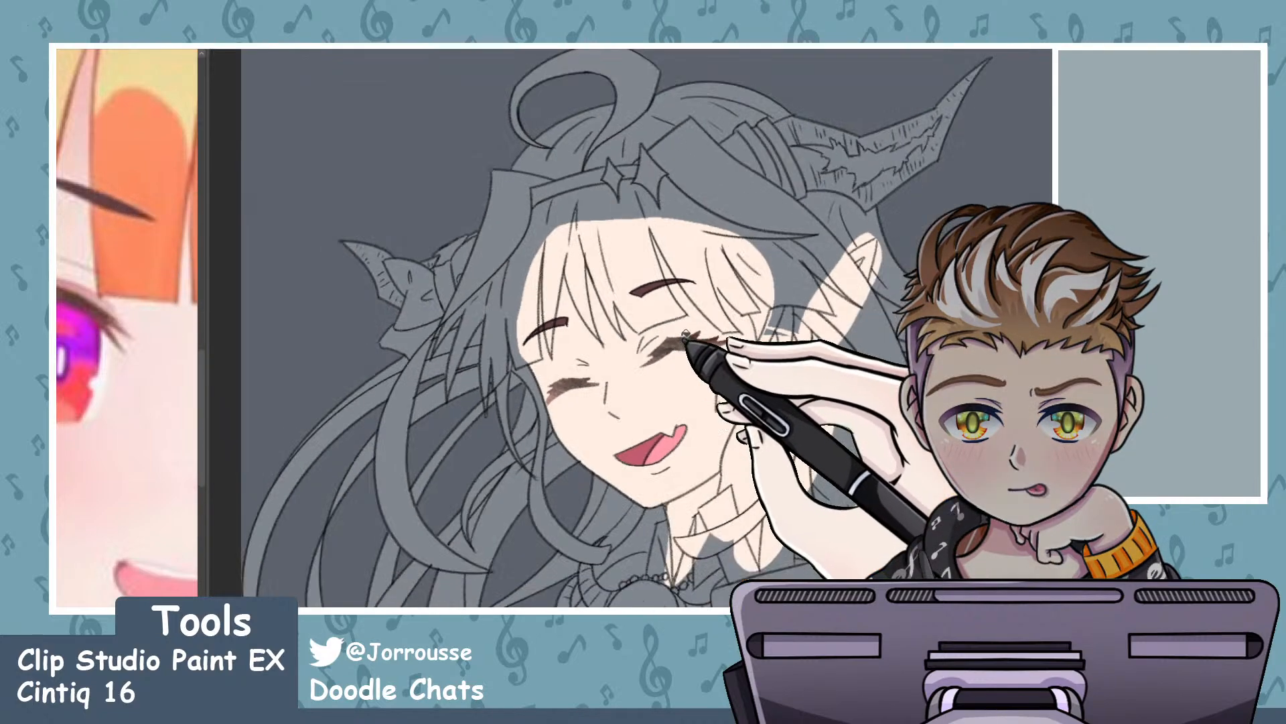
scroll(691, 324, down, 1)
scroll(695, 367, up, 4)
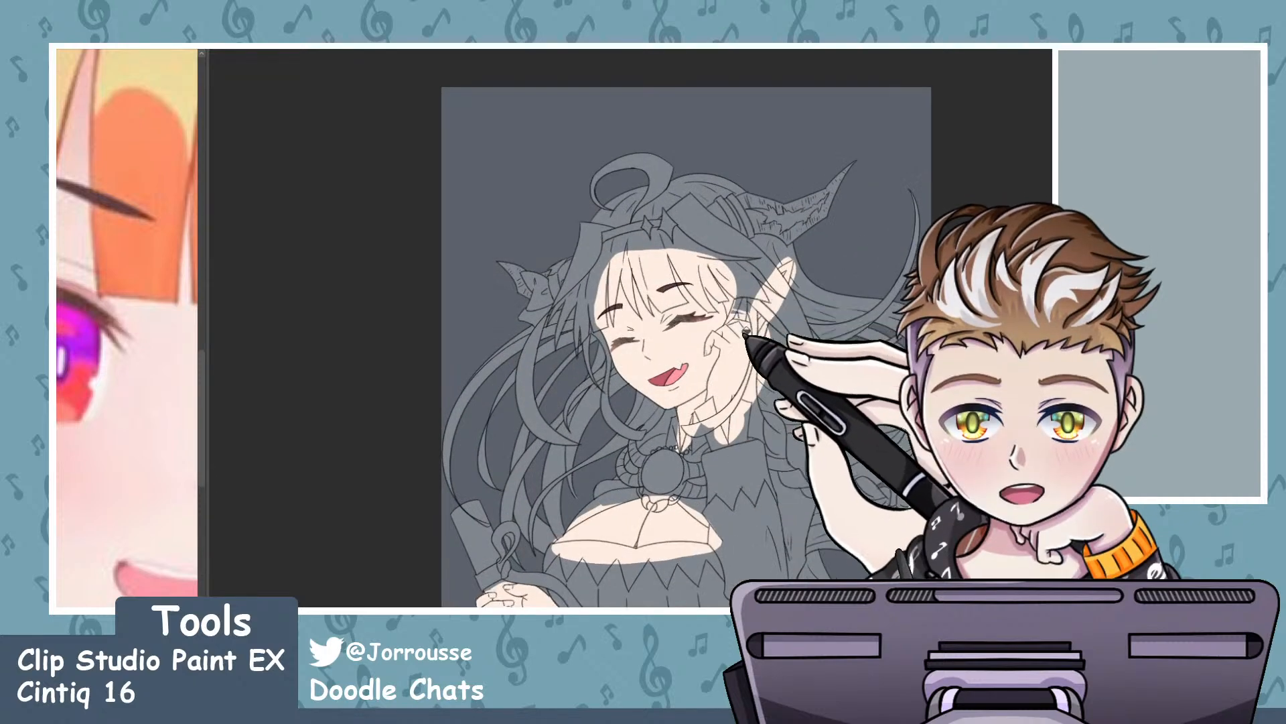
scroll(748, 334, down, 1)
scroll(730, 389, up, 1)
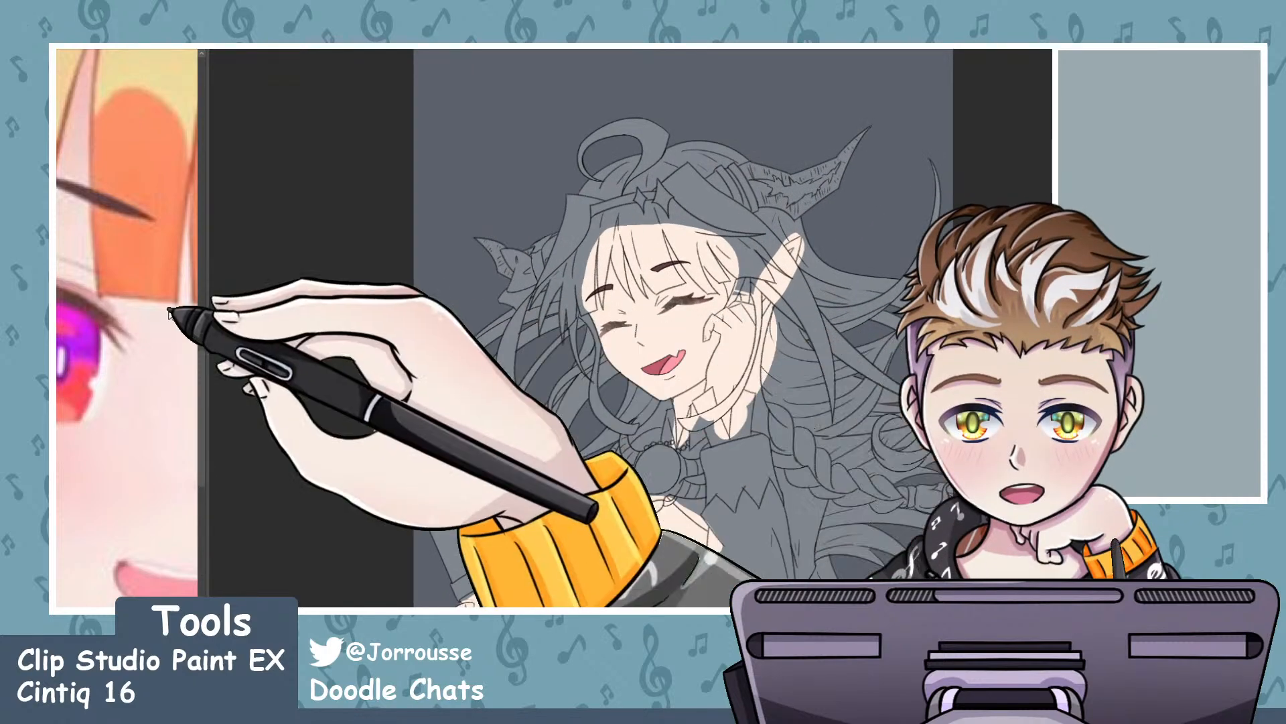
- Bring up the full-body character reference and enlarge it around the collar, brooch and bodice
scroll(172, 359, down, 5)
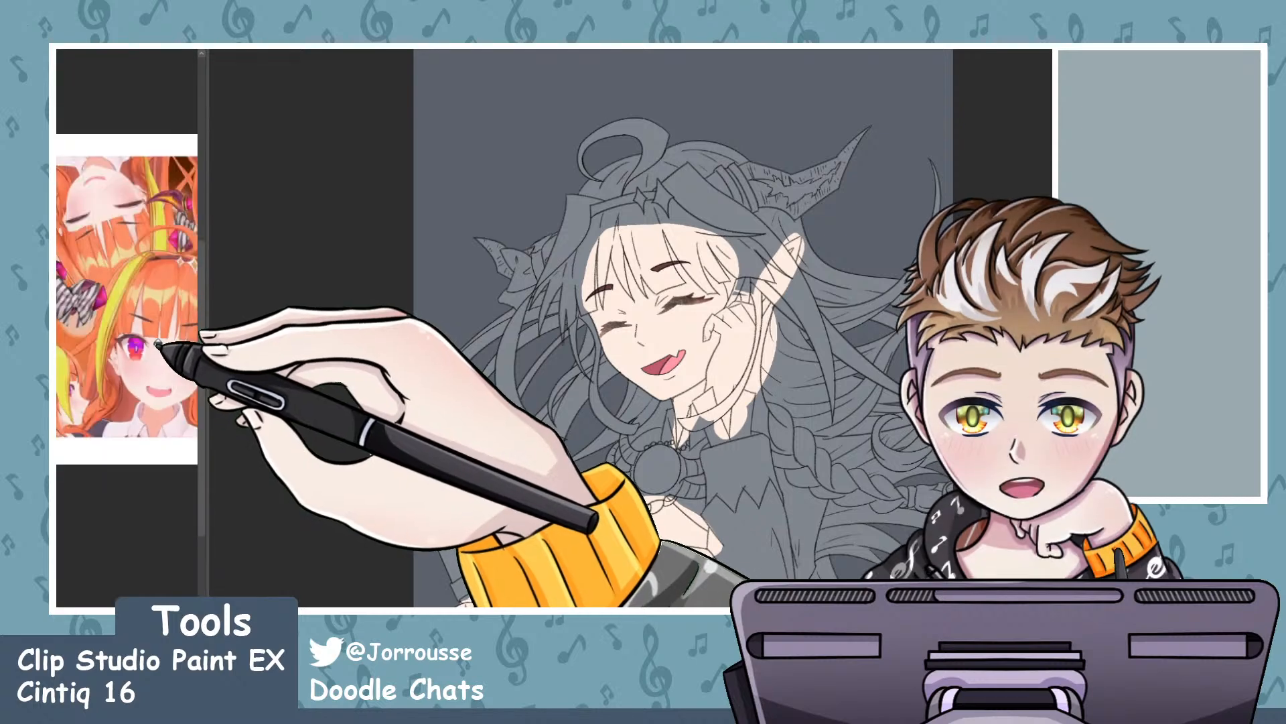
scroll(139, 327, up, 3)
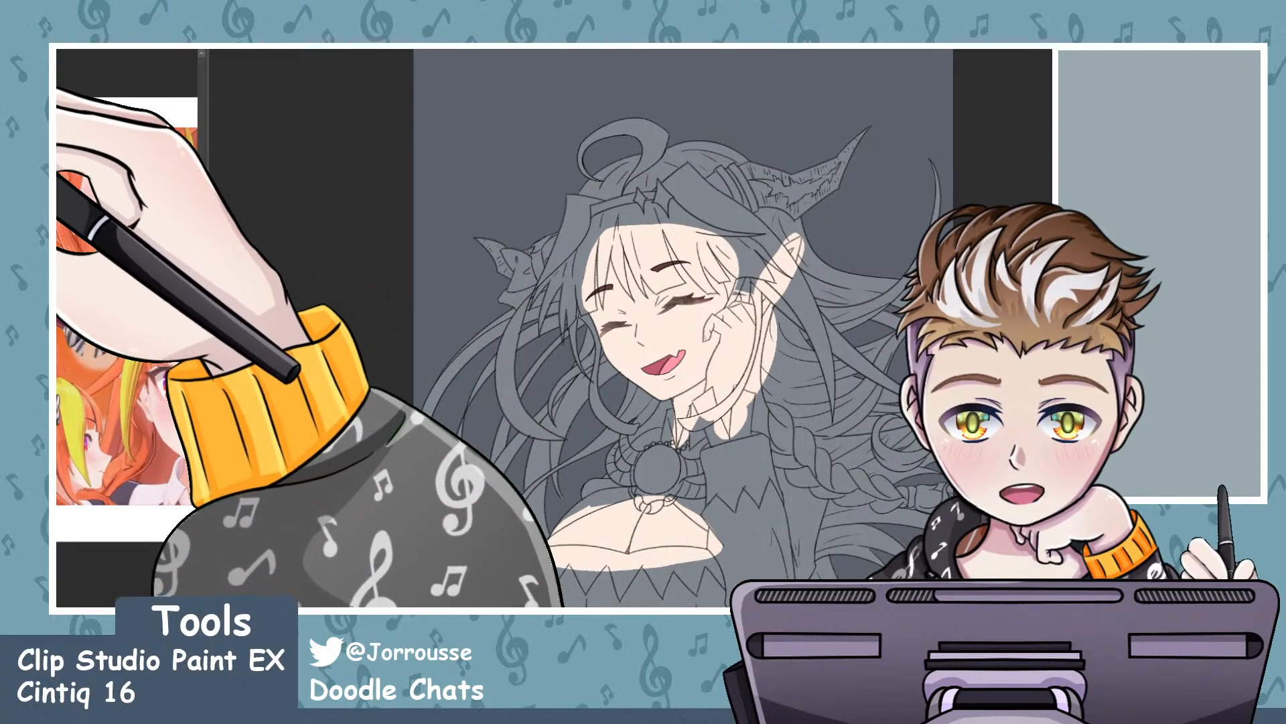
drag(145, 222, 147, 247)
scroll(146, 247, down, 3)
scroll(178, 259, up, 5)
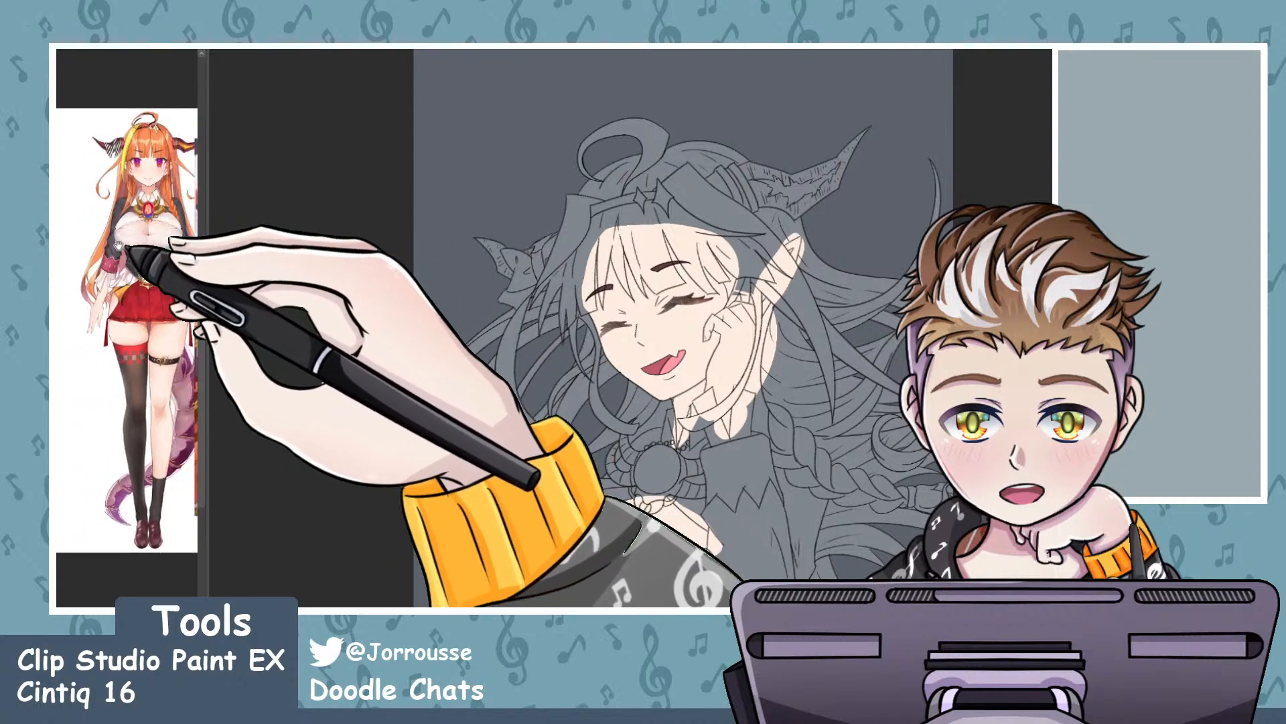
scroll(106, 185, up, 5)
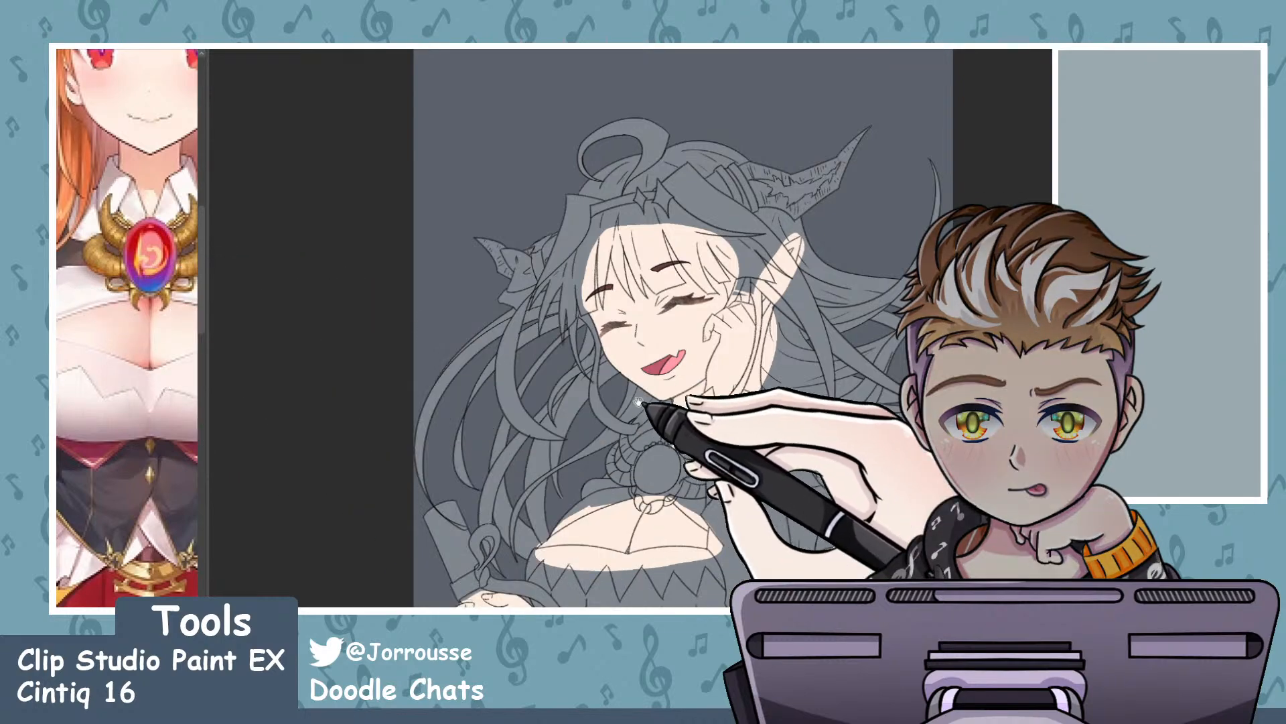
- Select the shirt collar pieces around the neck, including the sections beside the hanging hair strand
drag(728, 513, 697, 471)
scroll(696, 471, up, 1)
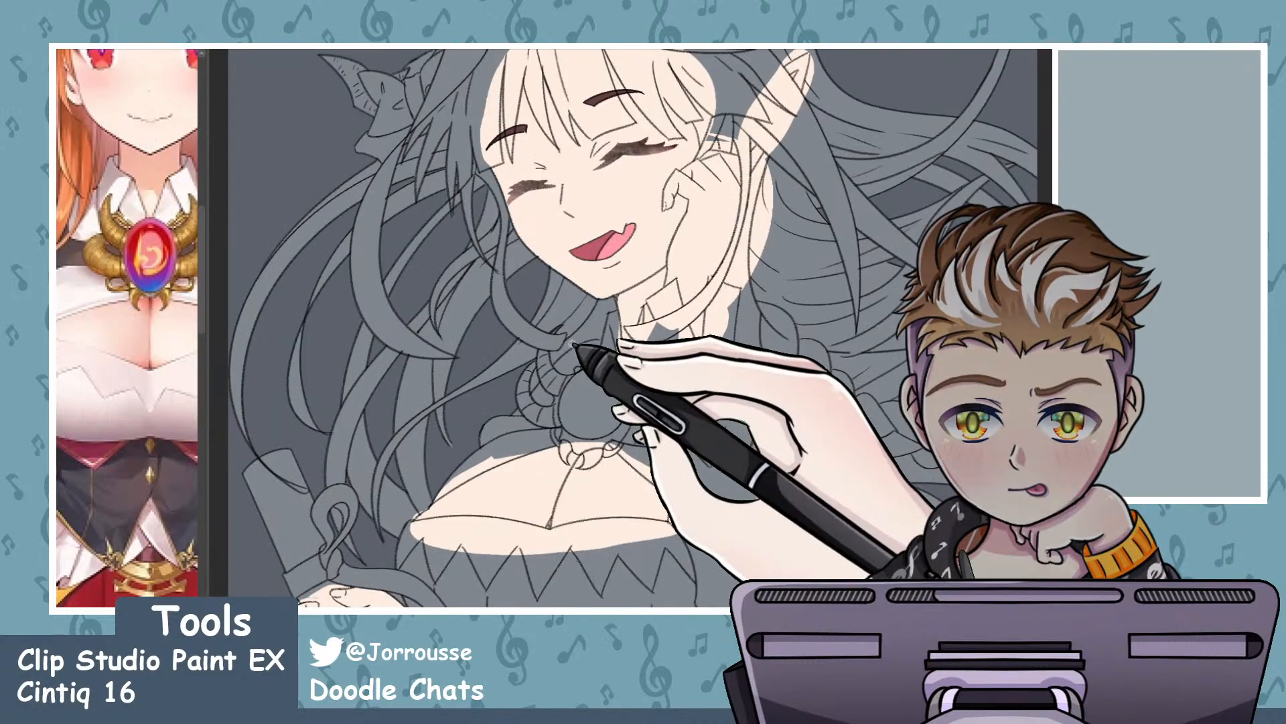
scroll(583, 348, up, 2)
drag(645, 320, 633, 342)
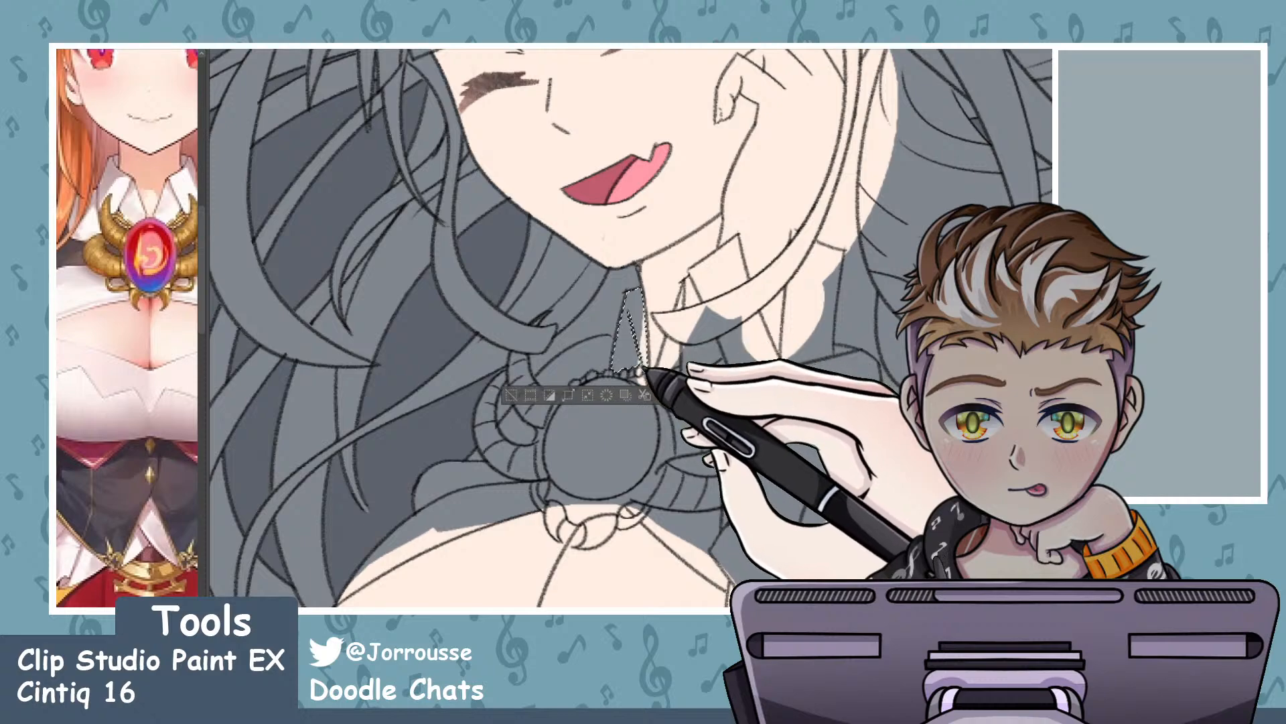
scroll(647, 372, up, 2)
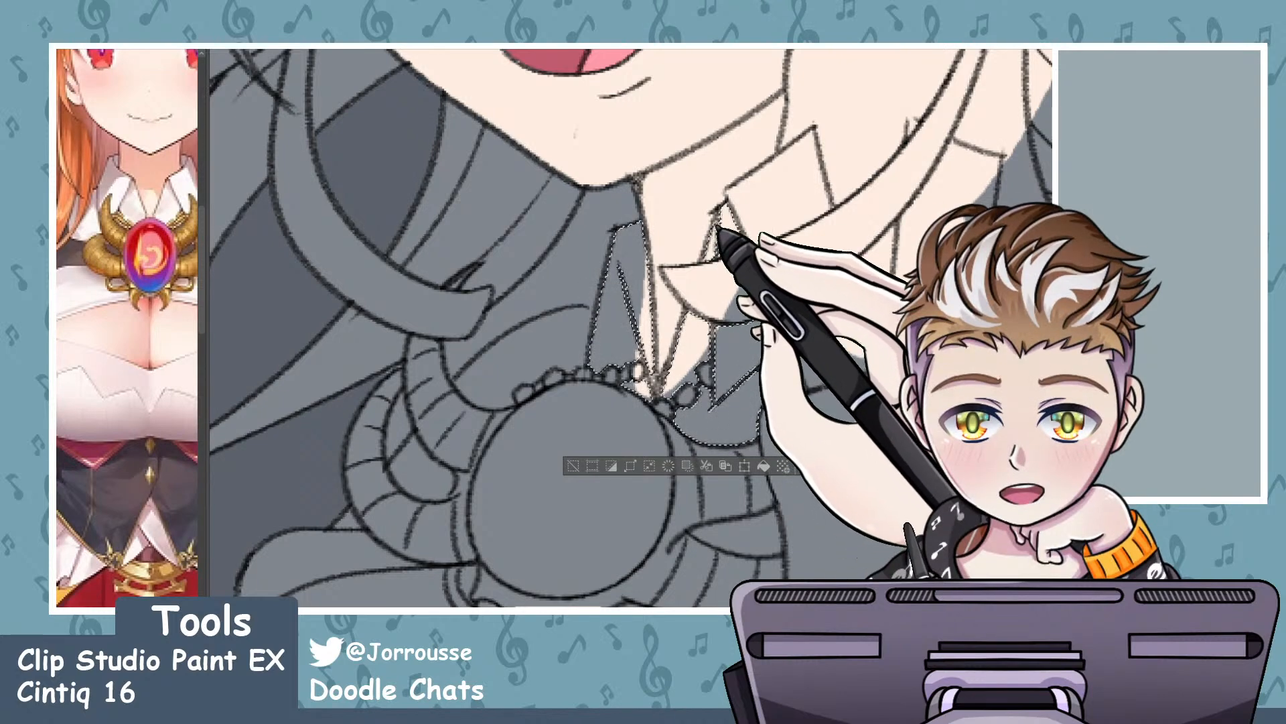
click(780, 201)
click(840, 318)
click(921, 254)
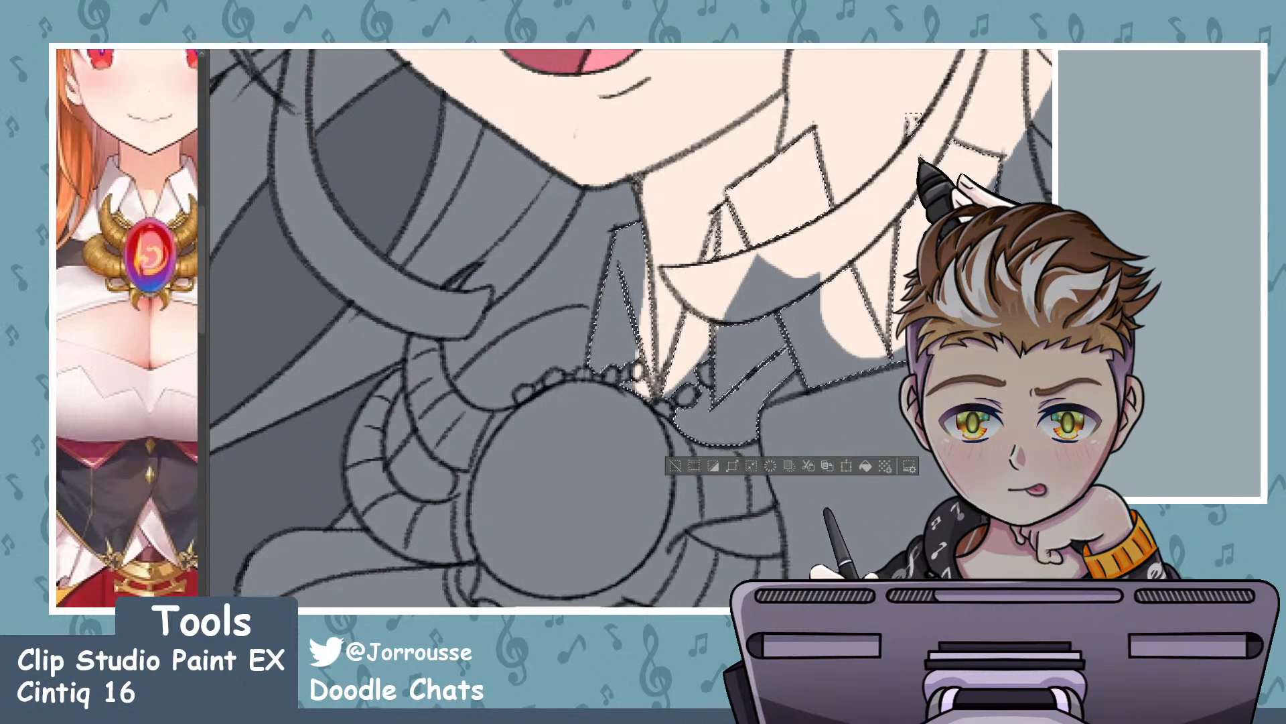
drag(878, 242, 538, 280)
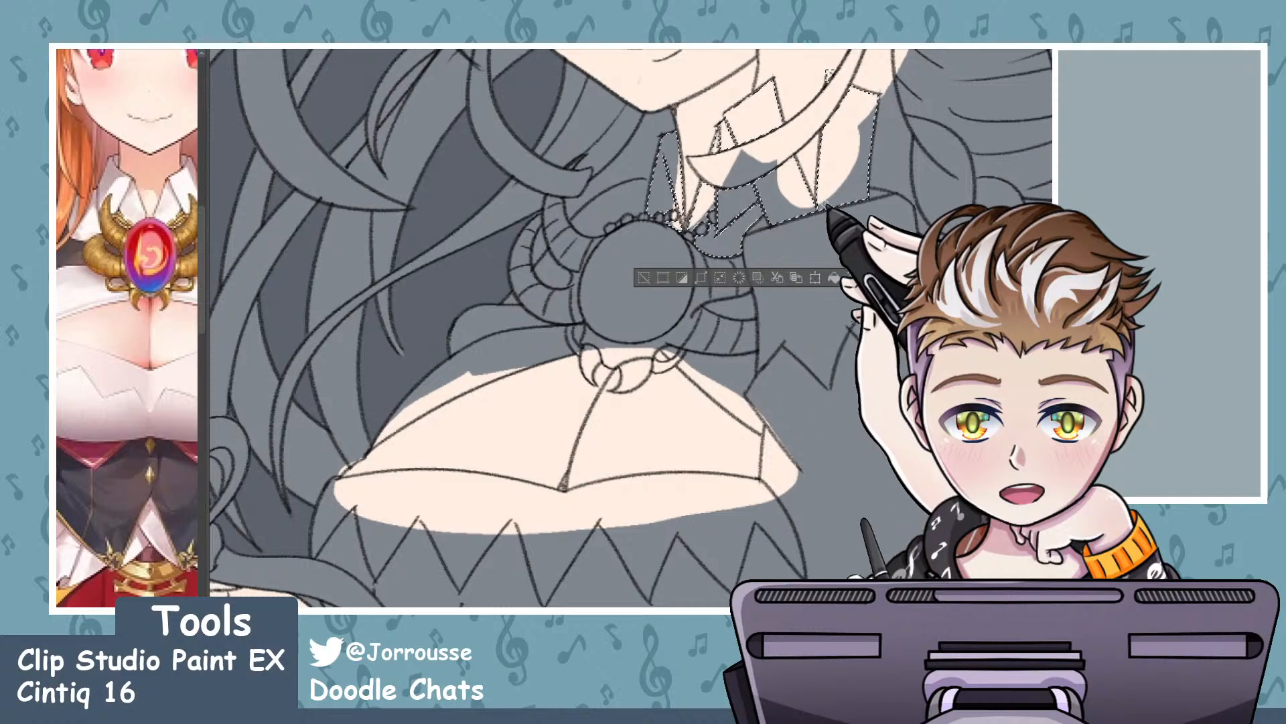
- Add the shirt cuff at the wrist of the hand holding the scroll to the selection
drag(828, 206, 850, 163)
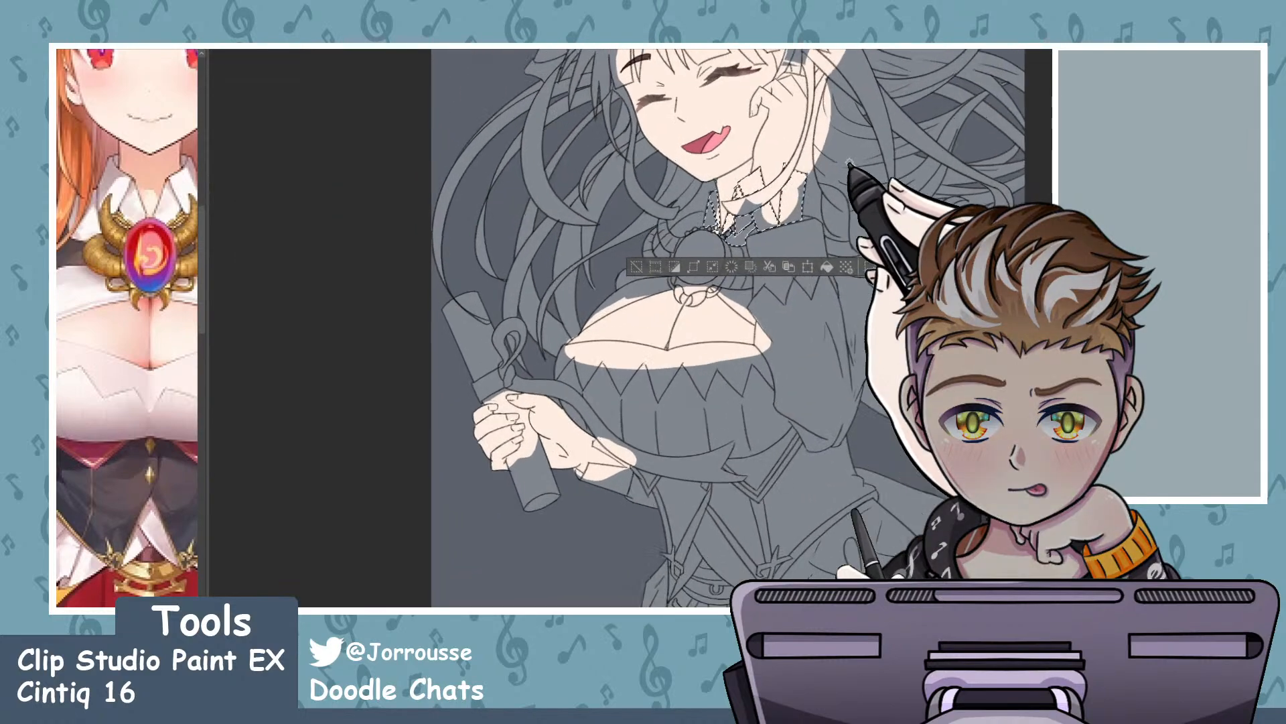
scroll(850, 163, up, 2)
scroll(574, 356, down, 2)
scroll(528, 459, up, 2)
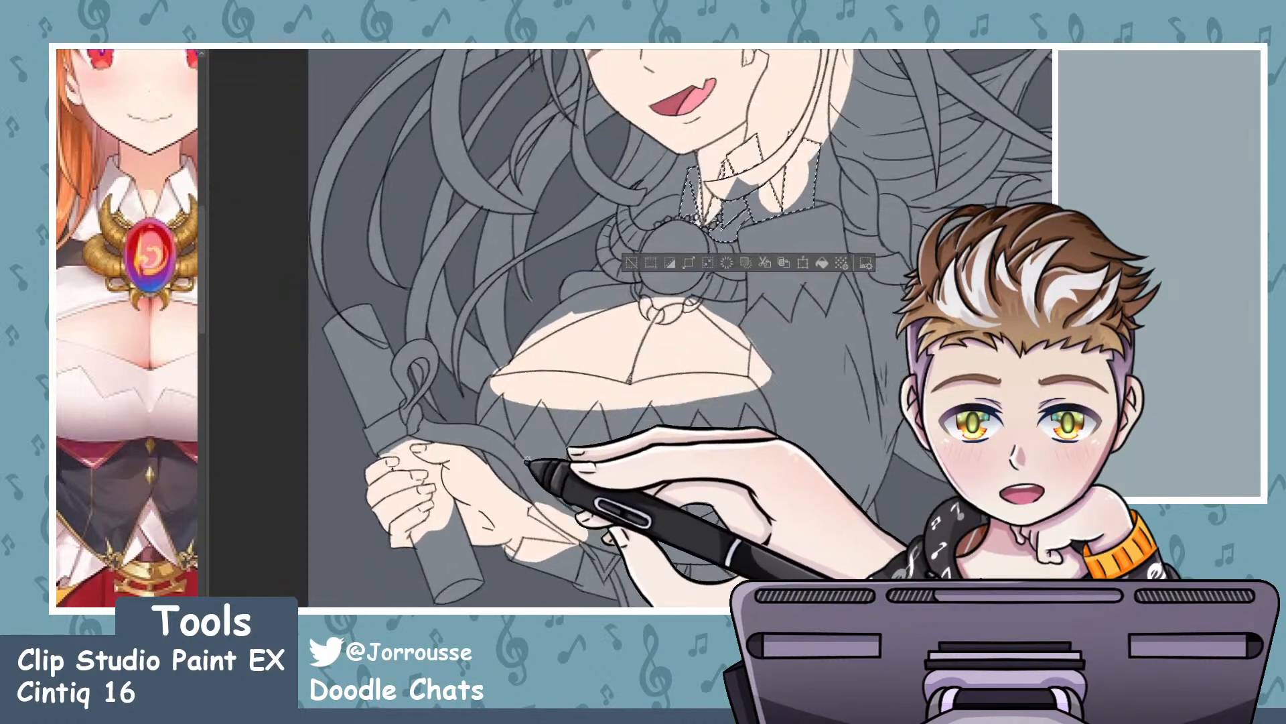
scroll(543, 536, up, 5)
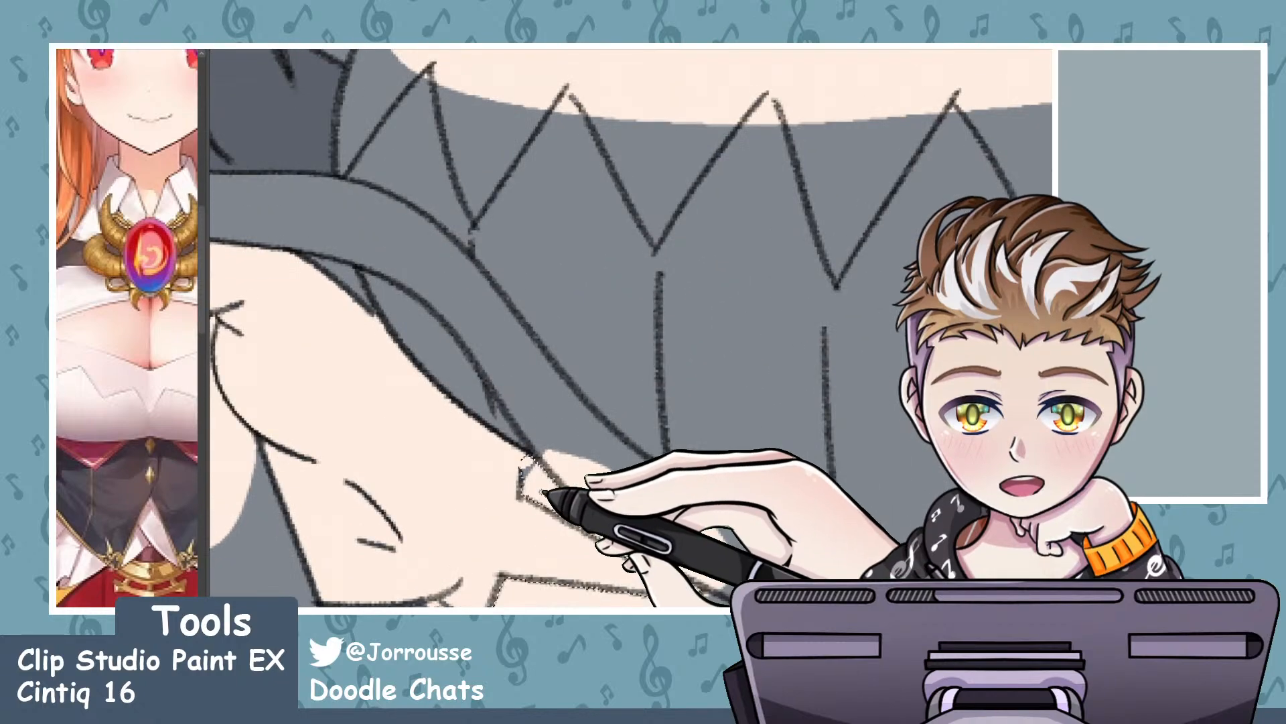
scroll(546, 495, down, 3)
scroll(529, 529, up, 2)
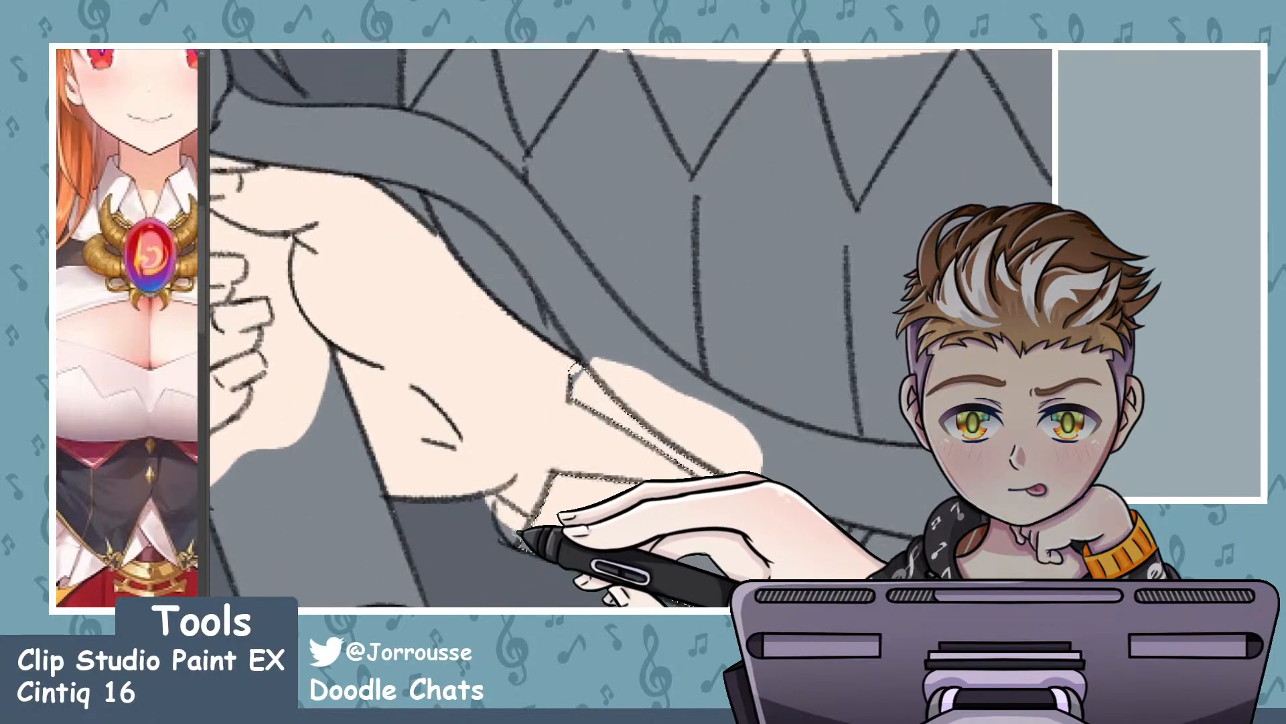
scroll(475, 444, down, 4)
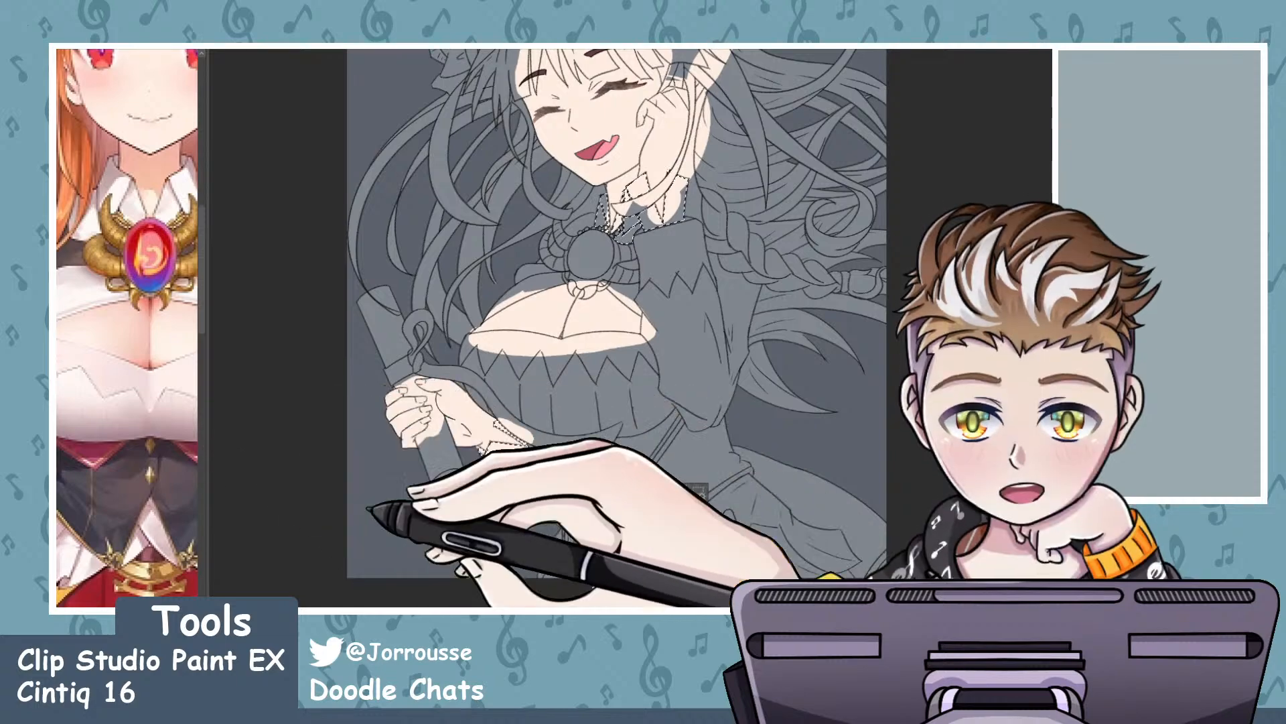
- Add the ruffled skirt sections below the waist to the selection and check that every white clothing area is included
scroll(609, 559, up, 2)
scroll(609, 558, up, 2)
click(598, 473)
click(546, 499)
click(503, 541)
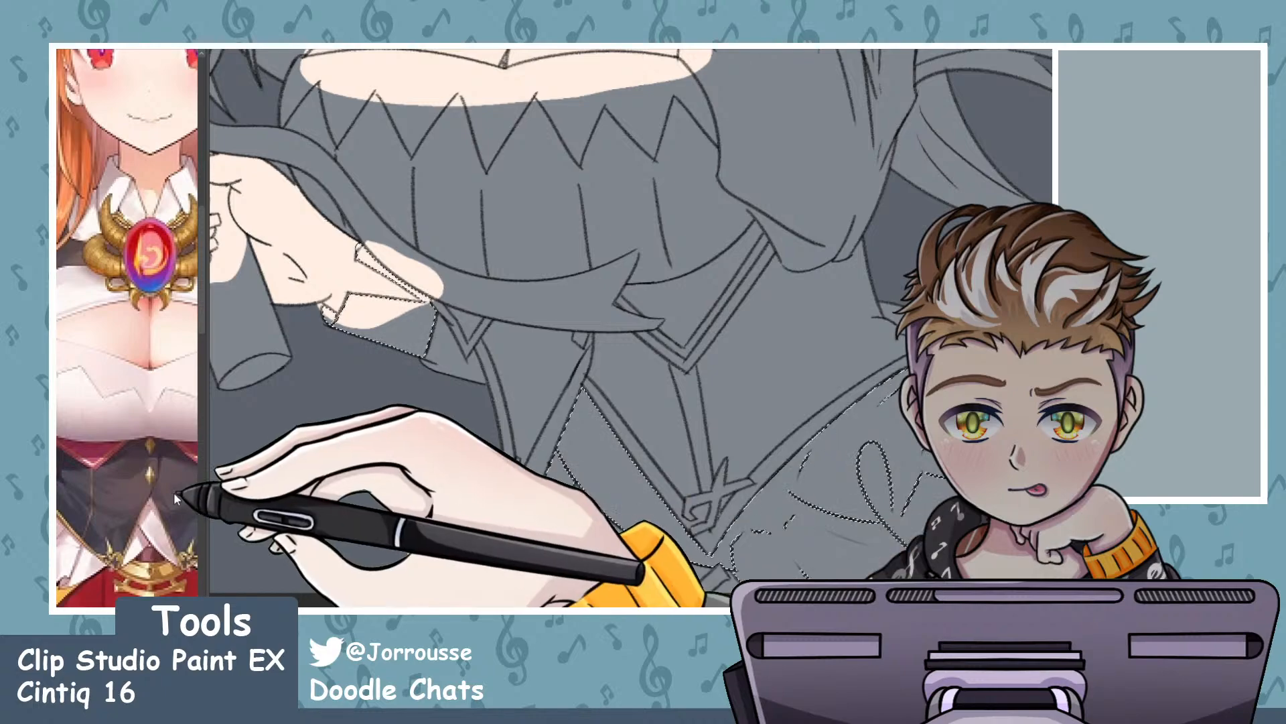
scroll(627, 512, down, 2)
scroll(777, 519, up, 3)
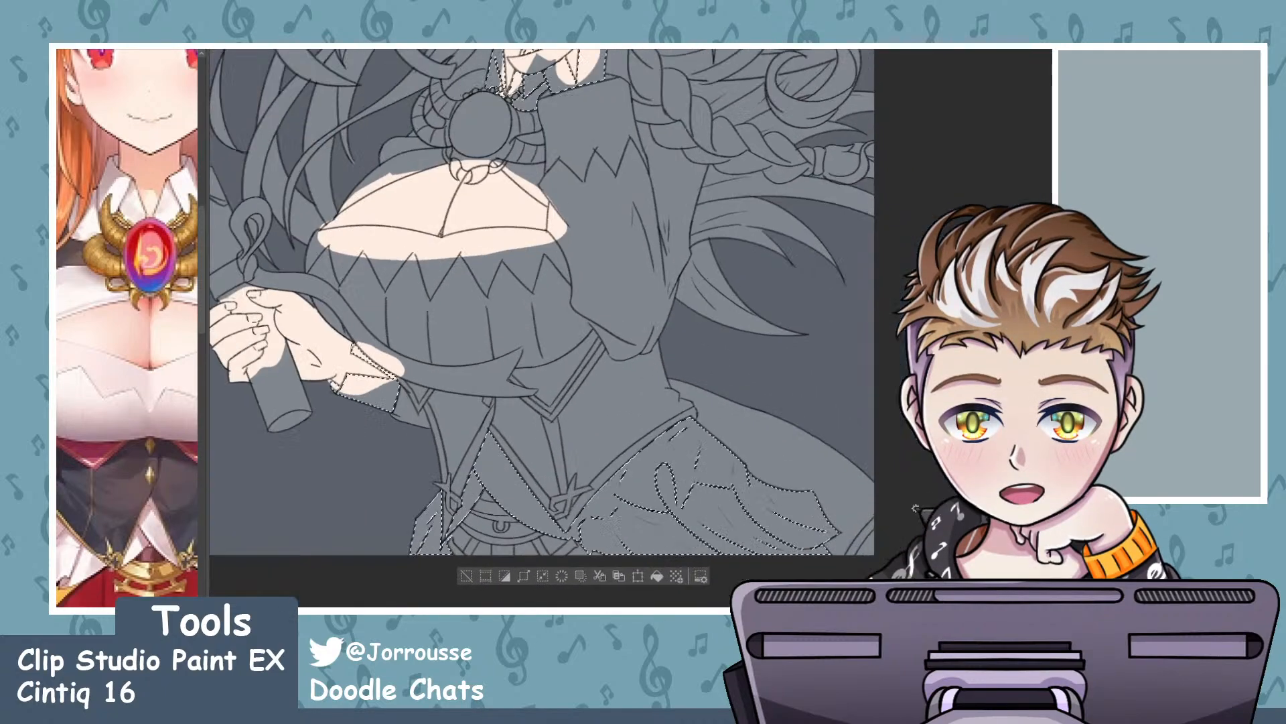
scroll(701, 510, up, 2)
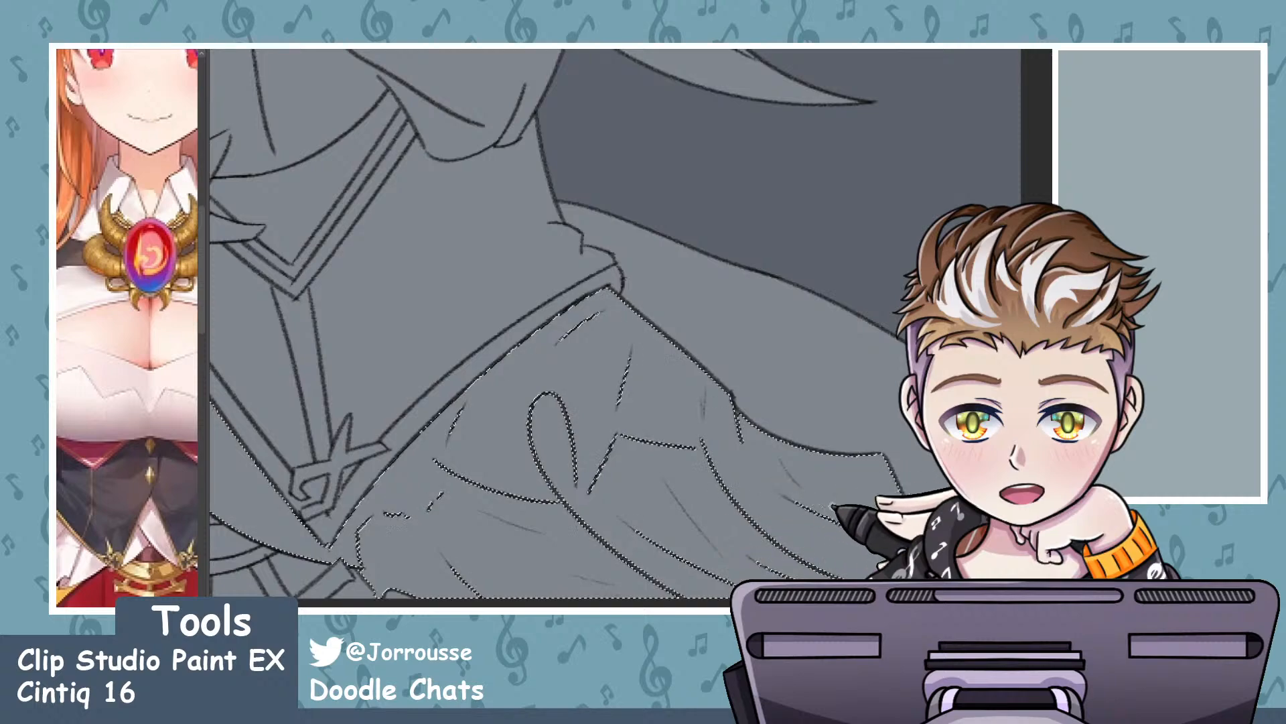
scroll(834, 507, down, 3)
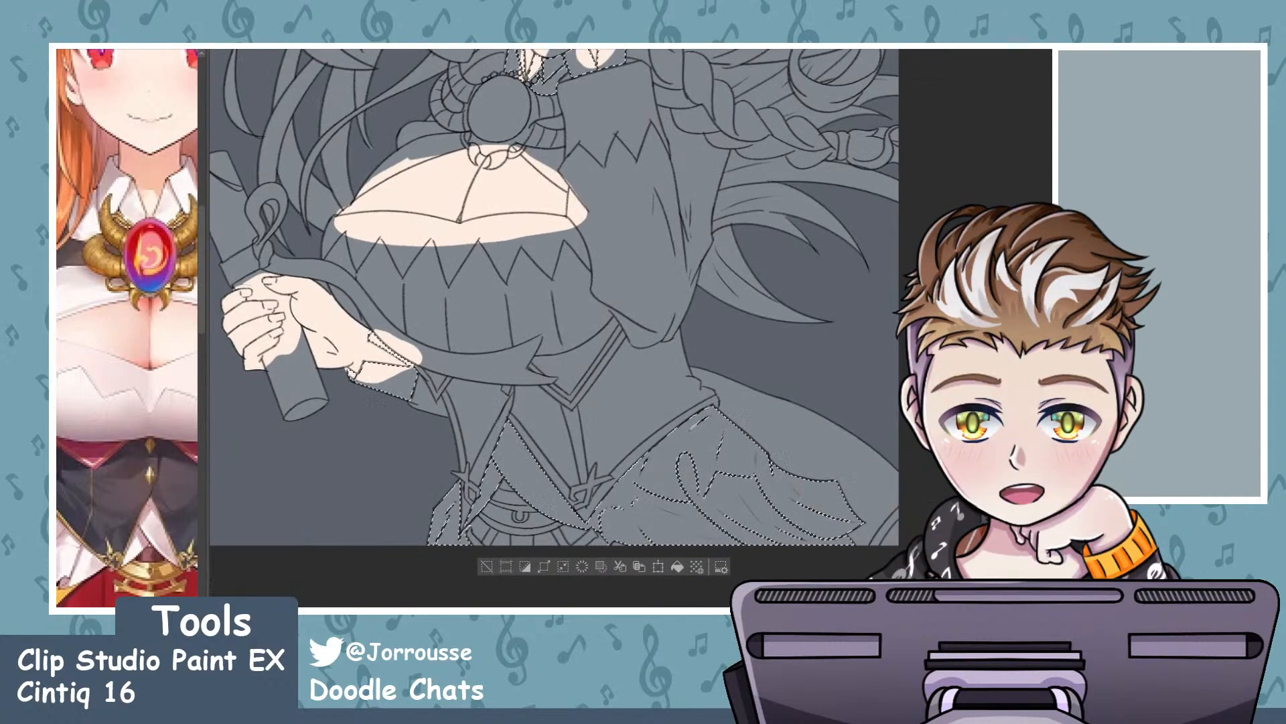
scroll(838, 469, down, 3)
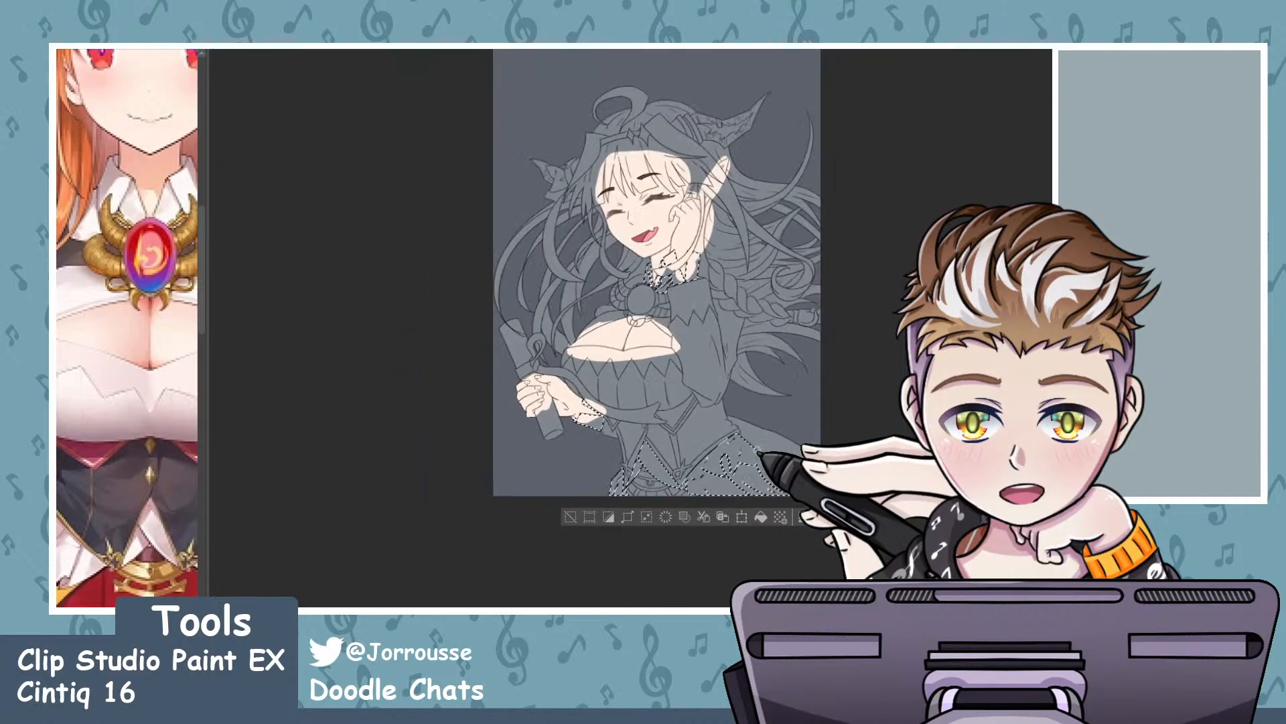
- Paint the selected collar, wrist cuff and skirt sections with the off-white base color
scroll(864, 154, up, 2)
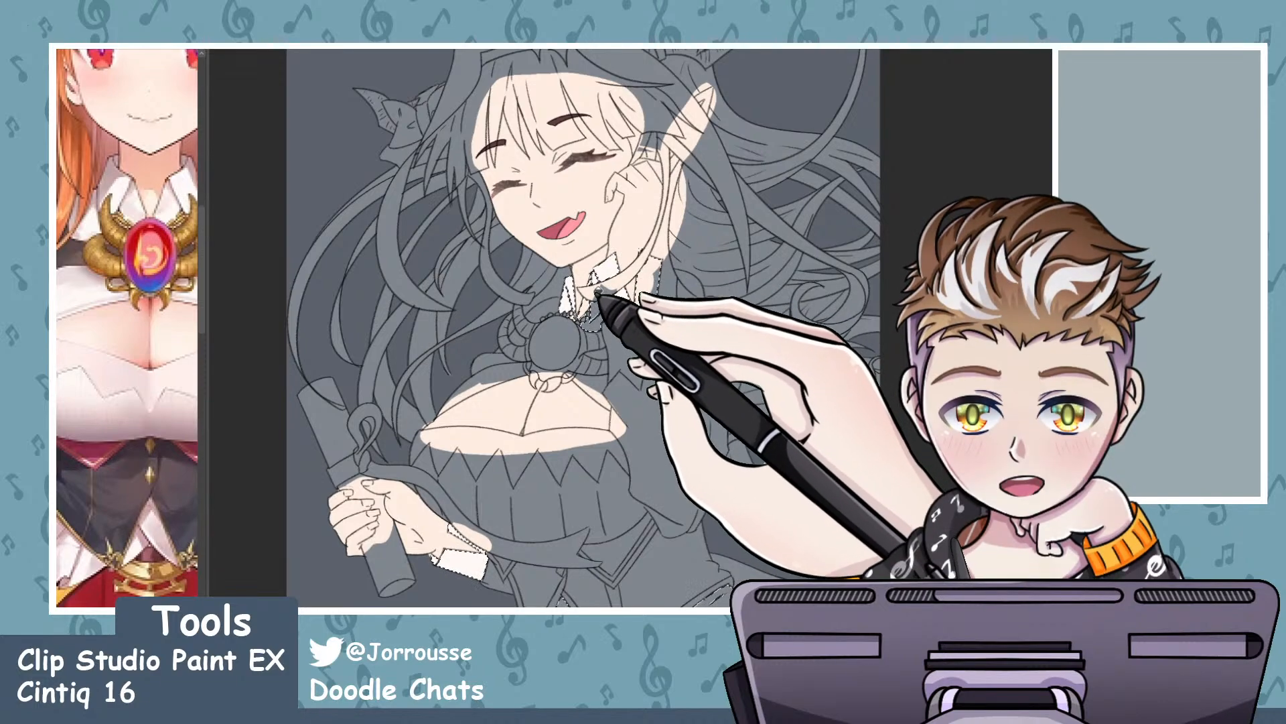
scroll(648, 293, down, 1)
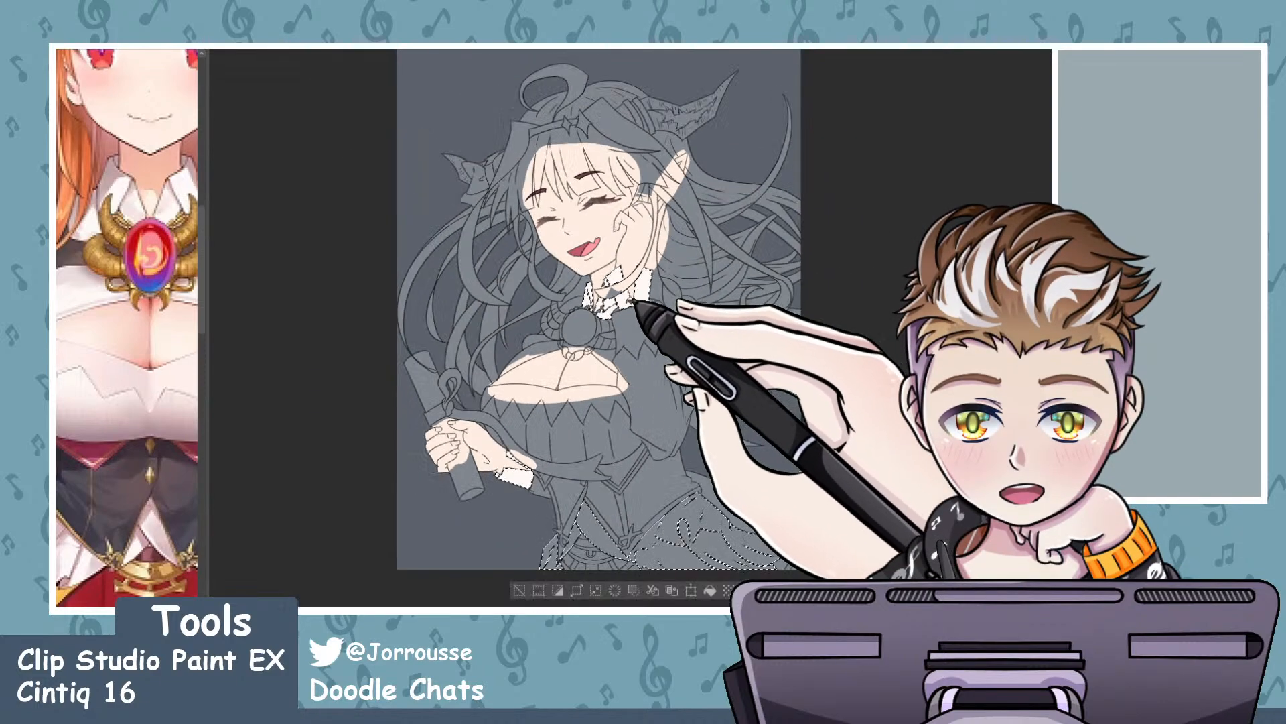
scroll(582, 292, up, 2)
scroll(590, 489, down, 1)
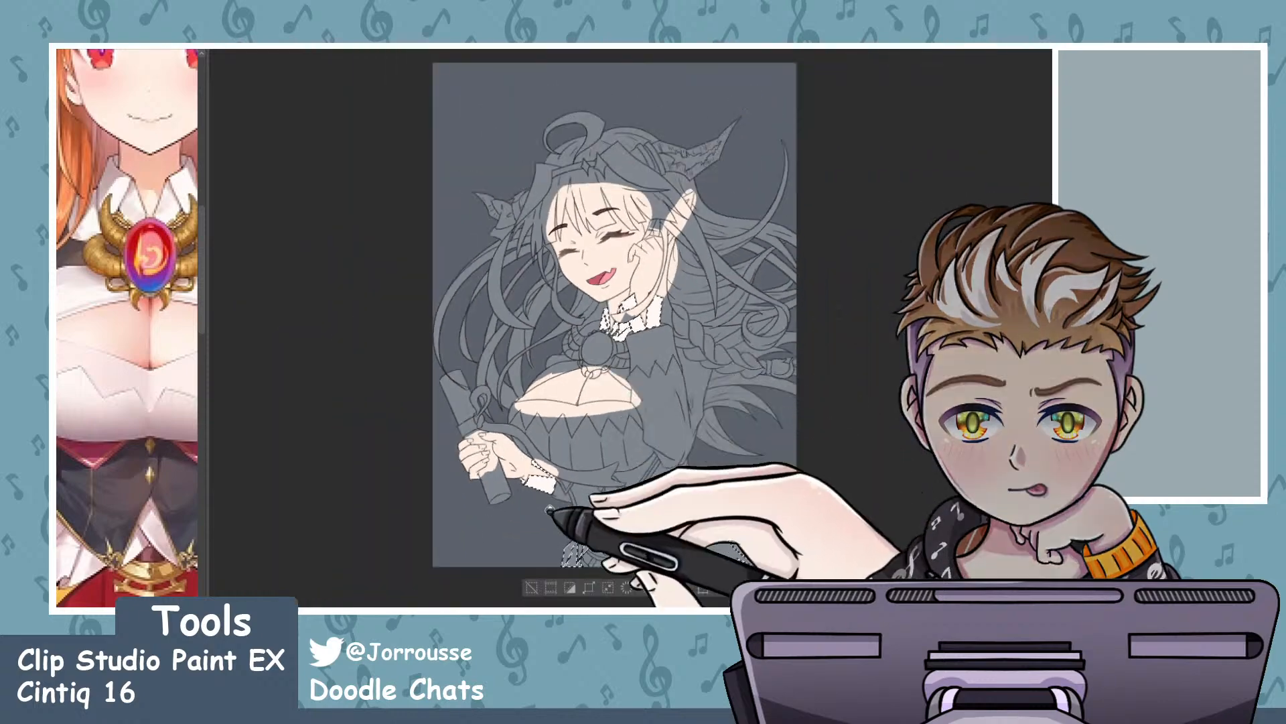
scroll(563, 499, up, 3)
scroll(570, 496, down, 1)
scroll(603, 536, up, 2)
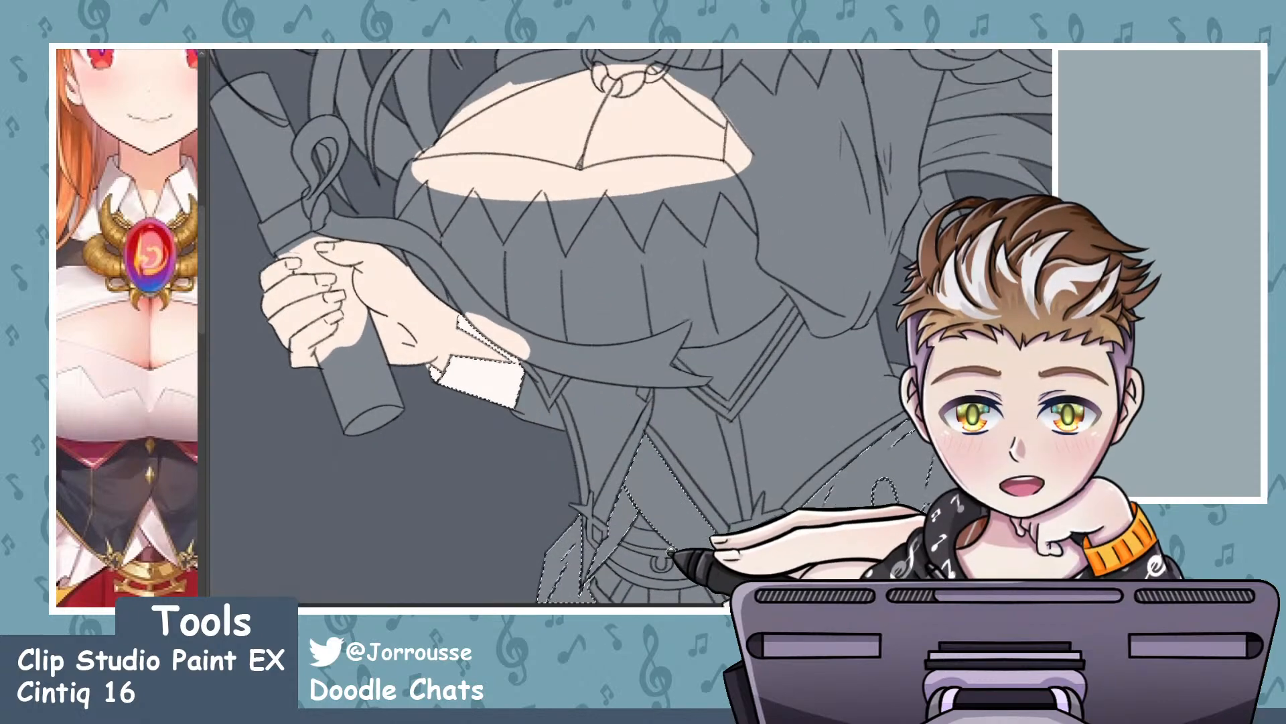
drag(566, 546, 582, 564)
scroll(503, 429, down, 2)
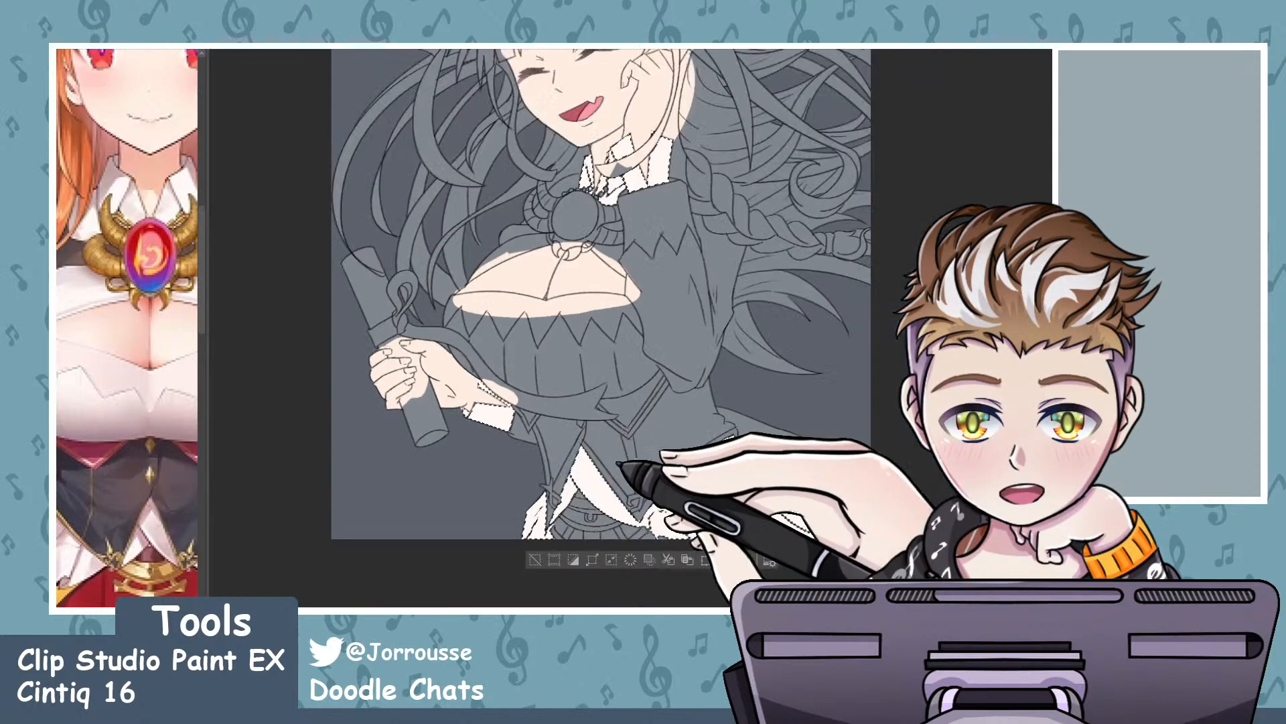
- Clear the selection and touch up the off-white base color on the collar near the hair strand
scroll(763, 502, down, 3)
scroll(731, 476, up, 4)
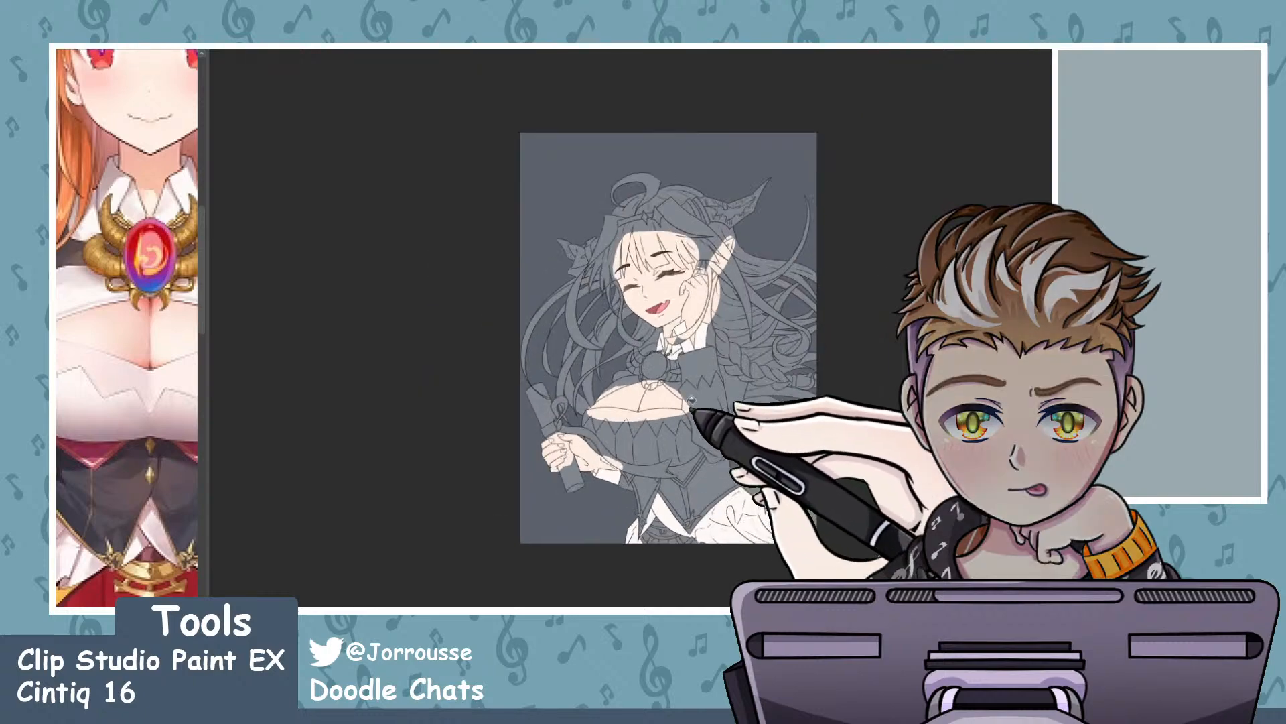
scroll(688, 341, up, 2)
scroll(673, 328, down, 3)
scroll(702, 372, up, 2)
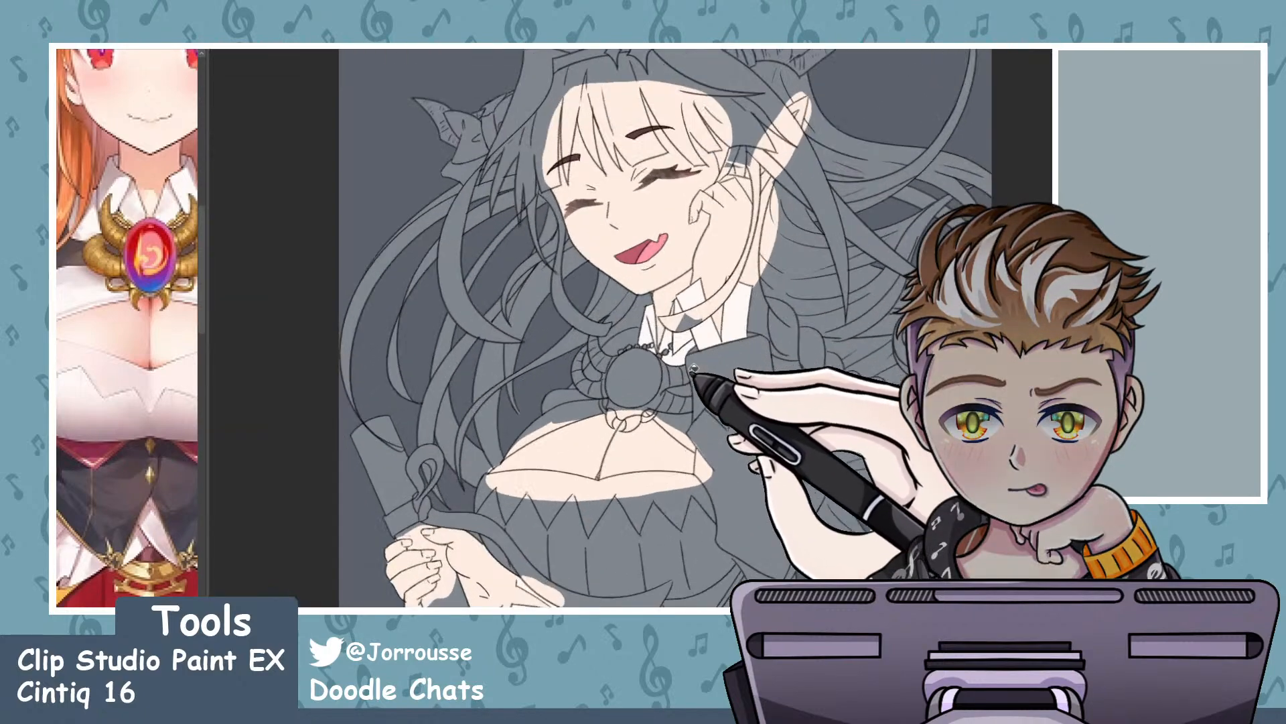
scroll(700, 335, up, 3)
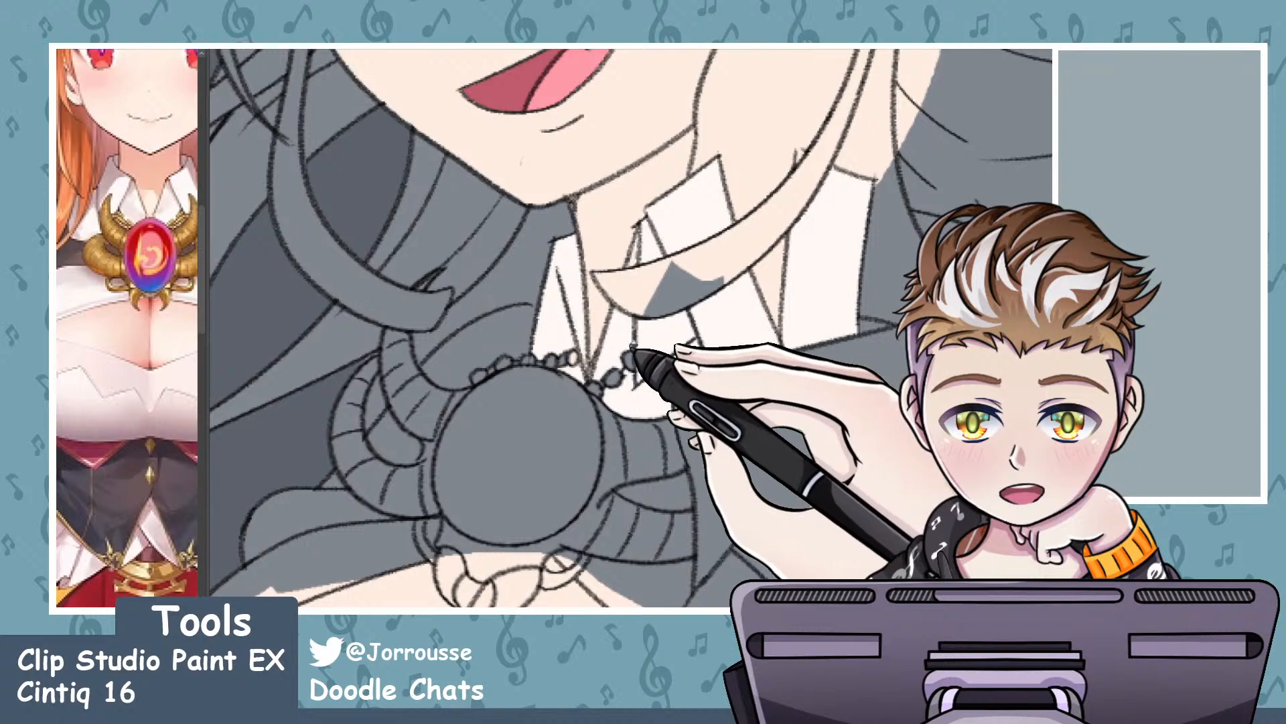
scroll(785, 326, up, 3)
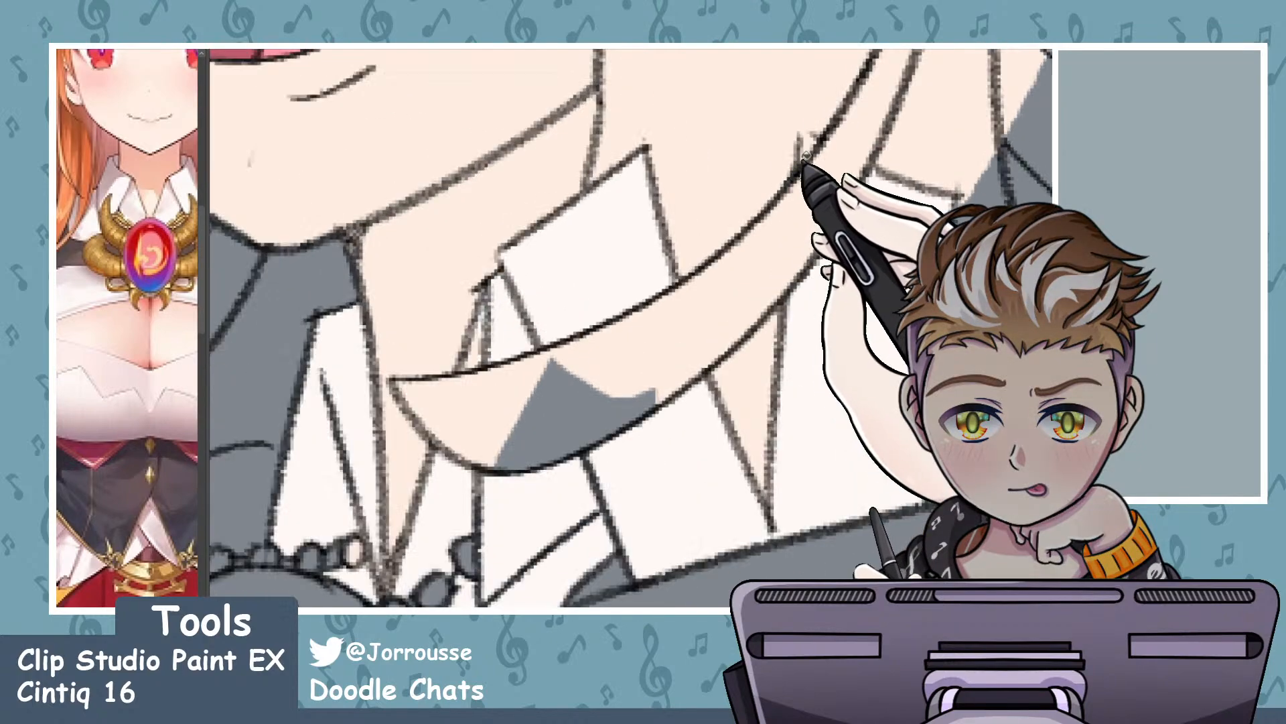
scroll(816, 128, up, 4)
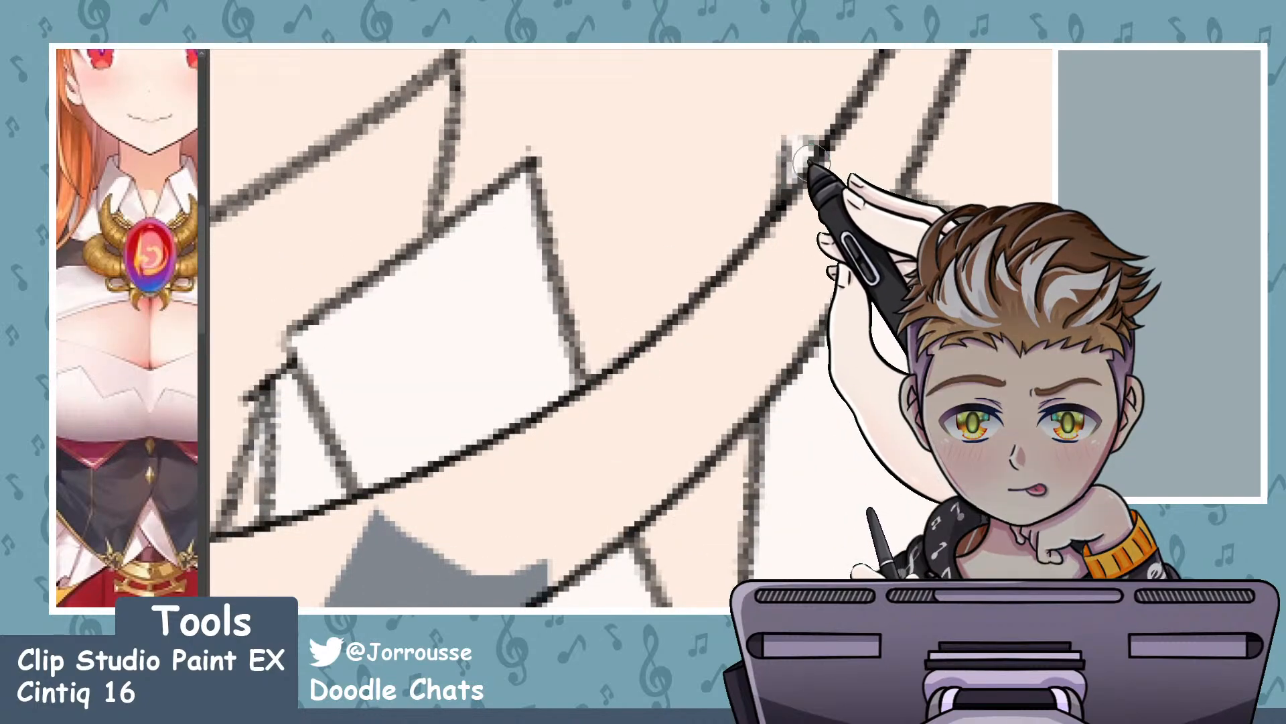
- Touch up the off-white base color at the pointed tip of the wrist cuff
scroll(794, 161, down, 8)
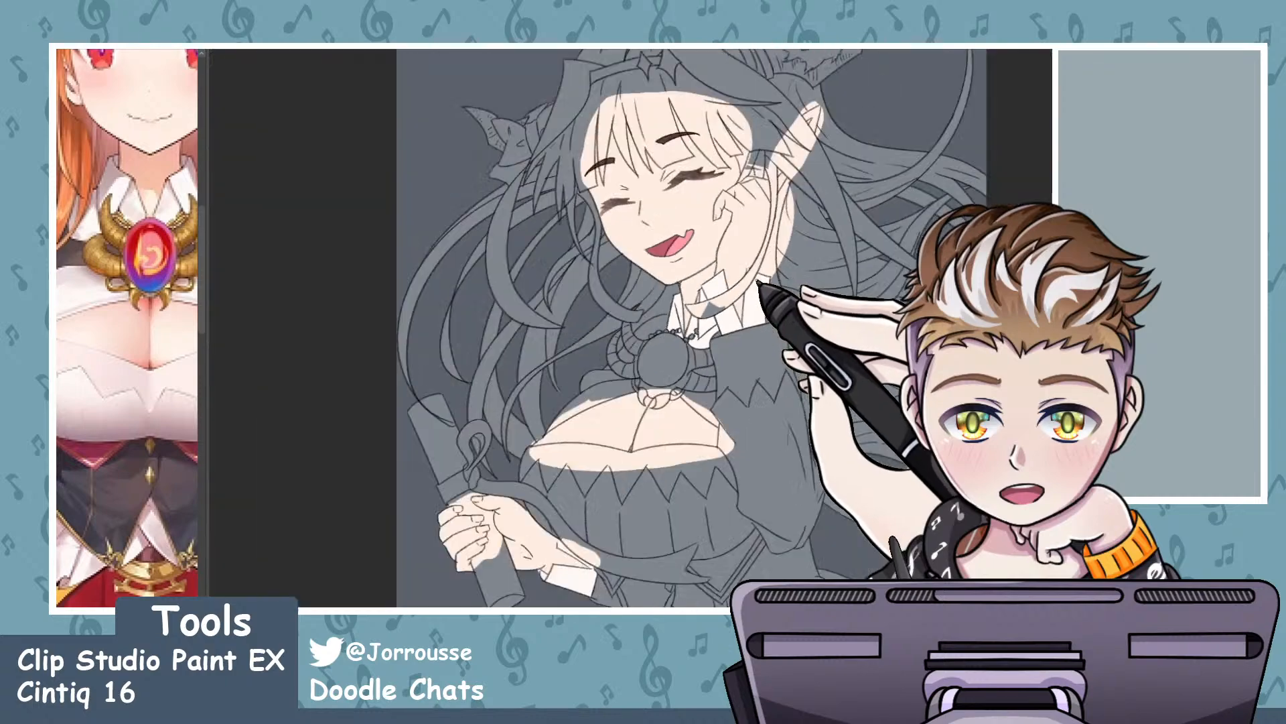
scroll(670, 302, up, 8)
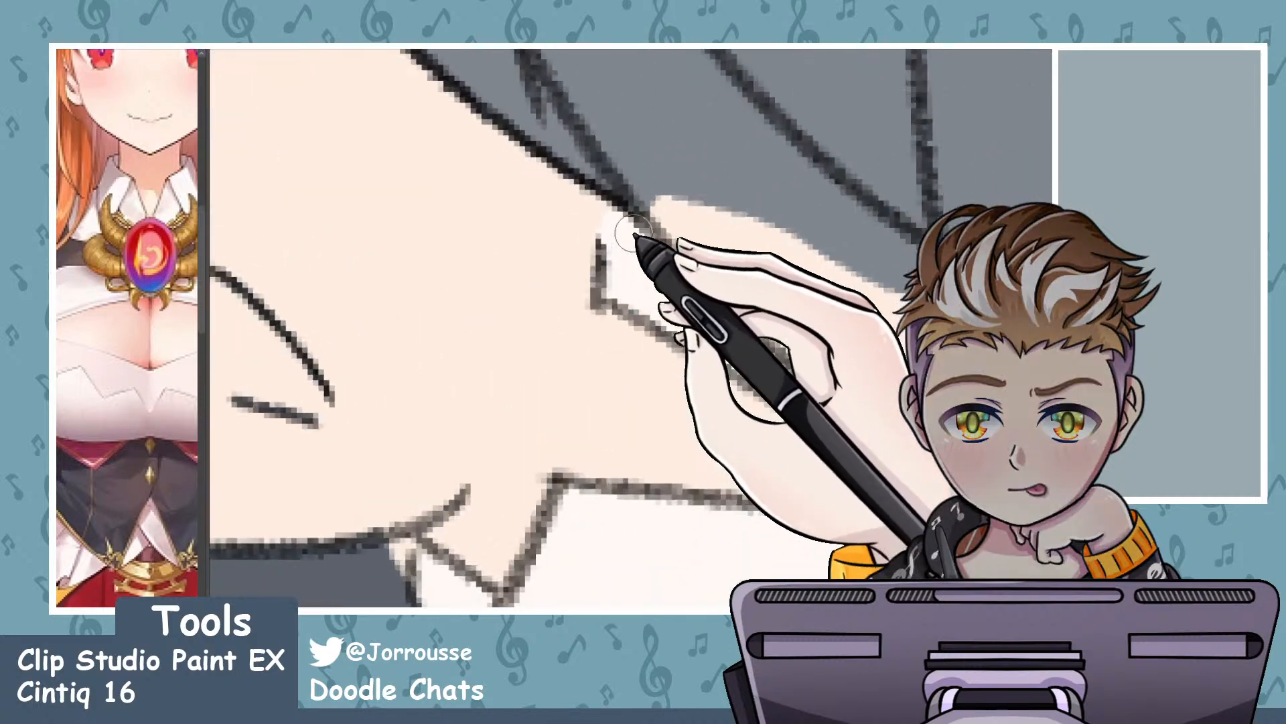
scroll(611, 268, down, 4)
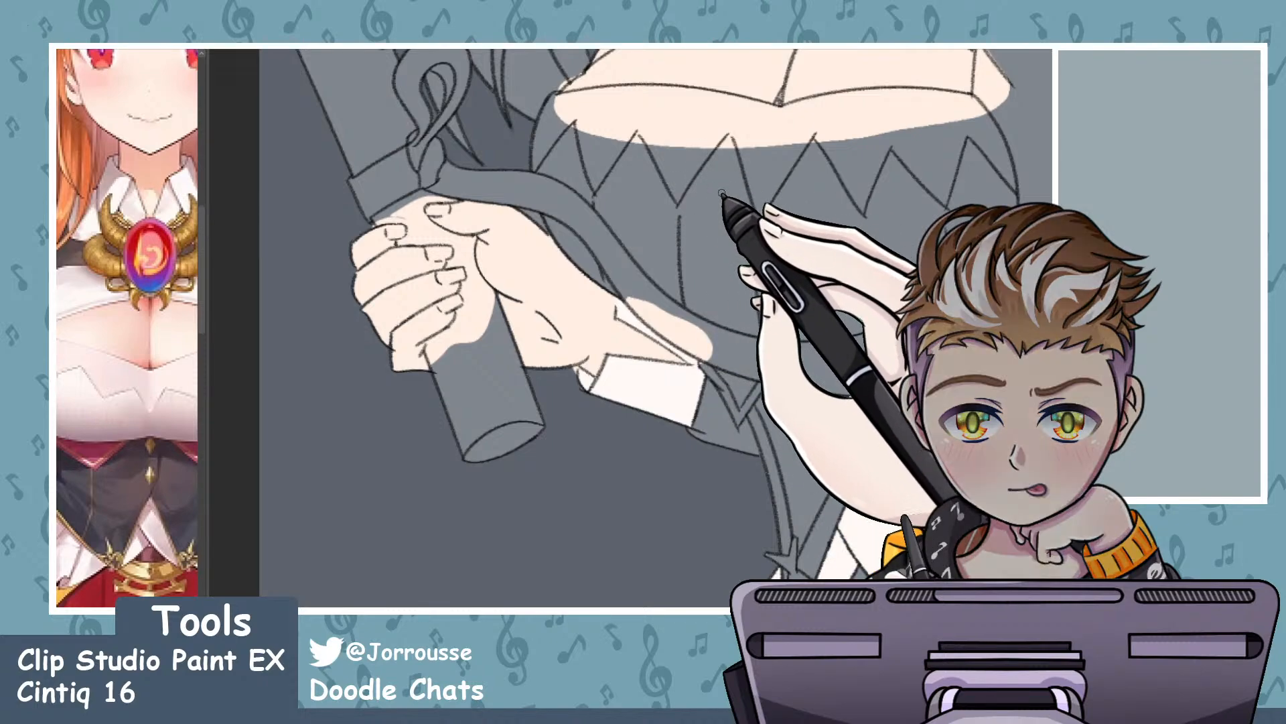
- Select the pleated shirt front, the small shirt gap beside the wrist ribbon and the shirt areas above the neckline
scroll(732, 194, down, 1)
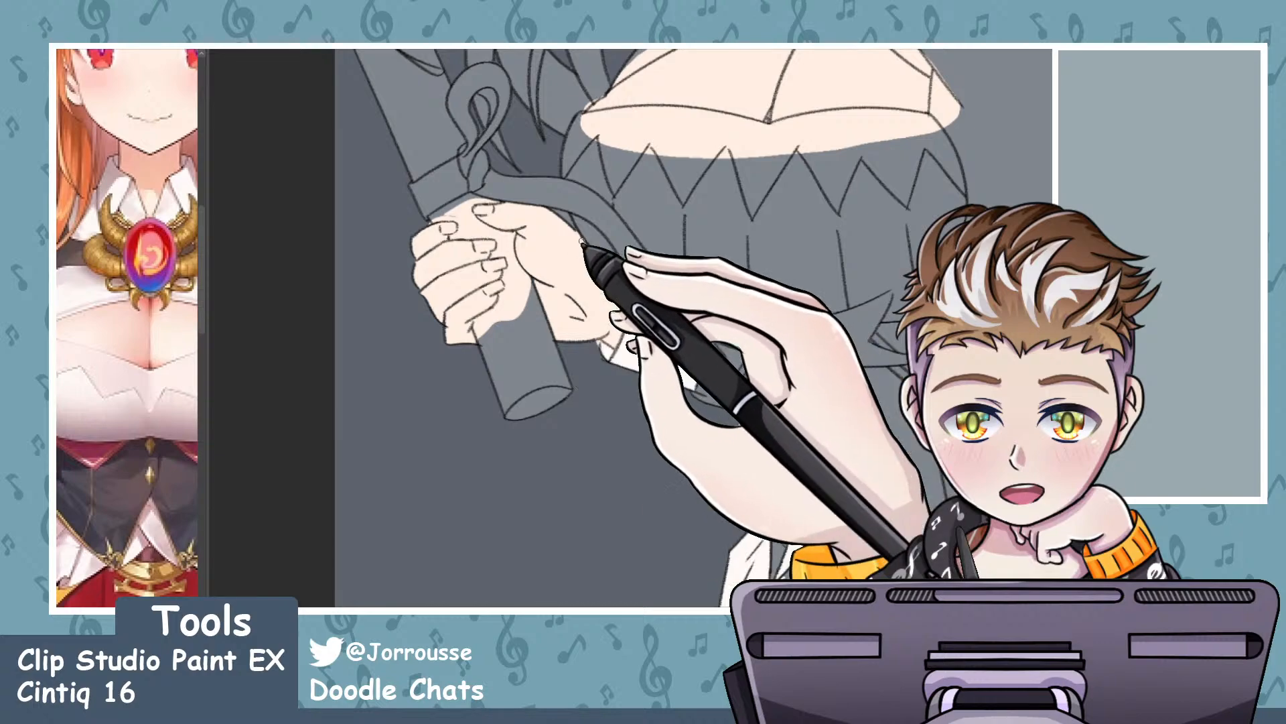
scroll(582, 245, down, 2)
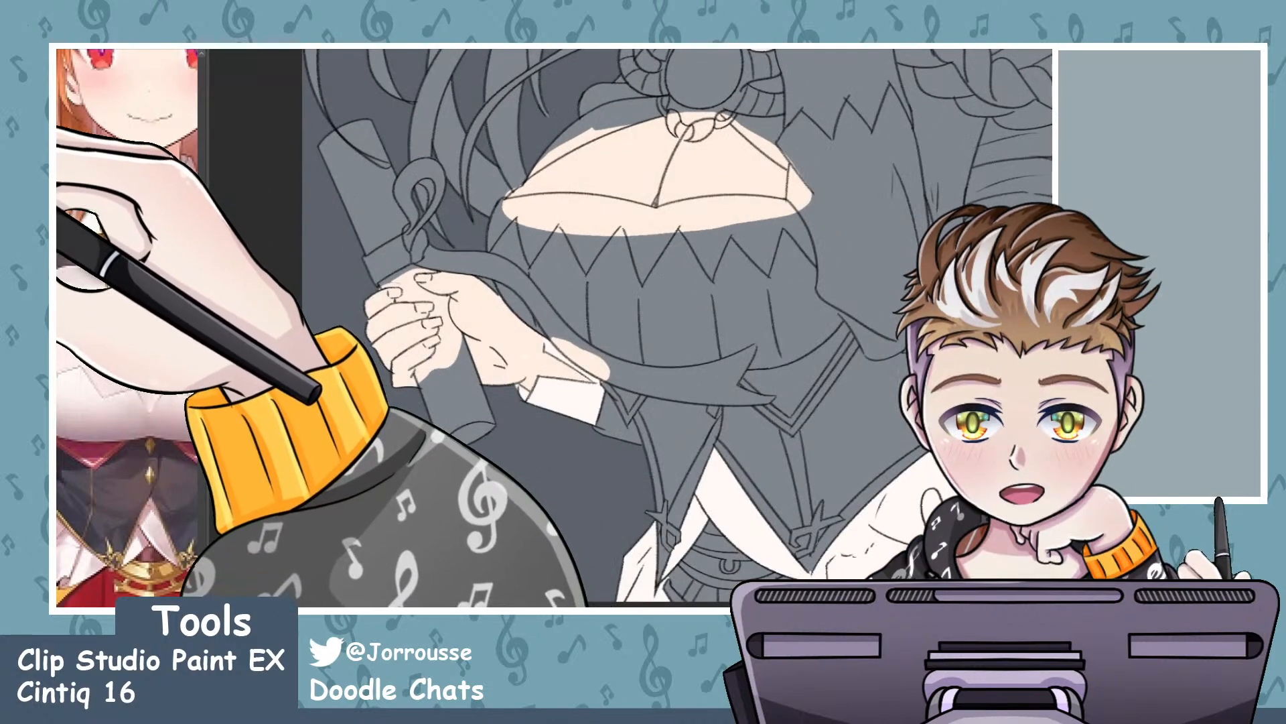
click(652, 306)
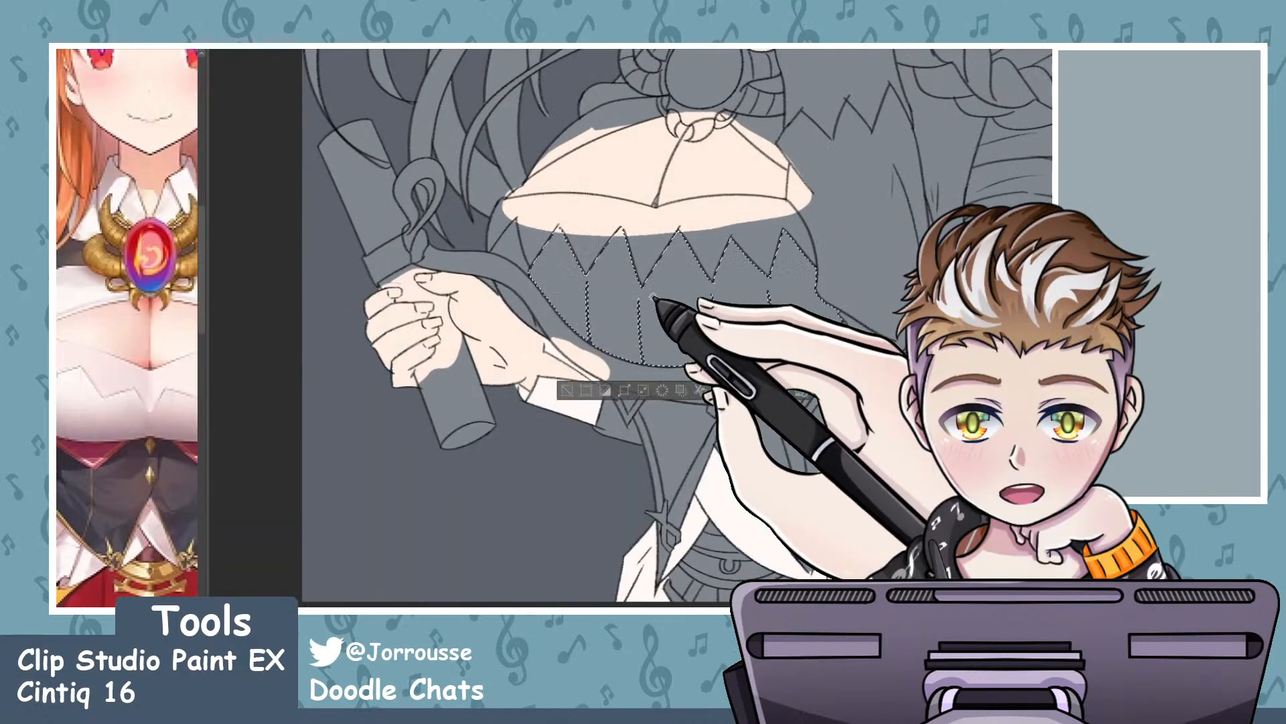
scroll(522, 261, up, 2)
click(519, 311)
scroll(563, 347, up, 2)
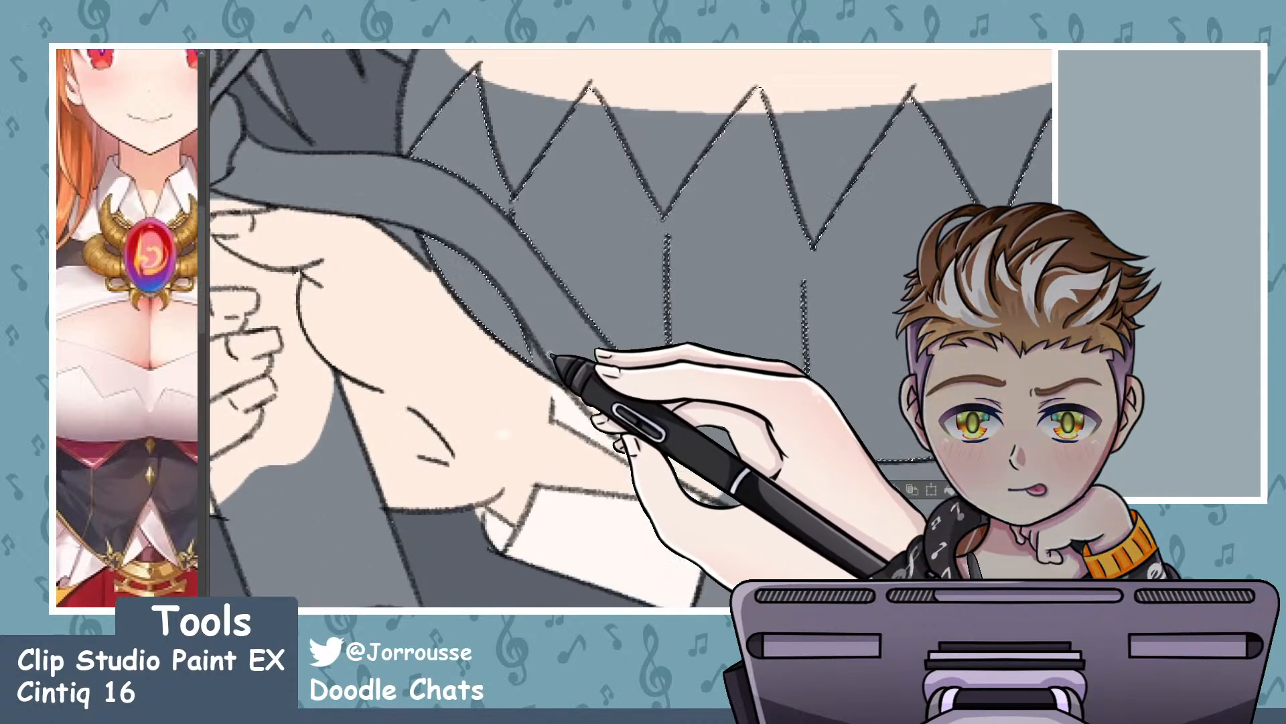
scroll(536, 348, down, 4)
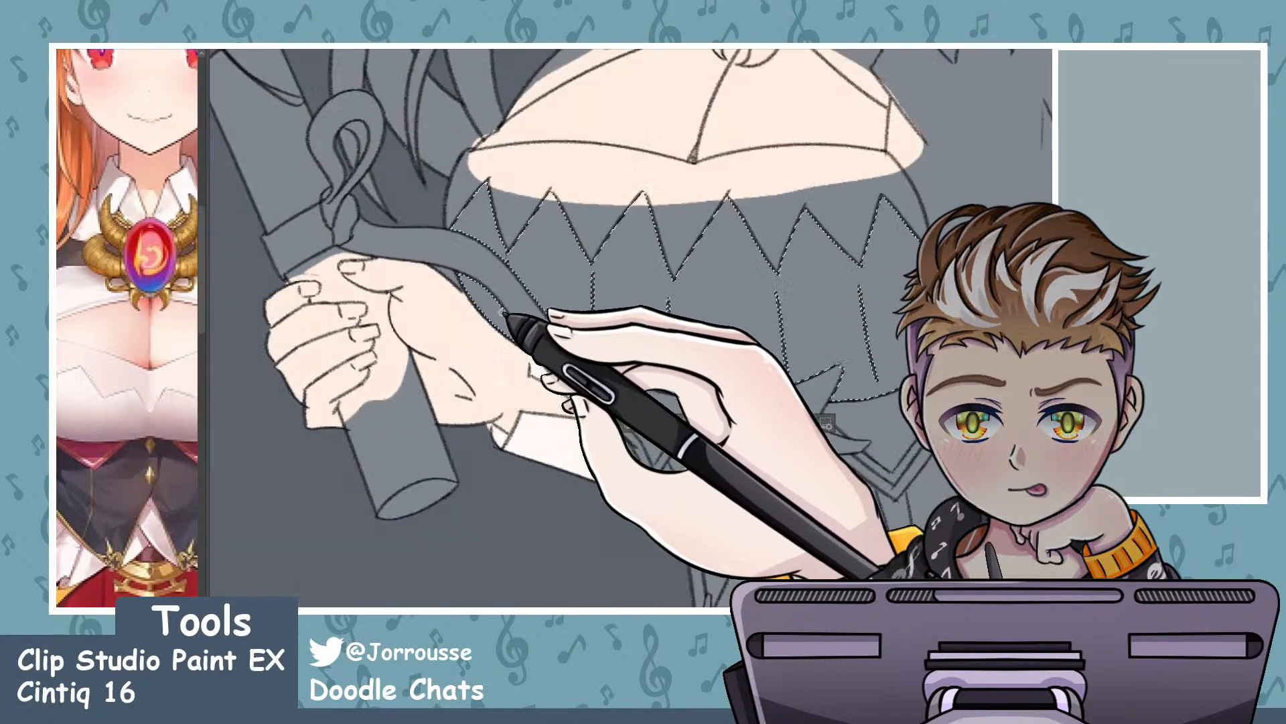
scroll(689, 223, up, 2)
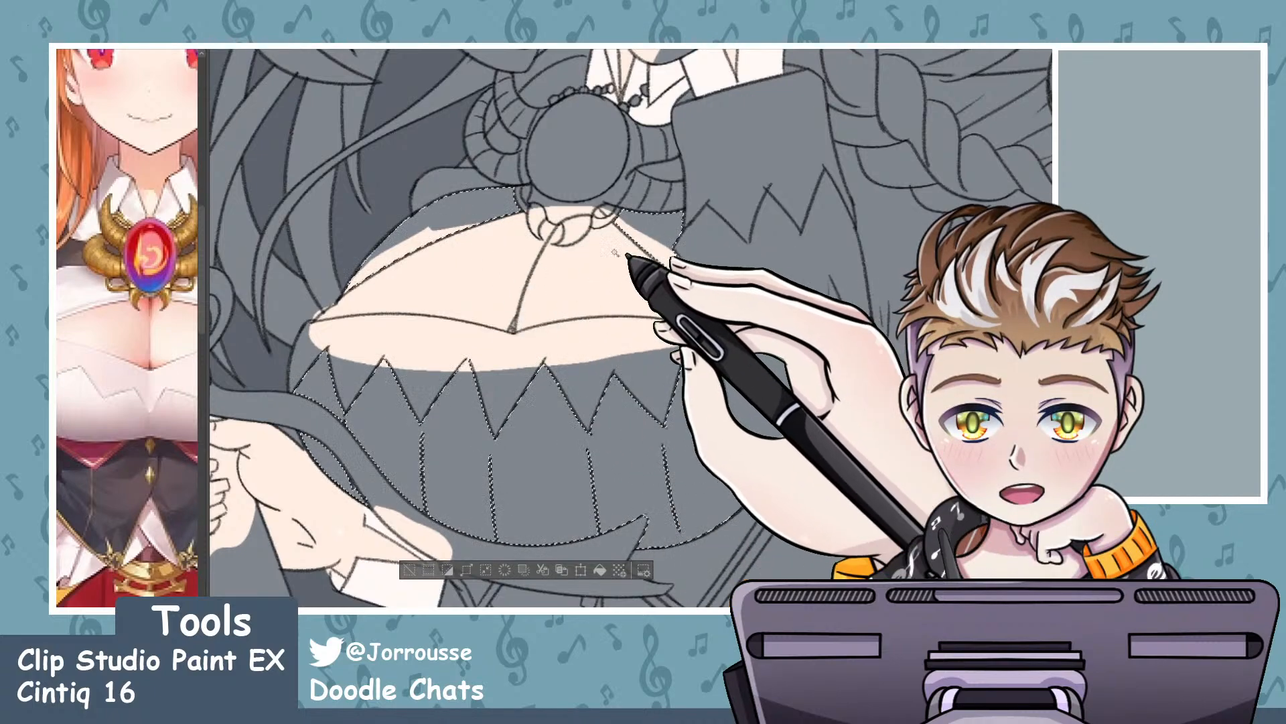
- Fill the selected shirt areas with the off-white base color and clear the selection
click(56, 318)
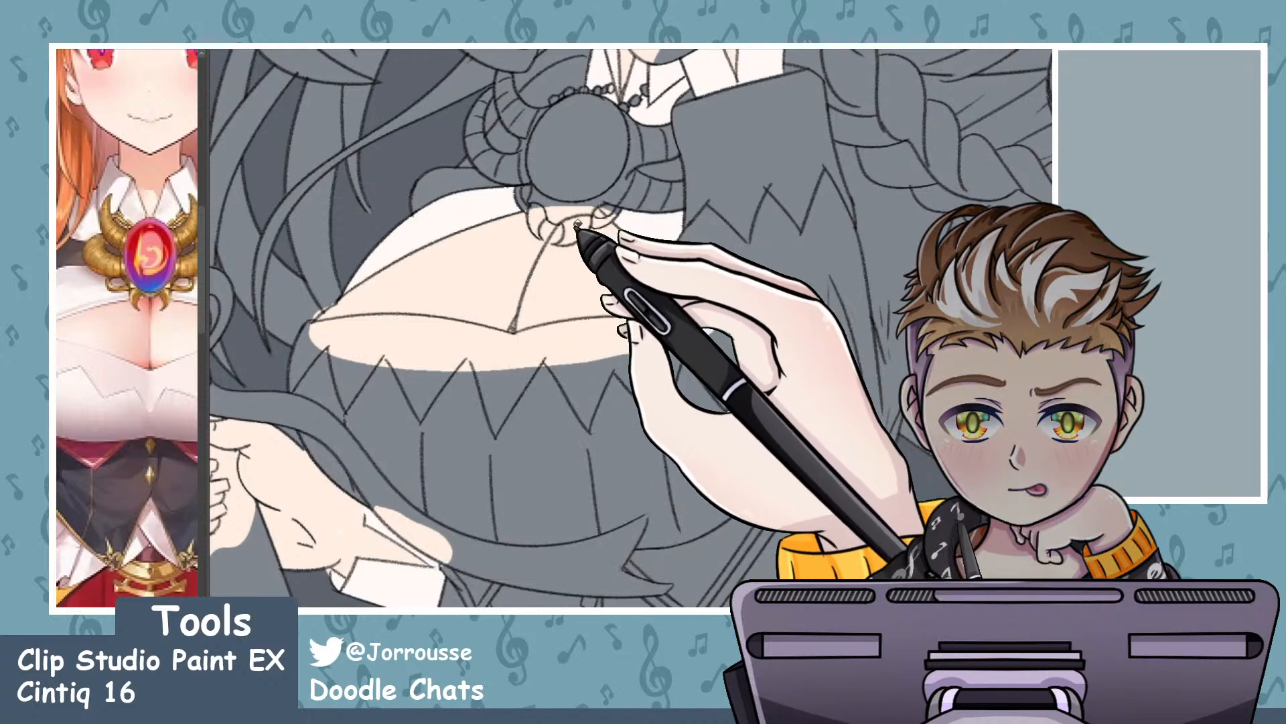
scroll(559, 221, down, 3)
scroll(619, 327, down, 1)
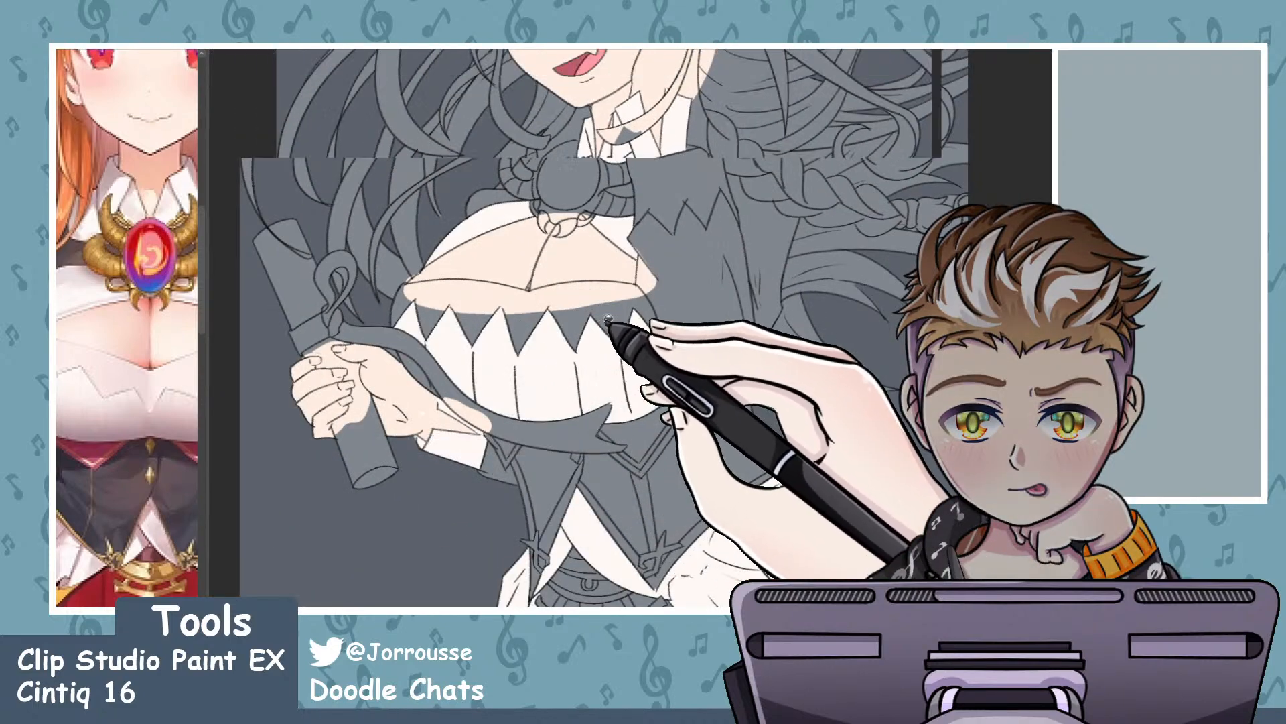
- Brush off-white over the unfilled shirt edges along the ribbon by the wrist and the lower hem of the pleated front
scroll(469, 361, up, 2)
scroll(396, 409, up, 3)
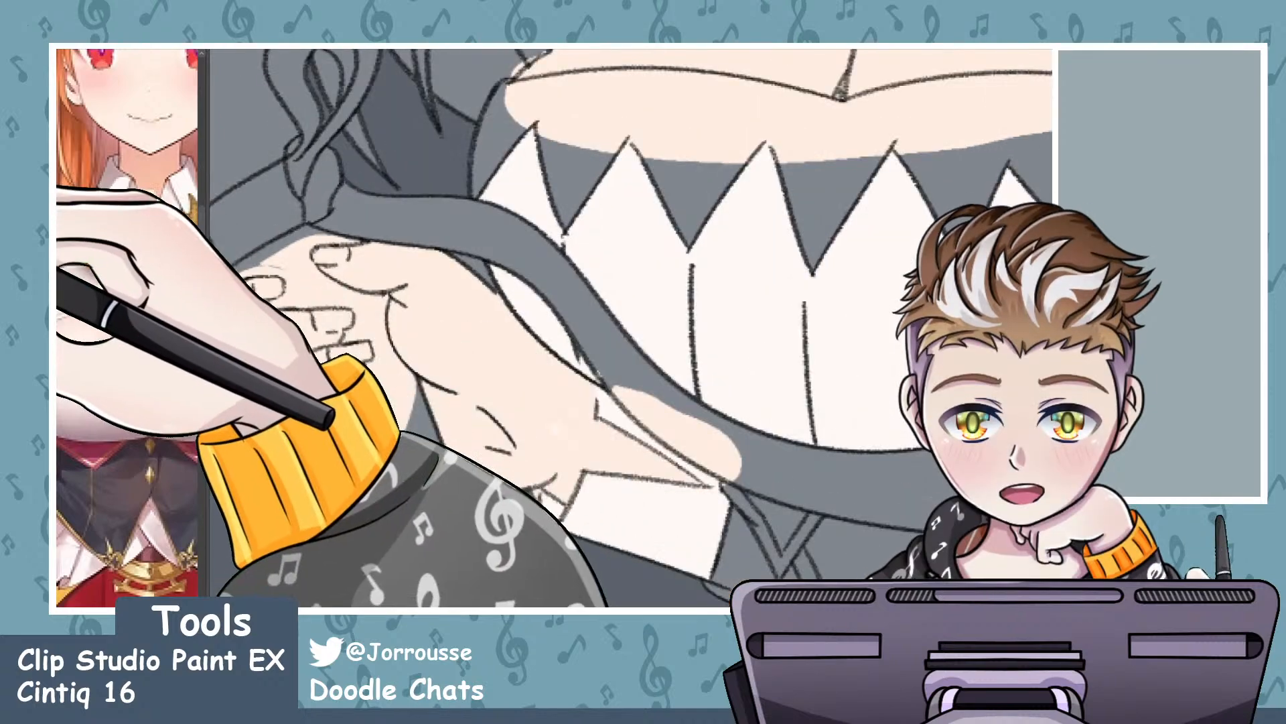
scroll(599, 384, up, 2)
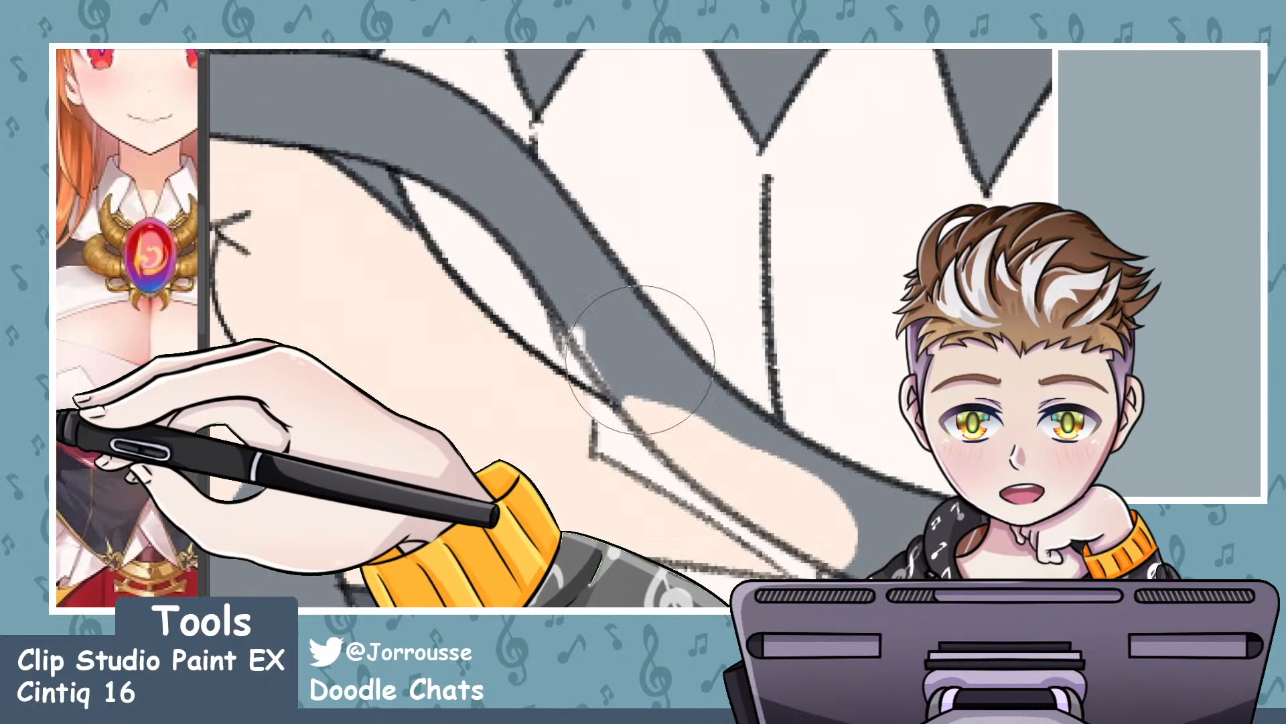
drag(616, 209, 580, 195)
scroll(770, 335, down, 2)
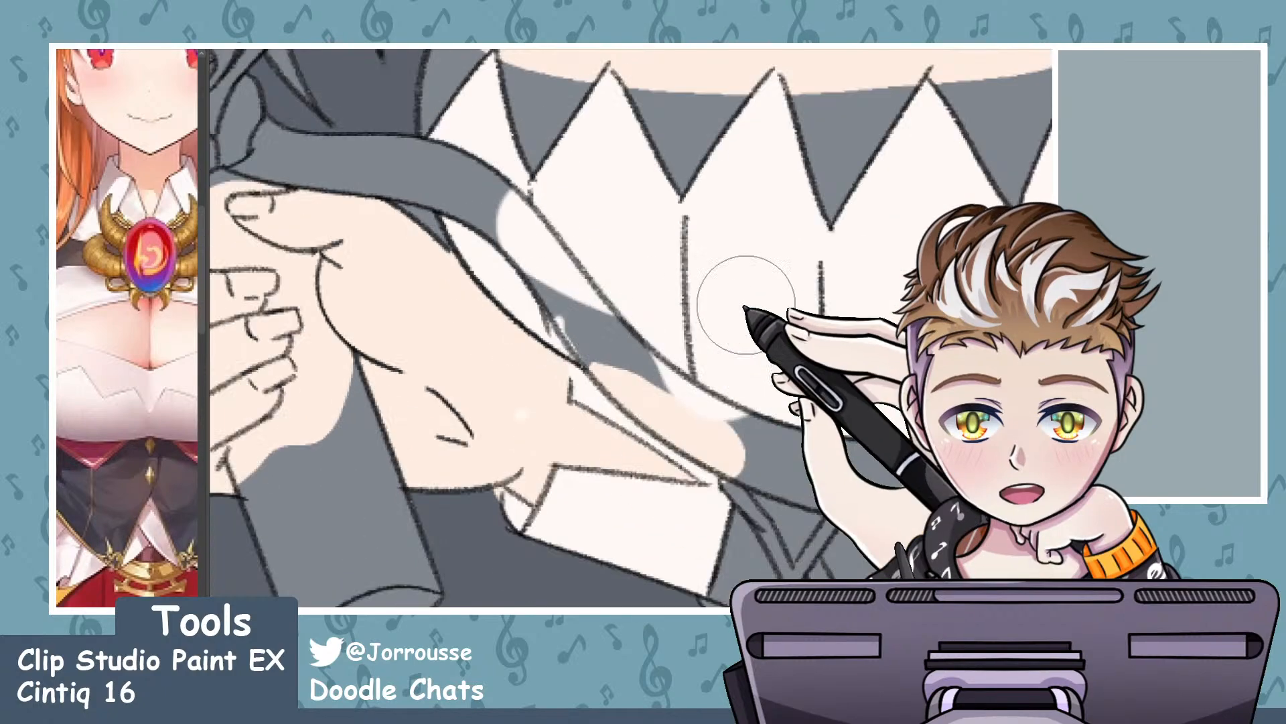
scroll(804, 315, down, 2)
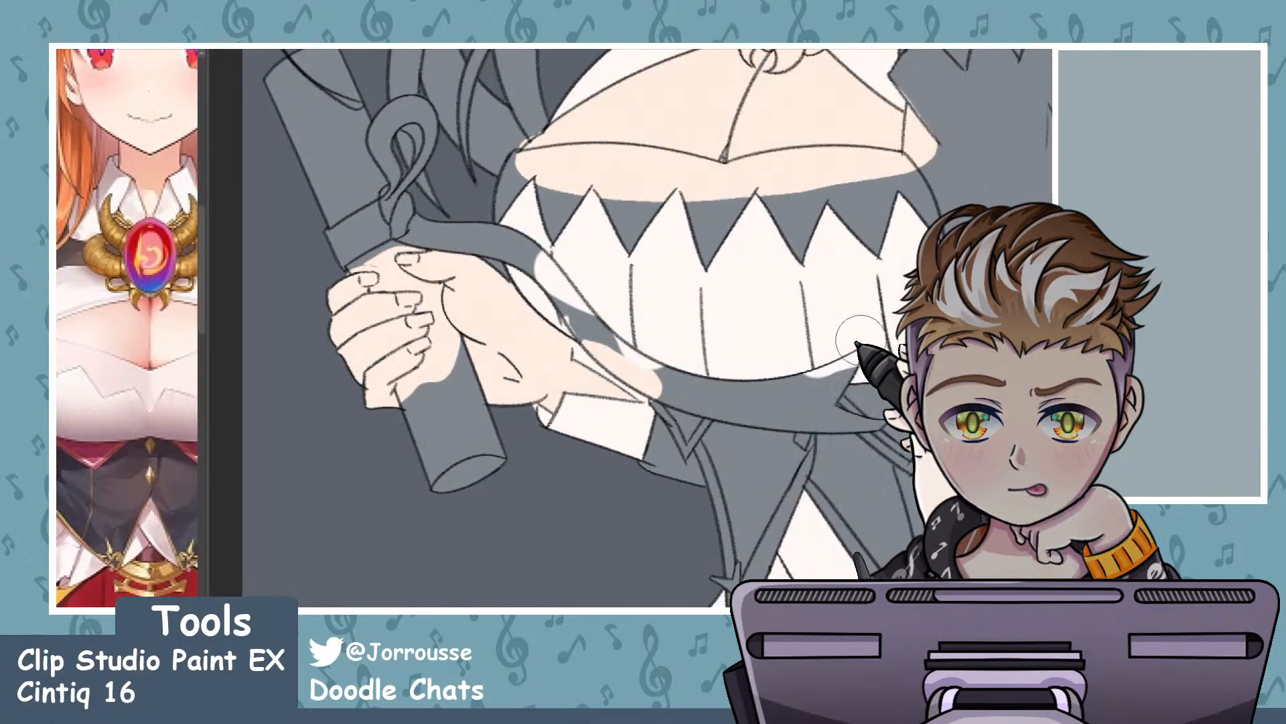
- Touch up the off-white along the upper shirt edge and in the small gaps beneath the horned brooch
scroll(878, 342, down, 2)
scroll(632, 230, up, 3)
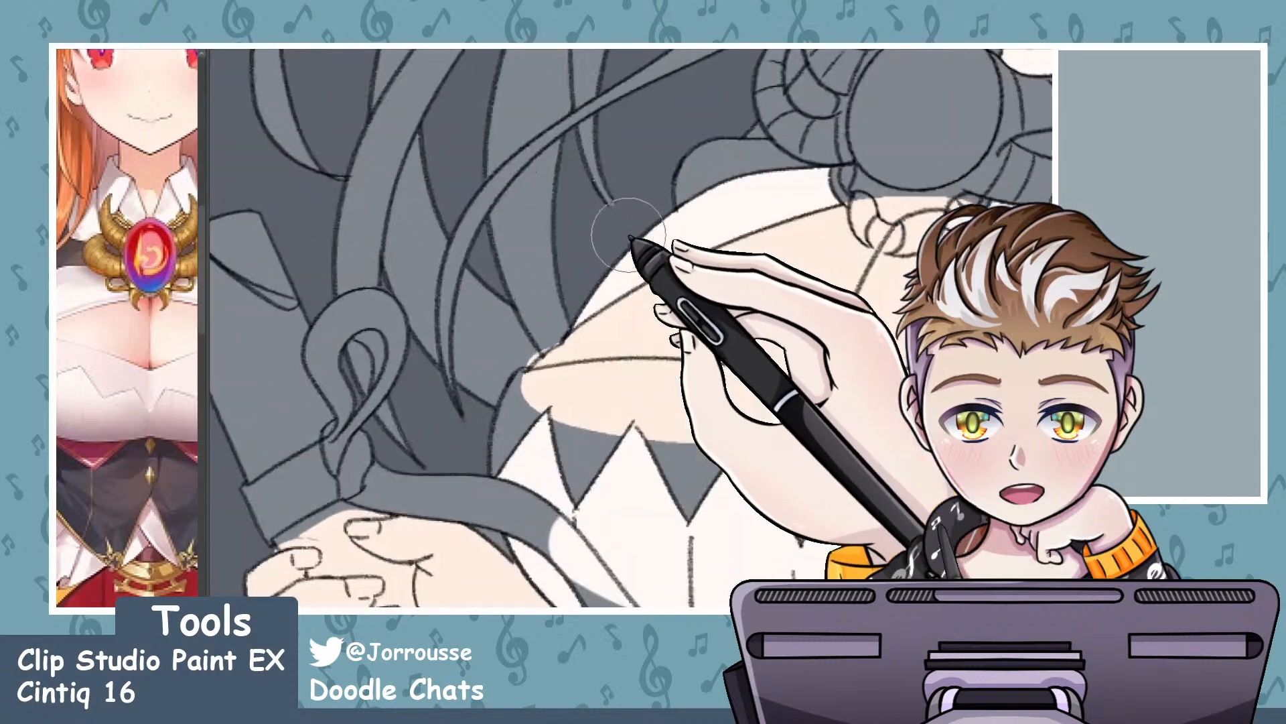
scroll(412, 327, down, 2)
scroll(660, 301, up, 4)
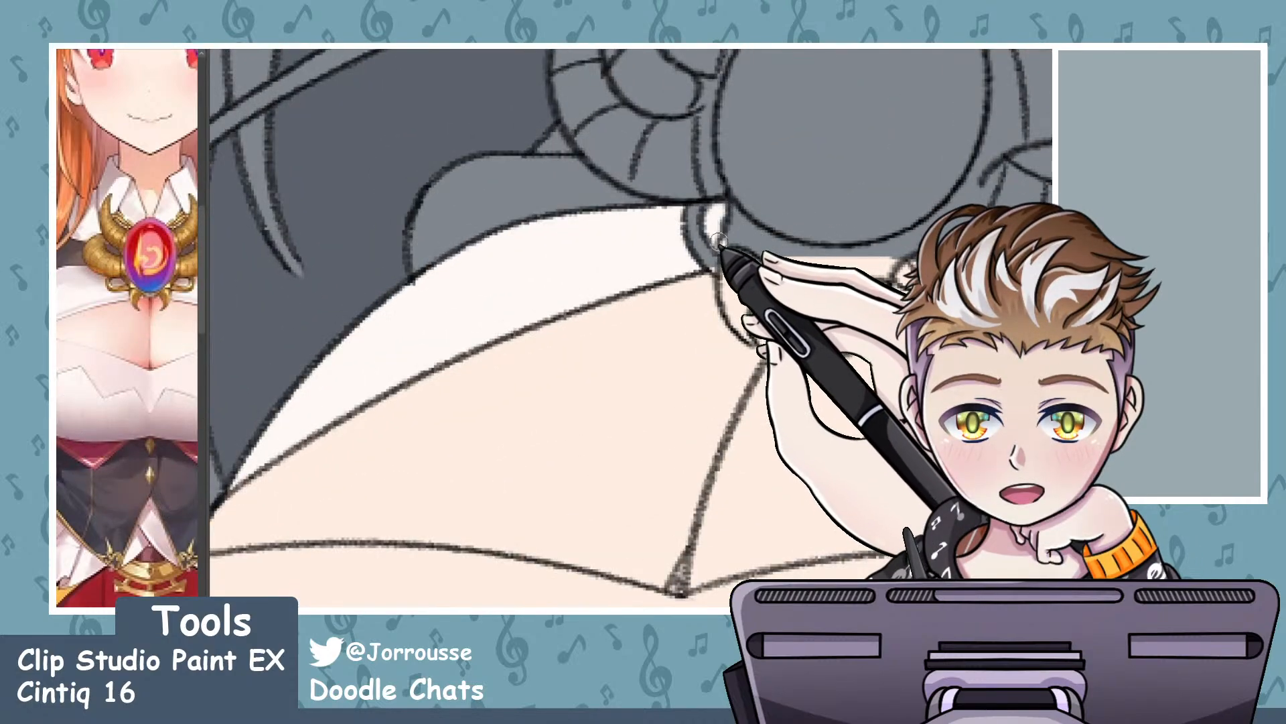
scroll(710, 210, down, 2)
scroll(731, 257, up, 3)
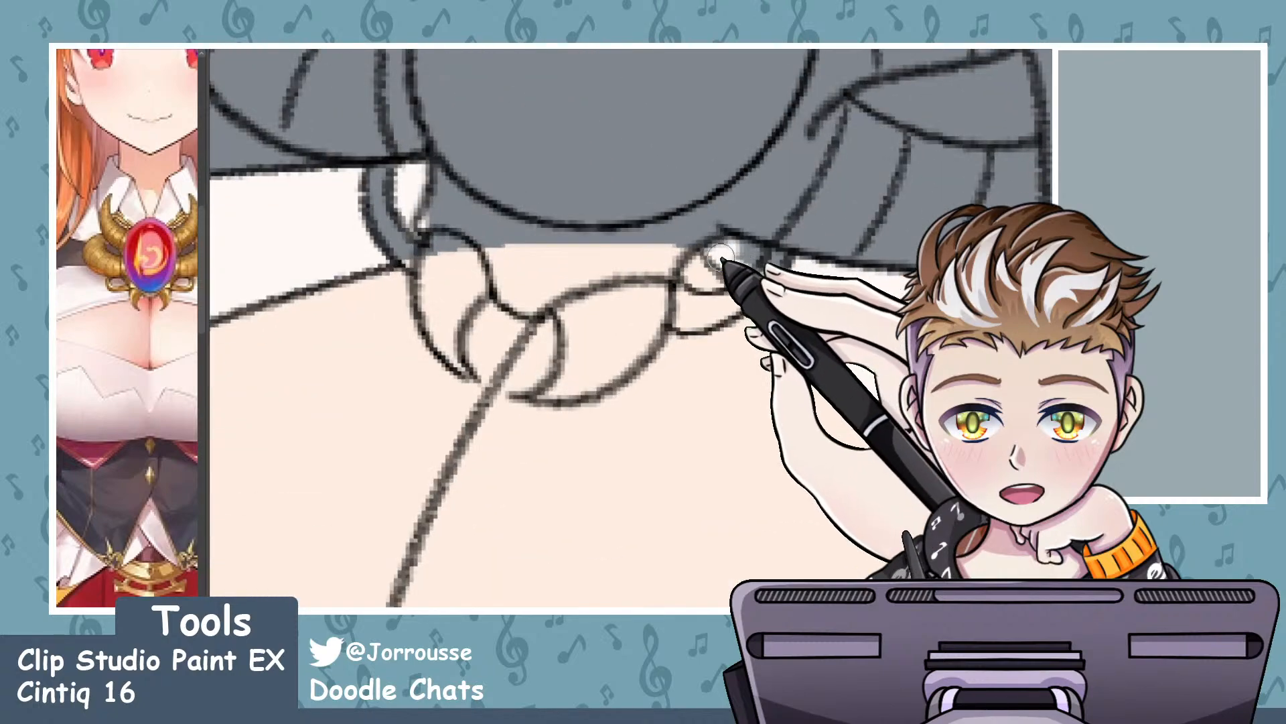
scroll(715, 250, down, 6)
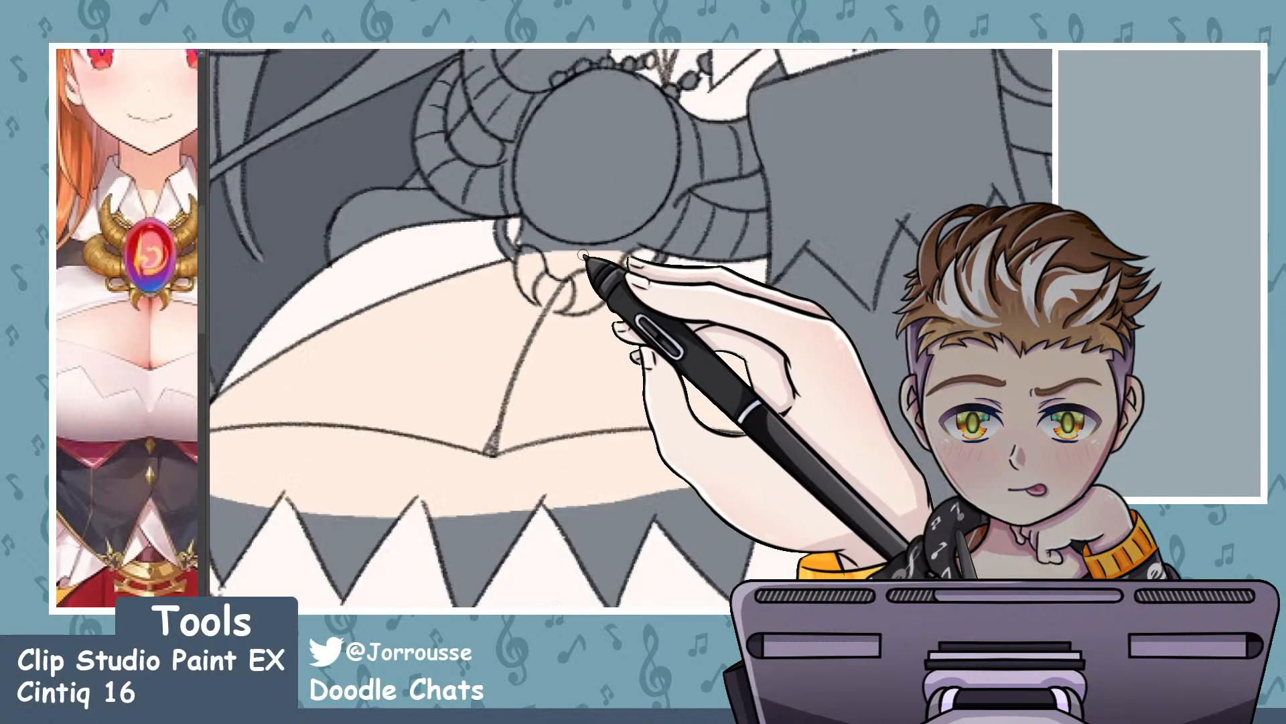
- Touch up the off-white on the ruffled skirt section beside the jacket and check the whole figure
scroll(656, 324, up, 2)
scroll(658, 333, up, 3)
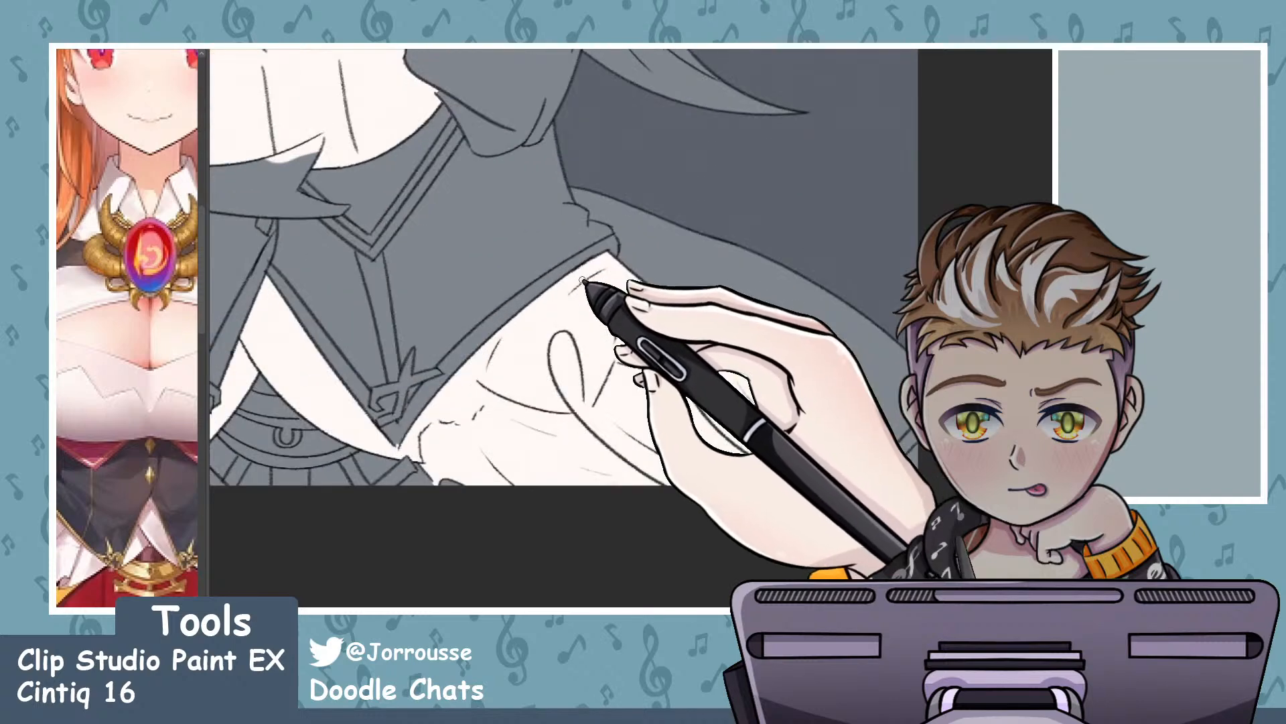
scroll(617, 278, down, 3)
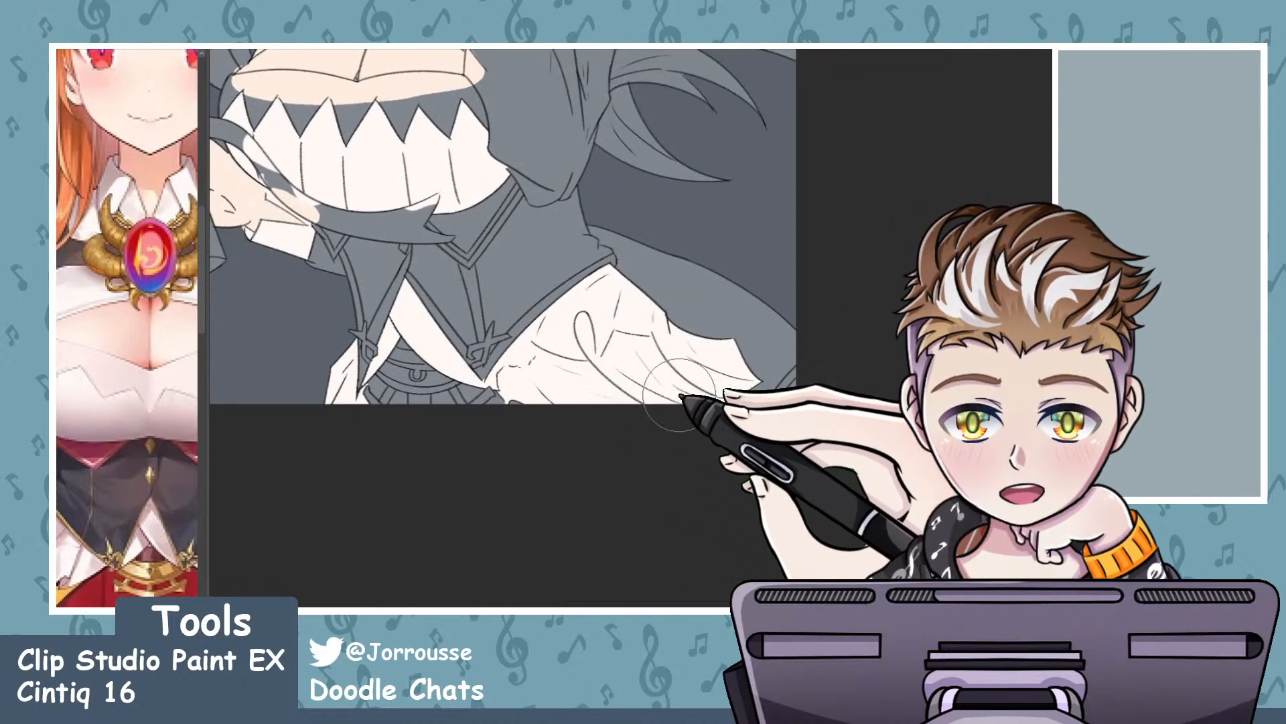
scroll(590, 368, down, 5)
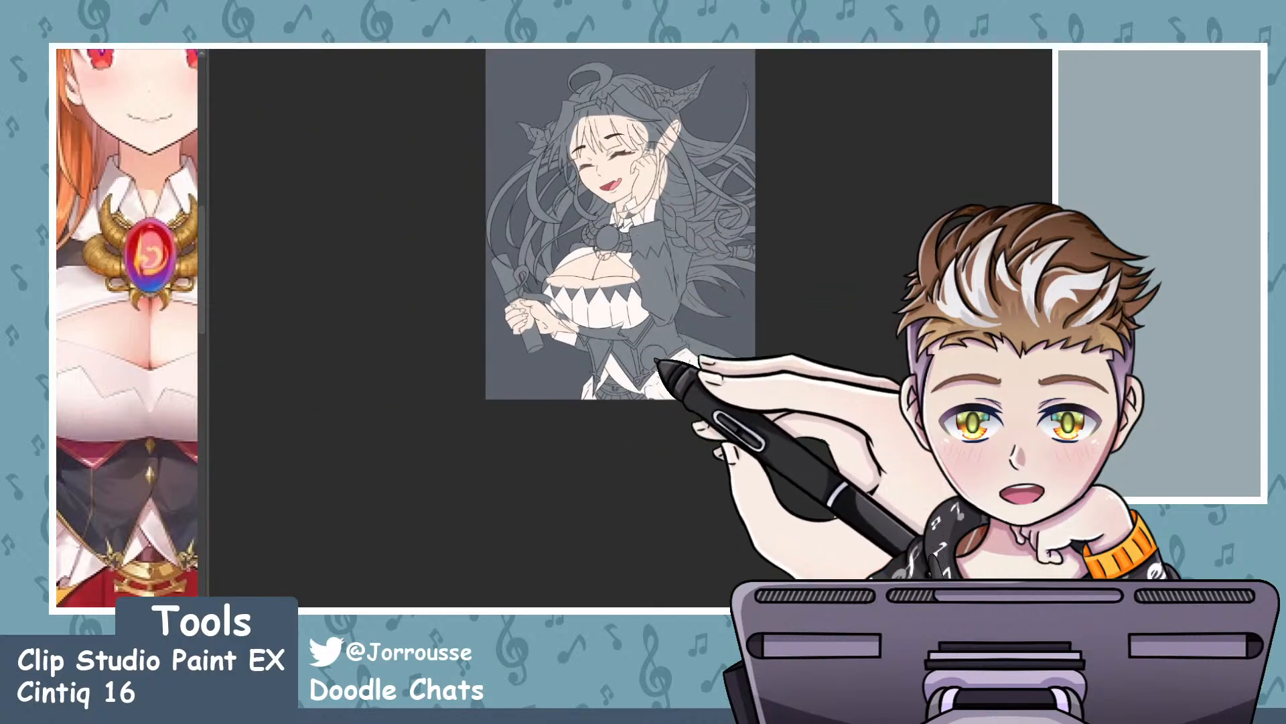
- Select the zigzag-edged band below the neckline, fill it with pale pink and clear the selection
scroll(656, 361, up, 3)
scroll(603, 268, down, 2)
scroll(589, 221, up, 2)
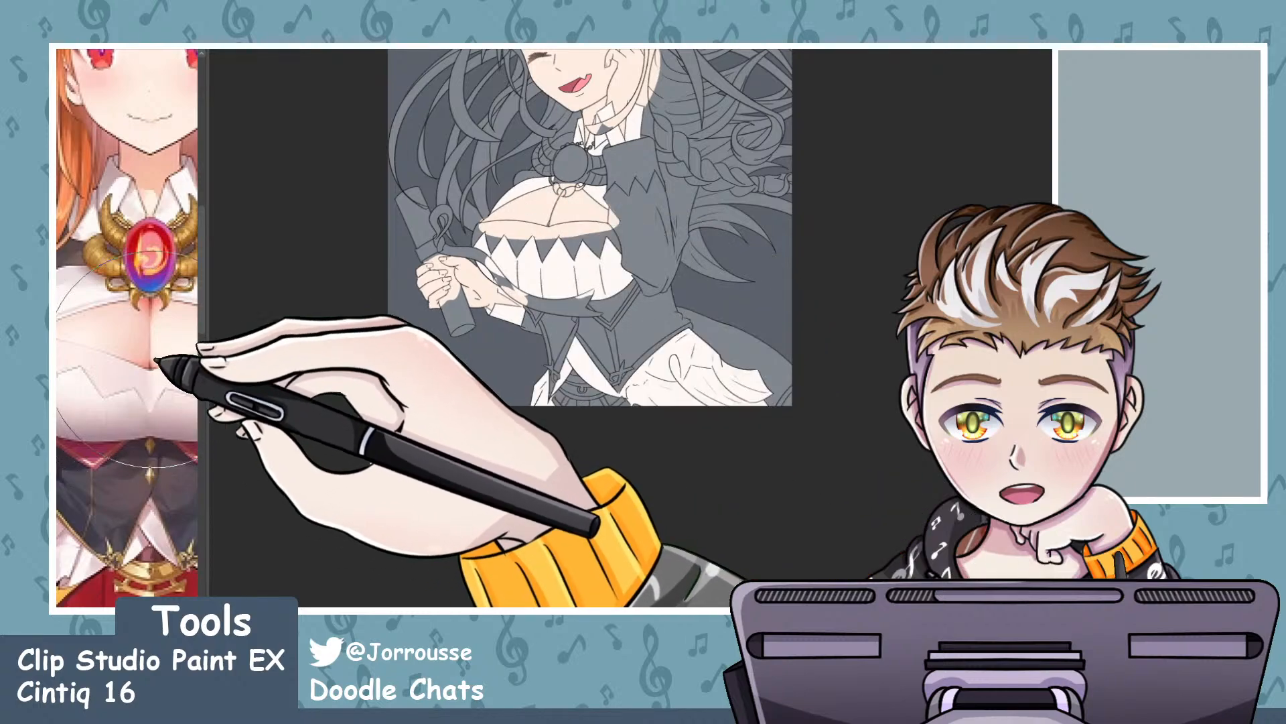
scroll(576, 255, up, 2)
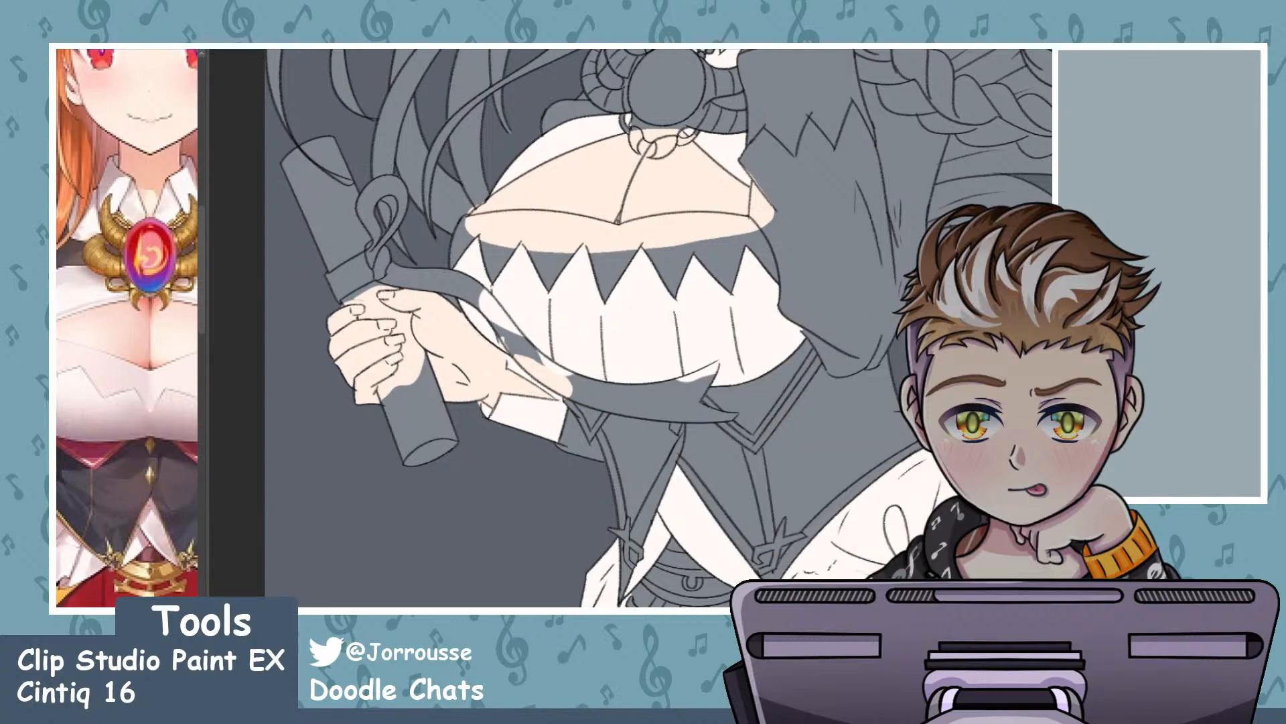
click(609, 278)
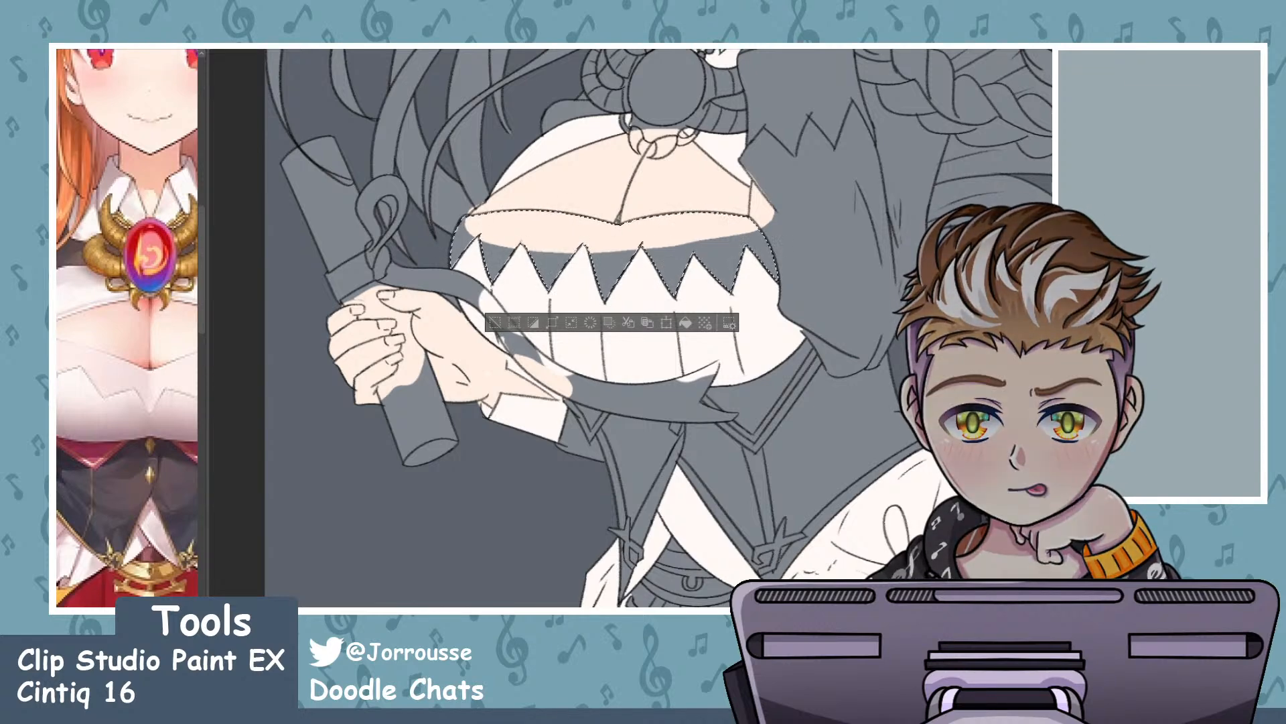
click(603, 256)
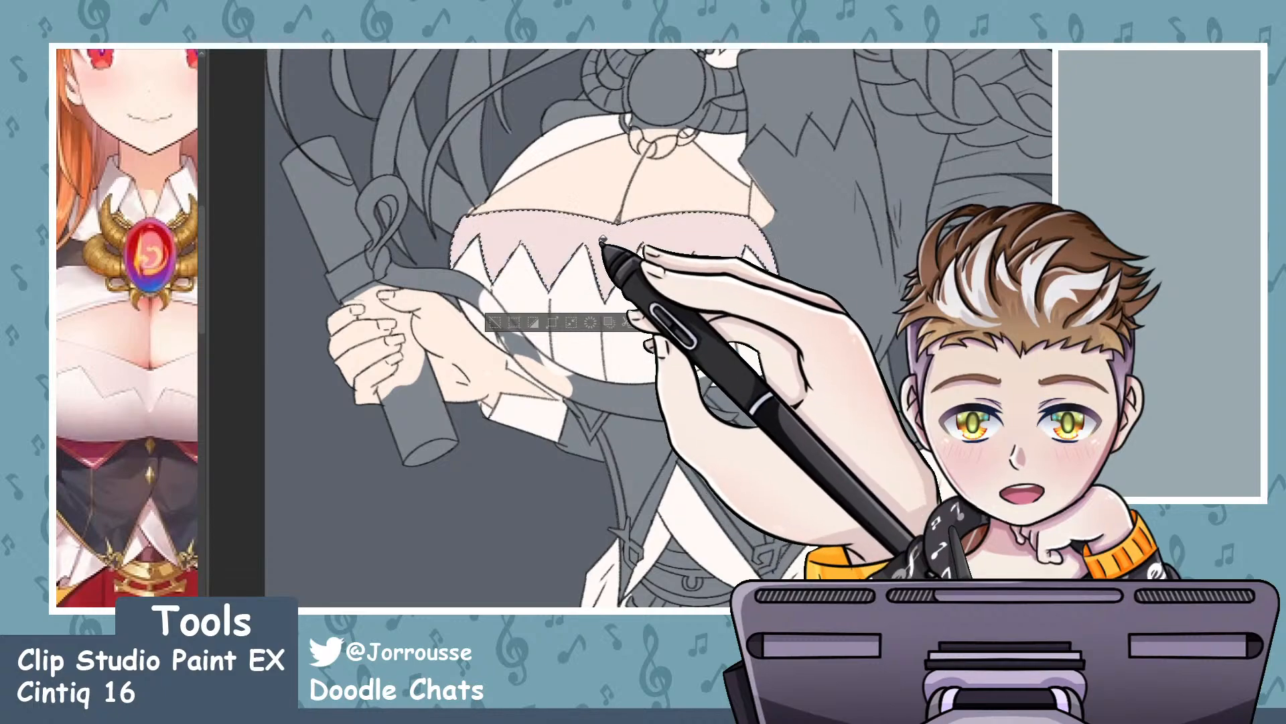
key(ctrl+d)
- Compare the painted shirt with the character reference and examine the reference's dark jacket and sleeve
scroll(714, 264, down, 5)
scroll(715, 265, up, 4)
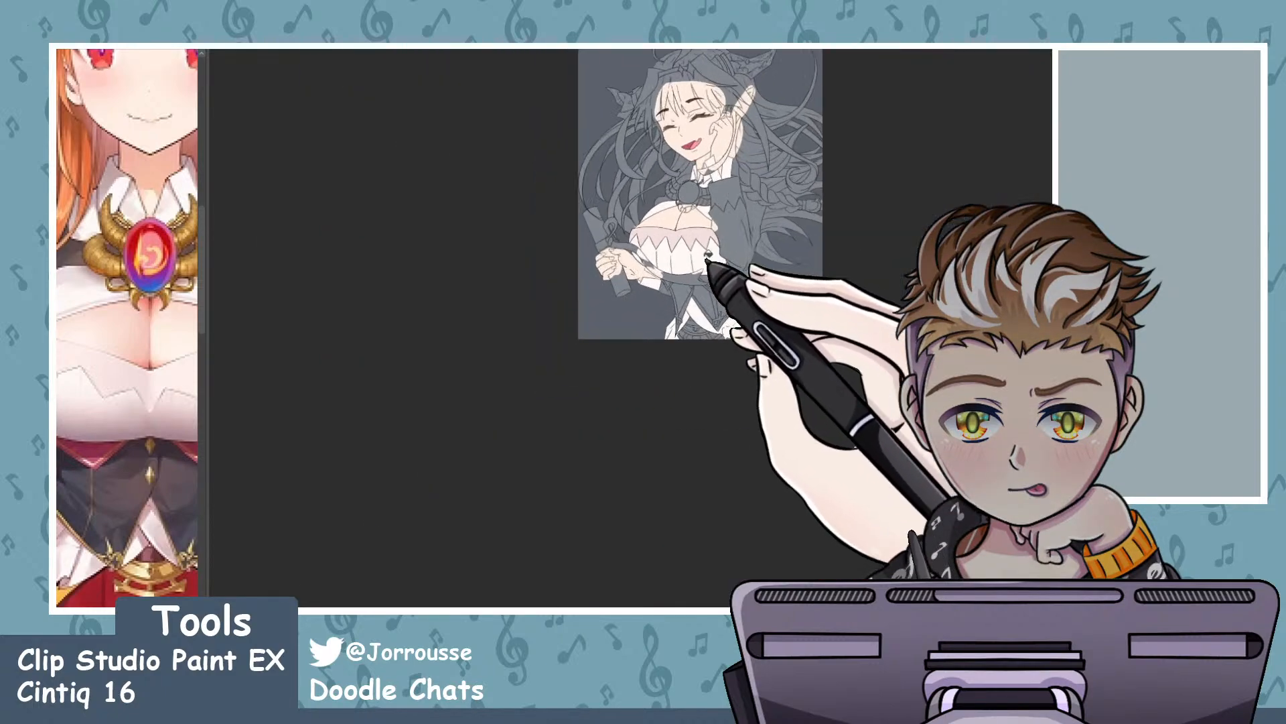
scroll(740, 201, down, 1)
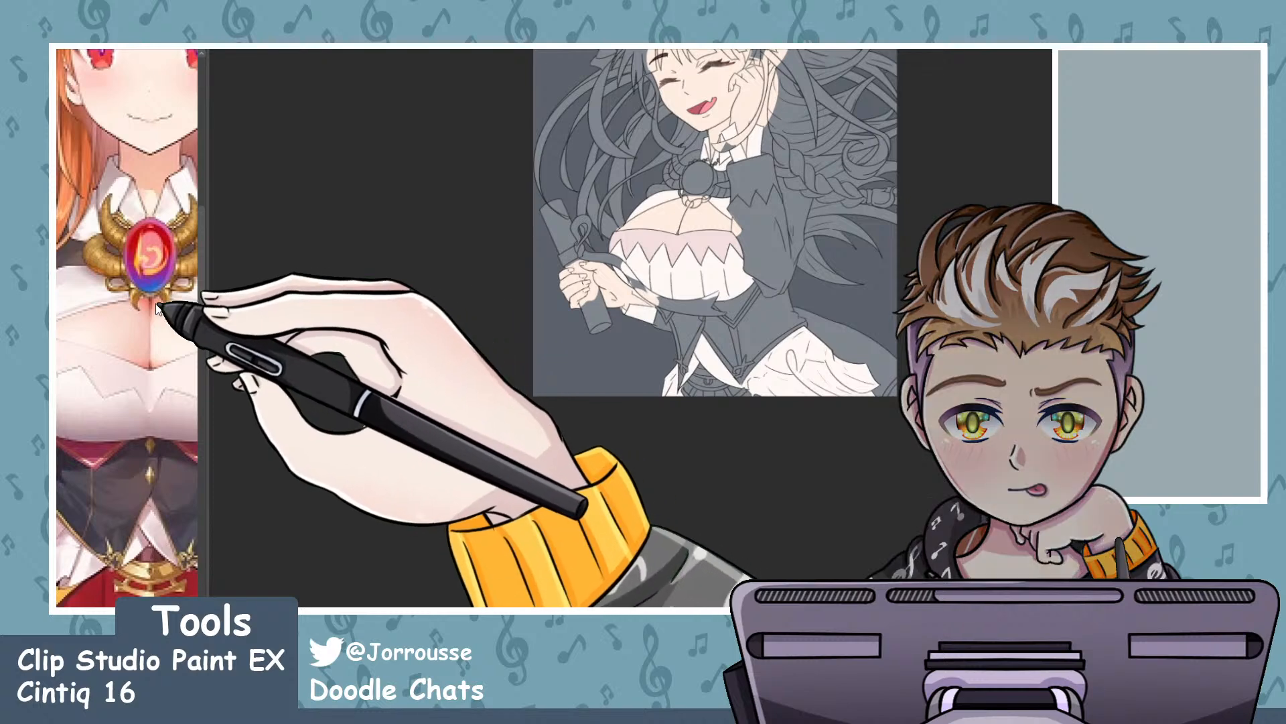
scroll(165, 306, down, 4)
scroll(93, 294, up, 1)
scroll(119, 266, up, 3)
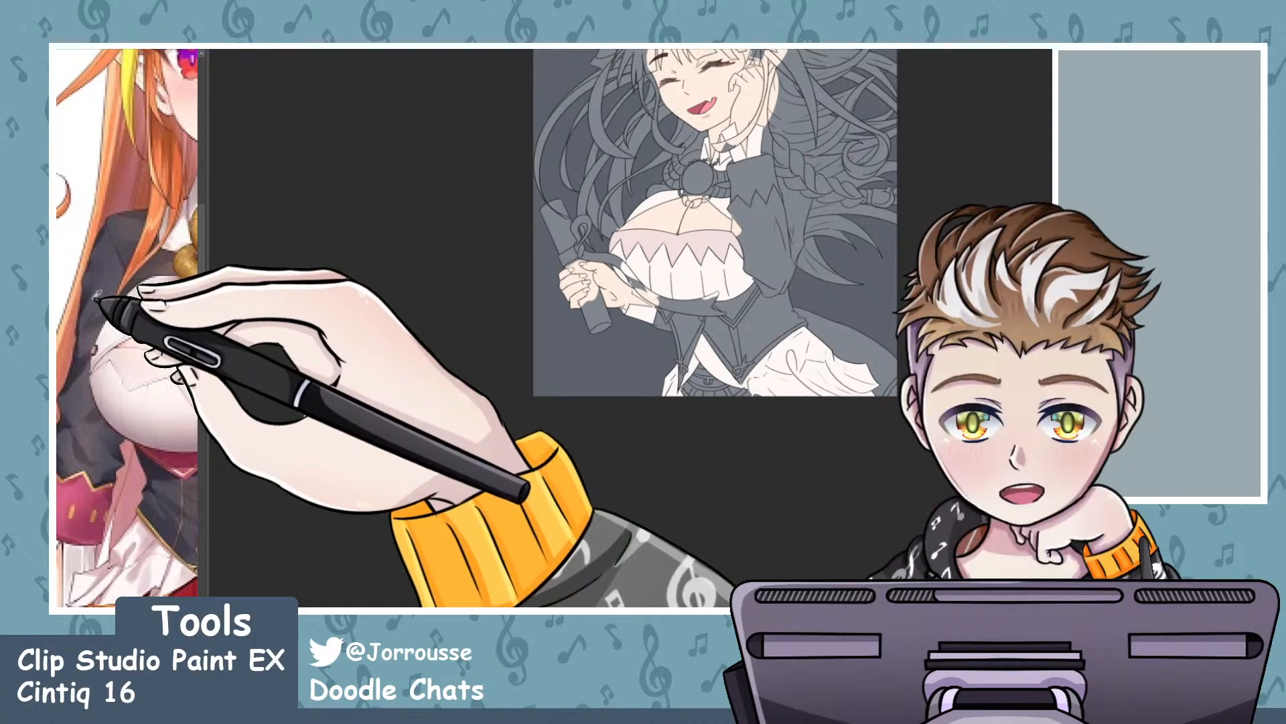
scroll(115, 301, down, 3)
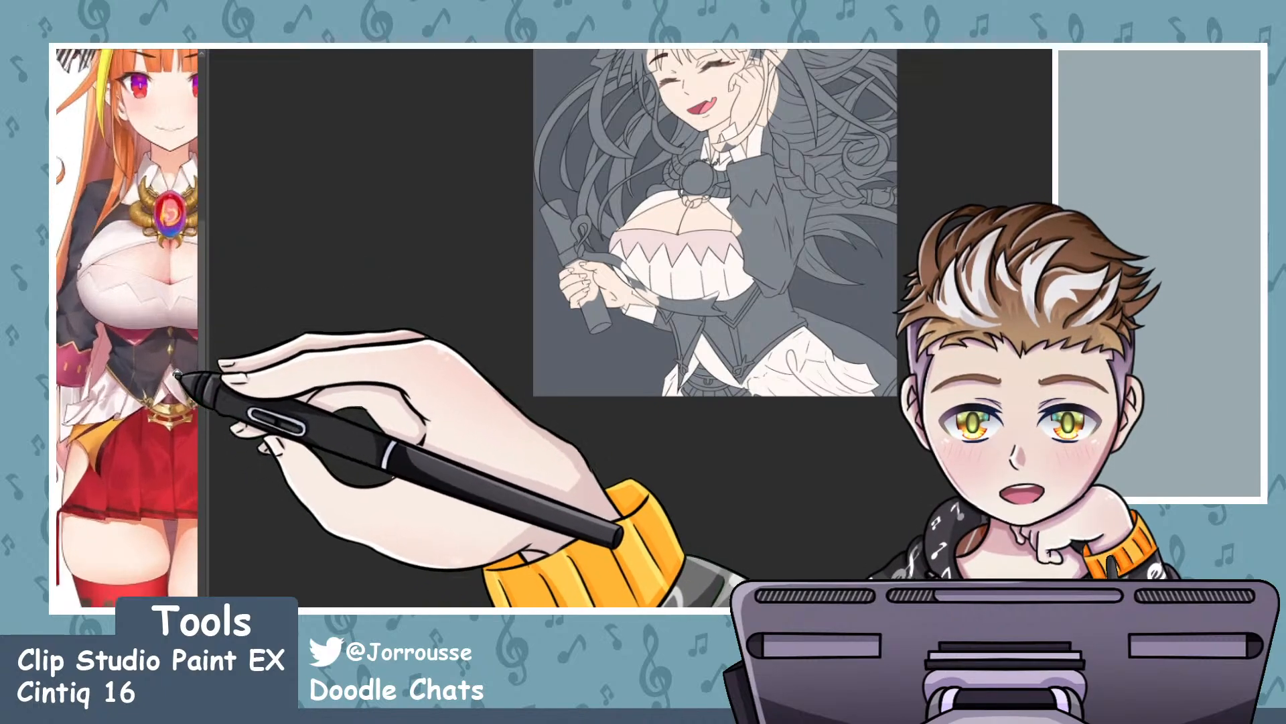
drag(178, 374, 87, 345)
mouse_move(148, 251)
mouse_down()
mouse_move(192, 257)
mouse_move(158, 249)
mouse_move(168, 238)
mouse_up()
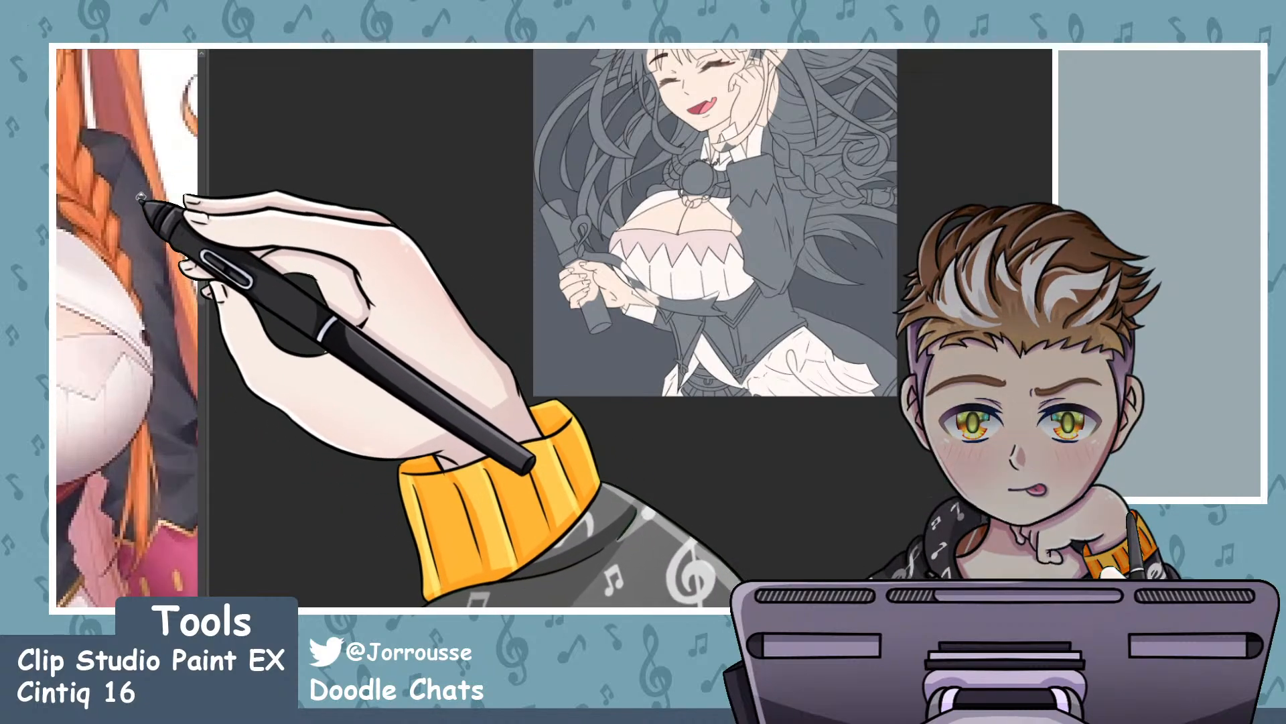
- Select the jacket sleeve, the jacket areas around the horned brooch and the vest panels below the bust
drag(717, 215, 736, 274)
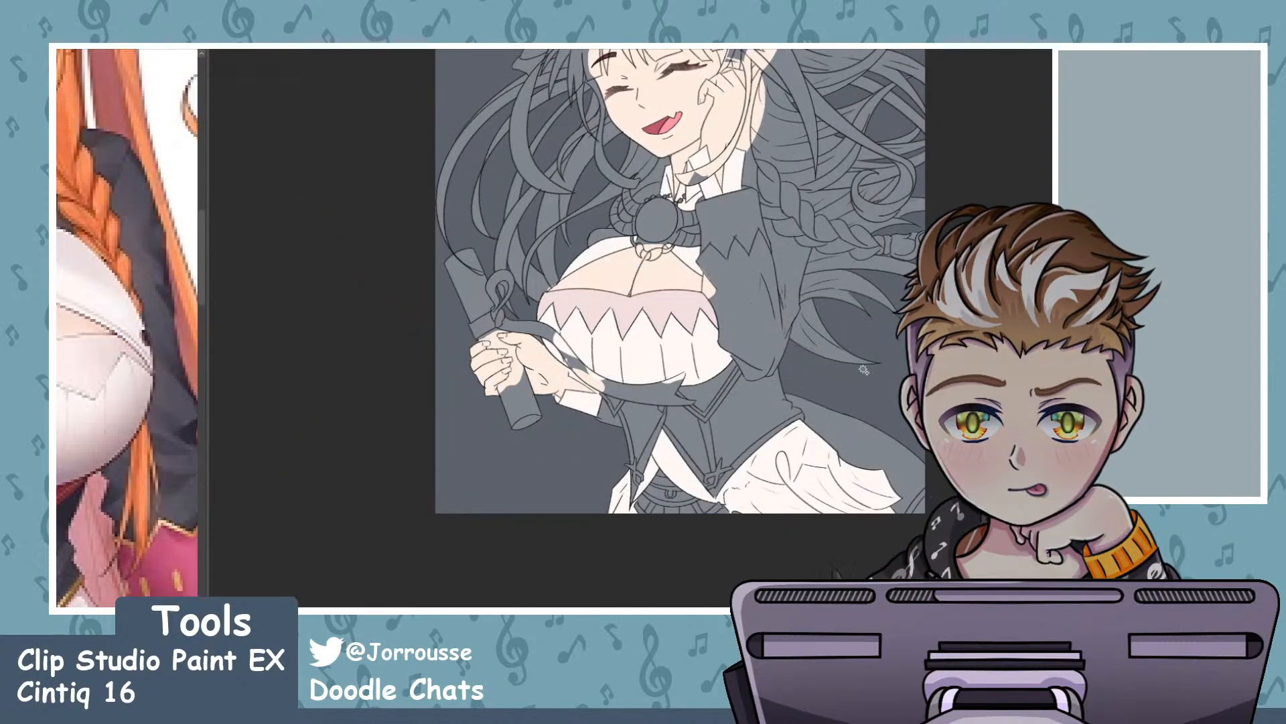
click(774, 298)
scroll(801, 262, up, 2)
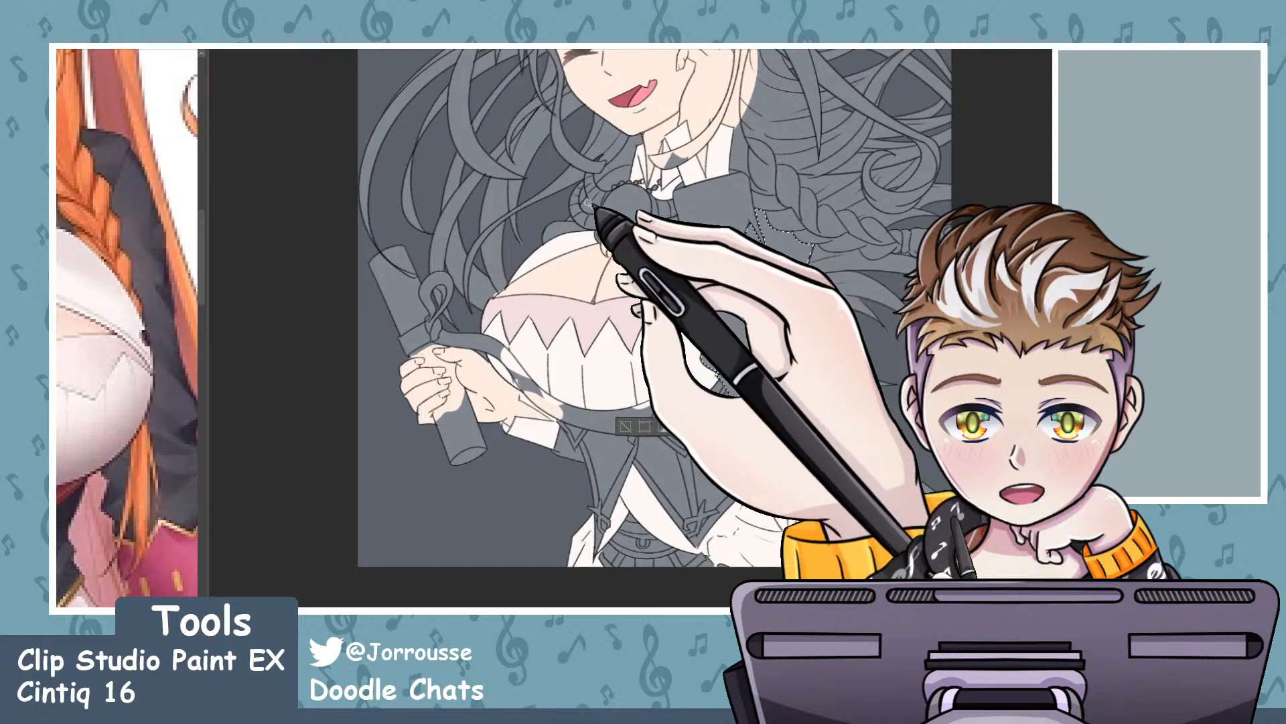
scroll(589, 204, up, 2)
scroll(605, 221, up, 2)
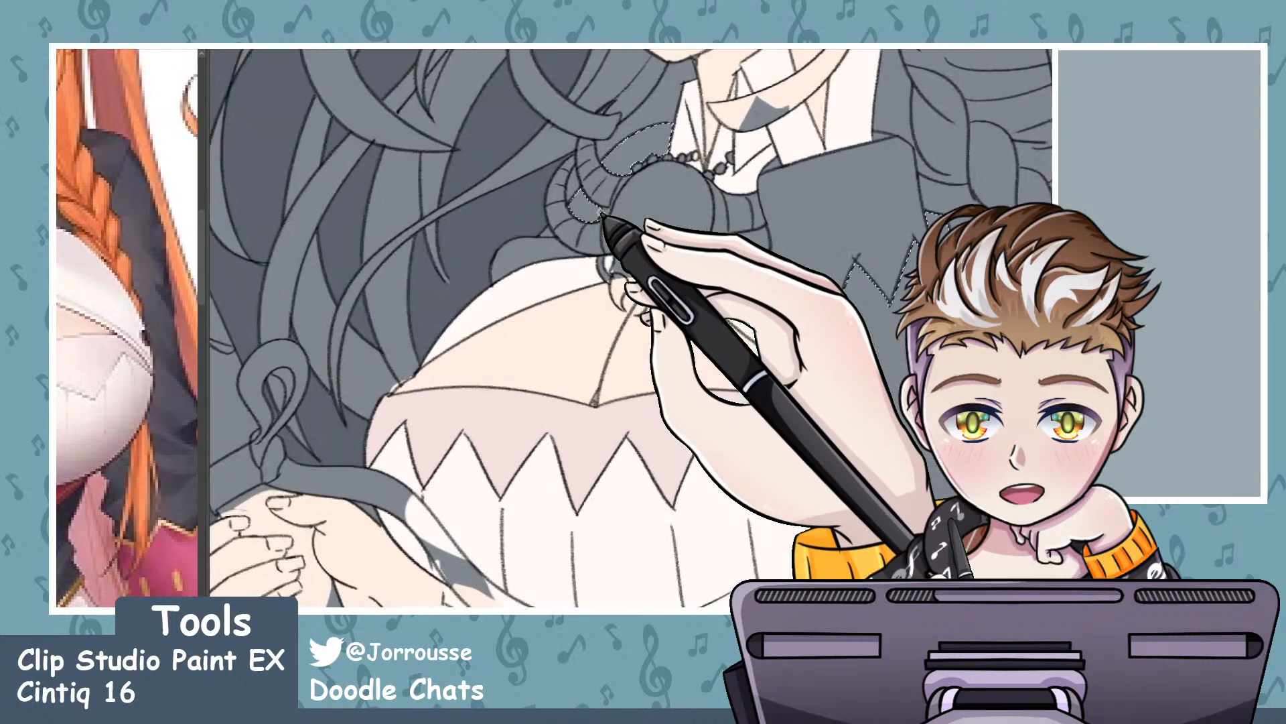
scroll(603, 258, down, 4)
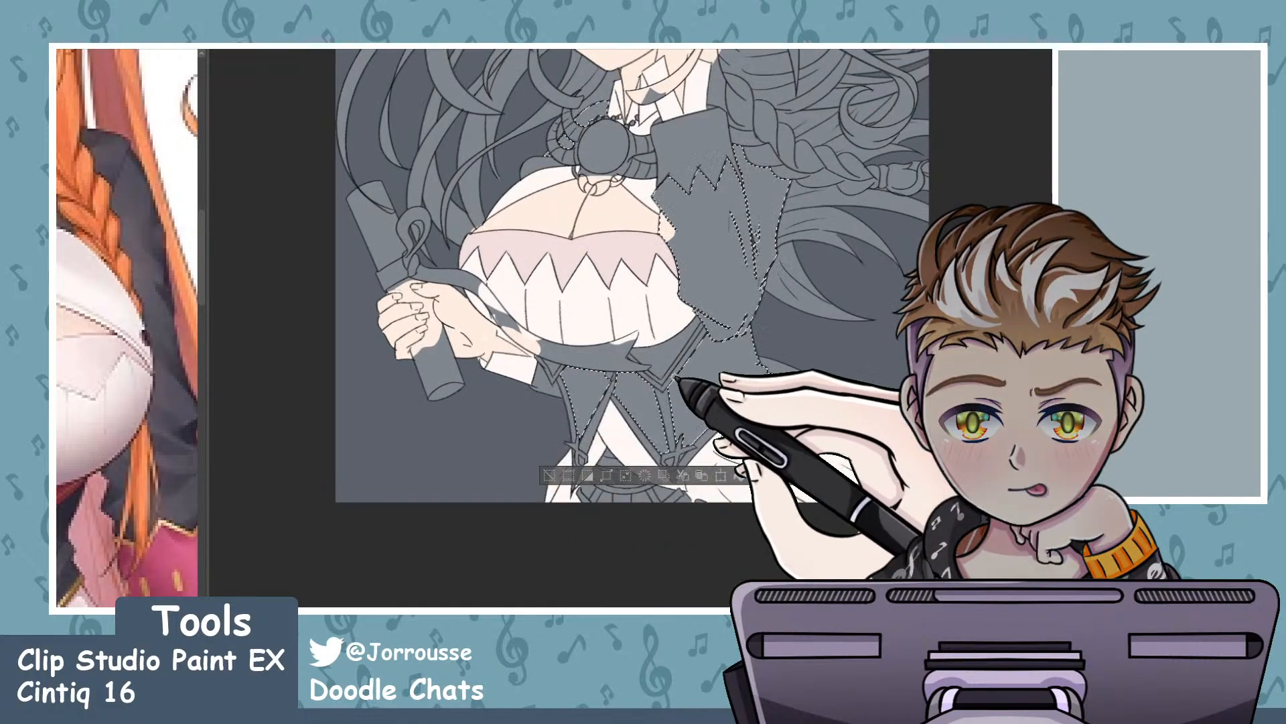
- Examine the selected sleeve and vest panels up close and compare the outfit with the character reference
scroll(678, 376, down, 3)
scroll(723, 398, up, 4)
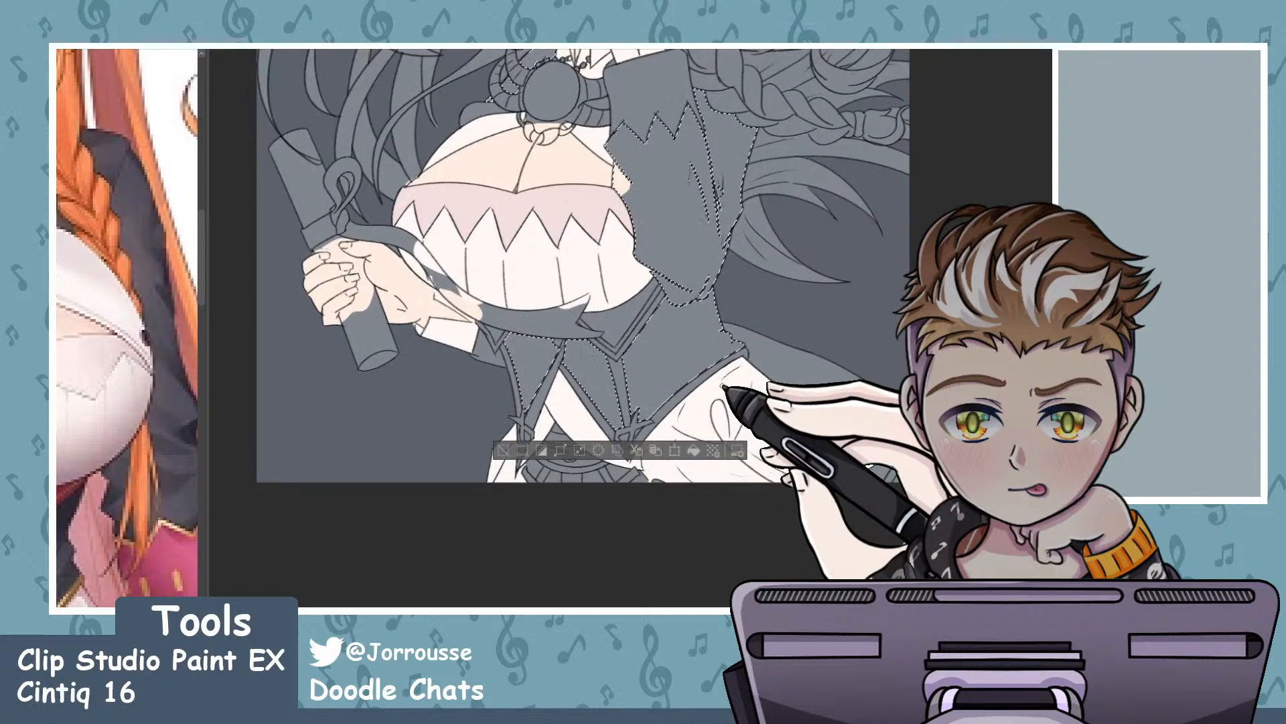
scroll(624, 373, up, 4)
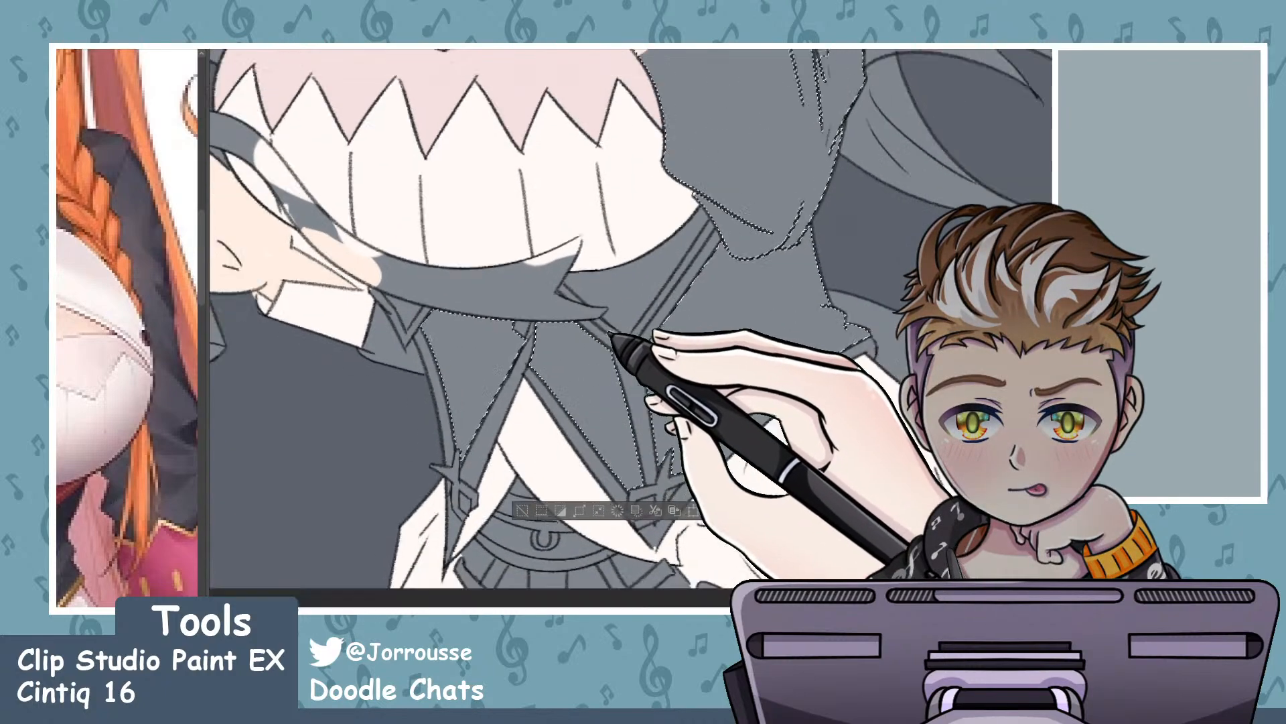
scroll(603, 328, down, 3)
scroll(589, 317, up, 5)
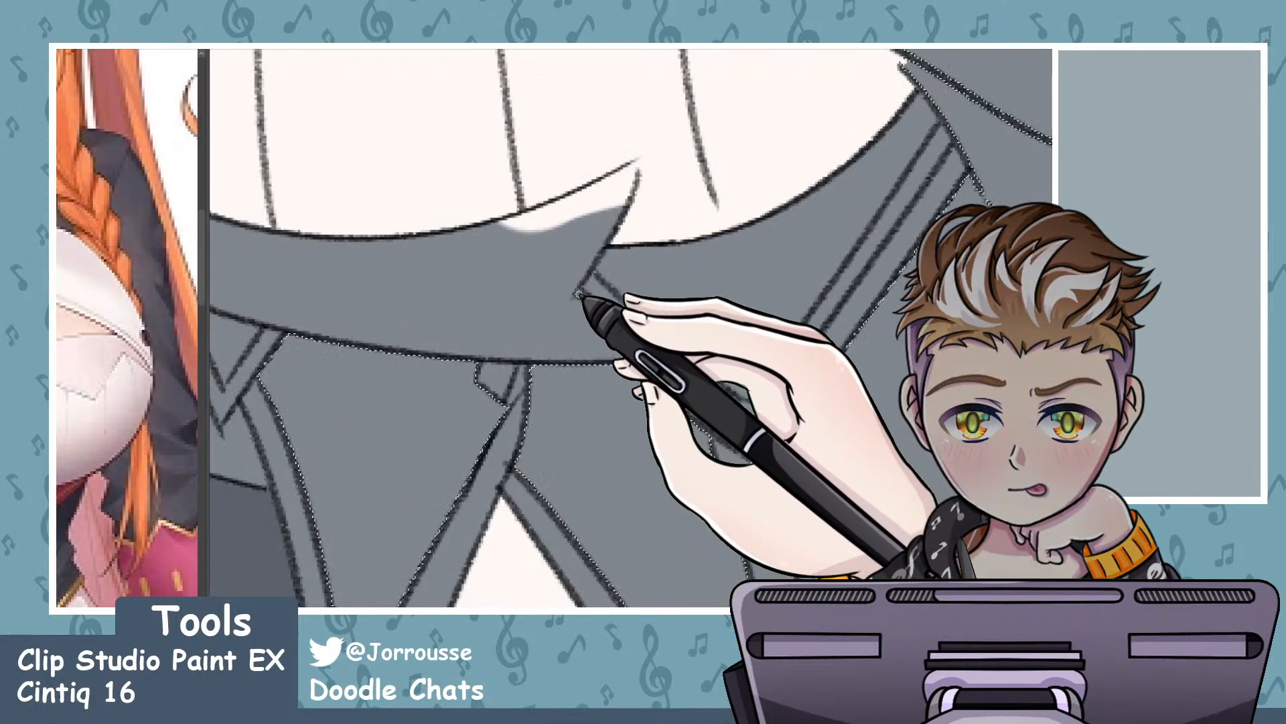
scroll(590, 302, down, 5)
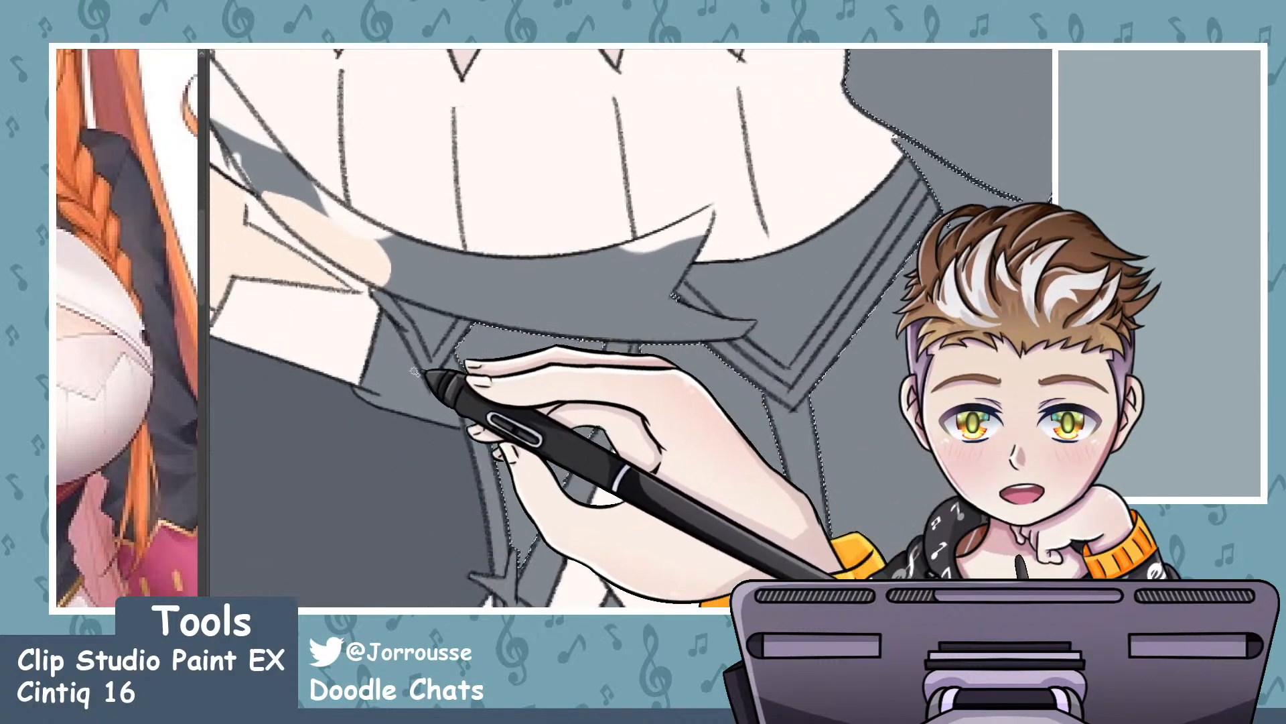
scroll(608, 351, down, 4)
scroll(178, 409, down, 4)
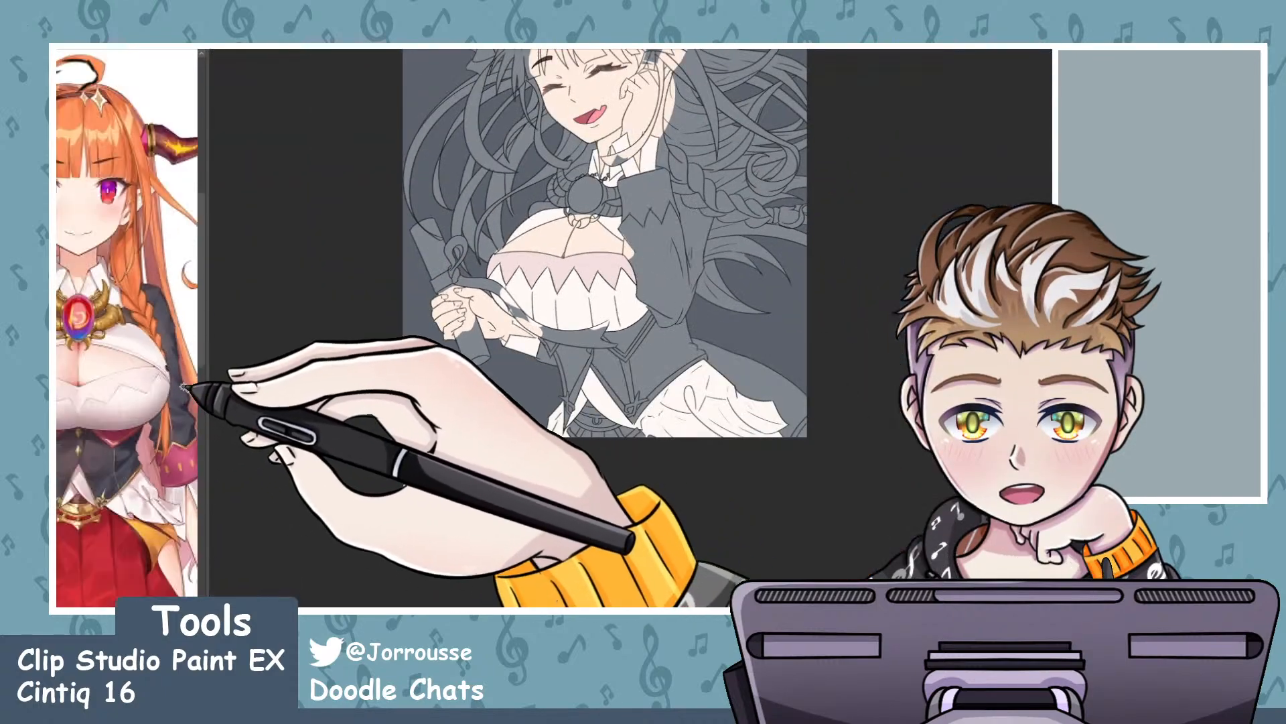
scroll(182, 404, up, 4)
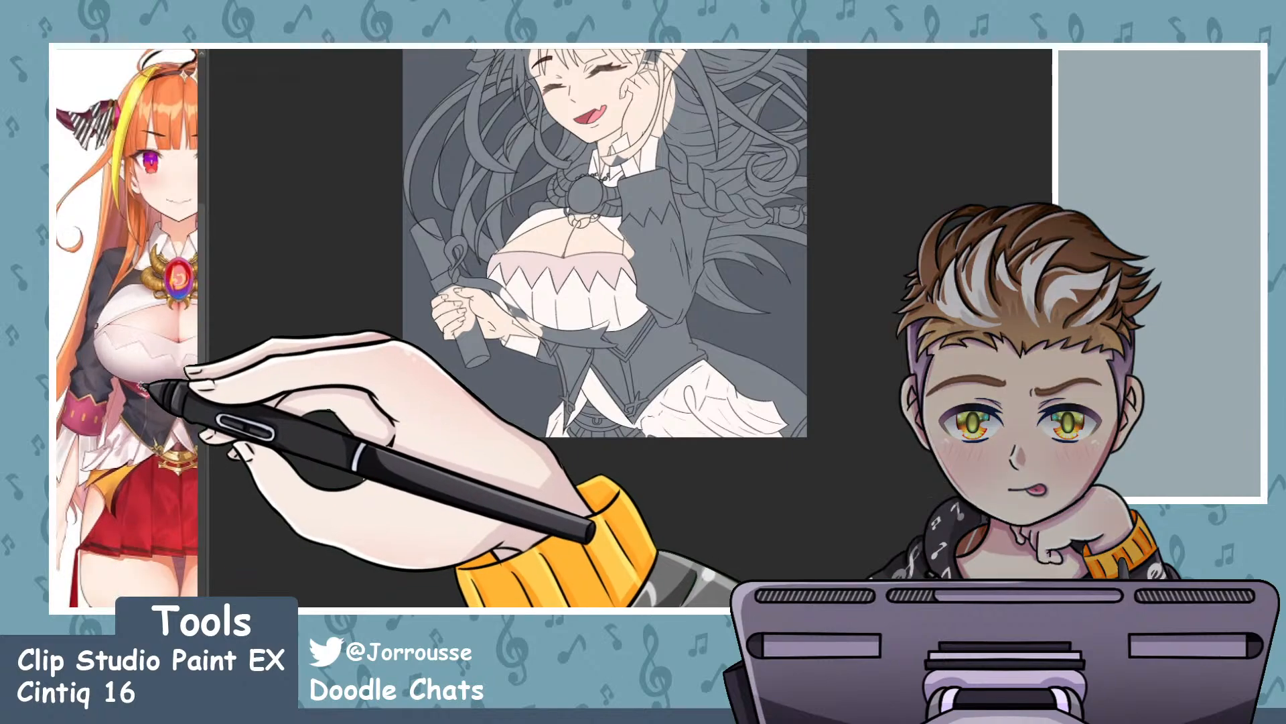
- Fill the selected jacket sleeve, brooch-side areas and vest panels with dark grey to match the reference and clear the selection
key(ctrl+z)
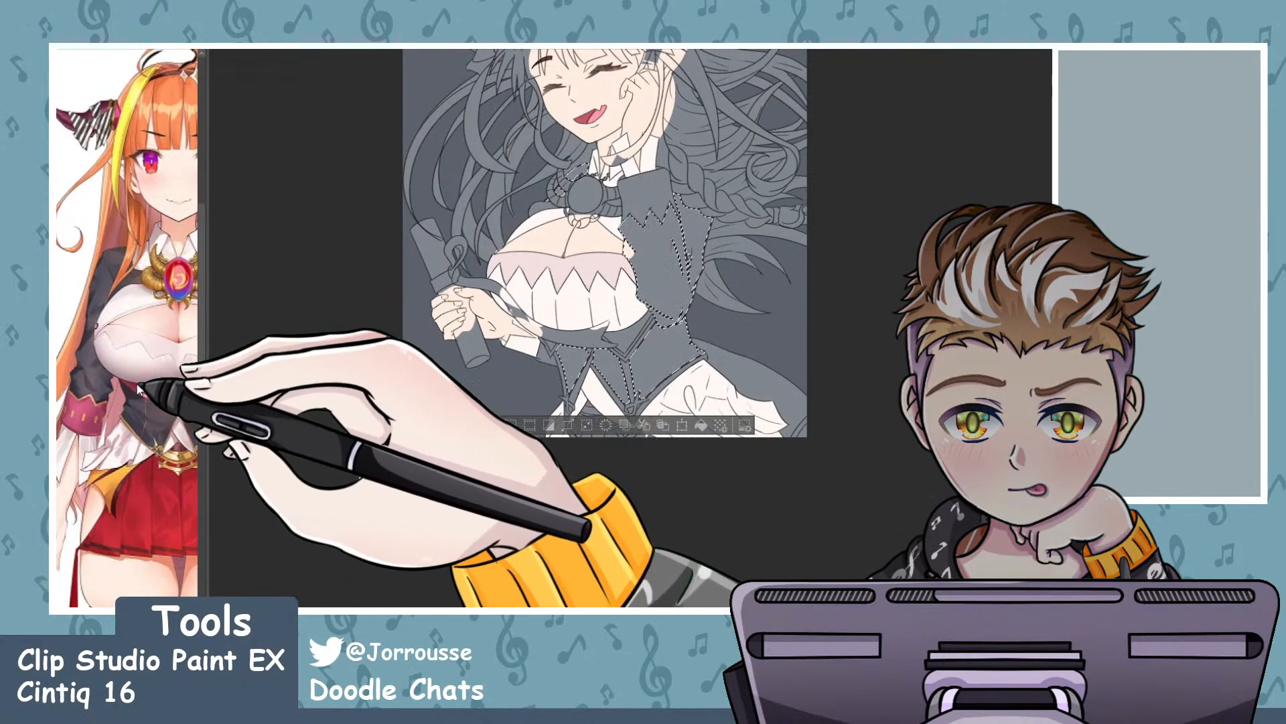
drag(131, 382, 101, 408)
scroll(65, 441, up, 1)
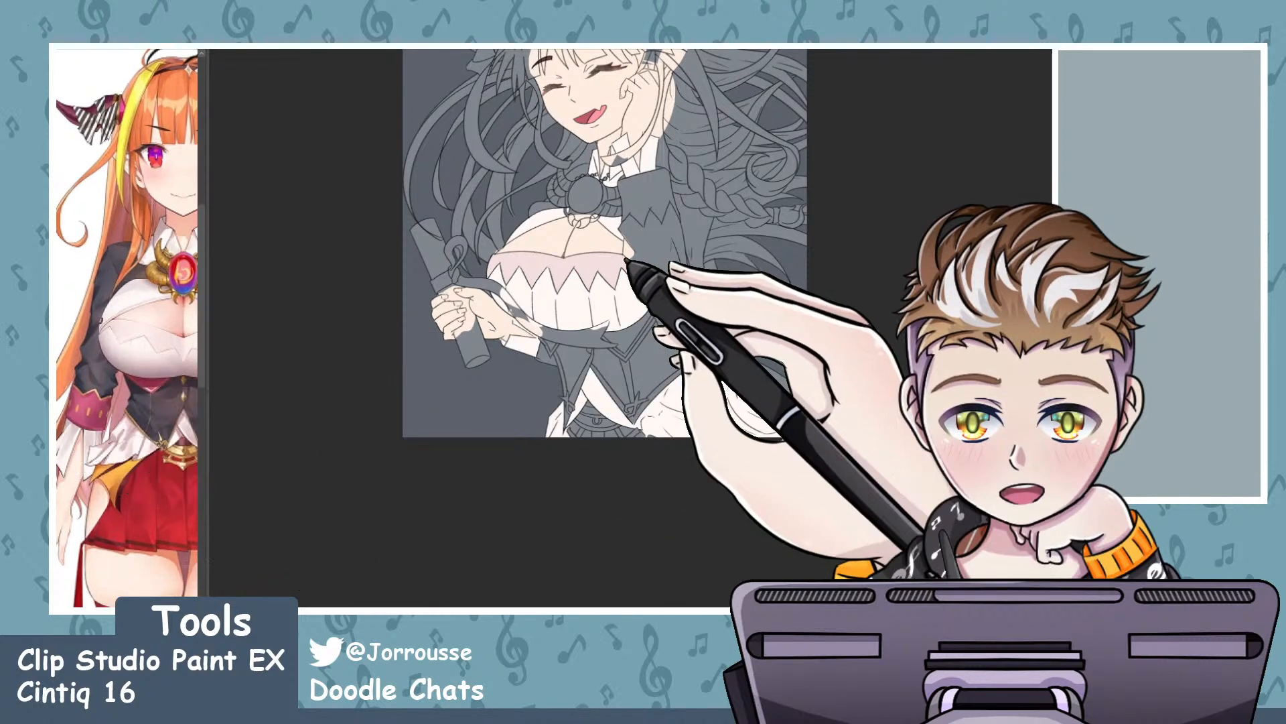
click(623, 263)
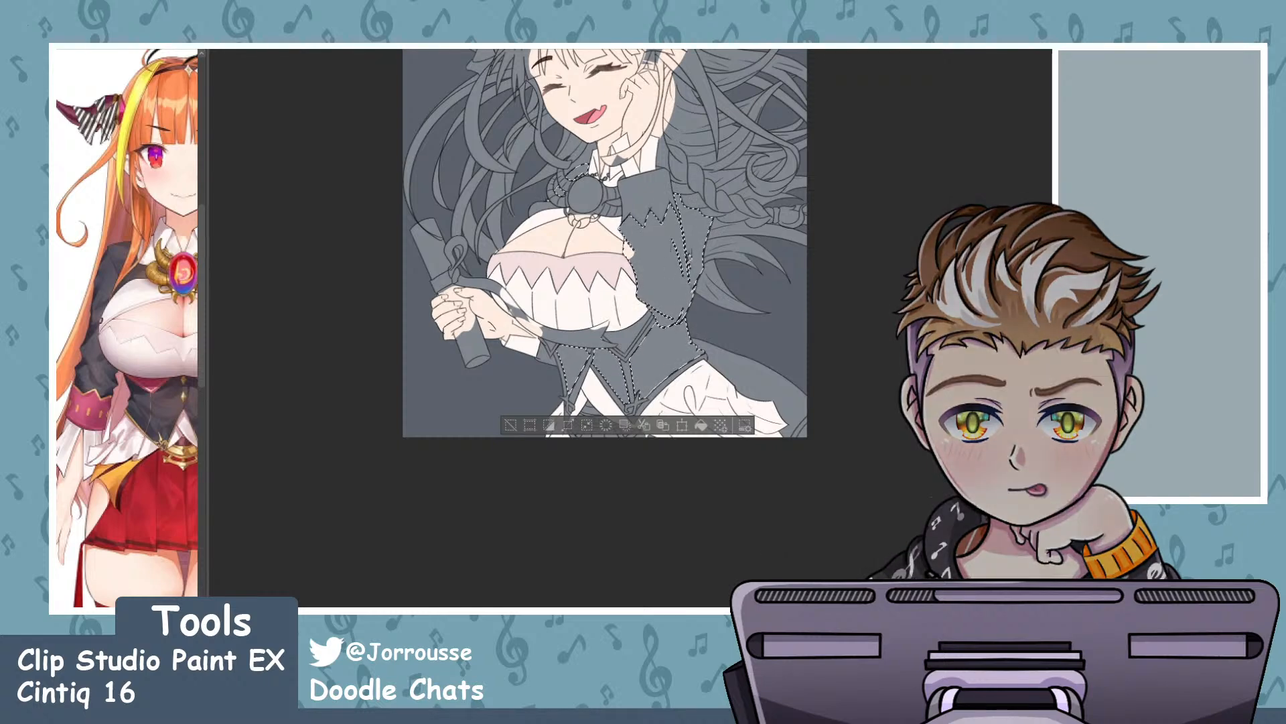
key(alt+Delete)
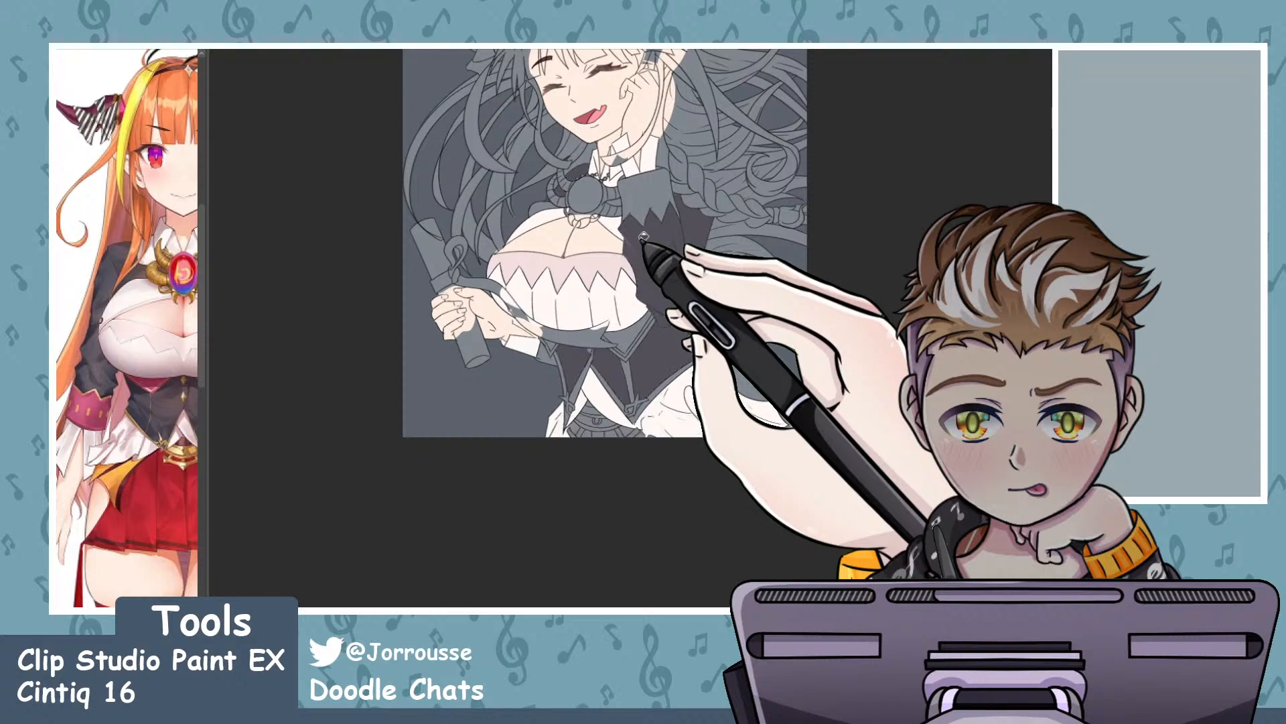
- Redraw the faint diagonal fold line on the dark sleeve beside the bust as a solid dark line
scroll(687, 256, up, 3)
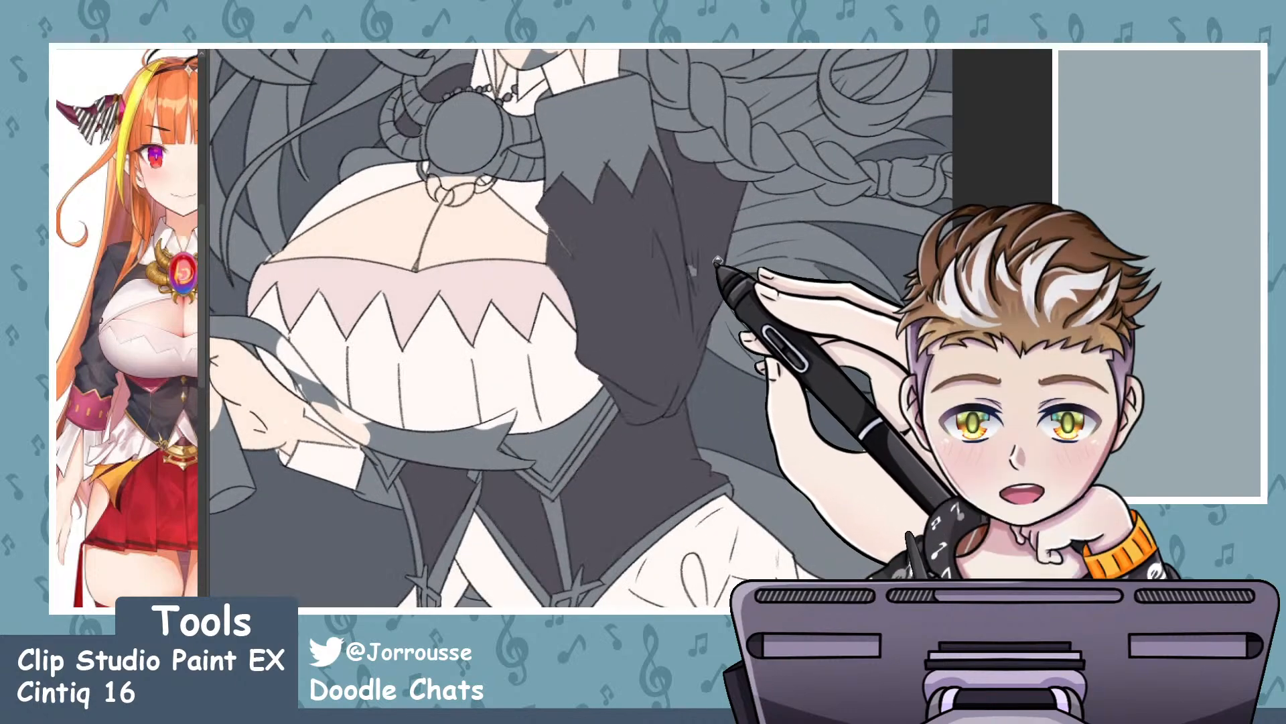
scroll(701, 268, down, 2)
scroll(650, 272, up, 2)
scroll(574, 231, down, 5)
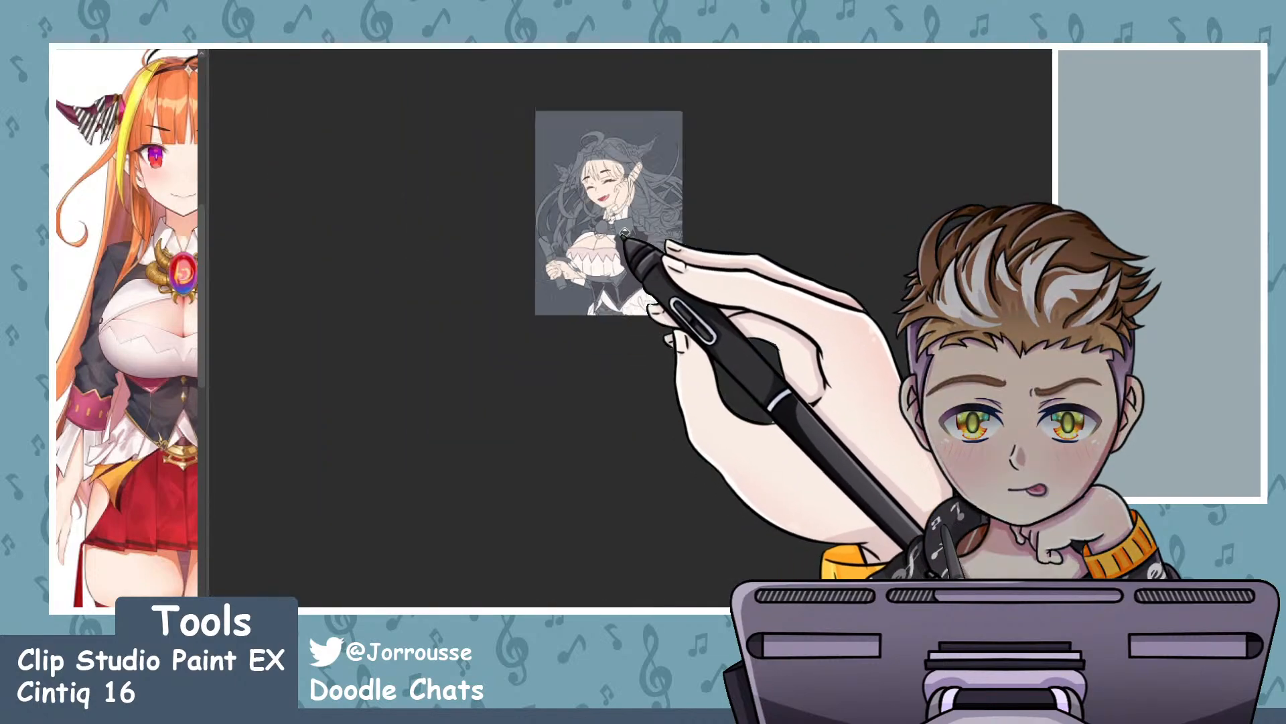
scroll(621, 250, up, 4)
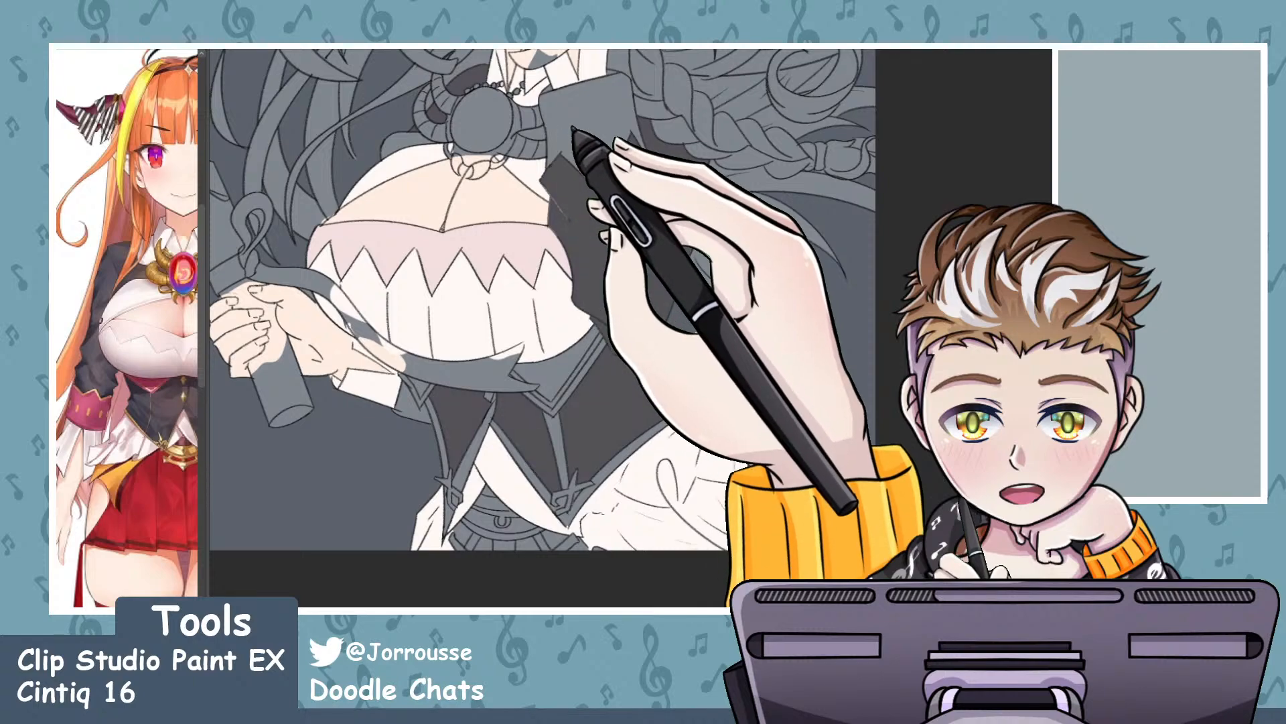
drag(698, 325, 667, 257)
scroll(667, 257, up, 3)
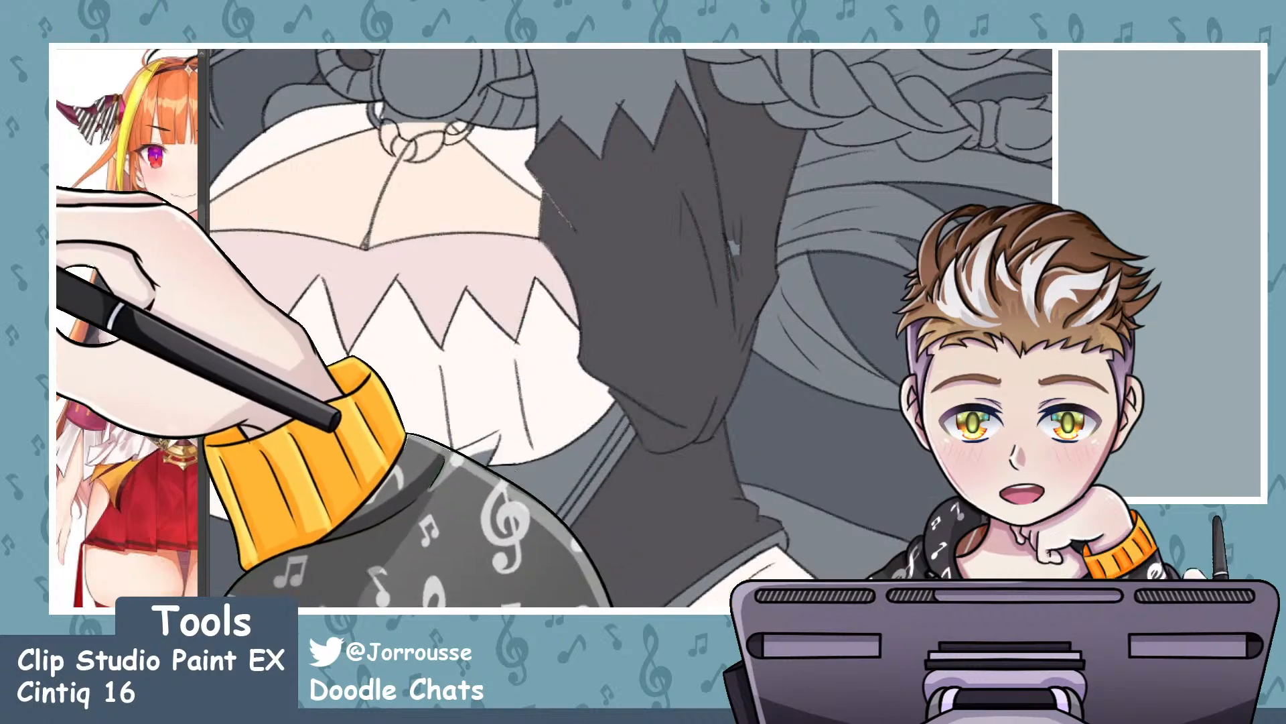
scroll(592, 216, up, 3)
scroll(592, 215, up, 2)
click(61, 379)
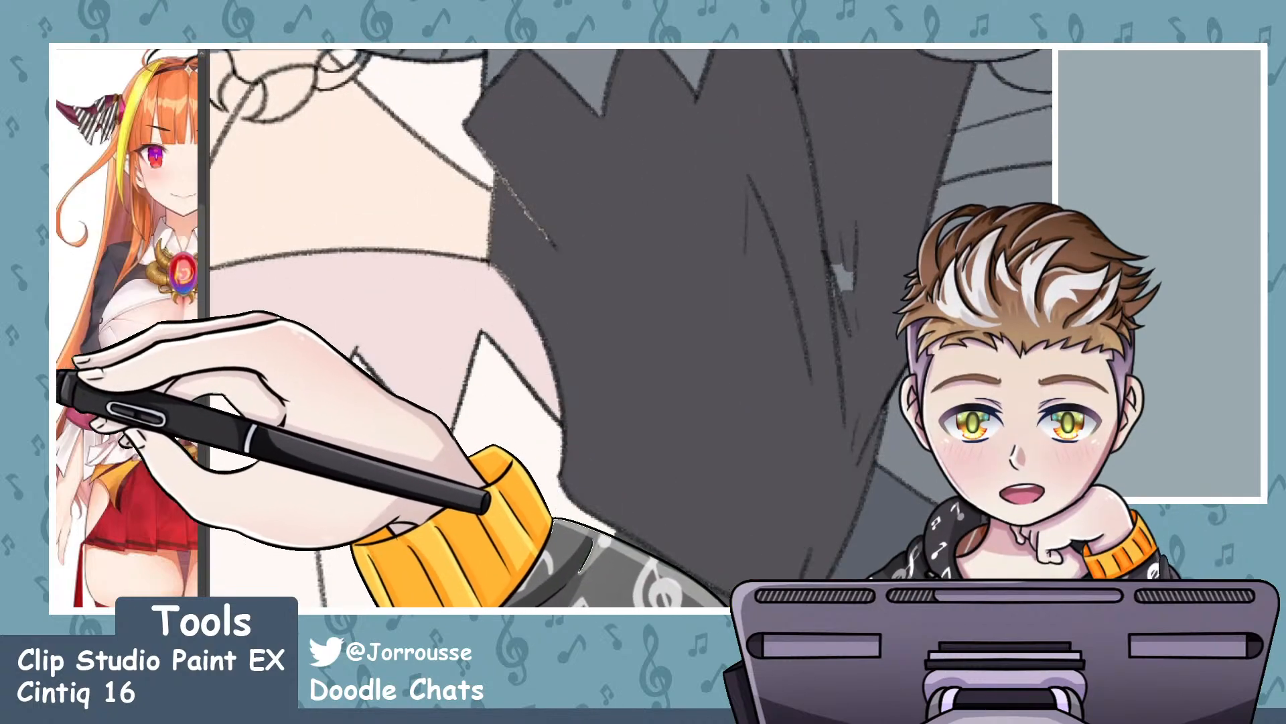
scroll(536, 207, up, 3)
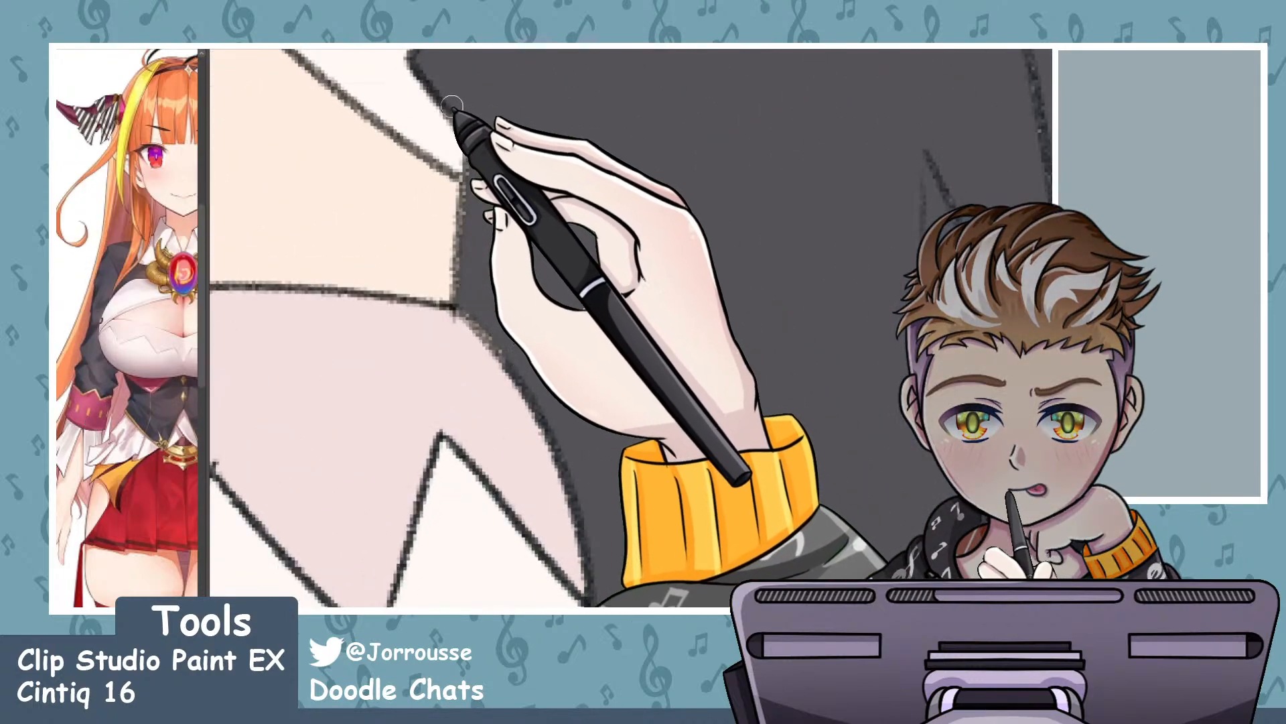
drag(483, 163, 584, 292)
click(101, 397)
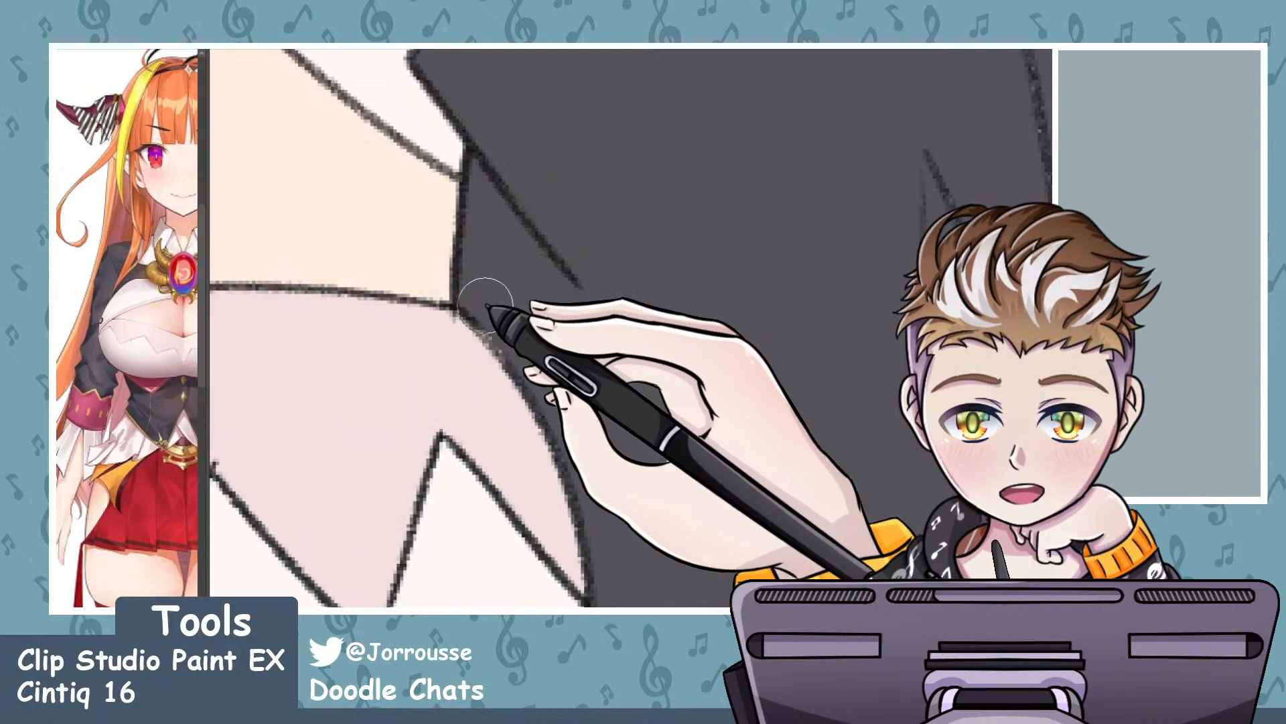
- Cover the missed light spot between the fold lines of the jacket sleeve with dark grey
scroll(505, 310, down, 3)
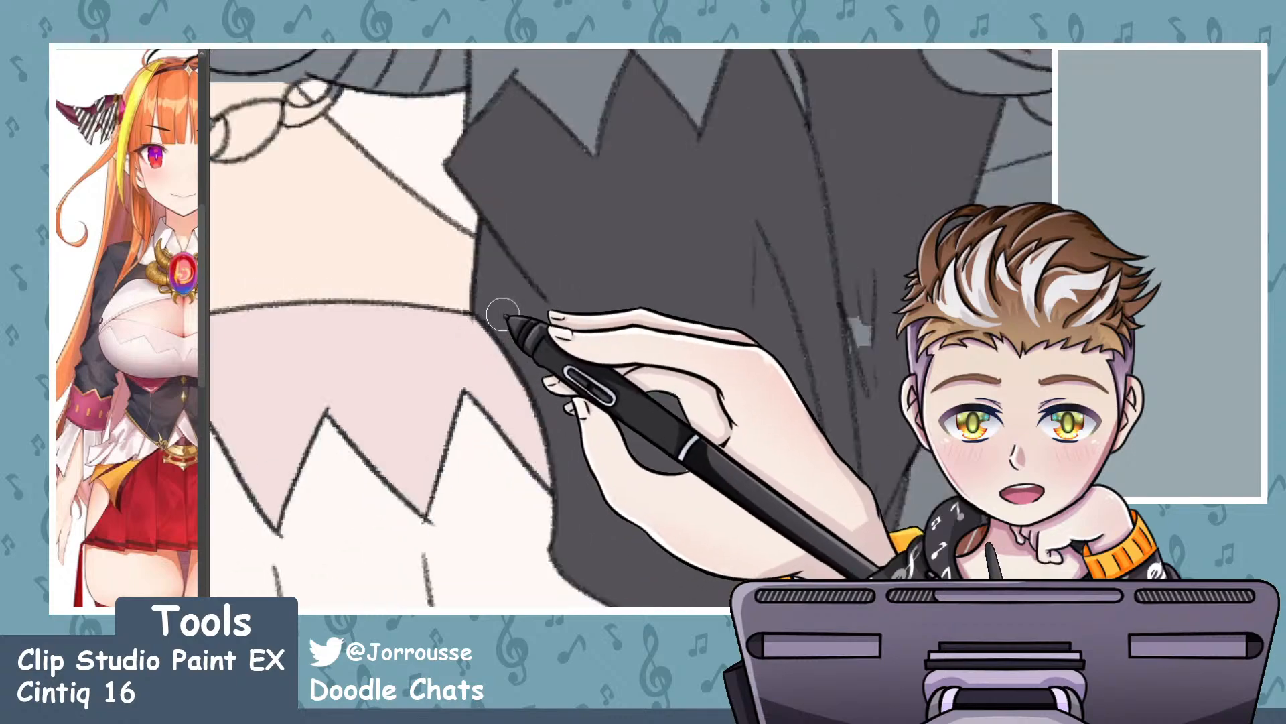
scroll(606, 479, up, 2)
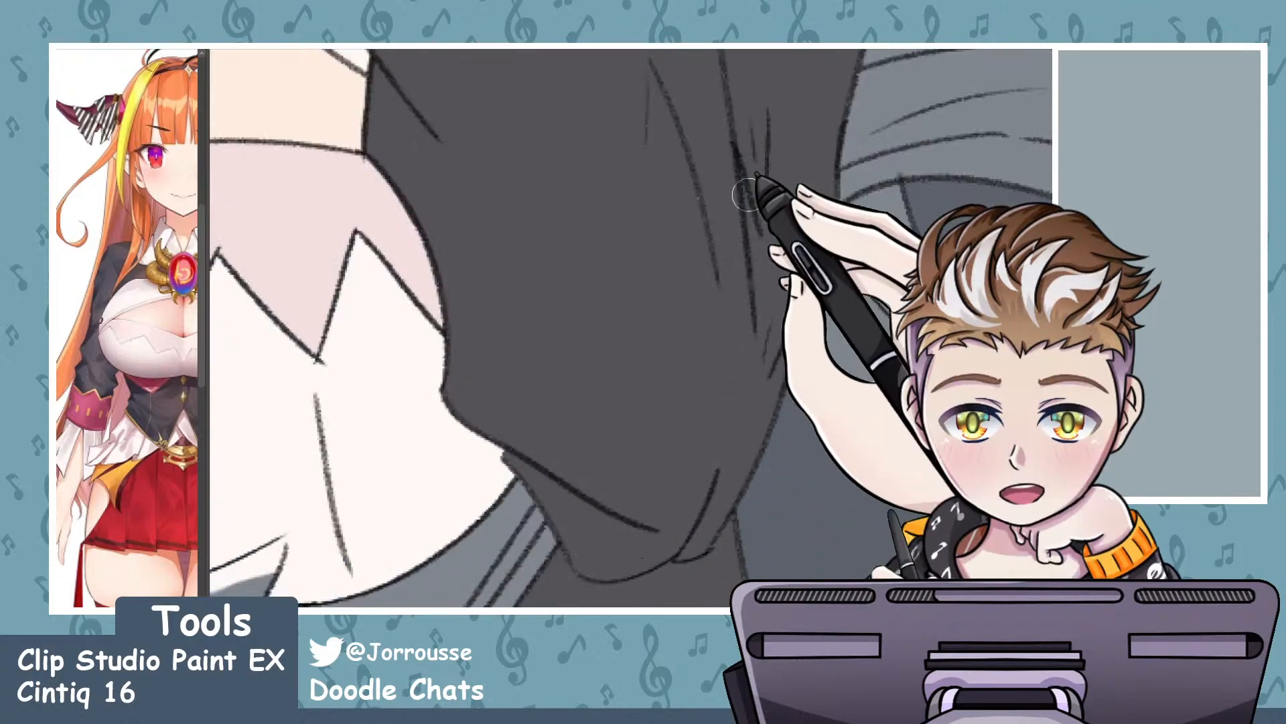
scroll(715, 307, down, 3)
scroll(658, 253, up, 3)
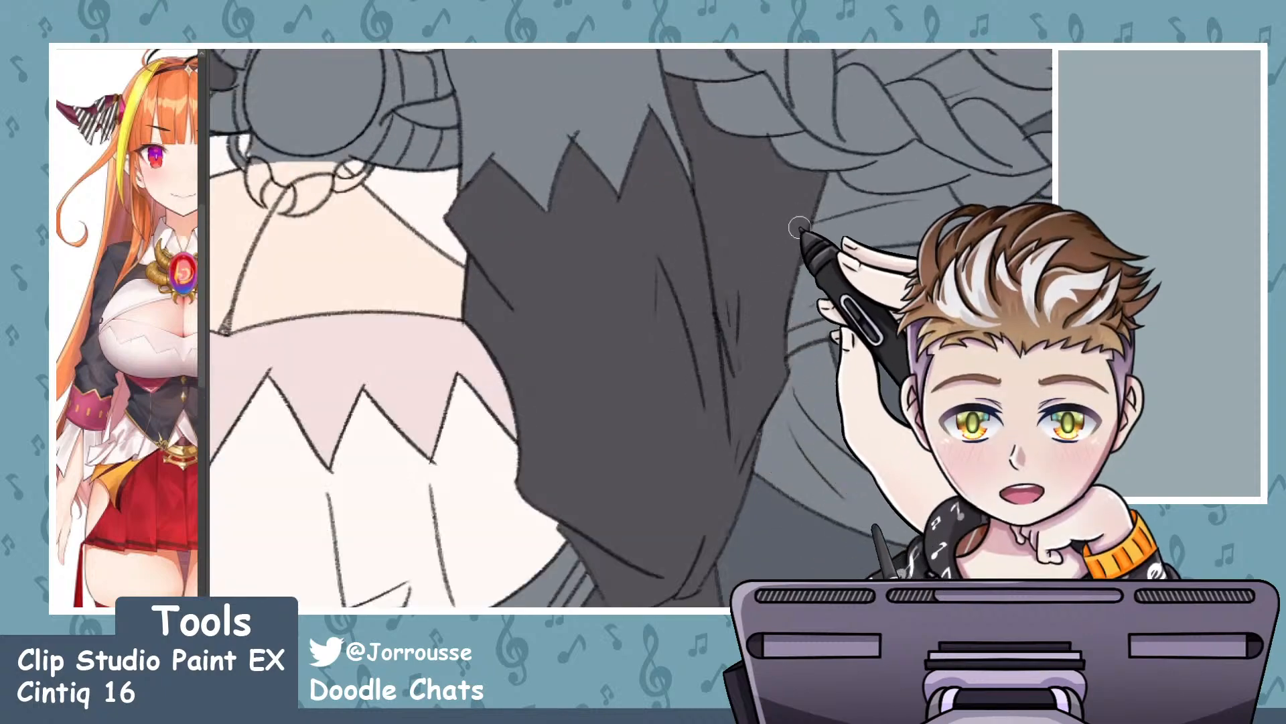
scroll(800, 227, down, 5)
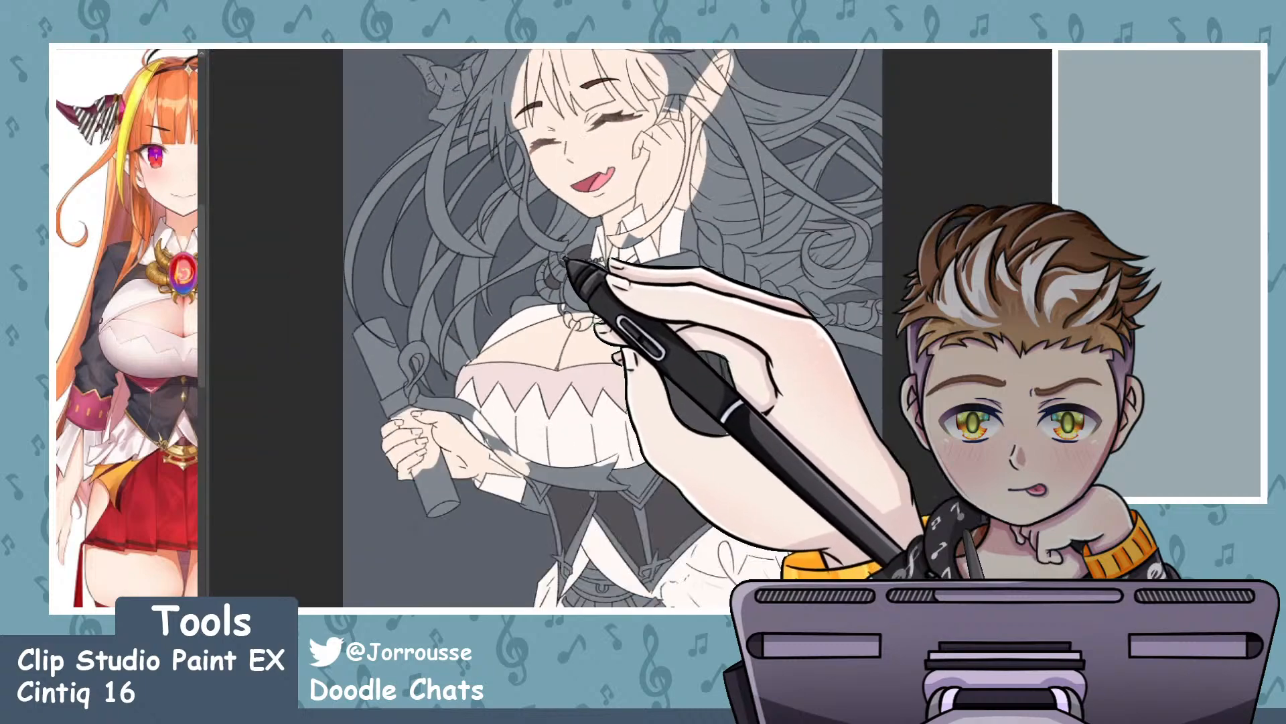
- Paint dark grey into the small gap at the top of the vest opening below the bust ribbon
scroll(566, 260, up, 6)
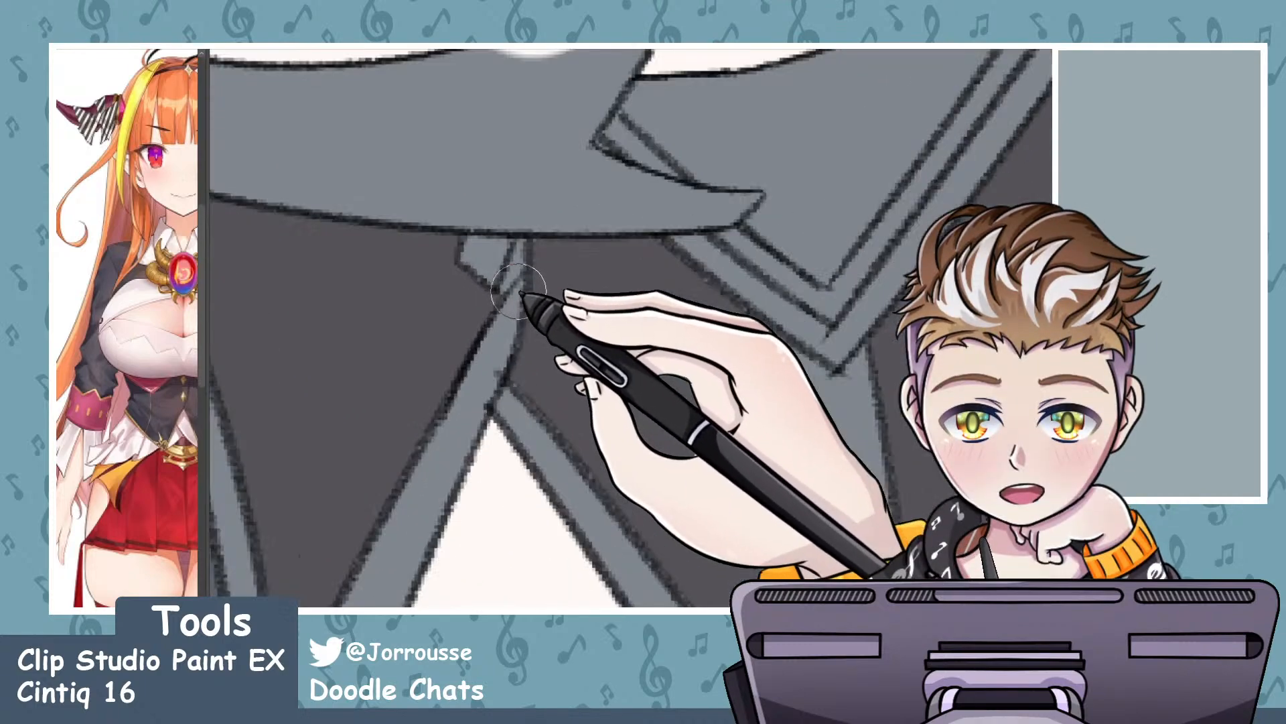
scroll(518, 290, up, 2)
scroll(462, 299, down, 6)
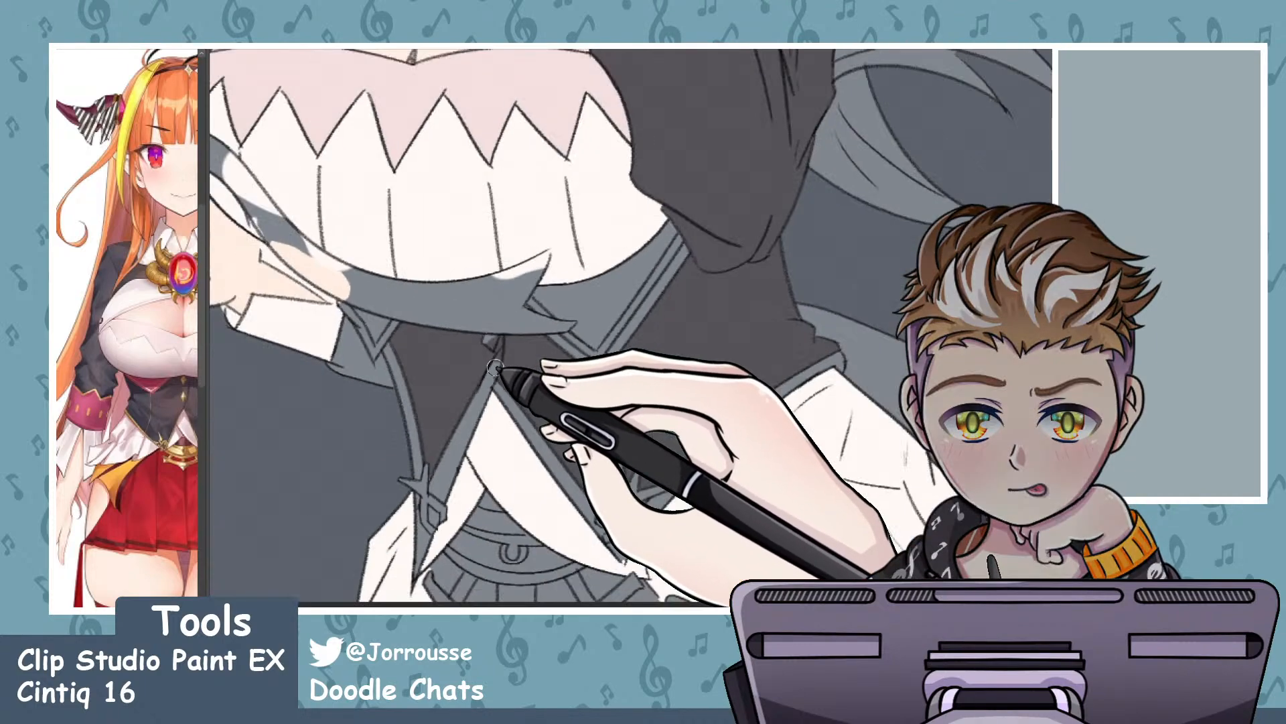
- Fill the small gaps inside the pointed clasps along the vest's lower edge with dark grey
scroll(551, 420, up, 4)
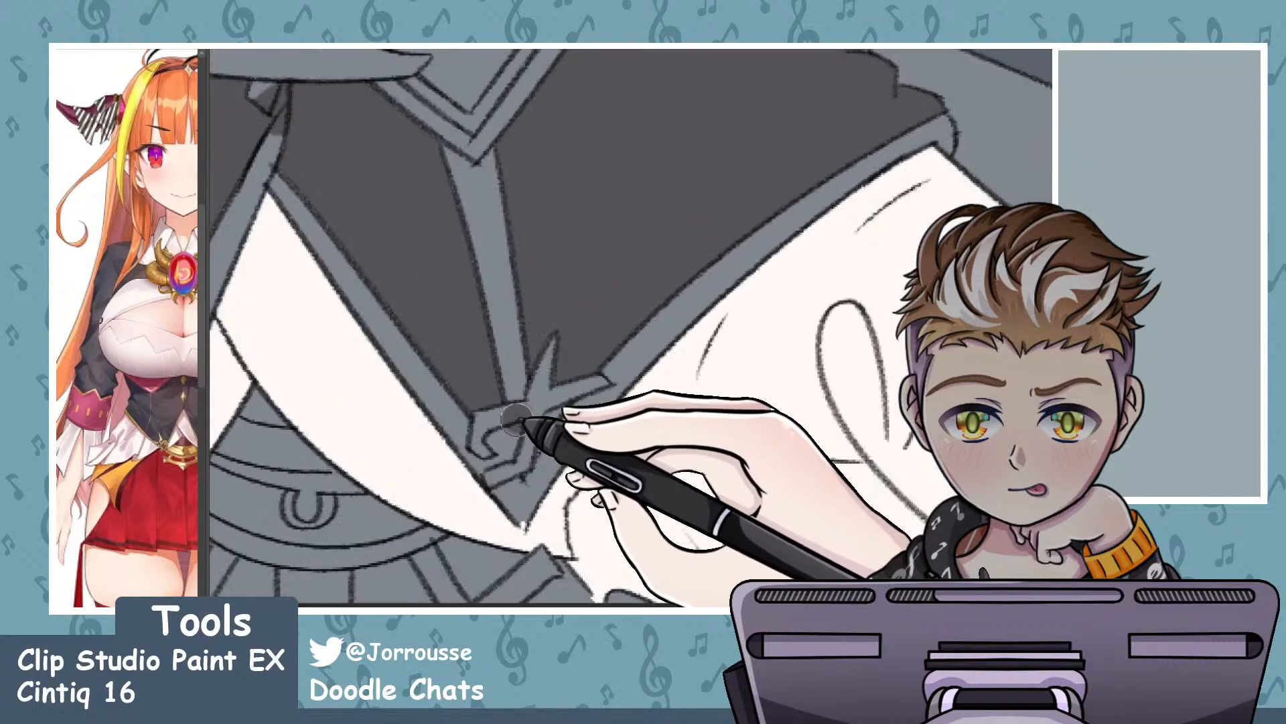
scroll(584, 361, down, 3)
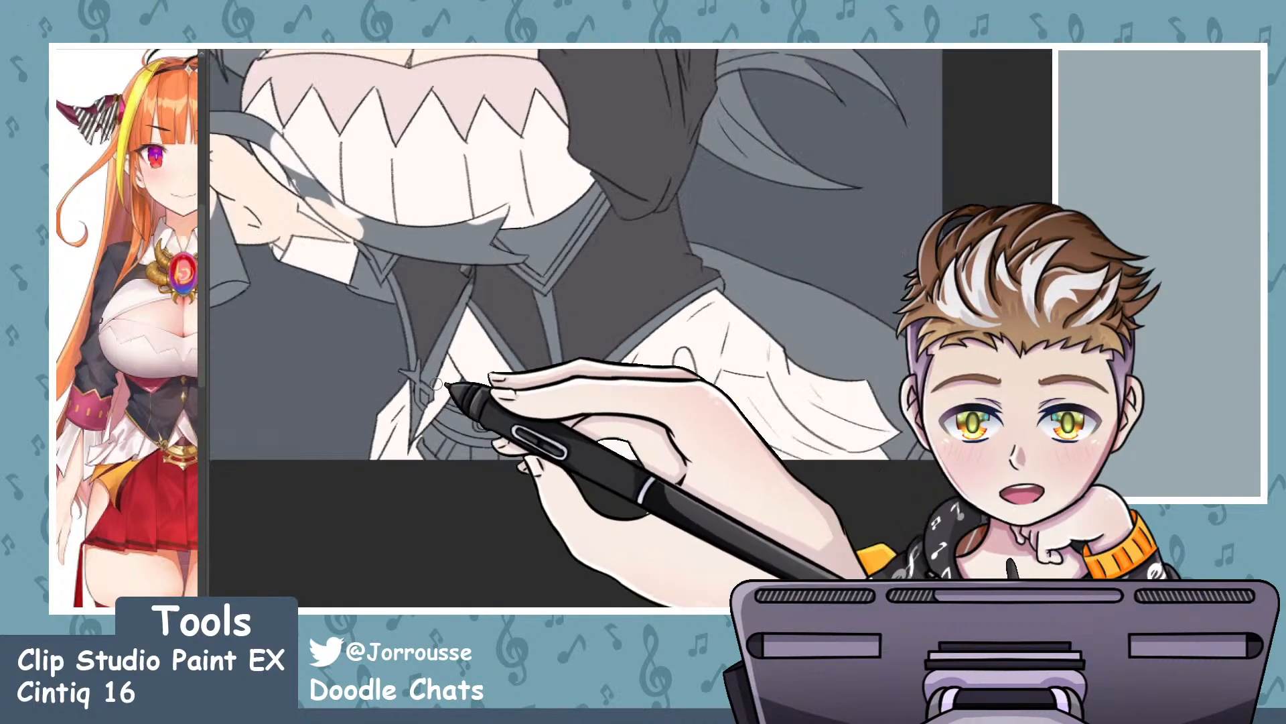
scroll(459, 379, up, 2)
scroll(431, 374, down, 3)
scroll(450, 397, up, 4)
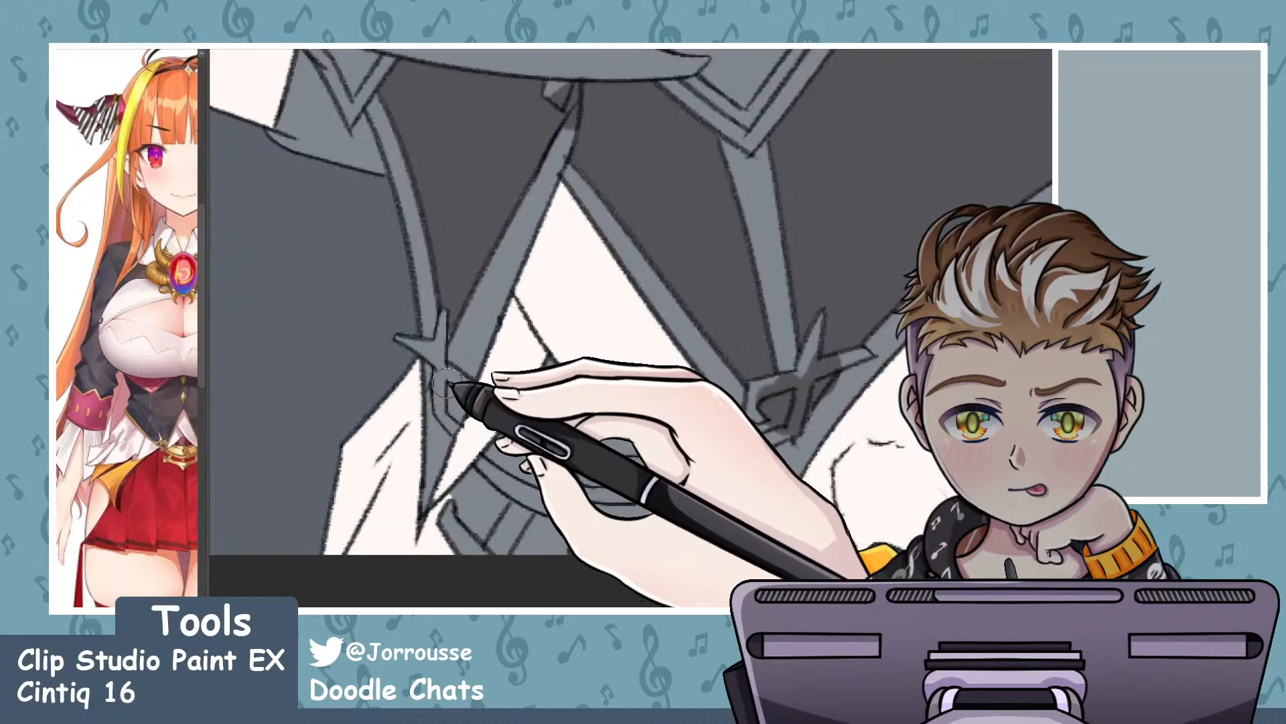
scroll(455, 421, down, 8)
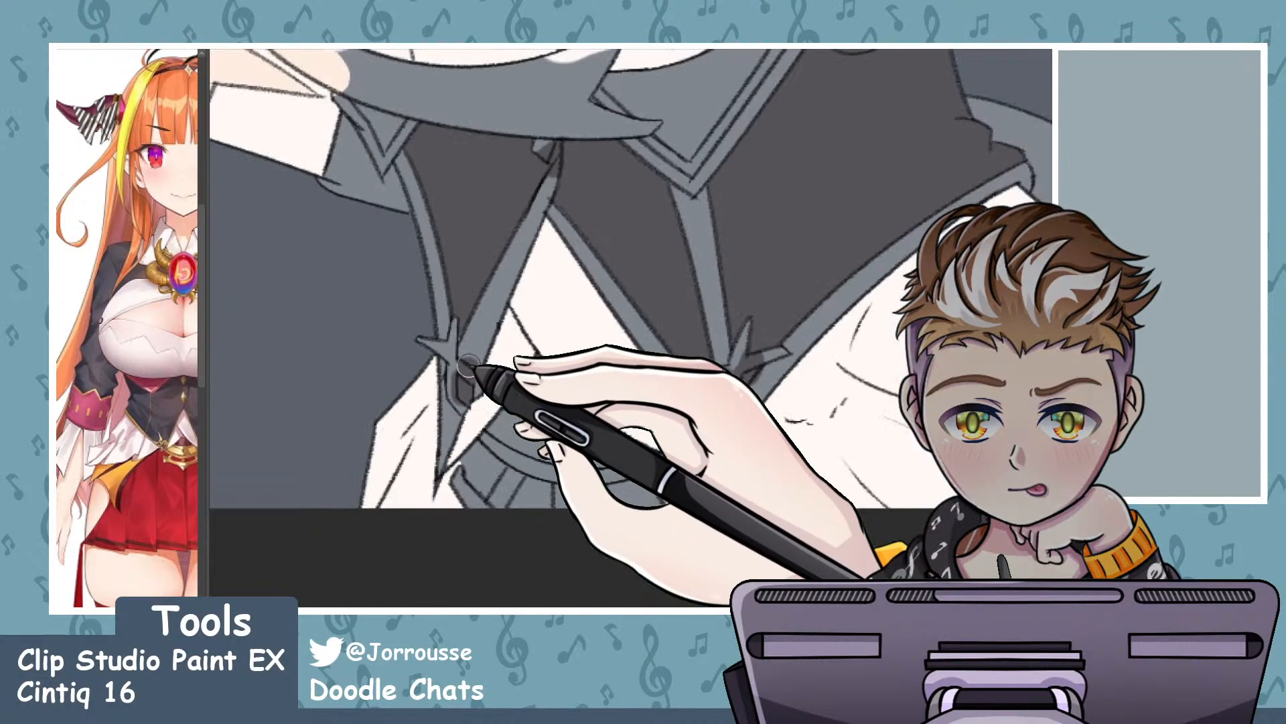
scroll(497, 289, up, 2)
scroll(620, 284, down, 4)
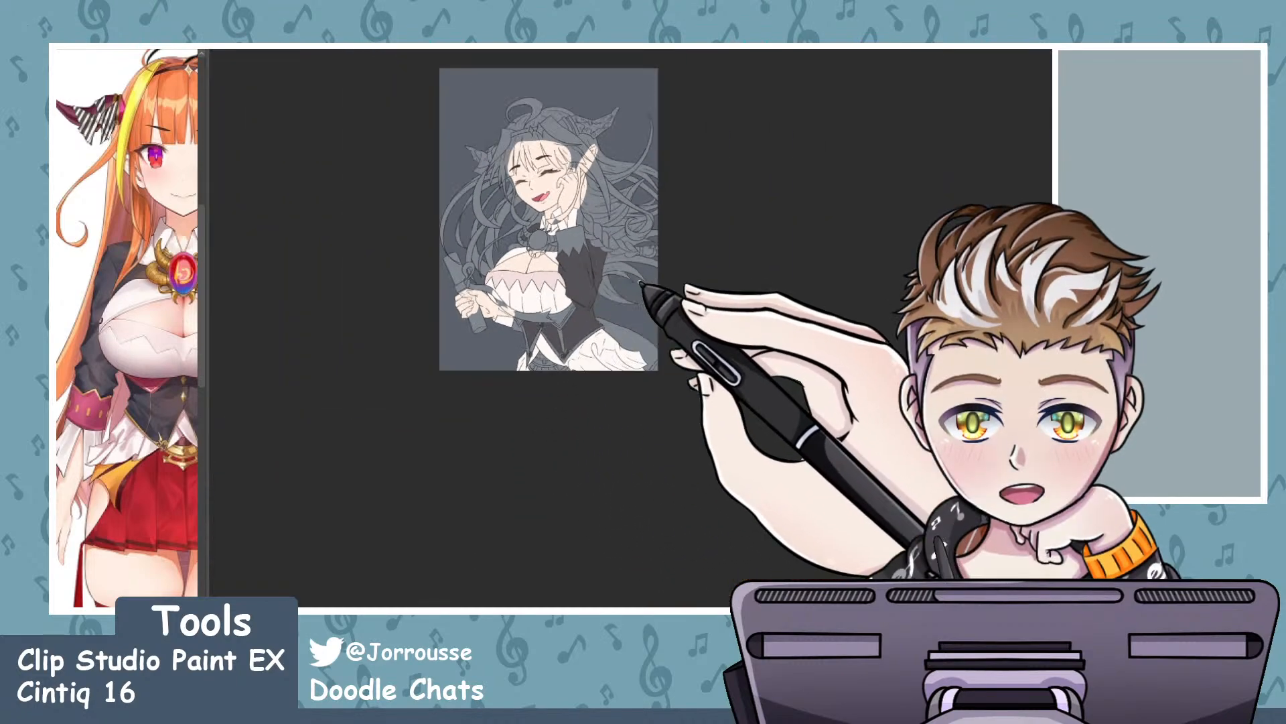
- Inspect the clothing's flat colors on the whole figure and close up around the raised arm's cuff
scroll(556, 288, up, 2)
scroll(576, 258, up, 4)
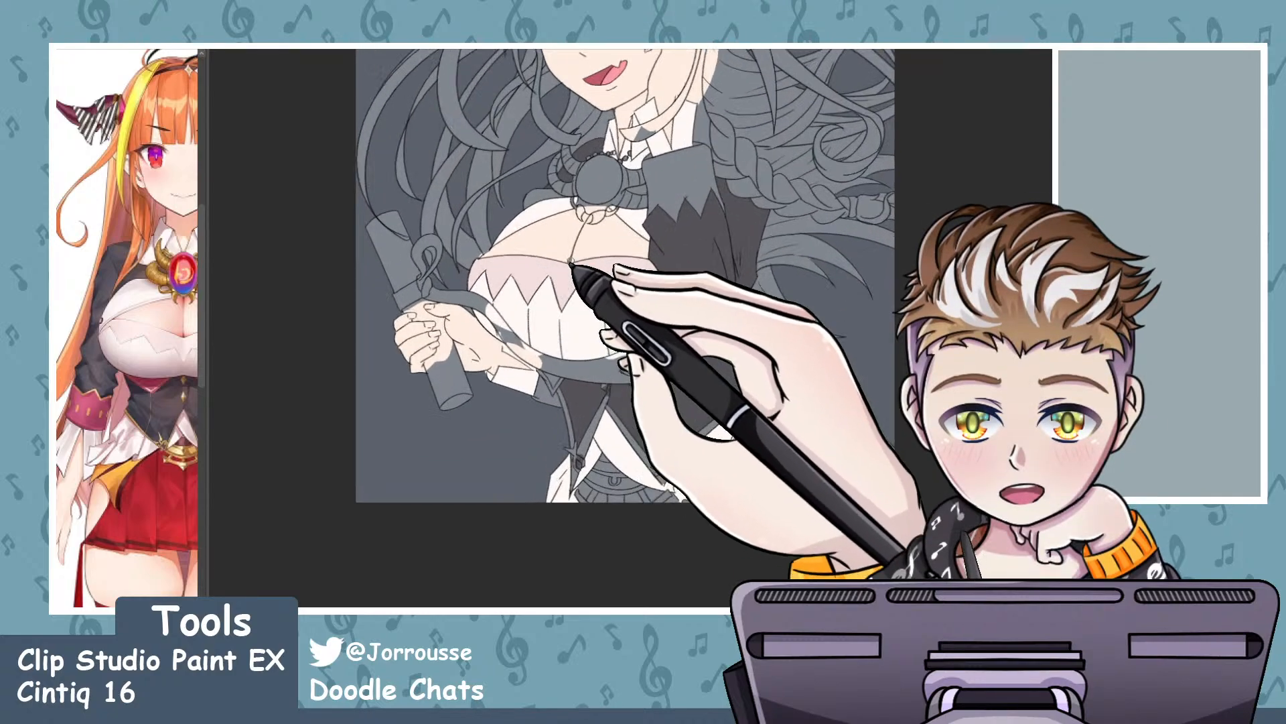
scroll(700, 245, down, 2)
scroll(653, 230, up, 1)
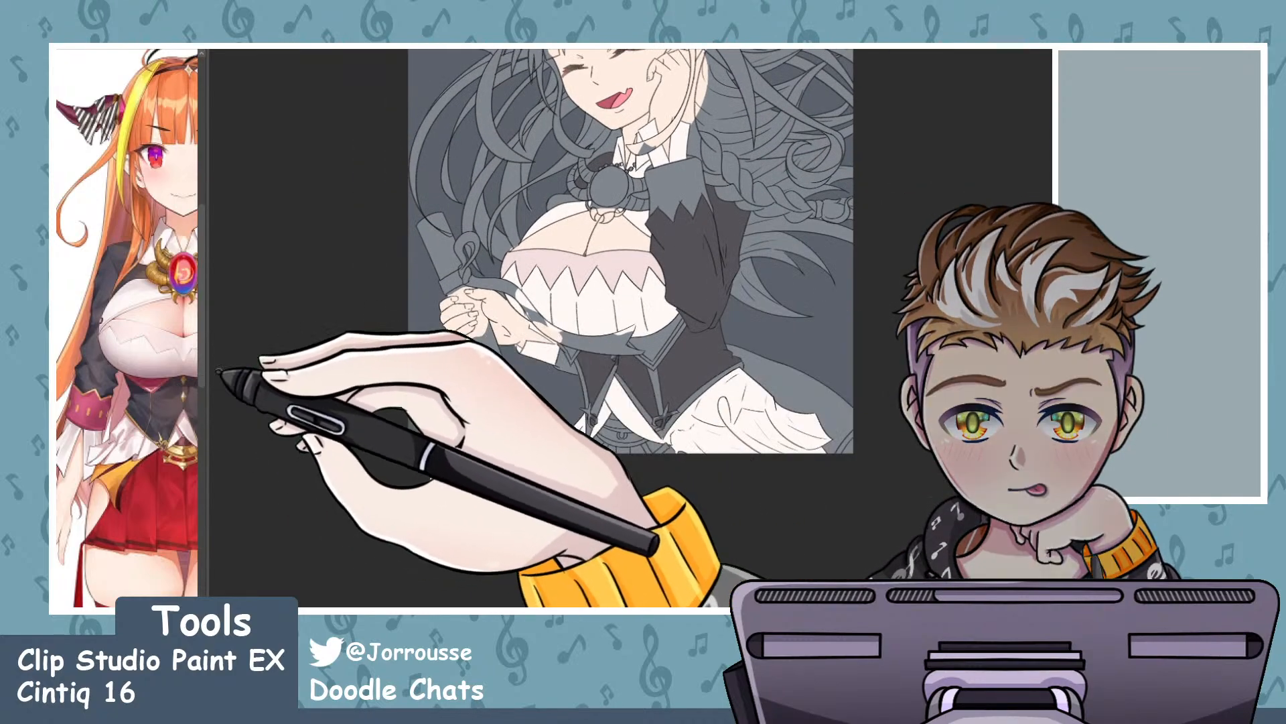
scroll(673, 265, down, 3)
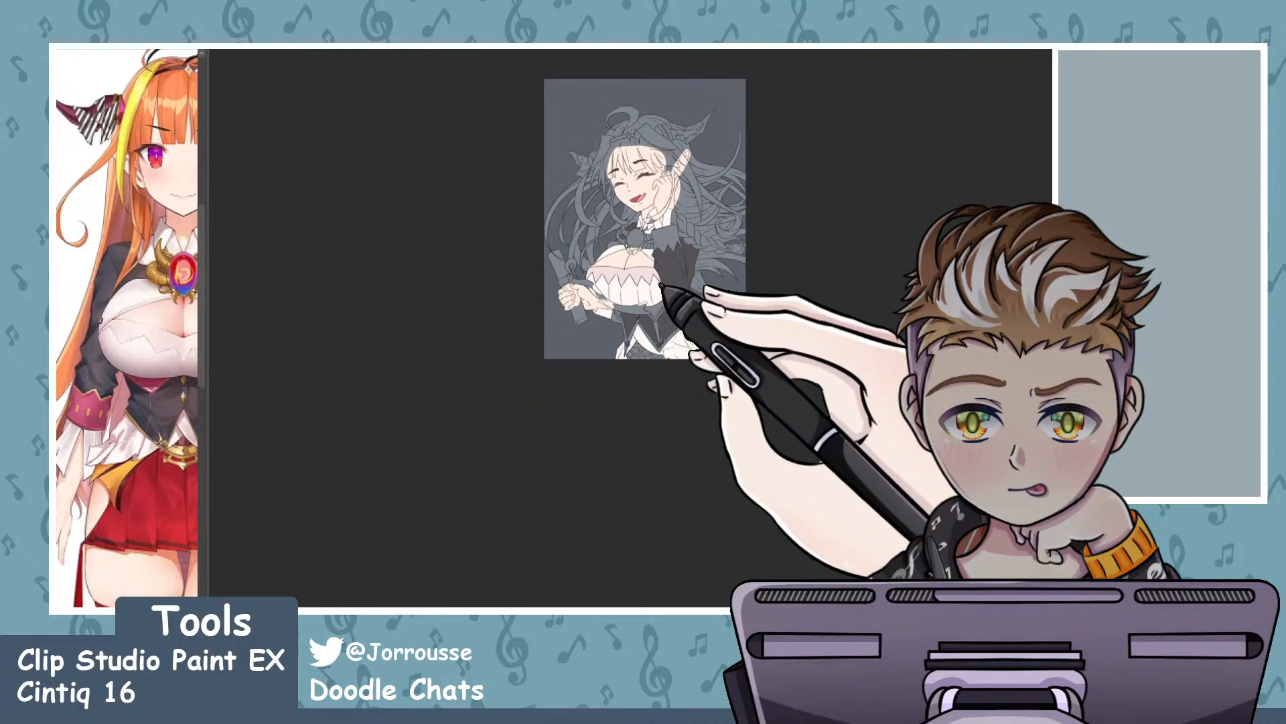
scroll(674, 252, up, 8)
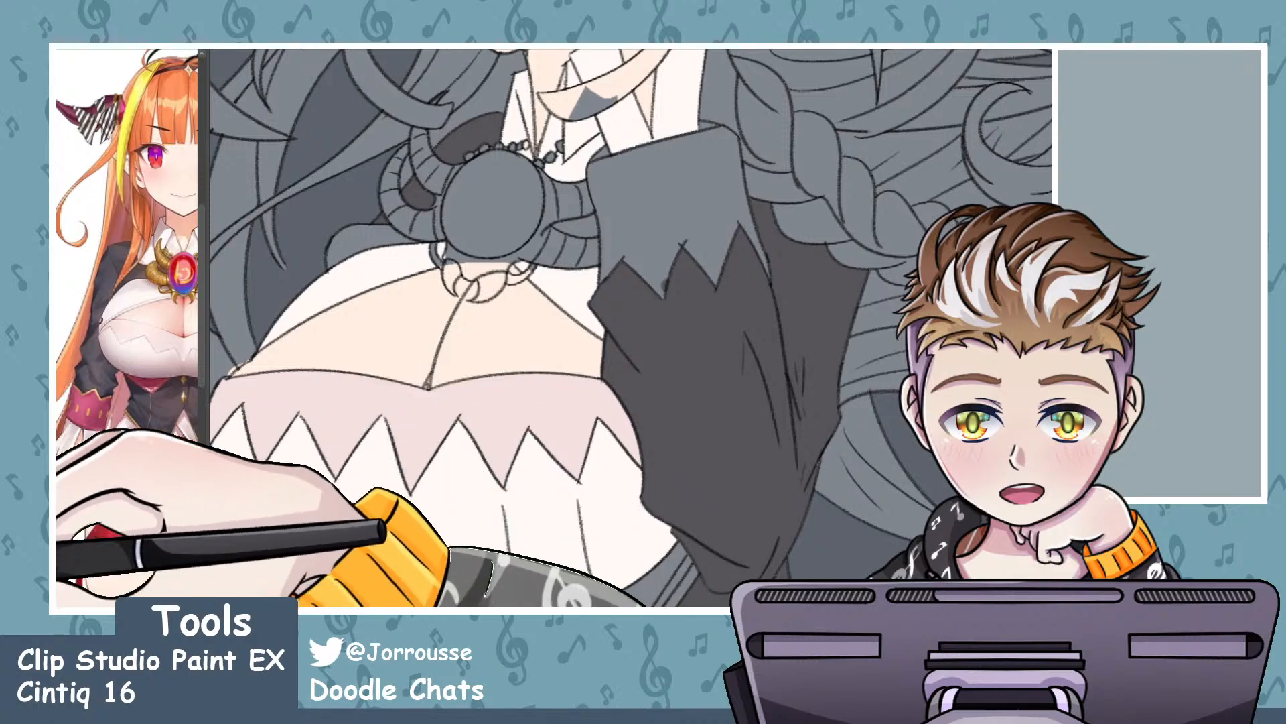
scroll(626, 373, down, 3)
scroll(545, 258, up, 4)
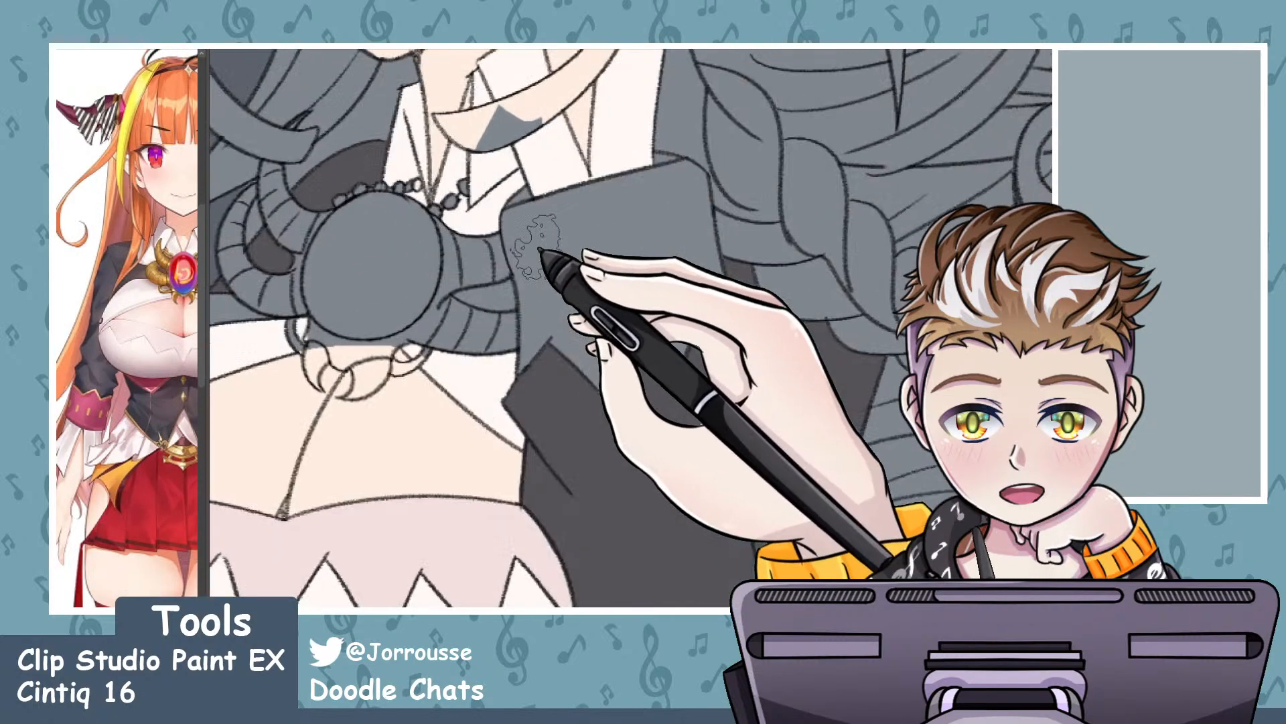
drag(590, 221, 587, 267)
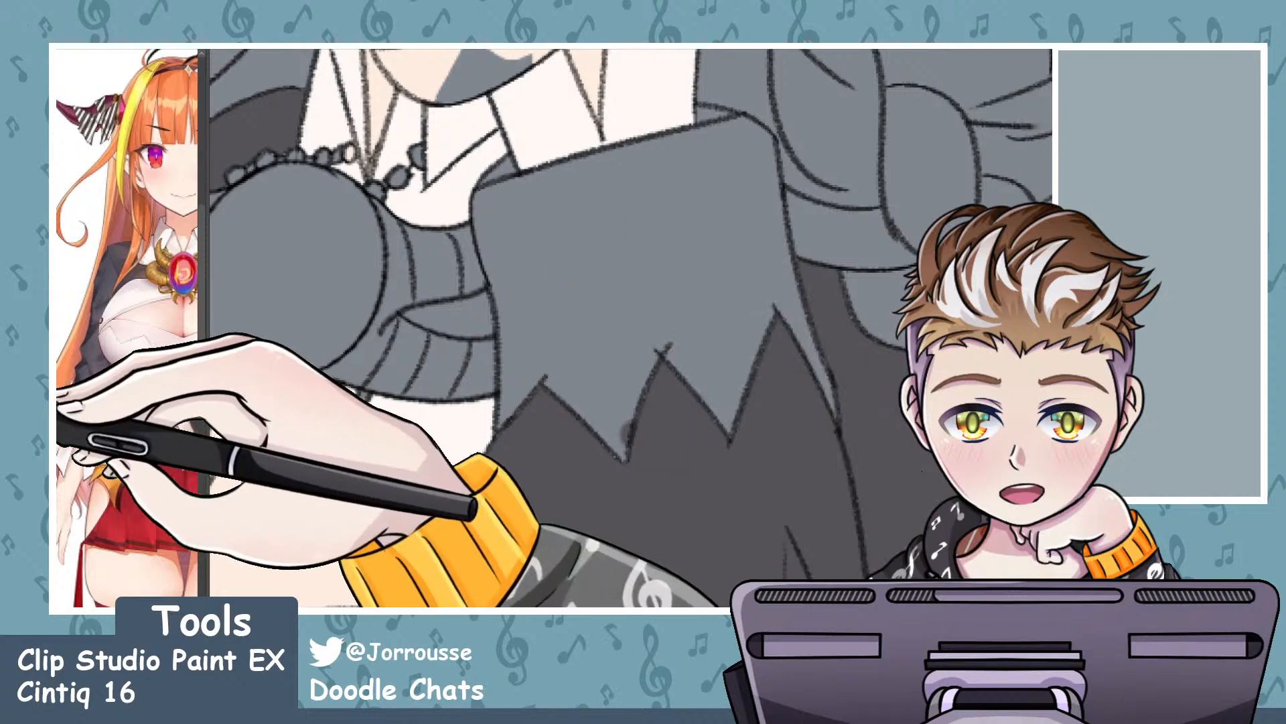
click(59, 395)
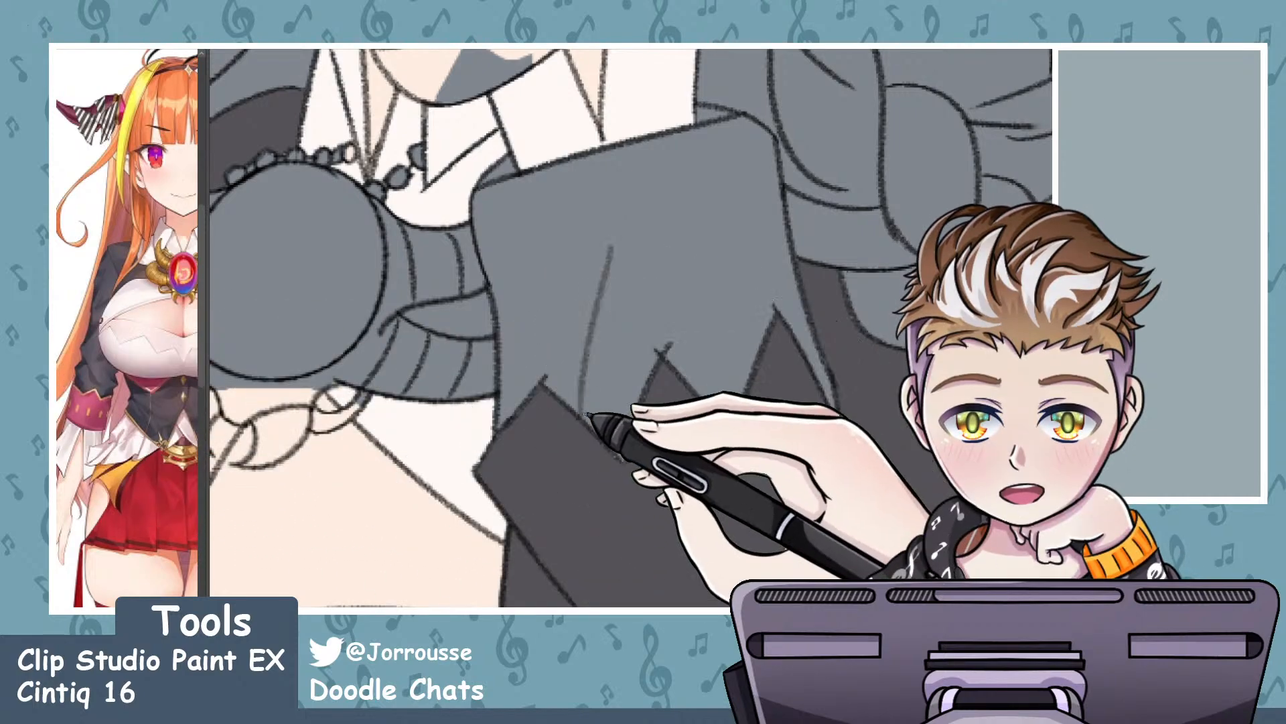
key(ctrl+z)
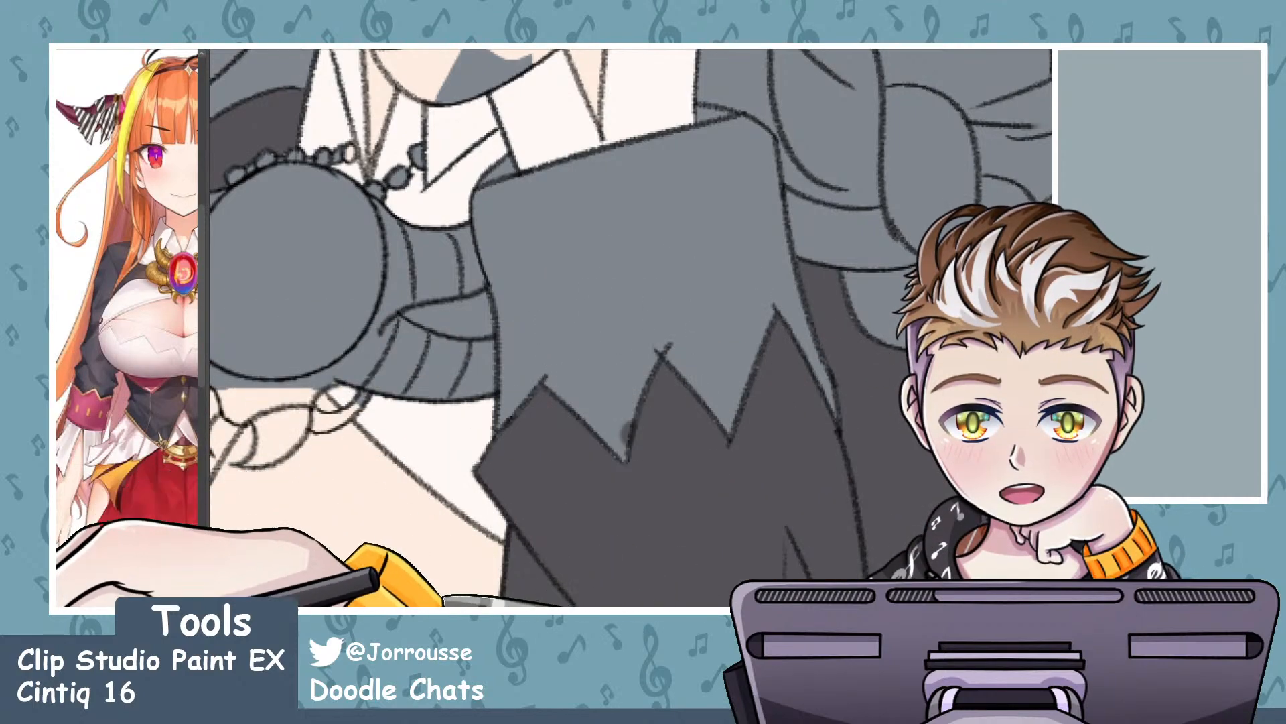
- Draw a second zigzag line parallel to the jagged edge of the raised arm's cuff and try an oval stroke above it
mouse_move(497, 407)
mouse_down()
mouse_move(543, 349)
mouse_move(500, 411)
mouse_move(556, 352)
mouse_move(541, 352)
mouse_move(604, 410)
mouse_move(541, 361)
mouse_move(628, 429)
mouse_up()
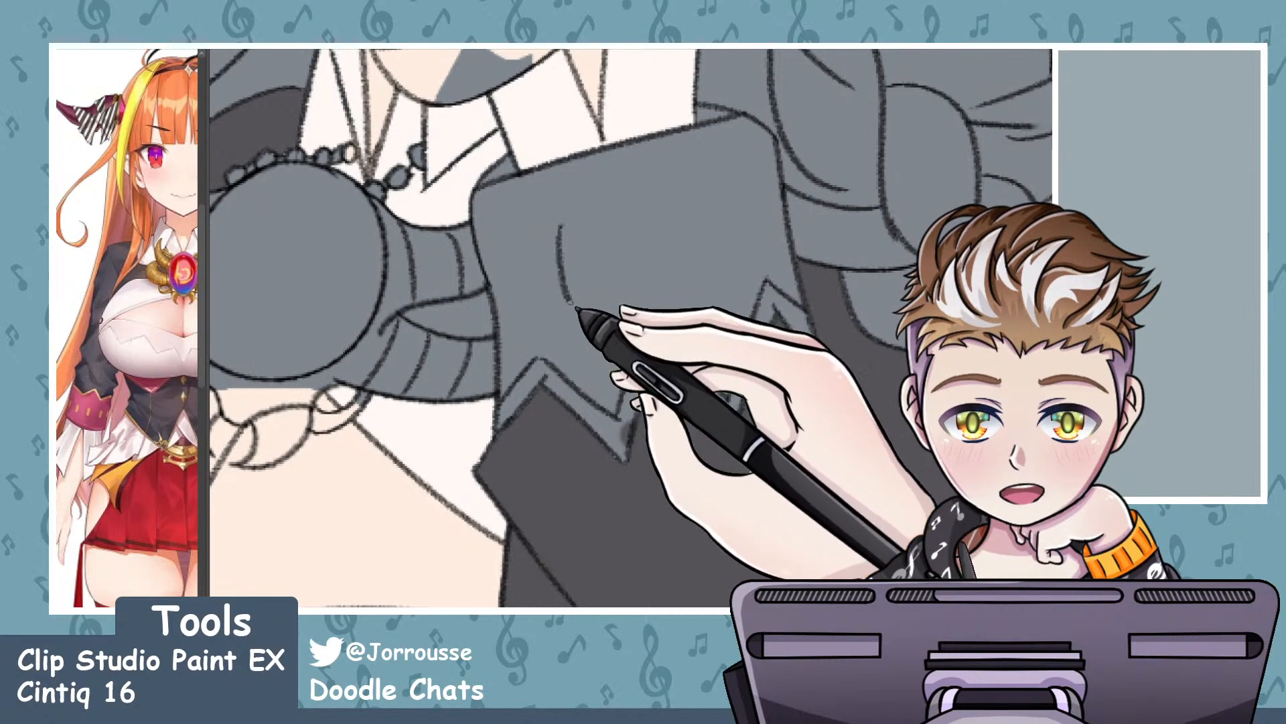
drag(573, 306, 573, 228)
key(ctrl+z)
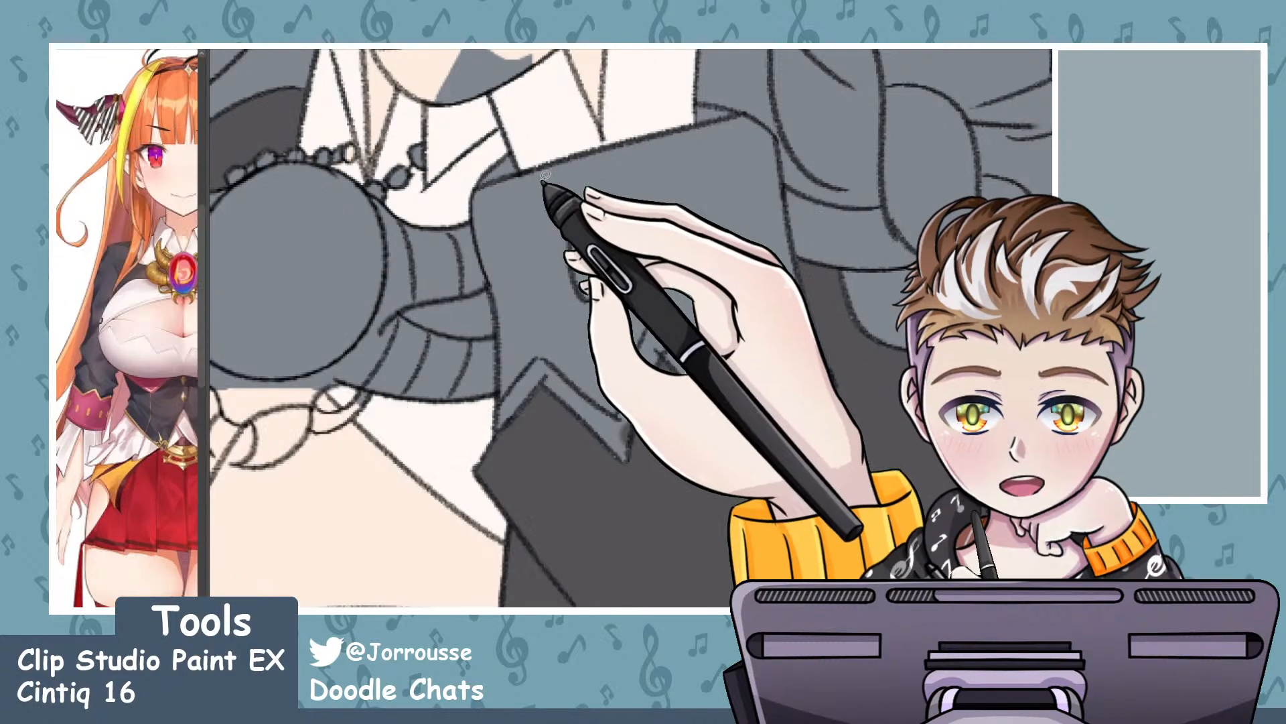
- Draw a narrow upright oval on the cuff and duplicate it into an evenly spaced row of four across the cuff
mouse_move(569, 199)
mouse_down()
mouse_move(573, 302)
mouse_move(575, 201)
mouse_up()
key(ctrl+c)
key(ctrl+v)
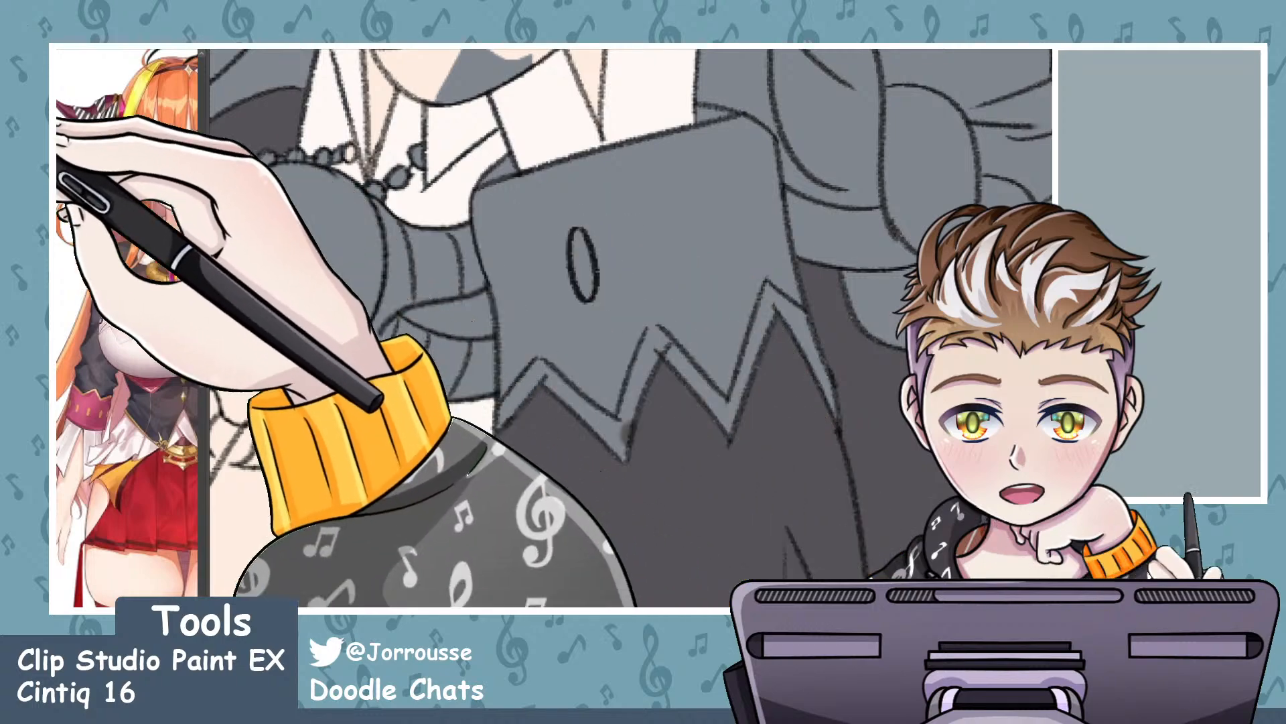
drag(505, 263, 637, 253)
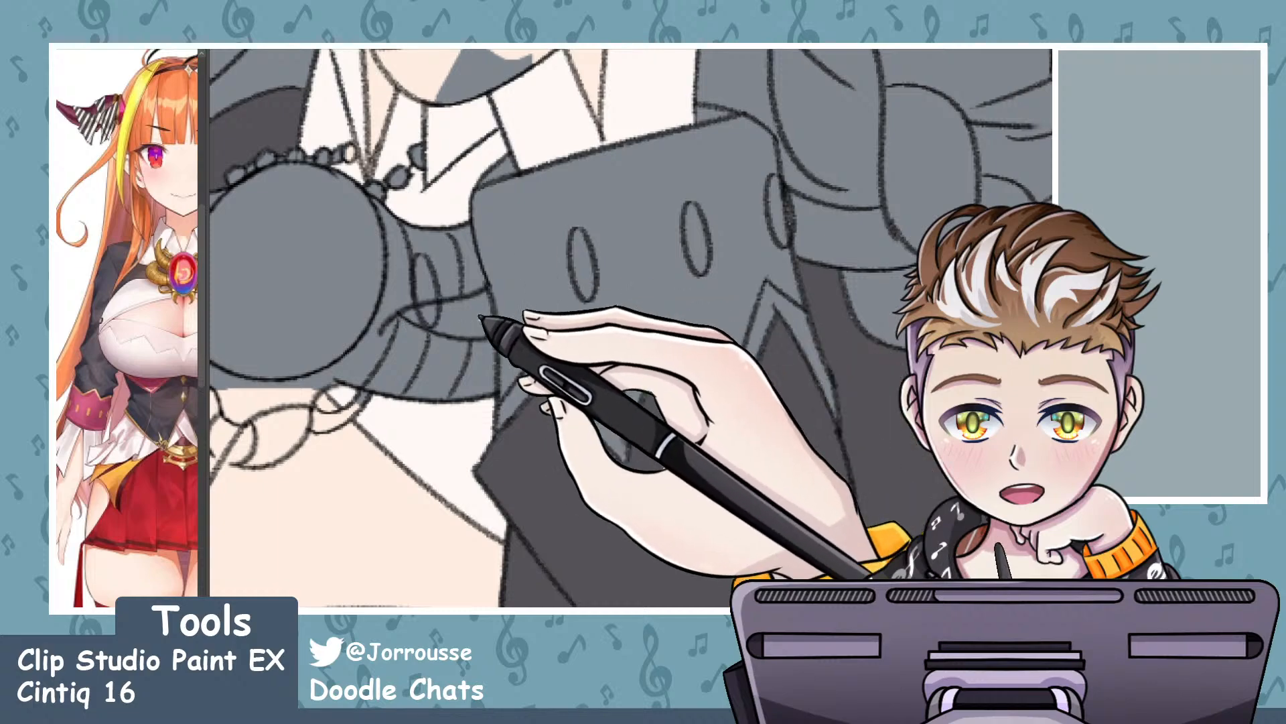
drag(504, 231, 502, 234)
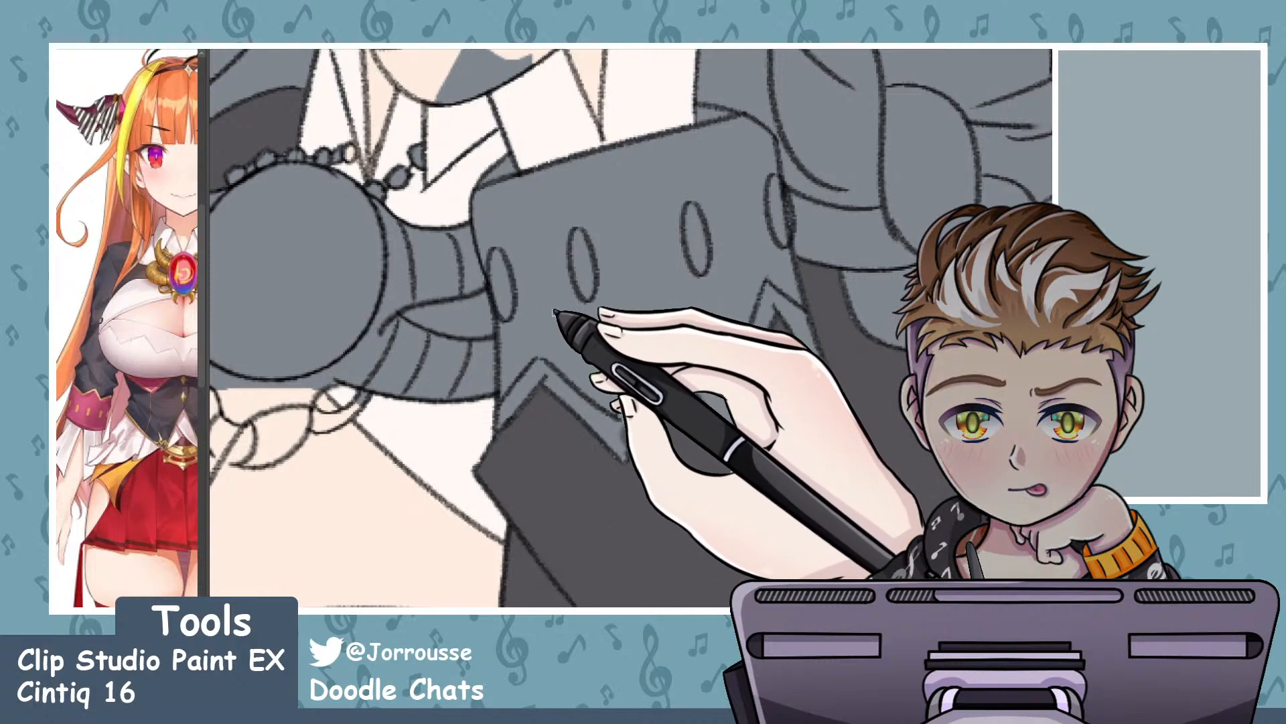
- Clean up the two outermost ovals by erasing the parts that overlap the cuff's side outlines
scroll(630, 328, down, 10)
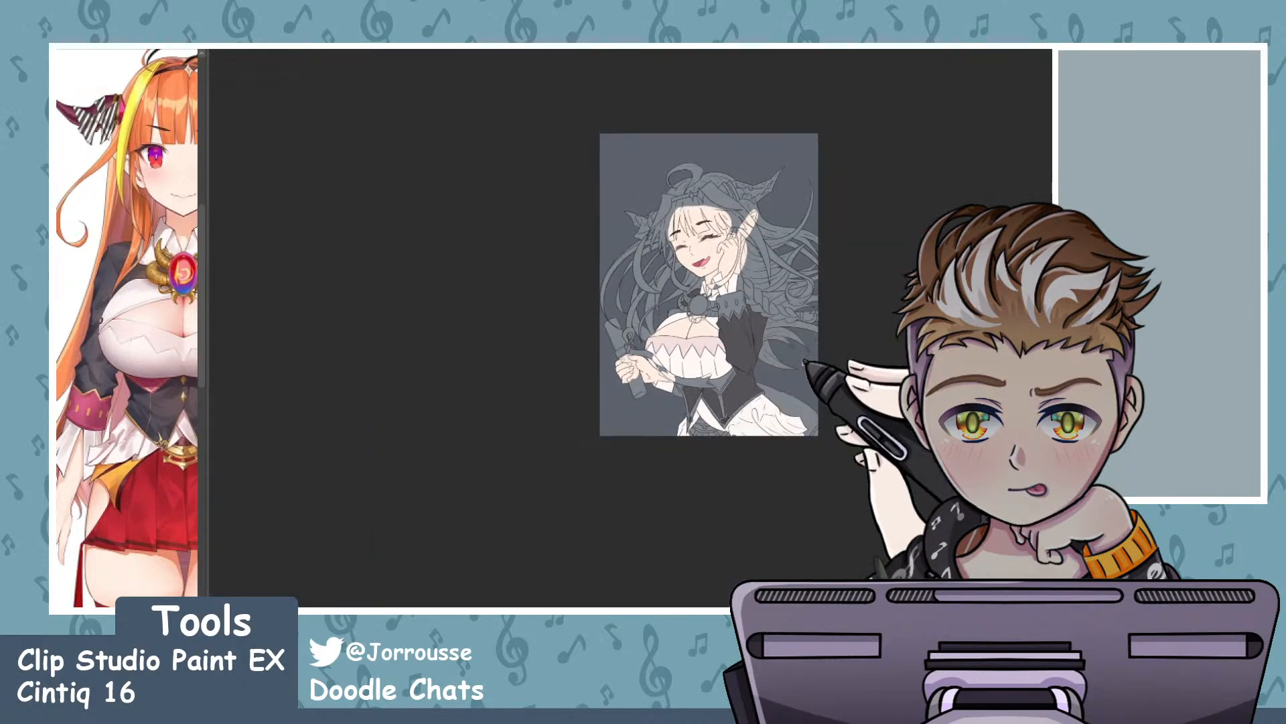
scroll(697, 362, up, 10)
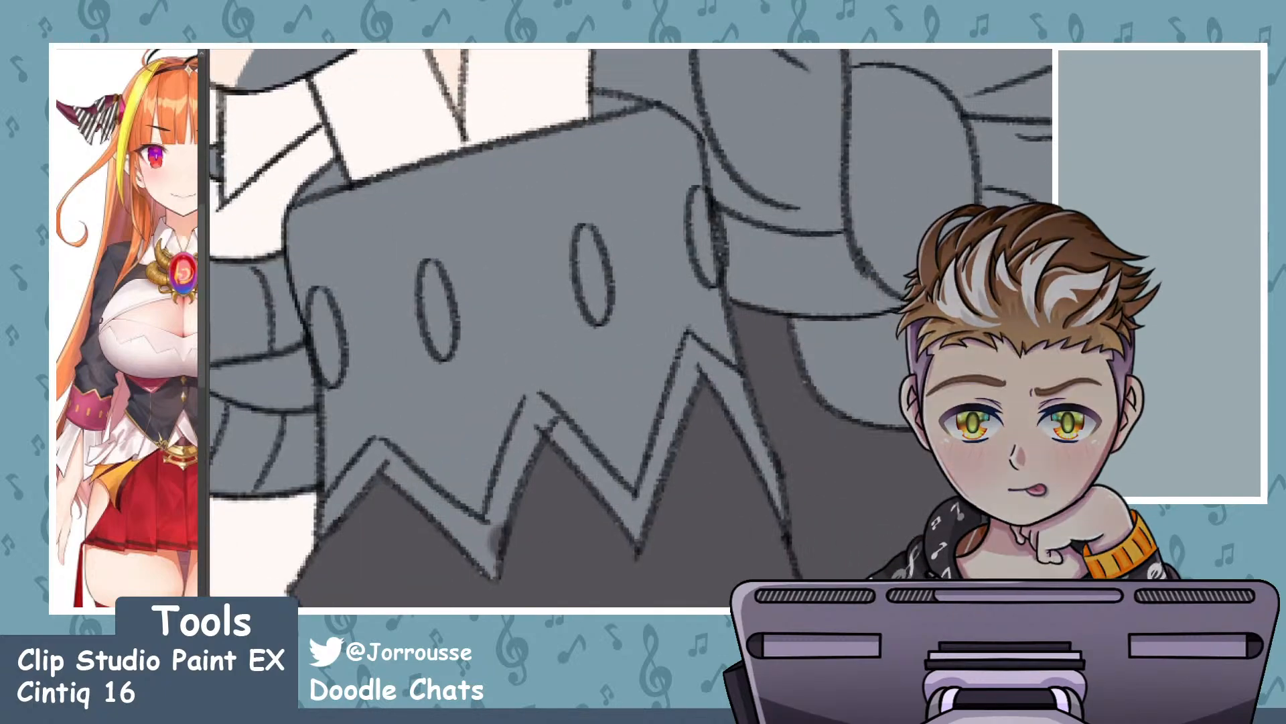
scroll(629, 328, up, 3)
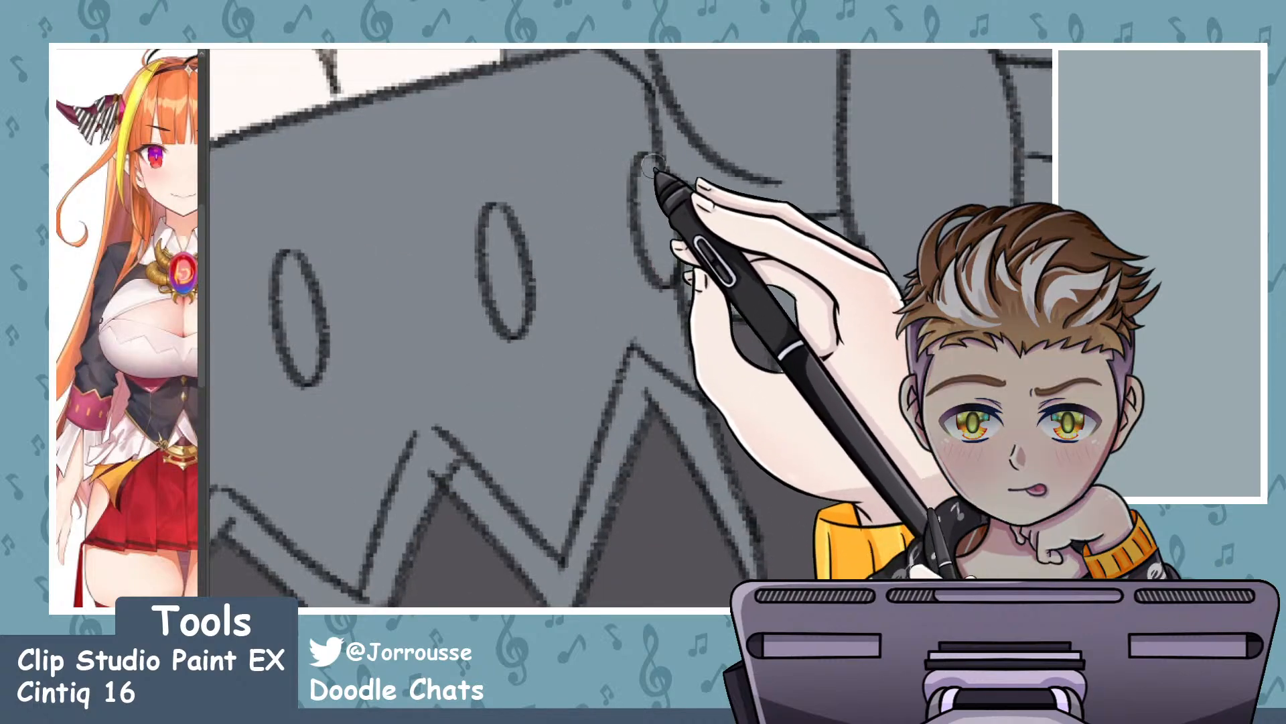
scroll(767, 299, down, 5)
scroll(633, 335, up, 5)
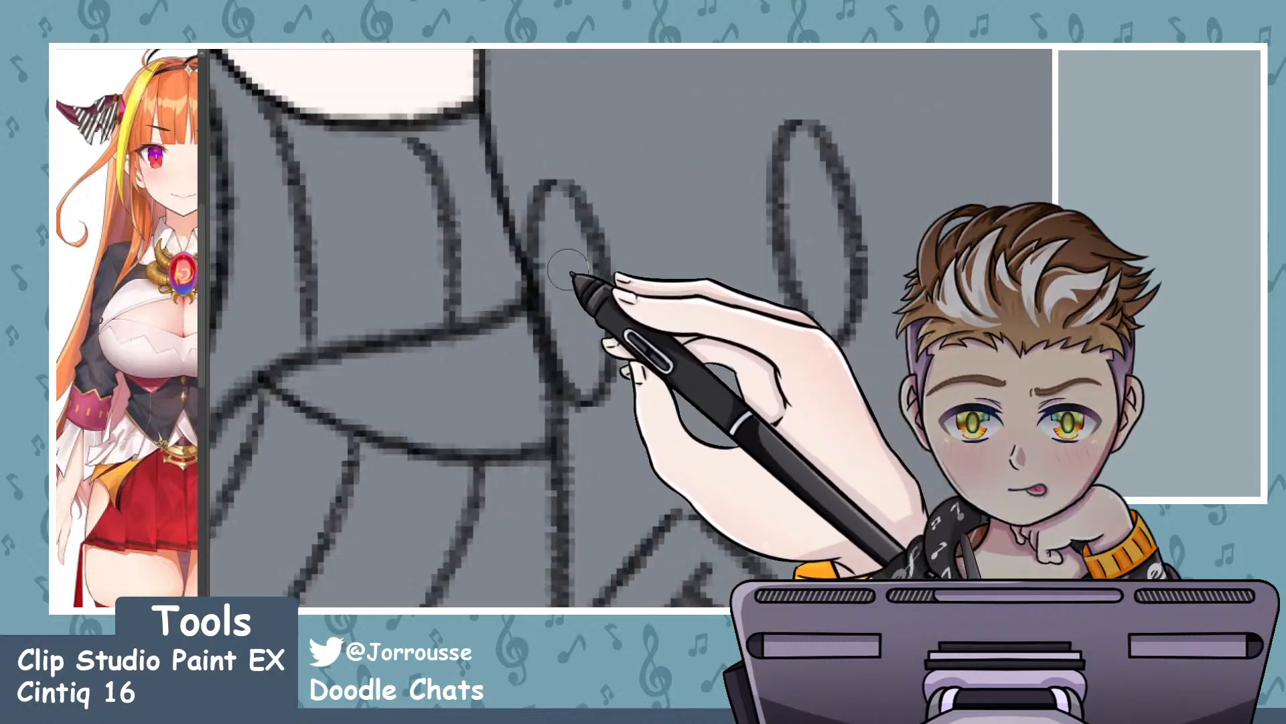
scroll(622, 289, up, 1)
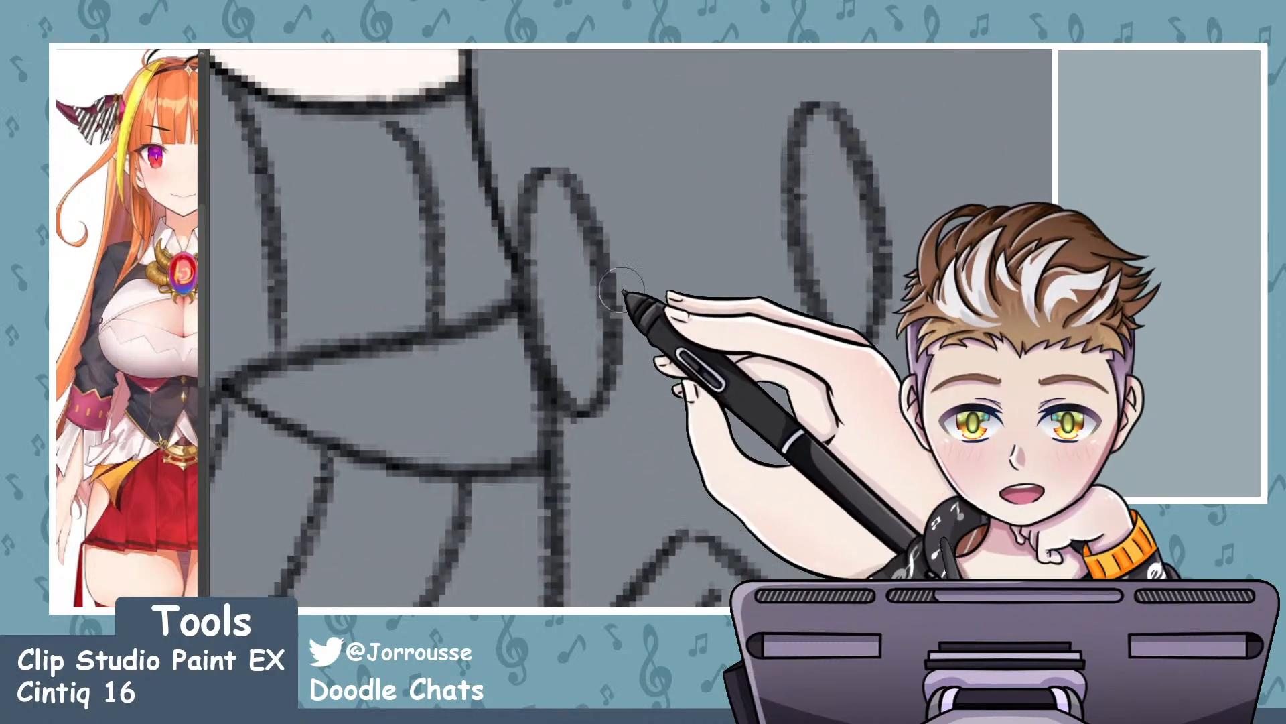
scroll(622, 288, down, 4)
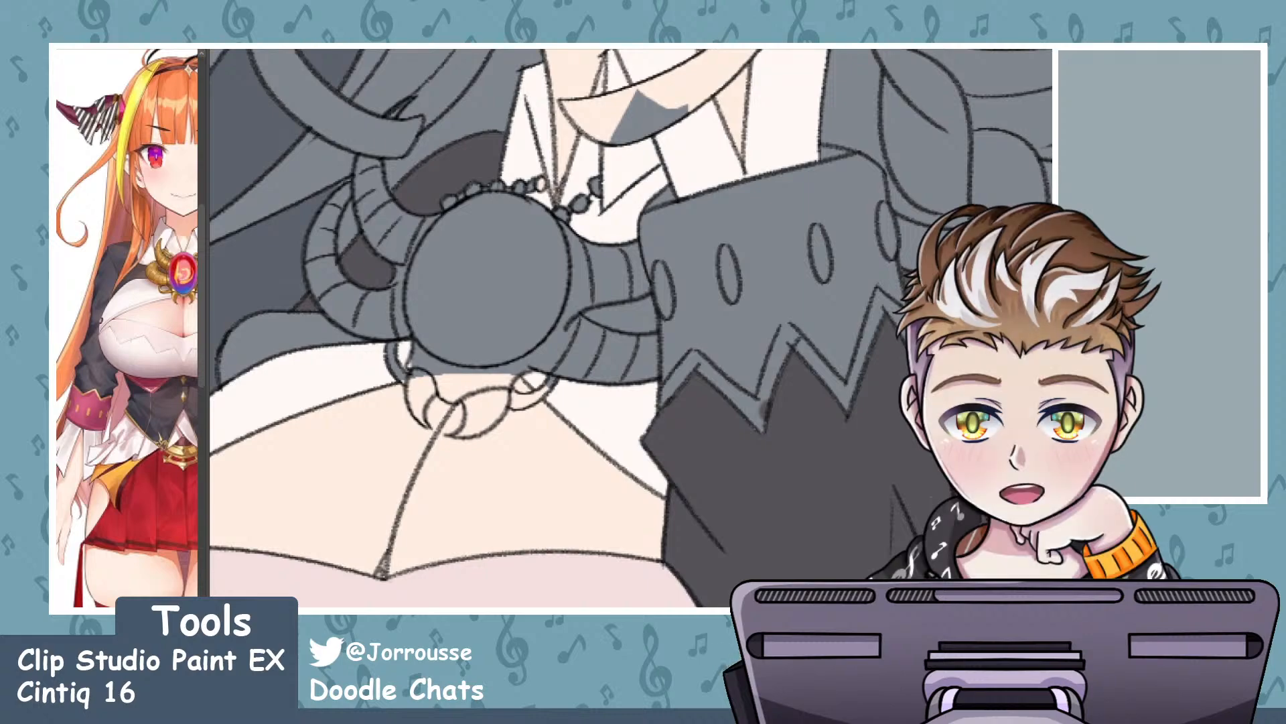
scroll(622, 288, down, 6)
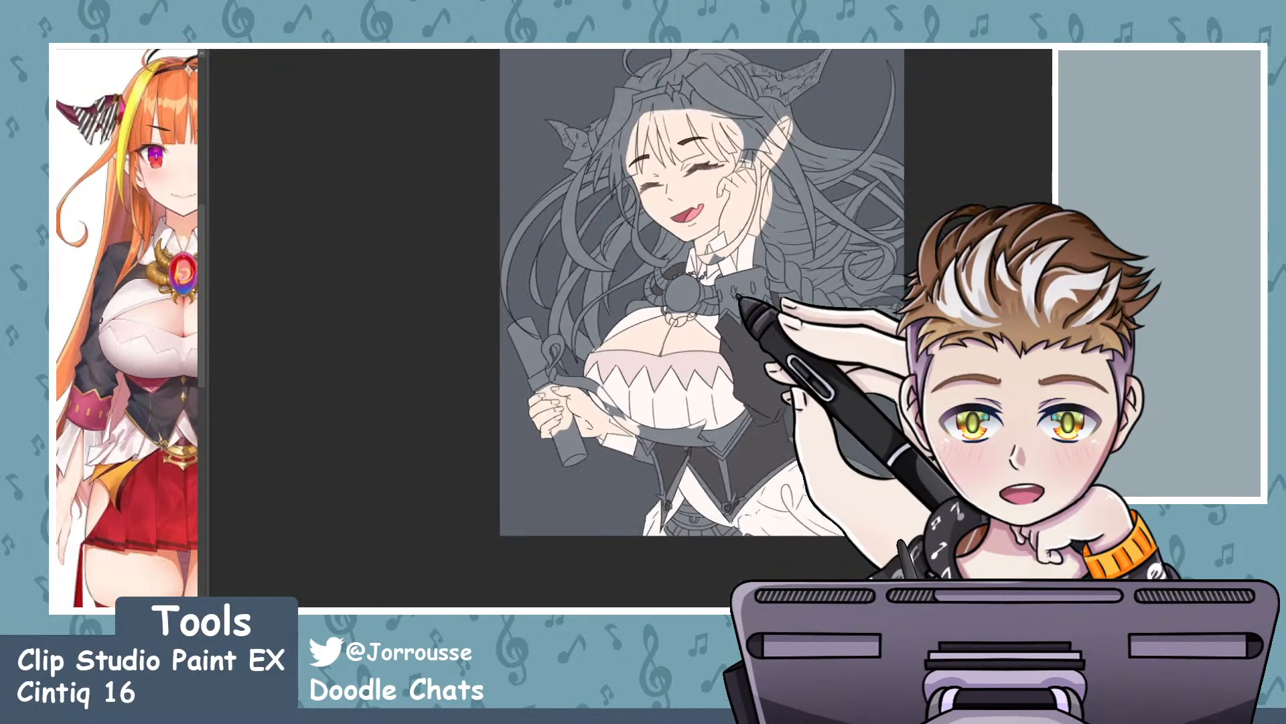
- Add short fold lines to the white shirt cuff that emerges from the raised arm's jagged sleeve cuff
scroll(737, 298, up, 8)
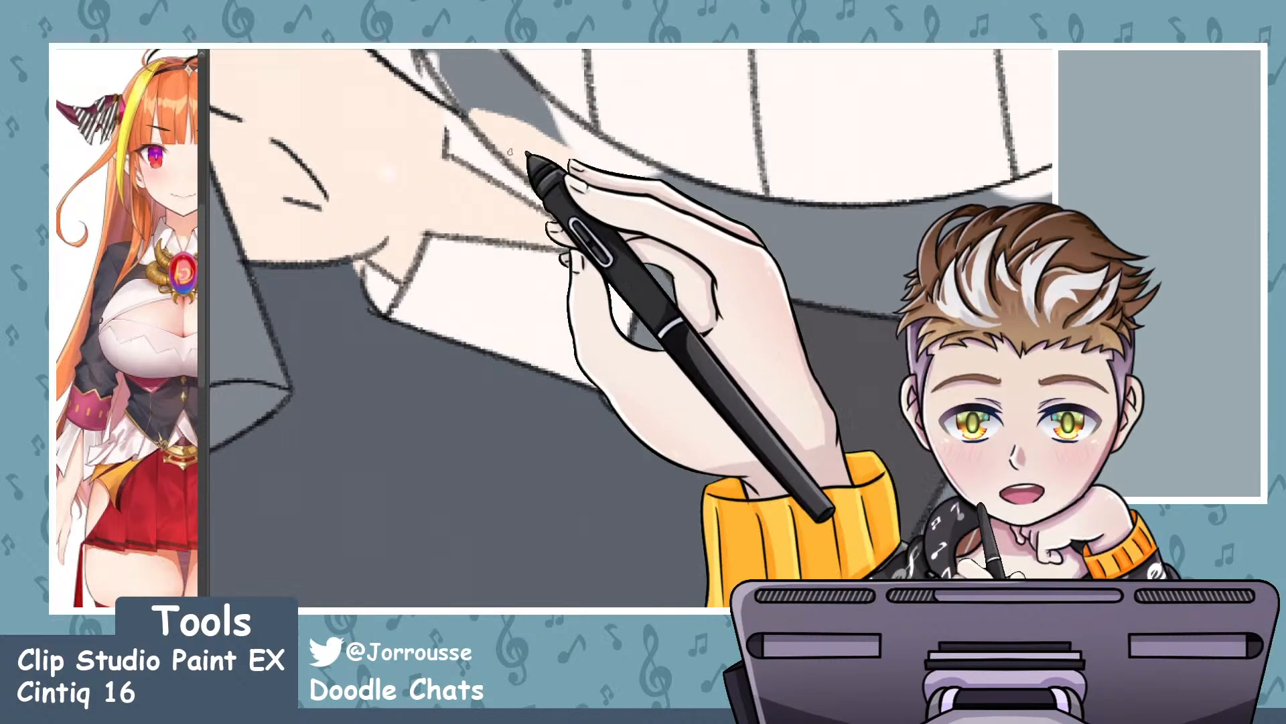
scroll(860, 347, down, 10)
scroll(714, 194, up, 3)
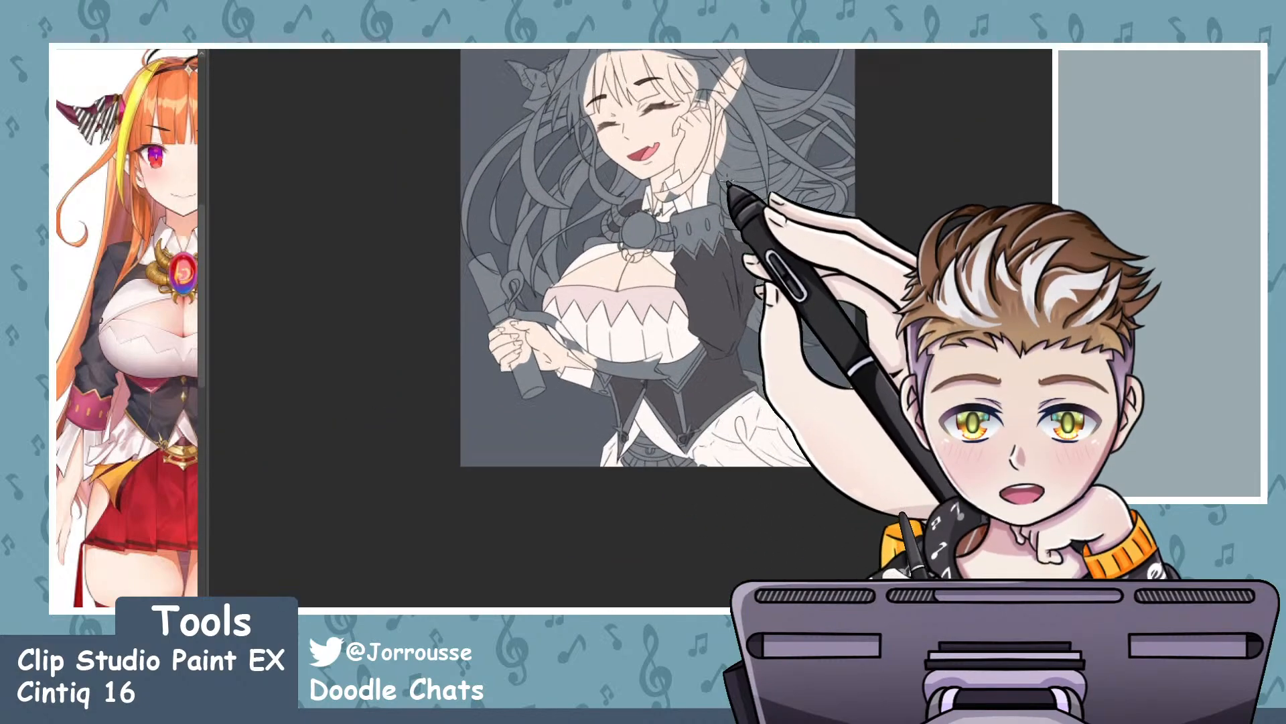
scroll(727, 185, down, 2)
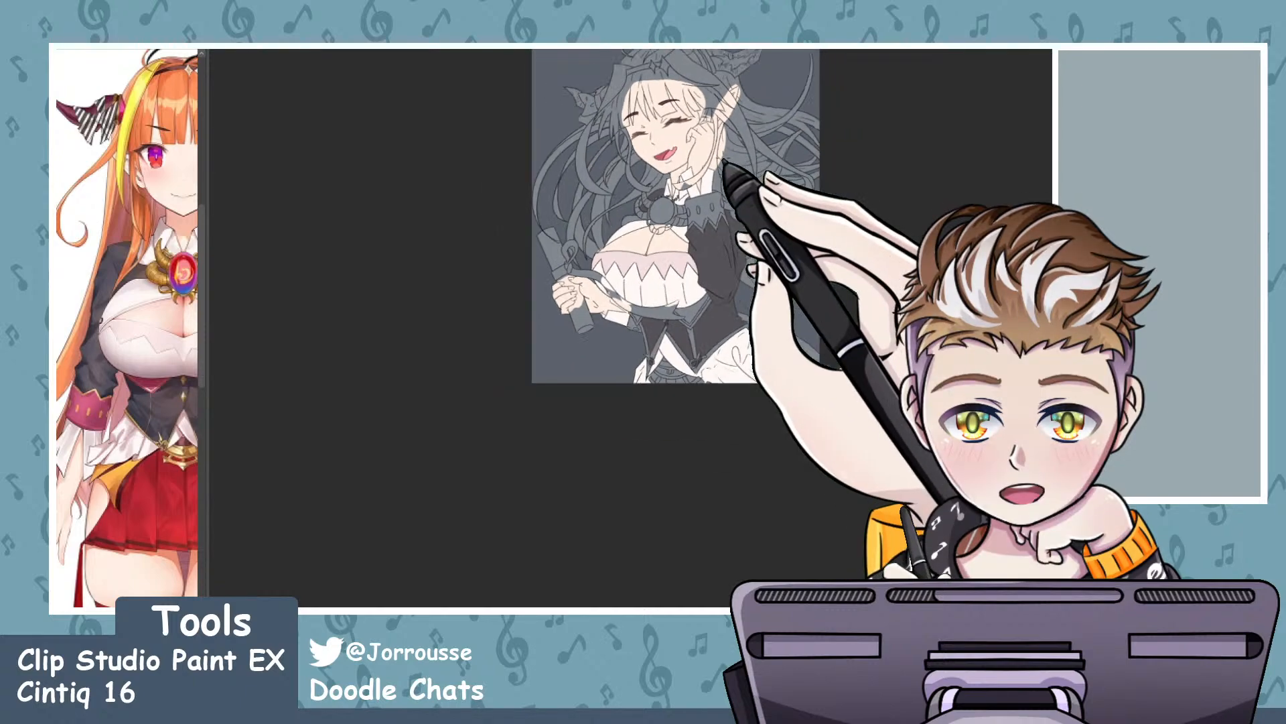
scroll(723, 186, up, 6)
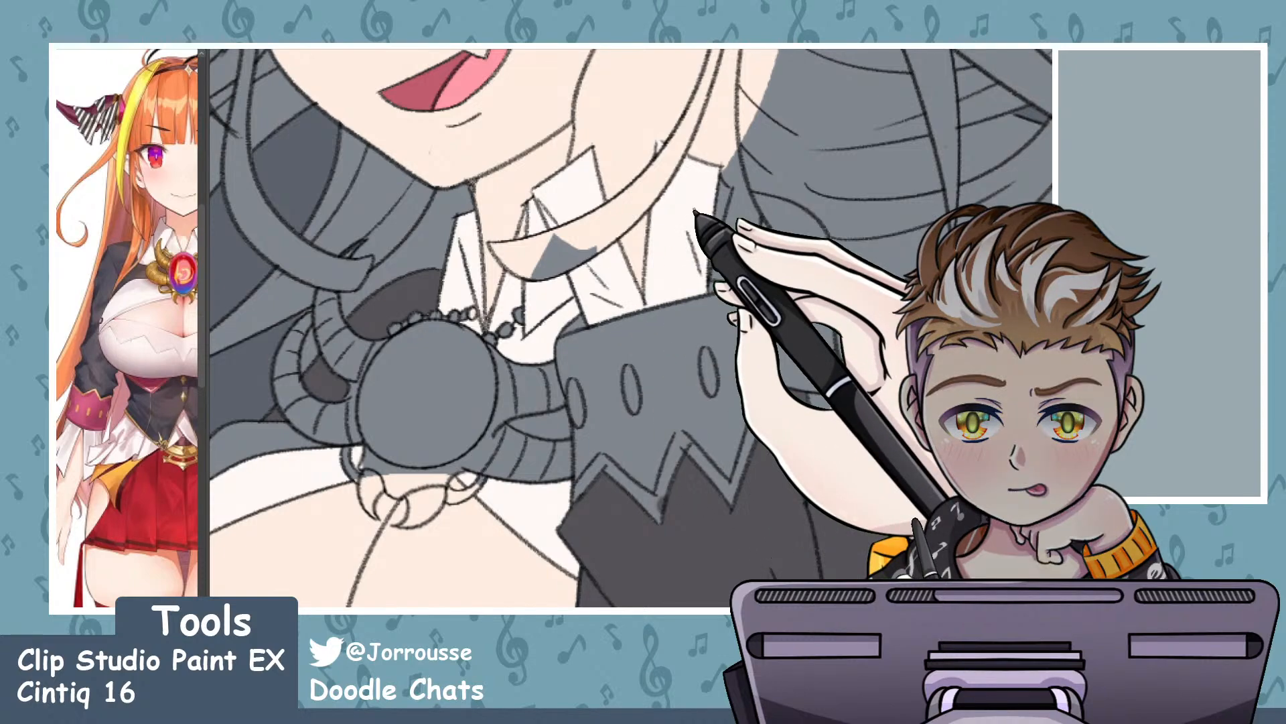
- Draw a second edge line just below the white shirt cuff of the hand holding the scroll
scroll(744, 288, down, 5)
scroll(456, 517, up, 4)
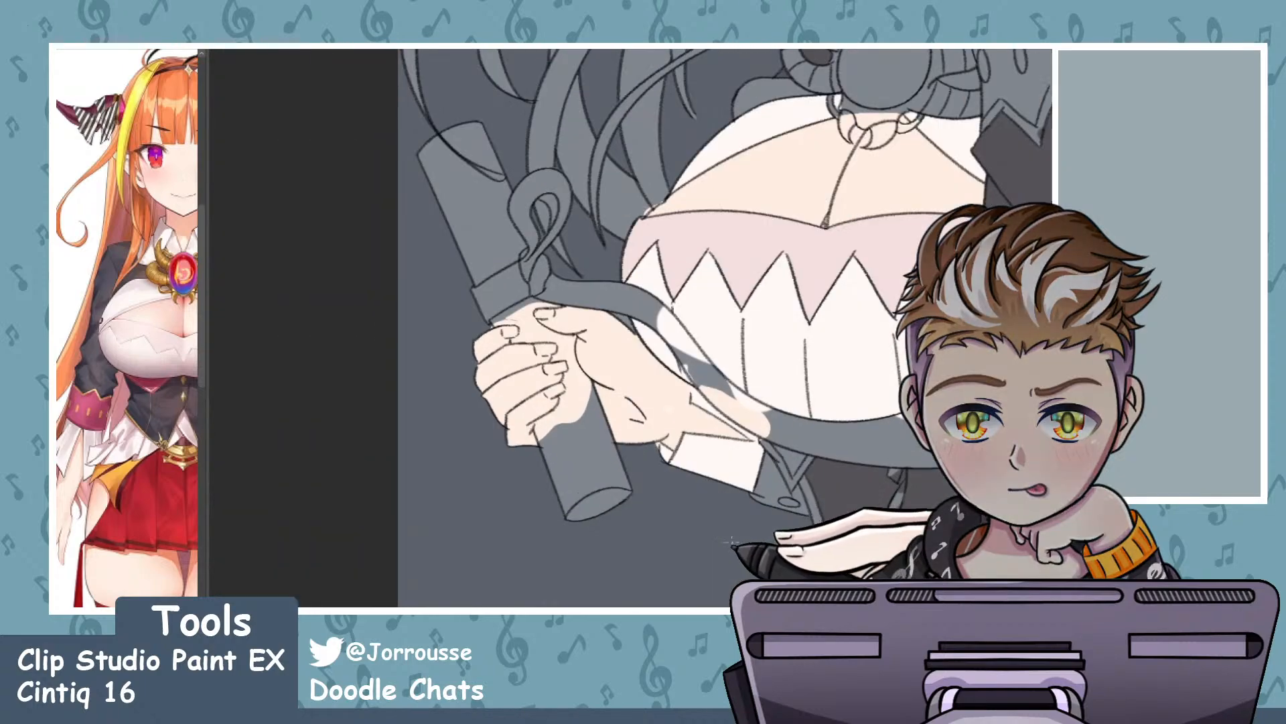
scroll(732, 543, up, 5)
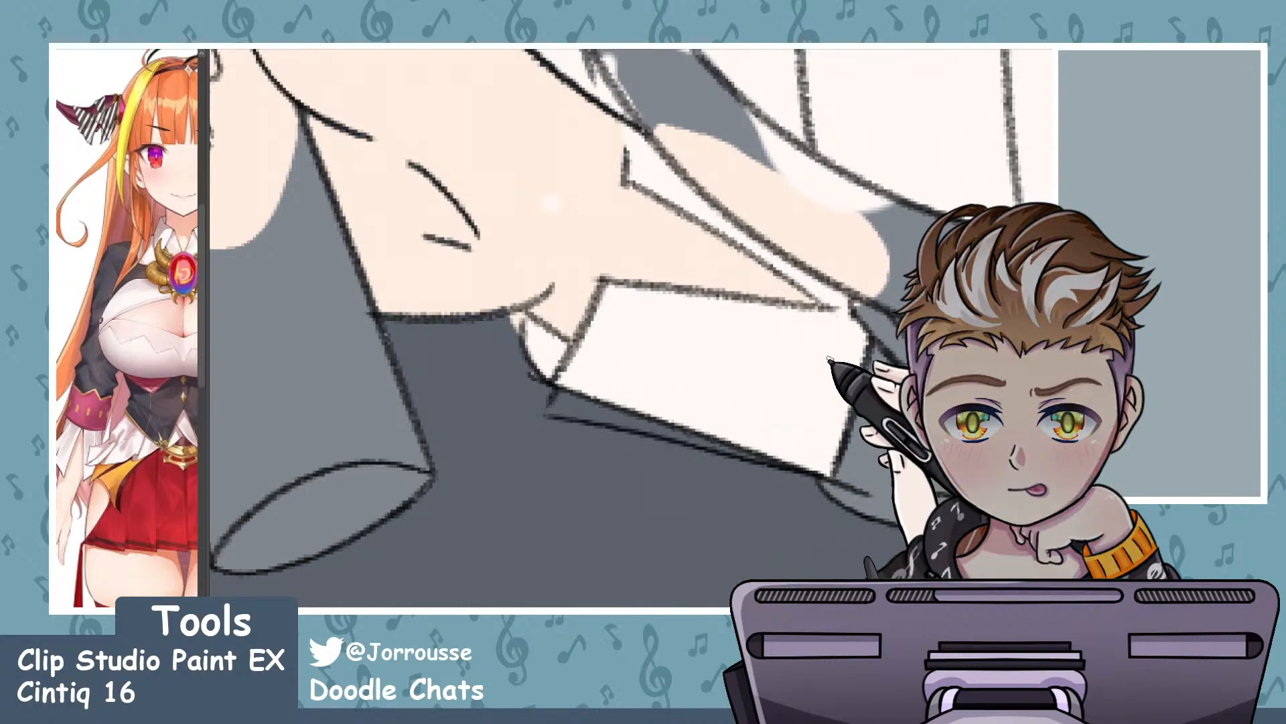
scroll(837, 369, down, 5)
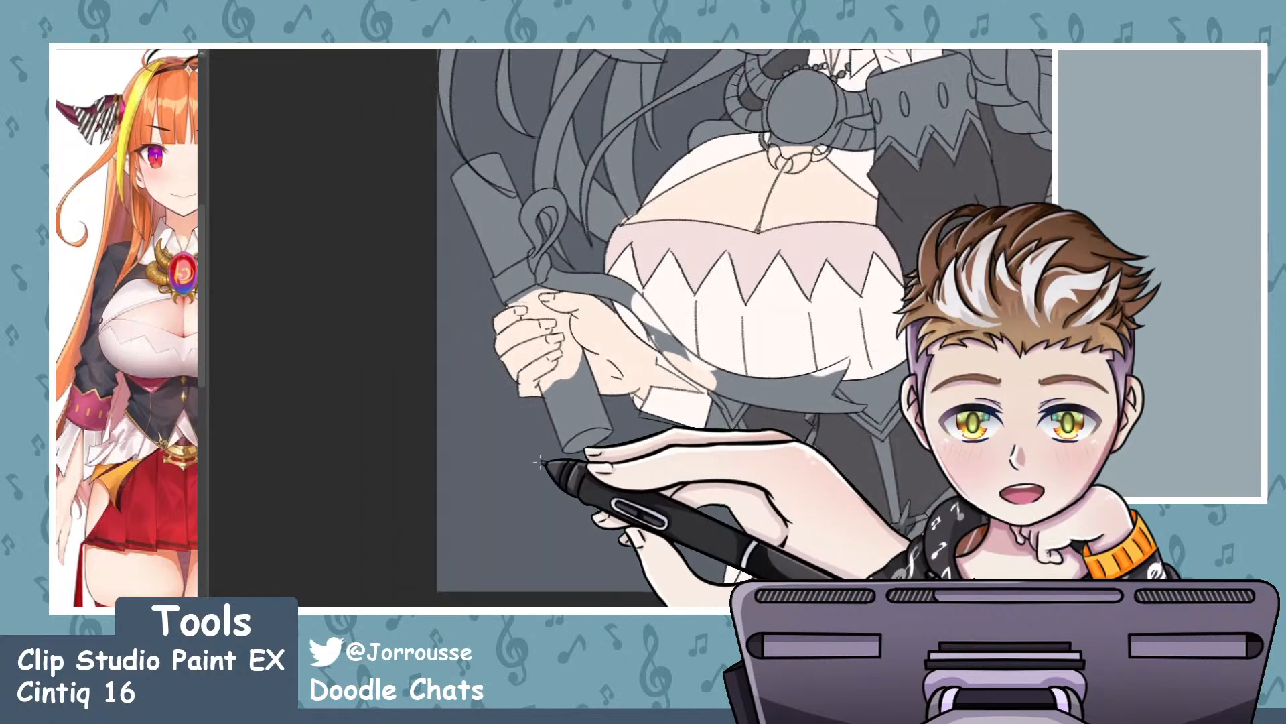
scroll(540, 461, up, 5)
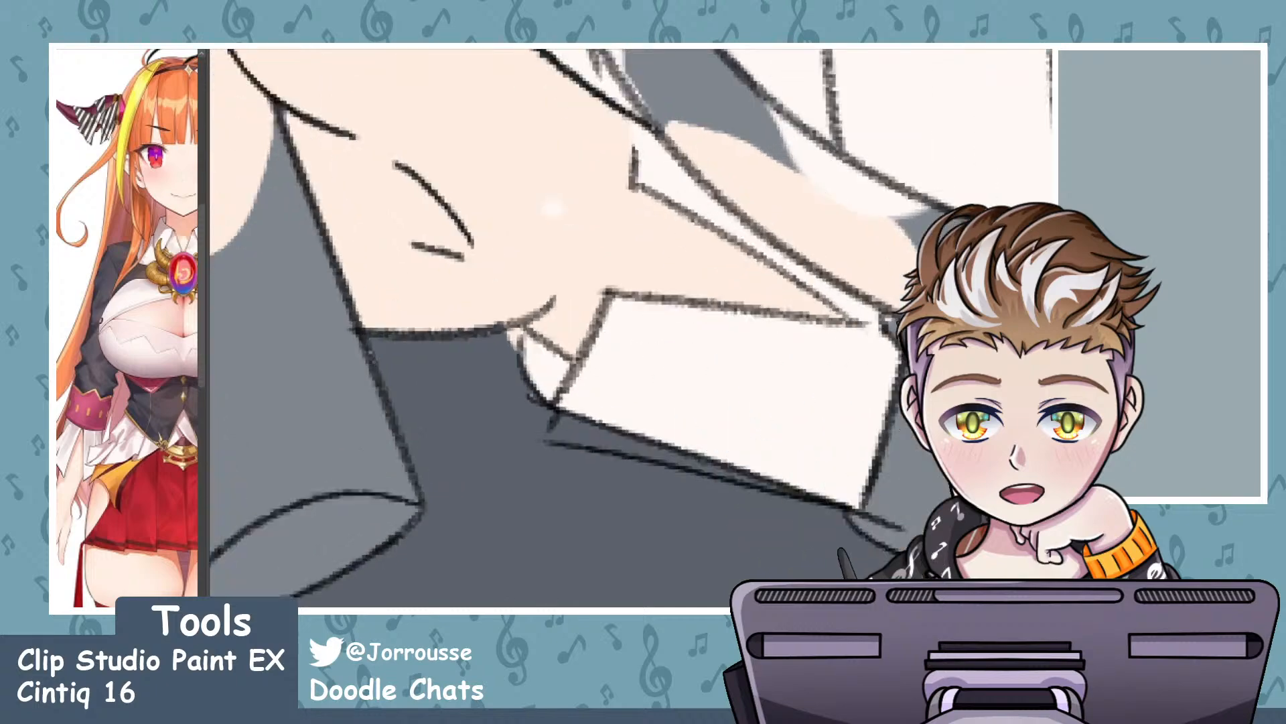
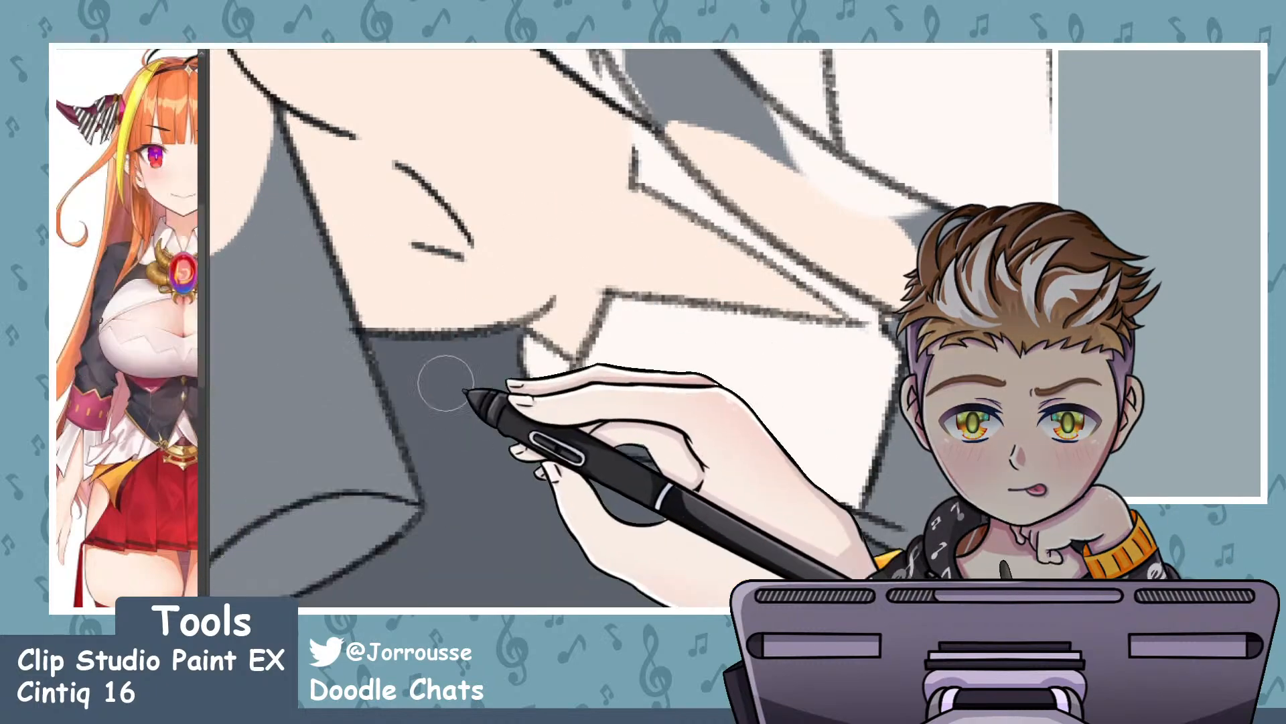
- Paint the narrow strip between the two lower edge lines of the scroll hand's shirt cuff white
scroll(574, 461, up, 3)
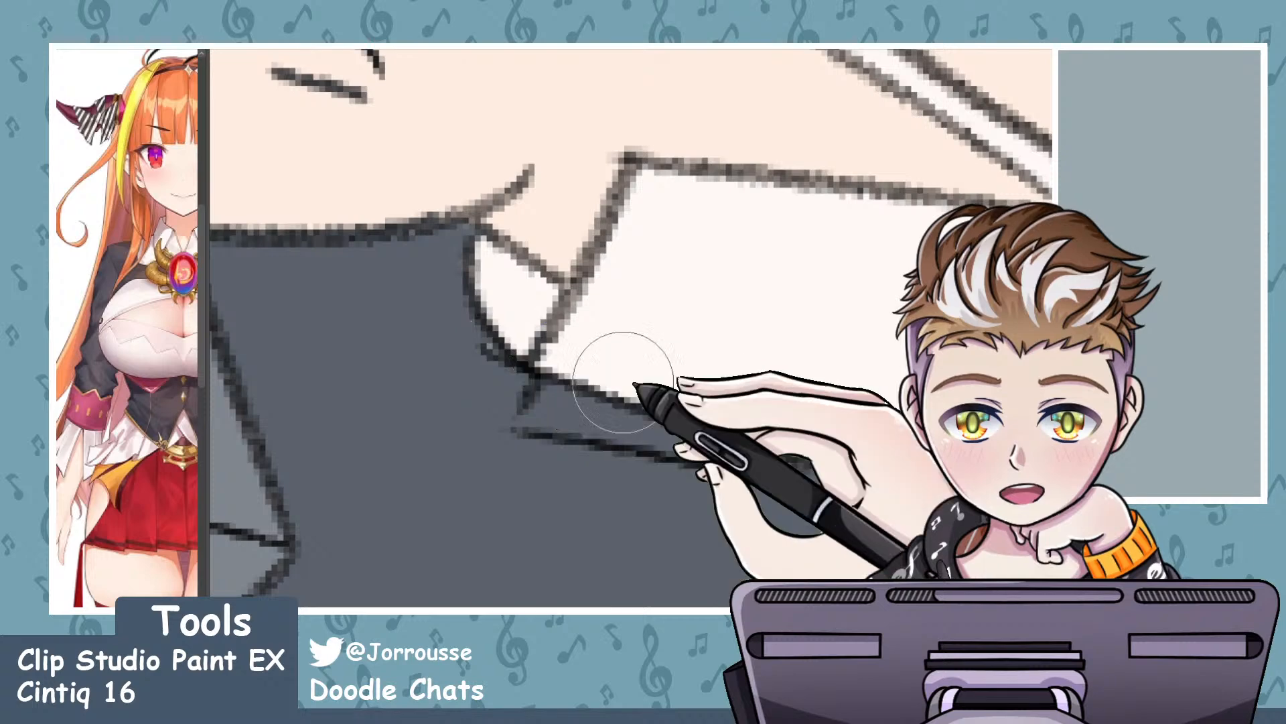
mouse_move(561, 400)
mouse_down()
mouse_move(535, 415)
mouse_move(627, 429)
mouse_move(544, 400)
mouse_move(697, 433)
mouse_move(643, 411)
mouse_move(551, 416)
mouse_move(747, 441)
mouse_move(610, 416)
mouse_move(670, 430)
mouse_up()
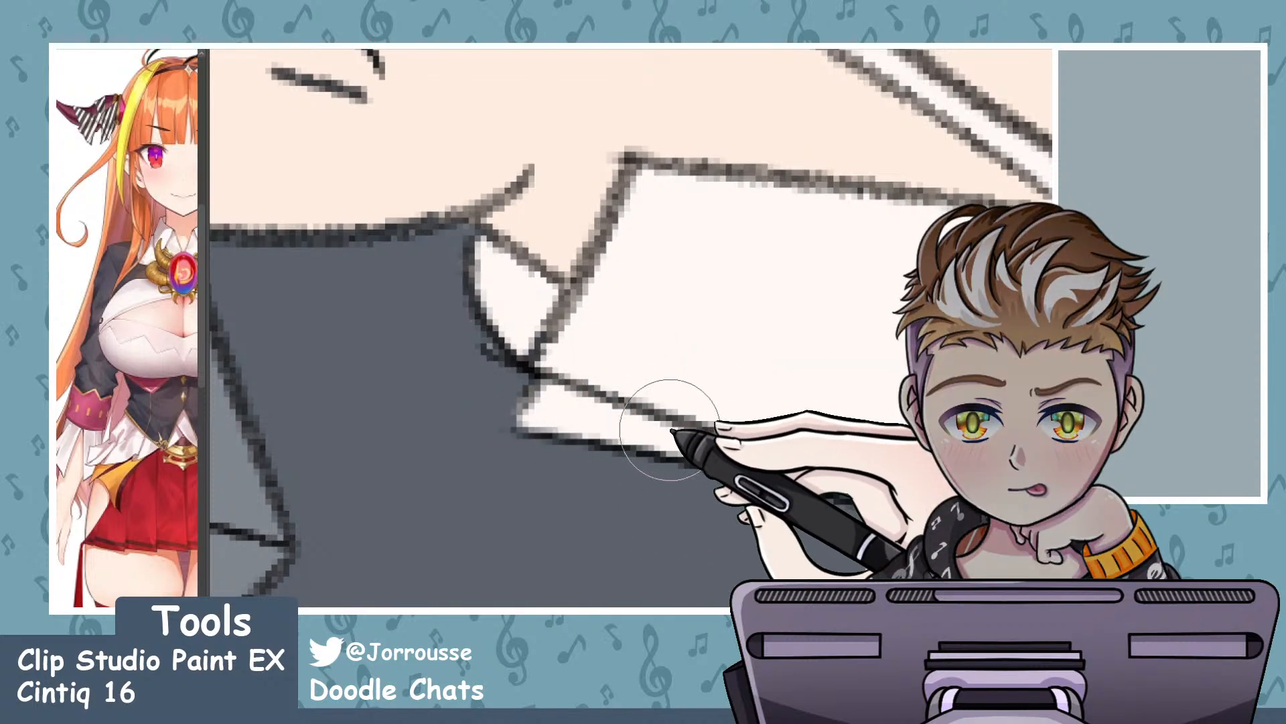
drag(782, 454, 879, 473)
scroll(420, 385, down, 10)
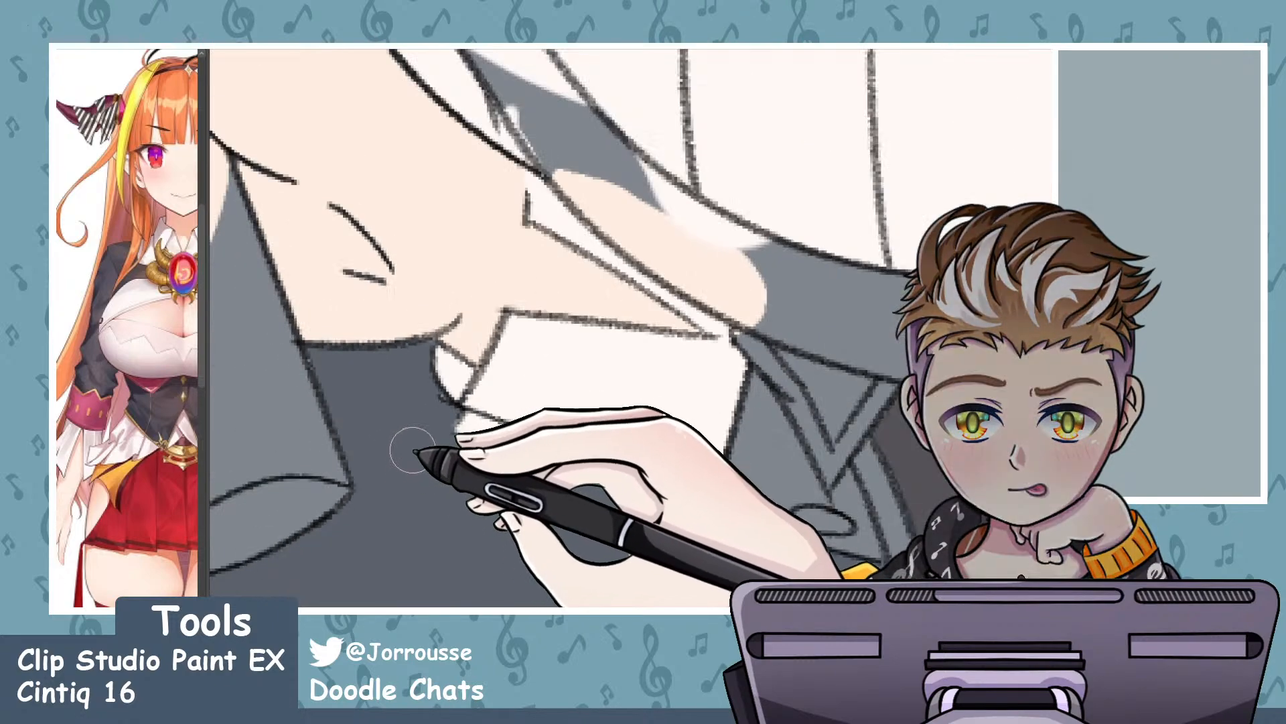
- Paint white into the thin strip along the outer edge of the raised arm's shirt cuff
scroll(770, 152, up, 1)
scroll(770, 161, down, 1)
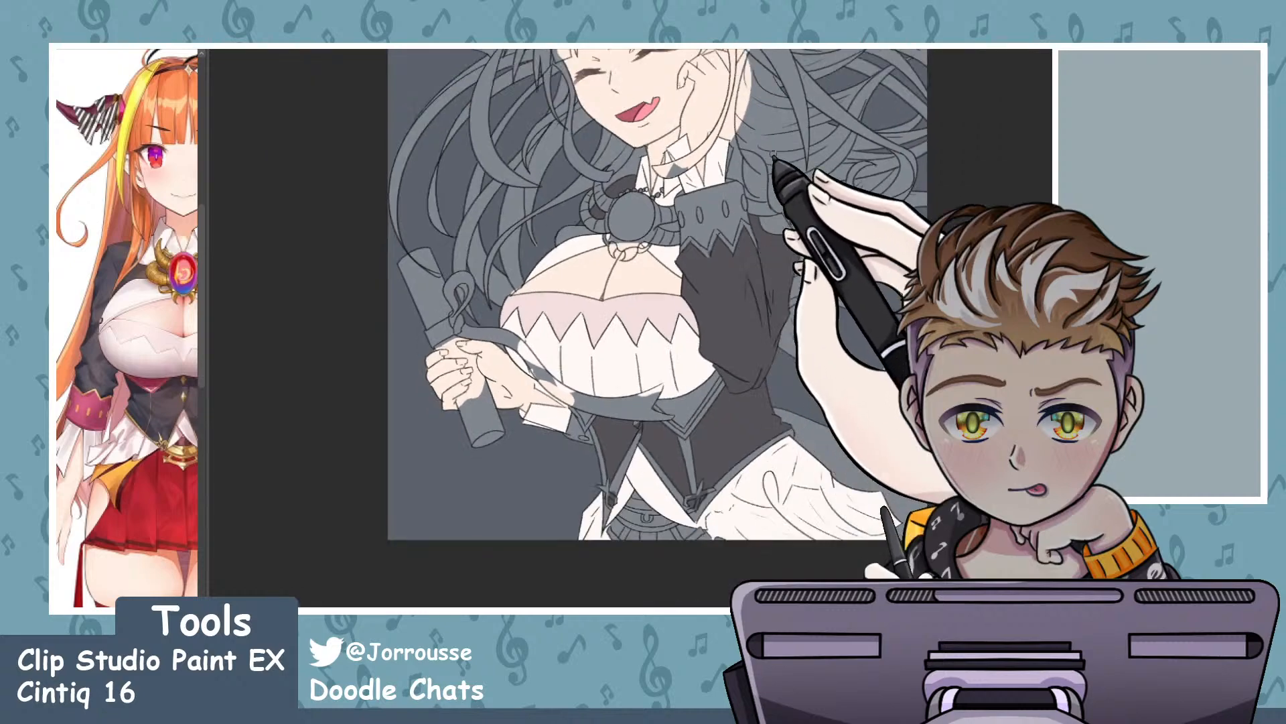
scroll(777, 151, up, 4)
scroll(757, 181, down, 1)
scroll(697, 255, up, 4)
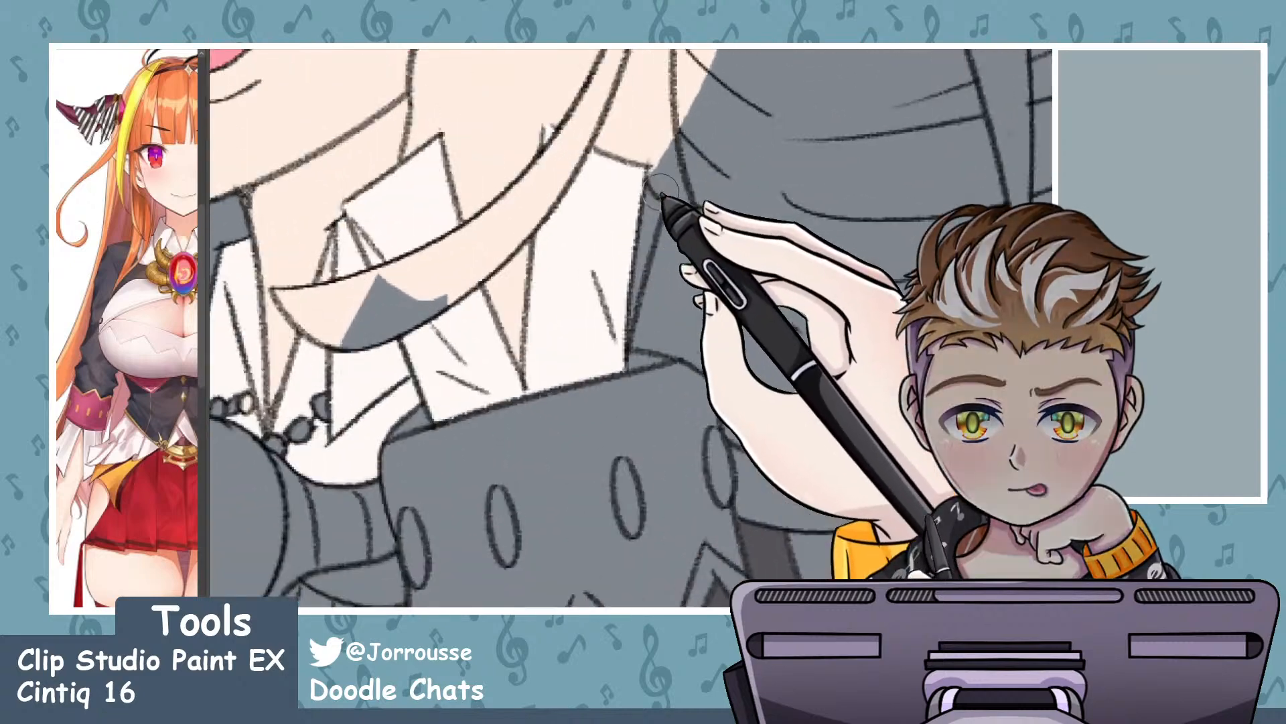
mouse_move(647, 198)
mouse_down()
mouse_move(656, 209)
mouse_move(623, 360)
mouse_up()
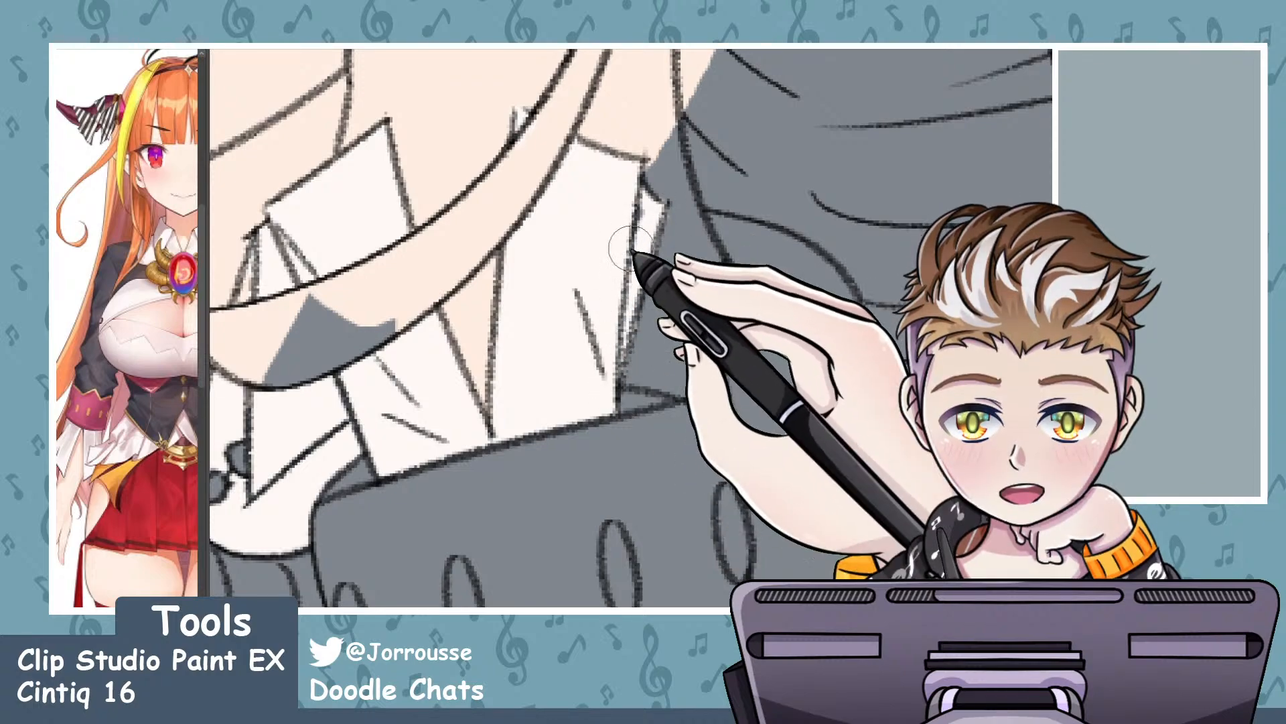
- Select the raised arm's jagged cuff and the scroll hand's sleeve cuff, and paint both pinkish red like the reference
scroll(704, 134, down, 8)
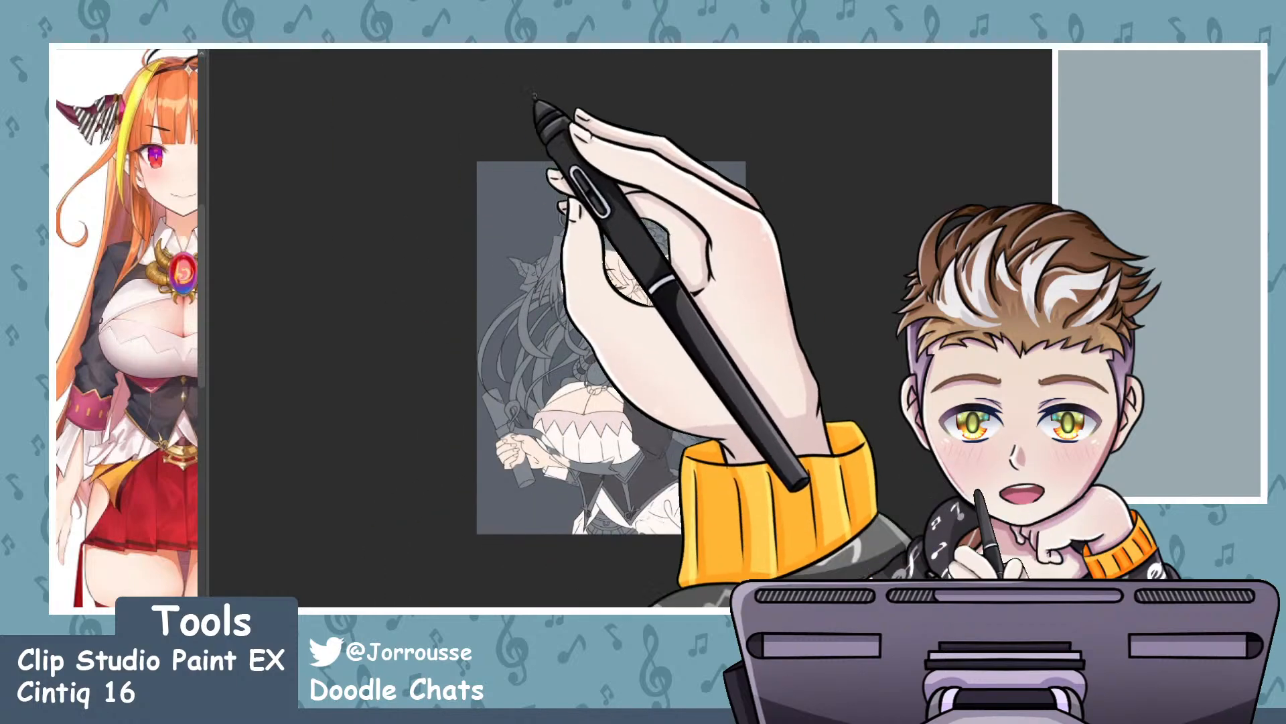
scroll(603, 375, up, 3)
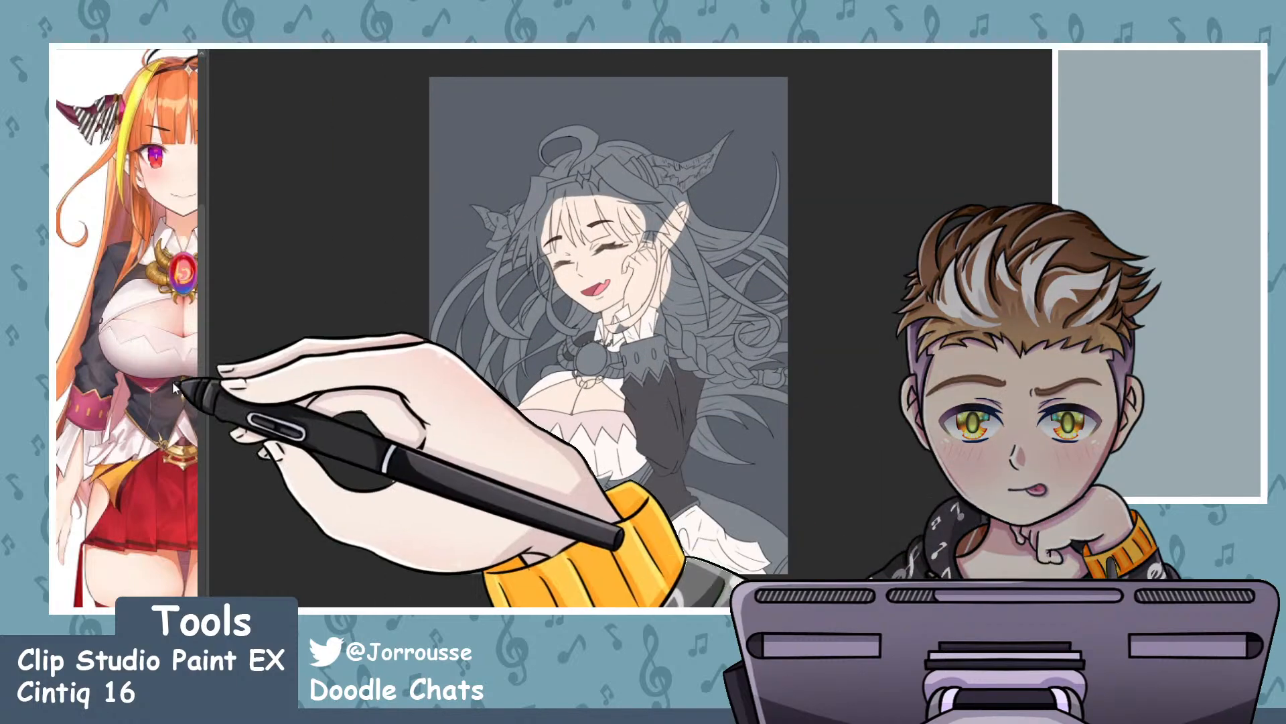
scroll(130, 397, down, 1)
scroll(129, 397, up, 2)
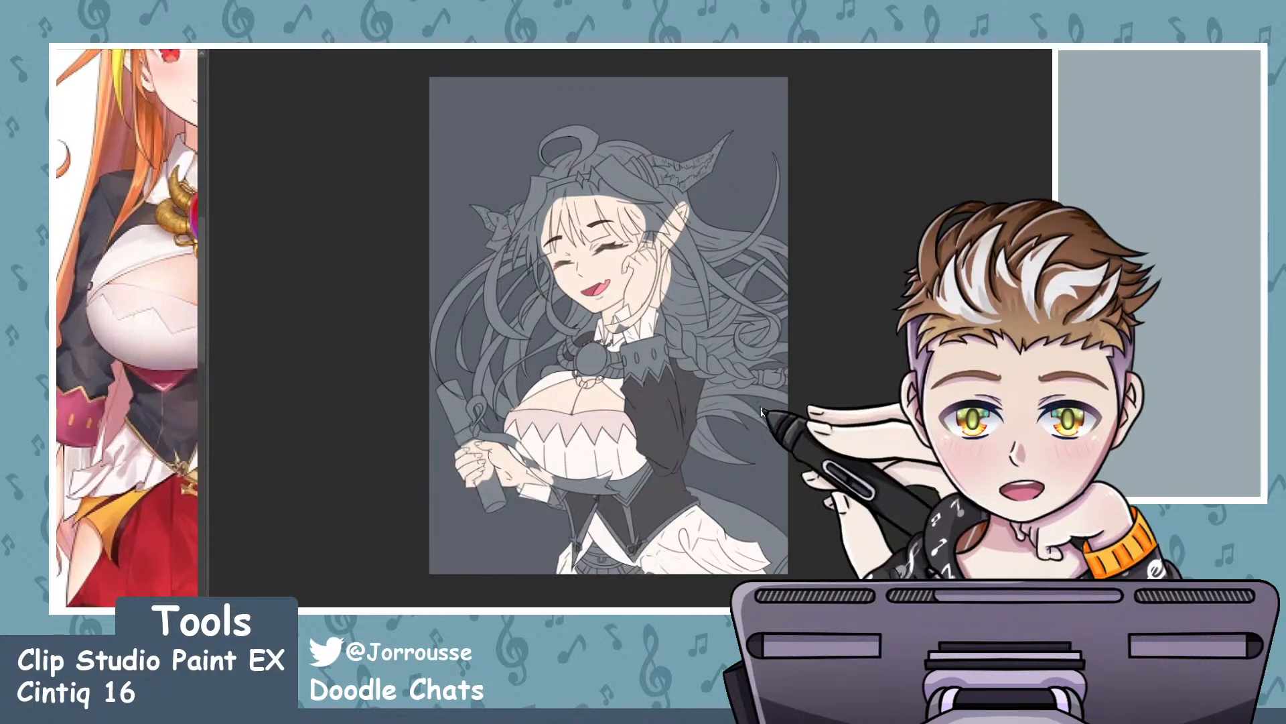
scroll(644, 368, up, 2)
scroll(645, 369, up, 2)
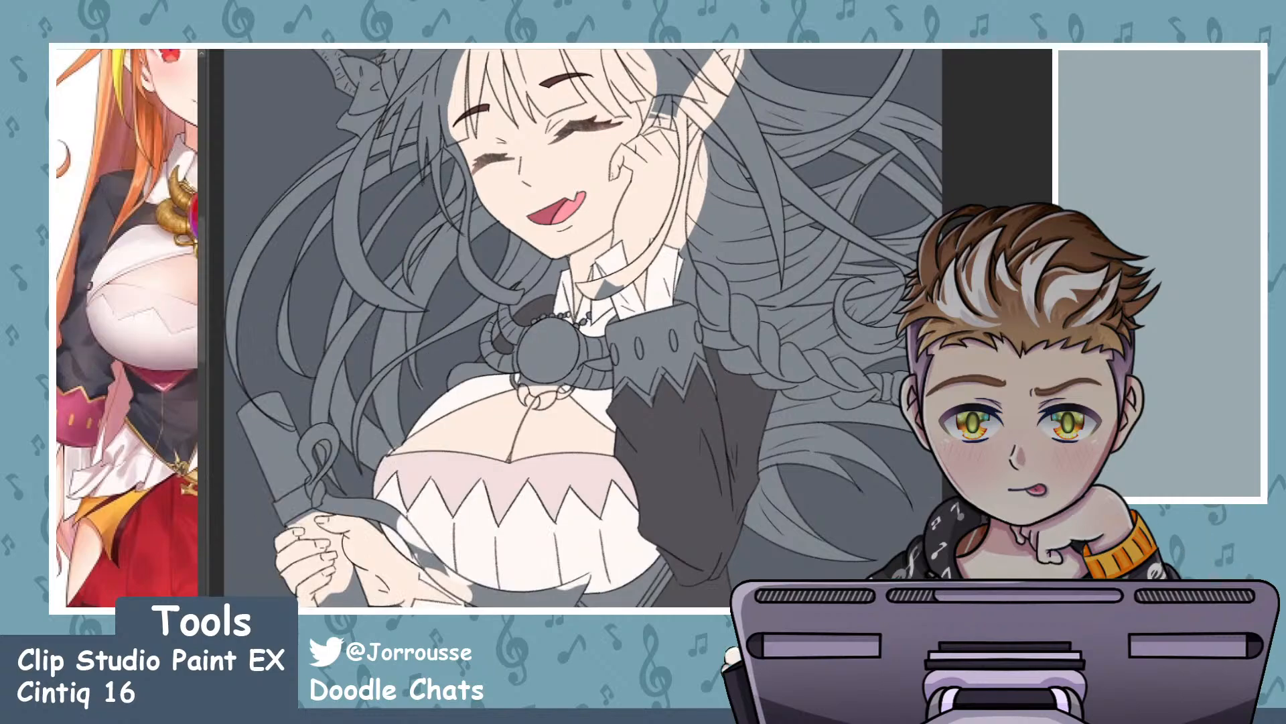
click(693, 338)
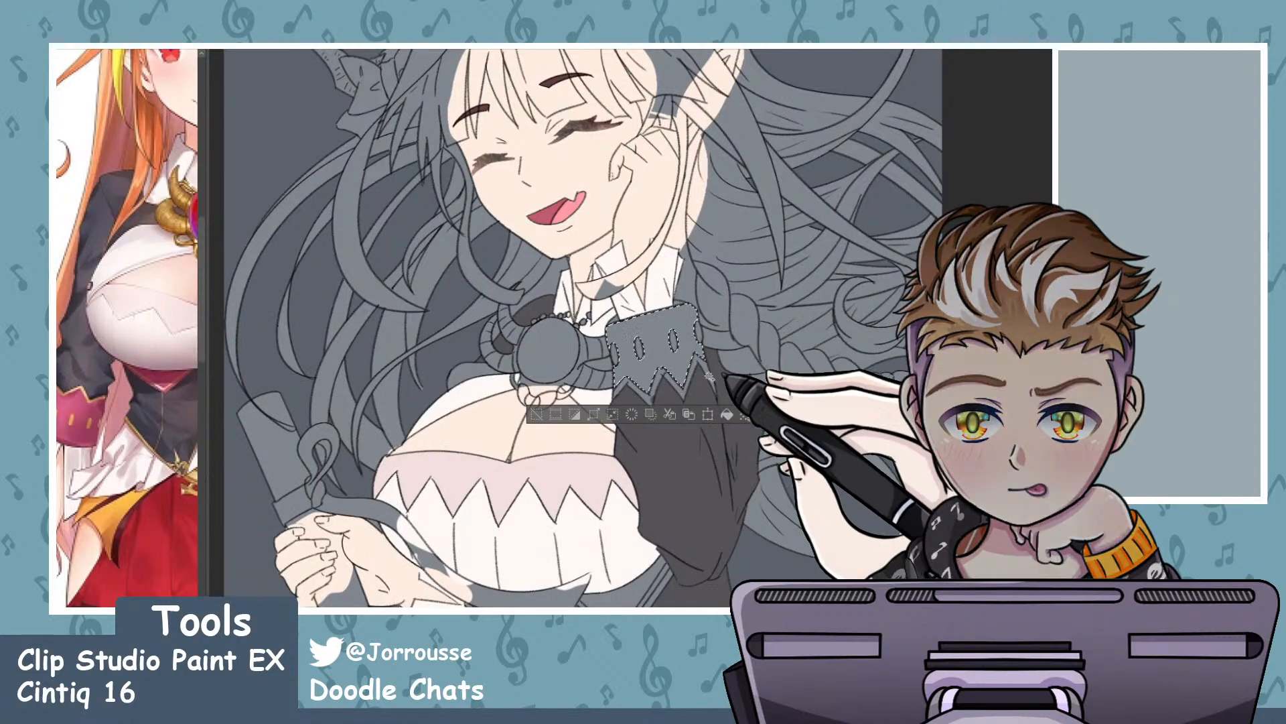
scroll(693, 337, up, 2)
scroll(697, 295, up, 2)
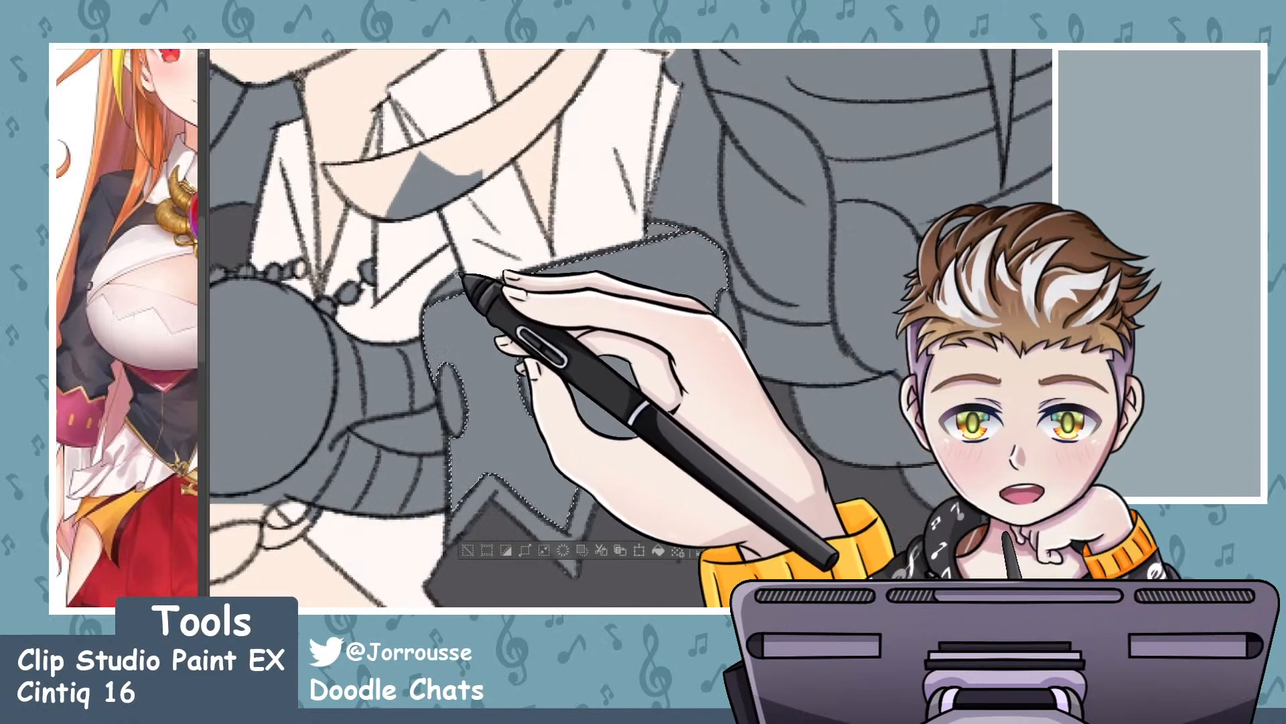
scroll(465, 287, up, 2)
scroll(460, 287, down, 4)
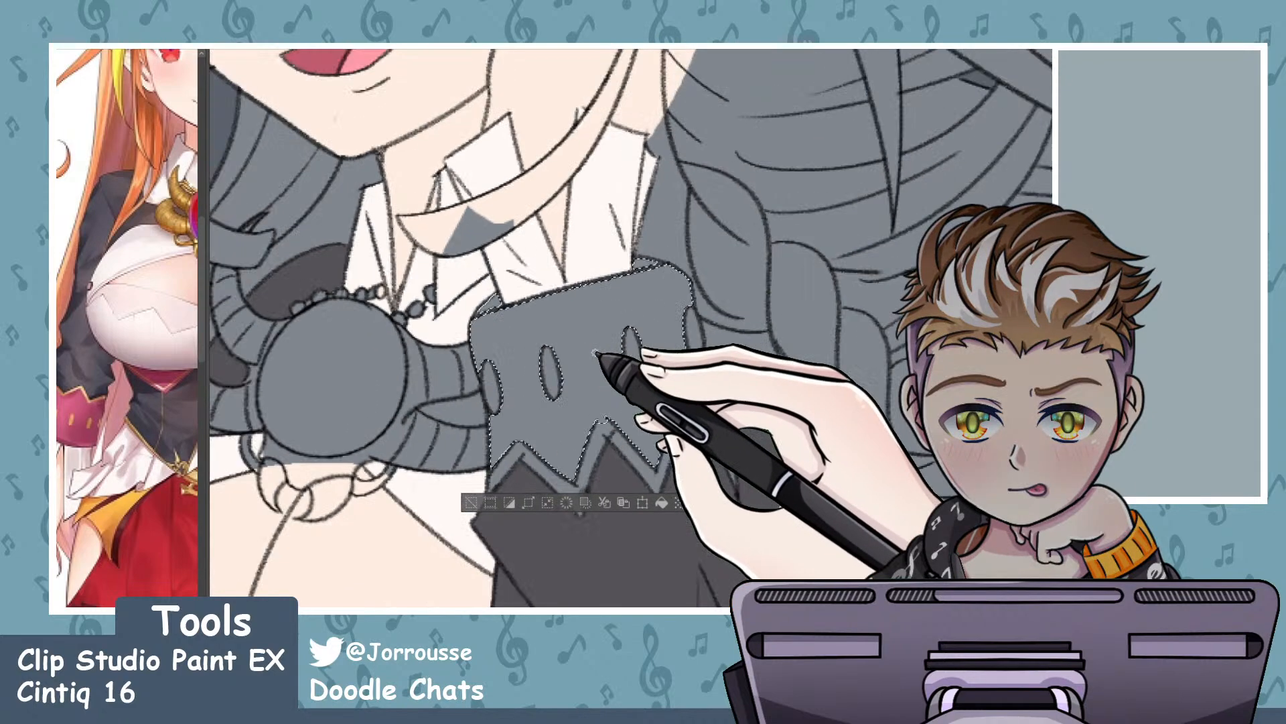
scroll(529, 422, down, 2)
scroll(576, 519, up, 4)
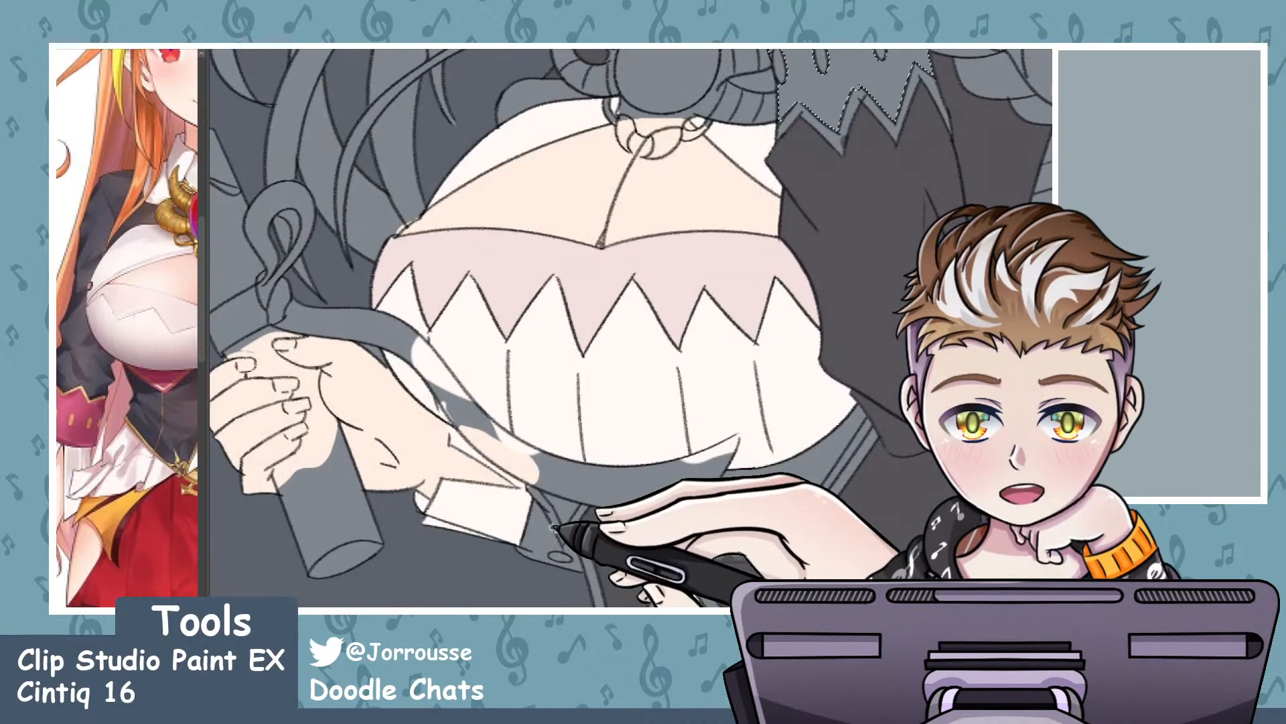
scroll(541, 531, up, 3)
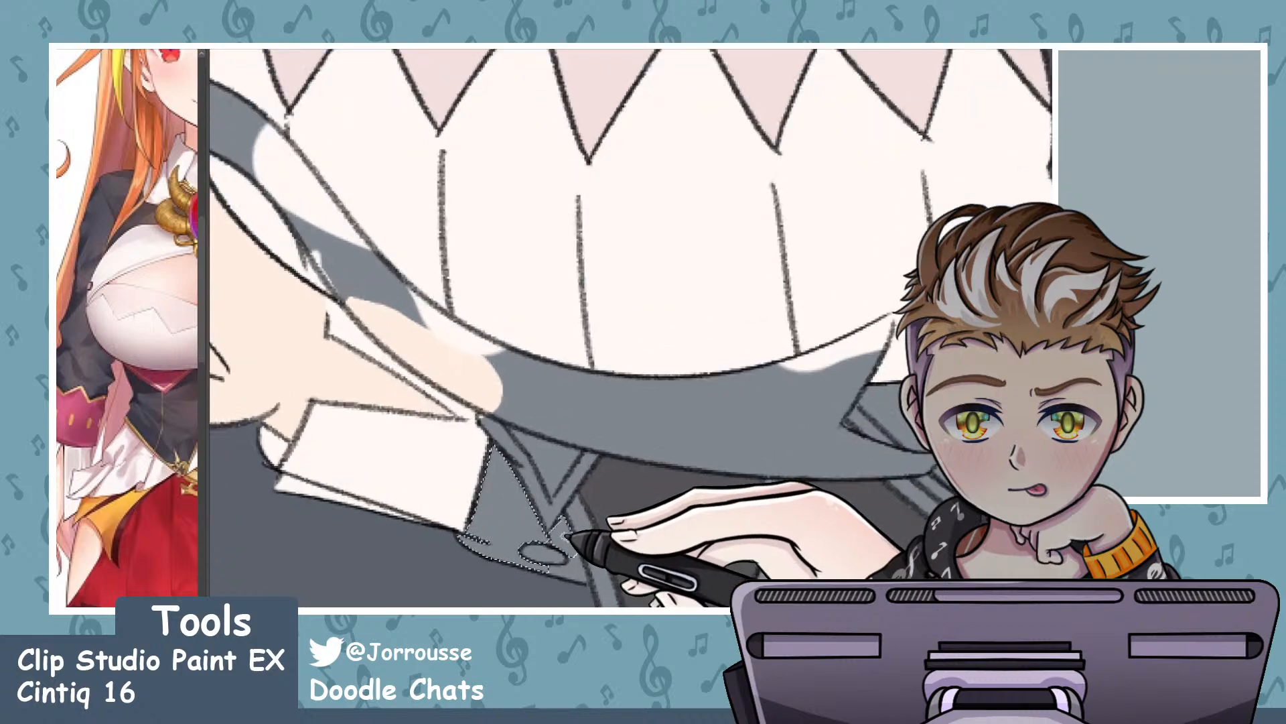
scroll(580, 573, down, 4)
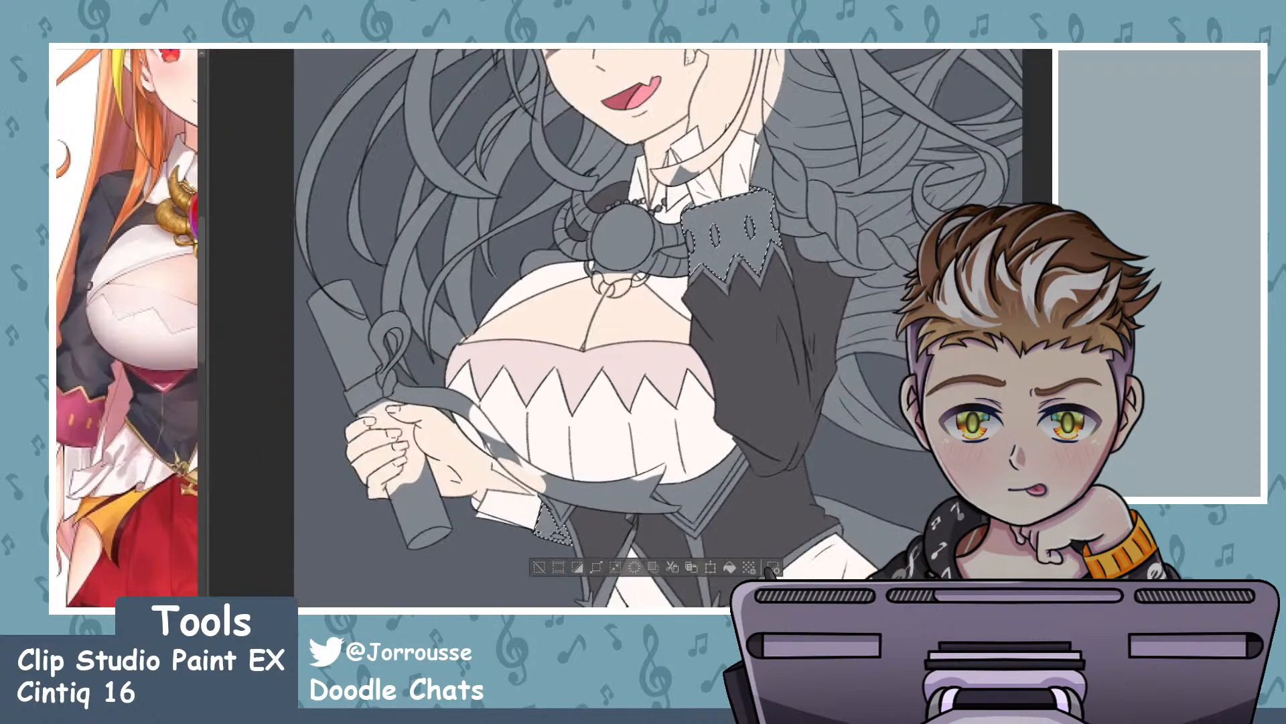
click(737, 231)
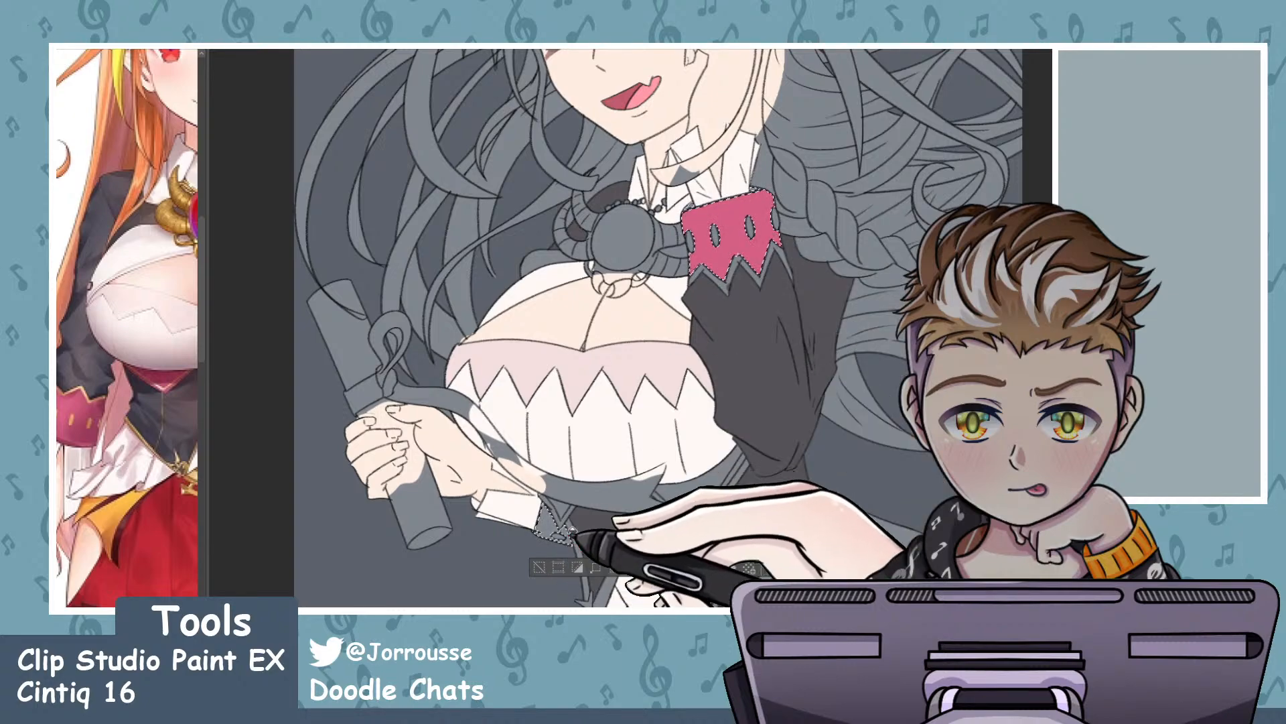
key(ctrl+0)
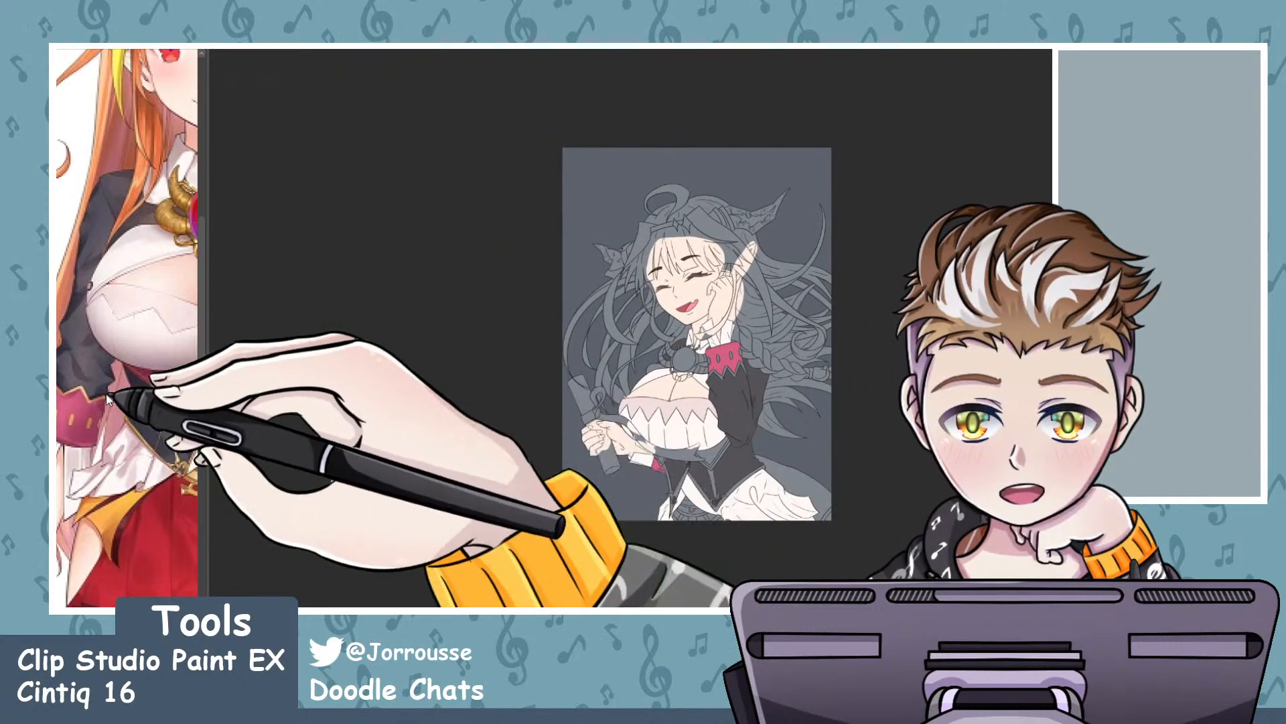
- Repaint both sleeve cuffs with a deeper crimson, checking the shade against the cuffs in the reference
scroll(79, 414, up, 1)
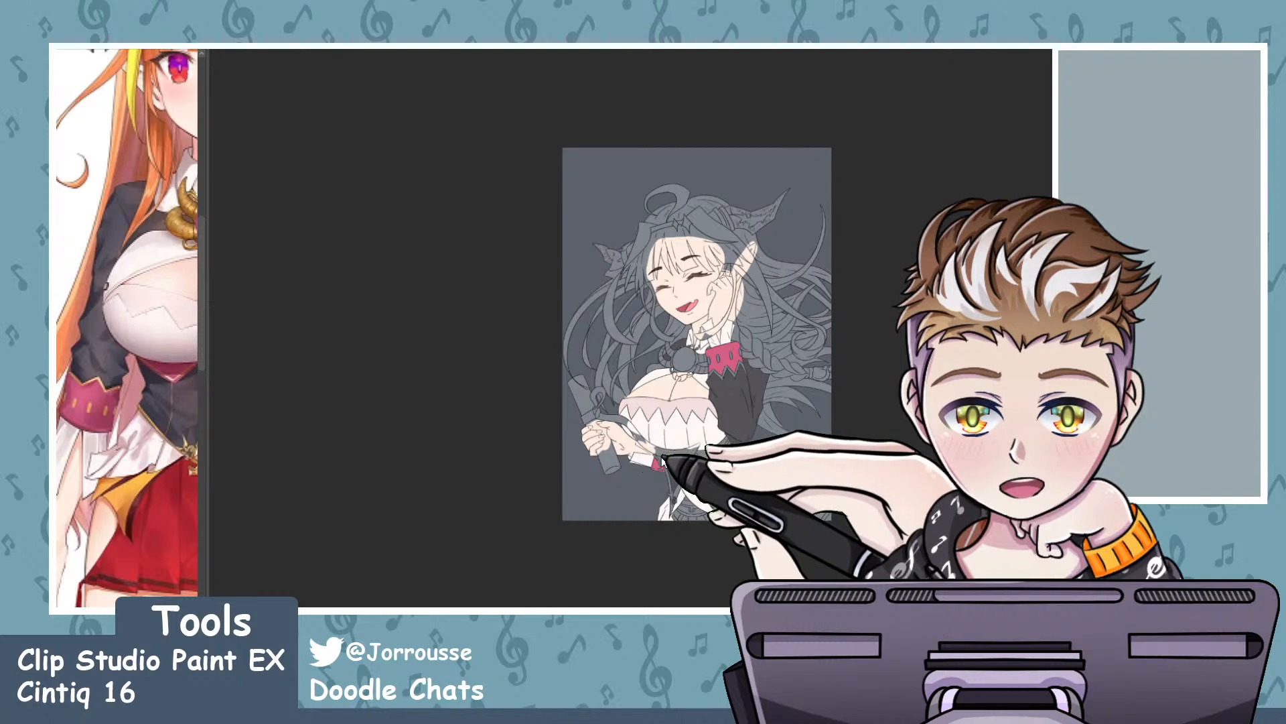
click(659, 458)
click(660, 463)
click(727, 362)
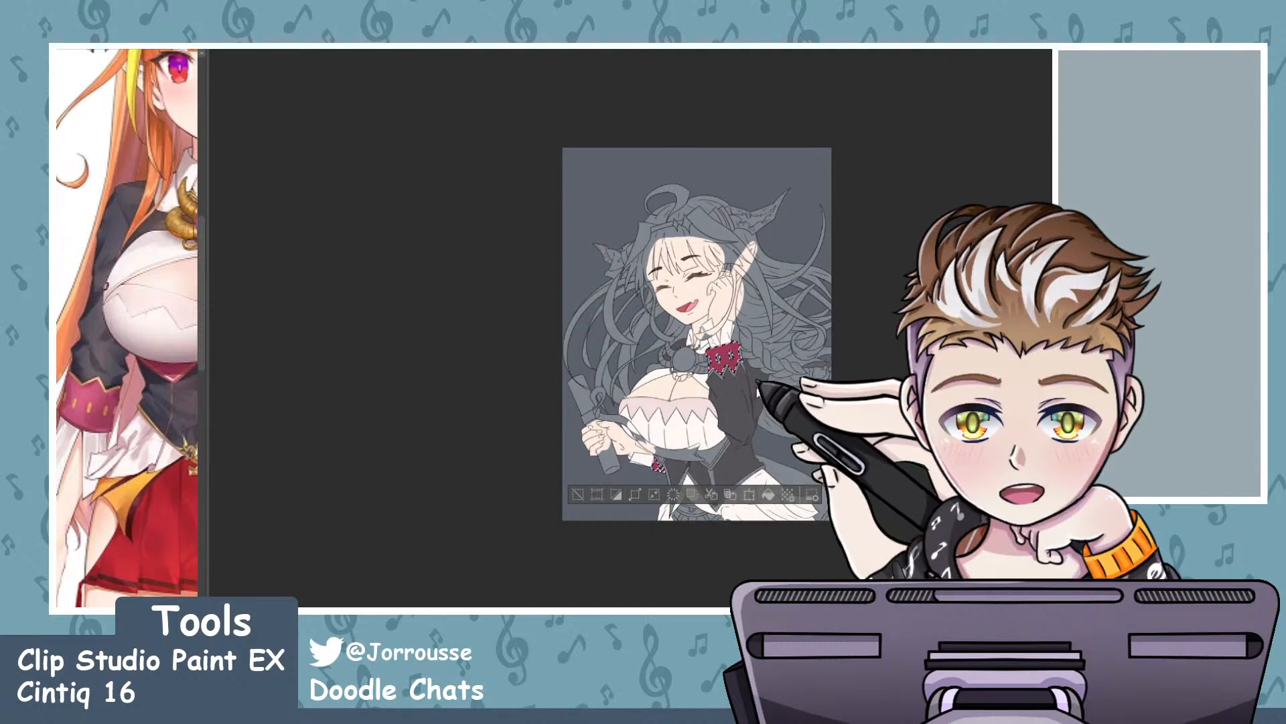
key(ctrl+d)
scroll(118, 410, down, 3)
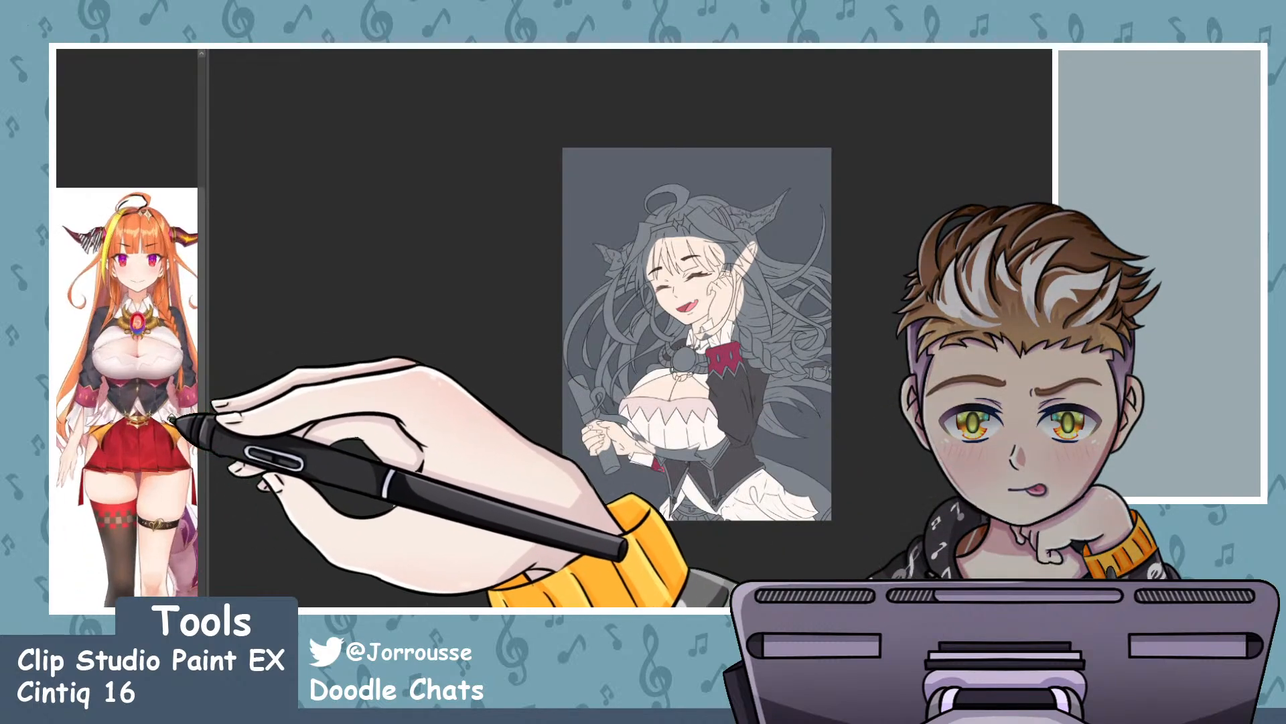
scroll(175, 371, up, 5)
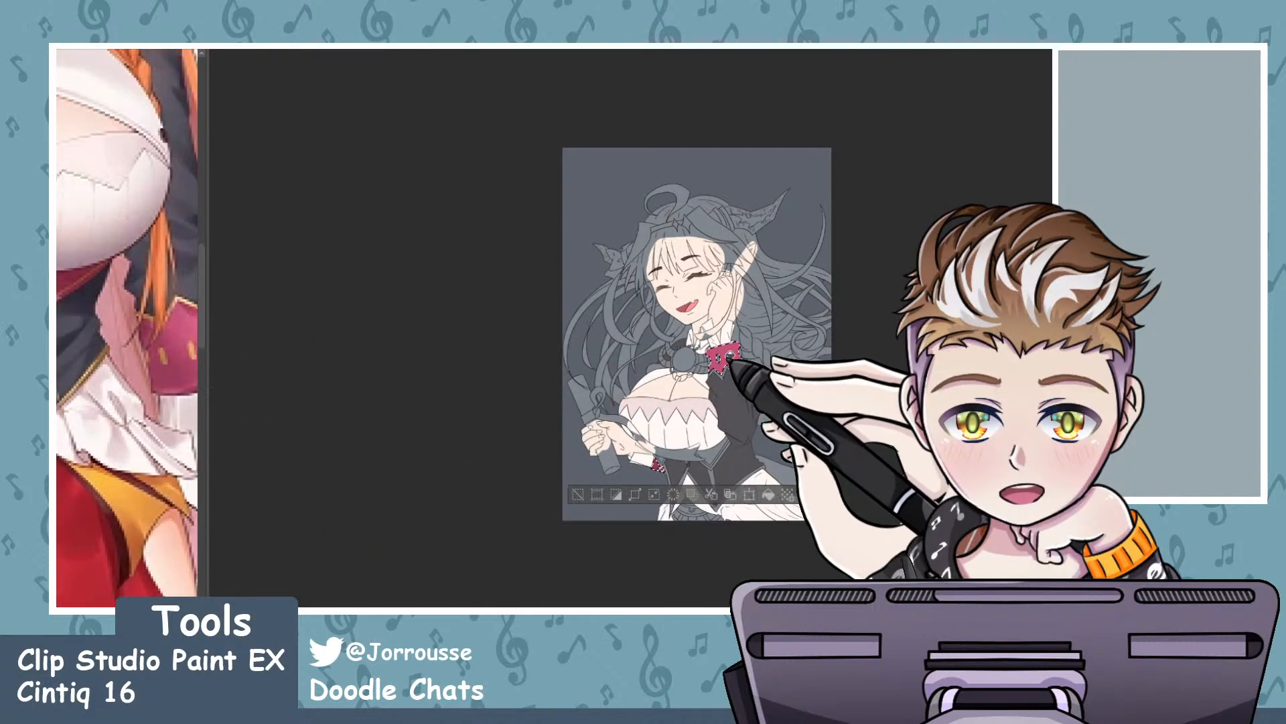
scroll(701, 439, up, 5)
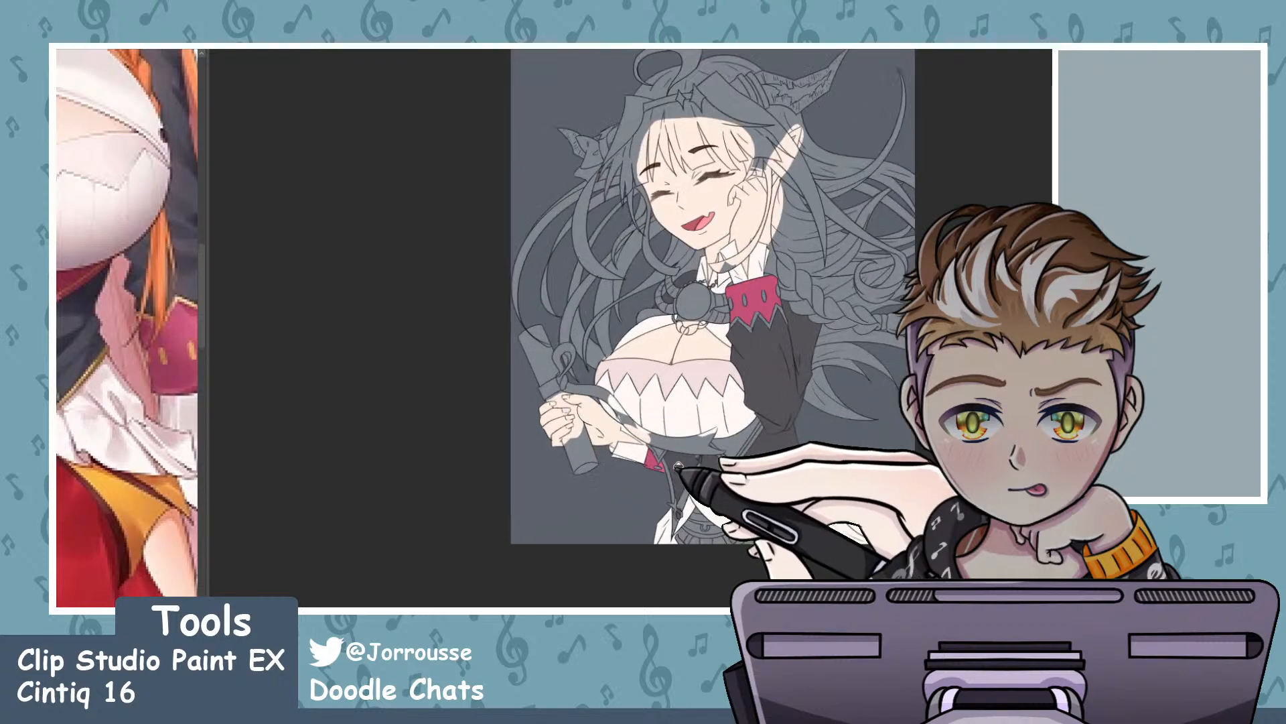
scroll(761, 431, down, 8)
scroll(739, 387, up, 5)
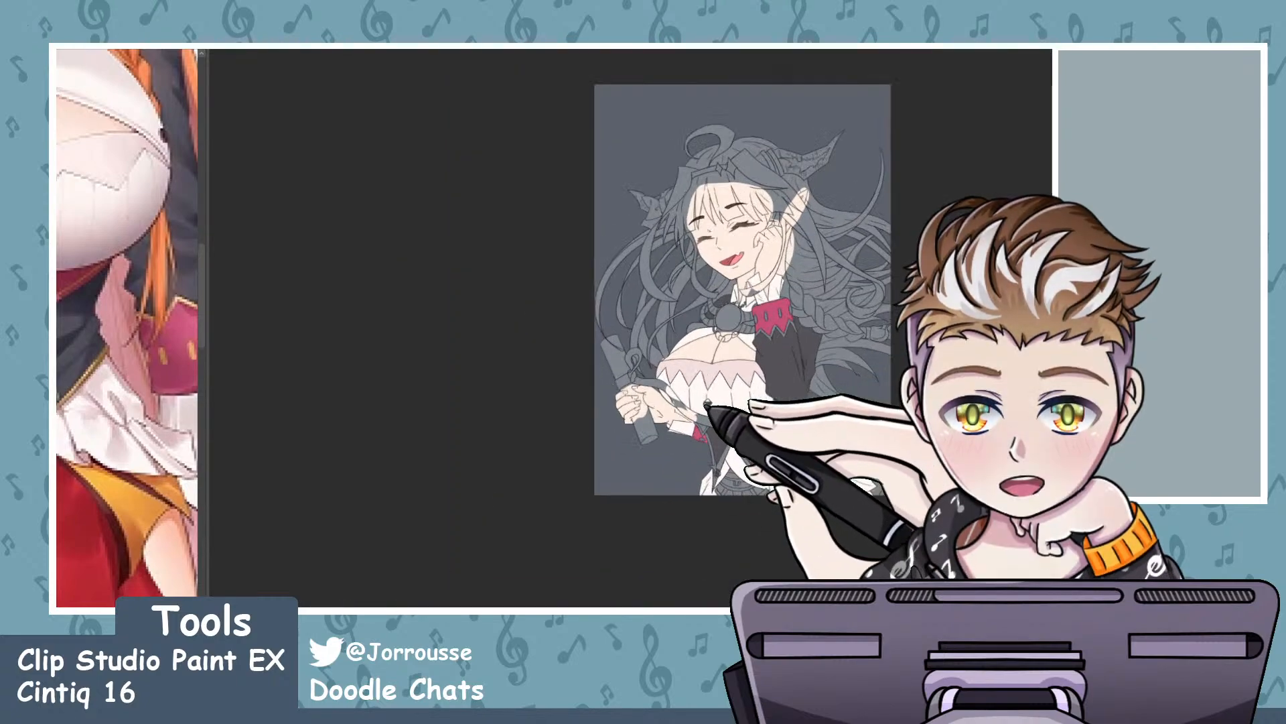
scroll(788, 320, up, 3)
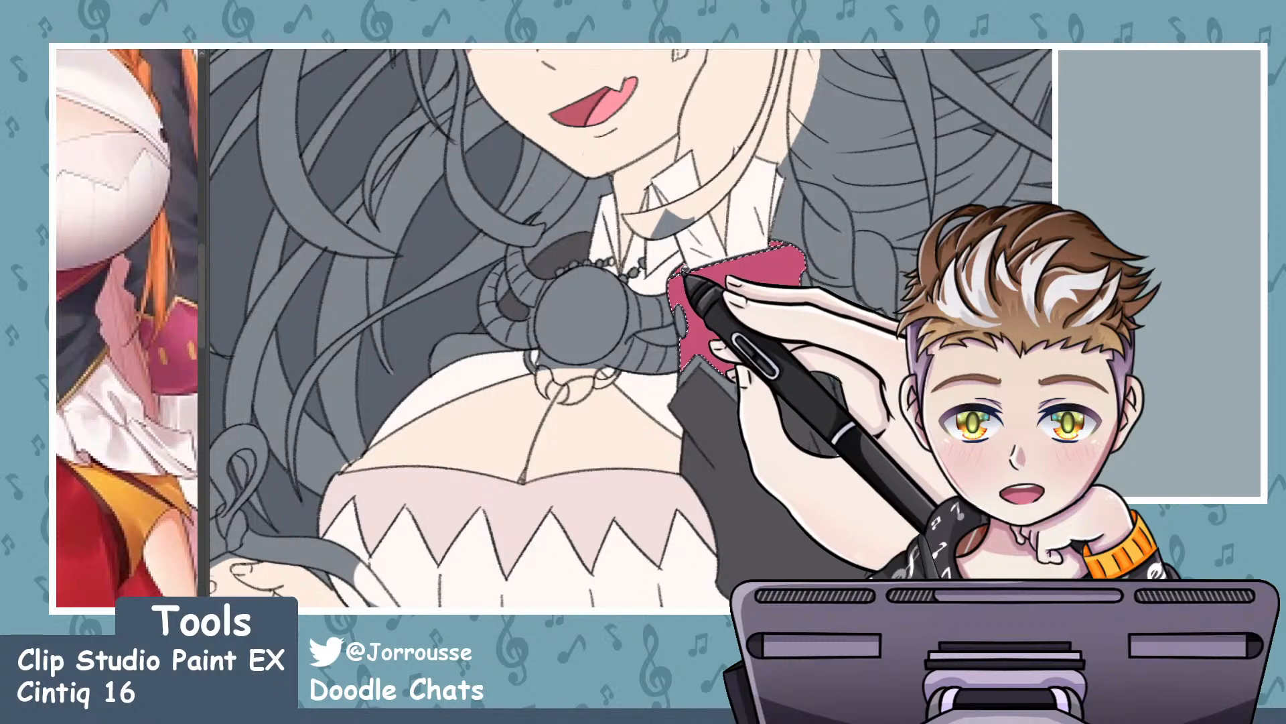
- Select the pointed waistband sections on both sides of the ribbon below the bust, paint them pinkish red and deselect
scroll(697, 294, down, 6)
scroll(684, 368, up, 6)
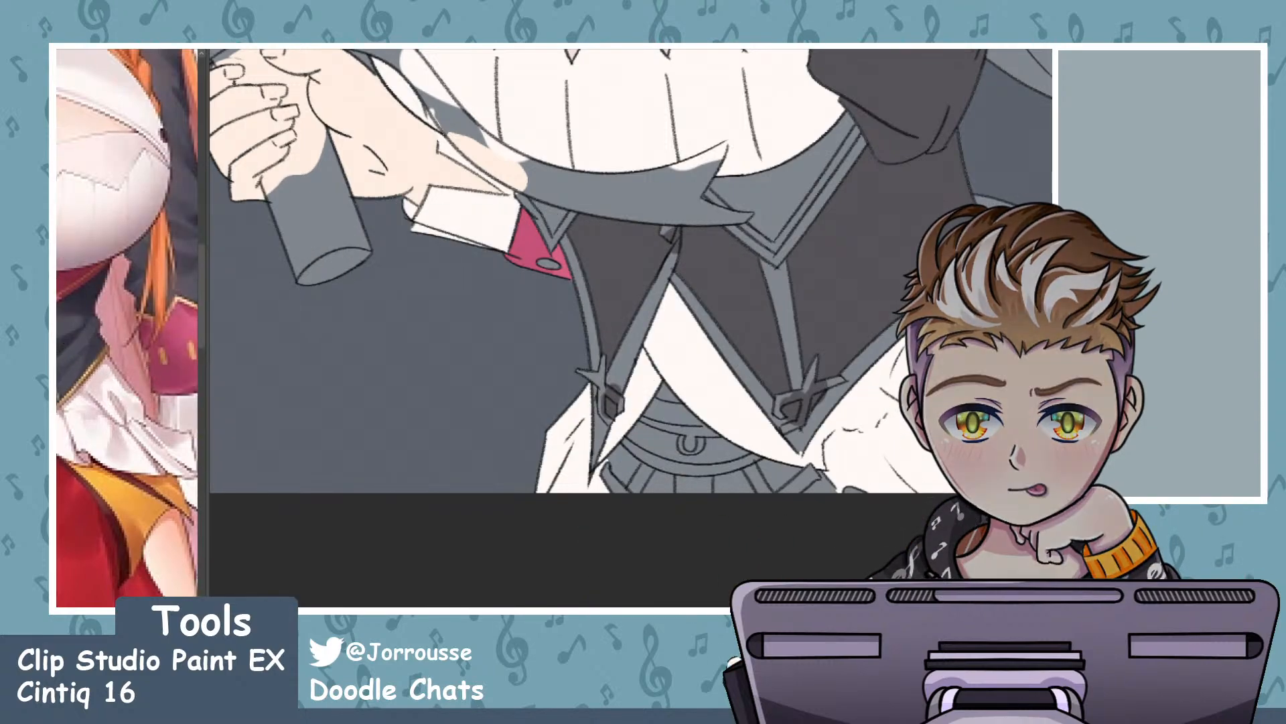
click(550, 213)
shift+click(789, 195)
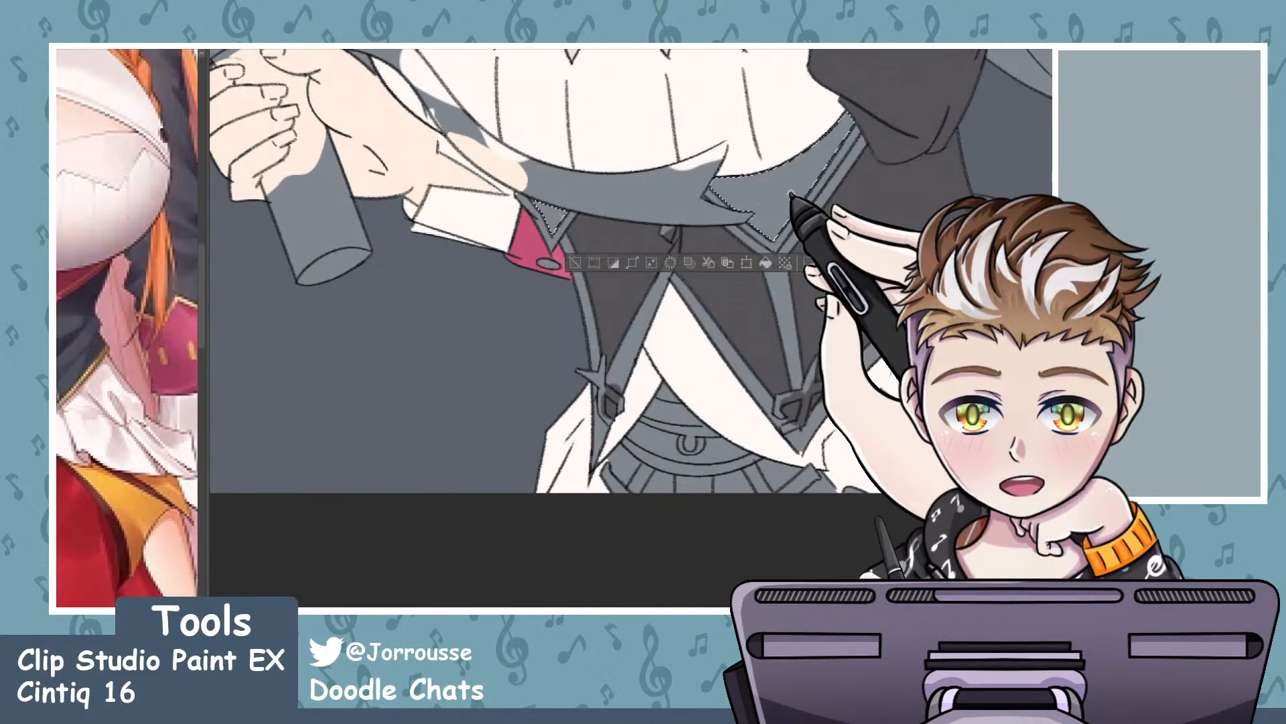
shift+click(763, 250)
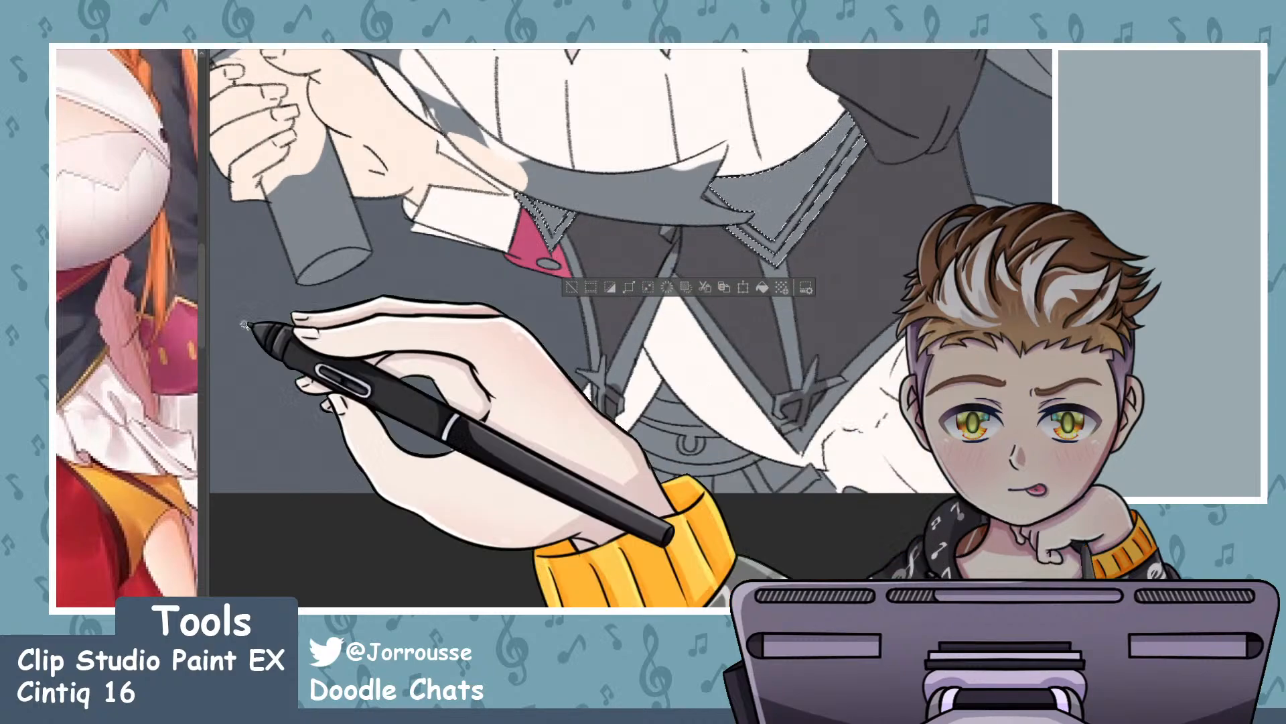
scroll(214, 330, down, 1)
scroll(153, 349, down, 4)
scroll(153, 349, down, 4)
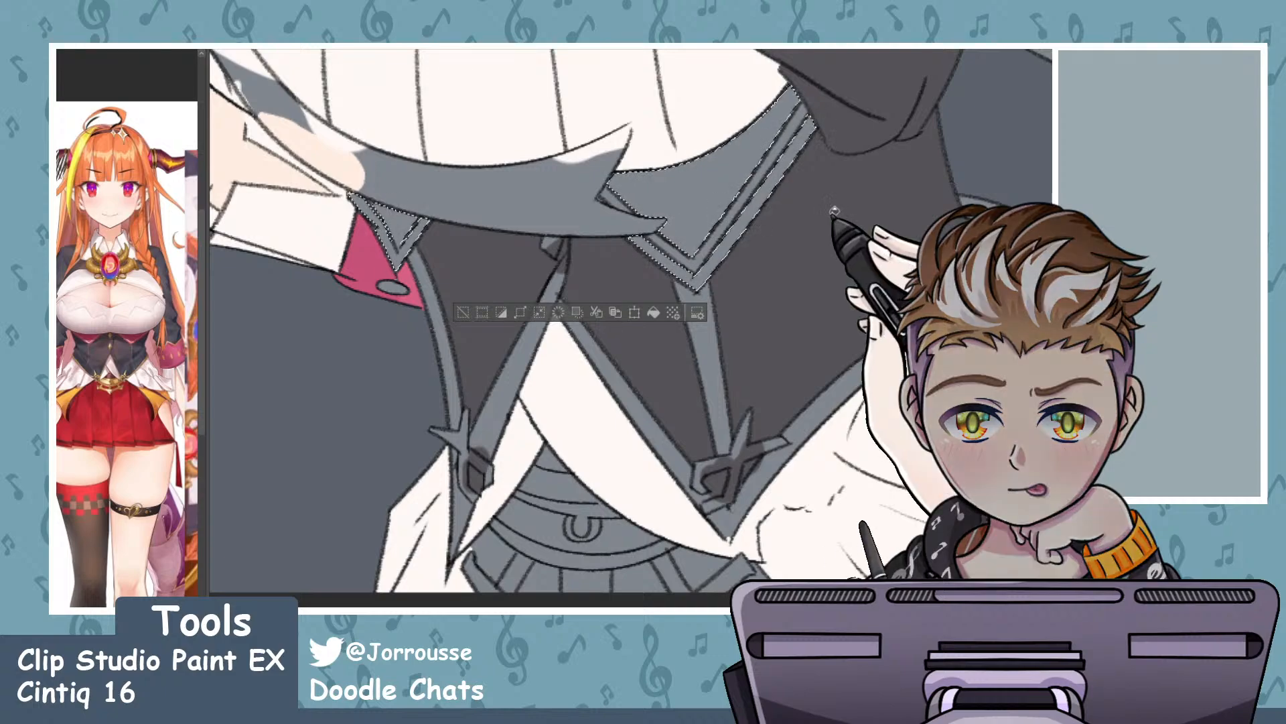
mouse_move(370, 207)
mouse_down()
mouse_move(402, 235)
mouse_move(390, 247)
mouse_up()
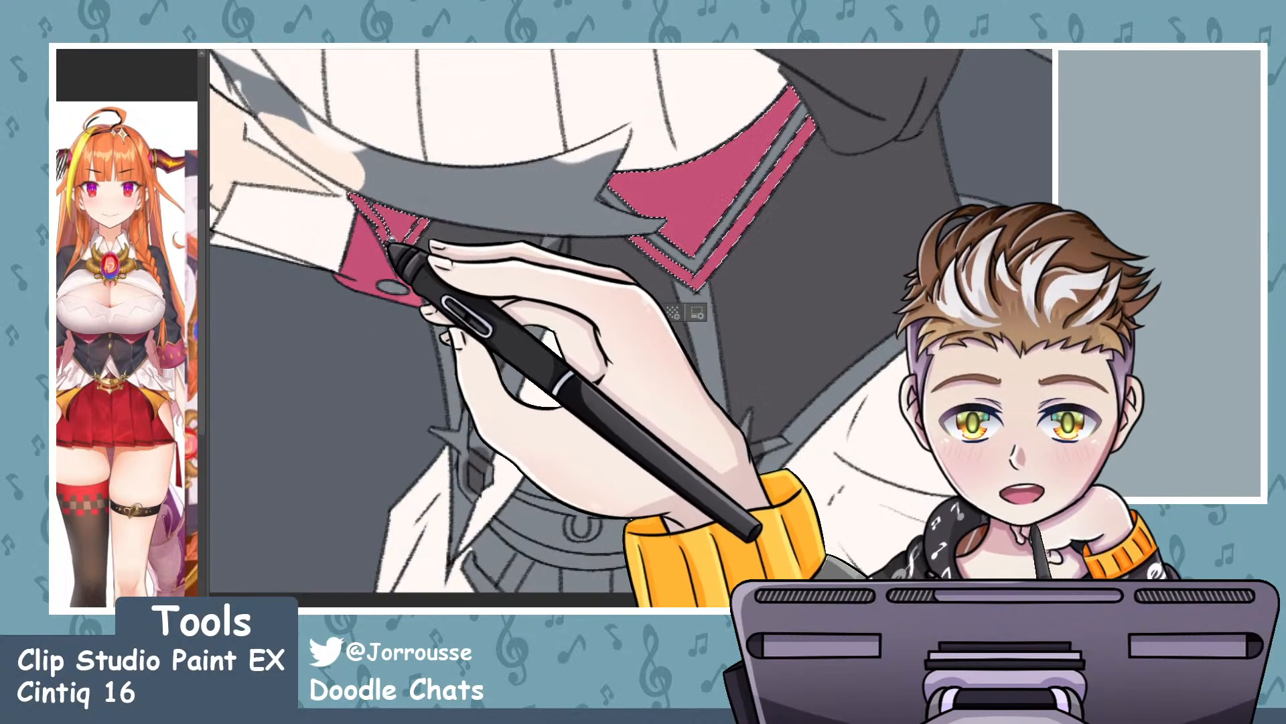
key(ctrl+d)
- Paint pinkish red over the grey V-shaped trim strip of the waistband section beside the scroll hand's cuff
scroll(606, 308, down, 3)
scroll(605, 303, up, 5)
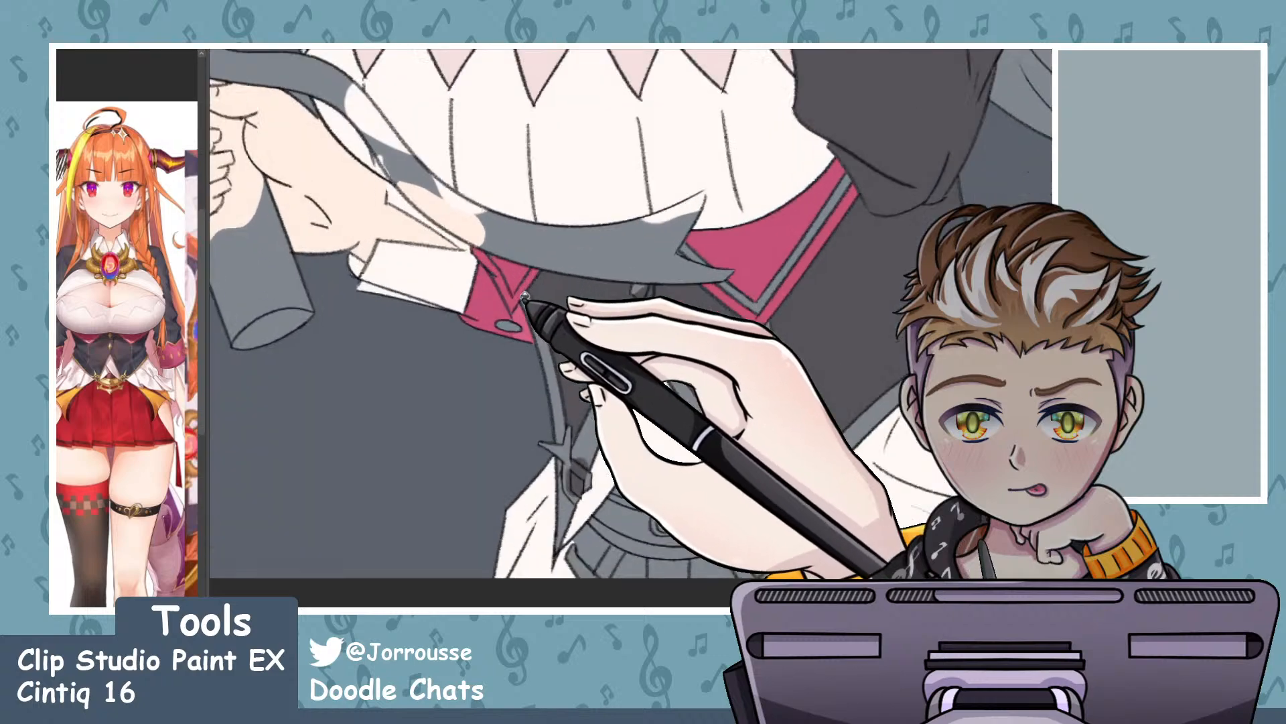
scroll(488, 240, up, 2)
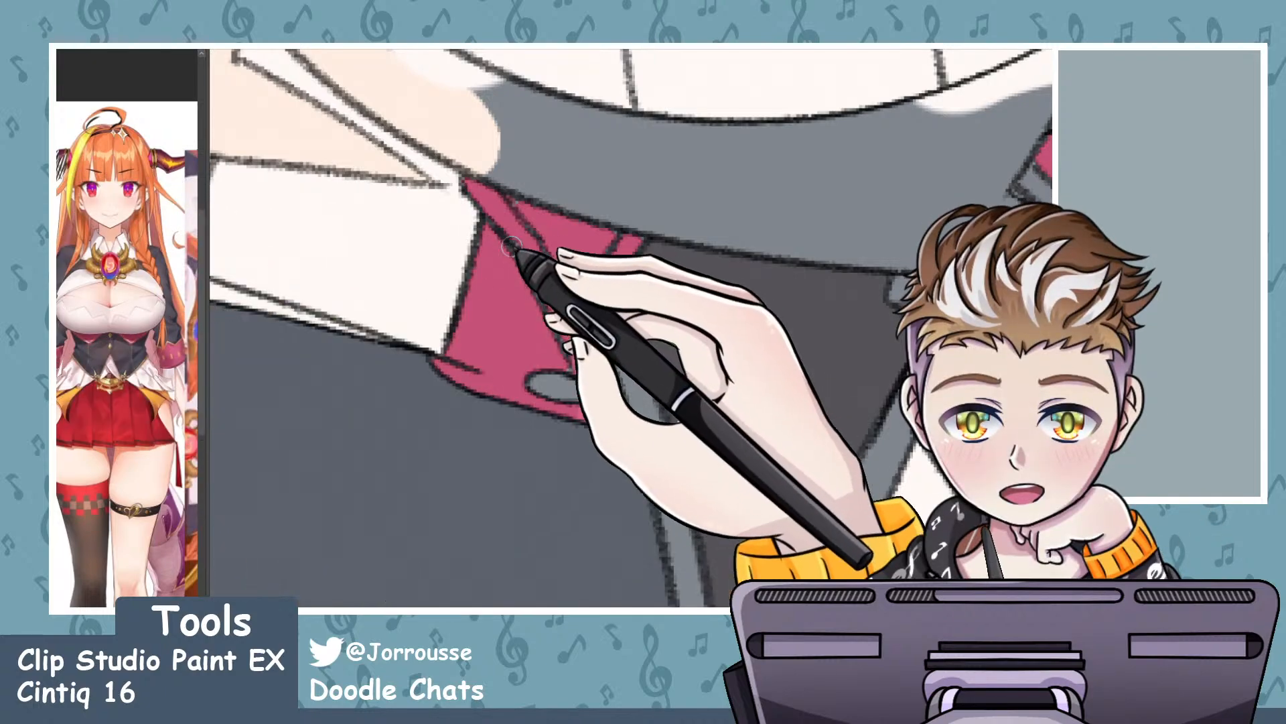
scroll(462, 348, down, 3)
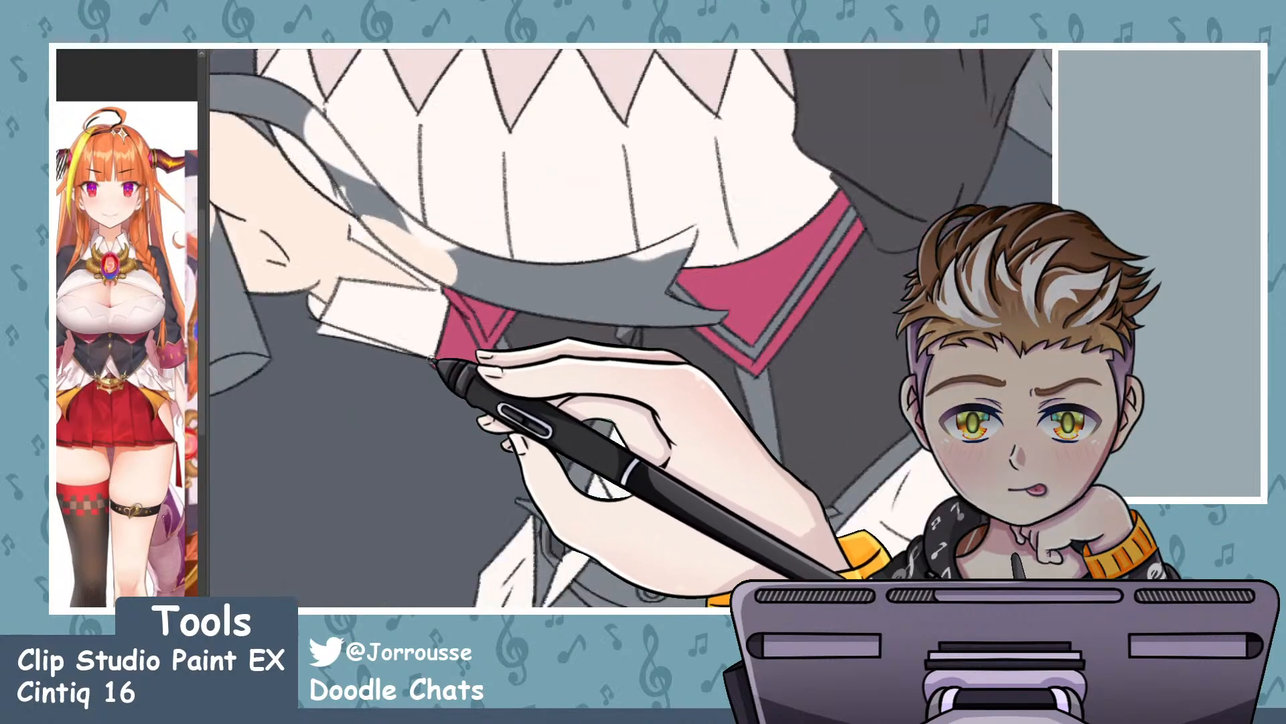
scroll(472, 342, up, 3)
drag(475, 229, 481, 302)
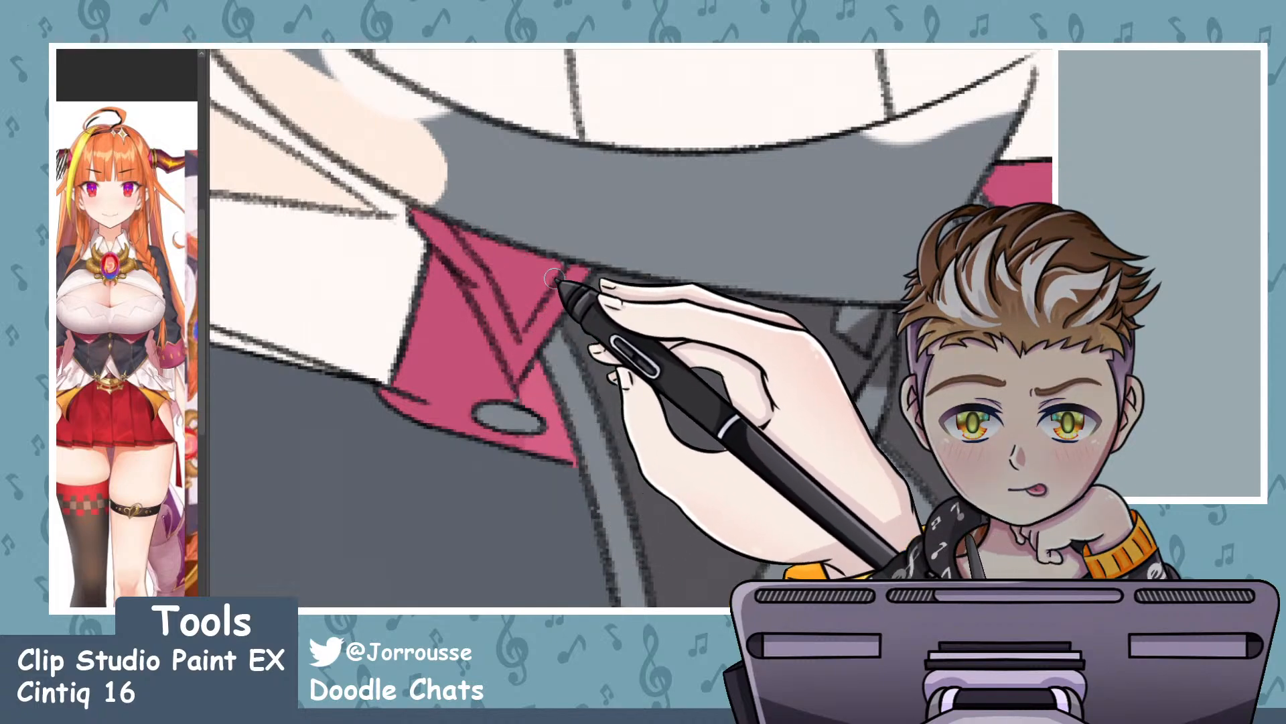
- Paint pinkish red over the grey trim strip of the larger waistband section, next to the ribbon's notched end
scroll(553, 278, down, 3)
scroll(590, 321, up, 4)
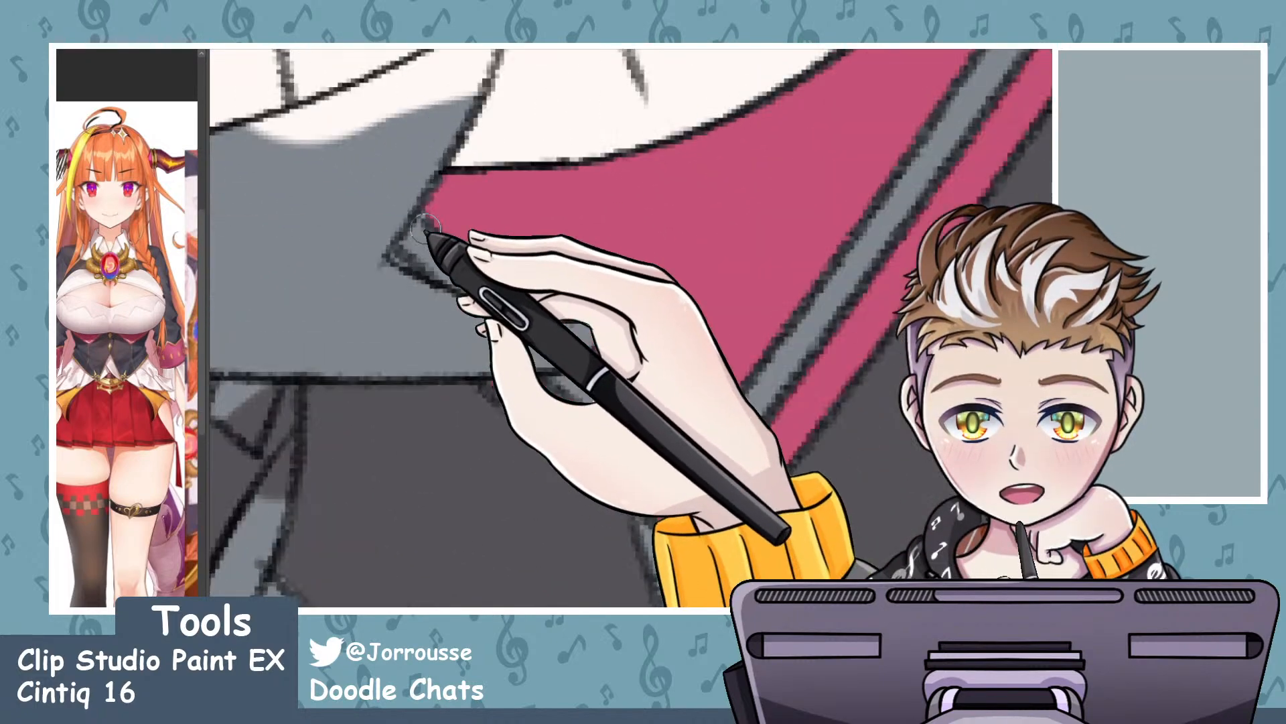
mouse_move(427, 224)
mouse_down()
mouse_move(400, 248)
mouse_move(494, 274)
mouse_move(560, 314)
mouse_up()
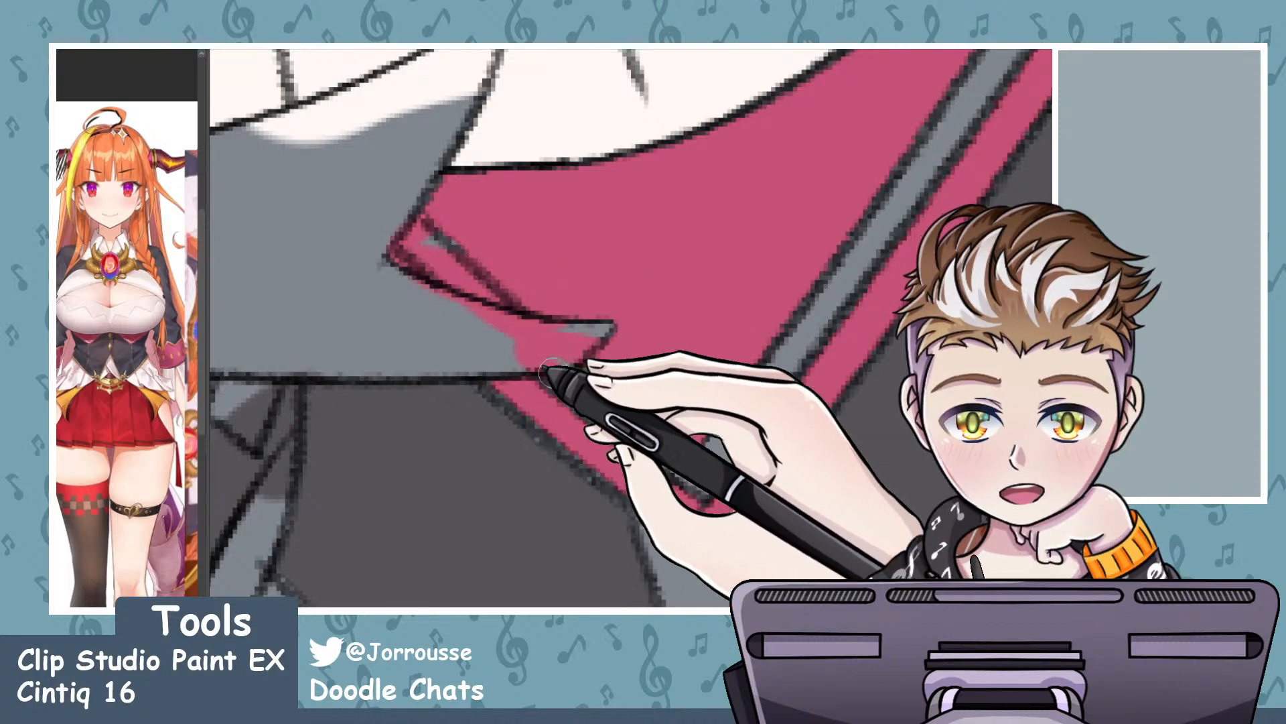
scroll(533, 307, down, 2)
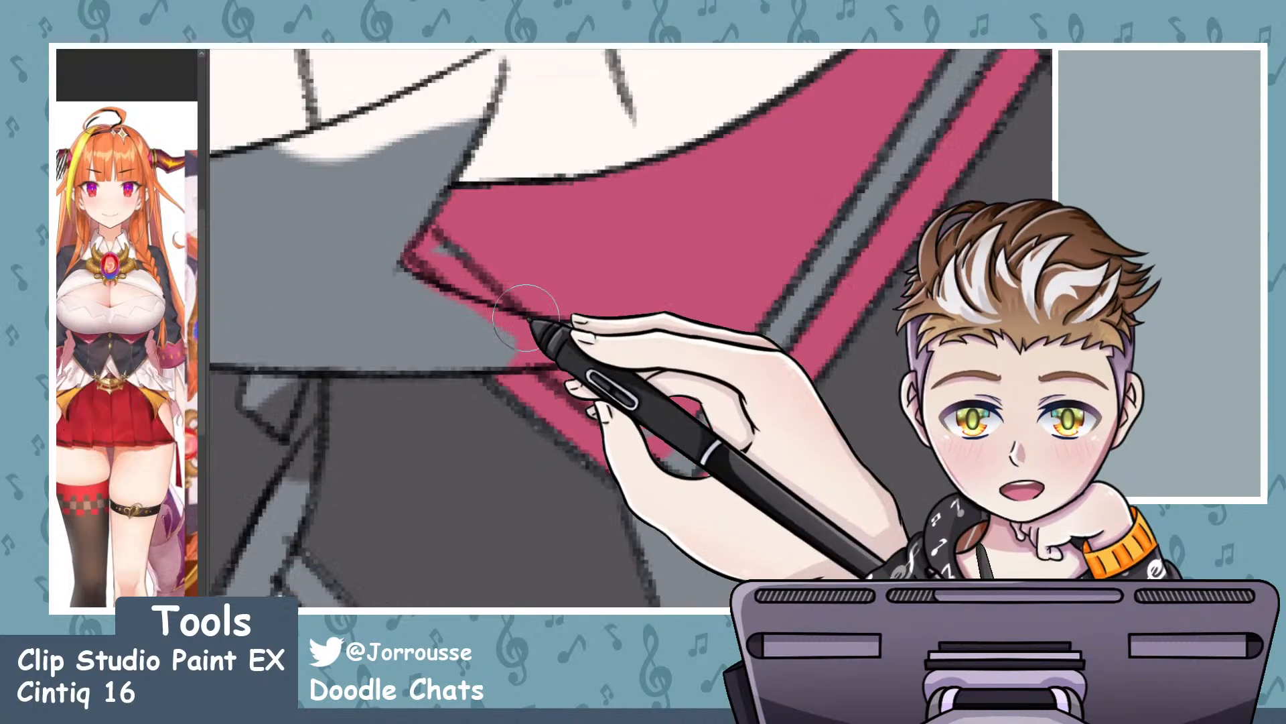
drag(455, 296, 436, 265)
mouse_move(694, 429)
mouse_down()
mouse_move(767, 298)
mouse_move(853, 205)
mouse_up()
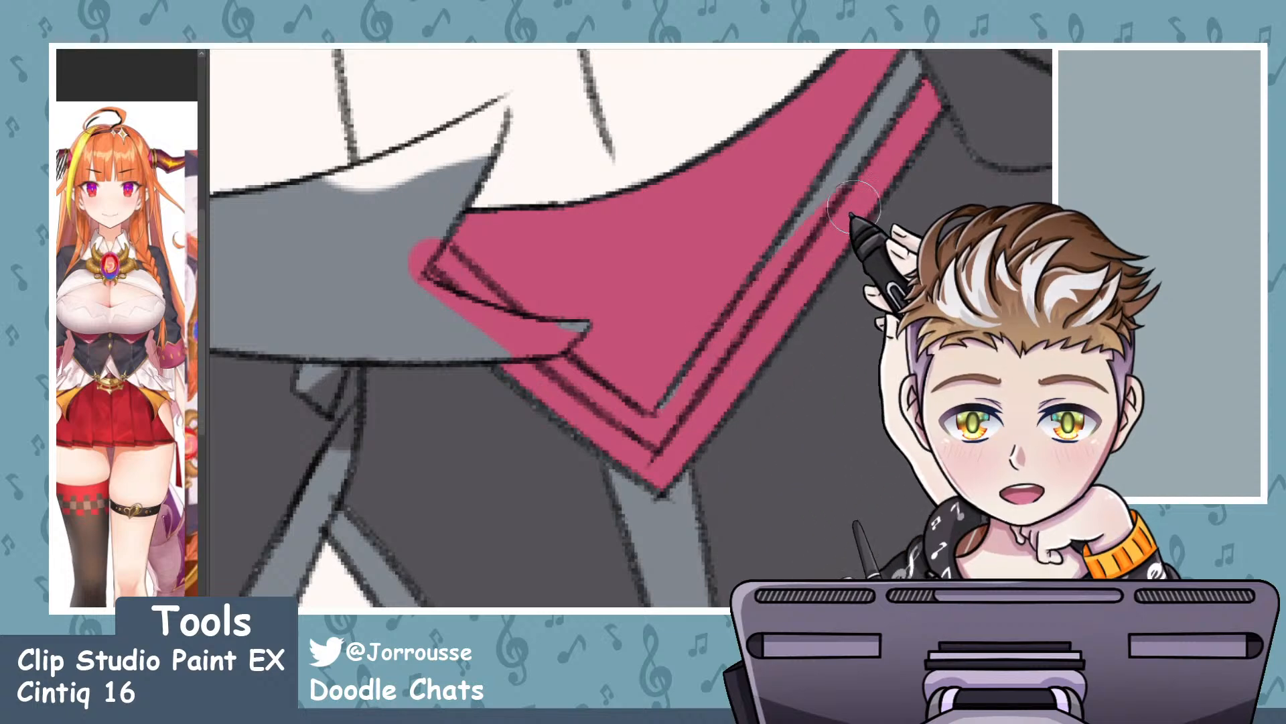
key(ctrl+z)
key(ctrl+z)
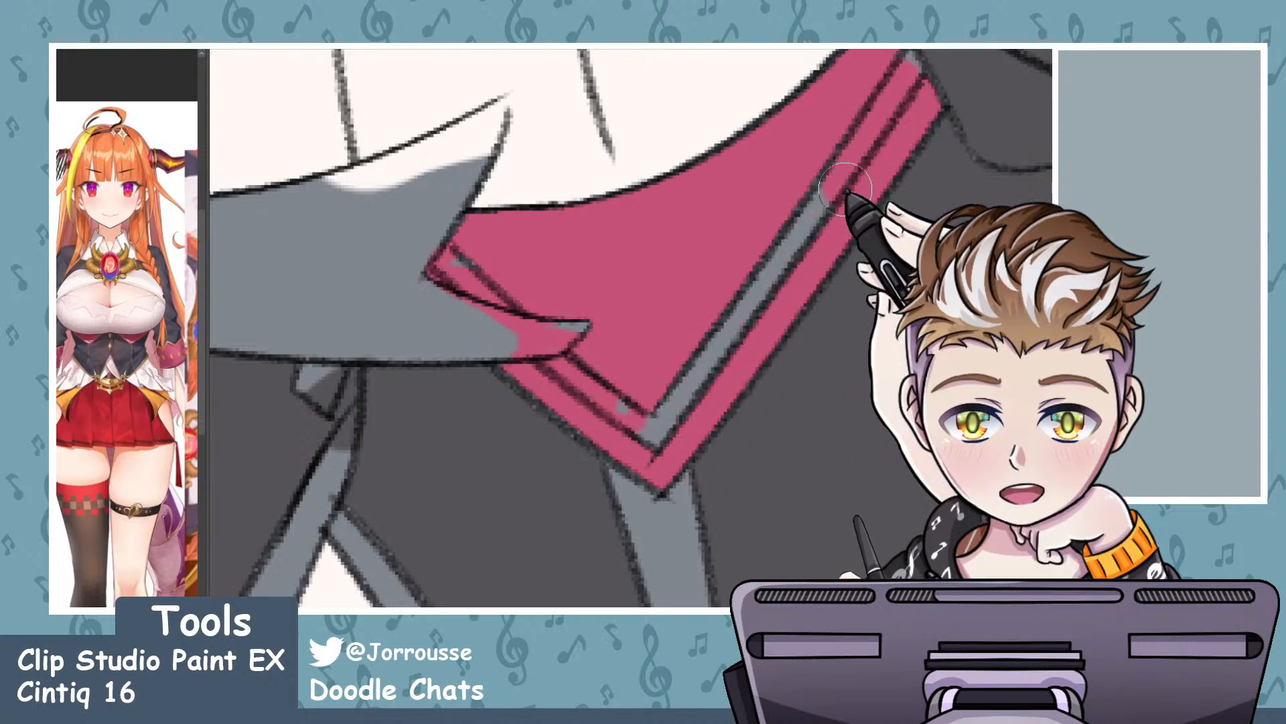
- Cover the remaining grey at the ribbon's notch and along the larger waistband section's slanted trim stripe with pinkish red
drag(442, 274, 426, 258)
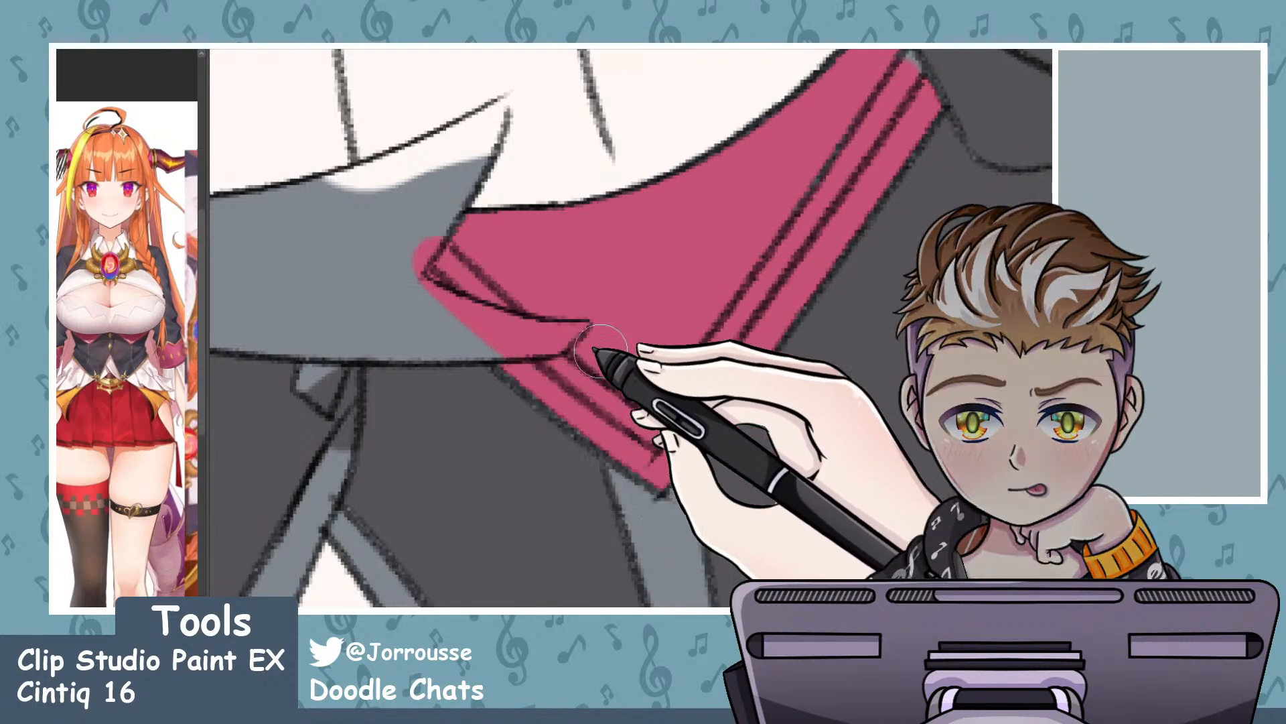
mouse_move(609, 364)
mouse_down()
mouse_move(730, 268)
mouse_move(856, 127)
mouse_up()
scroll(700, 325, down, 5)
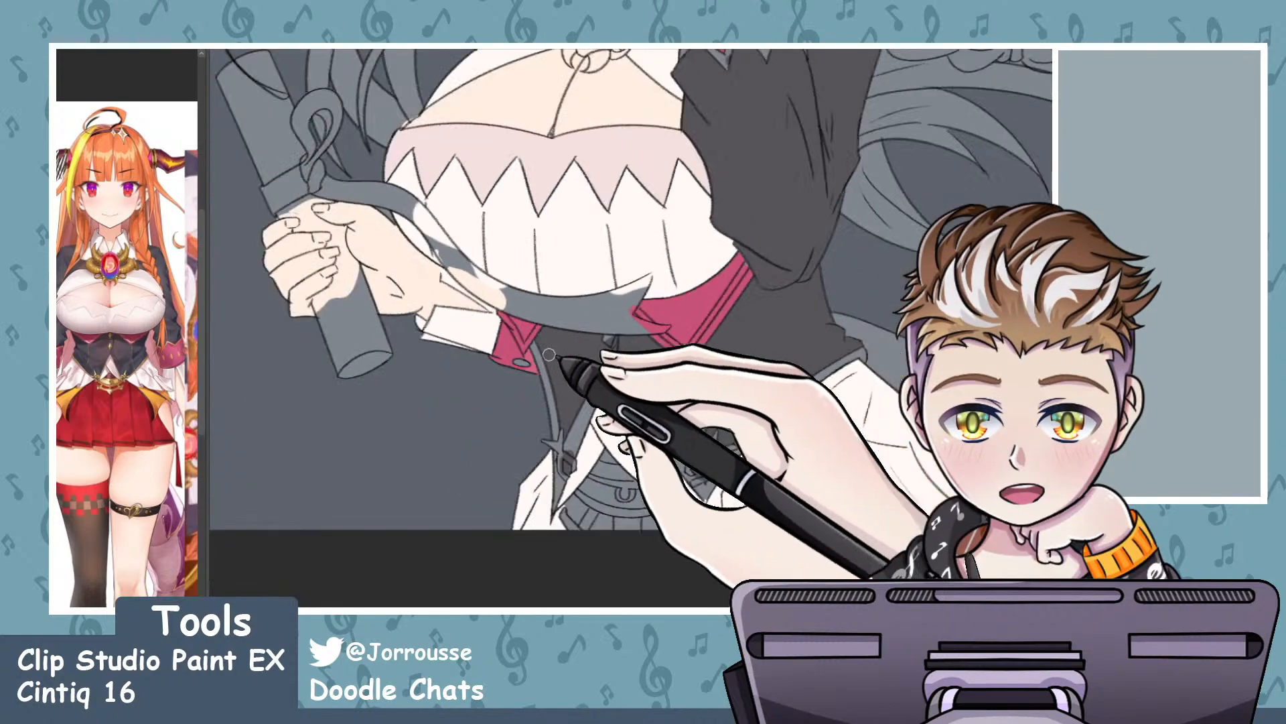
- Inspect the pinkish-red waistband sections, and examine the colours and gold trim of the sleeve cuff on the reference character
scroll(533, 310, up, 4)
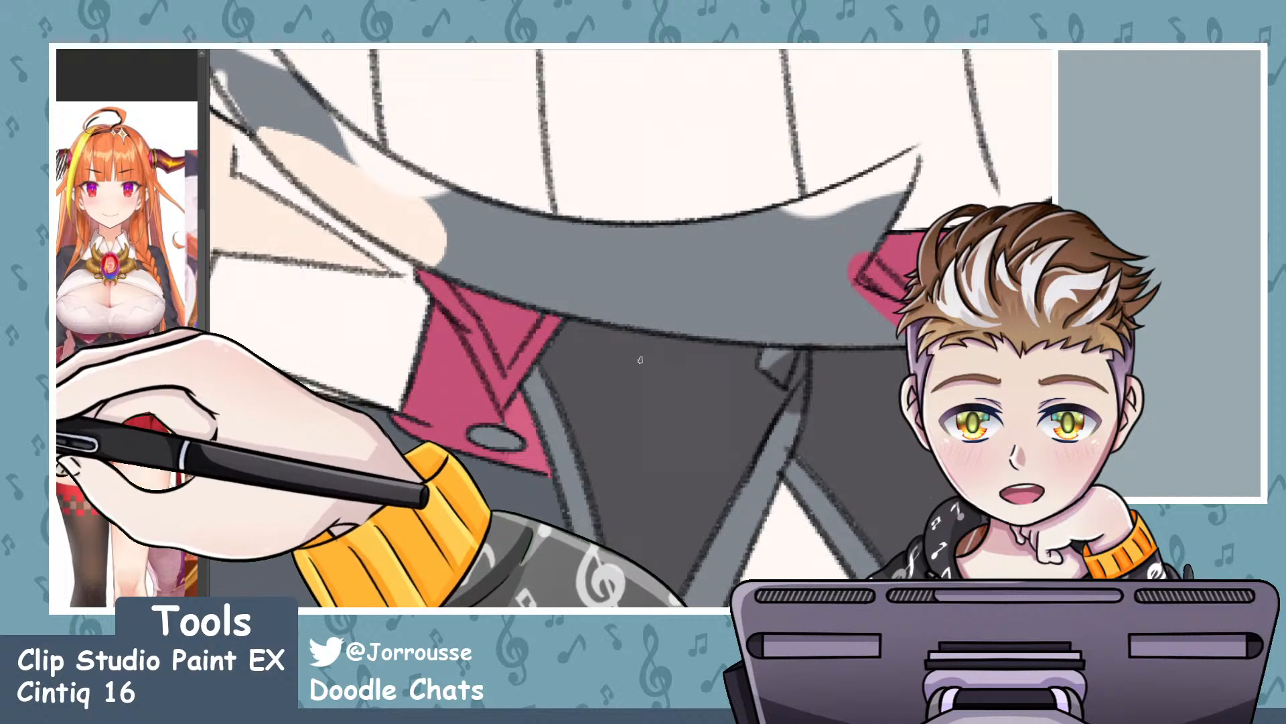
scroll(275, 269, up, 3)
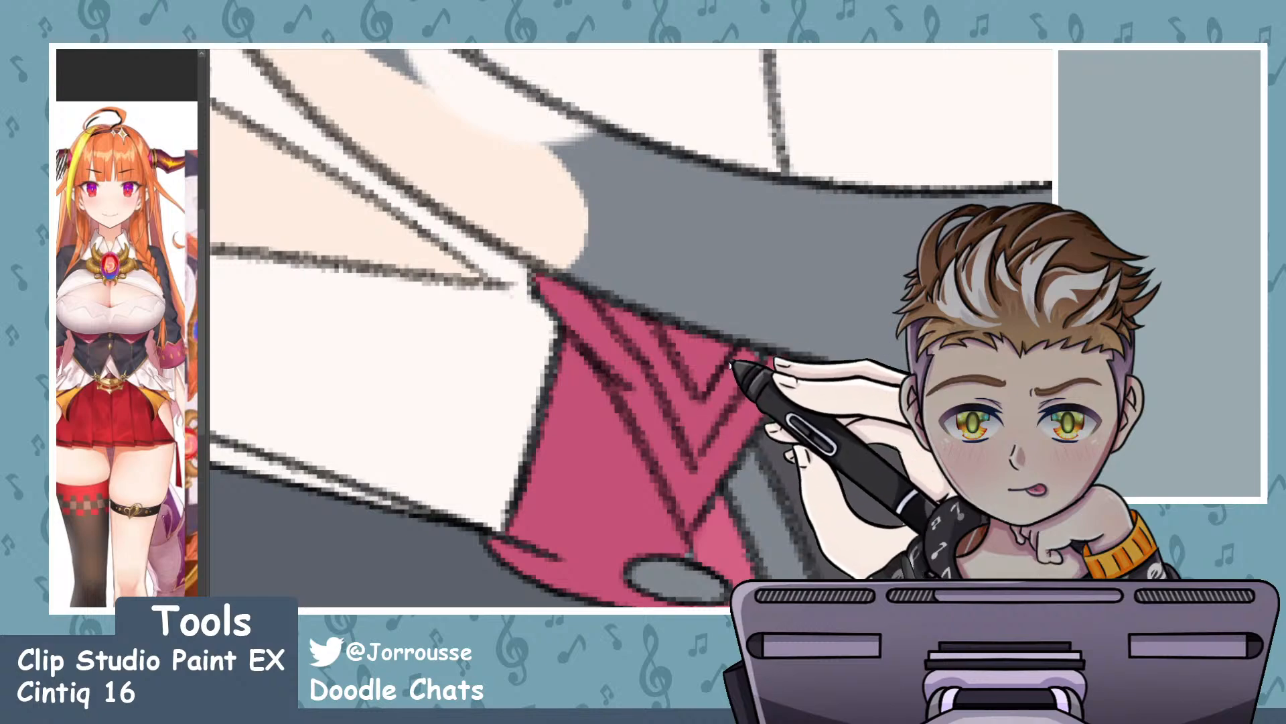
scroll(752, 310, down, 10)
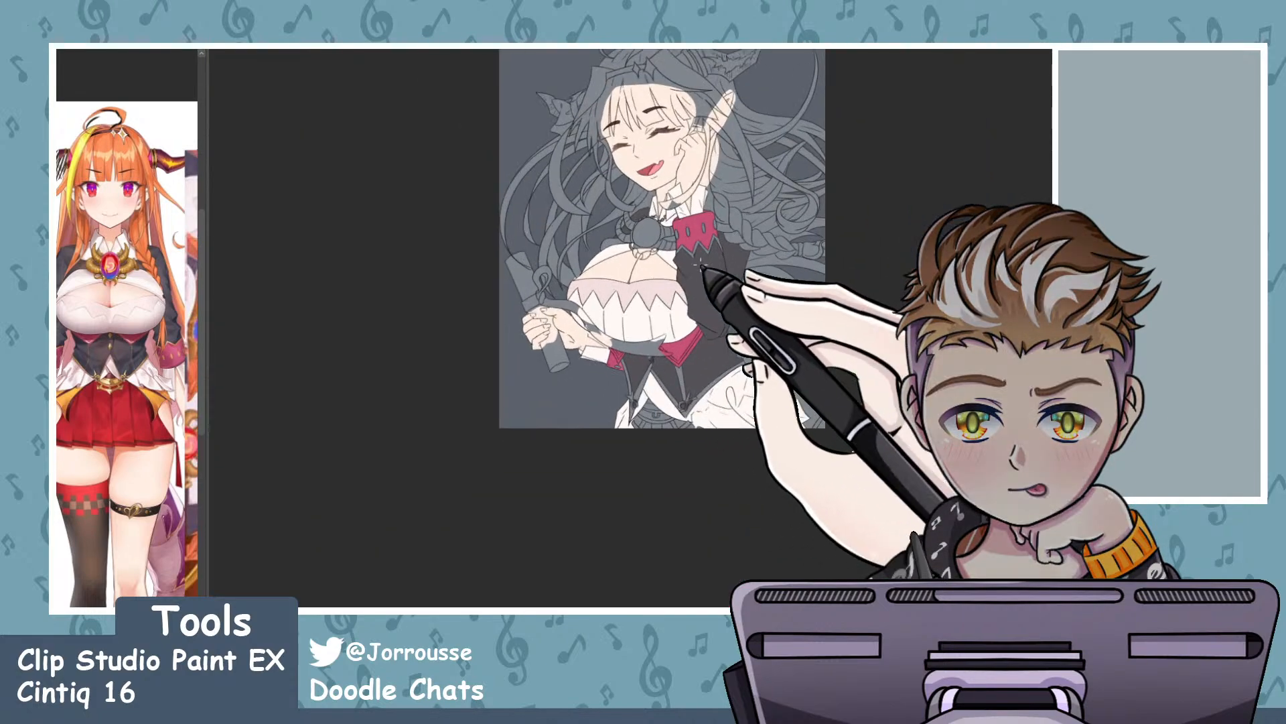
scroll(757, 302, up, 10)
scroll(690, 258, down, 8)
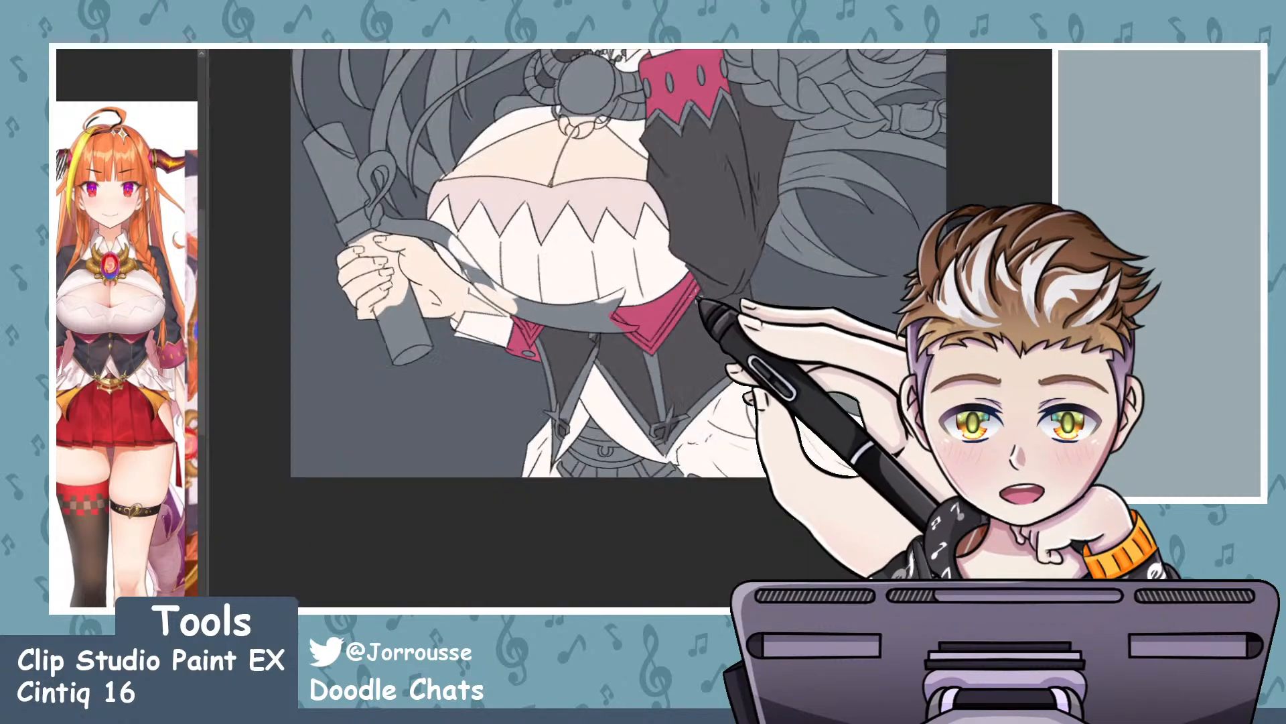
scroll(629, 268, up, 3)
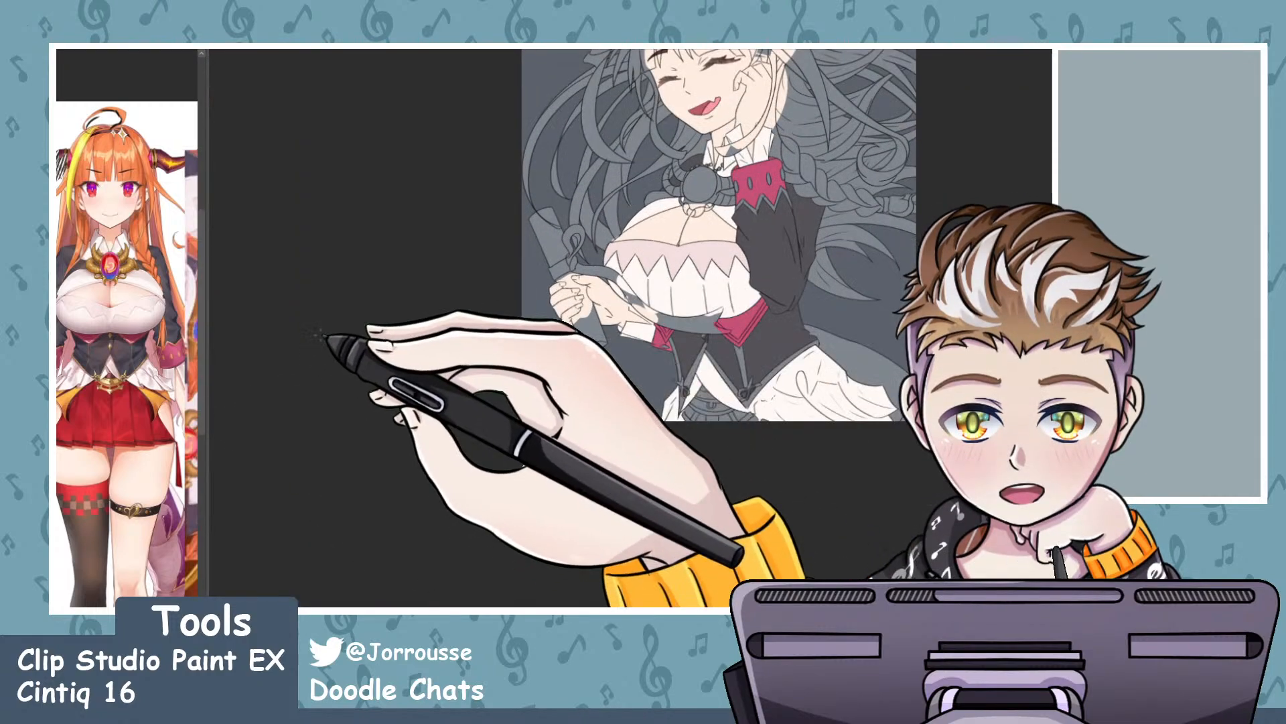
scroll(141, 369, up, 5)
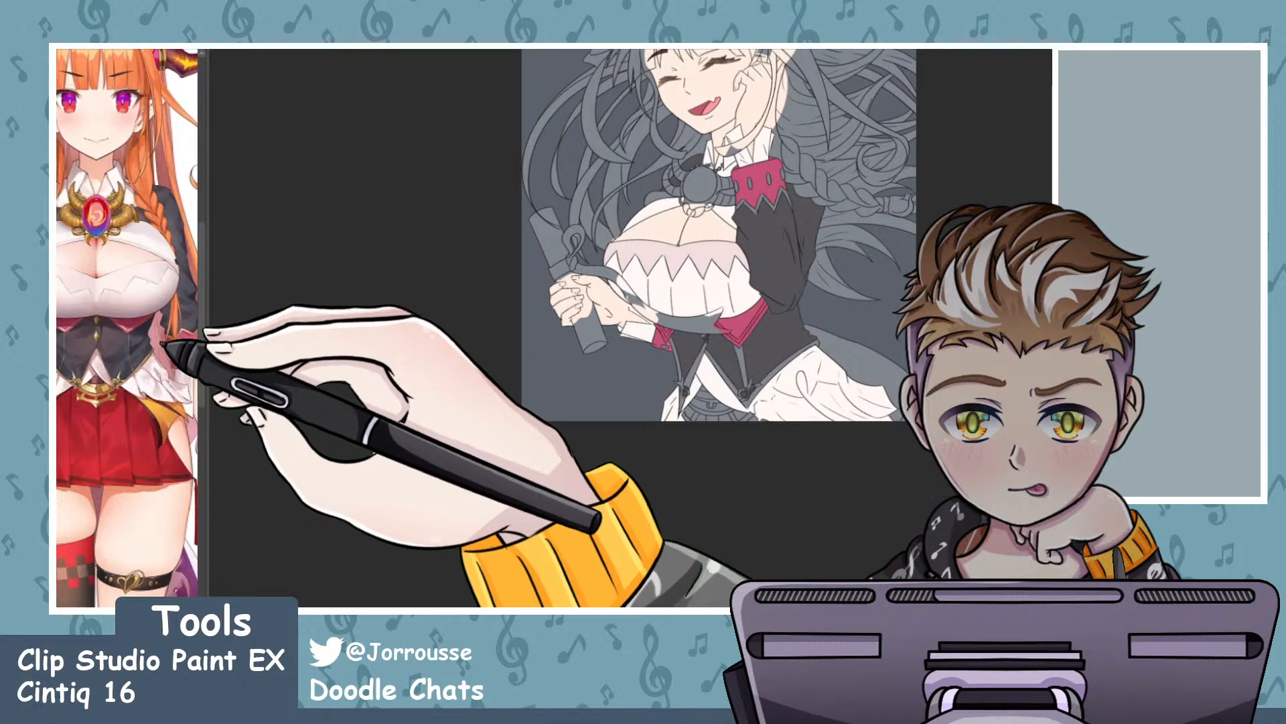
scroll(168, 348, up, 3)
scroll(181, 321, down, 8)
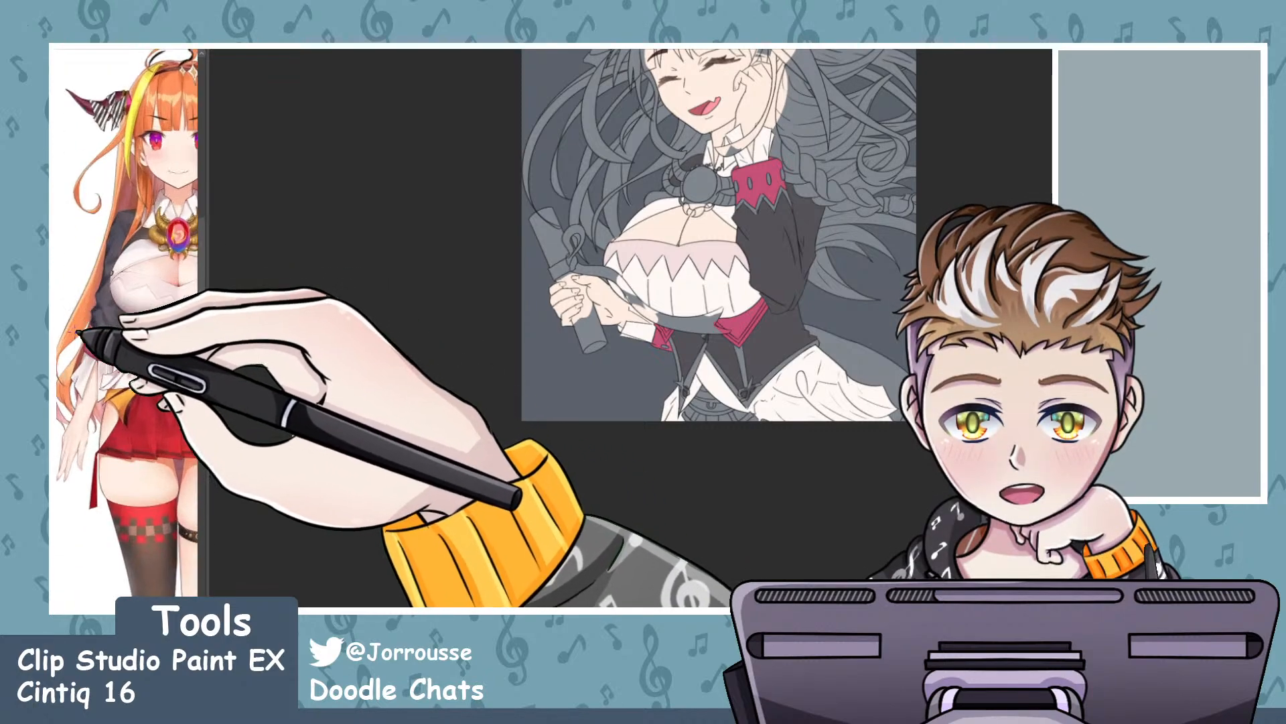
scroll(167, 336, up, 4)
scroll(143, 368, down, 2)
scroll(167, 364, up, 3)
scroll(161, 365, down, 3)
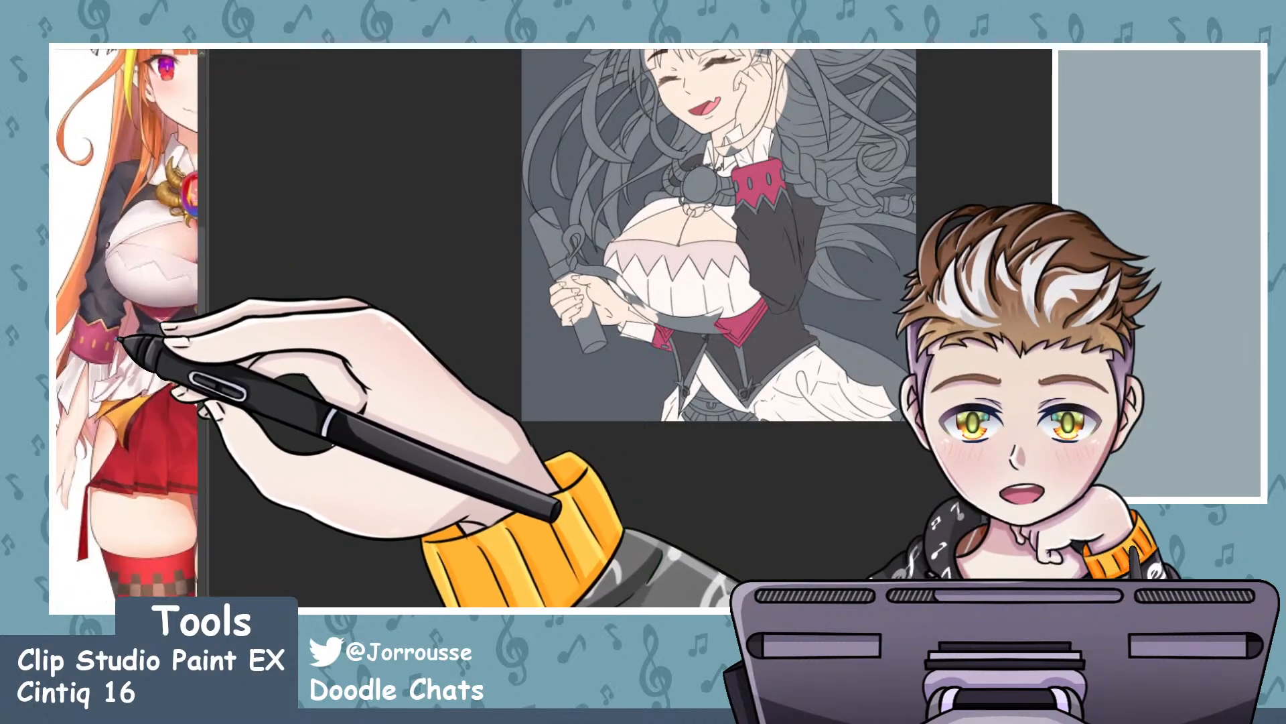
scroll(172, 375, up, 6)
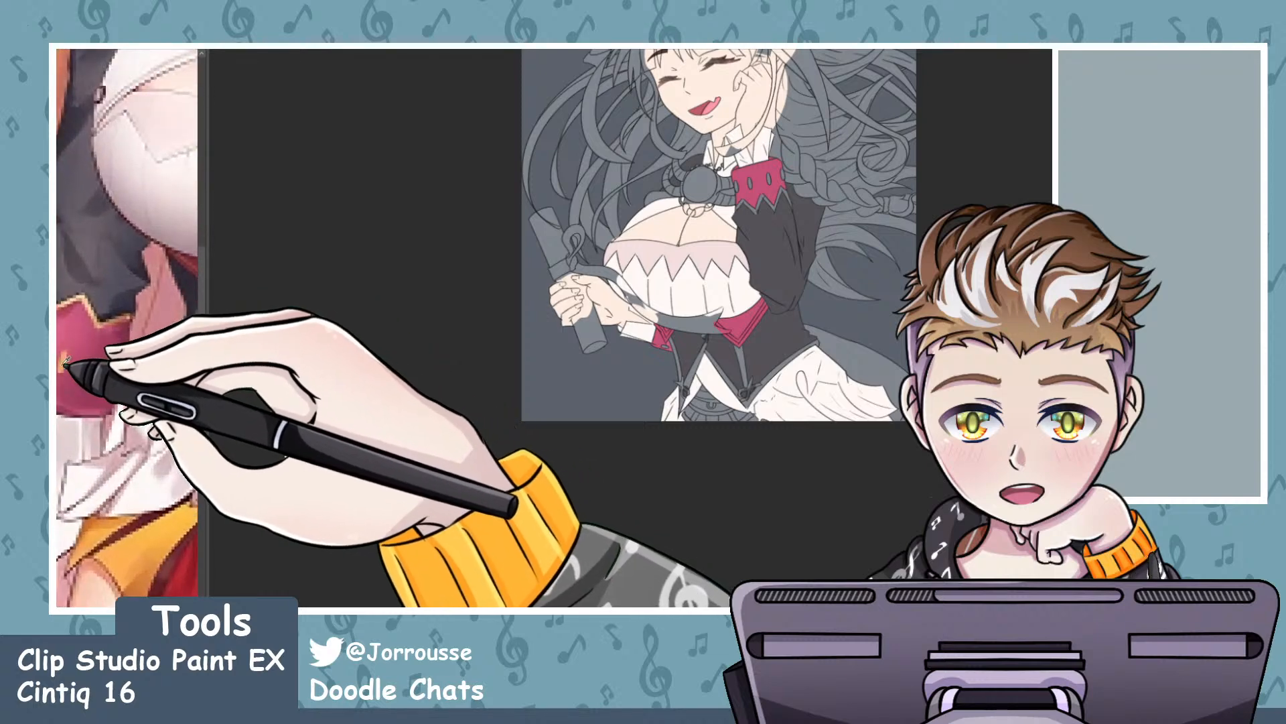
scroll(733, 194, up, 1)
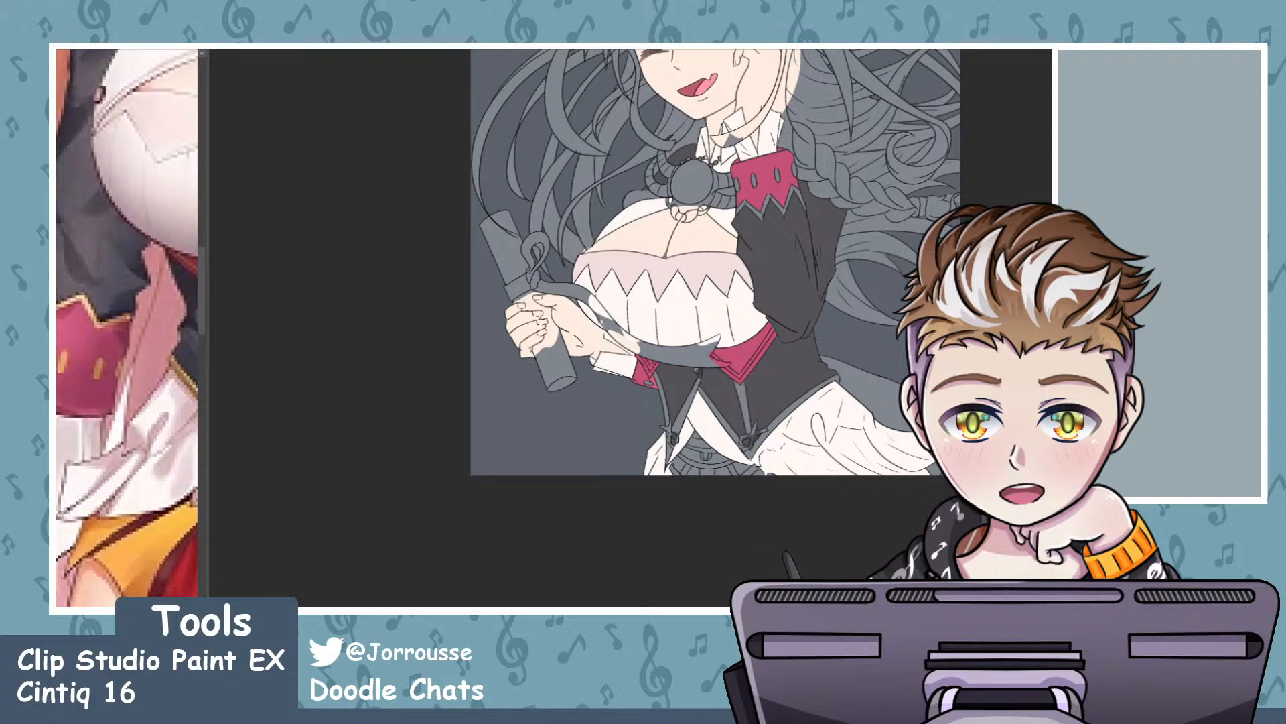
- Select the oval button and the V-shaped trim of the pinkish-red section beside the scroll hand's white cuff
scroll(643, 368, up, 4)
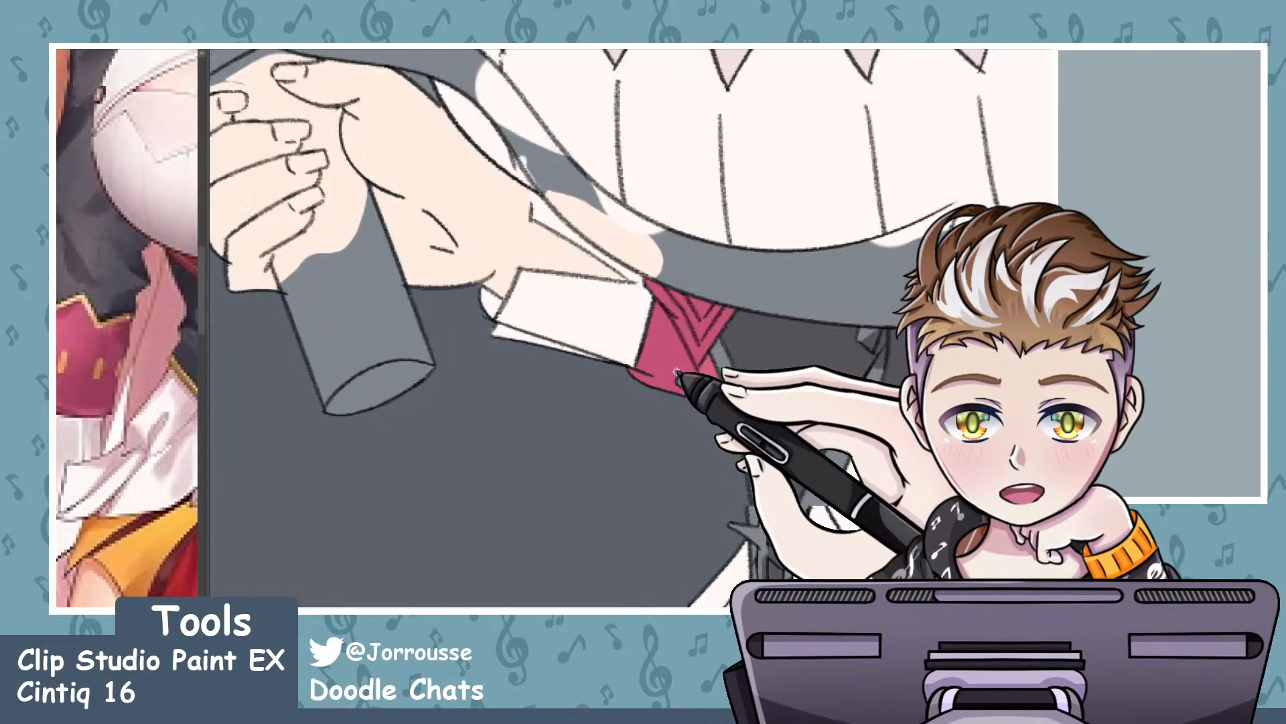
scroll(676, 371, up, 1)
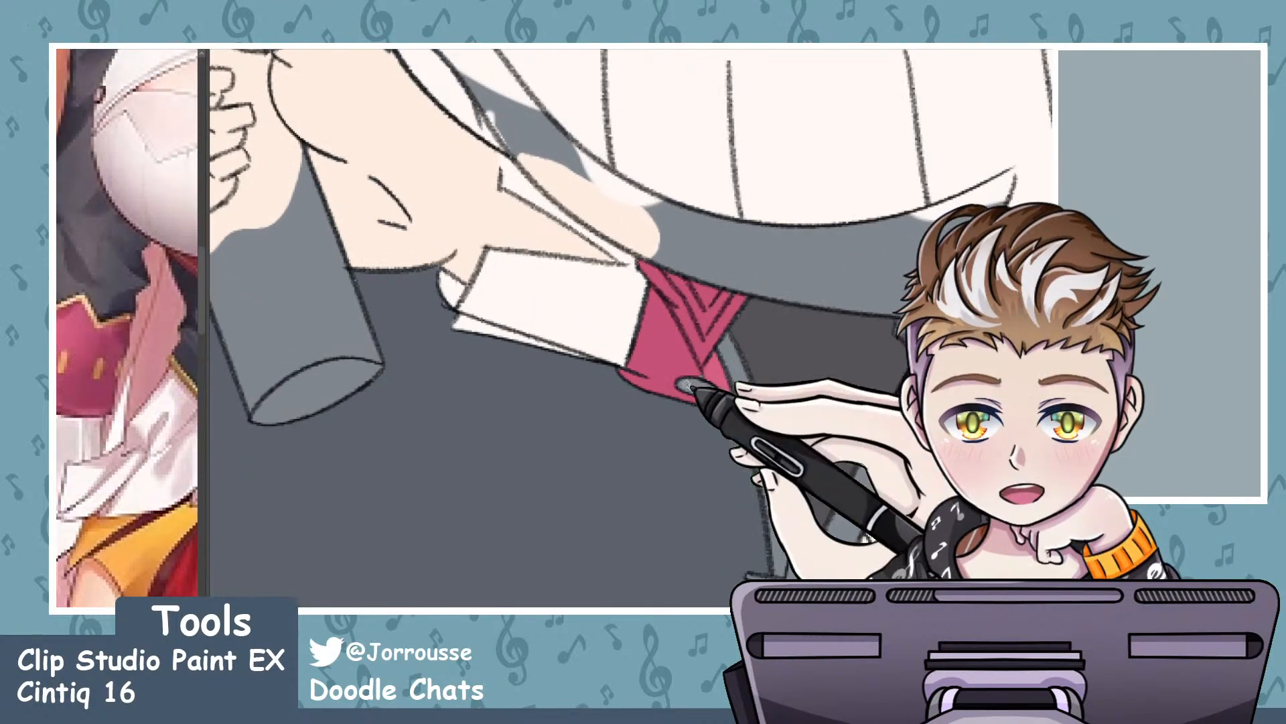
click(690, 388)
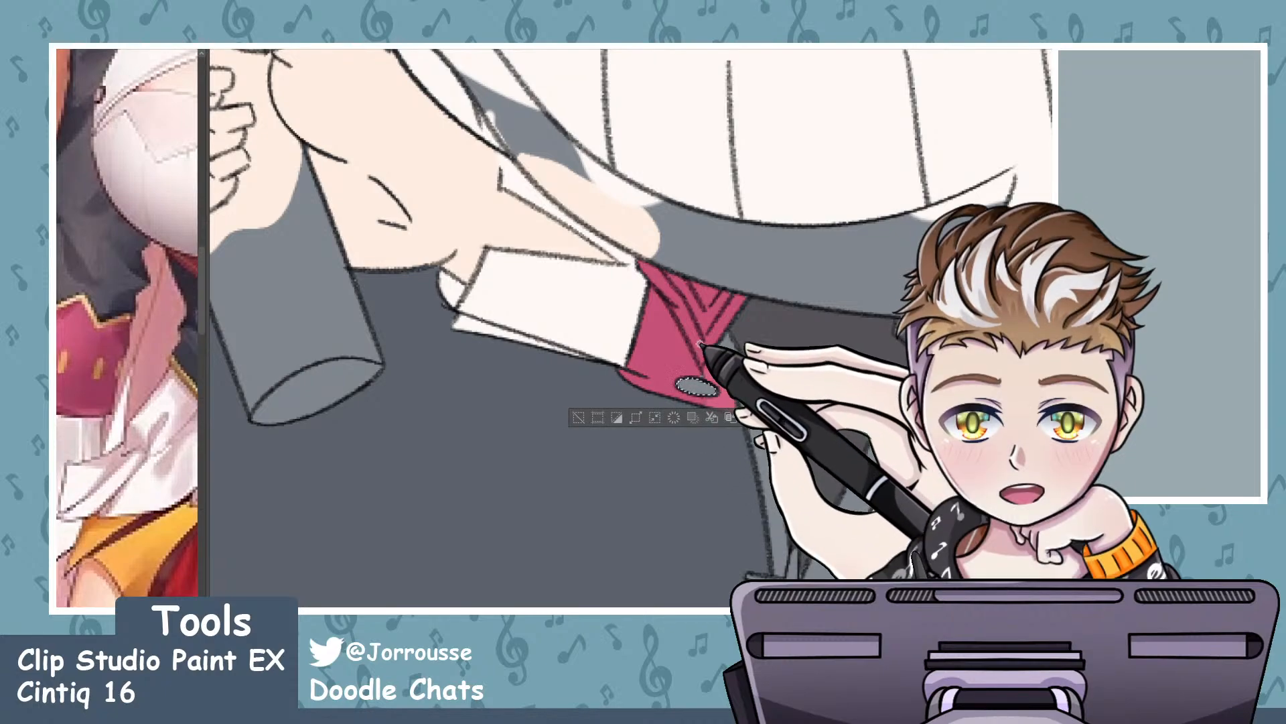
key(ctrl+z)
click(704, 314)
click(720, 299)
scroll(712, 299, up, 6)
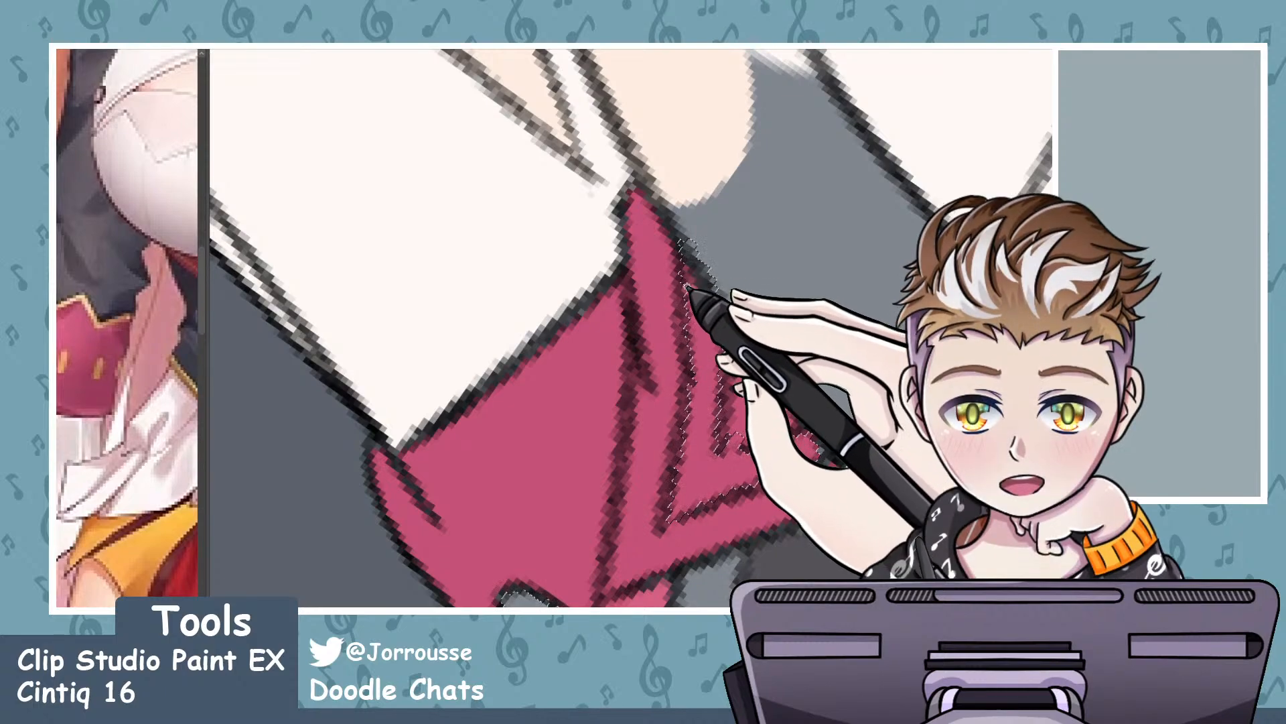
scroll(690, 288, down, 3)
scroll(562, 328, down, 3)
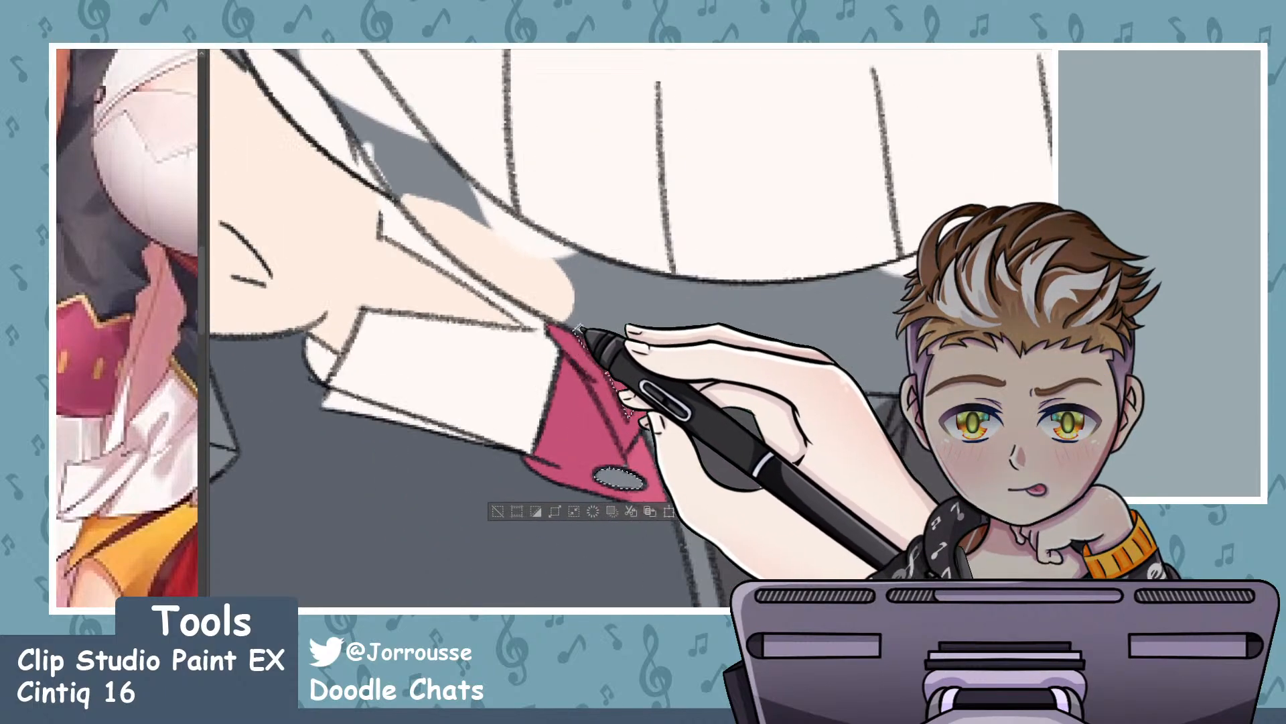
- Add the narrow trim strip along the larger pinkish-red section, below the ribbon's notched end, to the selection
scroll(596, 333, down, 4)
scroll(804, 349, up, 4)
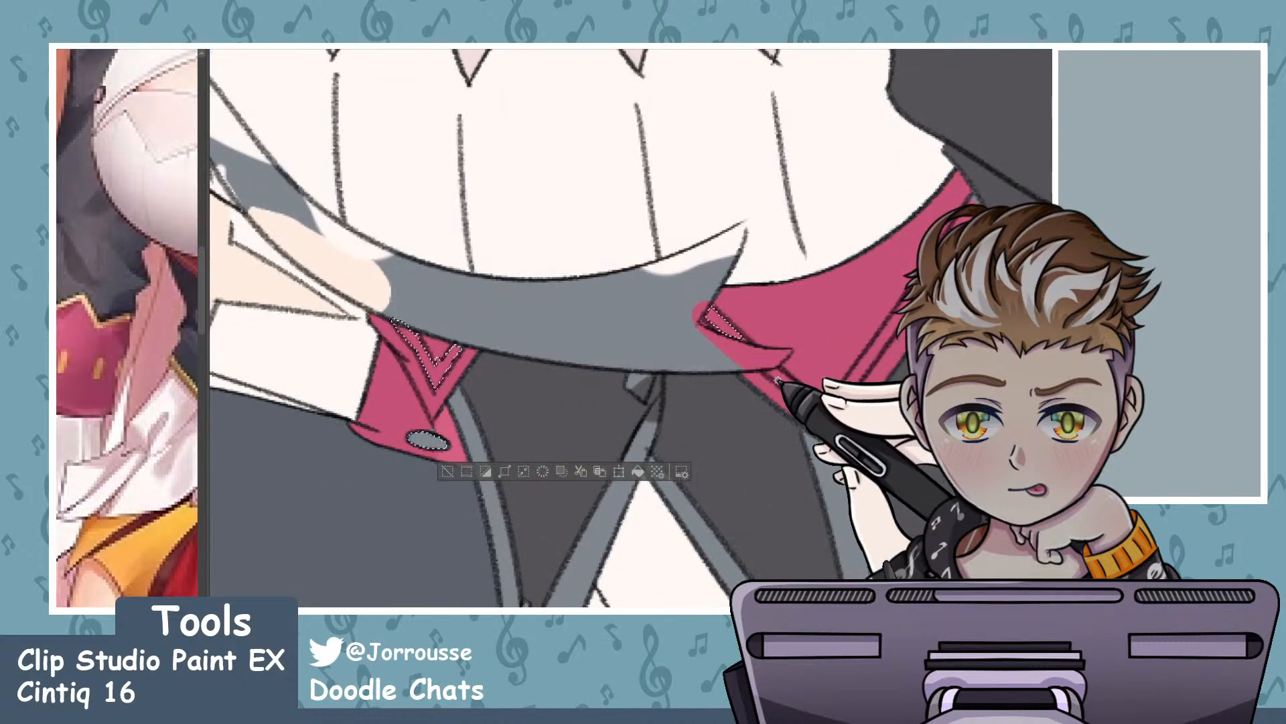
click(789, 382)
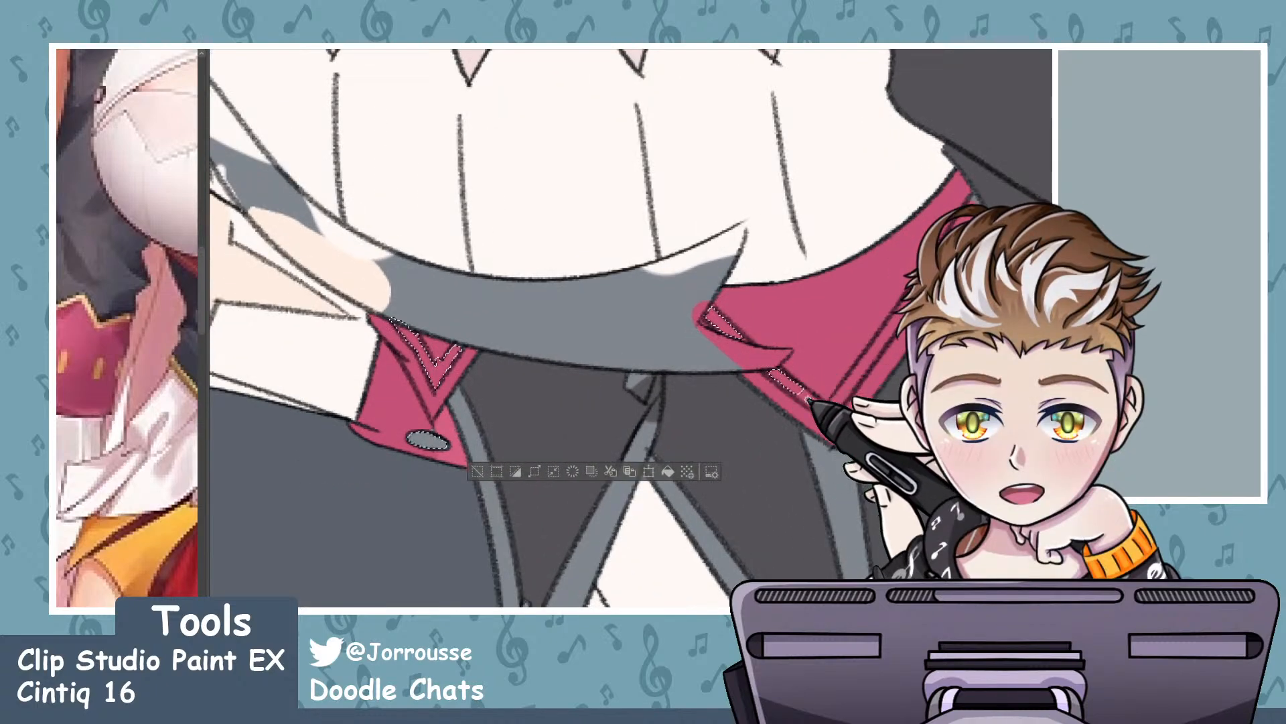
- Add the brooch's horn beside the raised sleeve cuff and the small gap above the hair strand's tip to the selection
scroll(757, 358, down, 6)
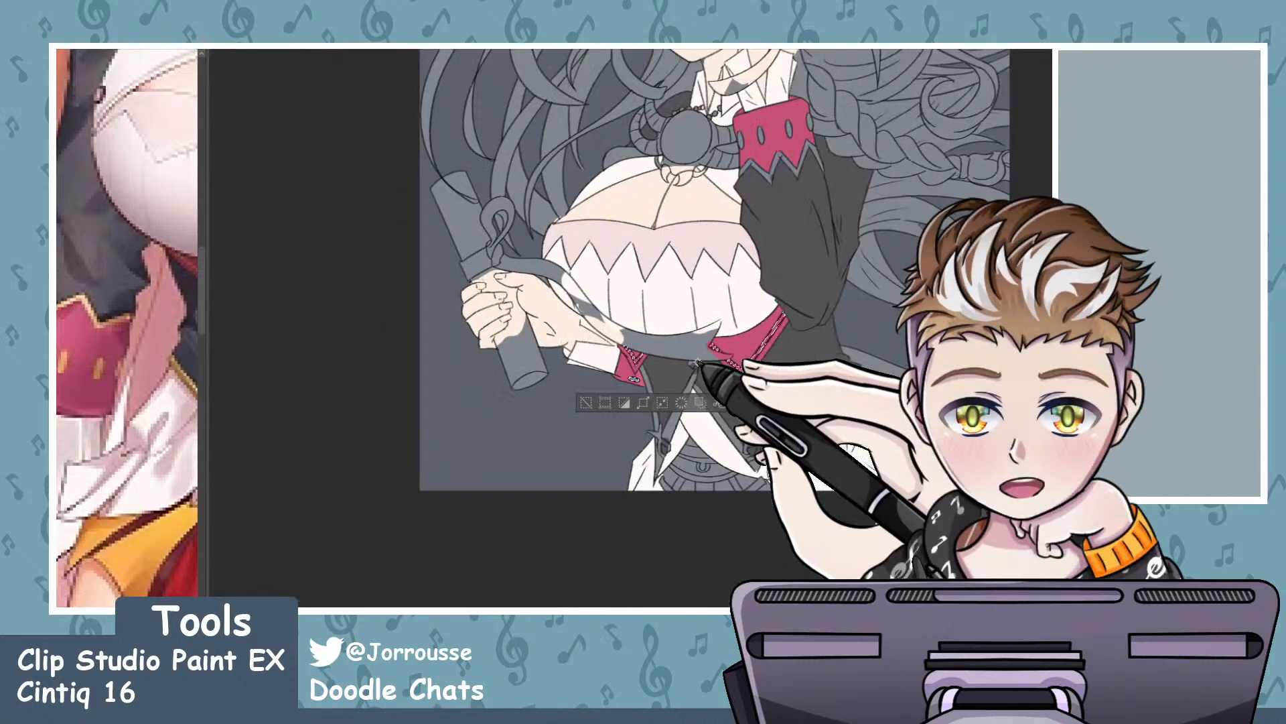
scroll(682, 228, up, 4)
scroll(688, 234, up, 2)
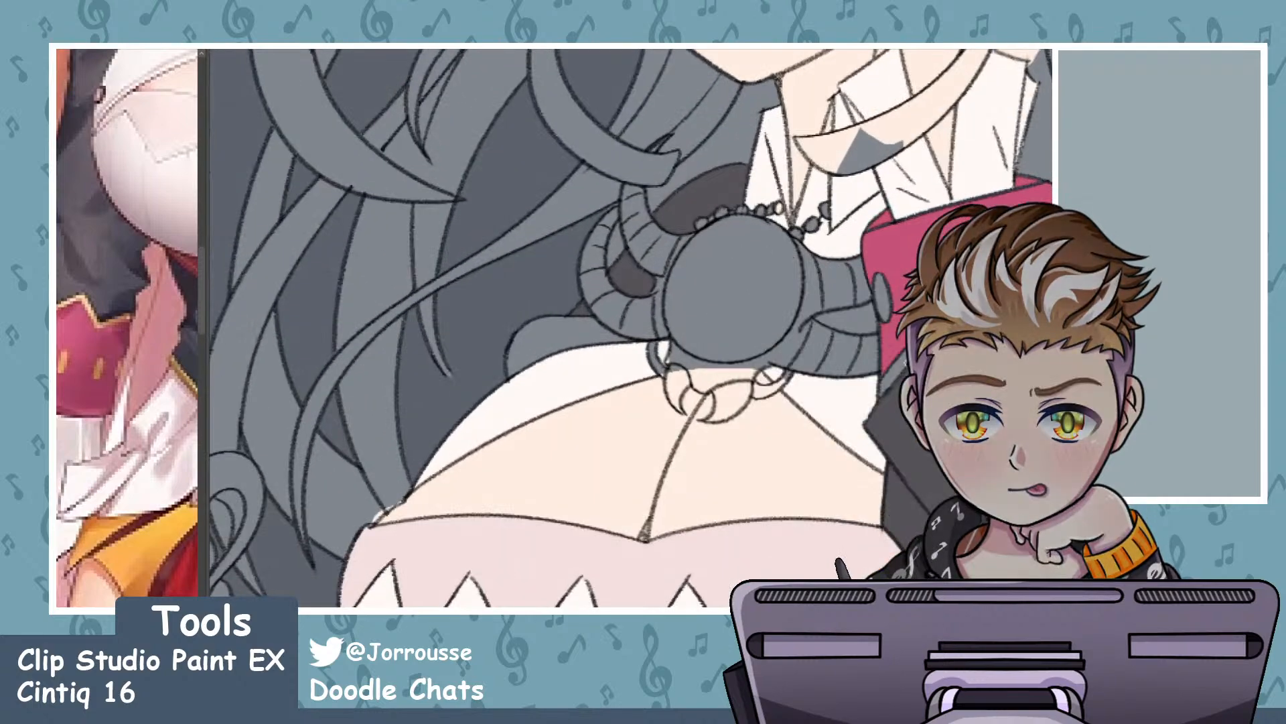
scroll(630, 328, down, 2)
scroll(862, 377, up, 2)
click(815, 353)
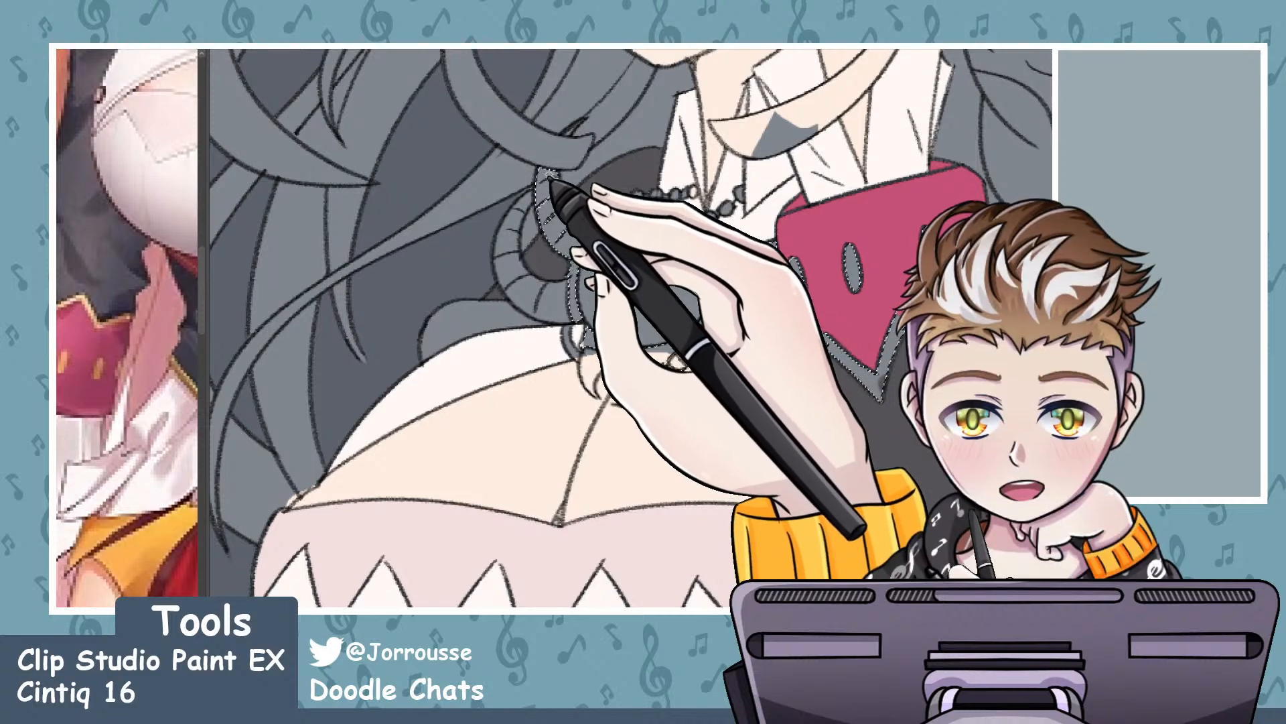
click(579, 128)
- Add all segments of the brooch's outer curved horn and the small ring beneath it to the selection
scroll(556, 153, up, 3)
click(495, 260)
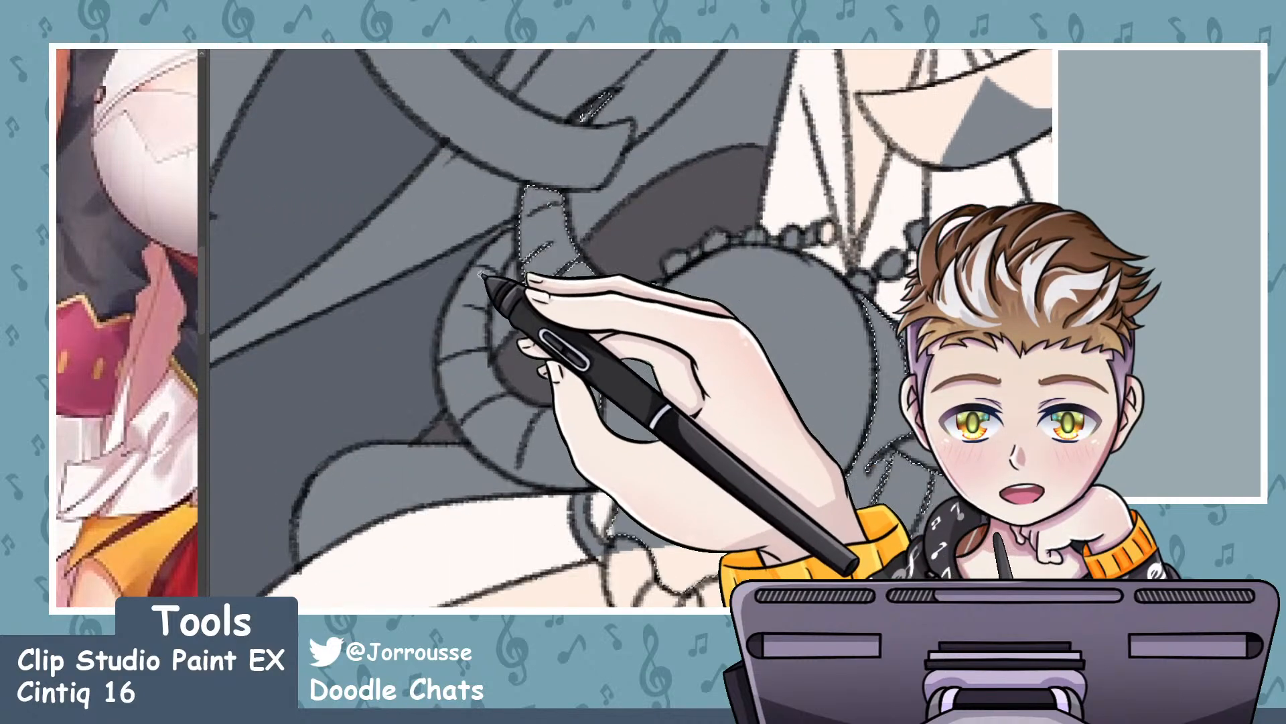
click(480, 299)
click(467, 333)
click(472, 373)
click(497, 416)
click(542, 441)
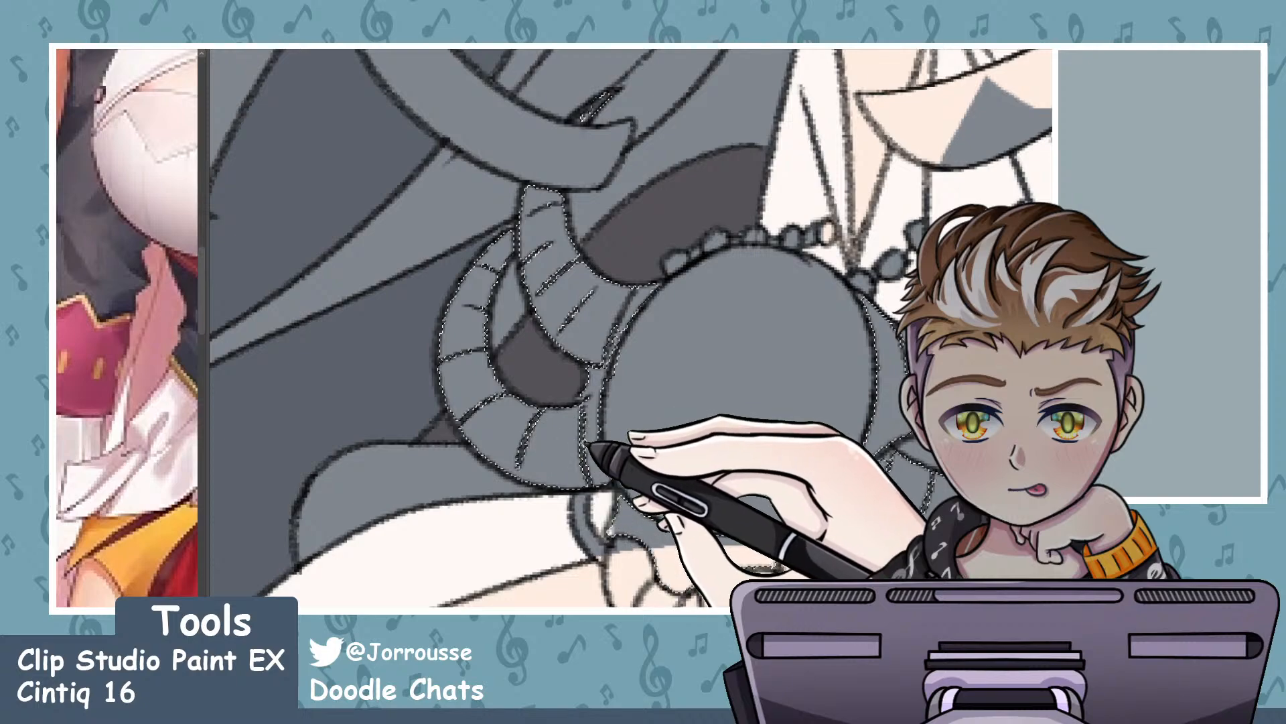
click(580, 512)
- Add the necklace beads to the selection, paint the selected brooch, beads, buttons and trims golden orange, and deselect
scroll(624, 507, down, 3)
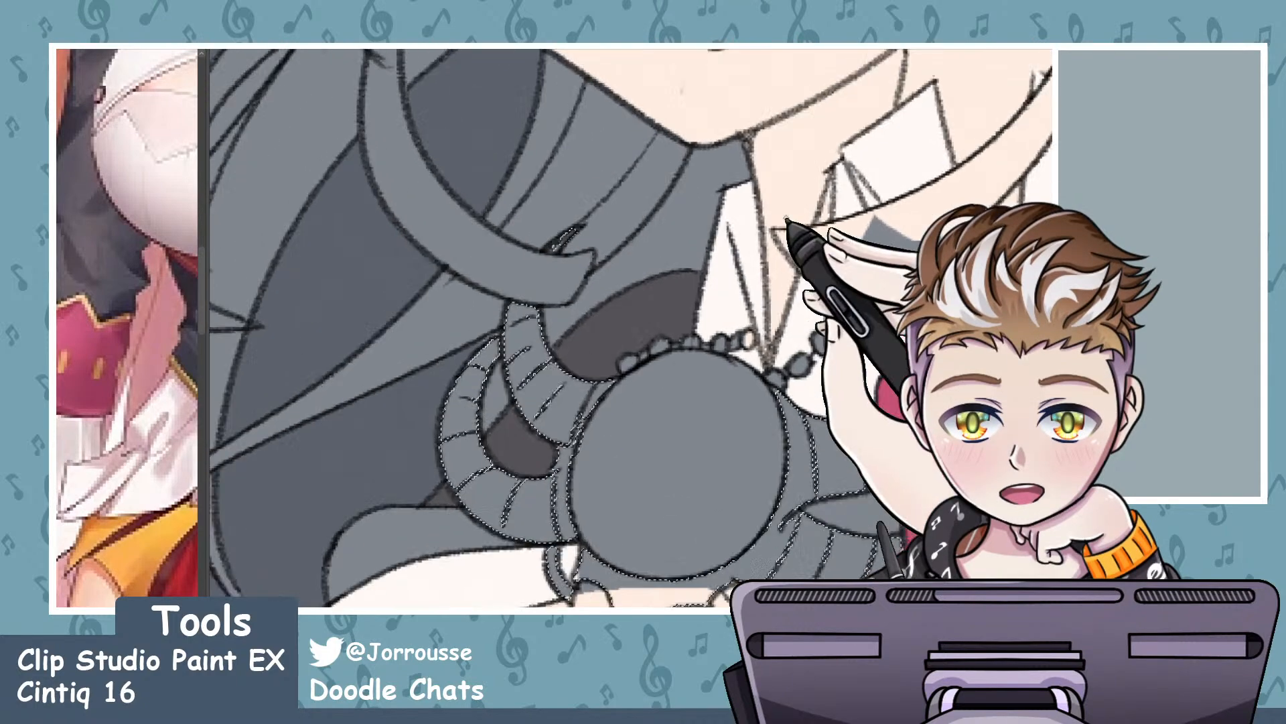
scroll(784, 268, up, 4)
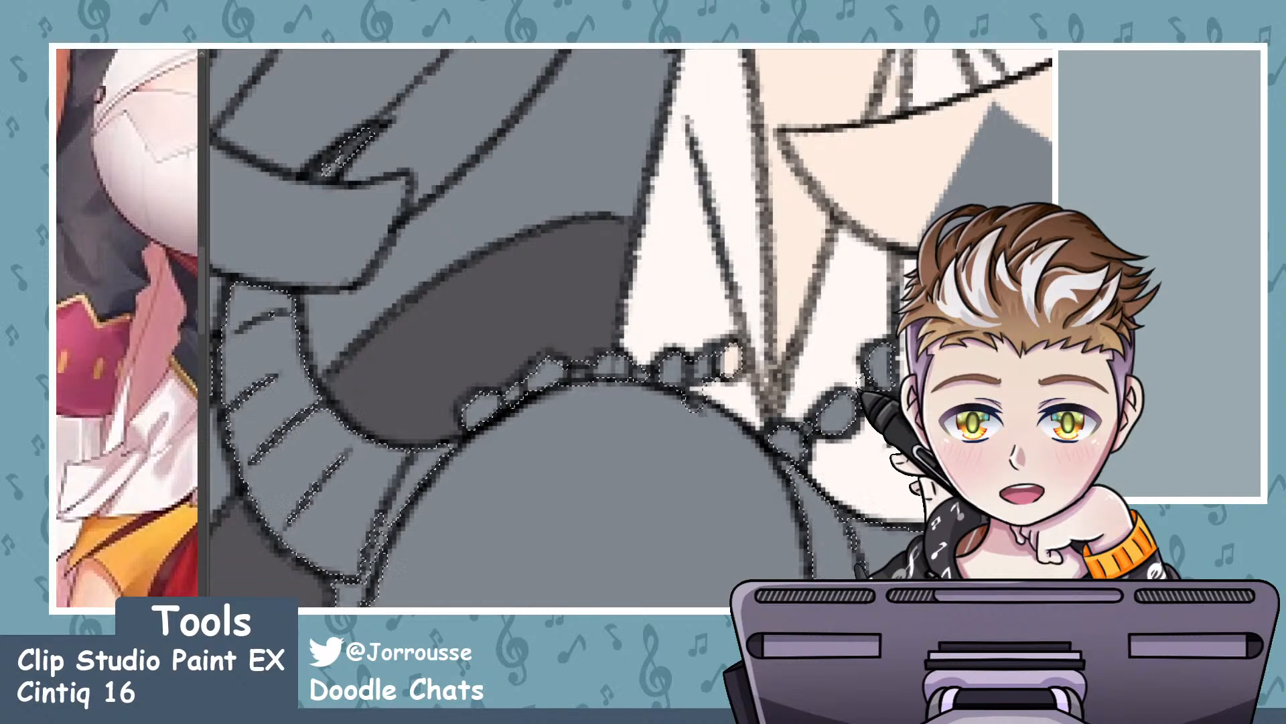
scroll(694, 379, down, 5)
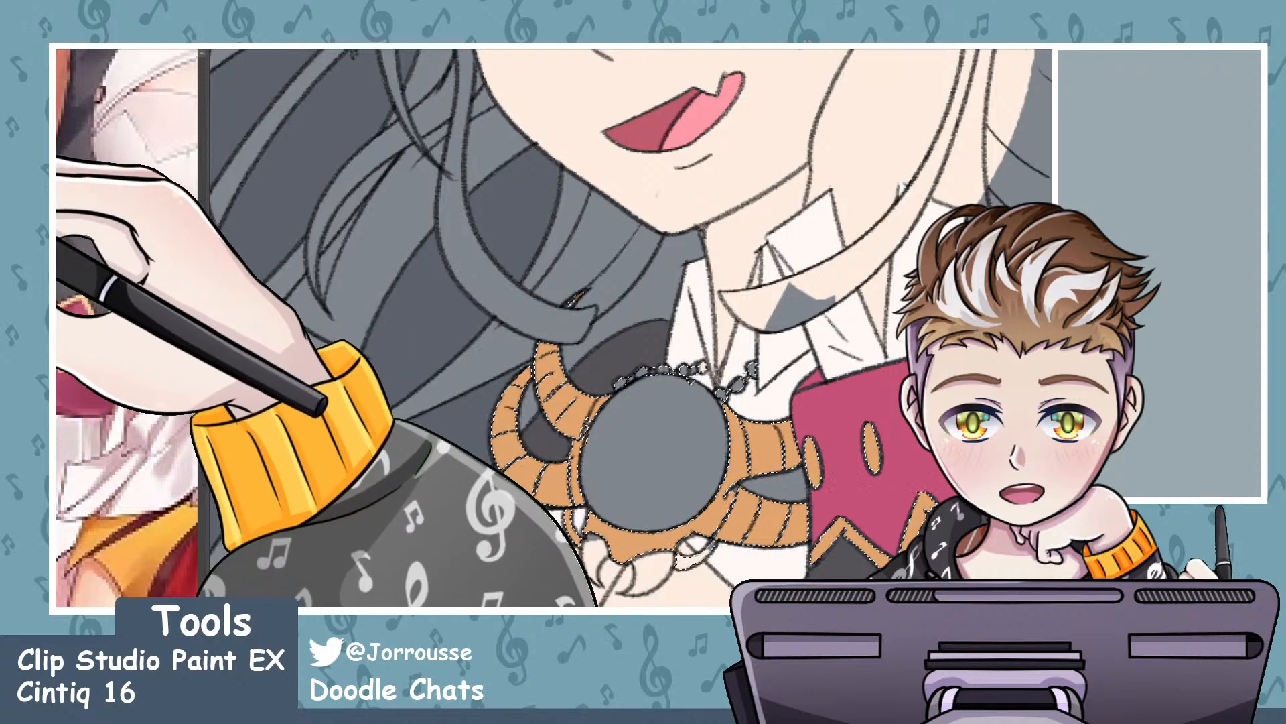
scroll(499, 394, down, 4)
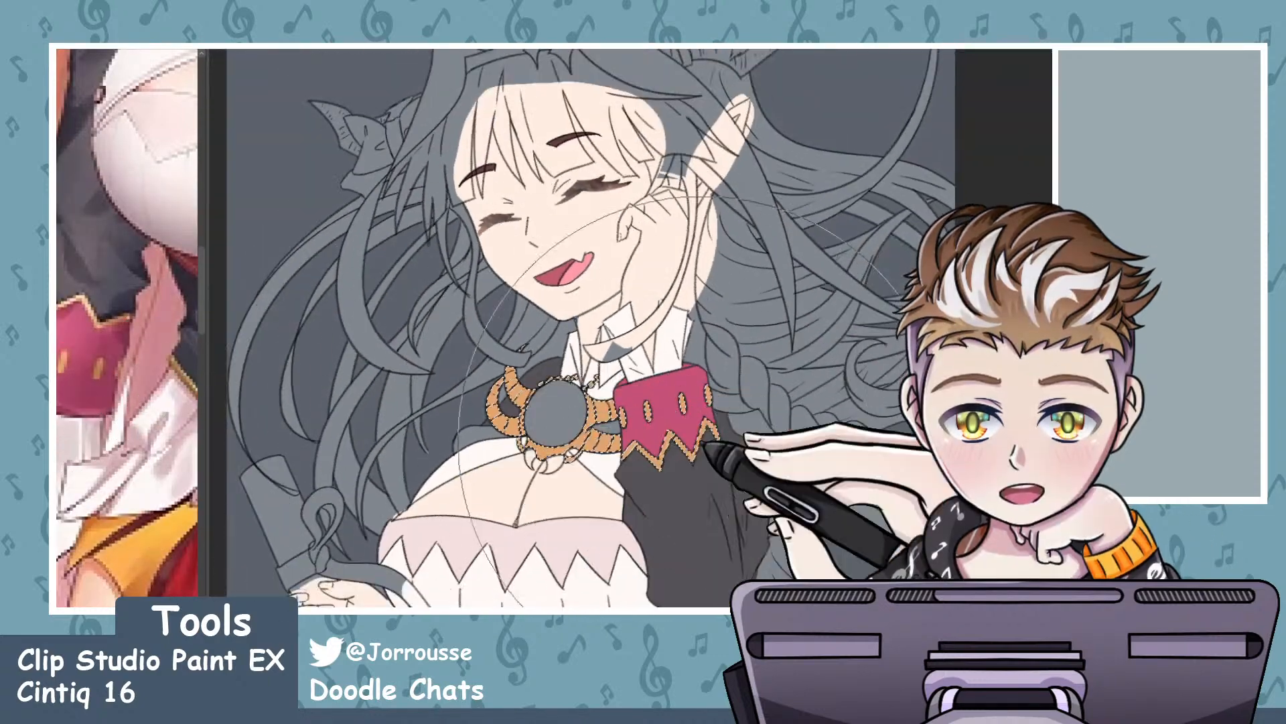
scroll(576, 405, down, 4)
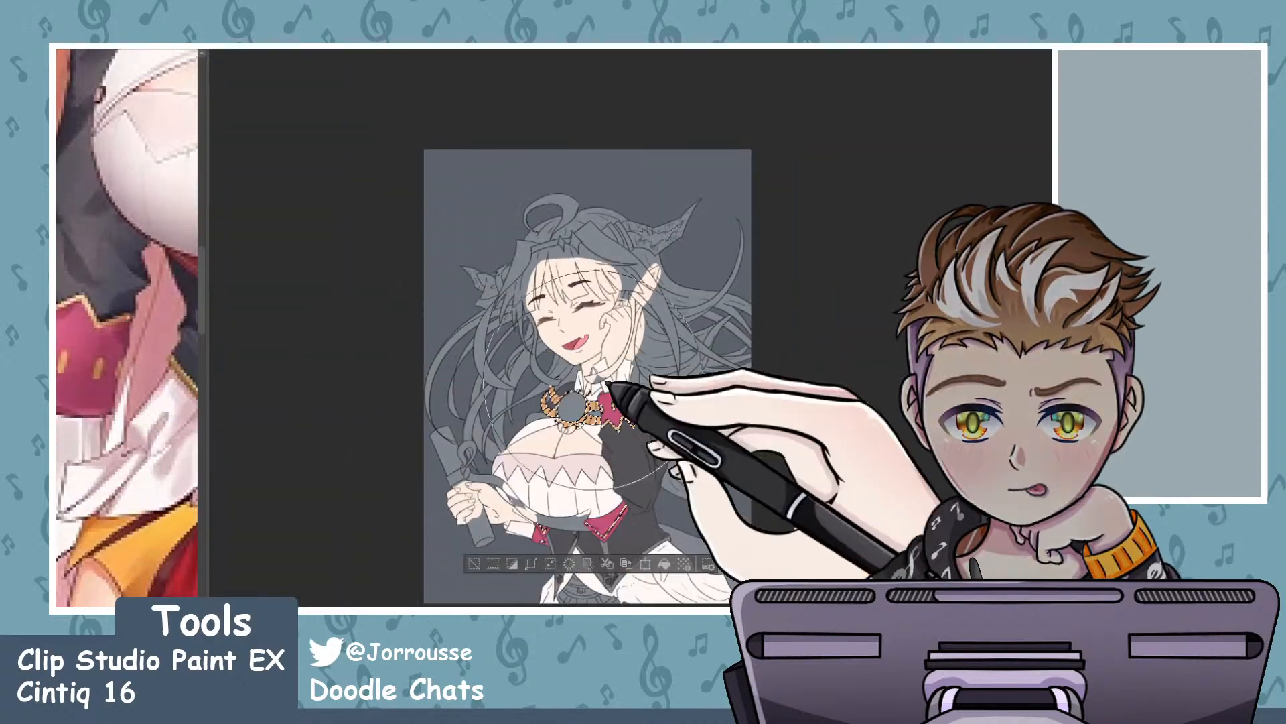
scroll(659, 439, down, 1)
scroll(556, 456, up, 5)
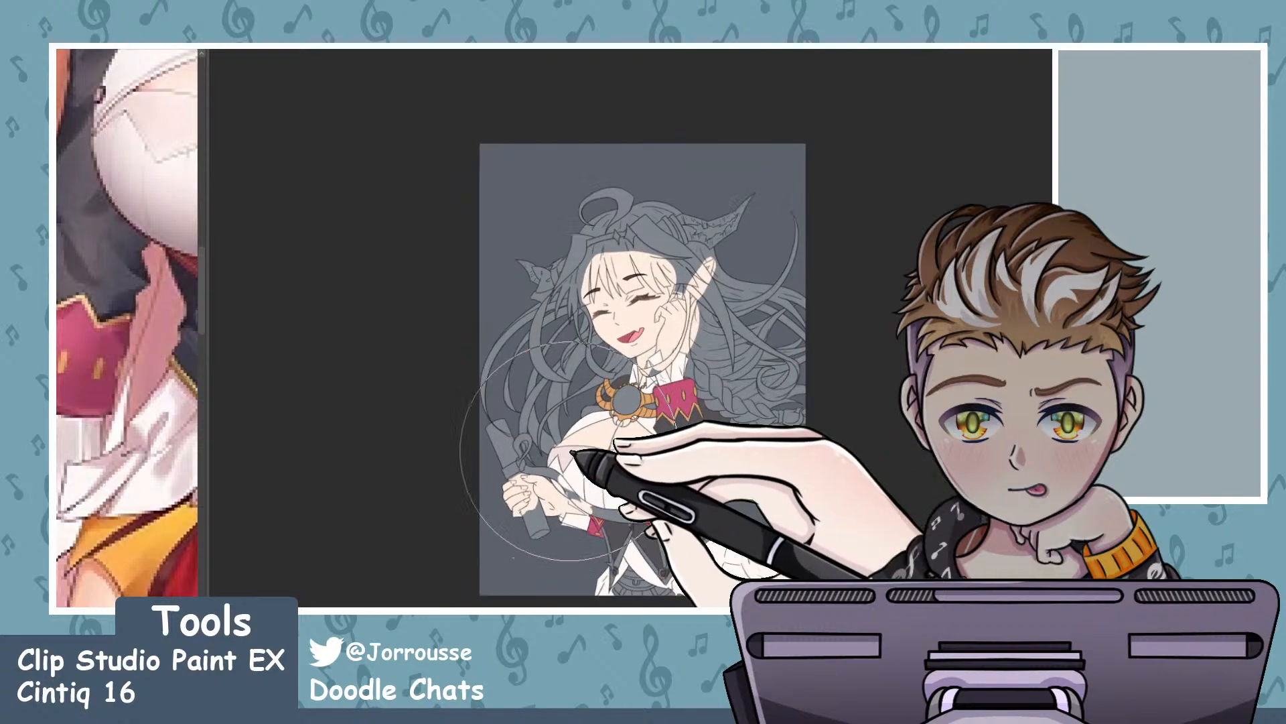
- Fill the leftover spots in the small gap above the hair strand's tip with golden orange
scroll(707, 295, up, 2)
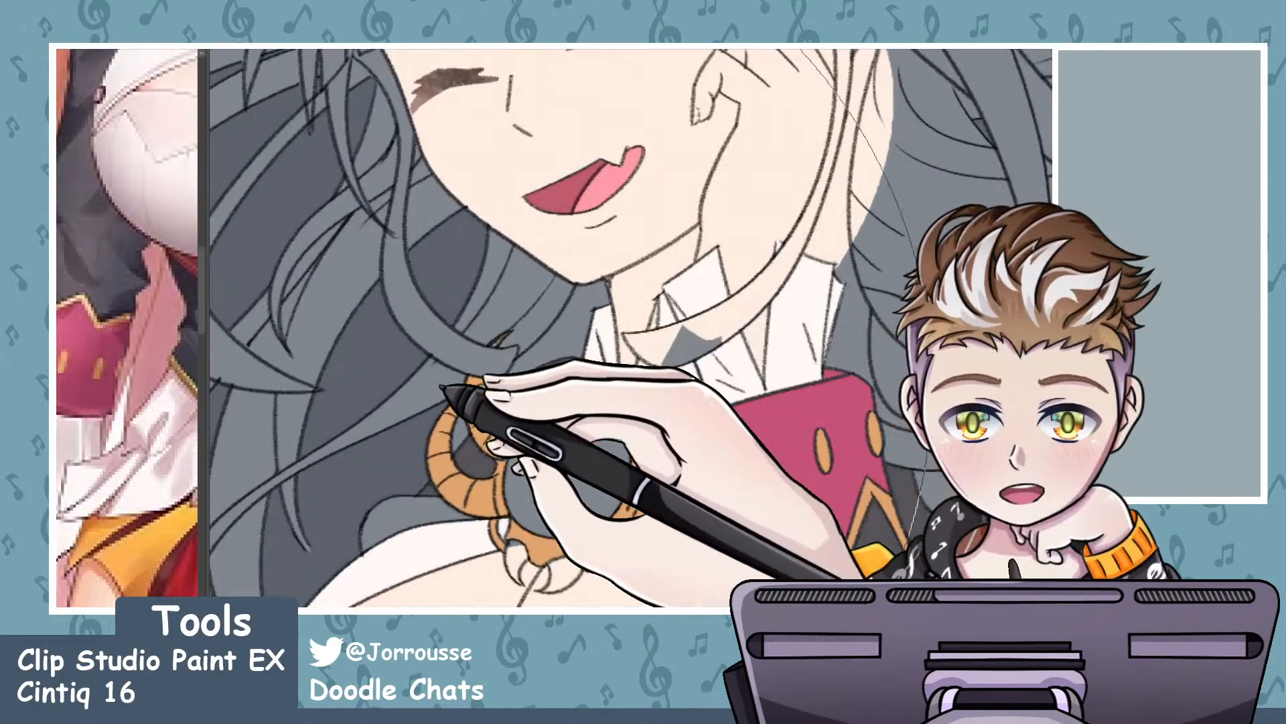
scroll(446, 388, up, 1)
scroll(426, 325, up, 4)
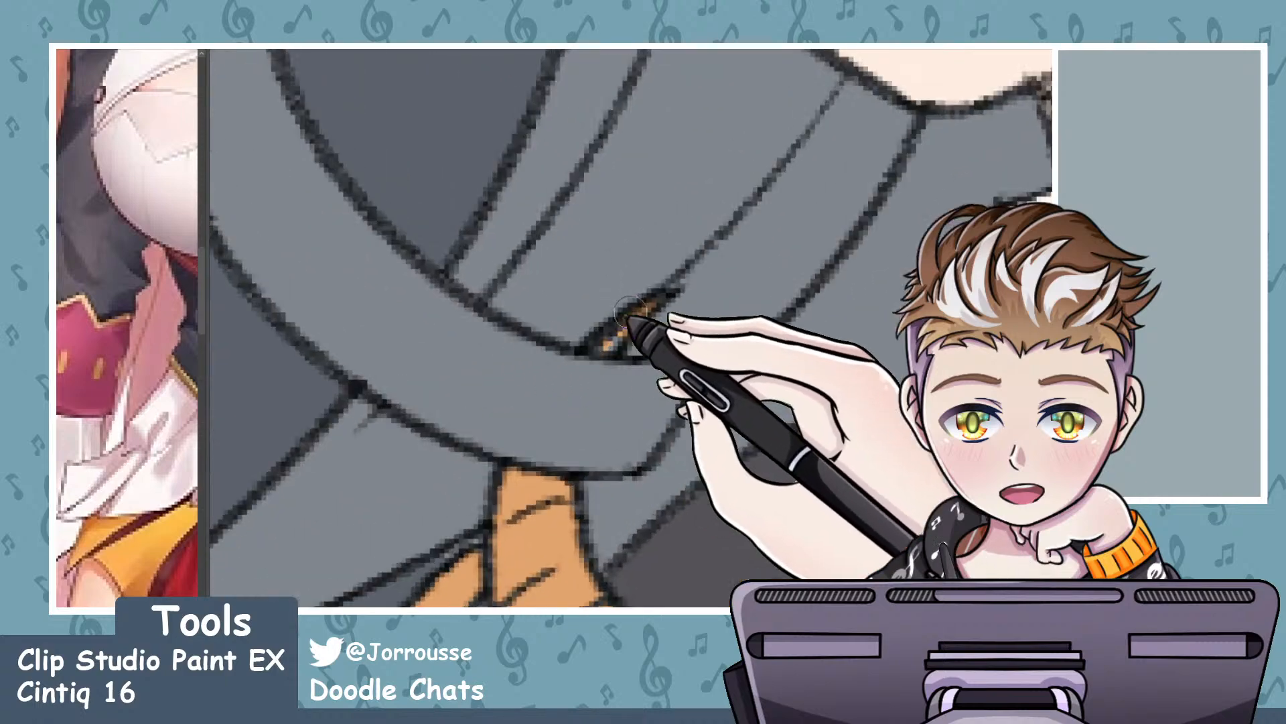
mouse_move(614, 340)
mouse_down()
mouse_move(640, 320)
mouse_move(595, 347)
mouse_move(645, 309)
mouse_up()
scroll(623, 329, down, 4)
- Paint over the leftover gaps along the brooch frame's edges and horn joints with golden orange
scroll(563, 422, up, 3)
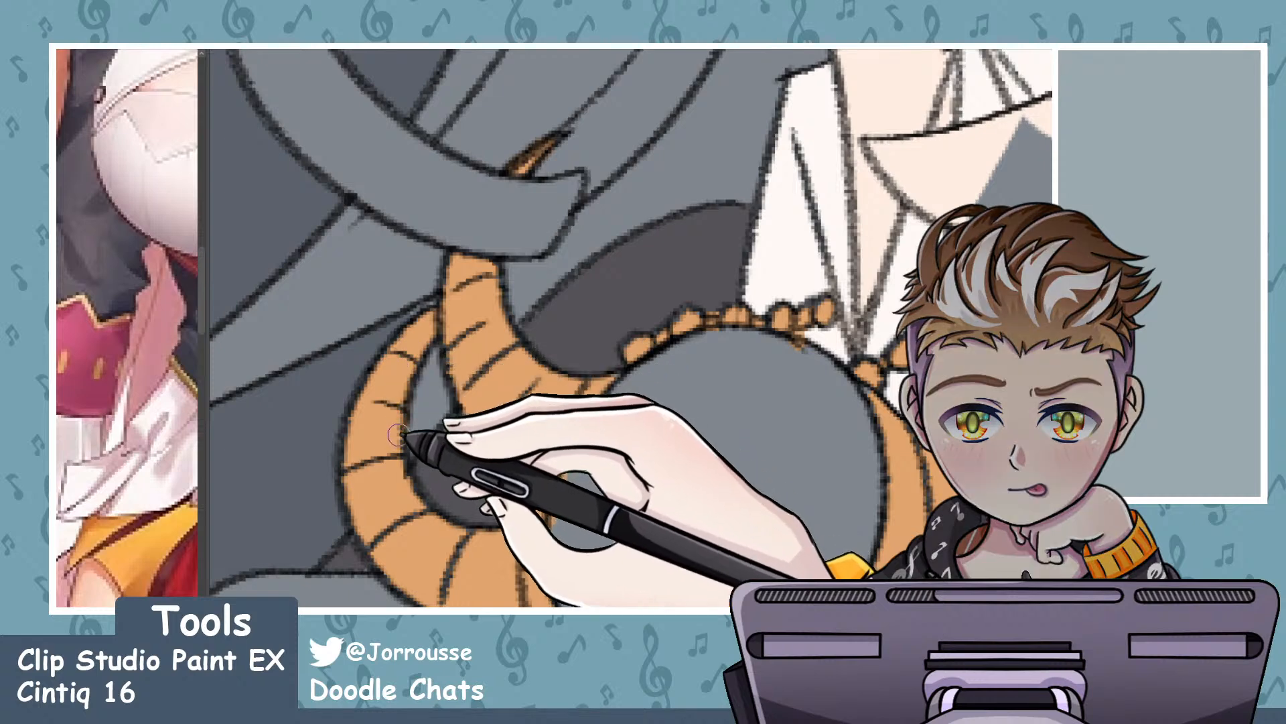
click(59, 411)
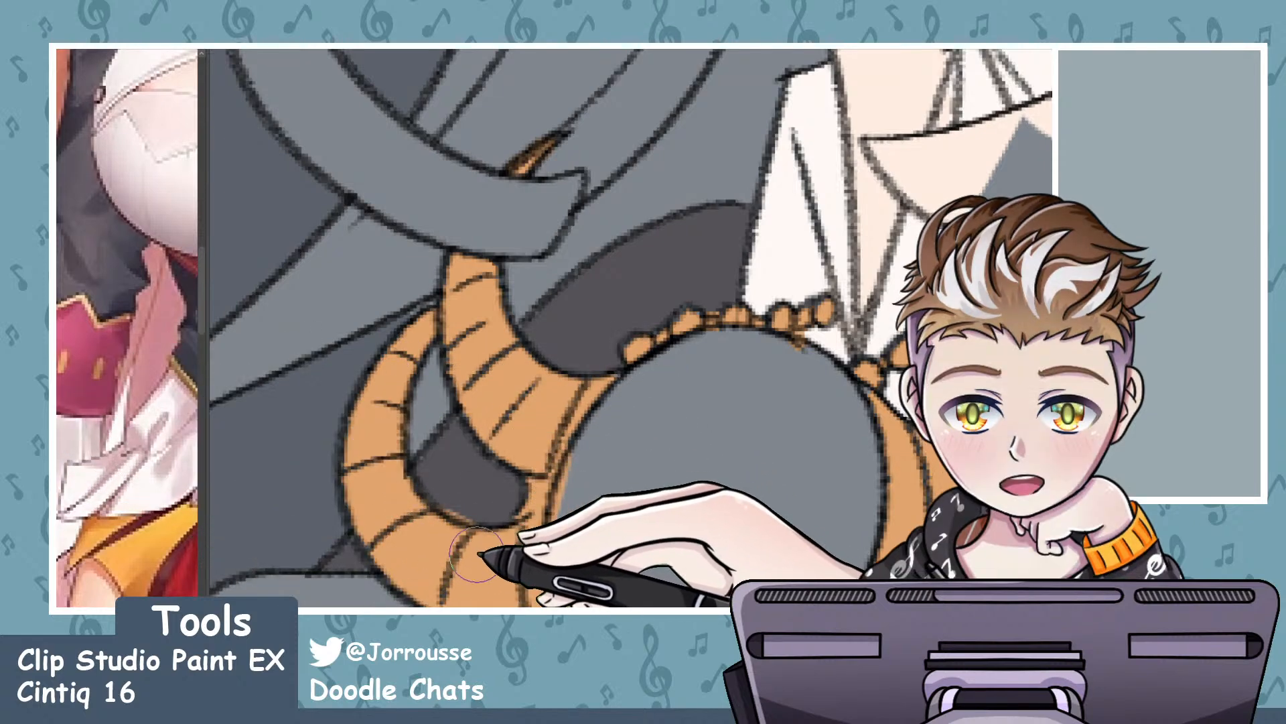
scroll(530, 488, down, 4)
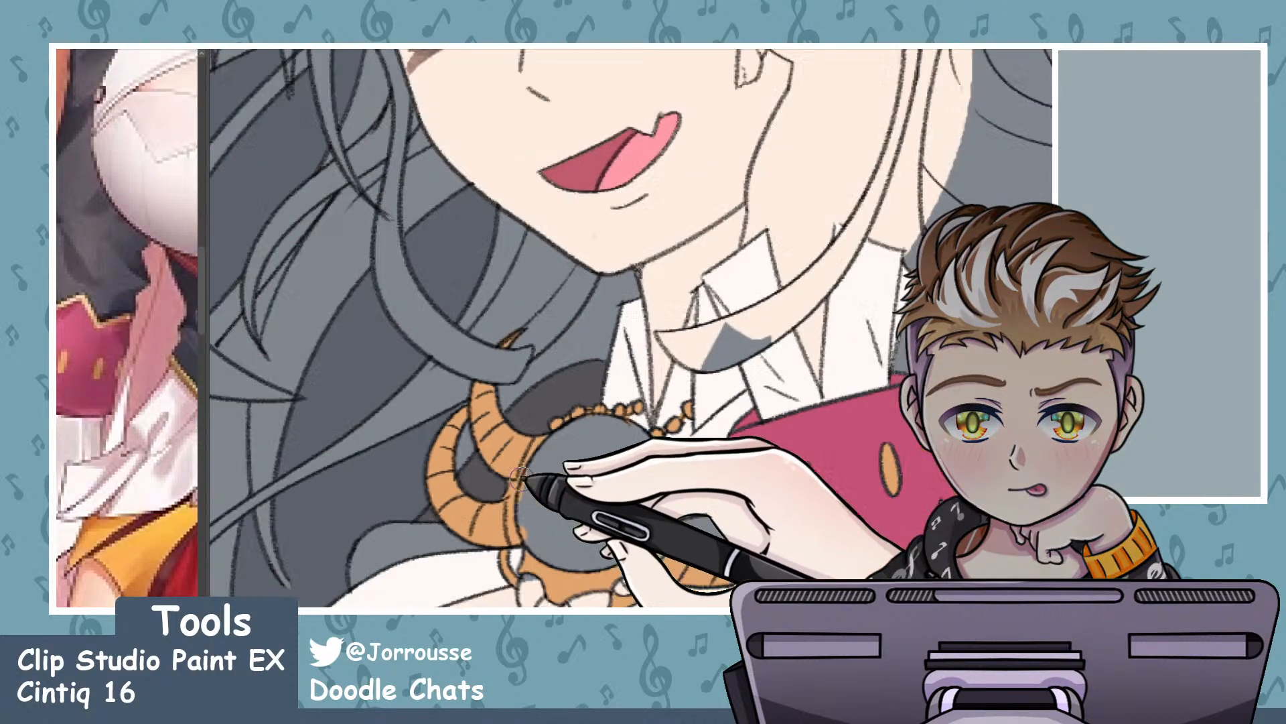
scroll(556, 577, up, 4)
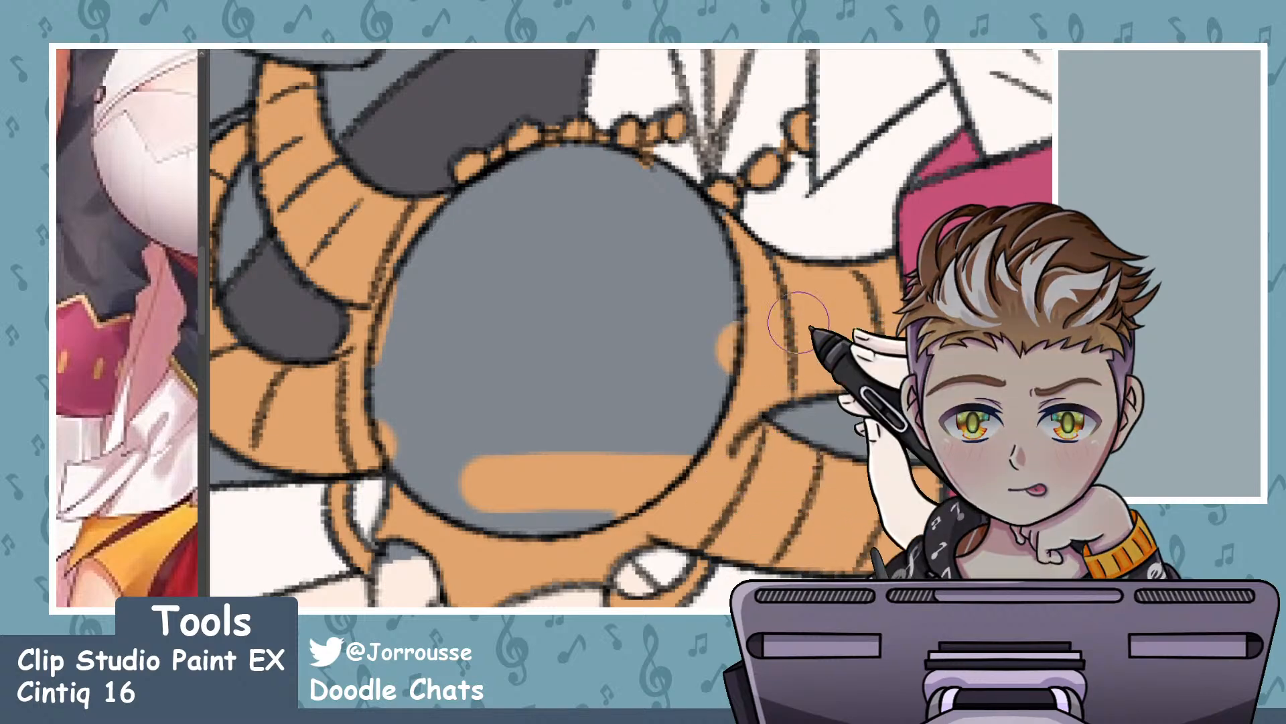
mouse_move(799, 322)
mouse_down()
mouse_move(690, 228)
mouse_move(709, 235)
mouse_up()
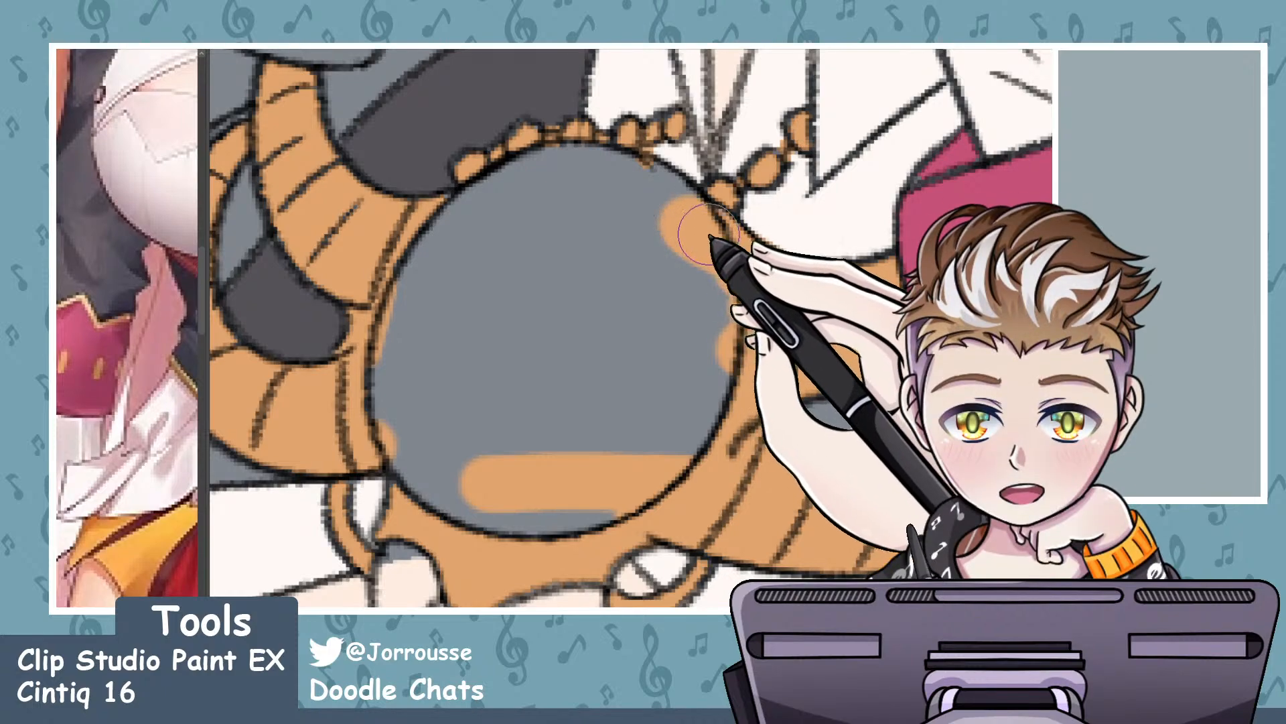
- Change the golden orange of the brooch, beads, buttons and trims to a deeper mustard gold, following the reference brooch
scroll(709, 236, down, 10)
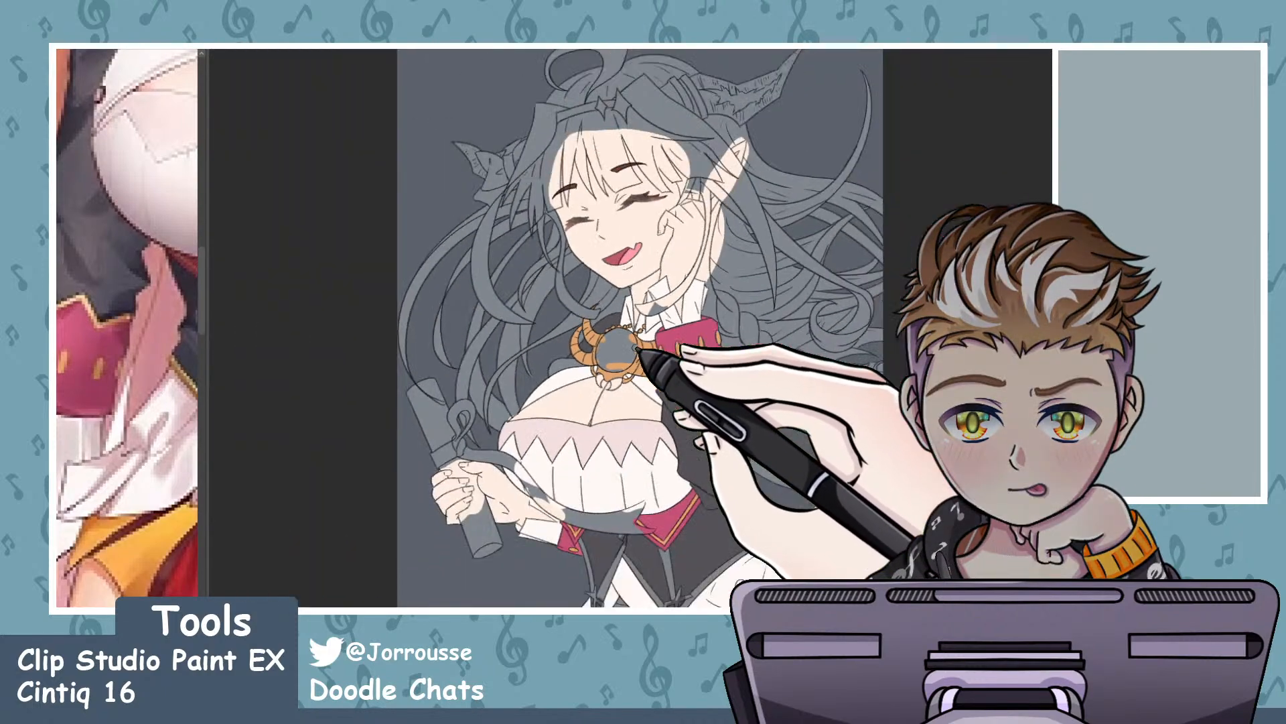
scroll(636, 350, down, 3)
scroll(193, 285, up, 5)
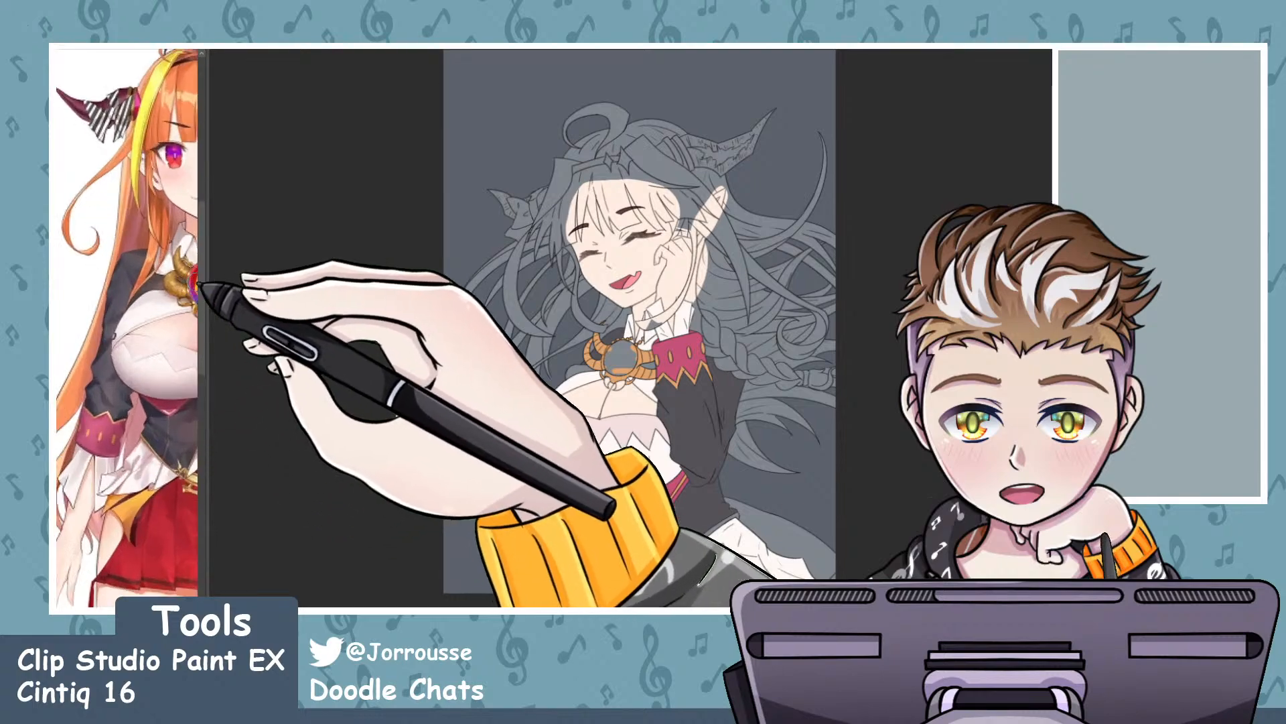
scroll(117, 265, down, 2)
scroll(114, 267, down, 4)
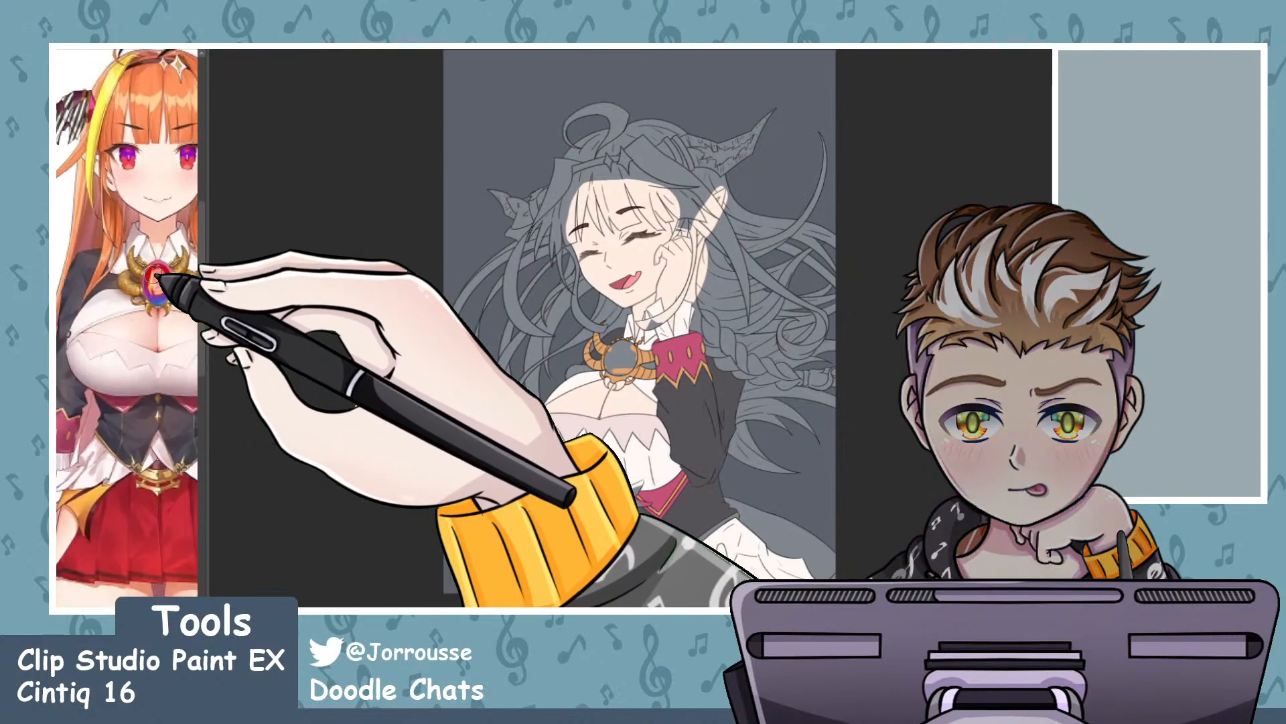
scroll(173, 274, up, 6)
scroll(177, 277, up, 3)
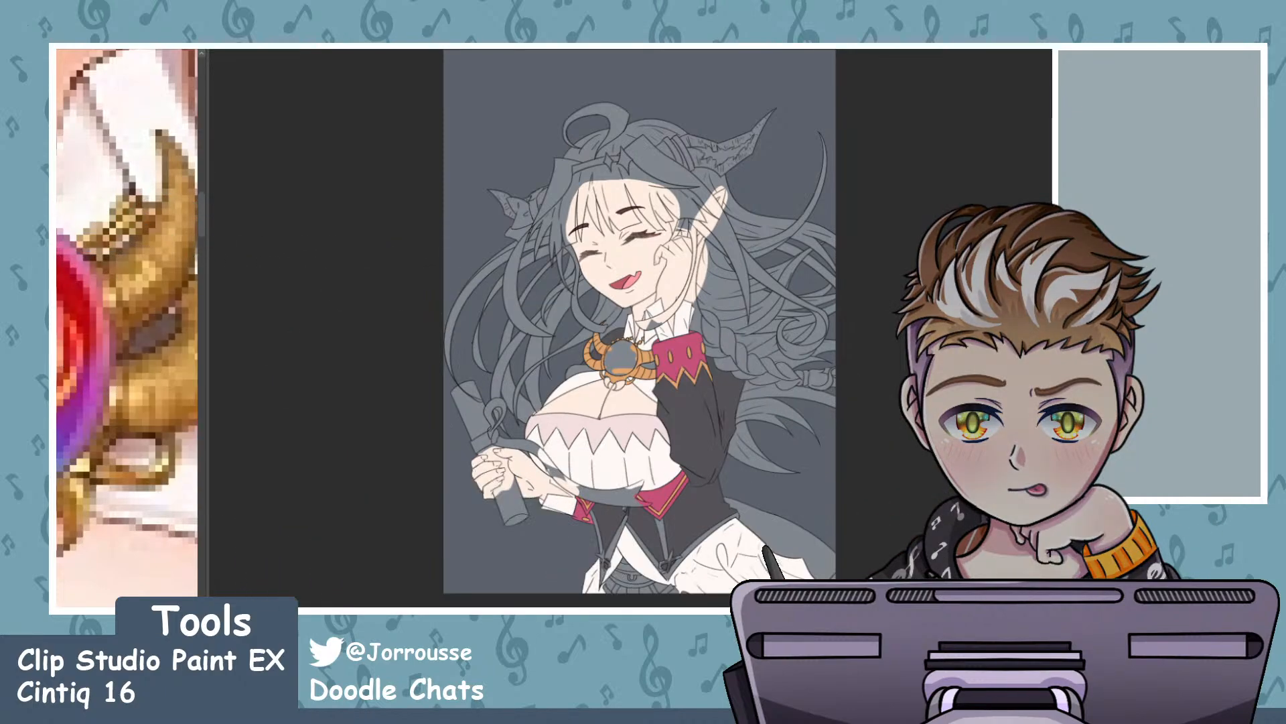
scroll(732, 335, down, 4)
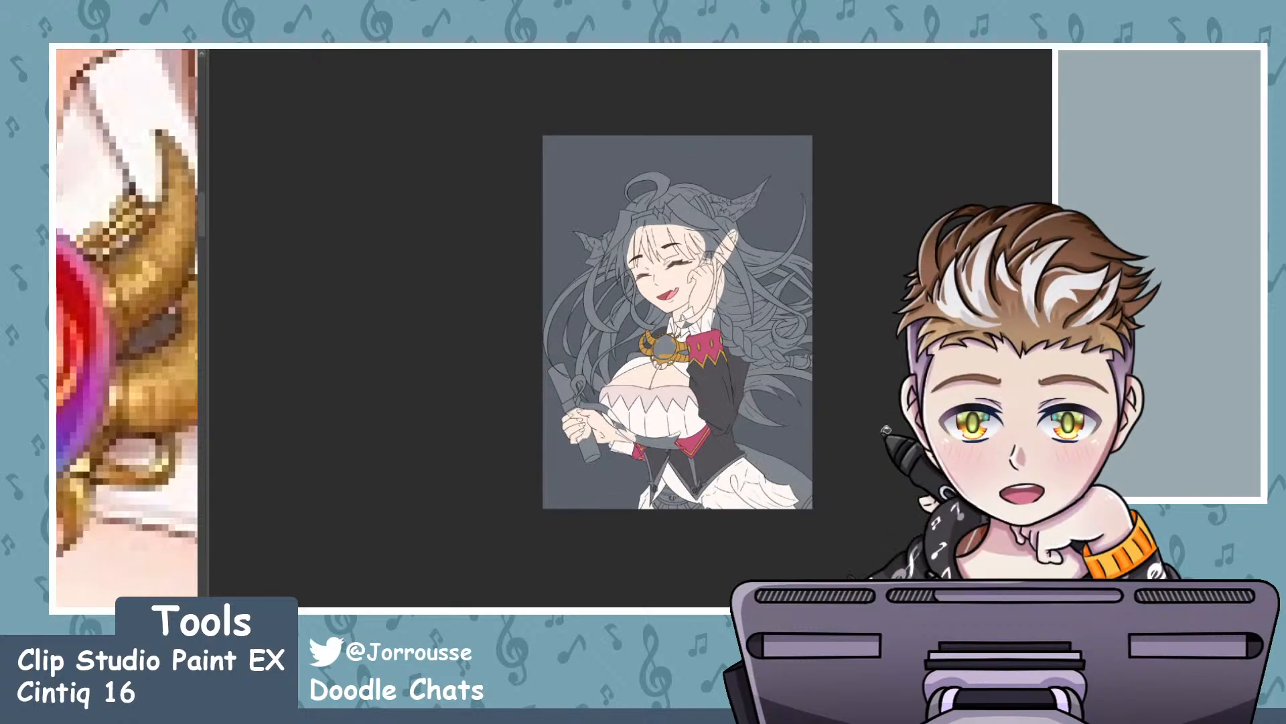
scroll(692, 303, up, 4)
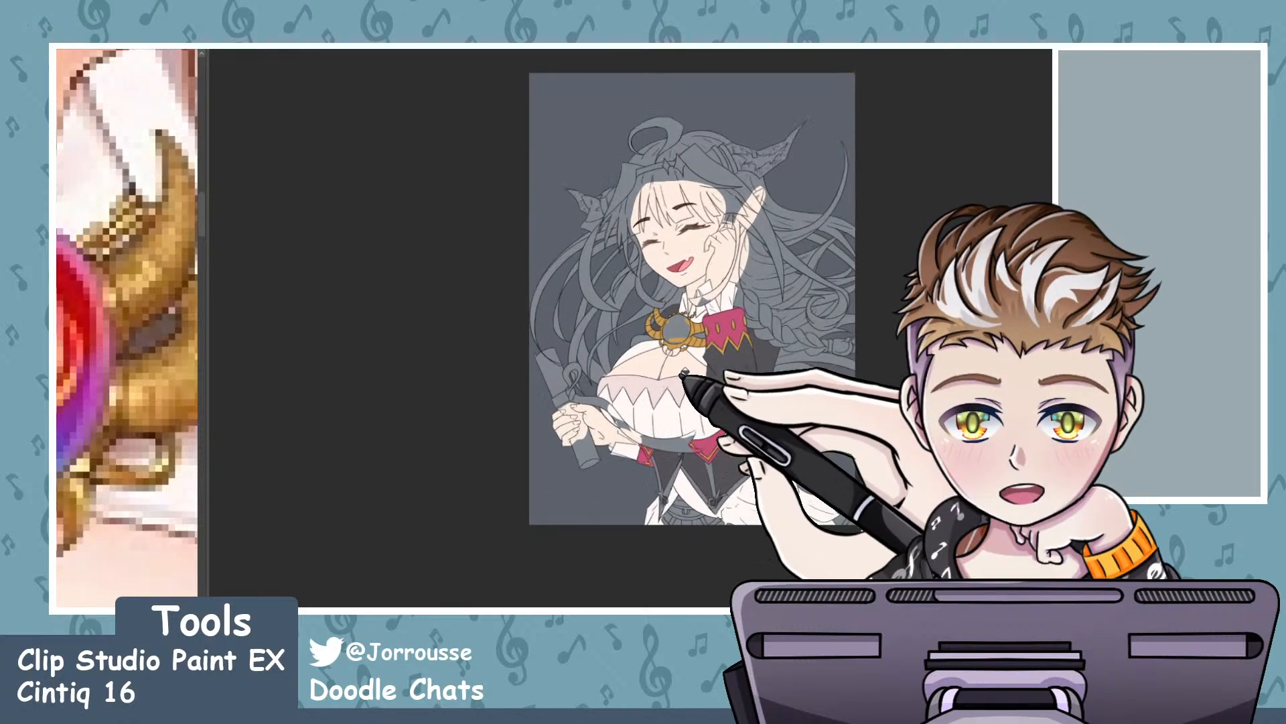
scroll(694, 360, up, 3)
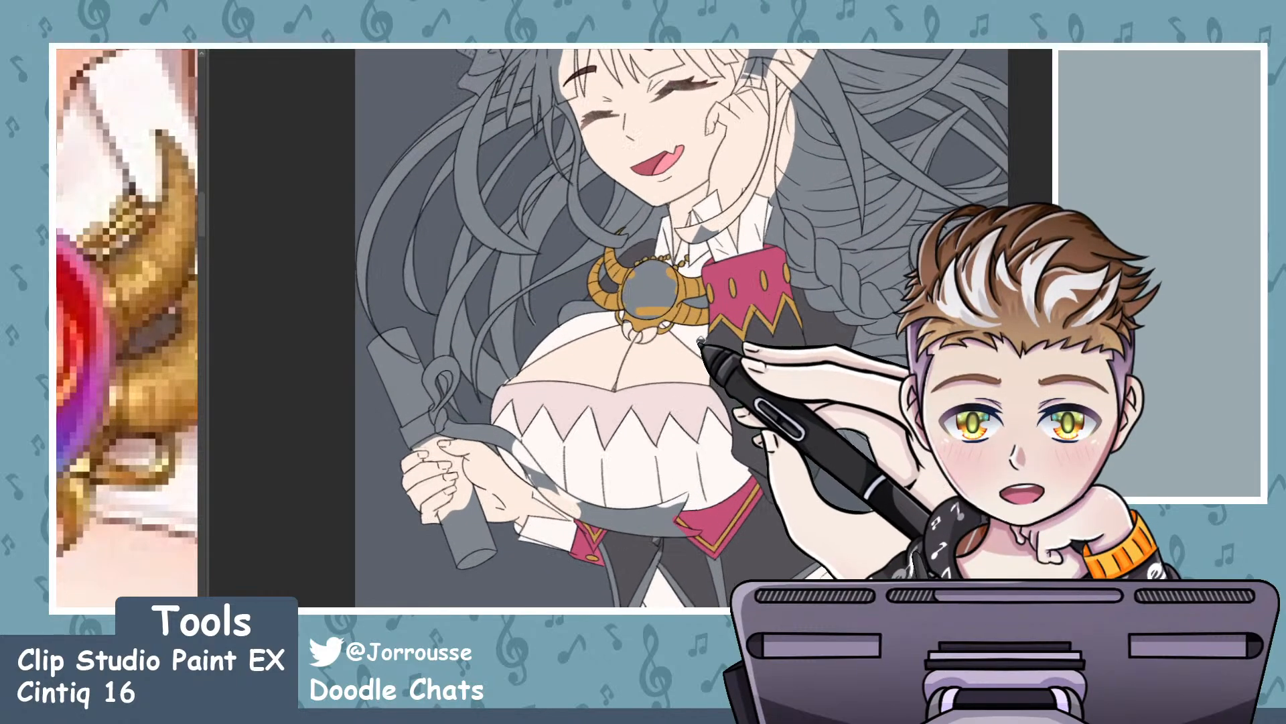
scroll(82, 343, down, 3)
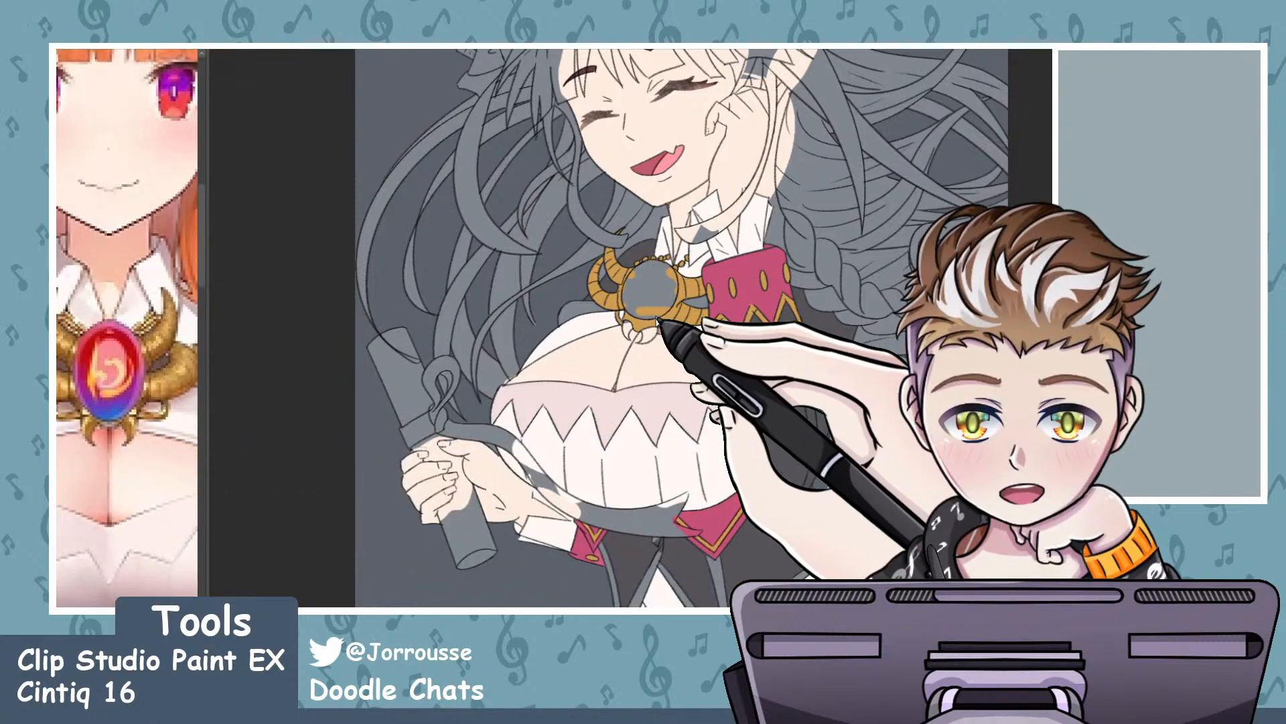
- Select the two claws beneath the brooch, fill them with the mustard gold and deselect
scroll(660, 312, up, 1)
scroll(659, 311, up, 3)
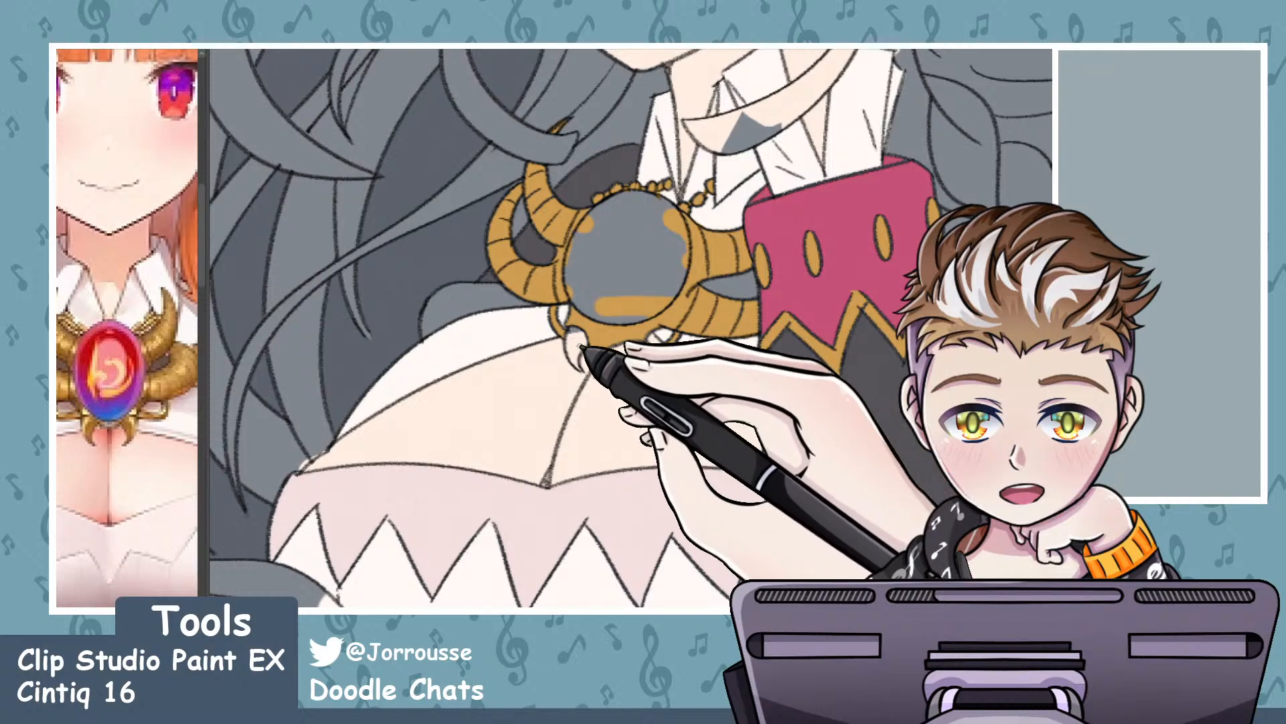
drag(582, 347, 625, 360)
click(624, 357)
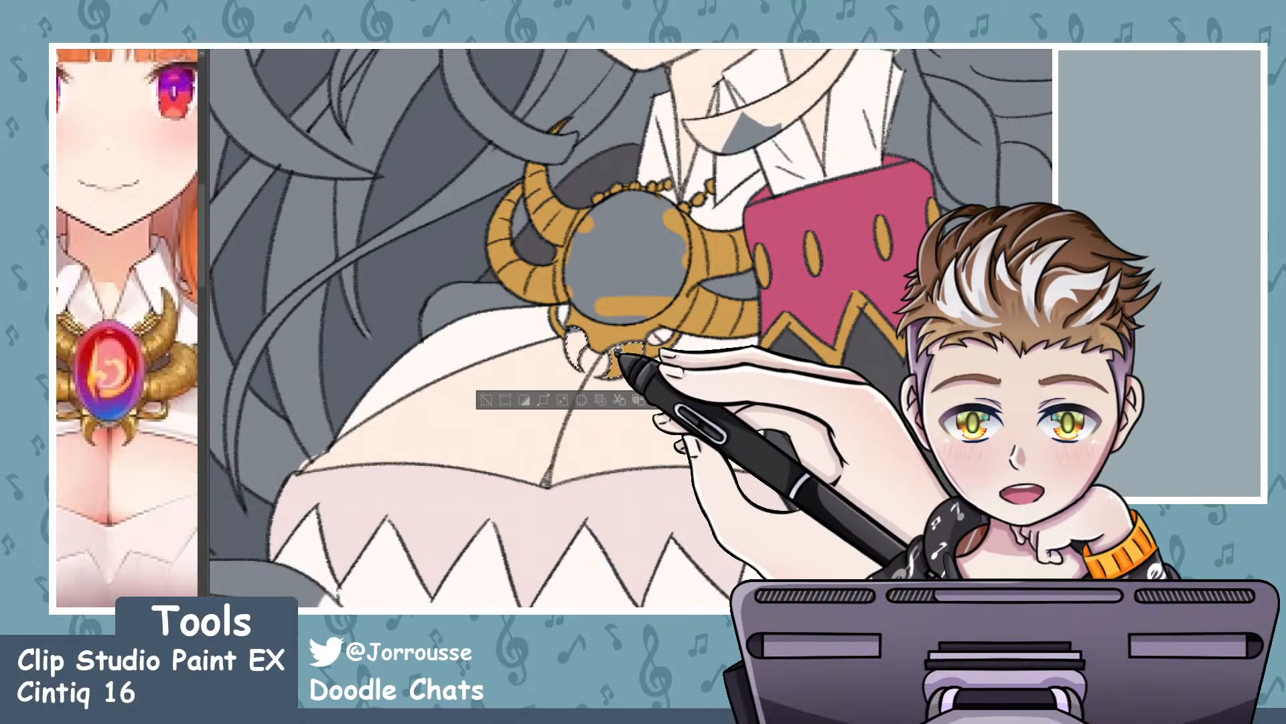
key(alt+Delete)
key(ctrl+d)
- Touch up the leftover spots around the claws and small loops beneath the brooch with mustard gold
scroll(704, 351, down, 4)
scroll(696, 351, up, 5)
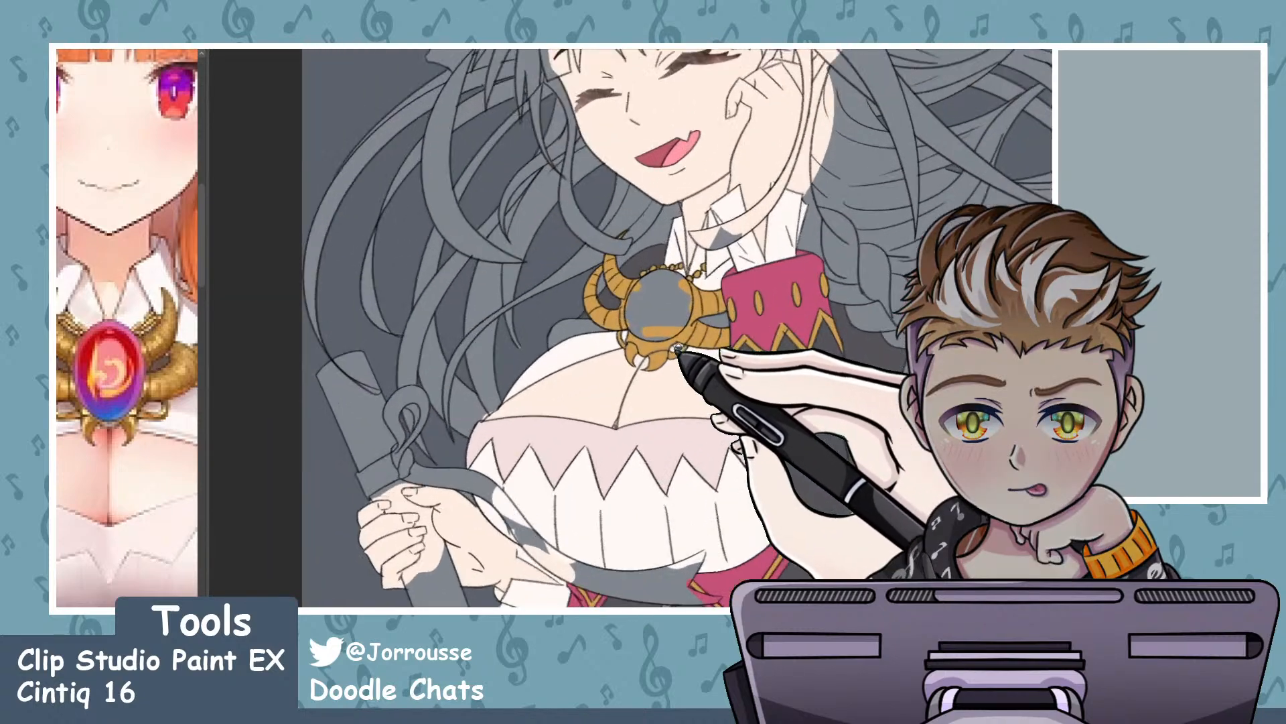
scroll(653, 352, up, 4)
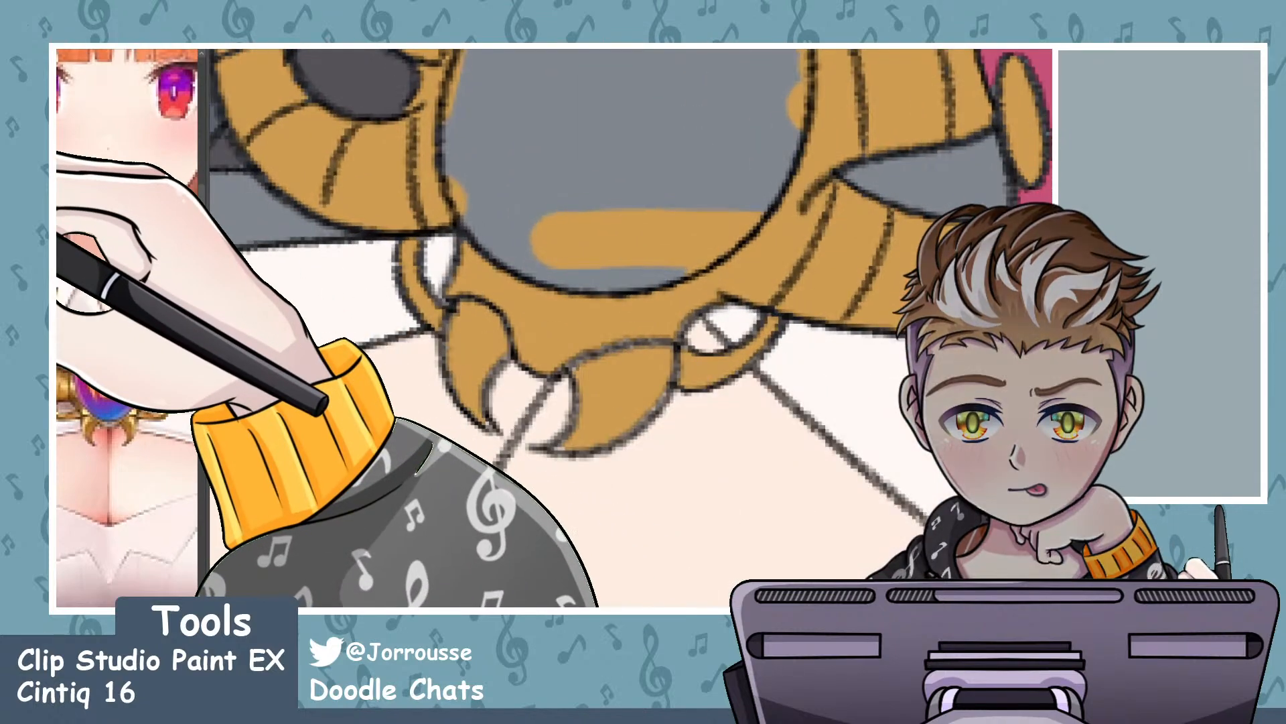
scroll(469, 422, up, 2)
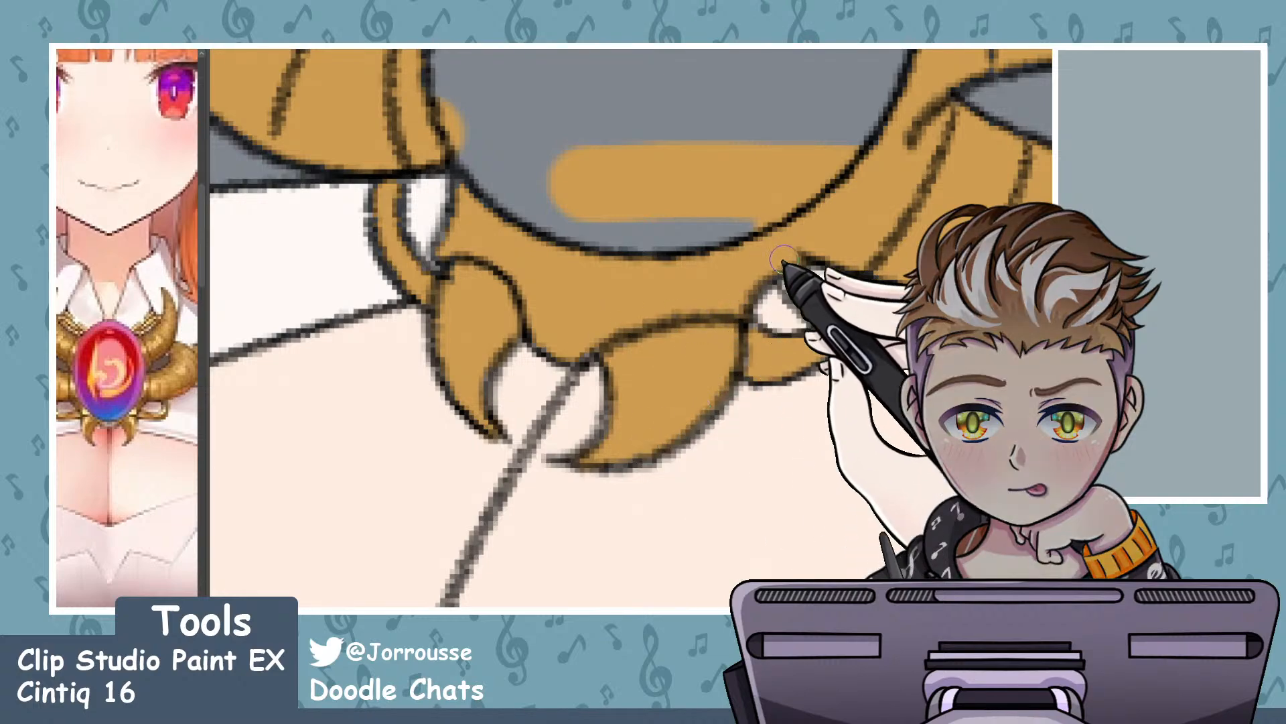
drag(545, 290, 369, 341)
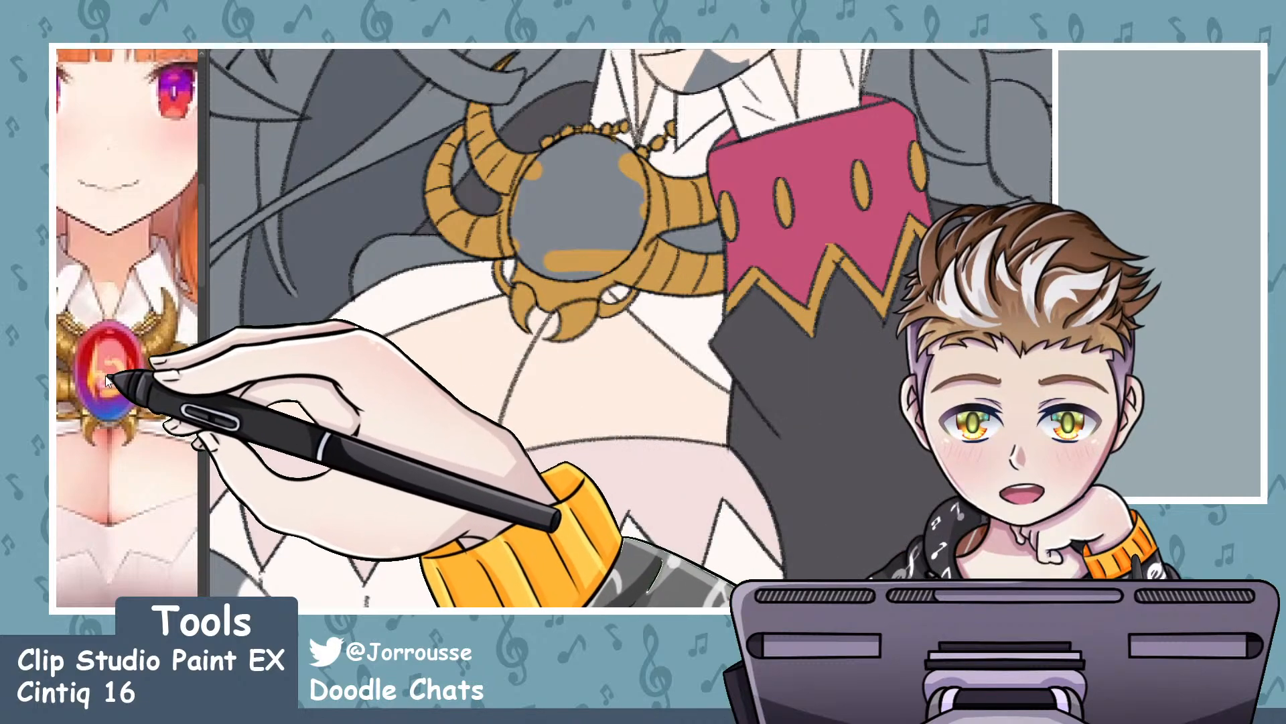
- Check the vest's gold details in the reference, then select the vest's top button and the two pointed hem ornaments with their rings
scroll(542, 295, down, 5)
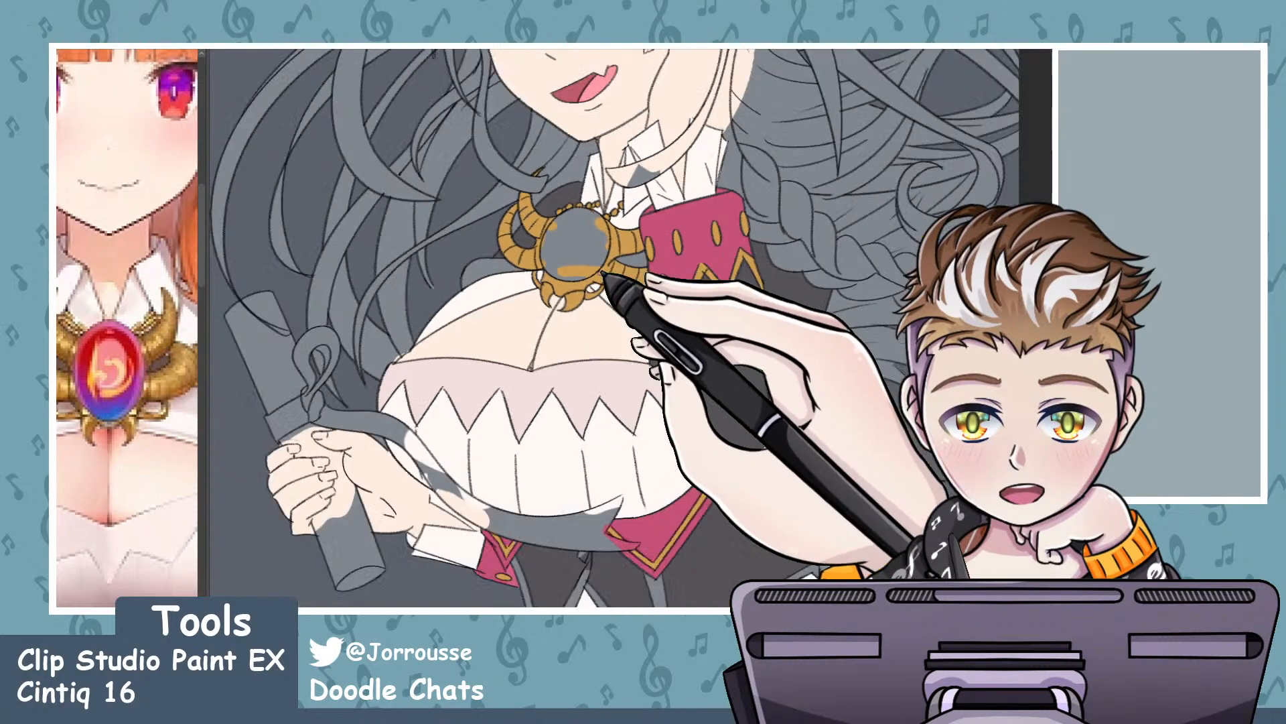
scroll(619, 379, up, 2)
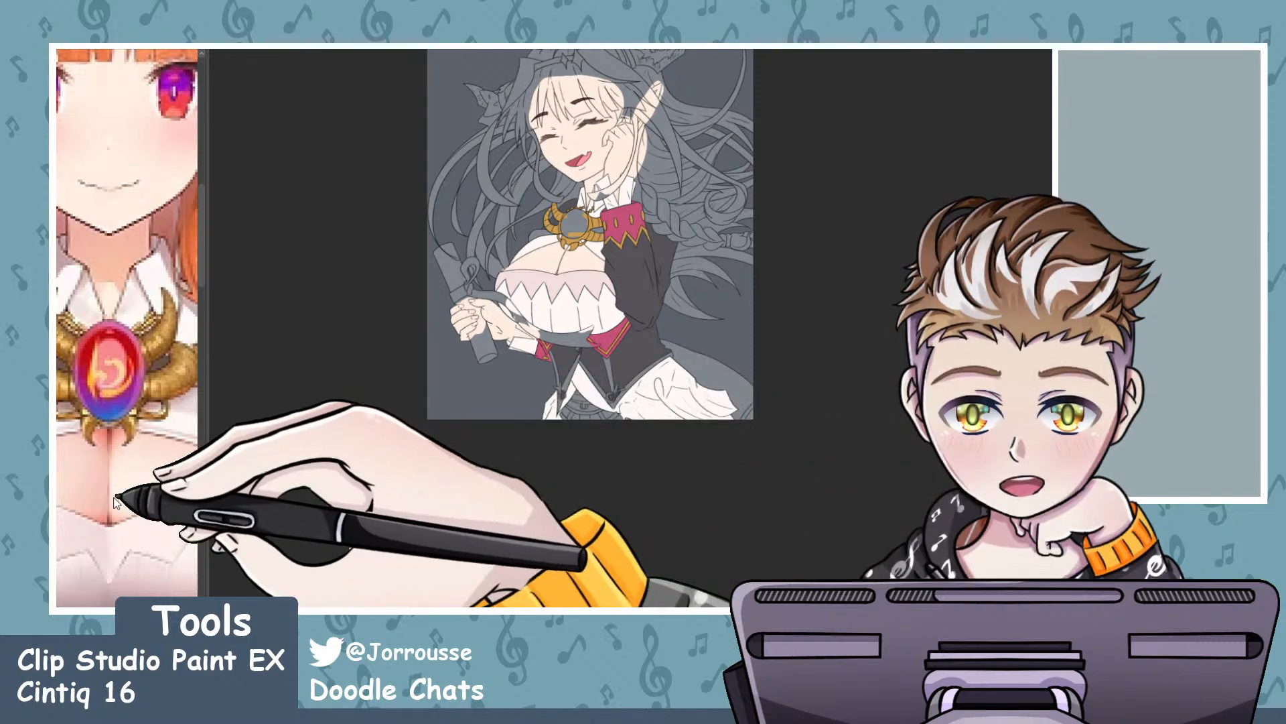
scroll(134, 536, down, 4)
scroll(134, 563, up, 3)
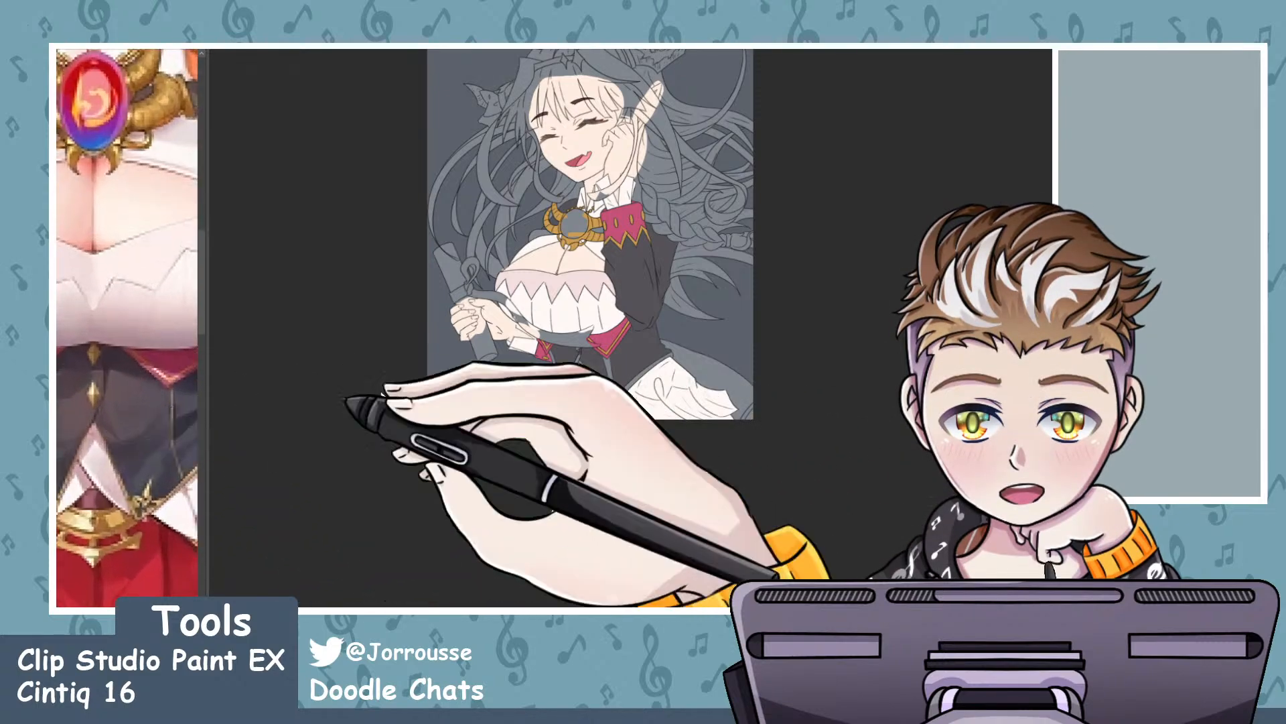
scroll(589, 349, up, 3)
scroll(600, 281, down, 3)
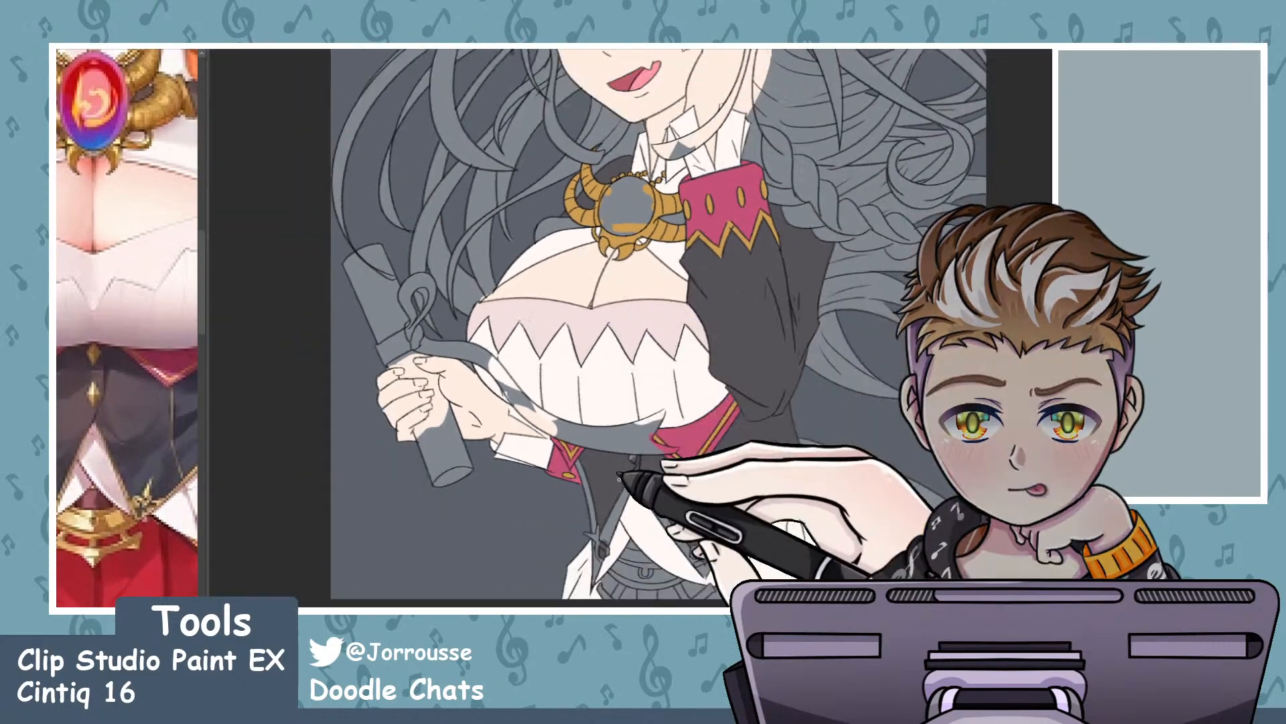
scroll(646, 438, up, 5)
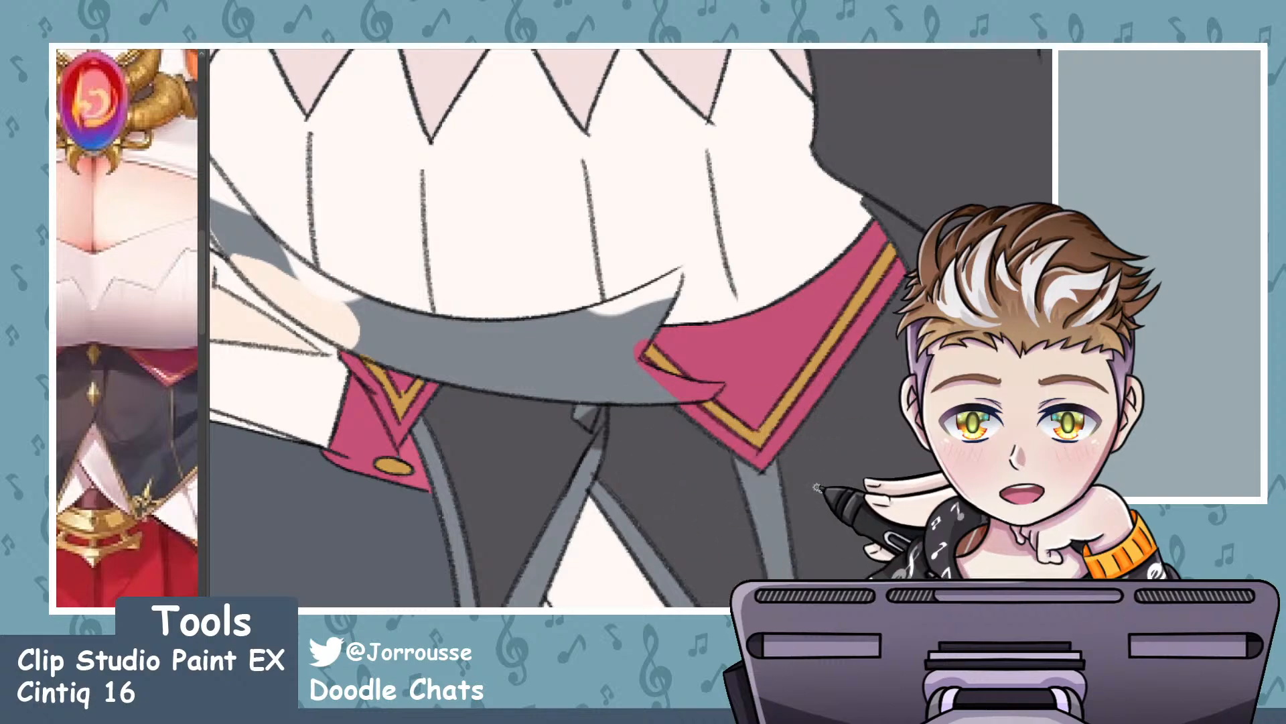
scroll(603, 369, down, 3)
scroll(571, 314, up, 2)
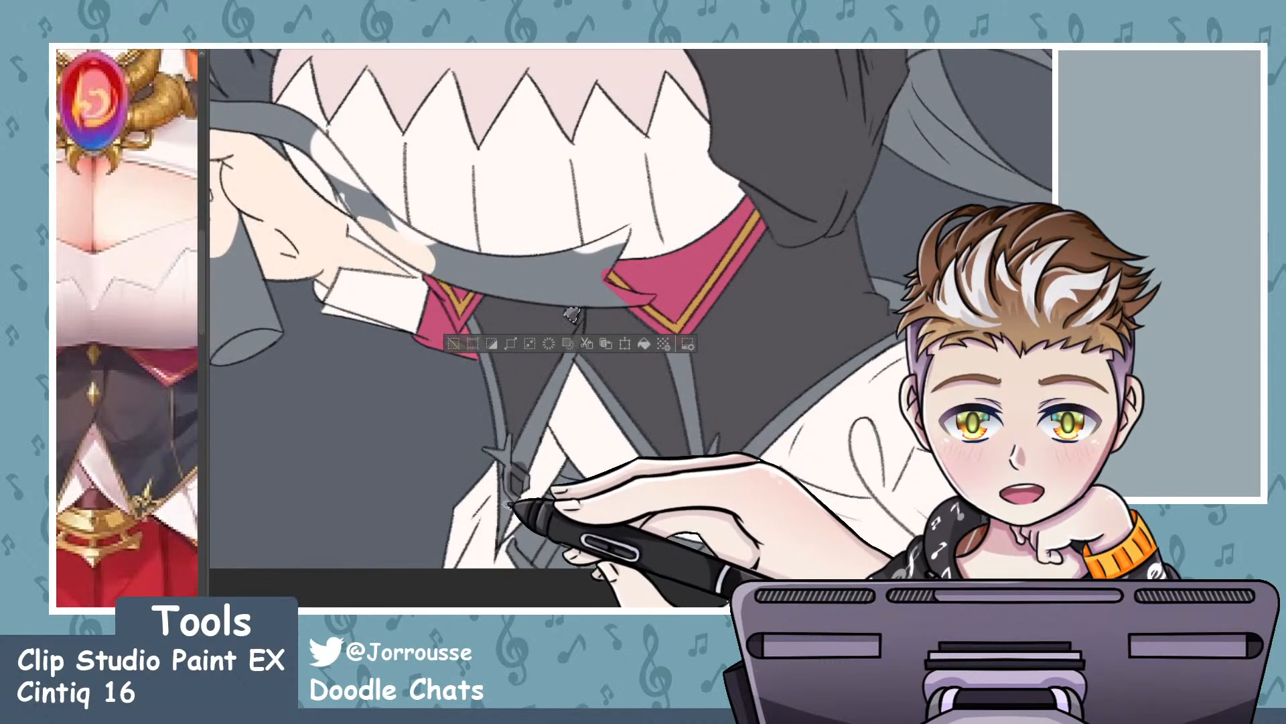
scroll(508, 509, up, 3)
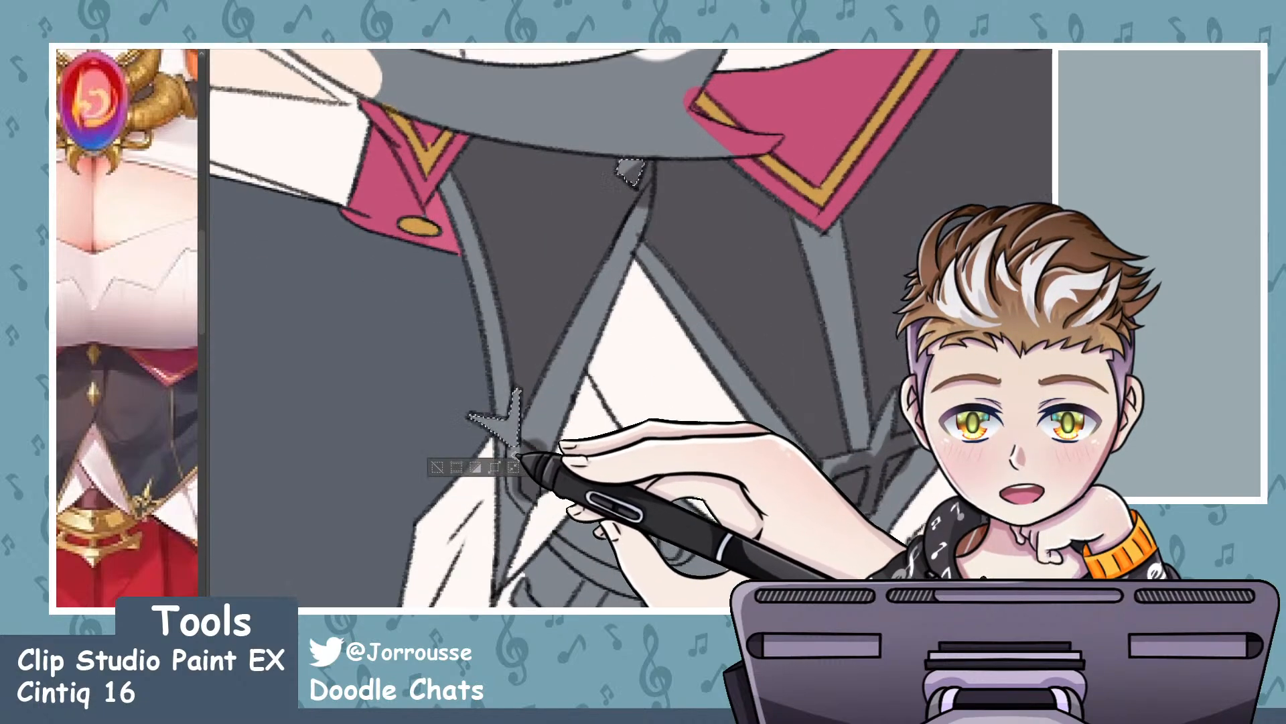
drag(518, 456, 548, 470)
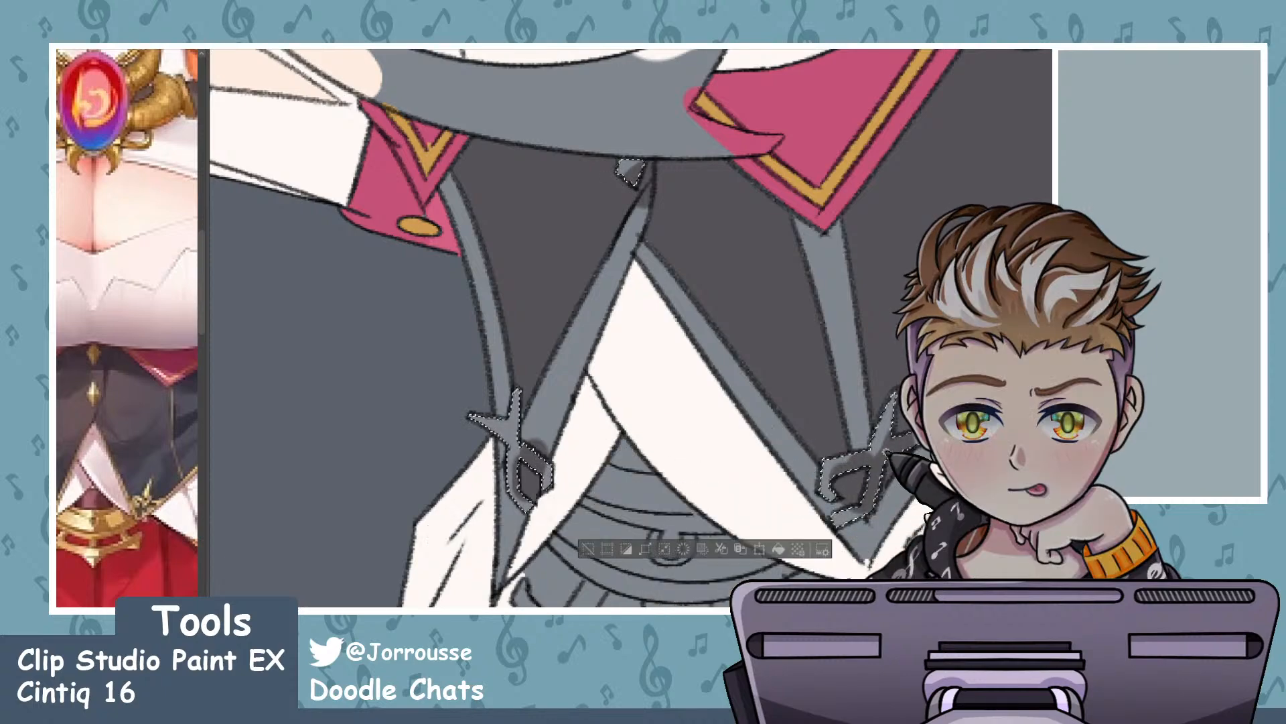
- Add the vest's vertical strip below the large red lapel and the adjacent diagonal front edge, including its tip, to the selection
scroll(661, 347, down, 2)
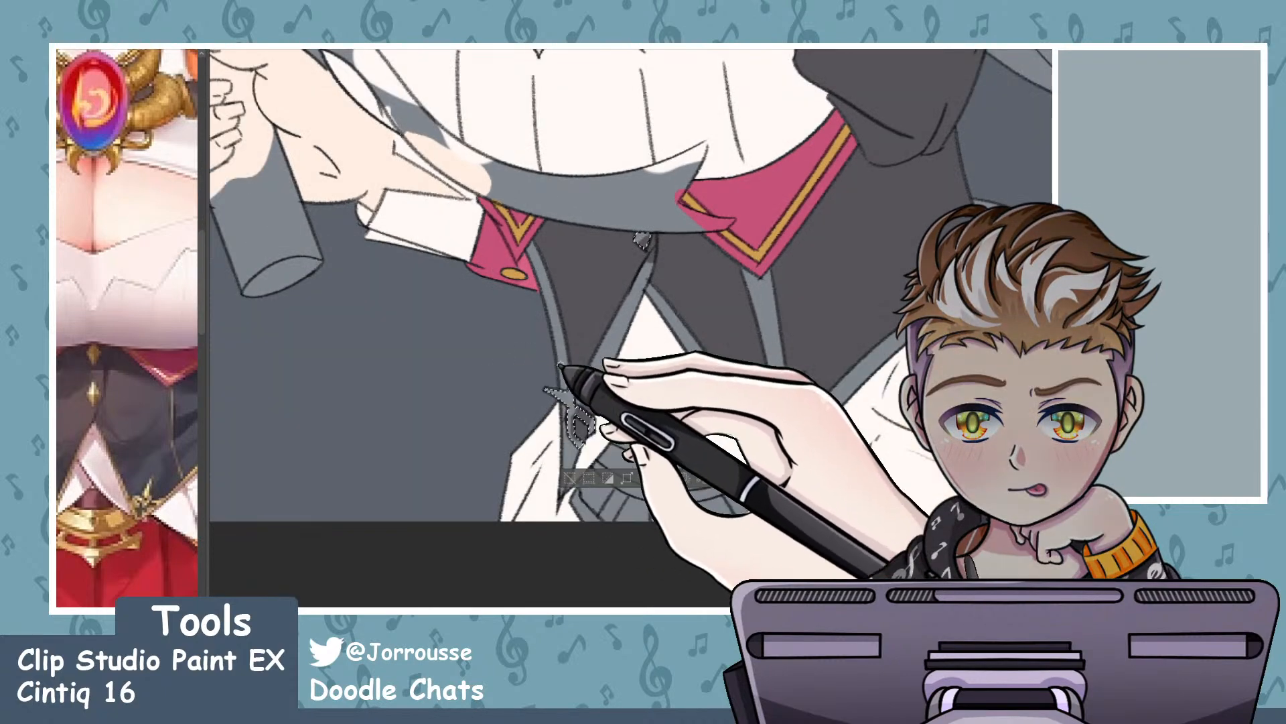
scroll(717, 378, up, 1)
drag(789, 327, 776, 333)
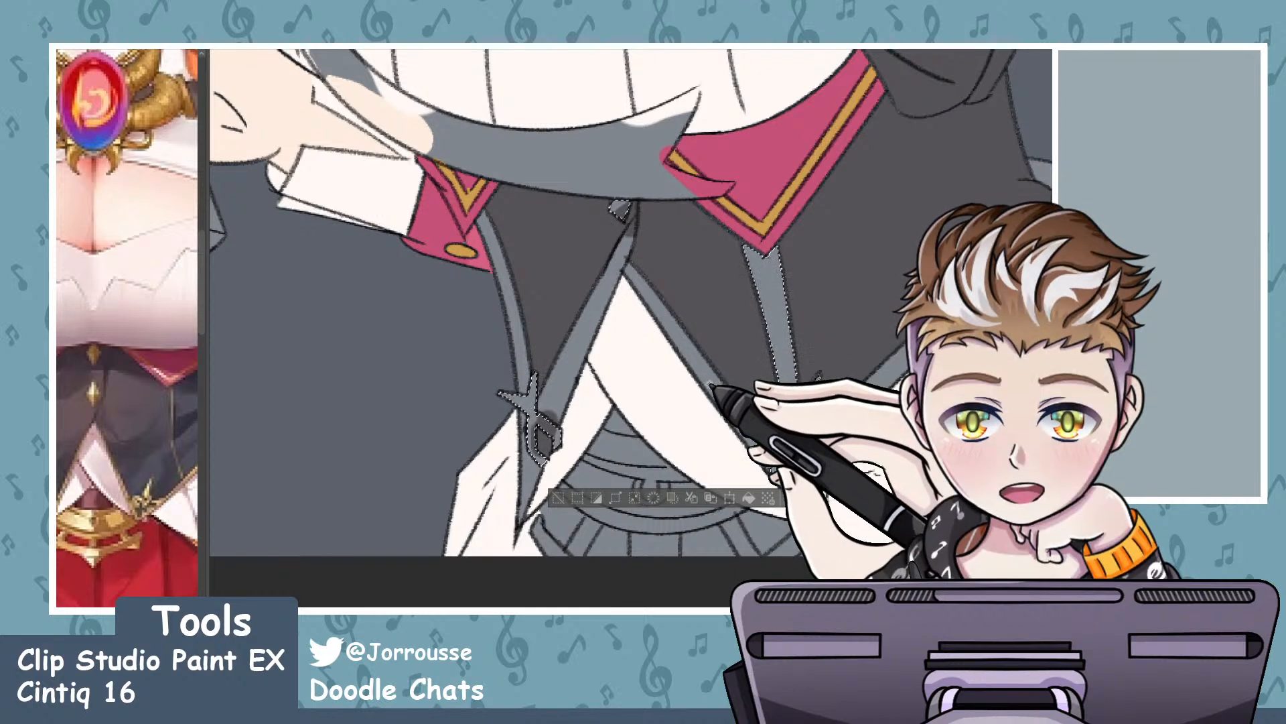
click(718, 385)
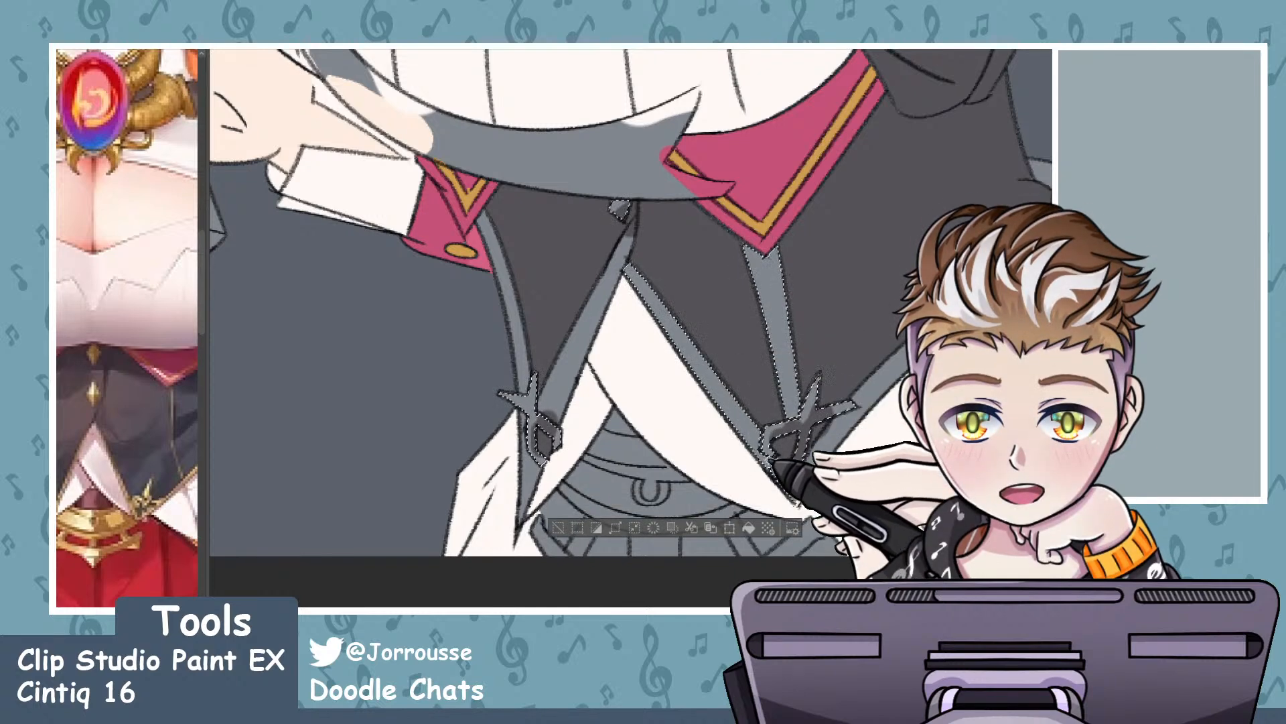
scroll(841, 493, up, 2)
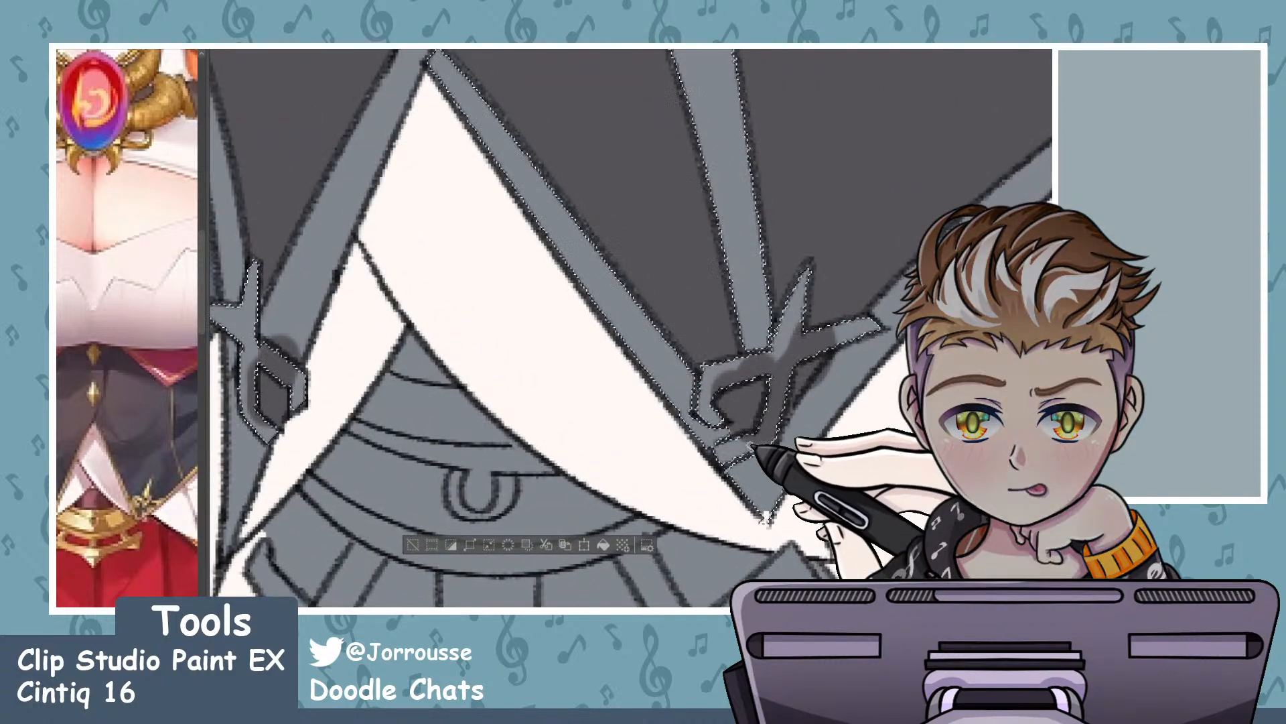
scroll(720, 426, down, 2)
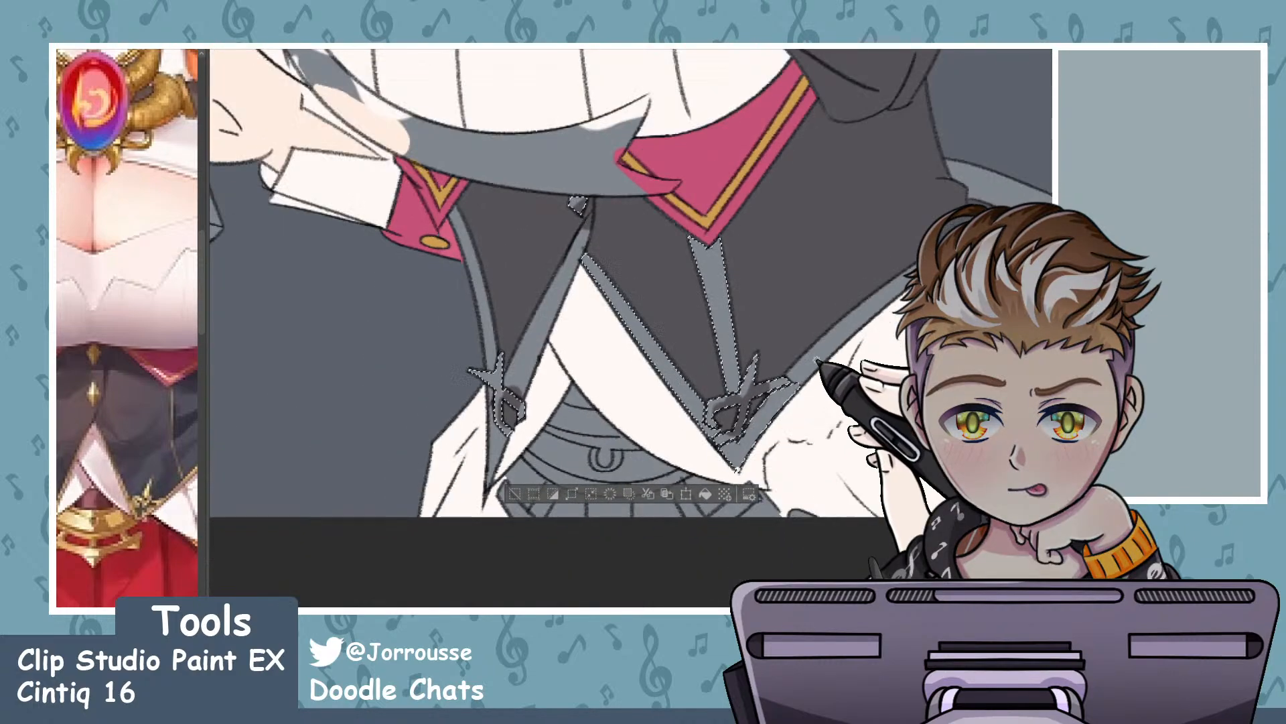
- Add the vest's long outer hem trim and the trim strips on both sides of the smaller front panel to the selection
click(824, 368)
scroll(824, 368, up, 1)
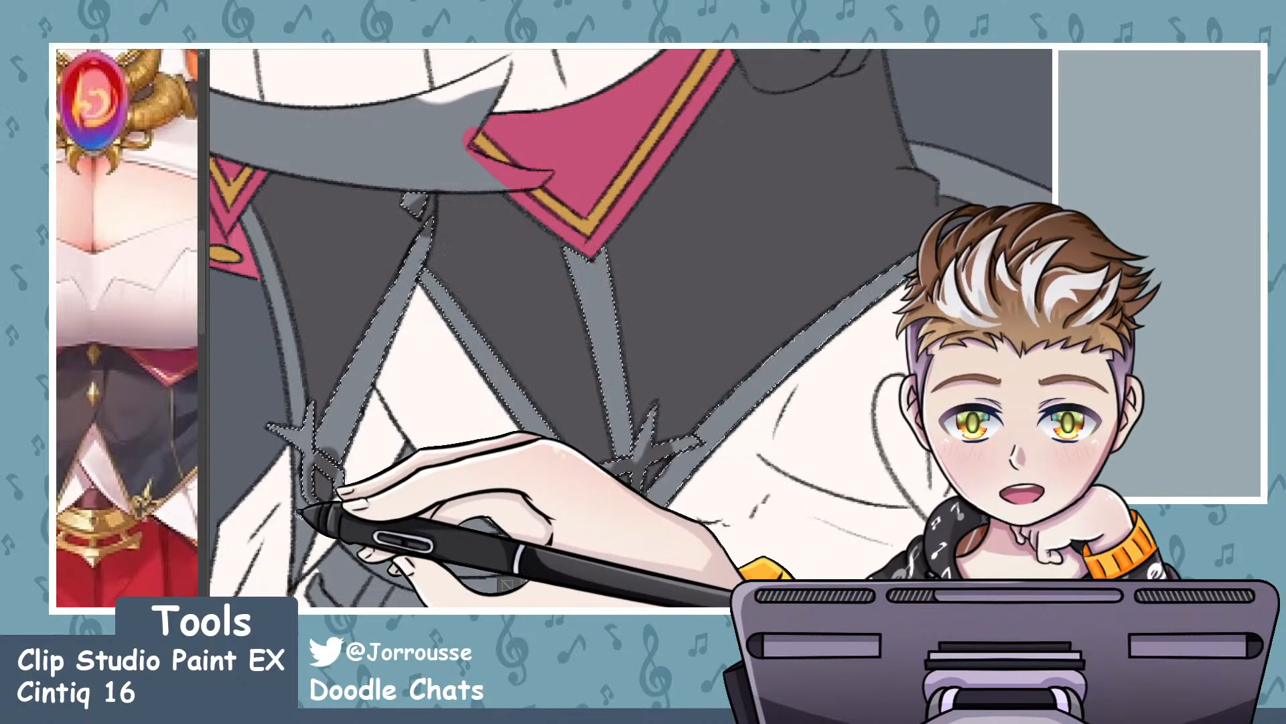
scroll(305, 495, up, 2)
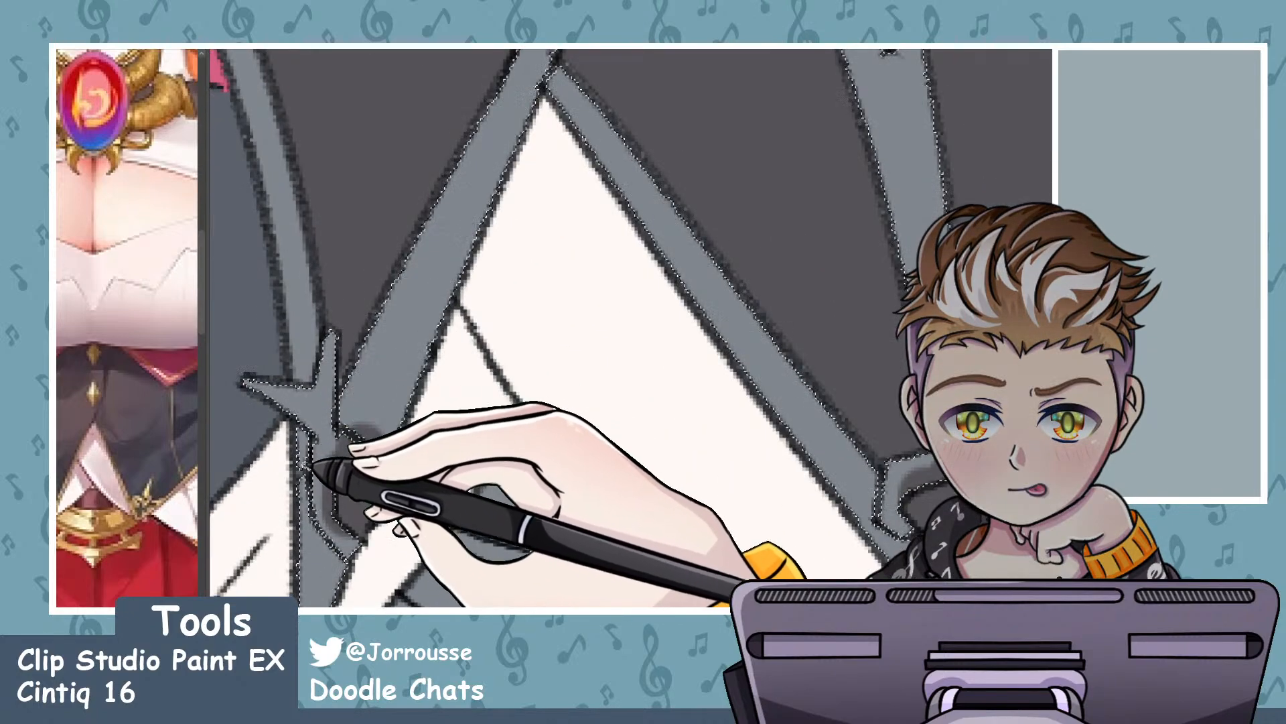
scroll(342, 350, down, 2)
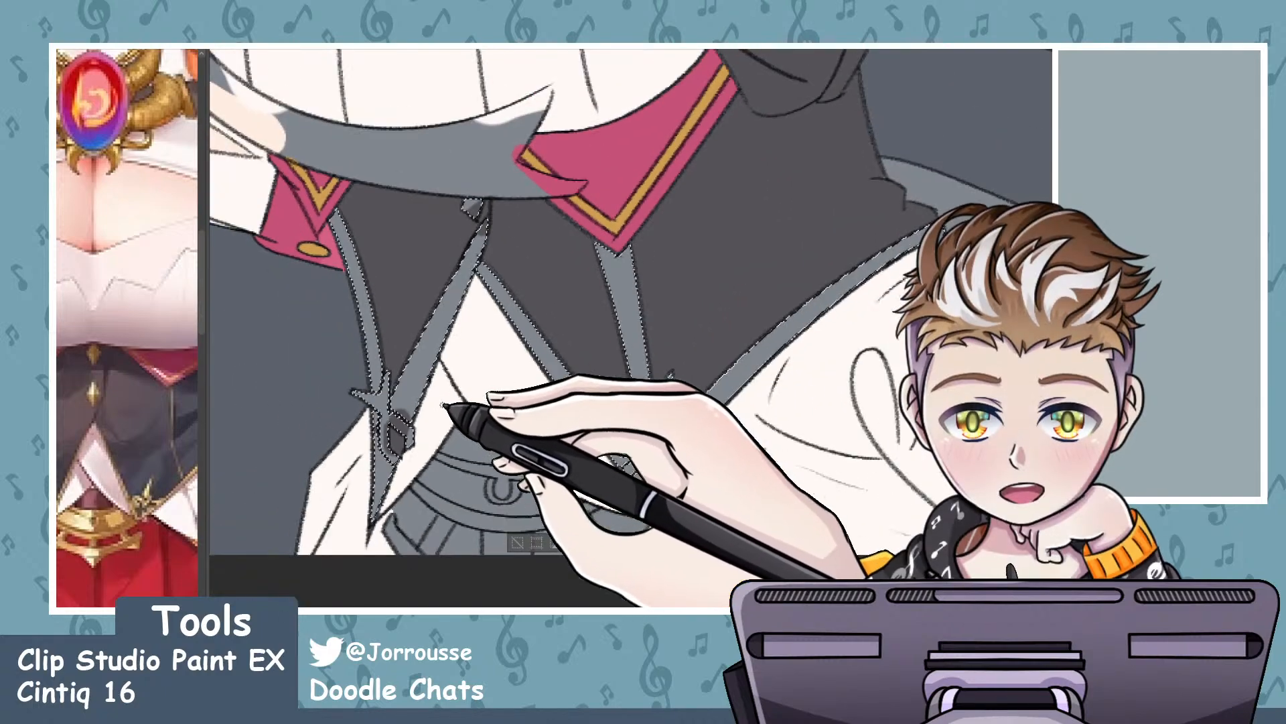
- Fill the selected vest trims, hem ornaments and belt with mustard gold, then clear the selection
scroll(468, 448, up, 1)
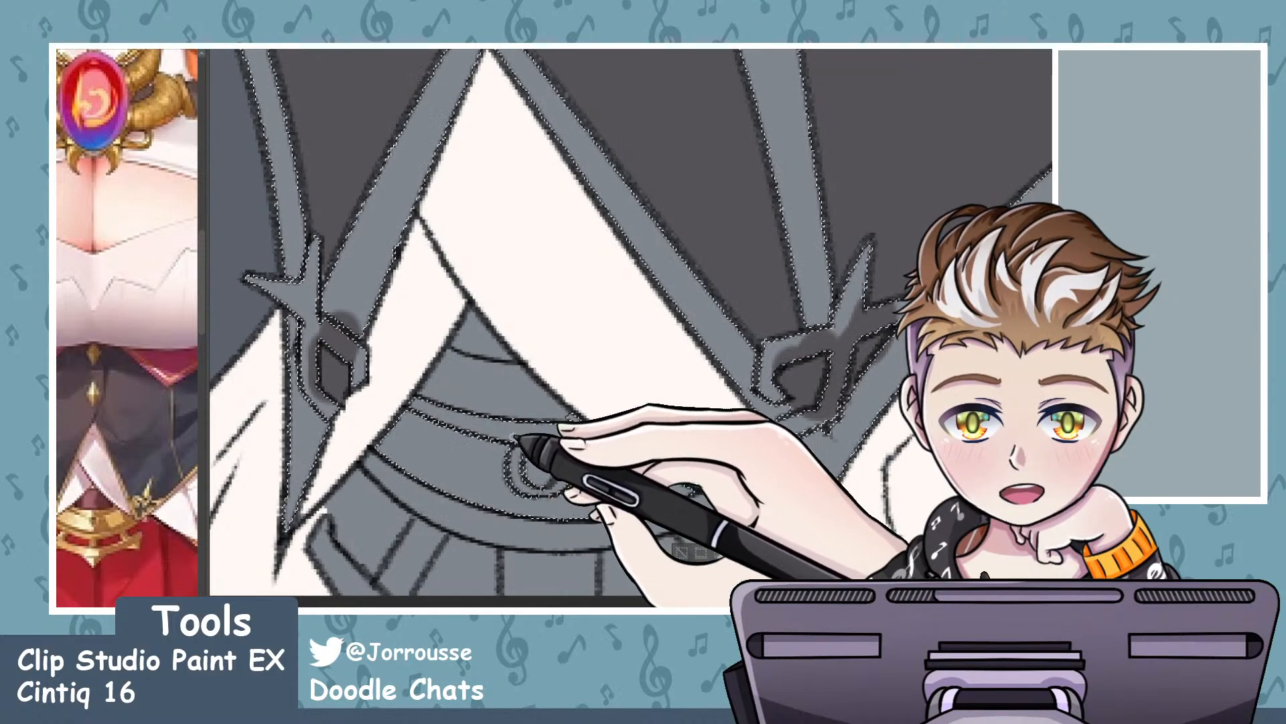
scroll(516, 437, down, 1)
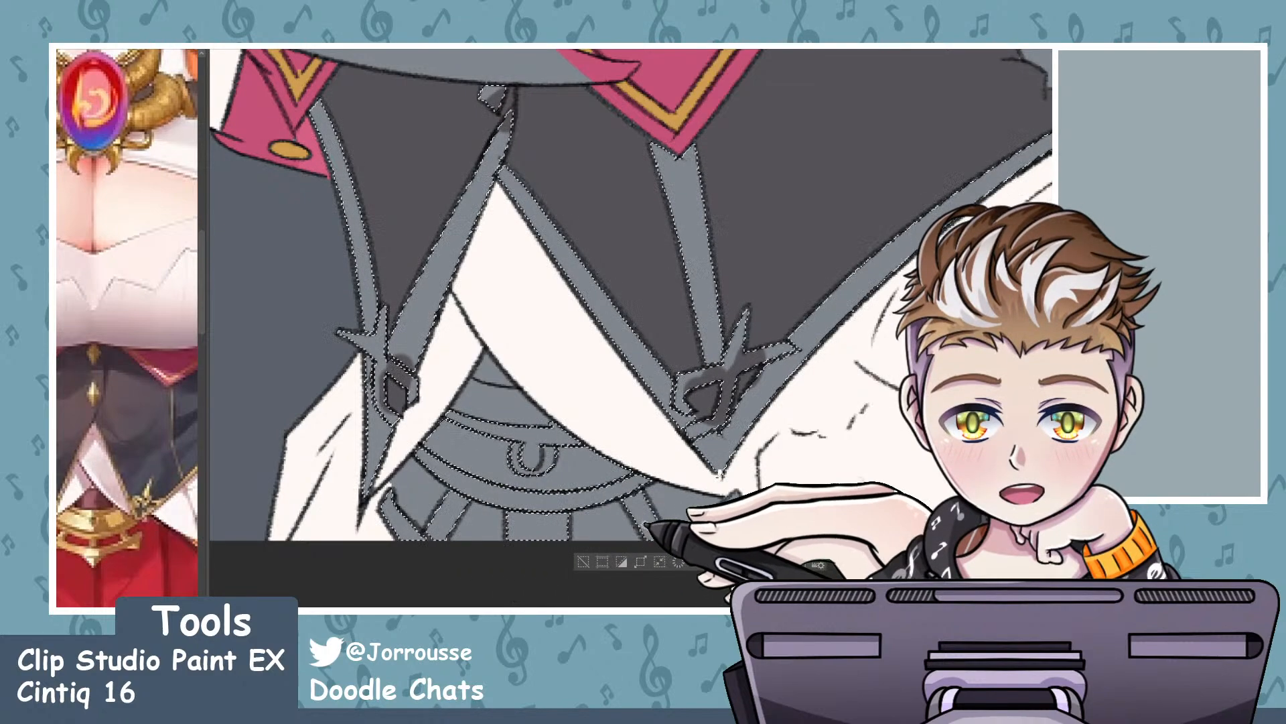
scroll(611, 462, down, 2)
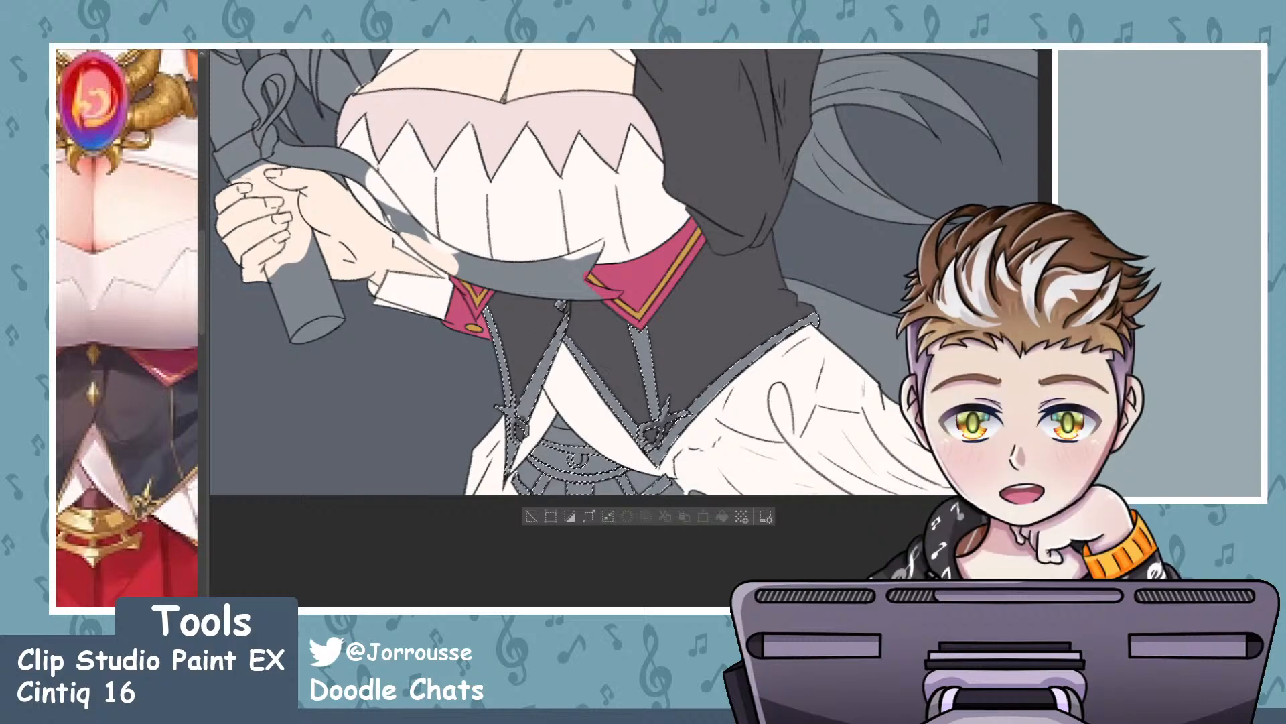
drag(716, 427, 771, 415)
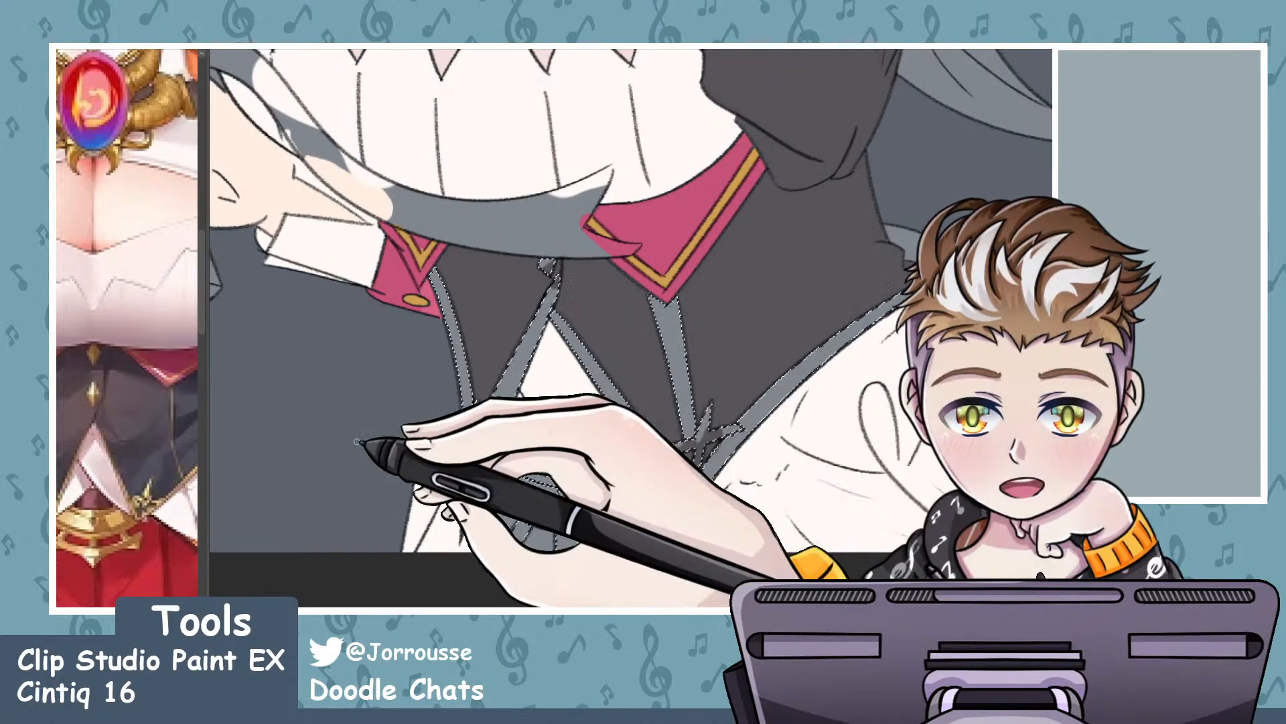
drag(331, 432, 115, 319)
mouse_move(469, 463)
mouse_down()
mouse_move(581, 453)
mouse_move(225, 310)
mouse_move(451, 307)
mouse_up()
key(ctrl+d)
scroll(698, 386, down, 6)
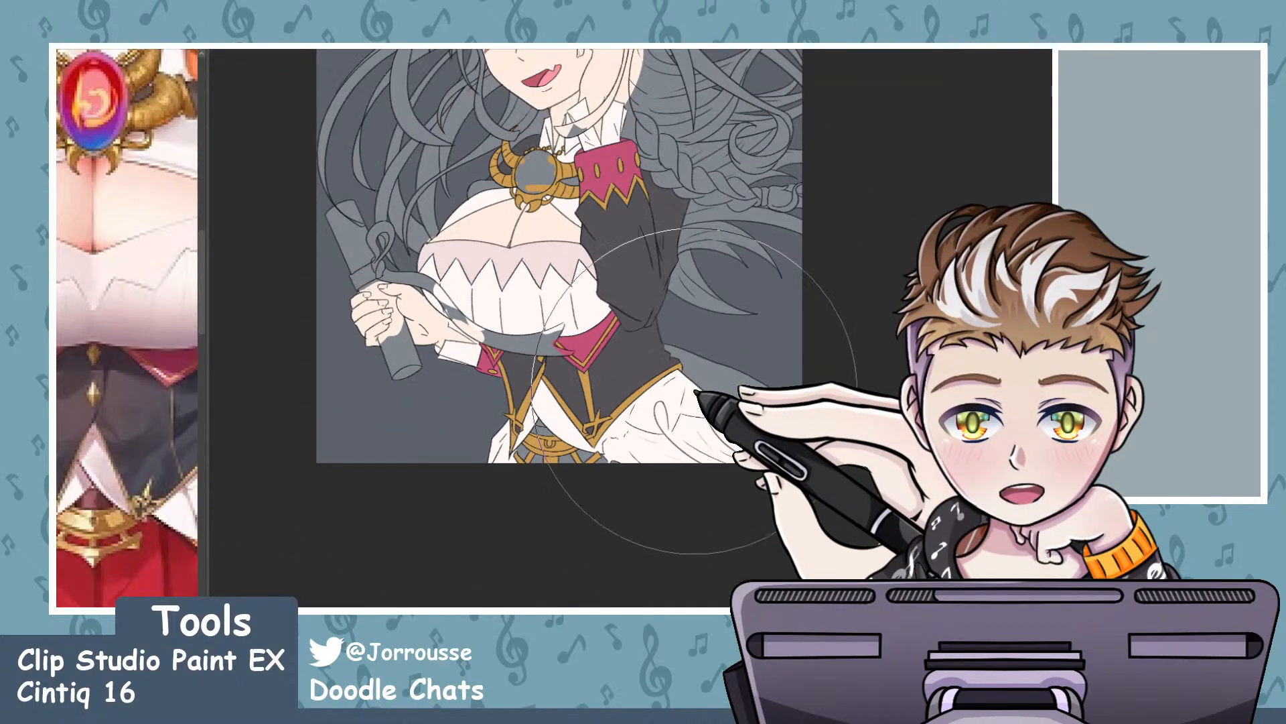
- Examine the vest's gold trims up close and the whole figure for details that still lack gold
scroll(647, 322, up, 2)
scroll(701, 387, up, 6)
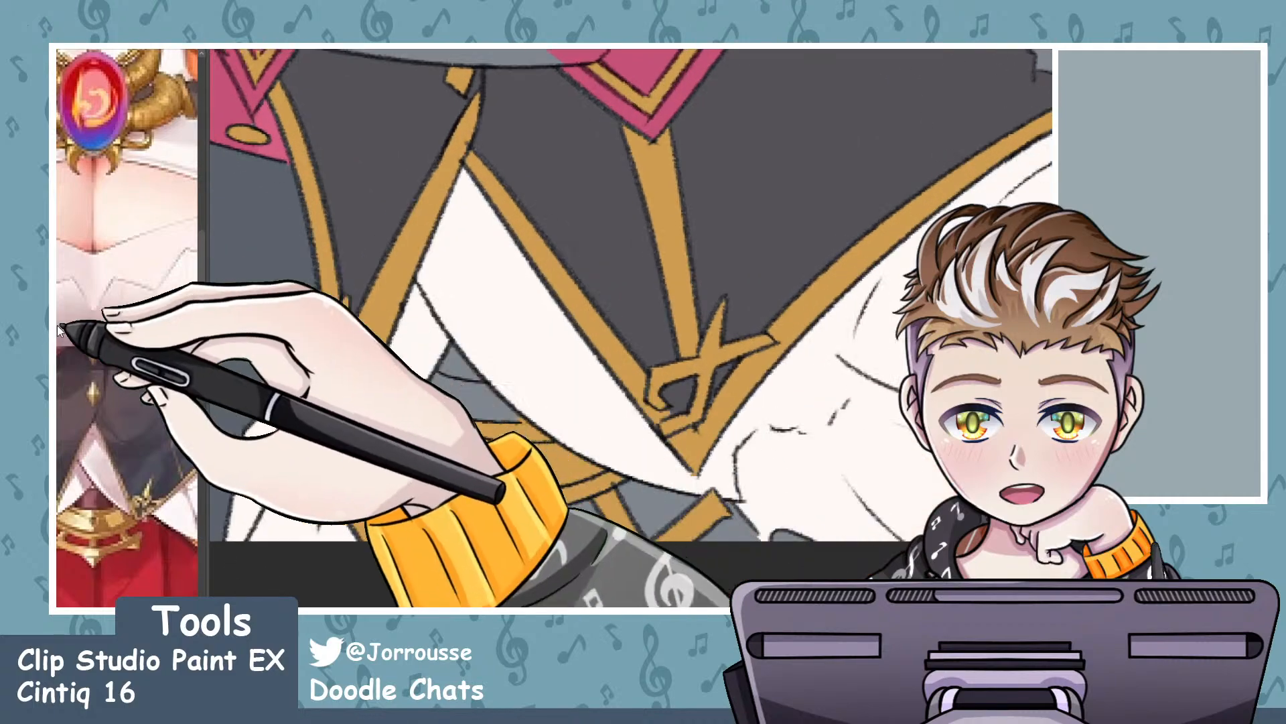
scroll(655, 431, up, 4)
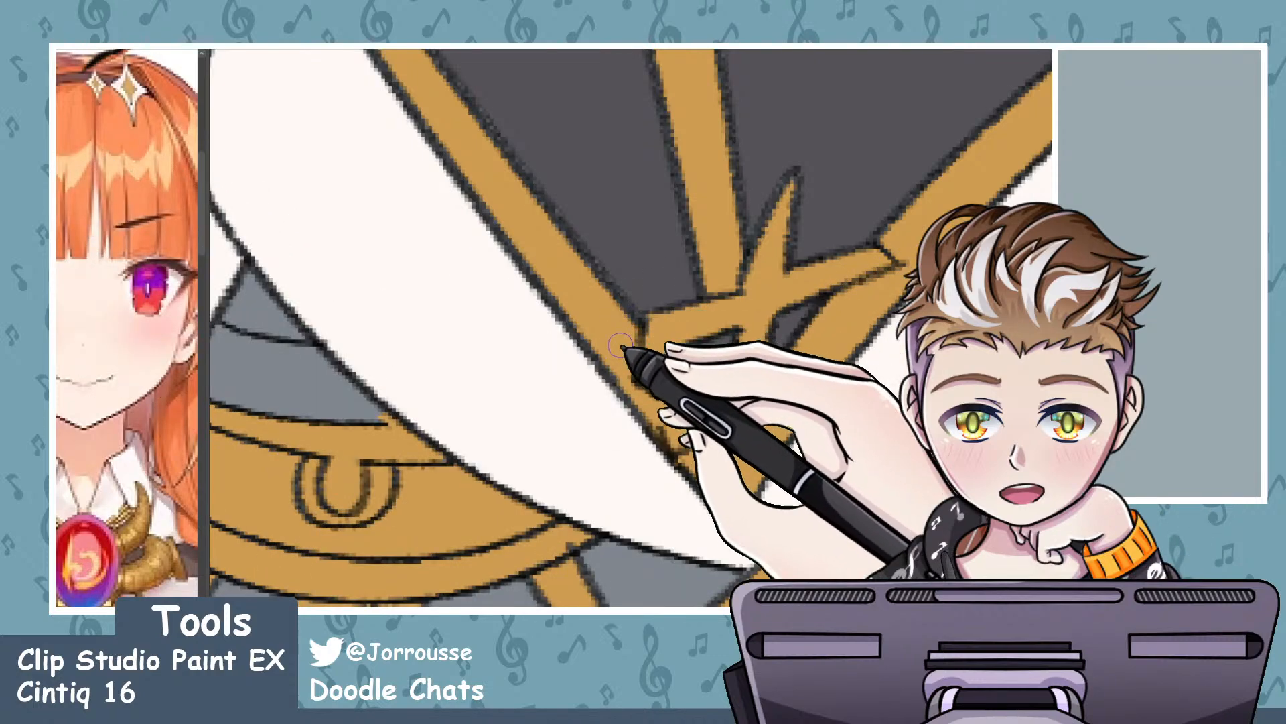
scroll(620, 346, down, 6)
scroll(570, 357, up, 1)
scroll(573, 365, down, 2)
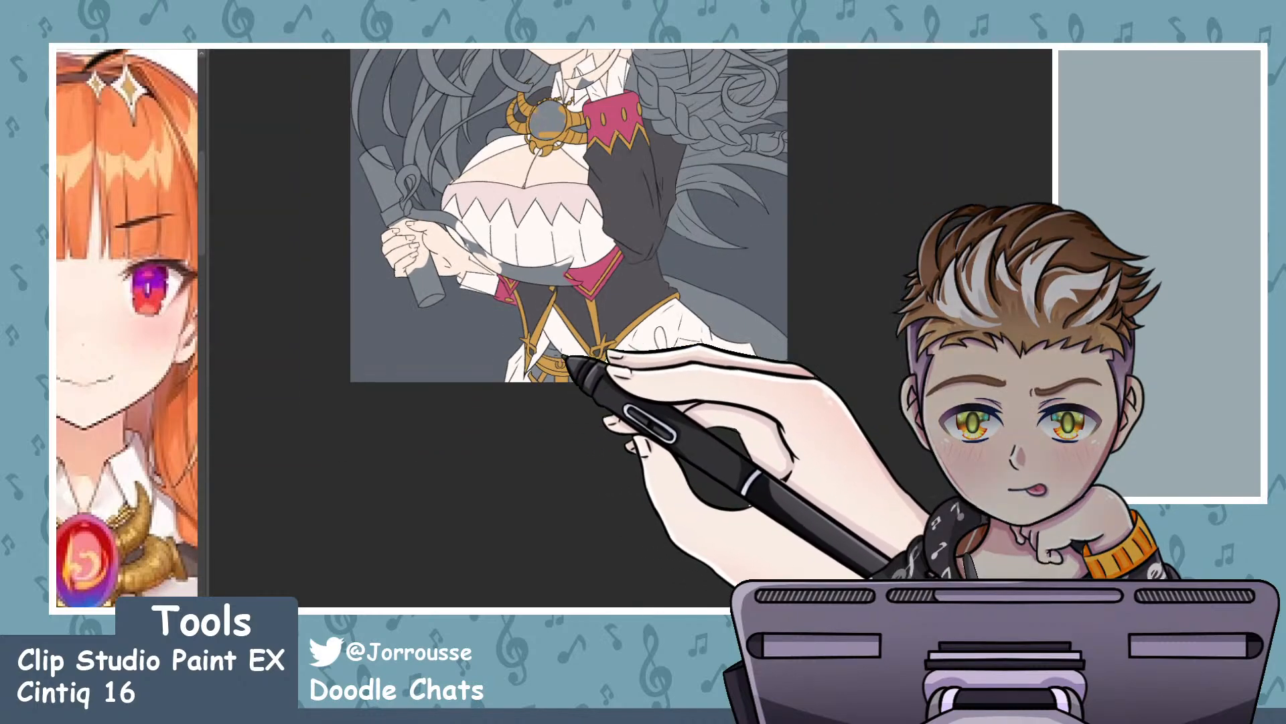
scroll(565, 356, down, 2)
scroll(565, 299, down, 2)
scroll(557, 146, up, 2)
scroll(561, 149, down, 2)
scroll(560, 137, up, 2)
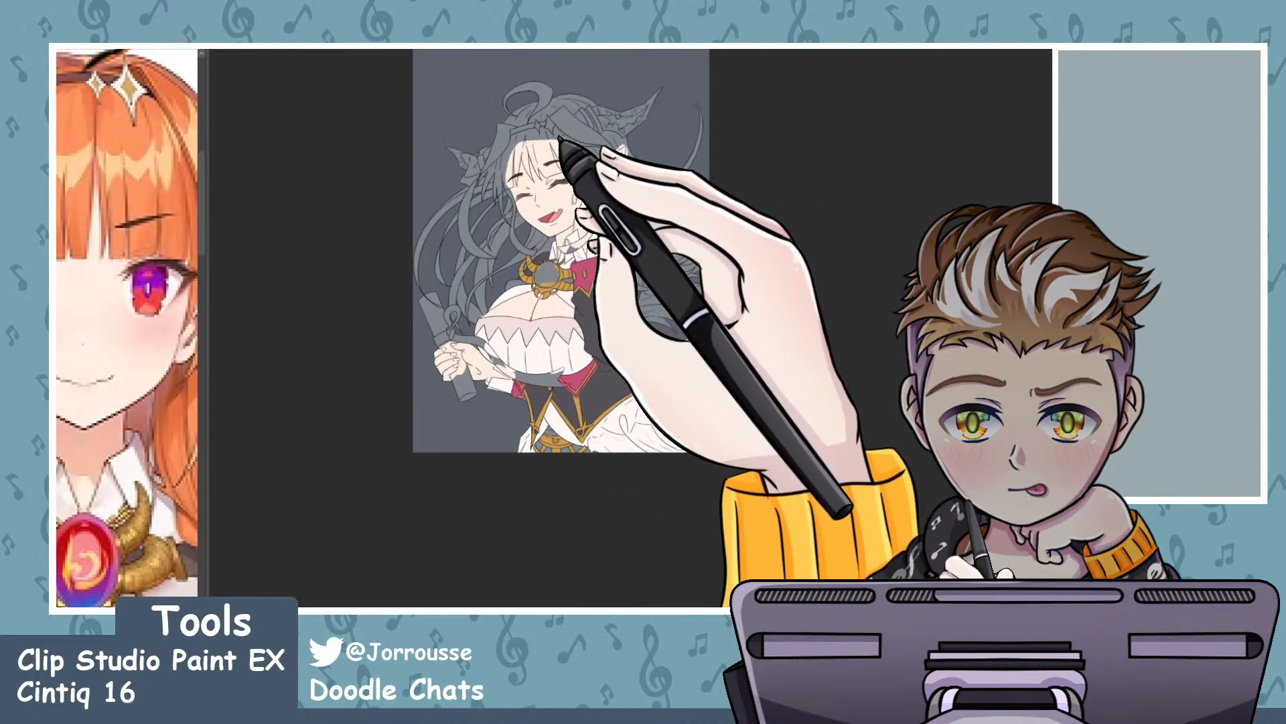
scroll(560, 142, up, 2)
scroll(583, 115, down, 1)
scroll(594, 158, up, 2)
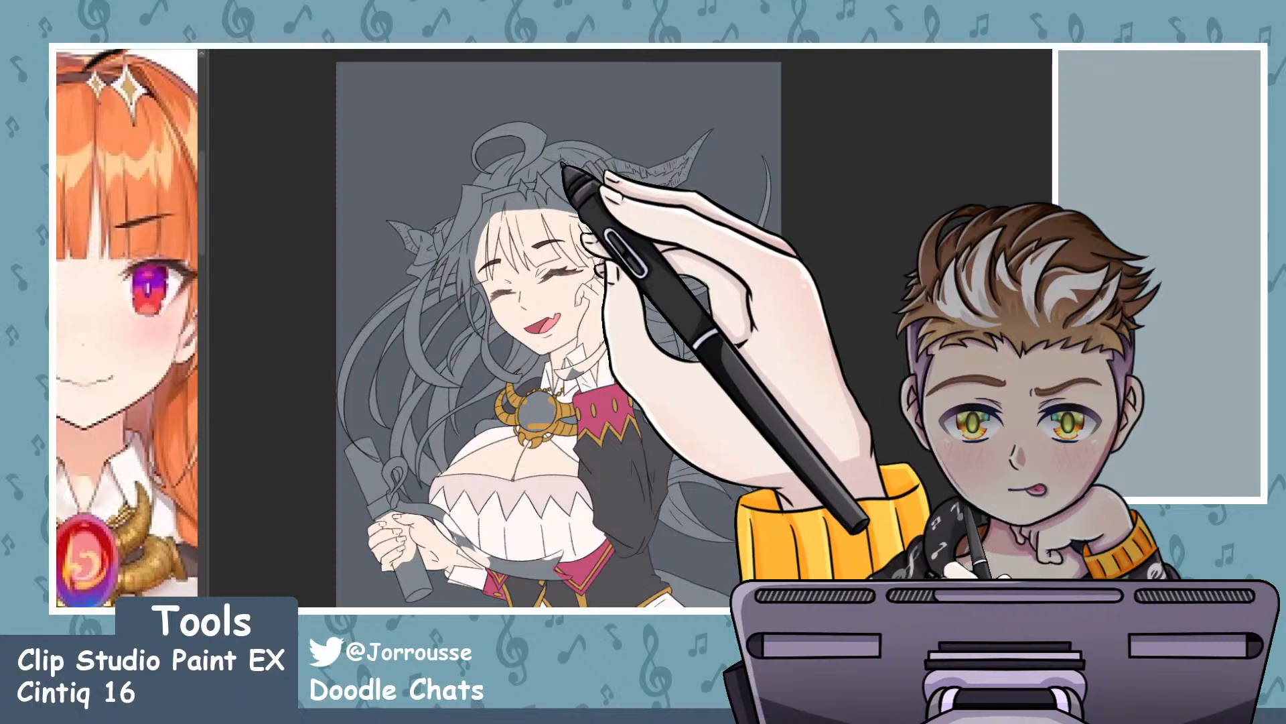
scroll(563, 163, up, 1)
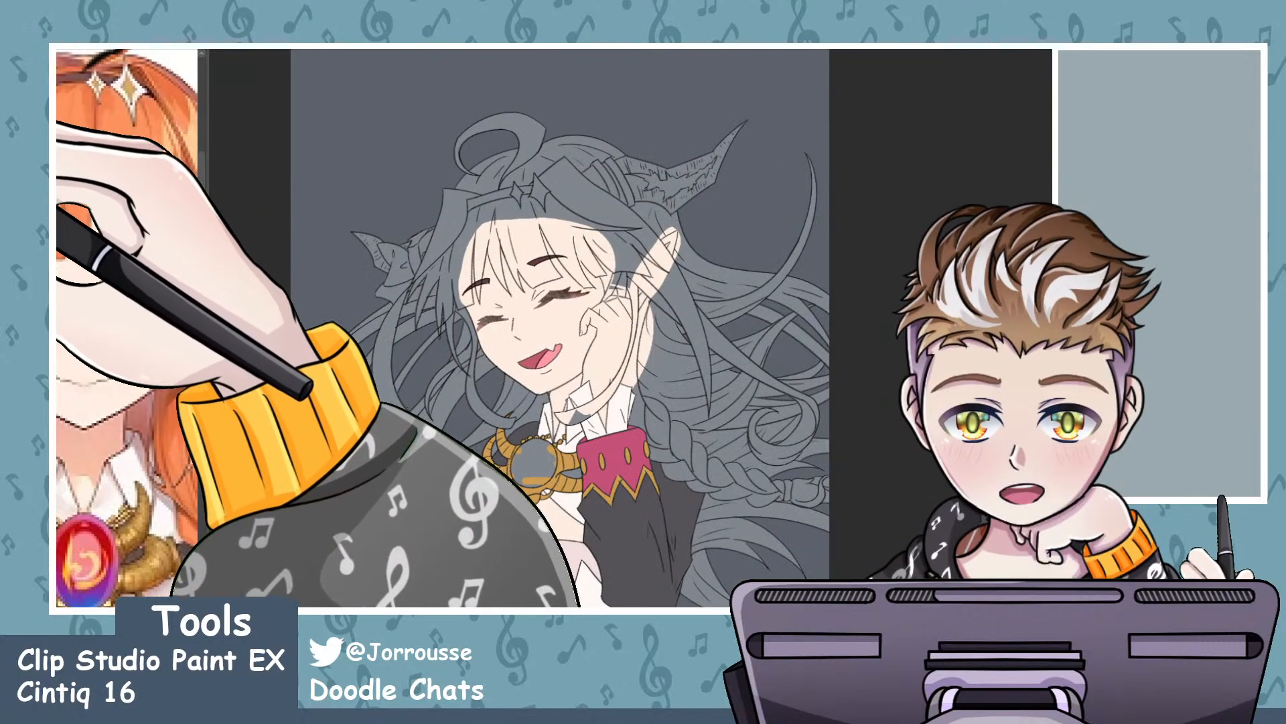
scroll(495, 298, down, 3)
scroll(543, 265, up, 2)
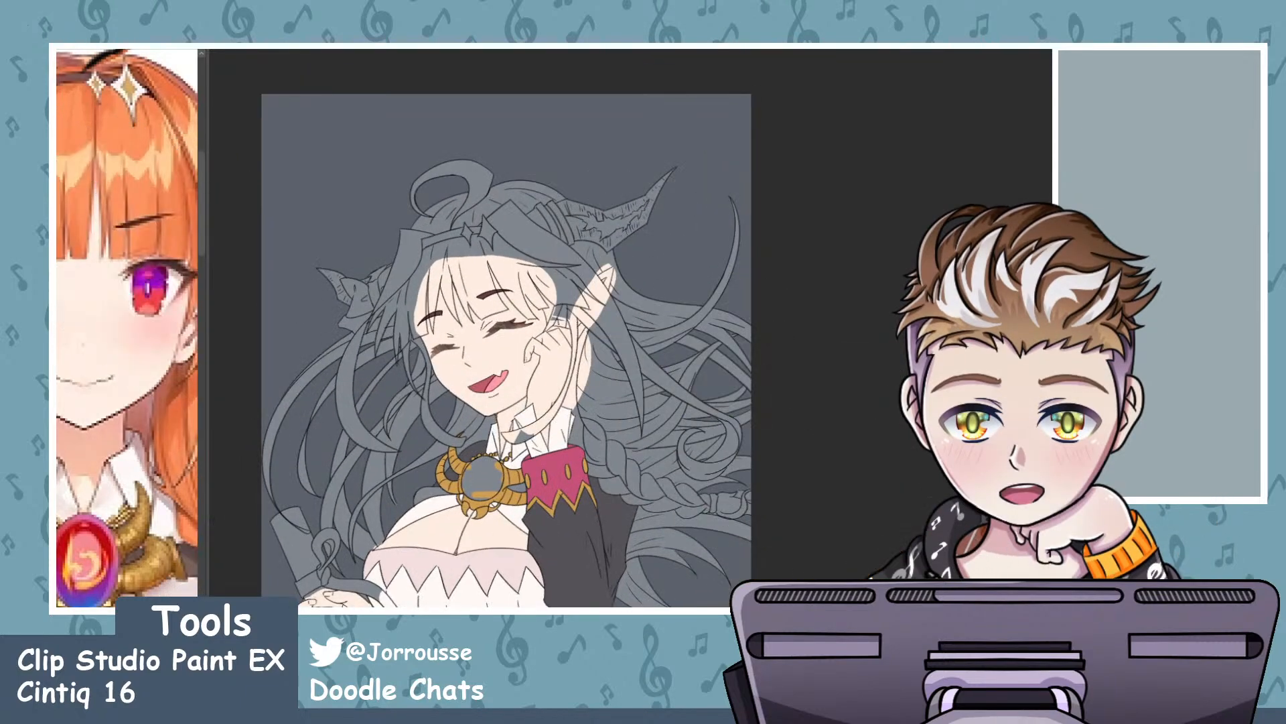
- Select the two hair bands next to the larger horn and the two star ornaments above the forehead, checking the reference
scroll(562, 288, up, 5)
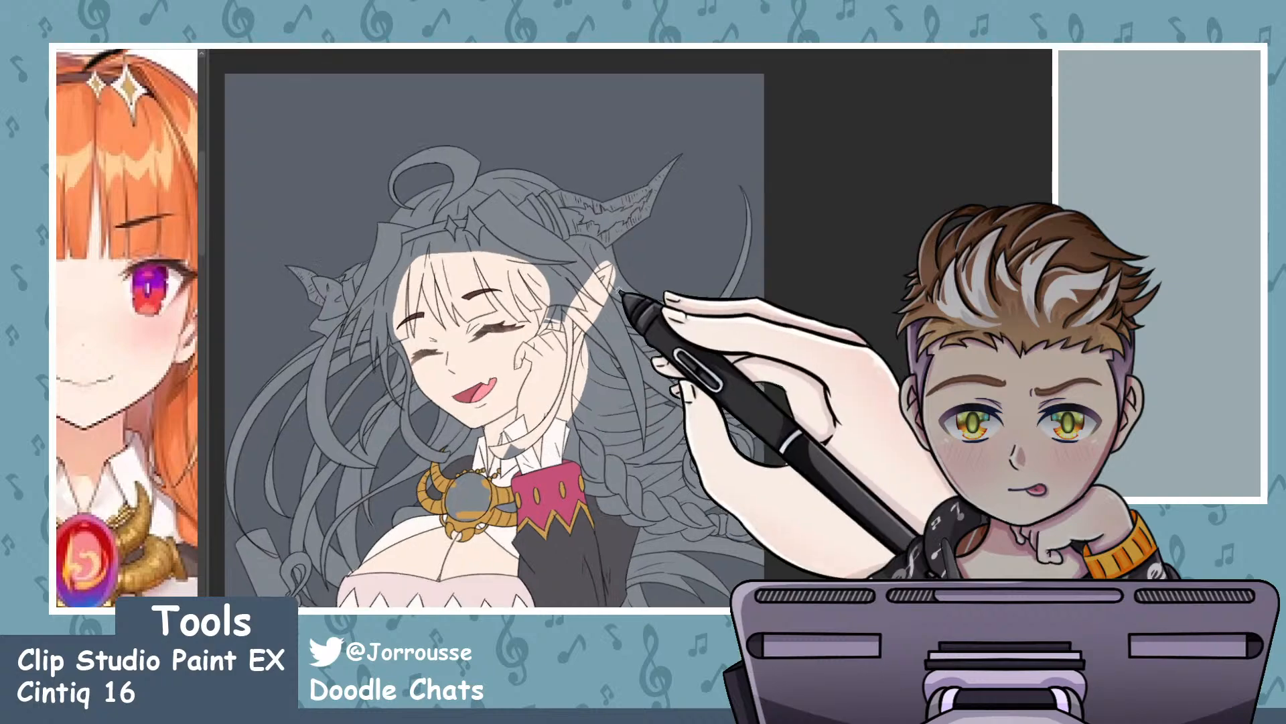
scroll(441, 134, down, 5)
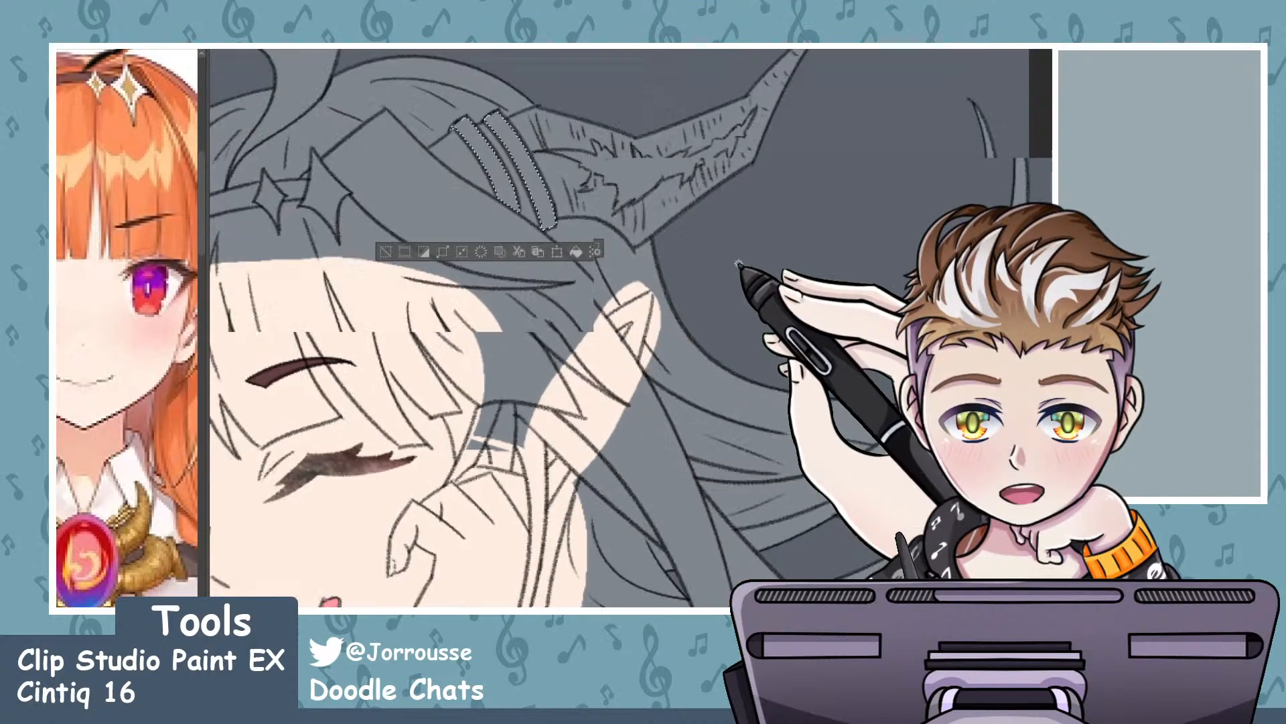
scroll(471, 242, up, 2)
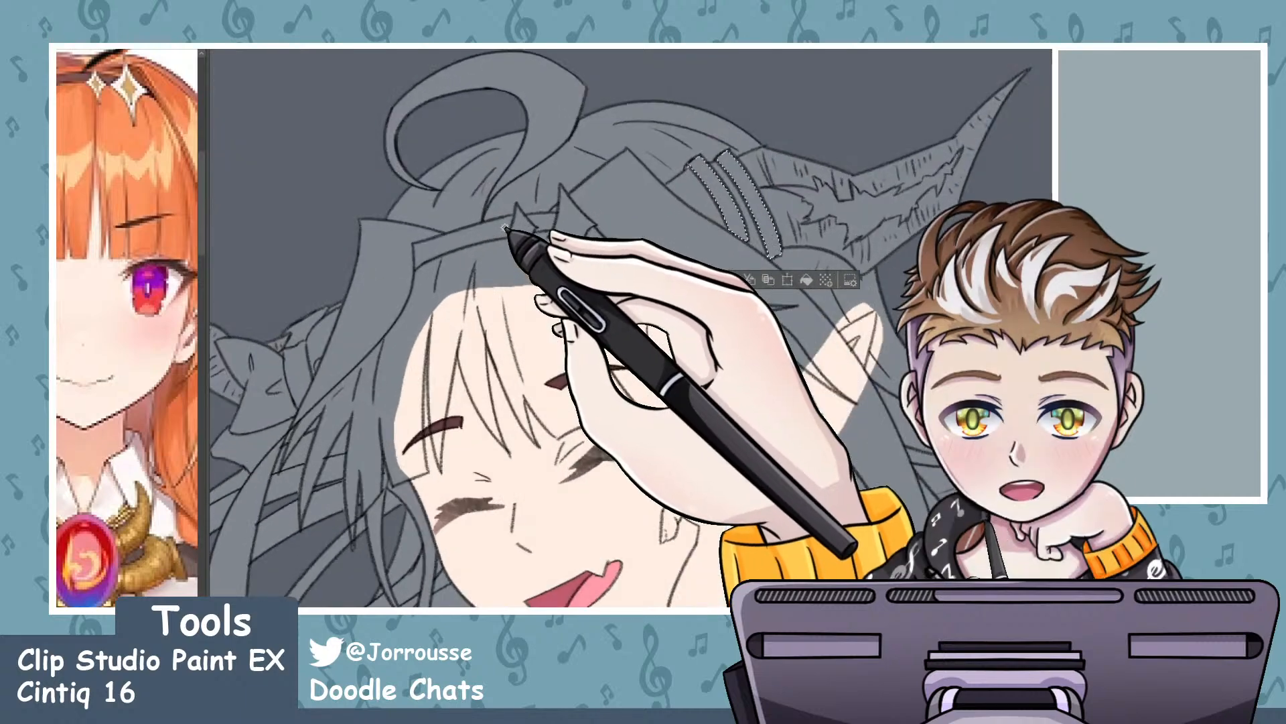
click(571, 224)
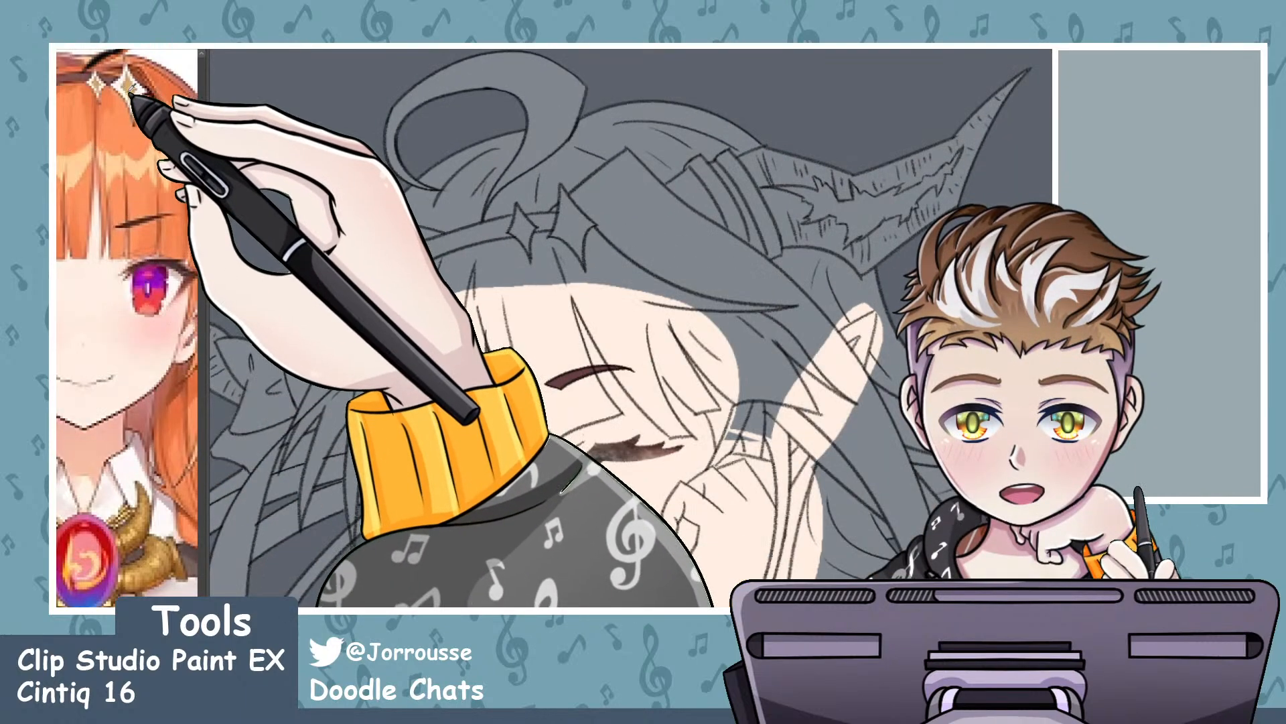
click(130, 93)
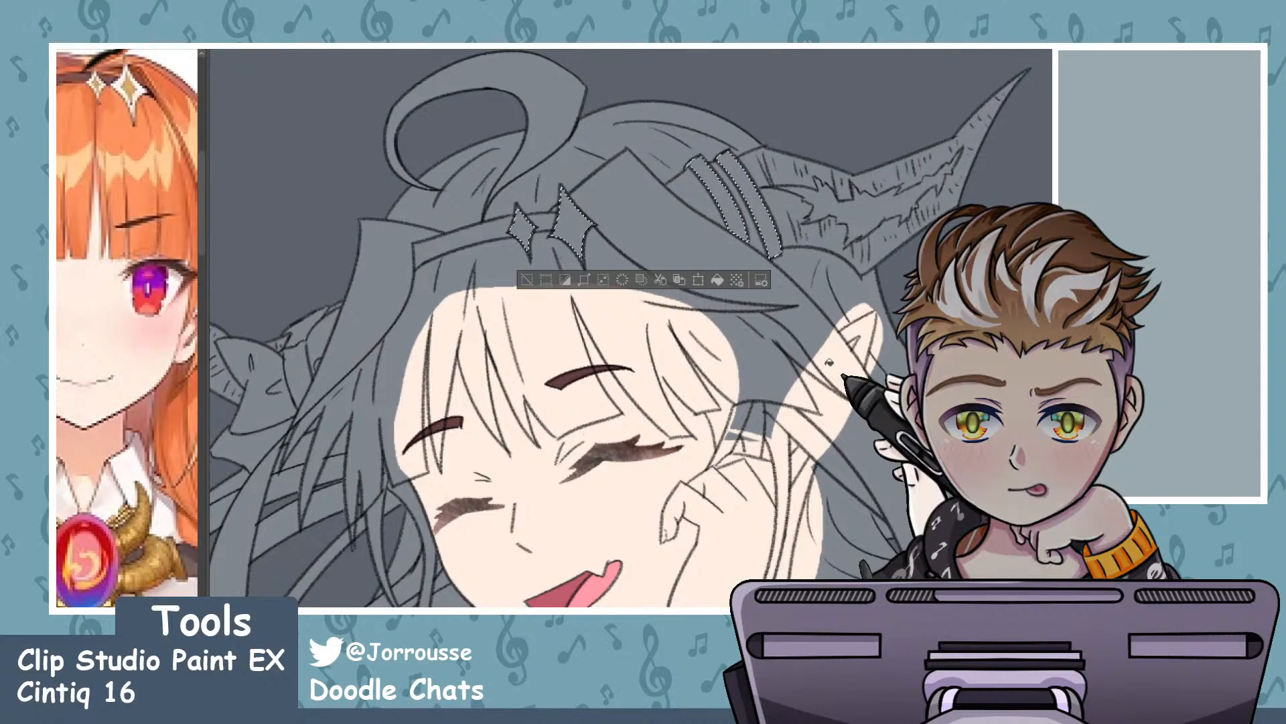
- Fill the selected hair bands and star ornaments with mustard gold and clear the selection
click(722, 213)
click(741, 190)
click(560, 222)
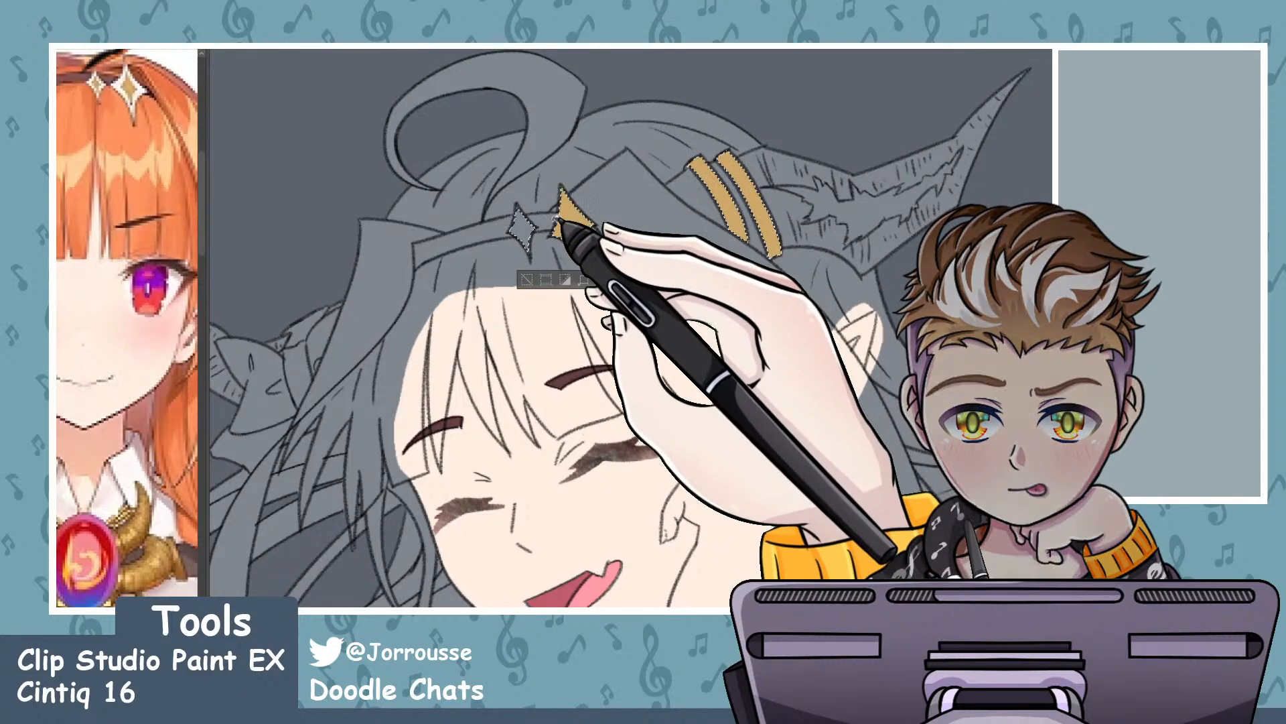
drag(869, 311, 835, 313)
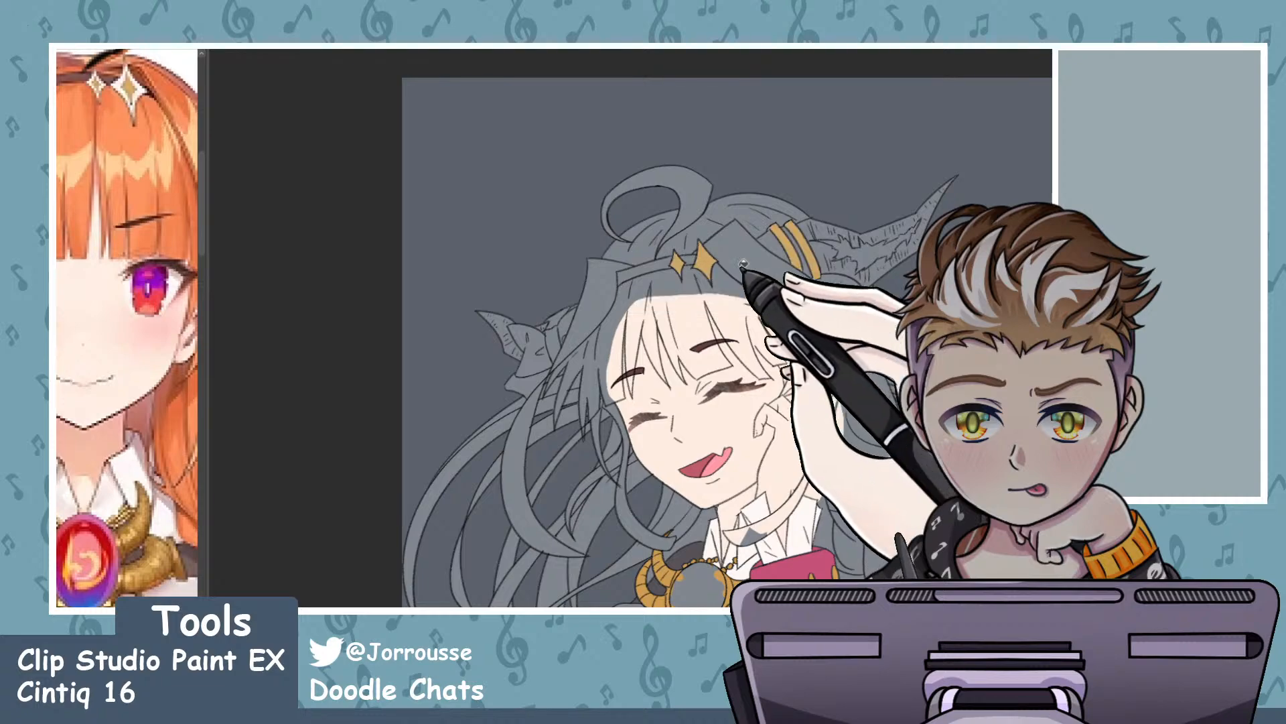
drag(740, 261, 713, 263)
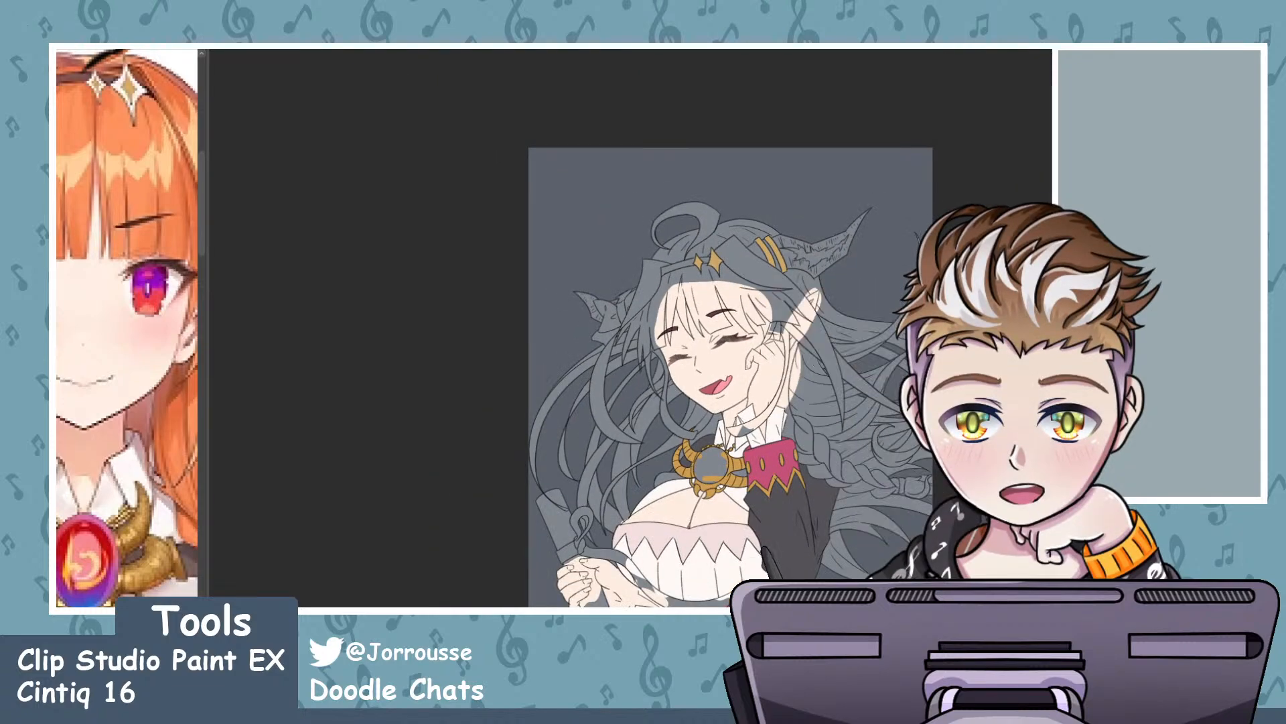
- Compare the whole figure with the full reference to find clothing areas still missing base color
scroll(755, 338, down, 2)
scroll(744, 461, up, 2)
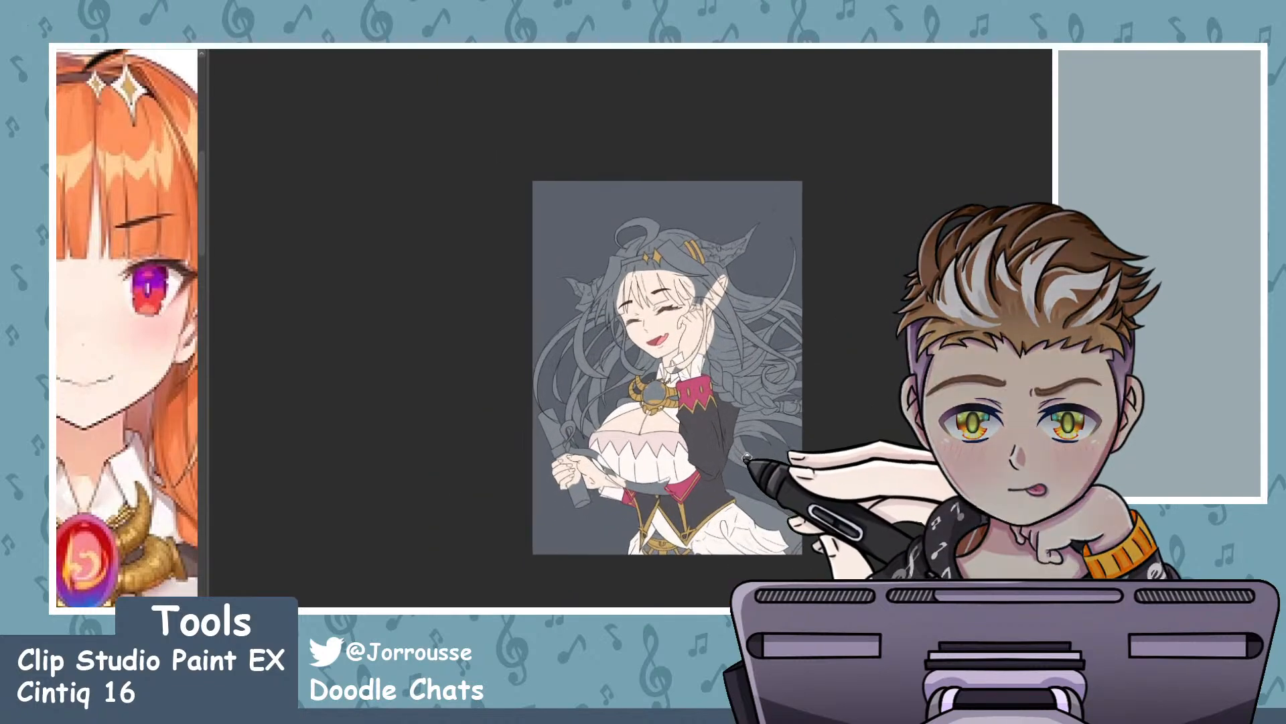
scroll(663, 482, up, 4)
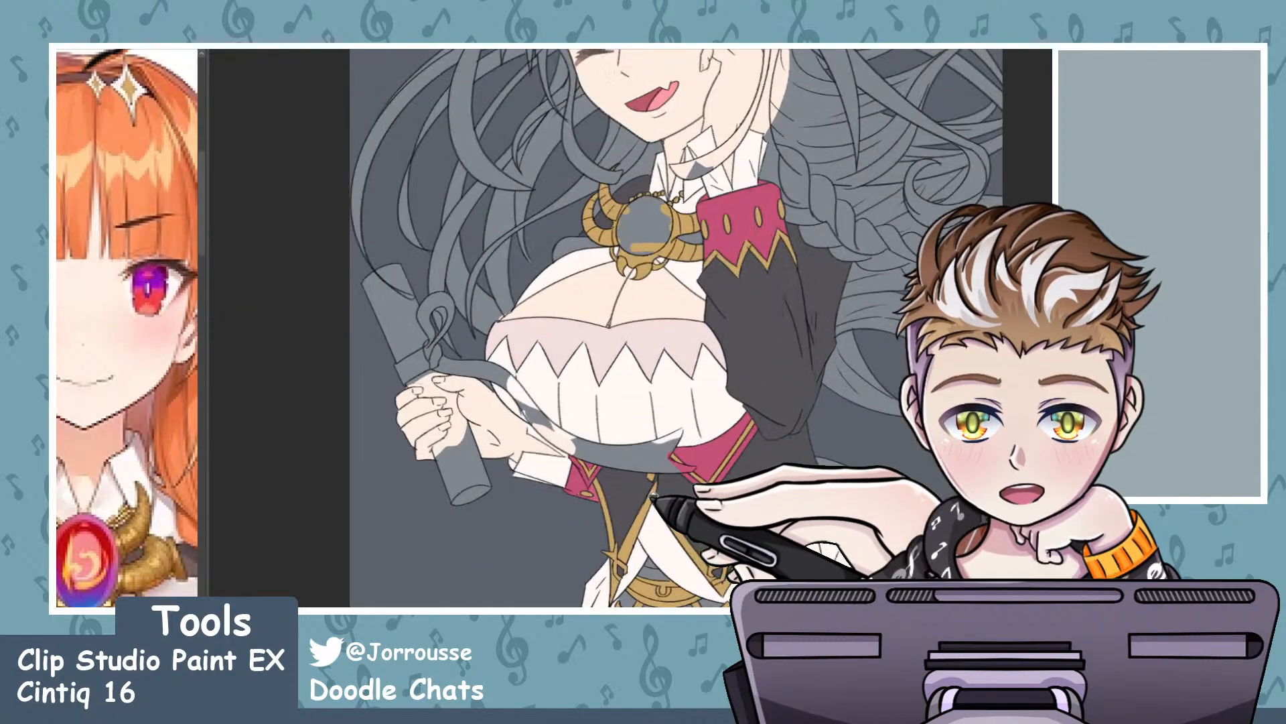
scroll(664, 482, down, 5)
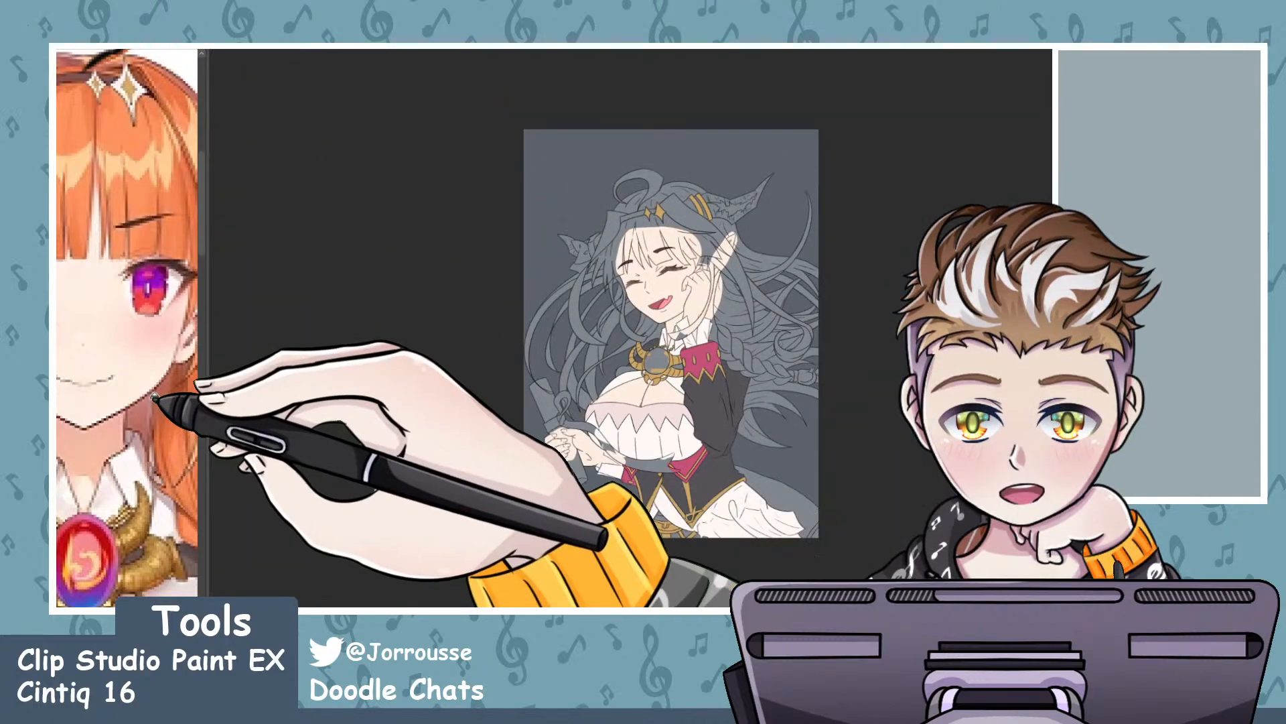
scroll(161, 395, down, 3)
scroll(161, 396, down, 1)
scroll(161, 396, up, 2)
scroll(777, 402, up, 4)
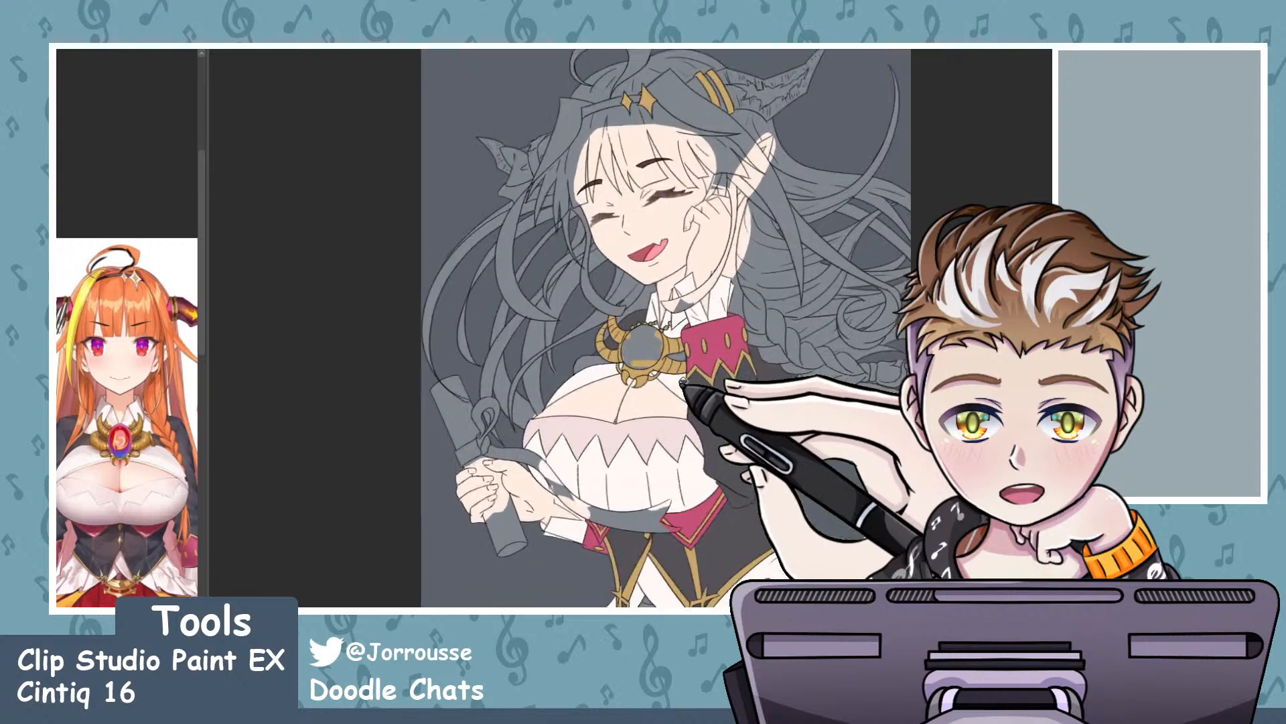
- Paint the gap between the brooch's horns next to the red cuff with the jacket's charcoal gray
scroll(680, 377, up, 3)
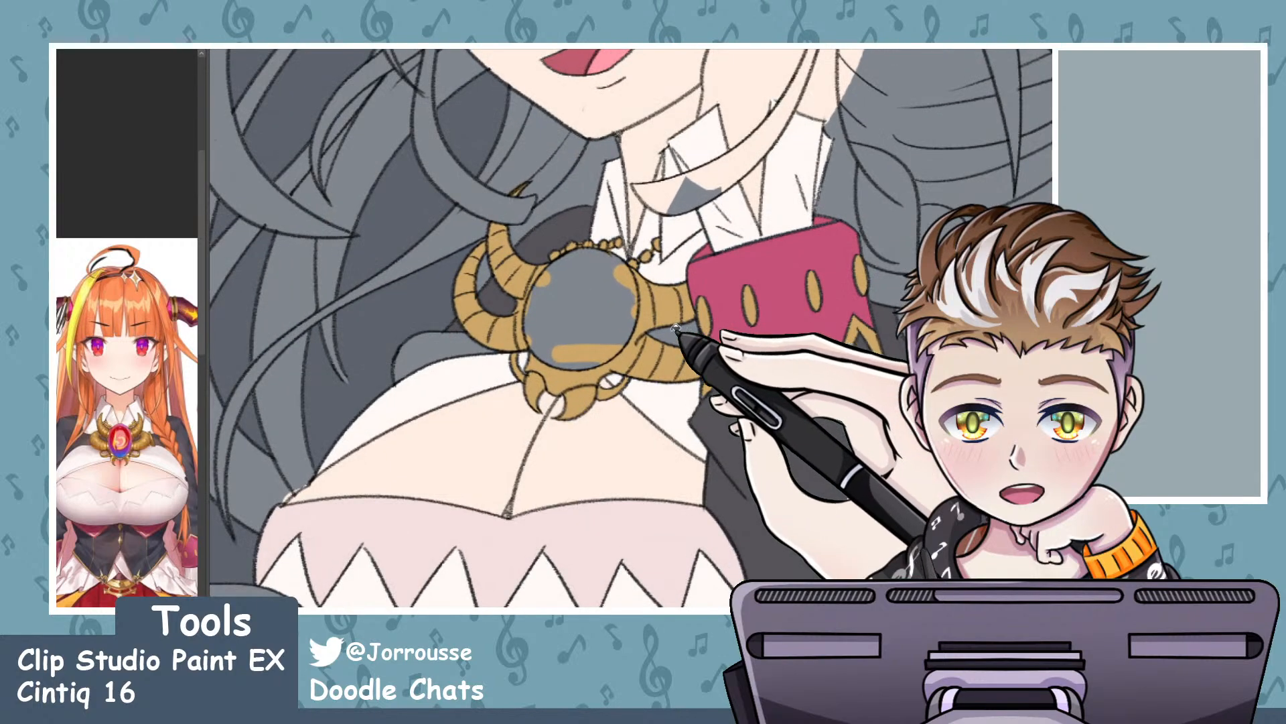
scroll(676, 328, down, 4)
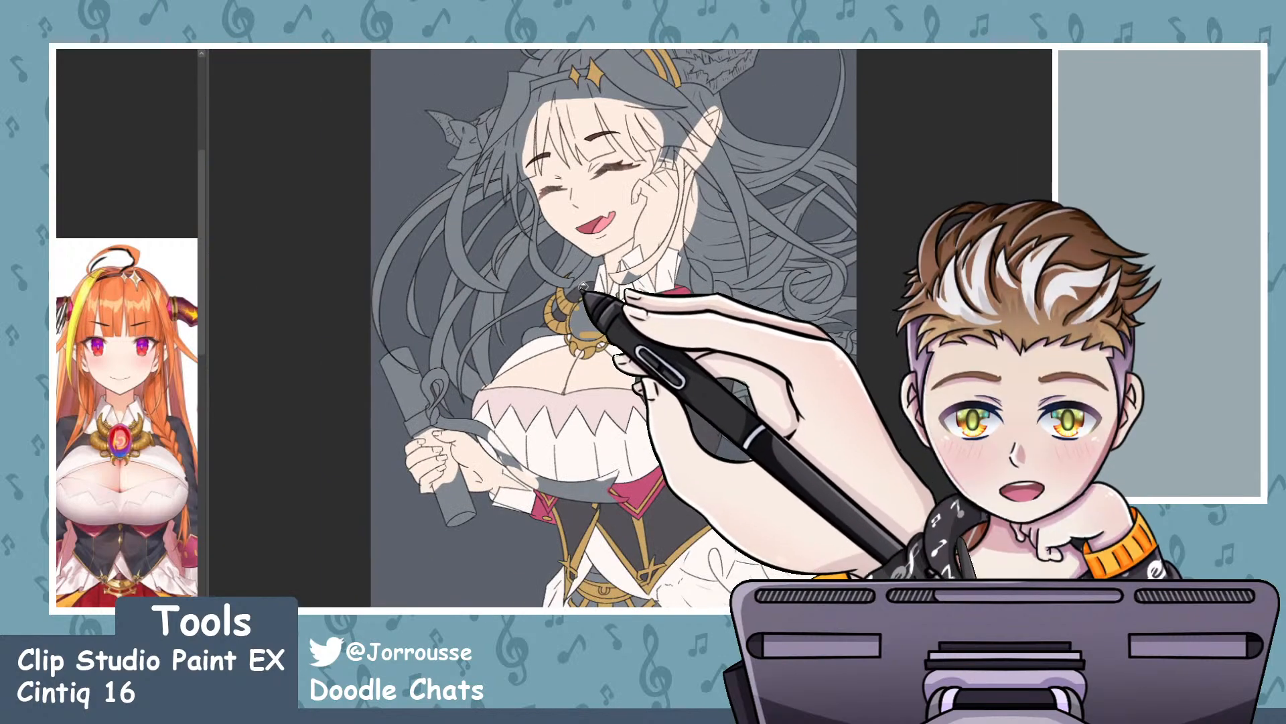
scroll(582, 286, up, 5)
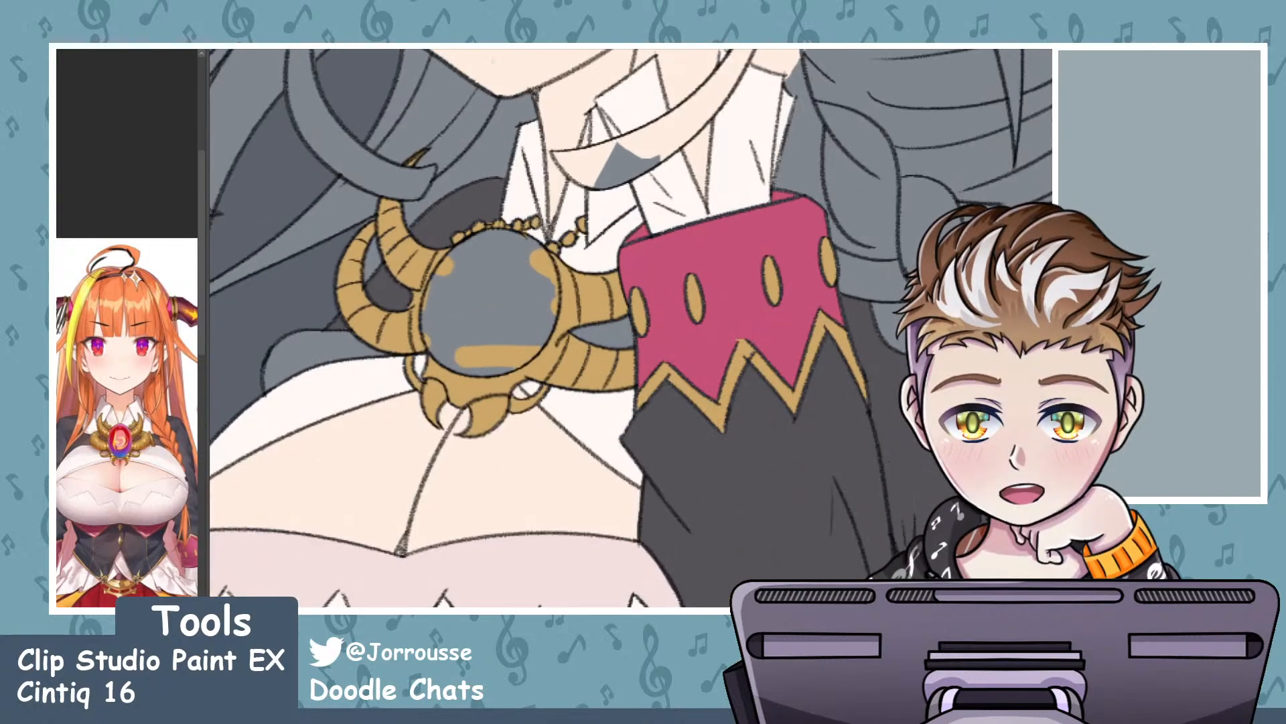
scroll(642, 327, up, 2)
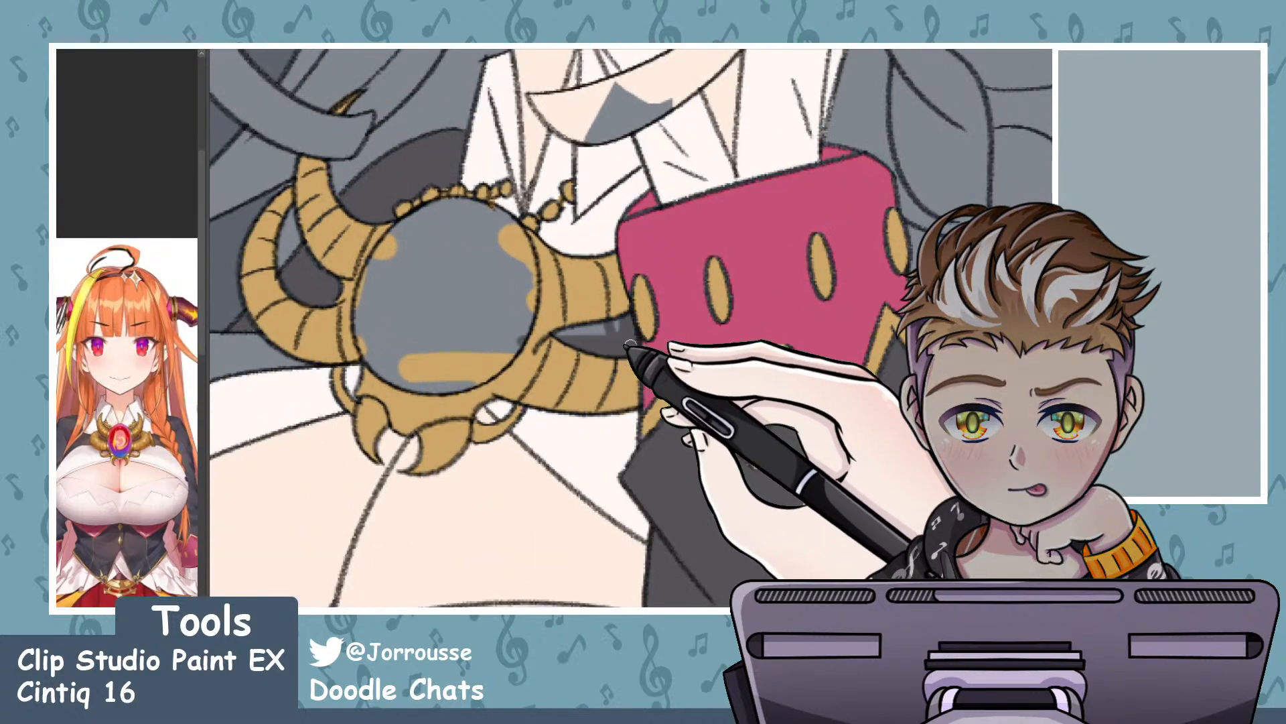
scroll(610, 330, down, 4)
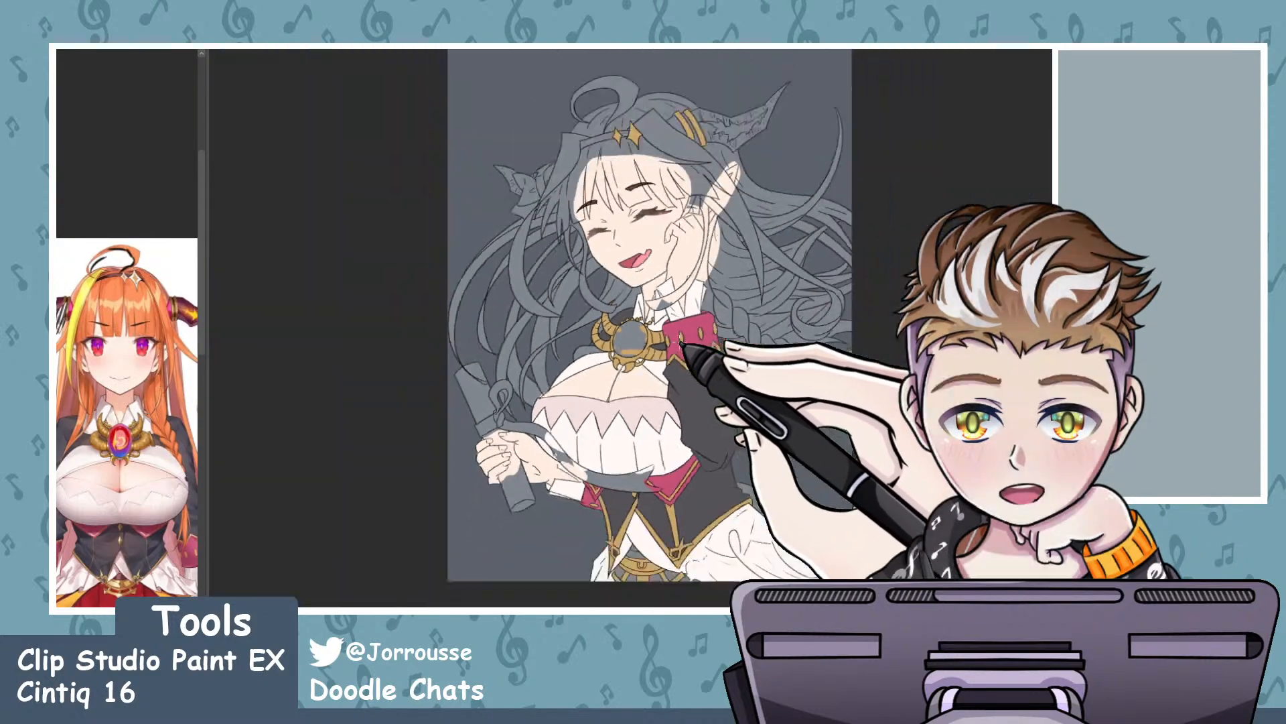
- Paint the small midriff gap between the blouse's tails above the gold belt with skin color, checking the reference
scroll(665, 303, down, 5)
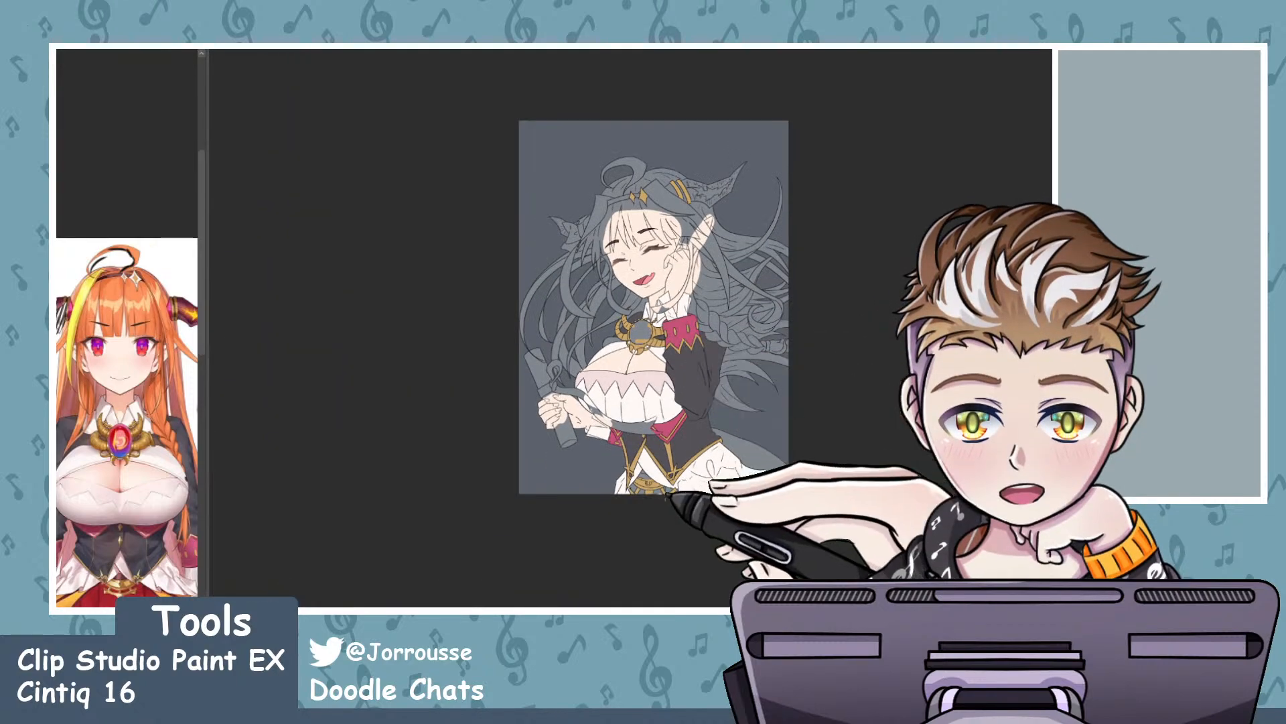
scroll(643, 489, up, 4)
scroll(127, 574, up, 5)
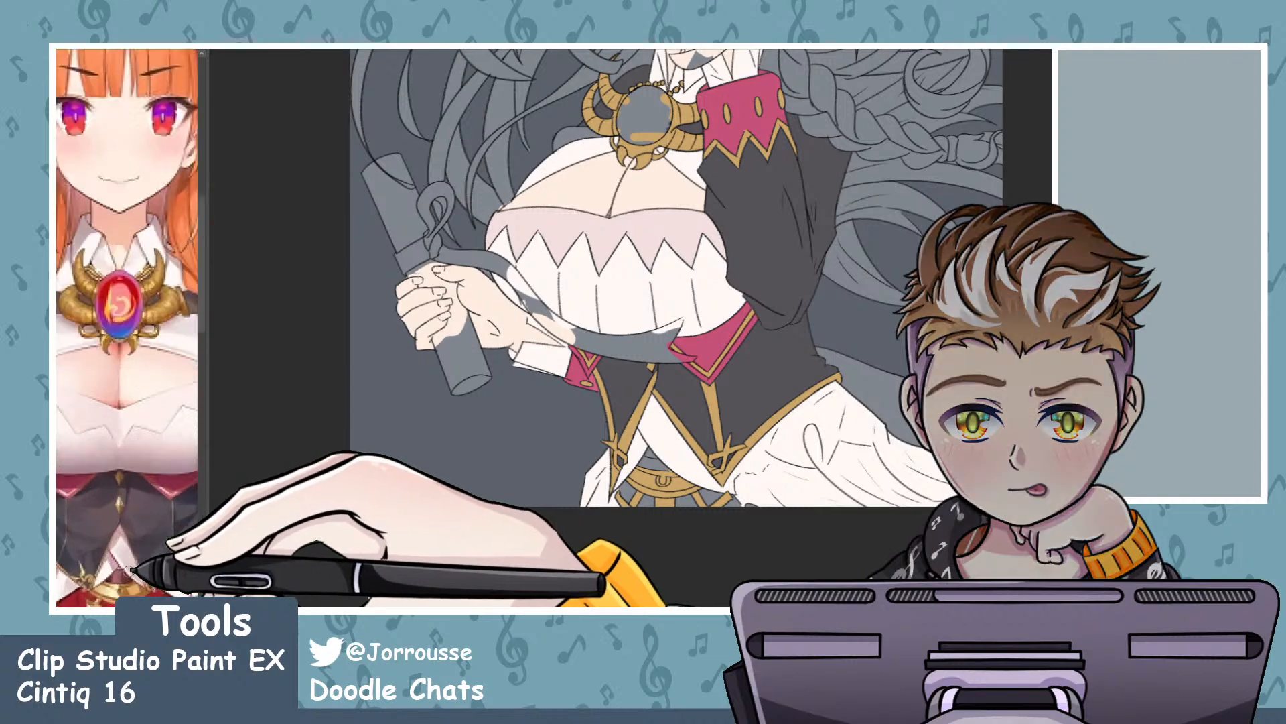
scroll(660, 462, up, 2)
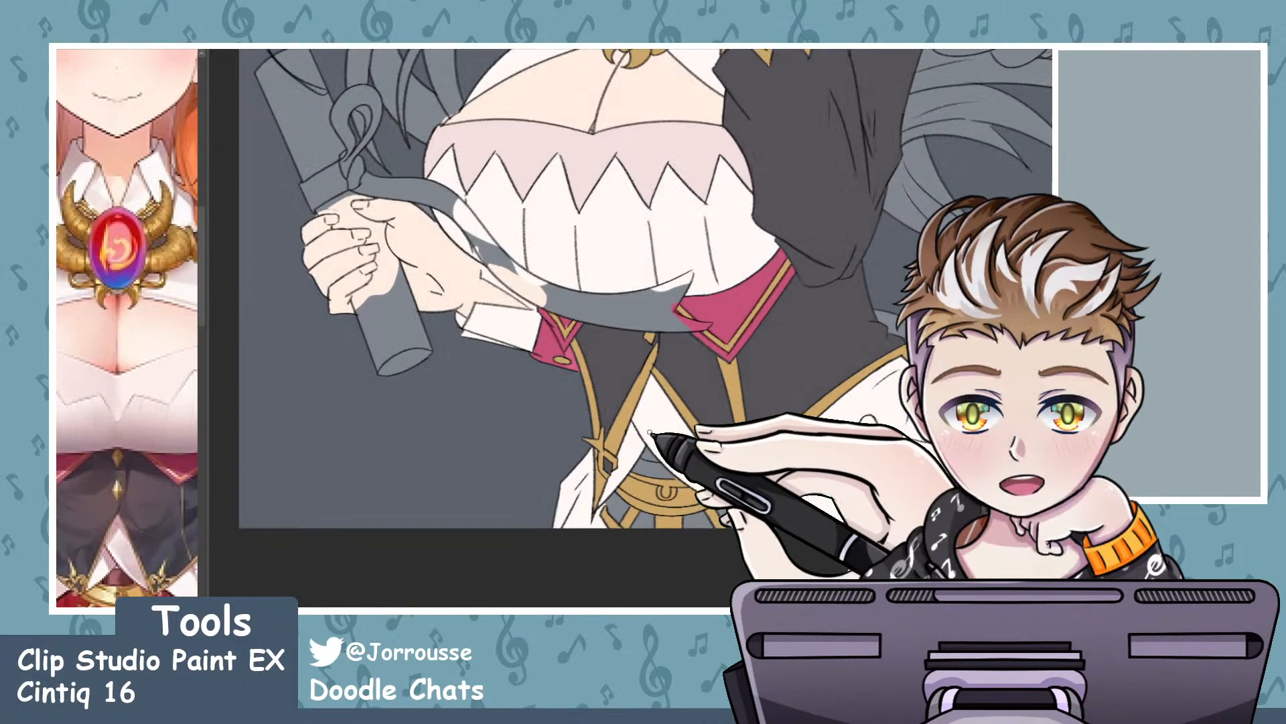
scroll(496, 127, down, 2)
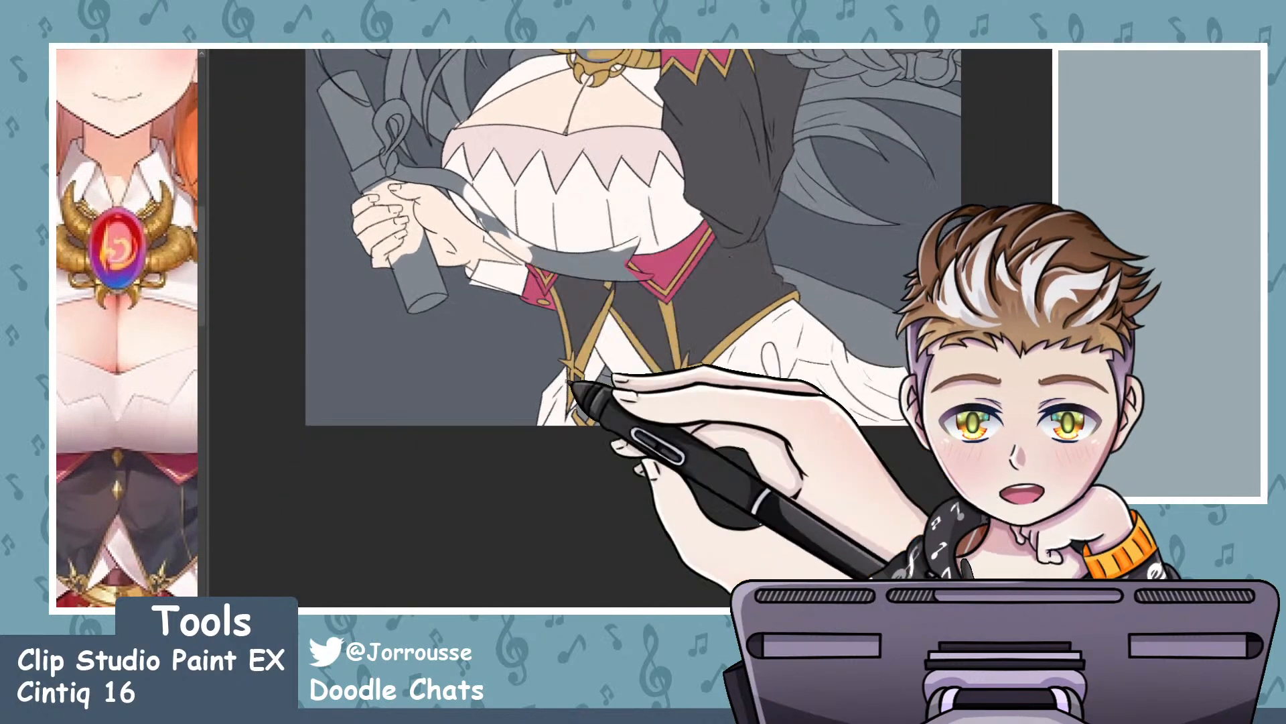
scroll(620, 377, up, 5)
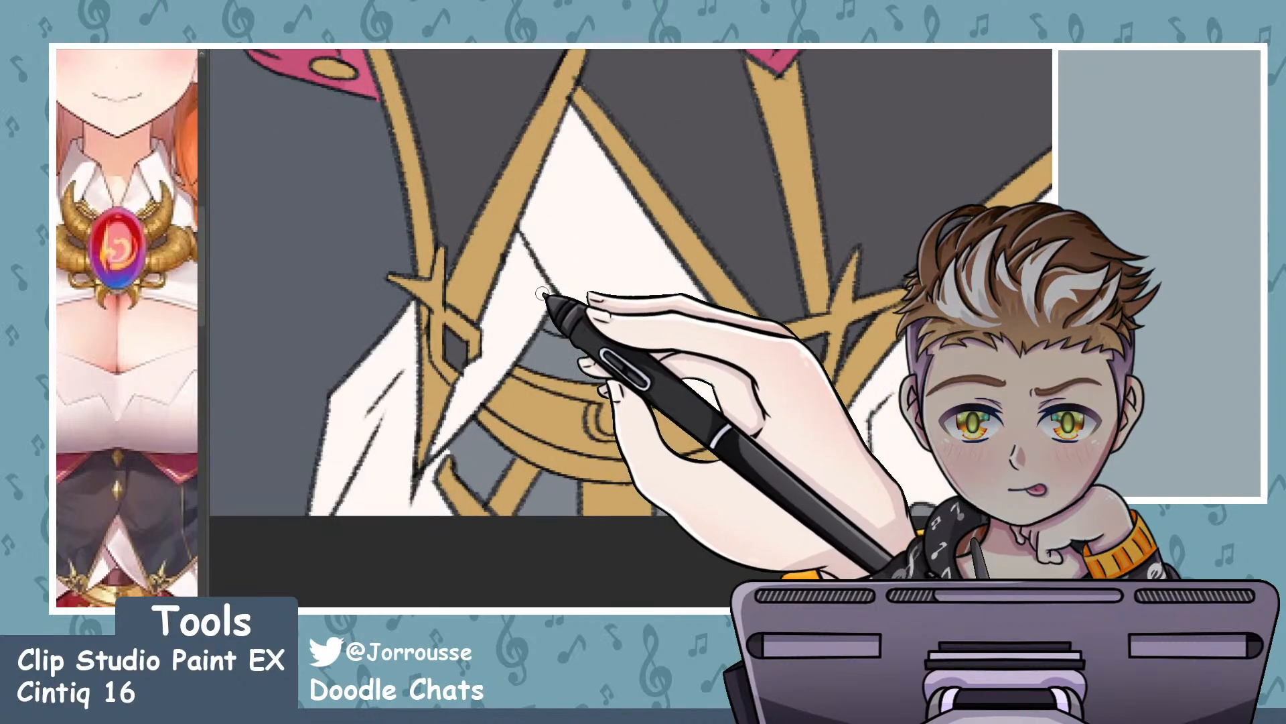
scroll(545, 294, up, 2)
scroll(546, 294, up, 1)
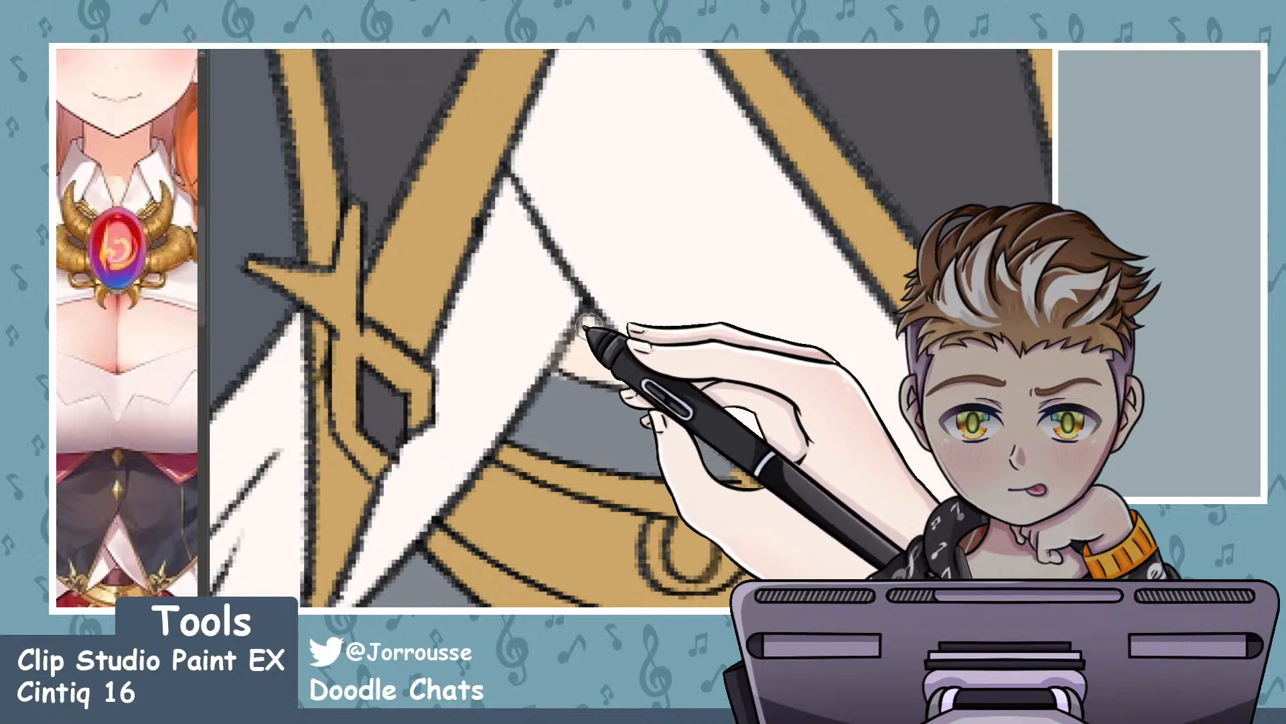
- Select the gray strip directly above the gold belt and fill it with dark maroon
scroll(589, 358, down, 7)
scroll(617, 365, up, 1)
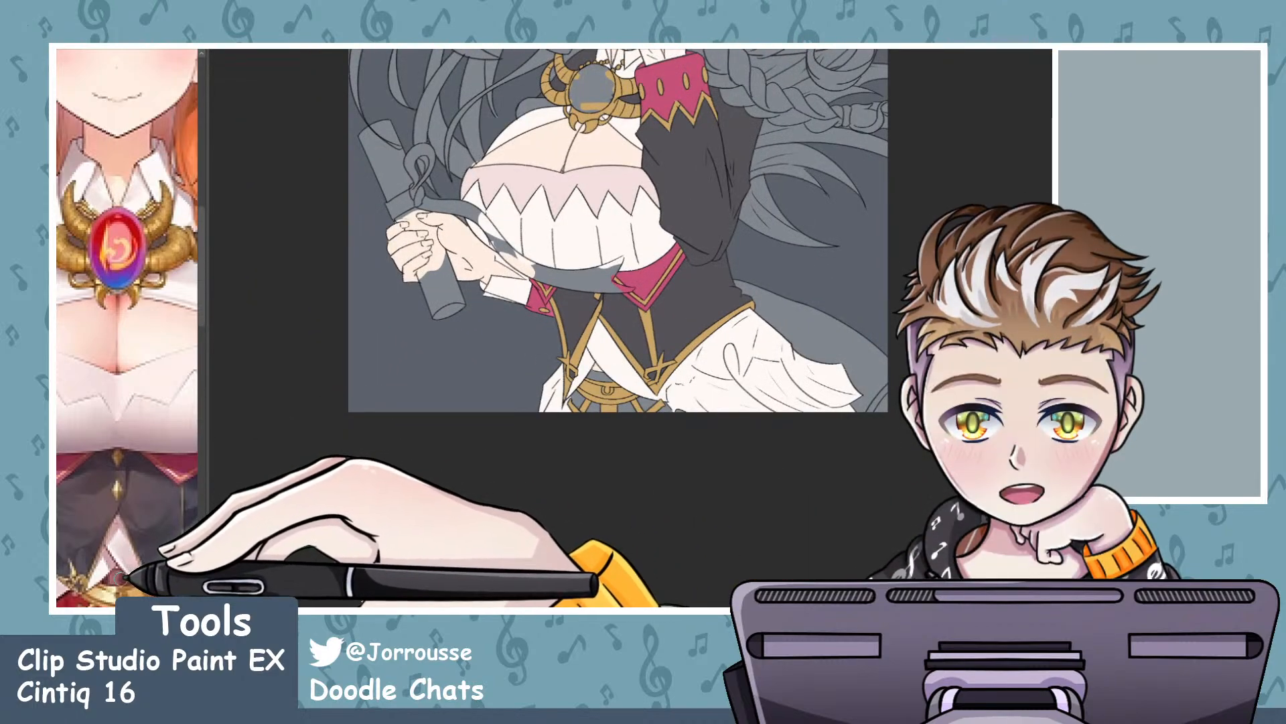
scroll(680, 393, up, 3)
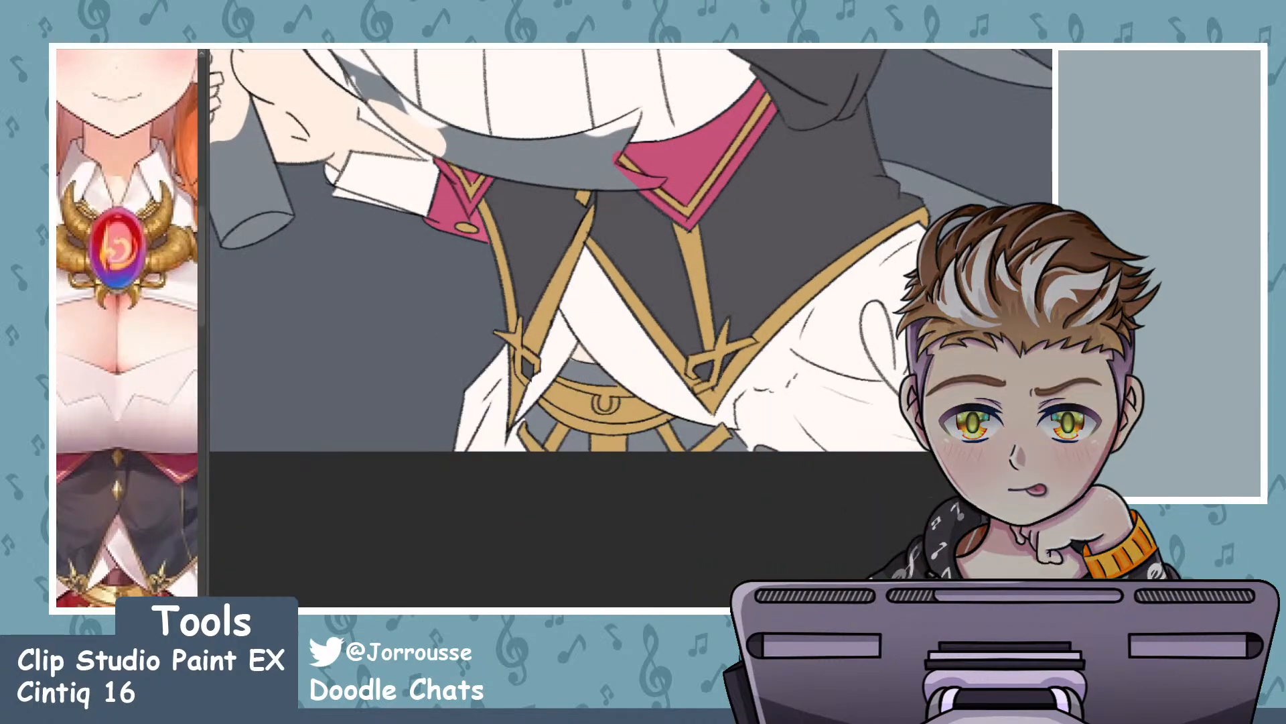
click(584, 374)
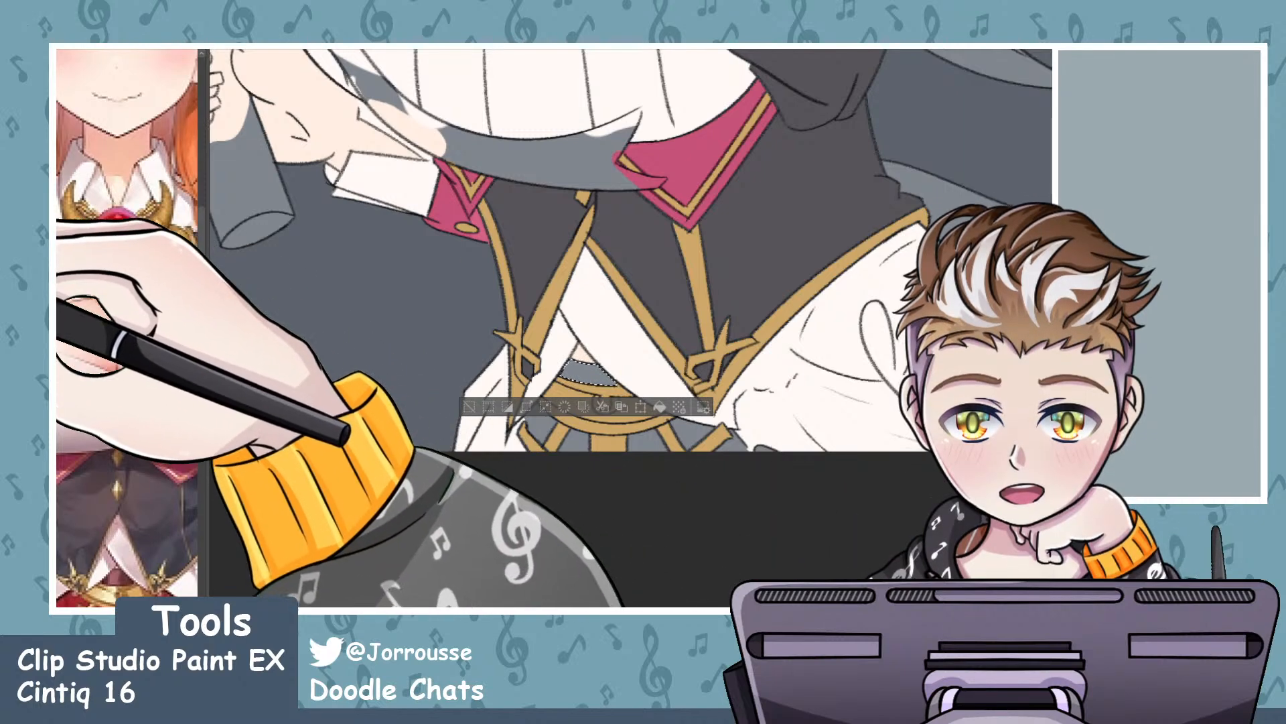
scroll(573, 378, down, 5)
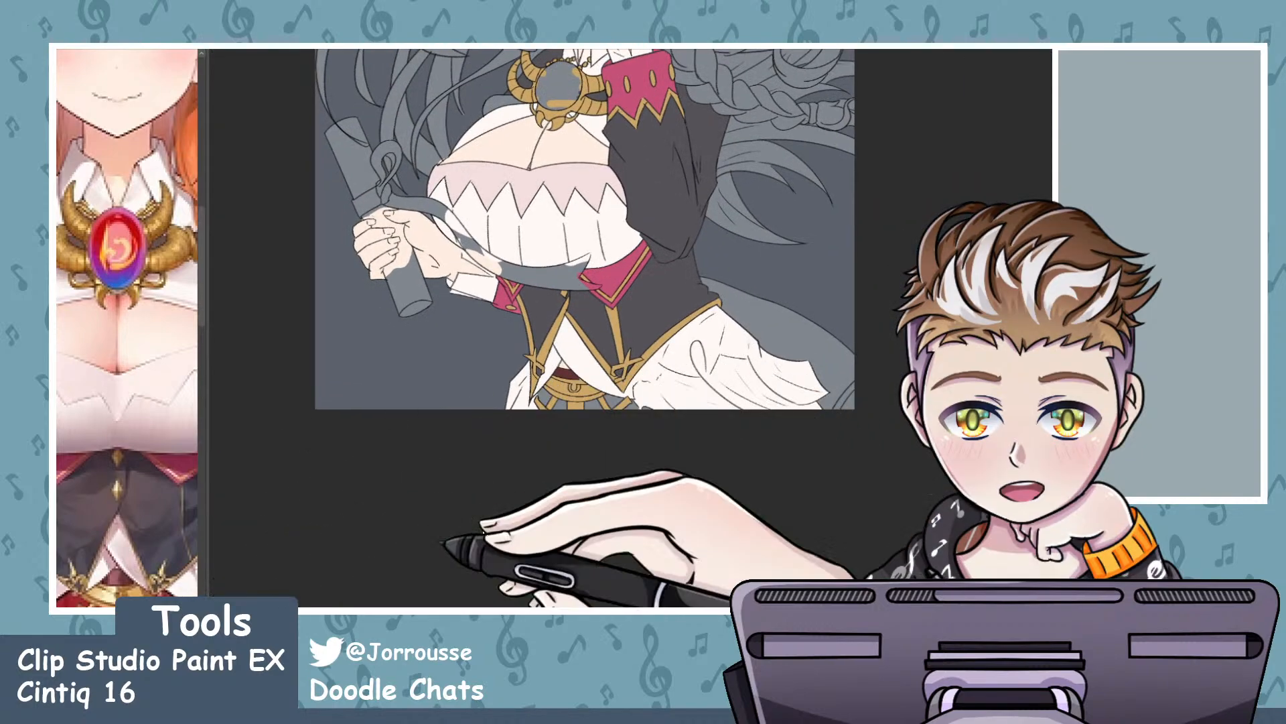
- Select the uncolored skirt gaps between the gold straps below the belt, dropping the stray selection inside the white blouse
scroll(710, 355, up, 4)
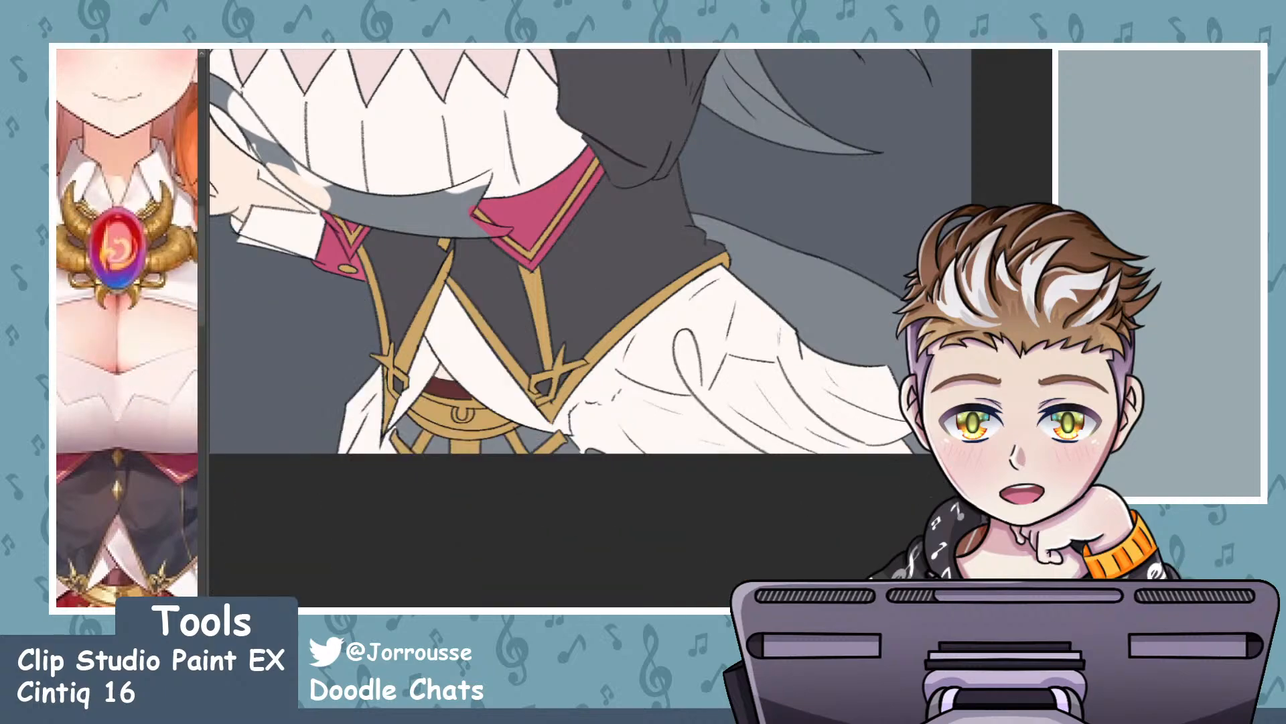
scroll(494, 429, up, 3)
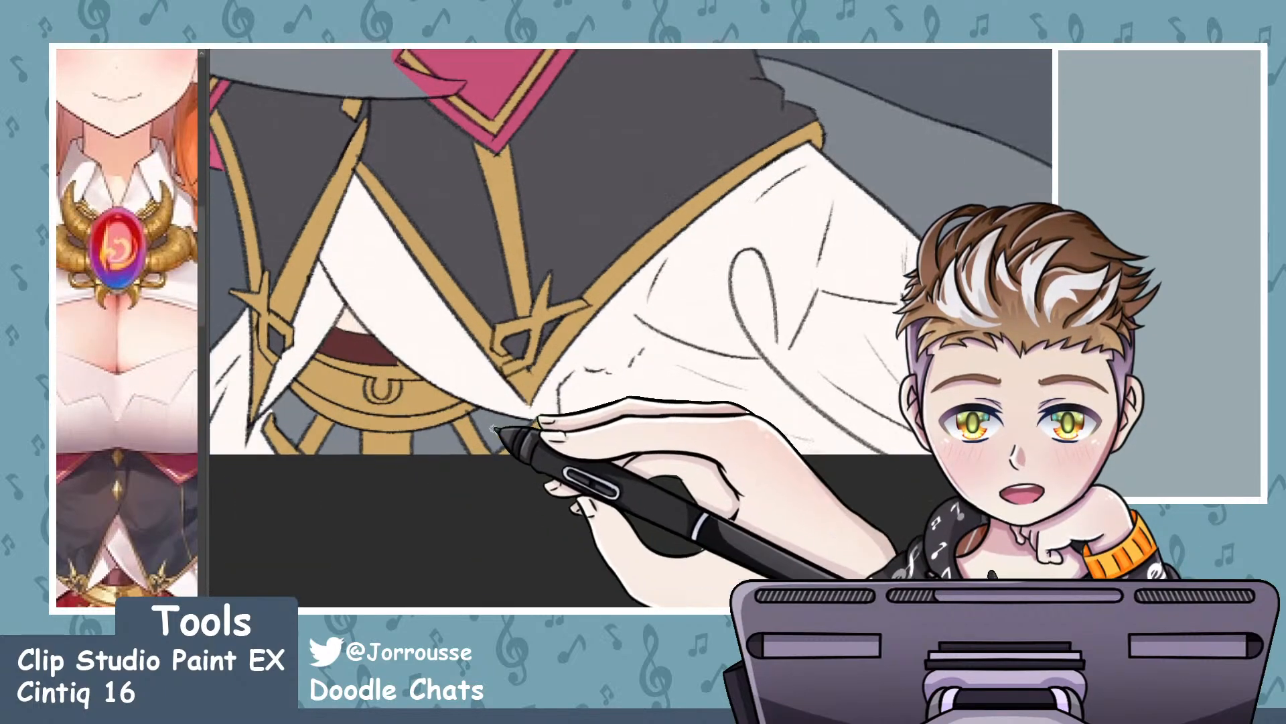
scroll(599, 452, down, 3)
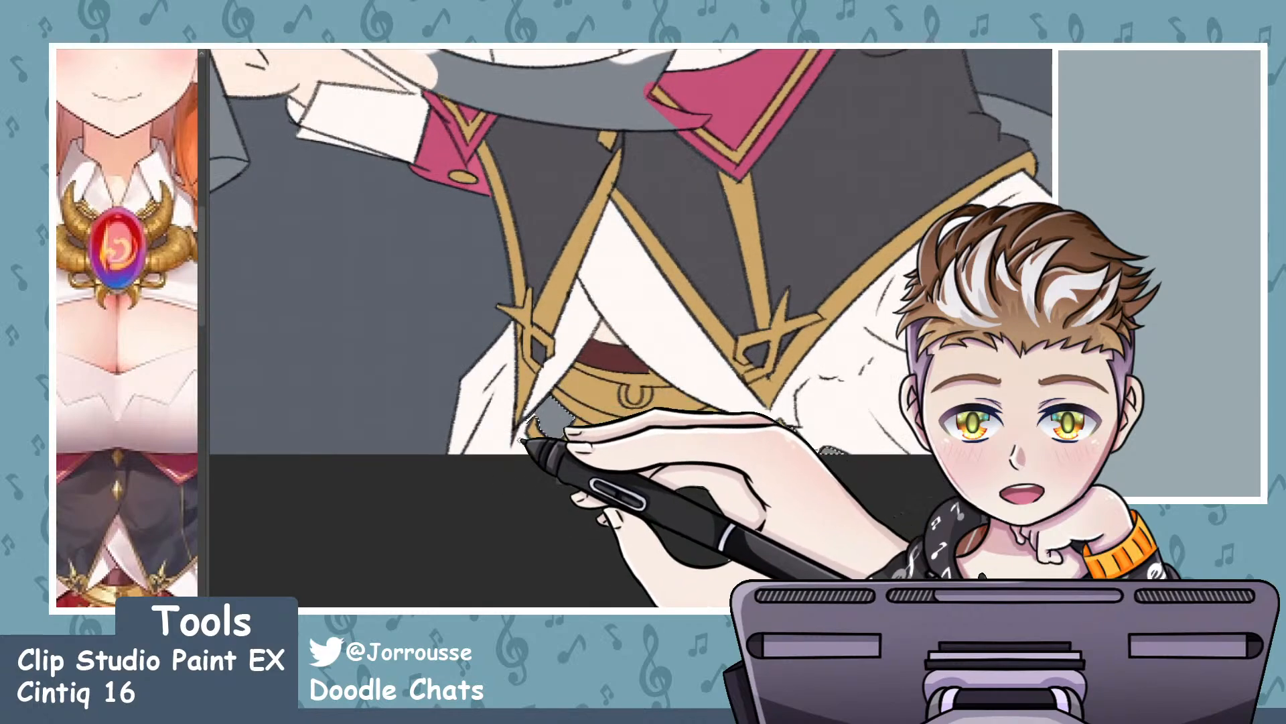
key(ctrl+z)
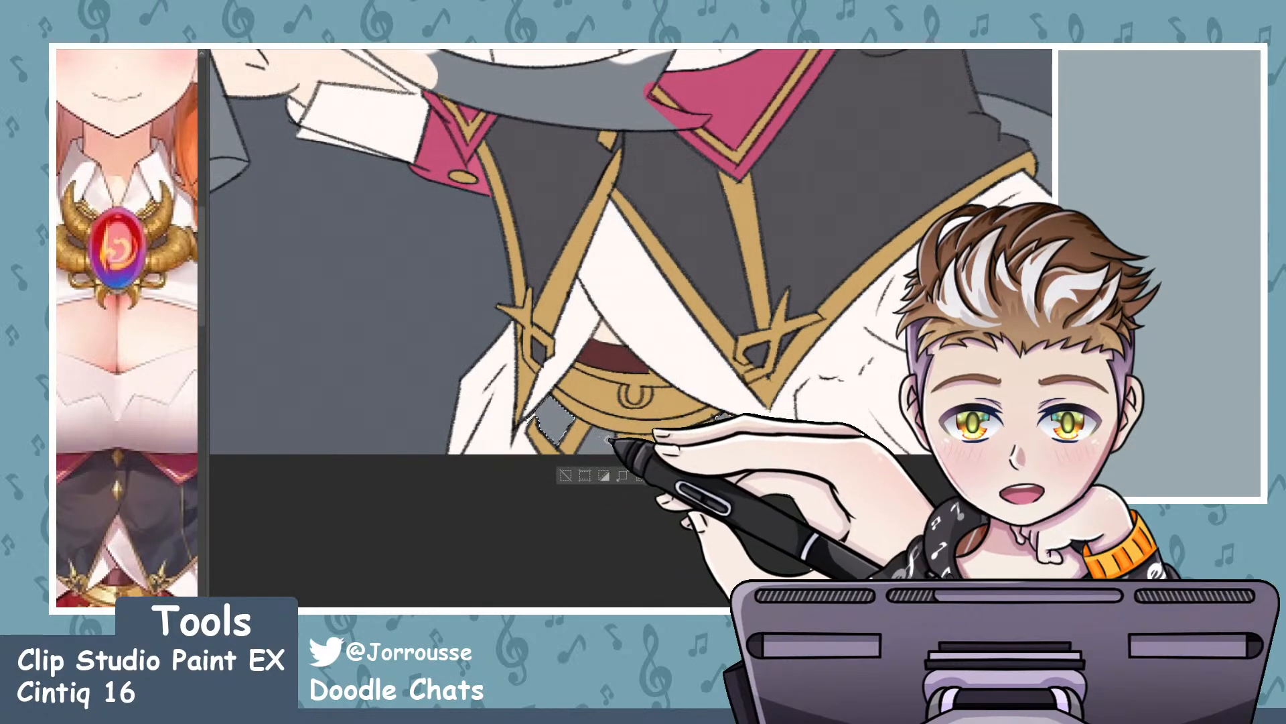
click(673, 442)
scroll(611, 432, down, 3)
scroll(570, 442, up, 5)
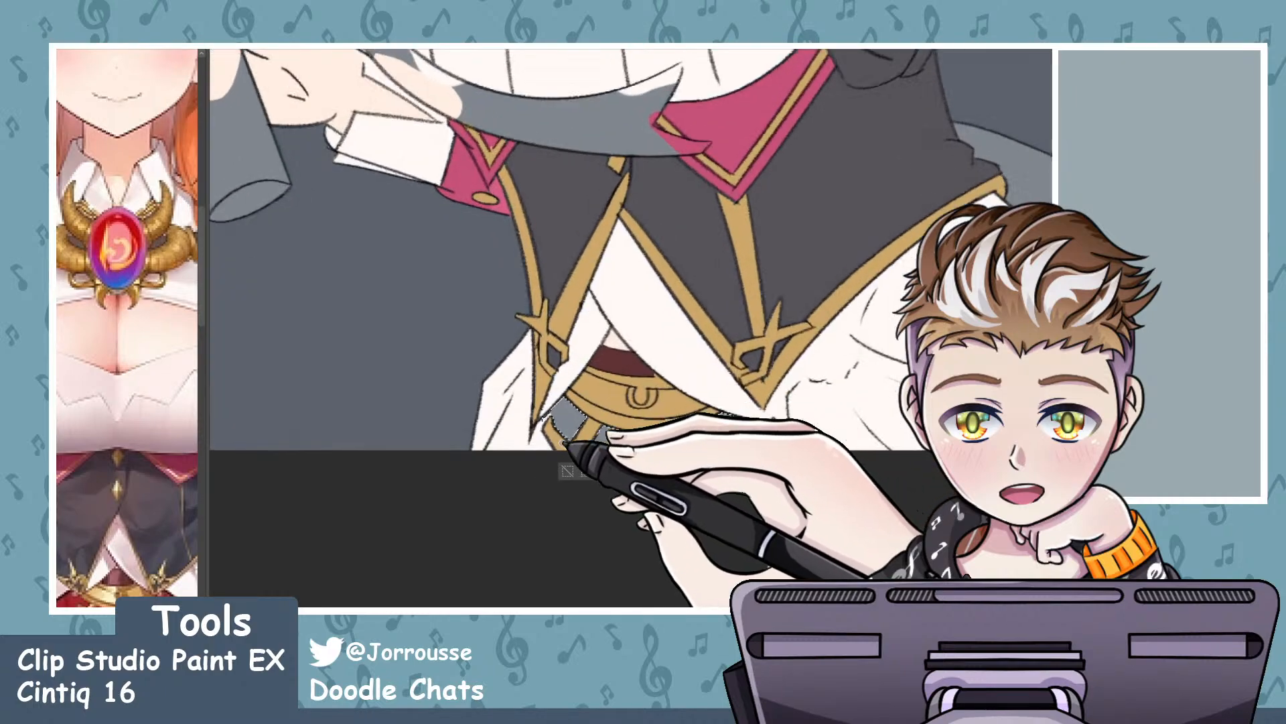
- Lasso the leftover corner between the blouse tail and the outermost gold strap into the skirt selection
scroll(532, 444, up, 1)
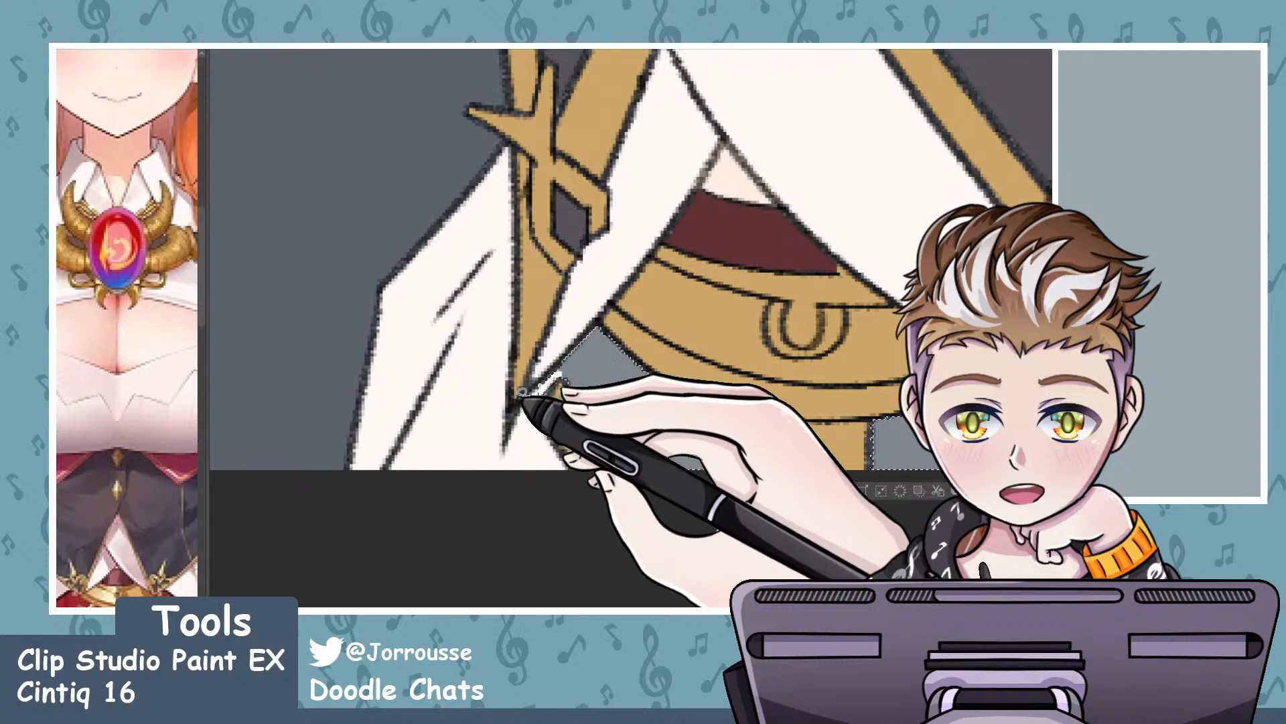
mouse_move(511, 436)
mouse_down()
mouse_move(524, 501)
mouse_move(564, 490)
mouse_move(573, 464)
mouse_move(555, 432)
mouse_up()
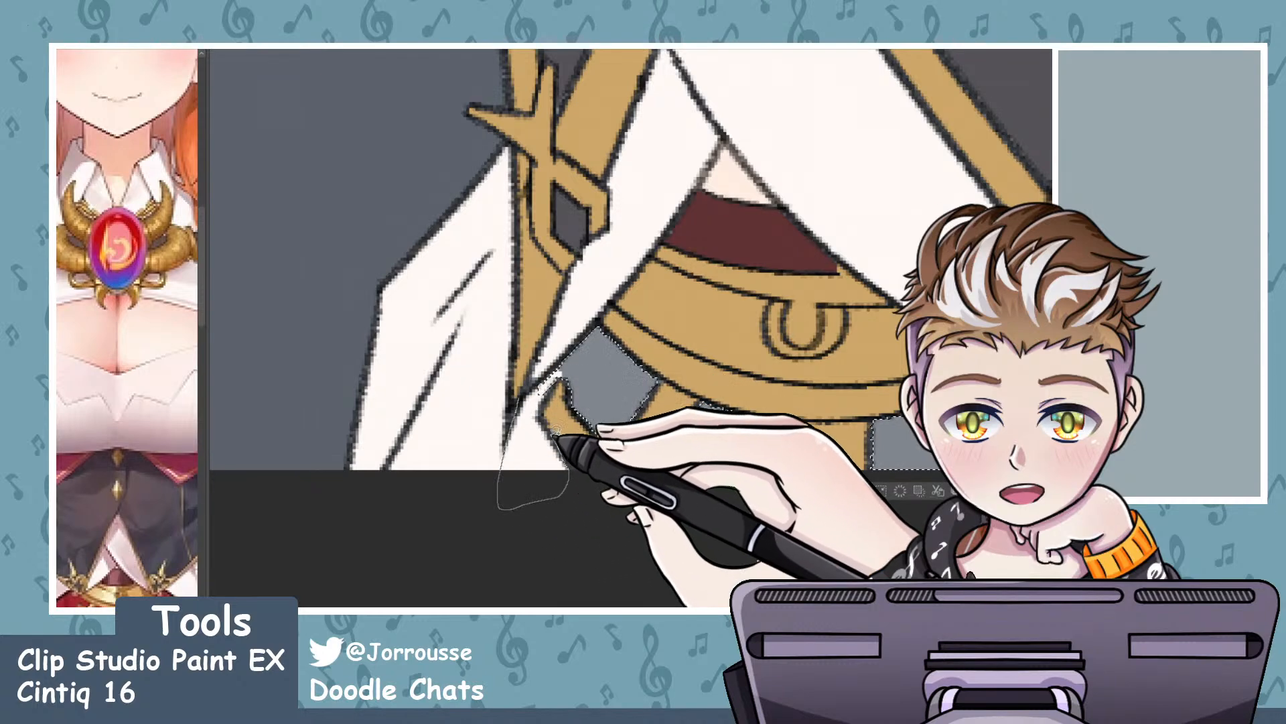
drag(546, 370, 529, 416)
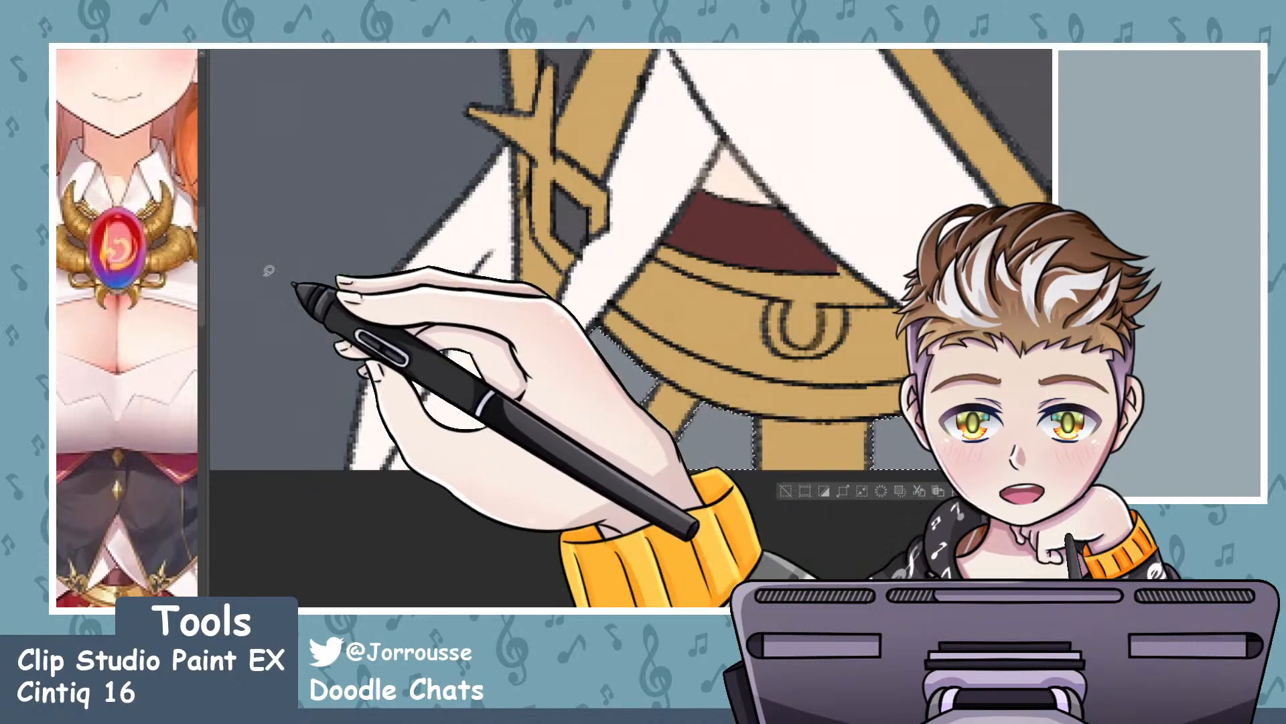
scroll(812, 403, down, 4)
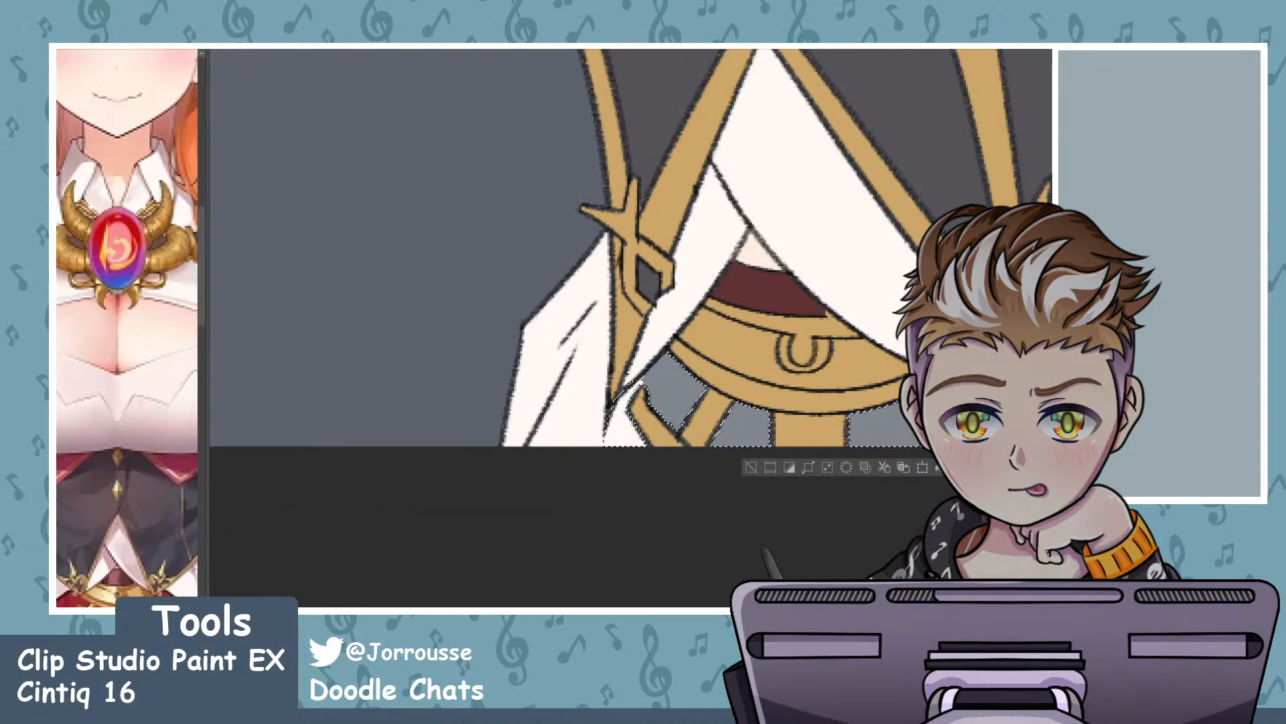
key(ctrl+z)
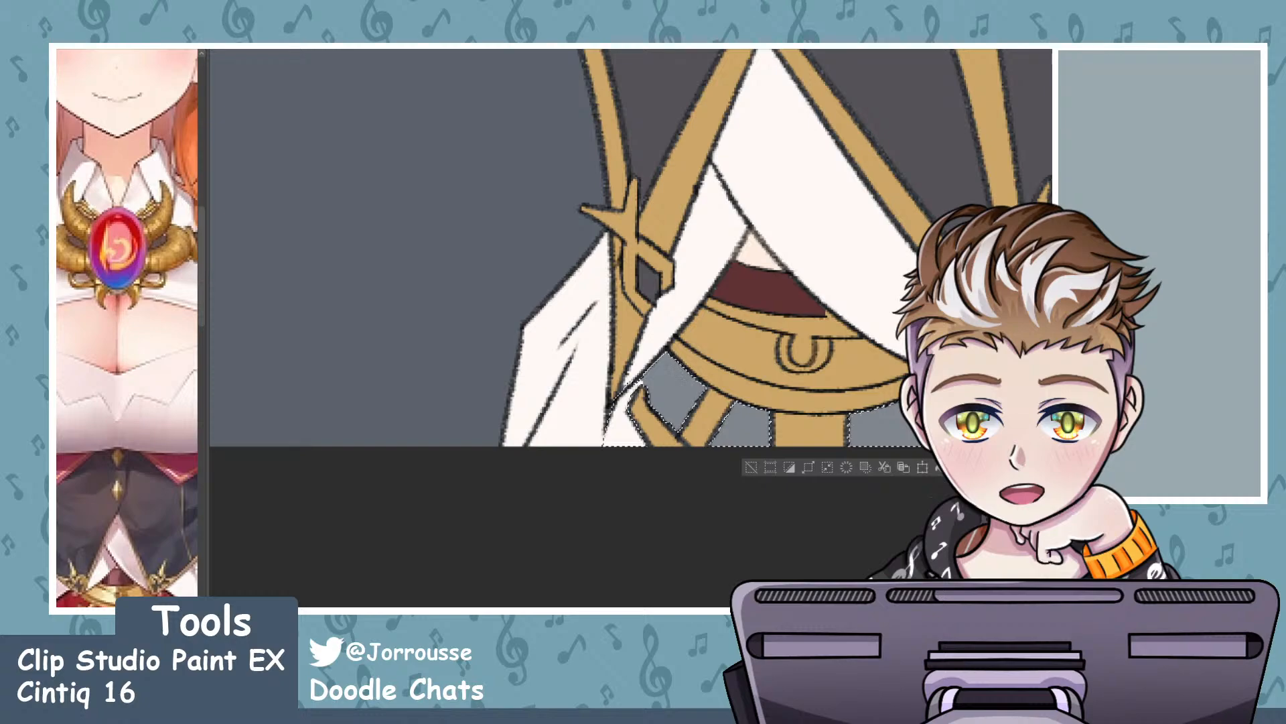
- Fill all selected skirt panels below the belt with red and clear the selection
click(681, 392)
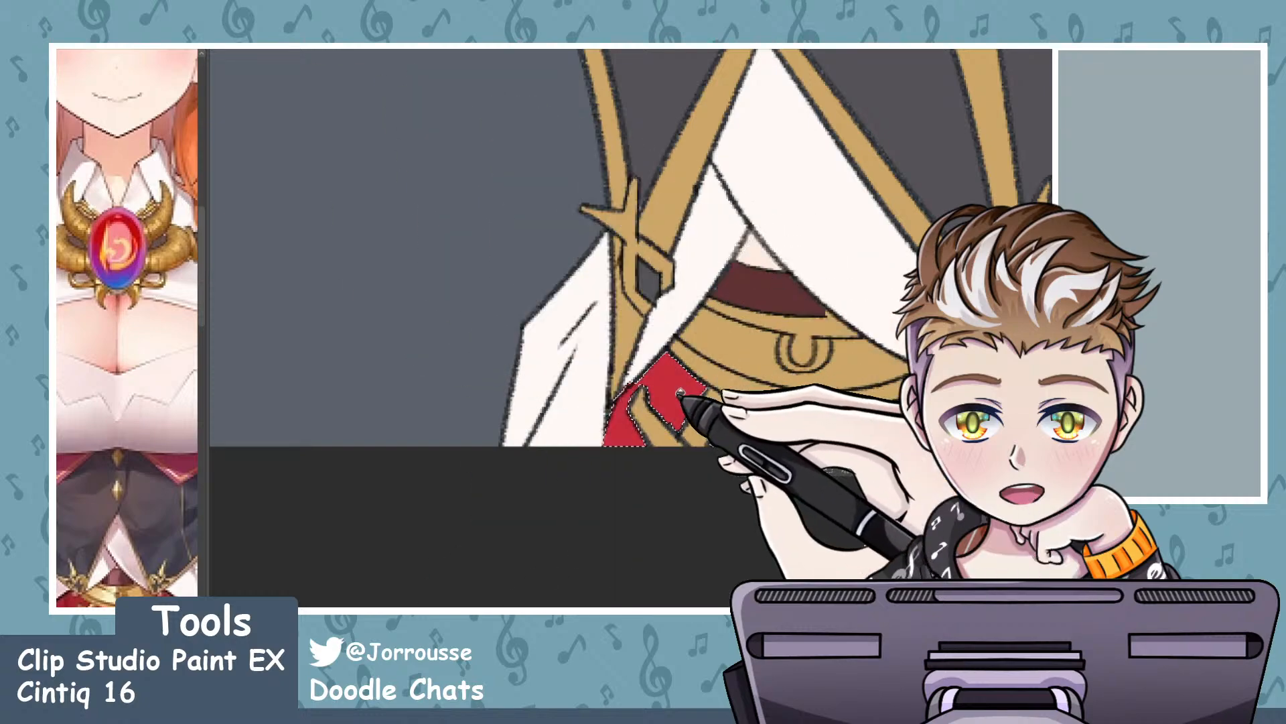
drag(681, 394, 710, 402)
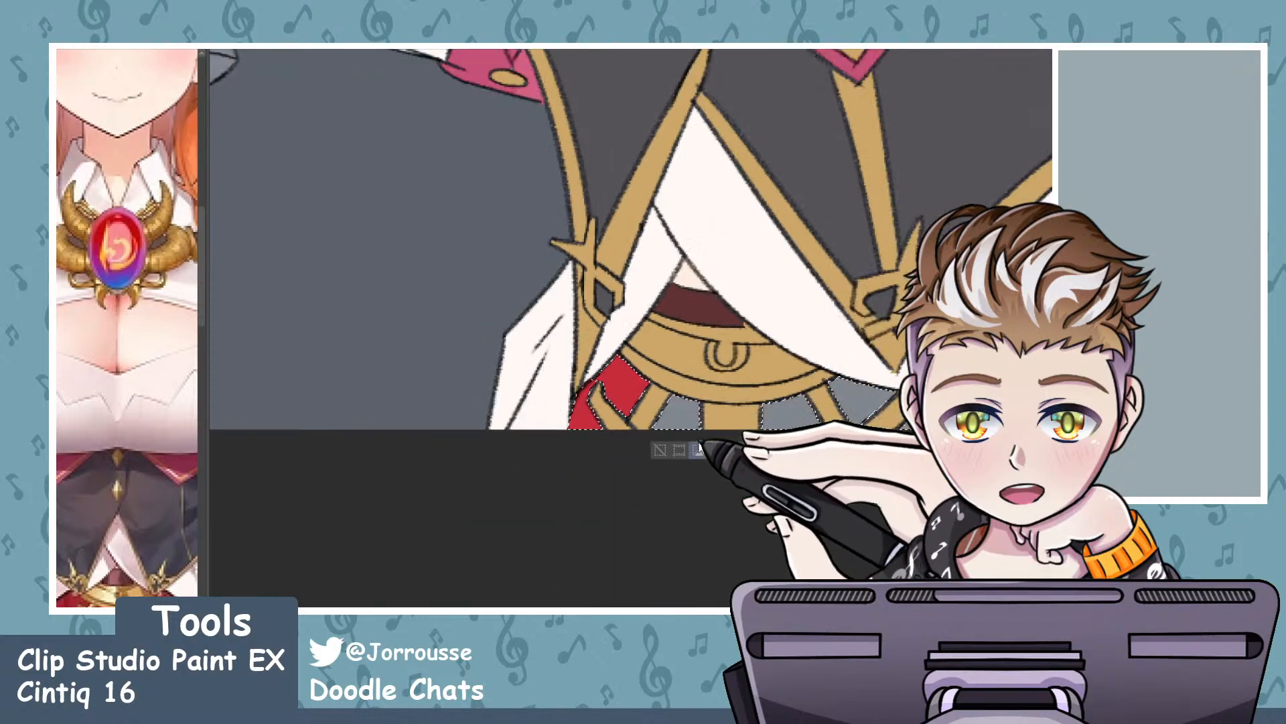
click(682, 414)
click(790, 413)
click(871, 400)
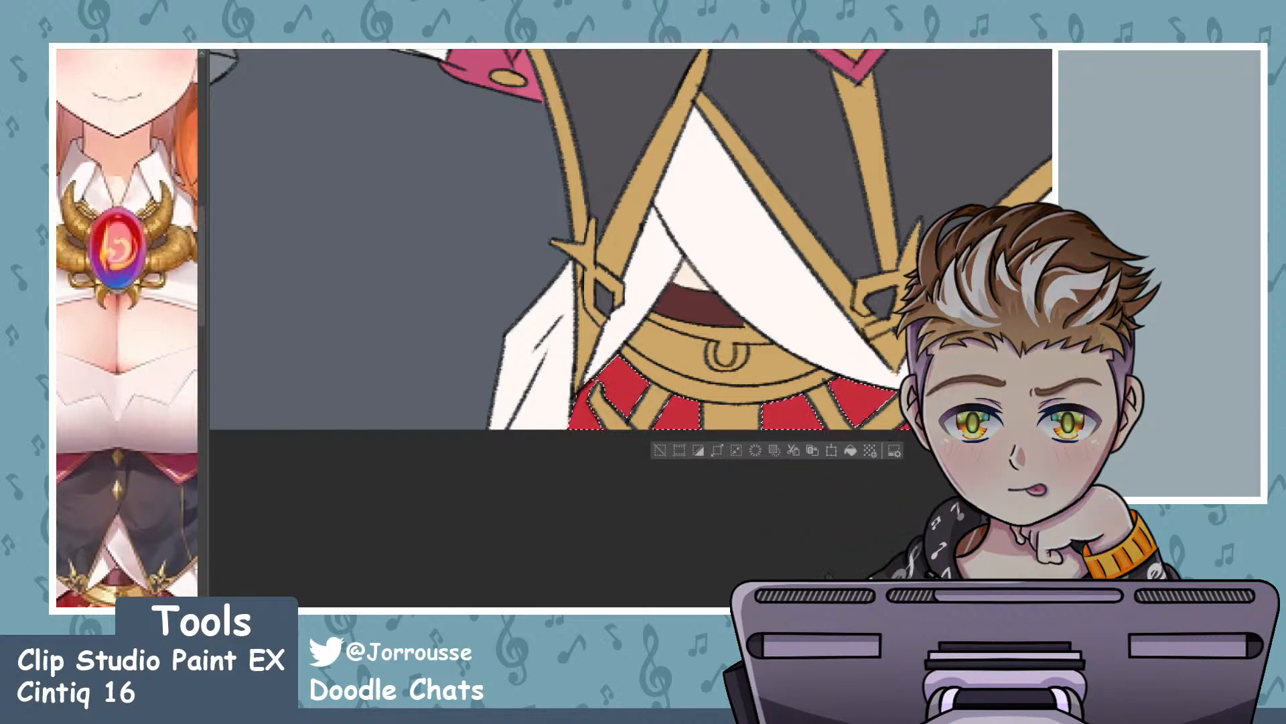
drag(637, 326, 545, 310)
key(ctrl+d)
- Compare the painted skirt panels with the red pleated skirt in the reference, selecting the panels to check their color
drag(646, 319, 720, 319)
drag(191, 490, 142, 469)
drag(200, 356, 201, 562)
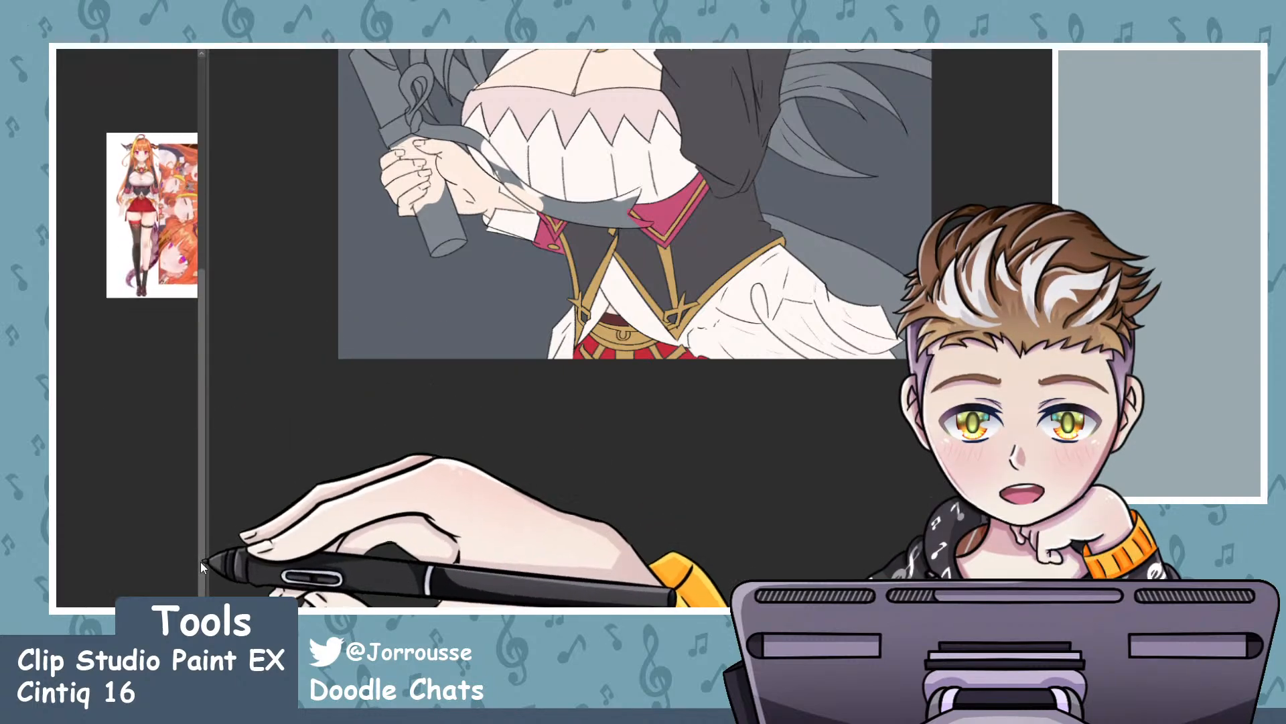
scroll(141, 268, up, 6)
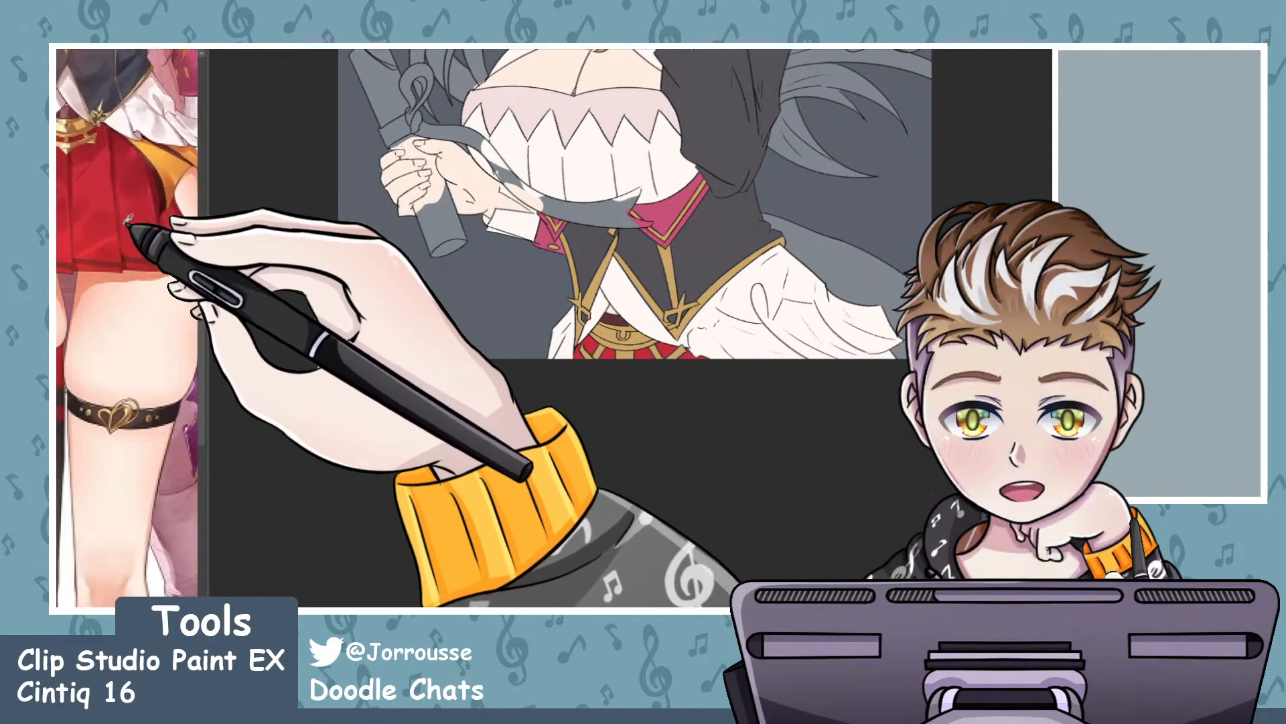
click(606, 348)
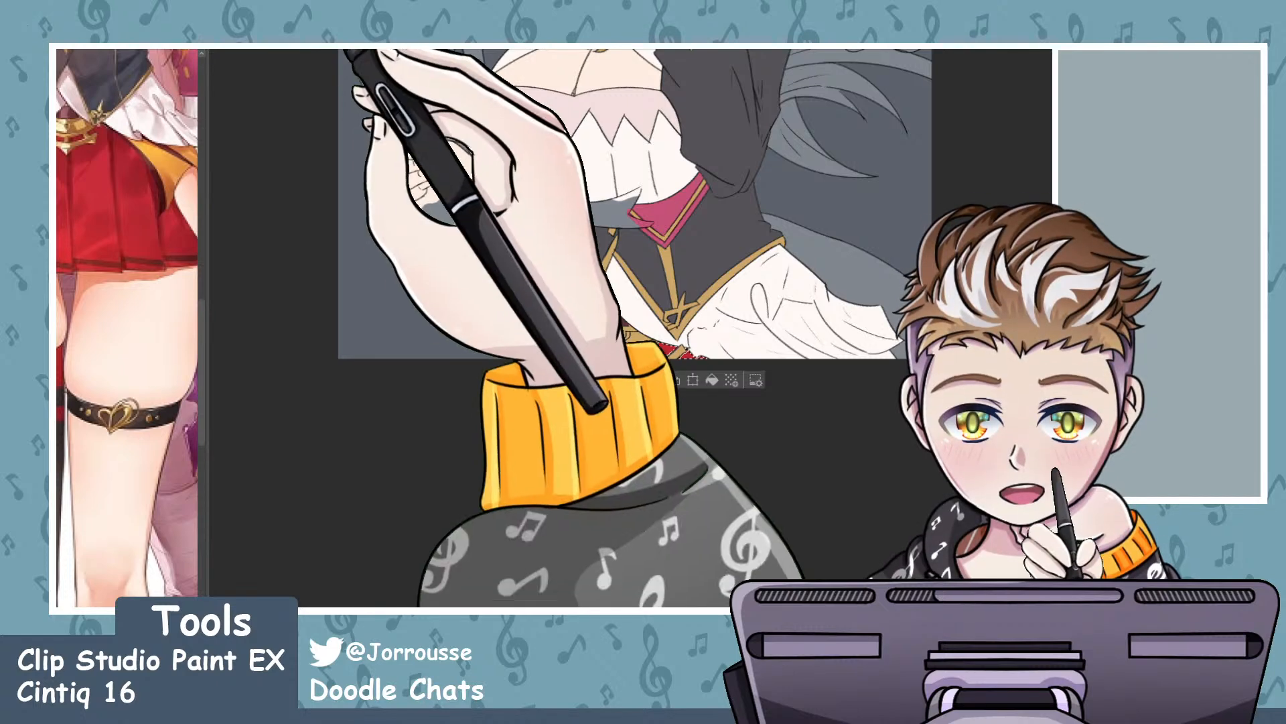
scroll(632, 191, down, 1)
scroll(631, 193, down, 2)
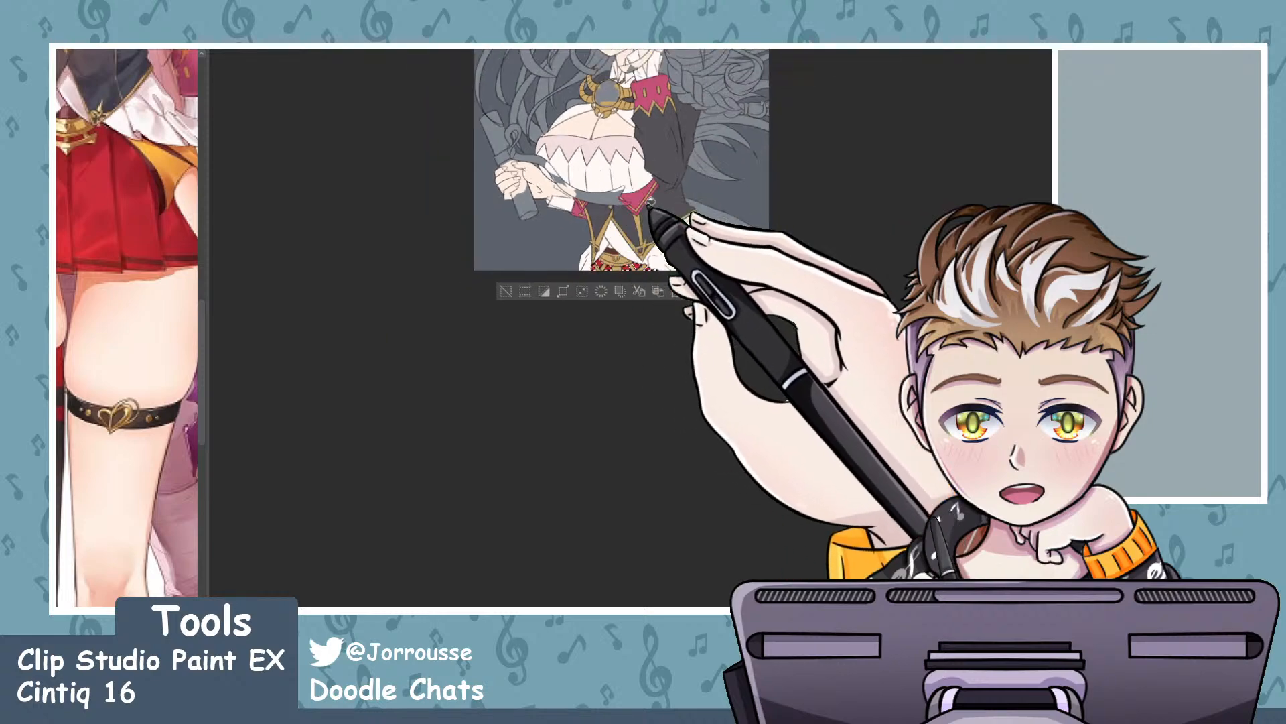
scroll(656, 217, up, 6)
scroll(593, 320, down, 6)
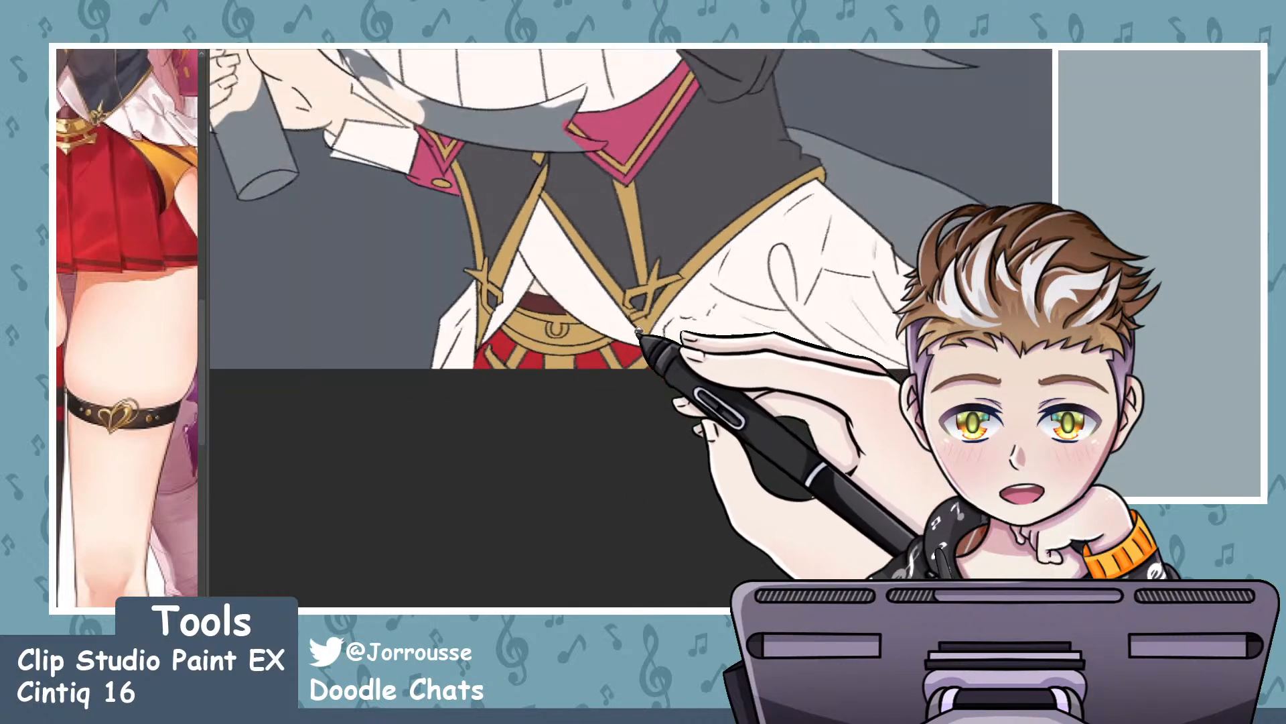
- Try to refill the skirt panels below the belt with a deeper red
scroll(633, 308, up, 4)
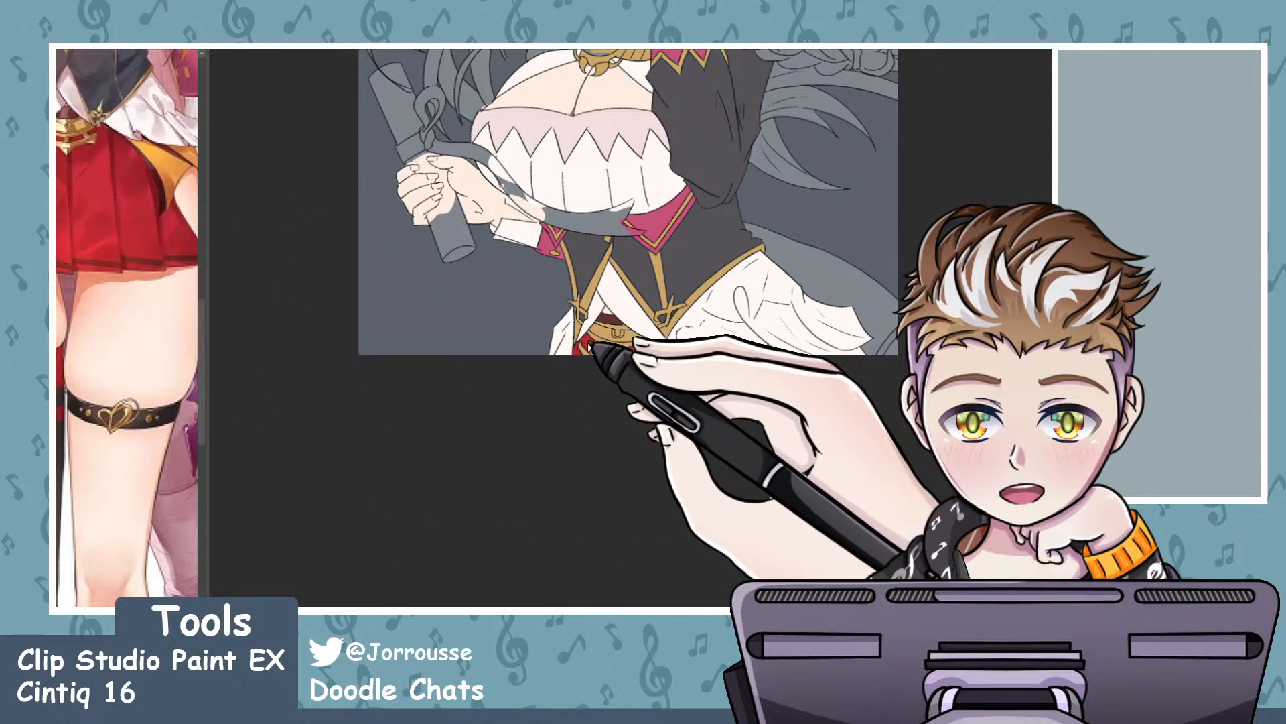
click(748, 267)
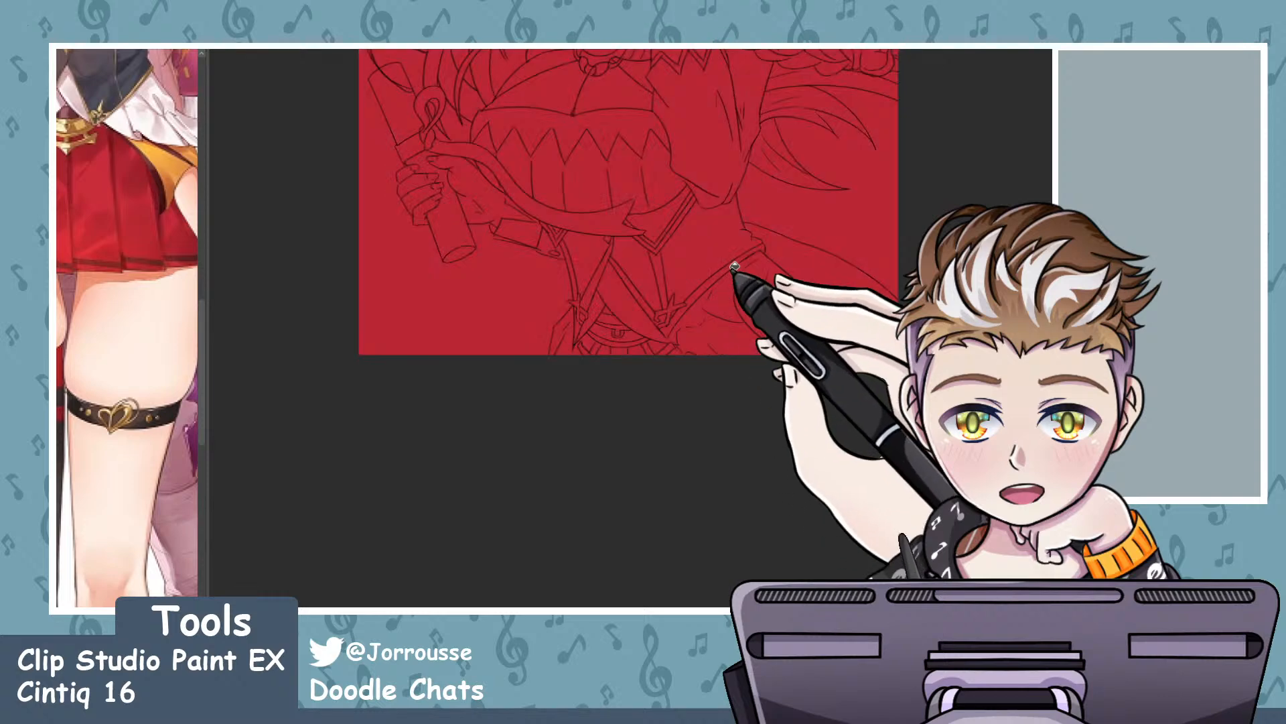
key(ctrl+z)
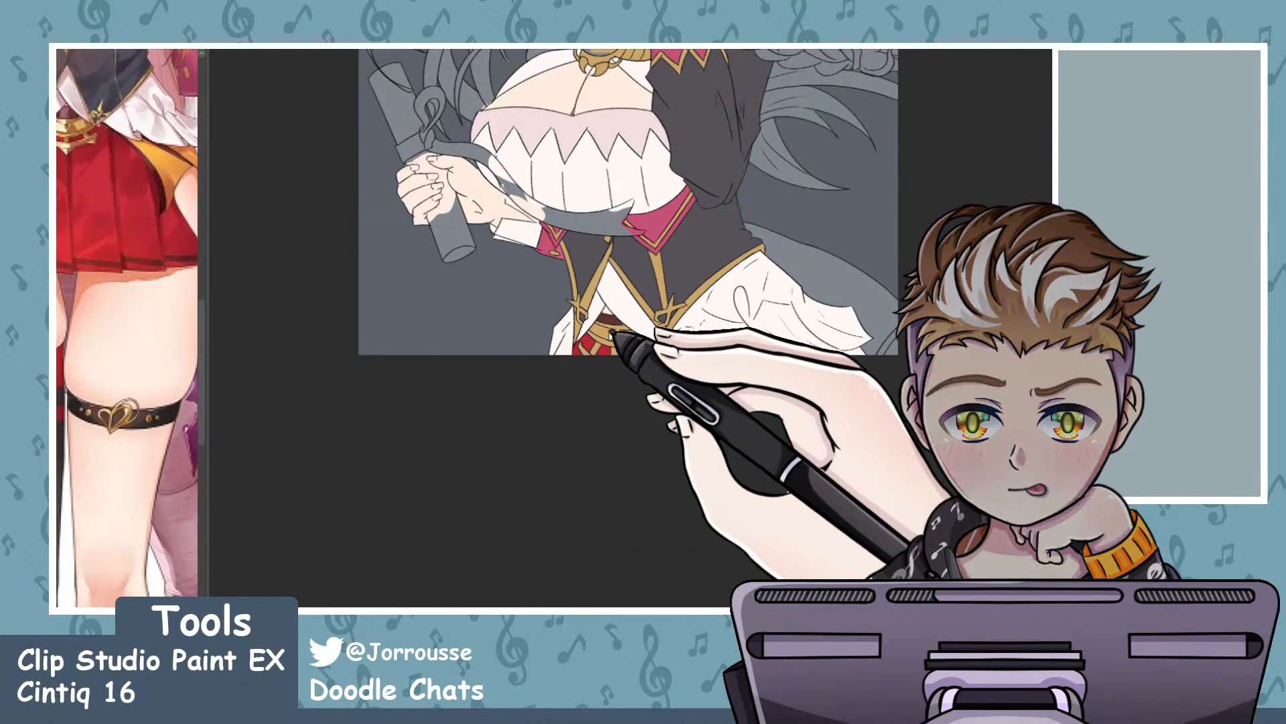
click(659, 344)
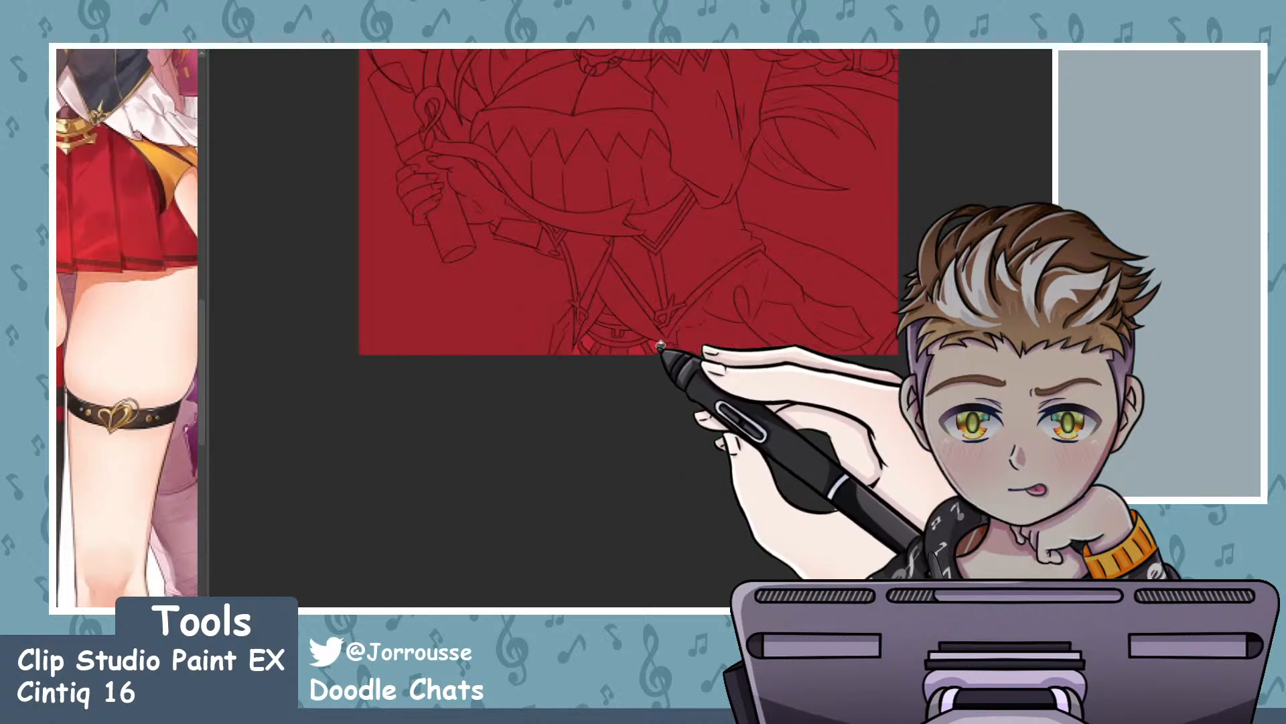
key(ctrl+z)
- Review the whole figure against the lower part of the reference for remaining areas without base color
scroll(704, 356, down, 3)
scroll(707, 356, down, 5)
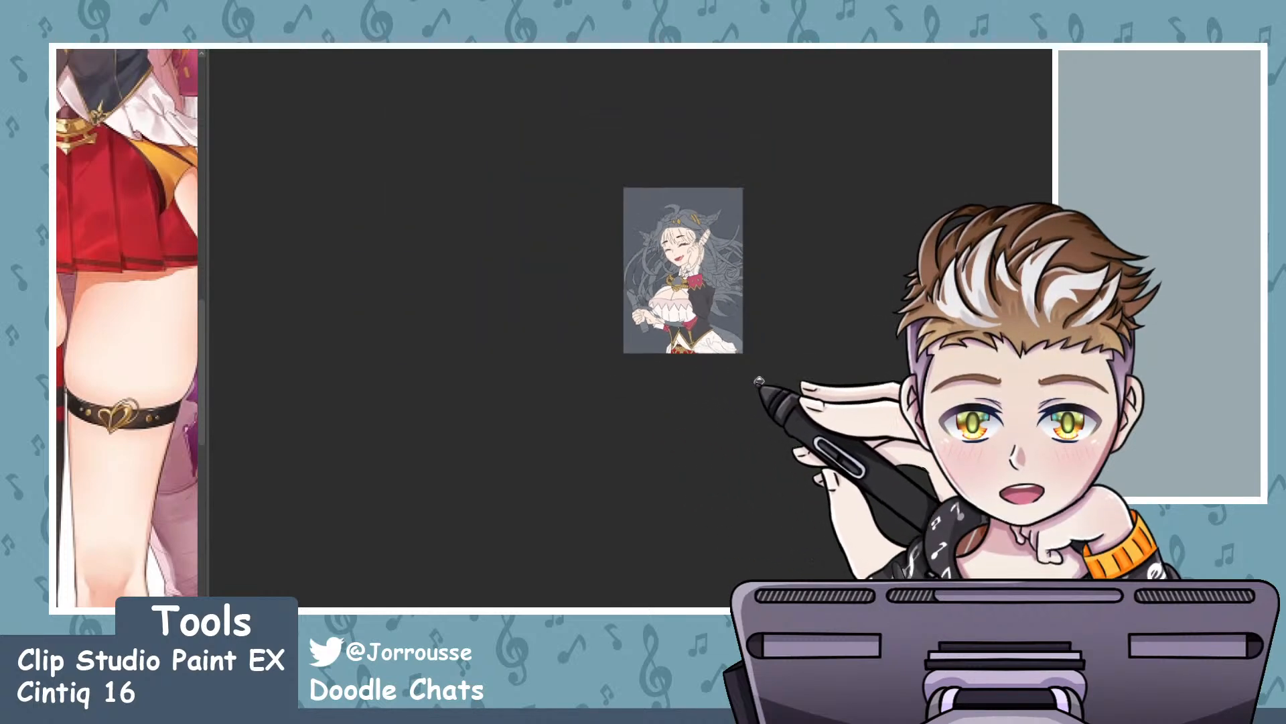
scroll(721, 348, up, 4)
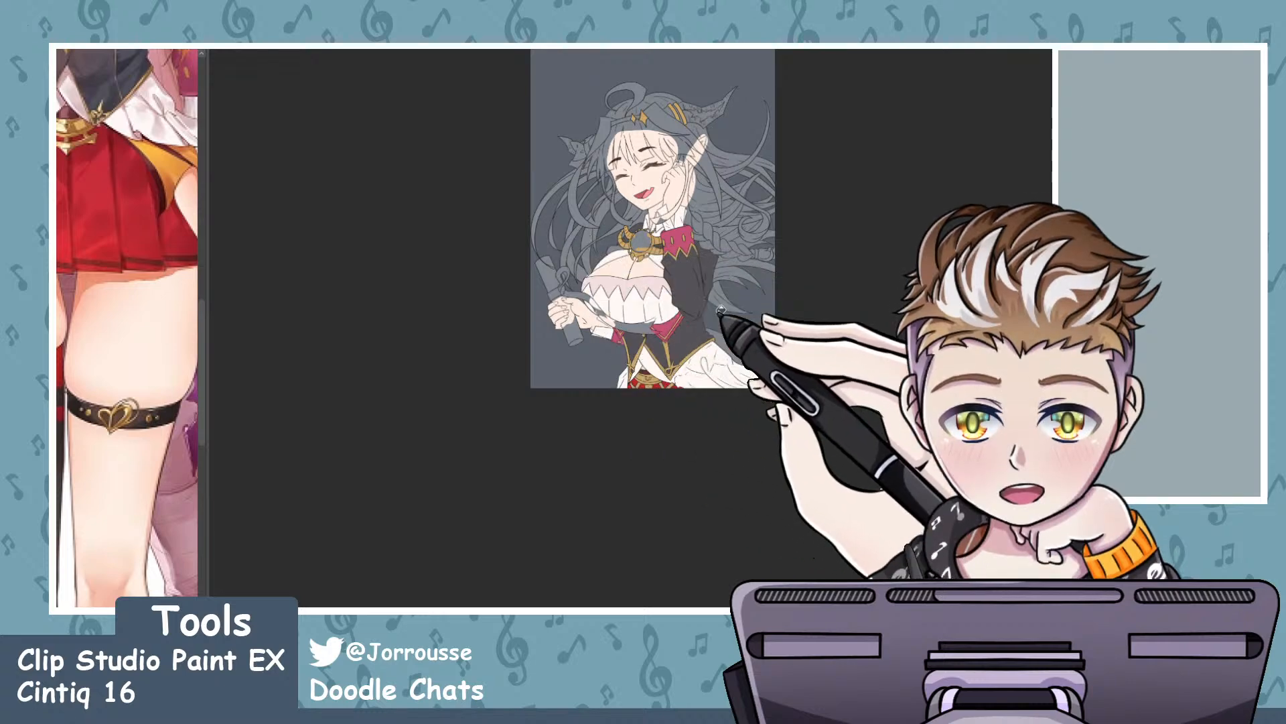
scroll(162, 297, down, 3)
scroll(150, 340, up, 5)
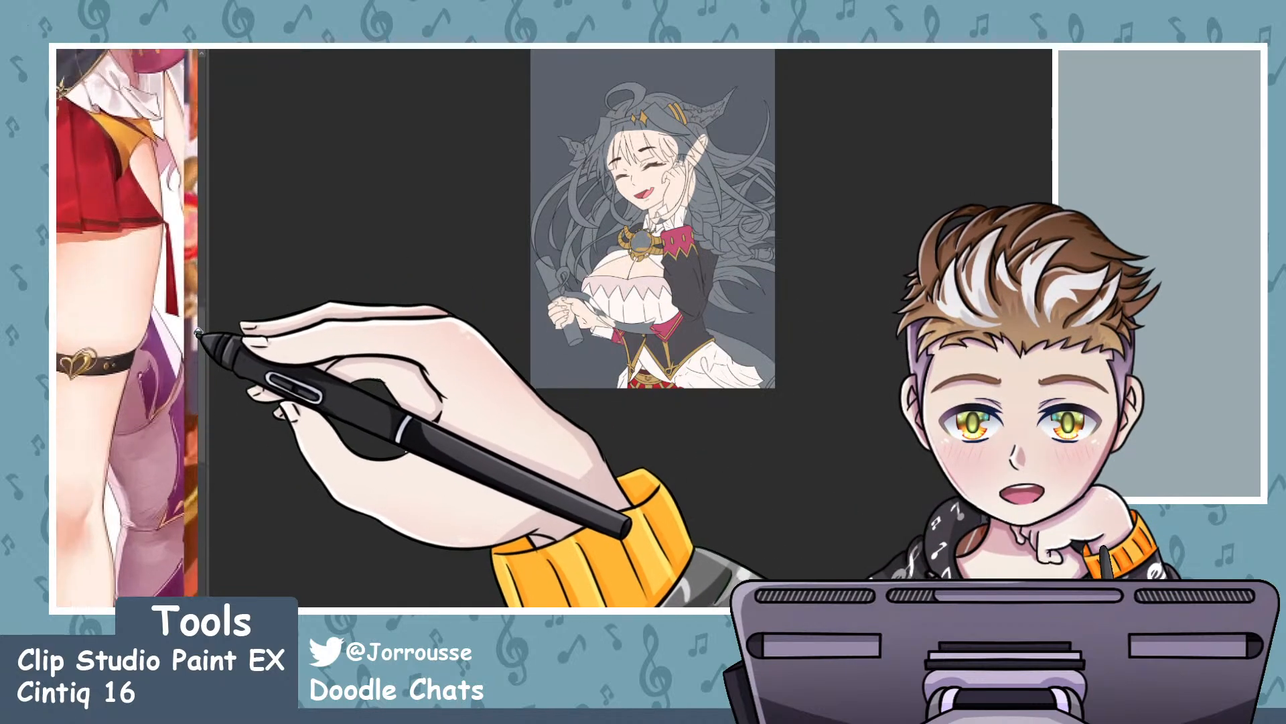
- Select the tail area behind the white skirt frill and fill it with the reference tail's purple
scroll(147, 347, down, 4)
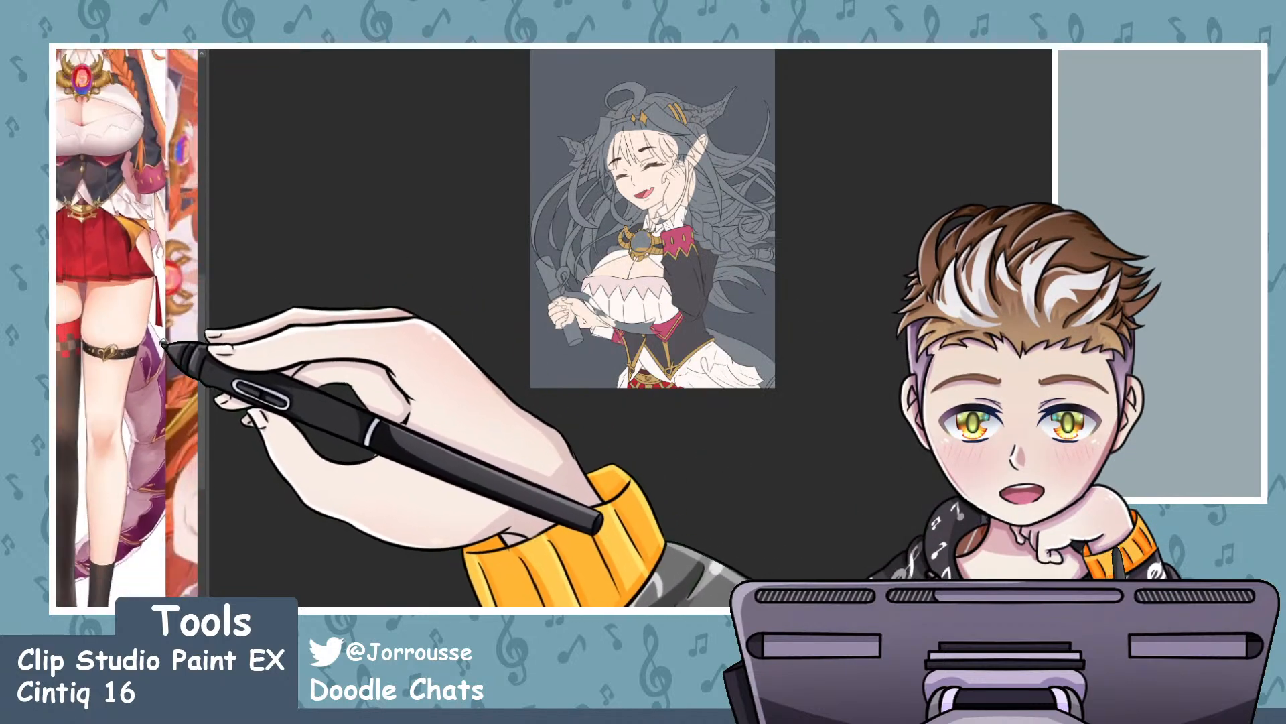
scroll(164, 358, up, 5)
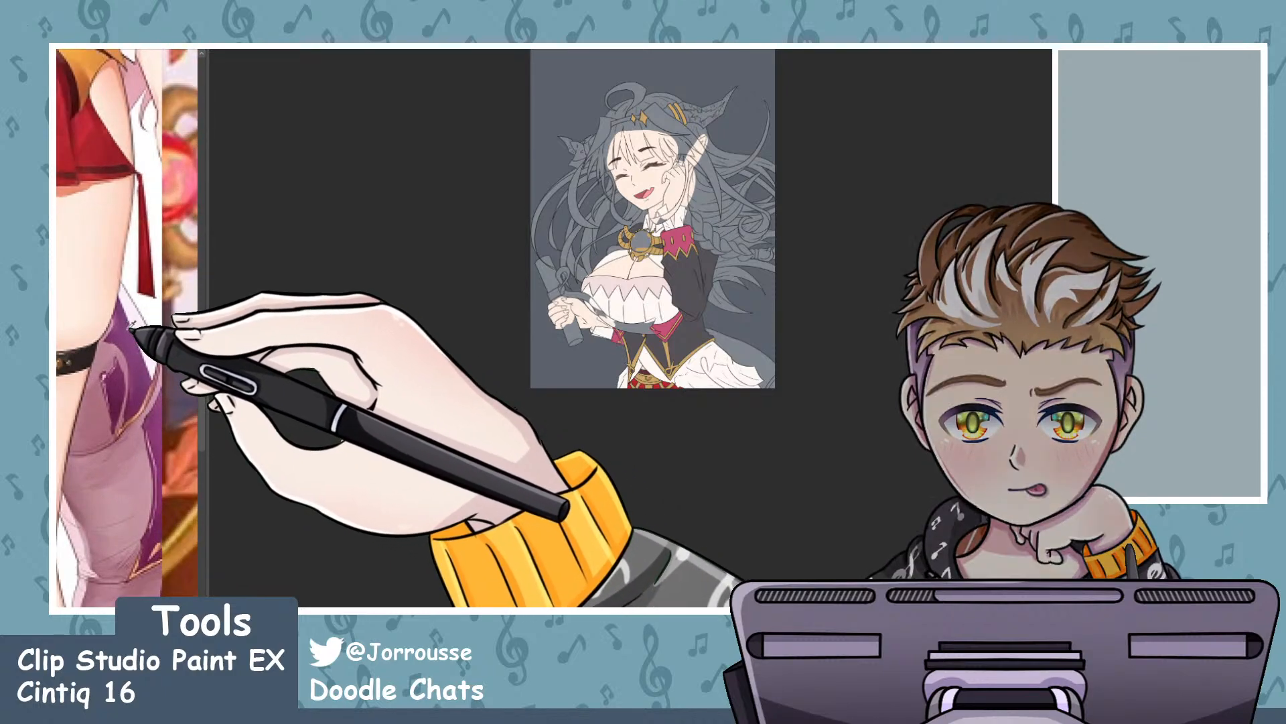
scroll(808, 388, up, 3)
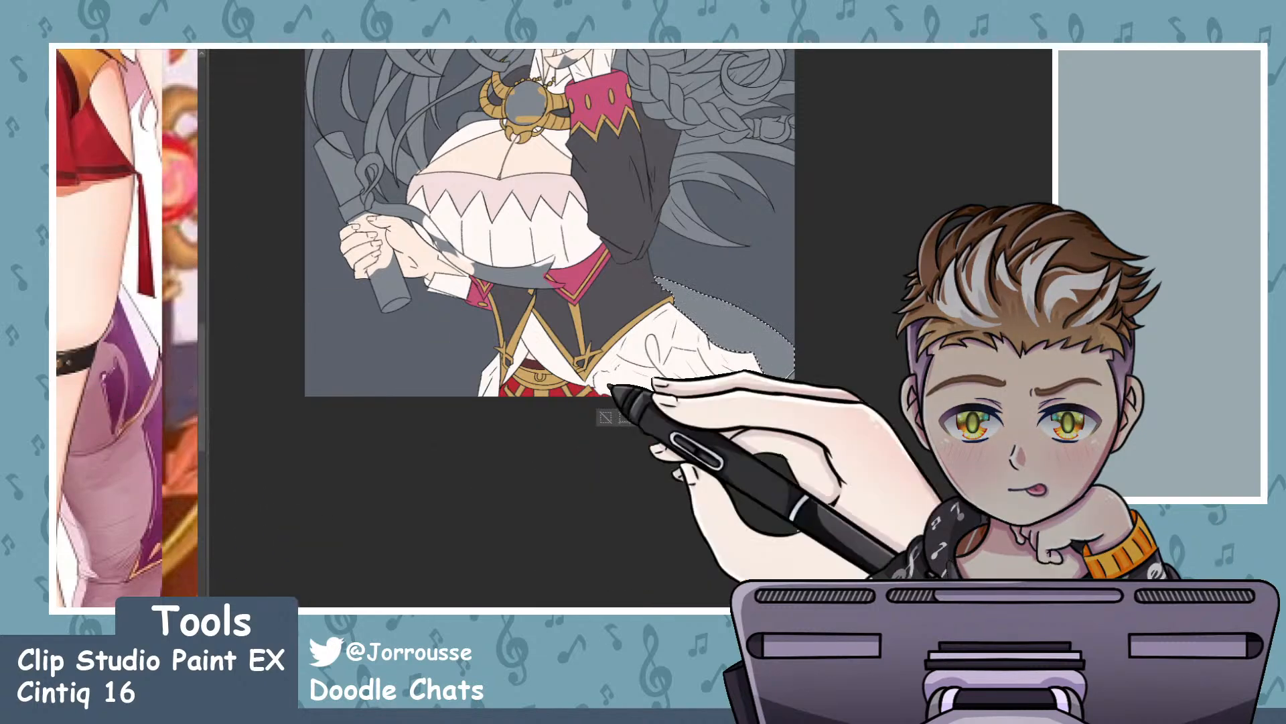
click(785, 376)
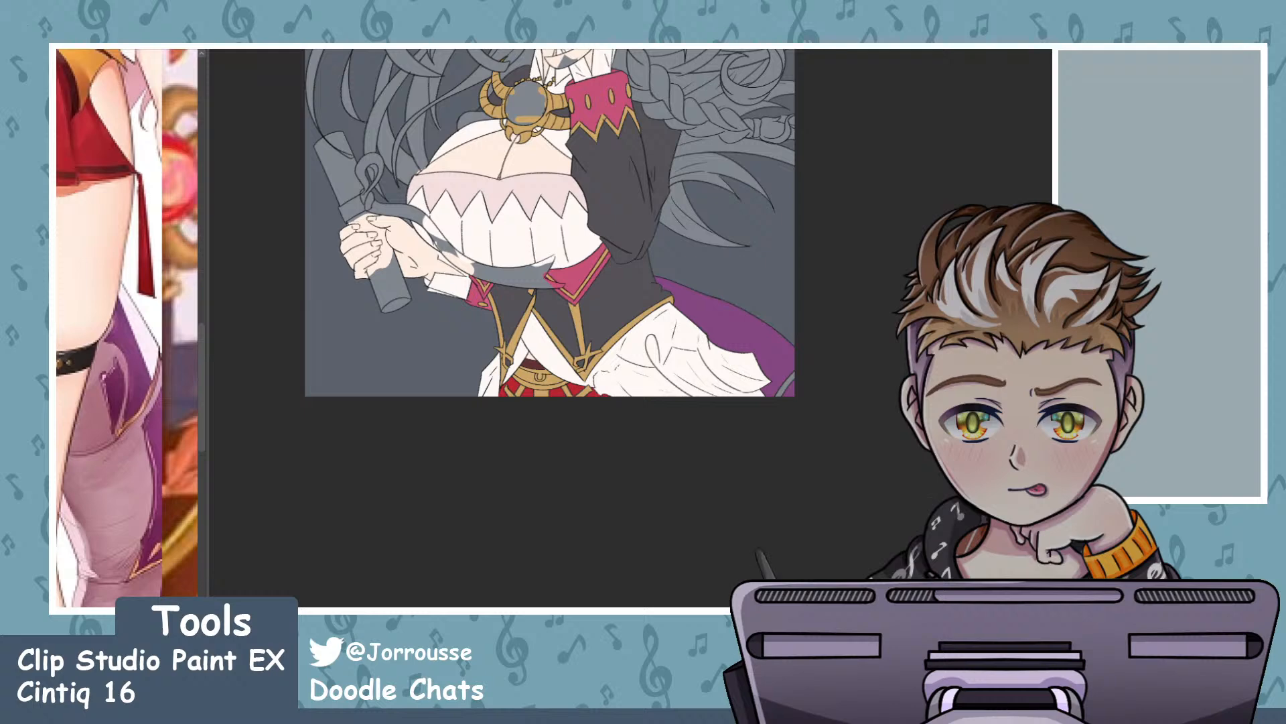
scroll(668, 360, down, 5)
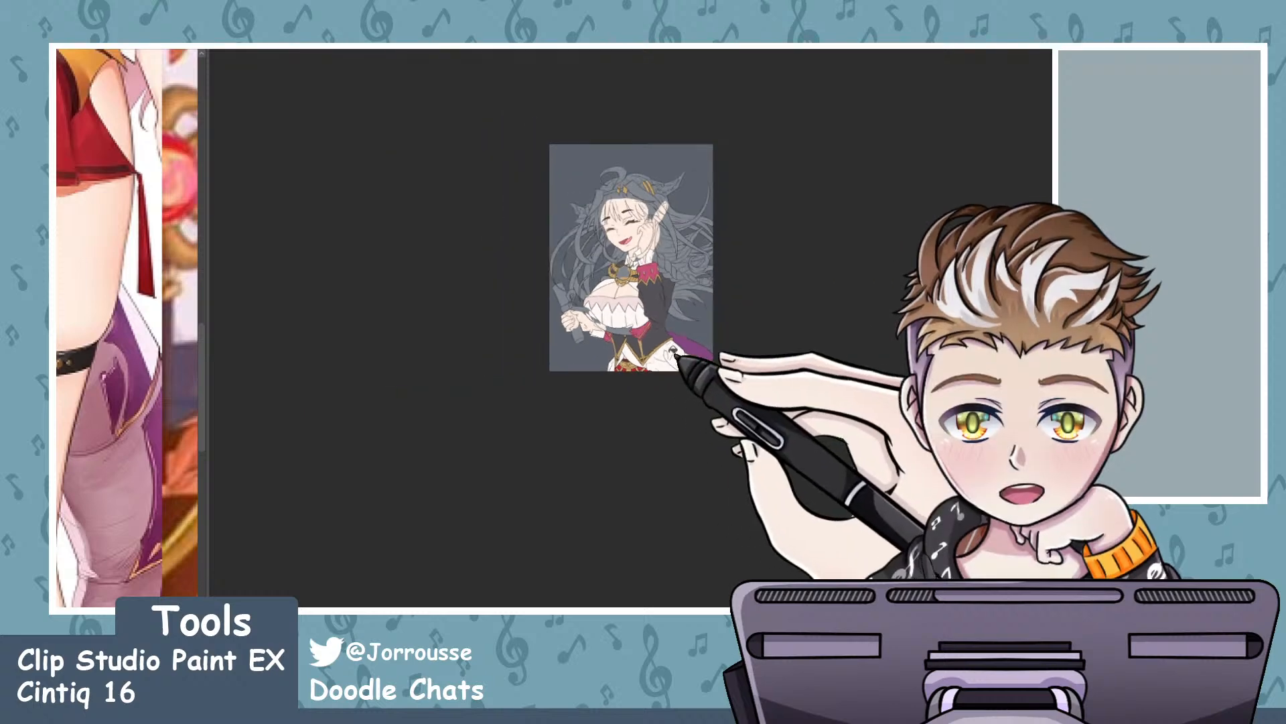
scroll(550, 371, up, 1)
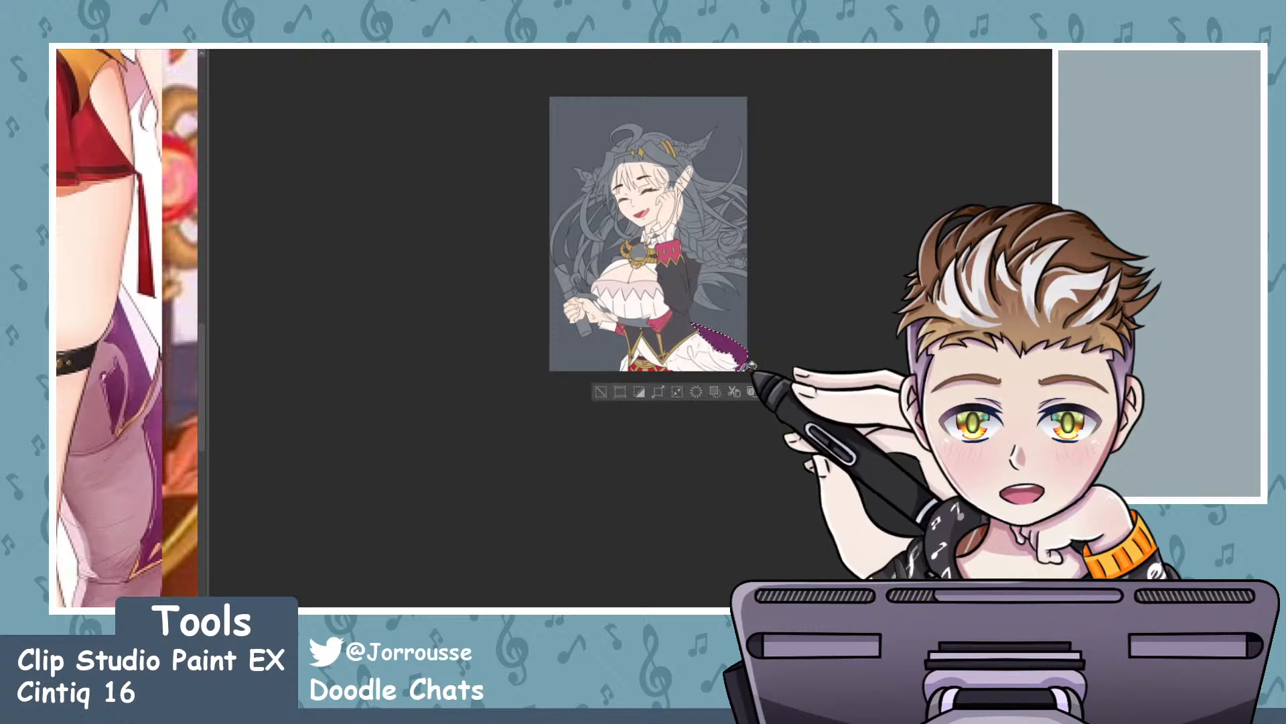
scroll(751, 365, up, 5)
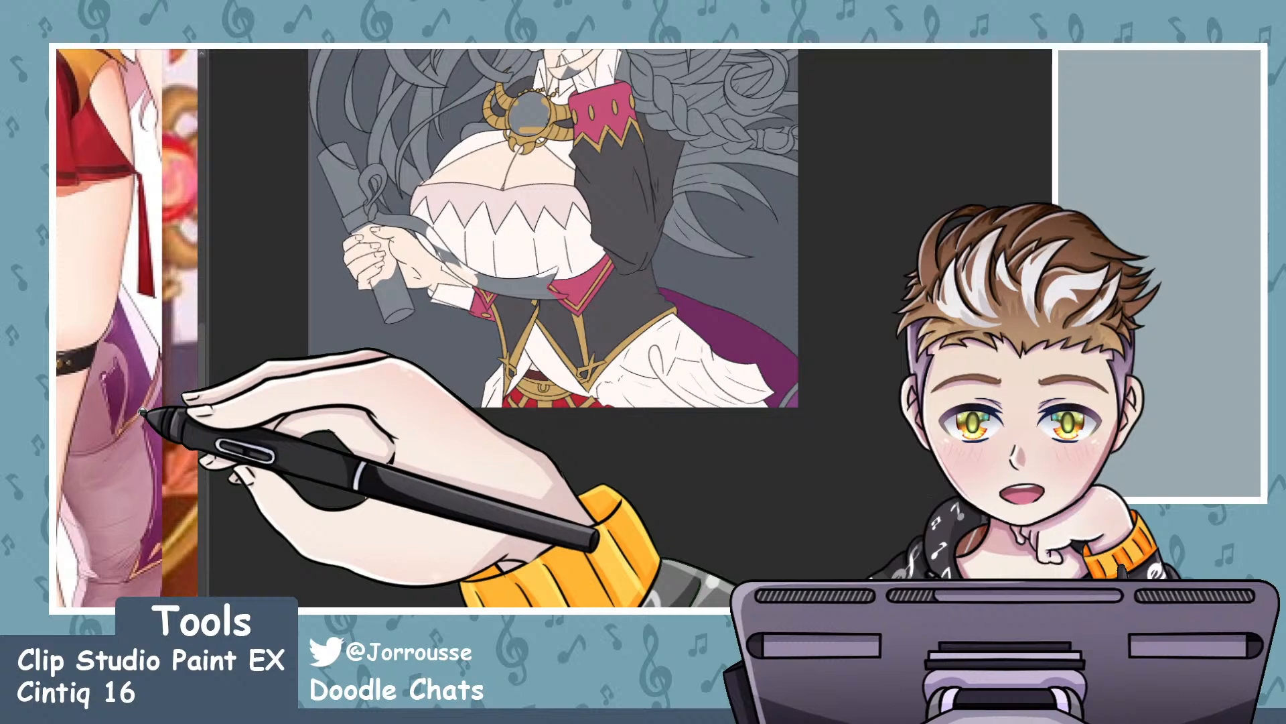
- Color the tail's lower corner with an orange edge trim and a lighter purple underside, following the reference tail
scroll(176, 305, down, 5)
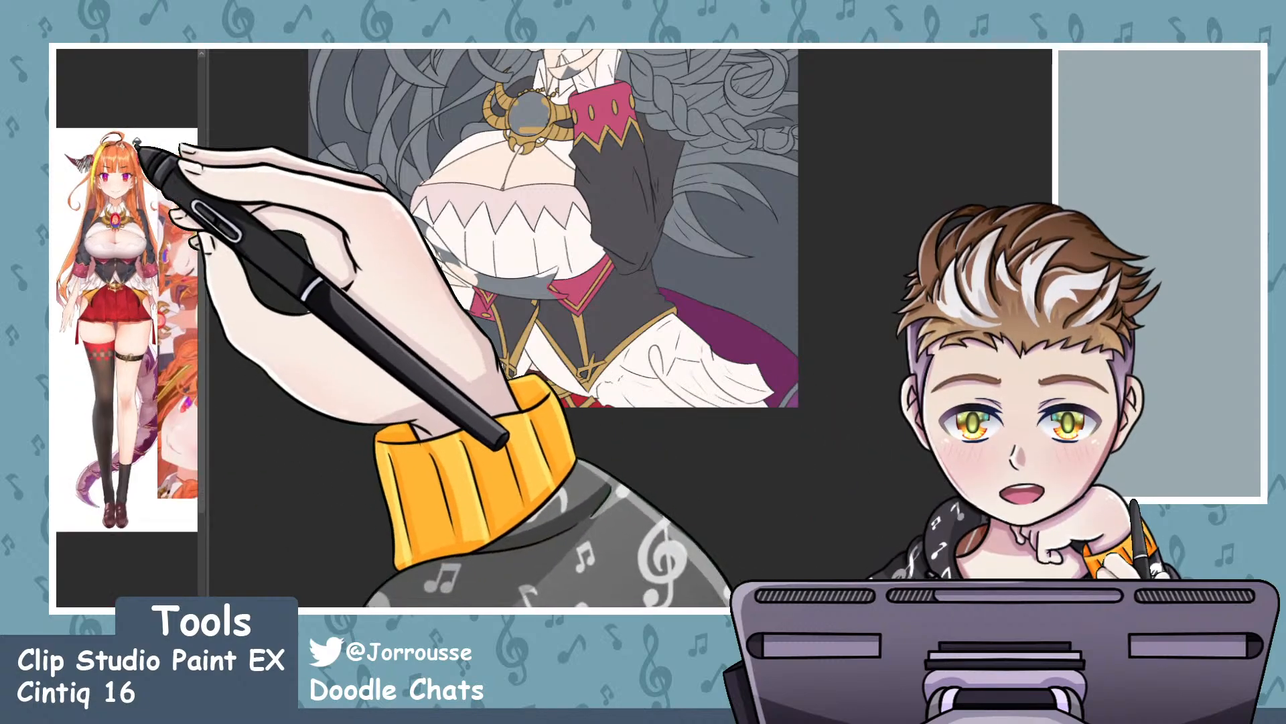
scroll(131, 168, up, 4)
scroll(130, 171, down, 4)
scroll(175, 392, up, 5)
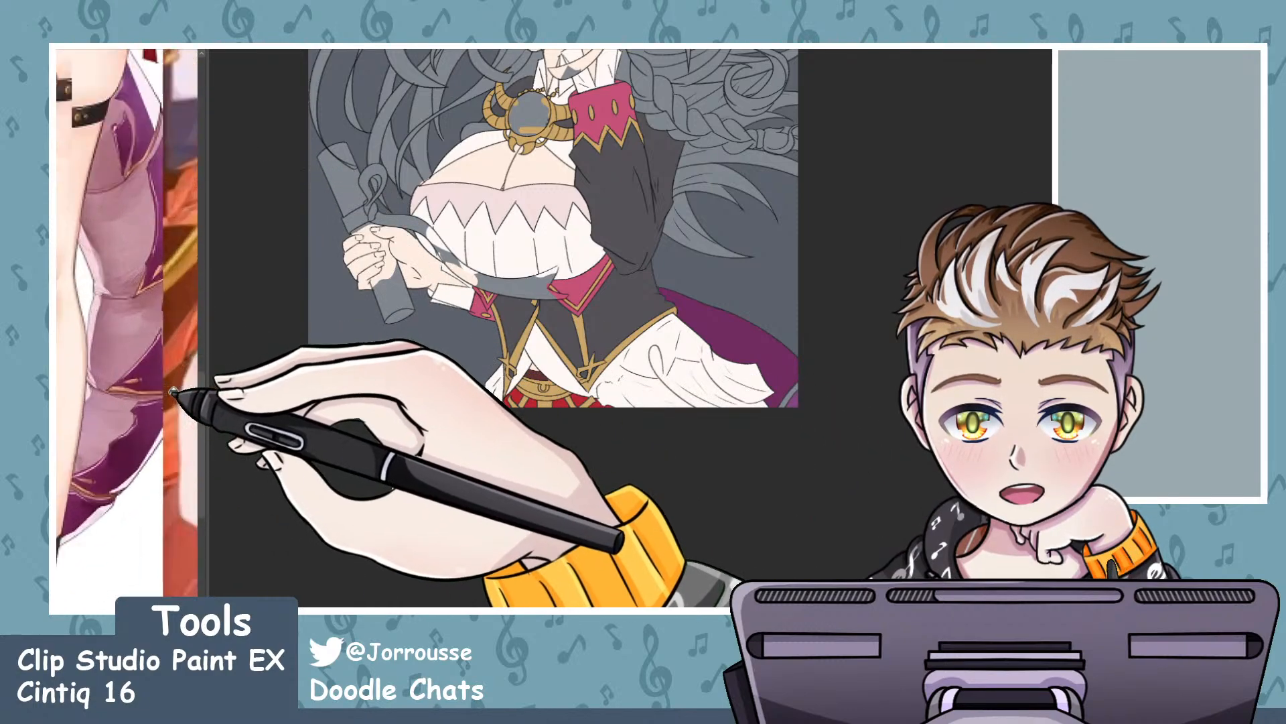
scroll(173, 392, up, 3)
scroll(792, 407, up, 2)
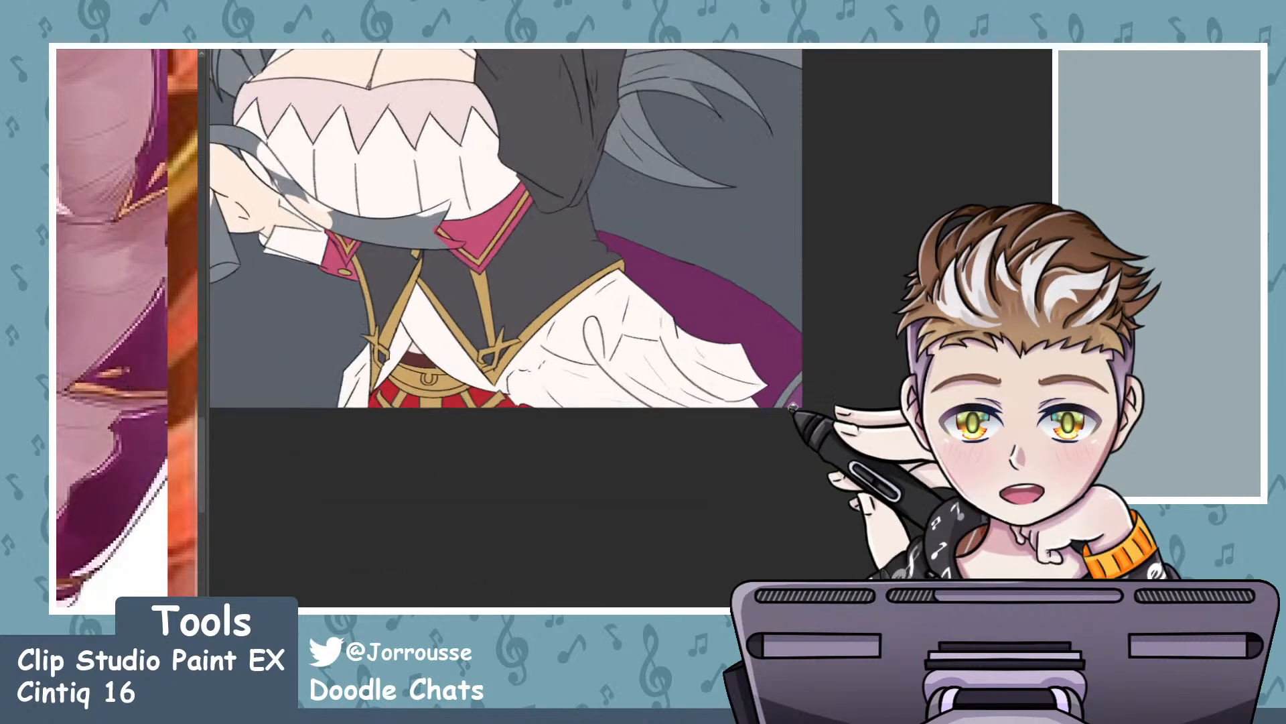
scroll(793, 407, up, 2)
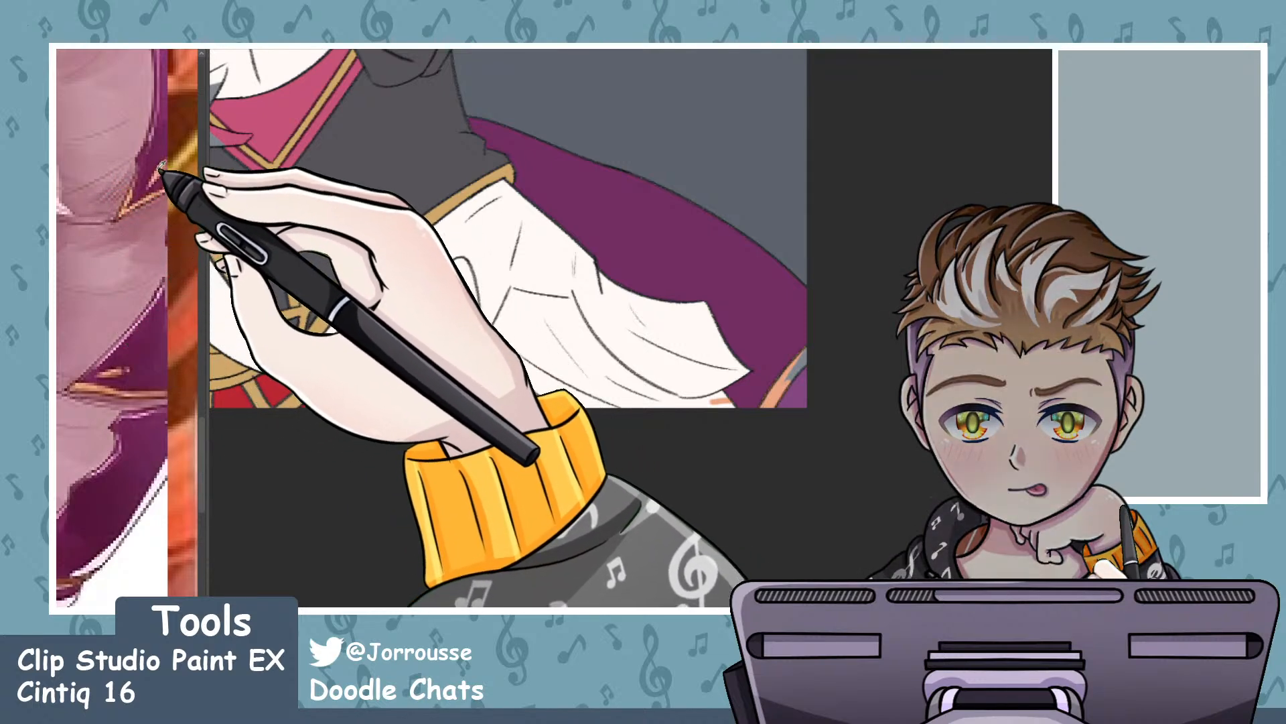
- Clean the stray orange paint off the white frill's hem and refine the tail's edge trim against the reference
scroll(158, 389, down, 4)
scroll(176, 295, up, 4)
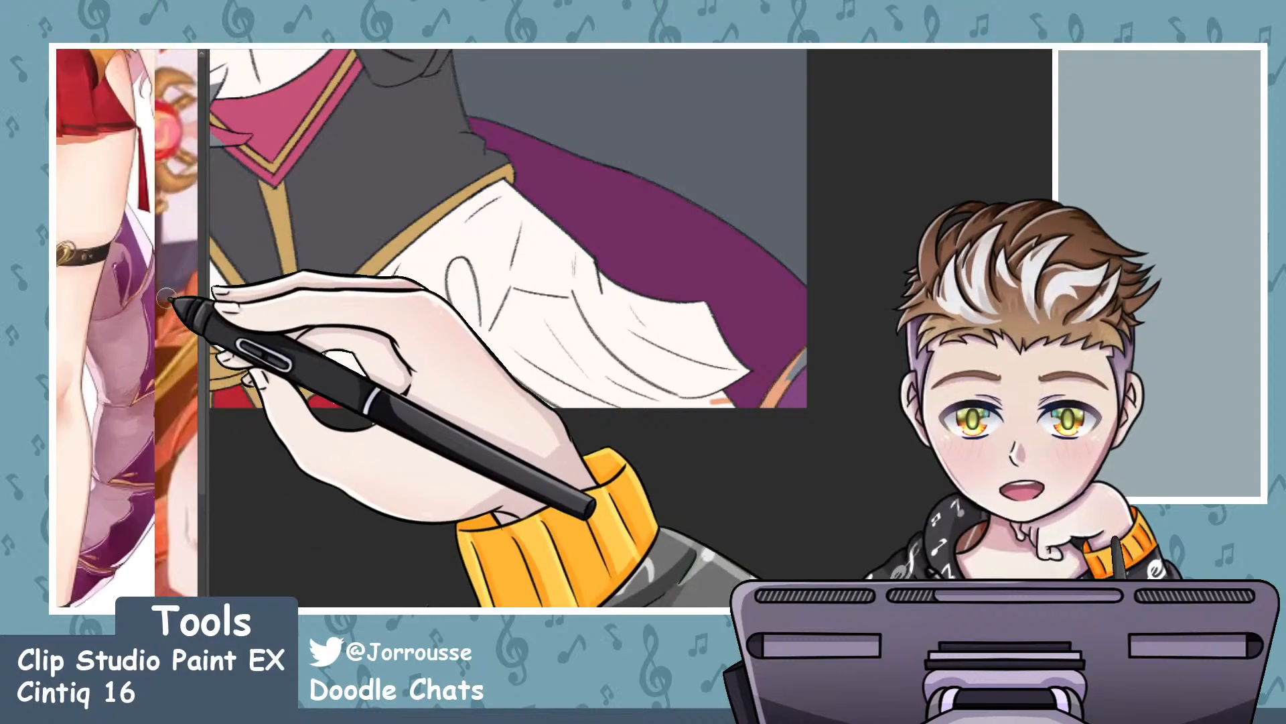
scroll(117, 320, up, 2)
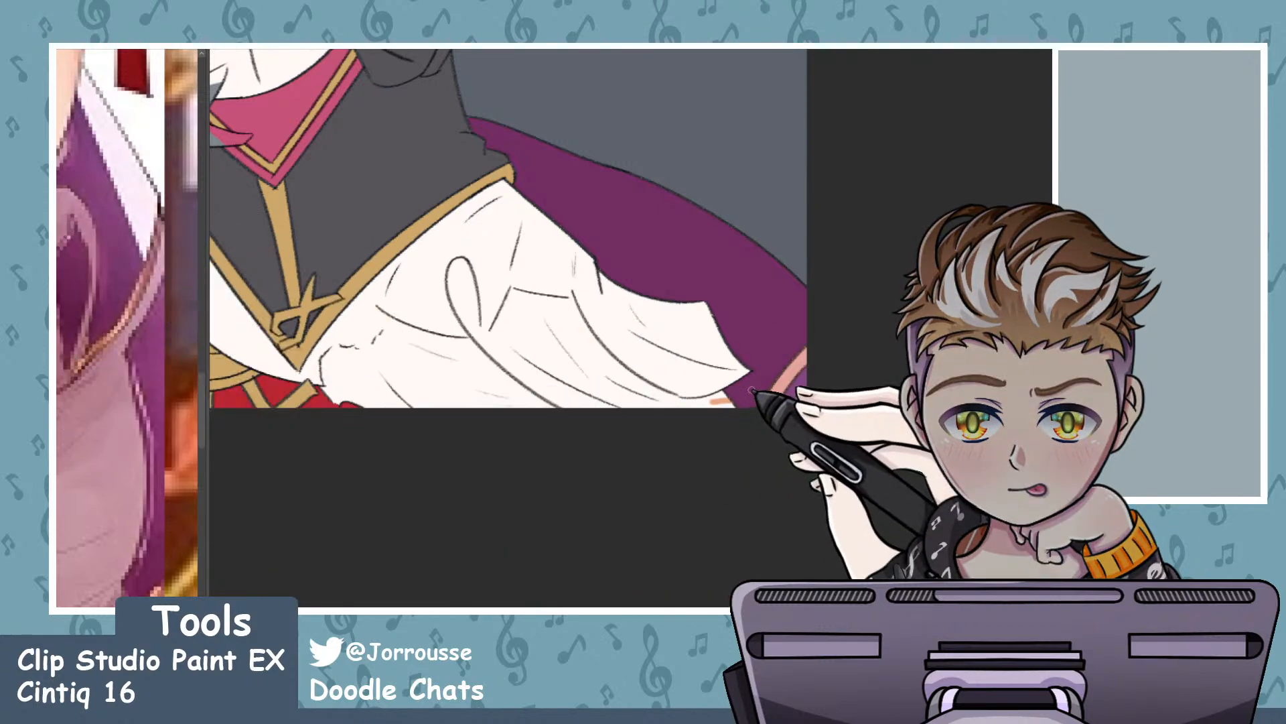
drag(733, 401, 712, 402)
scroll(661, 390, down, 2)
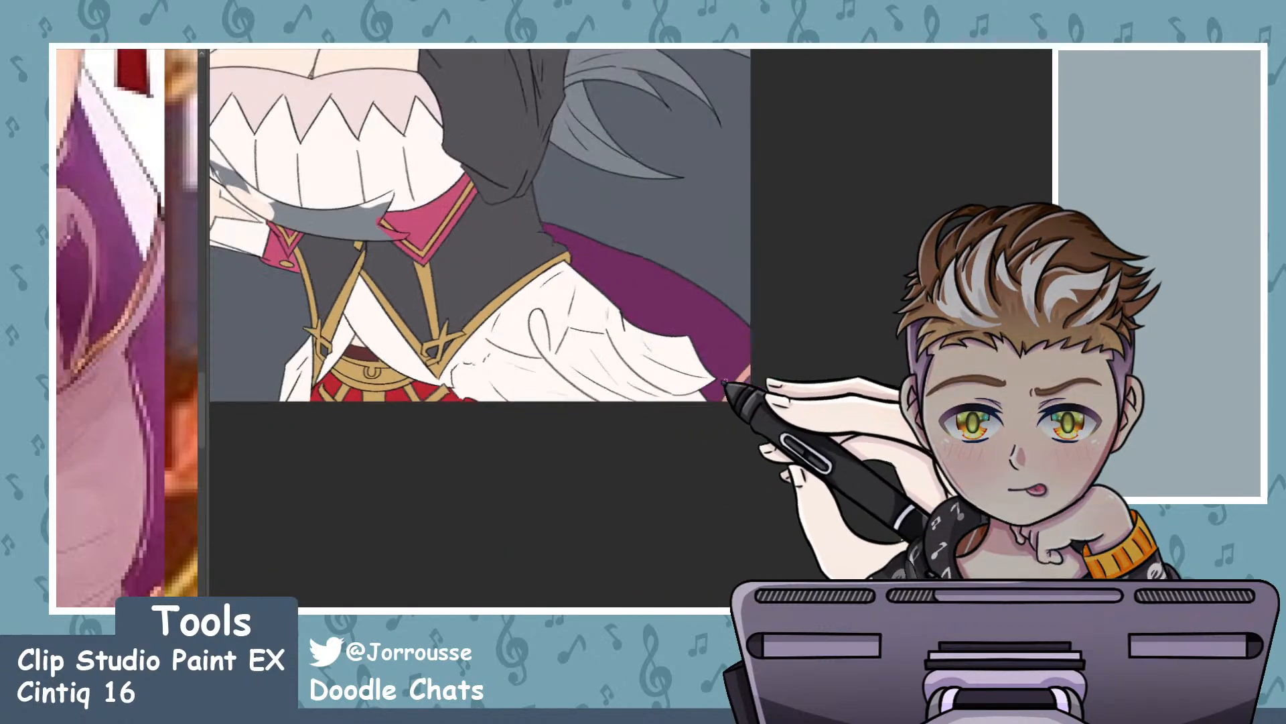
scroll(725, 384, up, 1)
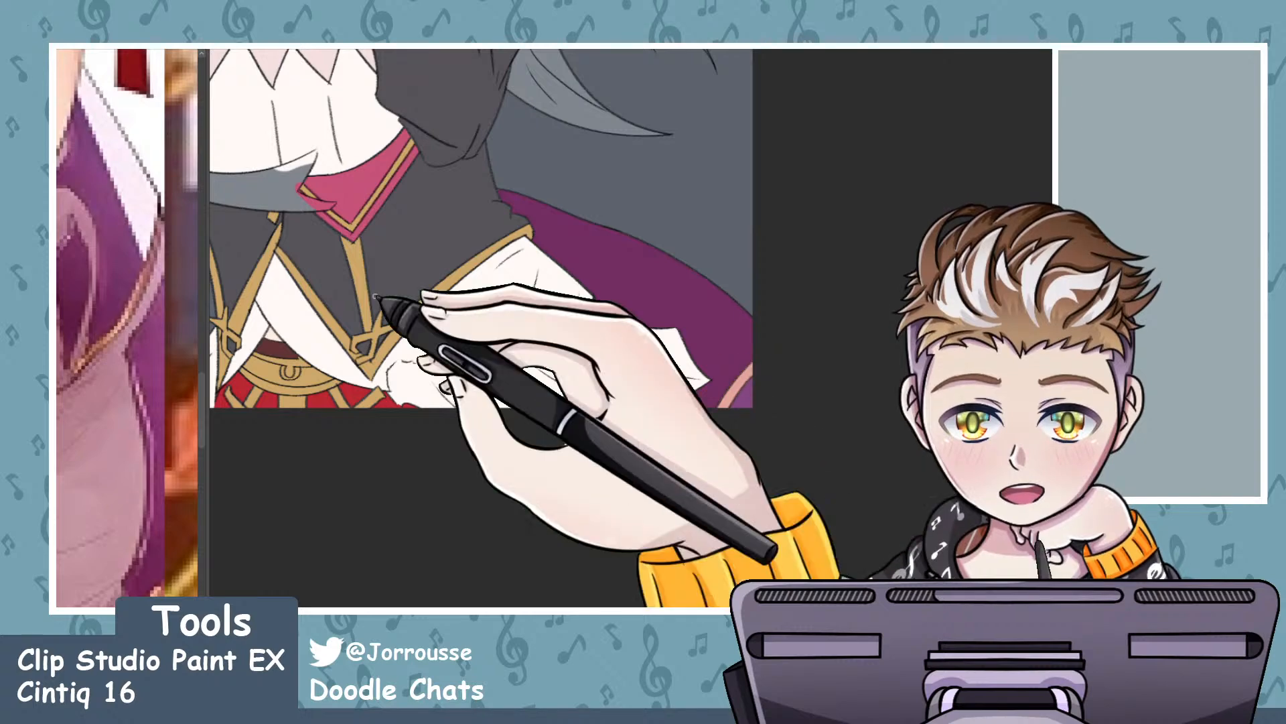
scroll(640, 333, up, 4)
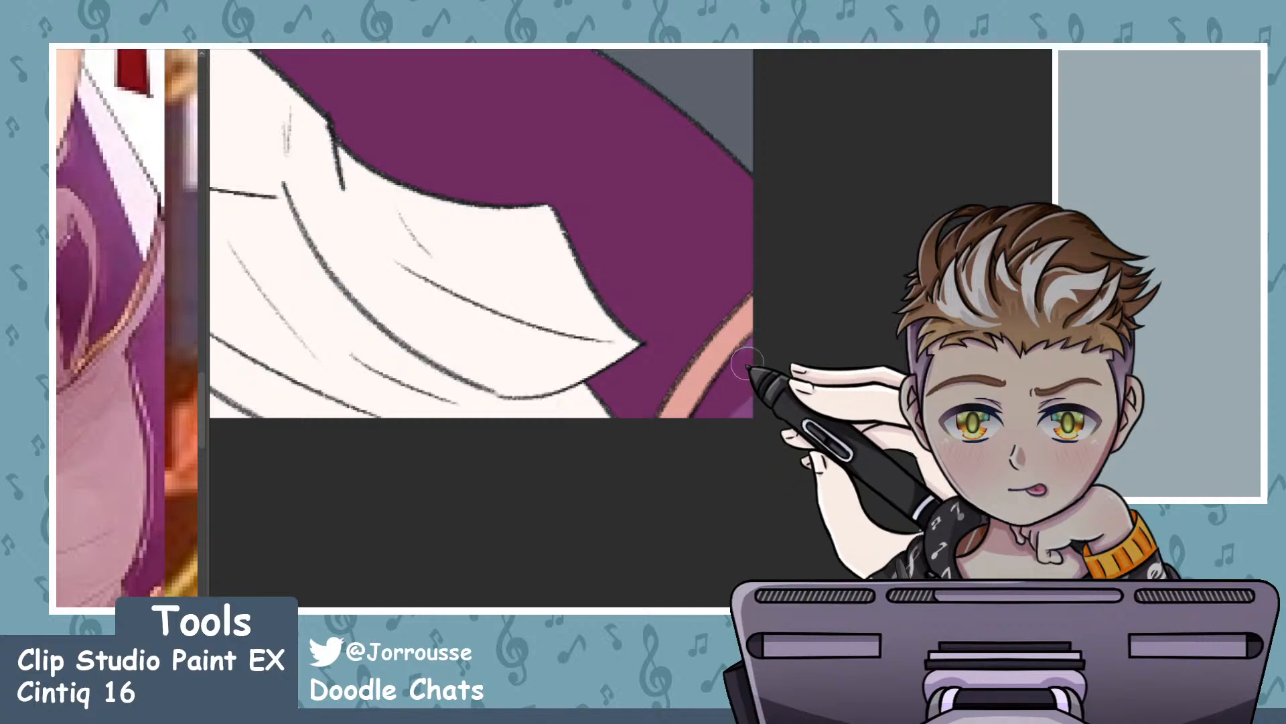
scroll(729, 423, down, 6)
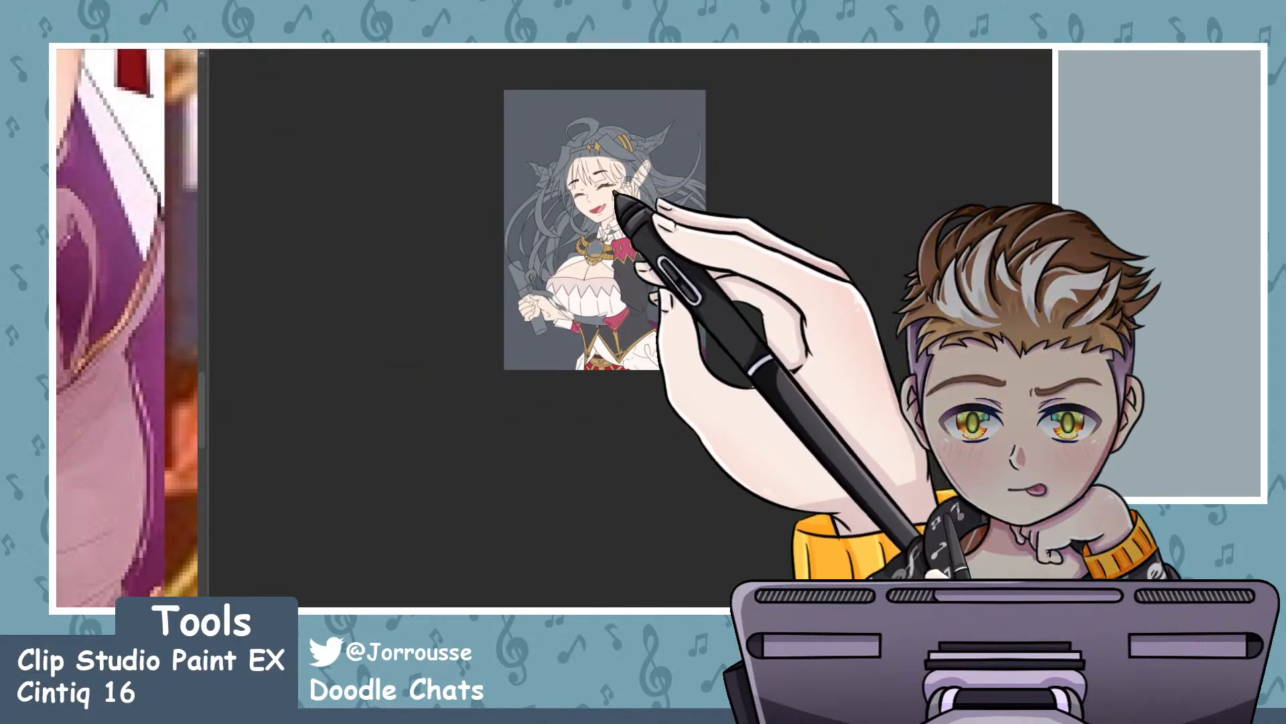
- Compare the whole figure with the reference and examine the colors of the horn and its ornamental bands
scroll(569, 199, up, 2)
scroll(494, 230, down, 2)
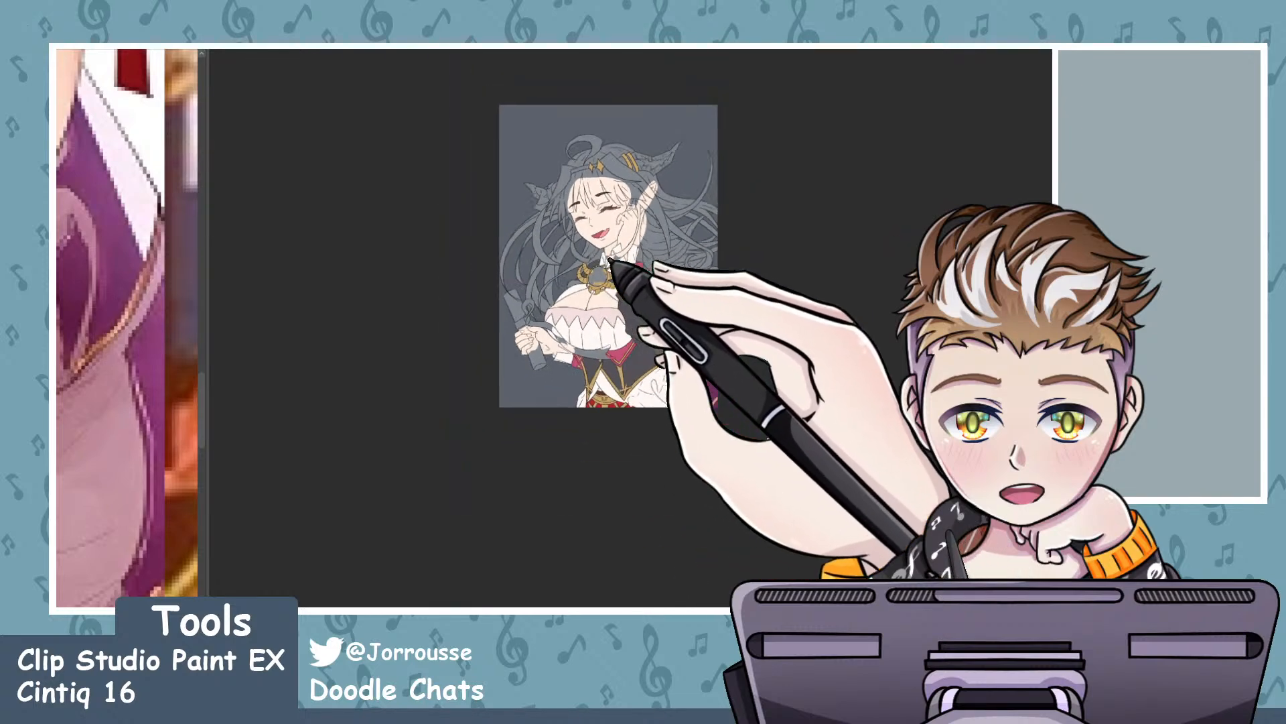
scroll(161, 291, down, 5)
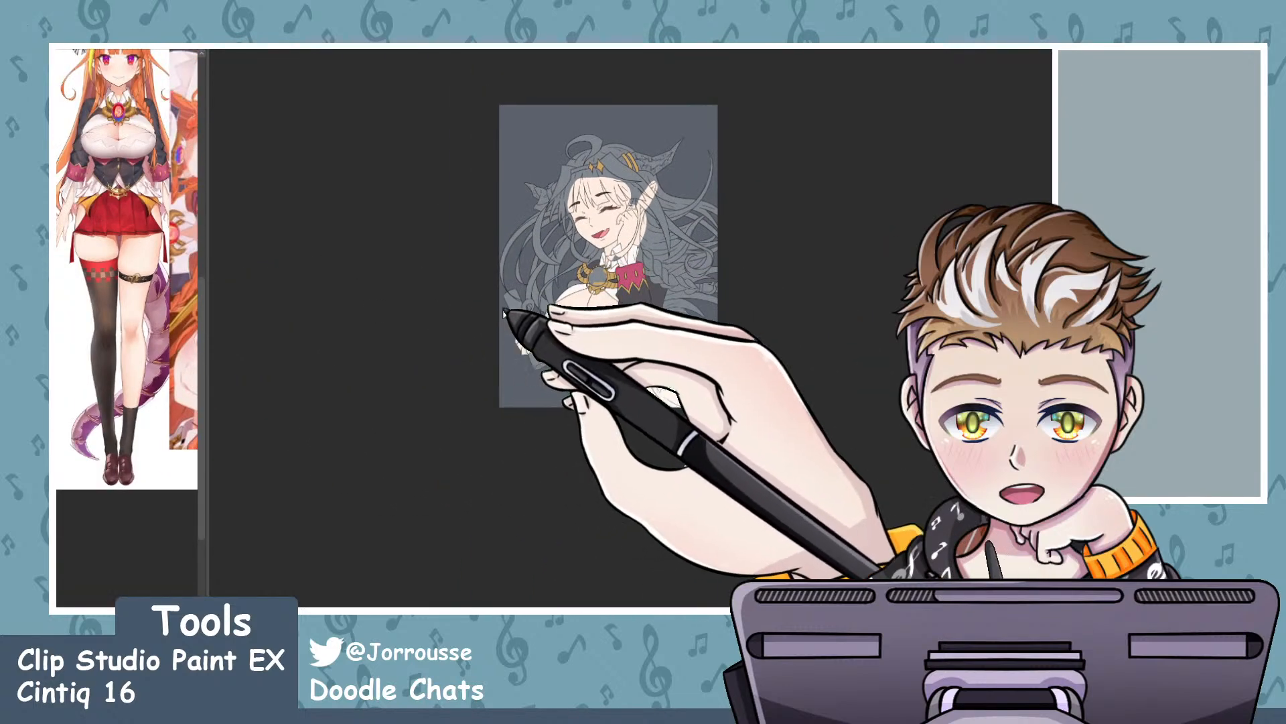
scroll(175, 201, up, 3)
scroll(196, 154, down, 3)
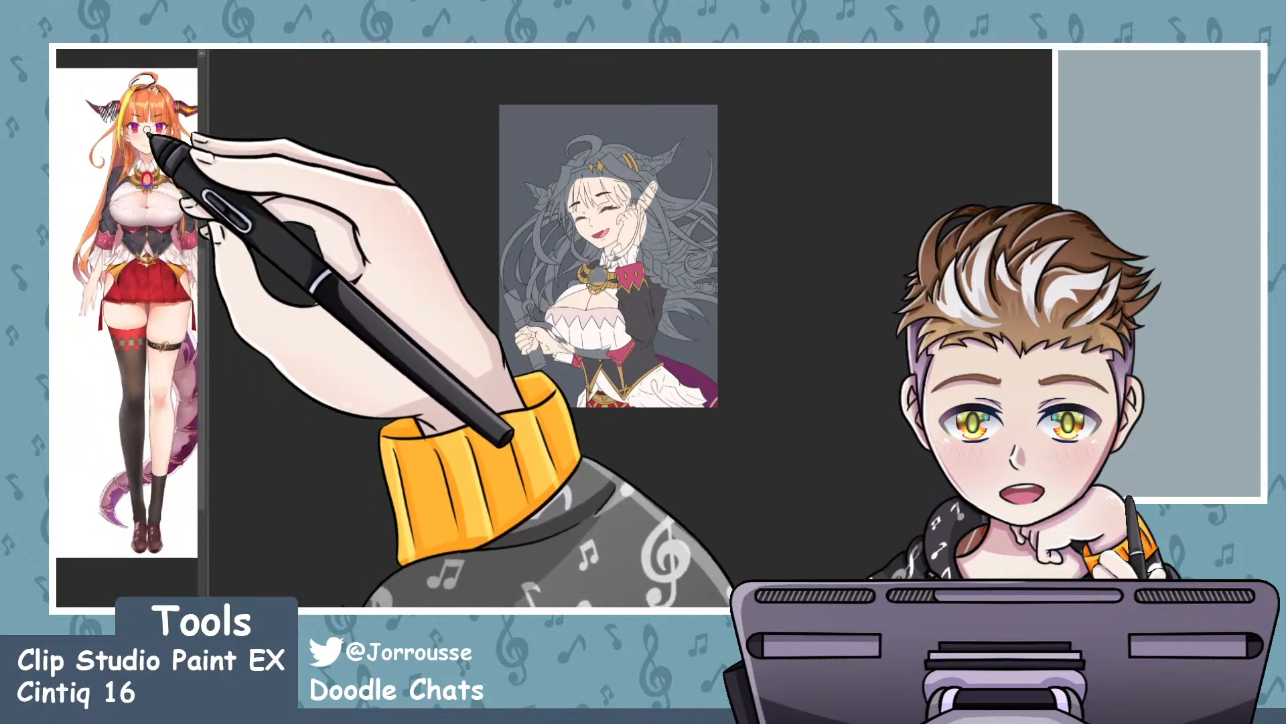
scroll(168, 121, up, 5)
scroll(172, 172, down, 4)
scroll(167, 127, up, 7)
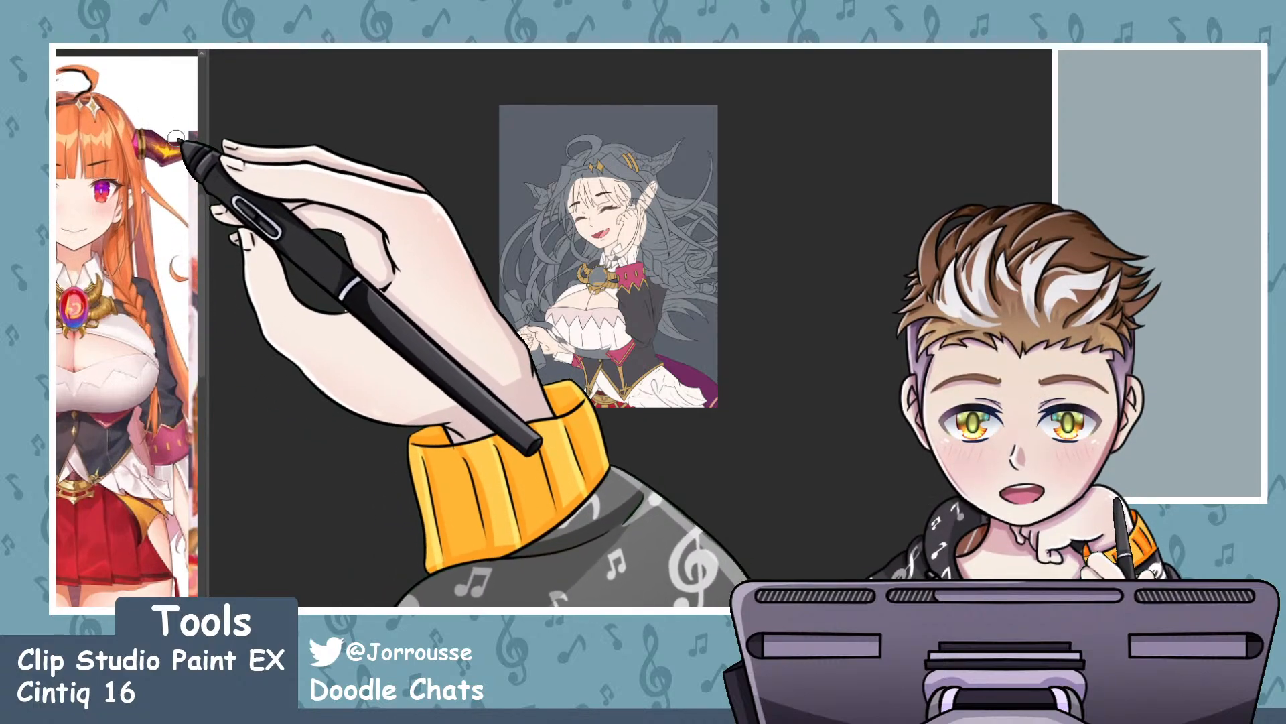
scroll(151, 129, up, 3)
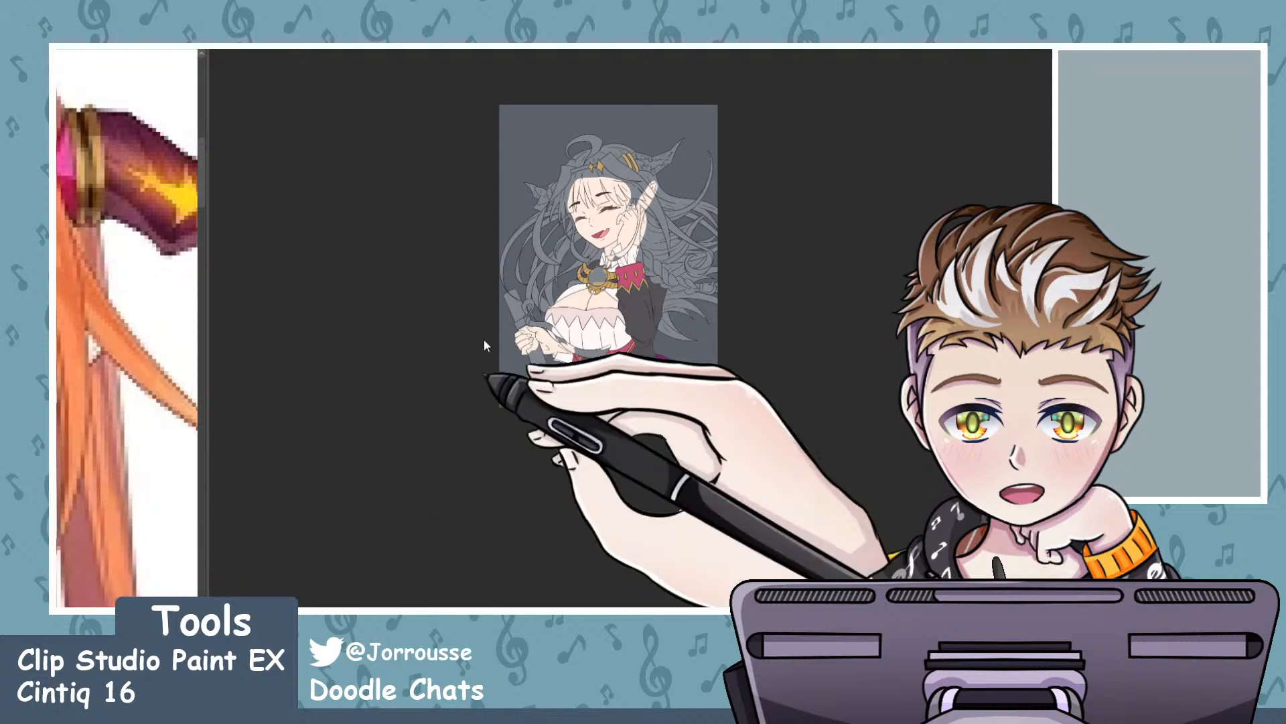
- Fill the hair ornament panel beside the gold bands at the horn's base with red and clear the selection
scroll(630, 163, up, 5)
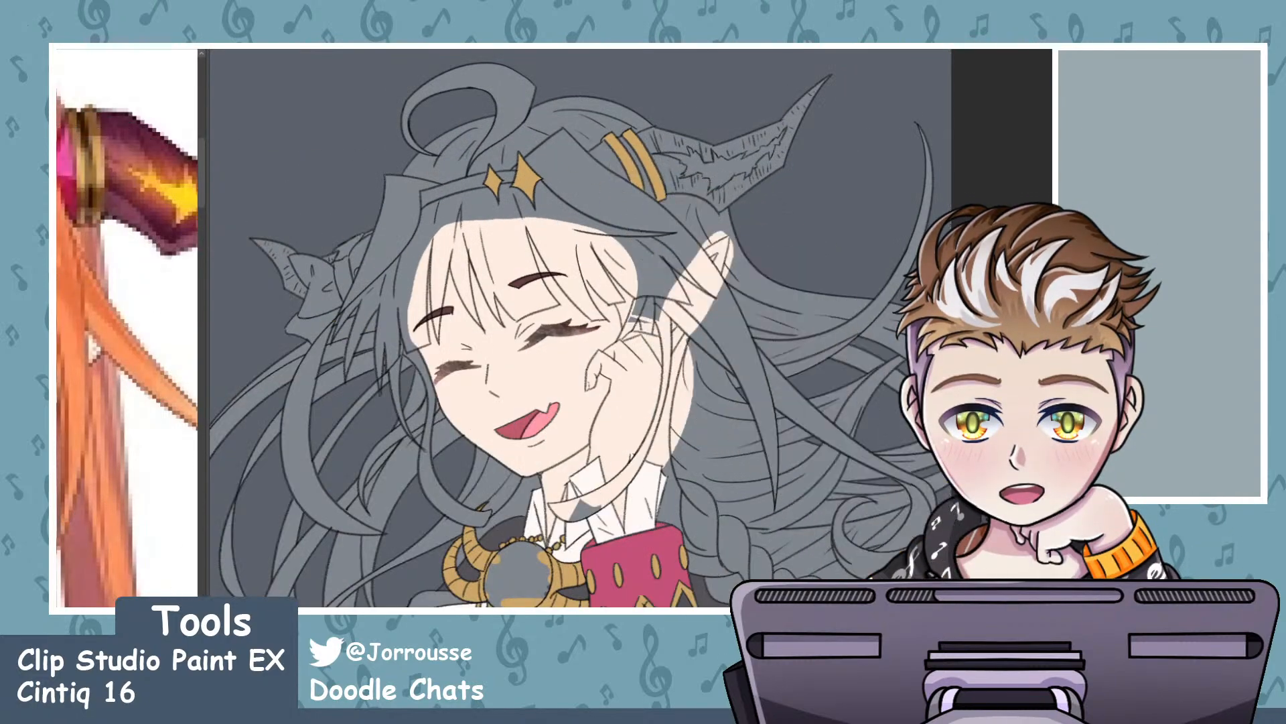
mouse_move(591, 153)
mouse_down()
mouse_move(628, 180)
mouse_move(606, 142)
mouse_up()
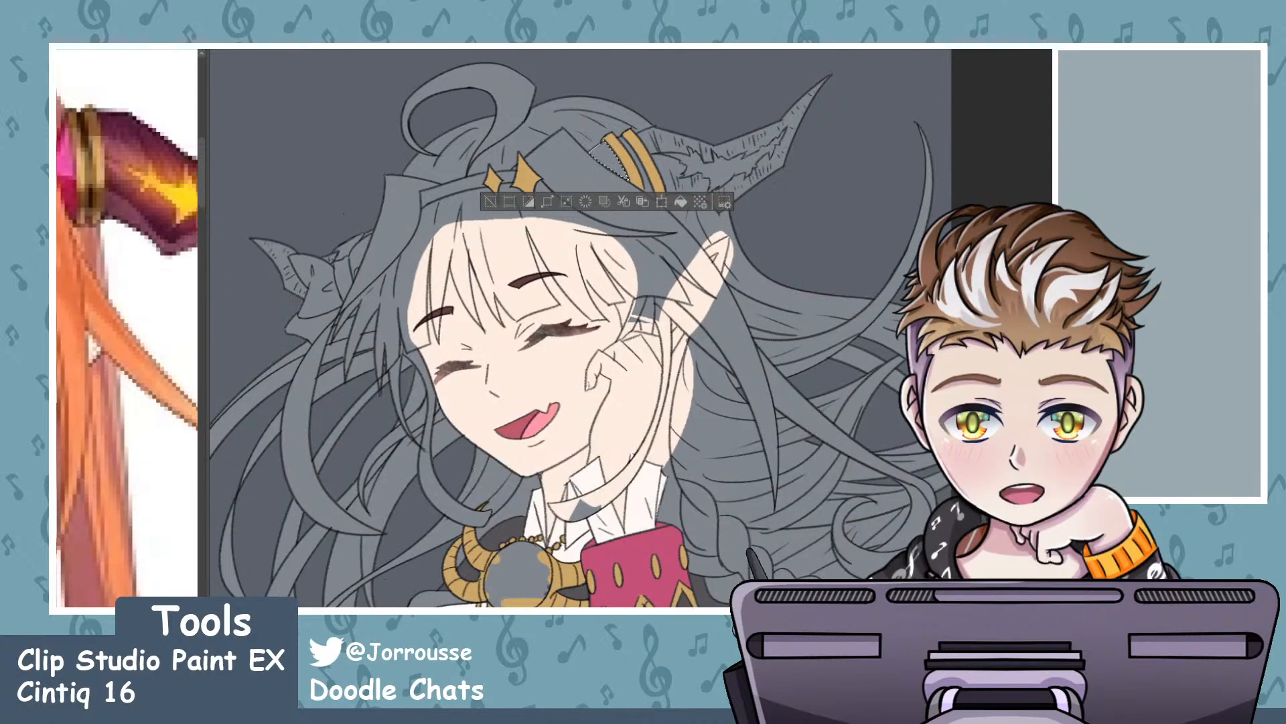
click(612, 163)
key(ctrl+d)
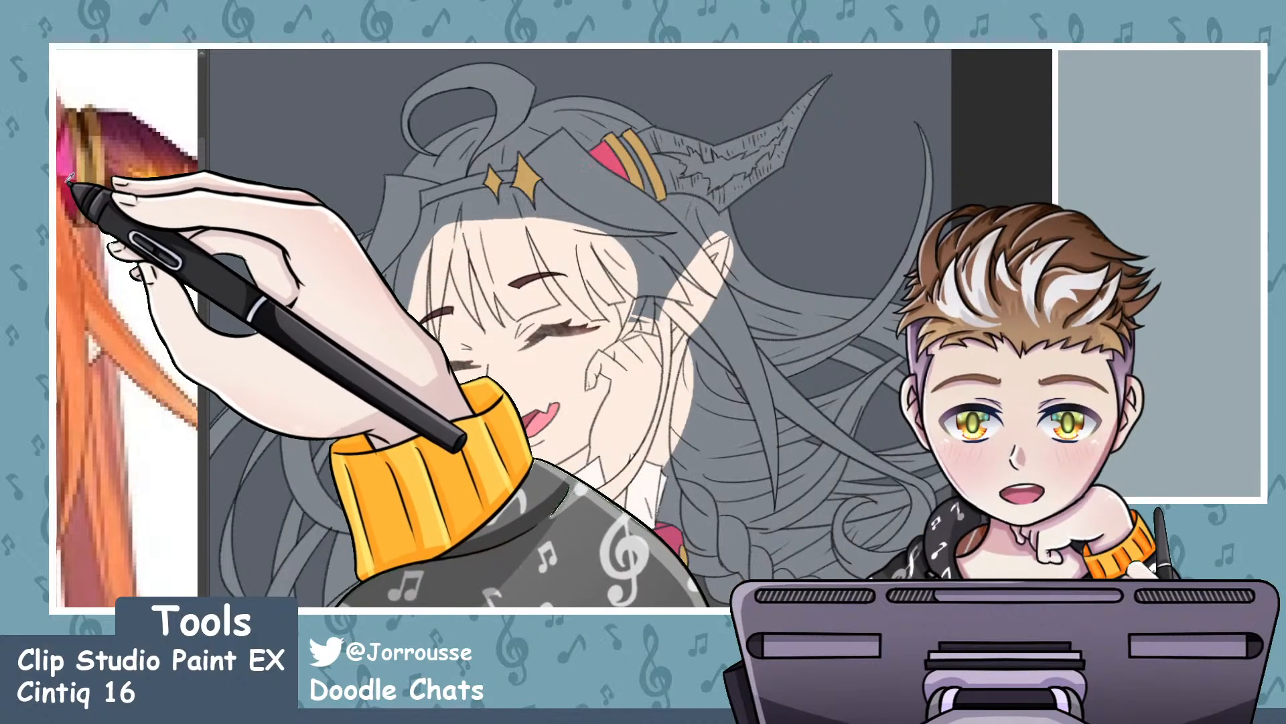
- Compare the horn ornament with the reference and try selecting the horn base beside the gold bands
scroll(672, 233, down, 5)
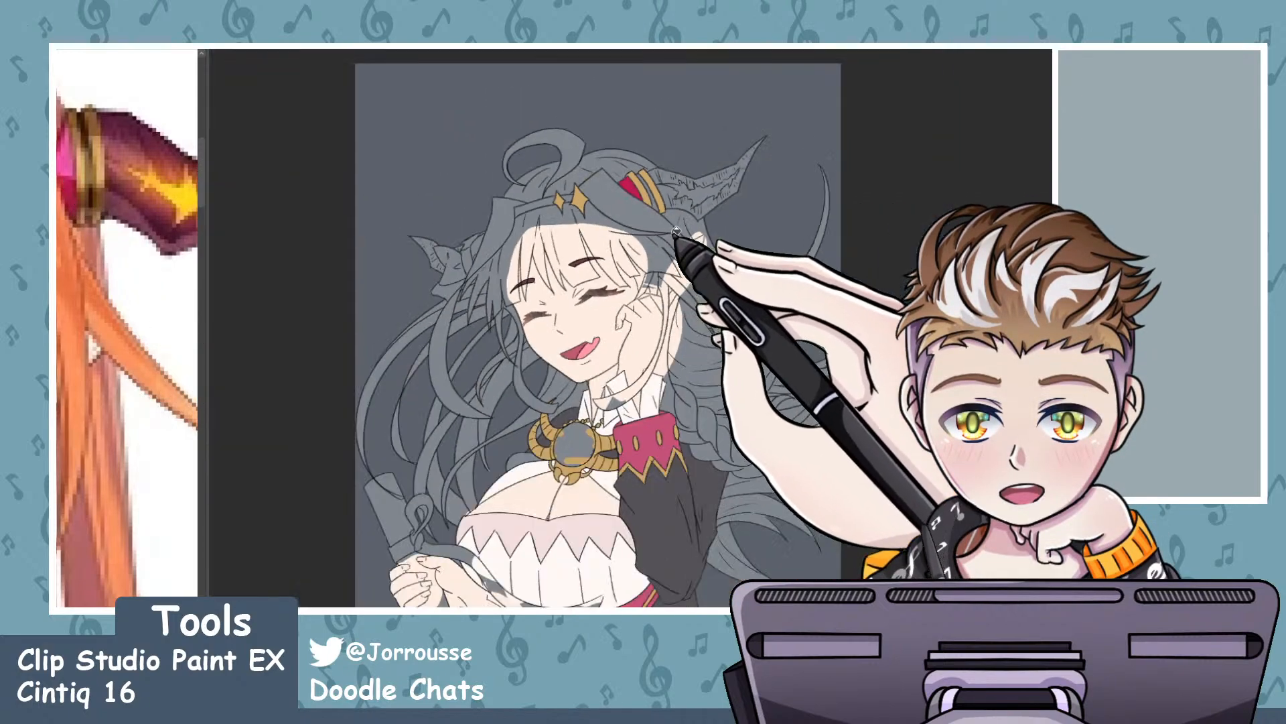
scroll(674, 235, up, 1)
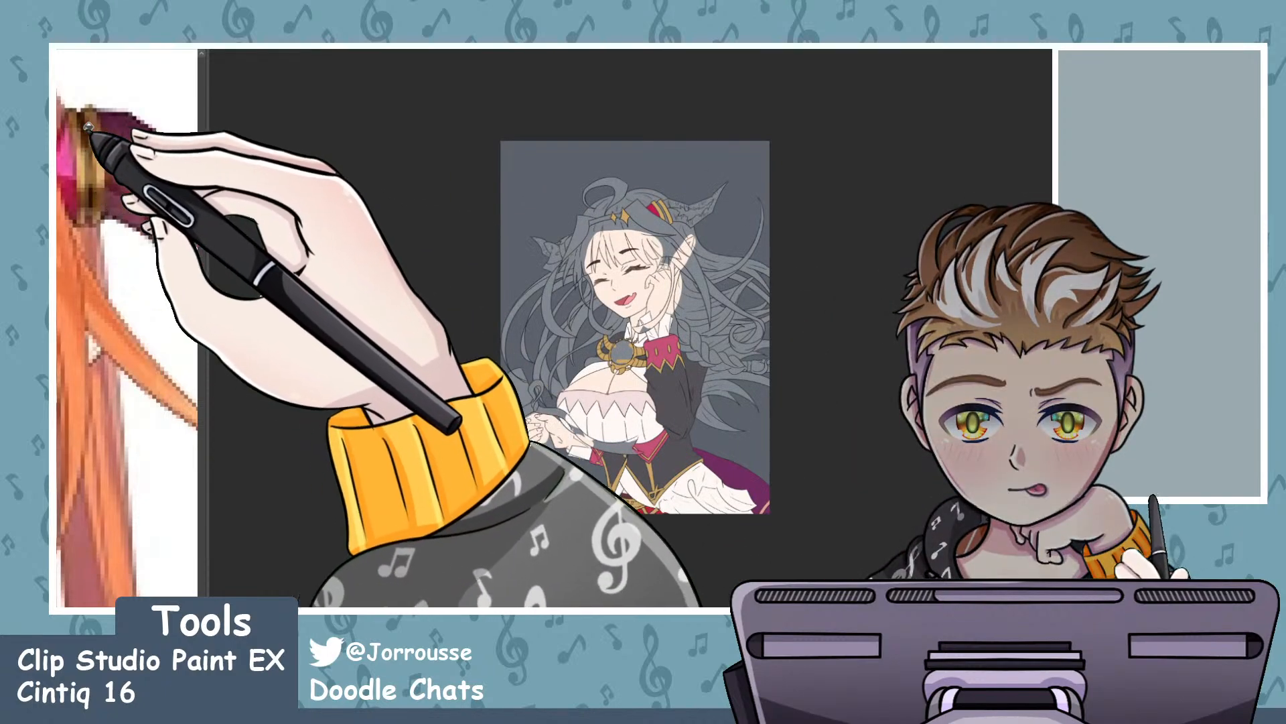
scroll(704, 213, up, 3)
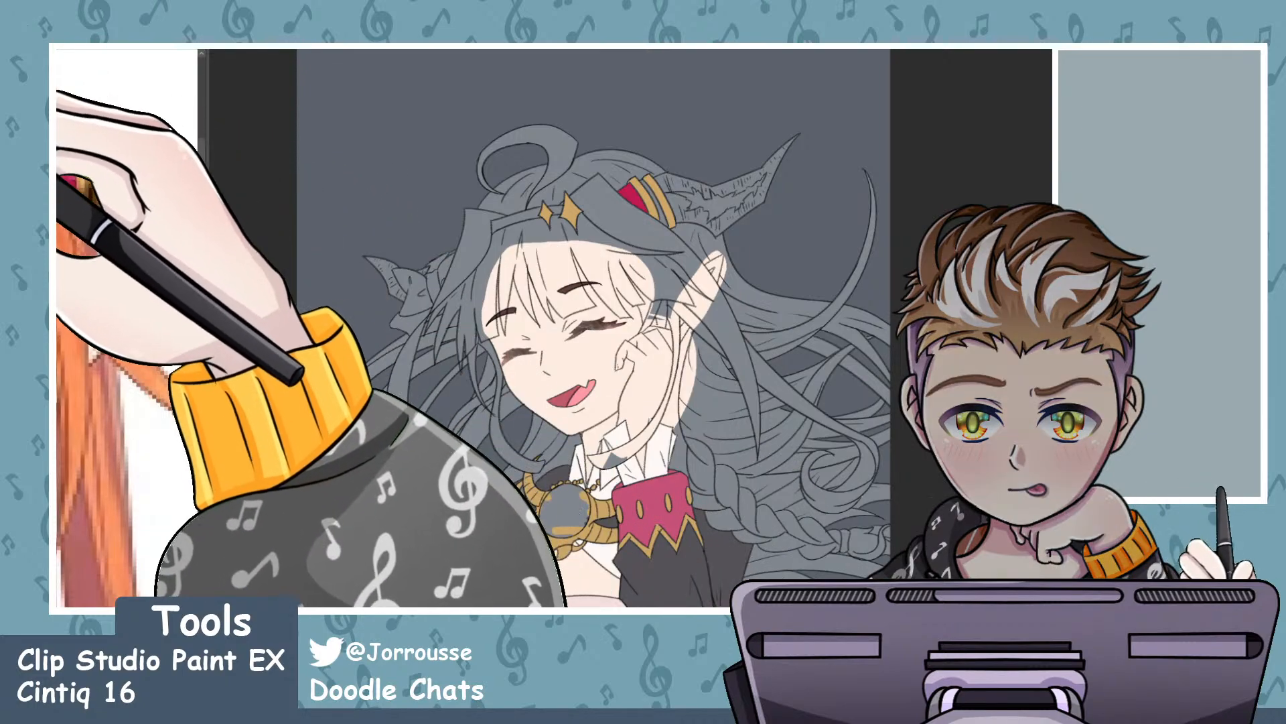
click(702, 187)
scroll(627, 239, down, 2)
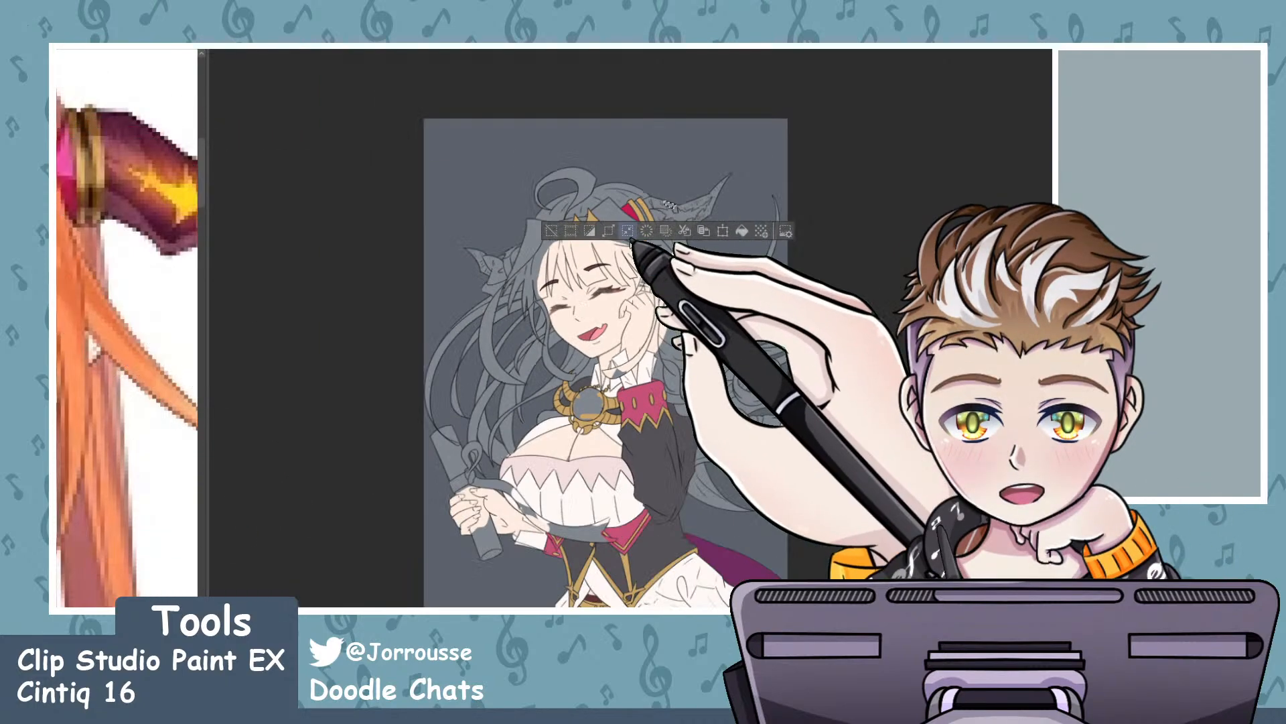
click(179, 224)
- Examine the reference's headband and star ornaments and compare their colors with the drawing
scroll(179, 227, down, 6)
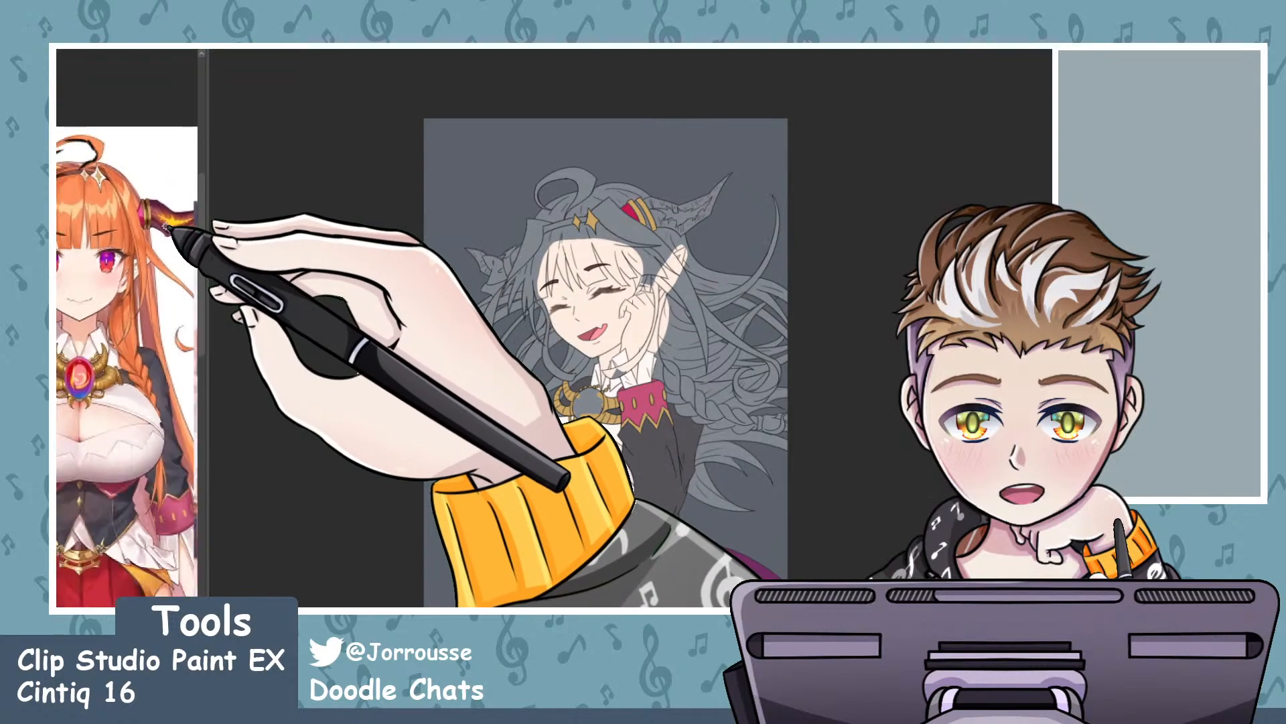
scroll(70, 167, up, 2)
scroll(98, 186, down, 1)
scroll(97, 188, up, 2)
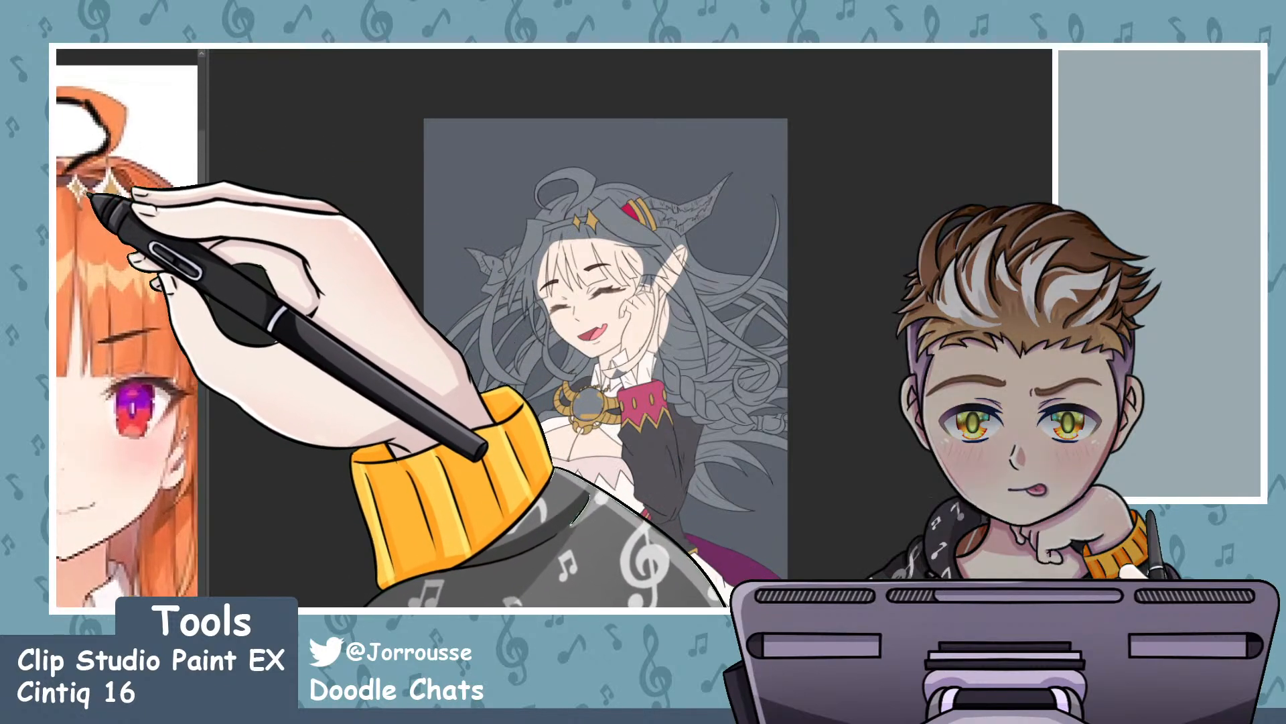
scroll(127, 200, down, 3)
scroll(87, 196, up, 3)
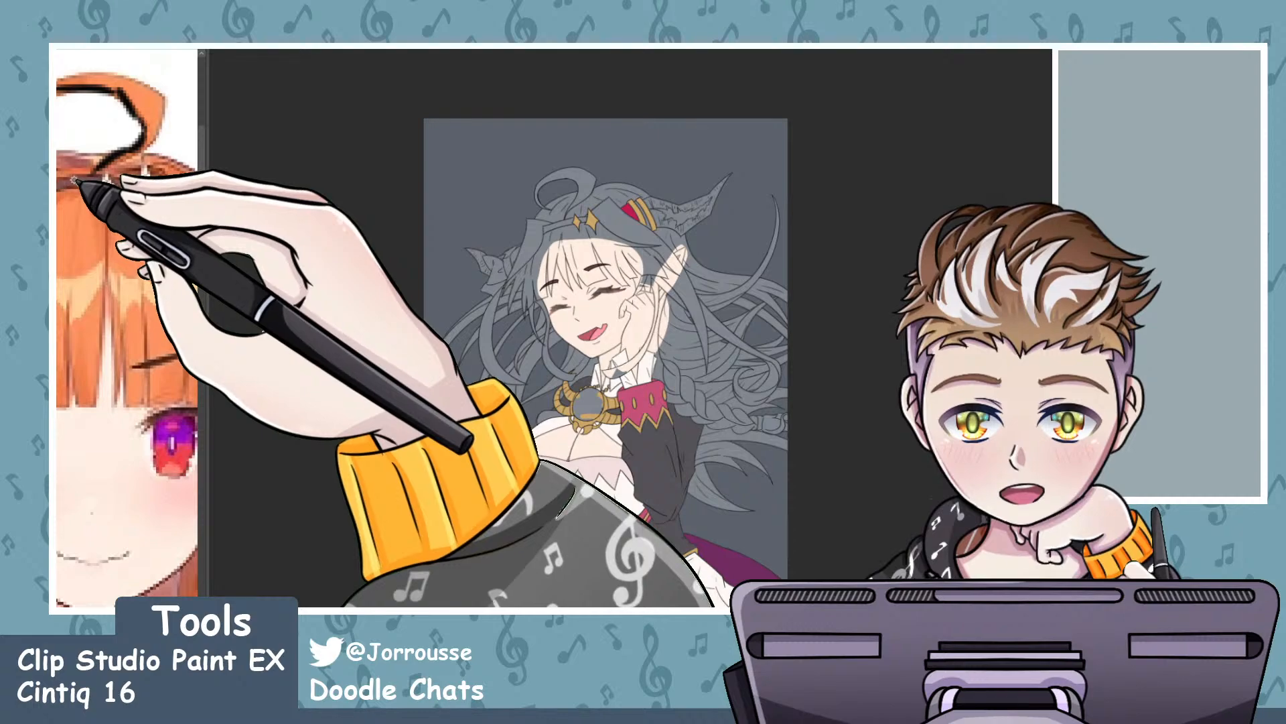
scroll(101, 194, down, 3)
scroll(609, 253, up, 1)
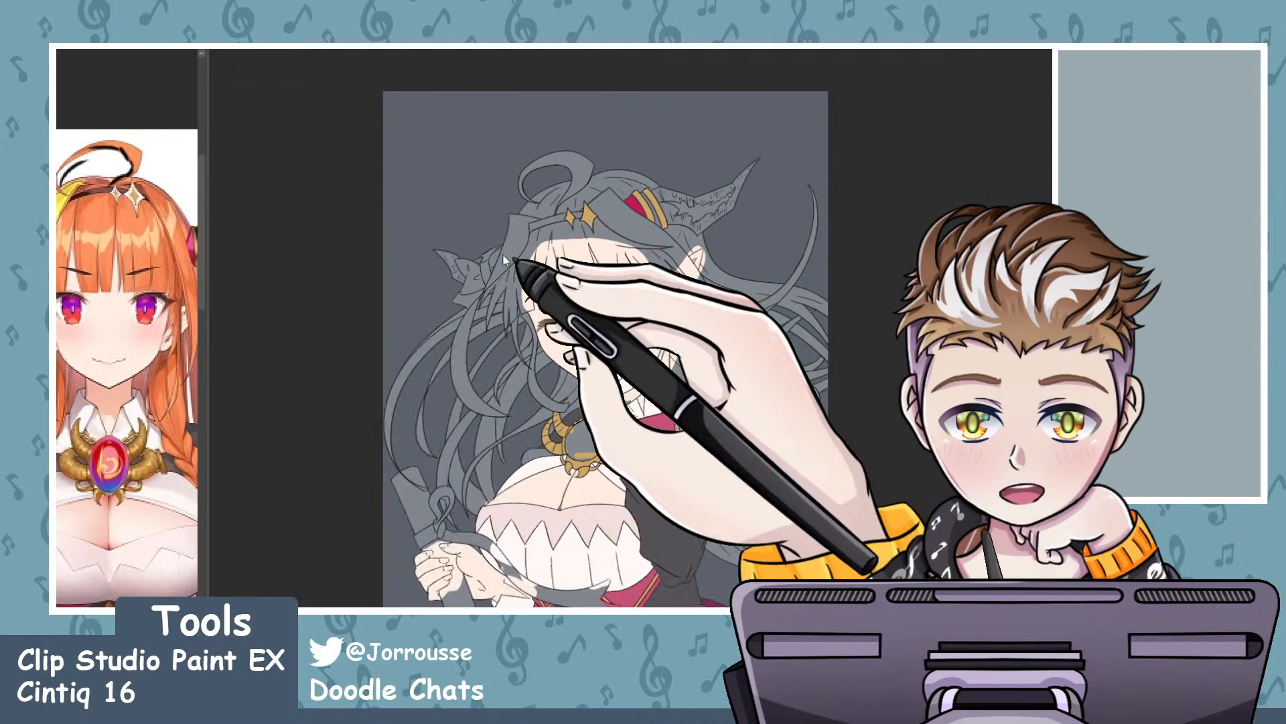
- Fill the headband and the strip between the horn's gold bands with dark reddish brown and clear the selection
scroll(670, 207, up, 4)
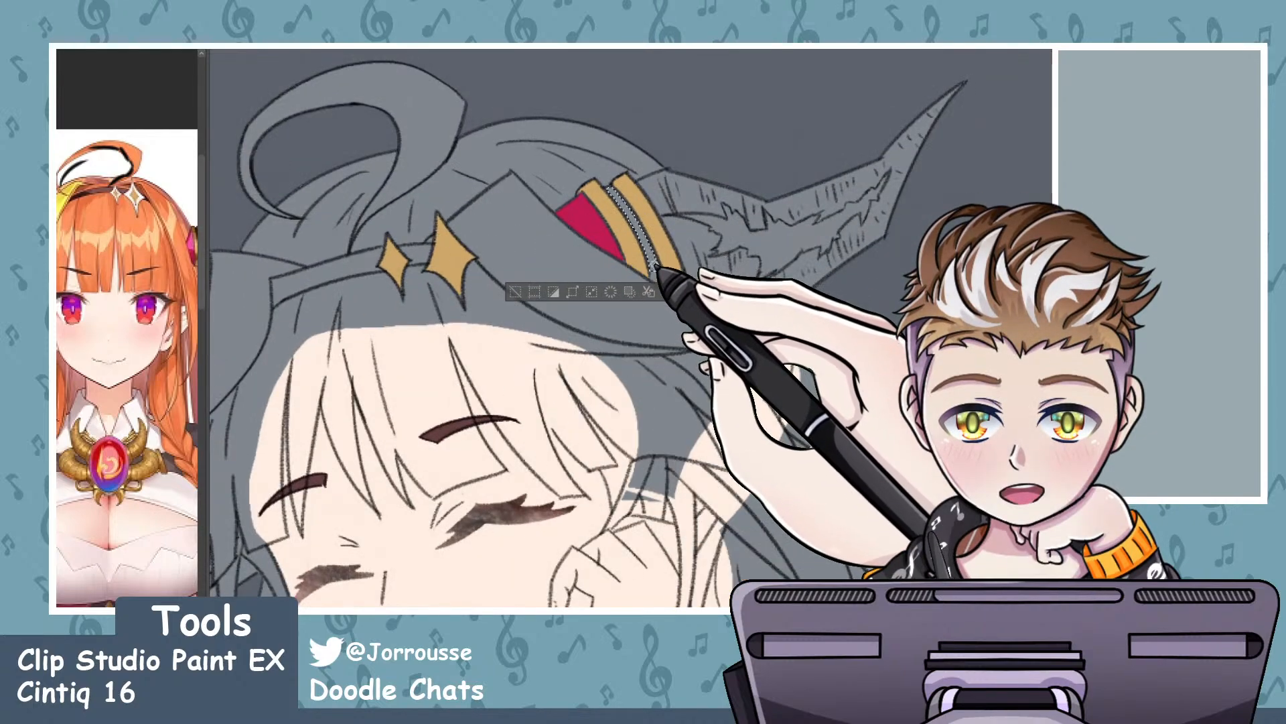
click(420, 253)
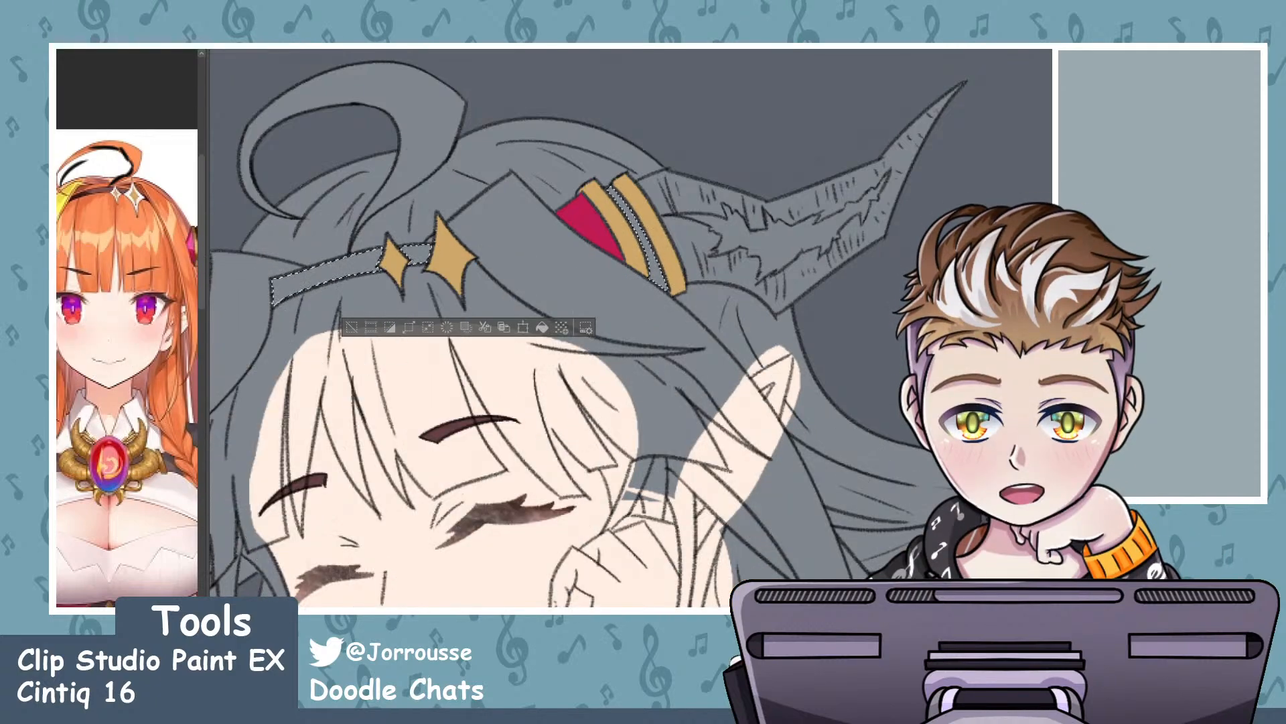
click(653, 261)
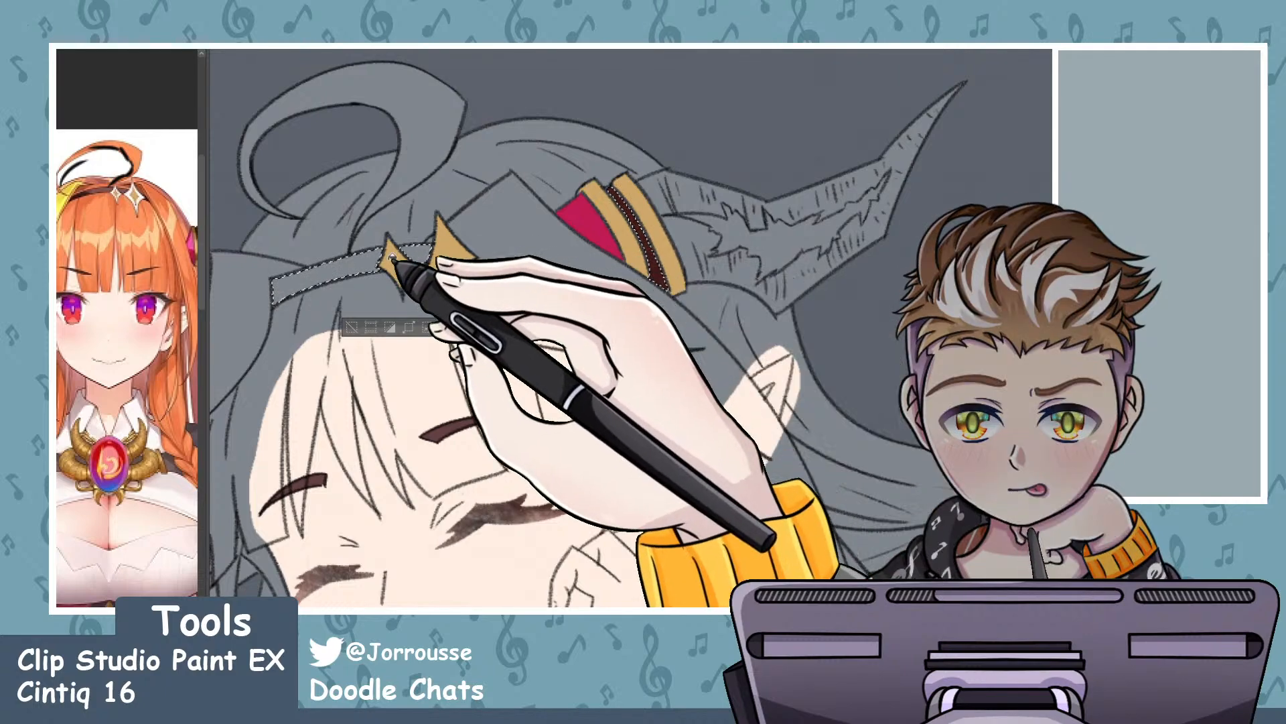
click(369, 263)
click(425, 253)
key(ctrl+d)
scroll(629, 292, down, 10)
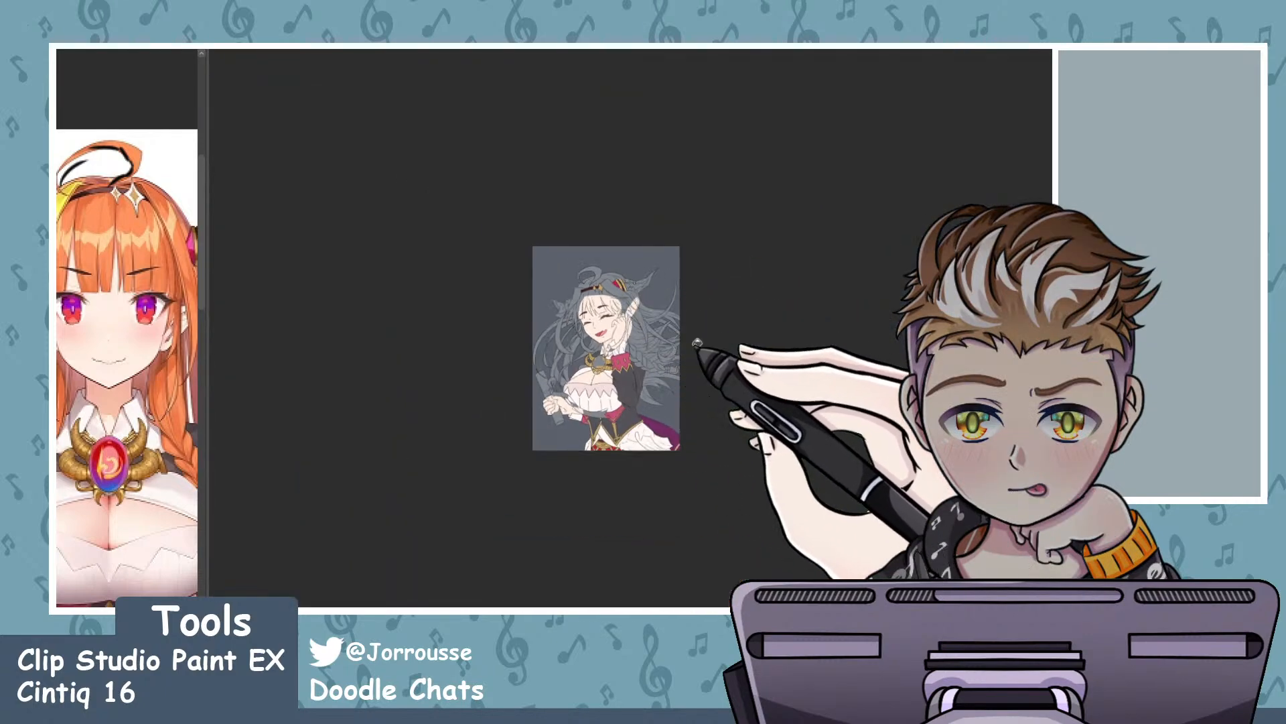
- Check the horn's coloring in the reference and select the large horn's sections from the gold bands out to the tip
scroll(697, 343, up, 10)
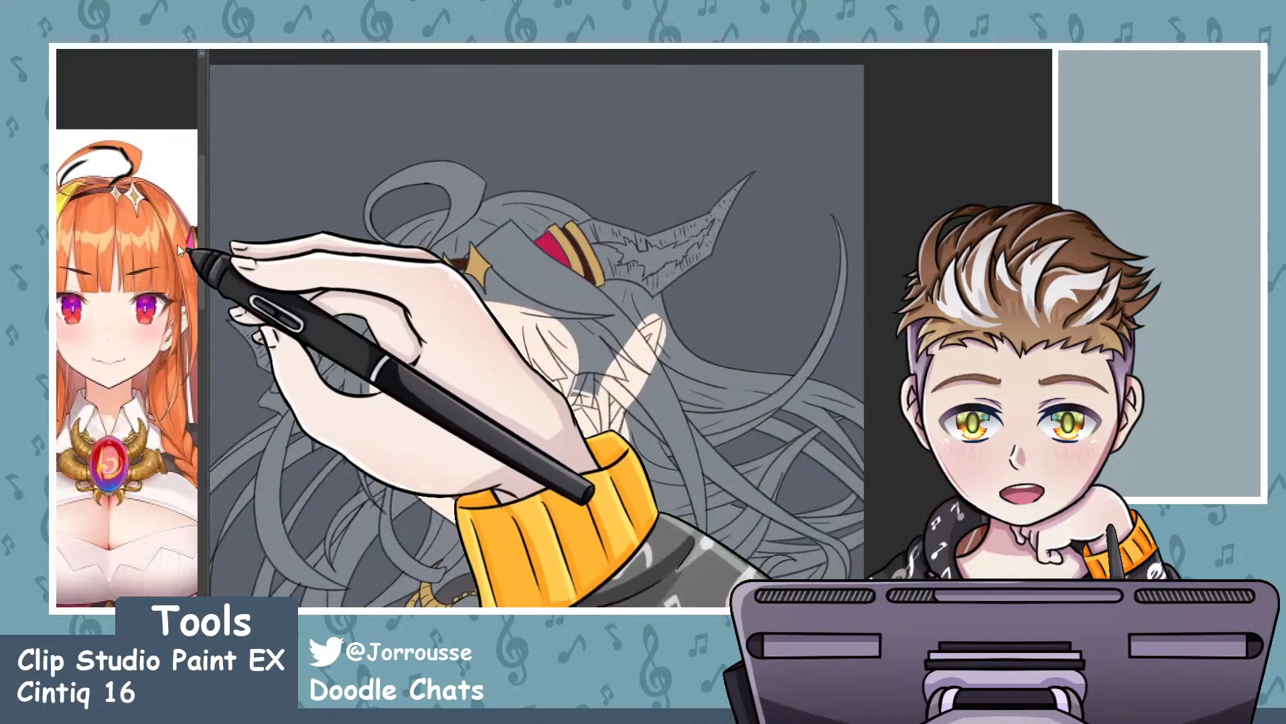
scroll(180, 250, down, 4)
scroll(177, 247, up, 10)
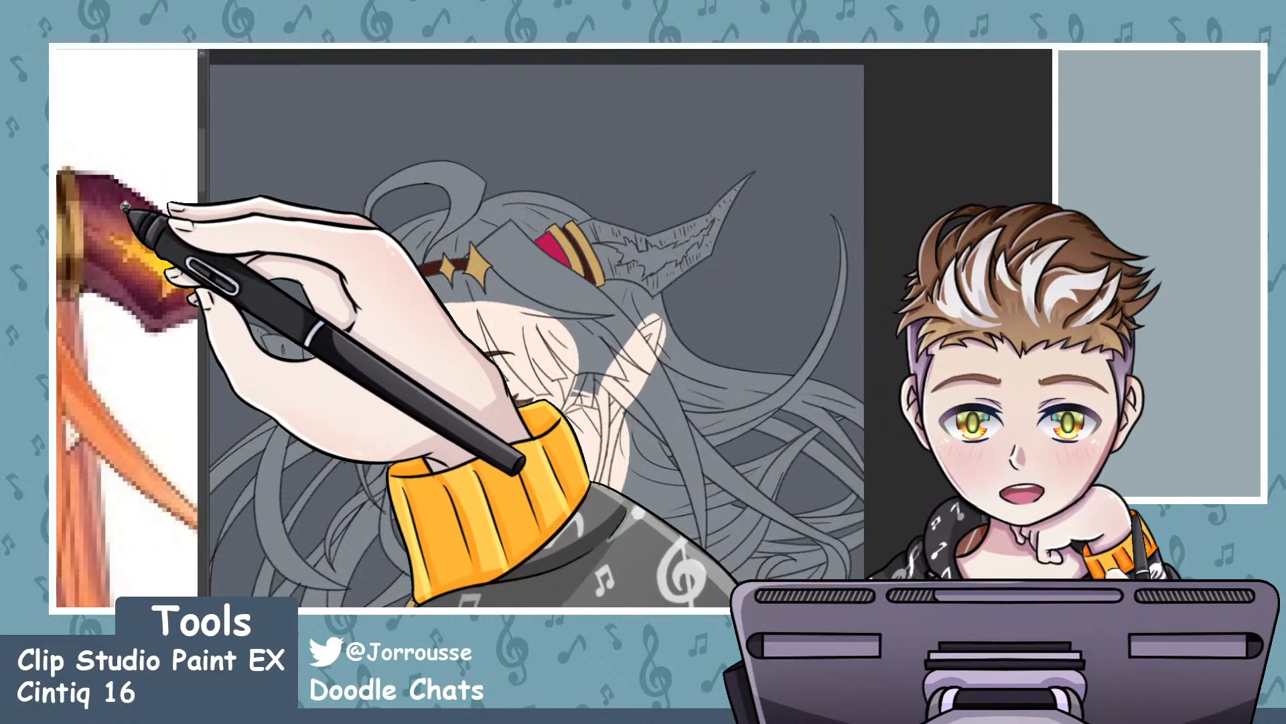
scroll(616, 263, up, 2)
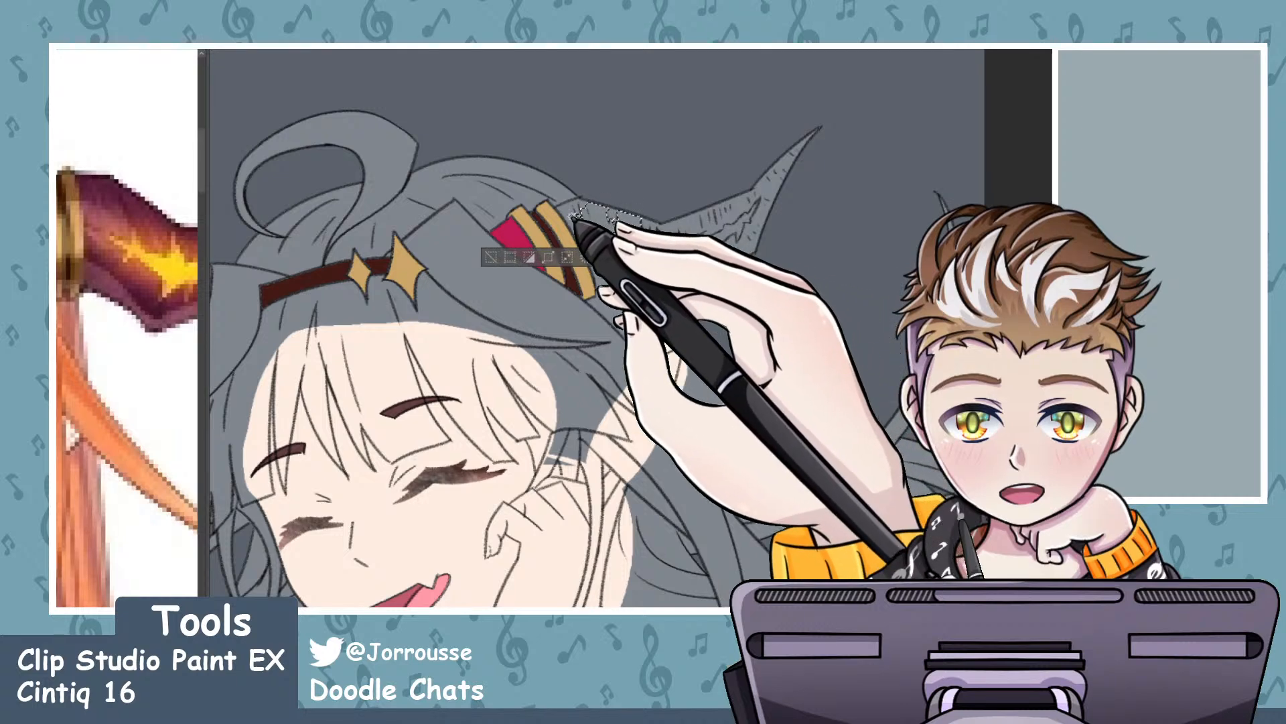
scroll(662, 286, up, 3)
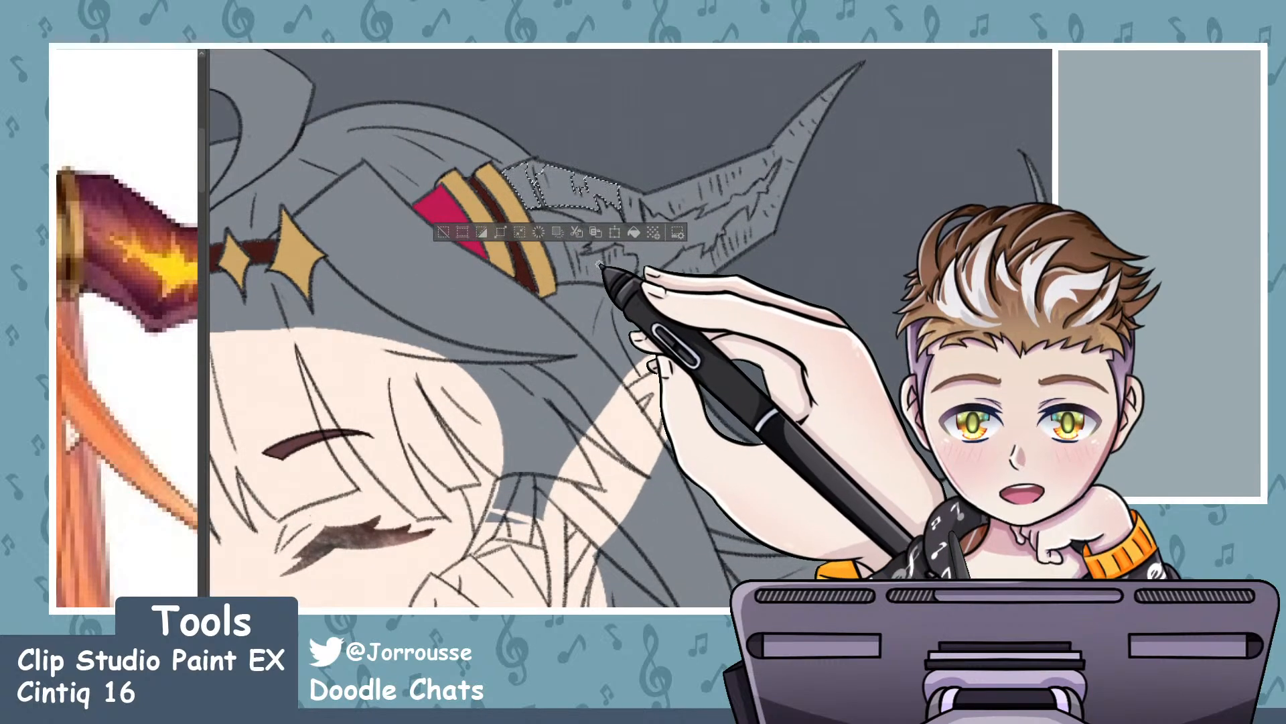
mouse_move(605, 266)
mouse_down()
mouse_move(567, 261)
mouse_move(575, 238)
mouse_move(690, 275)
mouse_up()
mouse_move(747, 234)
mouse_down()
mouse_move(782, 166)
mouse_move(833, 130)
mouse_move(840, 93)
mouse_up()
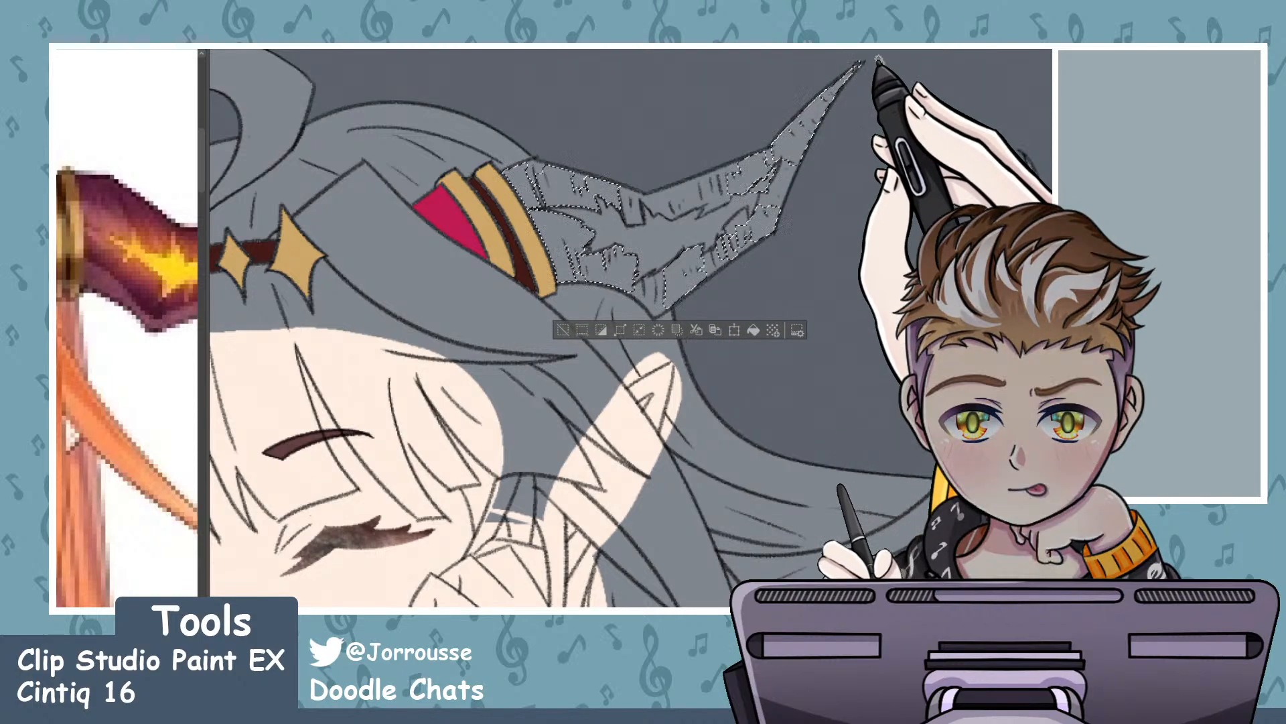
- Extend the large horn's selection into its narrow pointed tip
scroll(844, 73, up, 3)
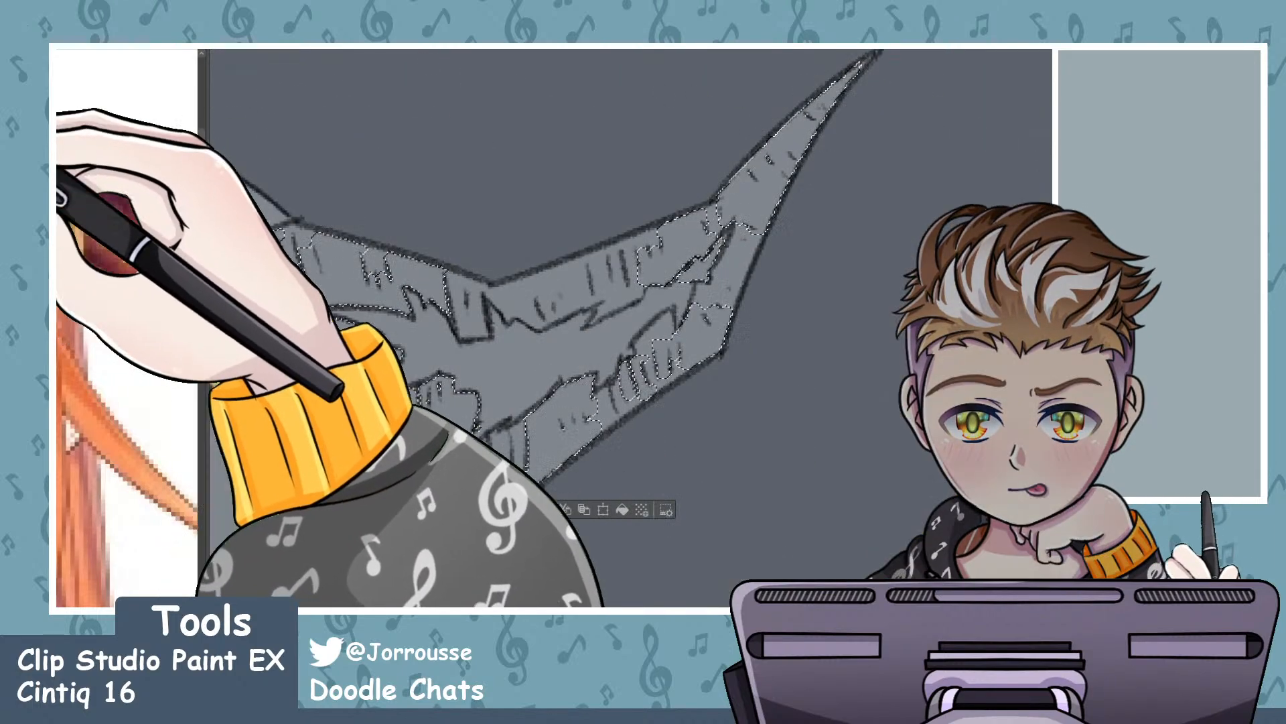
scroll(861, 71, up, 1)
scroll(860, 71, down, 1)
scroll(874, 97, up, 2)
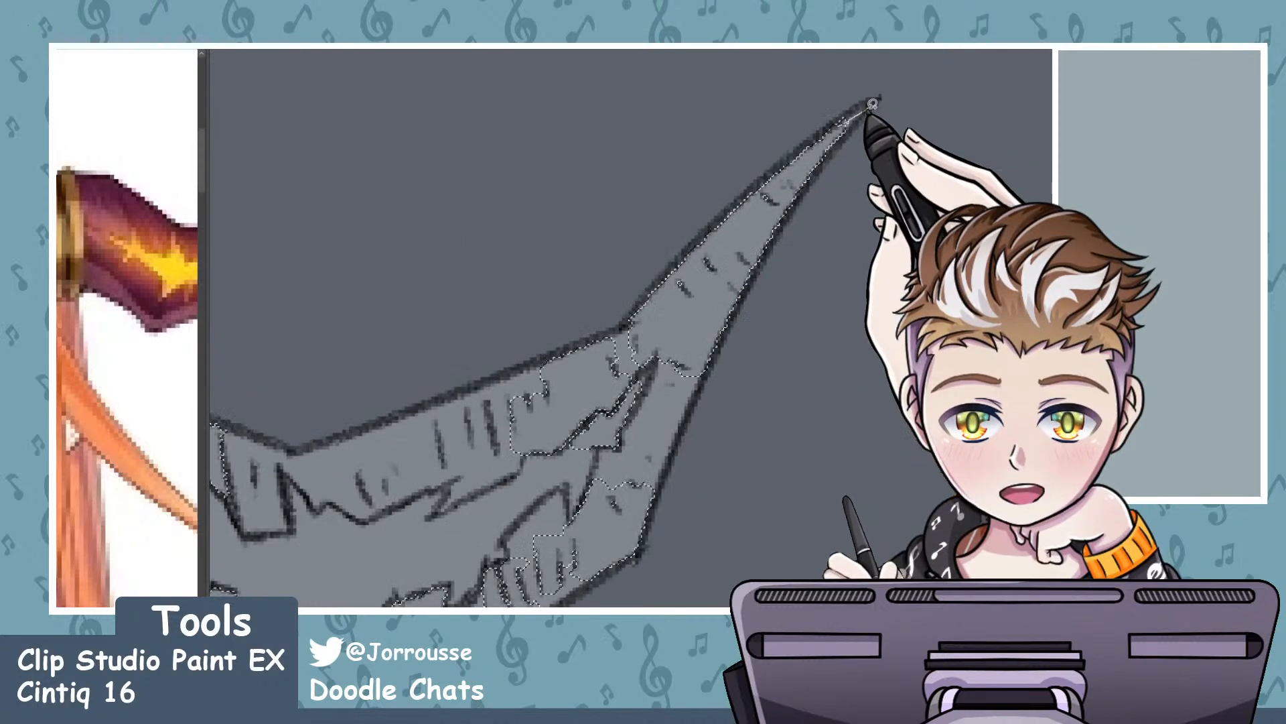
mouse_move(845, 123)
mouse_down()
mouse_move(875, 97)
mouse_move(857, 121)
mouse_up()
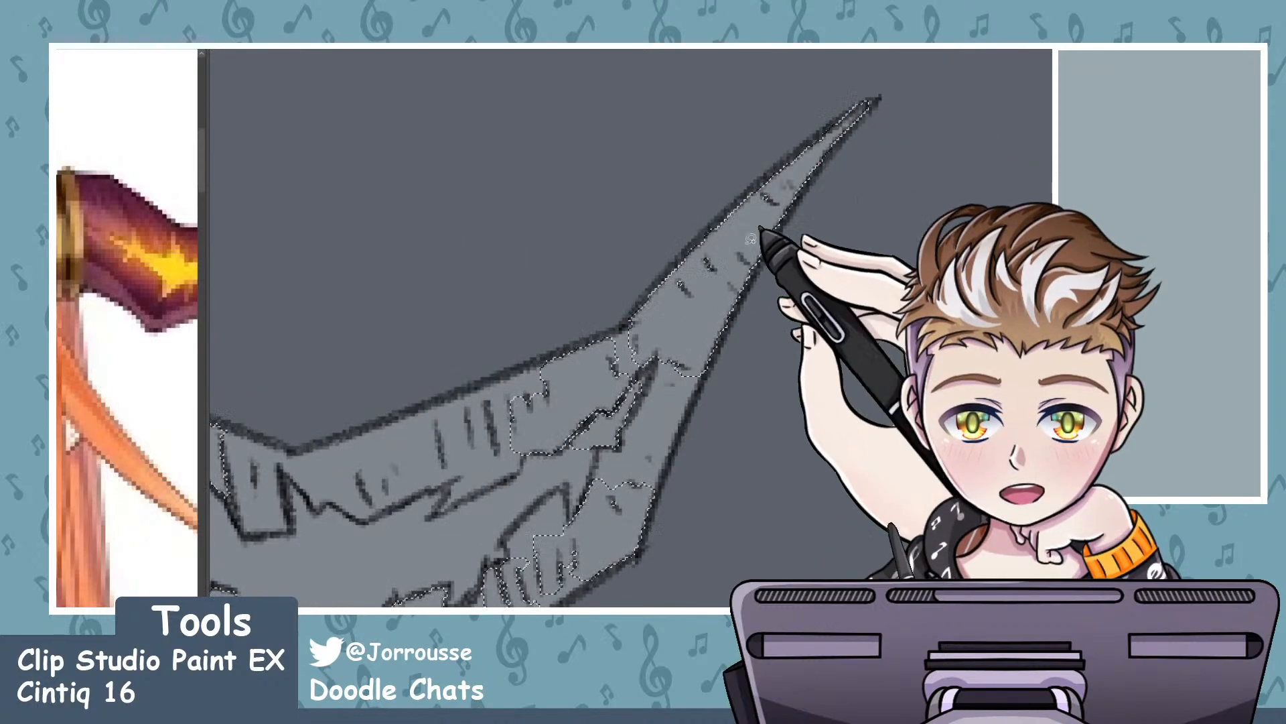
scroll(582, 433, down, 1)
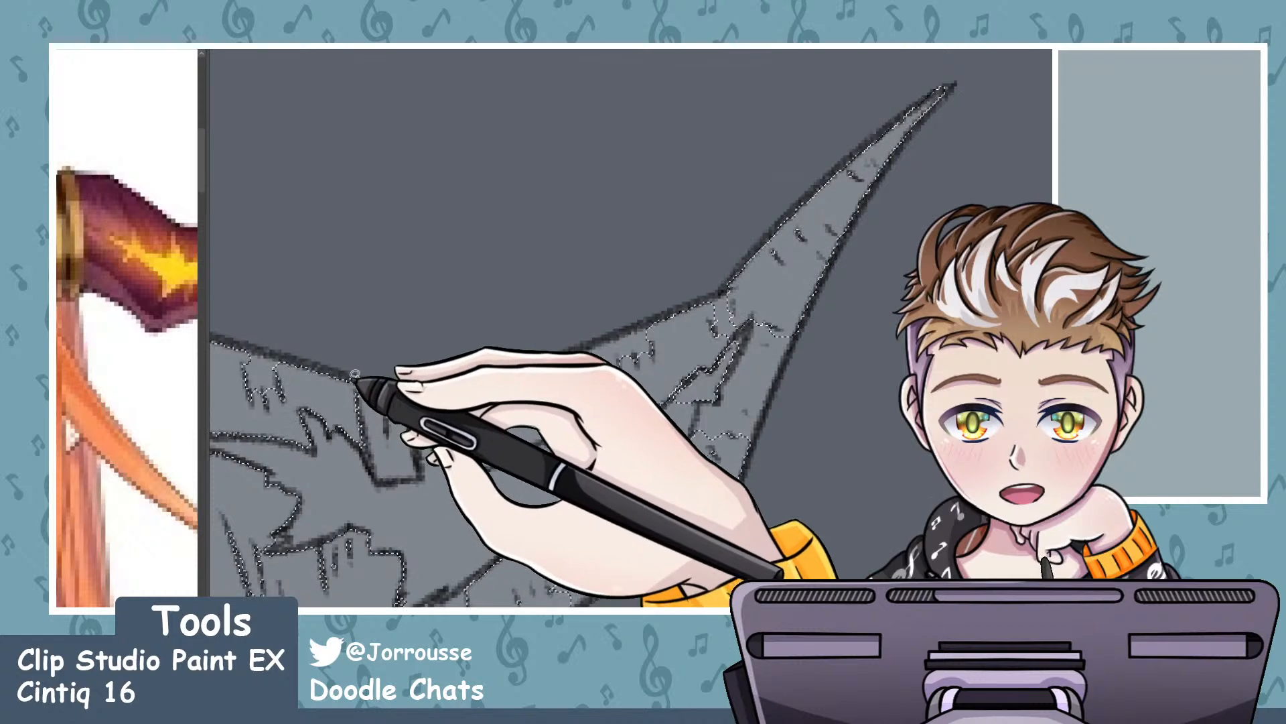
- Add the missed areas inside the large horn's base, middle and outer bend to the selection
drag(396, 395, 504, 378)
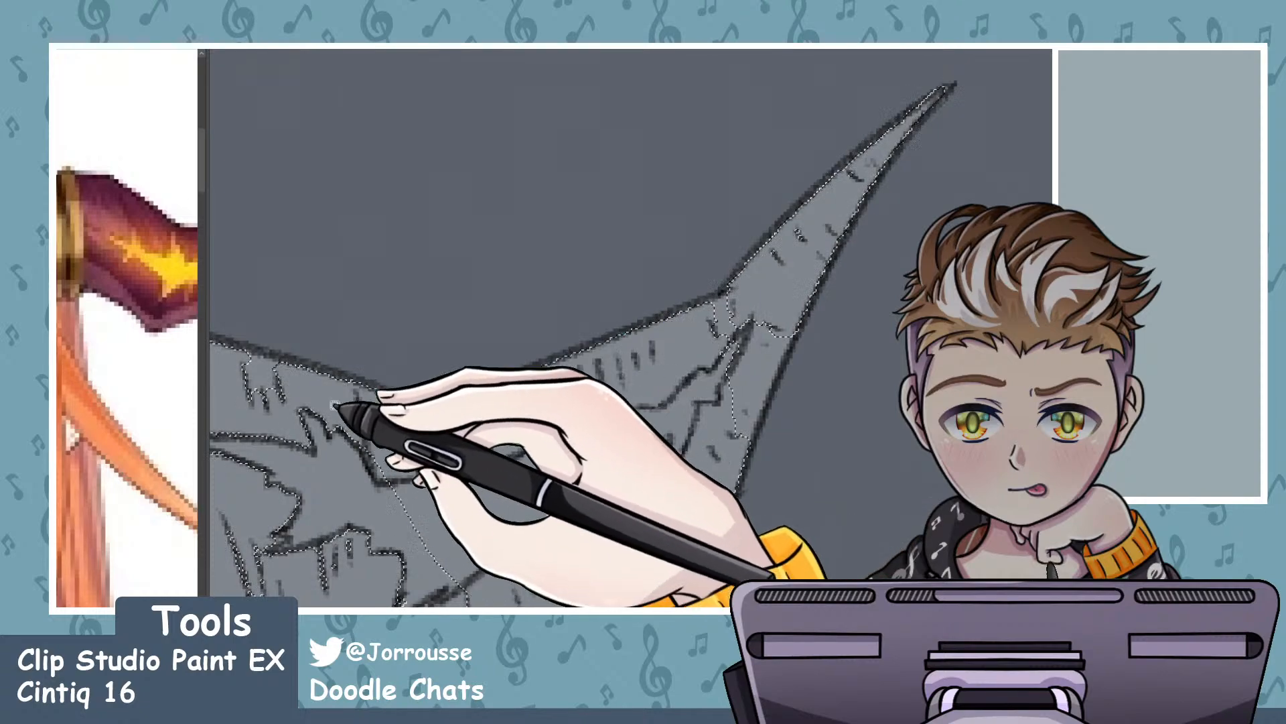
scroll(491, 395, down, 5)
scroll(473, 495, up, 5)
drag(328, 440, 377, 492)
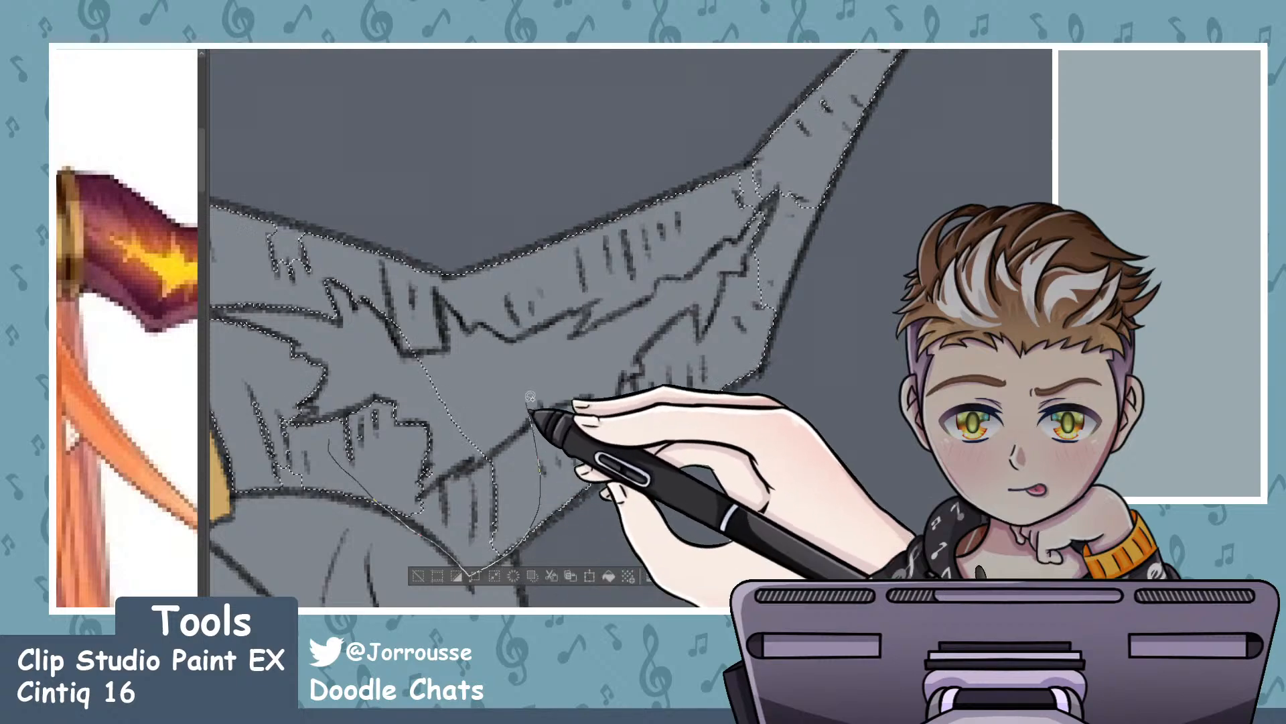
drag(365, 271, 325, 435)
scroll(516, 422, down, 3)
scroll(395, 362, up, 2)
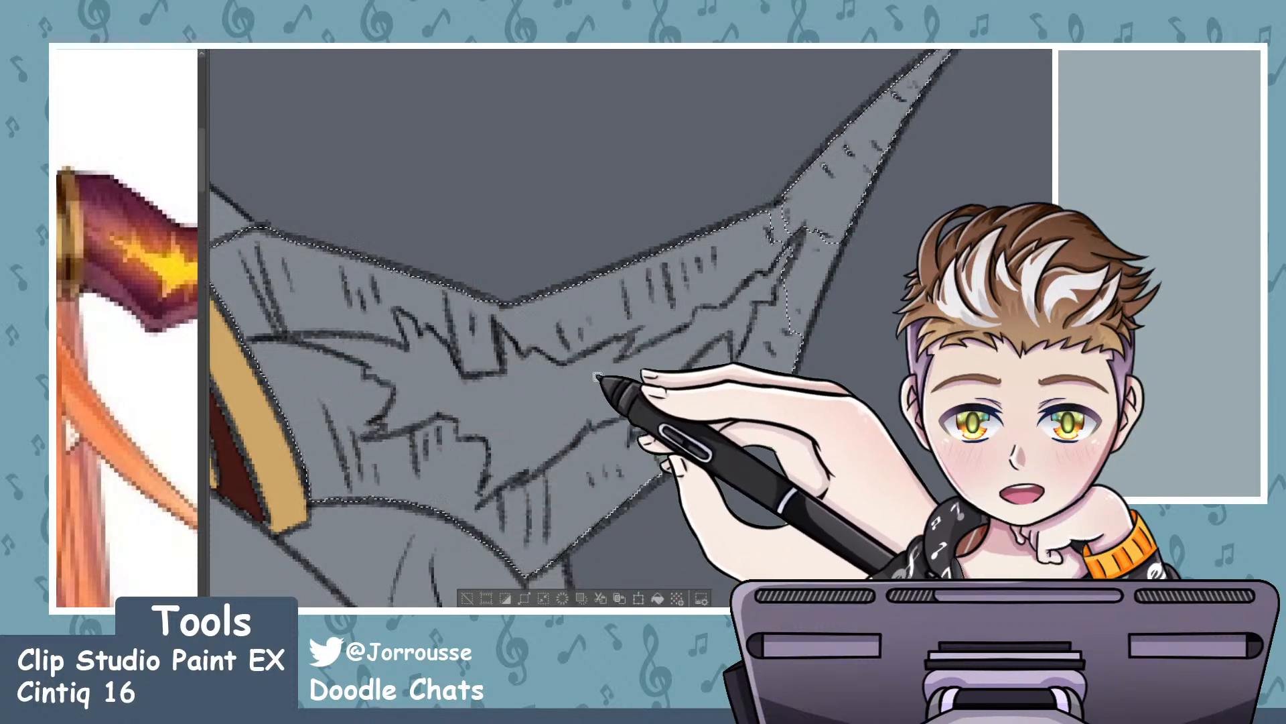
drag(598, 377, 785, 272)
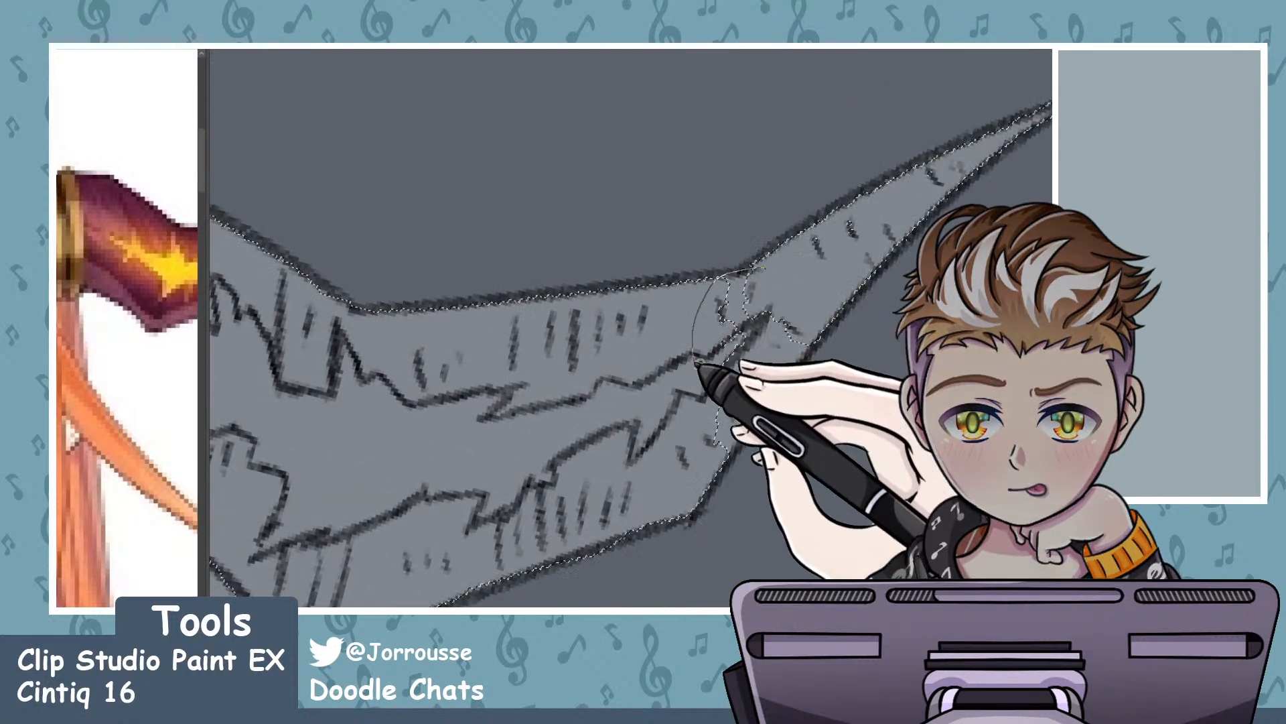
mouse_move(765, 402)
mouse_down()
mouse_move(800, 366)
mouse_move(820, 316)
mouse_move(785, 273)
mouse_move(732, 447)
mouse_up()
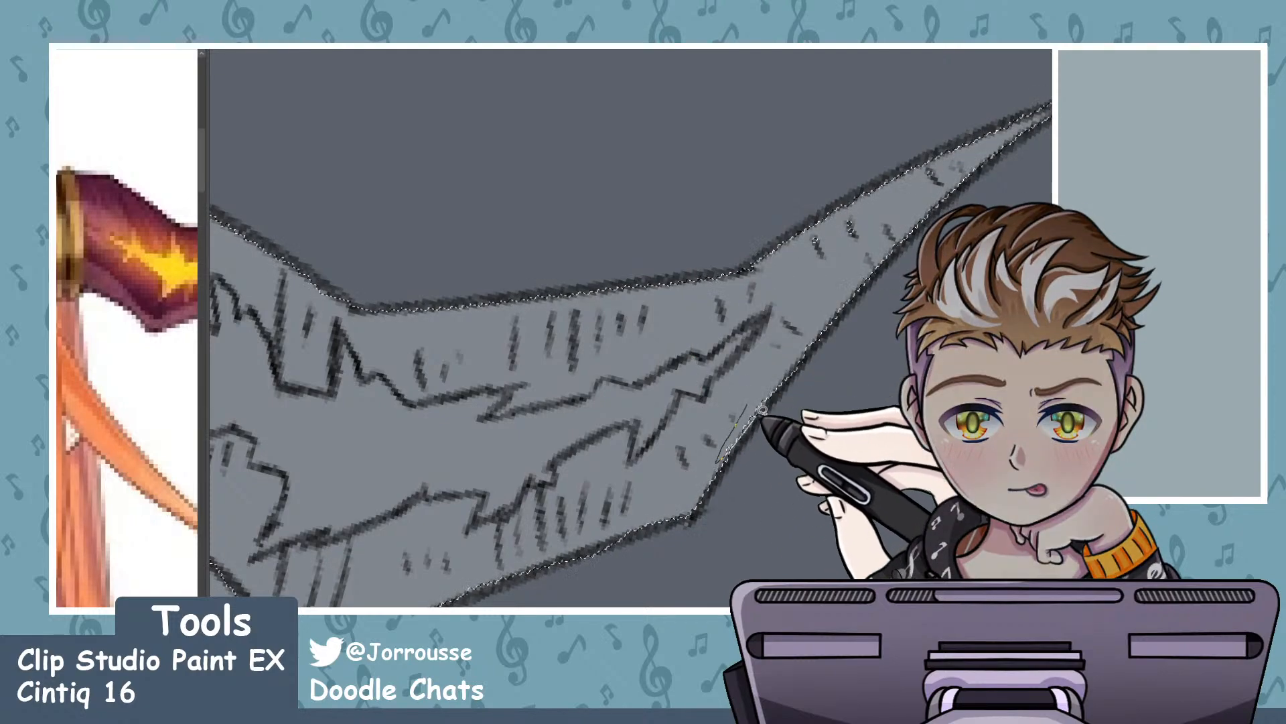
- Add the hatched part of the smaller horn on the other side of the head to the selection
scroll(747, 332, down, 6)
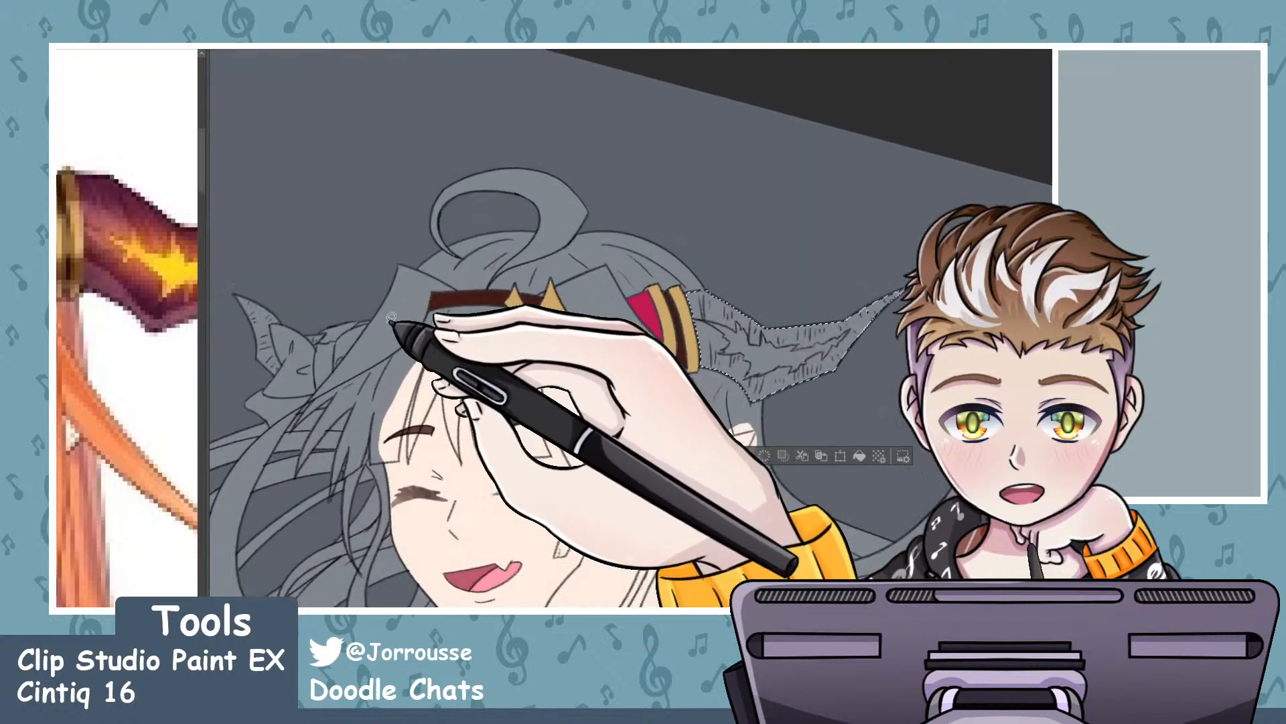
scroll(392, 335, down, 2)
scroll(321, 355, up, 4)
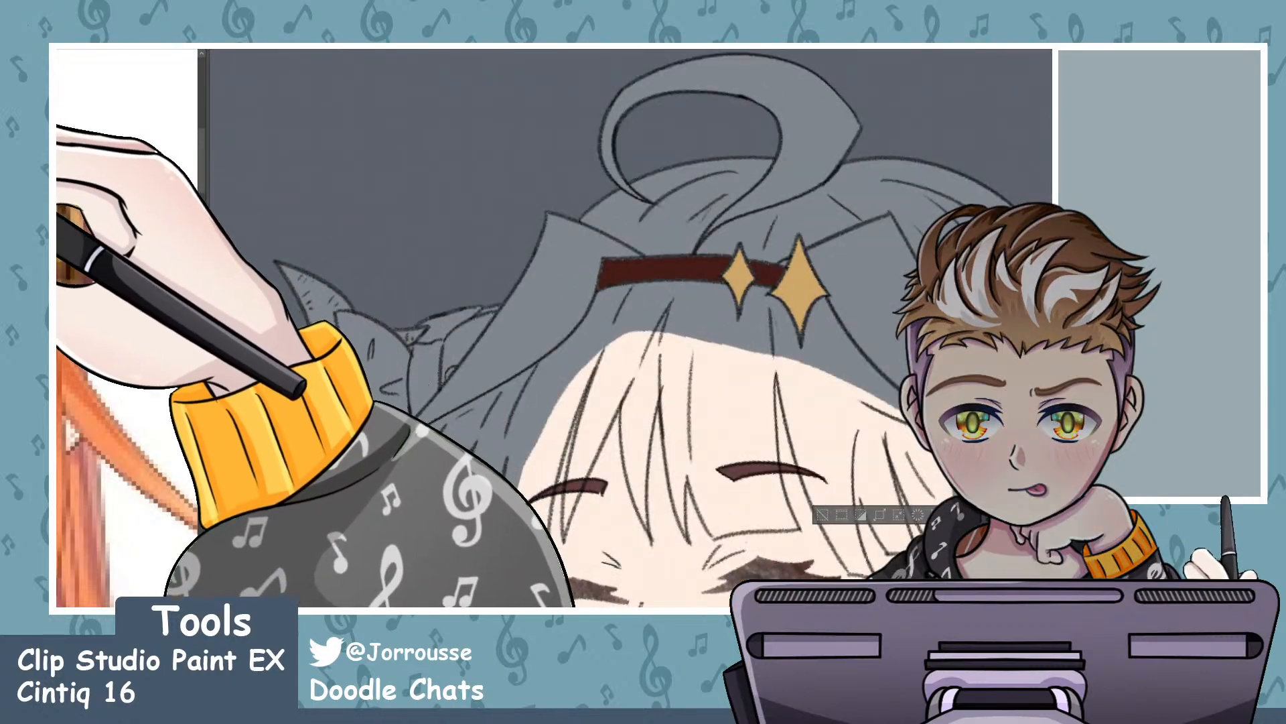
scroll(372, 340, up, 1)
scroll(371, 340, up, 1)
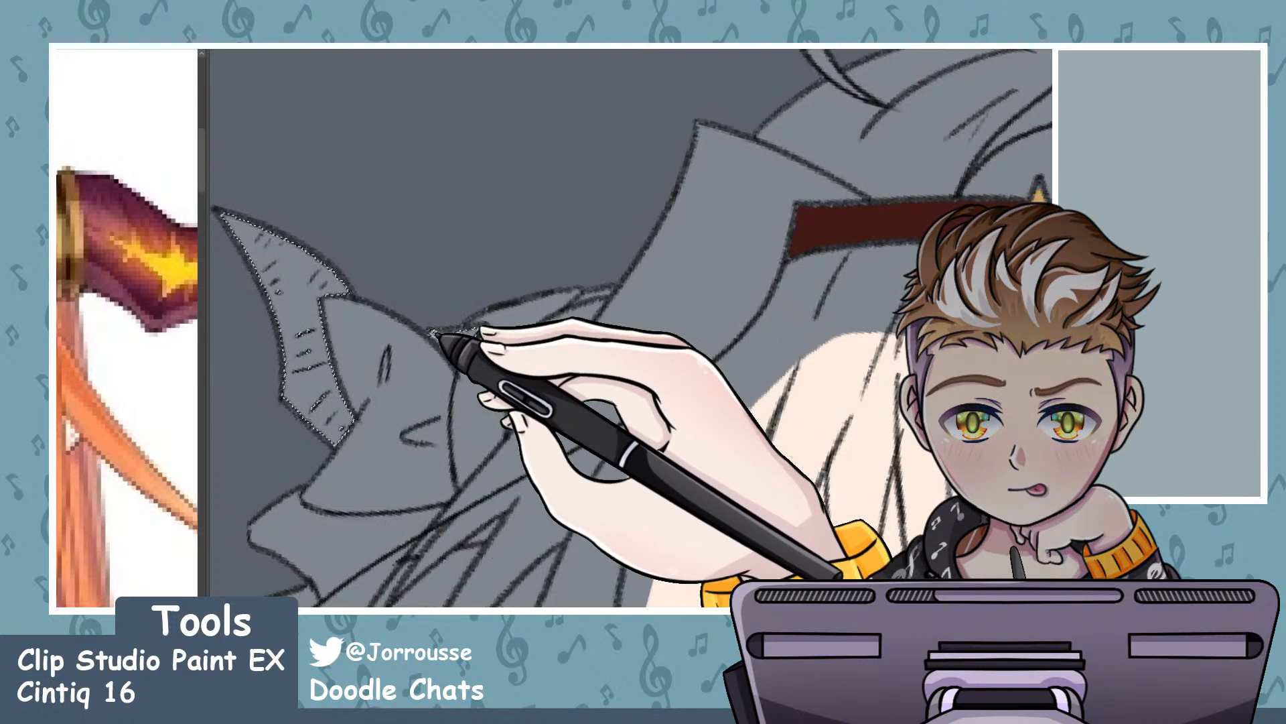
- Select the remaining areas of the smaller horn beside the hair bow and fill it with dark red
scroll(315, 316, down, 2)
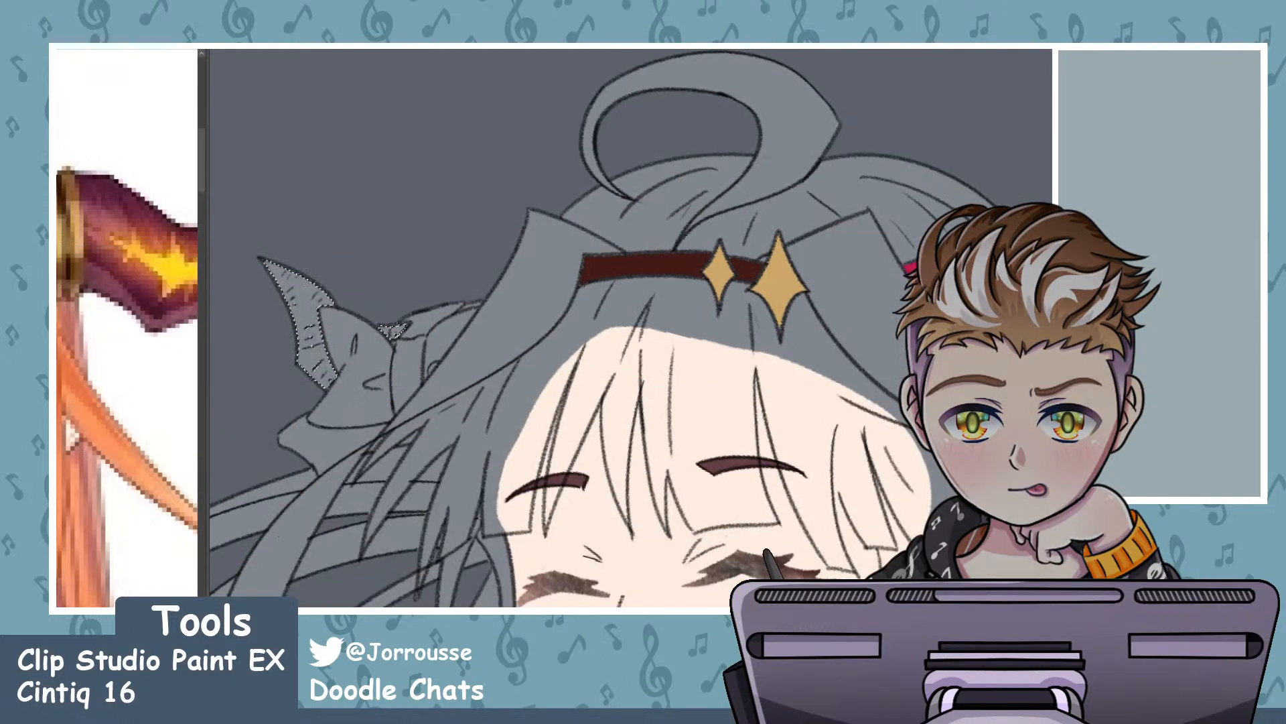
click(321, 316)
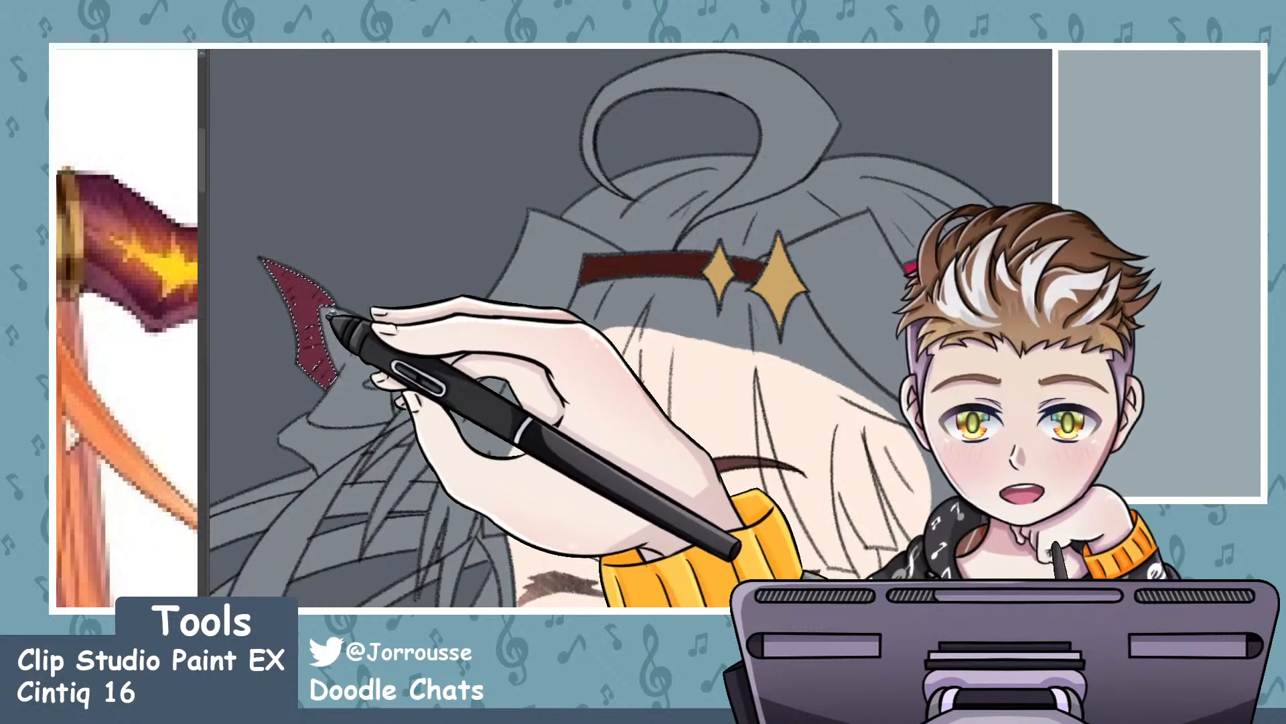
scroll(340, 333, down, 5)
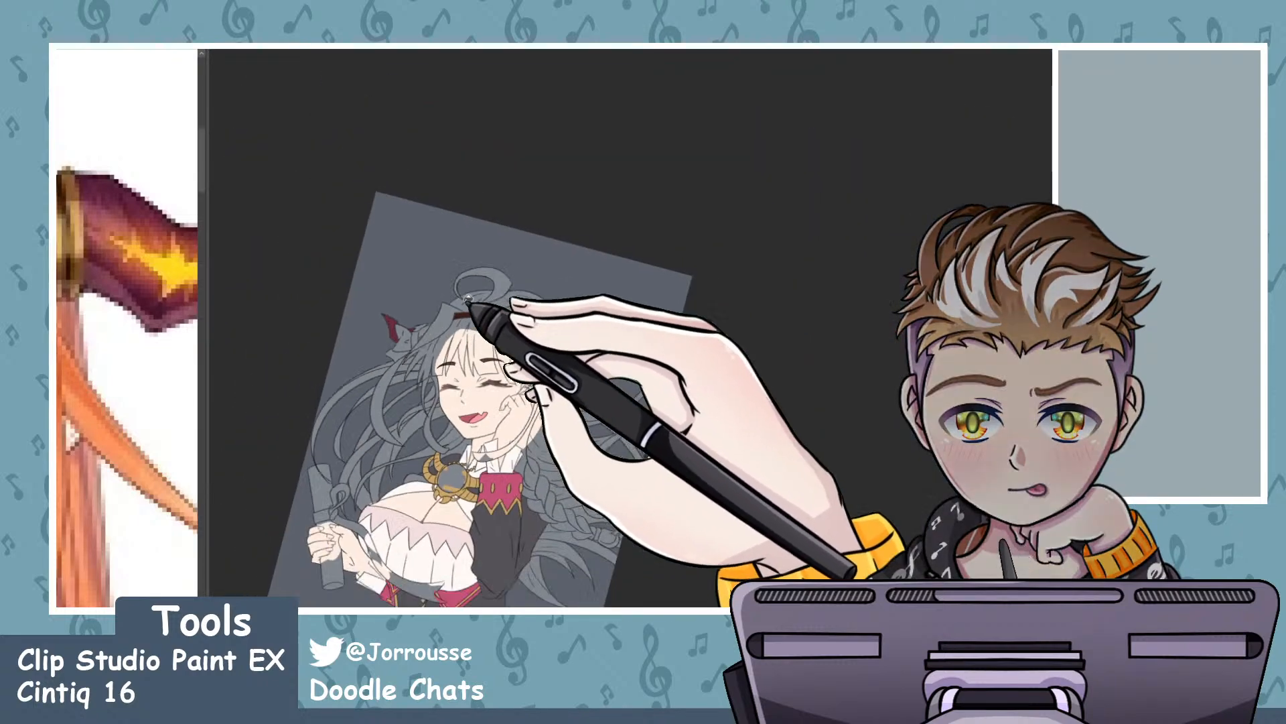
scroll(181, 271, down, 4)
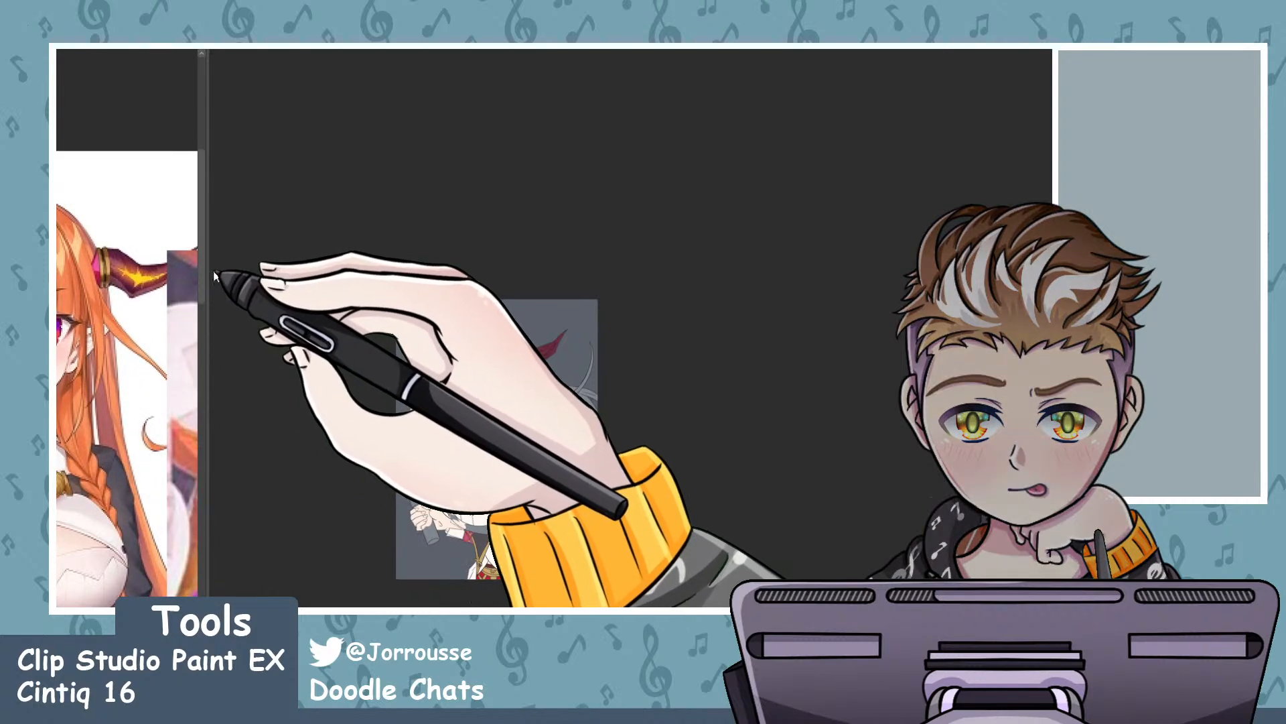
- Compare the horns, hair and headband of the reference character with the drawing at several zoom levels
scroll(80, 261, up, 4)
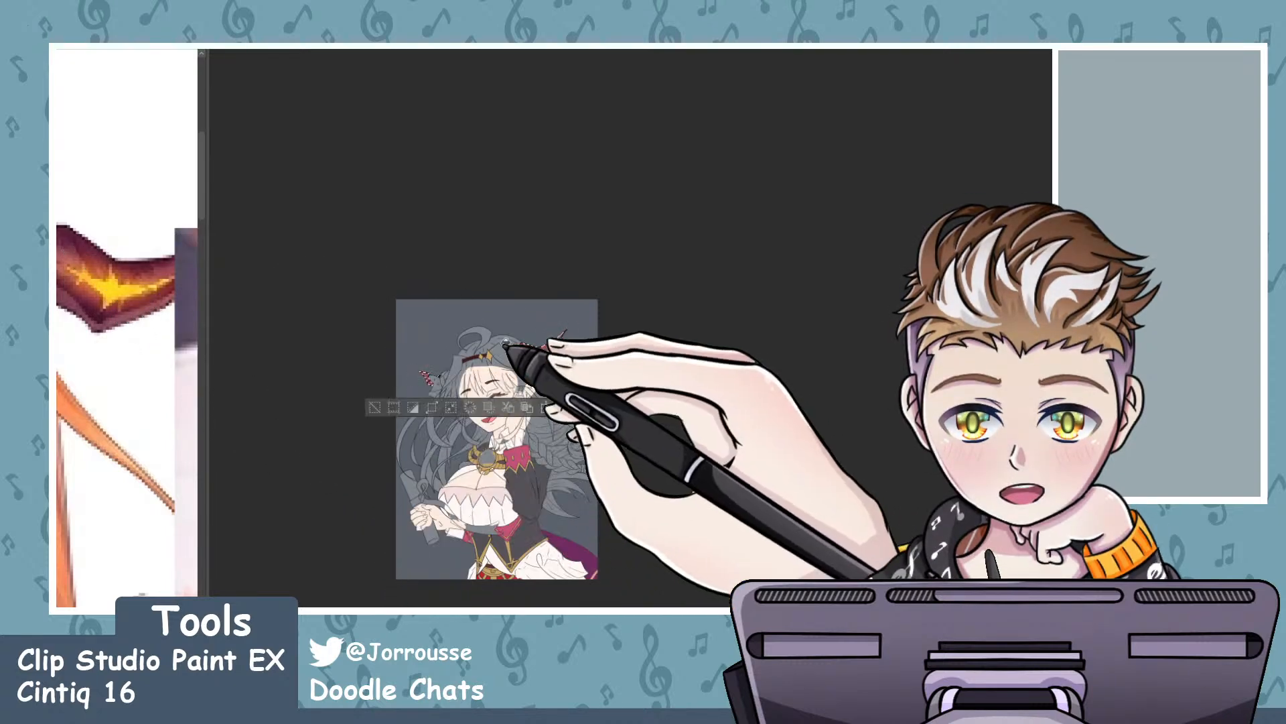
scroll(603, 337, down, 3)
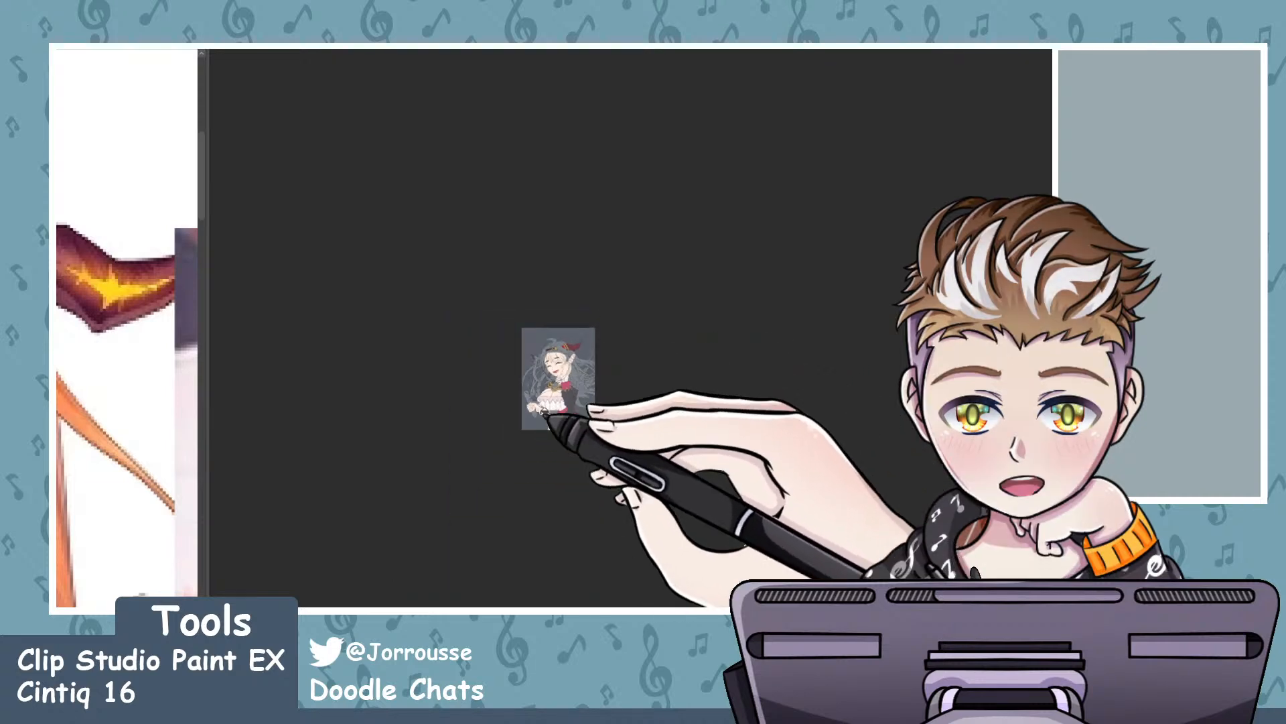
scroll(544, 404, up, 4)
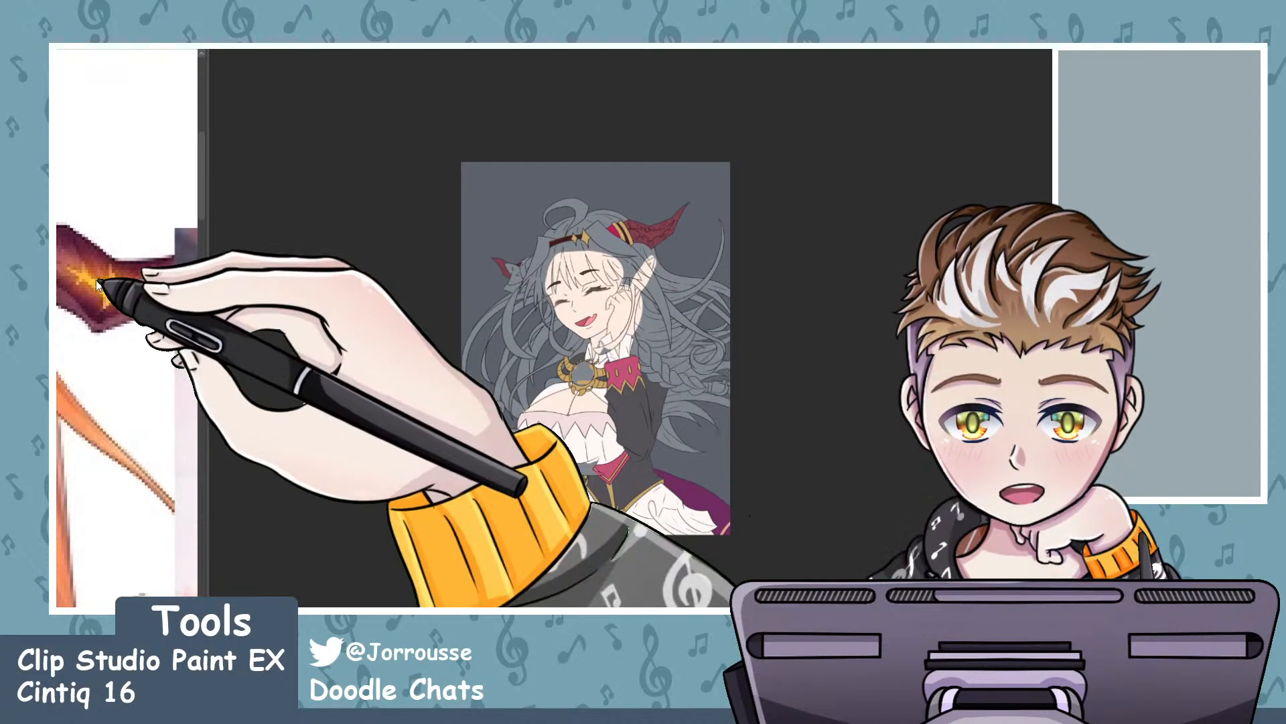
scroll(120, 281, down, 5)
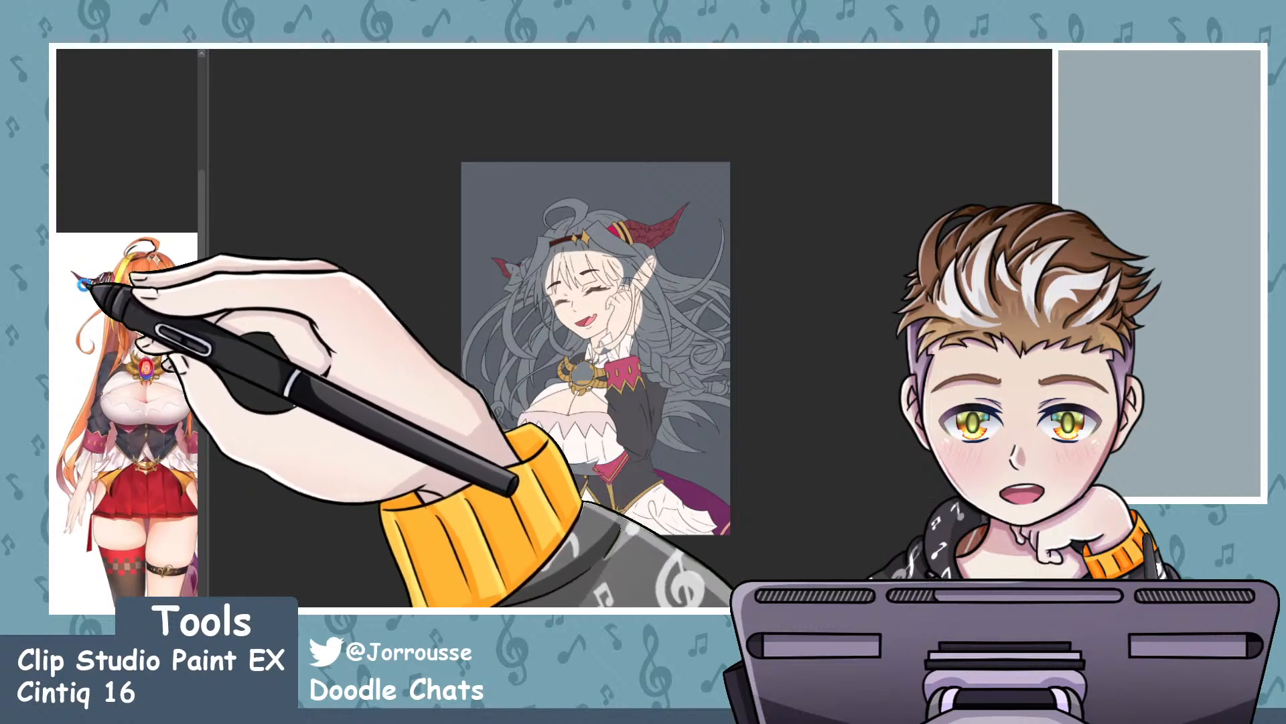
scroll(73, 281, up, 5)
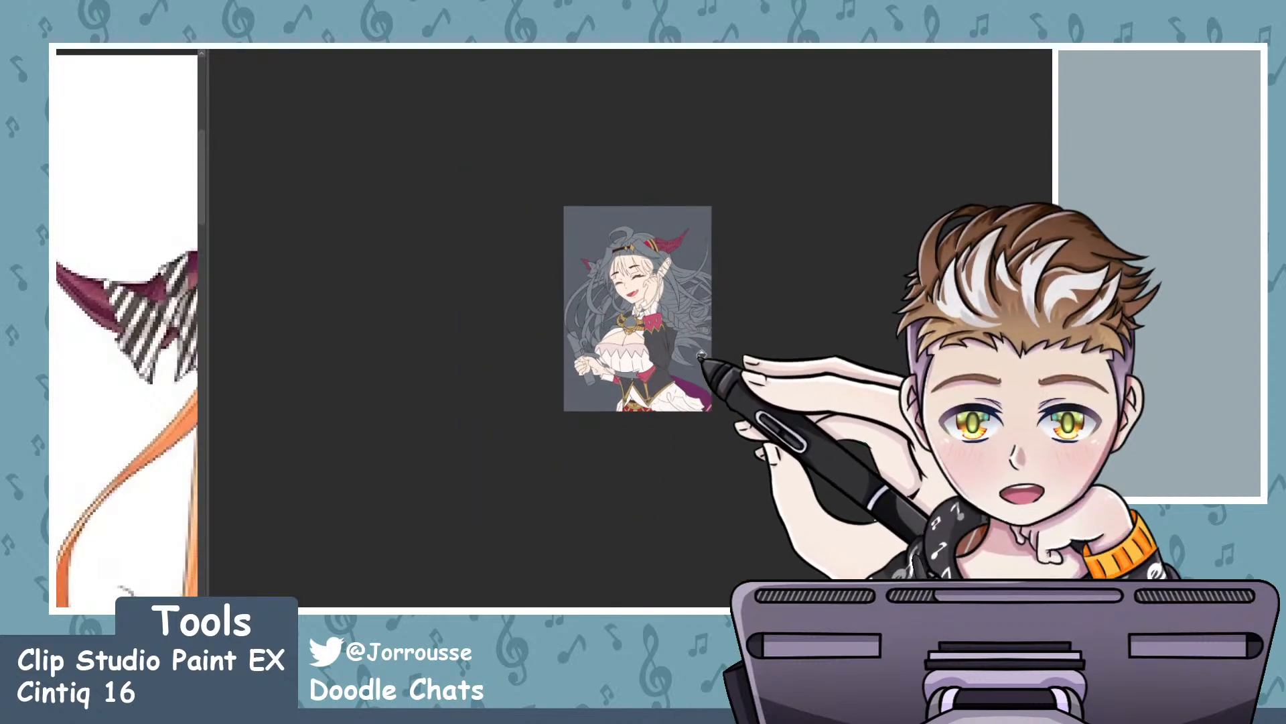
drag(617, 351, 666, 273)
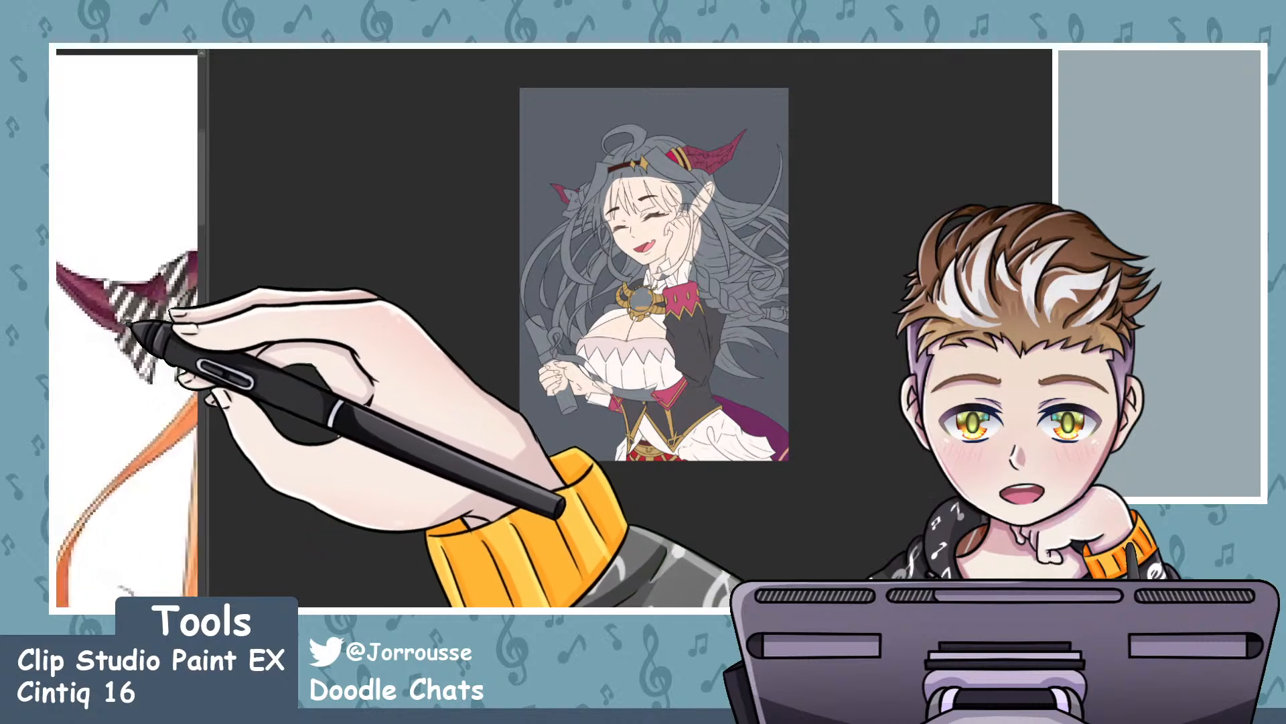
scroll(122, 314, down, 6)
scroll(163, 306, up, 5)
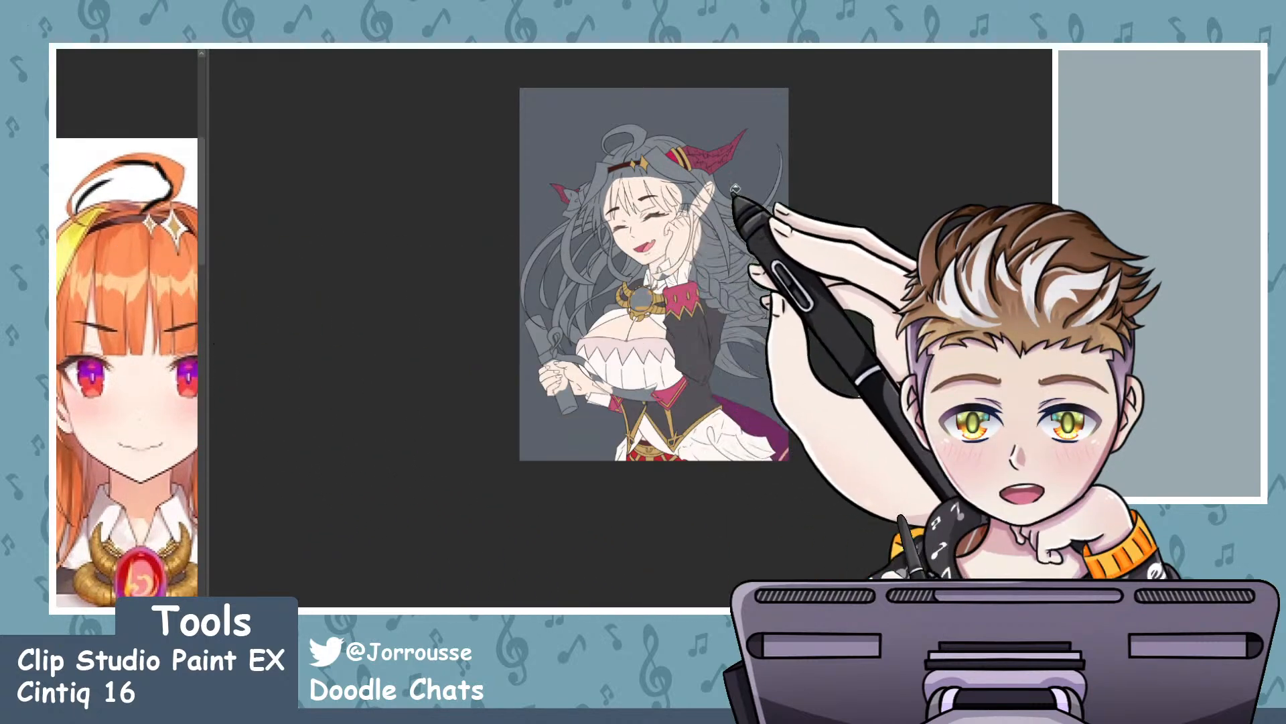
scroll(665, 157, up, 2)
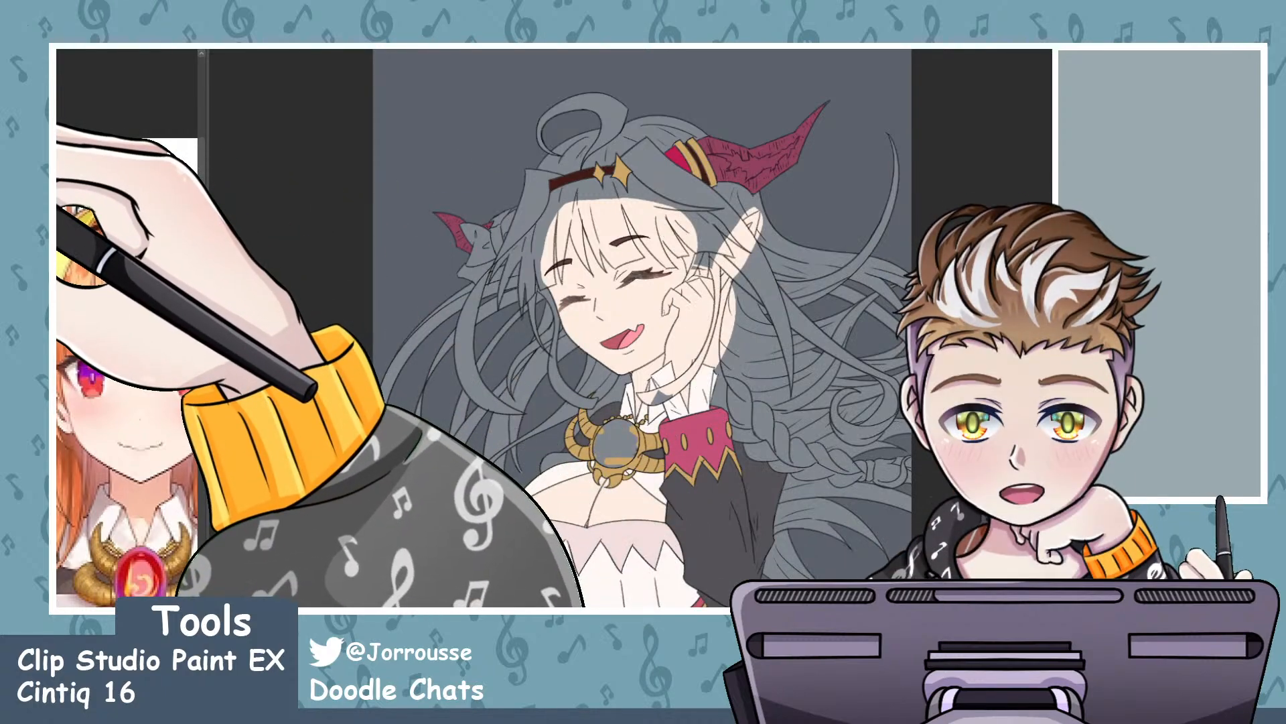
- Select the bangs that fall across the forehead below the headband
click(615, 238)
scroll(683, 215, up, 1)
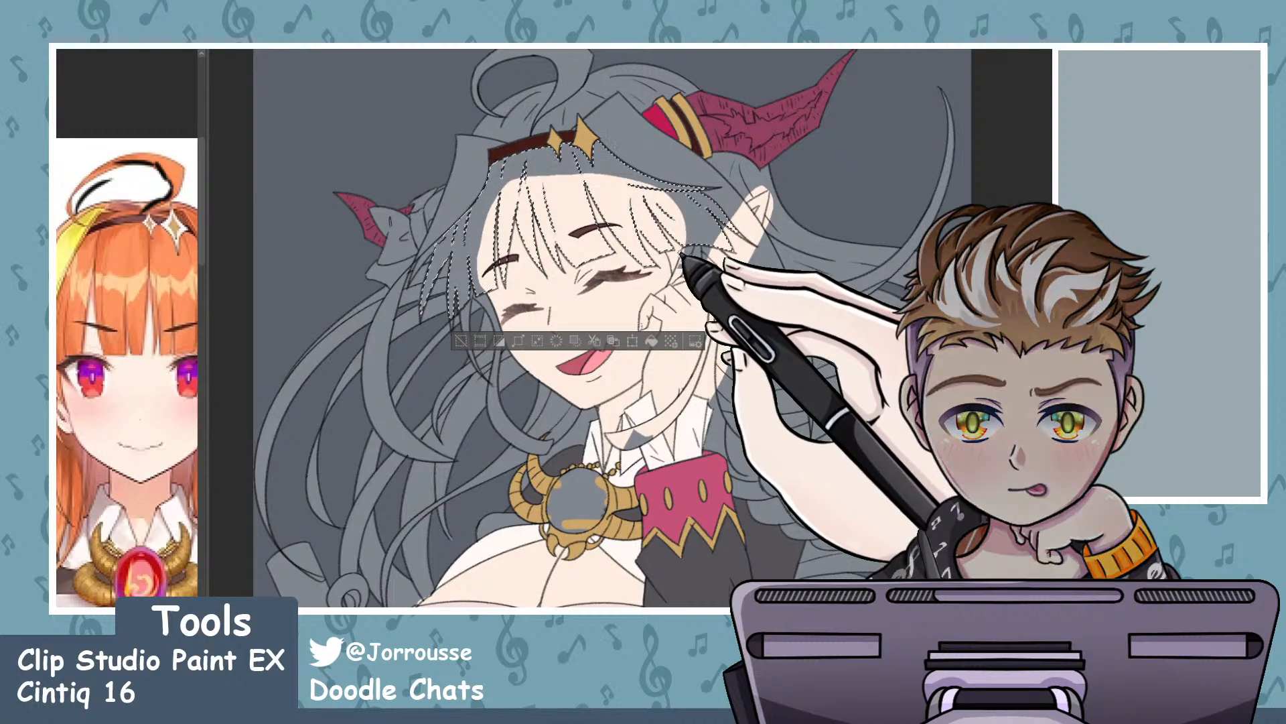
scroll(684, 268, up, 2)
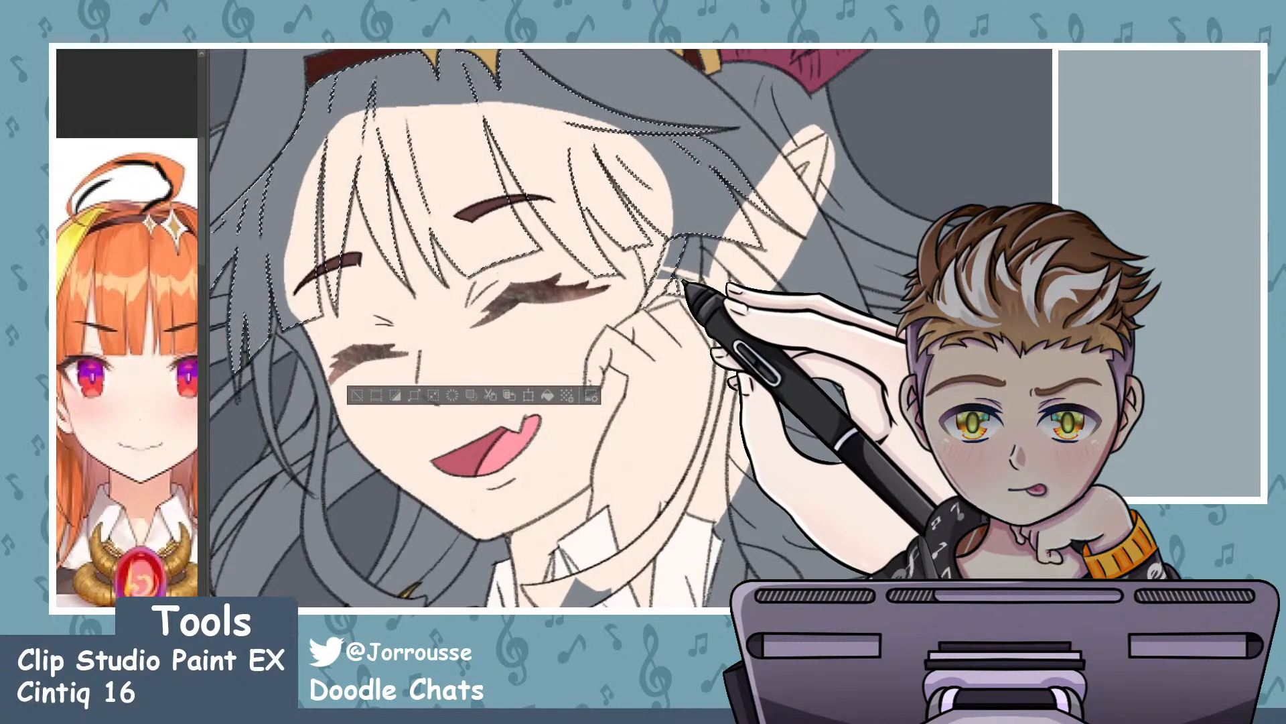
- Add the strands around the pointed ear and the long locks flowing behind it to the hair selection
click(694, 274)
click(721, 284)
click(745, 279)
click(831, 305)
click(885, 258)
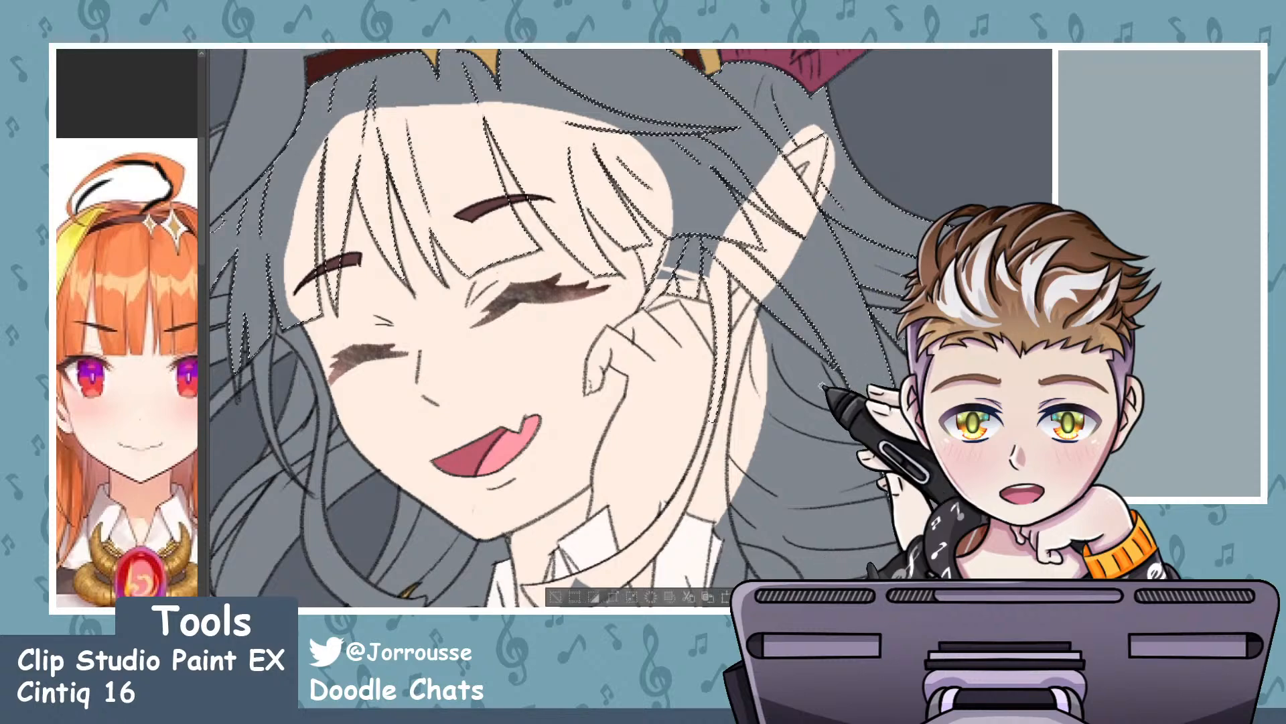
click(828, 405)
mouse_move(574, 392)
mouse_down()
mouse_move(546, 388)
mouse_move(465, 327)
mouse_up()
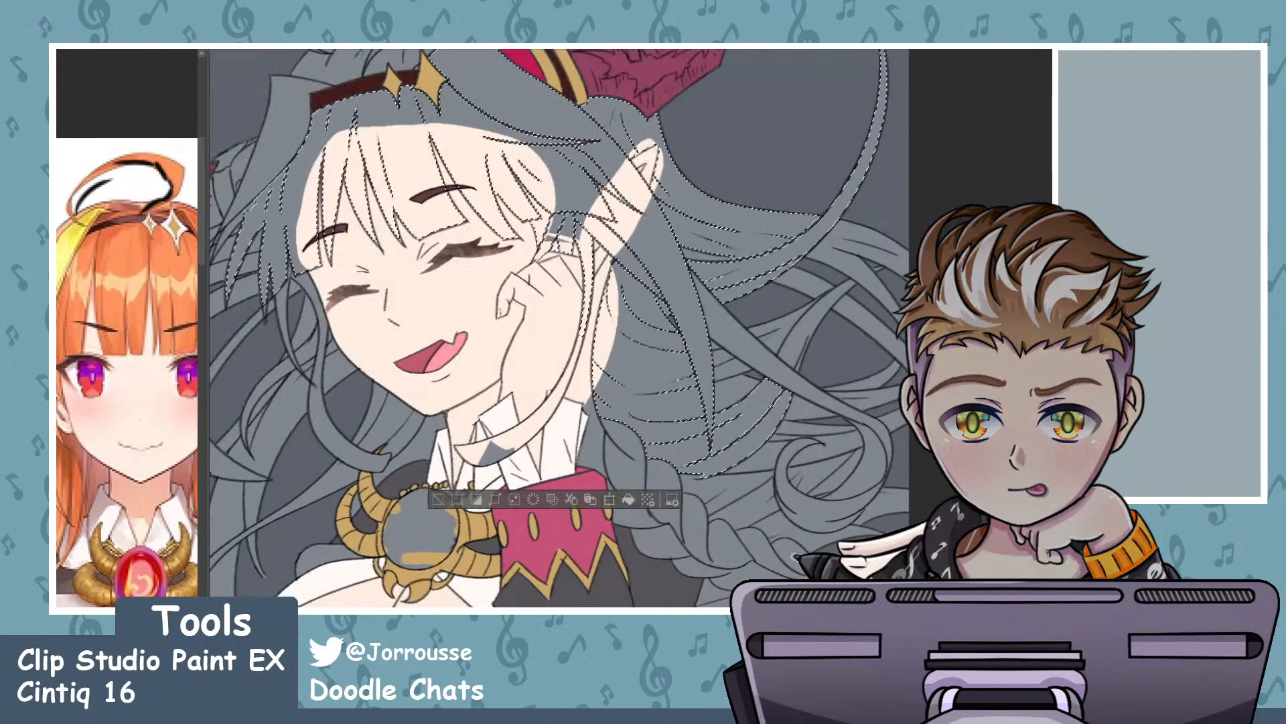
- Add the braid's segments, from beside the neck to its tied end, to the hair selection
click(670, 496)
click(630, 471)
click(637, 511)
click(658, 540)
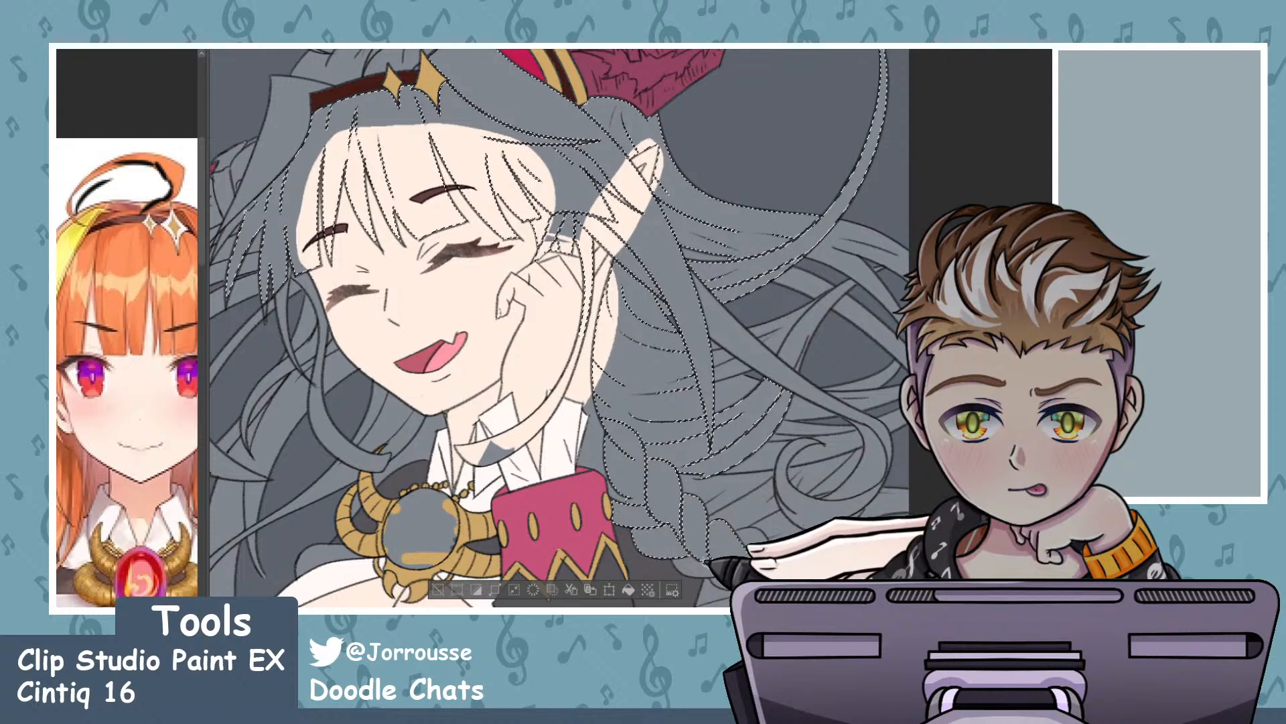
click(698, 566)
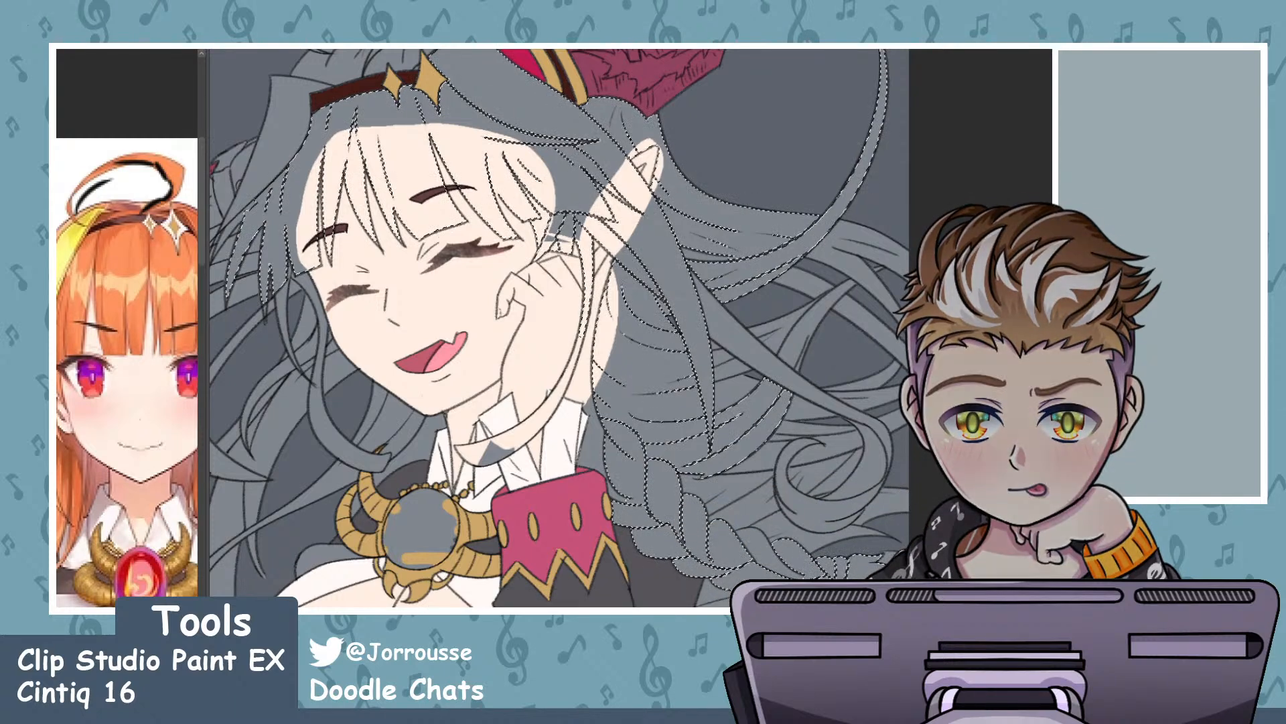
scroll(737, 469, up, 5)
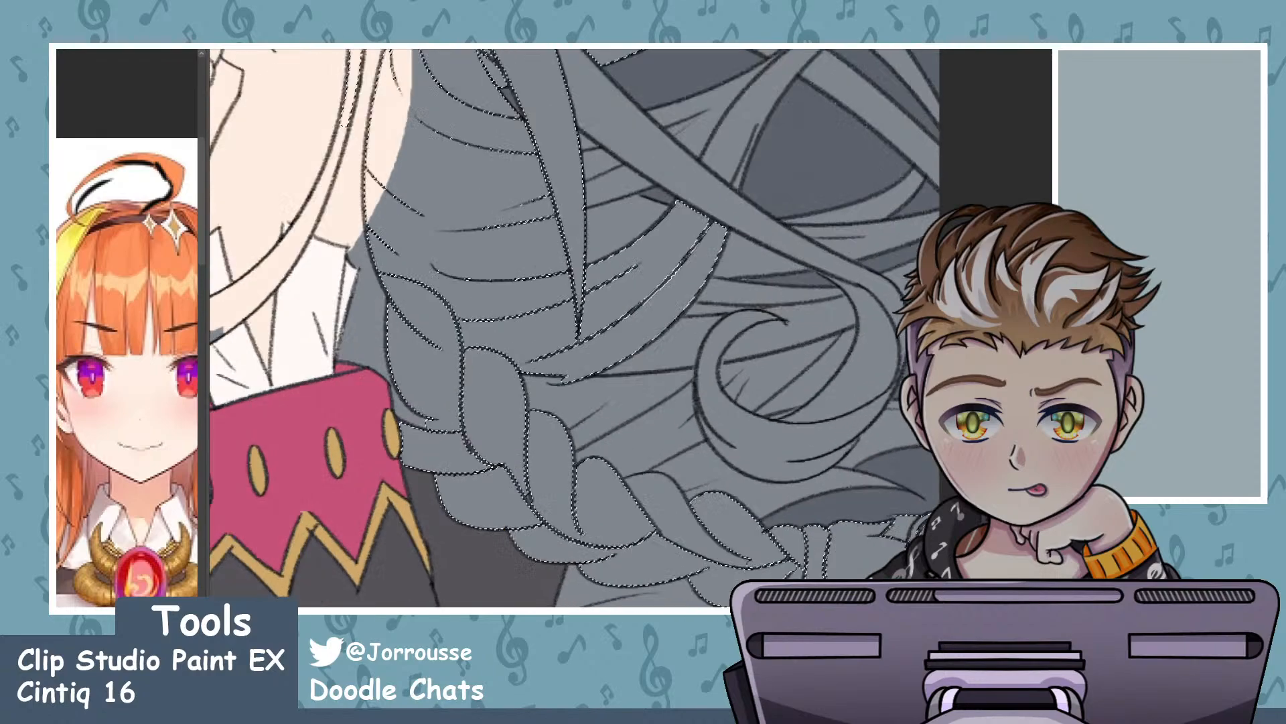
scroll(576, 329, down, 5)
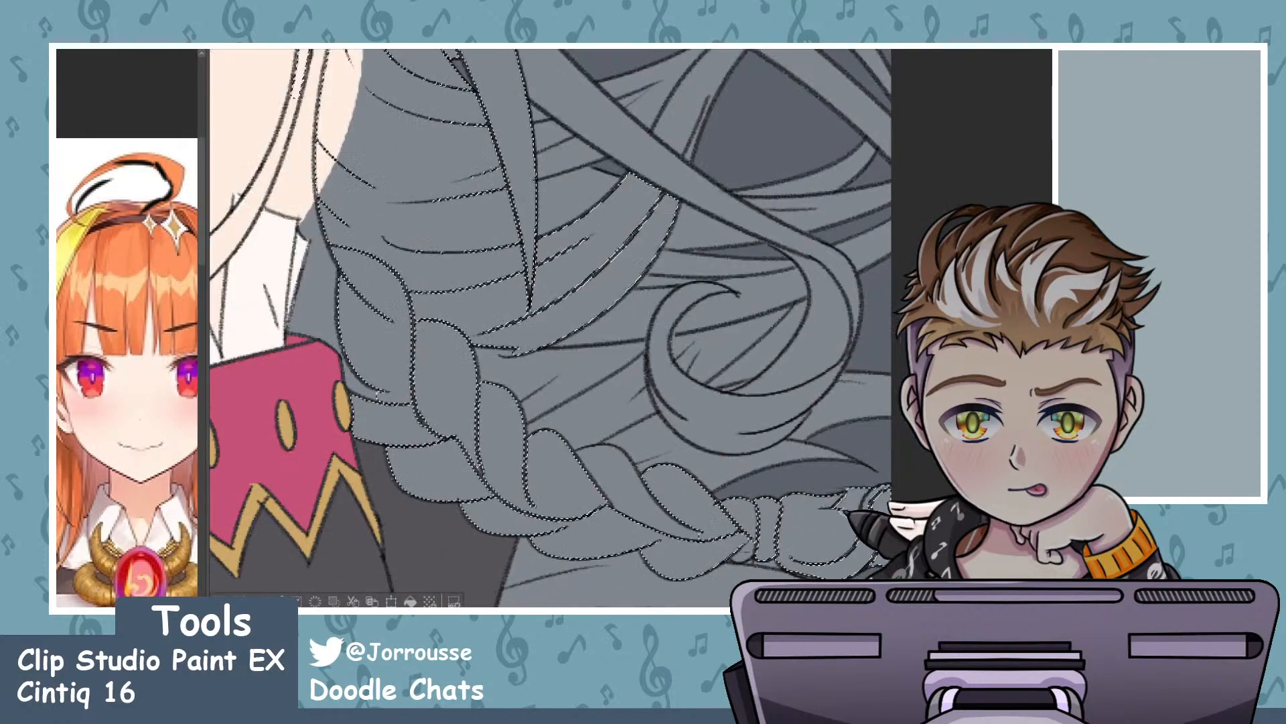
- Add the loose hair locks below the braid, next to the dark sleeve, to the selection
scroll(576, 329, up, 4)
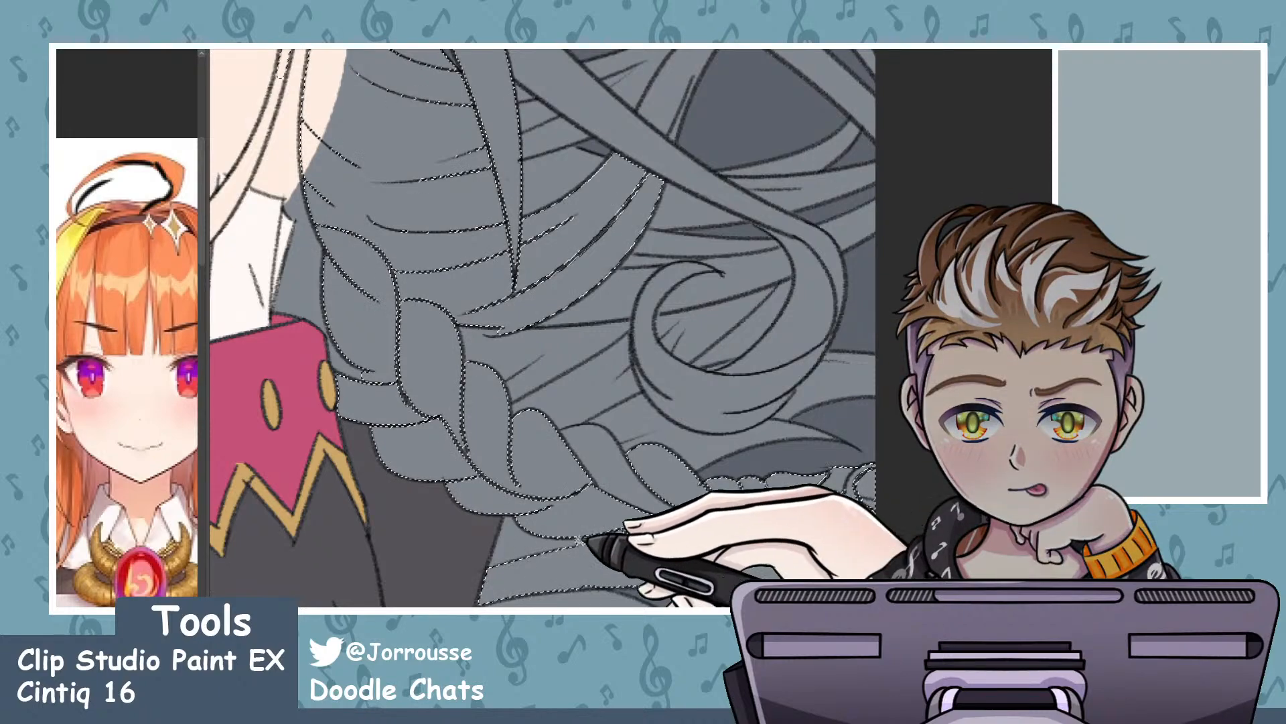
scroll(580, 478, down, 4)
scroll(580, 477, up, 4)
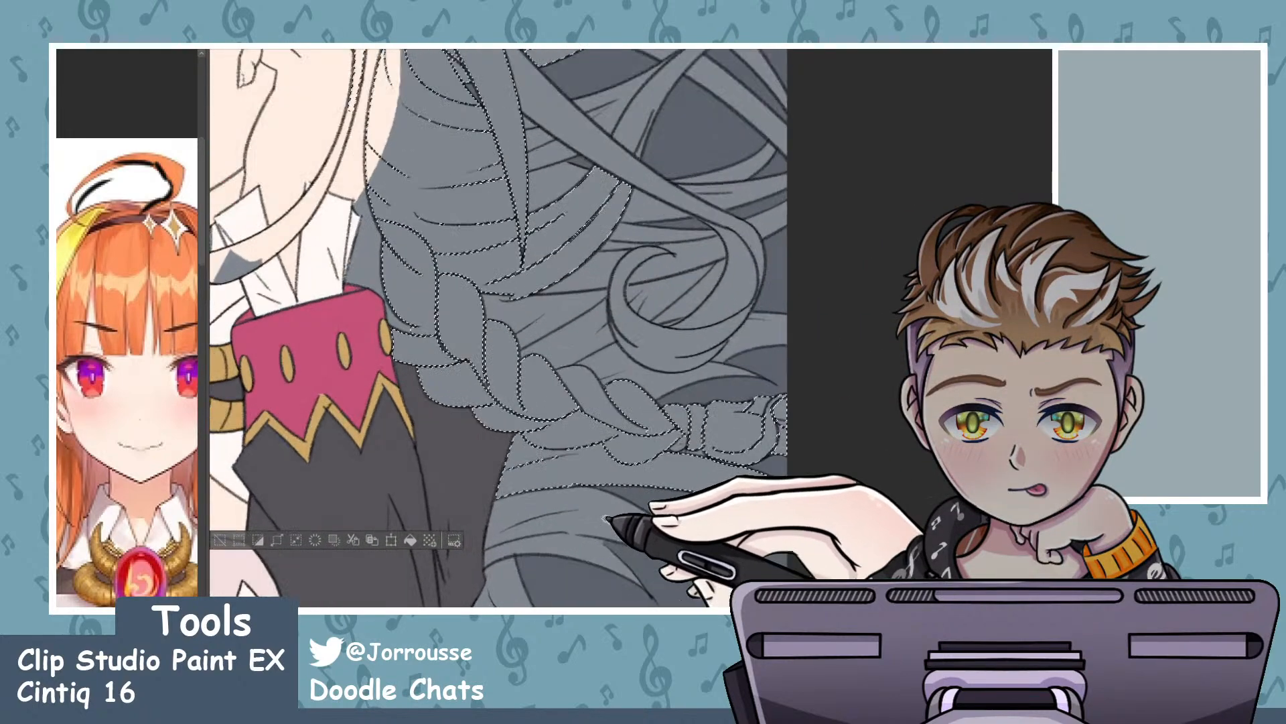
scroll(536, 534, down, 4)
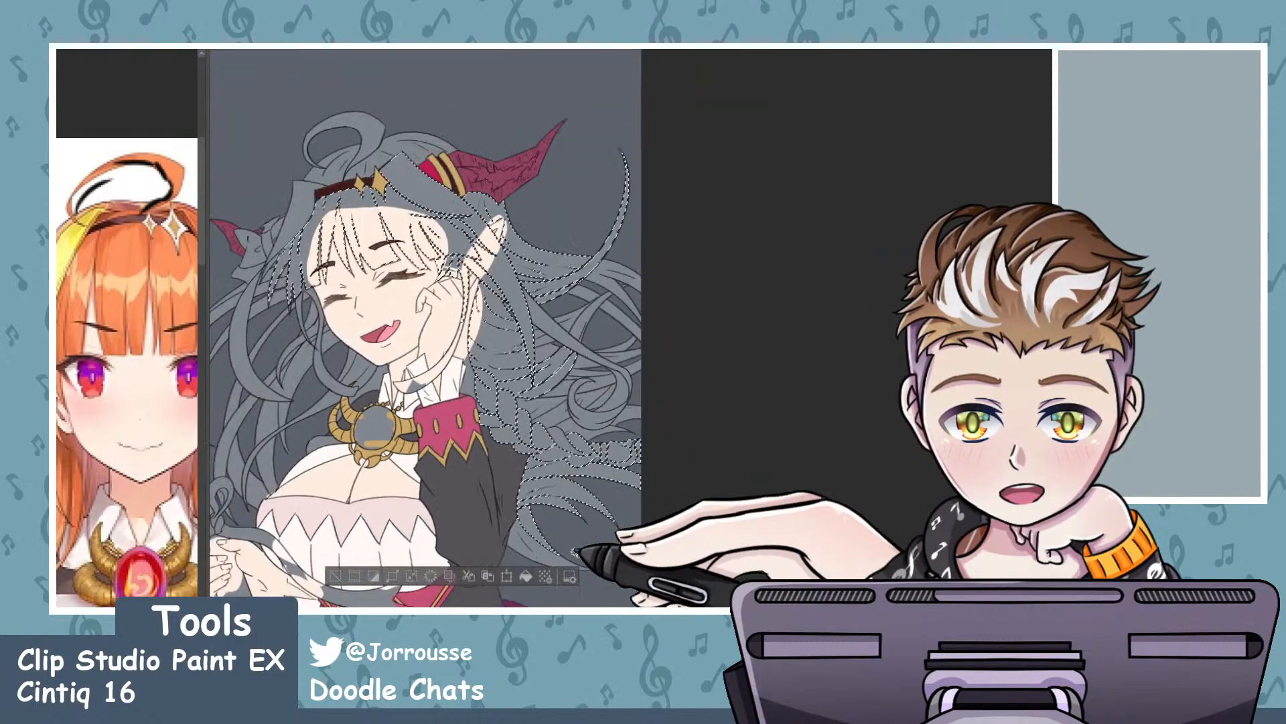
scroll(530, 546, up, 4)
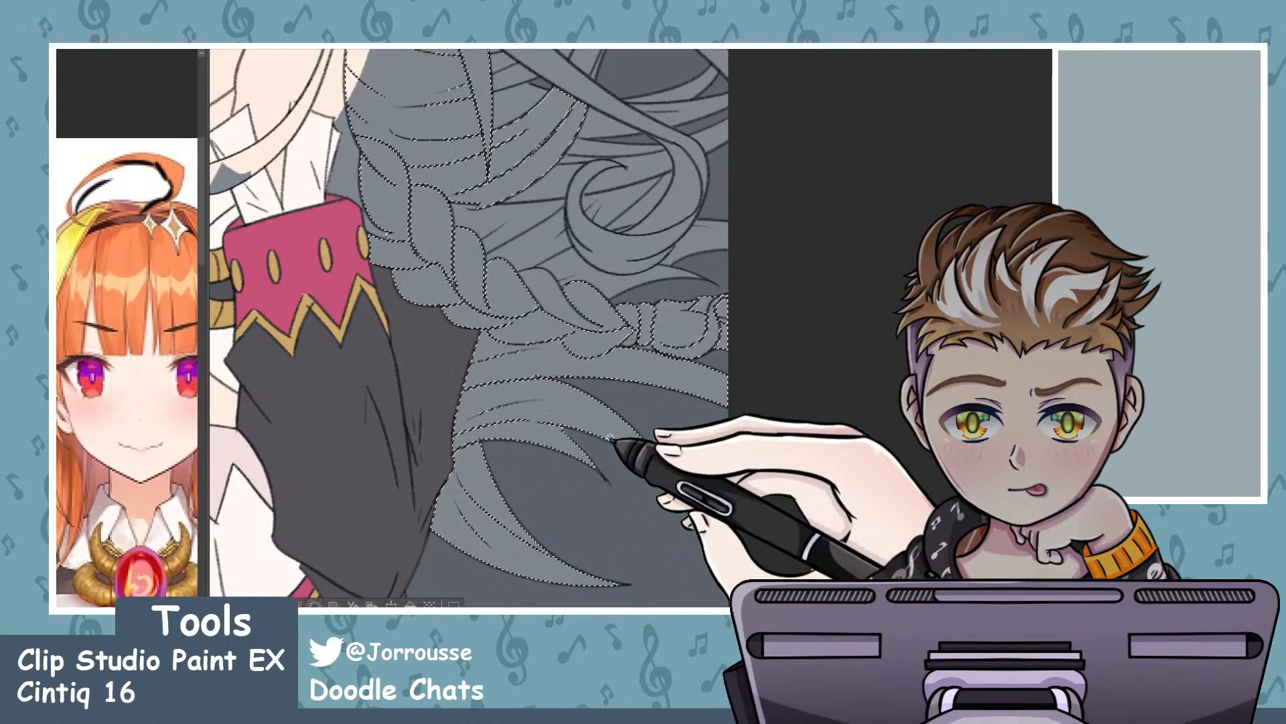
- Extend the hair selection to the large curl and the crossing strands above the braid
scroll(609, 437, down, 4)
scroll(609, 305, up, 5)
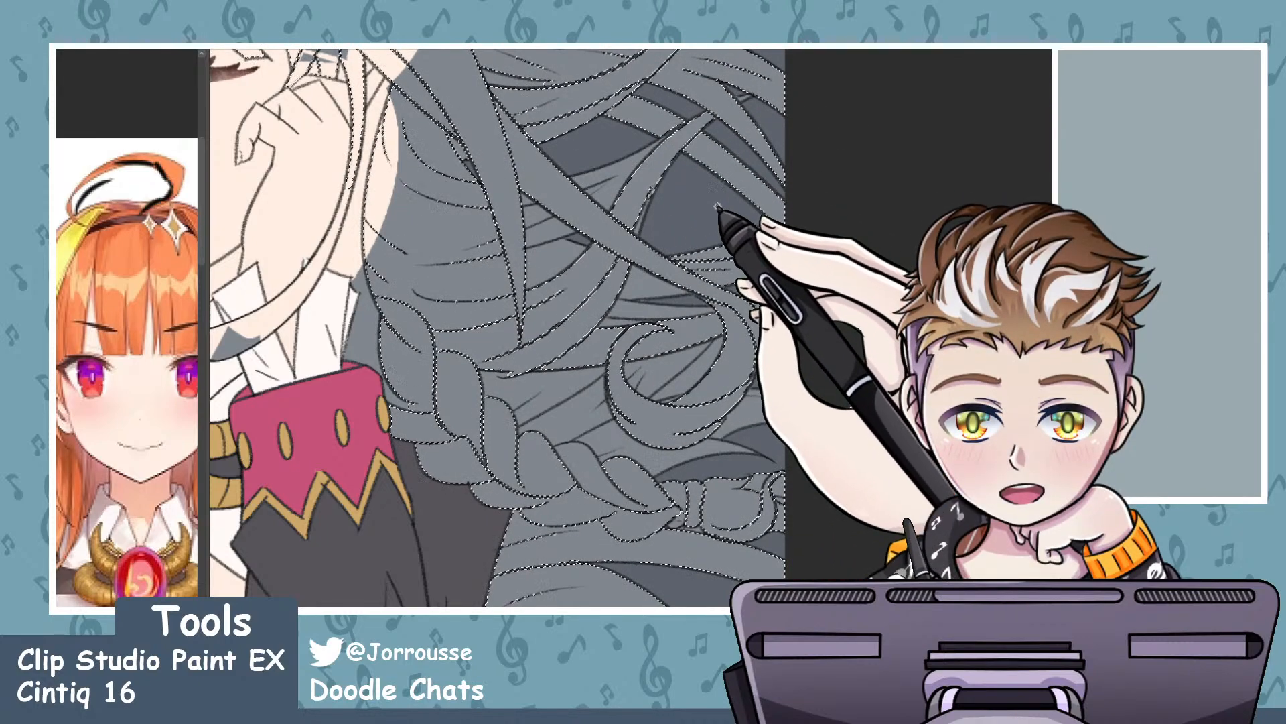
scroll(719, 206, up, 2)
scroll(695, 268, down, 4)
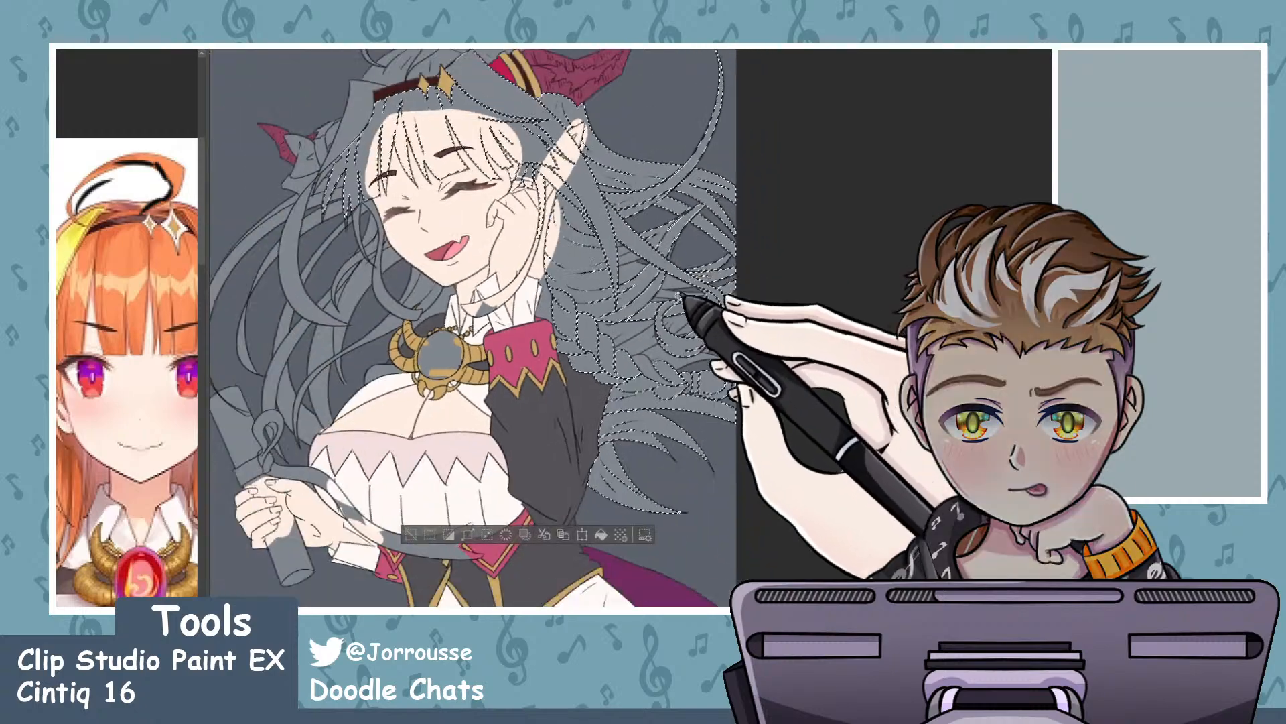
scroll(276, 459, up, 2)
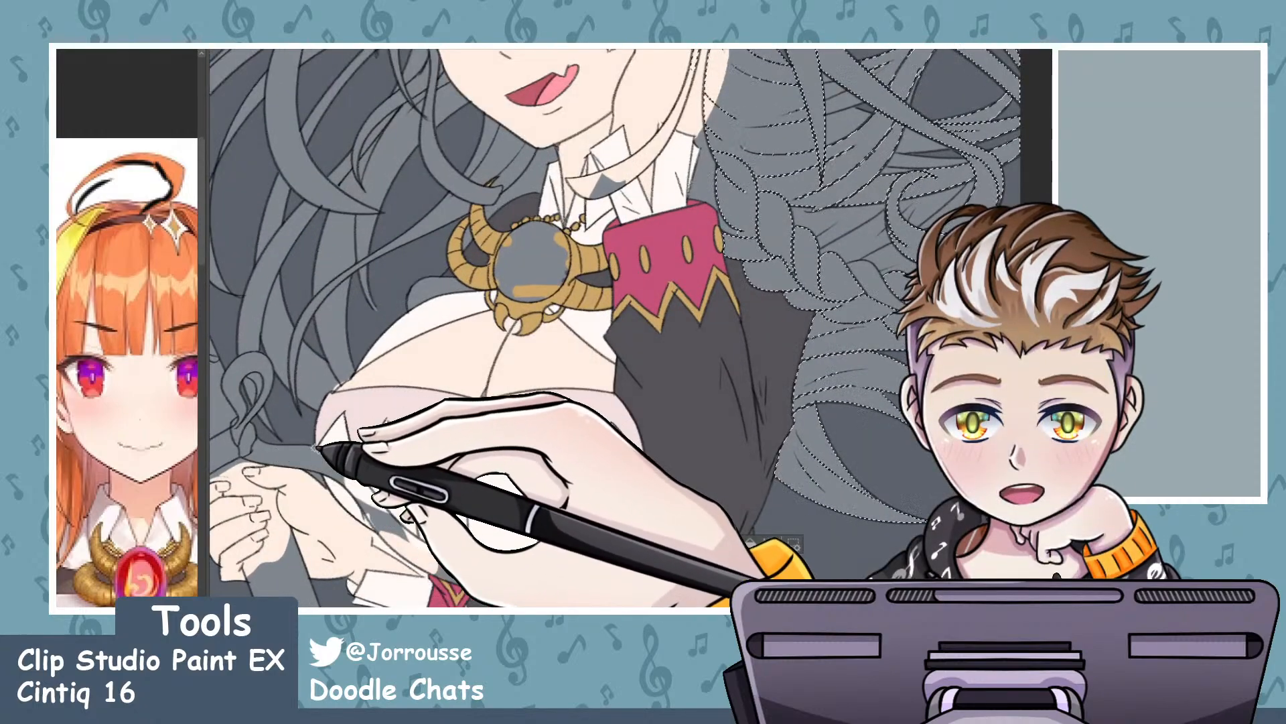
scroll(474, 402, down, 4)
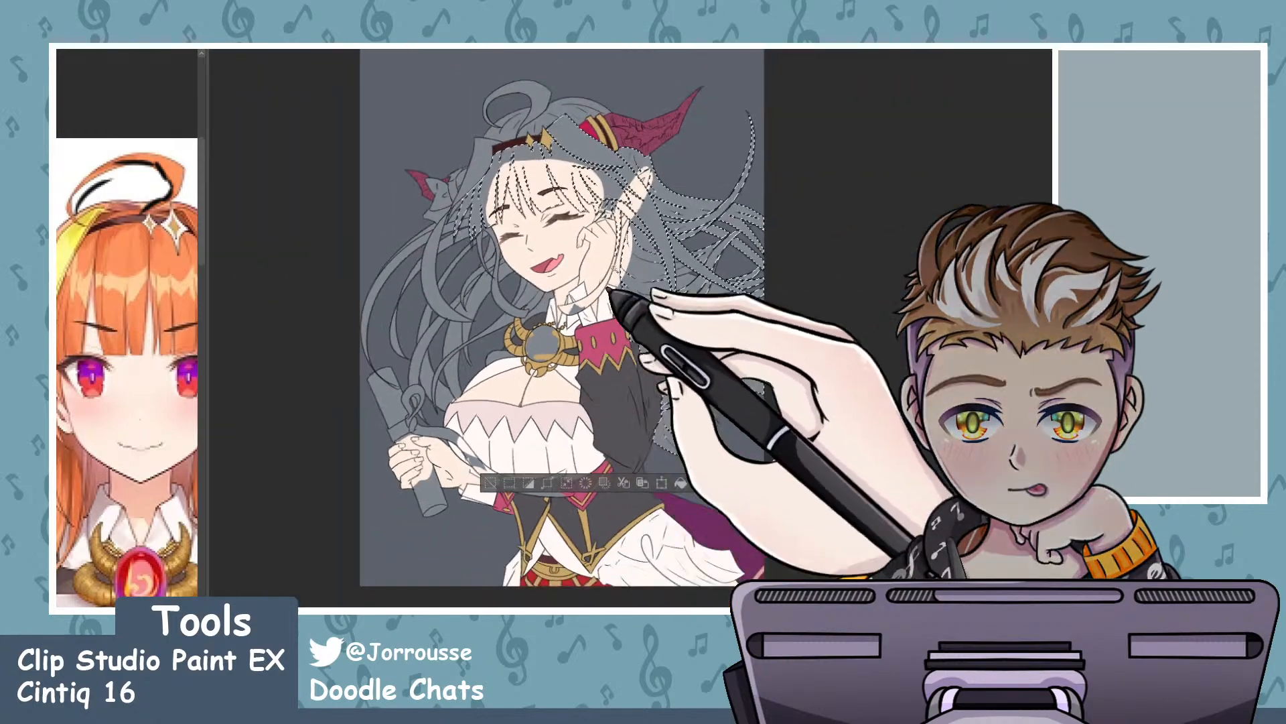
- Add the remaining small hair sections between the ear, the braid and the curl to the selection
scroll(657, 248, up, 4)
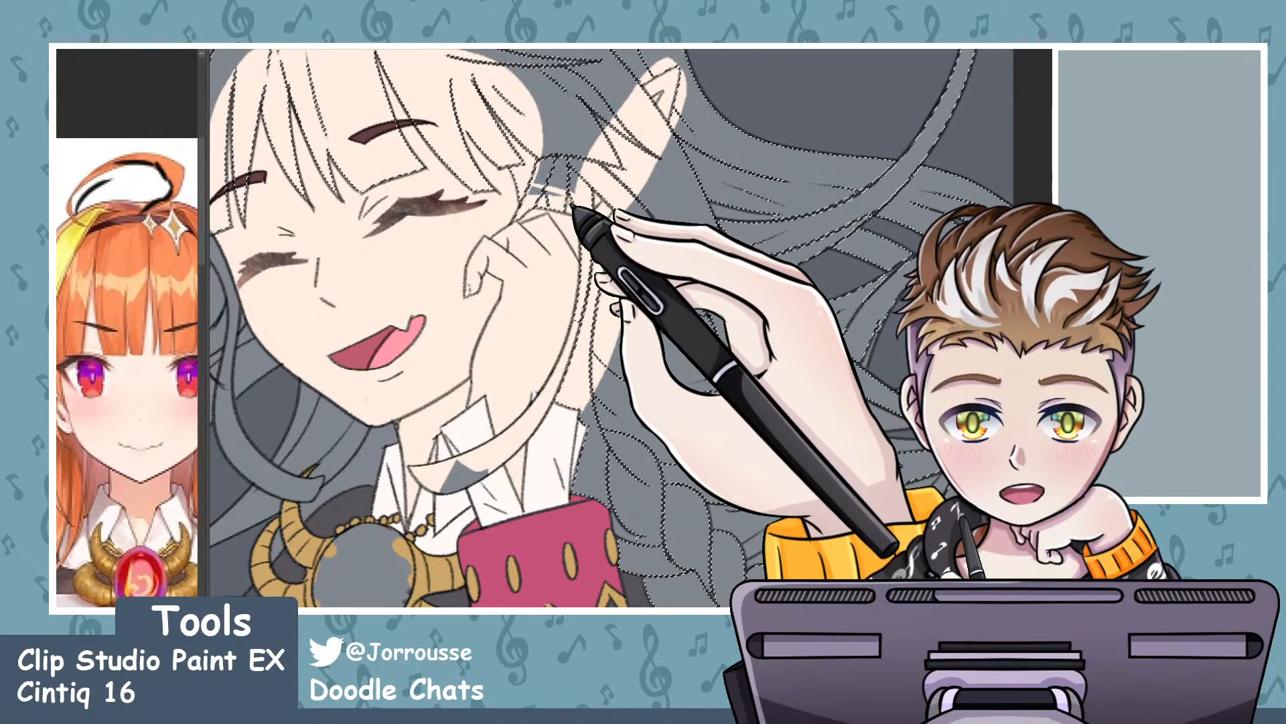
scroll(633, 280, down, 1)
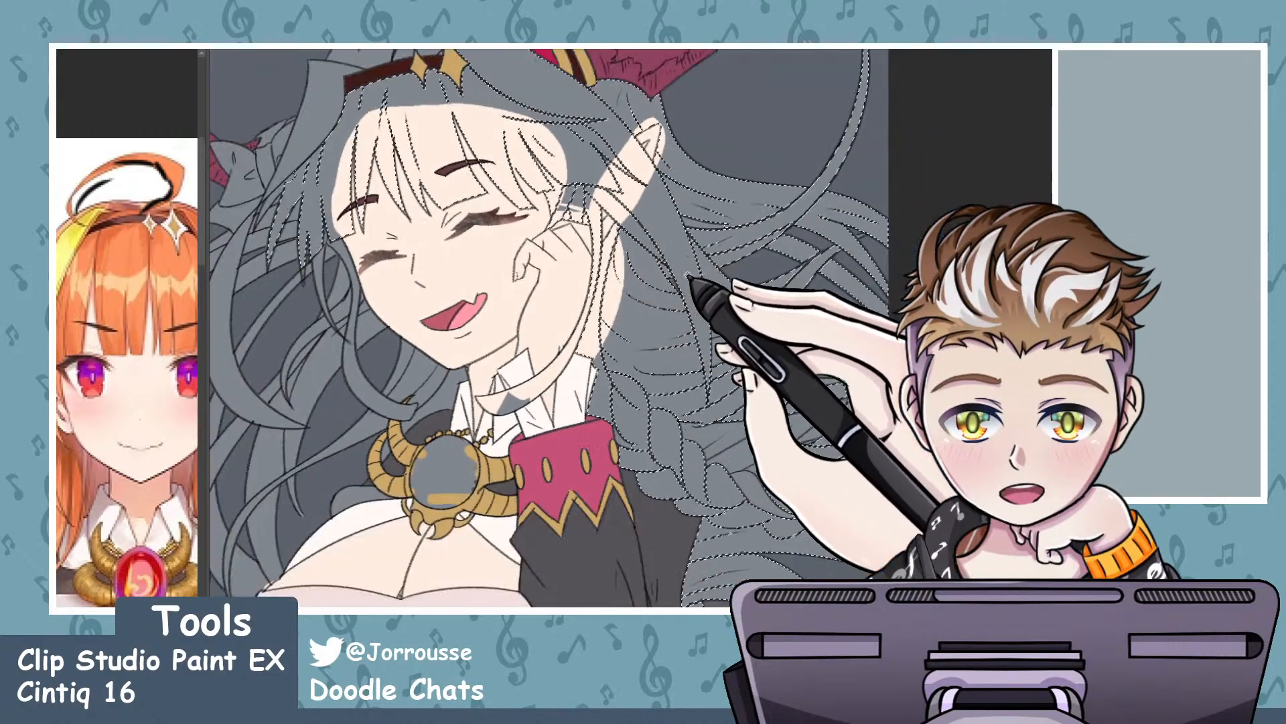
scroll(691, 281, up, 1)
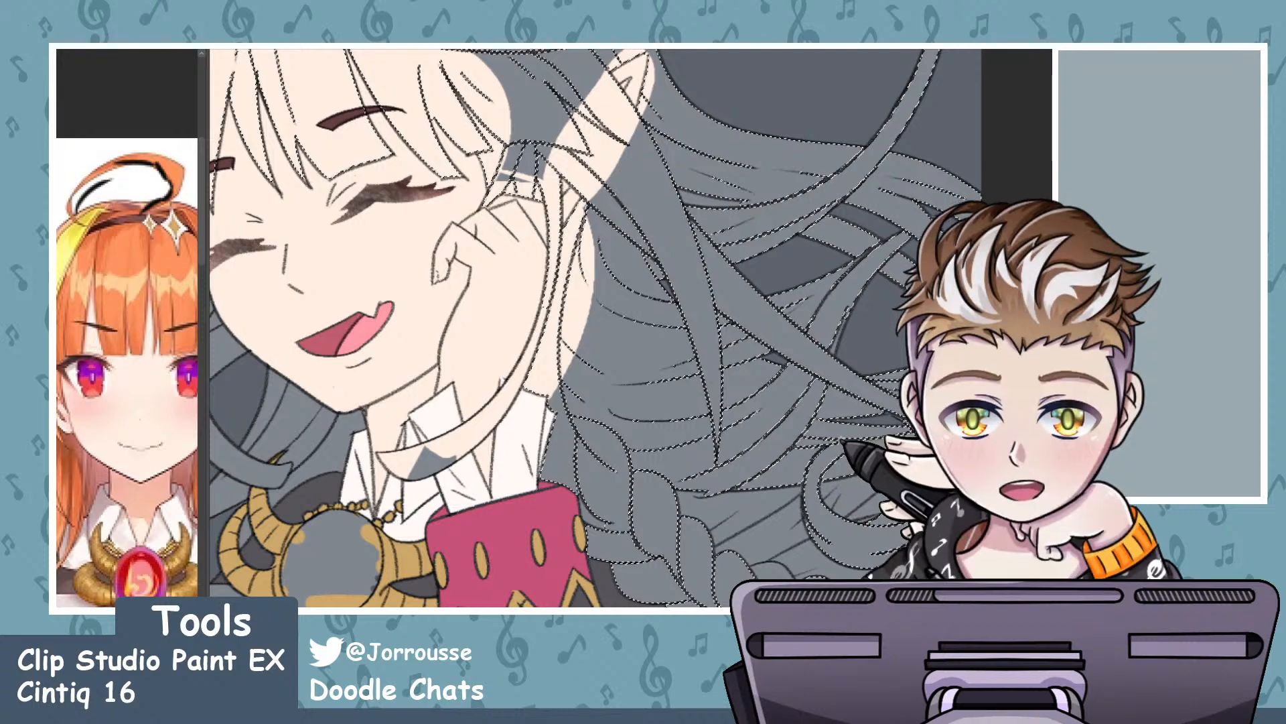
scroll(596, 329, down, 1)
scroll(800, 506, up, 1)
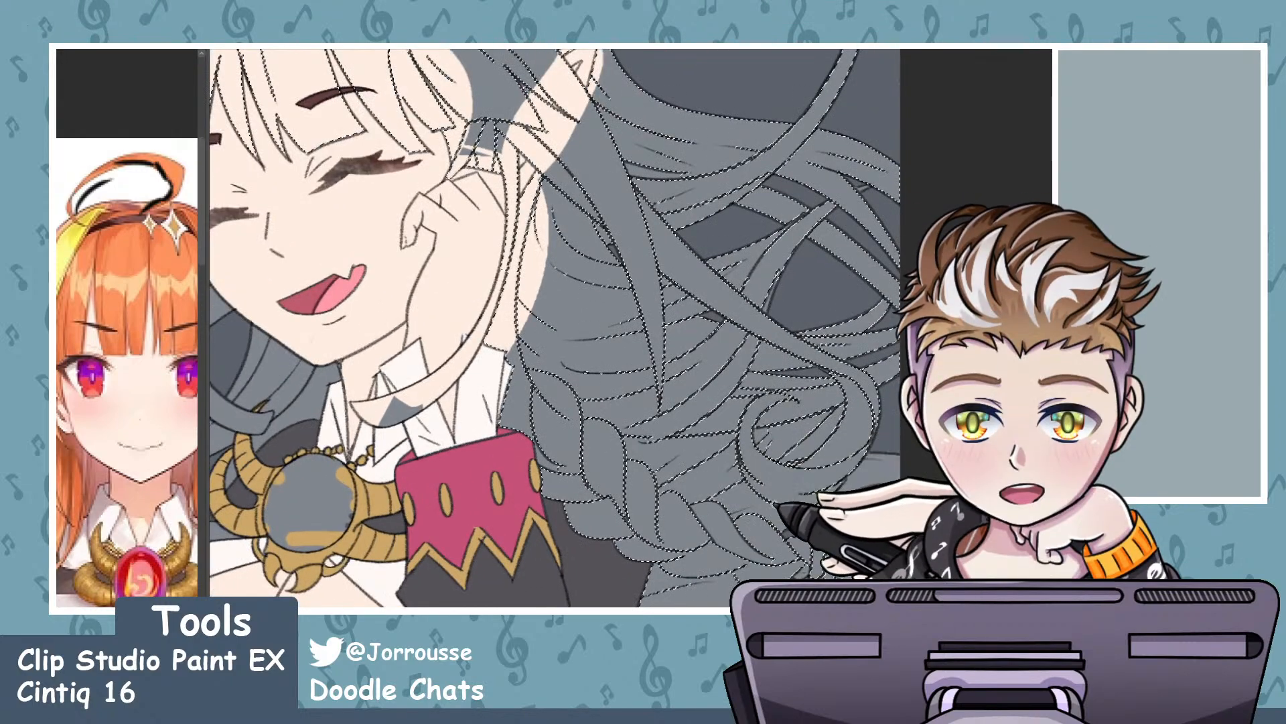
scroll(831, 496, down, 2)
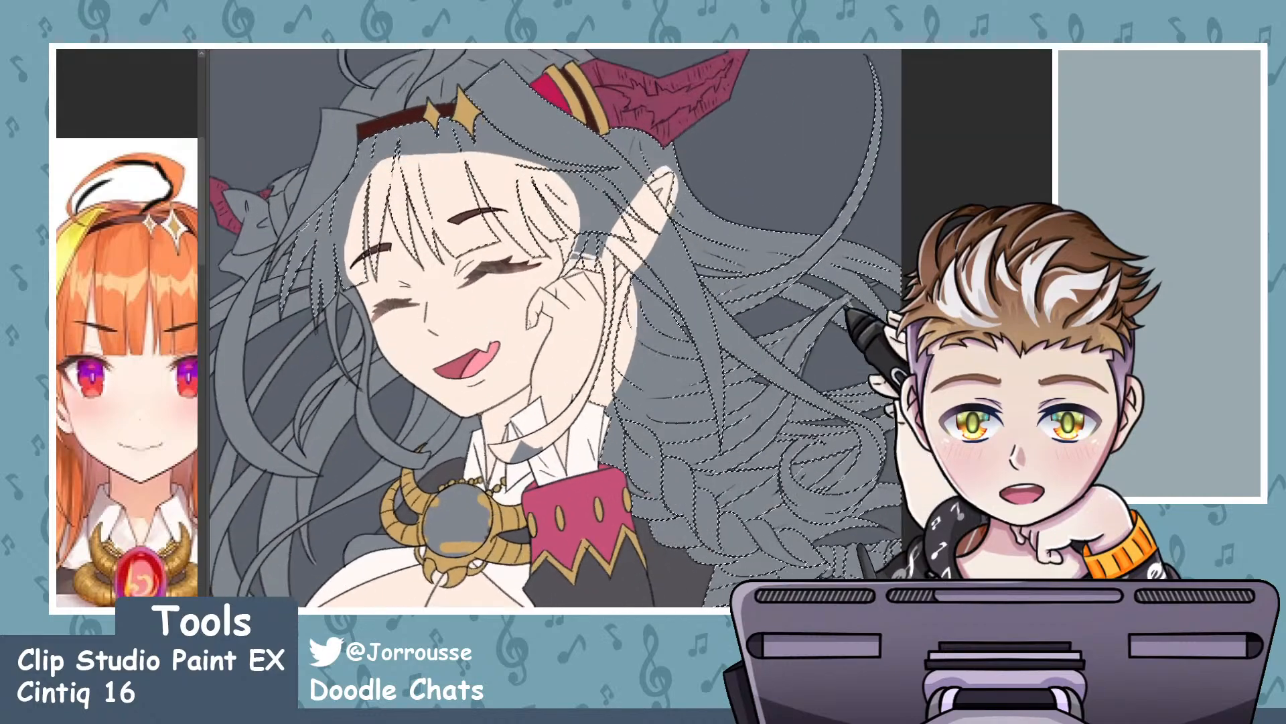
- Add the hair on top of the head, including the looping strand above the hairband, to the hair selection
scroll(846, 280, up, 5)
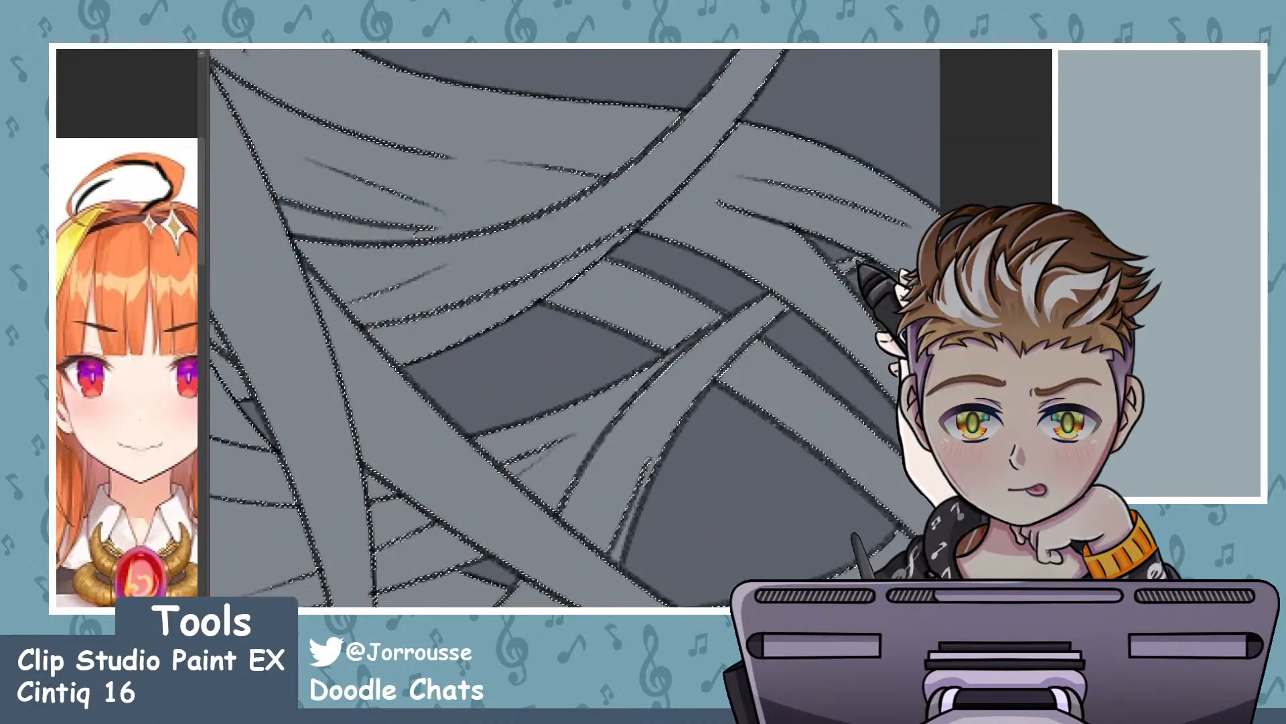
scroll(556, 328, down, 3)
scroll(841, 313, down, 4)
scroll(723, 218, up, 3)
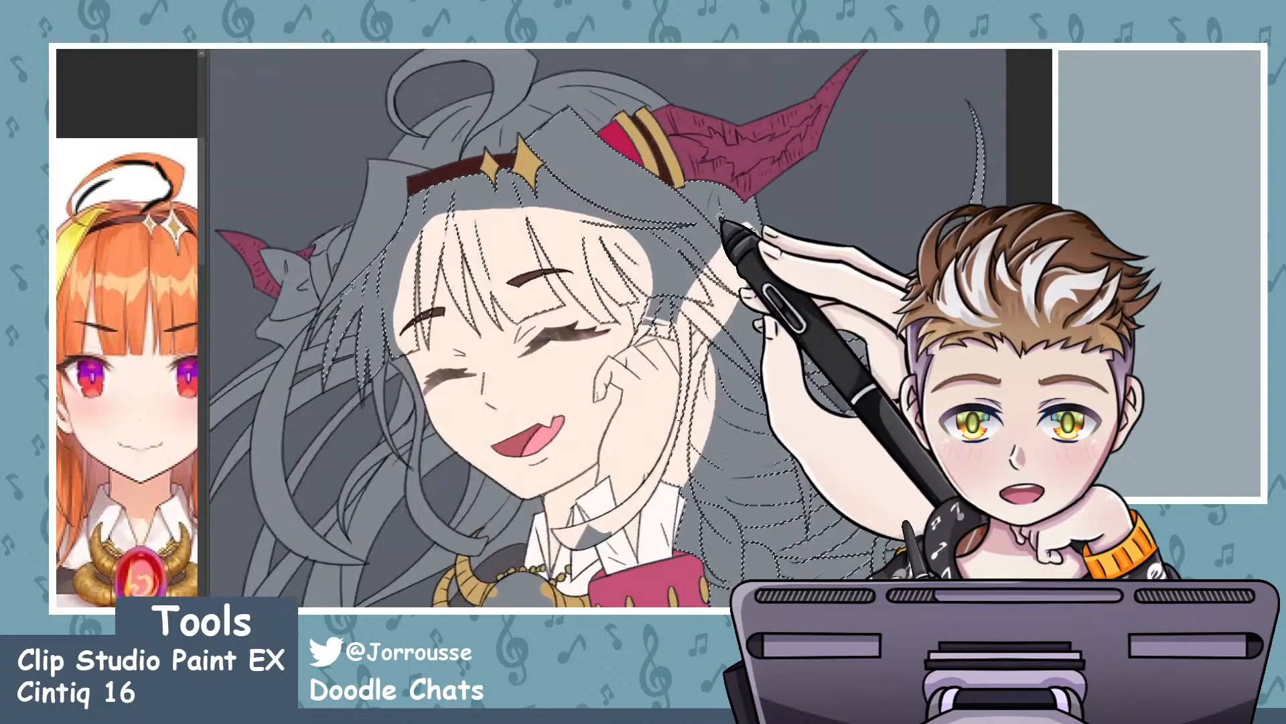
scroll(739, 233, down, 2)
scroll(610, 147, up, 2)
scroll(610, 146, up, 1)
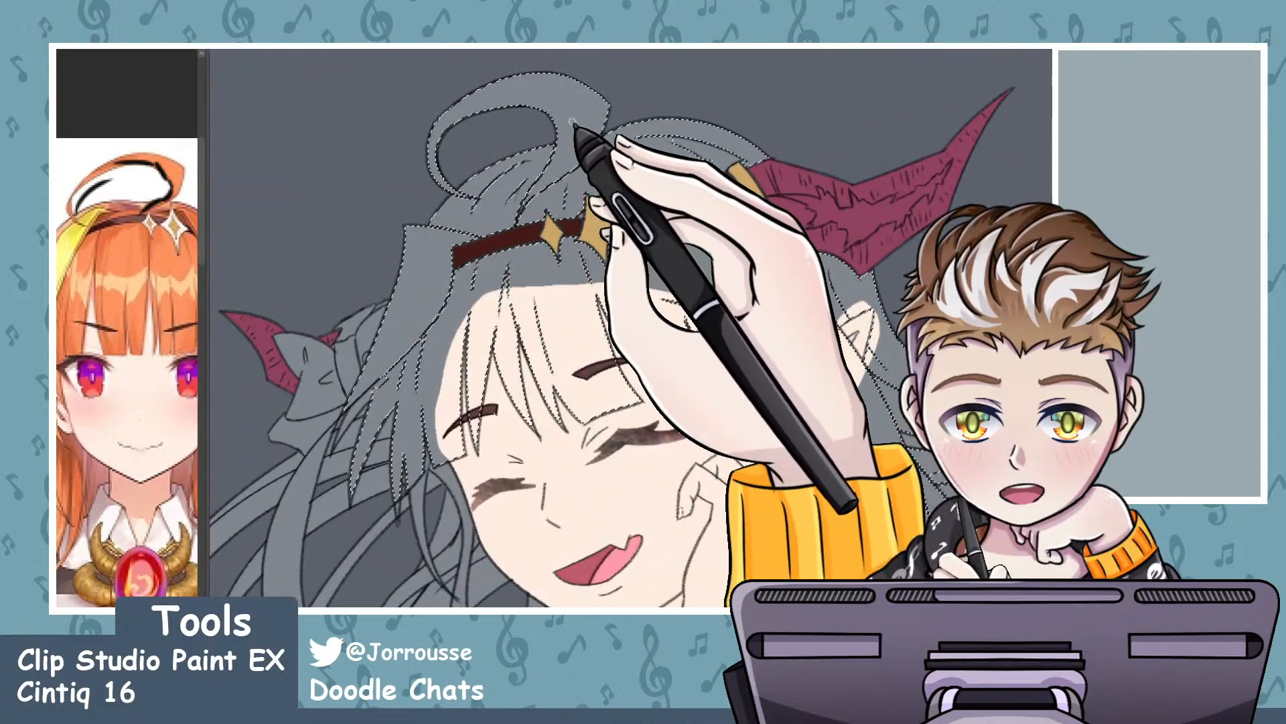
key(^)
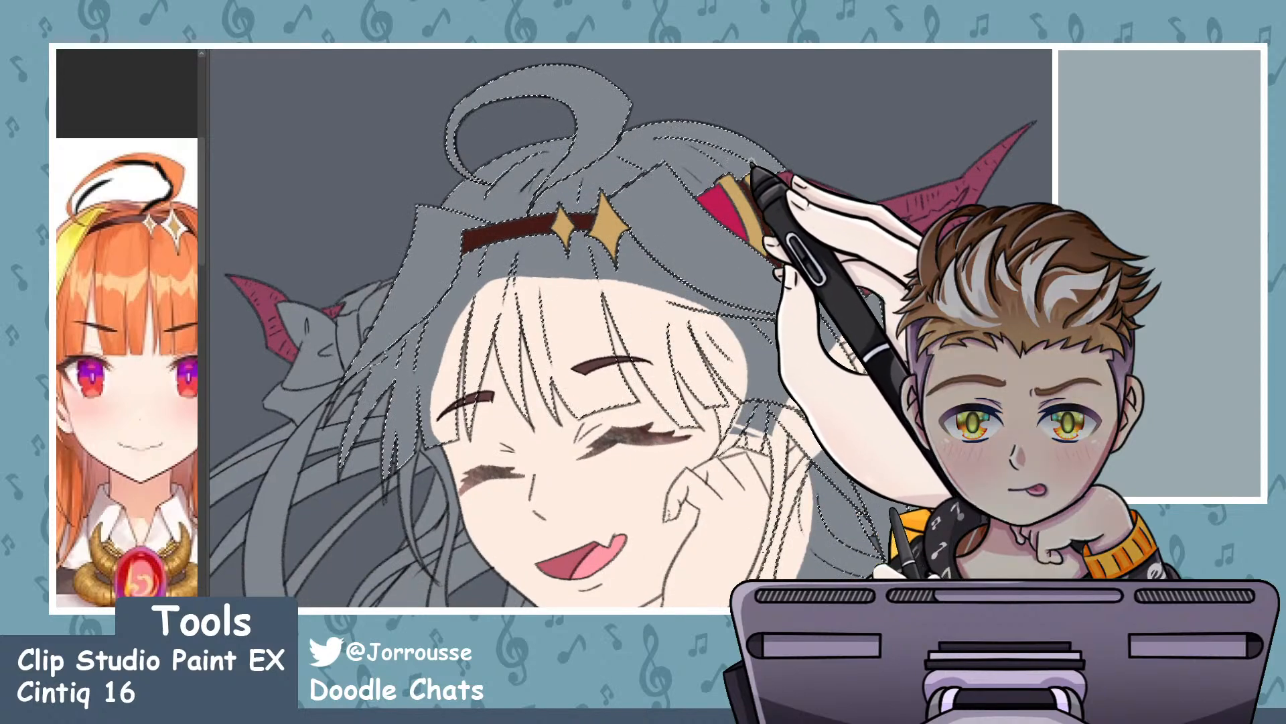
- Extend the hair selection to the large curved side lock and the strands falling beside the face toward the necklace
scroll(610, 211, down, 1)
drag(351, 393, 417, 345)
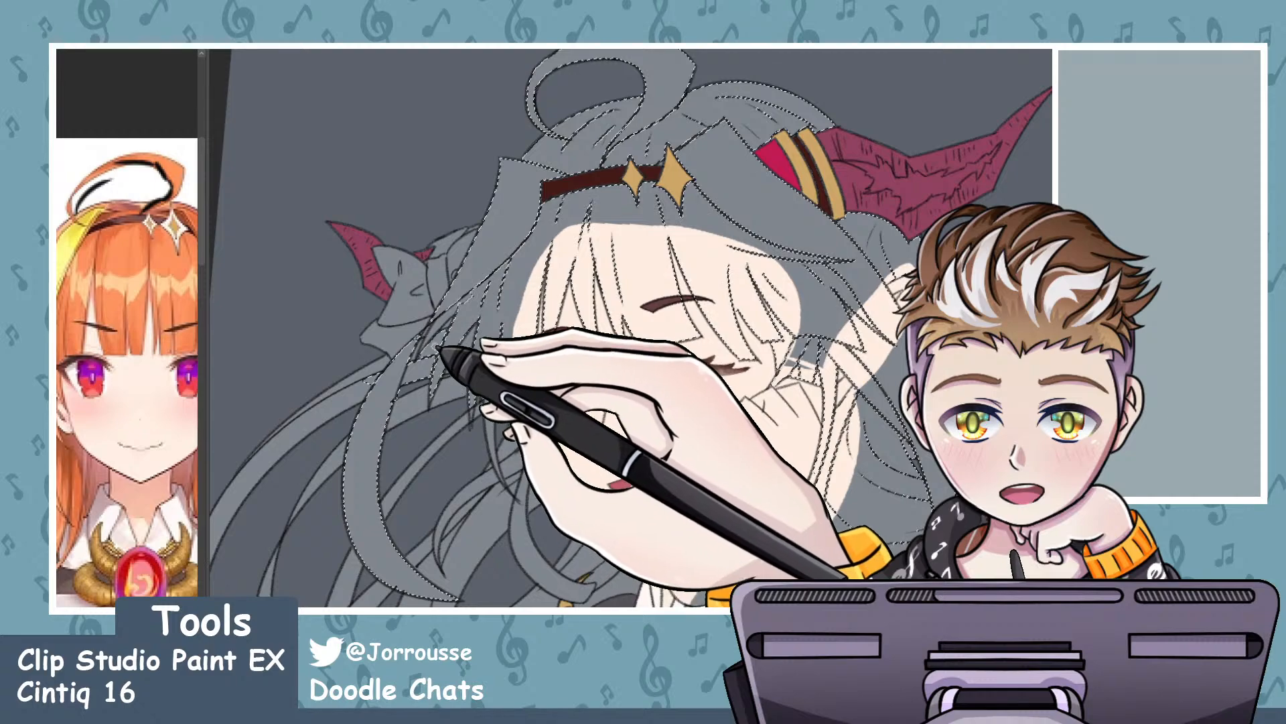
scroll(496, 301, up, 1)
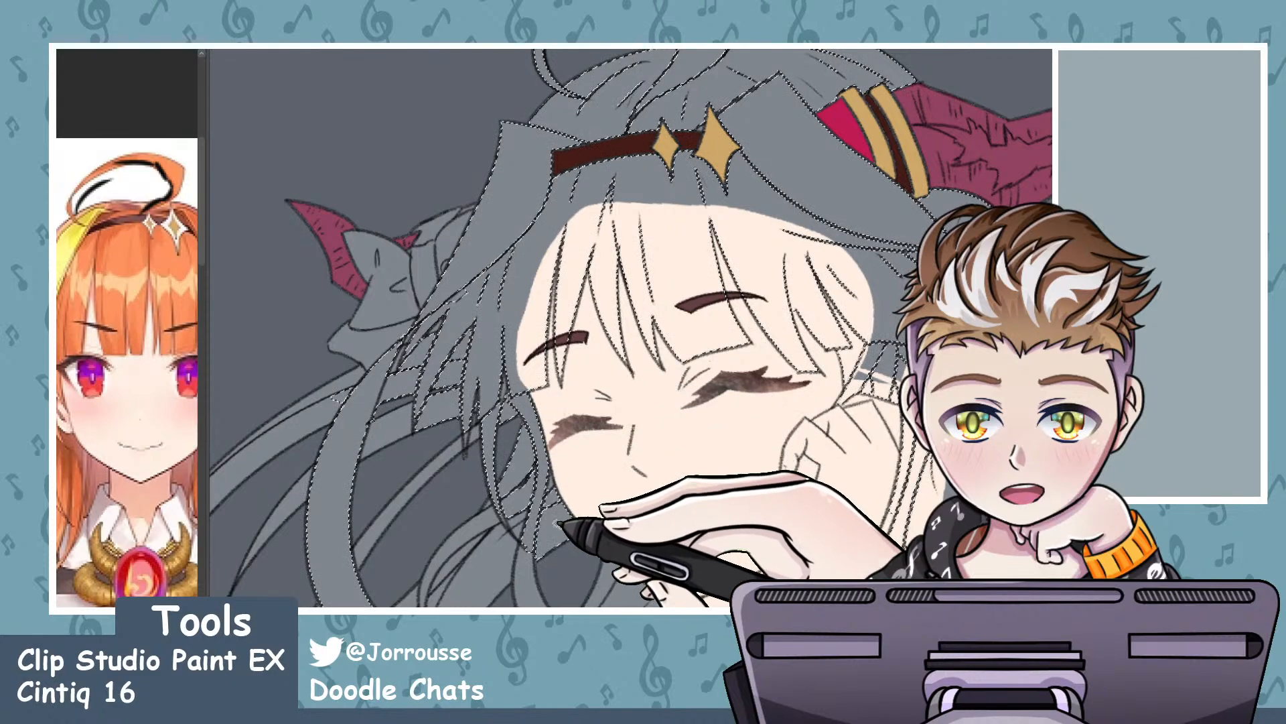
scroll(615, 389, down, 5)
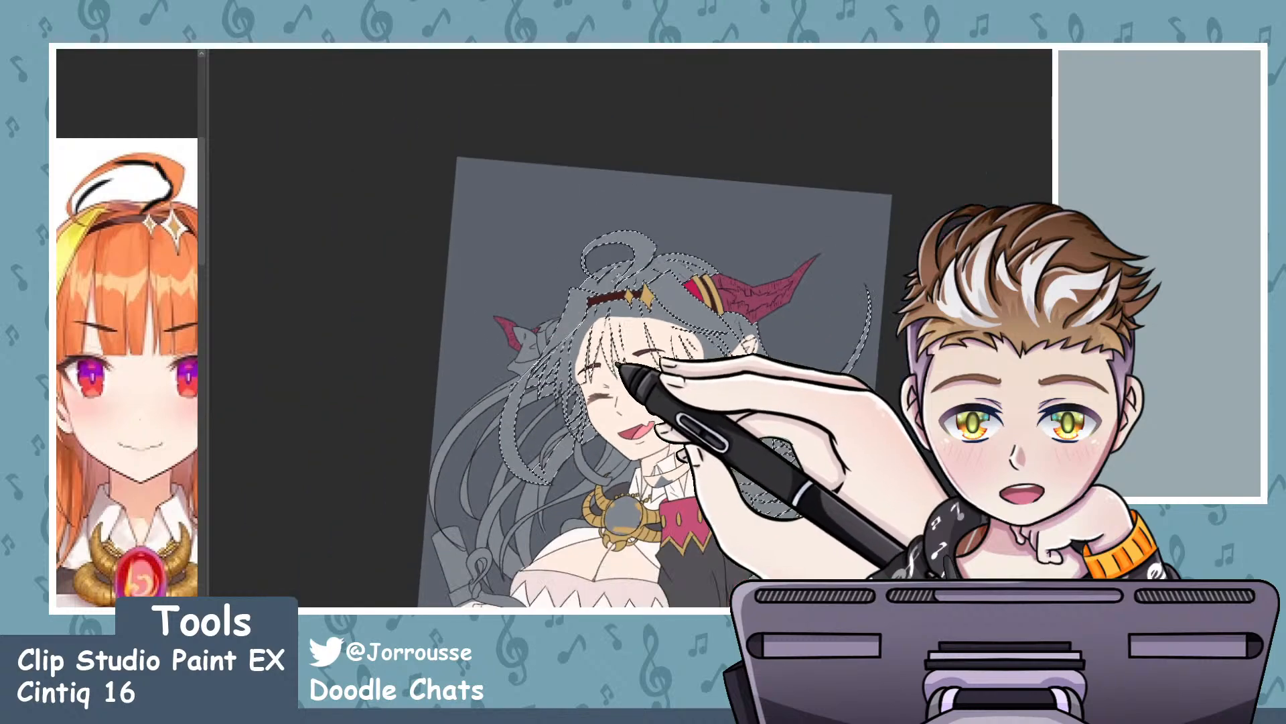
scroll(583, 474, up, 4)
scroll(550, 445, up, 1)
click(478, 478)
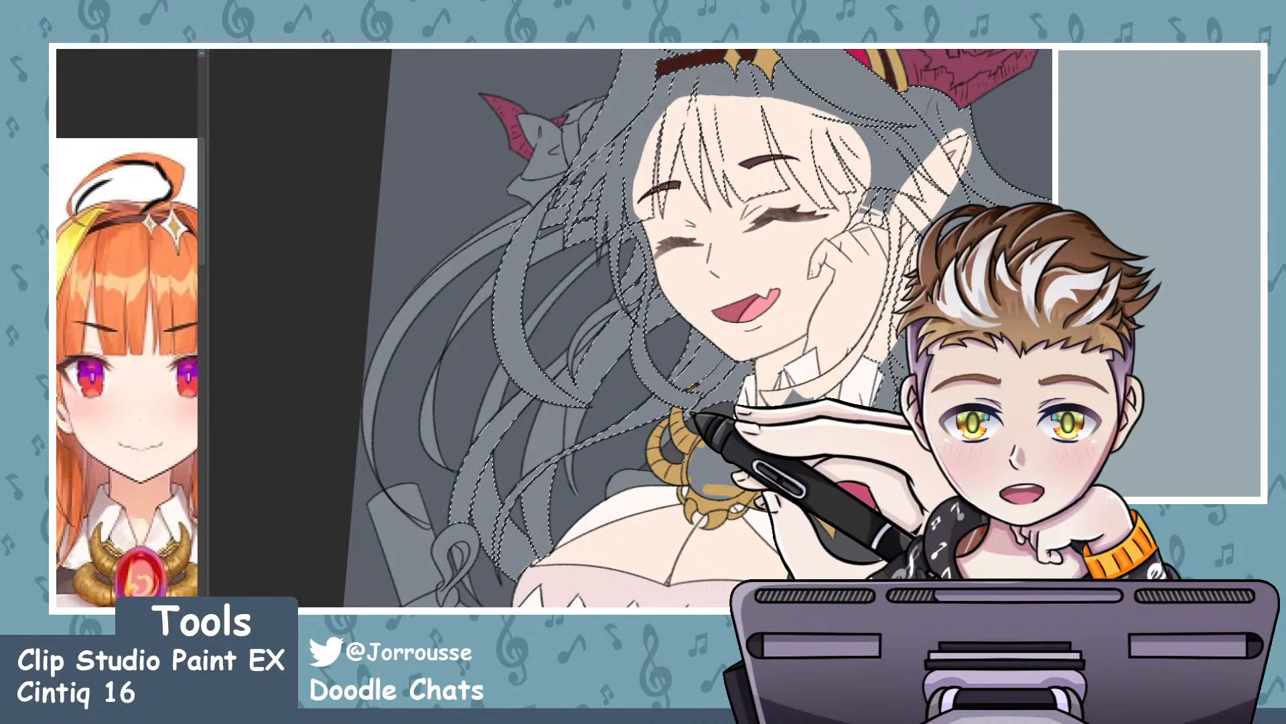
scroll(681, 434, up, 2)
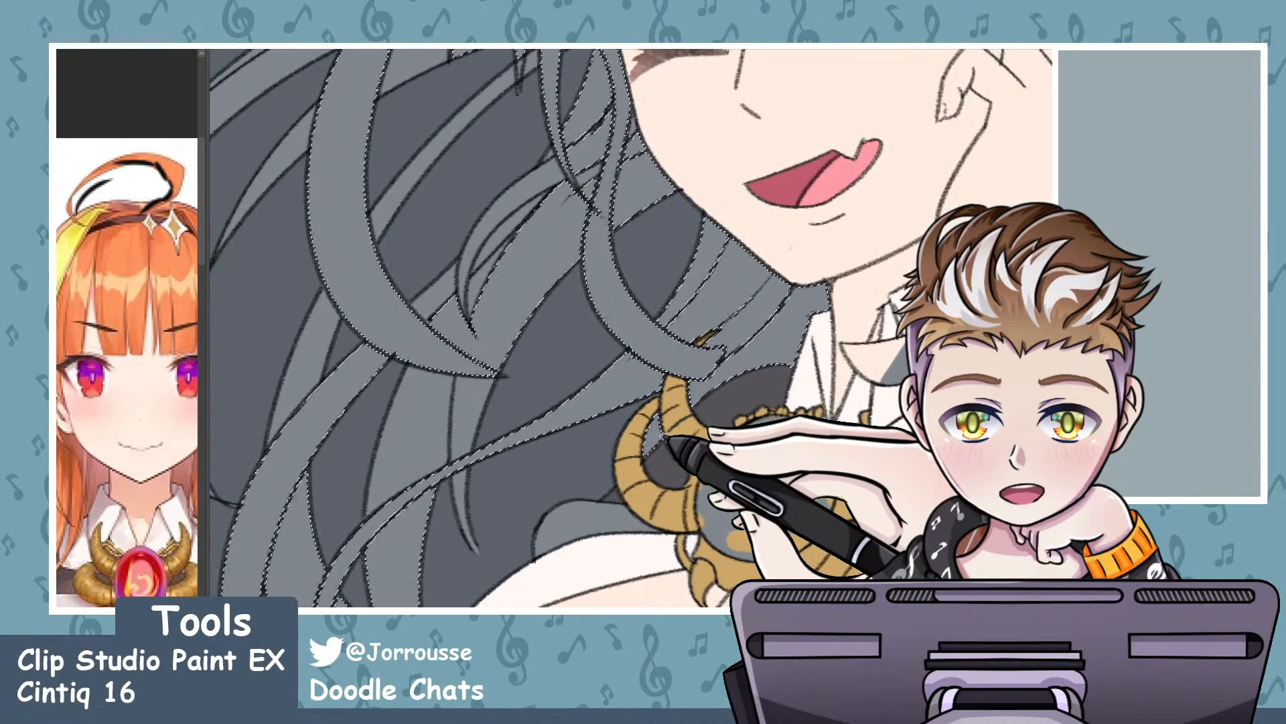
- Fill the selected front hair, crown and braid with the reference's flat orange and clear the selection
scroll(681, 434, down, 4)
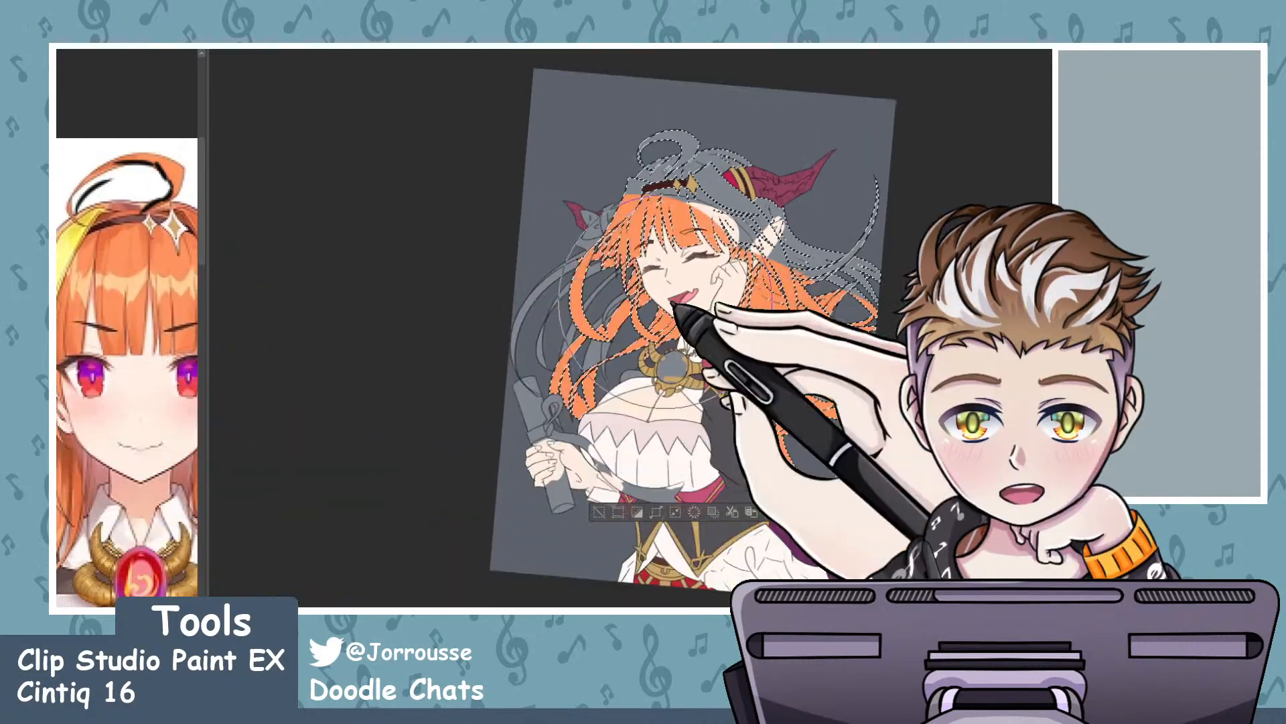
mouse_move(672, 303)
mouse_down()
mouse_move(794, 242)
mouse_move(752, 161)
mouse_up()
key(ctrl+d)
scroll(632, 240, down, 2)
scroll(662, 242, up, 1)
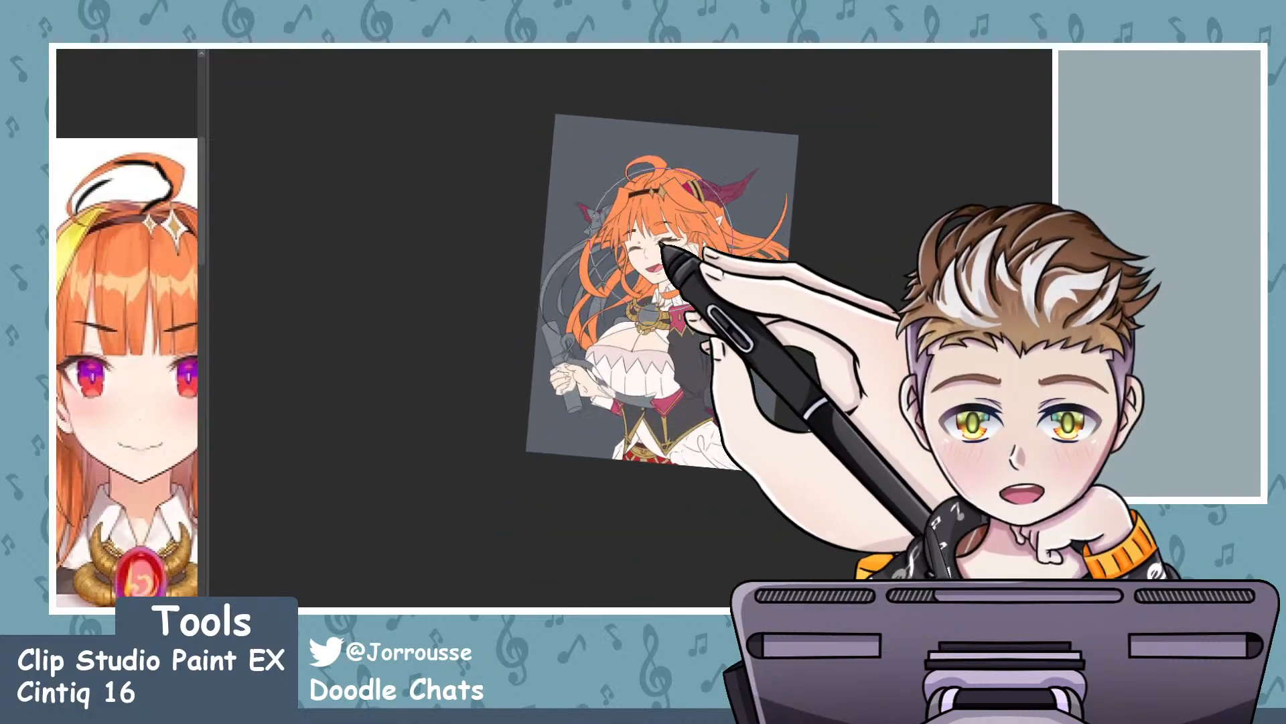
scroll(662, 242, up, 4)
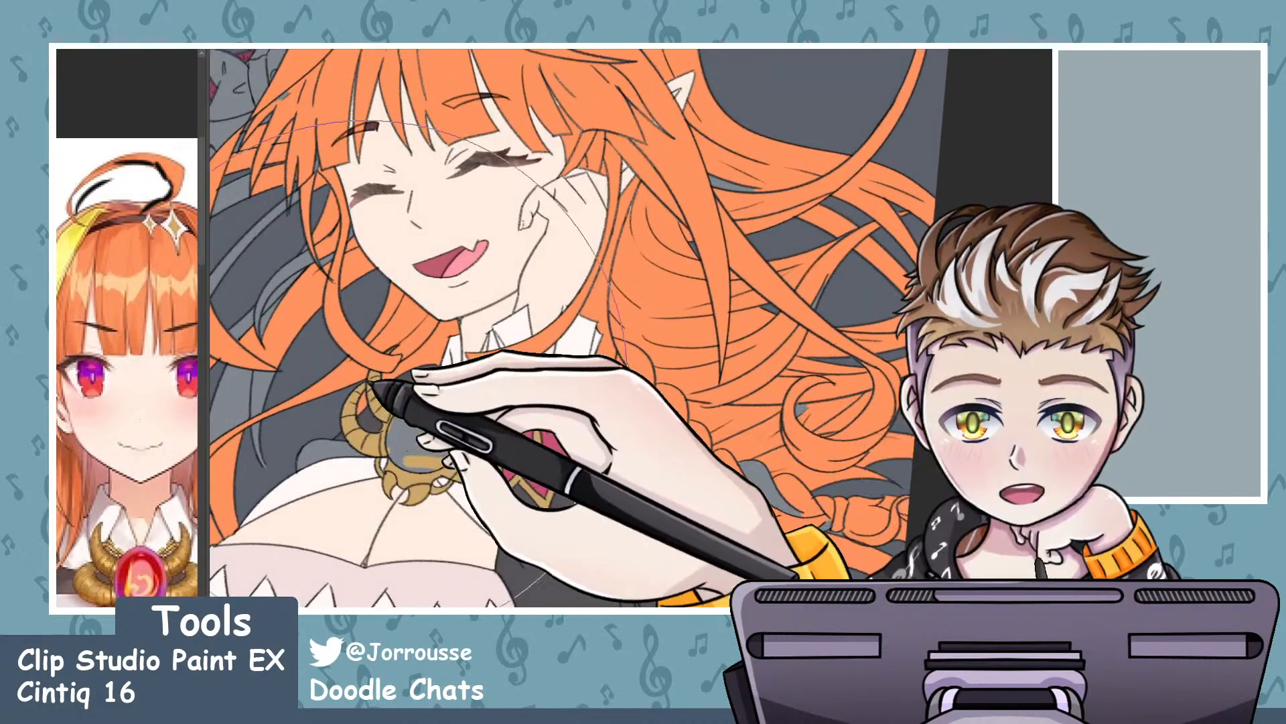
- Restore the hair selection and add the long outer back strands that curve down toward the gun
scroll(496, 385, down, 4)
scroll(423, 396, up, 2)
key(ctrl+z)
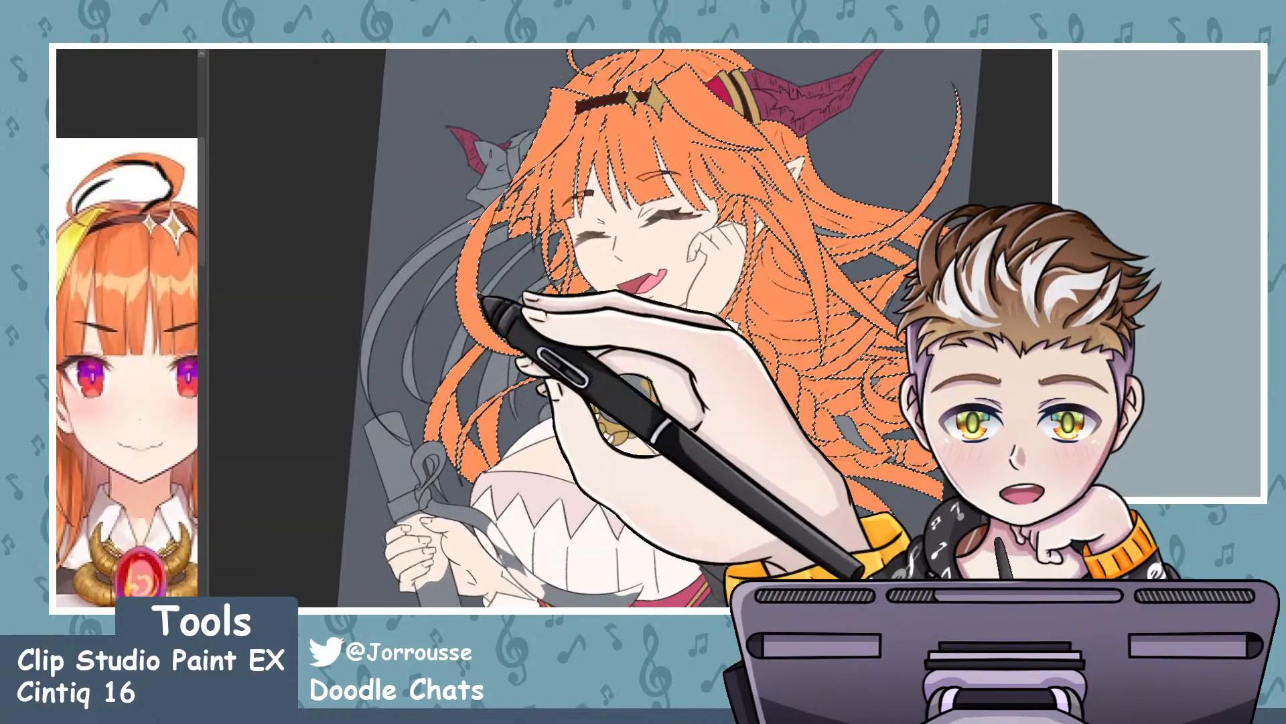
scroll(456, 297, up, 2)
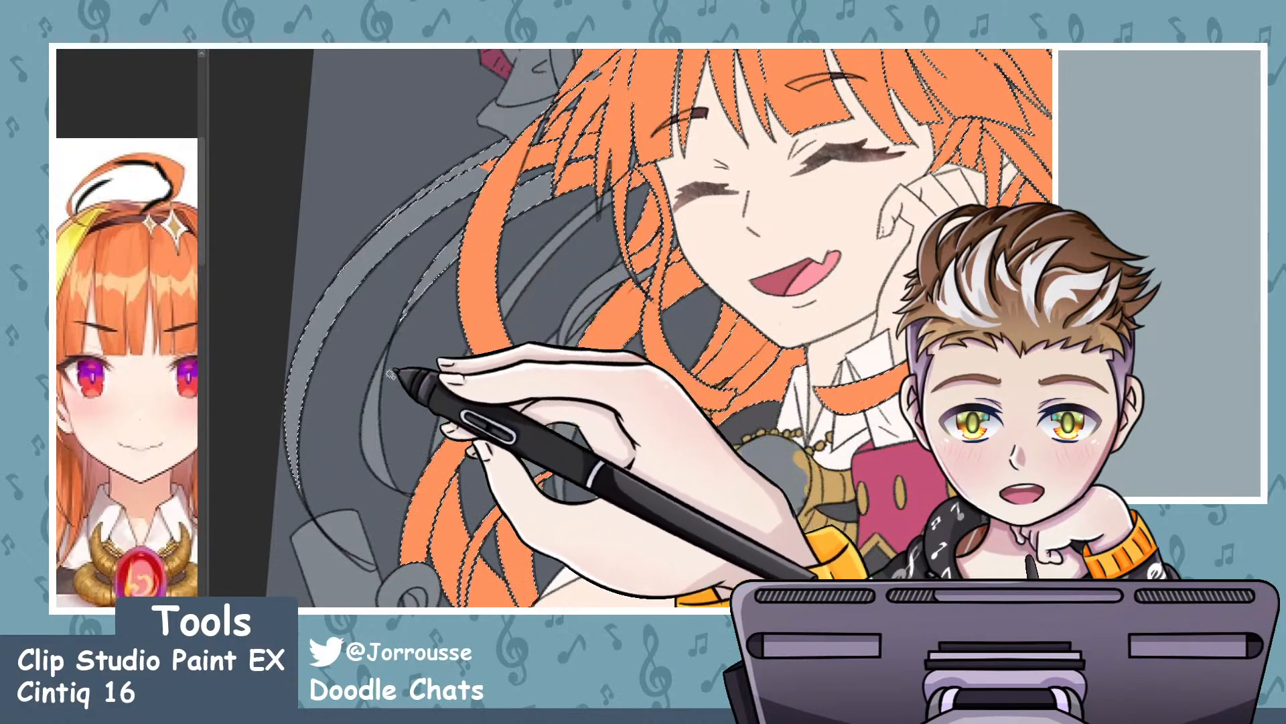
click(364, 420)
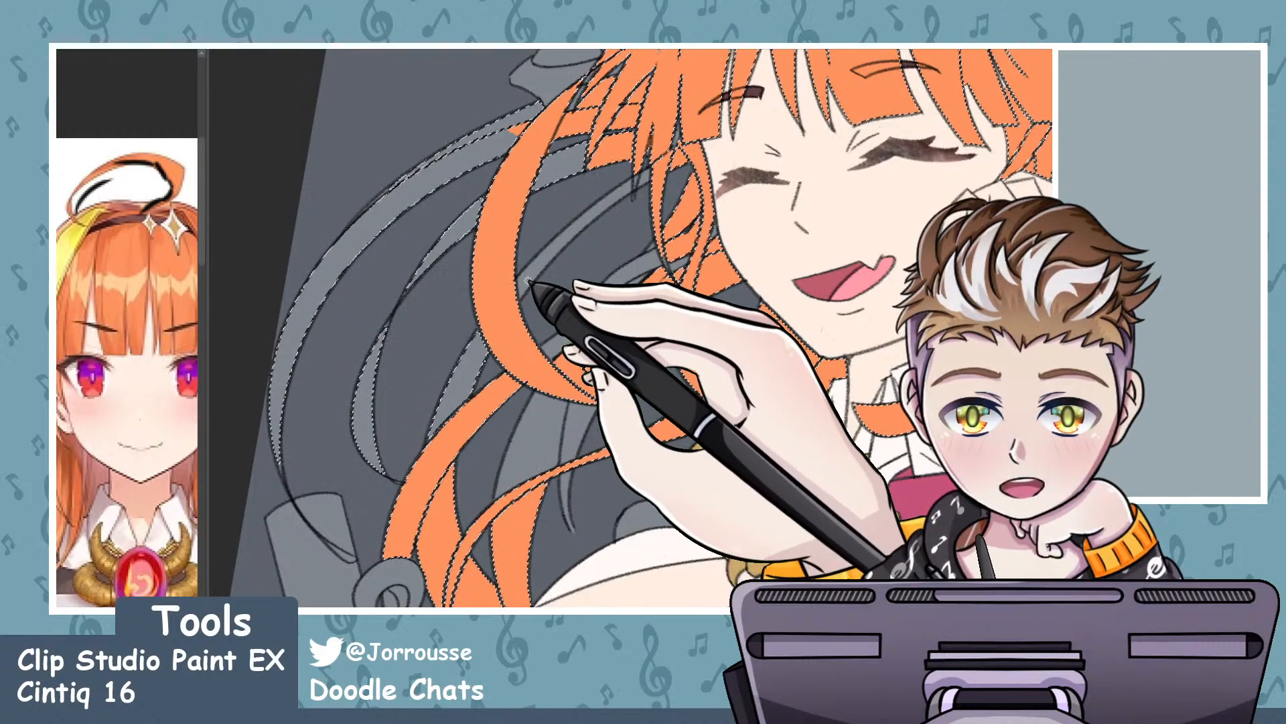
- Add the inner back strands, the small curl below the bangs and the thin tips above the chest to the selection
scroll(604, 231, up, 2)
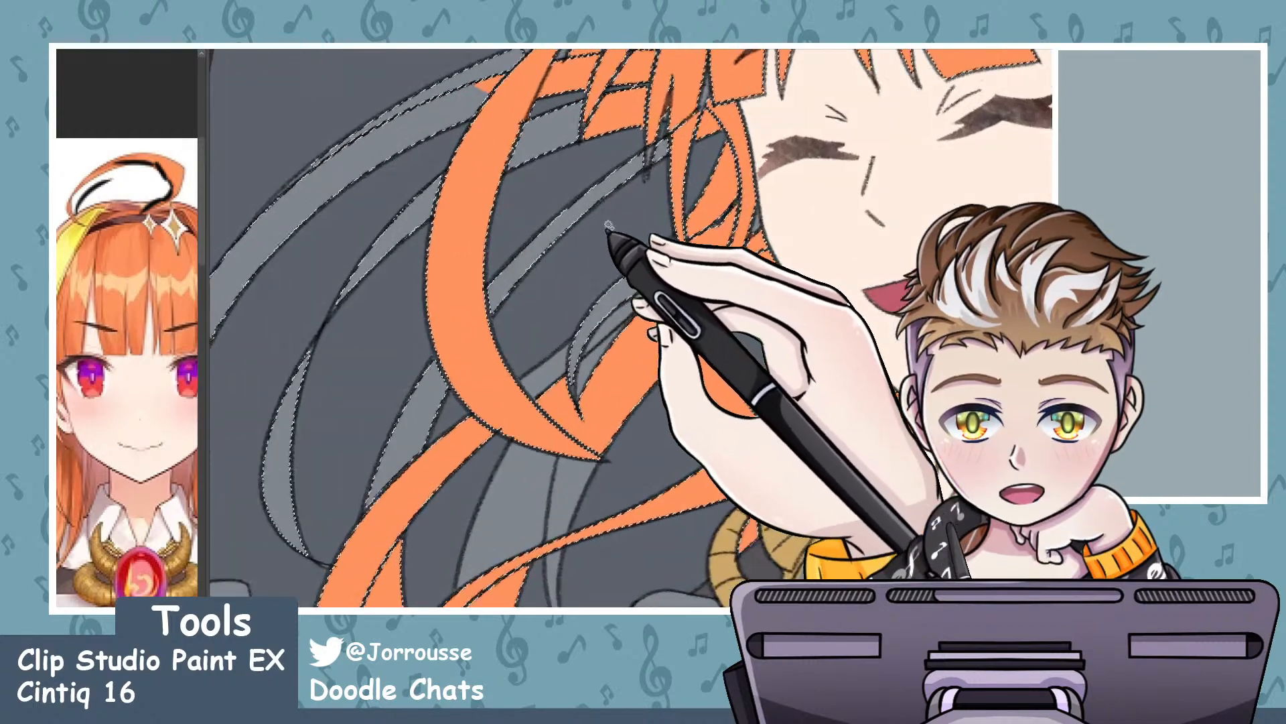
scroll(617, 294, down, 1)
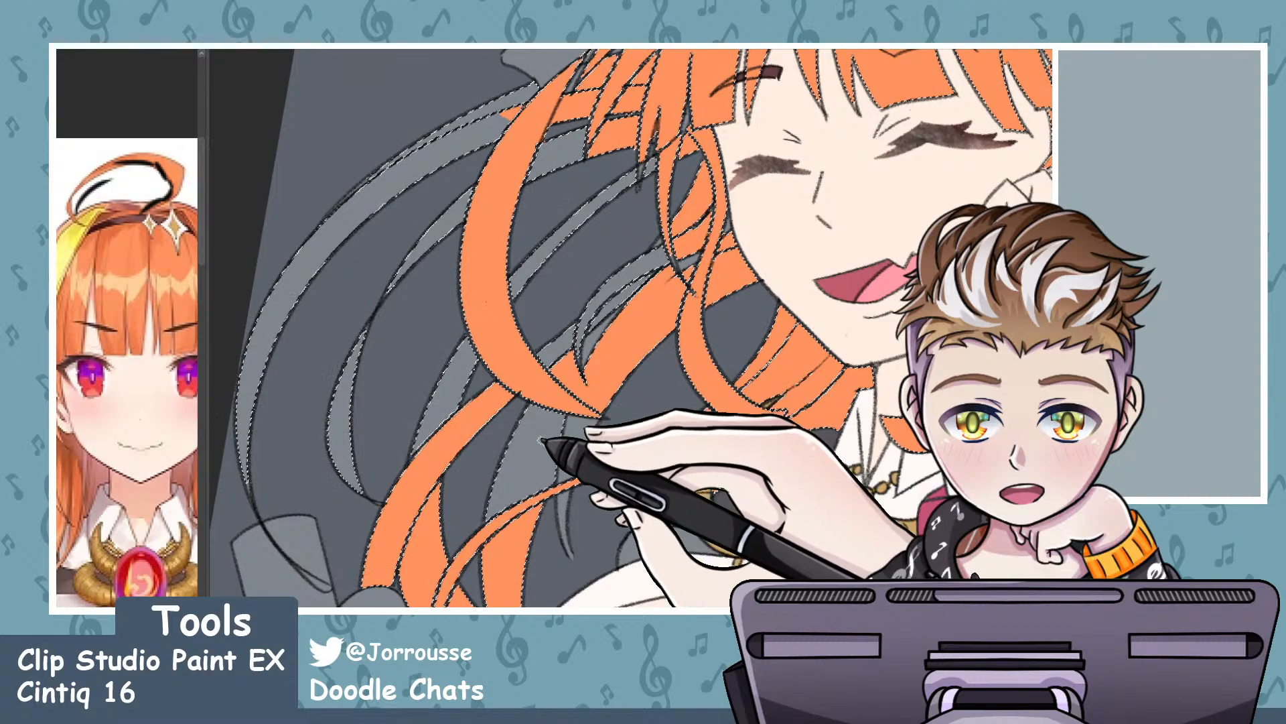
scroll(603, 509, up, 4)
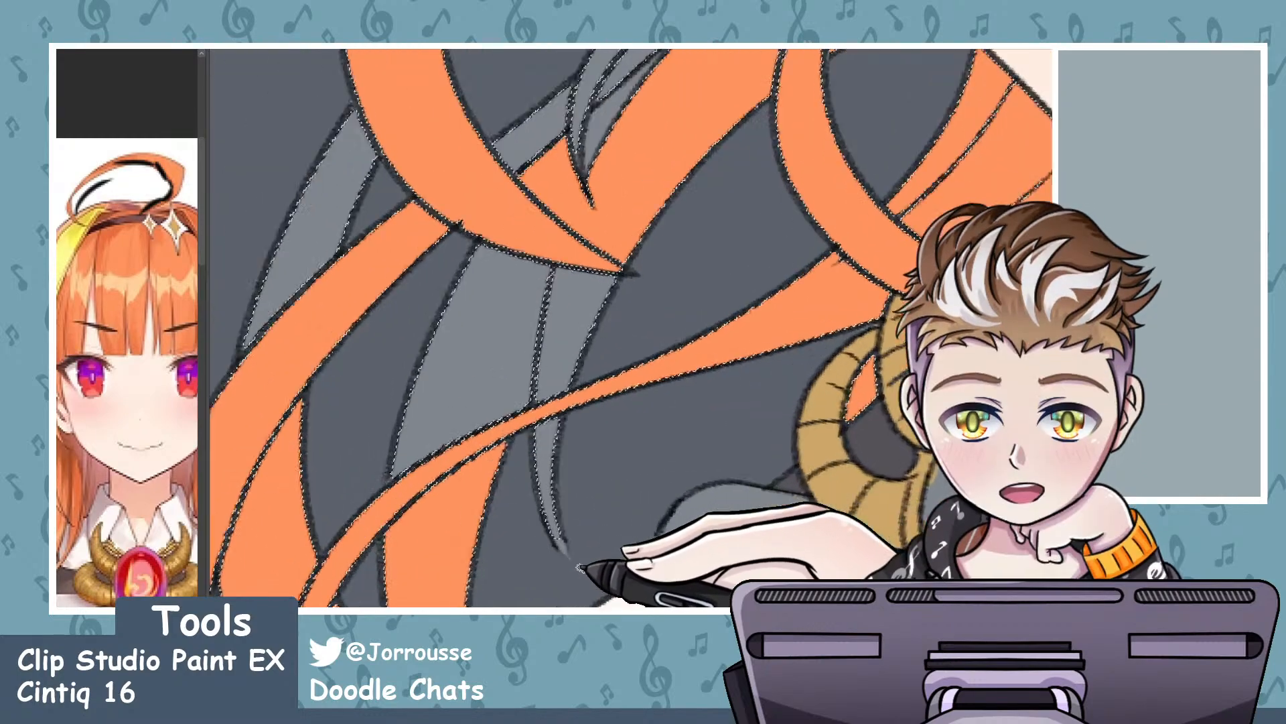
scroll(583, 529, down, 5)
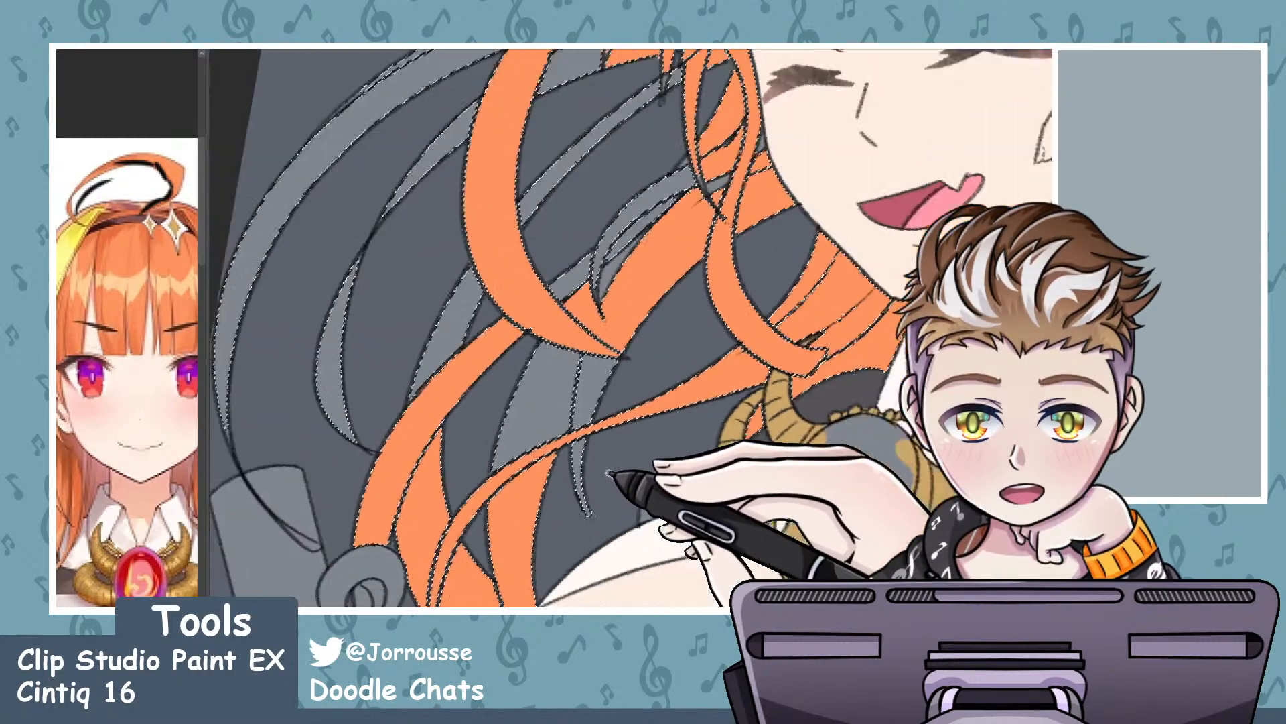
scroll(548, 213, down, 2)
scroll(536, 241, up, 5)
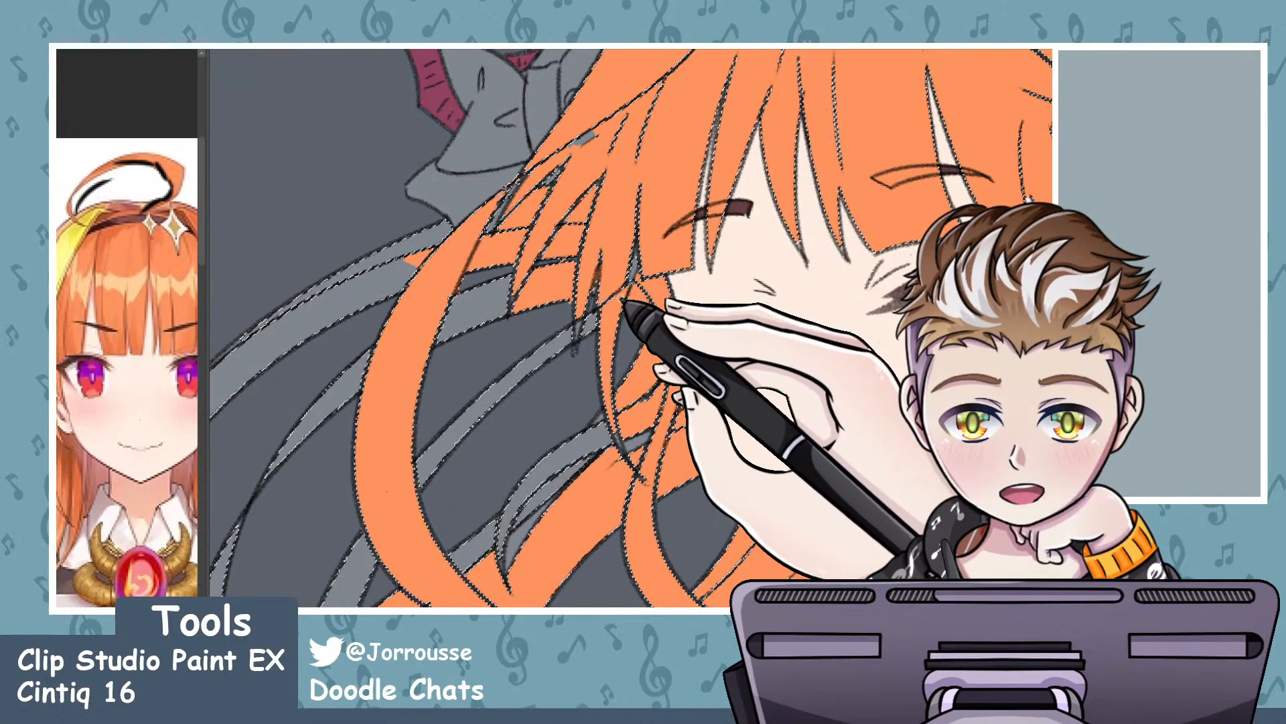
scroll(596, 272, down, 4)
scroll(610, 395, up, 2)
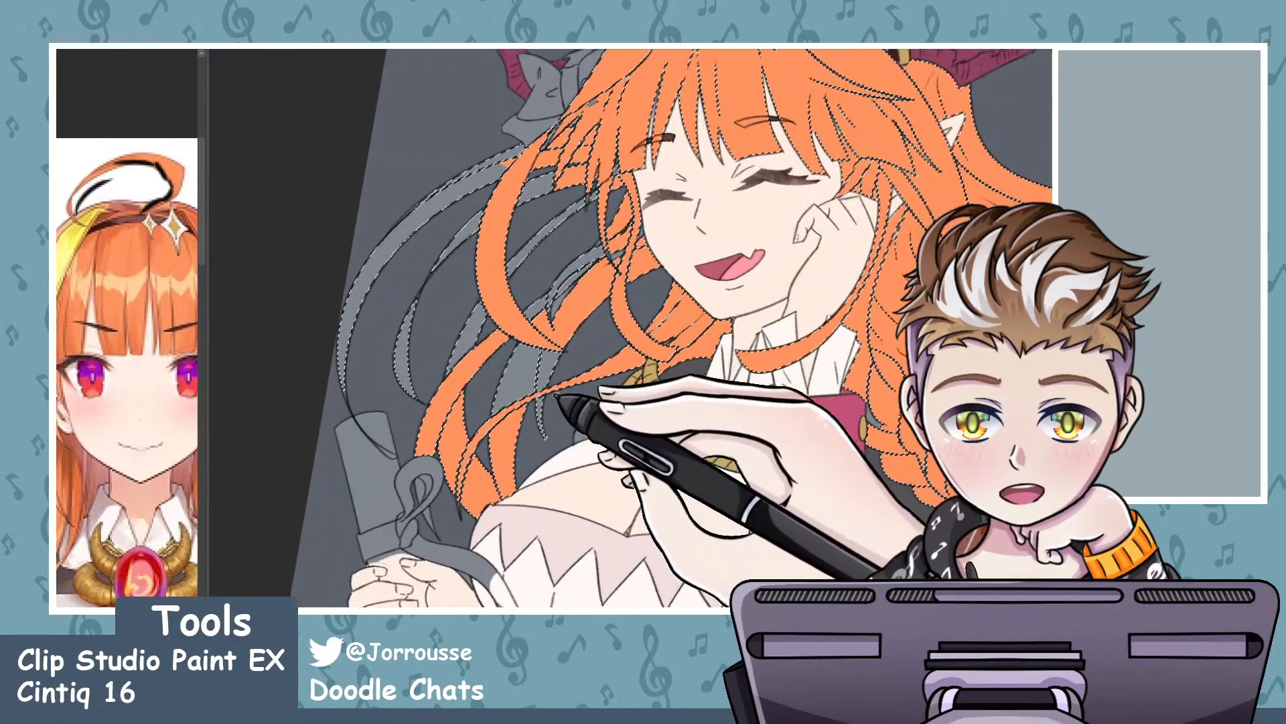
- Fill the selected back strands with the same orange and clear the selection
scroll(576, 295, down, 4)
scroll(678, 160, up, 4)
scroll(643, 227, down, 3)
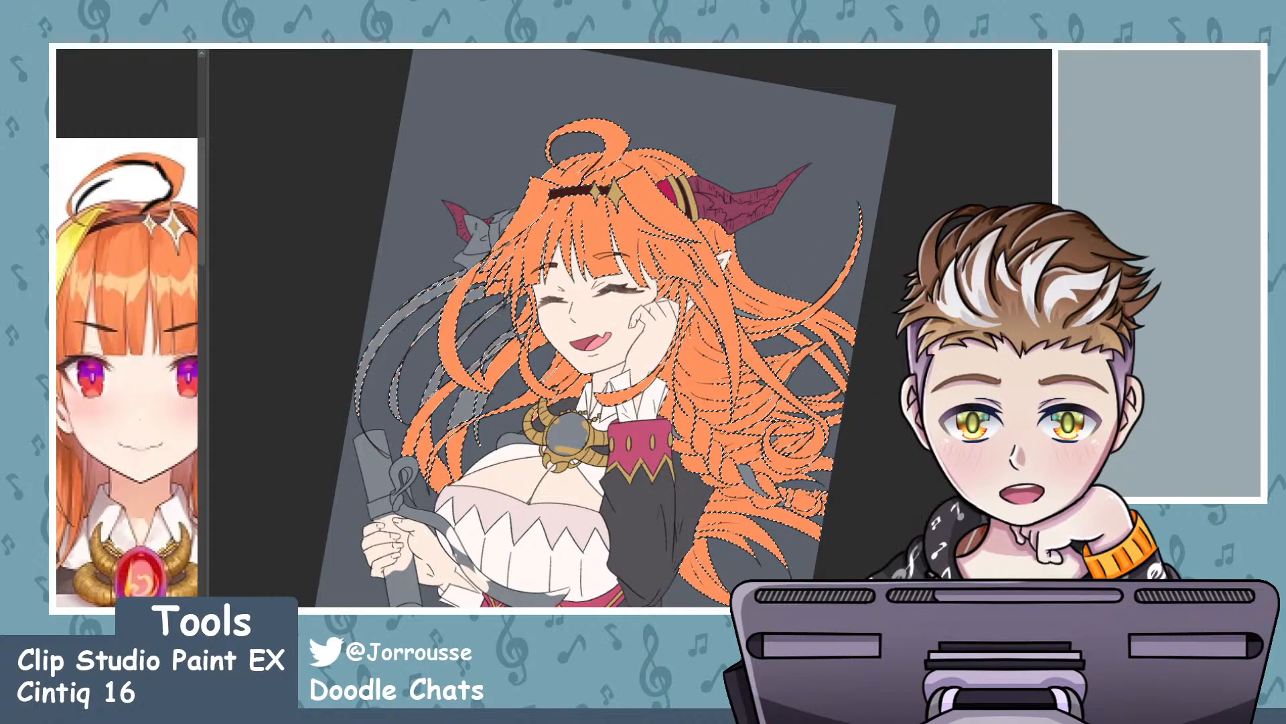
scroll(770, 342, down, 4)
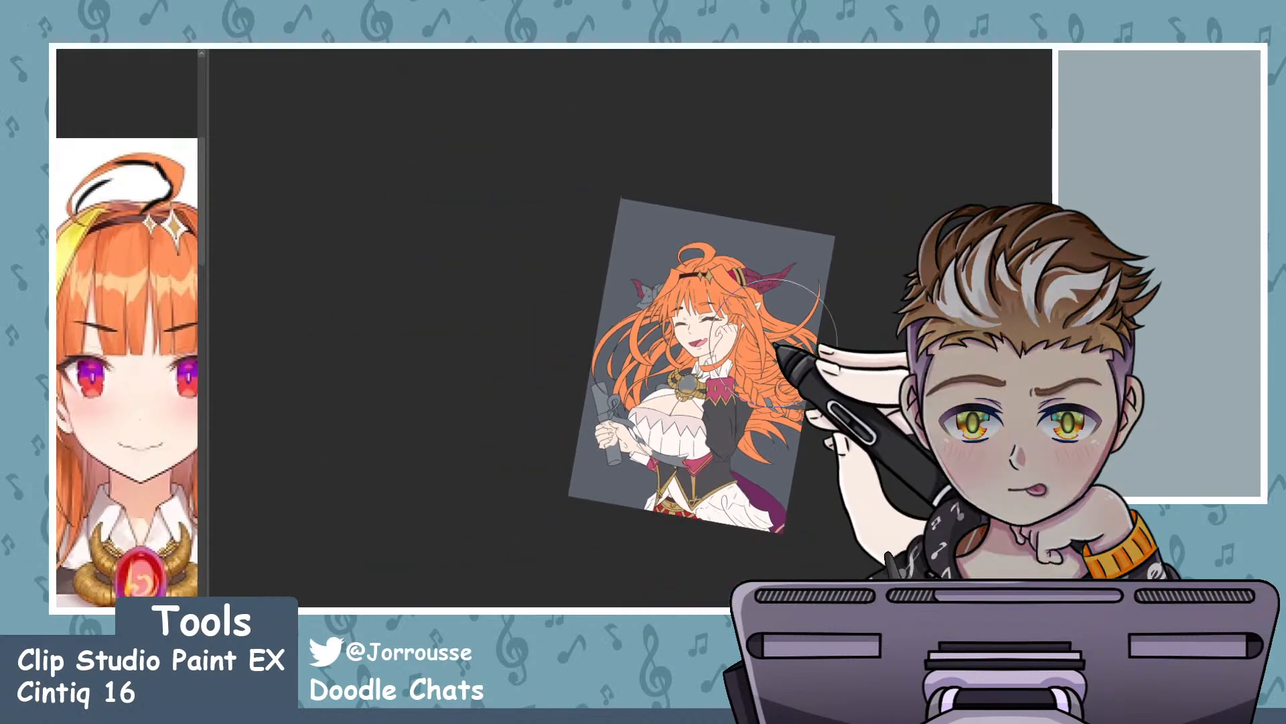
scroll(827, 434, up, 4)
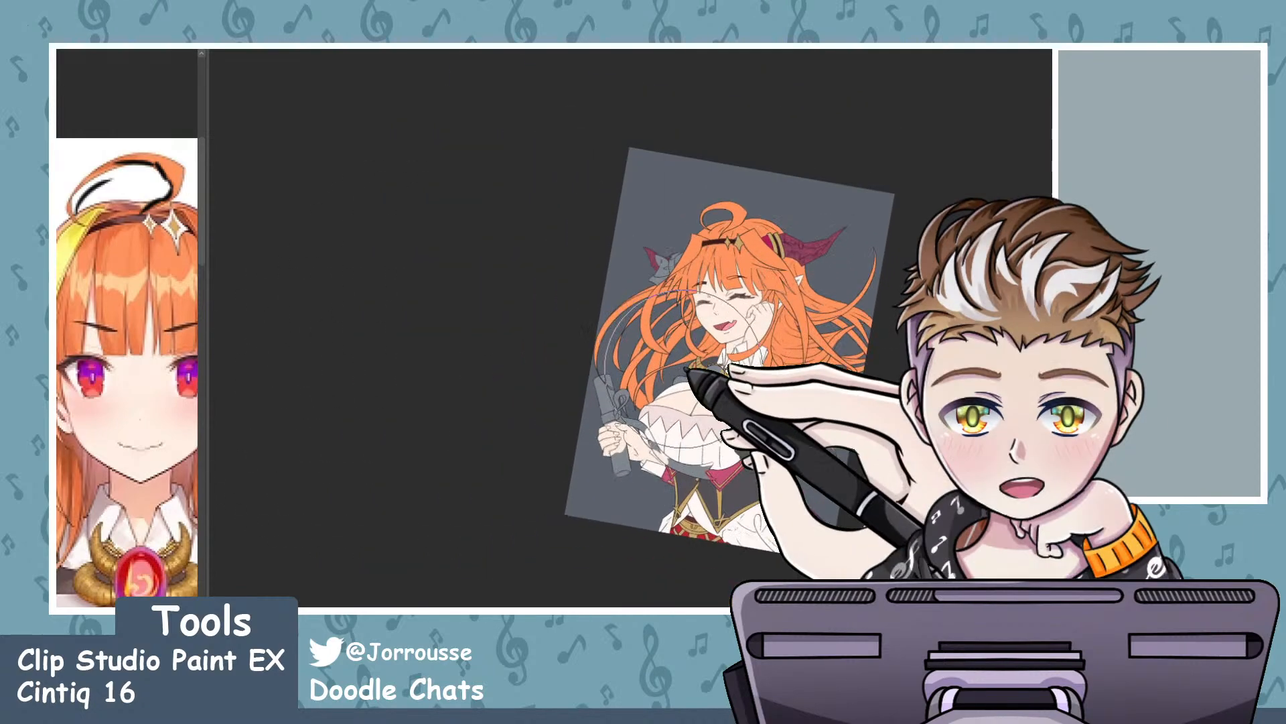
- Paint orange over the grey gap inside the small curled lock beside the large curved strand
scroll(645, 325, up, 2)
scroll(644, 325, up, 6)
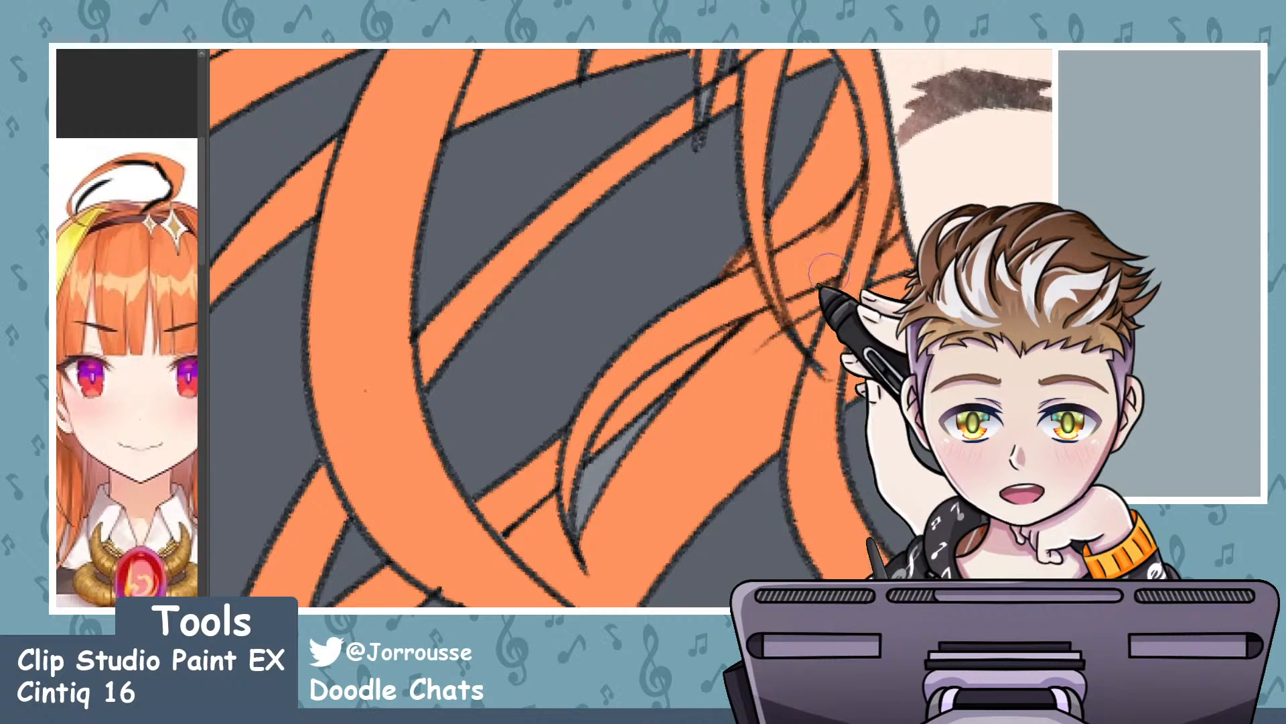
mouse_move(642, 416)
mouse_down()
mouse_move(536, 529)
mouse_move(566, 553)
mouse_move(571, 480)
mouse_up()
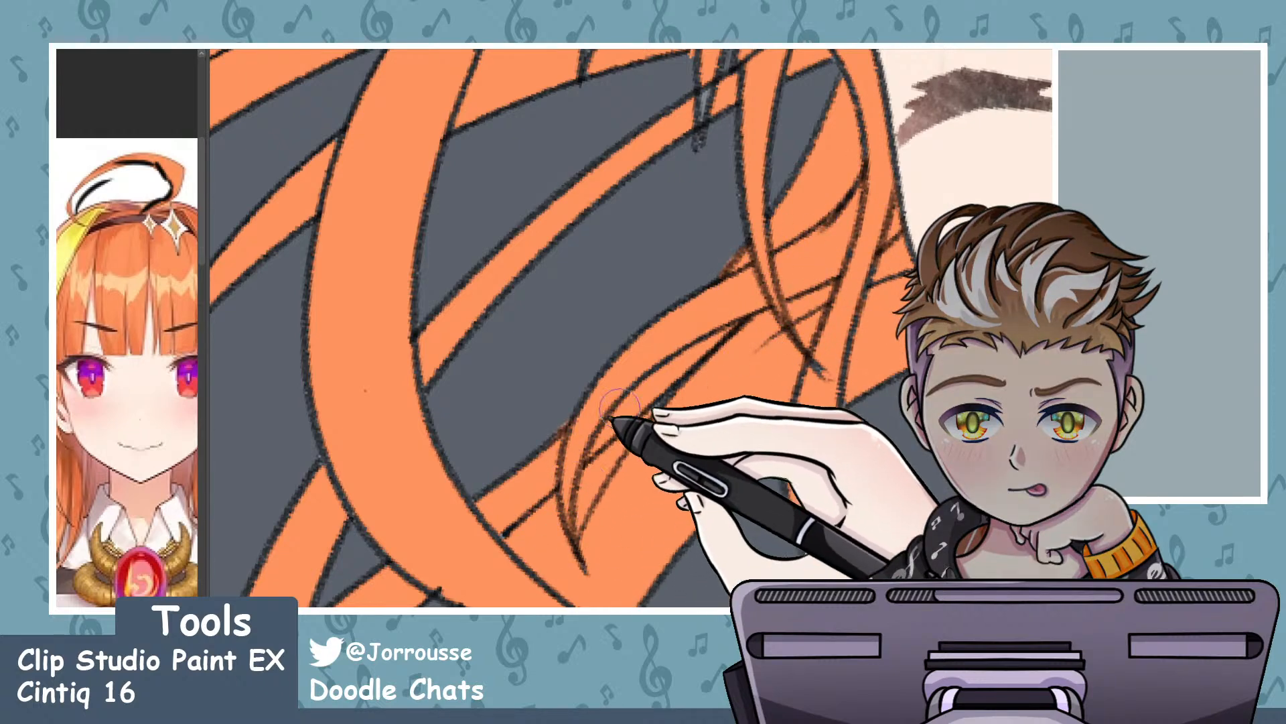
scroll(650, 425, down, 10)
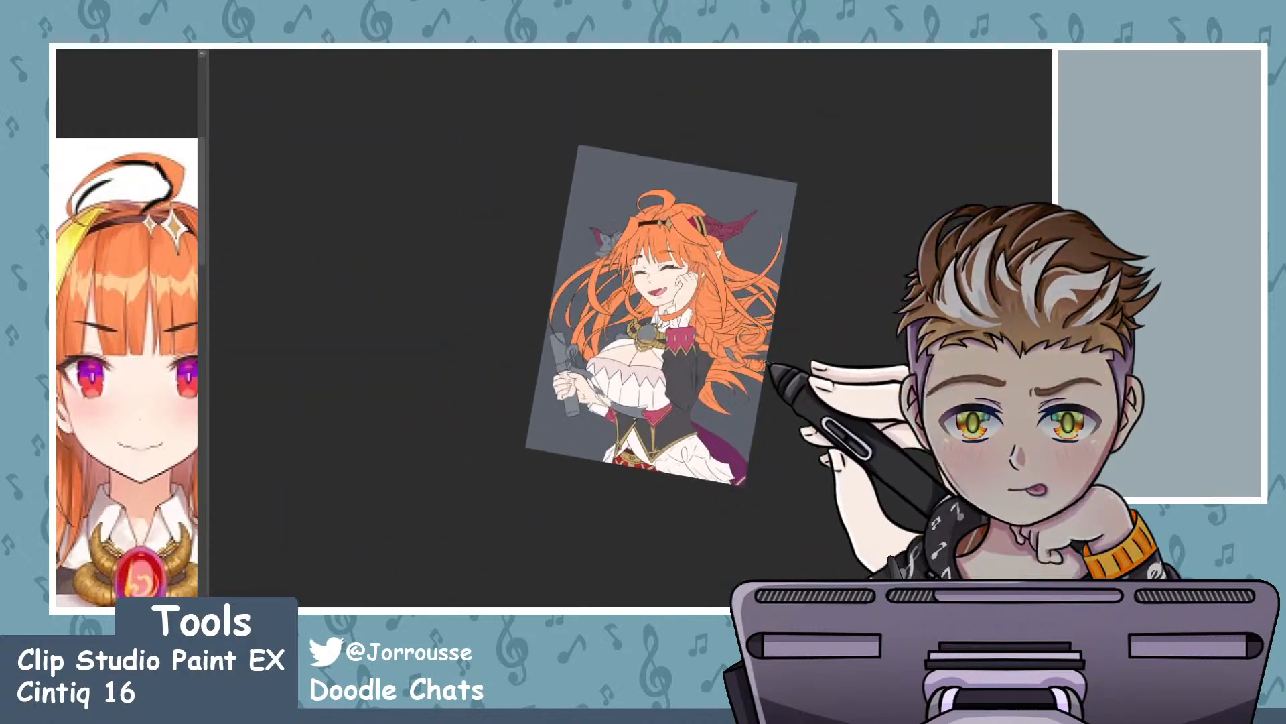
- Paint the unfilled grey tips of the thin bang strands beside the closed eye orange
scroll(626, 288, up, 10)
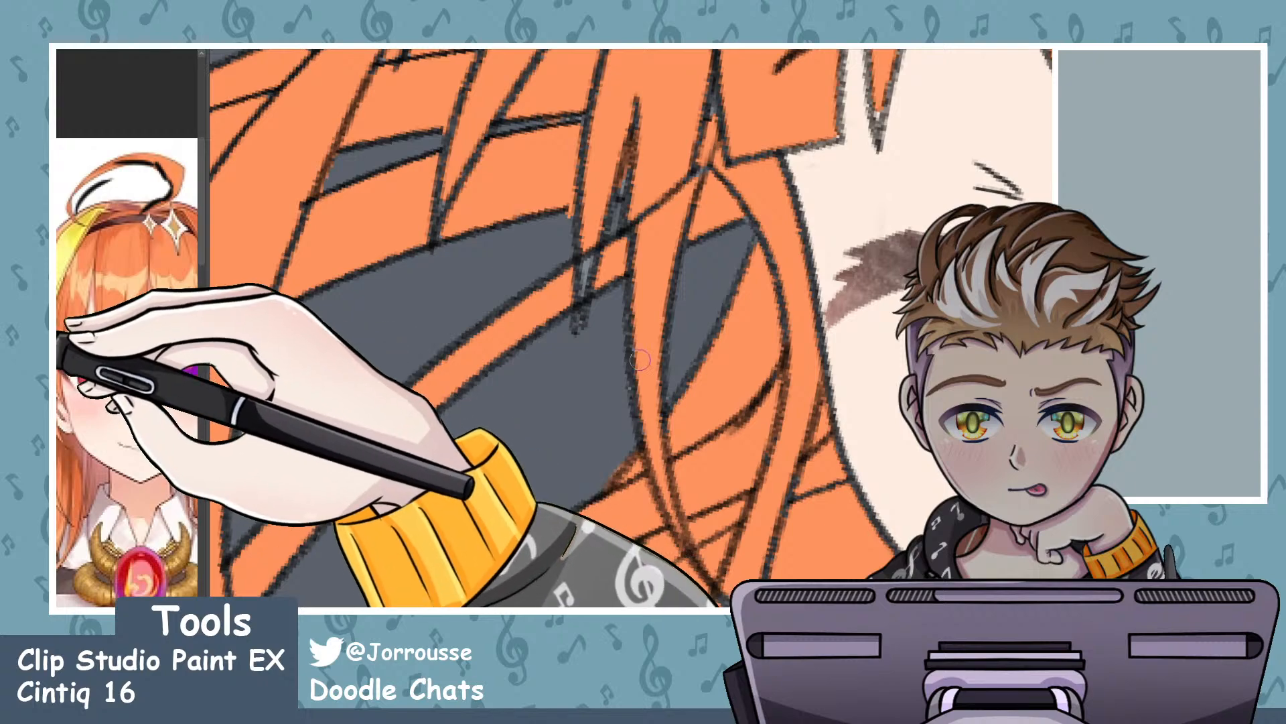
scroll(602, 268, up, 3)
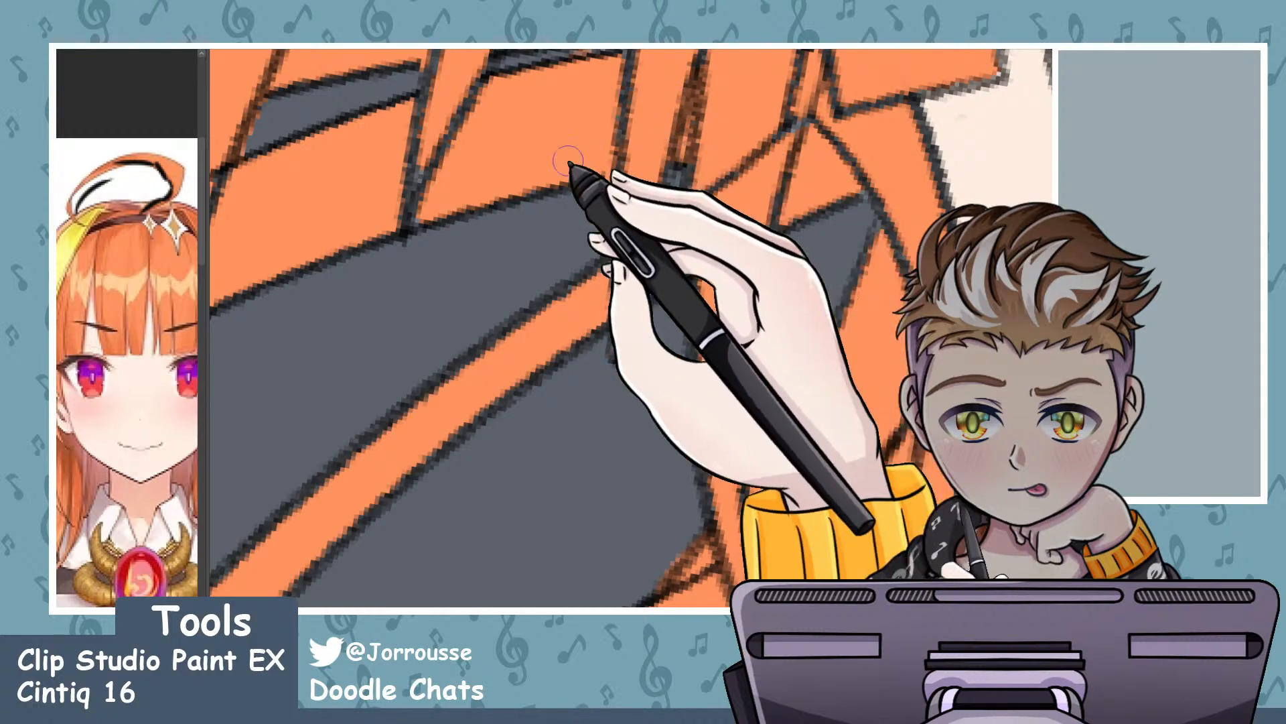
mouse_move(649, 141)
mouse_down()
mouse_move(645, 93)
mouse_move(682, 76)
mouse_up()
scroll(591, 199, down, 5)
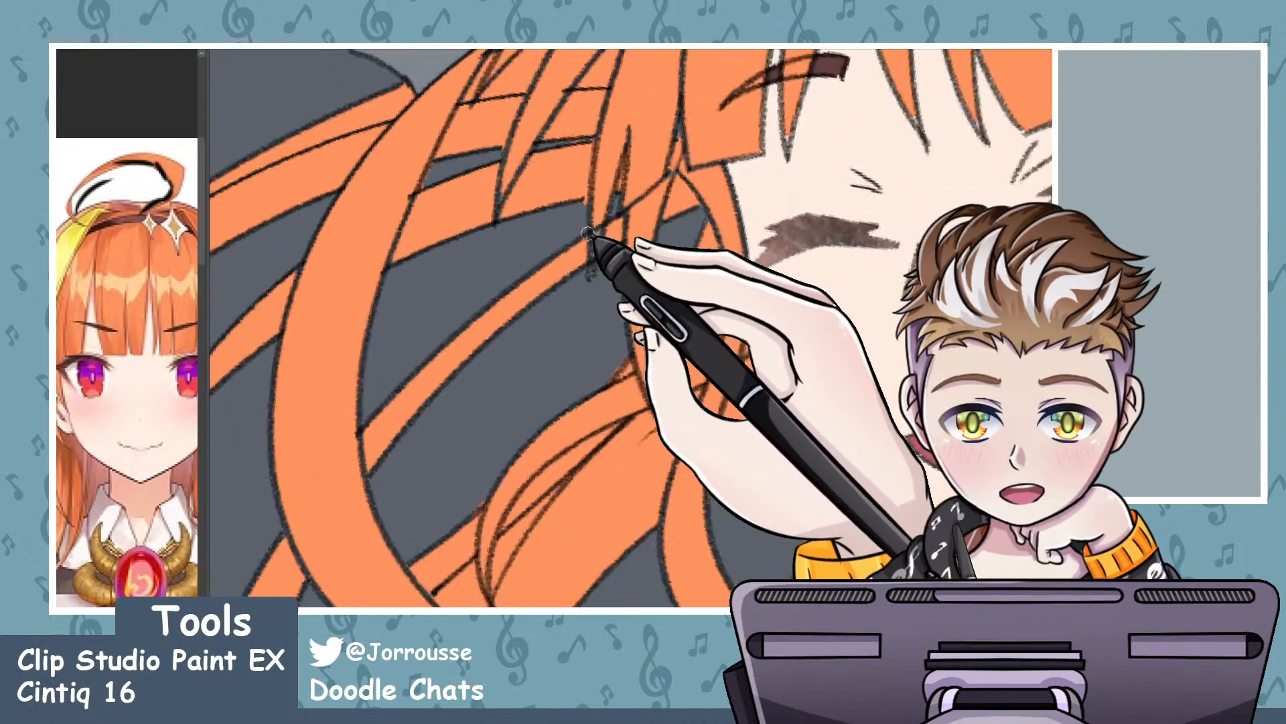
scroll(604, 250, up, 4)
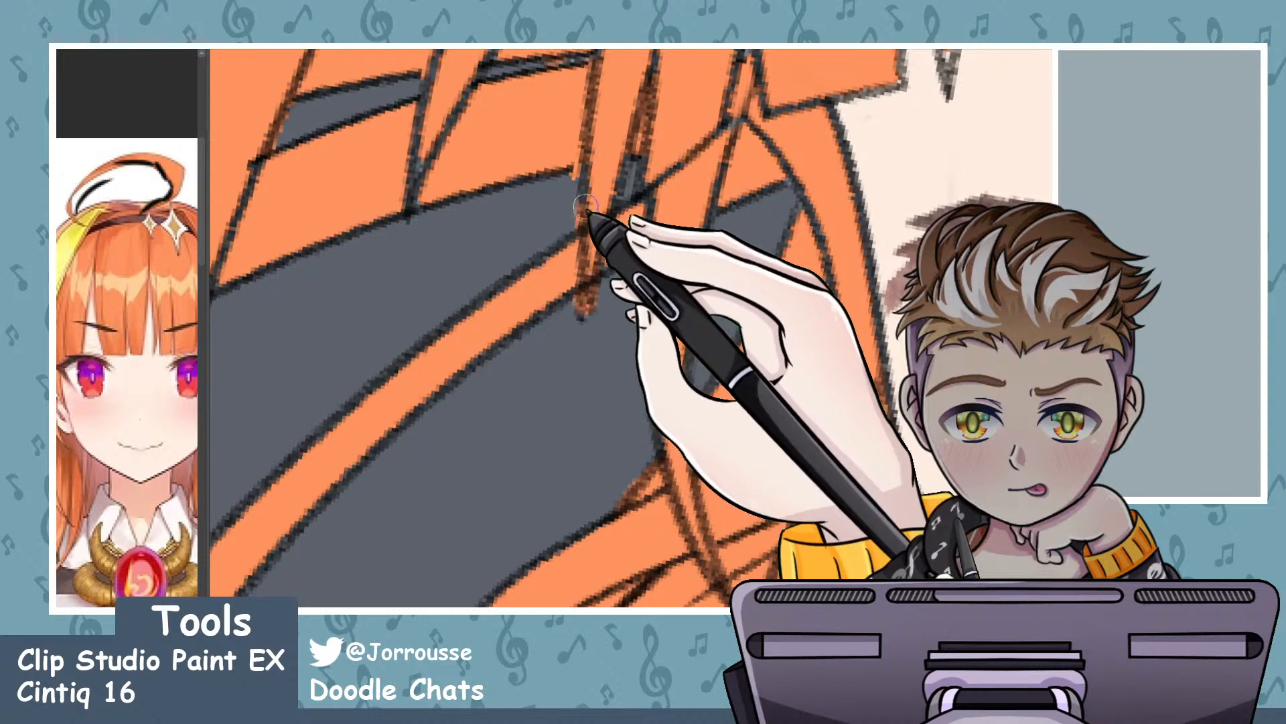
mouse_move(589, 213)
mouse_down()
mouse_move(585, 309)
mouse_move(612, 163)
mouse_move(597, 241)
mouse_up()
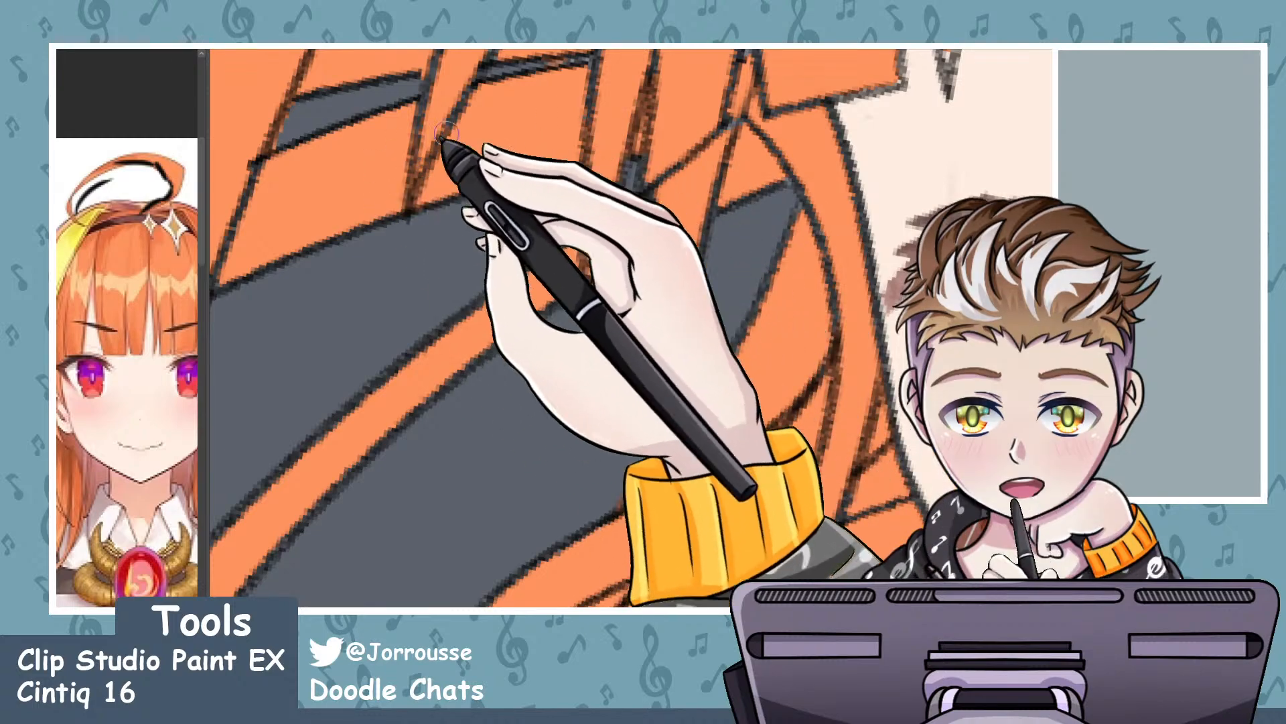
- Paint orange along the unfilled upper edge of the long outermost back strand sweeping away from the grey horn
scroll(491, 244, down, 5)
scroll(474, 145, up, 4)
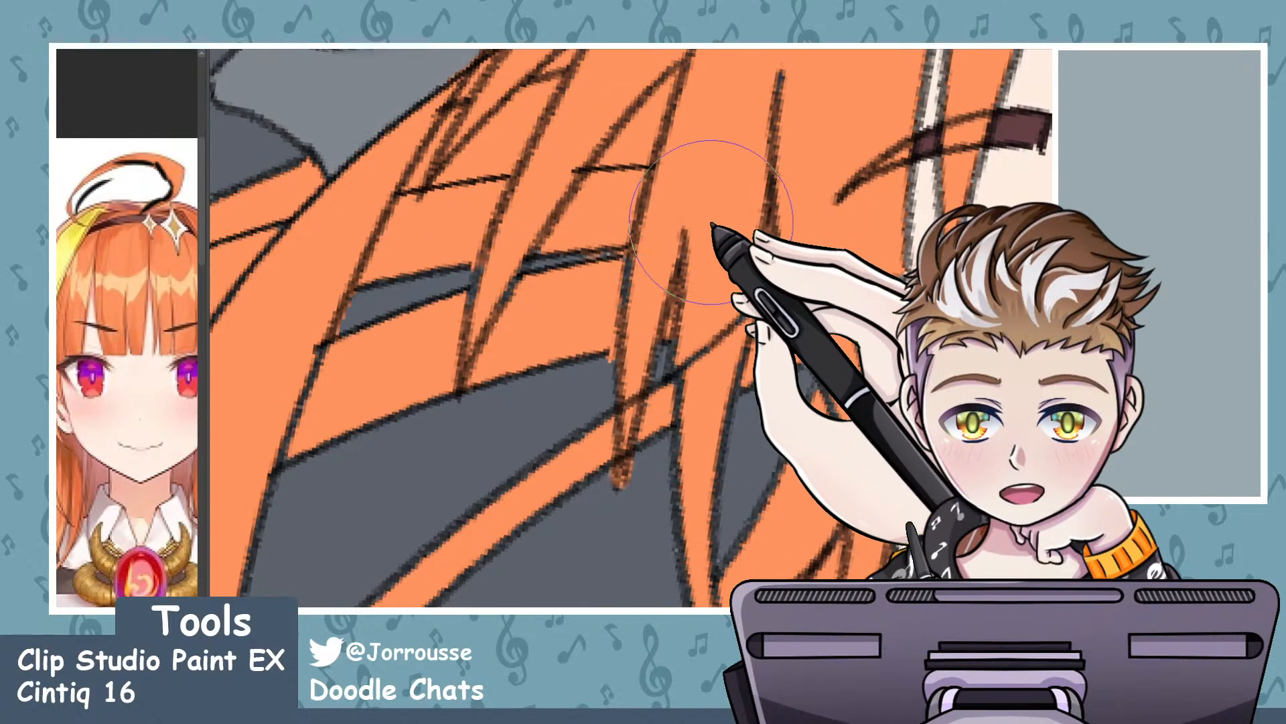
scroll(454, 285, down, 6)
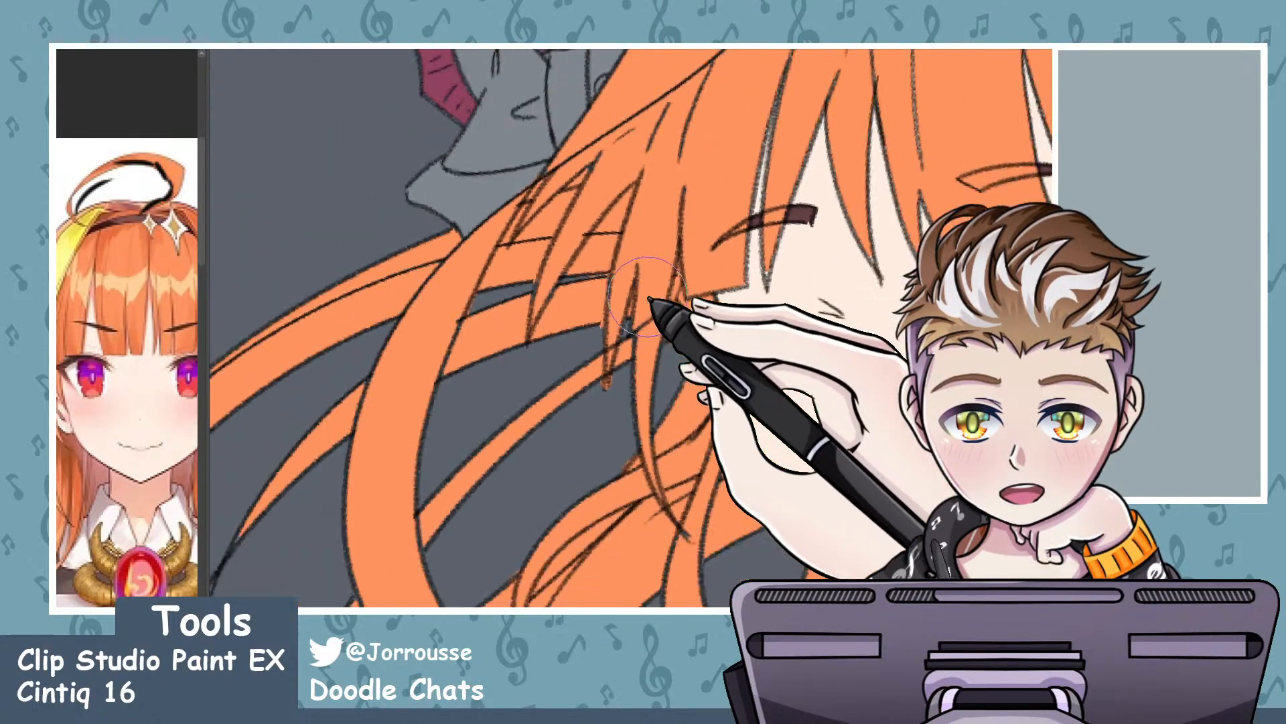
scroll(447, 333, up, 4)
scroll(444, 332, up, 5)
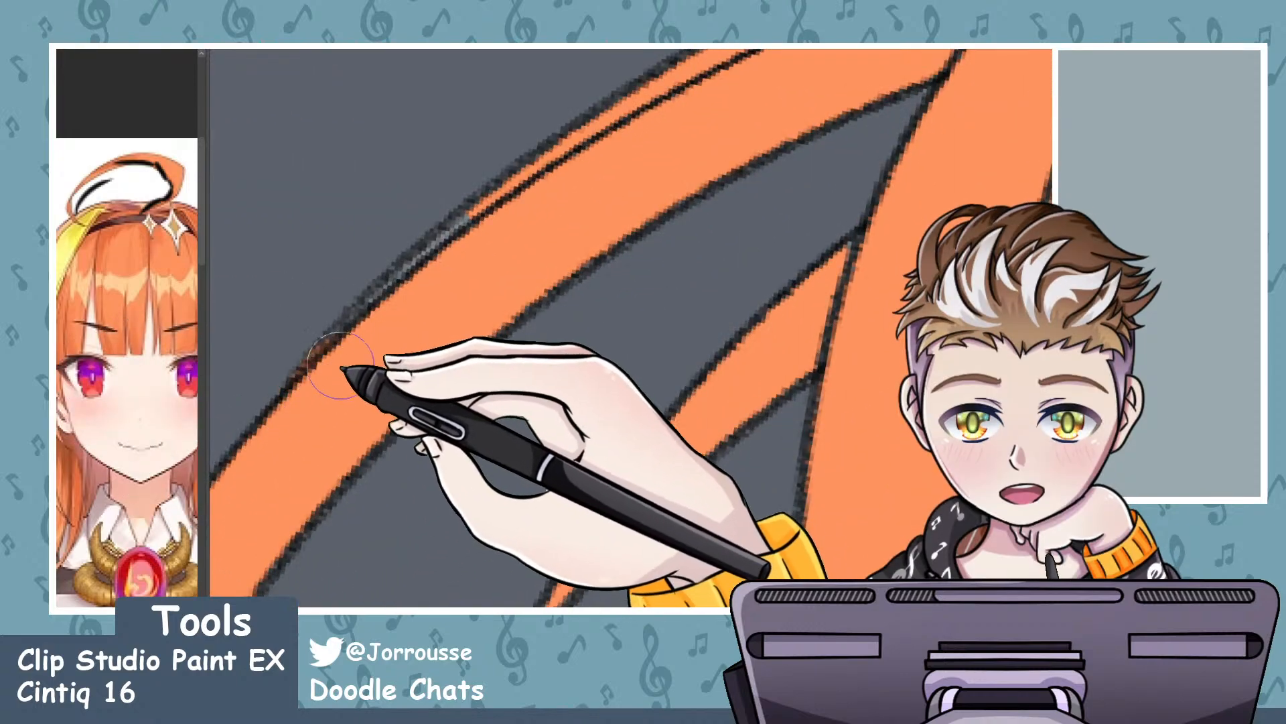
scroll(462, 249, down, 6)
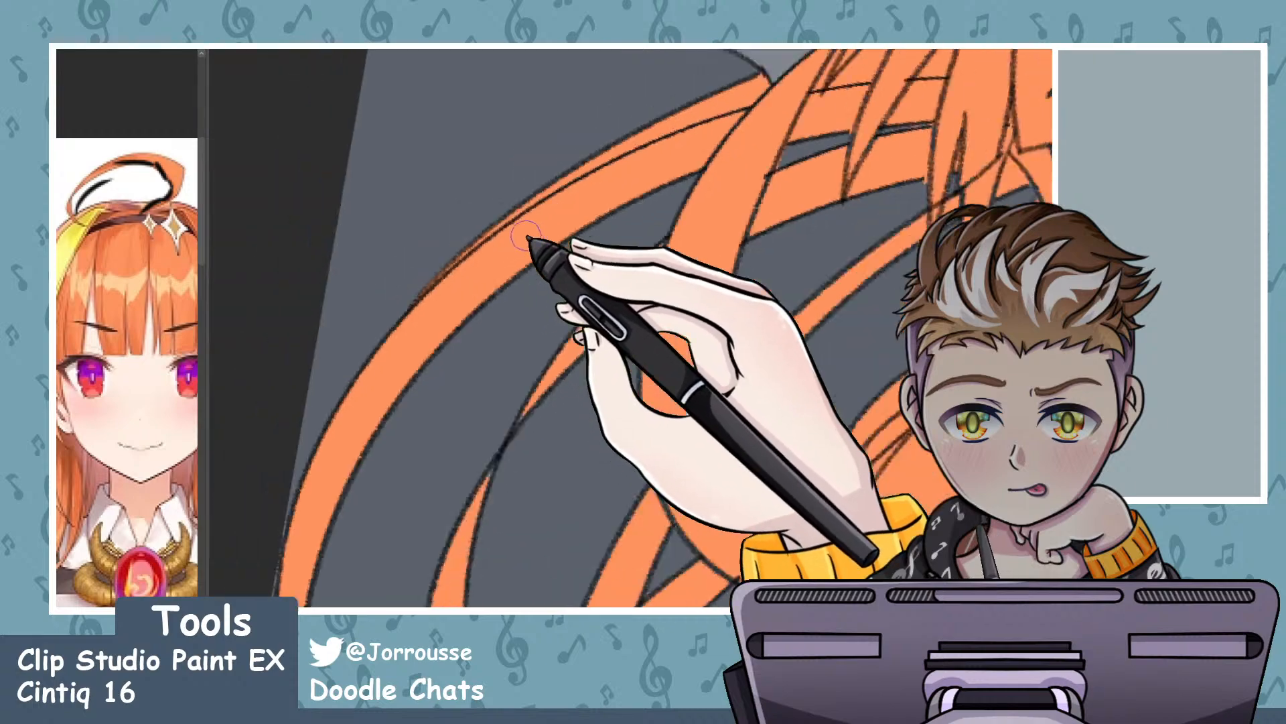
- Paint the unfilled narrowing tip of the outermost long strand orange, just above the grey cylinder
scroll(539, 253, up, 2)
scroll(469, 408, up, 6)
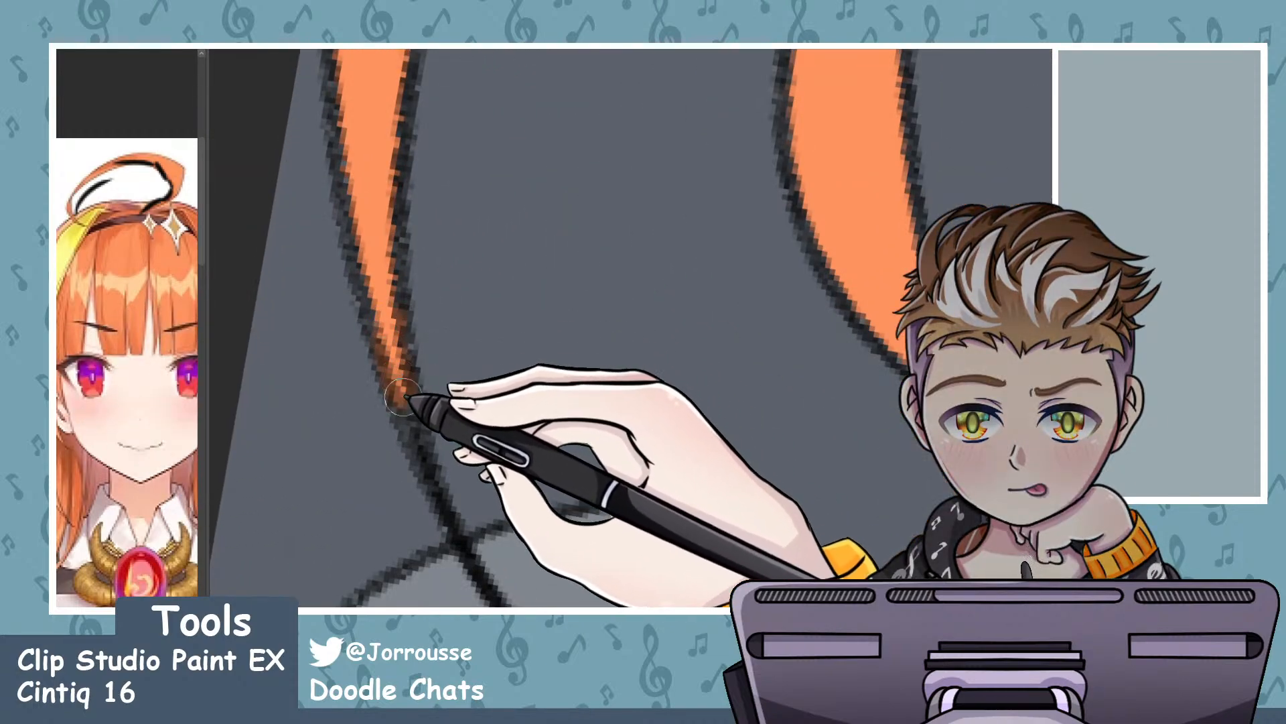
scroll(379, 268, down, 3)
scroll(382, 265, up, 3)
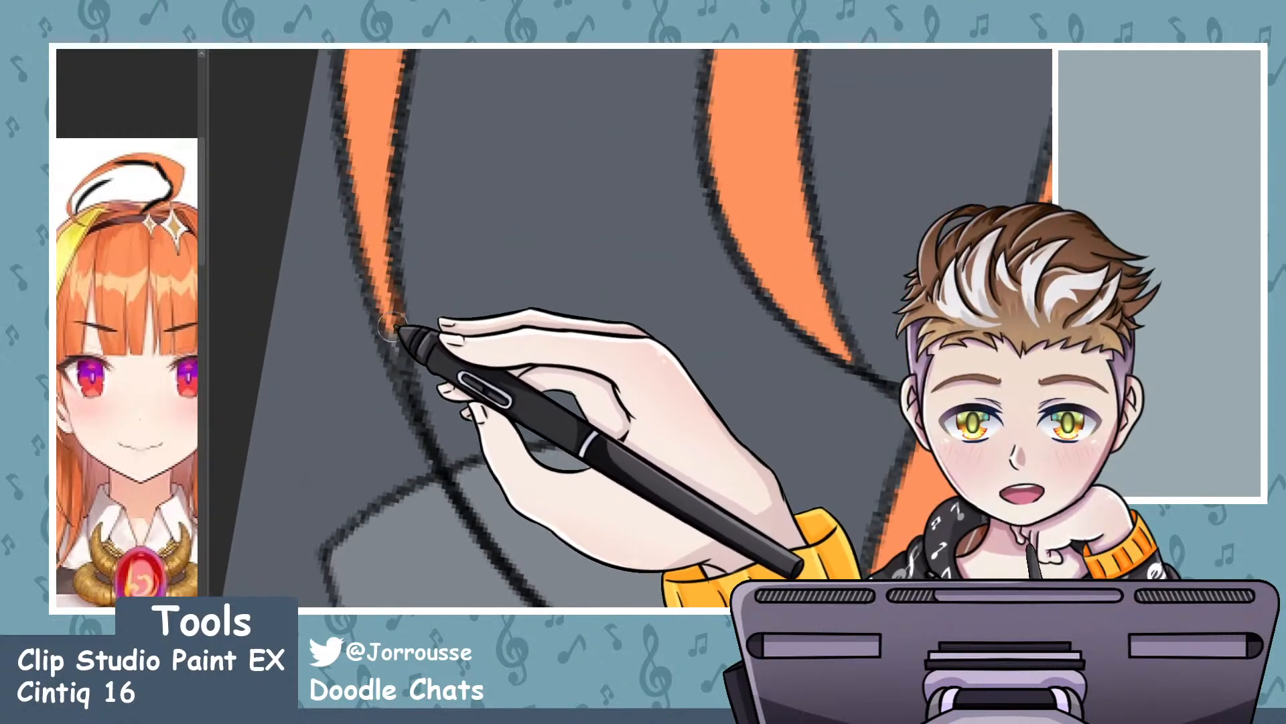
scroll(396, 350, down, 3)
scroll(425, 350, up, 3)
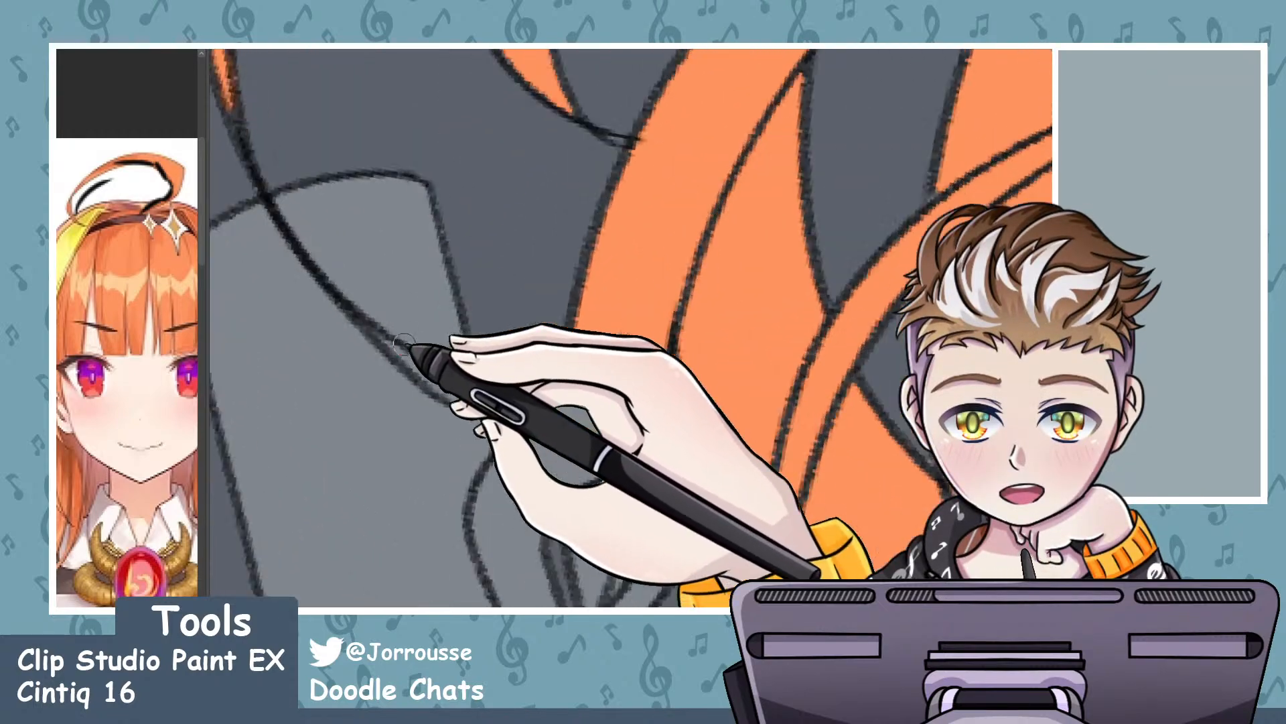
- Fill the strand end that crosses over the grey cylinder with orange brush strokes
scroll(357, 344, down, 3)
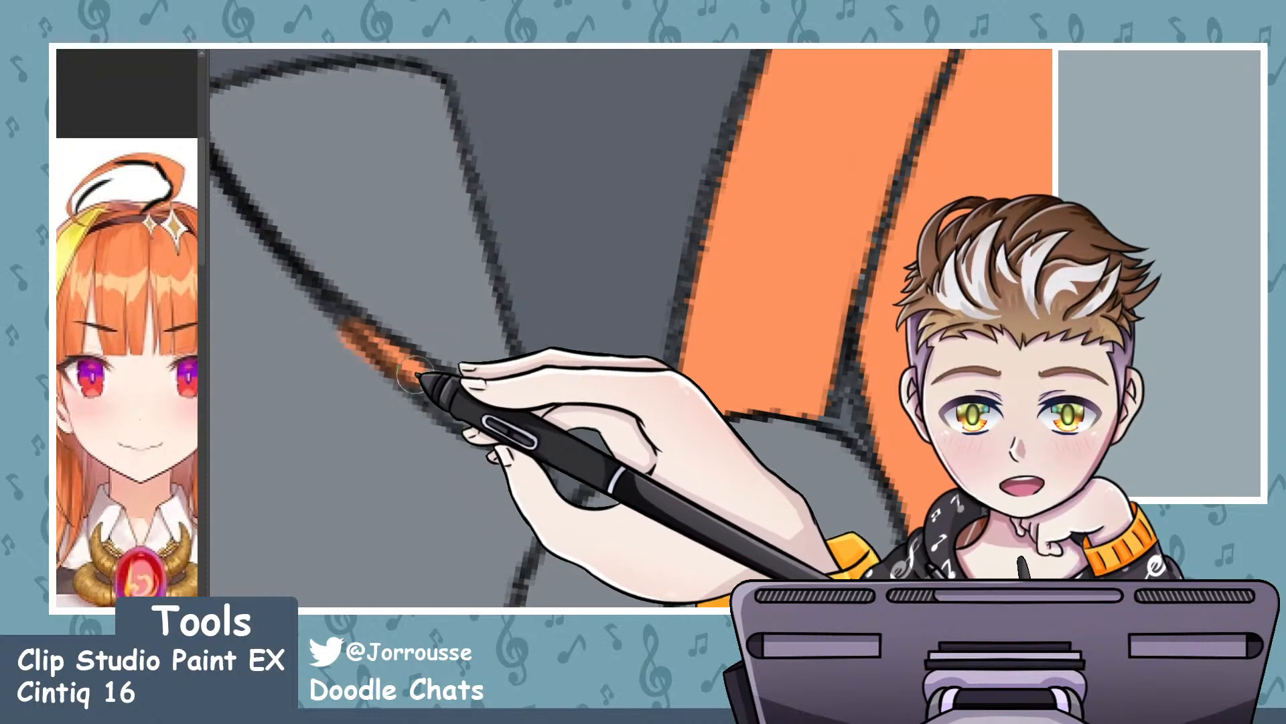
scroll(356, 329, up, 3)
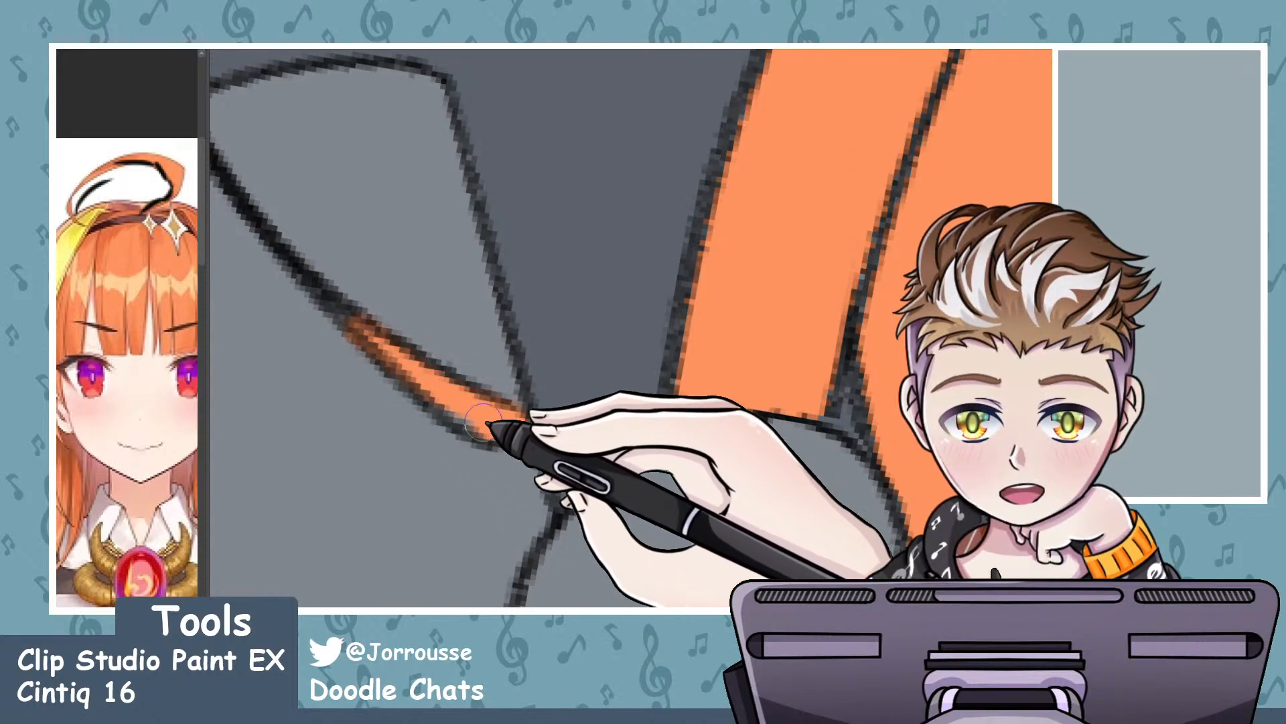
scroll(427, 382, down, 3)
scroll(375, 282, up, 3)
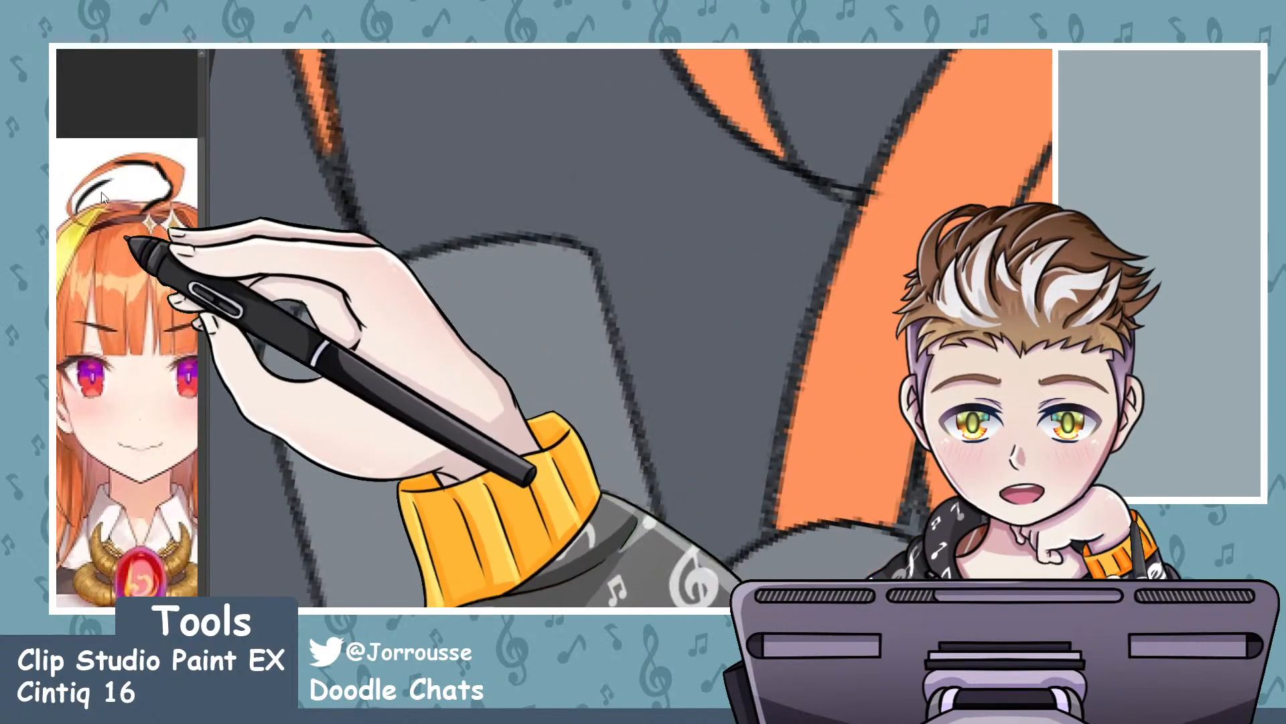
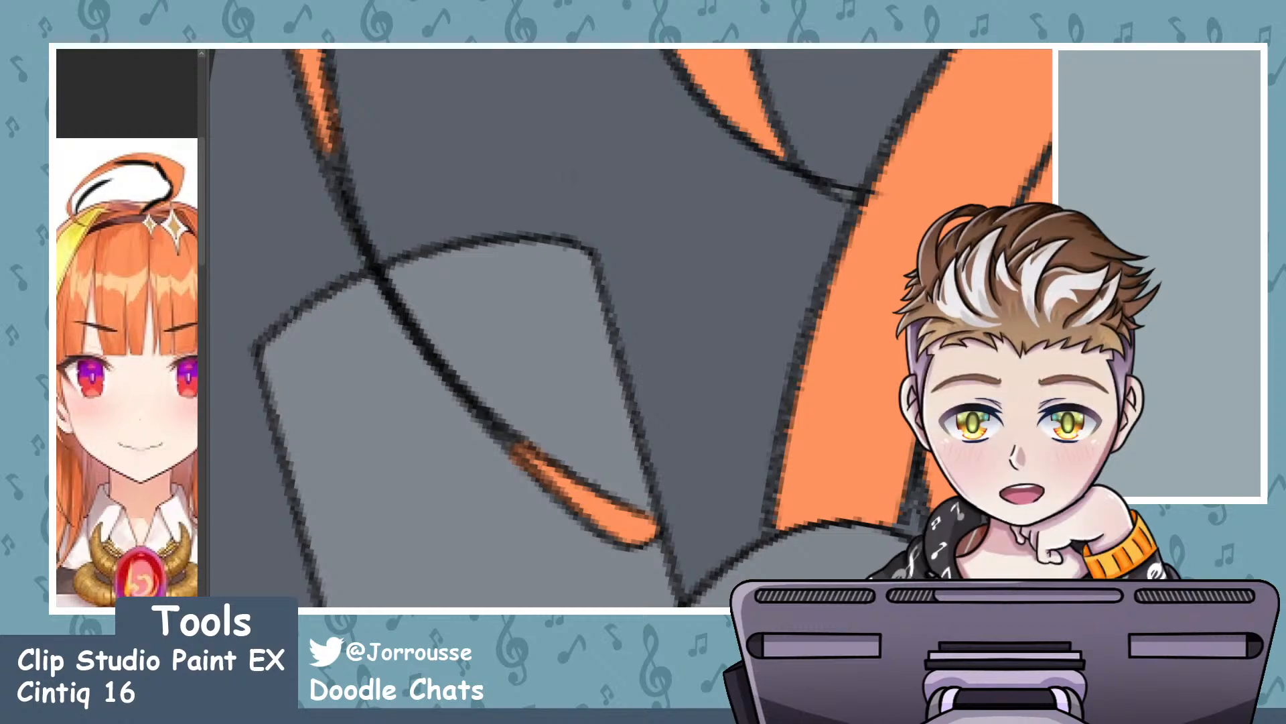
- Paint orange along the thin stretch joining the outermost strand to its end over the grey cylinder
scroll(448, 190, up, 2)
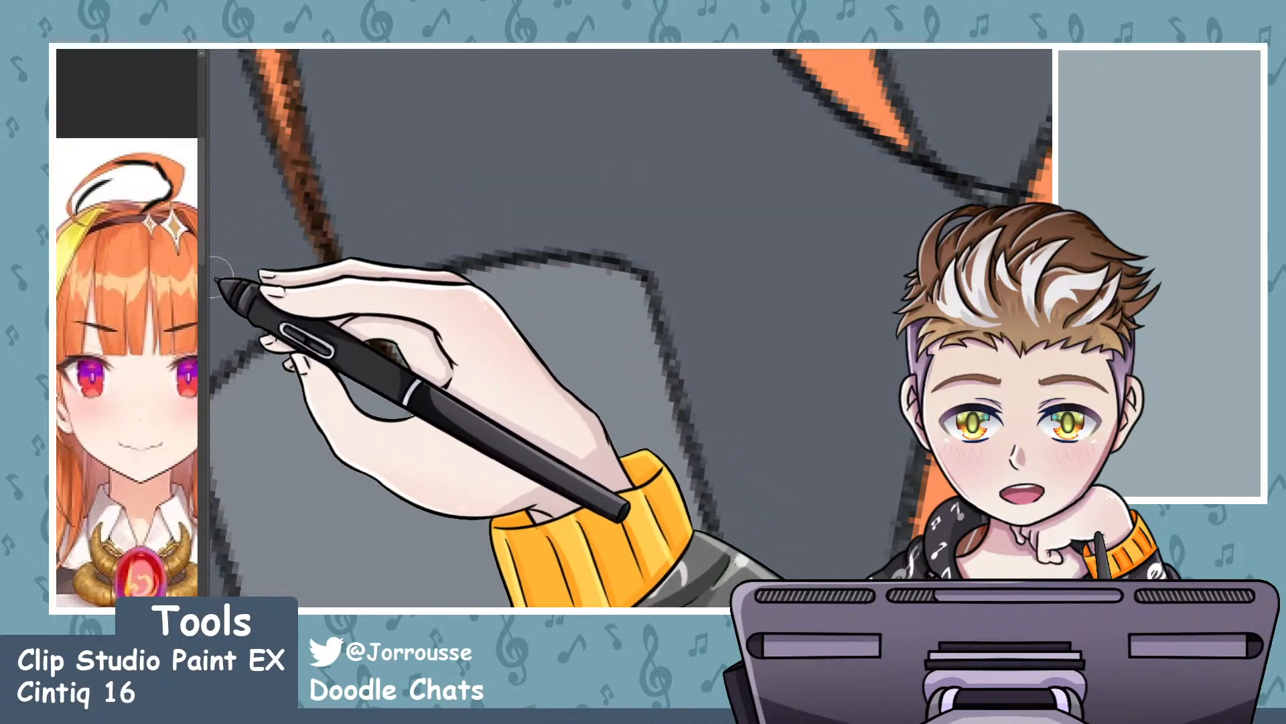
scroll(627, 301, down, 3)
scroll(627, 301, down, 8)
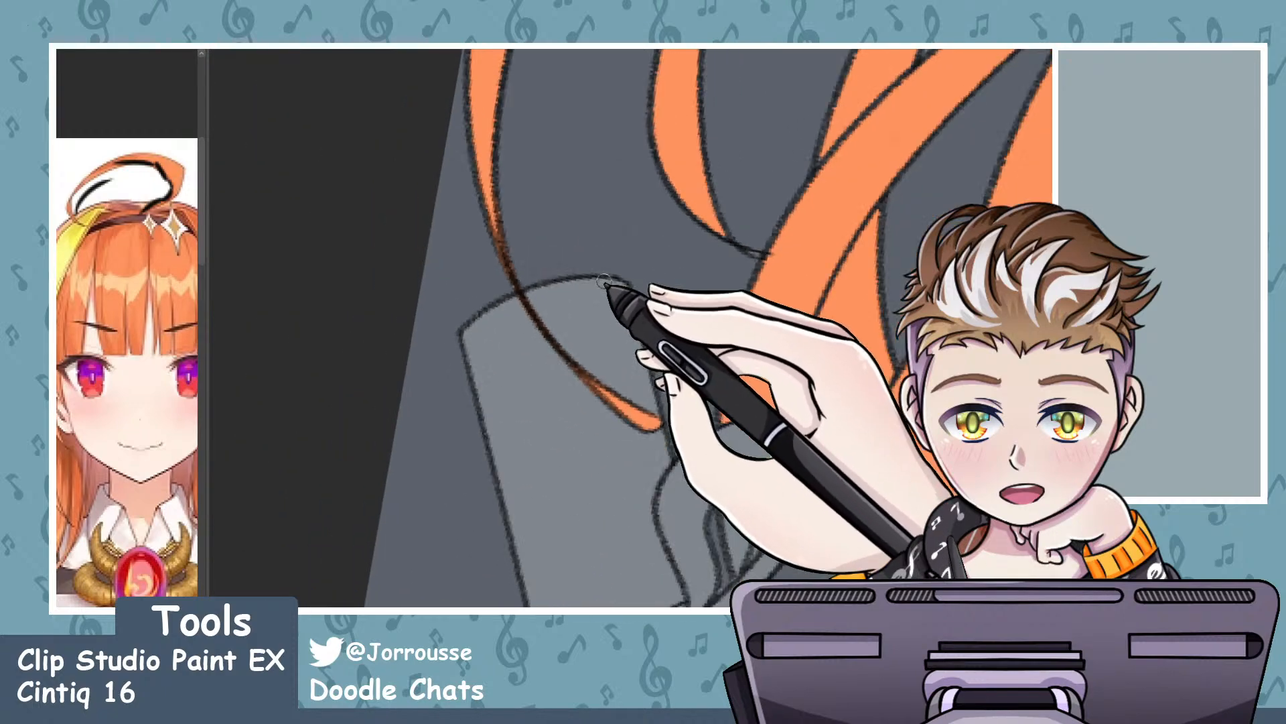
- Paint the strand passing through the grey curled shape beside the cylinder orange, including its pointed lower tip
scroll(730, 400, up, 6)
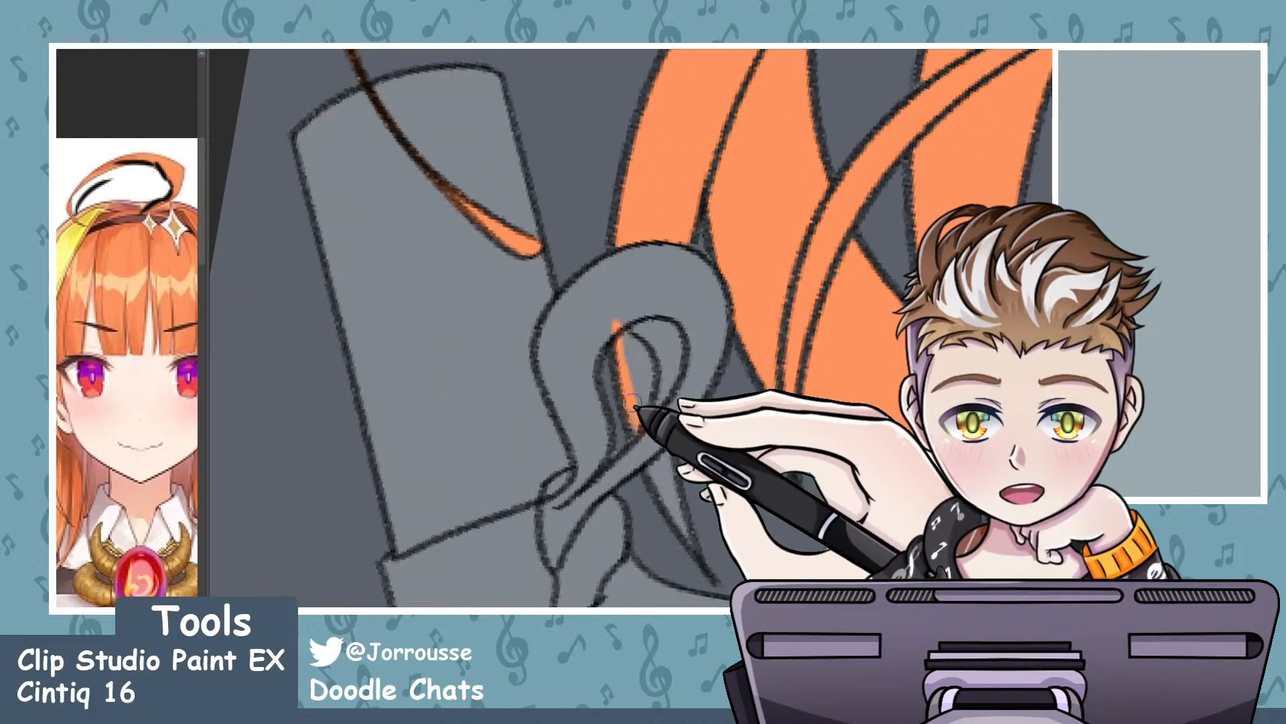
mouse_move(646, 349)
mouse_down()
mouse_move(620, 334)
mouse_move(627, 429)
mouse_move(667, 510)
mouse_up()
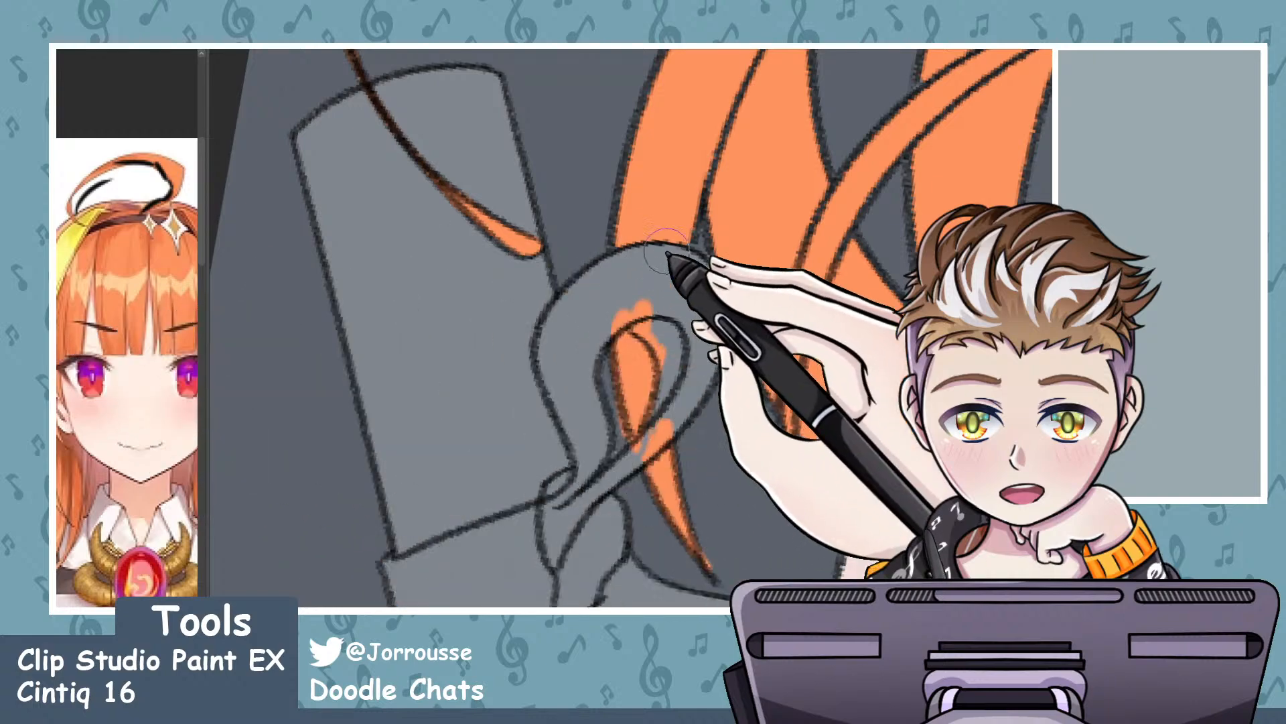
drag(653, 263, 644, 335)
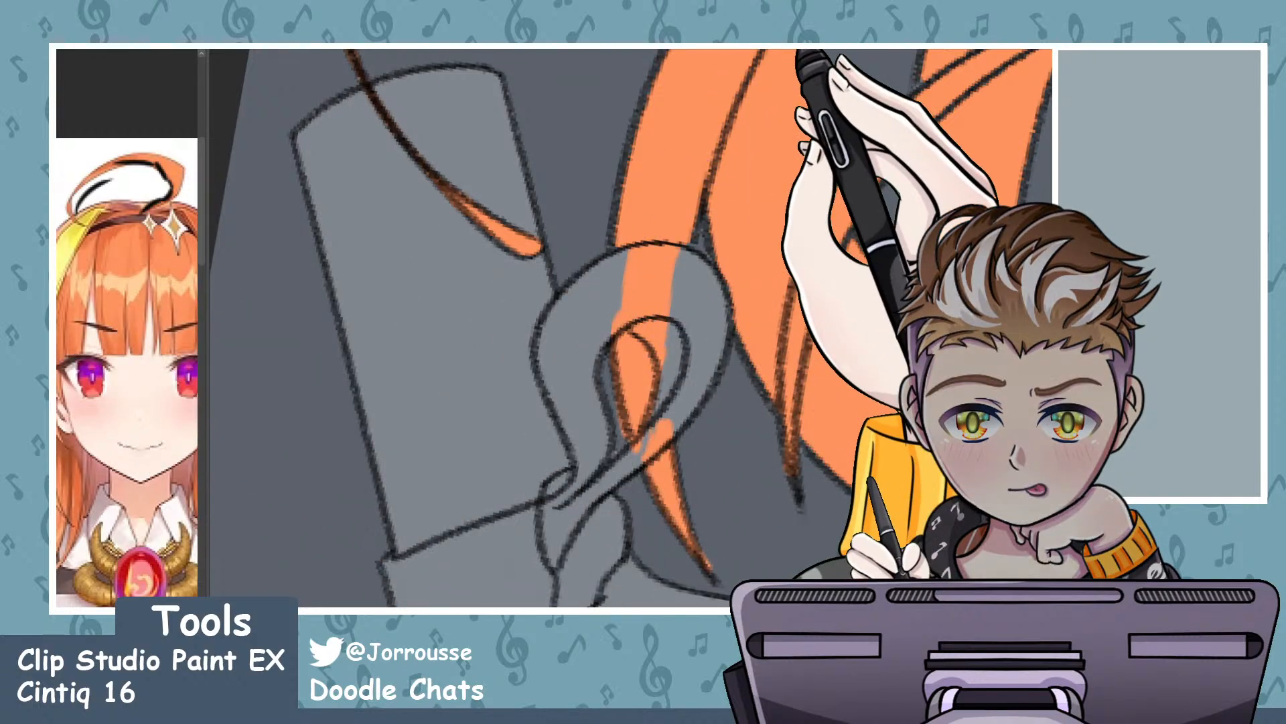
scroll(757, 322, down, 9)
scroll(784, 232, up, 8)
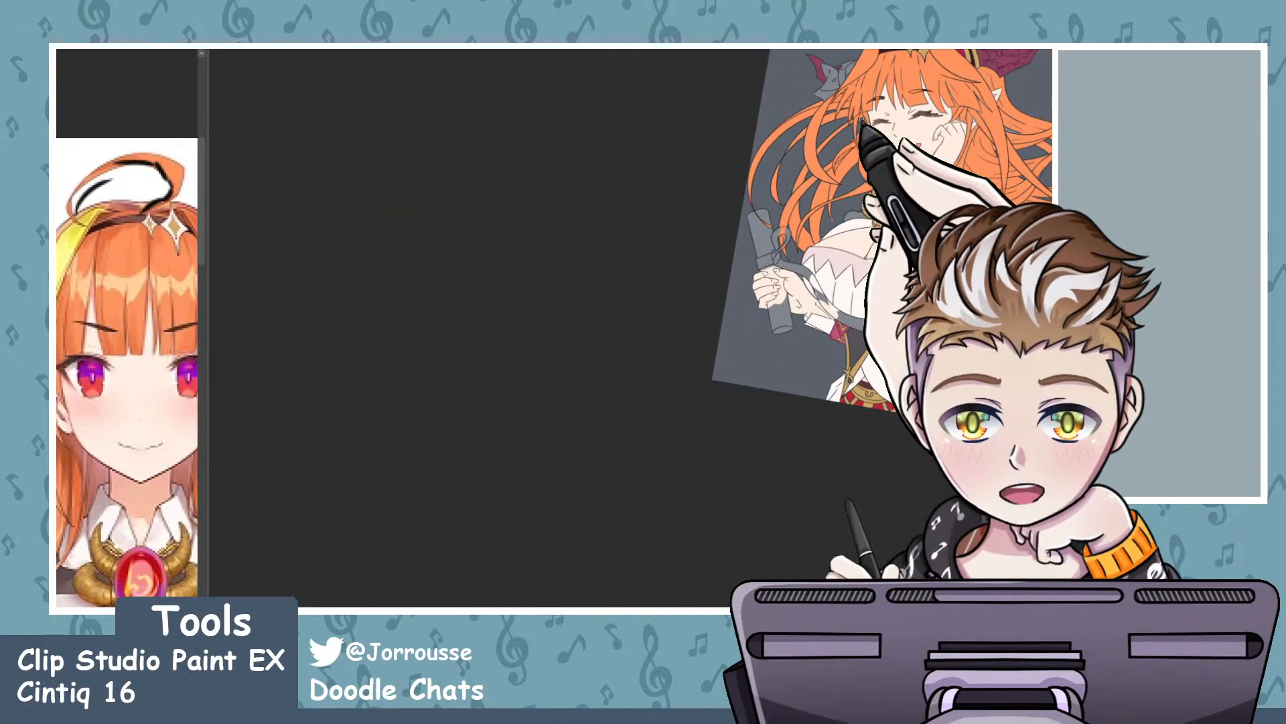
scroll(797, 130, up, 4)
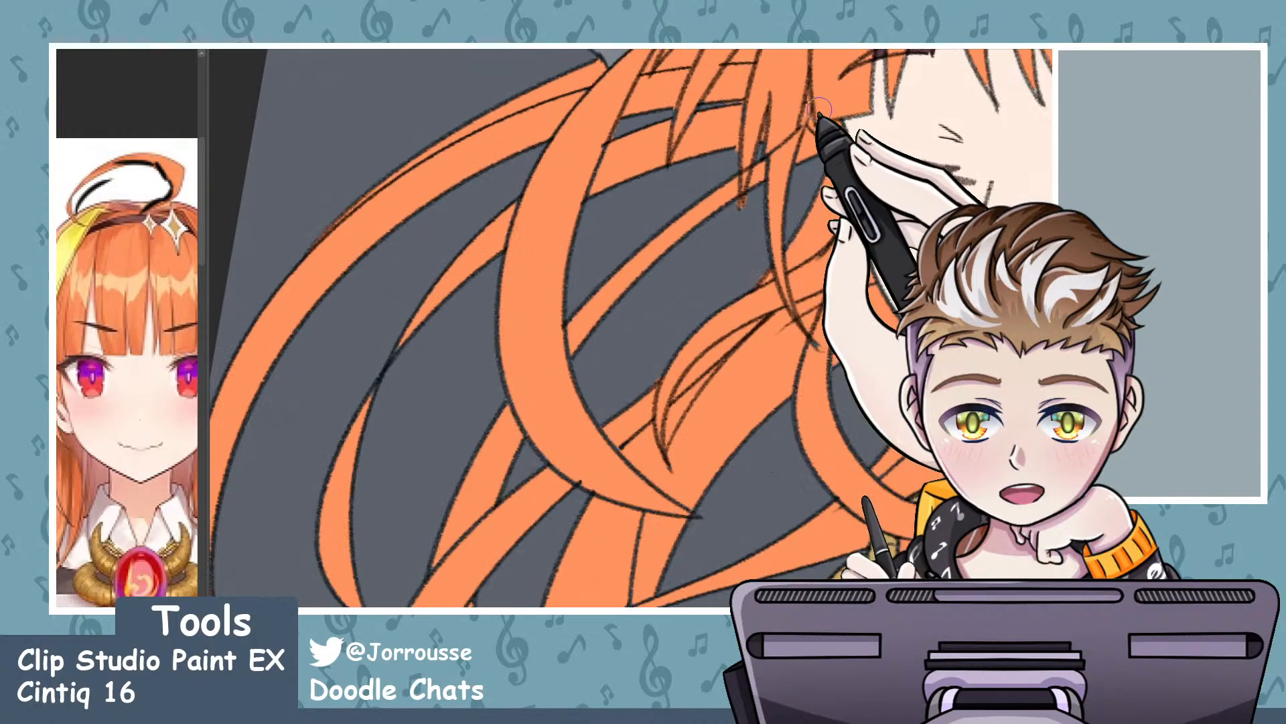
- Touch up the thin side strands below the bangs with orange around their tips
scroll(748, 207, down, 6)
scroll(793, 127, up, 6)
scroll(797, 144, up, 3)
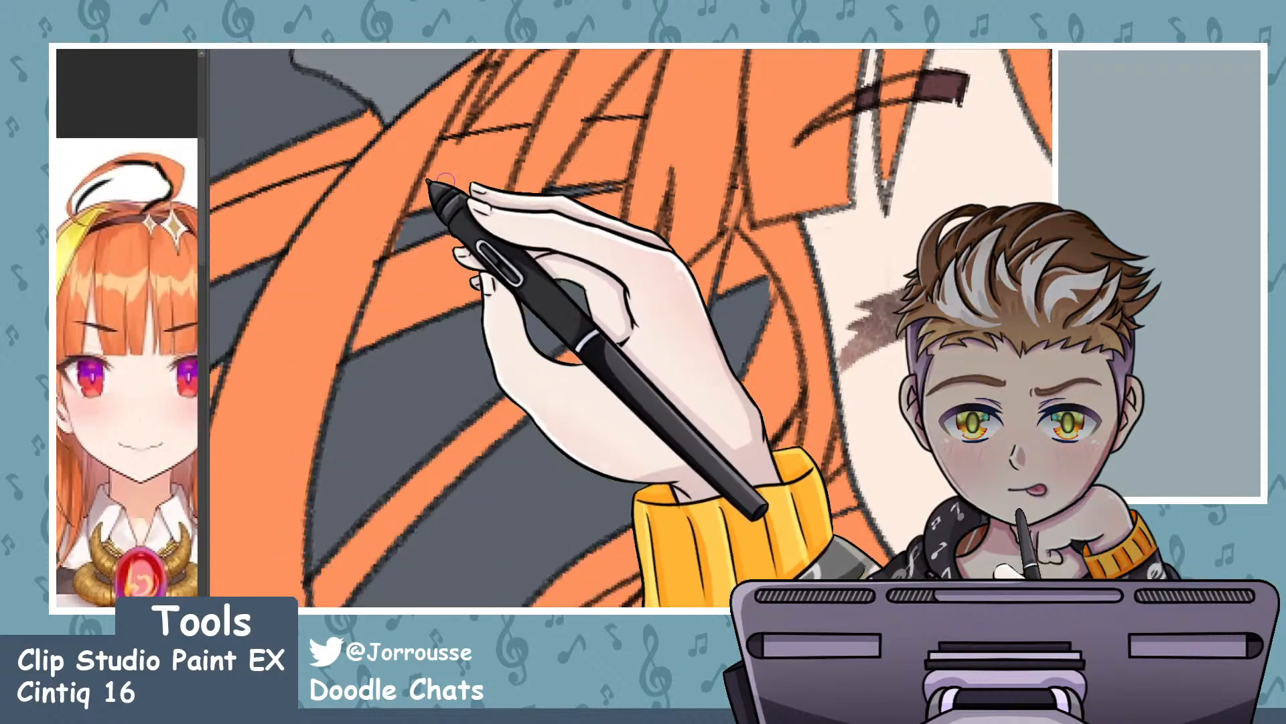
drag(637, 351, 631, 389)
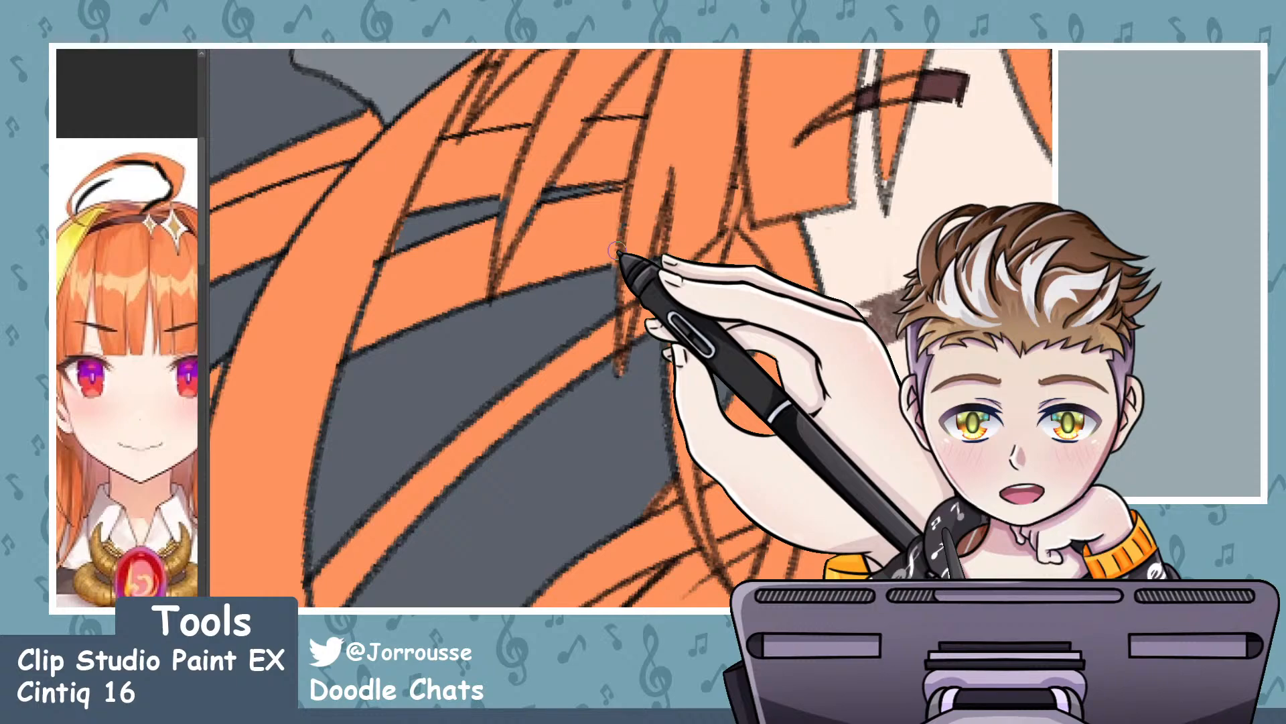
scroll(624, 294, down, 5)
scroll(607, 181, up, 3)
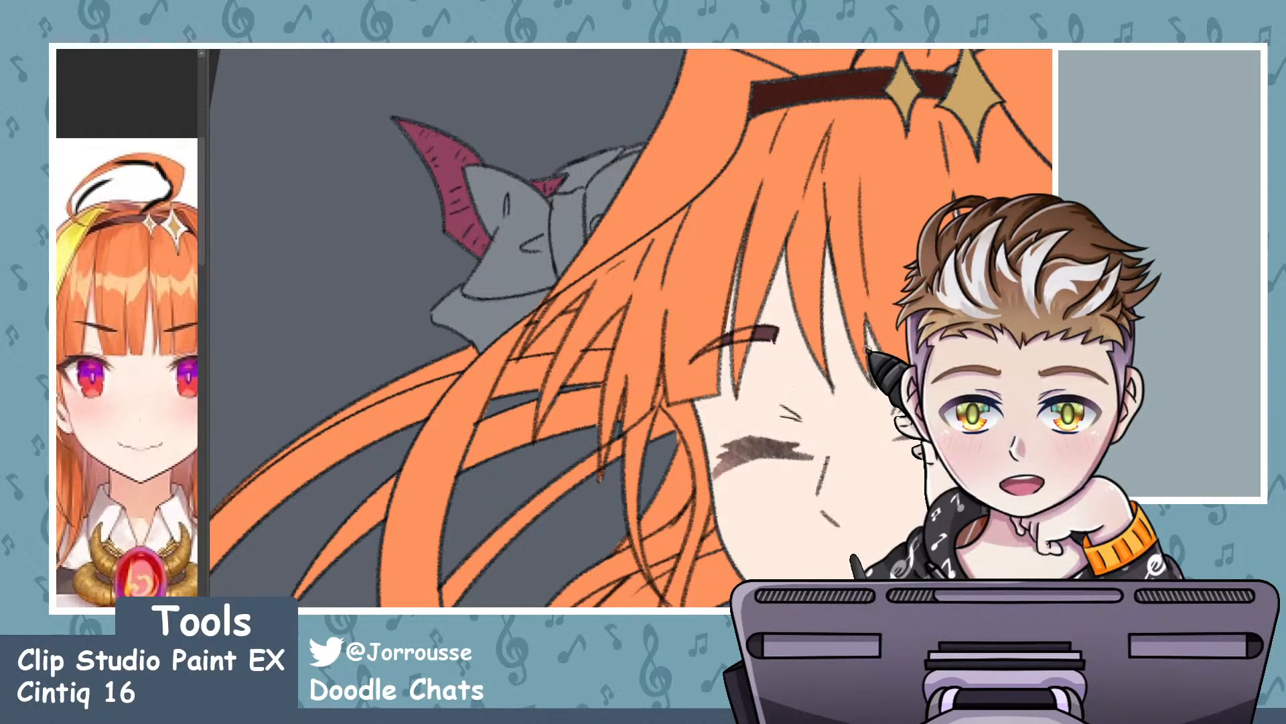
- Examine the bangs, the crown hair and the area around the headband for unfilled gaps
scroll(737, 375, down, 3)
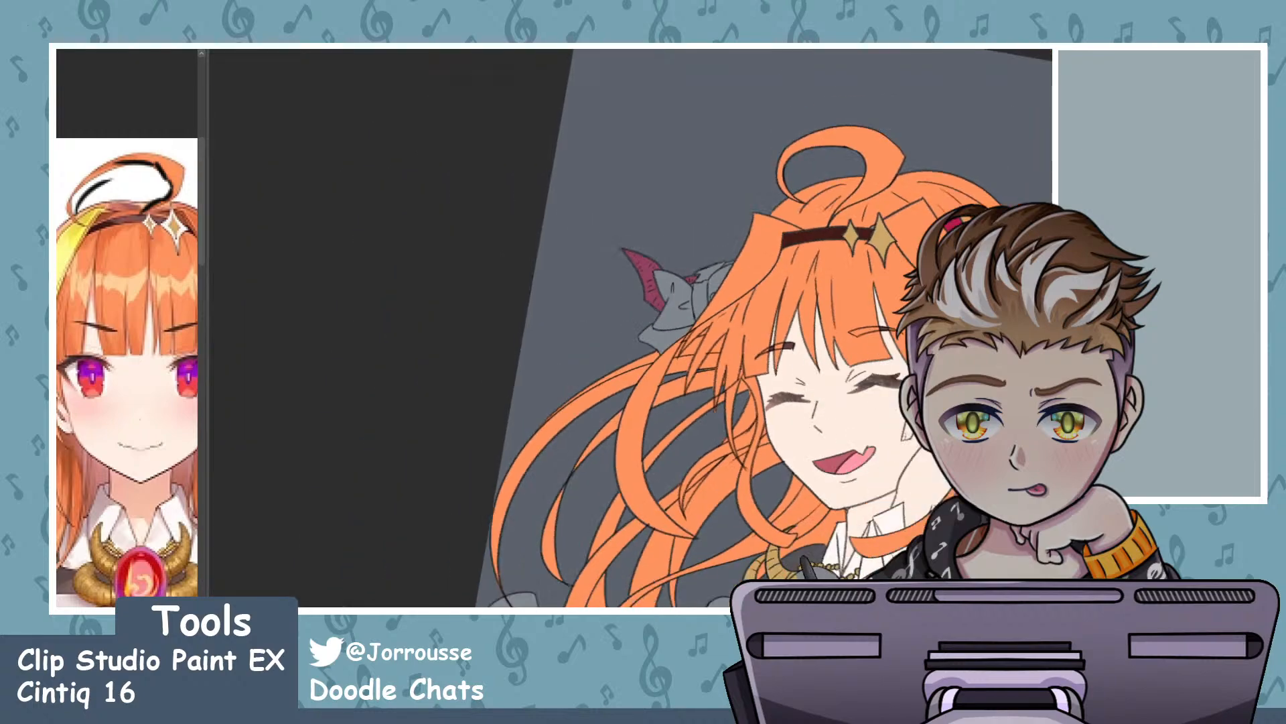
scroll(670, 376, up, 3)
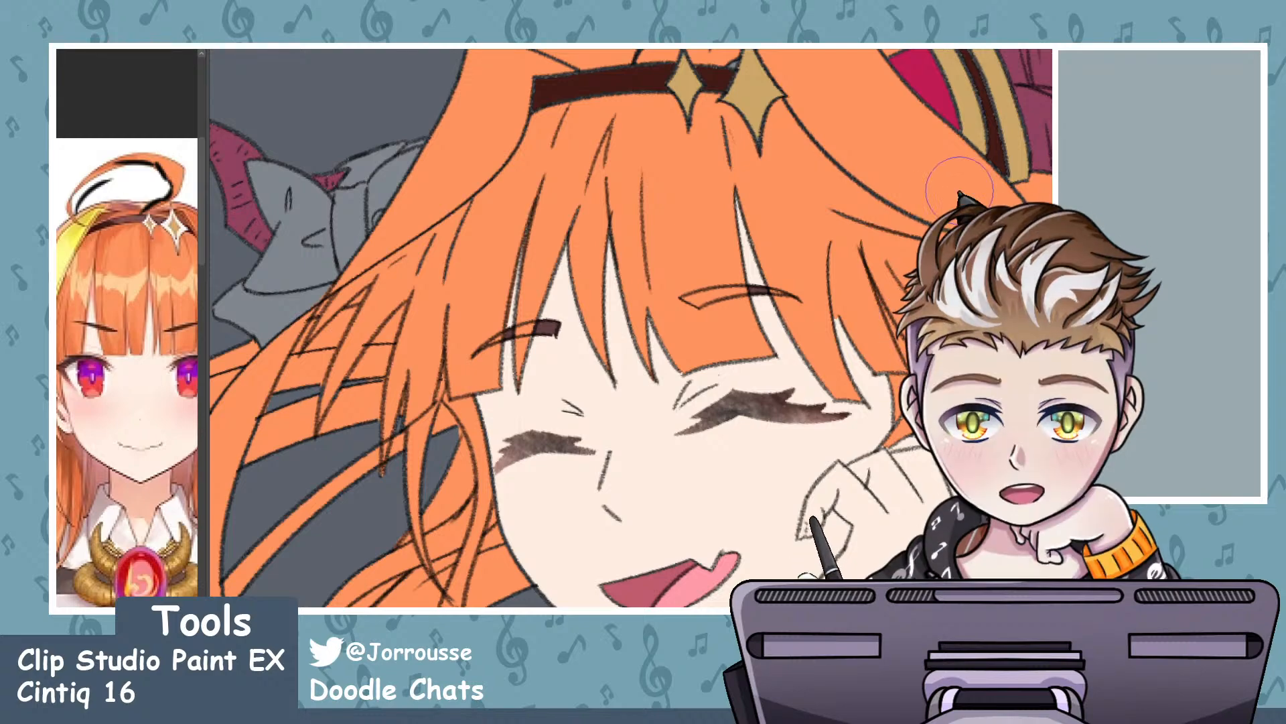
scroll(754, 227, down, 3)
scroll(758, 178, up, 5)
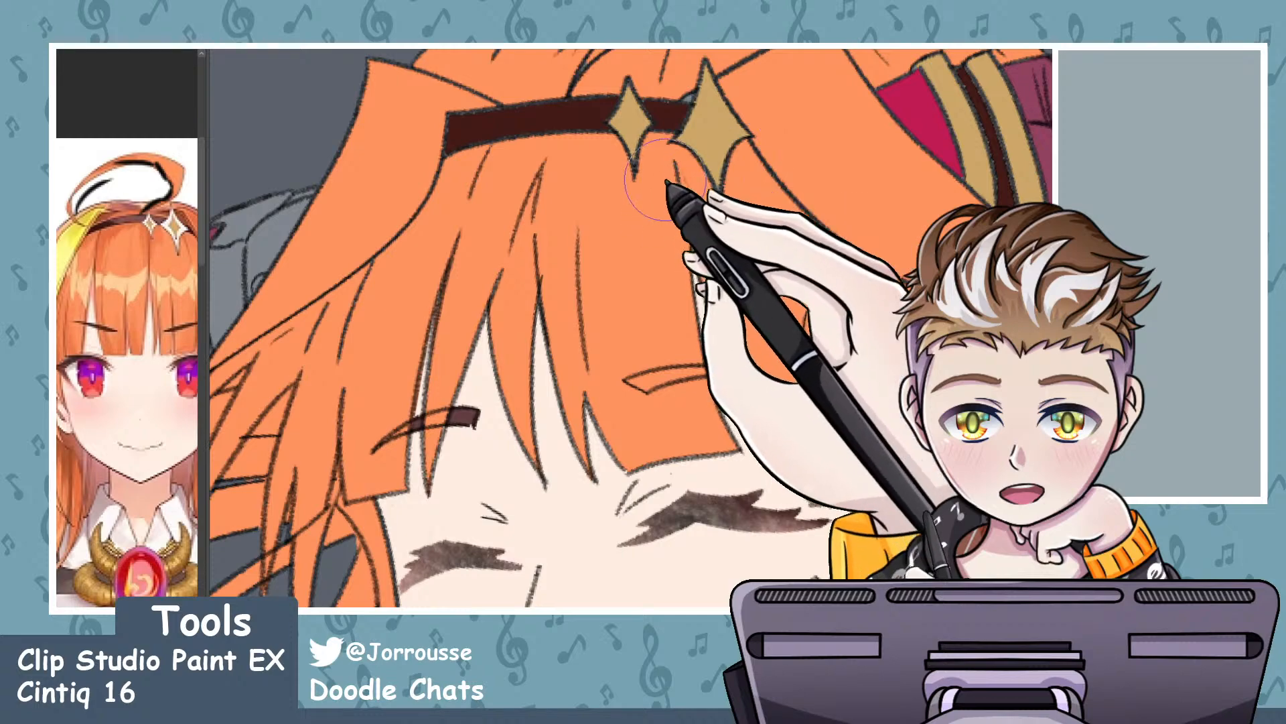
click(72, 339)
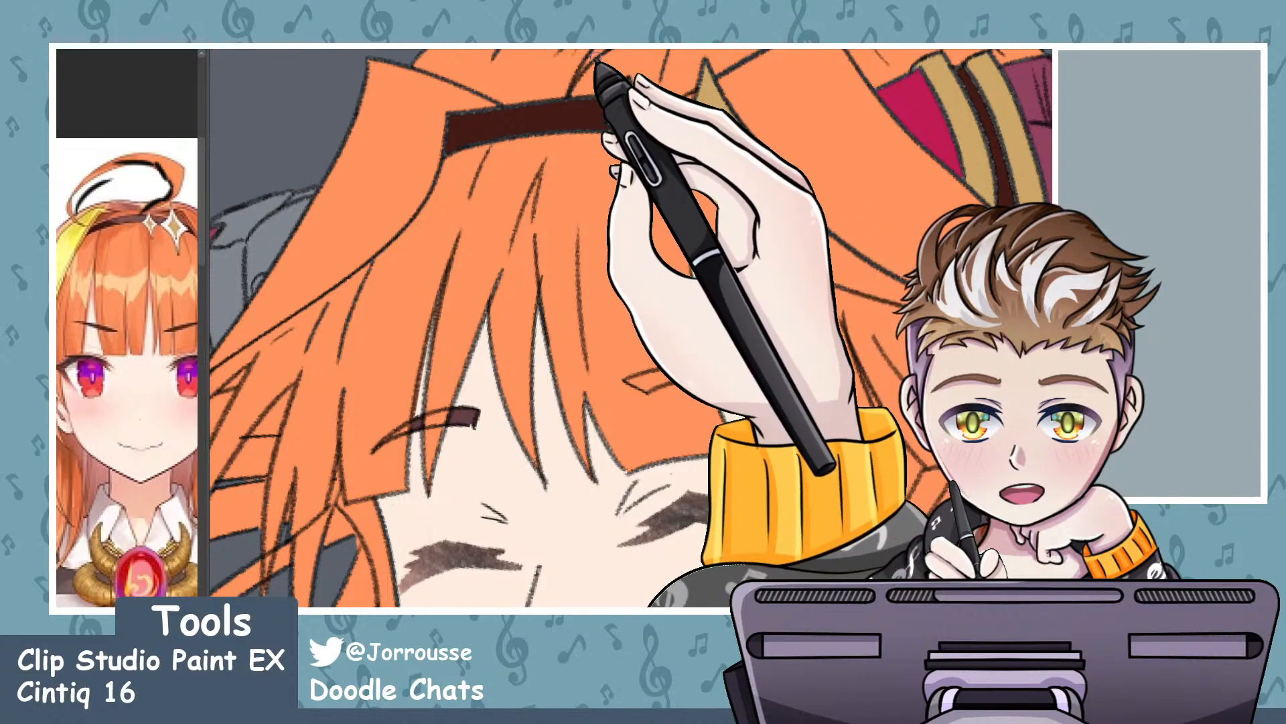
scroll(546, 174, down, 3)
scroll(546, 174, up, 3)
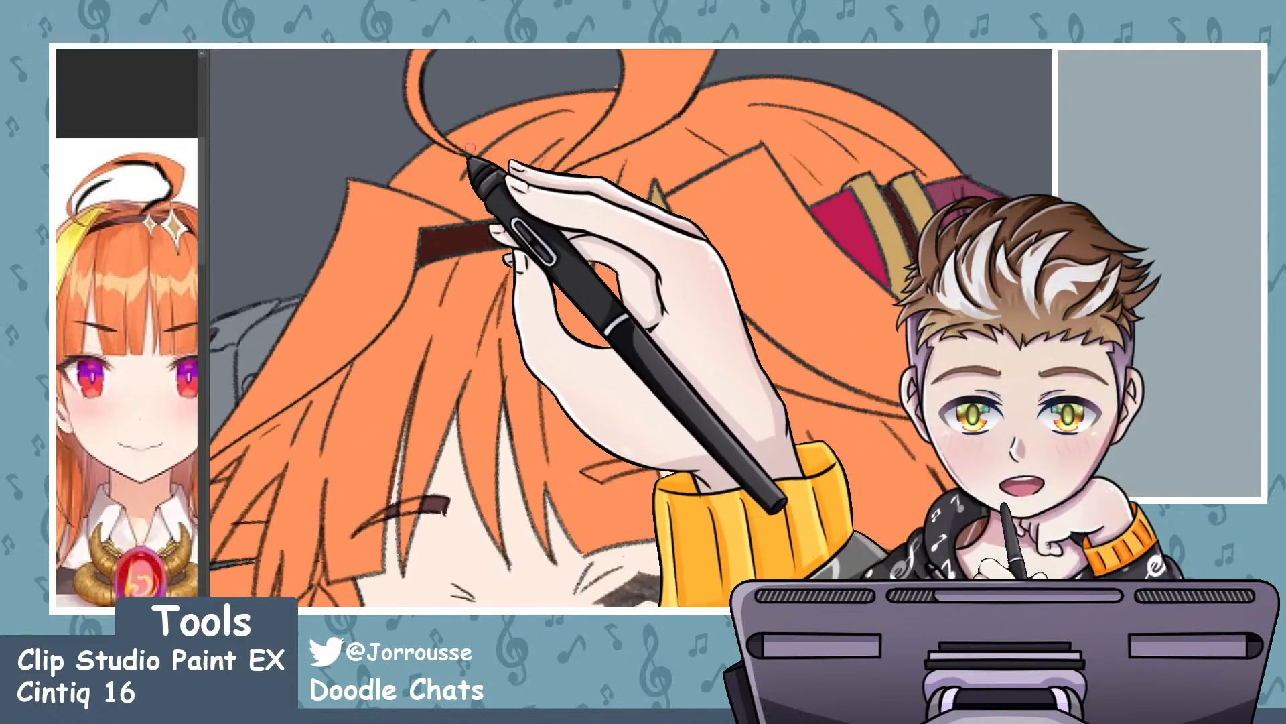
scroll(659, 148, up, 1)
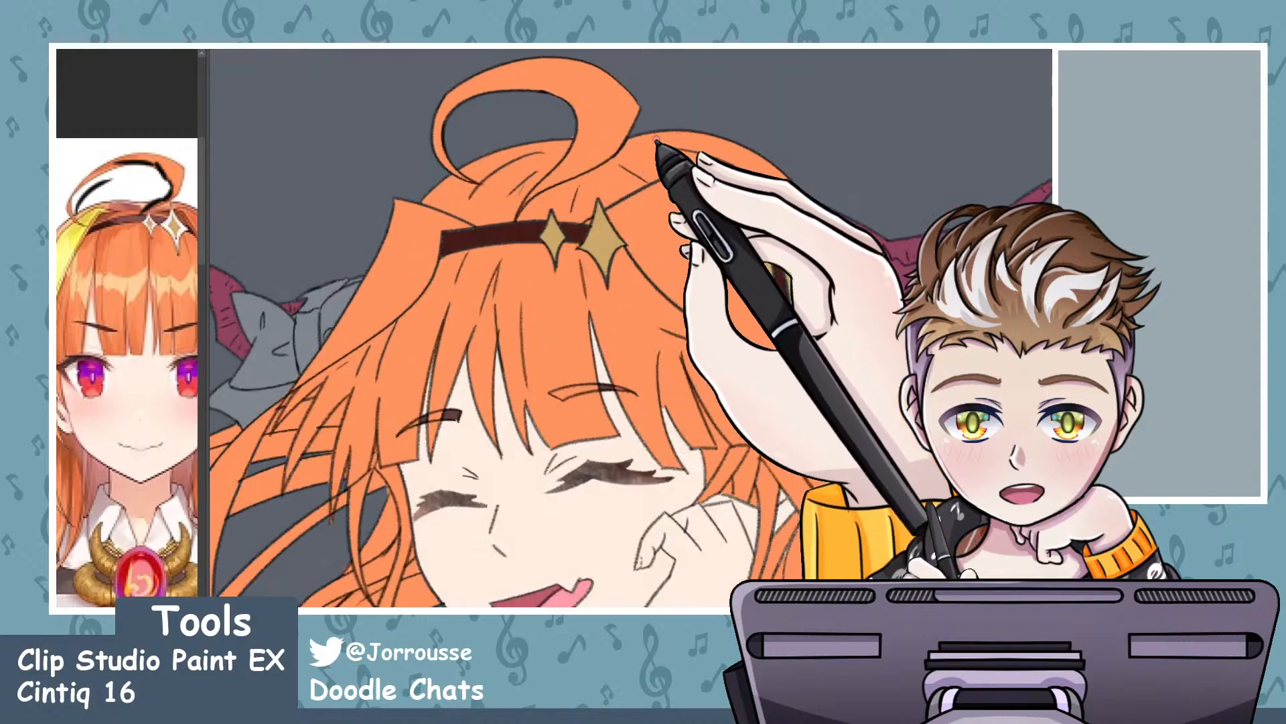
scroll(661, 149, down, 4)
scroll(774, 252, up, 5)
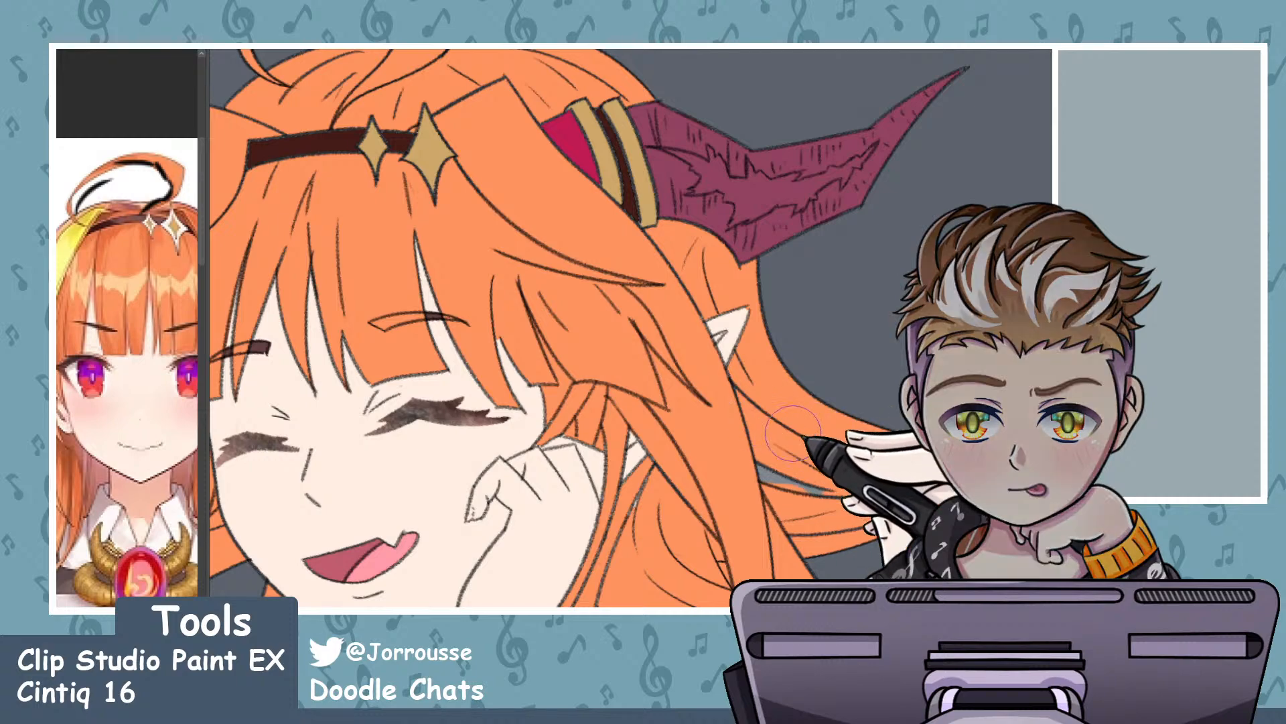
- Examine the flowing hair behind the pointed ear, the braid and the whole figure for missed base colour
scroll(750, 392, down, 4)
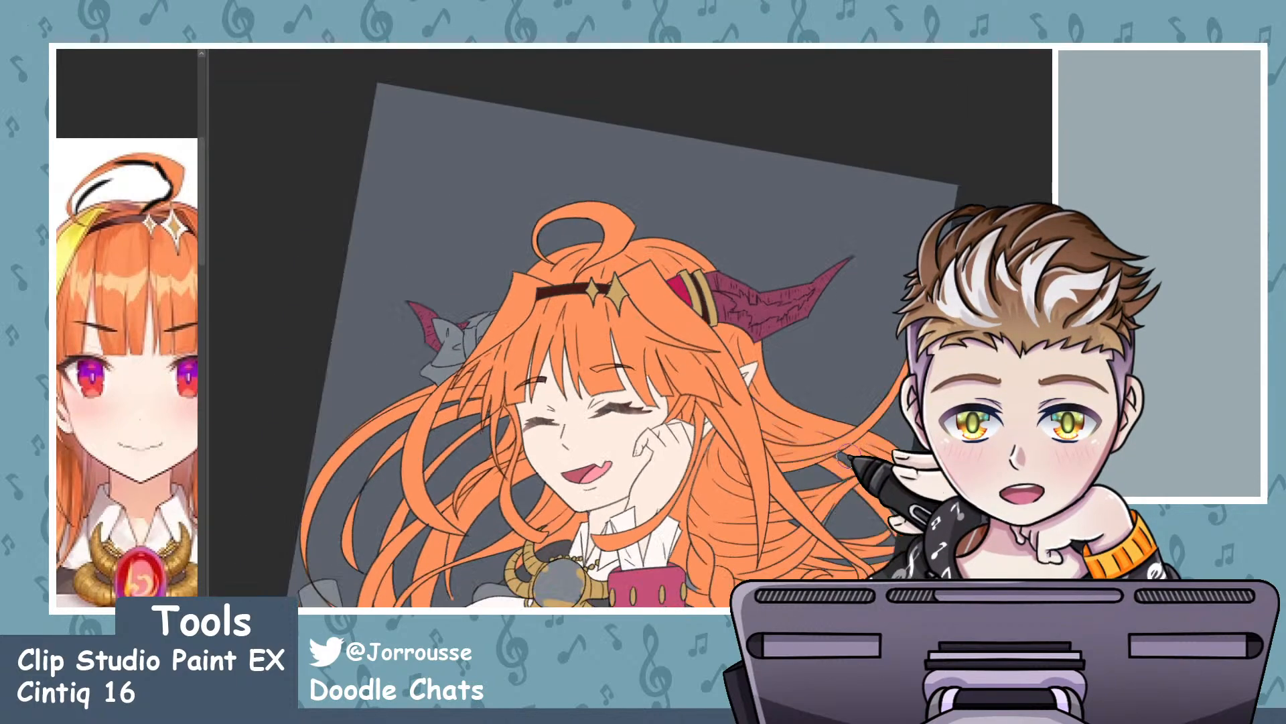
scroll(824, 422, up, 3)
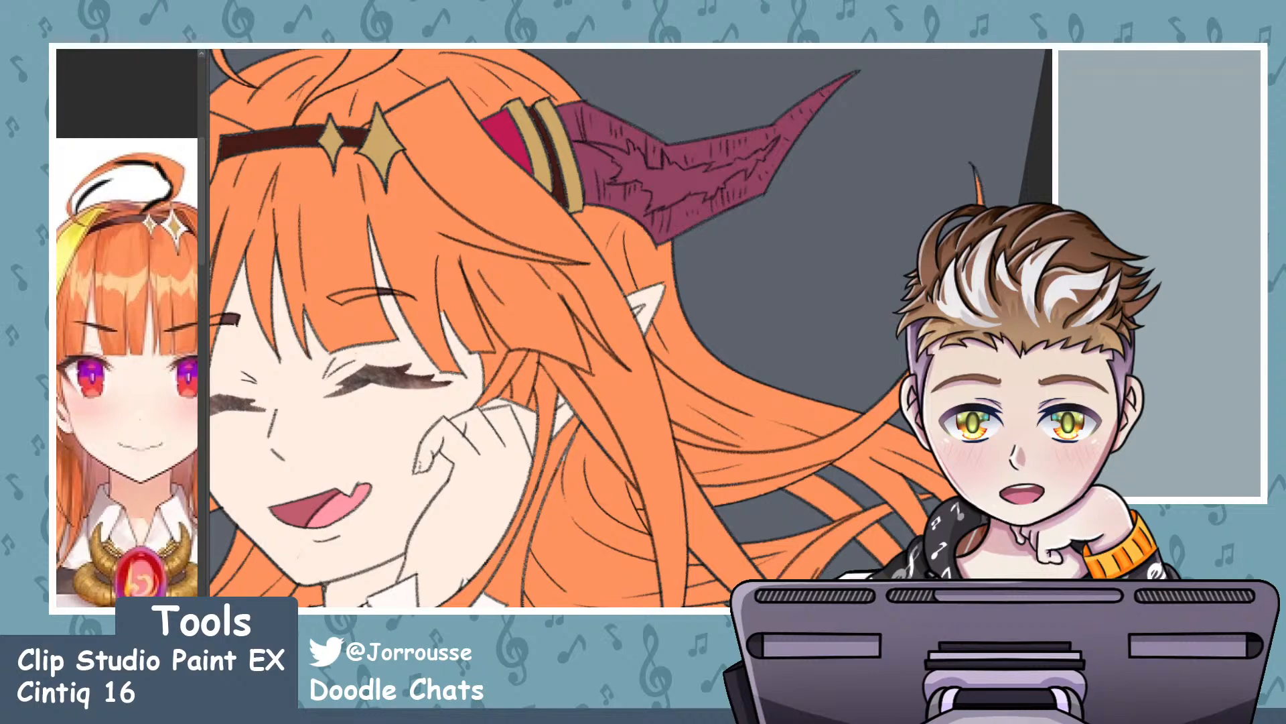
scroll(626, 529, down, 5)
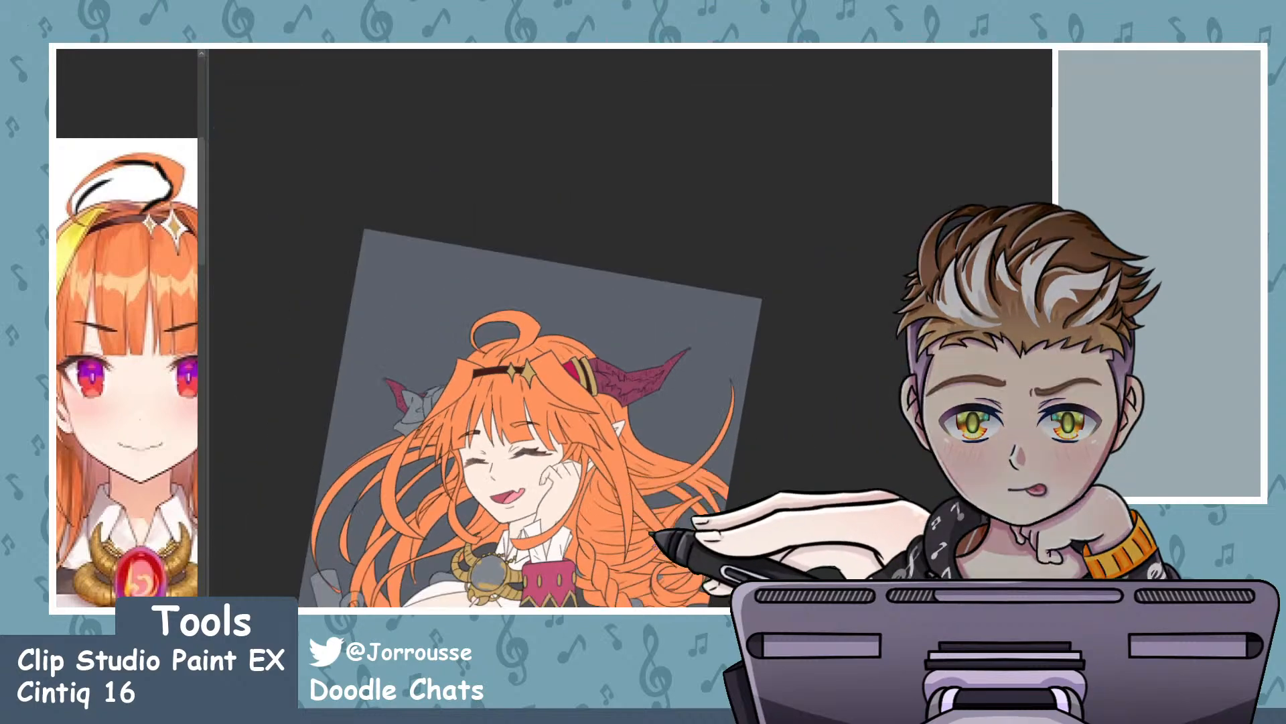
scroll(647, 589, up, 4)
scroll(674, 519, down, 3)
scroll(590, 516, up, 5)
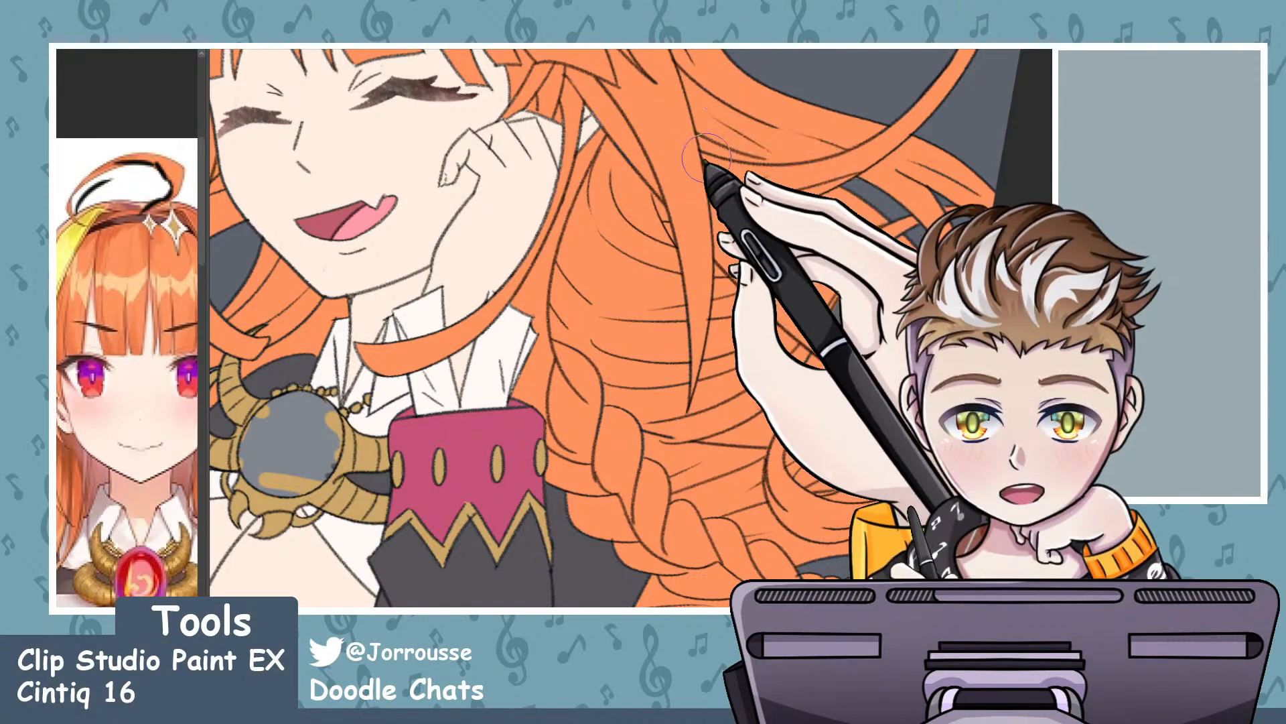
key(ctrl+minus)
key(ctrl+minus)
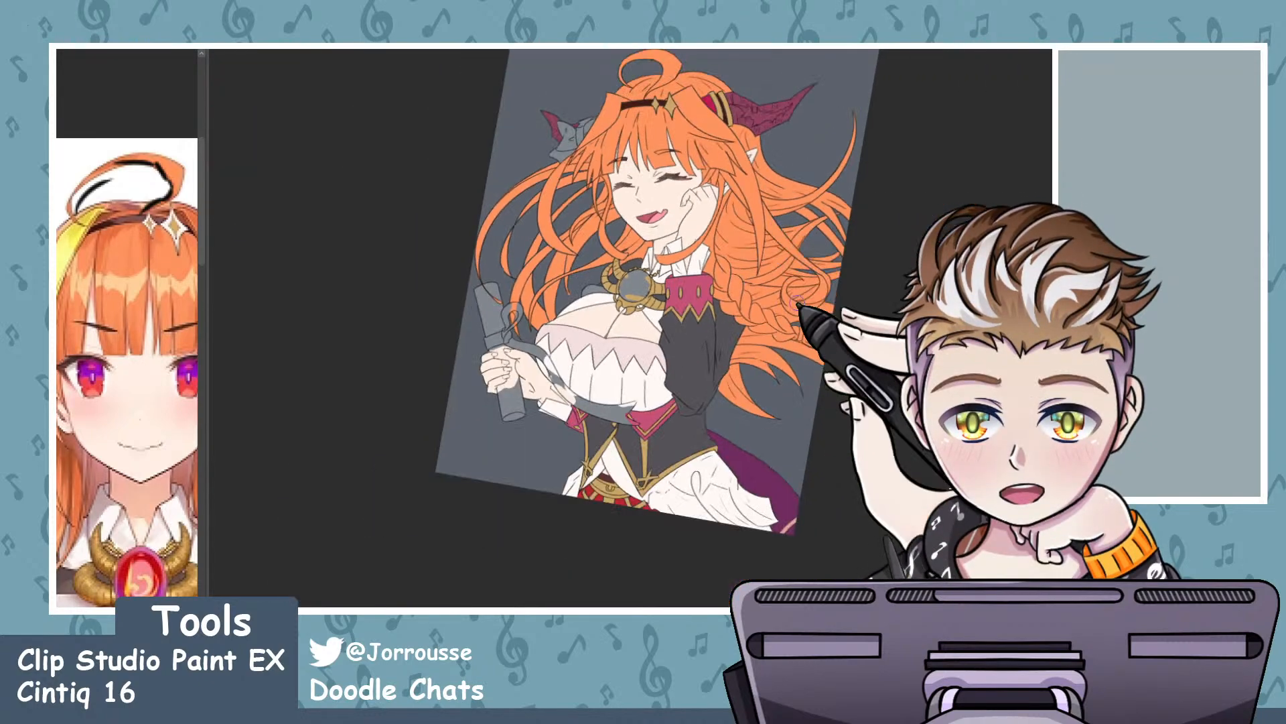
scroll(798, 364, down, 3)
scroll(806, 305, up, 1)
scroll(774, 287, down, 3)
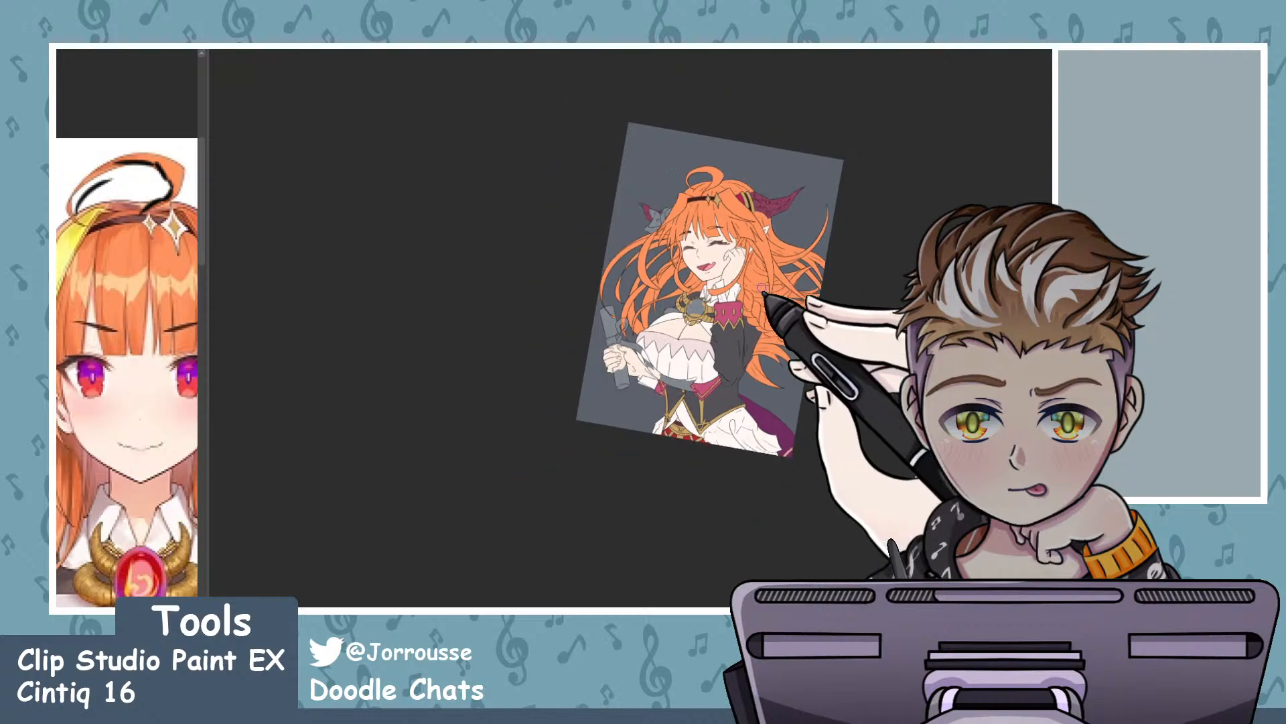
scroll(737, 238, up, 2)
scroll(742, 245, up, 3)
scroll(831, 335, down, 2)
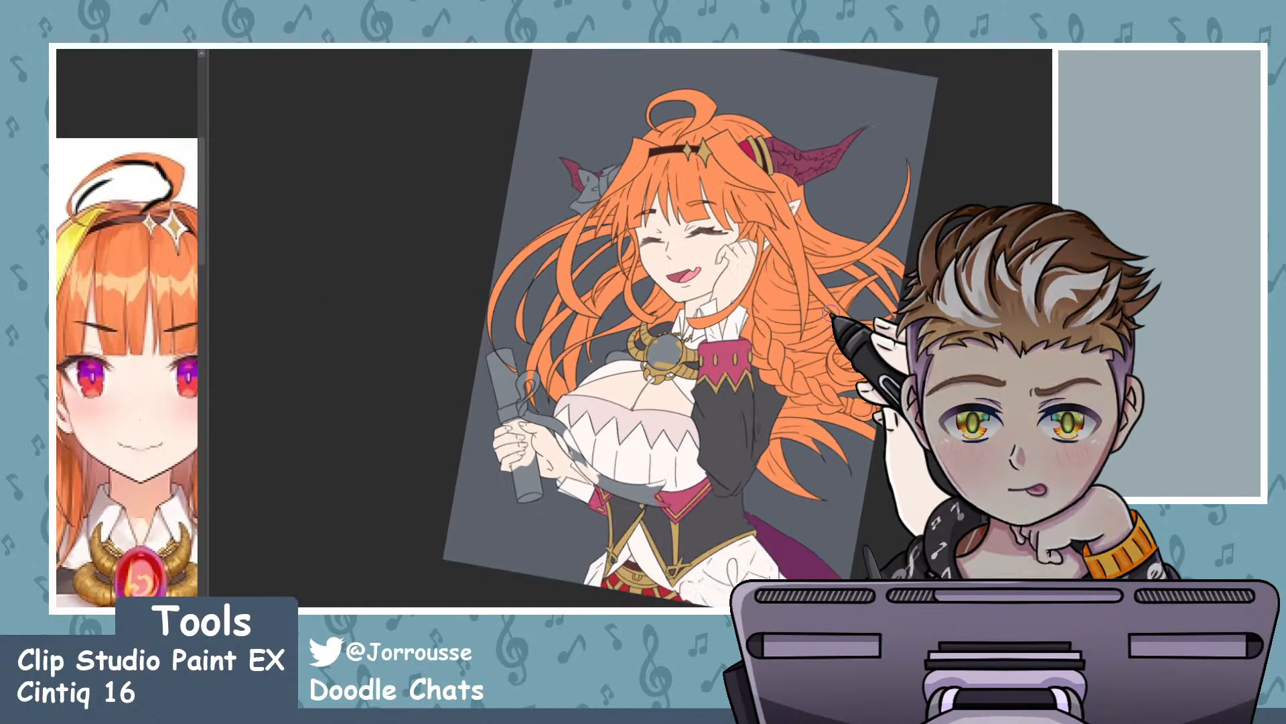
- Compare the hair and the whole figure with the reference picture for colours still missing
scroll(762, 253, up, 1)
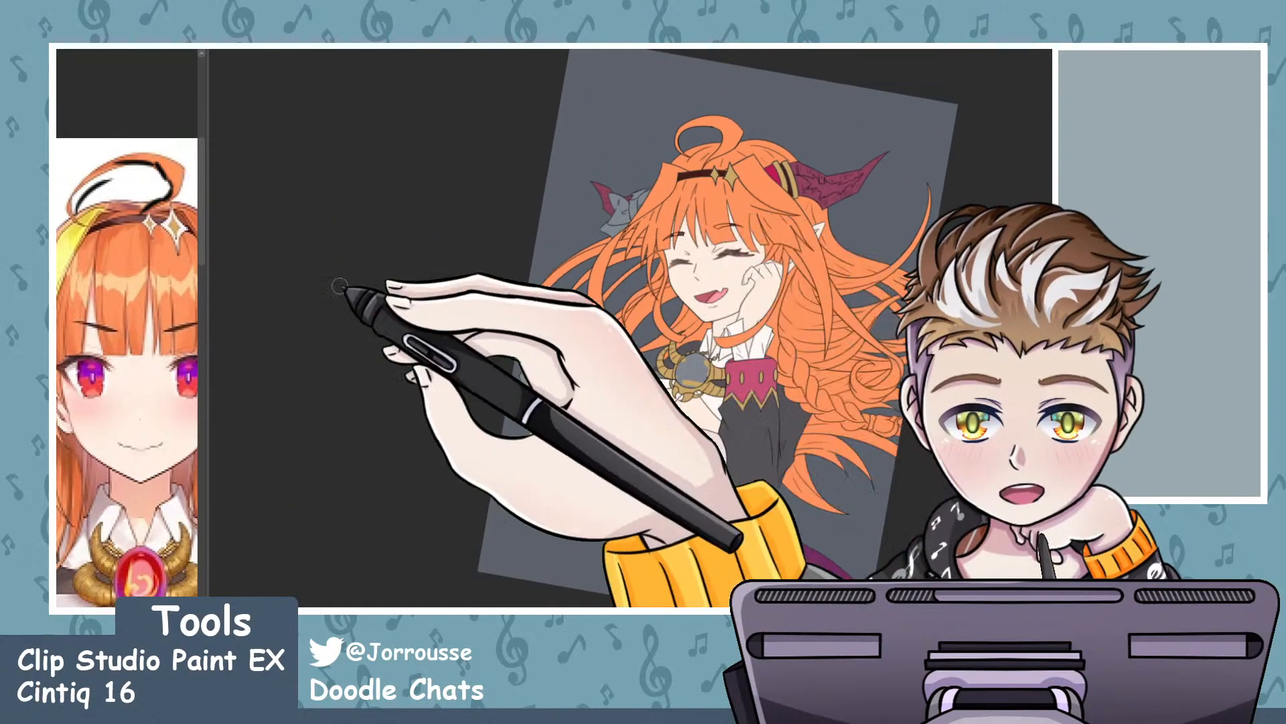
scroll(831, 241, up, 3)
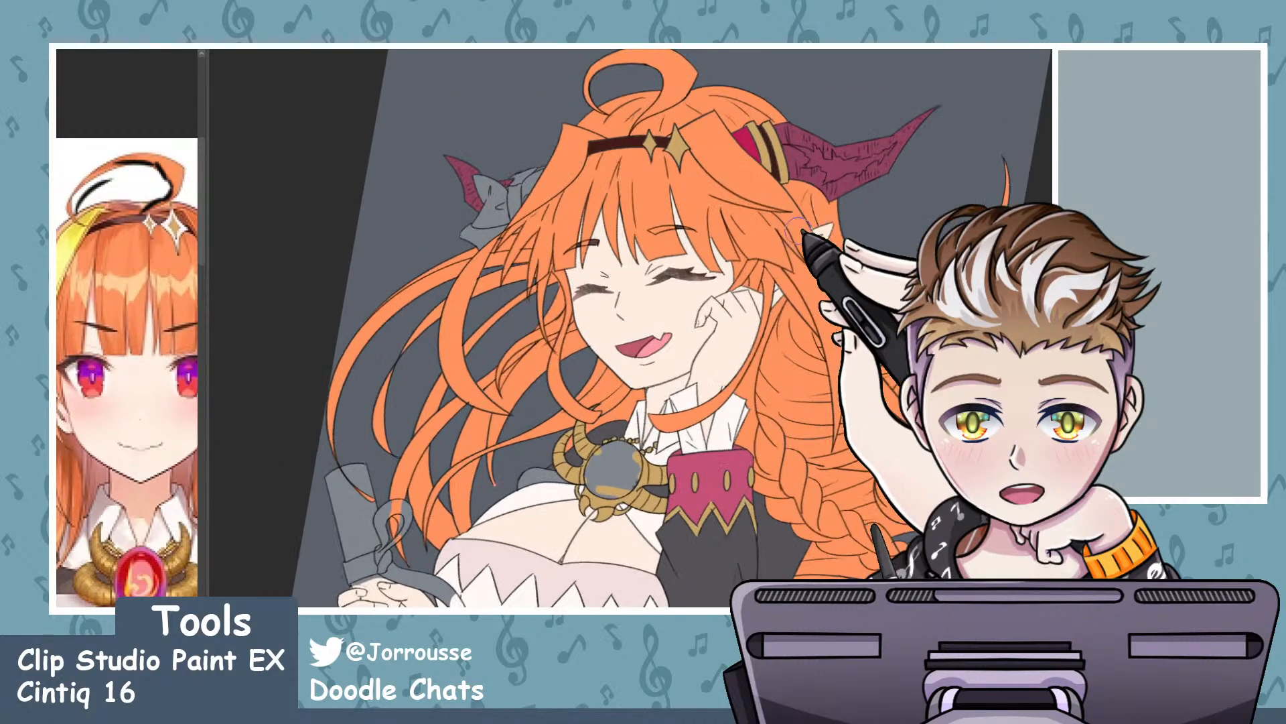
scroll(642, 216, down, 2)
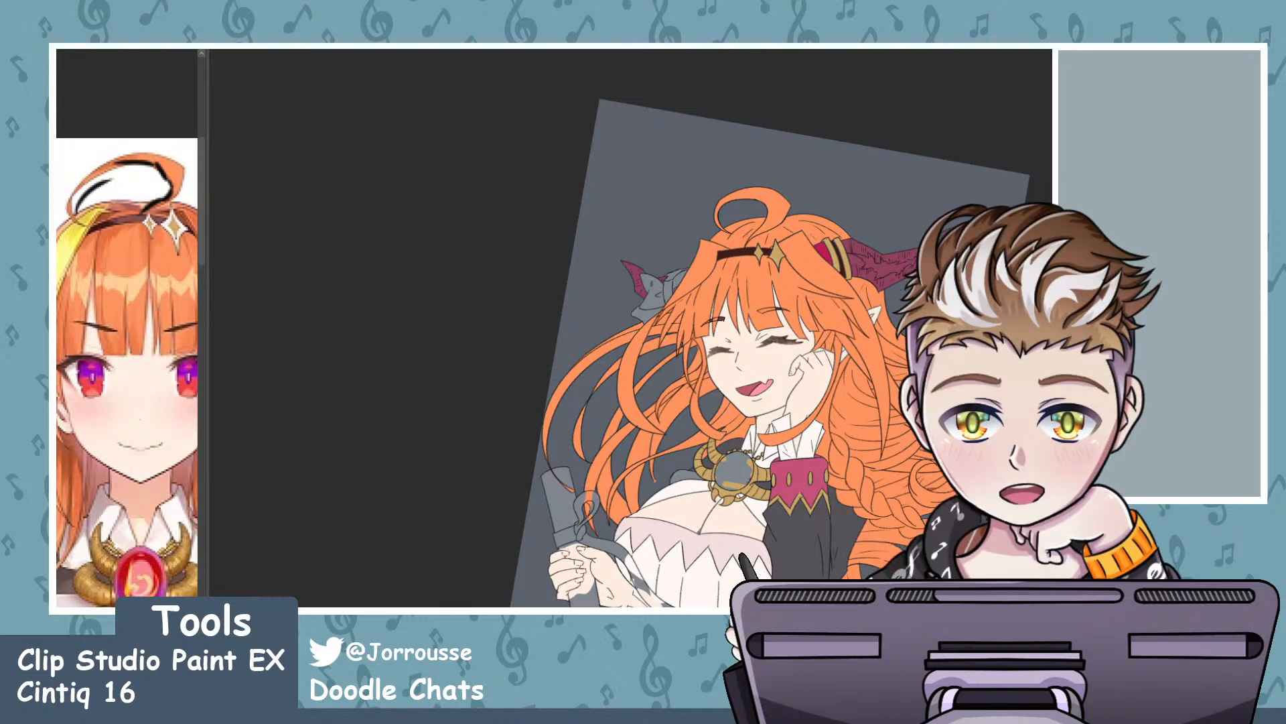
scroll(734, 387, down, 4)
scroll(779, 422, up, 4)
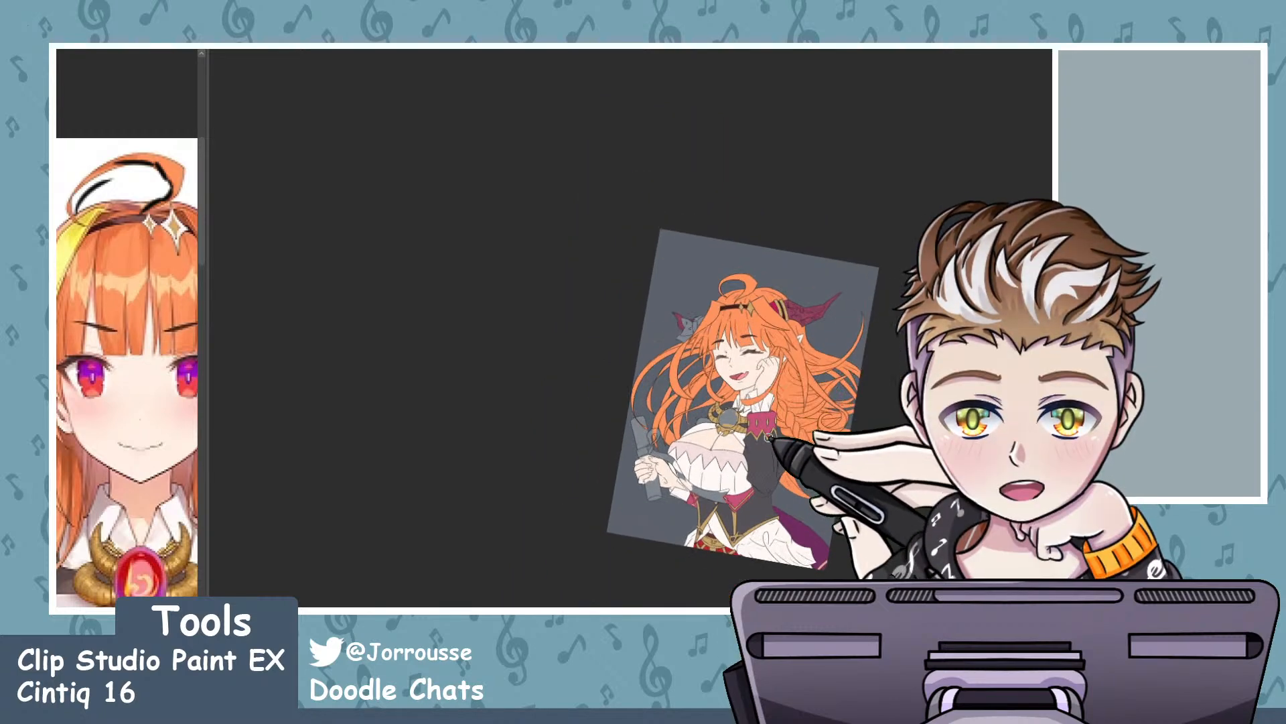
scroll(758, 429, down, 2)
scroll(772, 446, up, 2)
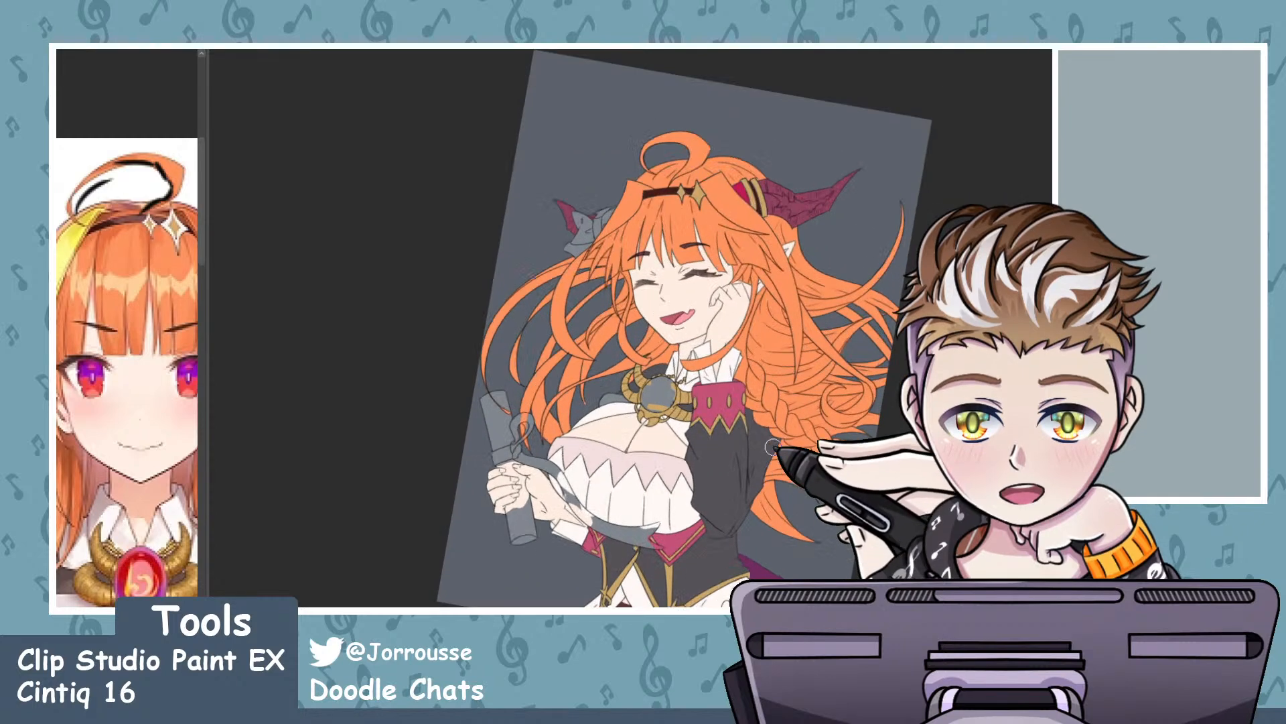
scroll(740, 526, up, 3)
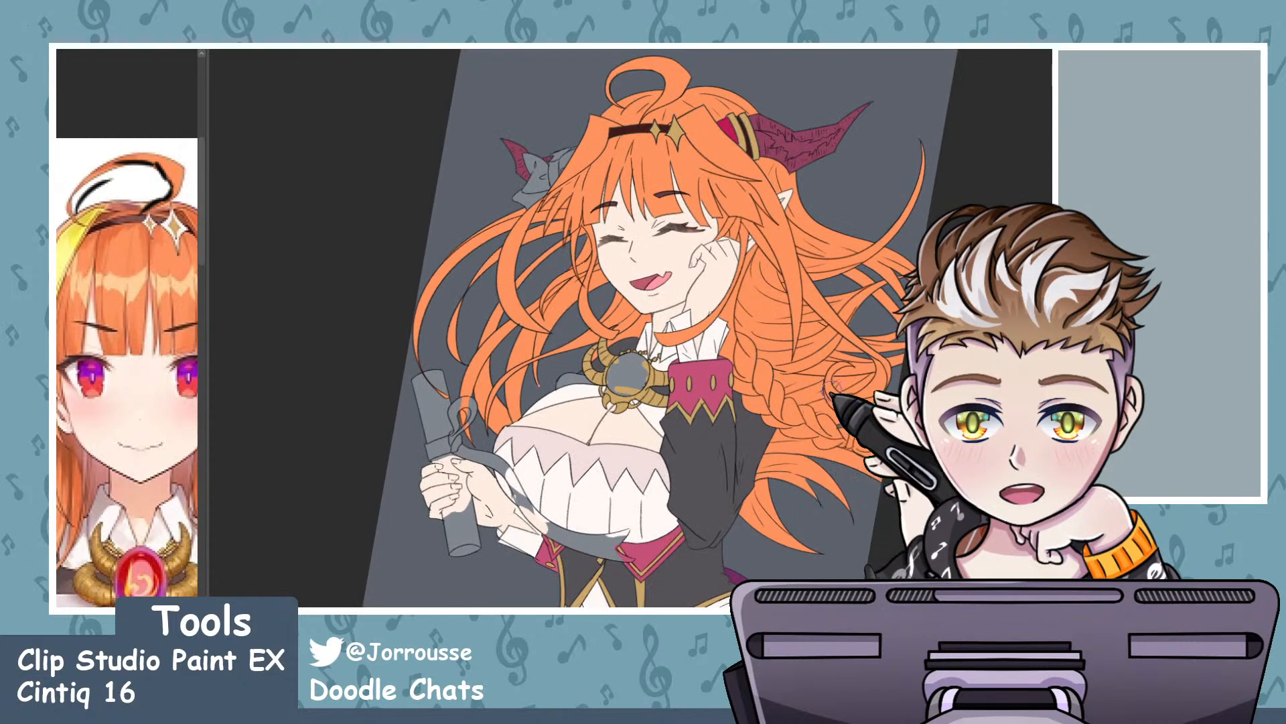
scroll(144, 378, down, 2)
scroll(110, 268, up, 3)
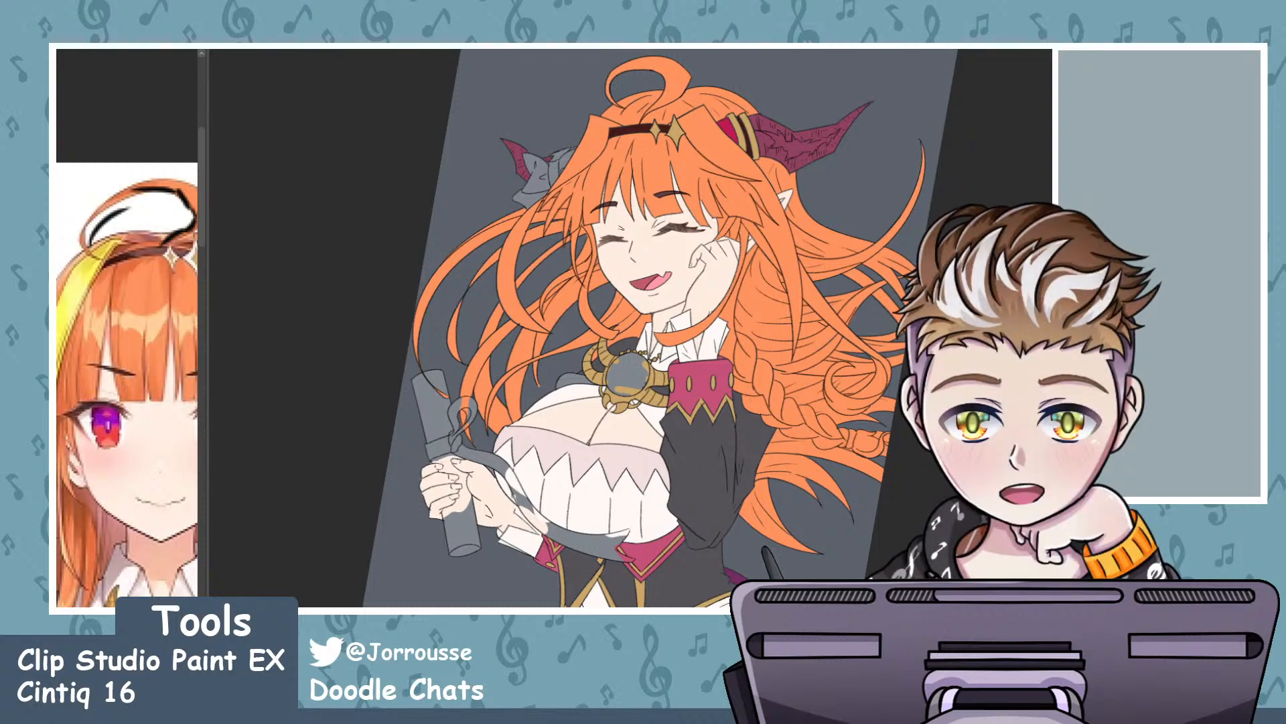
- Paint a bright yellow streak over the side hair beside the headband and onto the strand below the grey horn
scroll(575, 206, up, 3)
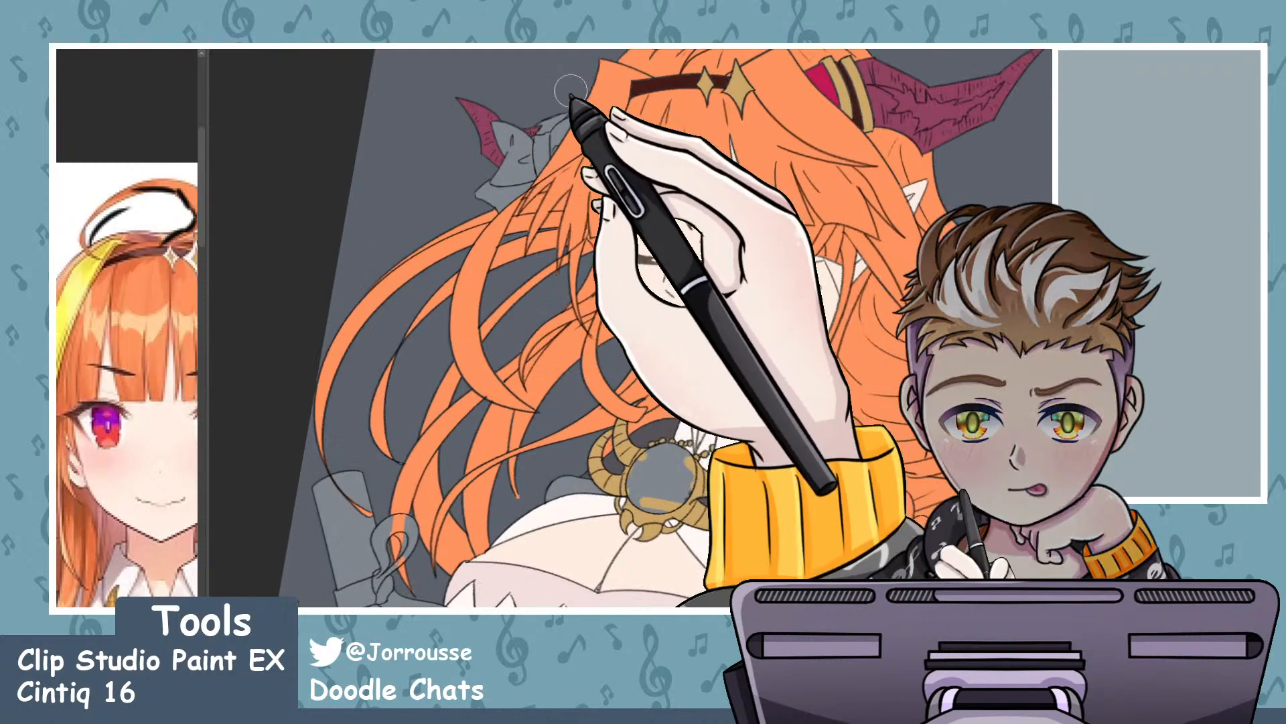
drag(562, 146, 590, 108)
scroll(587, 106, down, 3)
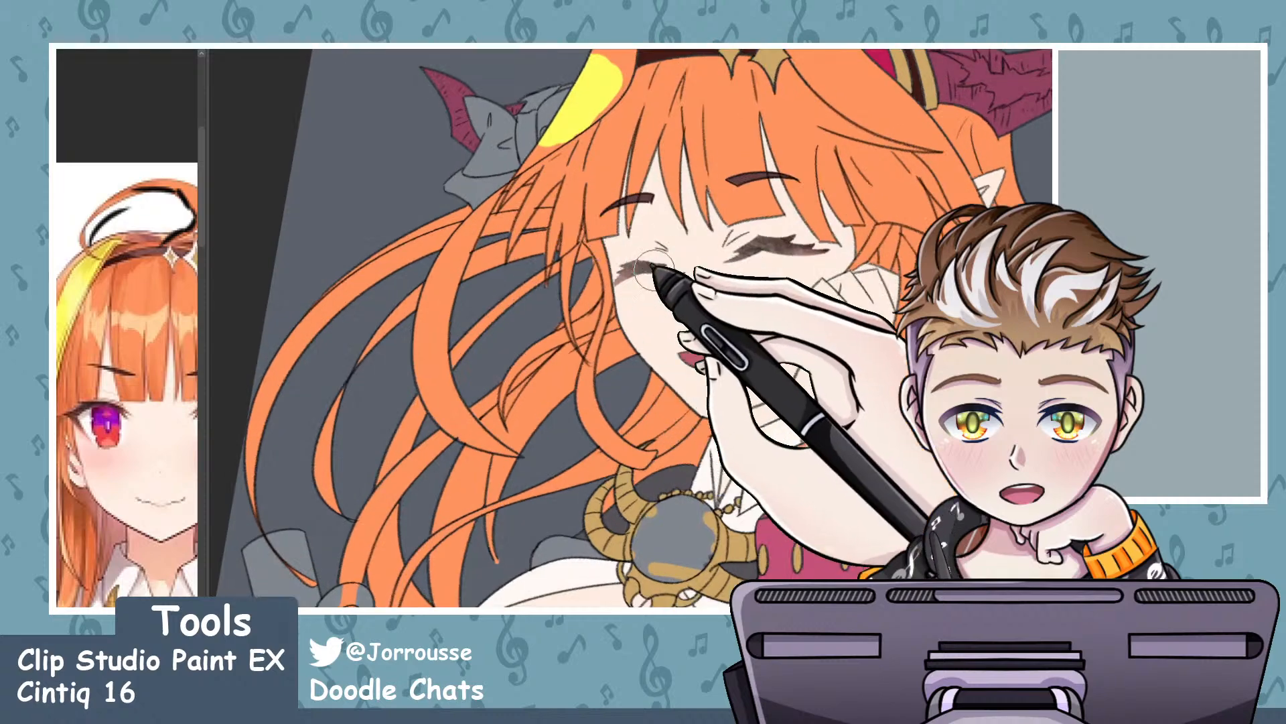
scroll(716, 166, up, 6)
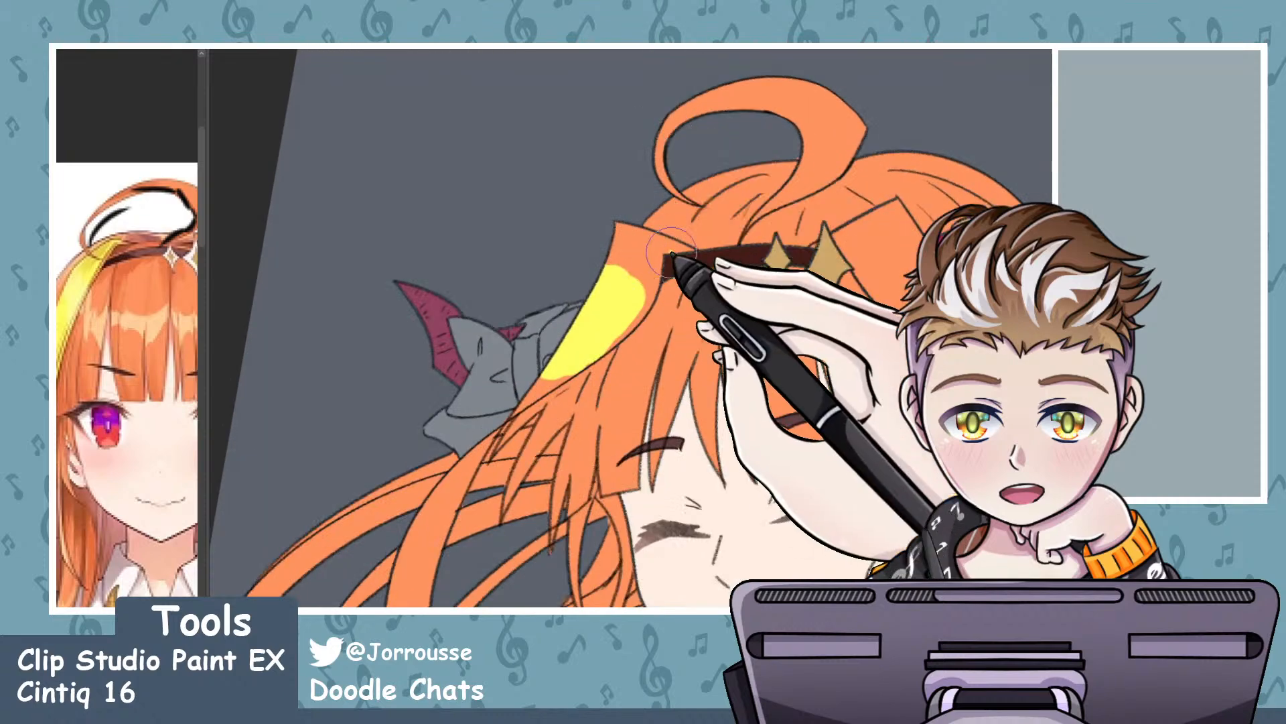
mouse_move(686, 245)
mouse_down()
mouse_move(605, 301)
mouse_move(643, 288)
mouse_move(513, 396)
mouse_move(530, 421)
mouse_move(445, 511)
mouse_move(412, 593)
mouse_up()
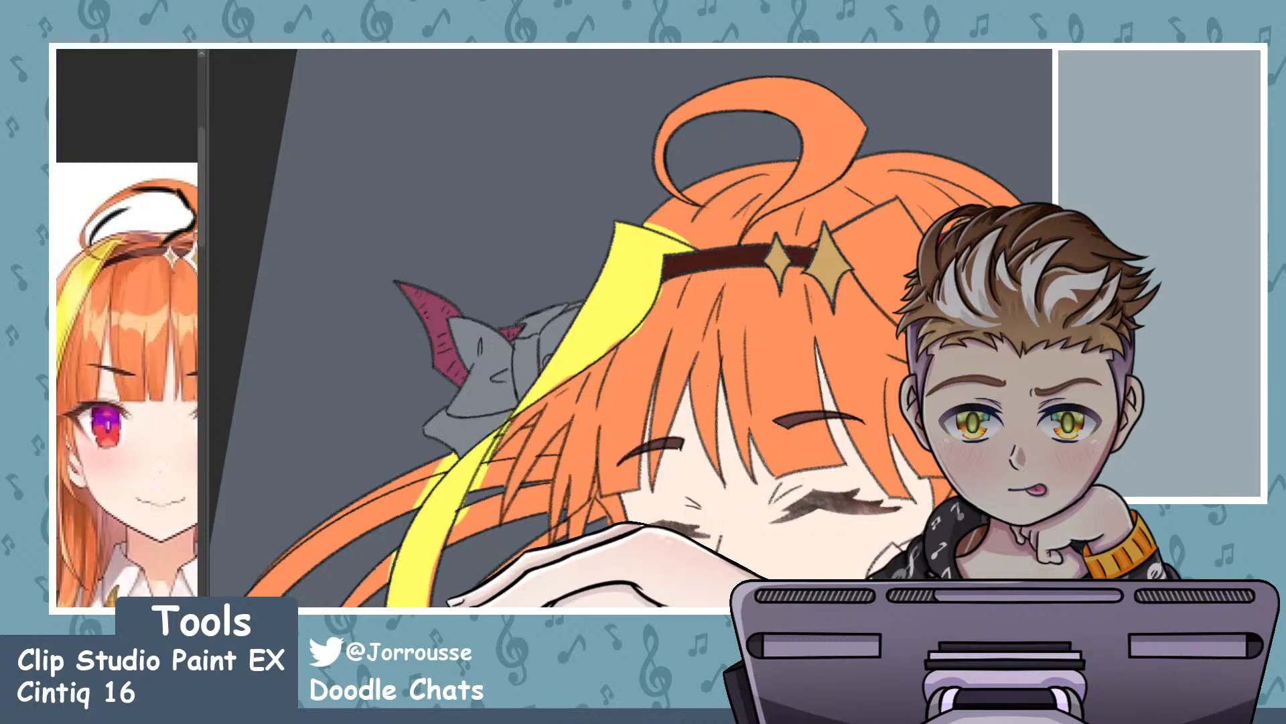
- Extend the yellow streak down the long curved strand to its lower tip
scroll(511, 264, down, 4)
scroll(392, 302, up, 5)
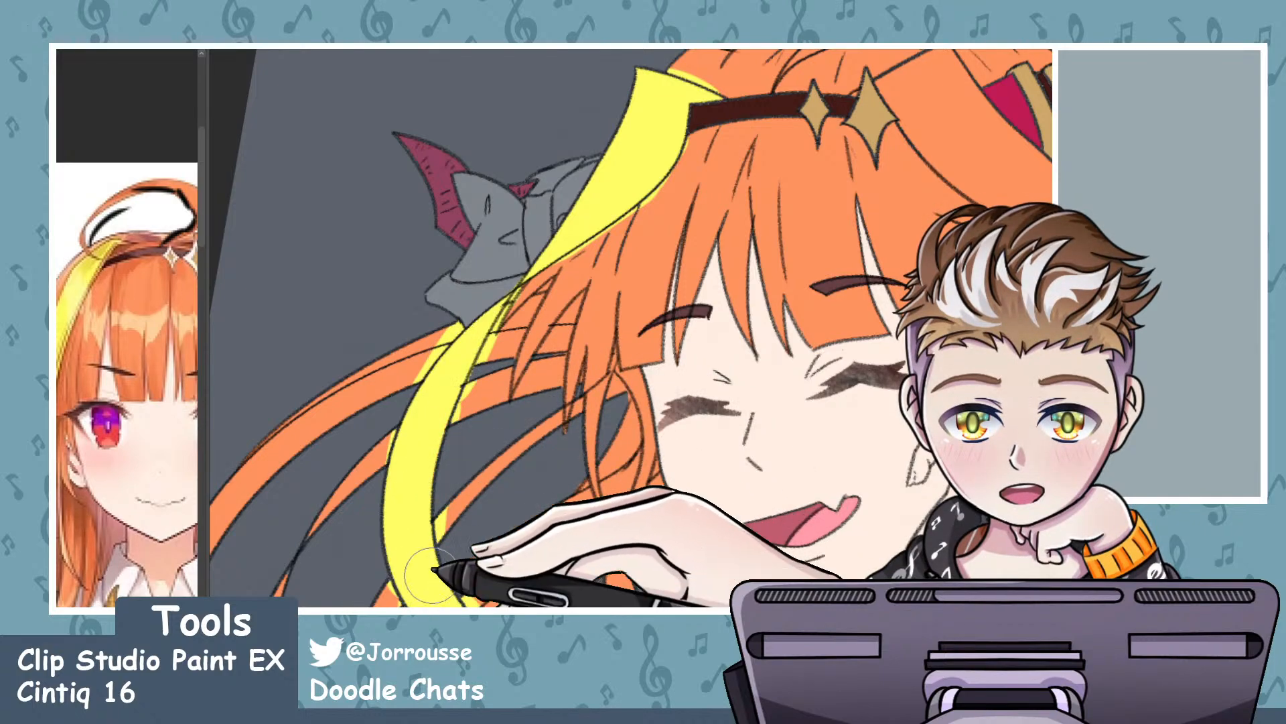
scroll(731, 331, down, 1)
scroll(731, 331, down, 5)
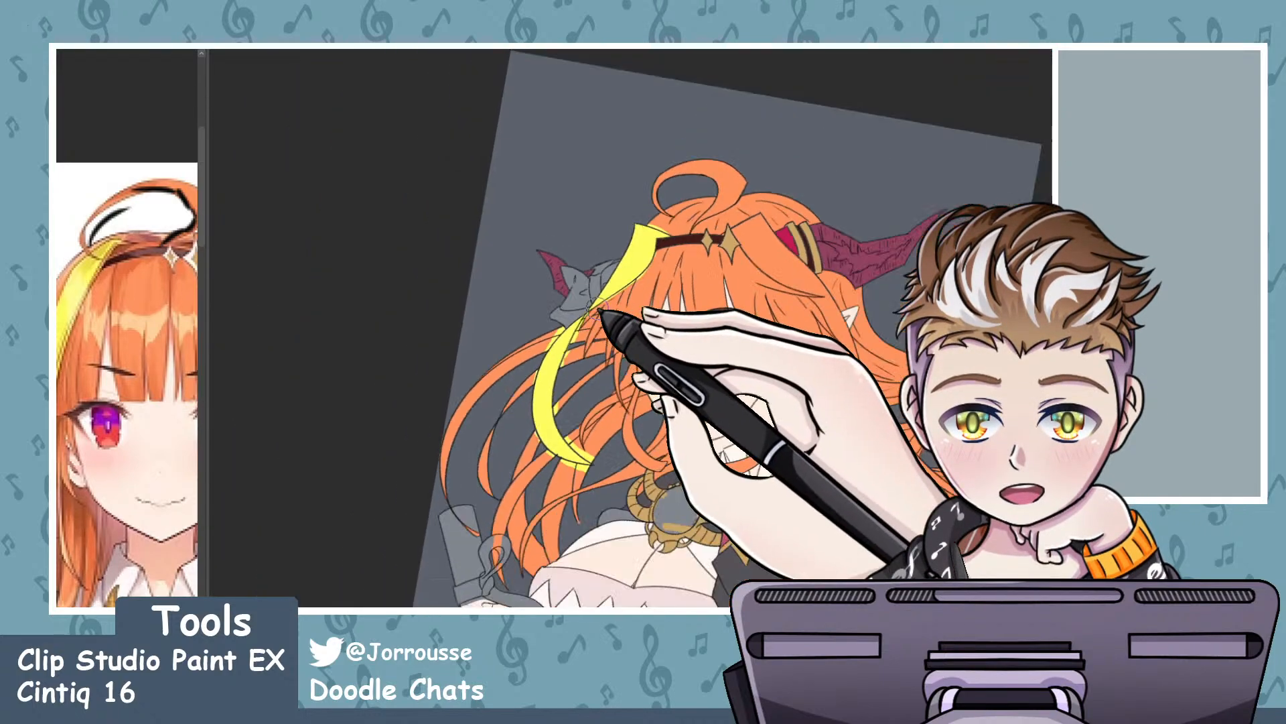
- Check the full reference picture and paint the inner hair between the raised hand and the braid muted pink
scroll(134, 345, down, 6)
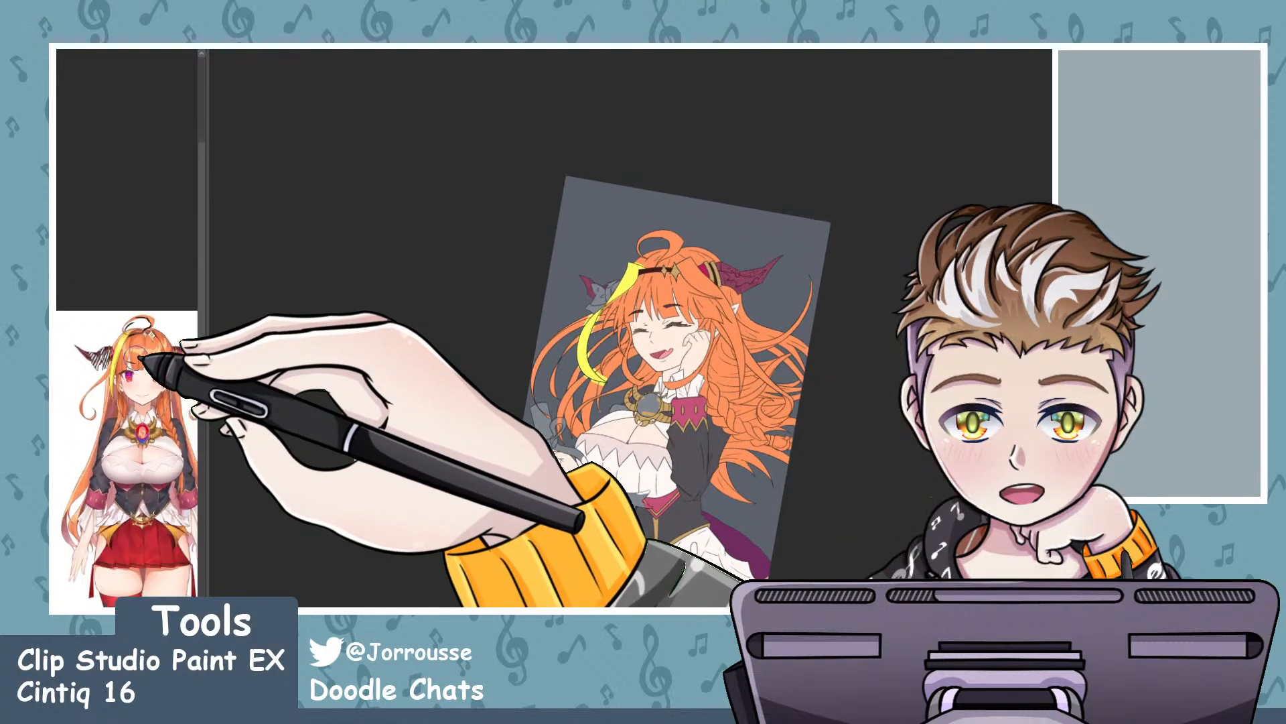
scroll(164, 434, up, 5)
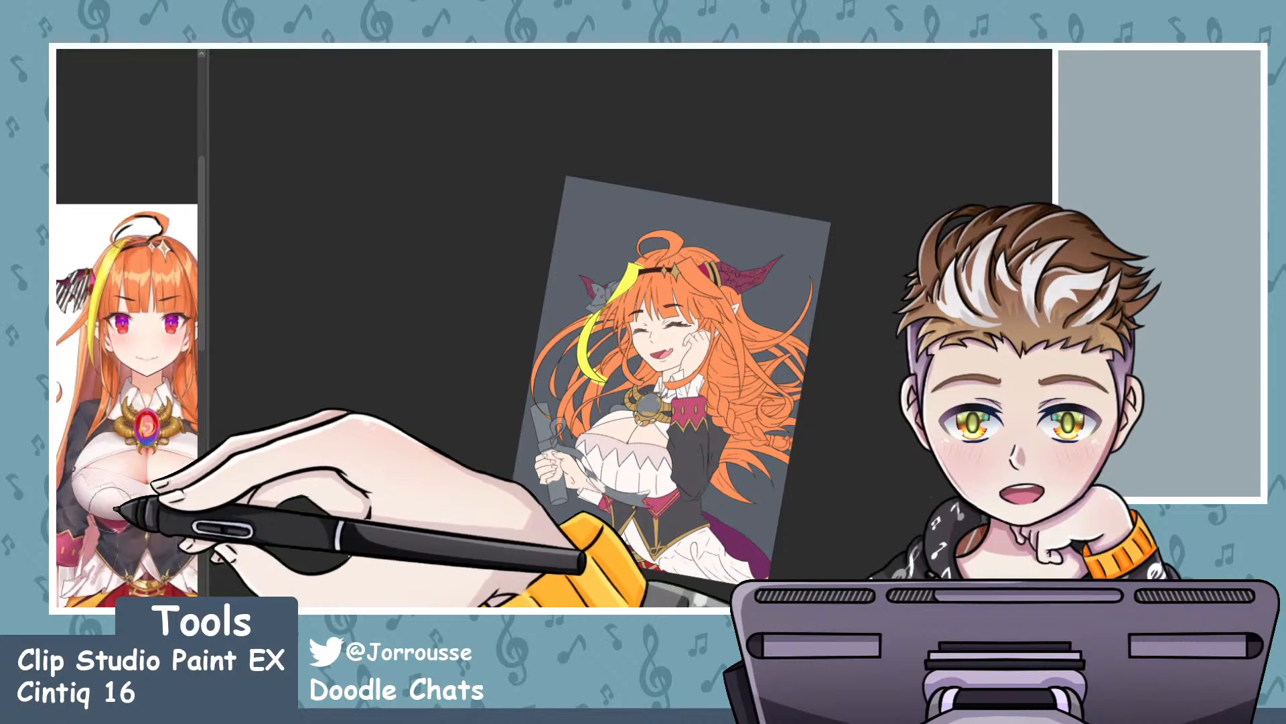
scroll(683, 345, up, 5)
scroll(622, 358, up, 2)
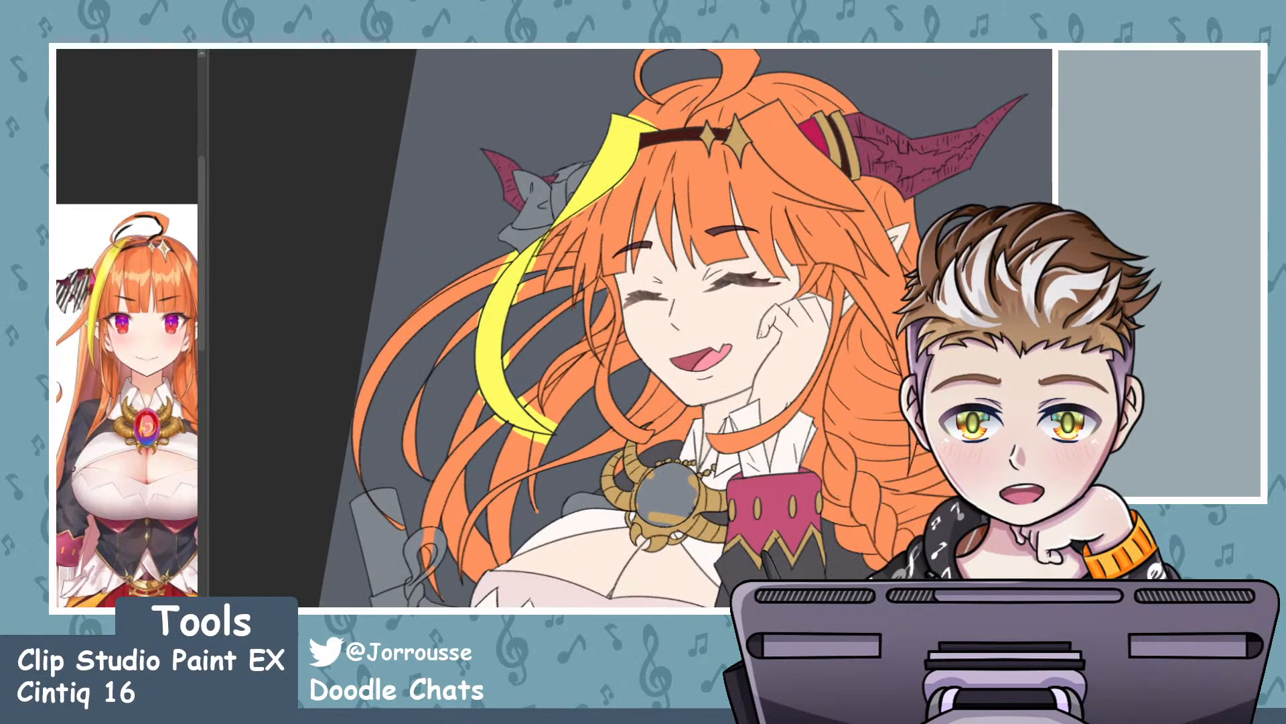
drag(841, 406, 874, 462)
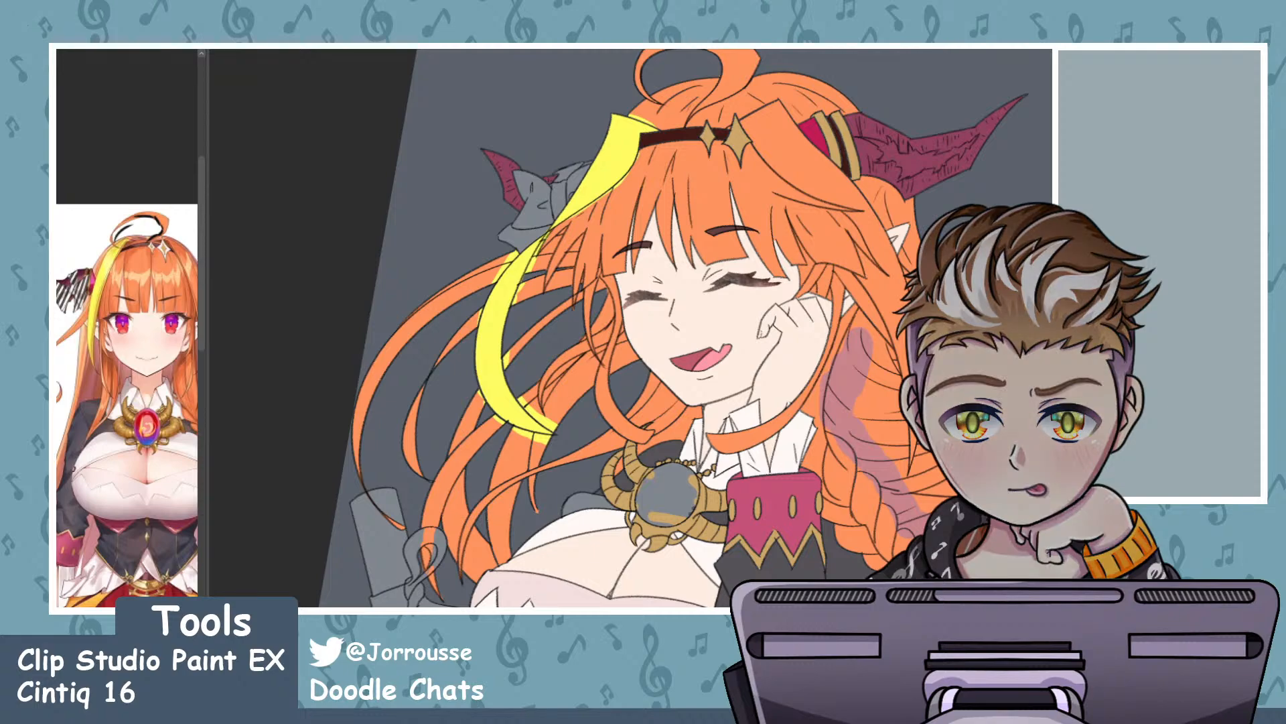
- Paint the loose strands below the end of the braid muted pink
scroll(620, 473, down, 4)
scroll(698, 492, up, 3)
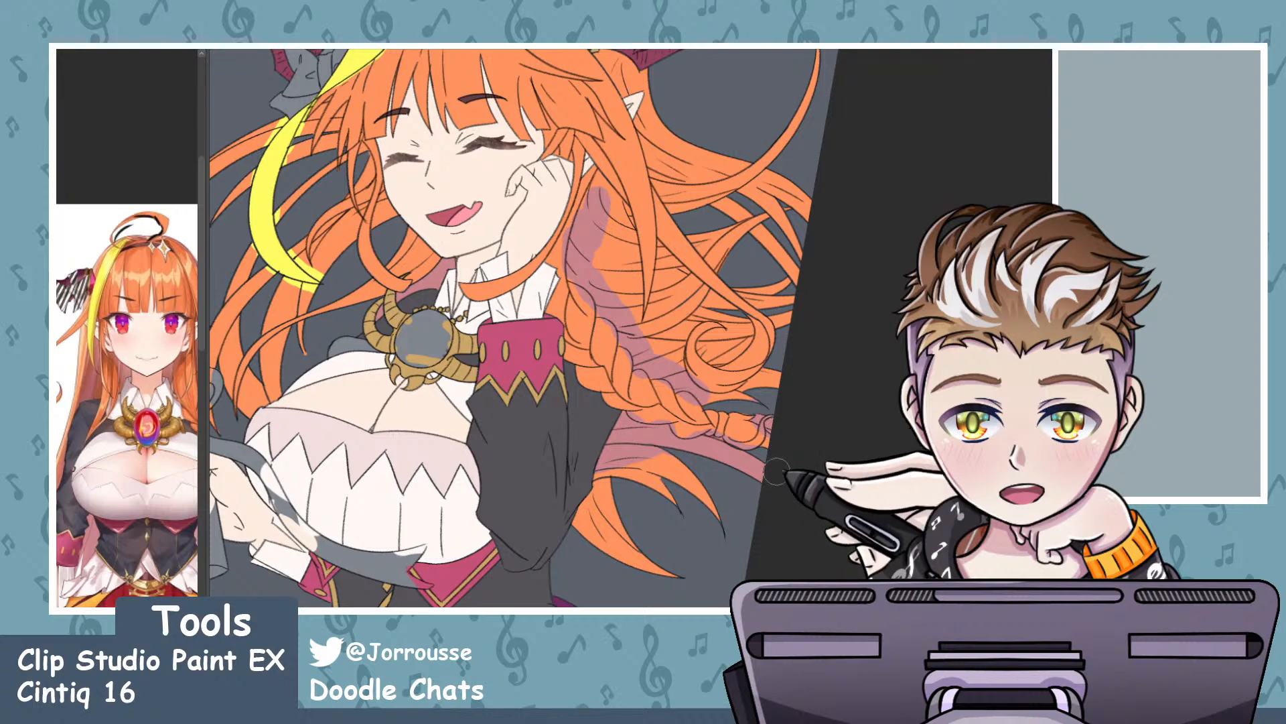
mouse_move(778, 472)
mouse_down()
mouse_move(734, 460)
mouse_move(581, 495)
mouse_move(593, 480)
mouse_move(656, 474)
mouse_move(702, 513)
mouse_up()
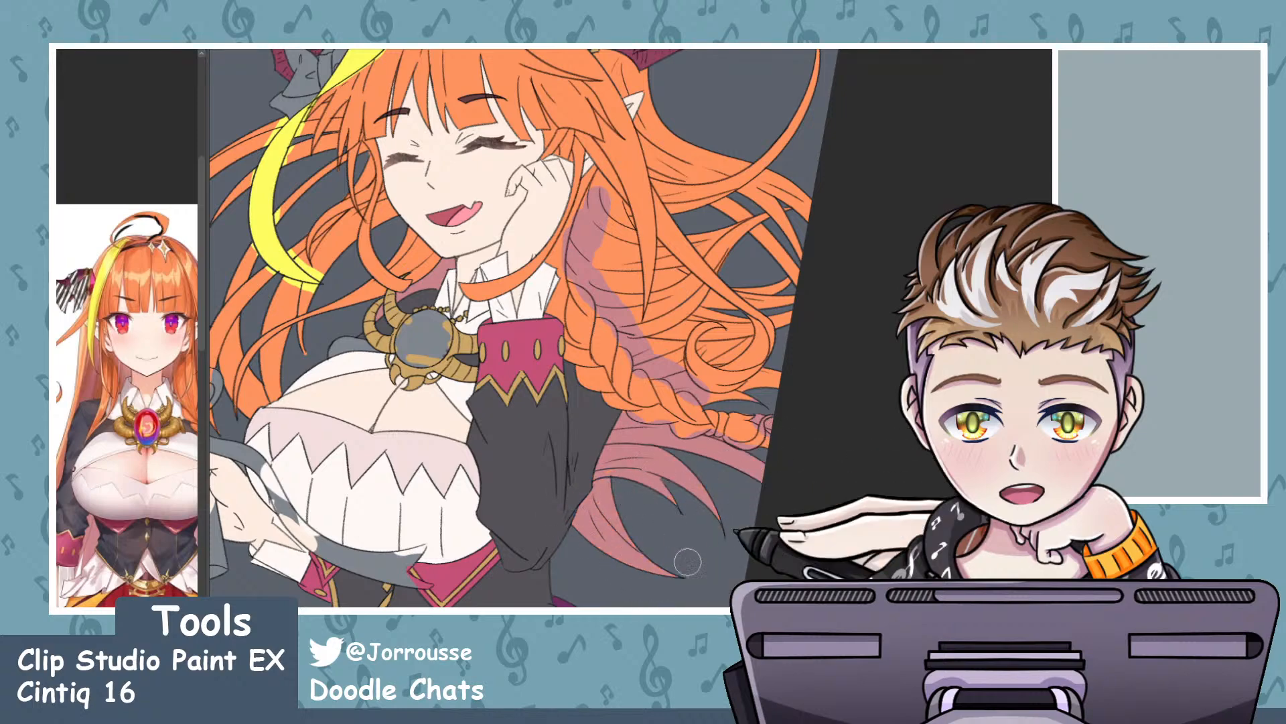
- Try muted pink on the flowing back strands around the yellow streak
scroll(753, 449, down, 5)
scroll(549, 350, up, 3)
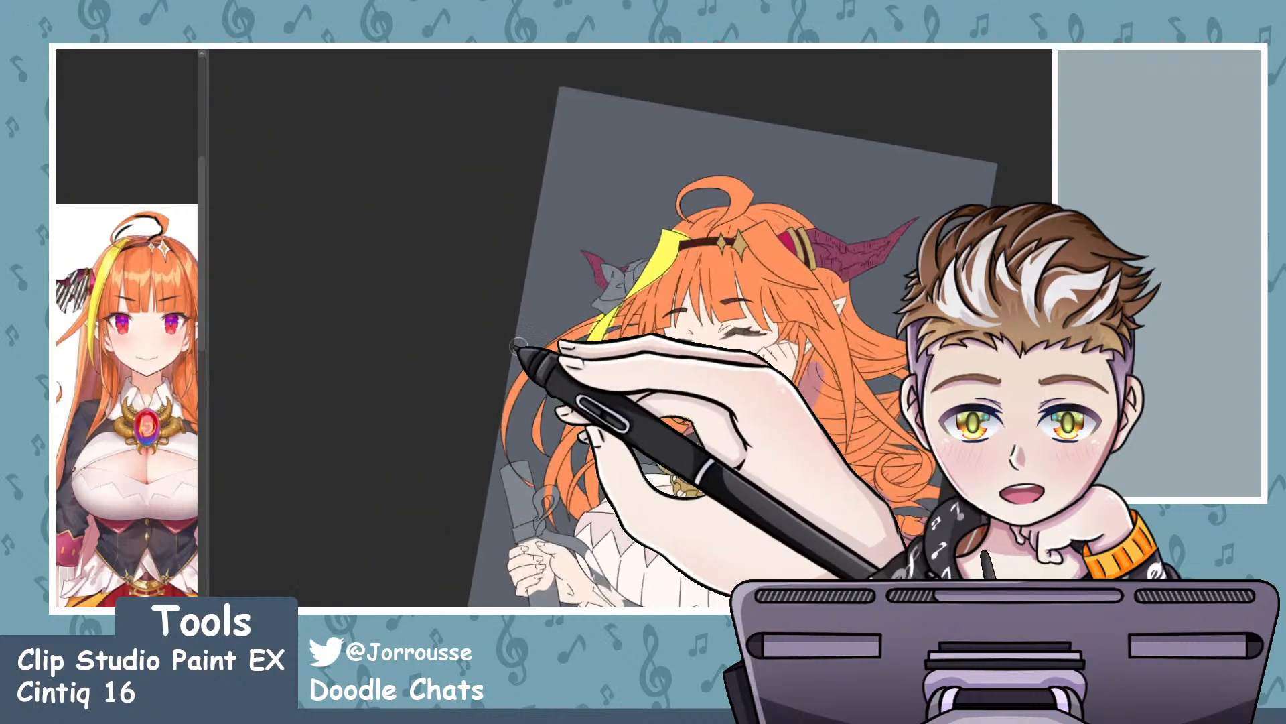
scroll(517, 345, up, 2)
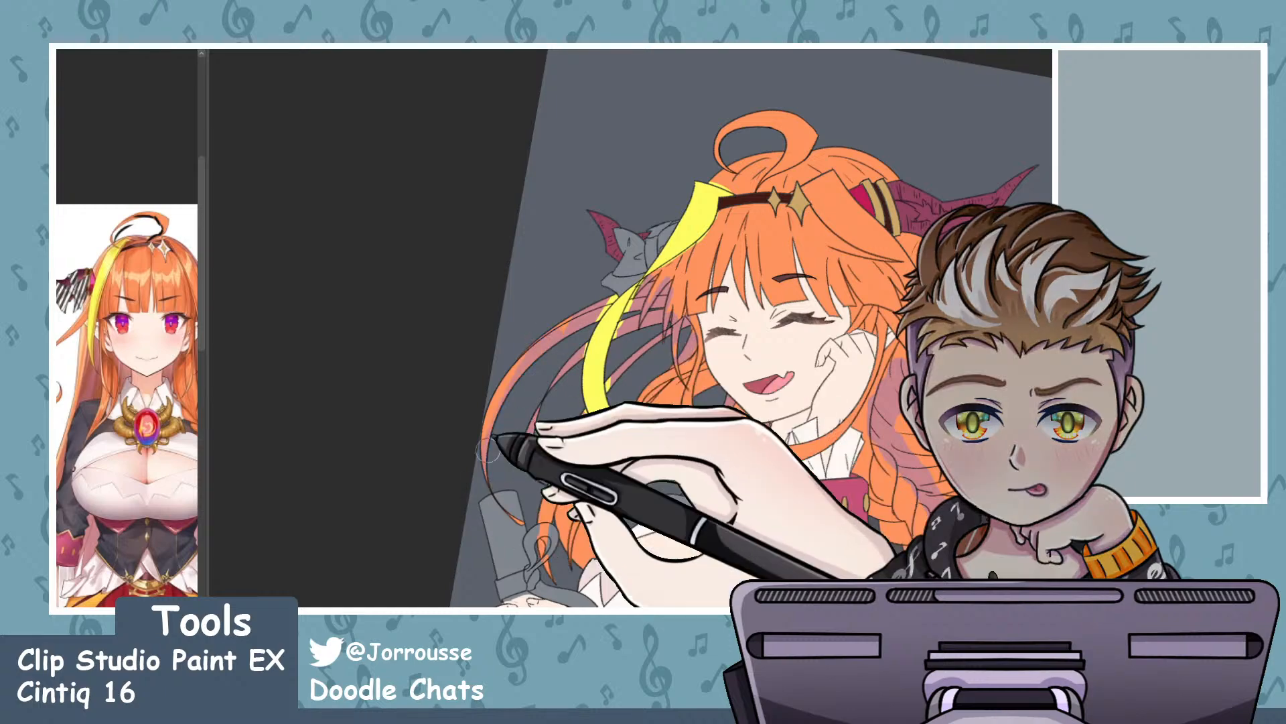
scroll(684, 297, down, 5)
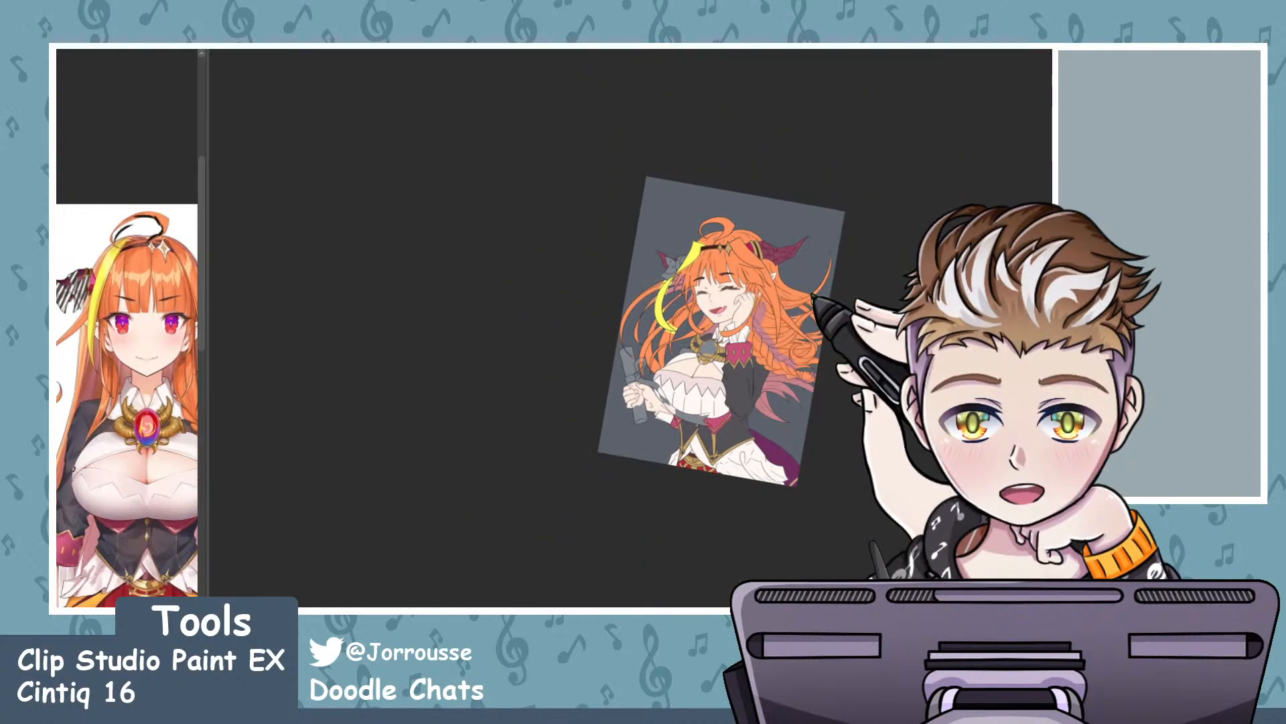
- Fill the wavy hair mass behind the braid with muted pink, keeping the front strands and the large curl orange
scroll(761, 300, up, 4)
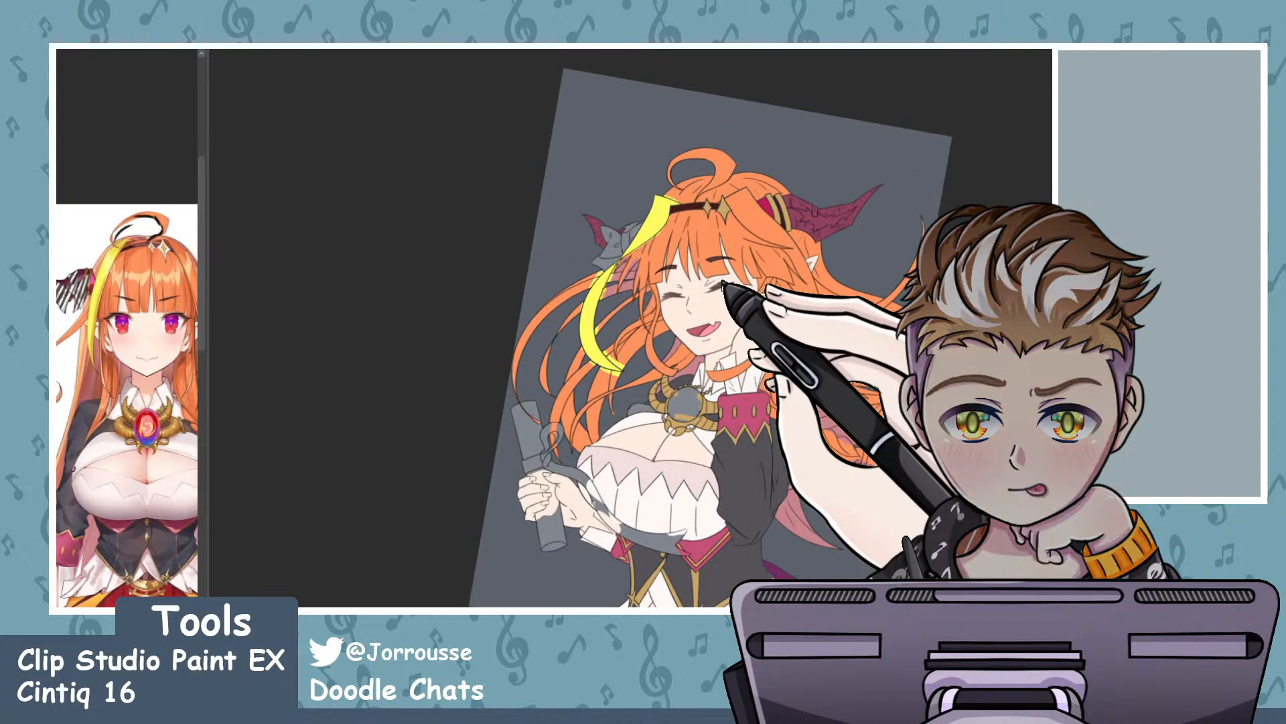
scroll(764, 322, up, 3)
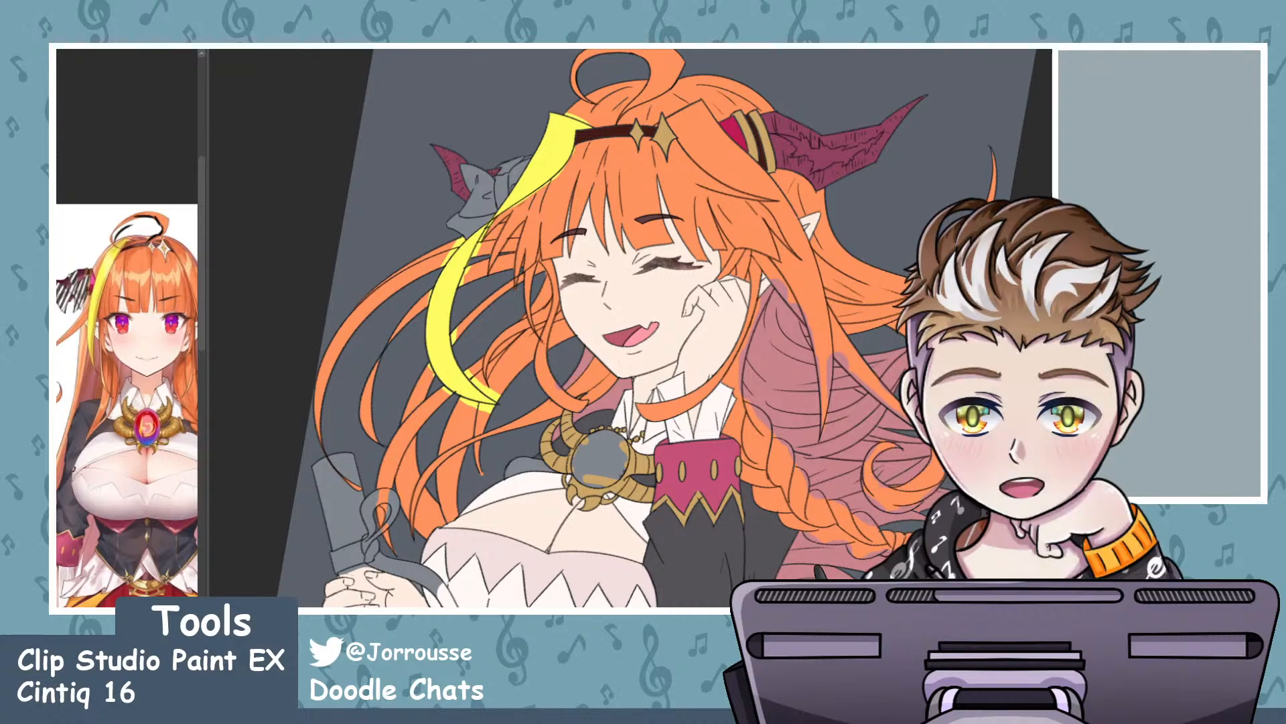
scroll(703, 377, down, 4)
scroll(796, 355, down, 4)
scroll(788, 386, up, 3)
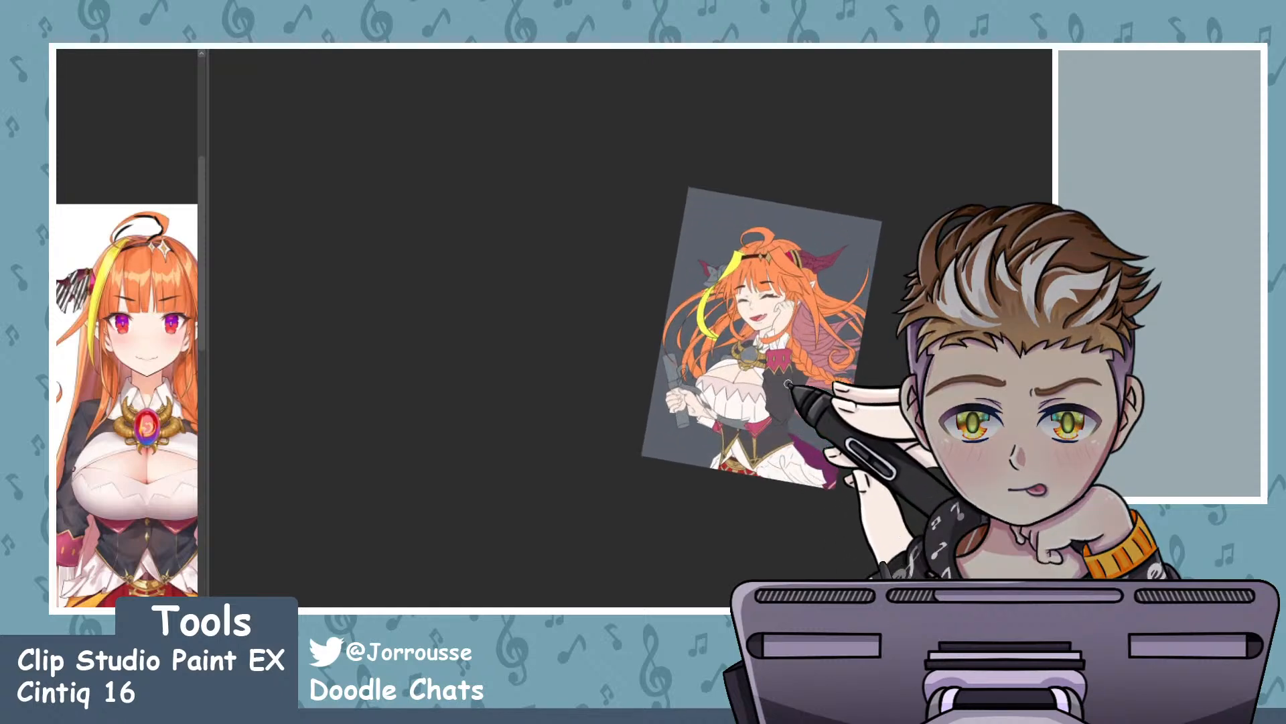
scroll(791, 375, up, 7)
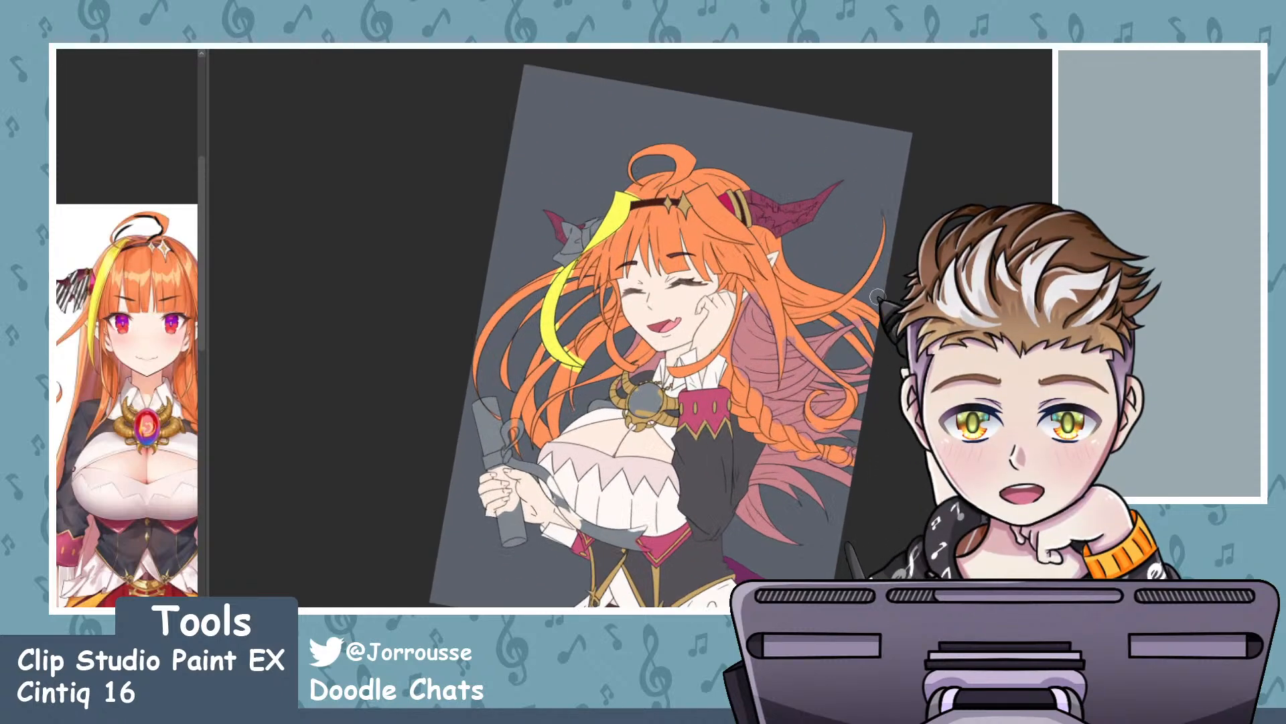
- Refine the muted pink edges around the long pointed strand and the neighbouring orange strands behind the raised hand
scroll(802, 340, up, 2)
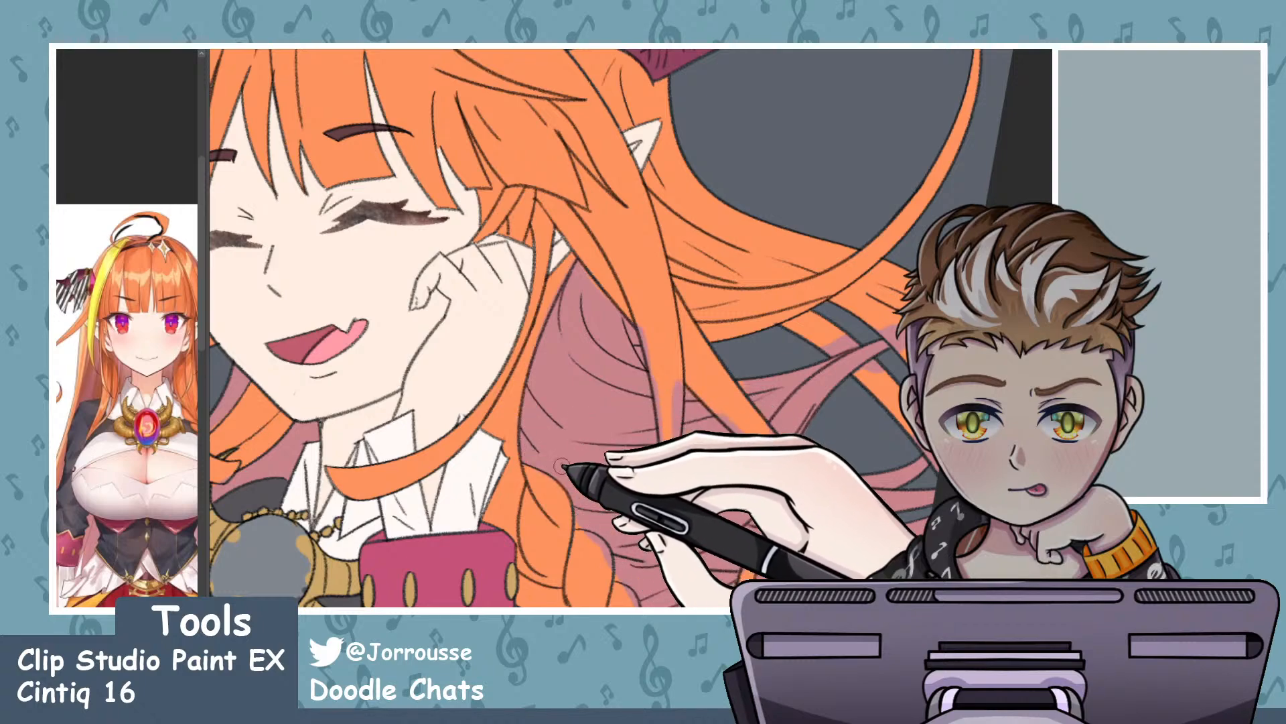
scroll(553, 410, down, 6)
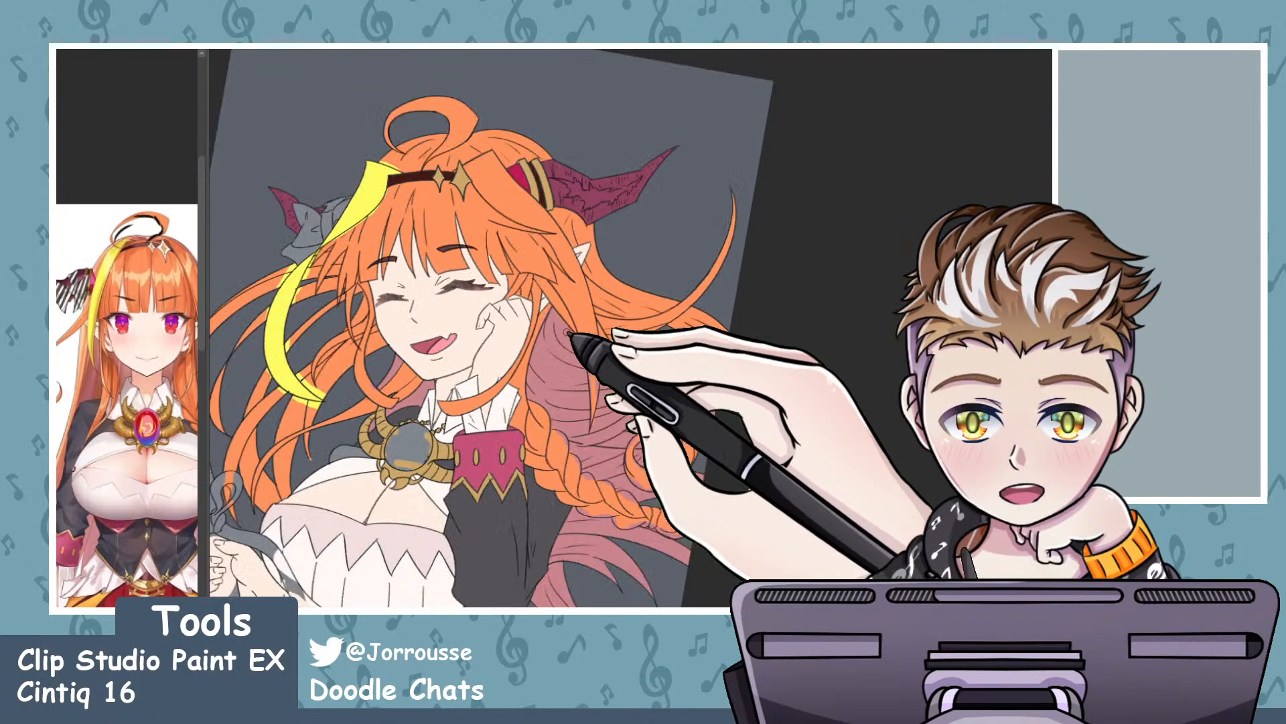
scroll(563, 412, up, 7)
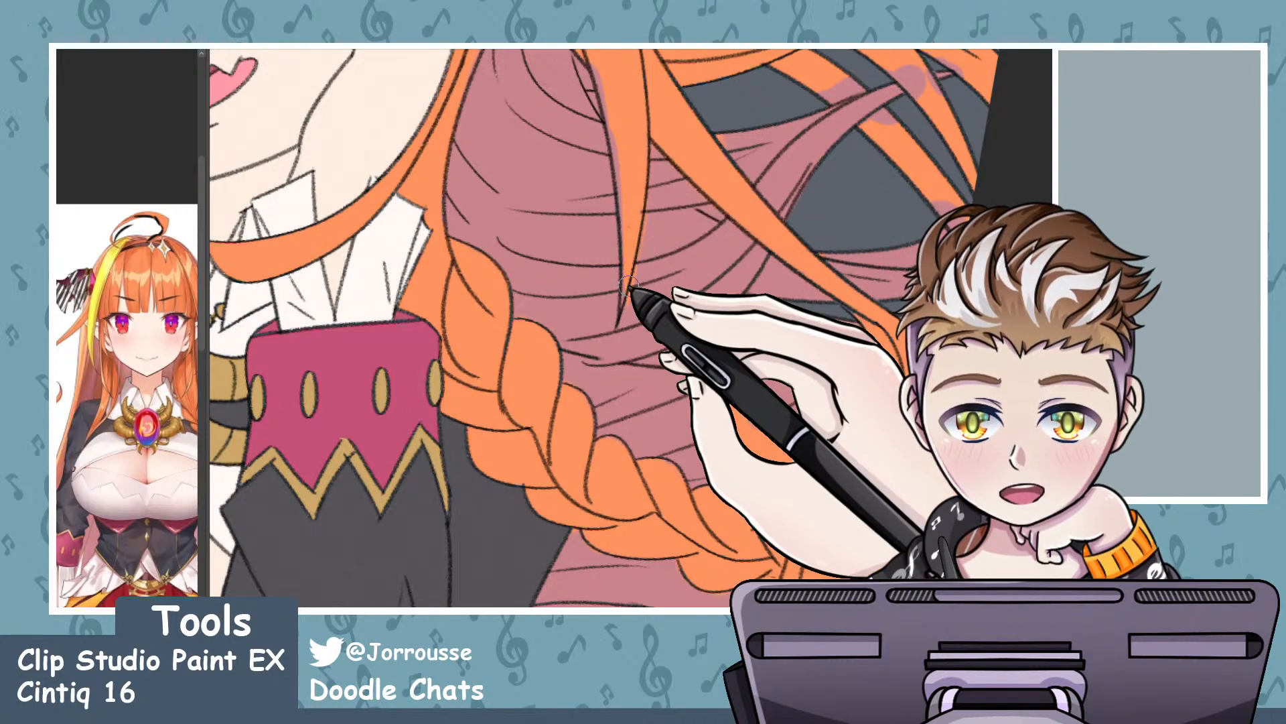
scroll(629, 287, down, 2)
scroll(643, 181, up, 2)
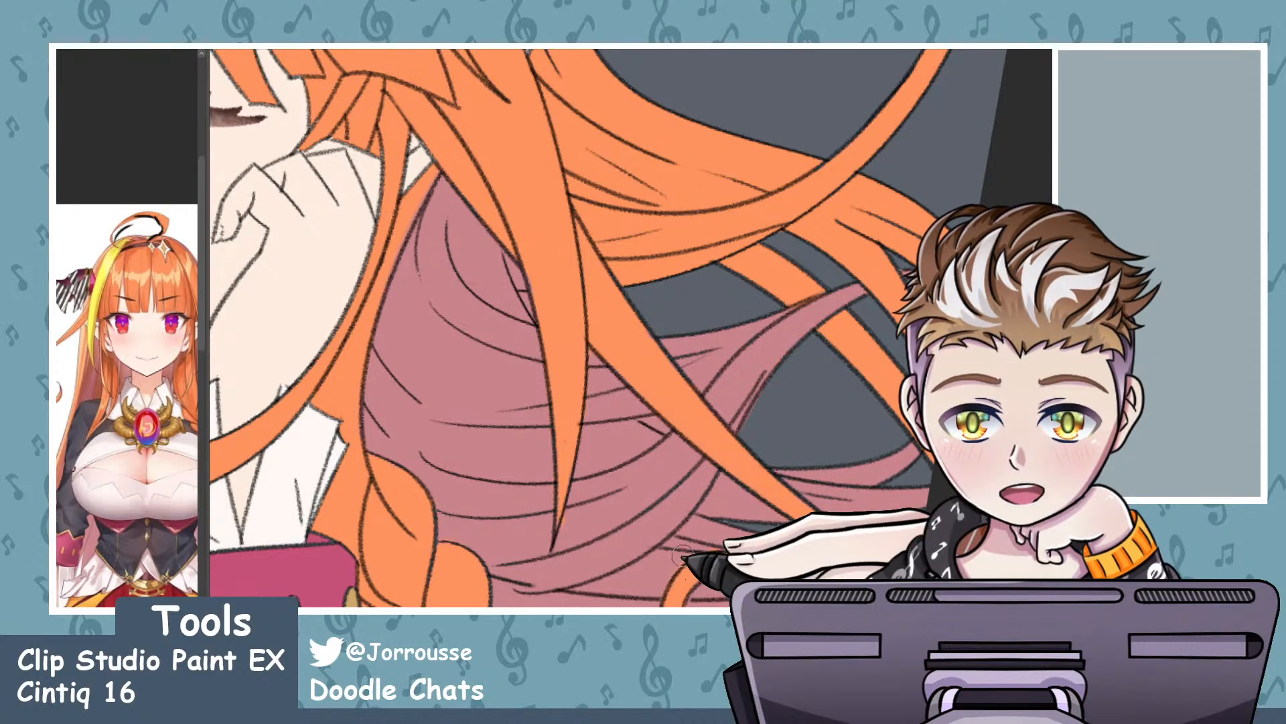
- Touch up the muted pink back hair around the large curl and the lower end of the braid
scroll(550, 338, down, 4)
scroll(620, 499, up, 4)
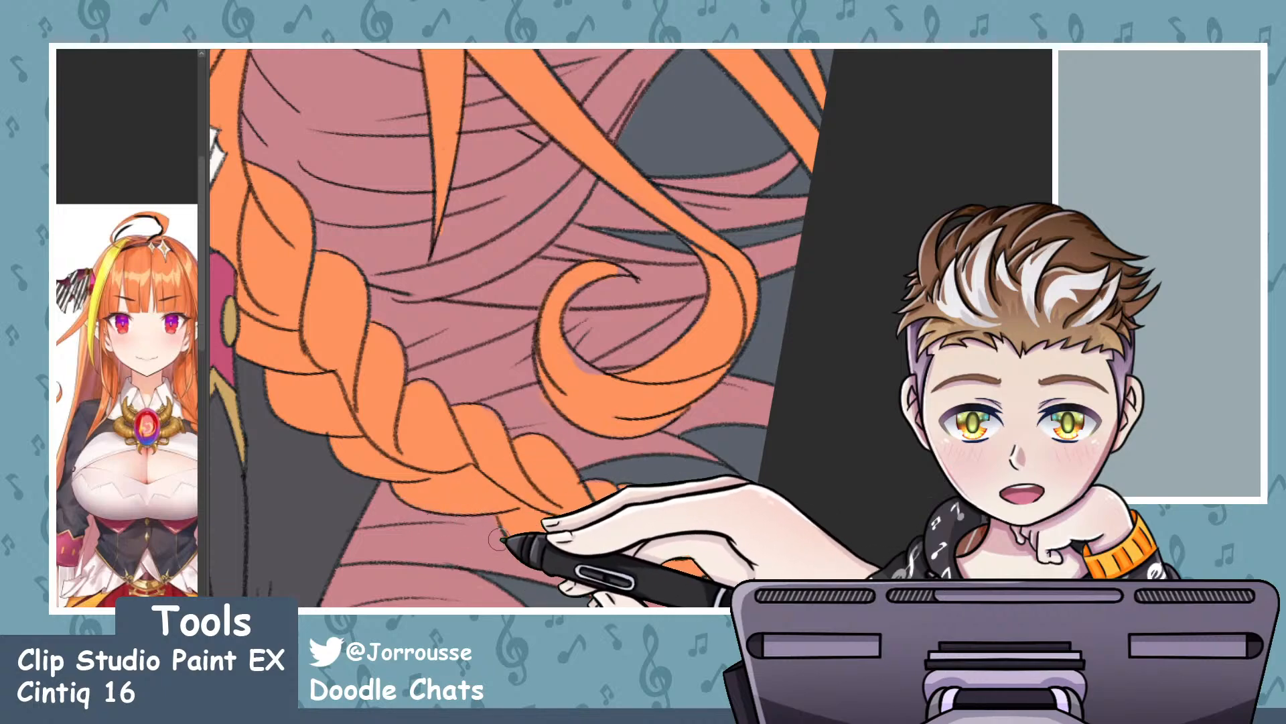
drag(514, 545, 569, 532)
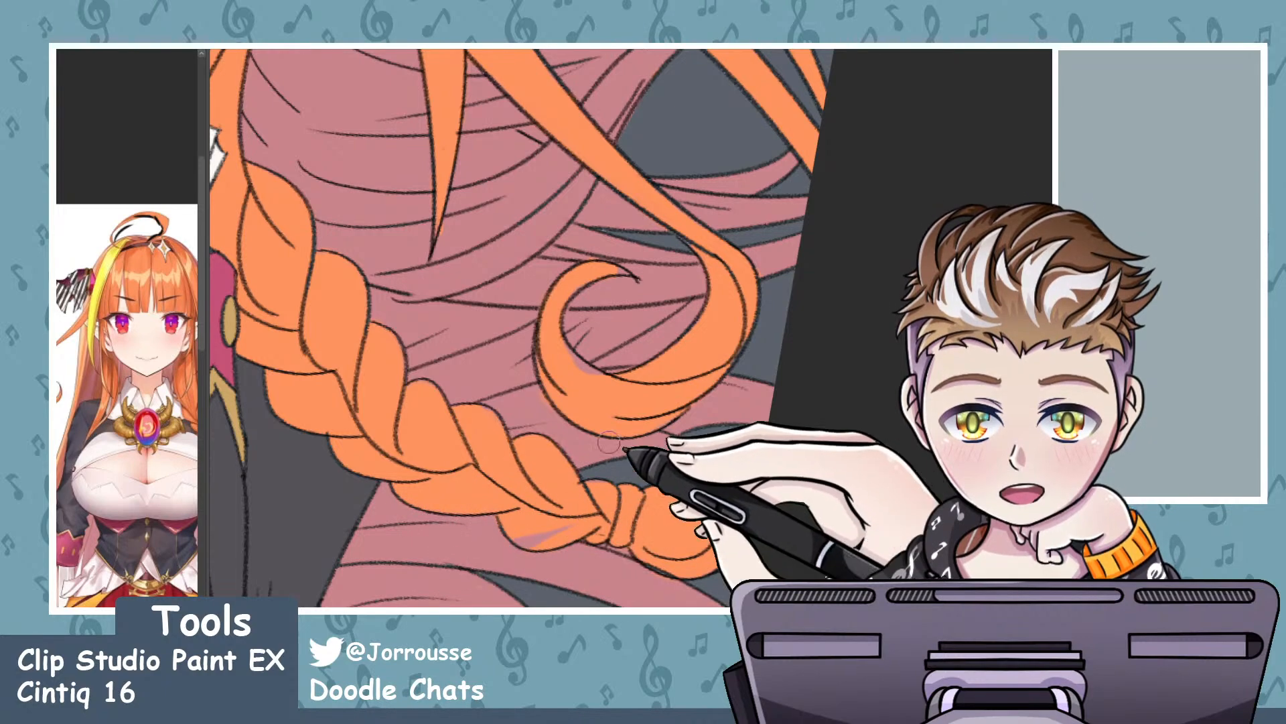
scroll(581, 438, down, 2)
scroll(539, 538, up, 2)
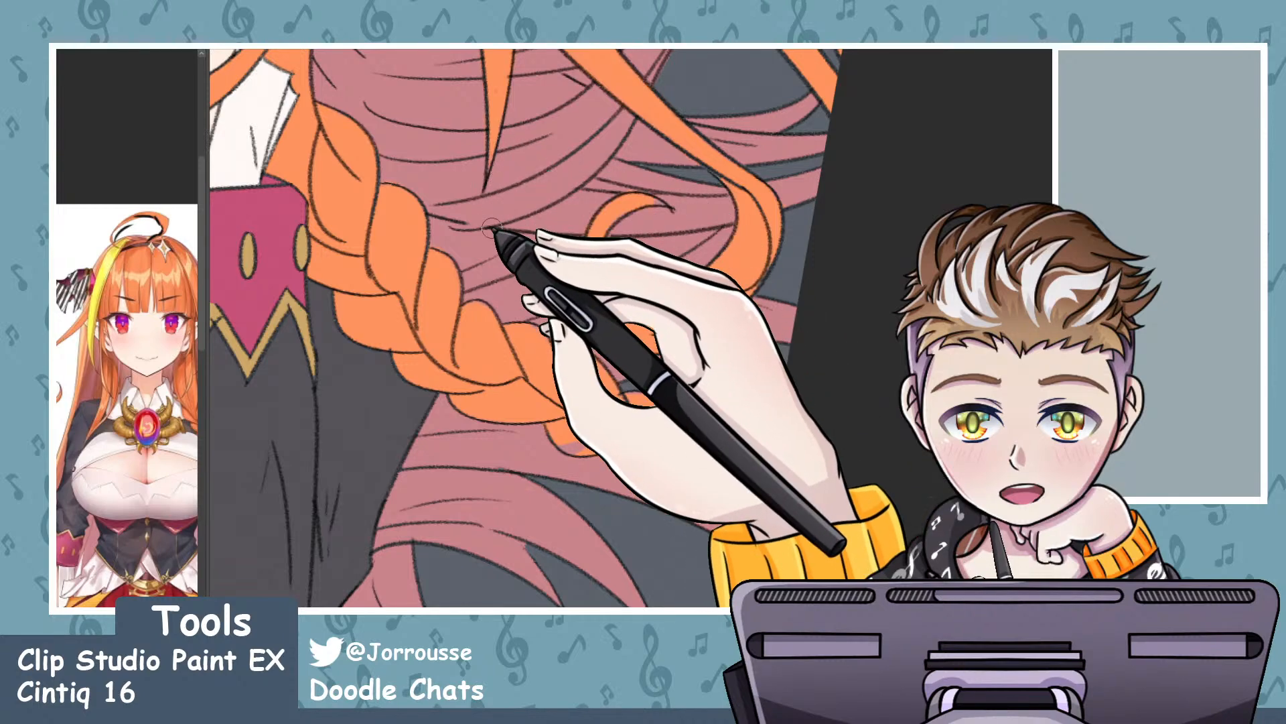
- Examine the muted pink back hair against the orange strands, both close up and on the whole figure
scroll(580, 338, down, 5)
scroll(640, 107, up, 2)
scroll(664, 231, down, 2)
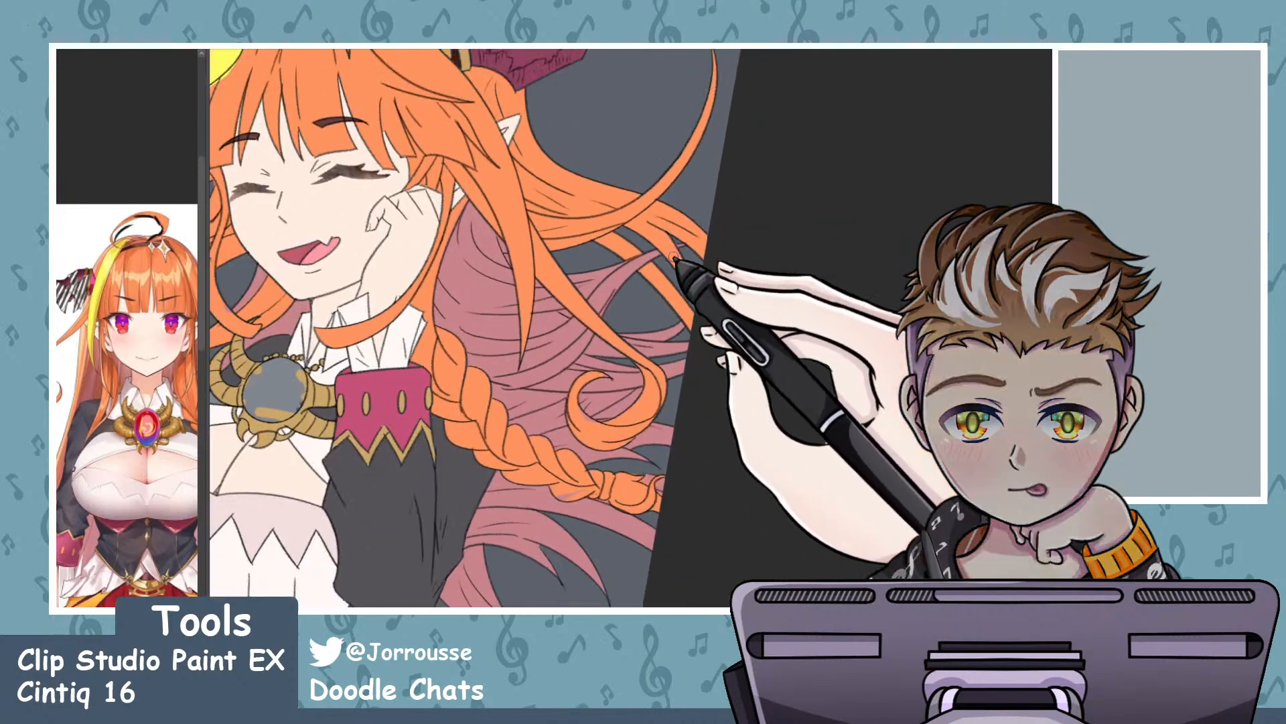
scroll(675, 265, up, 2)
scroll(697, 306, down, 5)
scroll(603, 295, down, 2)
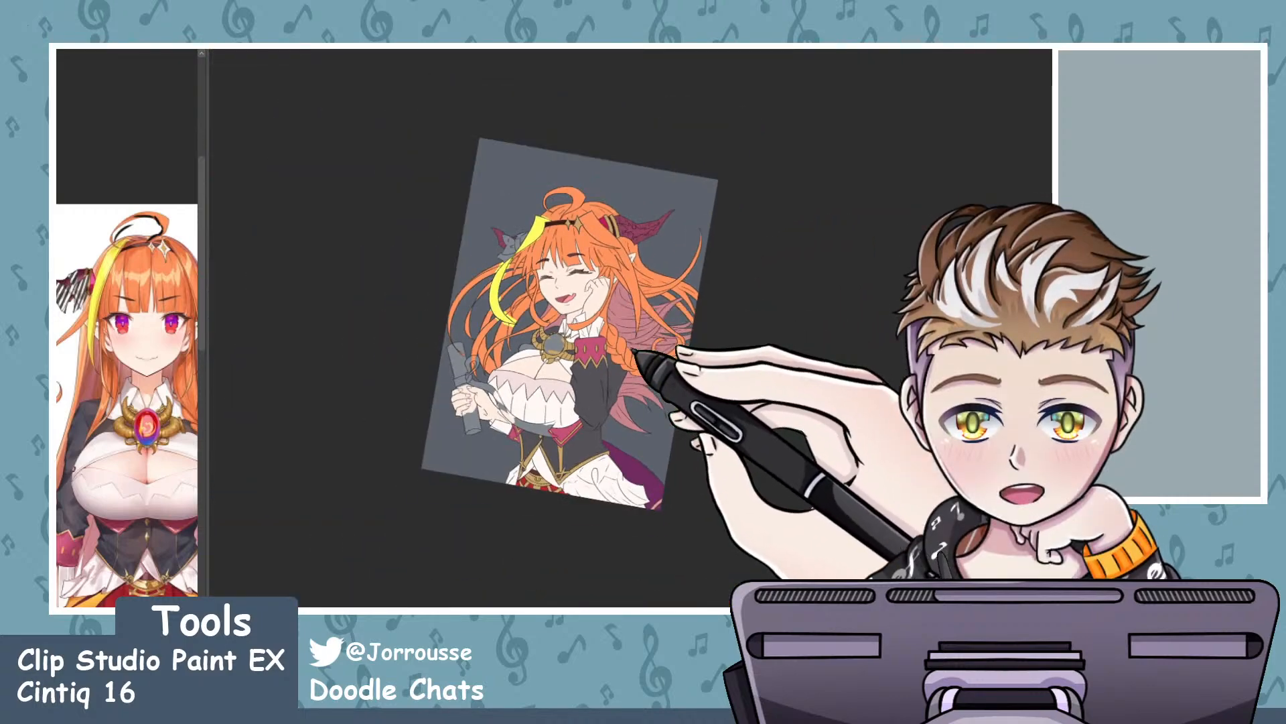
- Clean up the muted pink edges along the long orange strand and curl beside the end of the braid
scroll(630, 308, up, 5)
scroll(634, 315, up, 4)
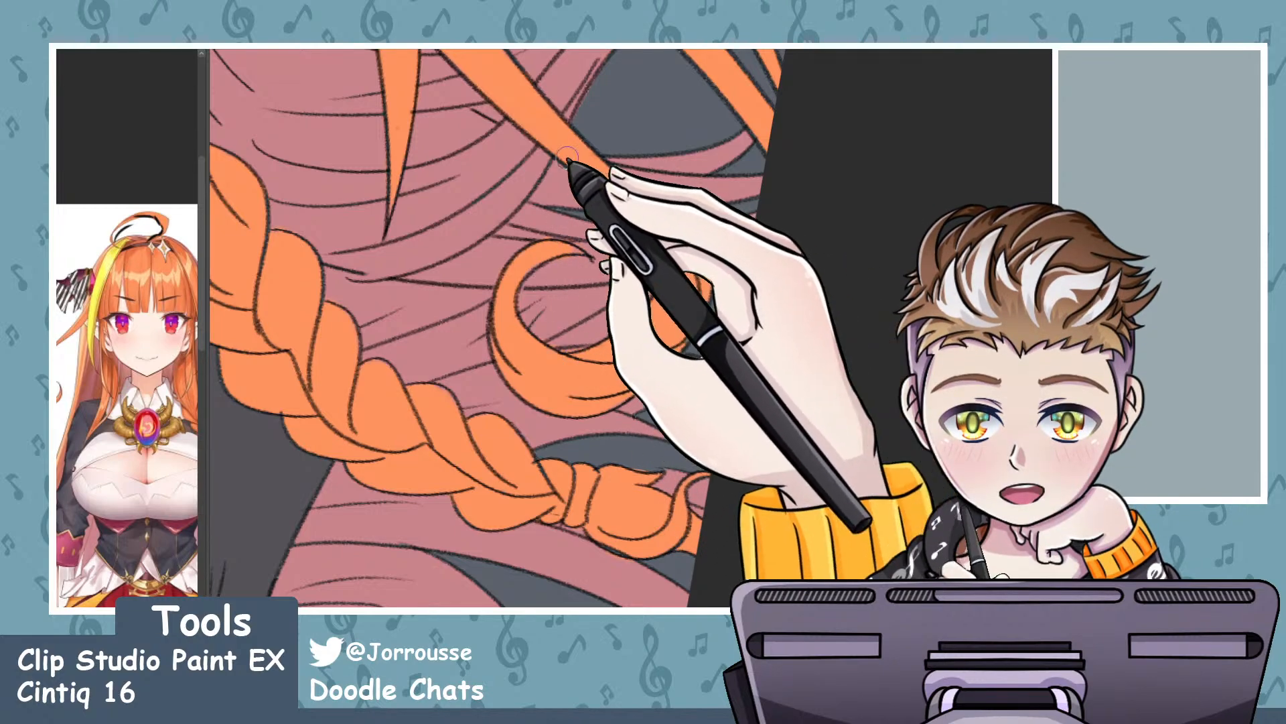
scroll(569, 169, up, 2)
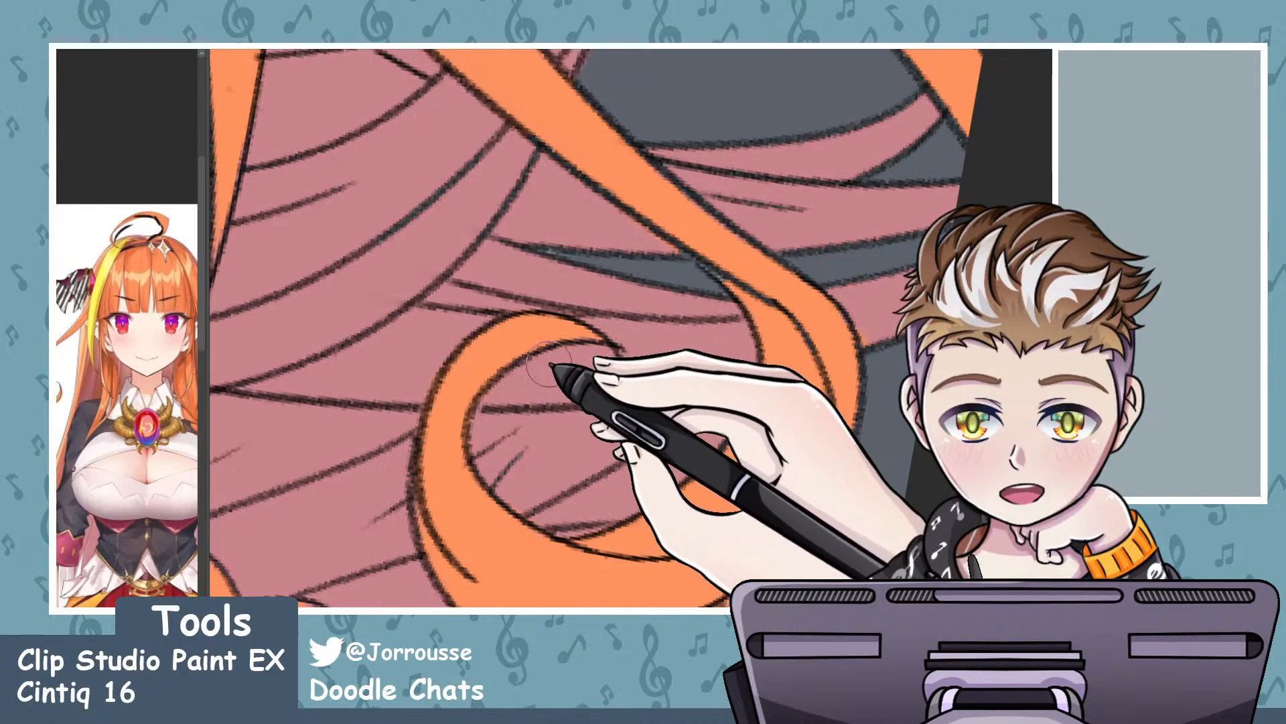
scroll(655, 350, down, 5)
scroll(655, 350, down, 10)
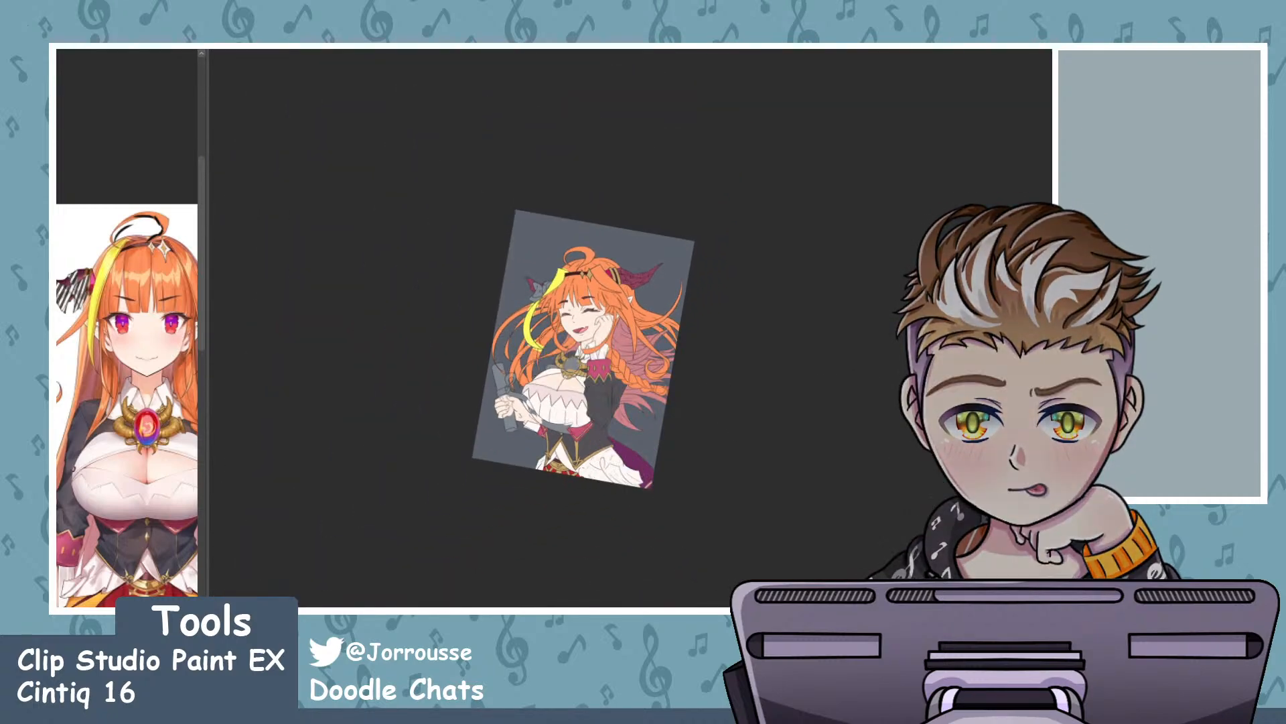
- Refine the yellow hair streak's edges from its top beside the hairband down to its curved tip
scroll(549, 309, up, 10)
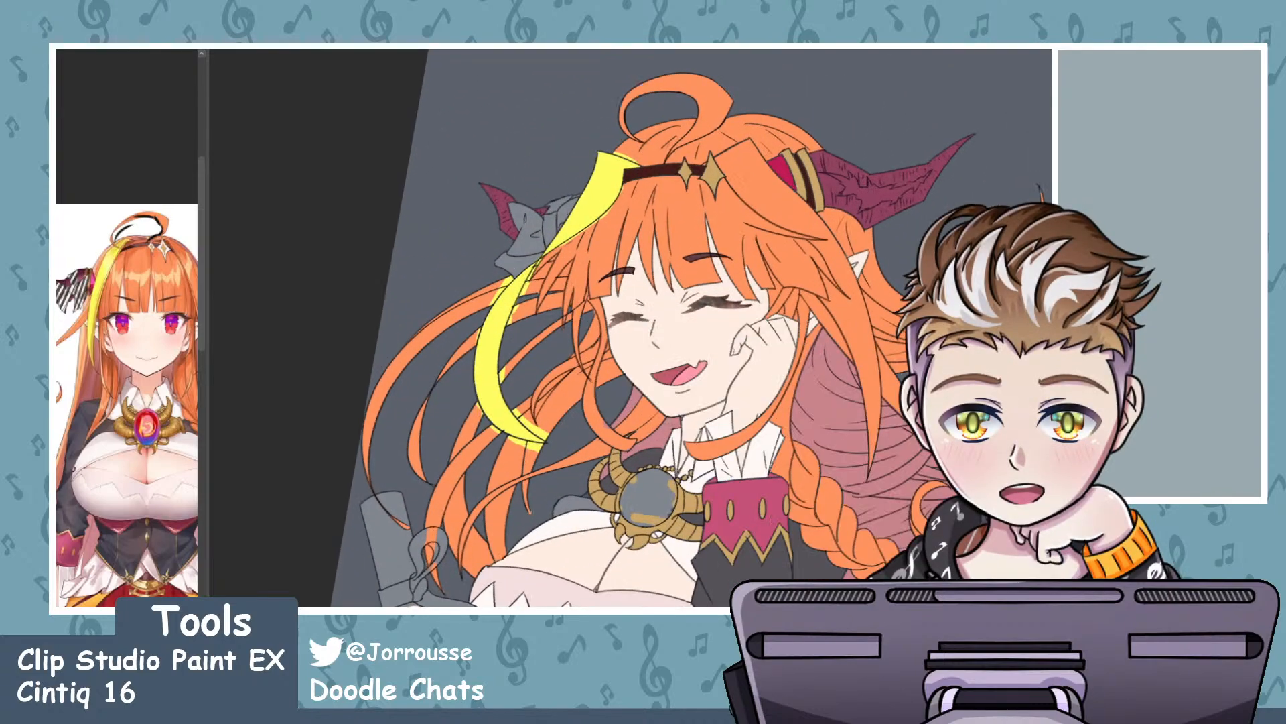
scroll(742, 410, up, 2)
drag(494, 235, 463, 308)
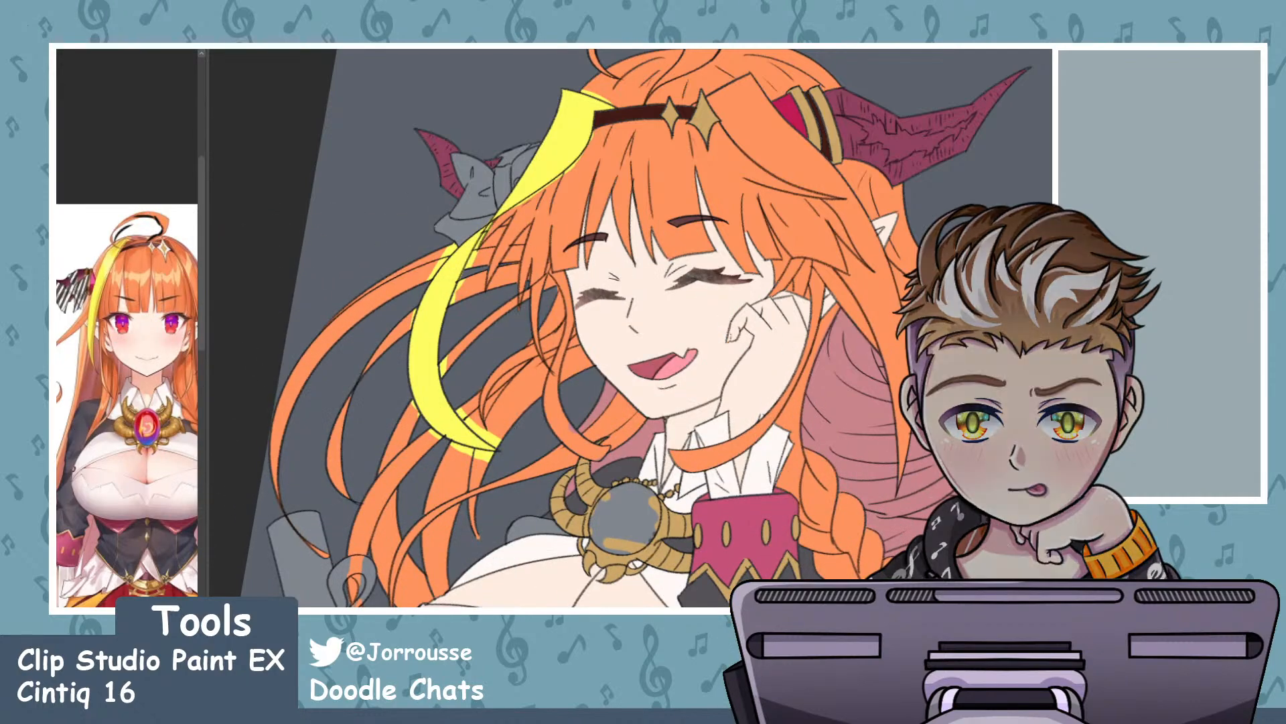
key(ctrl+plus)
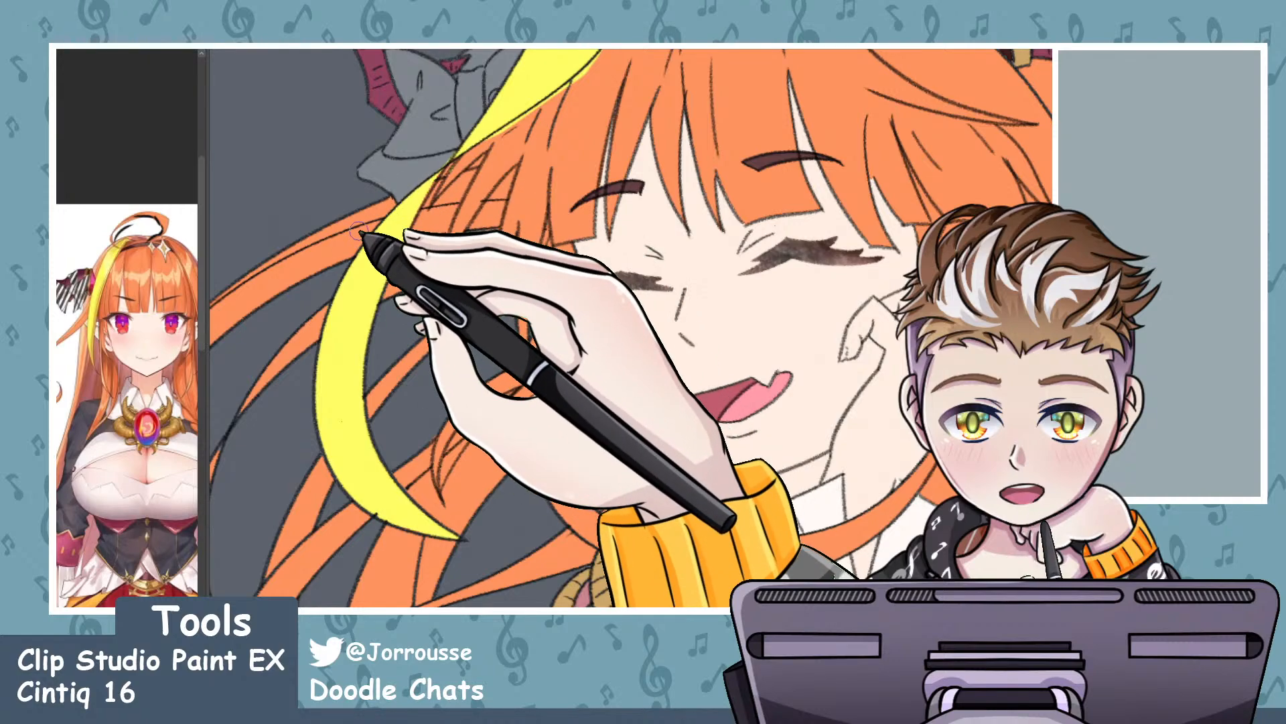
scroll(574, 379, down, 2)
scroll(544, 97, up, 3)
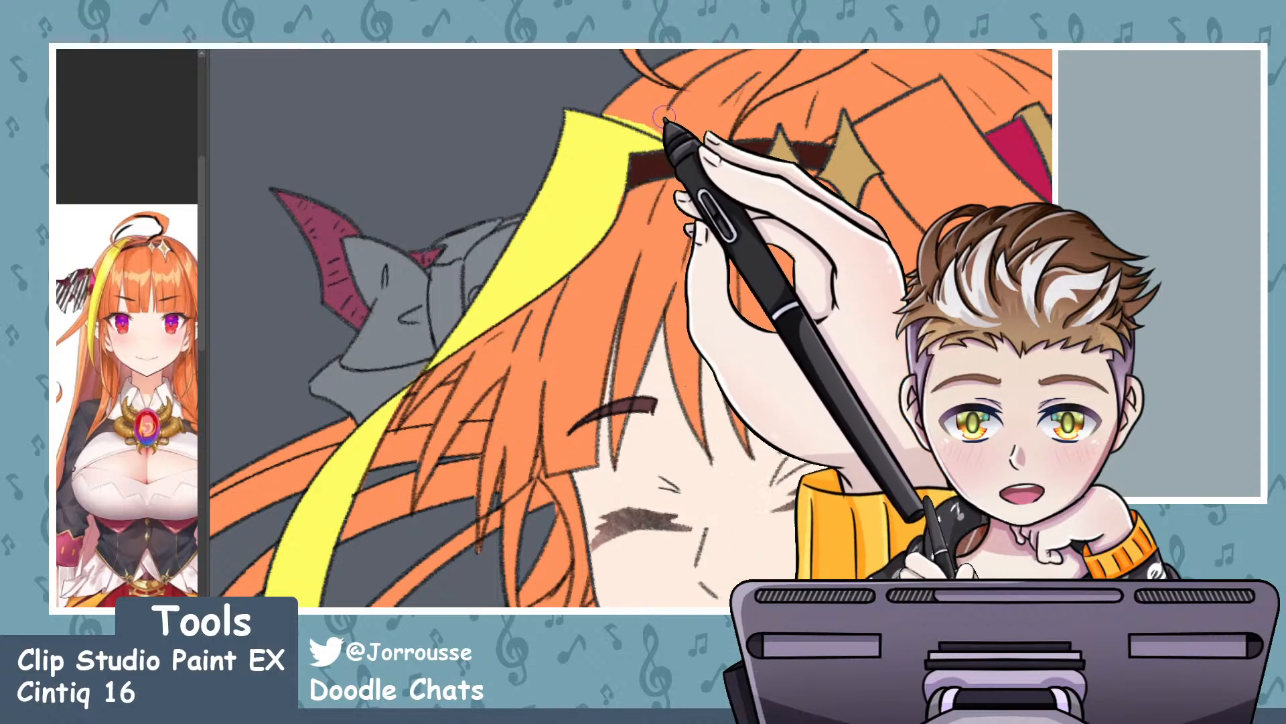
mouse_move(668, 265)
mouse_down()
mouse_move(633, 297)
mouse_move(603, 238)
mouse_up()
scroll(611, 247, down, 3)
scroll(717, 302, up, 1)
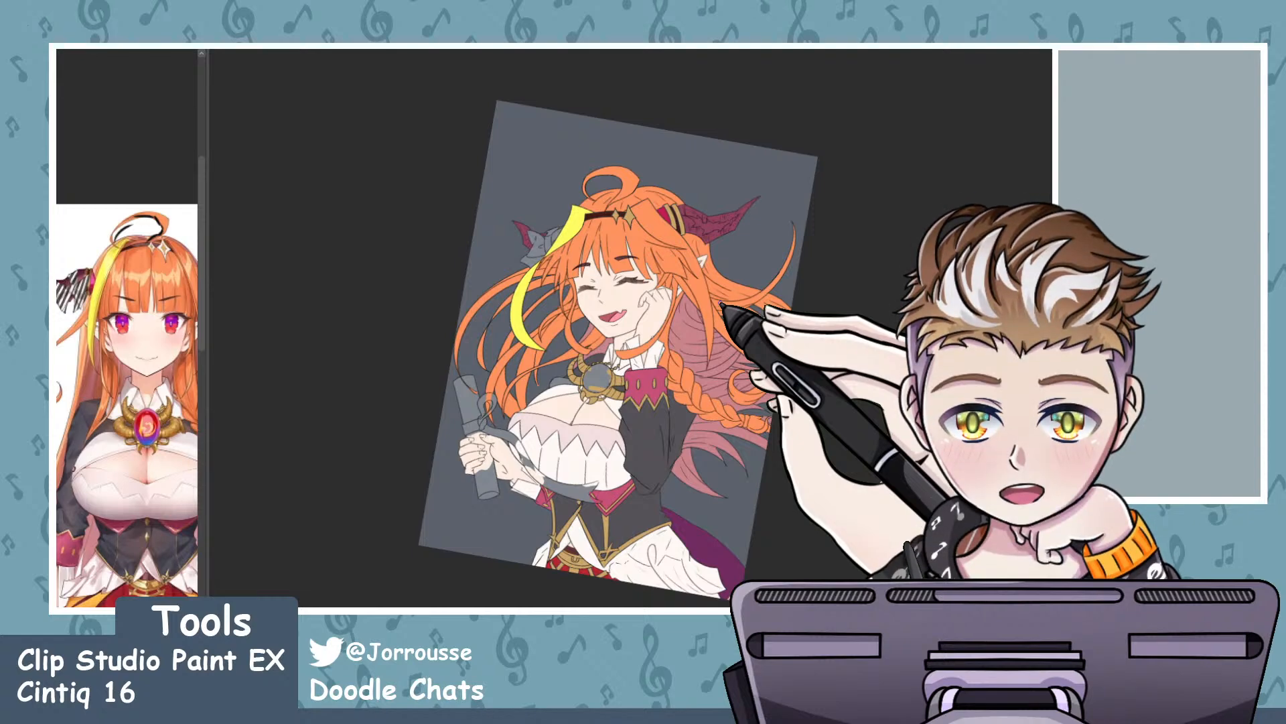
- Select the upper and lower sections of the held cylinder, leaving out the ribbon and the fingers
scroll(748, 260, down, 2)
scroll(737, 288, up, 4)
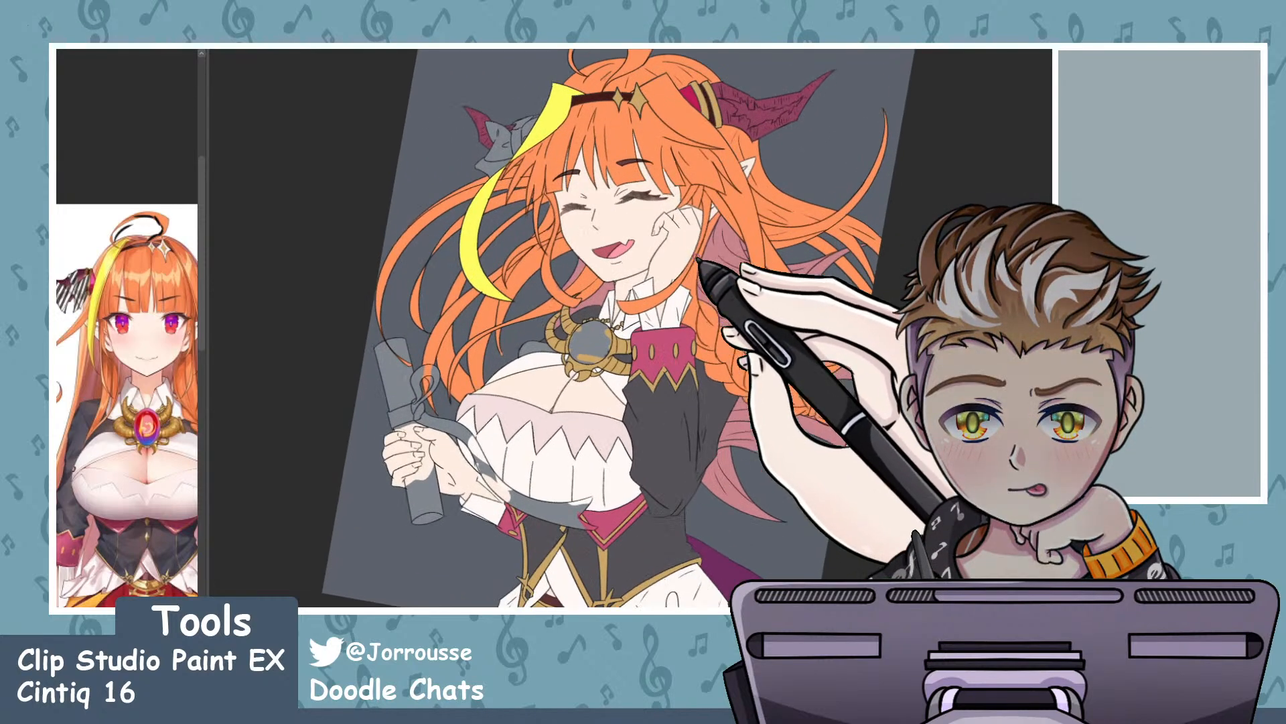
scroll(555, 347, up, 2)
scroll(574, 381, down, 1)
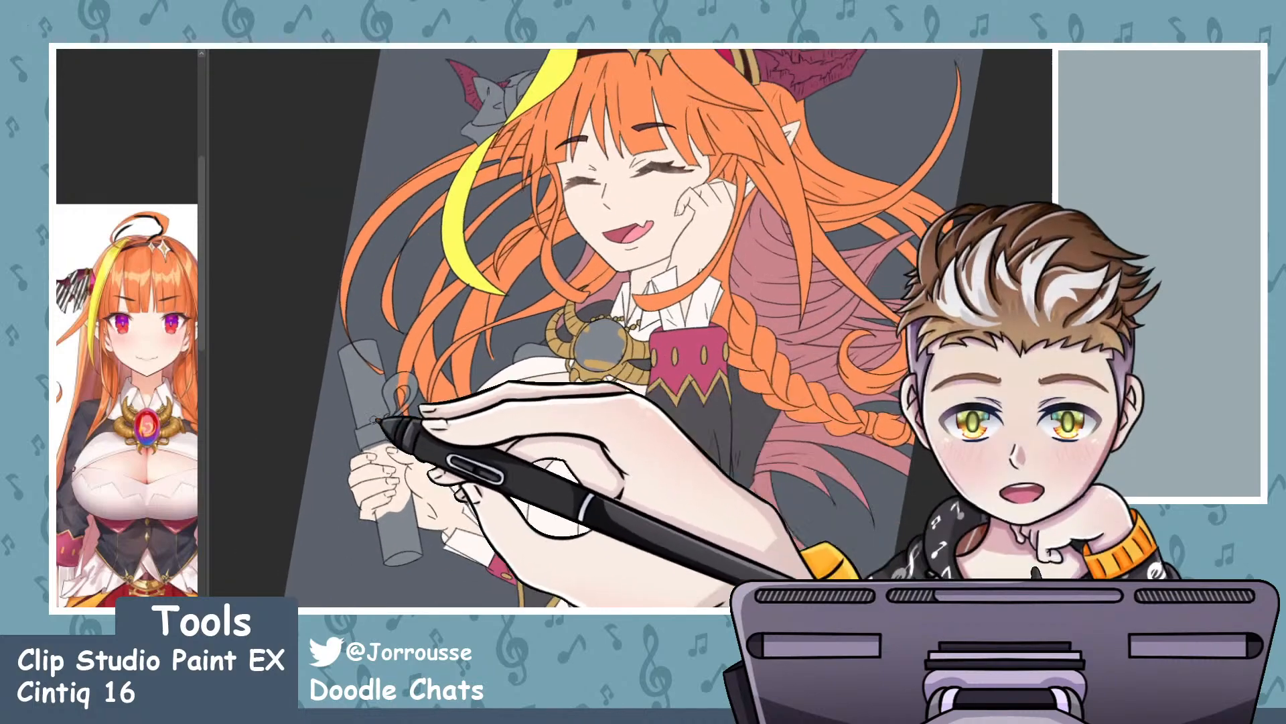
scroll(369, 422, up, 3)
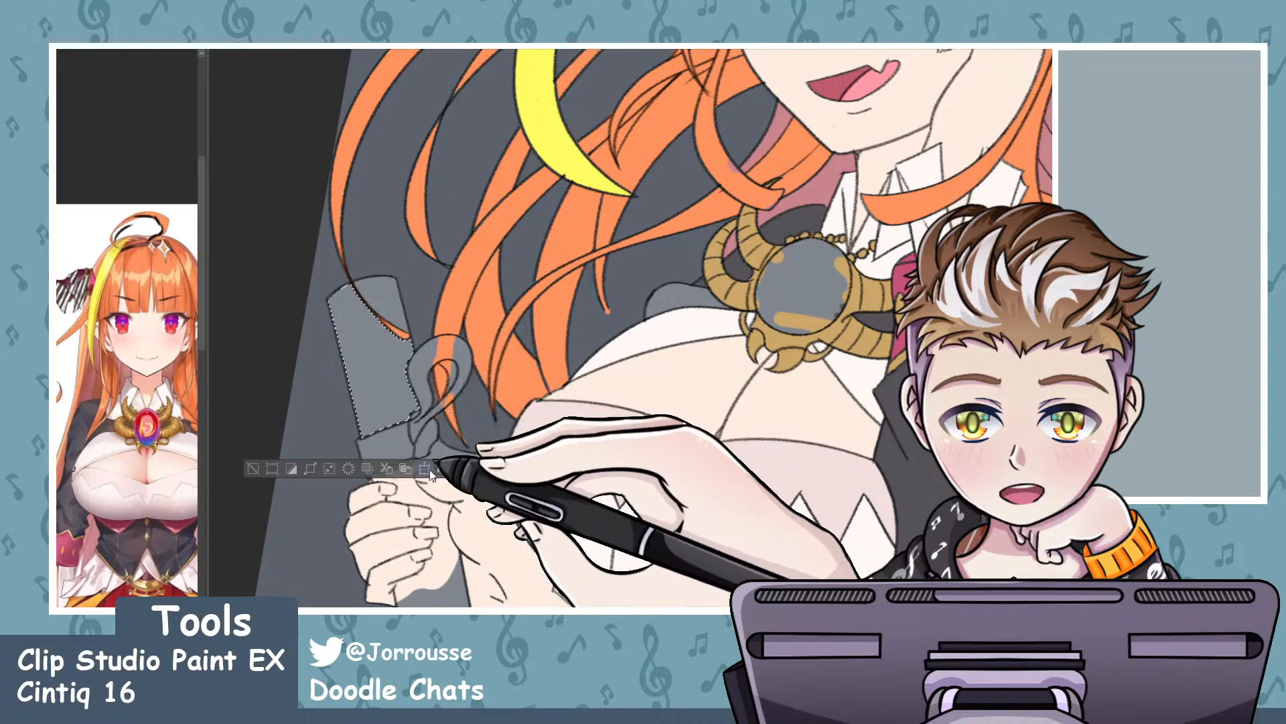
scroll(442, 512, down, 2)
scroll(462, 553, up, 1)
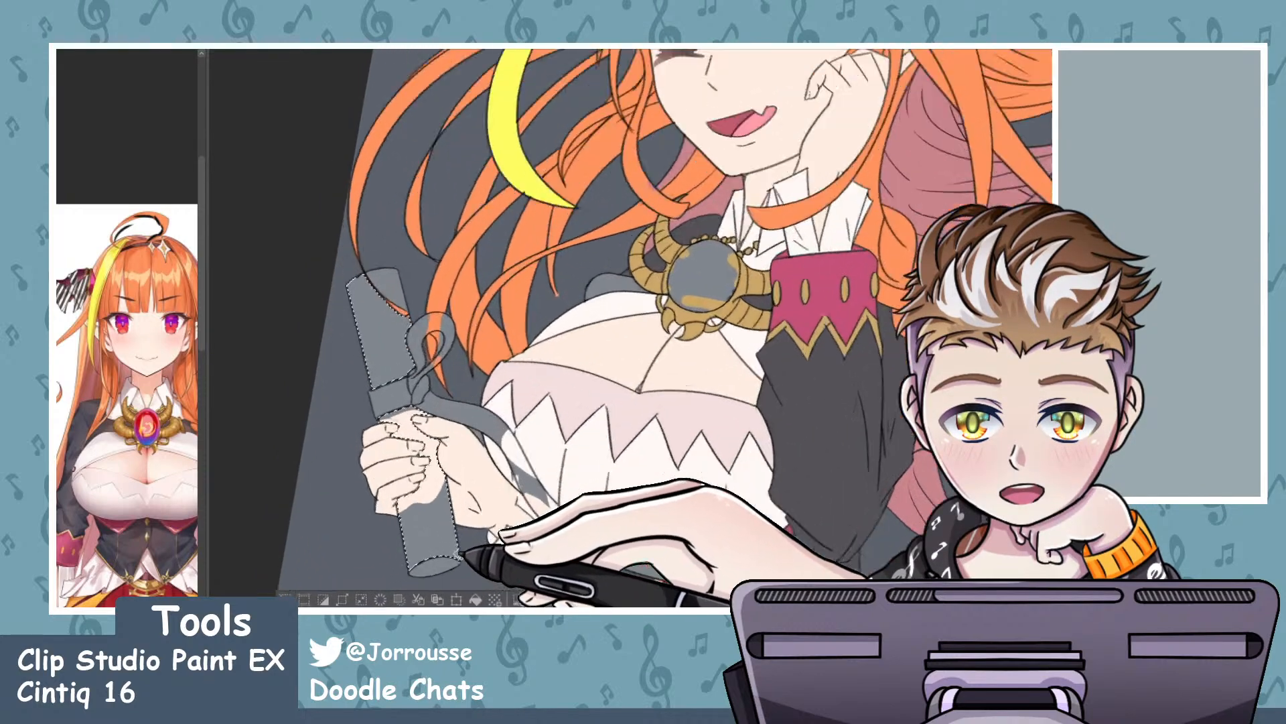
scroll(475, 489, down, 2)
scroll(474, 416, up, 3)
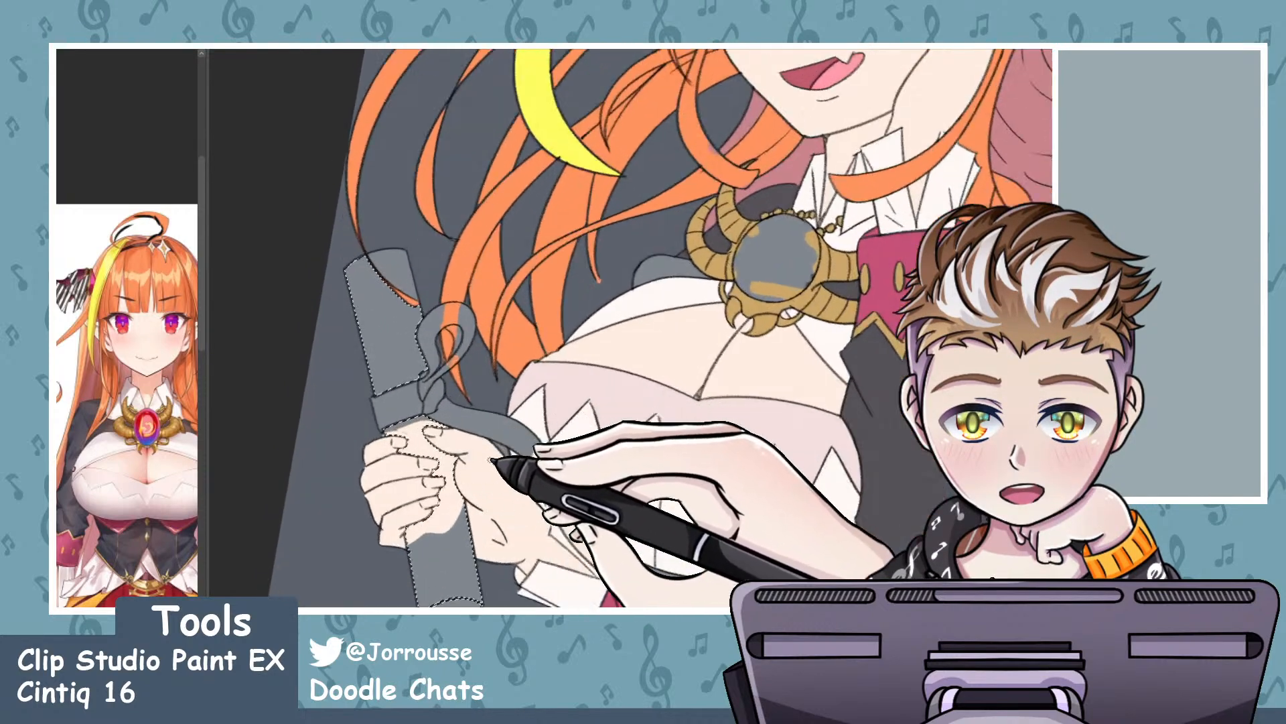
- Fill the selected sections of the held cylinder with near-black and clear the selection
scroll(402, 335, up, 2)
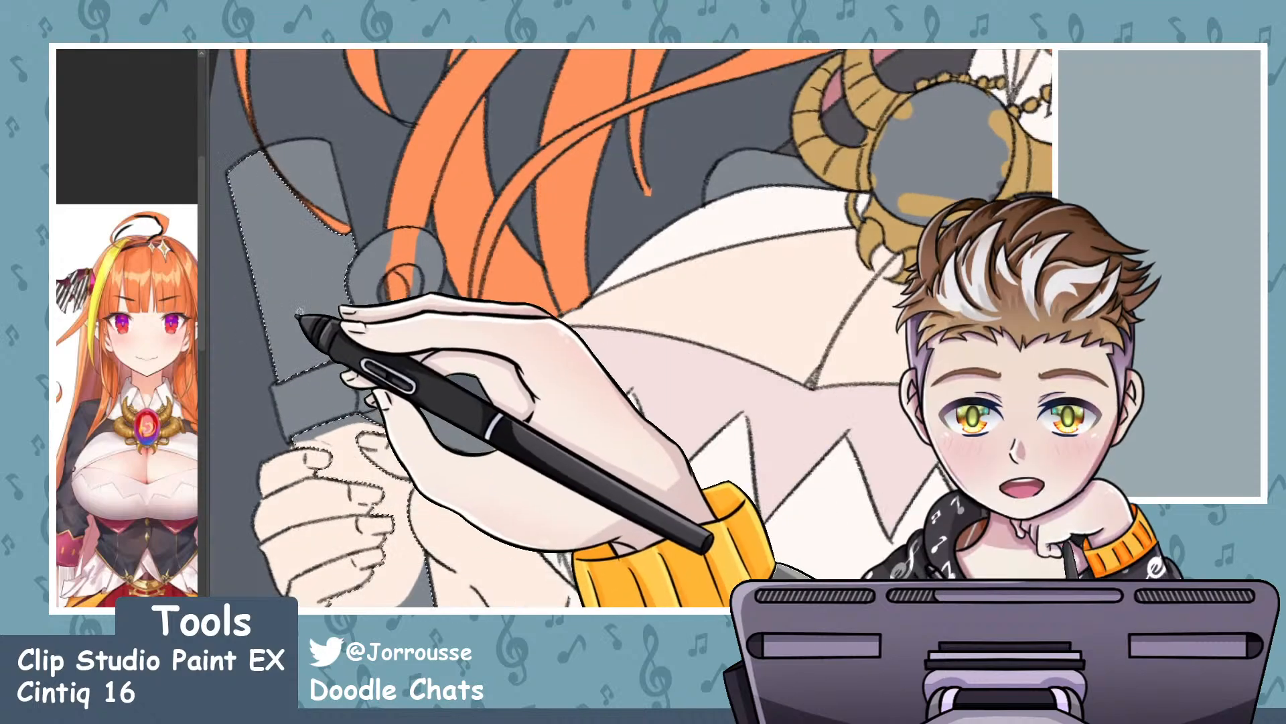
scroll(326, 192, up, 3)
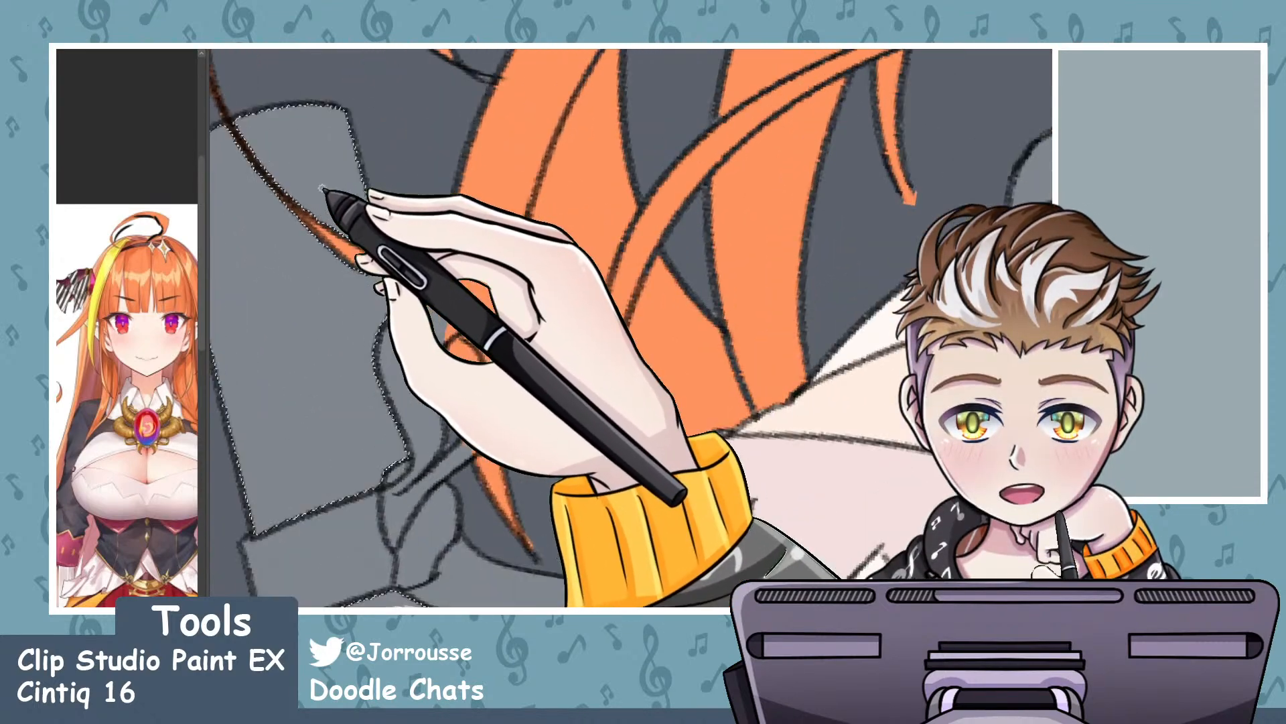
scroll(460, 241, down, 3)
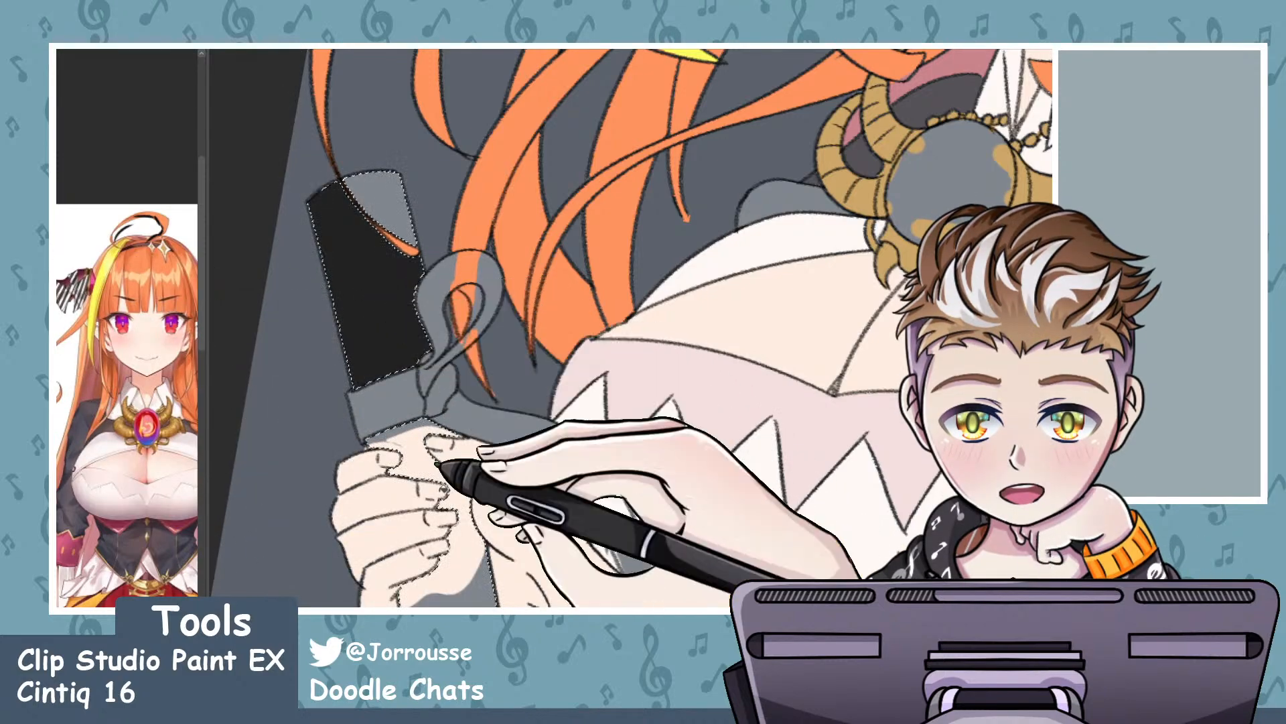
scroll(390, 310, down, 5)
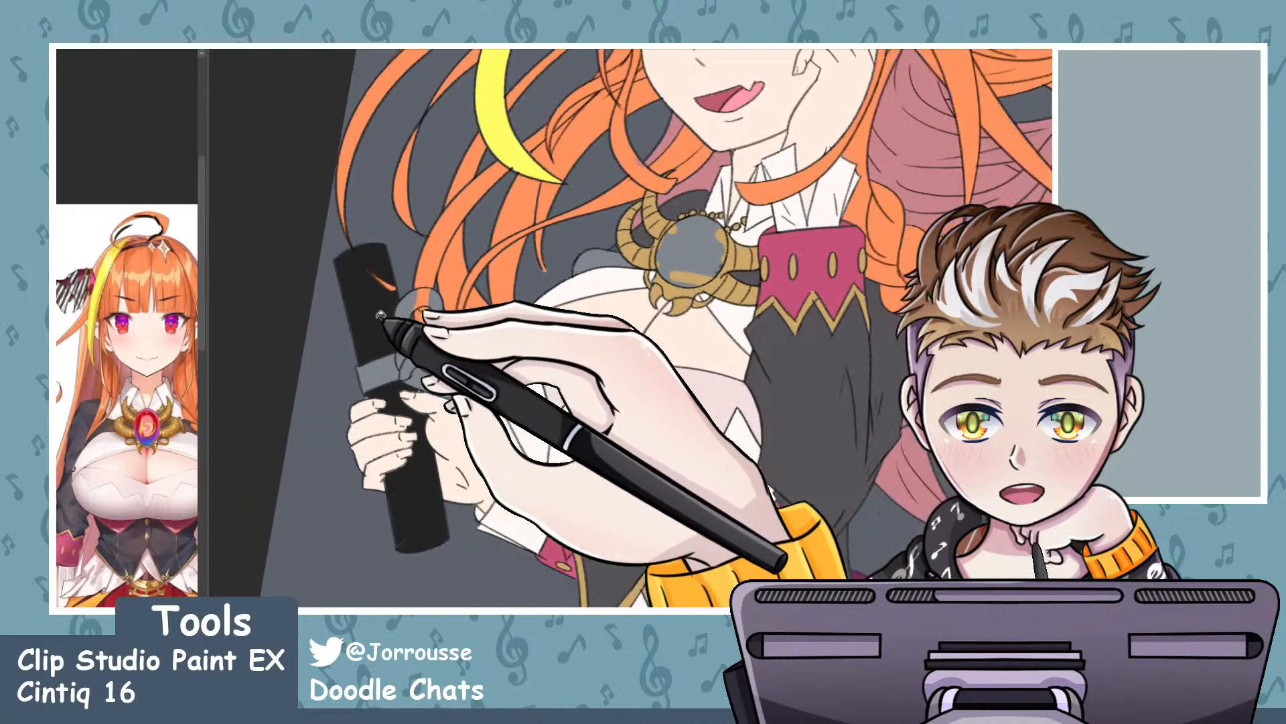
- Touch up the near-black fill at the cylinder's lower end and around the hair tip crossing its upper section
scroll(403, 358, up, 4)
scroll(439, 442, up, 4)
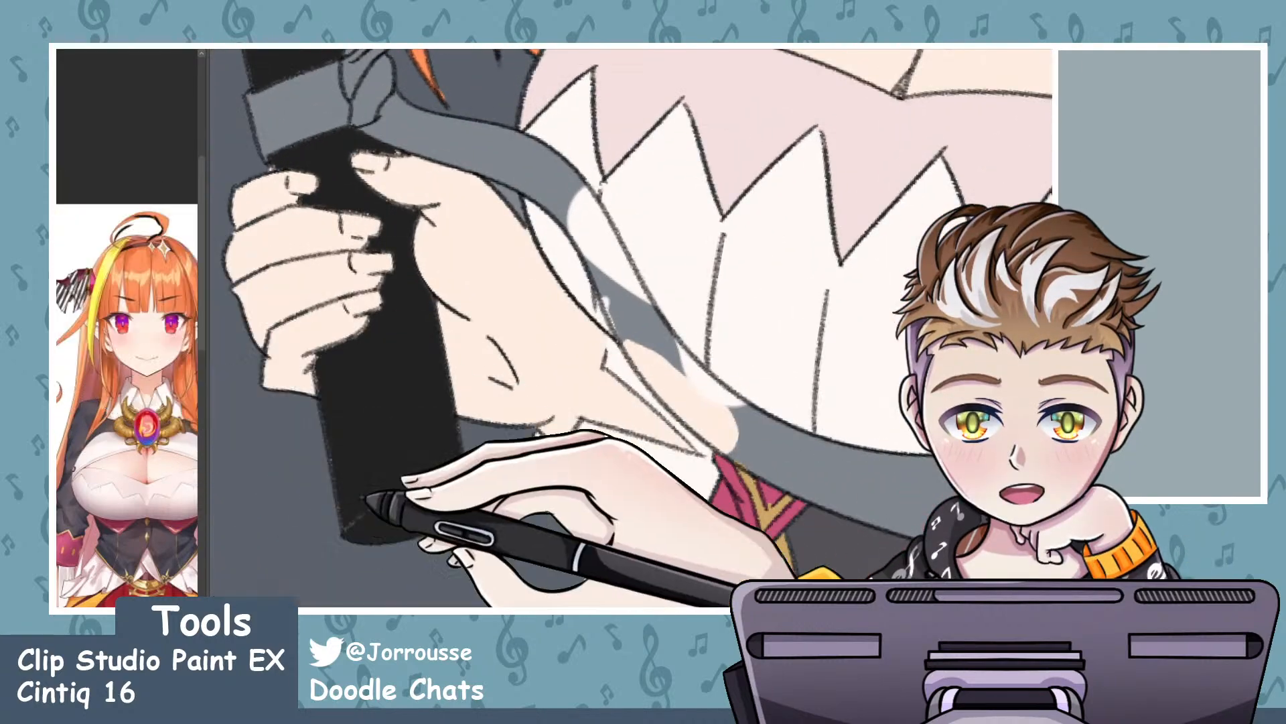
scroll(374, 502, up, 1)
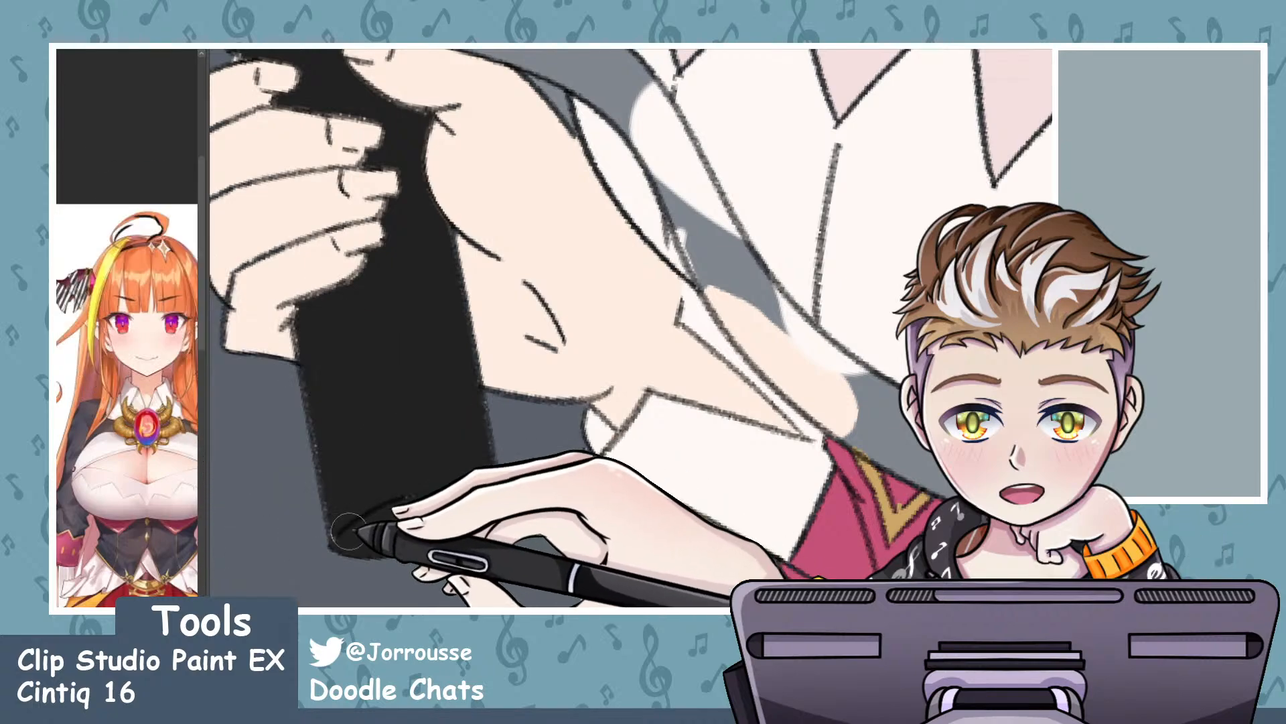
scroll(487, 499, down, 4)
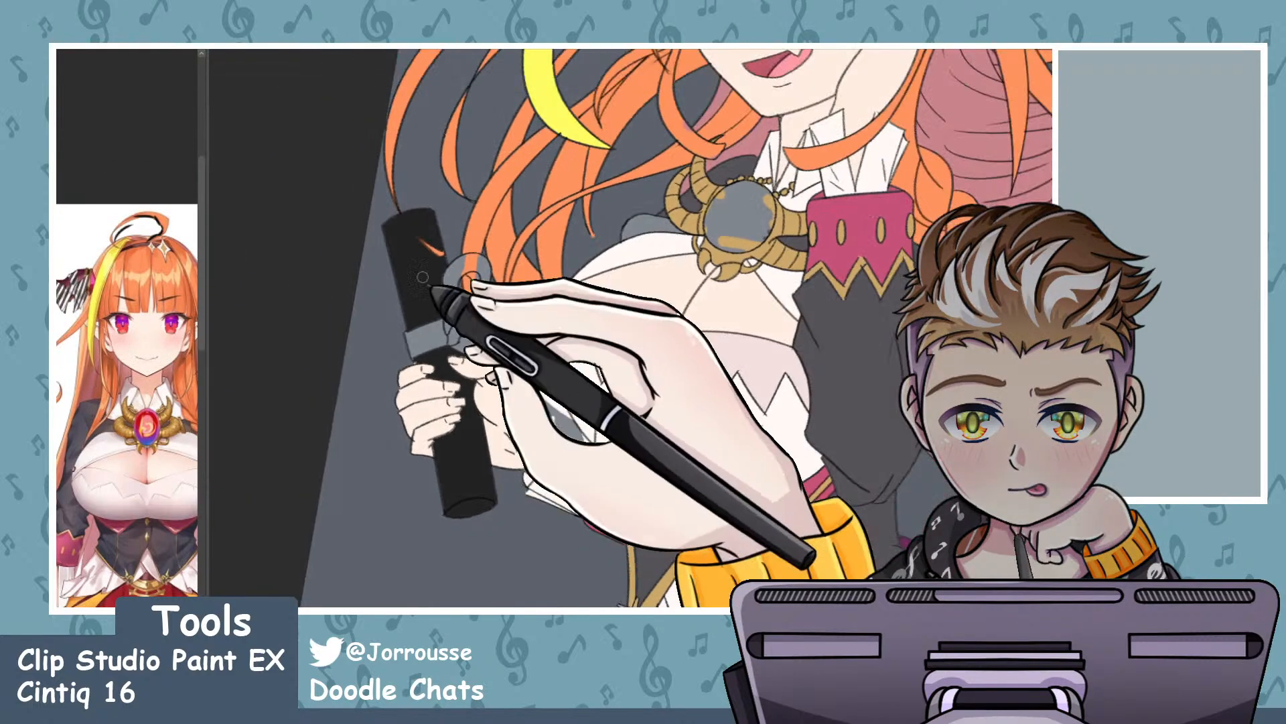
scroll(421, 258, up, 4)
scroll(395, 221, up, 2)
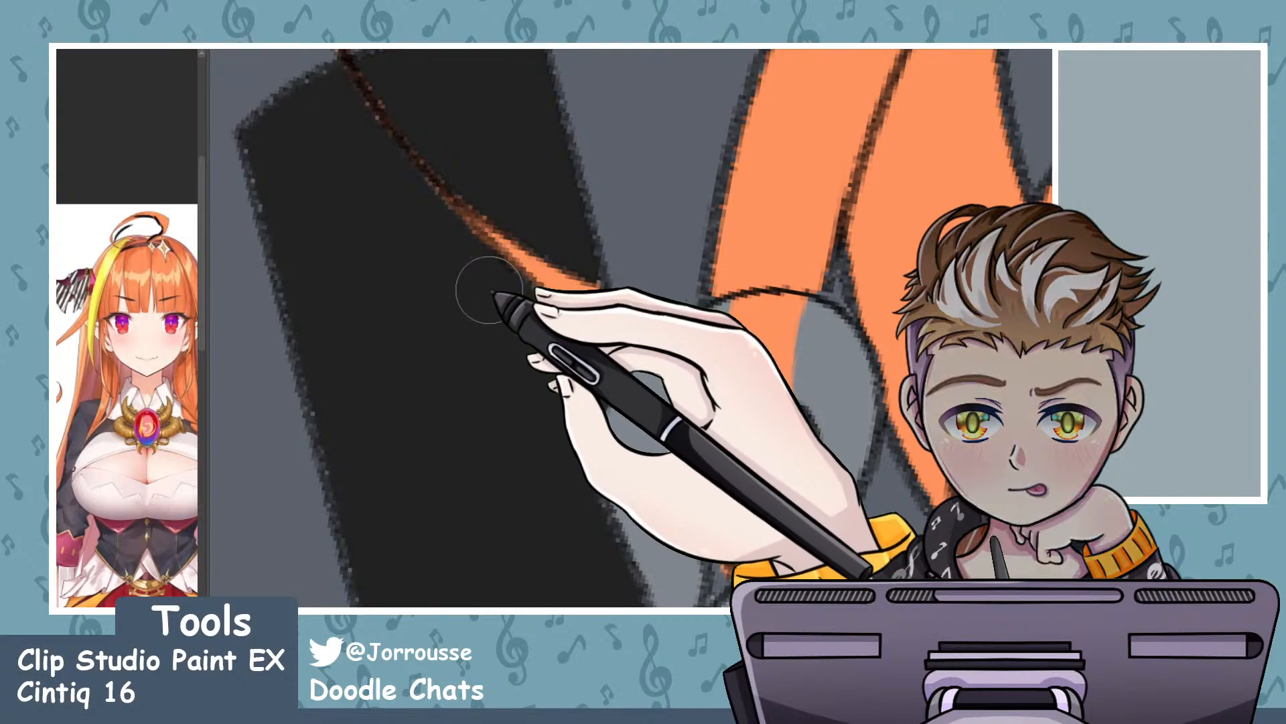
scroll(501, 382, down, 6)
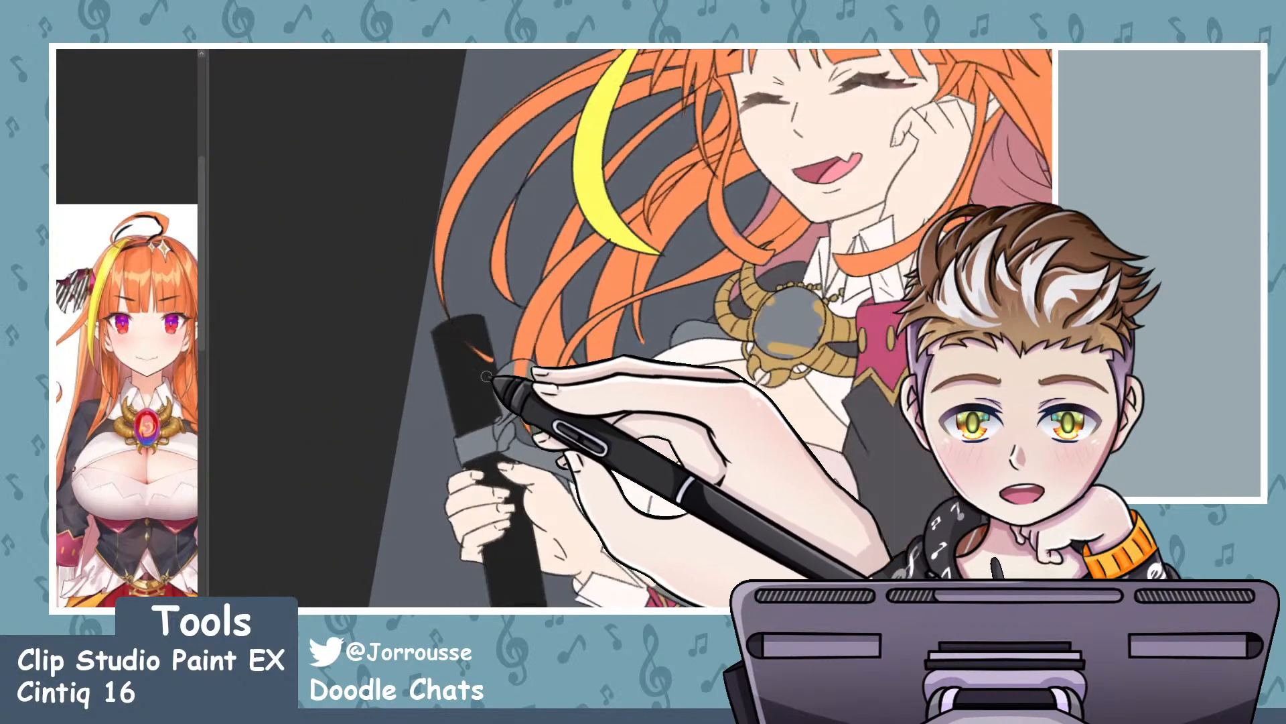
- Paint the remaining gaps near-black between the ribbon band and the fingers gripping the cylinder
scroll(464, 424, up, 2)
scroll(464, 425, up, 5)
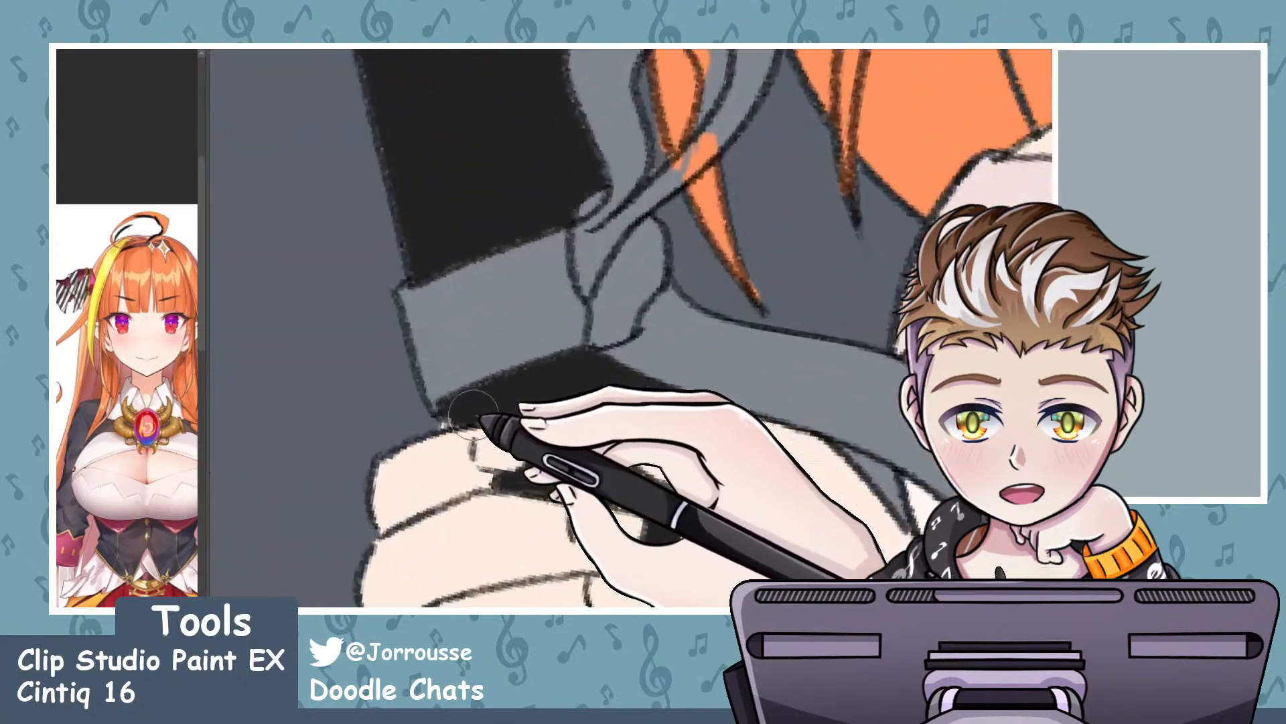
scroll(497, 401, up, 2)
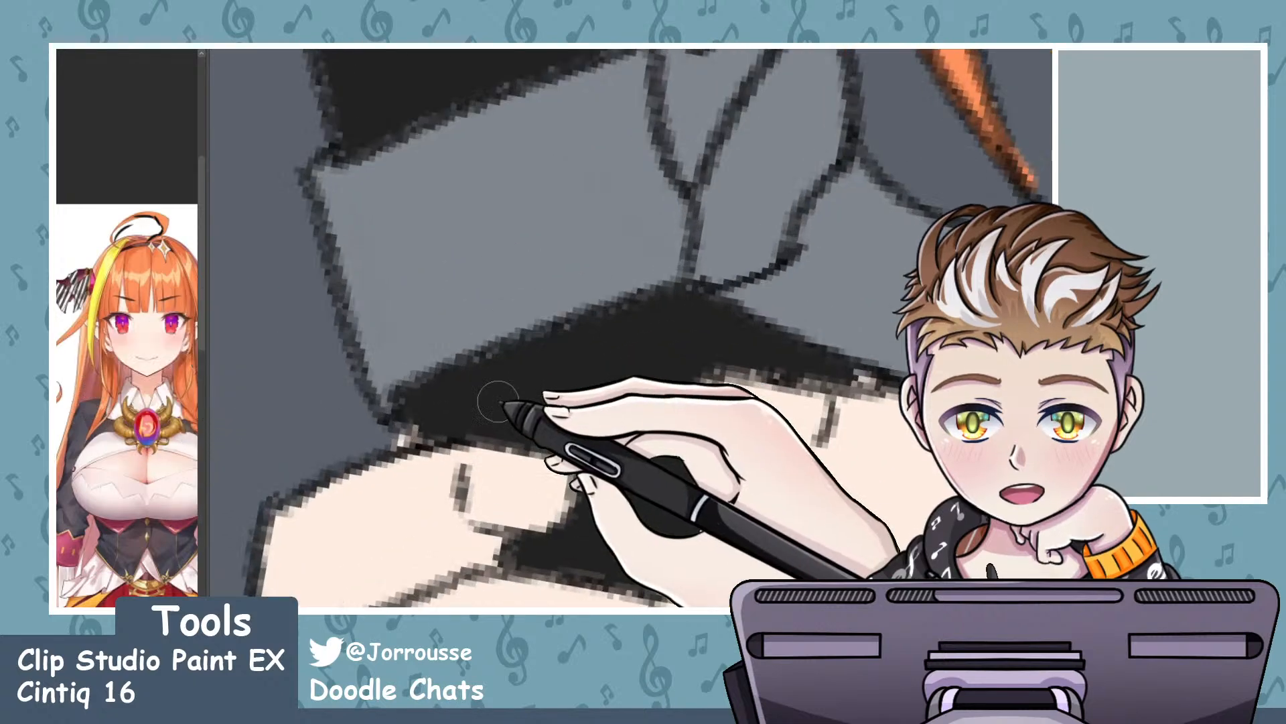
drag(411, 436, 400, 410)
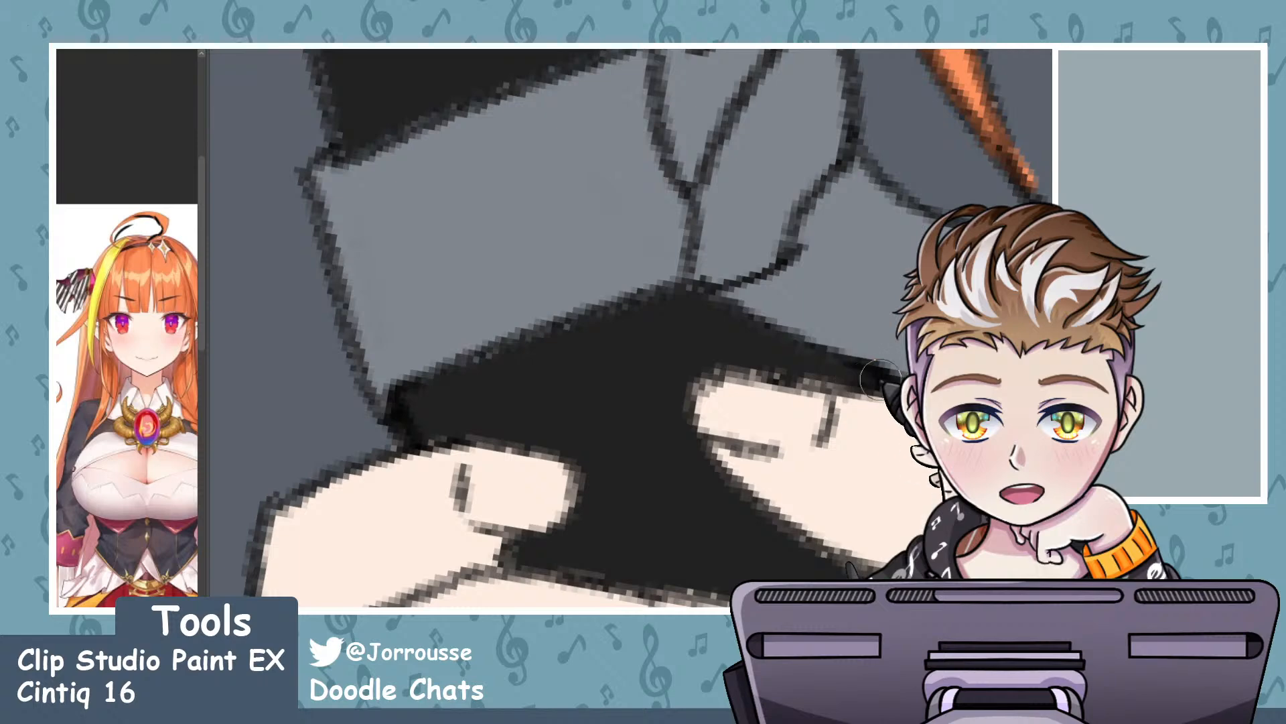
drag(824, 357, 878, 369)
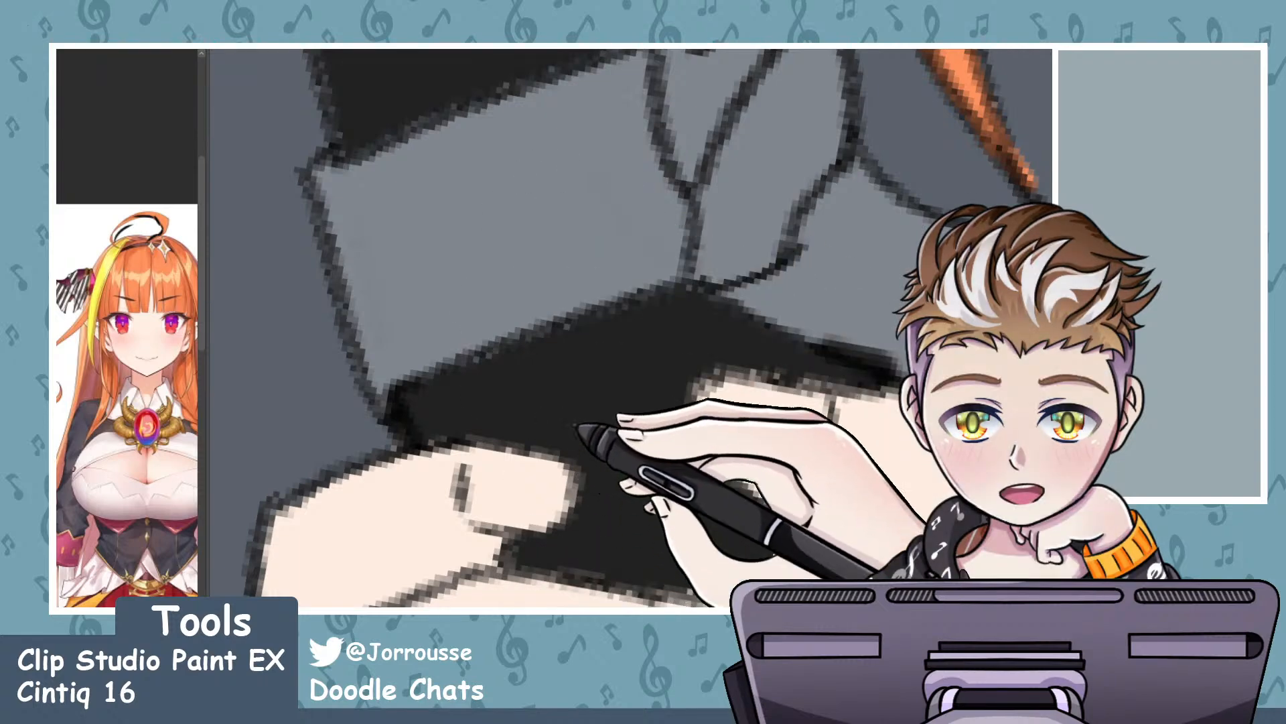
- Lighten the held cylinder's base colour from near-black to dark grey so its outlines stand out
scroll(536, 366, down, 6)
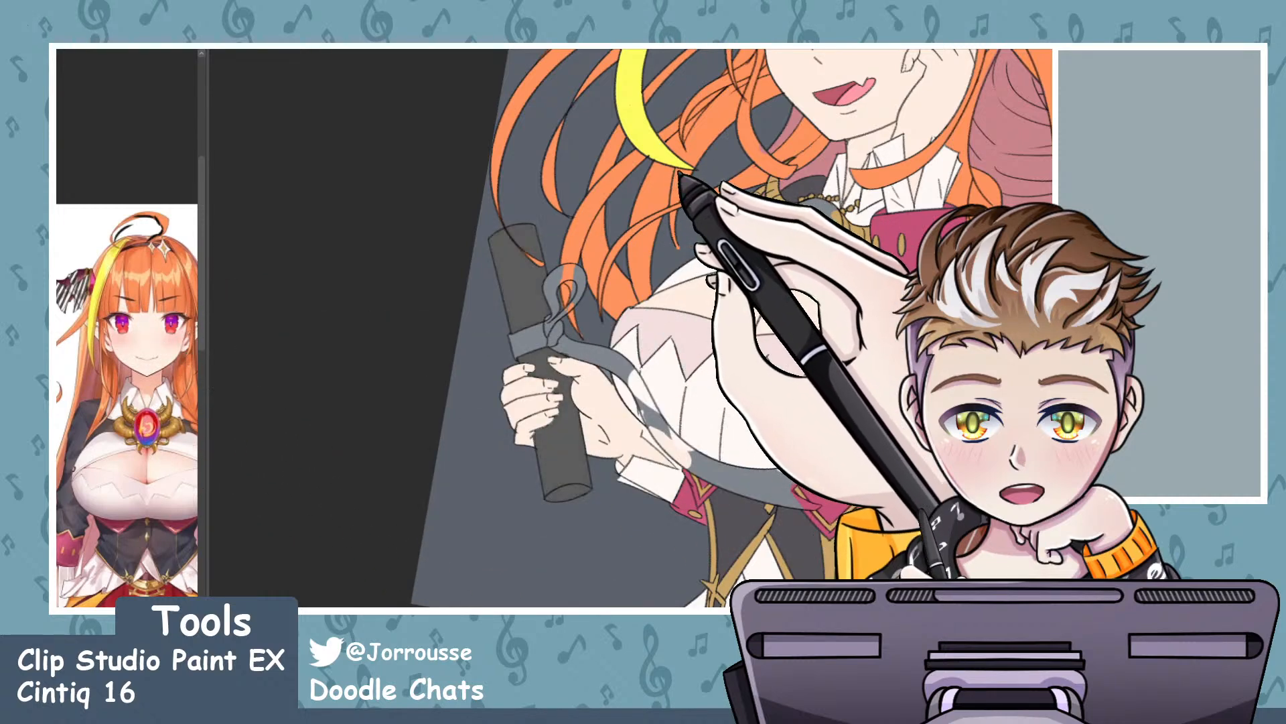
scroll(598, 340, down, 6)
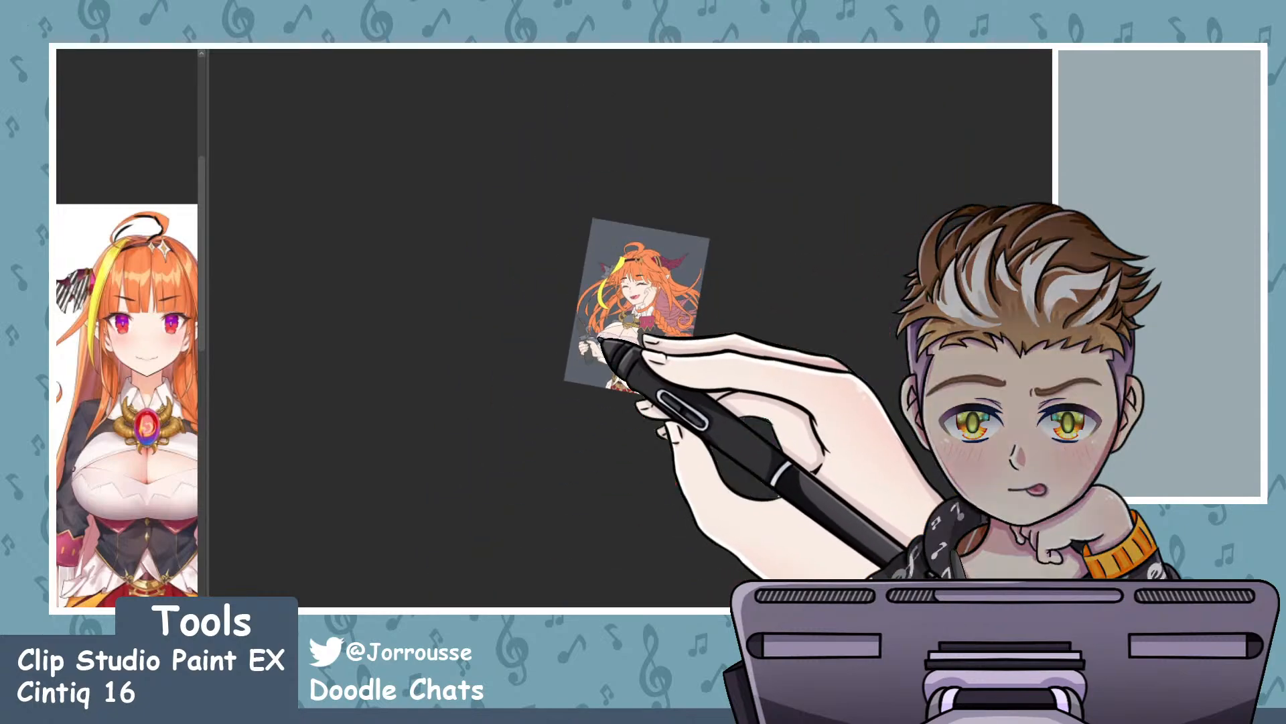
scroll(598, 339, up, 8)
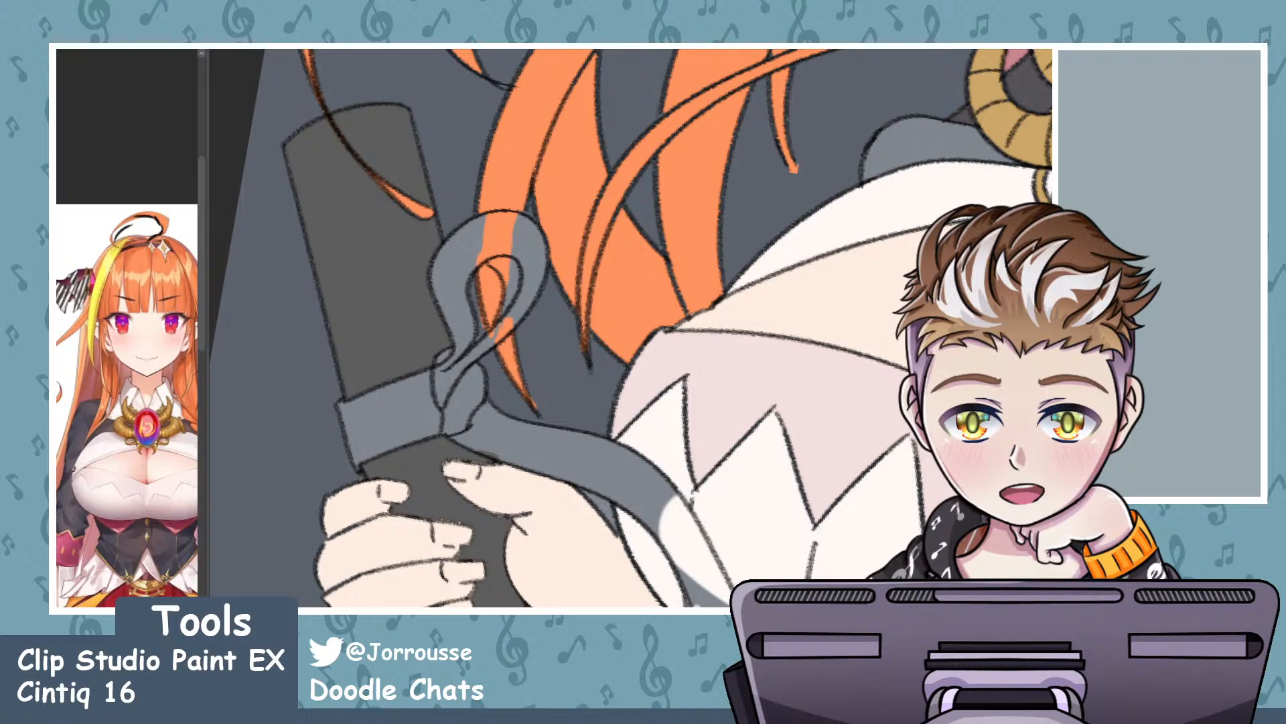
- Select the ribbon's band, knot, loop and long trailing strap on the held cylinder and fill them with yellow
scroll(395, 405, up, 1)
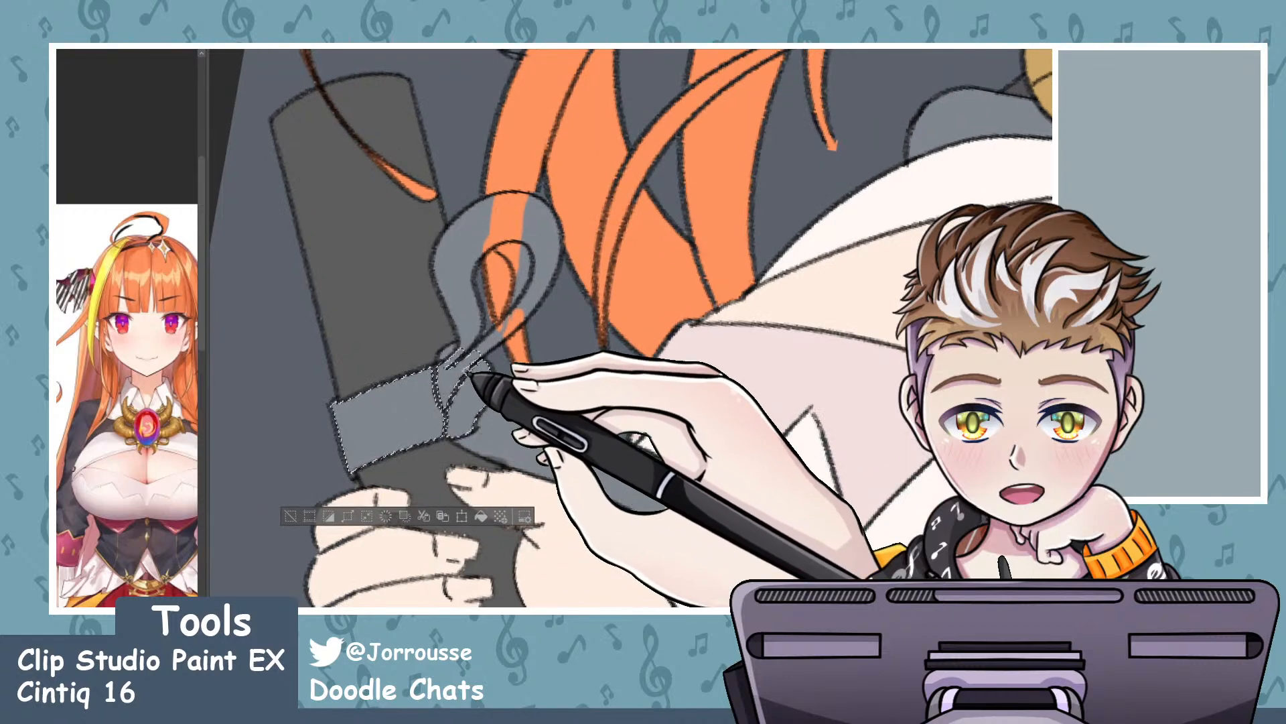
click(469, 331)
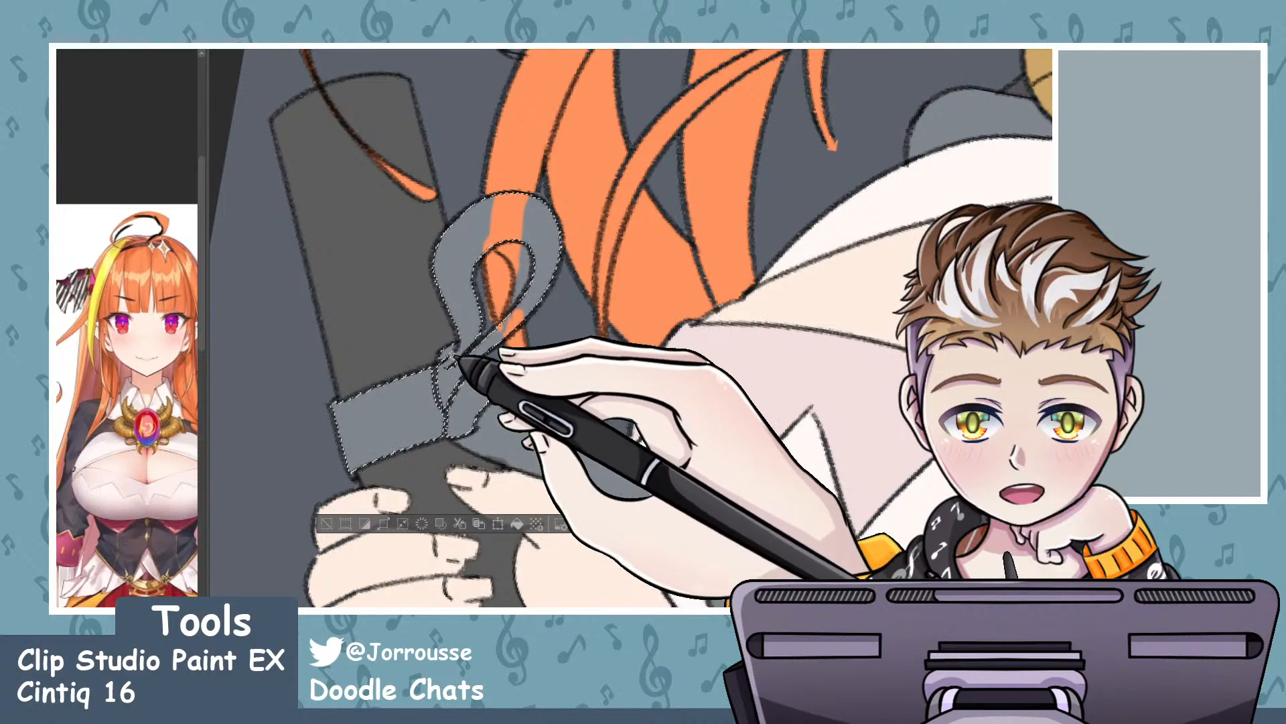
scroll(466, 409, down, 8)
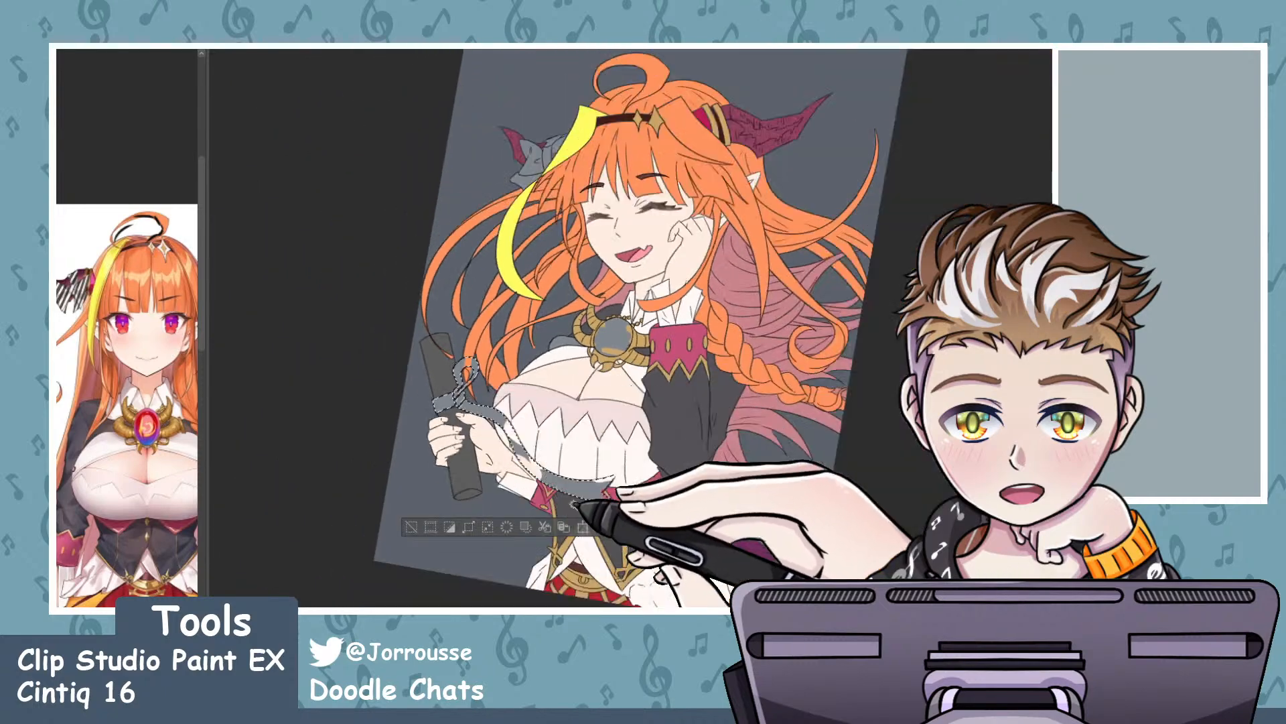
scroll(584, 505, up, 5)
scroll(607, 494, down, 5)
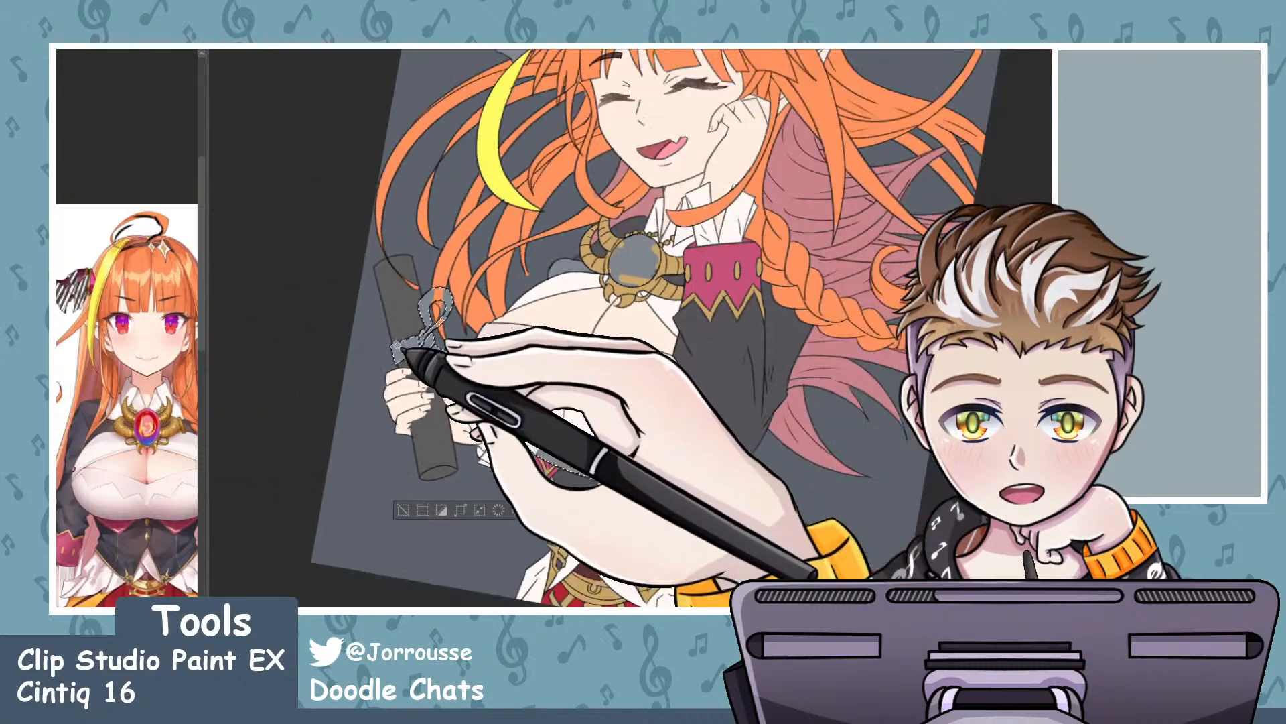
scroll(426, 345, up, 4)
scroll(541, 370, down, 5)
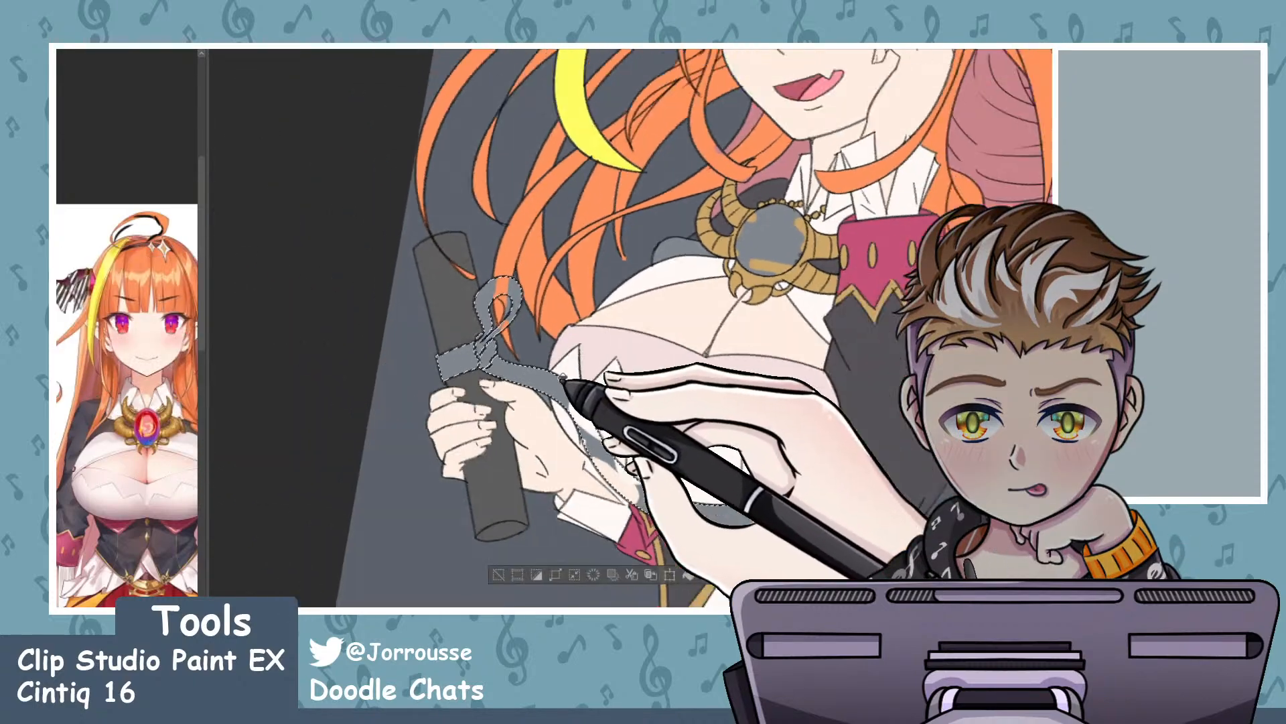
scroll(544, 402, up, 2)
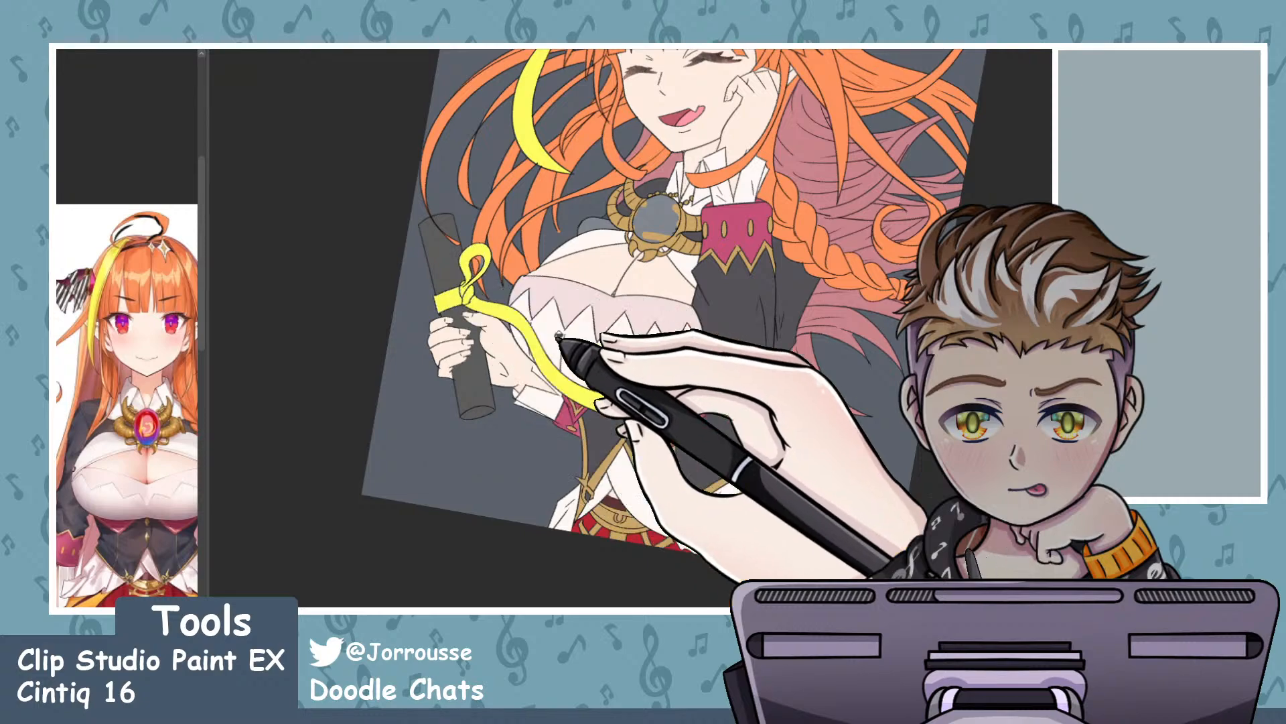
- Straighten the rotated canvas and review the base colours across the whole illustration
scroll(559, 337, down, 6)
scroll(642, 367, up, 4)
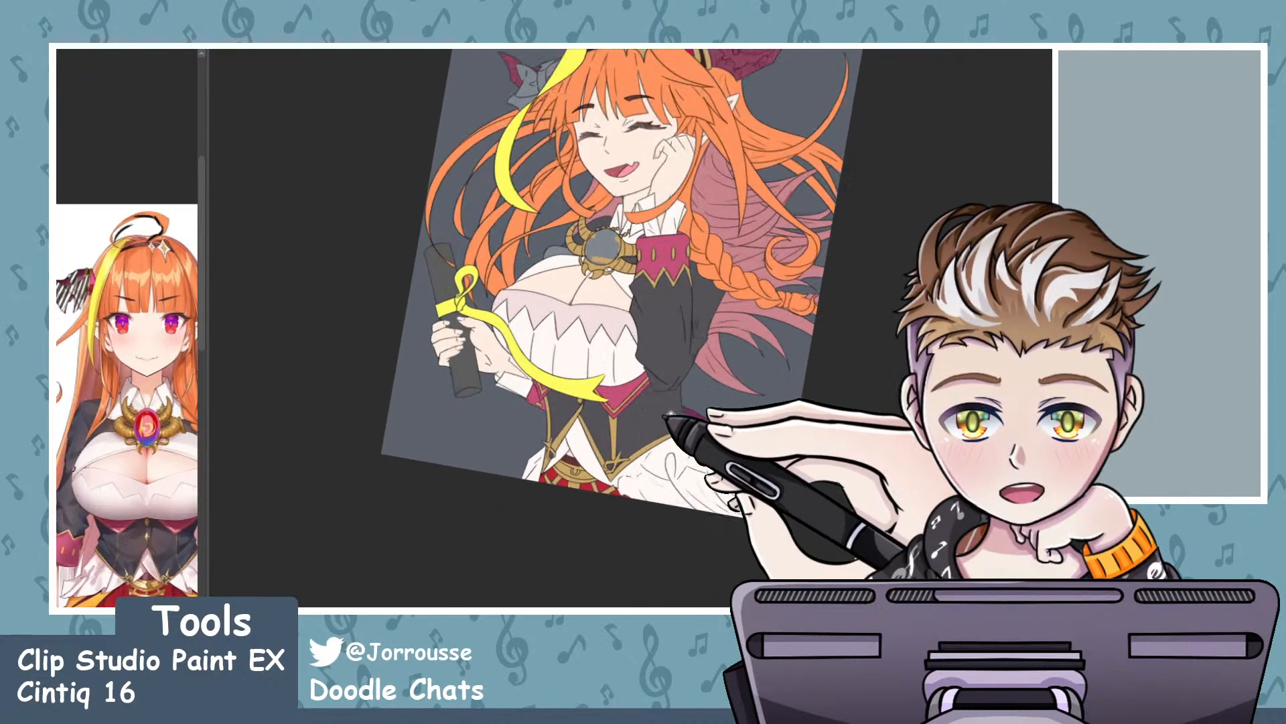
scroll(710, 443, down, 4)
scroll(656, 248, up, 3)
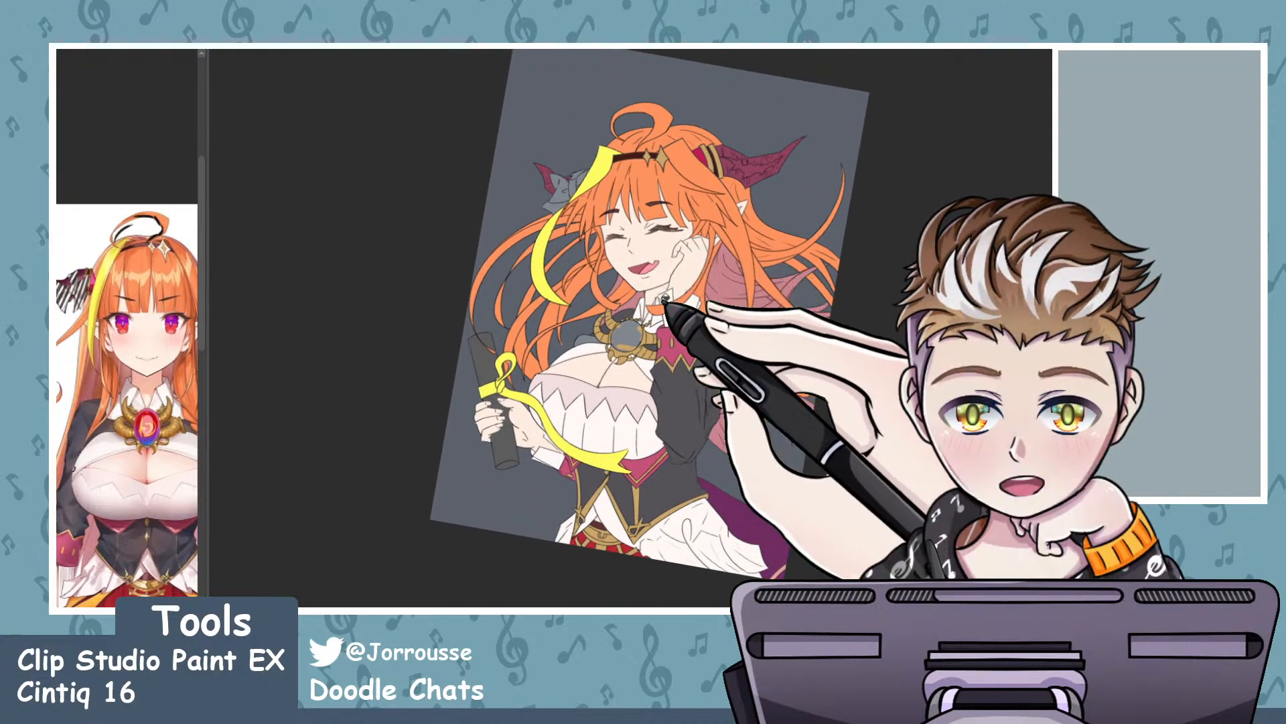
key(minus)
key(minus)
key(asciicircum)
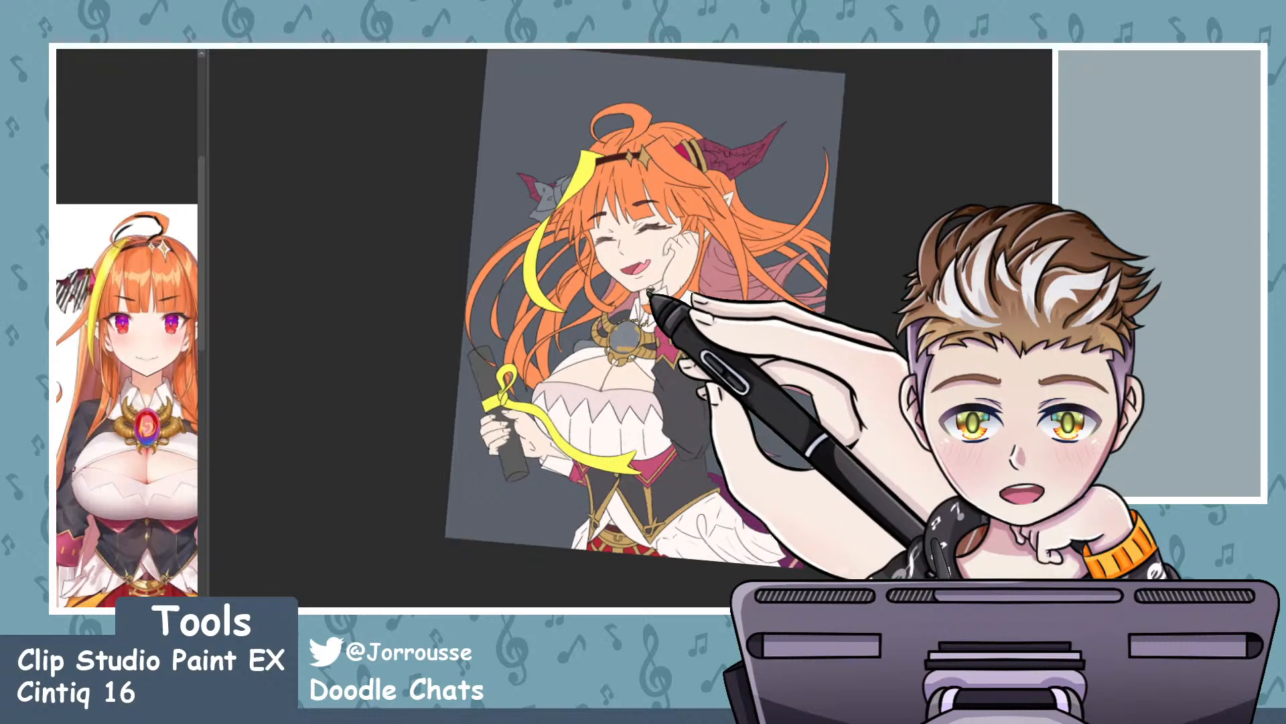
scroll(649, 290, down, 4)
key(asciicircum)
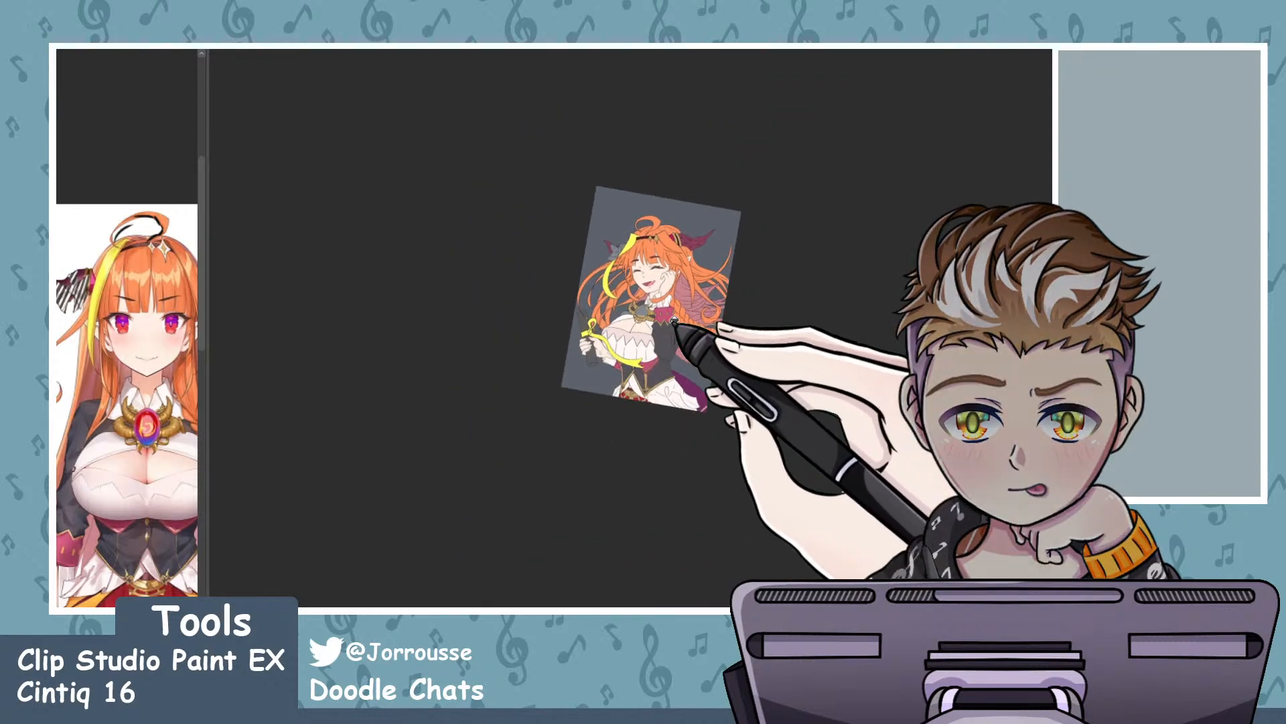
key(minus)
key(minus)
key(minus)
key(asciicircum)
scroll(650, 324, up, 3)
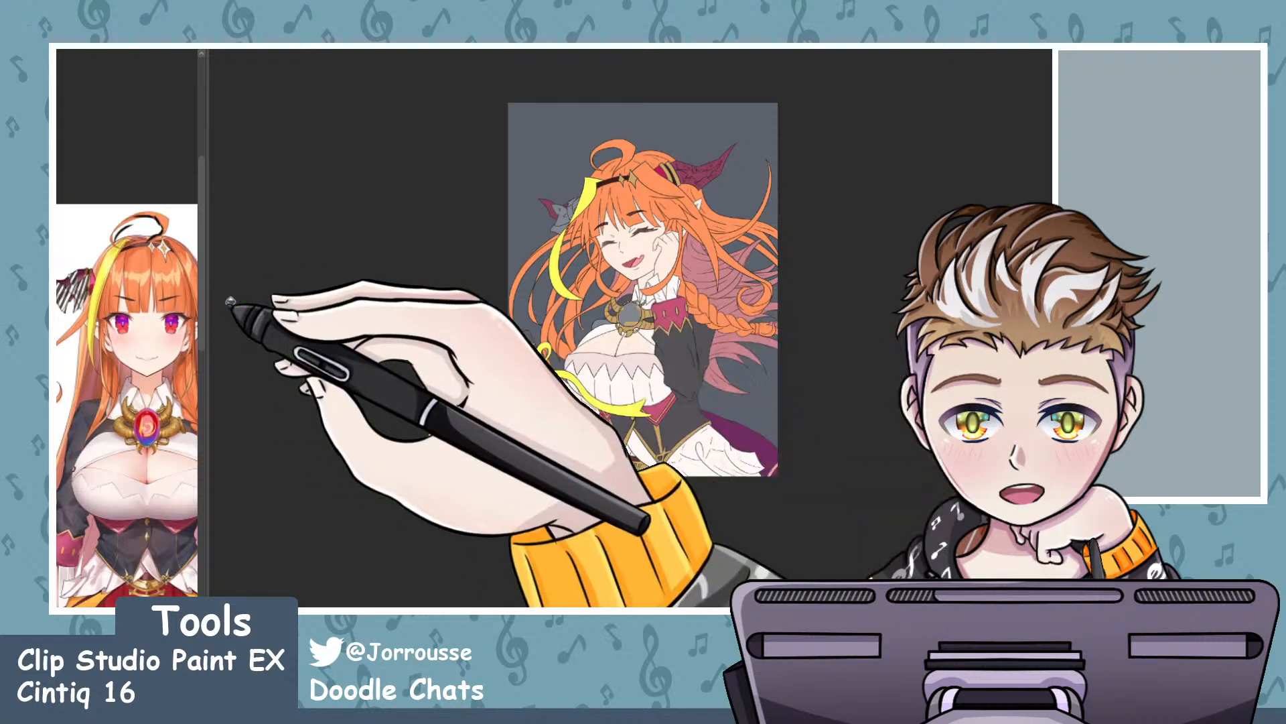
- Select the oval gem in the gold chest brooch and fill it with red to match the reference, leaving nothing selected
scroll(136, 415, down, 4)
scroll(179, 508, up, 3)
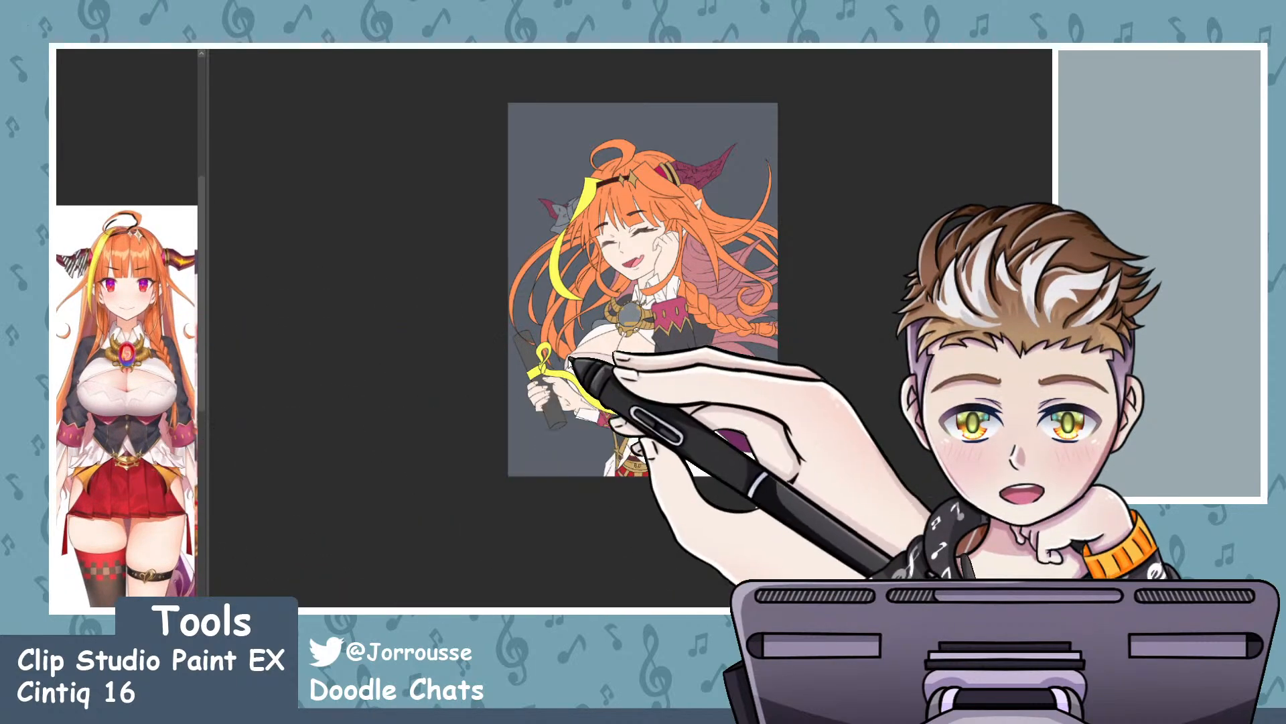
scroll(181, 369, up, 6)
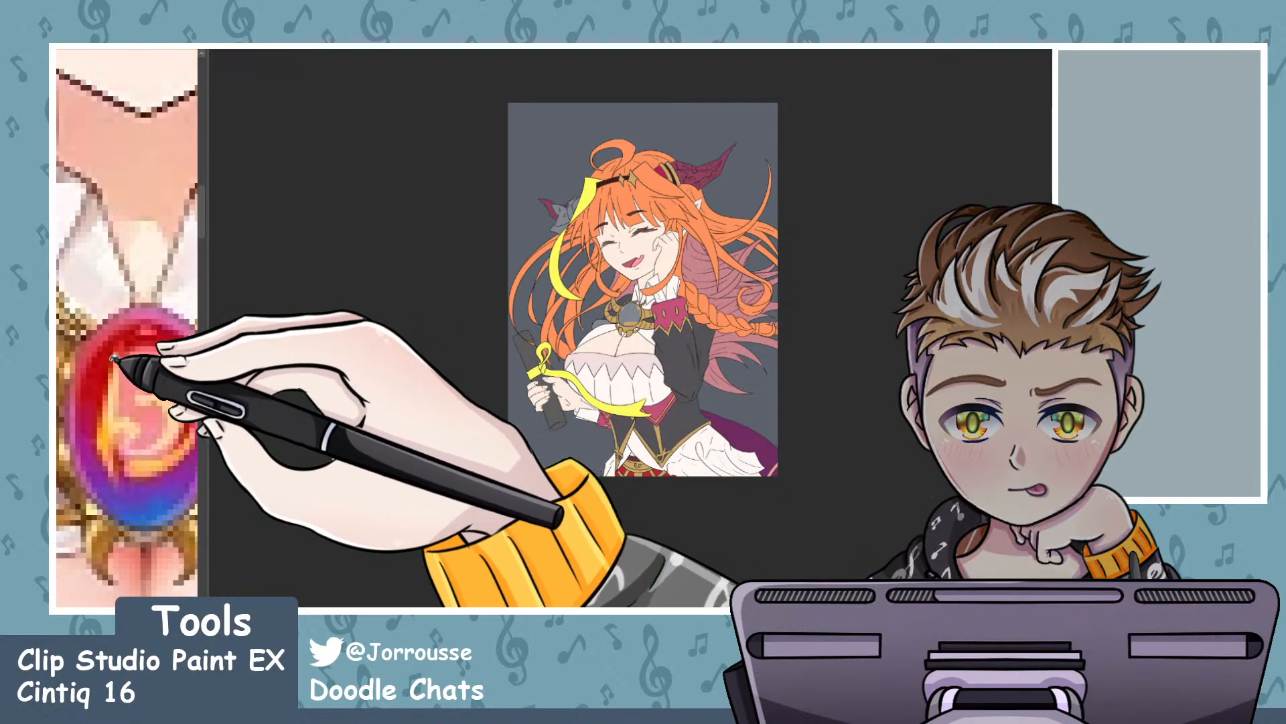
scroll(623, 320, up, 5)
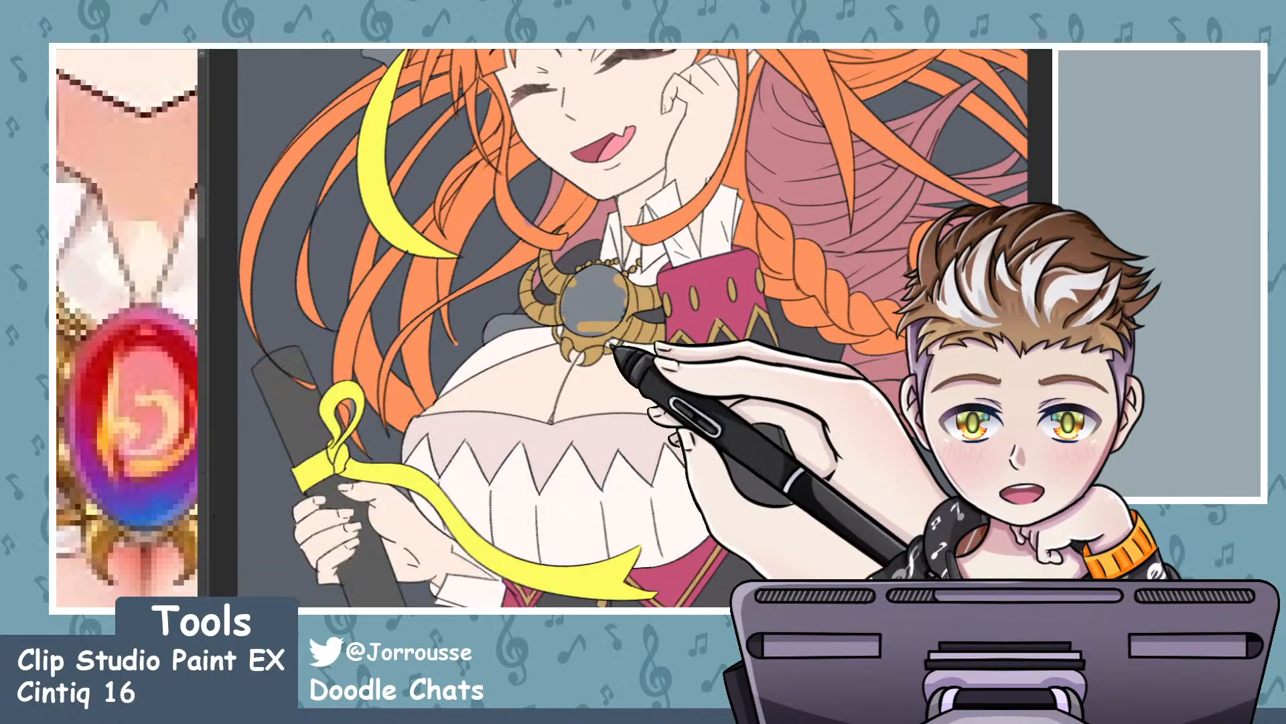
click(594, 299)
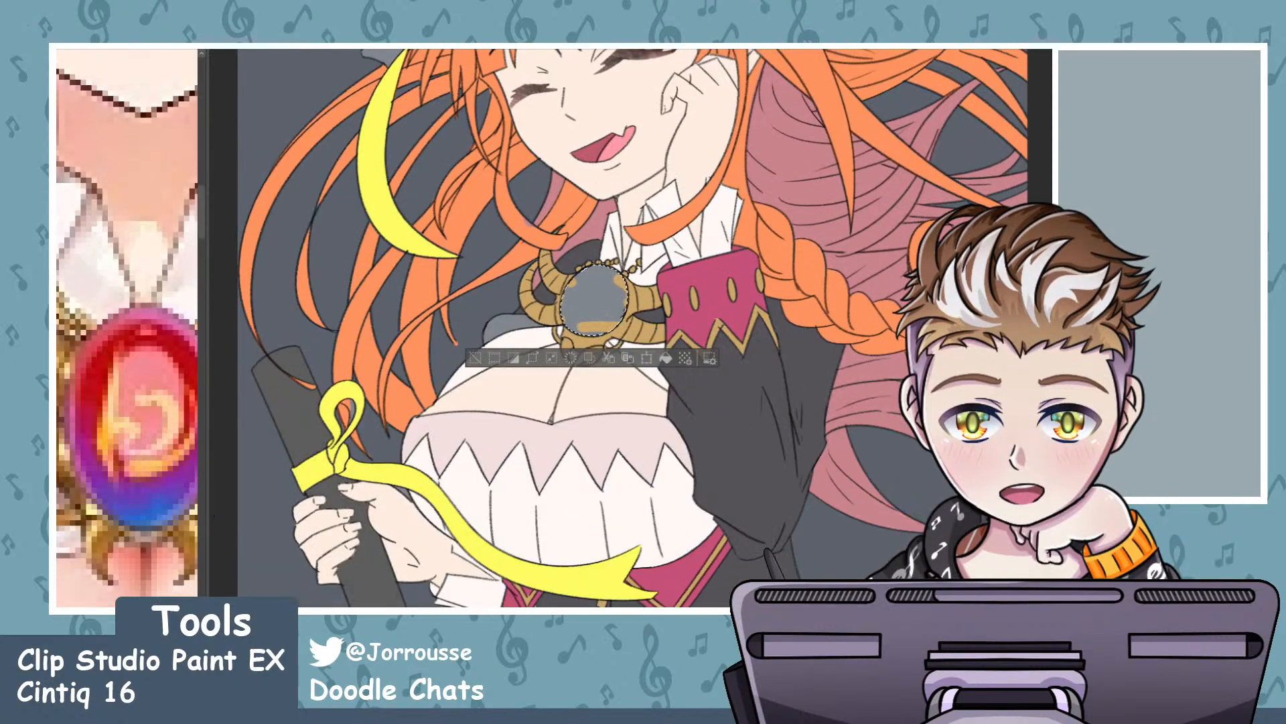
click(574, 315)
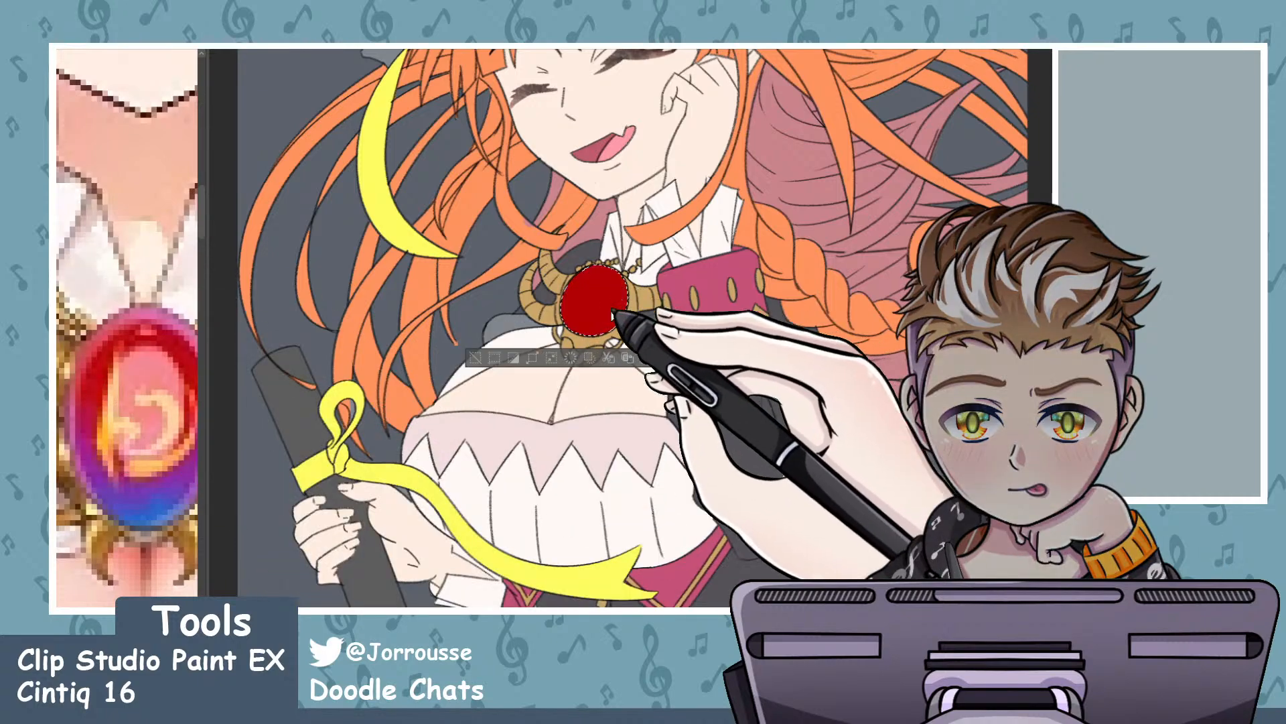
key(ctrl+d)
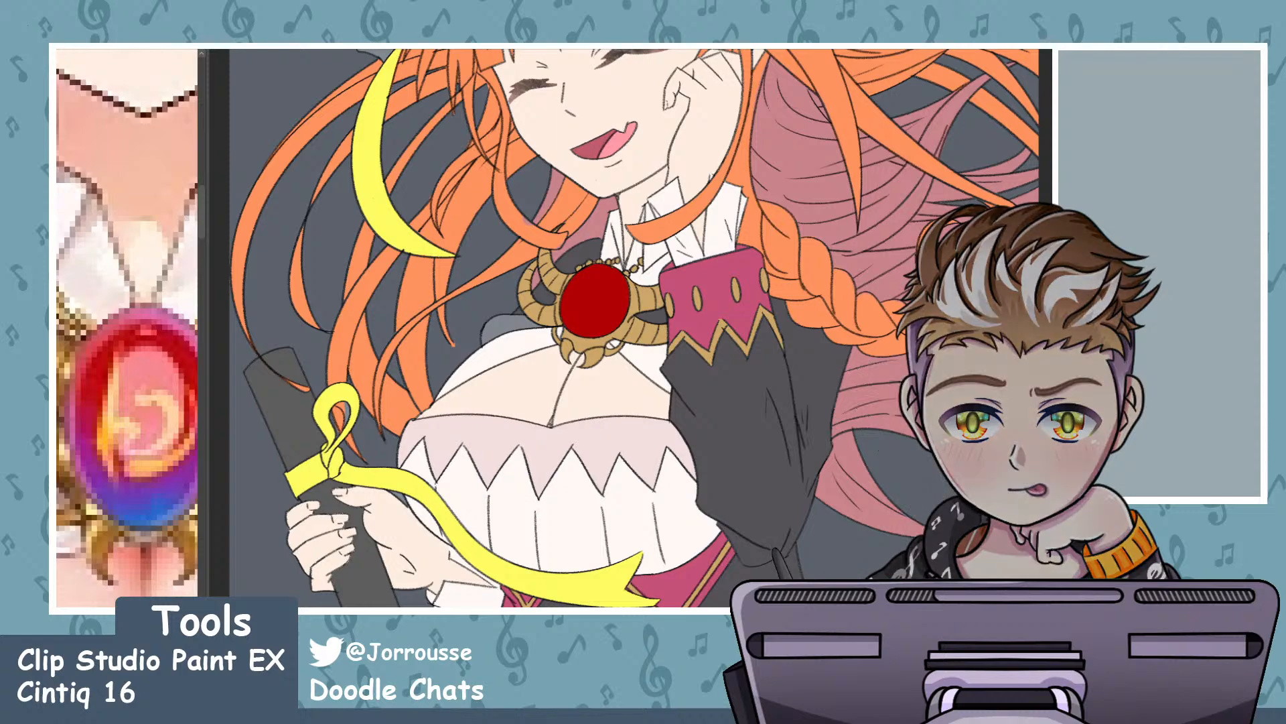
- Paint purple around the red gem's rim with a pale lilac patch at its upper right, and blue along its lower edge
drag(663, 268, 697, 269)
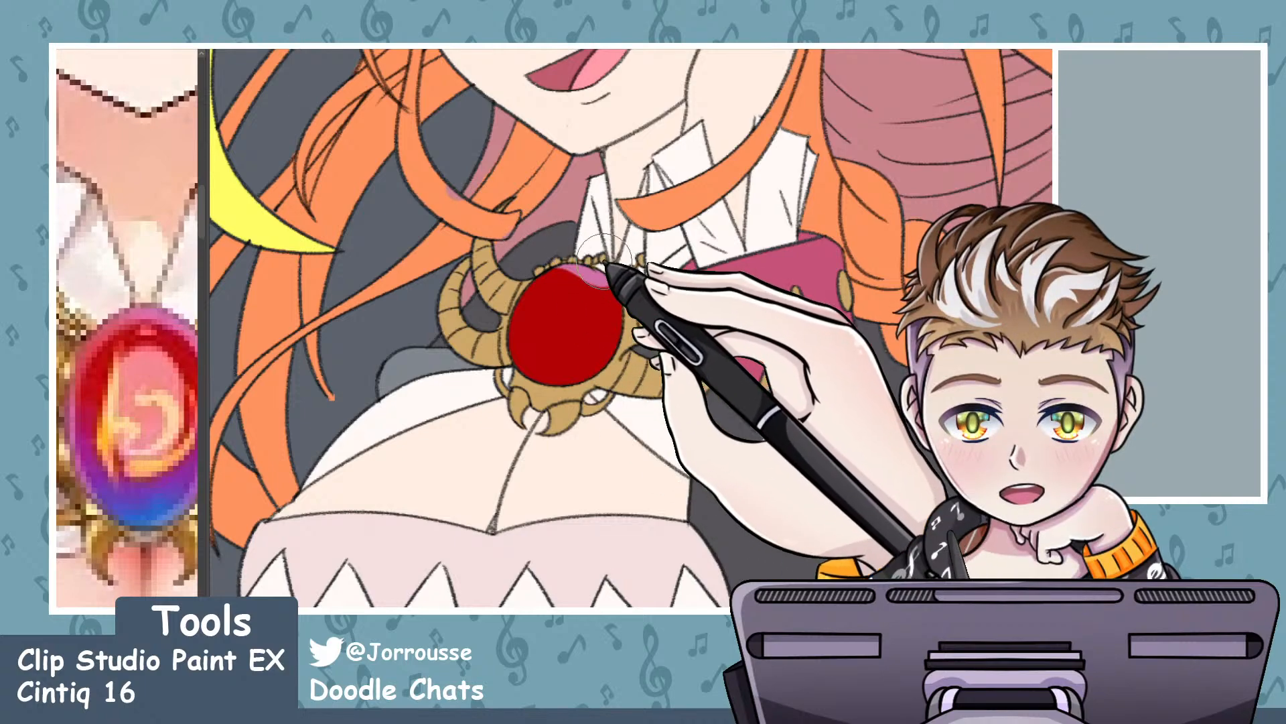
drag(603, 260, 640, 305)
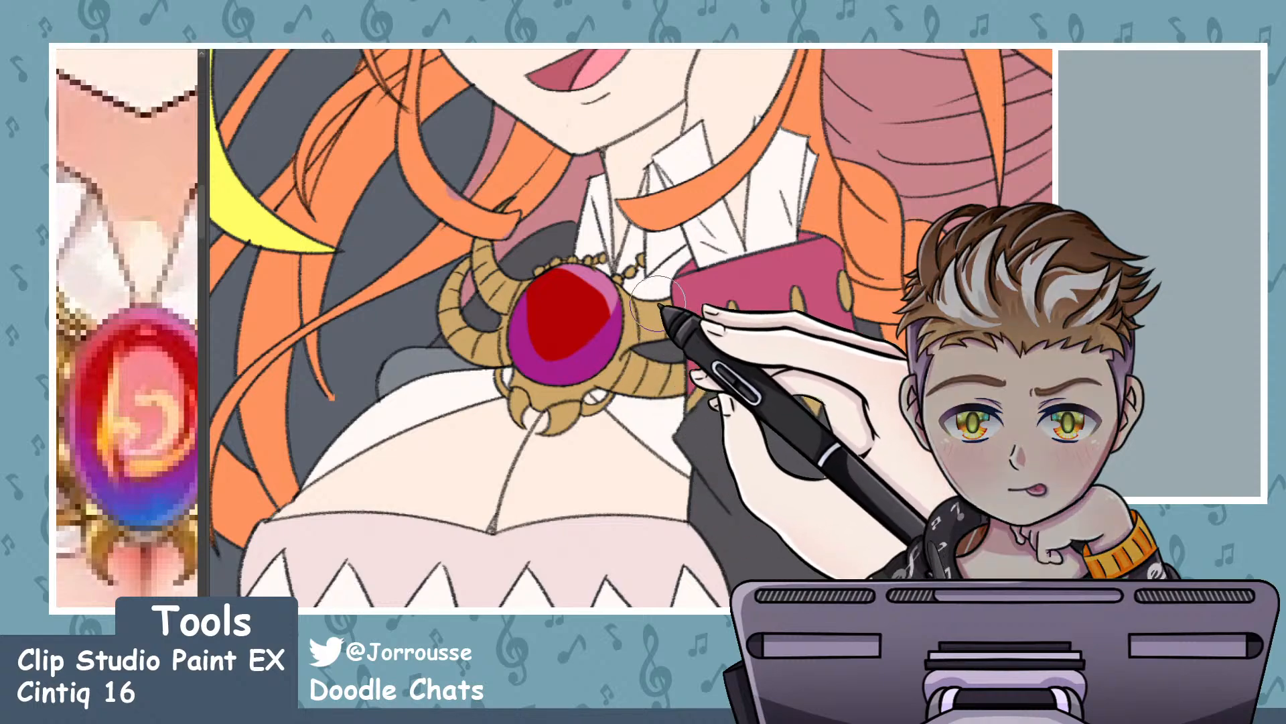
scroll(137, 368, down, 3)
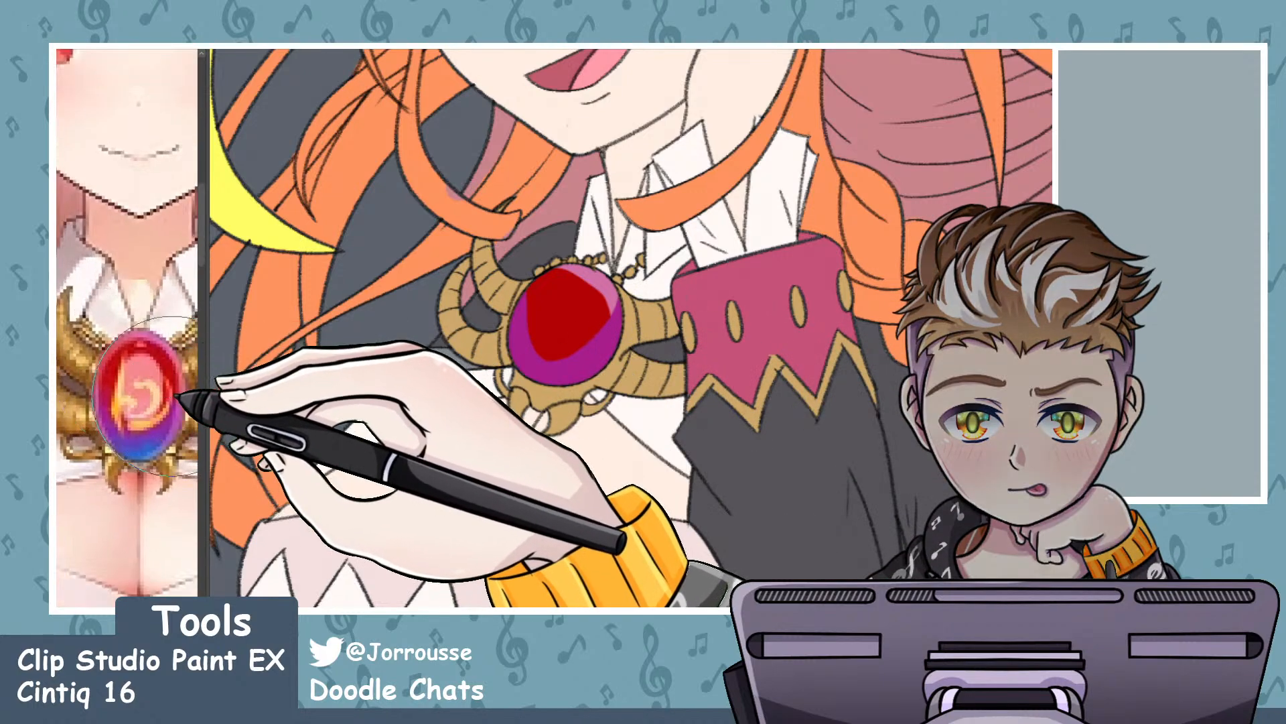
scroll(179, 399, up, 1)
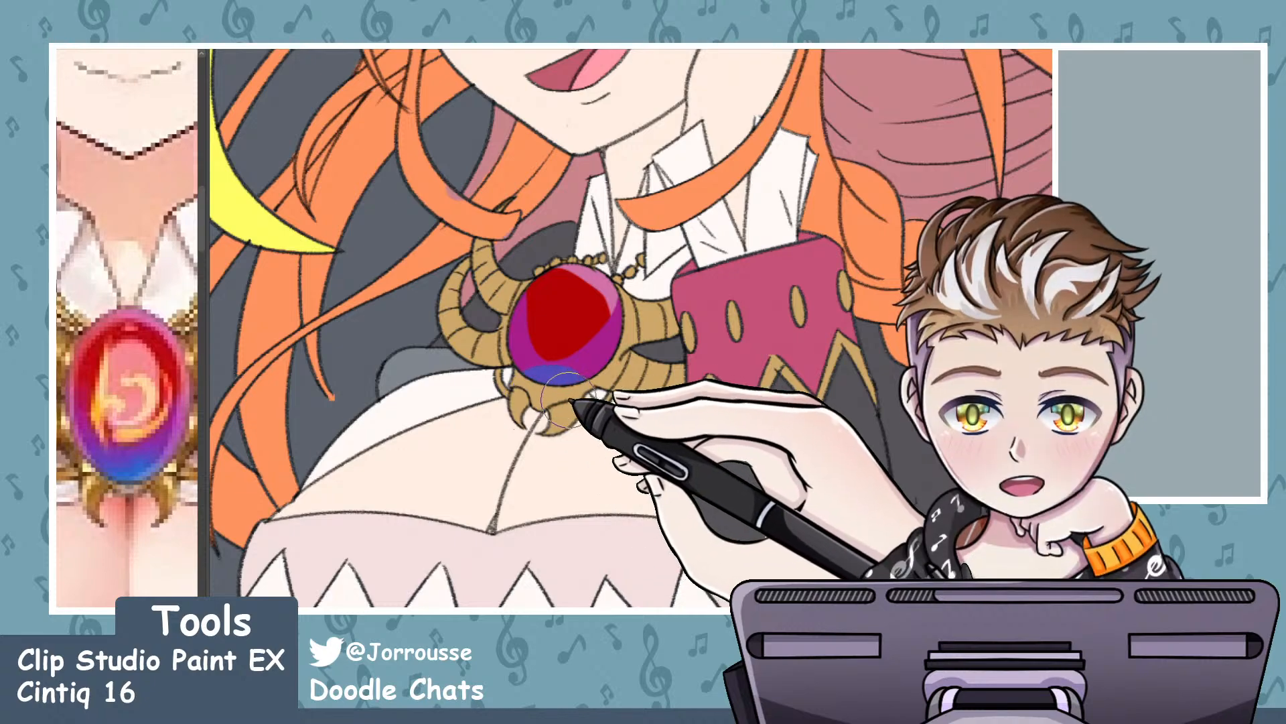
drag(523, 372, 546, 369)
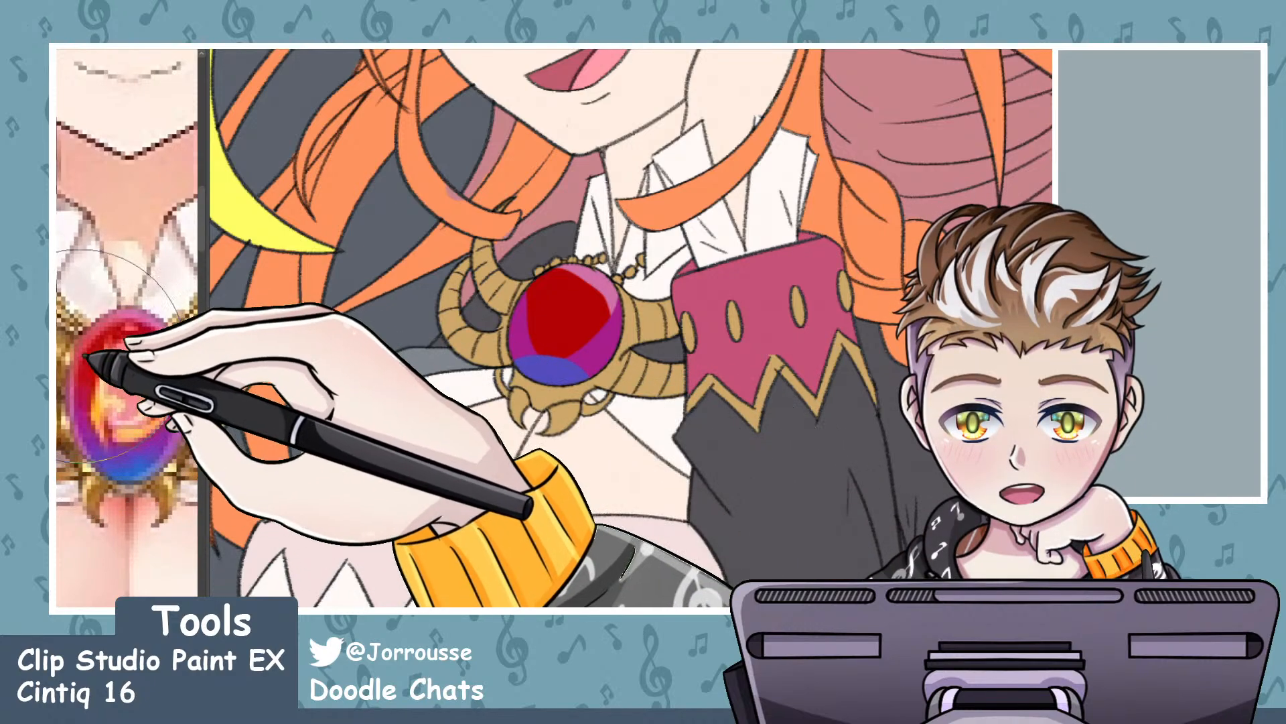
- Extend the purple across the gem's lower half and repaint the blue area along its lower edge
drag(138, 392, 127, 435)
key(ctrl+z)
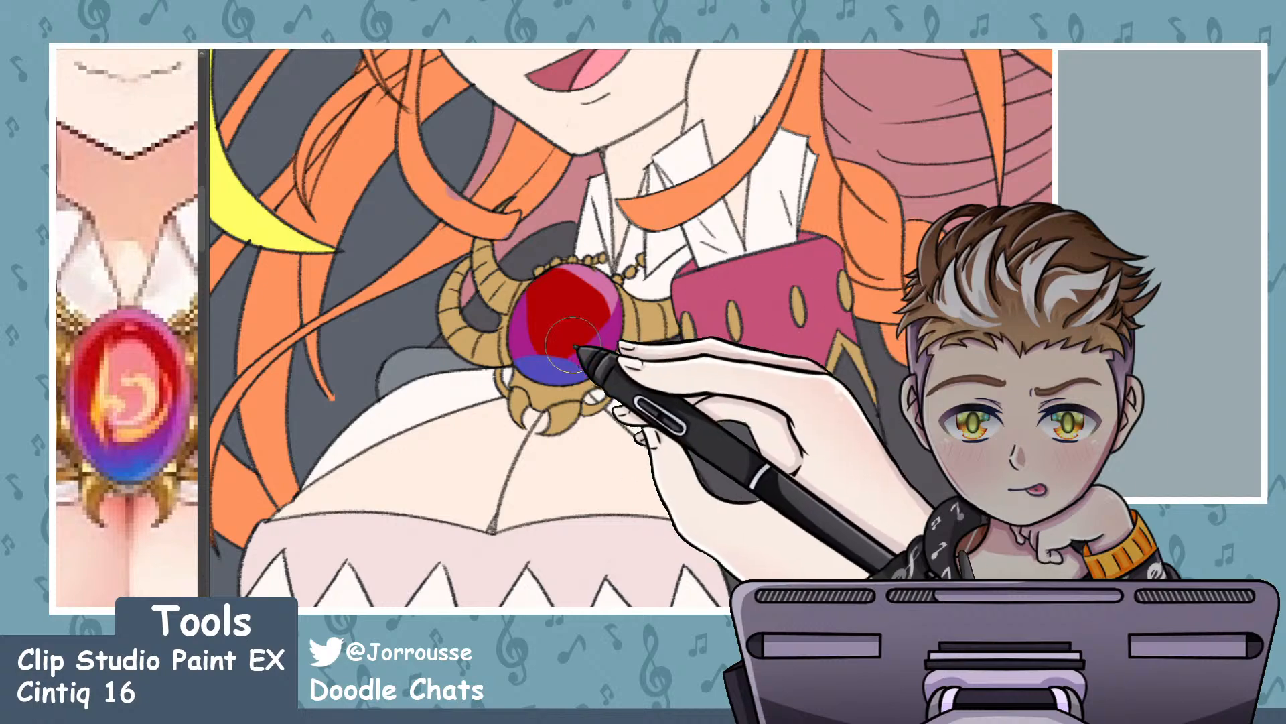
scroll(573, 345, up, 2)
mouse_move(523, 367)
mouse_down()
mouse_move(586, 398)
mouse_move(498, 369)
mouse_move(552, 362)
mouse_move(591, 396)
mouse_up()
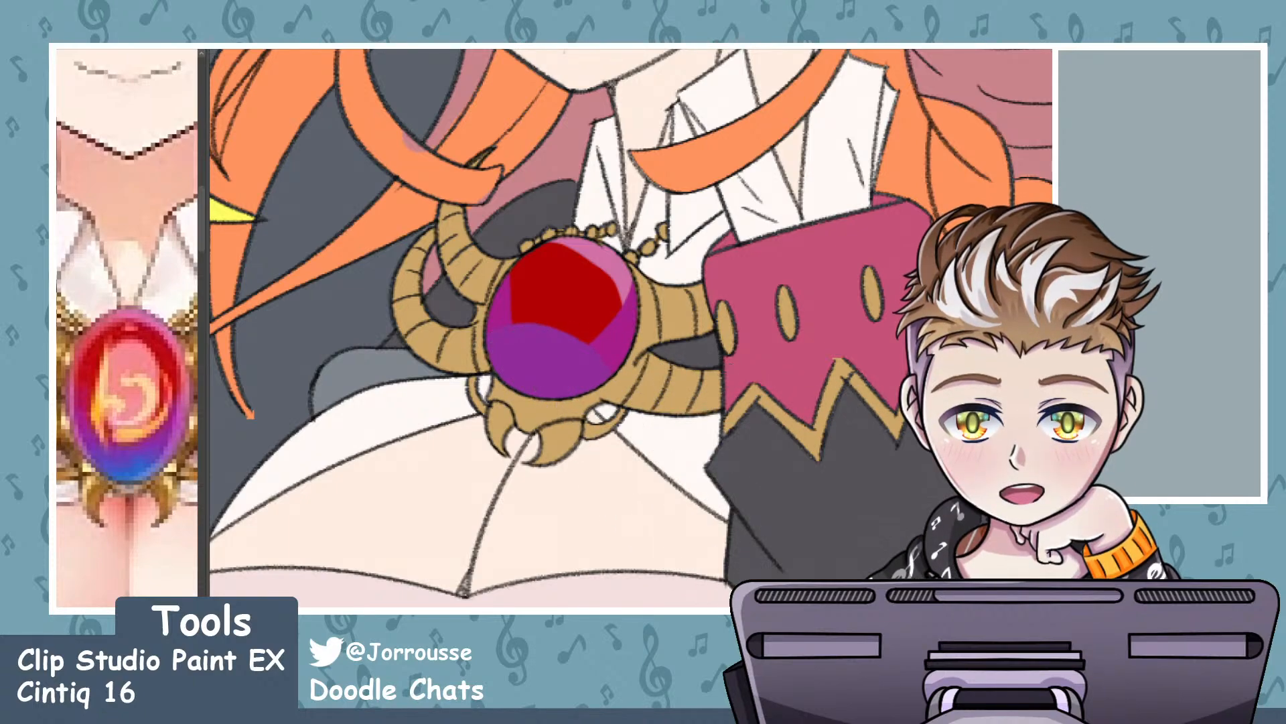
drag(513, 390, 603, 392)
scroll(583, 376, down, 6)
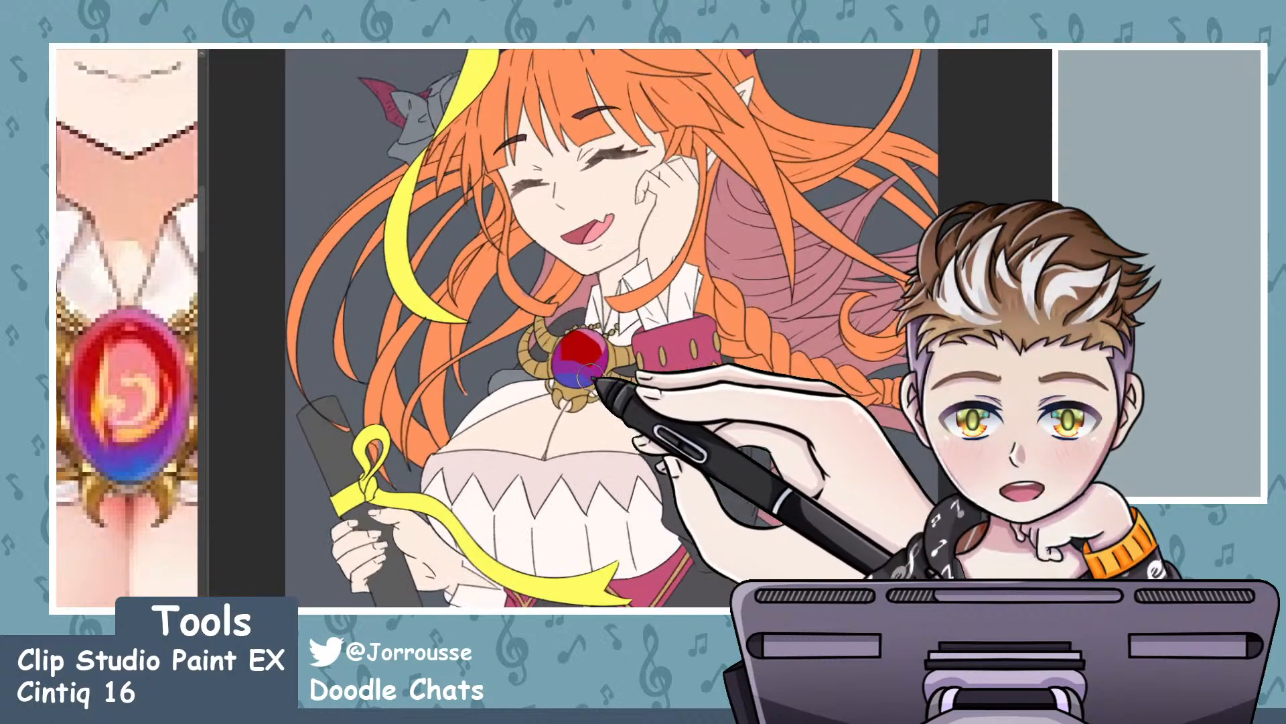
scroll(436, 380, up, 1)
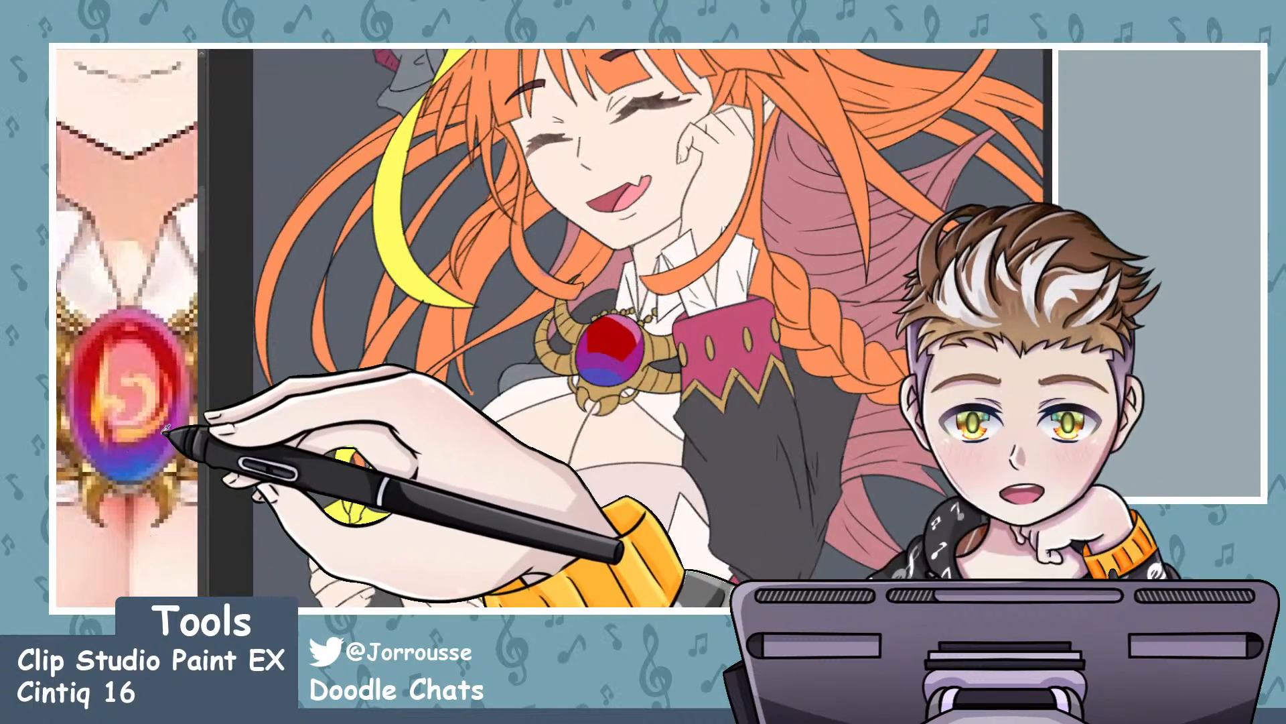
scroll(751, 382, up, 2)
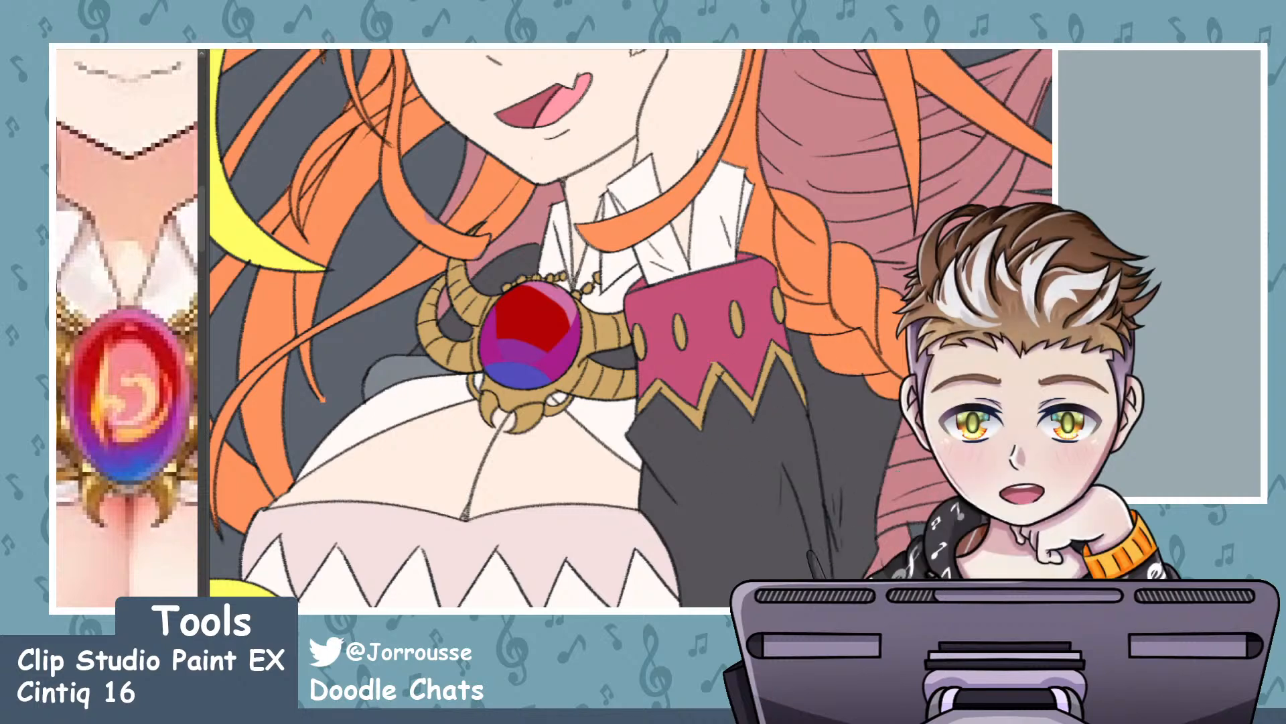
key(ctrl+alt+g)
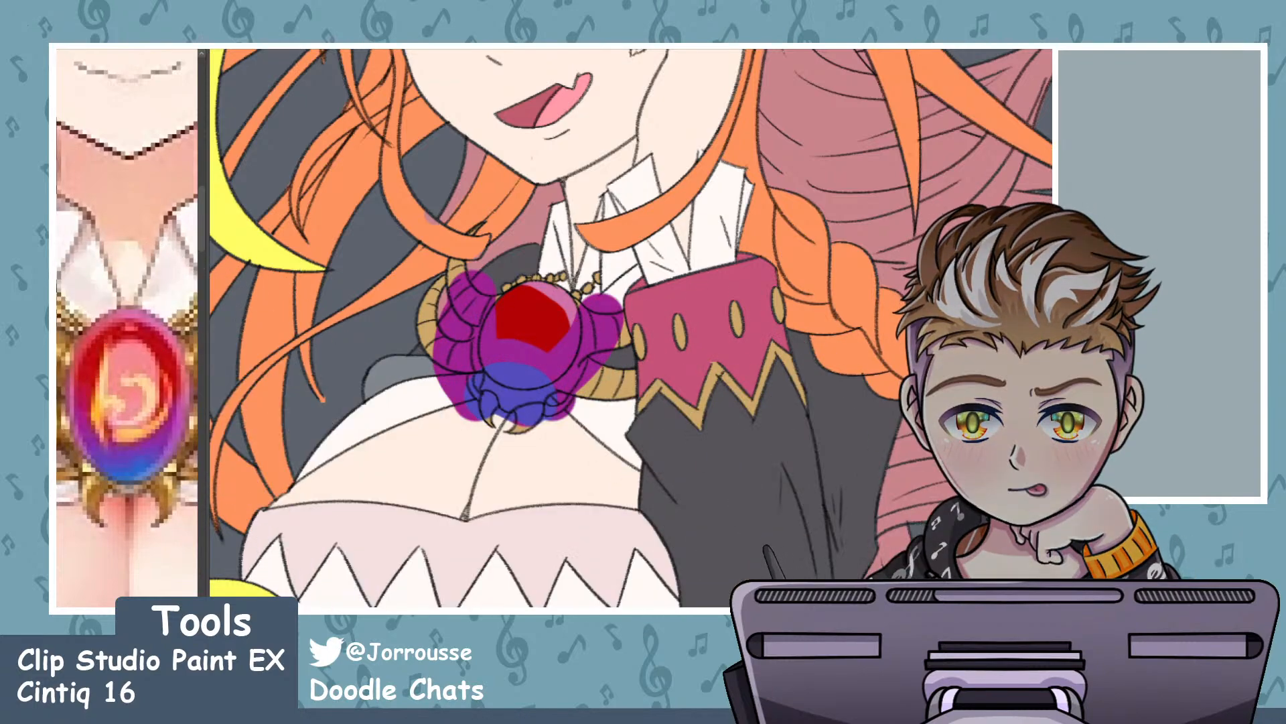
key(ctrl+z)
key(ctrl+minus)
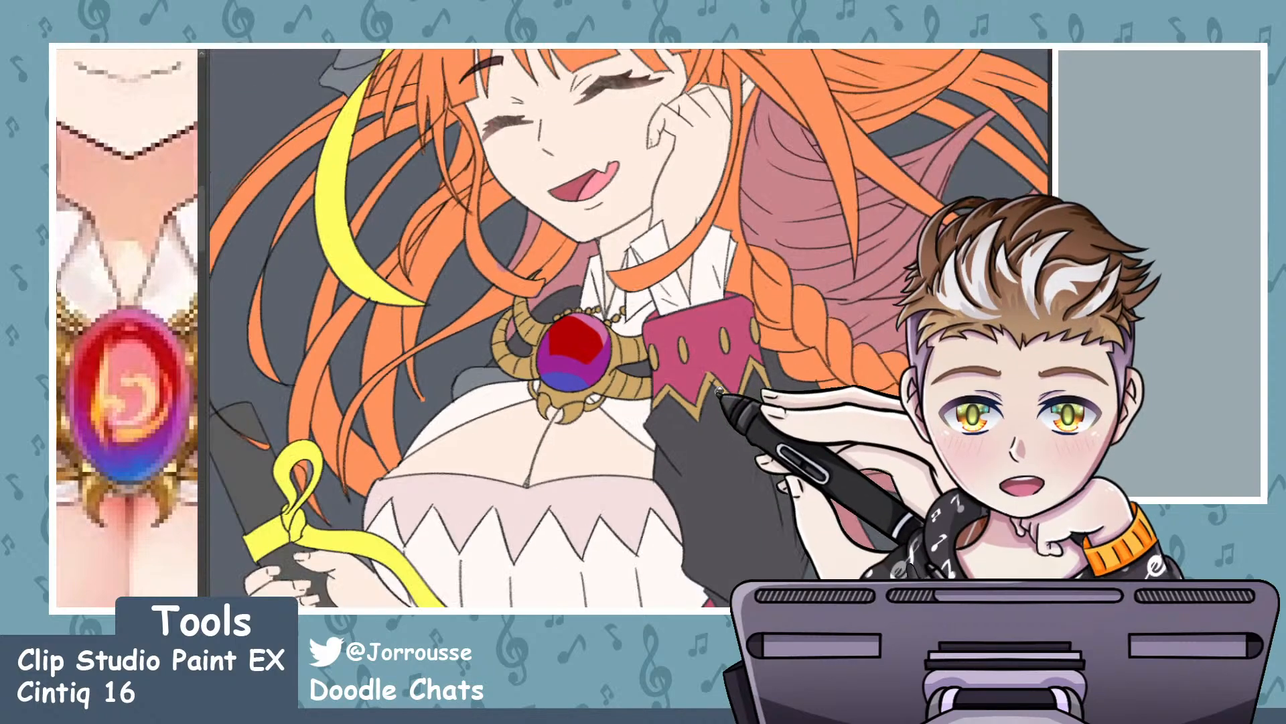
- Blend the gem's hard-edged red, purple, lilac and blue areas into a smooth gradient
key(ctrl+plus)
key(ctrl+plus)
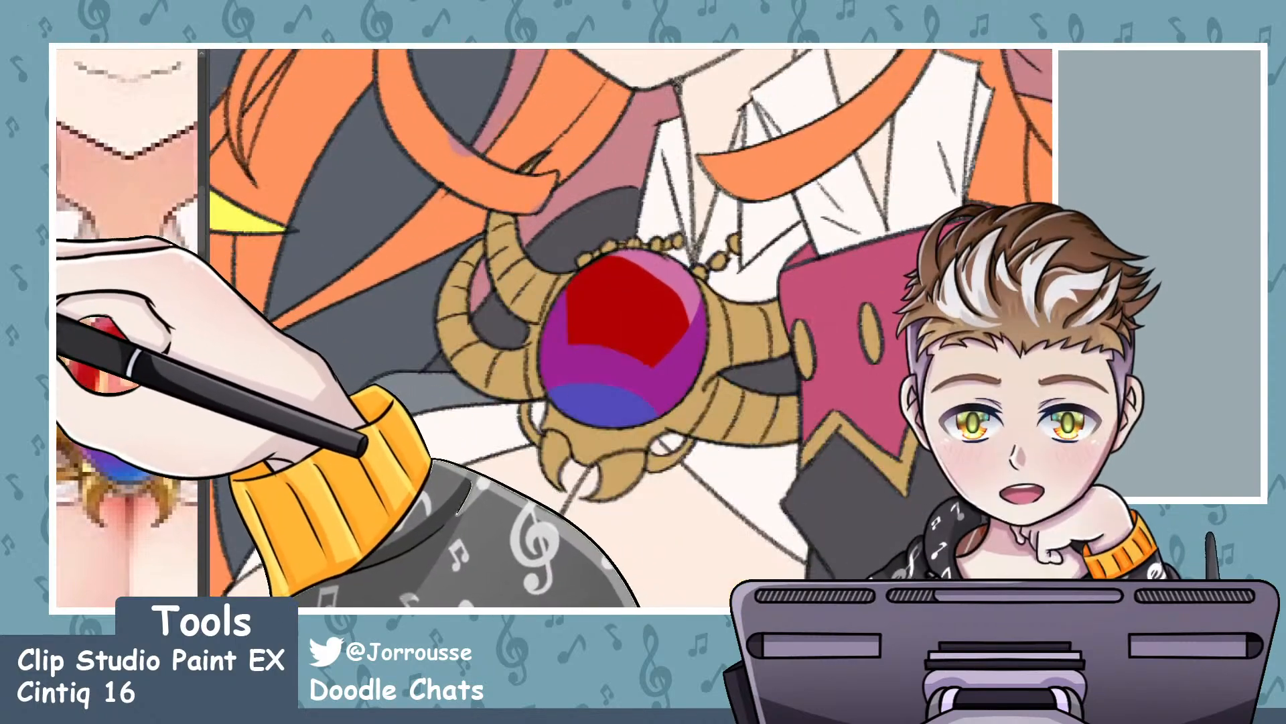
mouse_move(571, 264)
mouse_down()
mouse_move(583, 307)
mouse_move(546, 315)
mouse_move(585, 341)
mouse_move(565, 316)
mouse_up()
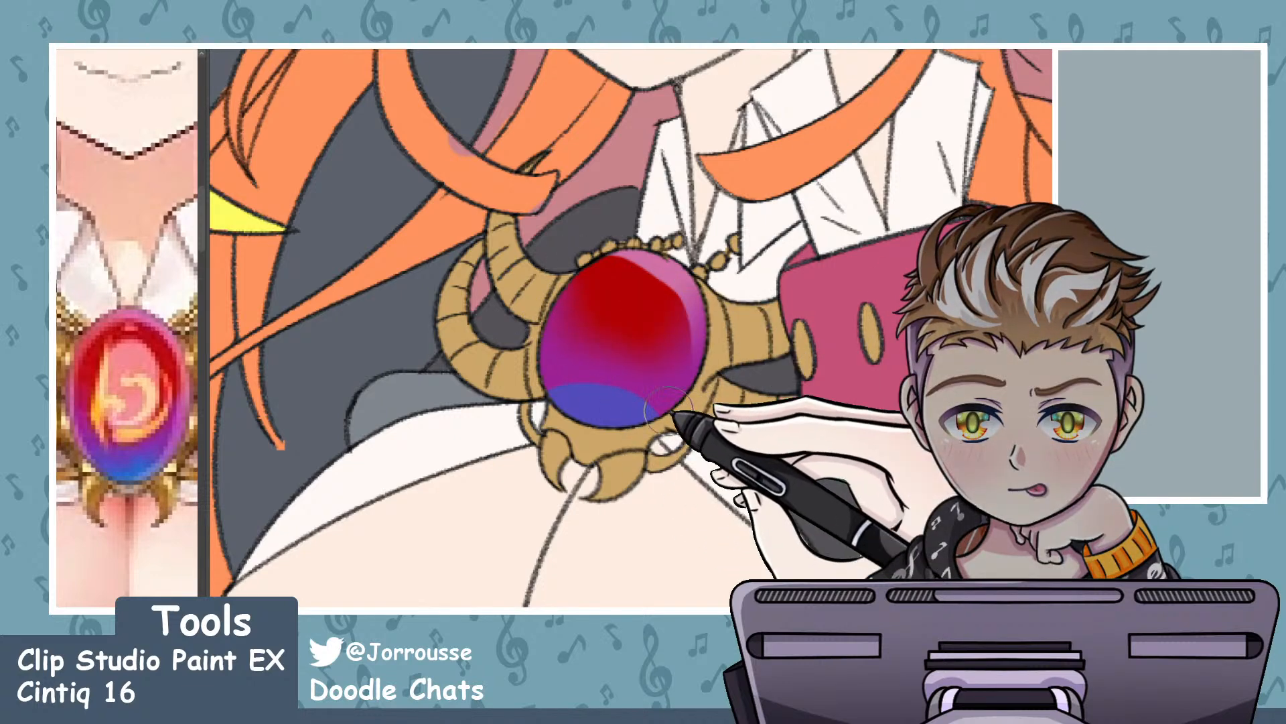
mouse_move(676, 421)
mouse_down()
mouse_move(520, 386)
mouse_move(631, 389)
mouse_move(620, 389)
mouse_up()
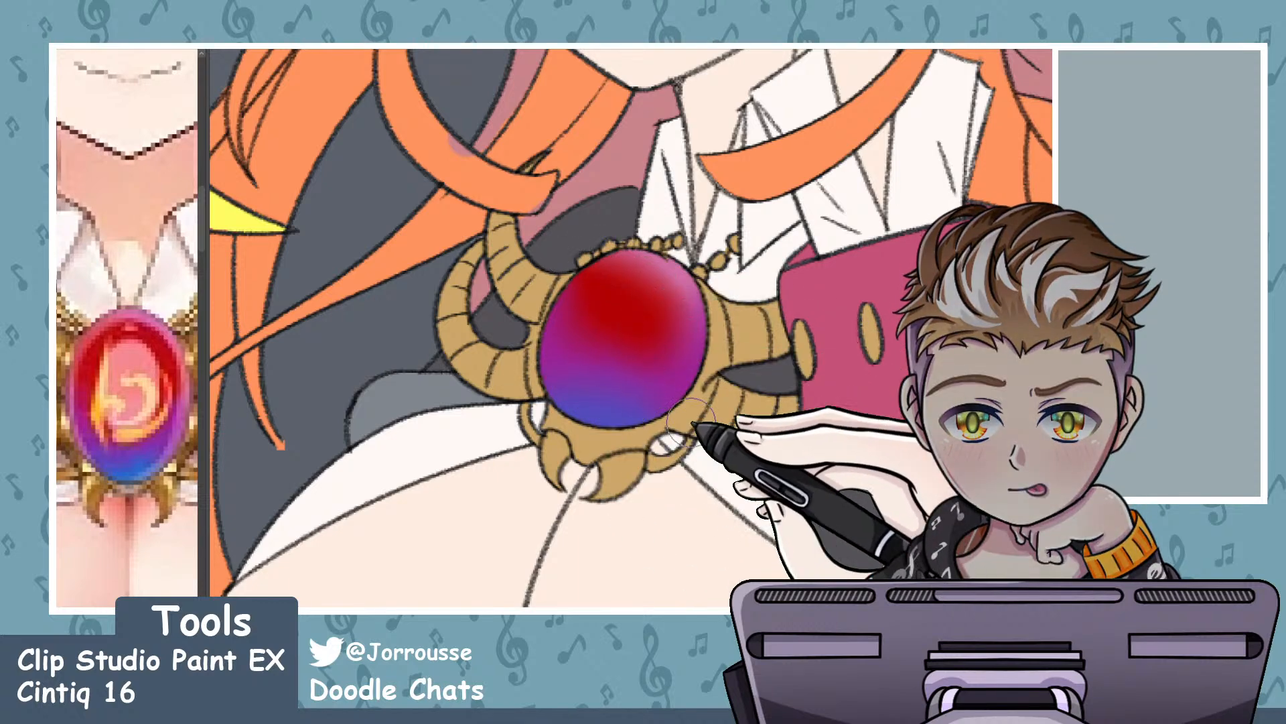
- Examine the brooch gem's gradient up close and against the whole illustration
scroll(890, 260, down, 10)
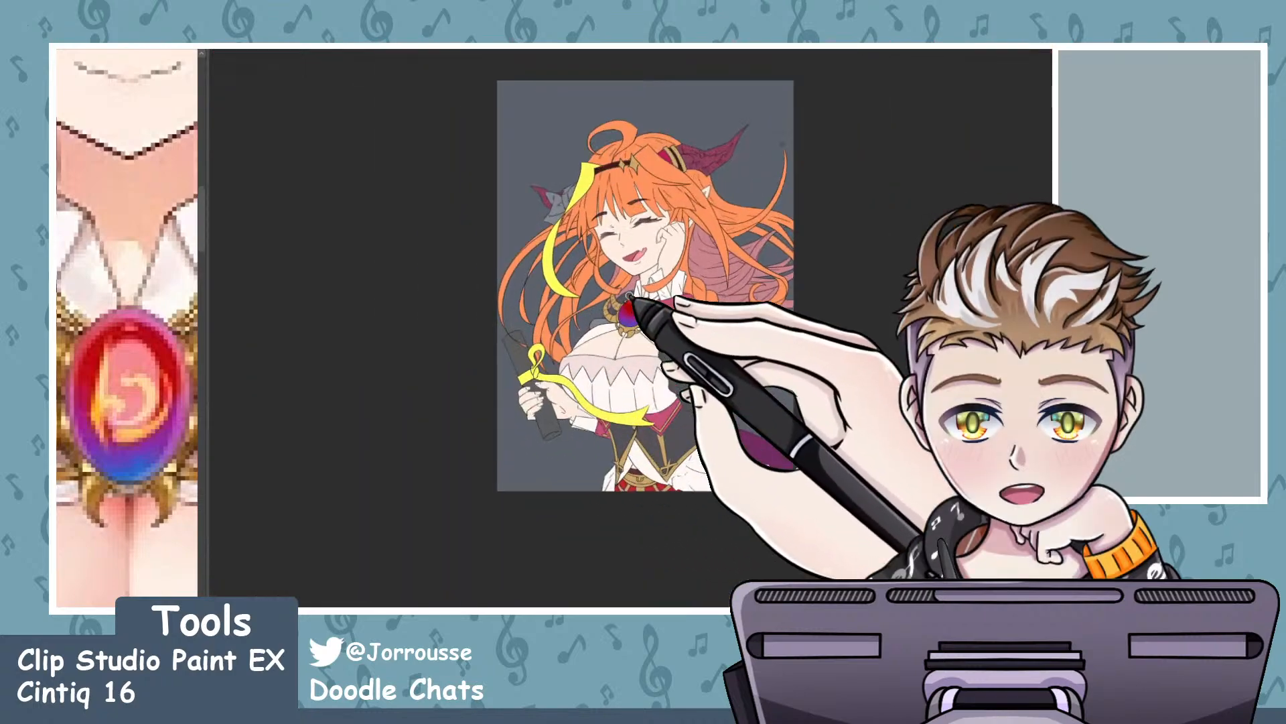
scroll(627, 295, up, 10)
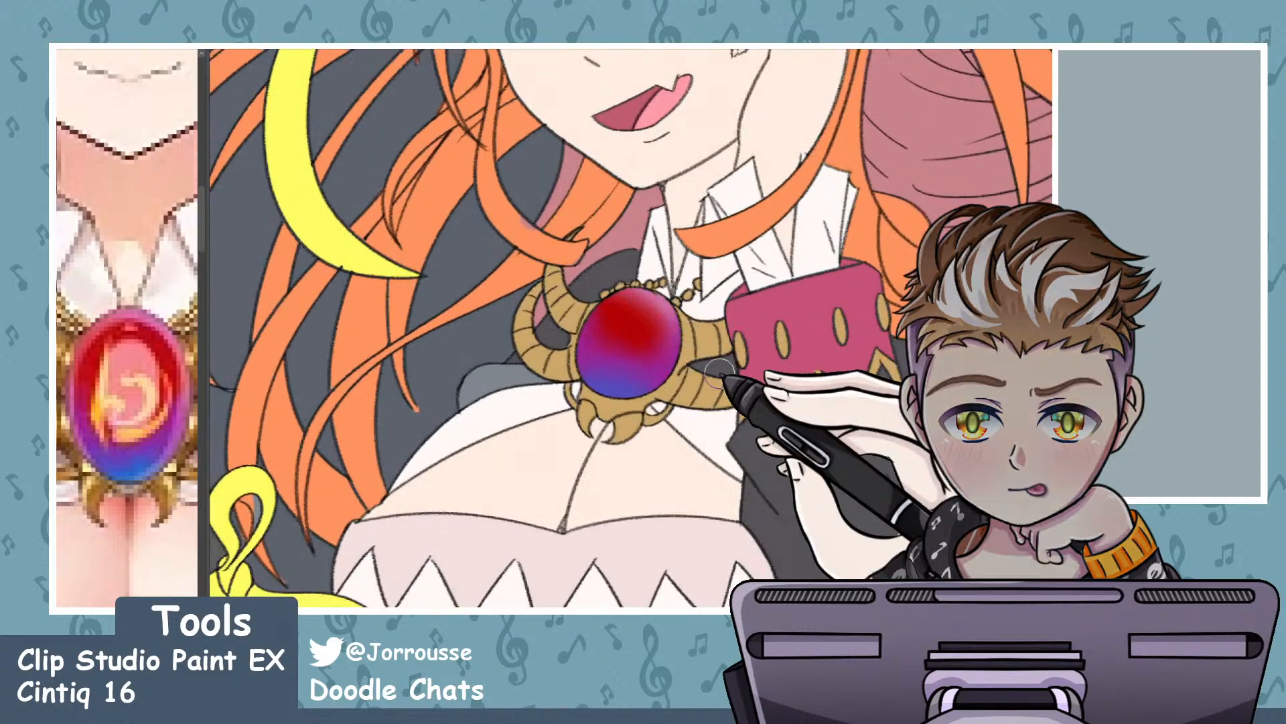
scroll(630, 335, up, 2)
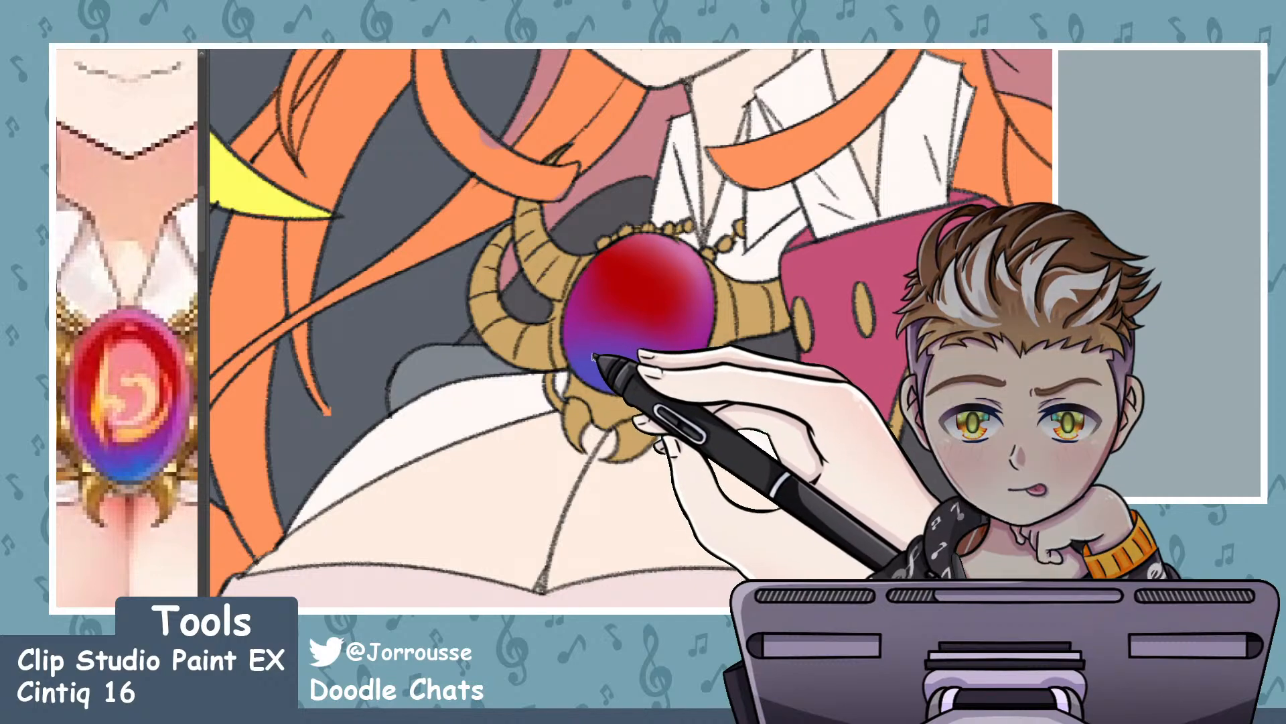
scroll(643, 328, down, 6)
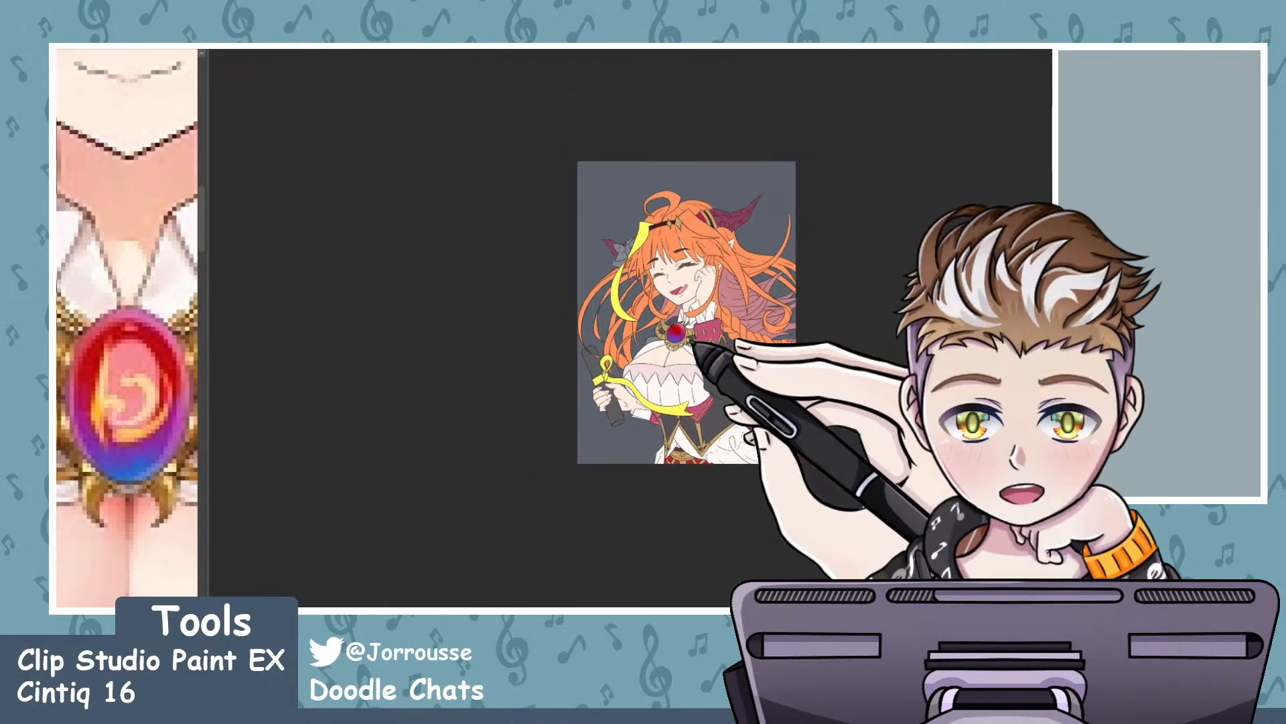
scroll(644, 328, up, 2)
scroll(650, 308, up, 4)
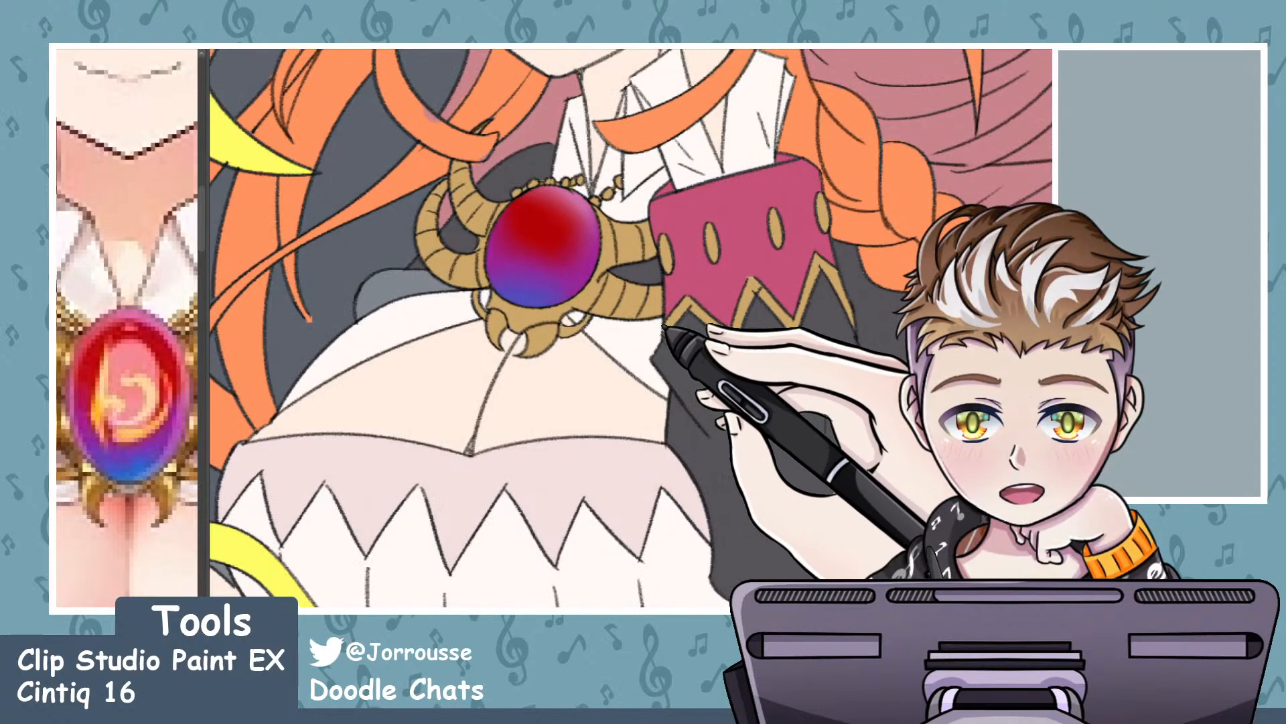
scroll(630, 328, down, 6)
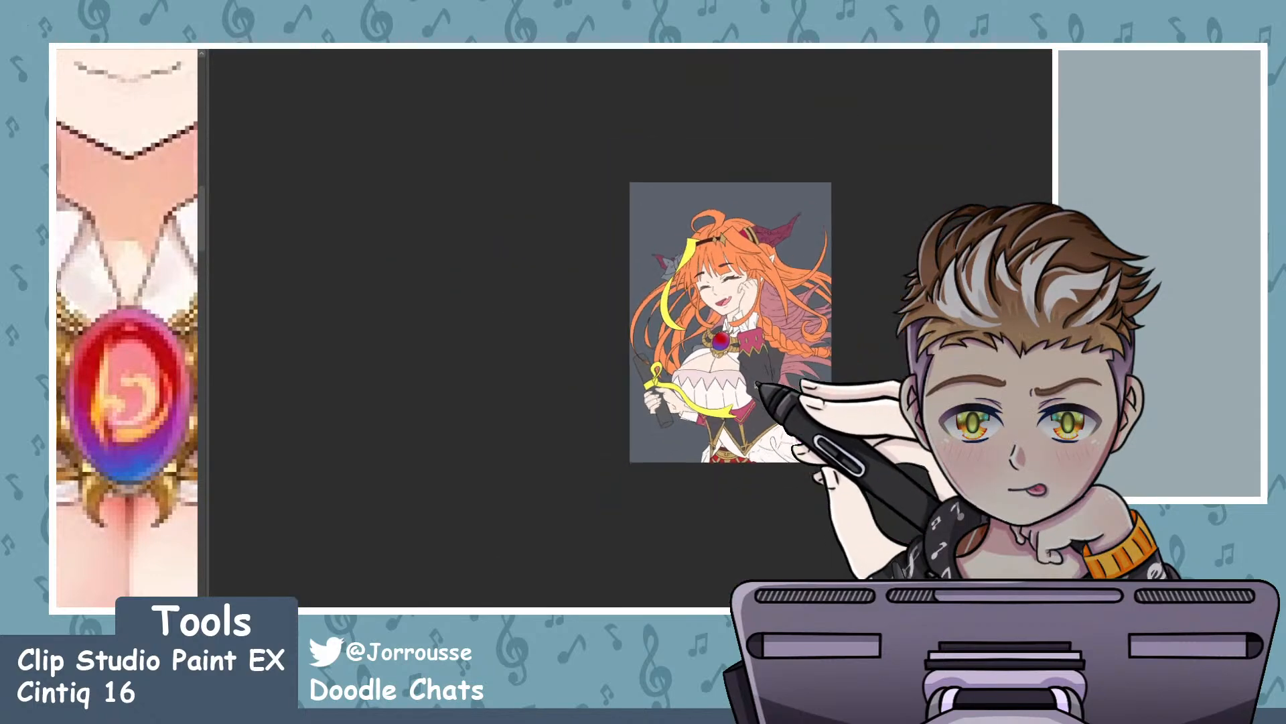
scroll(728, 296, up, 2)
scroll(712, 326, up, 6)
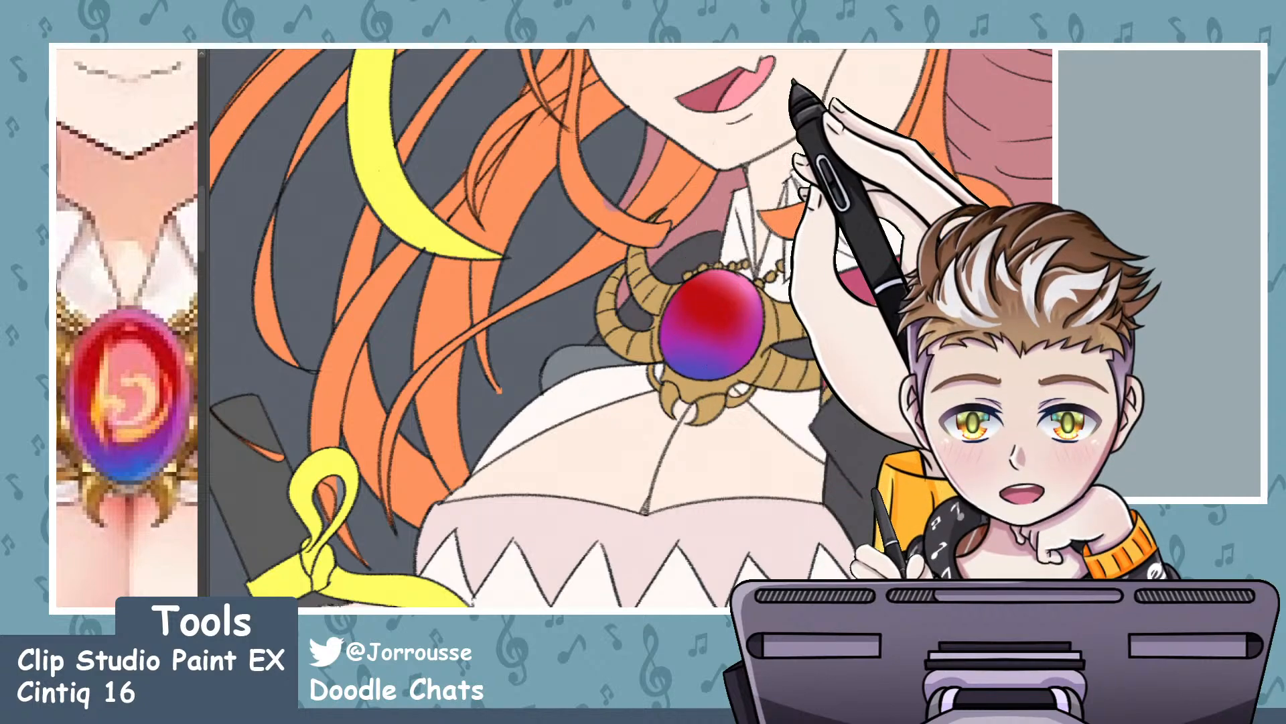
scroll(699, 287, down, 5)
scroll(747, 270, up, 1)
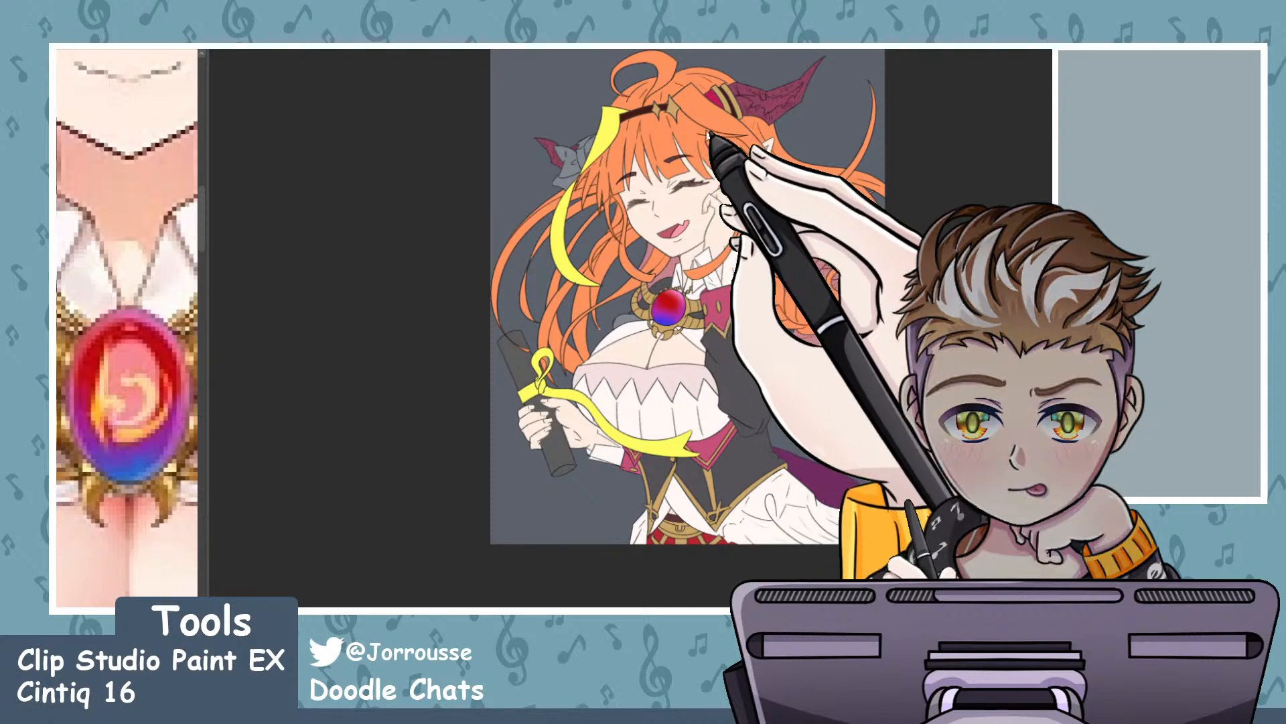
scroll(650, 292, up, 3)
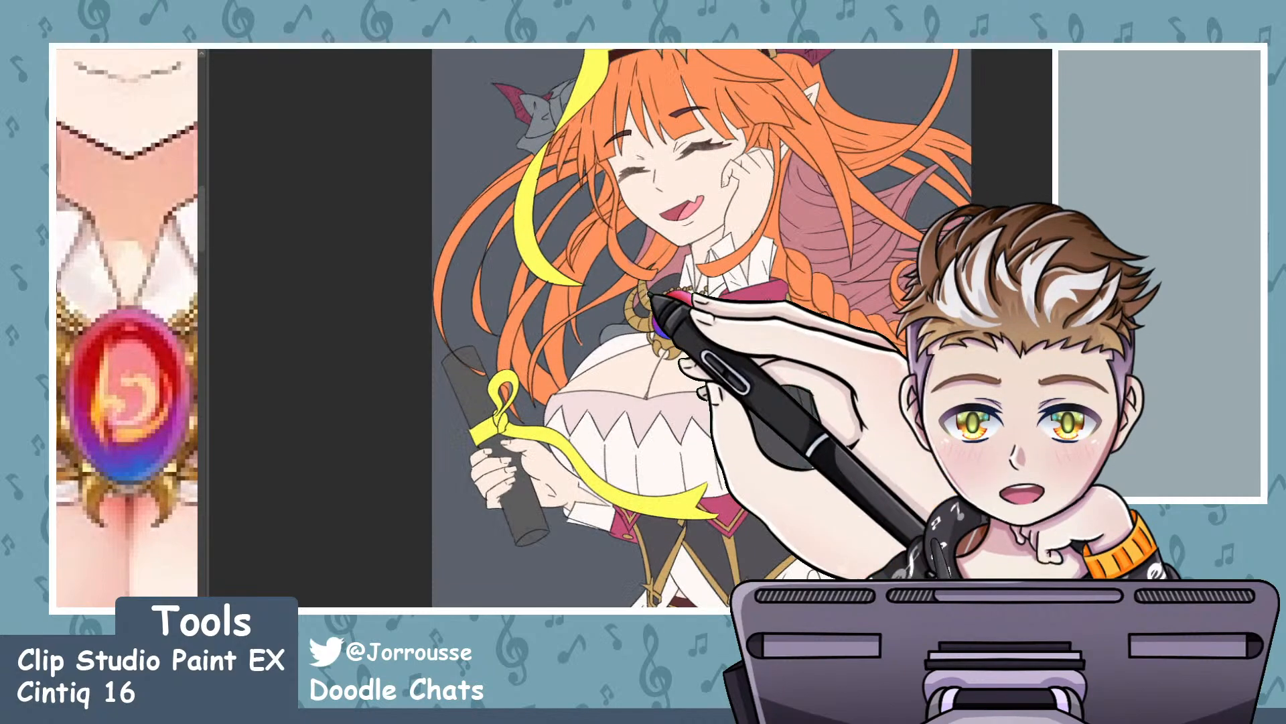
- Distort the brooch gem's colour gradient by pulling its lower-left corner down and outward and its upper-left corner slightly outward
scroll(649, 293, up, 6)
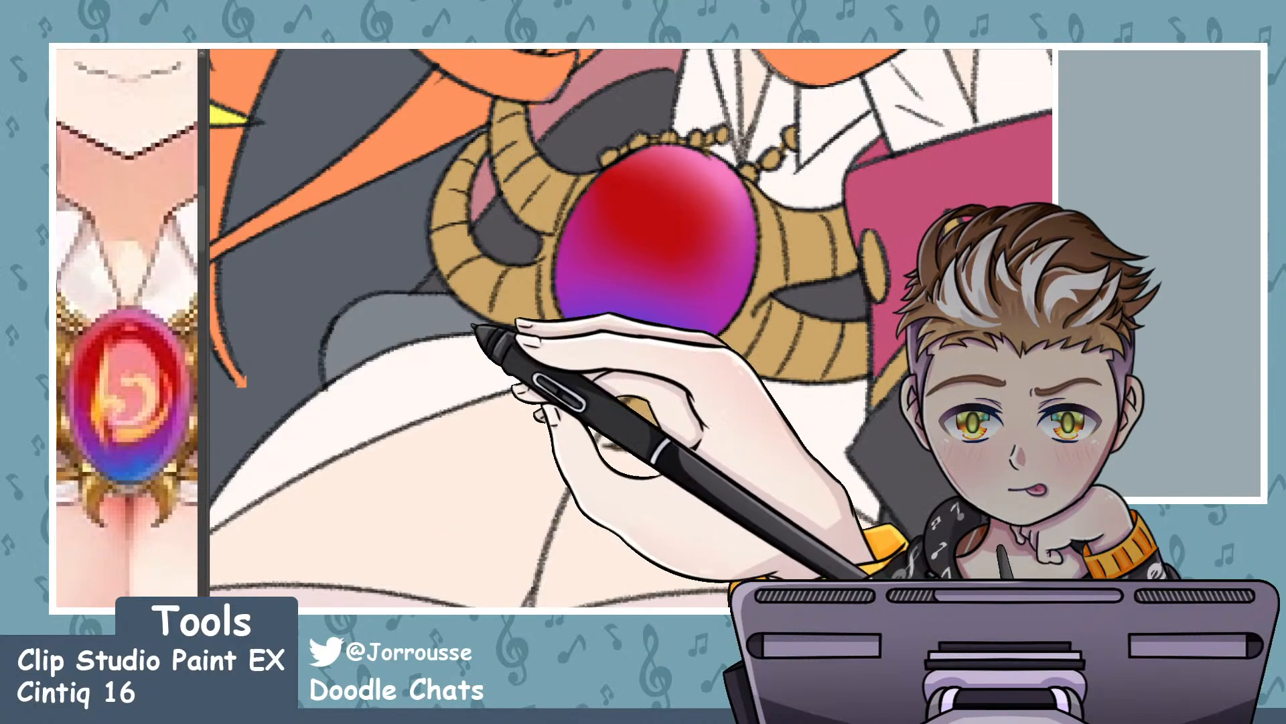
key(ctrl+t)
drag(453, 439, 400, 539)
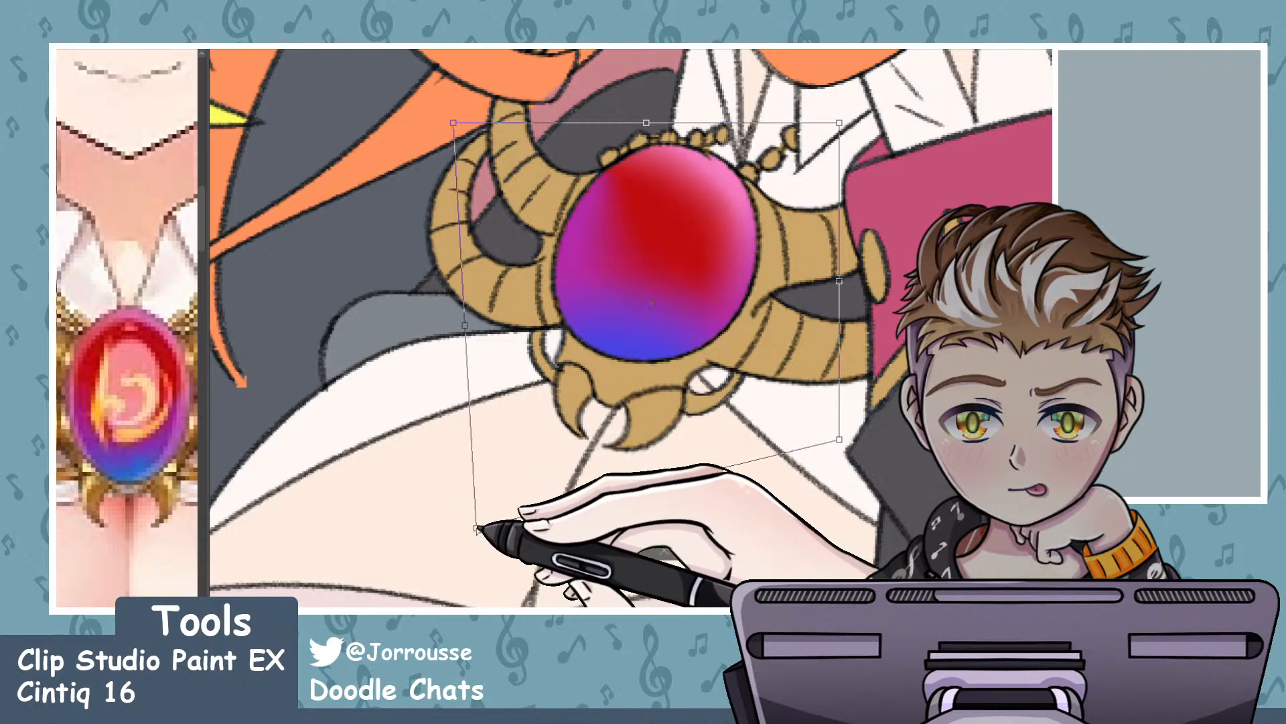
drag(453, 123, 428, 128)
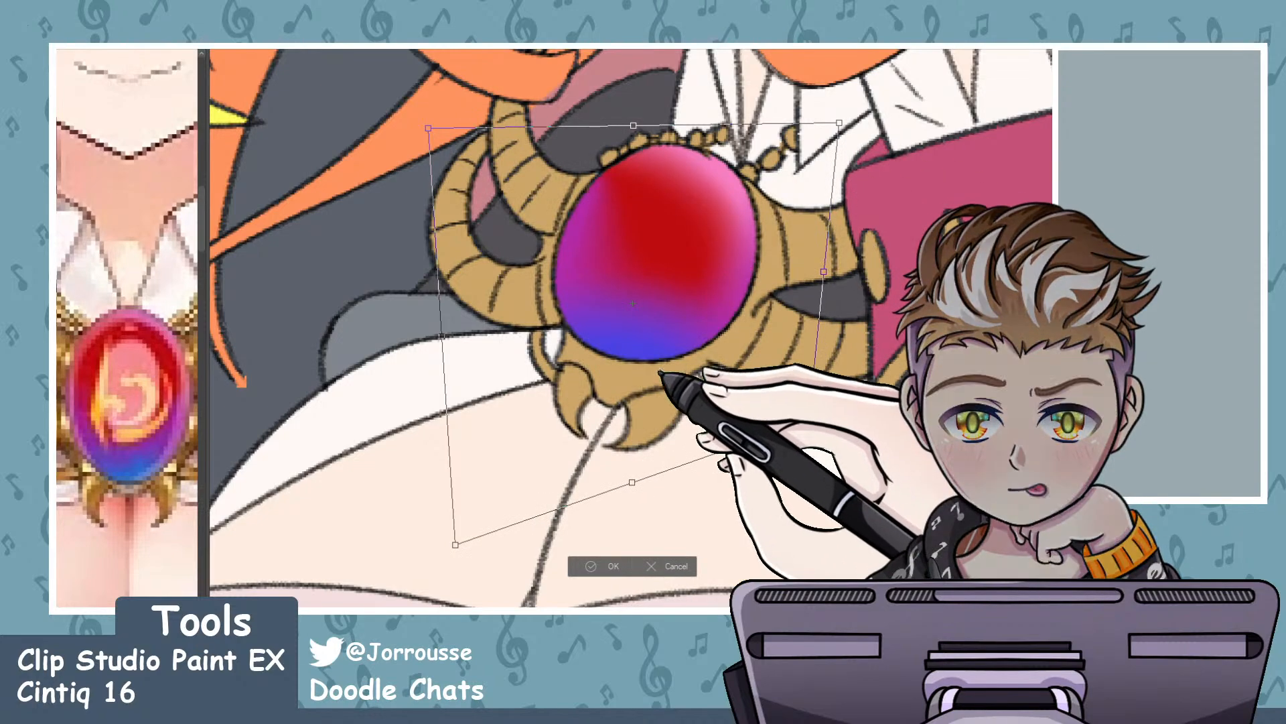
key(Return)
scroll(693, 368, down, 5)
scroll(752, 322, down, 5)
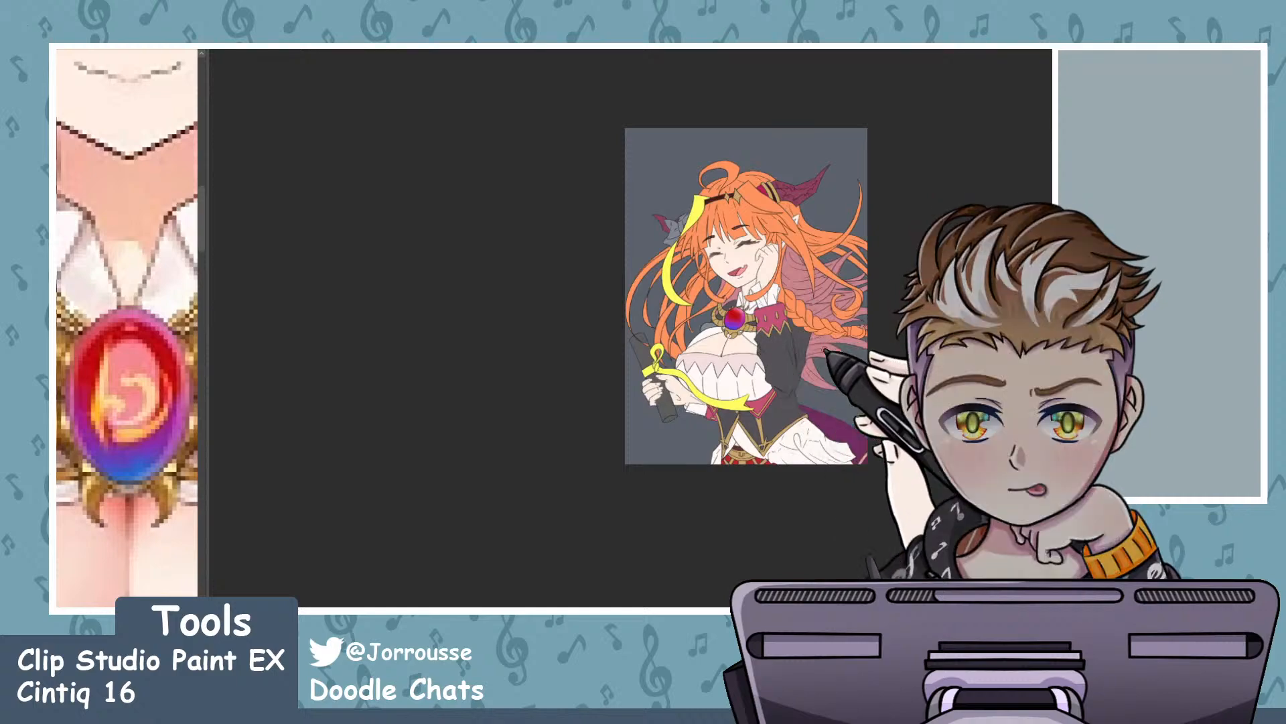
scroll(789, 335, up, 4)
scroll(804, 326, up, 5)
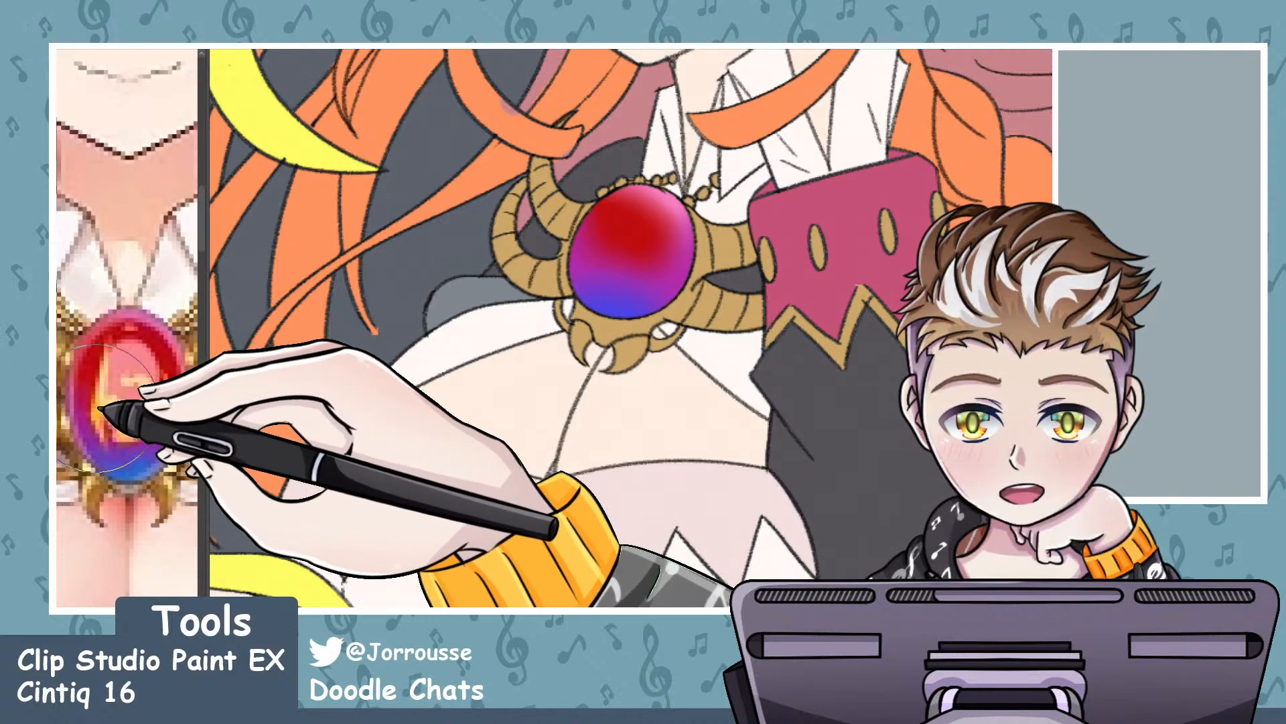
scroll(623, 228, up, 5)
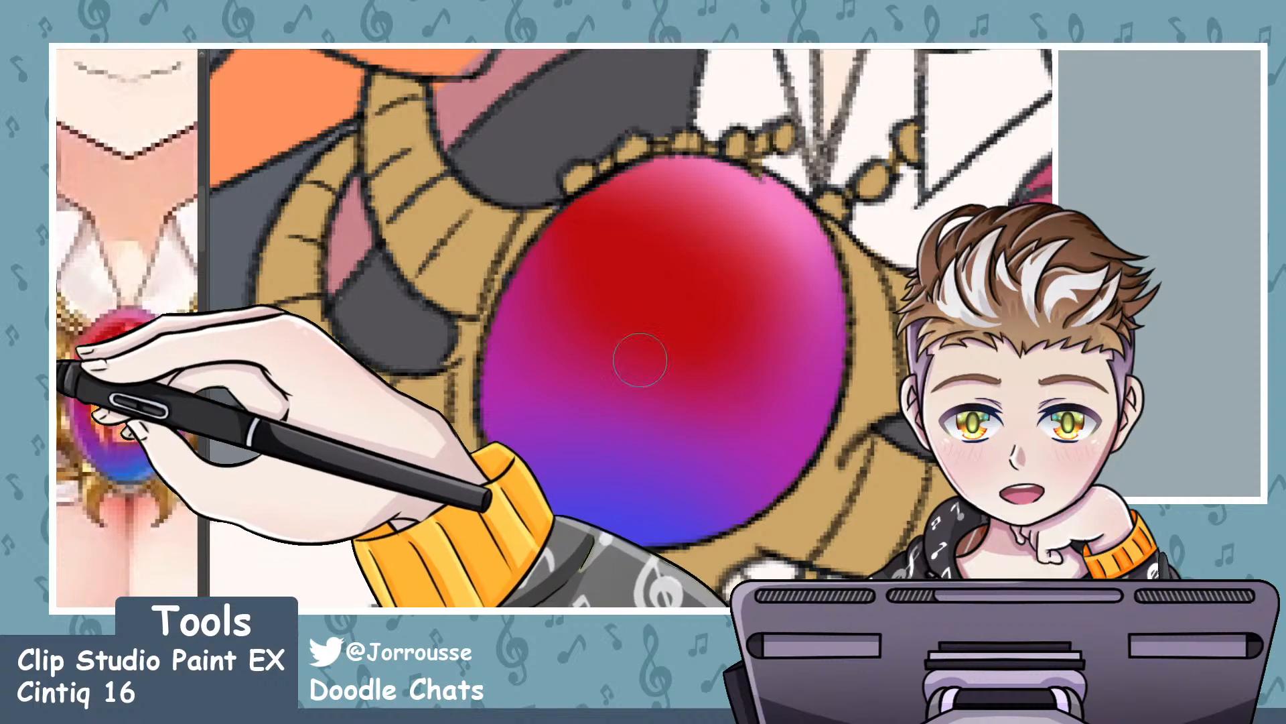
drag(613, 195, 567, 344)
key(ctrl+z)
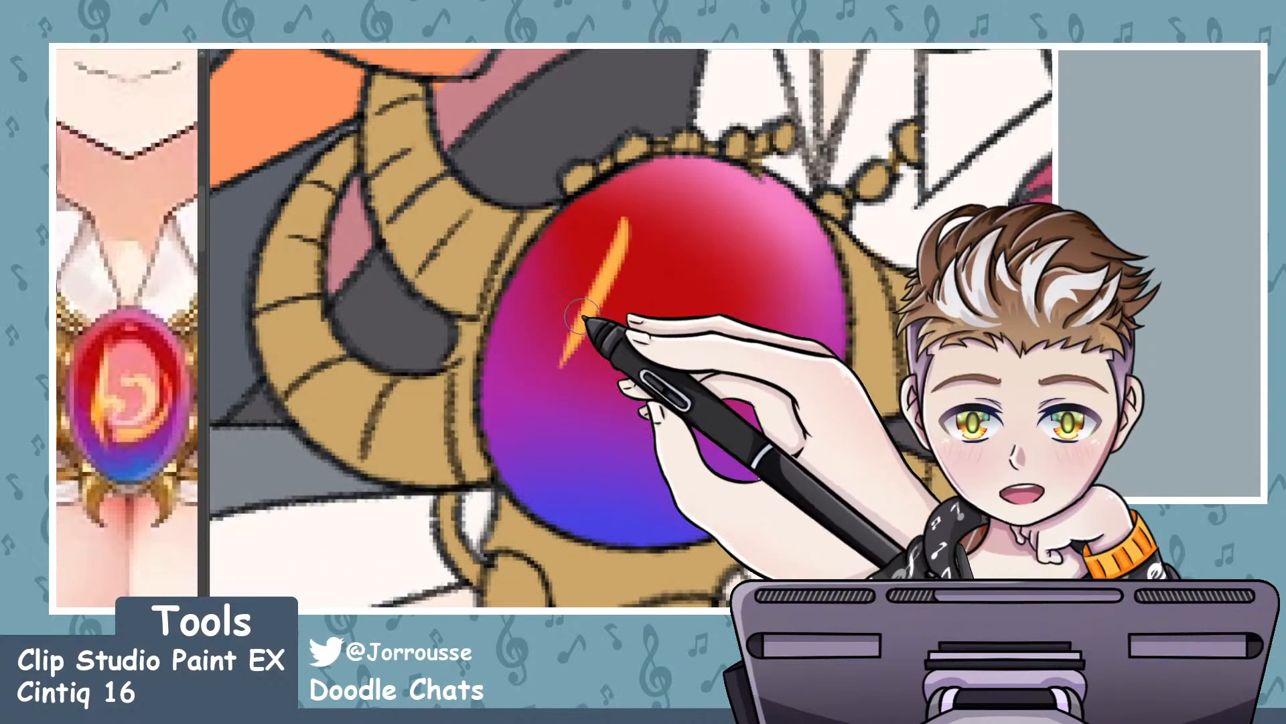
key(ctrl+z)
key(ctrl+z)
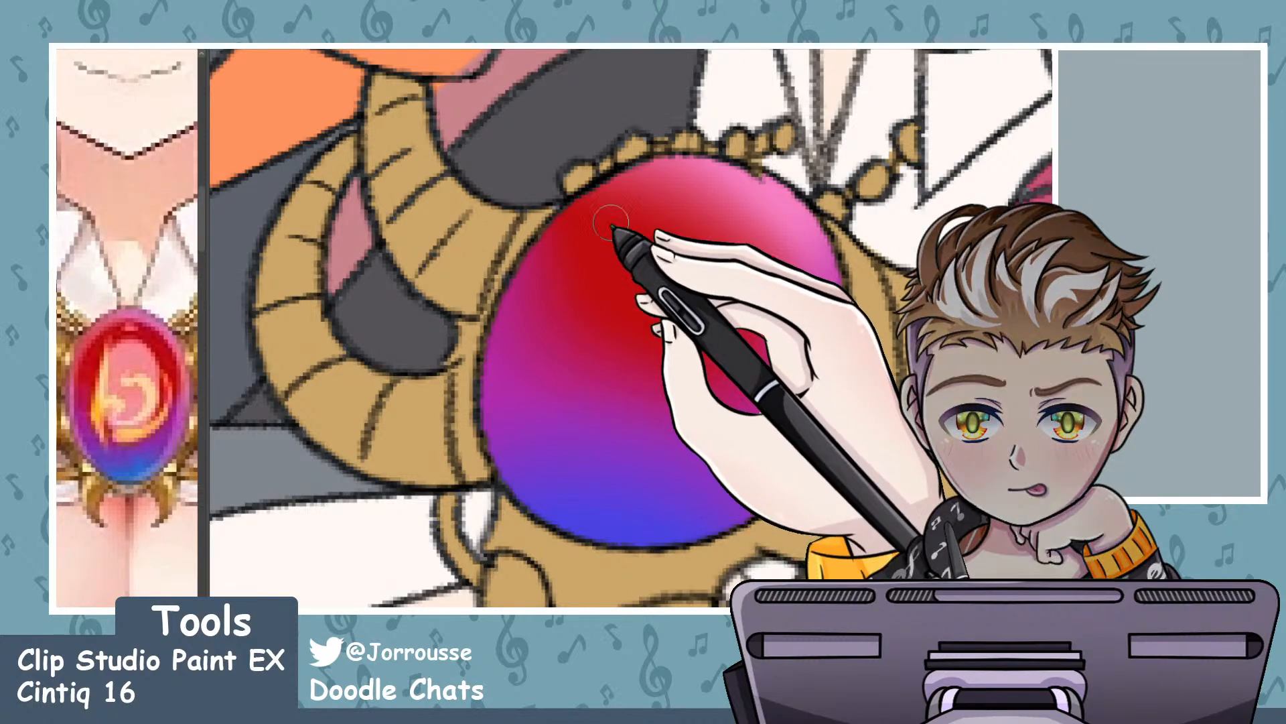
- Paint a light-orange emblem on the gem with a tall hooked stroke, a large curl beside it and a curved sweep beneath
drag(615, 207, 581, 445)
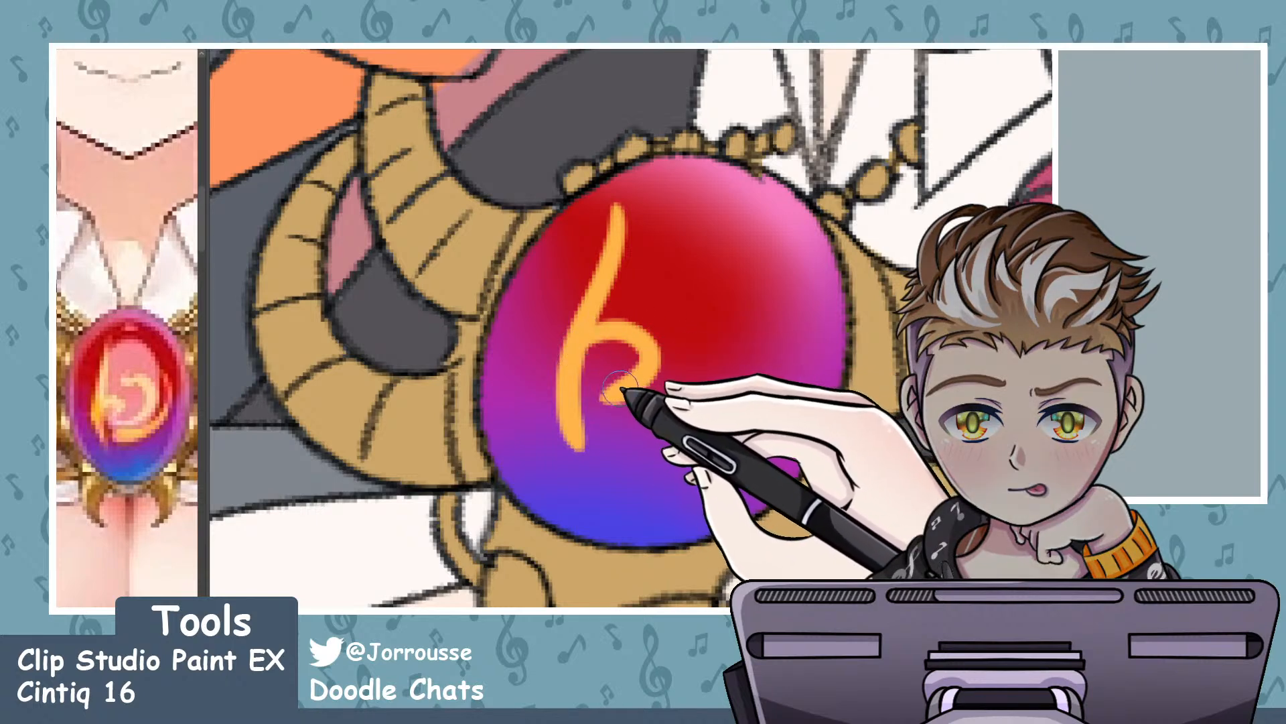
mouse_move(615, 387)
mouse_down()
mouse_move(717, 261)
mouse_move(701, 335)
mouse_up()
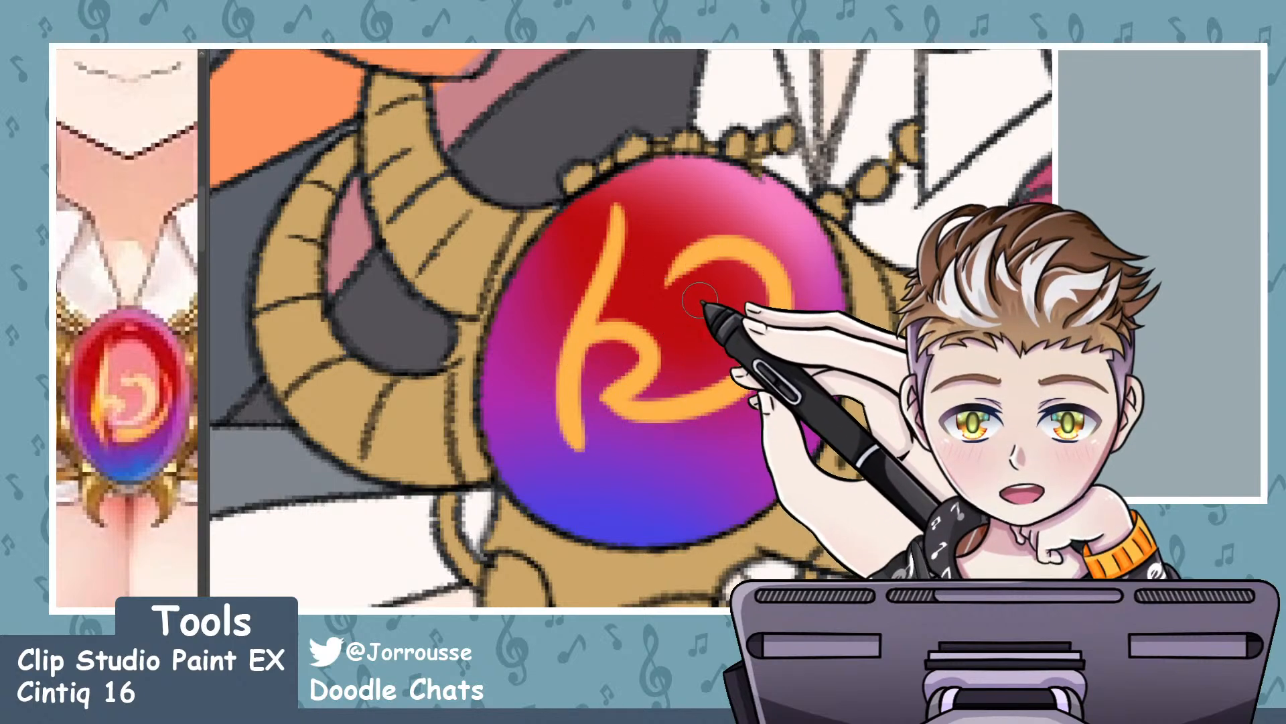
mouse_move(698, 264)
mouse_down()
mouse_move(676, 240)
mouse_move(682, 380)
mouse_up()
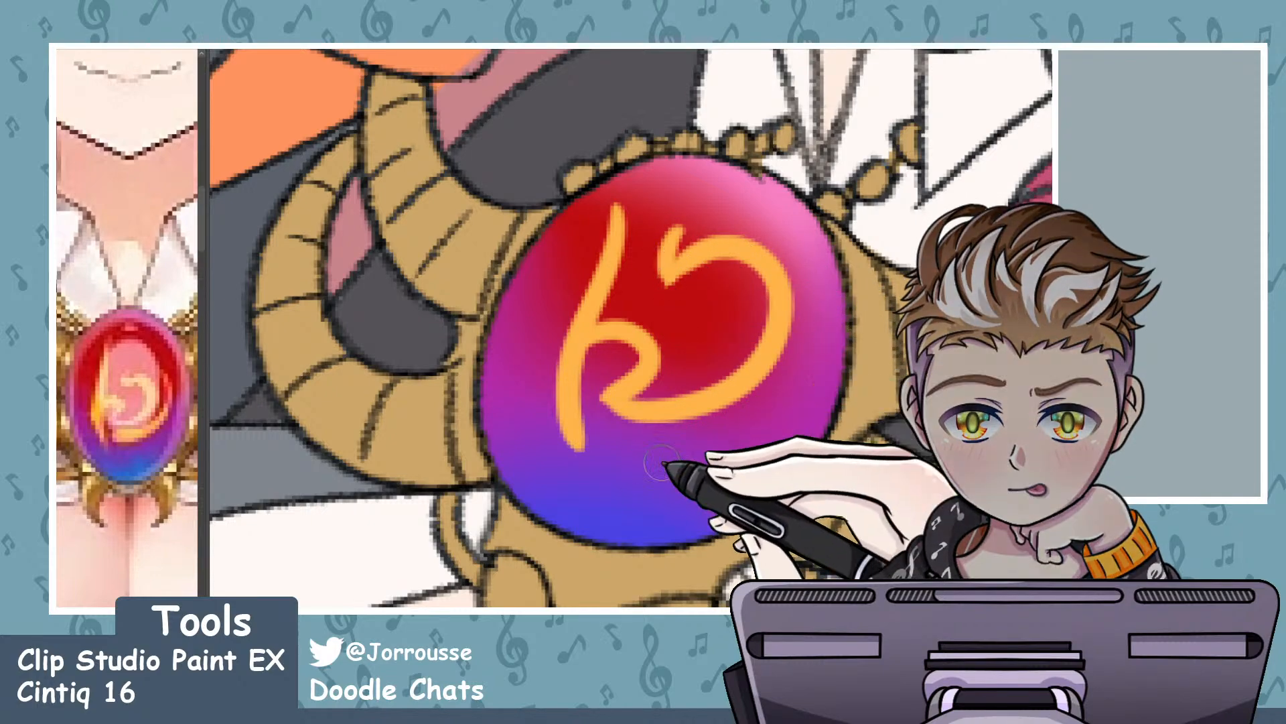
key(ctrl+z)
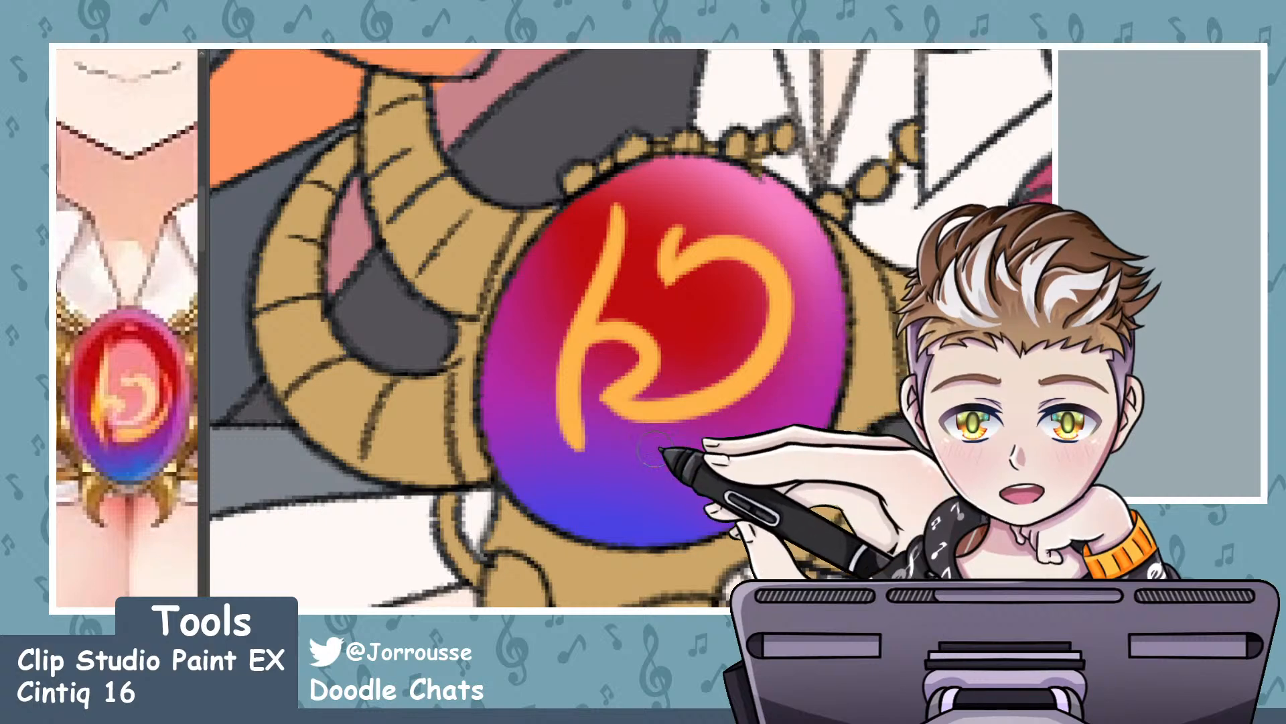
key(ctrl+z)
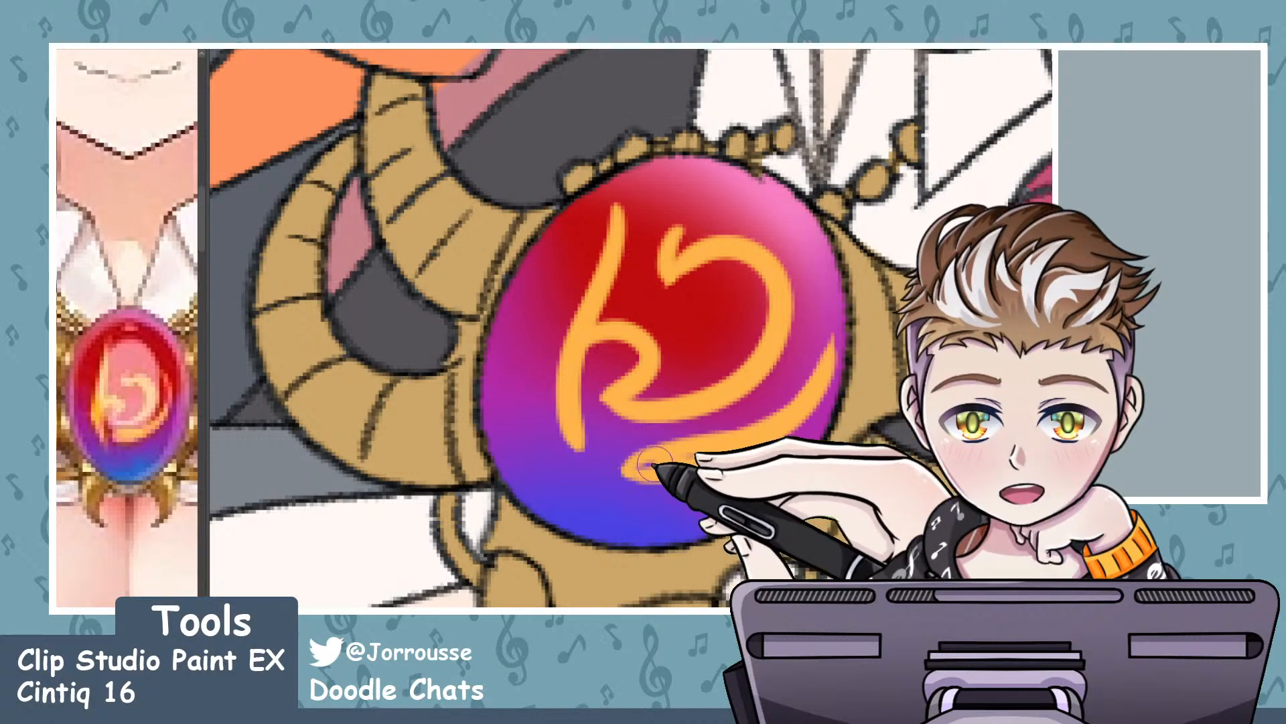
drag(649, 464, 754, 439)
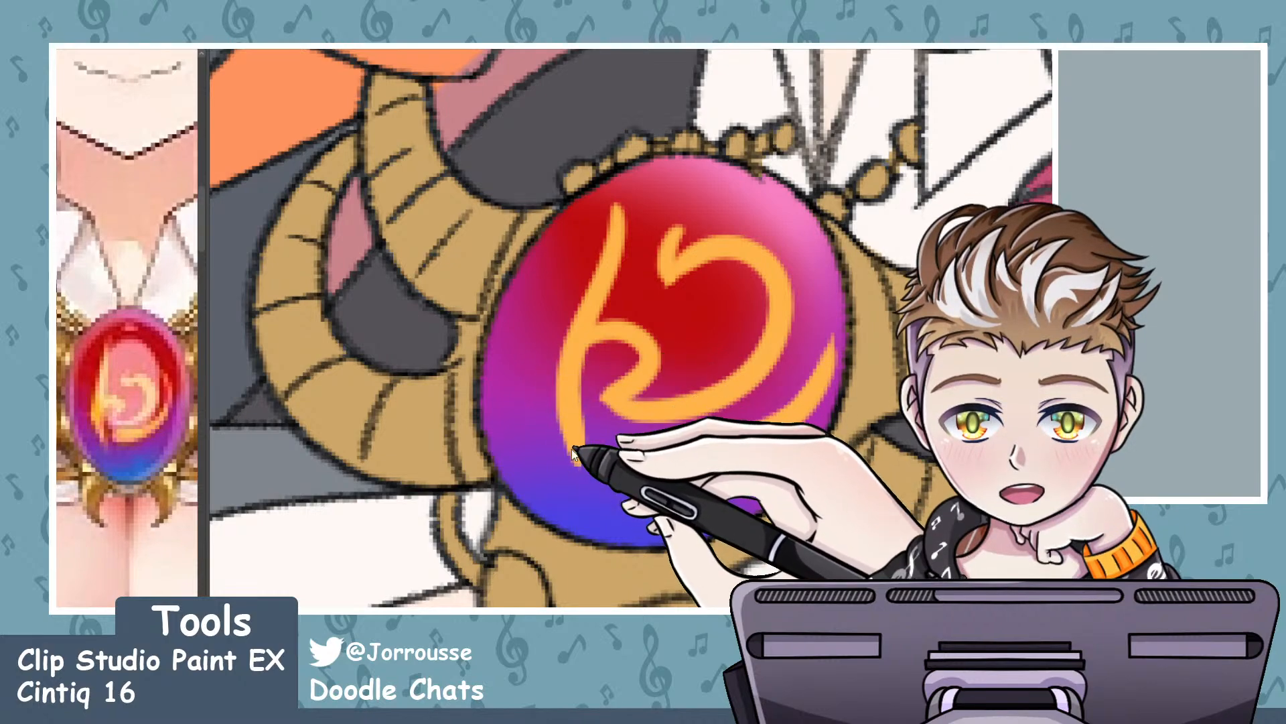
- Thicken the orange emblem's strokes and shape their ends into tapered, flame-like points
drag(561, 406, 589, 459)
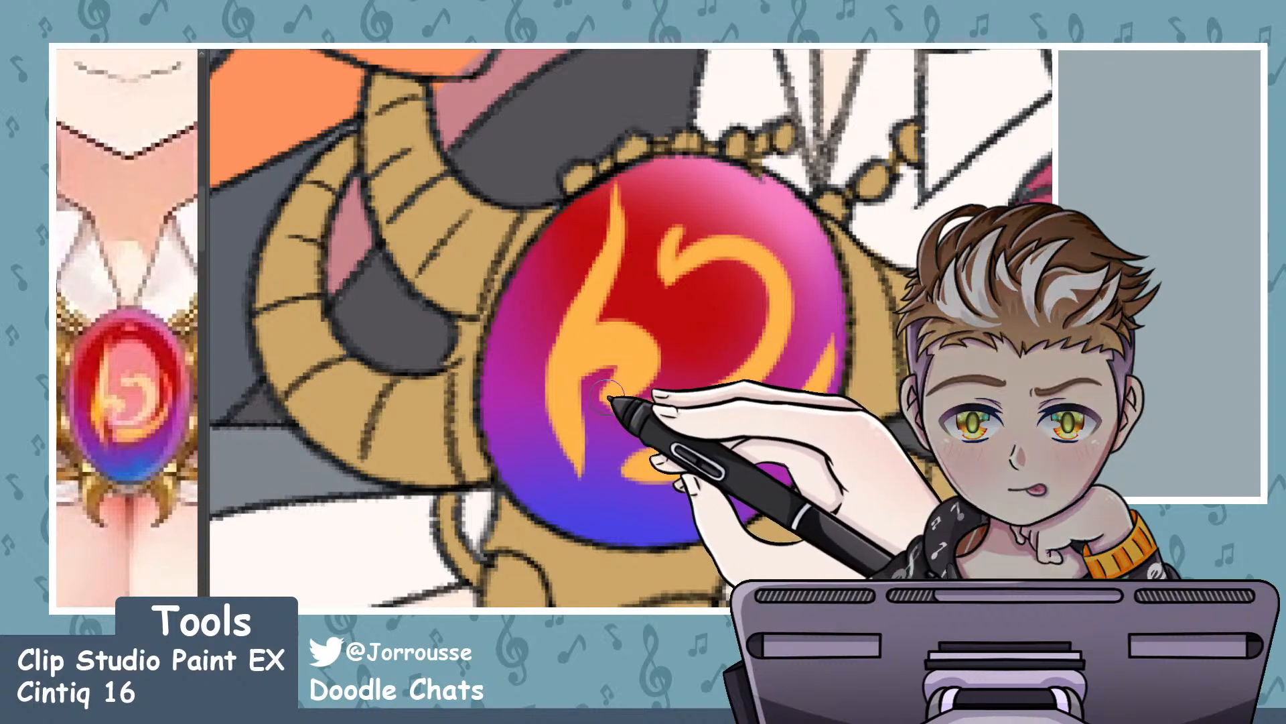
drag(624, 395, 670, 405)
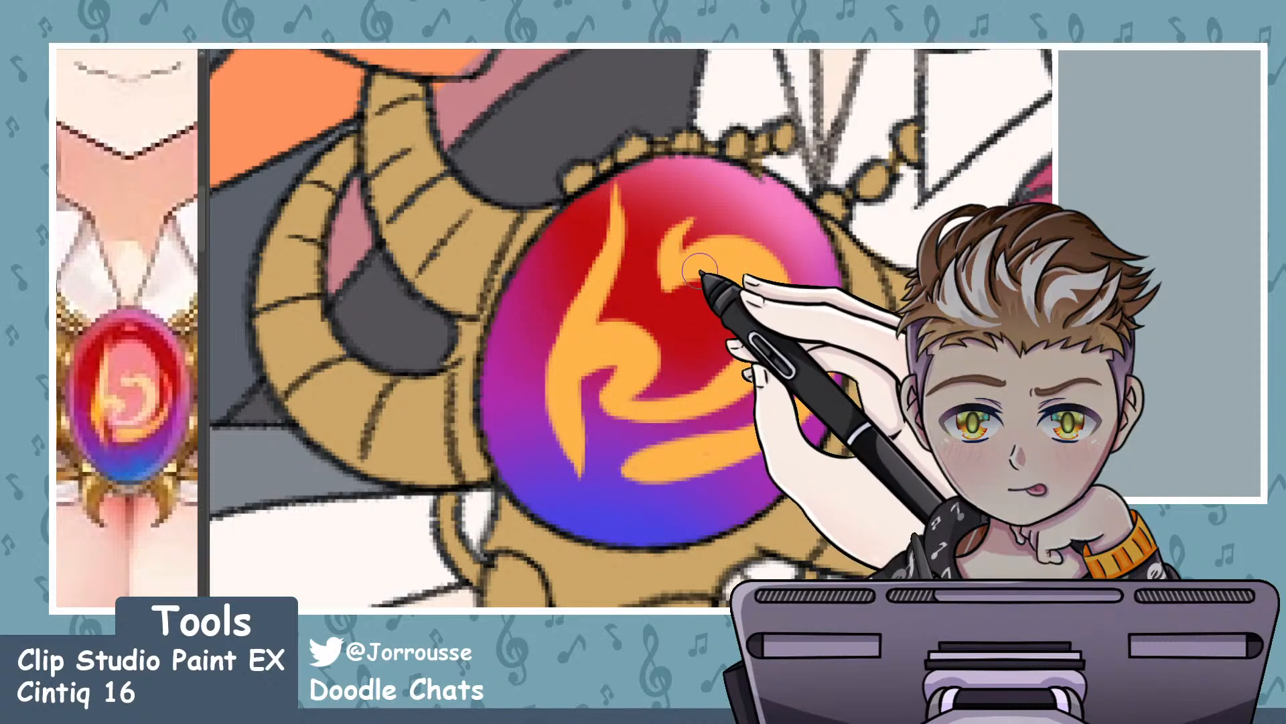
scroll(700, 270, down, 10)
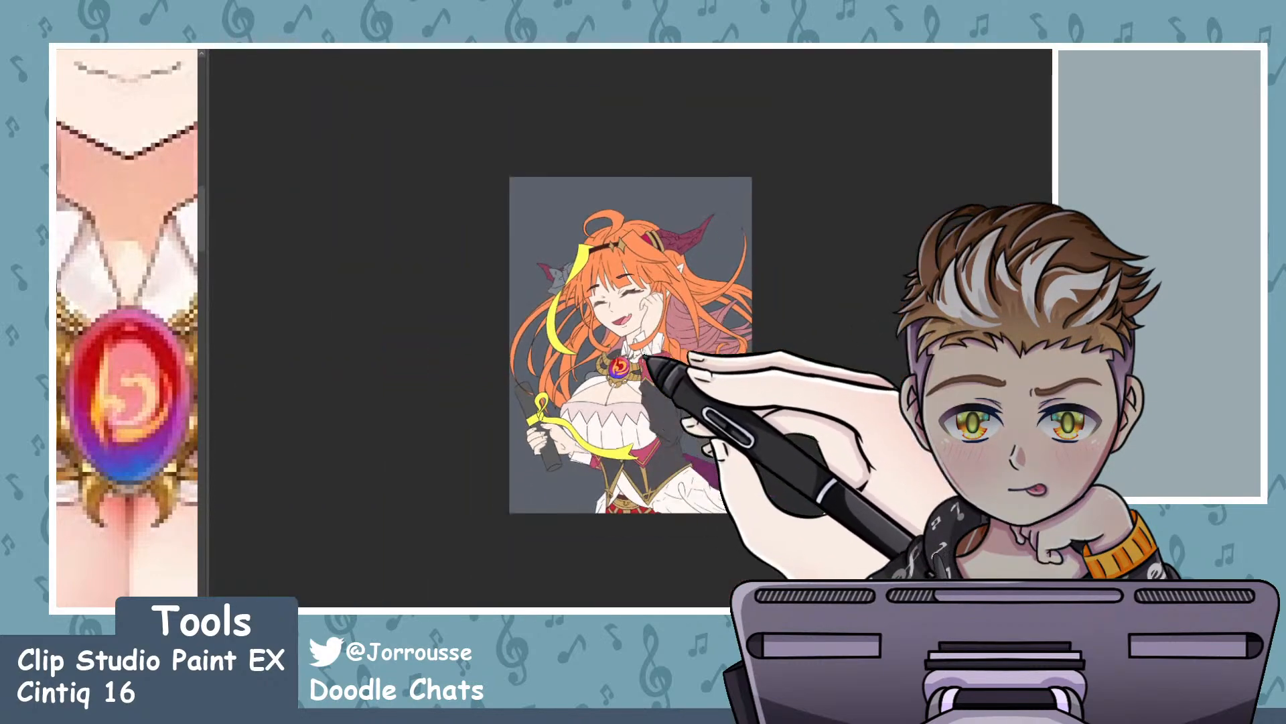
- Shift the emblem's large curl slightly left and repaint the lower sweep's right end as a steeper, tapered tail
scroll(645, 361, up, 1)
scroll(645, 360, up, 8)
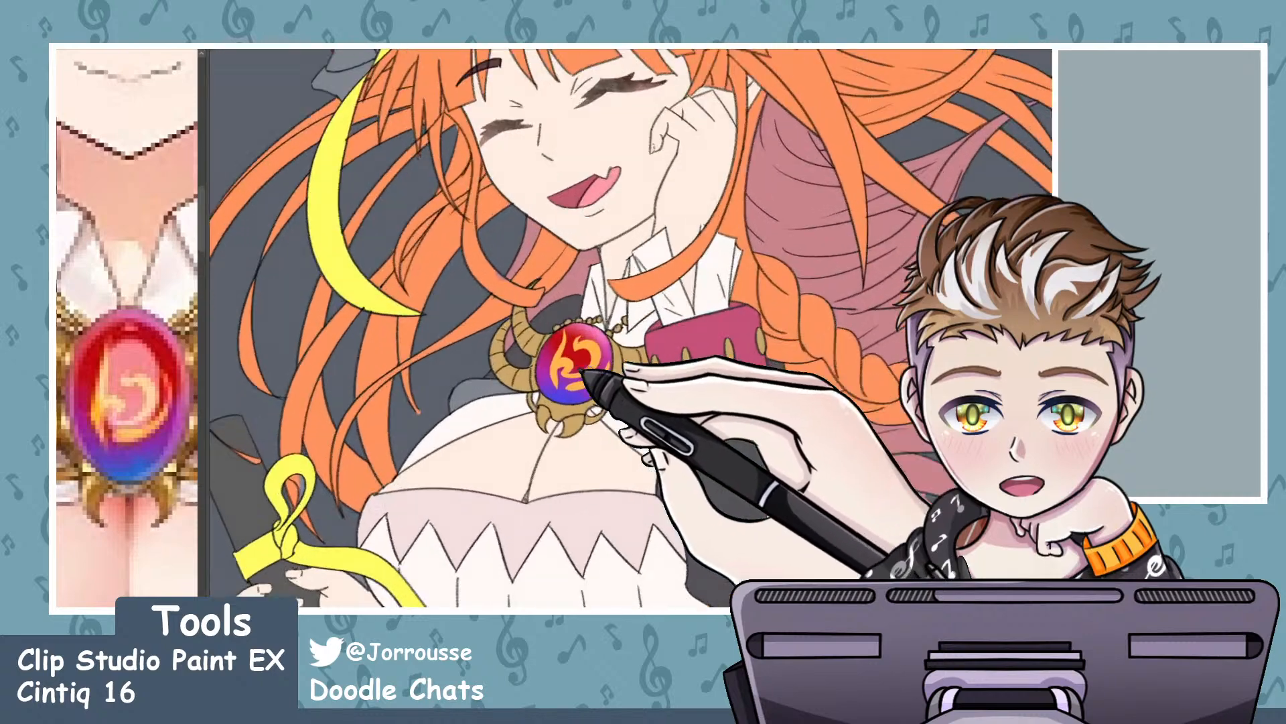
scroll(582, 368, up, 6)
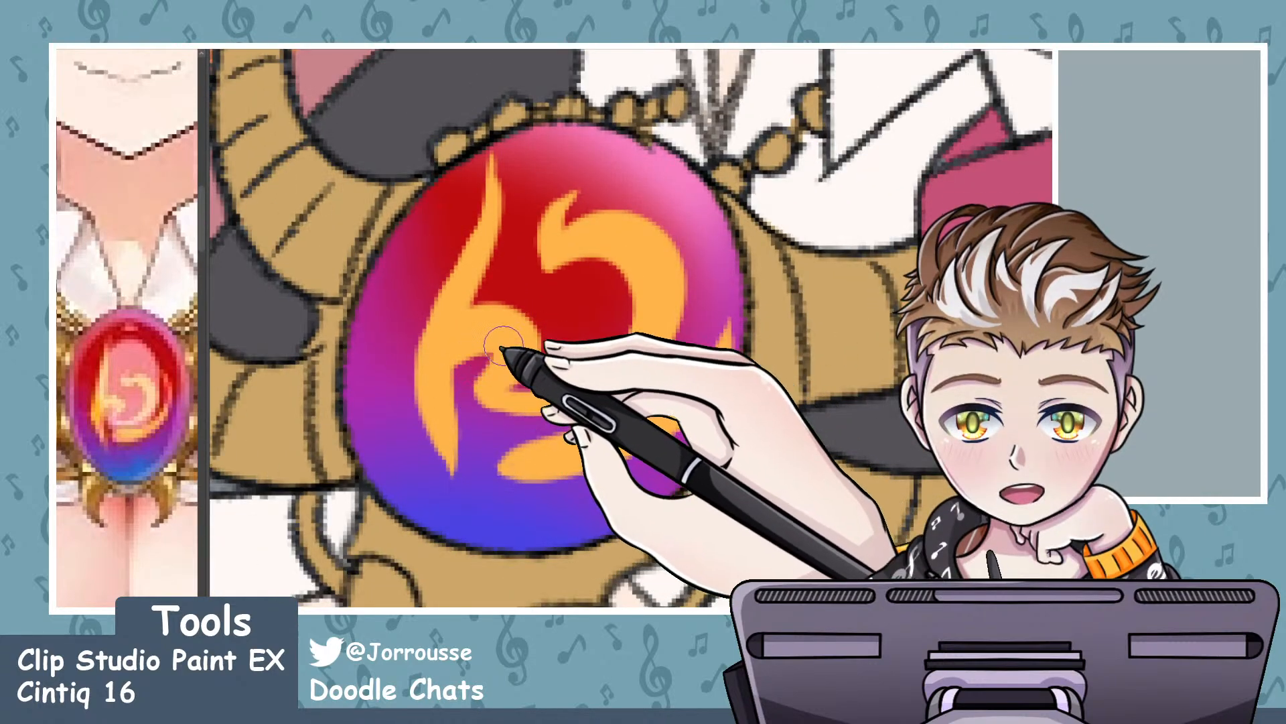
scroll(536, 365, up, 3)
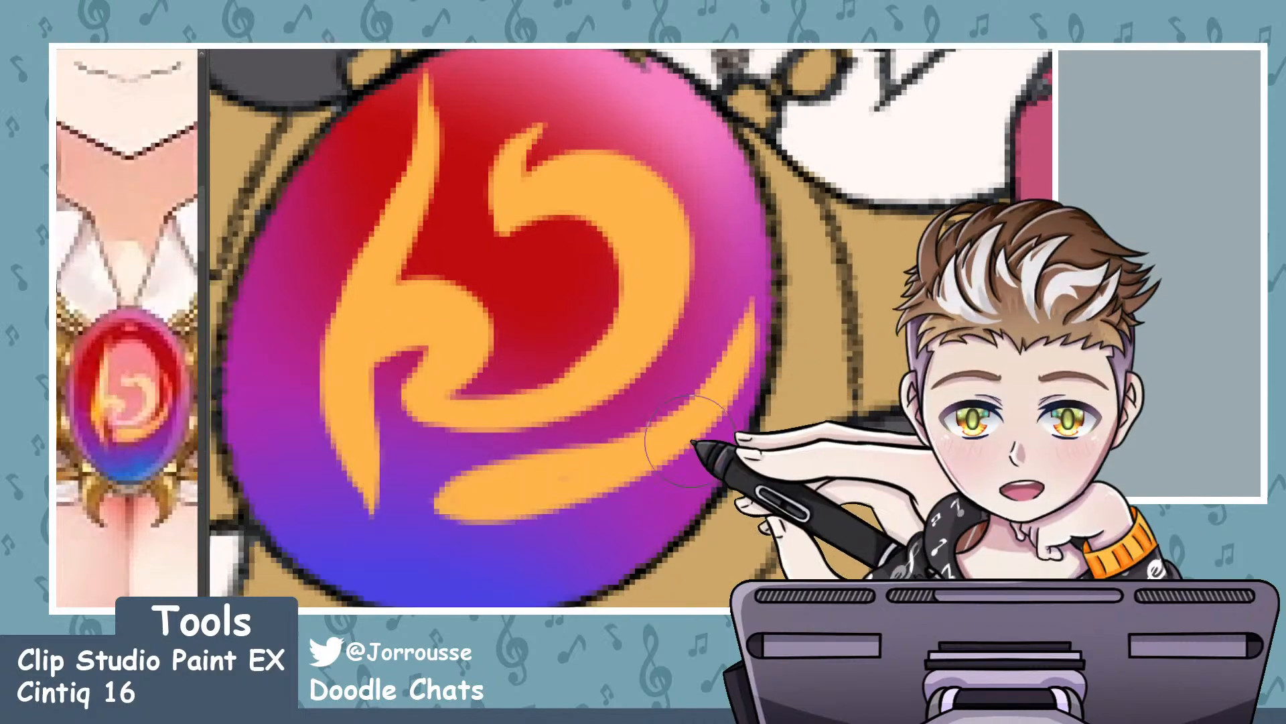
drag(647, 461, 658, 447)
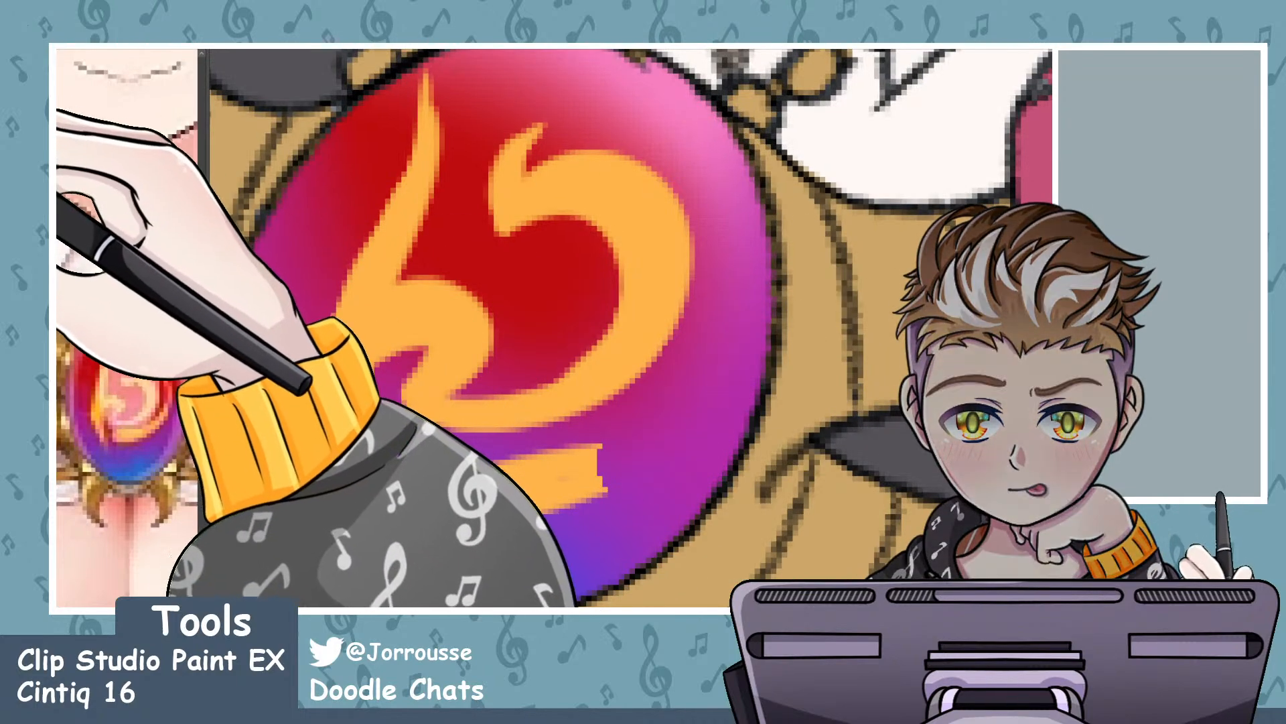
mouse_move(521, 92)
mouse_down()
mouse_move(491, 235)
mouse_move(520, 350)
mouse_move(502, 423)
mouse_move(548, 437)
mouse_move(536, 70)
mouse_up()
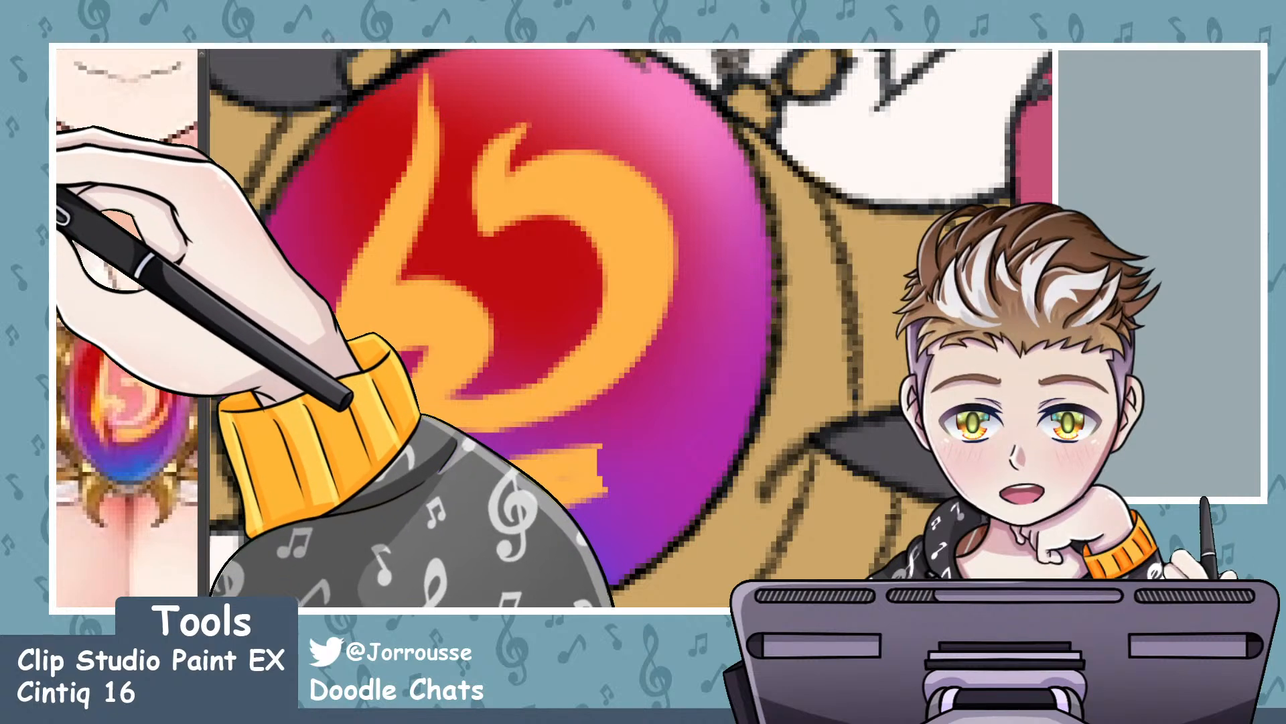
drag(701, 294, 603, 462)
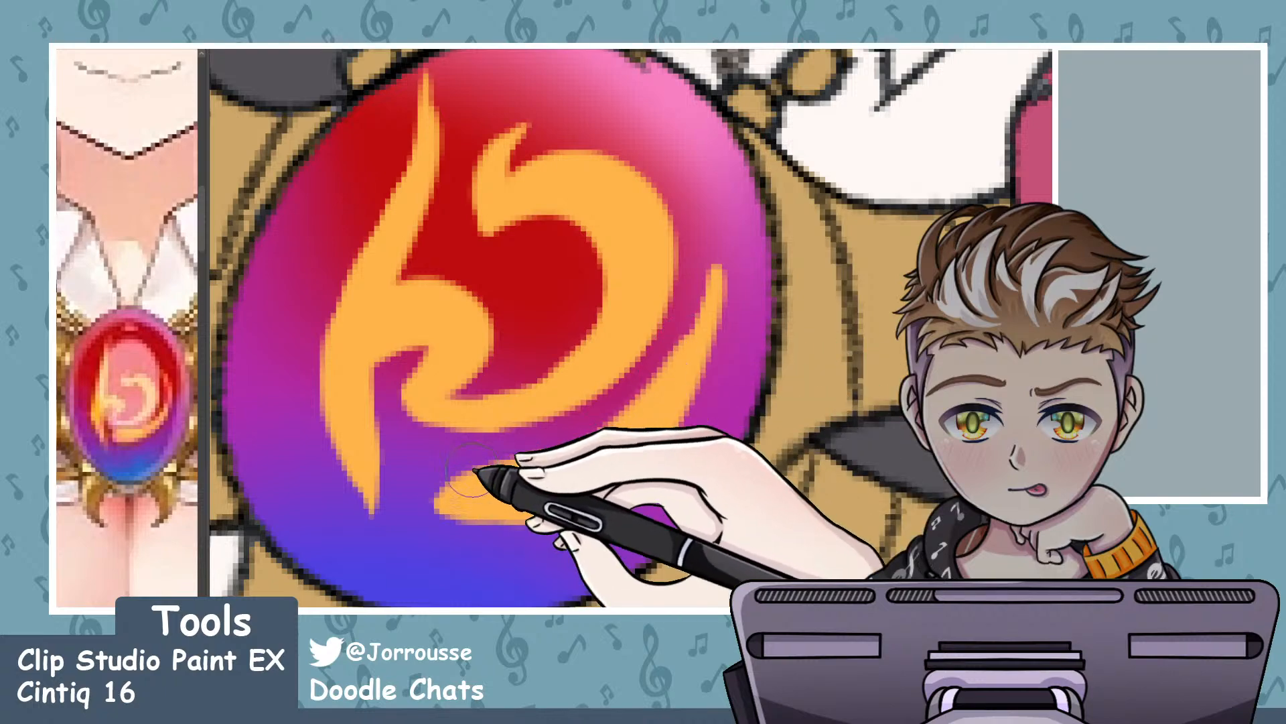
scroll(496, 409, down, 5)
scroll(544, 368, up, 6)
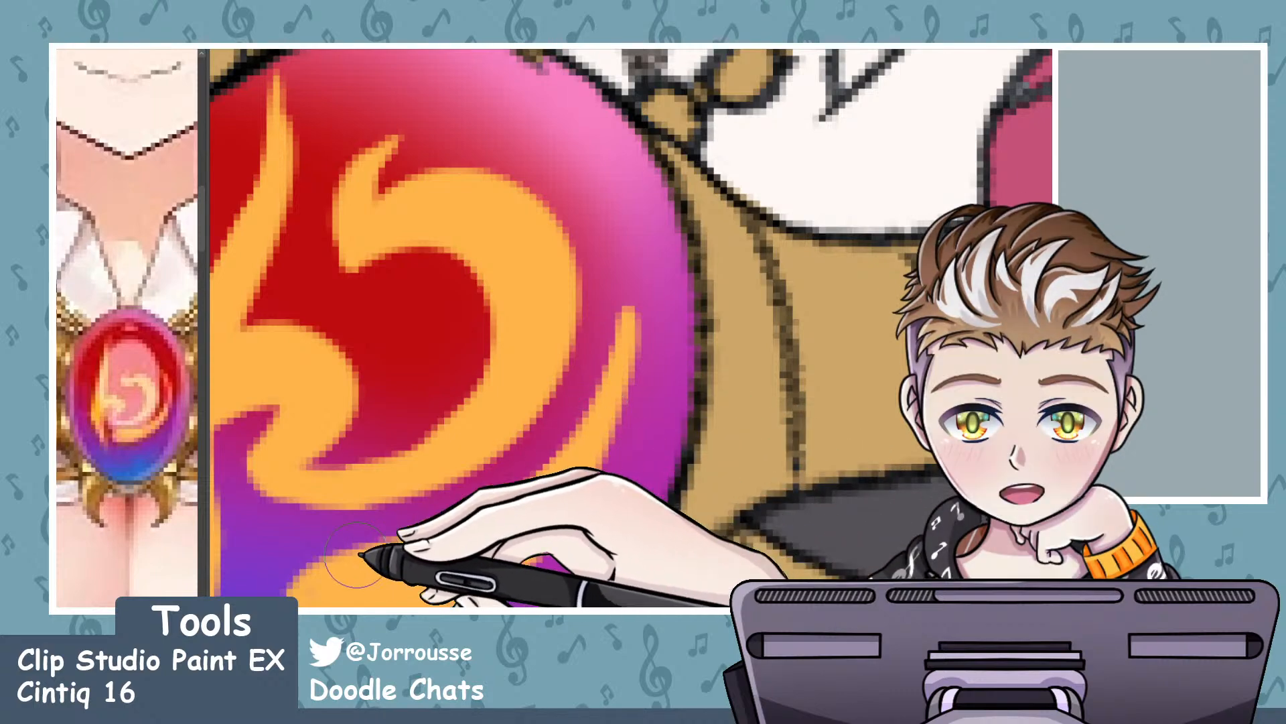
scroll(663, 402, down, 4)
scroll(626, 469, down, 6)
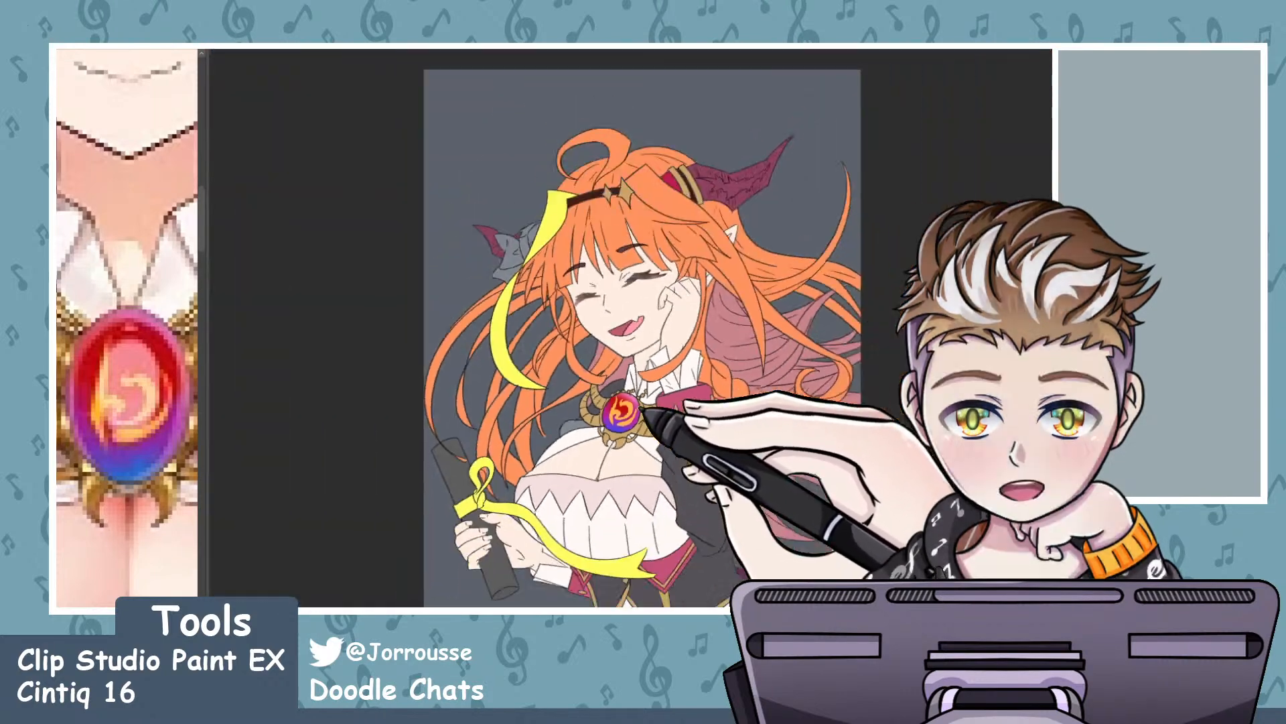
- Rotate and distort the orange flame emblem to fit the tilted oval of the brooch gem
scroll(664, 375, up, 6)
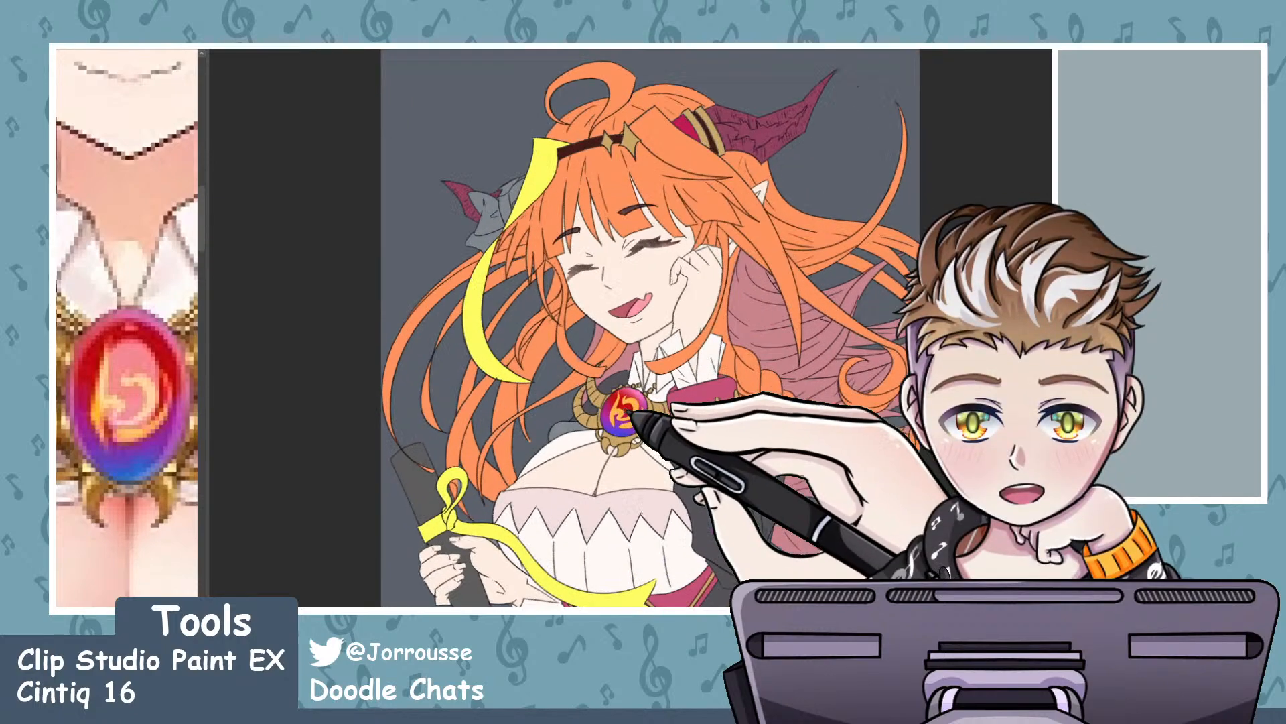
scroll(635, 376, up, 5)
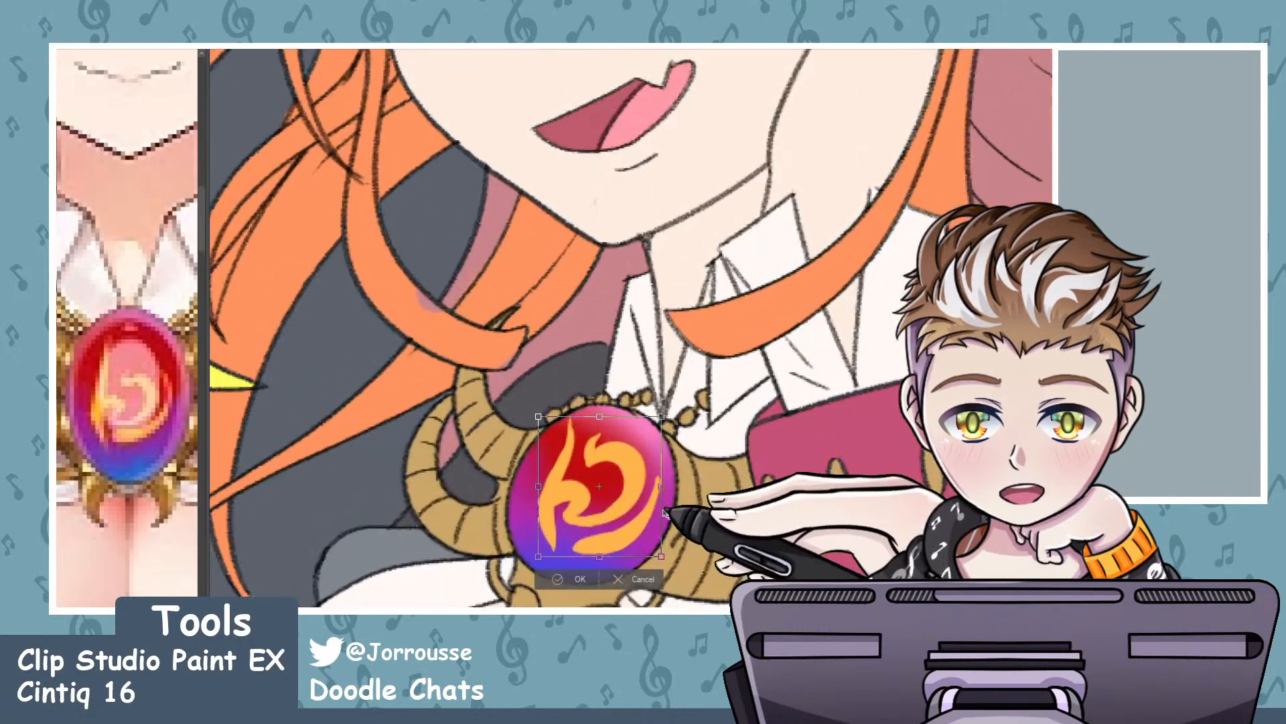
key(ctrl+t)
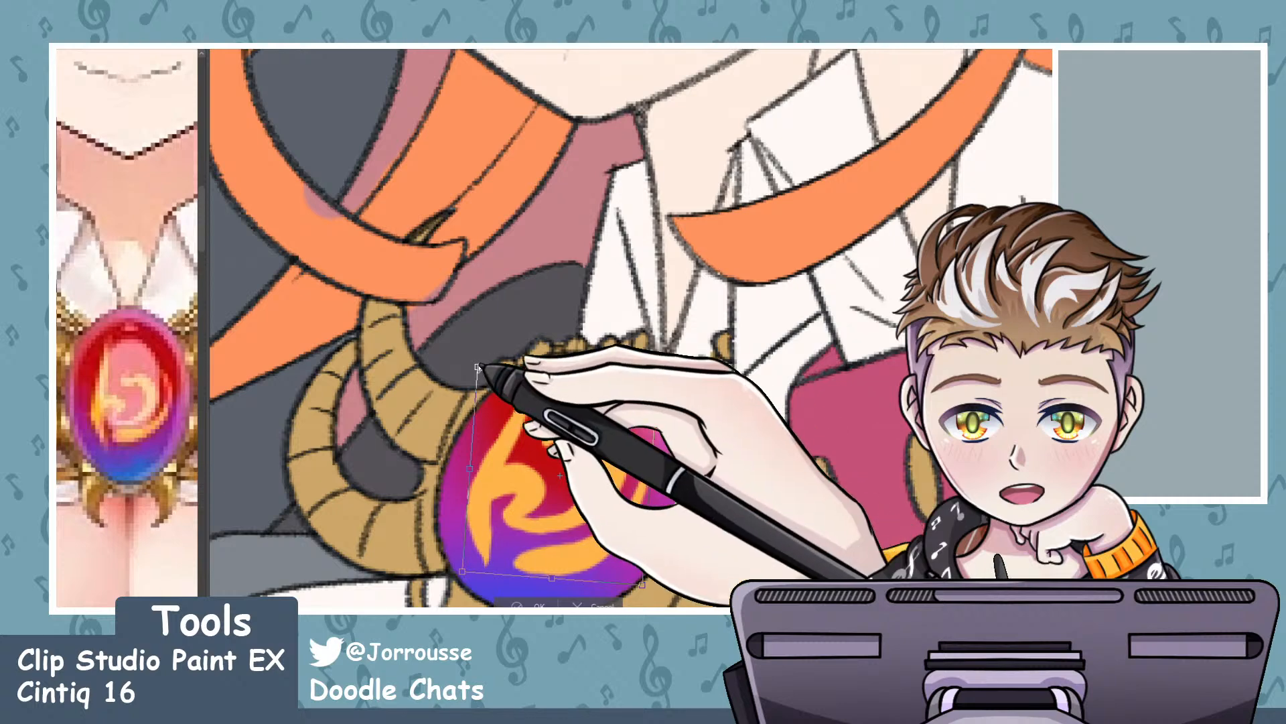
drag(479, 368, 498, 382)
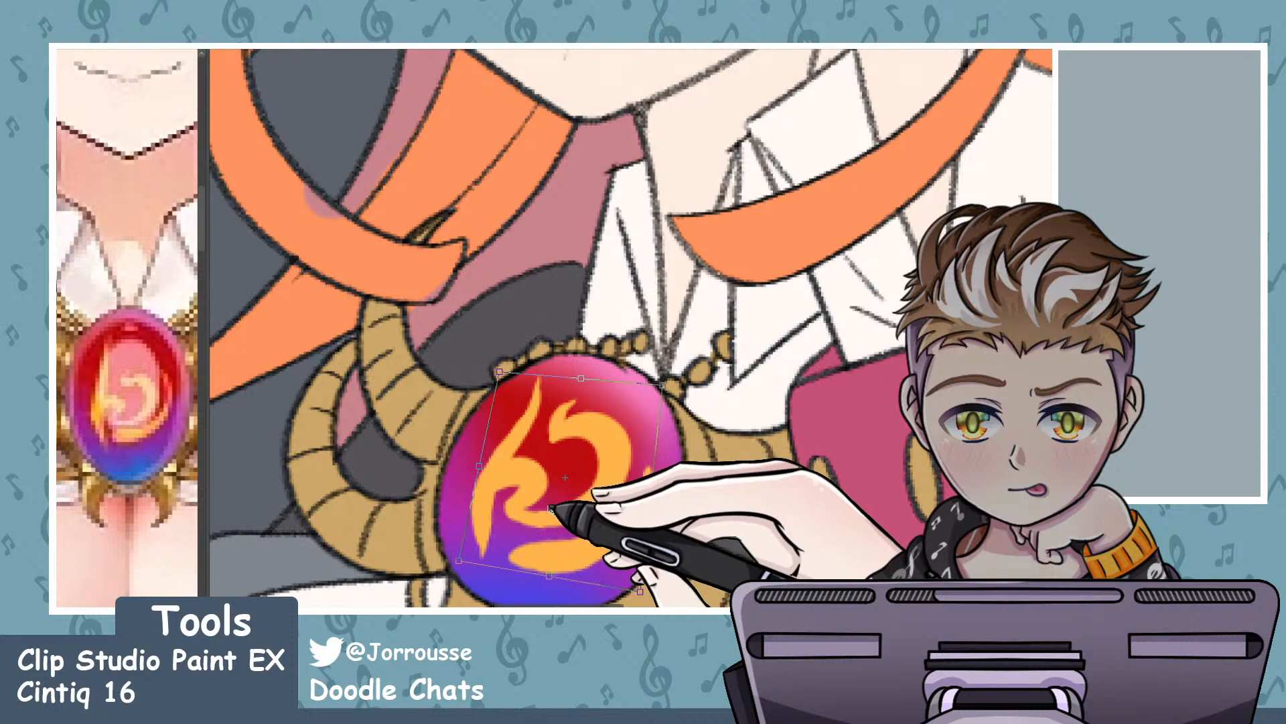
drag(550, 507, 554, 508)
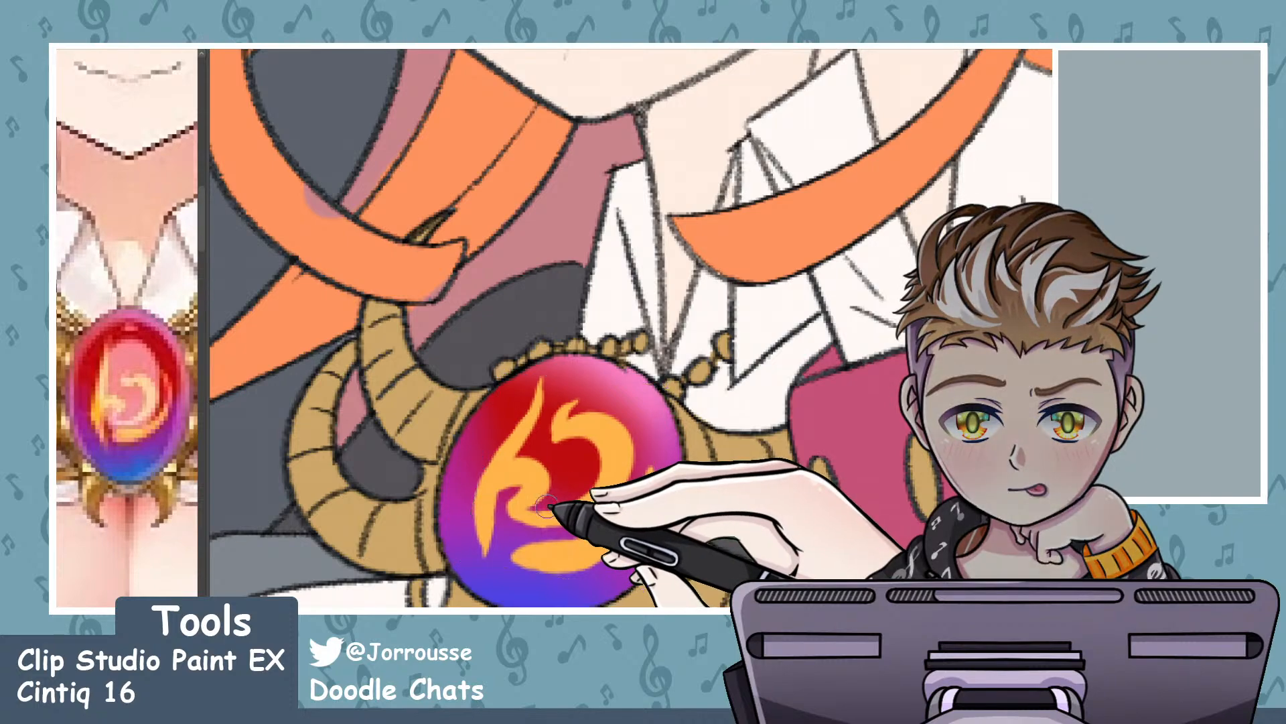
scroll(581, 474, down, 10)
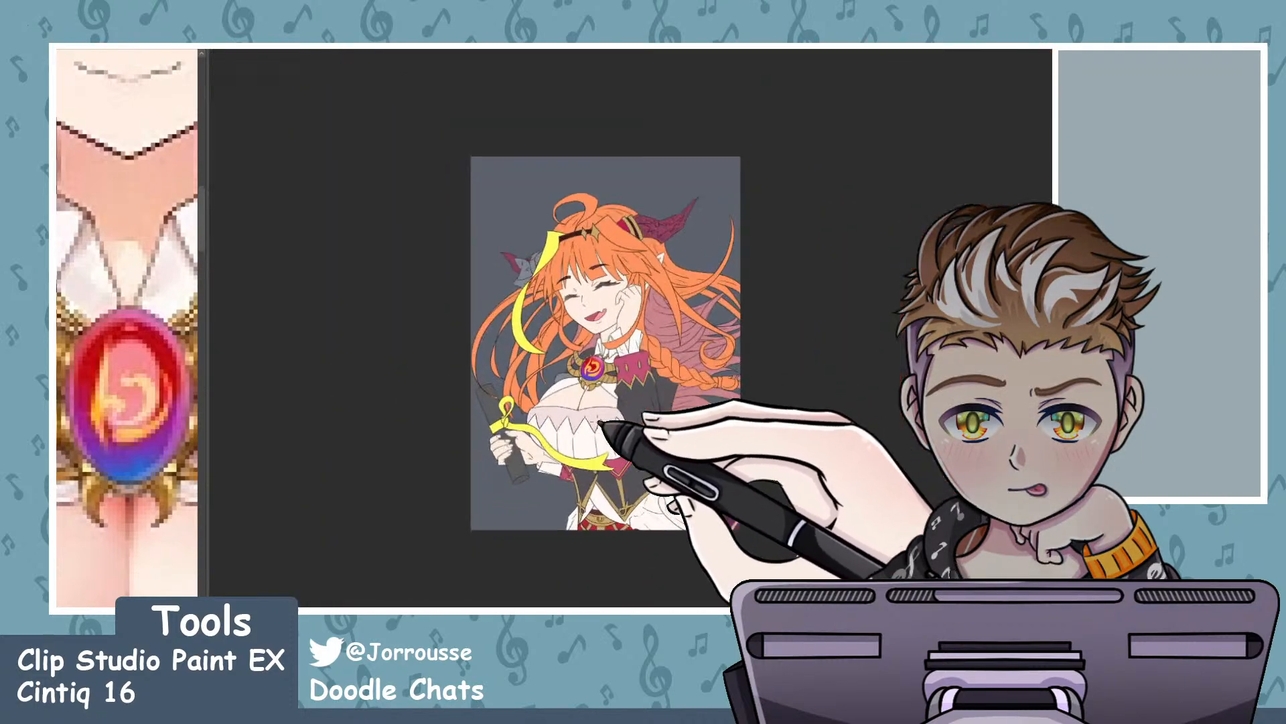
scroll(595, 382, up, 8)
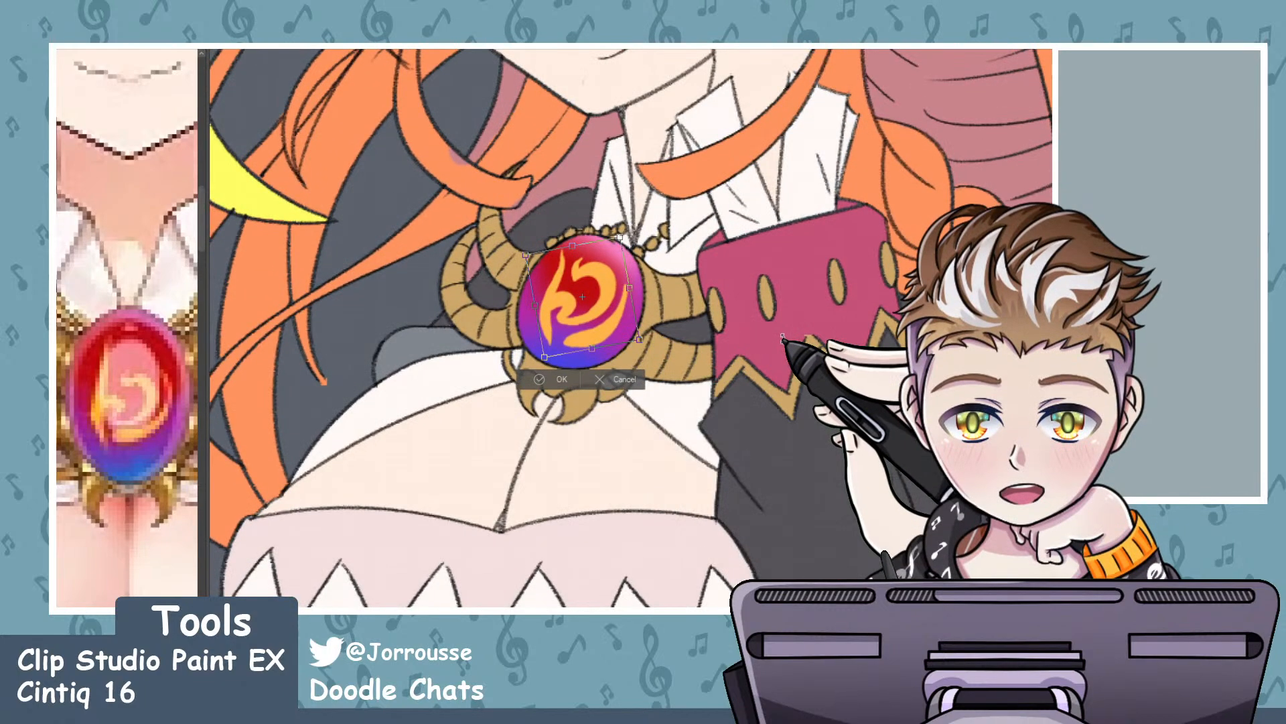
scroll(771, 331, up, 3)
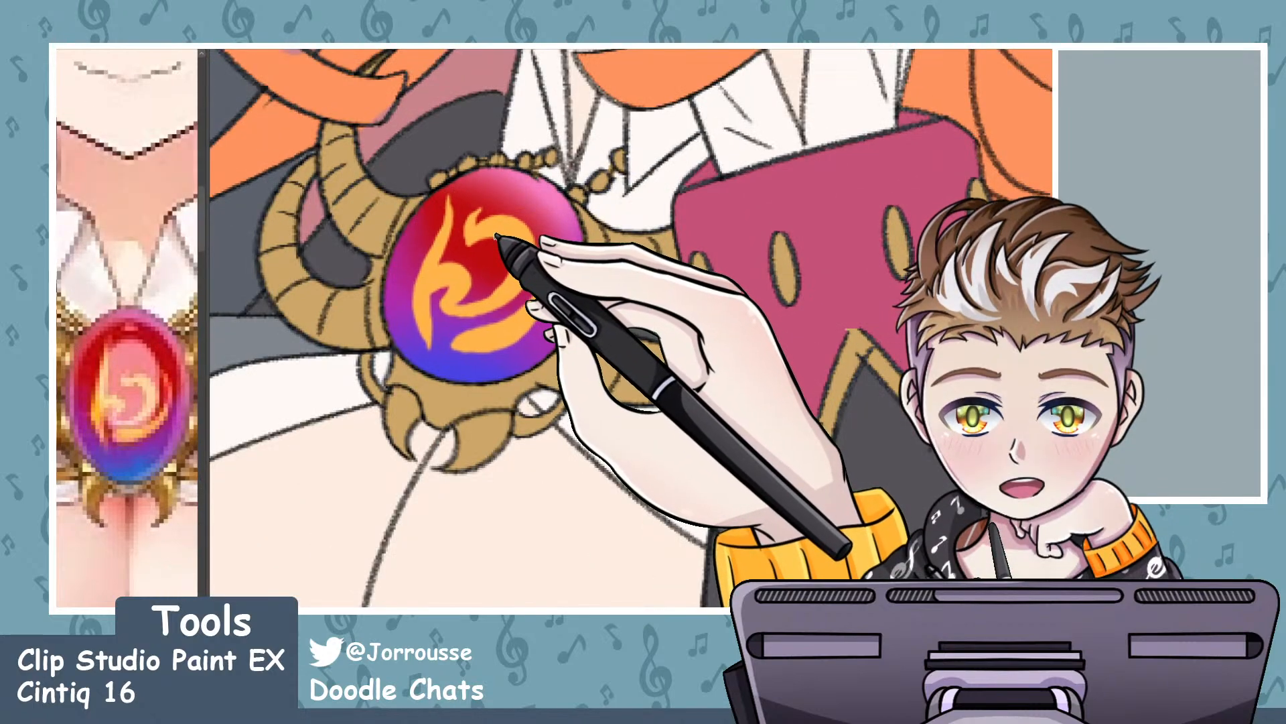
scroll(495, 236, down, 8)
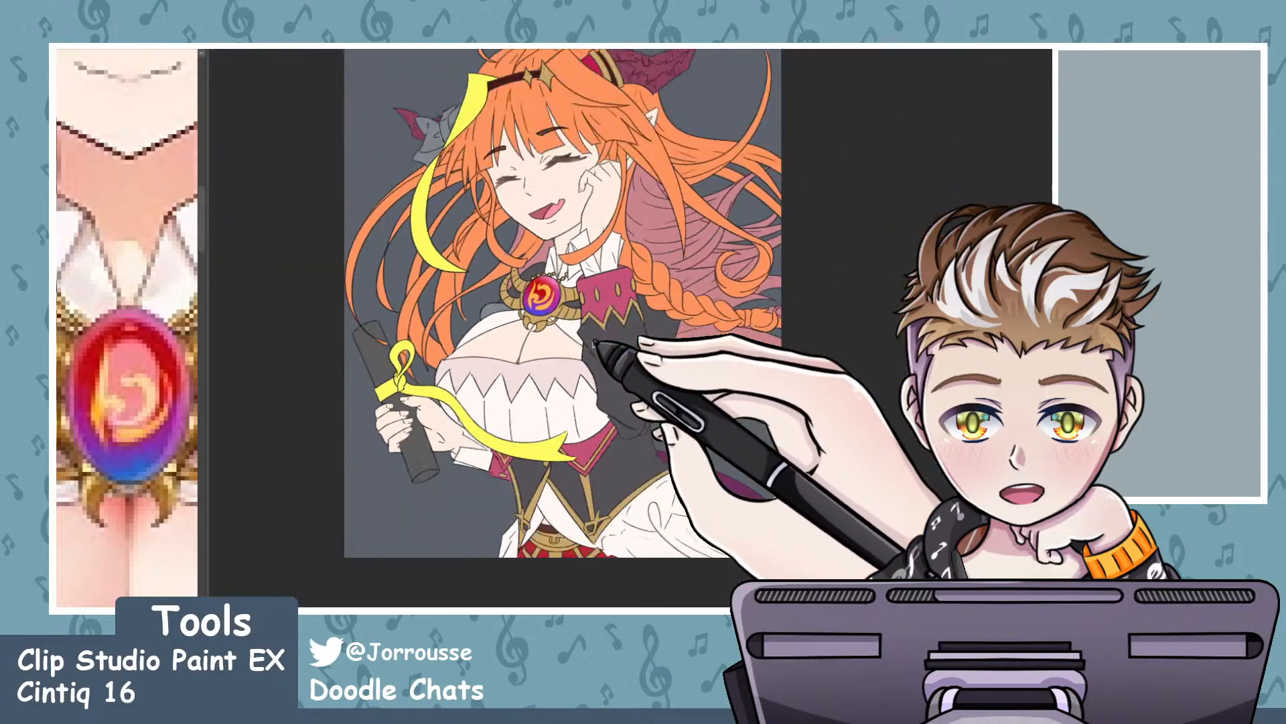
scroll(563, 353, up, 3)
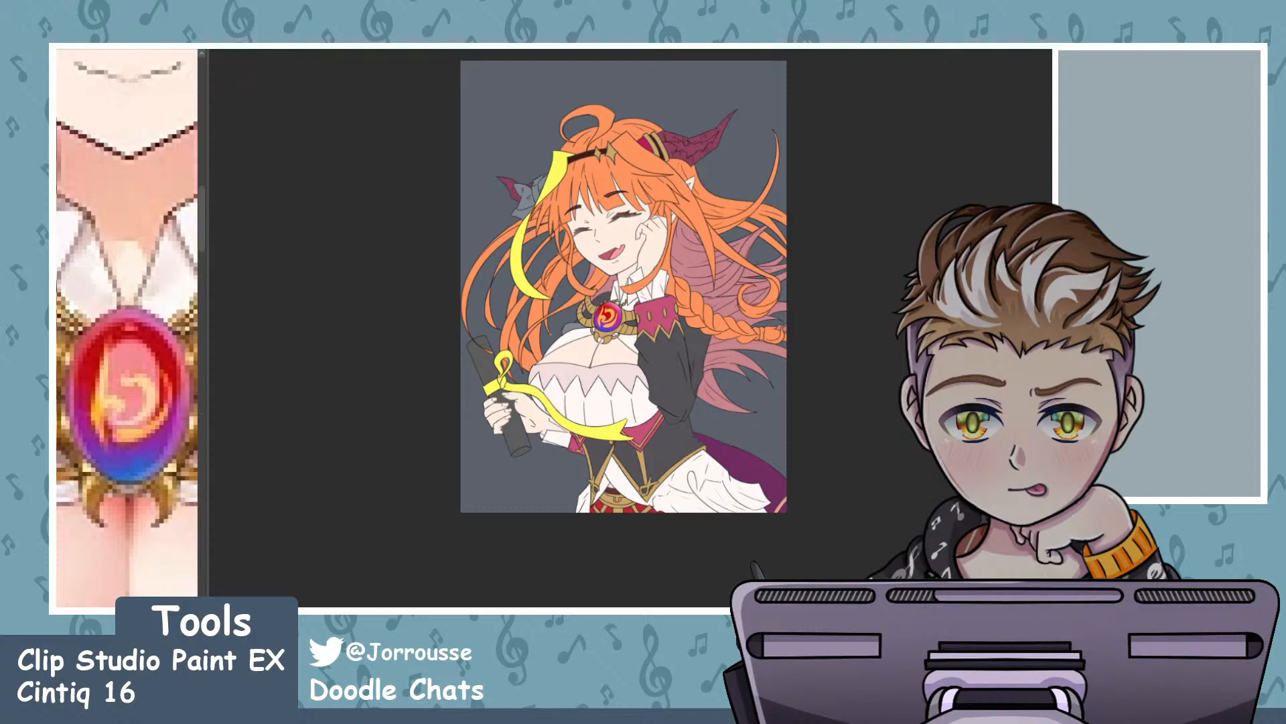
- Examine the whole illustration at several zoom levels, checking how the brooch gem reads within the character
scroll(698, 339, down, 2)
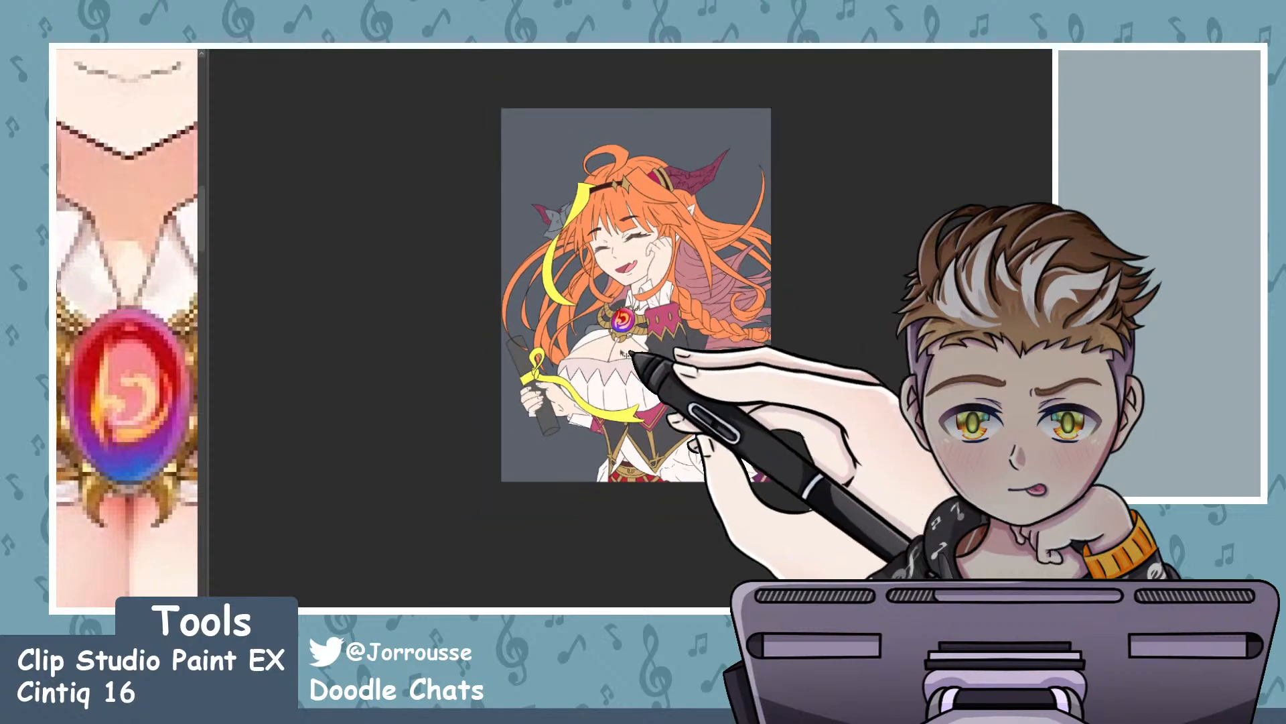
scroll(625, 342, up, 12)
scroll(659, 320, down, 6)
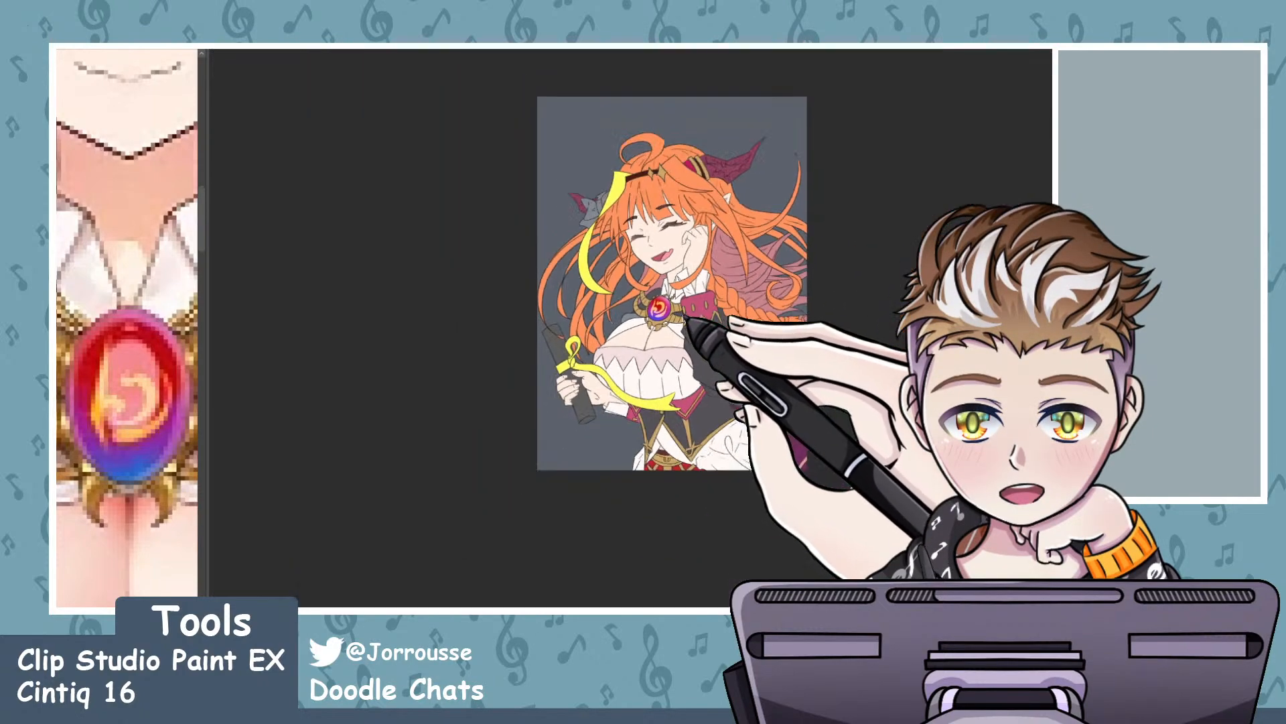
scroll(696, 347, up, 2)
scroll(704, 343, down, 1)
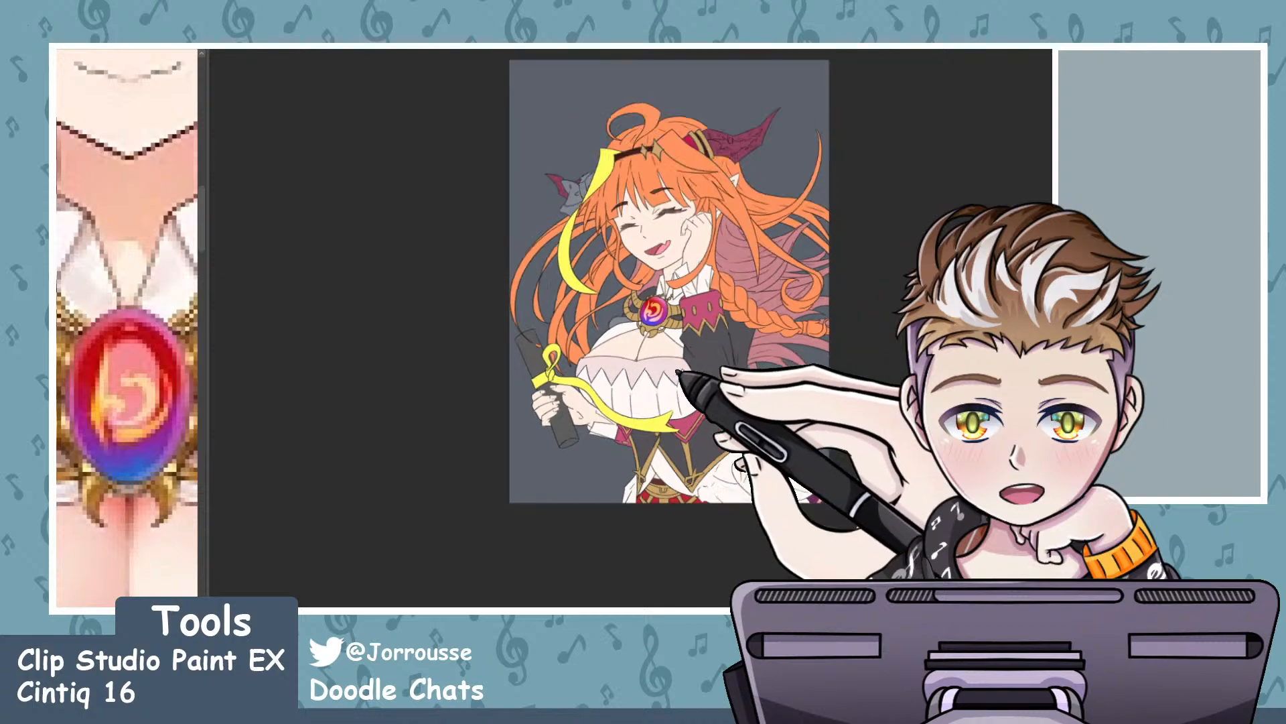
scroll(700, 267, up, 2)
scroll(747, 299, down, 1)
scroll(734, 272, up, 1)
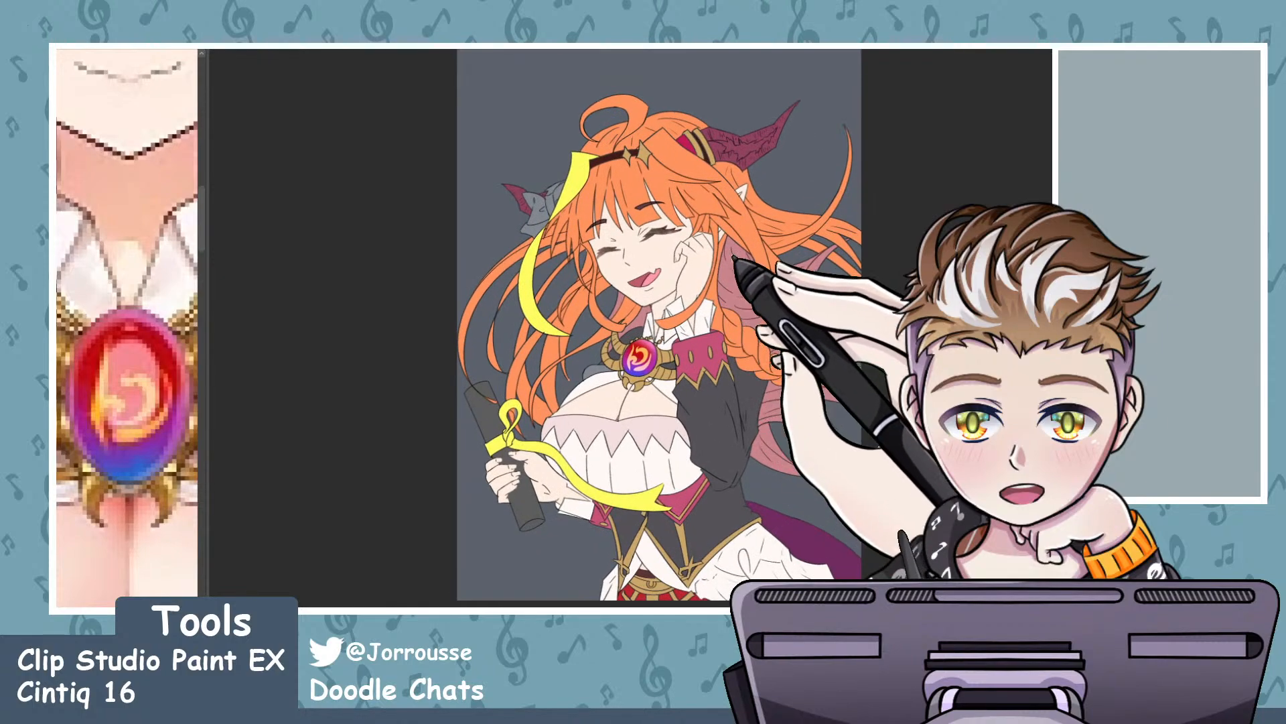
scroll(570, 469, up, 2)
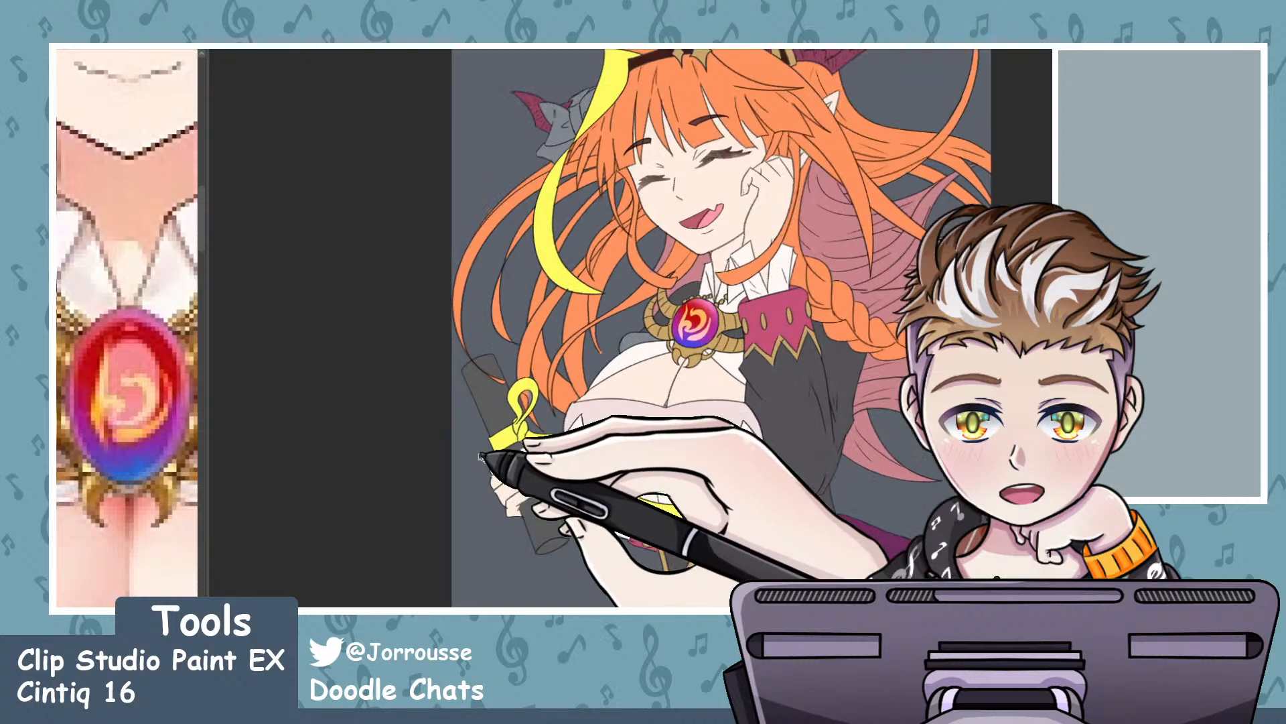
scroll(513, 516, down, 2)
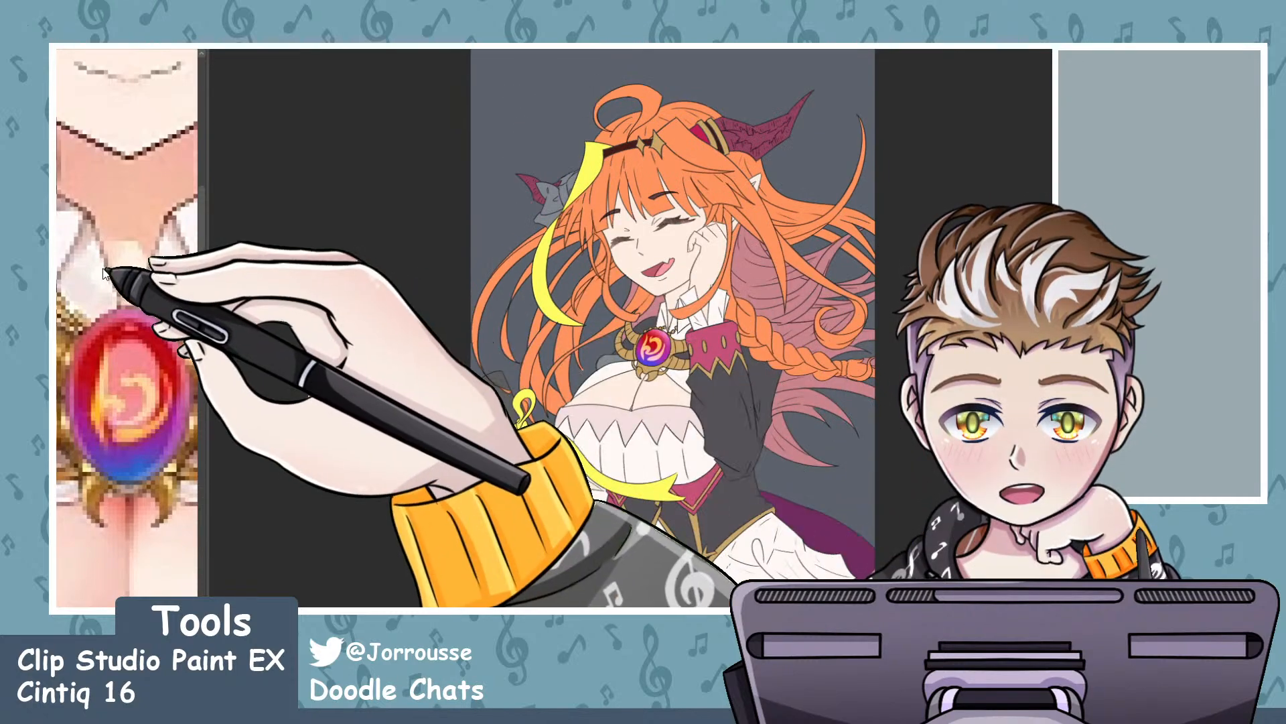
- Bring the striped hair bow into view on the reference and fill the matching bow's grey fabric sections with off-white
scroll(153, 310, down, 5)
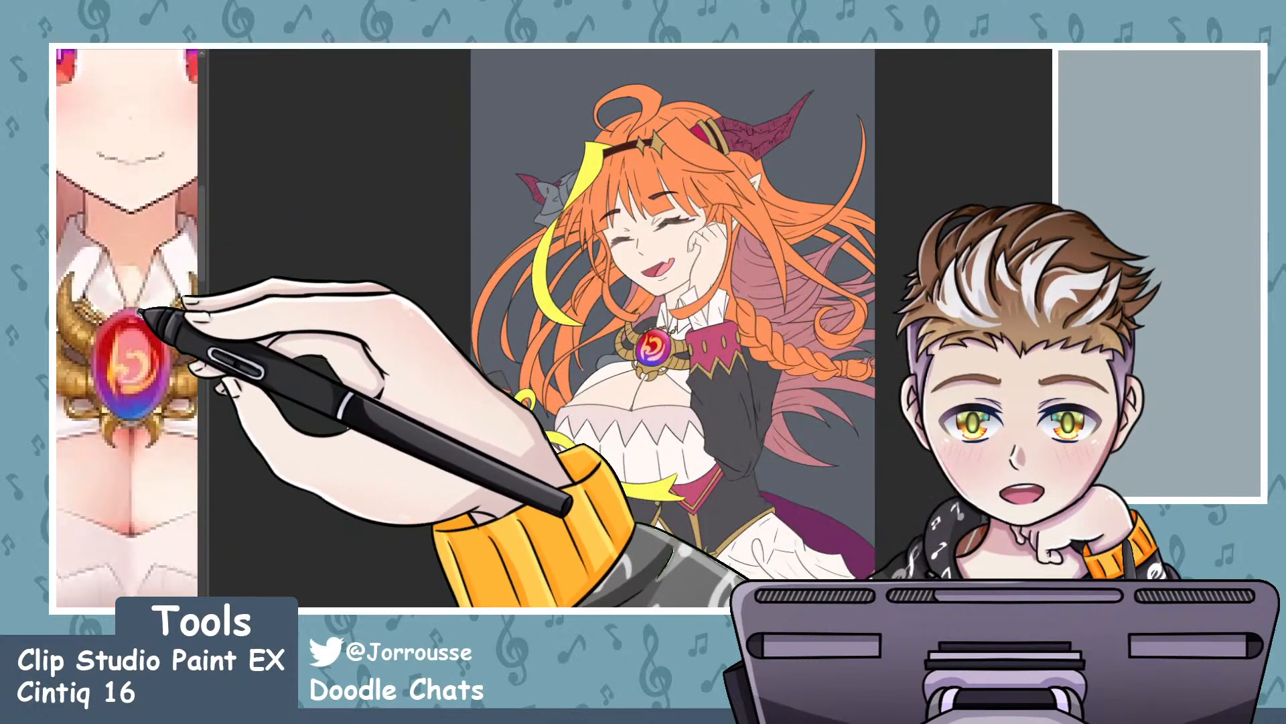
scroll(136, 221, up, 1)
scroll(107, 232, down, 1)
scroll(94, 248, up, 5)
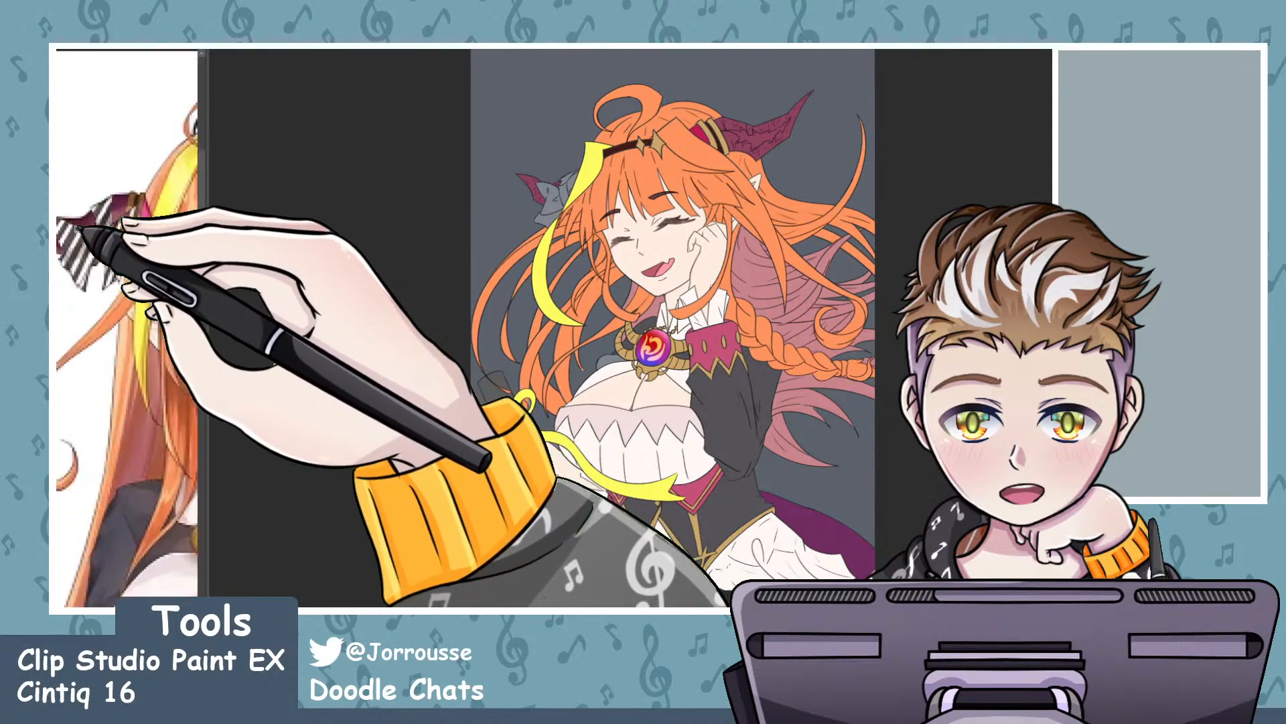
scroll(558, 177, up, 5)
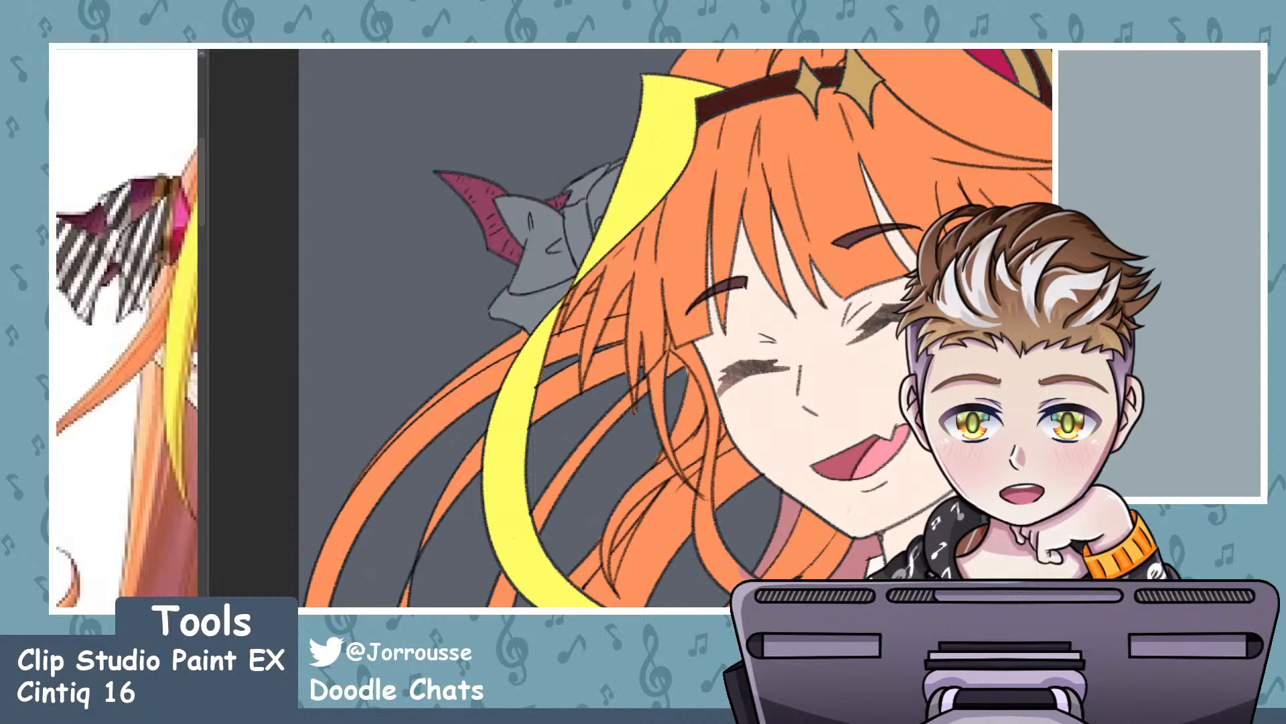
scroll(589, 244, up, 2)
click(527, 222)
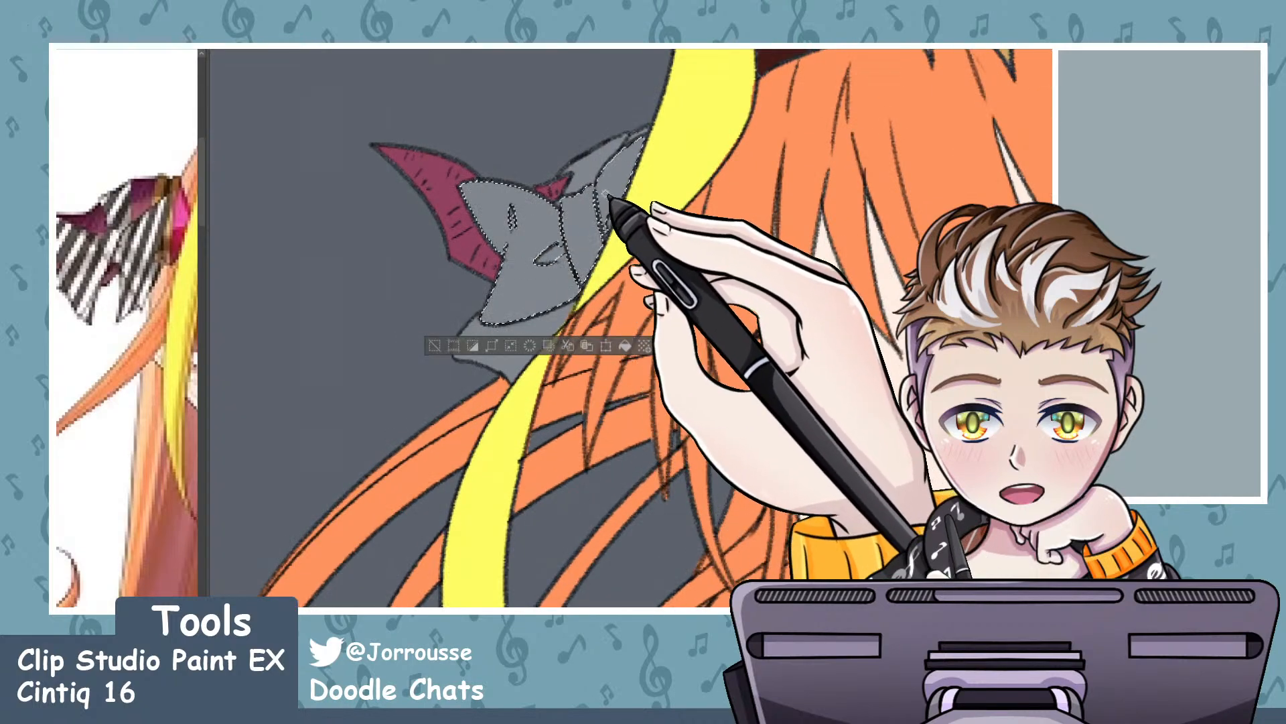
scroll(603, 196, up, 3)
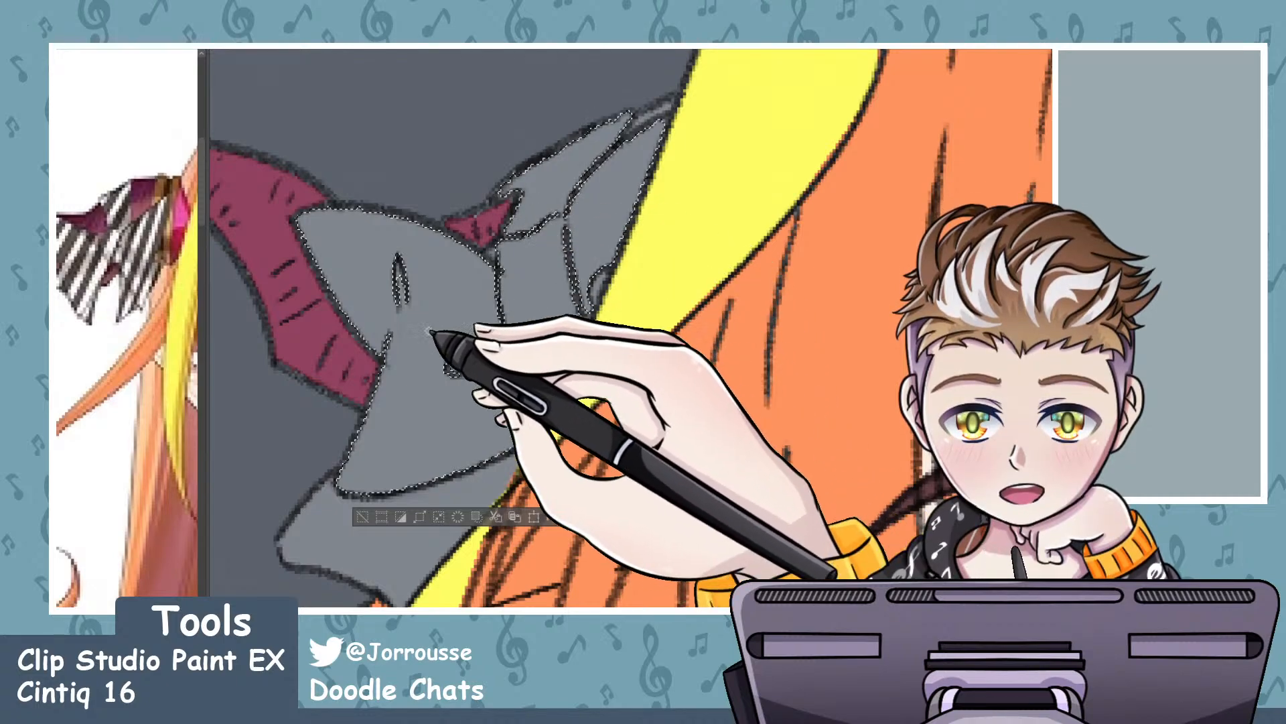
scroll(511, 296, down, 3)
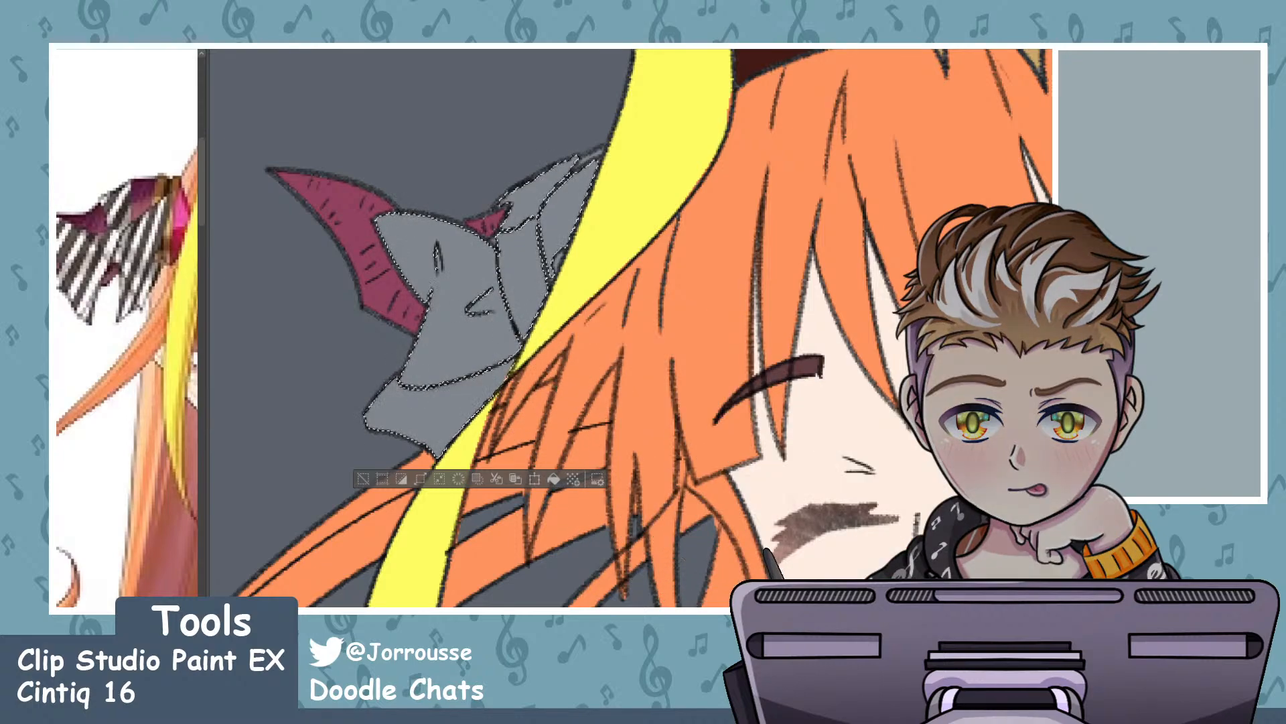
click(501, 286)
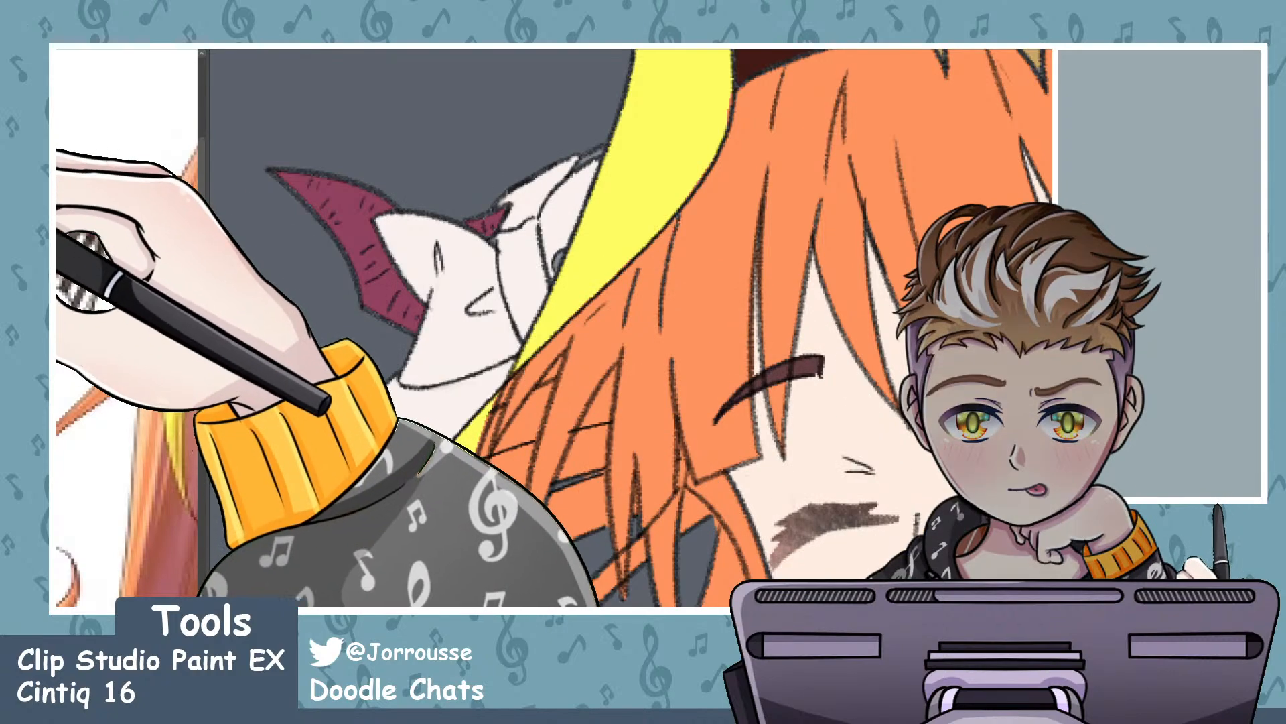
- Cover the leftover grey spot on the bow with off-white and paint the thin sliver beside the yellow ribbon burgundy
scroll(468, 245, up, 2)
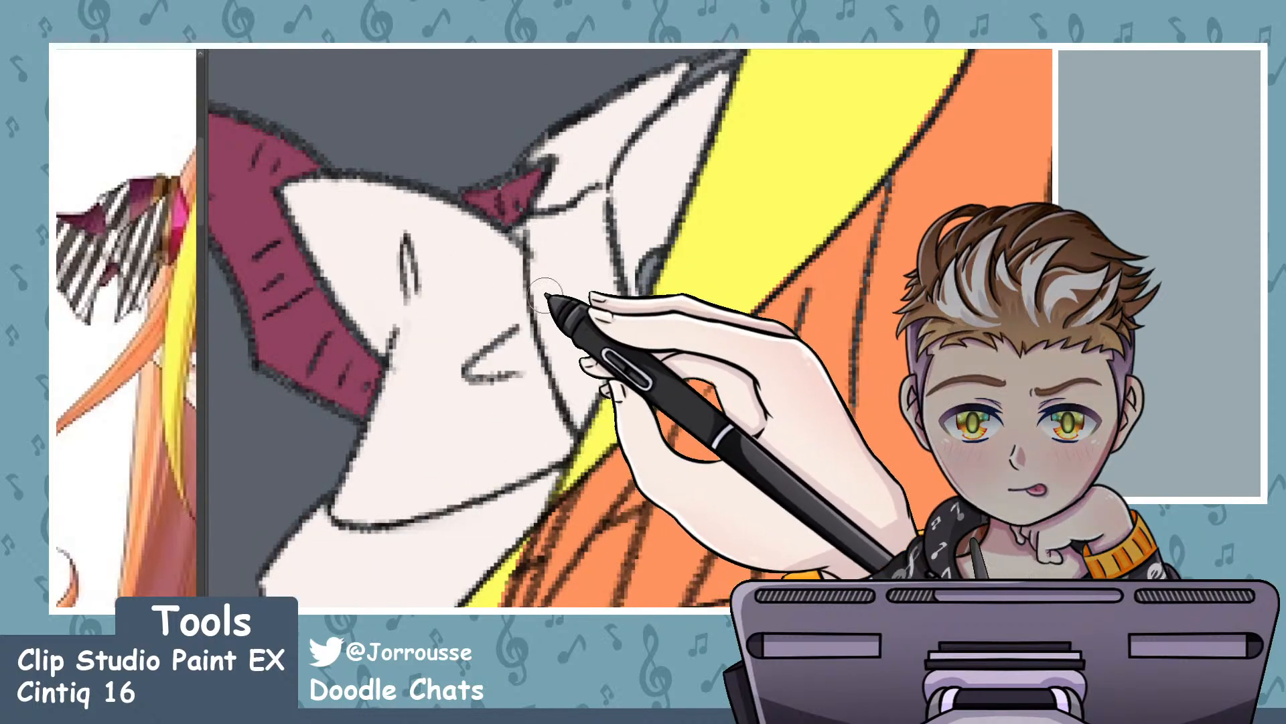
scroll(589, 289, down, 3)
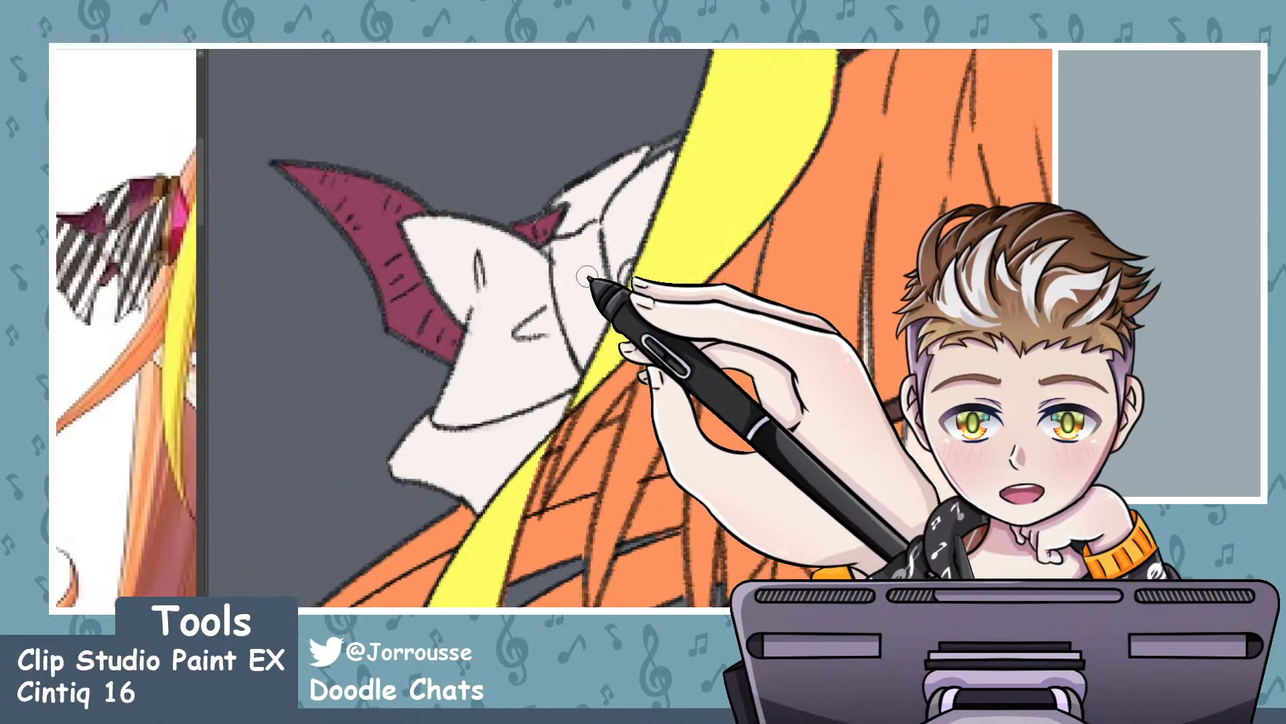
scroll(574, 273, up, 4)
scroll(499, 291, down, 4)
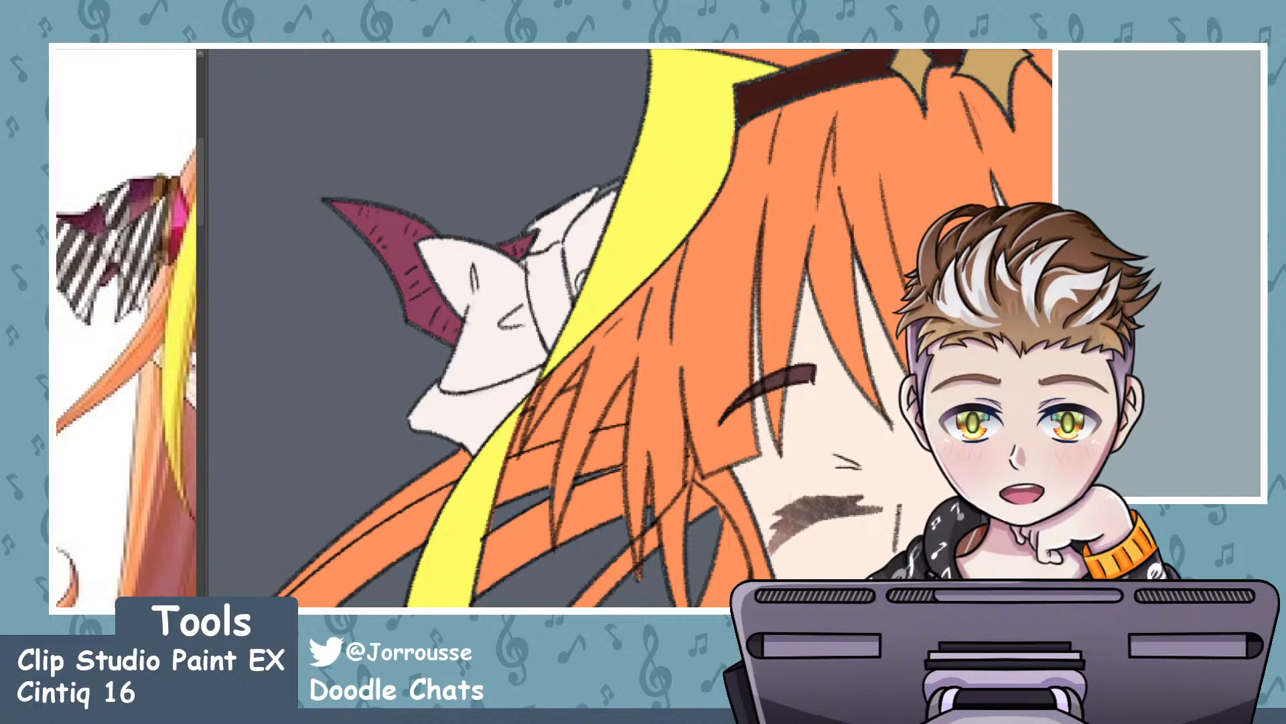
key(alt+Delete)
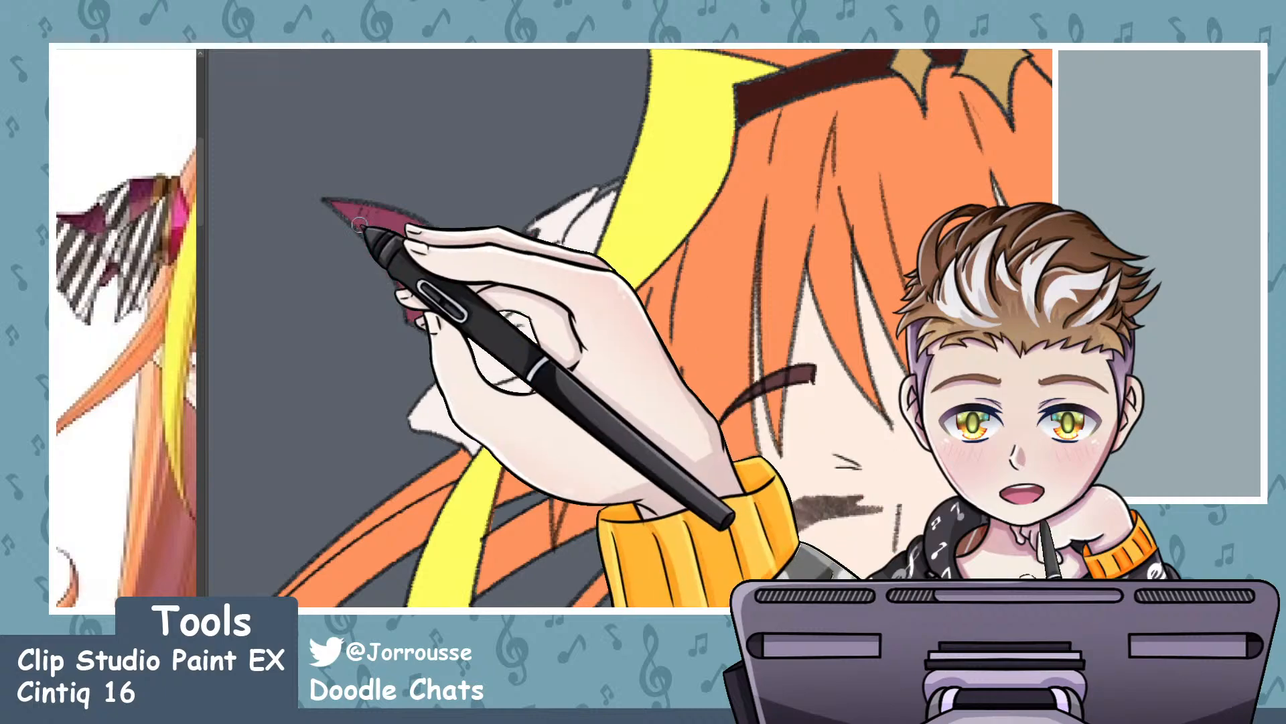
scroll(369, 231, up, 5)
mouse_move(314, 199)
mouse_down()
mouse_move(419, 279)
mouse_move(295, 178)
mouse_move(303, 170)
mouse_move(428, 286)
mouse_move(498, 403)
mouse_up()
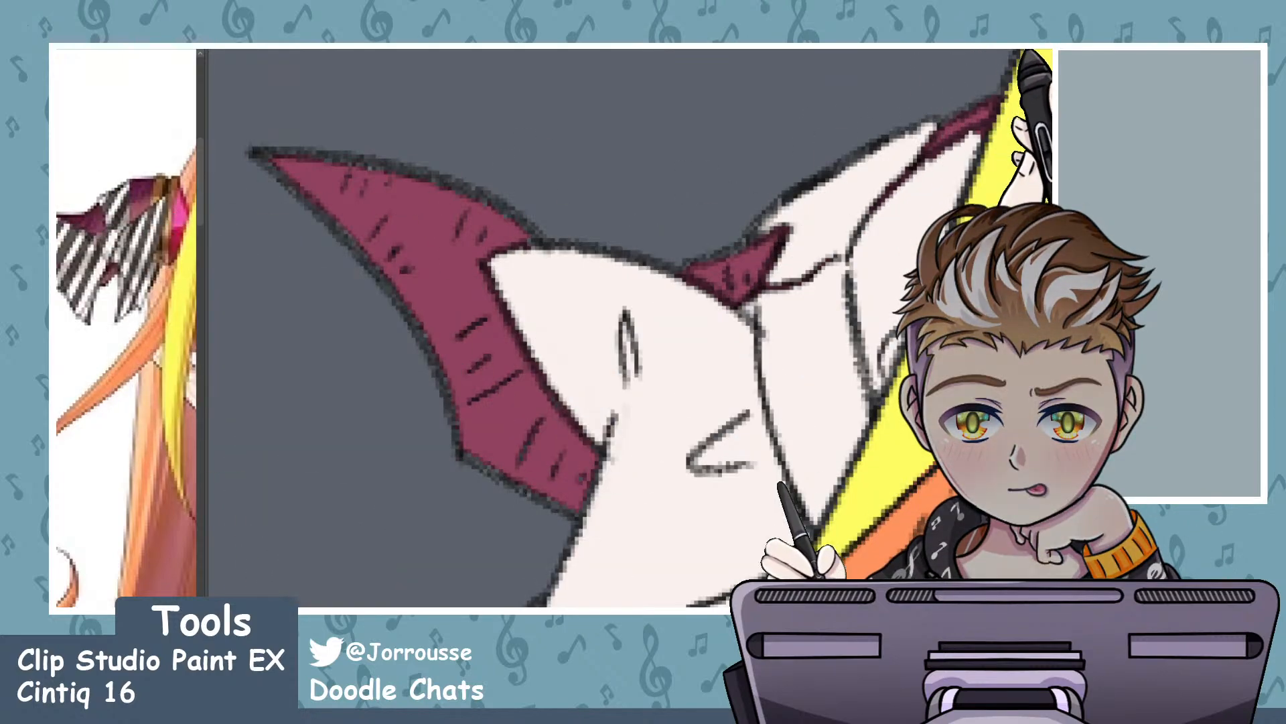
scroll(969, 69, down, 6)
scroll(660, 255, up, 6)
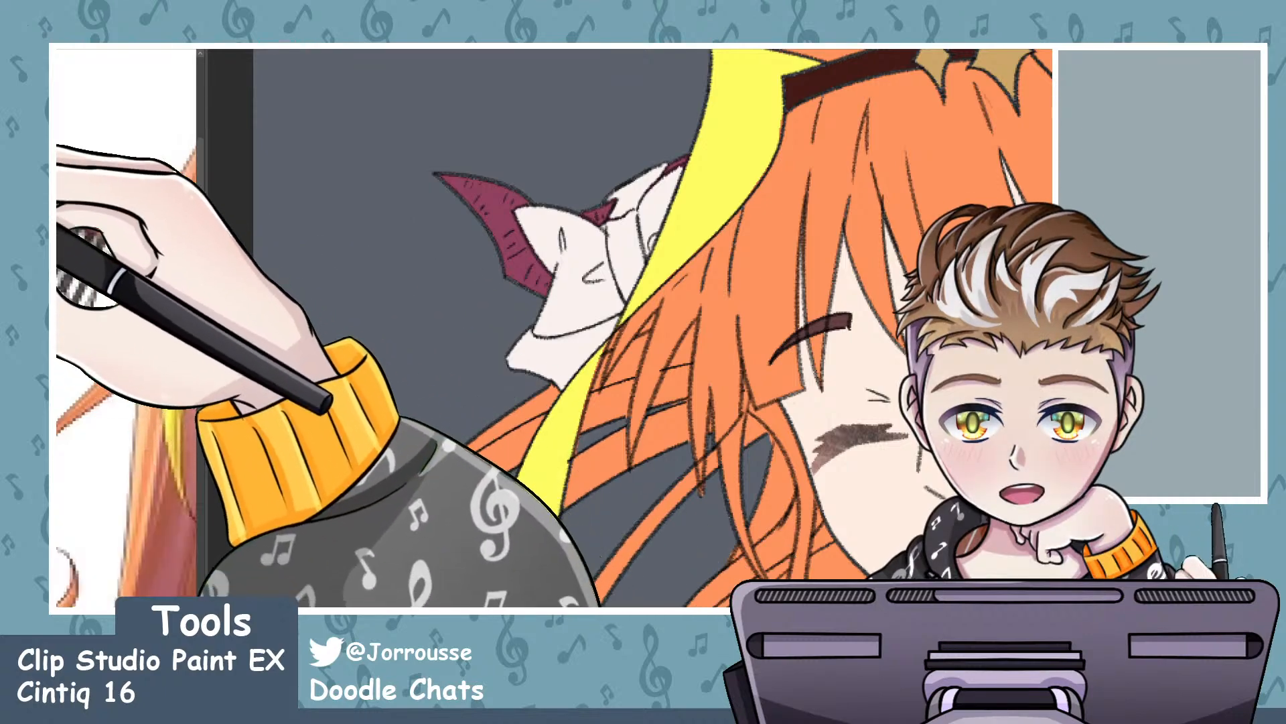
- Paint evenly spaced dark-grey diagonal stripes across the bow's off-white fabric, following the slant in the reference
drag(562, 210, 540, 259)
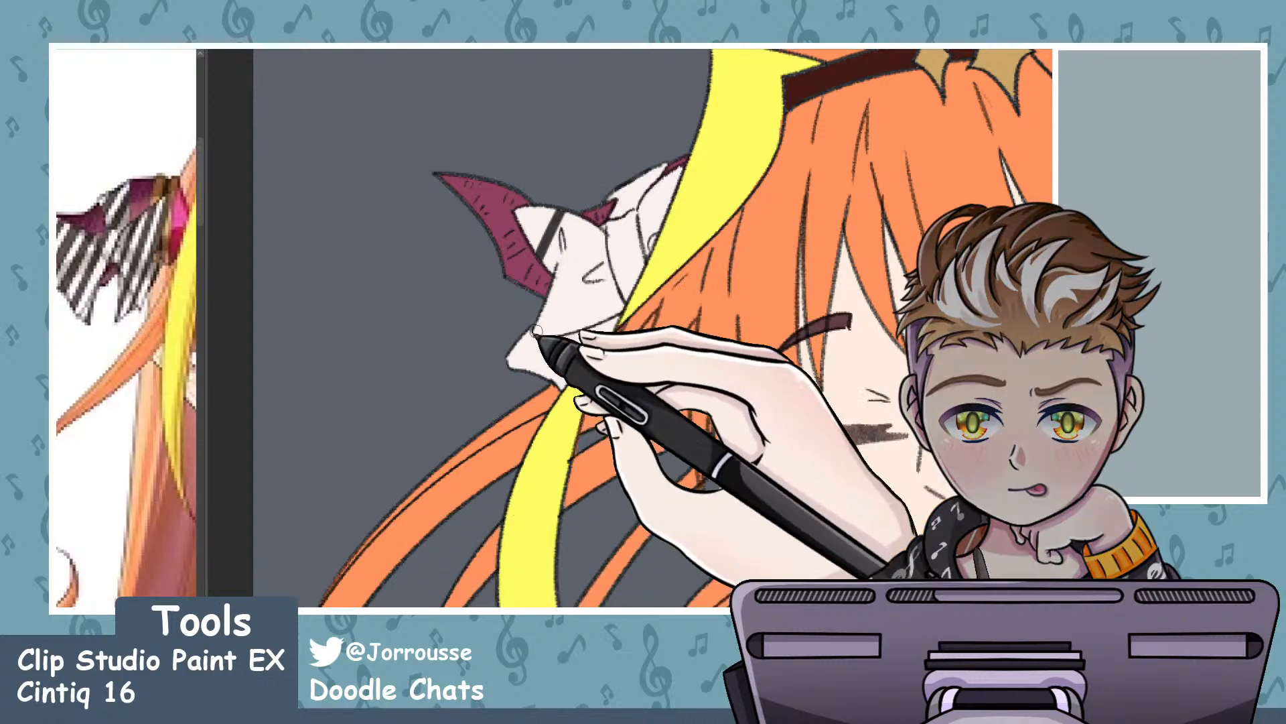
key(ctrl+z)
mouse_move(568, 214)
mouse_down()
mouse_move(543, 263)
mouse_move(546, 207)
mouse_up()
key(ctrl+z)
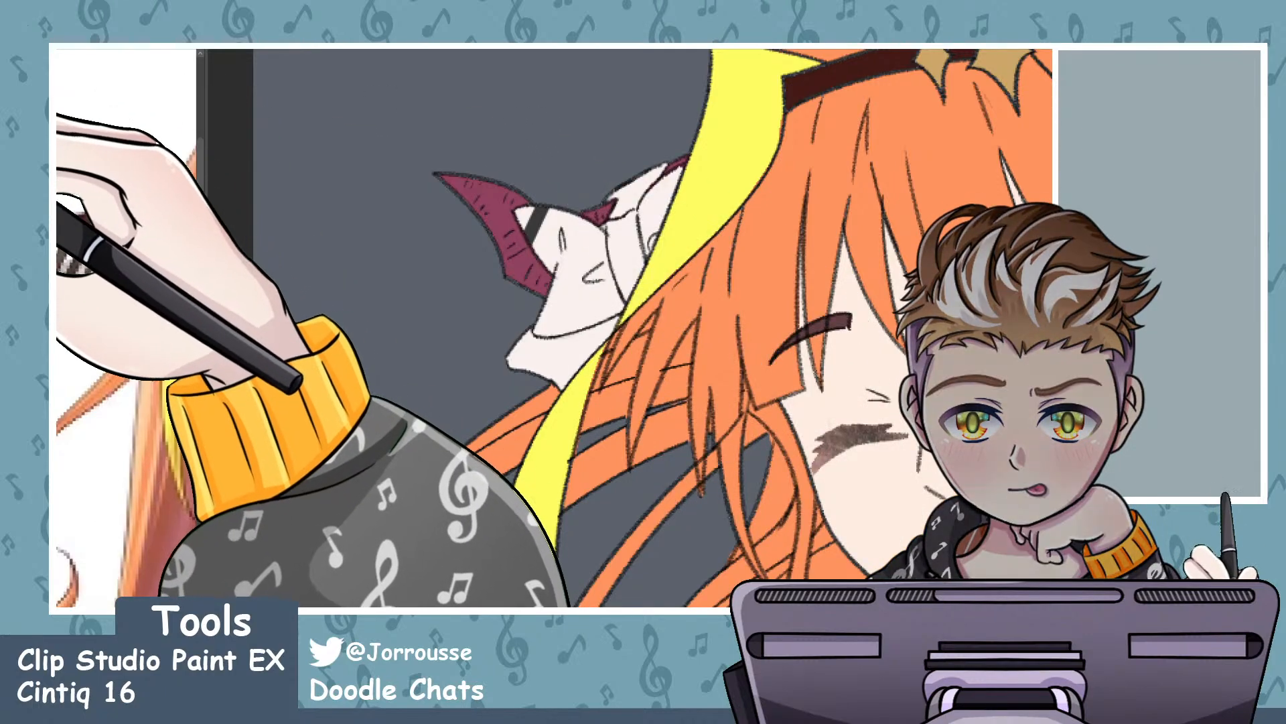
mouse_move(684, 88)
mouse_down()
mouse_move(422, 132)
mouse_move(680, 207)
mouse_up()
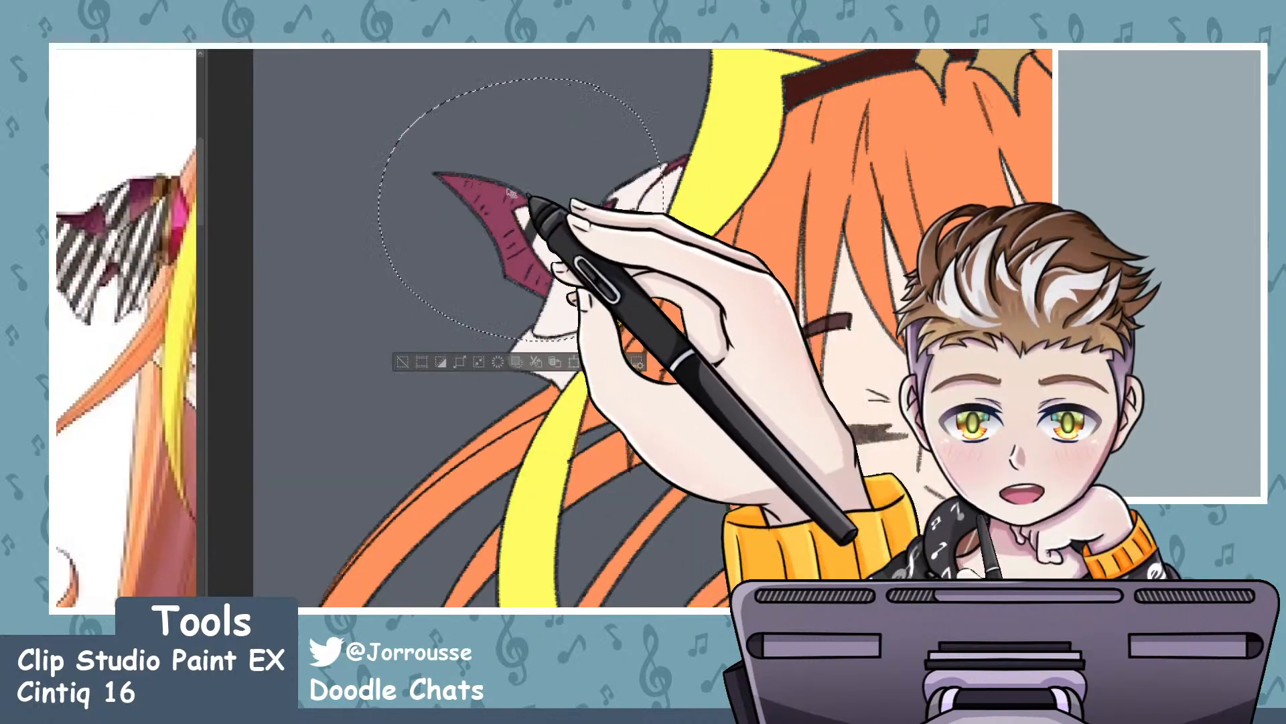
key(ctrl+d)
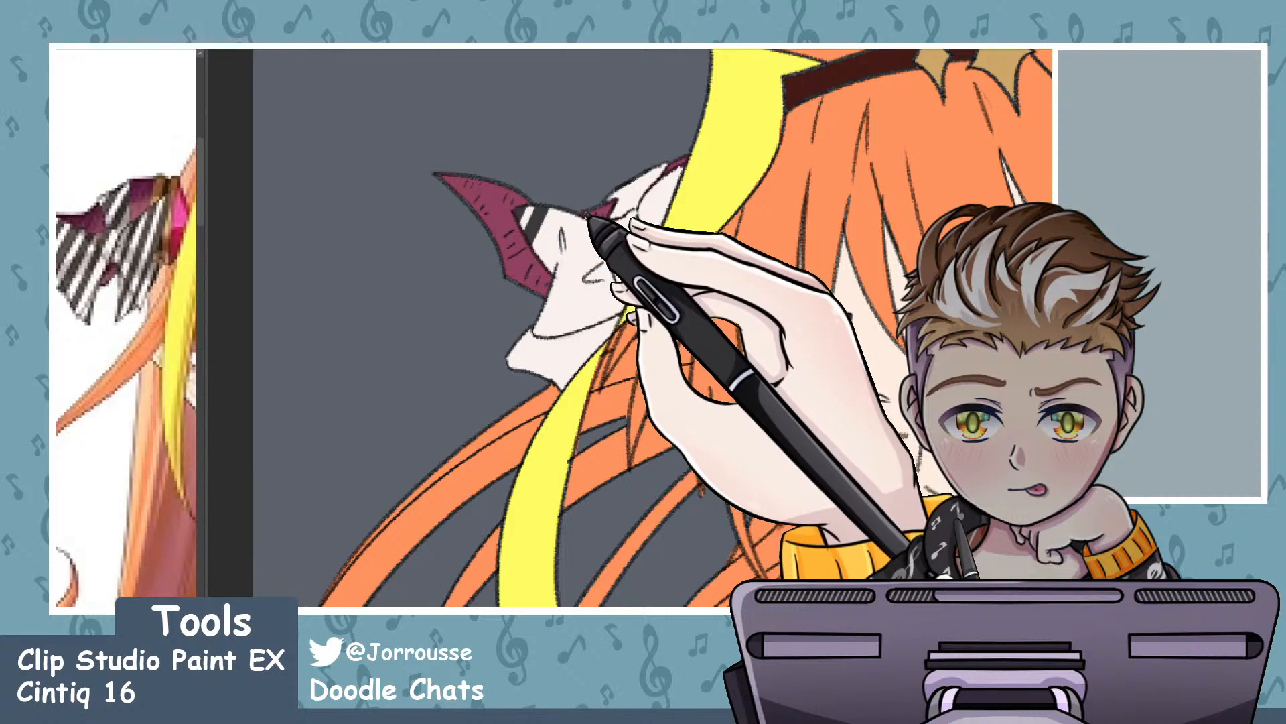
drag(569, 212, 540, 258)
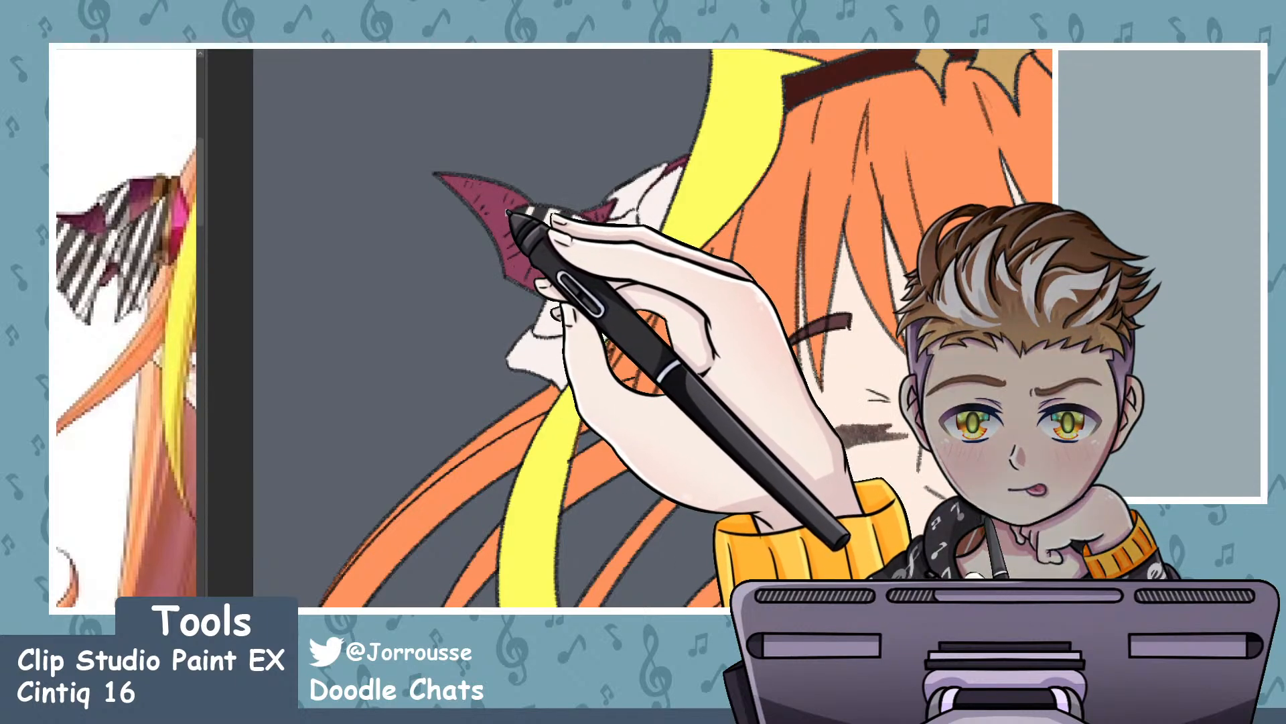
drag(582, 219, 529, 355)
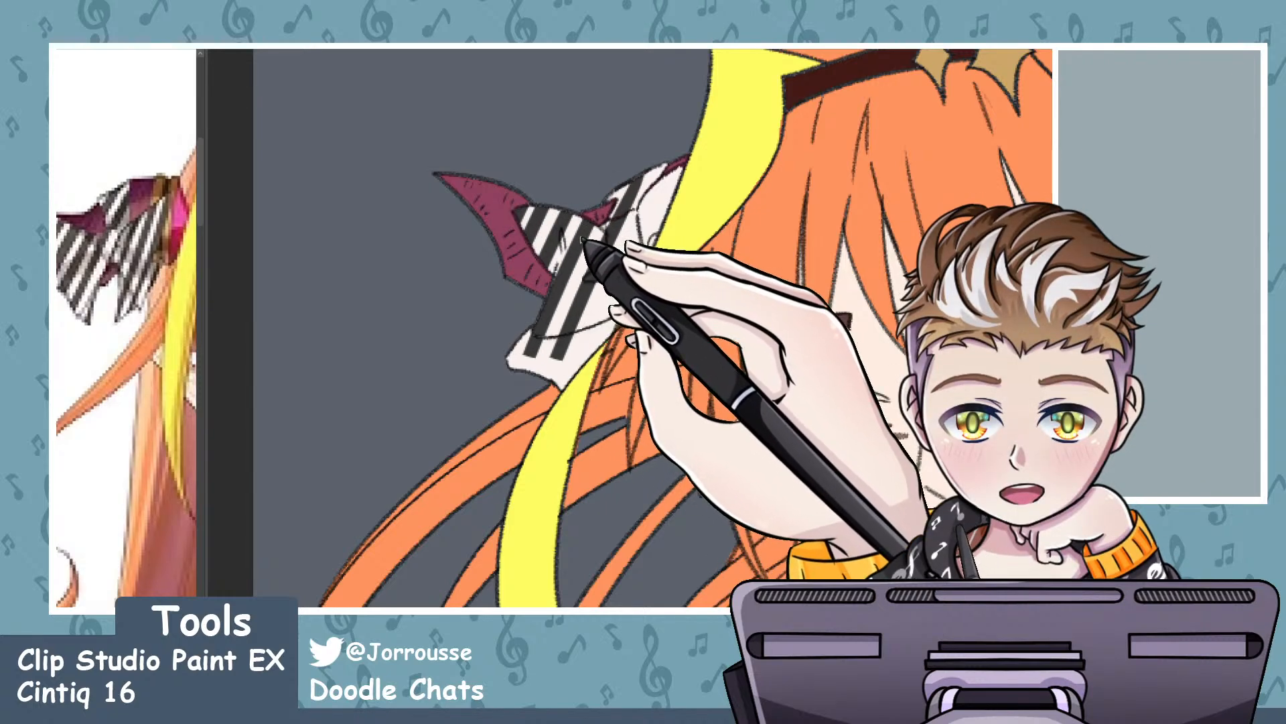
drag(660, 173, 621, 236)
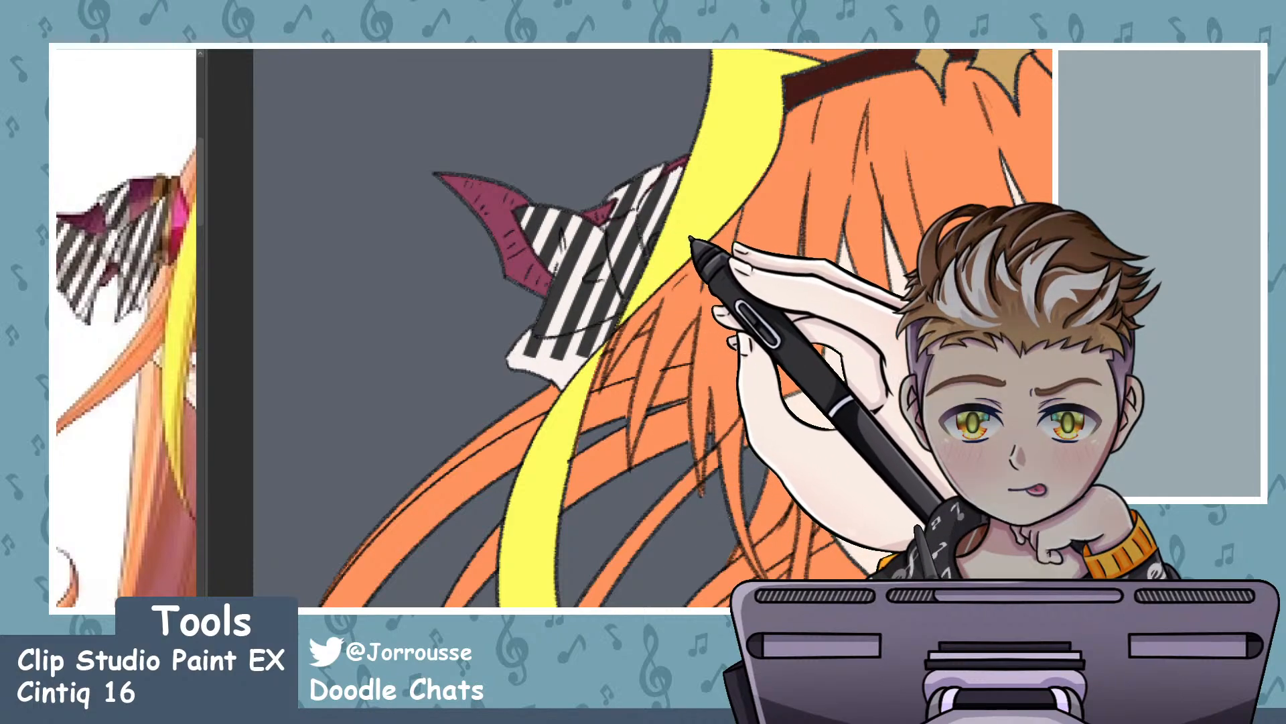
- Erase the dark stripes from the bow's lower tail, upper back fold and middle section, keeping them on the front loop
scroll(549, 258, down, 3)
scroll(607, 294, up, 5)
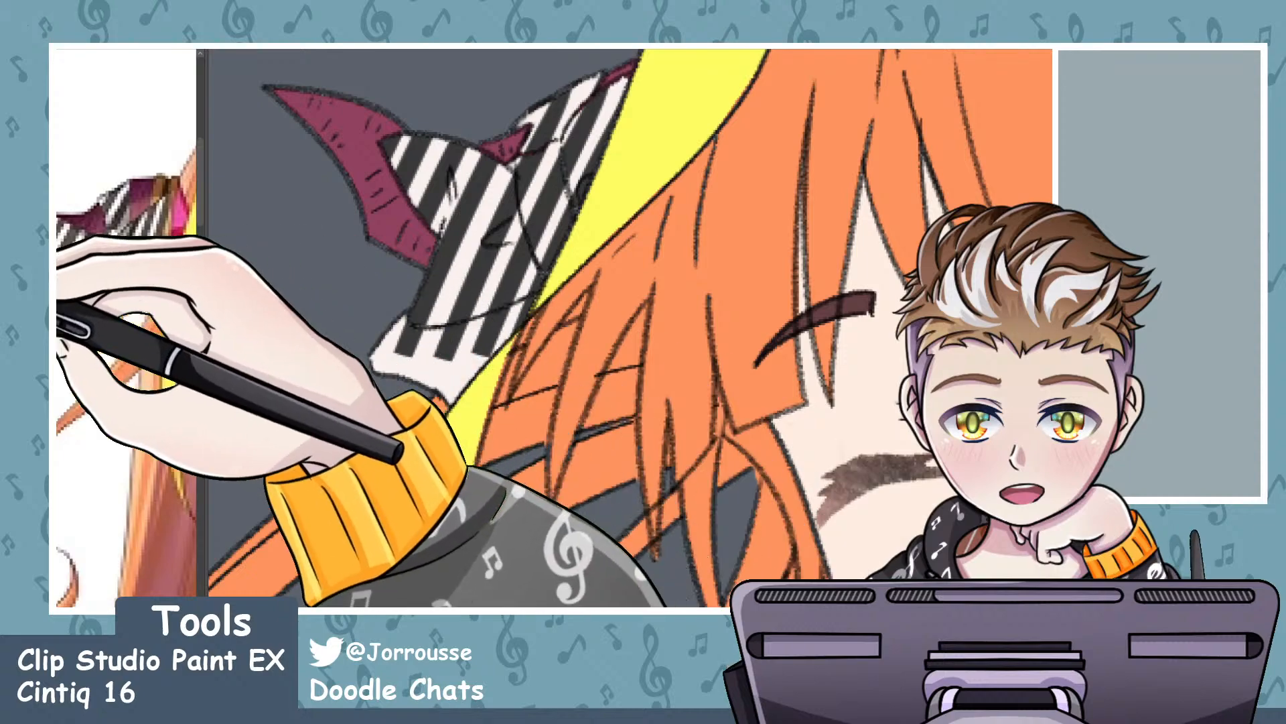
scroll(526, 362, up, 3)
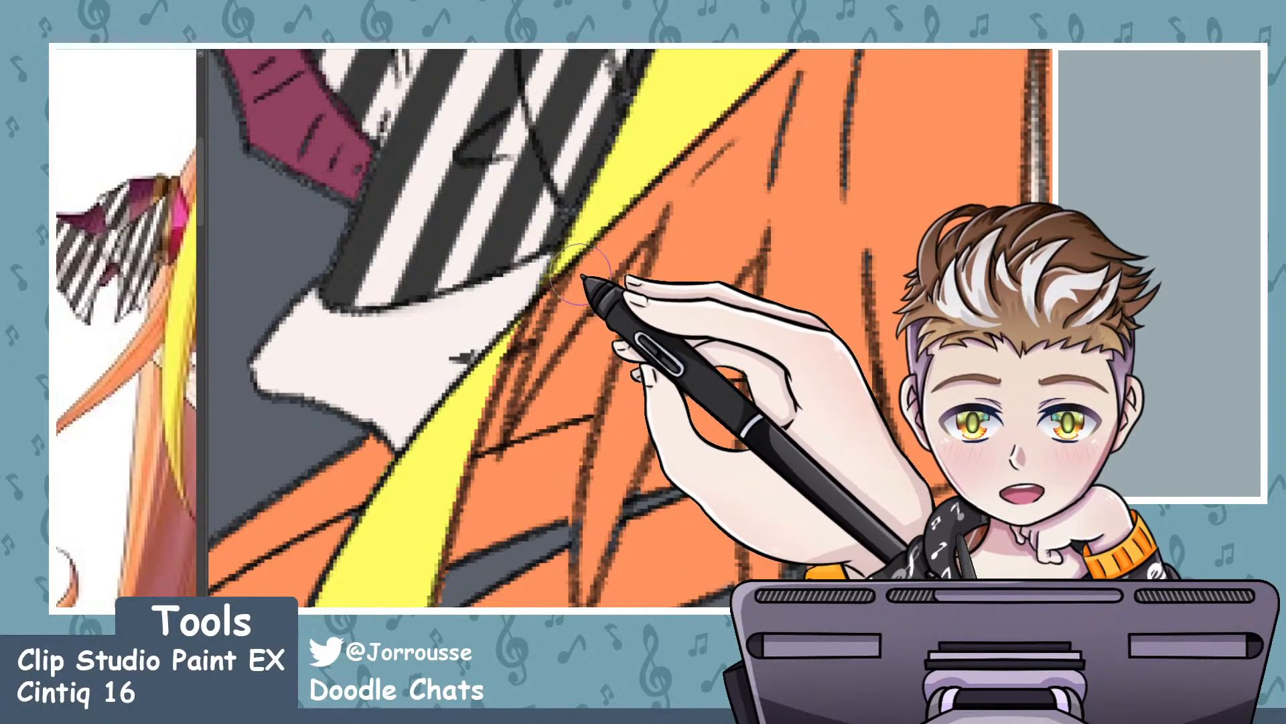
scroll(523, 392, down, 4)
scroll(588, 147, up, 5)
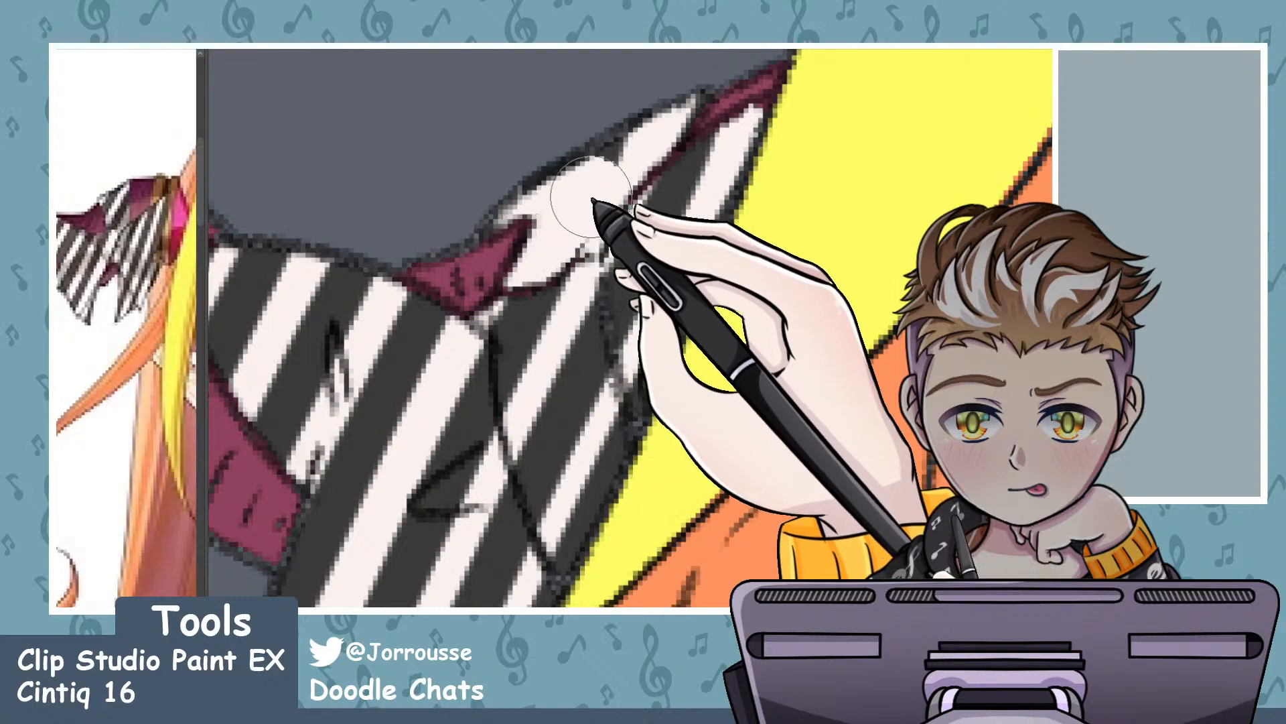
drag(502, 290, 587, 254)
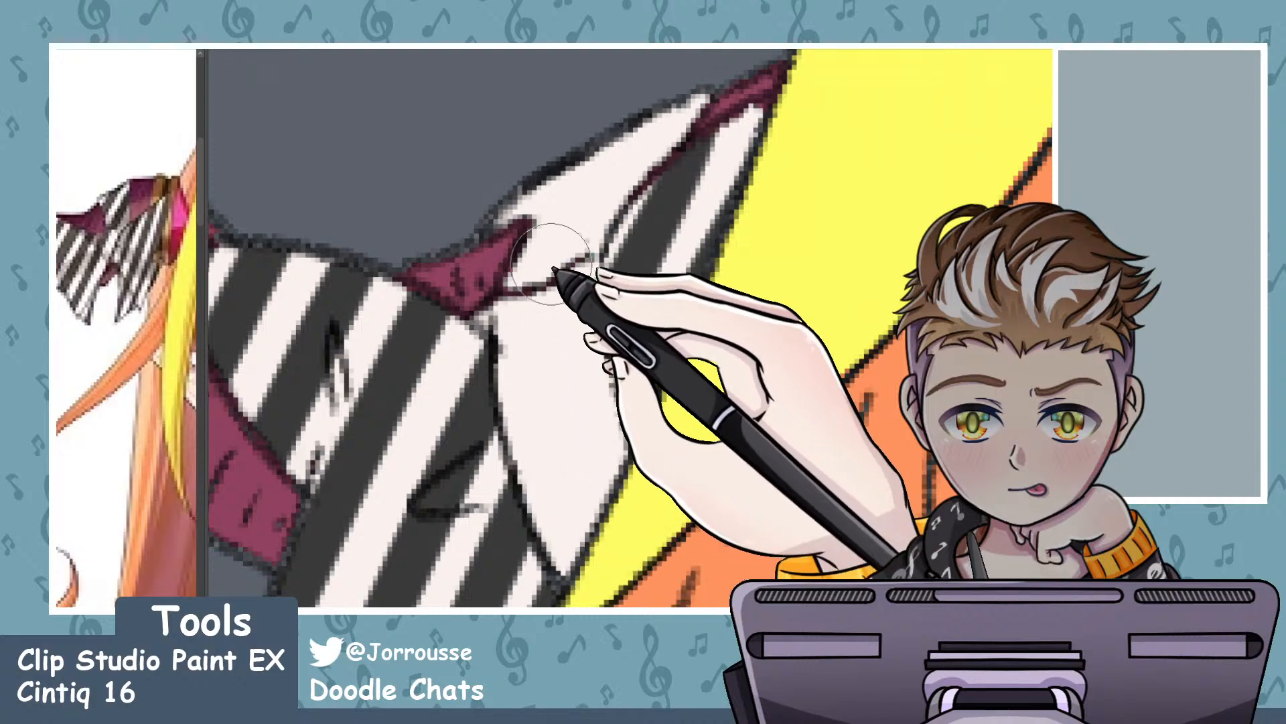
scroll(551, 263, down, 10)
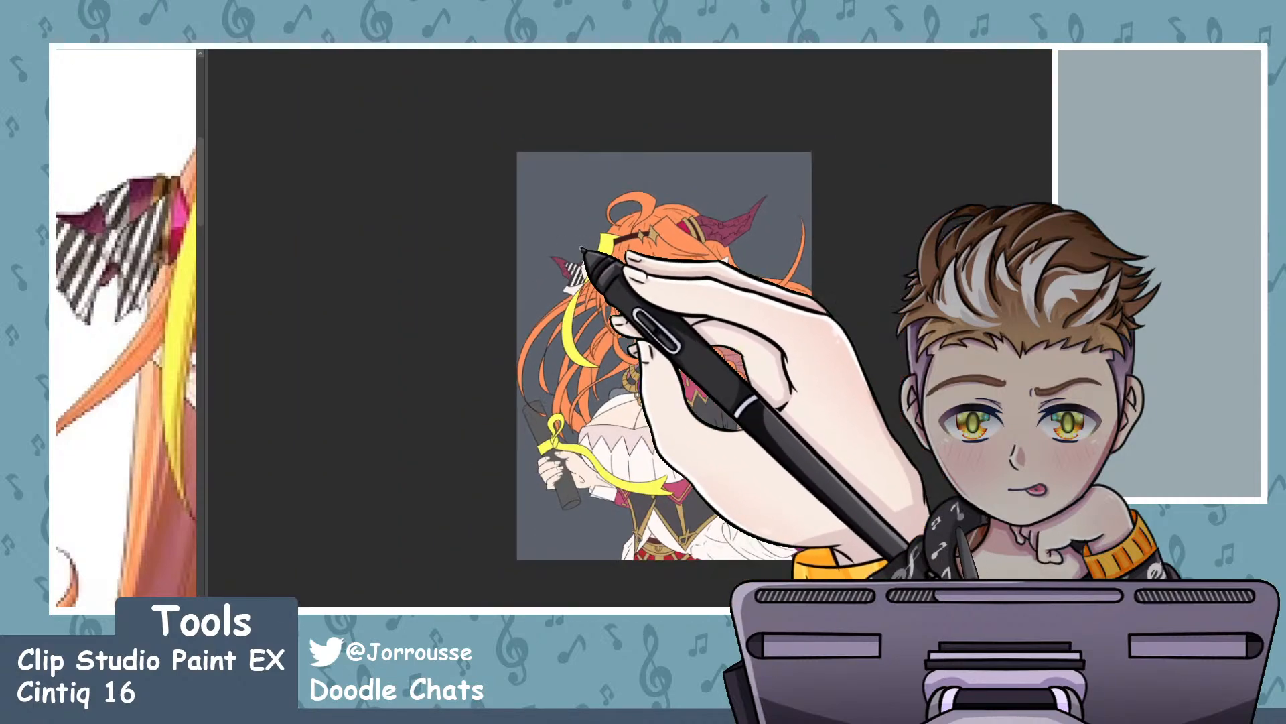
- Transform a set of dark diagonal stripes to cover the bow's middle section and the folds next to the yellow ribbon
scroll(589, 255, up, 8)
key(ctrl+t)
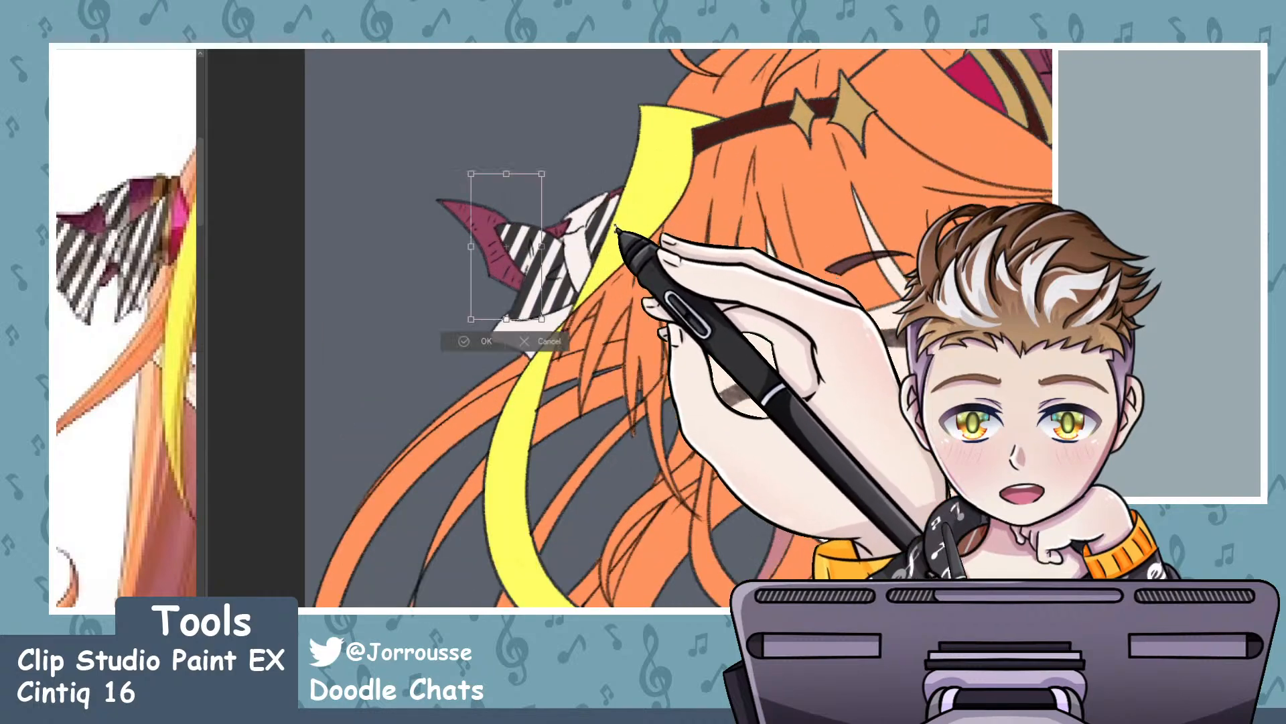
scroll(617, 228, up, 4)
drag(574, 203, 628, 215)
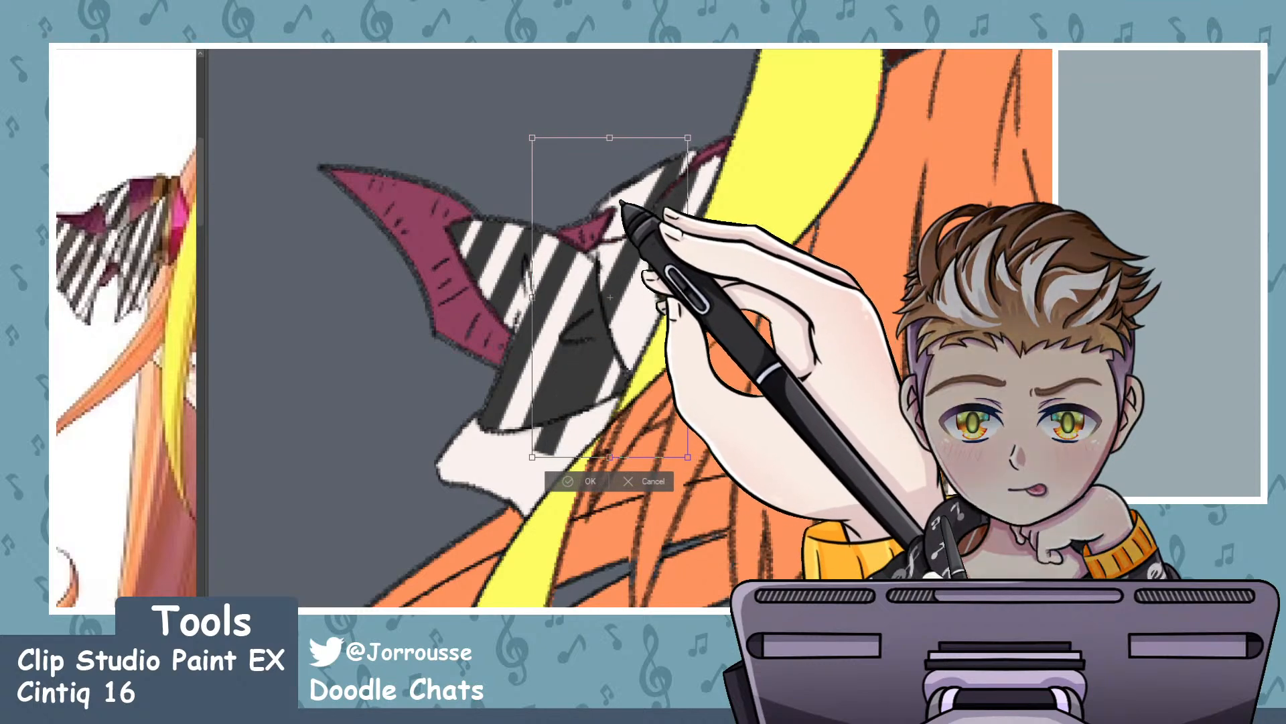
drag(611, 221, 521, 240)
drag(596, 258, 683, 295)
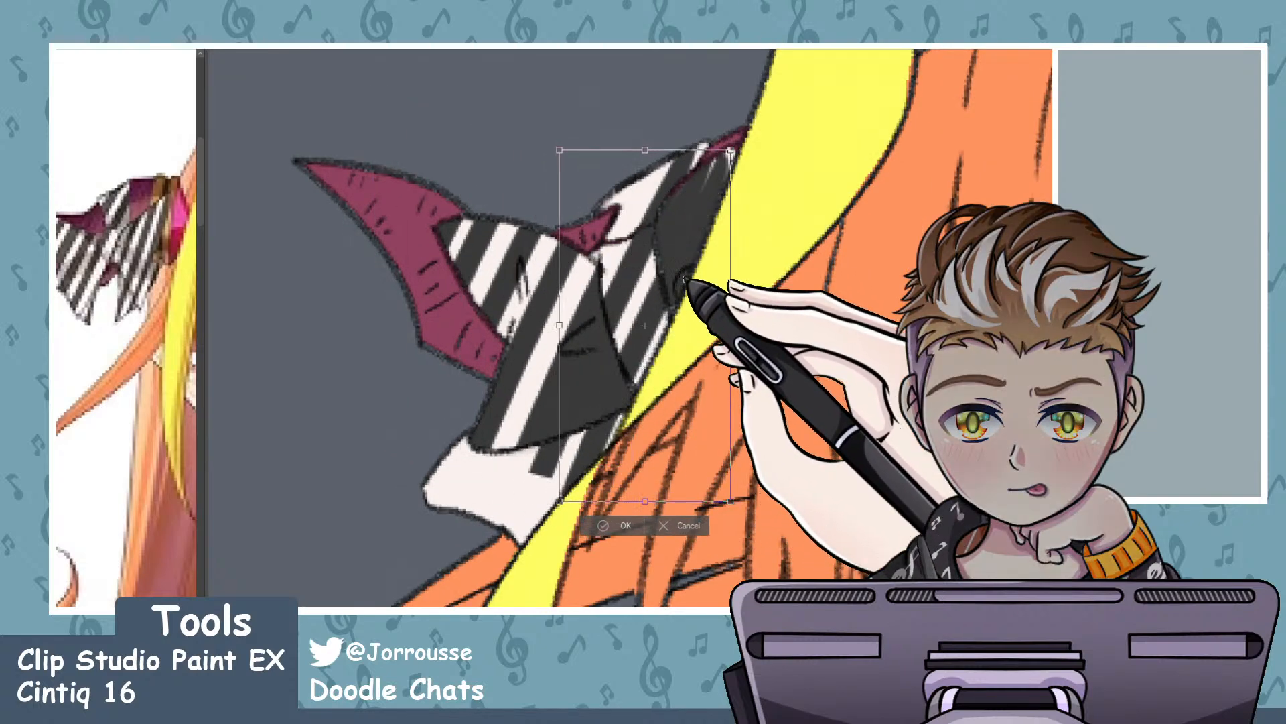
key(Return)
scroll(704, 273, up, 5)
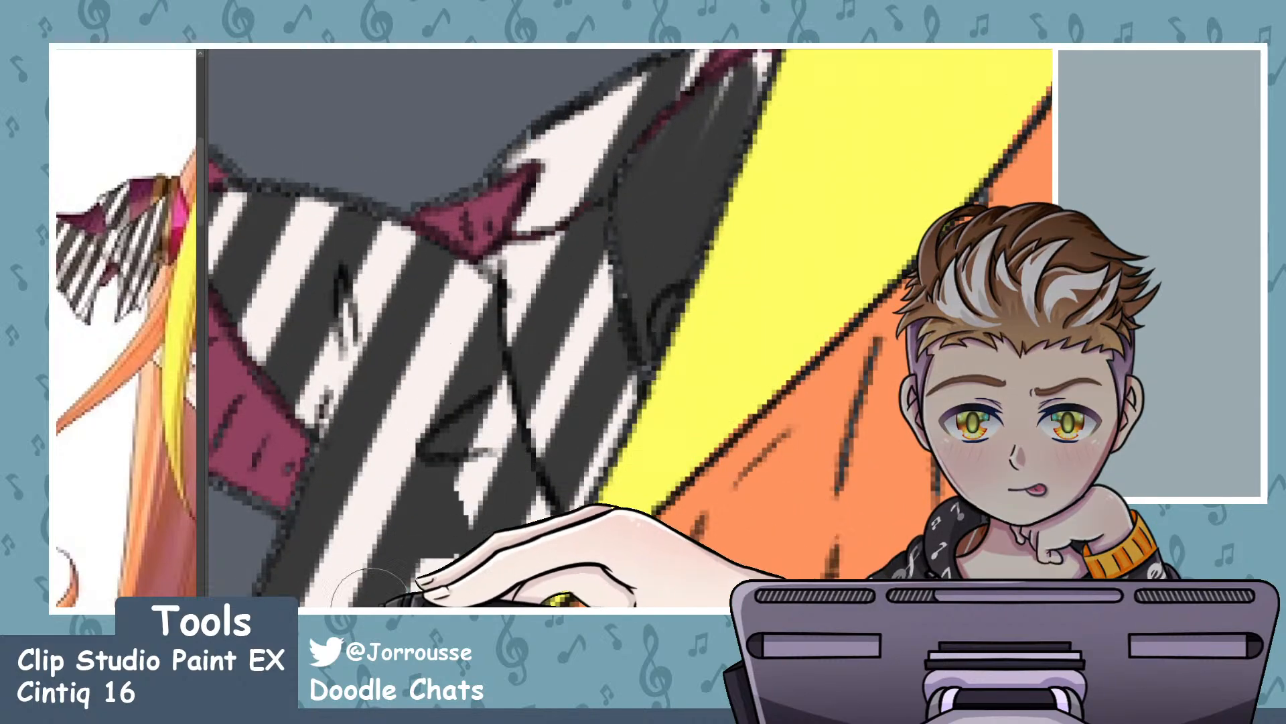
- Erase the excess dark fill from the bow's fold beside the yellow ribbon, keeping clean diagonal stripes over the off-white
scroll(486, 569, down, 2)
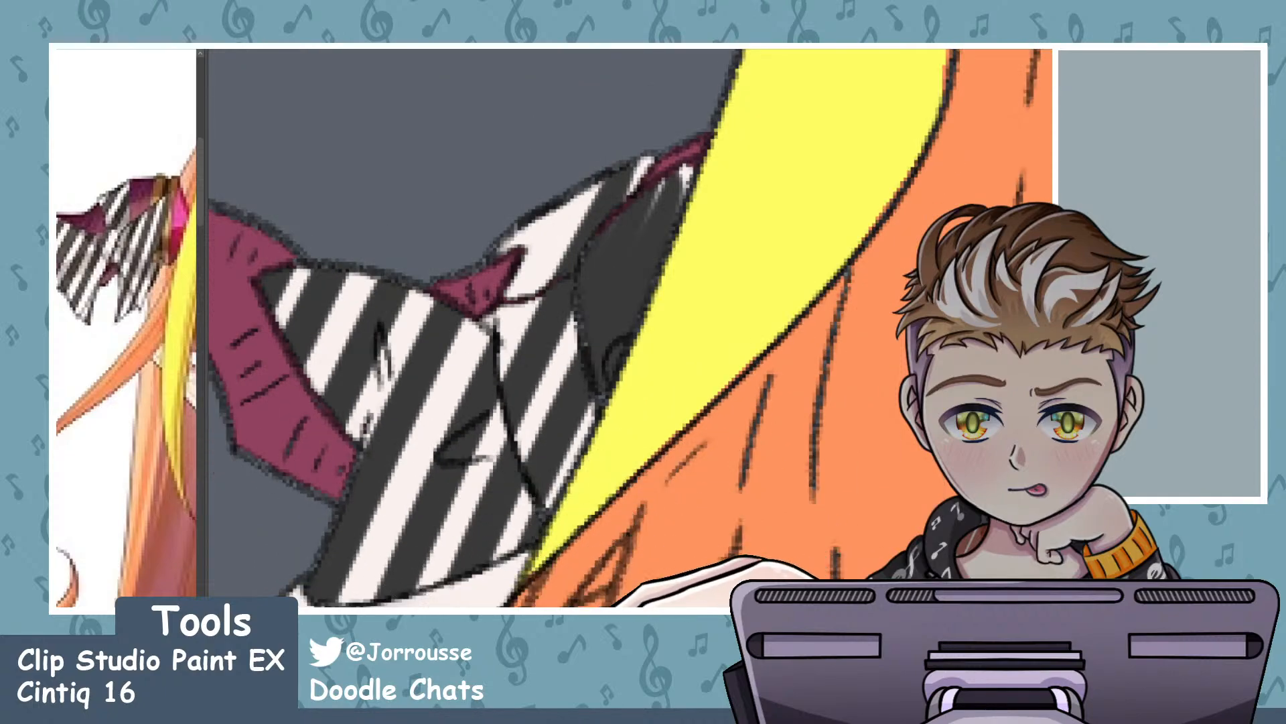
scroll(576, 288, up, 2)
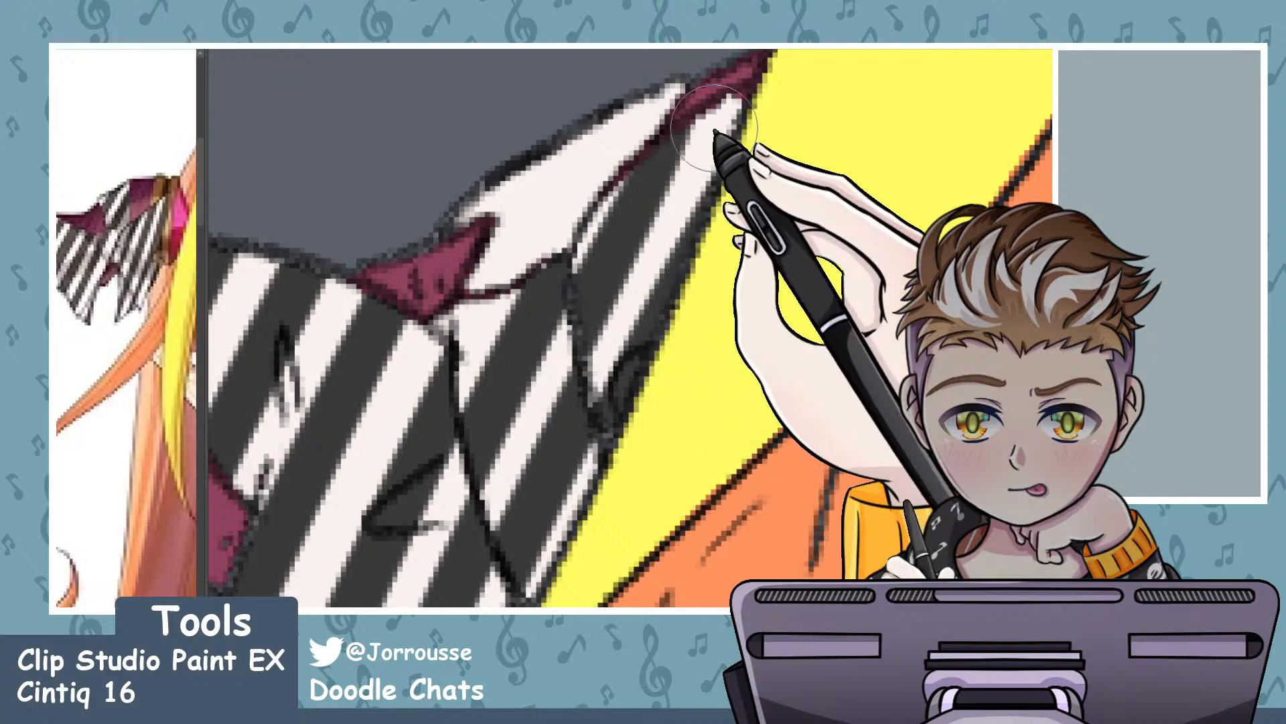
scroll(655, 275, down, 3)
scroll(663, 275, down, 3)
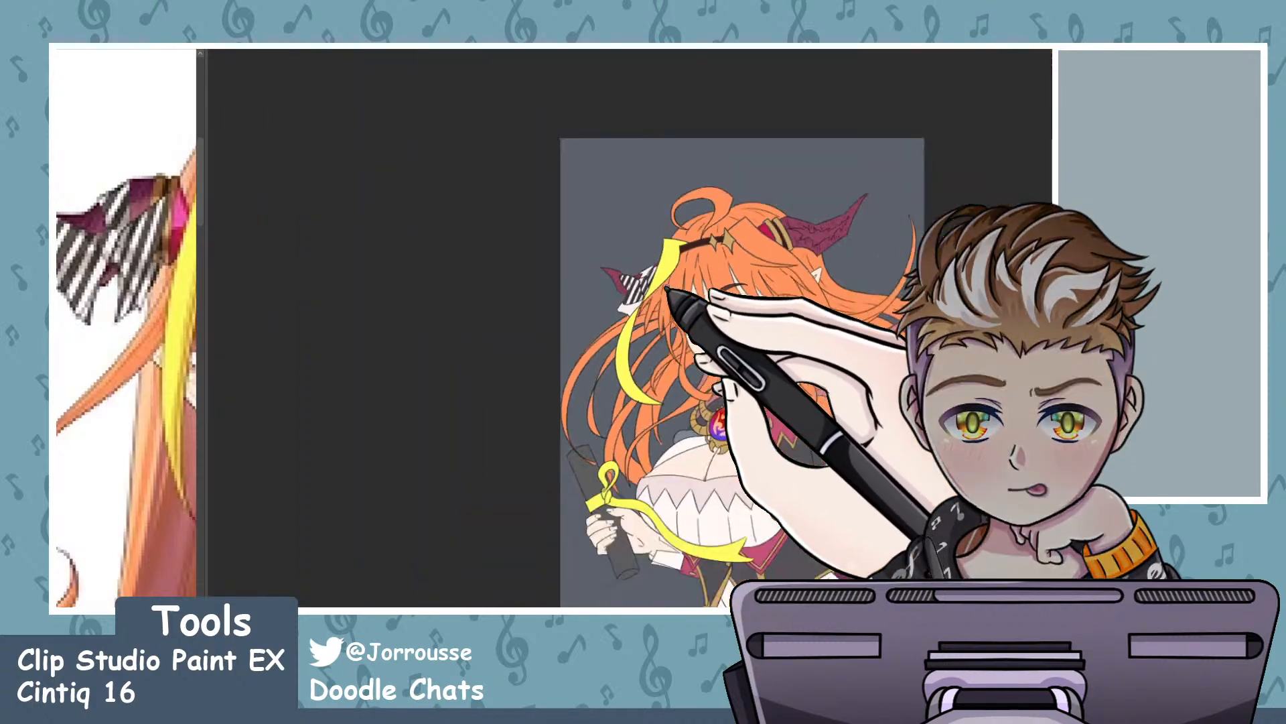
- Transform a set of dark diagonal stripes to place it over the bow's off-white lower tail
scroll(801, 293, up, 3)
scroll(801, 293, up, 1)
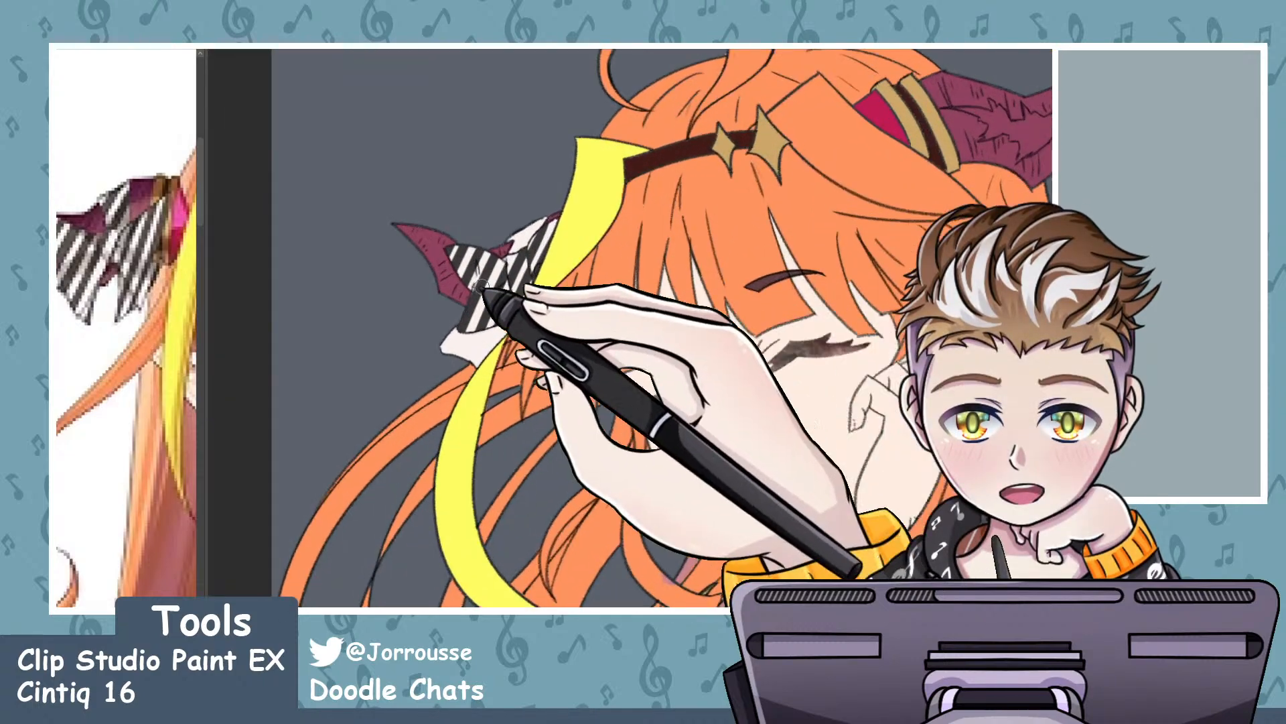
scroll(493, 293, up, 1)
key(ctrl+t)
drag(476, 296, 483, 380)
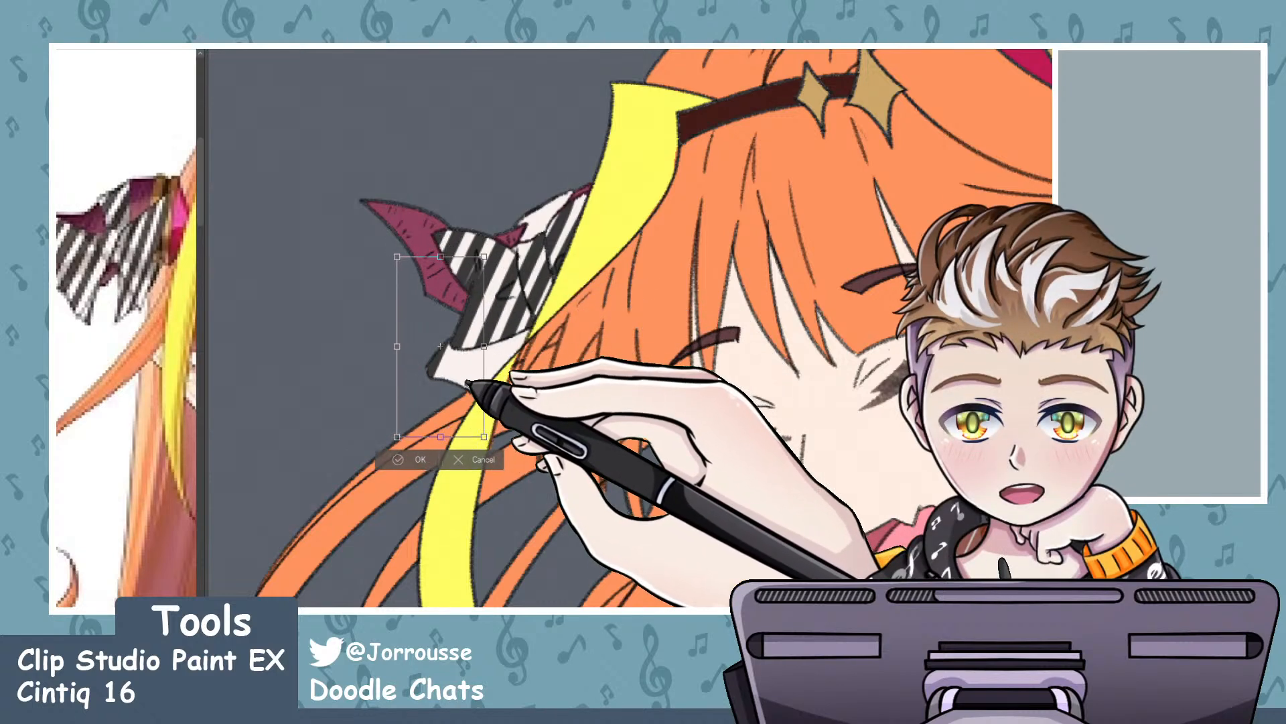
key(Return)
- Extend the dark diagonal stripes across the rest of the bow's lower tail, keeping the spacing and slant even
scroll(550, 402, up, 3)
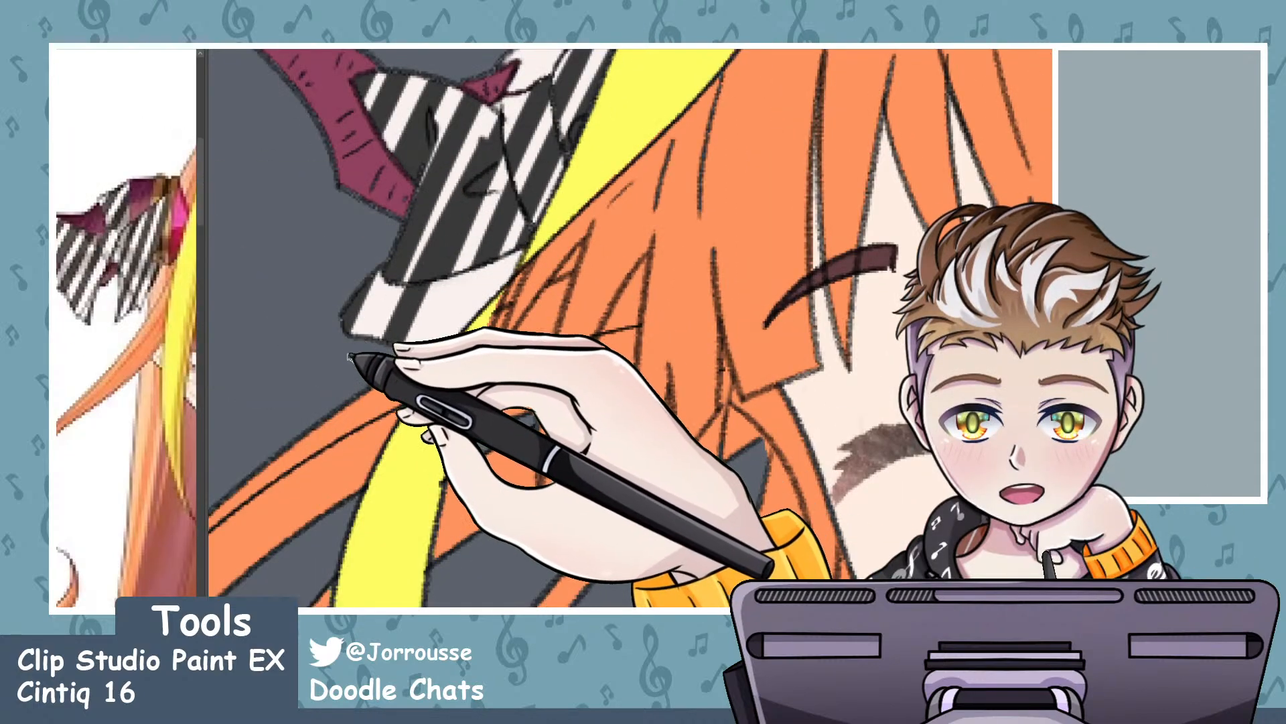
drag(464, 276, 421, 350)
drag(488, 158, 417, 272)
drag(501, 264, 439, 358)
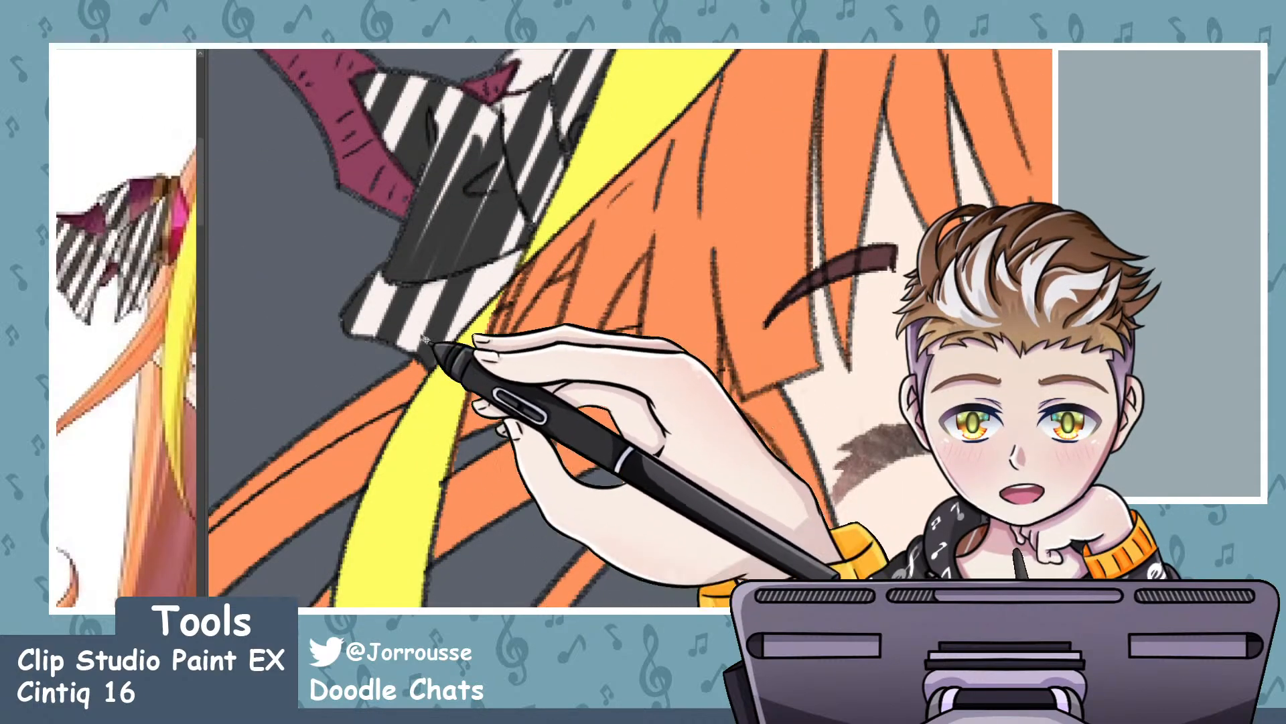
- Add dark diagonal stripes to the bow's upper back fold and clear the overlapping dark areas between them
scroll(546, 419, up, 5)
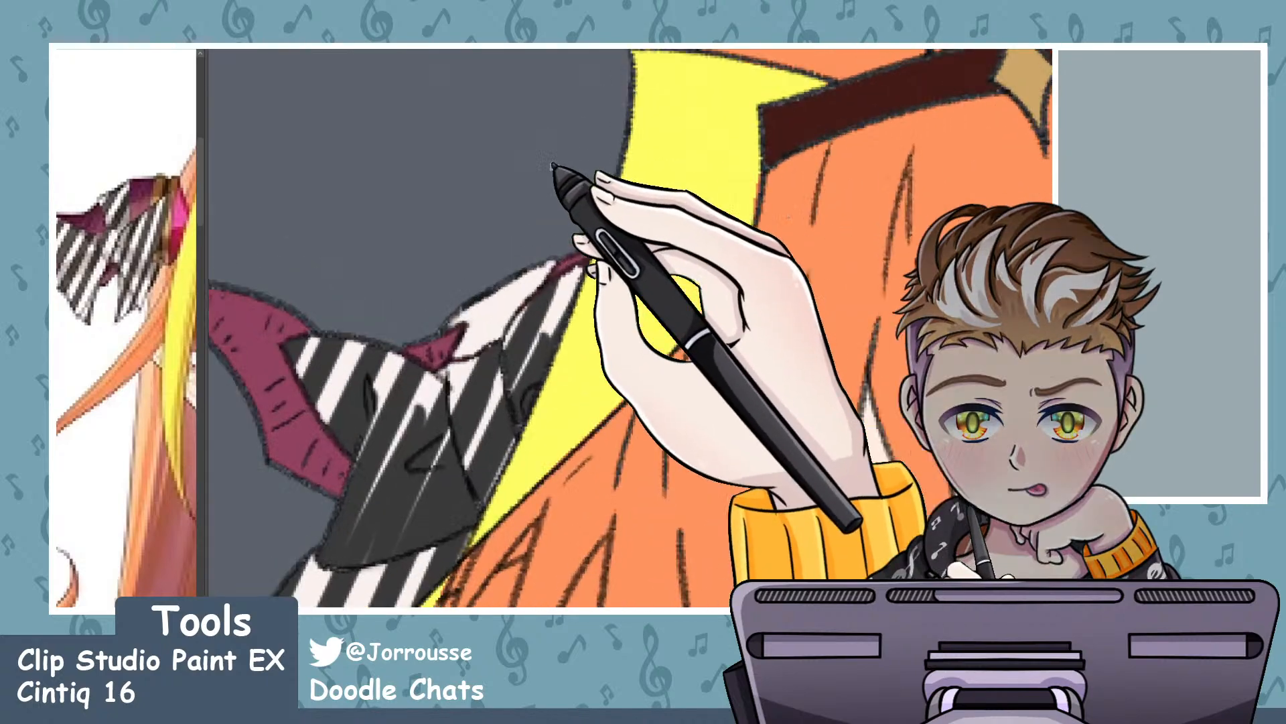
scroll(536, 218, up, 2)
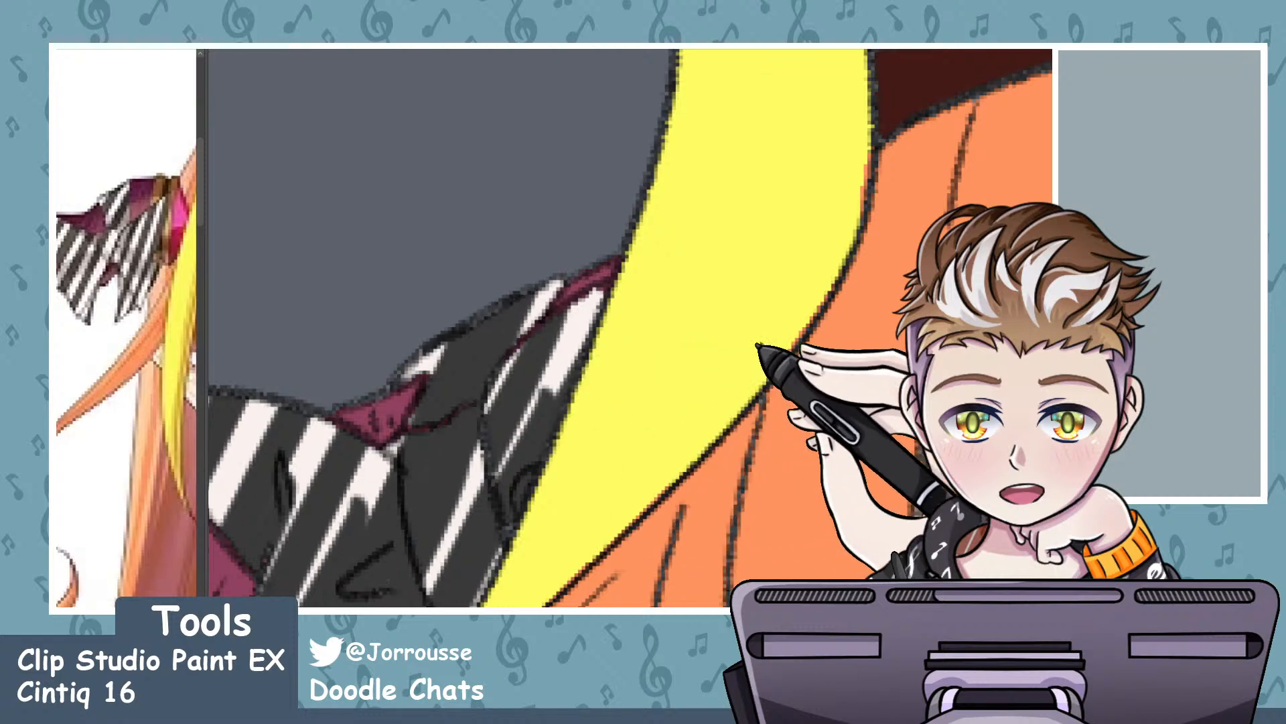
key(ctrl+z)
key(ctrl+z)
key(ctrl+z)
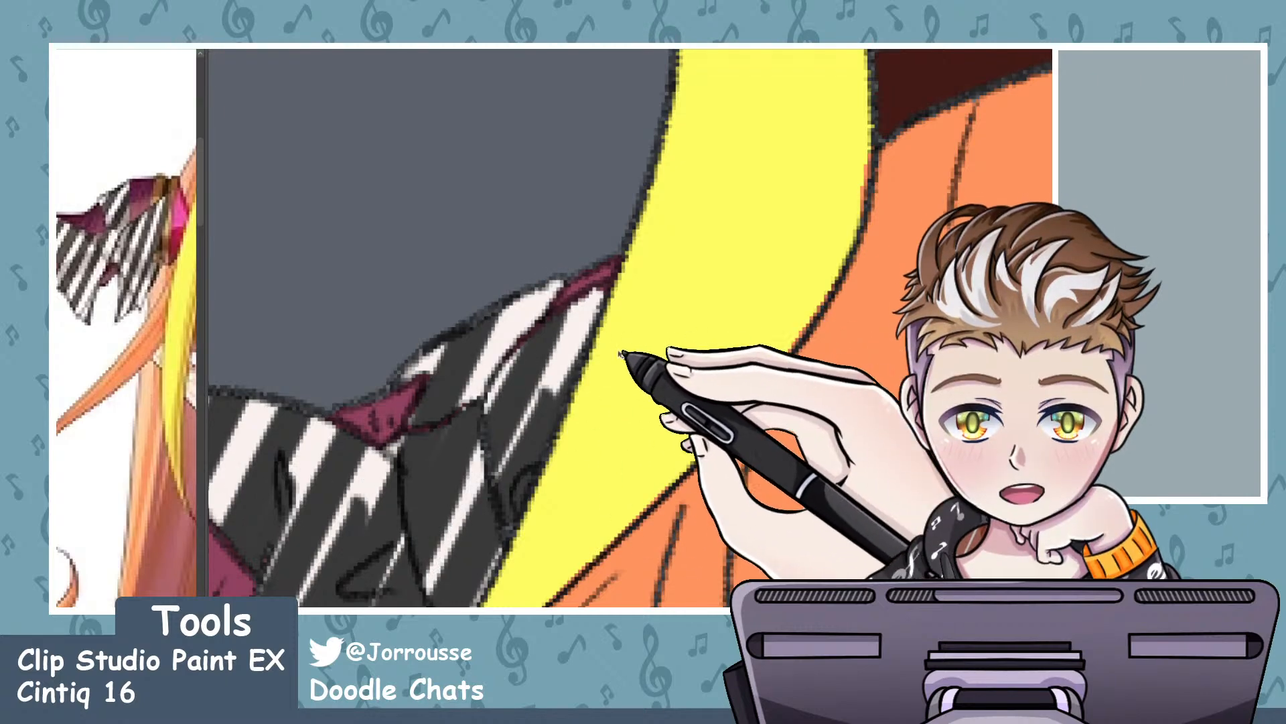
key(ctrl+z)
drag(410, 461, 522, 299)
key(ctrl+z)
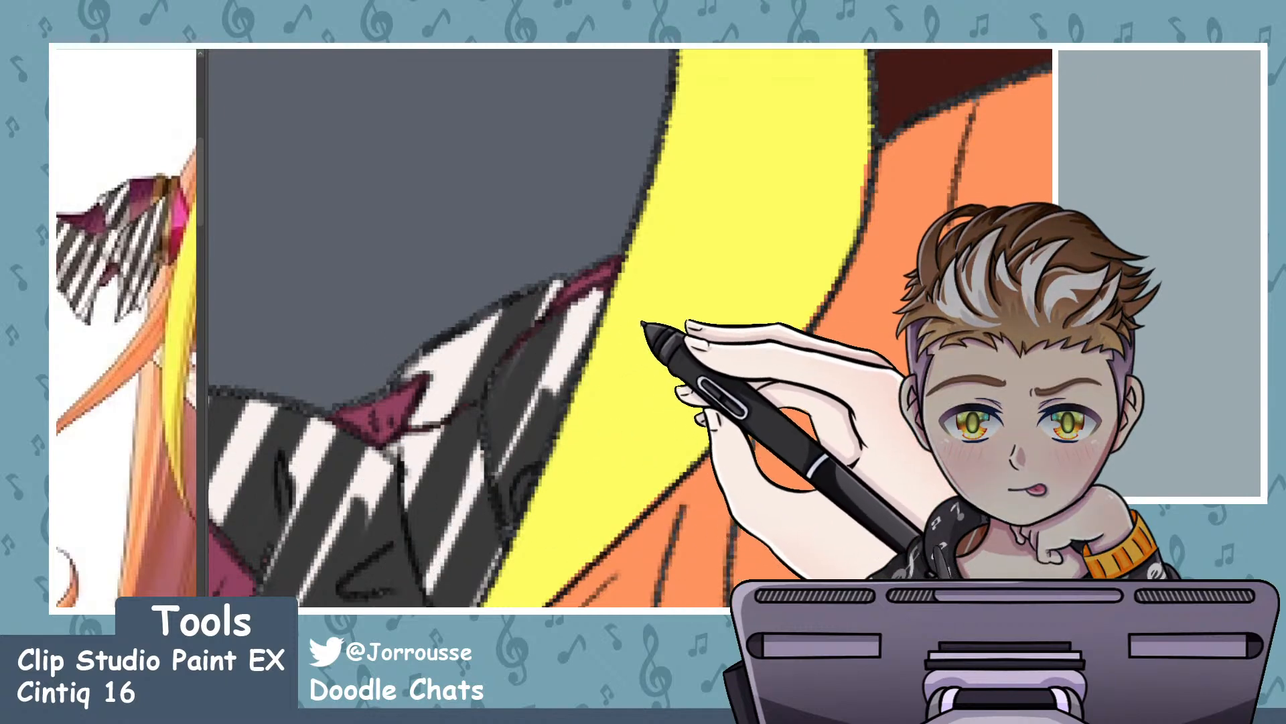
drag(306, 595, 362, 453)
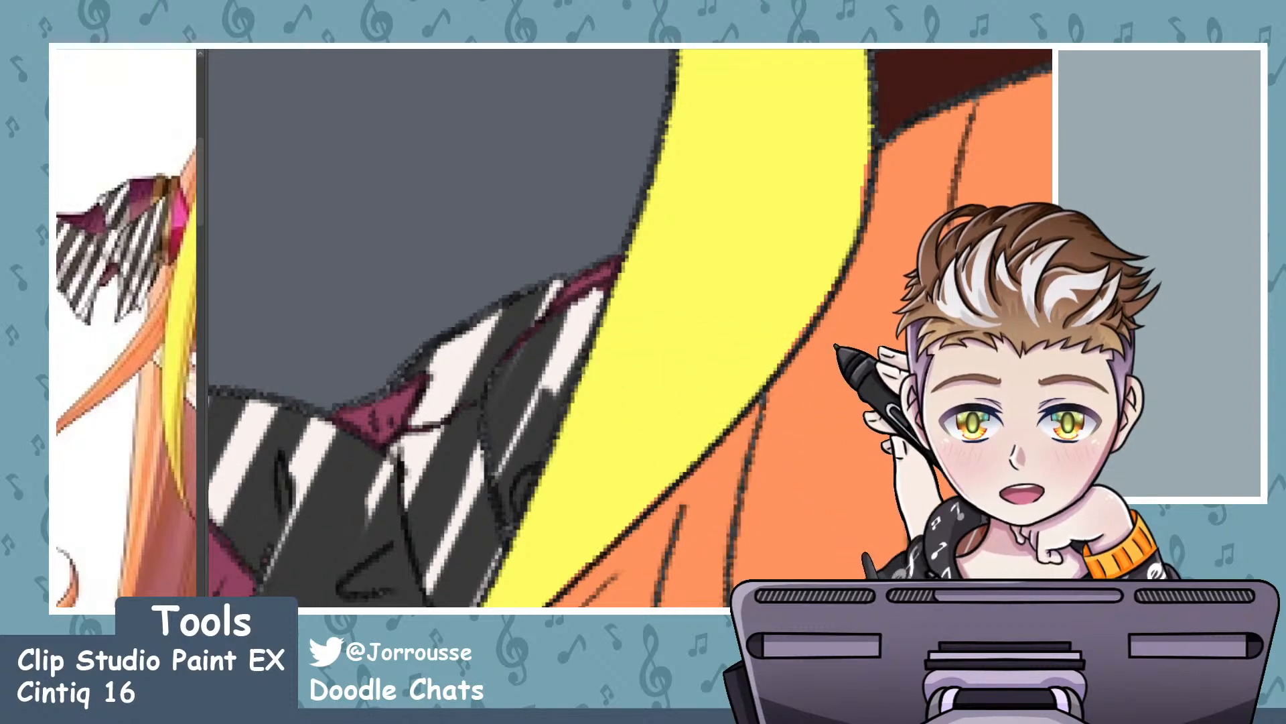
- Erase the overlapping dark stripes from the bow's front loop, middle section and ribbon-side fold to bring back the off-white gaps
scroll(650, 293, down, 5)
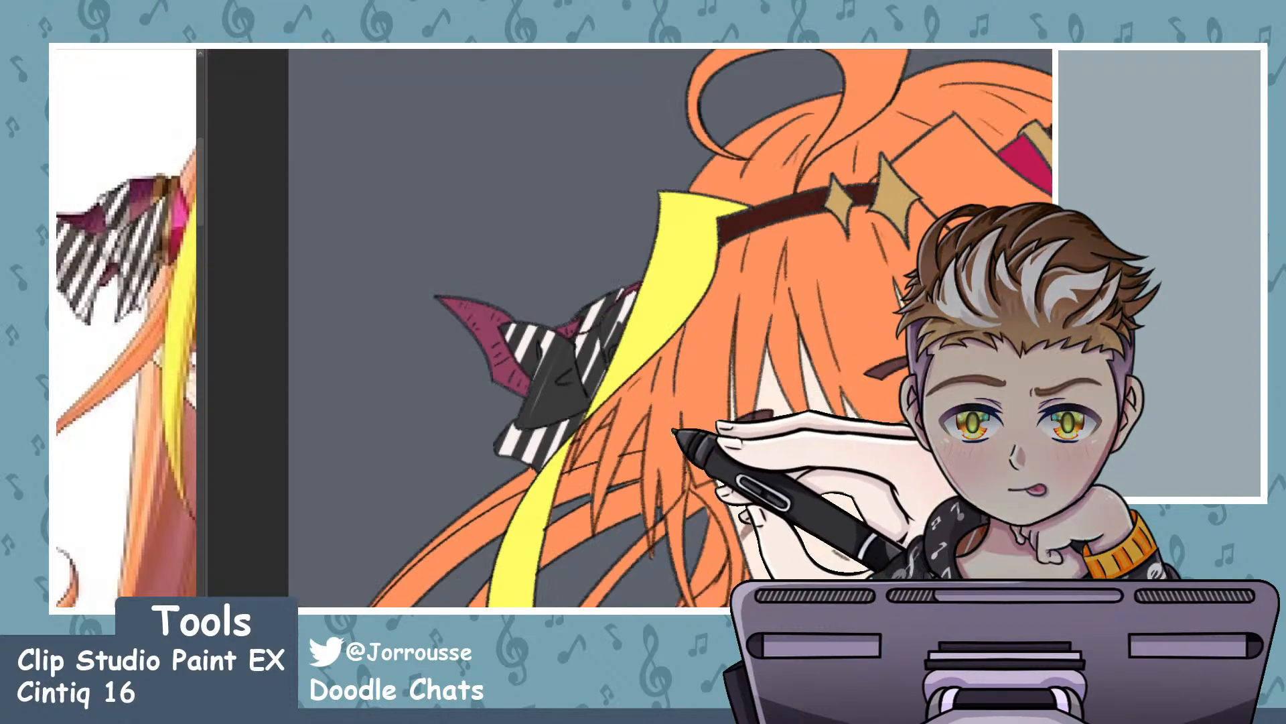
scroll(600, 454, up, 5)
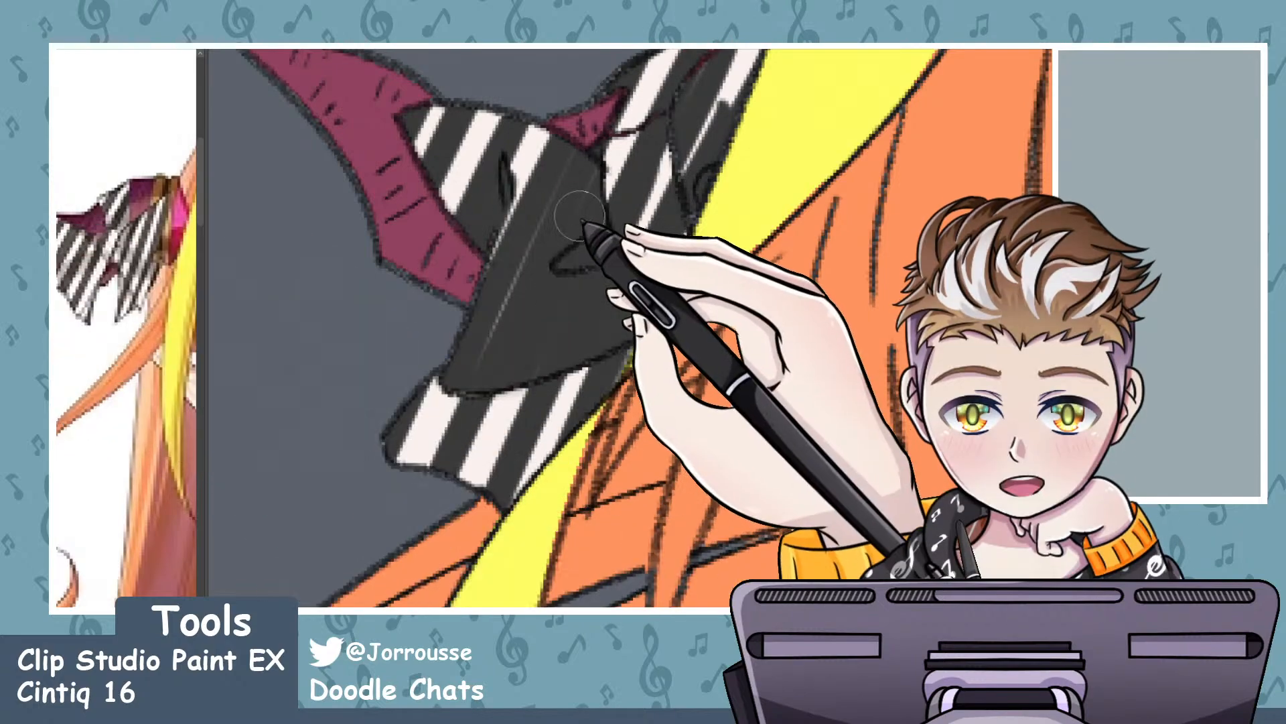
mouse_move(580, 216)
mouse_down()
mouse_move(564, 168)
mouse_move(580, 213)
mouse_move(606, 228)
mouse_up()
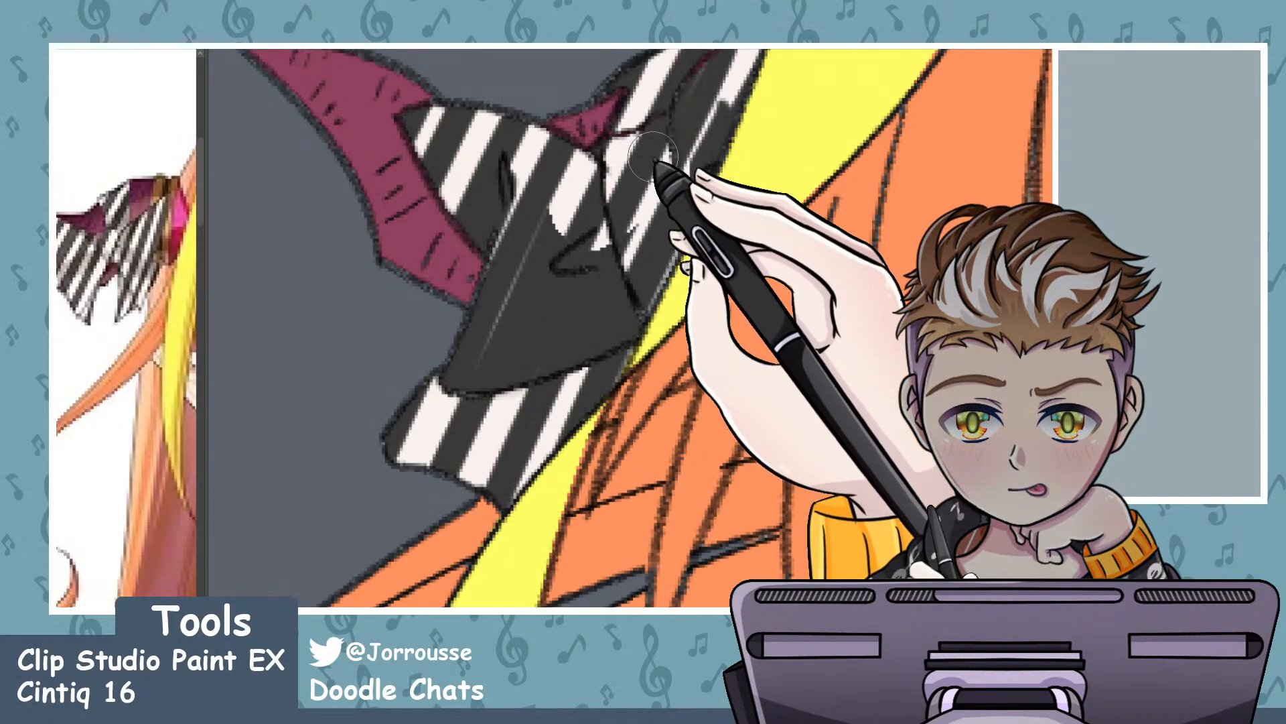
mouse_move(694, 149)
mouse_down()
mouse_move(716, 110)
mouse_move(701, 120)
mouse_move(723, 92)
mouse_up()
key(ctrl+minus)
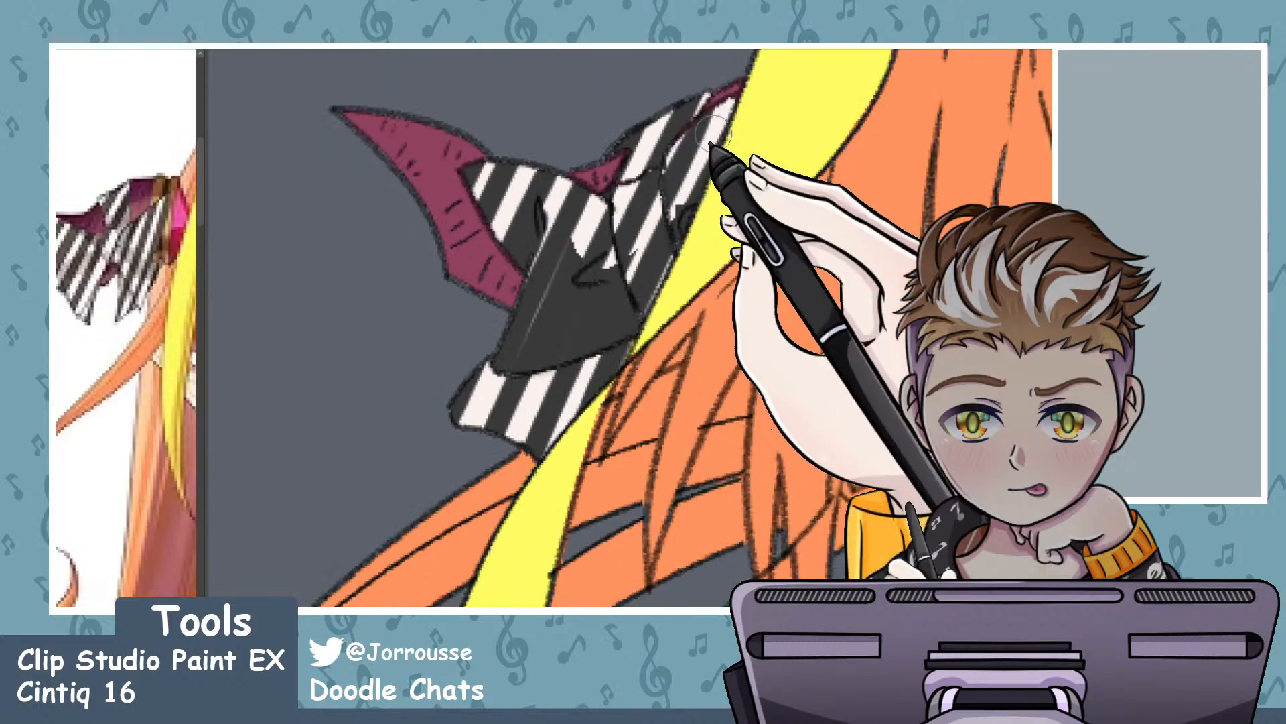
key(ctrl+plus)
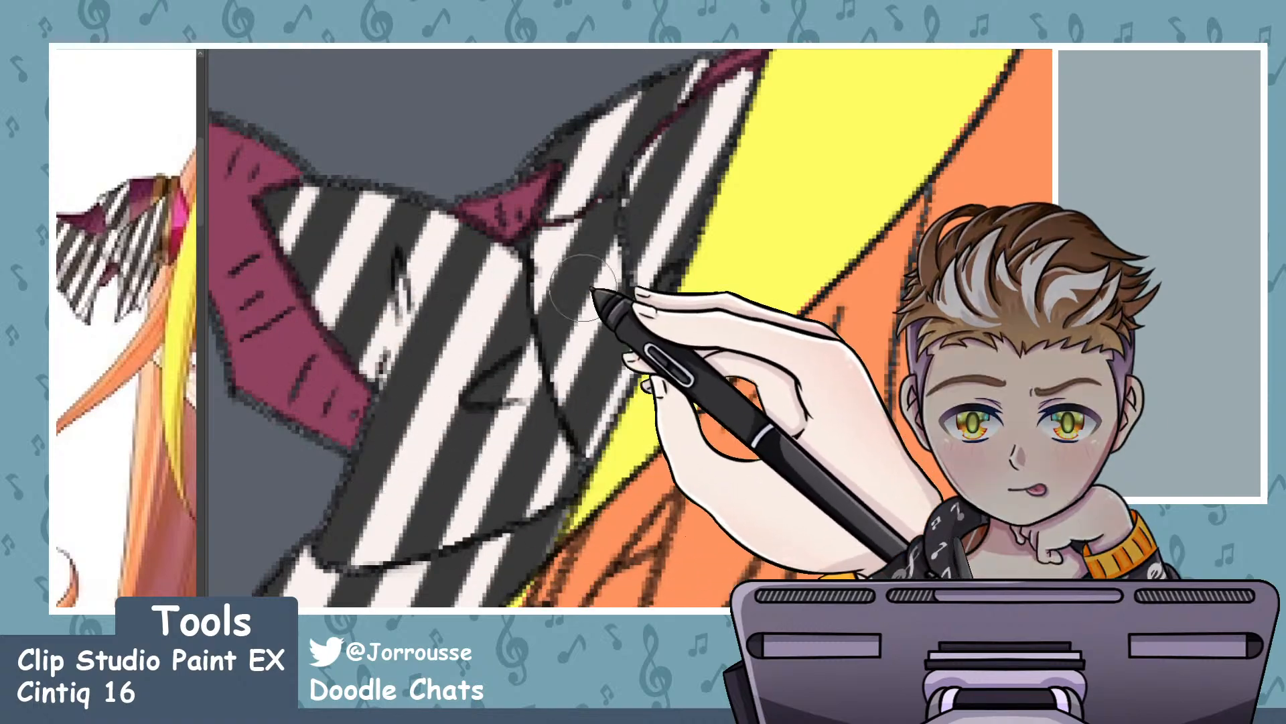
- Examine the large horn and its glowing crack in the reference picture against the horn in the illustration
scroll(595, 292, down, 8)
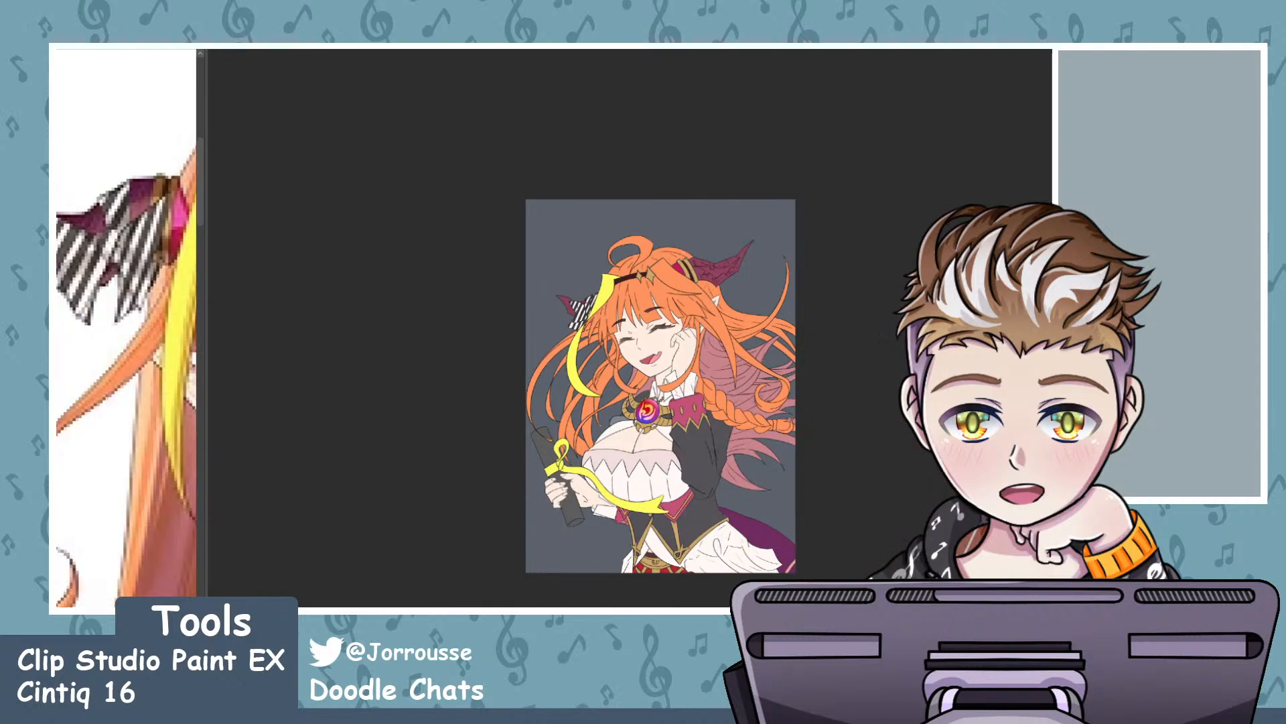
scroll(756, 242, up, 2)
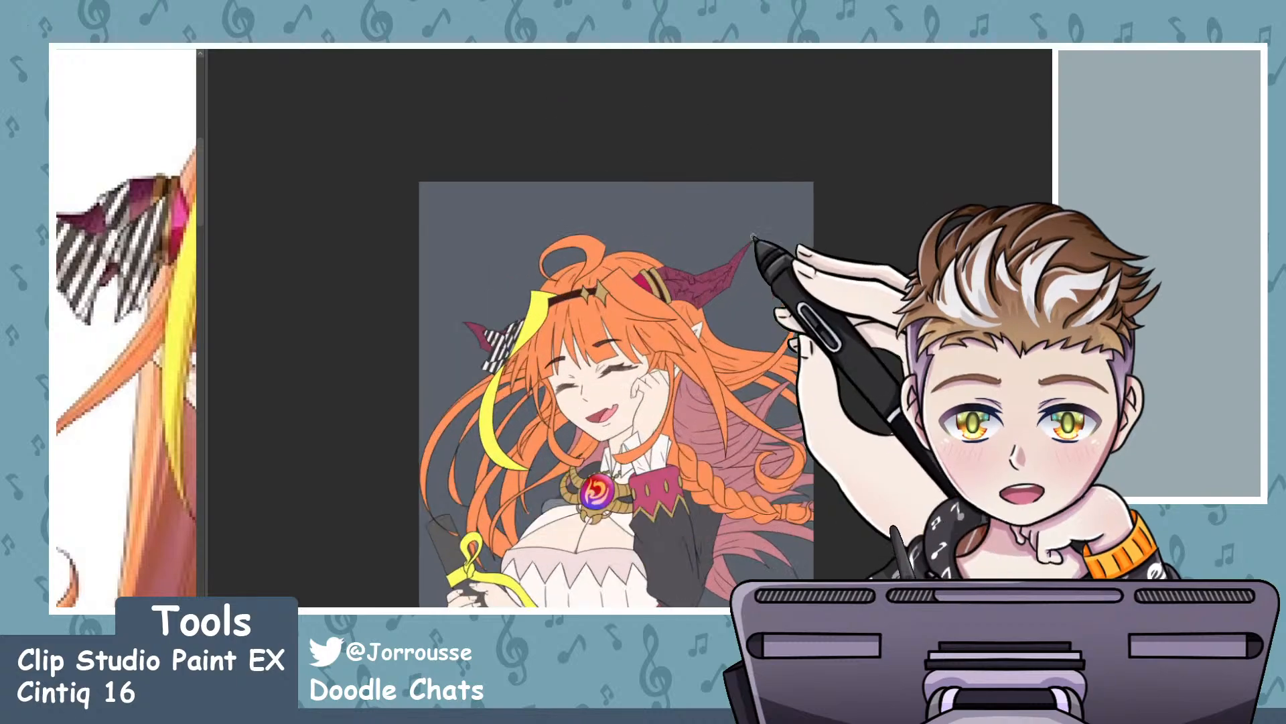
scroll(157, 289, down, 6)
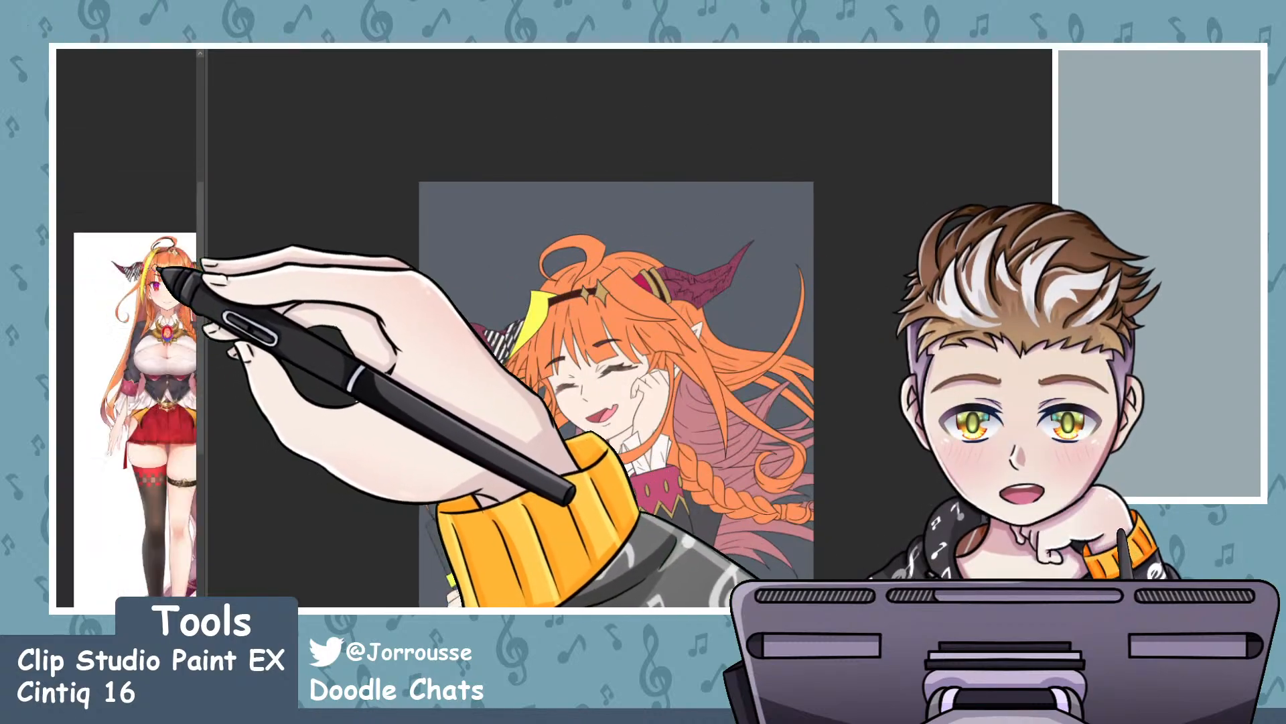
scroll(183, 273, up, 2)
scroll(186, 271, down, 3)
scroll(195, 268, up, 1)
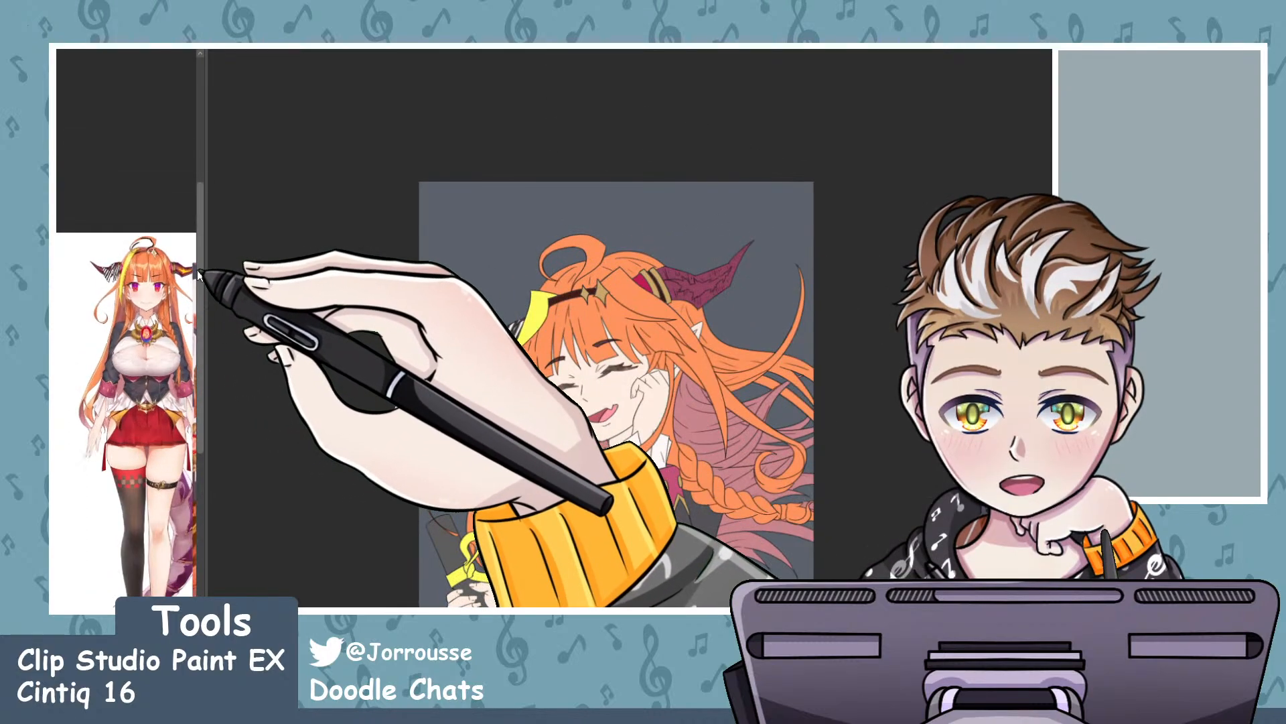
drag(194, 268, 158, 339)
scroll(137, 548, down, 3)
scroll(168, 603, up, 6)
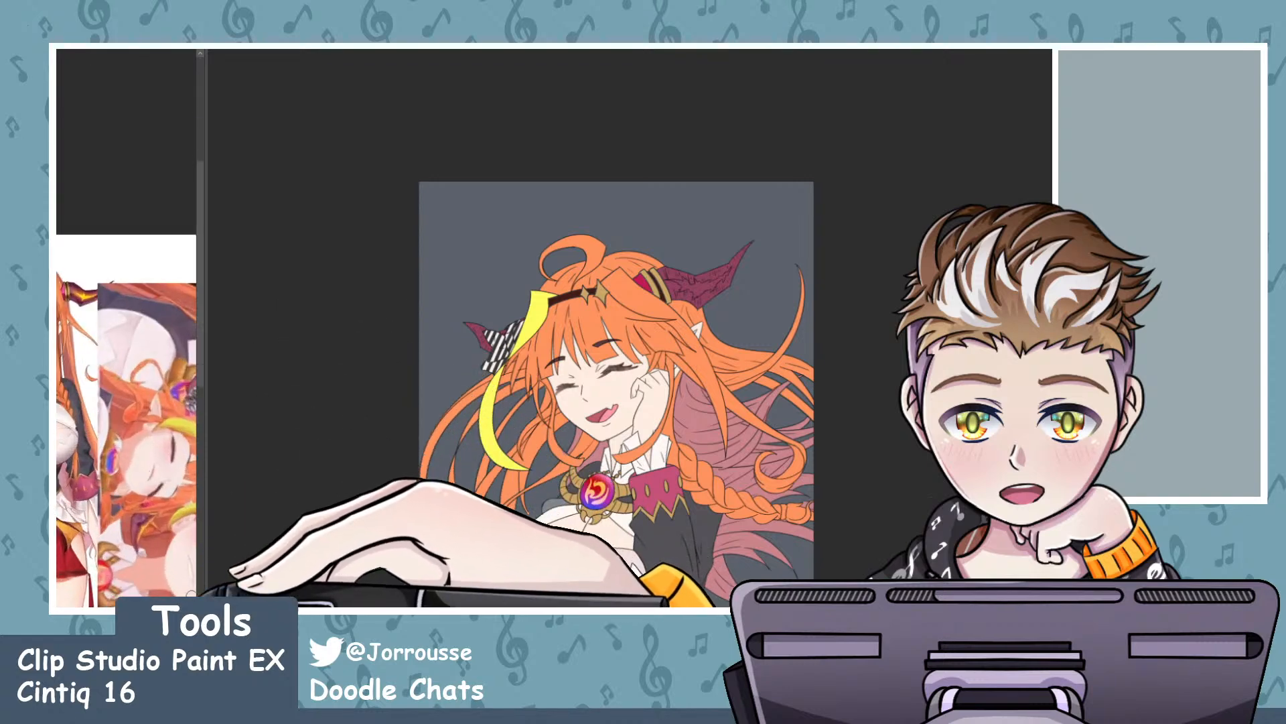
scroll(166, 268, down, 3)
scroll(174, 241, up, 6)
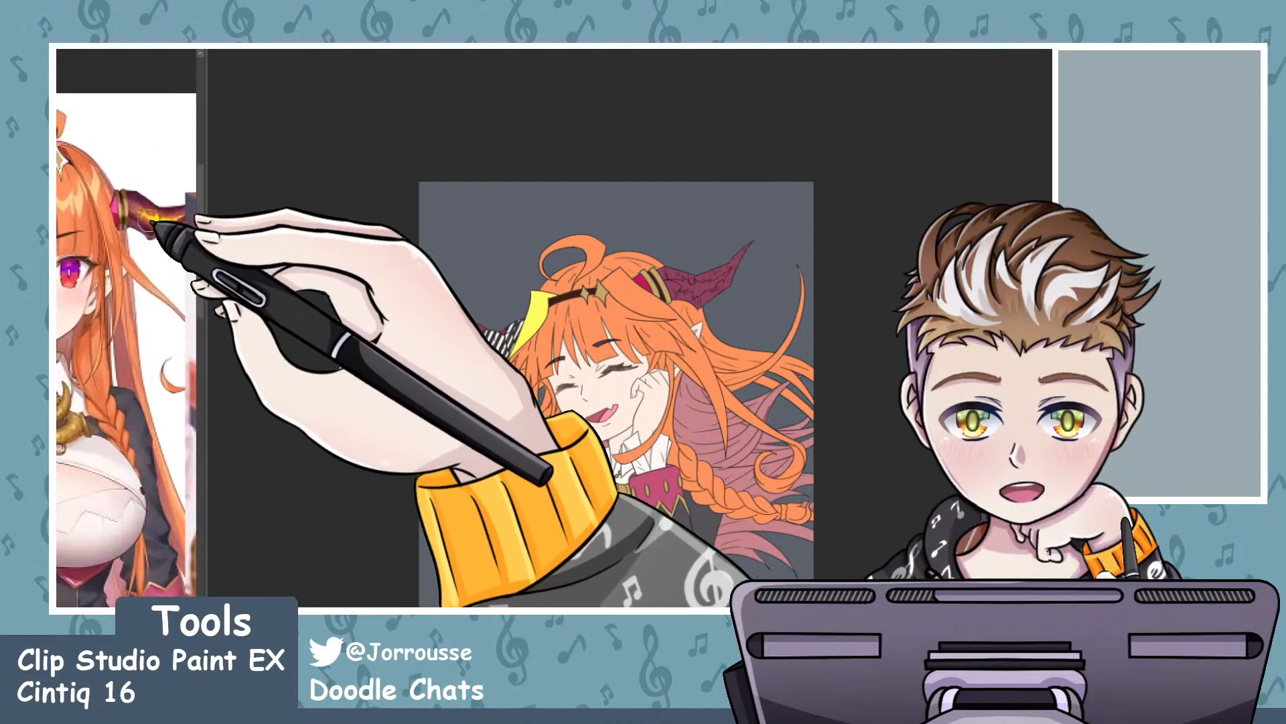
- Select the jagged crack inside the large horn, colour it bright yellow to match the reference, and clear the selection
scroll(716, 269, up, 3)
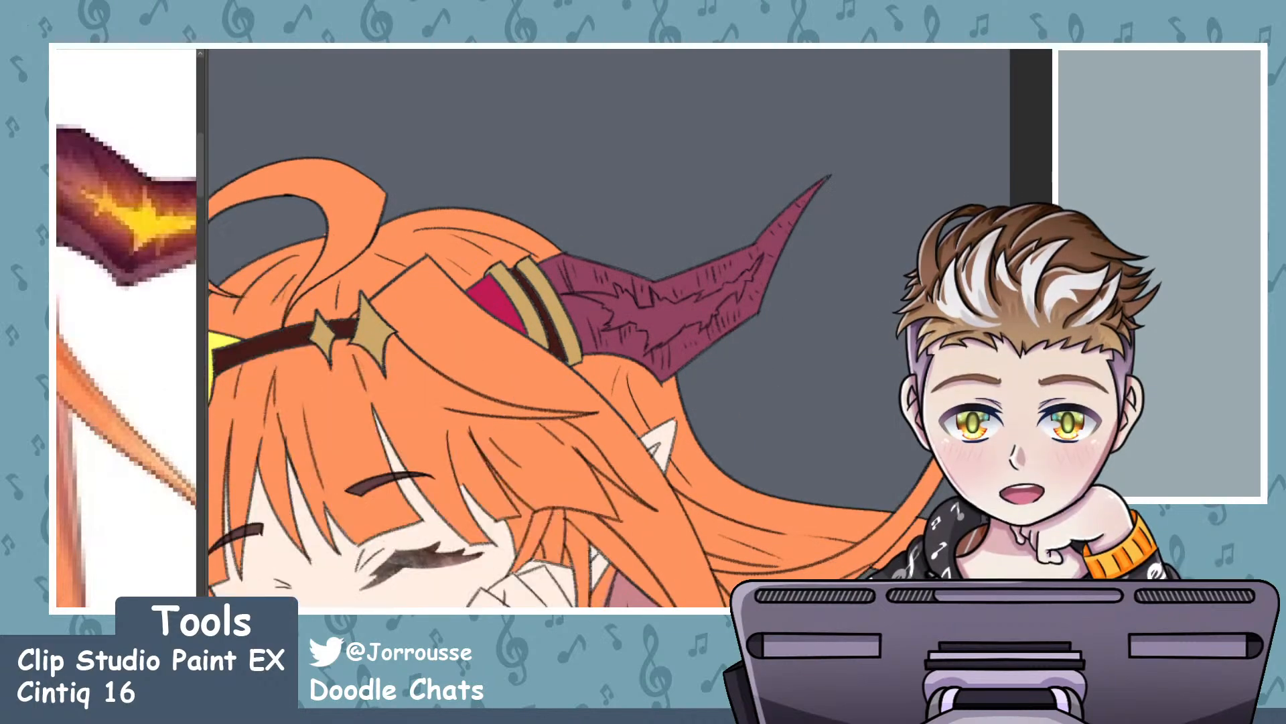
scroll(636, 300, up, 1)
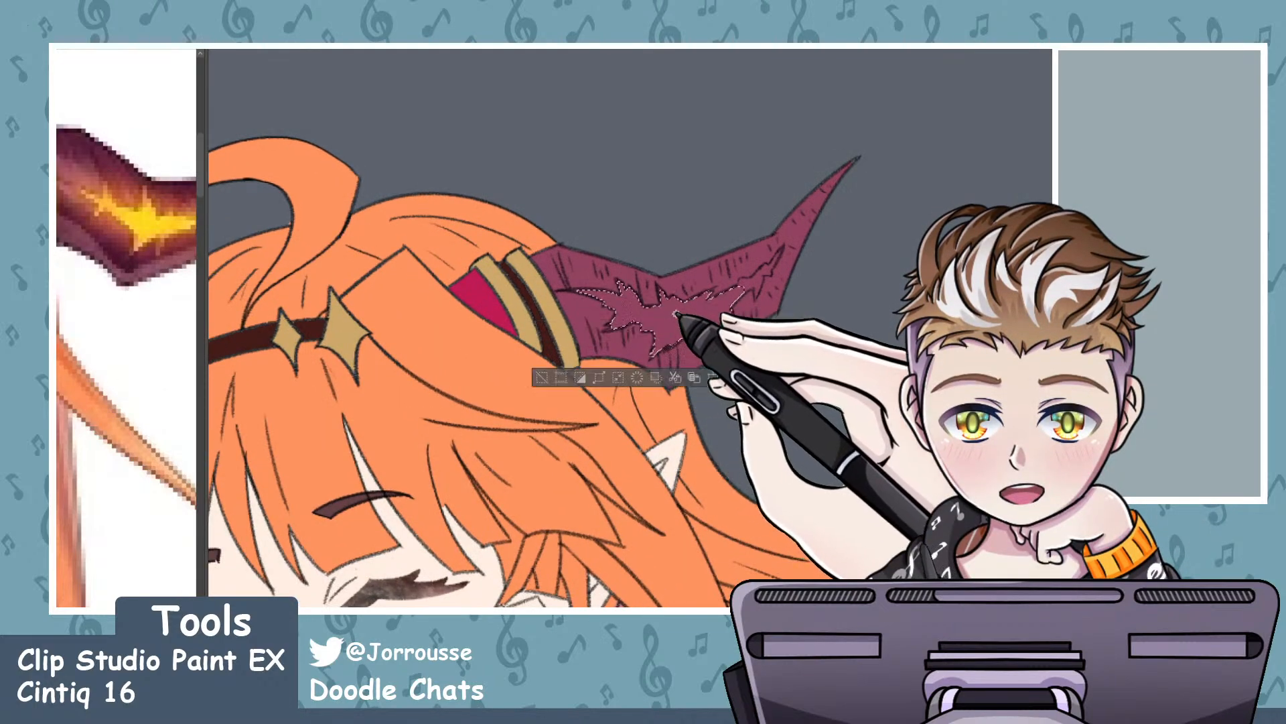
scroll(676, 313, up, 2)
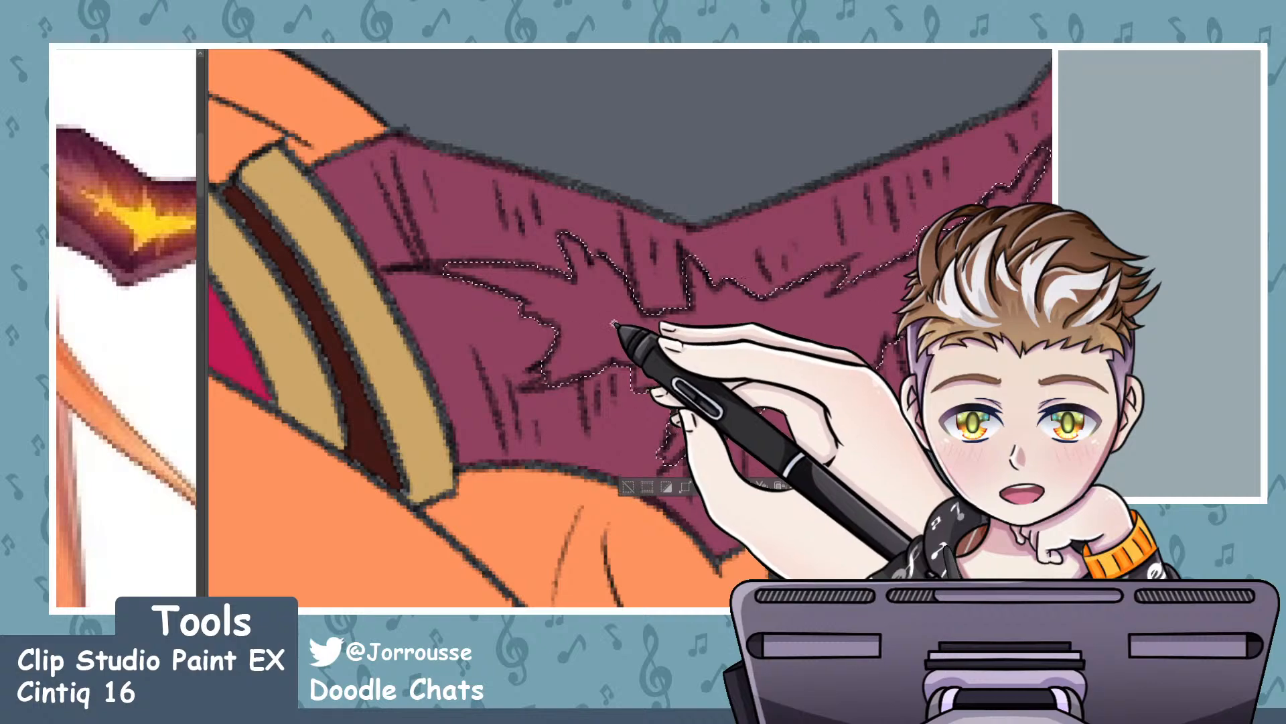
scroll(612, 322, down, 7)
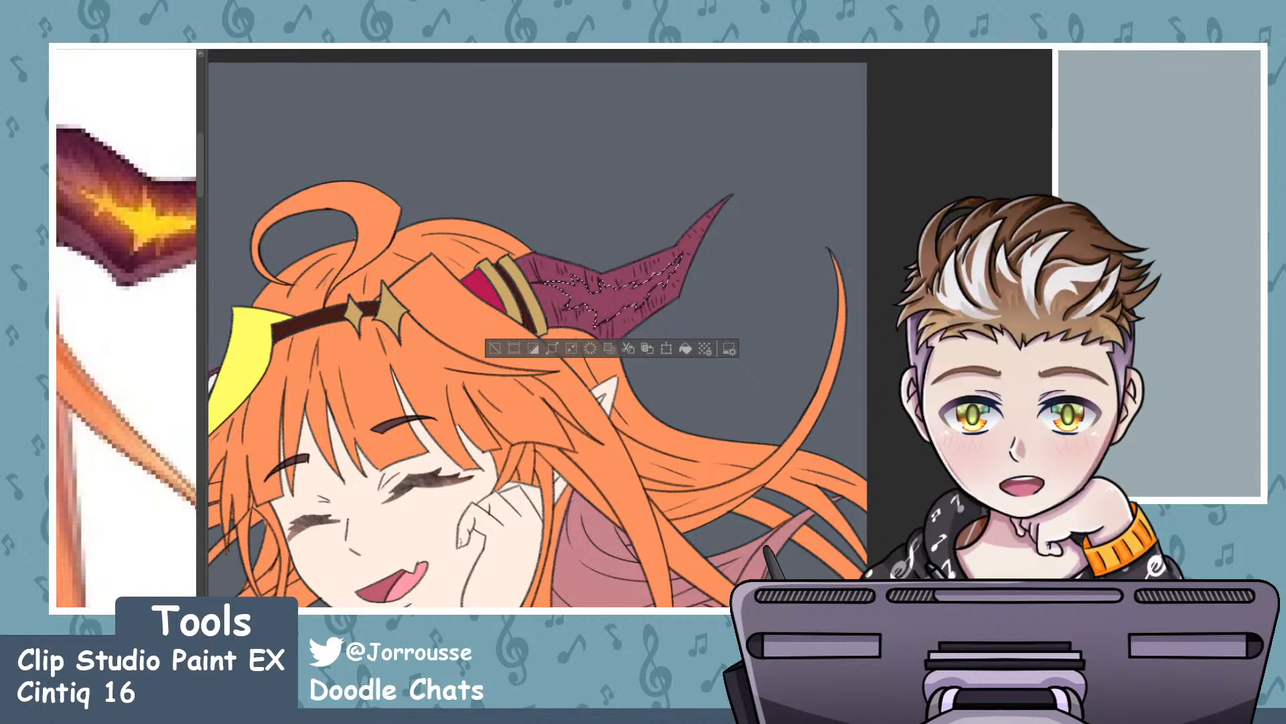
key(ctrl+d)
scroll(701, 294, down, 8)
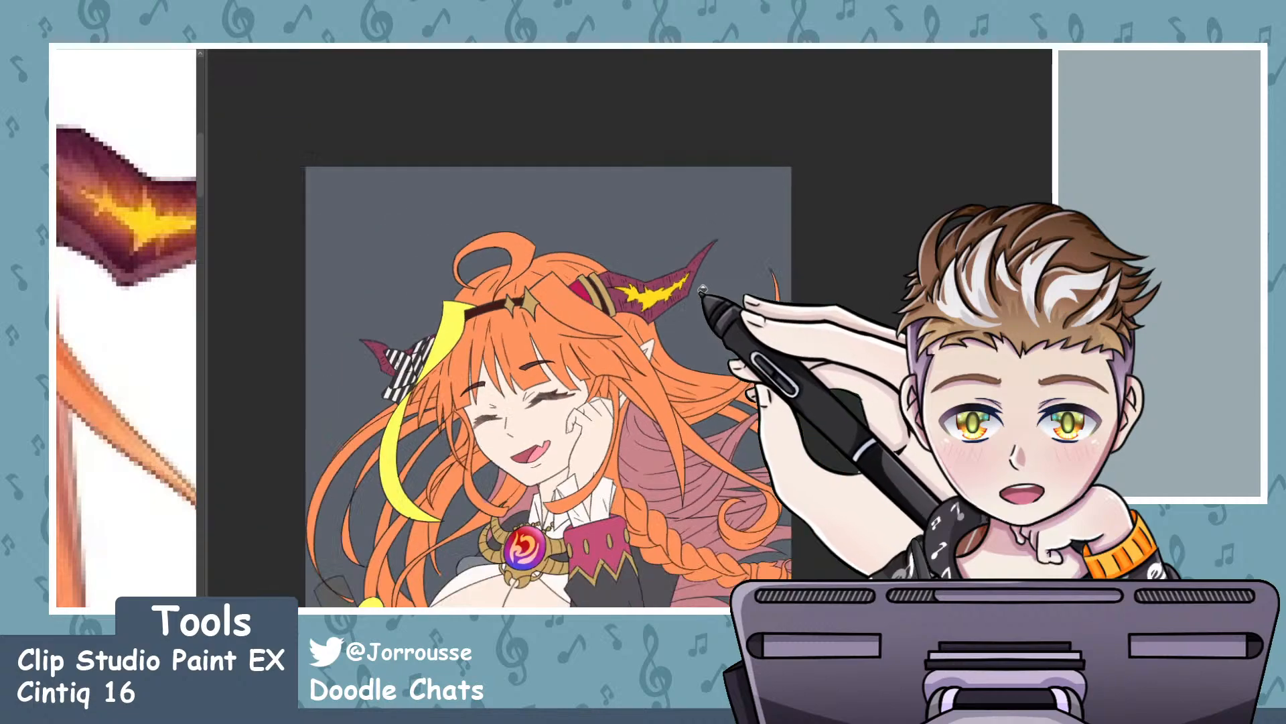
- Review the base colours across the whole character and close up around the face, bow and horn
scroll(688, 360, up, 2)
scroll(688, 360, up, 2)
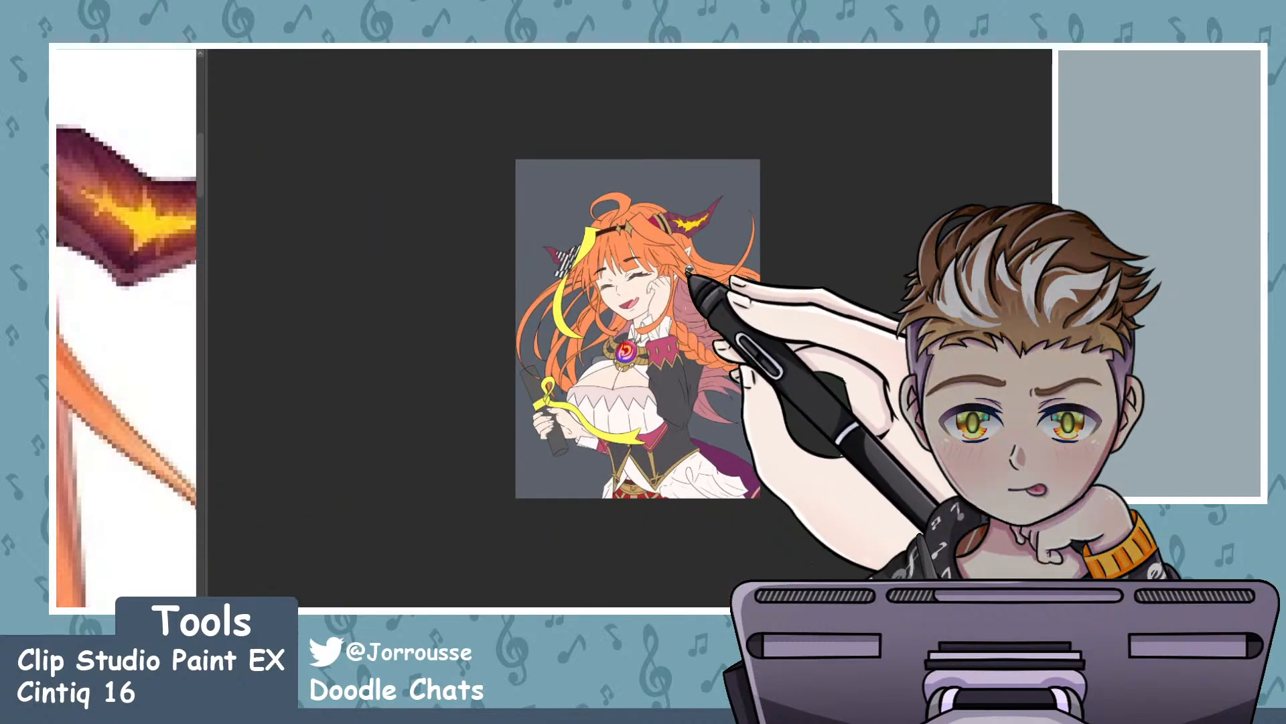
scroll(685, 268, up, 1)
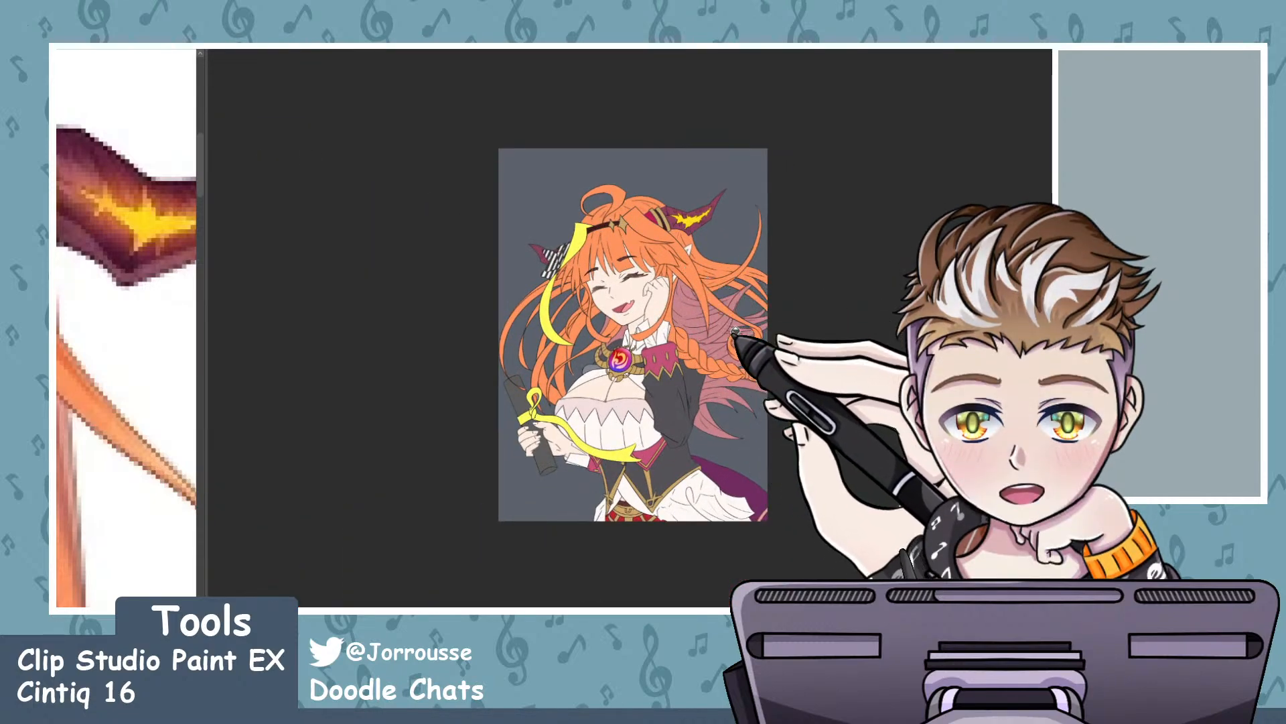
scroll(737, 330, up, 3)
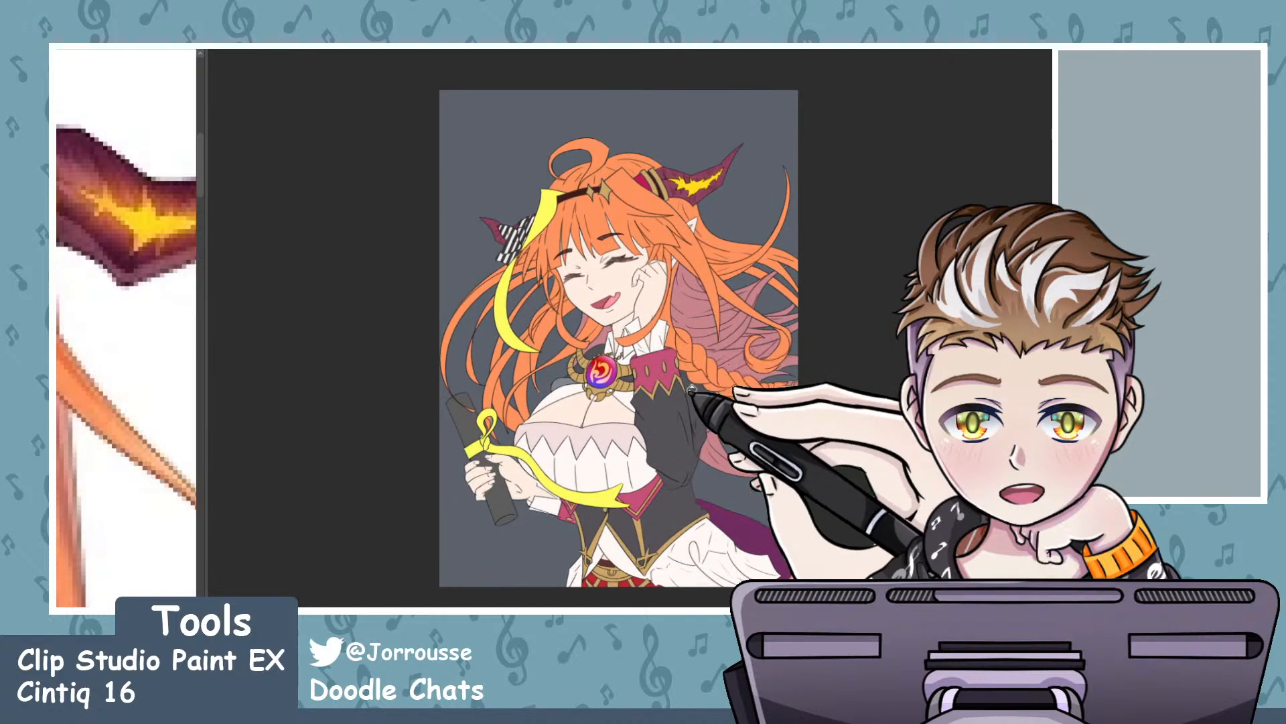
scroll(636, 270, up, 2)
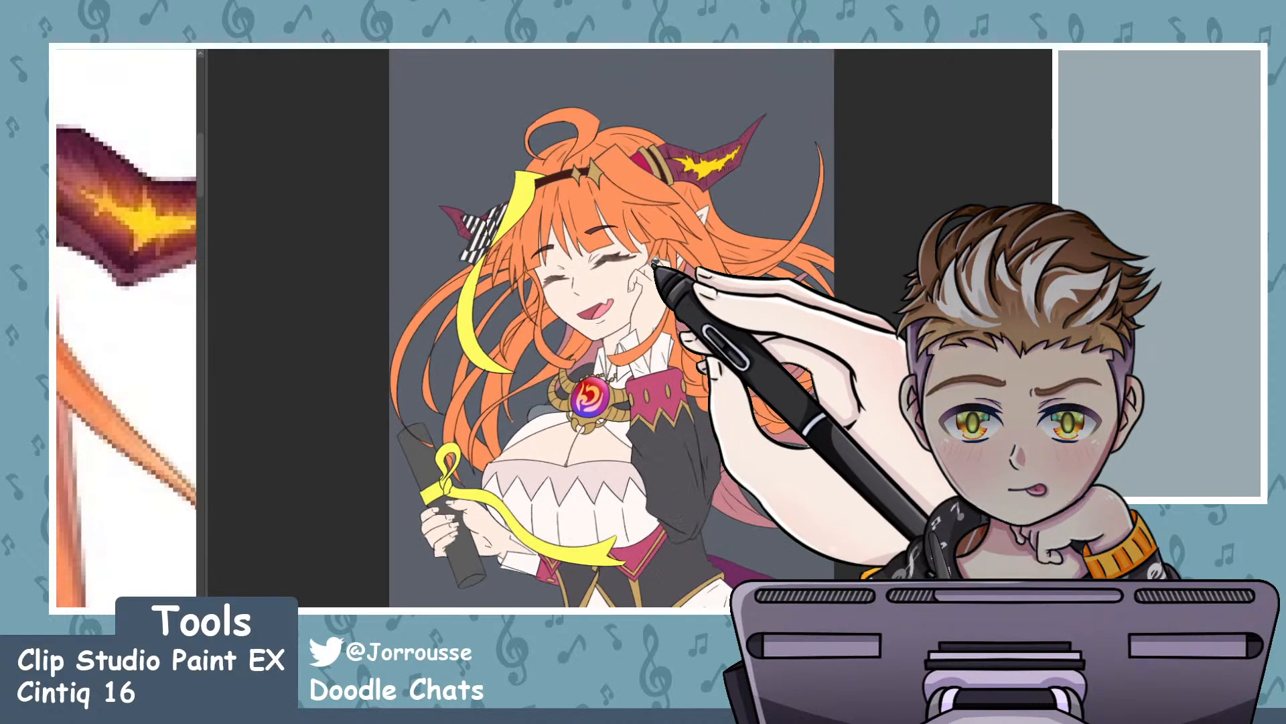
scroll(637, 269, down, 2)
scroll(637, 268, up, 5)
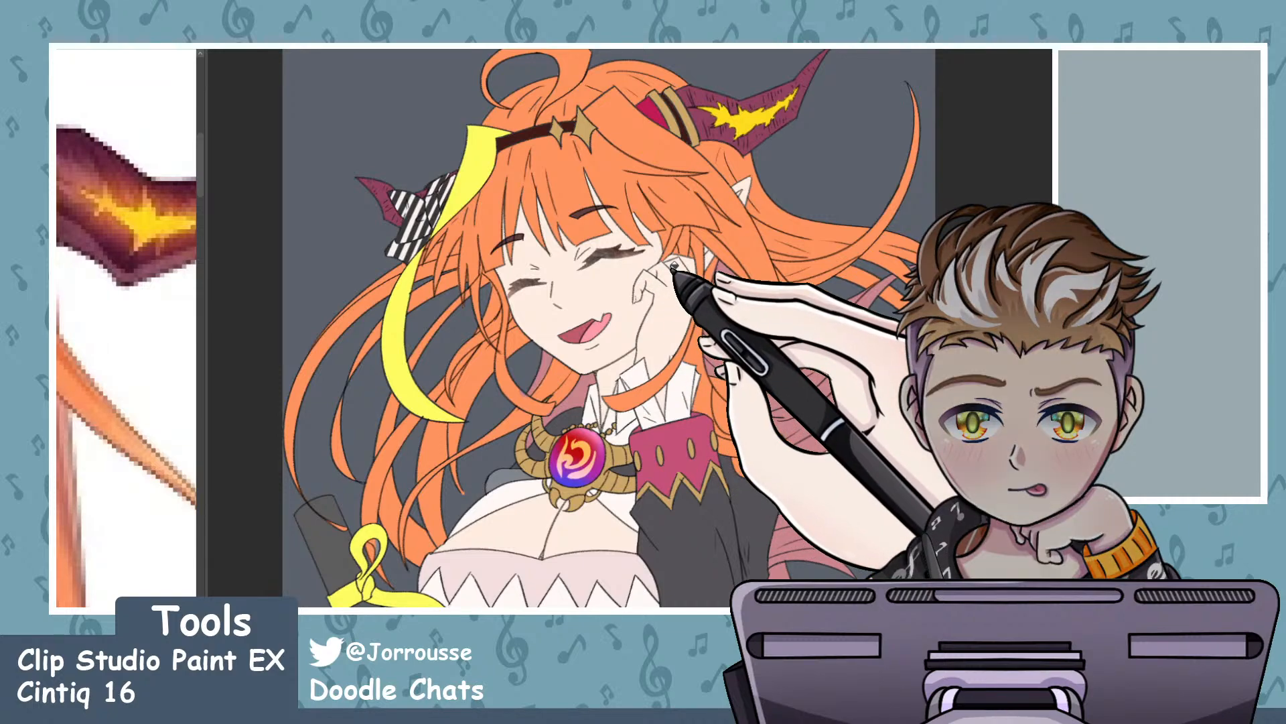
scroll(674, 268, down, 2)
scroll(696, 285, up, 5)
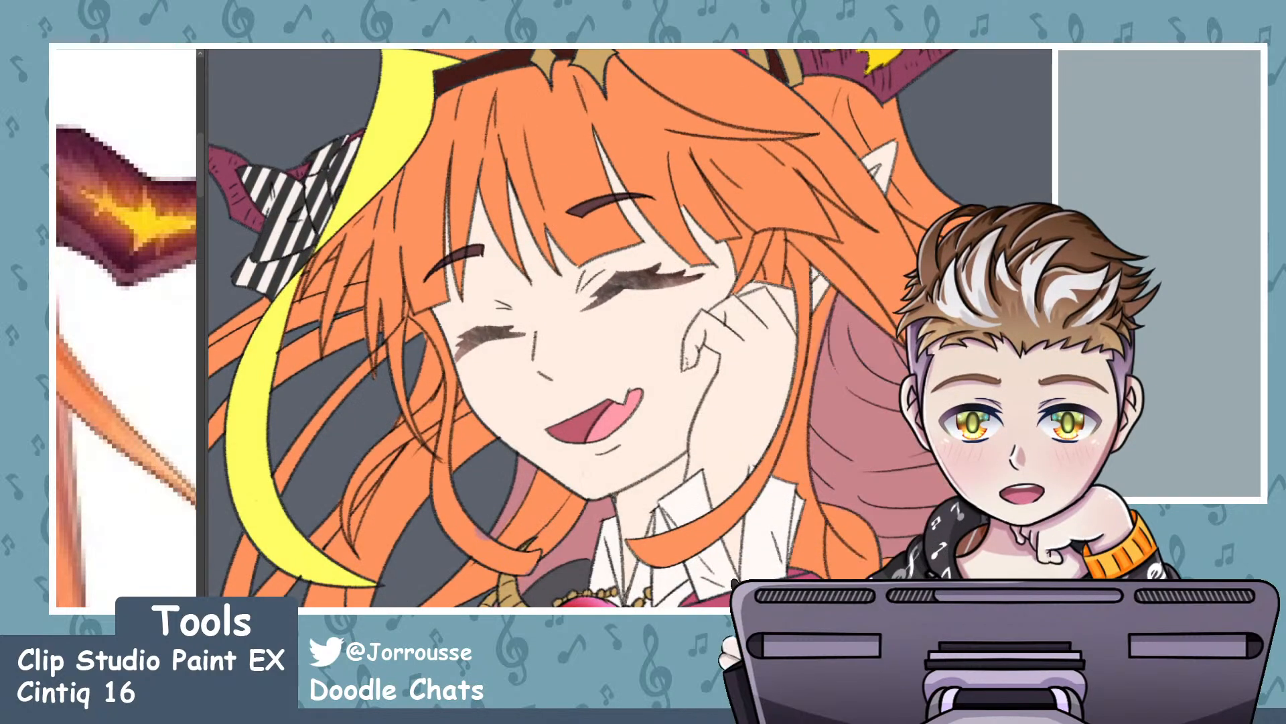
scroll(877, 375, down, 3)
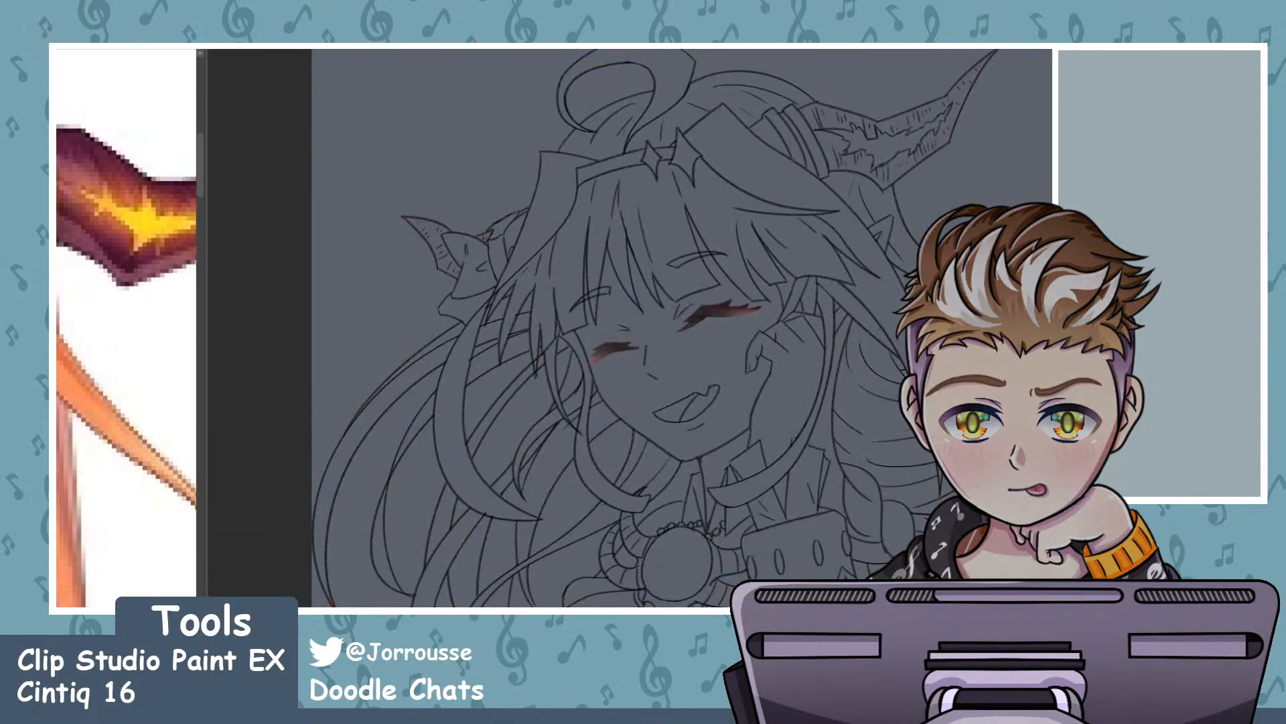
- Paint a small pale blue teardrop at the outer corner of each of the character's closed eyes
scroll(844, 342, up, 3)
scroll(819, 342, up, 2)
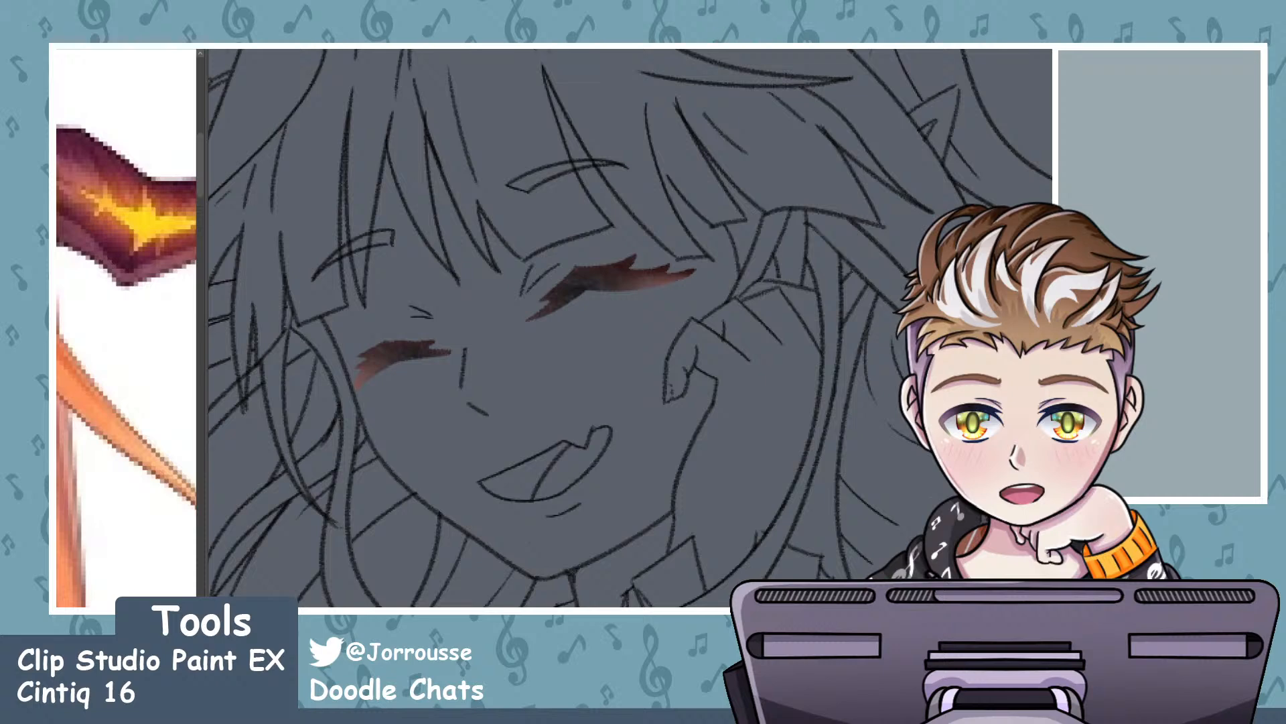
scroll(702, 292, up, 2)
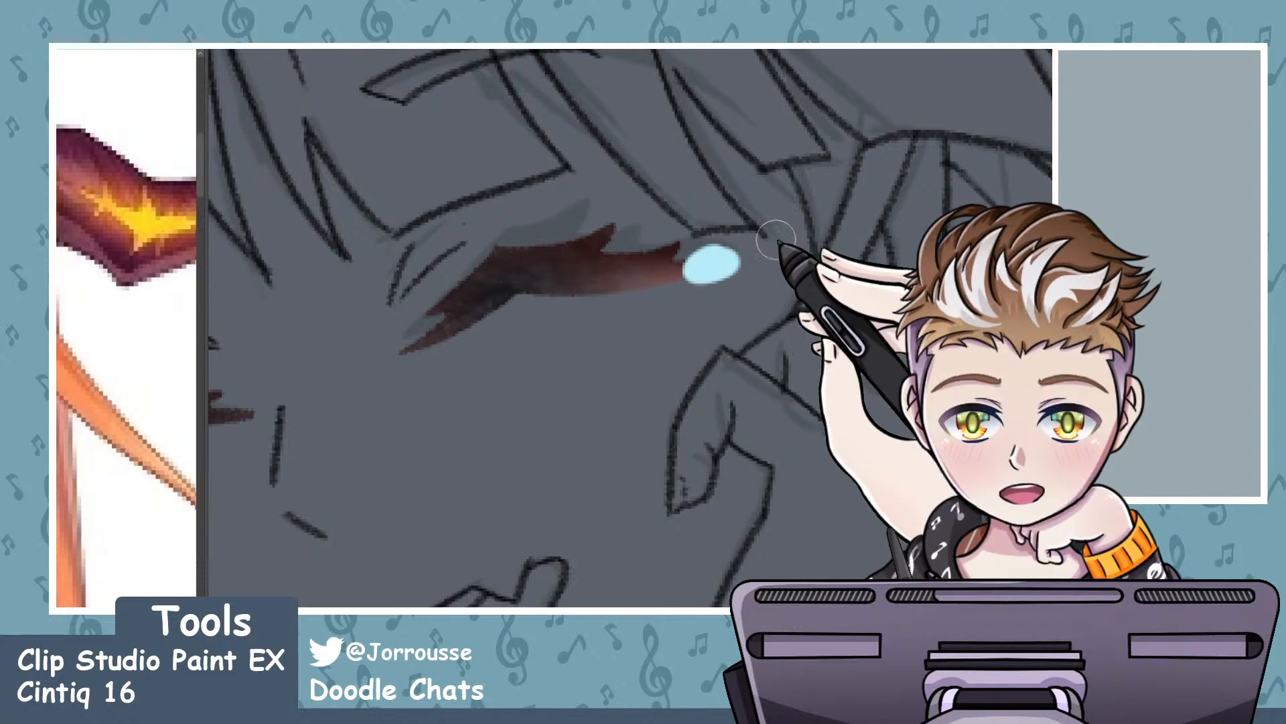
scroll(761, 259, down, 3)
scroll(516, 350, up, 3)
scroll(715, 331, up, 2)
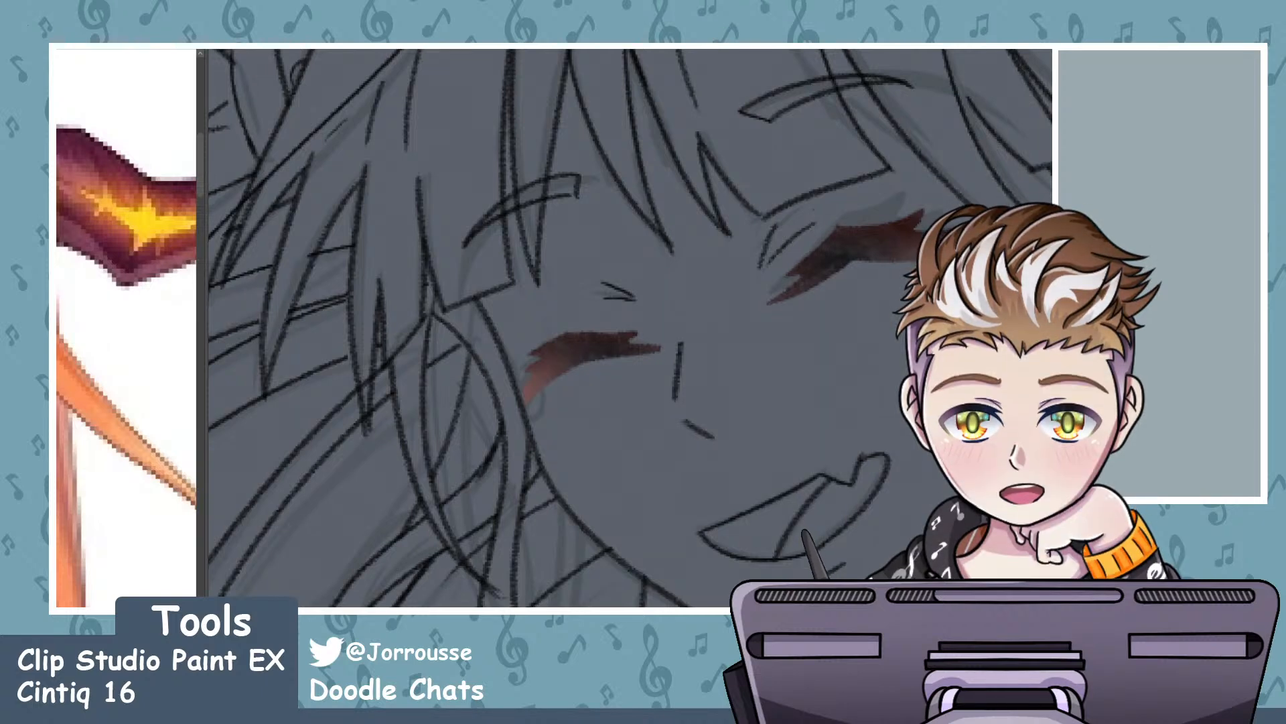
click(528, 402)
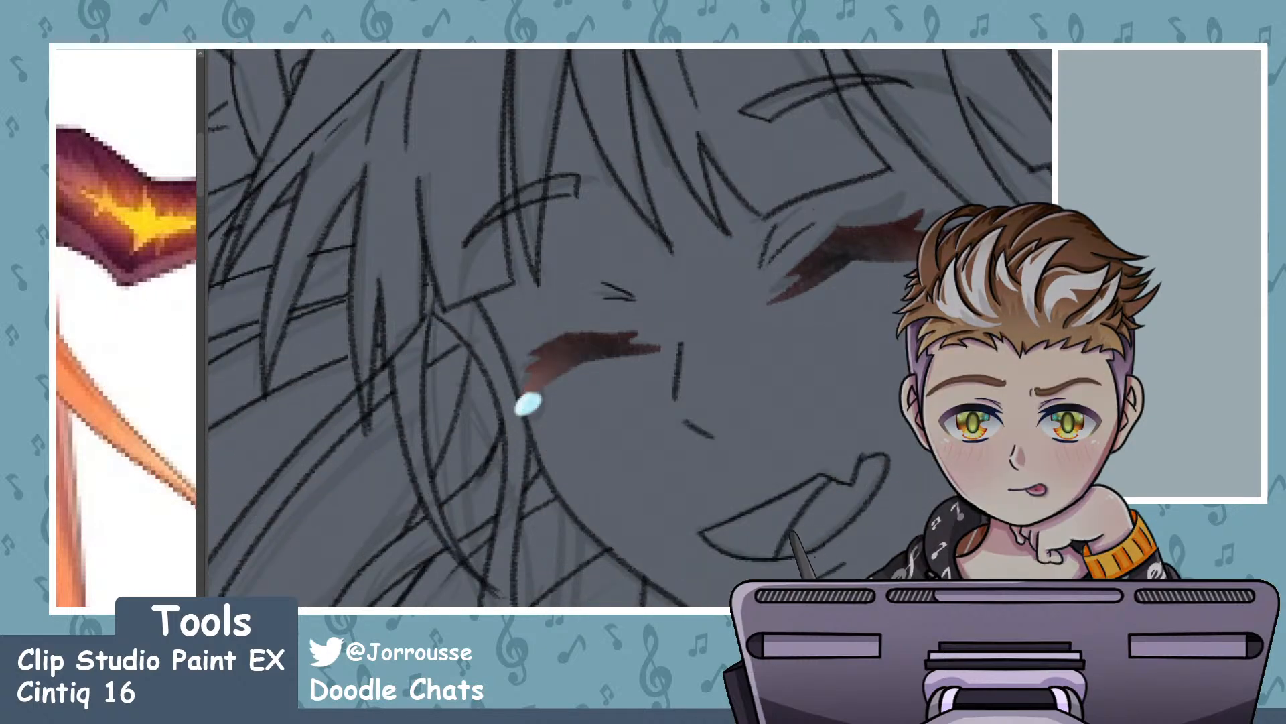
key(ctrl+minus)
key(ctrl+minus)
key(ctrl+minus)
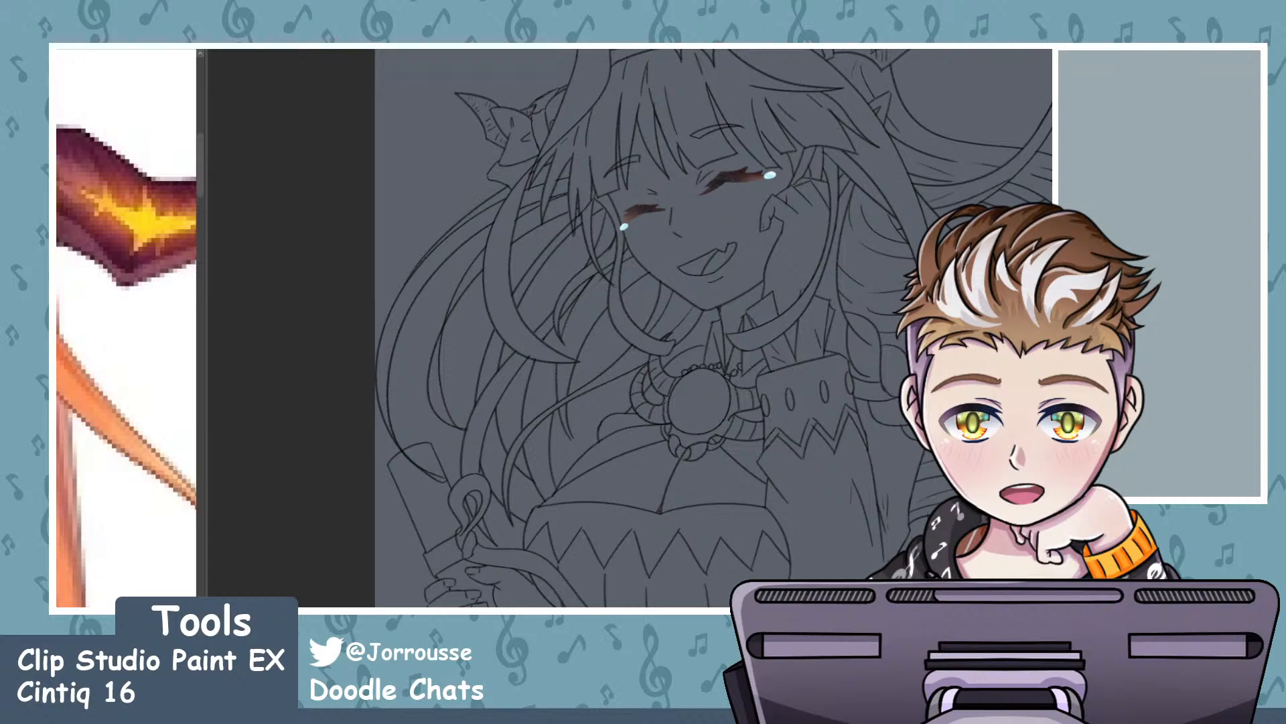
- Check both teardrops against the skin colour and lasso the one at the outer corner of the eye nearer the bow
scroll(709, 137, up, 5)
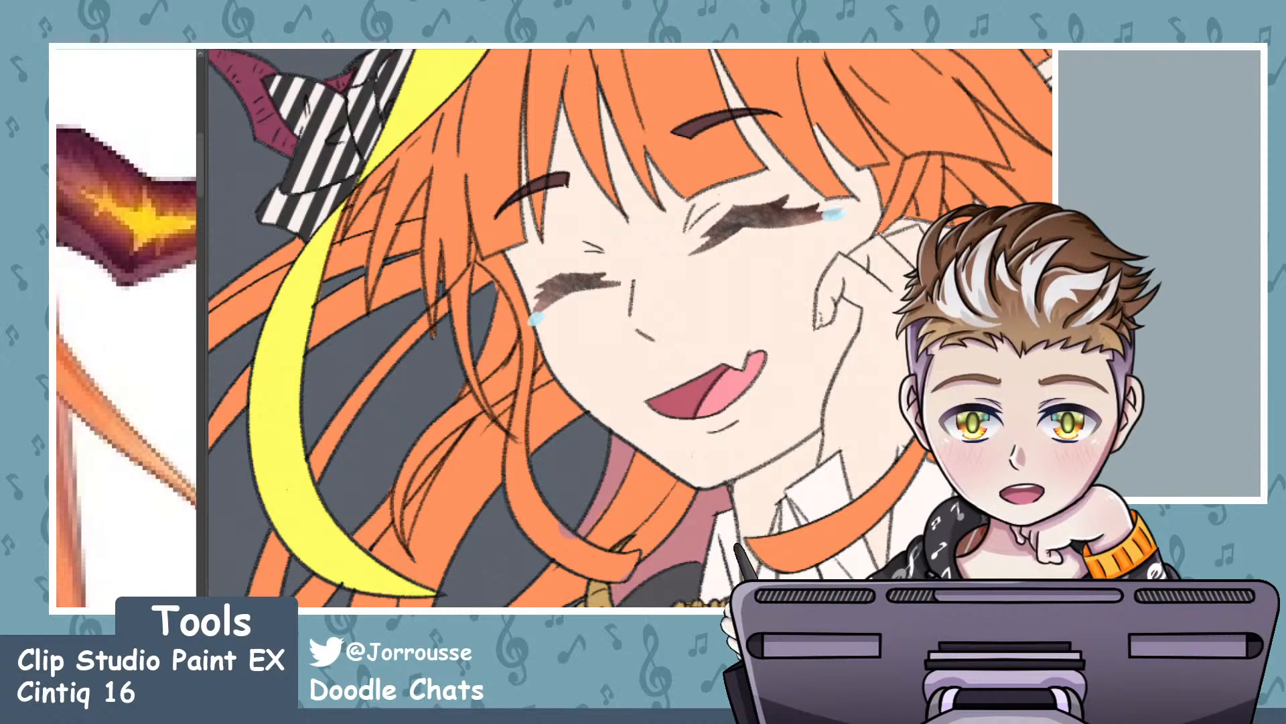
scroll(594, 273, down, 4)
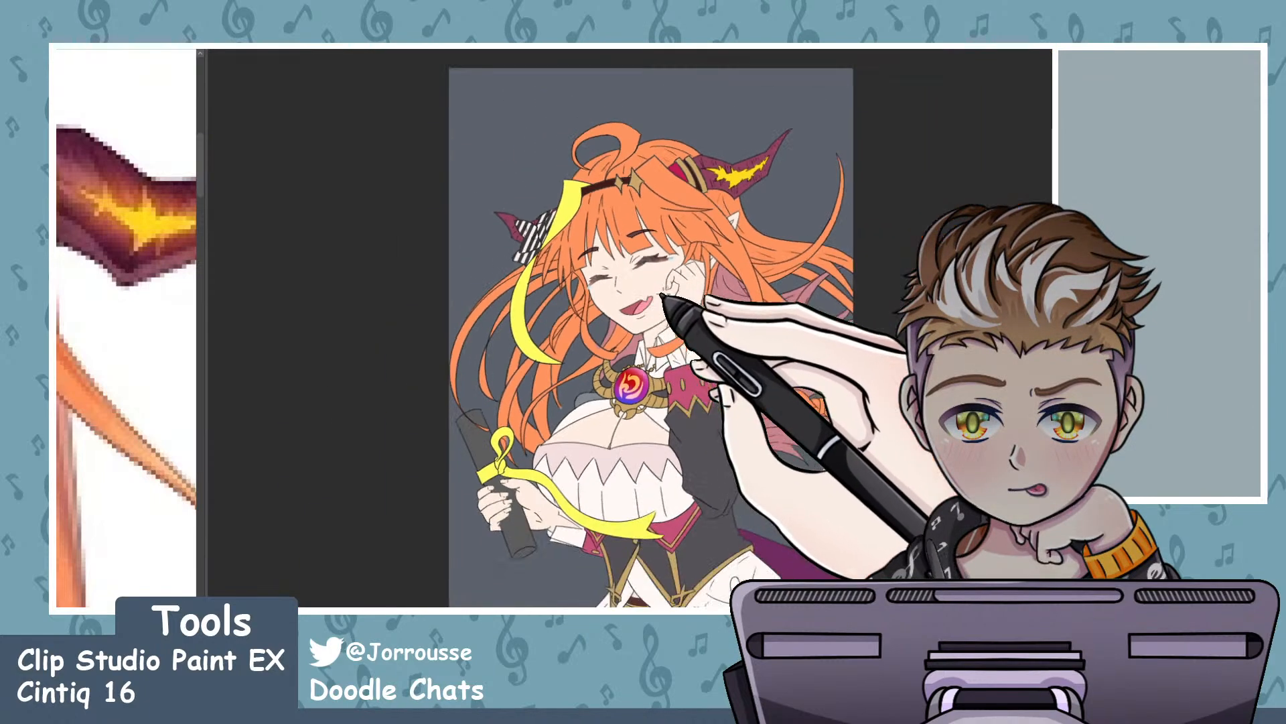
scroll(649, 253, up, 2)
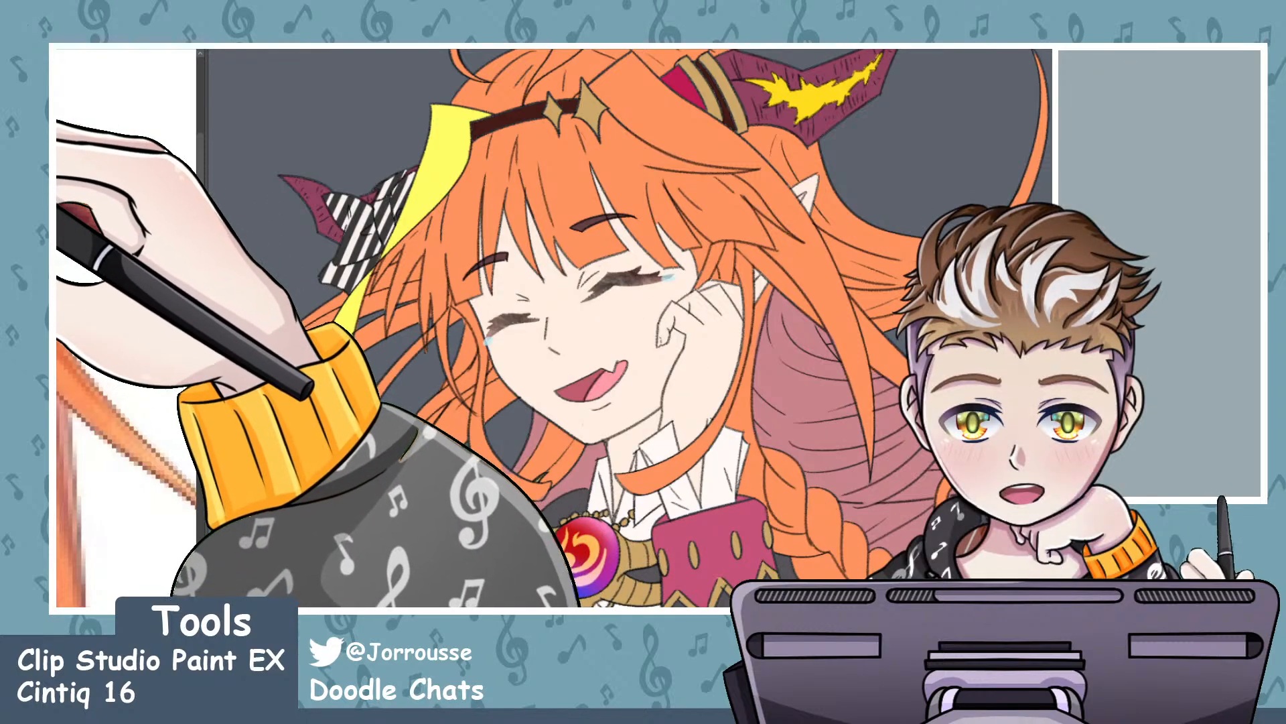
scroll(650, 291, up, 6)
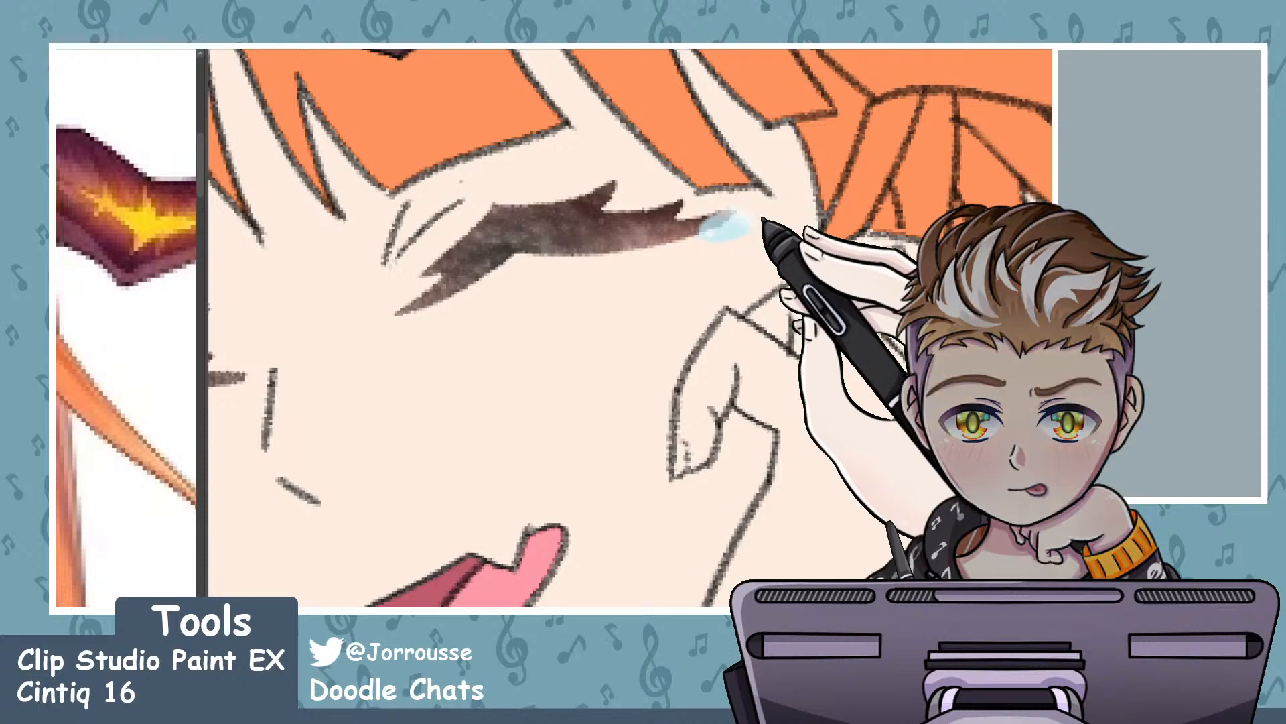
scroll(630, 328, down, 7)
scroll(630, 328, up, 2)
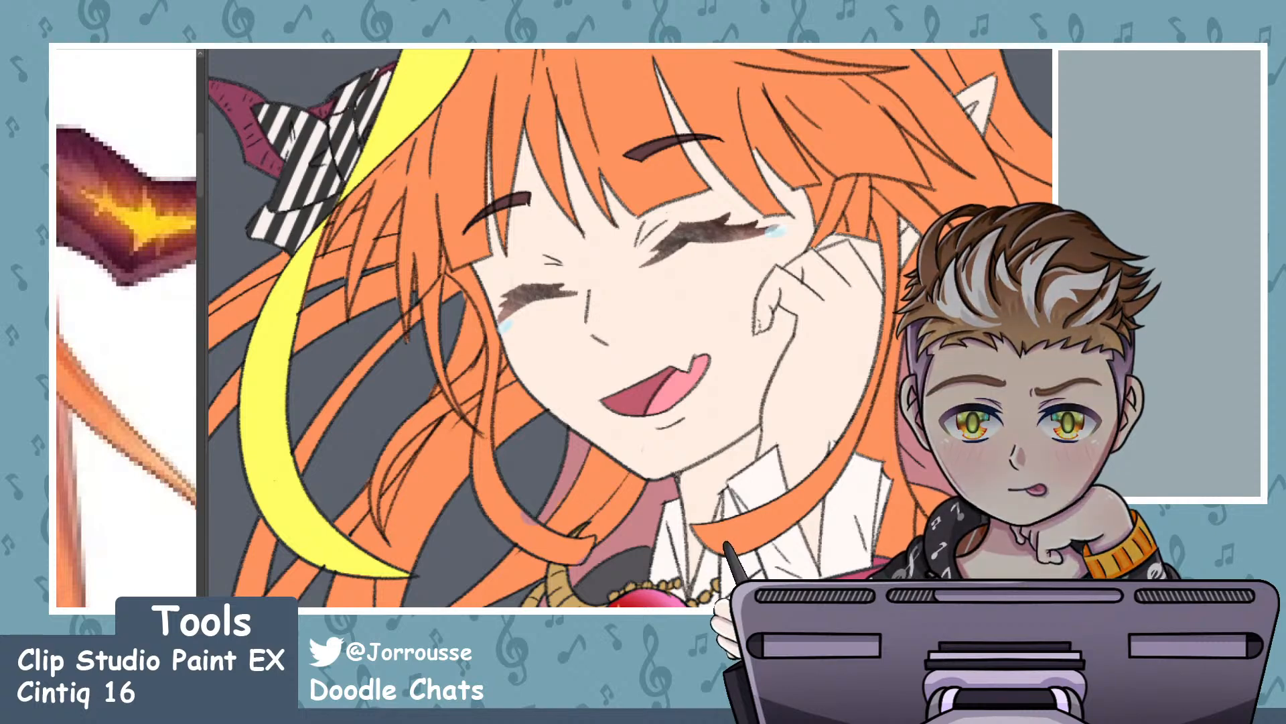
scroll(549, 301, up, 4)
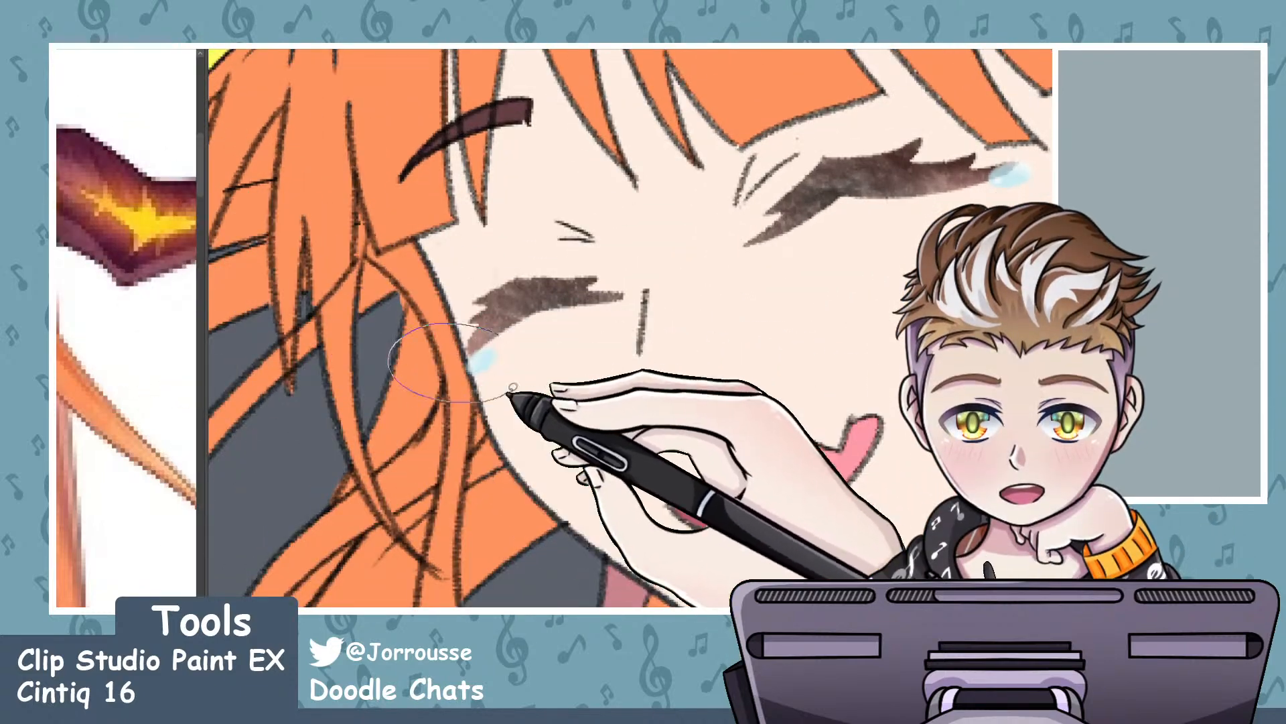
mouse_move(513, 387)
mouse_down()
mouse_move(449, 280)
mouse_move(448, 347)
mouse_up()
scroll(502, 380, up, 3)
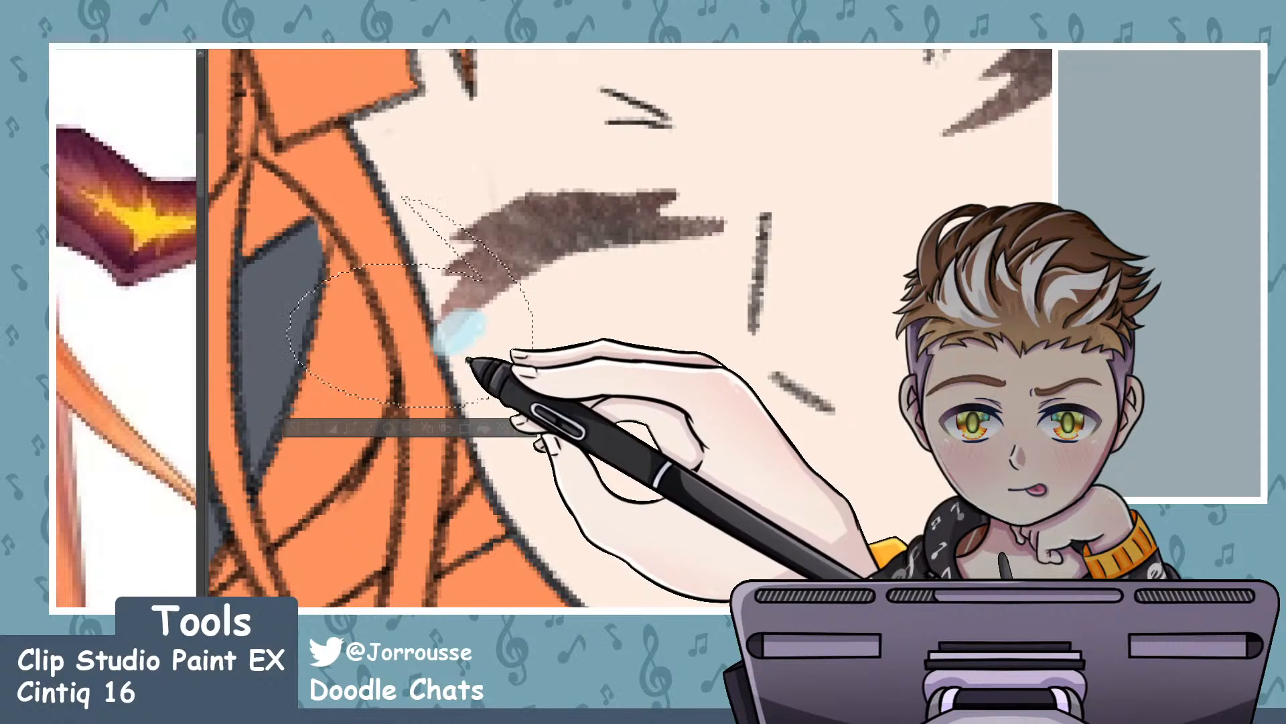
scroll(472, 365, down, 8)
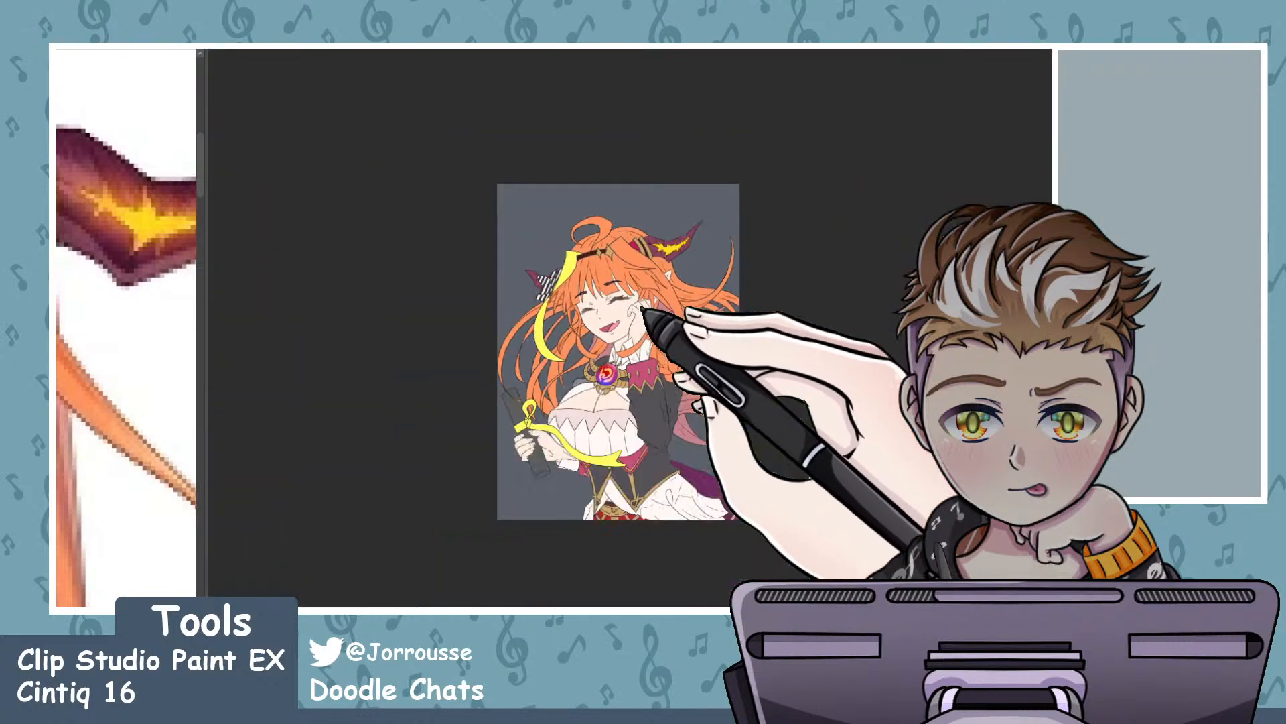
- Review the full character to judge how the teardrops sit with the flat colours
scroll(643, 312, up, 3)
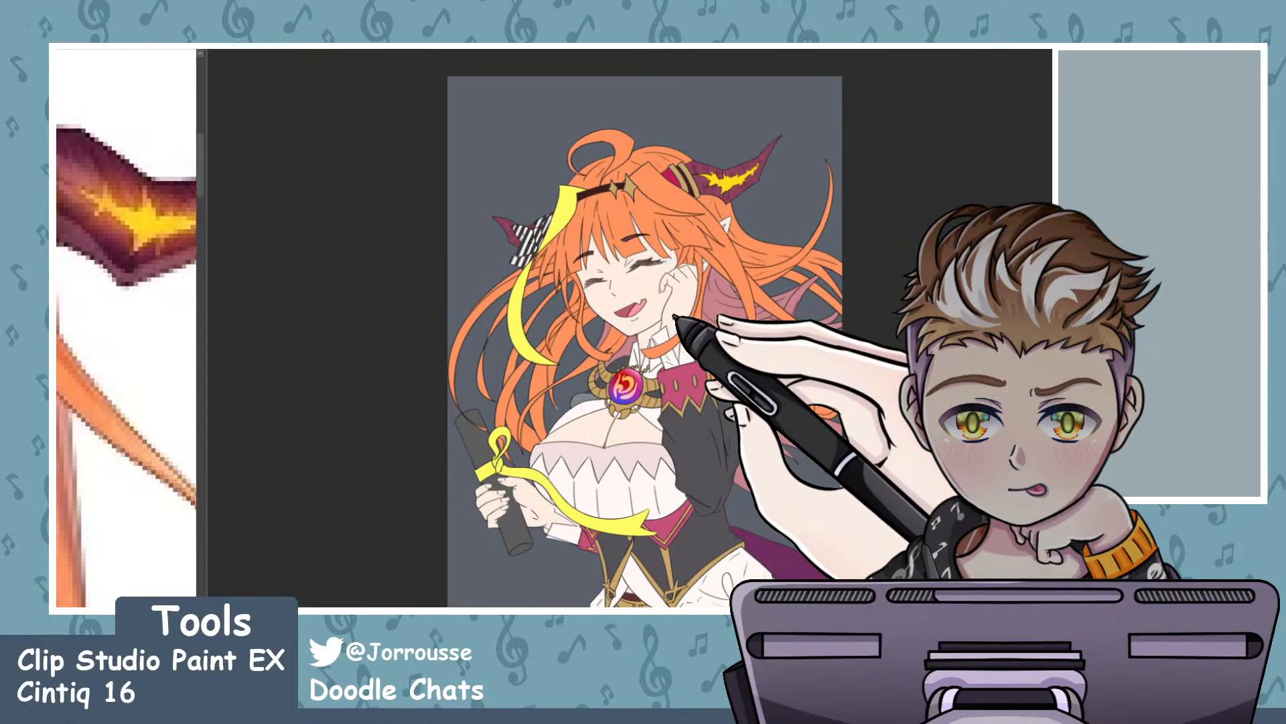
scroll(674, 316, down, 1)
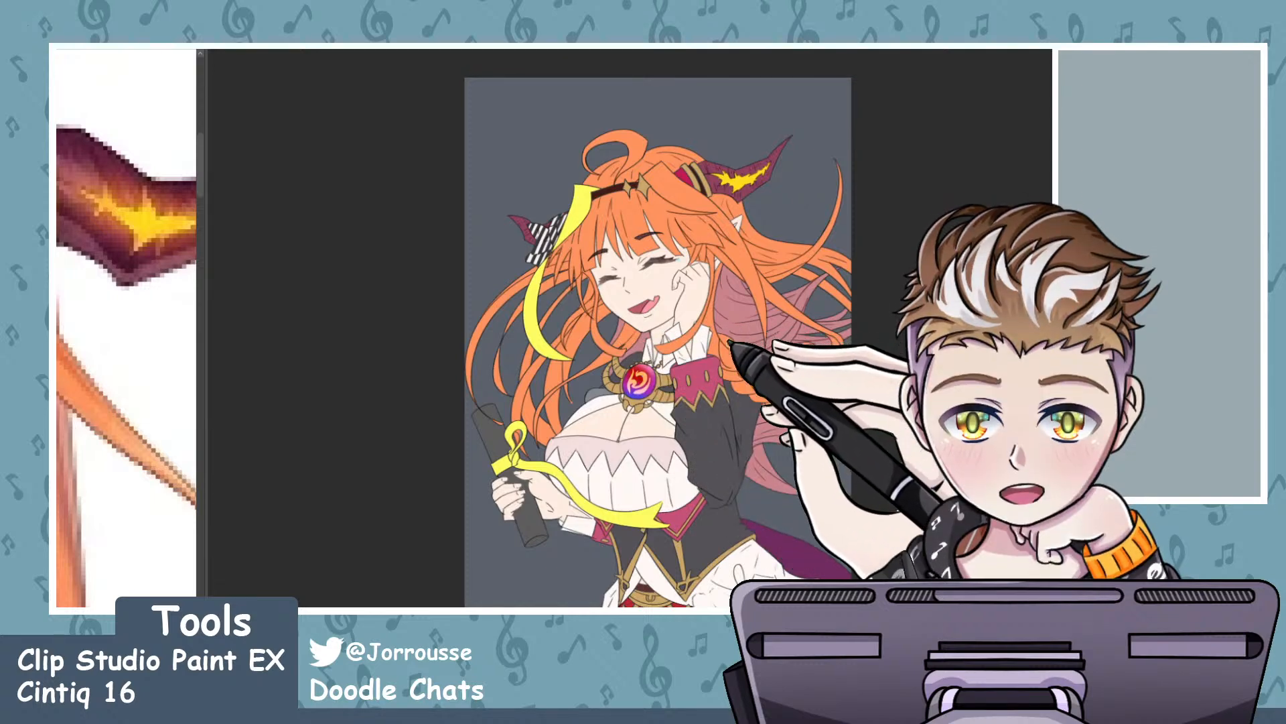
scroll(698, 316, down, 3)
scroll(684, 307, up, 3)
scroll(606, 208, down, 1)
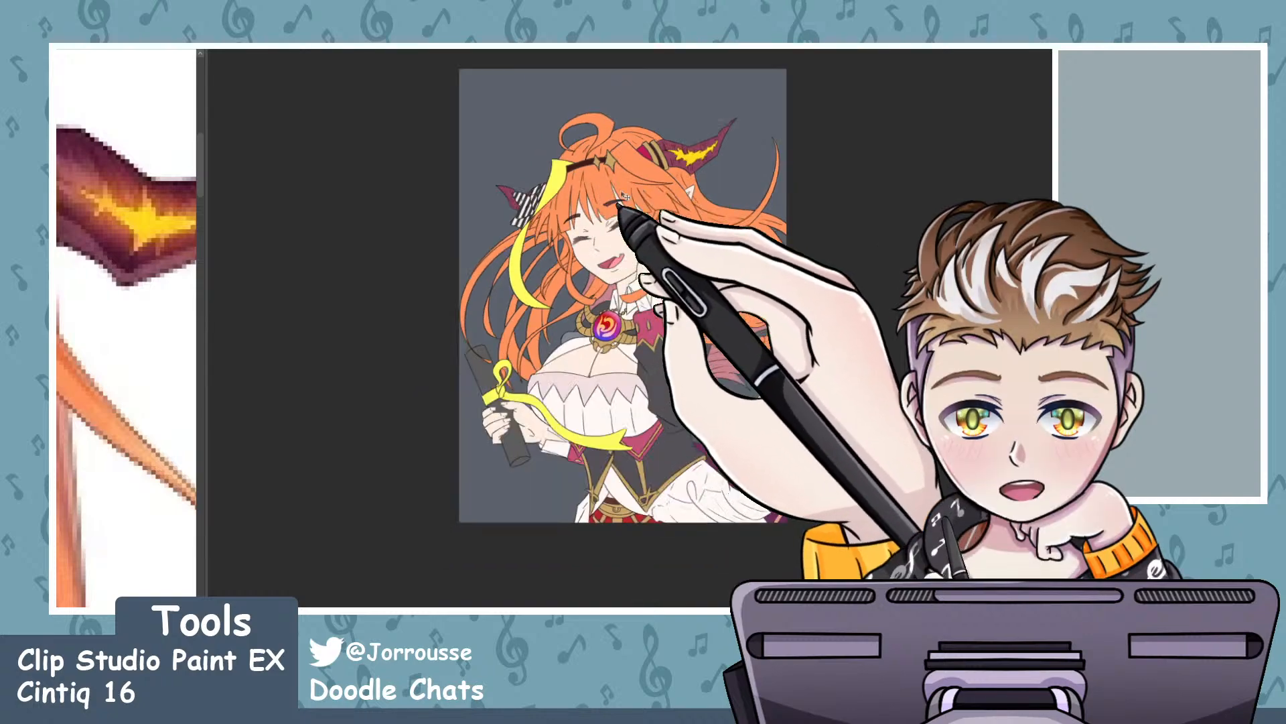
scroll(608, 201, up, 2)
scroll(609, 138, down, 1)
scroll(620, 188, up, 1)
scroll(620, 191, down, 1)
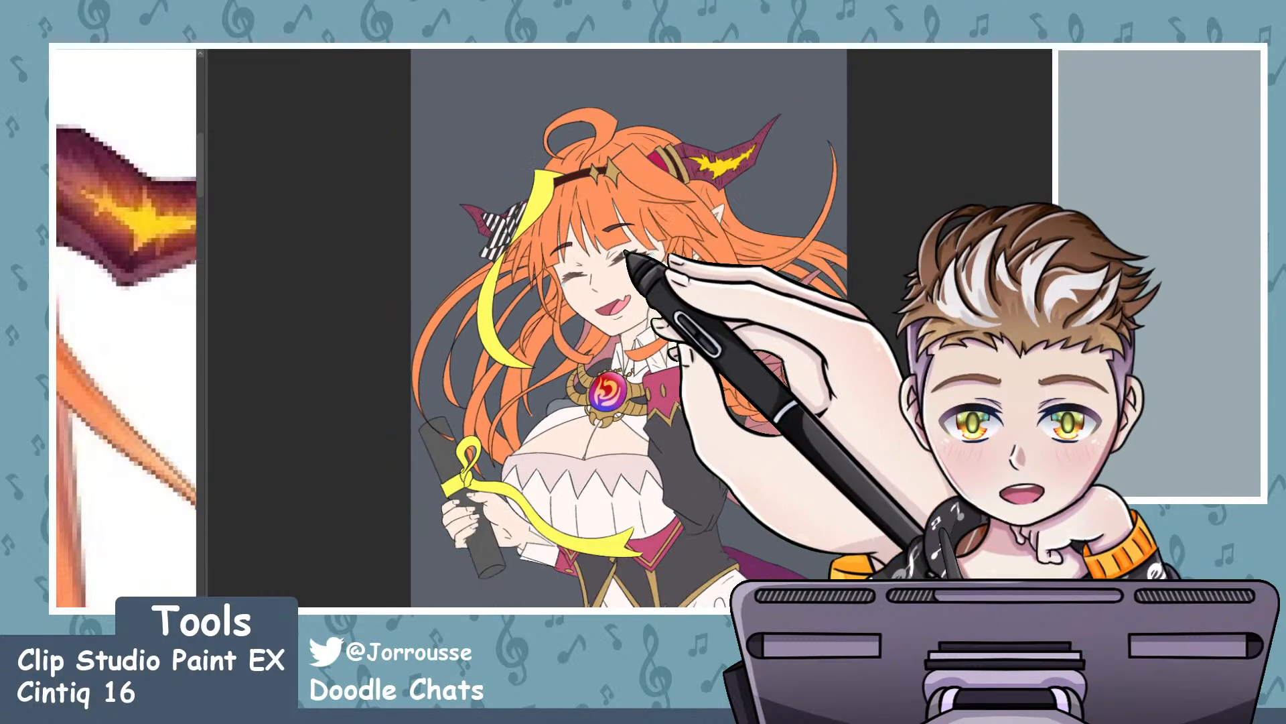
scroll(630, 256, up, 1)
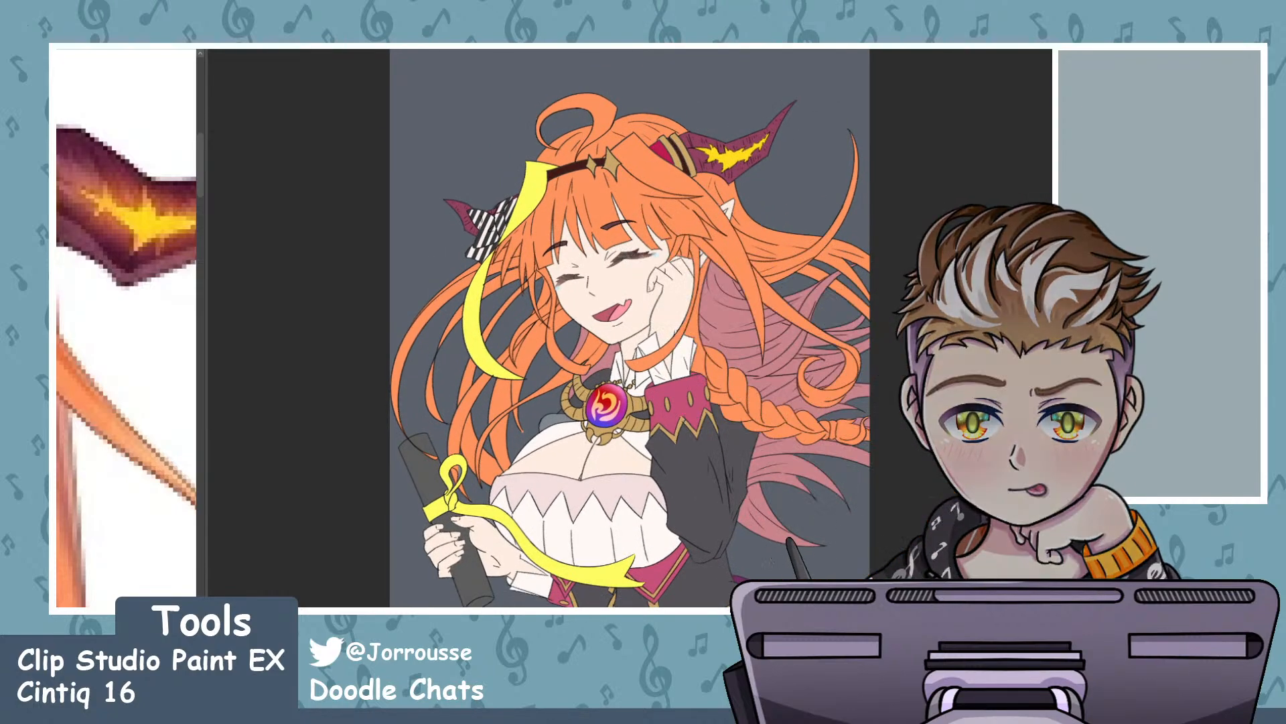
scroll(629, 328, down, 1)
scroll(630, 335, down, 1)
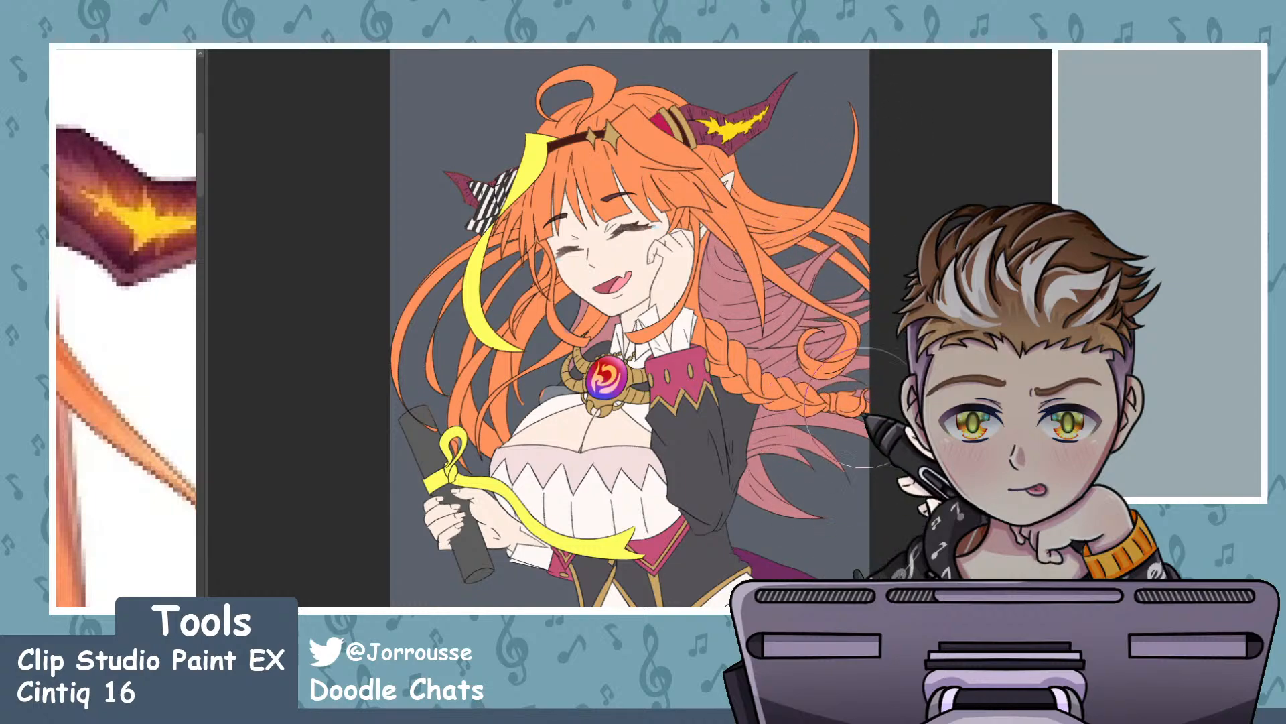
- Examine the base colours around the ribboned hand, bow, headband and hair for missed areas
scroll(670, 402, down, 5)
scroll(670, 510, up, 6)
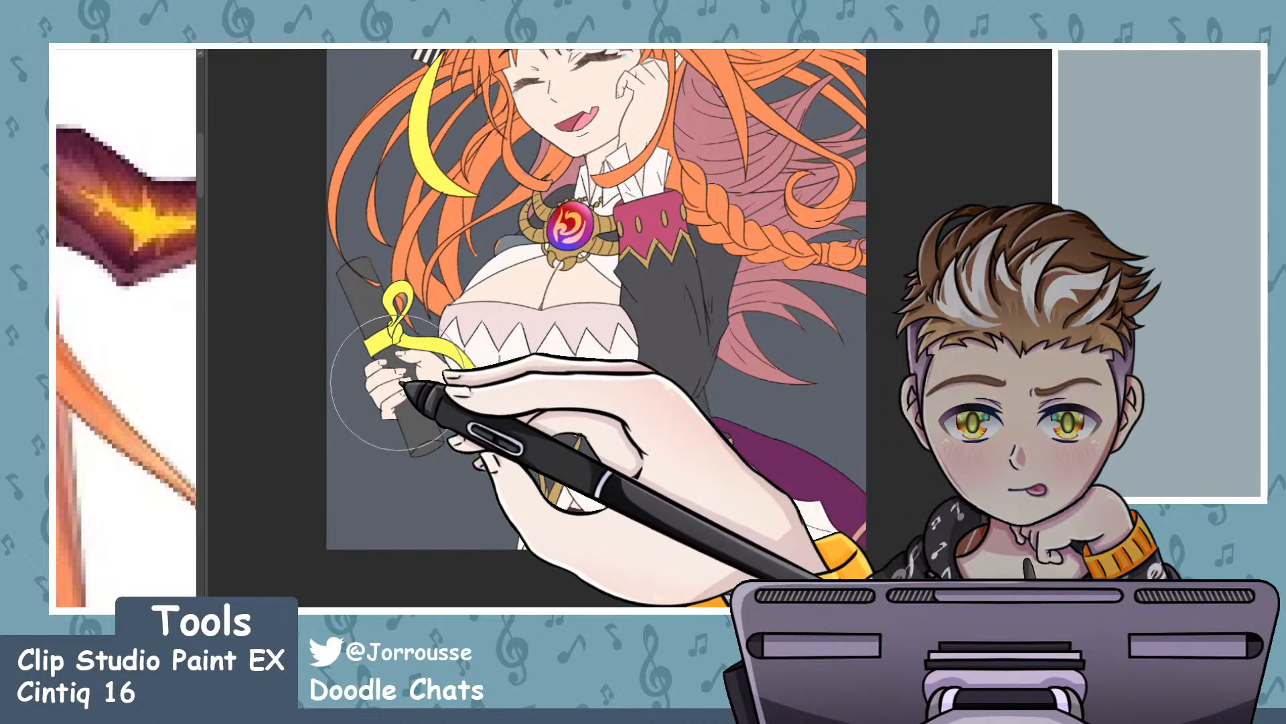
scroll(372, 308, down, 4)
scroll(435, 263, up, 7)
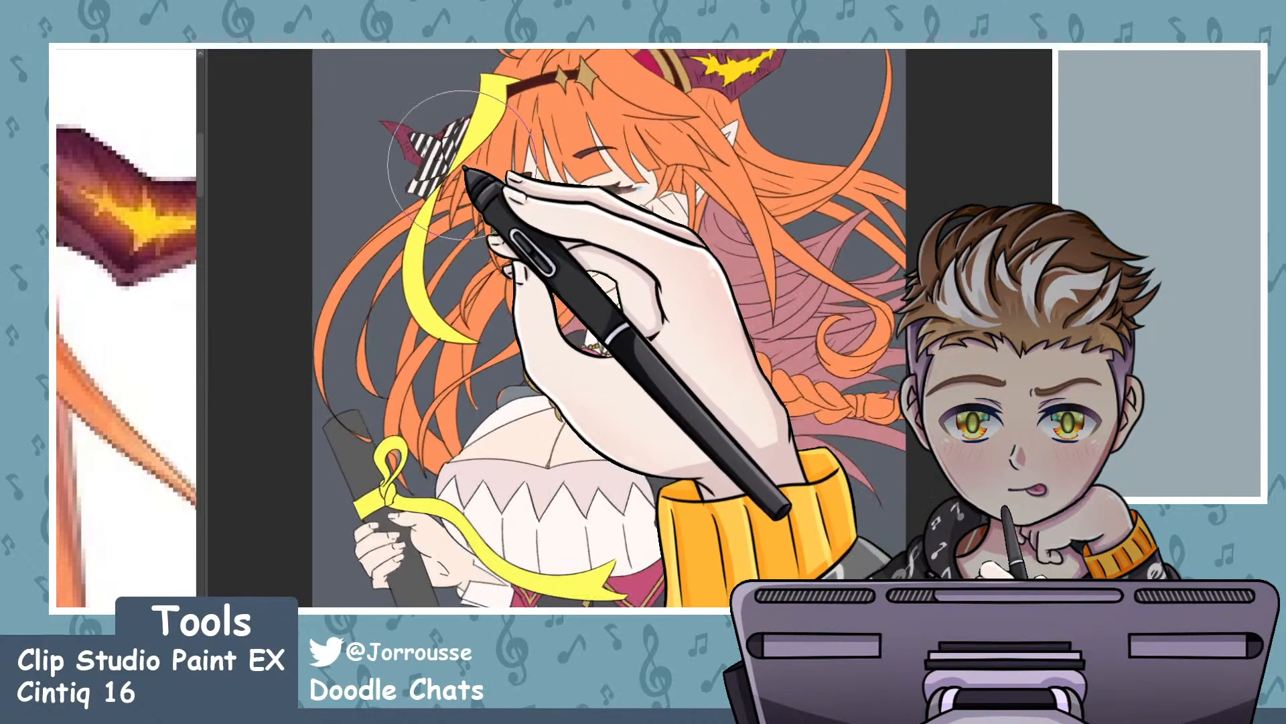
scroll(434, 263, down, 4)
scroll(574, 143, up, 4)
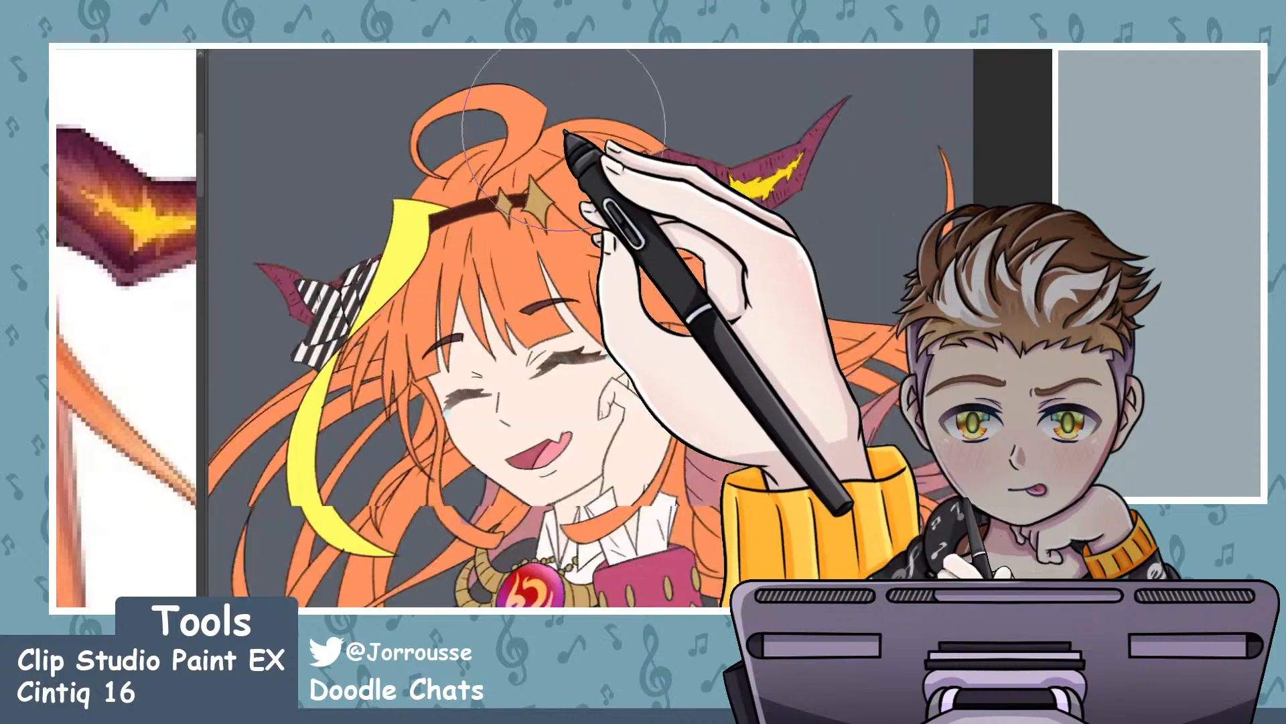
scroll(560, 201, down, 3)
scroll(550, 201, down, 1)
scroll(569, 214, up, 6)
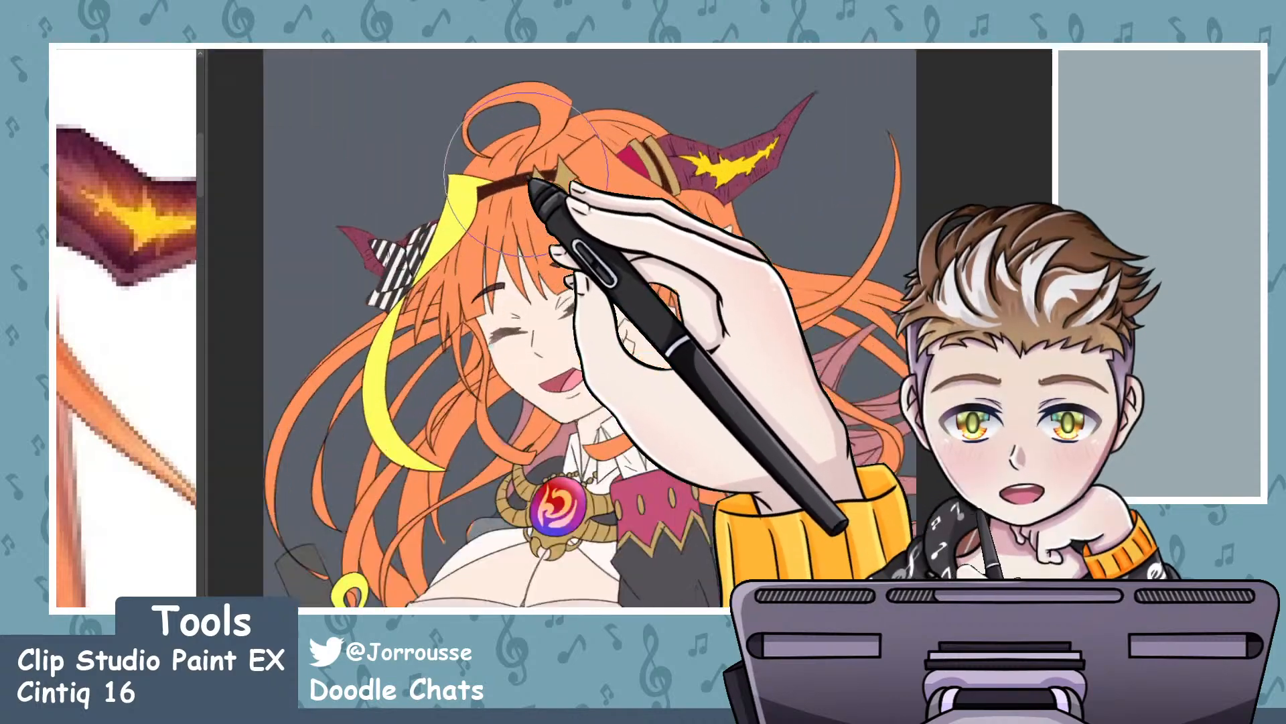
scroll(588, 230, down, 6)
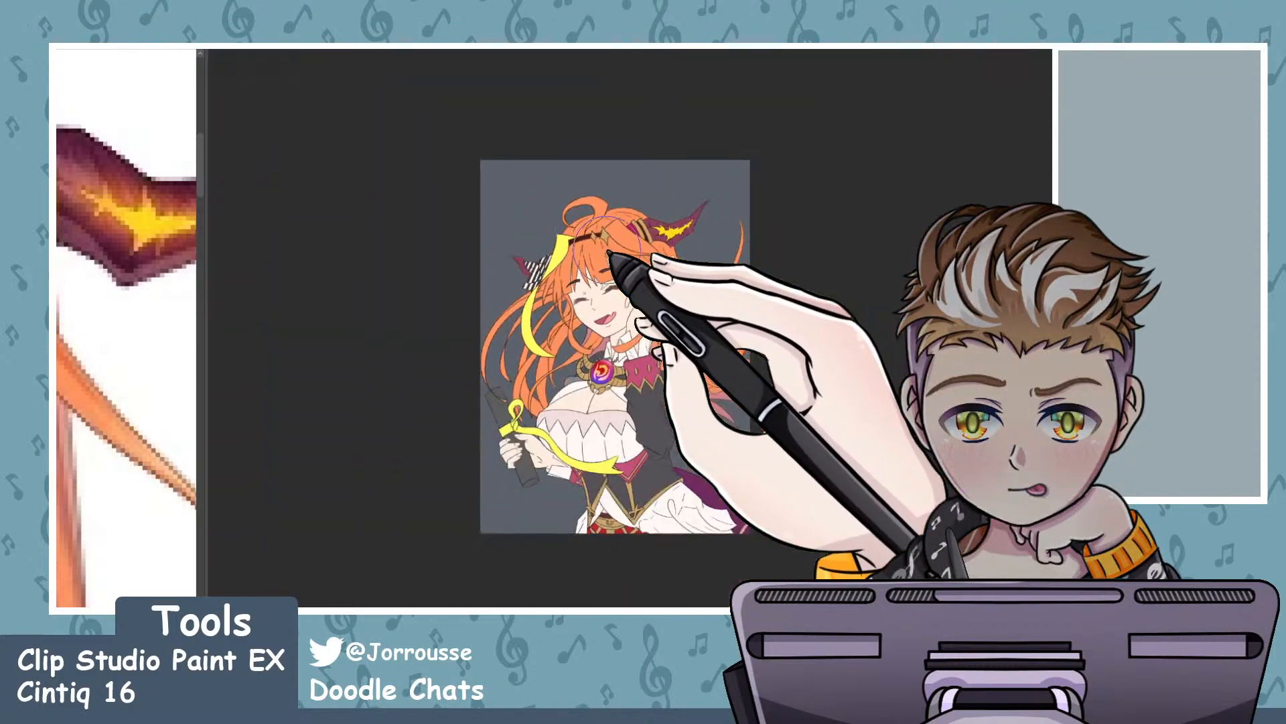
scroll(628, 260, up, 1)
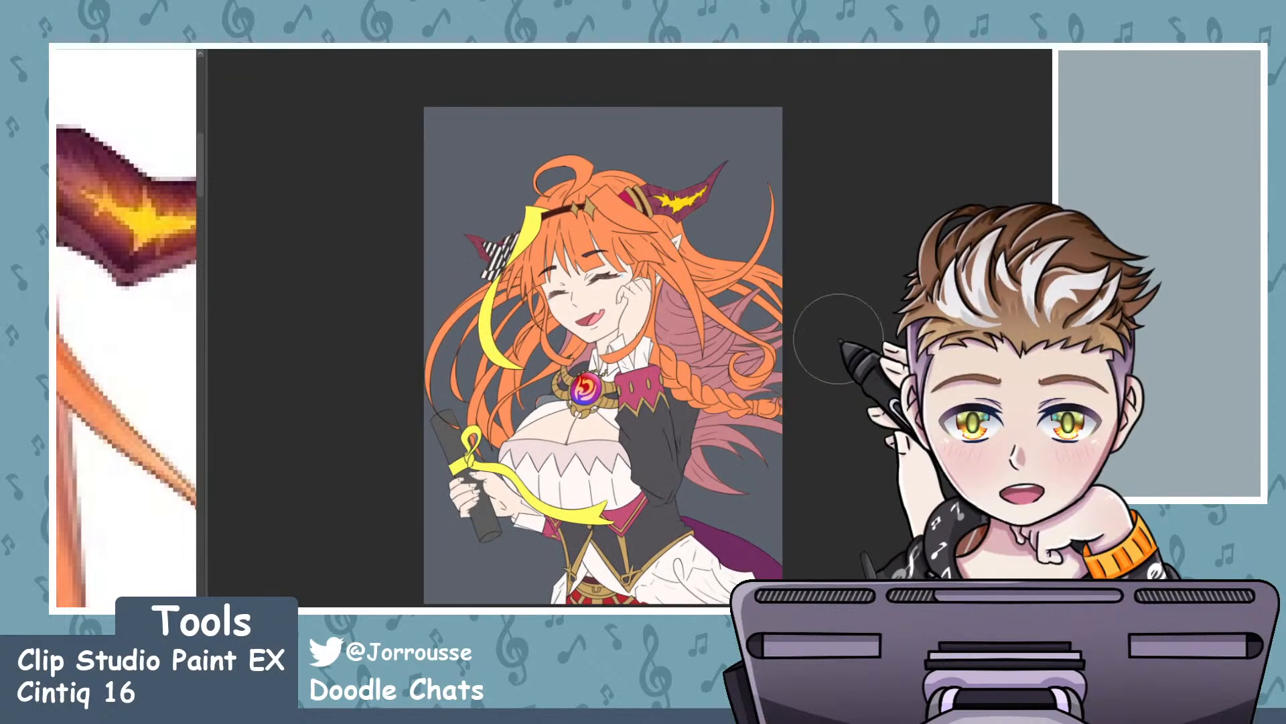
scroll(871, 496, up, 2)
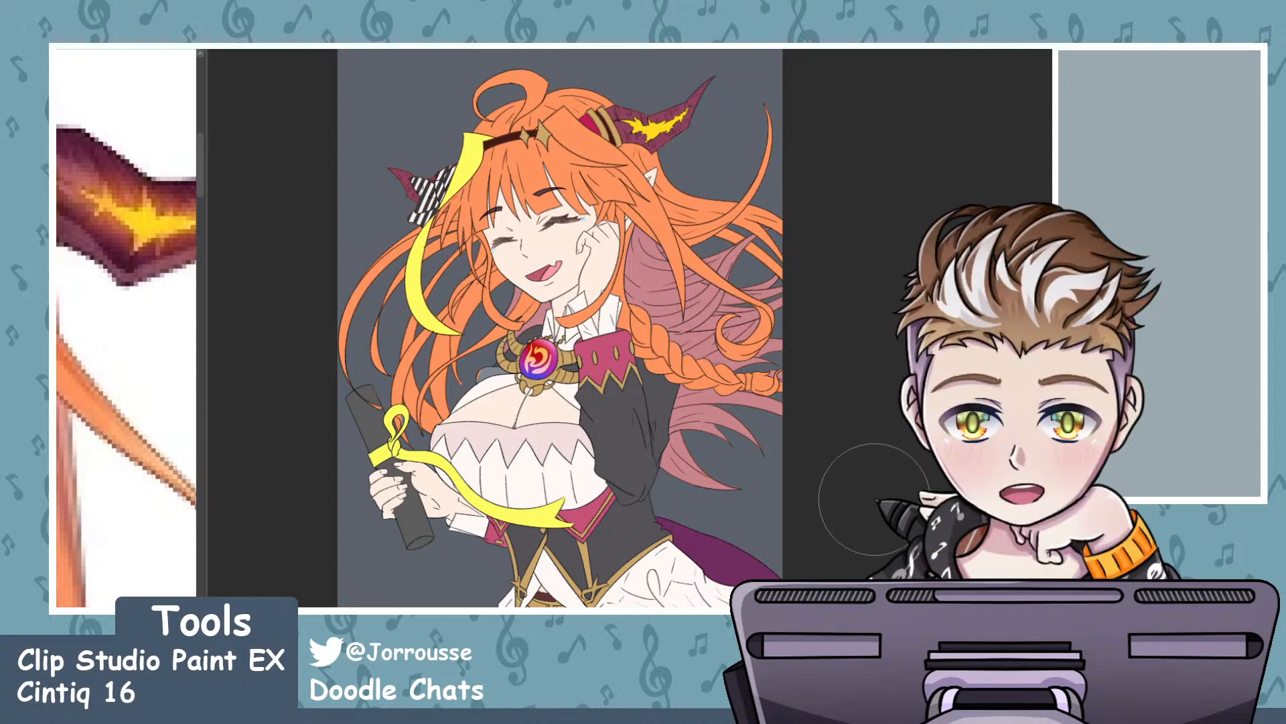
- Paint dark grey over the pale, orange-stained patch of the shoulder piece beside the pendant's curled horns
scroll(697, 406, up, 3)
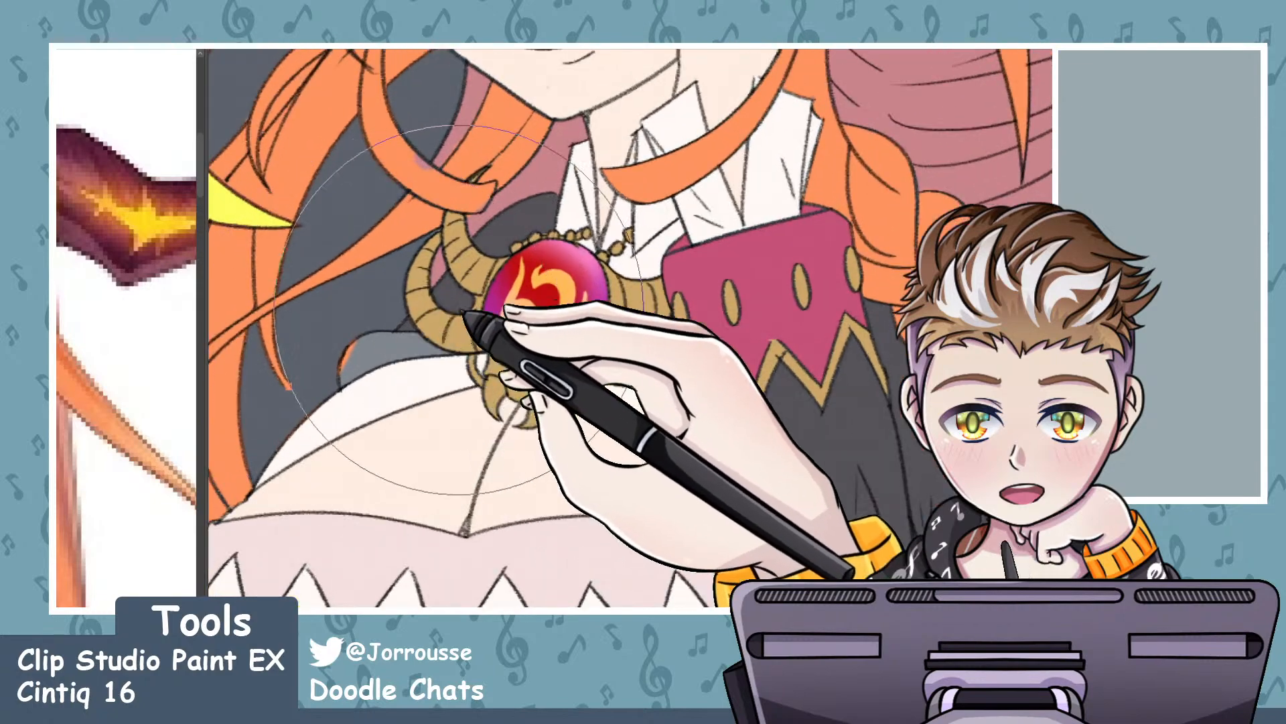
scroll(456, 301, up, 2)
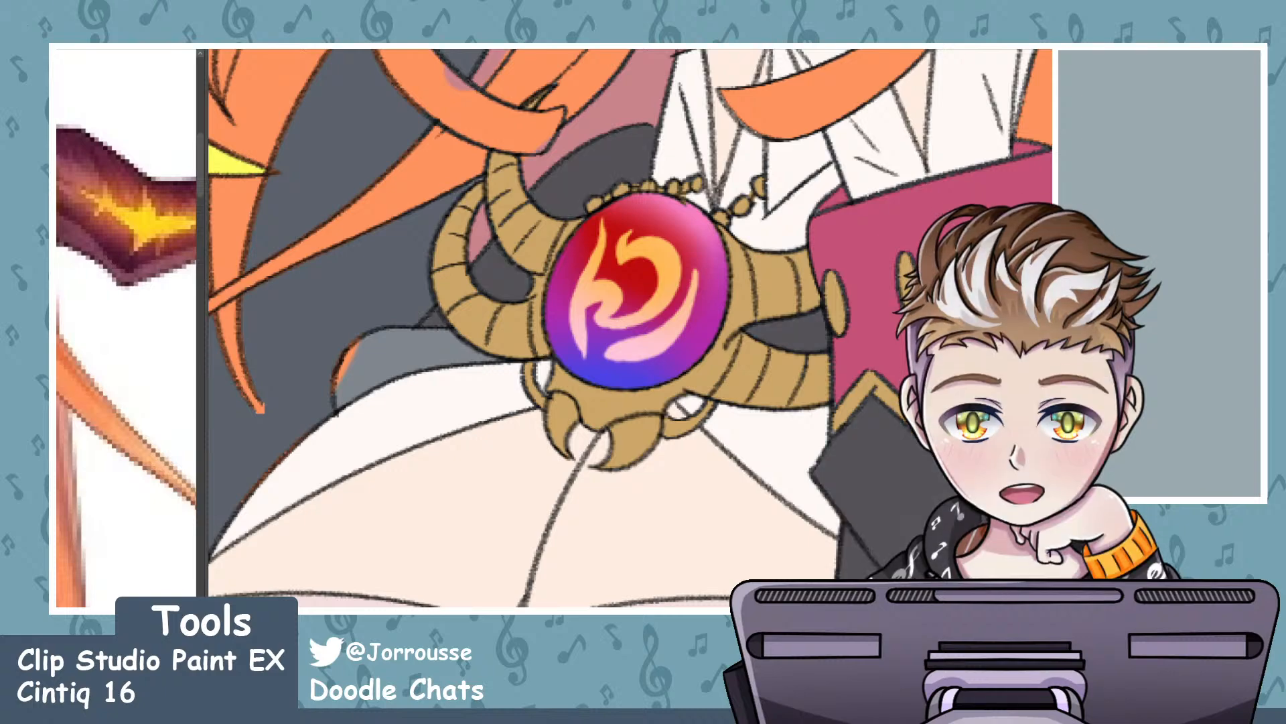
scroll(384, 332, up, 1)
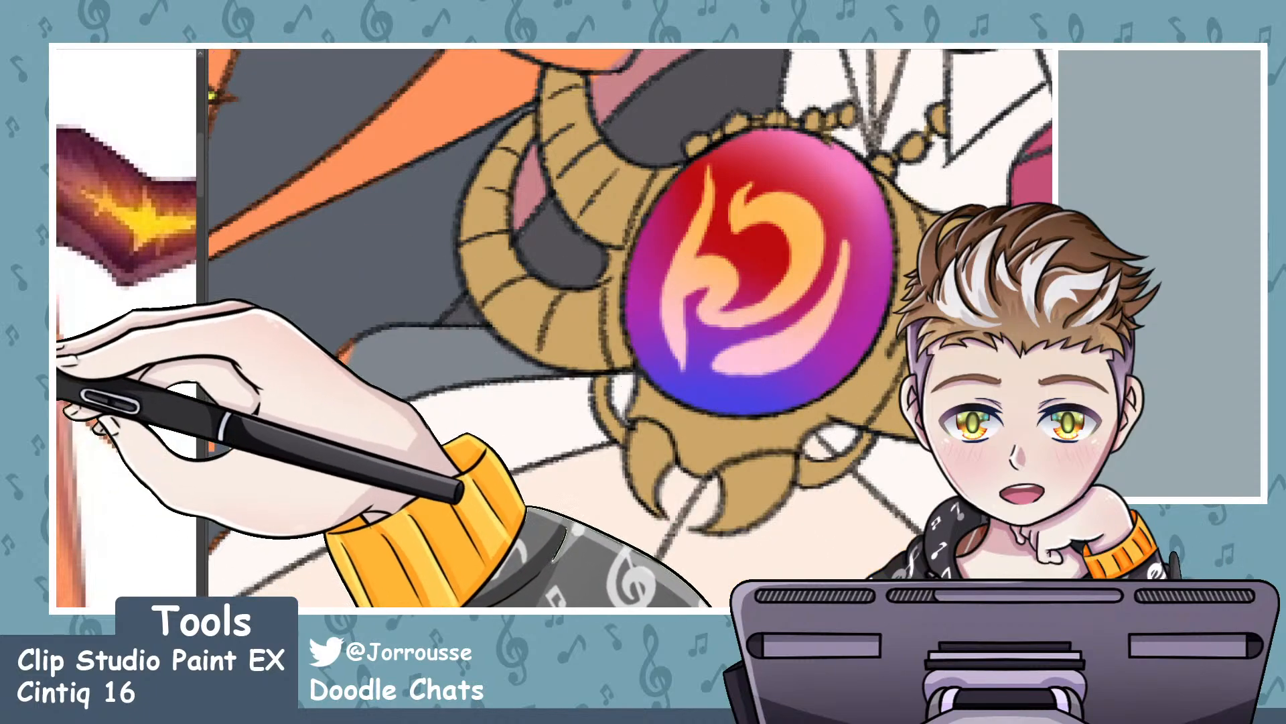
scroll(325, 392, up, 3)
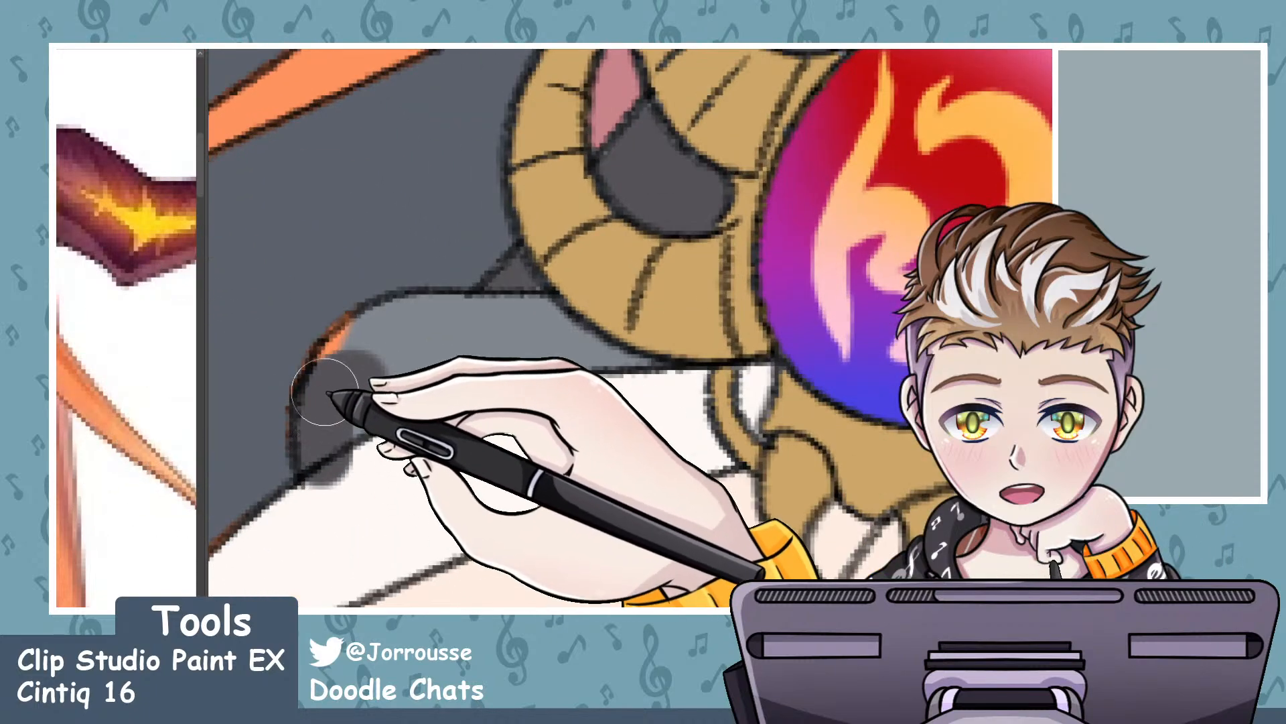
mouse_move(325, 392)
mouse_down()
mouse_move(316, 368)
mouse_move(517, 331)
mouse_move(530, 315)
mouse_up()
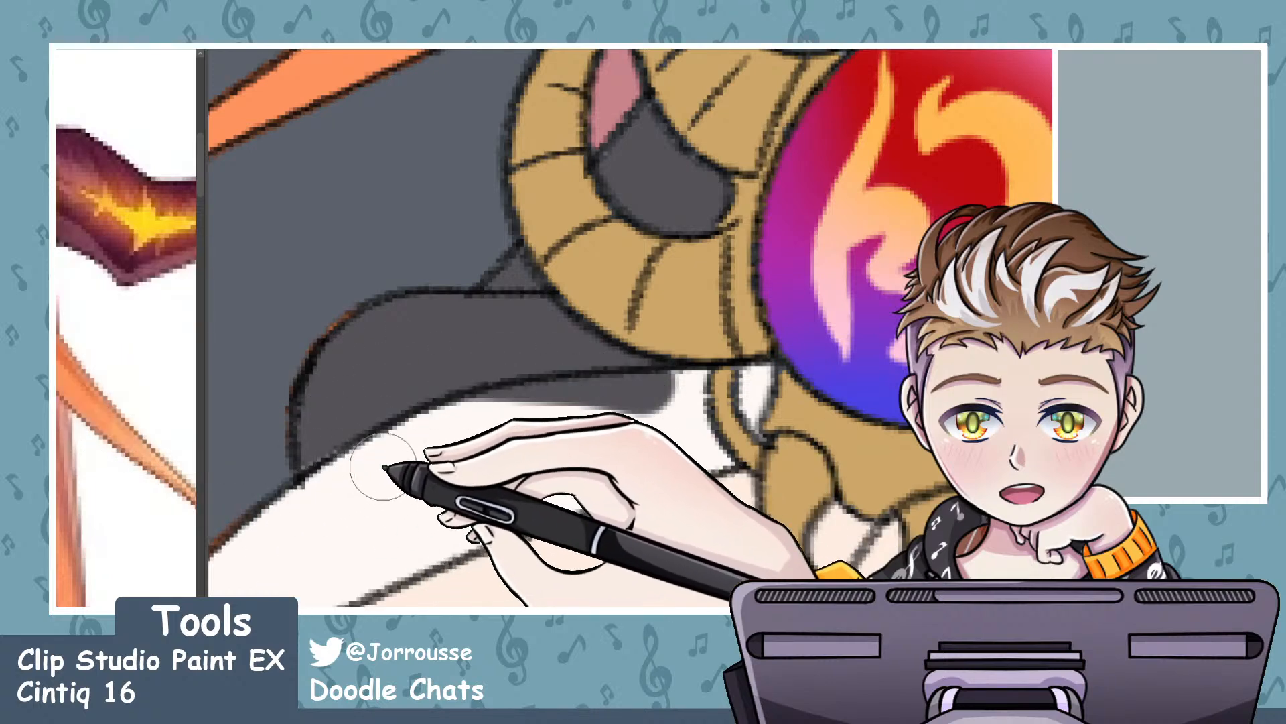
- Erase the dark grey spill along the shoulder piece's edge from the white blouse below the pendant
drag(358, 434, 324, 453)
scroll(326, 501, down, 1)
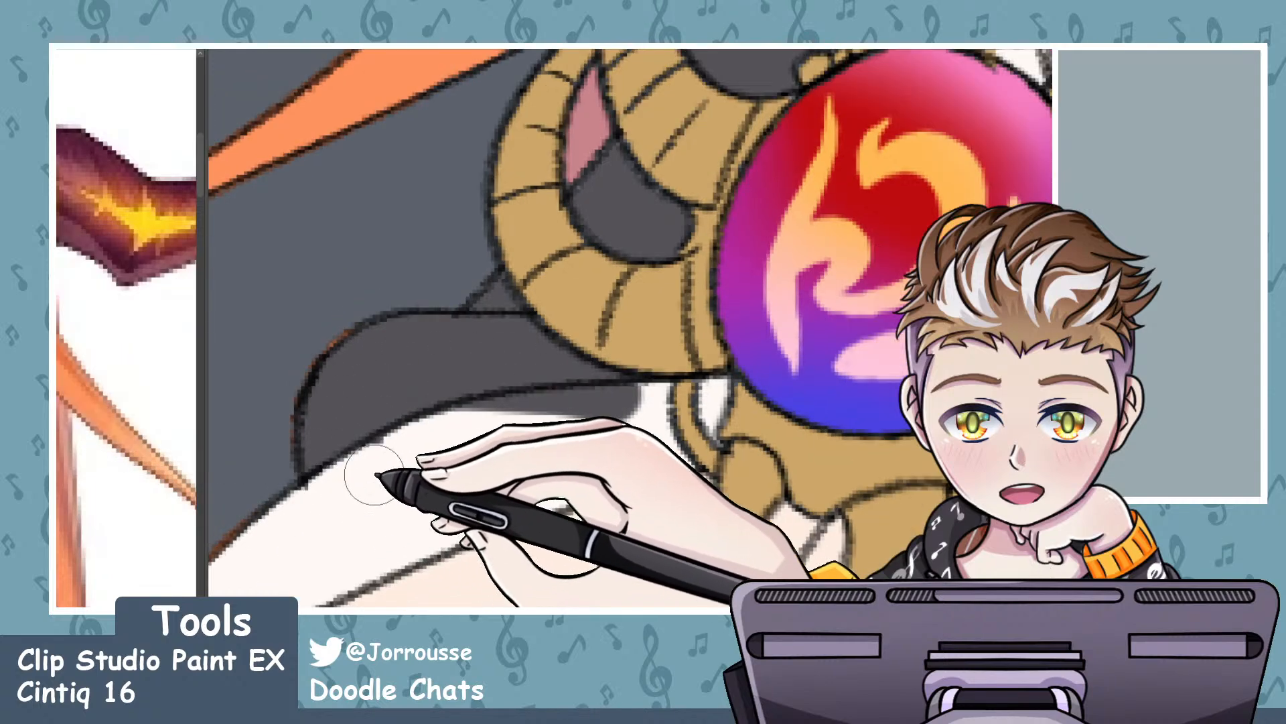
mouse_move(557, 417)
mouse_down()
mouse_move(674, 424)
mouse_move(658, 455)
mouse_move(883, 534)
mouse_up()
scroll(655, 439, down, 2)
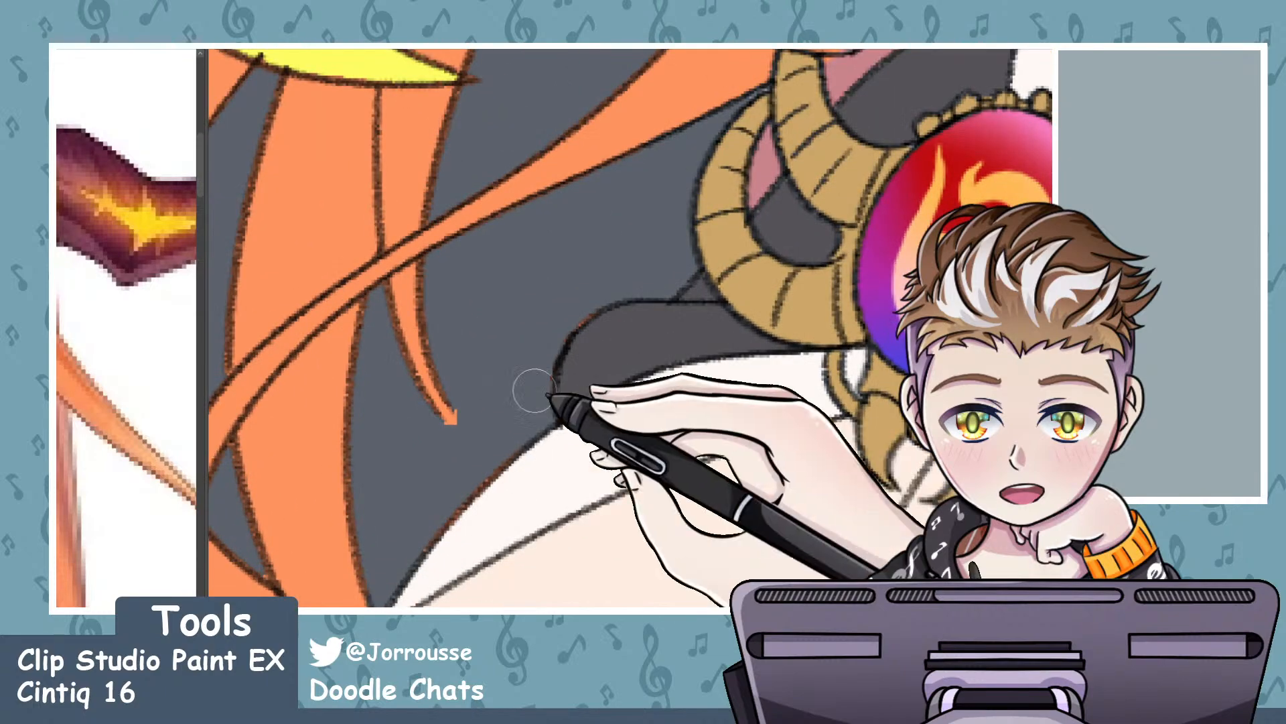
scroll(576, 382, down, 3)
scroll(847, 468, up, 2)
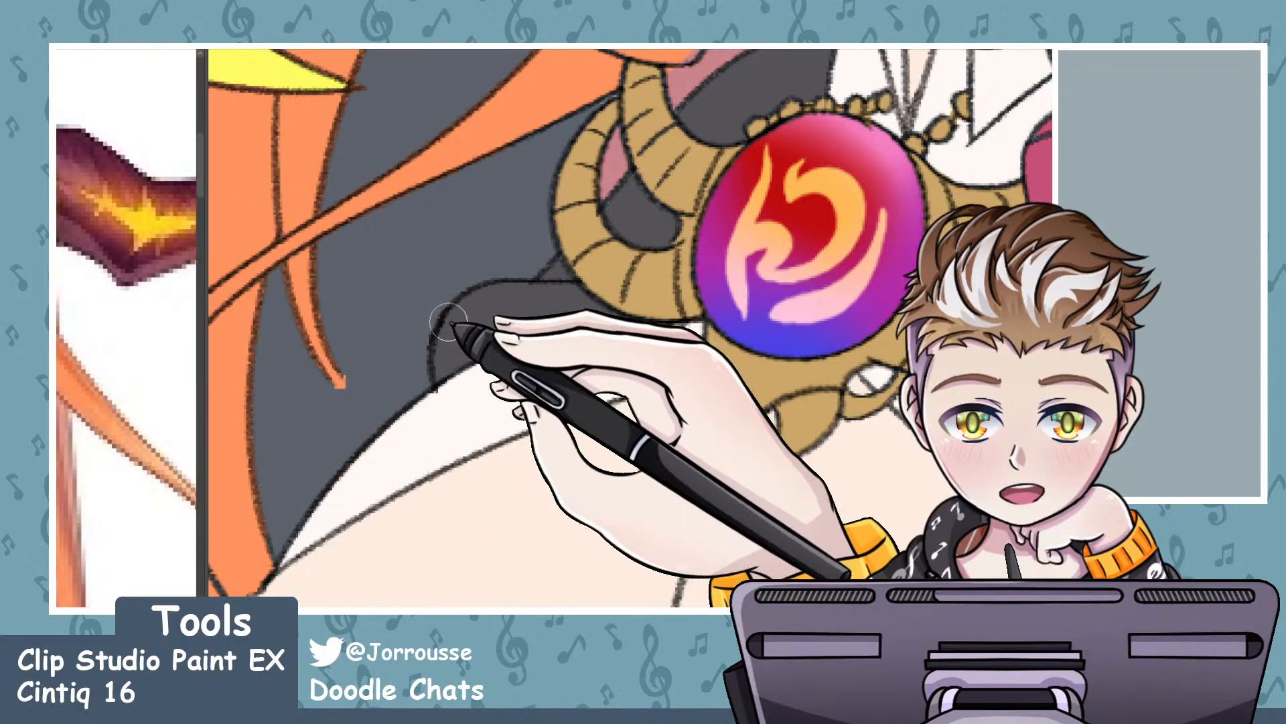
scroll(520, 285, down, 8)
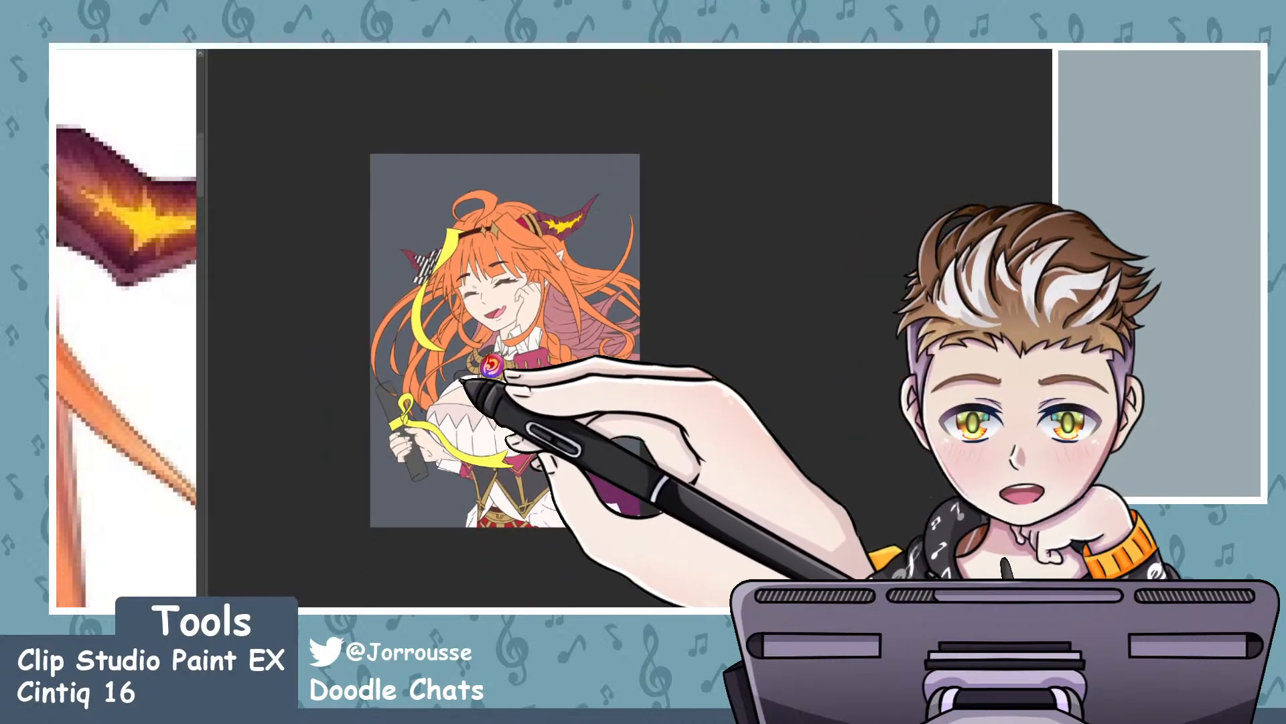